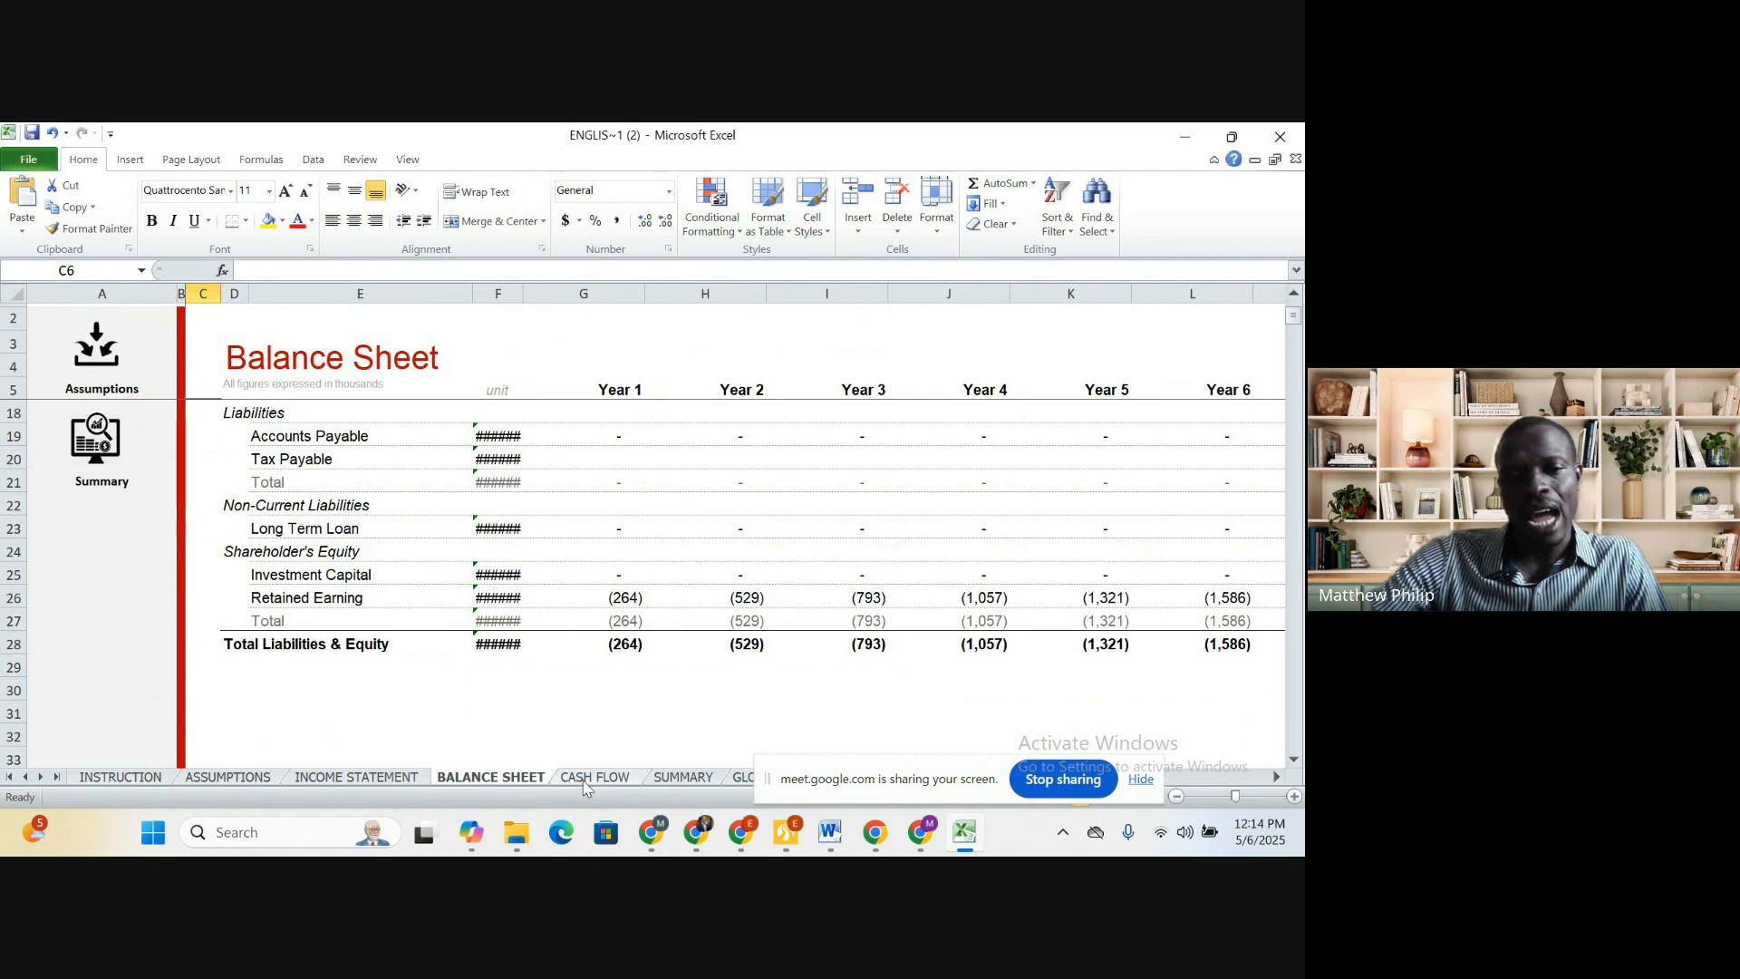
Review the CASH FLOW, SUMMARY and GLOSSARY sheets of the financial model workbook
click(591, 778)
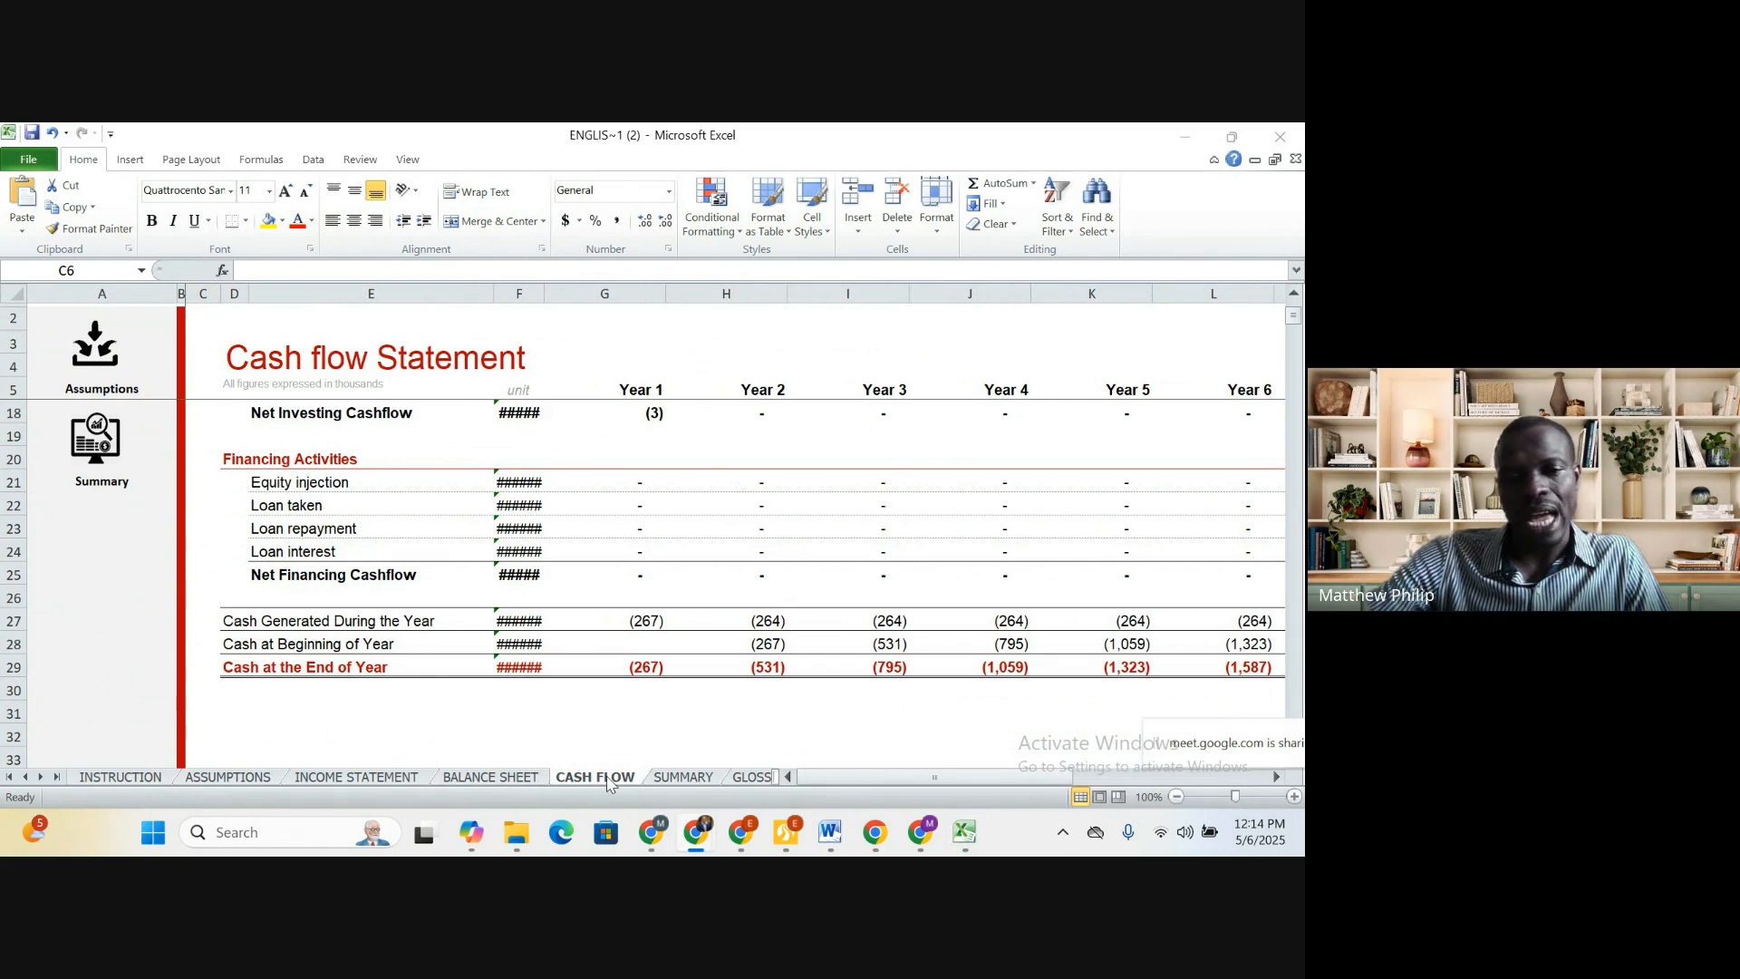
click(684, 787)
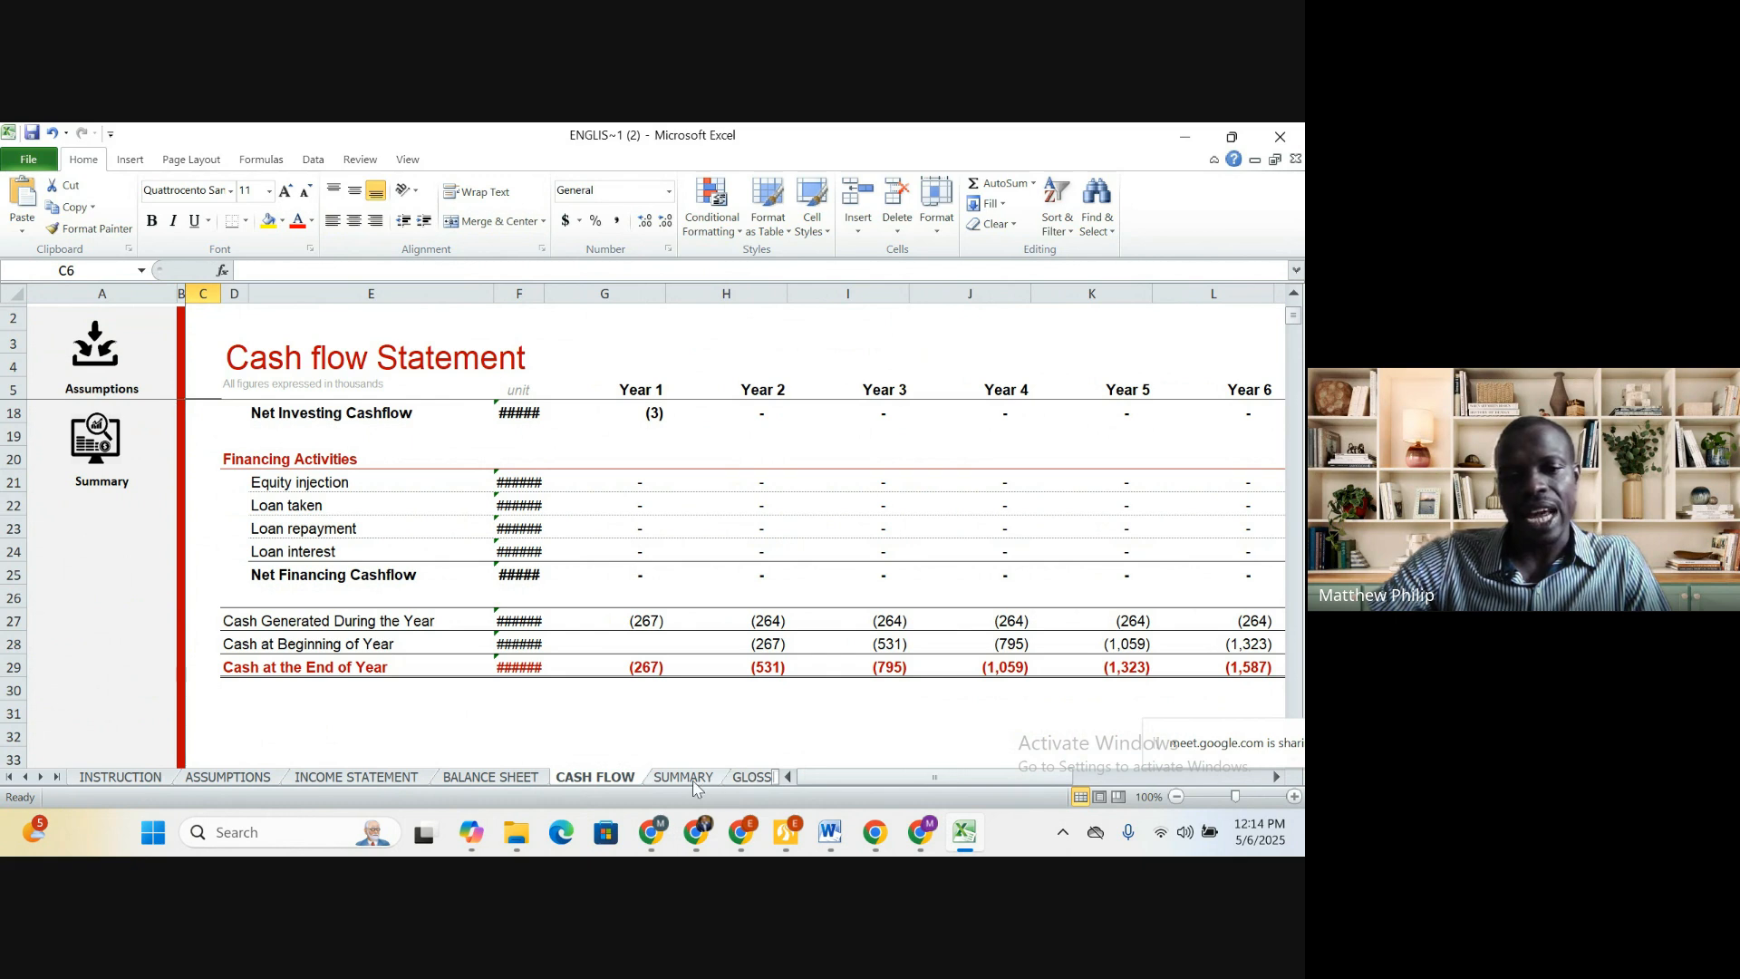
click(691, 779)
click(744, 778)
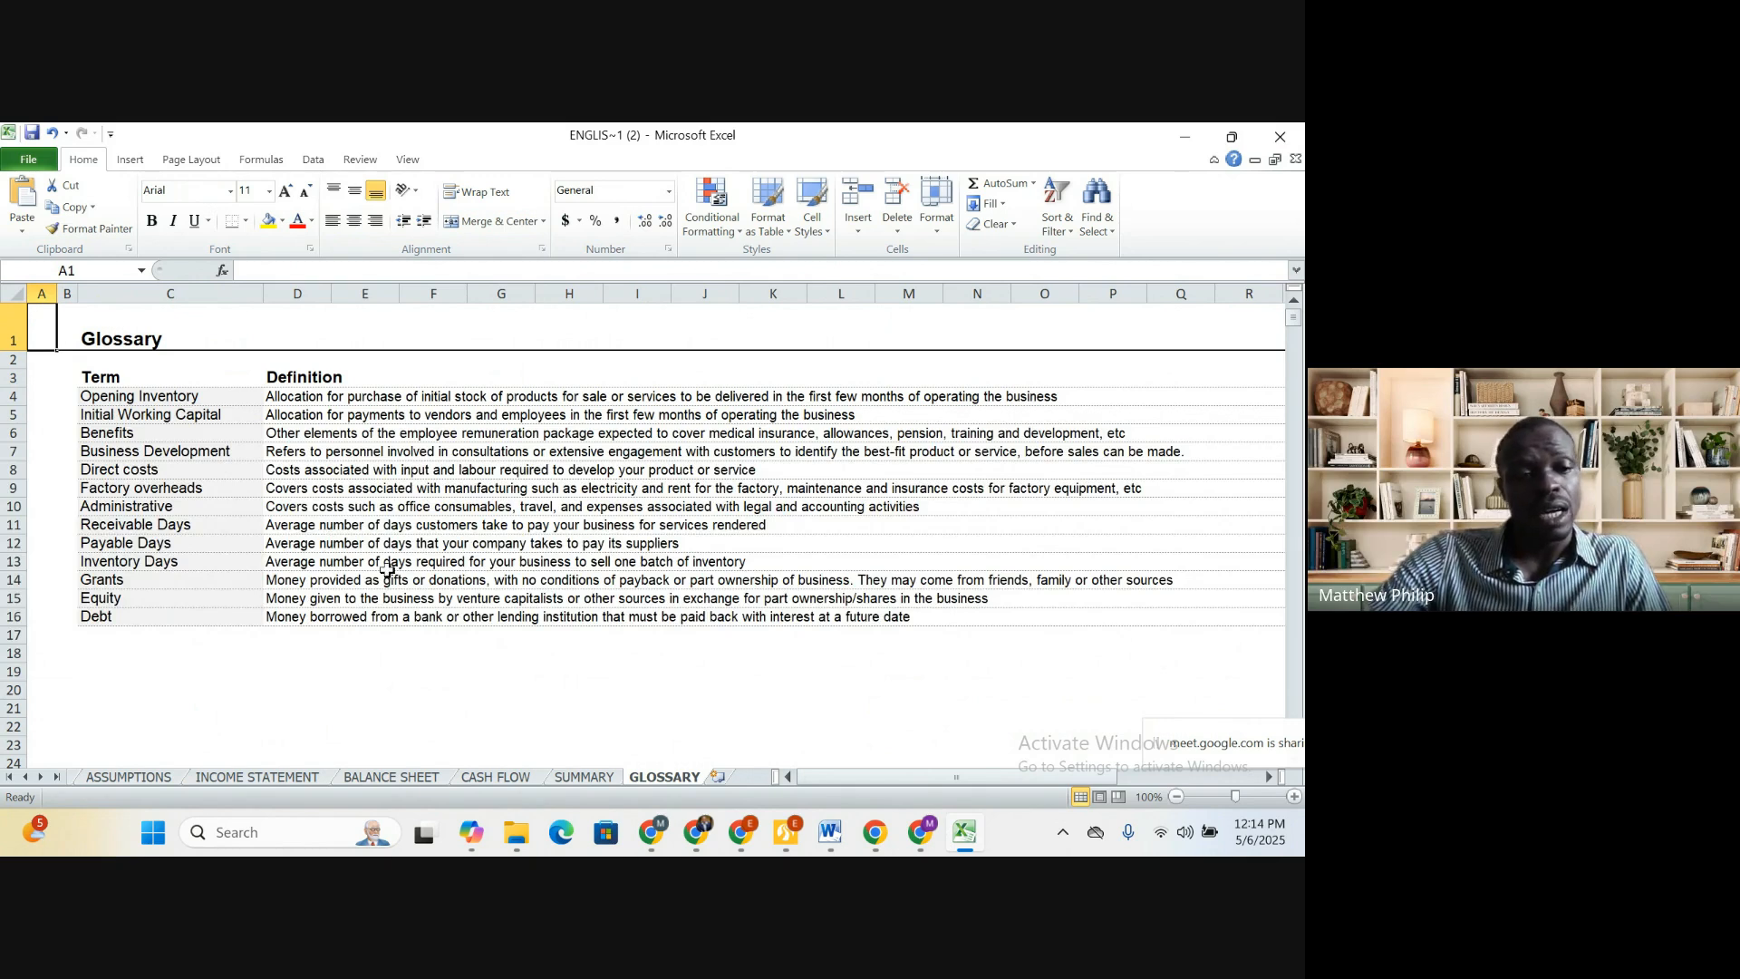
Return to the INSTRUCTION sheet and examine the entrepreneur name, company name and email entry fields
click(129, 777)
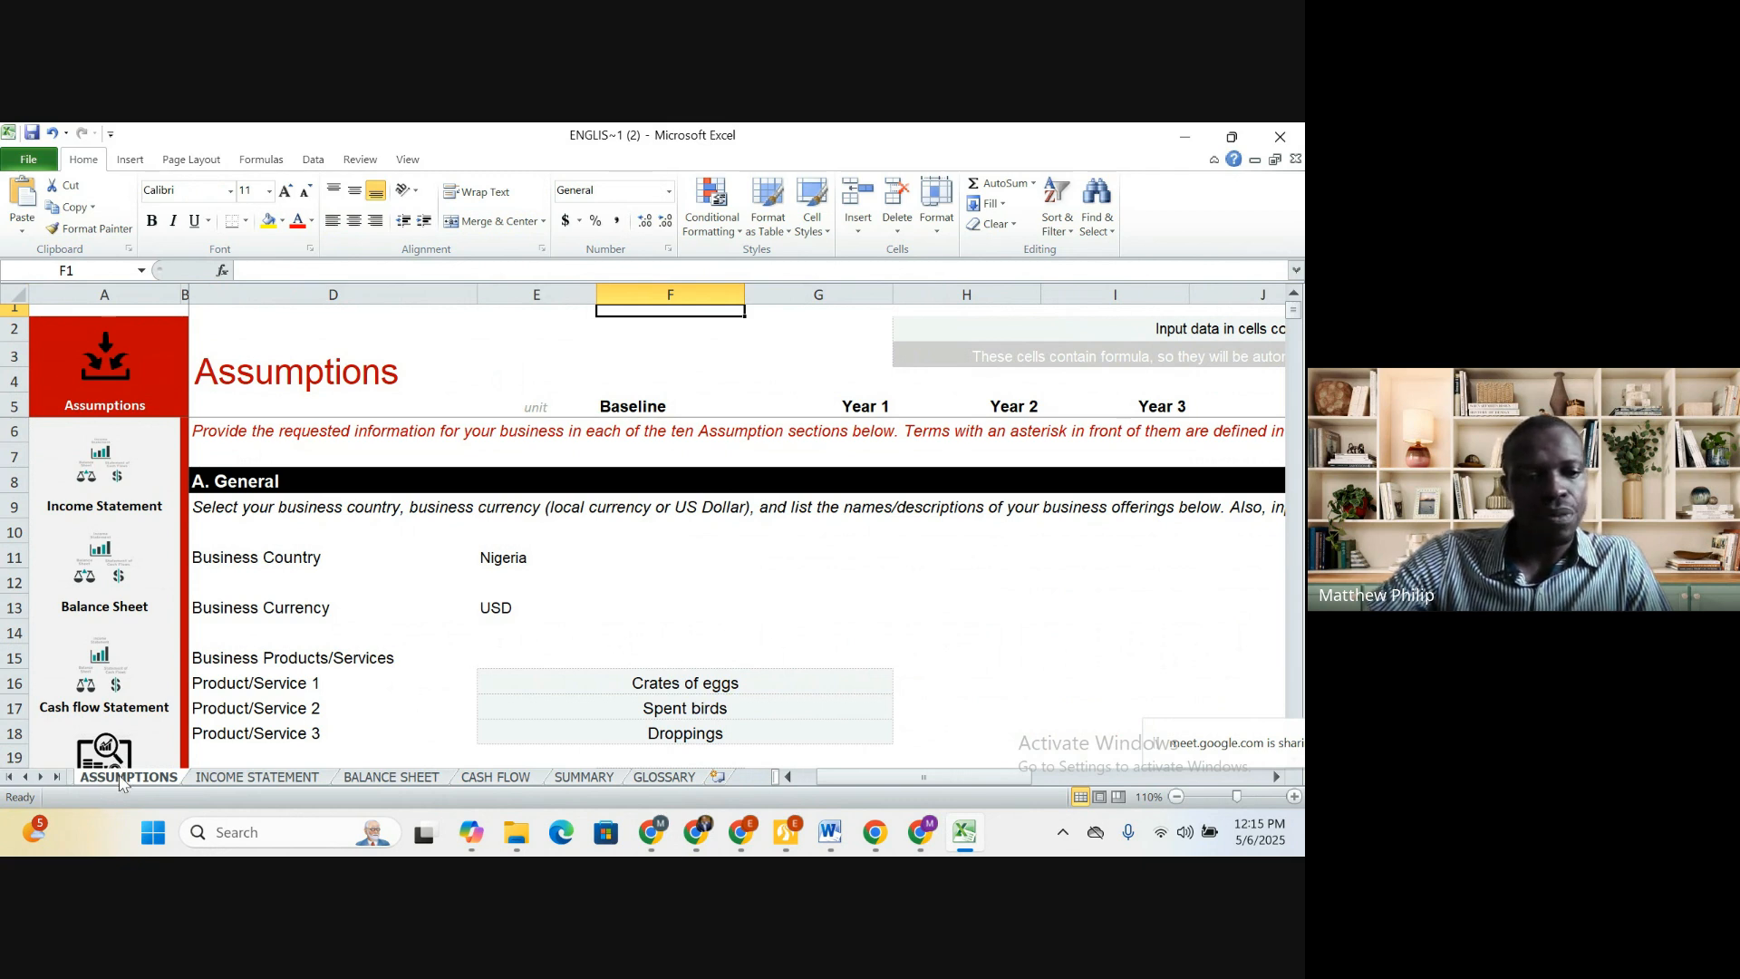
click(41, 778)
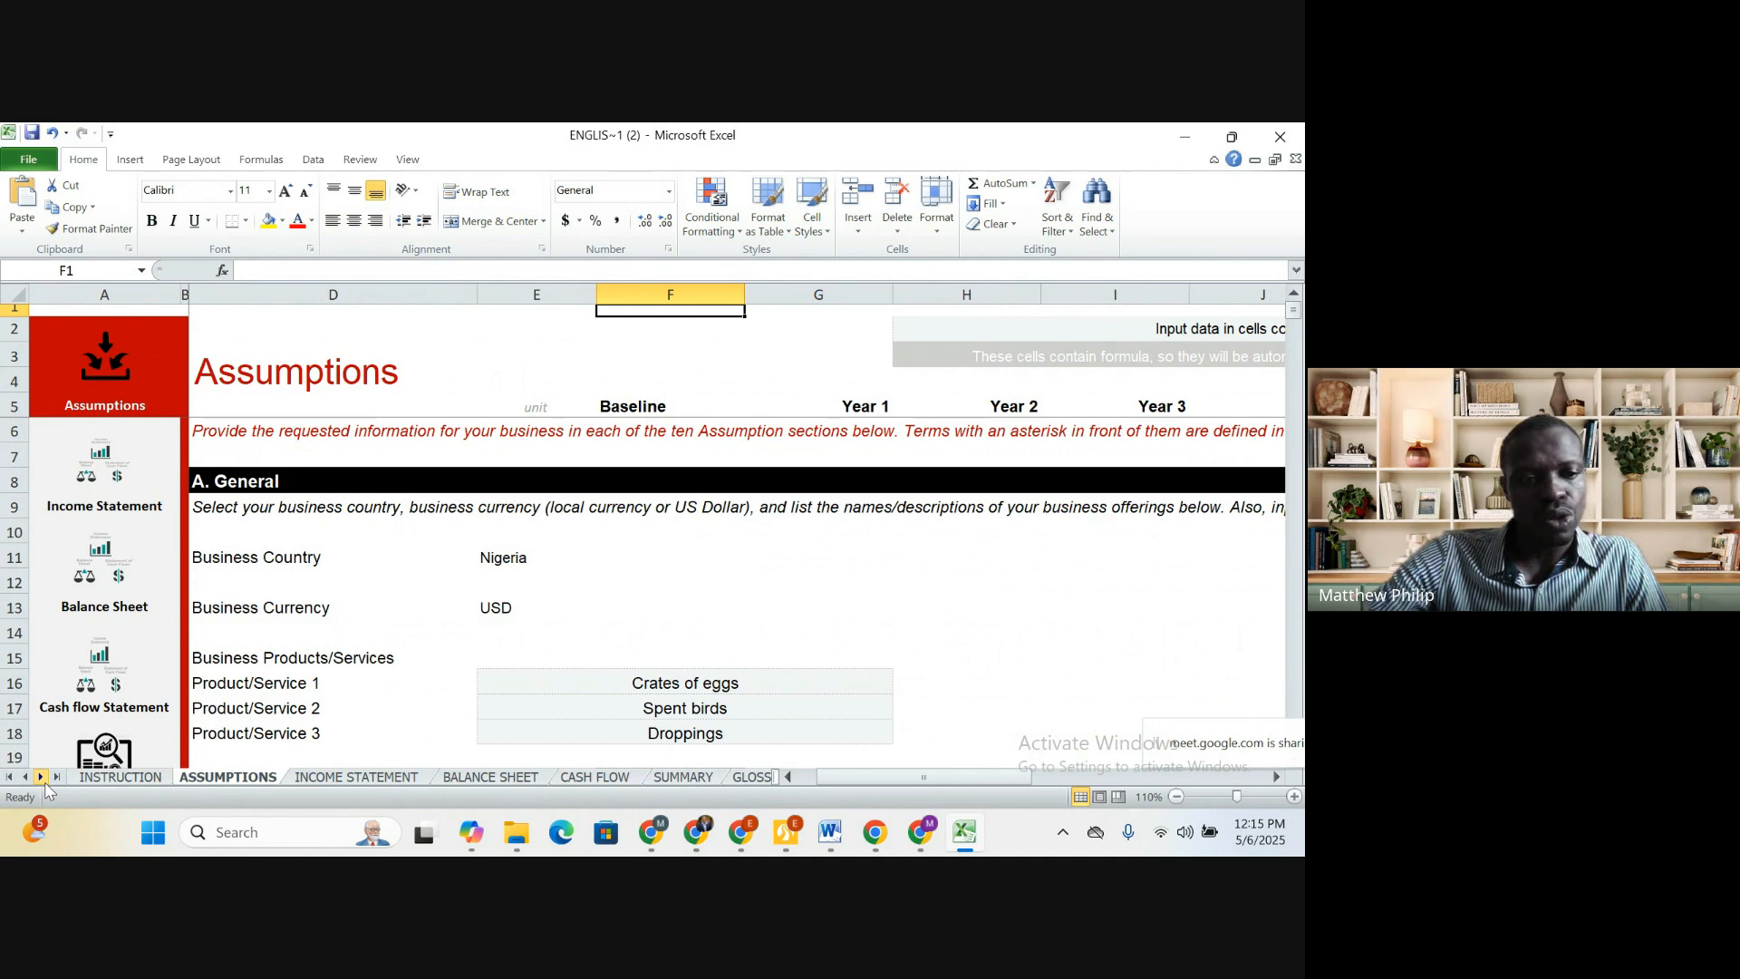
click(95, 779)
click(562, 610)
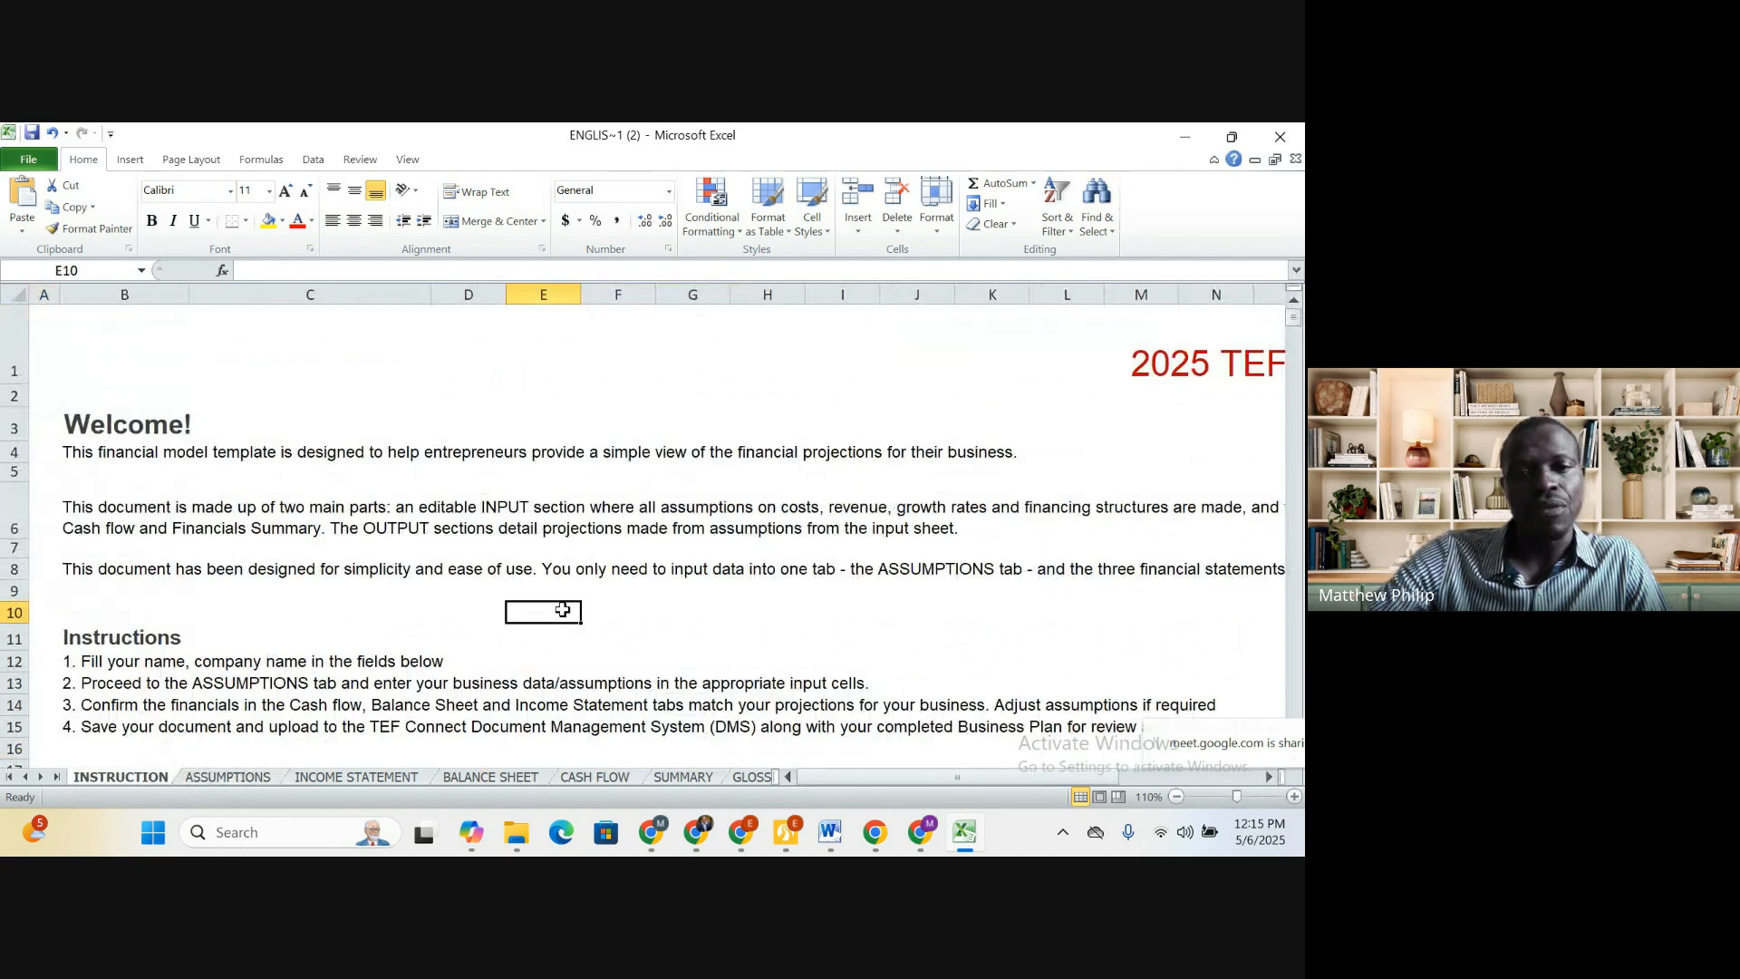
scroll(567, 610, down, 3)
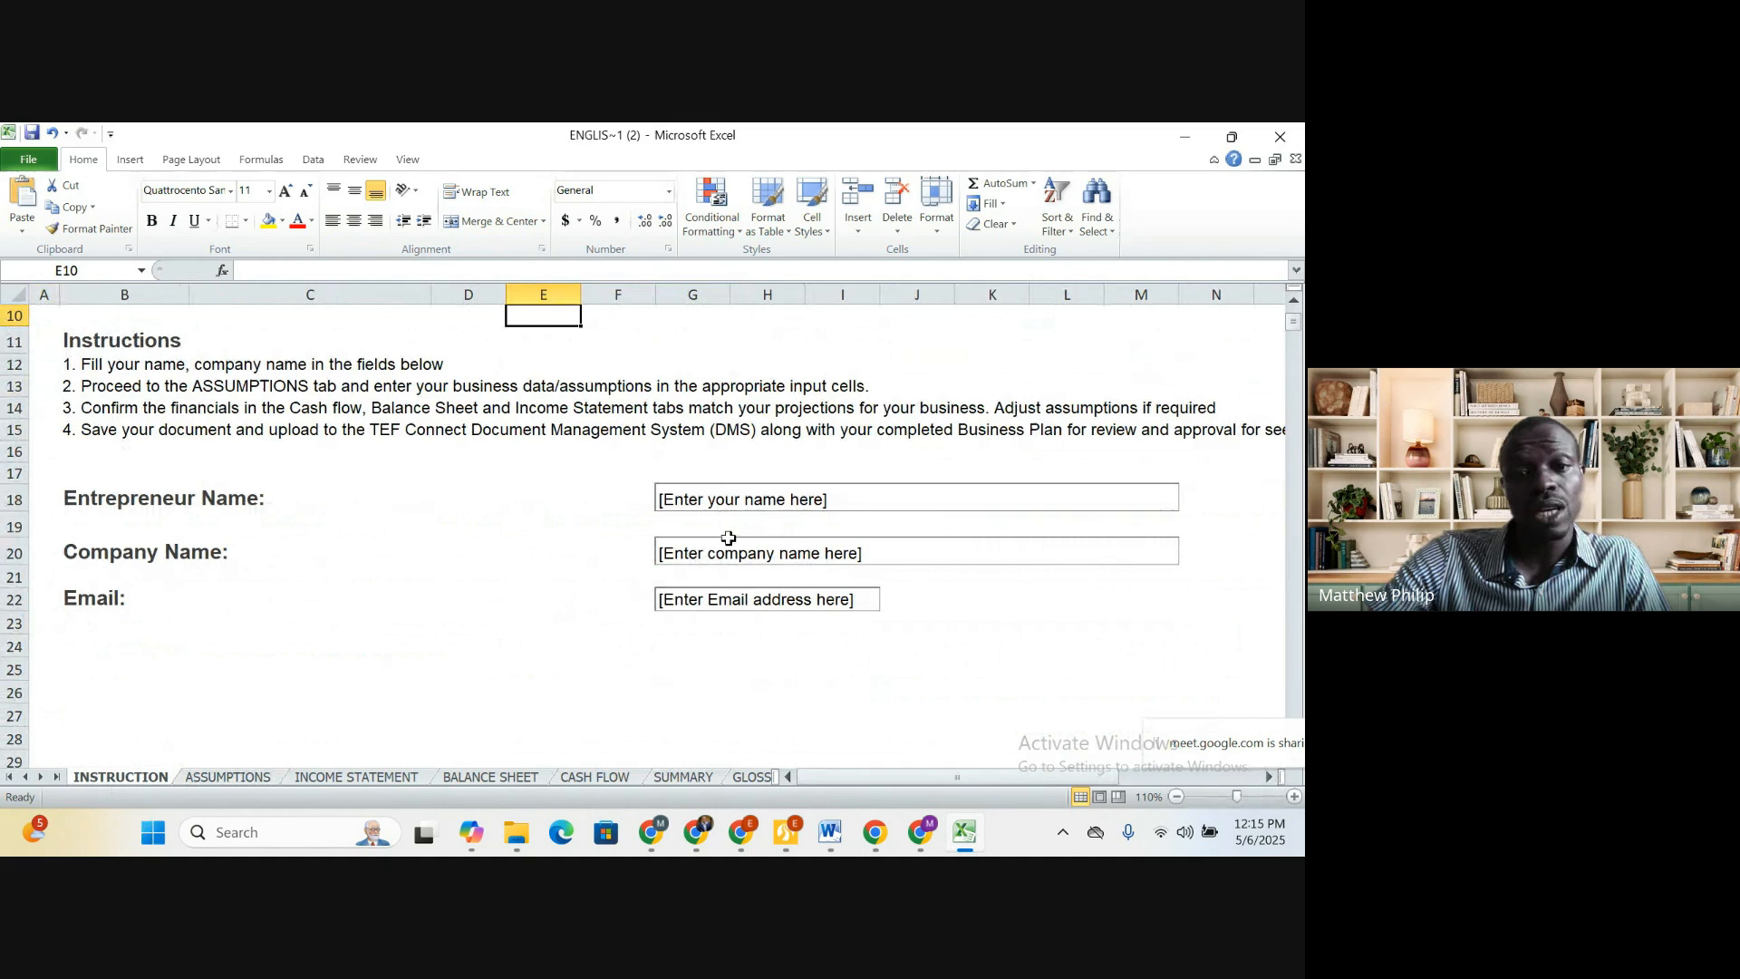
click(768, 508)
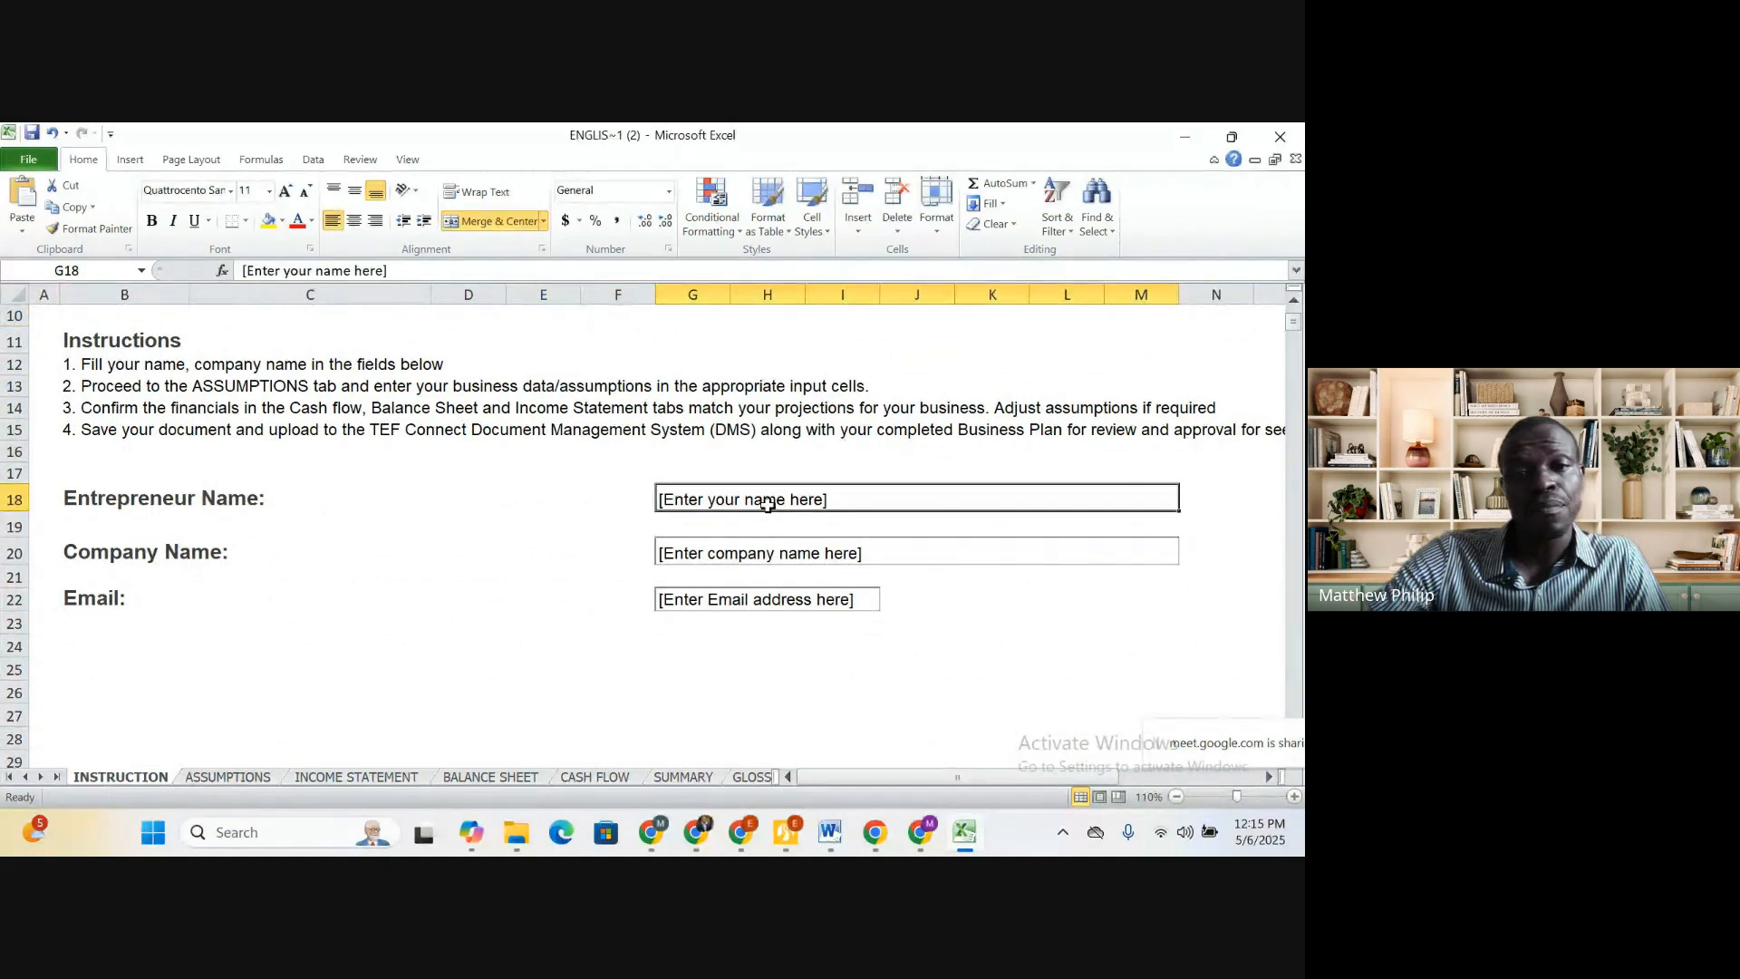
click(768, 557)
click(770, 603)
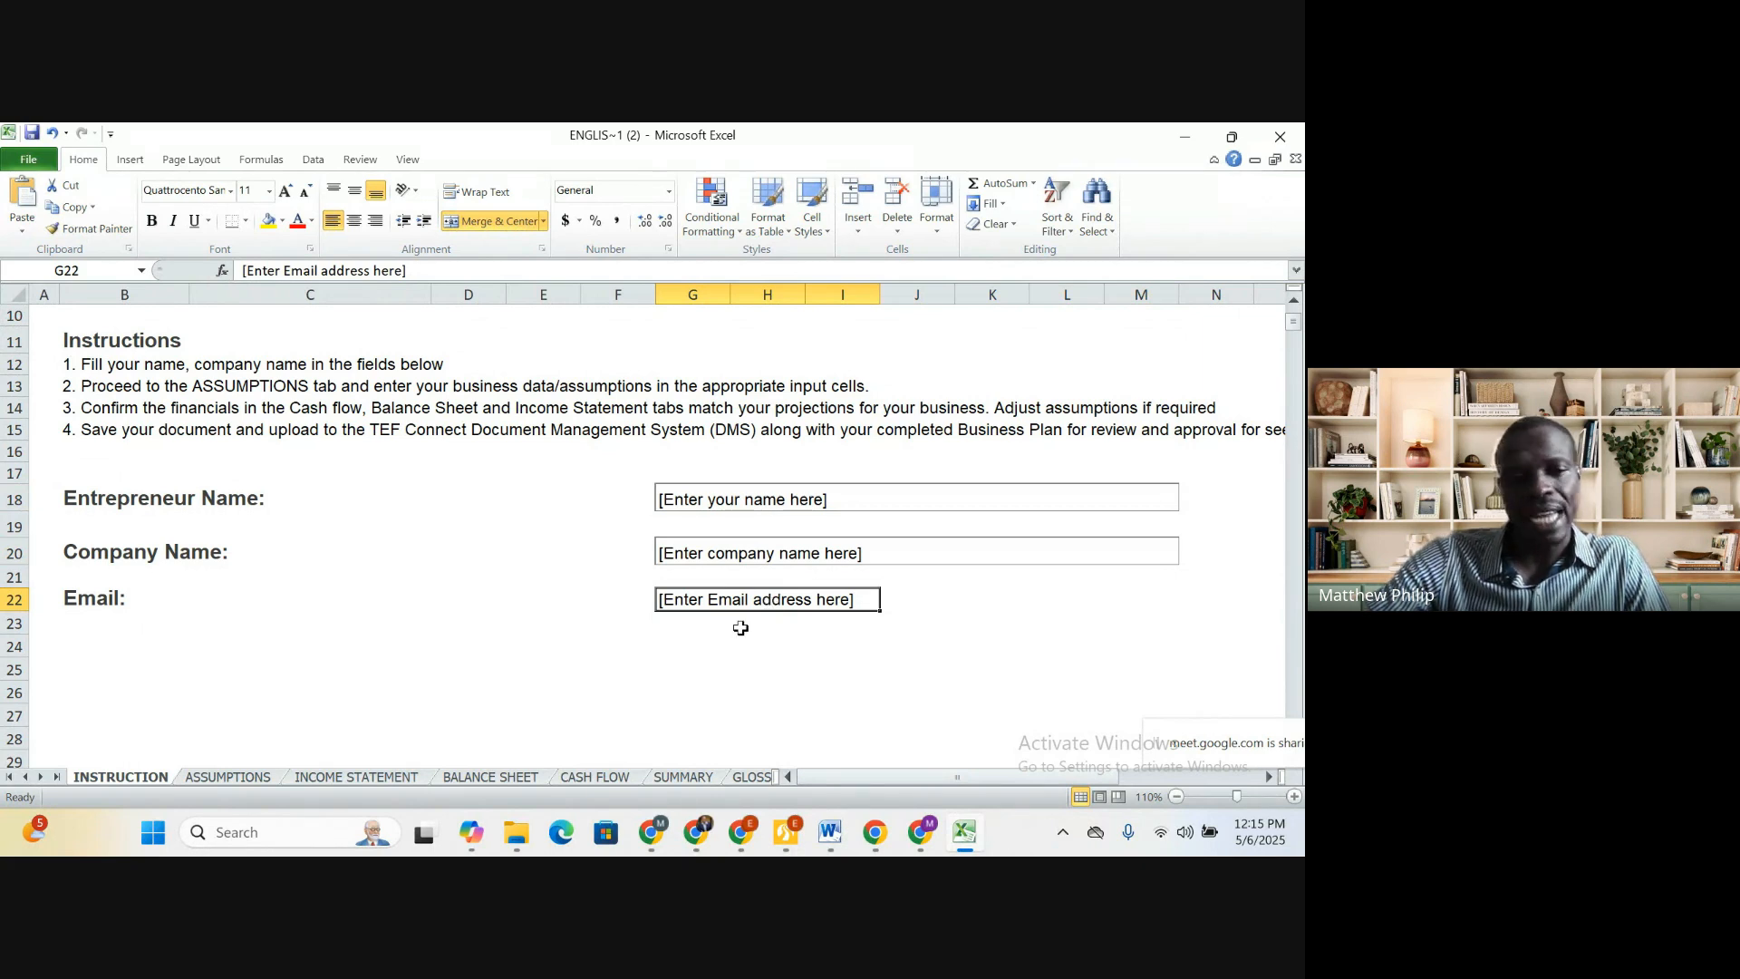
Look through the ASSUMPTIONS sheet from the General section down to the Business Development and Sales/Customer Support headcount rows
click(228, 777)
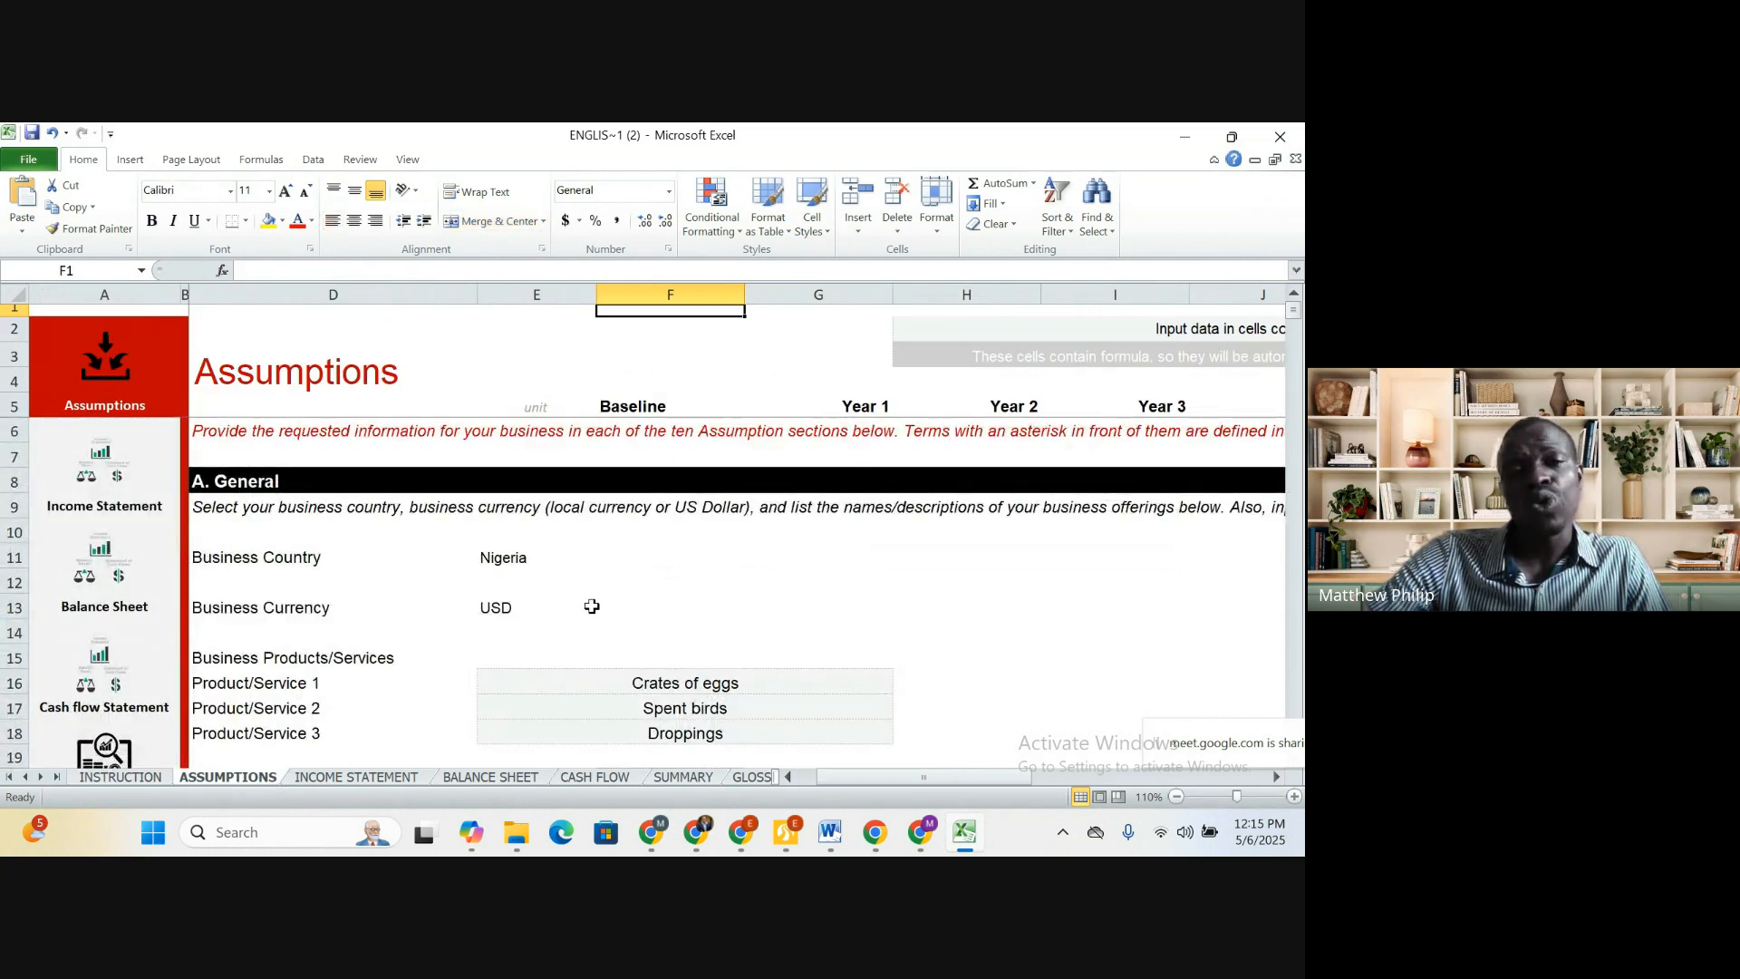
scroll(592, 607, down, 11)
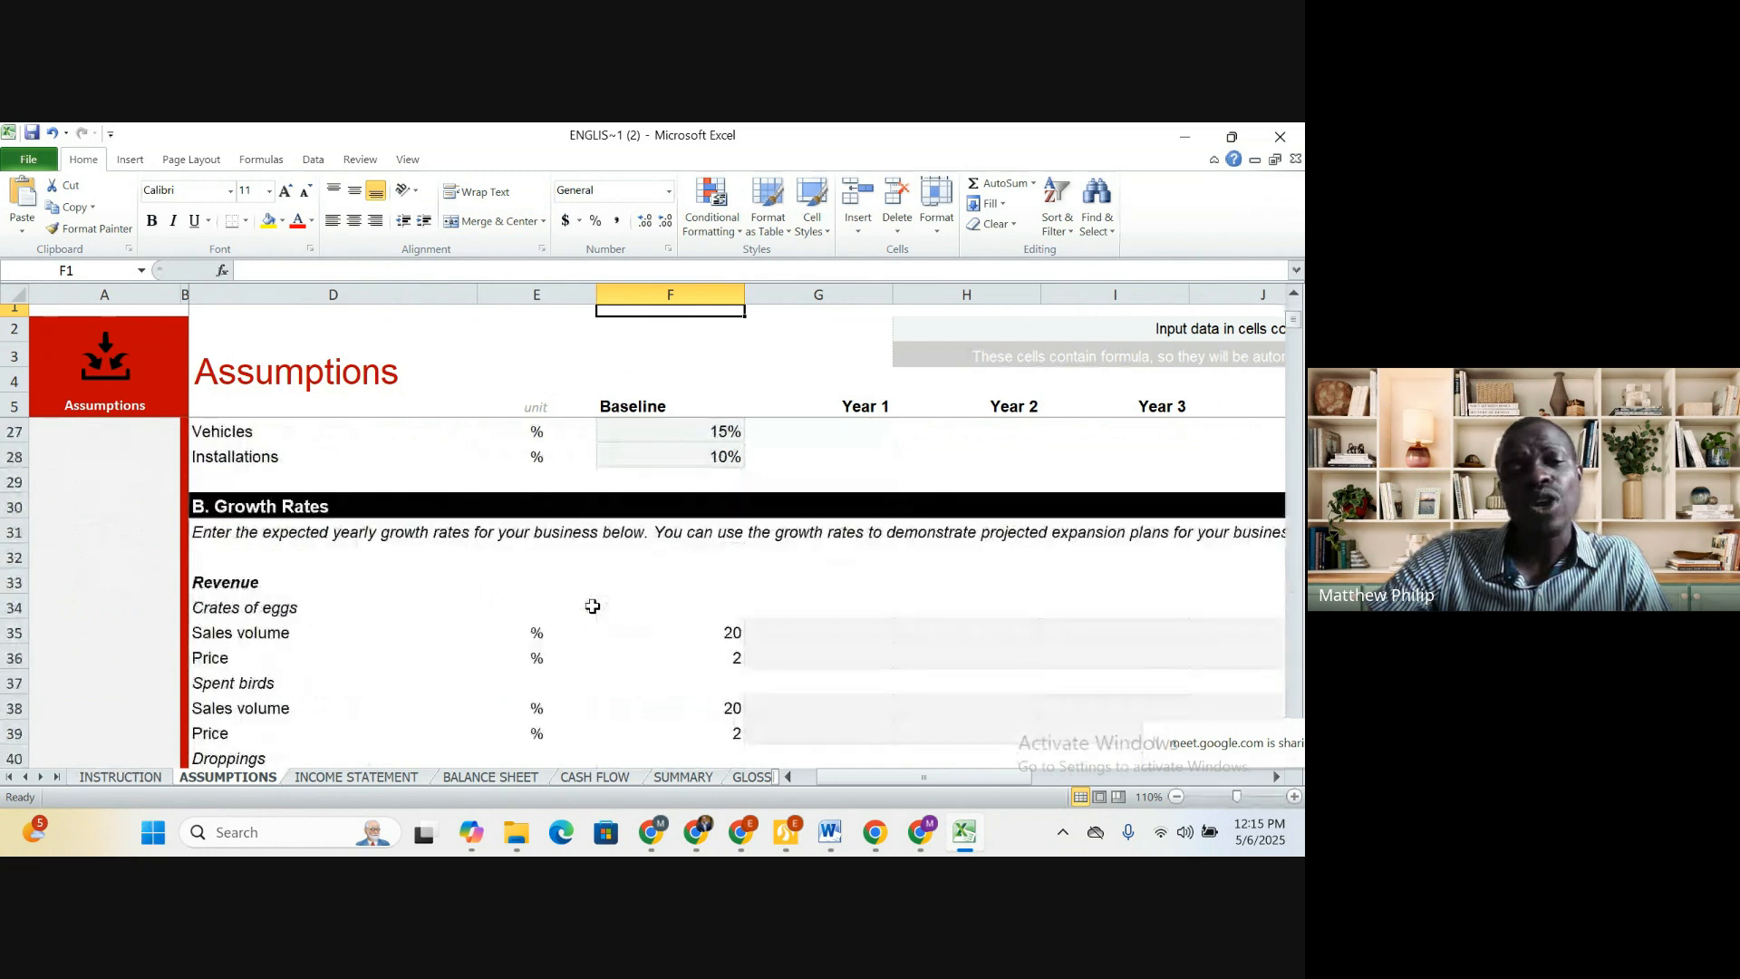
scroll(592, 607, down, 18)
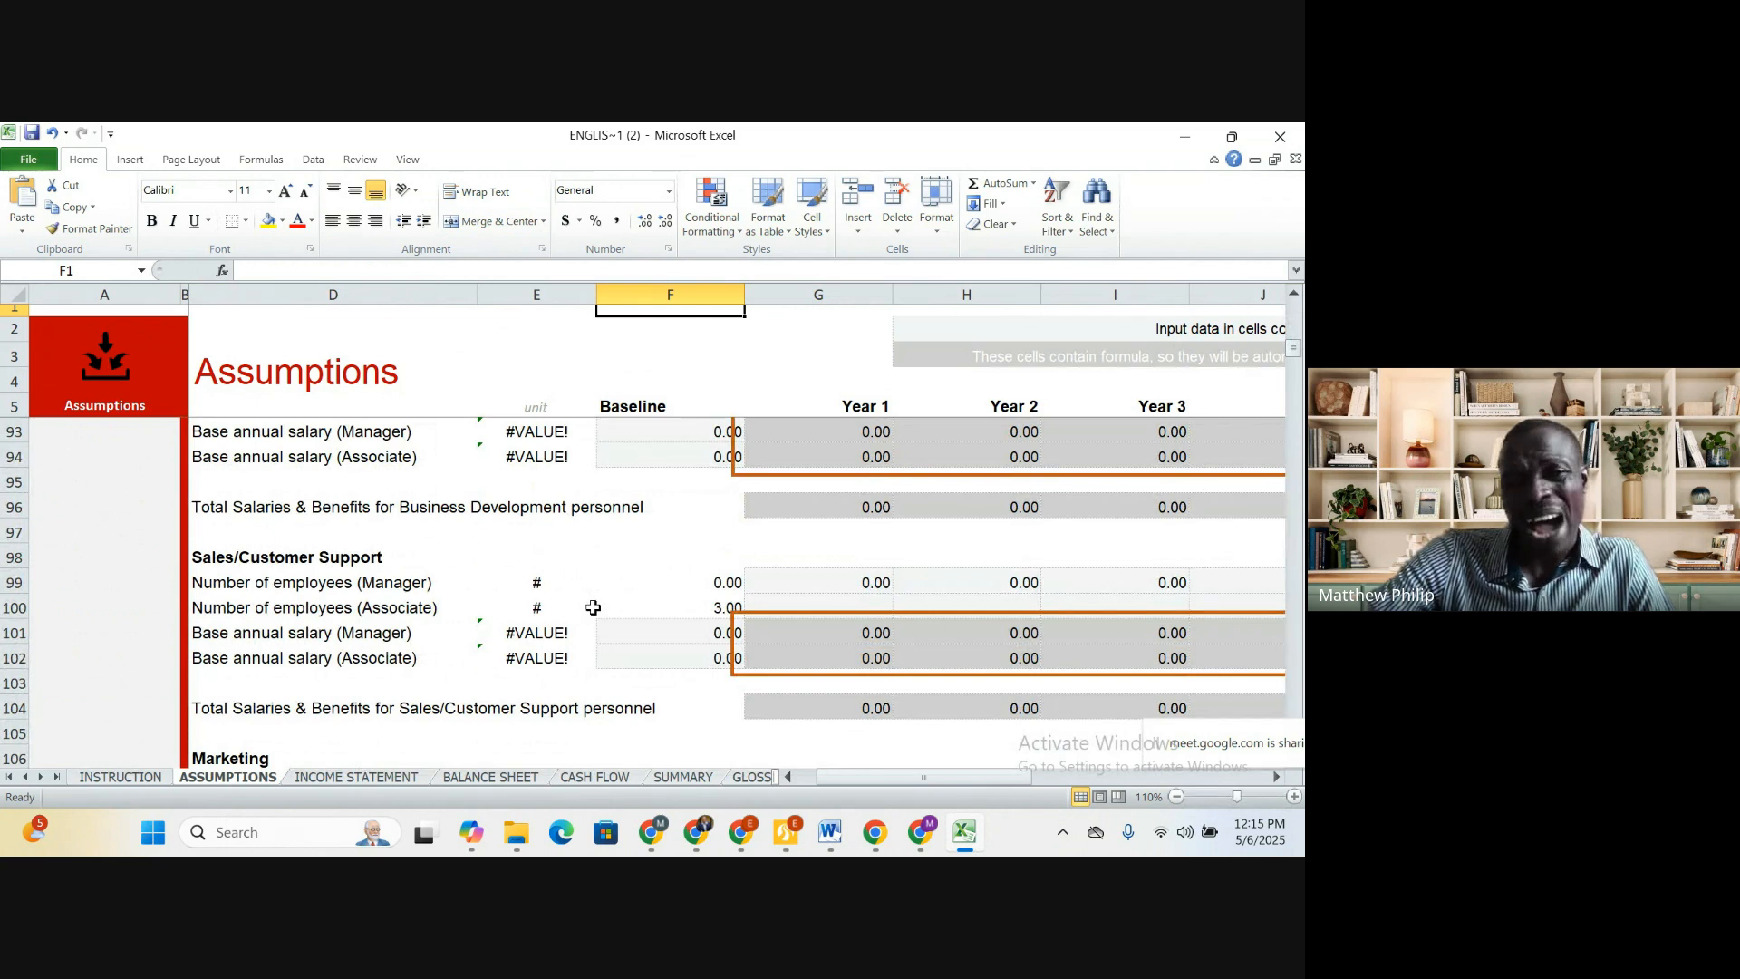
scroll(595, 609, up, 1)
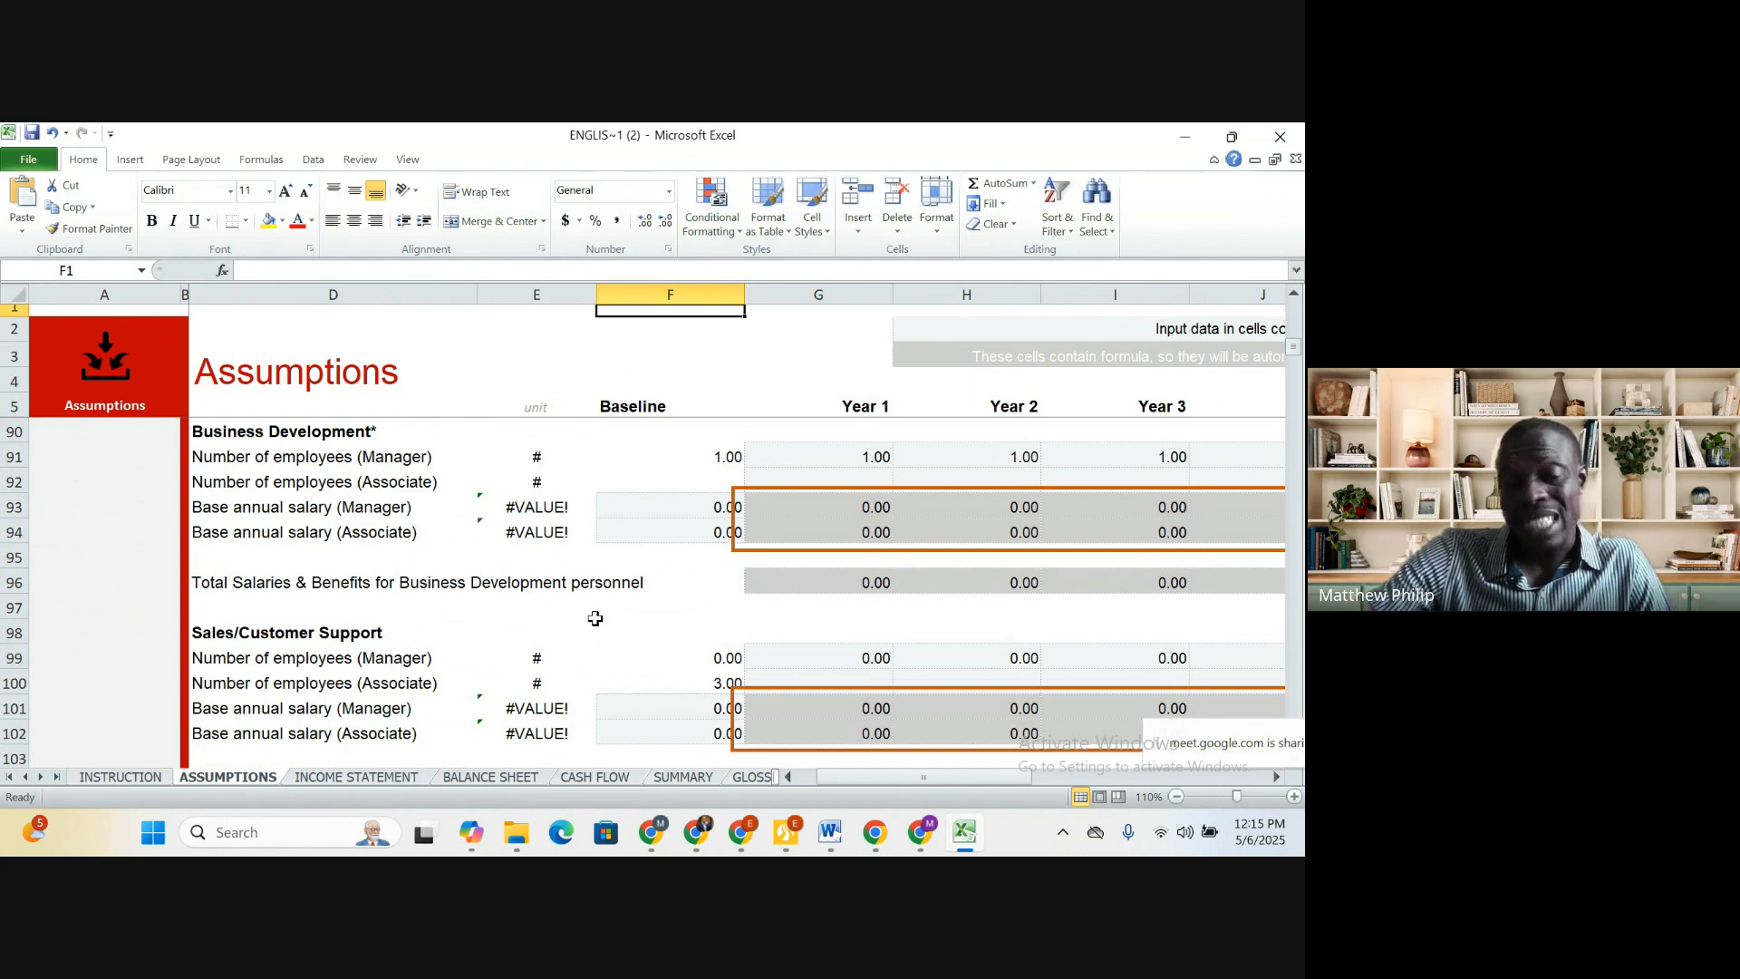
View the INCOME STATEMENT, BALANCE SHEET and CASH FLOW output sheets one after another
click(374, 779)
click(482, 782)
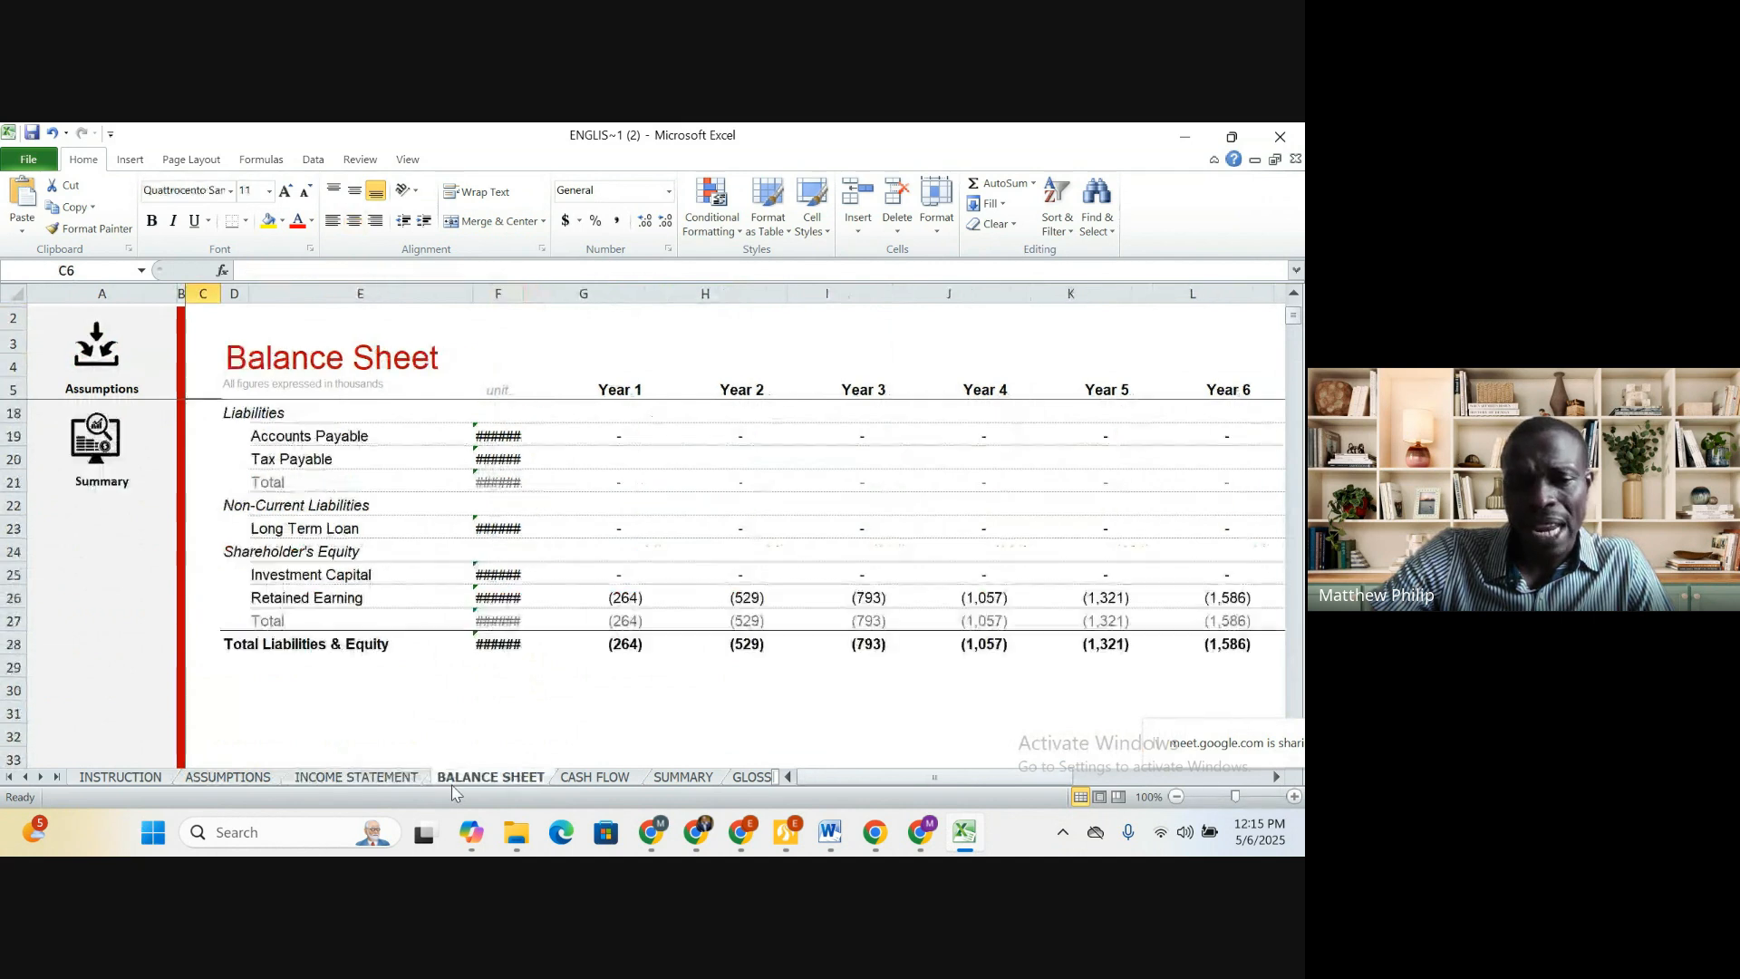
click(585, 778)
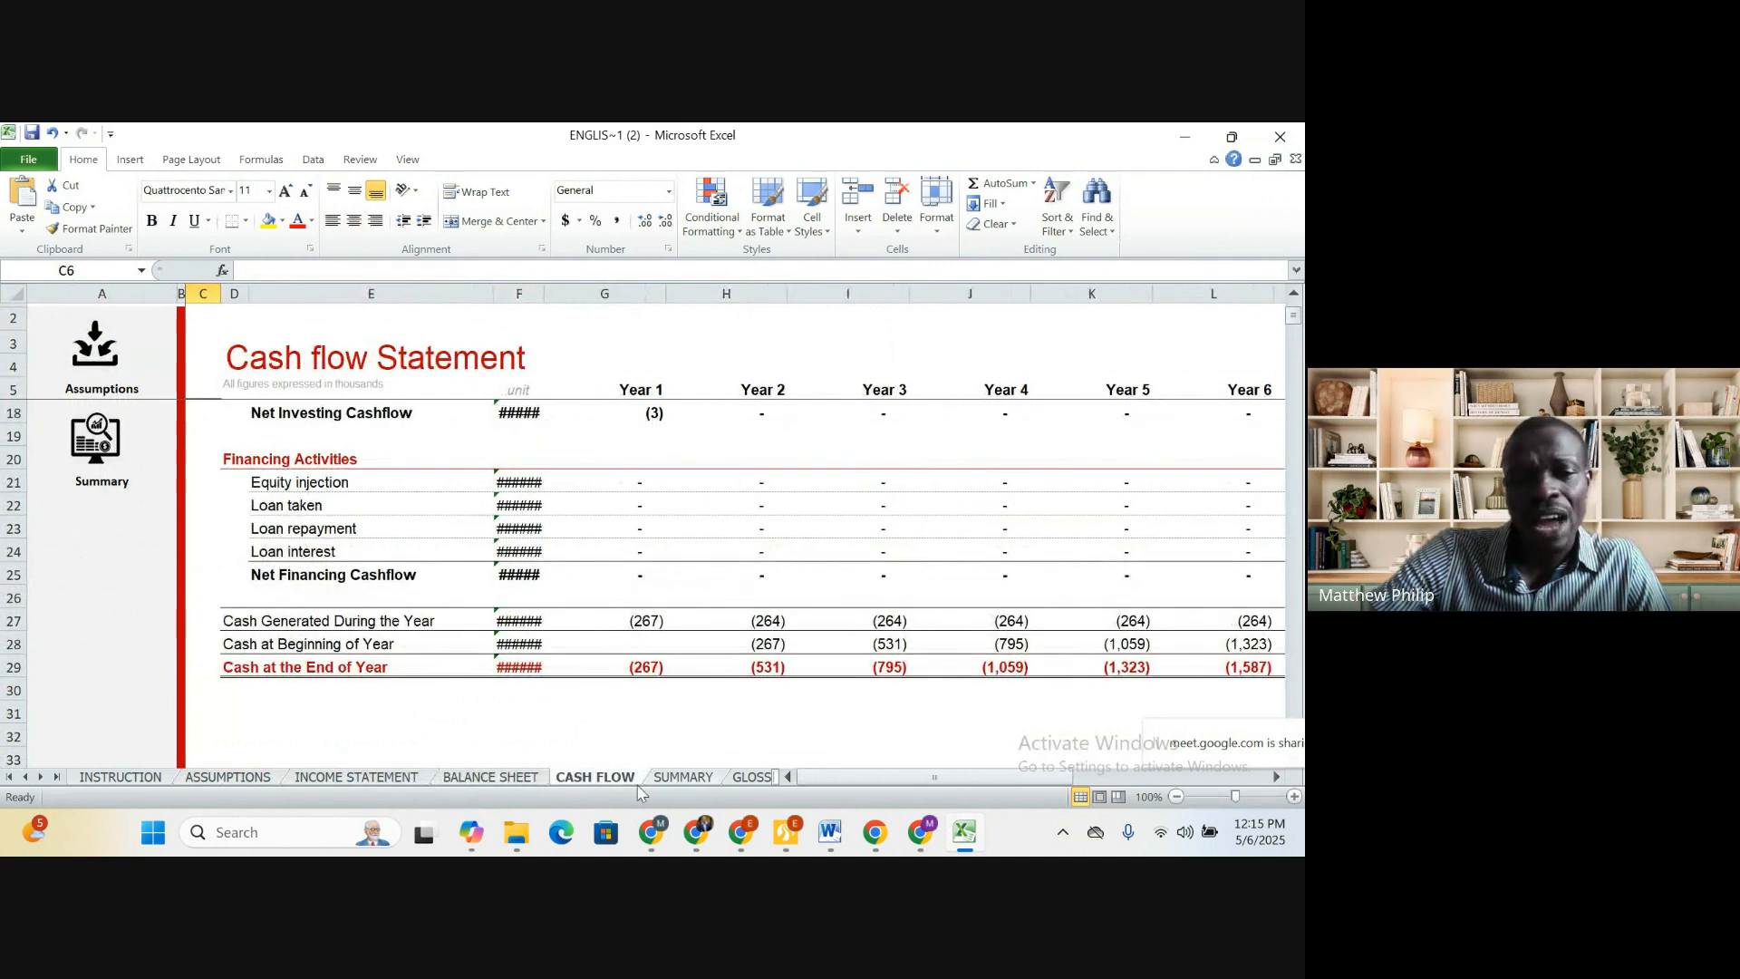
Return to the ASSUMPTIONS sheet and go back up to its General section
click(230, 781)
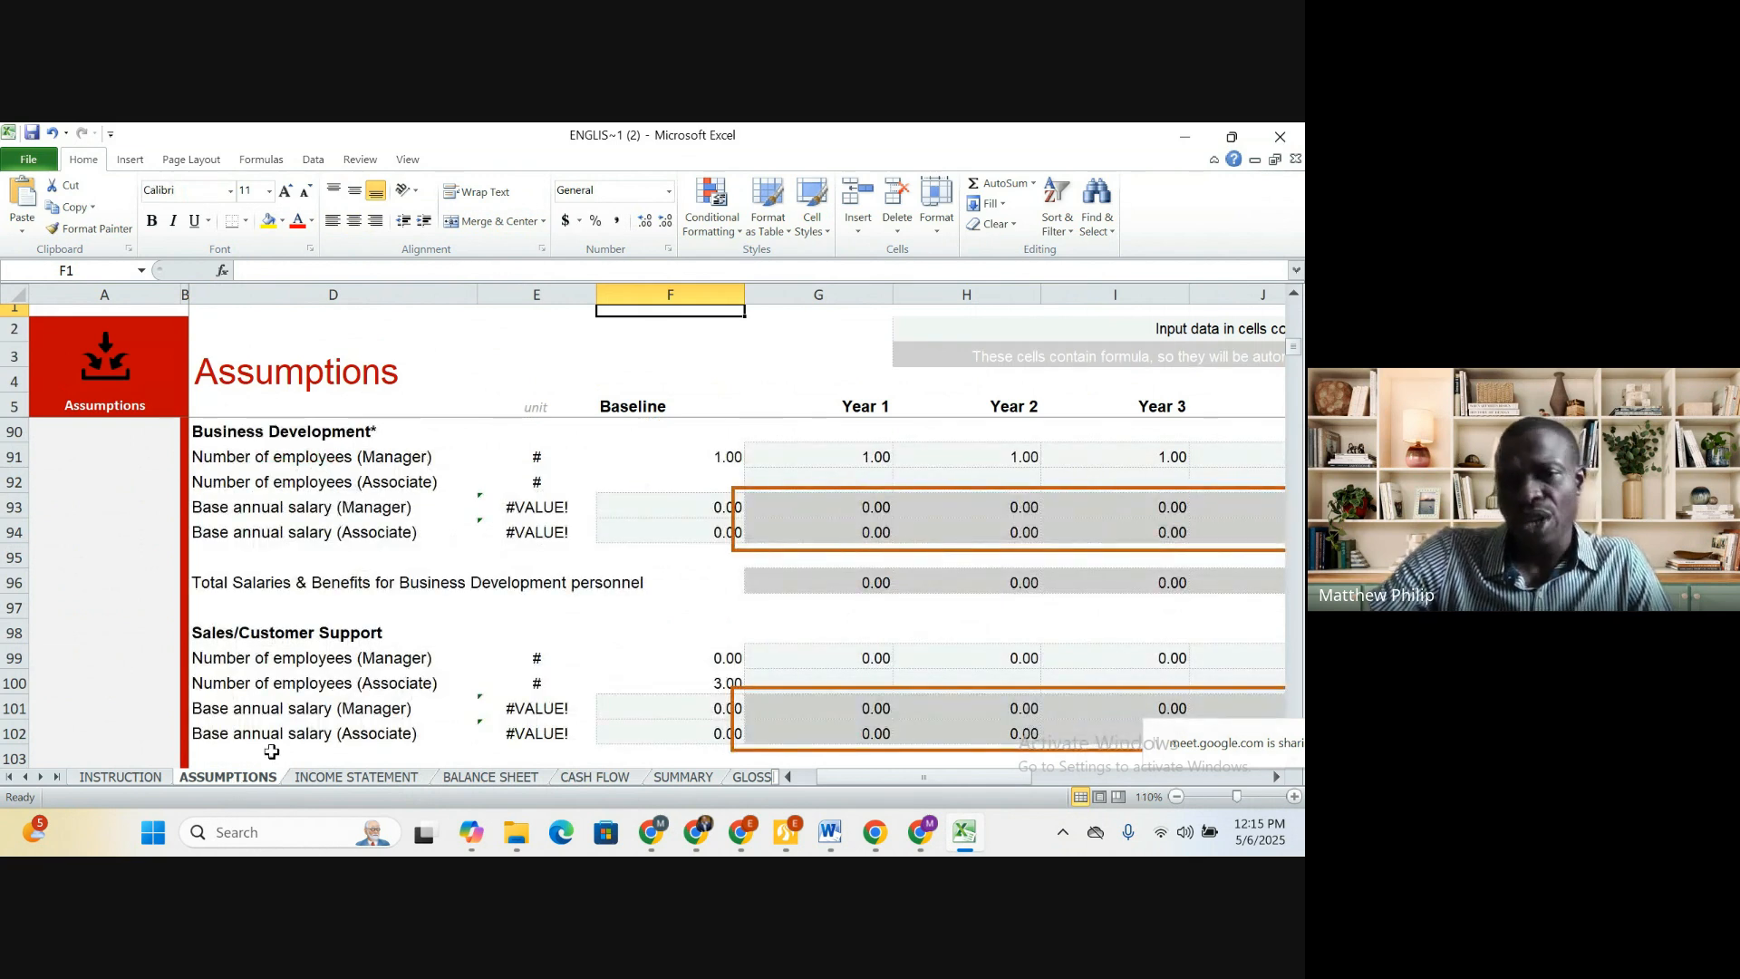
click(503, 649)
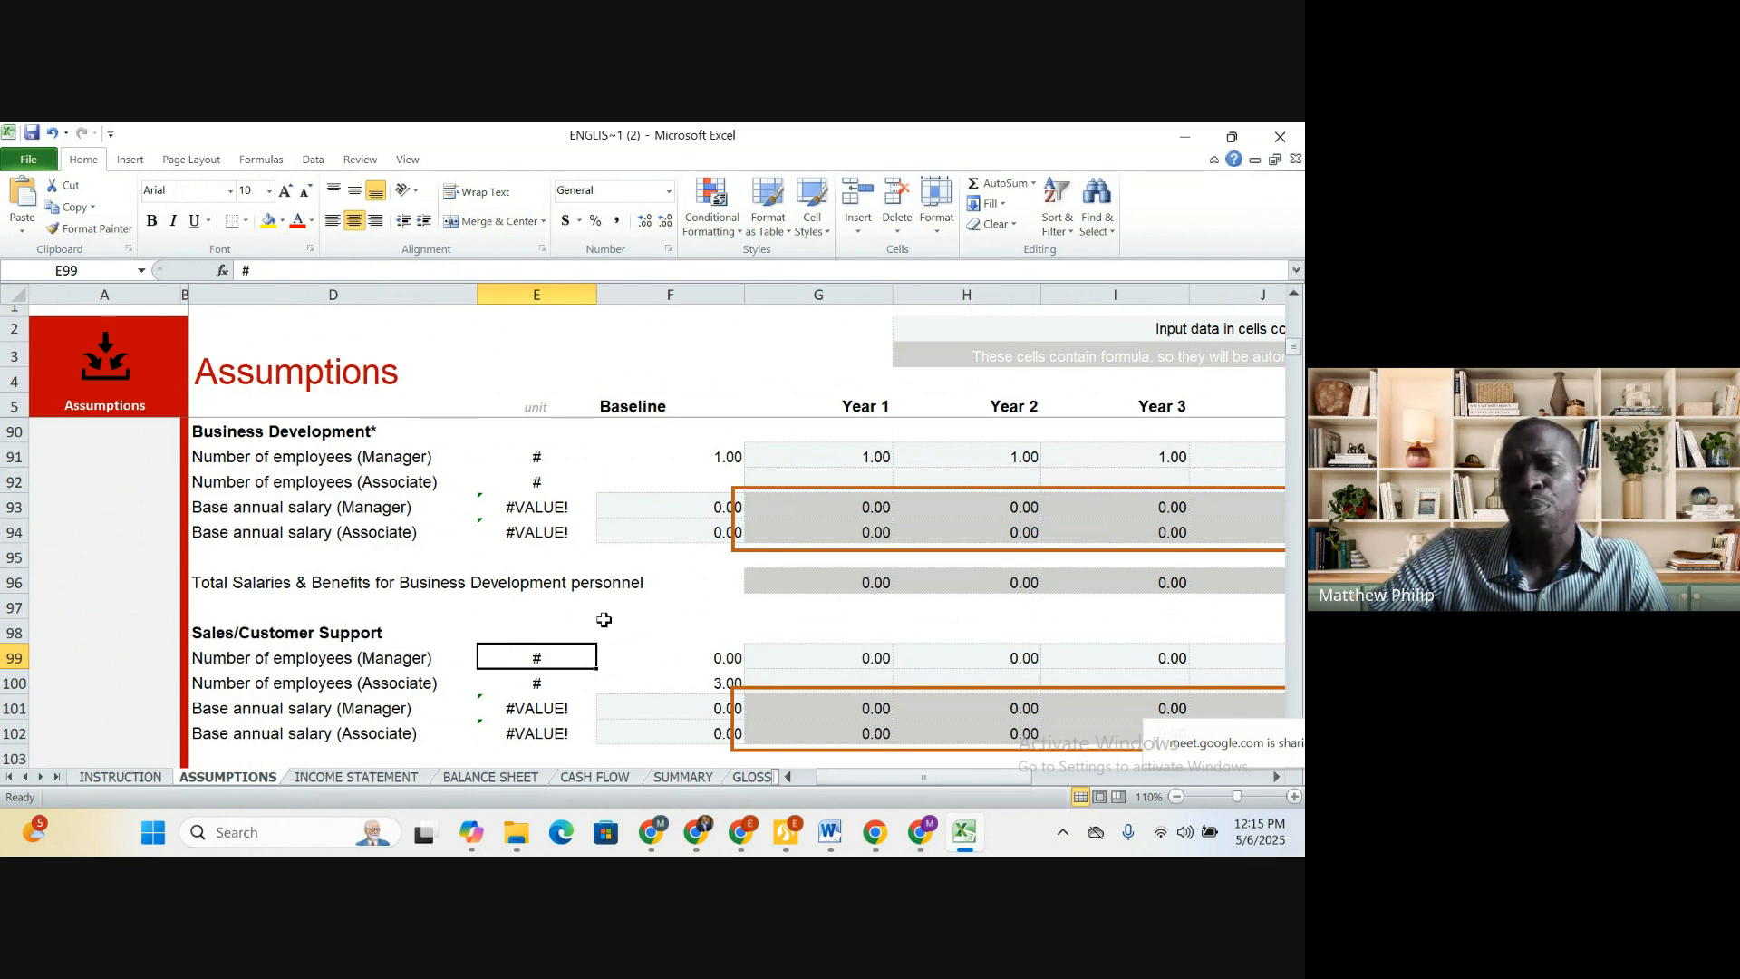
scroll(602, 617, up, 10)
scroll(604, 620, up, 3)
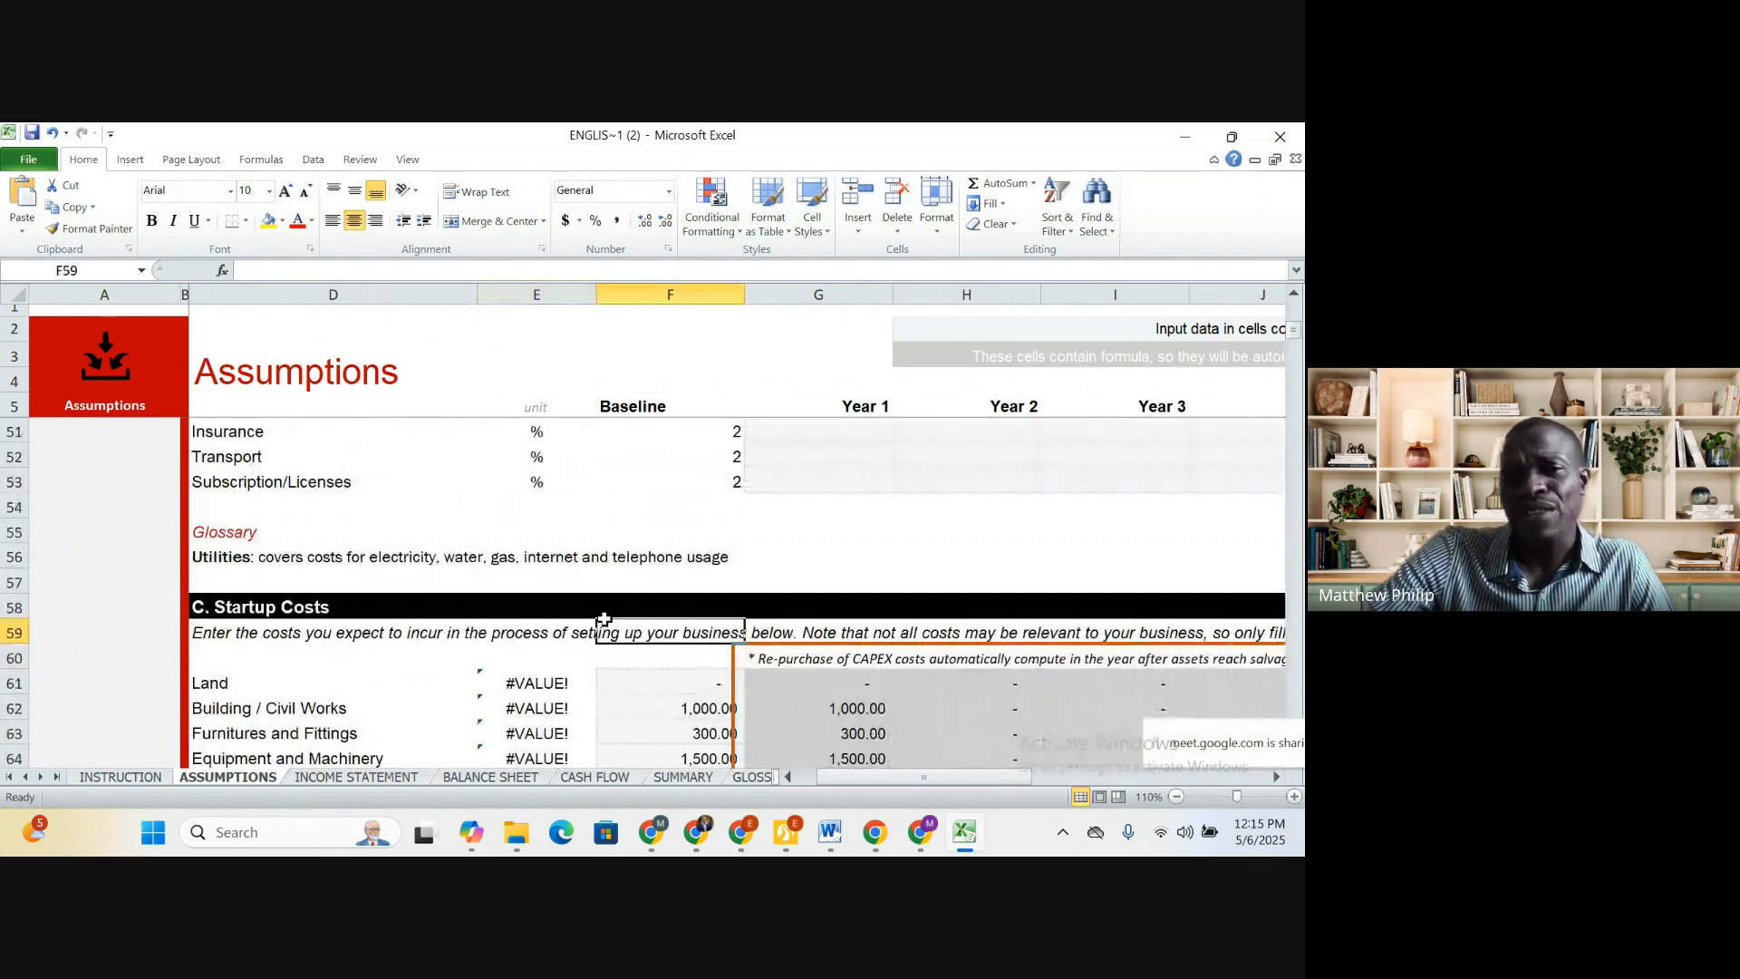
right_click(606, 626)
scroll(524, 560, up, 10)
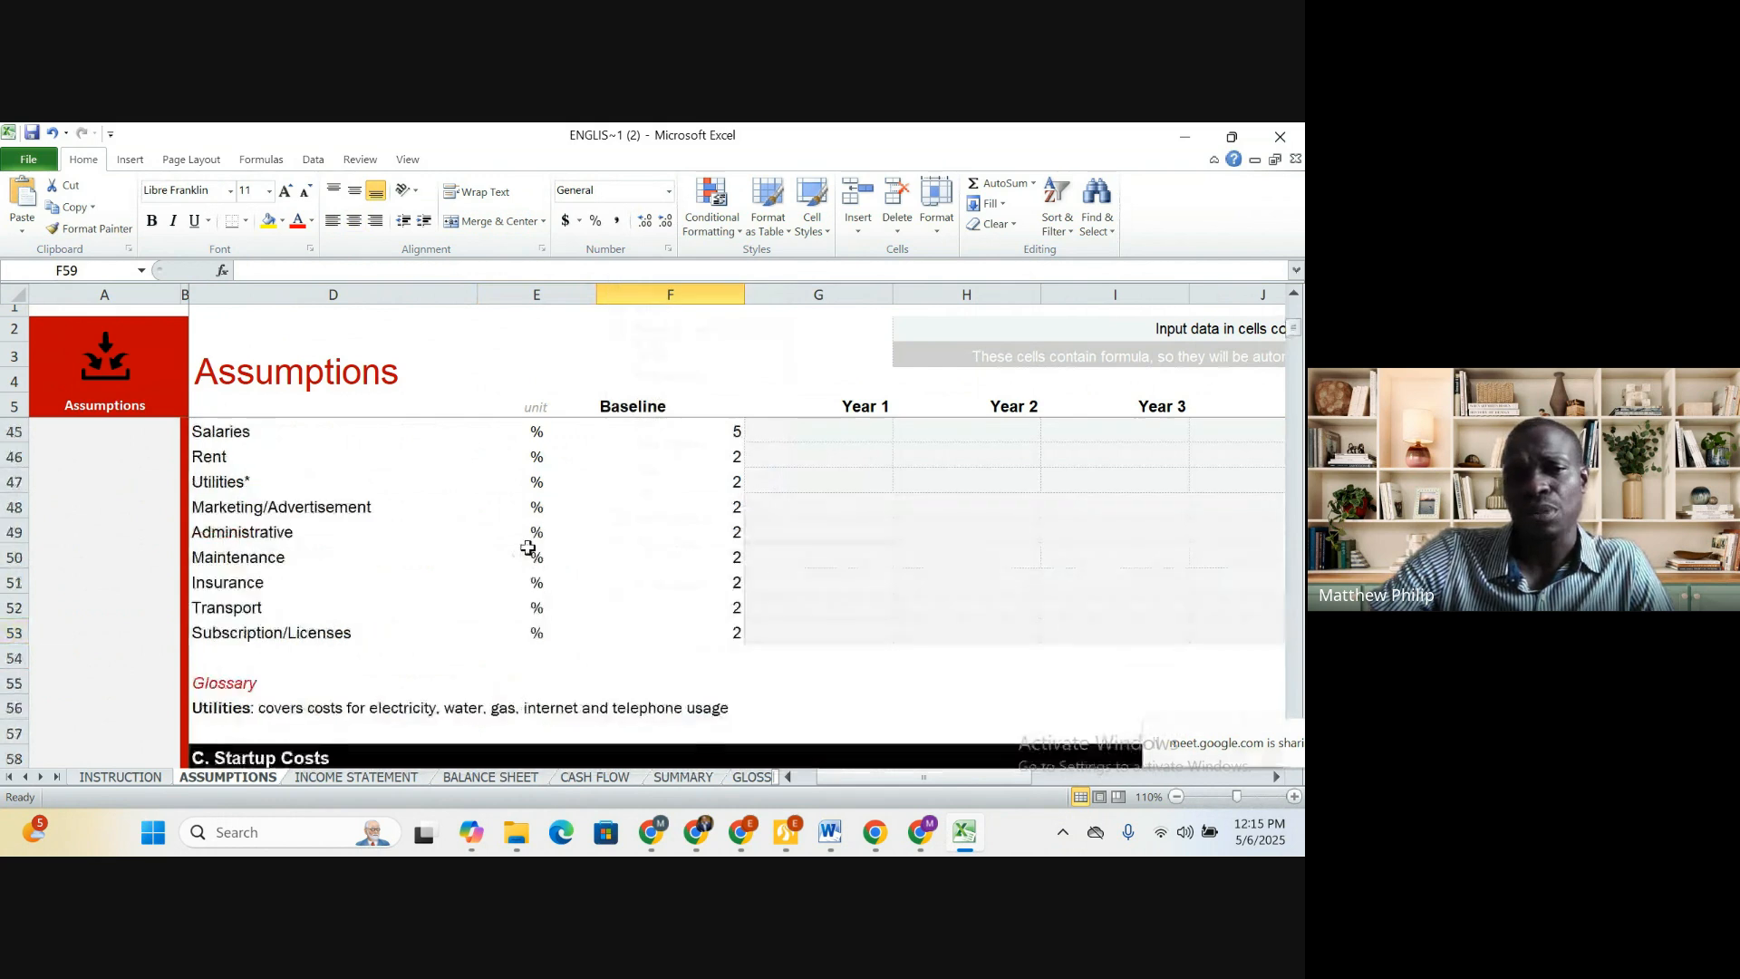
scroll(538, 553, up, 5)
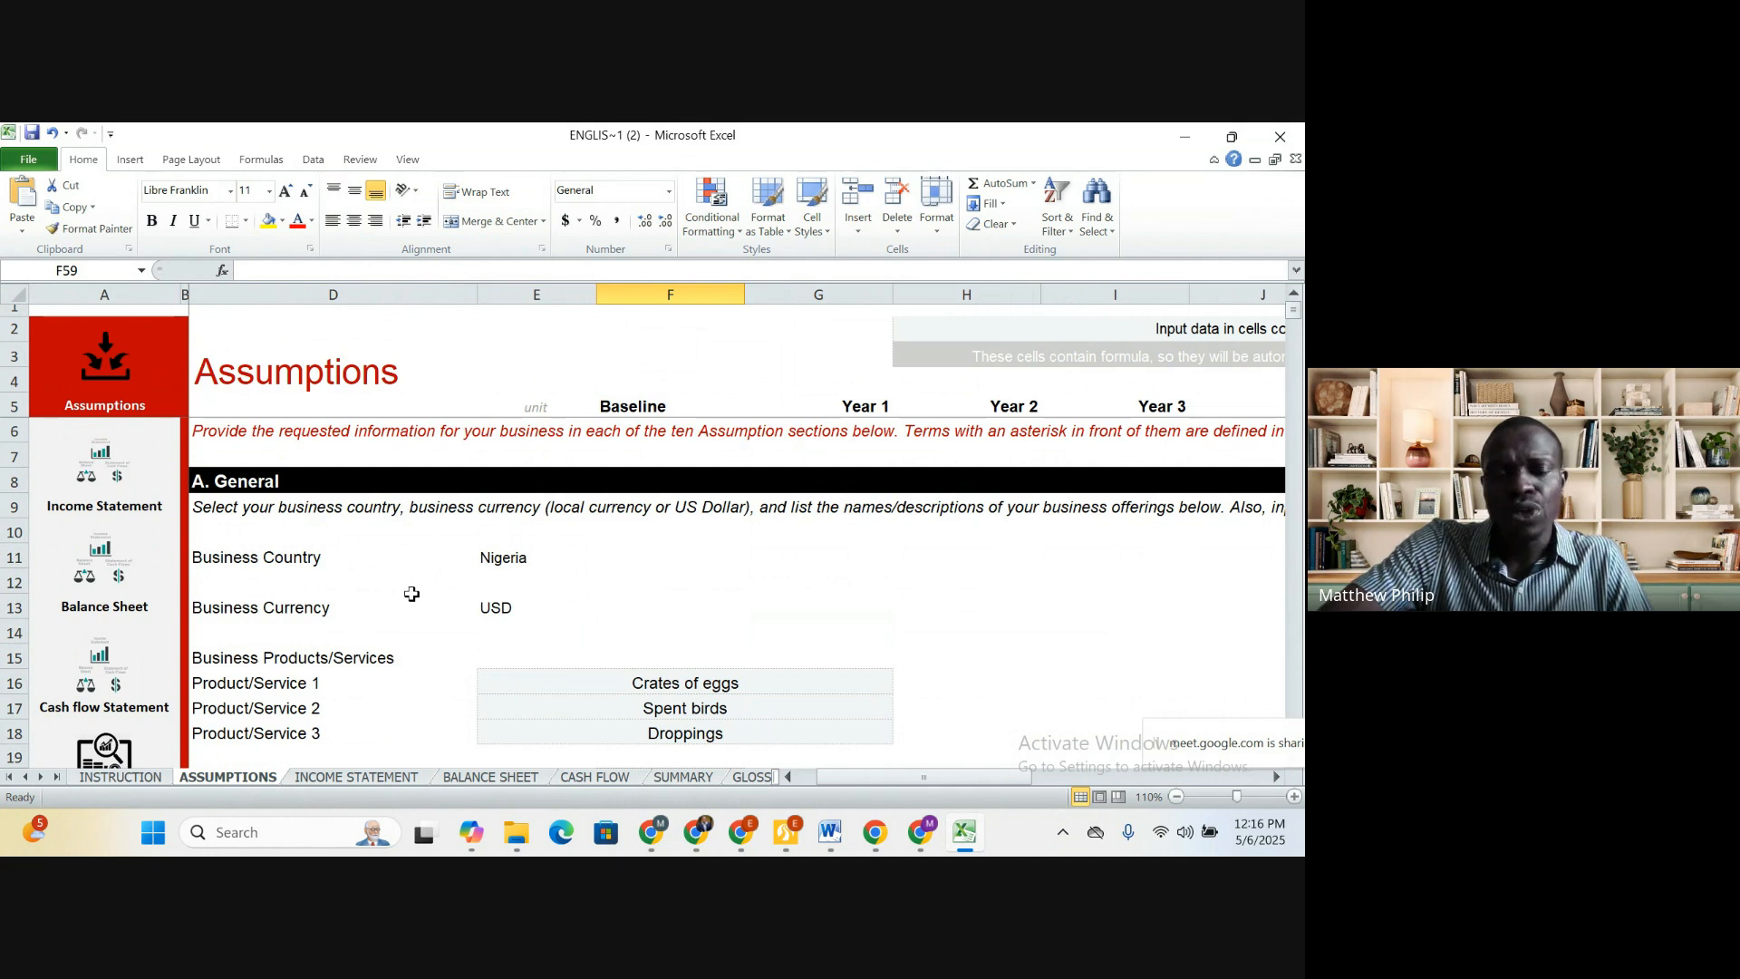
Examine sections A. General, B. Growth Rates and C. Startup Costs, selecting each section heading on the ASSUMPTIONS sheet
click(273, 495)
click(292, 481)
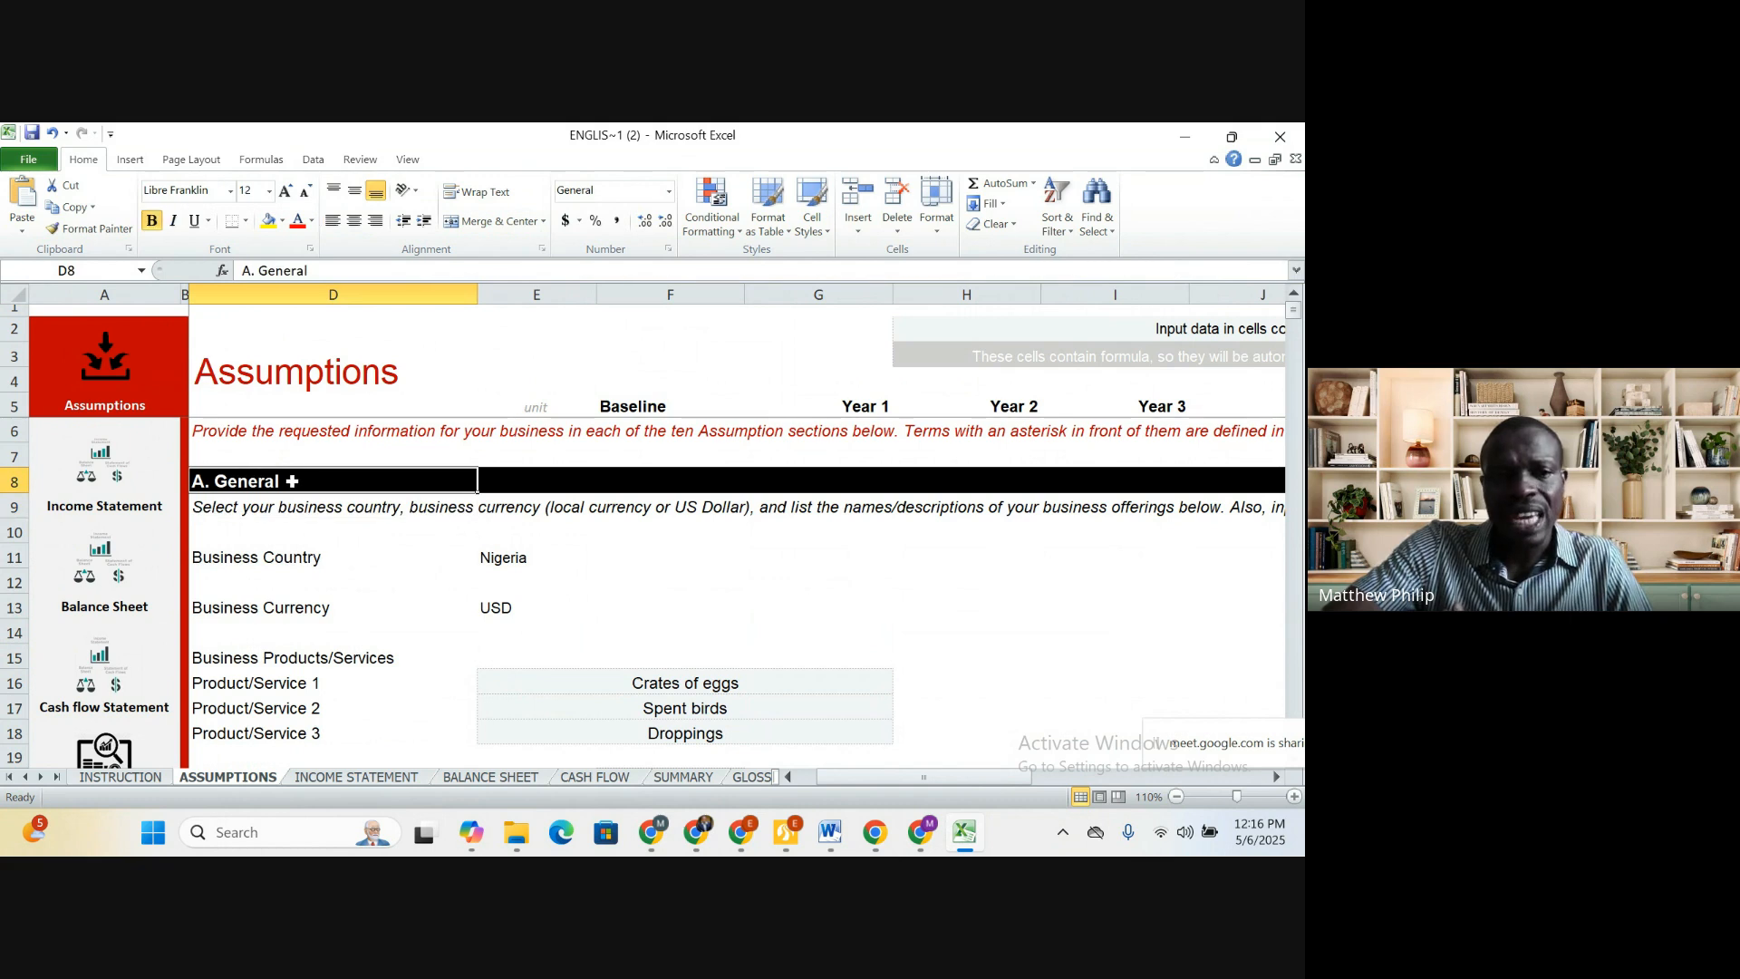
scroll(296, 483, down, 7)
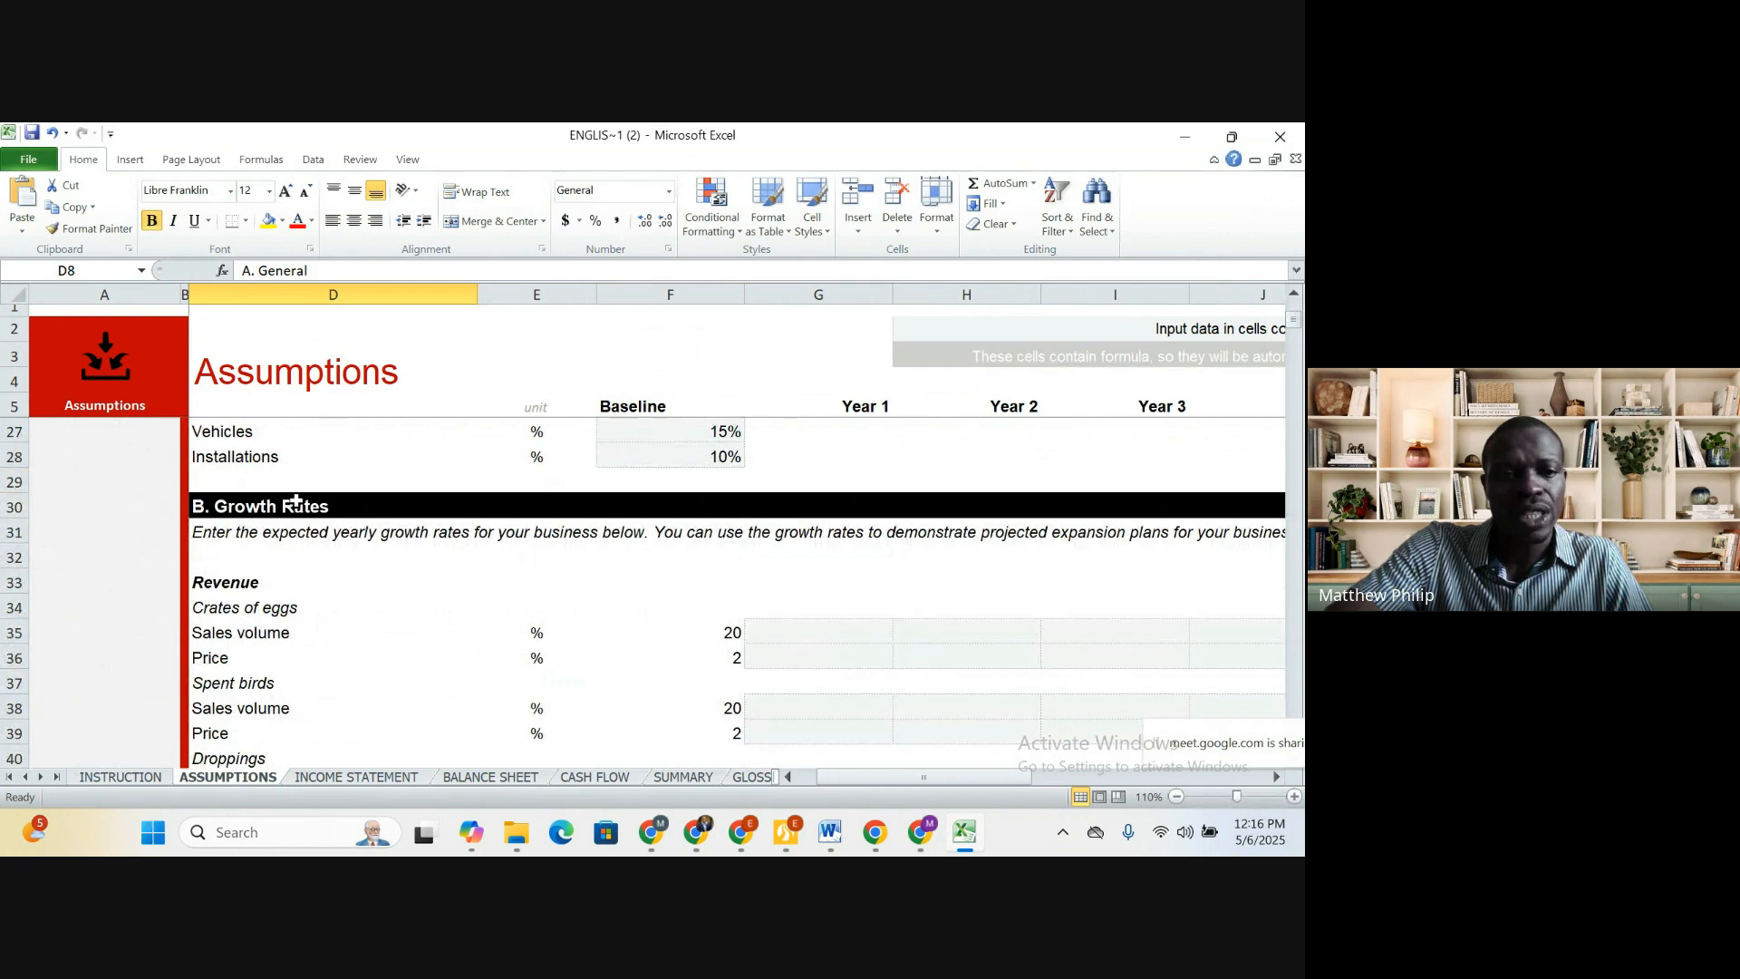
click(299, 500)
scroll(299, 508, down, 6)
scroll(299, 509, down, 3)
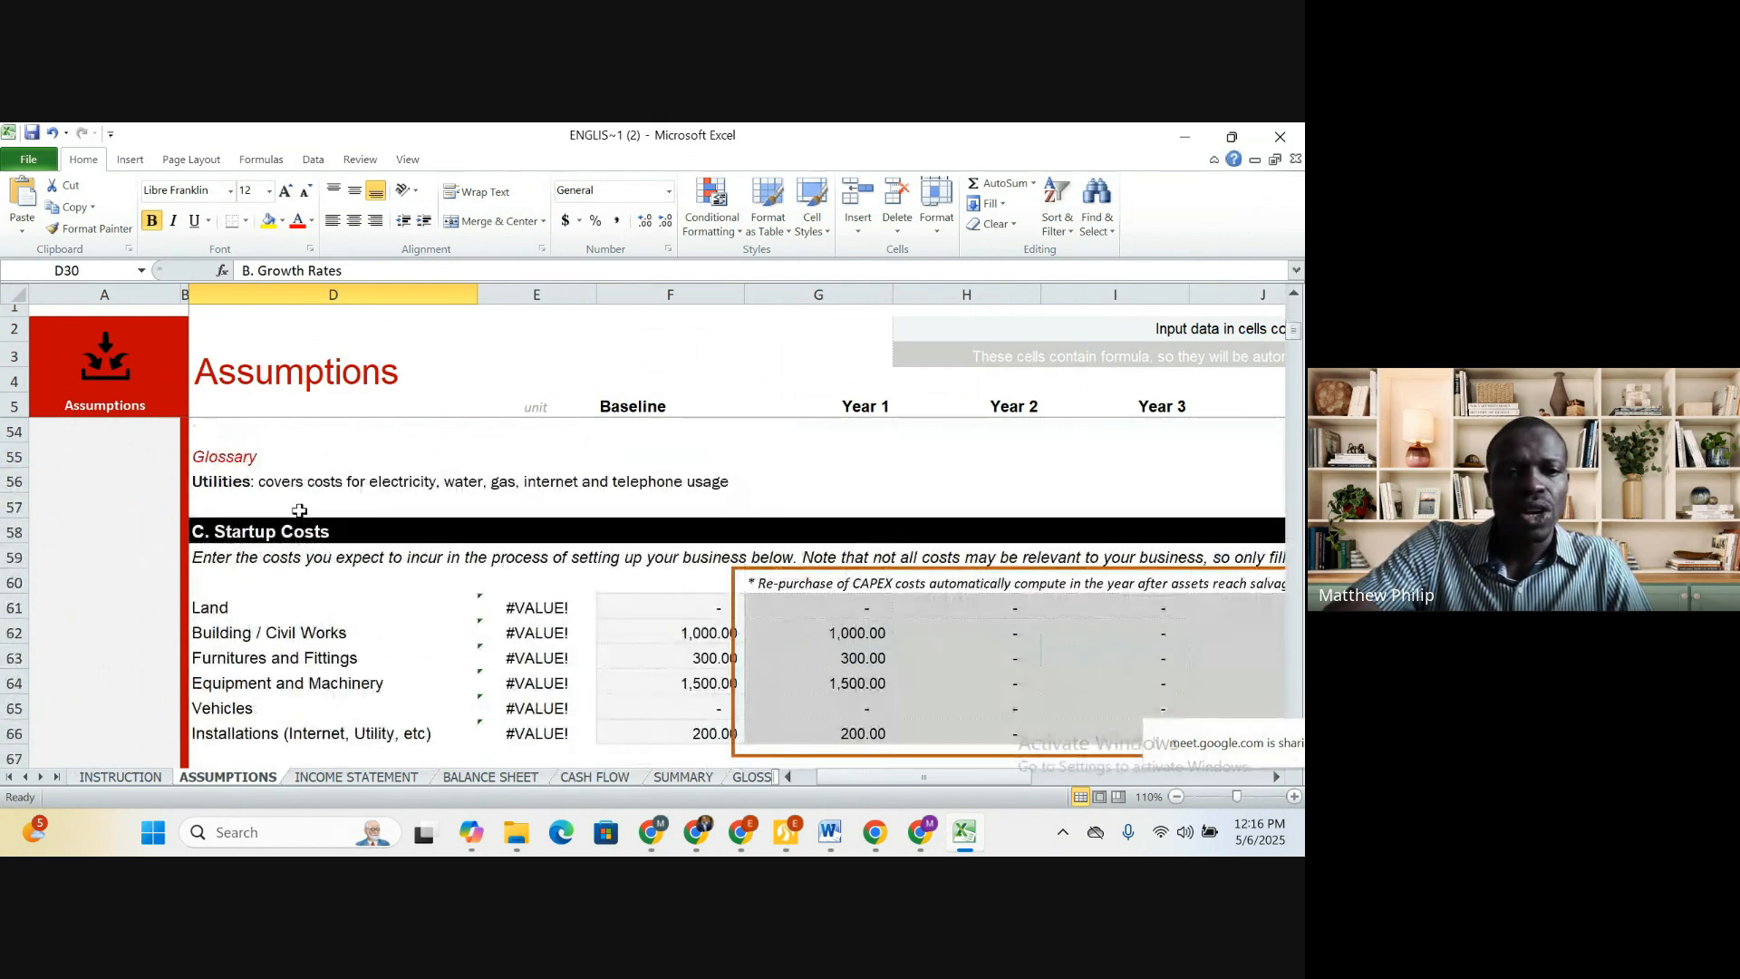
click(311, 533)
scroll(311, 533, down, 6)
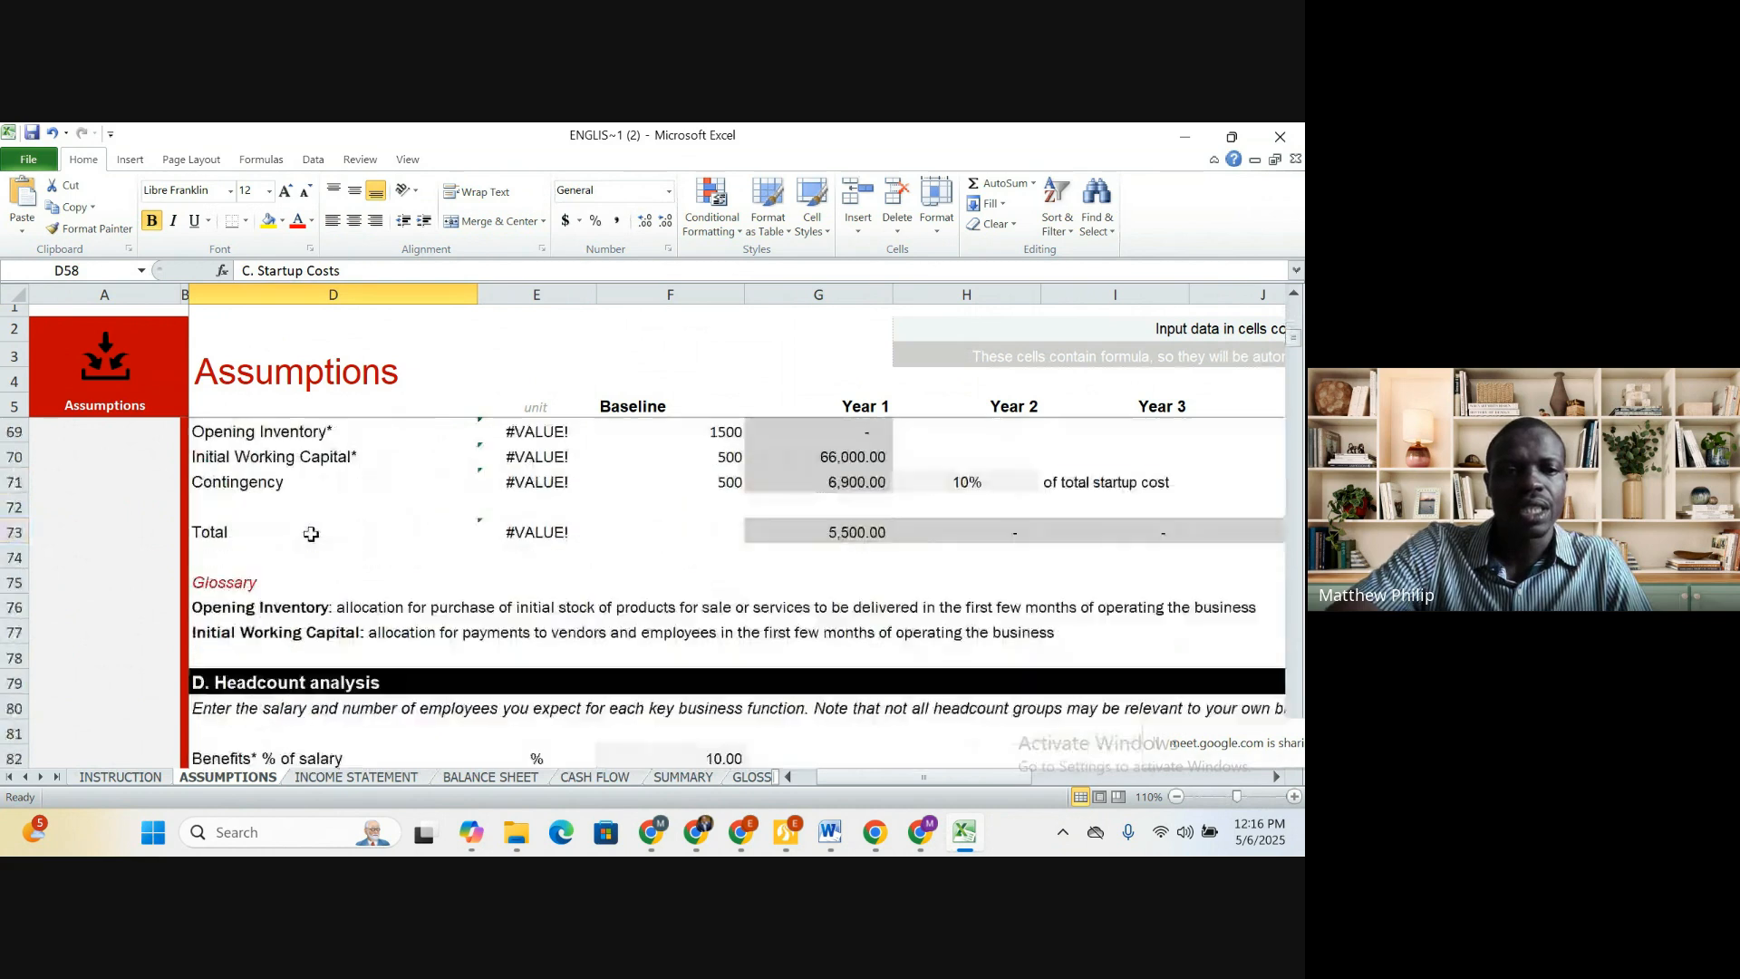
Select the D. Headcount analysis heading and look through that section's staff and salary rows
click(318, 624)
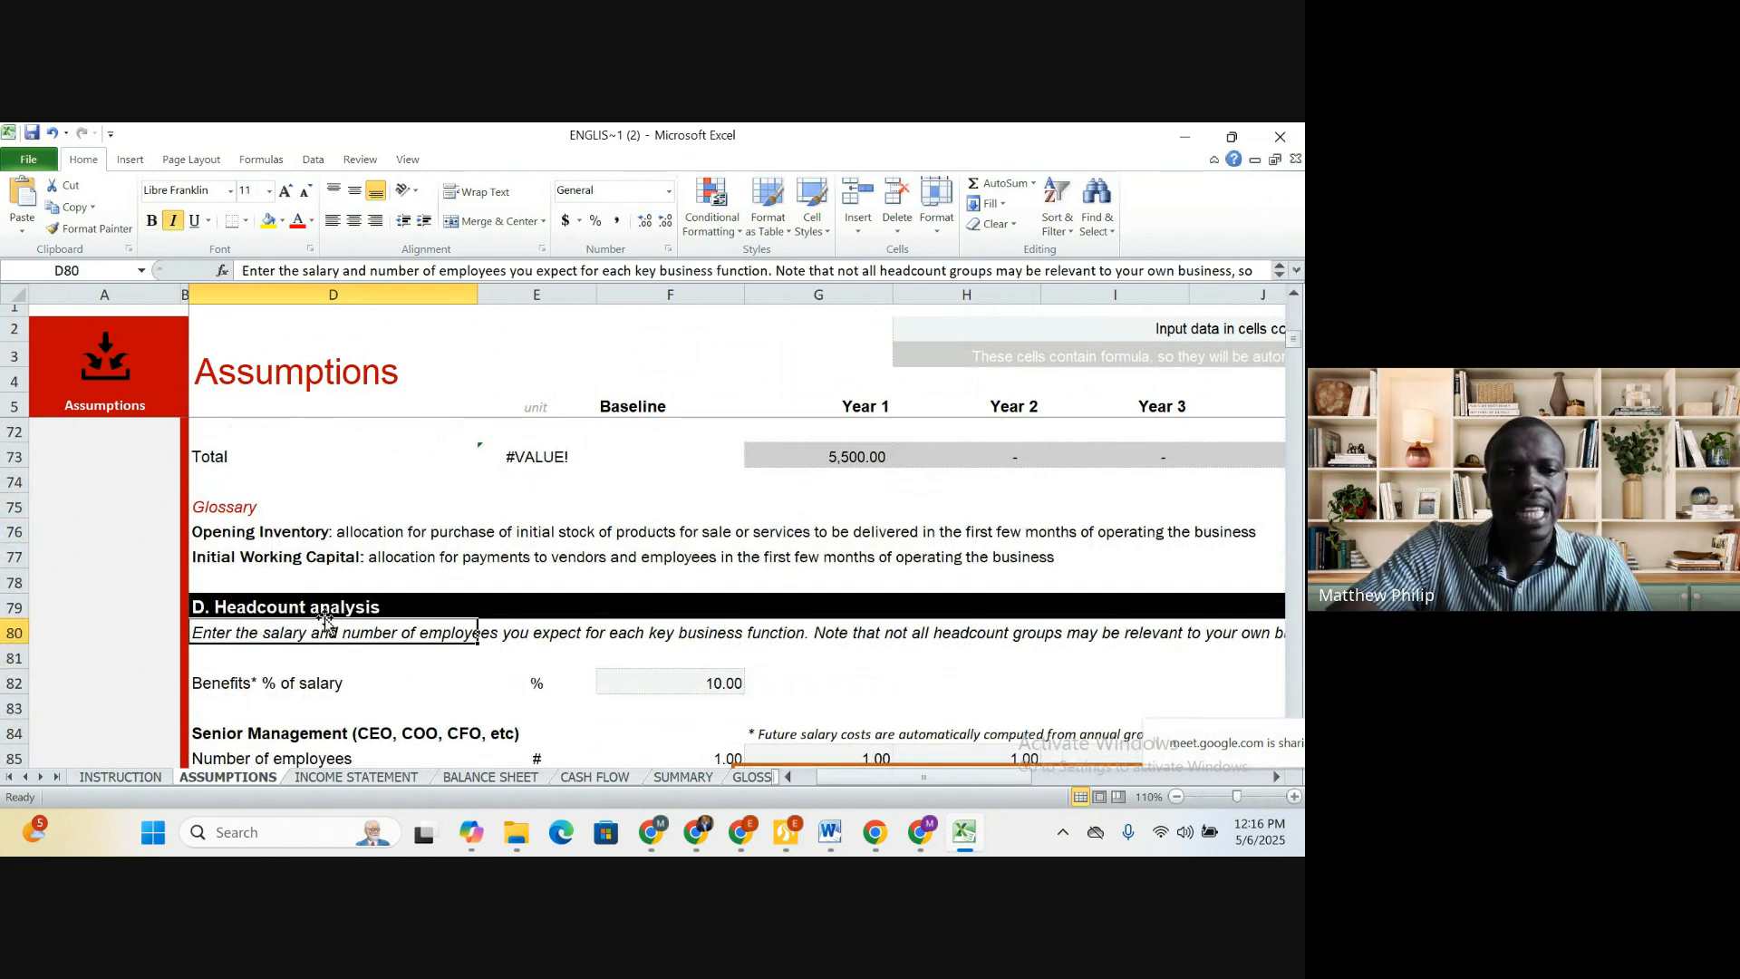
click(325, 609)
scroll(345, 608, down, 6)
scroll(359, 607, down, 14)
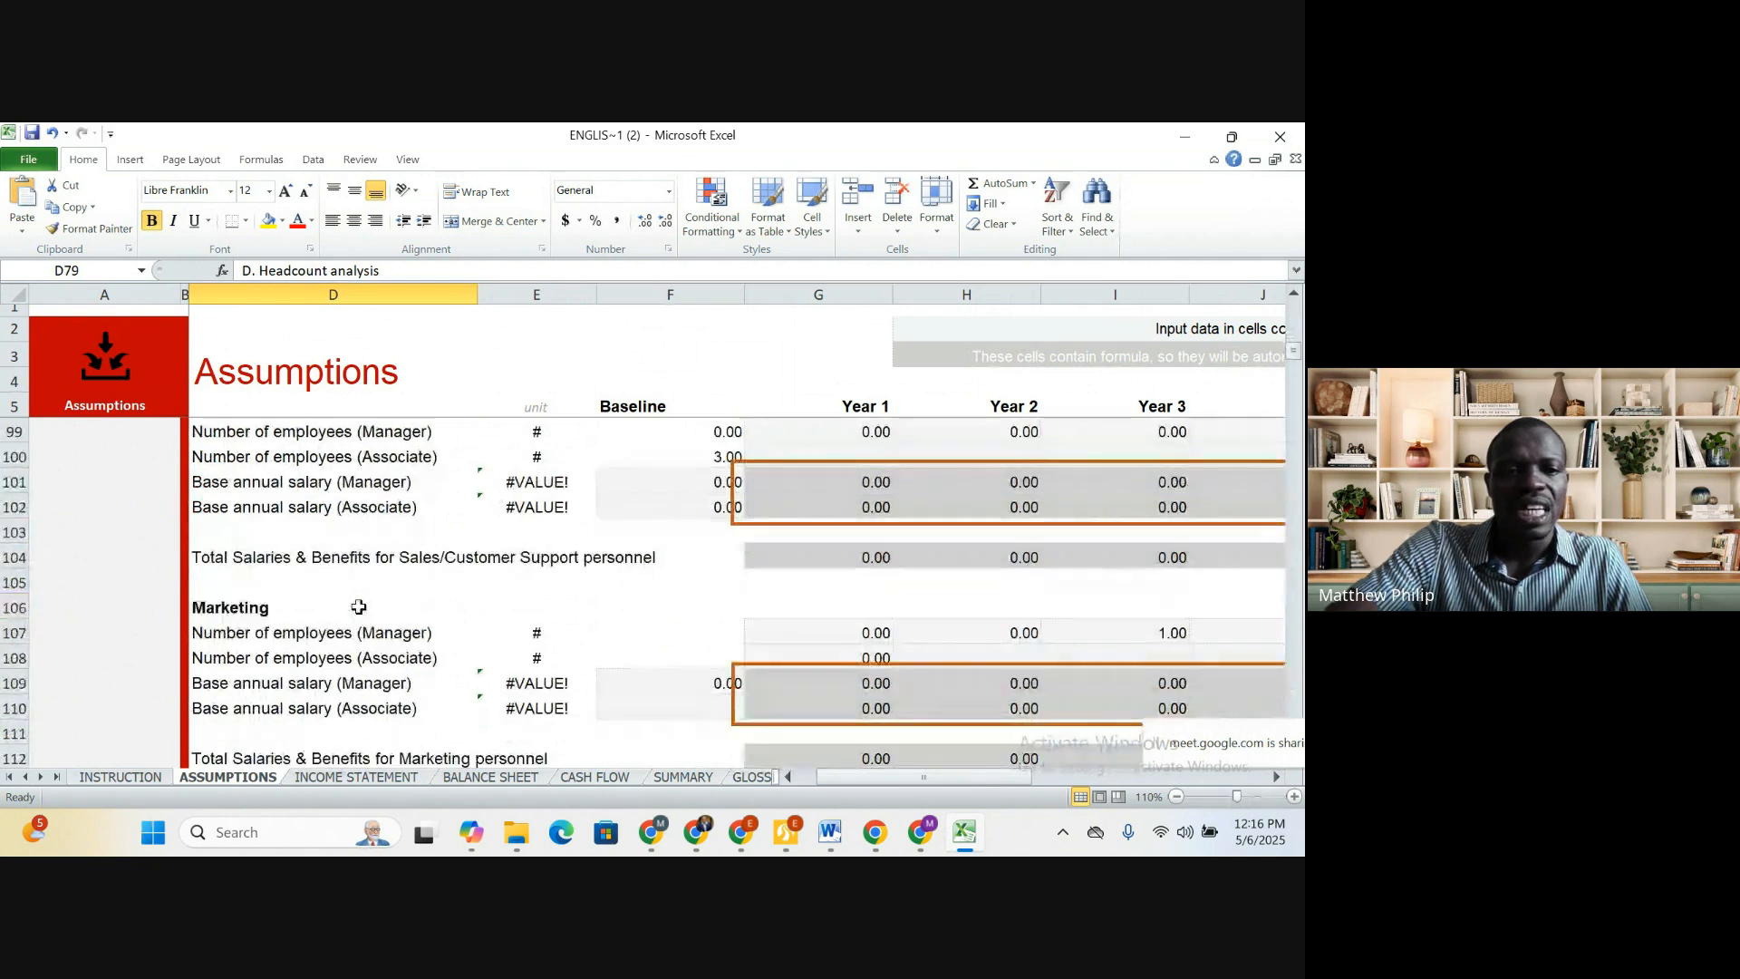
scroll(353, 598, down, 2)
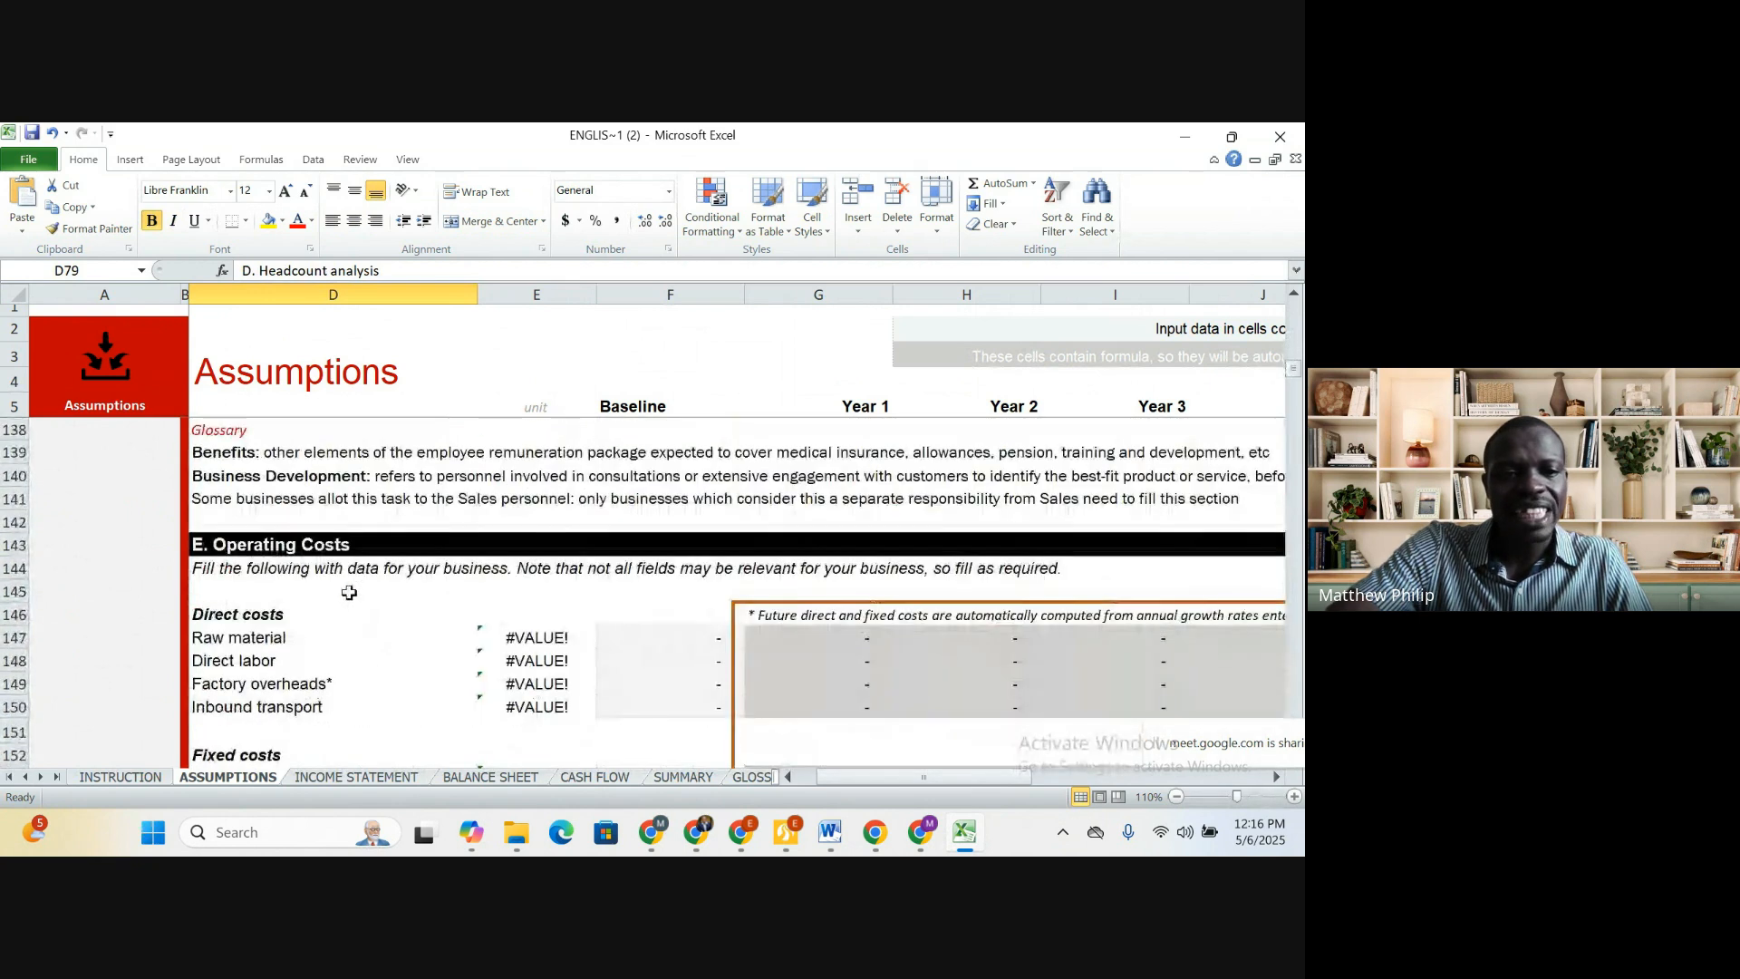
Examine sections E. Operating Costs and F. Revenue, including the seasonality estimates for each product
click(353, 554)
scroll(357, 562, down, 8)
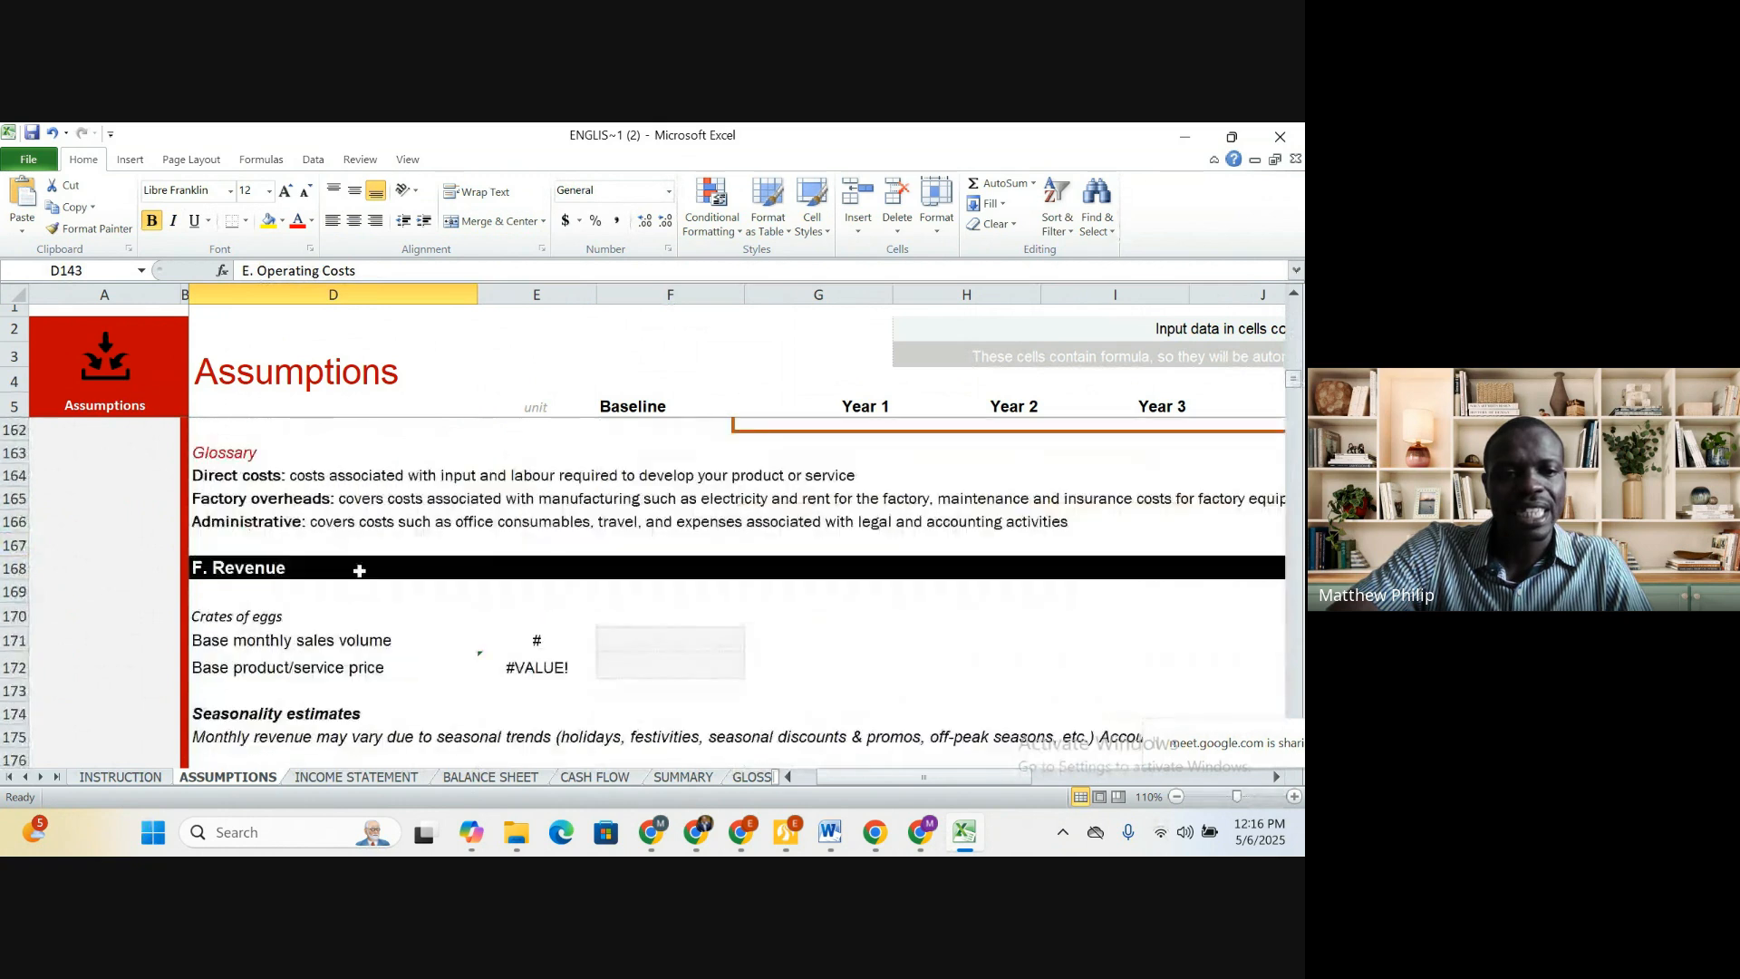
click(335, 575)
scroll(336, 577, down, 9)
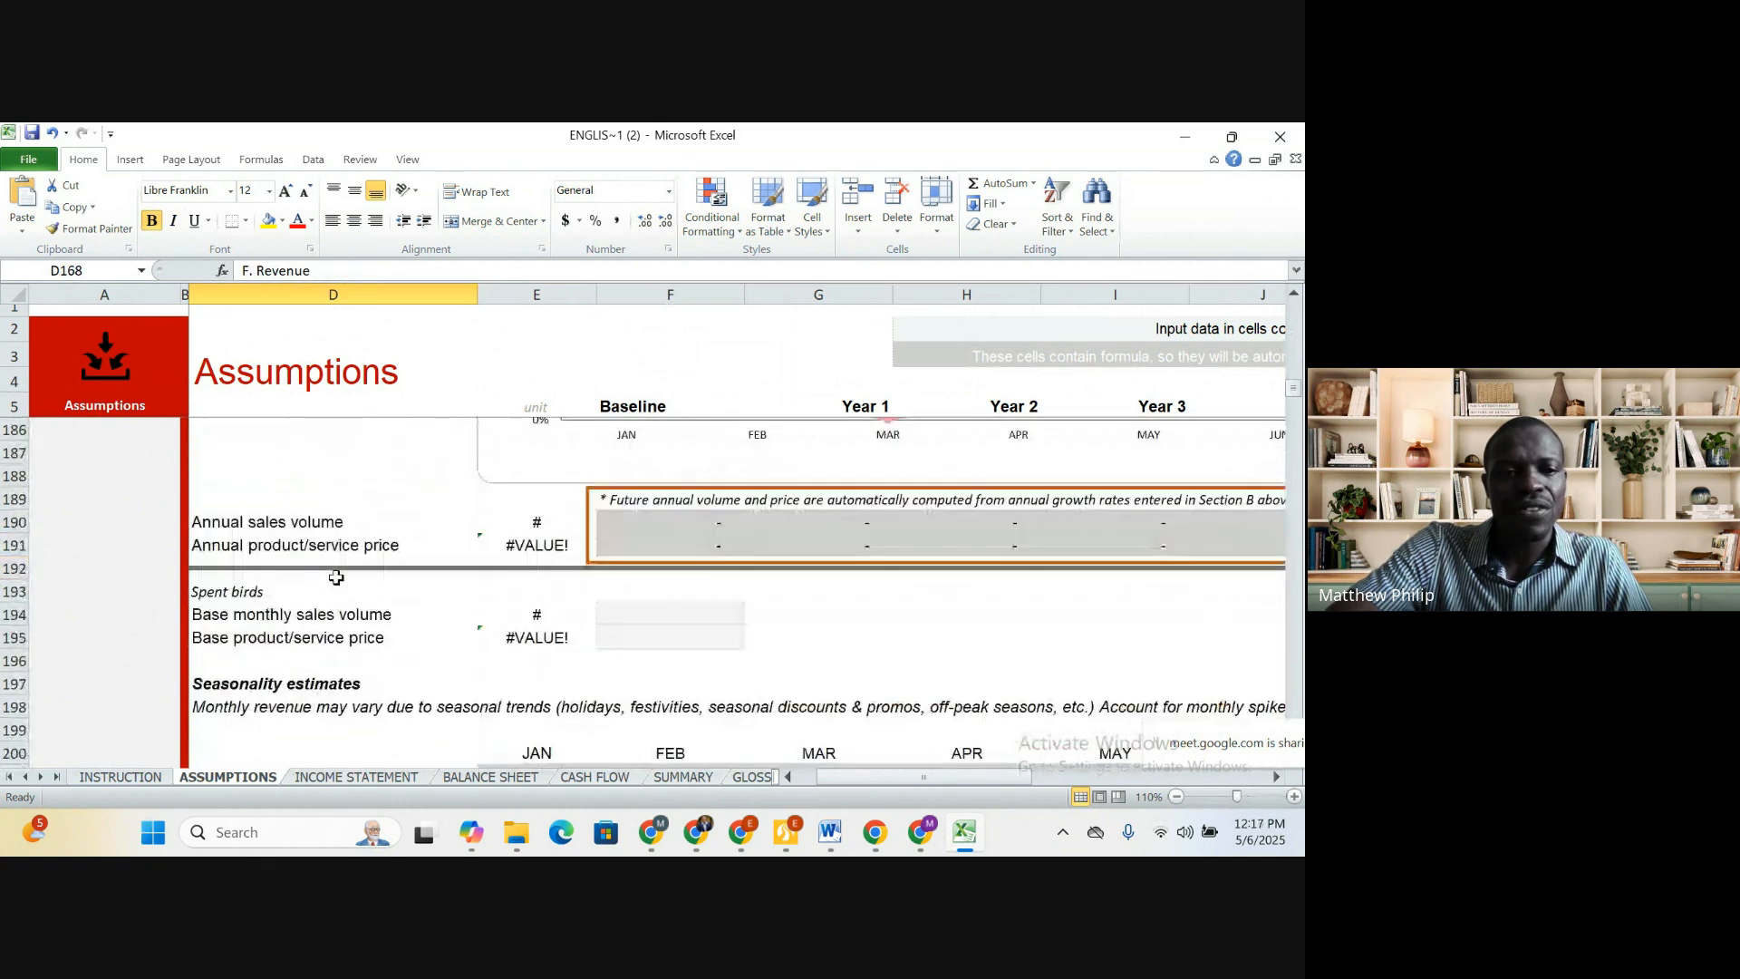
scroll(337, 577, down, 12)
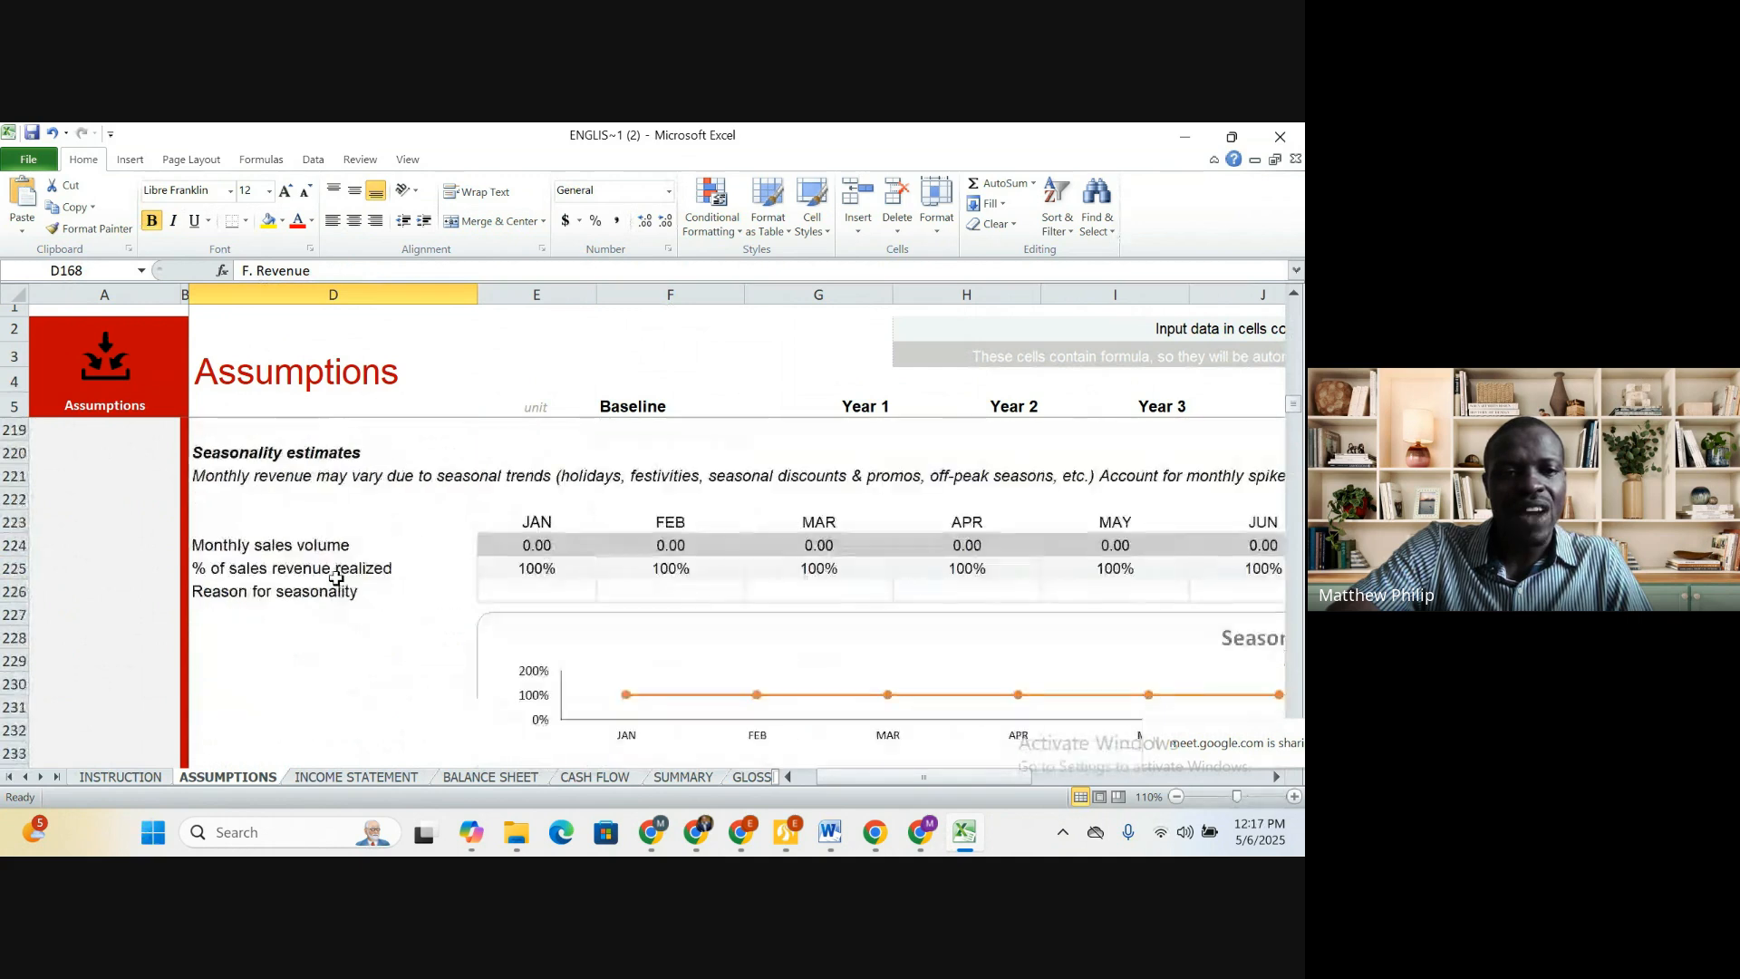
scroll(336, 577, down, 2)
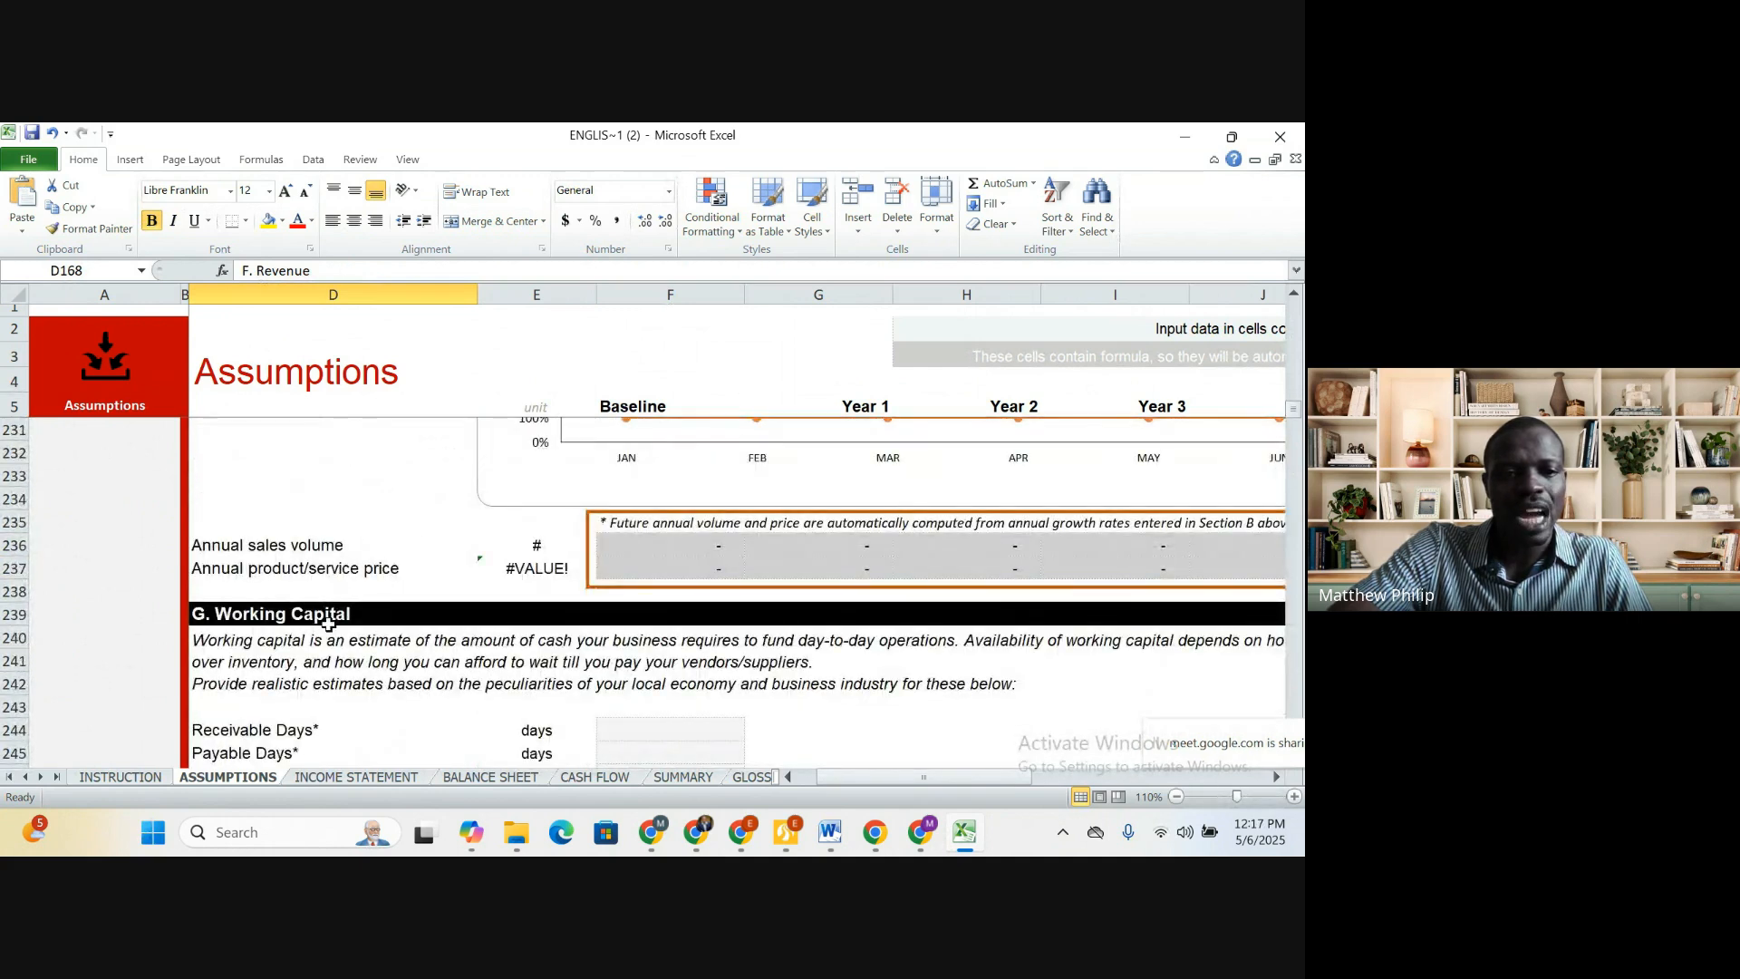
Review the remaining assumption sections from G. Working Capital through J. Debt Financing, down to the Schedules area
click(328, 623)
scroll(330, 621, down, 2)
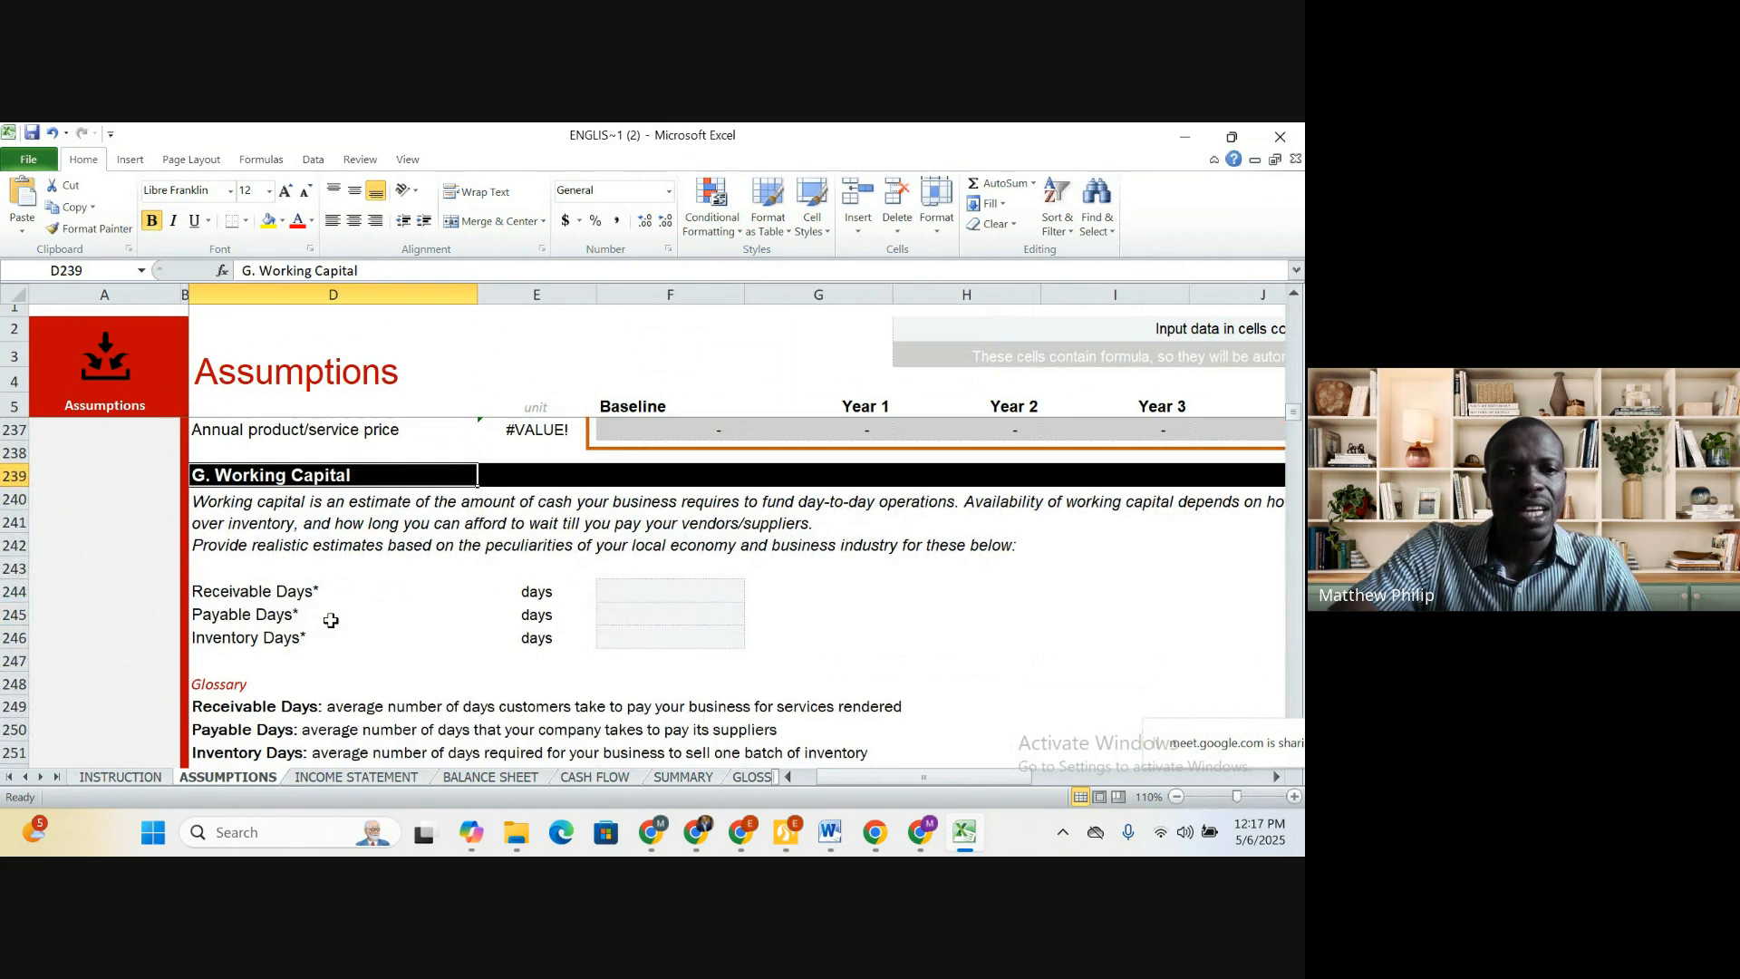
scroll(331, 621, down, 3)
click(339, 605)
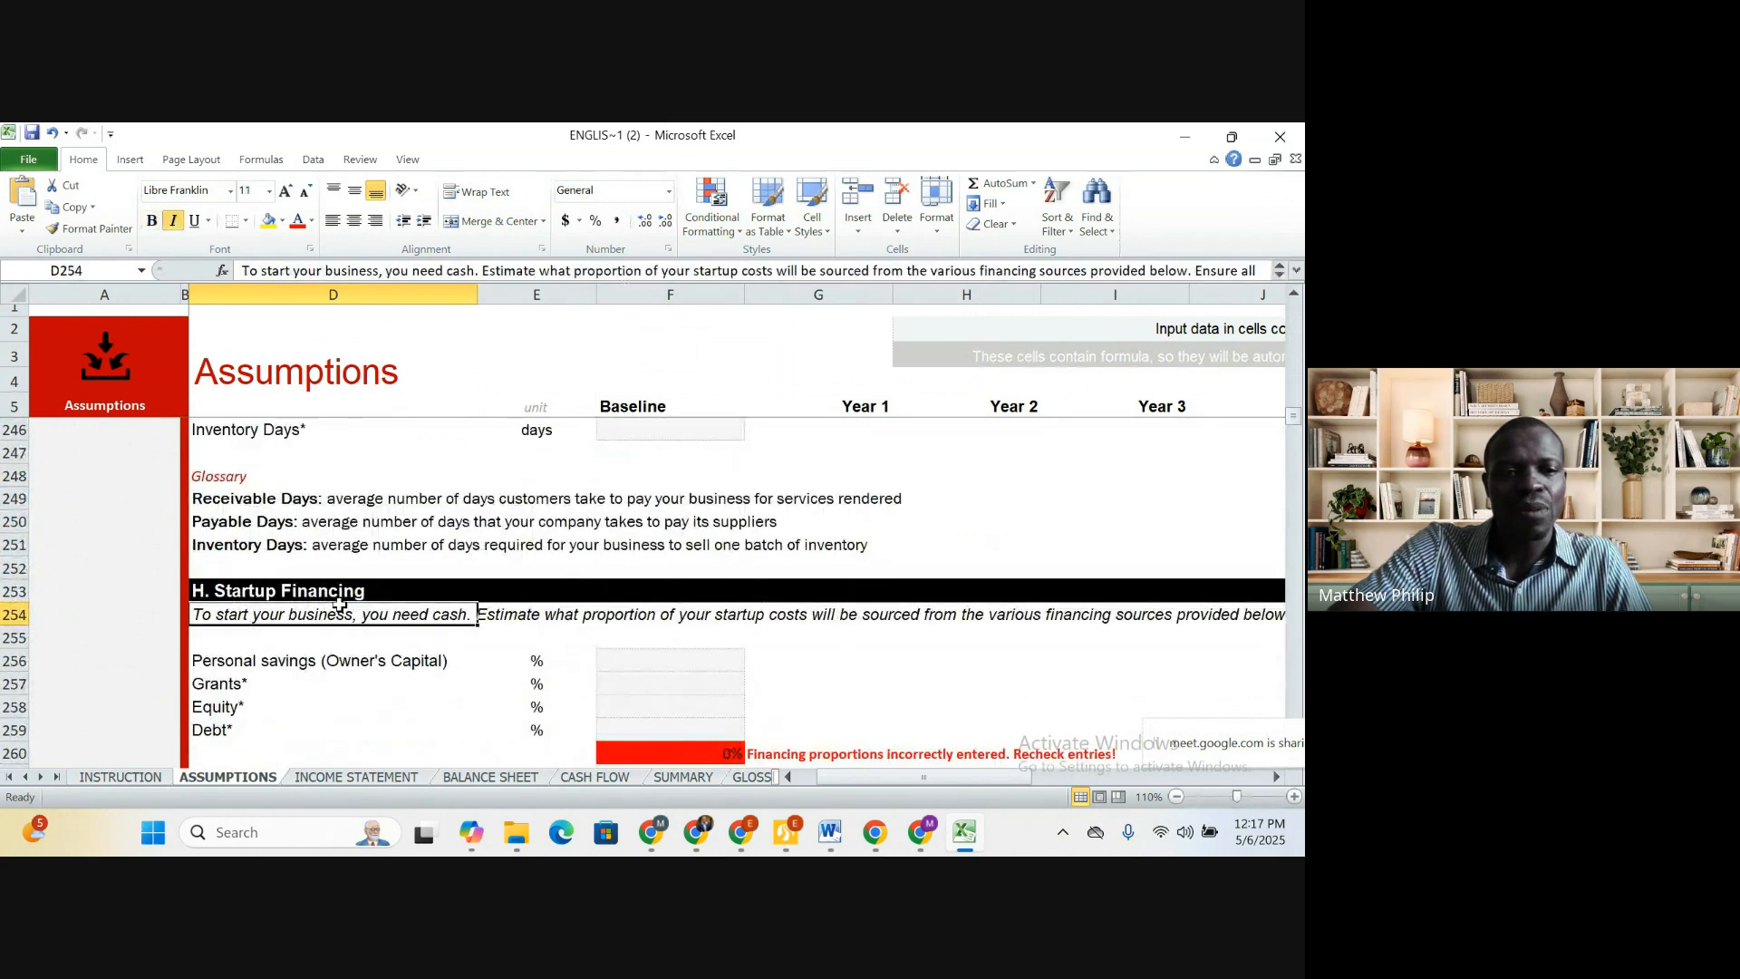
scroll(339, 604, down, 5)
scroll(374, 533, down, 10)
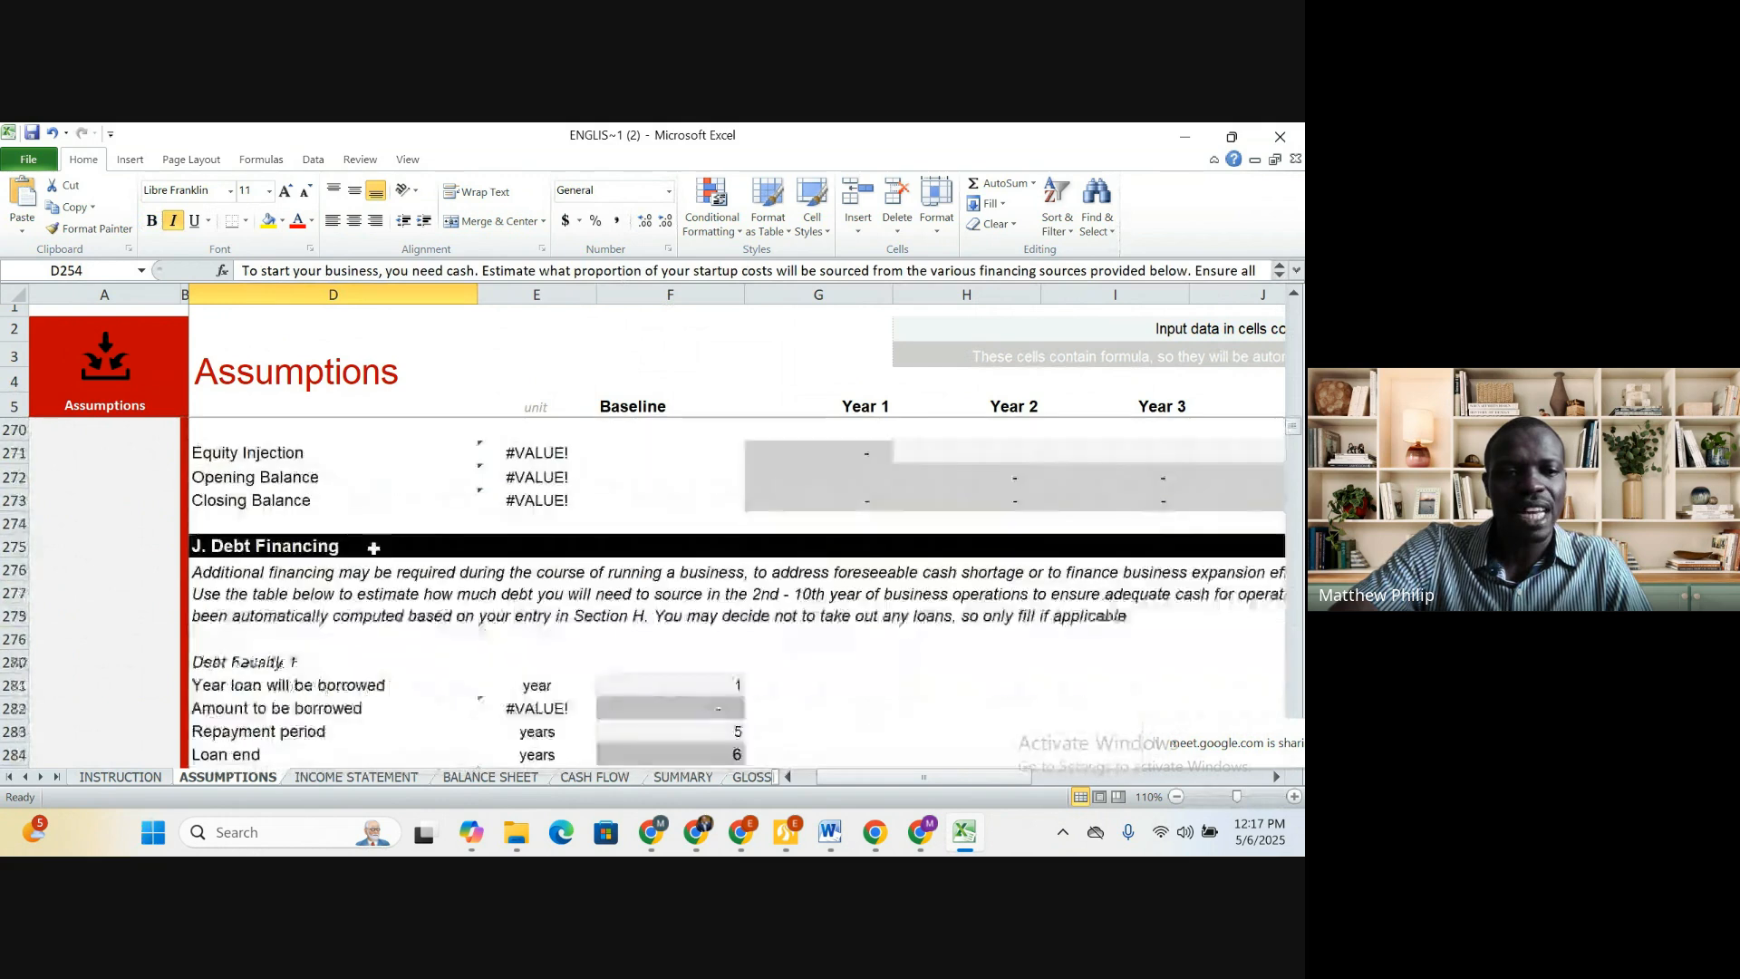
scroll(379, 522, down, 2)
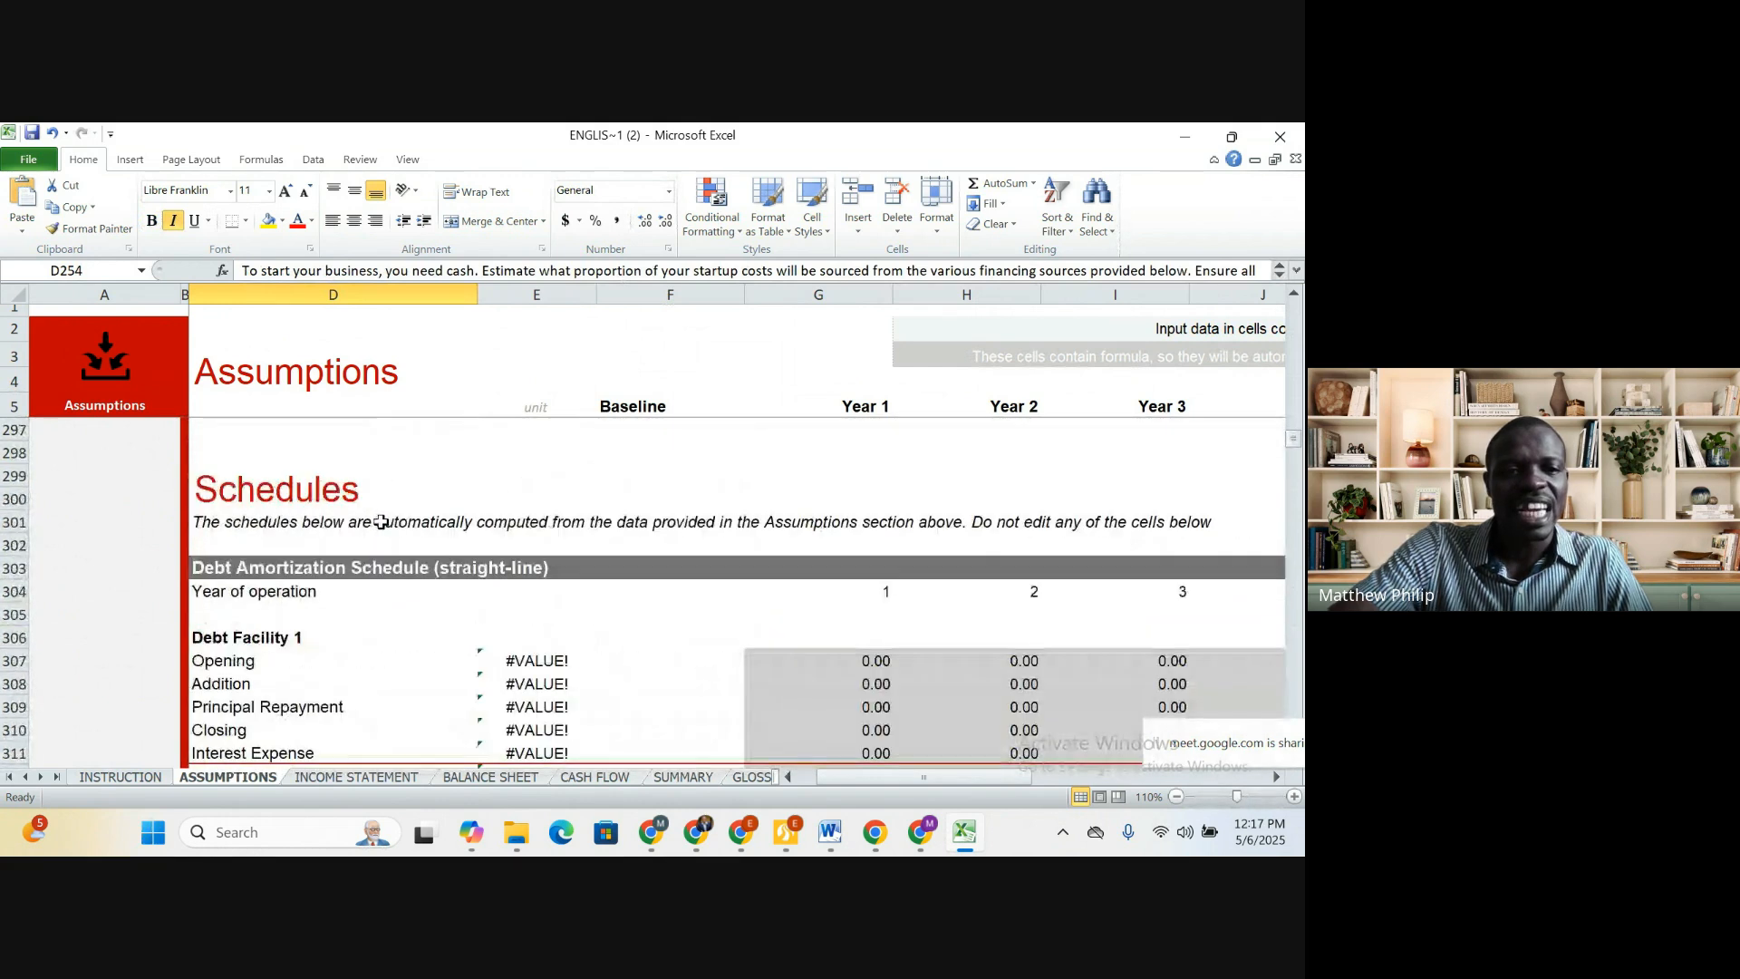
Examine the debt amortization, working capital and PPE & depreciation schedules, then select the Debt Amortization Schedule (straight-line) heading
scroll(353, 581, down, 14)
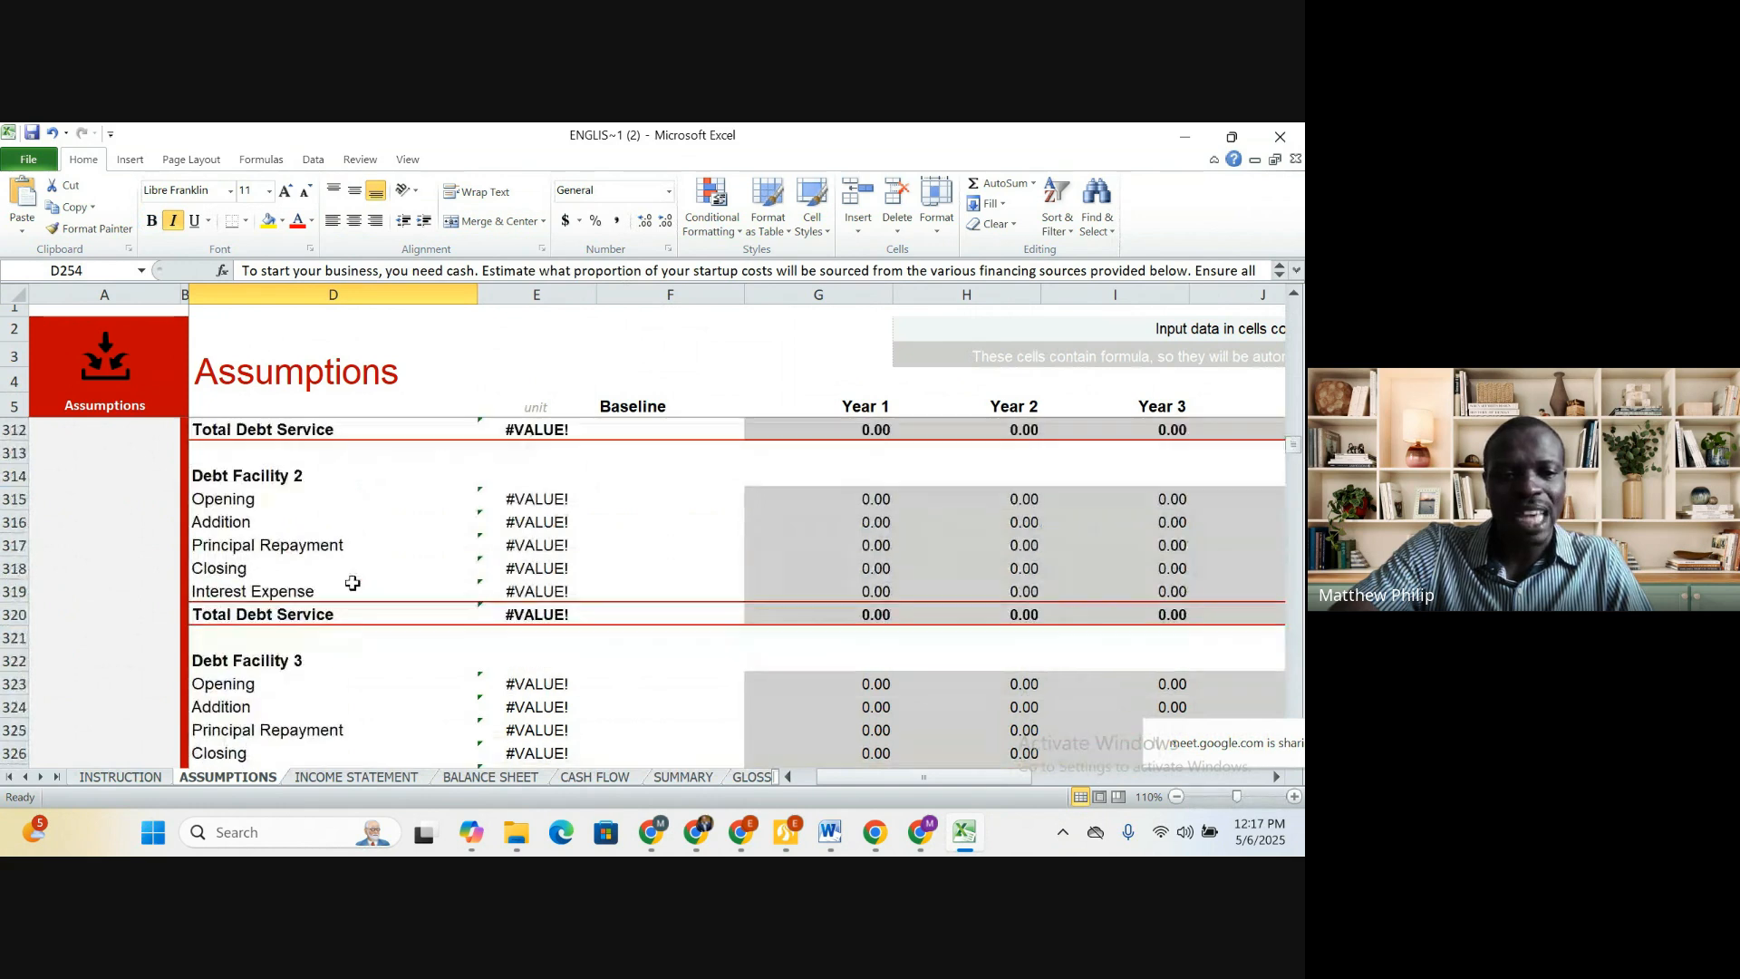
scroll(350, 590, down, 7)
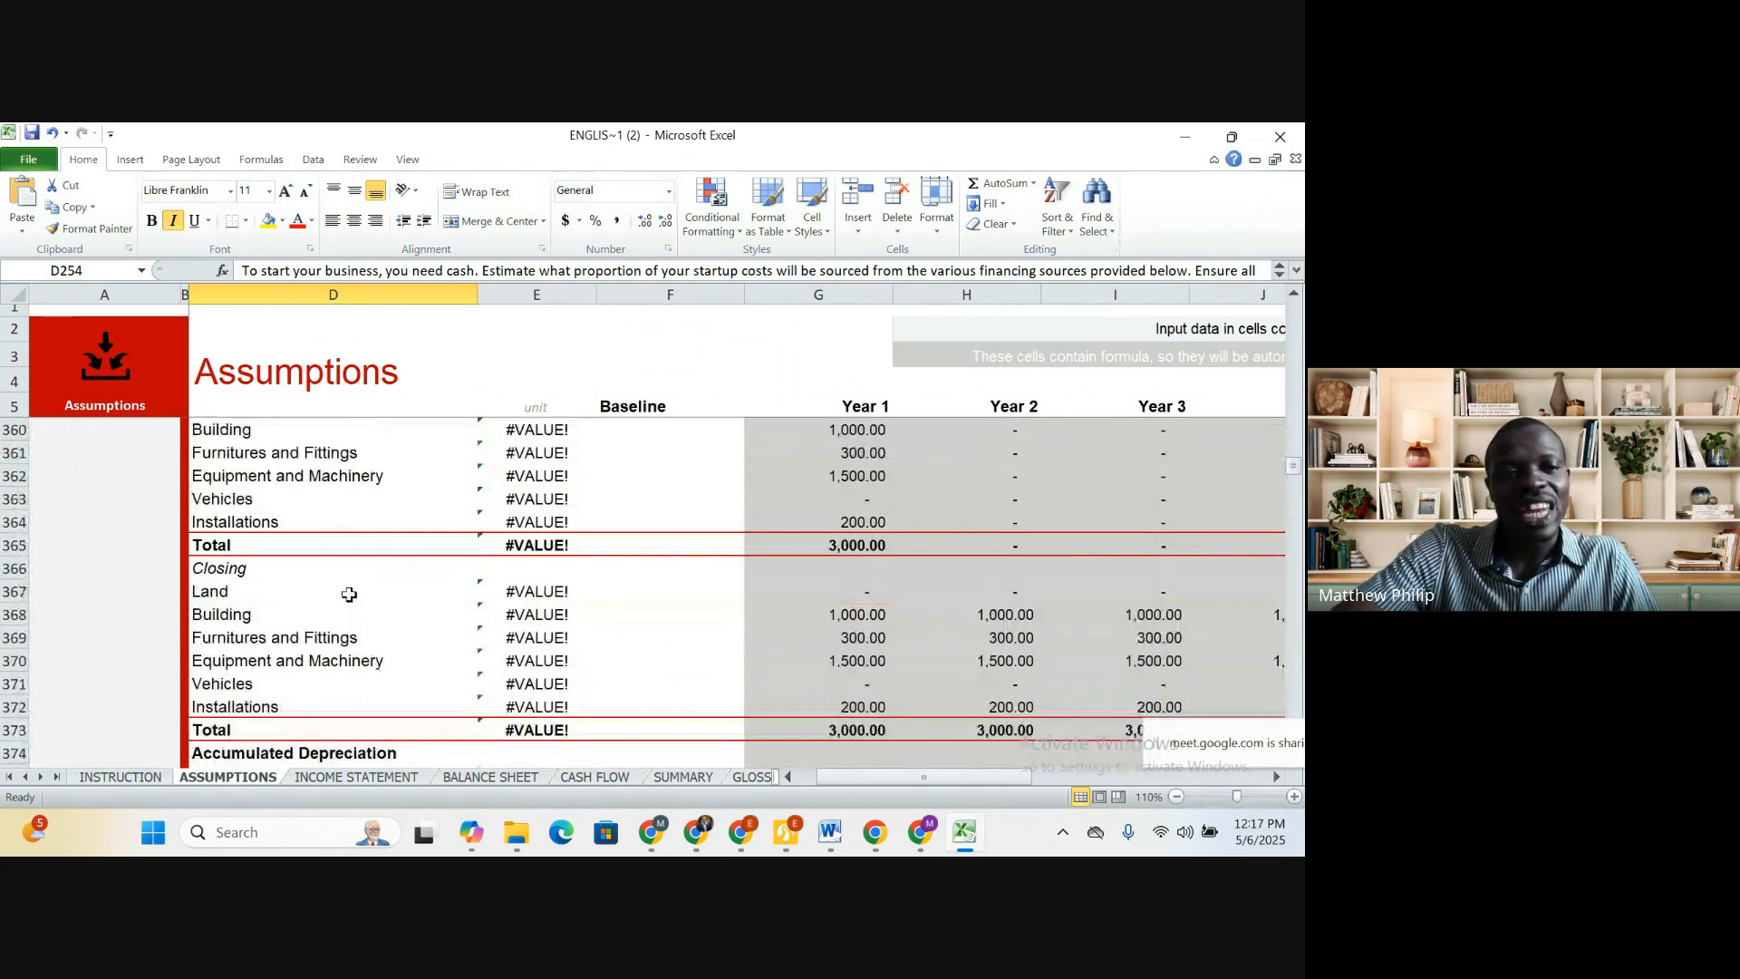
scroll(350, 590, up, 7)
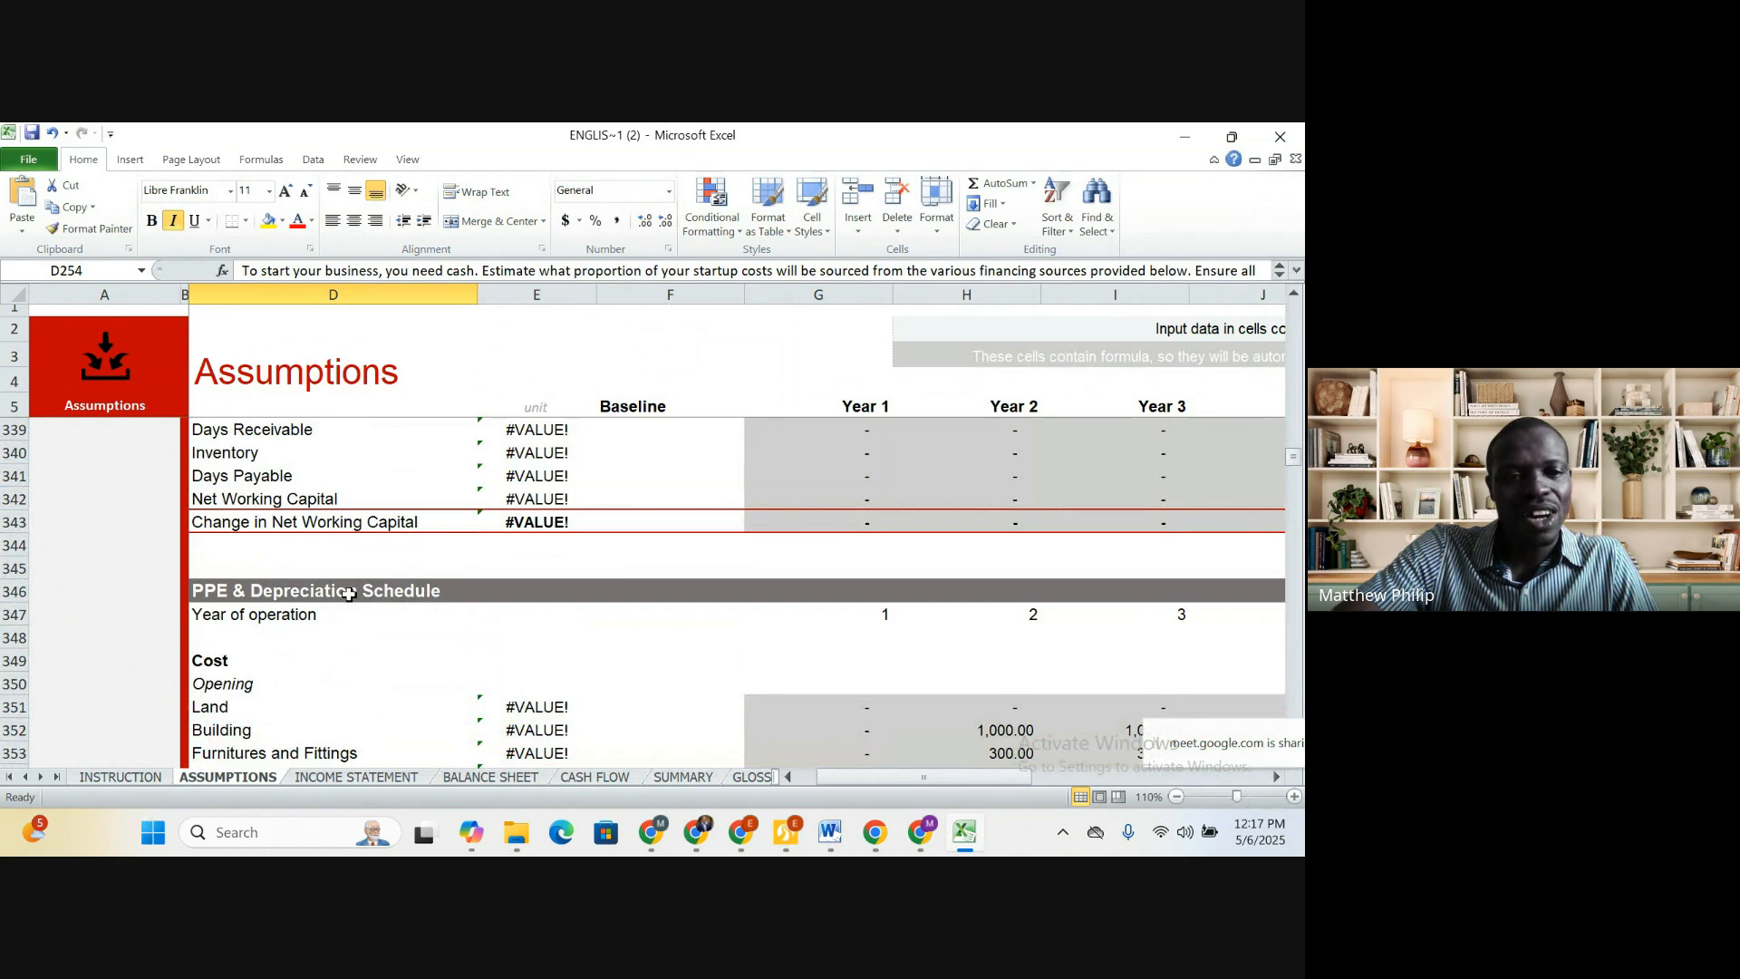
scroll(349, 593, up, 3)
scroll(378, 591, up, 5)
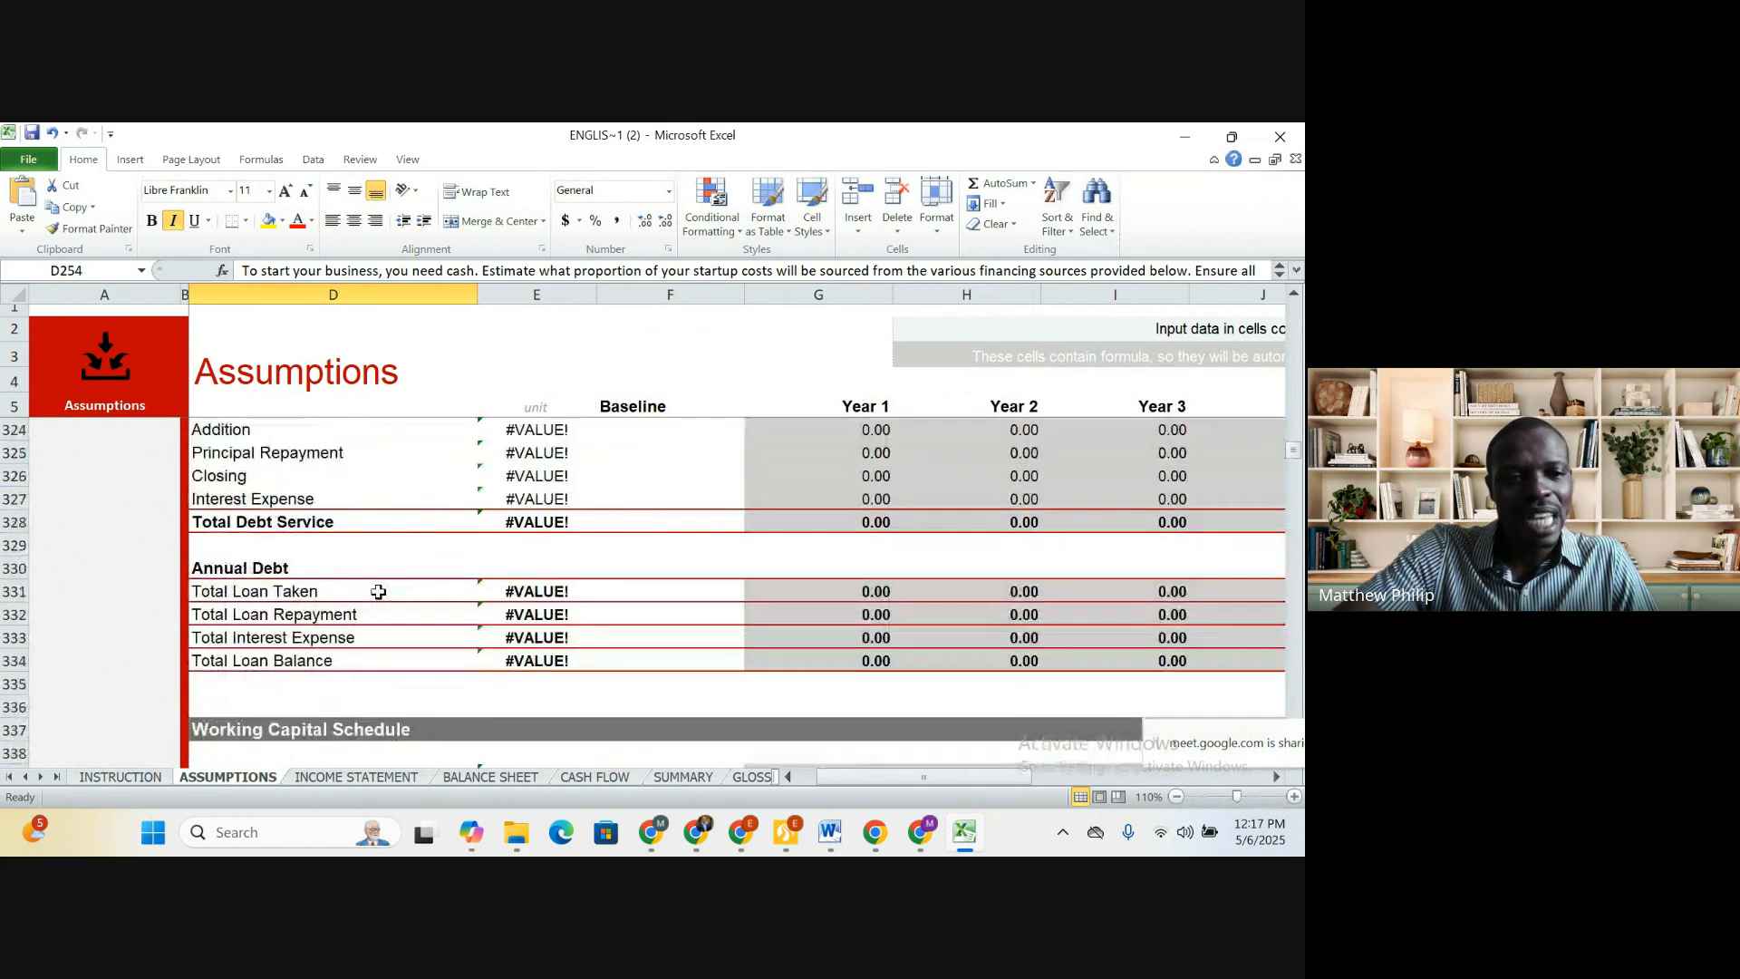
scroll(378, 591, down, 5)
scroll(378, 591, up, 11)
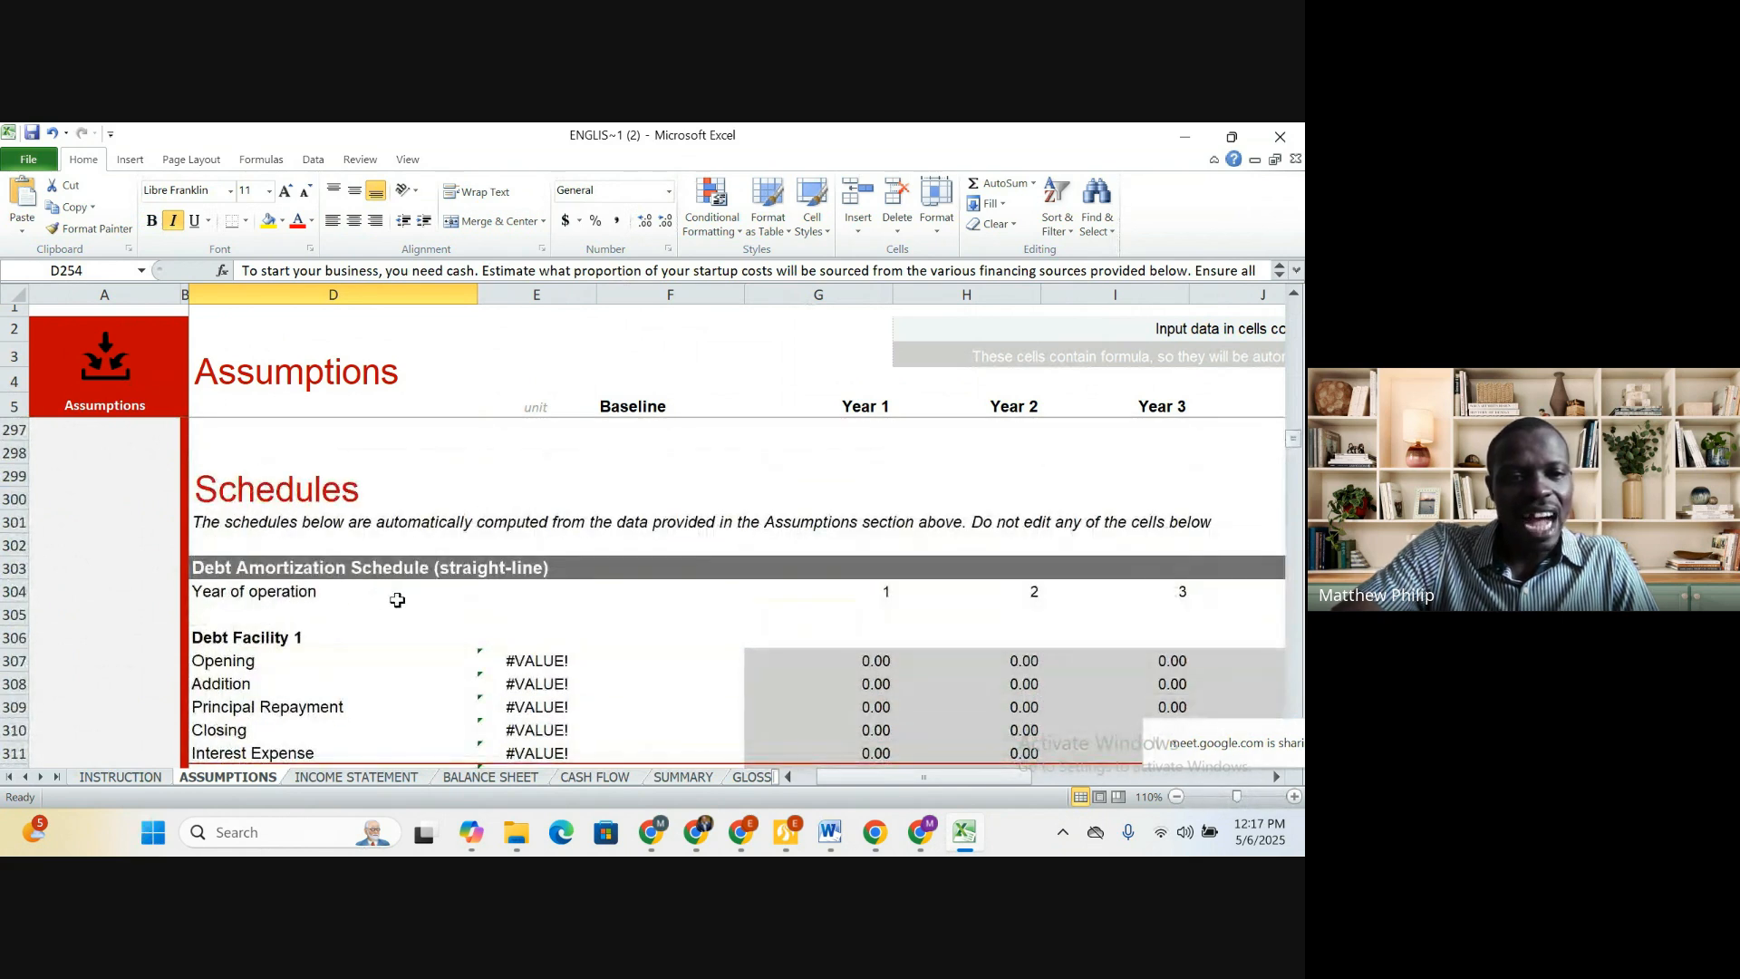
scroll(405, 599, up, 3)
scroll(406, 598, up, 4)
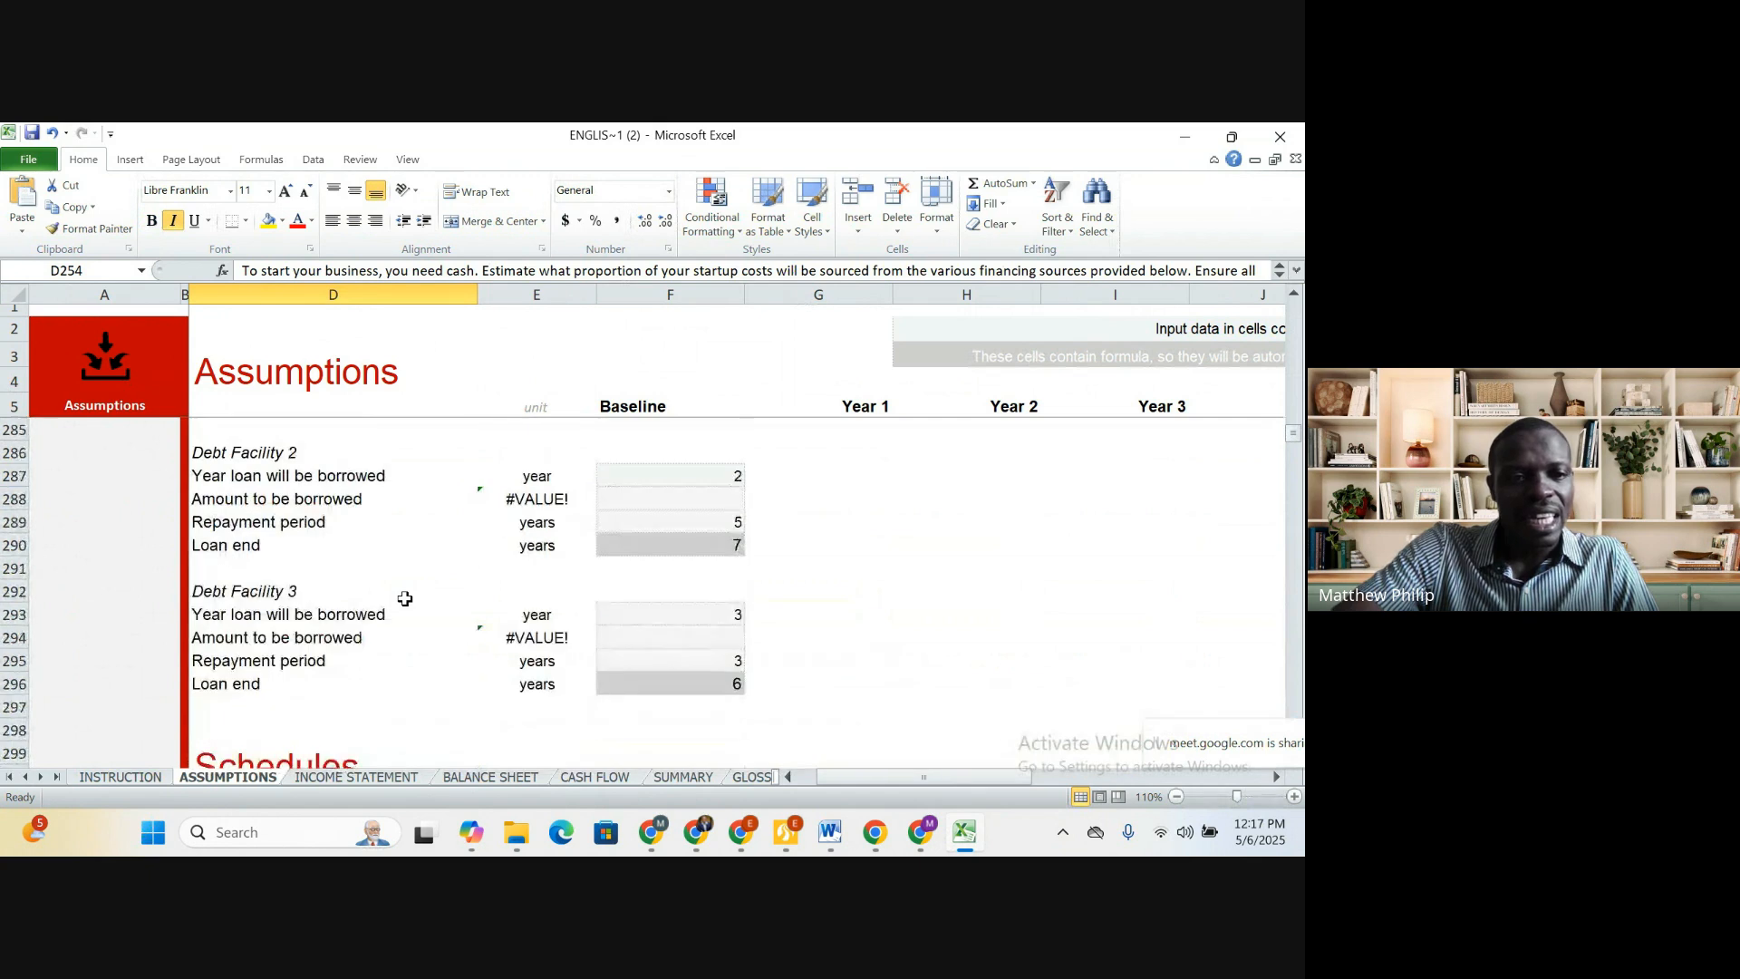
scroll(405, 599, down, 5)
scroll(405, 598, down, 1)
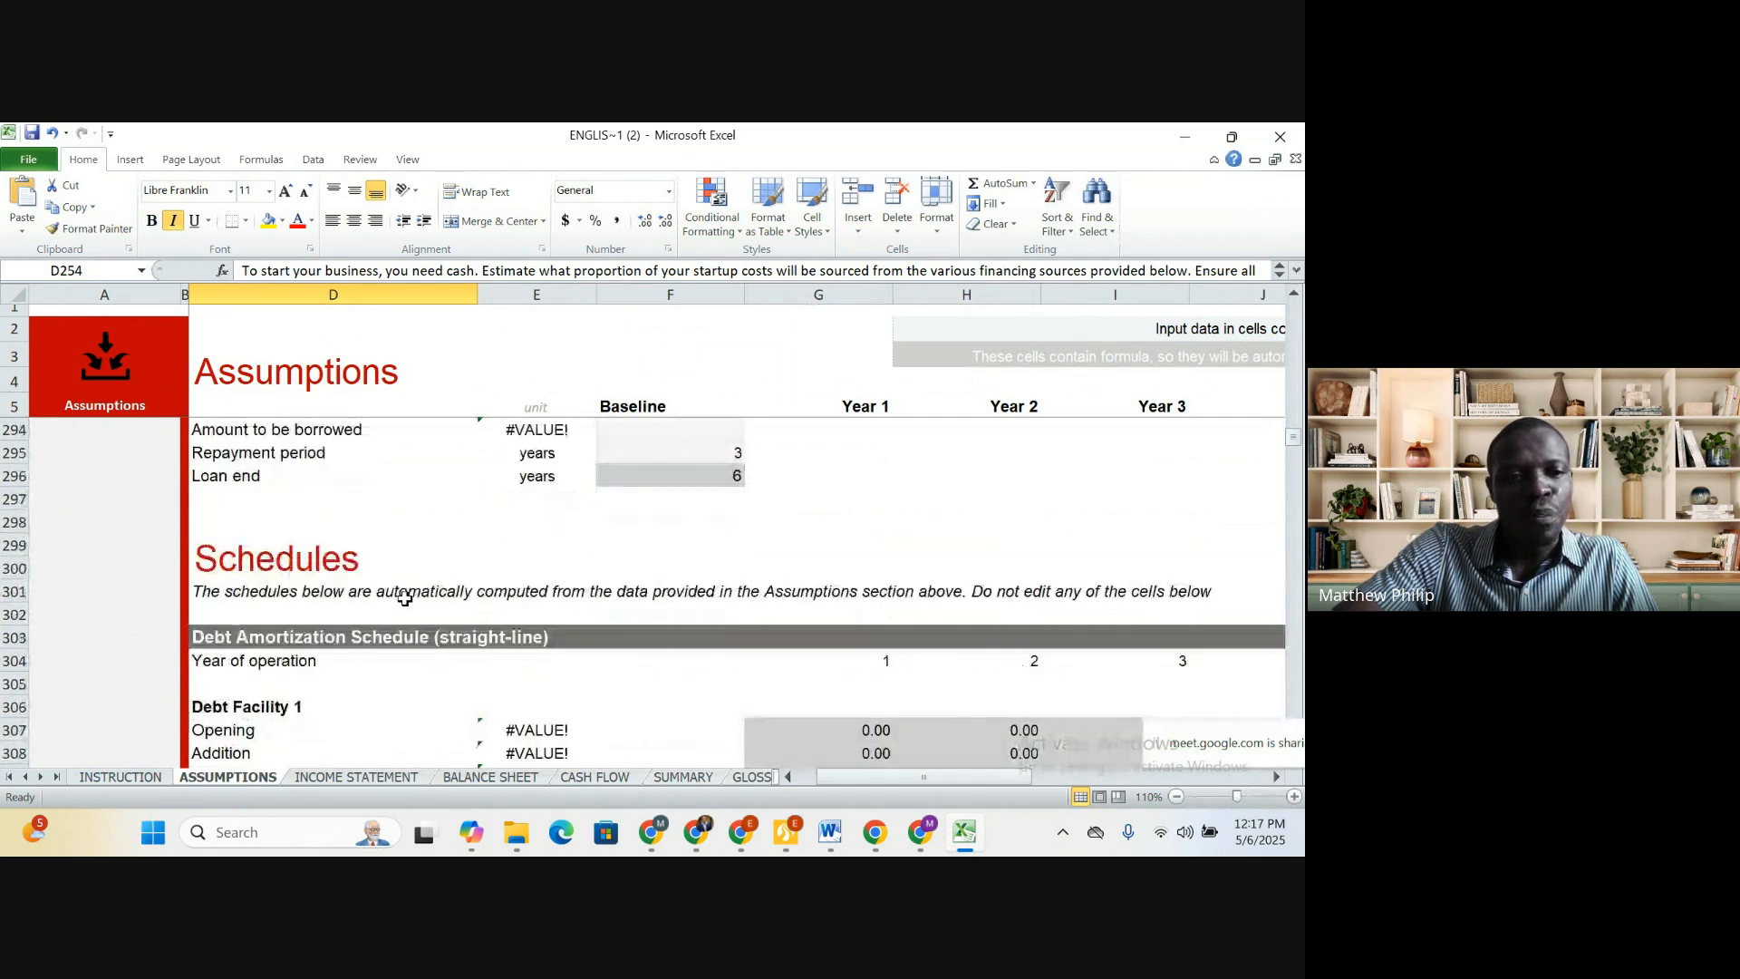
click(378, 637)
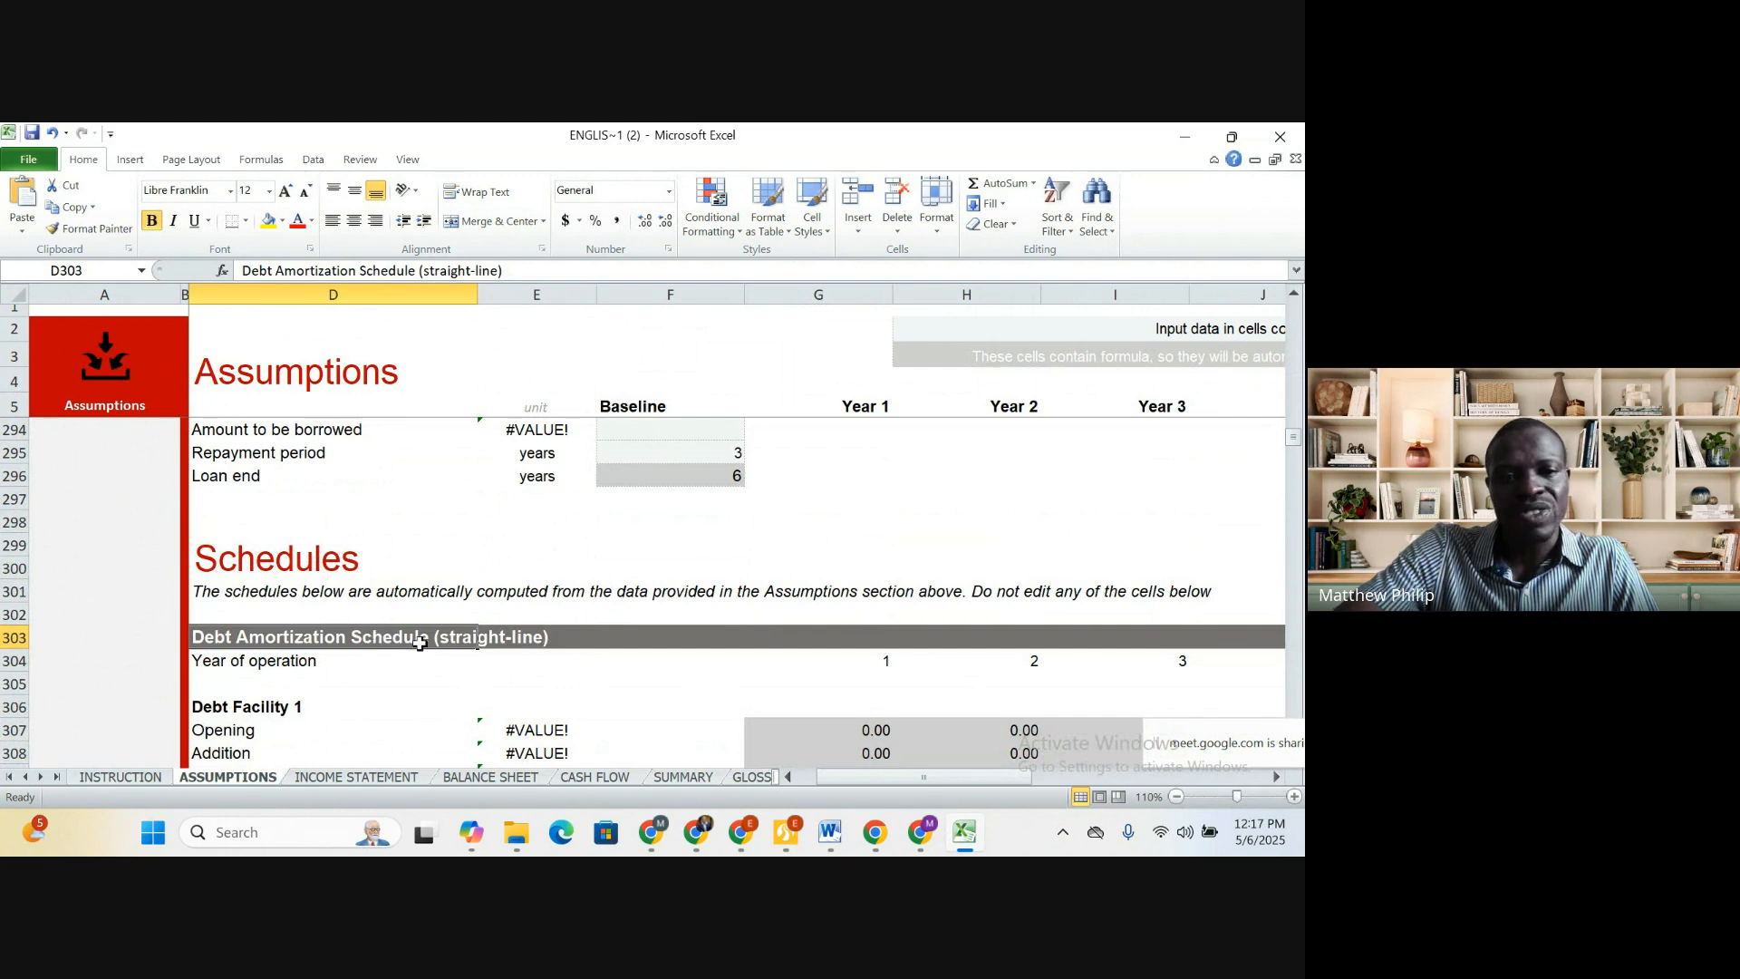
Look back through J. Debt Financing and I. Equity Financing, and select the H. Startup Financing heading
scroll(507, 617, up, 7)
scroll(507, 616, up, 3)
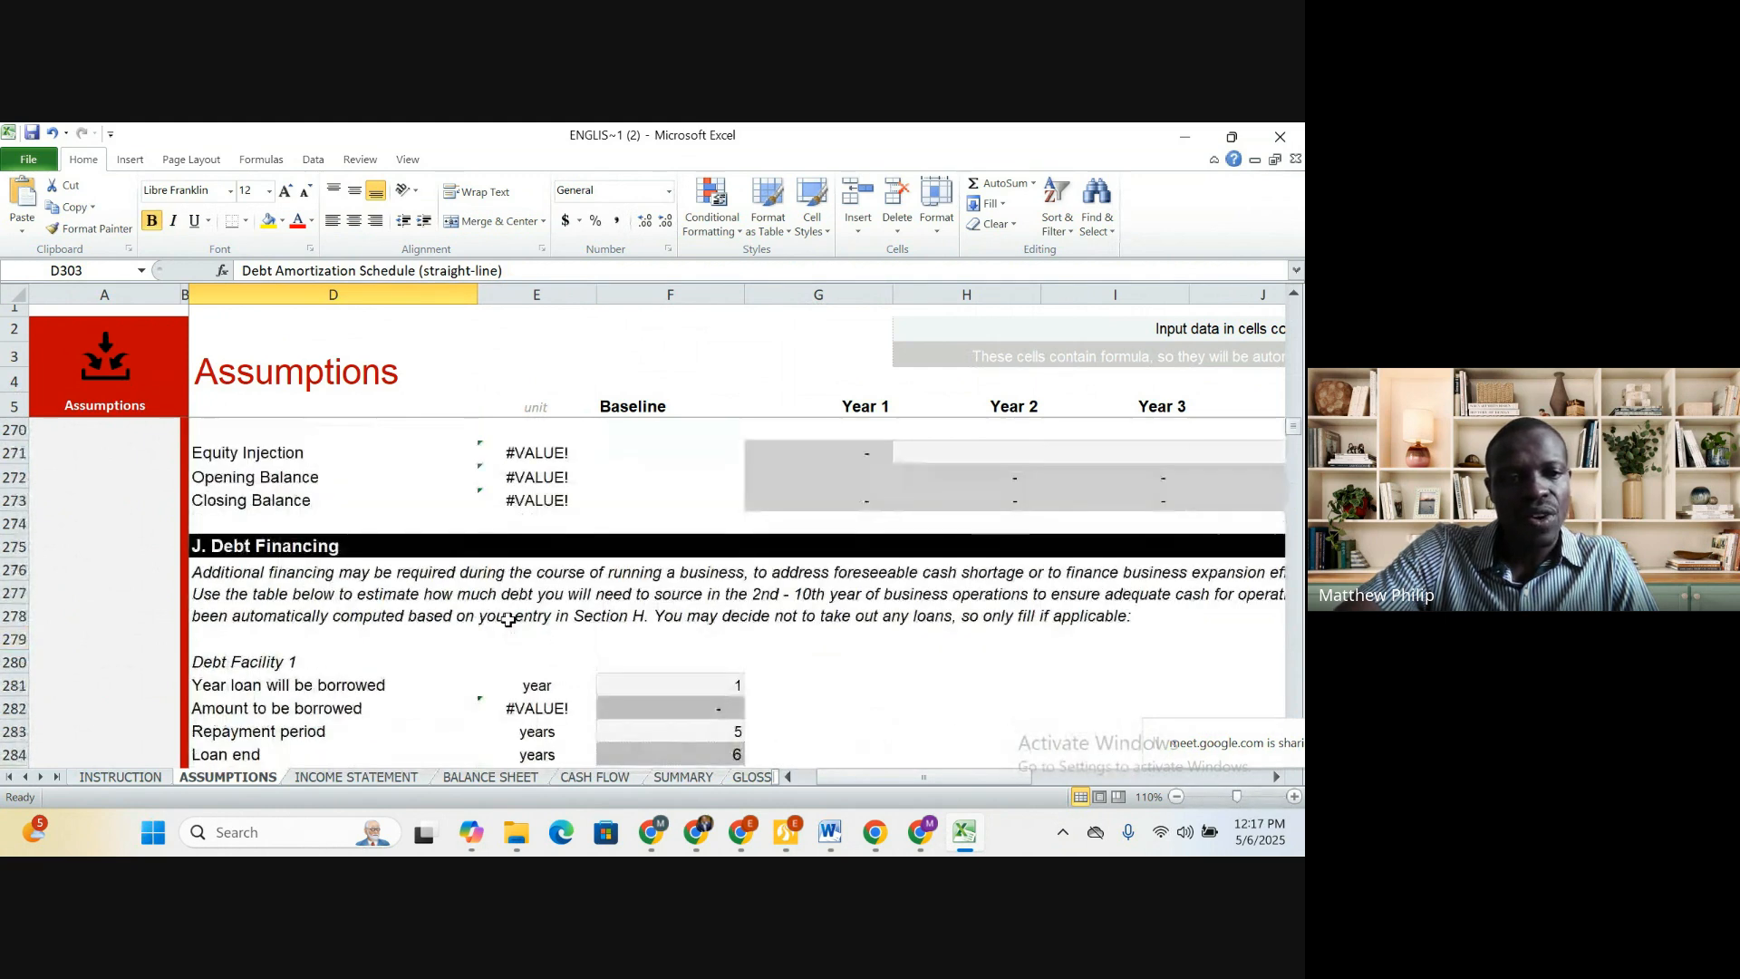
scroll(342, 556, up, 5)
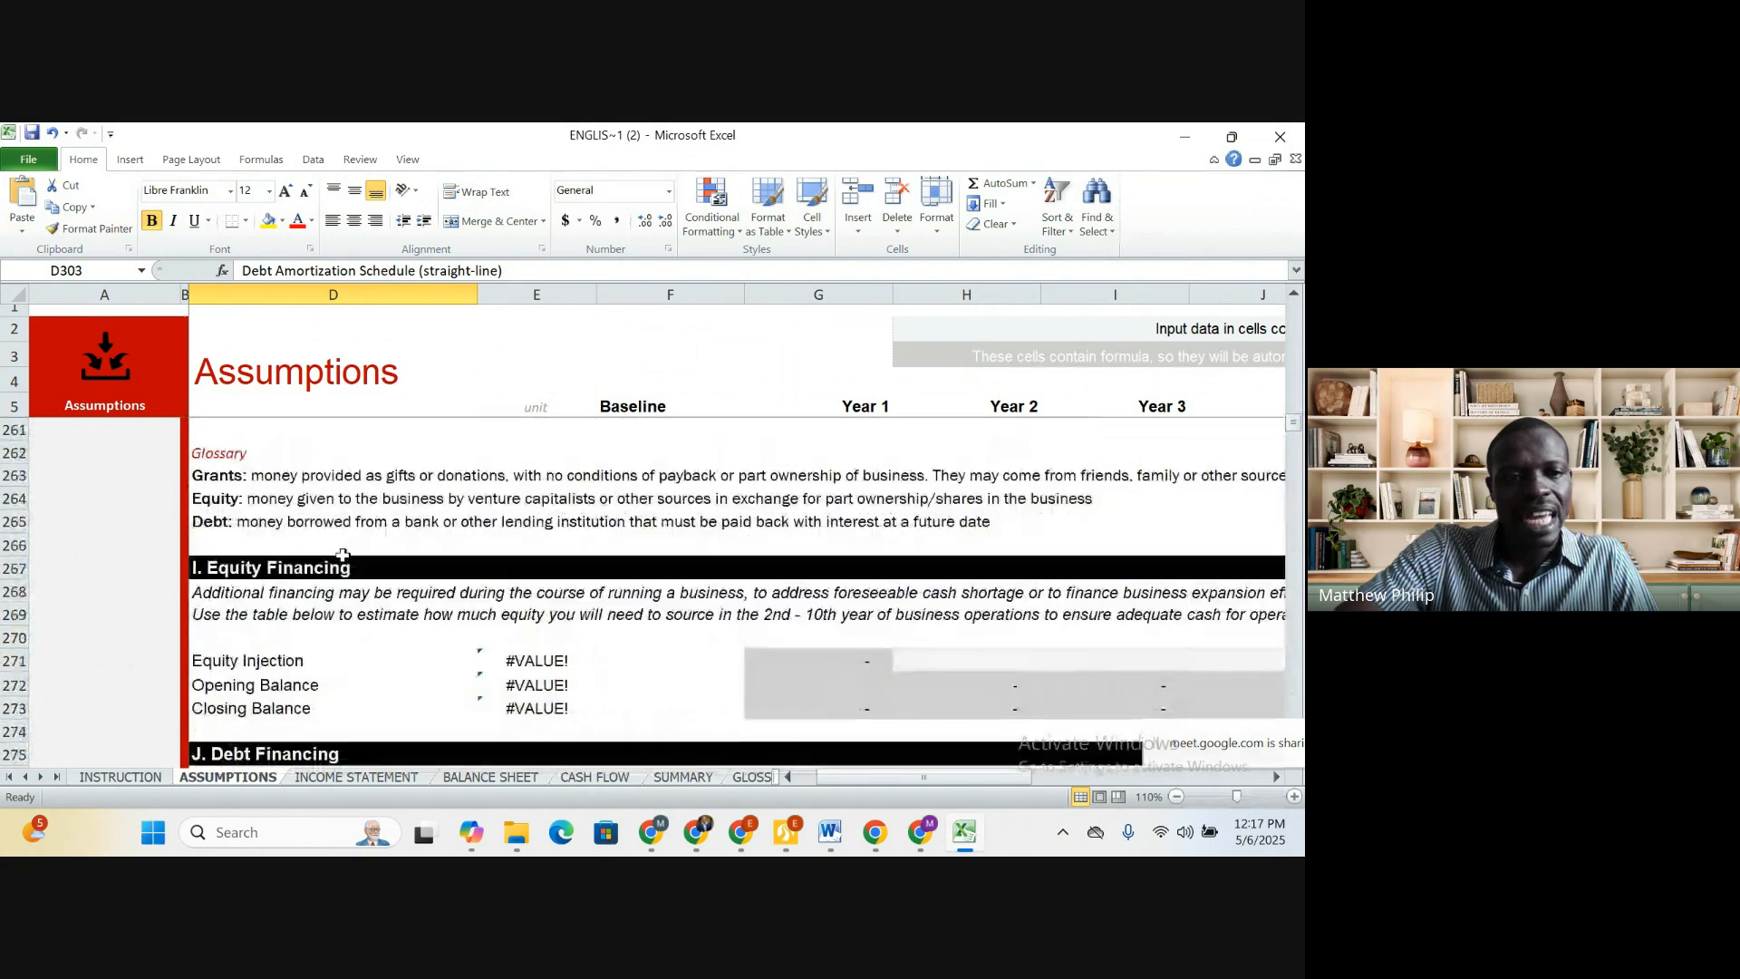
scroll(342, 556, down, 2)
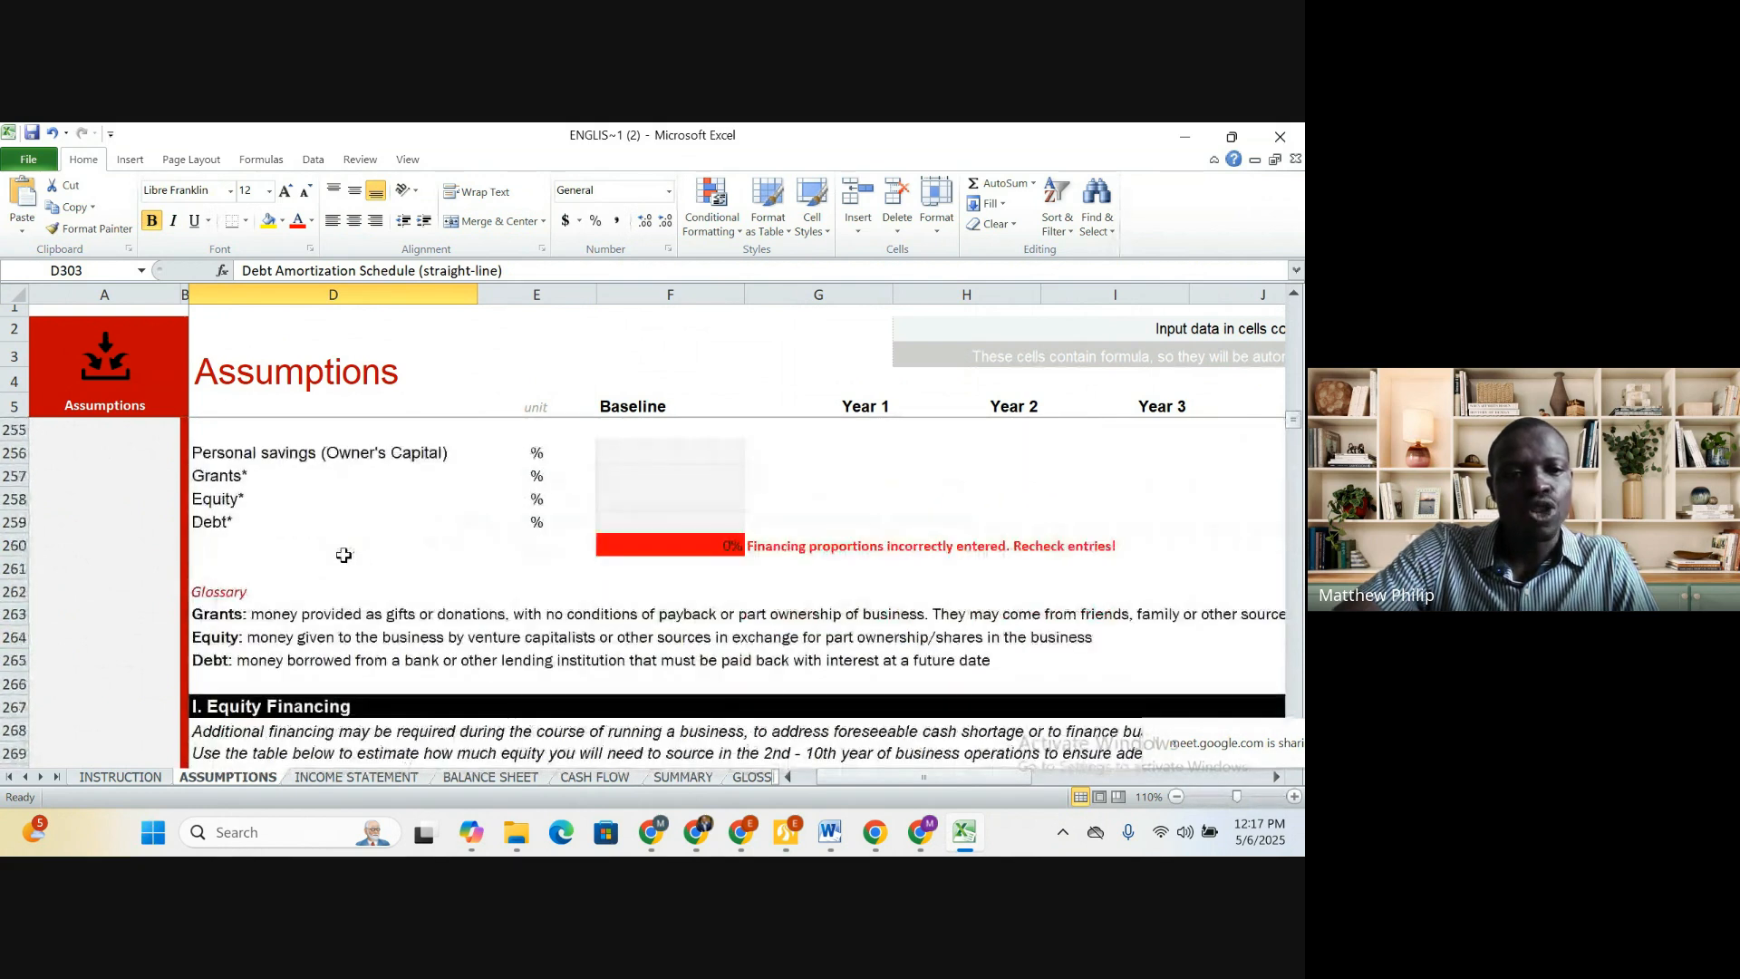
scroll(388, 528, up, 2)
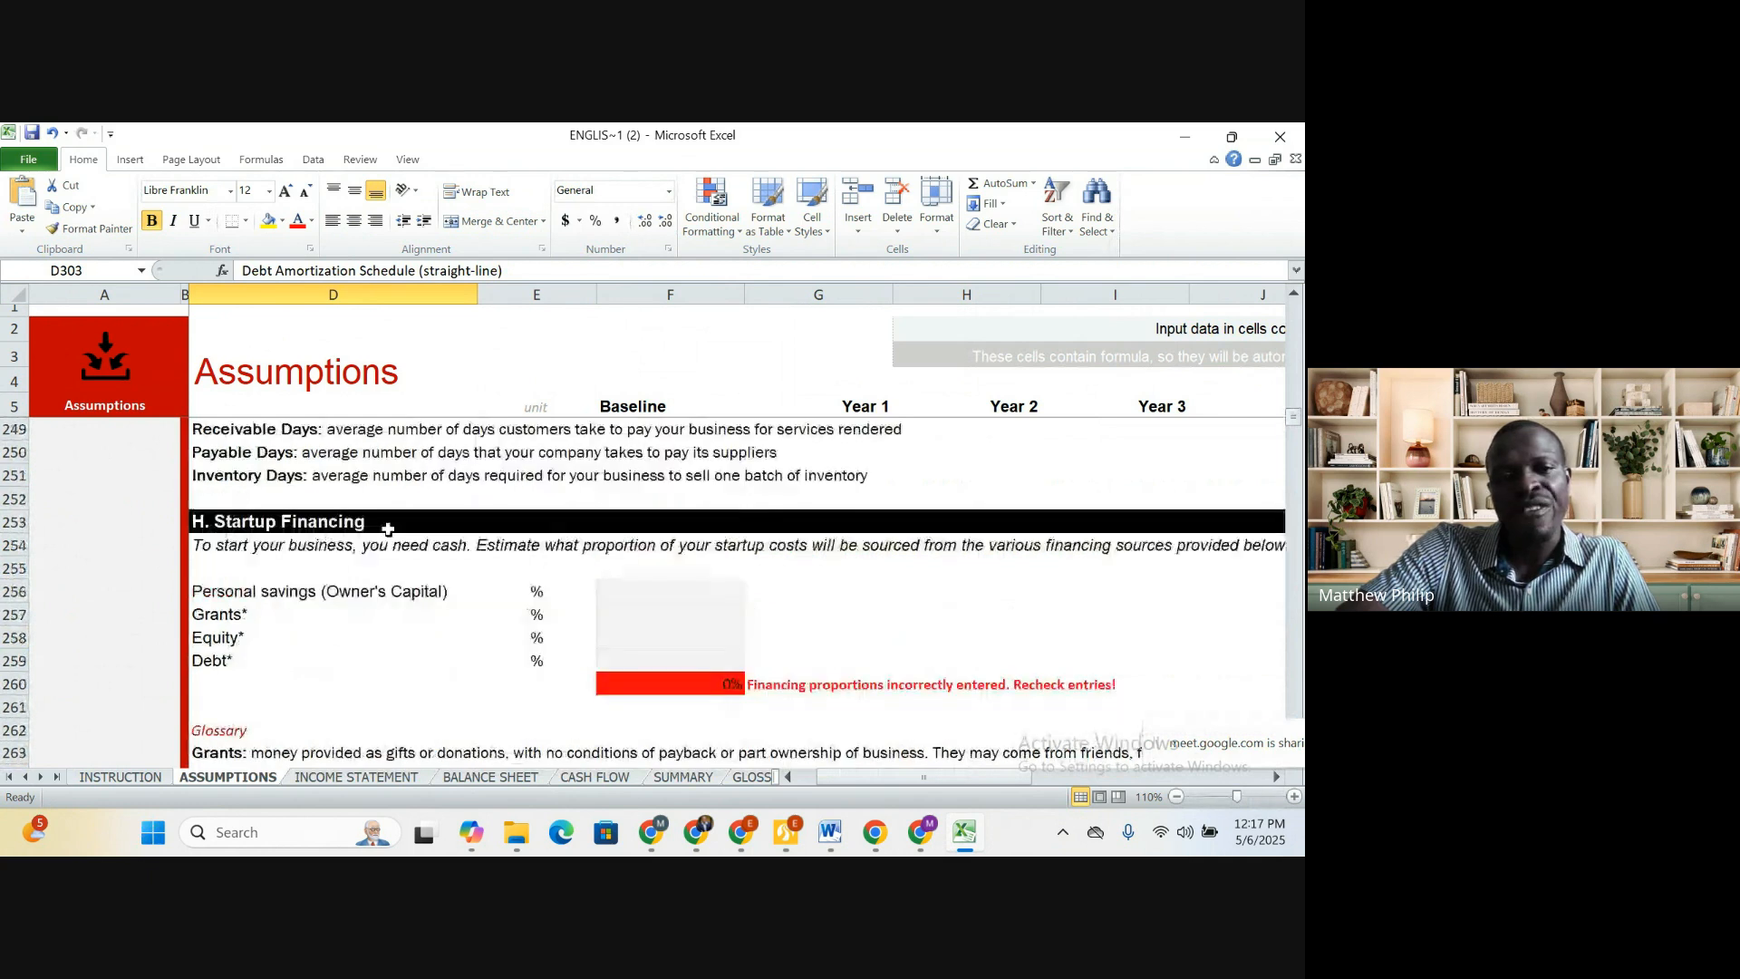
click(334, 533)
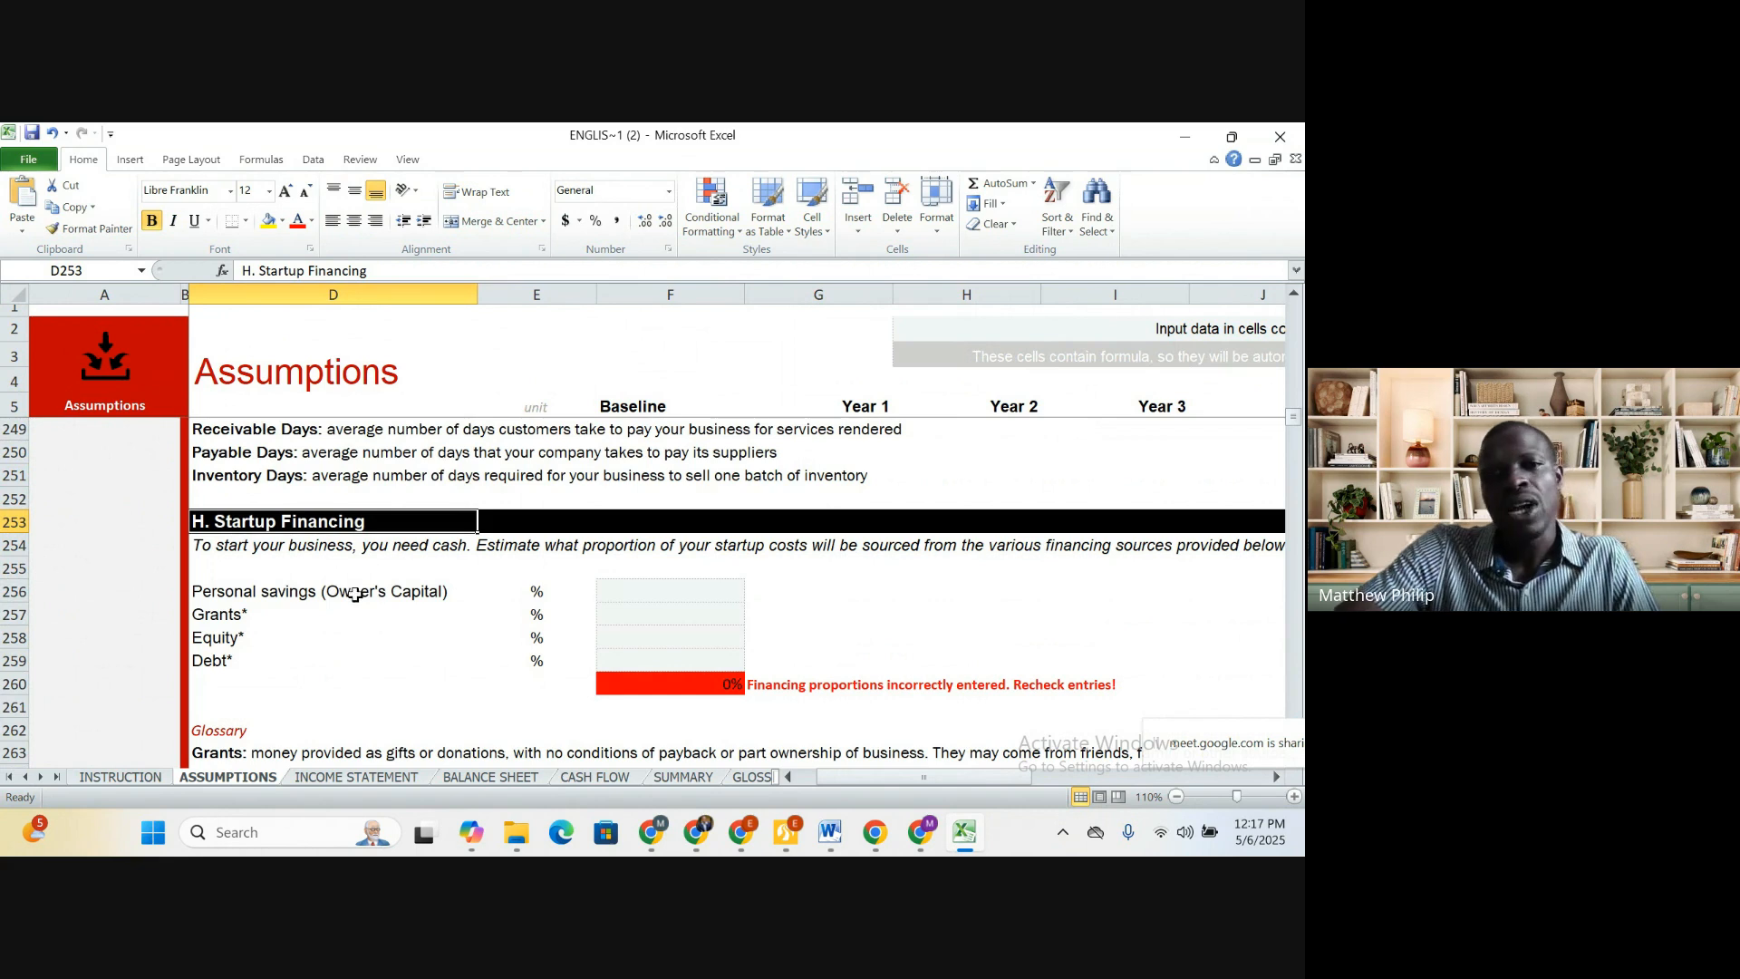
Return to A. General and select its heading, instruction text, Business Country cell and Business Currency cell in turn
scroll(357, 592, up, 20)
scroll(346, 585, up, 20)
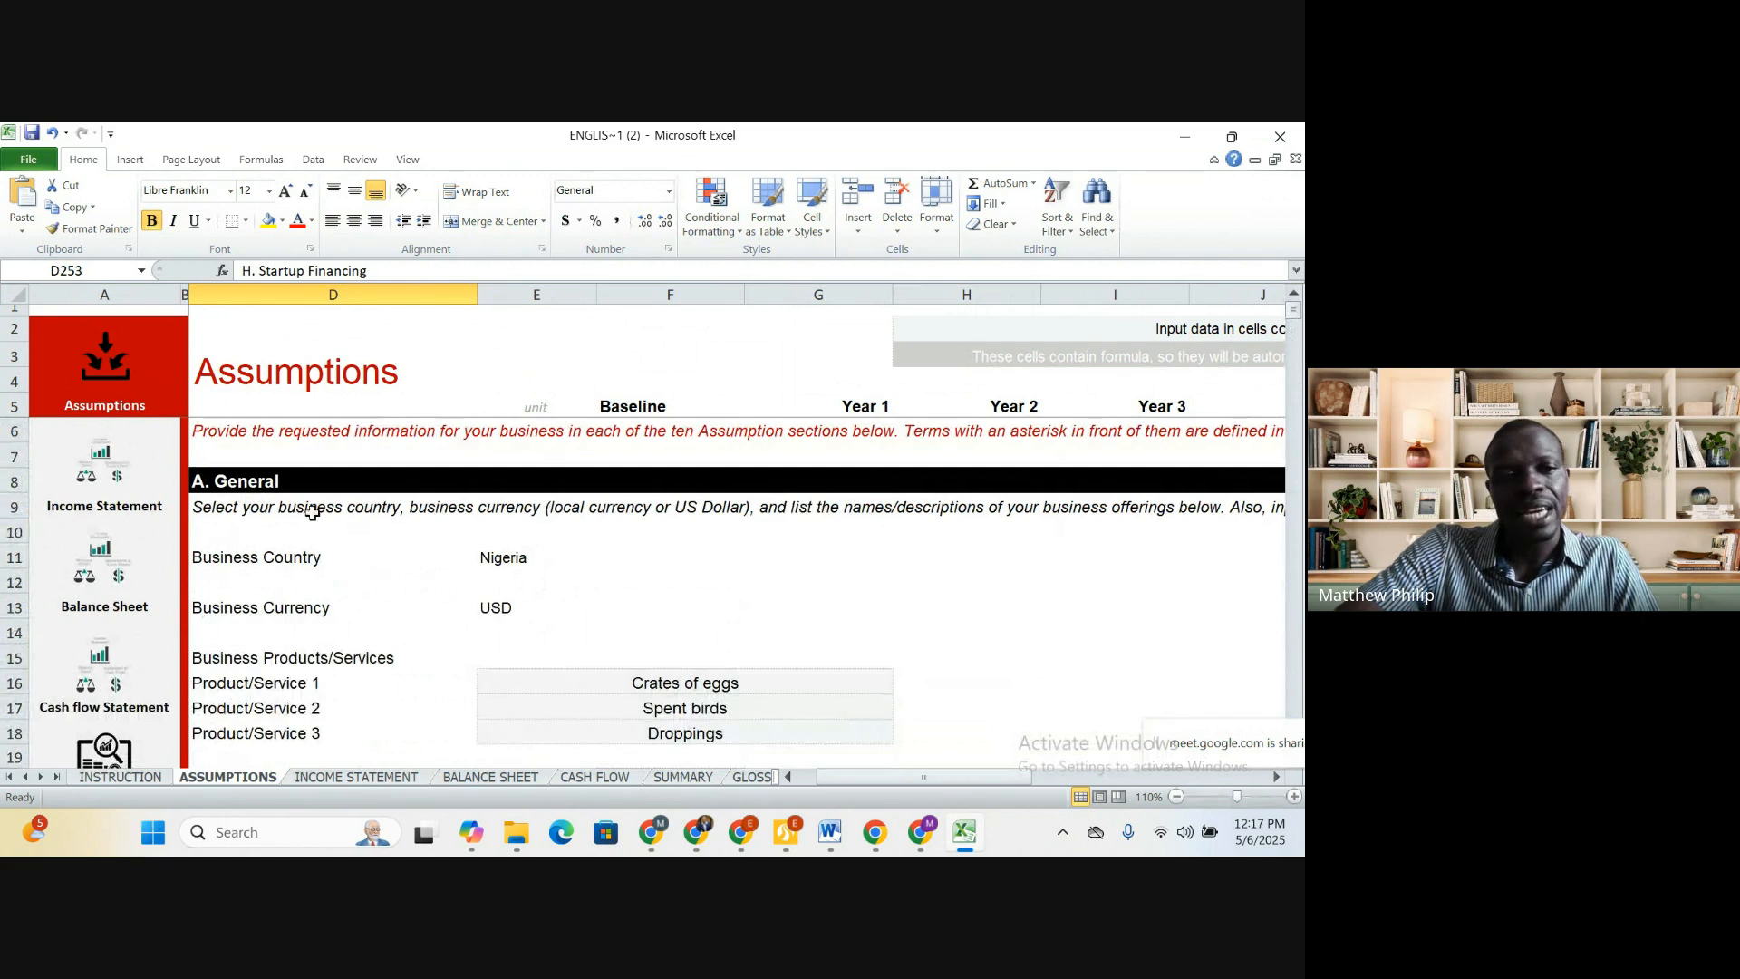
click(272, 483)
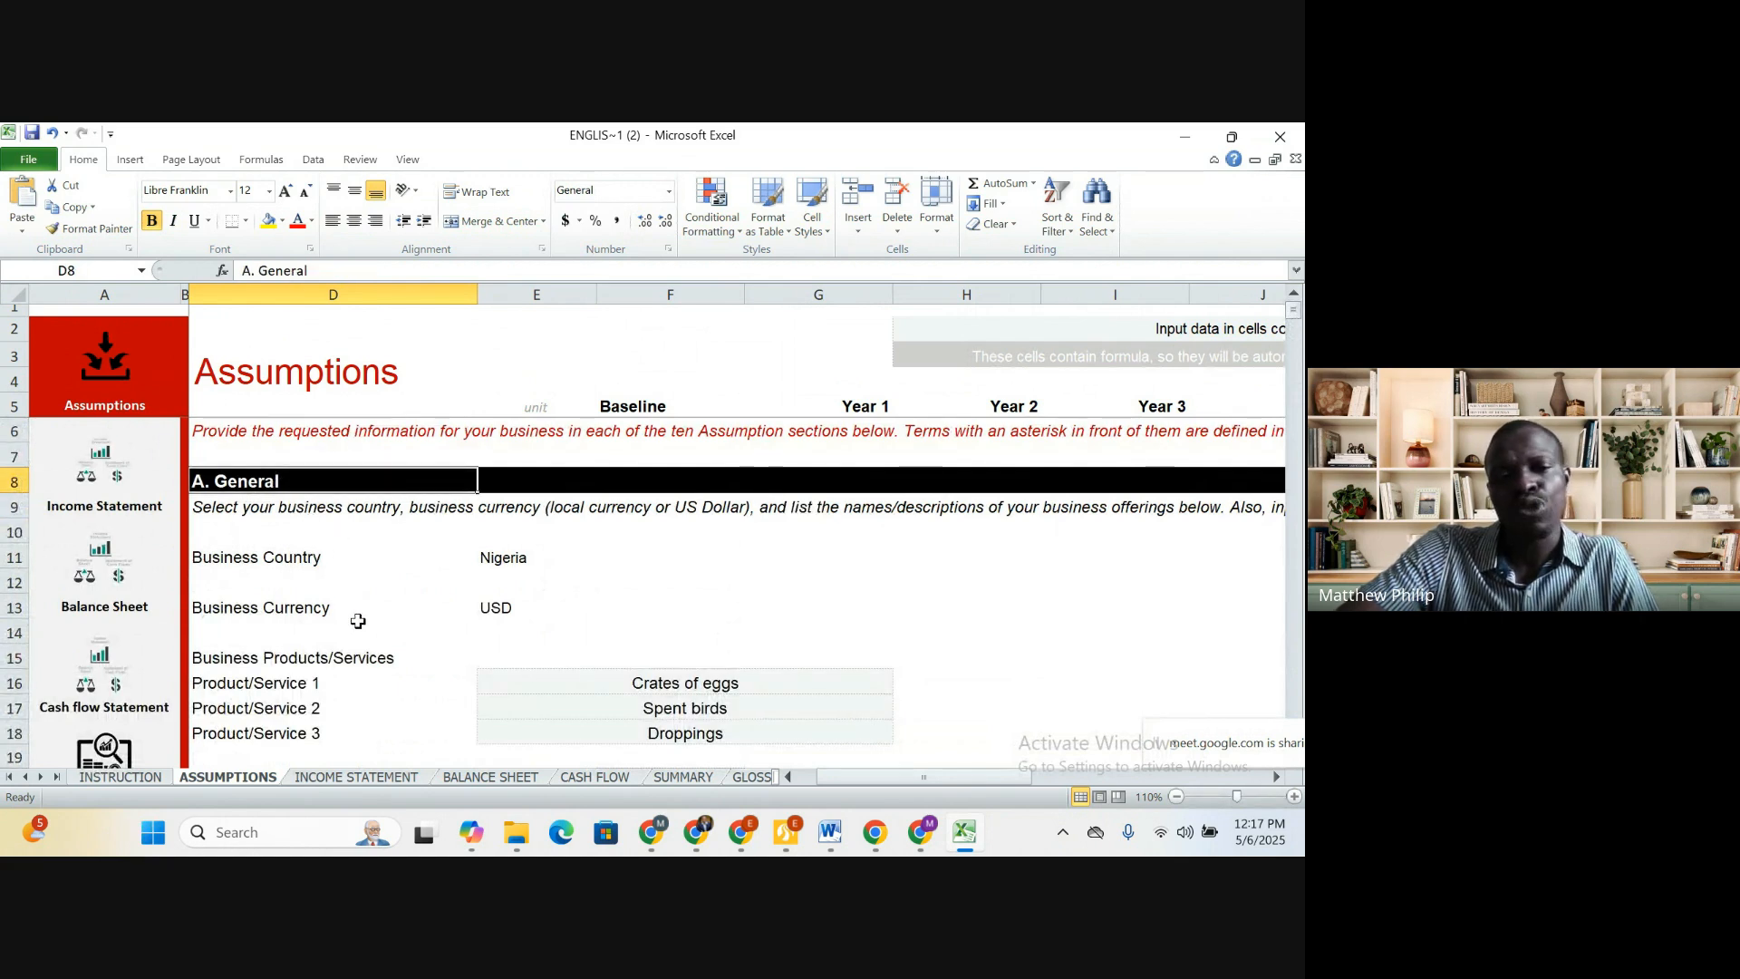
click(397, 515)
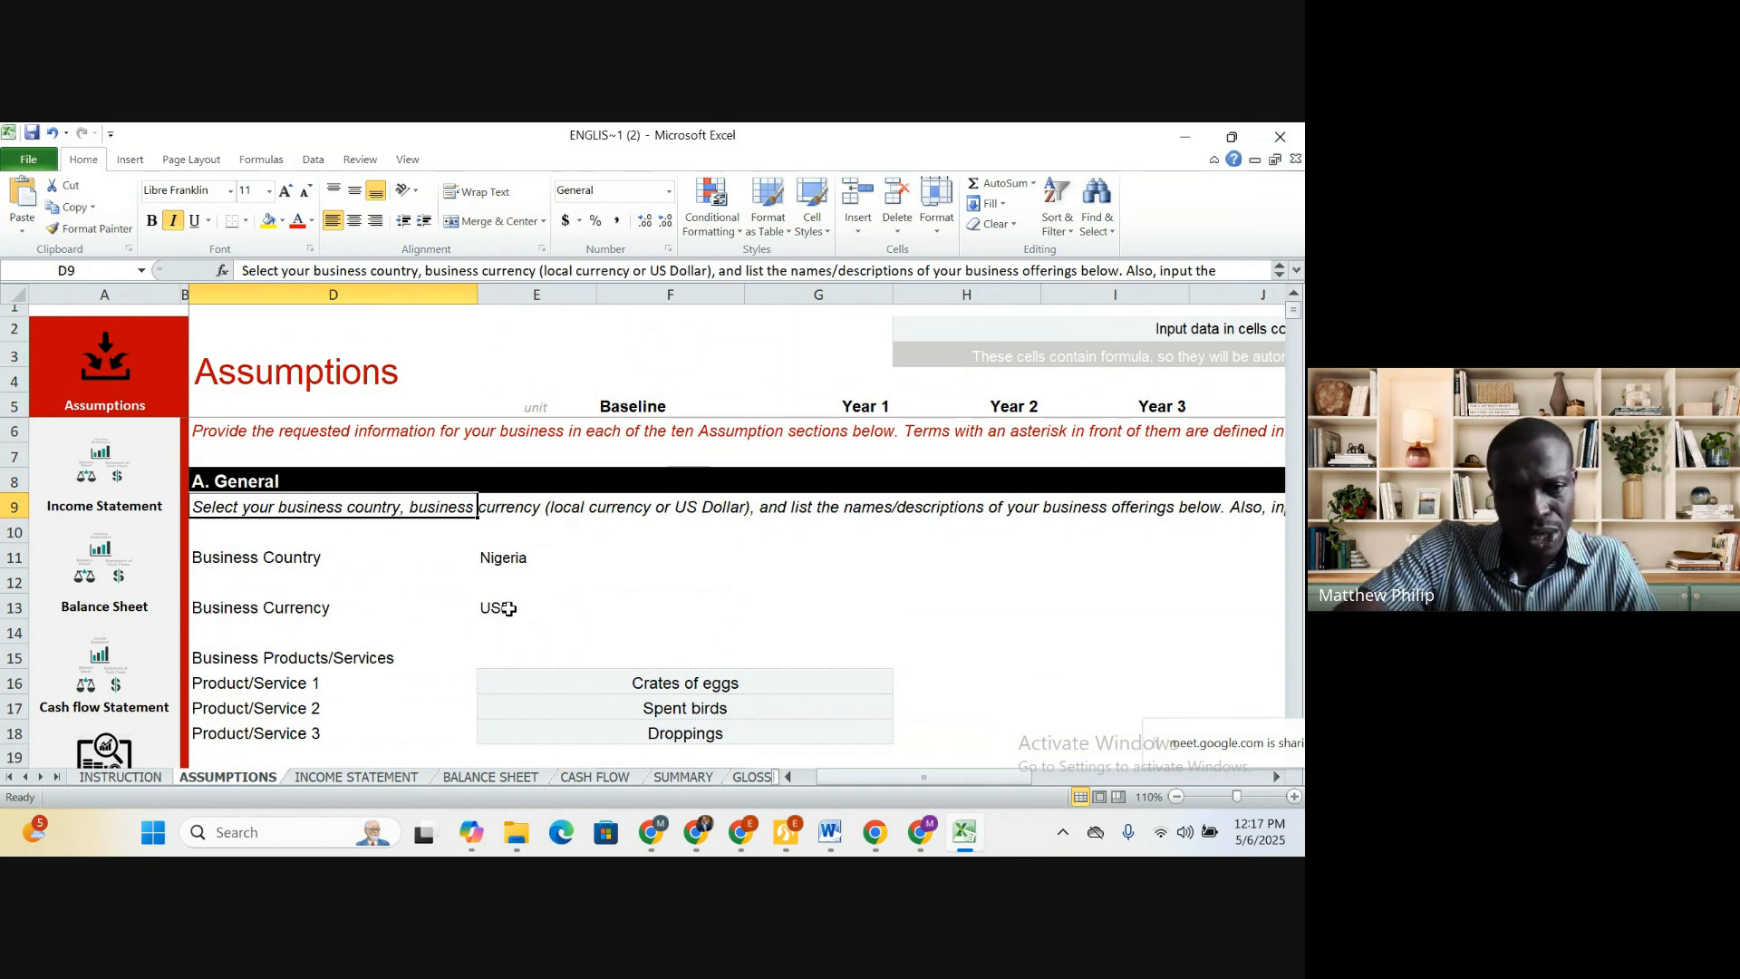
click(513, 560)
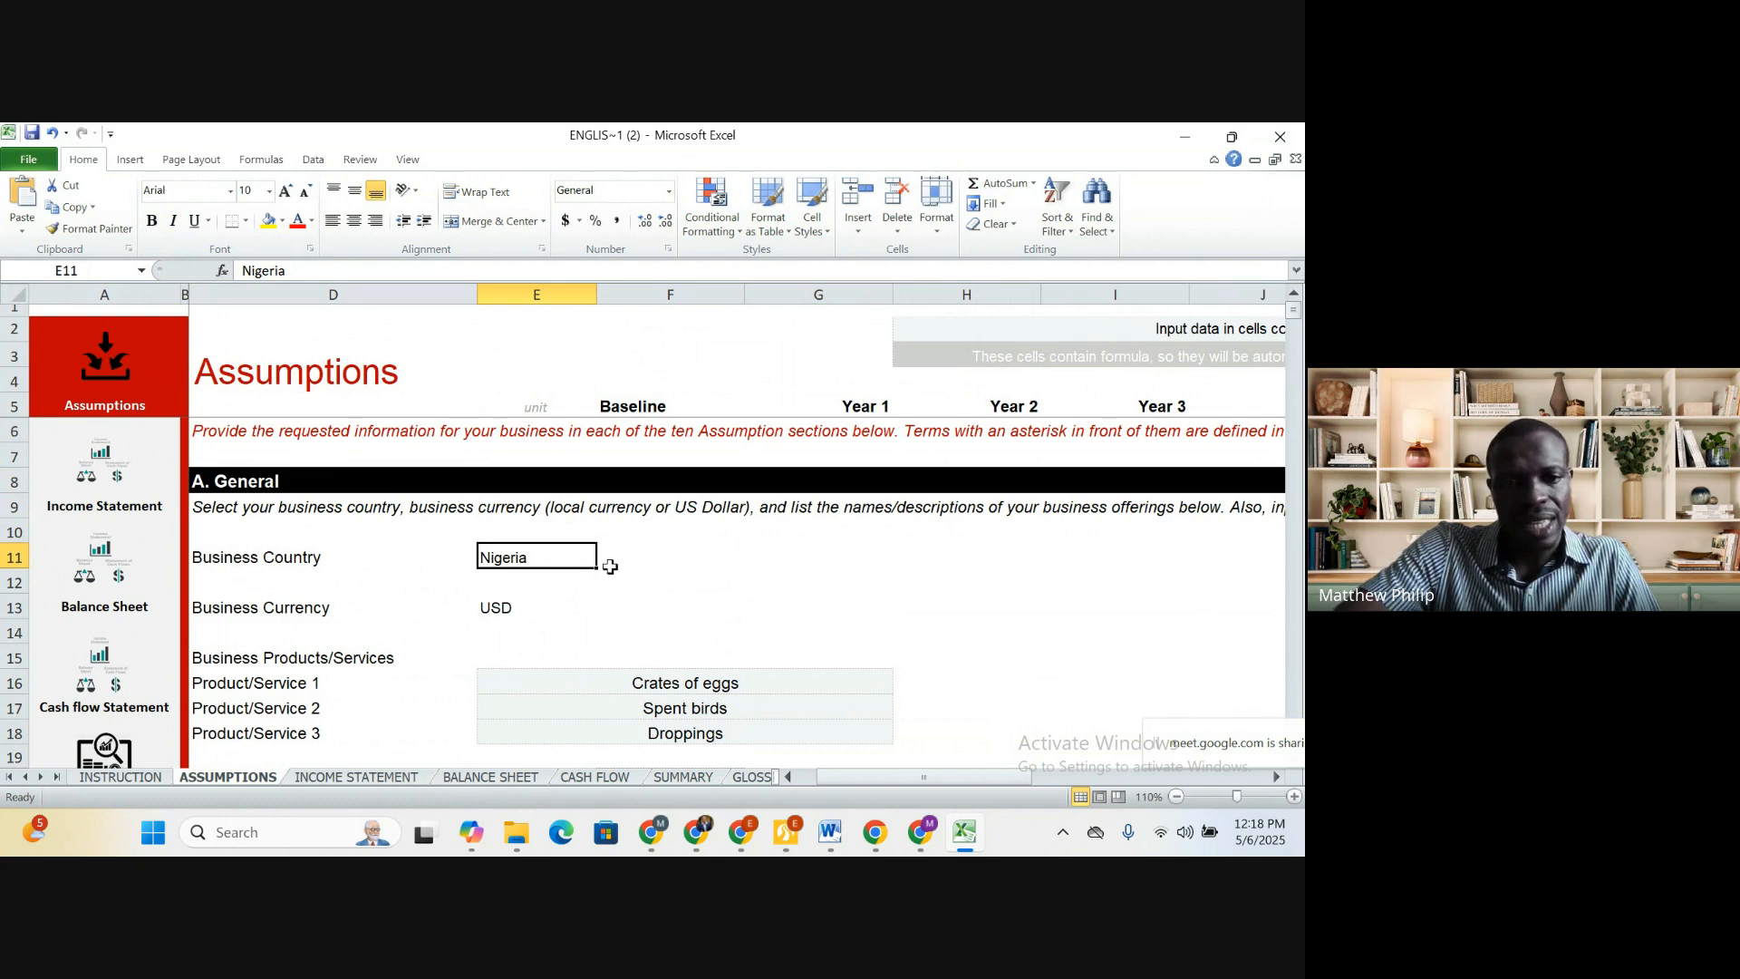
click(505, 609)
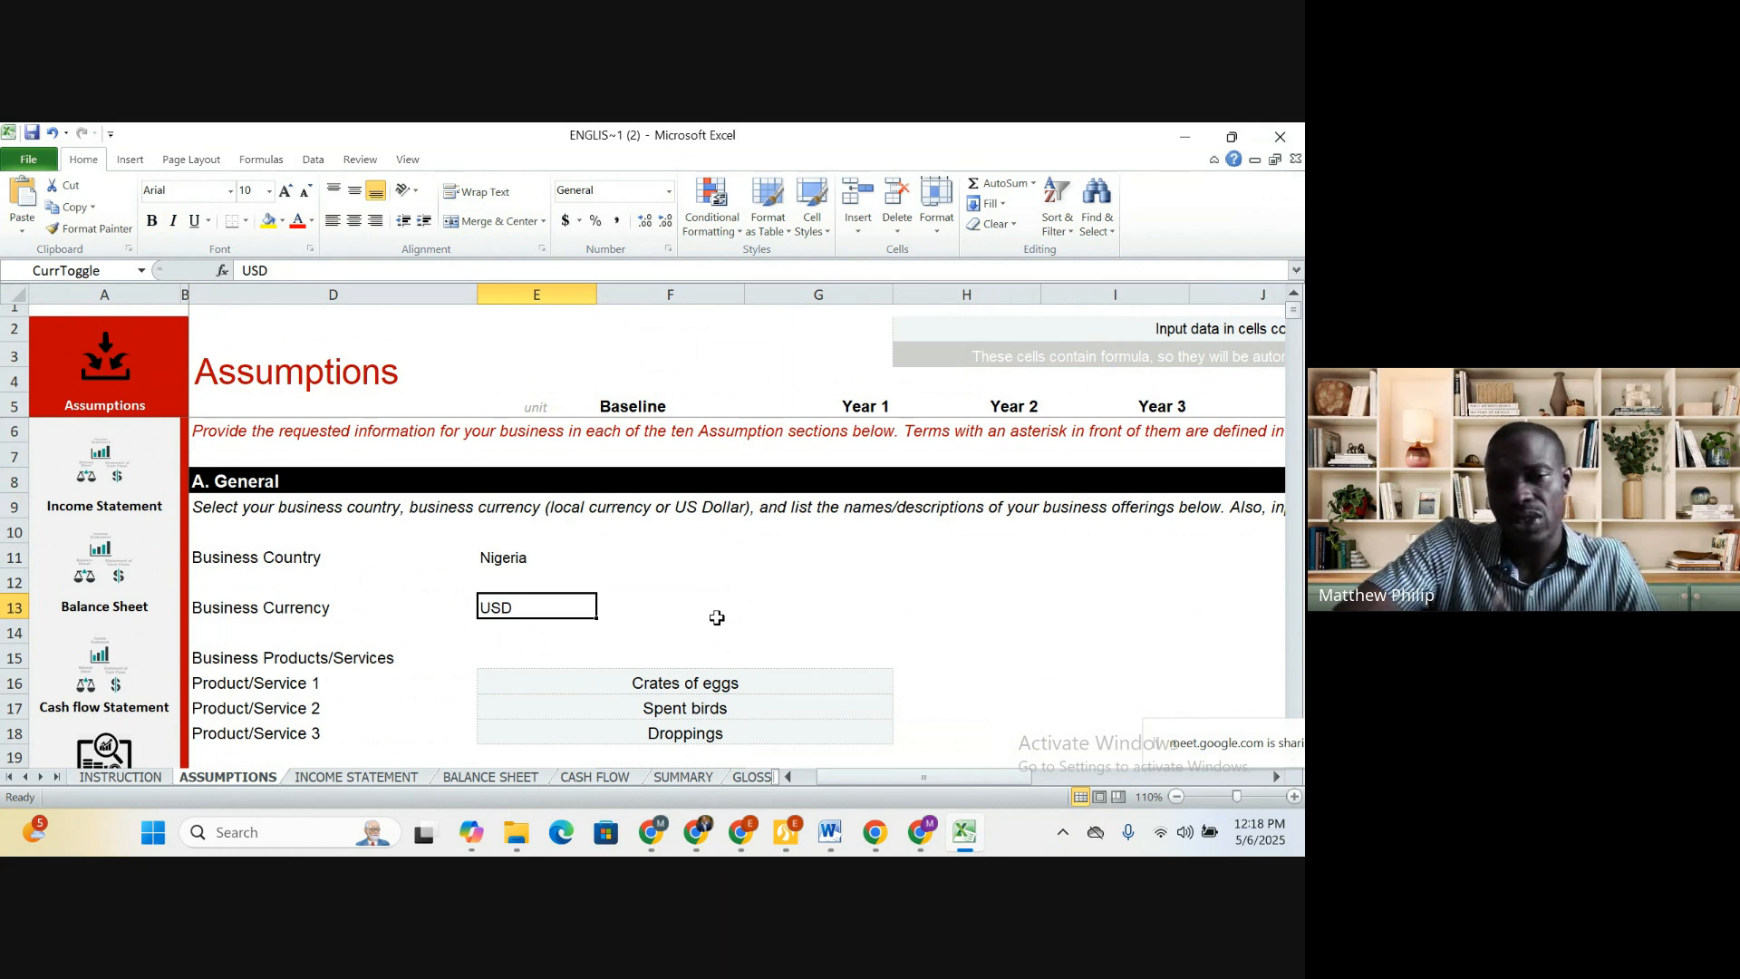
Select the Business Products/Services label and review the three product entries beneath it, from Droppings back up to Crates of eggs
scroll(722, 618, down, 2)
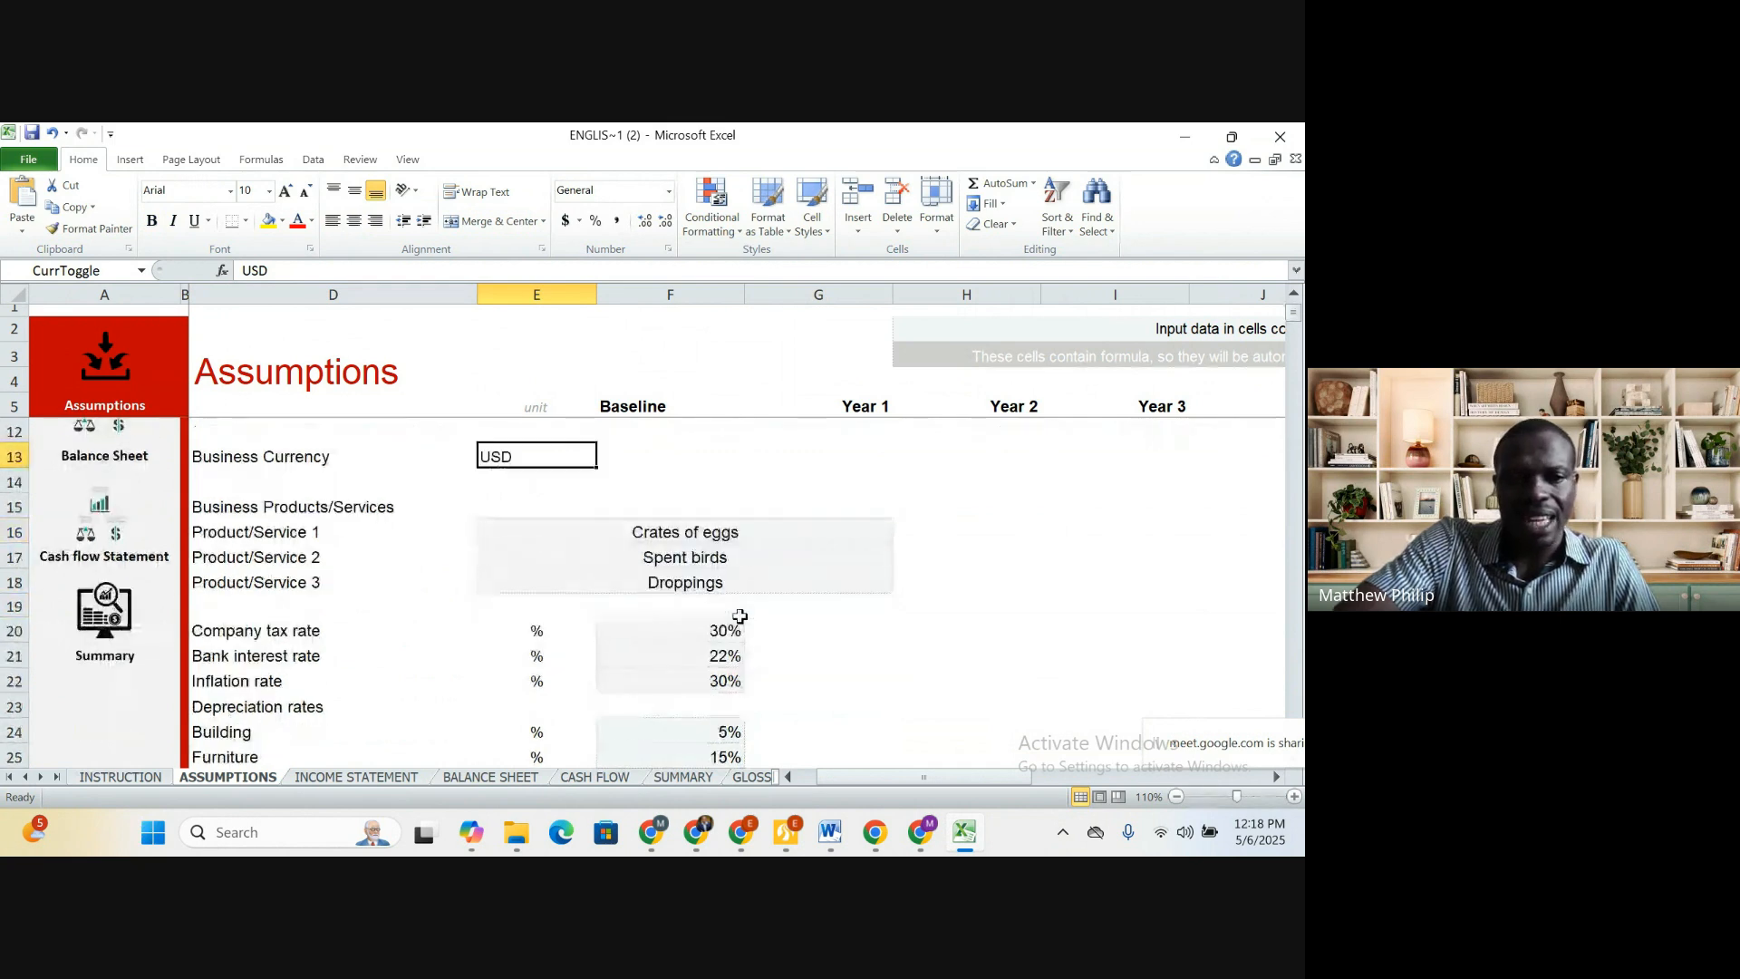
click(336, 509)
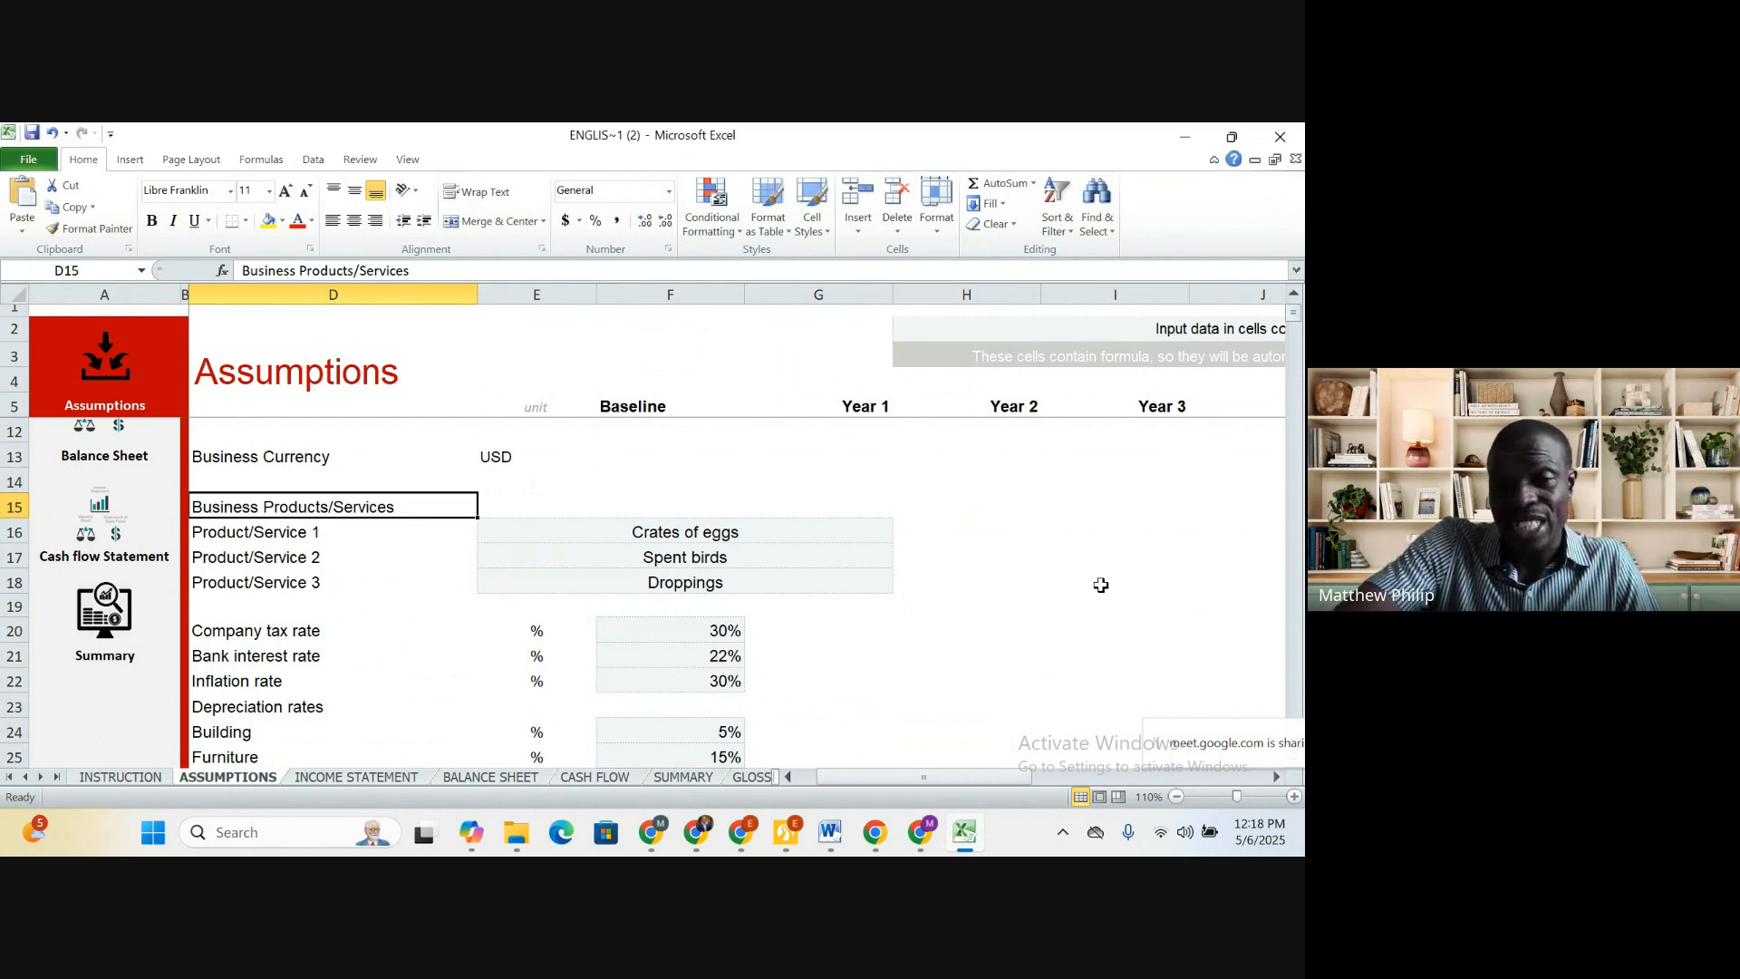
click(737, 548)
click(776, 581)
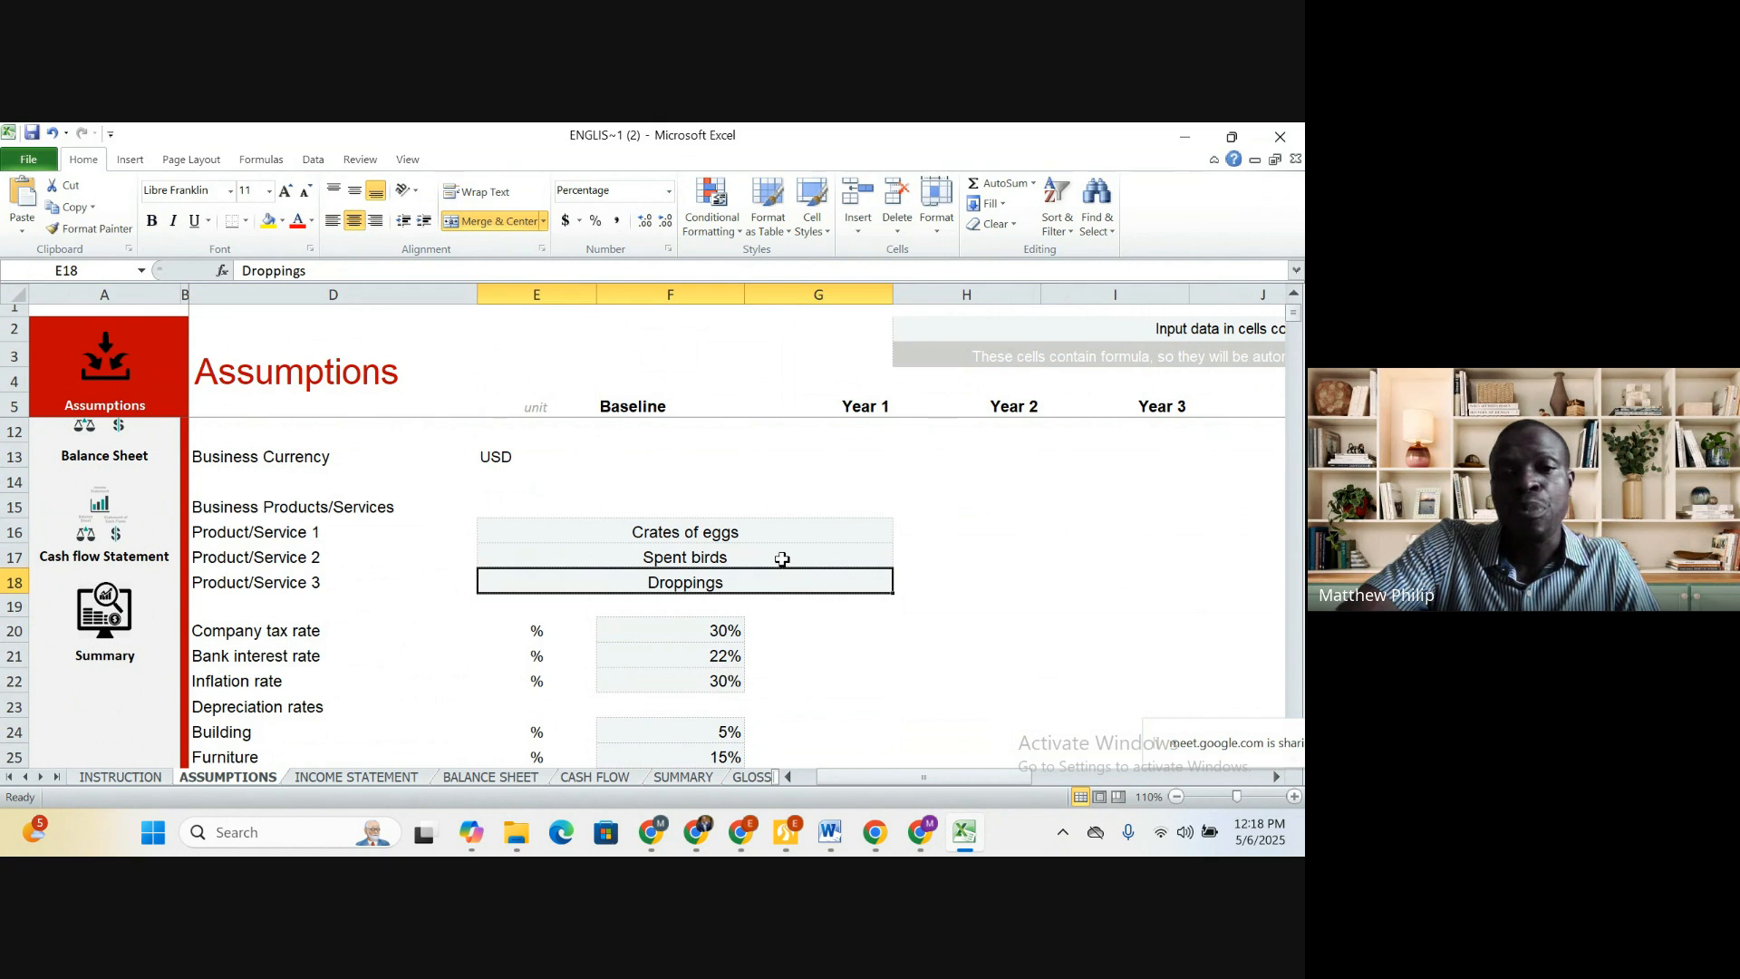
click(781, 554)
click(781, 535)
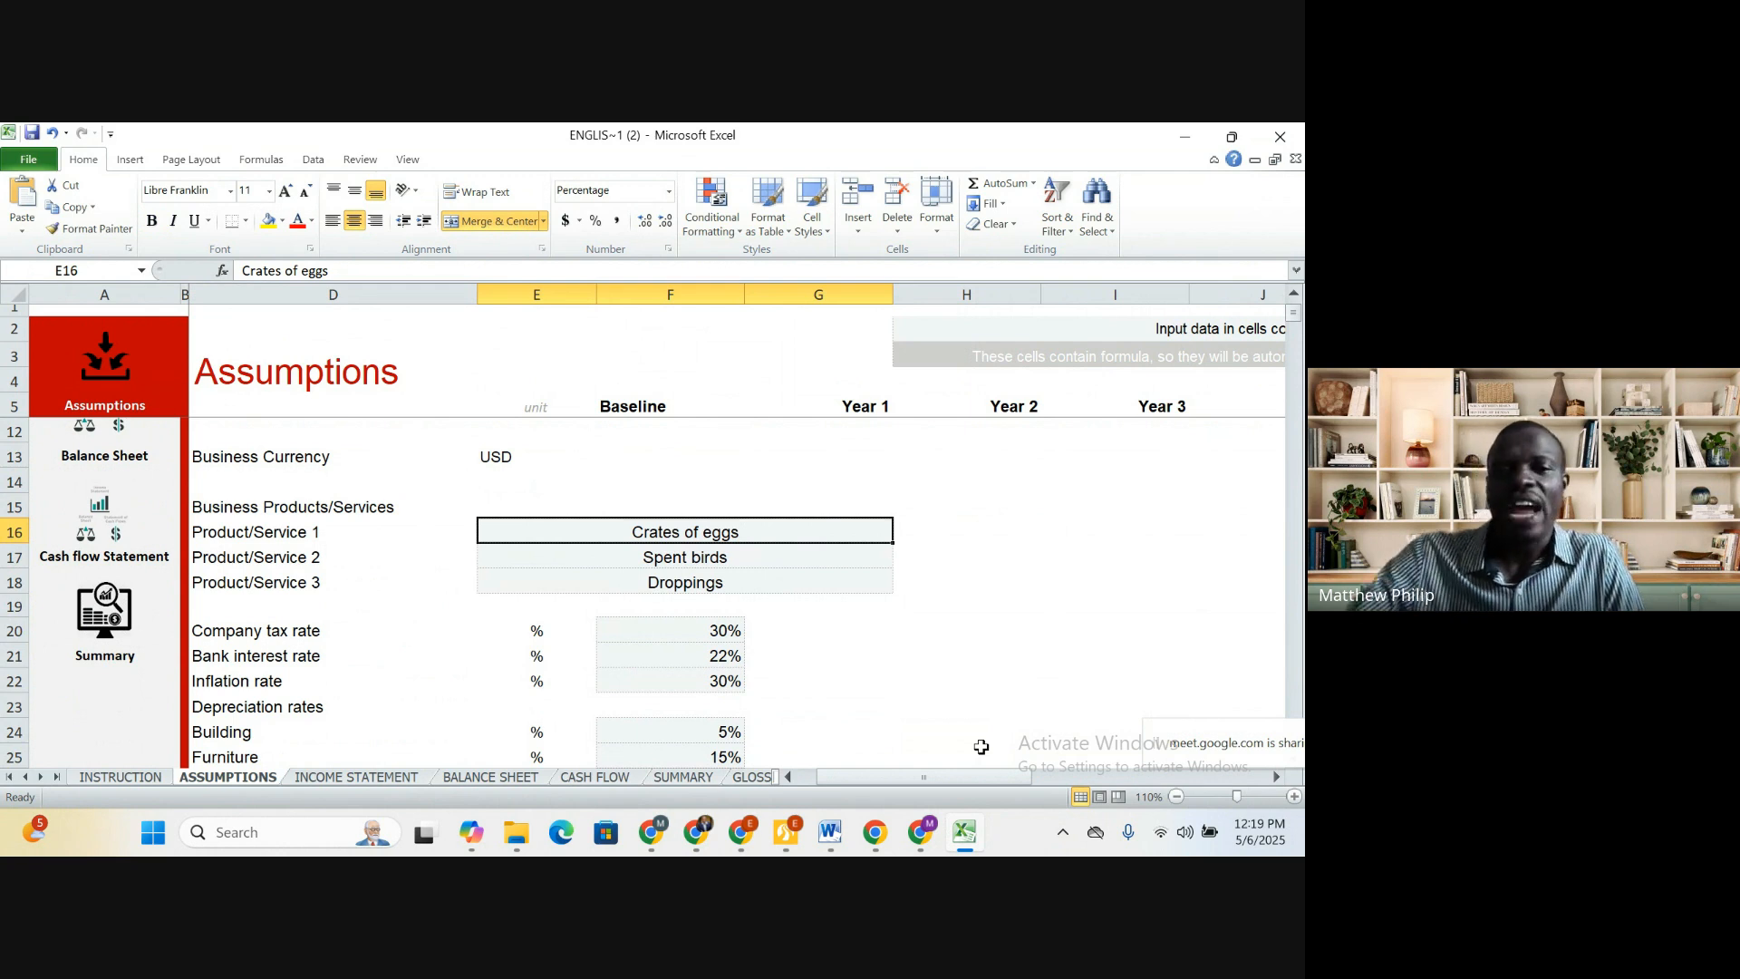
click(984, 505)
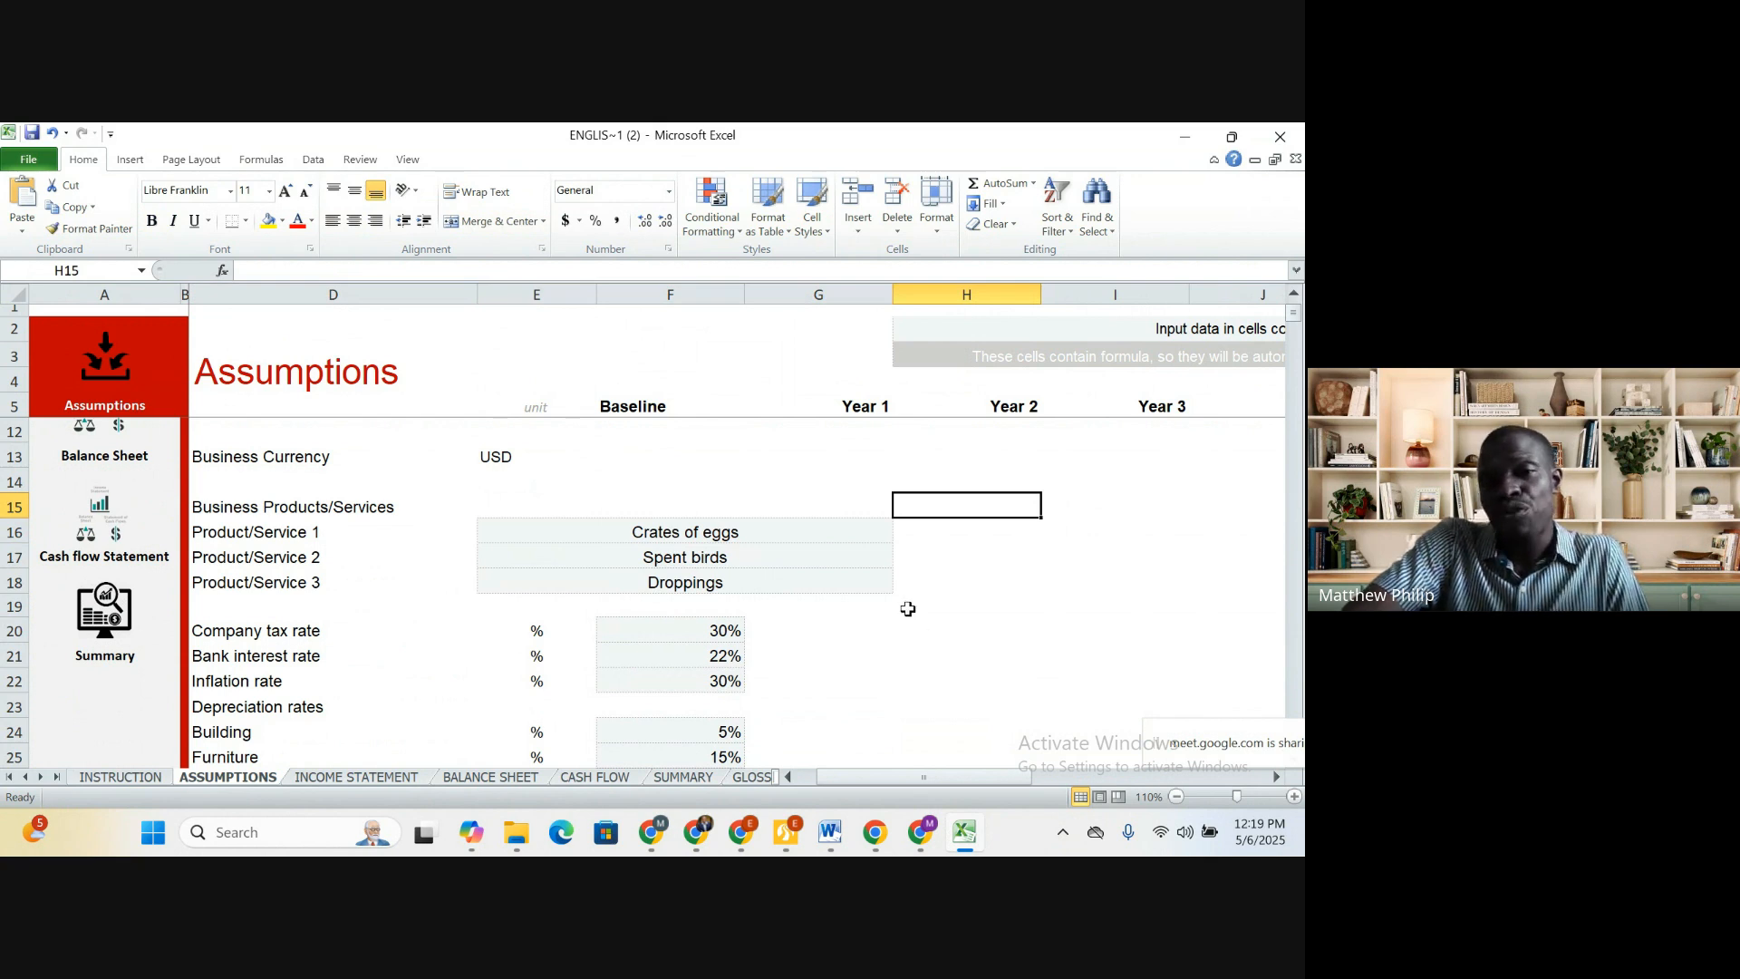
Go through the Crates of eggs, Spent birds and Droppings entries in order three times, selecting each product cell
click(741, 533)
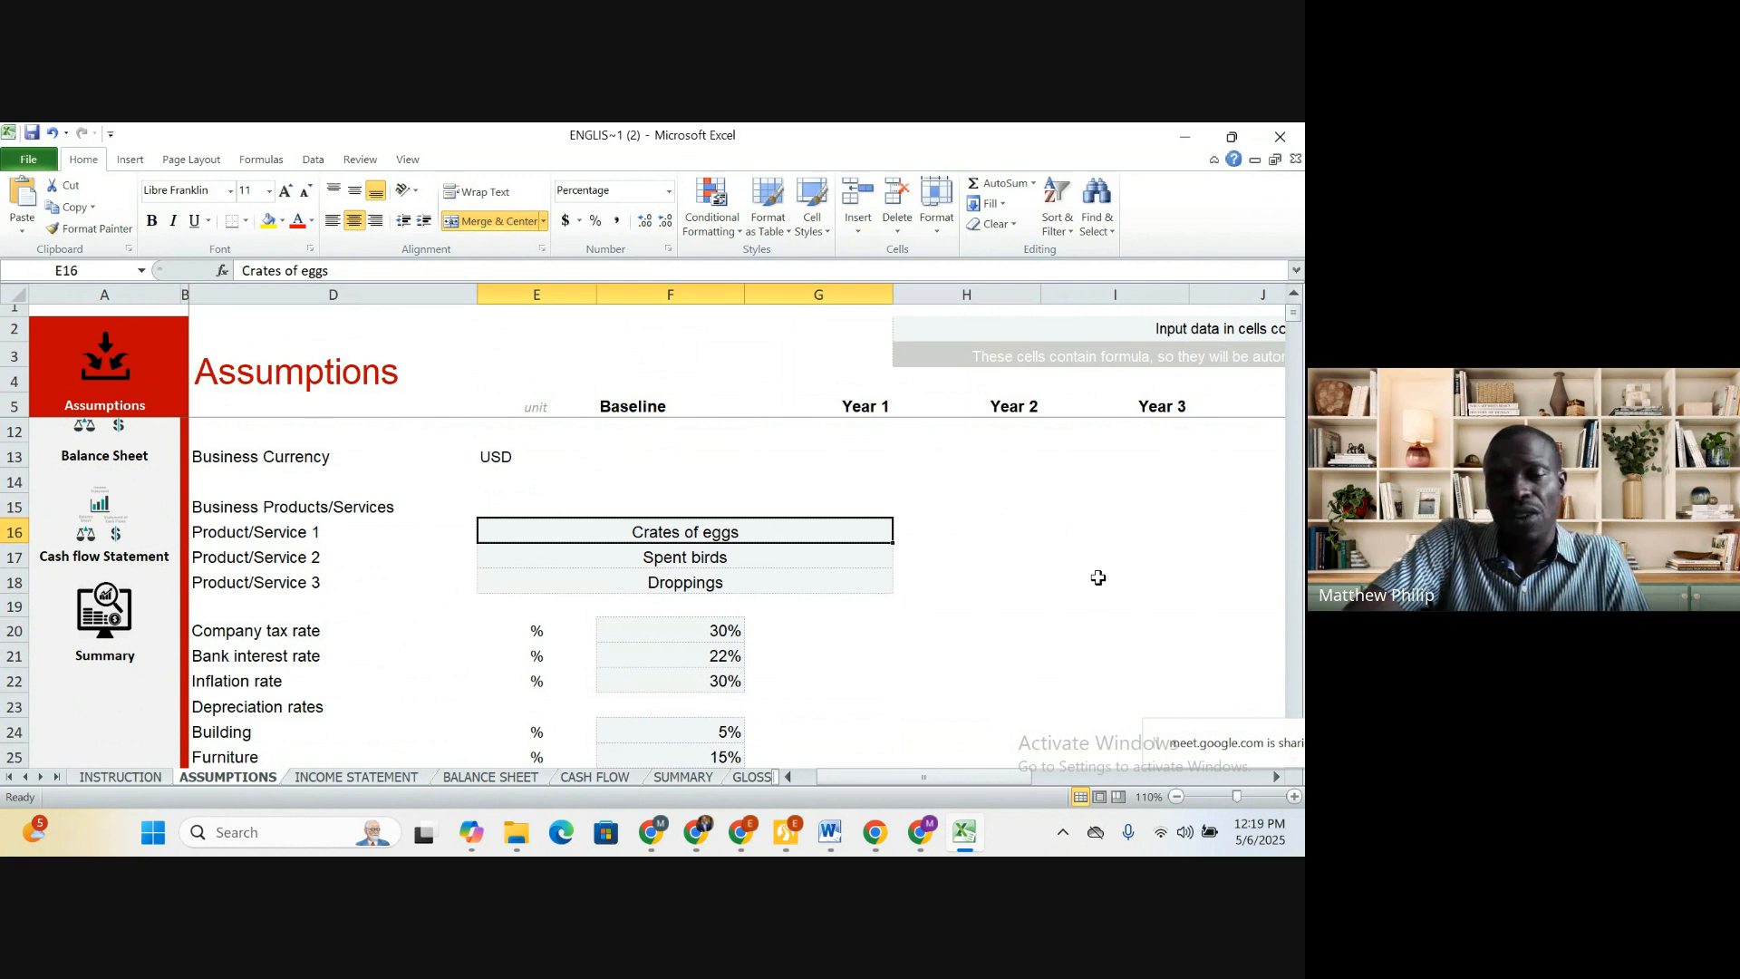
click(740, 576)
click(746, 559)
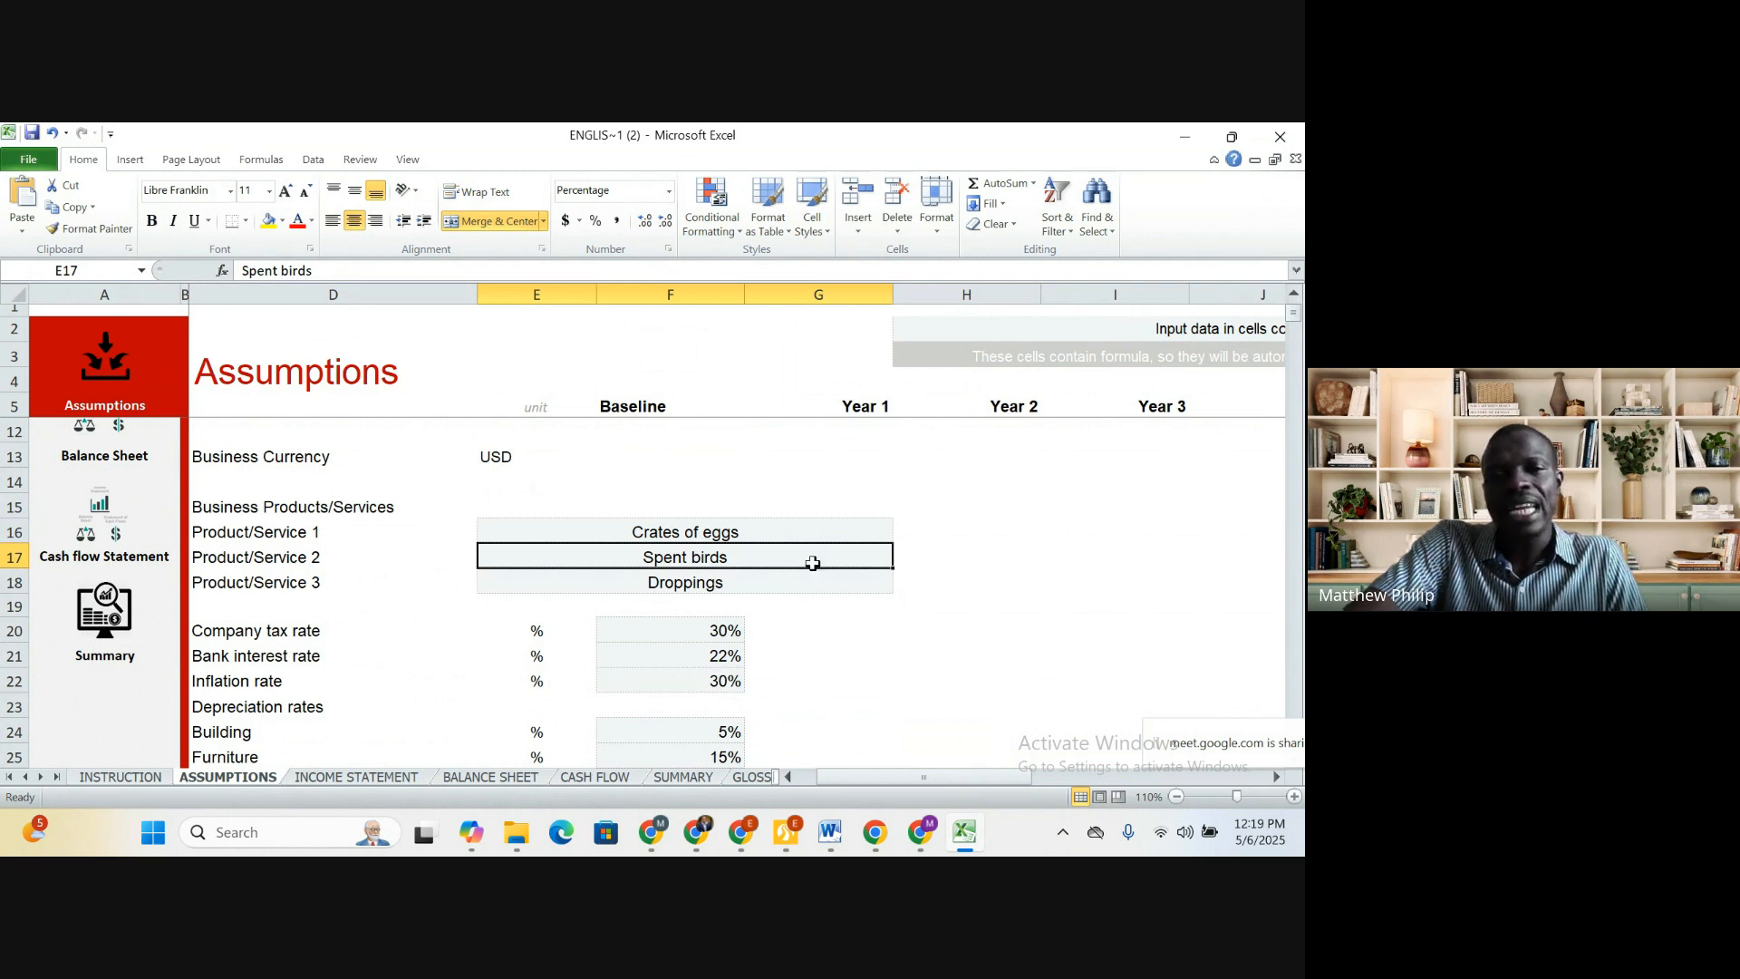
click(773, 583)
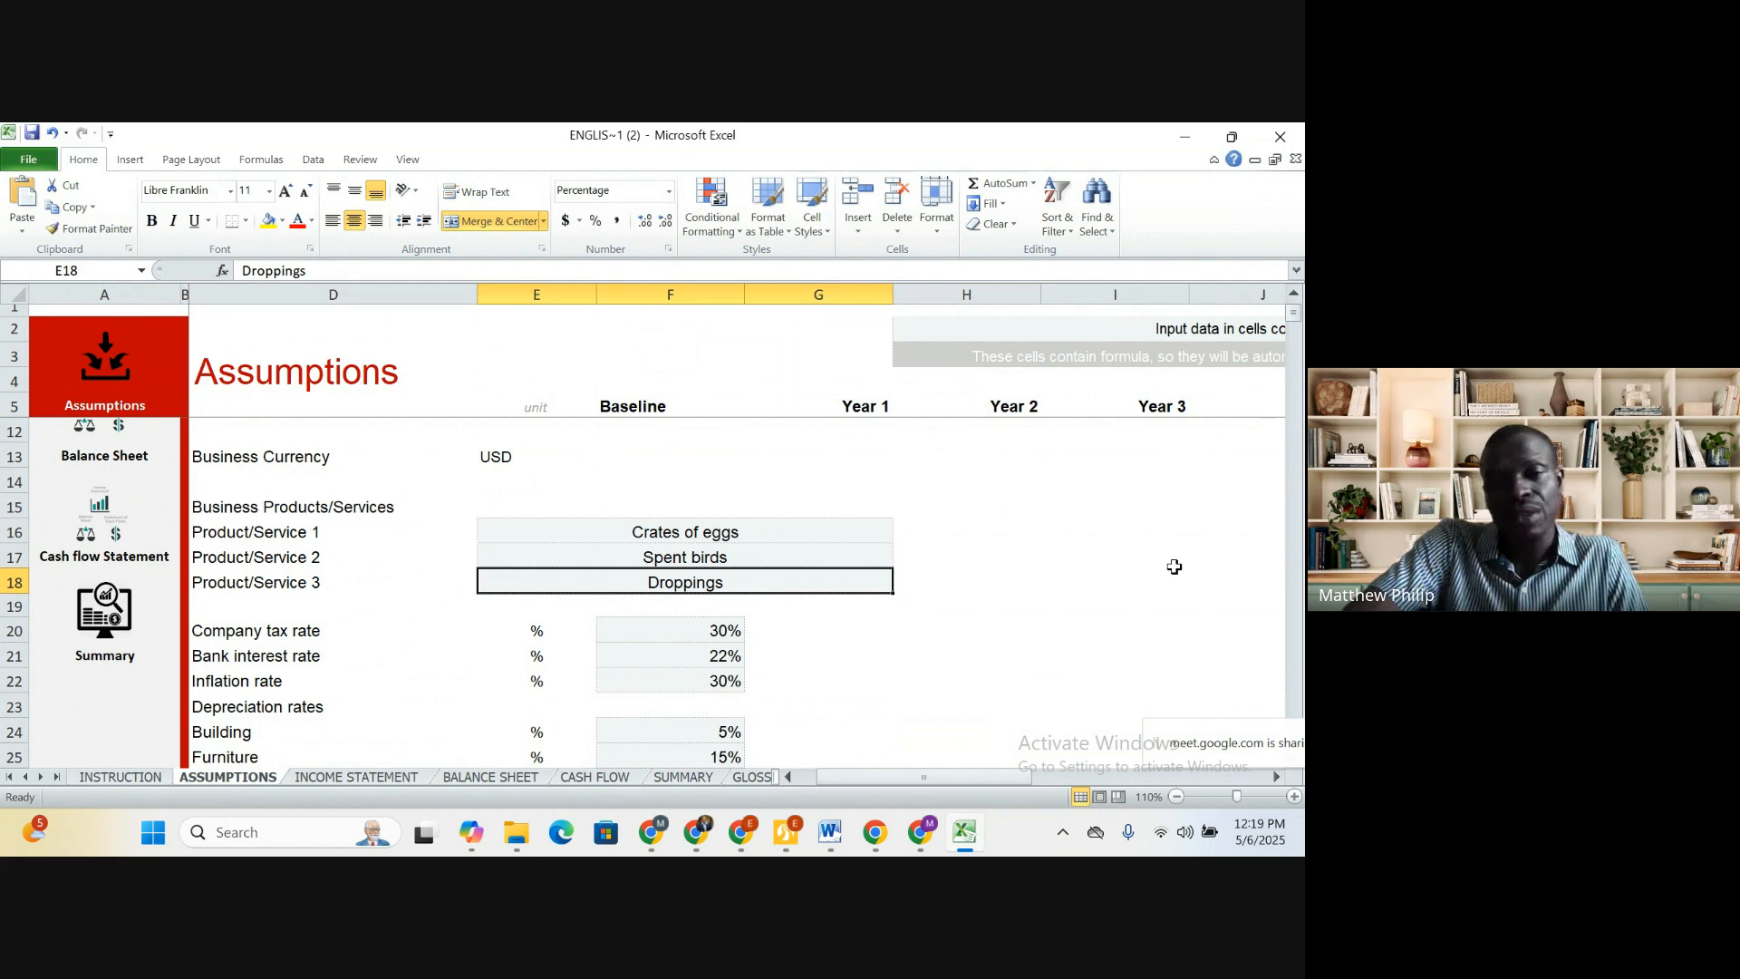
click(1029, 609)
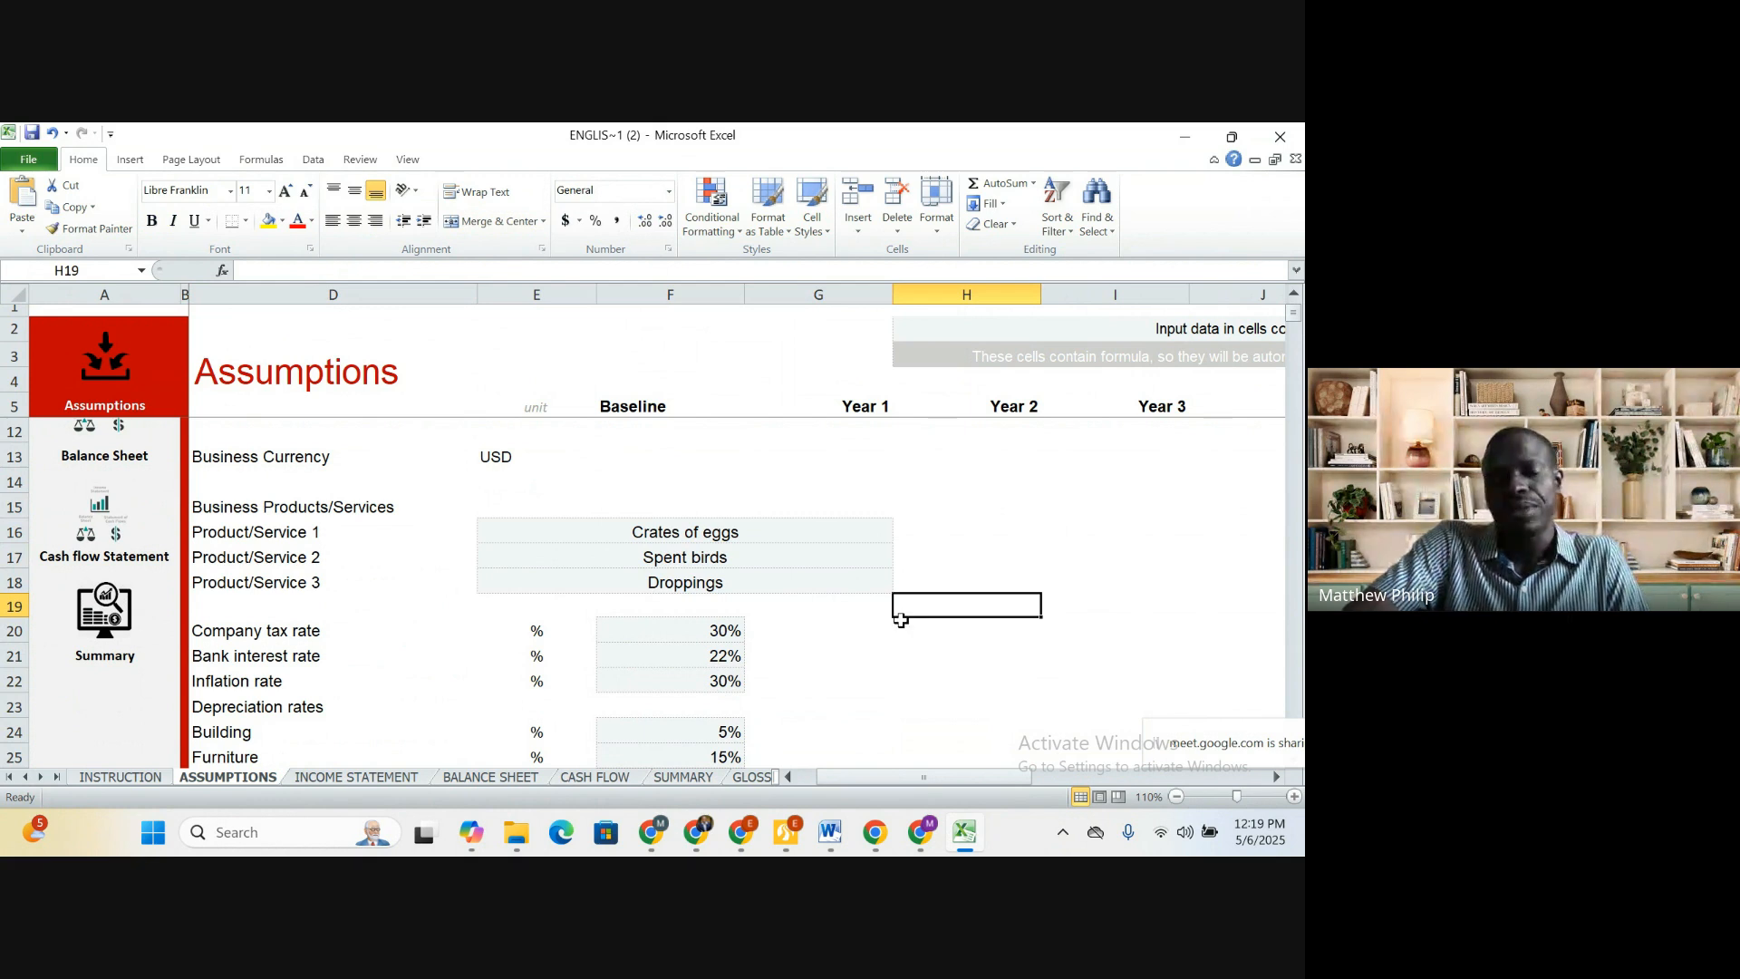
click(826, 529)
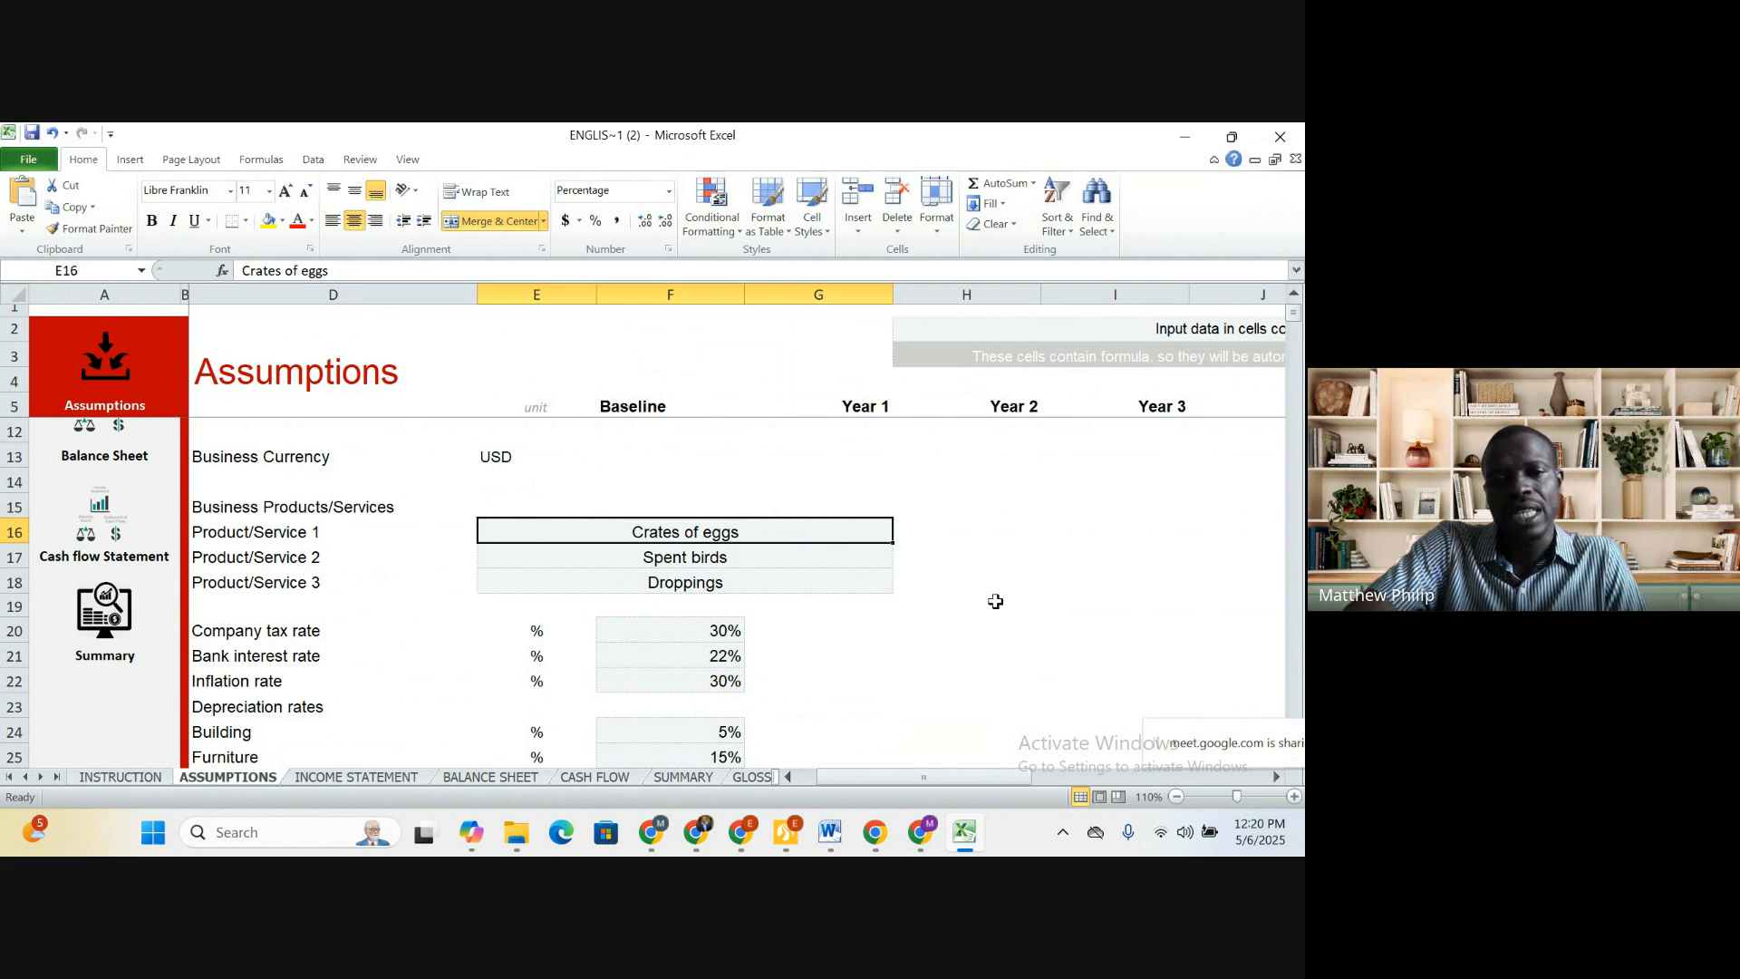
click(785, 555)
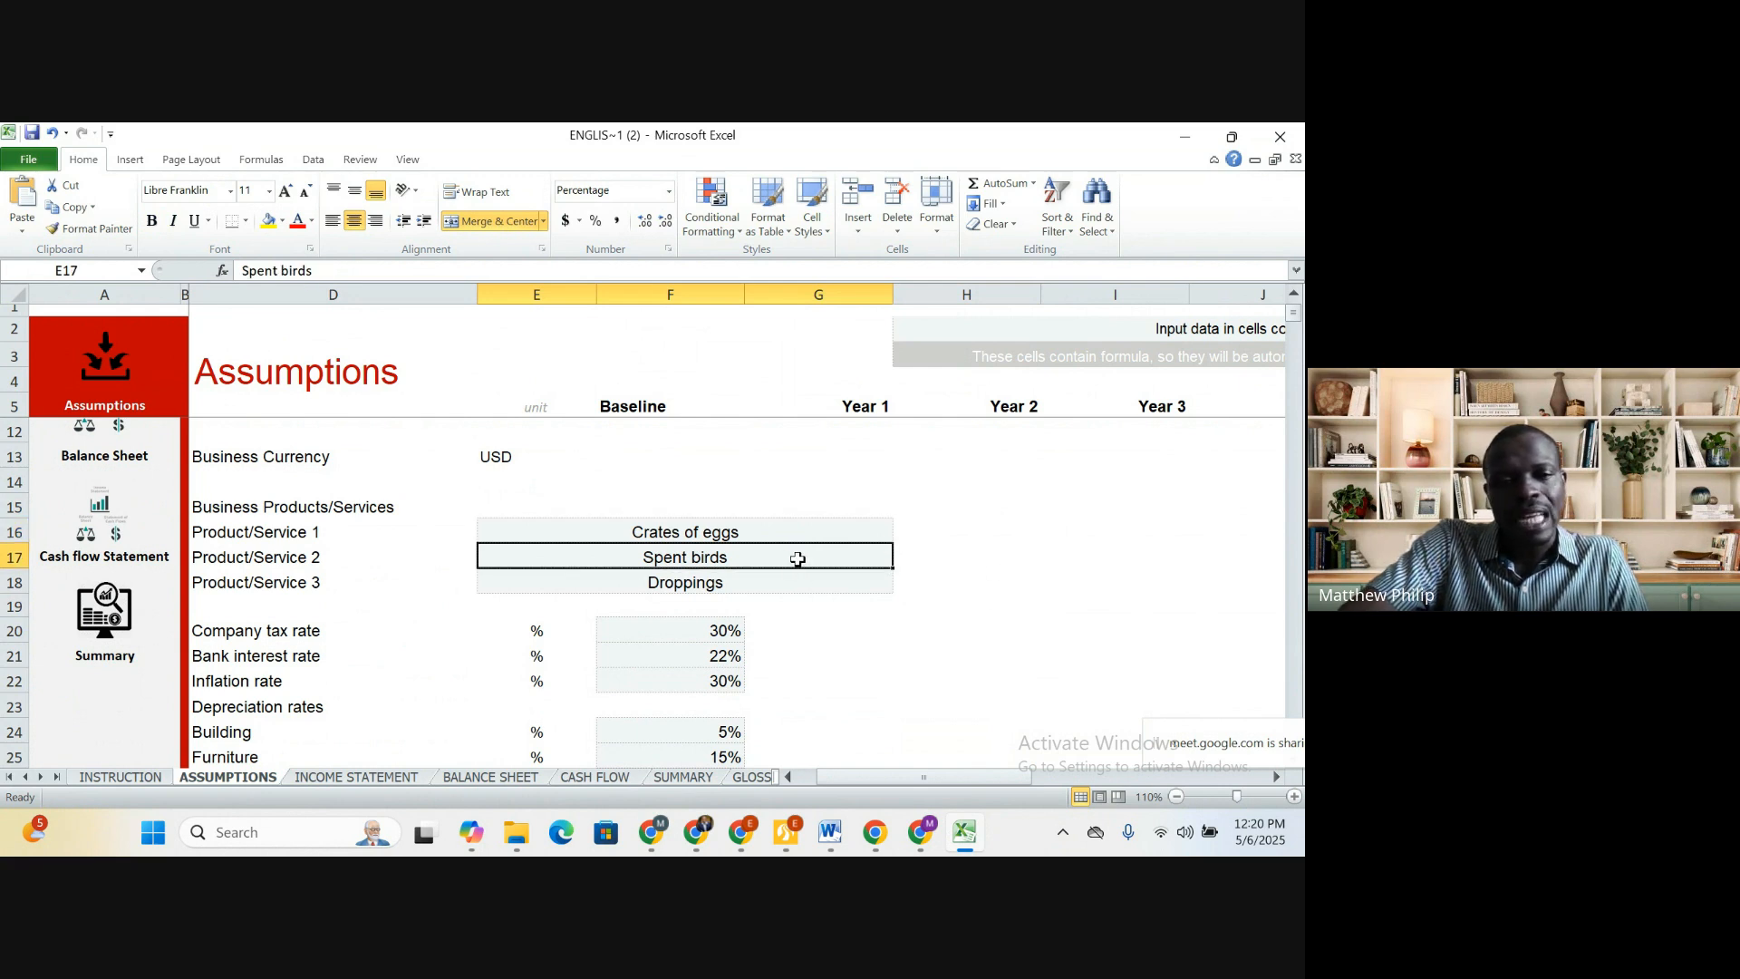
click(846, 583)
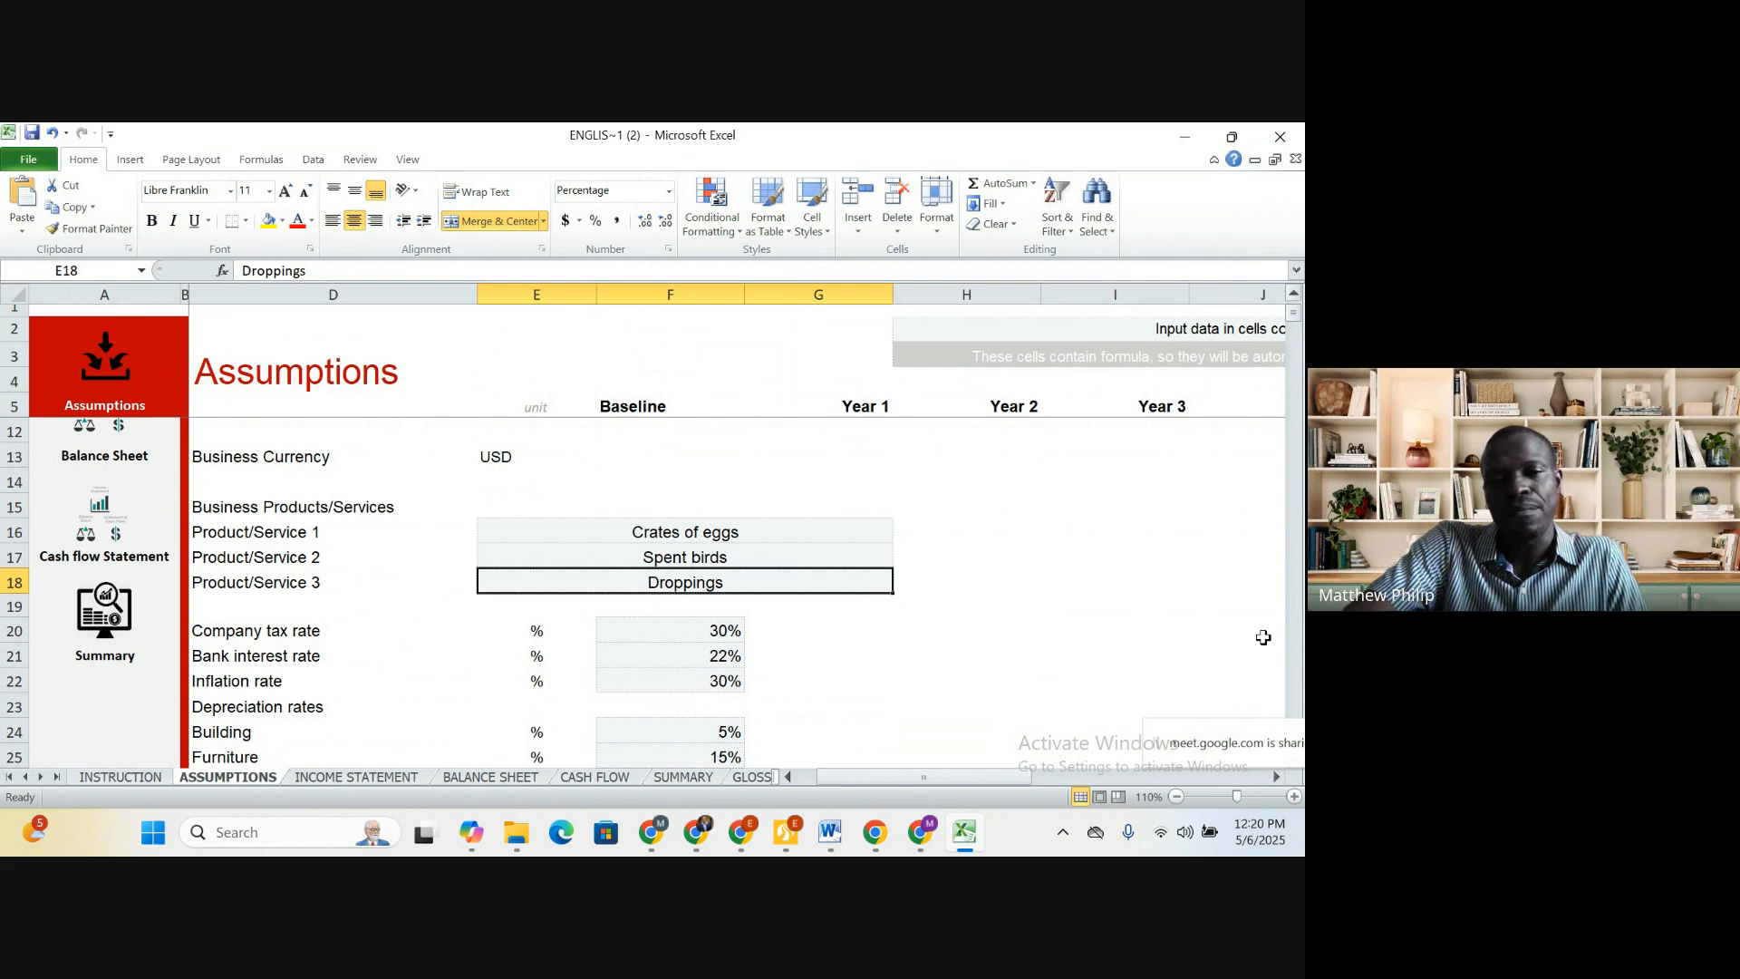
click(1139, 625)
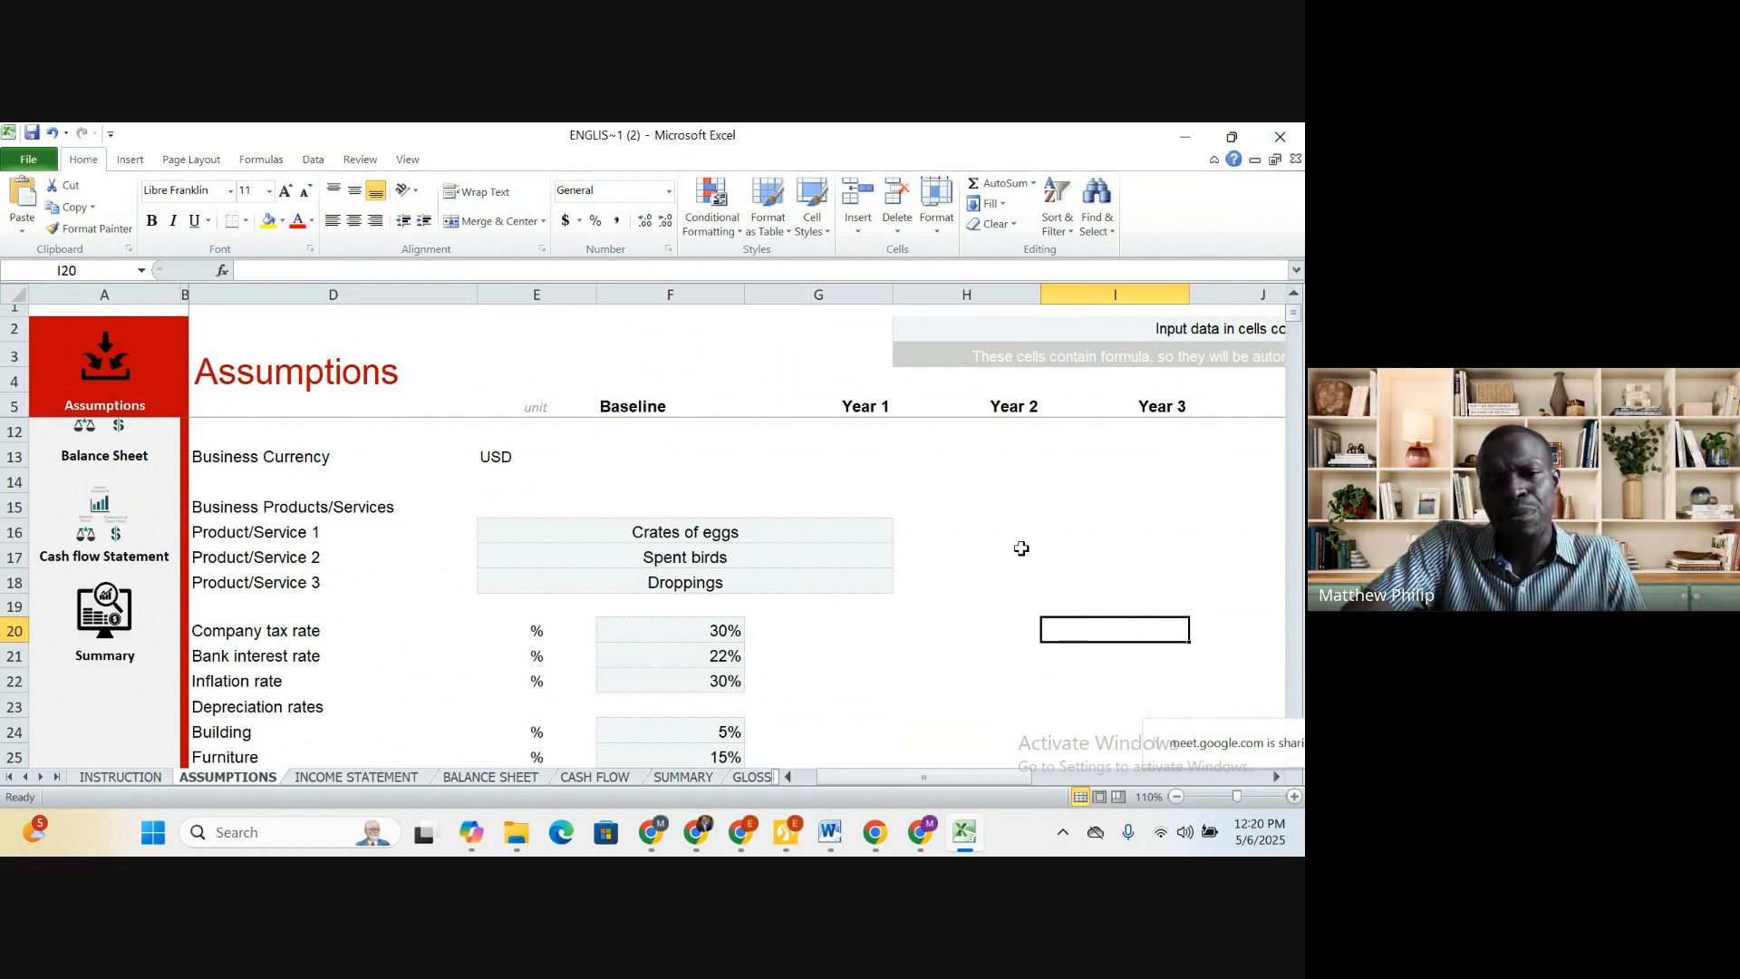
click(835, 536)
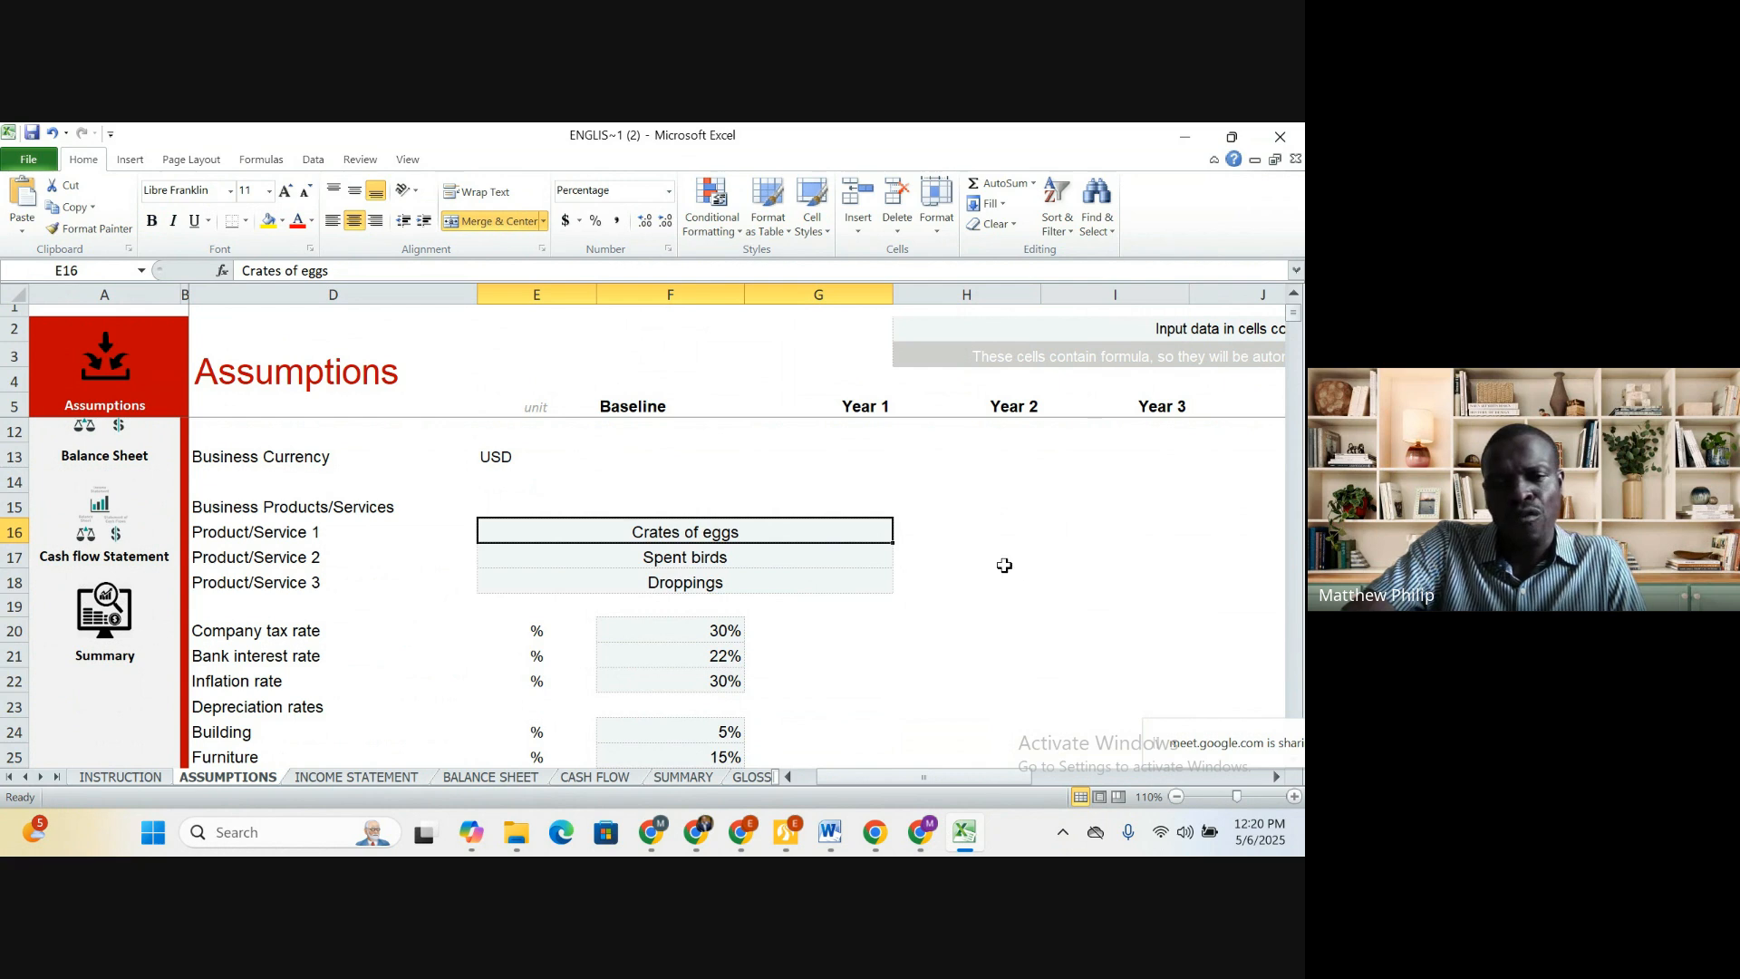
click(845, 556)
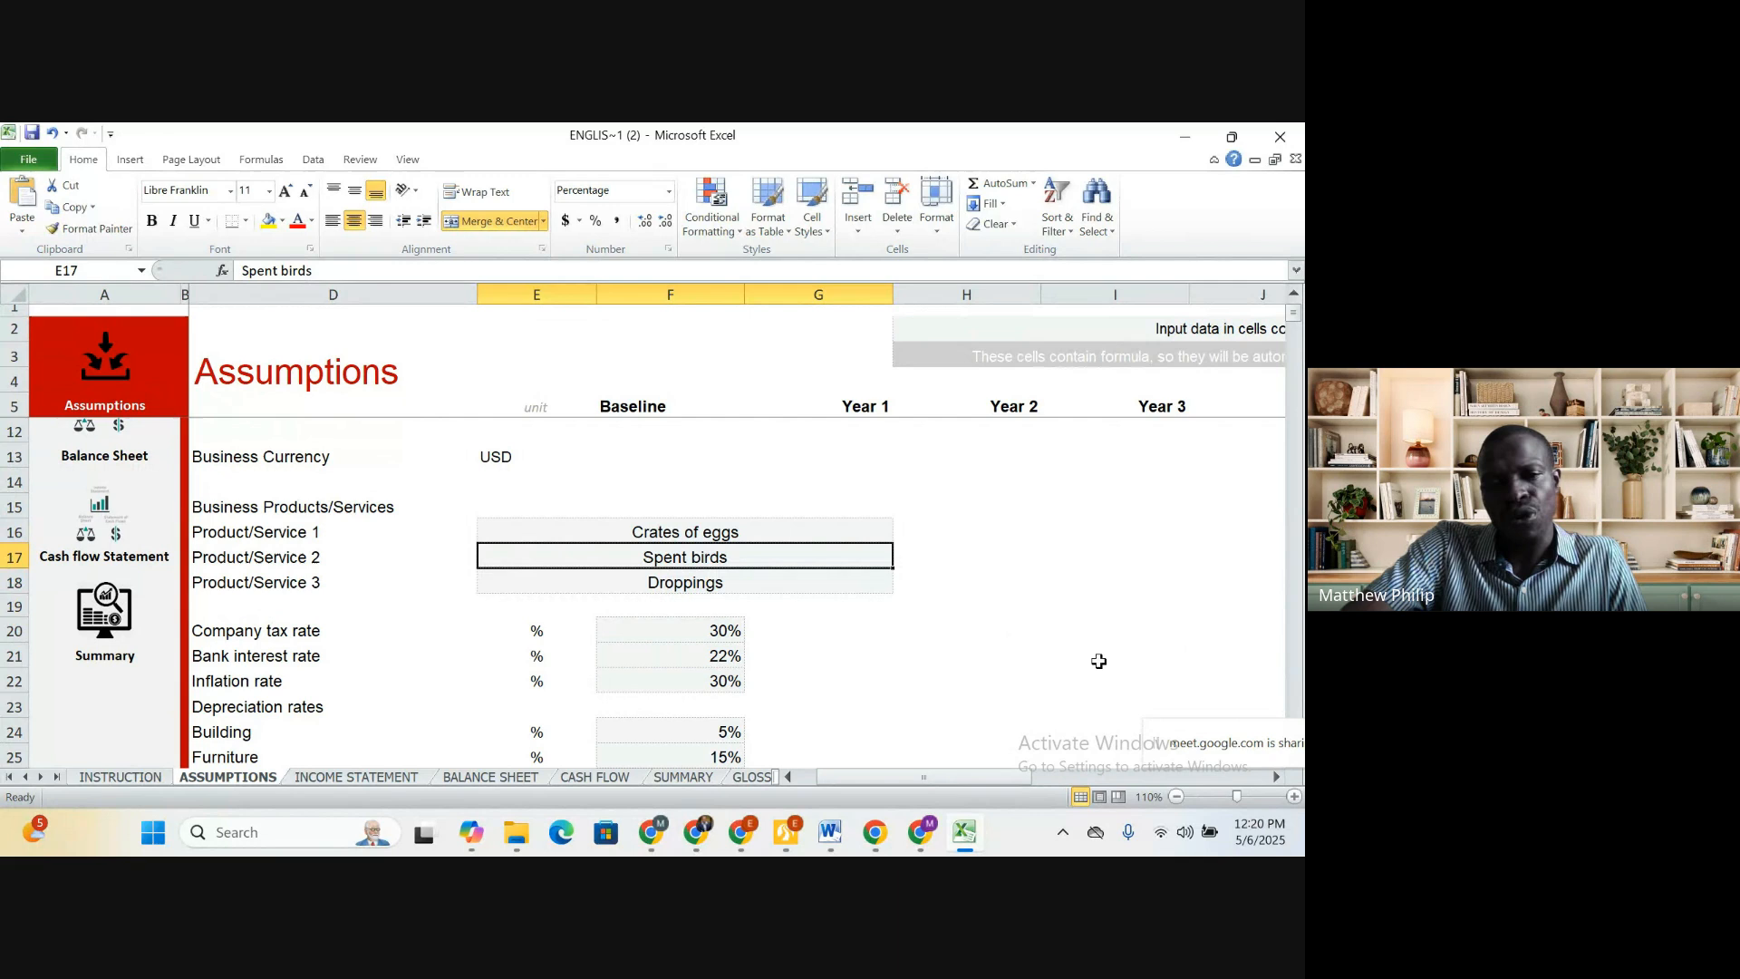
click(835, 582)
click(1115, 581)
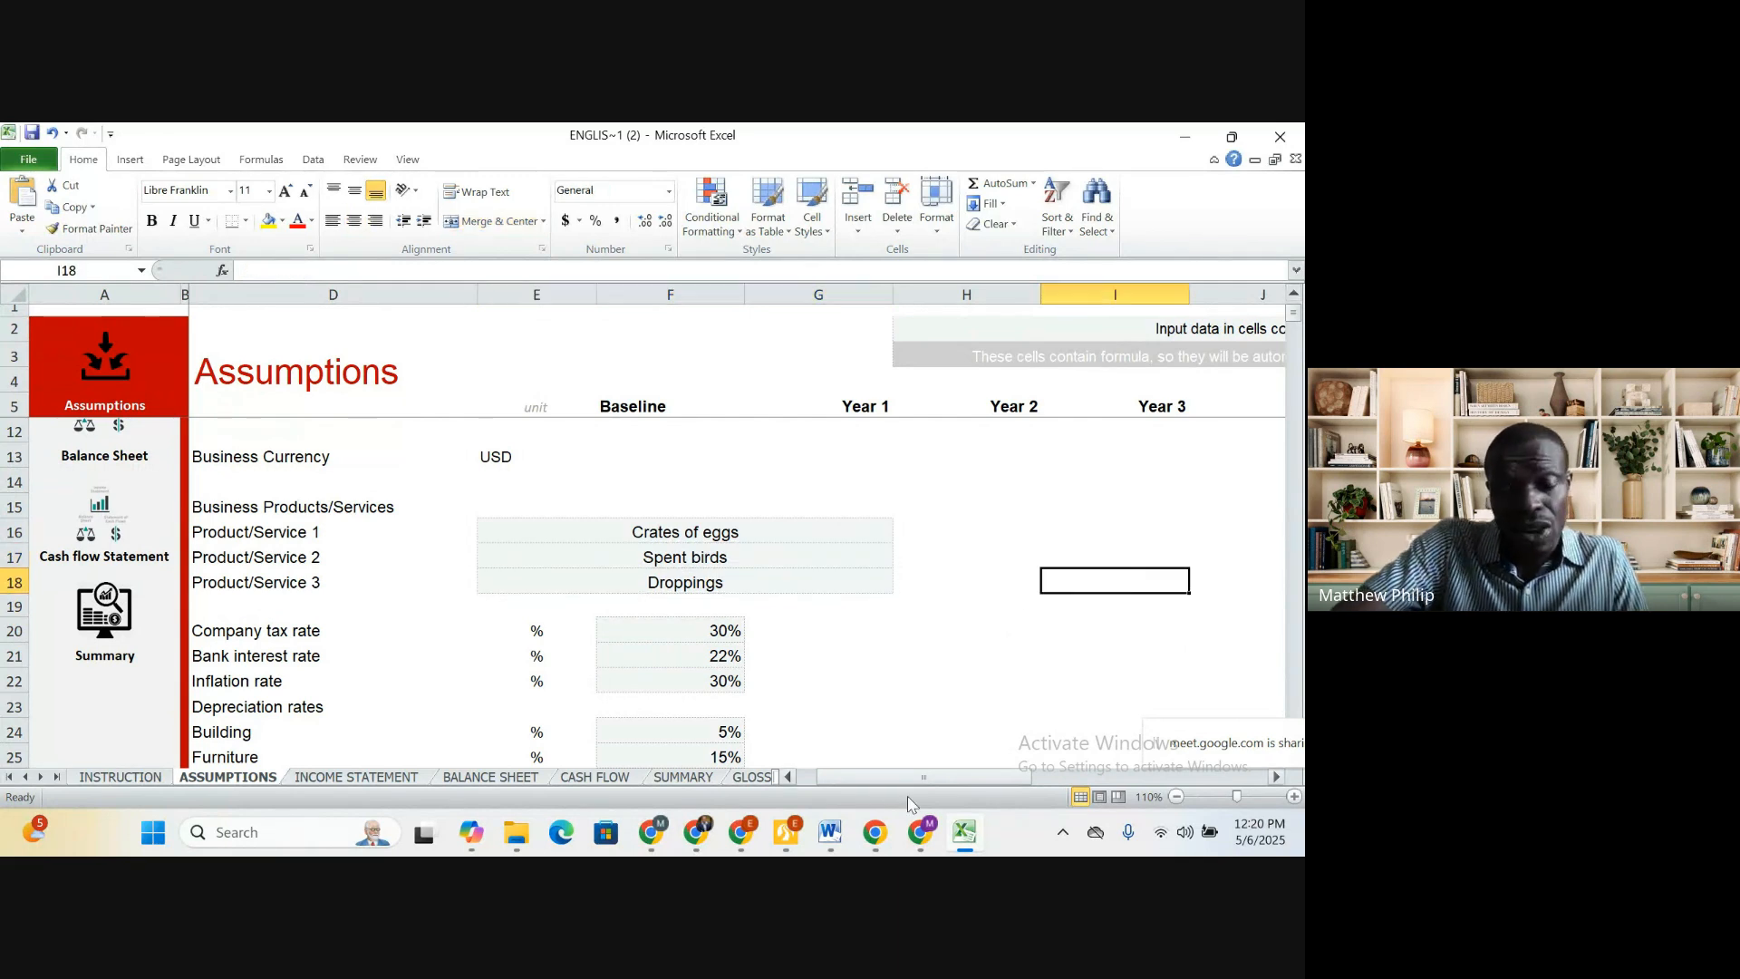
click(876, 662)
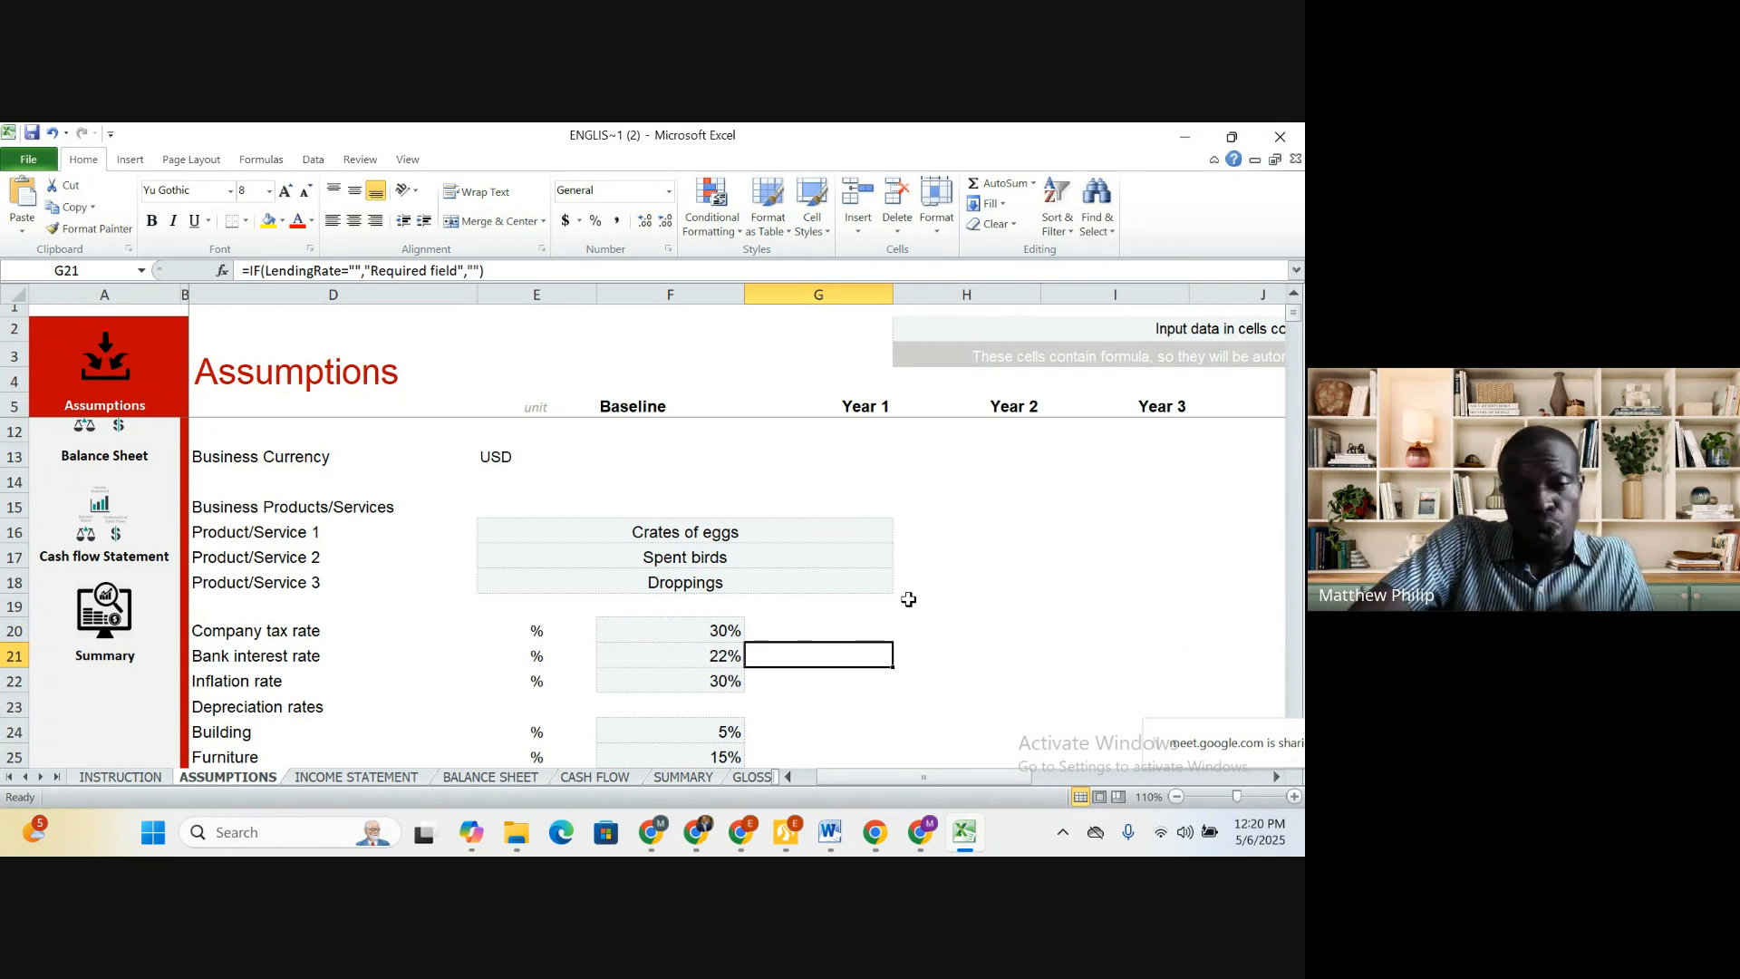
Select the Crates of eggs, Spent birds and Droppings product cells once more, in order
click(787, 532)
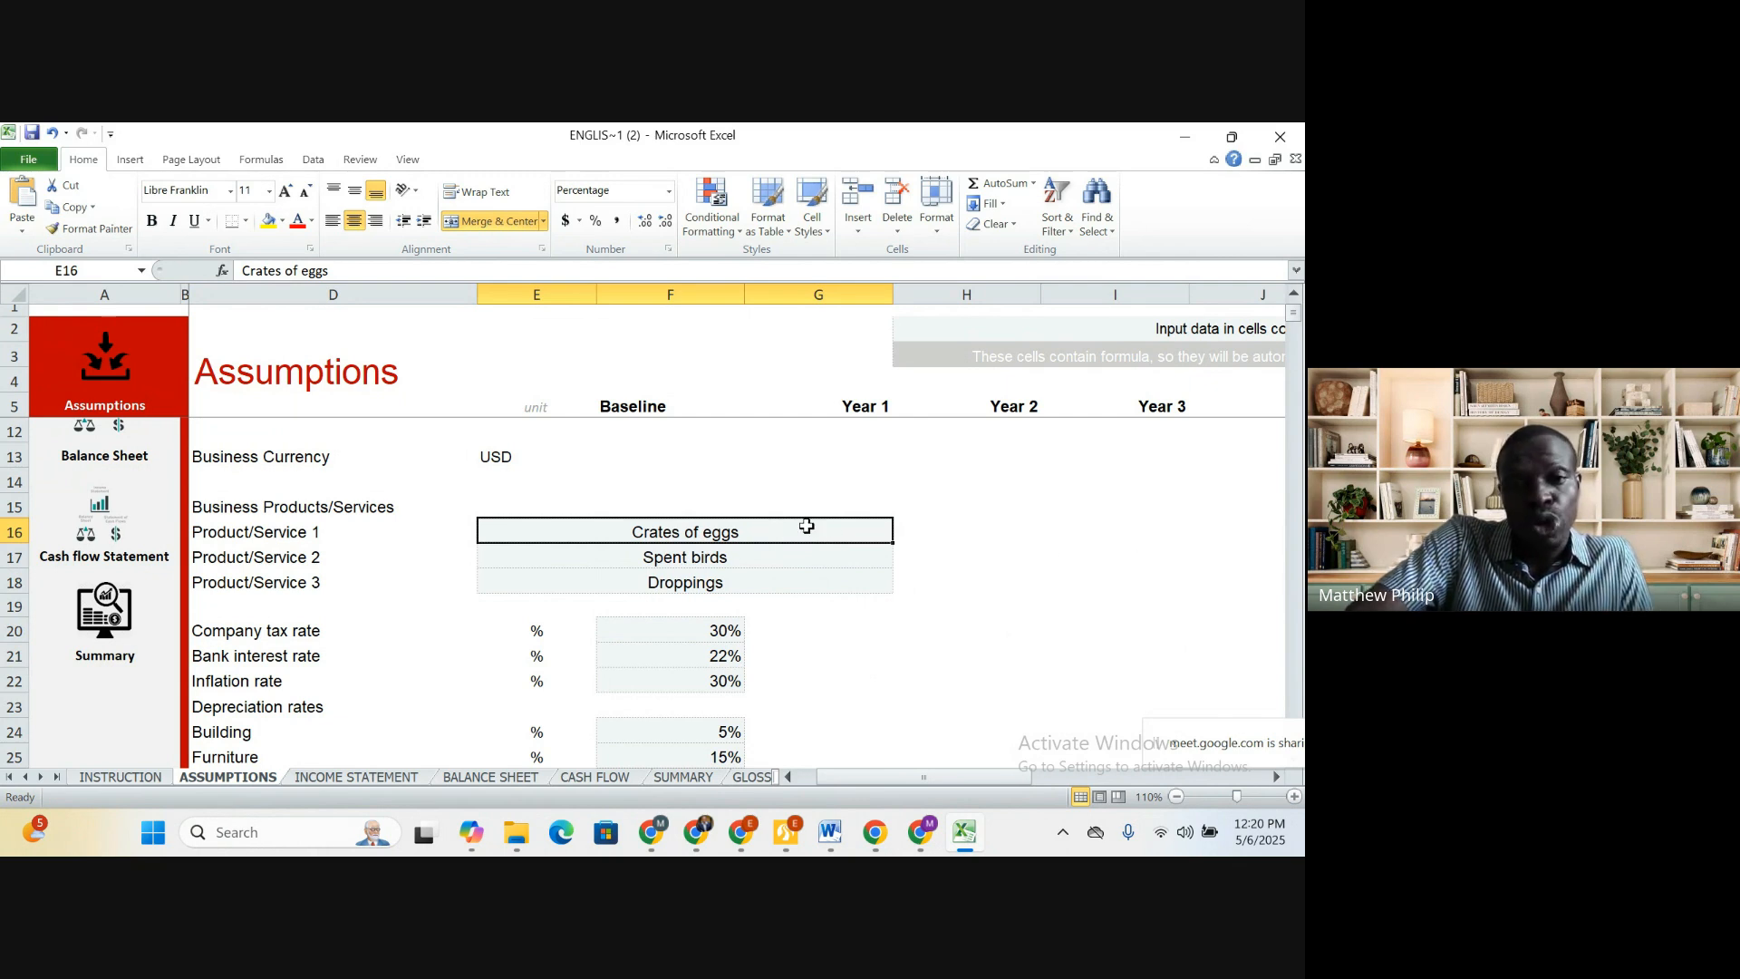
click(825, 559)
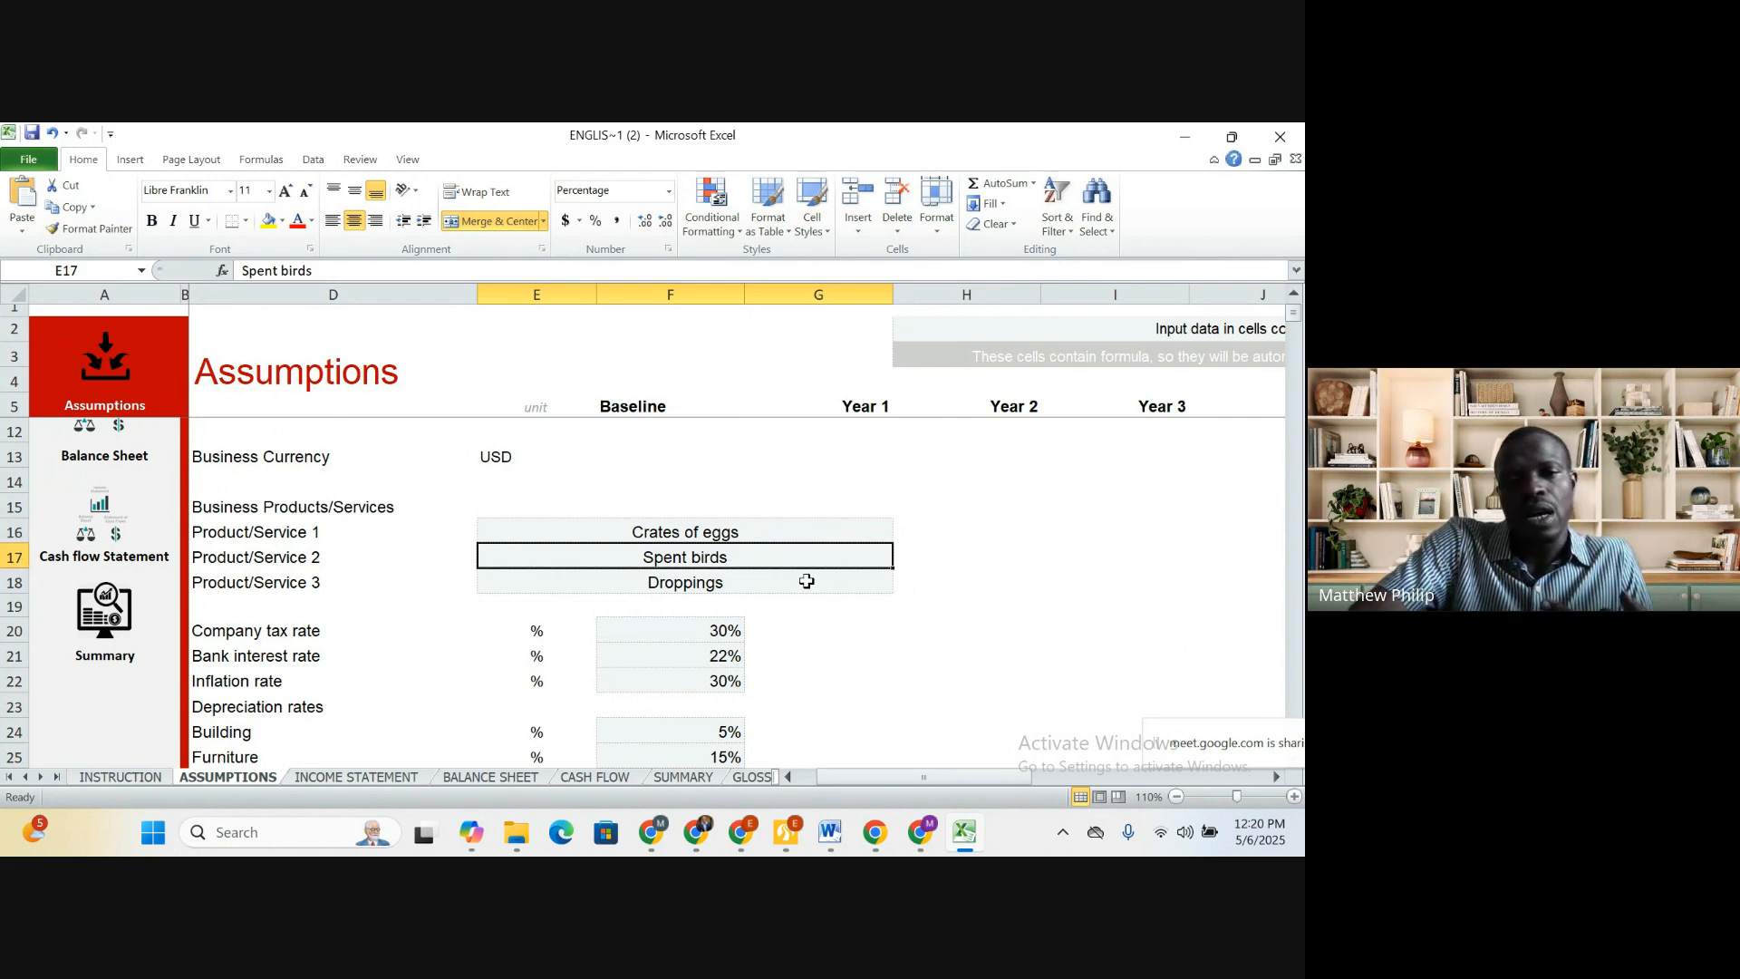
click(807, 581)
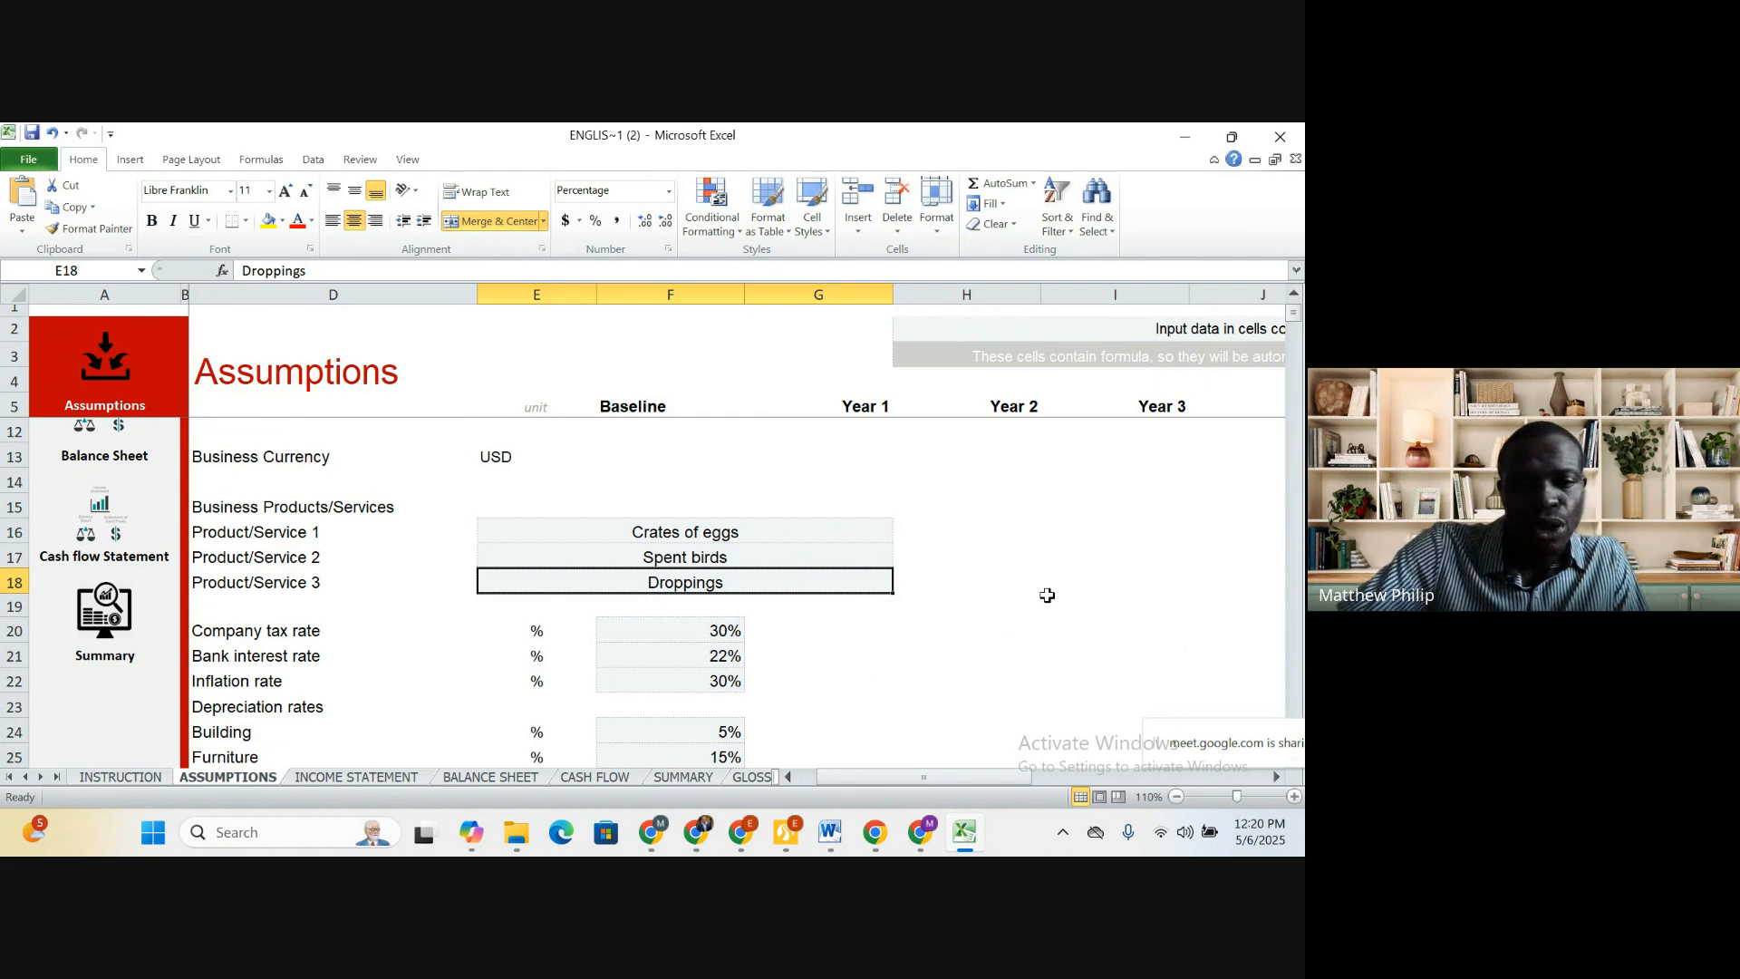
Review the Company tax, Bank interest and Inflation rates in section A, ending beside the Building-to-Installations depreciation rates
scroll(1047, 595, down, 2)
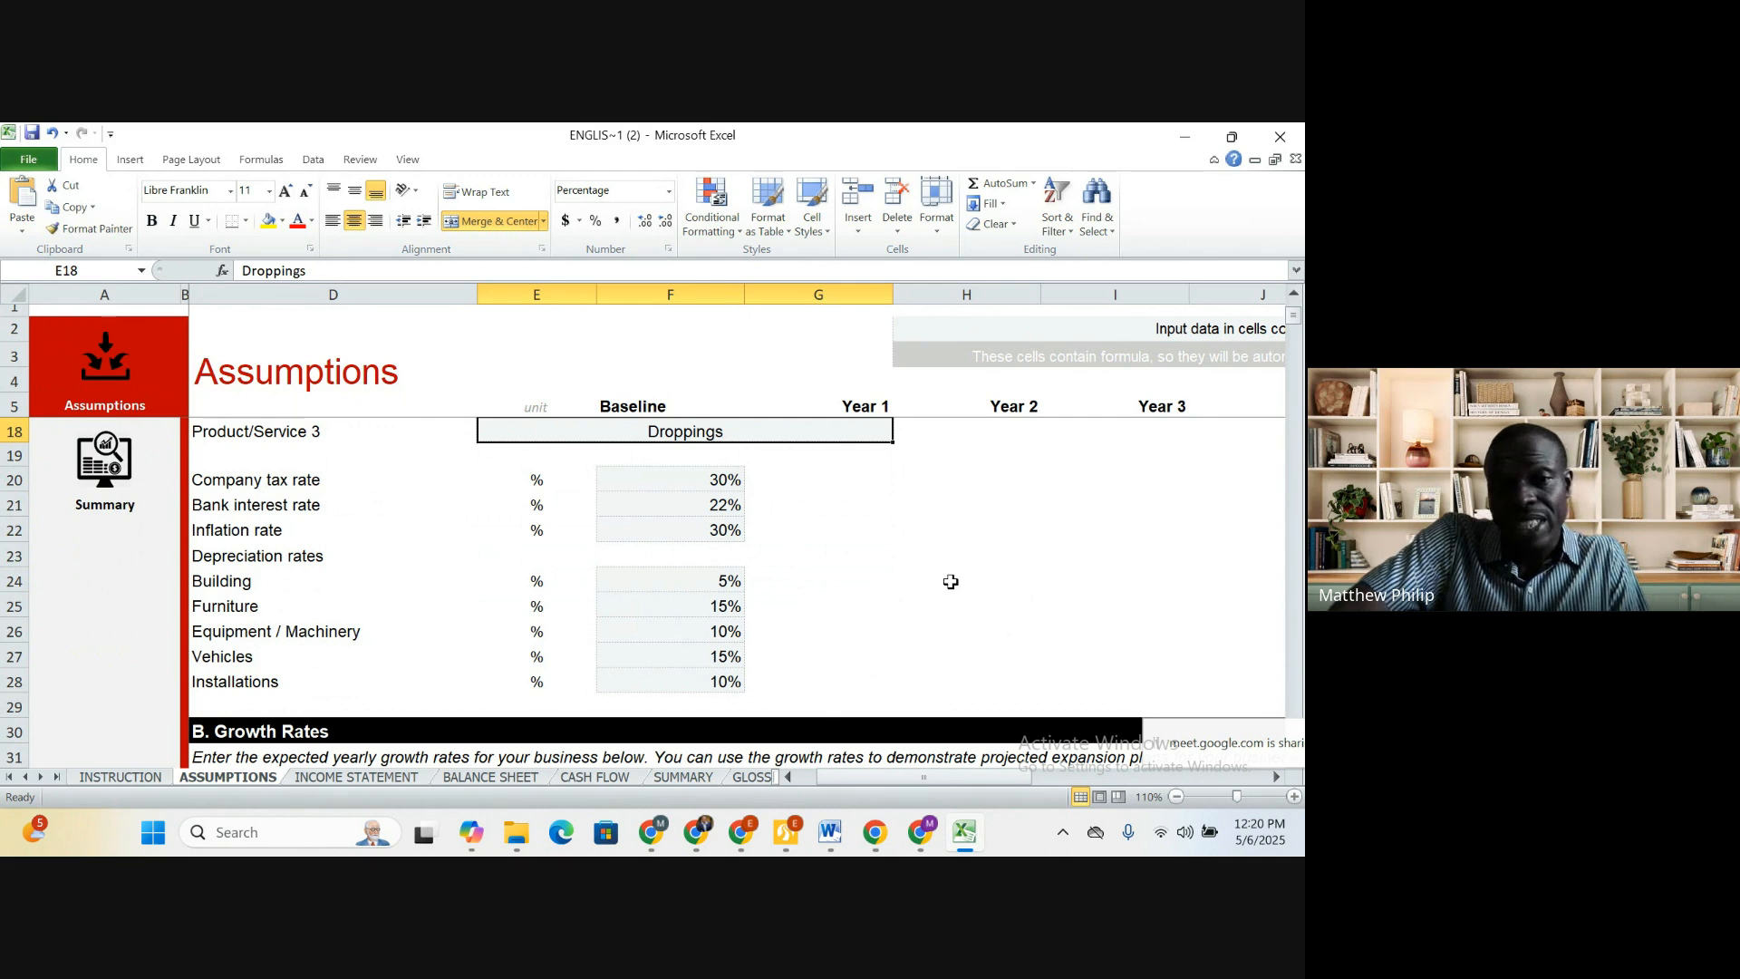
click(344, 485)
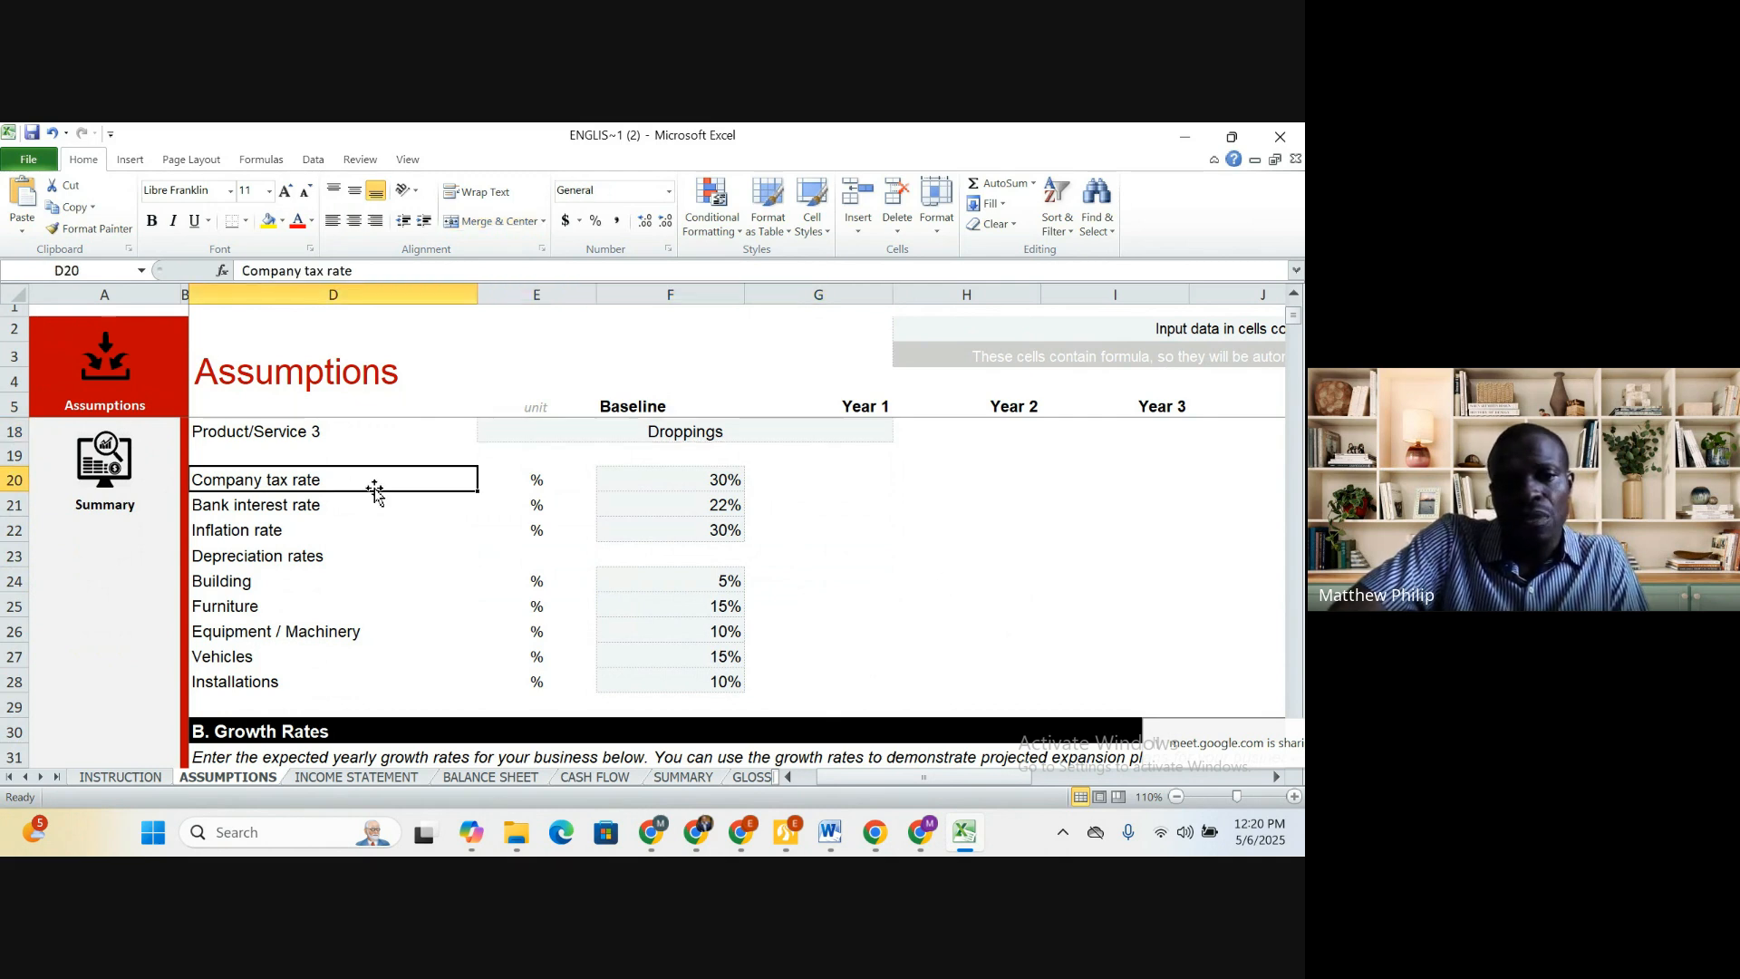
click(717, 480)
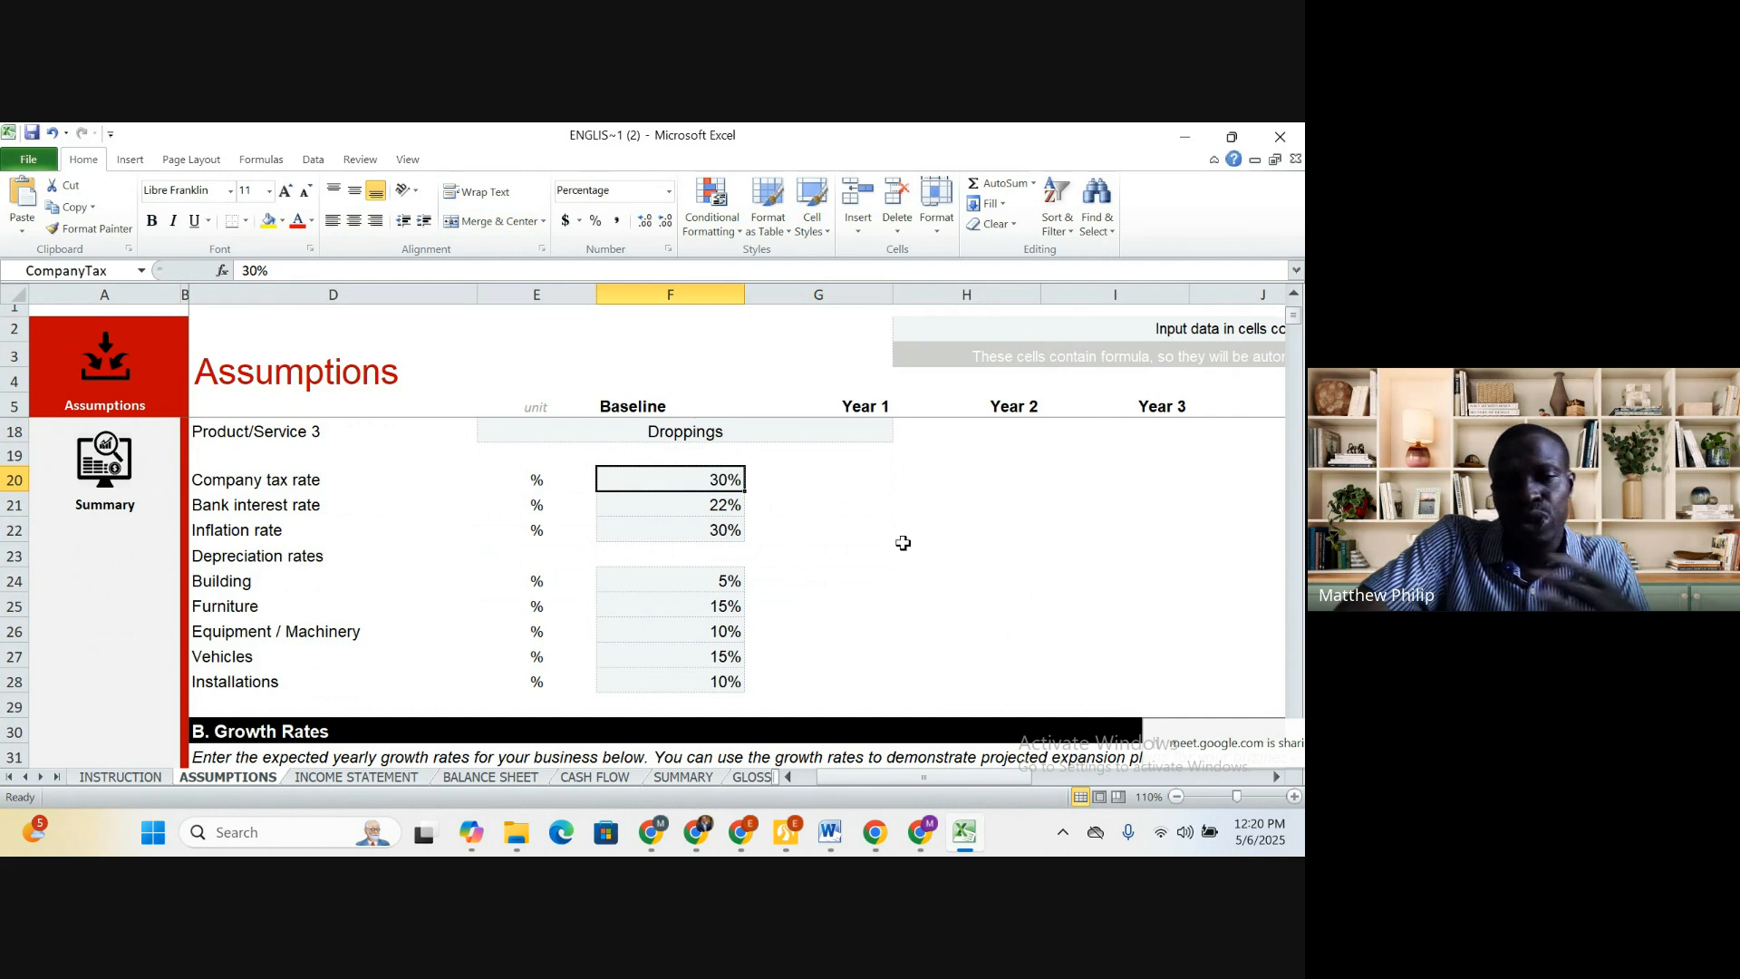
click(363, 511)
click(703, 508)
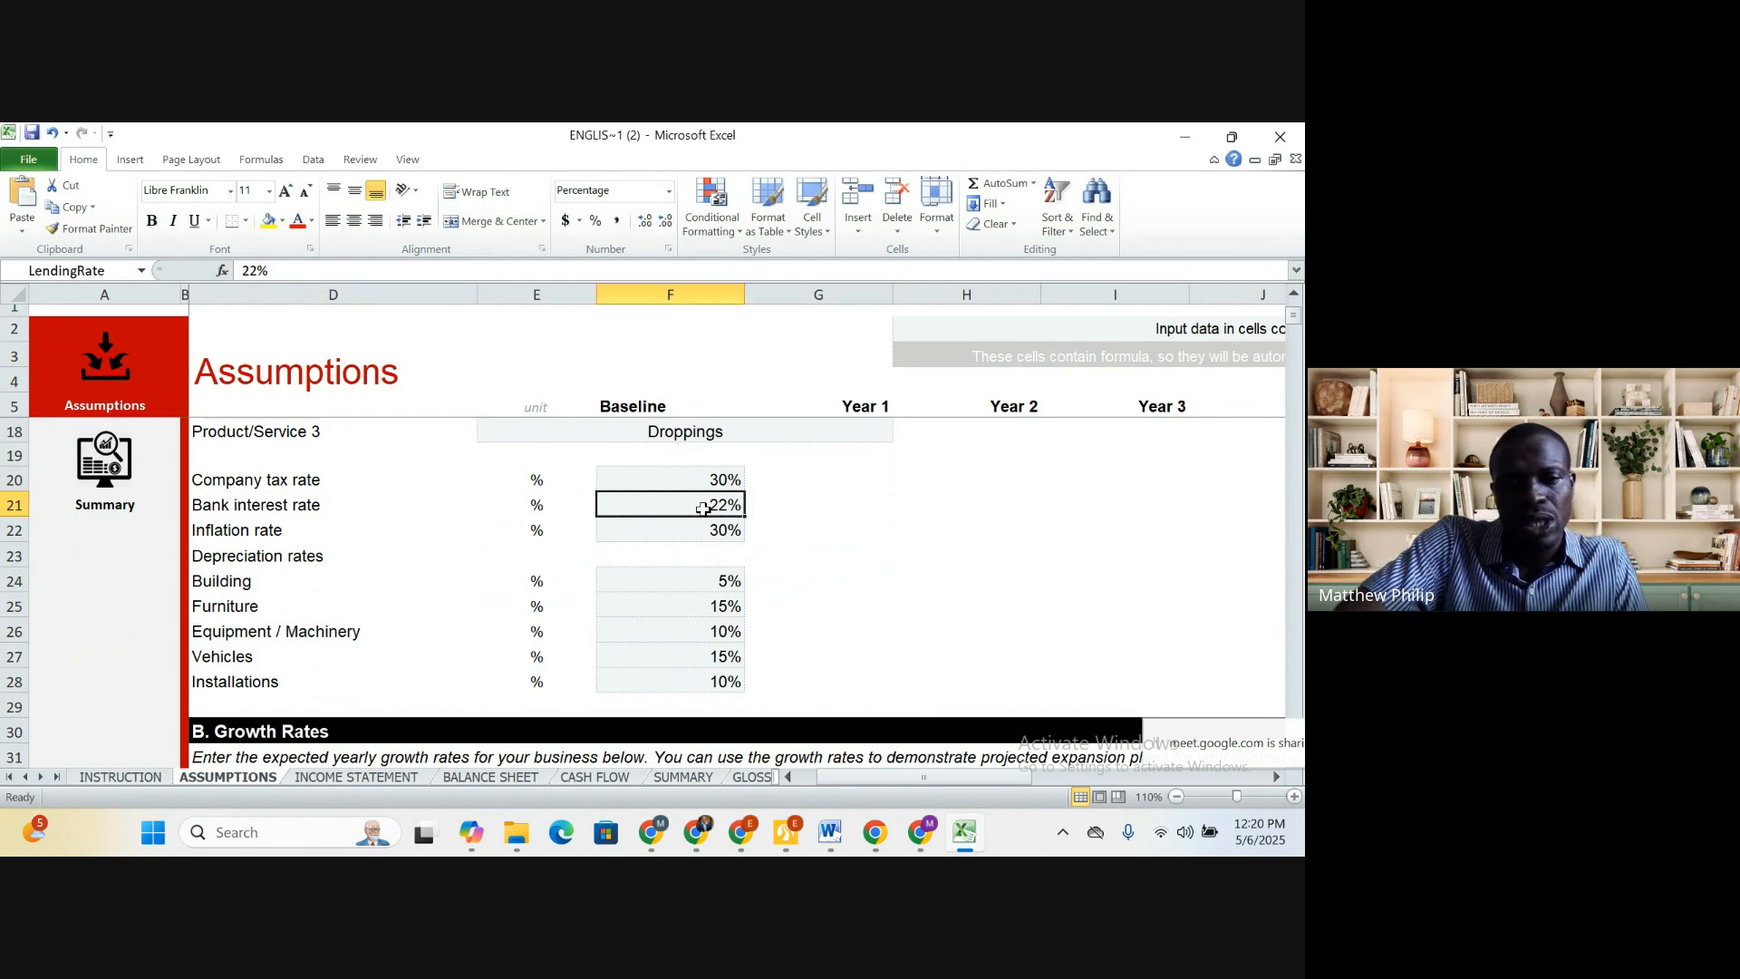
click(367, 535)
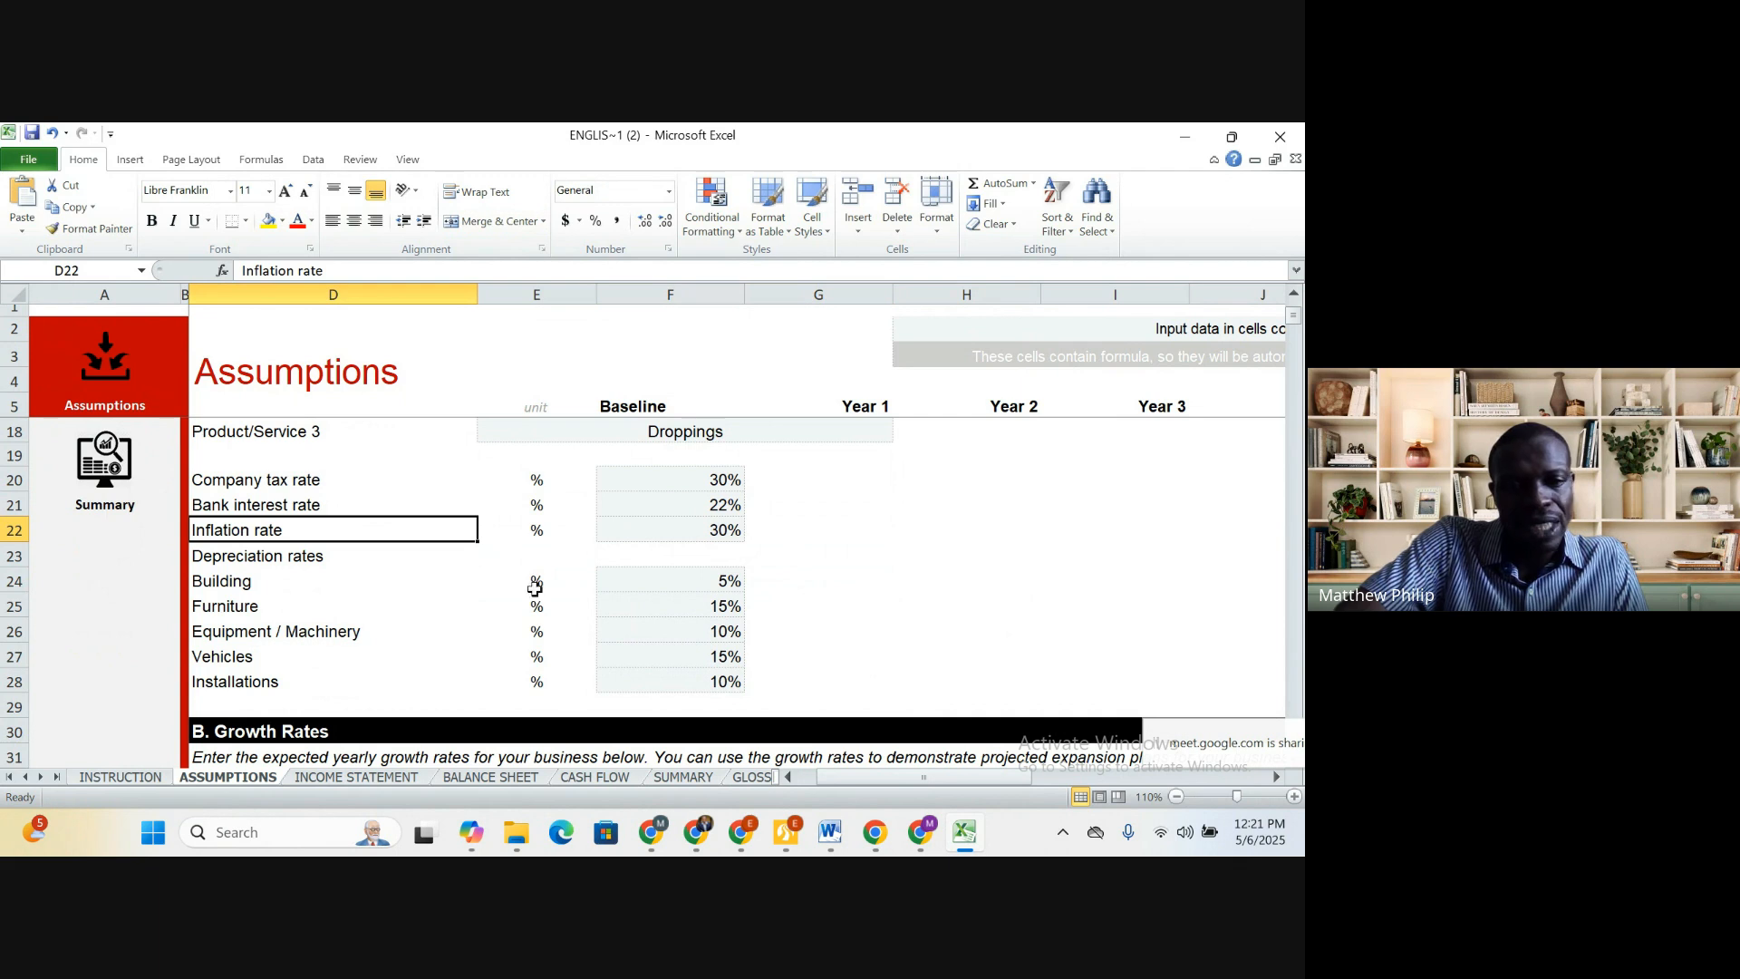
click(750, 581)
click(747, 671)
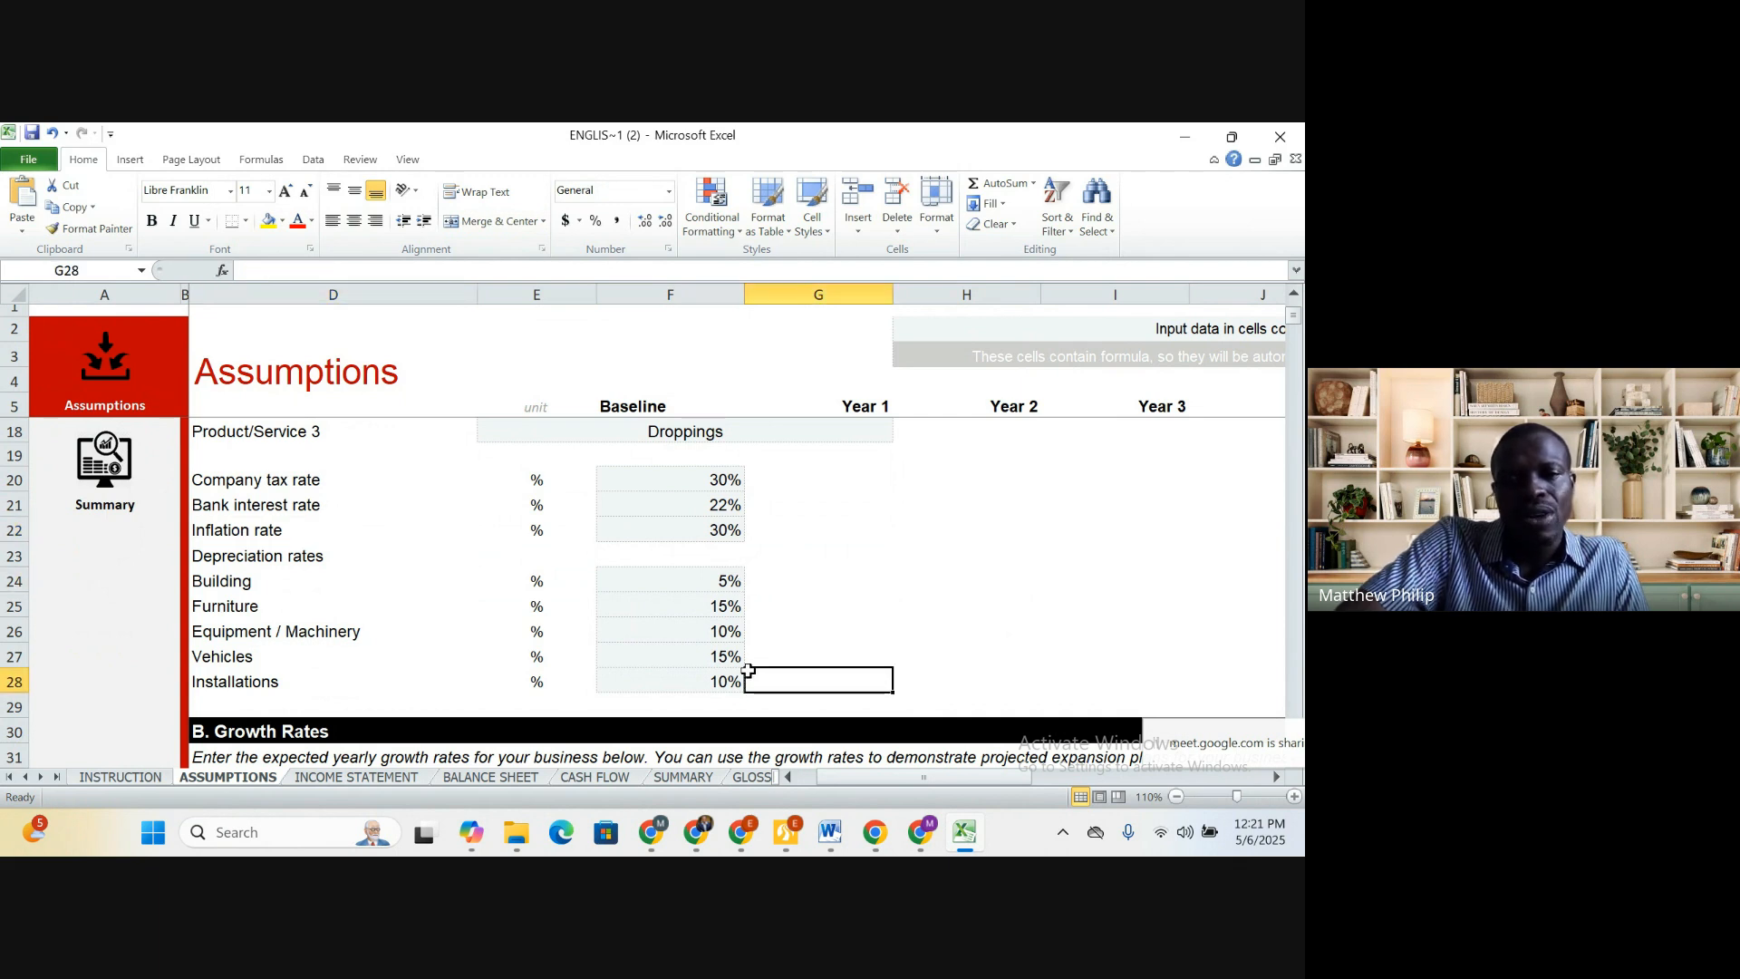
Move down the Year 1 column from the Company tax rate row to the Droppings sales volume cell in B. Growth Rates
click(766, 485)
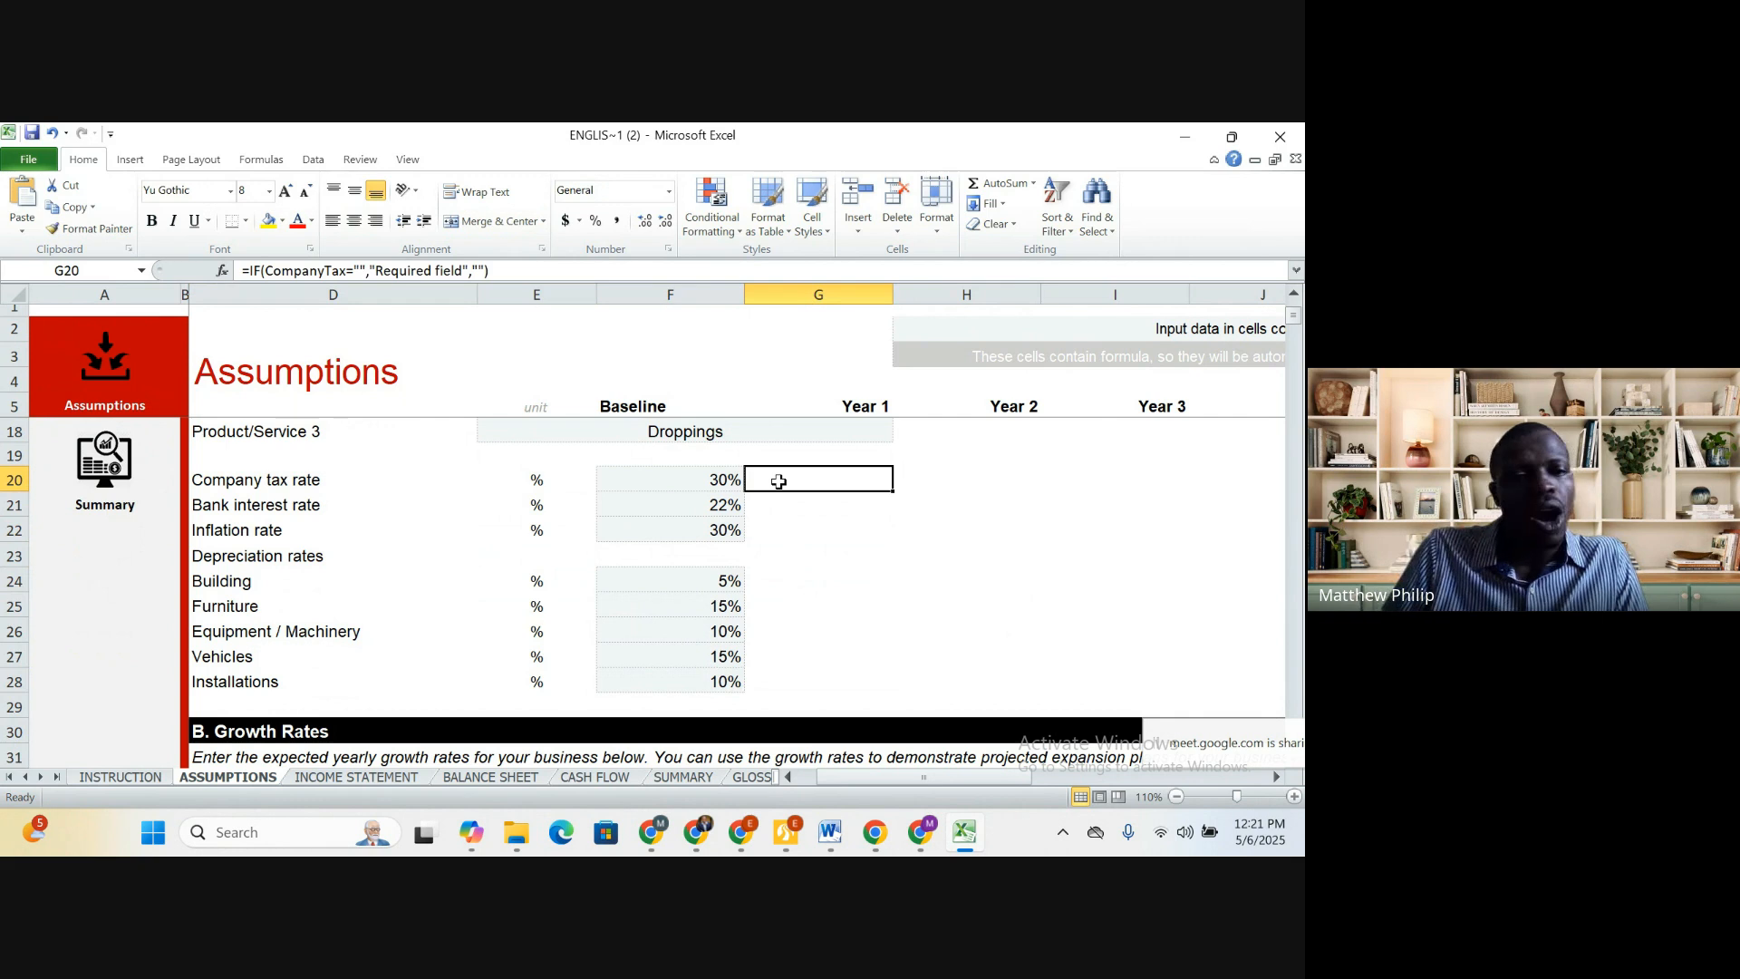
key(Down)
key(Down)
key(Down)
key(Down)
key(Down)
key(Down)
key(Down)
key(Down)
key(Down)
key(Down)
key(Down)
key(Down)
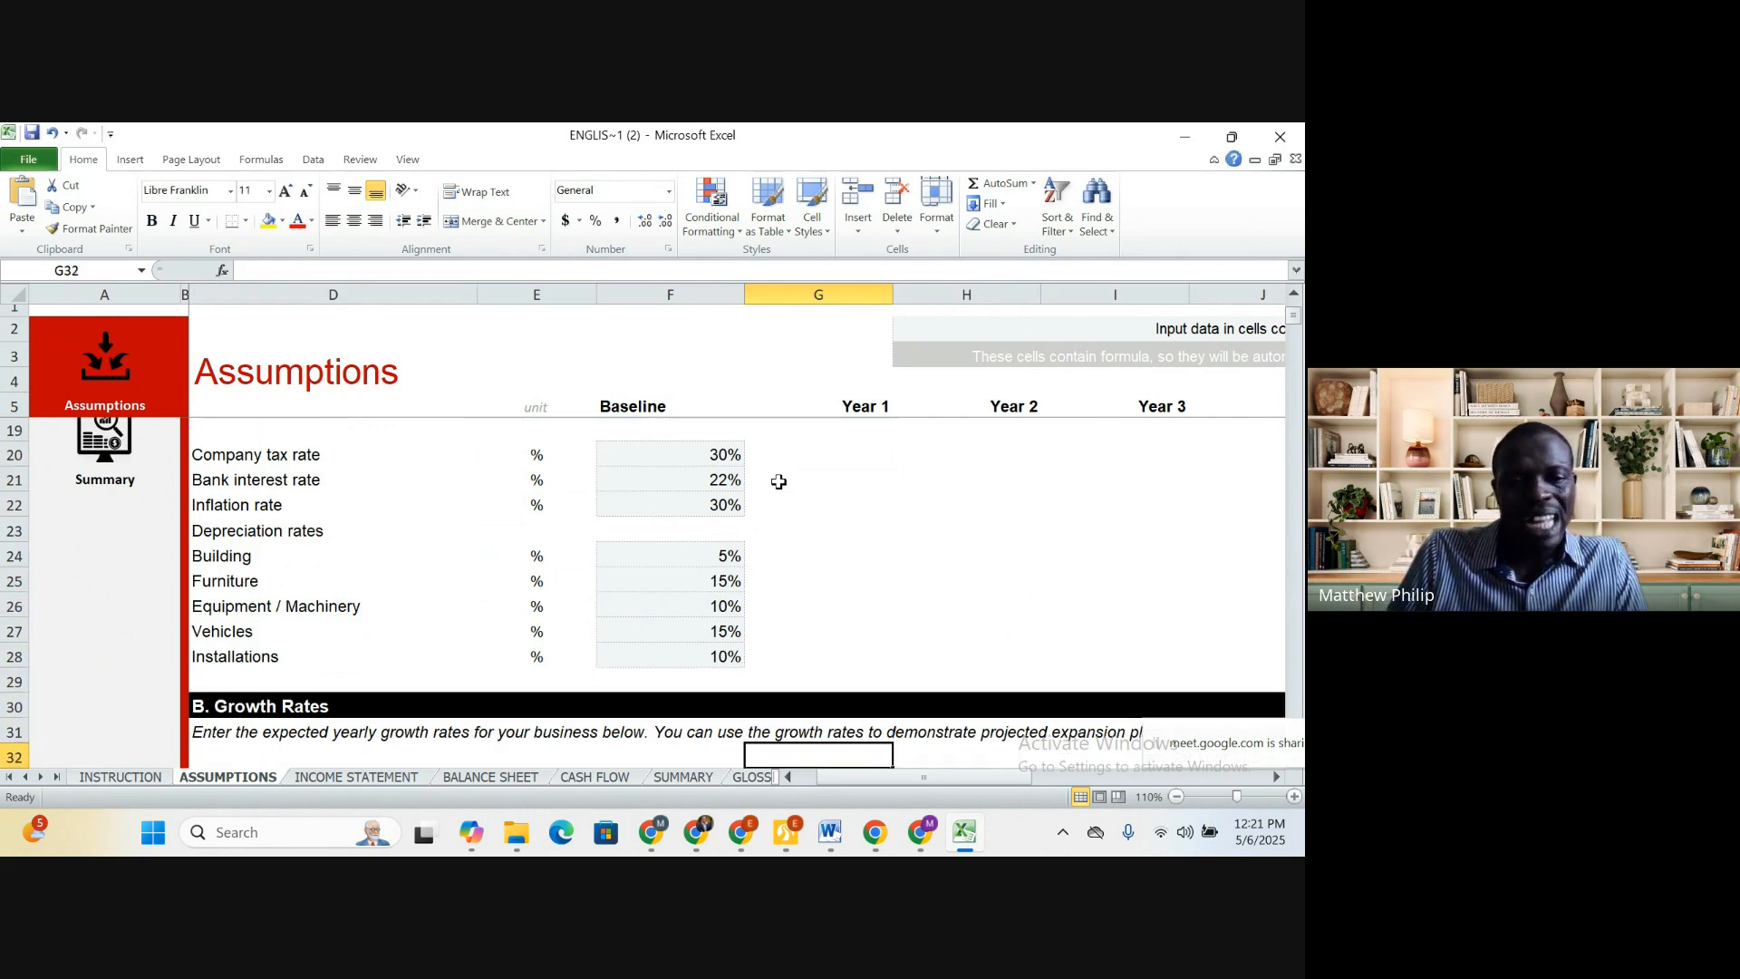
key(Down)
key(Down)
key(Down)
key(Down)
key(Down)
key(Down)
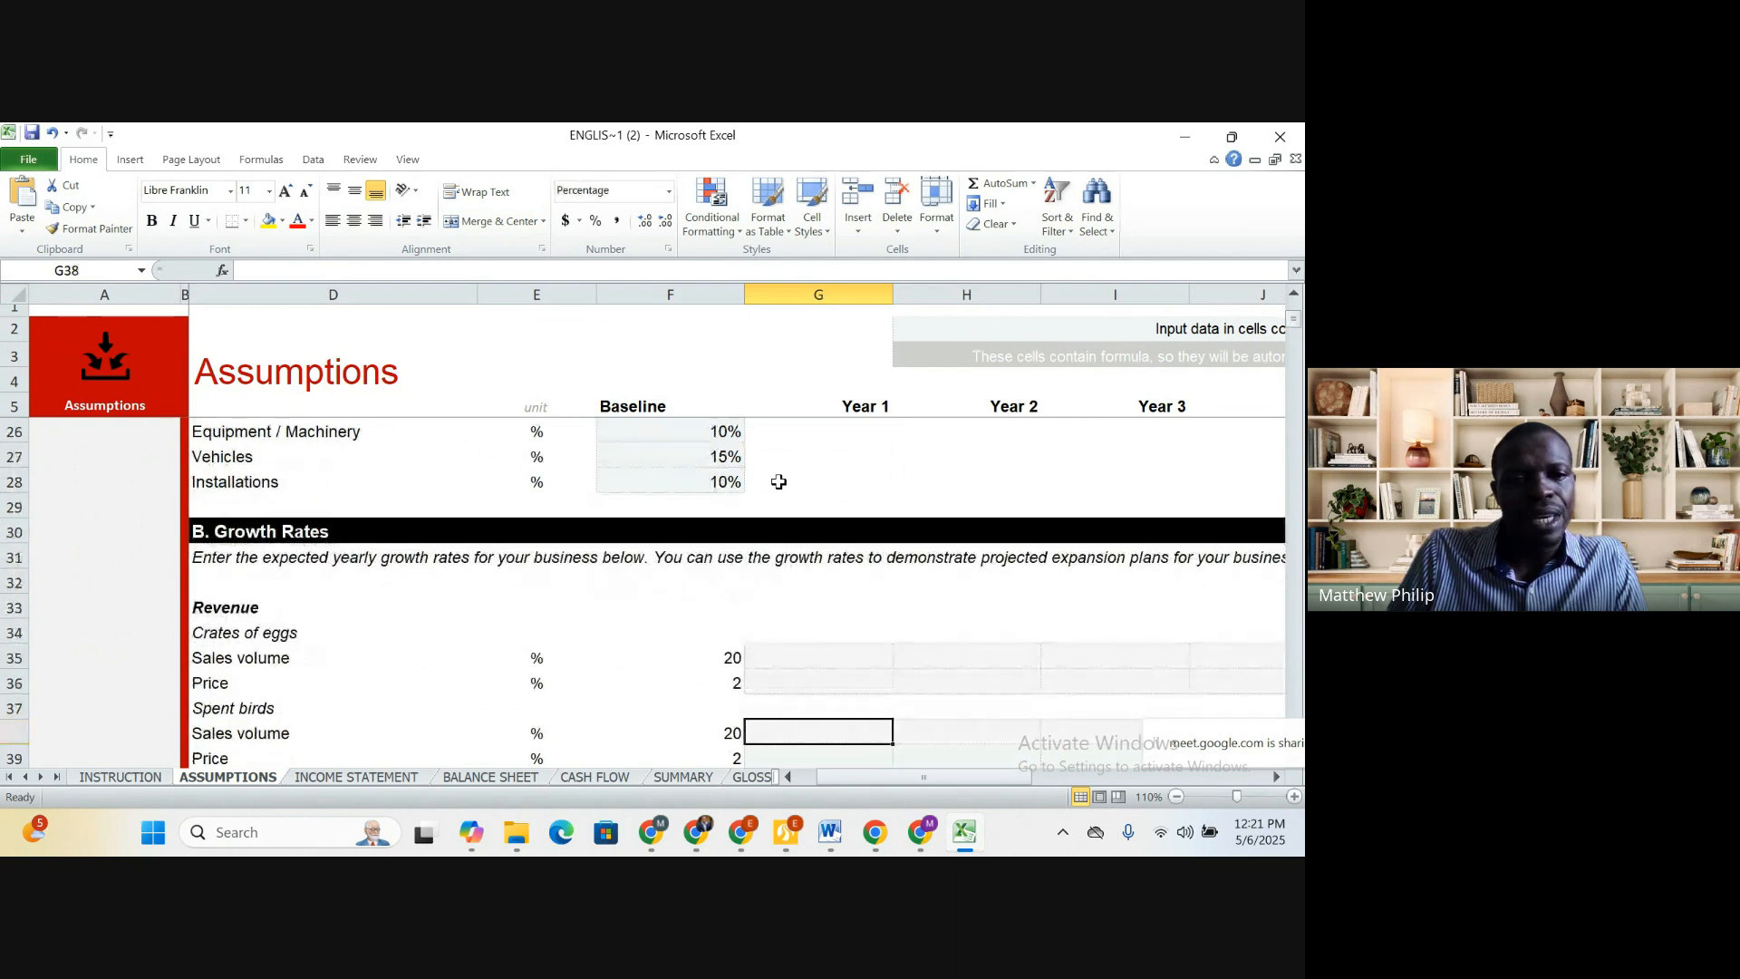
key(Down)
key(Down)
key(Down)
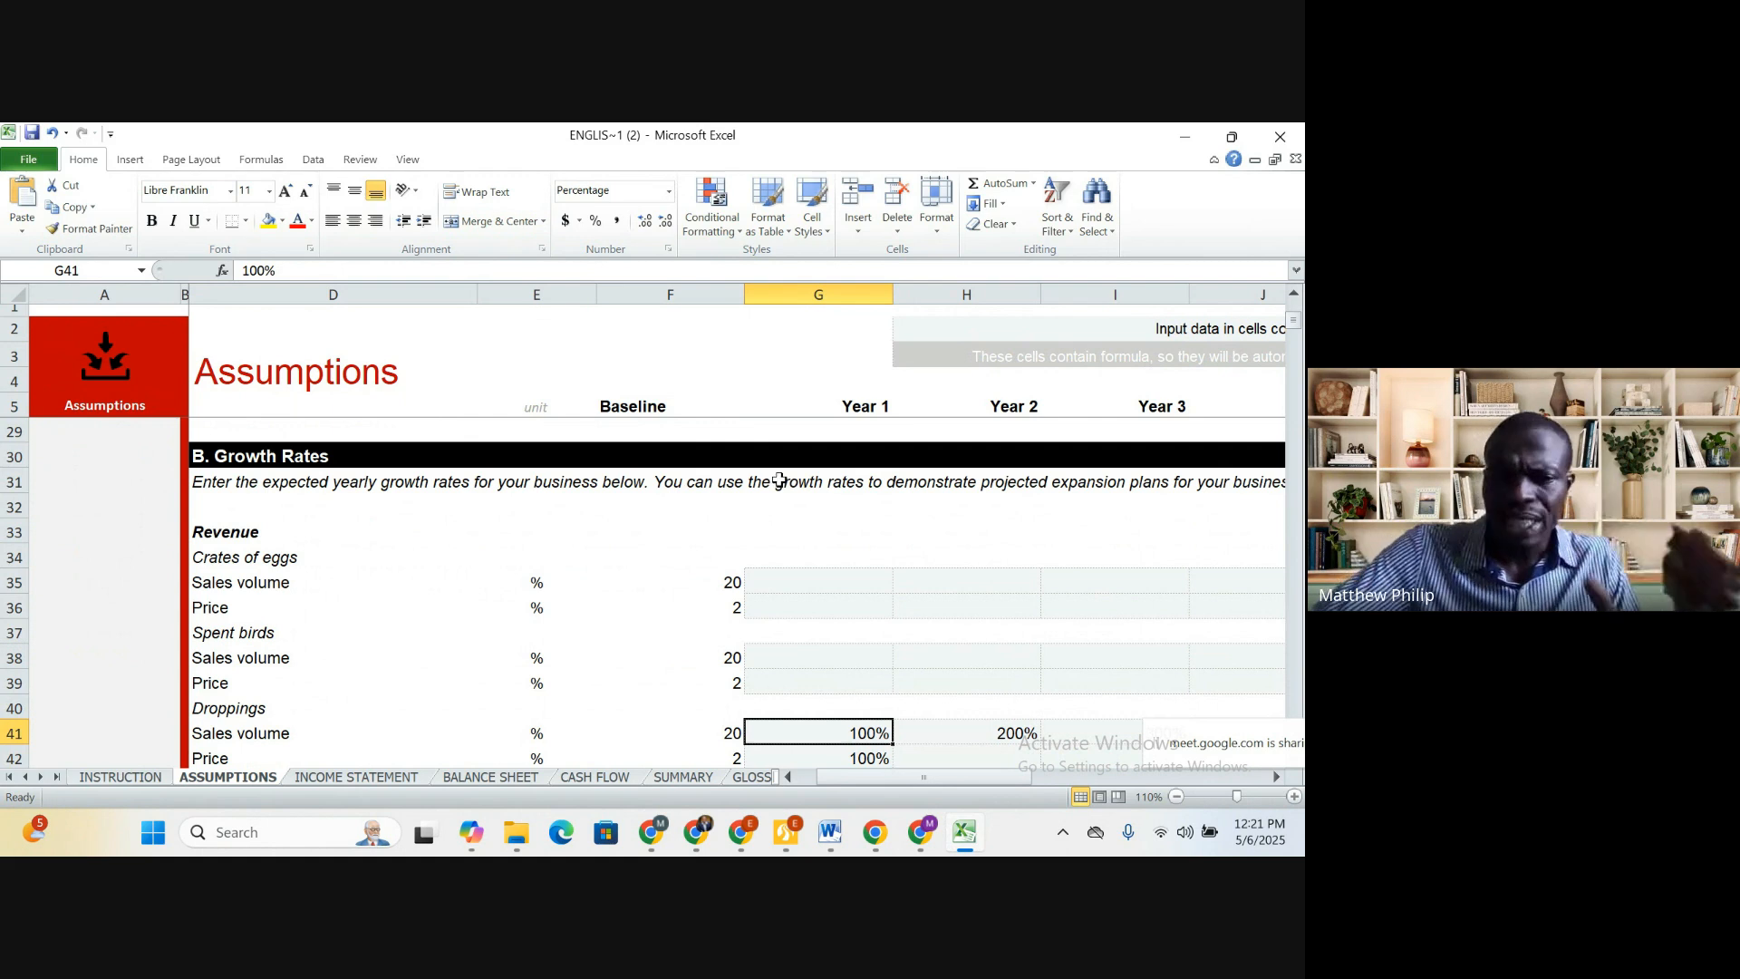
Select the Baseline growth values from Crates of eggs sales volume down to Subscription/Licenses
scroll(916, 707, down, 1)
scroll(916, 707, up, 2)
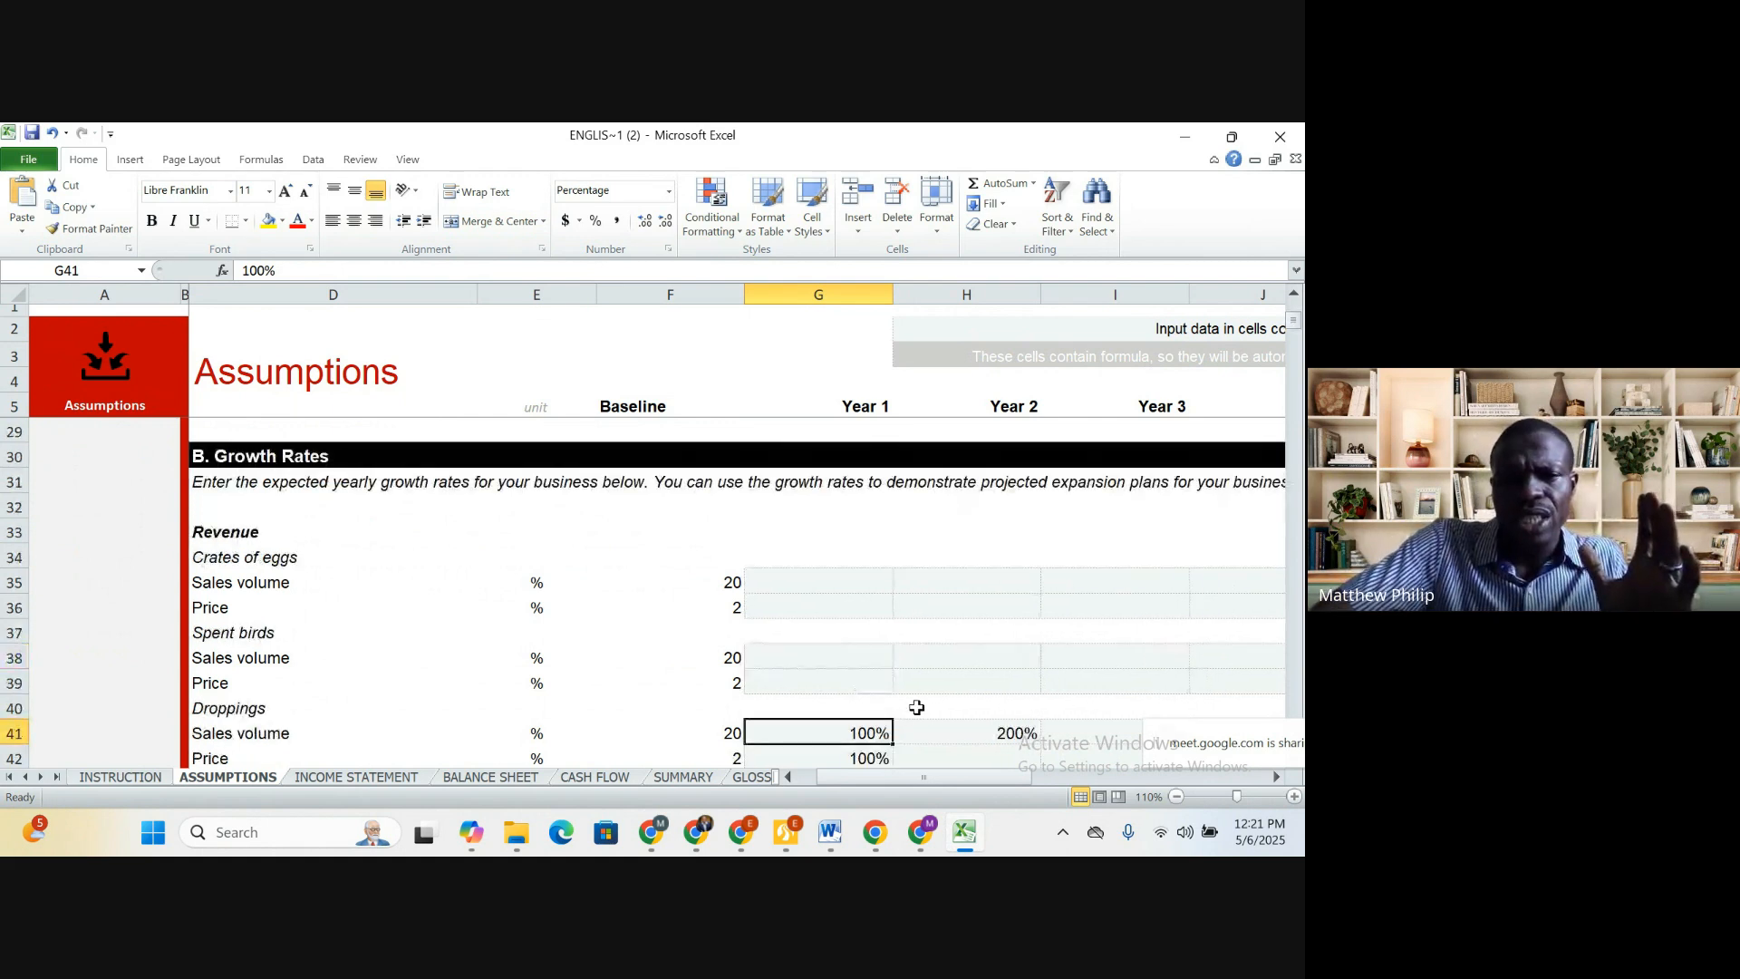
click(667, 651)
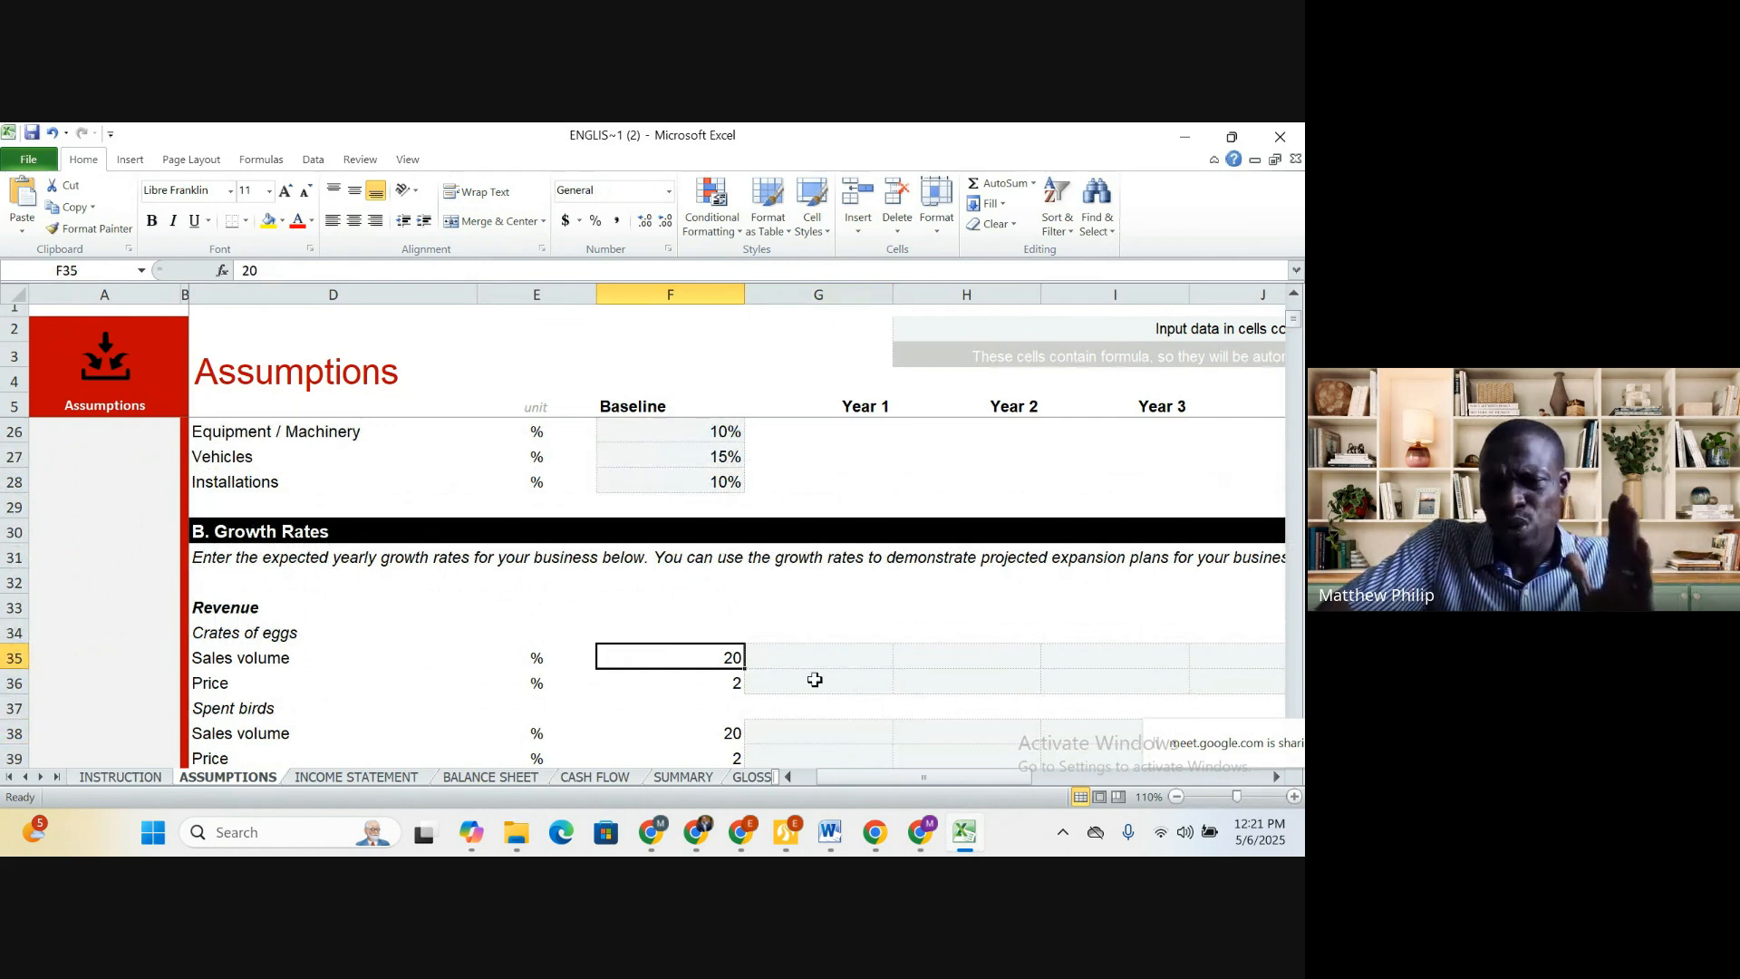
key(shift+Down)
key(shift+Down)
key(shift+Down)
key(shift+Down)
key(shift+Down)
key(shift+Down)
key(shift+Down)
key(shift+Down)
key(shift+Down)
key(shift+Down)
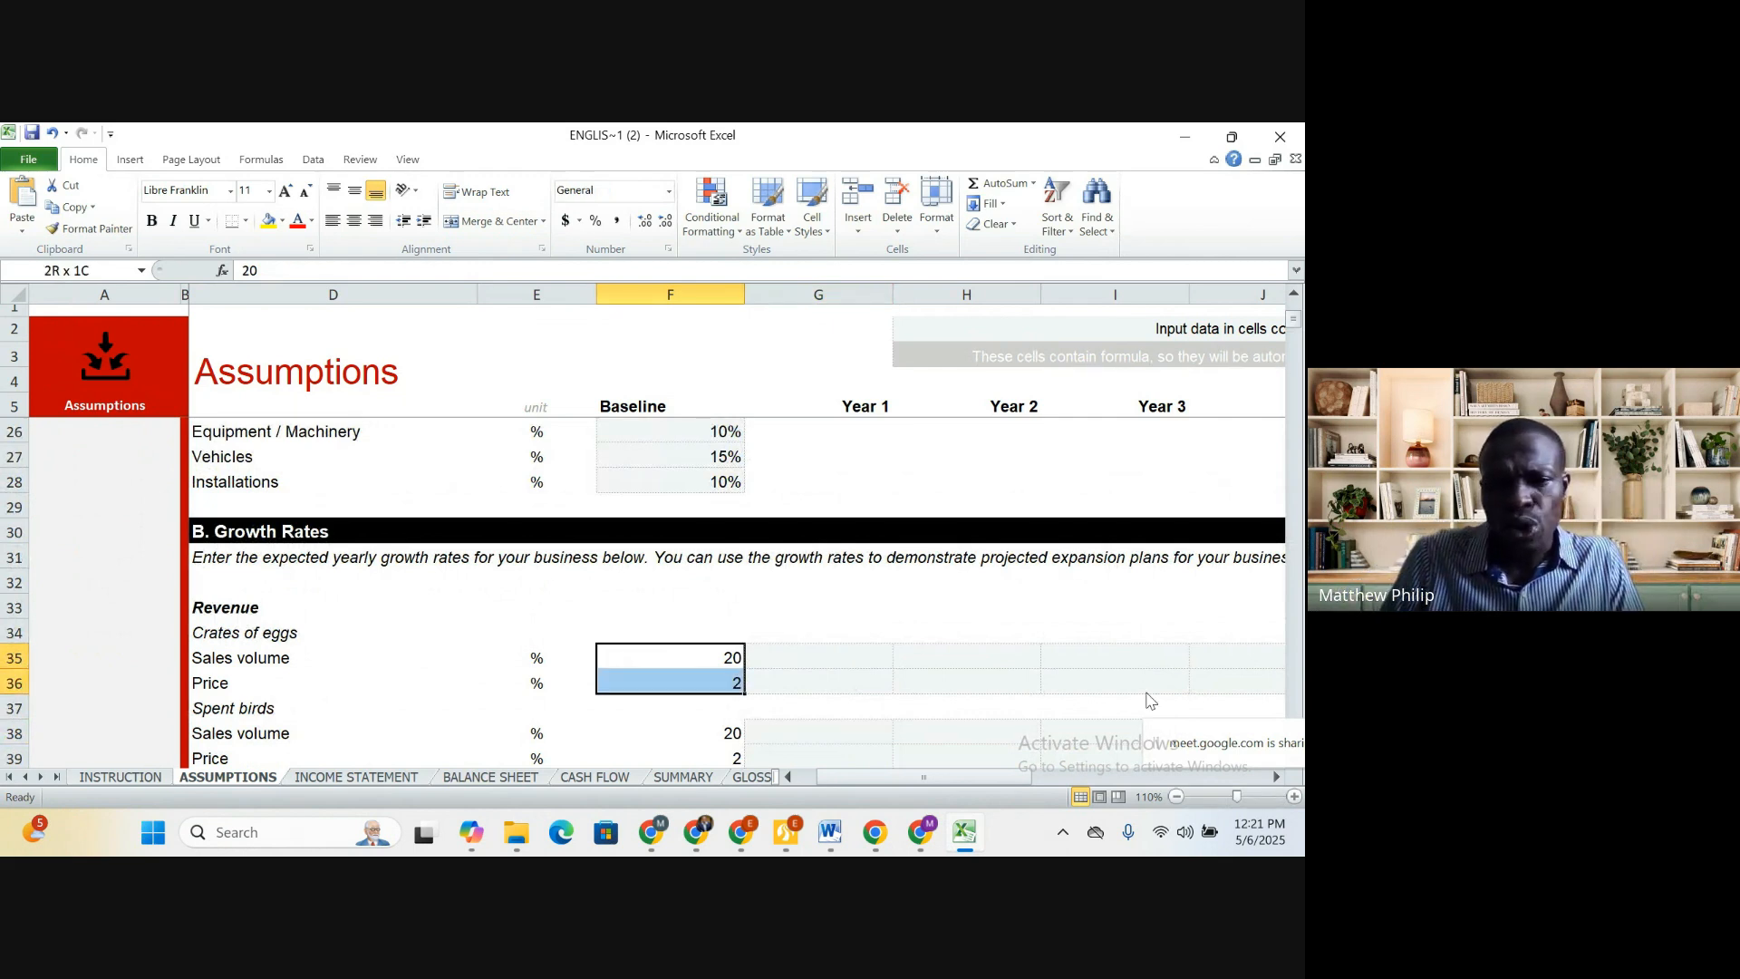
key(shift+Down)
key(shift+Down)
key(shift+Down)
key(shift+Down)
key(shift+Down)
key(shift+Down)
key(shift+Down)
key(shift+Down)
key(shift+Down)
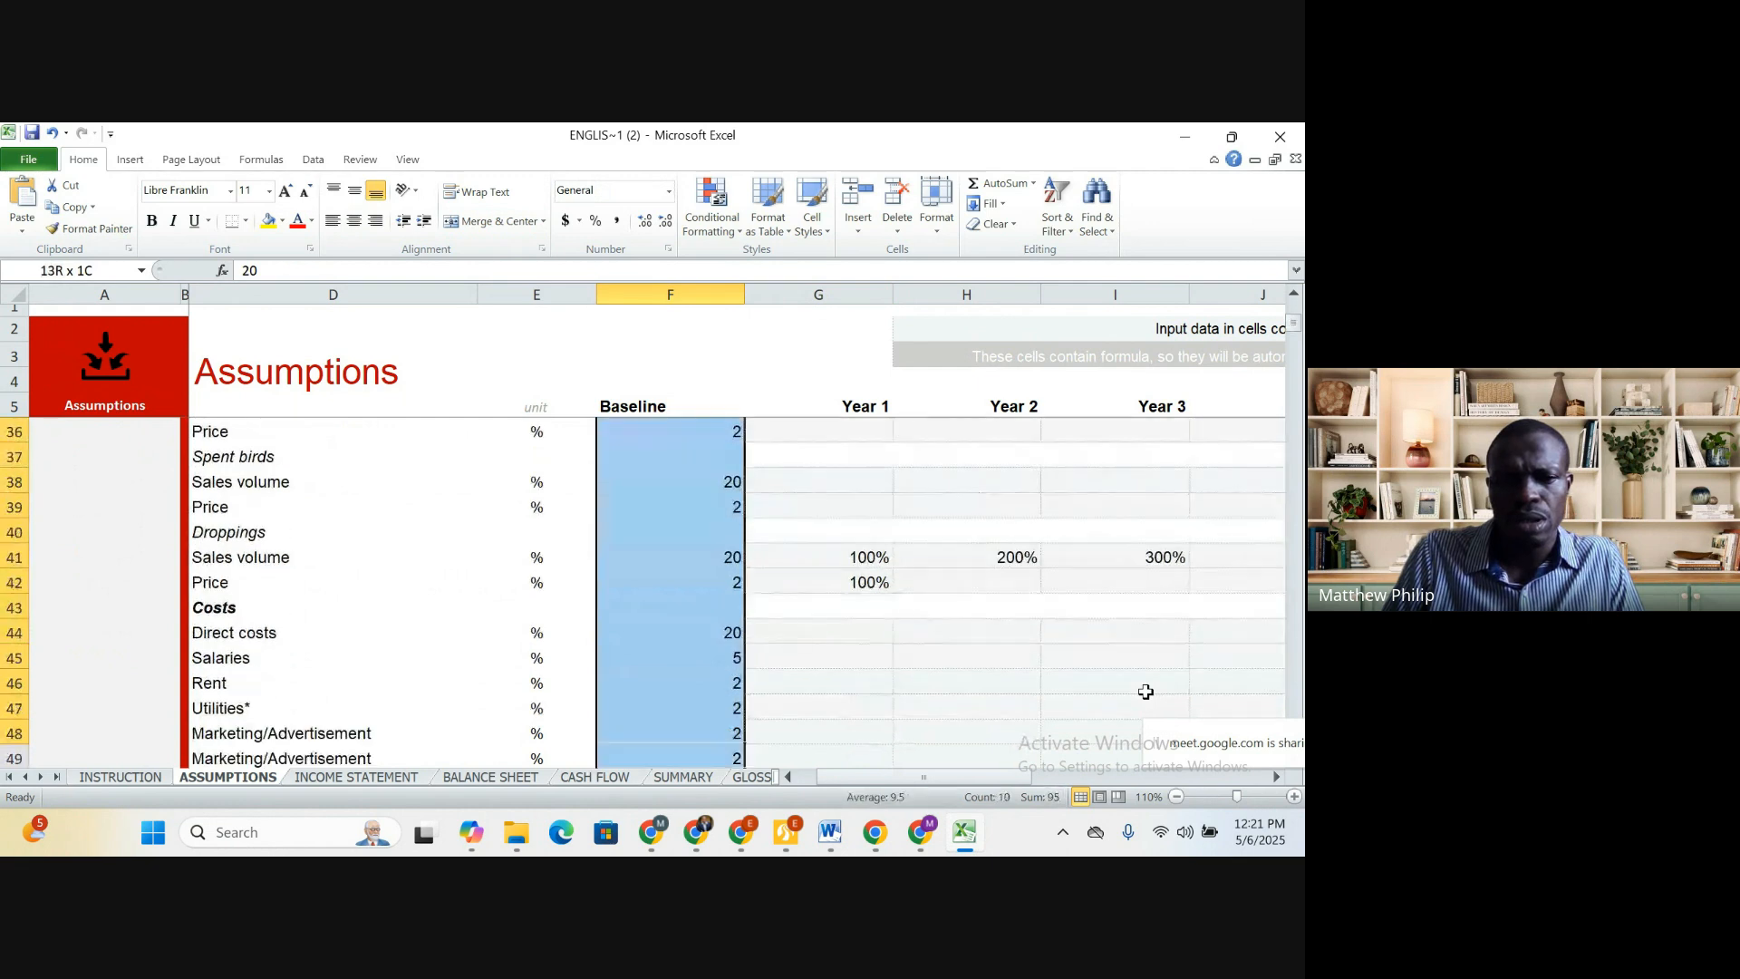
key(shift+Up)
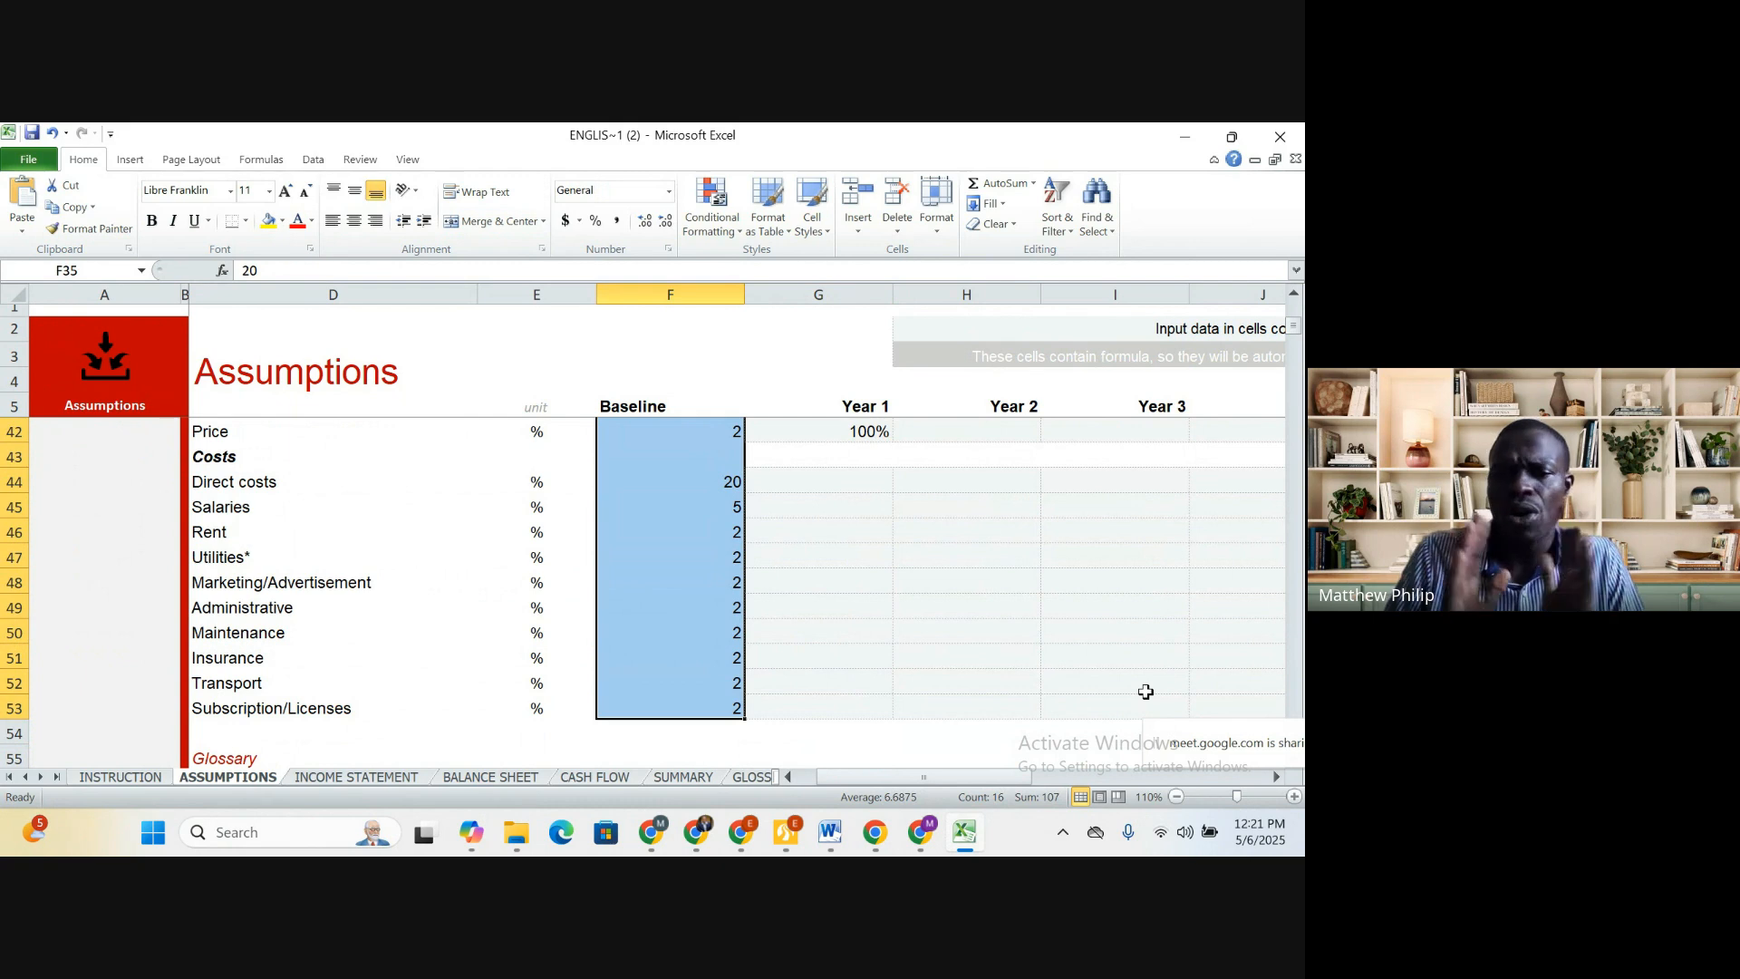
Clear the range selection and go across the yearly cells of Crates of eggs sales volume, ending on the row's label
key(Up)
key(Up)
key(Up)
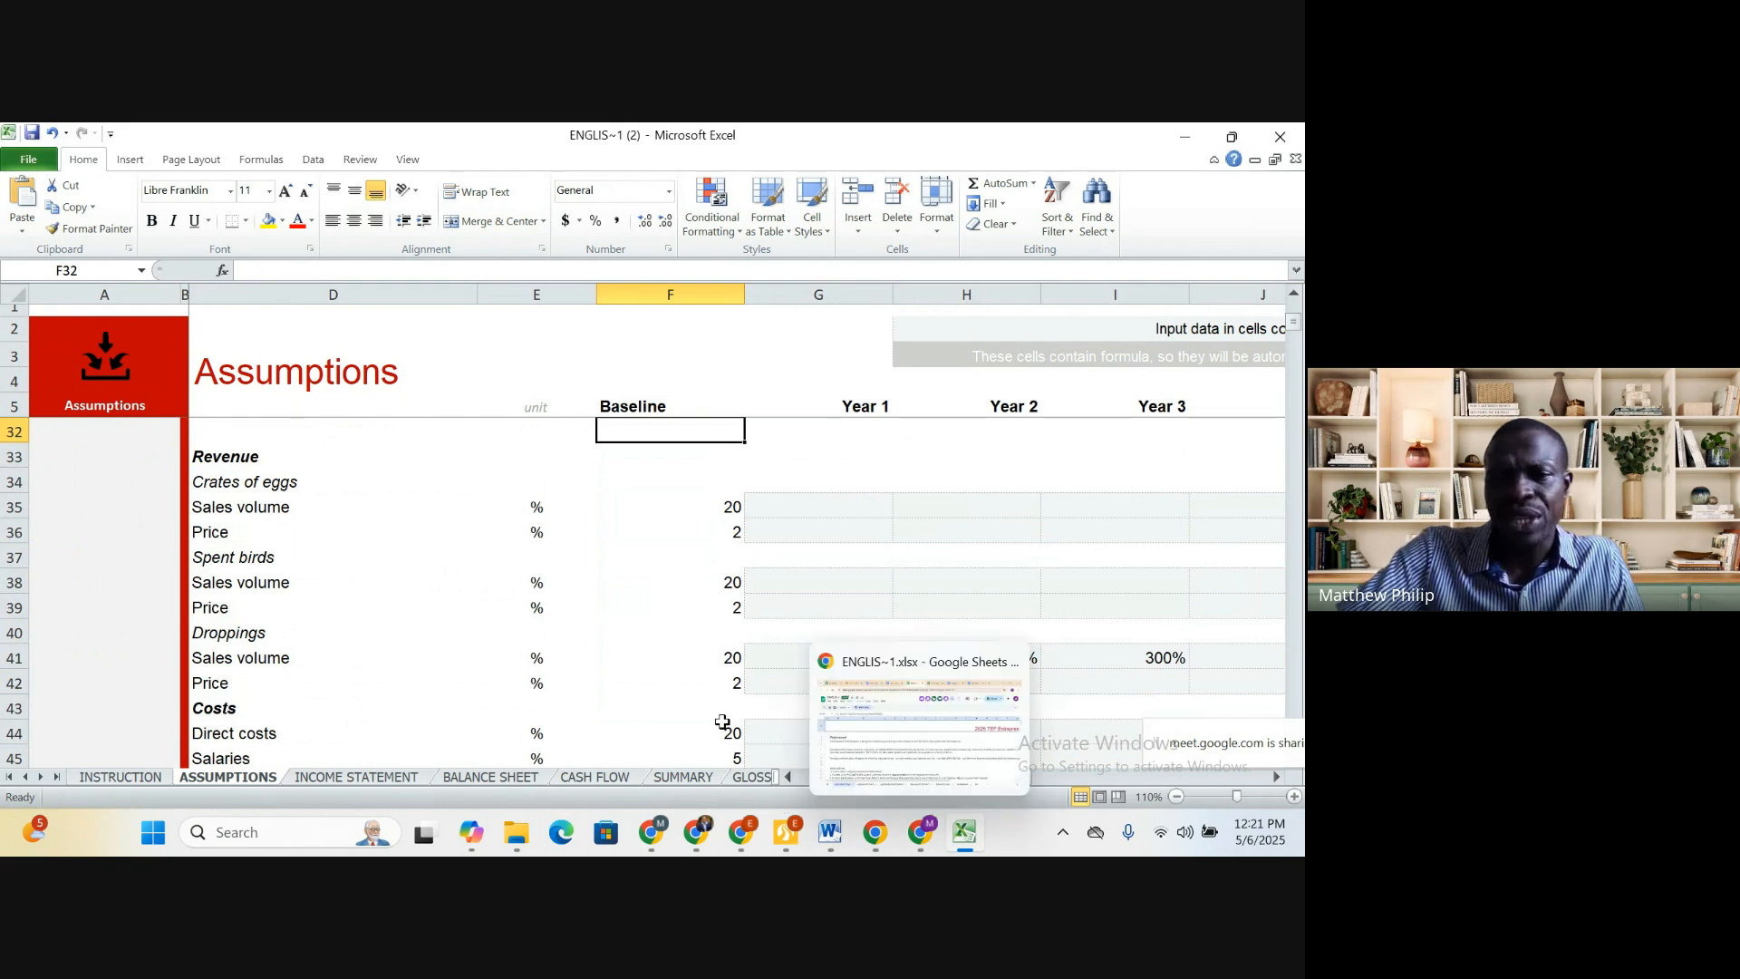
click(842, 512)
key(Right)
key(Right)
key(Right)
key(Right)
key(Right)
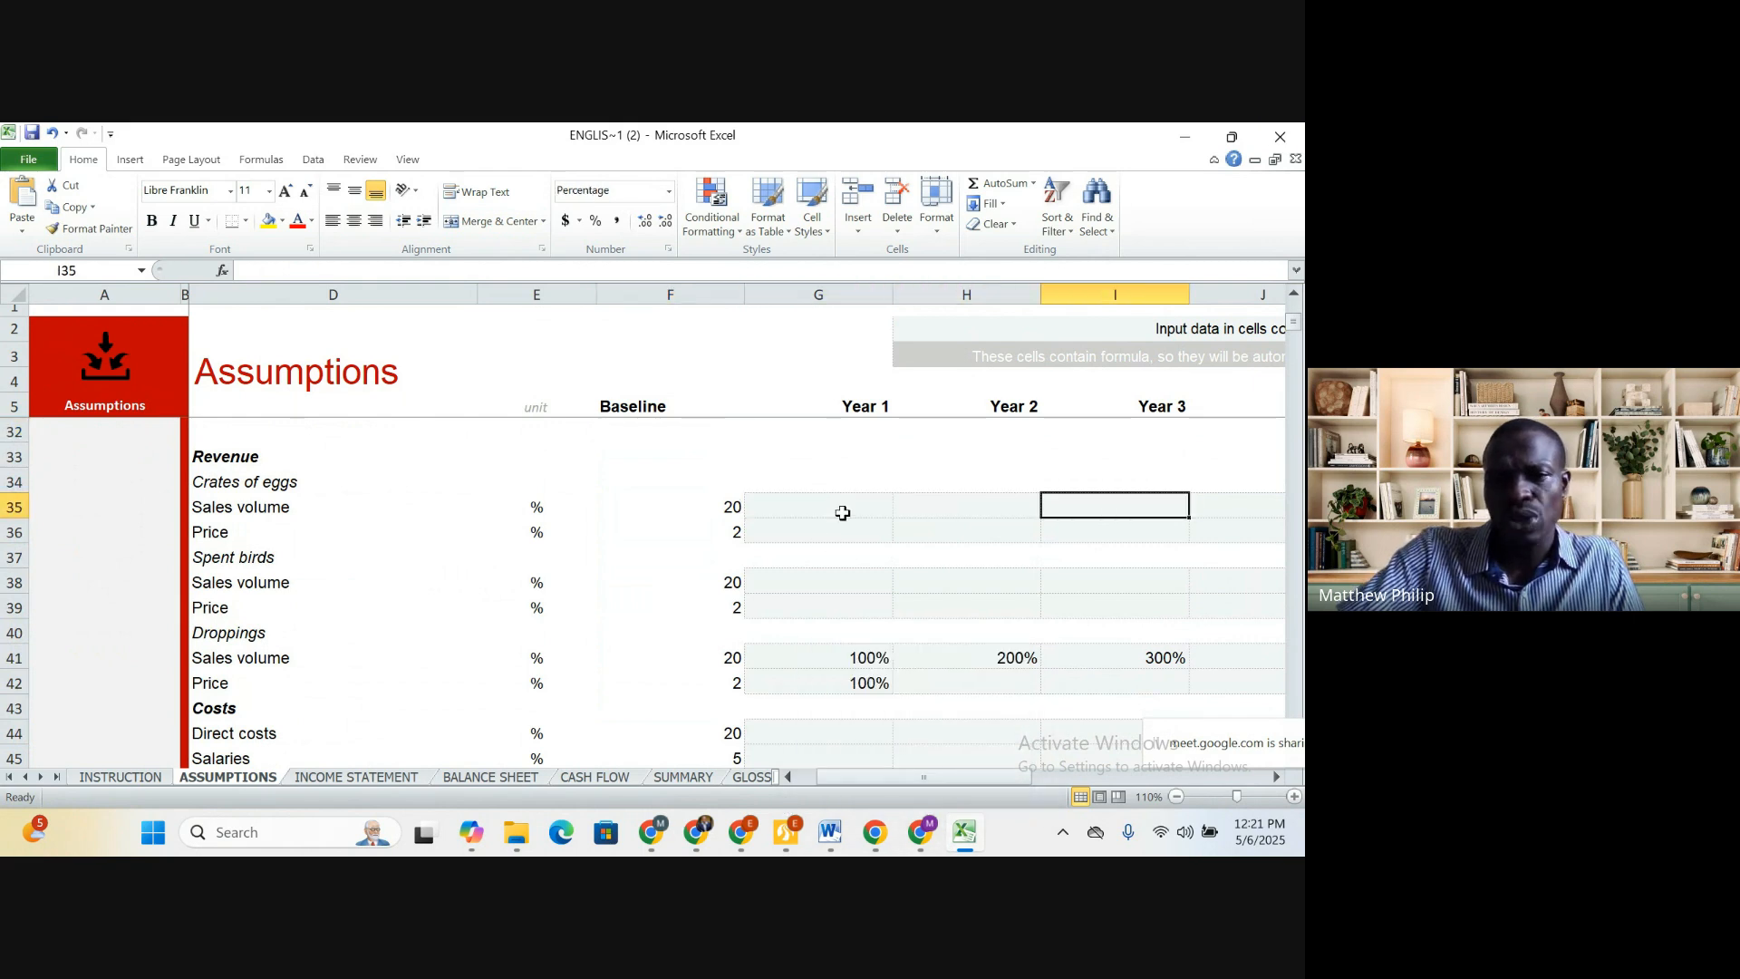
key(Left)
key(Left)
key(Left)
key(Left)
key(Left)
key(Left)
key(Left)
key(Left)
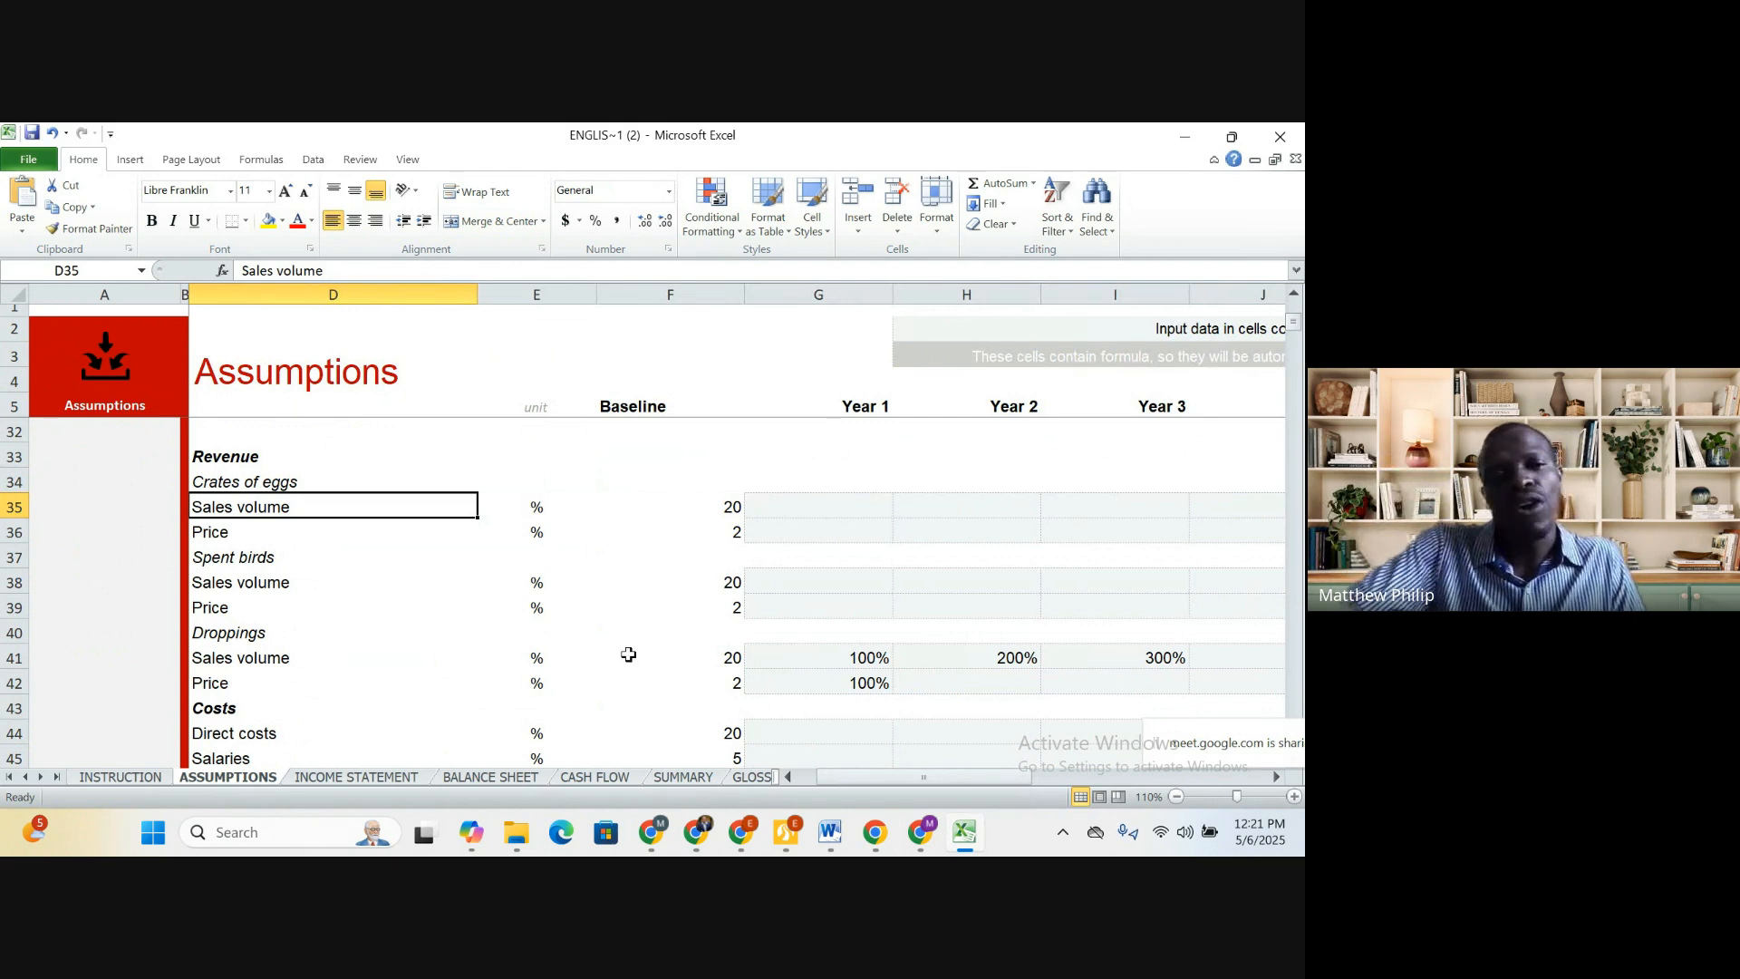
Review the Crates of eggs revenue rows, selecting the product name and the labels and Baseline values of Sales volume and Price
click(245, 482)
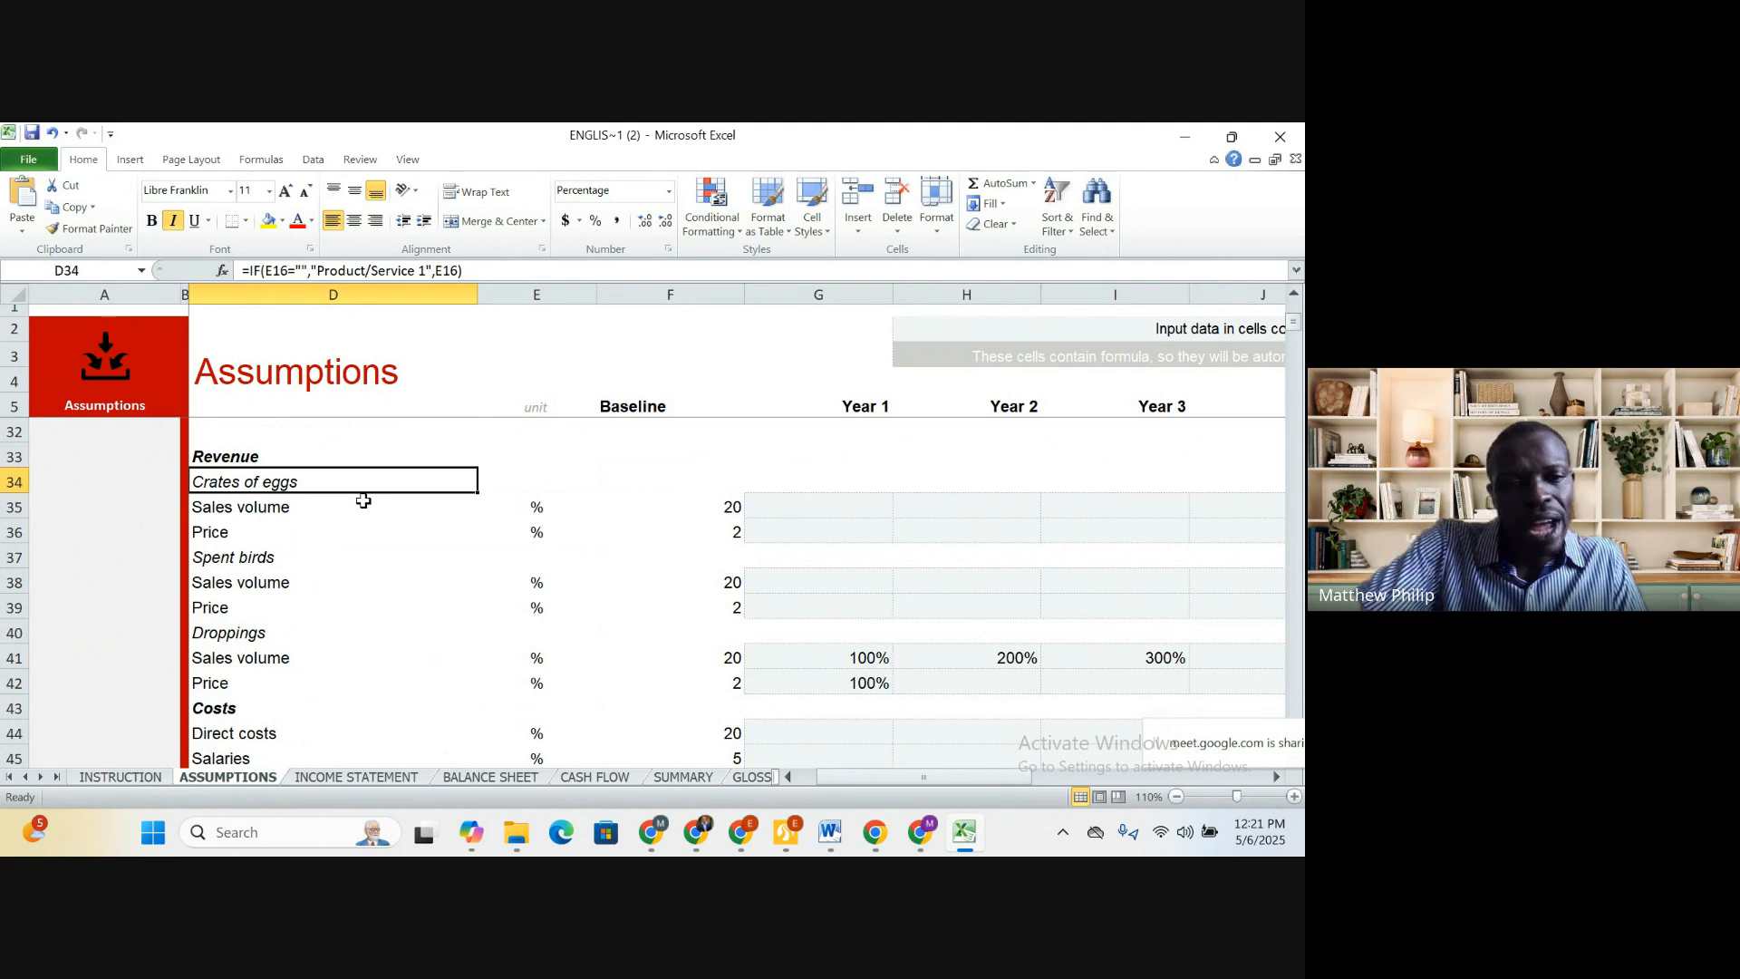
click(341, 514)
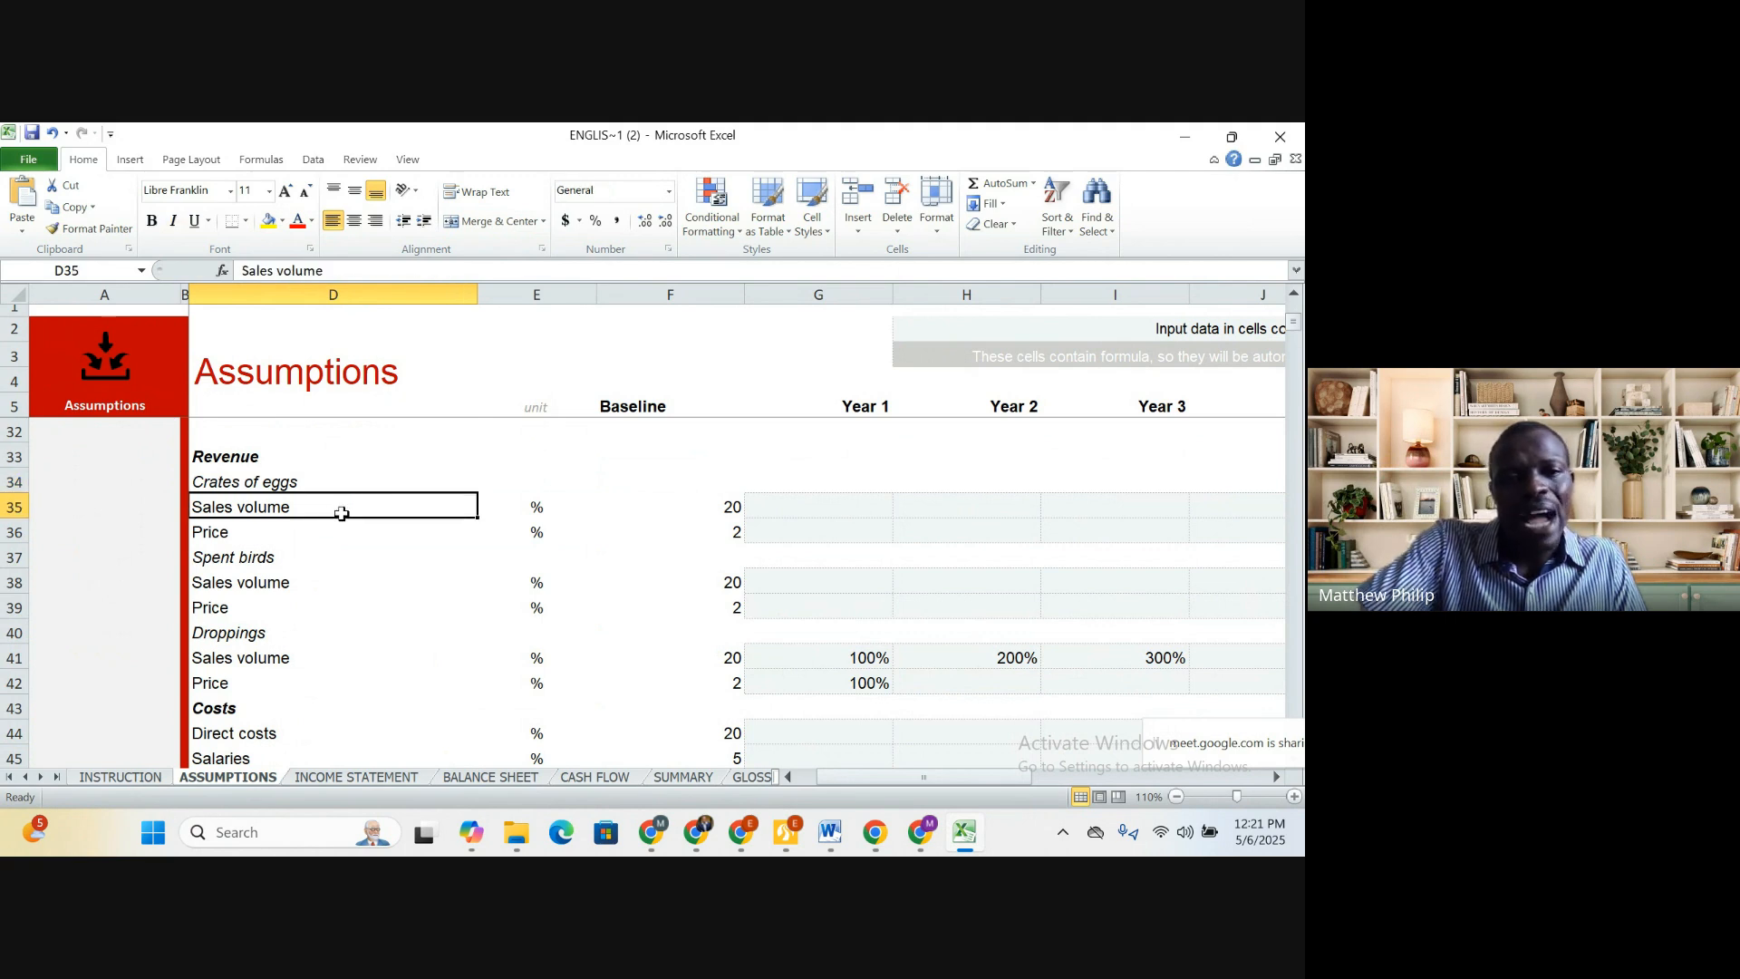
click(540, 504)
click(707, 511)
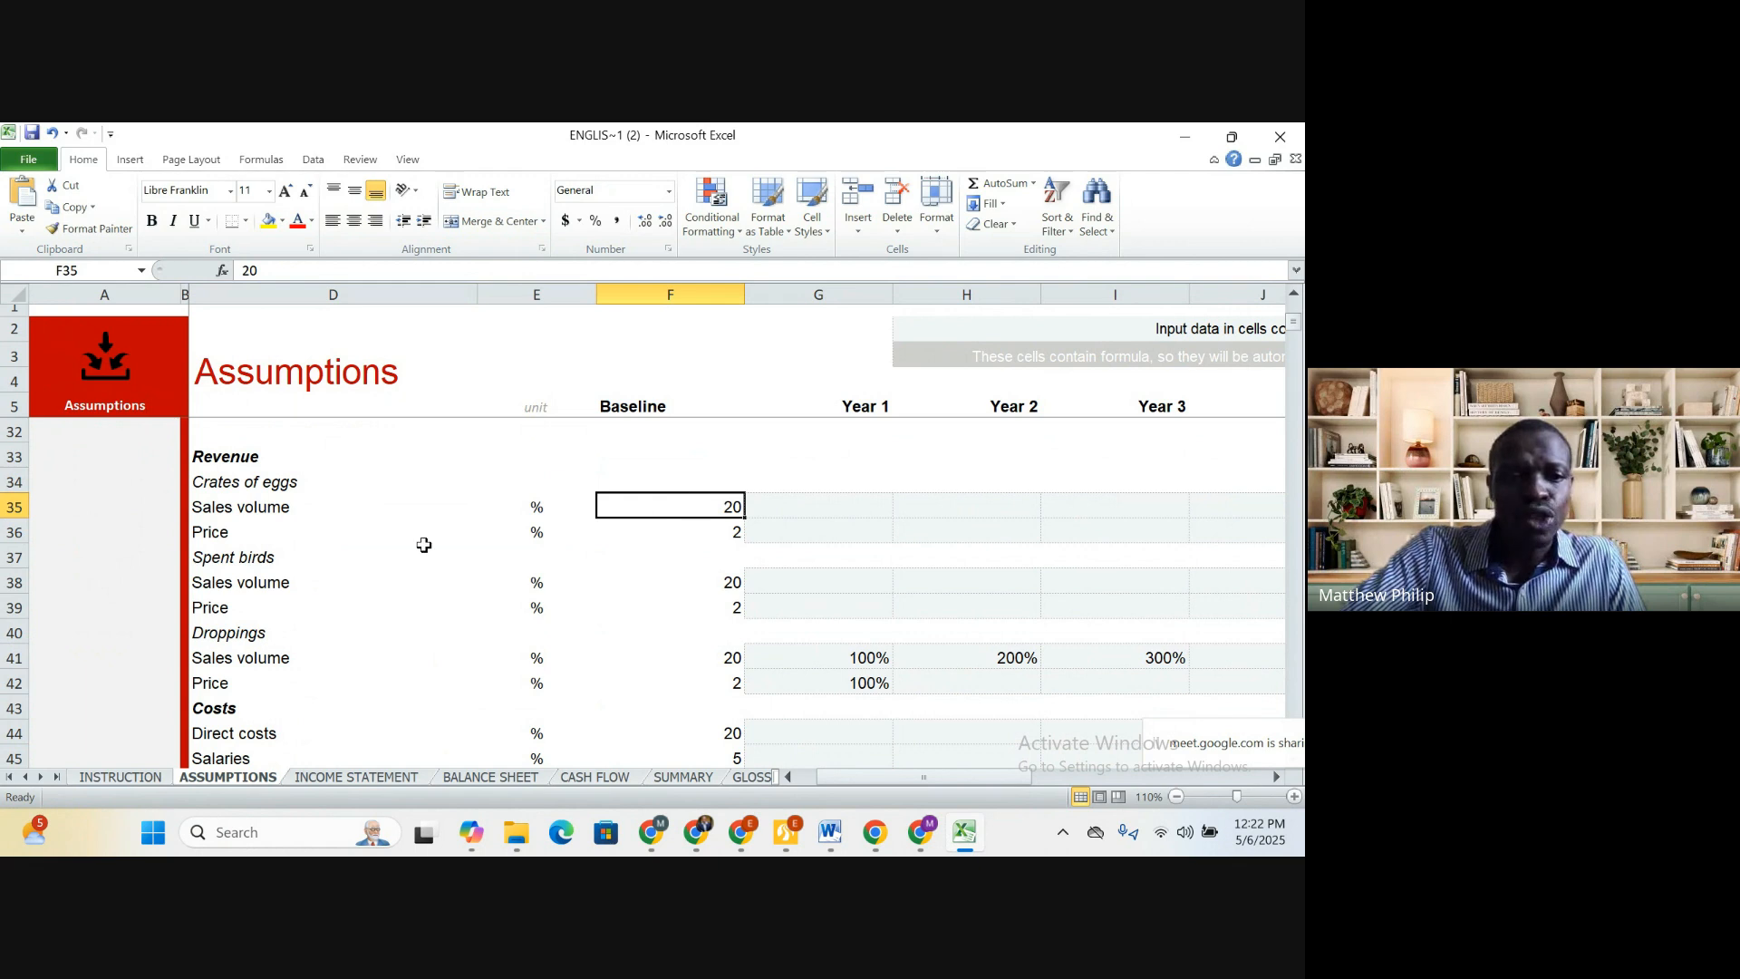
click(367, 523)
click(353, 506)
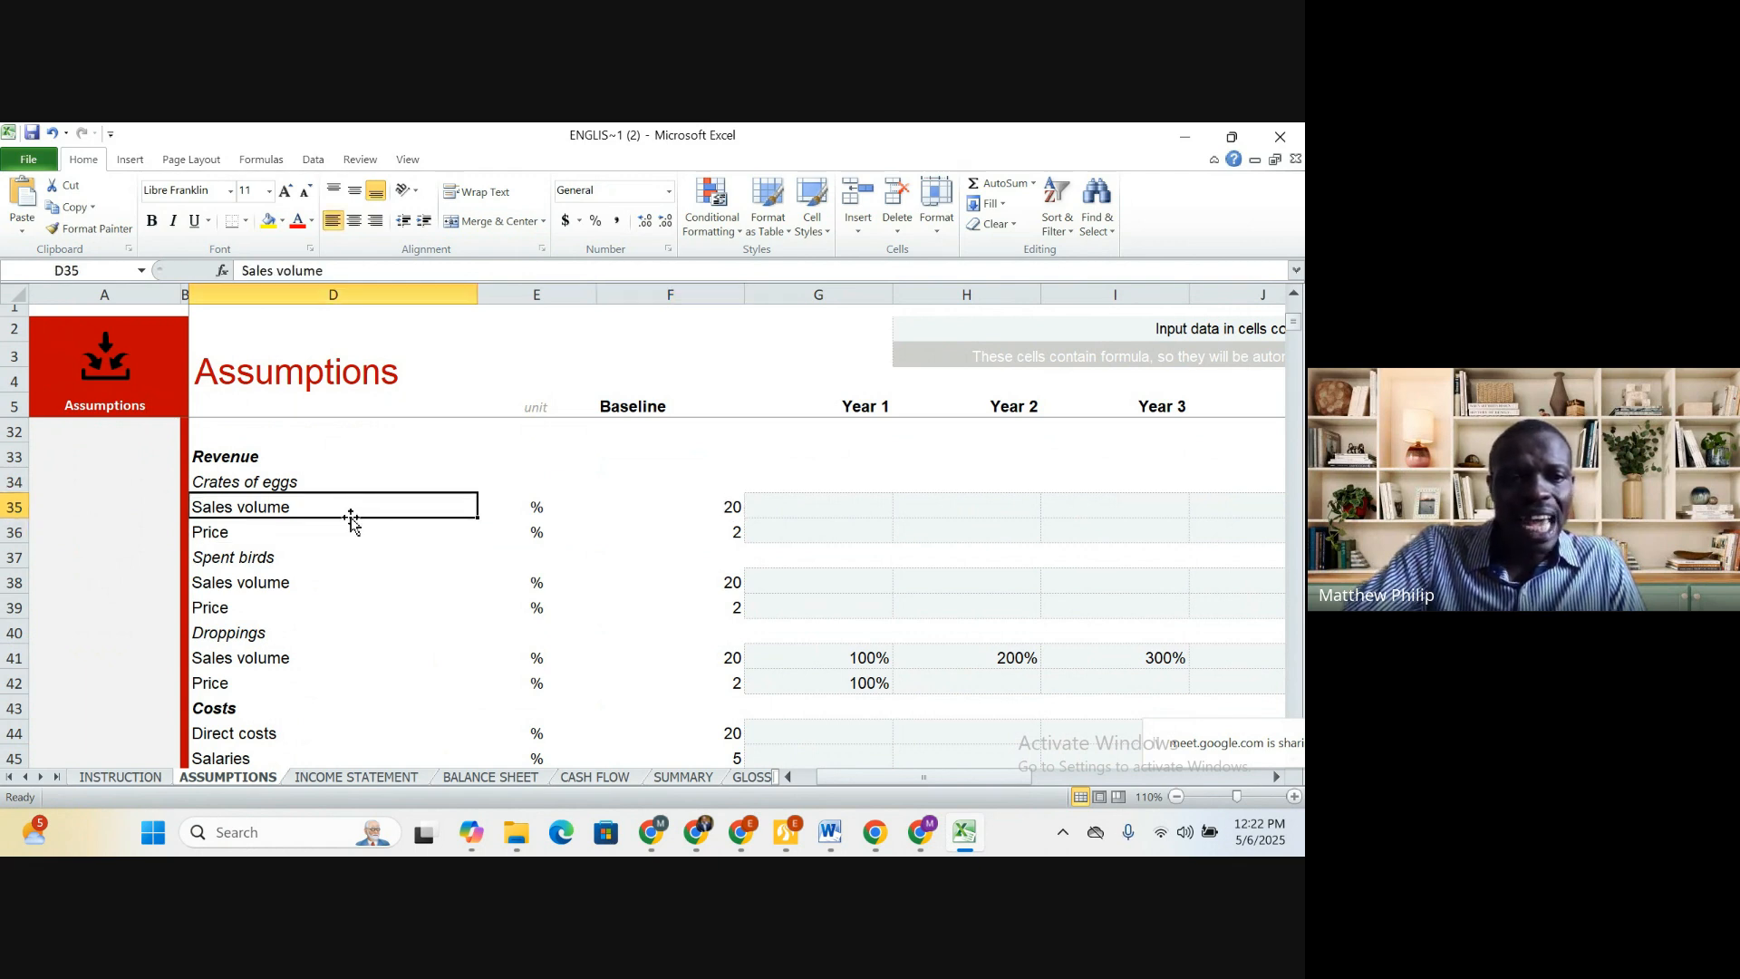
click(341, 530)
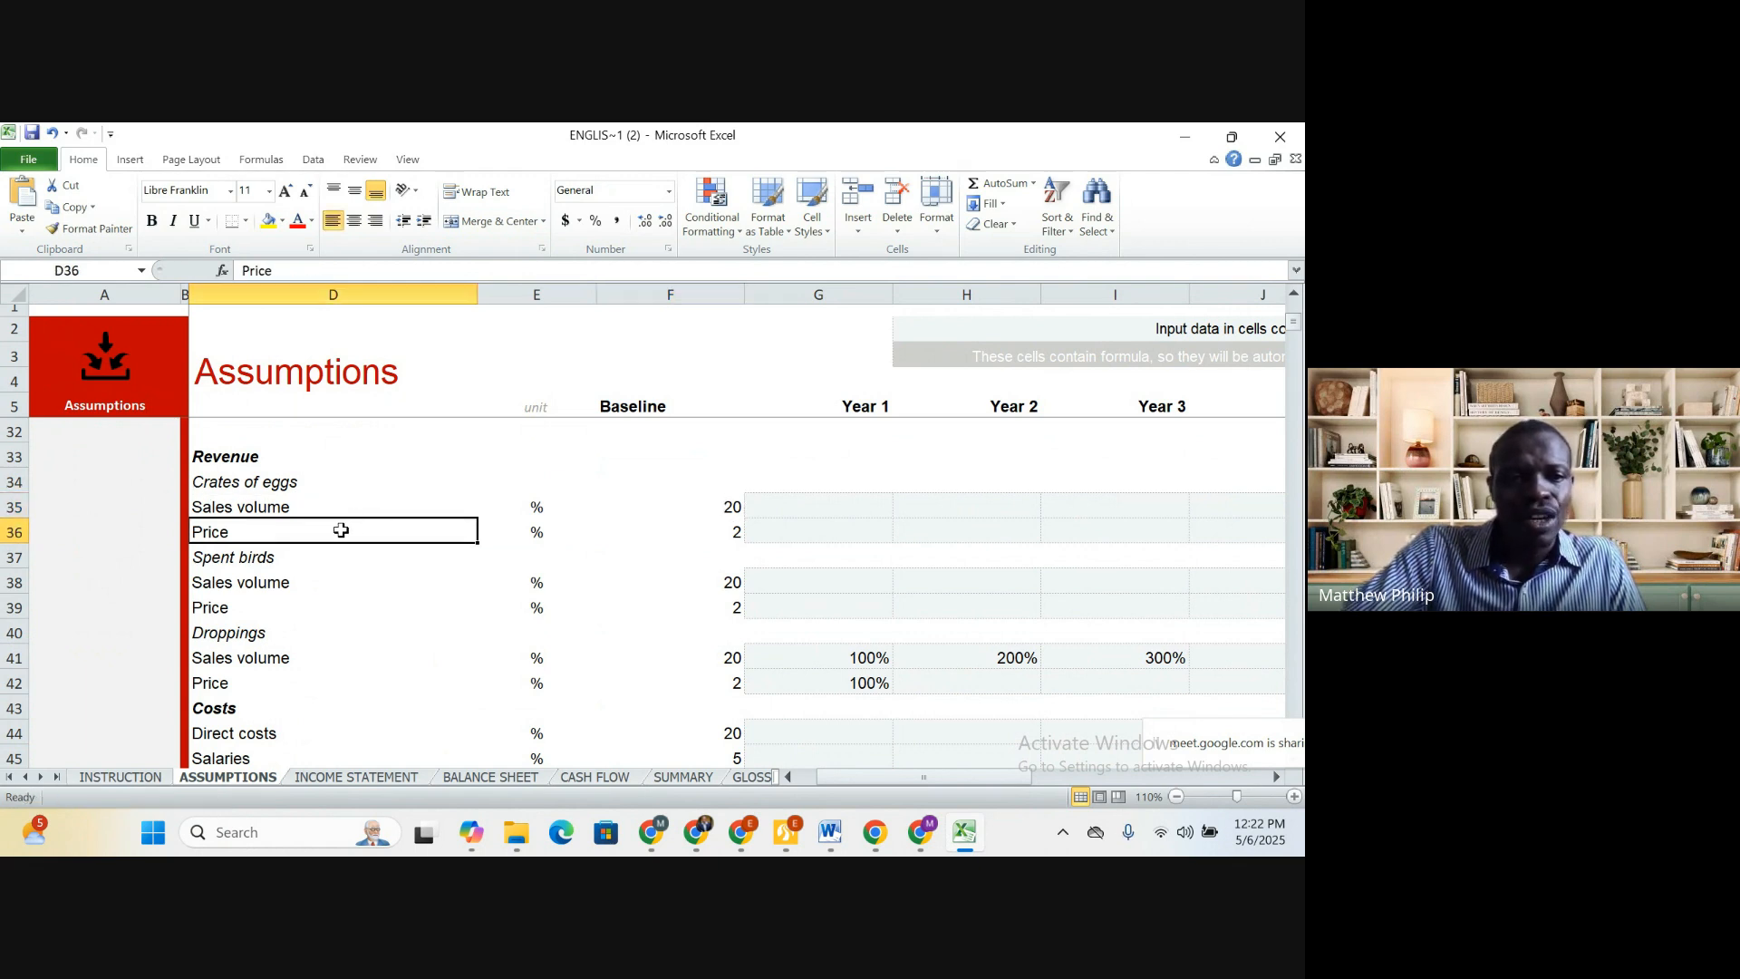
click(708, 530)
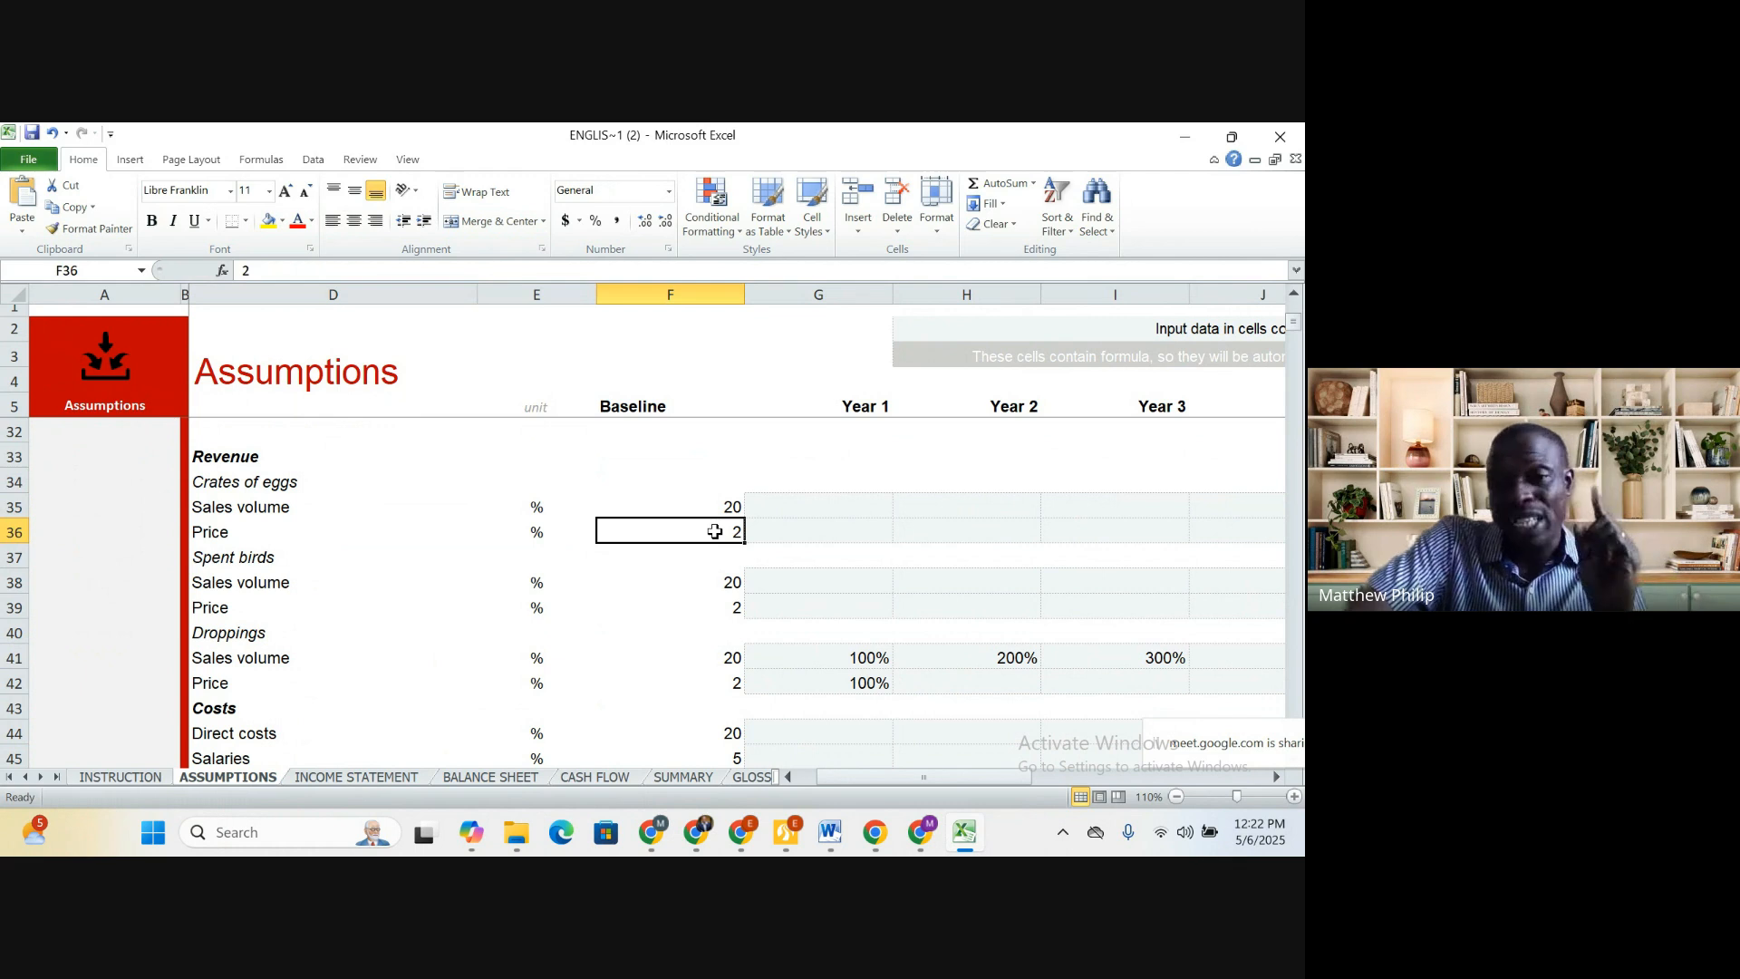
Review the Spent birds and Droppings revenue rows, selecting the Baseline cells for Sales volume and Price of each product
click(281, 581)
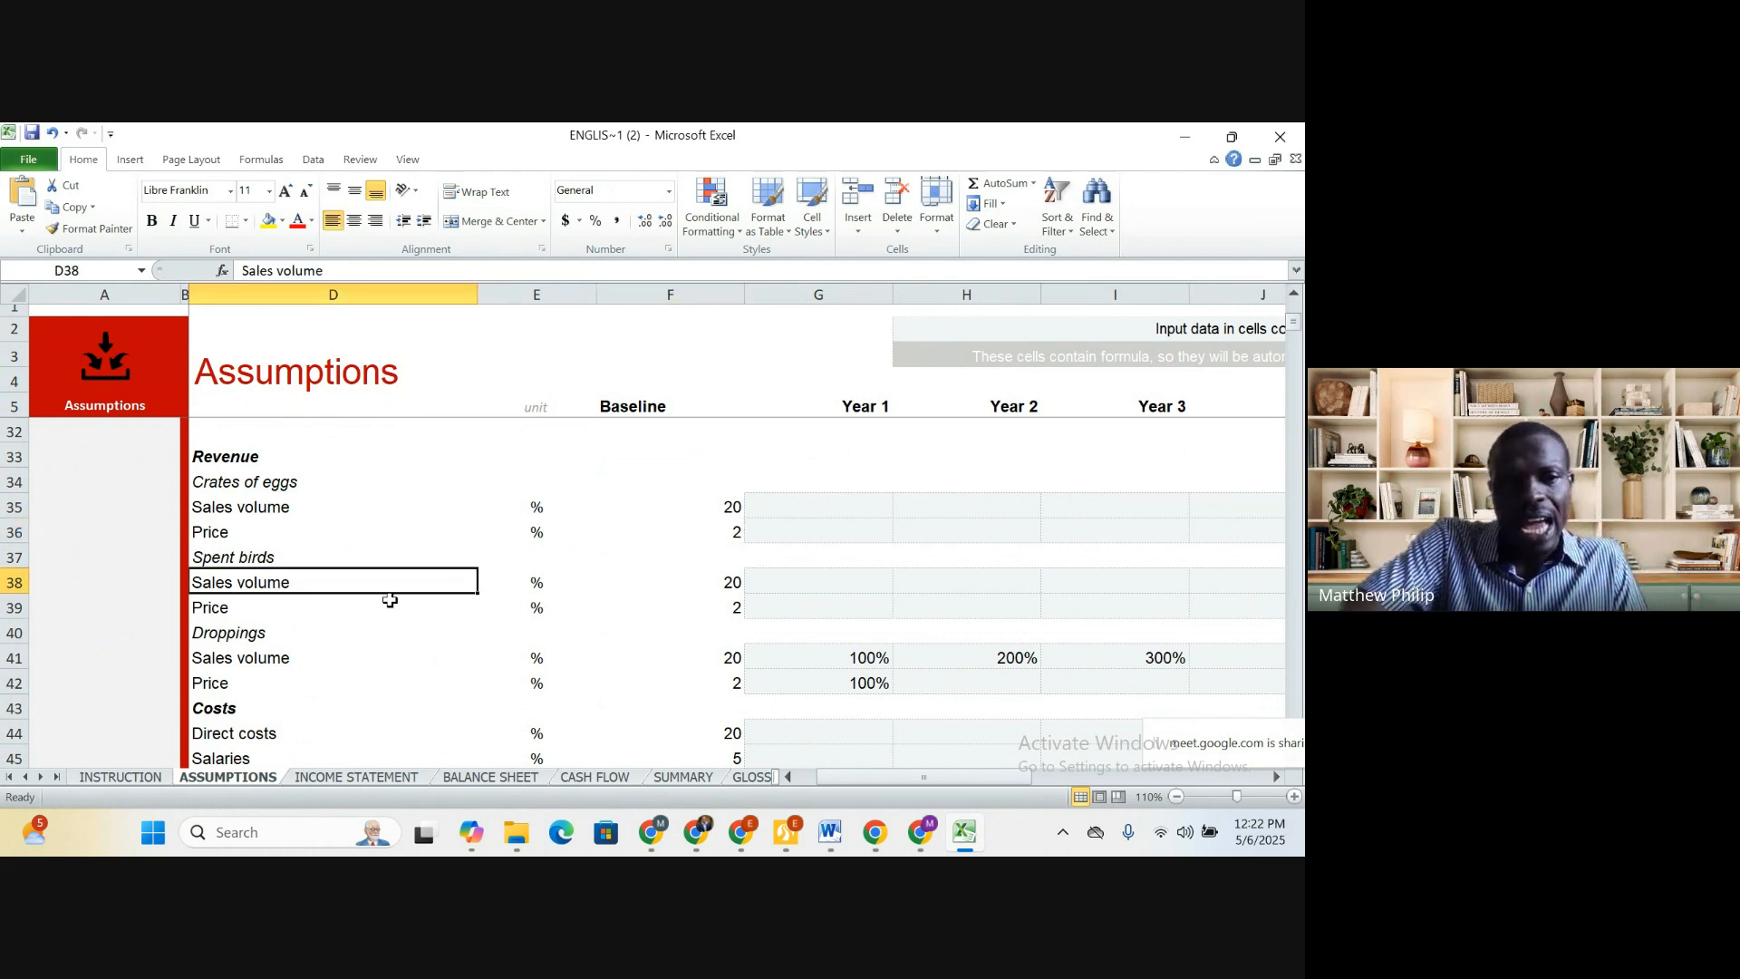
click(272, 557)
click(287, 585)
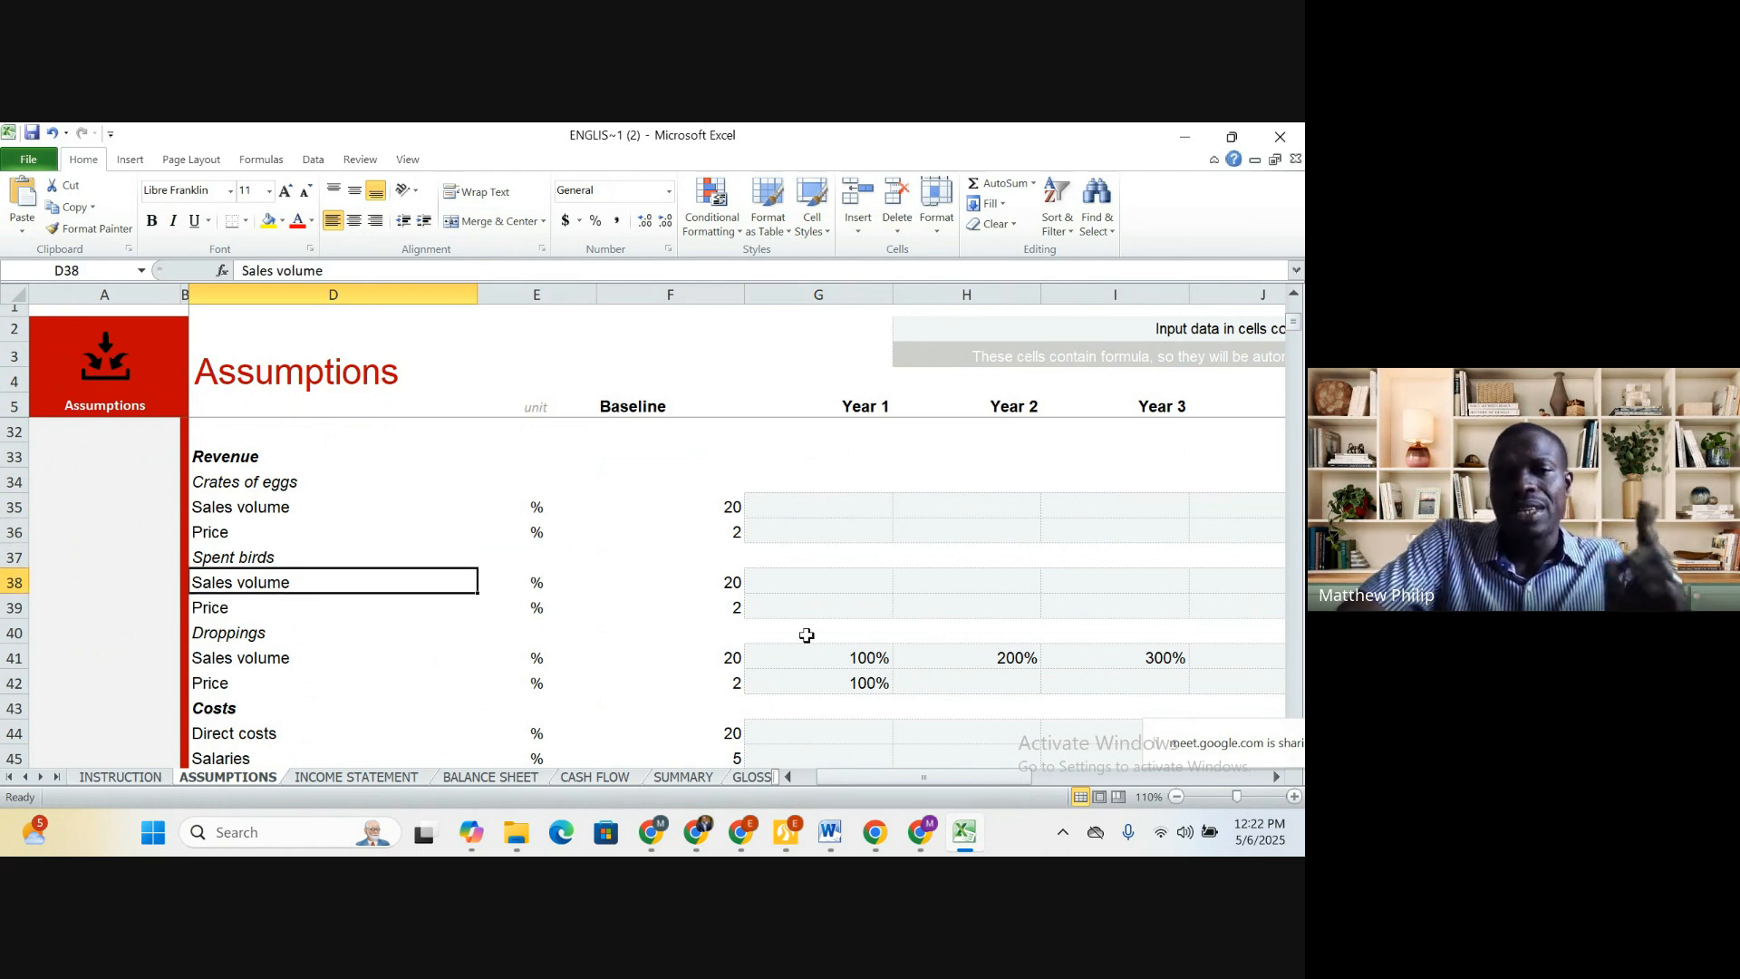
click(736, 586)
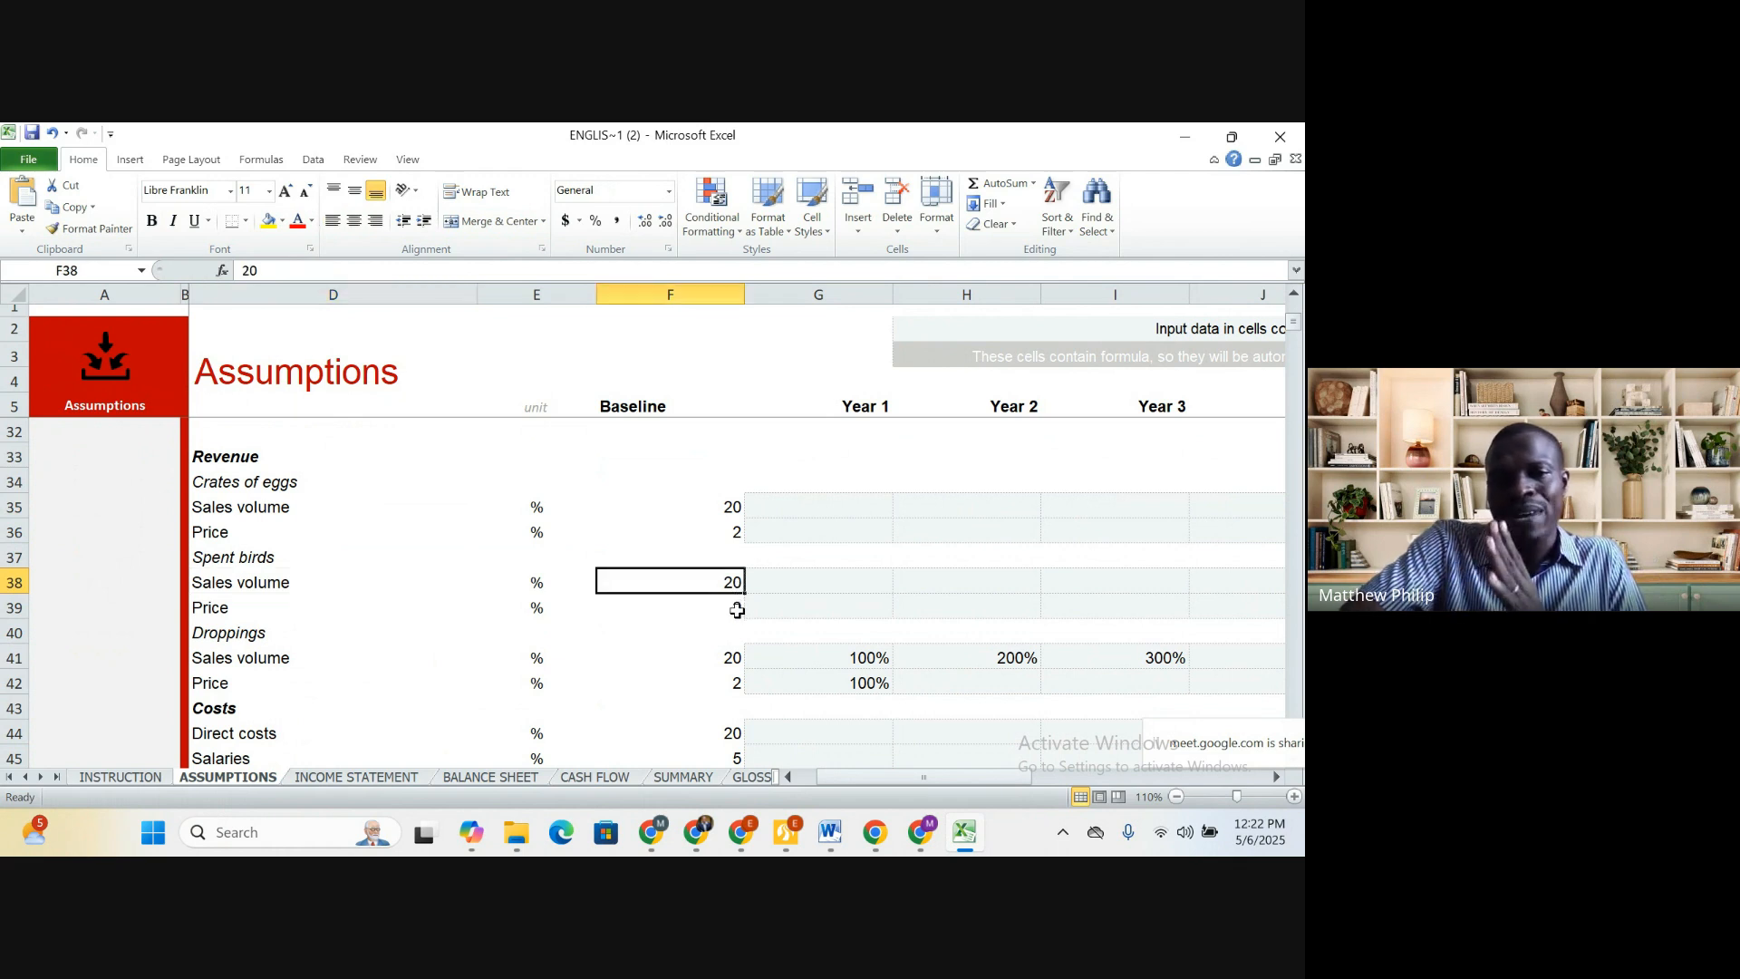
click(735, 609)
click(724, 663)
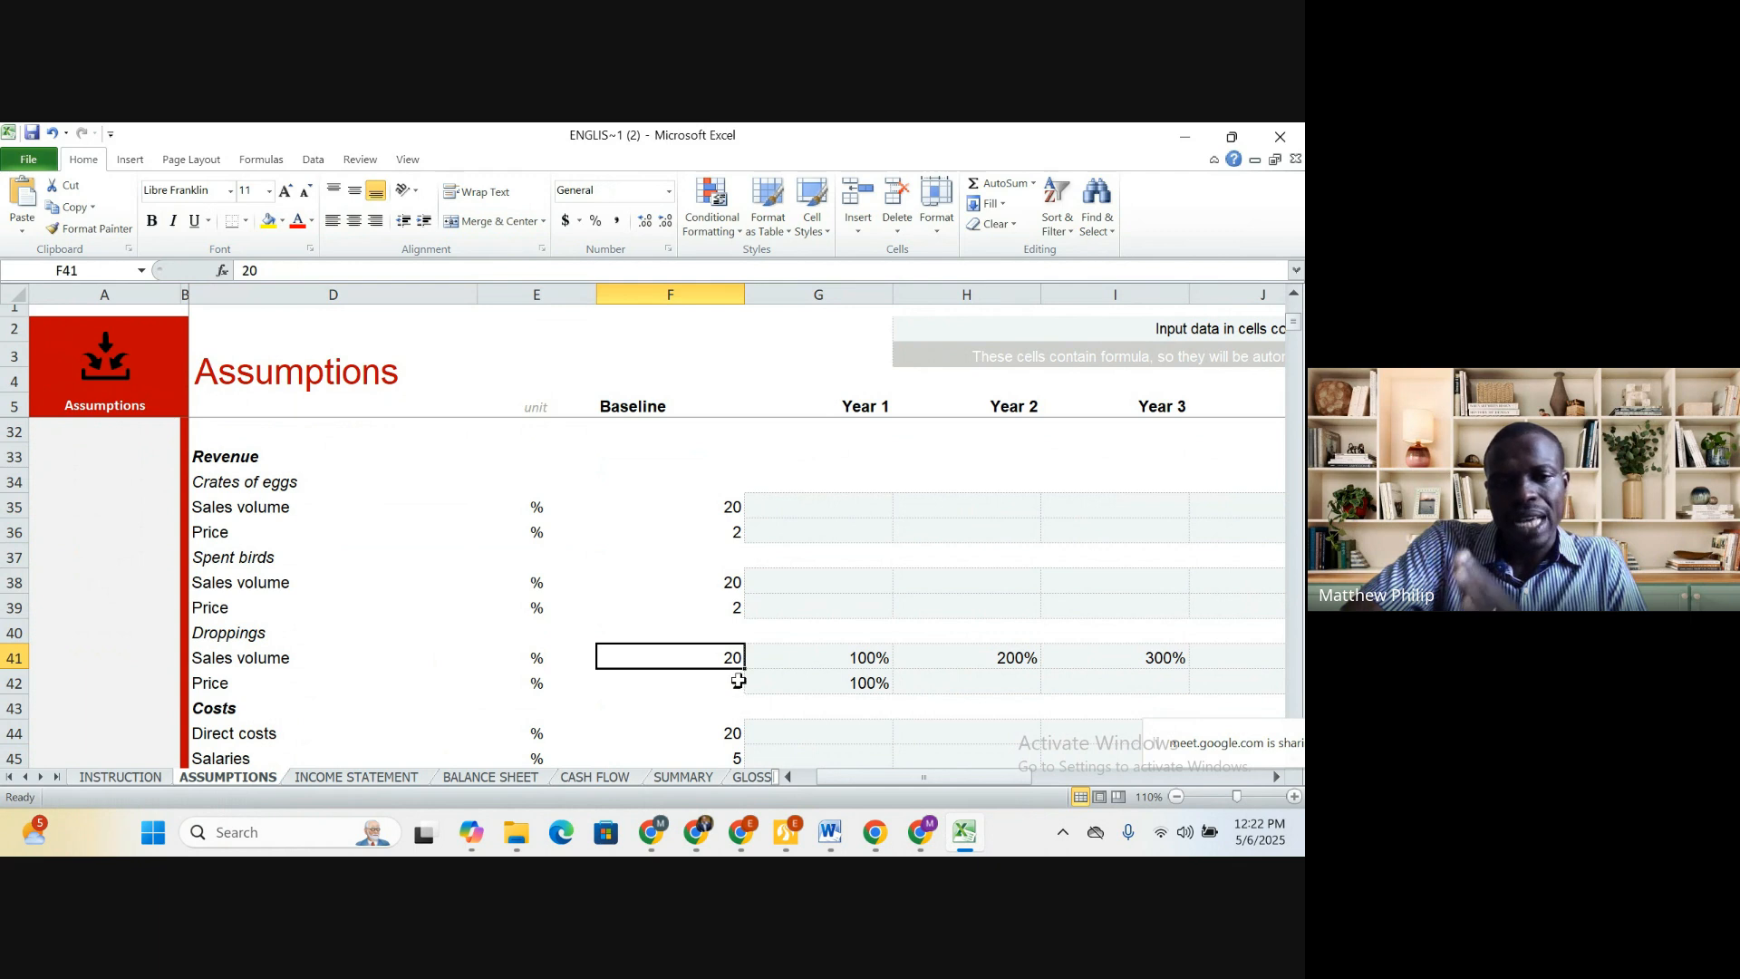
click(734, 682)
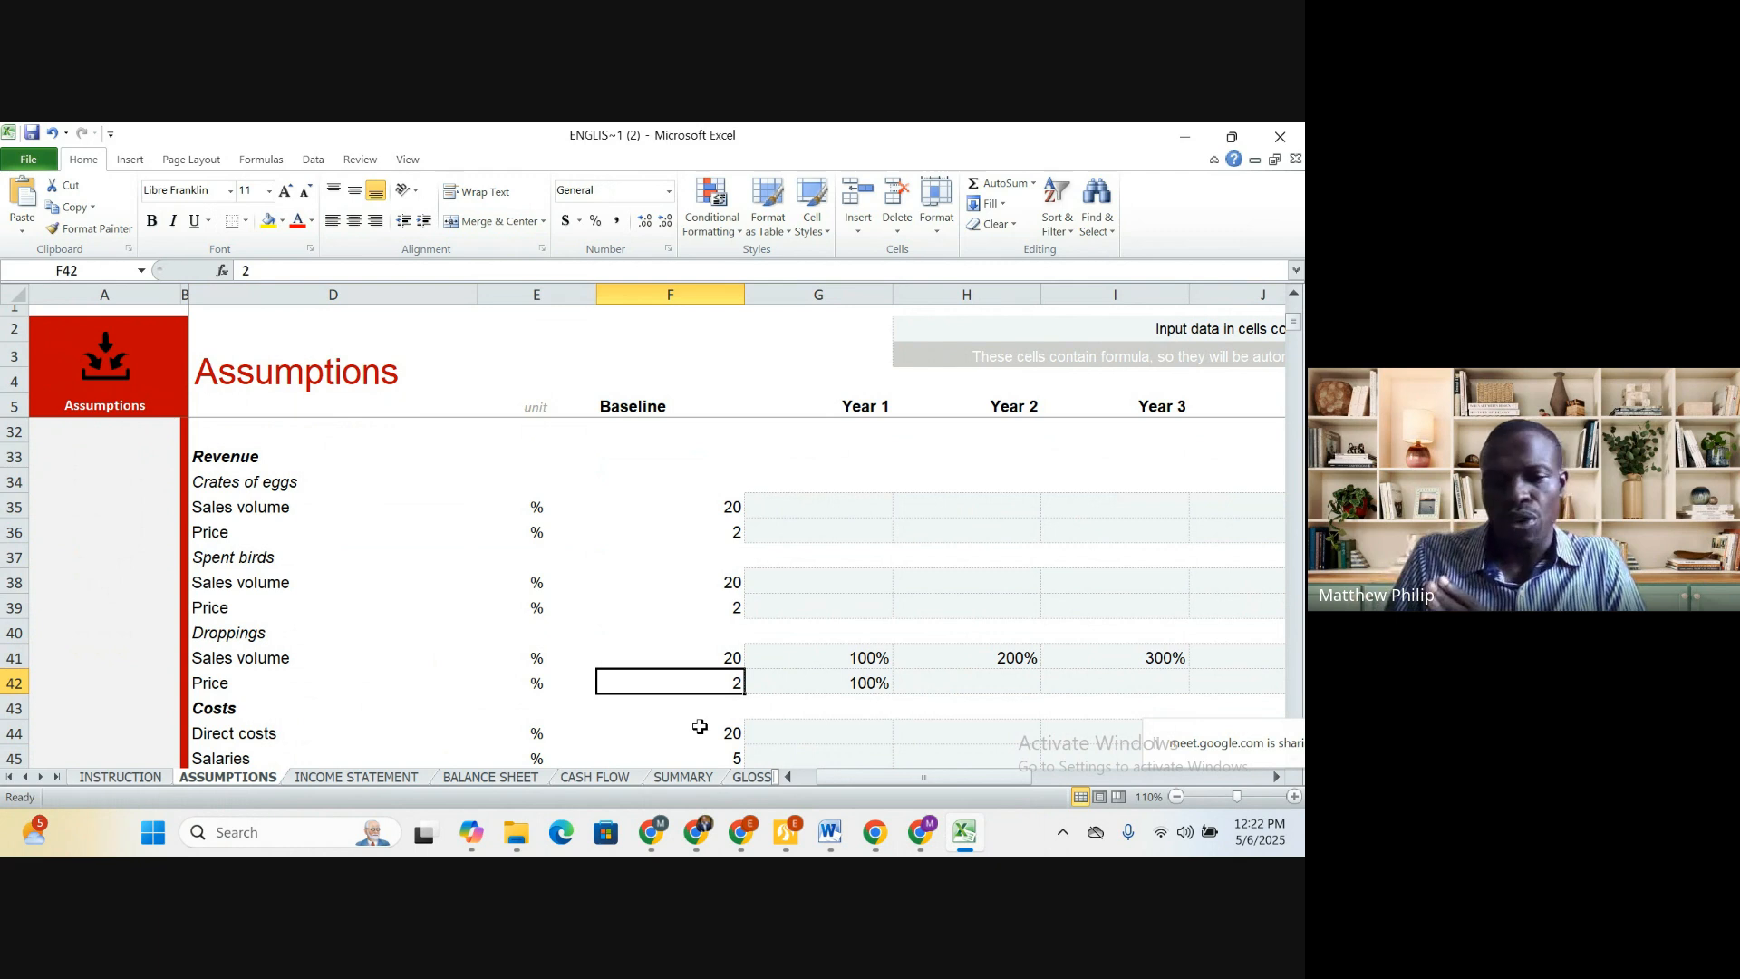
Go down the Baseline column of Costs to Subscription/Licenses, and select the Direct costs label
key(Down)
key(Down)
key(Down)
key(Down)
key(Down)
key(Down)
key(Down)
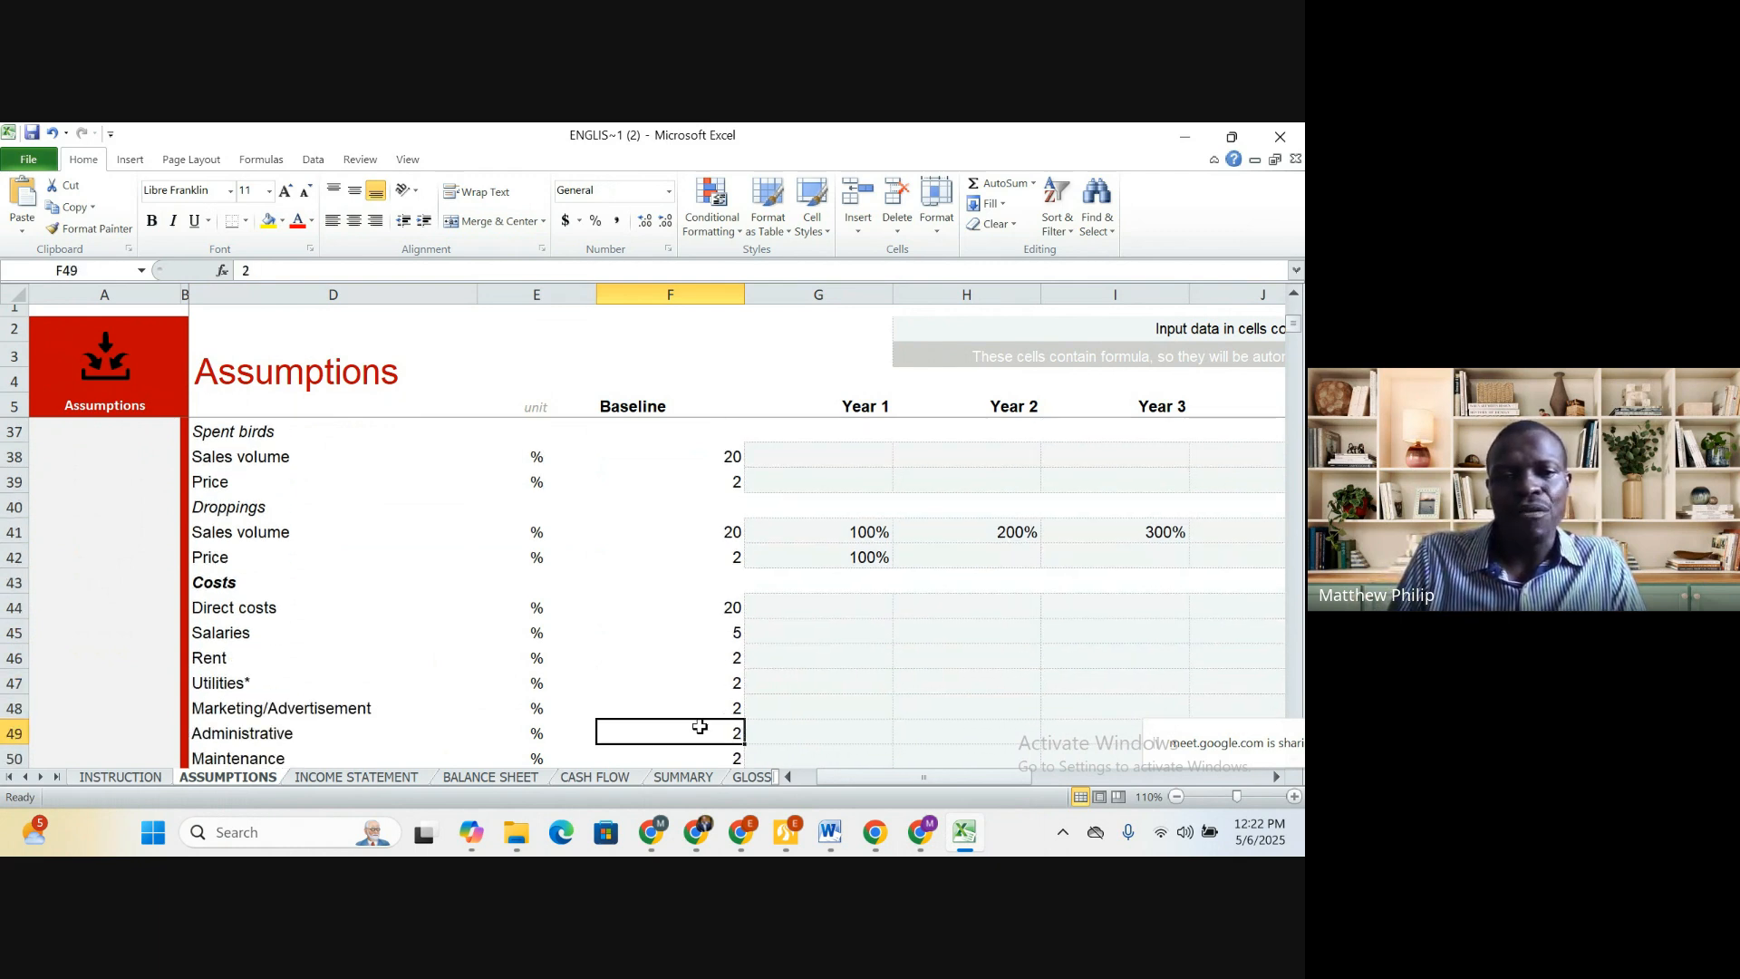
key(Down)
key(Down)
key(Down)
key(Down)
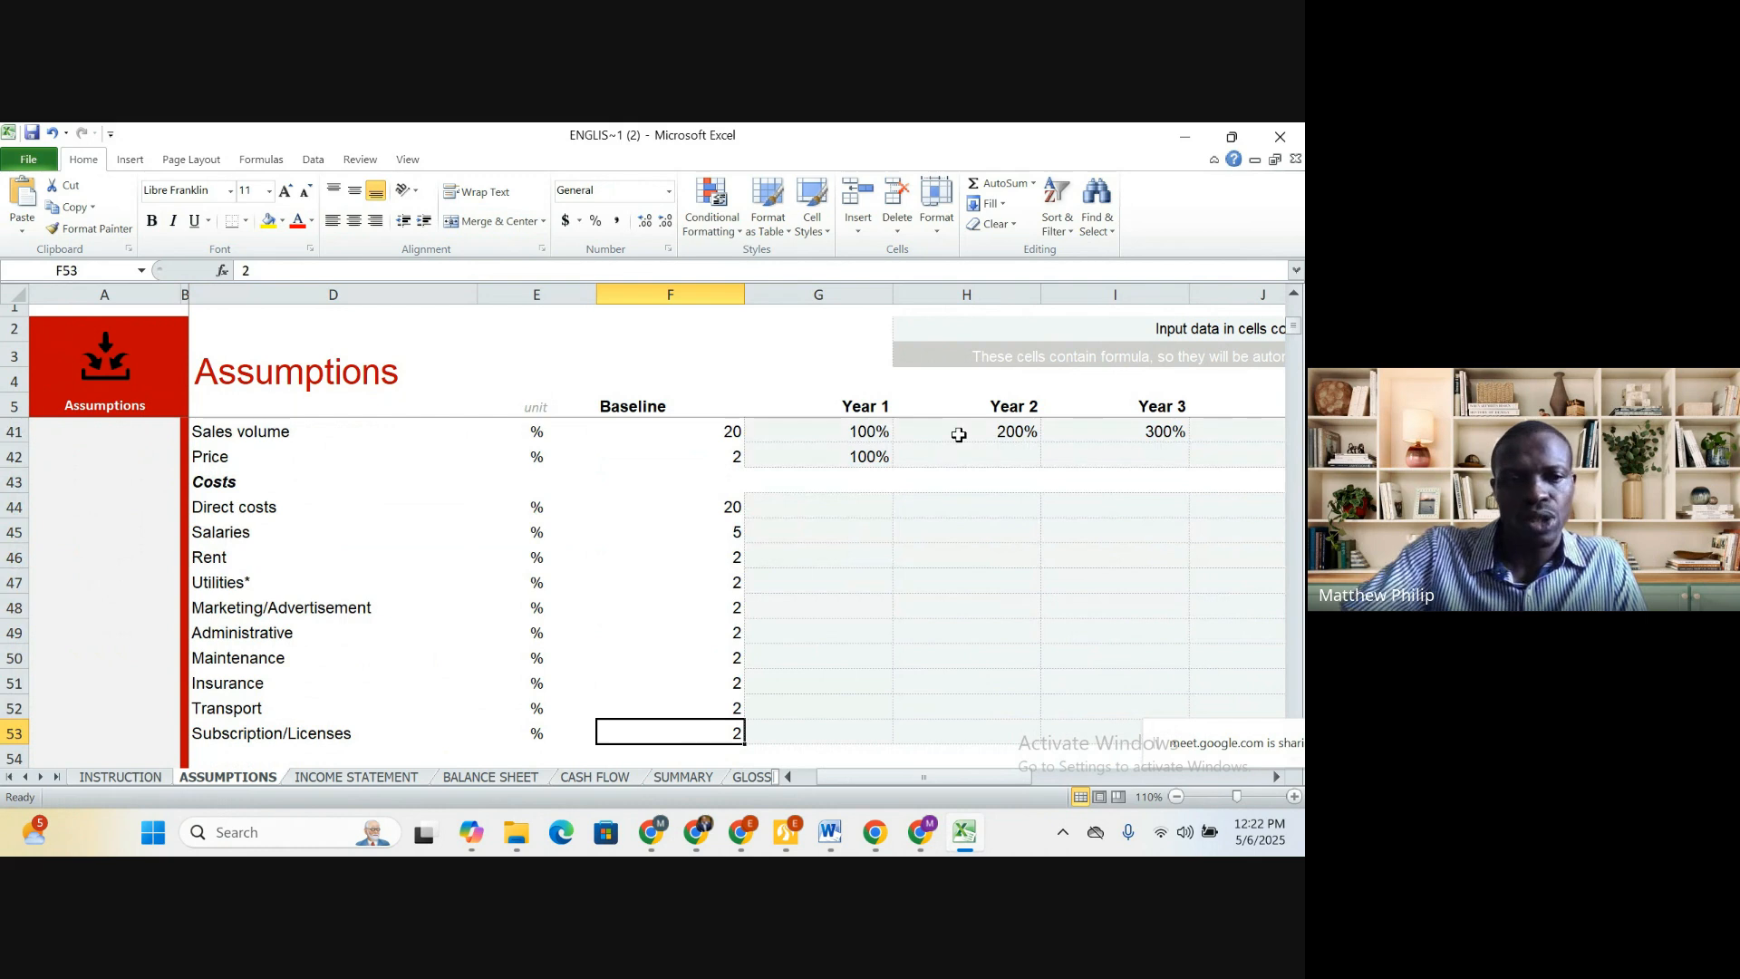
click(237, 513)
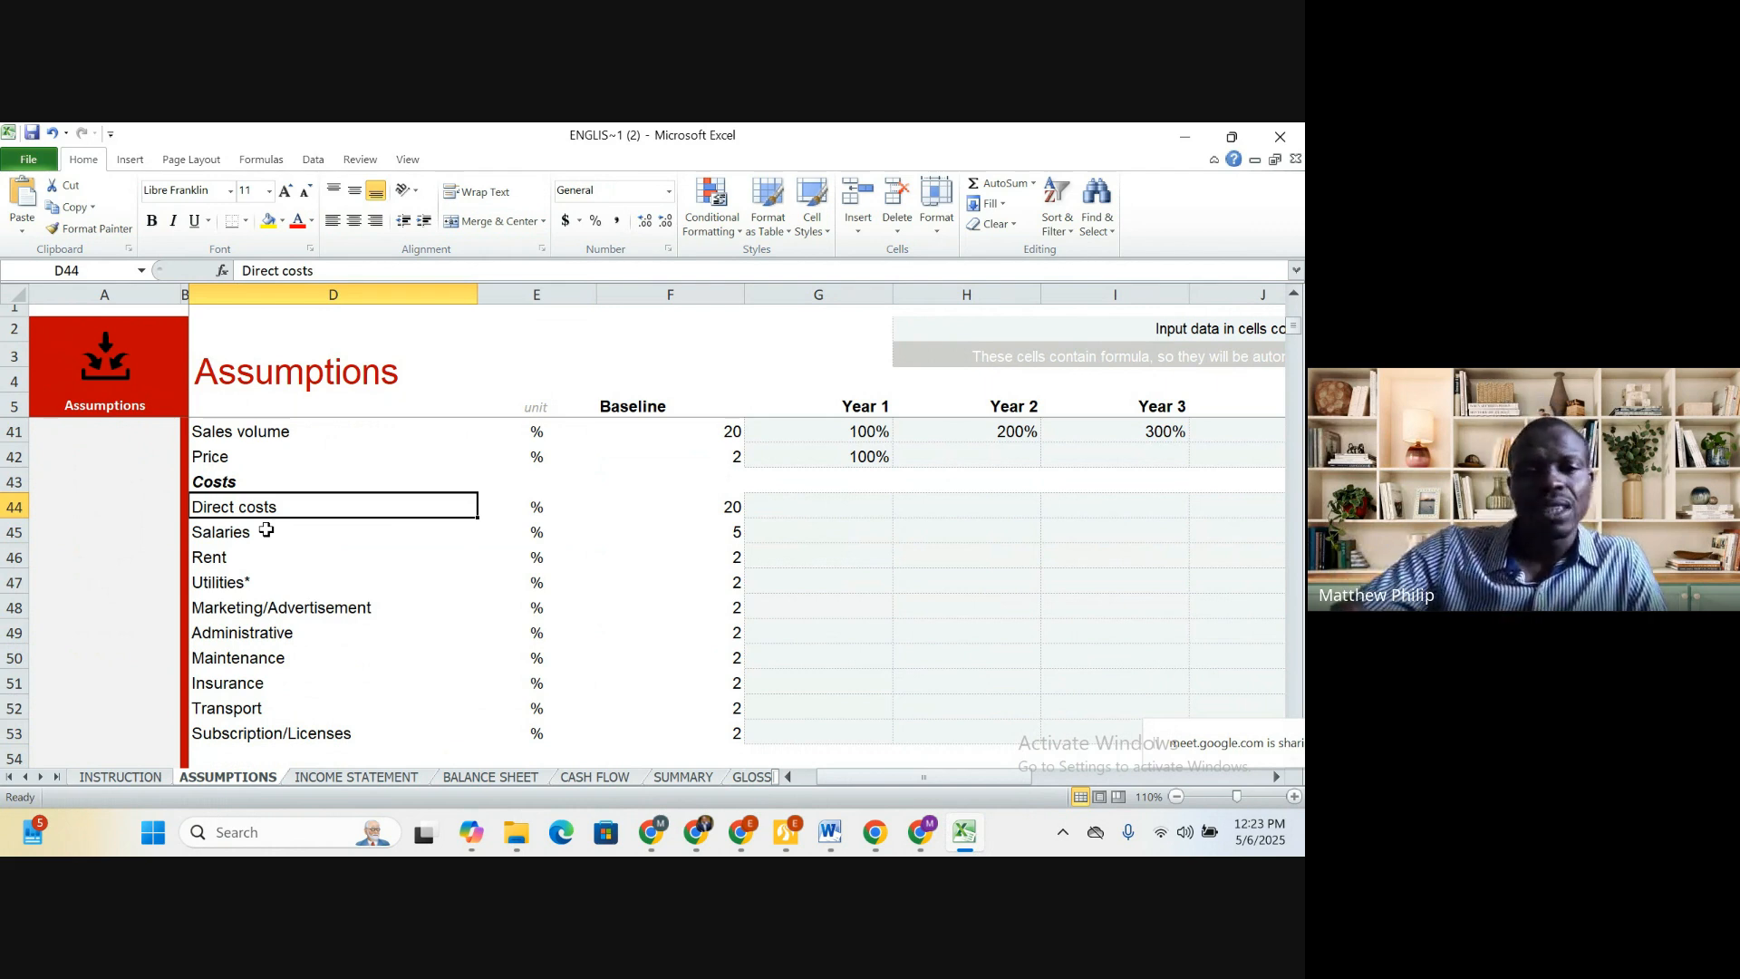
Review the Baseline cells of Droppings Sales volume, Direct costs and Salaries, along with the Direct costs label
click(695, 434)
click(317, 511)
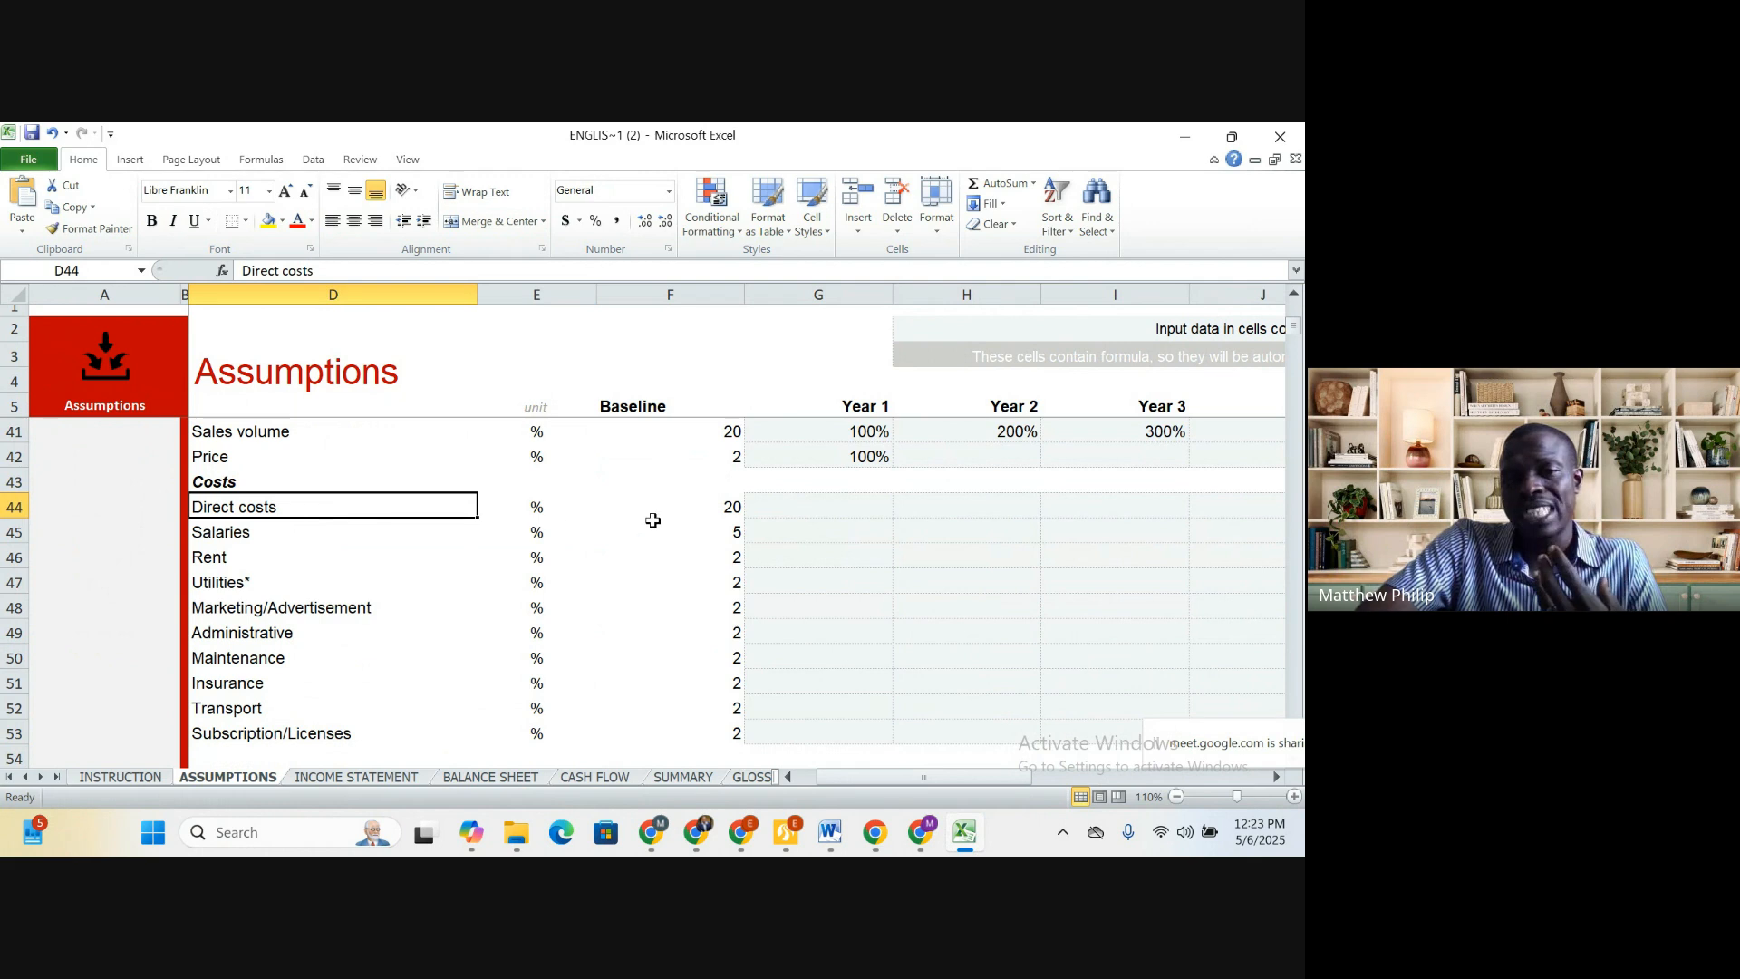
click(695, 515)
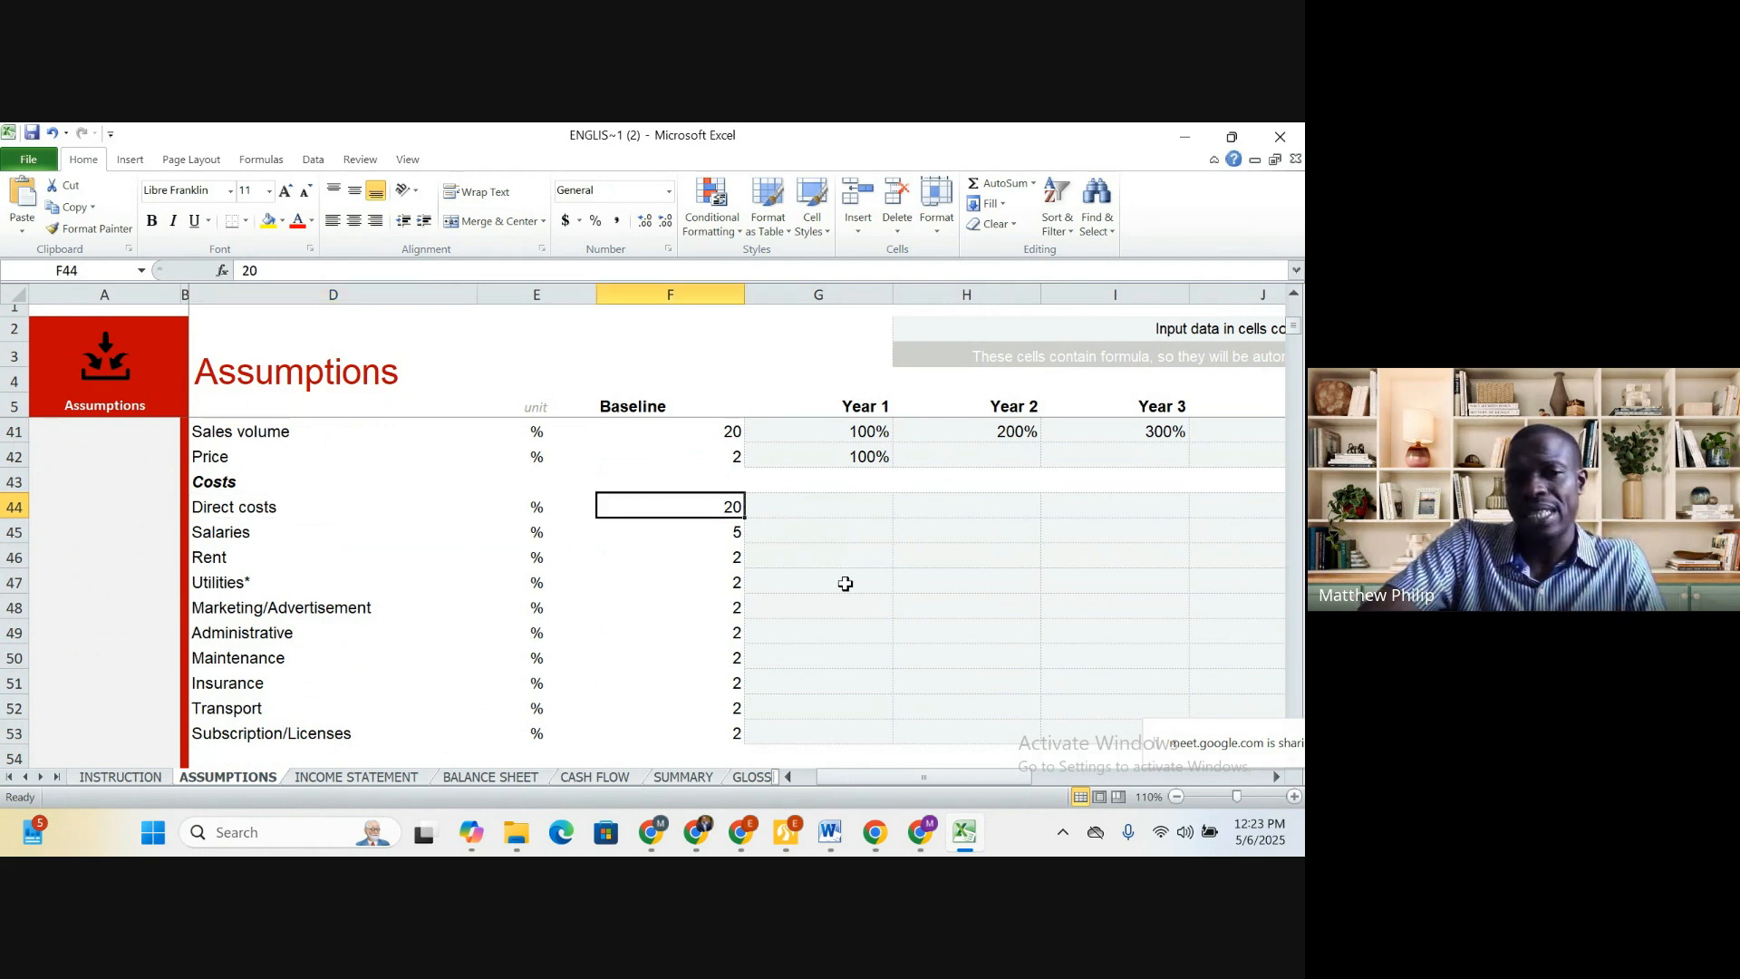
click(708, 531)
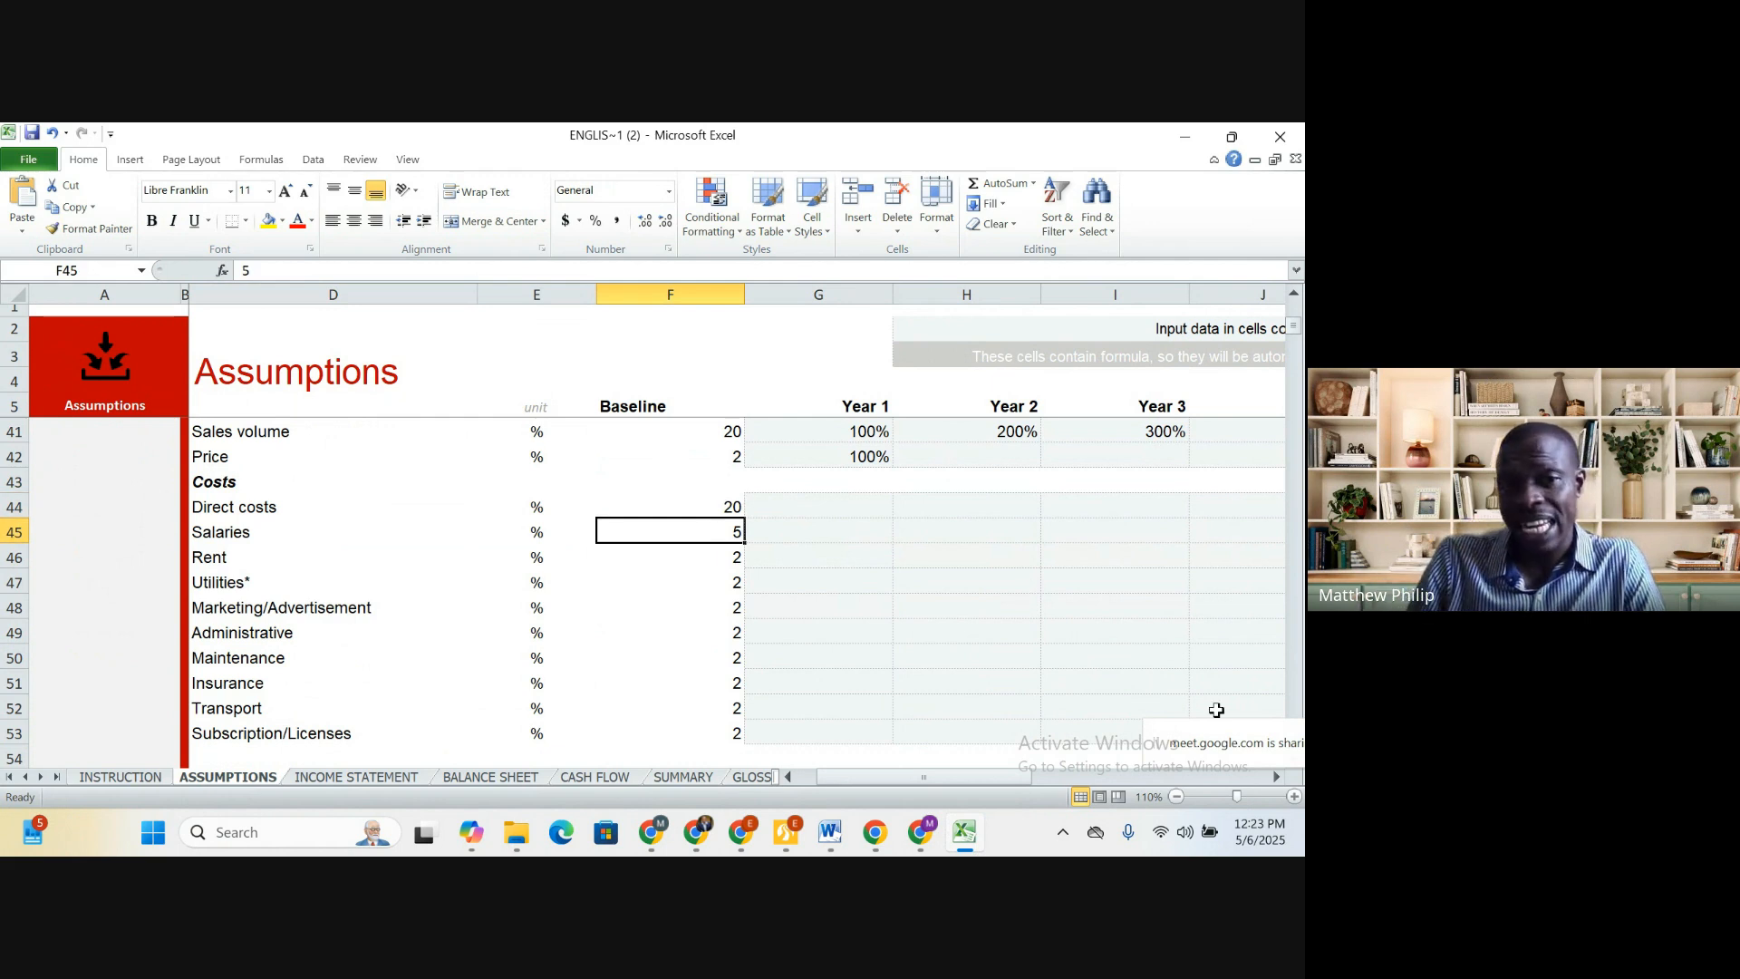
Go down the Costs Baseline cells from Salaries to Subscription/Licenses
key(Down)
key(Down)
key(Down)
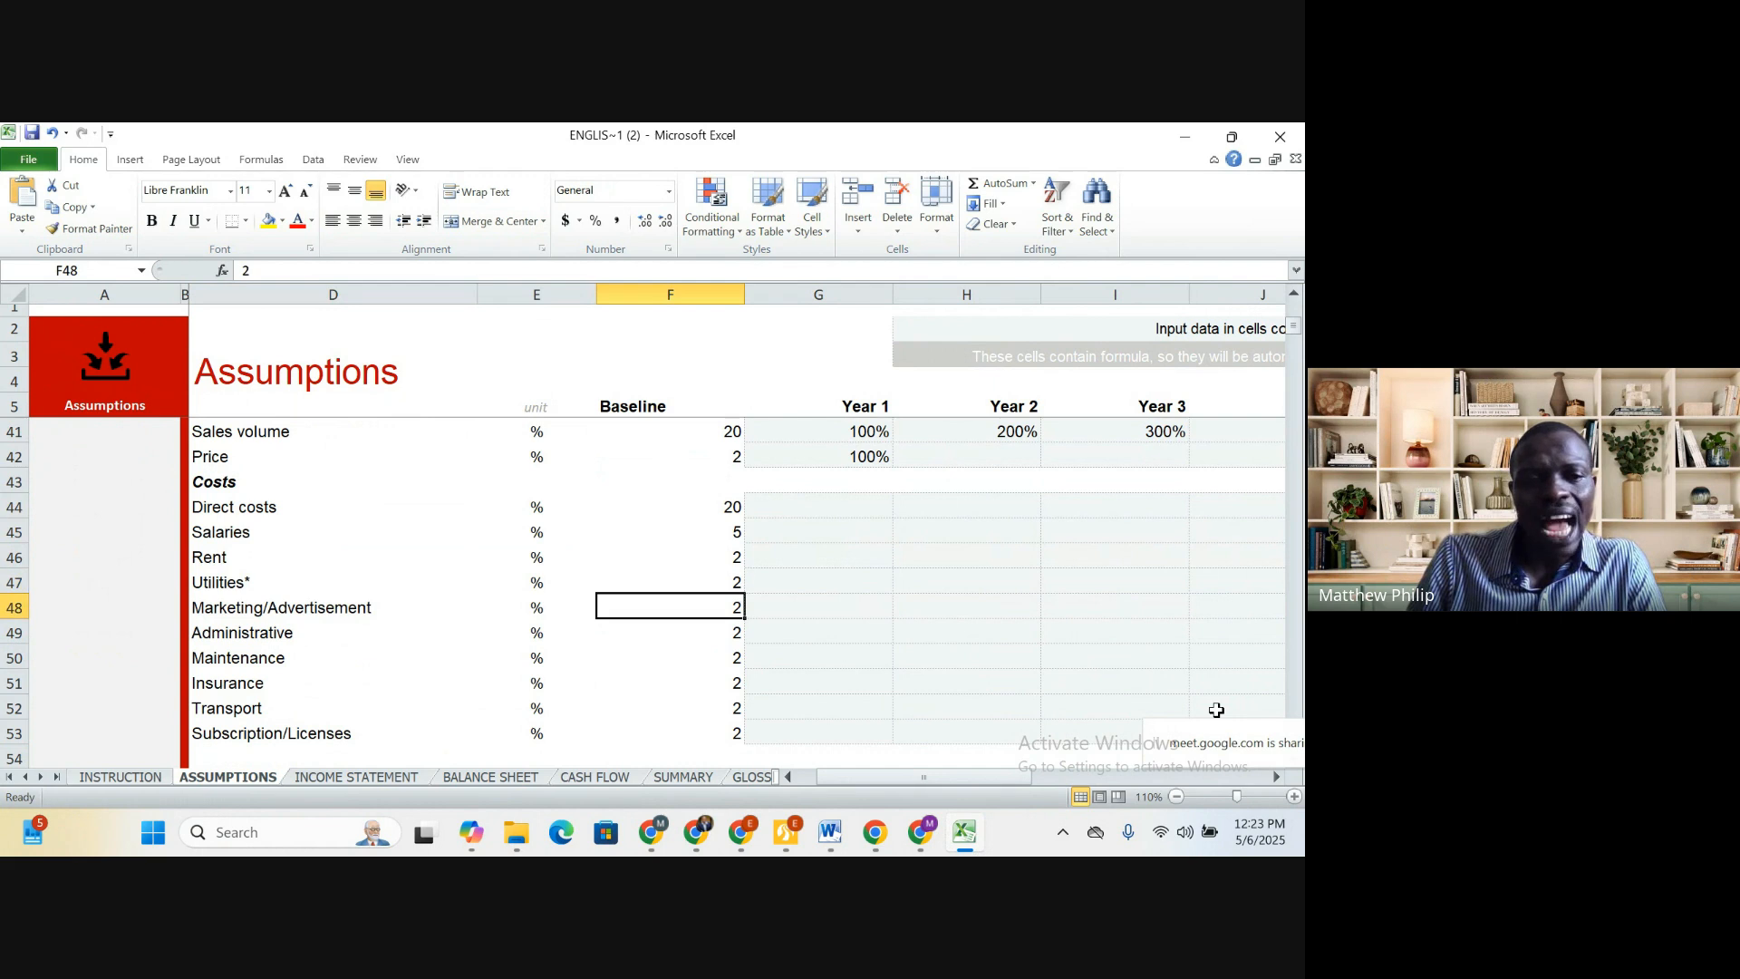
key(Down)
key(Down)
key(Down)
key(Down)
key(Down)
key(Down)
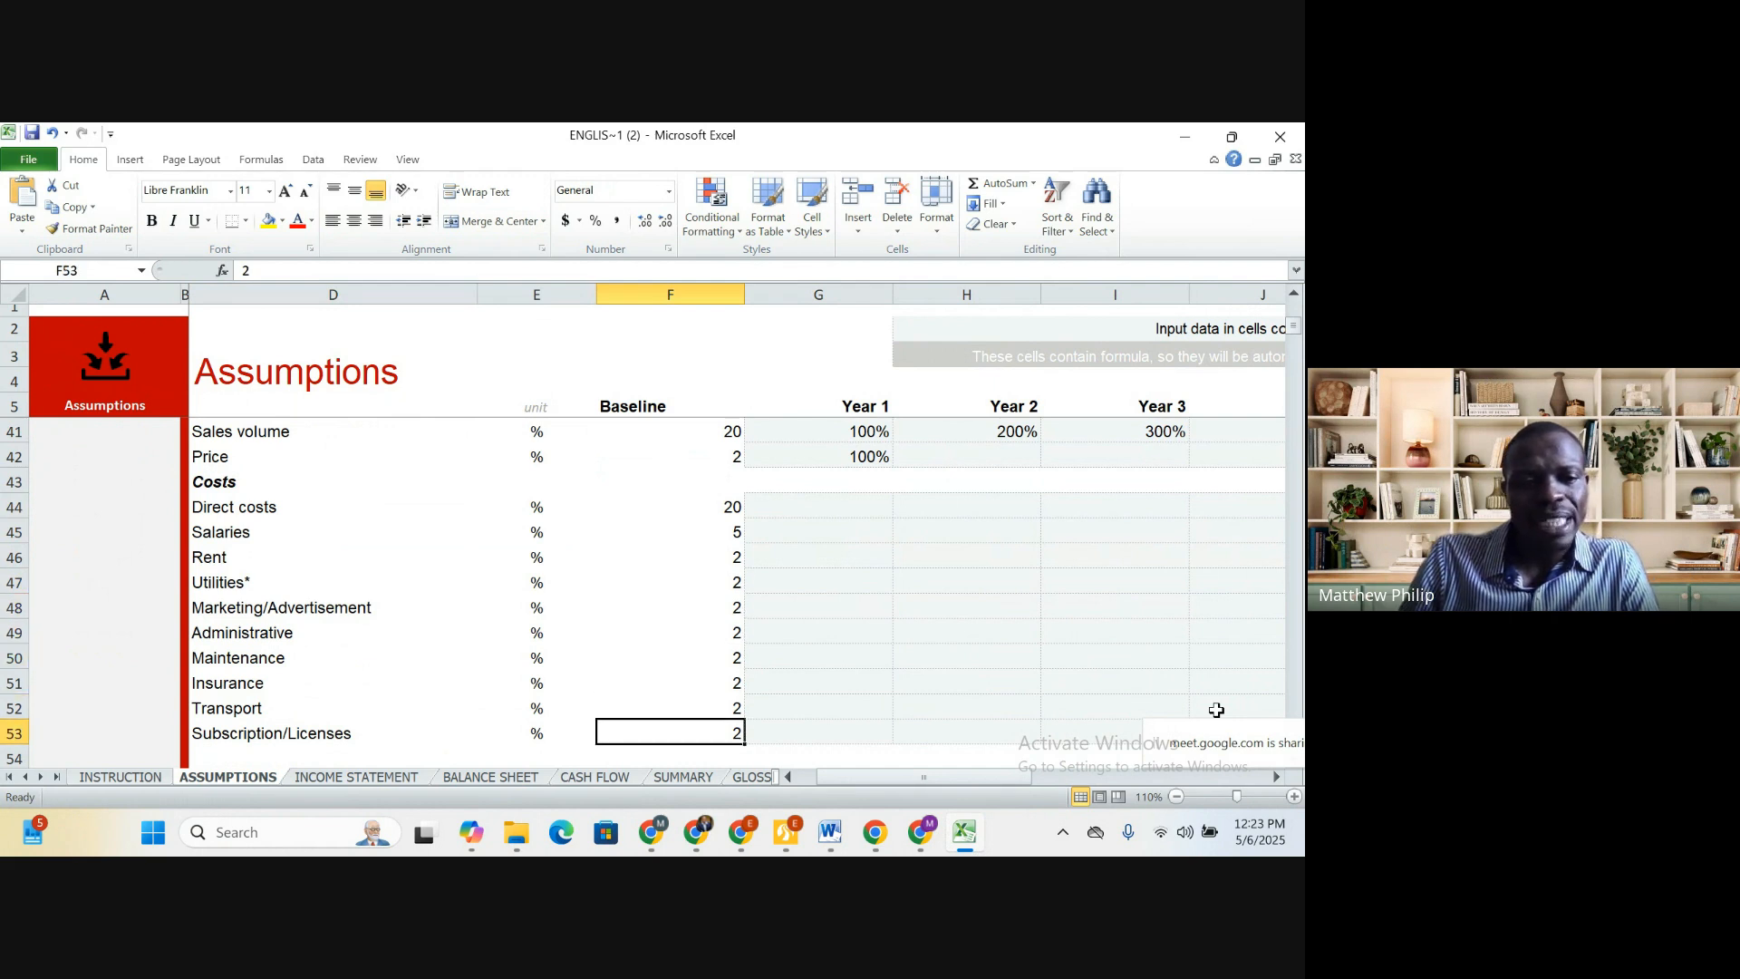
Go back up the Costs Baseline cells from Subscription/Licenses to Utilities
key(Up)
key(Up)
key(Up)
key(Up)
key(Up)
key(Up)
key(Up)
key(Up)
key(Up)
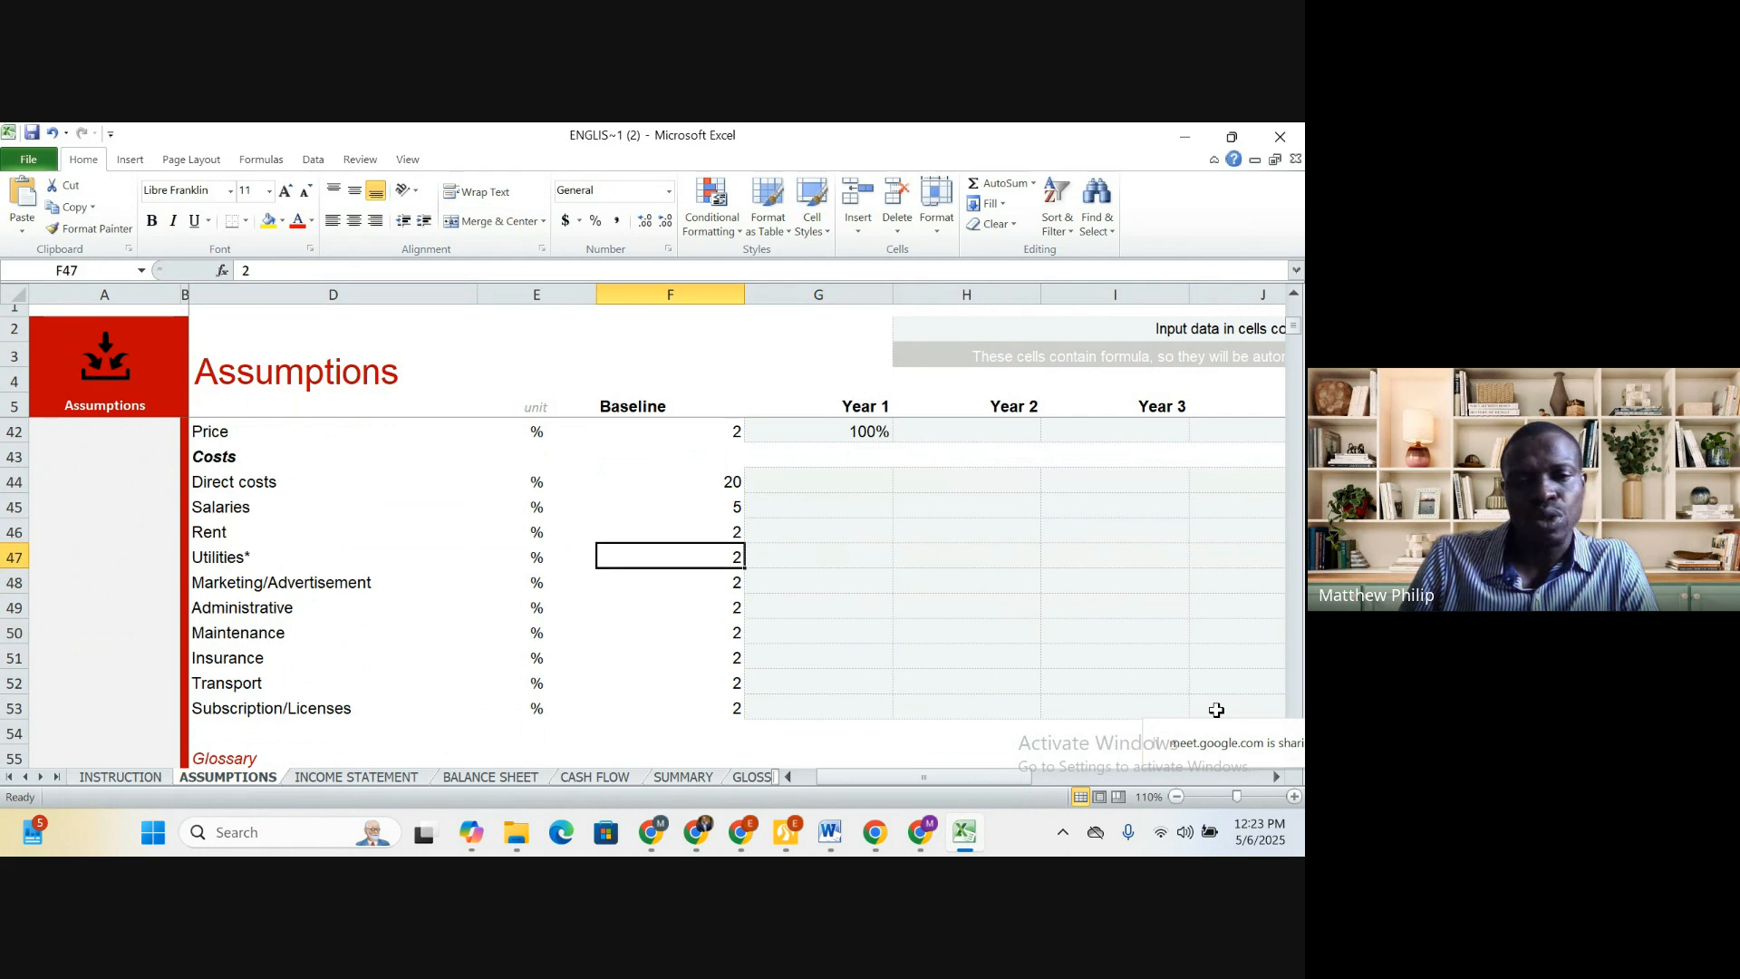
Go down the Baseline column past Subscription/Licenses and the Glossary to the row just above Land in C. Startup Costs
key(Down)
key(Down)
key(Down)
key(Down)
key(Down)
key(Down)
key(Down)
key(Down)
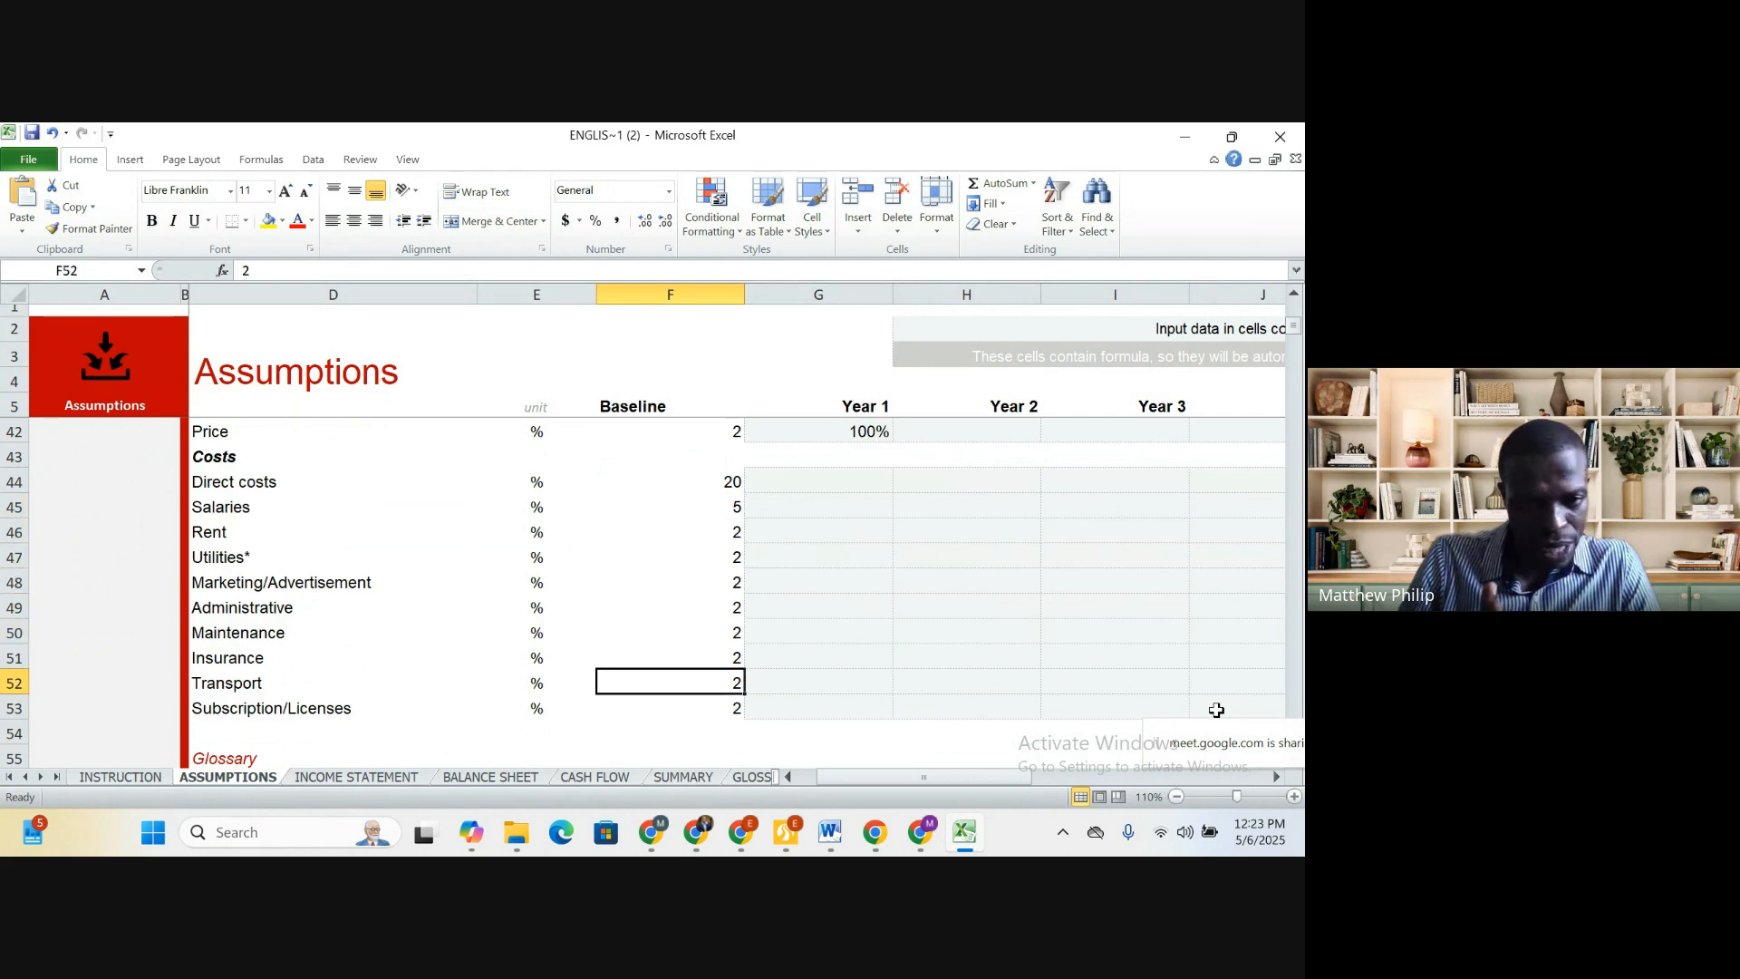
key(Down)
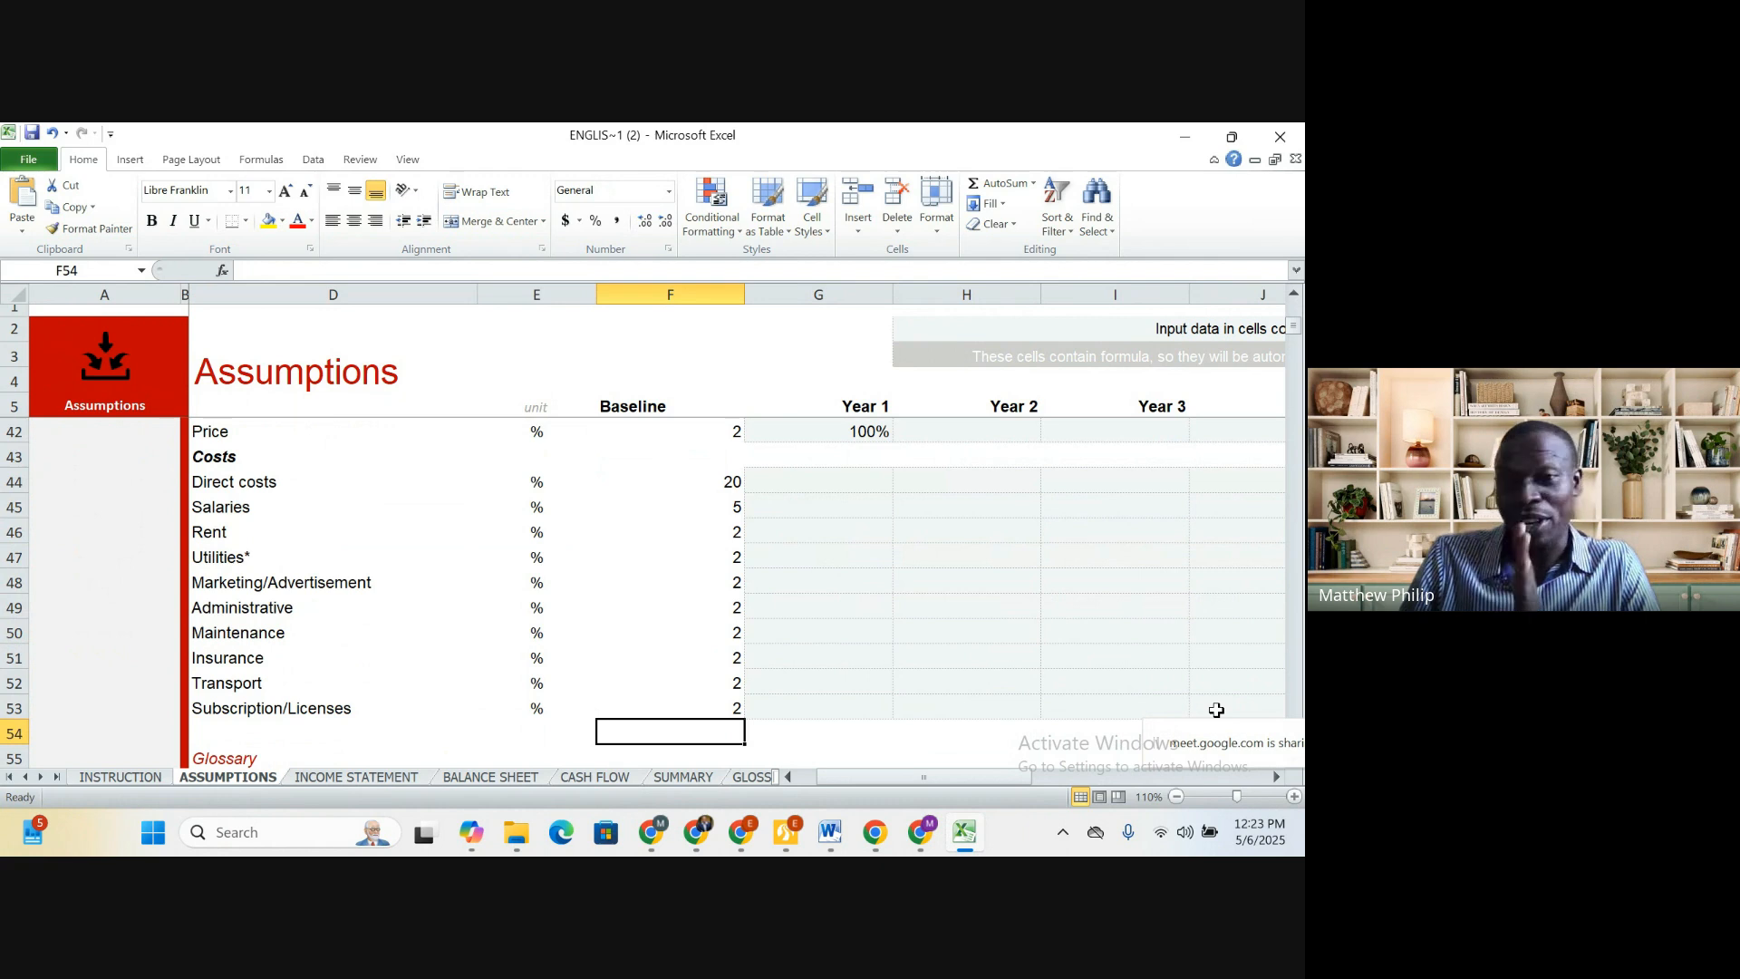
key(Down)
key(Down)
key(Down)
key(Down)
key(Down)
key(Down)
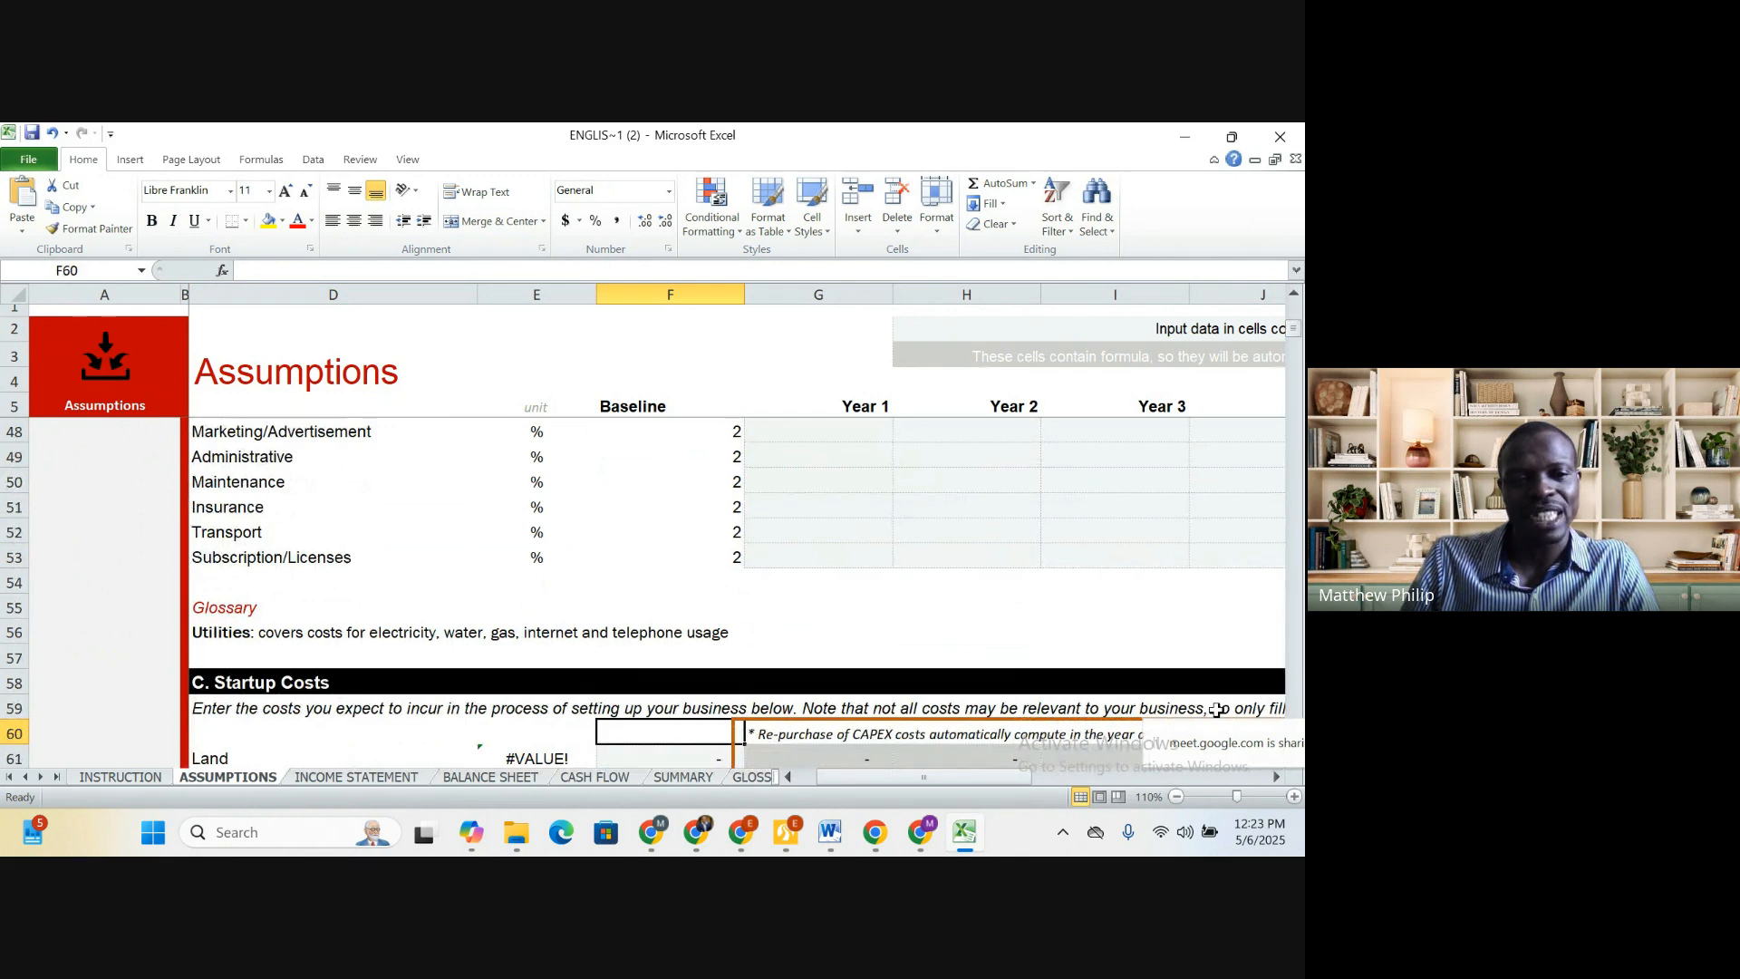
Return up the Baseline column from C. Startup Costs to the Direct costs cell
key(Up)
key(Up)
key(Up)
key(Up)
key(Up)
key(Up)
key(Up)
key(Up)
key(Up)
key(Up)
key(Up)
key(Up)
key(Up)
key(Up)
key(Up)
key(Up)
key(Up)
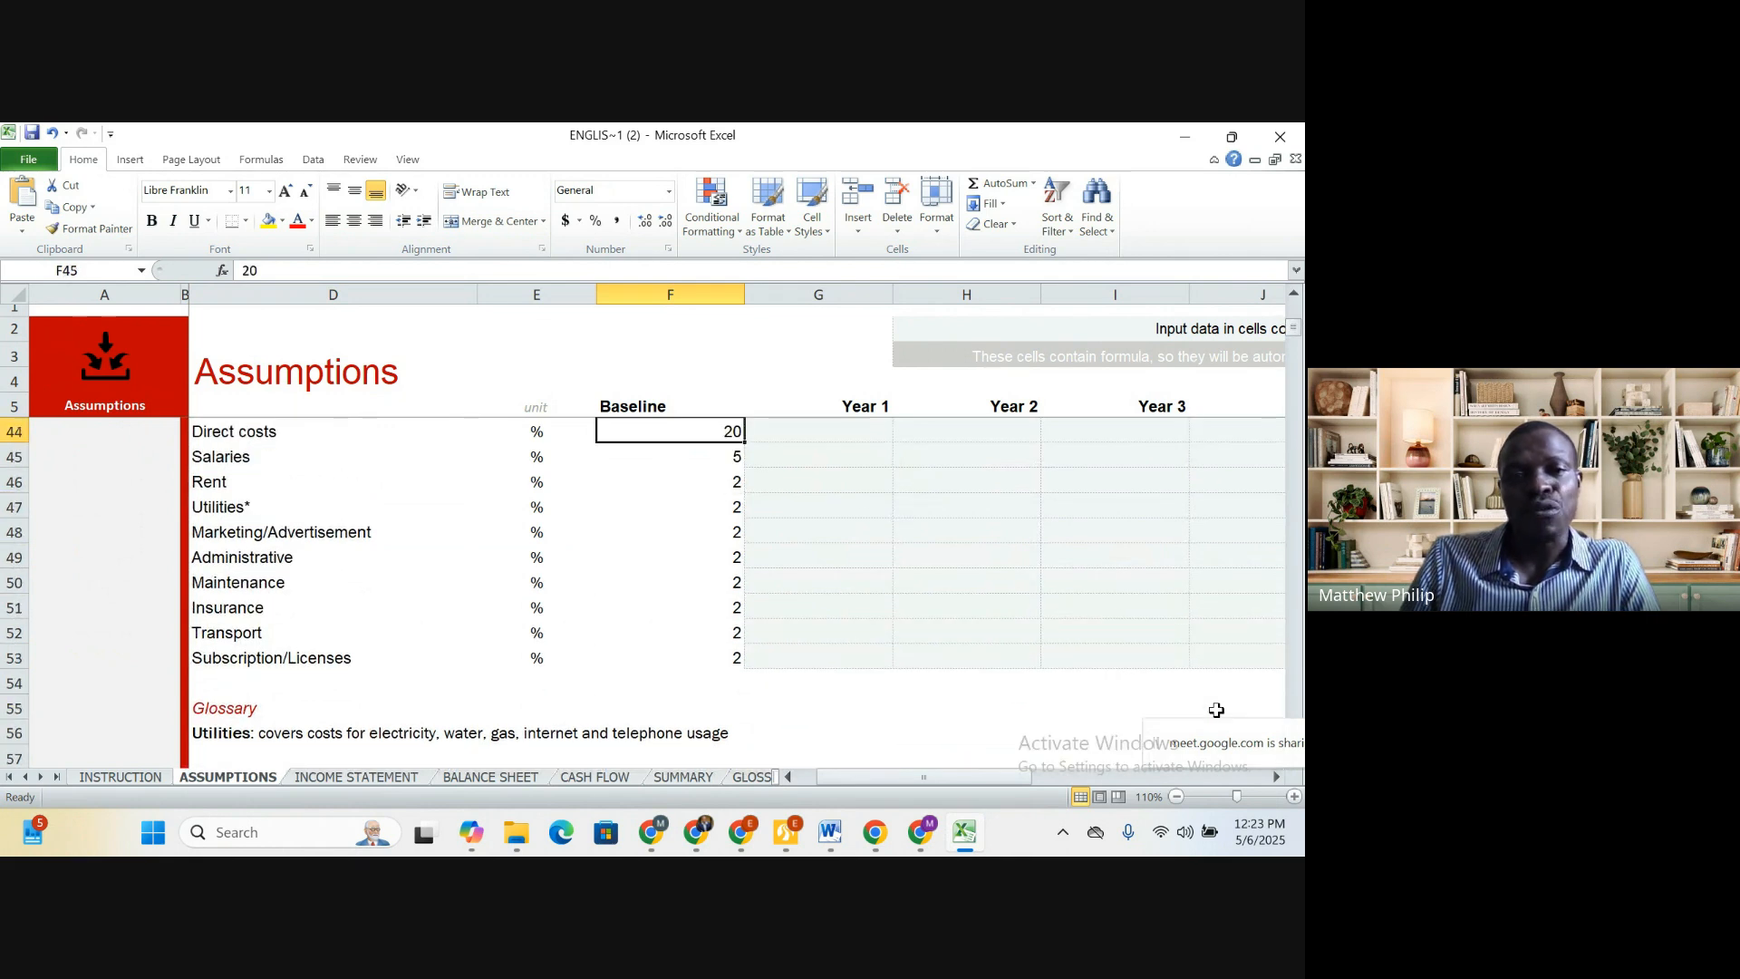
Go up the Revenue Baseline cells of Droppings, Spent birds and Crates of eggs to the blank row above Revenue
key(Up)
key(Up)
key(Up)
key(Down)
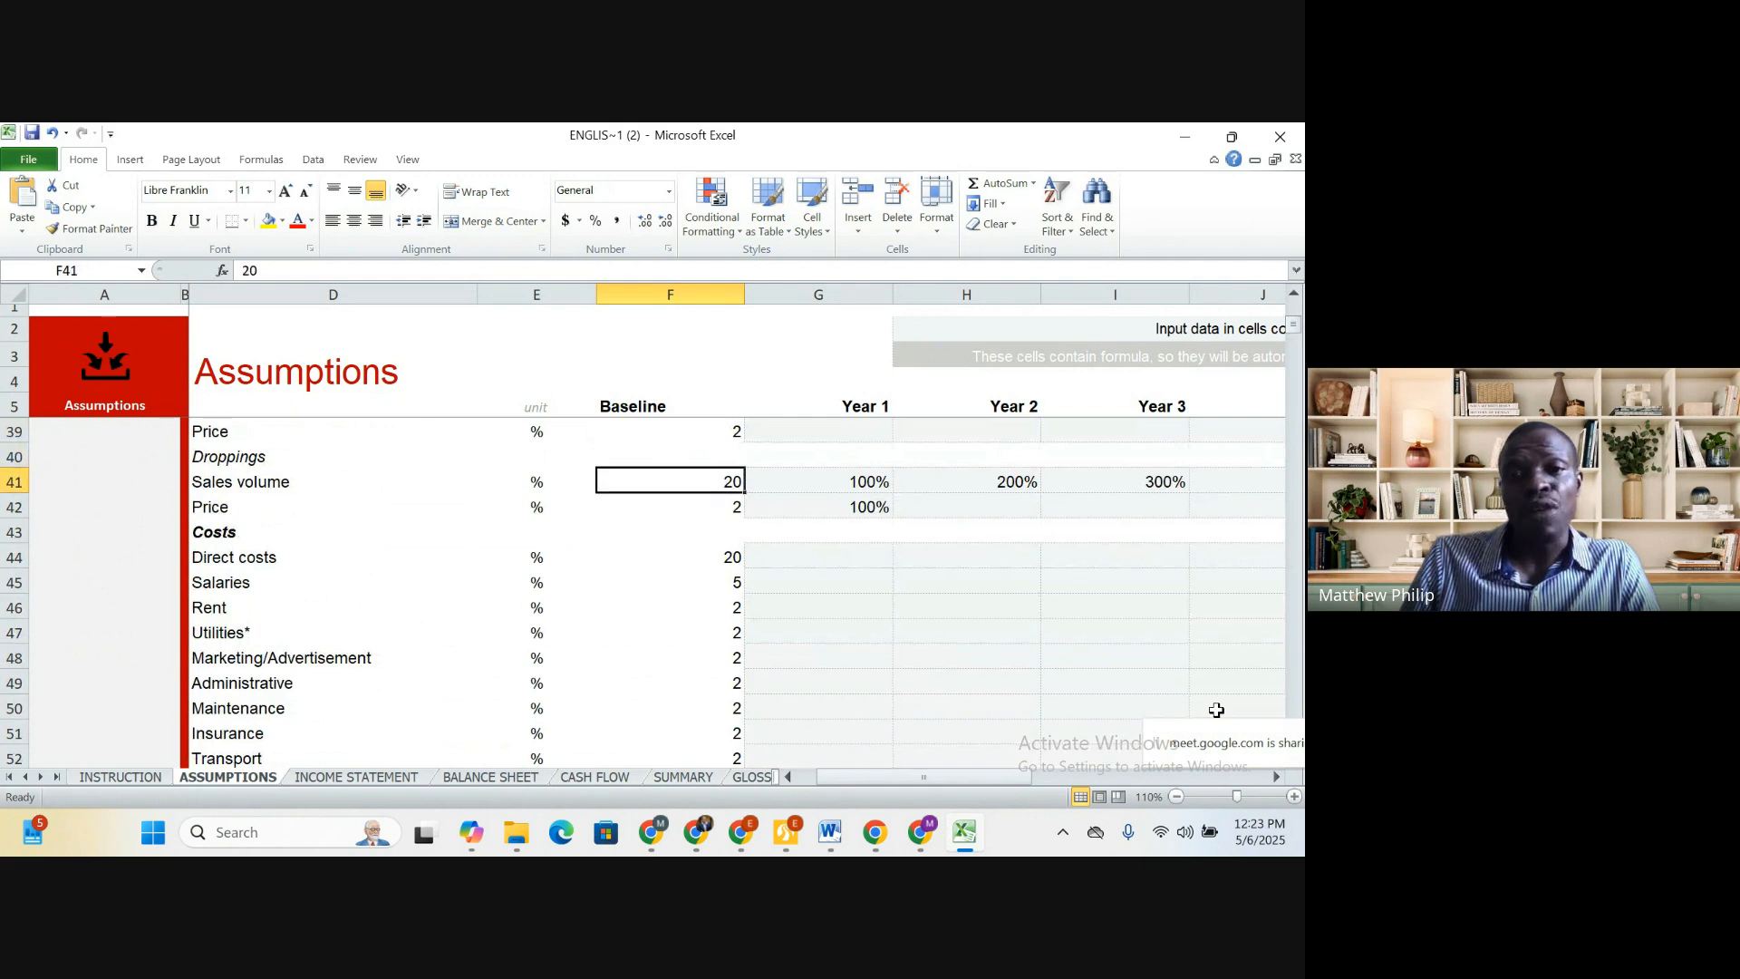
key(Up)
key(Up)
key(Up)
key(Up)
key(Up)
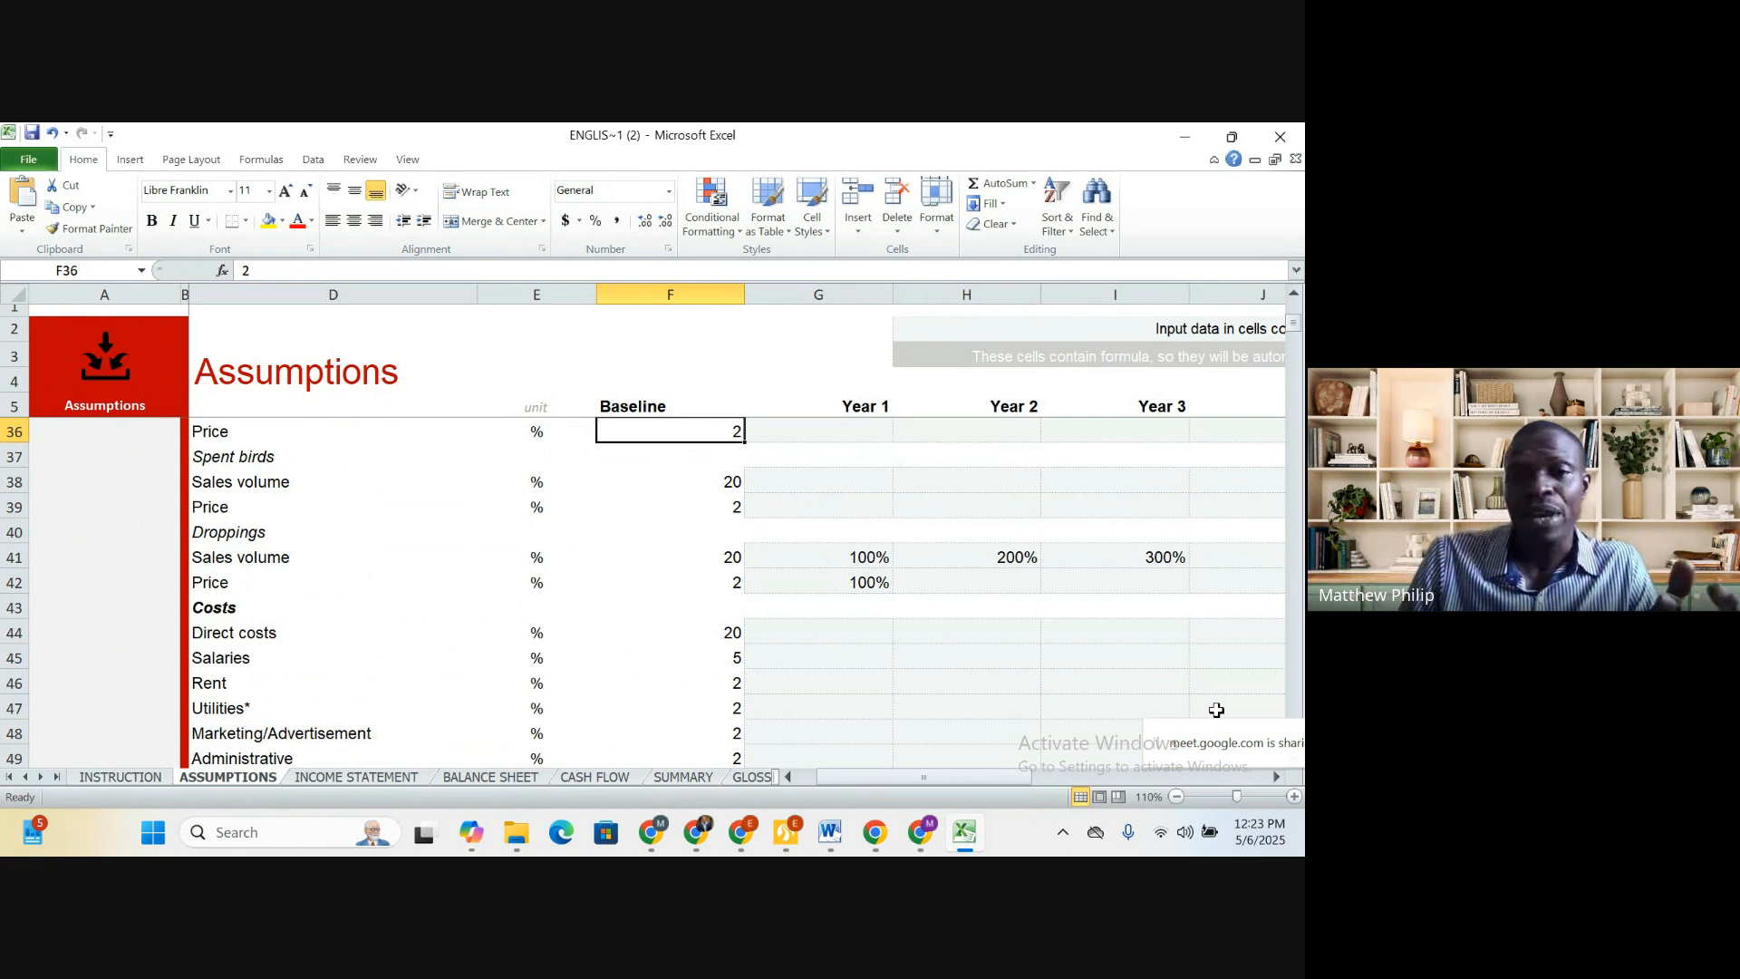
key(Up)
key(Up)
key(Up)
key(Up)
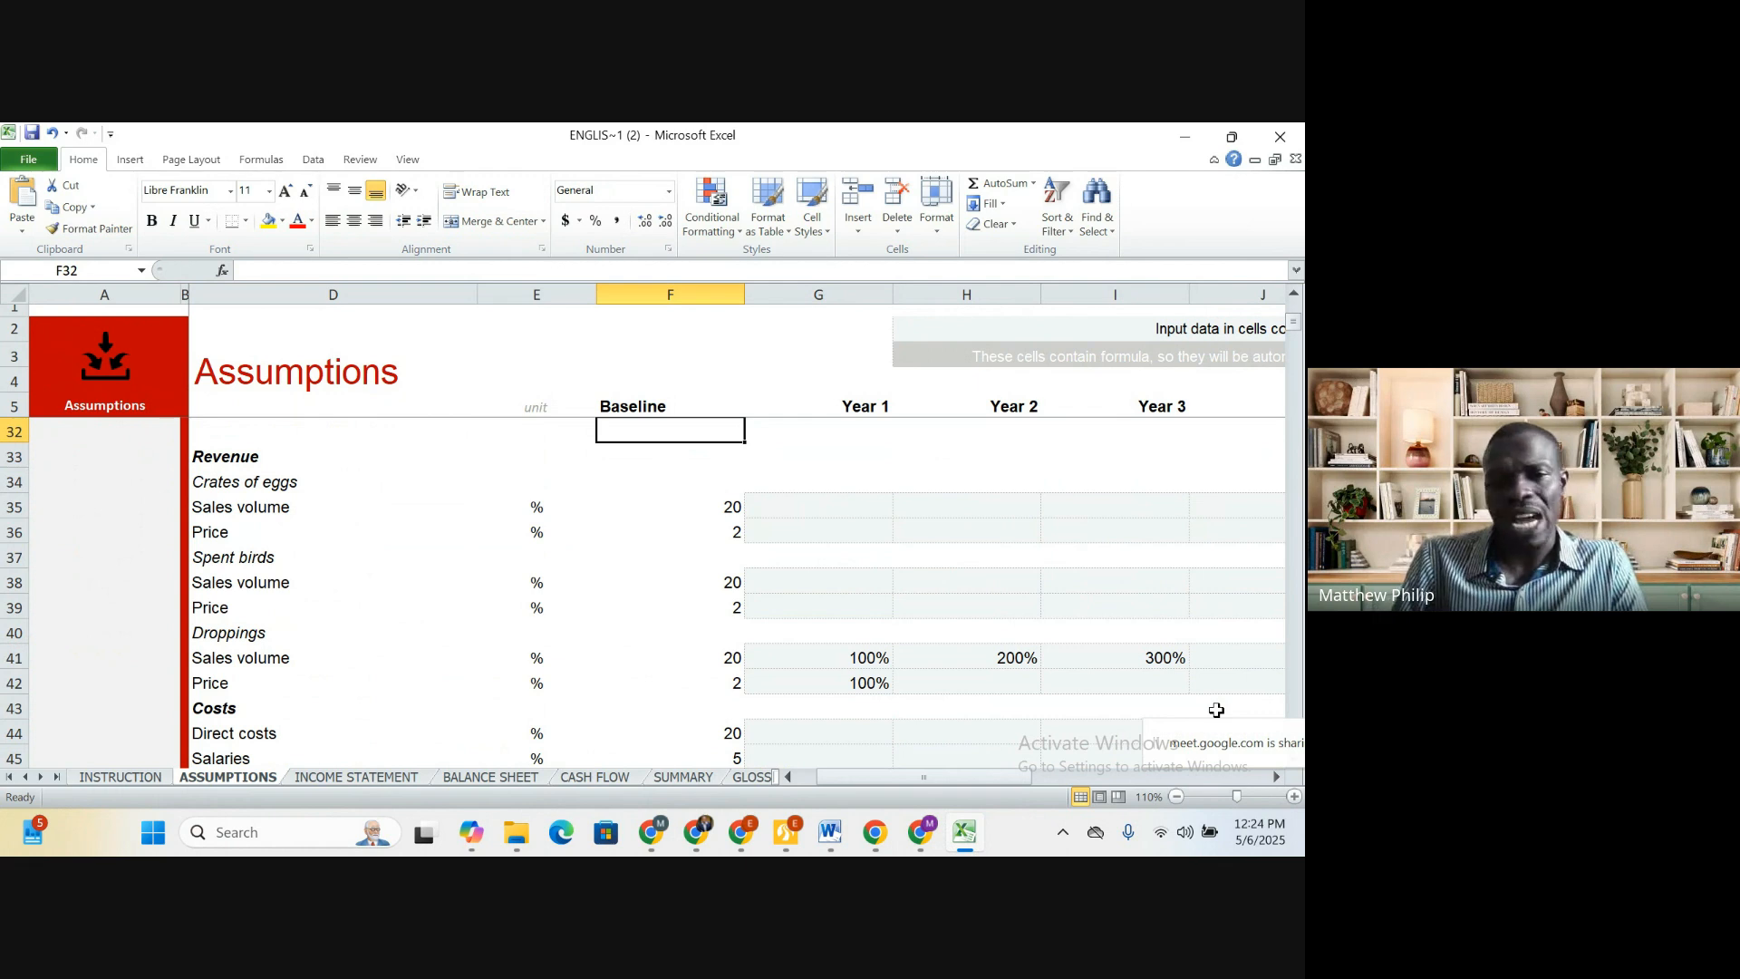
Go down the Baseline column from Revenue through Costs and C. Startup Costs to the additional startup costs instruction row
key(Down)
key(Down)
key(Down)
key(Down)
key(Down)
key(Down)
key(Down)
key(Down)
key(Down)
key(Down)
key(Down)
key(Down)
key(Down)
key(Down)
key(Down)
key(Down)
key(Down)
key(Down)
key(Down)
key(Down)
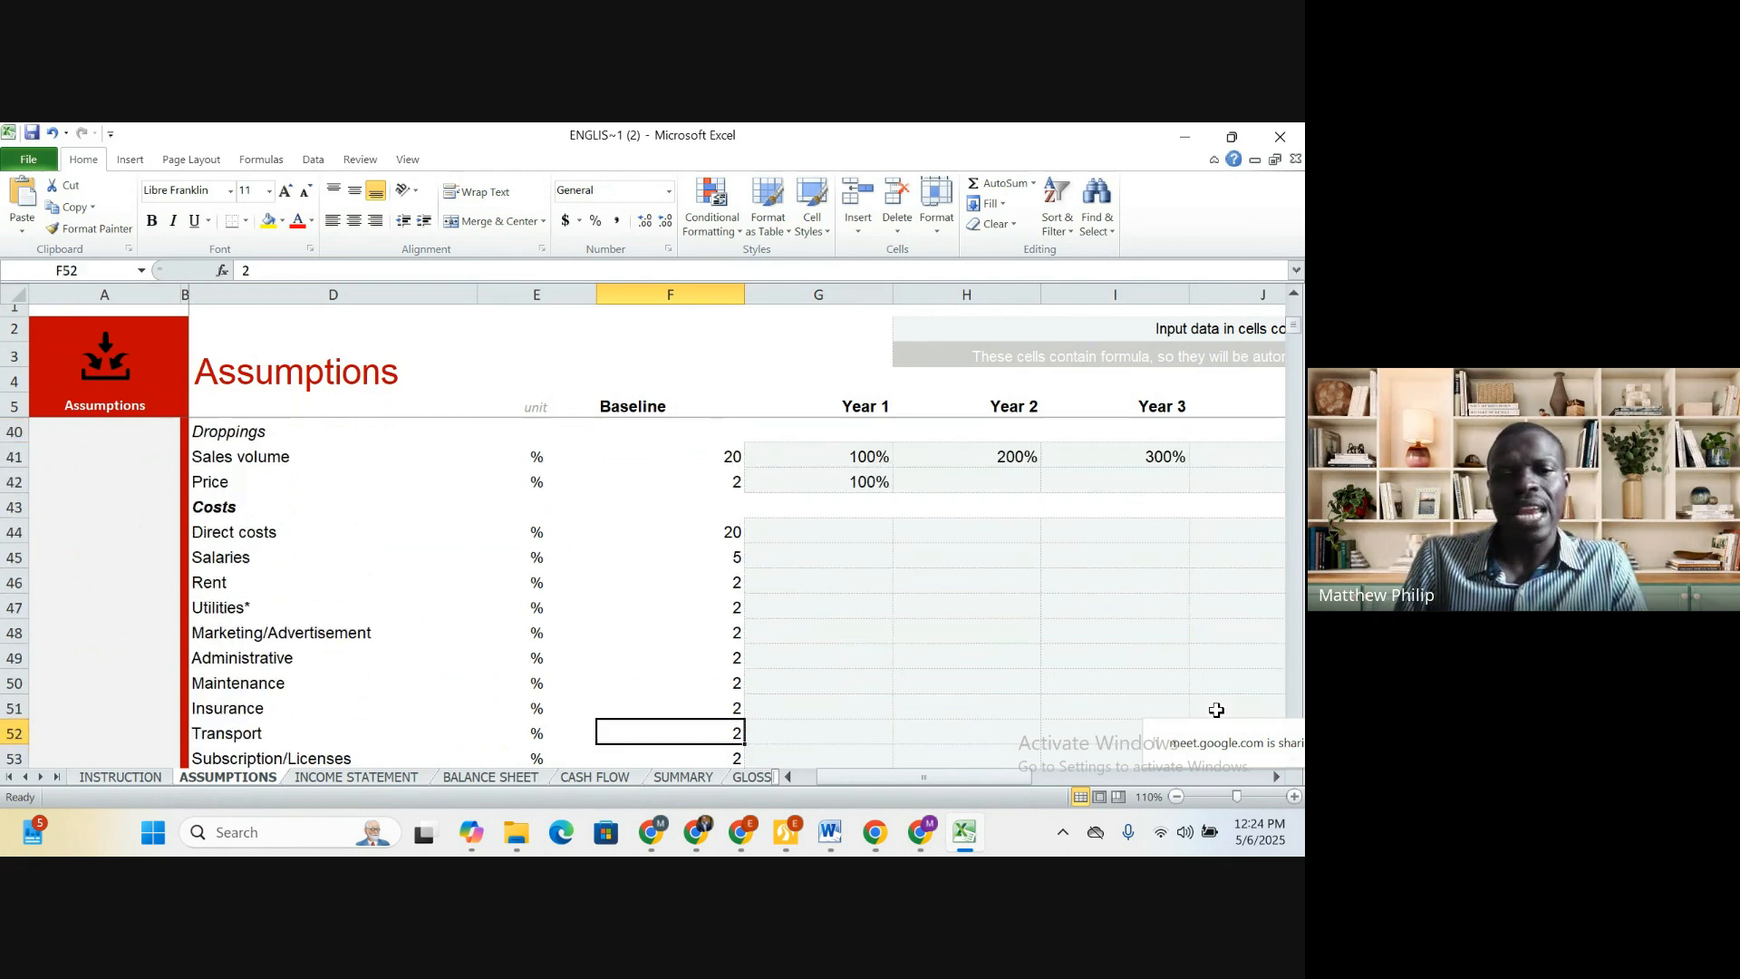
key(Down)
key(Down)
key(Down)
key(Down)
key(Down)
key(Down)
key(Down)
key(Down)
key(Down)
key(Down)
key(Down)
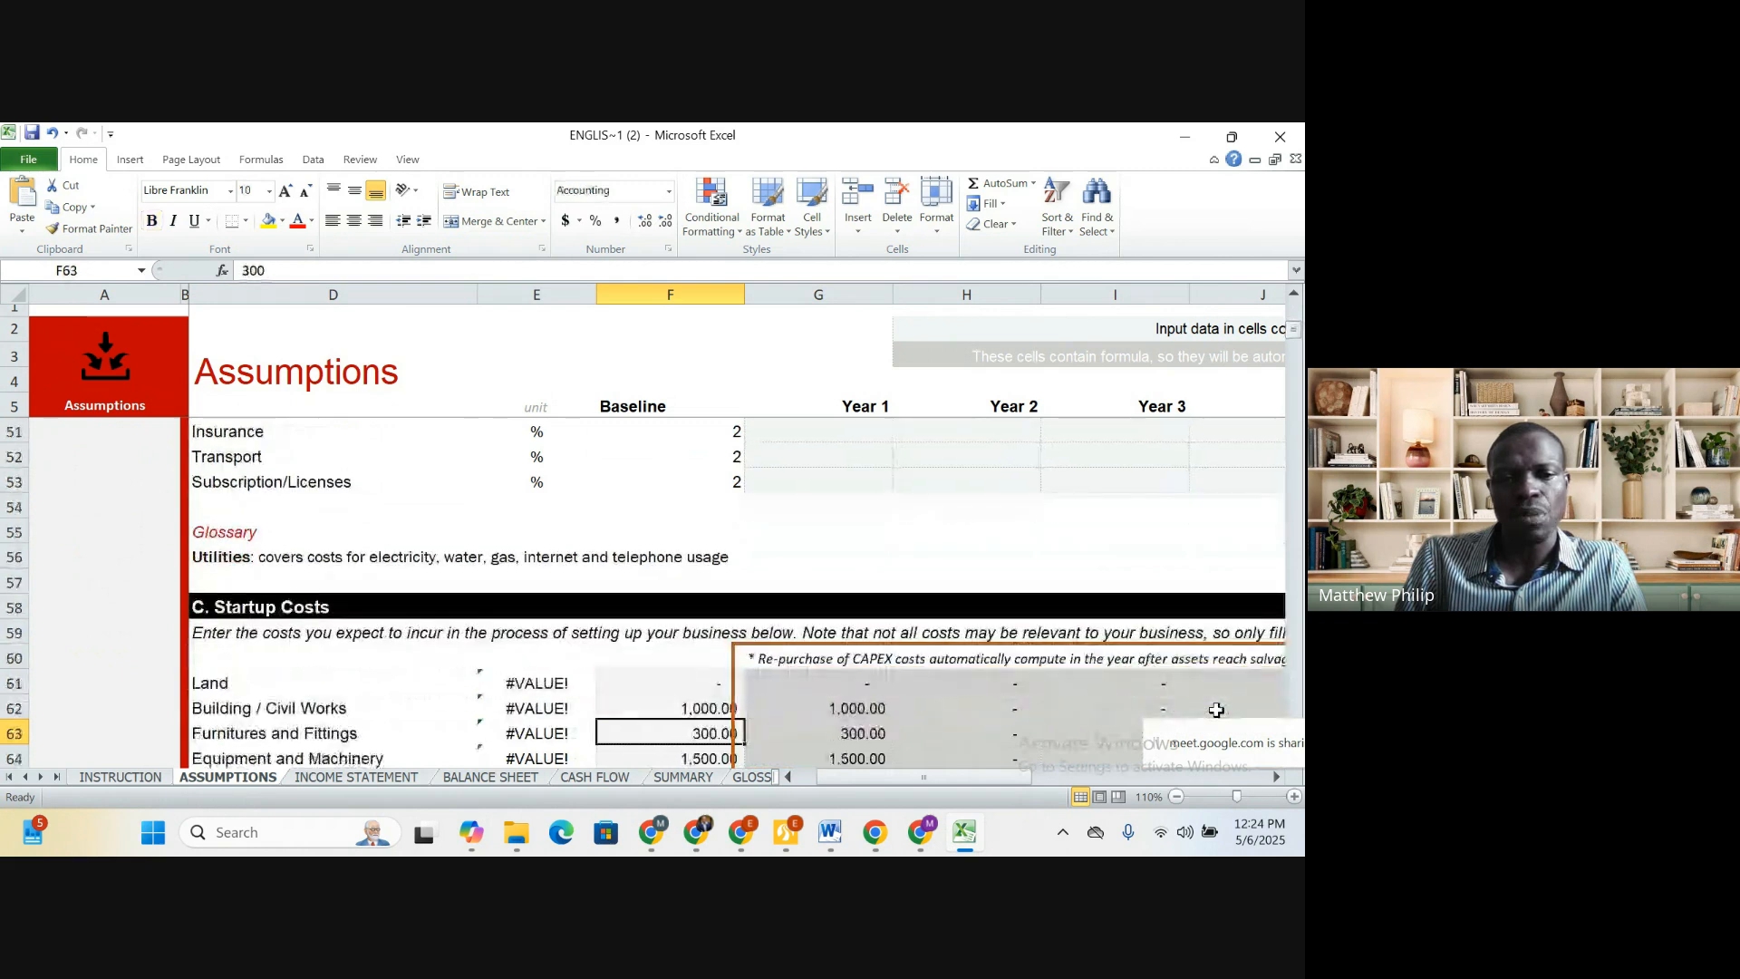
key(Down)
key(Down)
key(Down)
key(Down)
key(Down)
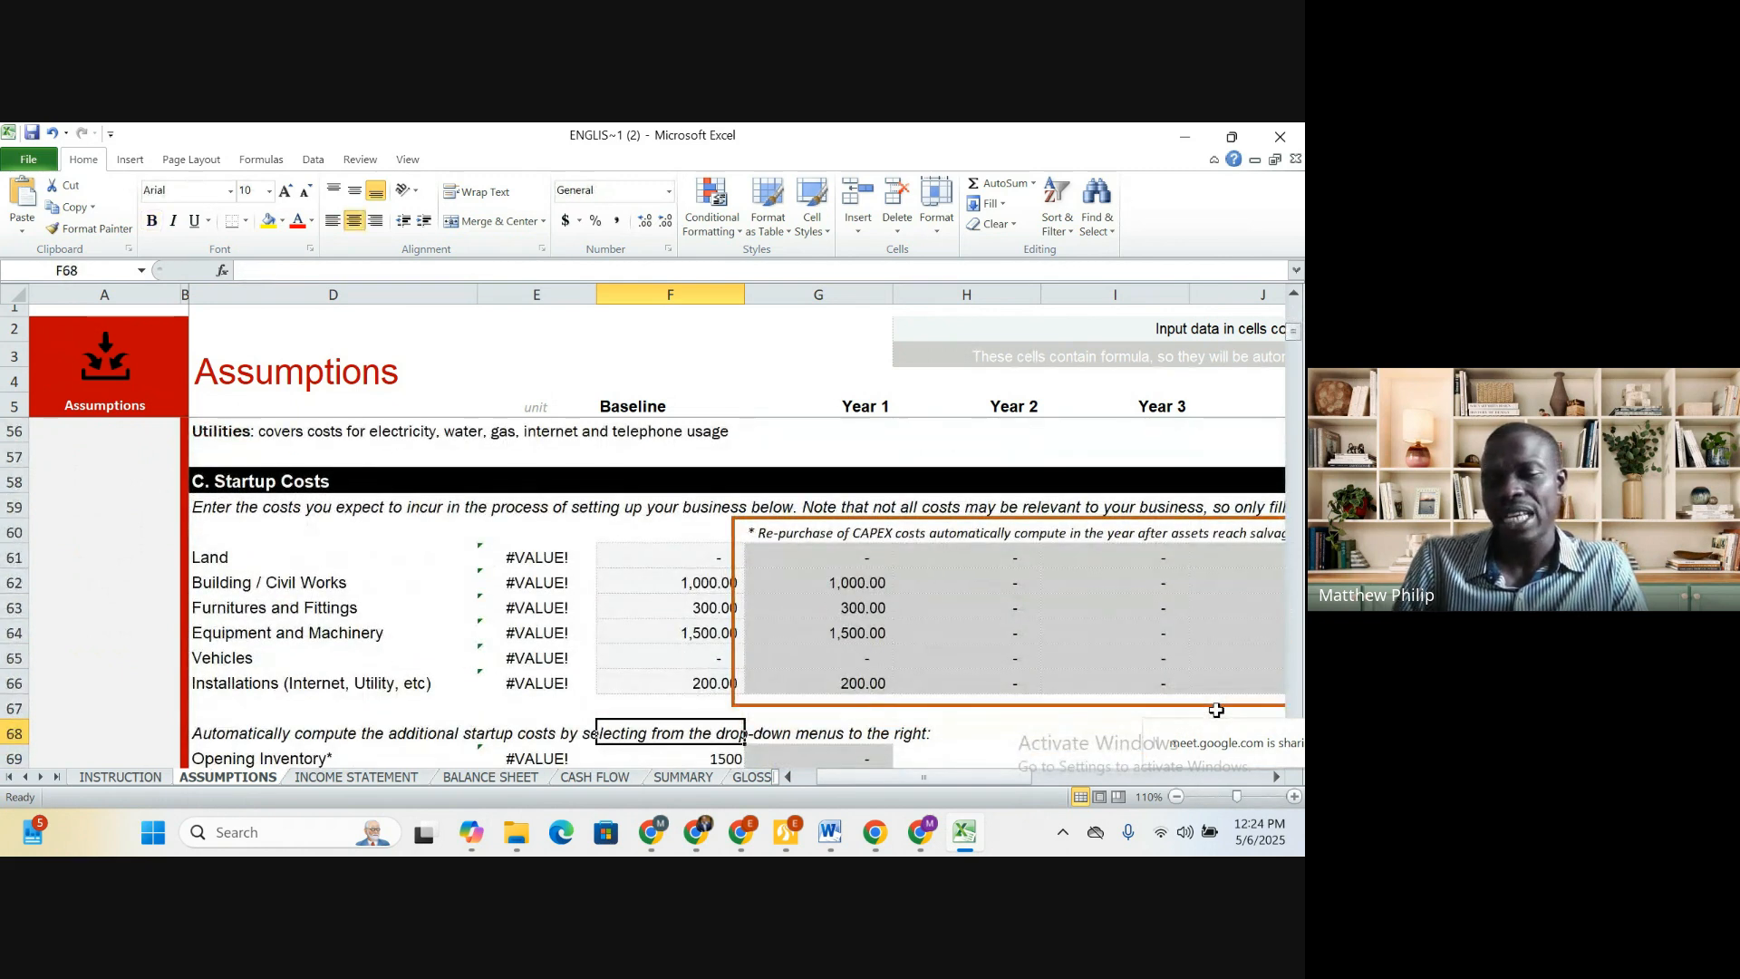
Go back up the Startup Costs Baseline cells to Land
key(Up)
key(Up)
key(Up)
key(Up)
key(Up)
key(Up)
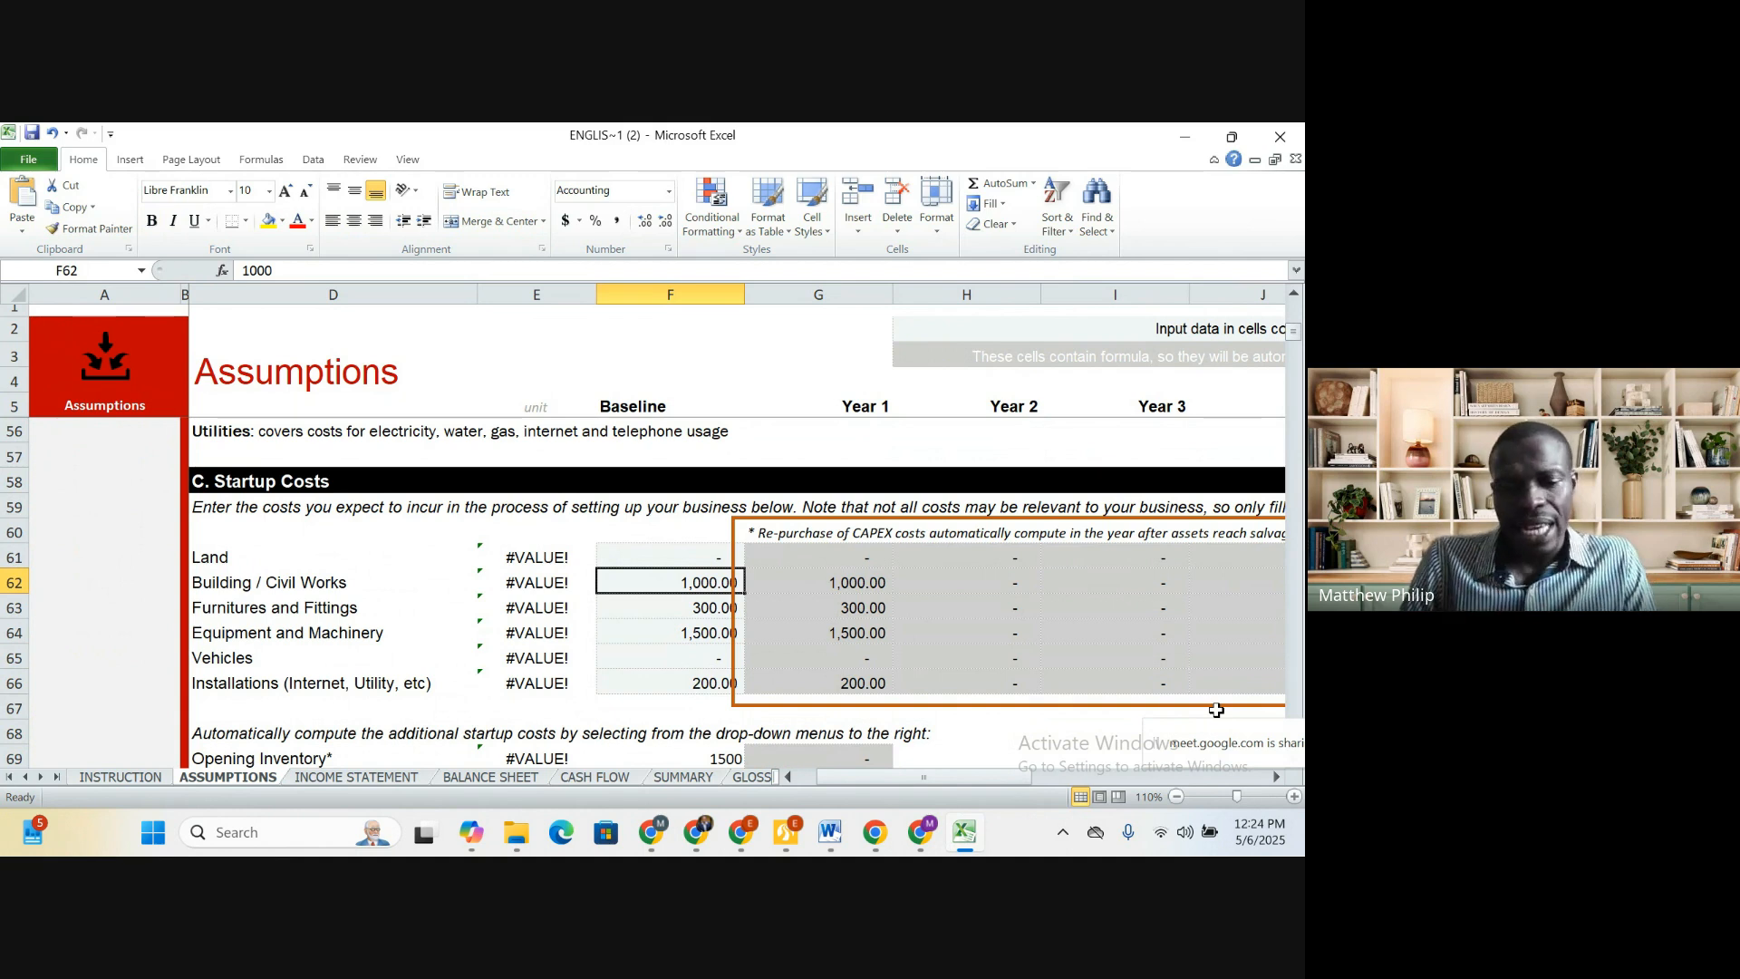
key(Up)
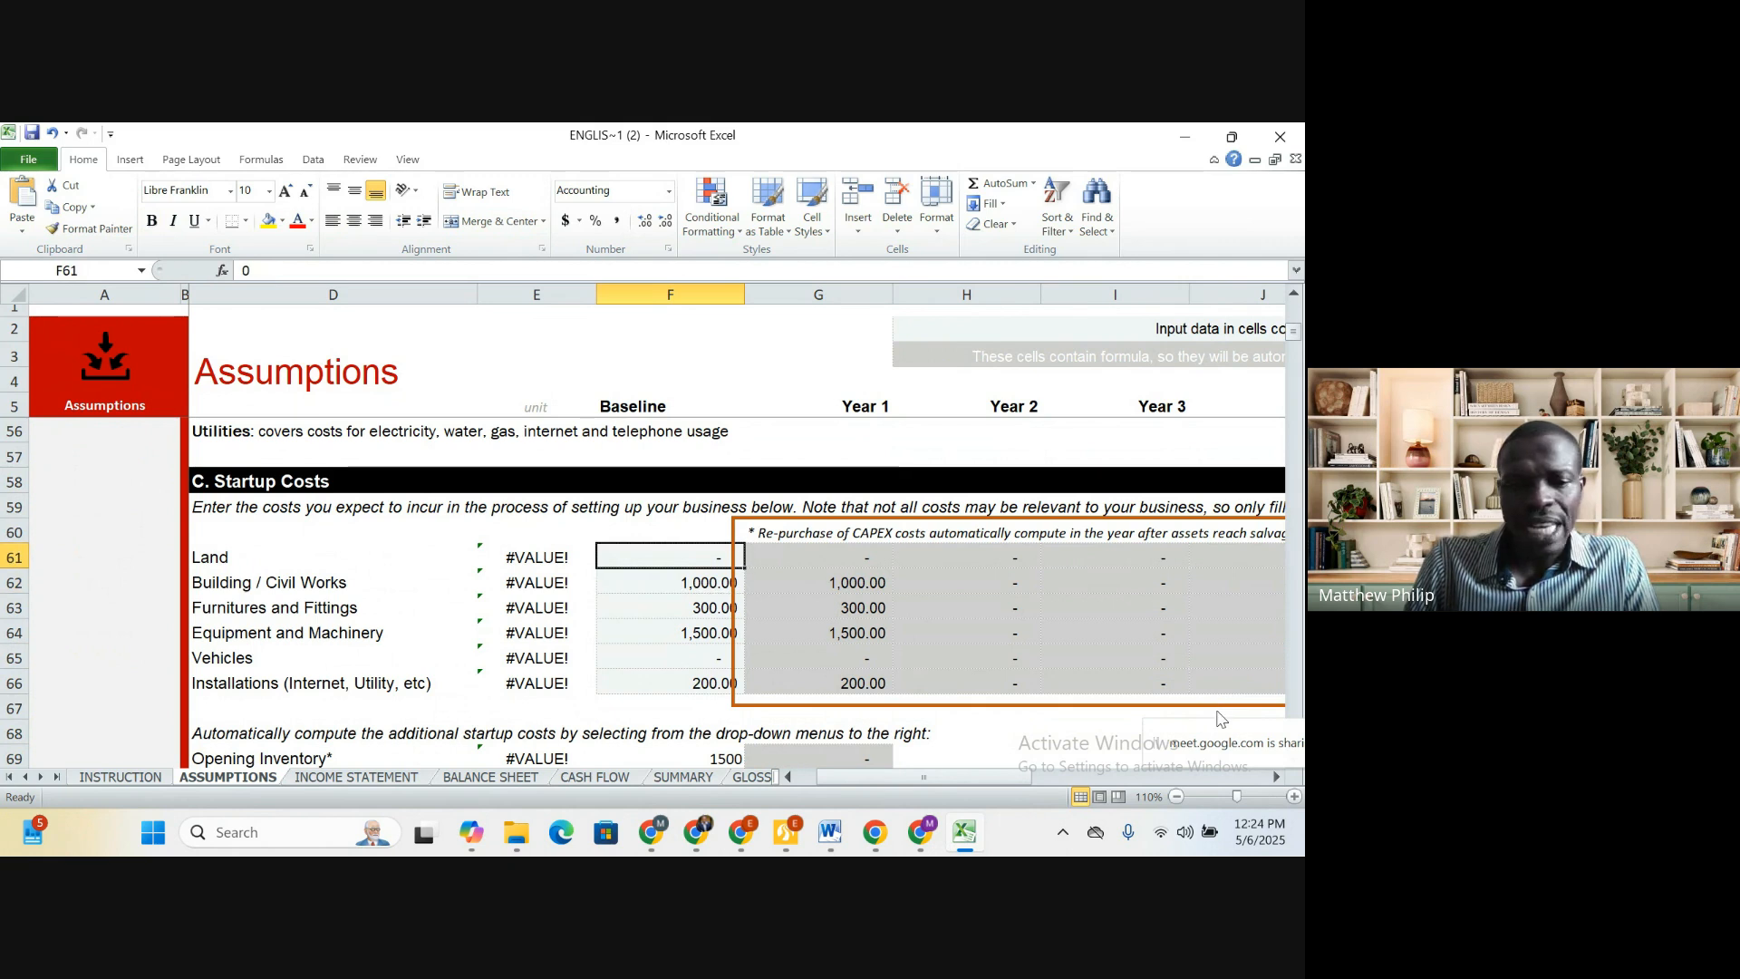
Highlight the Startup Costs cells from Land to Installations, extending the range from Baseline through Year 2, and clear the selection
key(shift+Down)
key(shift+Down)
key(shift+Down)
key(shift+Down)
key(shift+Down)
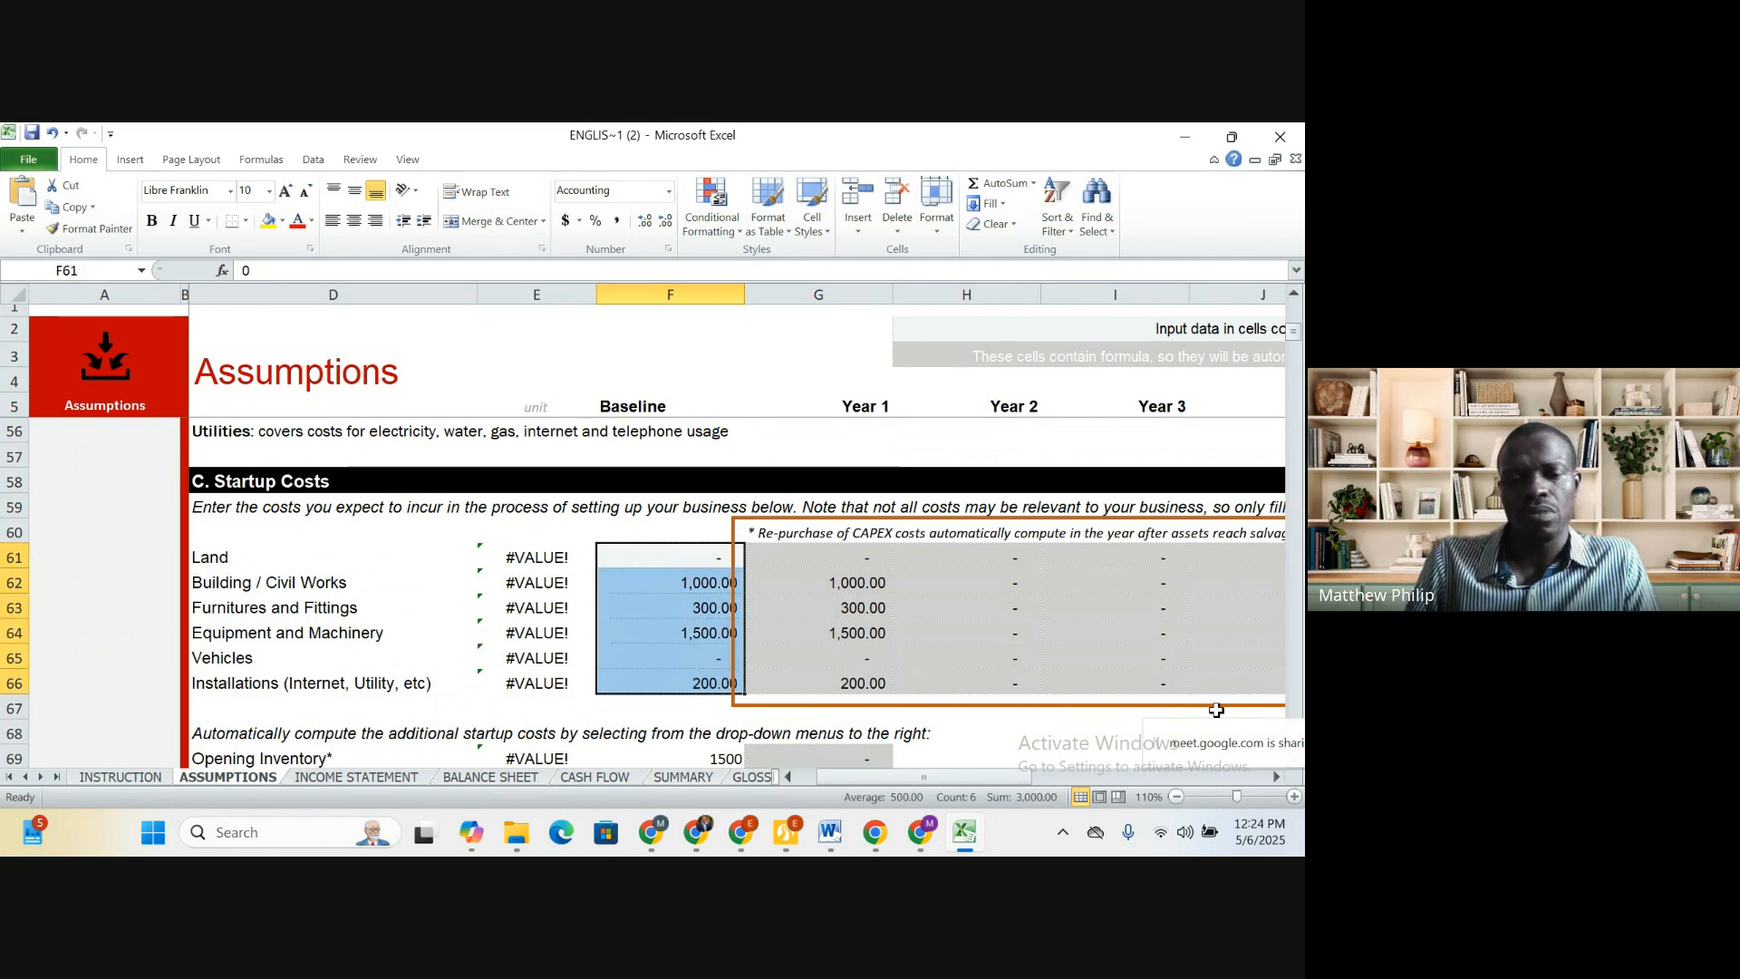
key(shift+Right)
key(shift+Right)
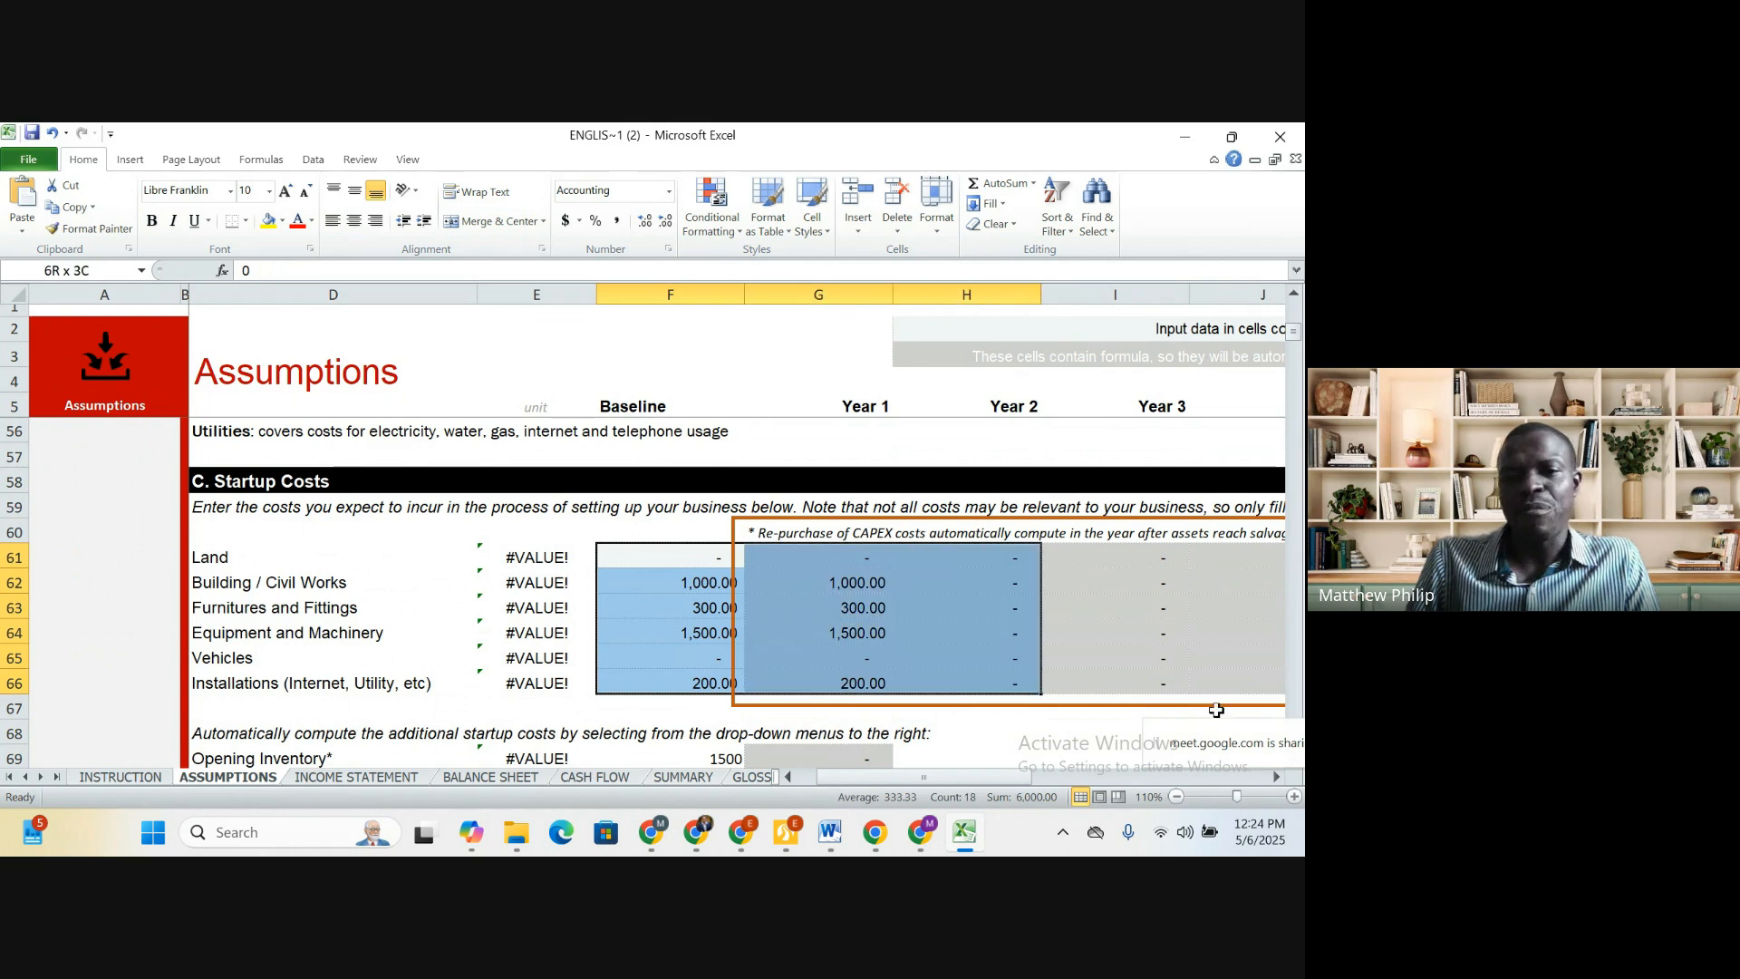
key(Left)
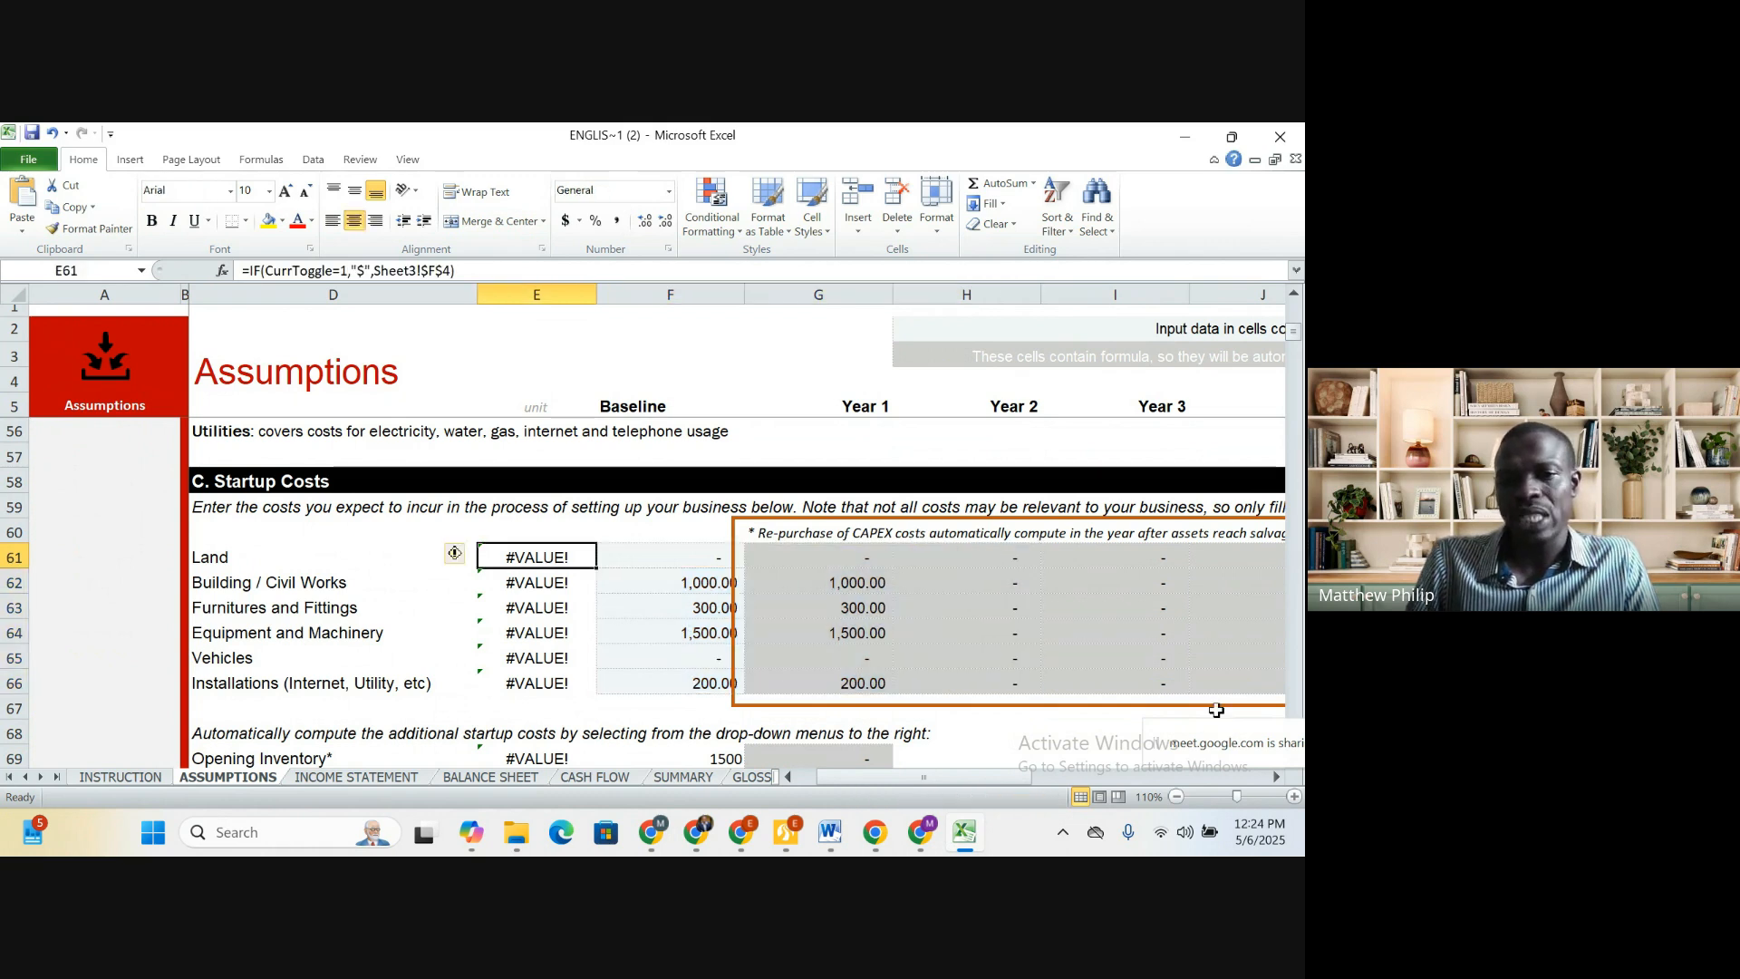
Check the Year 2 Equipment and Machinery cell and the Building / Civil Works Baseline, ending on the label and Baseline of Land
click(1031, 627)
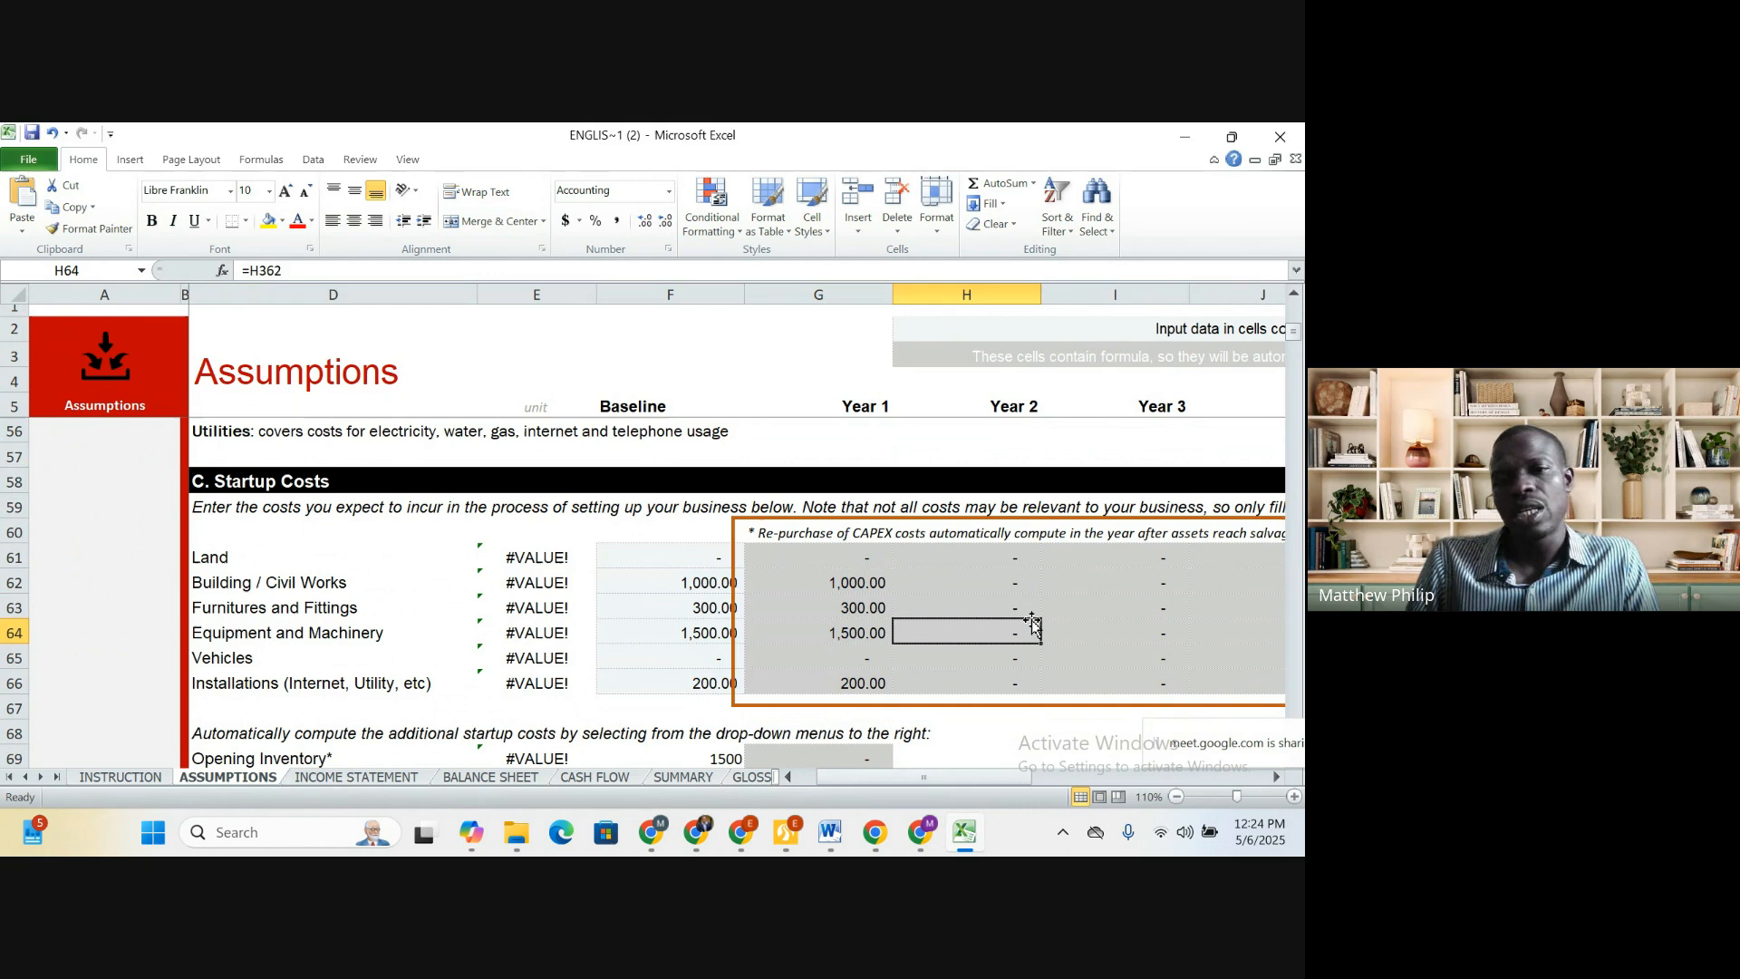
click(858, 572)
key(Left)
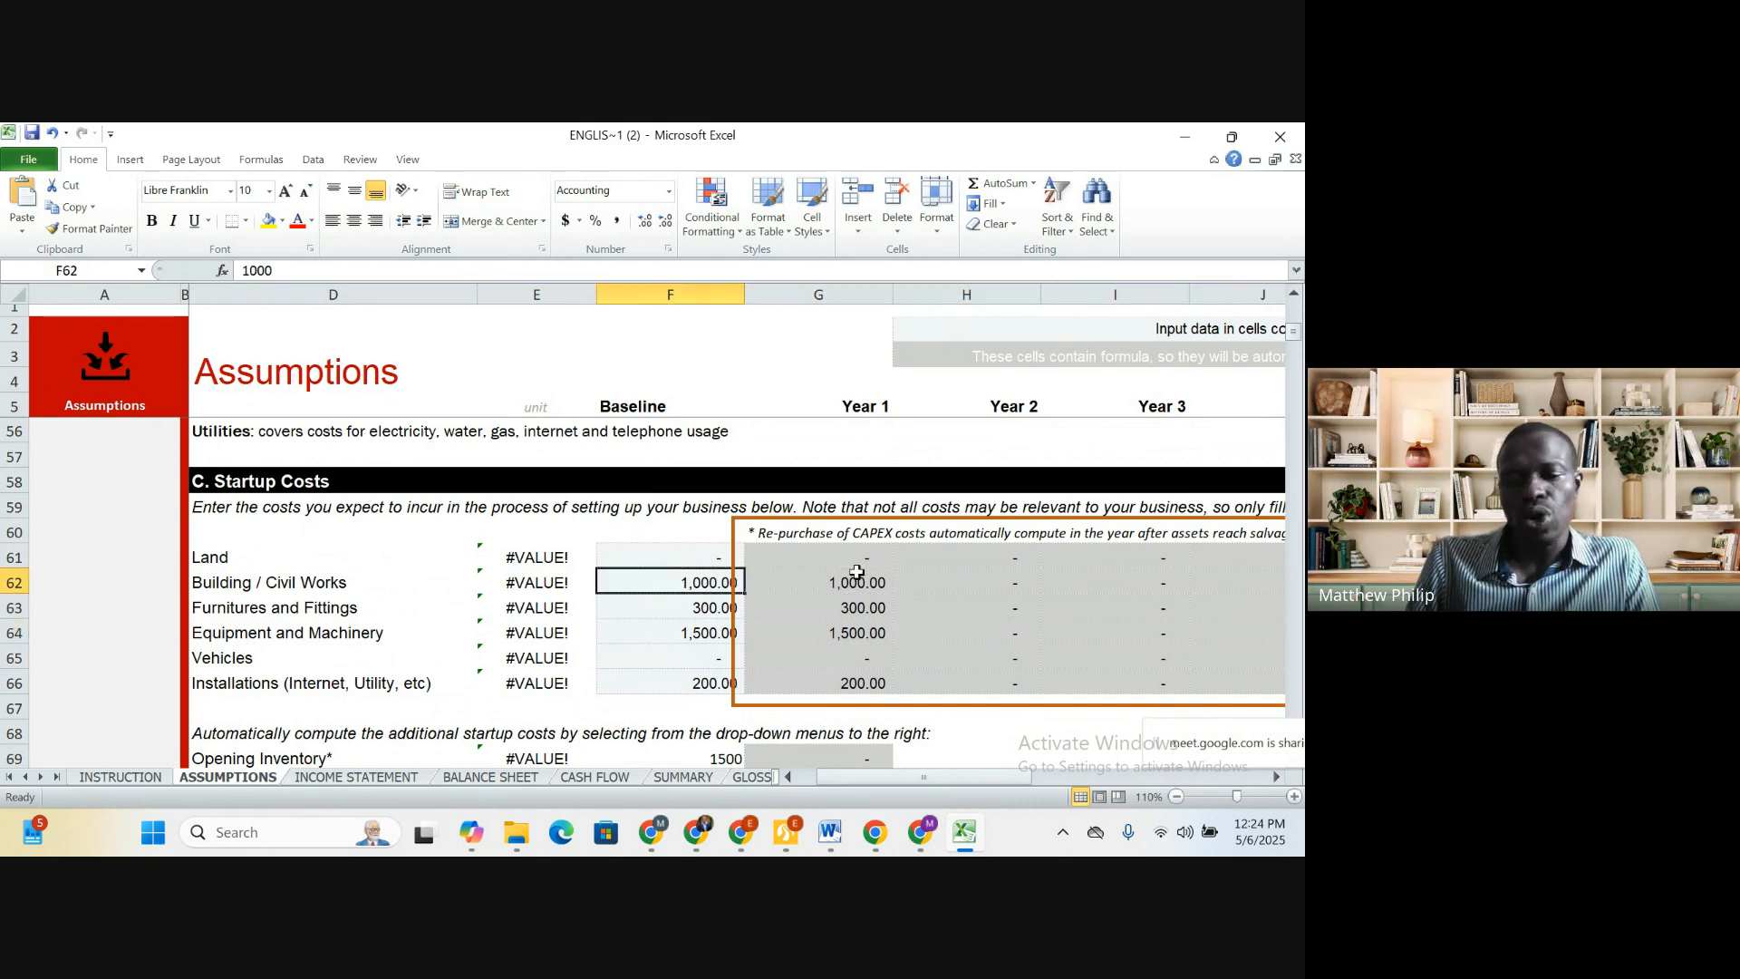
key(Up)
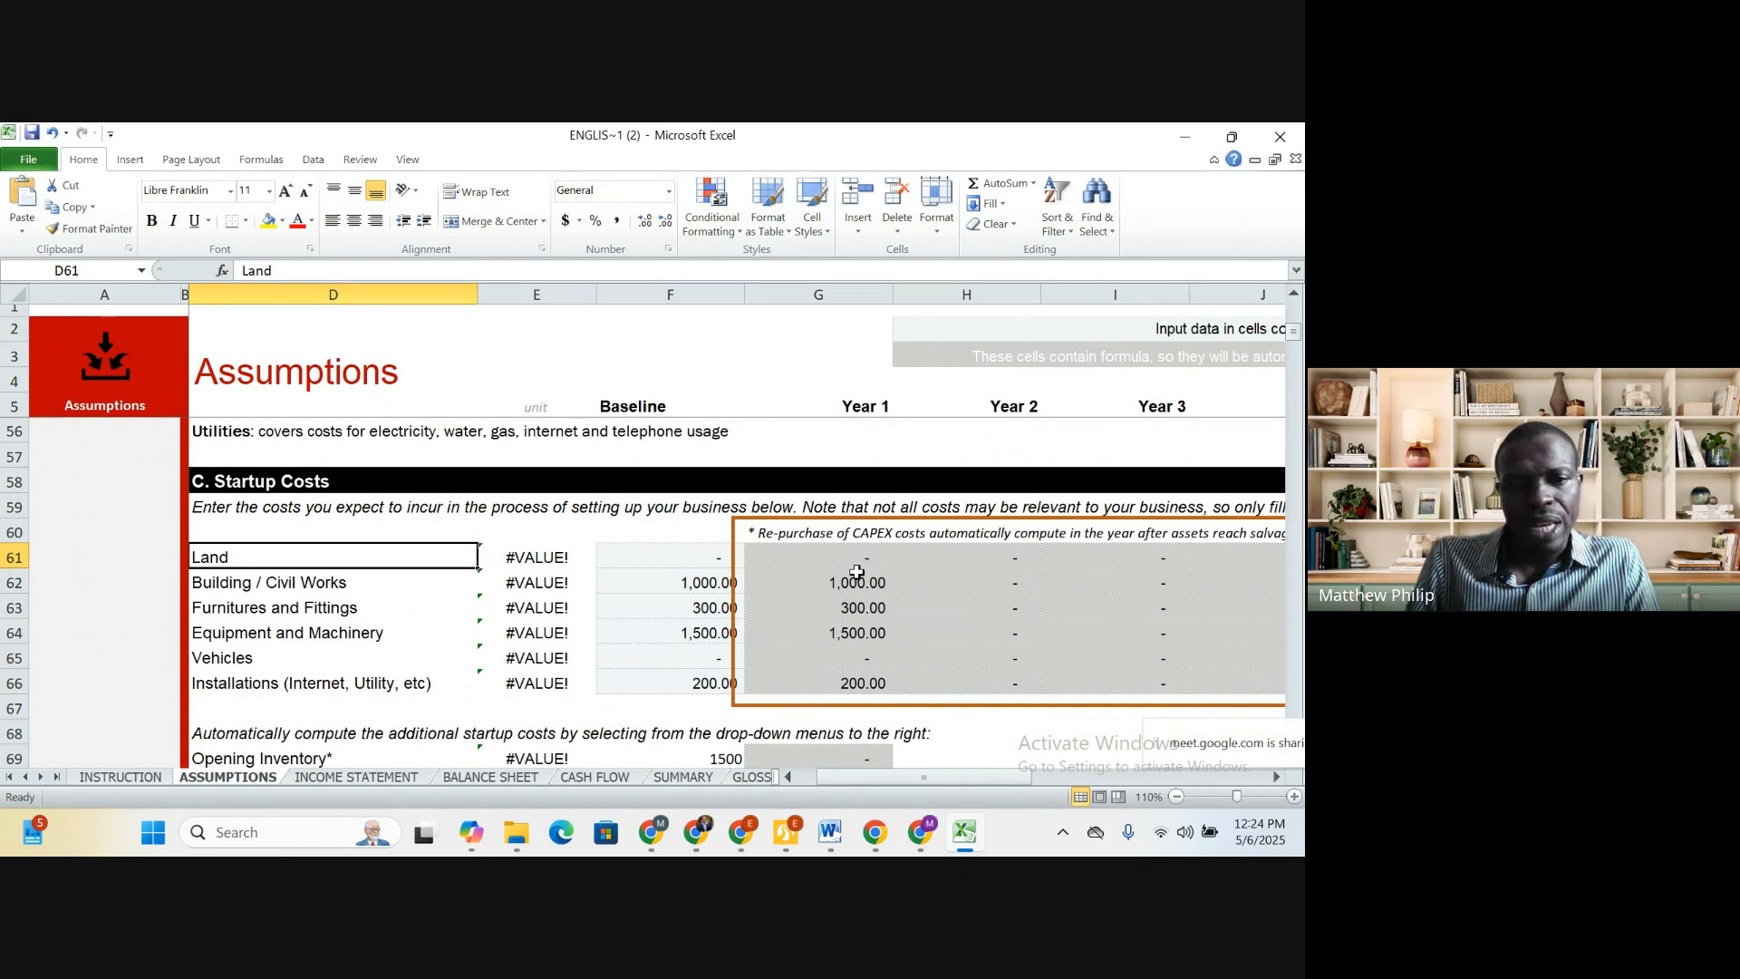
key(Right)
key(Right)
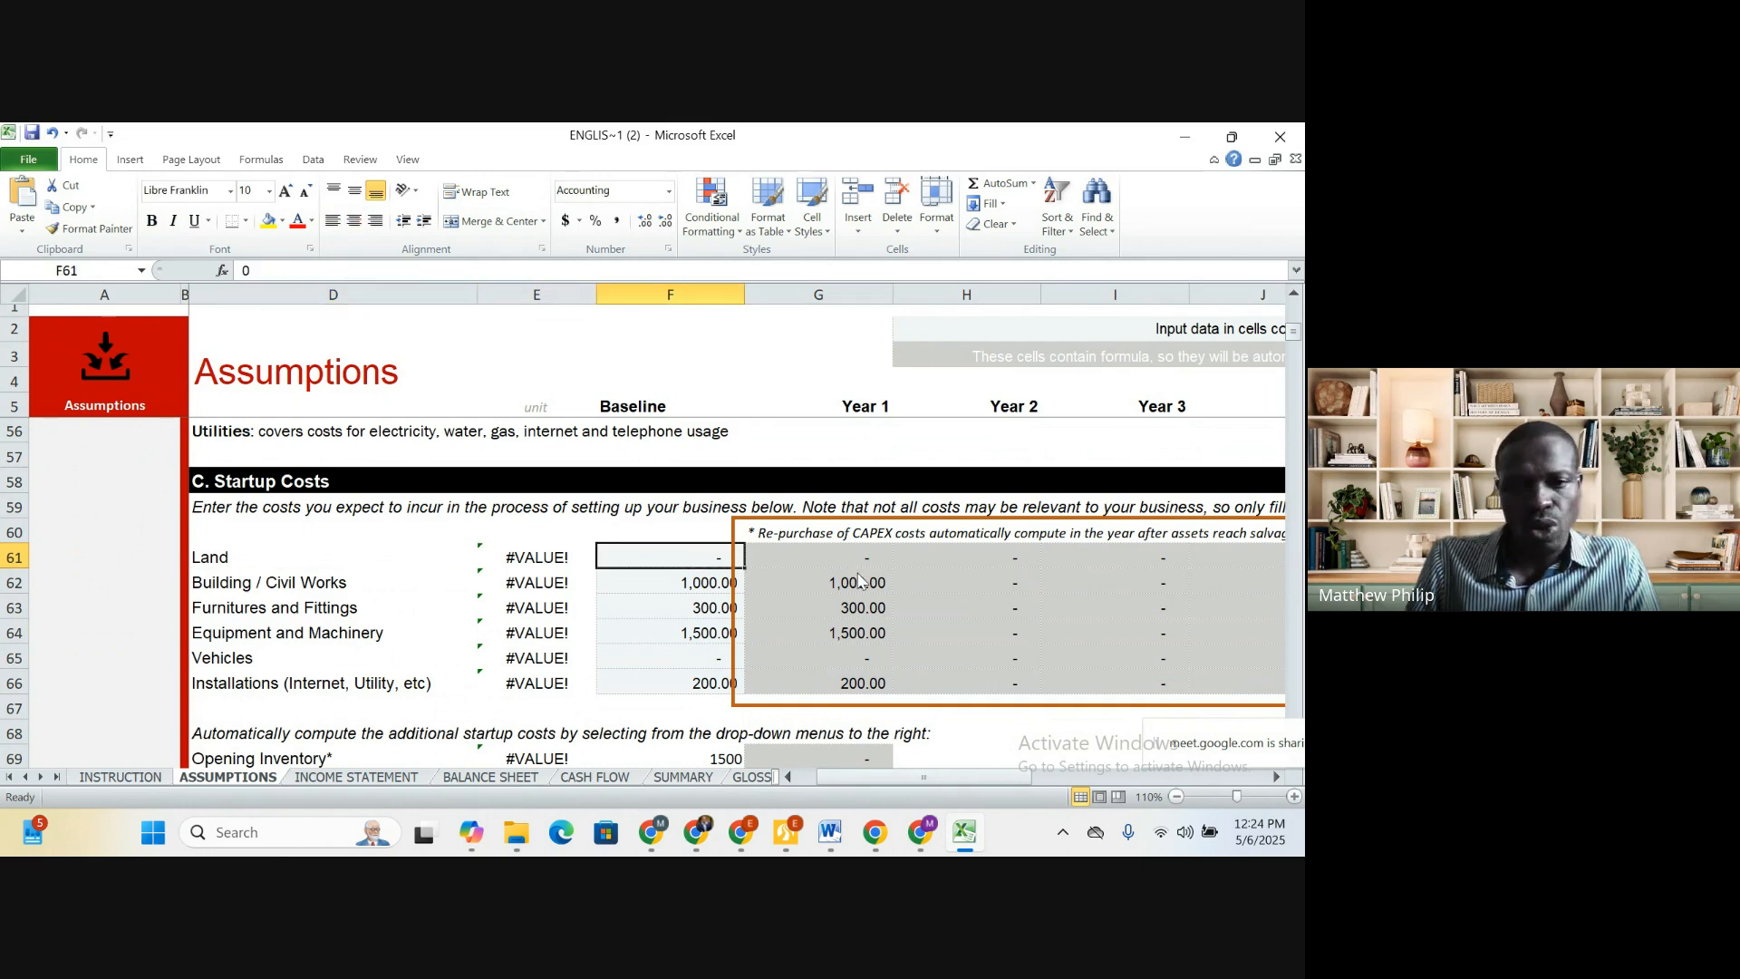
Review the Baseline cells of Building / Civil Works and Furnitures and Fittings, ending on Building / Civil Works
key(Down)
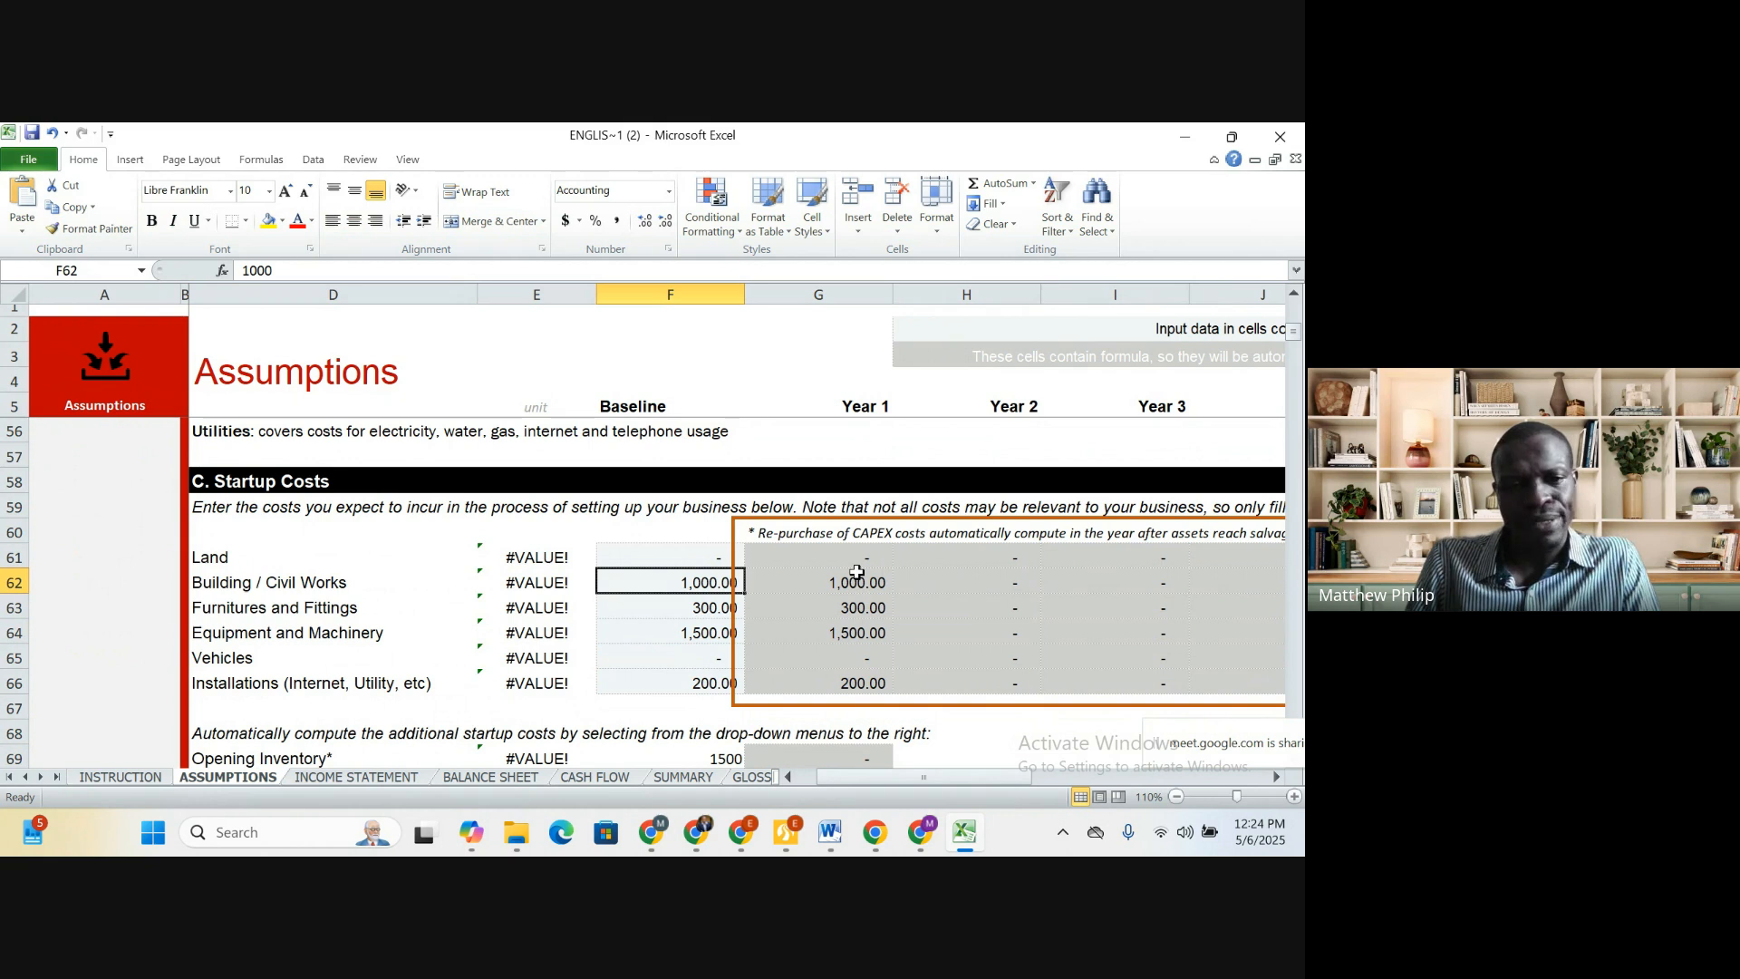
key(Down)
key(Up)
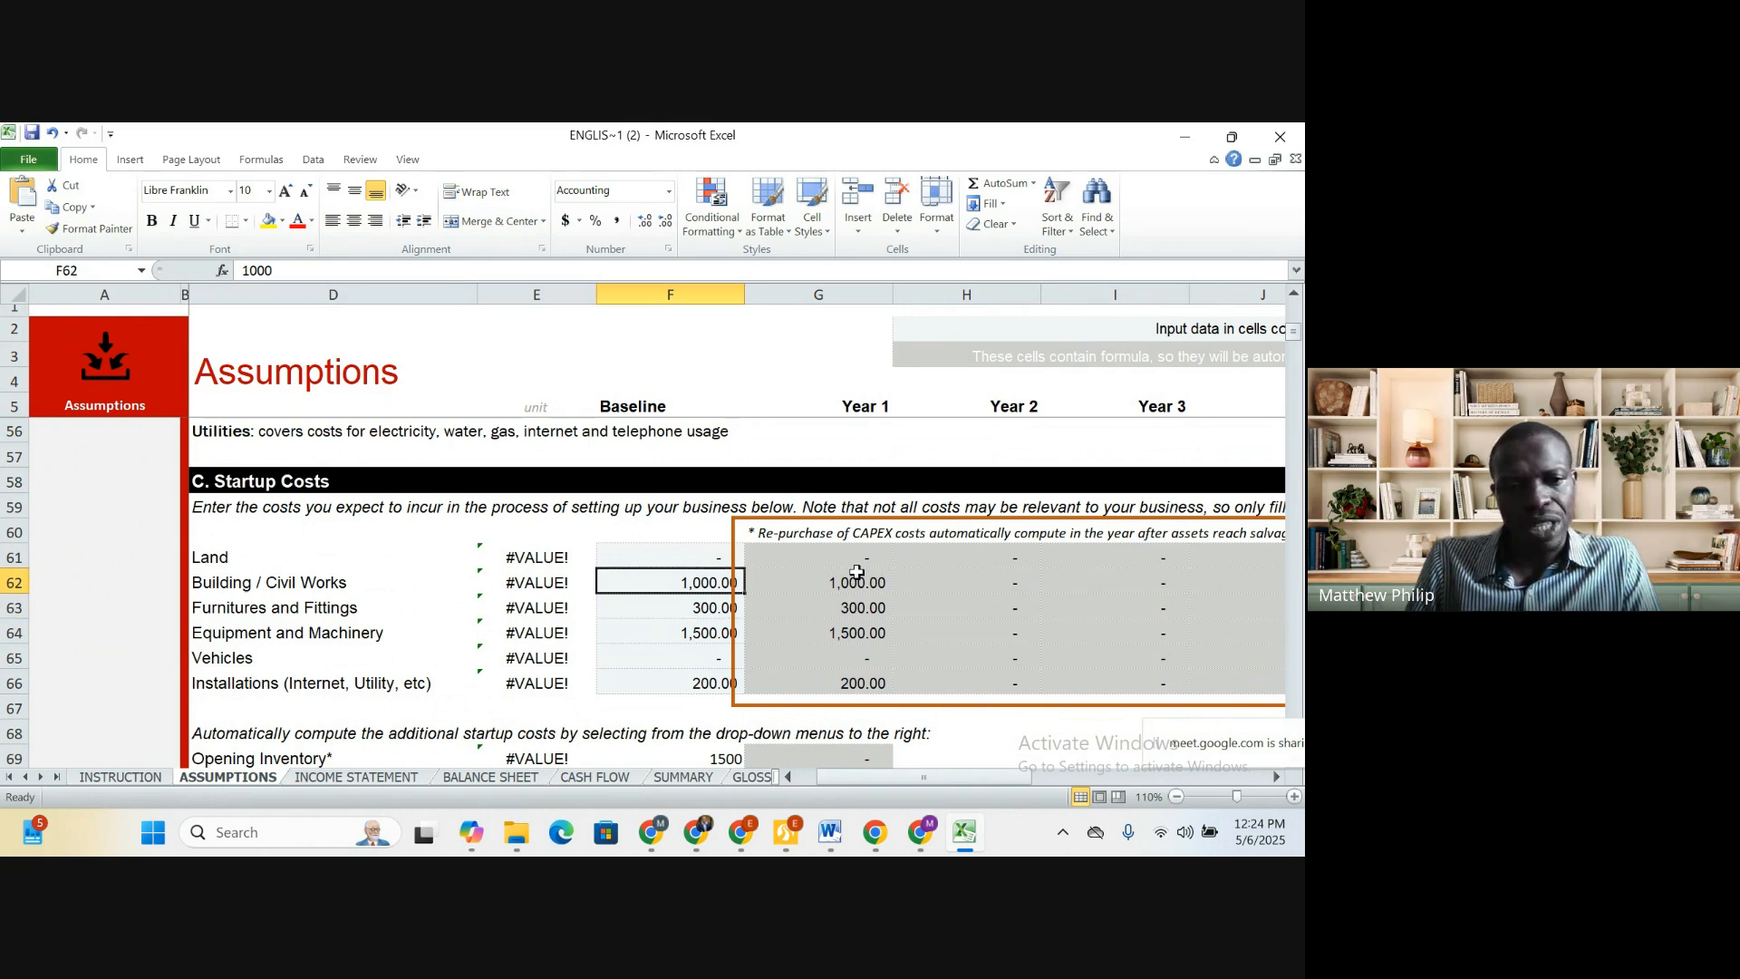
key(Down)
key(Up)
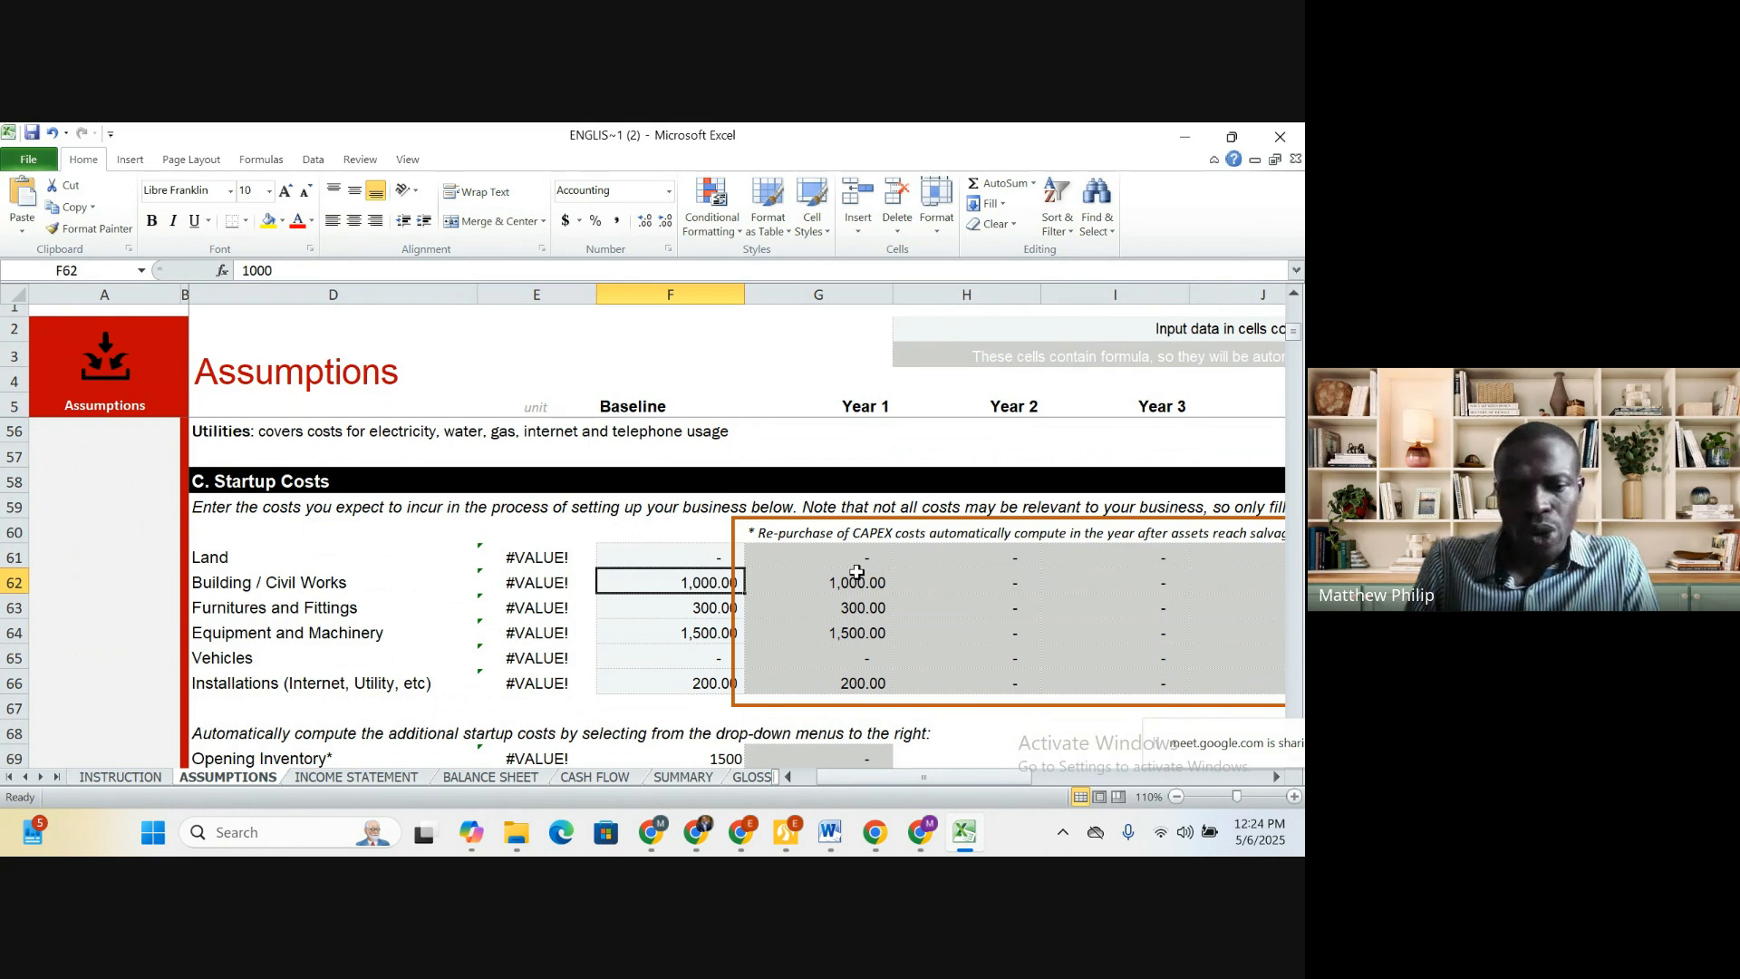
Rename the Building / Civil Works label in C. Startup Costs to Renovation, and reselect that label
key(Left)
key(Left)
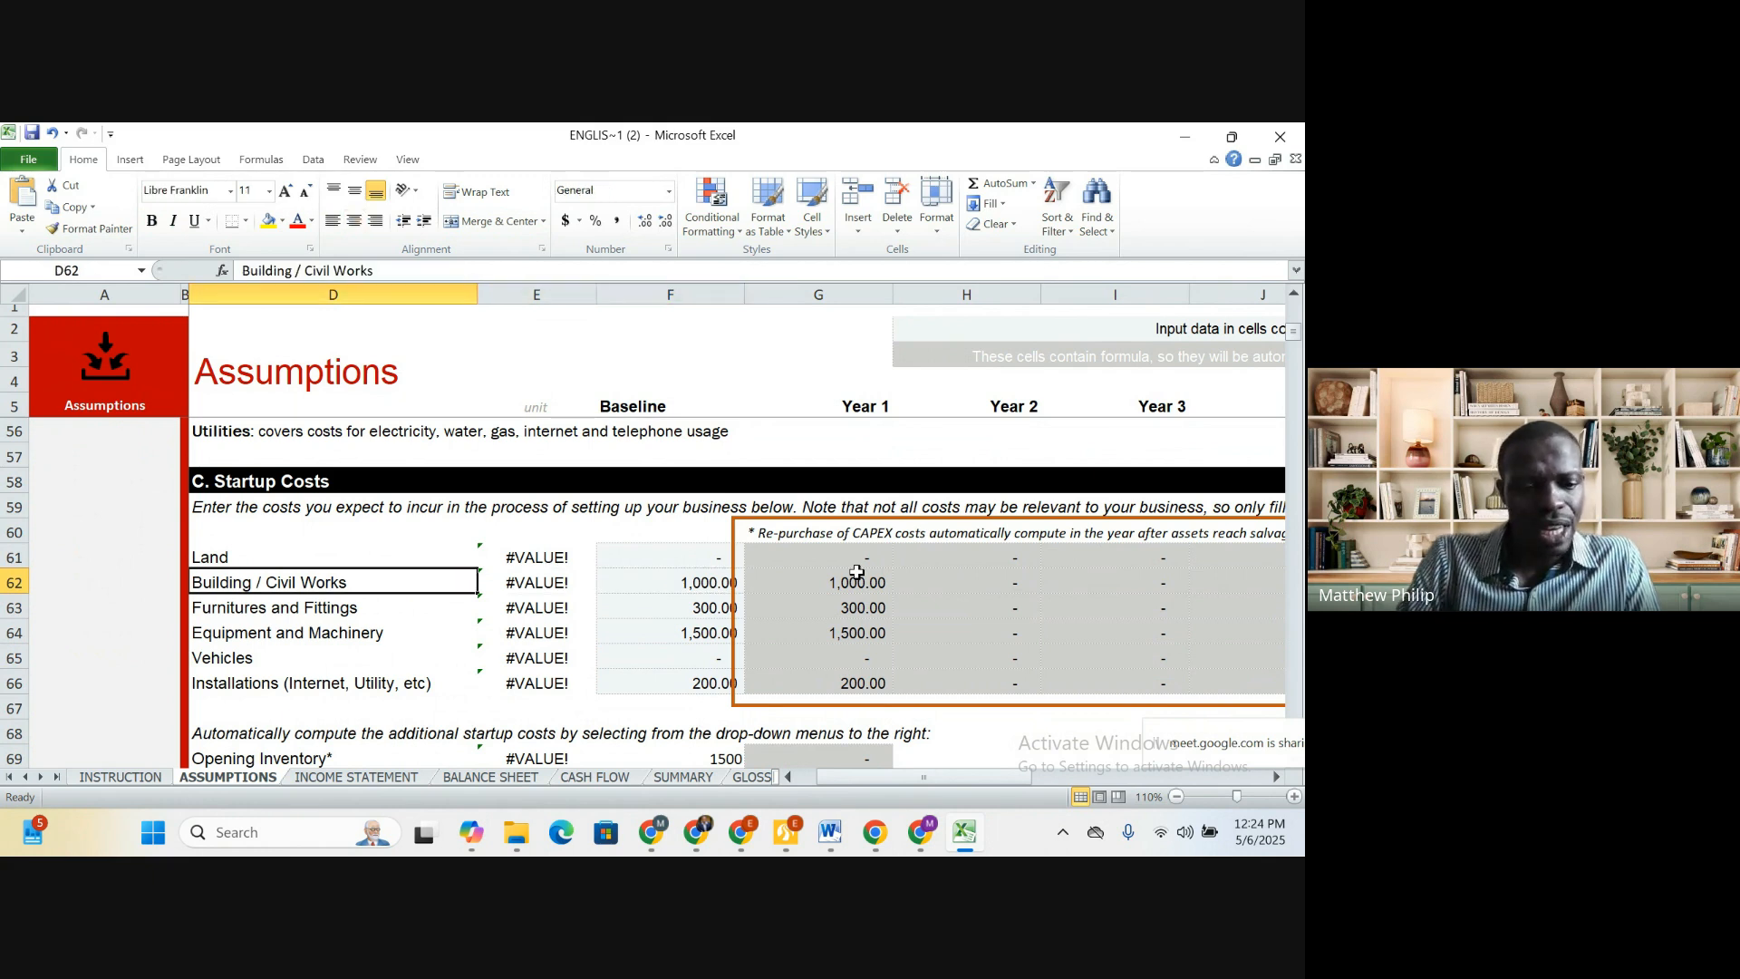
text(Reno)
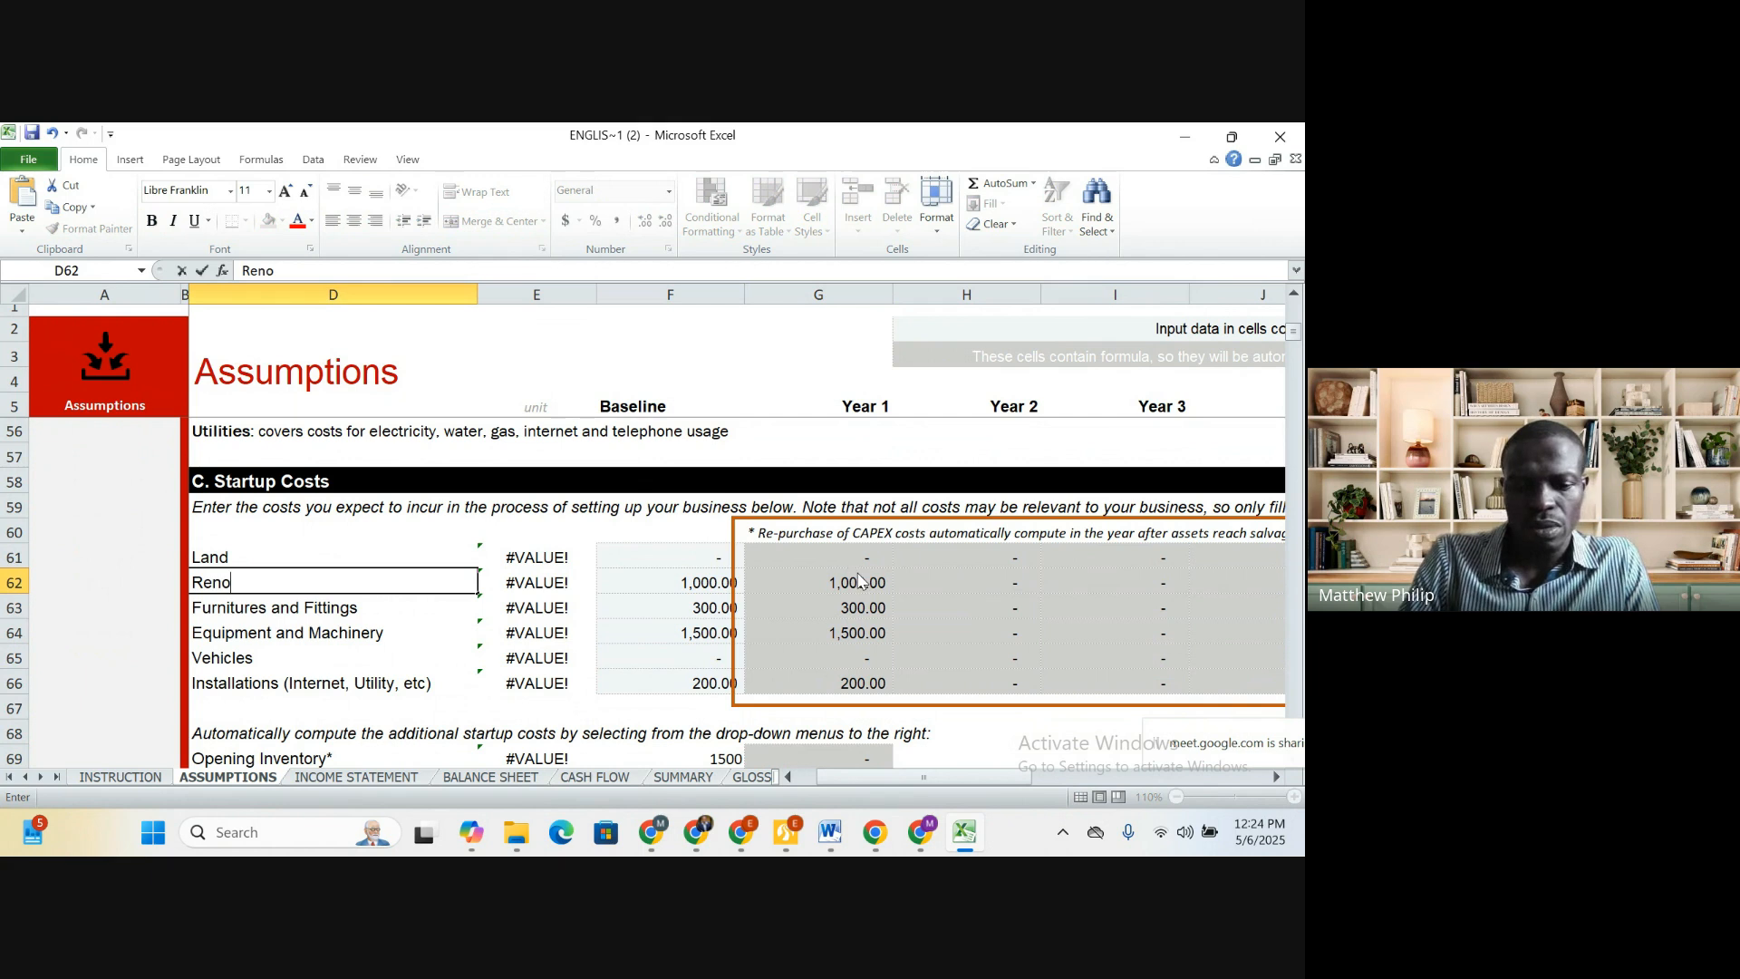
text(vation)
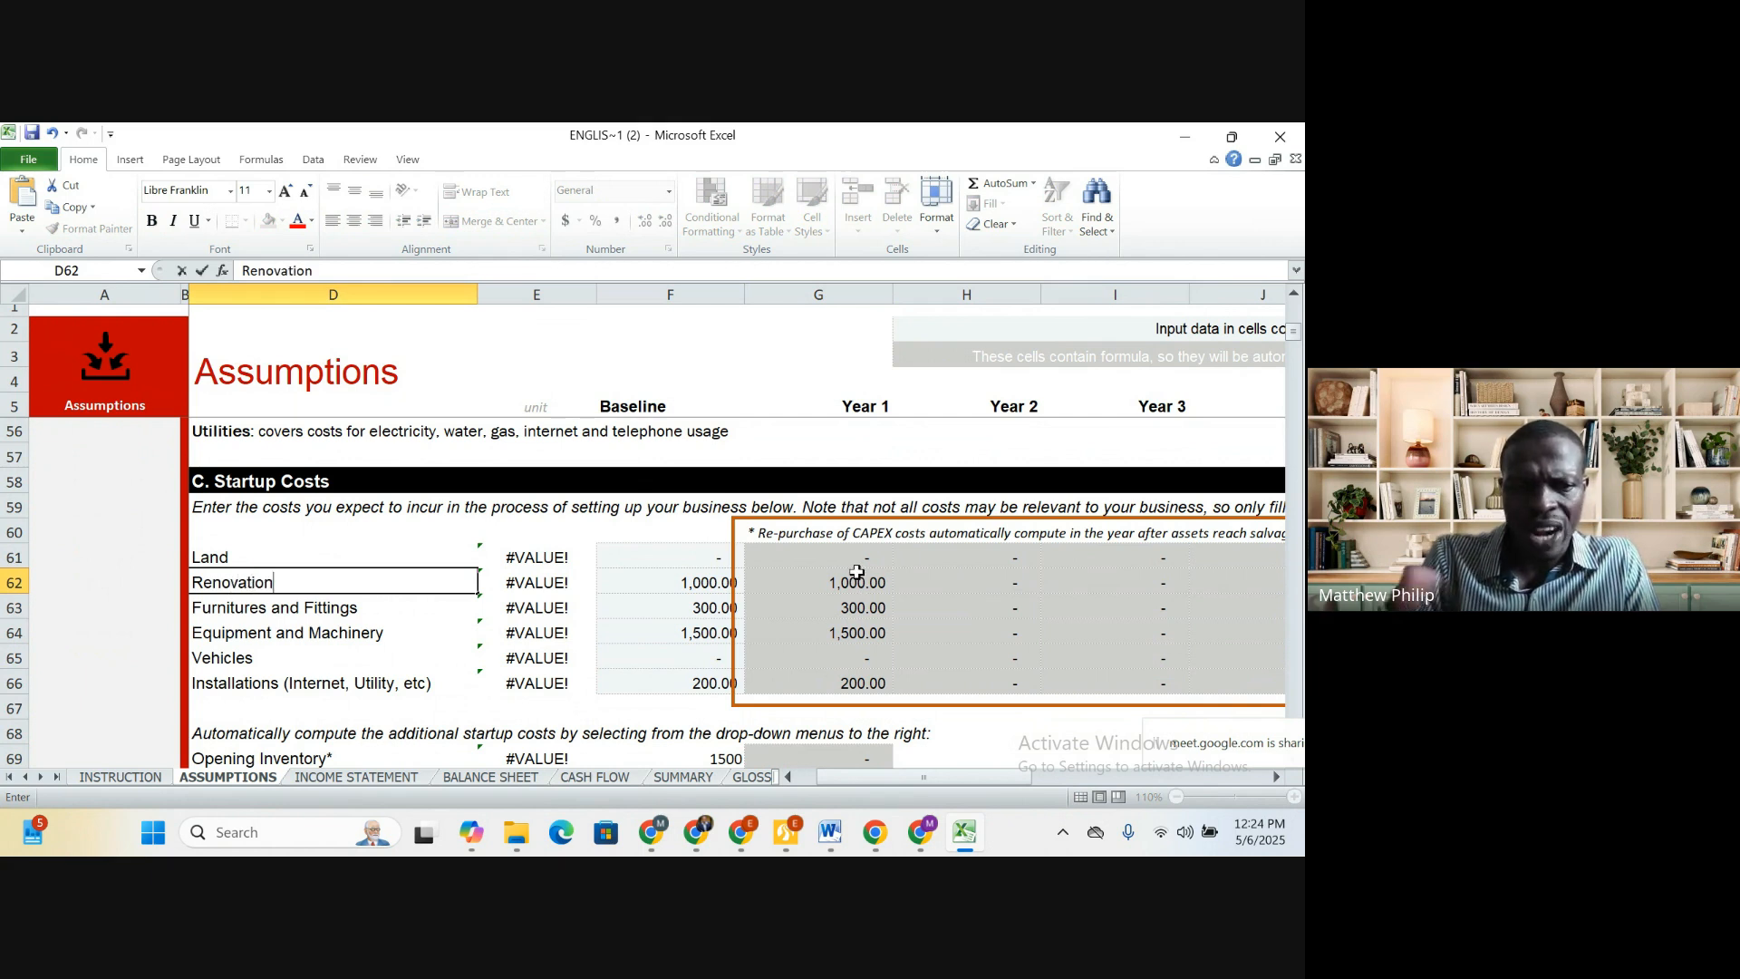
key(Tab)
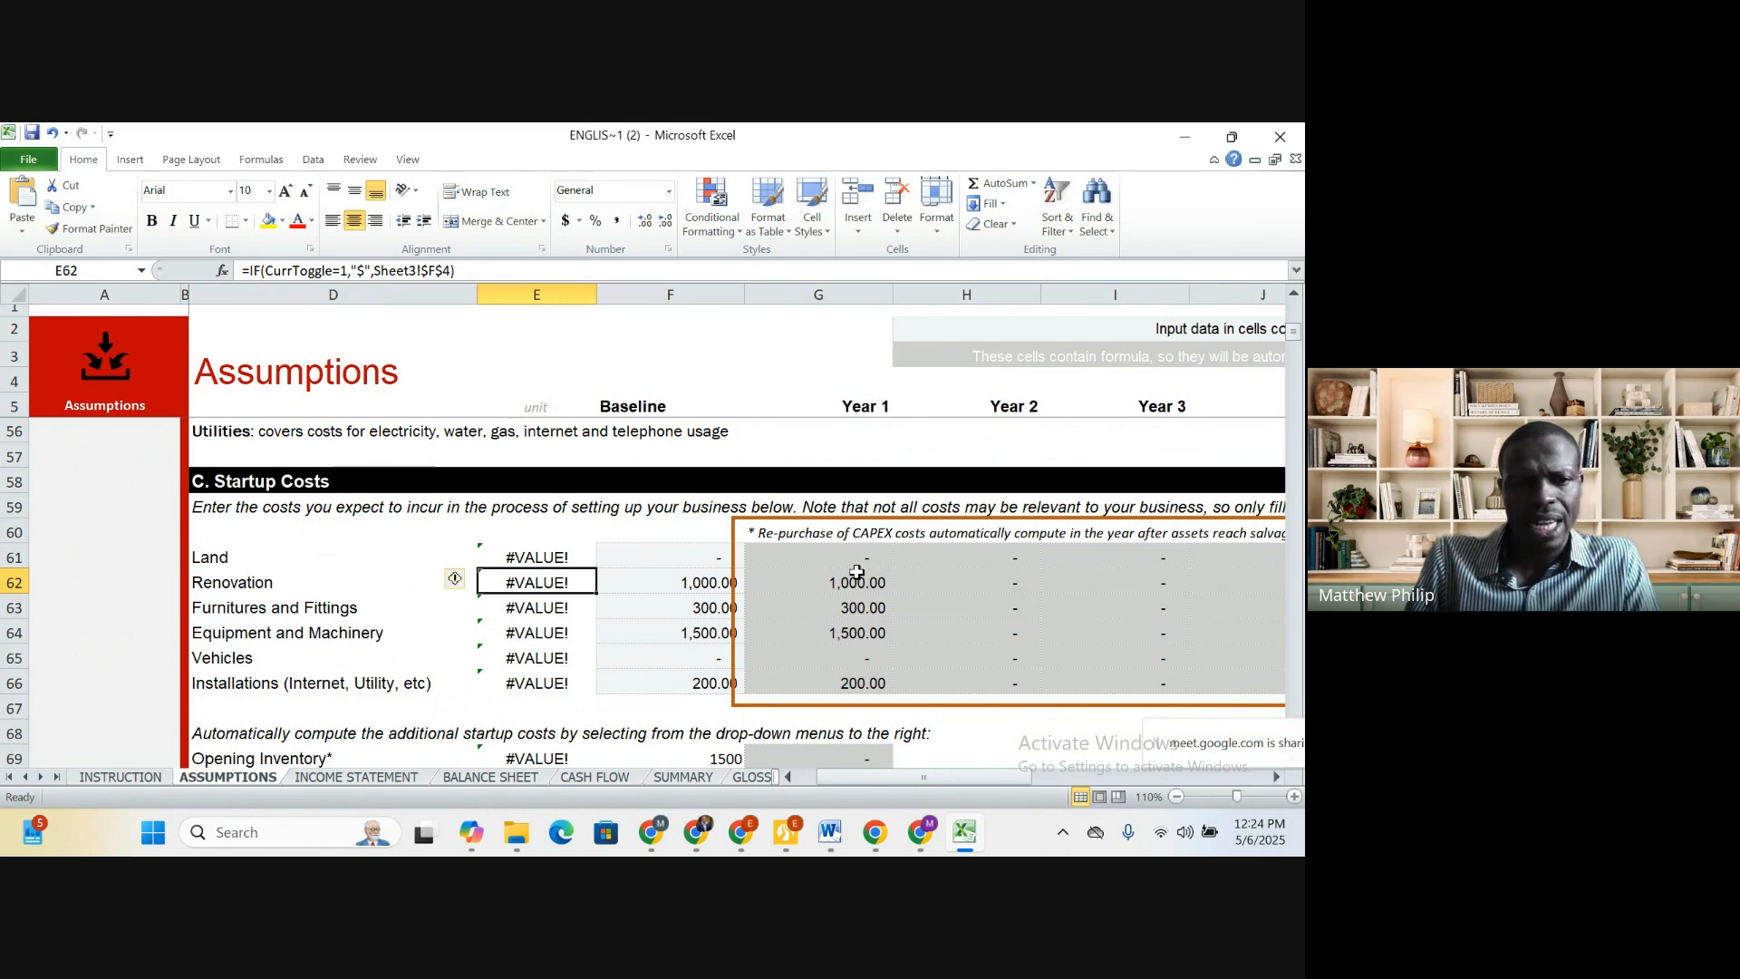
key(Left)
key(Left)
key(Right)
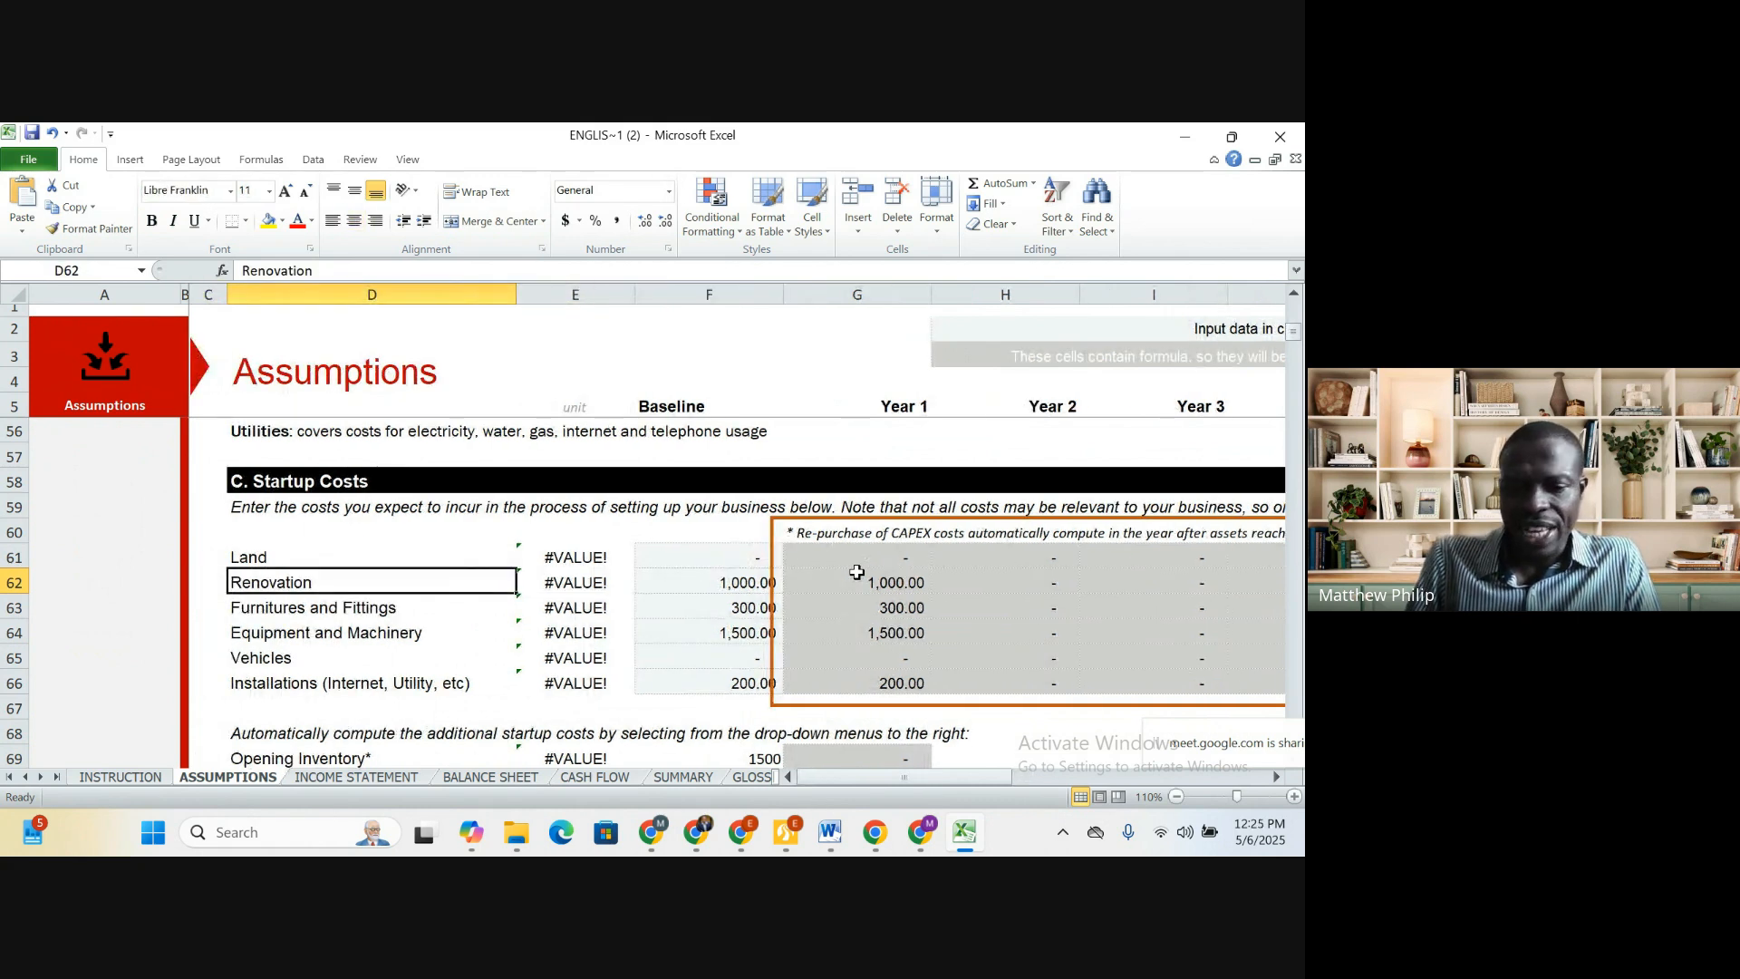
Go down the Startup Costs item labels to Installations (Internet, Utility, etc) and back up to Land
key(Up)
key(Down)
key(Down)
key(Down)
key(Down)
key(Down)
key(Down)
key(Up)
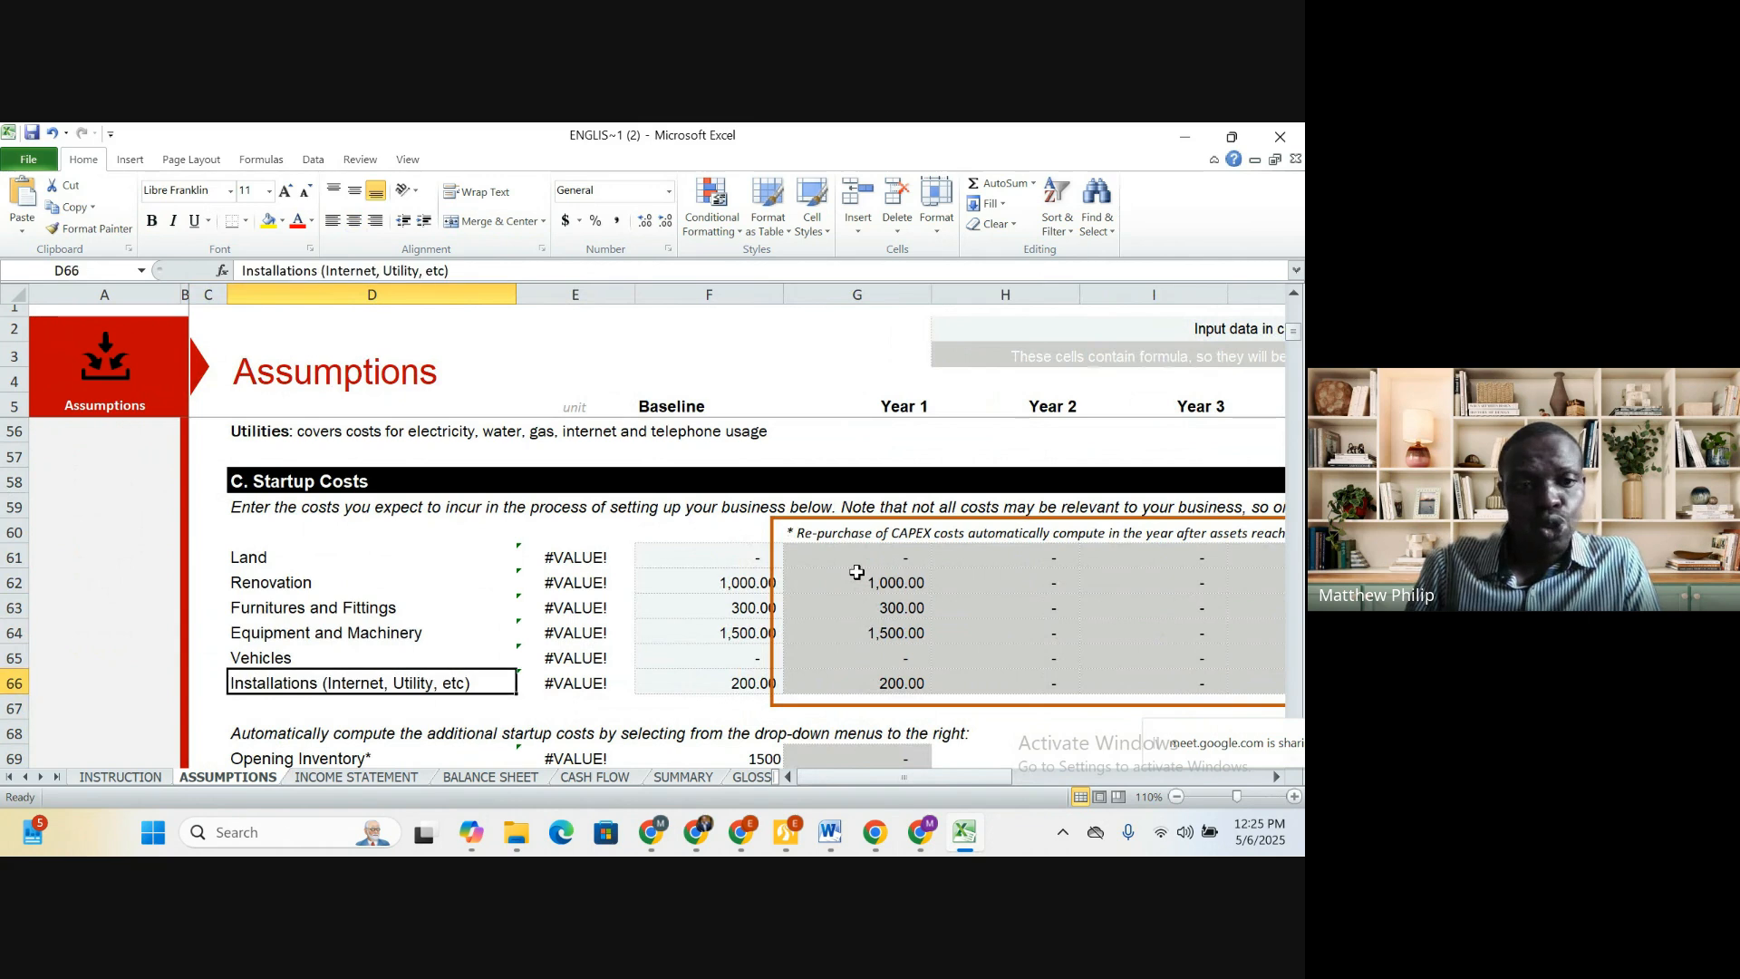
key(Up)
key(Up)
key(Up)
key(Up)
key(Up)
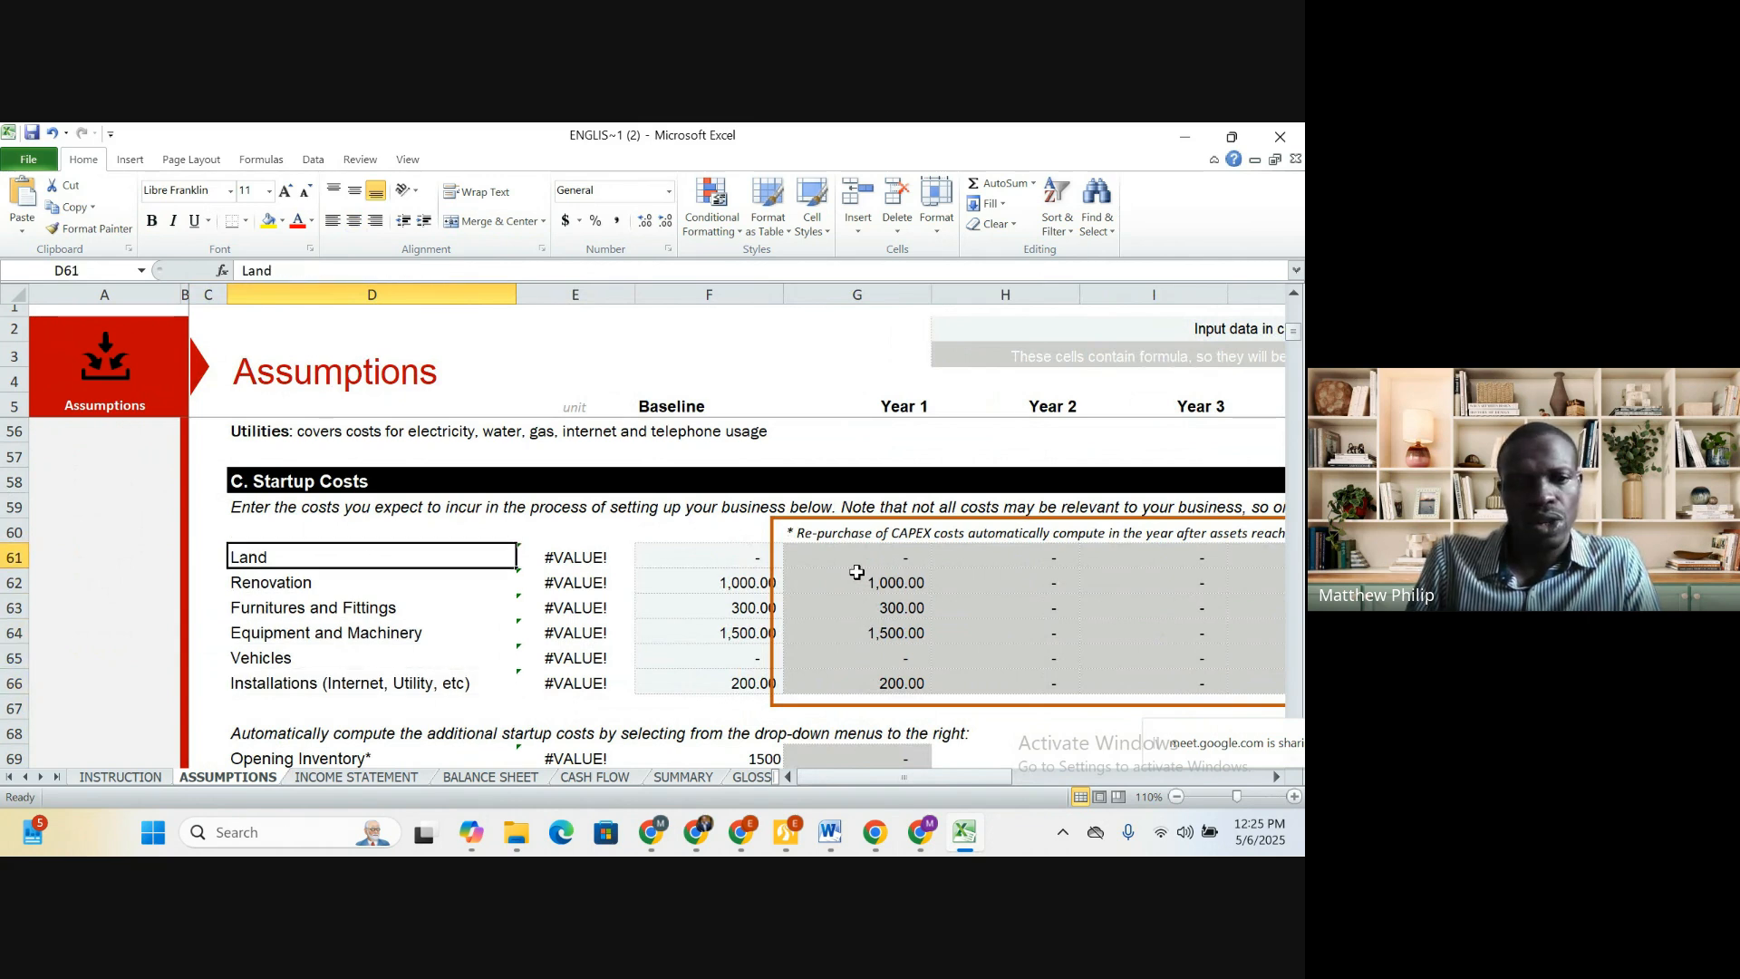
Review the Baseline and unit cells of Furnitures and Fittings in C. Startup Costs
key(Down)
key(Right)
key(Right)
key(Down)
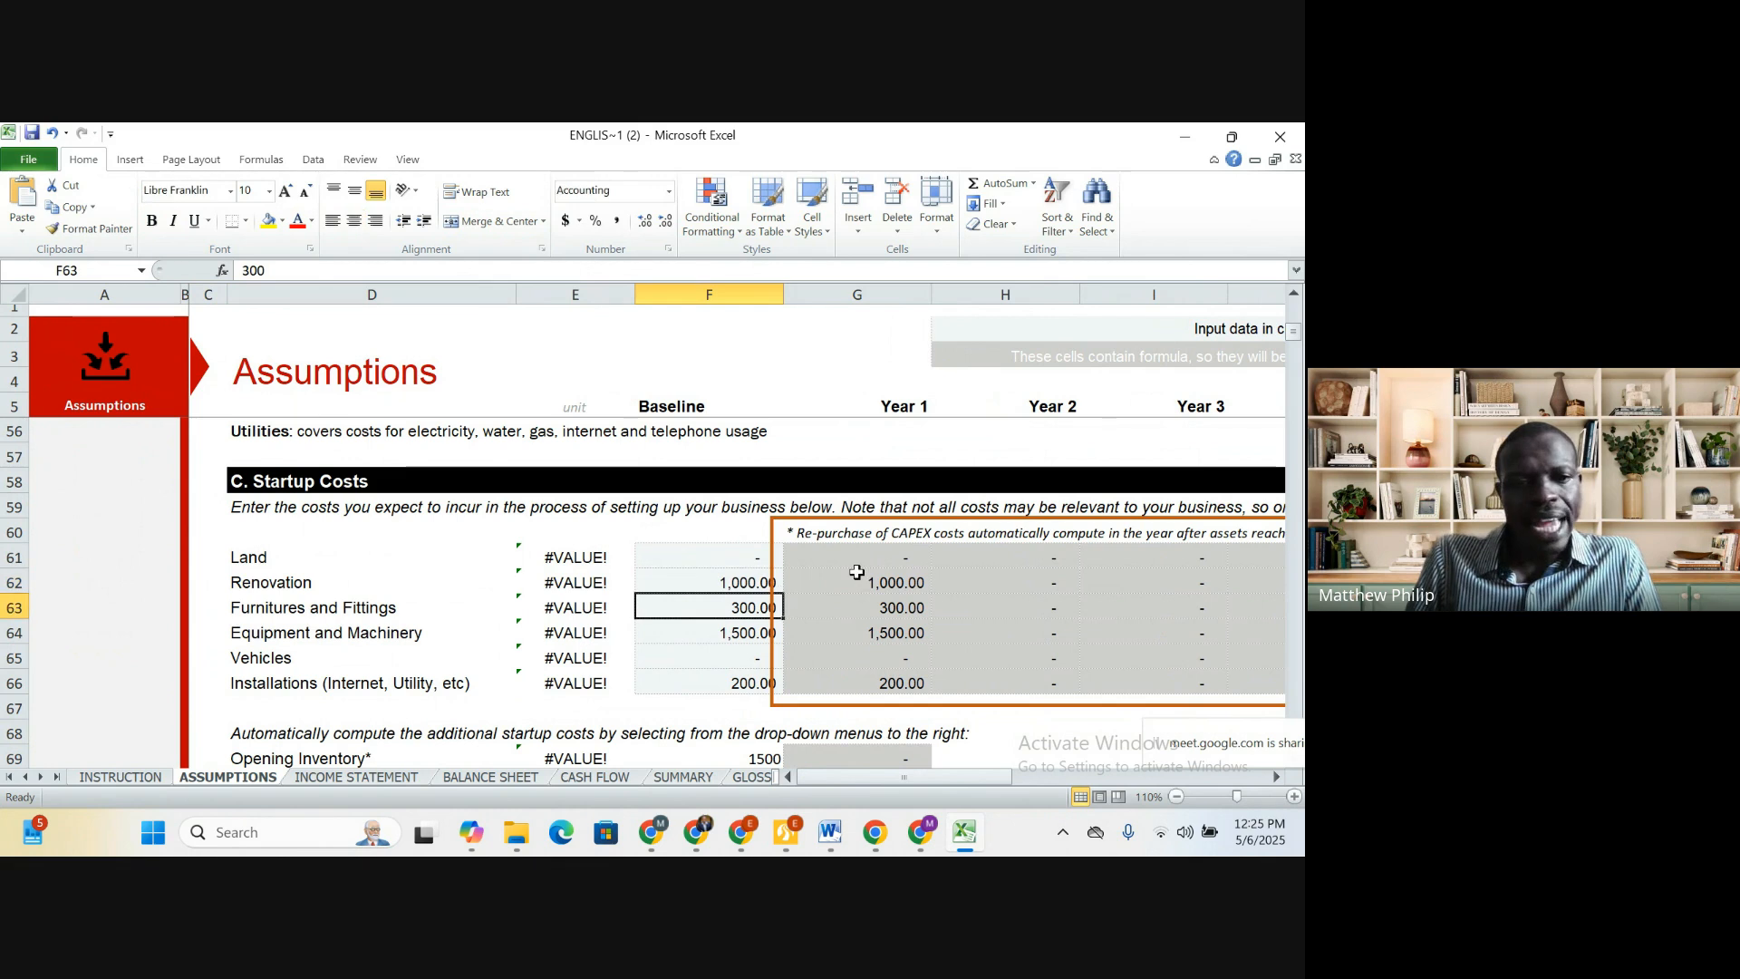
key(Left)
key(Left)
key(Right)
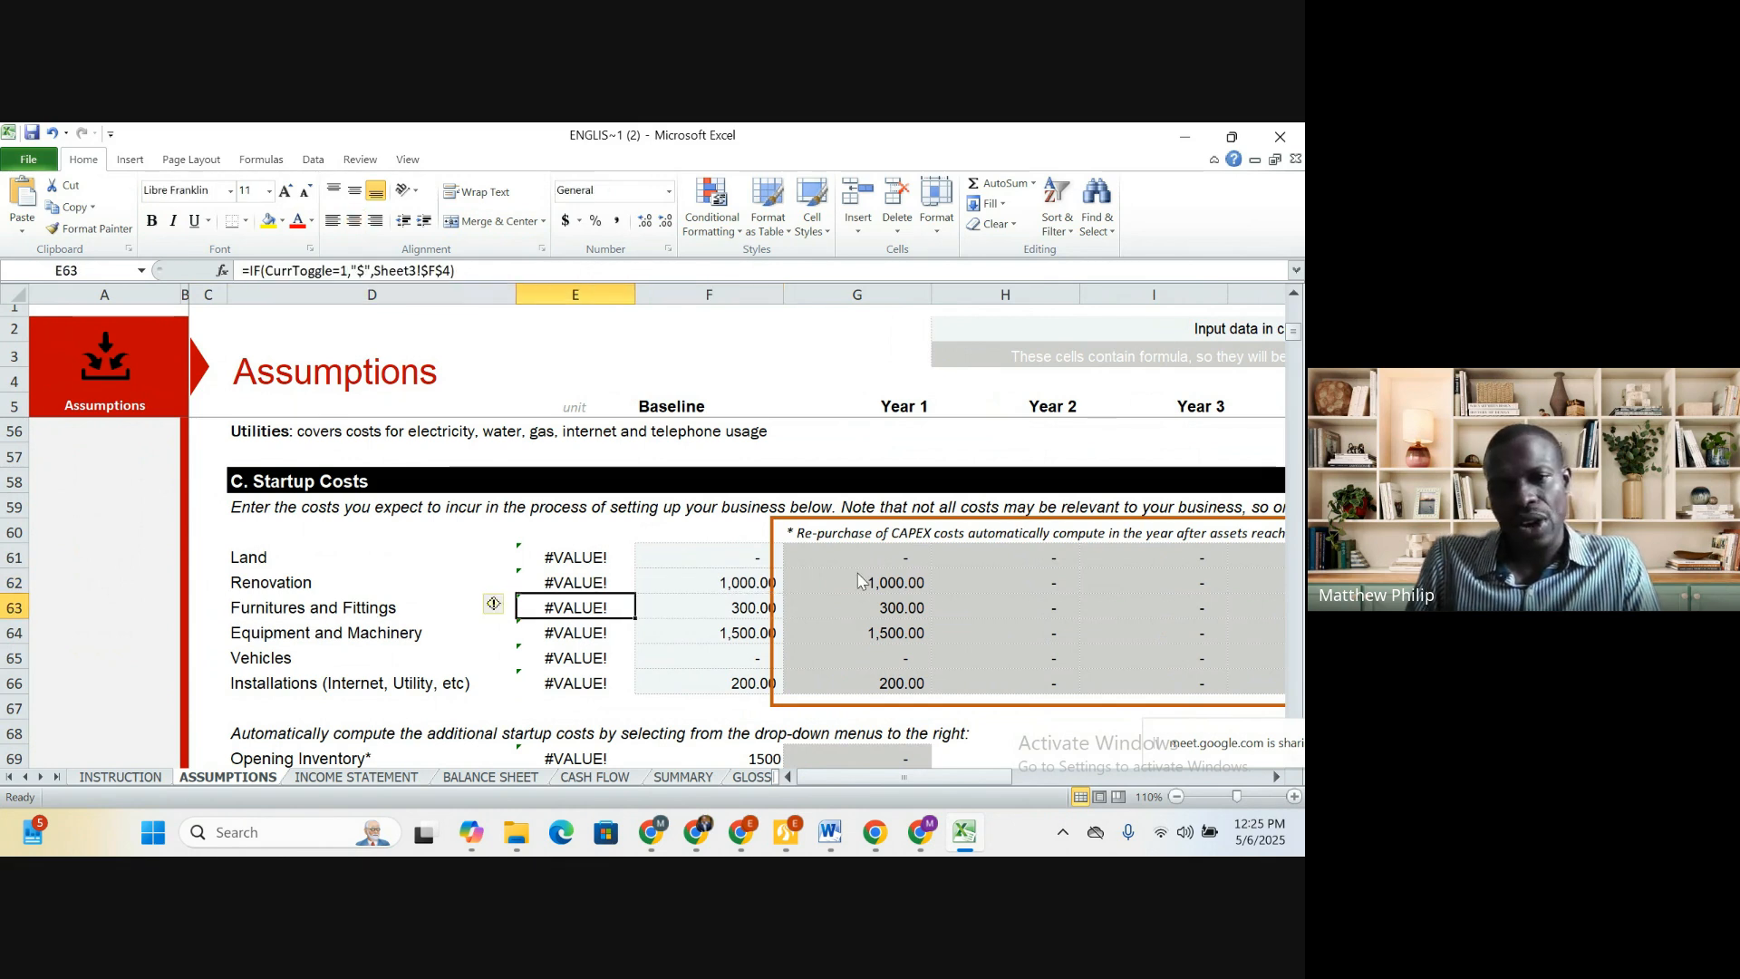
Check the Equipment and Machinery label and its Baseline cell
key(Right)
key(Down)
key(Left)
key(Left)
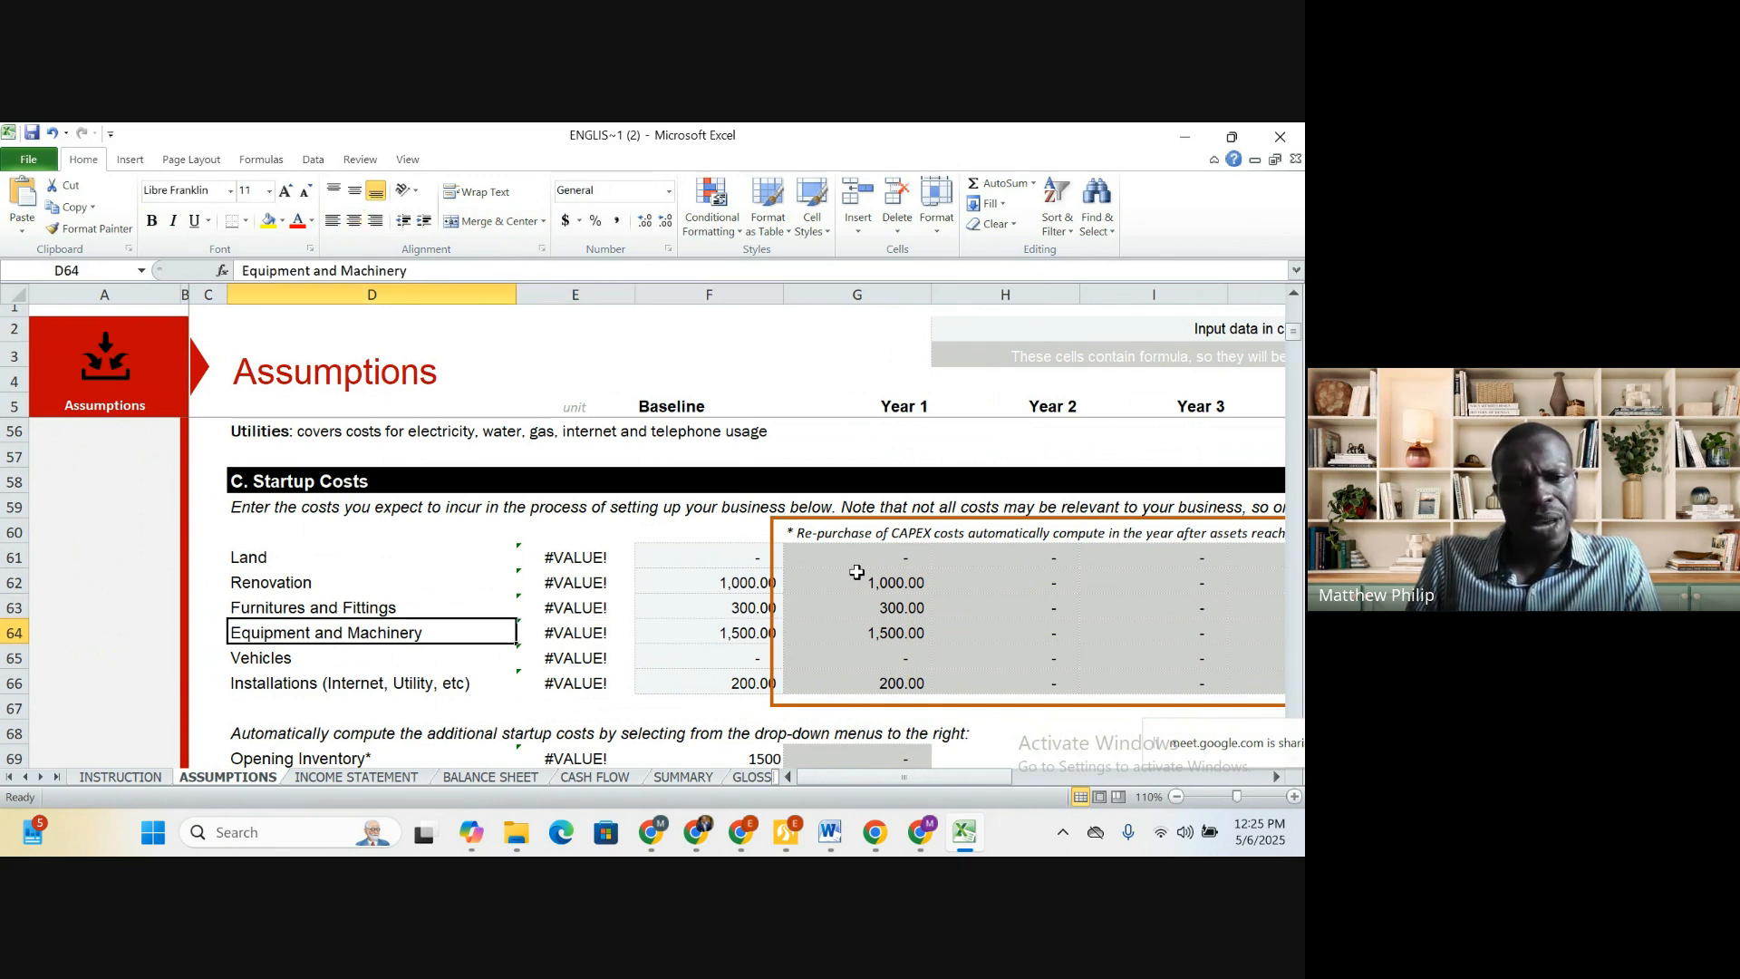
key(Right)
key(Right)
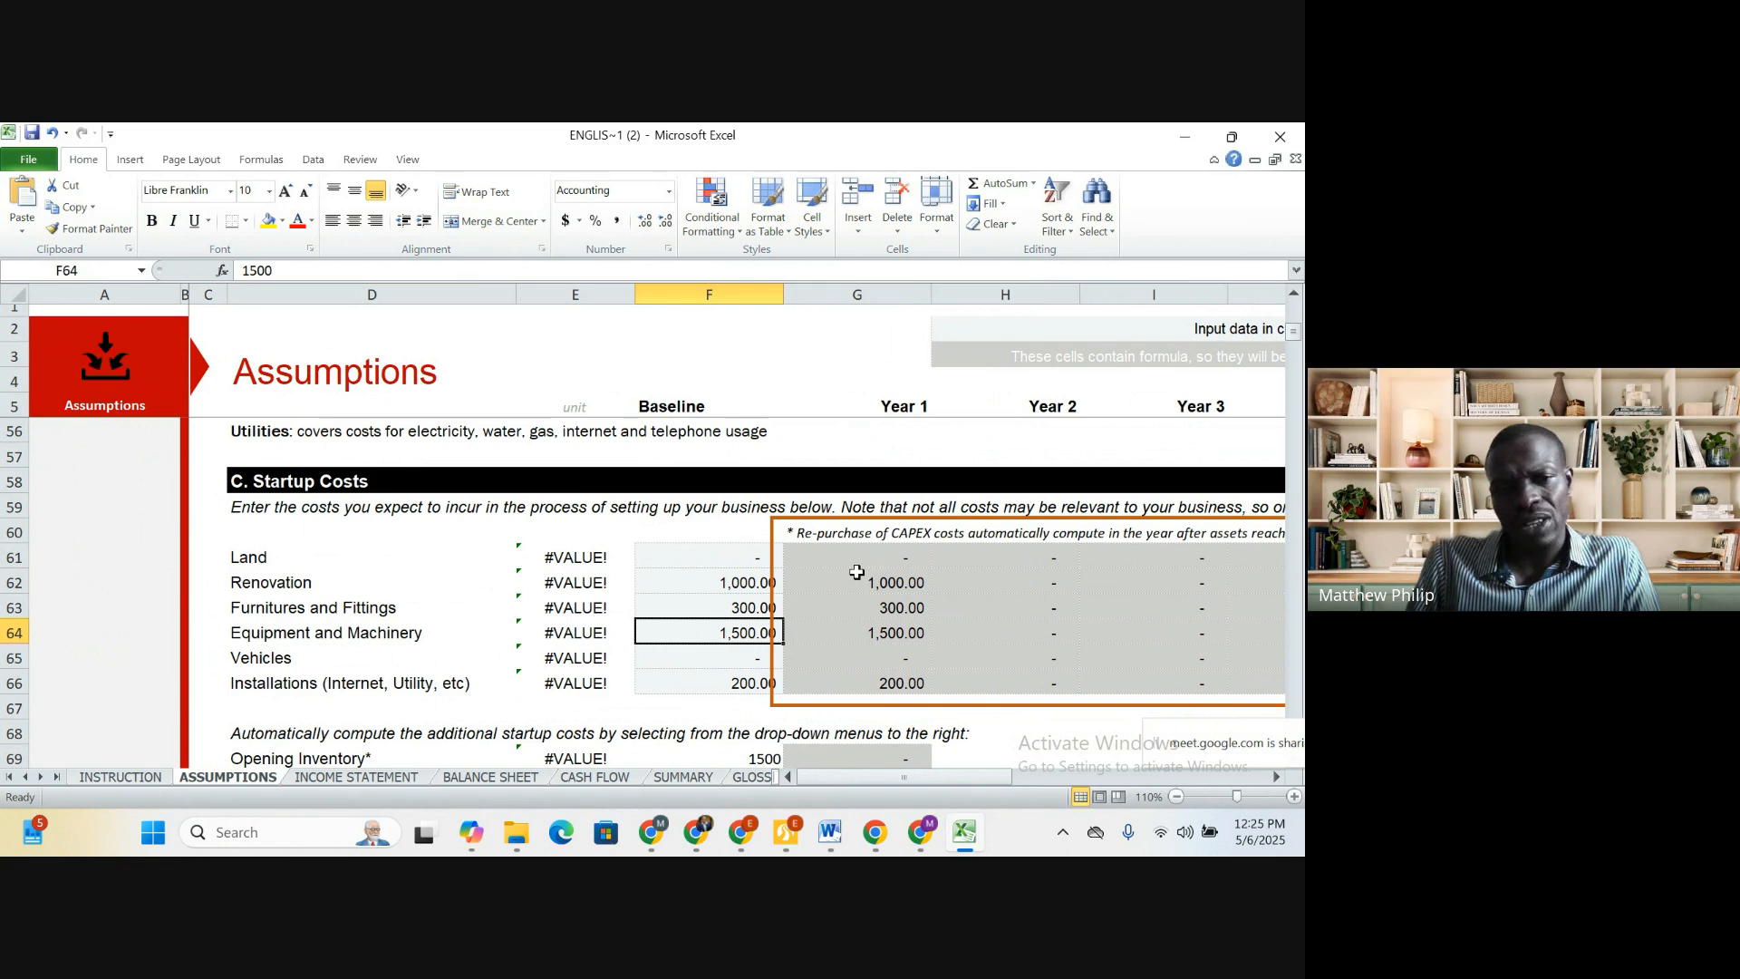
Check the labels and Baseline cells of Vehicles and Installations (Internet, Utility, etc), ending on the Installations Baseline
key(Down)
key(Left)
key(Left)
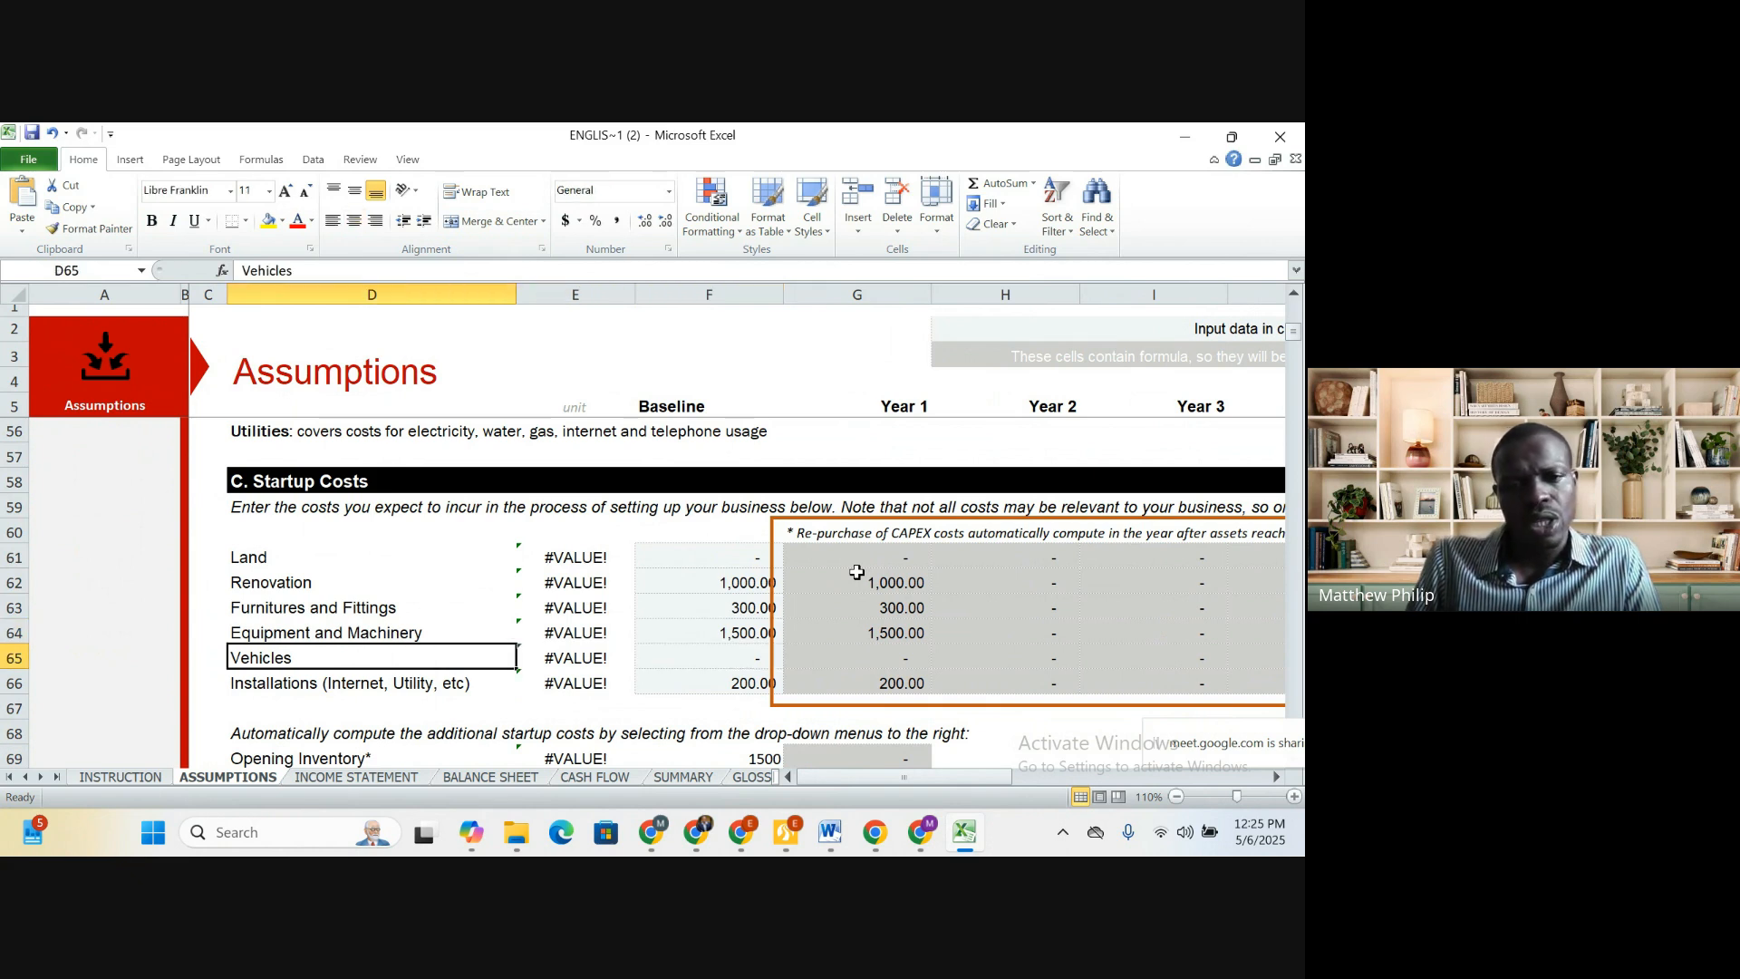
key(Right)
key(Right)
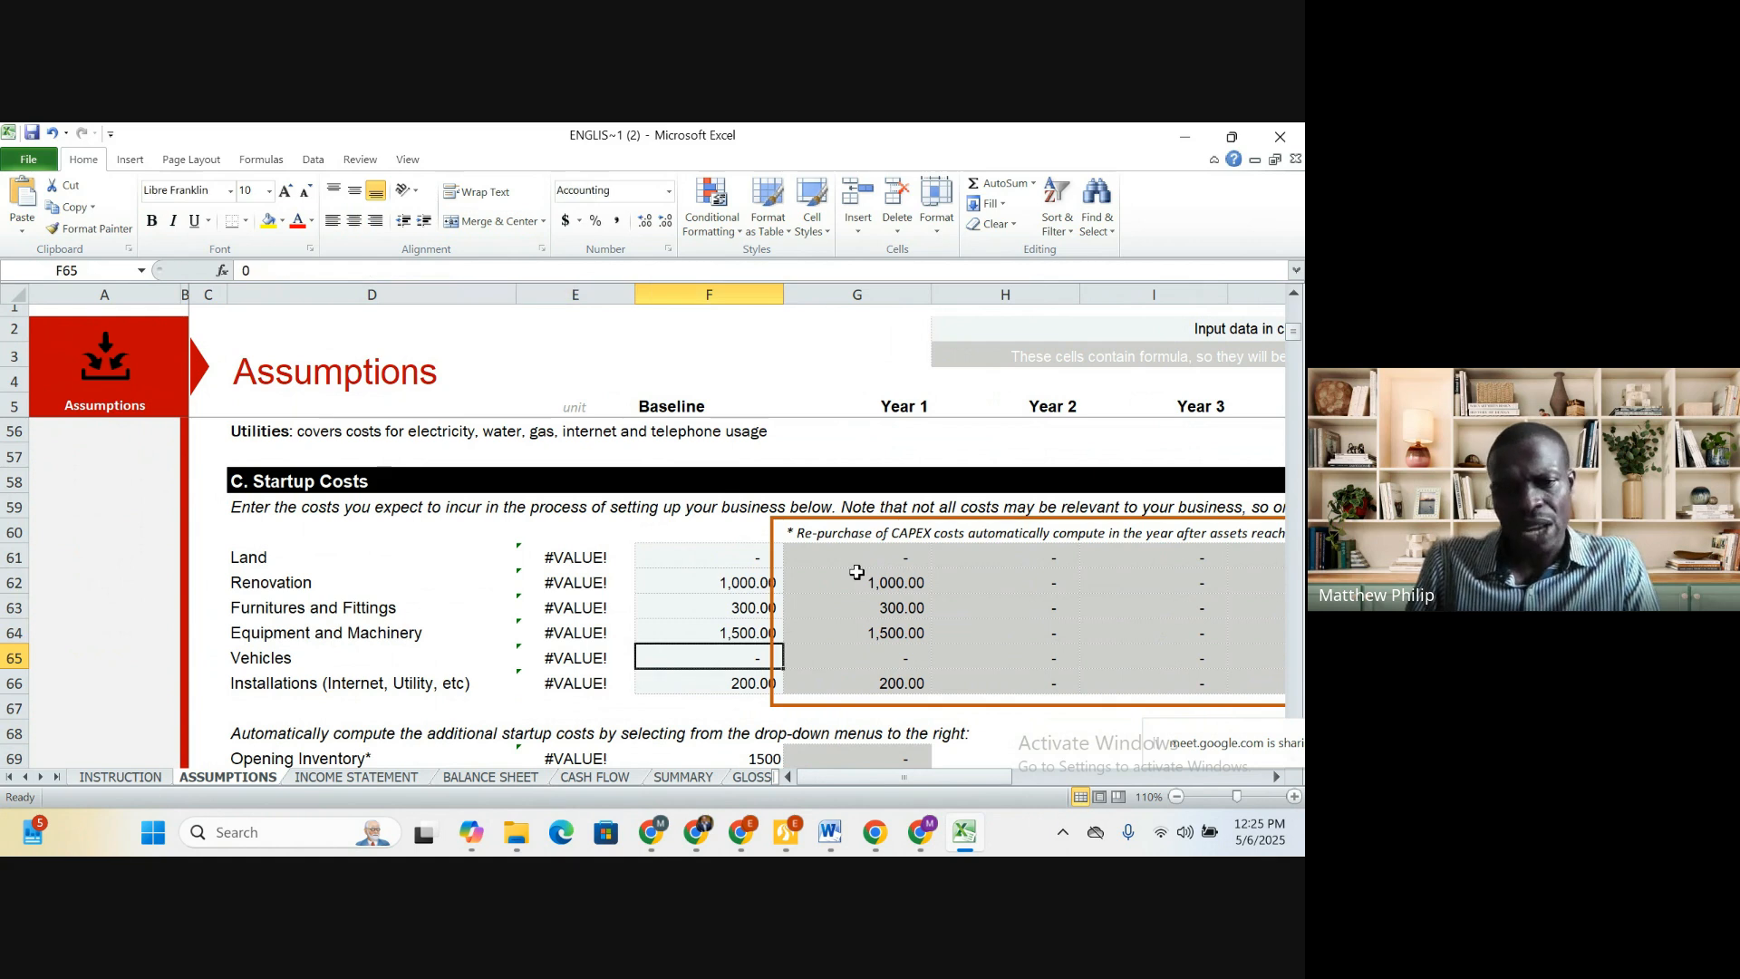
key(Down)
key(Left)
key(Left)
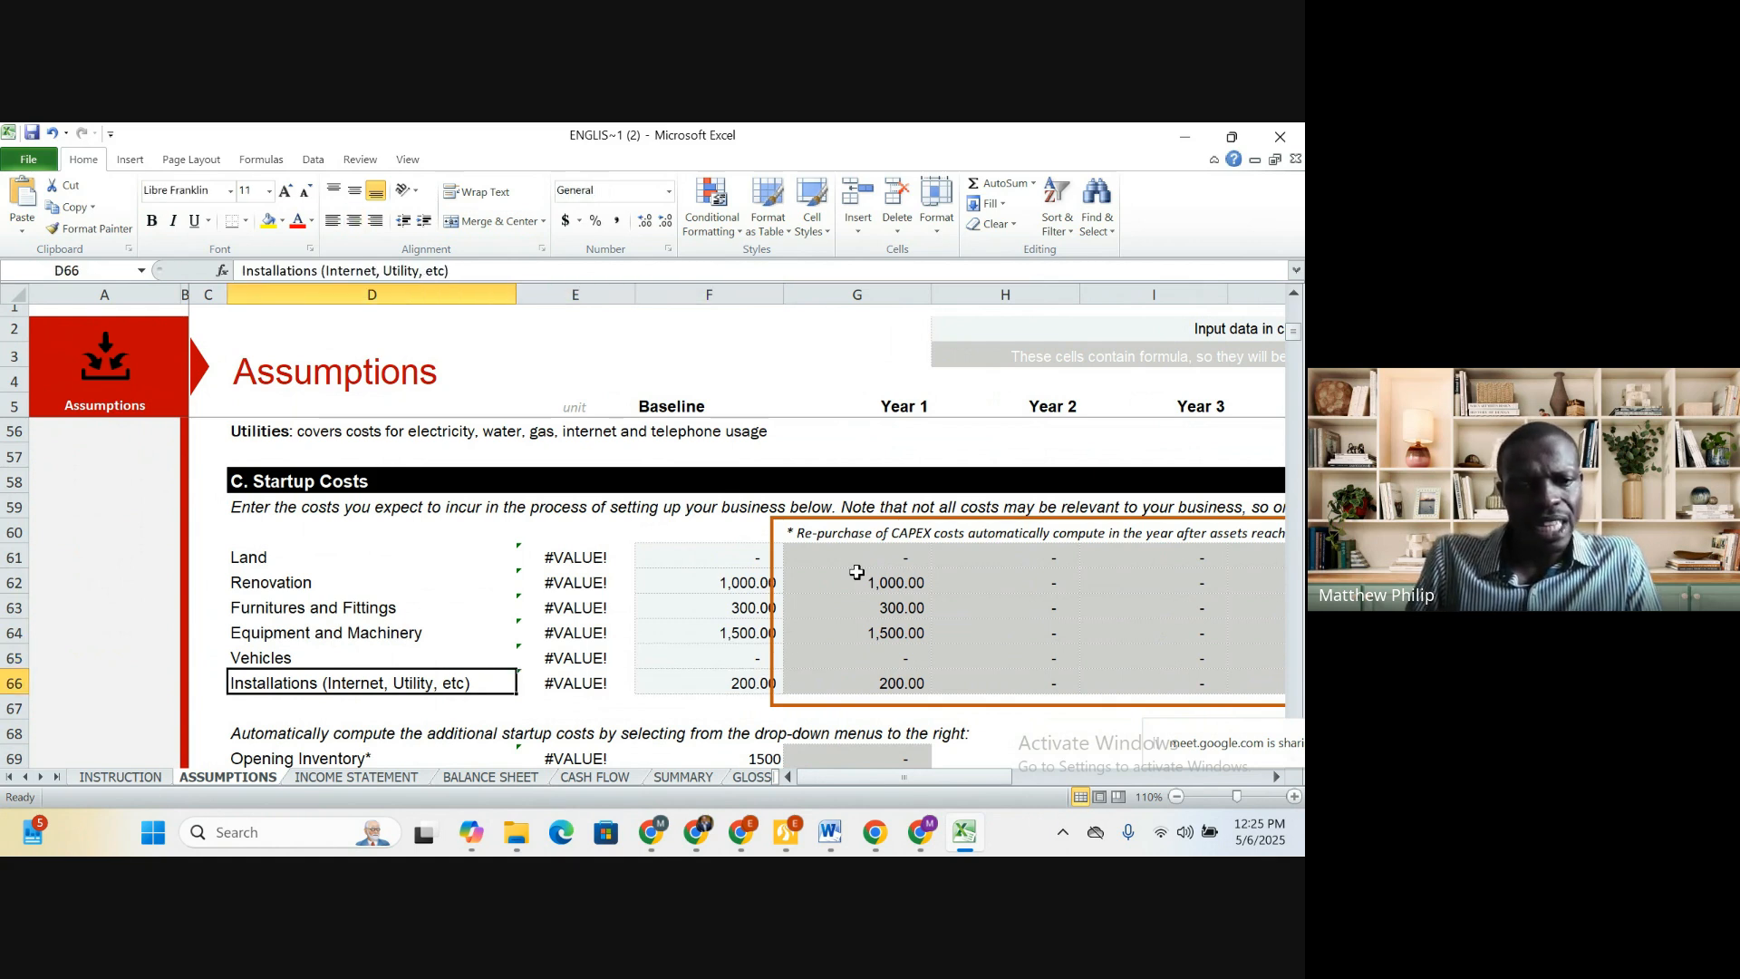
key(Right)
key(Right)
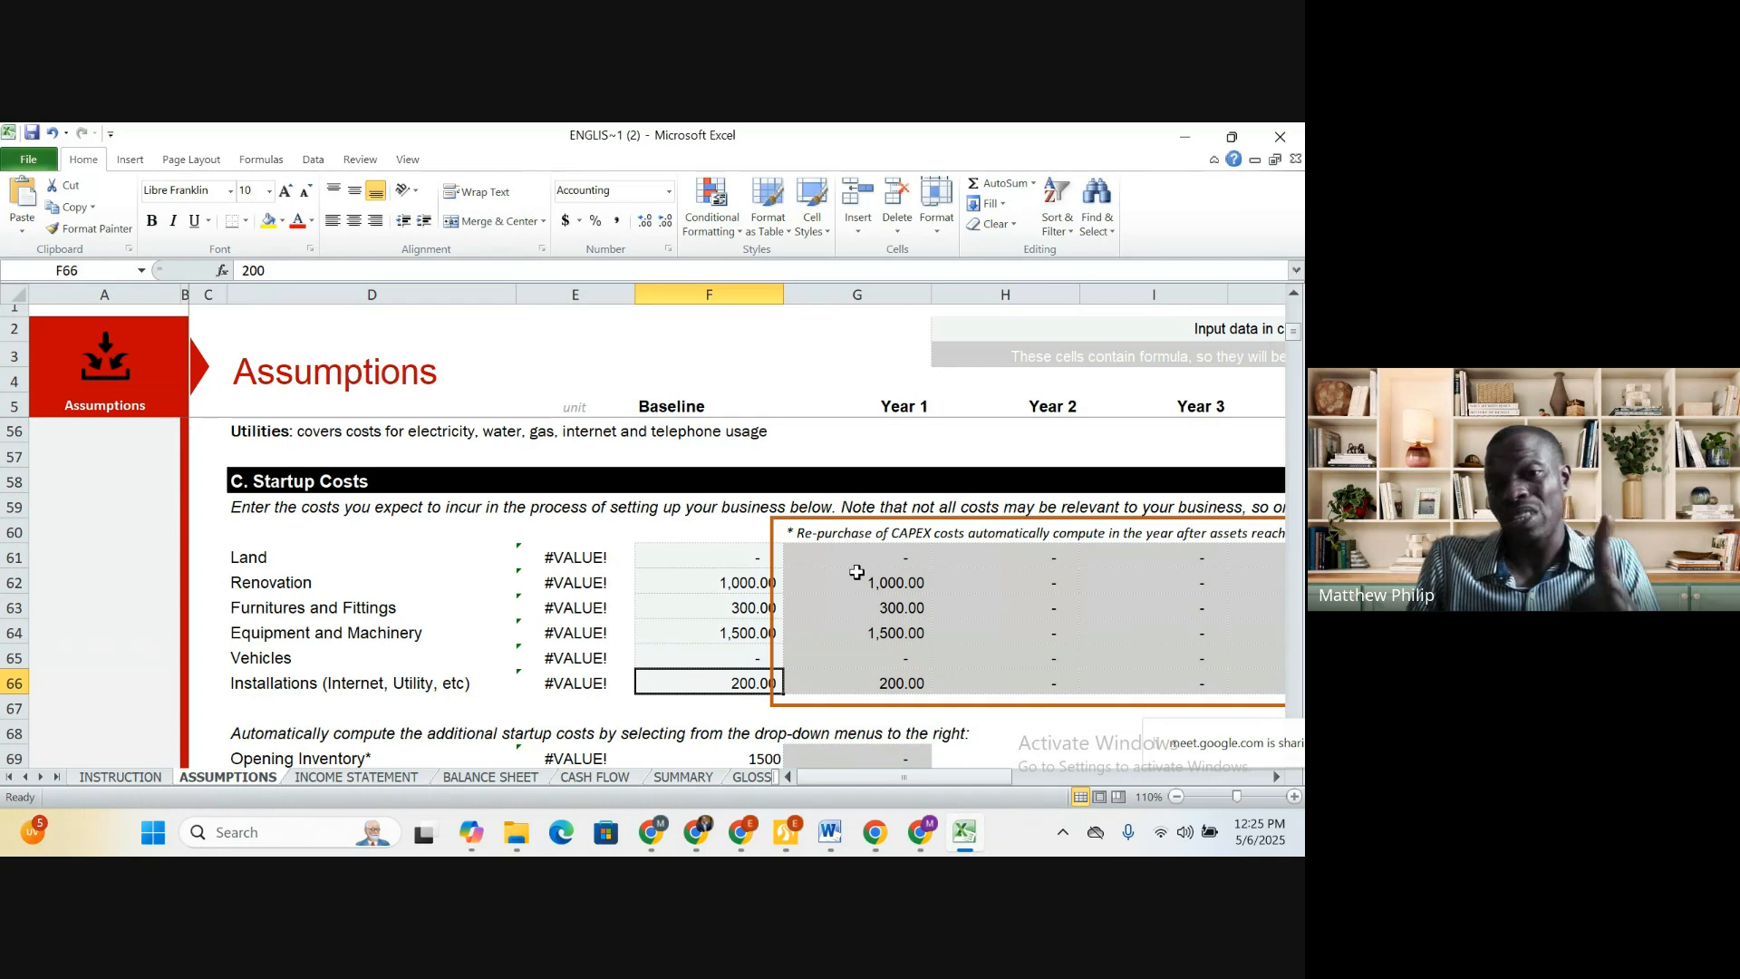
Move between the Startup Costs Baselines and the additional startup costs below, ending on the Opening Inventory Baseline
key(Down)
key(Down)
key(Down)
key(Down)
key(Down)
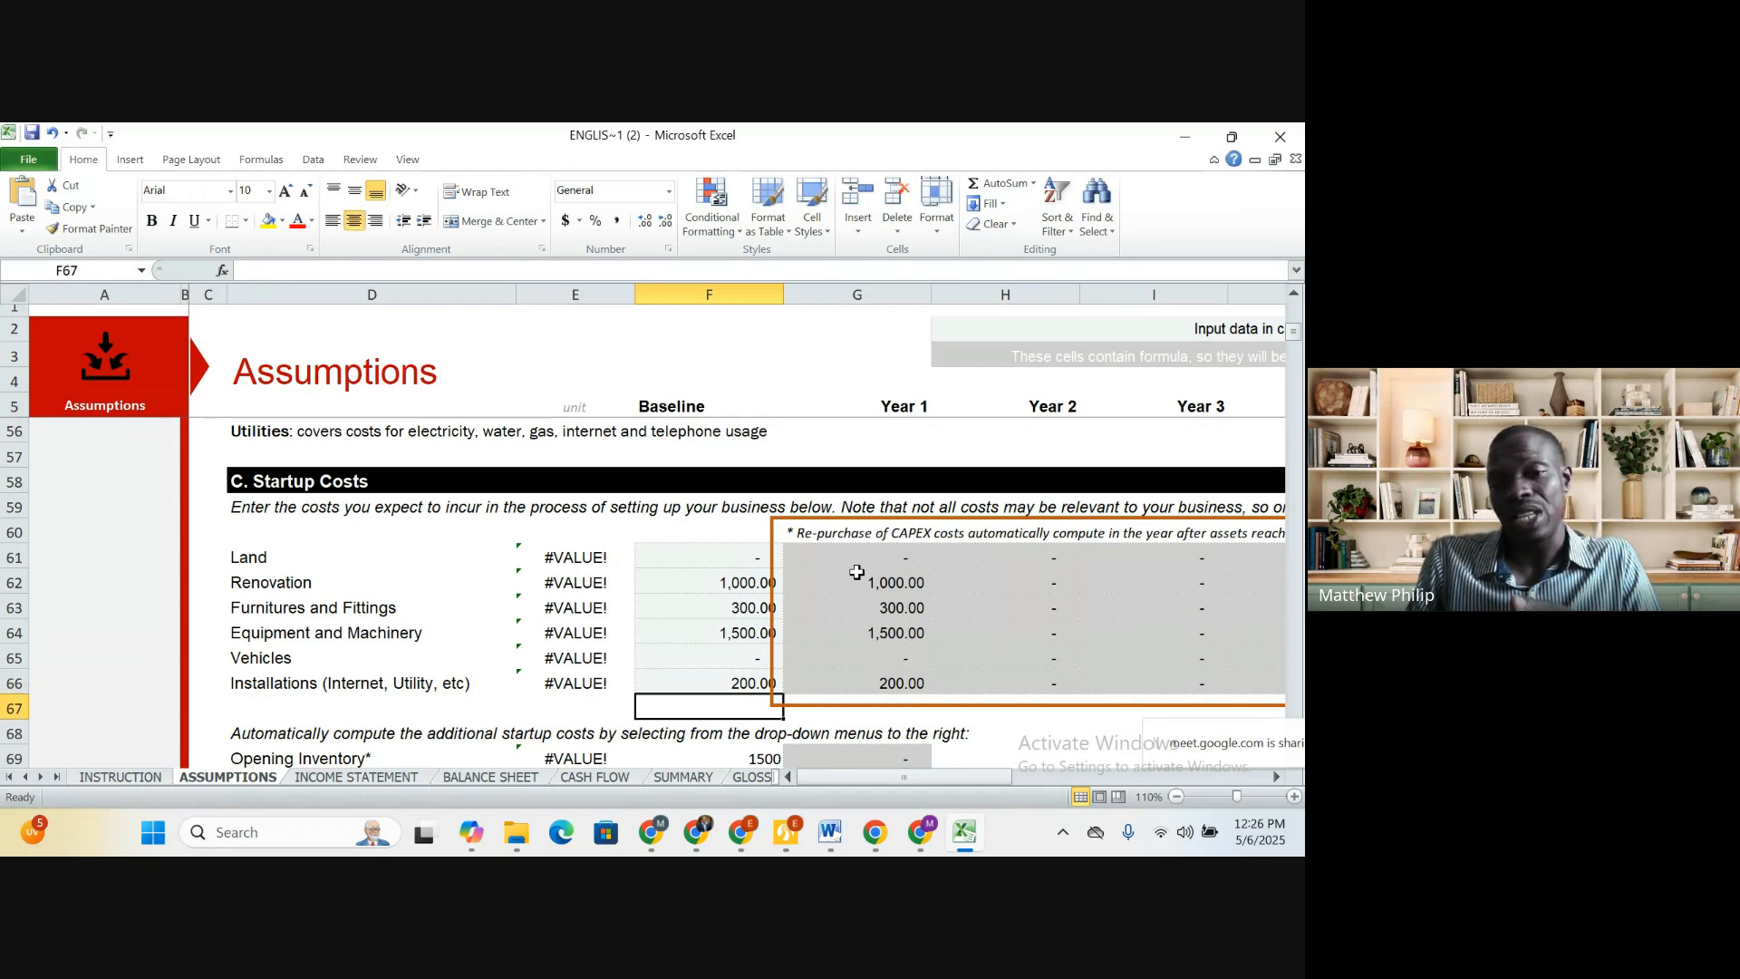
key(Up)
key(Up)
key(Up)
key(Up)
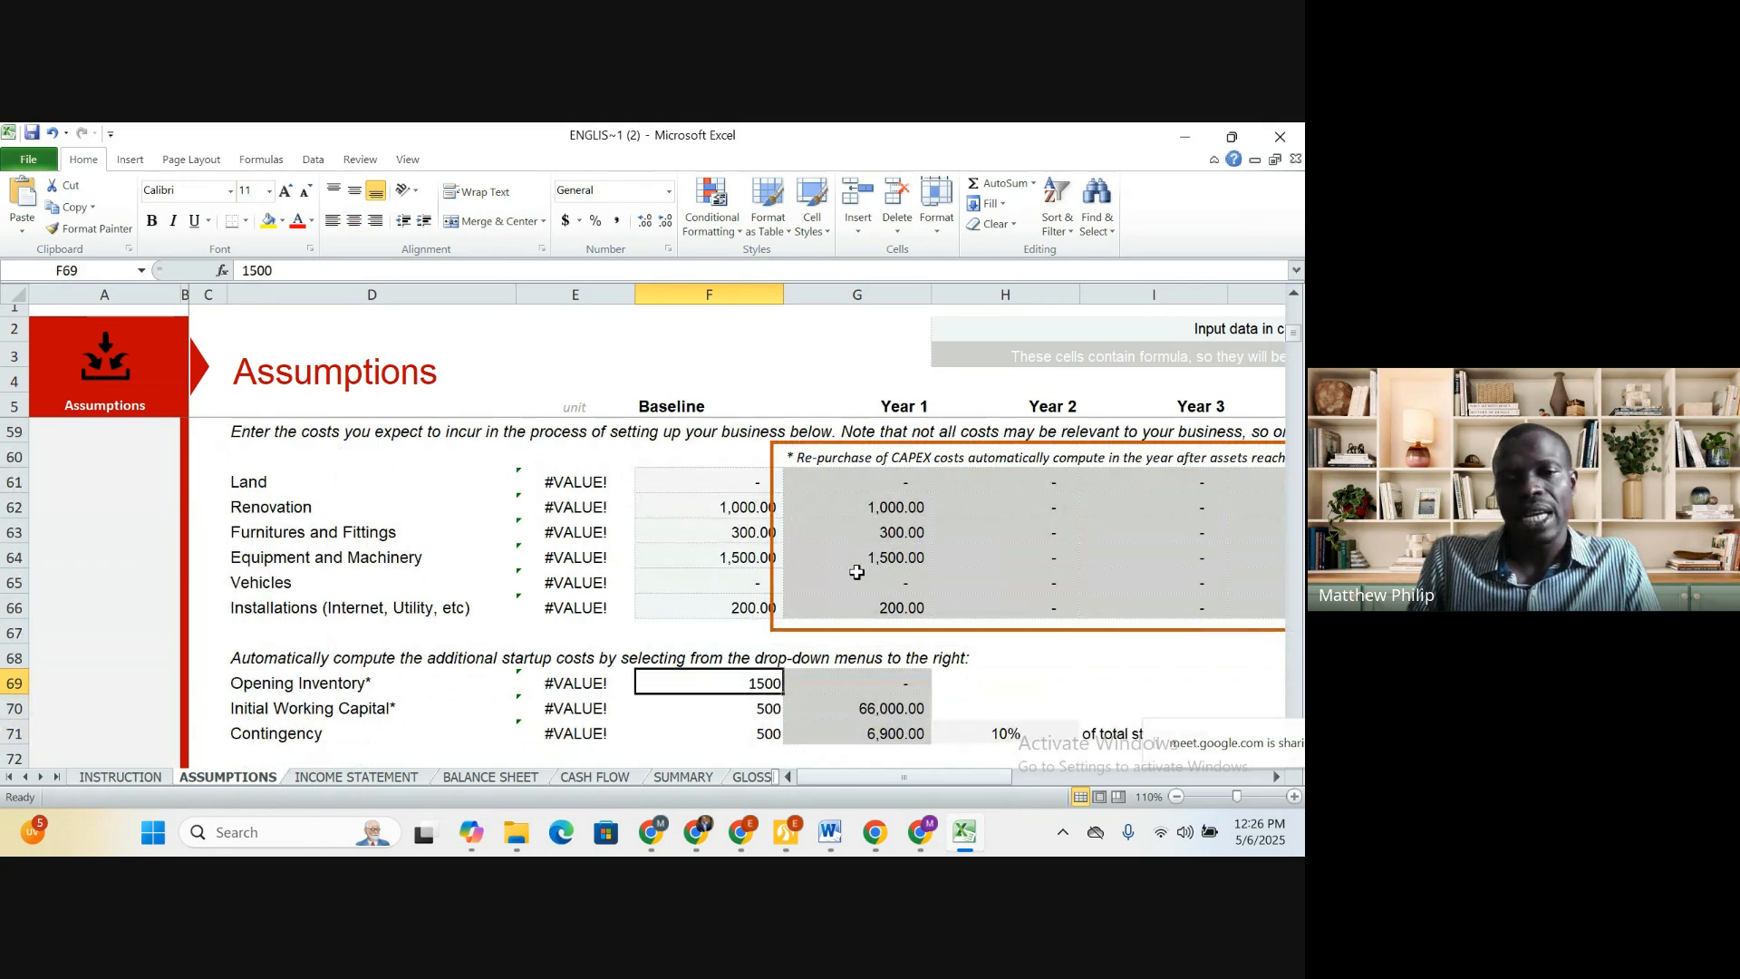
key(Down)
key(Down)
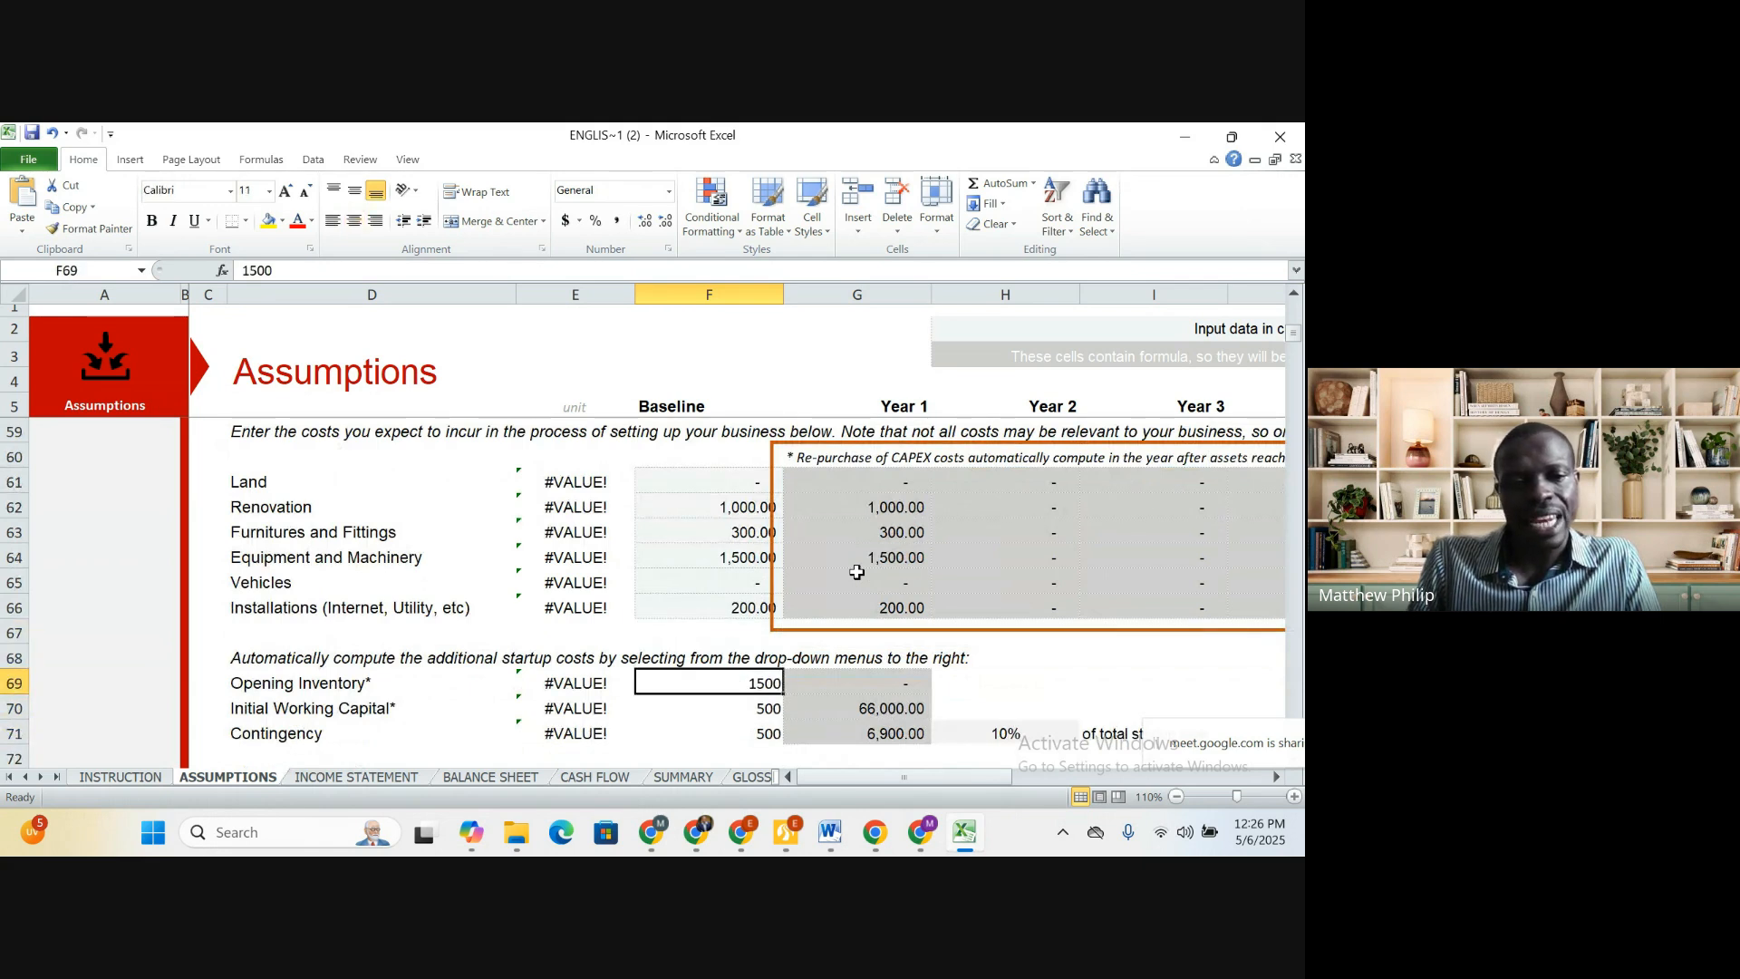
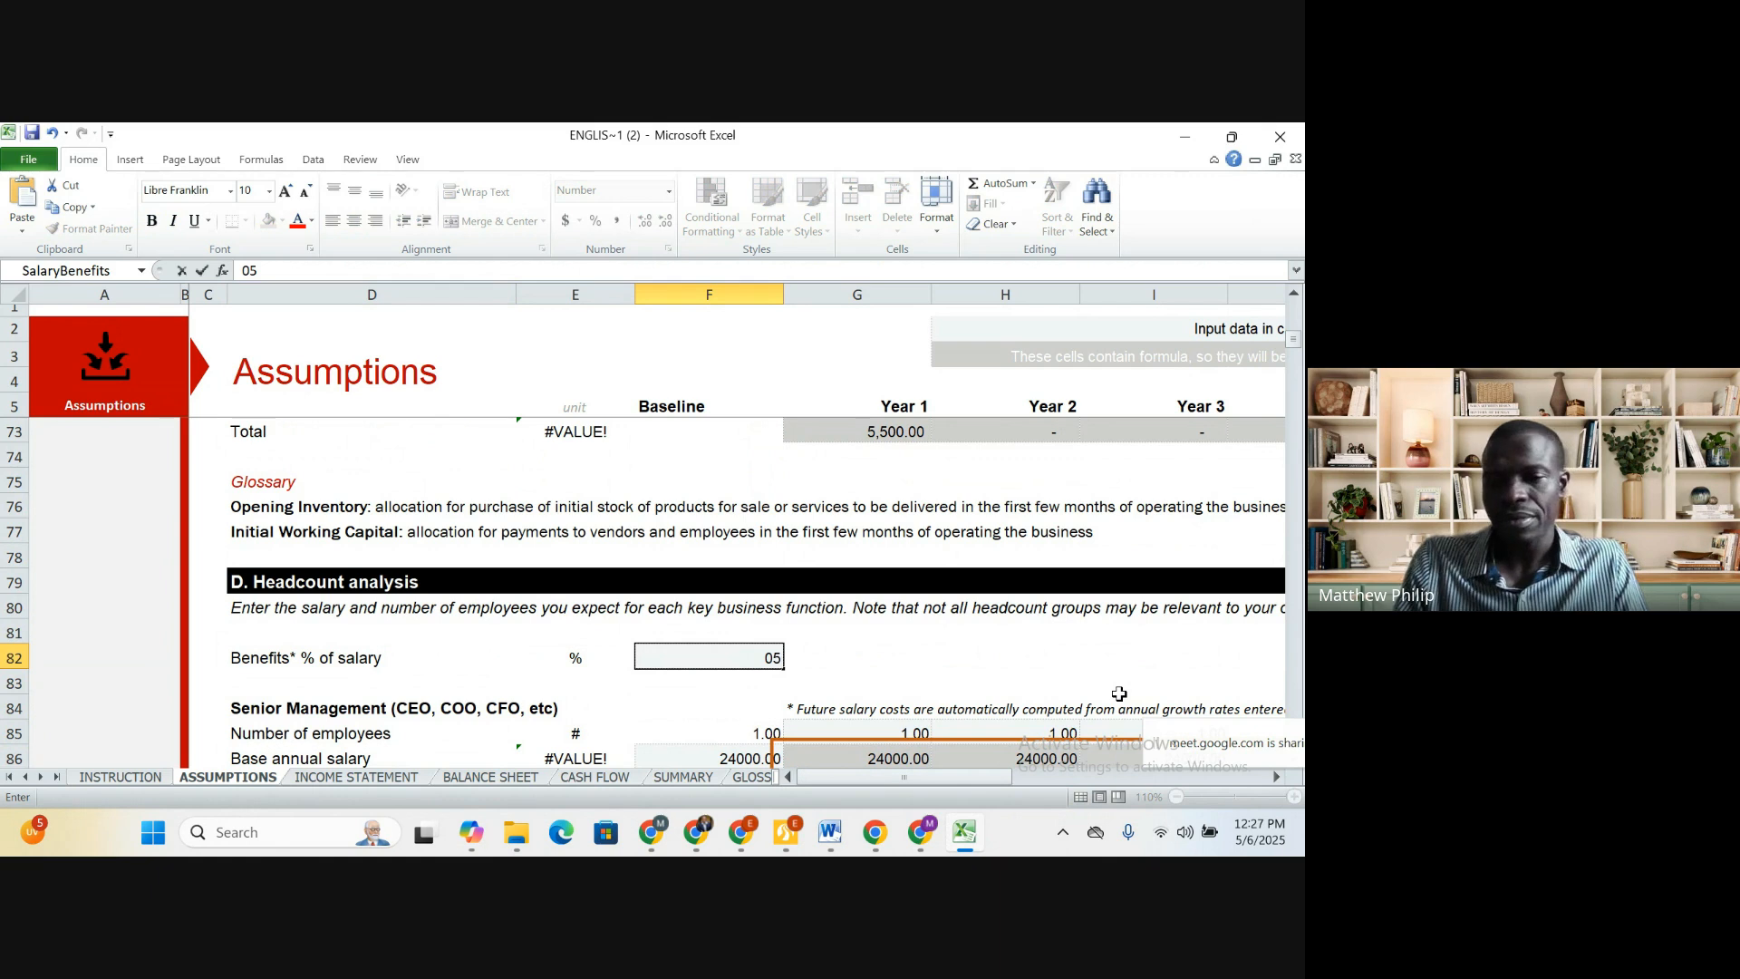
Set the Baseline of Benefits % of salary in D. Headcount analysis to 5
key(BackSpace)
key(BackSpace)
text(5)
key(Left)
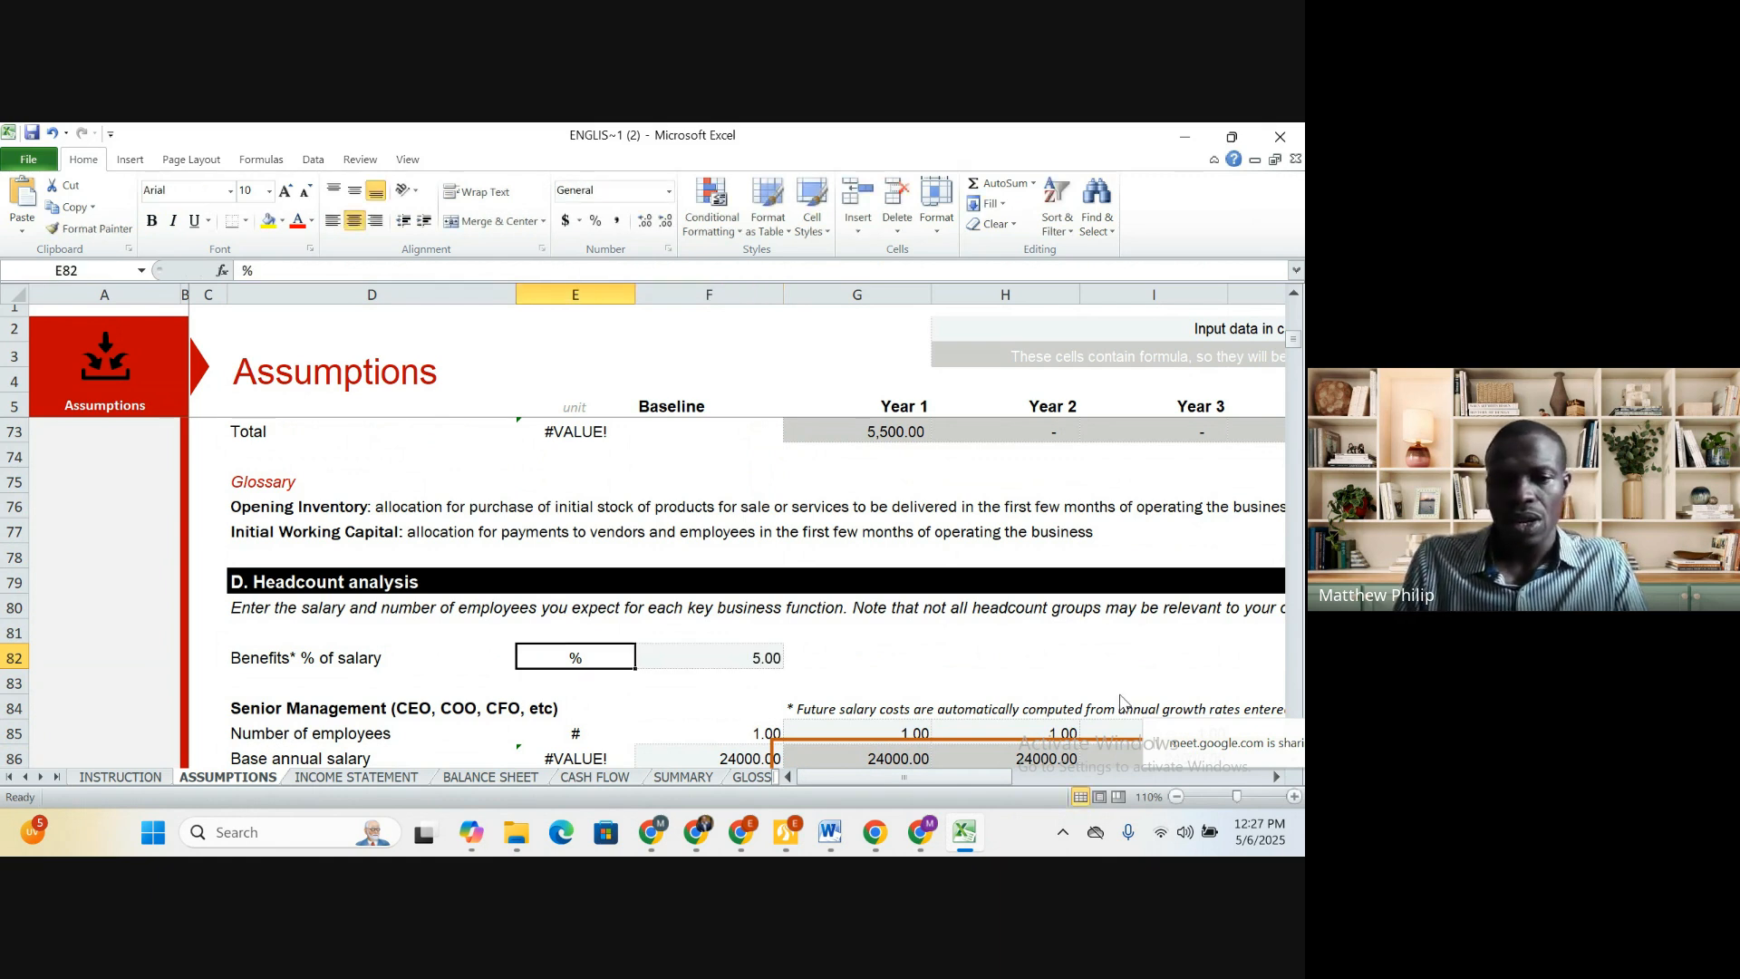
Go down the Senior Management labels to Business Development and back up to the Senior Management (CEO, COO, CFO, etc) heading
key(Left)
key(Down)
key(Down)
key(Down)
key(Down)
key(Down)
key(Down)
key(Down)
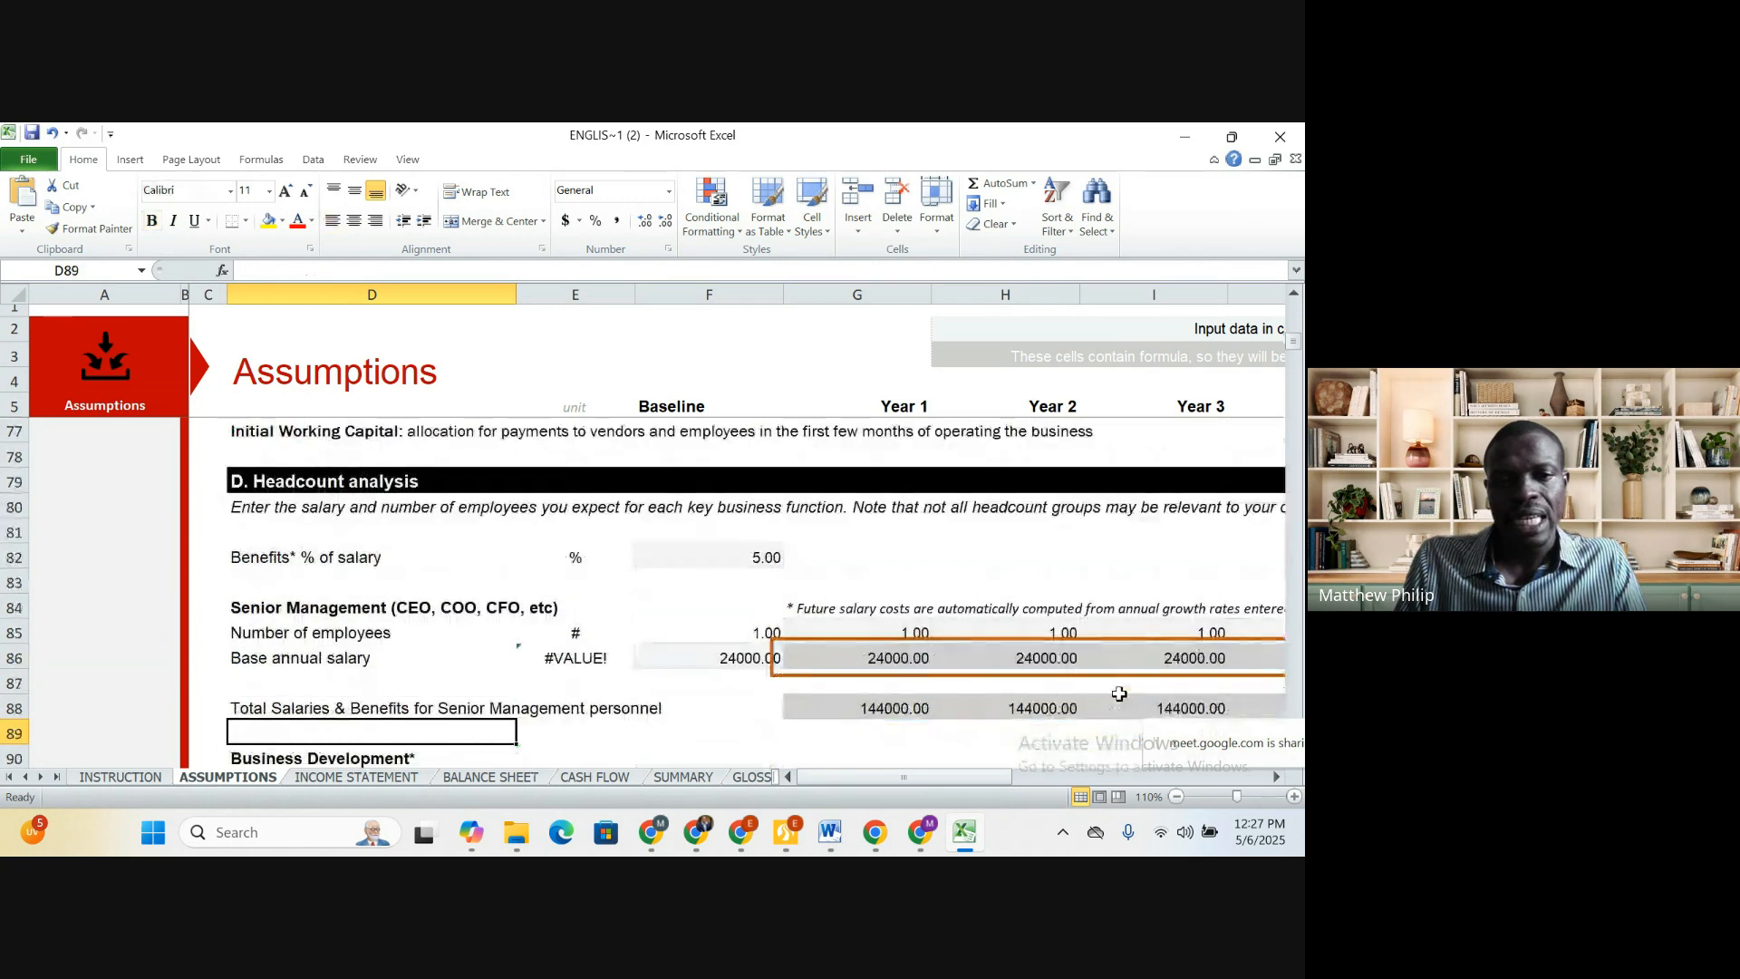
key(Down)
key(Up)
key(Up)
key(Up)
key(Up)
key(Up)
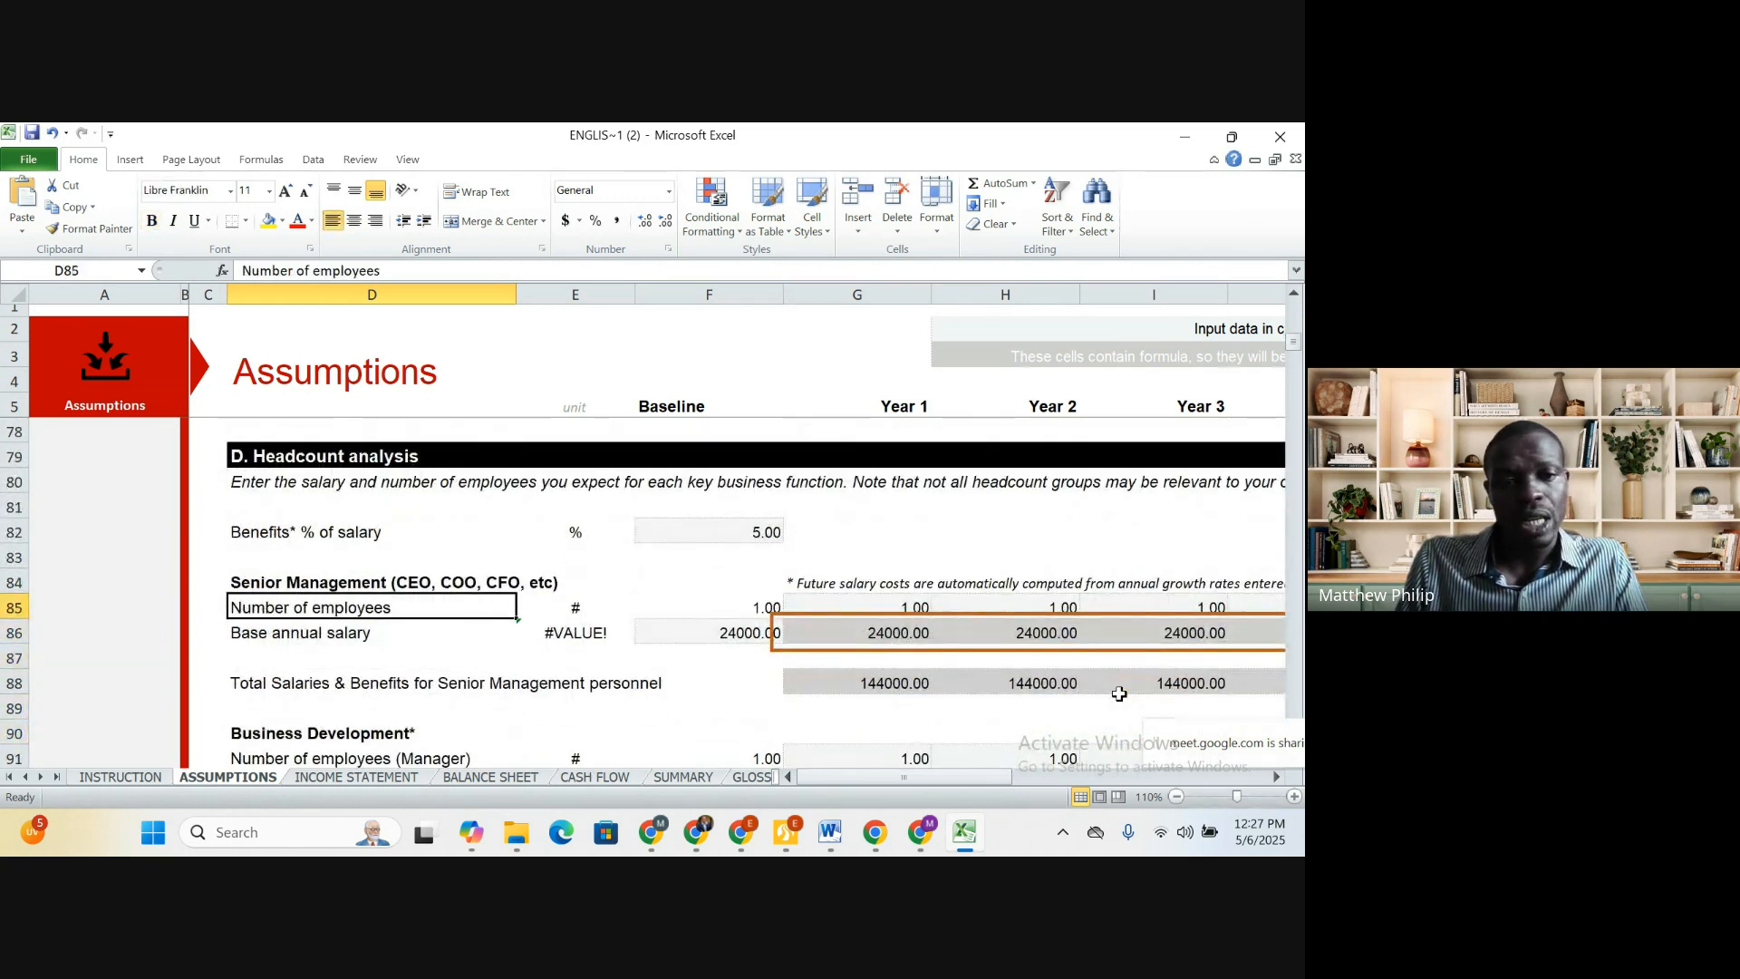
key(Up)
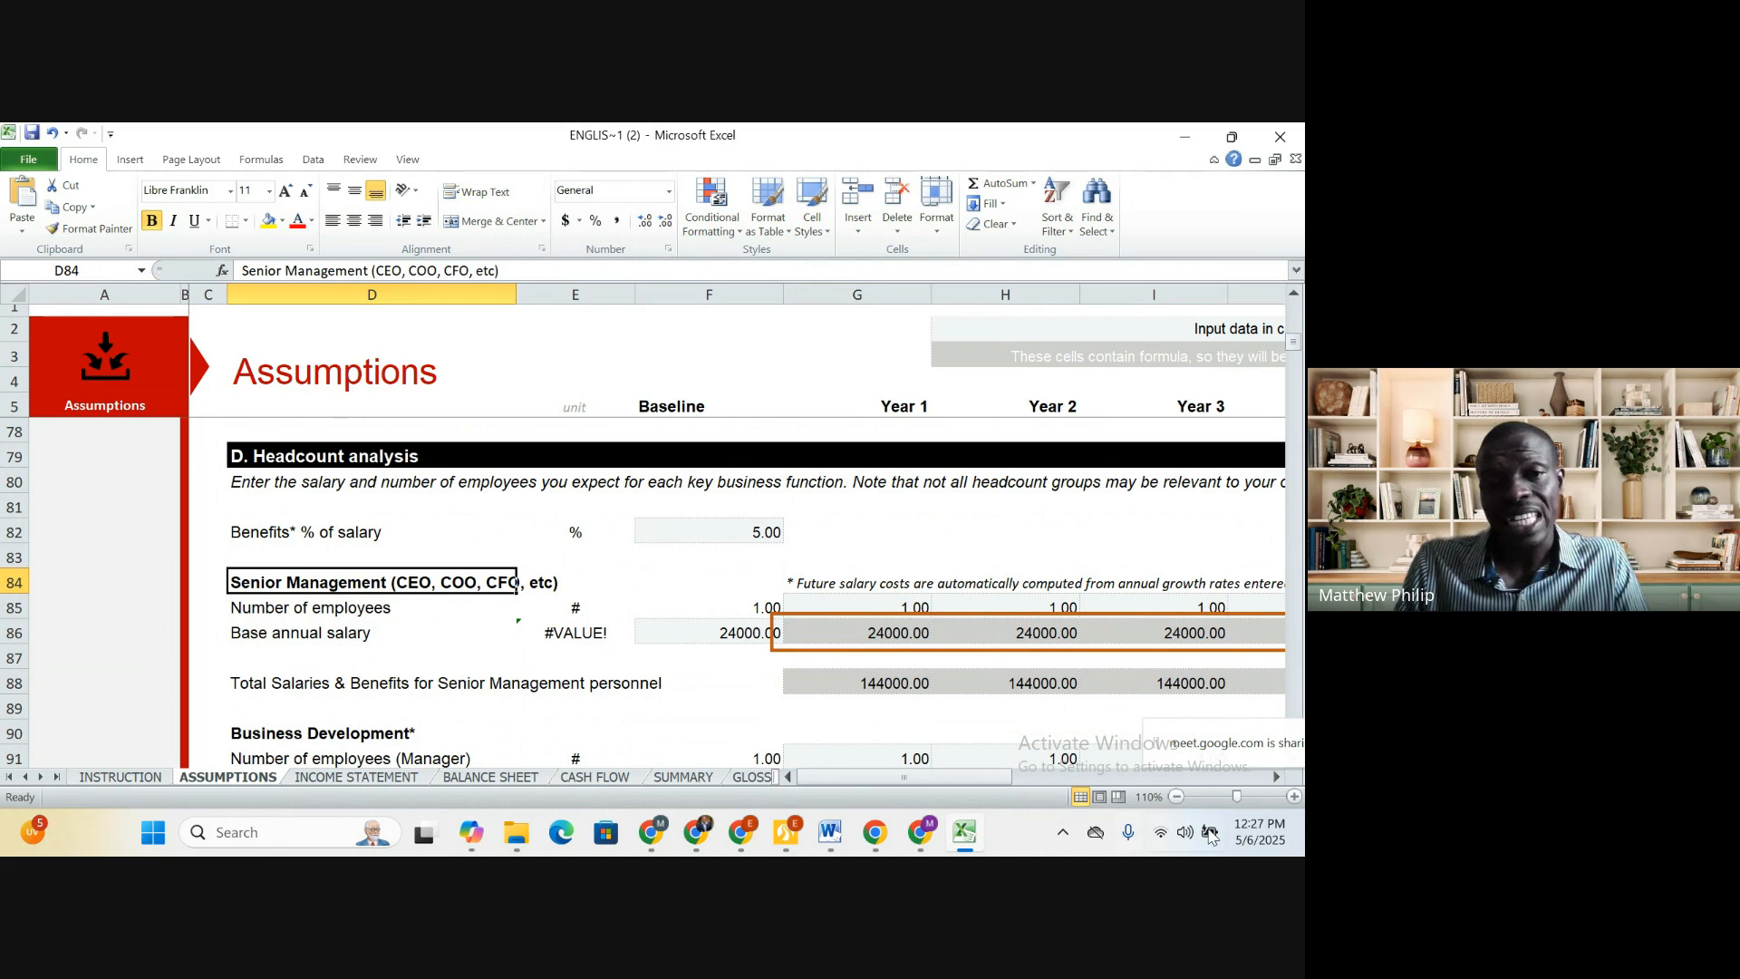
Highlight the Baseline column from Senior Management through Business Development, and return to Senior Management's Number of employees Baseline
click(740, 598)
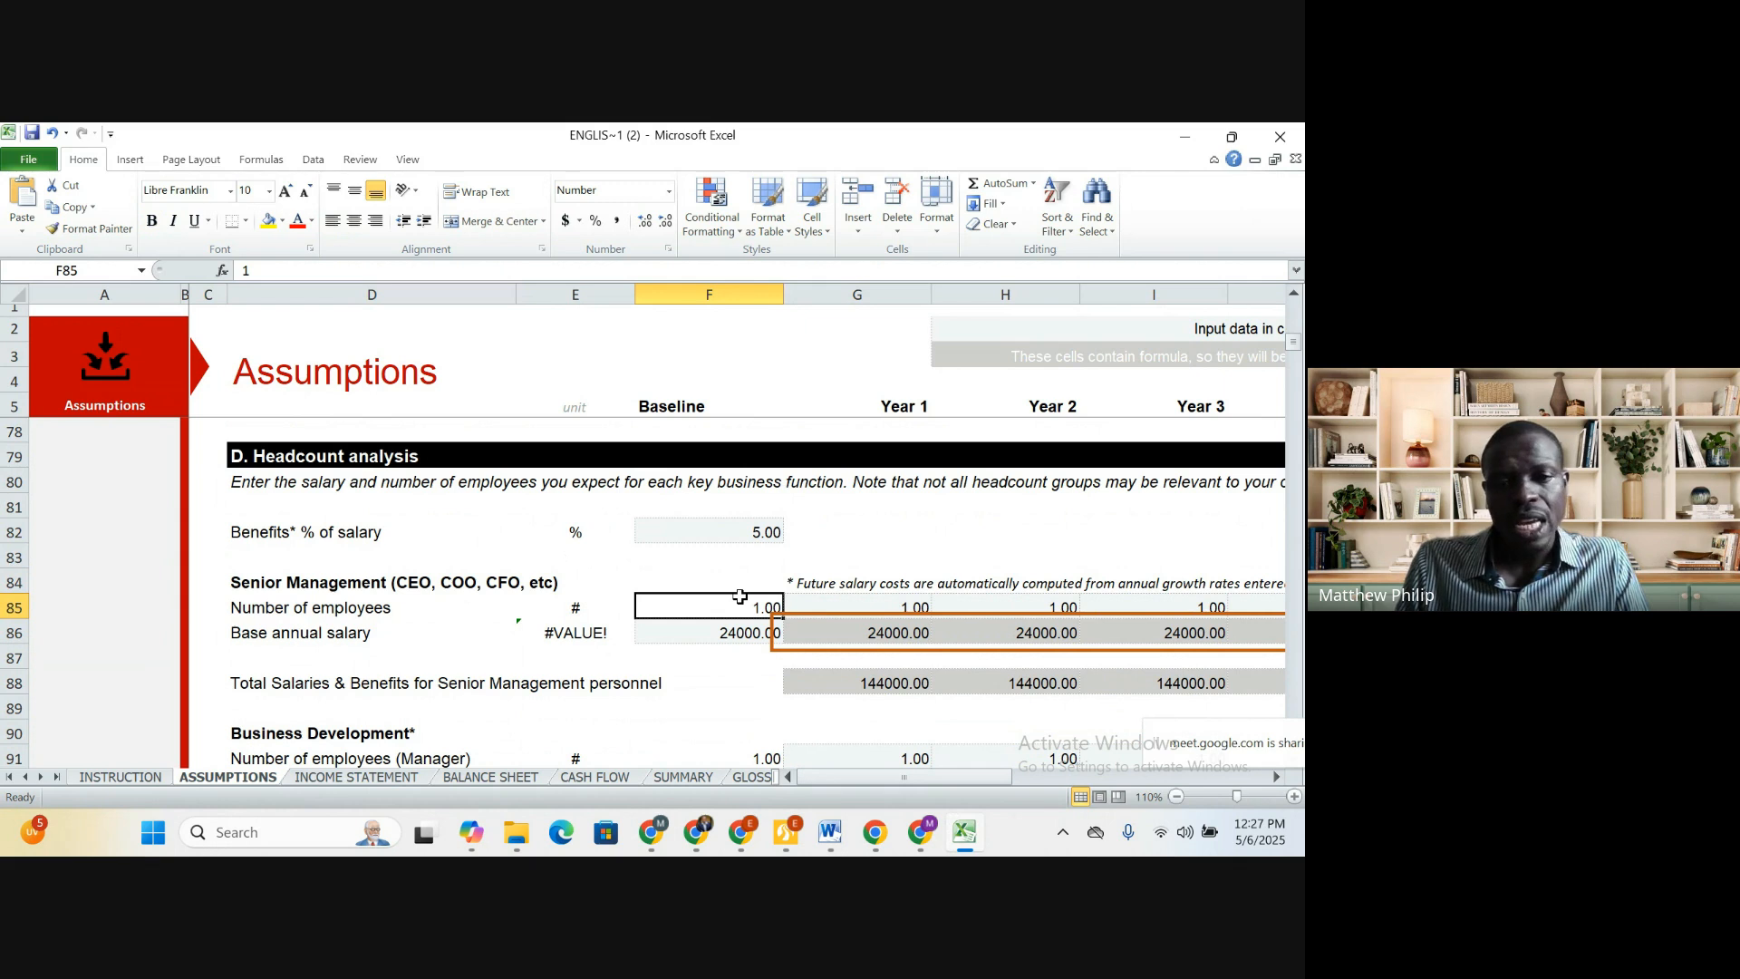
mouse_move(741, 596)
mouse_down()
mouse_move(741, 736)
mouse_move(741, 596)
mouse_up()
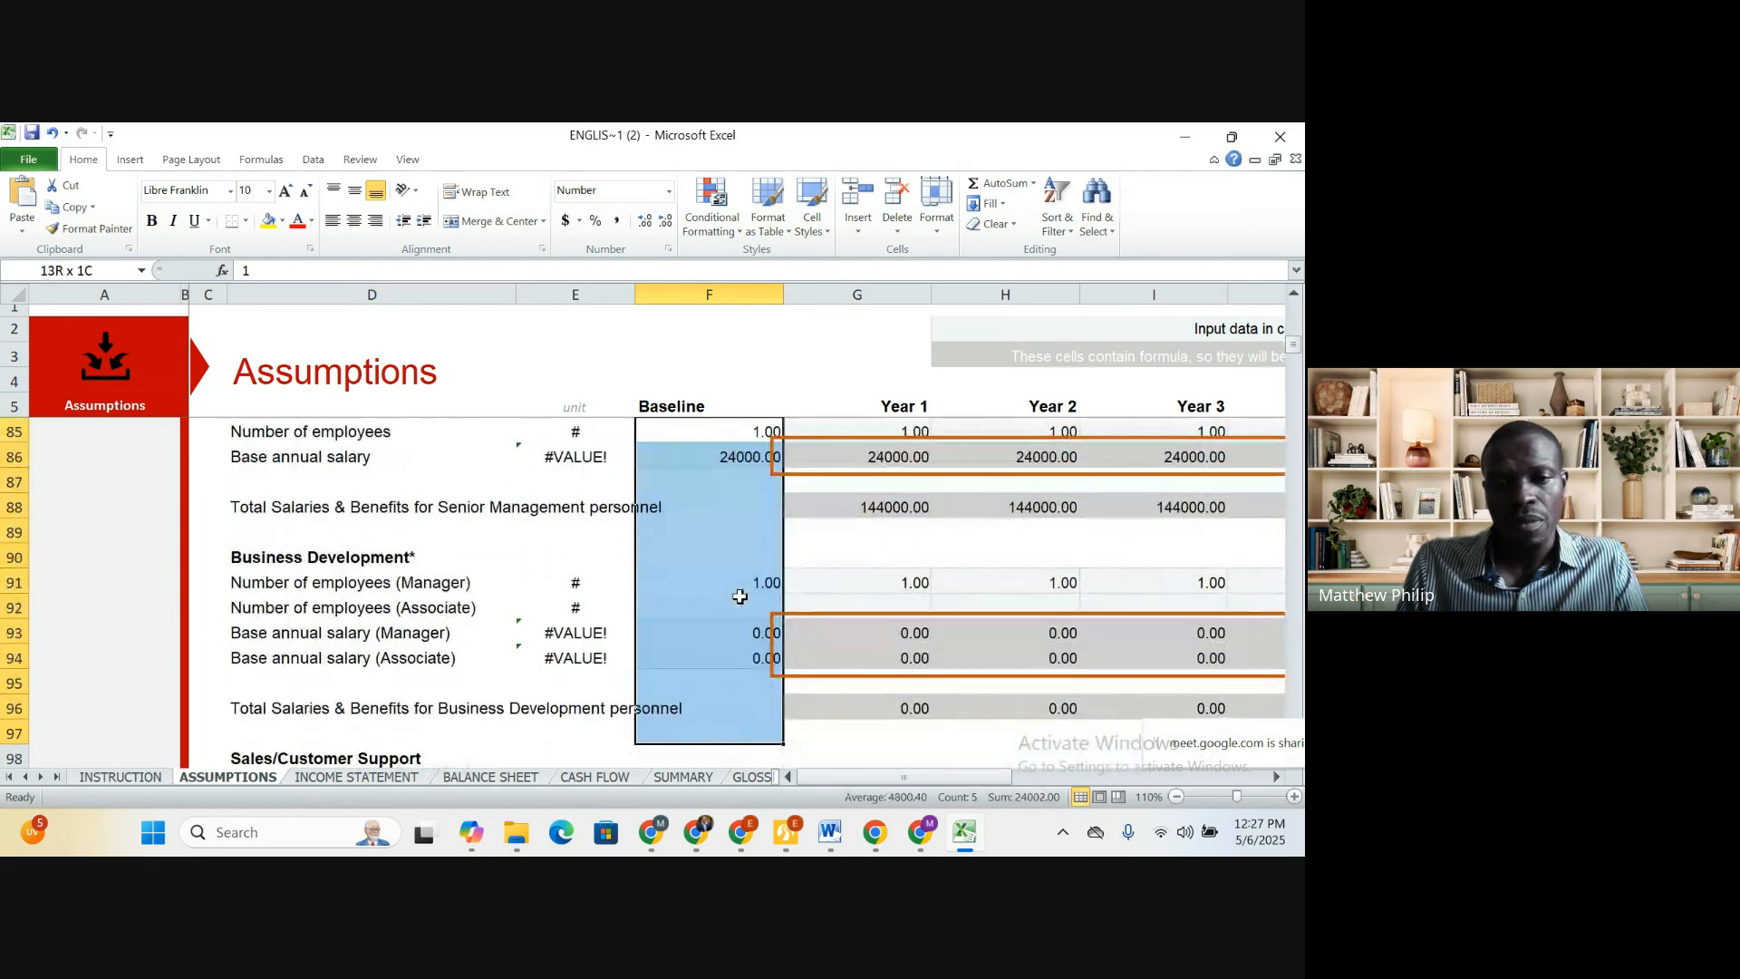
key(shift+Down)
key(shift+Down)
key(shift+Up)
key(Up)
key(Up)
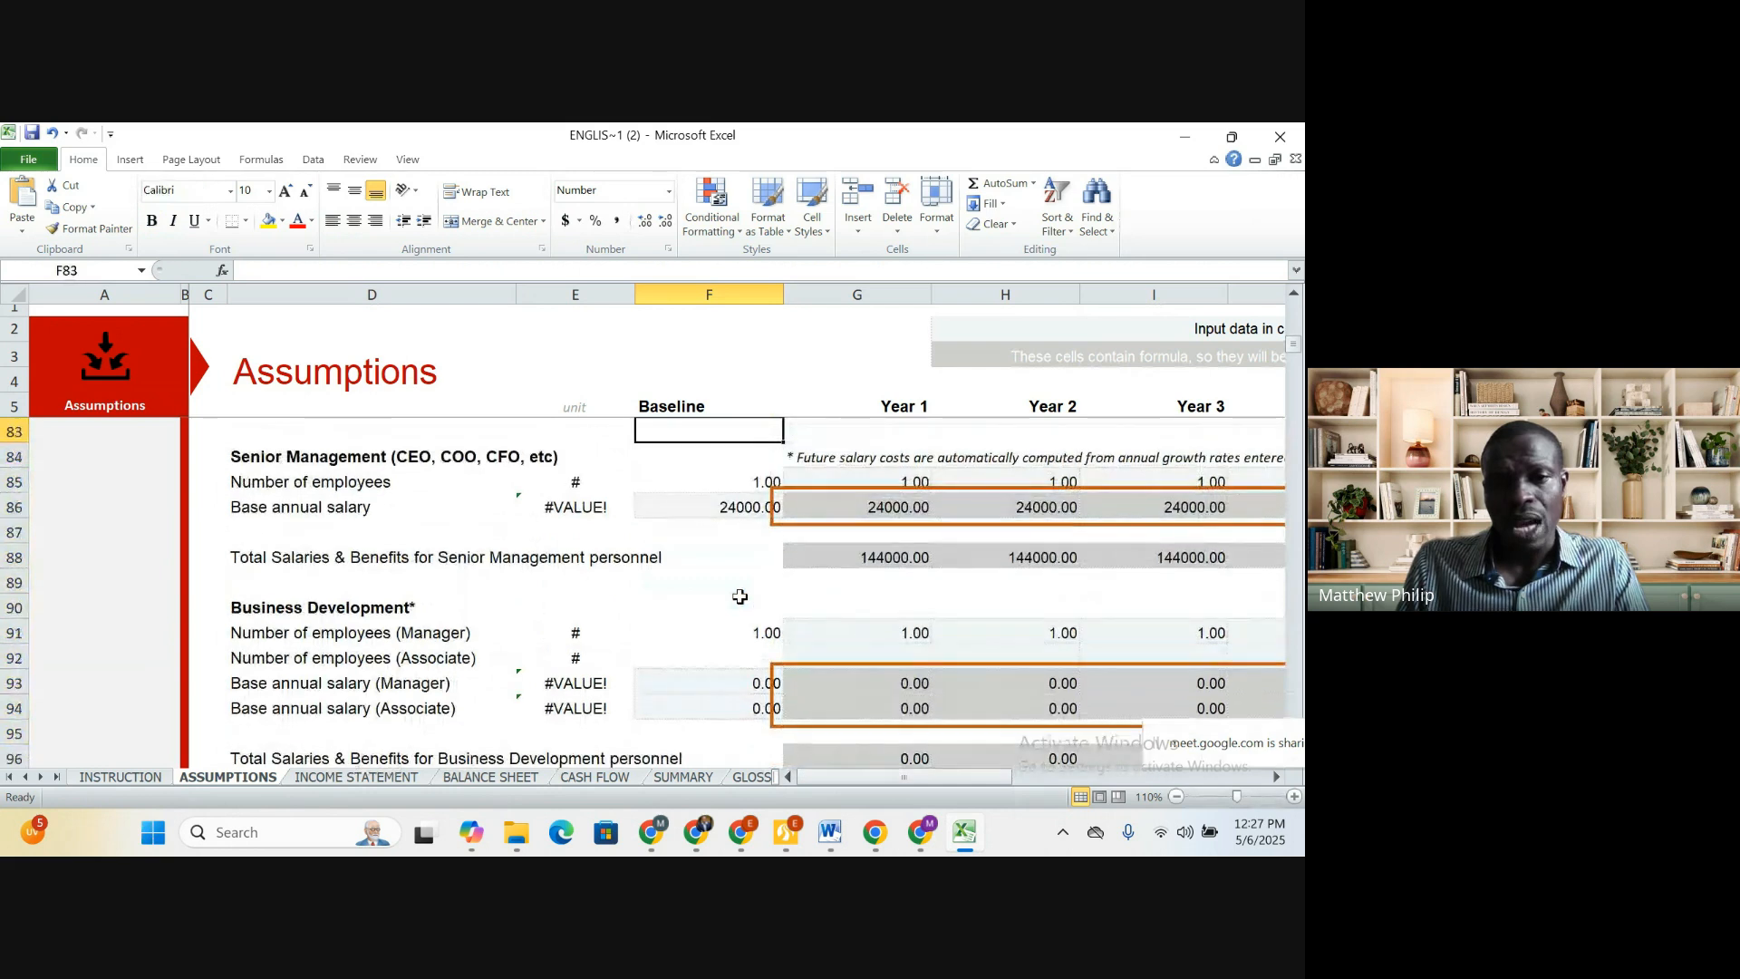
key(Down)
key(Down)
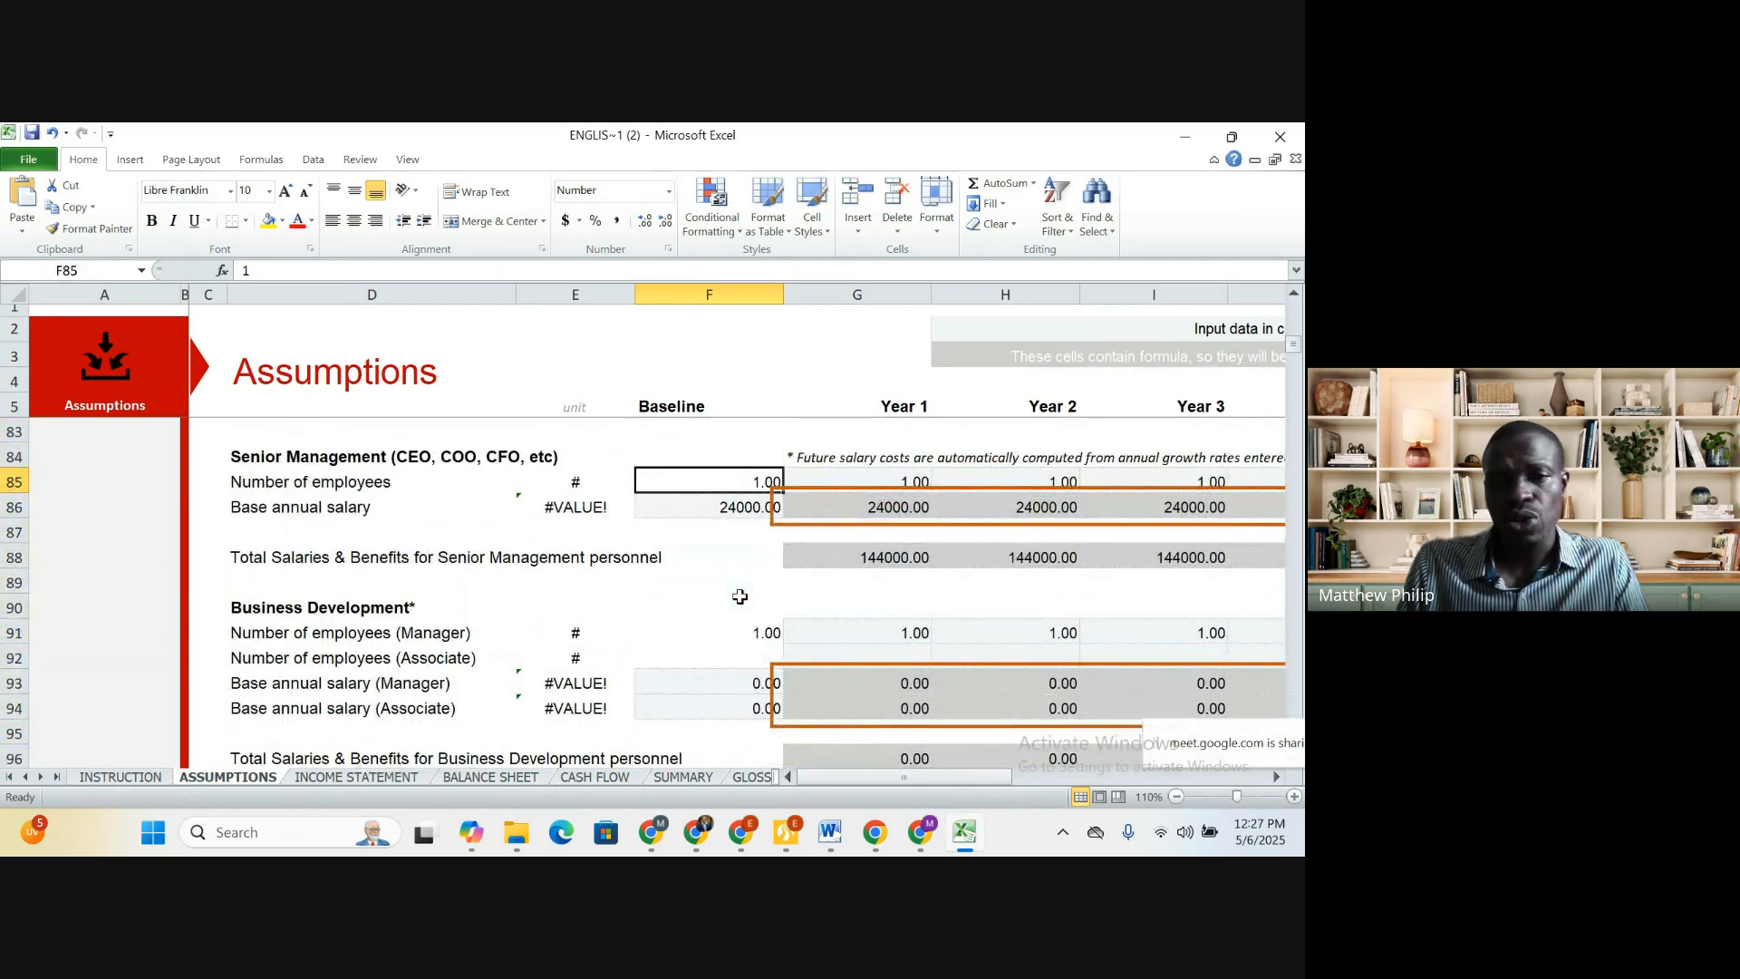
Highlight Senior Management's Number of employees from Year 1 to Year 10, and return to the row's unit cell
key(Right)
key(shift+Right)
key(shift+Right)
key(shift+Right)
key(shift+Right)
key(shift+Right)
key(shift+Right)
key(shift+Right)
key(shift+Right)
key(shift+Right)
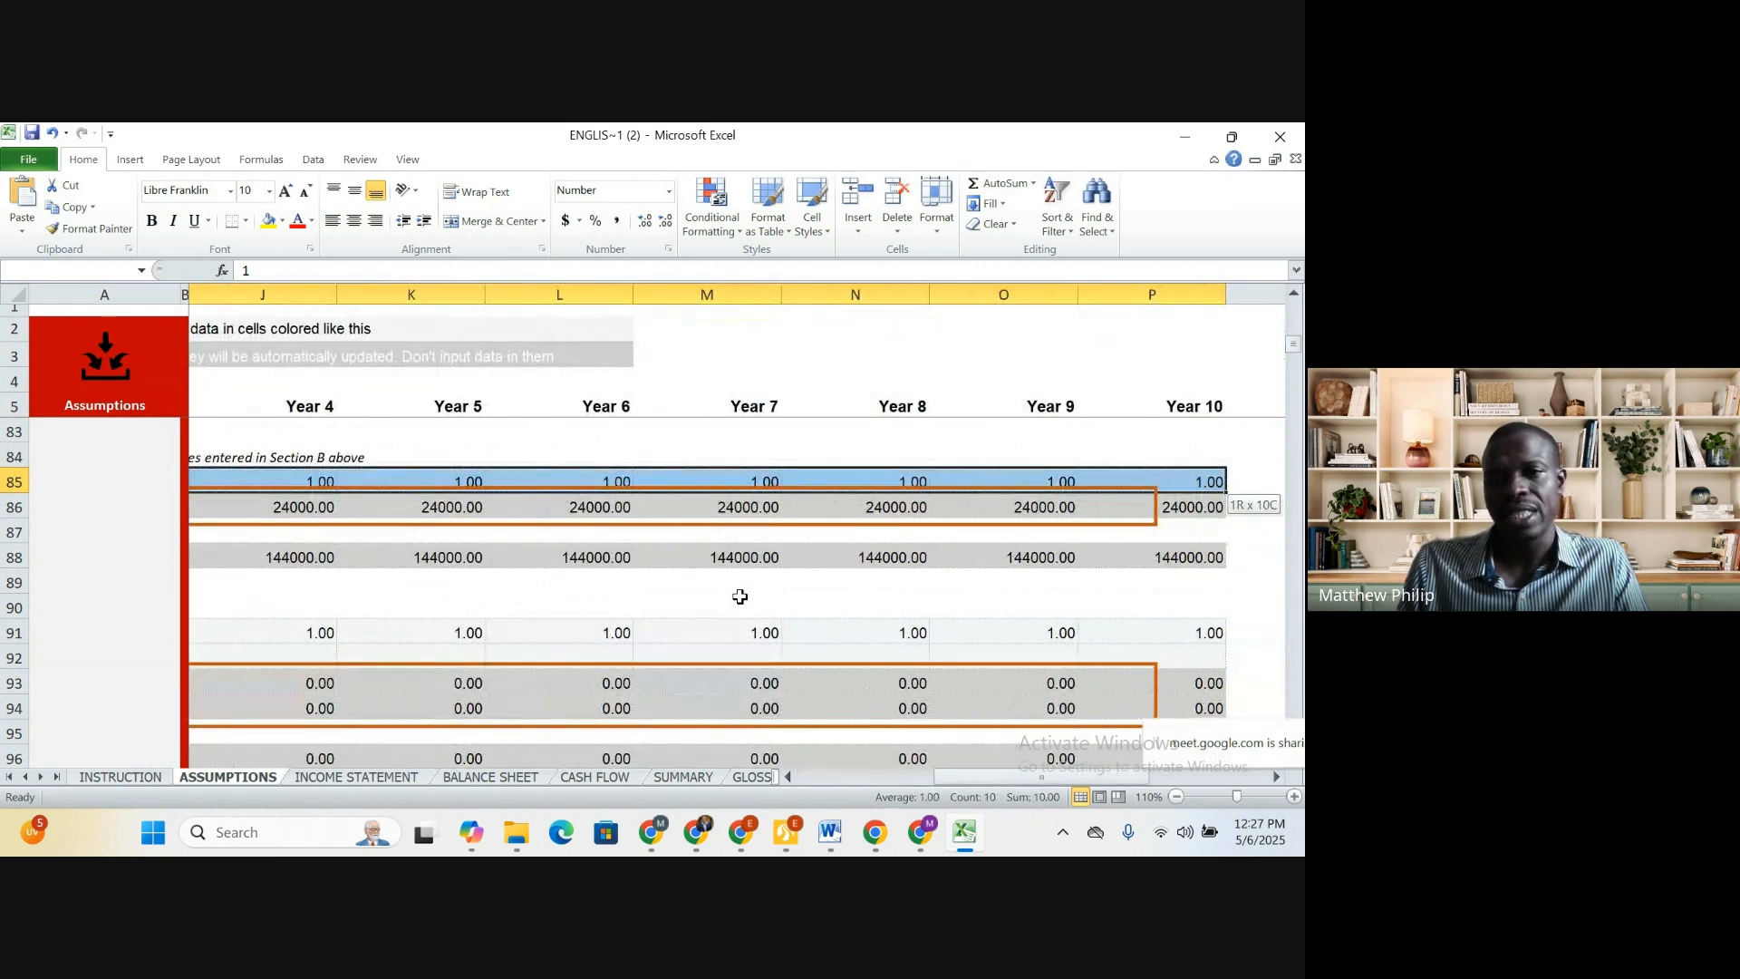
key(Left)
key(Left)
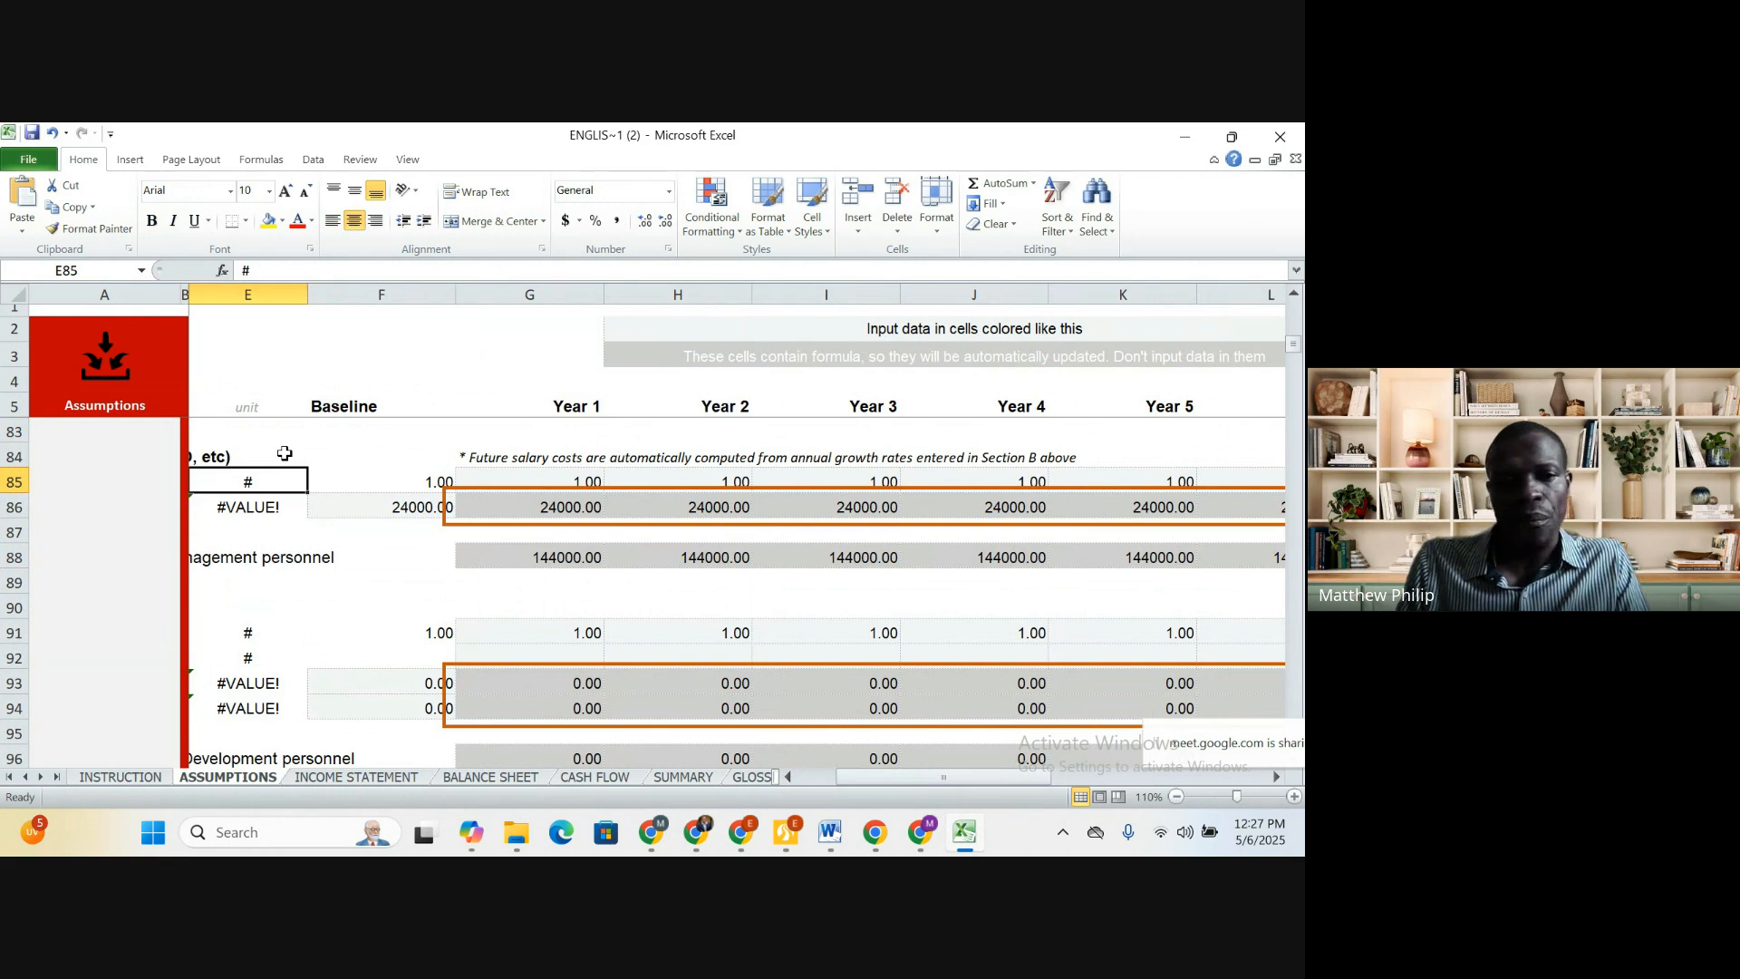
Set the Baseline of Senior Management's Base annual salary to 2400
scroll(284, 454, left, 3)
click(732, 484)
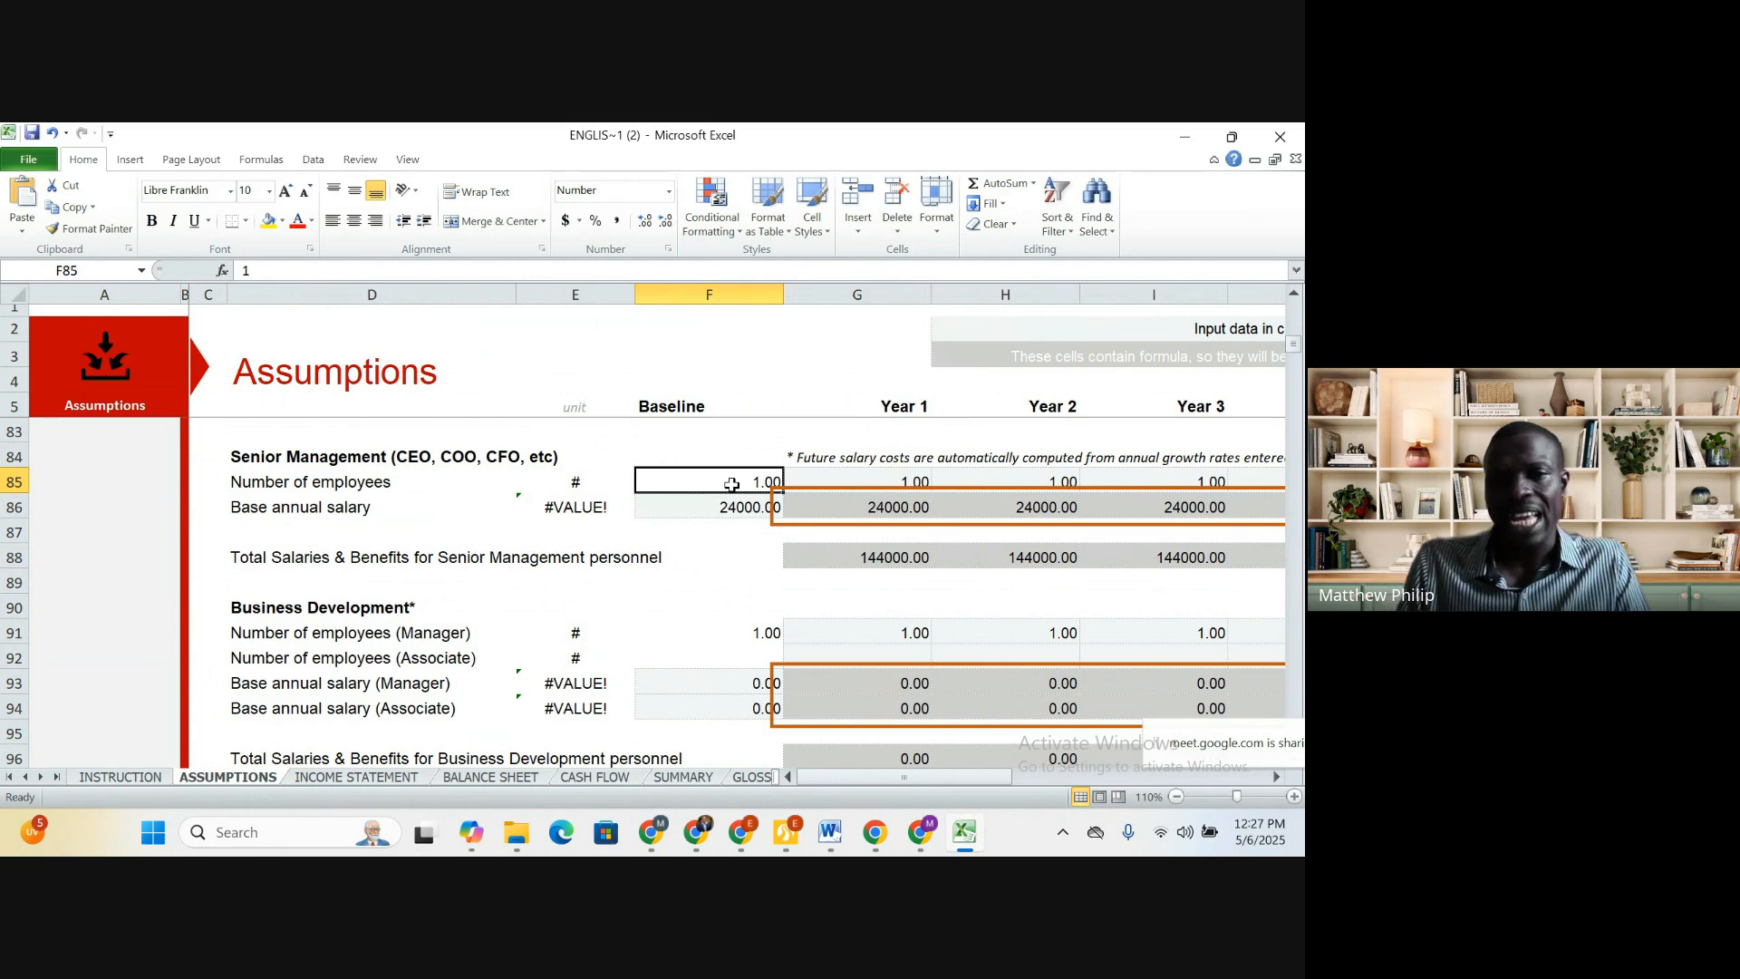
click(745, 512)
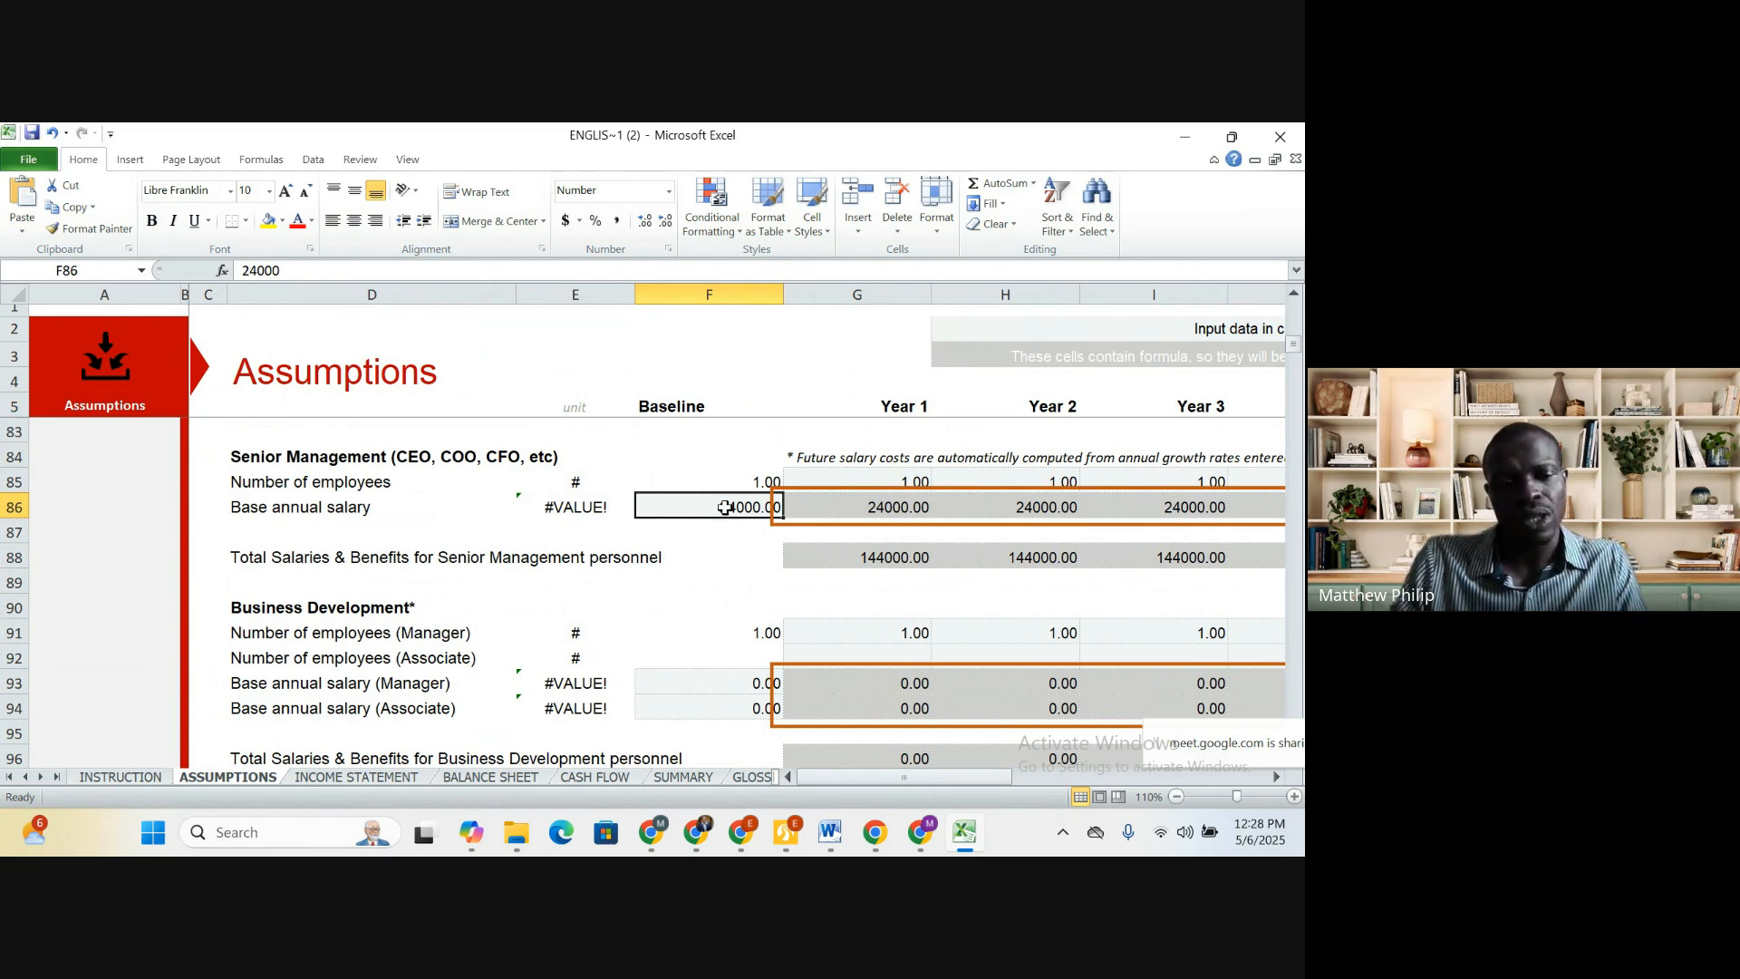
text(2400)
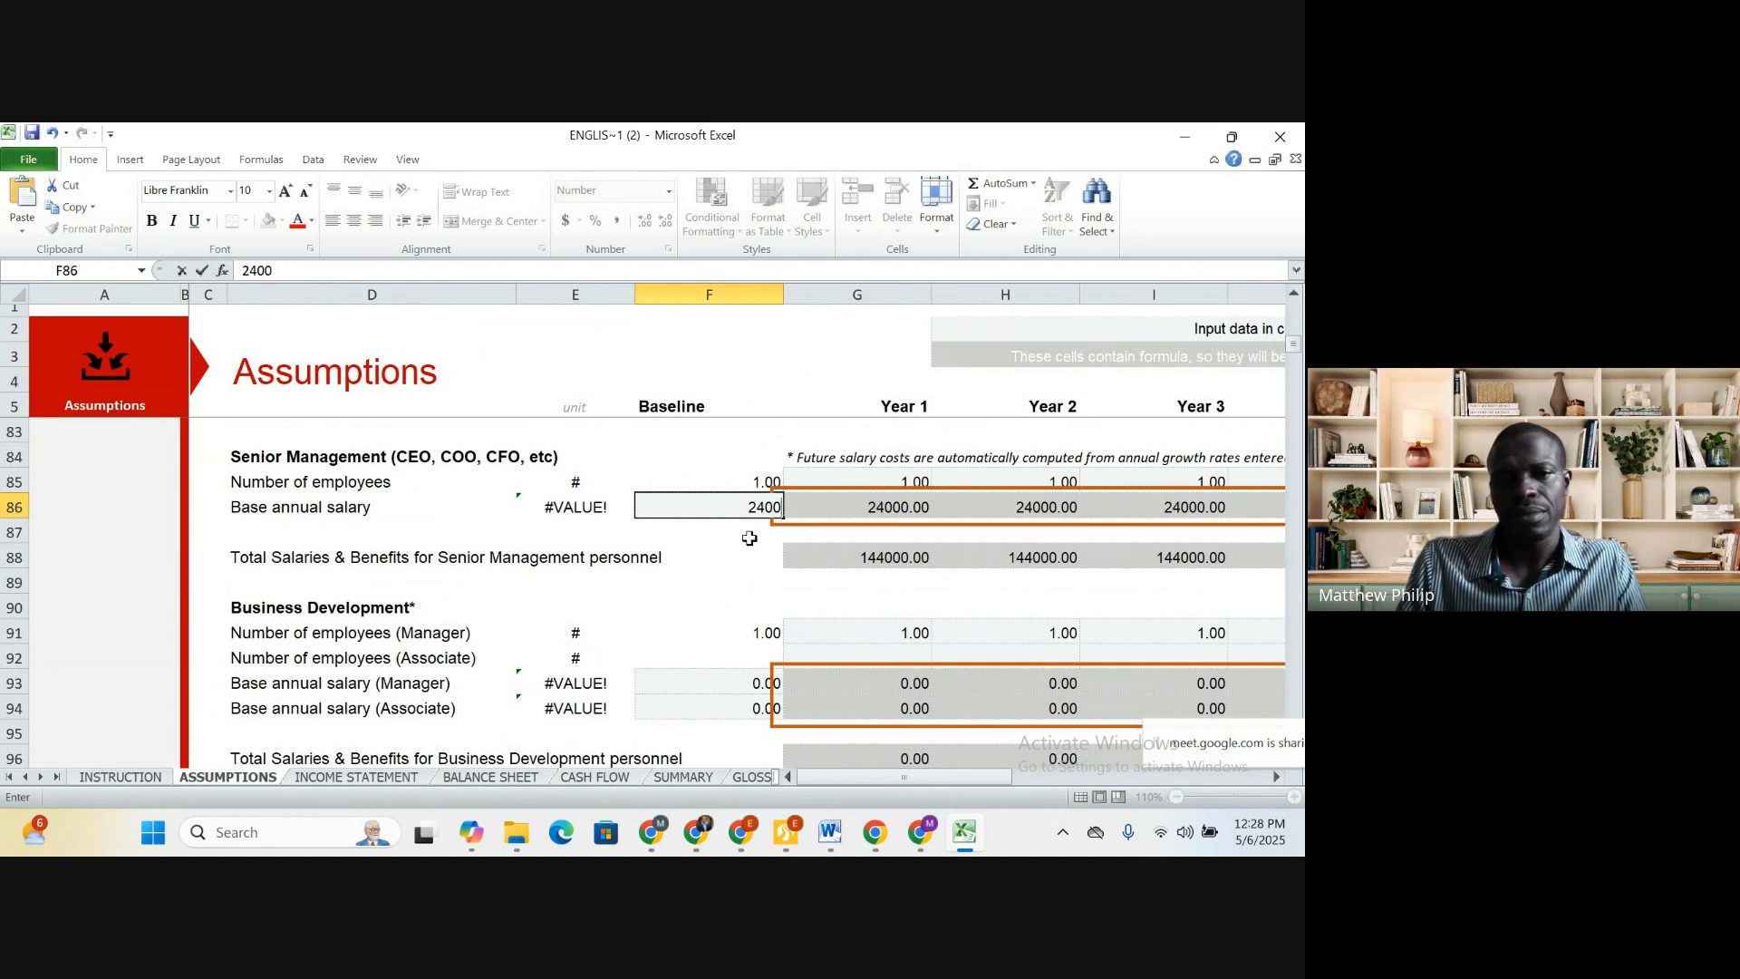
click(750, 539)
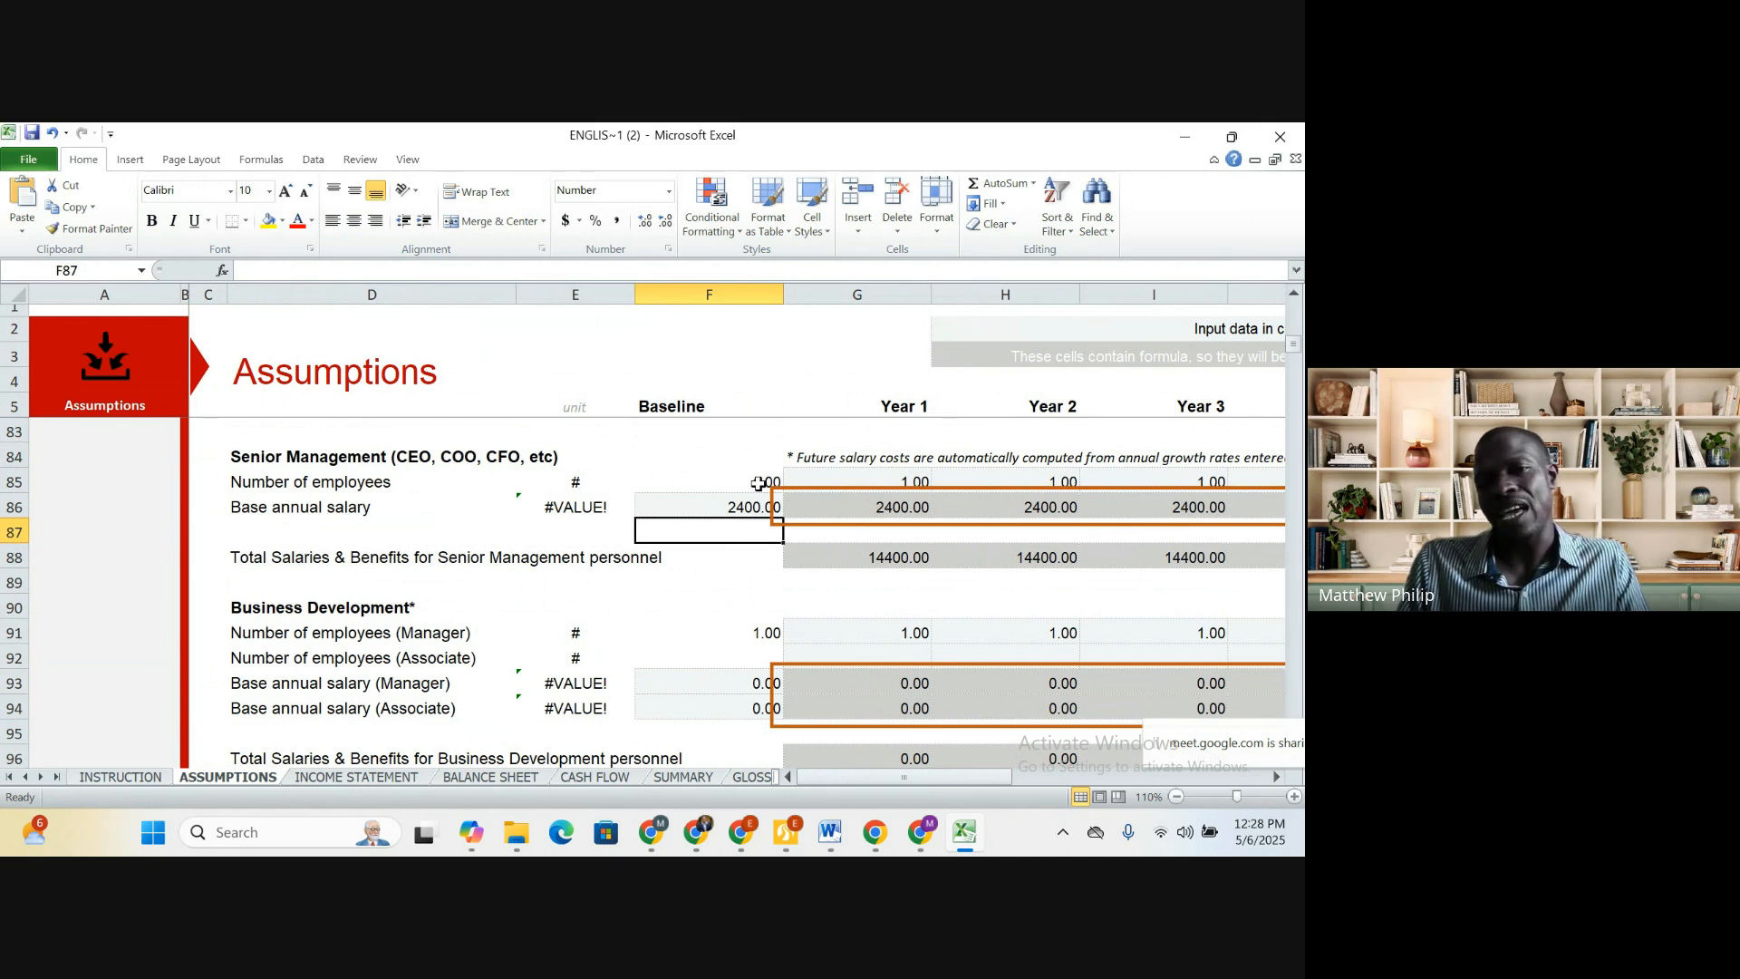
Review Senior Management's Base annual salary from the Baseline across to Year 6 and back to the unit cell
click(734, 504)
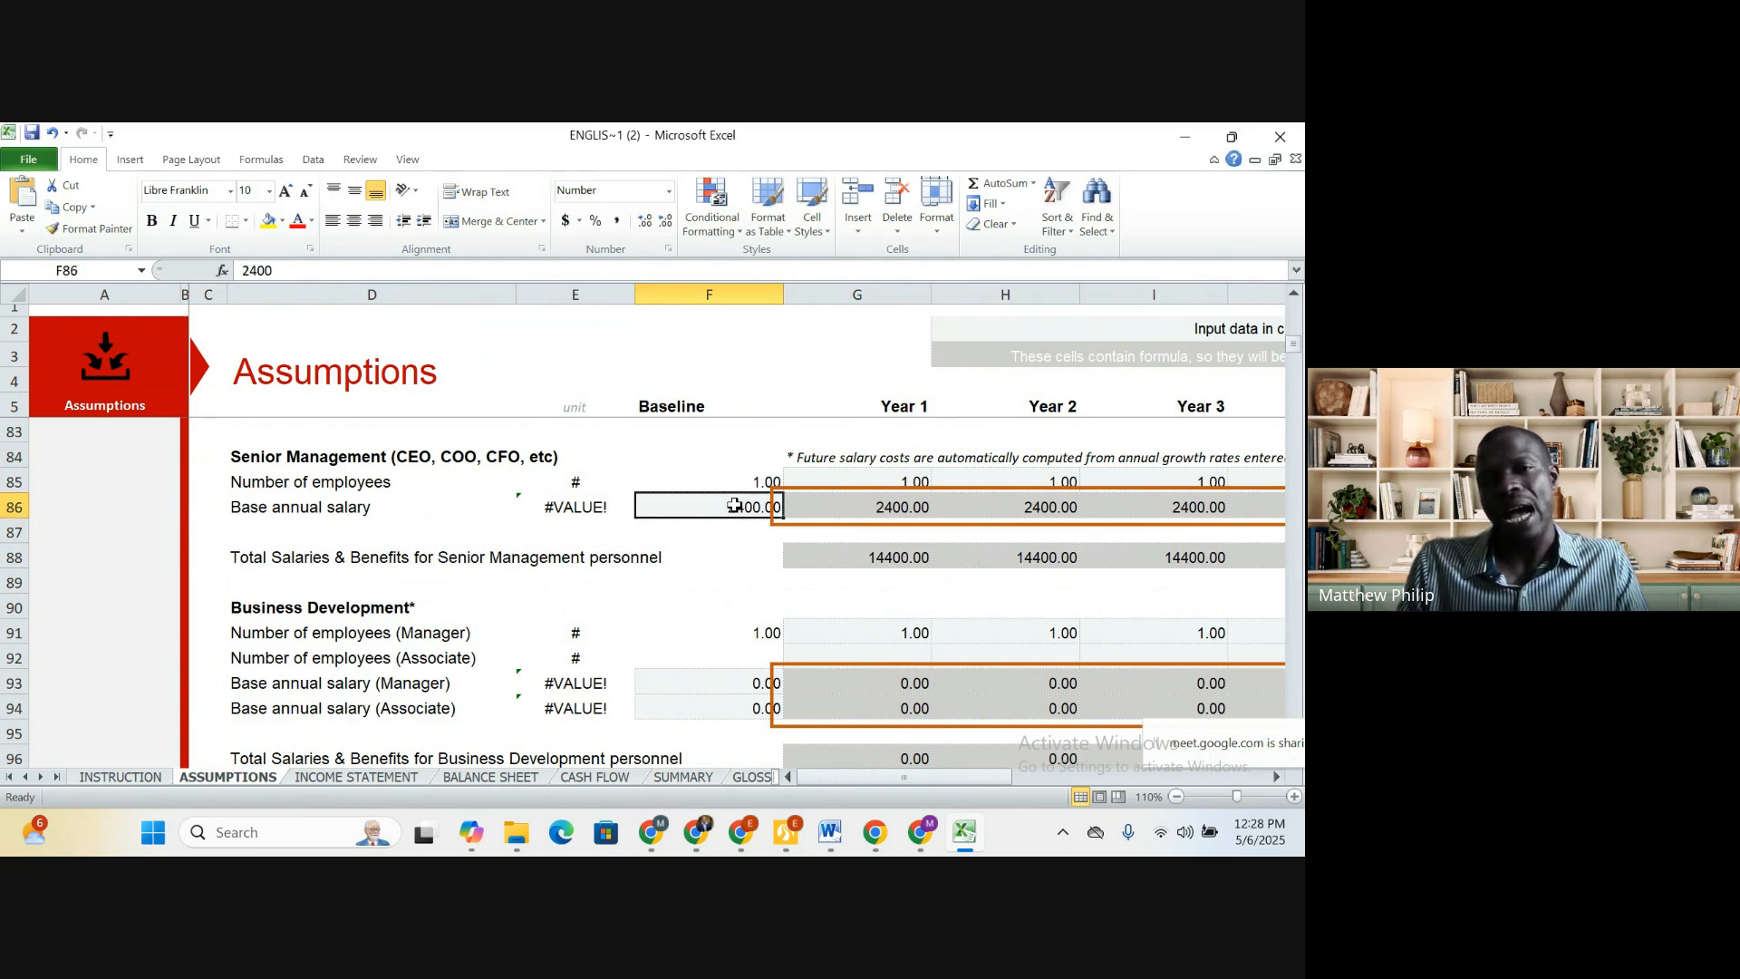
click(732, 533)
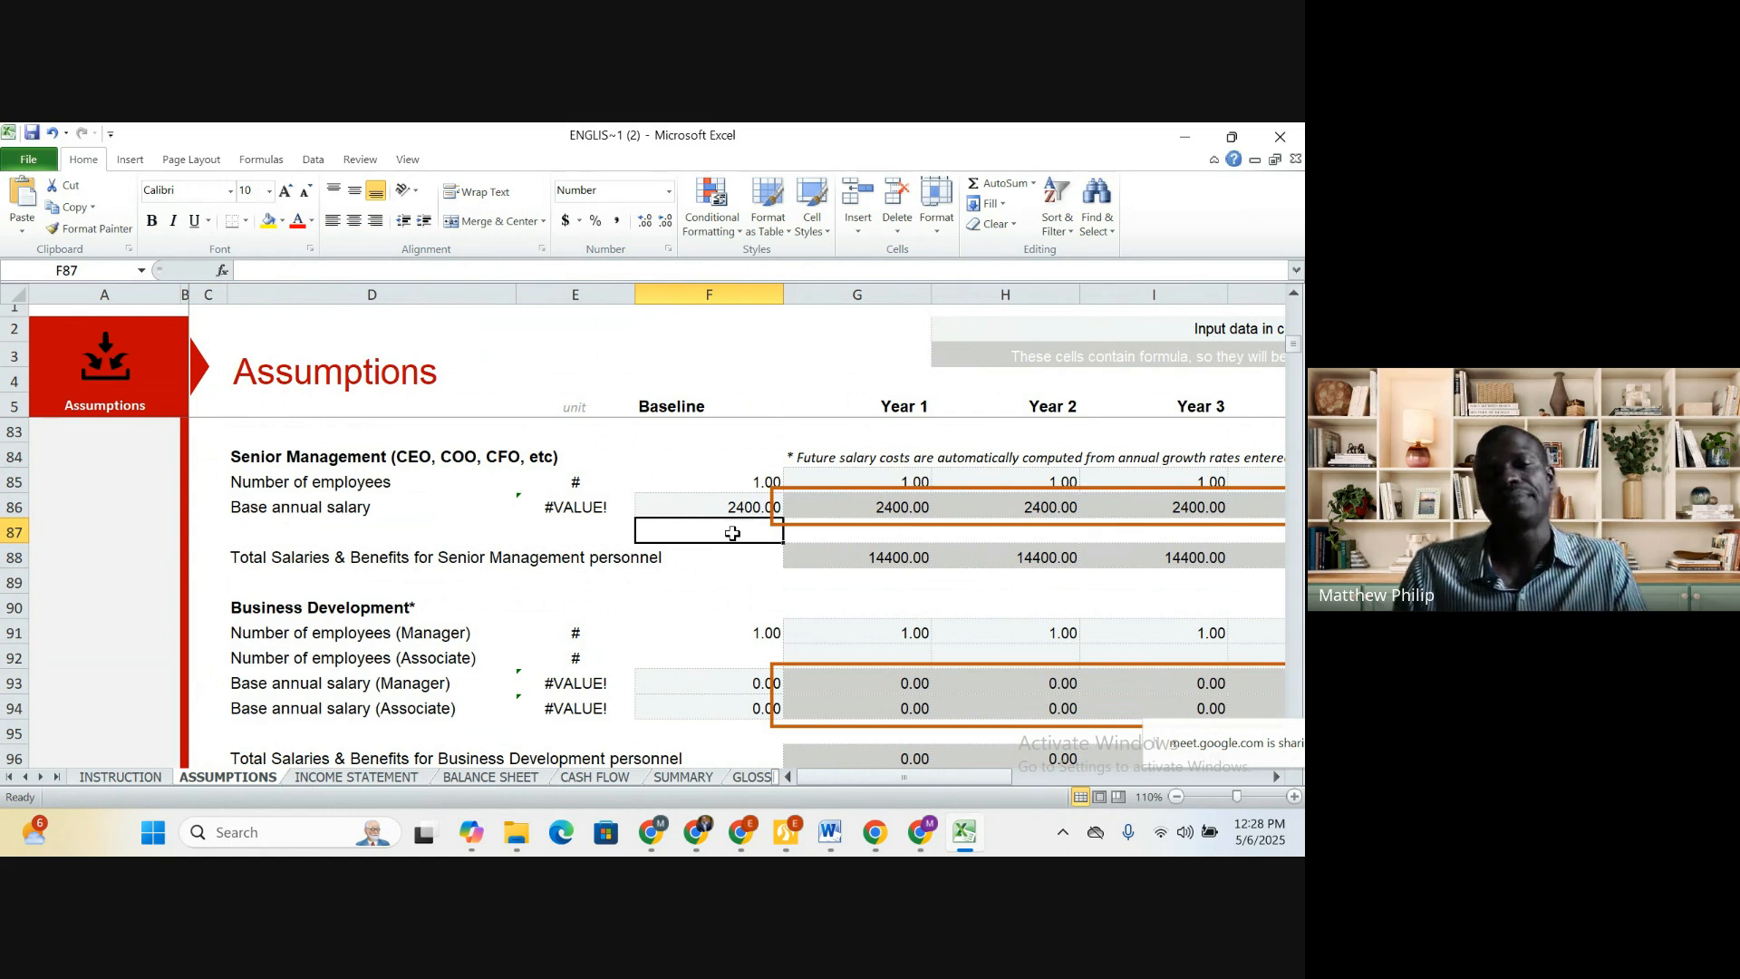
click(736, 504)
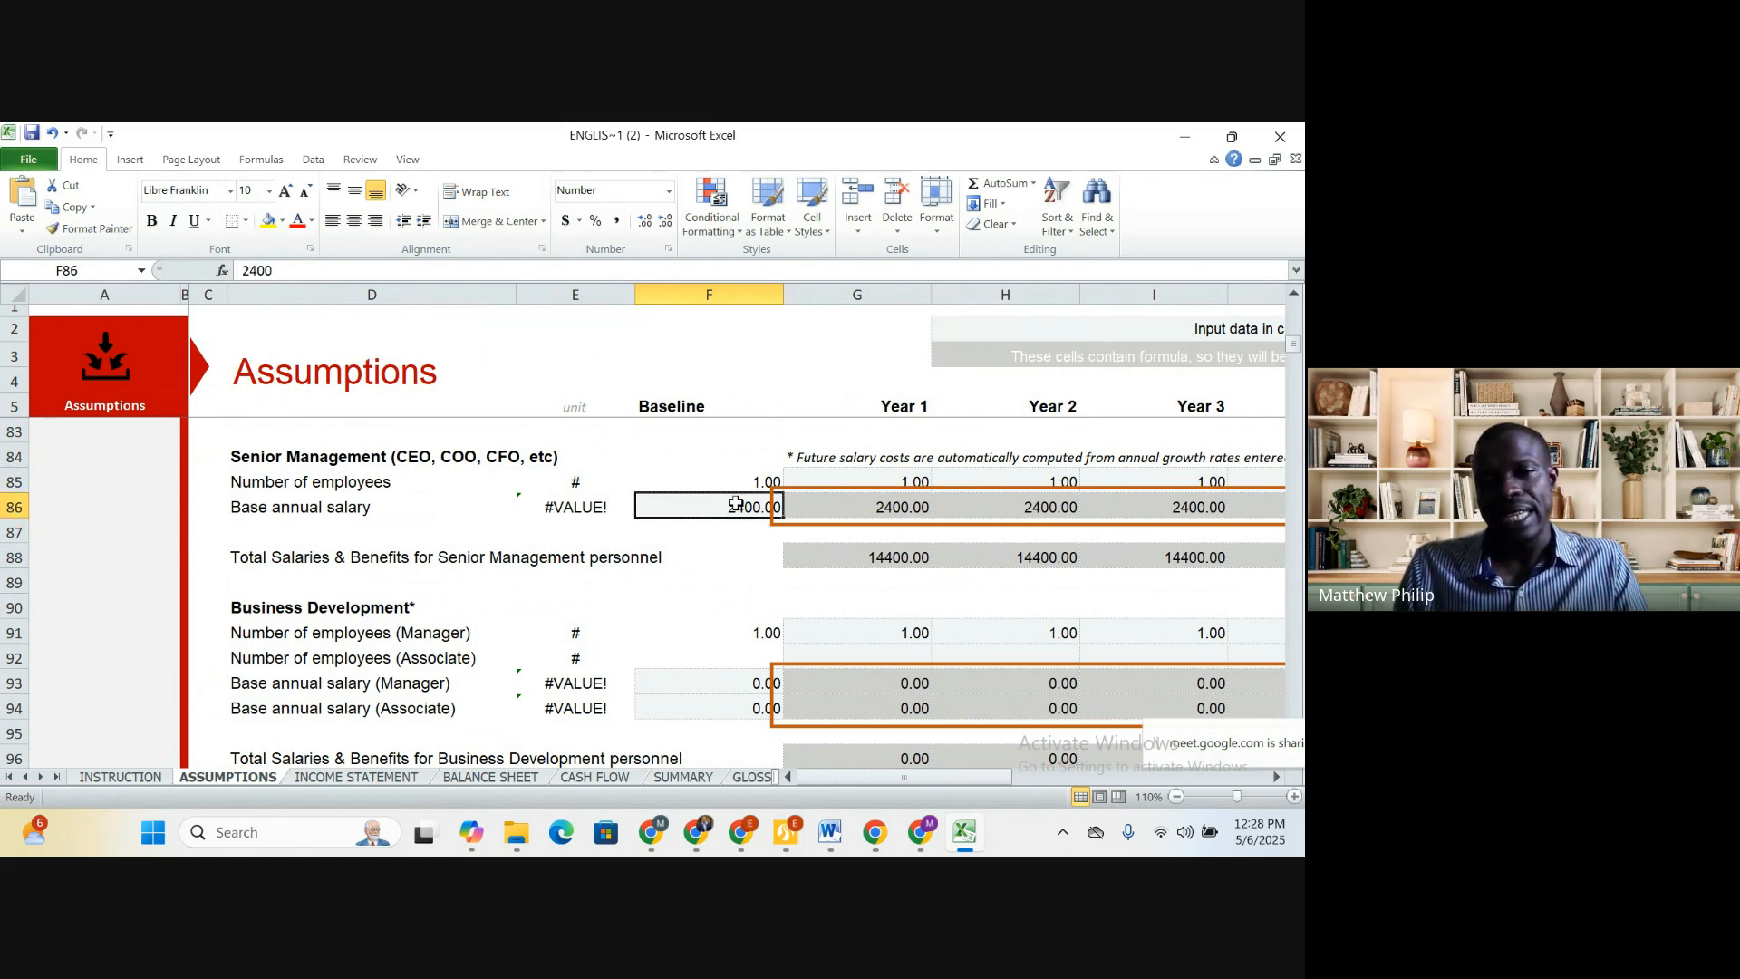
click(847, 504)
key(Right)
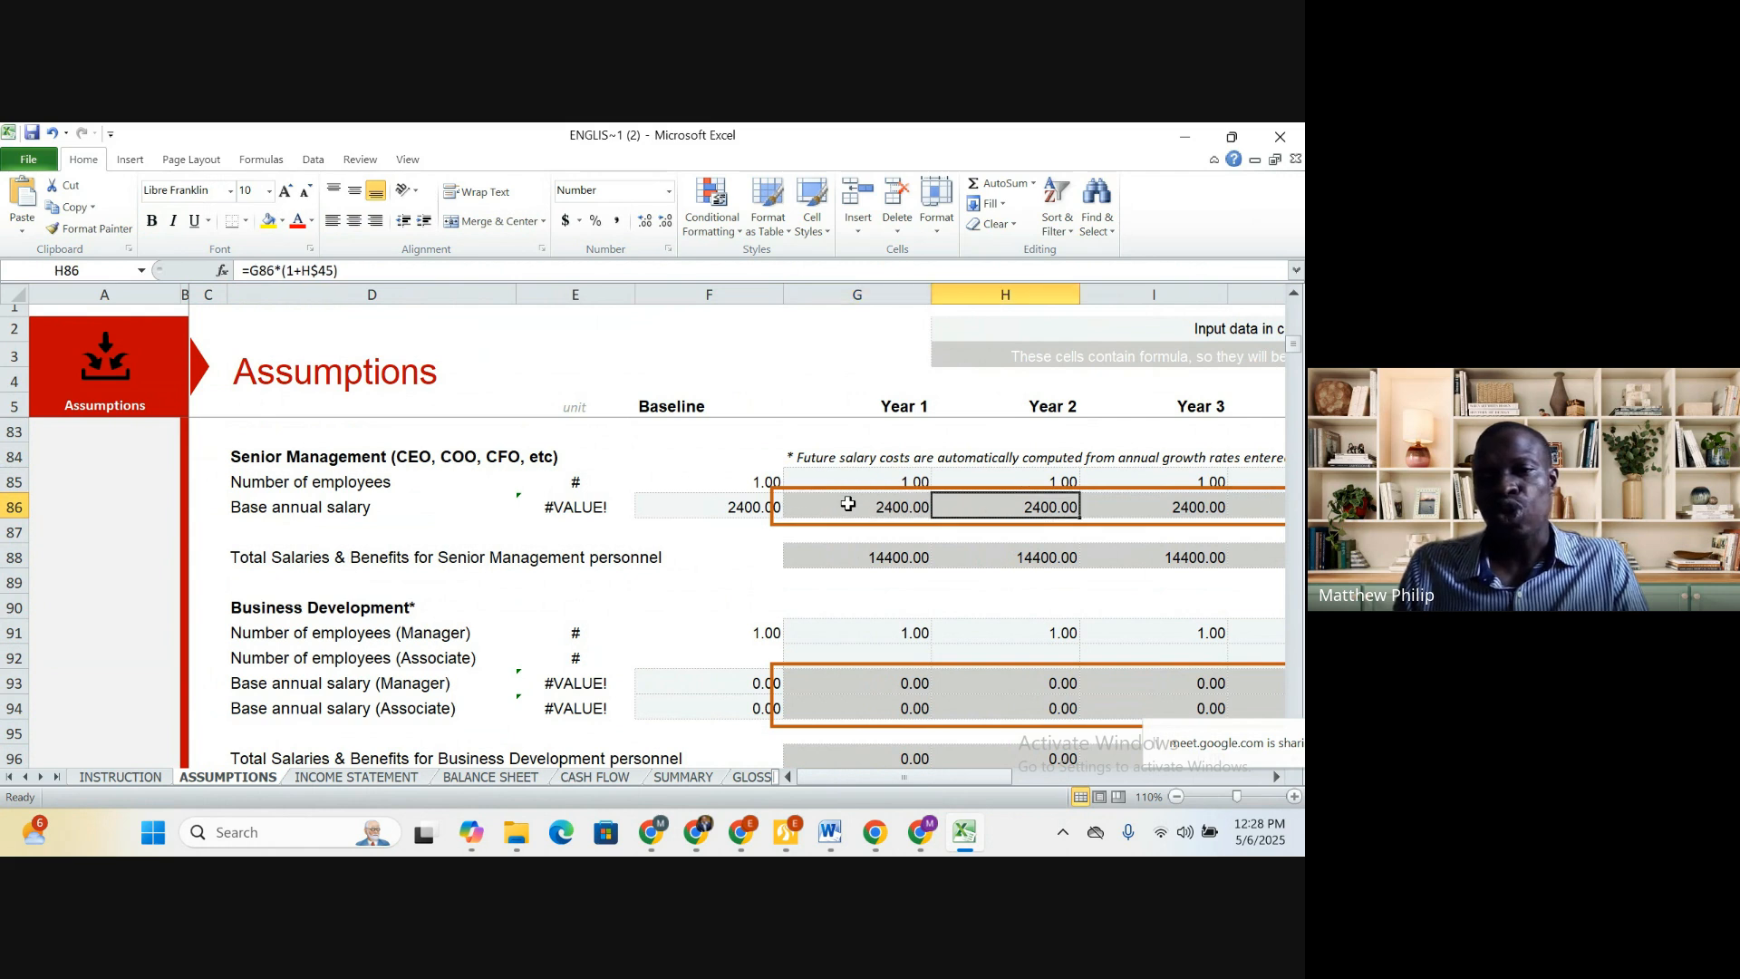
key(Right)
key(Right)
key(Right)
key(Right)
key(Left)
key(Left)
key(Left)
key(Left)
key(Left)
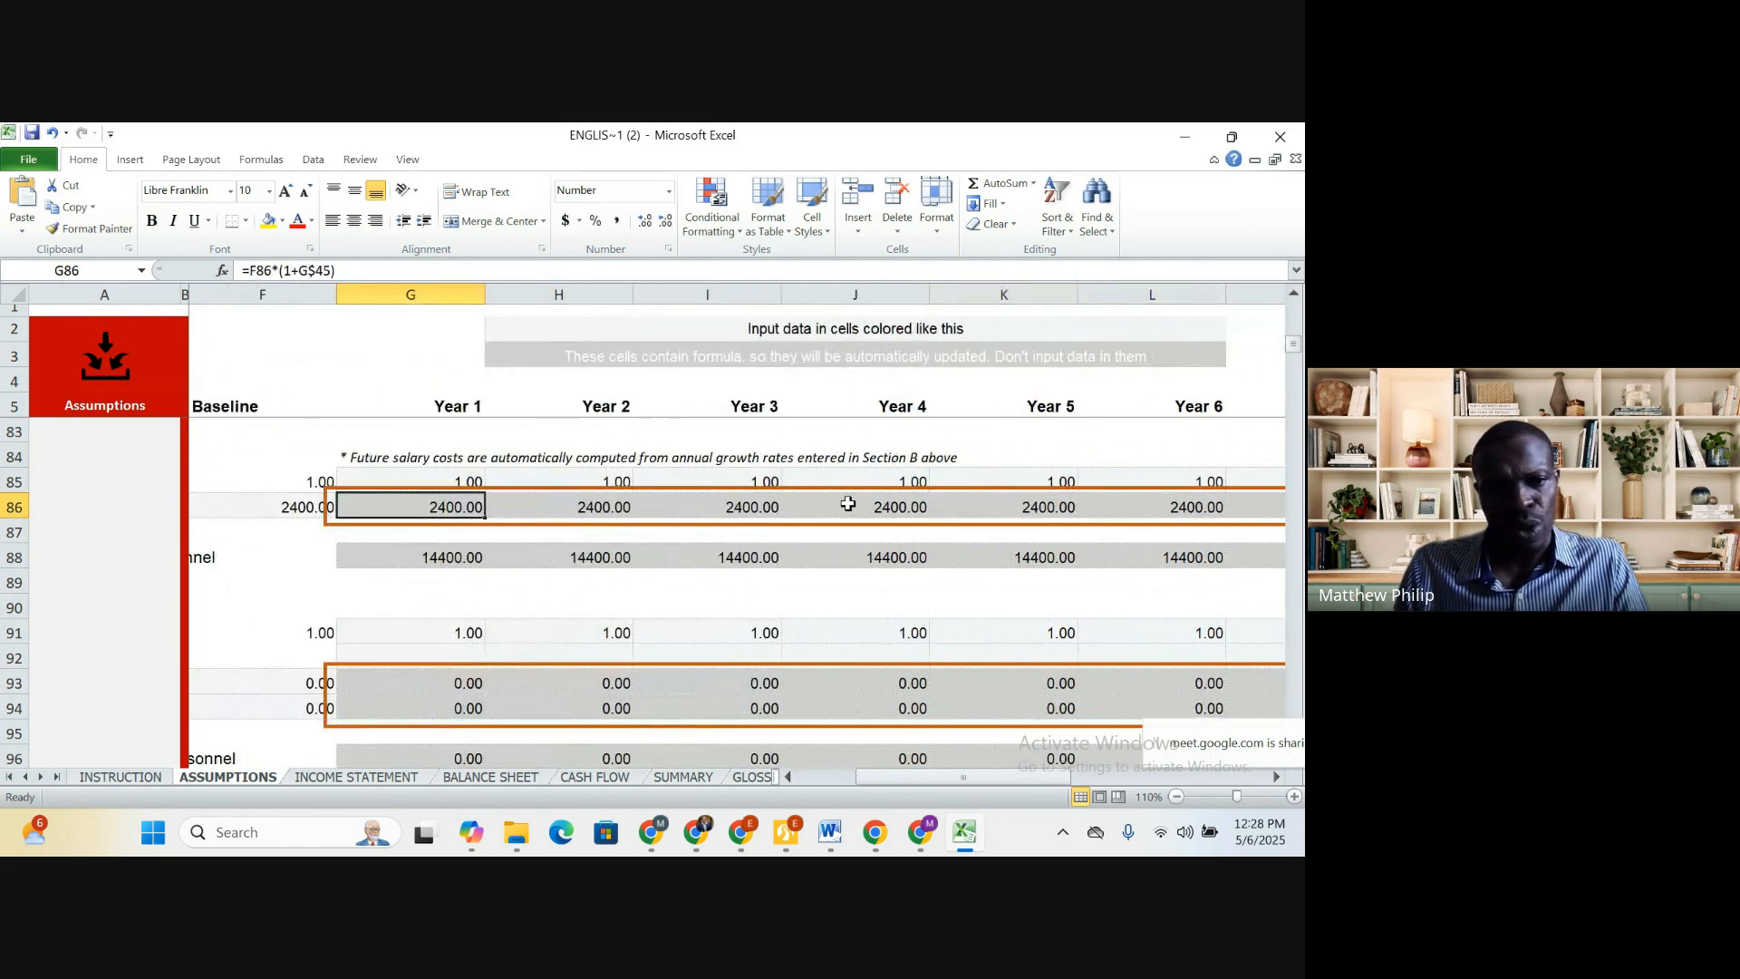
key(Left)
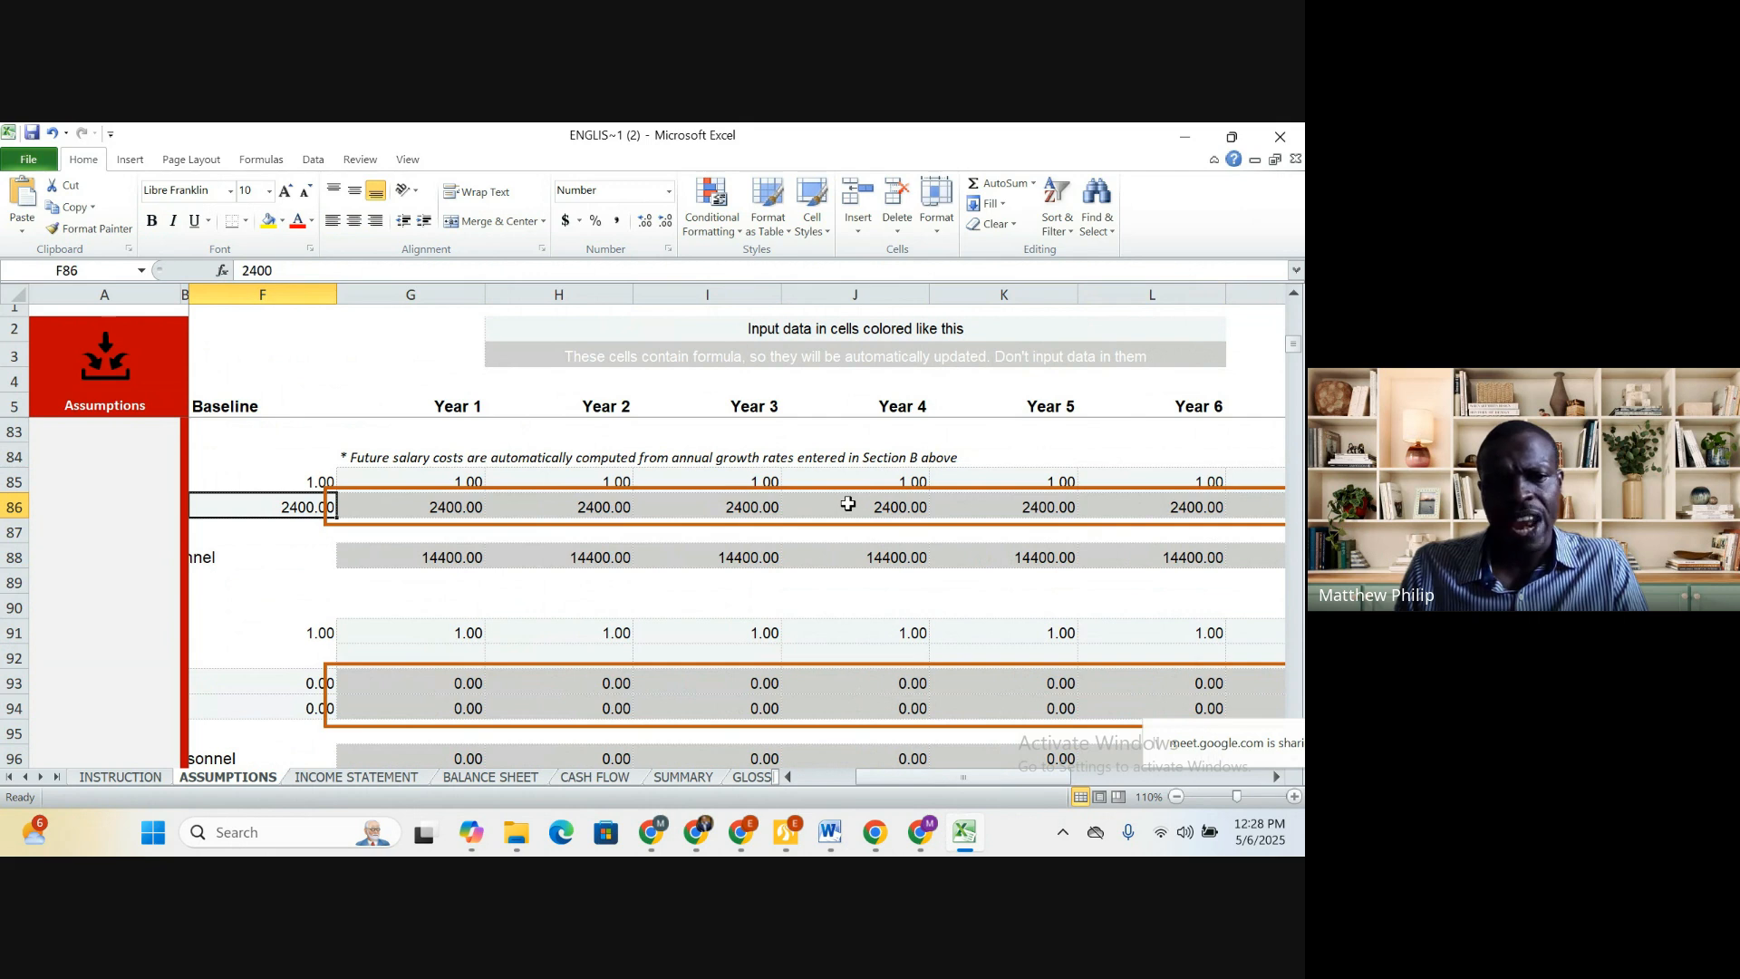
key(Left)
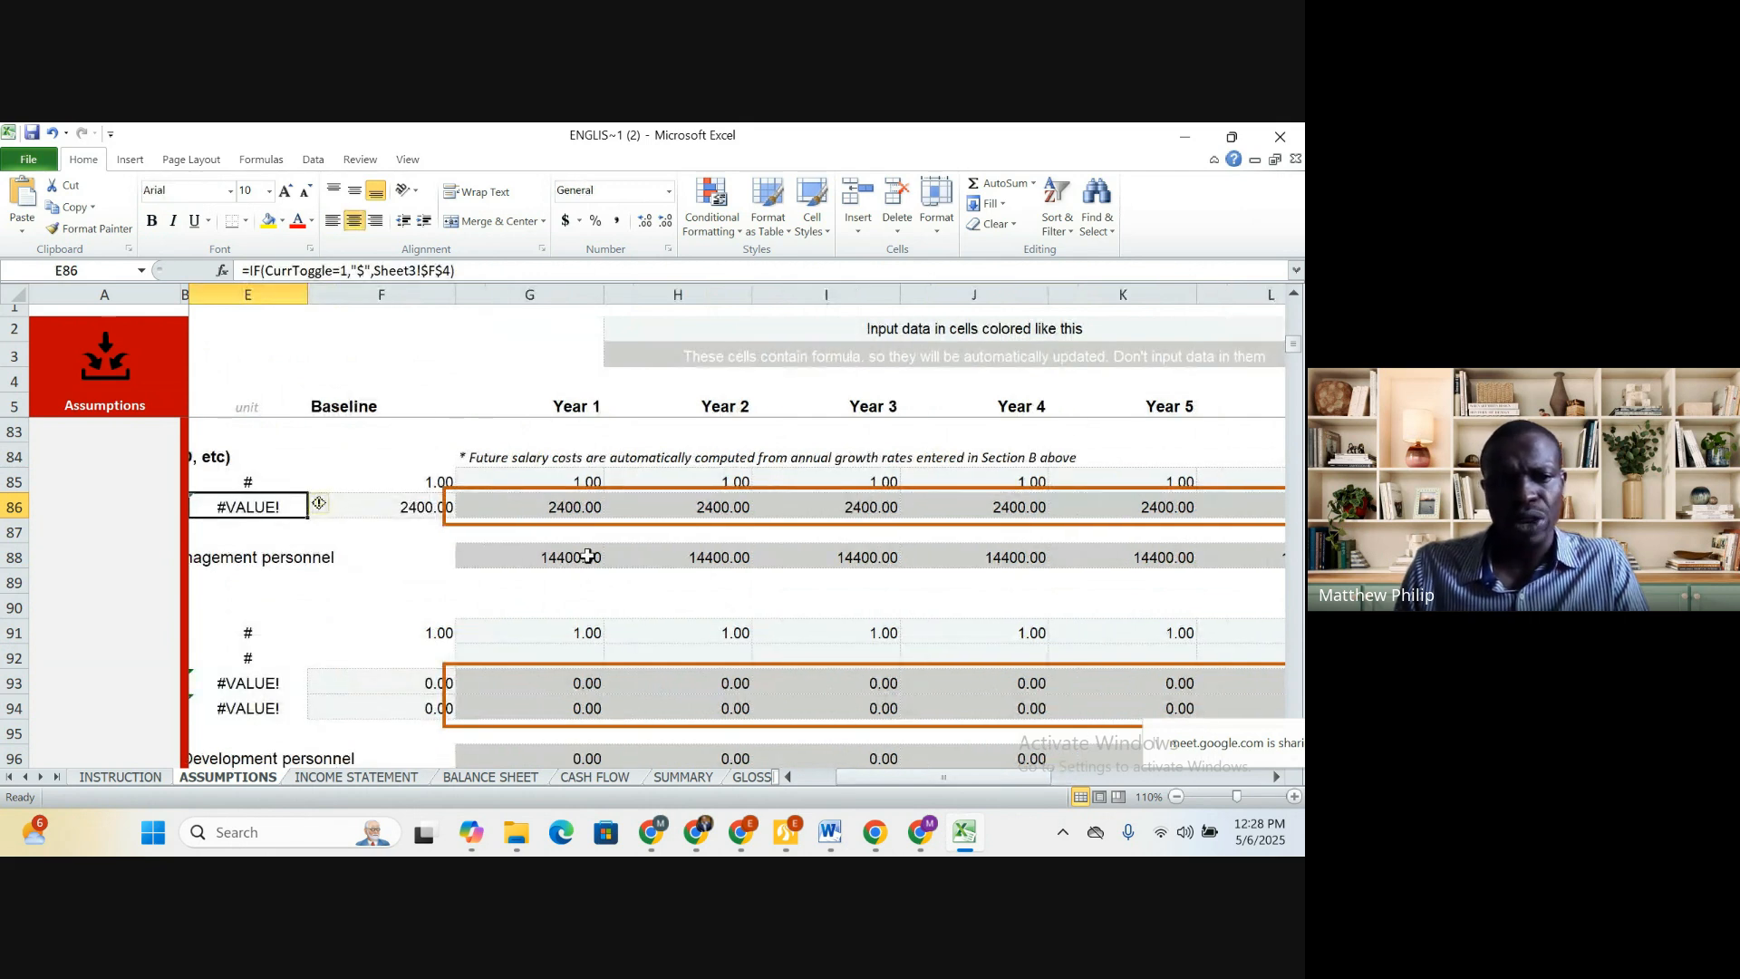
Check the Base annual salary Baseline and highlight Senior Management's Number of employees from Year 1 to Year 5
click(389, 505)
click(486, 479)
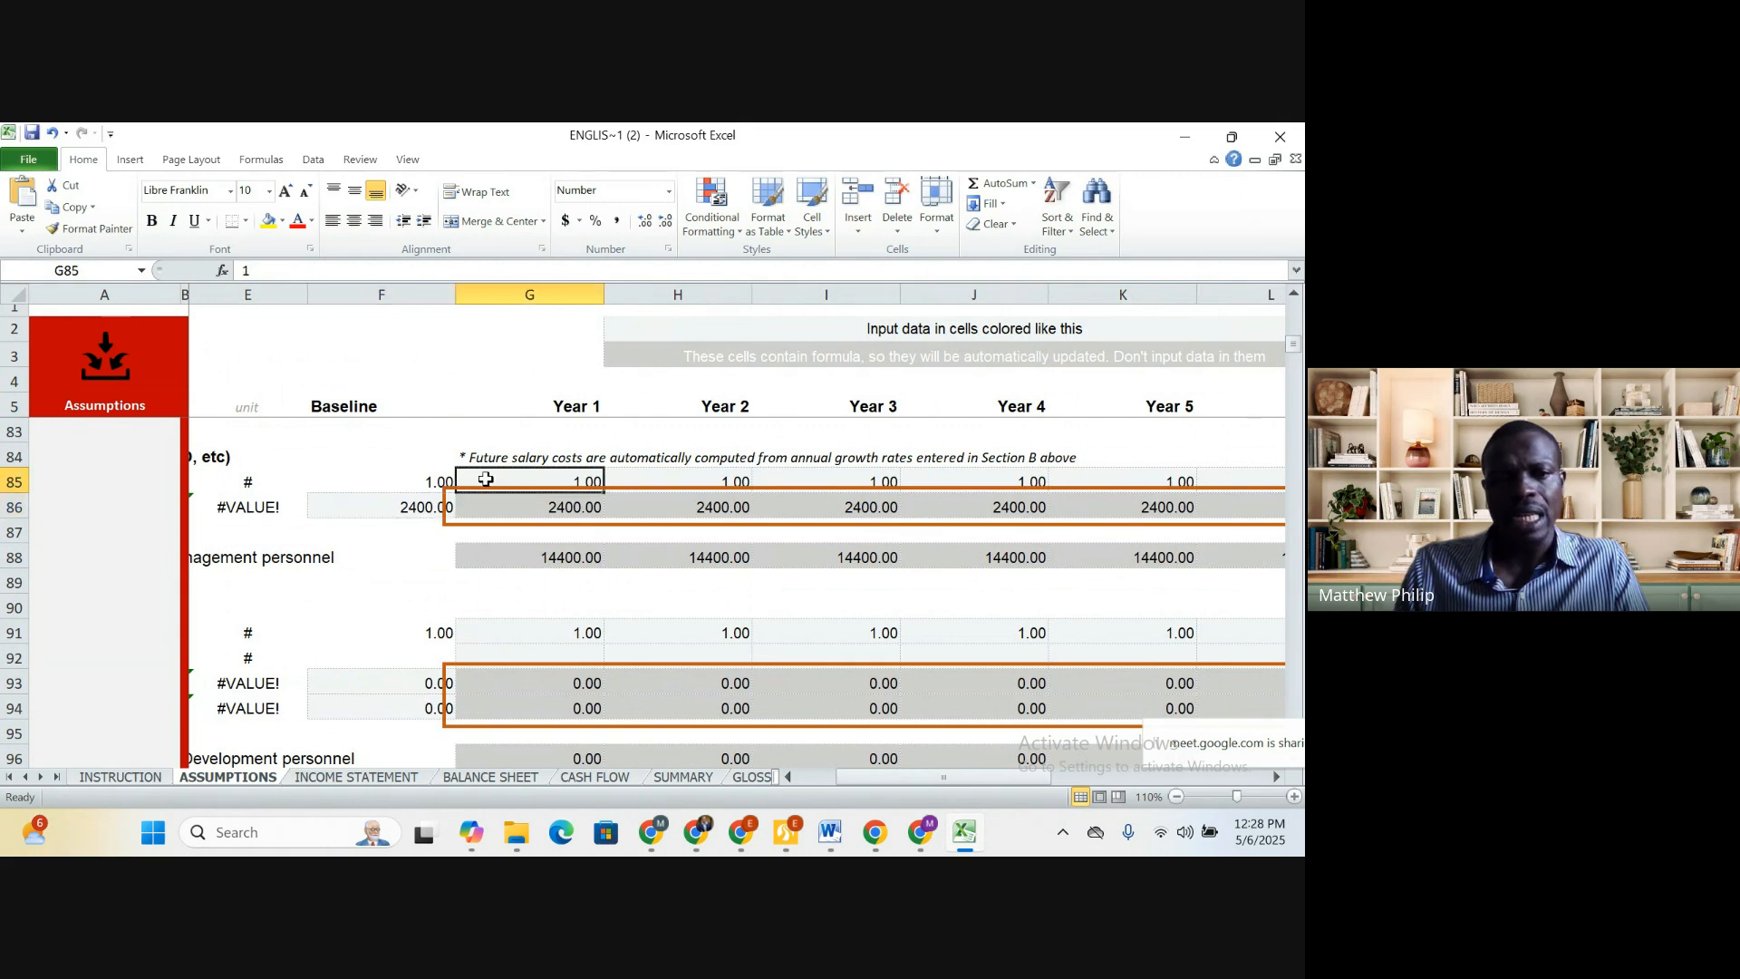
key(shift+Right)
key(shift+Right)
key(shift+Right)
key(shift+Right)
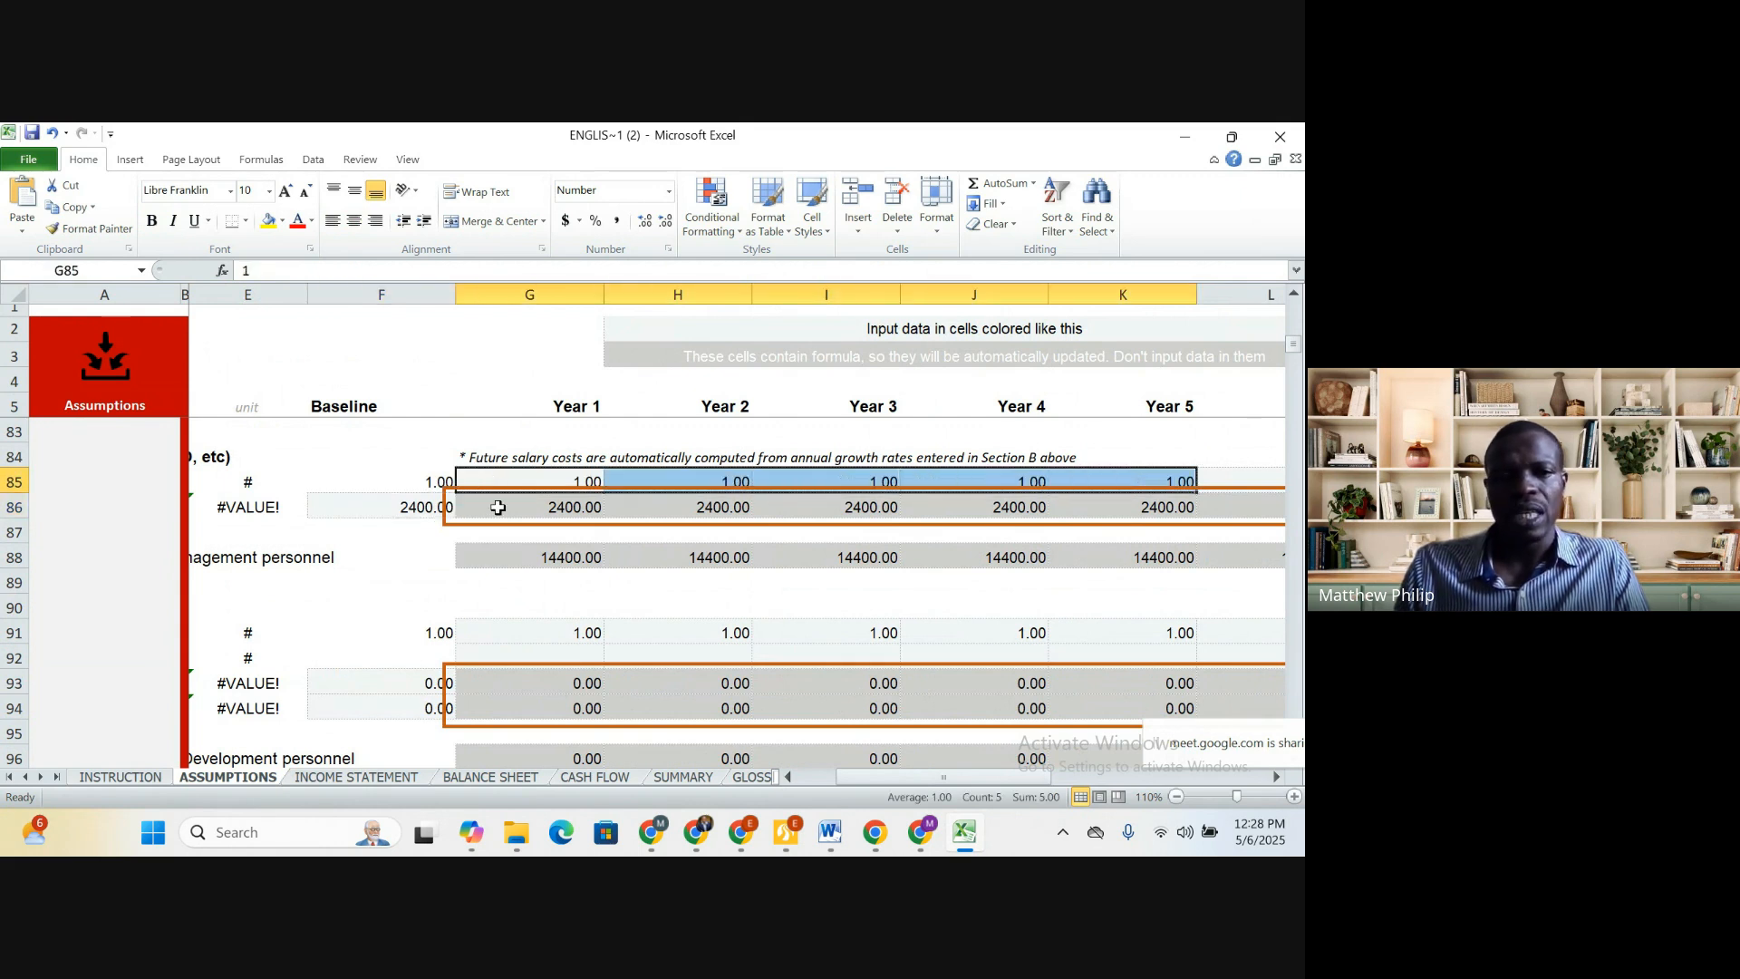
Highlight Senior Management's Base annual salary from Year 1 to Year 6, and return to the row label
click(501, 507)
key(shift+Right)
key(shift+Right)
key(shift+Right)
key(shift+Right)
key(Left)
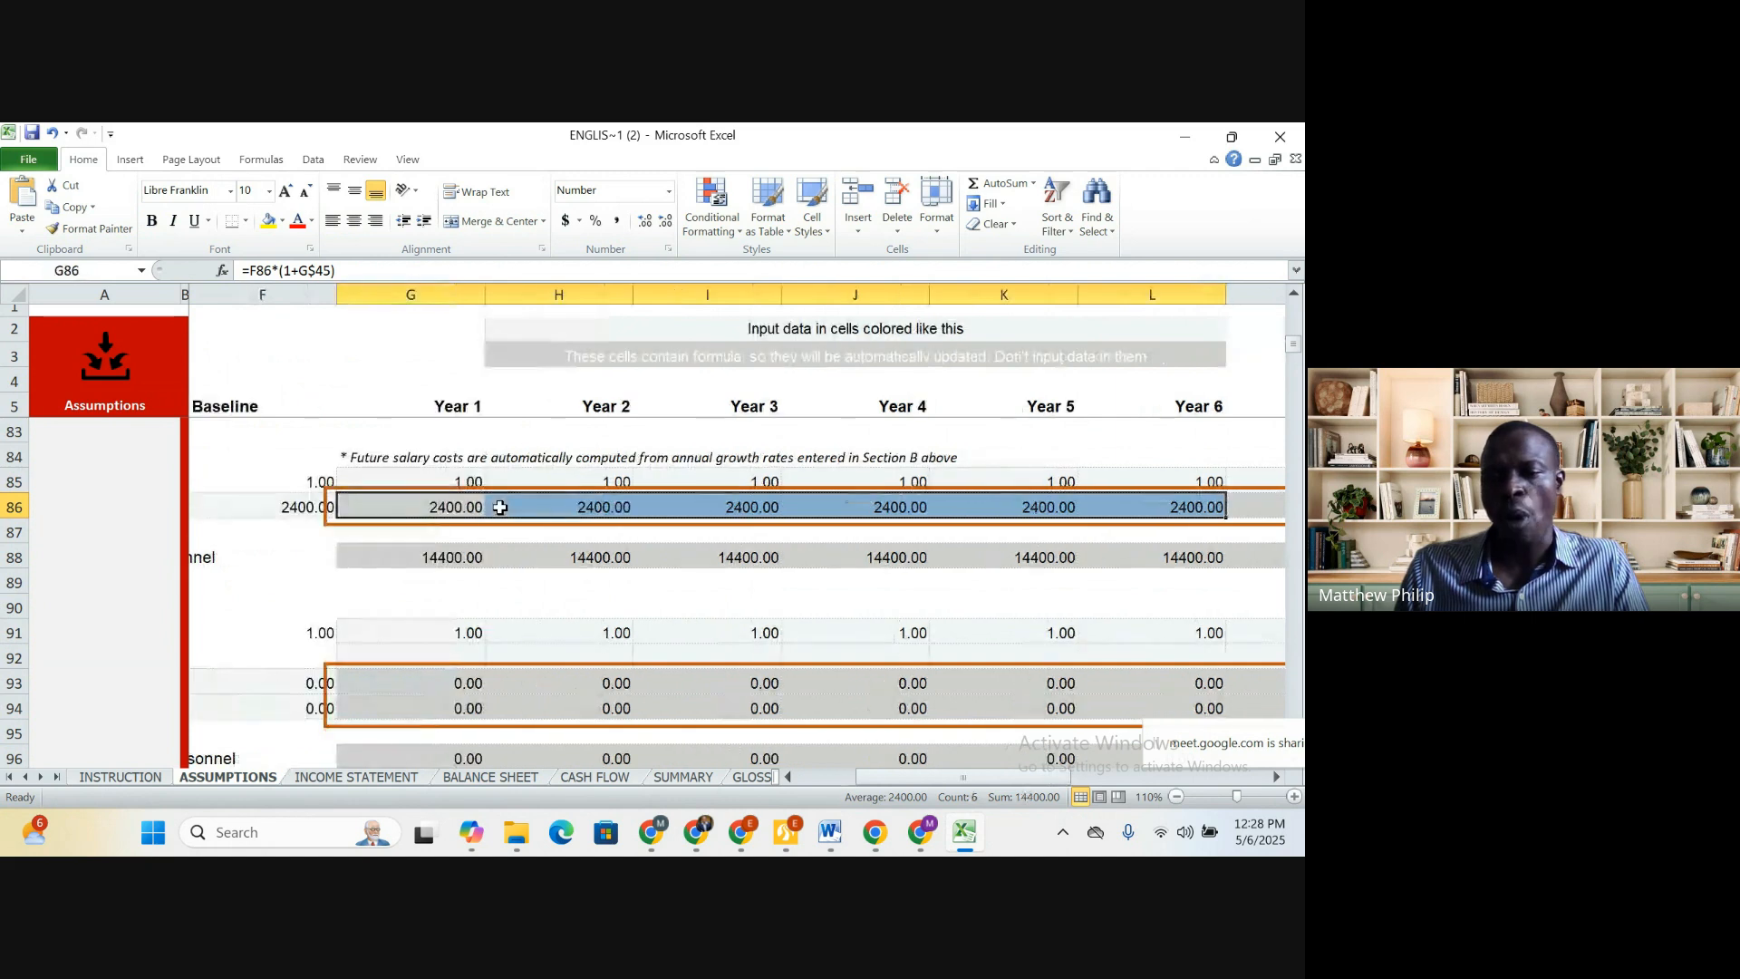
key(Left)
key(Left)
Look over the Business Development rows down to Sales/Customer Support, and select the Baseline of Business Development's Number of employees (Manager)
key(Down)
key(Down)
key(Down)
key(Down)
key(Down)
key(Down)
key(Down)
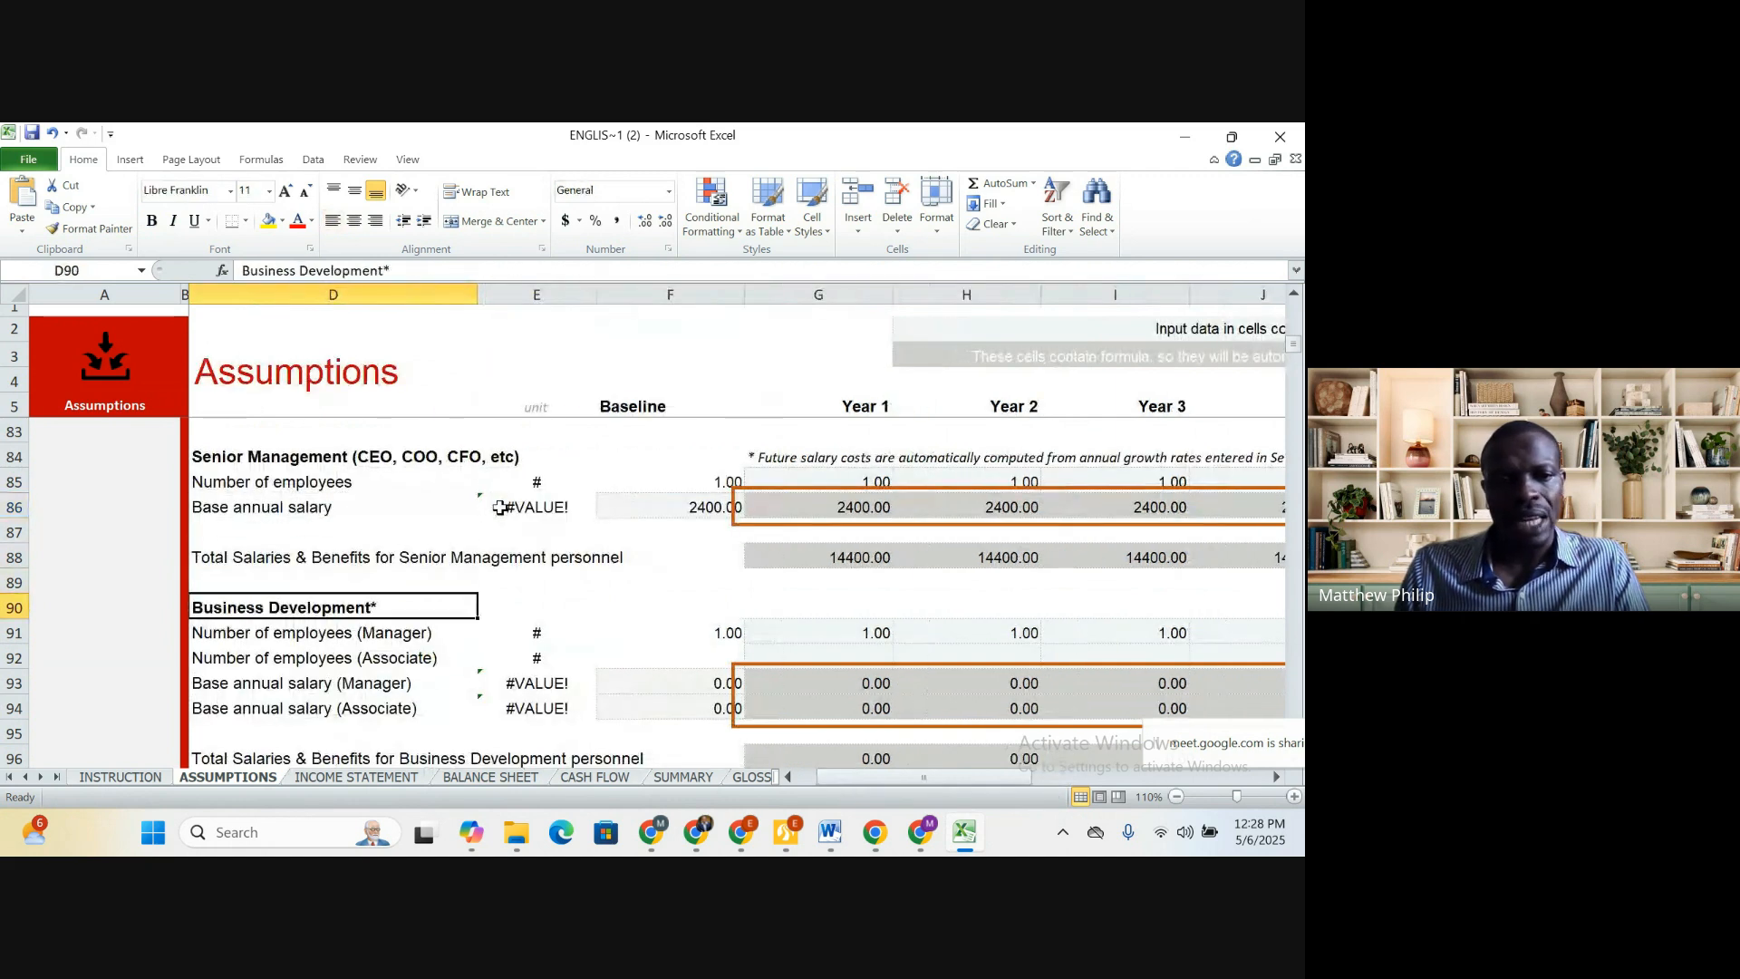
key(Down)
key(Down)
key(Down)
key(Down)
key(Down)
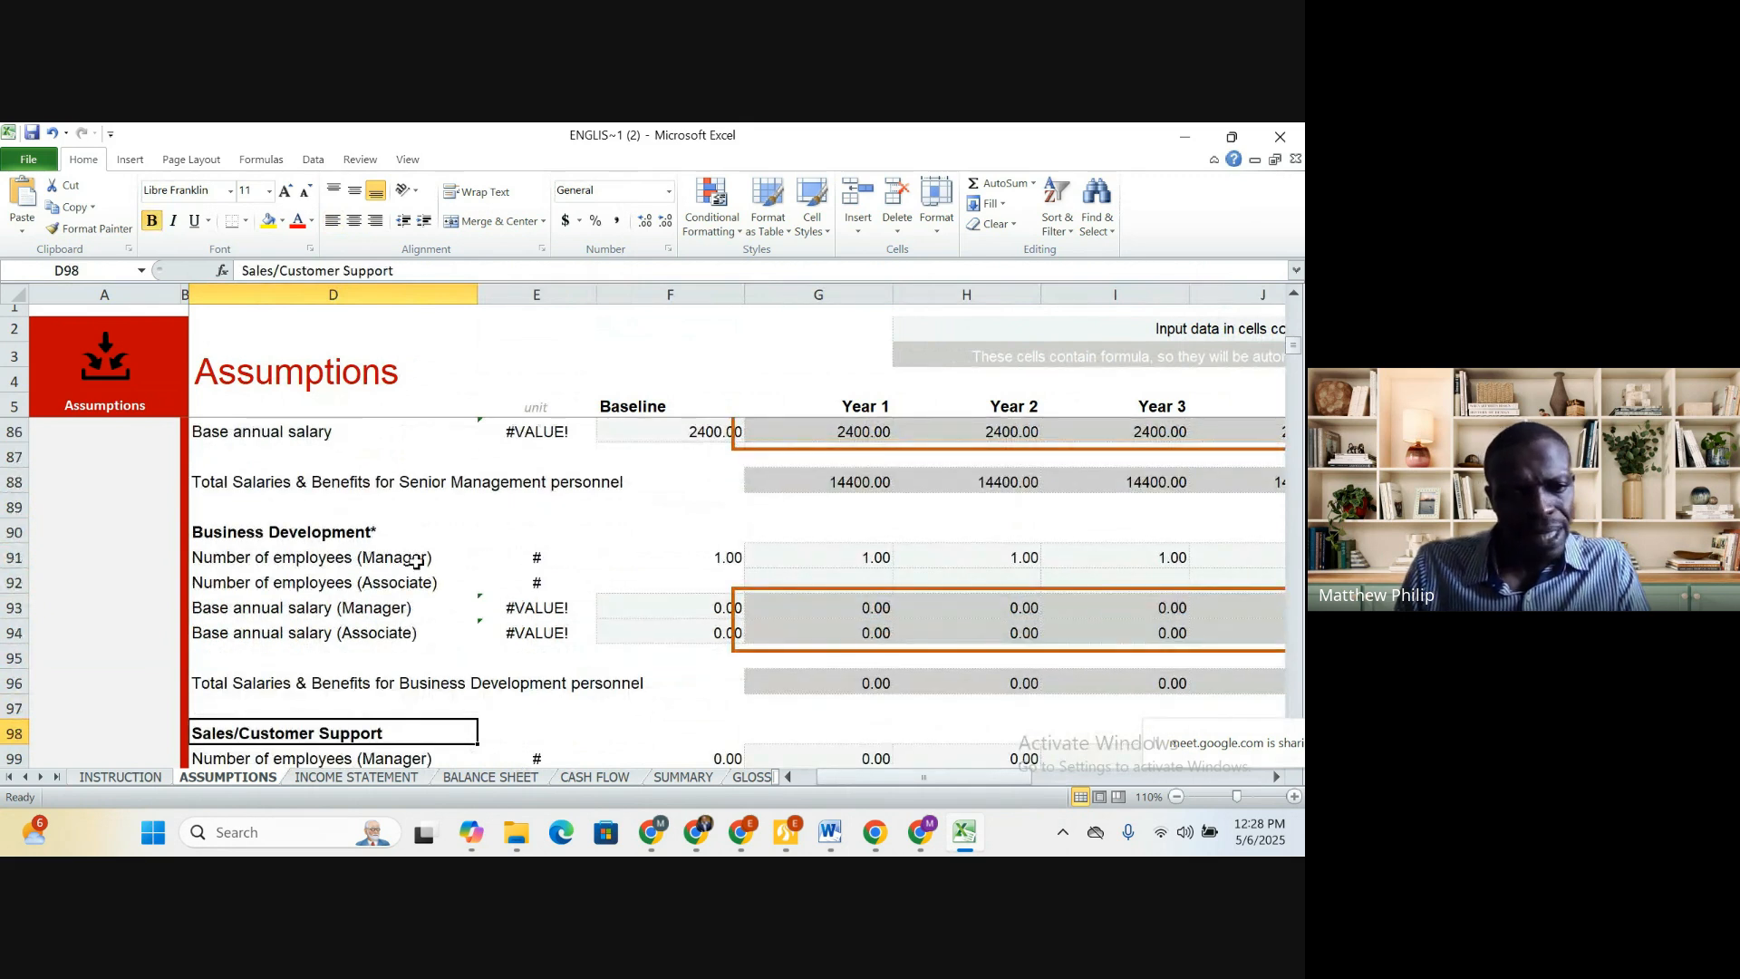
click(413, 563)
click(729, 561)
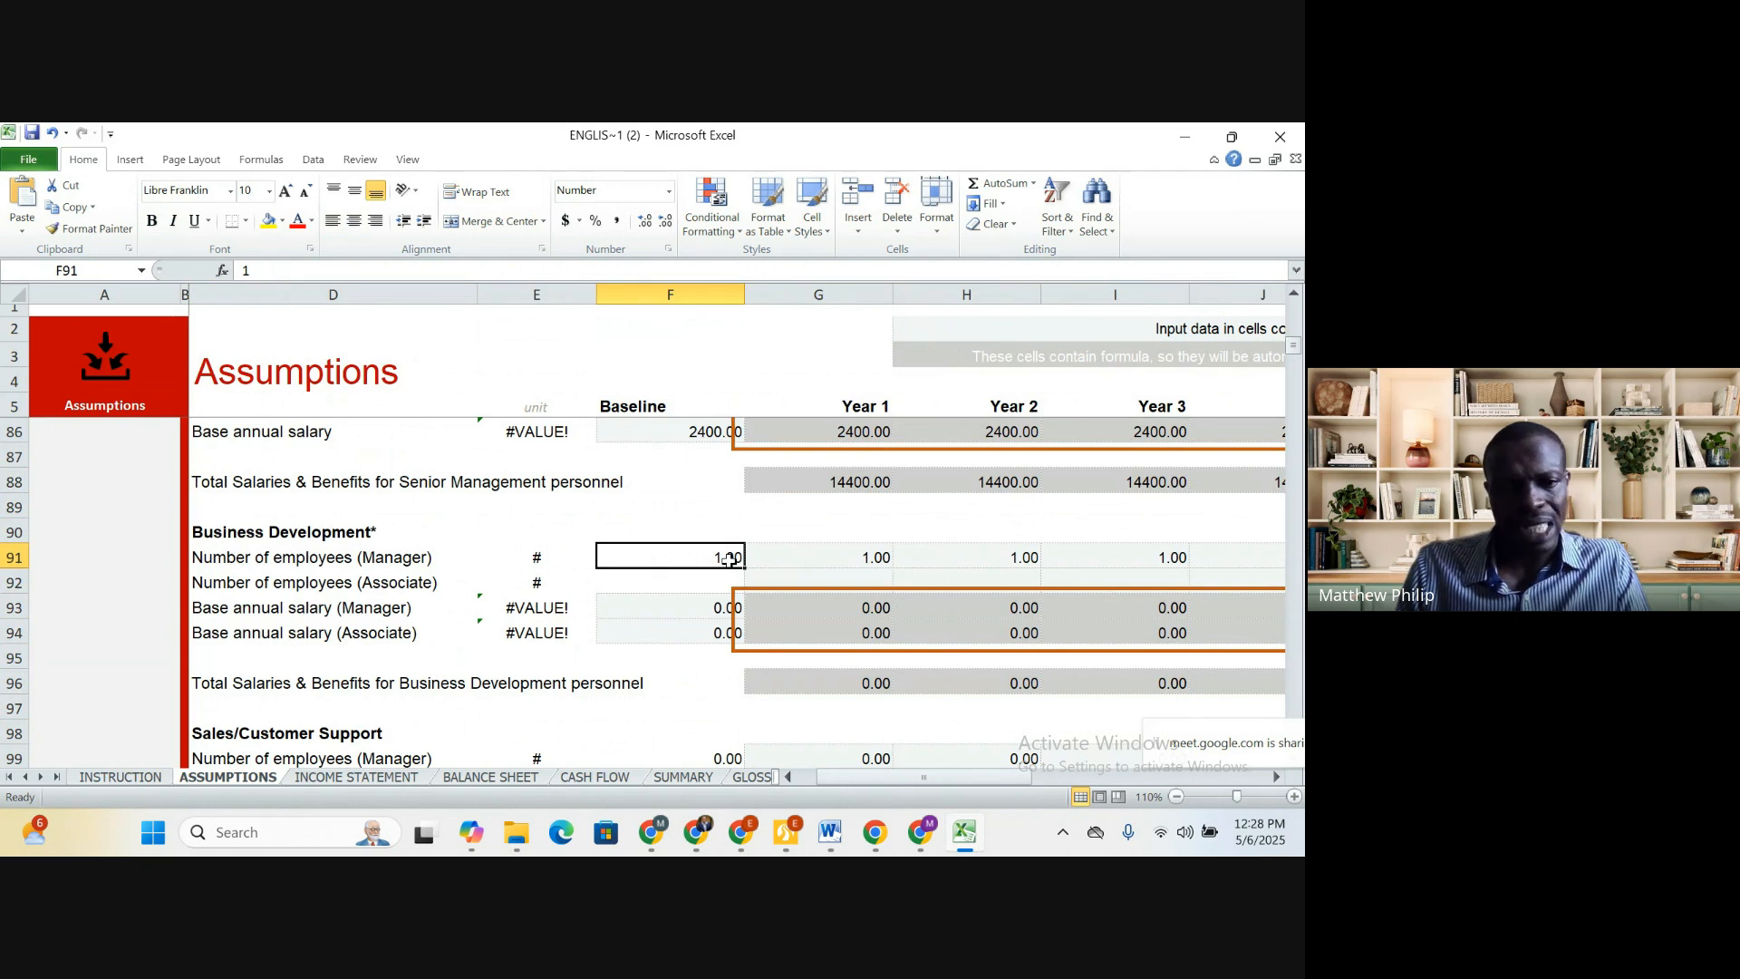
Set the Baseline of Business Development's Number of employees (Associate) to 12
click(374, 585)
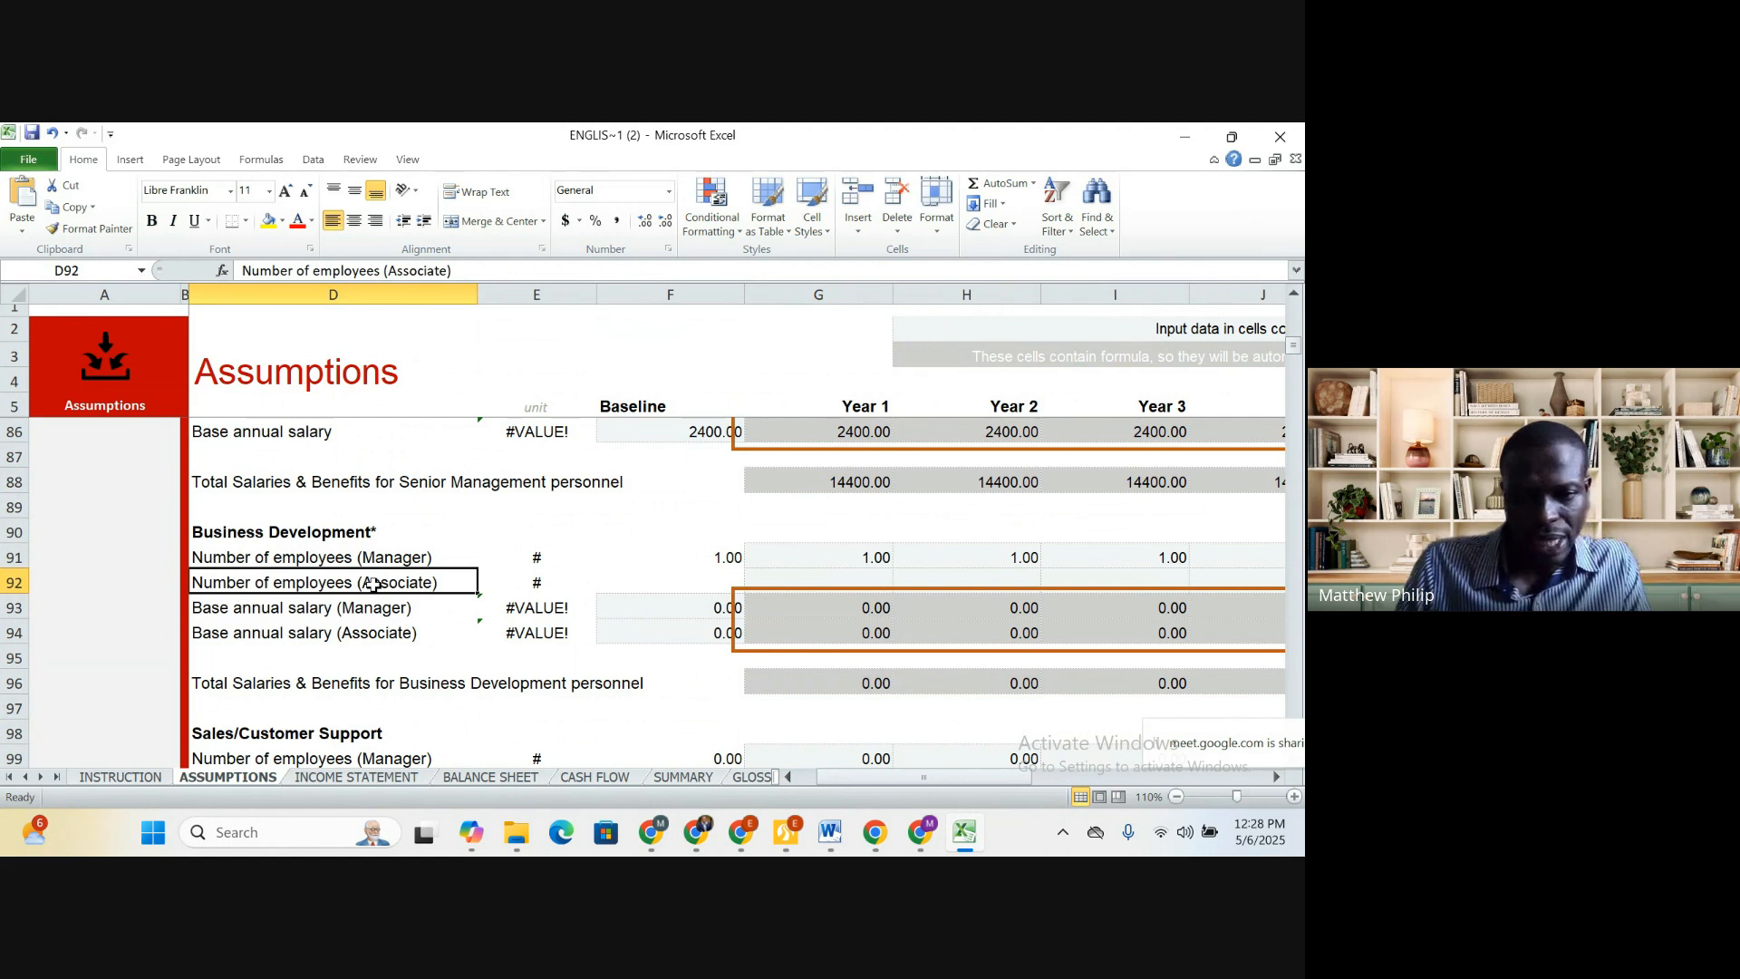
key(Right)
key(Right)
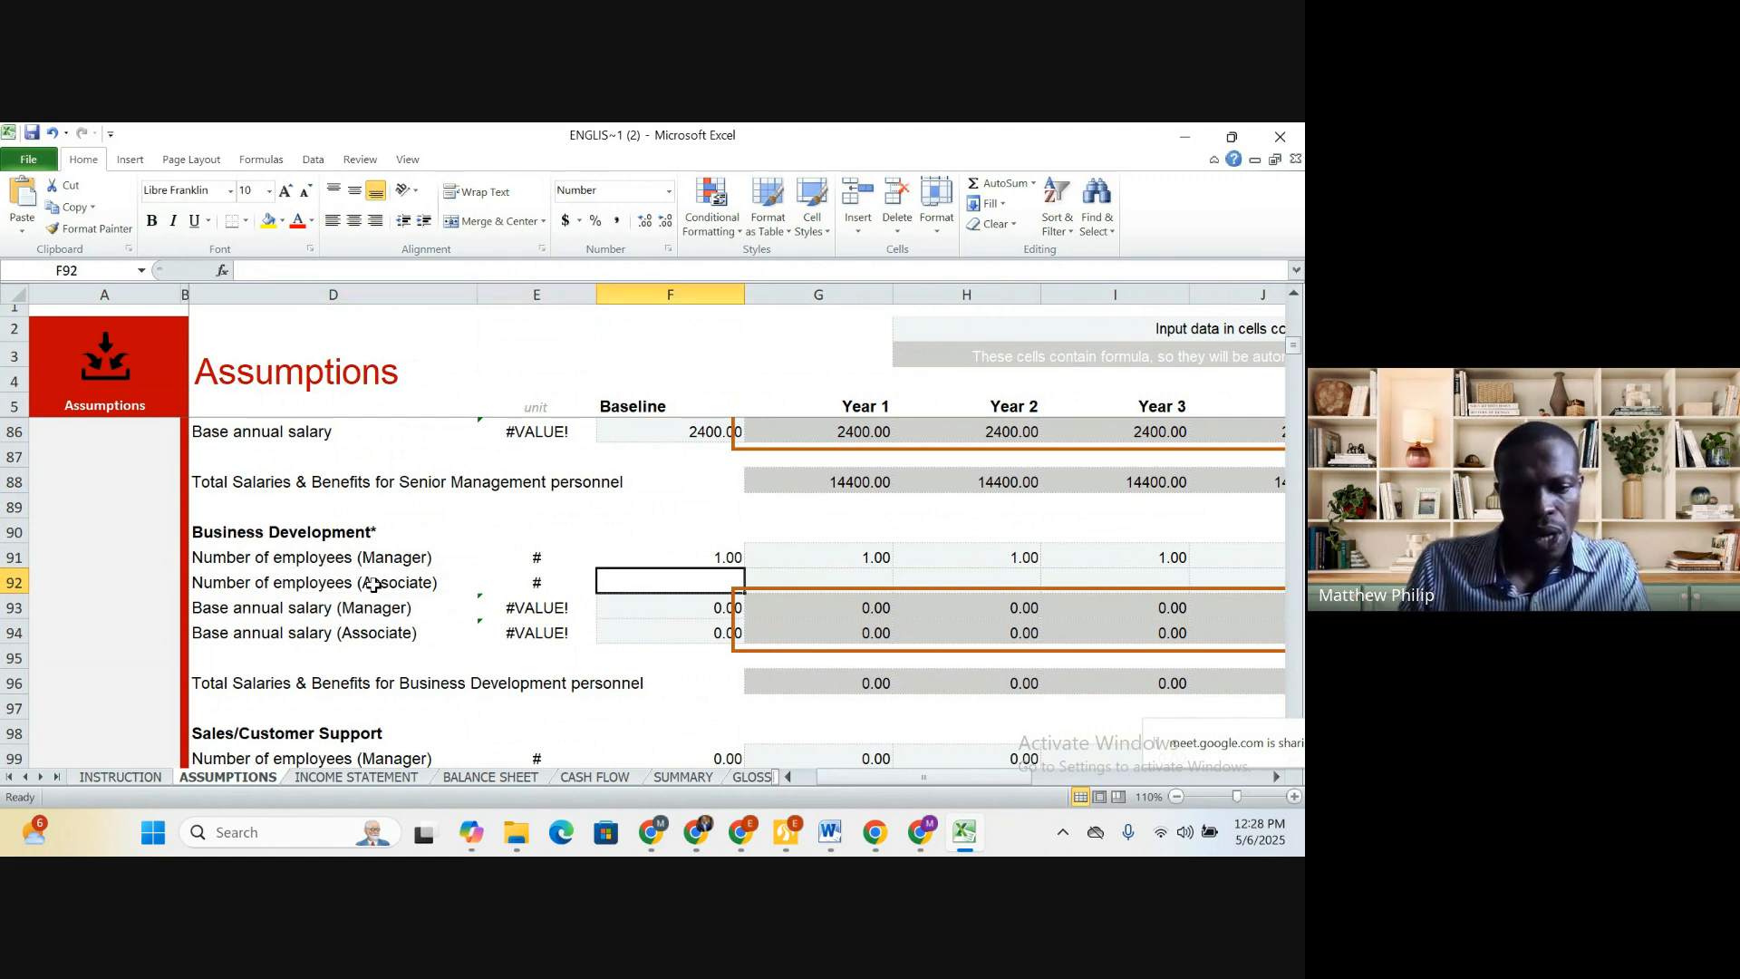
text(12)
key(Right)
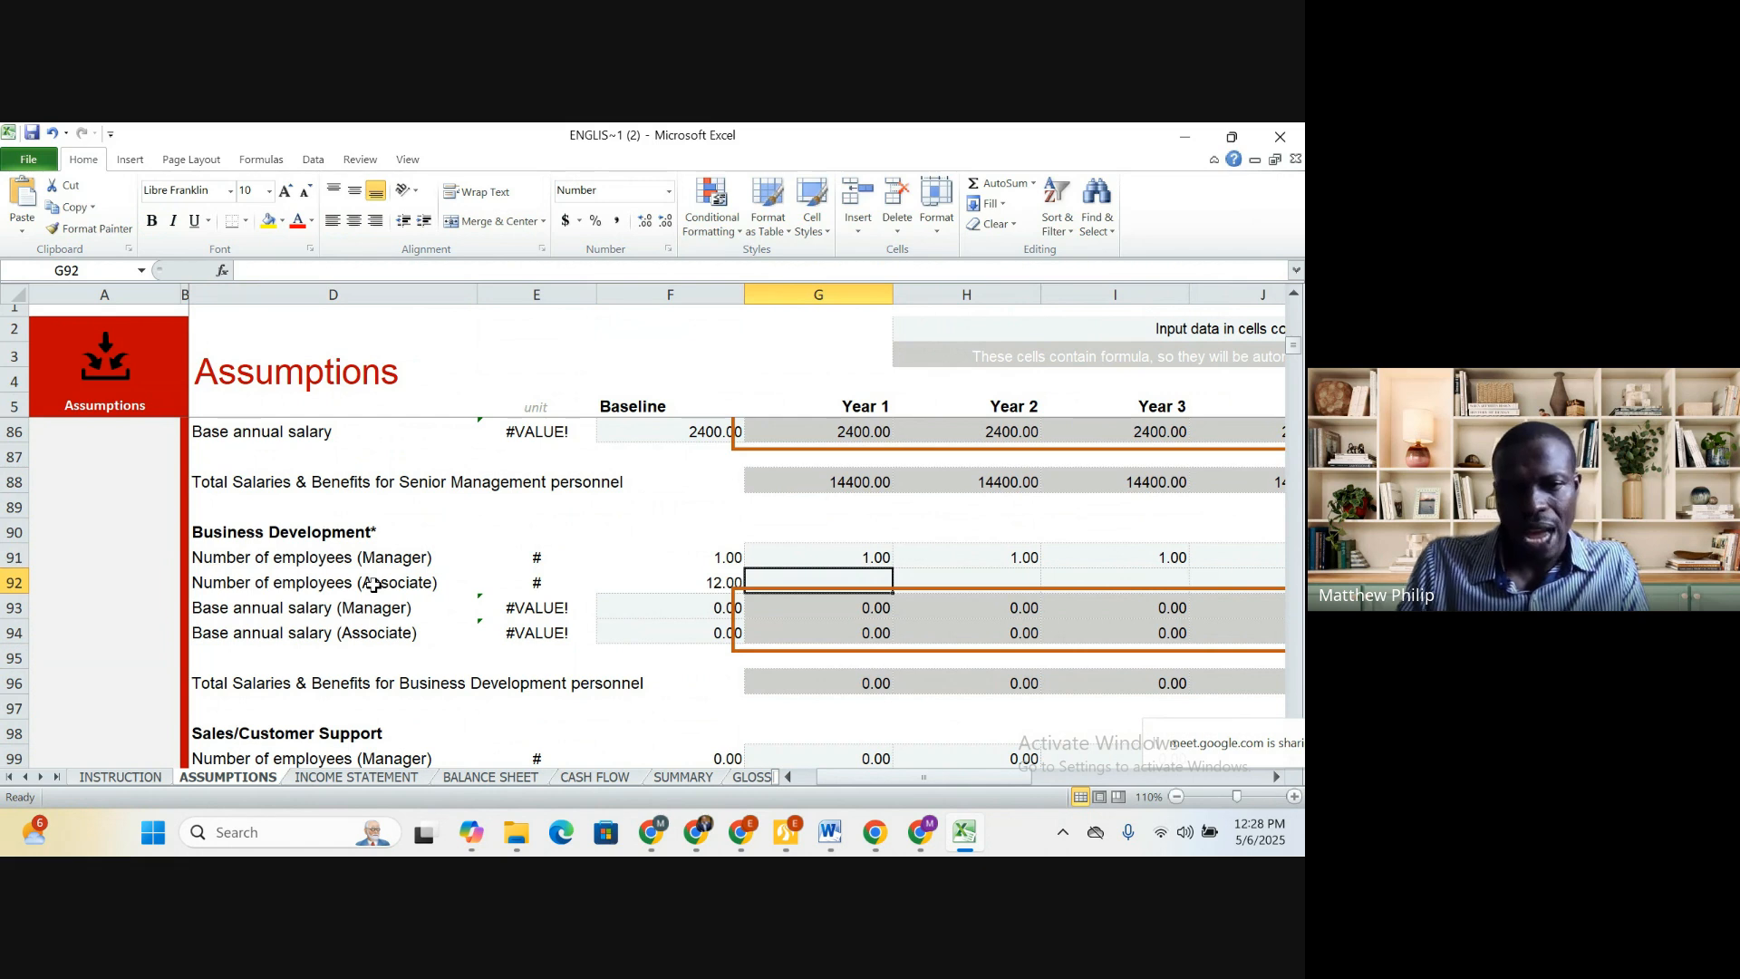
Look along the yearly cells of Business Development's Number of employees (Associate), and clear the row's Baseline
key(Right)
key(Right)
key(Right)
key(Right)
key(Left)
key(Left)
key(Left)
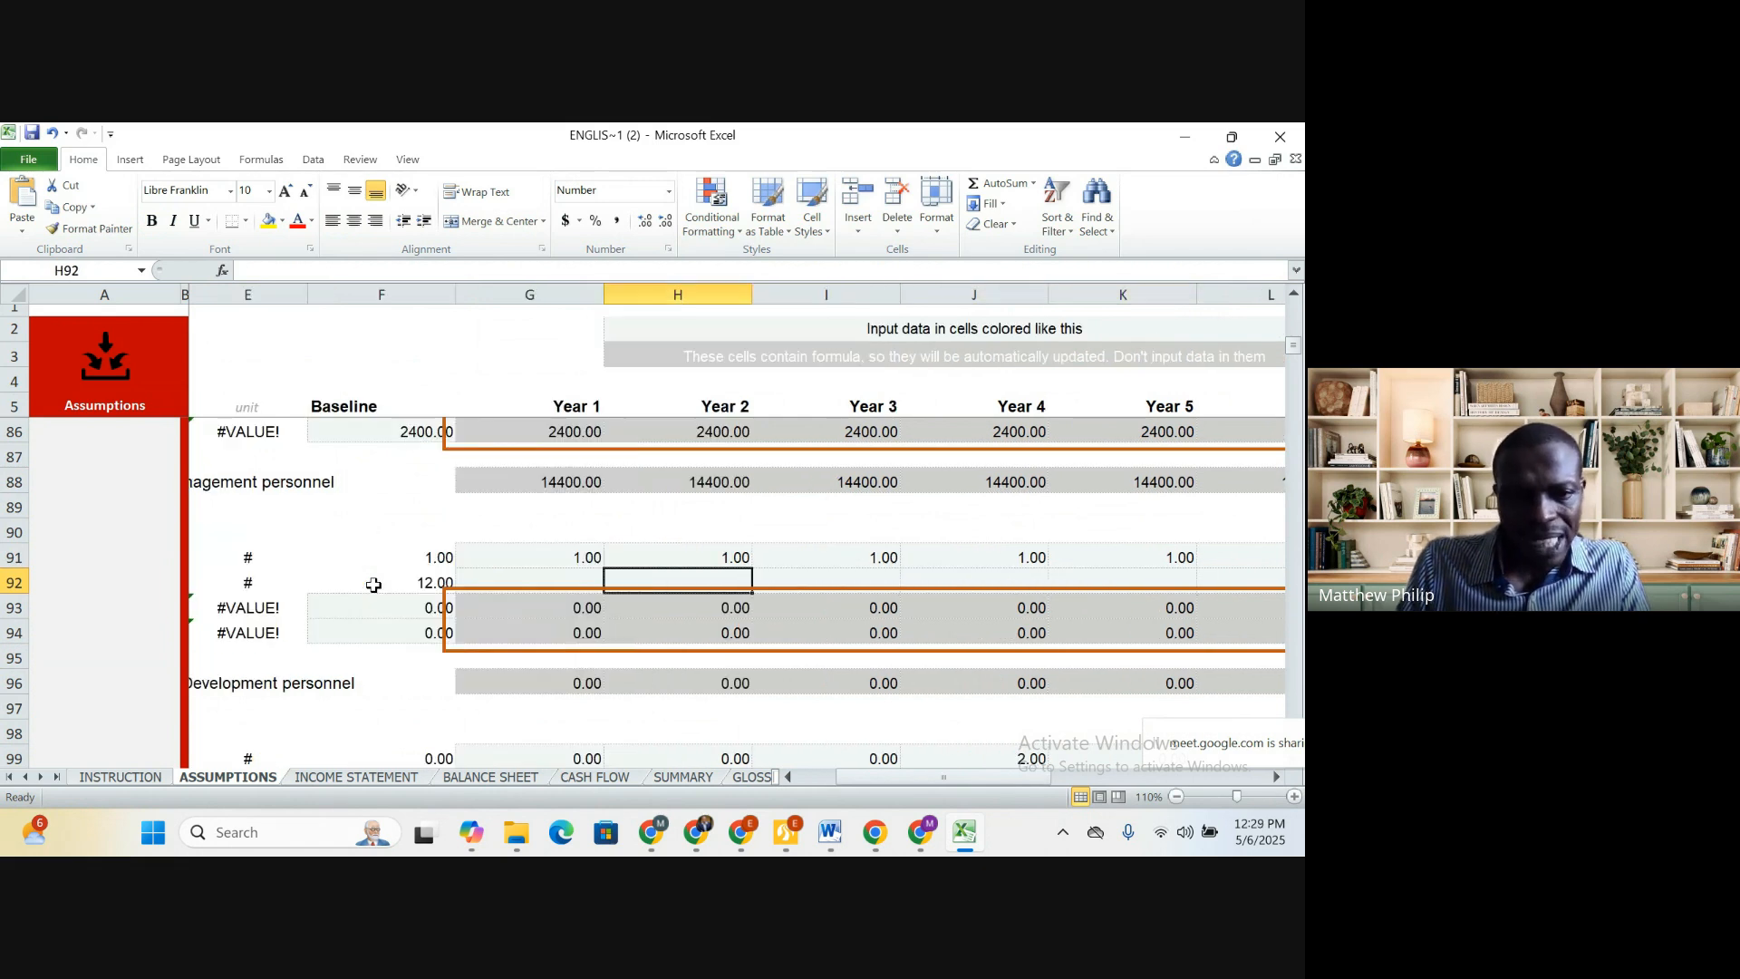
key(Left)
key(Left)
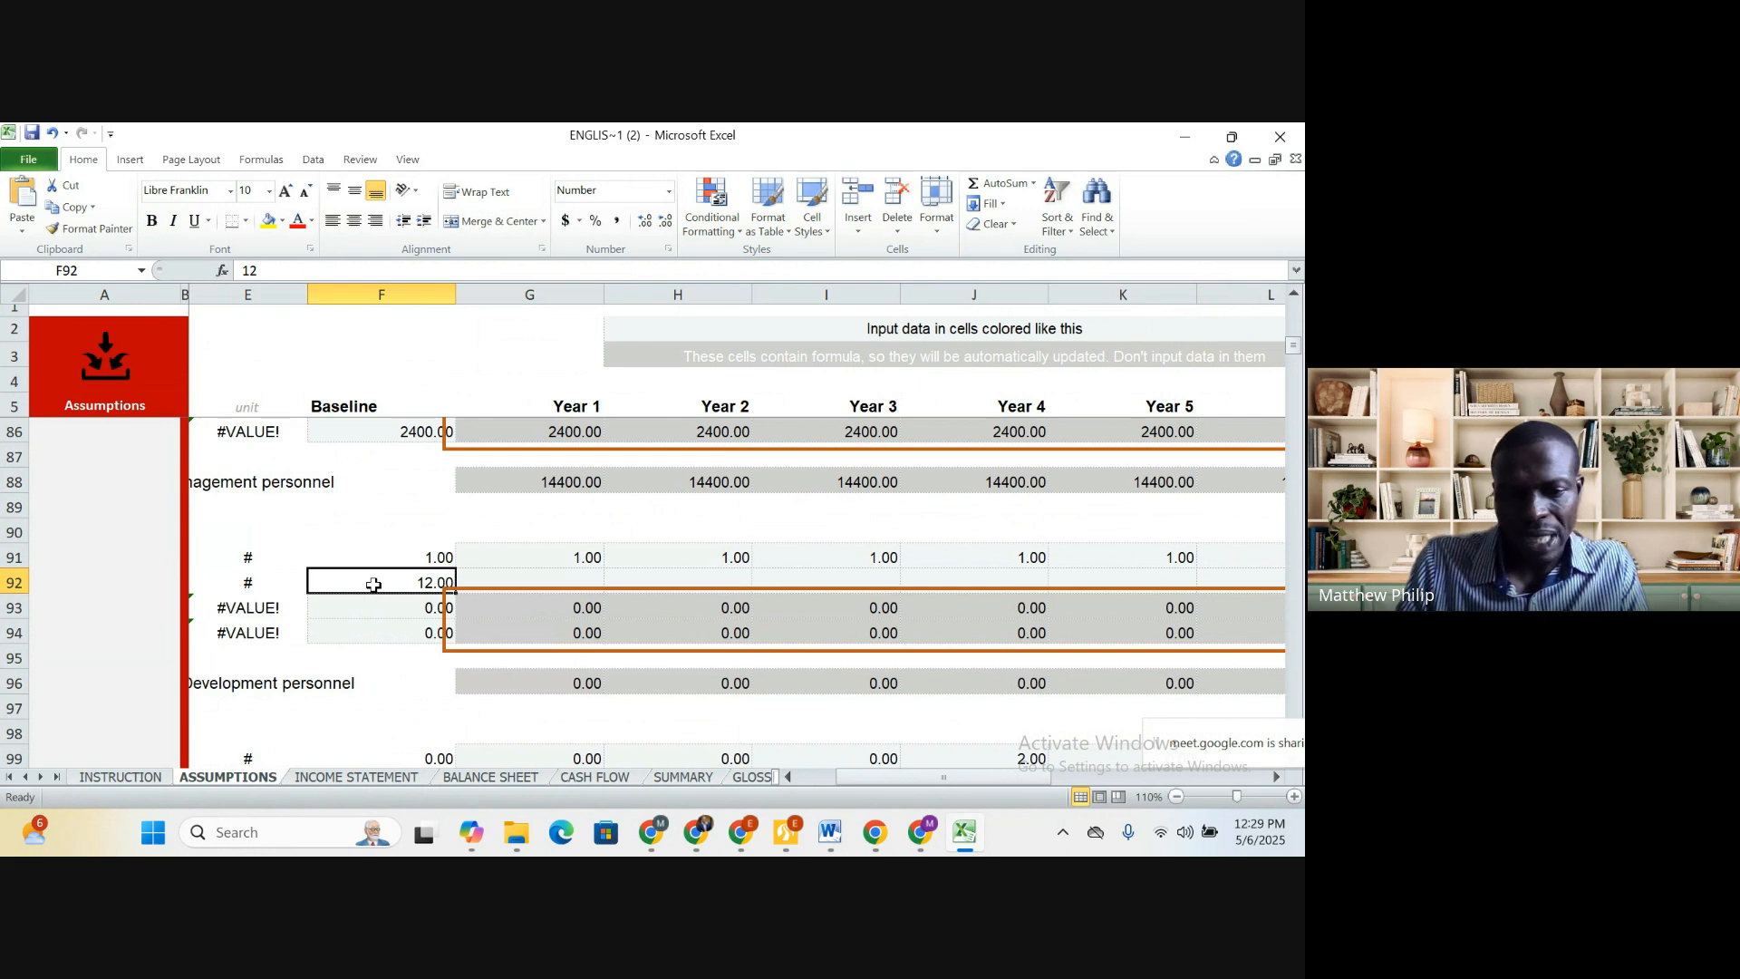
key(BackSpace)
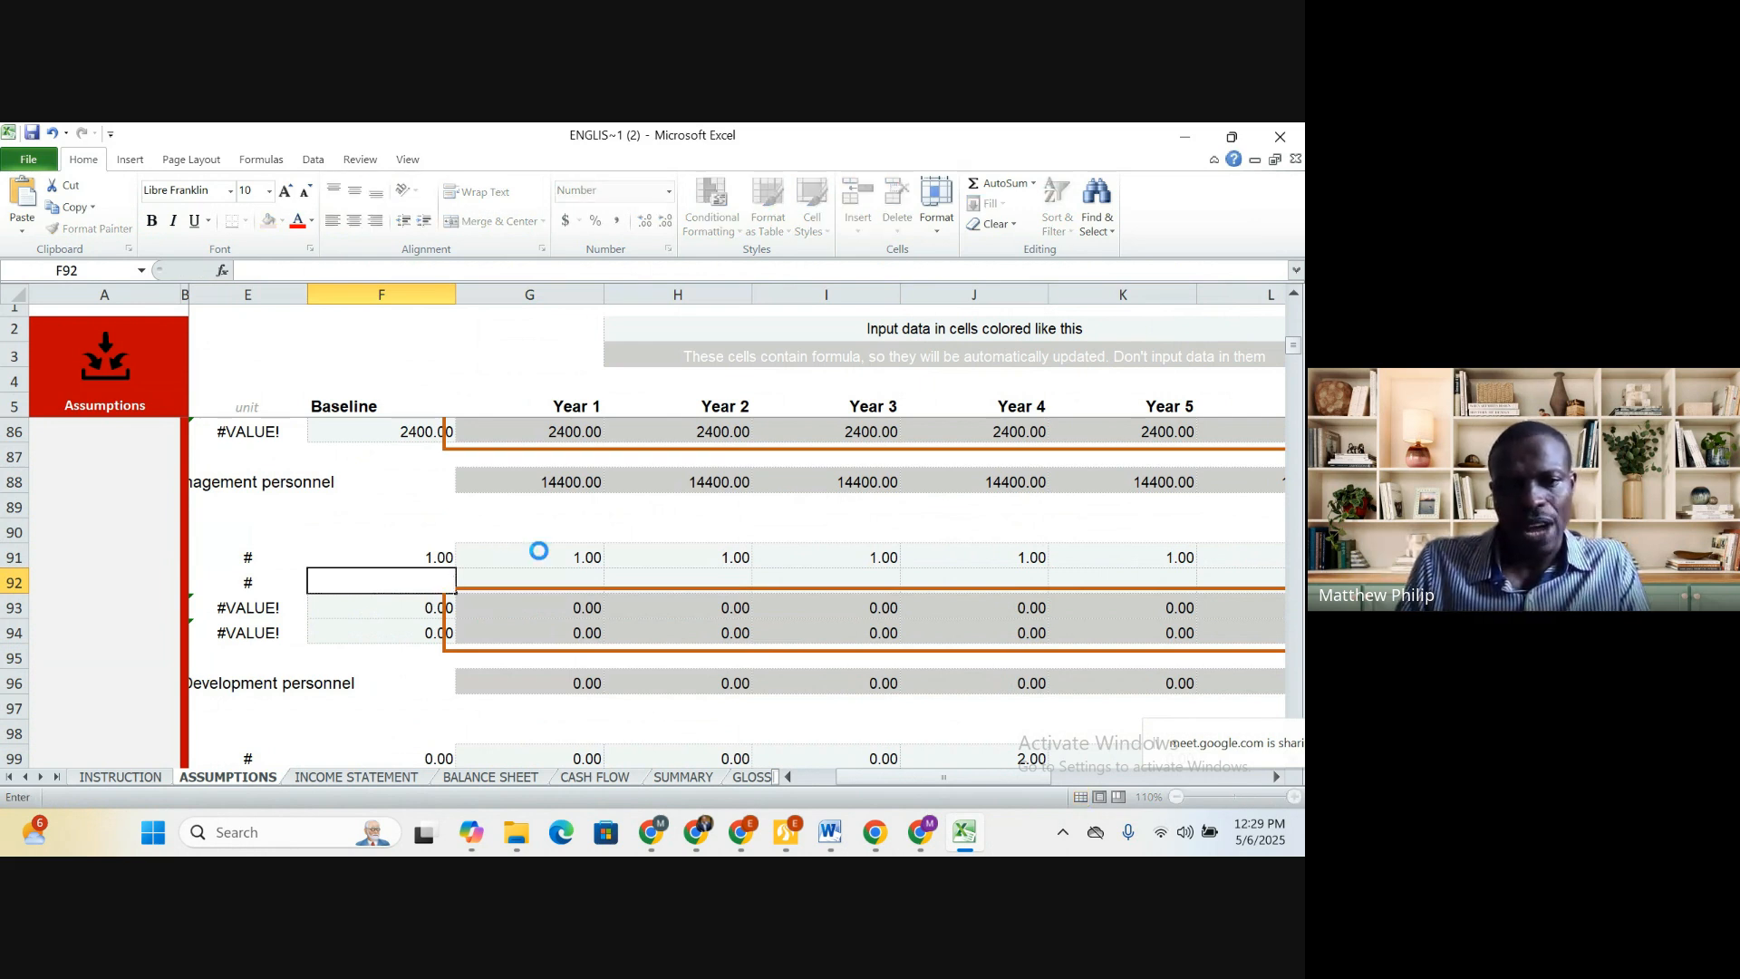
Review Business Development's Number of employees (Manager) from Year 1 to Year 9, and set Year 7 to 5
click(539, 550)
key(Right)
key(Right)
key(Right)
key(Right)
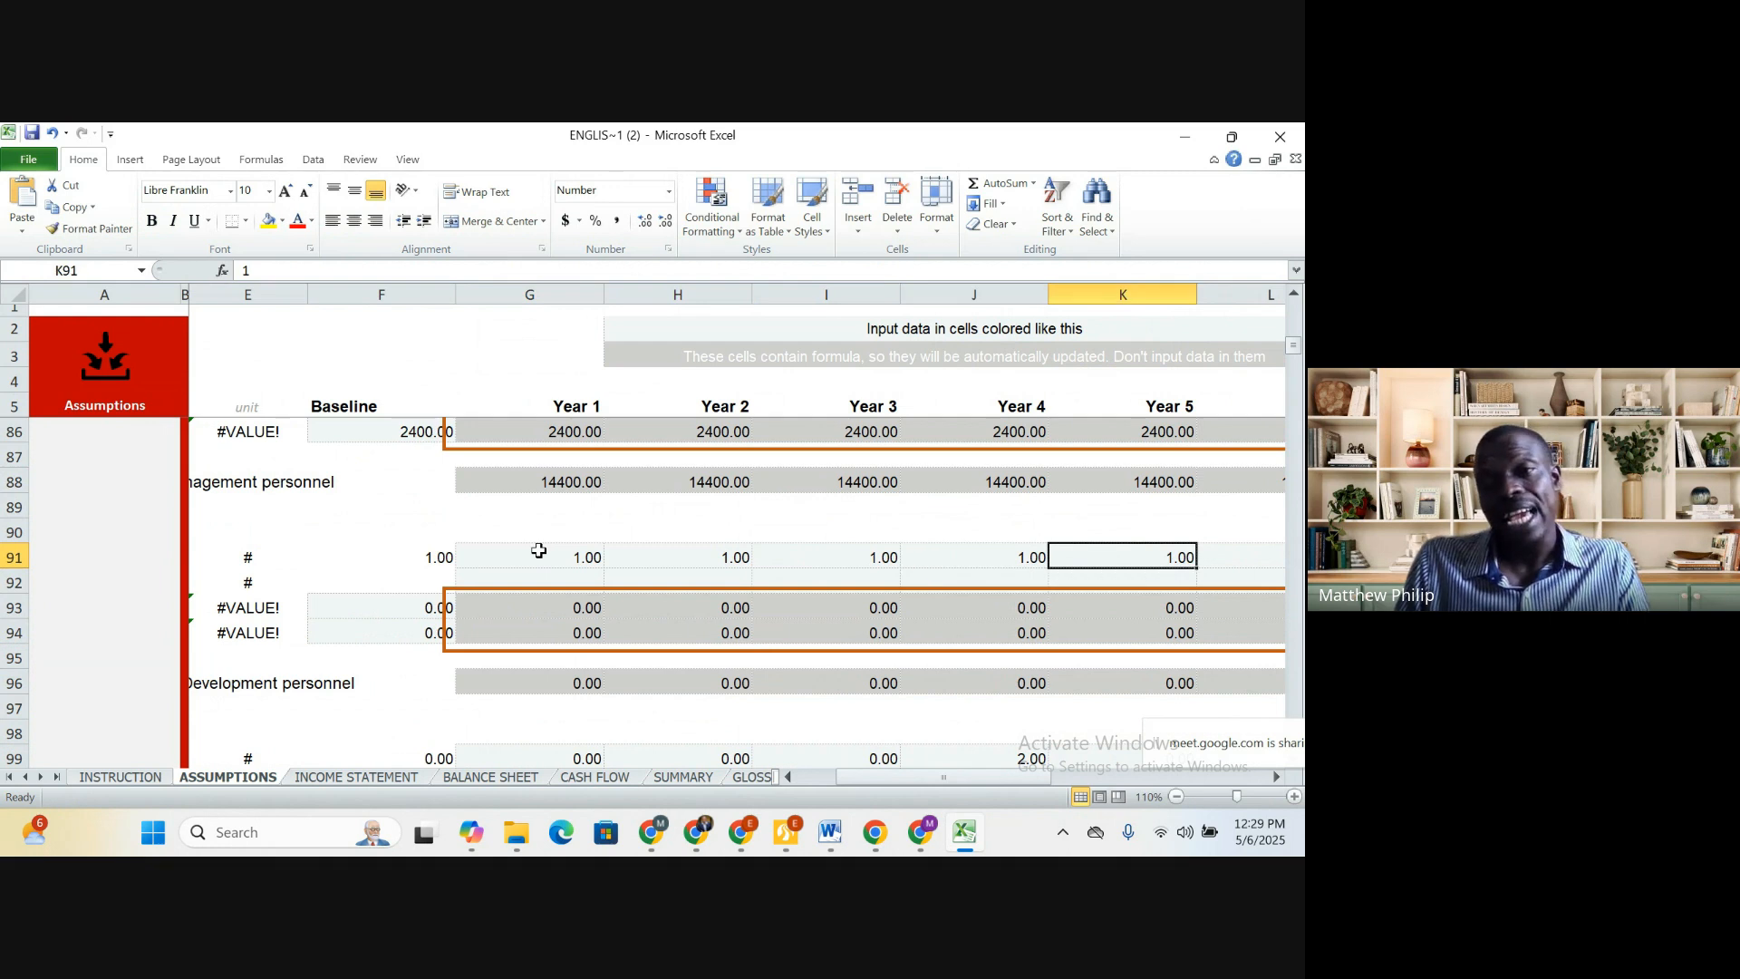
key(Right)
key(Right)
key(Right)
key(Right)
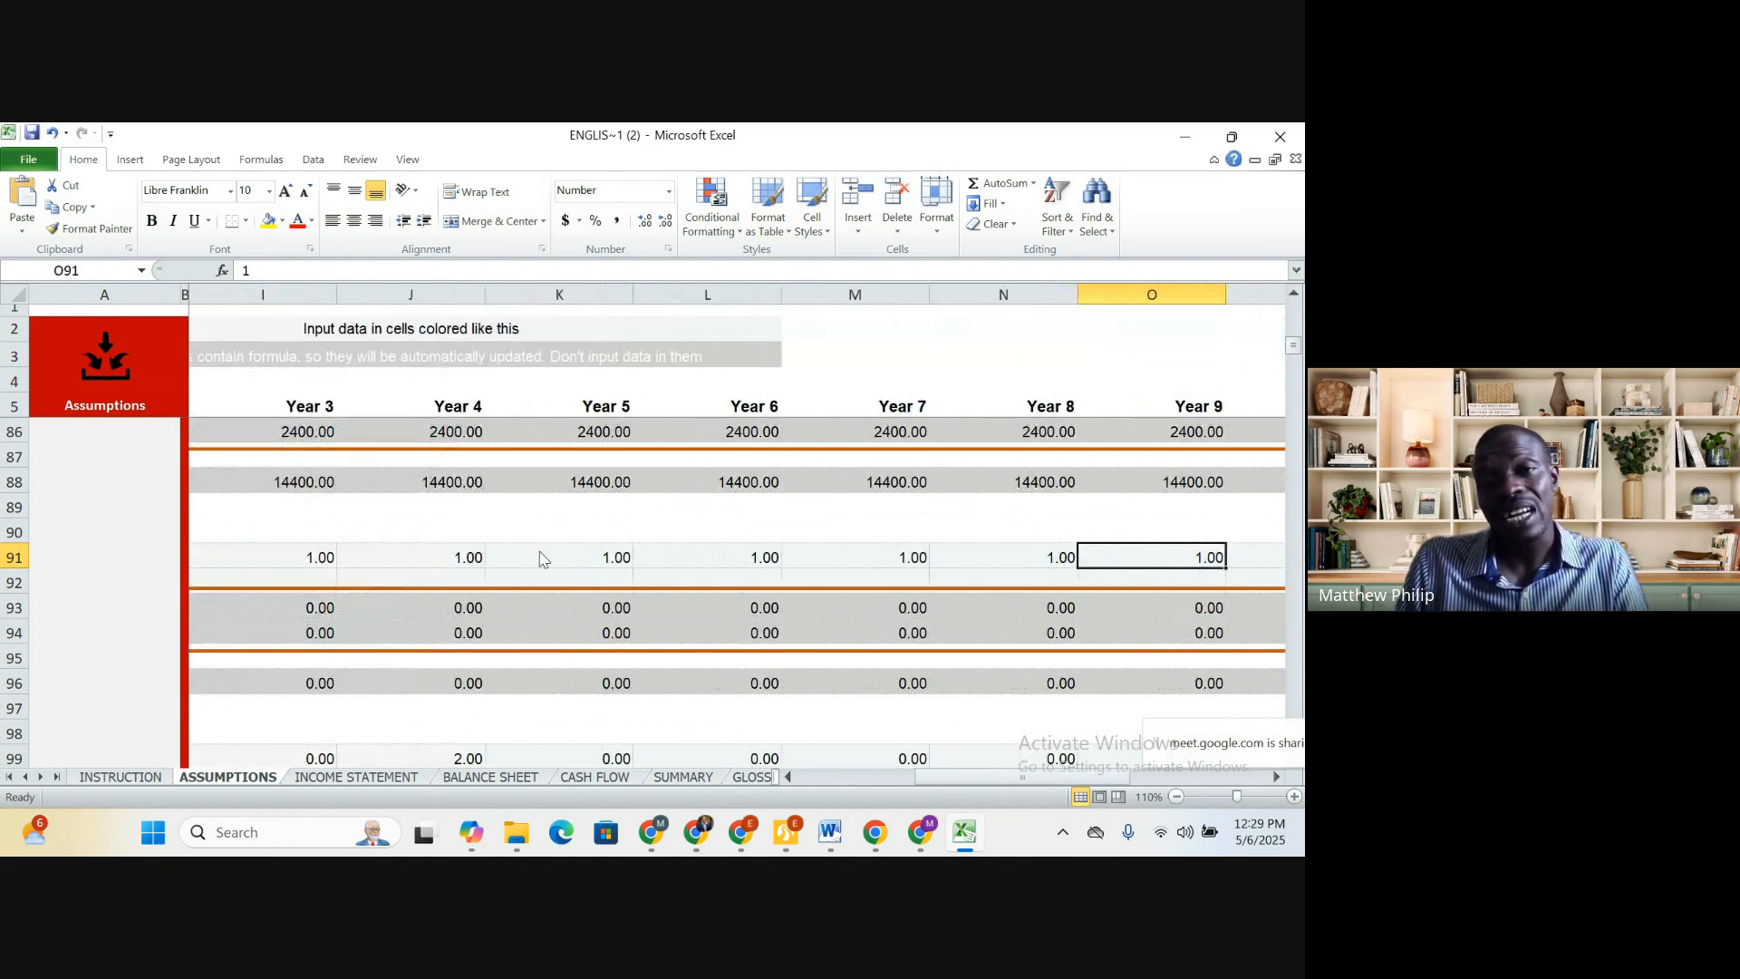
key(Left)
key(Left)
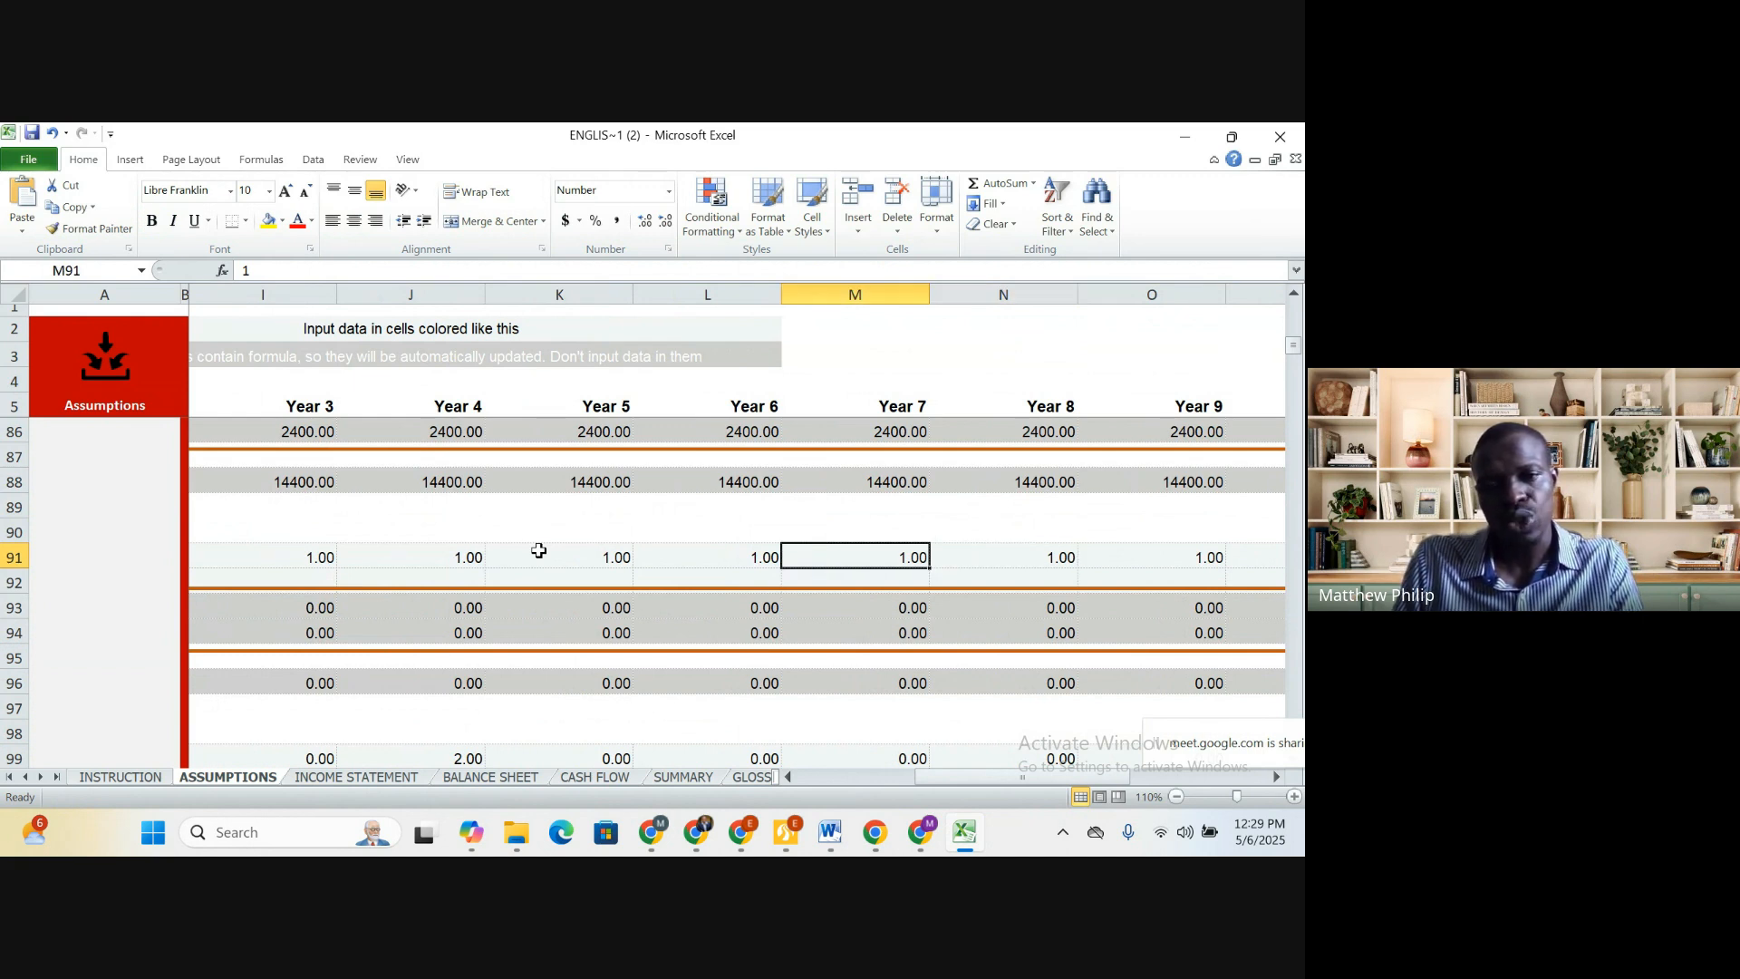
text(5)
key(Right)
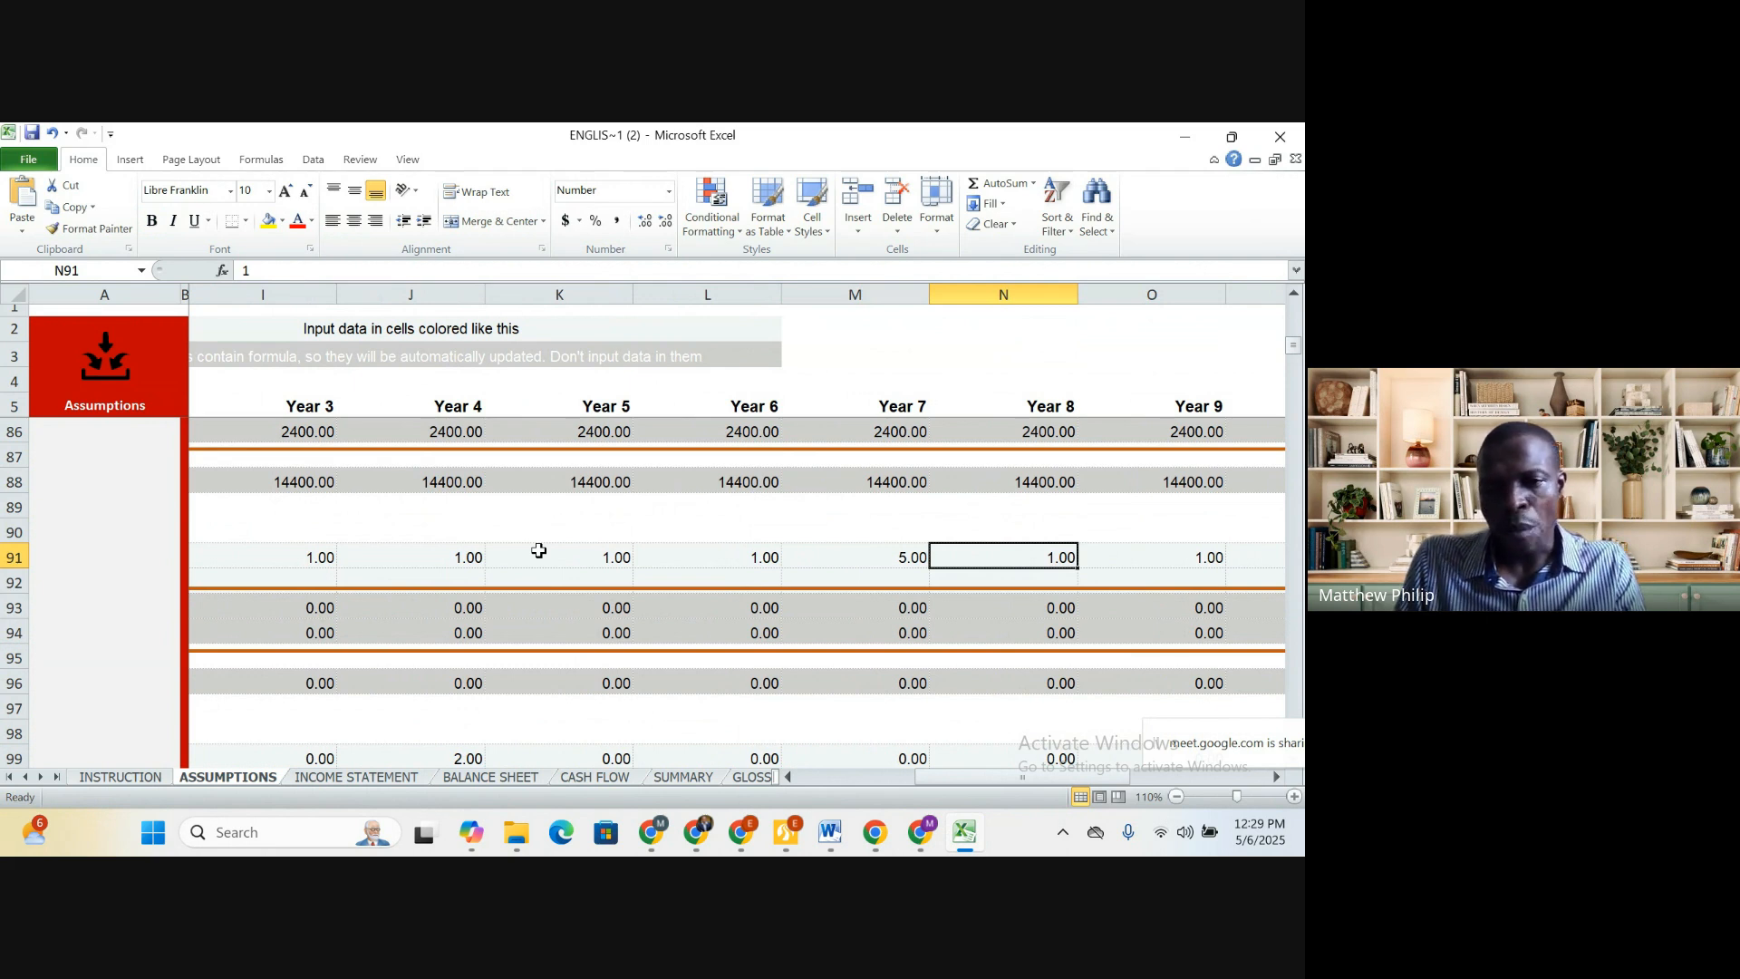
Set Year 6 of Business Development's Number of employees (Associate) to 2
key(Left)
key(Left)
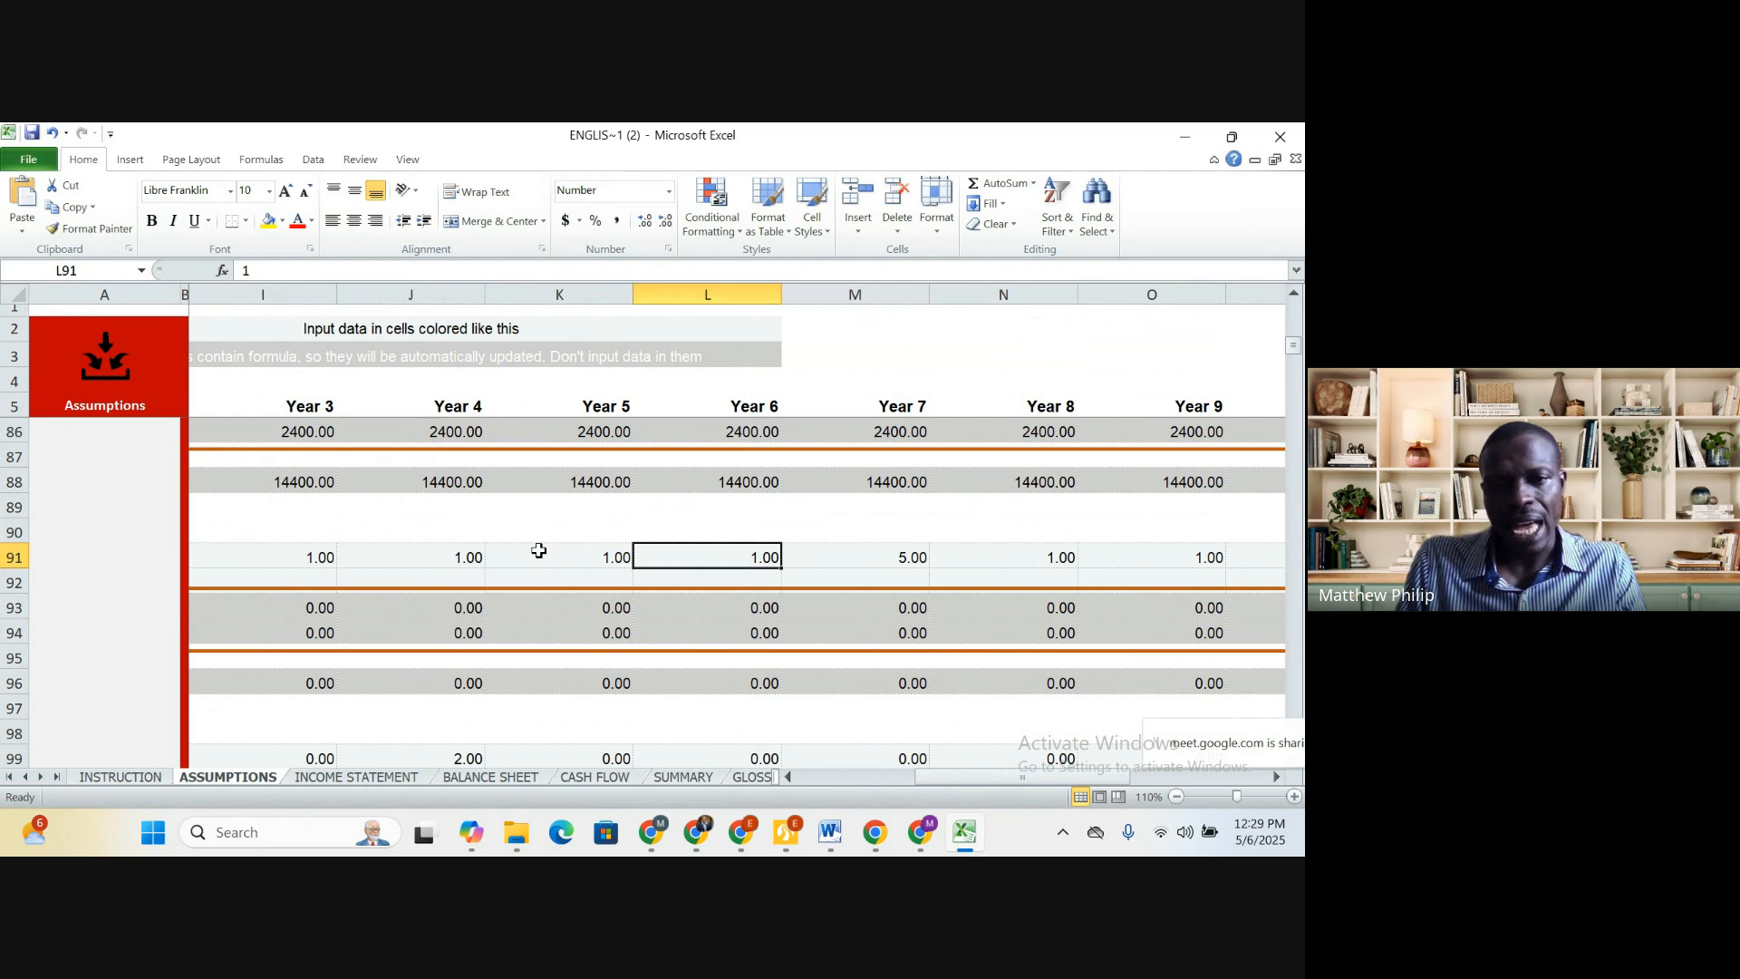
key(Left)
key(Down)
key(Up)
key(Up)
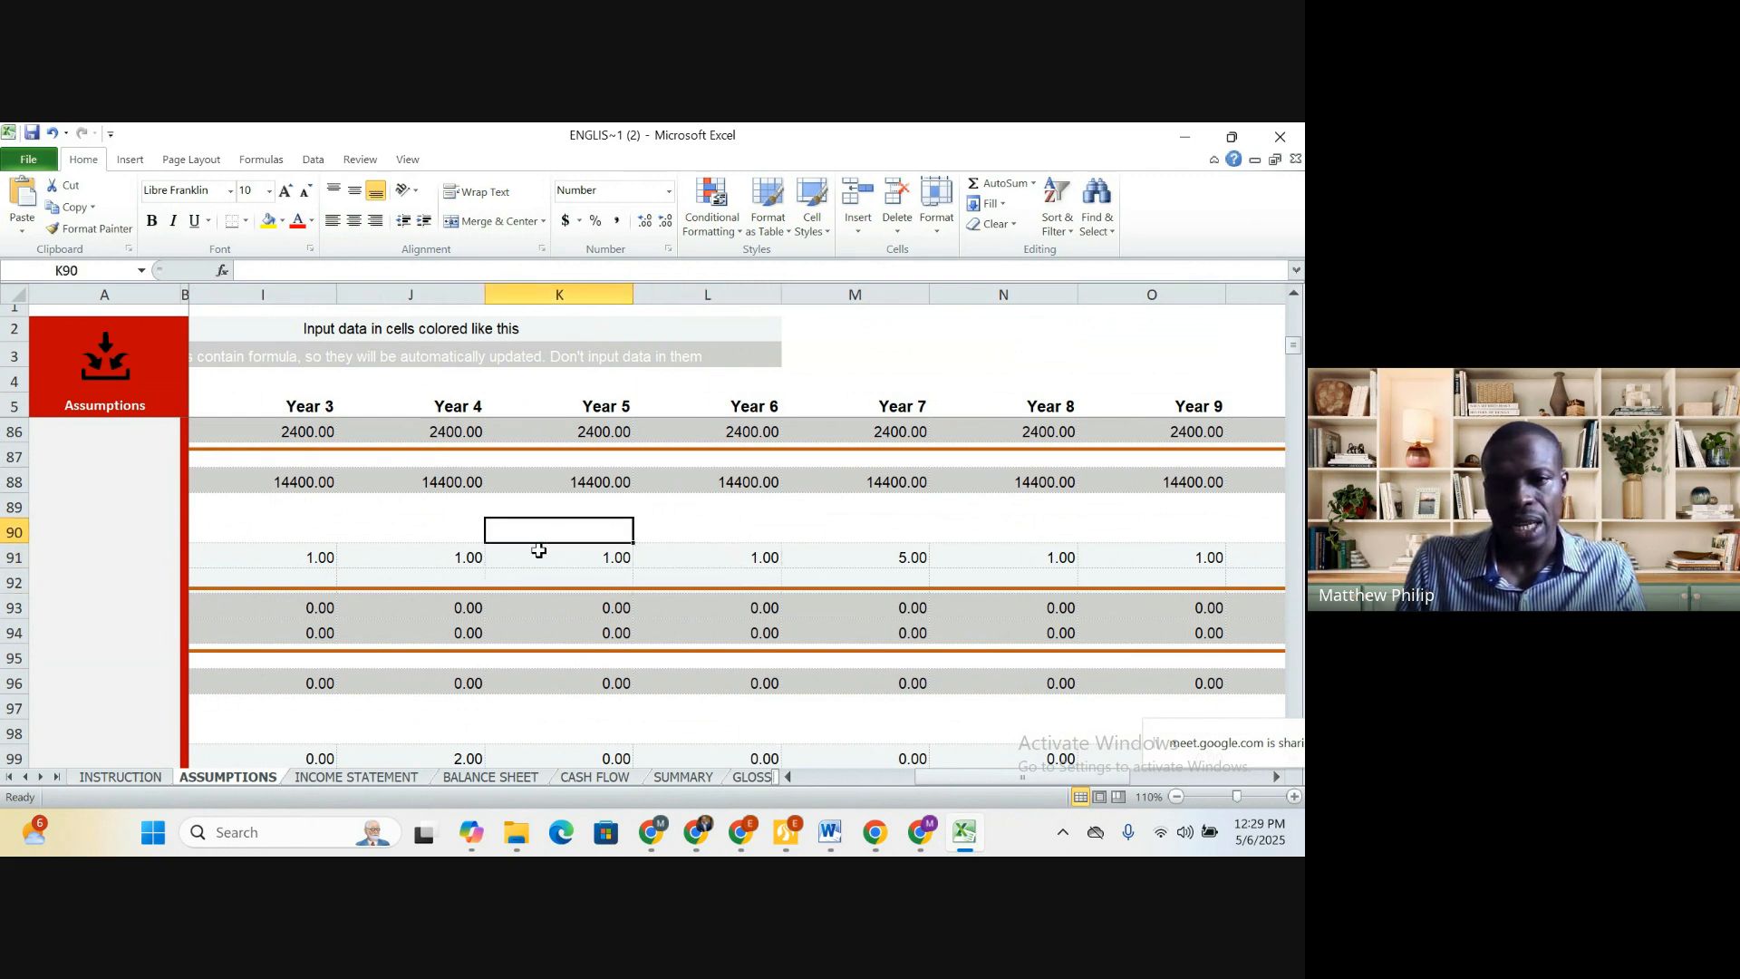
key(Right)
key(Down)
key(Down)
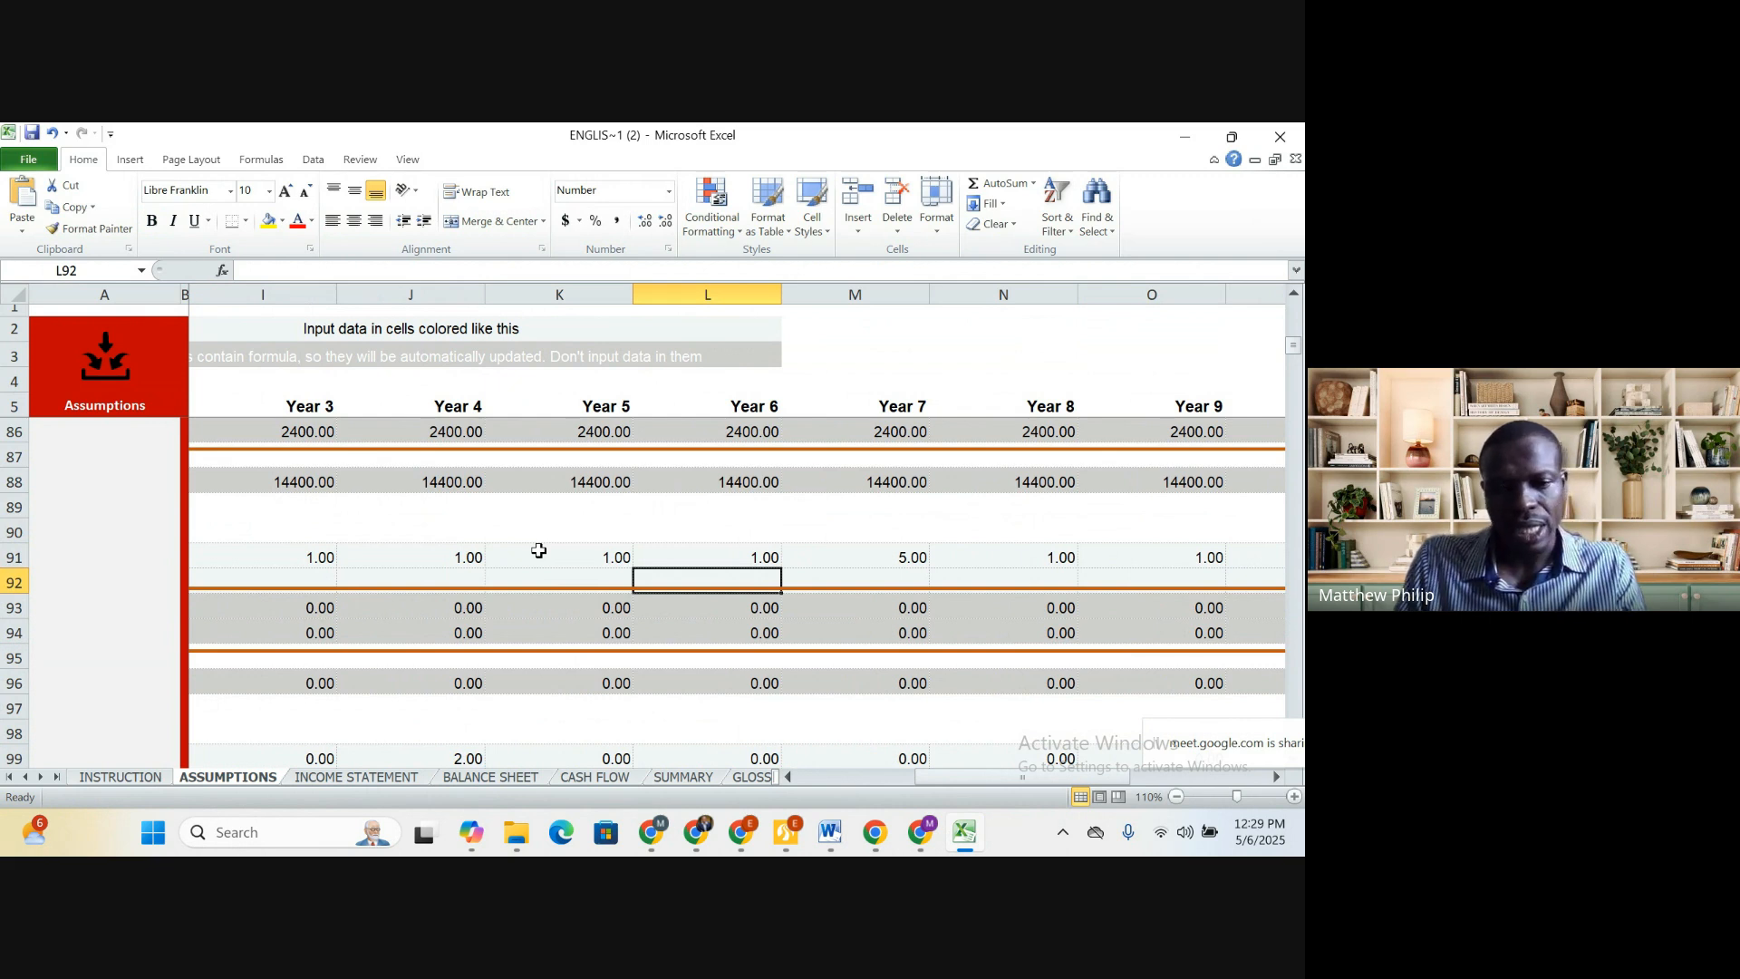
text(2)
key(Tab)
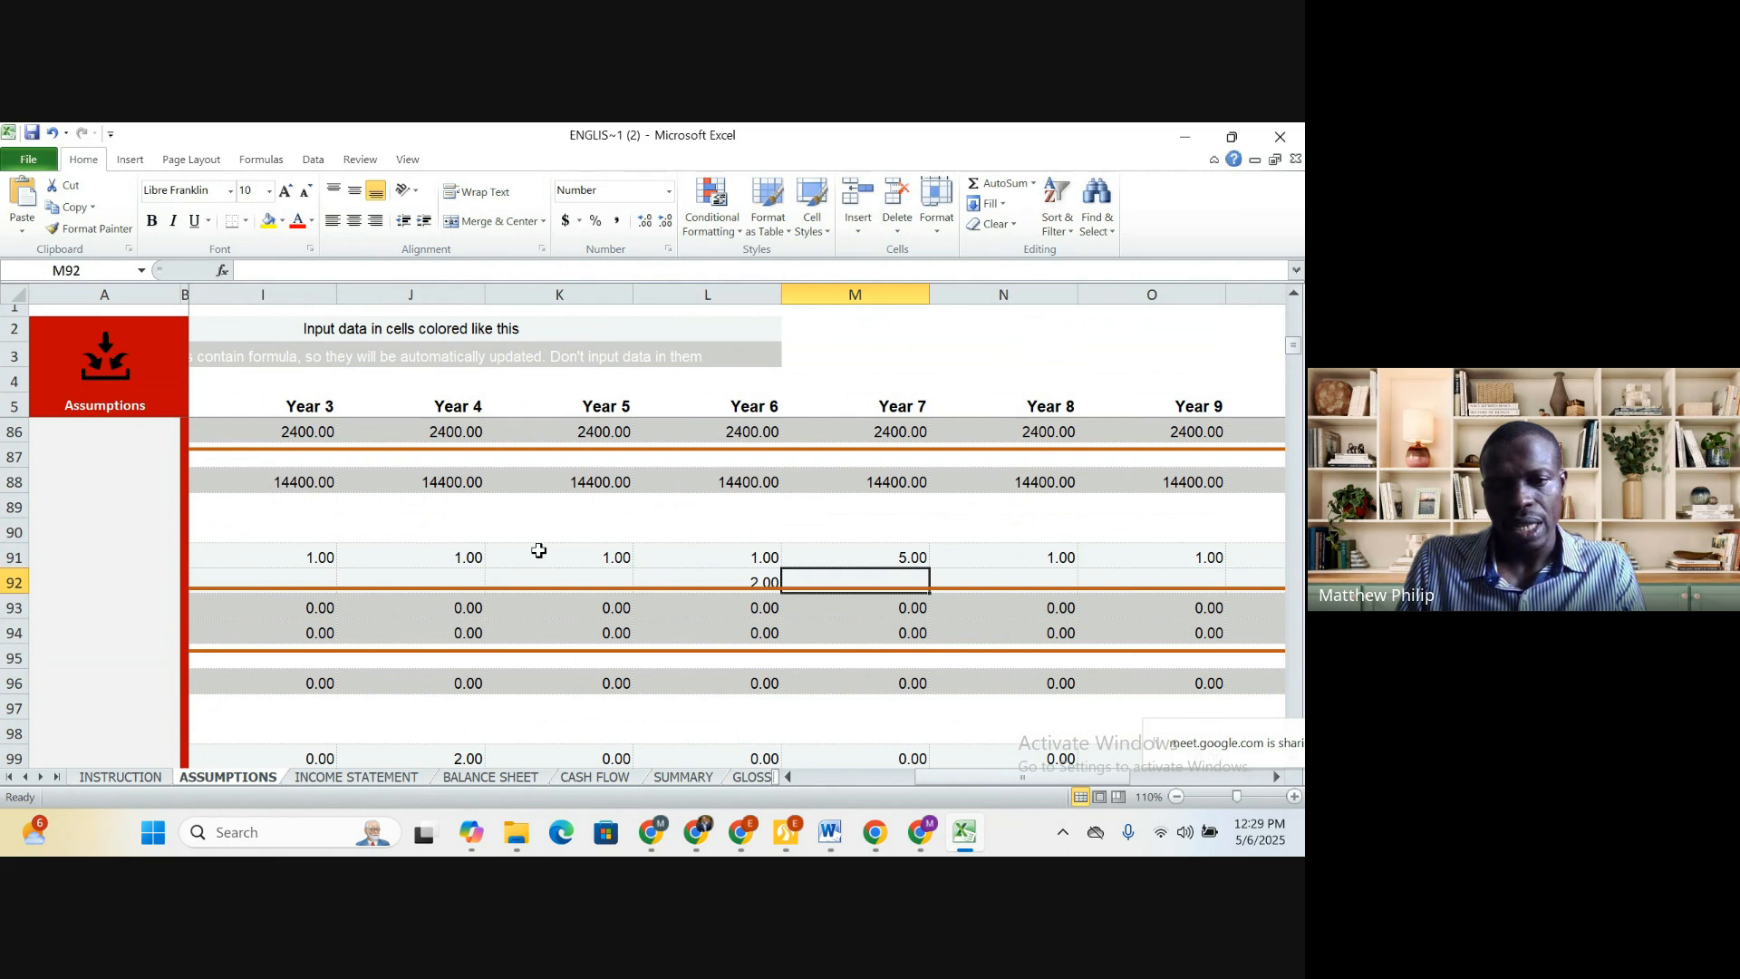
Set Business Development's Number of employees (Associate) to 2 for Years 7, 8 and 10
text(2)
key(Tab)
key(Tab)
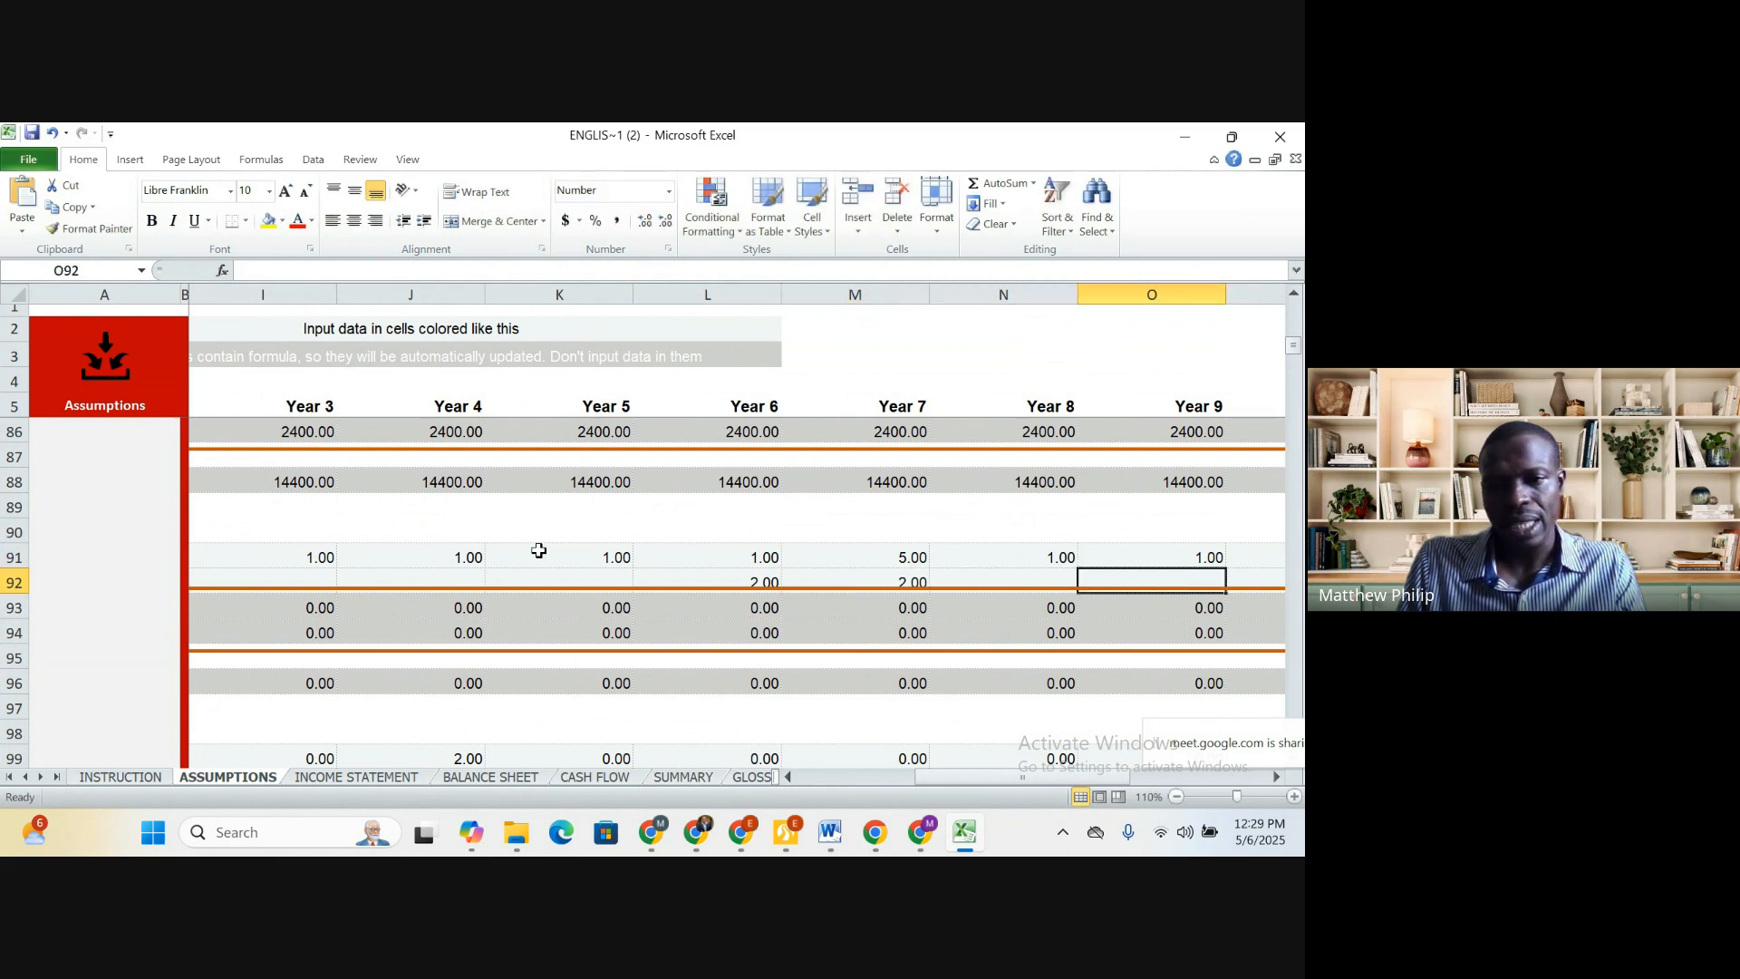
key(shift+Tab)
text(2)
key(Tab)
key(Tab)
text(2)
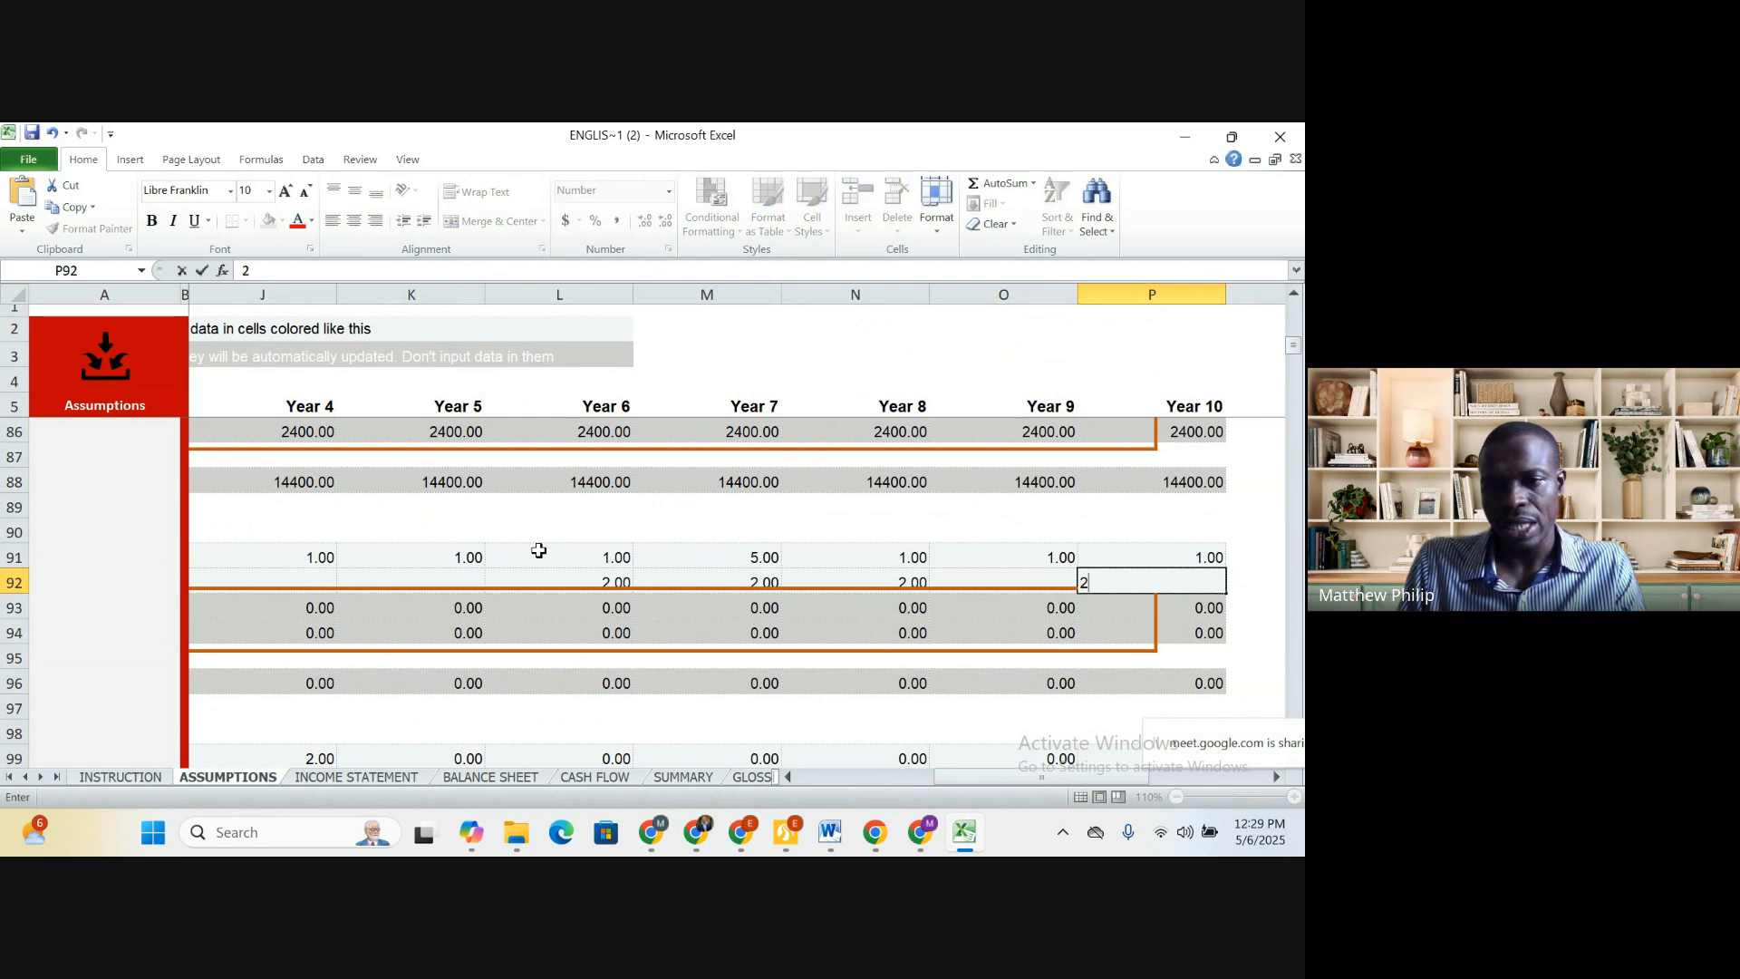
key(shift+Tab)
Re-enter 2 for Year 6 of Business Development's Number of employees (Associate), and return to the row's Baseline
key(shift+Tab)
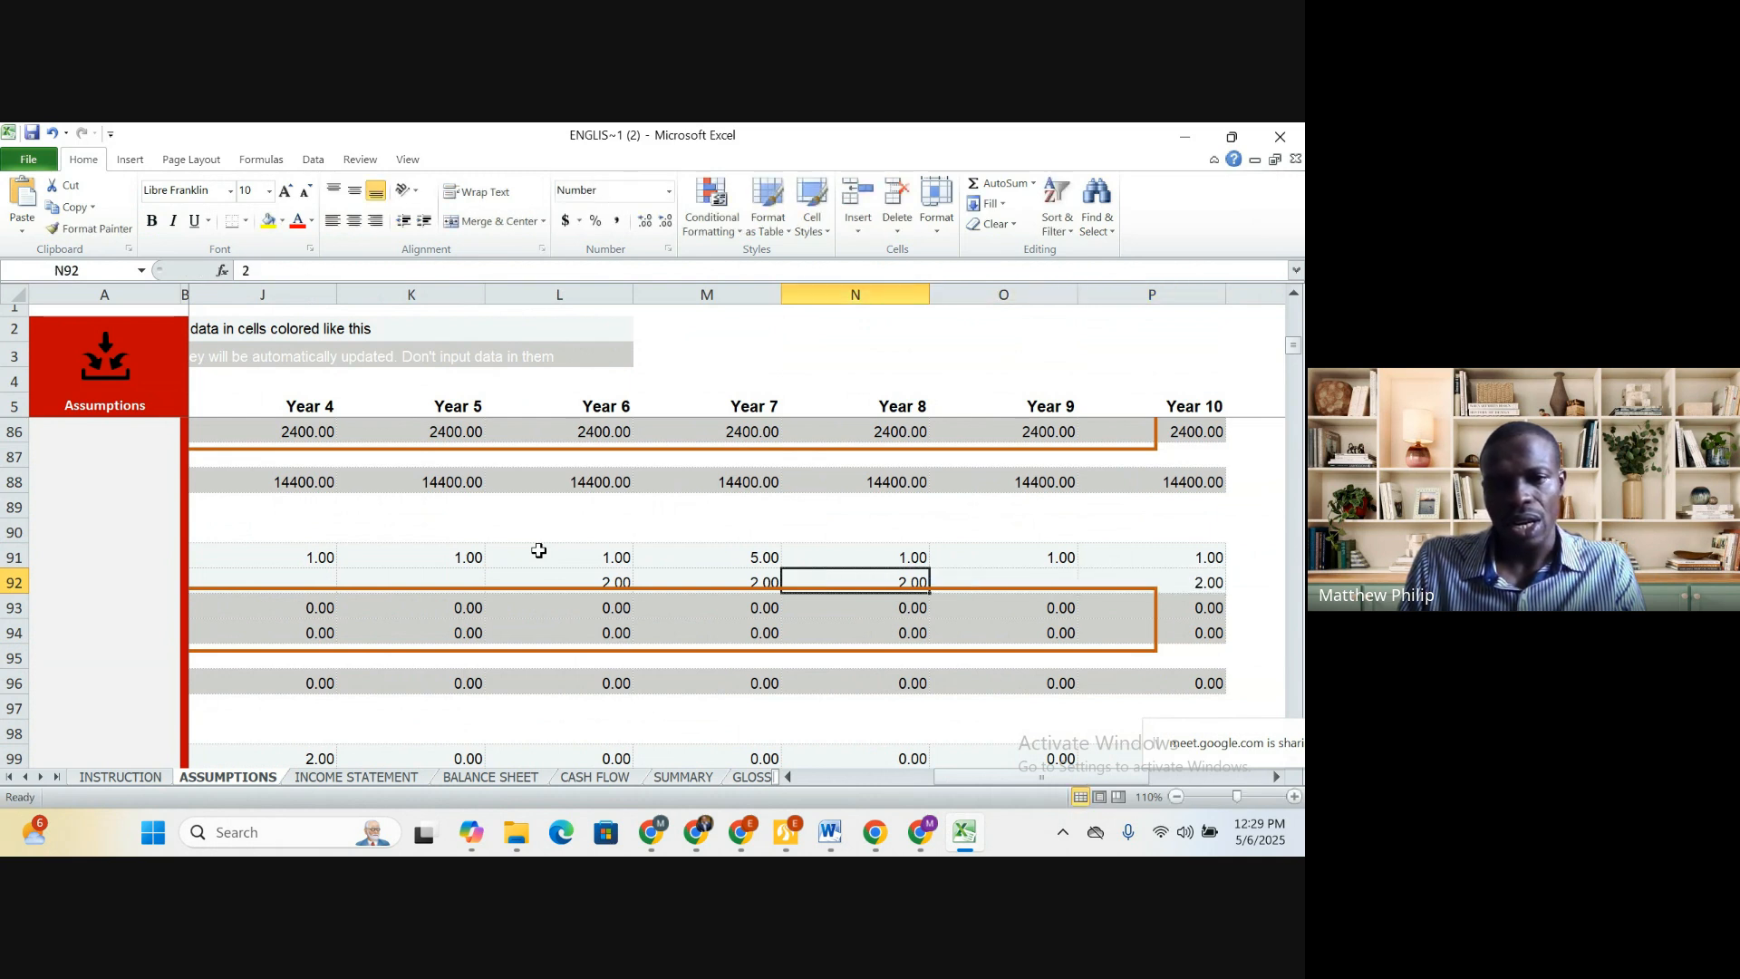
key(shift+Tab)
key(shift+Tab)
text(2)
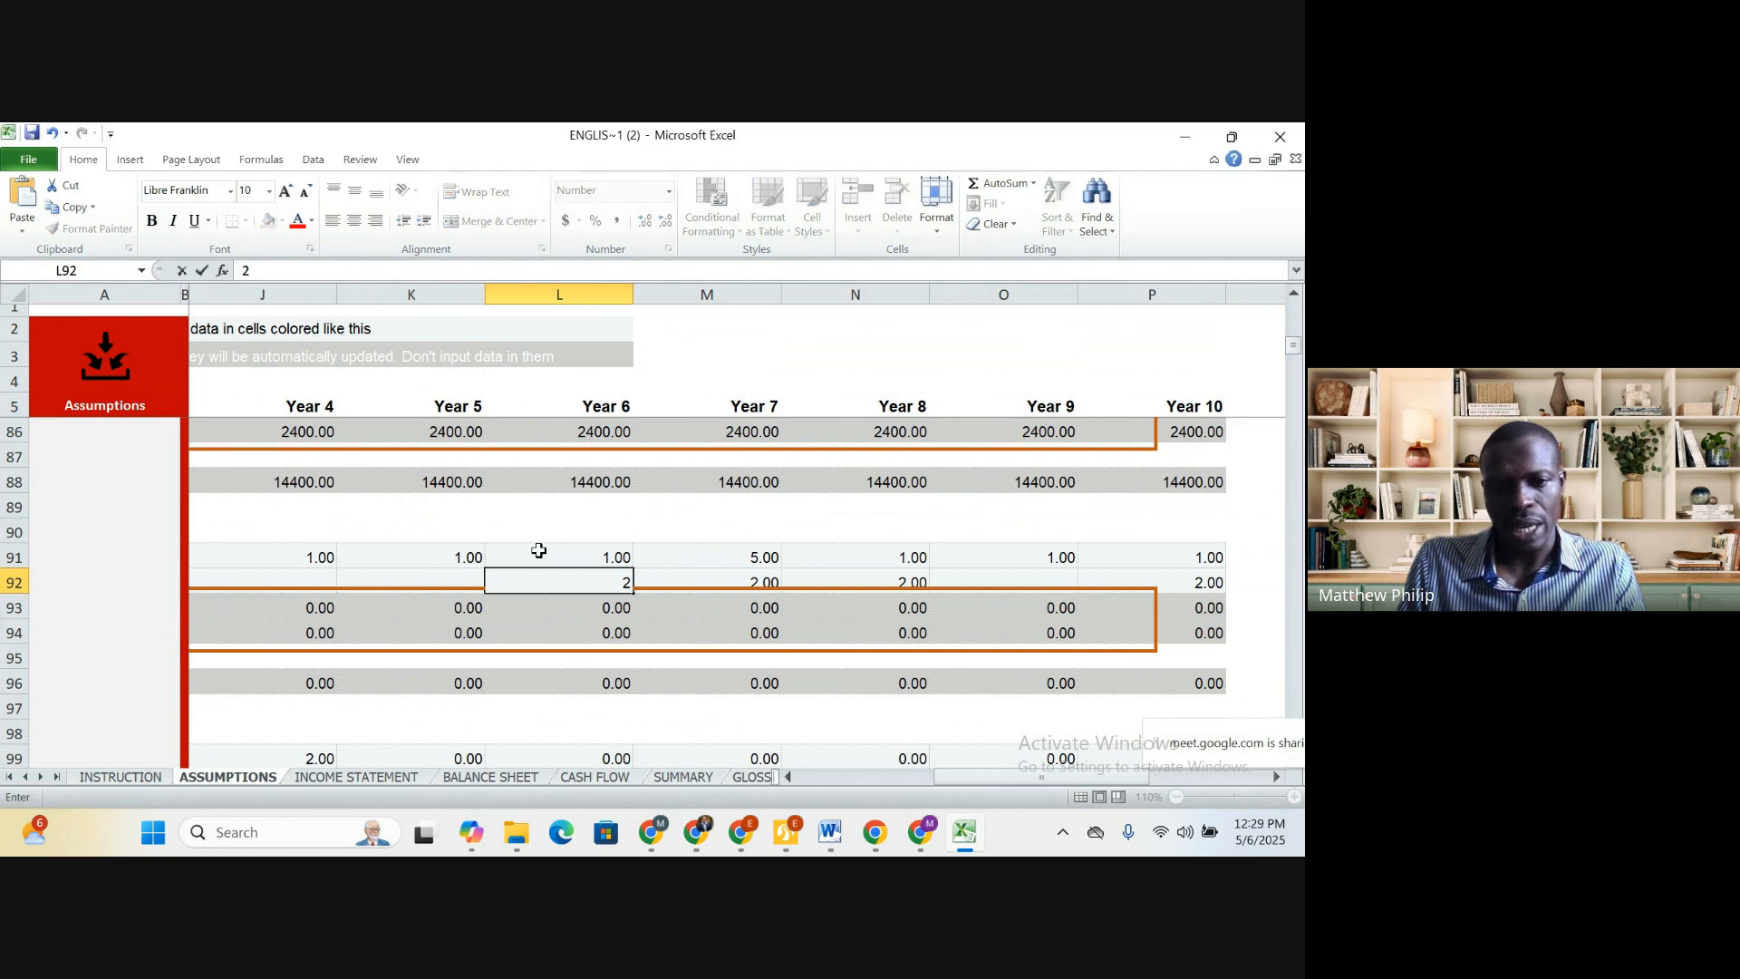
key(shift+Tab)
key(shift+Tab)
key(shift+Tab)
key(shift+Tab)
key(shift+Tab)
key(shift+Tab)
key(shift+Tab)
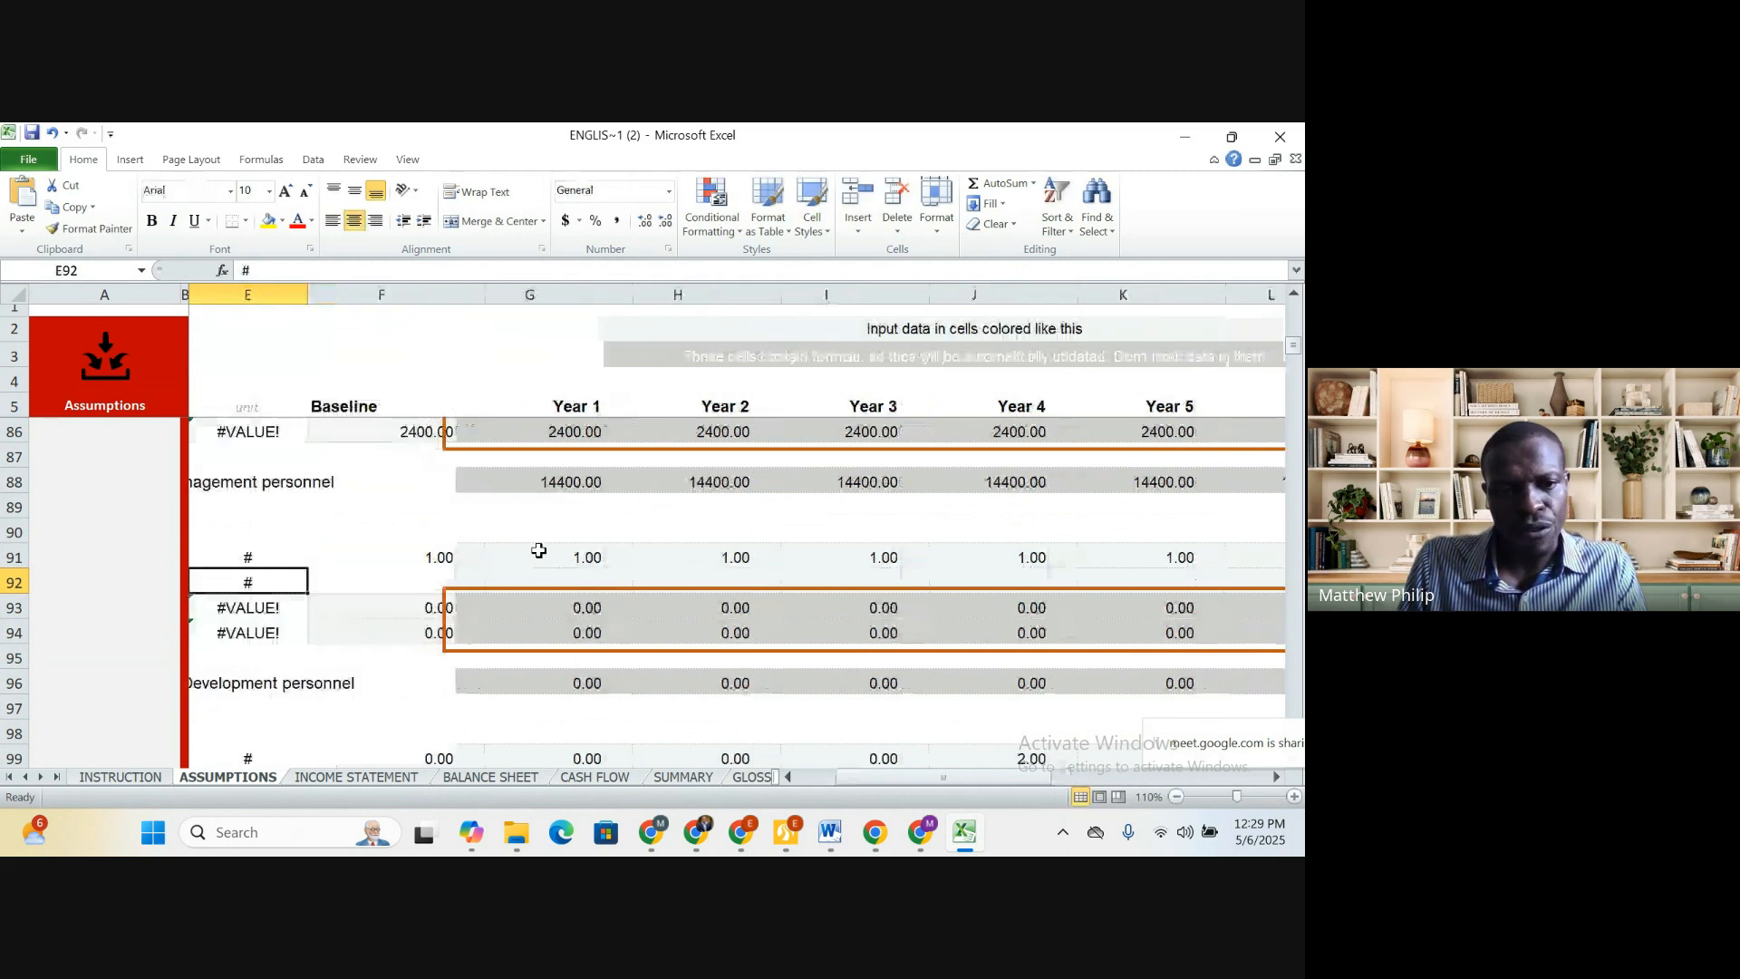
key(Tab)
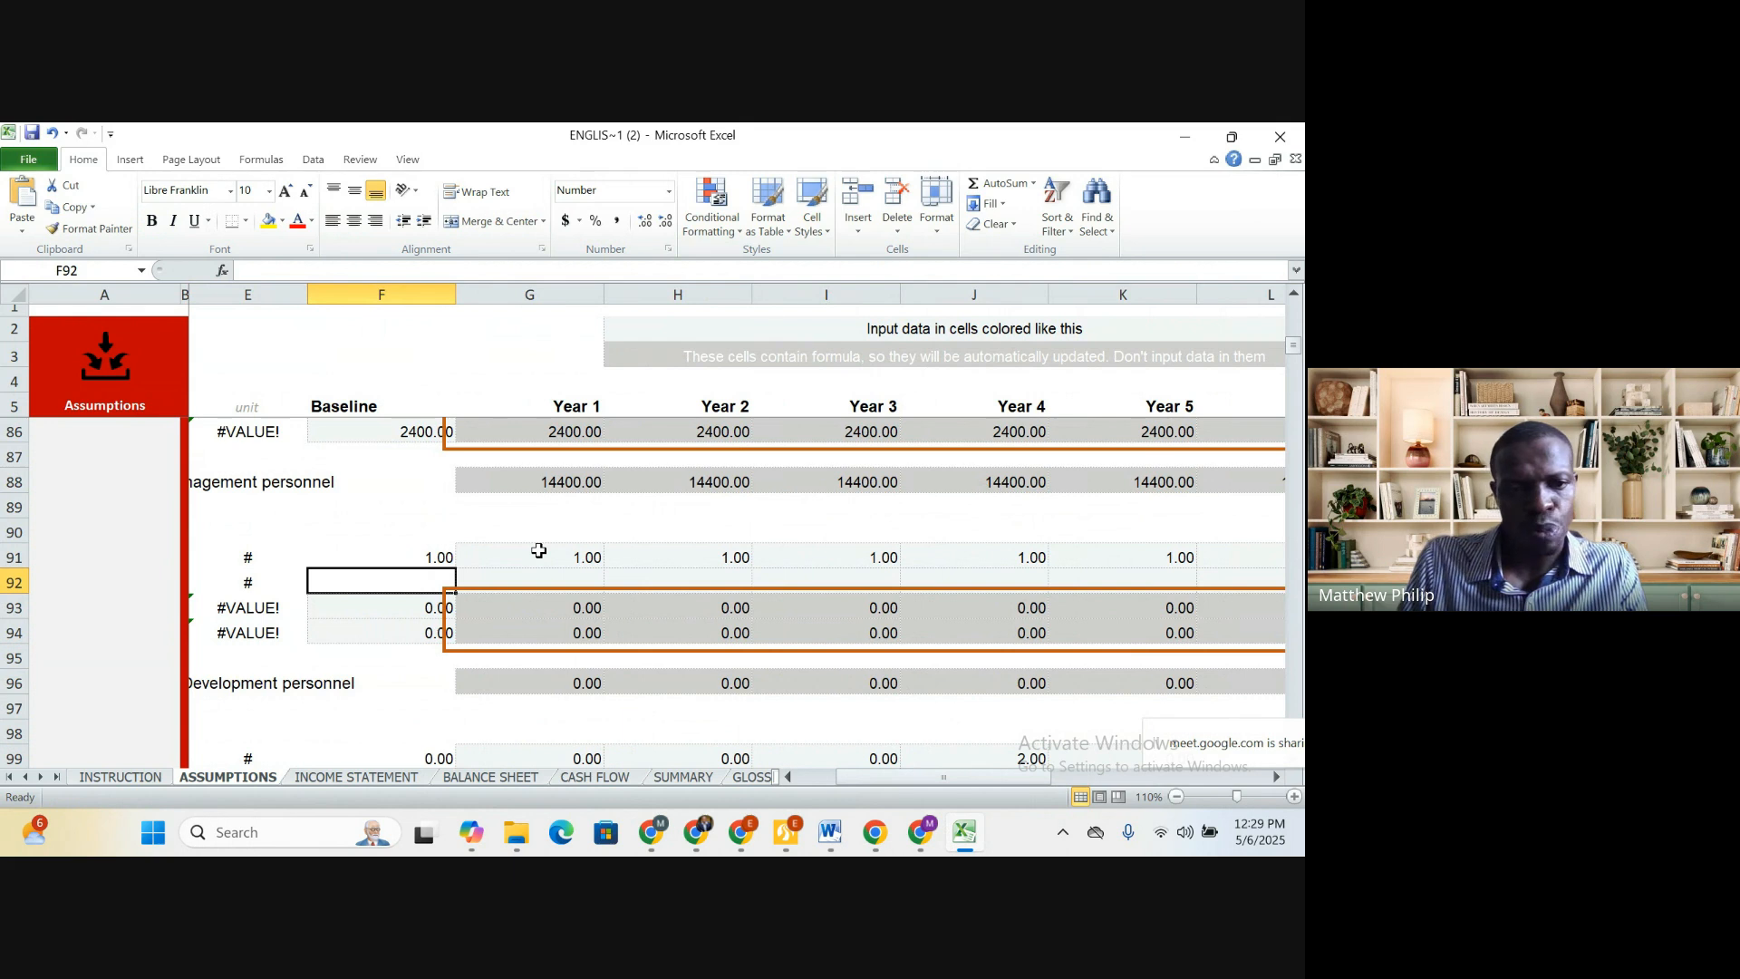
Set Business Development's Baseline Base annual salary to 12000 for Manager and 600 for Associate
key(Down)
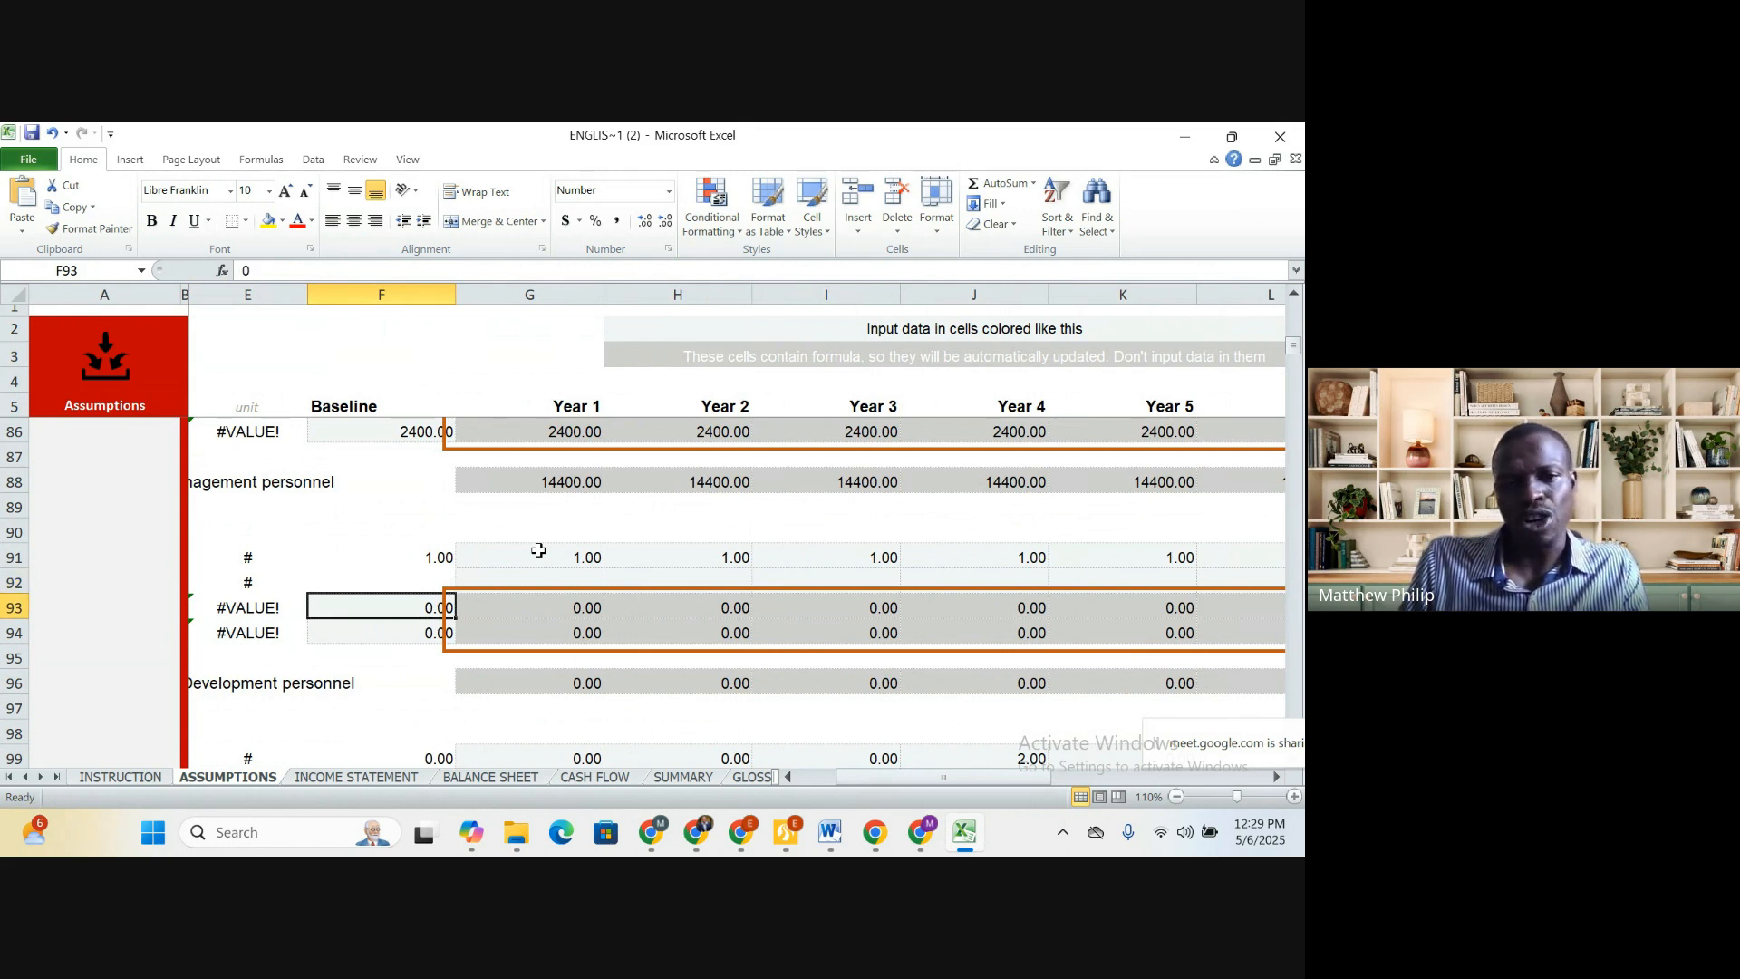
text(])
key(Return)
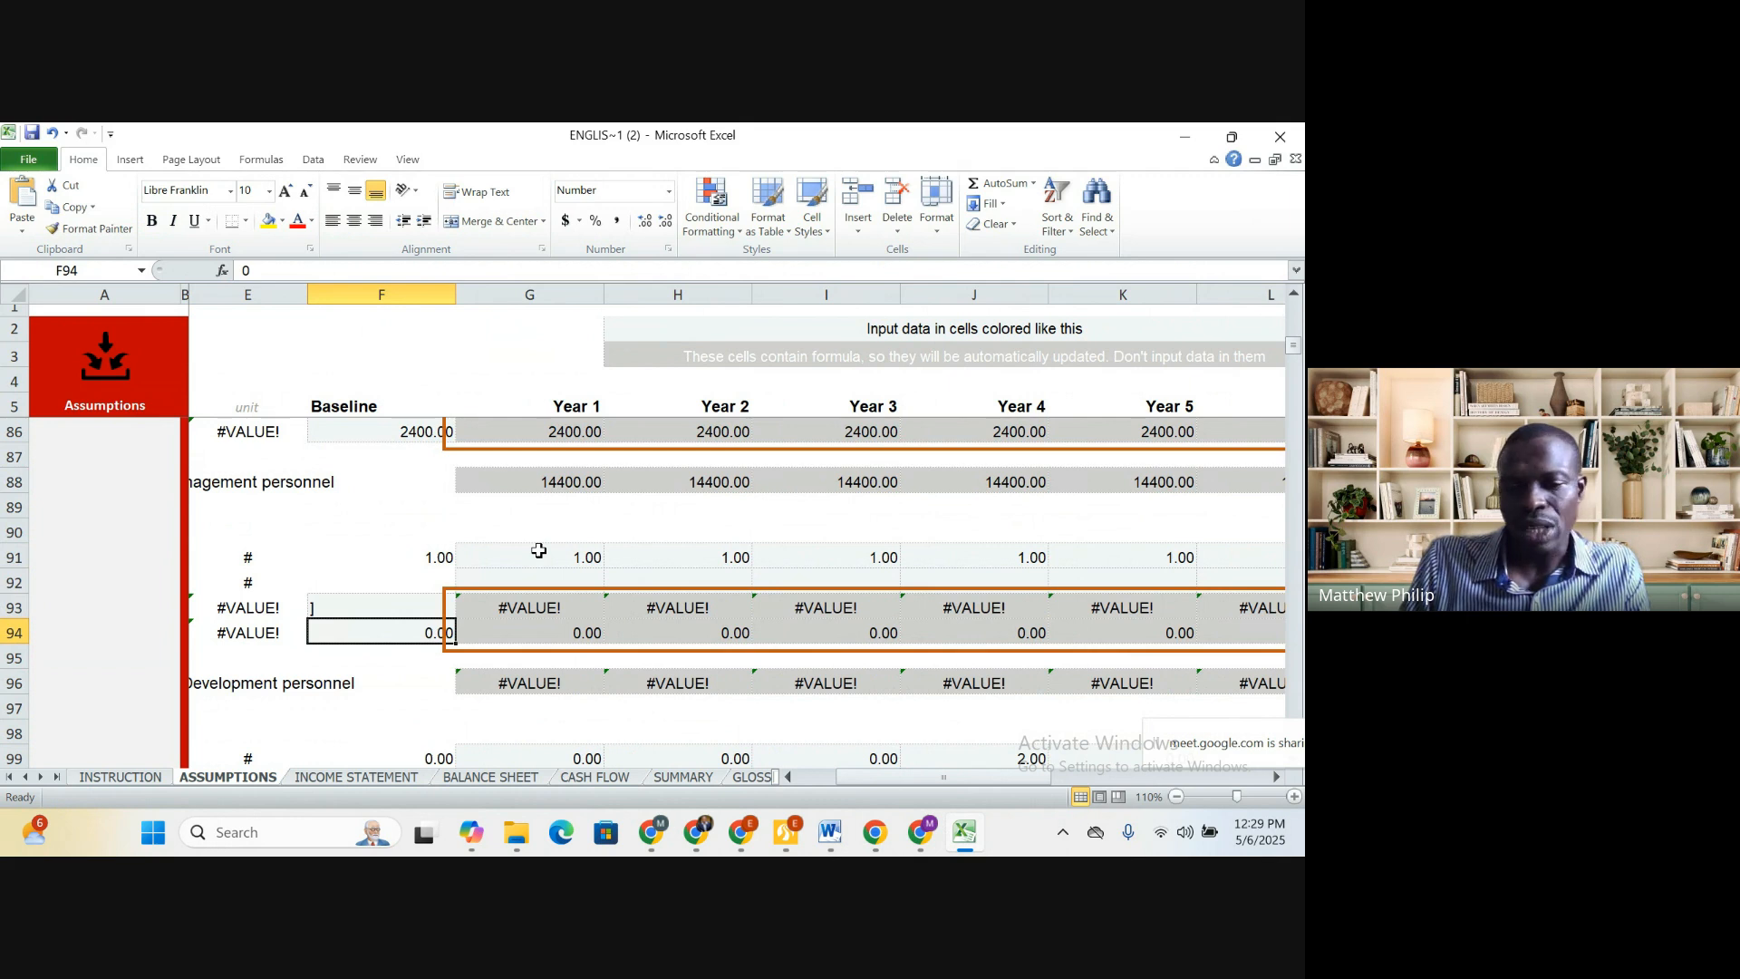
key(Left)
key(Left)
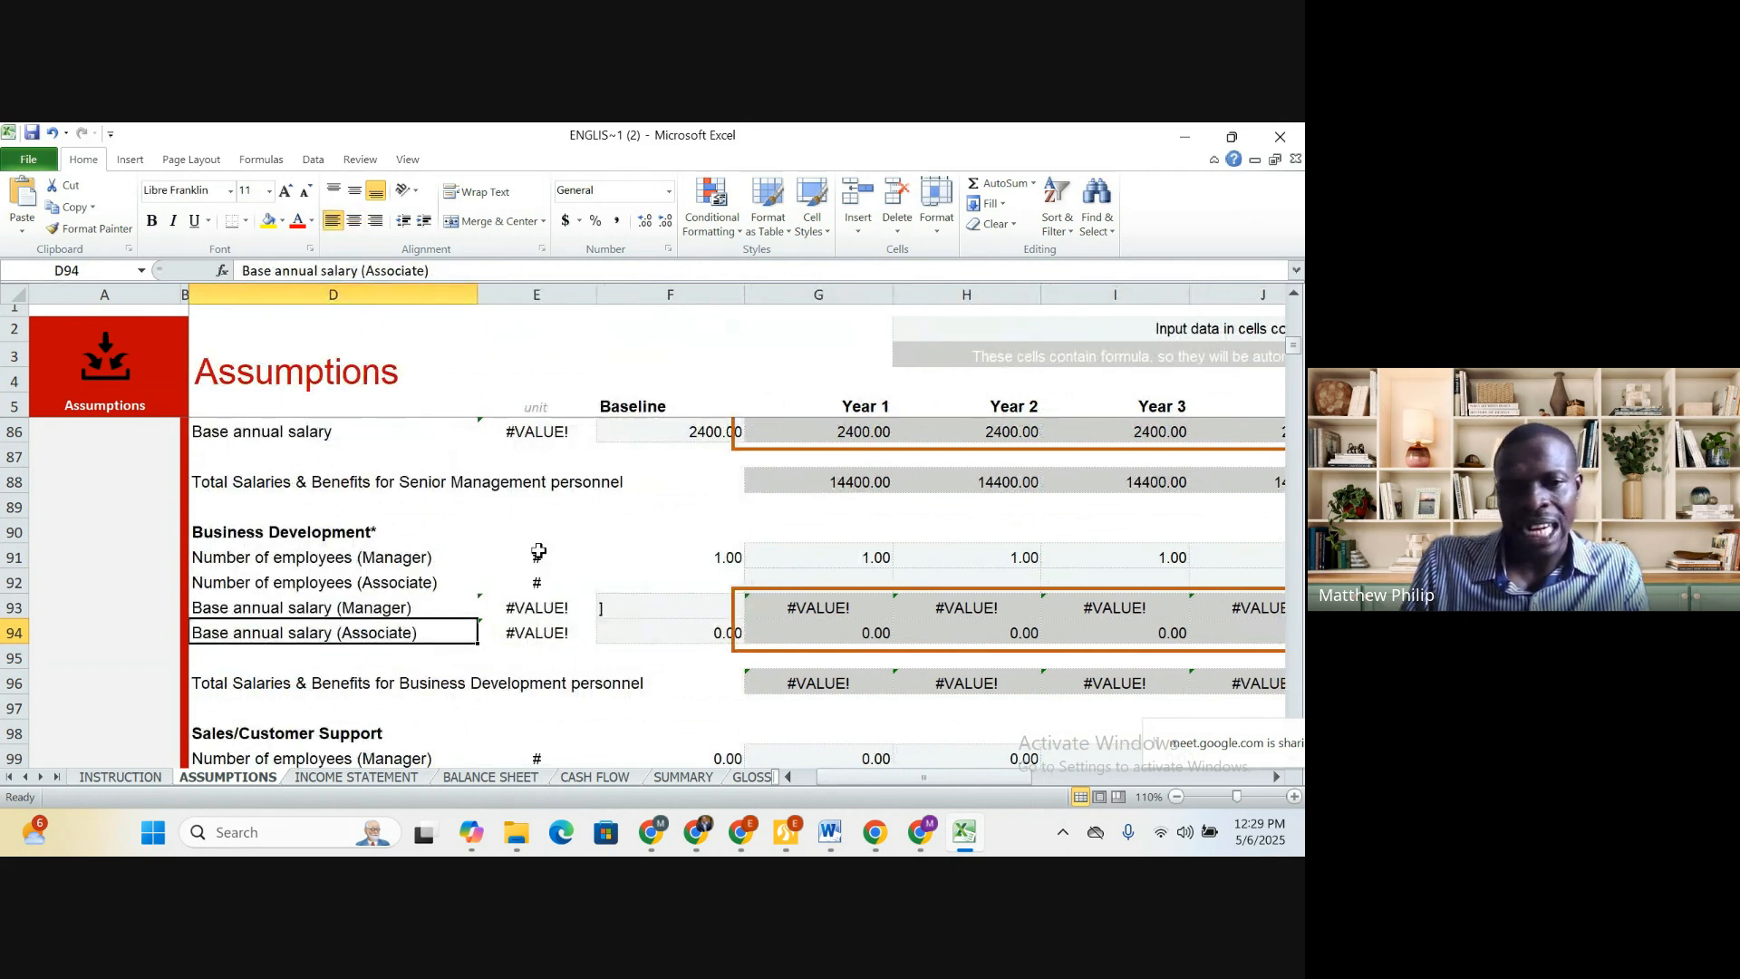
key(Up)
key(Right)
key(Right)
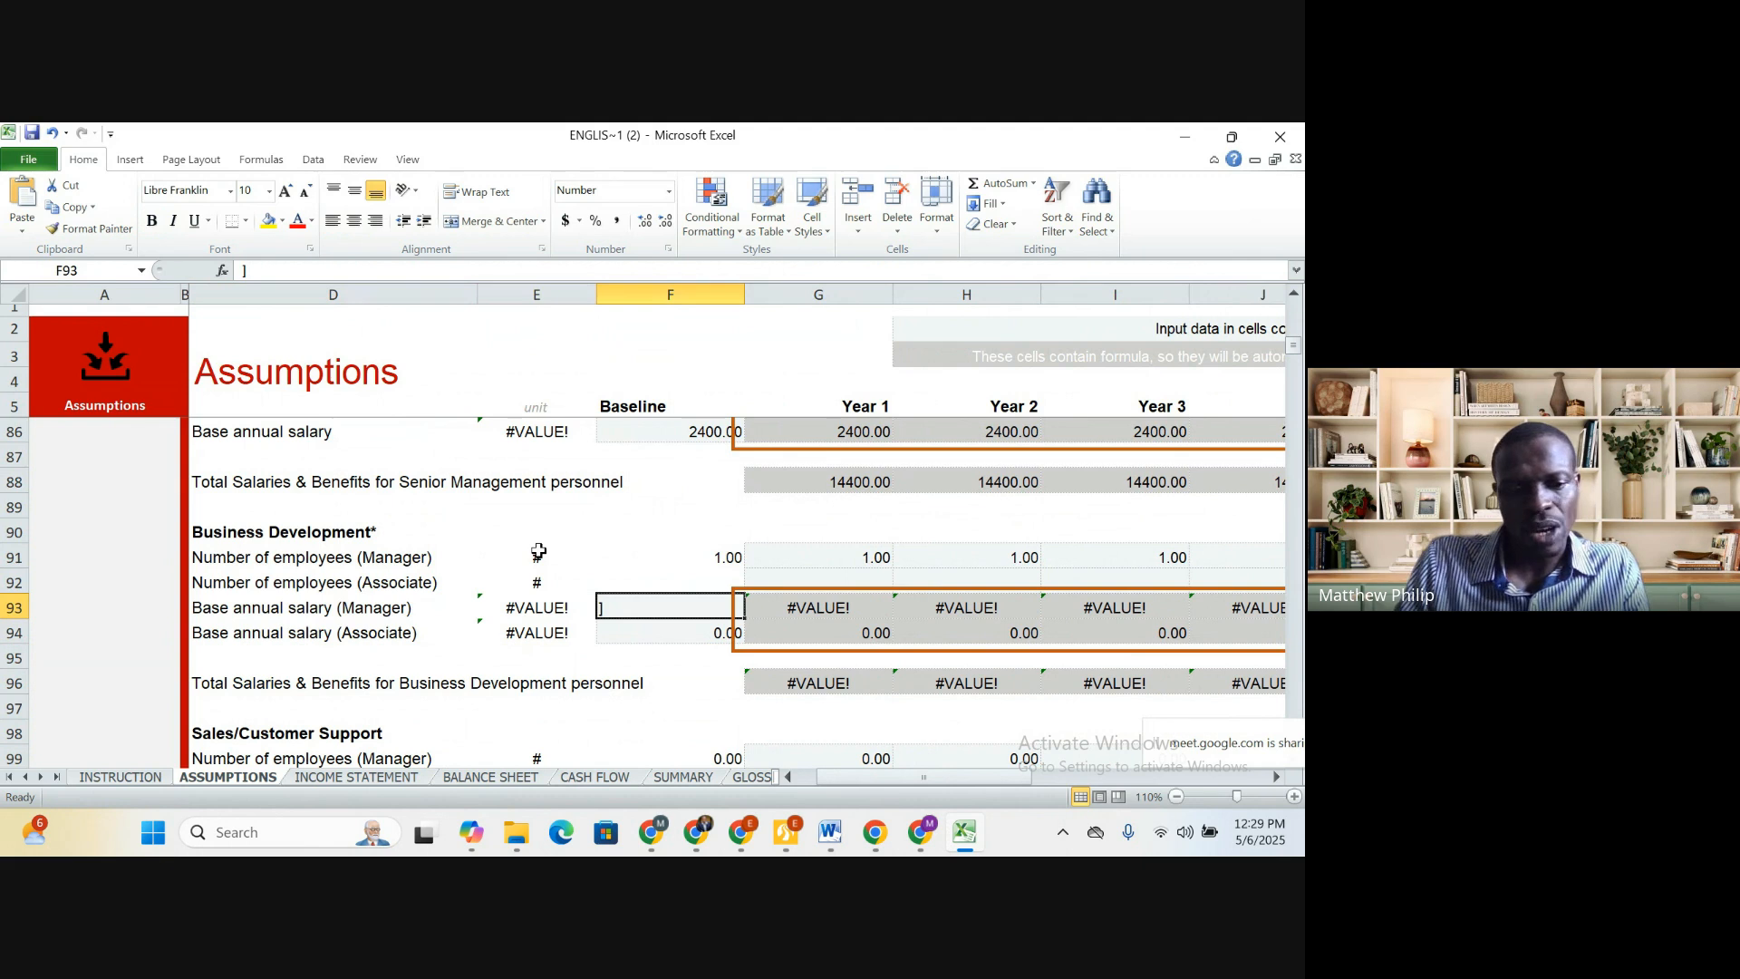
text(12000)
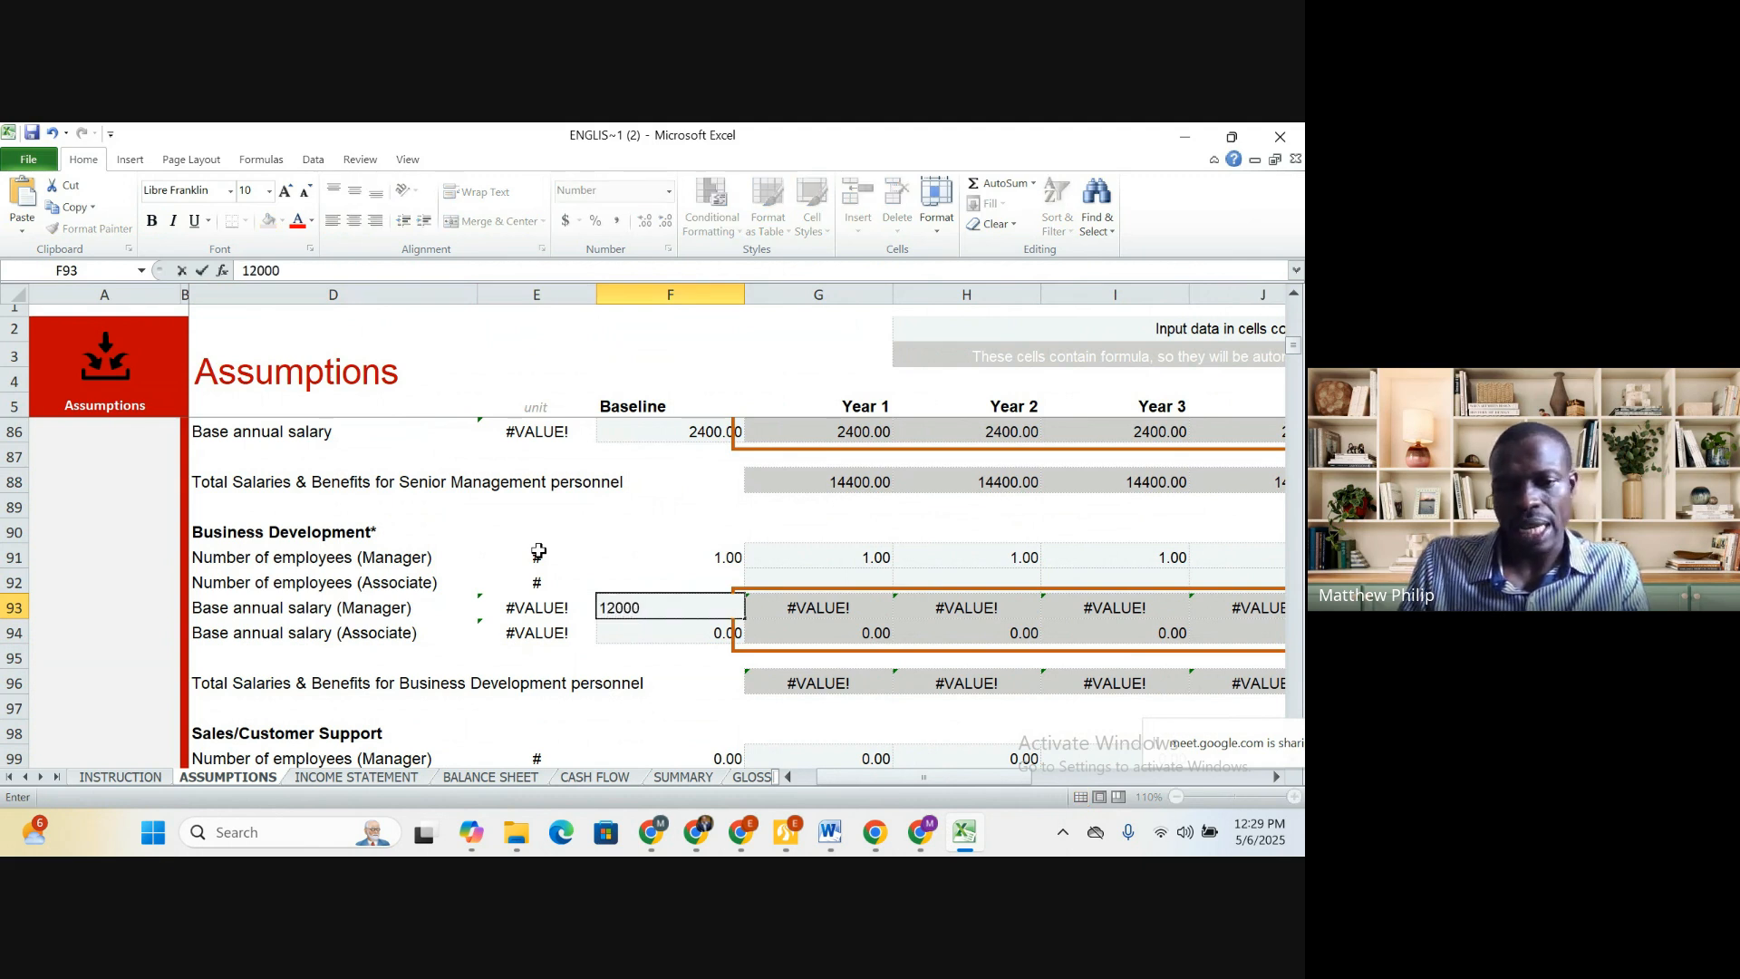
key(Return)
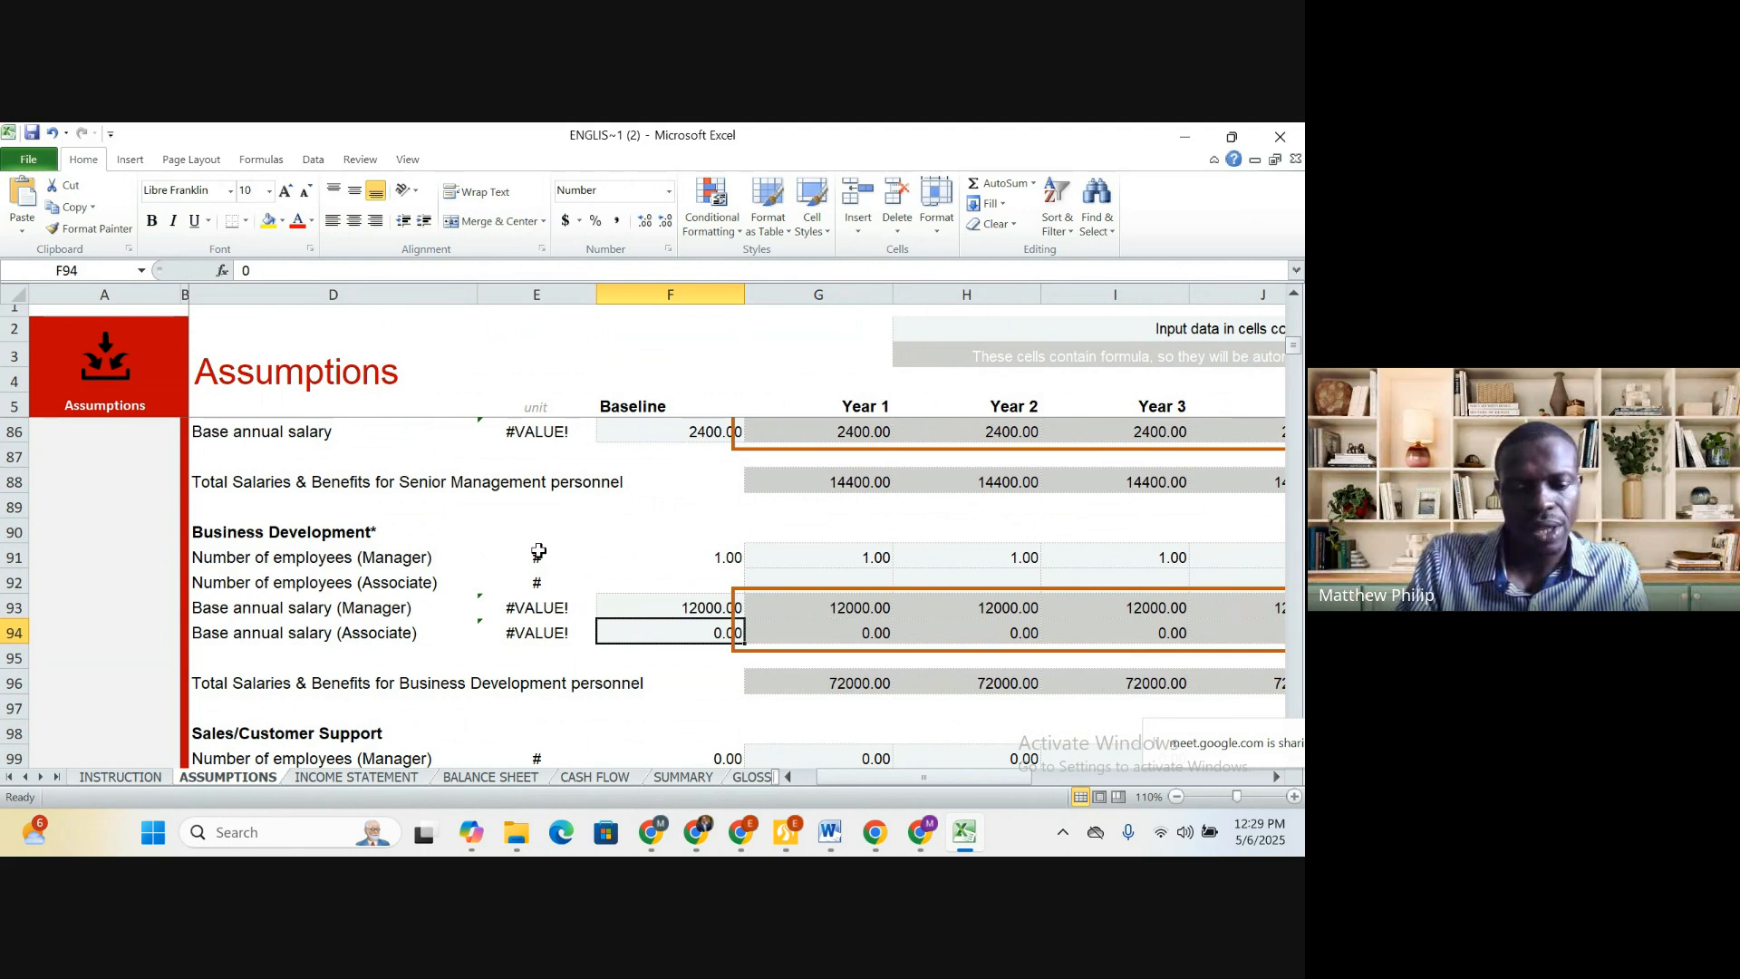
text(600)
key(Left)
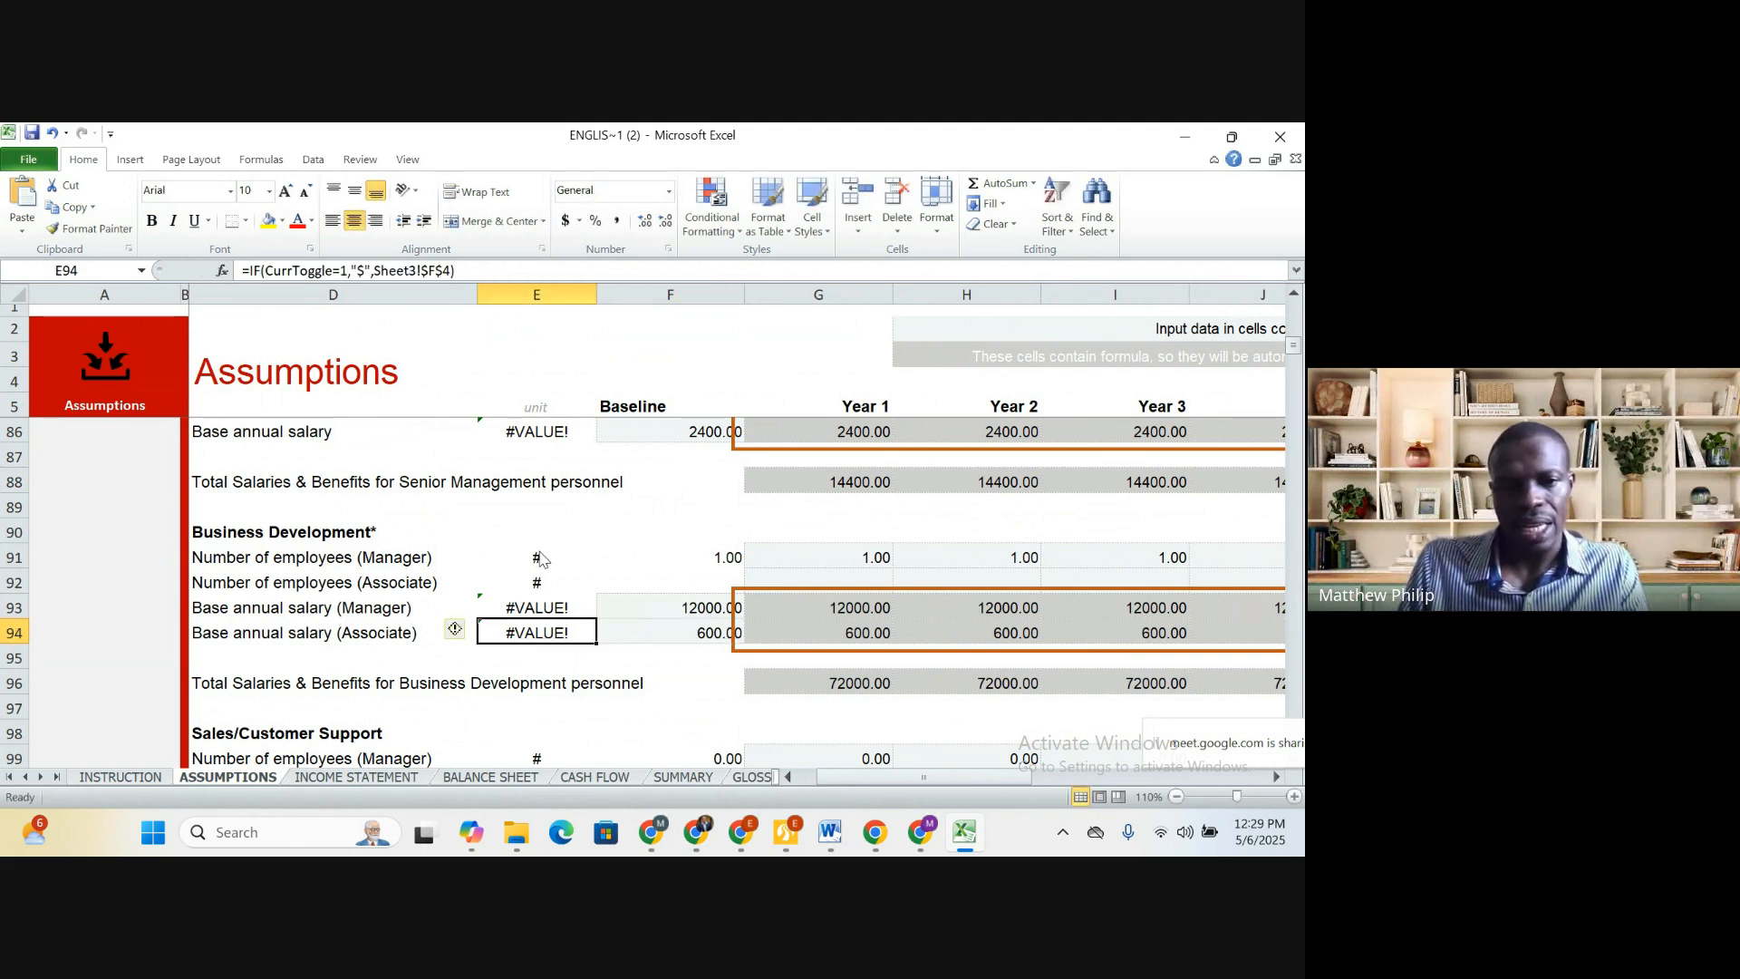
Set the Baseline of Sales/Customer Support's Number of employees (Associate) to 0
key(Down)
key(Down)
key(Down)
key(Down)
key(Down)
key(Down)
key(Down)
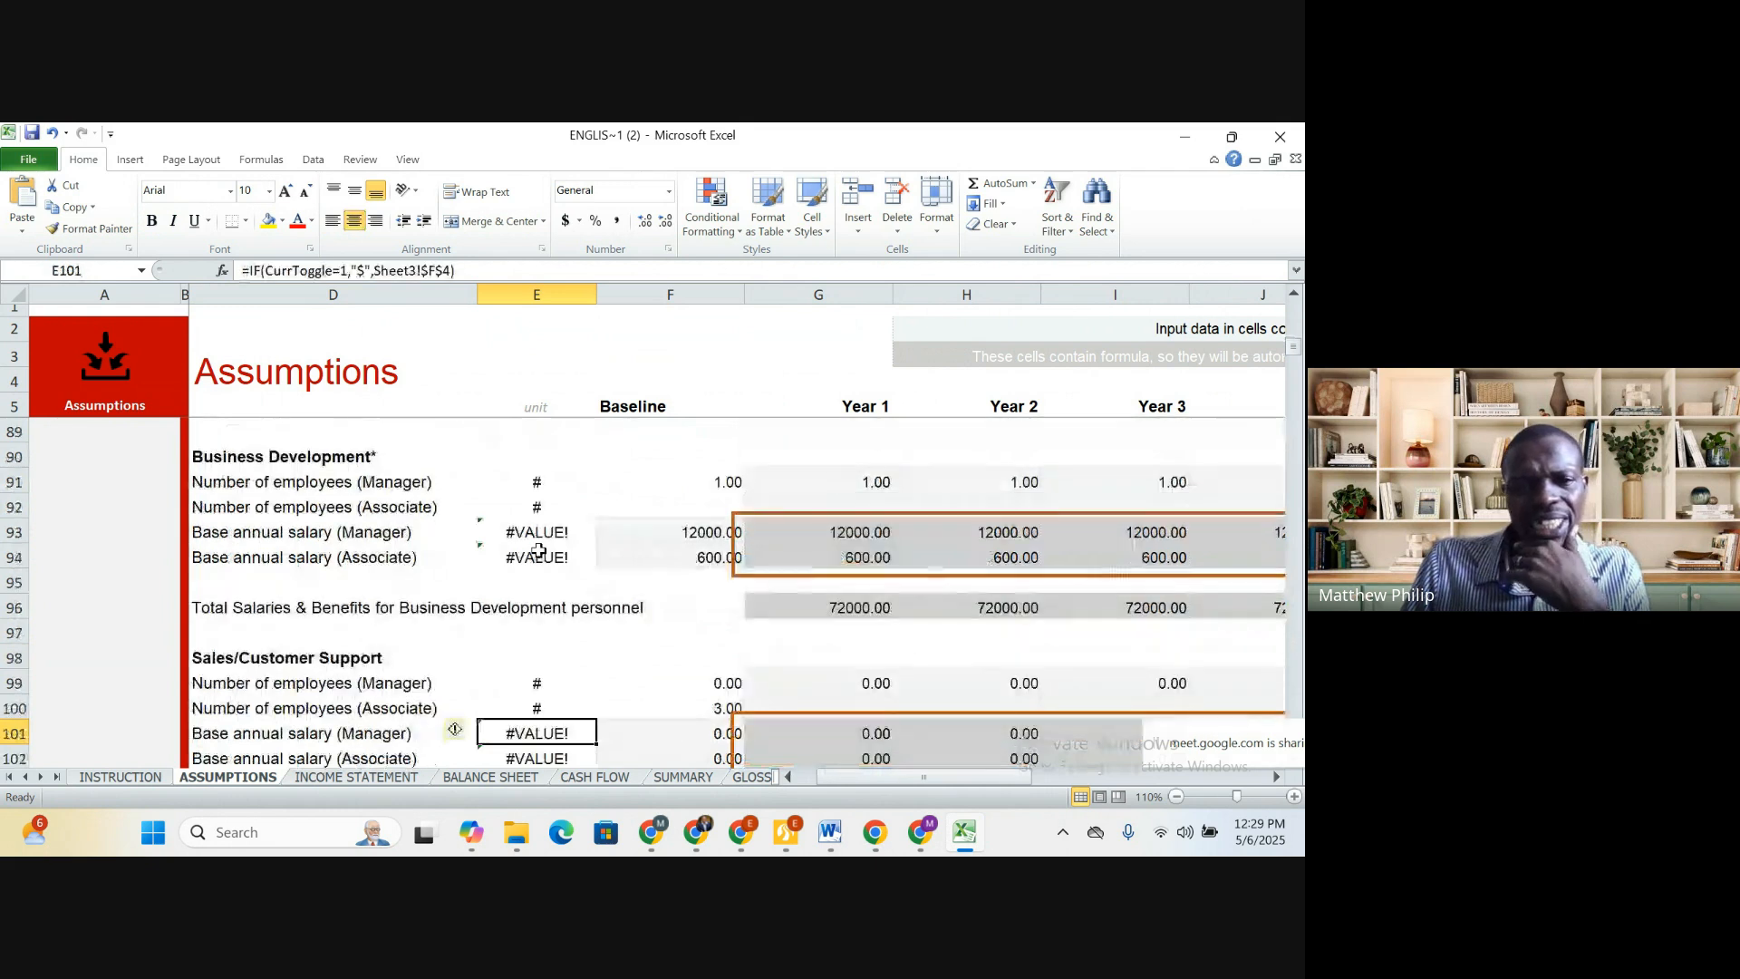
key(Down)
key(Down)
key(Down)
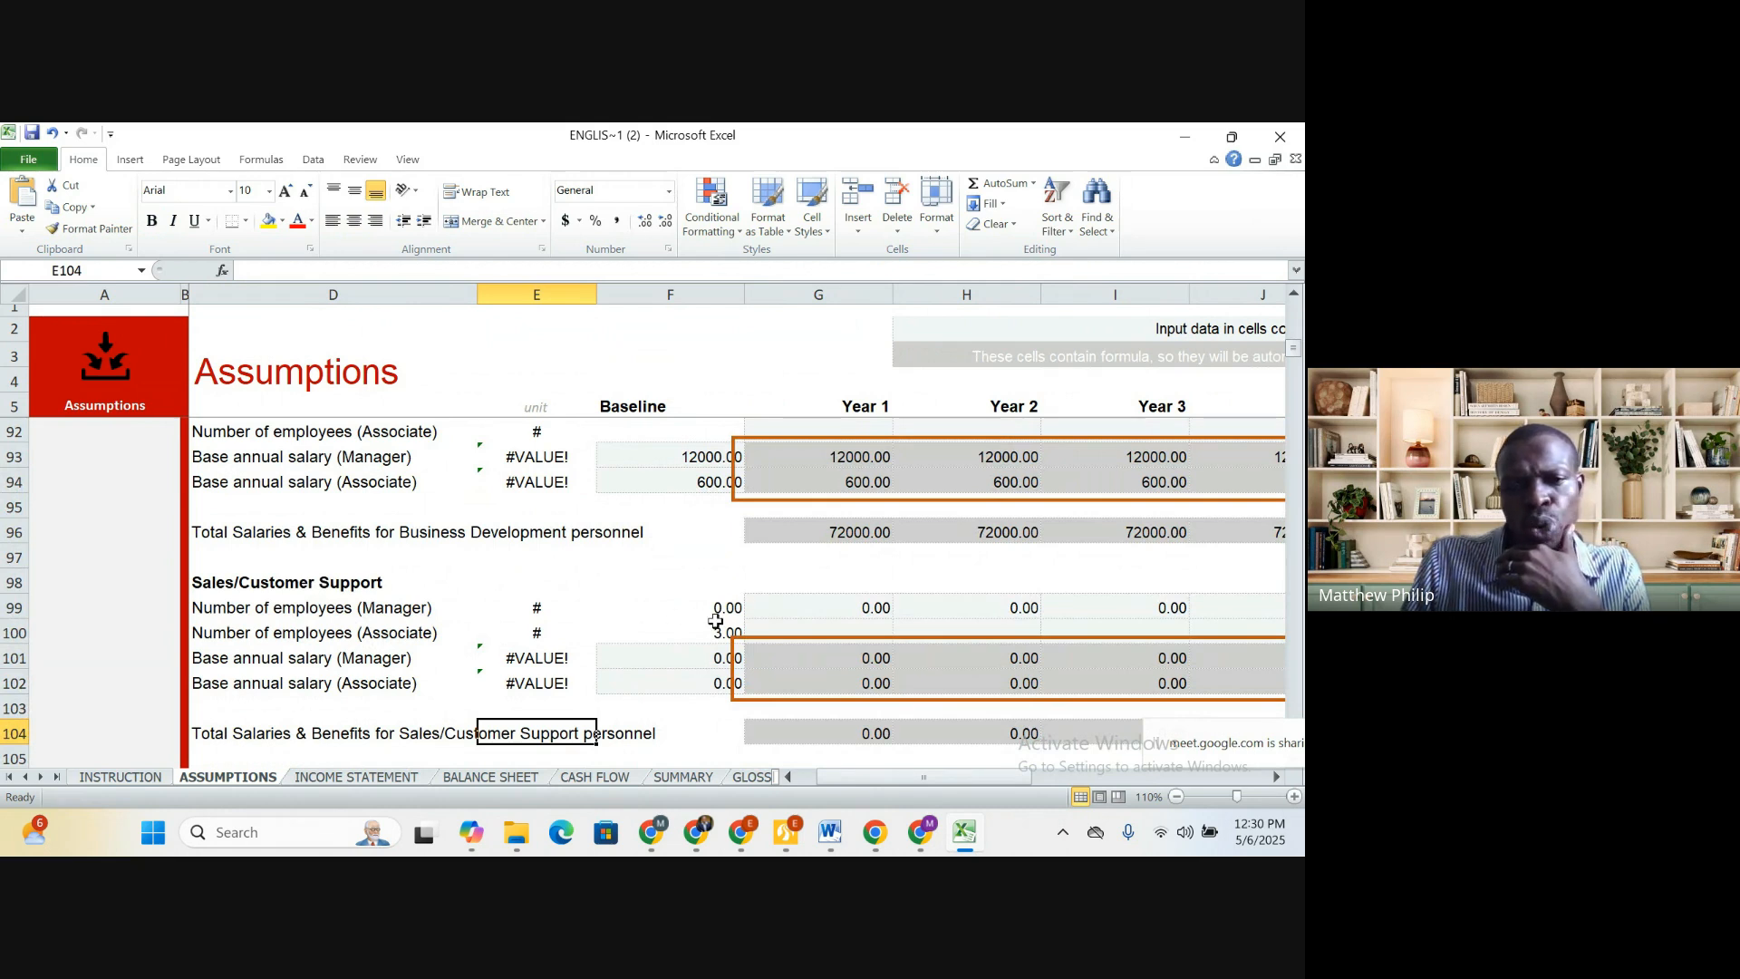
click(705, 637)
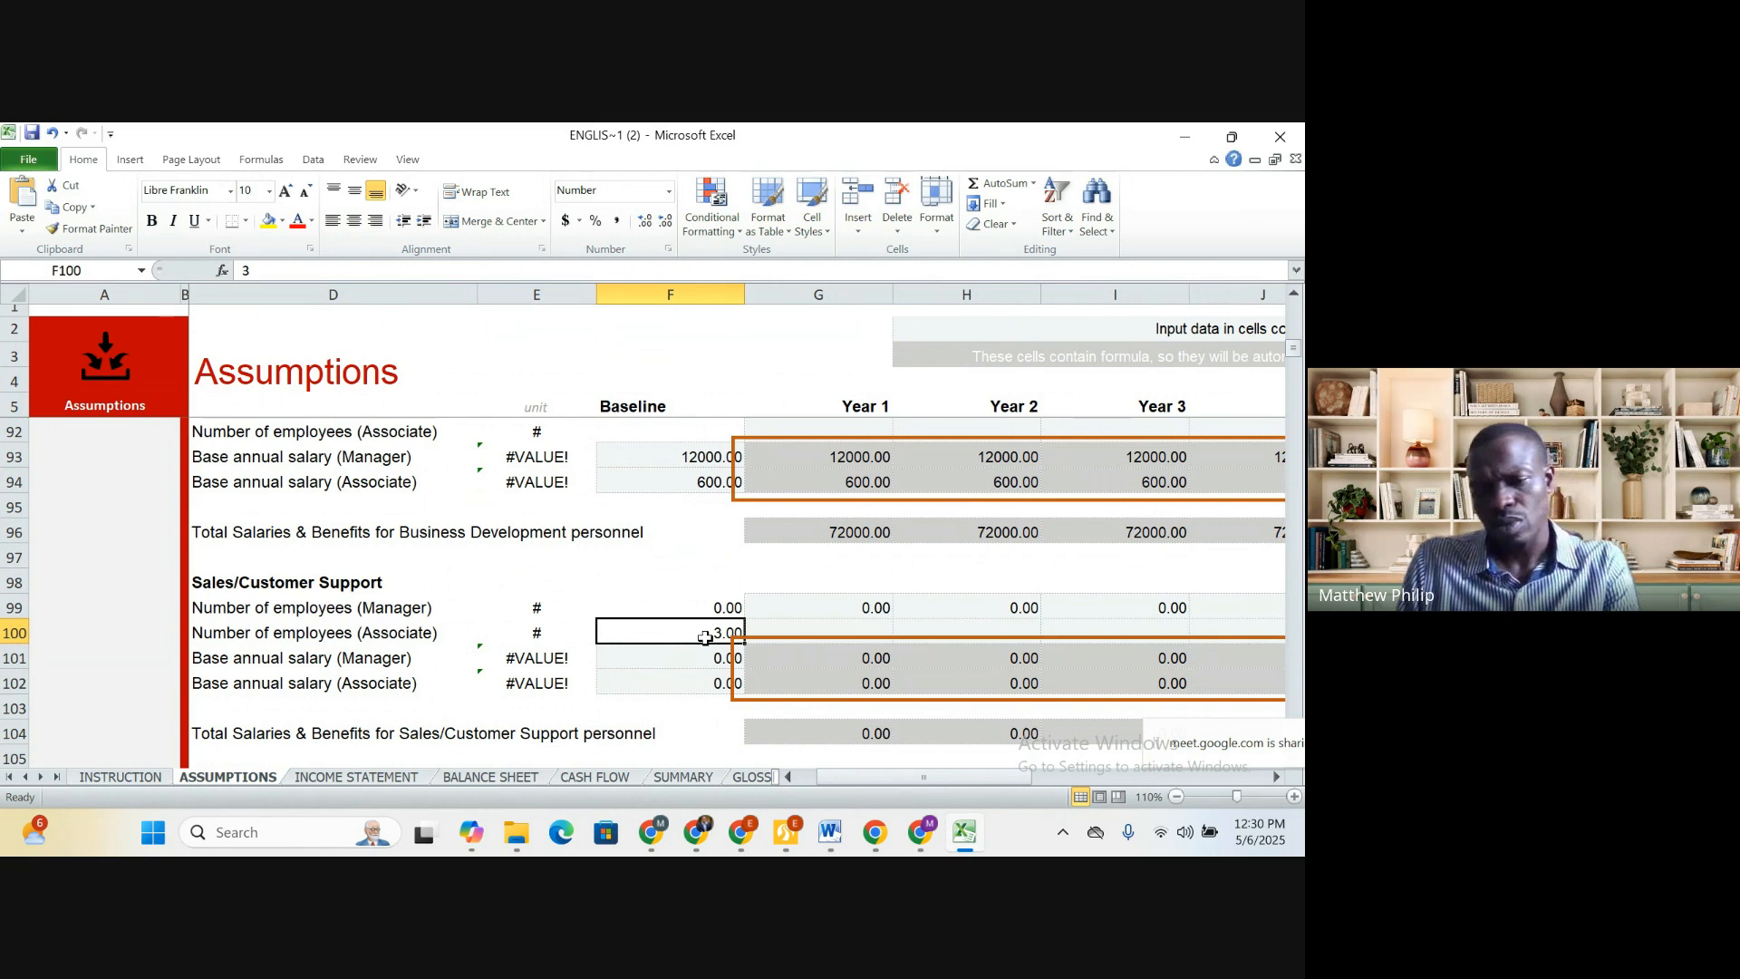
text(0)
key(Return)
key(Return)
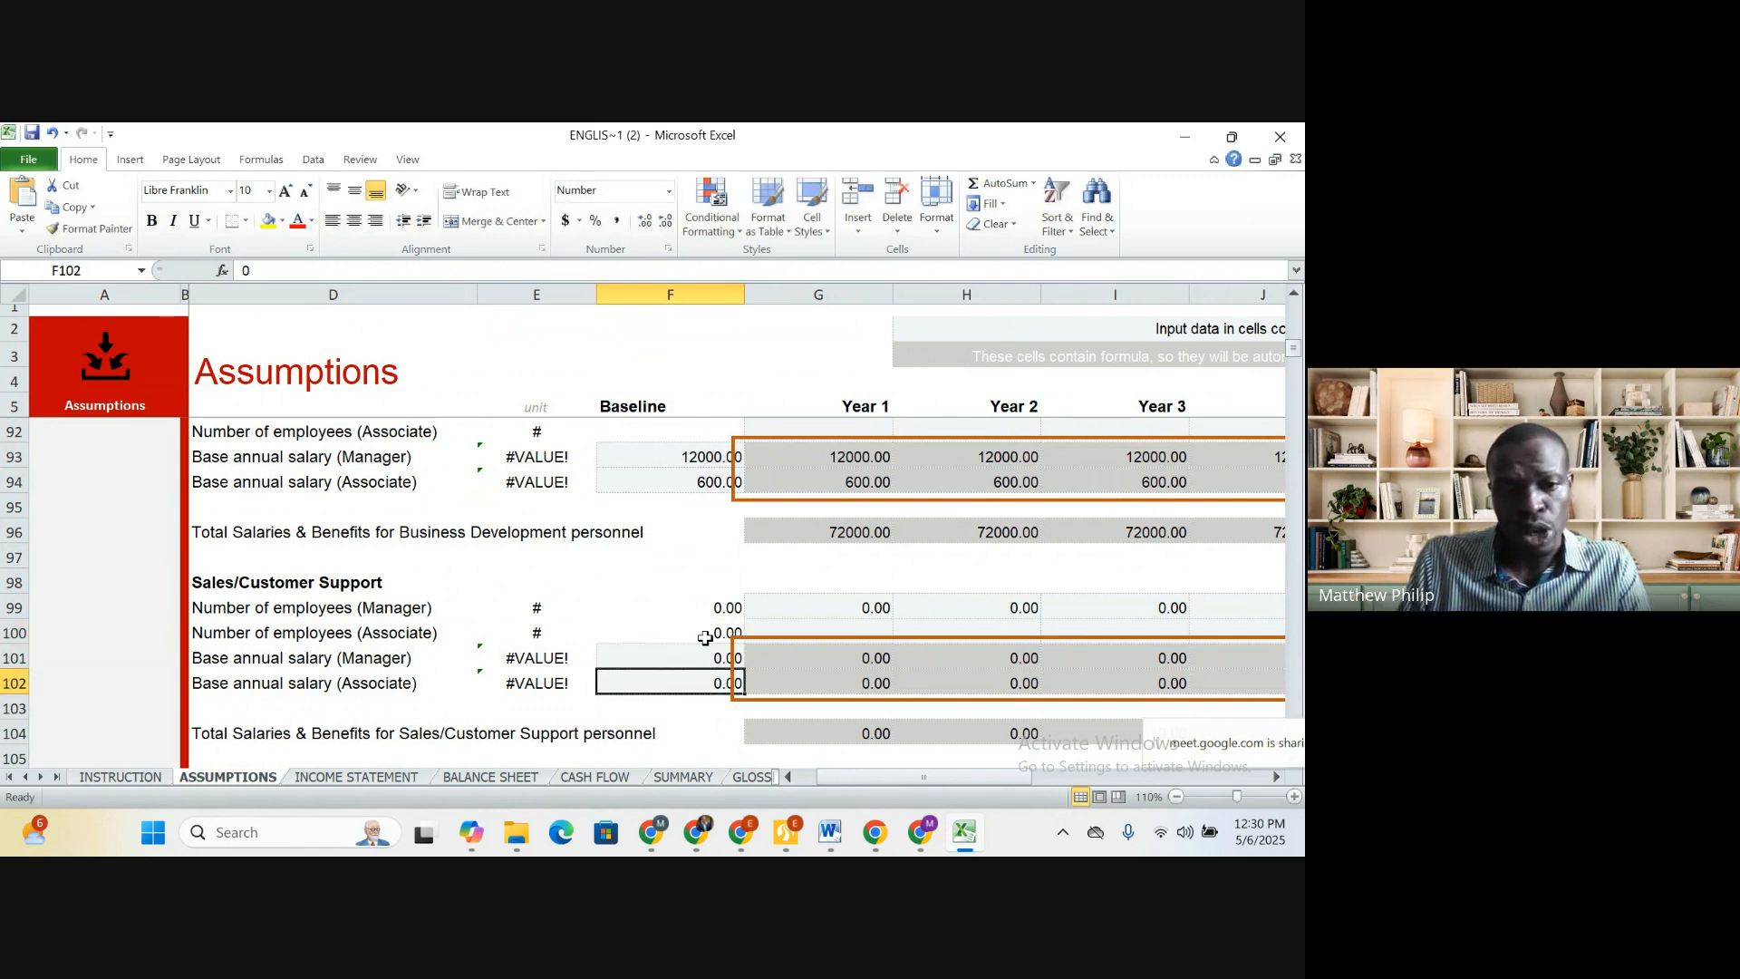
Look over the Sales/Customer Support and Marketing headcount and salary rows
key(Left)
key(Left)
key(Left)
key(Down)
key(Down)
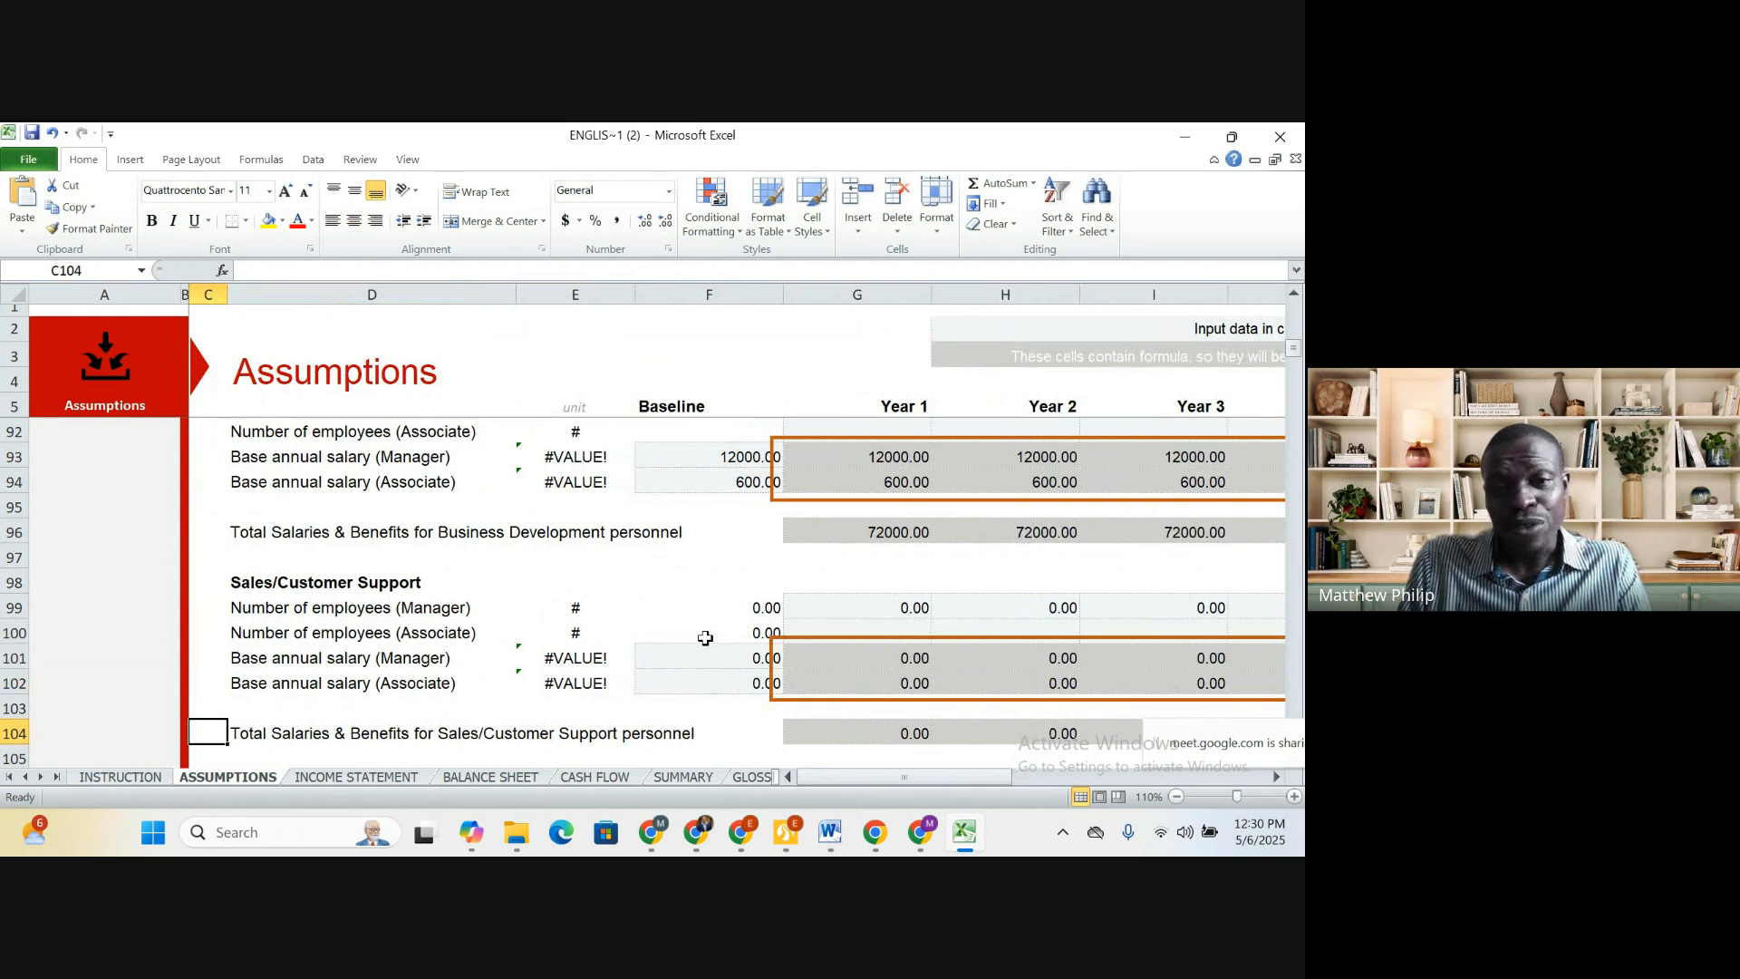
key(Down)
key(Down)
key(Down)
key(Down)
key(Down)
key(Down)
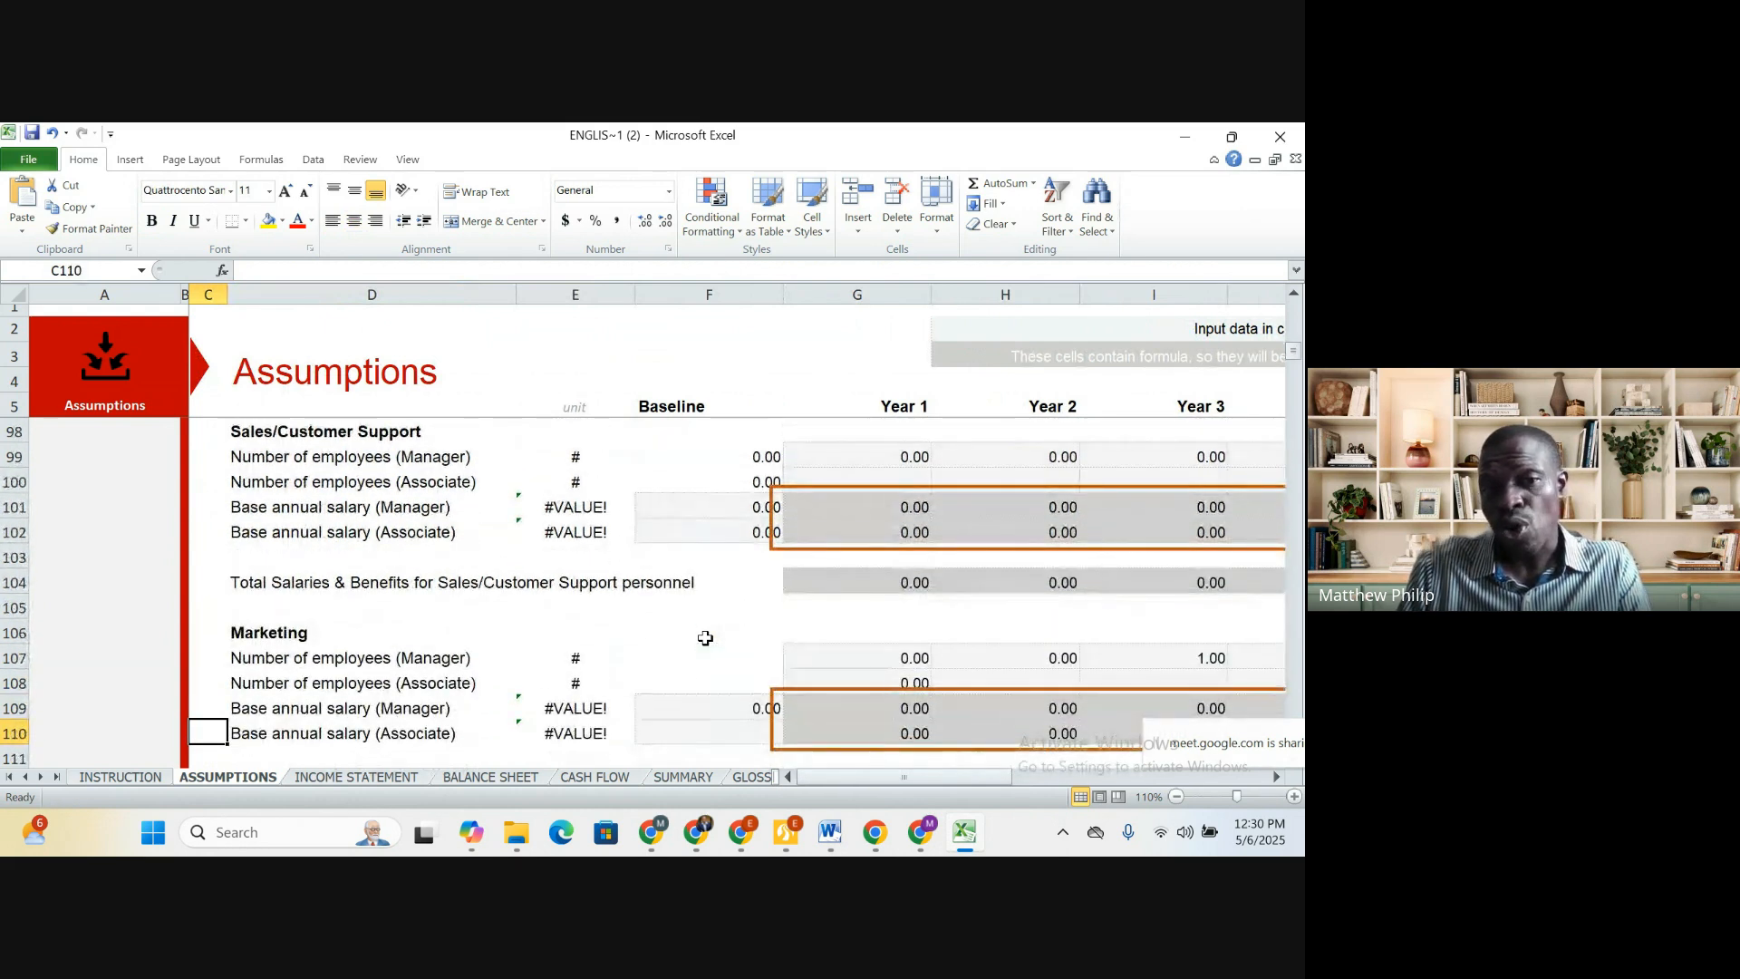
Try renaming the Sales/Customer Support heading to M&E, and undo the rename
key(Up)
key(Up)
key(Up)
key(Up)
key(Up)
key(Up)
key(Up)
key(Up)
key(Up)
key(Up)
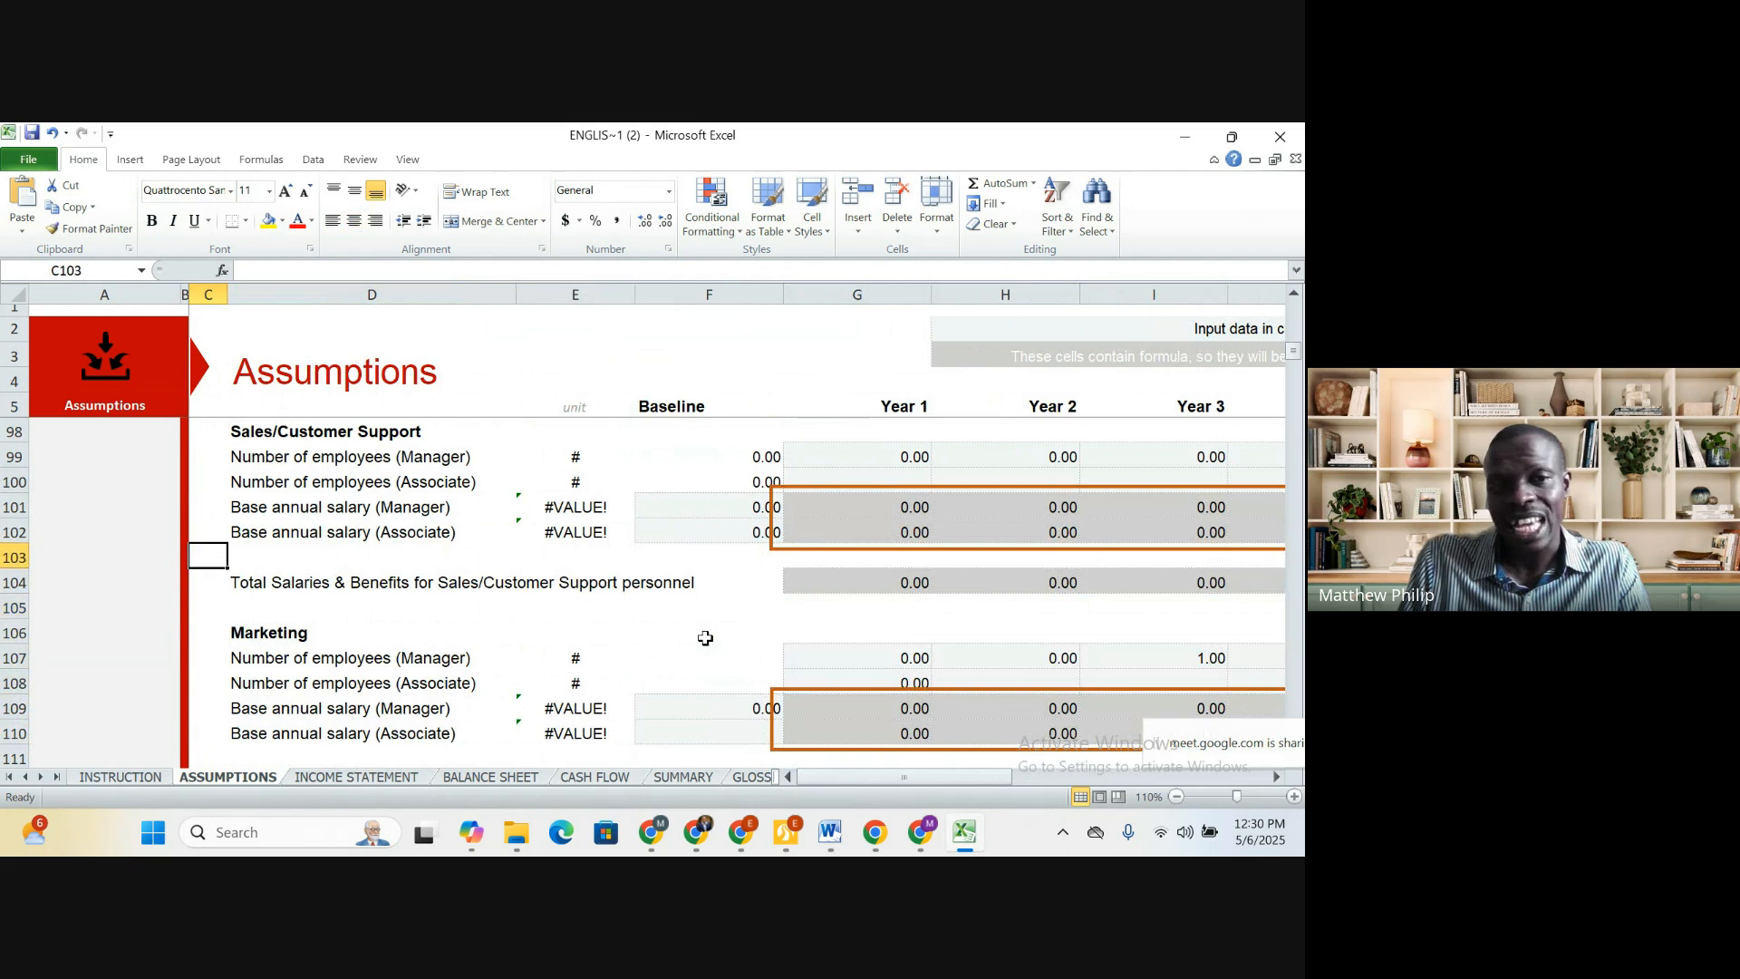
key(Up)
key(Up)
key(Right)
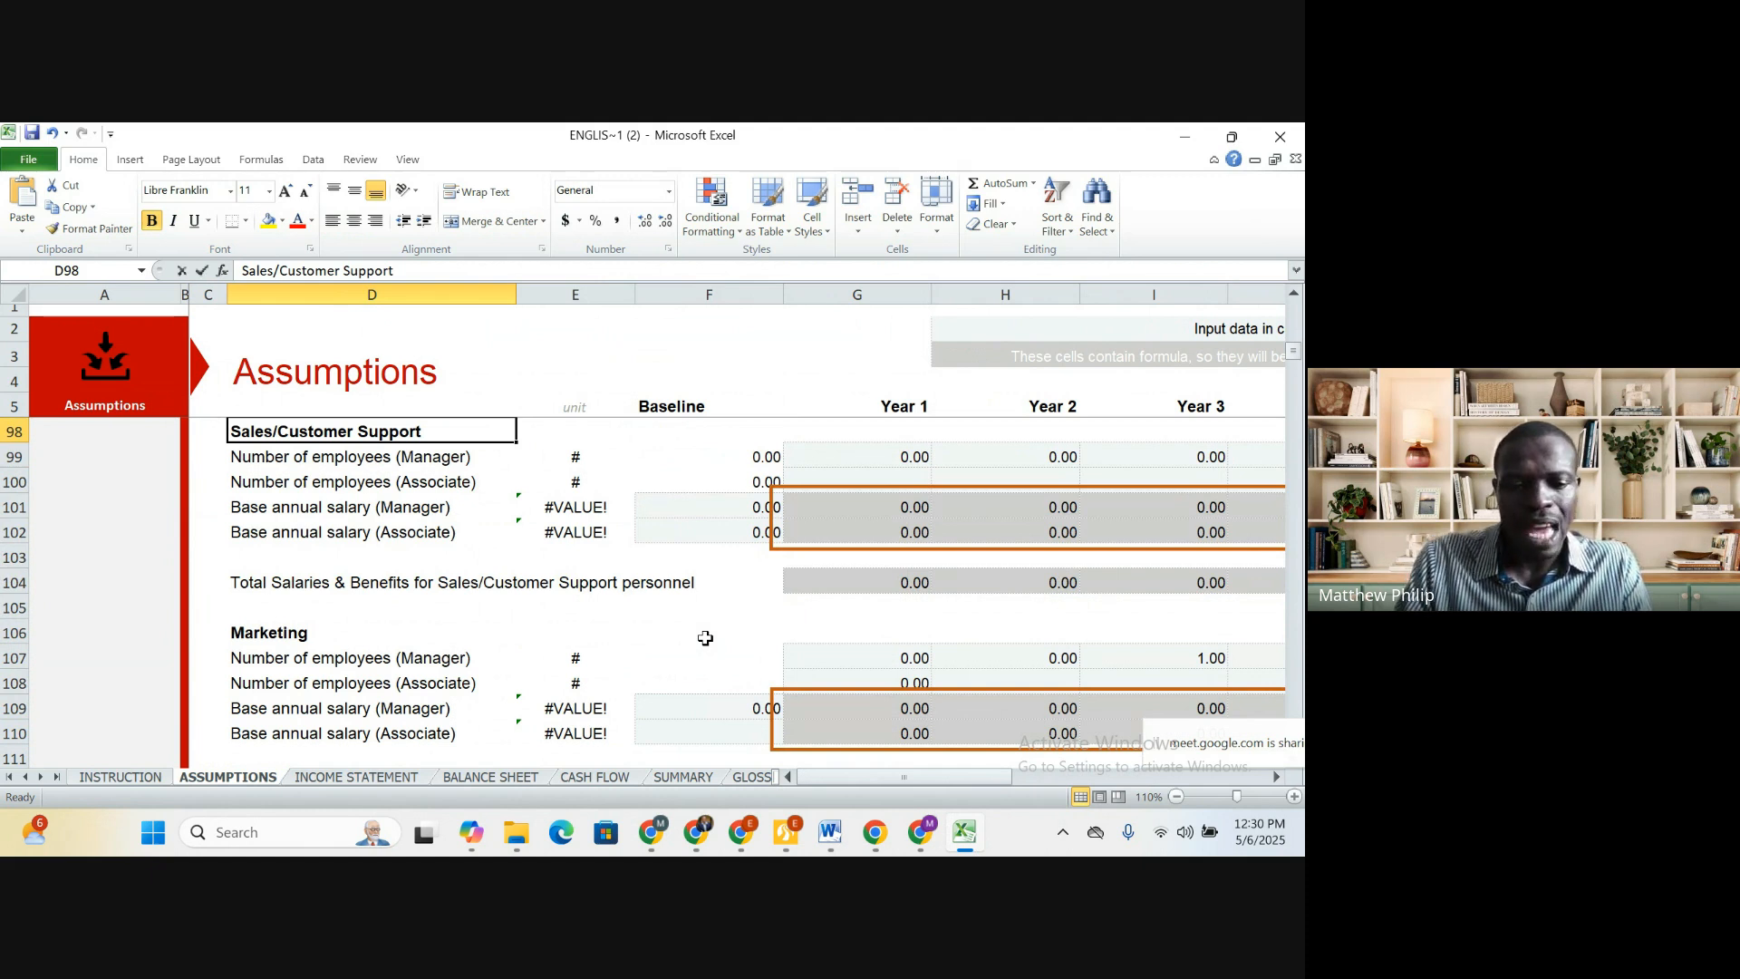
text(M&)
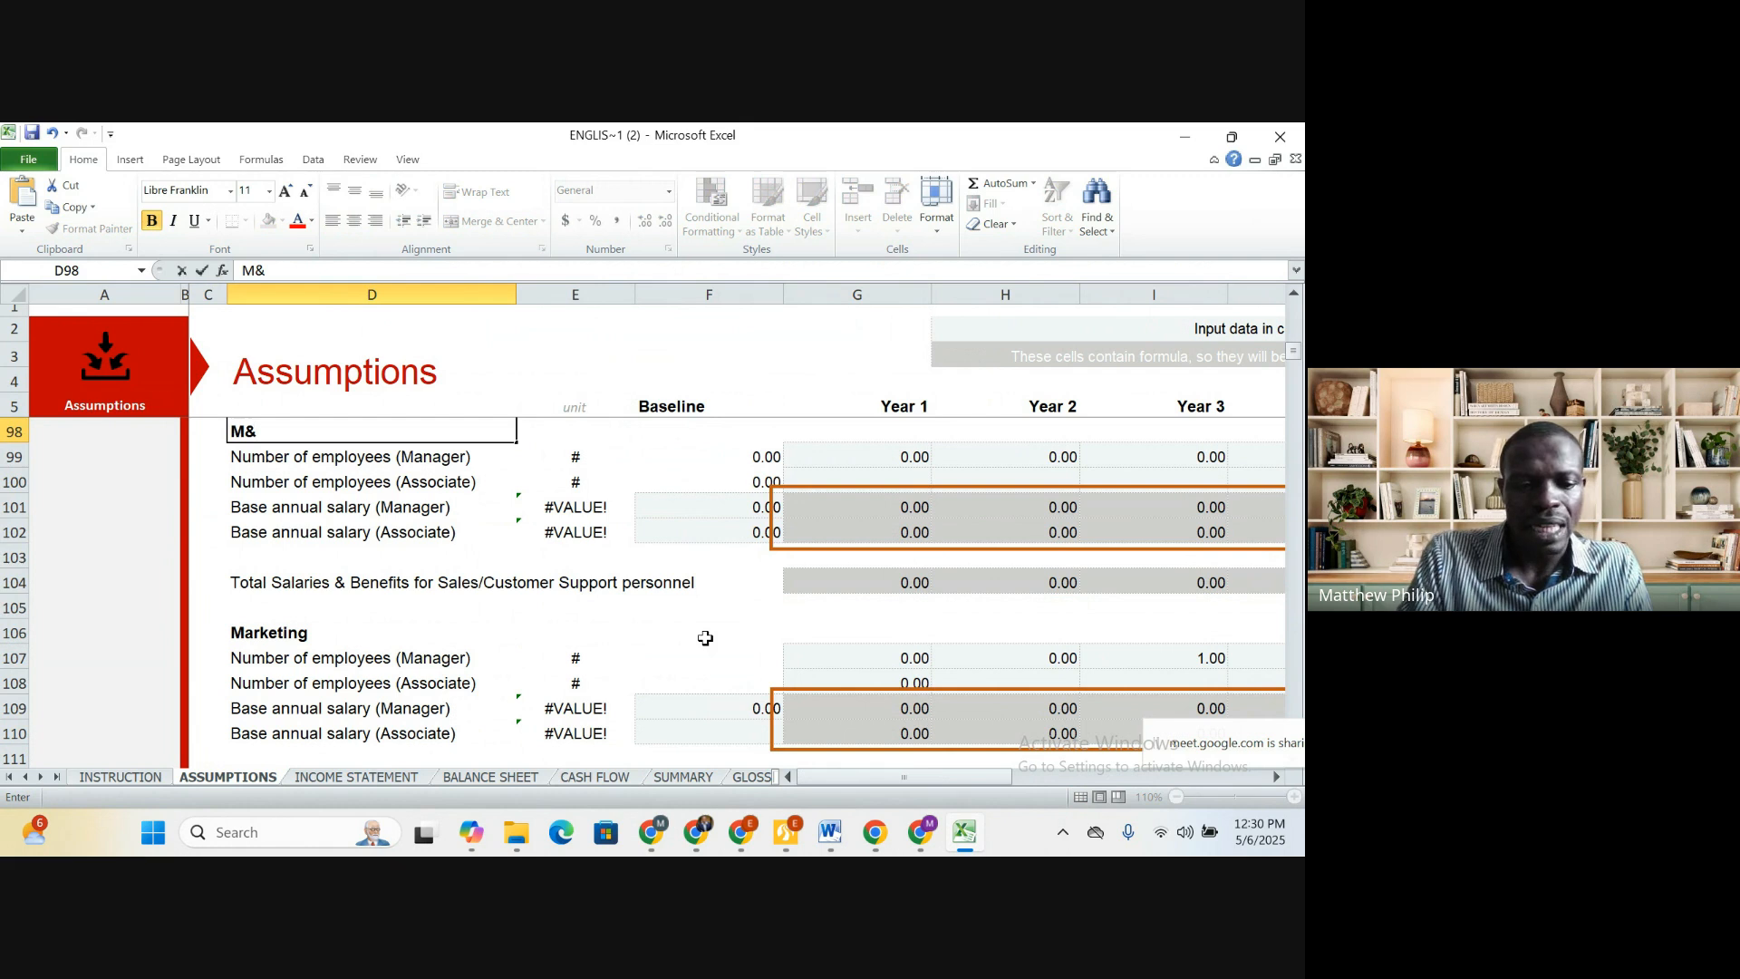
text(E)
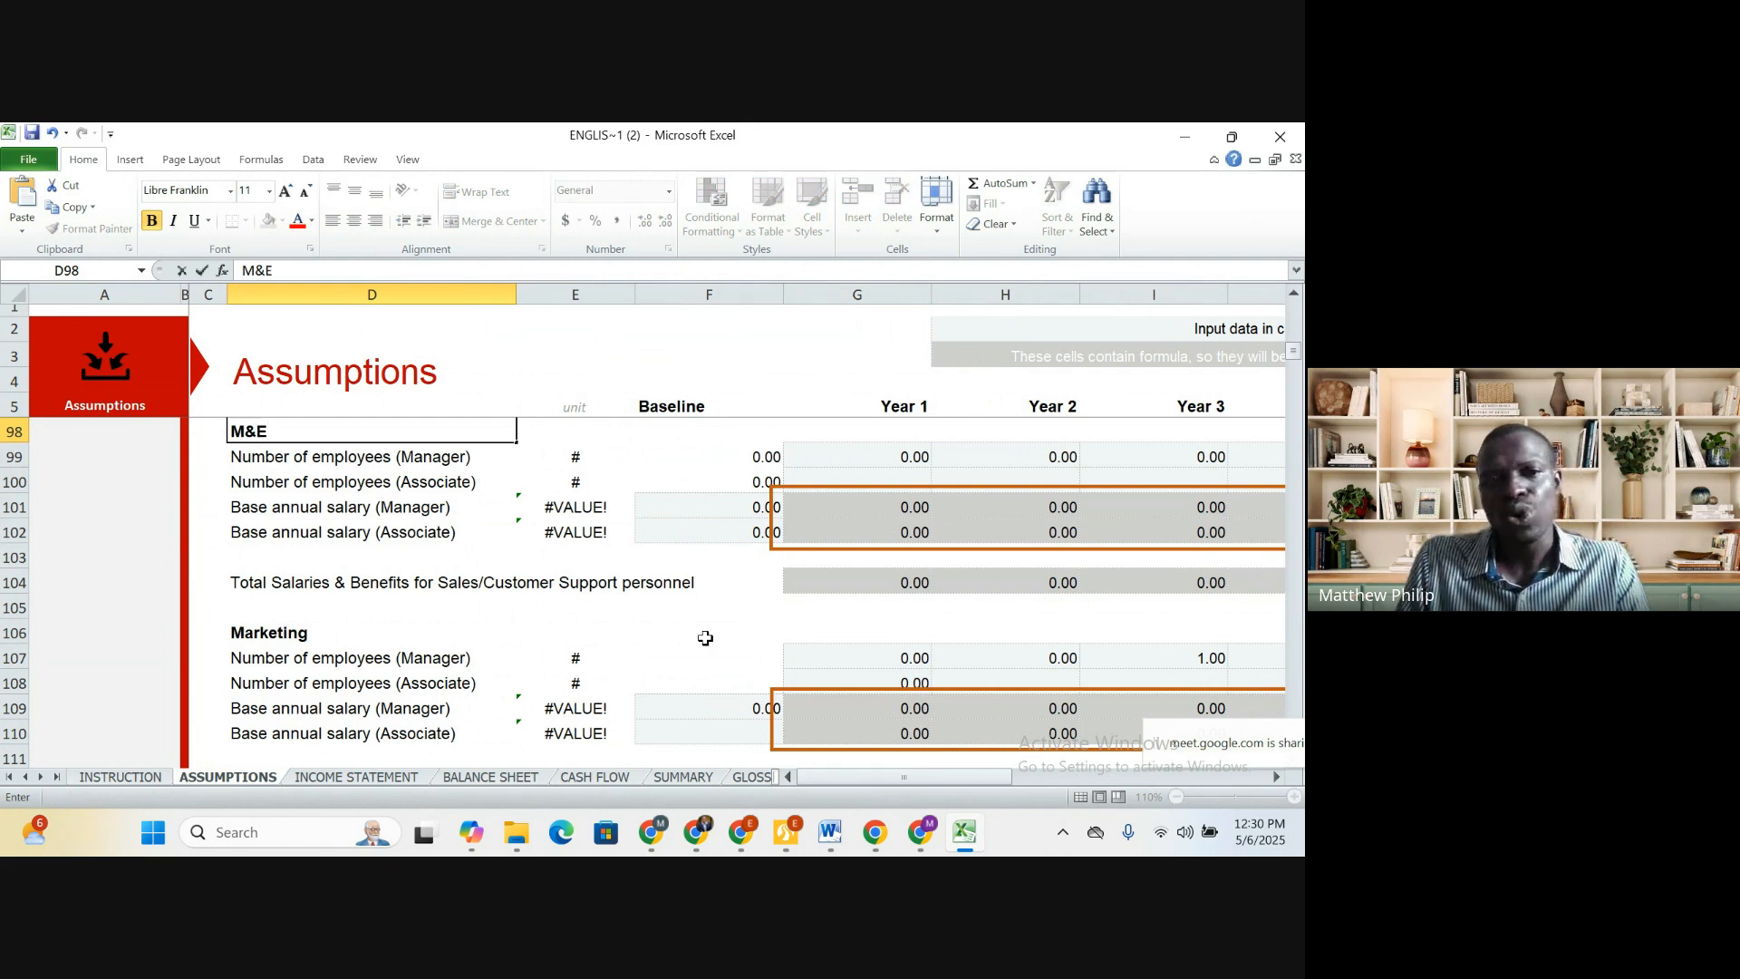
click(565, 605)
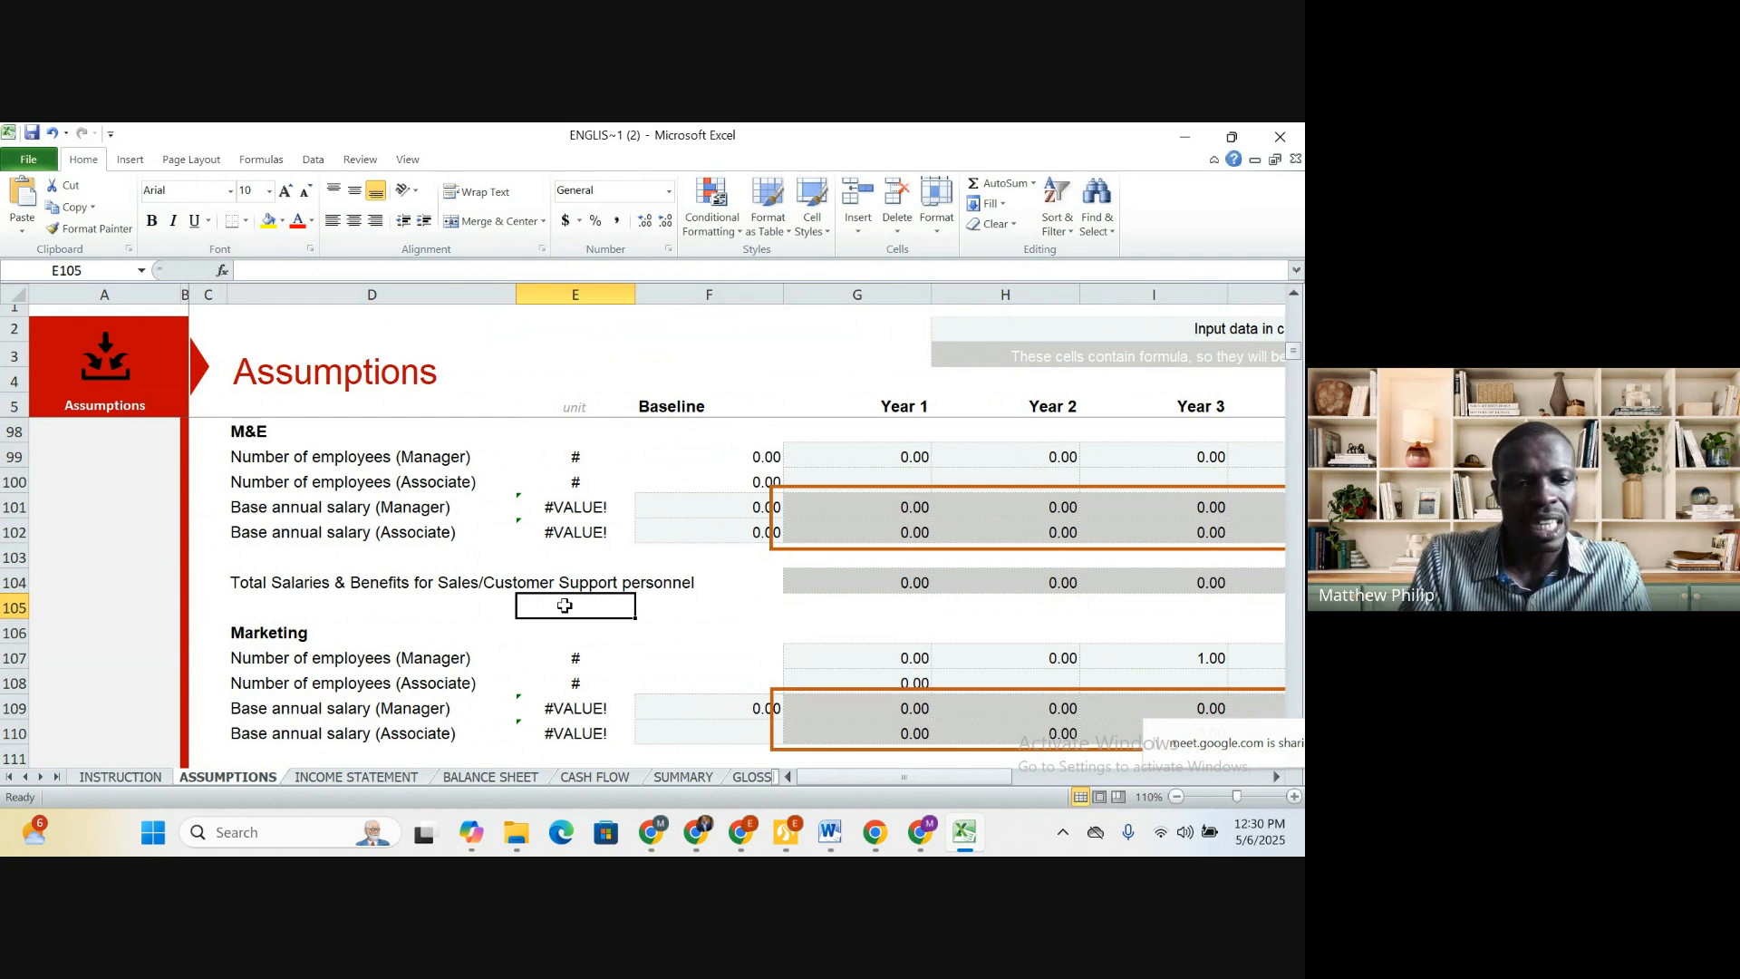
key(ctrl+z)
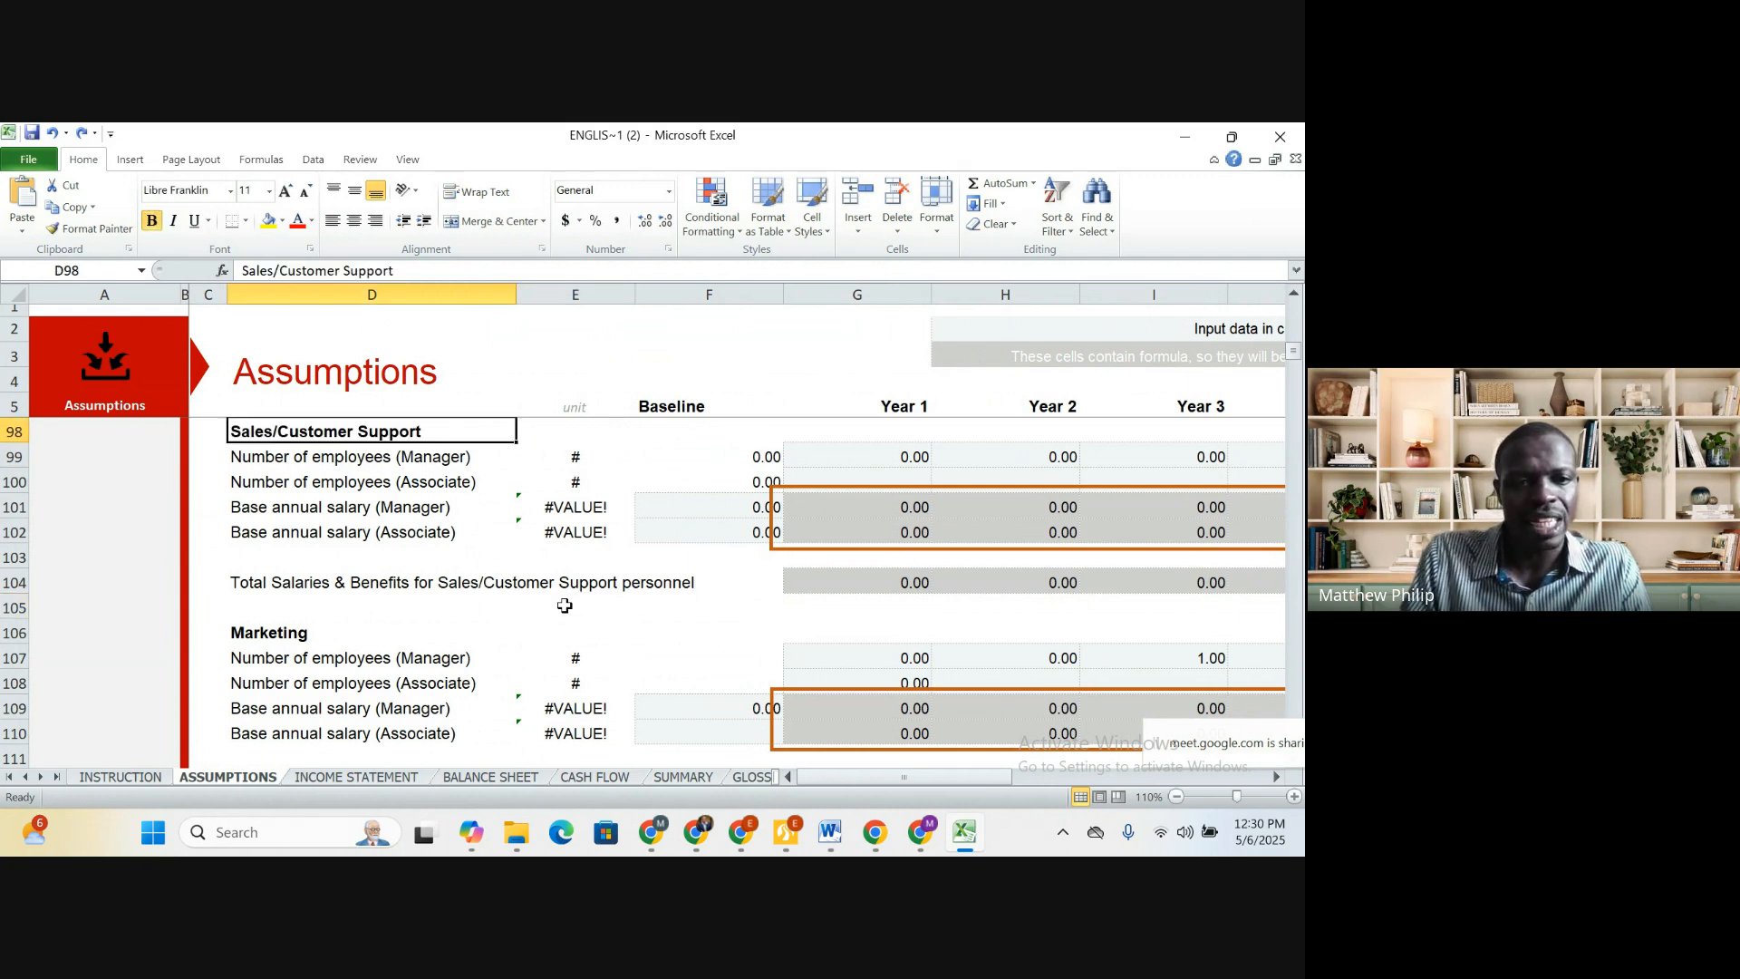
Set Marketing's Baseline Number of employees to 1 for Manager and 2 for Associate
click(312, 633)
key(Down)
key(Down)
key(Down)
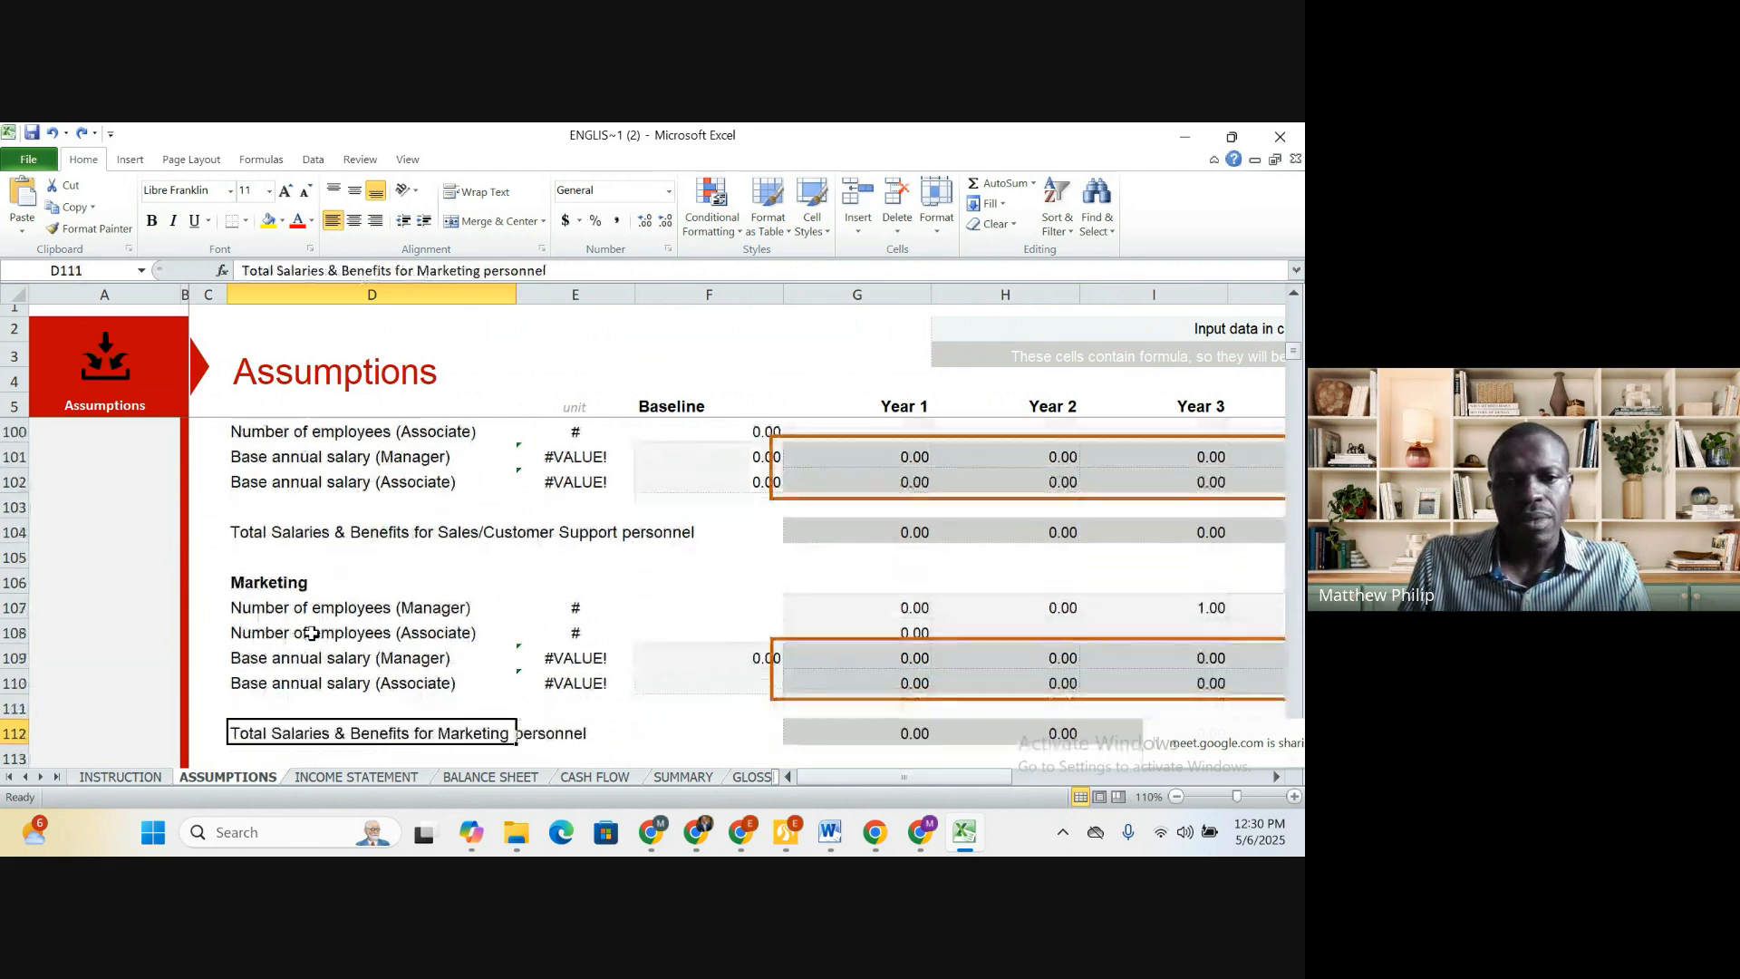
click(752, 616)
text(1)
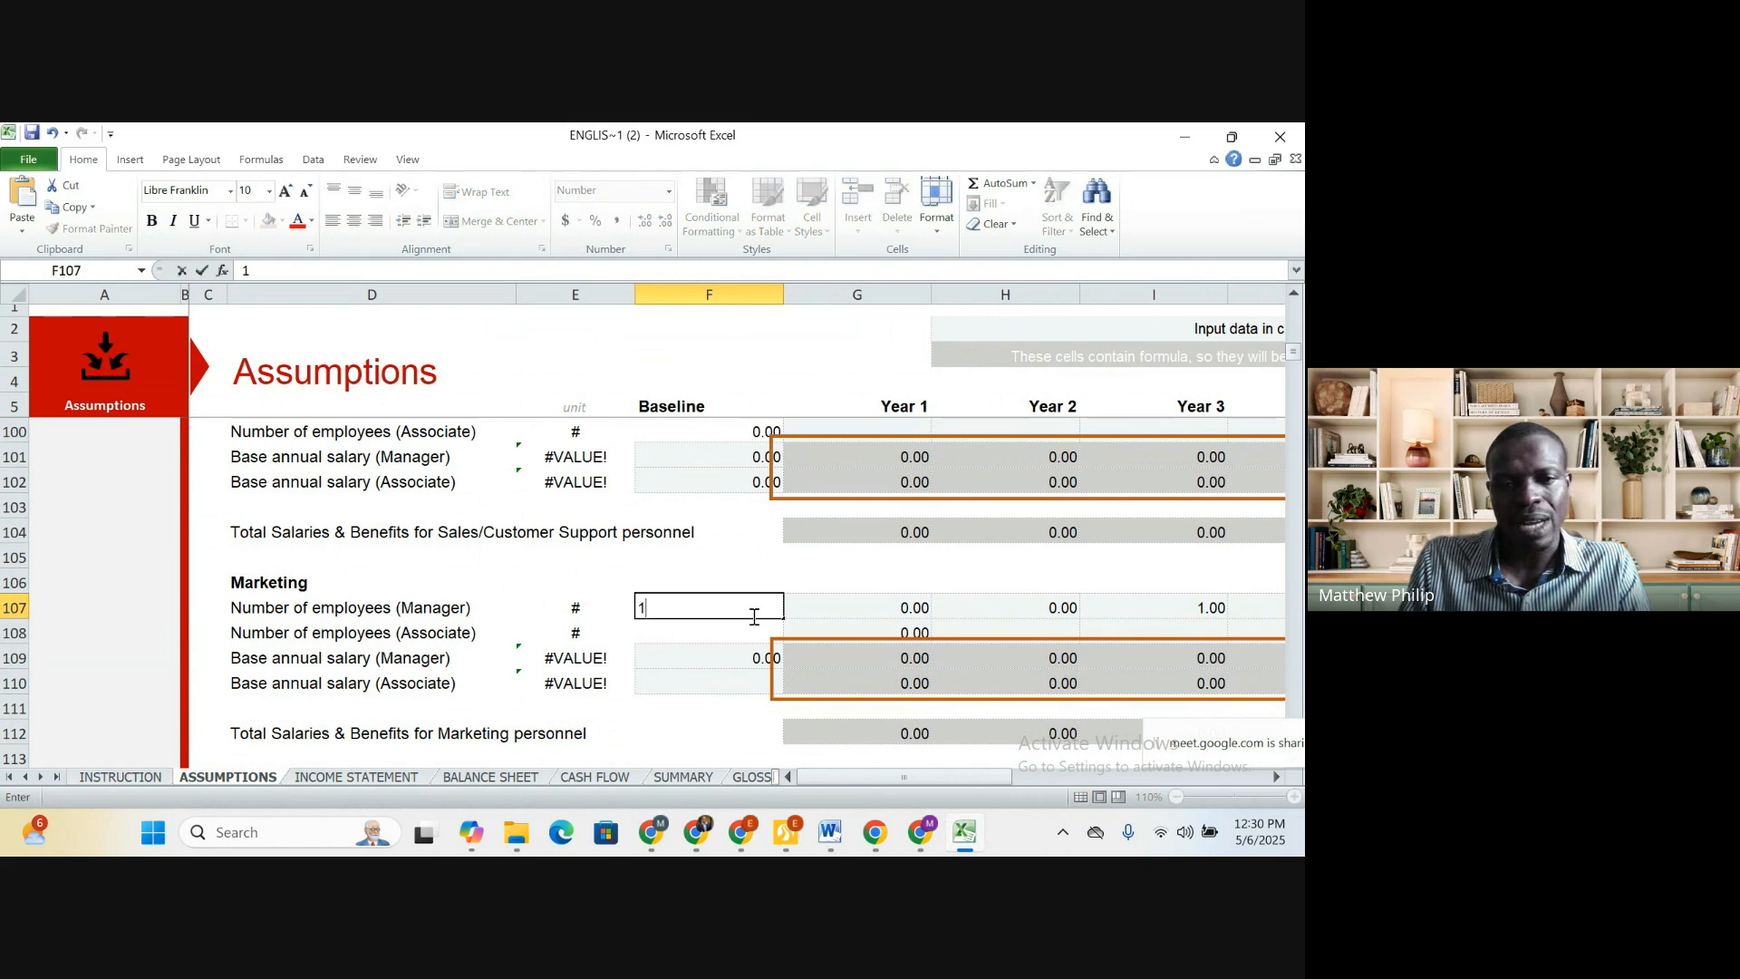
click(682, 633)
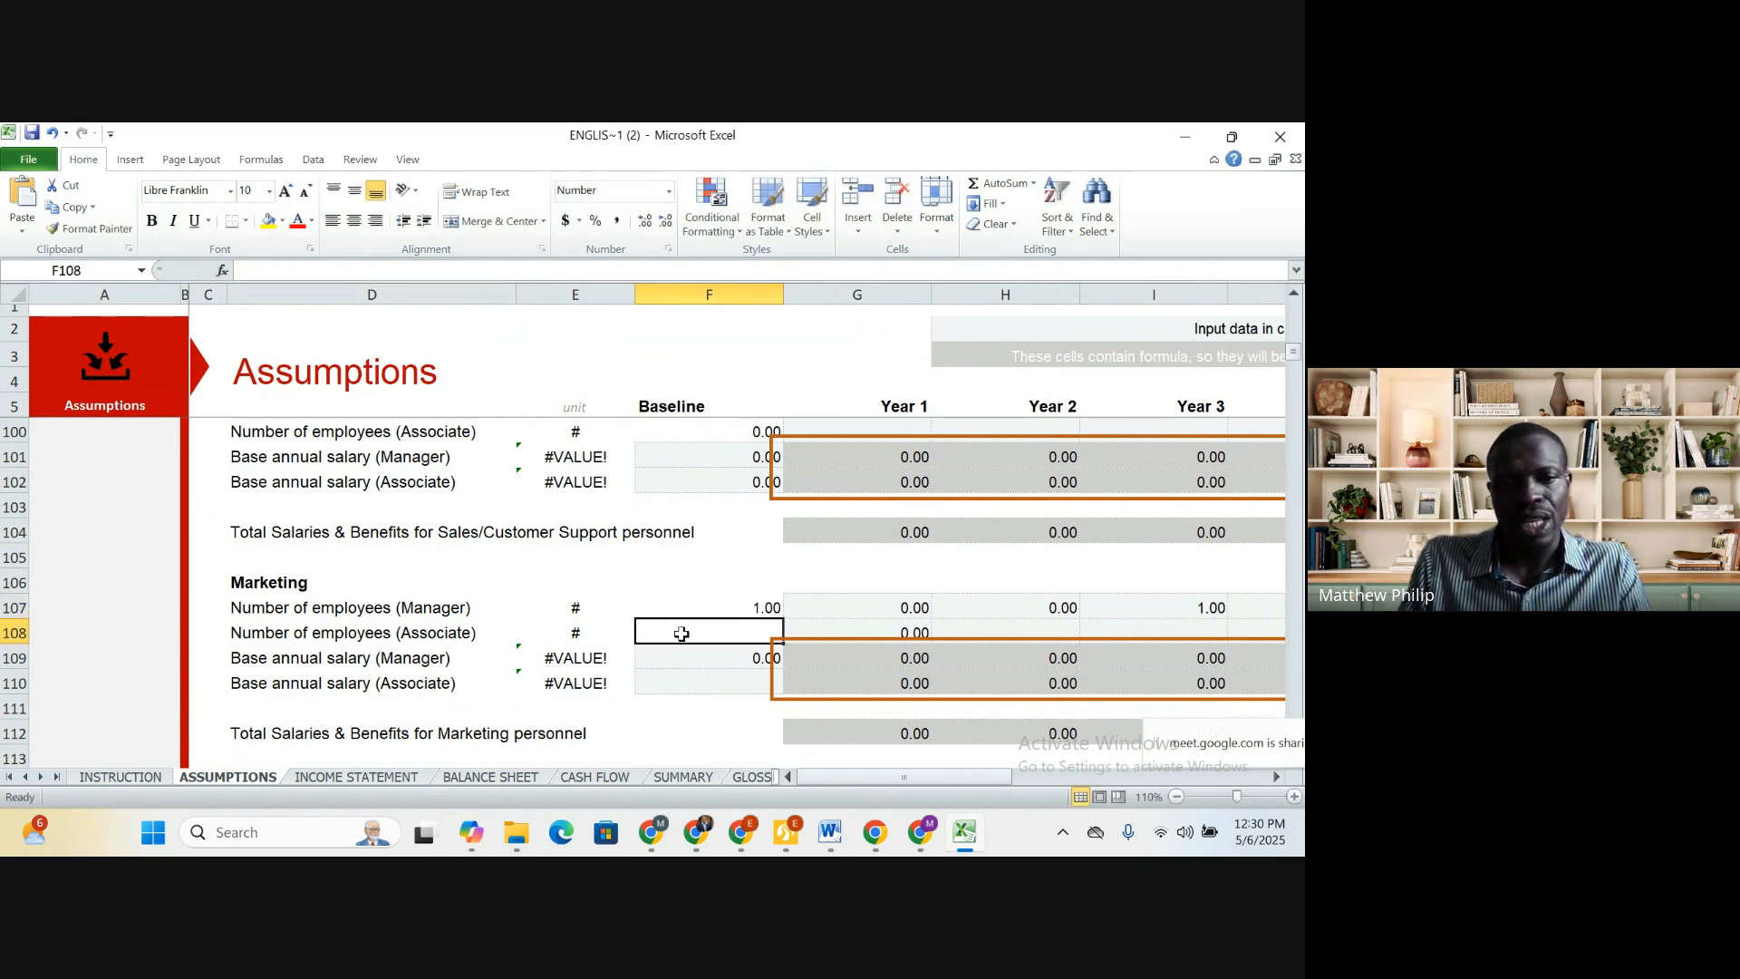
text(2)
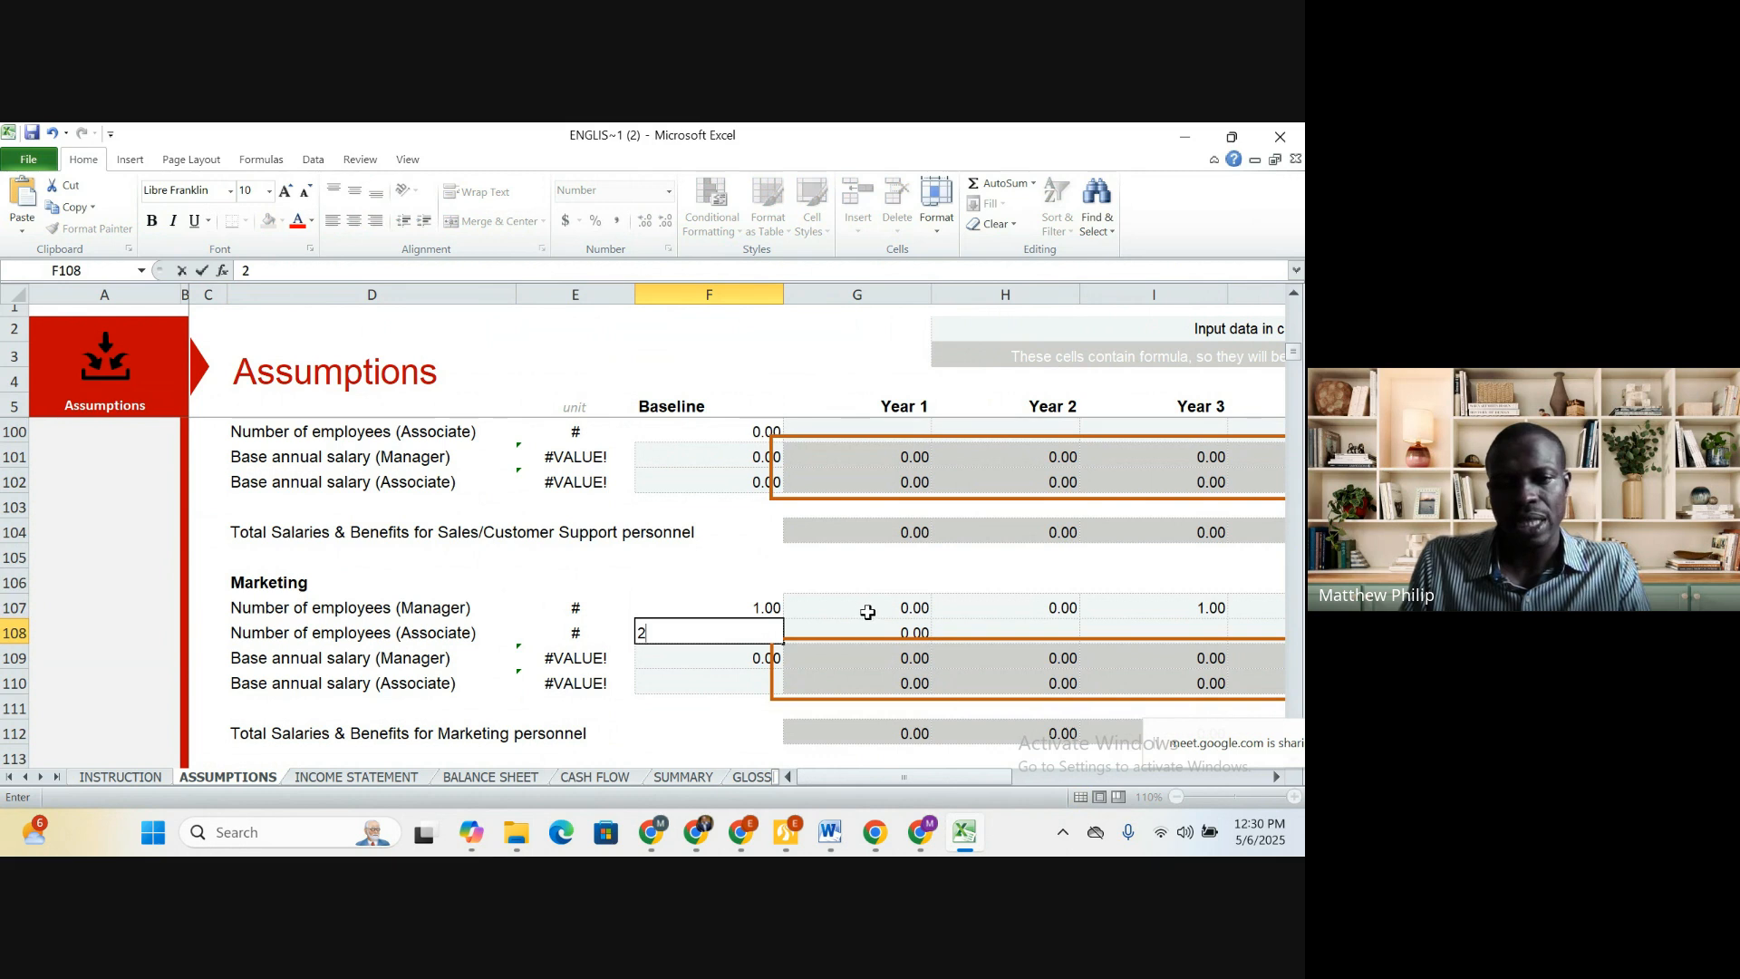
click(741, 611)
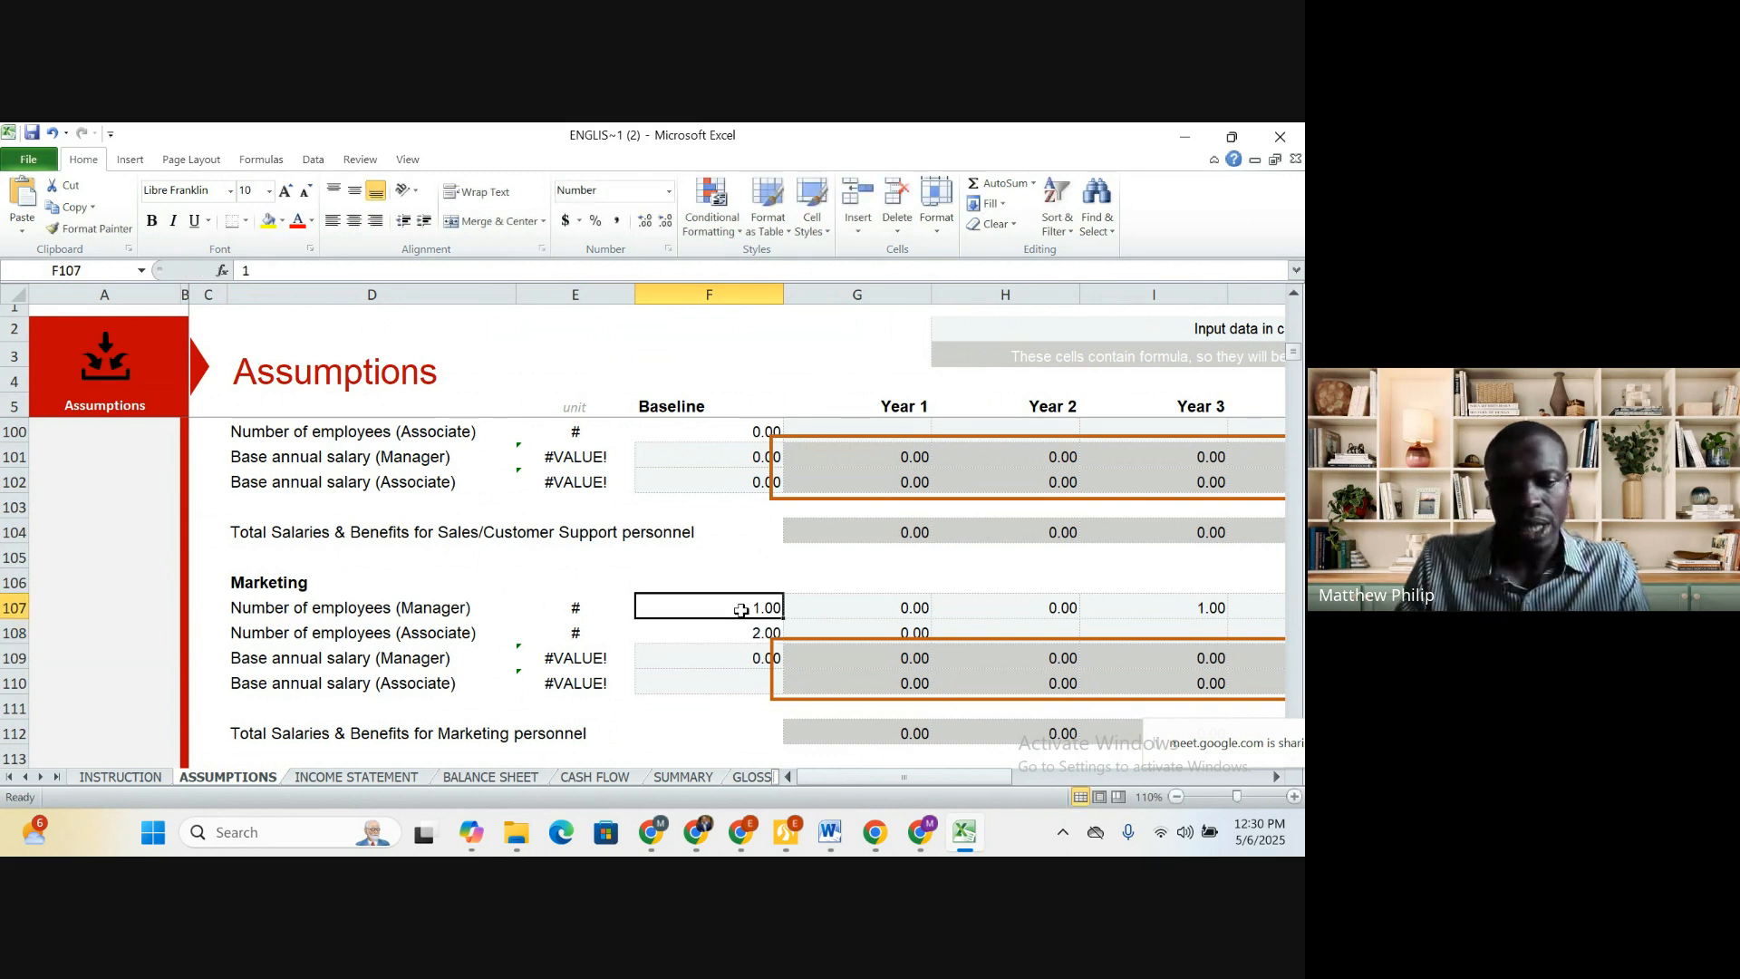
Enter 2400 and 1000 as the Baseline in Marketing's Number of employees rows for Manager and Associate
text(2400)
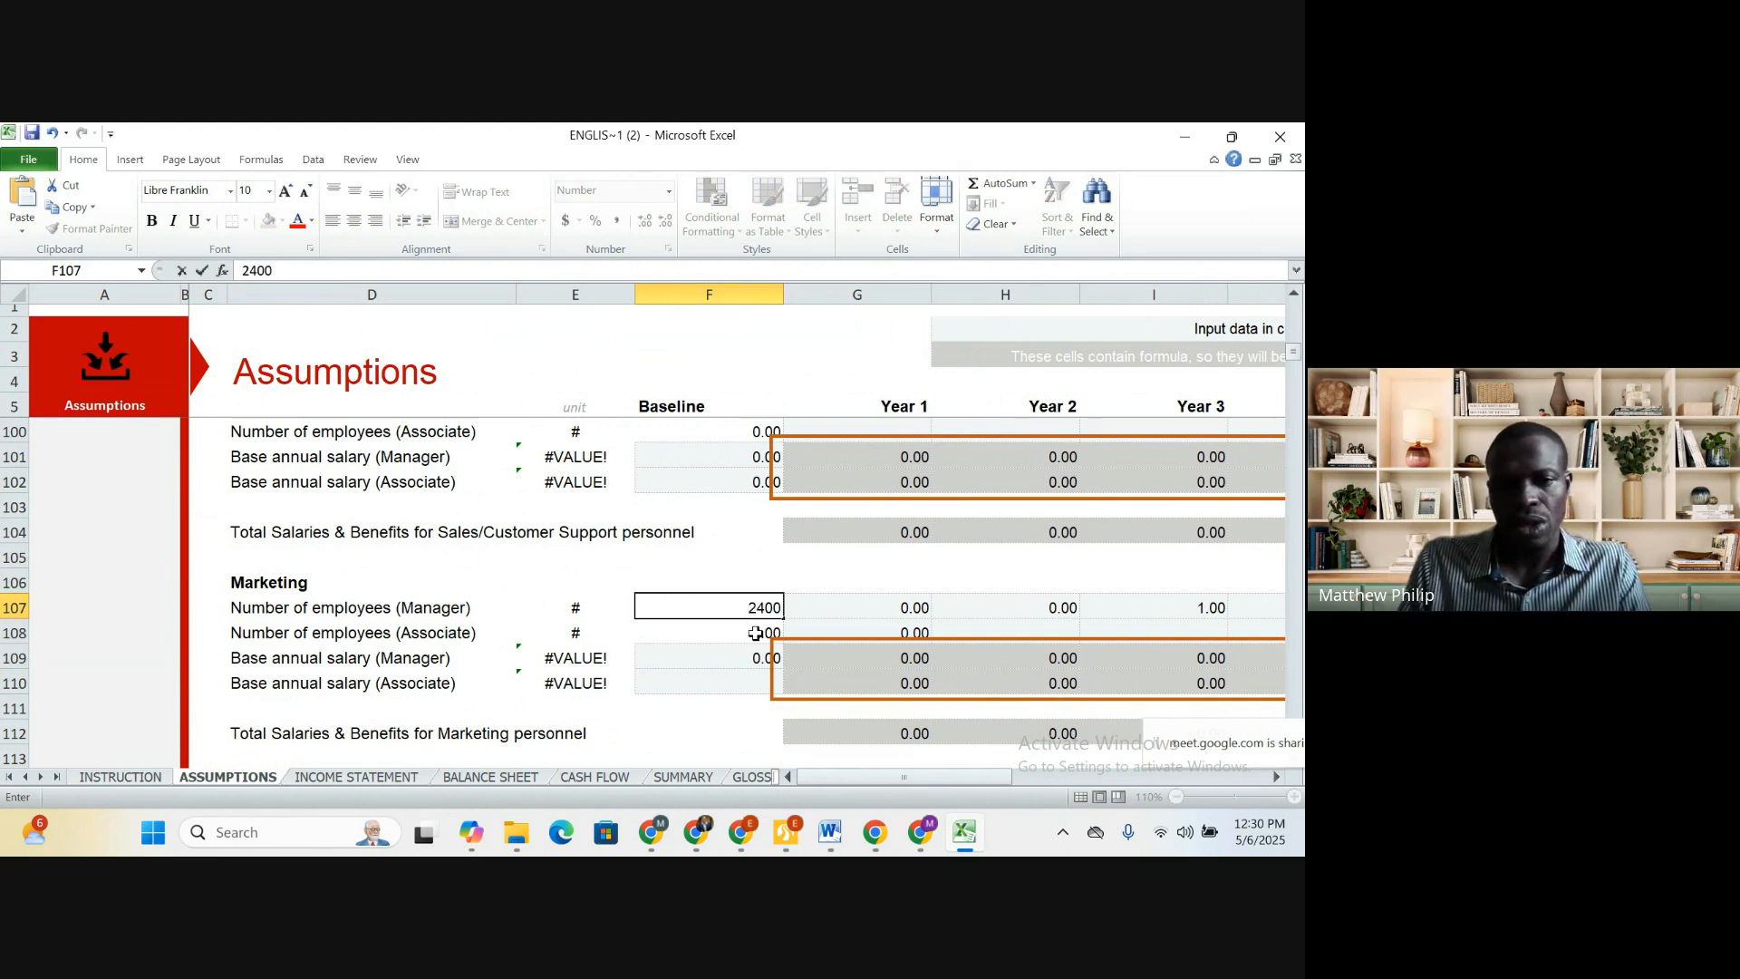
click(756, 633)
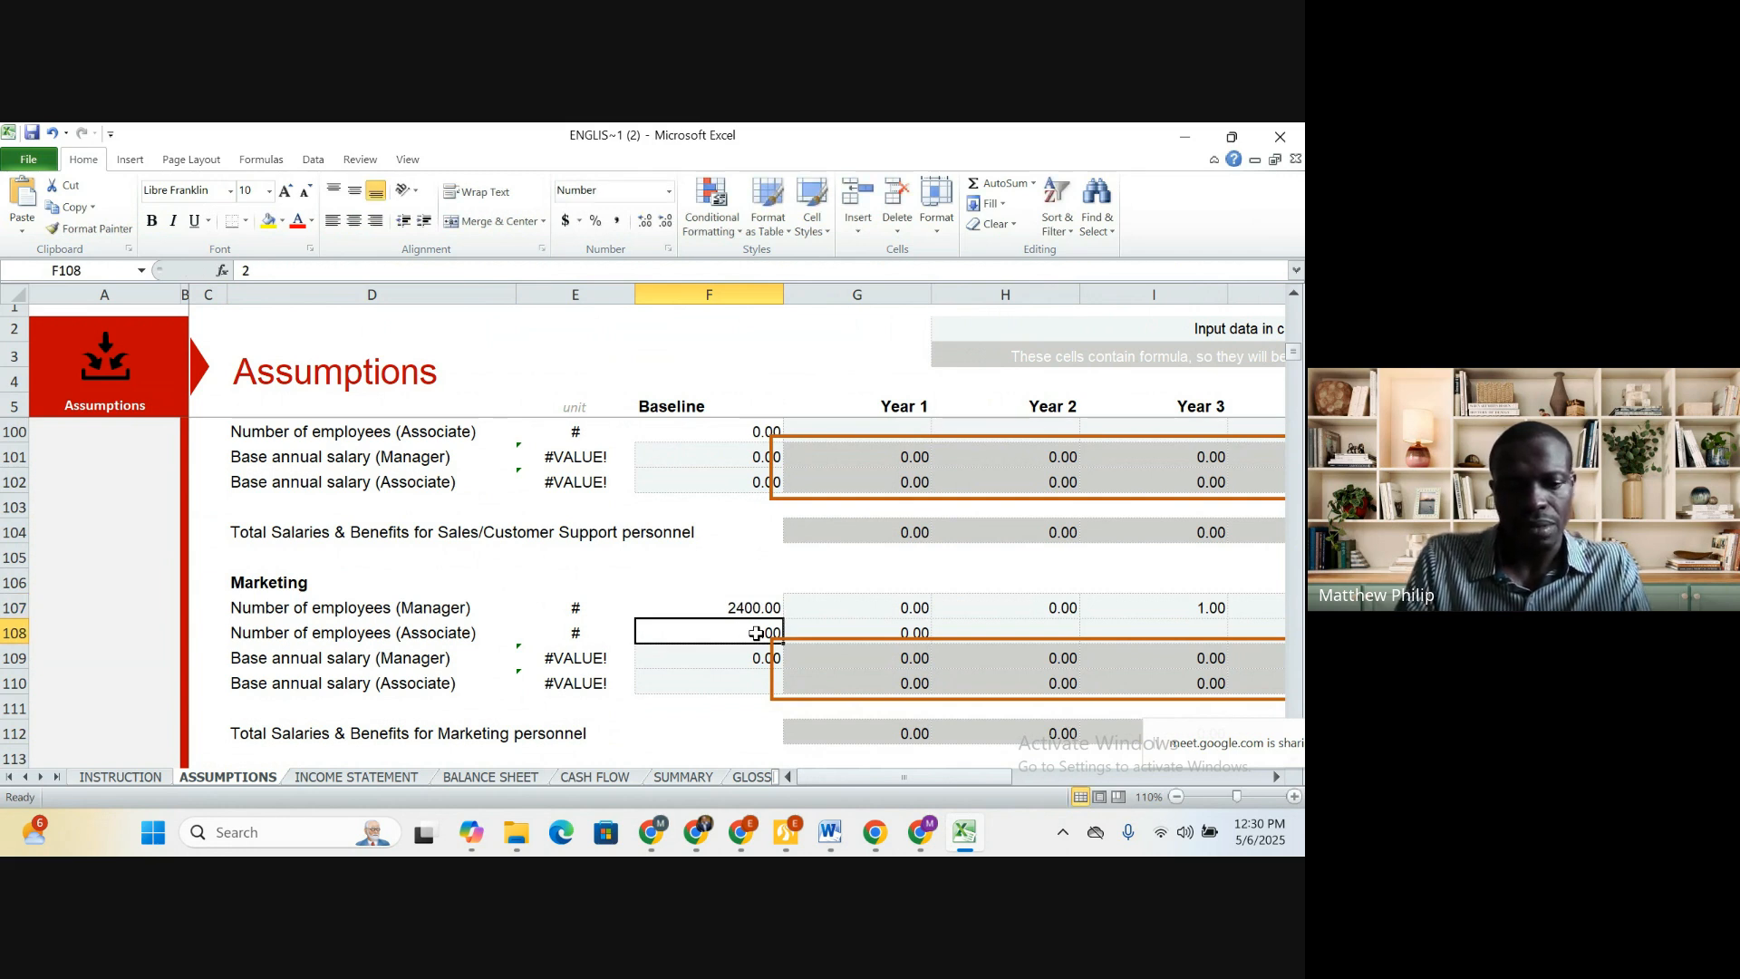
text(1000)
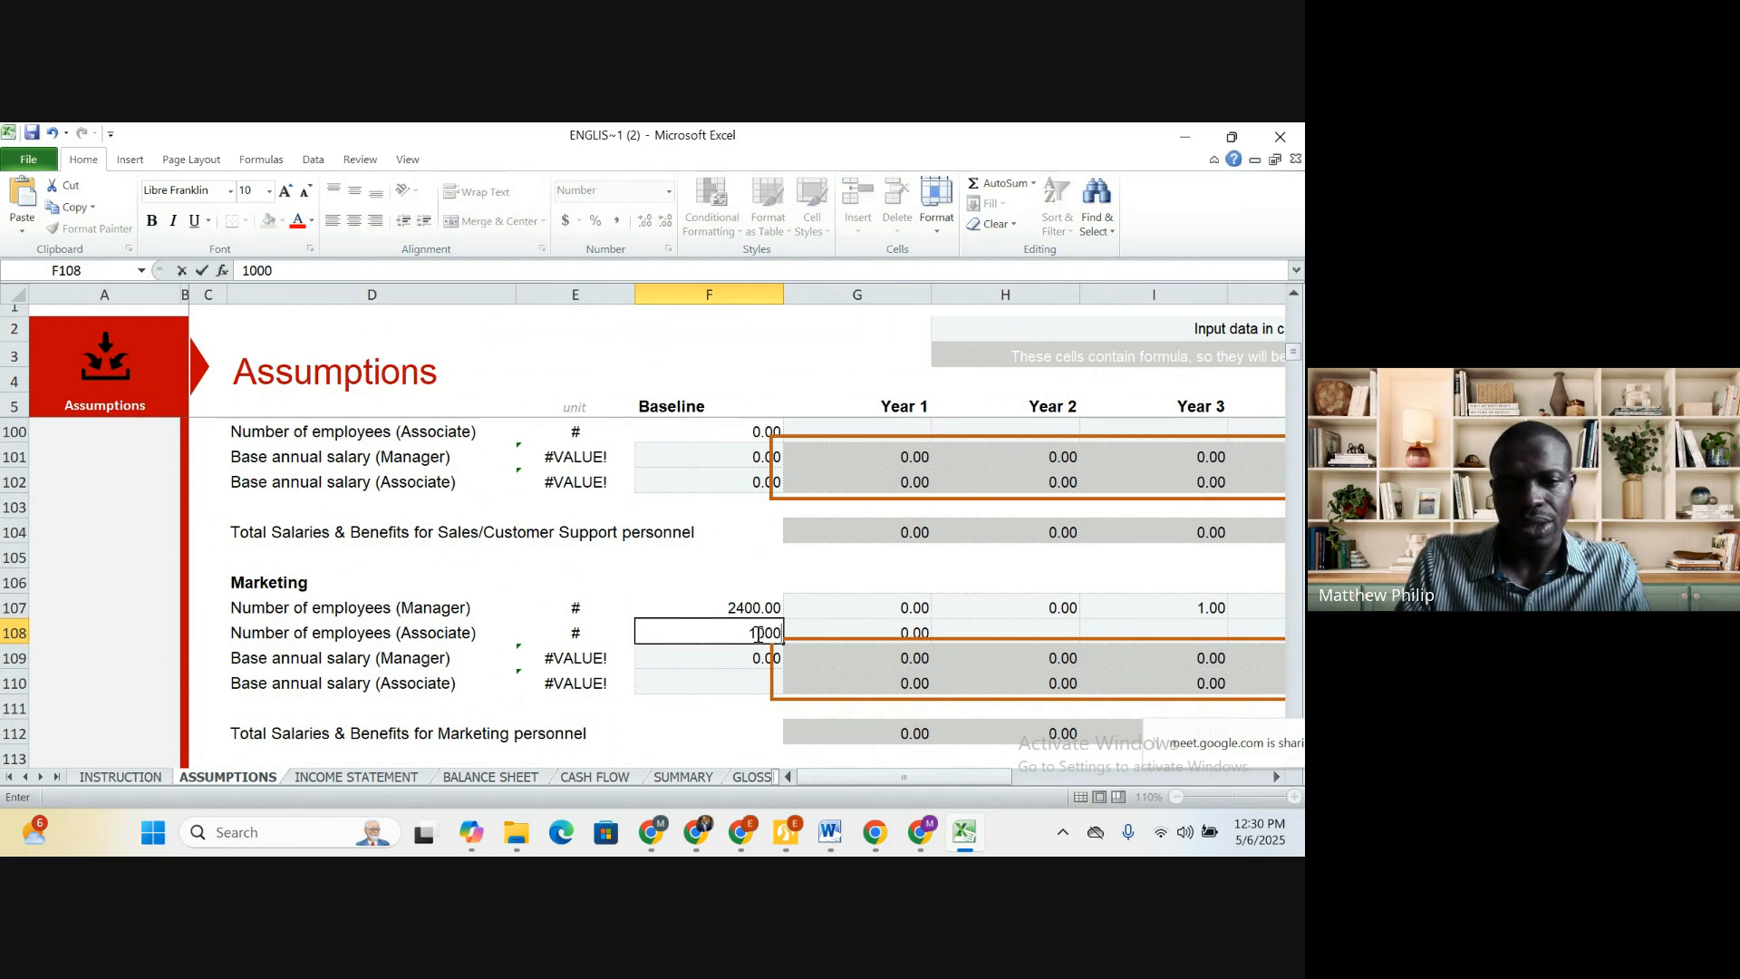
click(737, 659)
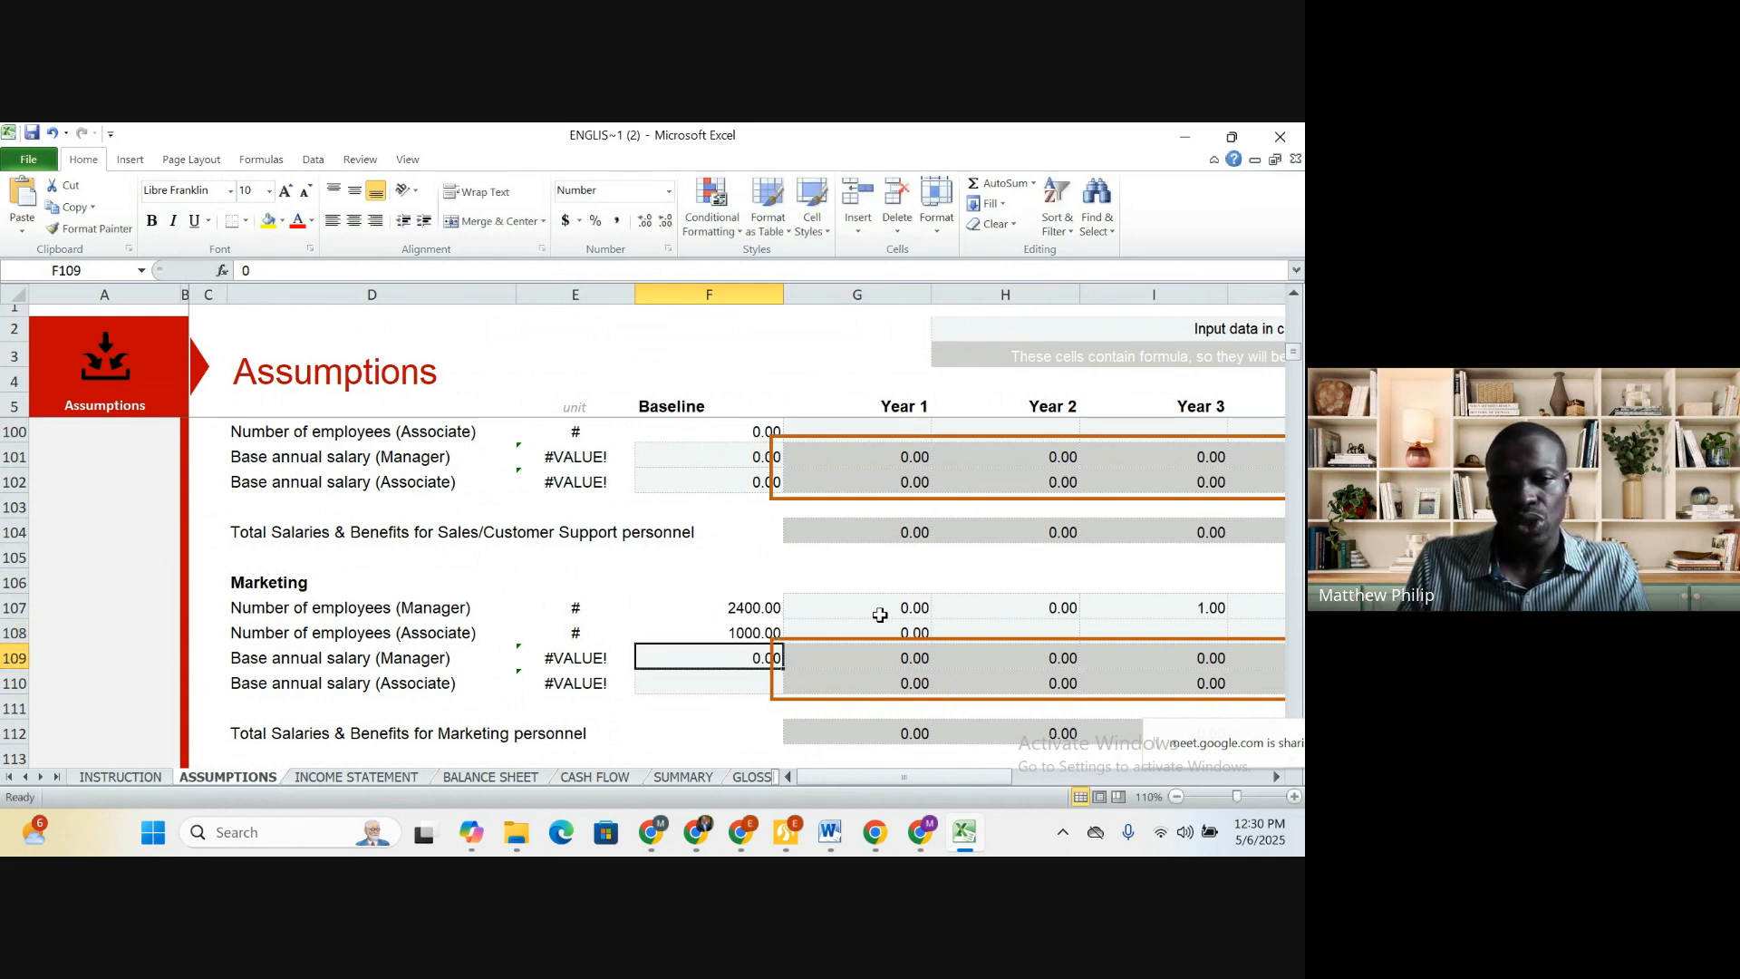
Set Marketing's Number of employees (Manager) to 1 for Year 1 and copy it across through Year 10
click(880, 611)
text(1)
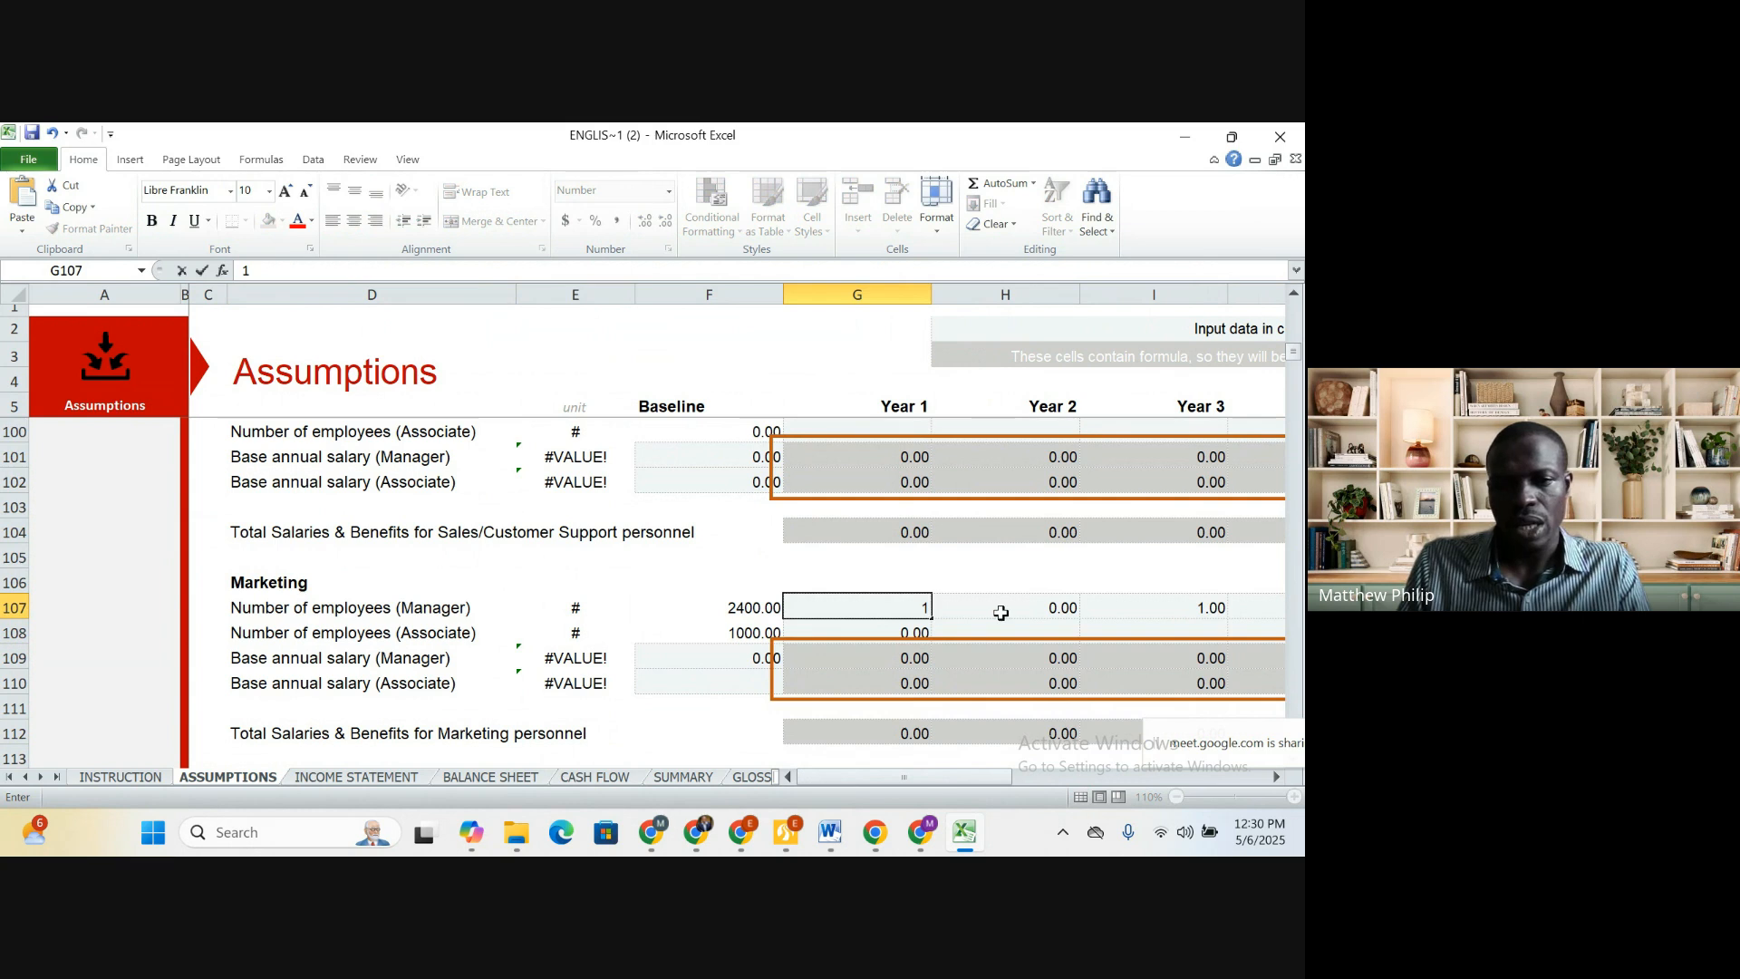
click(997, 611)
click(920, 610)
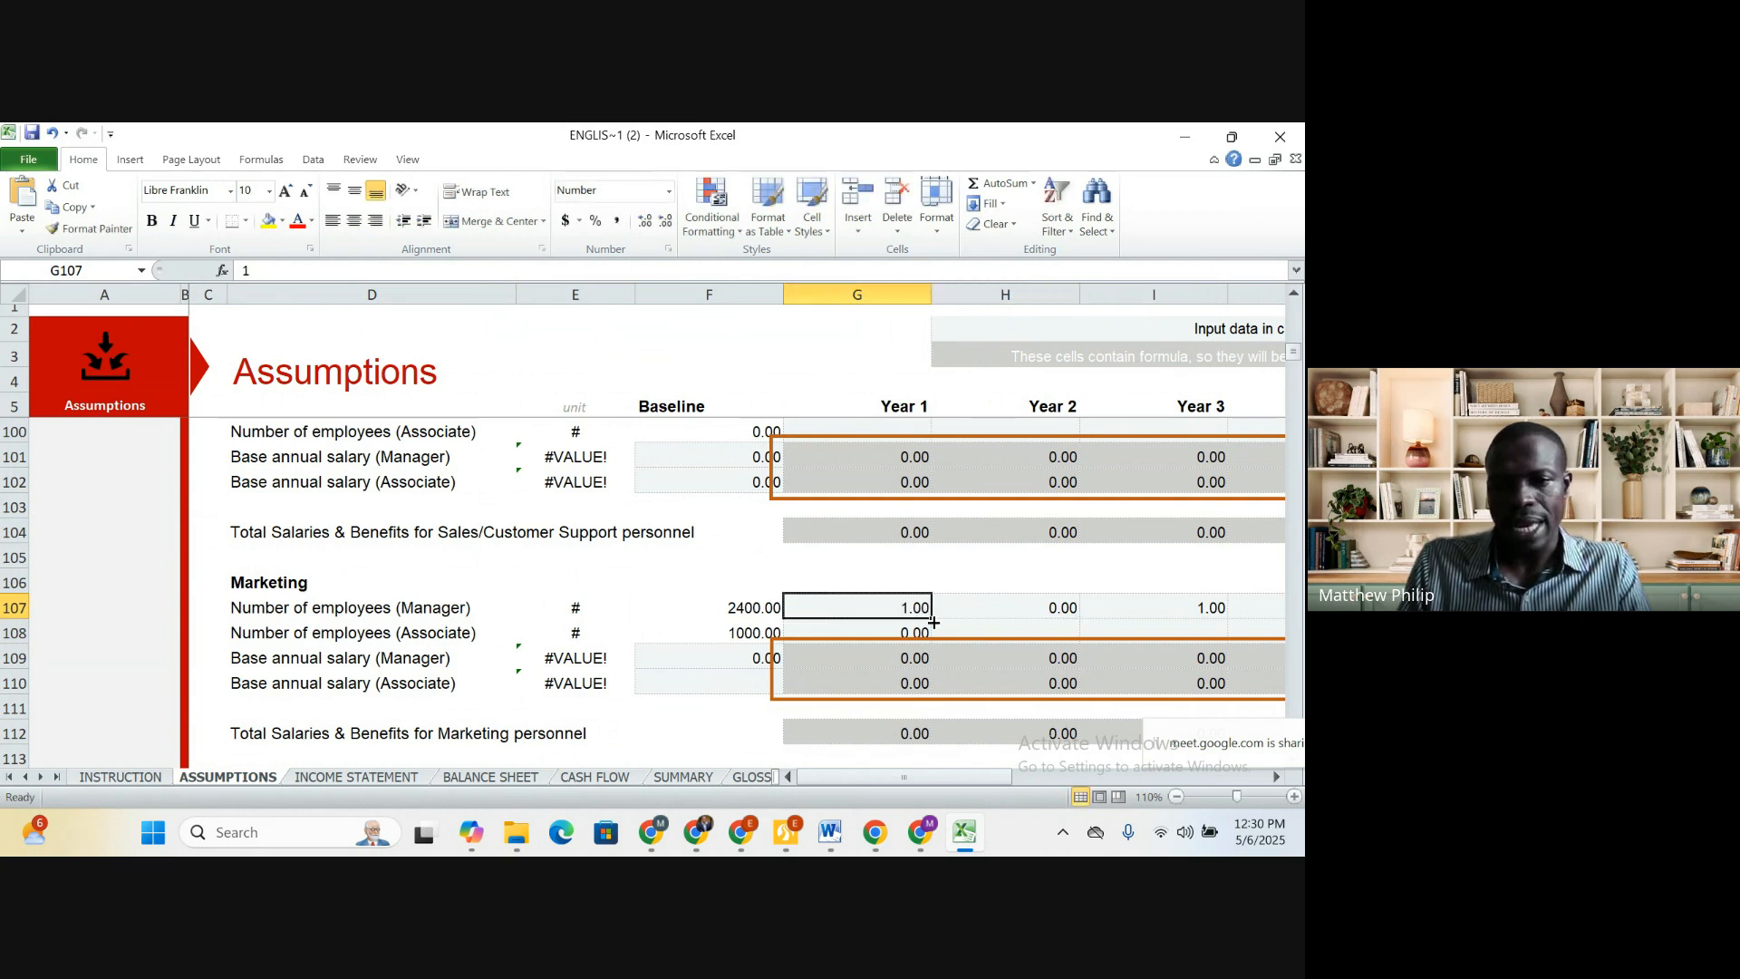
drag(932, 617, 1120, 598)
key(Left)
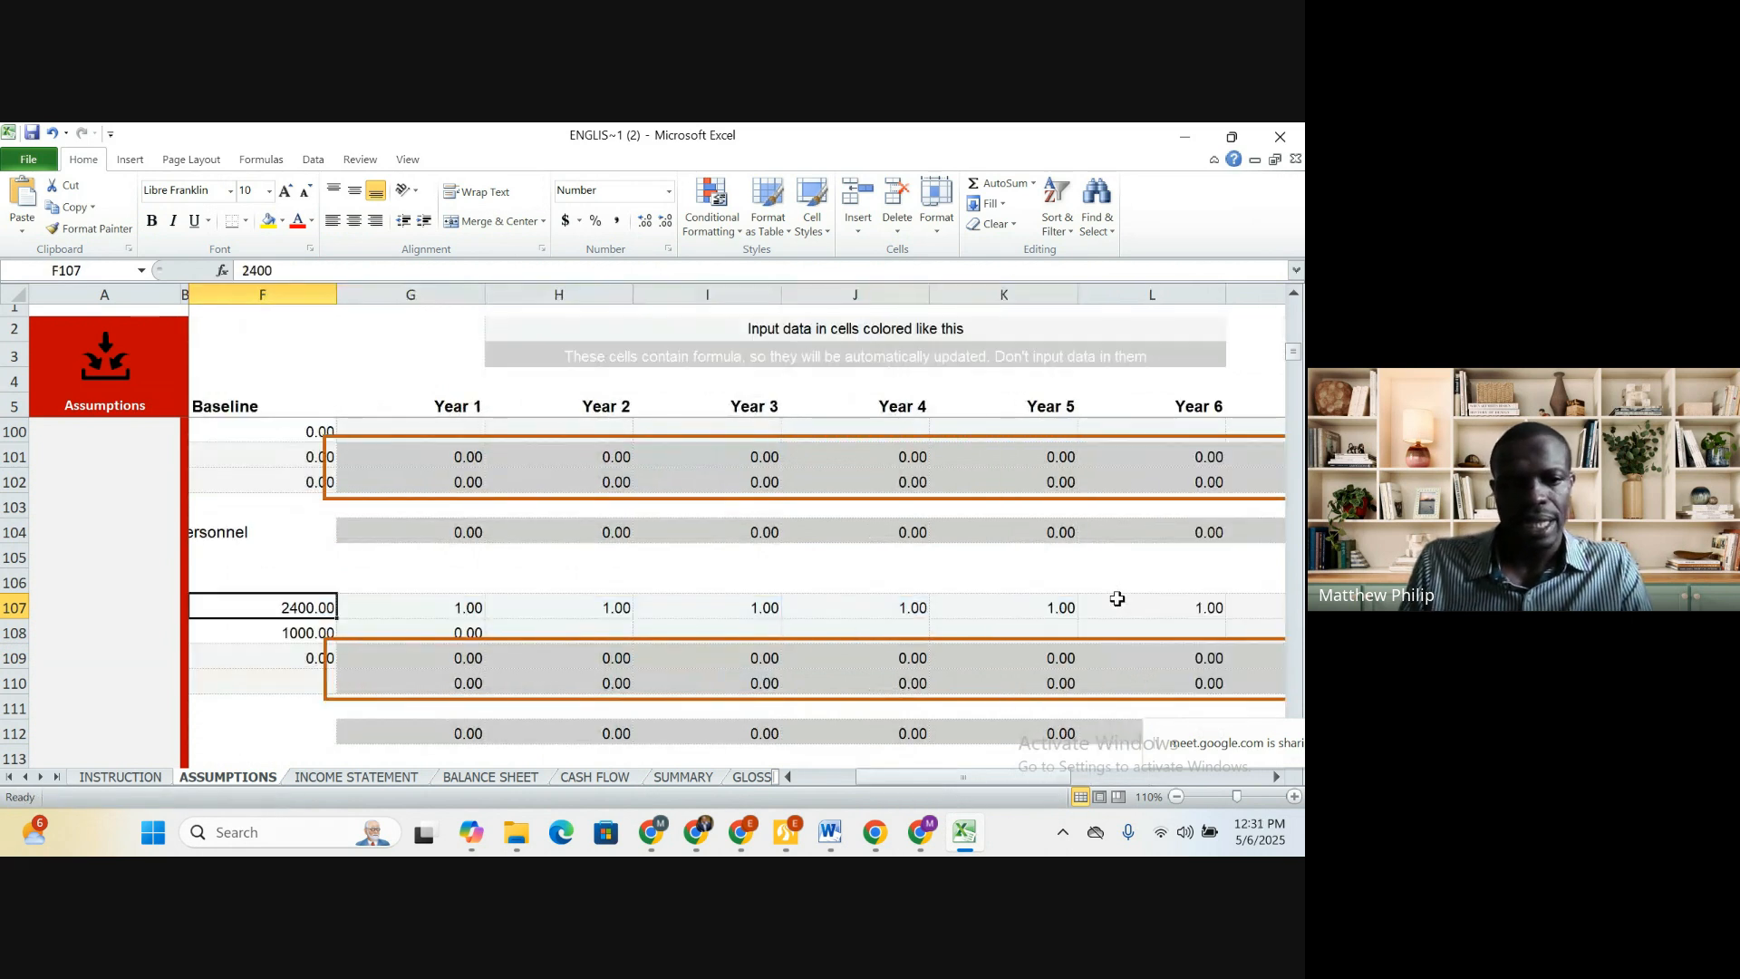
Set Marketing's Number of employees (Associate) to 1 for Years 1 through 4
key(Down)
key(Right)
text(2)
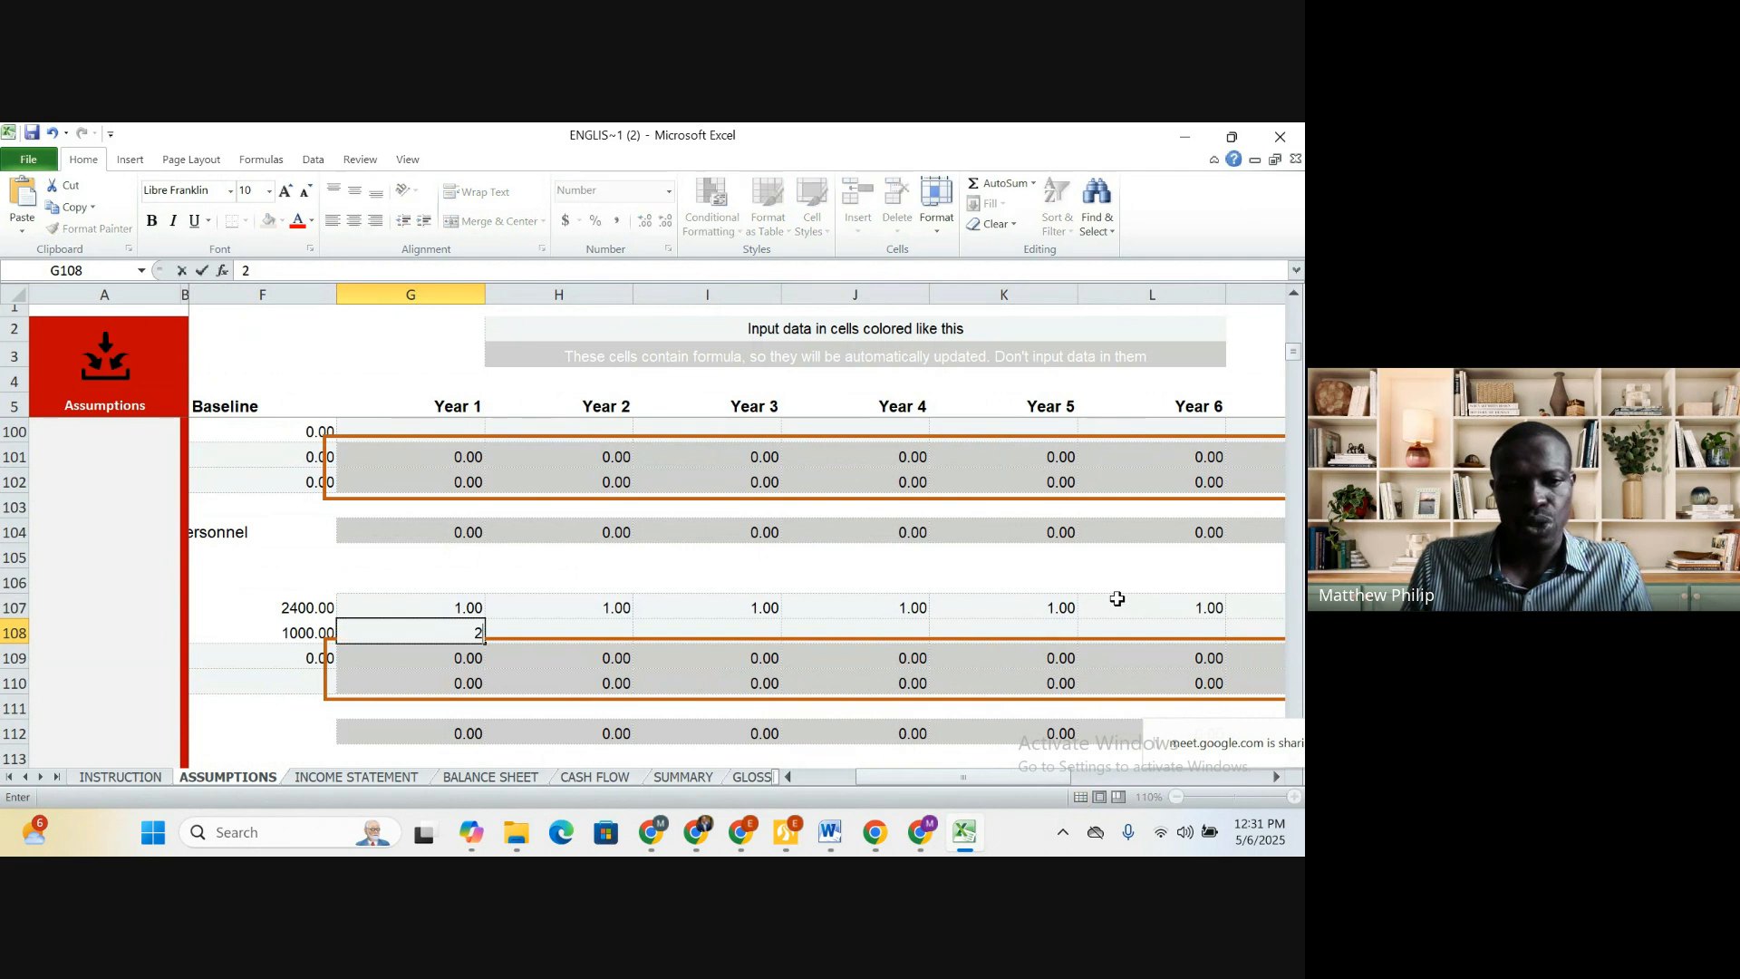
key(BackSpace)
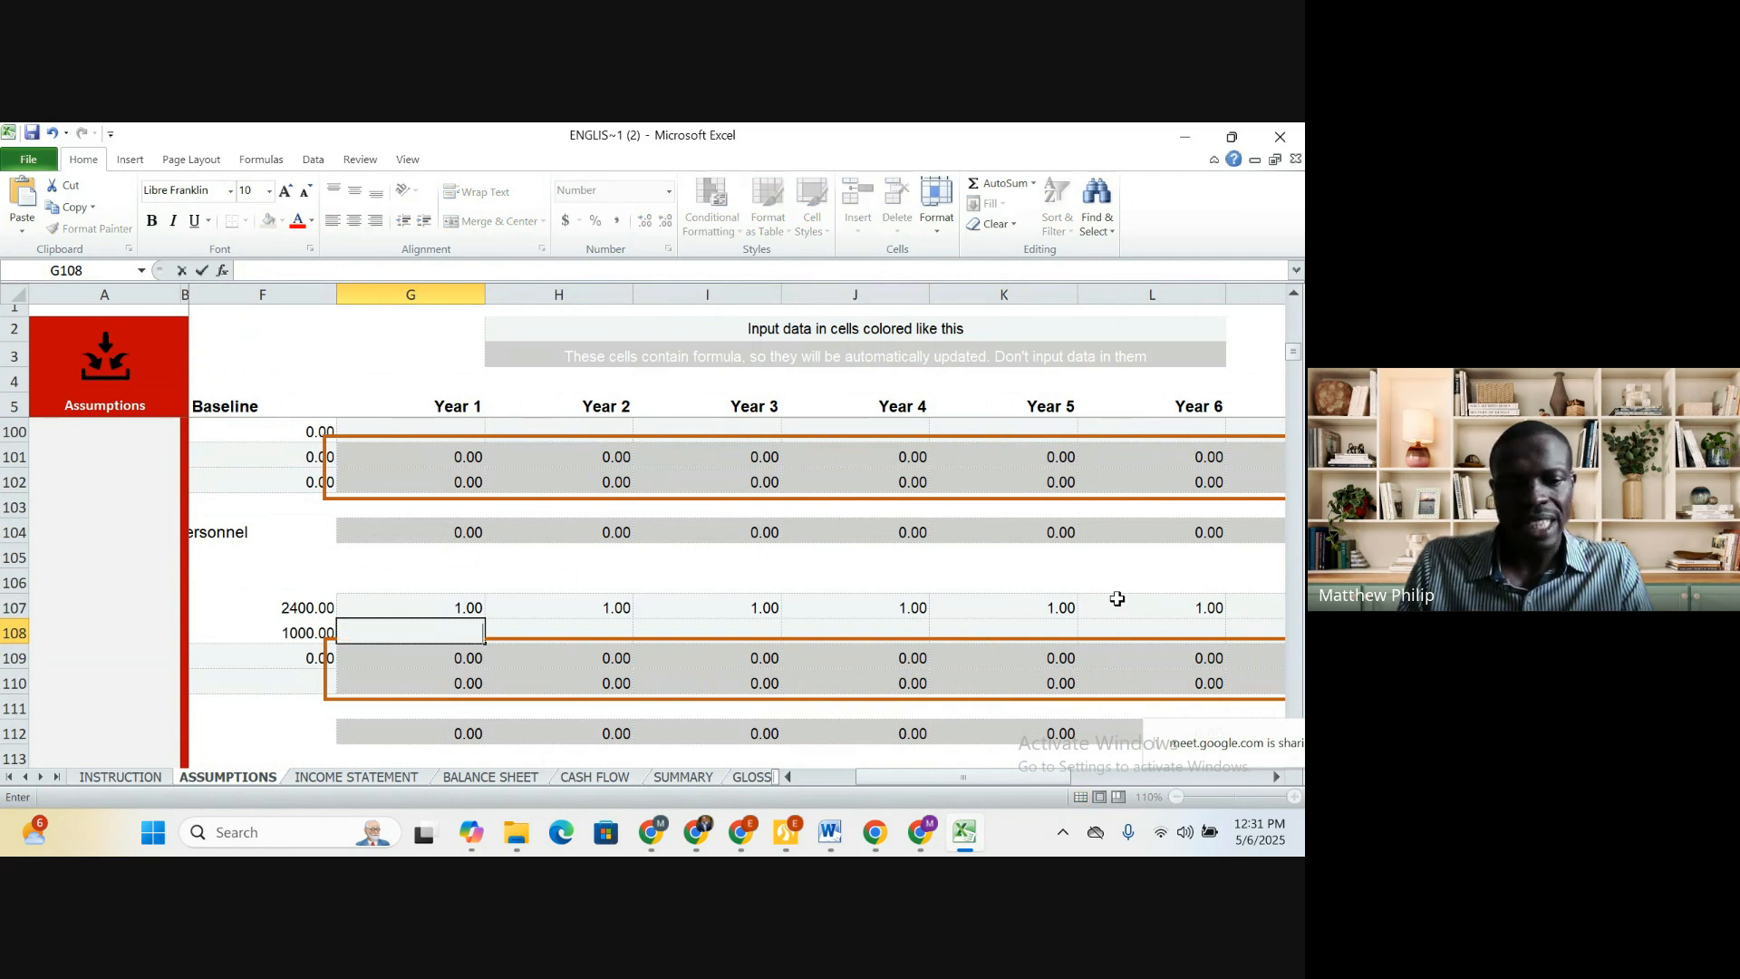
text(1)
key(Right)
text(1)
key(Right)
text(1)
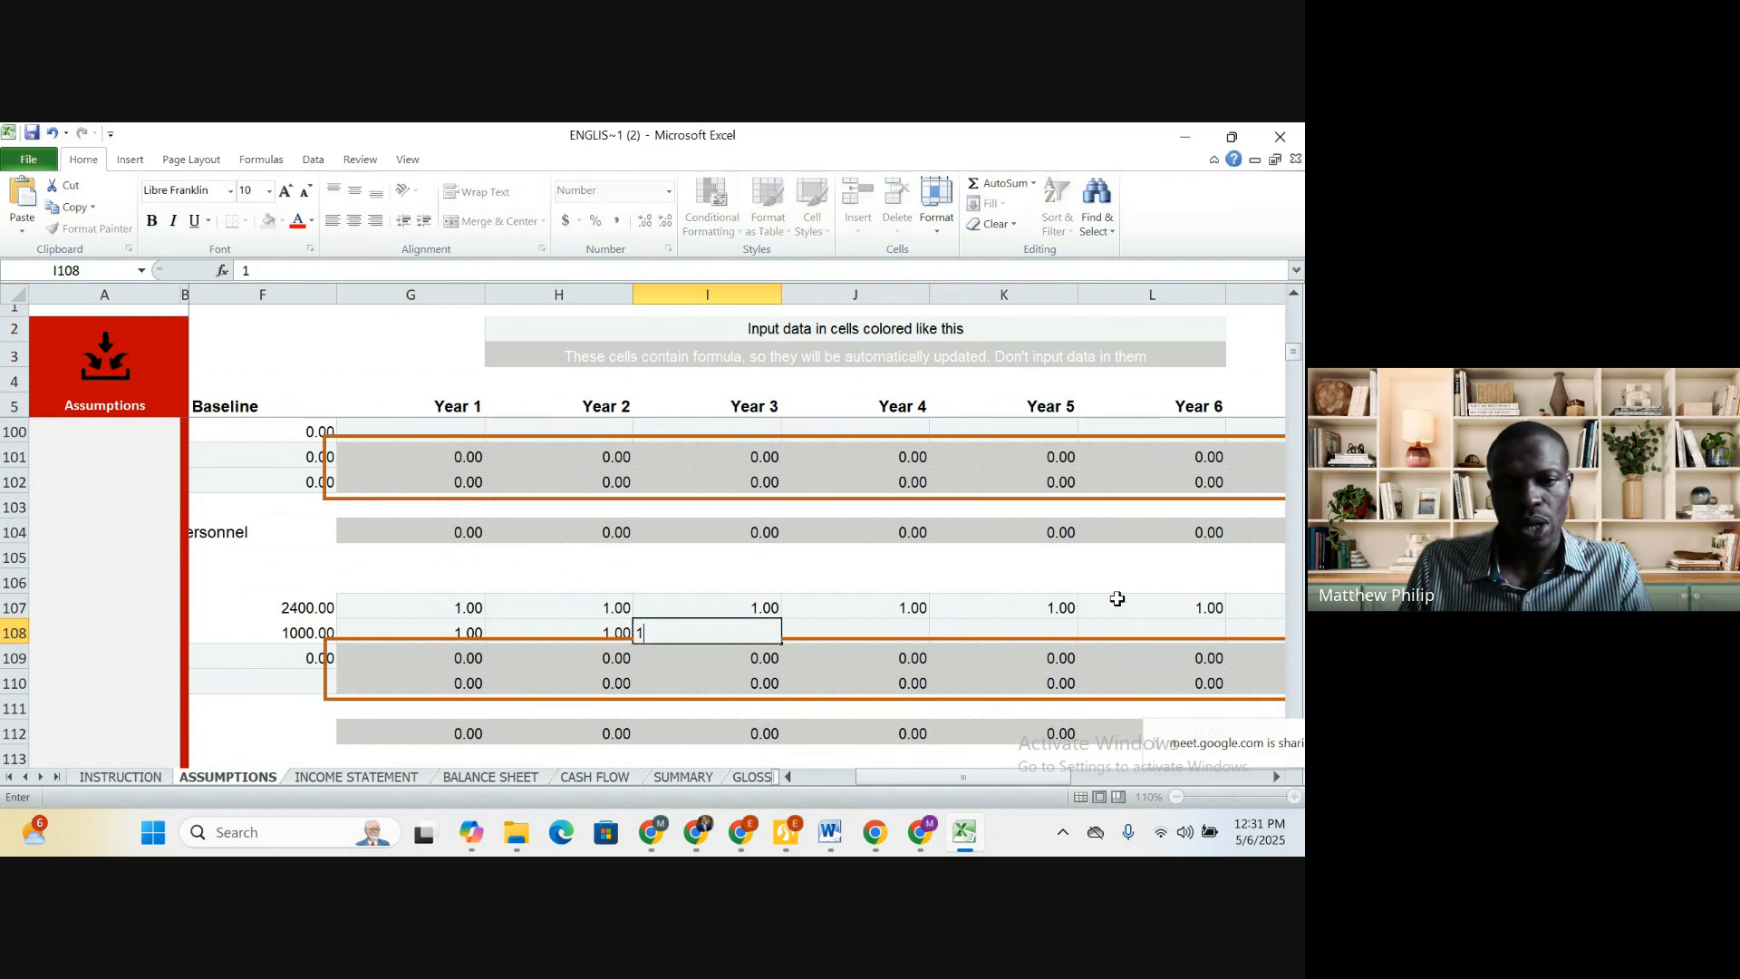
key(Right)
text(1)
key(Right)
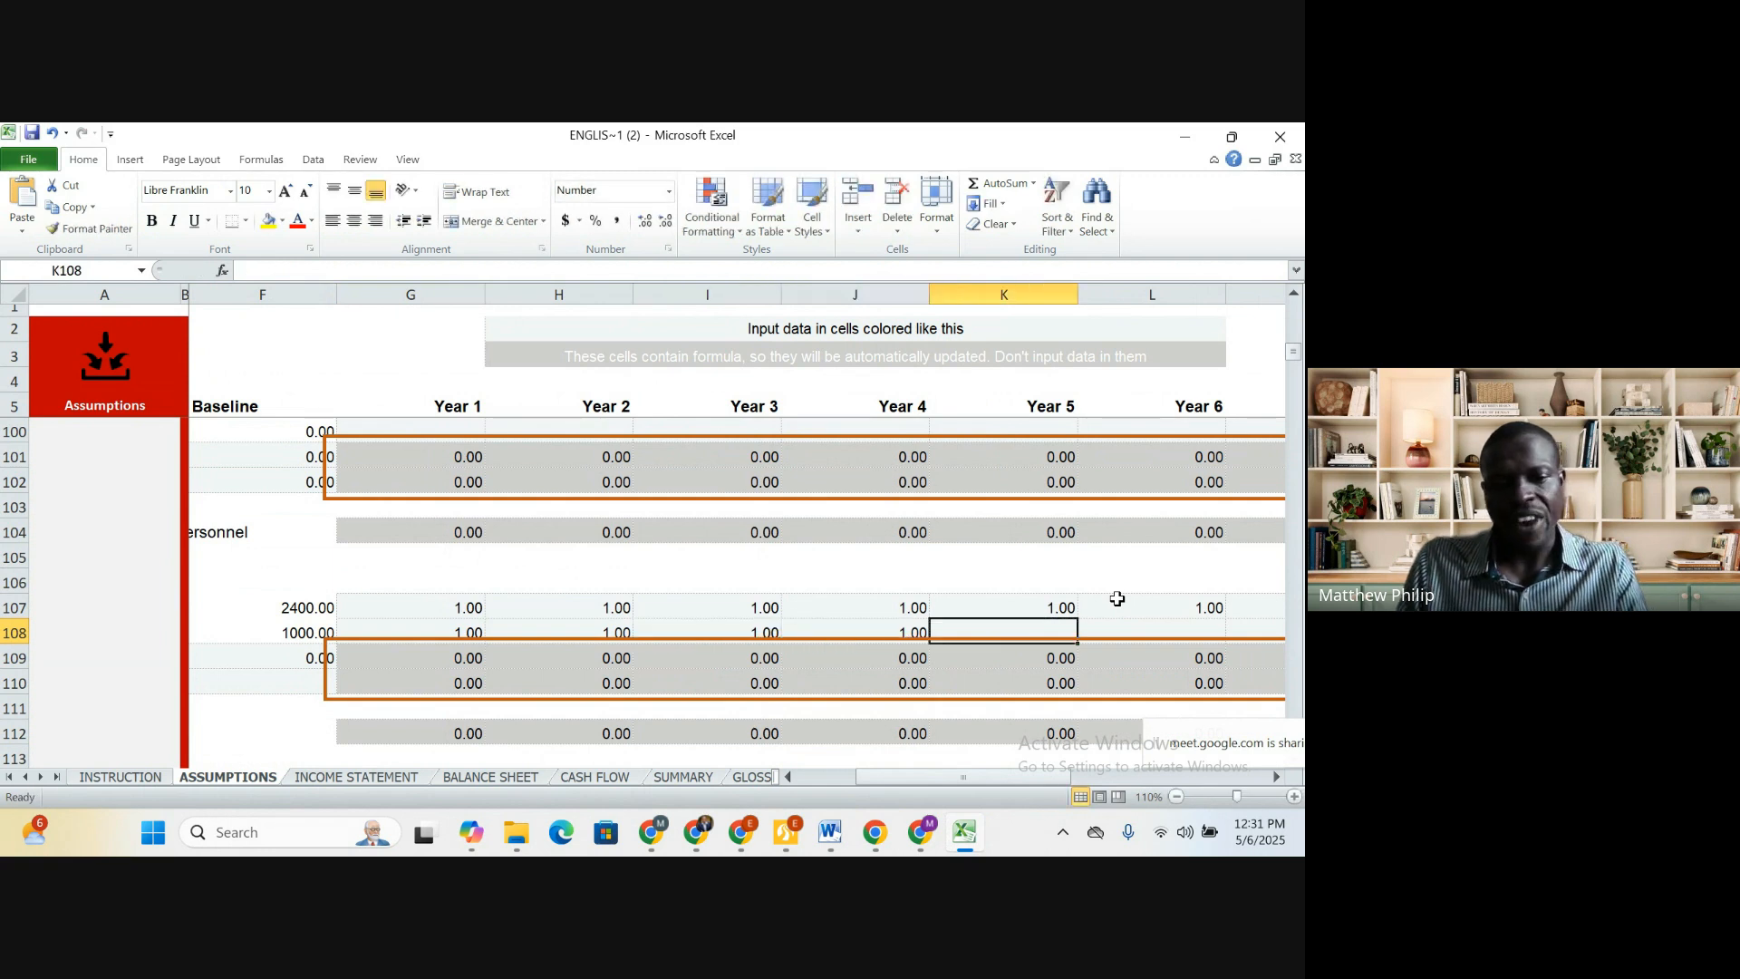
Set Marketing's Number of employees (Associate) to 2 for Years 5 through 10
key(2)
key(Right)
key(2)
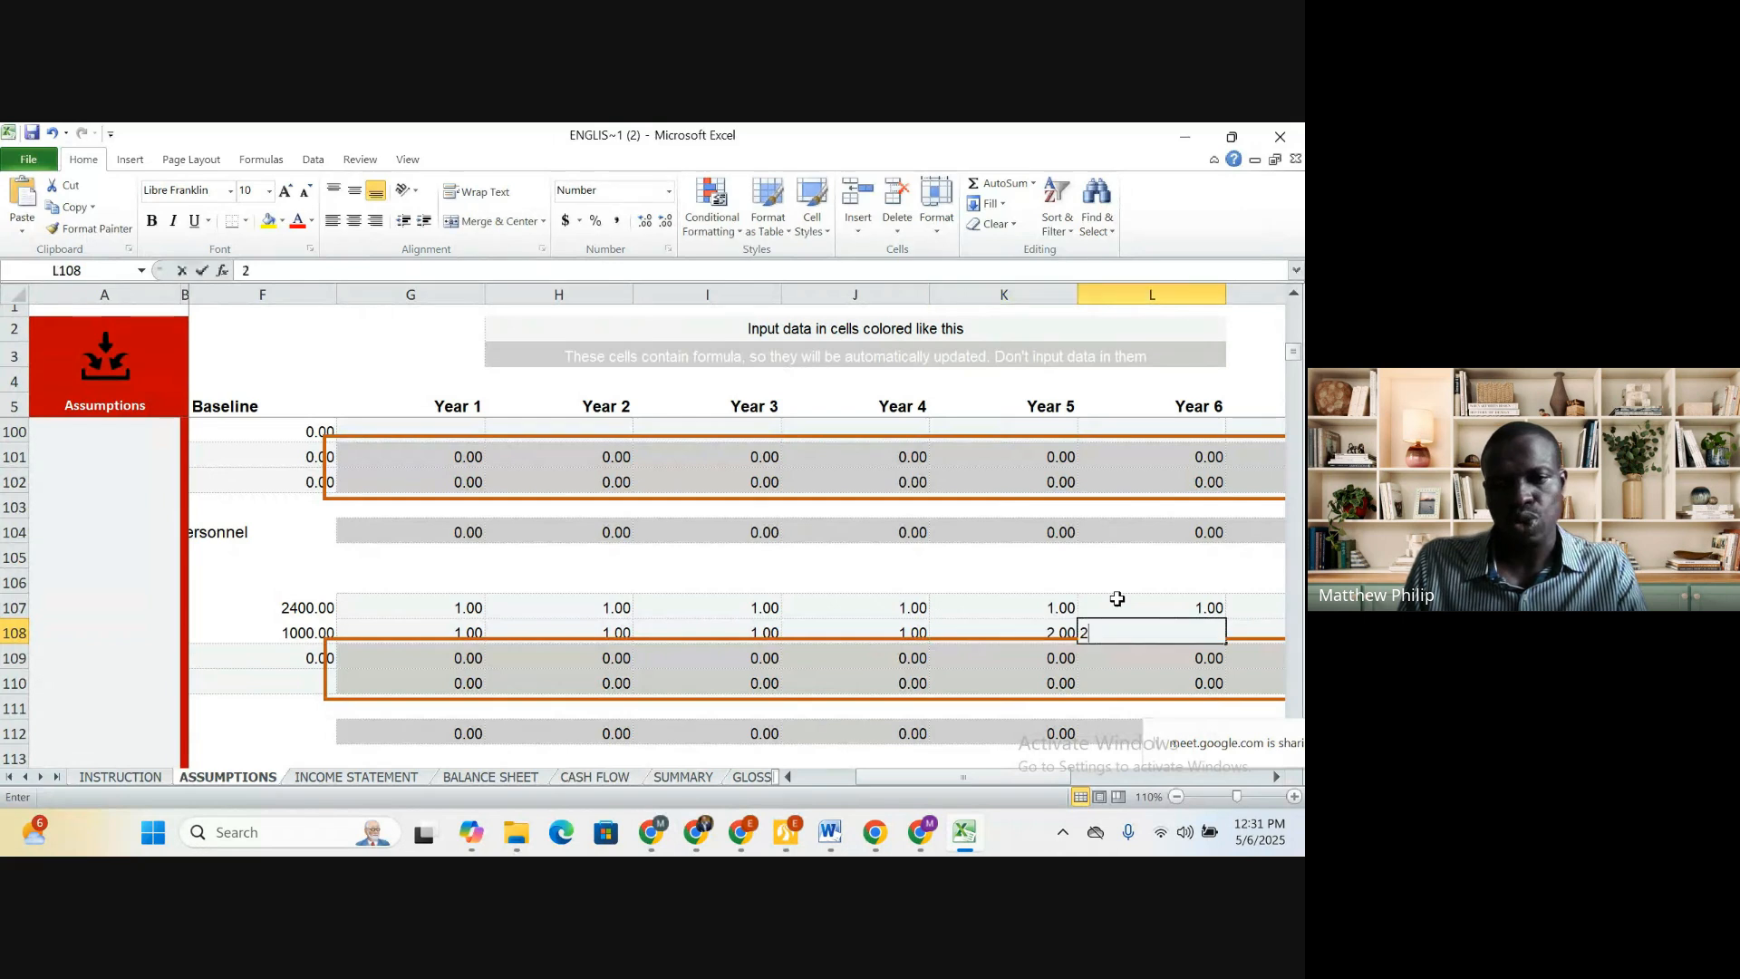
key(Right)
key(2)
key(Right)
key(2)
key(Right)
key(2)
key(Right)
text(2)
key(Right)
text(2)
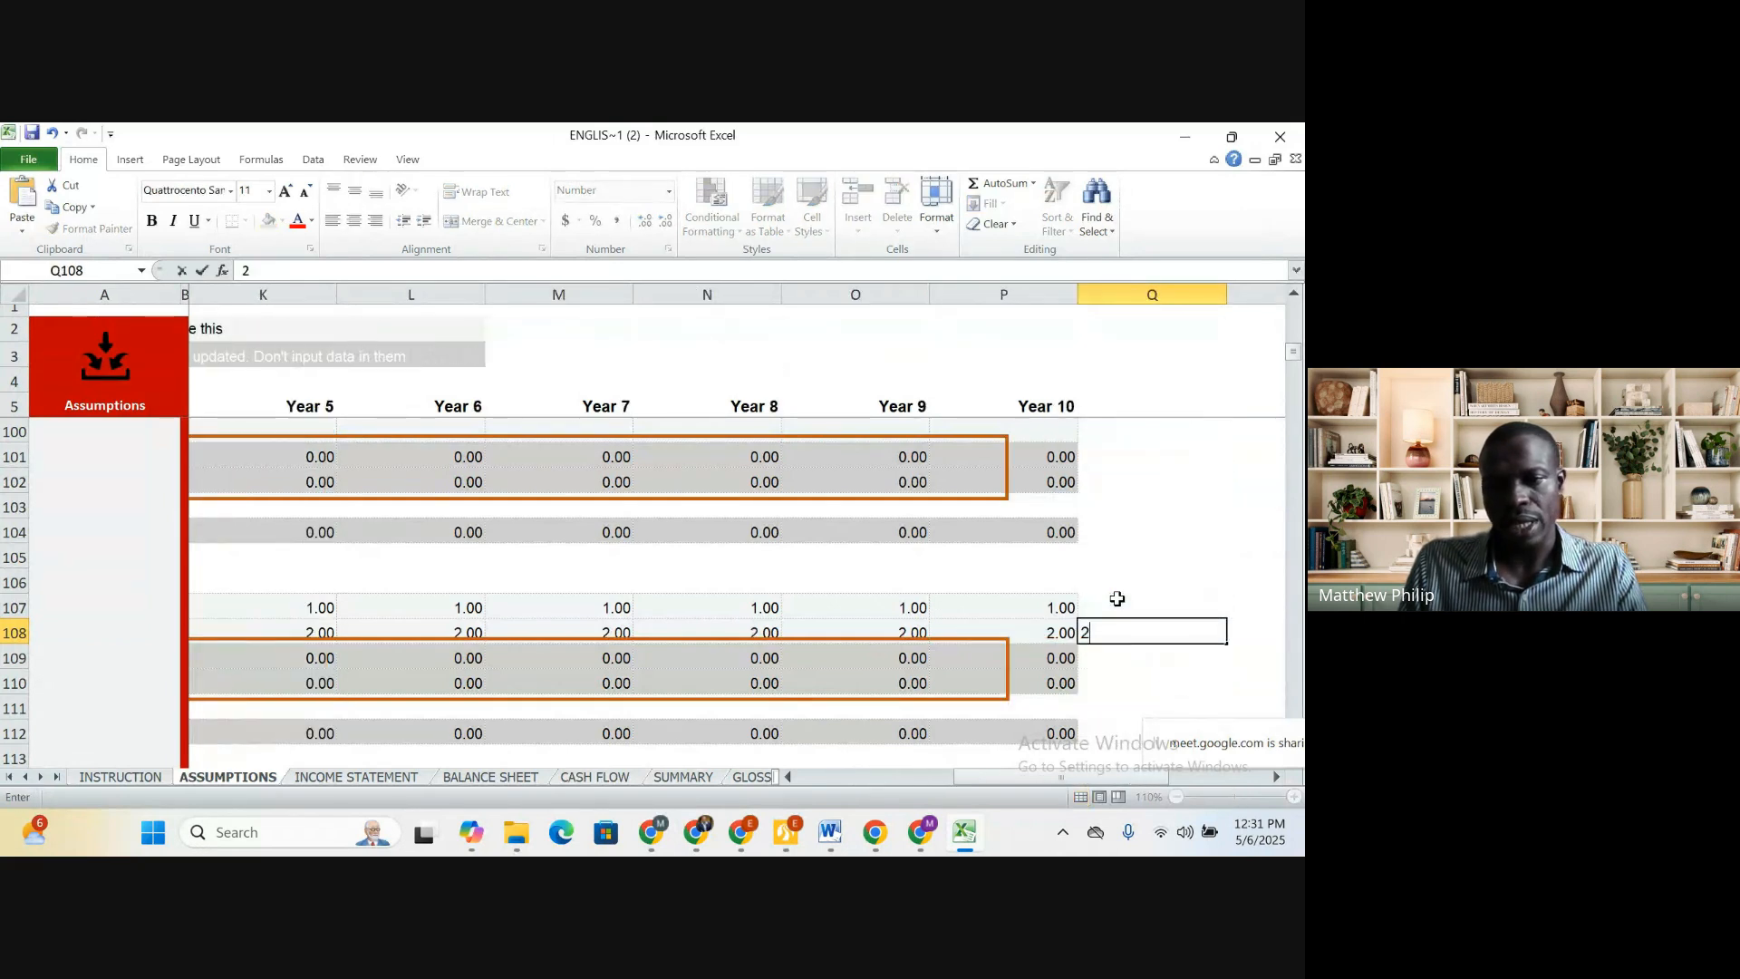
key(BackSpace)
Correct Marketing's Baseline Number of employees to 1 for both Manager and Associate
key(Left)
key(Left)
key(Left)
key(Left)
key(Left)
key(Left)
key(Left)
key(Left)
key(Left)
key(Left)
key(Left)
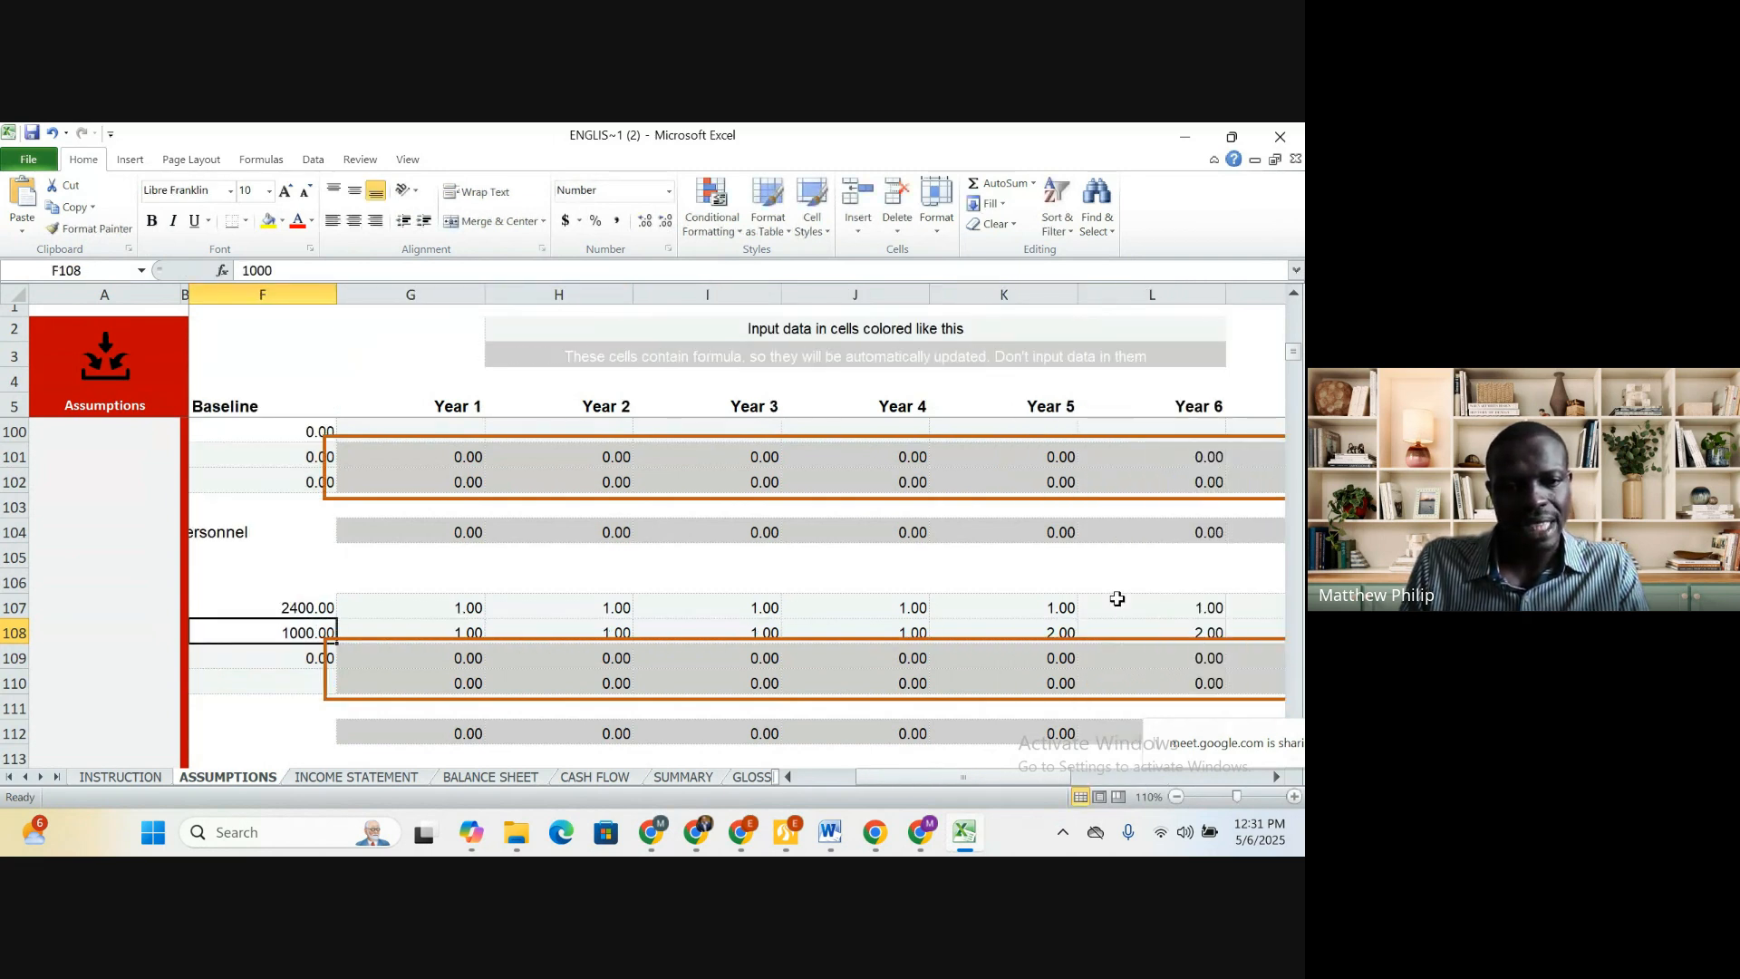
key(Left)
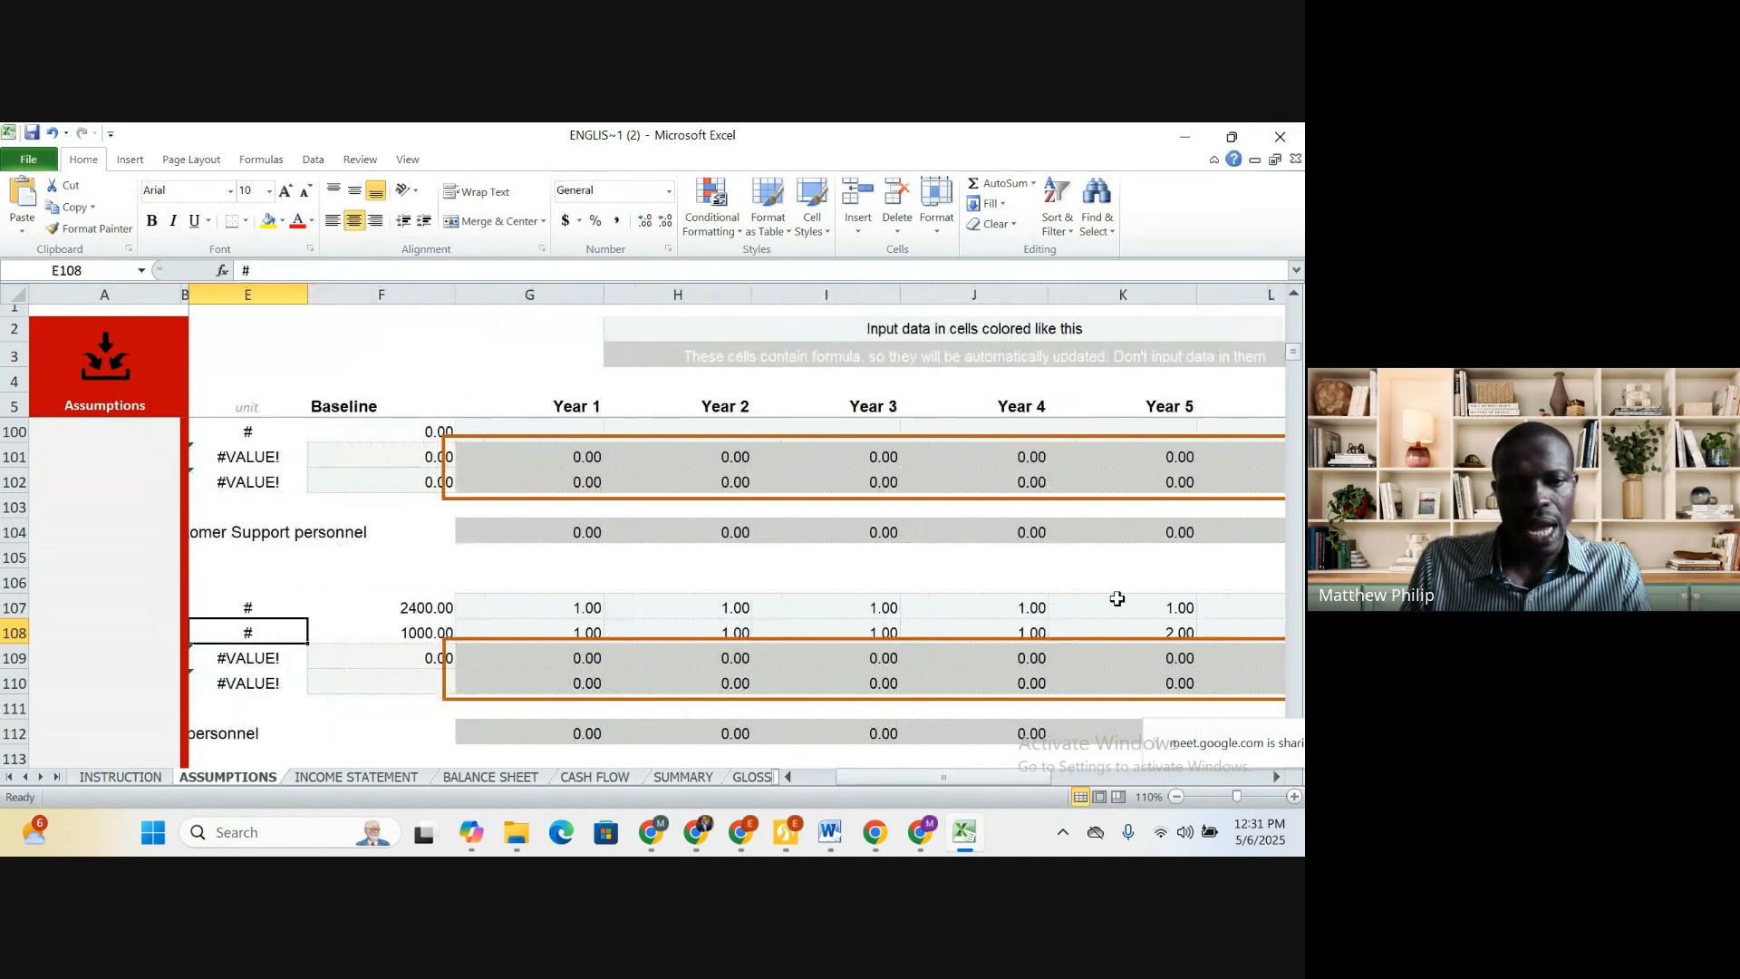
click(422, 610)
text(1)
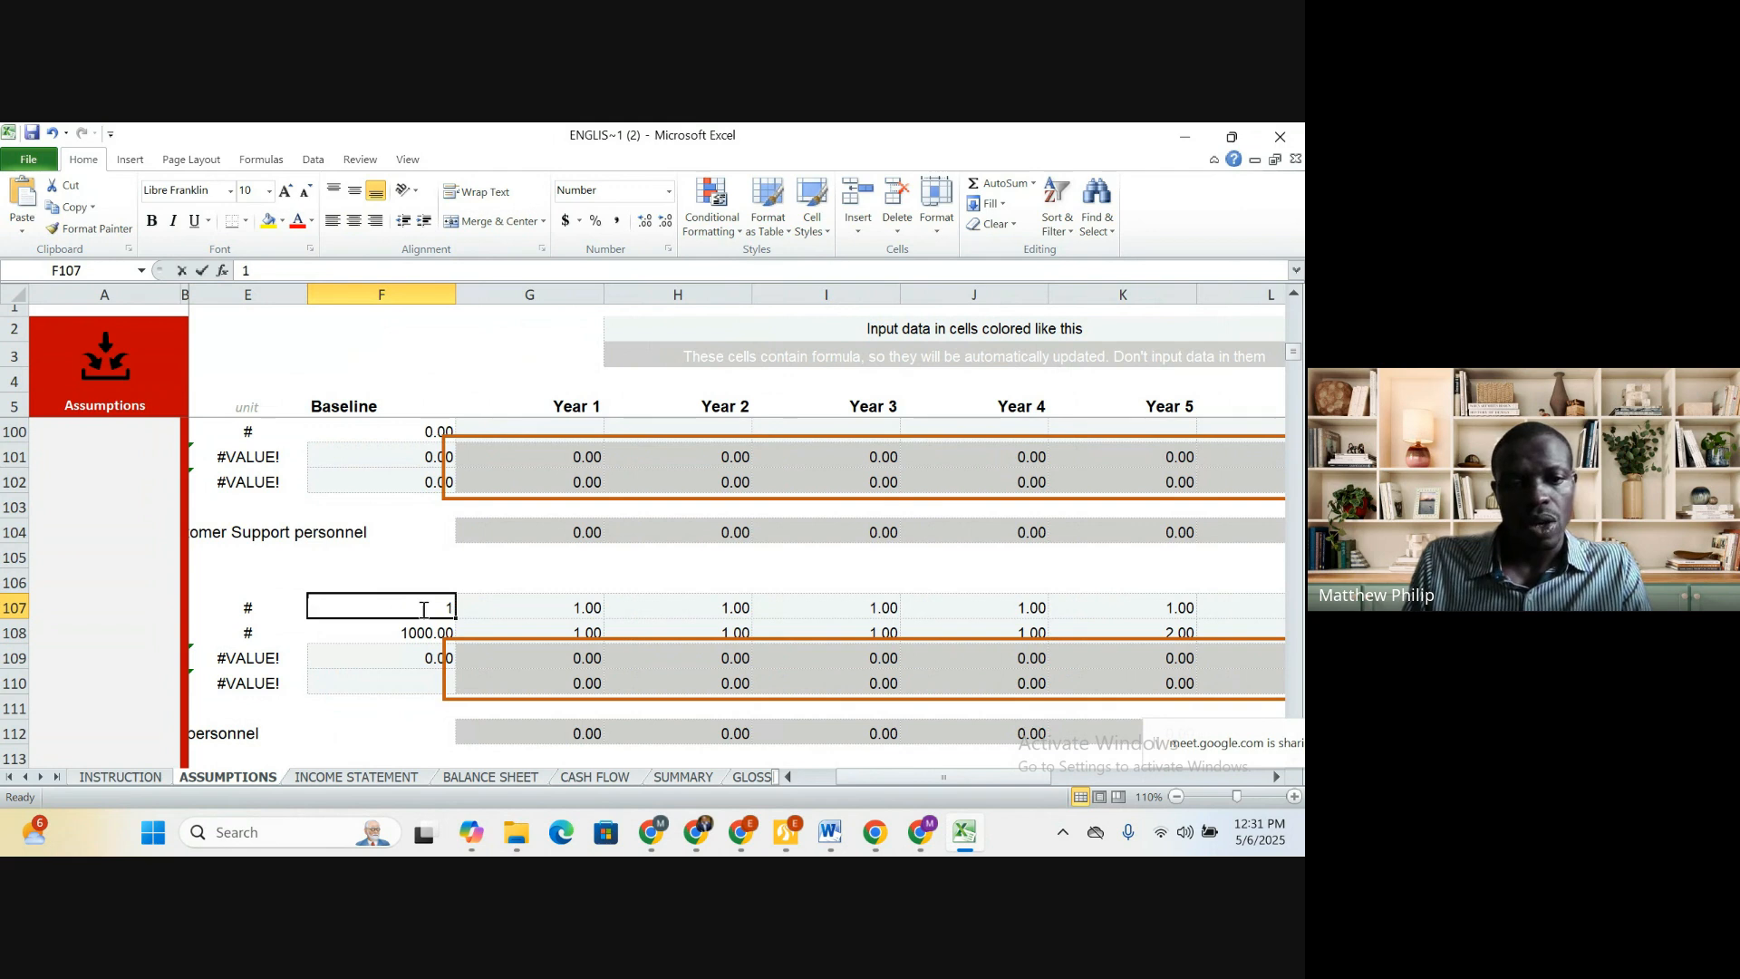
key(Return)
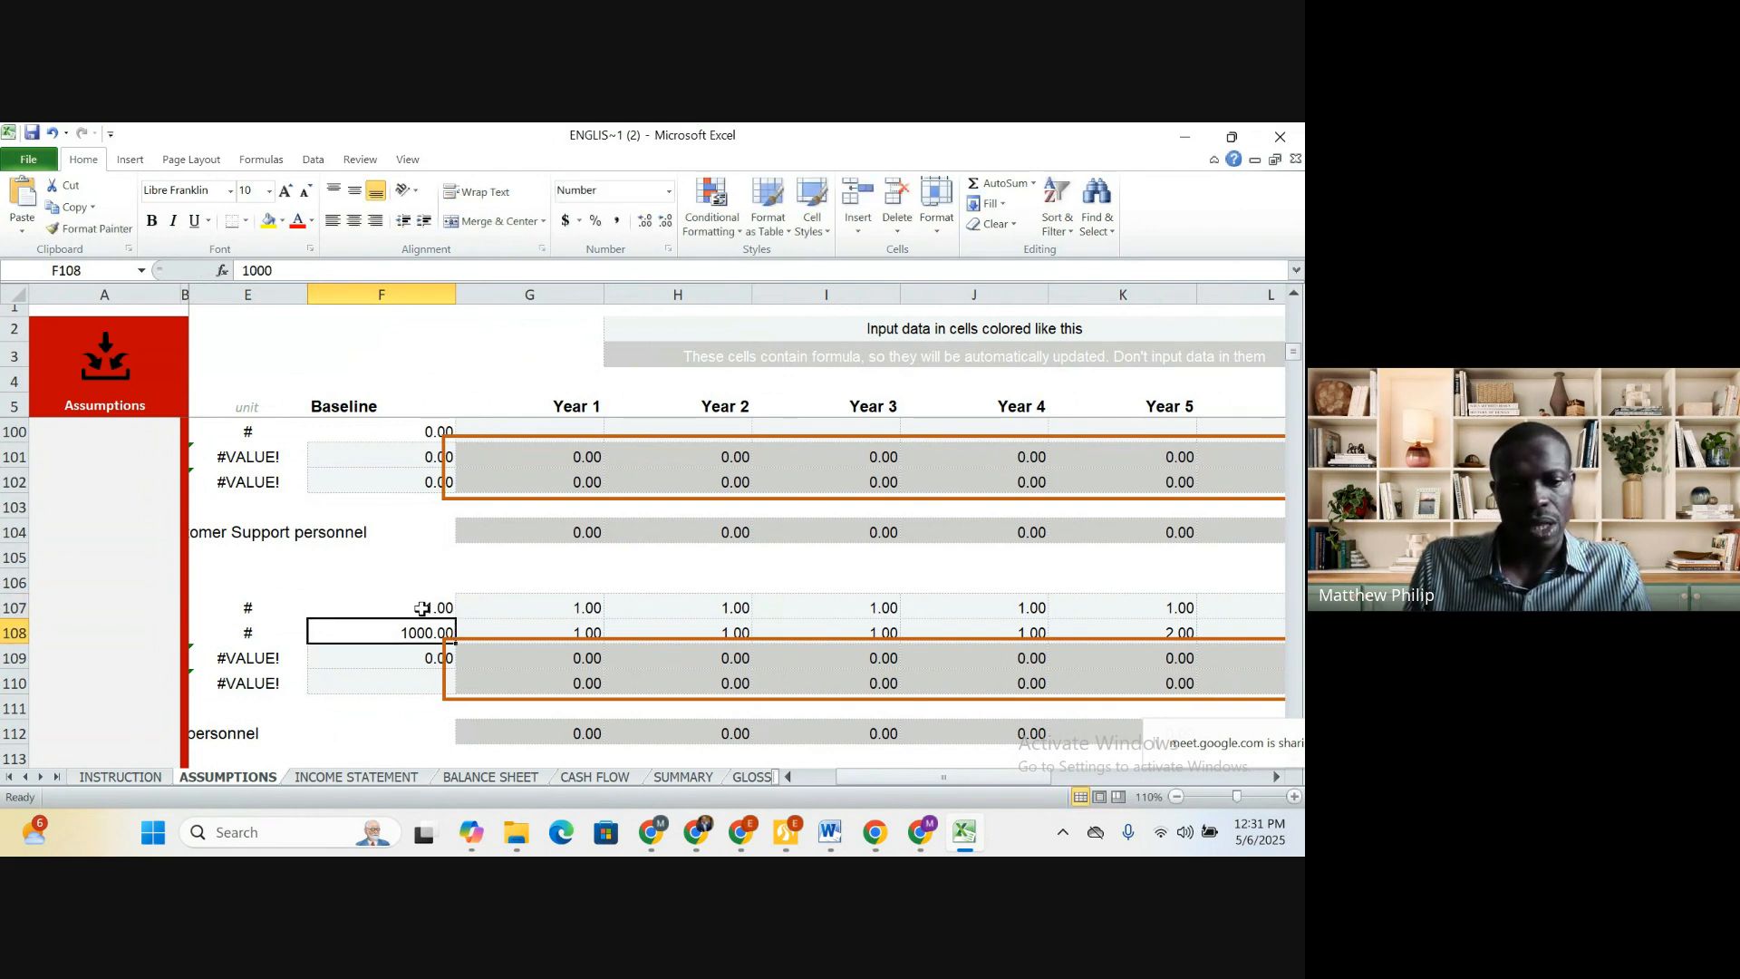
text(1)
key(Return)
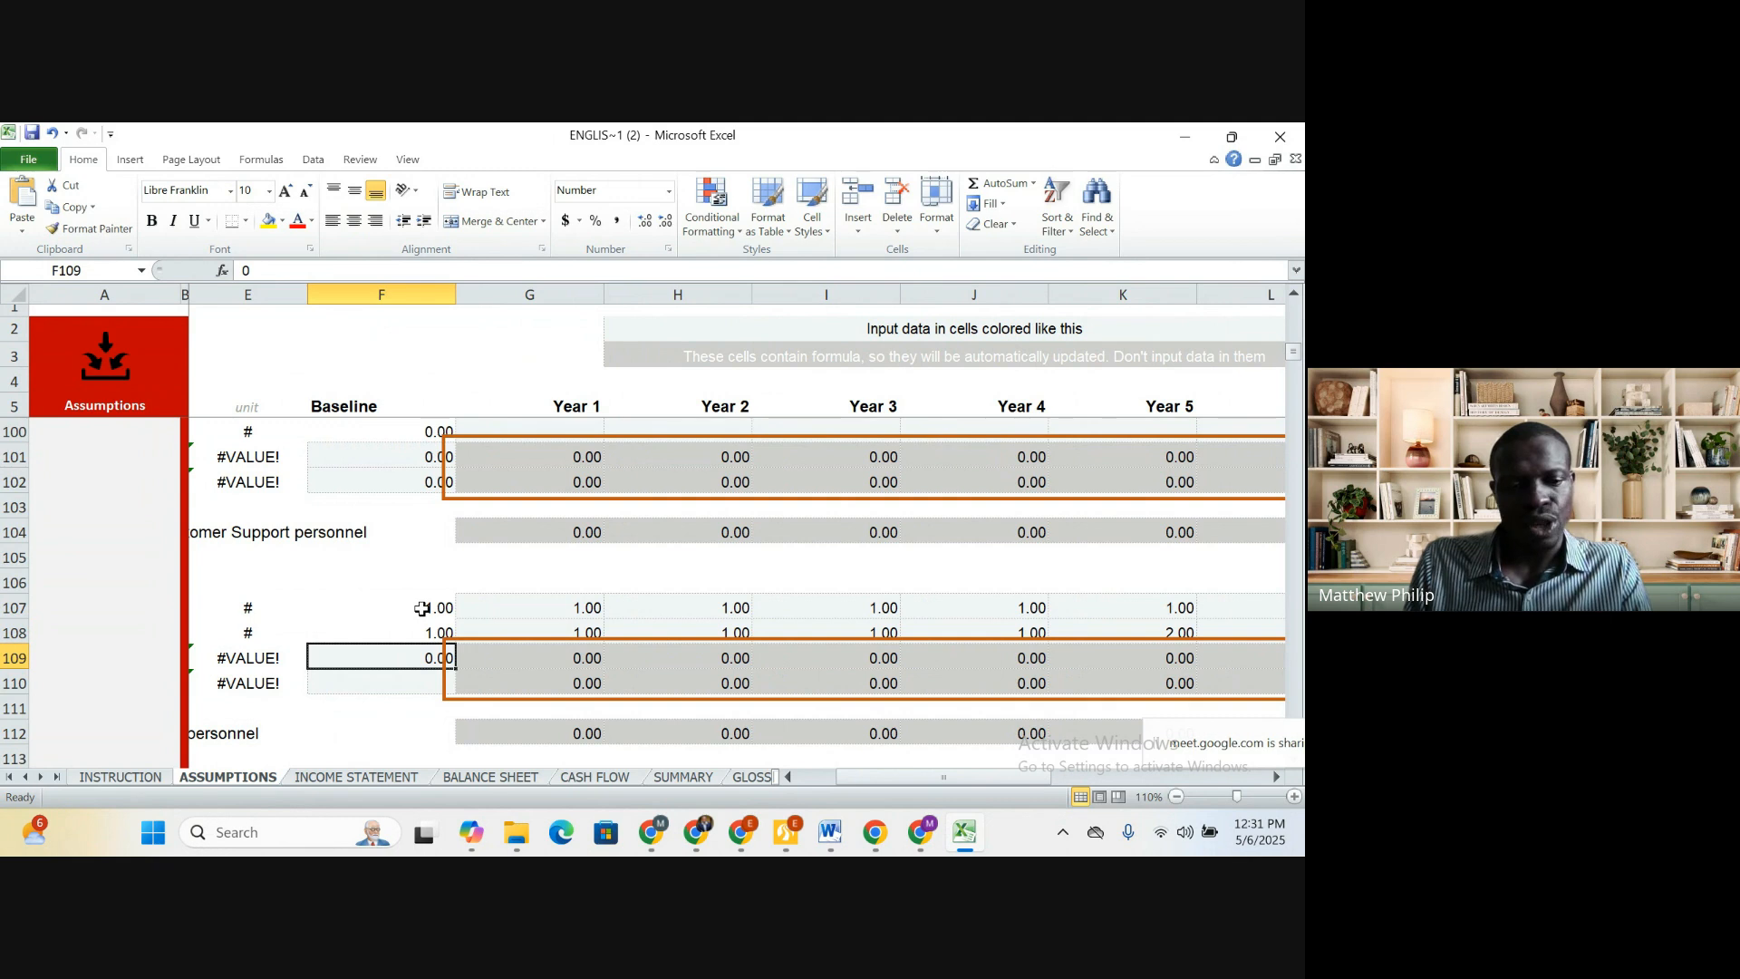
Set Marketing's Baseline base annual salary to 2400 for the Manager and 2000 for the Associate
text(2400)
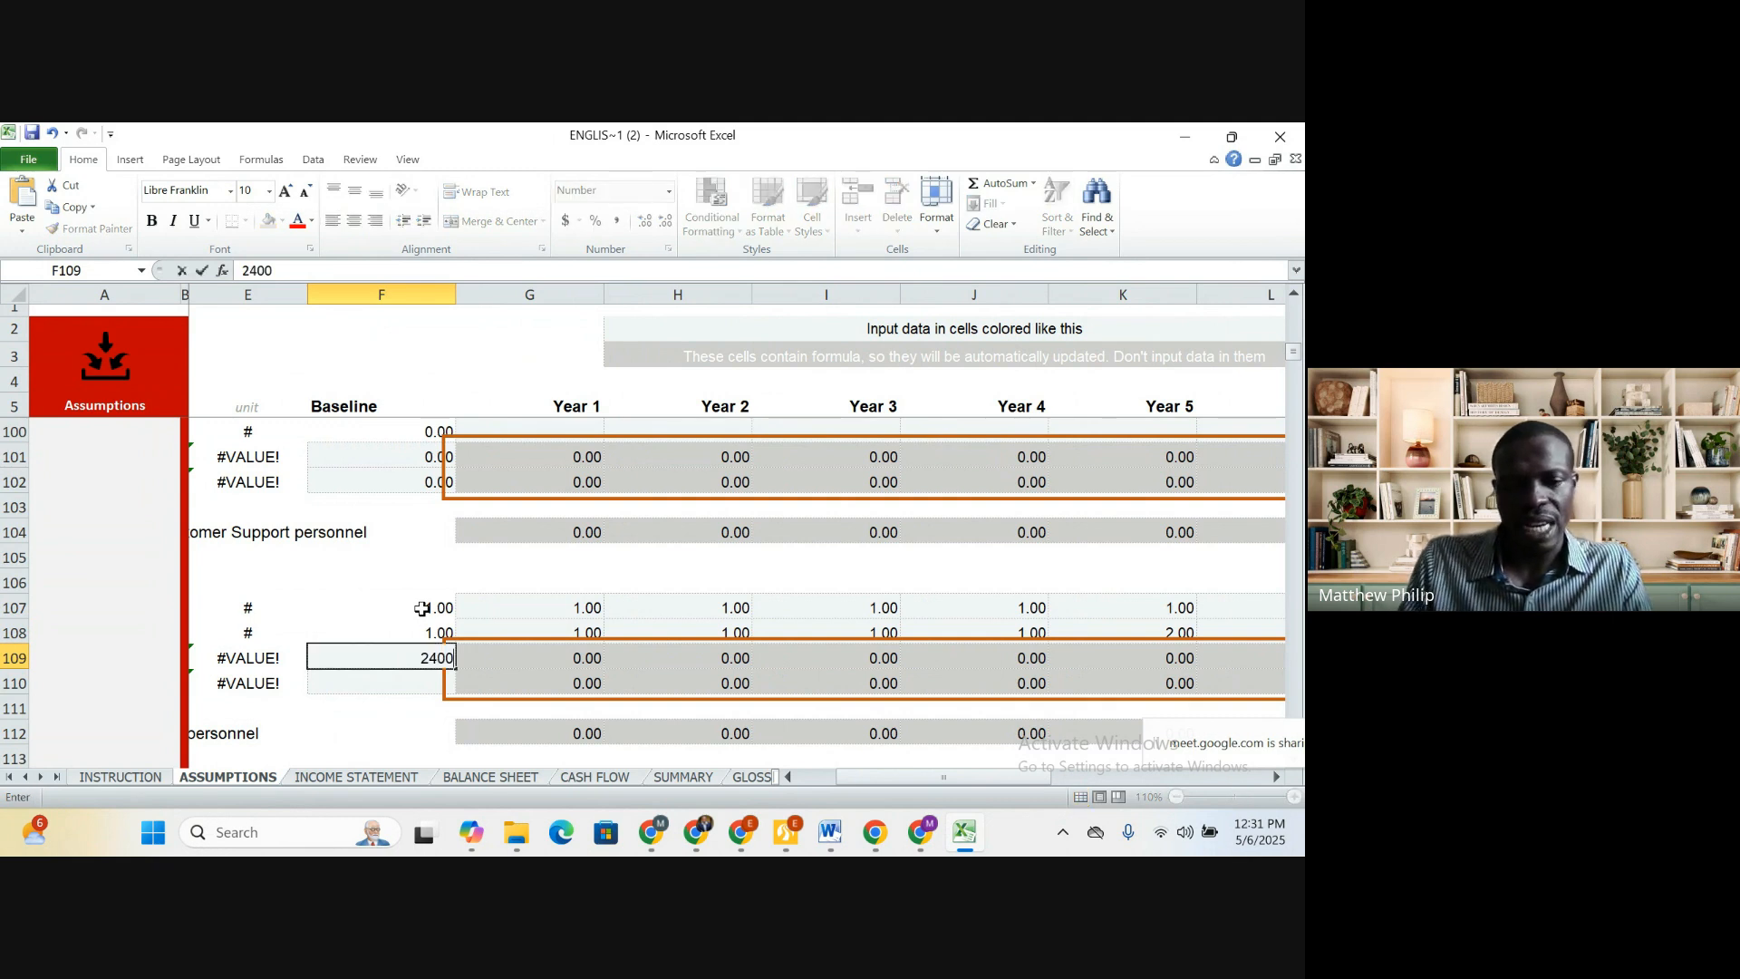
key(Return)
text(1000)
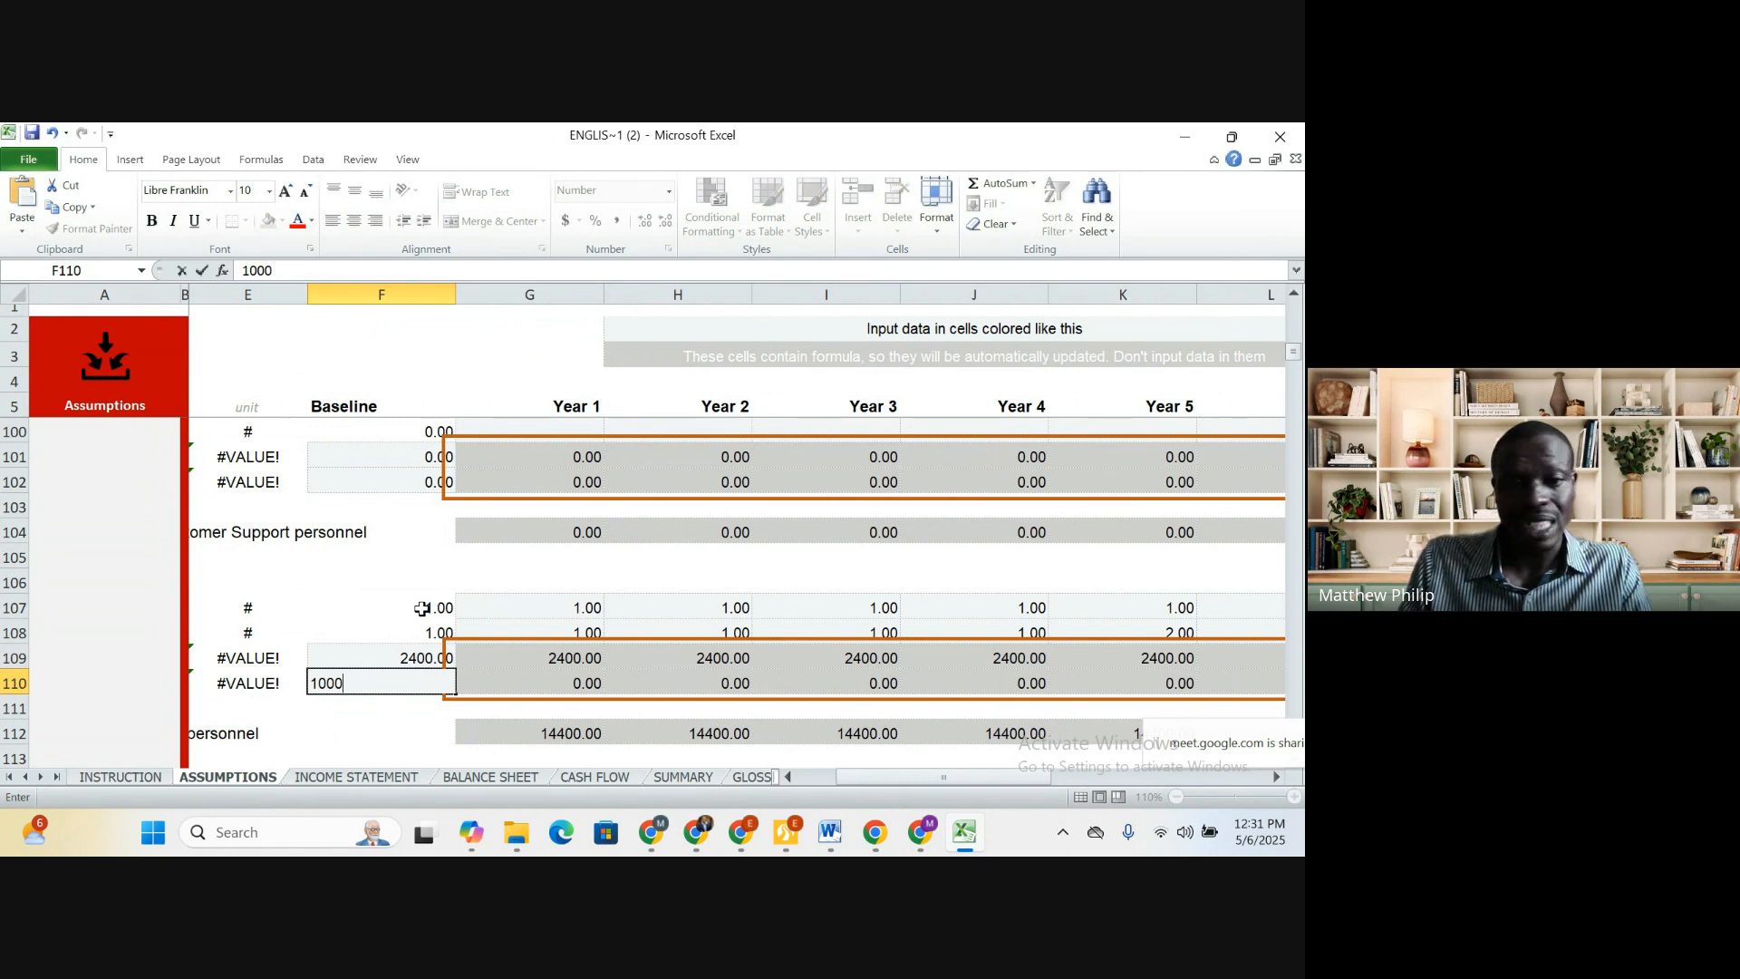
key(ctrl+Return)
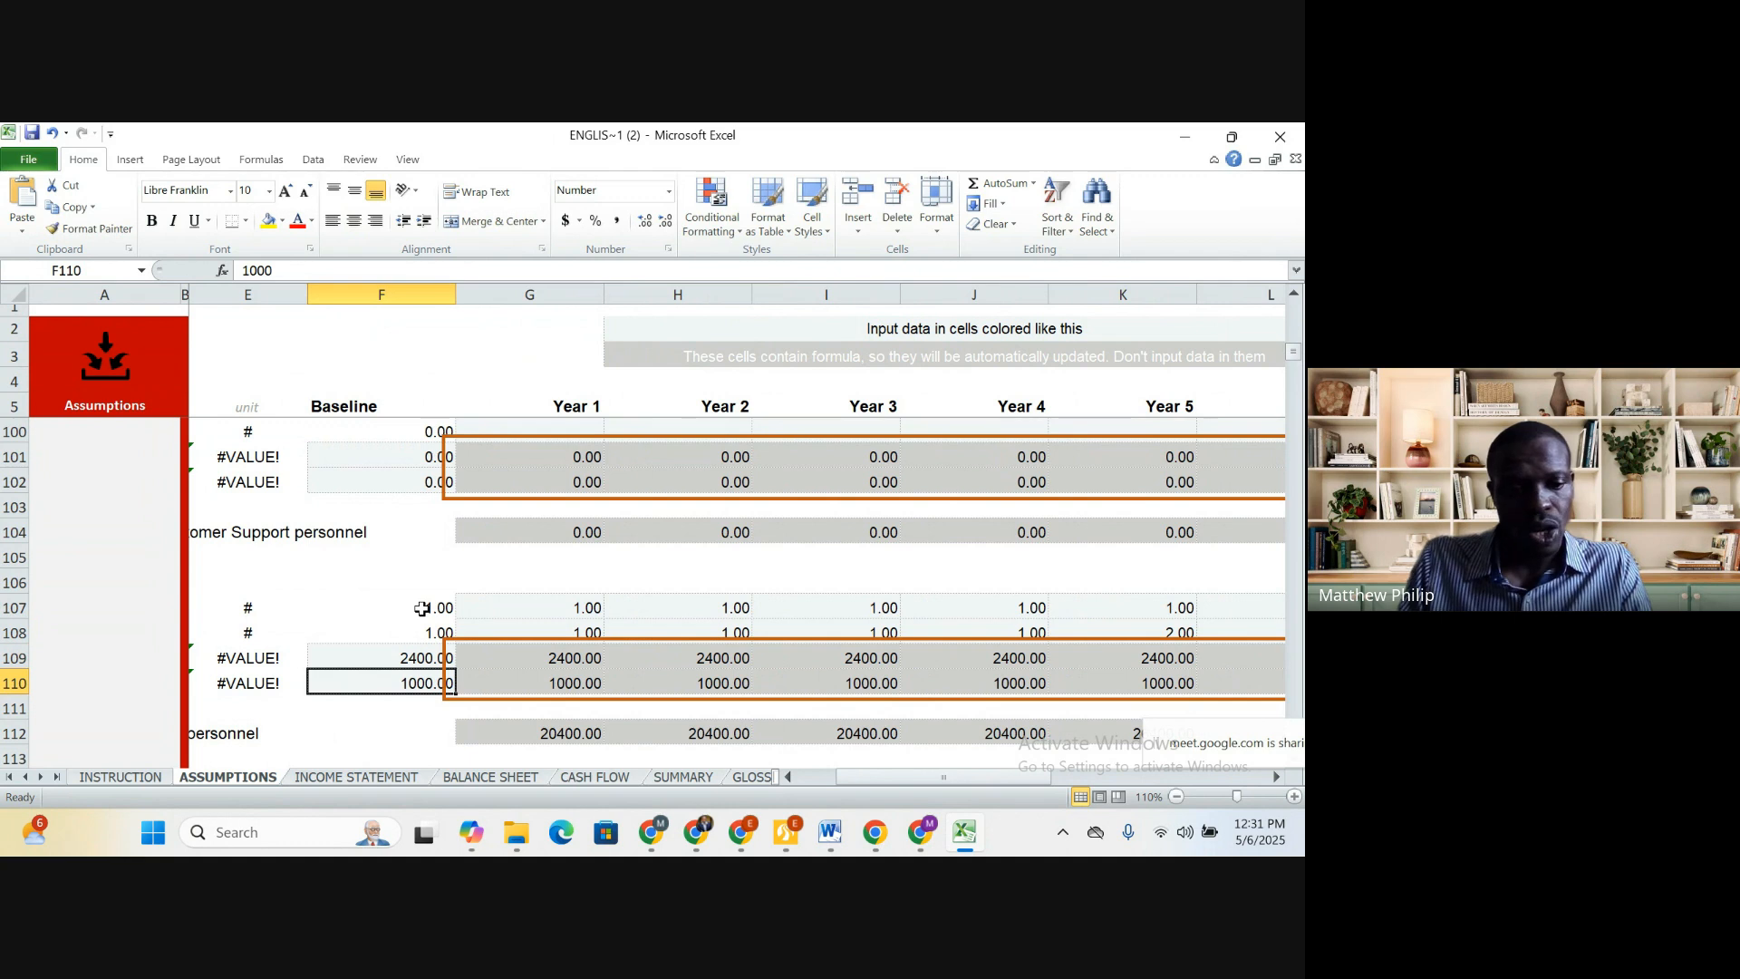
text(3000)
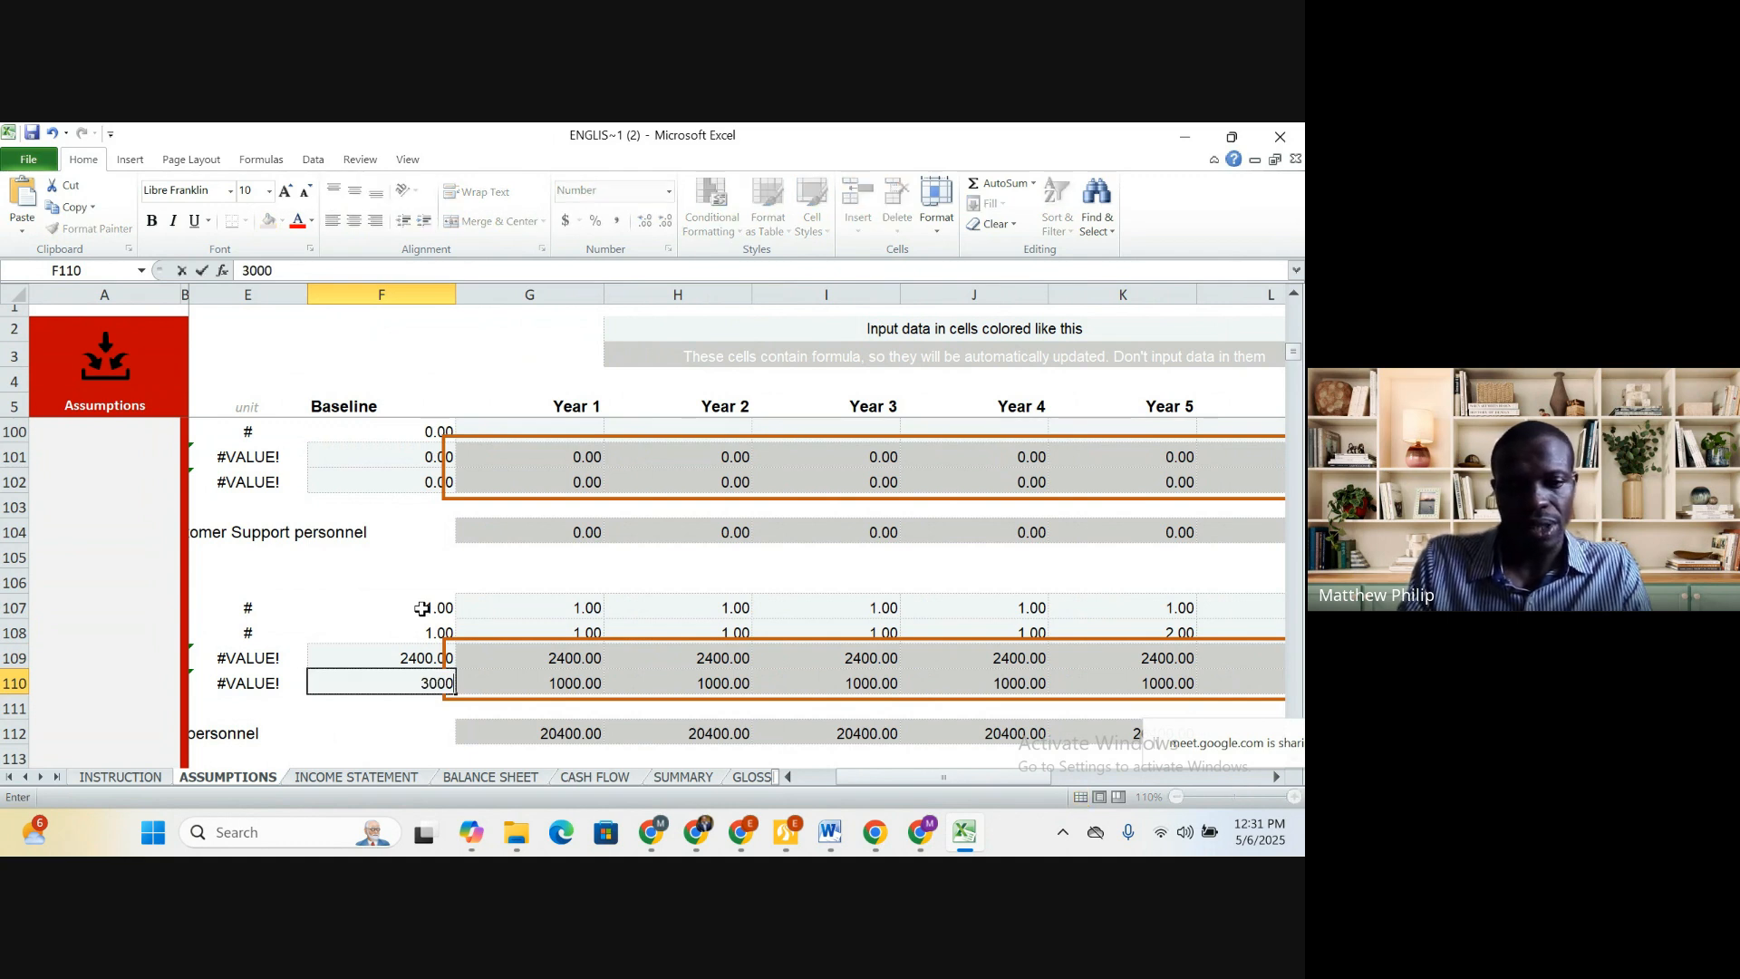
key(BackSpace)
key(BackSpace)
key(BackSpace)
key(BackSpace)
text(2000)
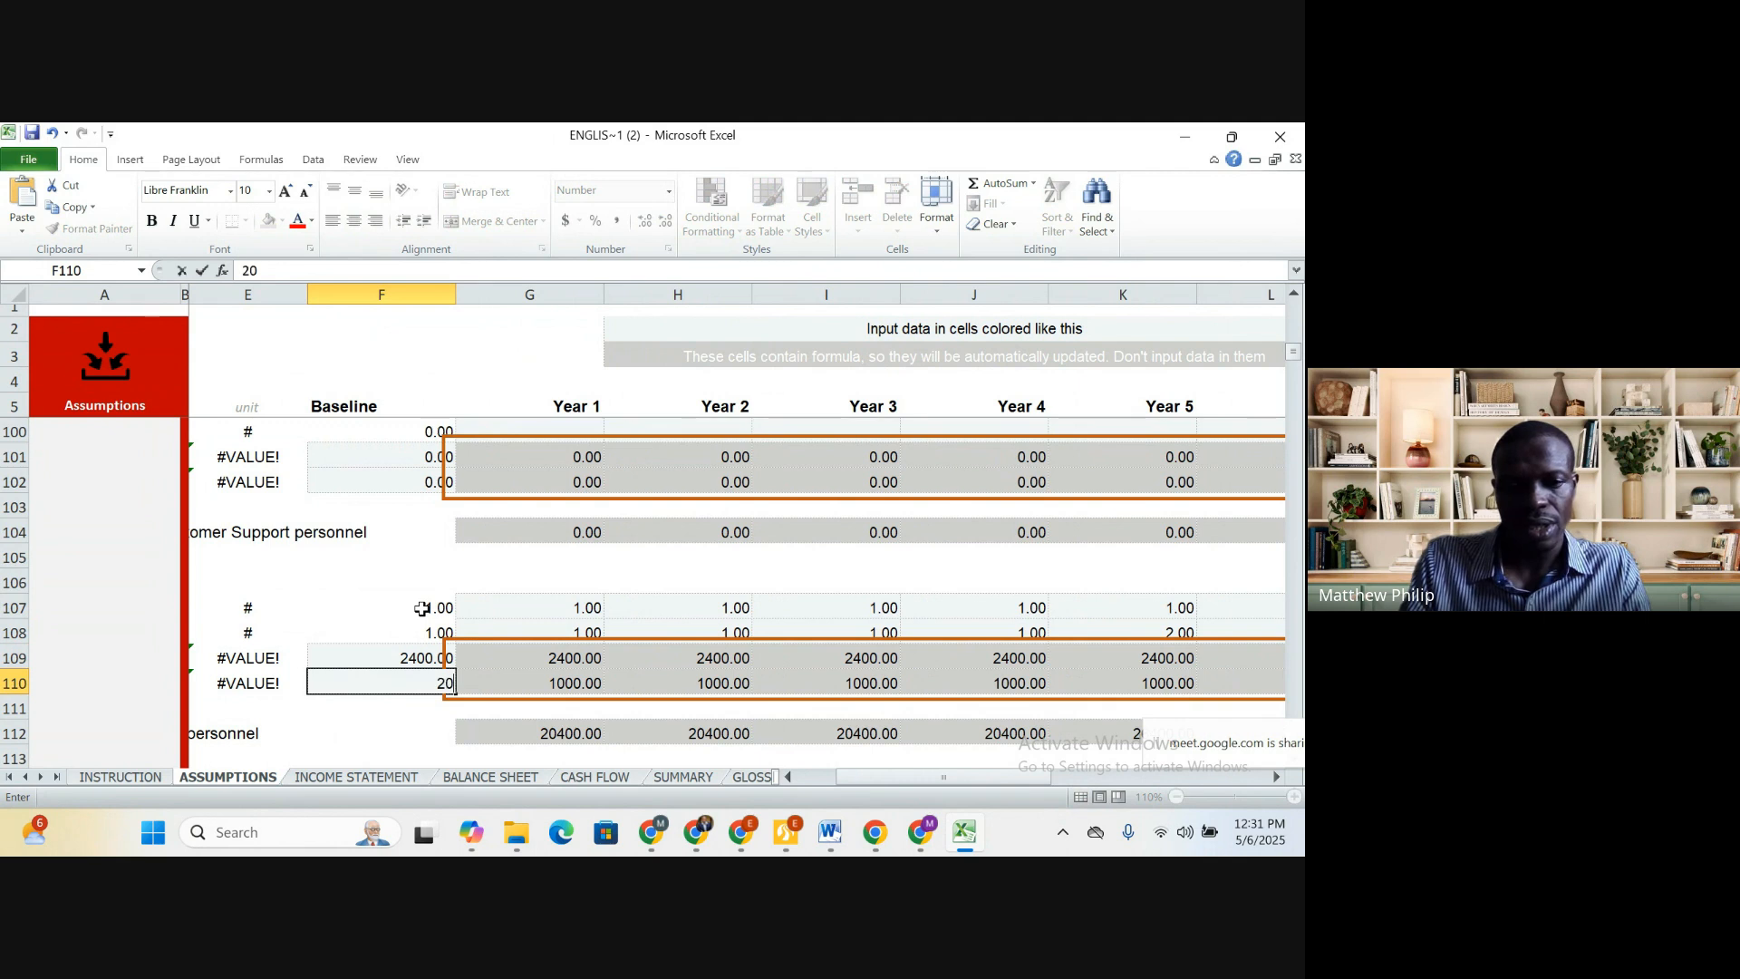
key(Left)
Look over the IT headcount section below the Marketing salaries total
key(Down)
key(Down)
key(Down)
key(Down)
key(Down)
key(Down)
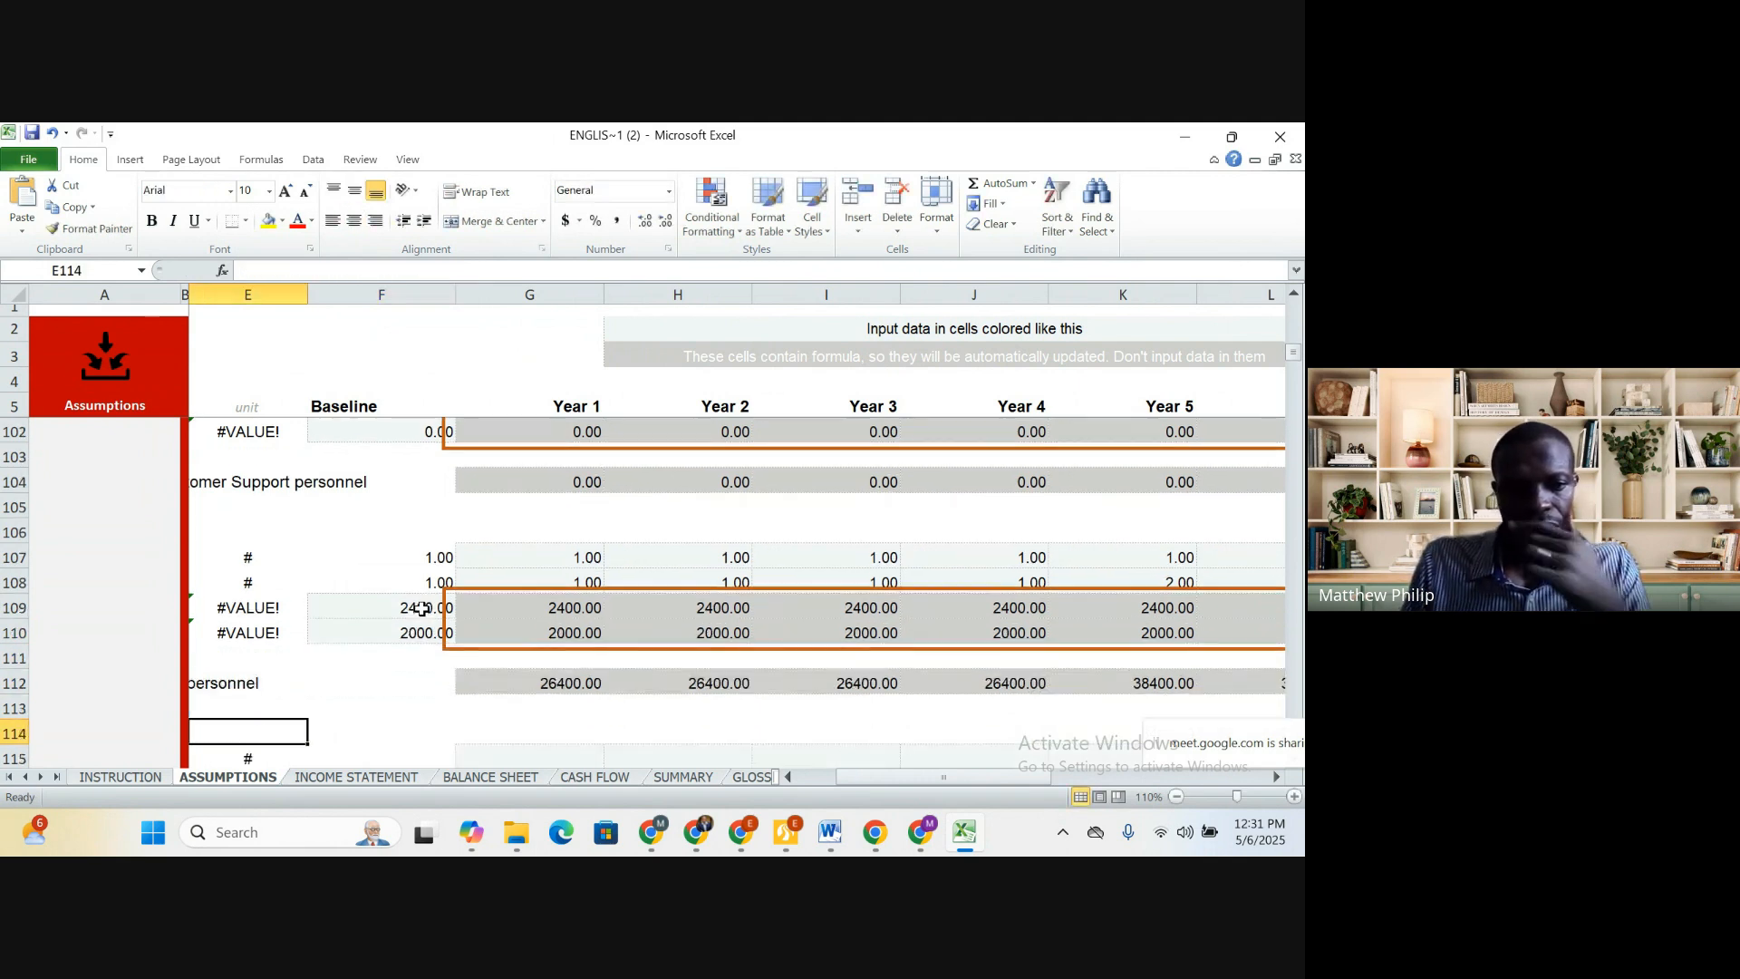
key(Left)
key(Down)
key(Down)
key(Down)
key(Down)
key(Down)
key(Down)
key(Down)
key(Down)
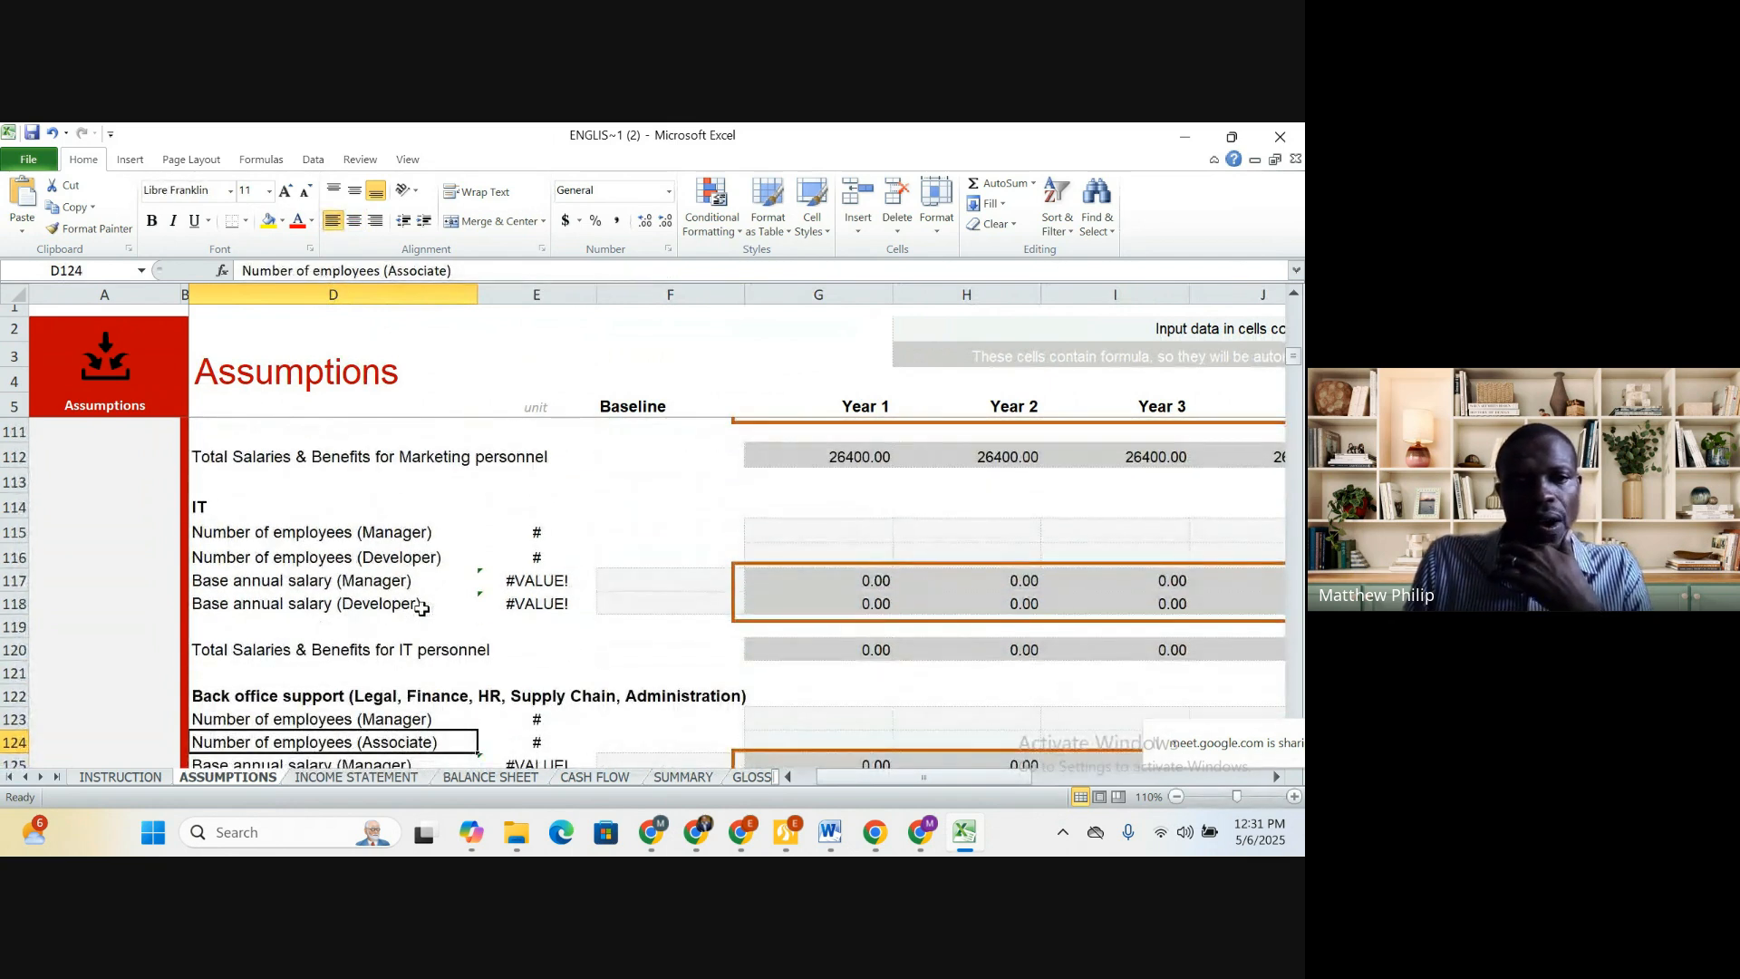
click(256, 508)
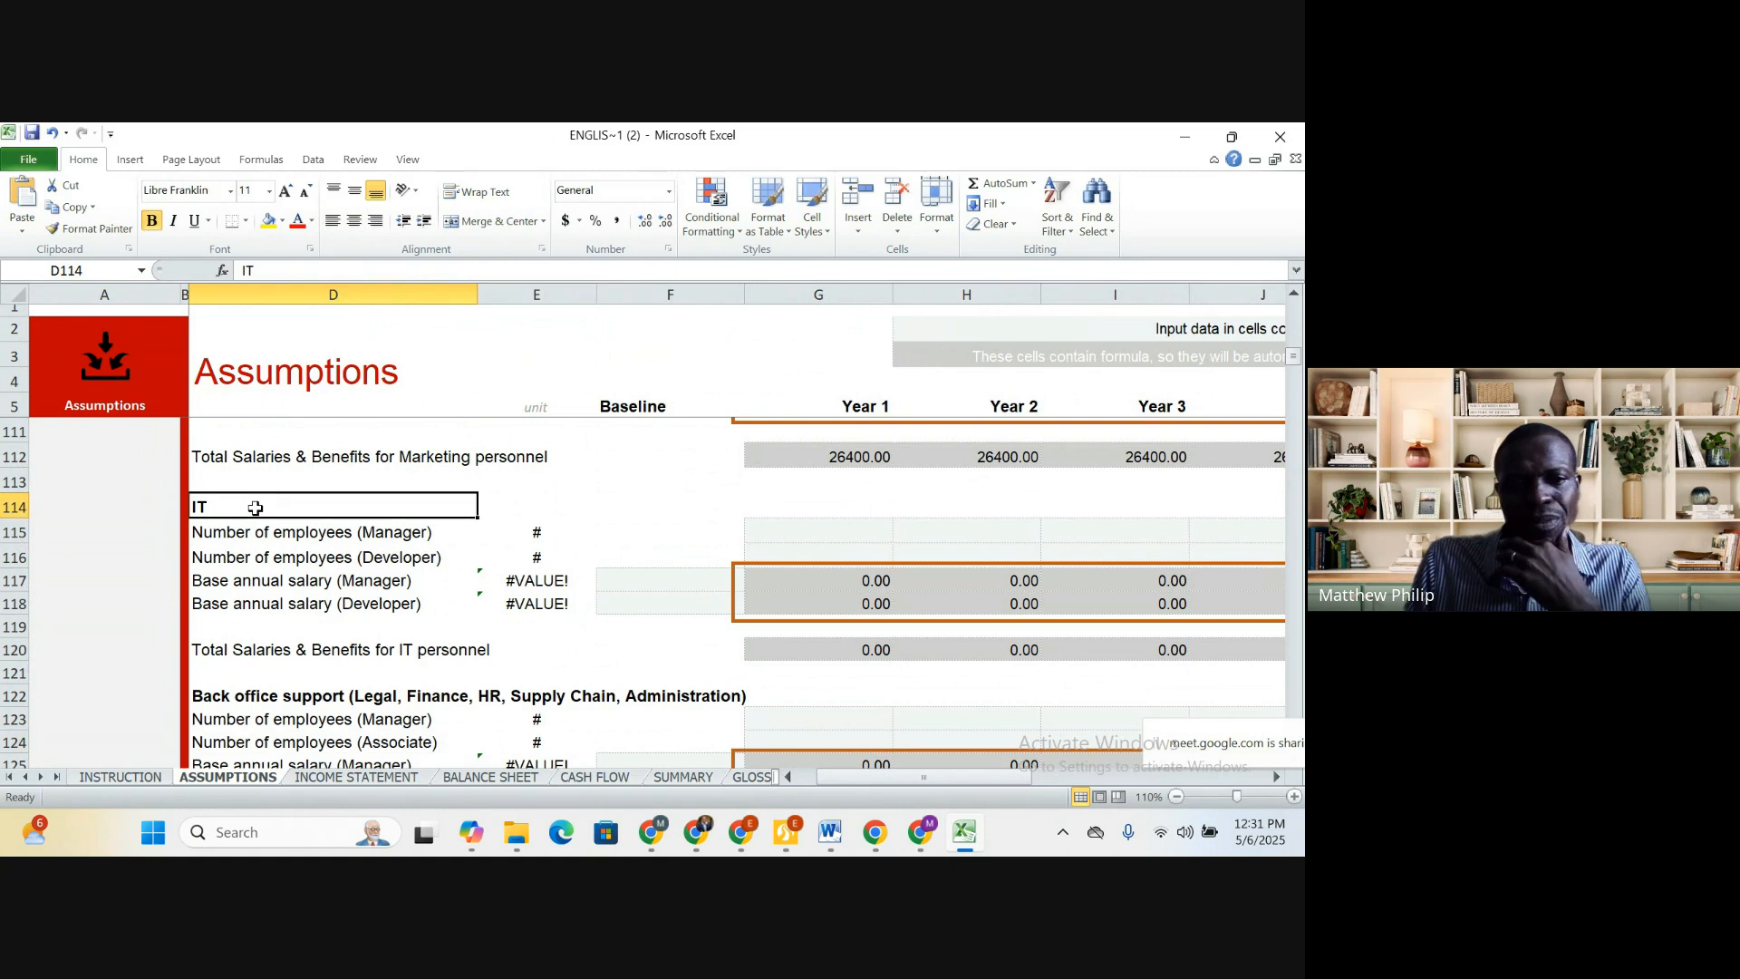
Review the Back office support and Operations support headcount sections down to the end of the headcount rows
key(Down)
key(Down)
key(Down)
key(Down)
key(Down)
key(Down)
key(Down)
key(Down)
key(Down)
key(Down)
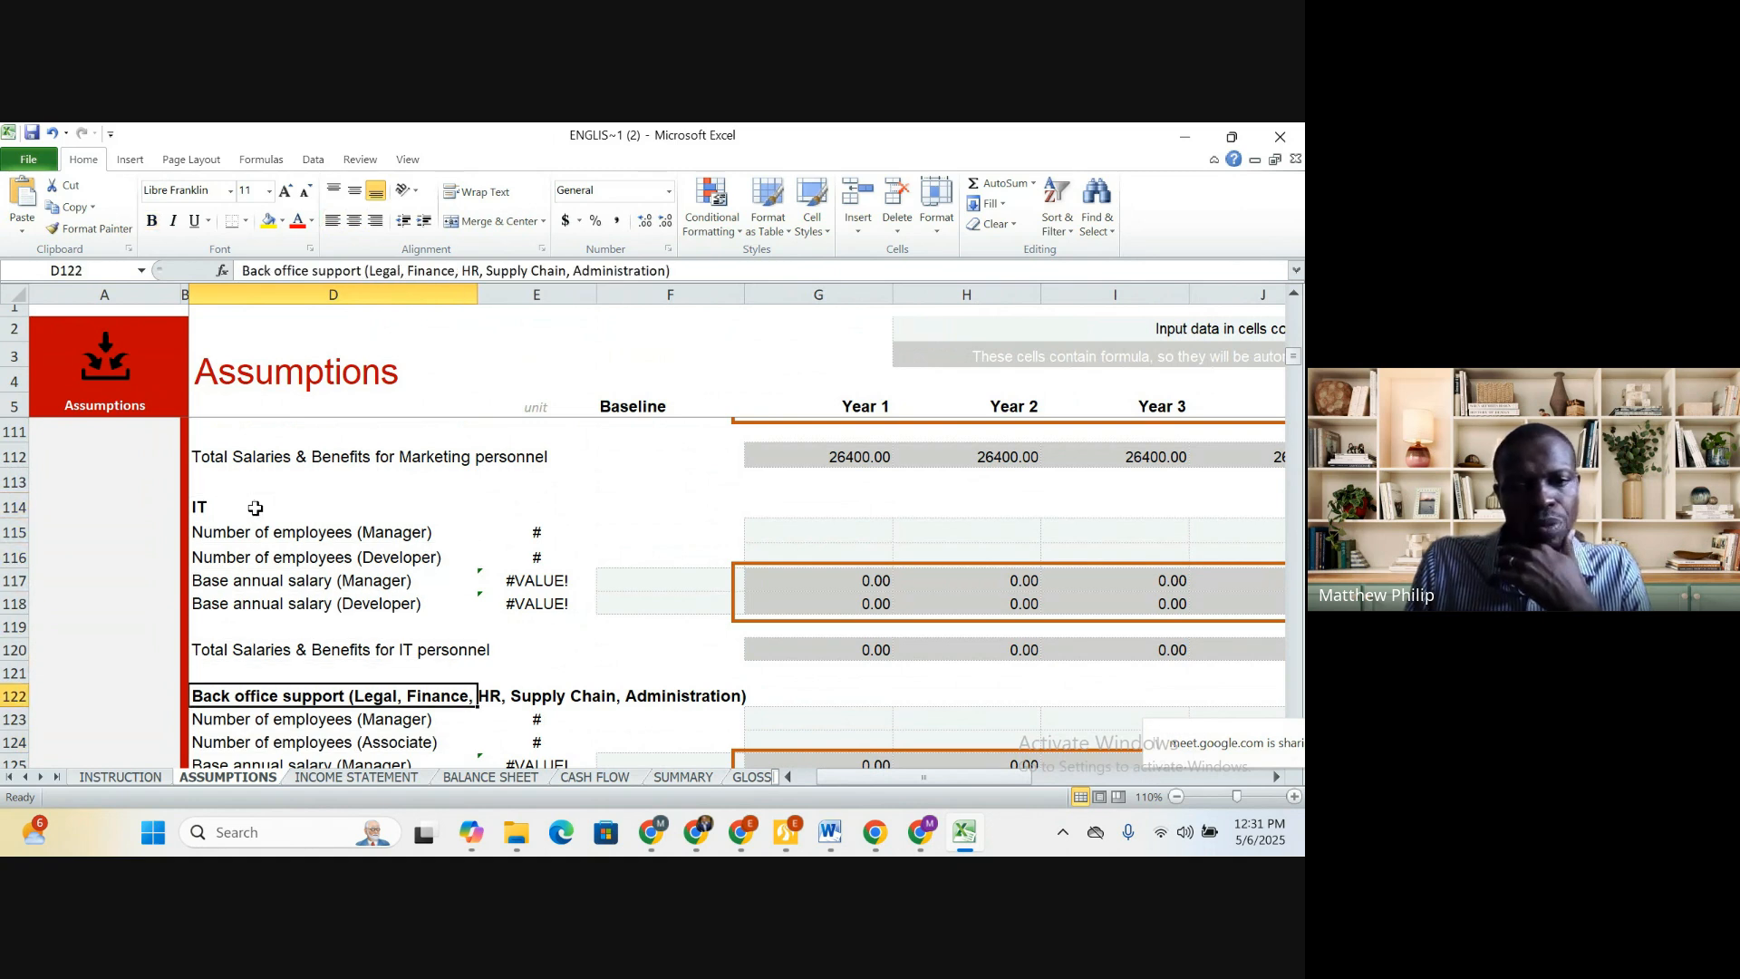
key(Down)
key(Down)
key(Down)
key(Down)
key(Down)
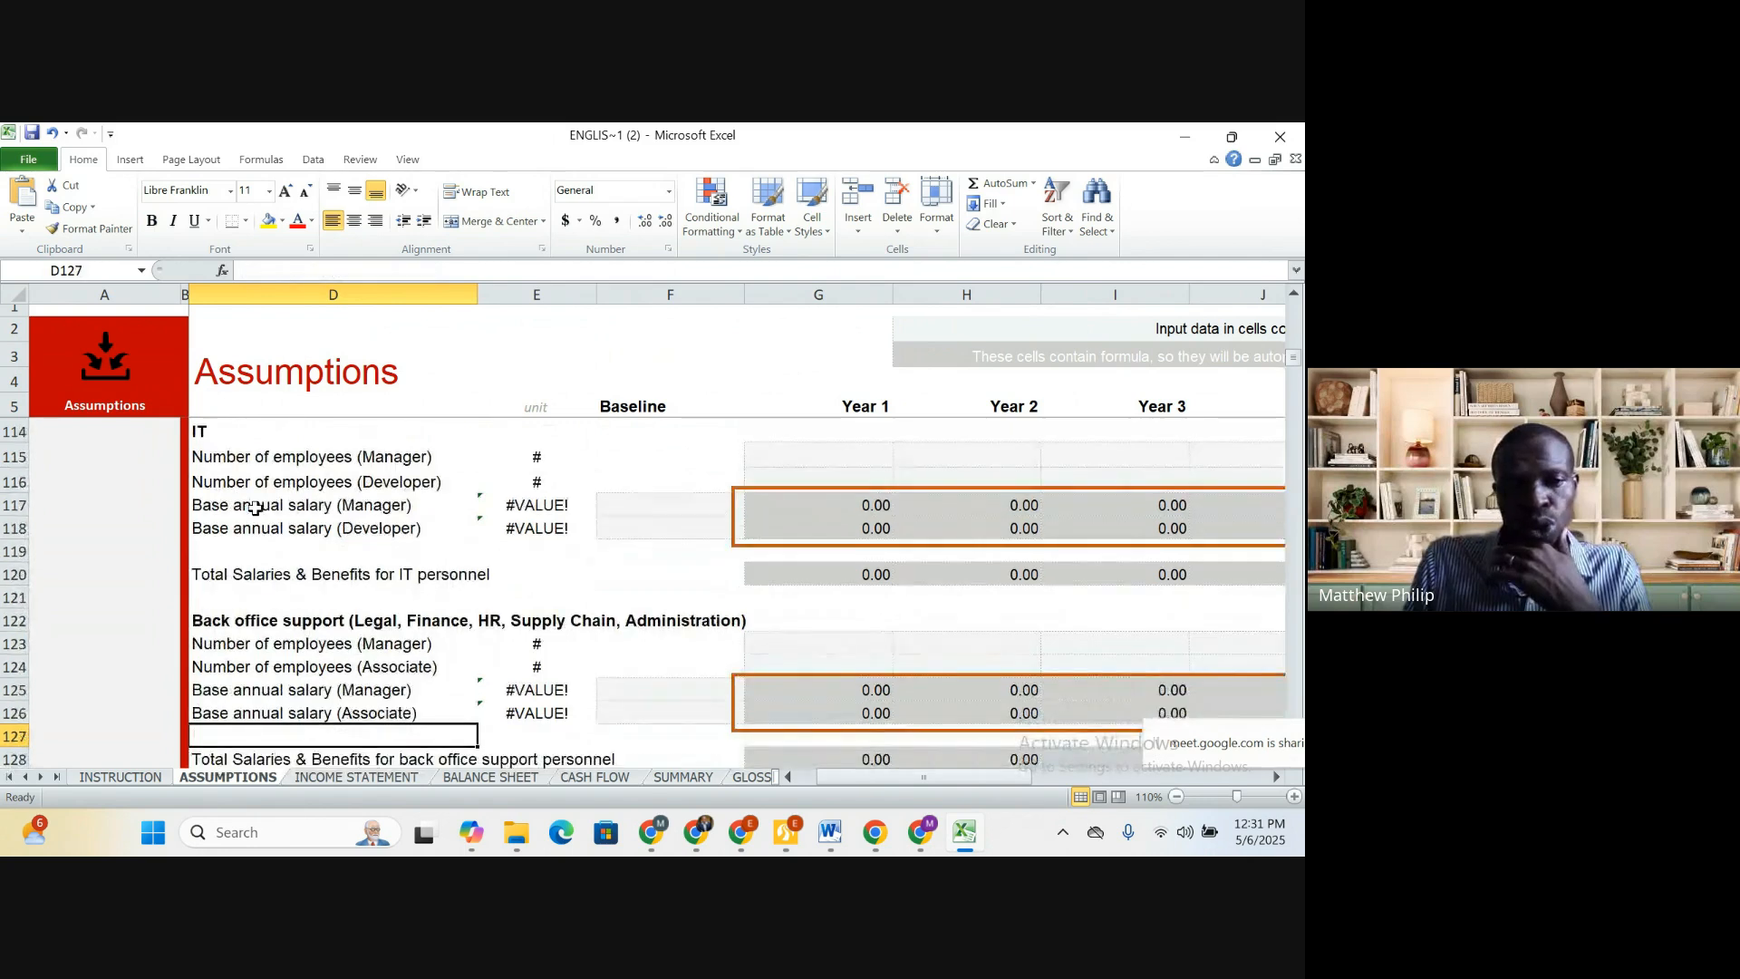
key(Down)
key(Down)
key(Down)
key(Down)
key(Down)
key(Down)
key(Down)
key(Down)
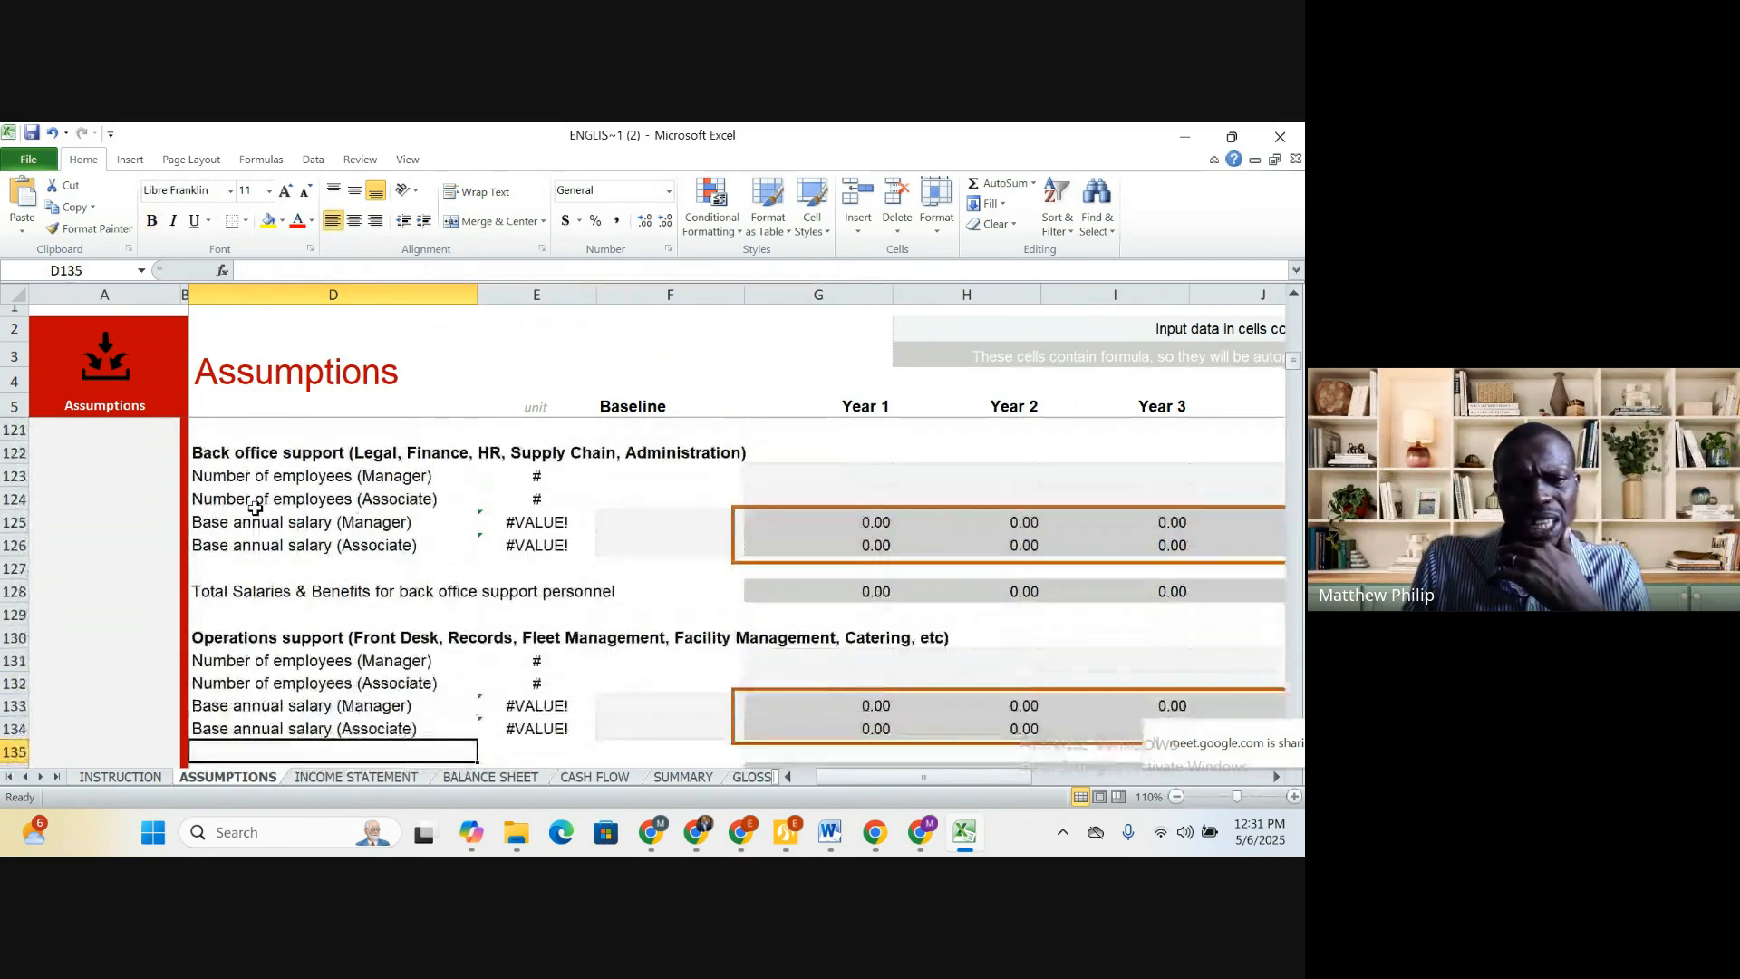
key(Down)
key(Down)
Replace the Operations support section heading with "Farm workers"
key(Up)
key(Up)
key(Up)
key(Up)
key(Up)
key(Up)
key(Up)
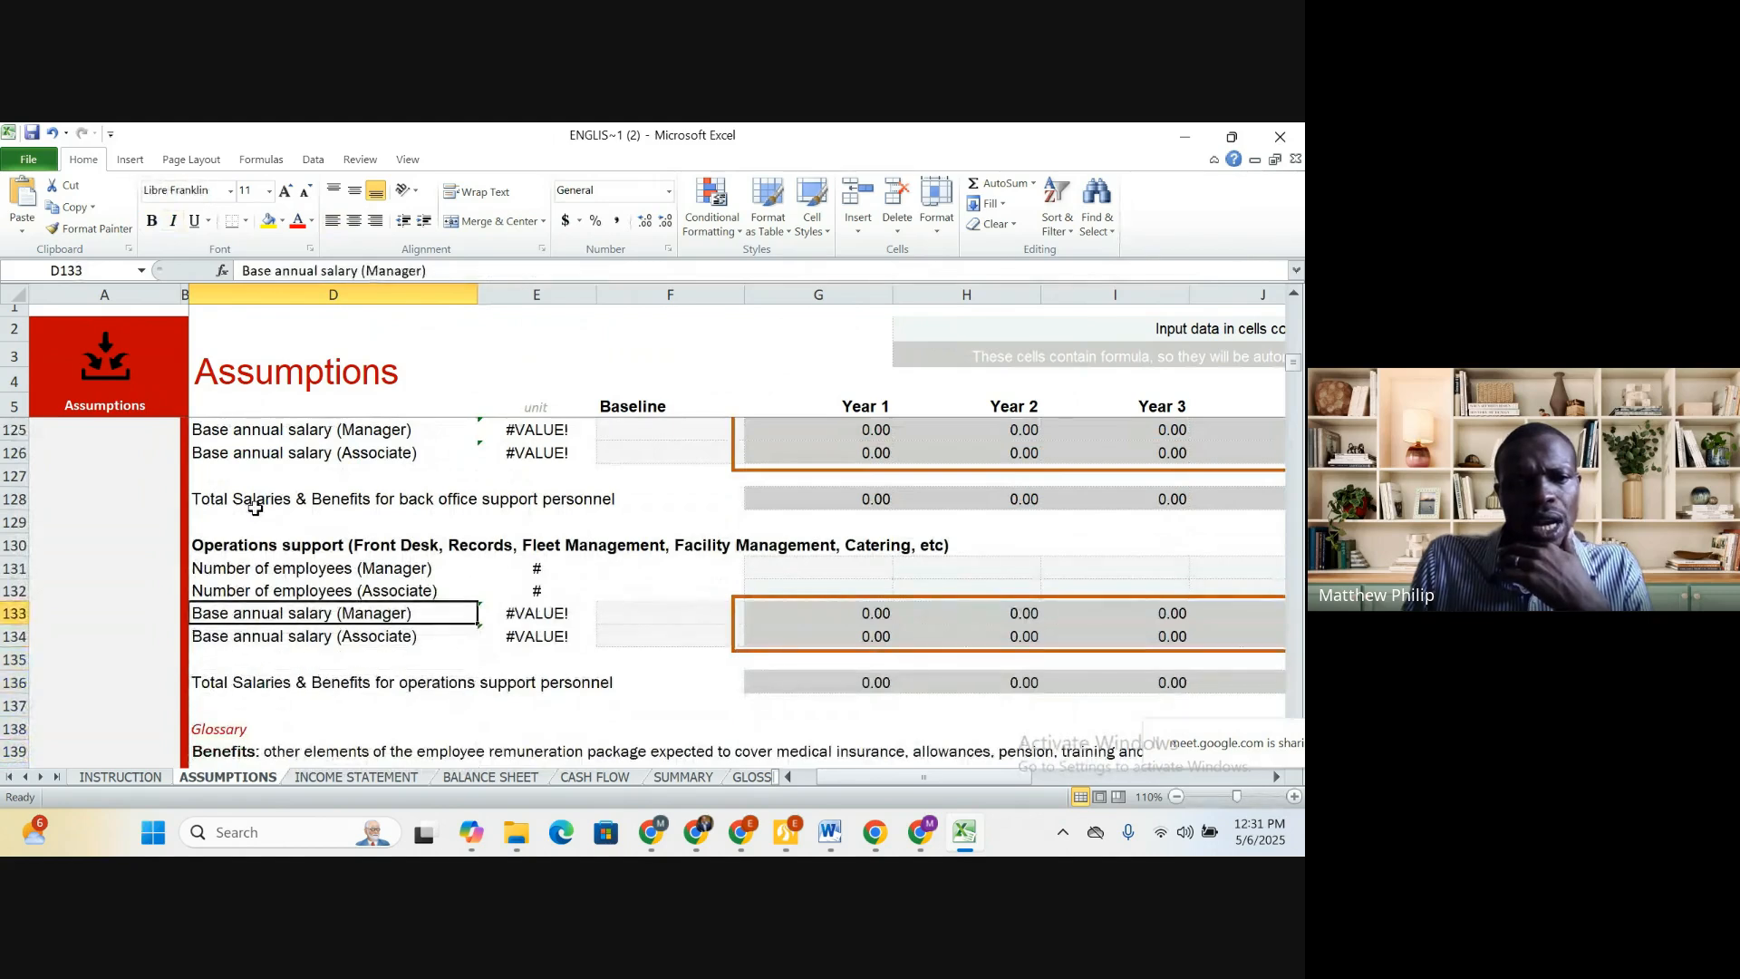
key(Up)
key(Up)
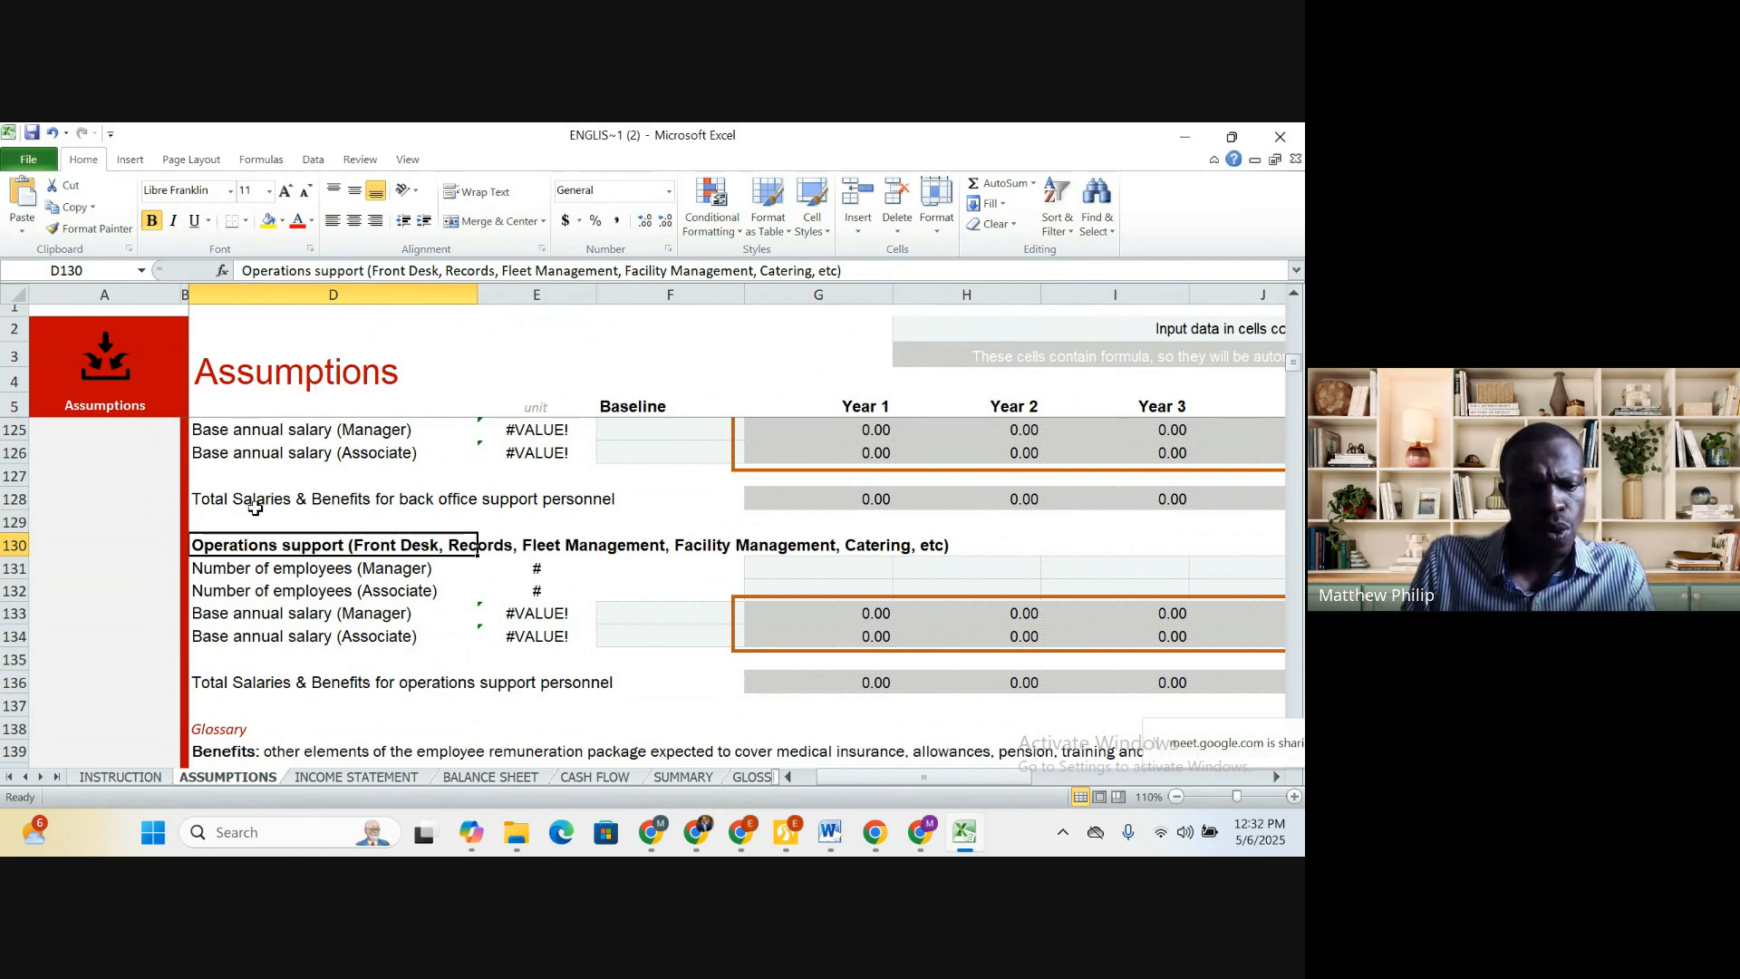
text(Farm)
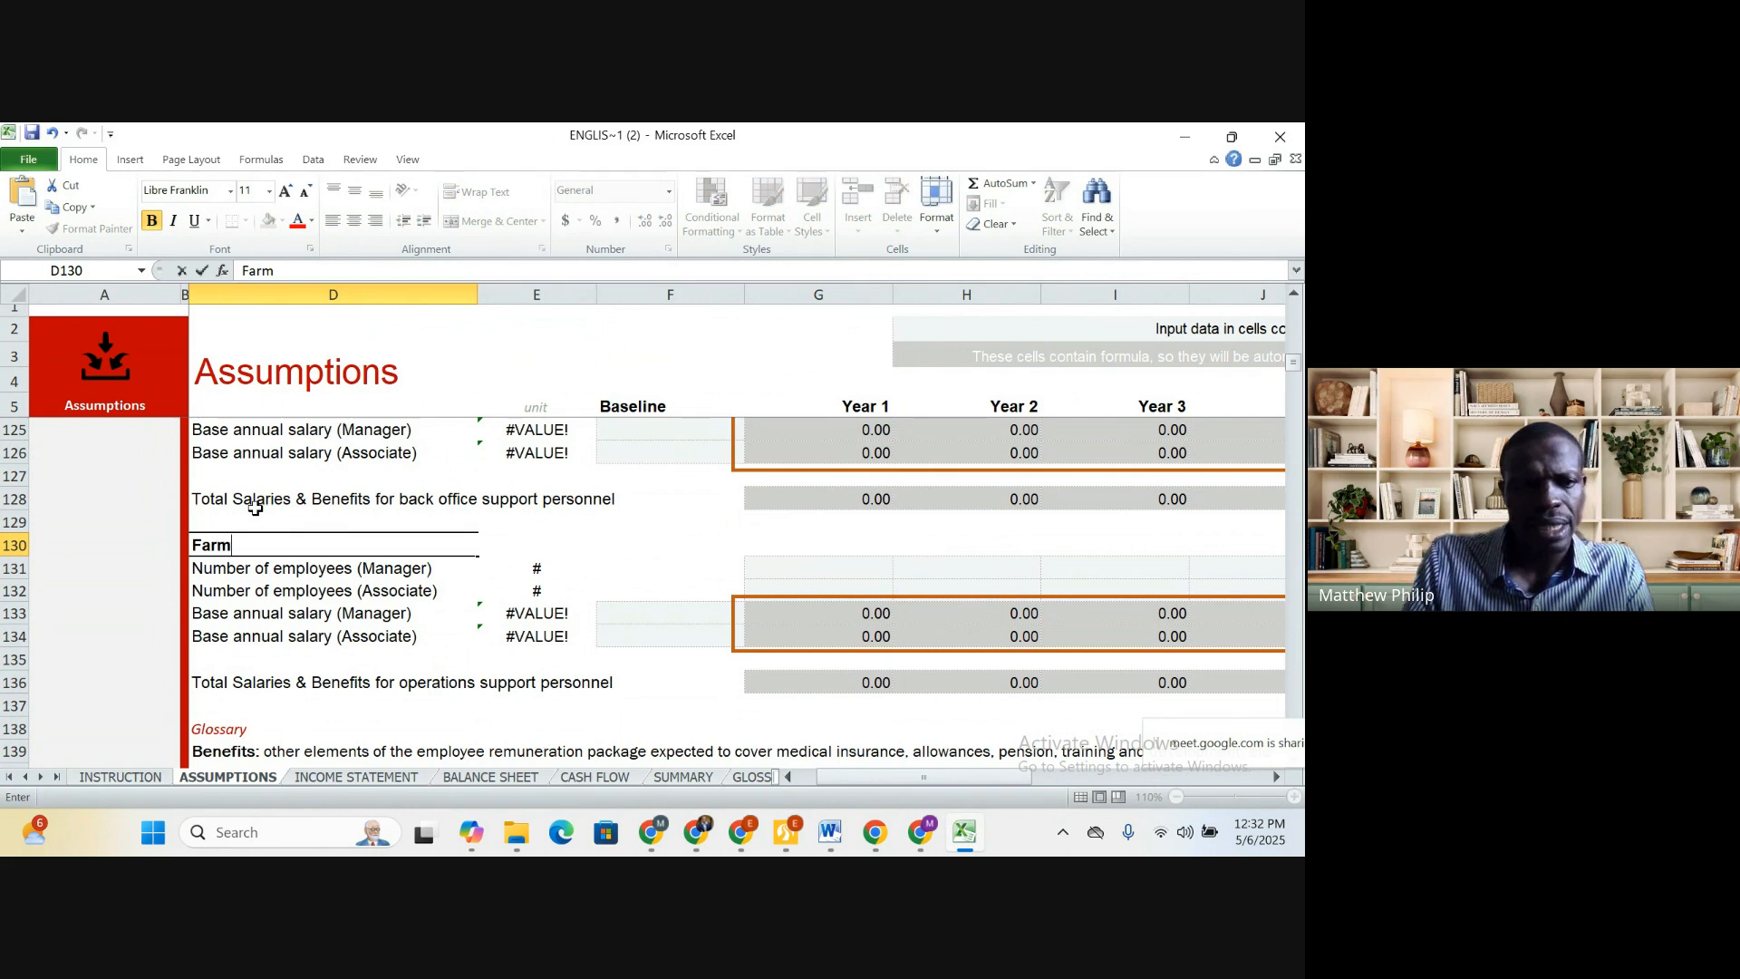
text( workers)
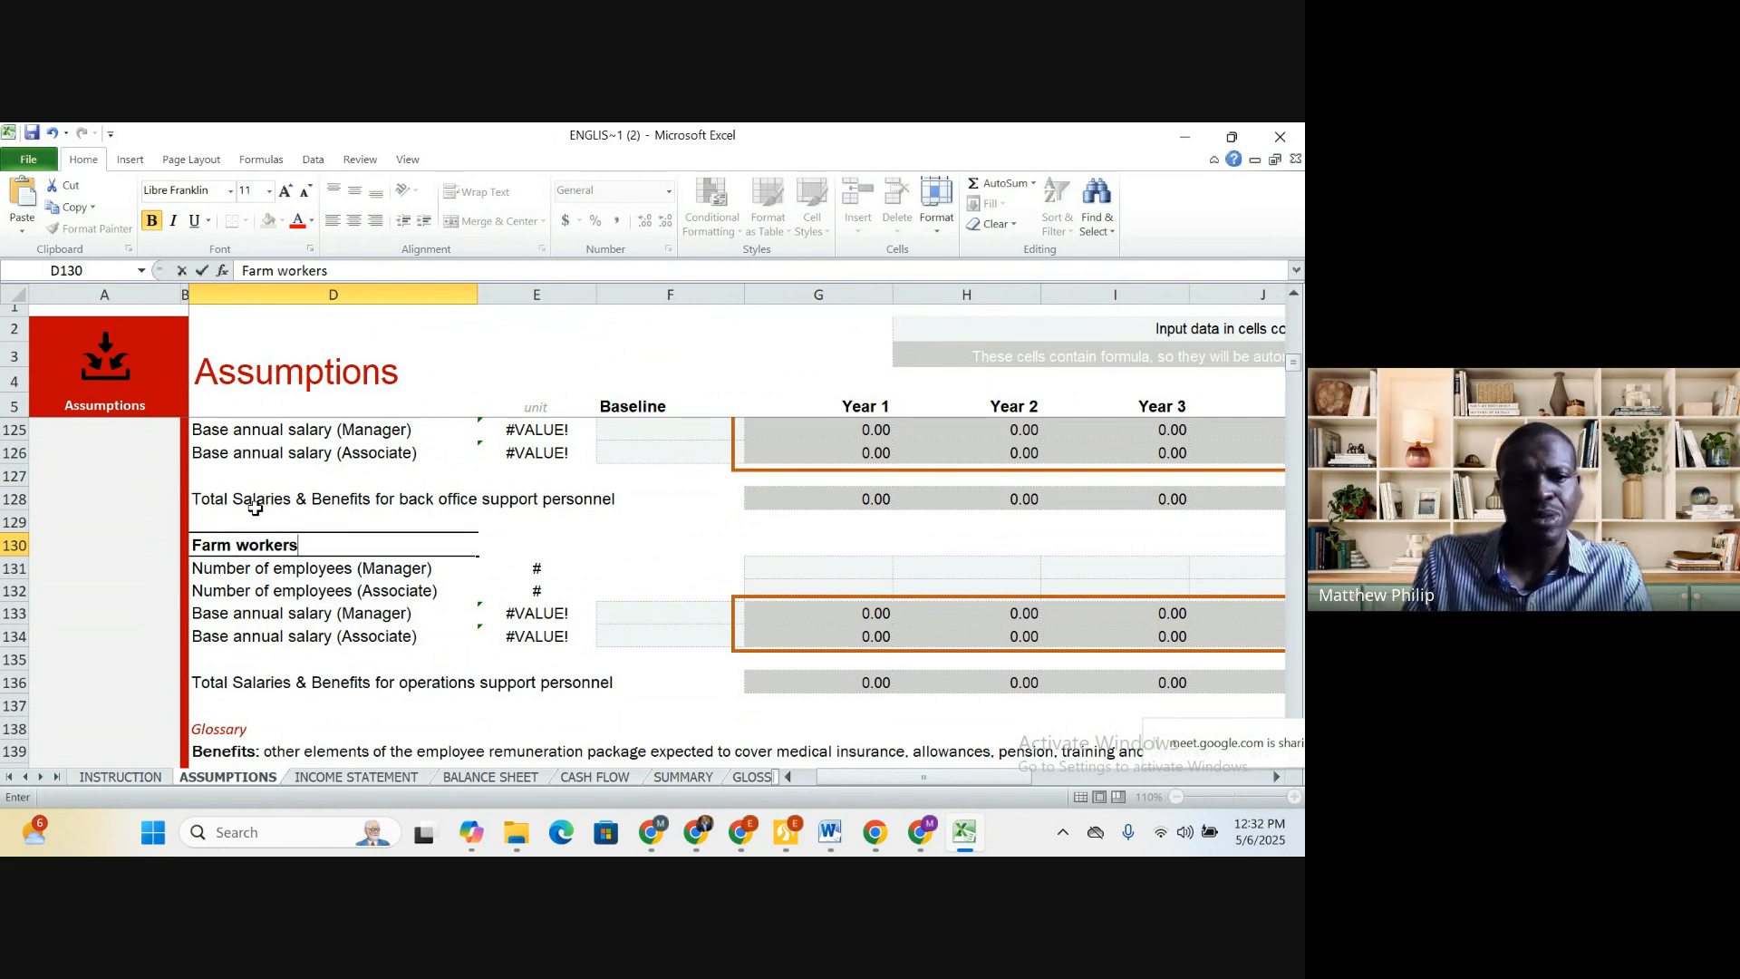
click(328, 571)
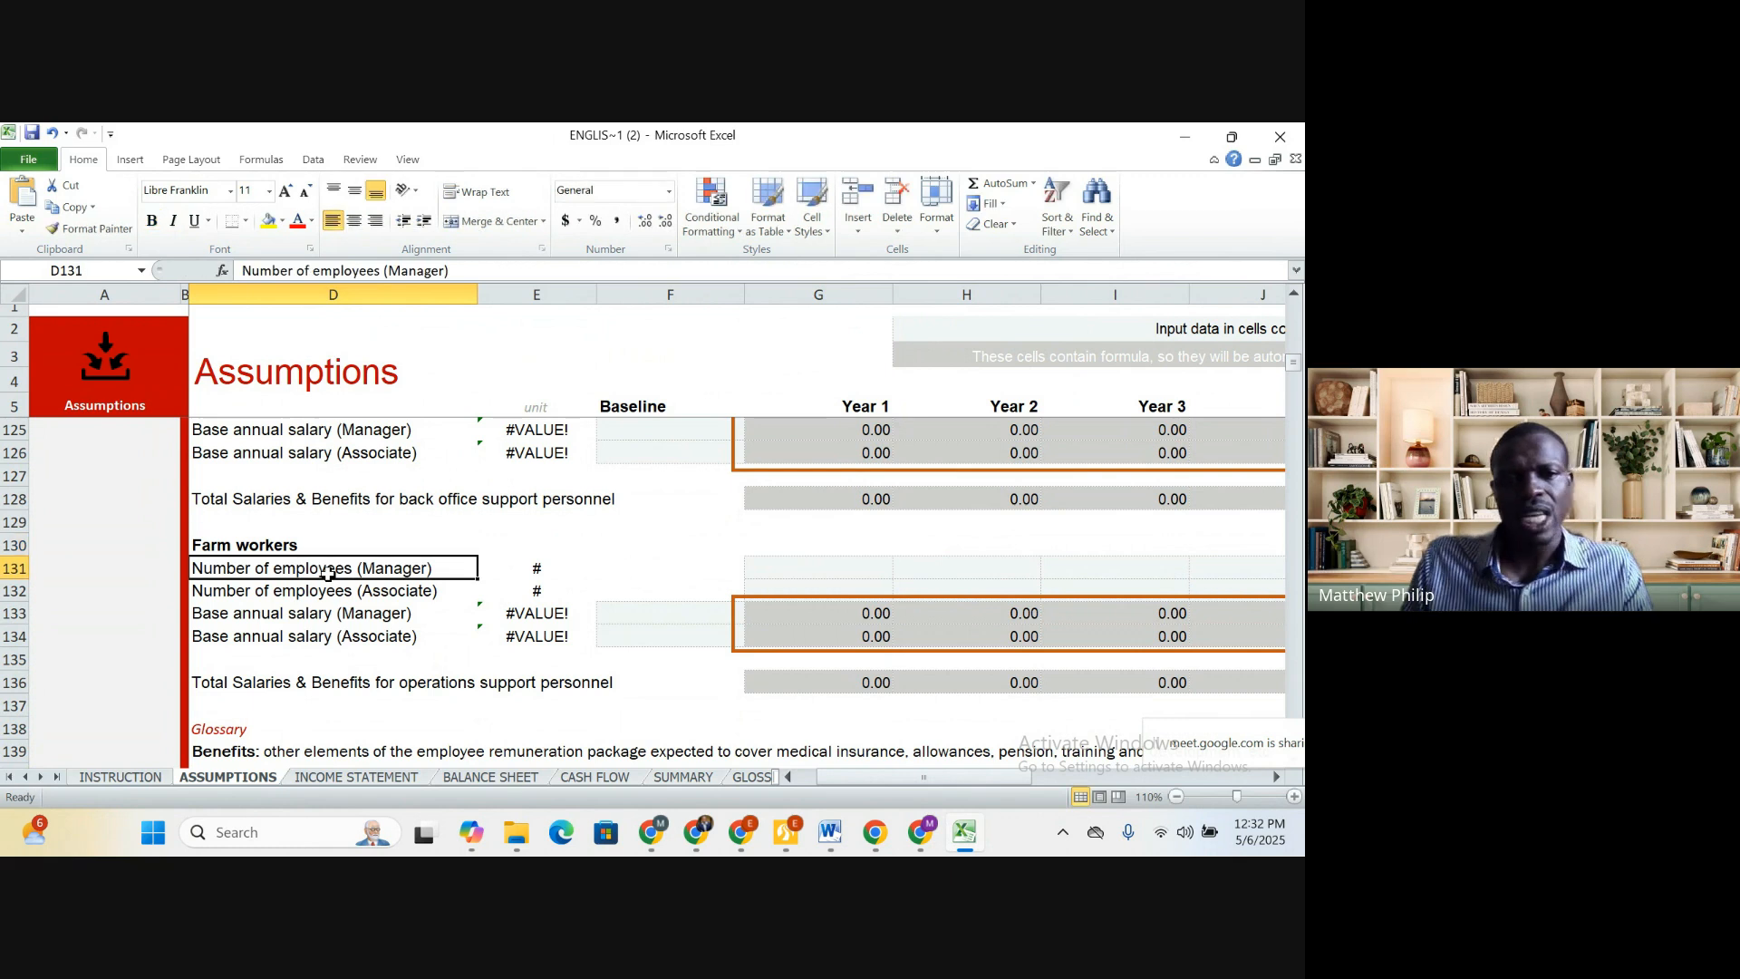
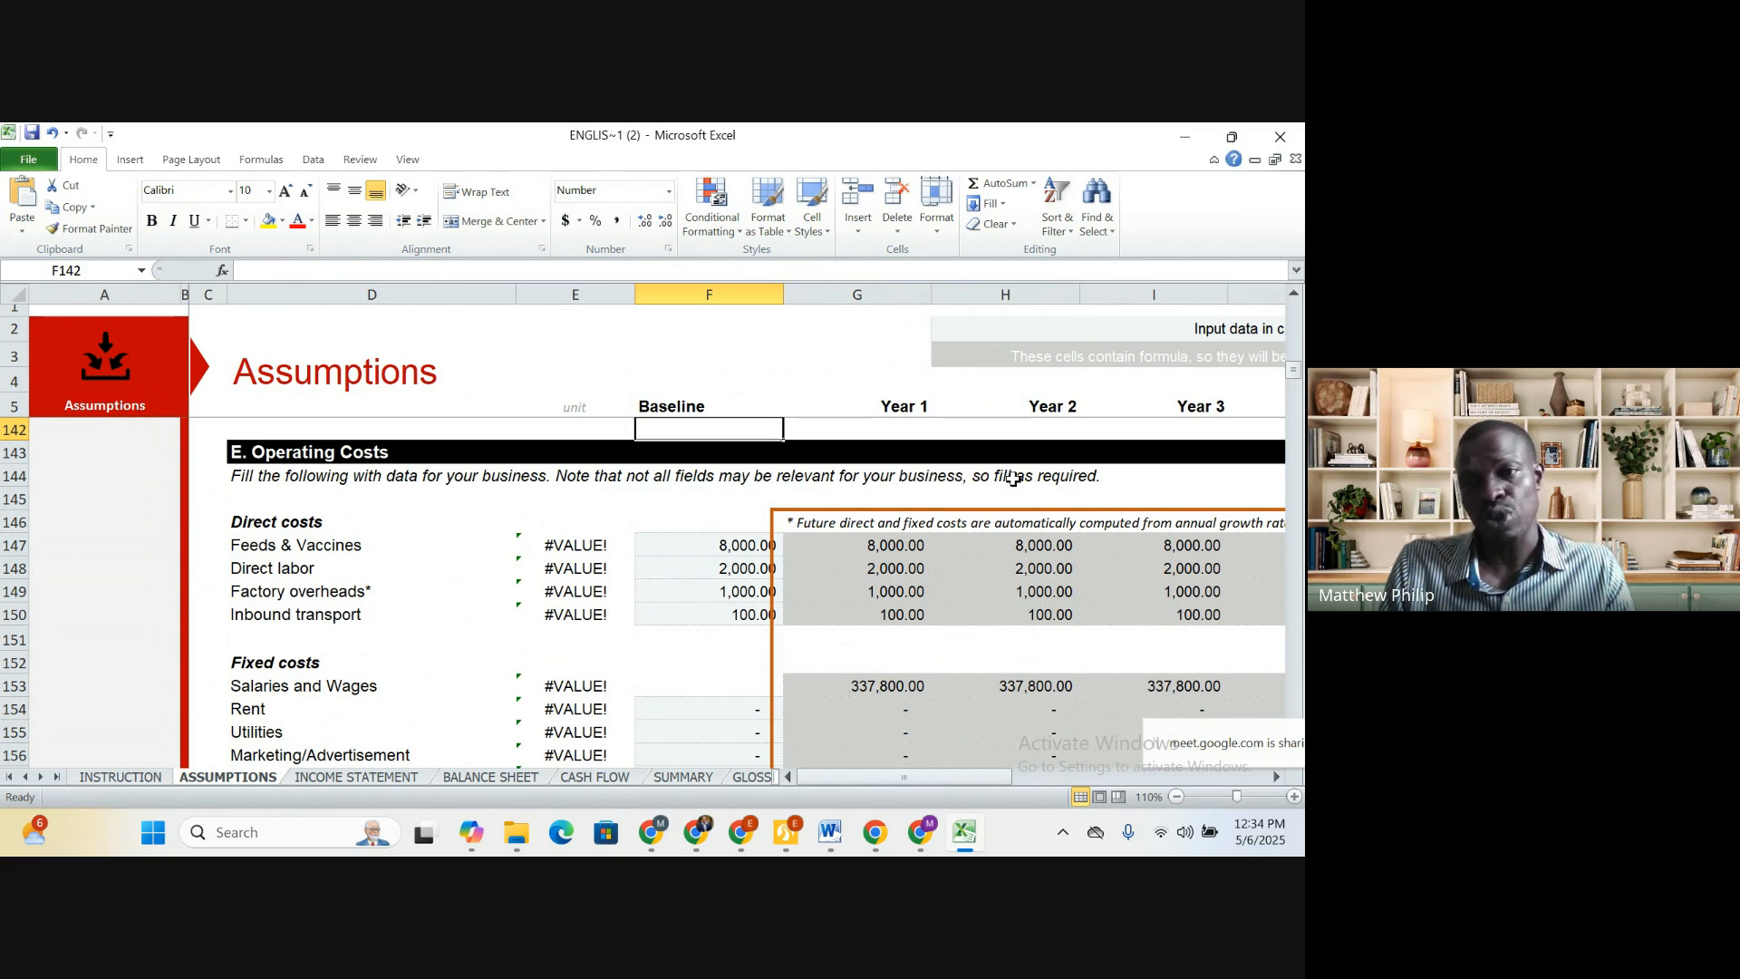
Examine the direct and fixed cost rows in E. Operating Costs, including the Year 1 Salaries and Wages formula
click(666, 596)
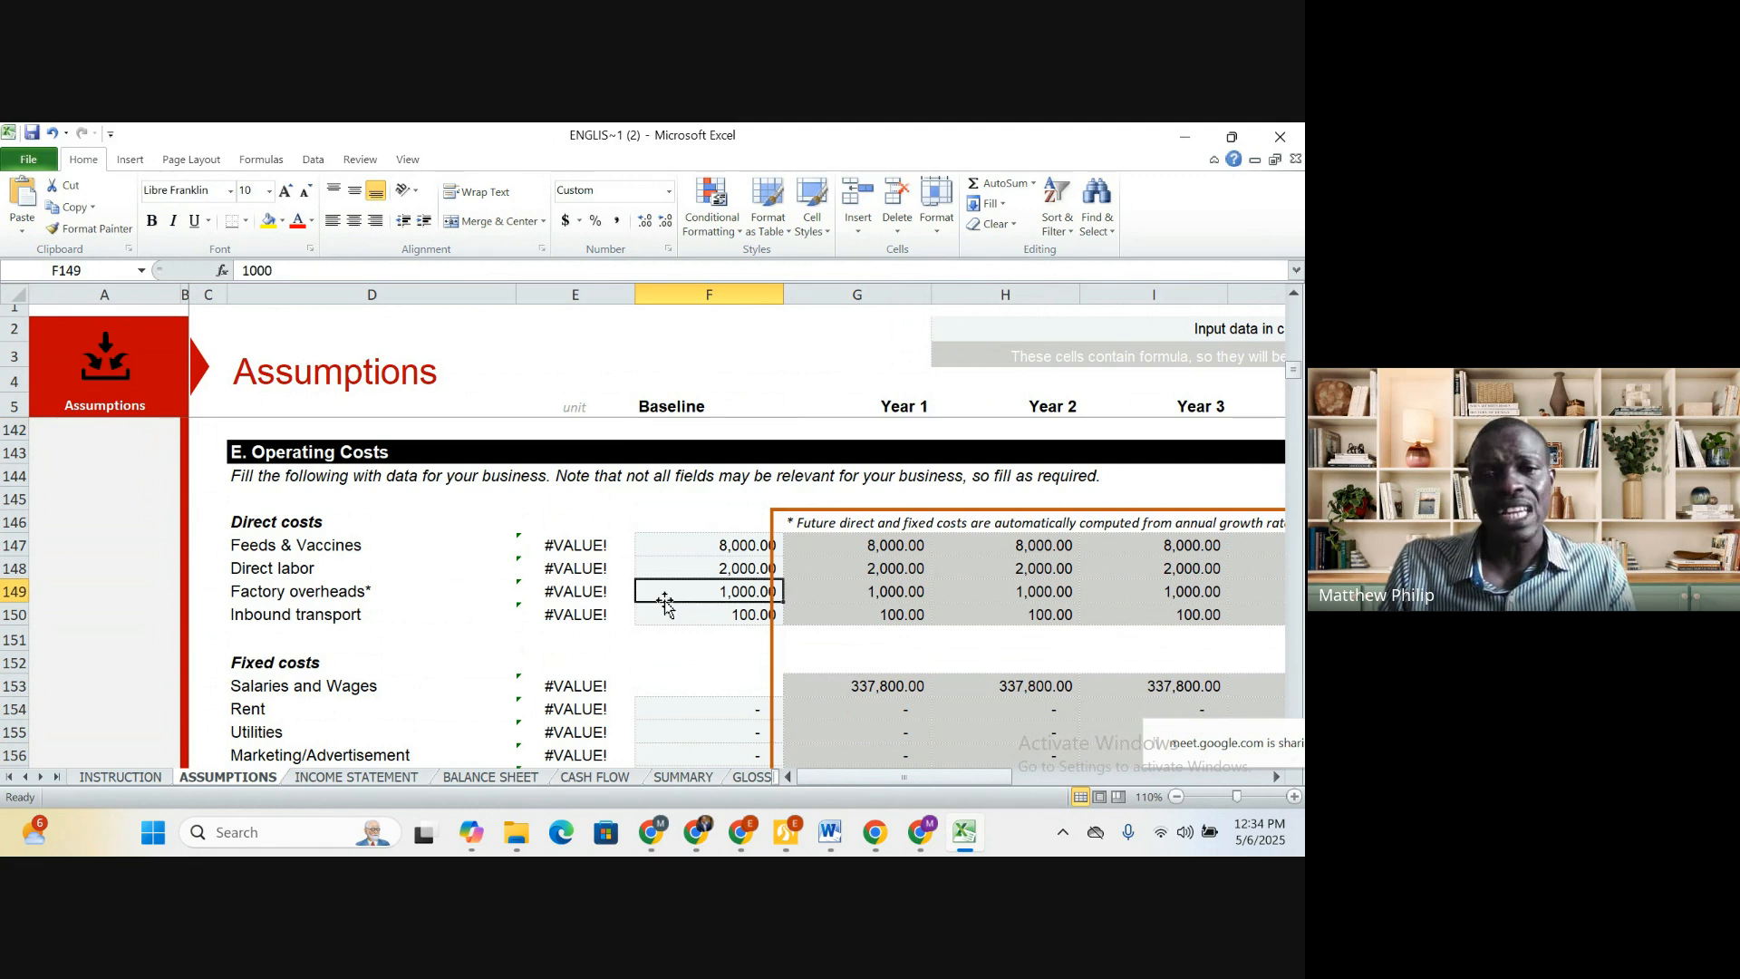
key(Down)
key(Down)
key(Down)
key(Down)
key(Down)
key(Down)
key(Down)
key(Down)
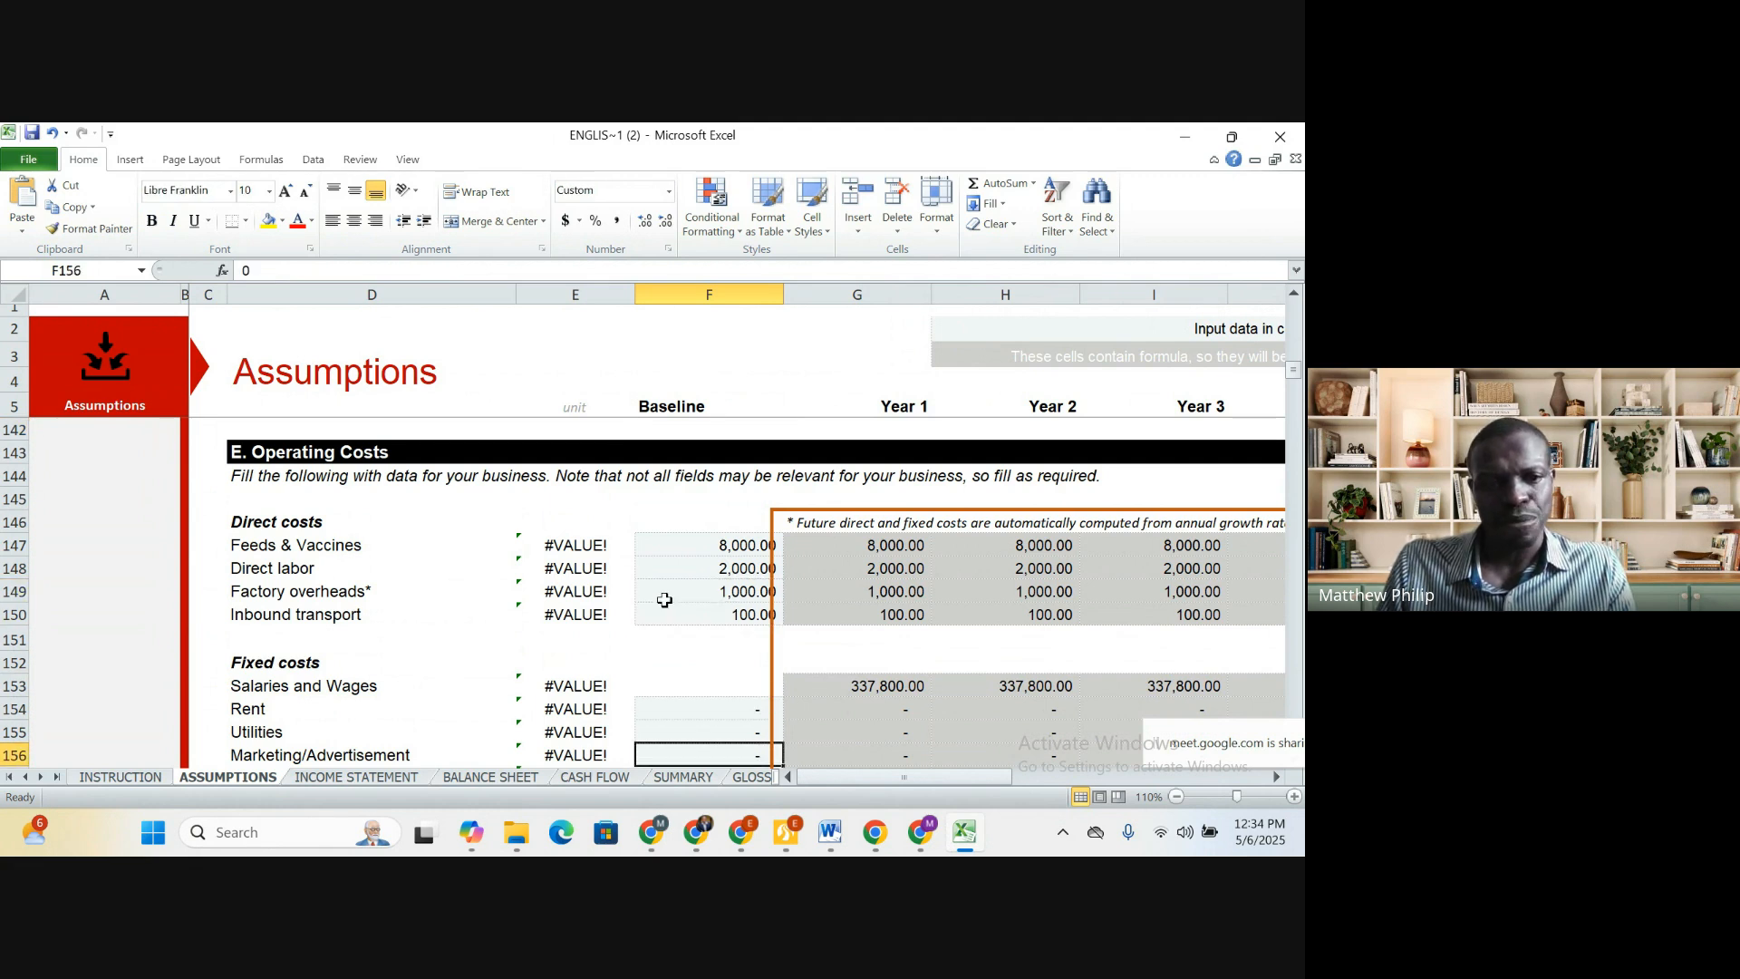
key(Down)
key(Down)
key(Down)
key(Down)
key(Down)
key(Down)
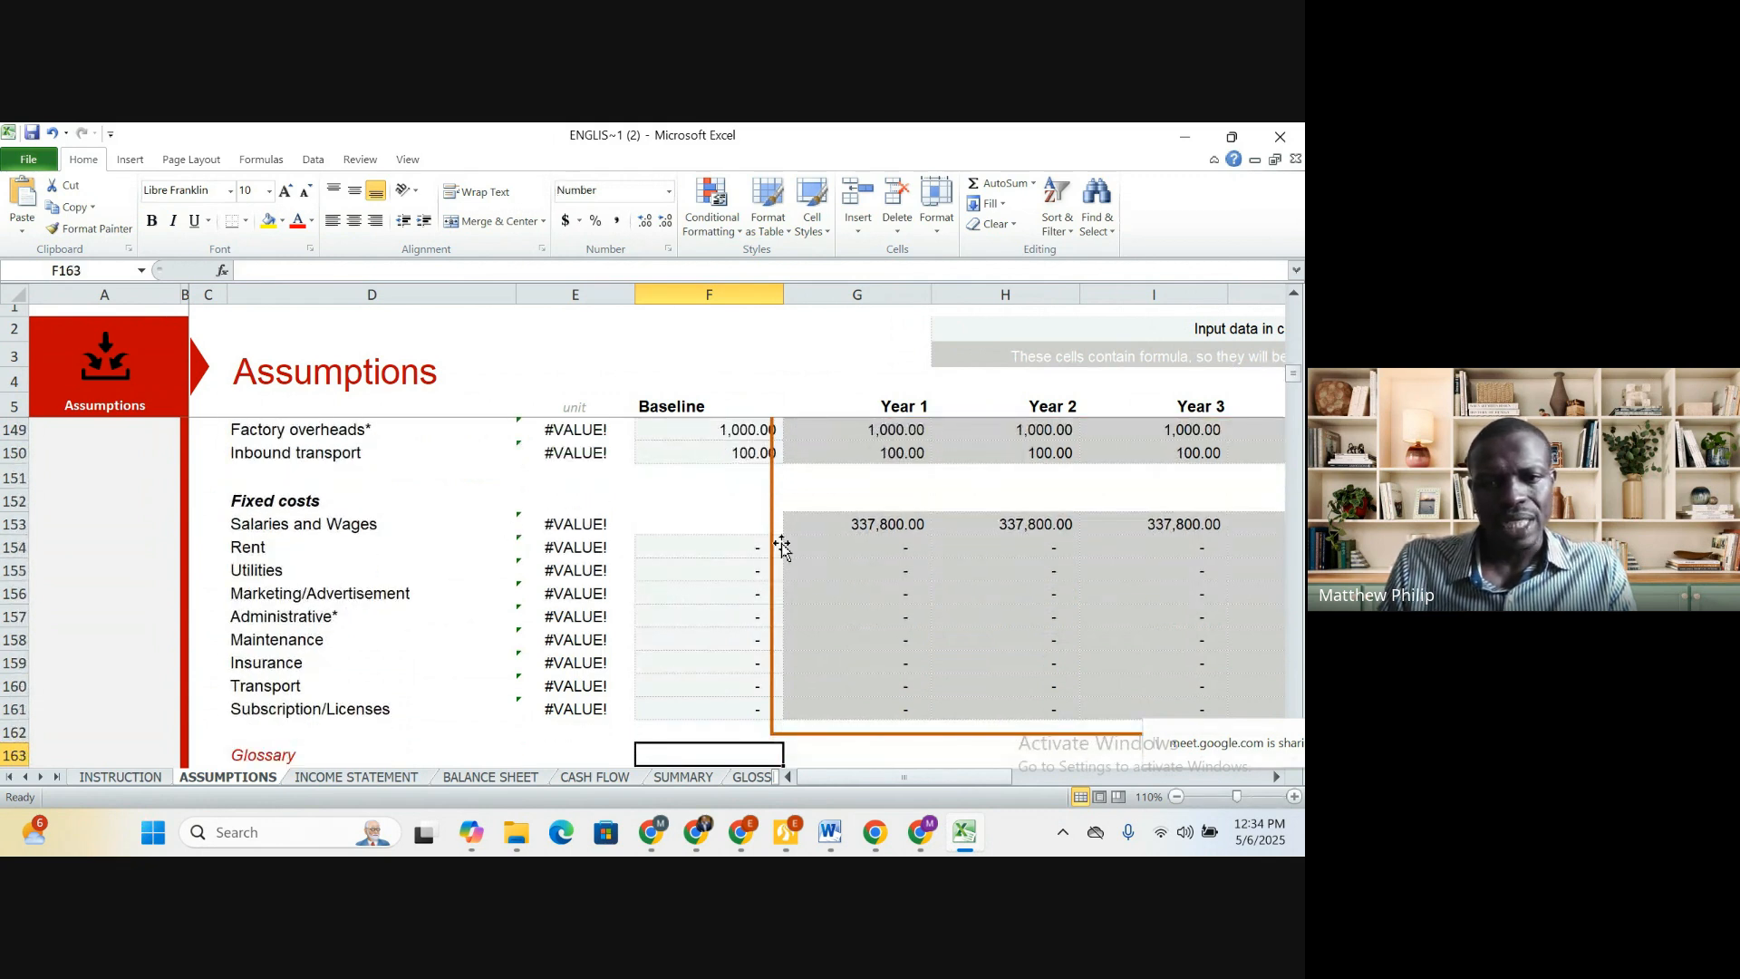
click(889, 523)
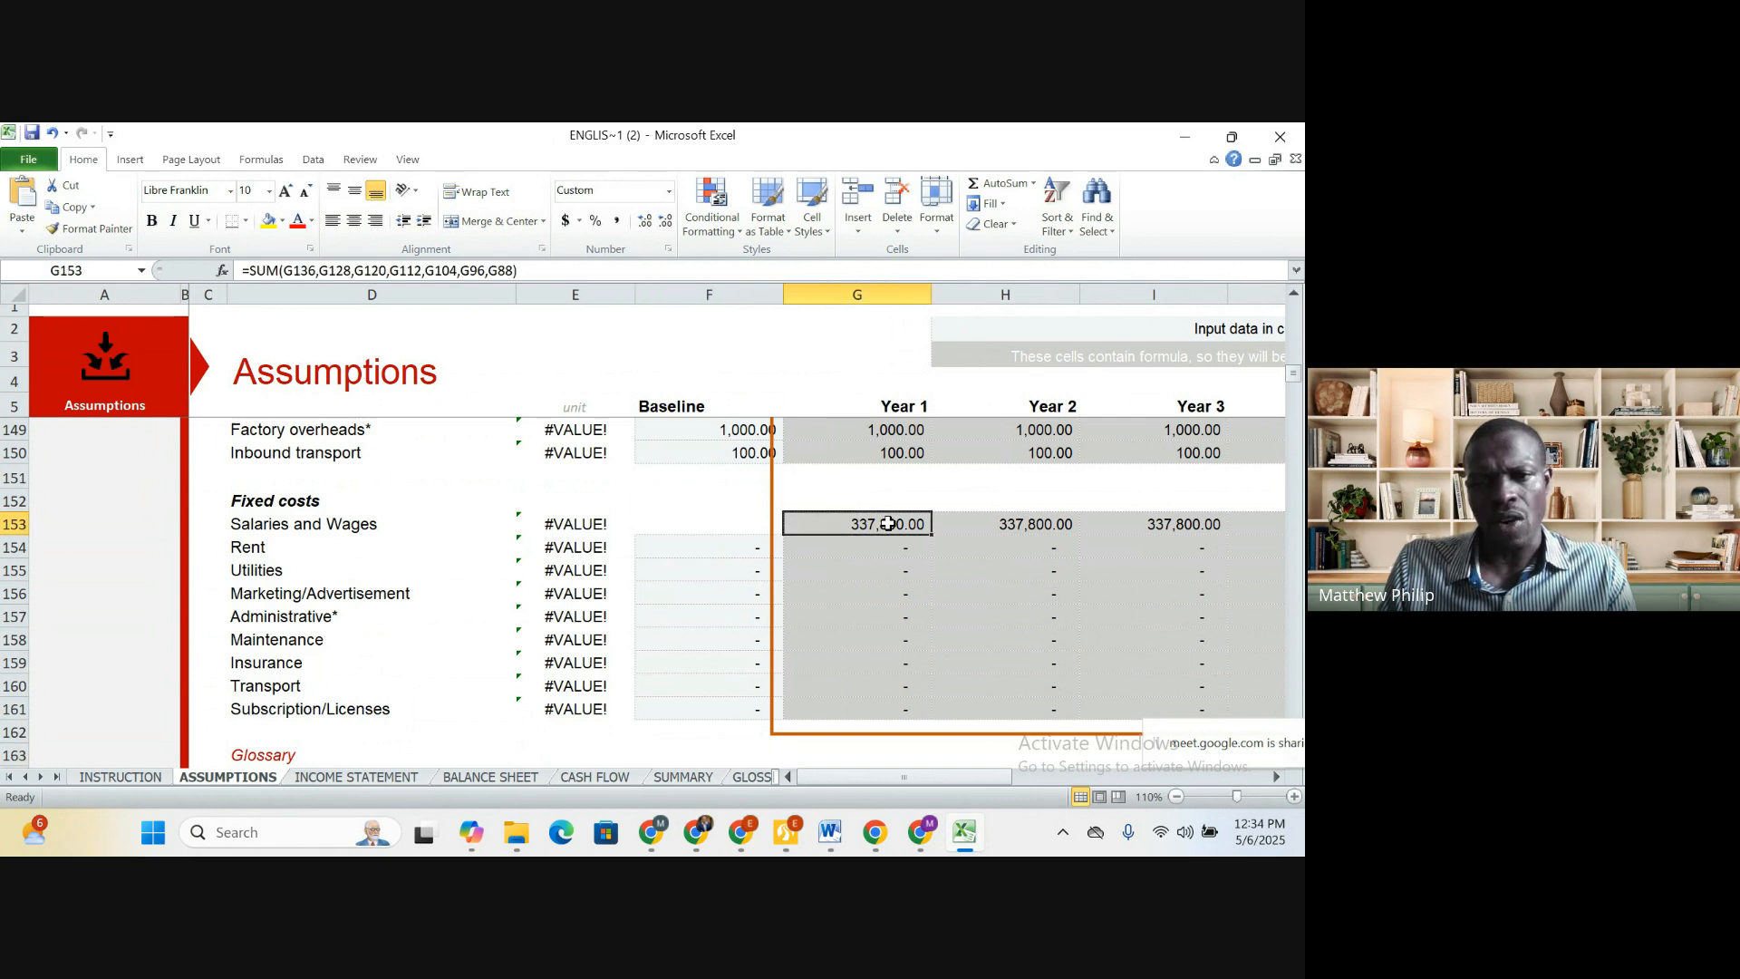
Set the Baseline fixed costs for Rent to 500 and Utilities to 100
click(722, 547)
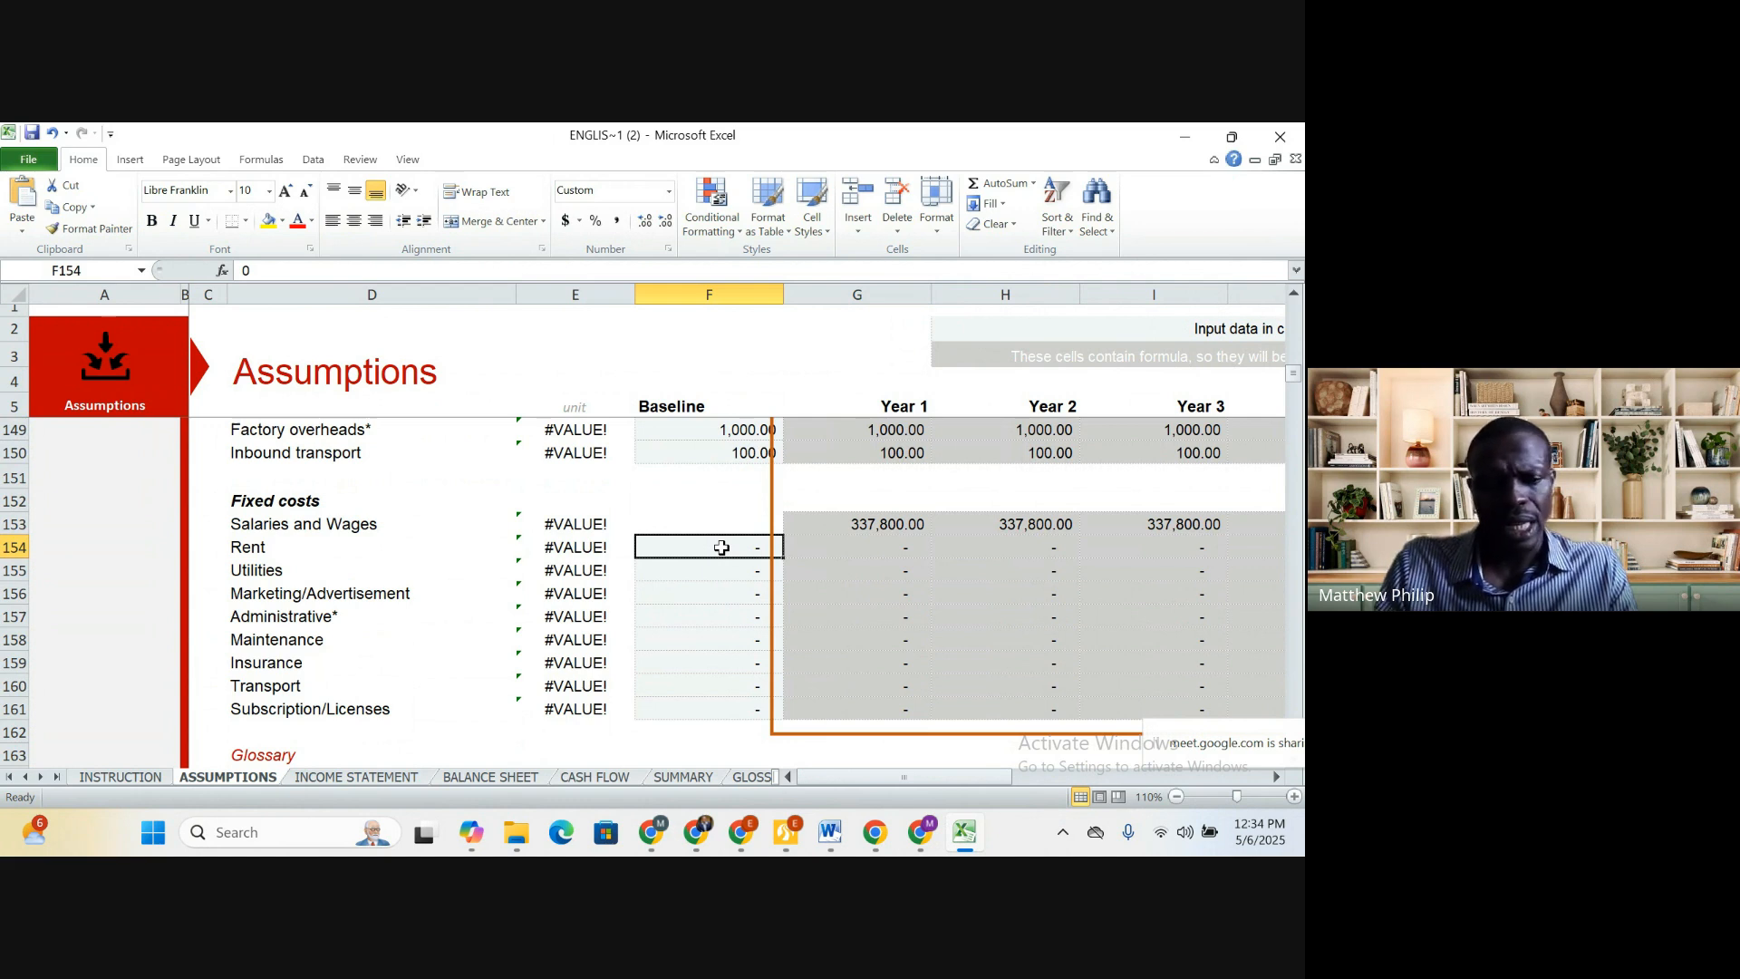
text(1000)
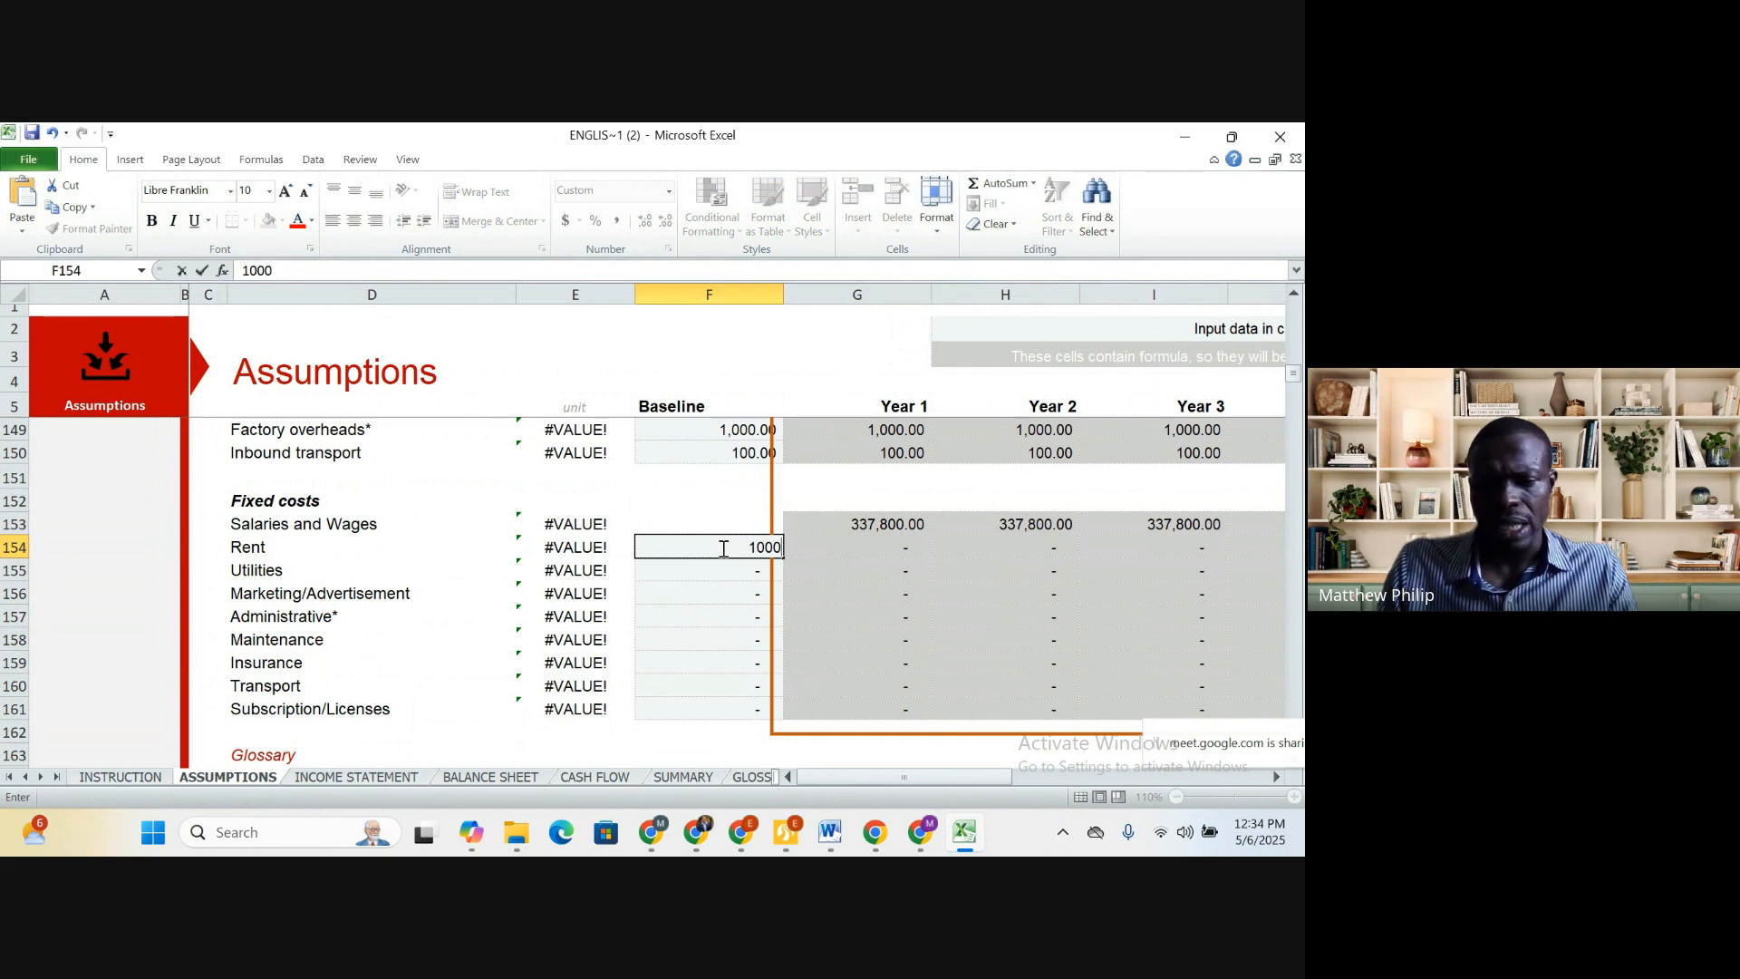
key(BackSpace)
key(BackSpace)
key(BackSpace)
key(BackSpace)
text(500)
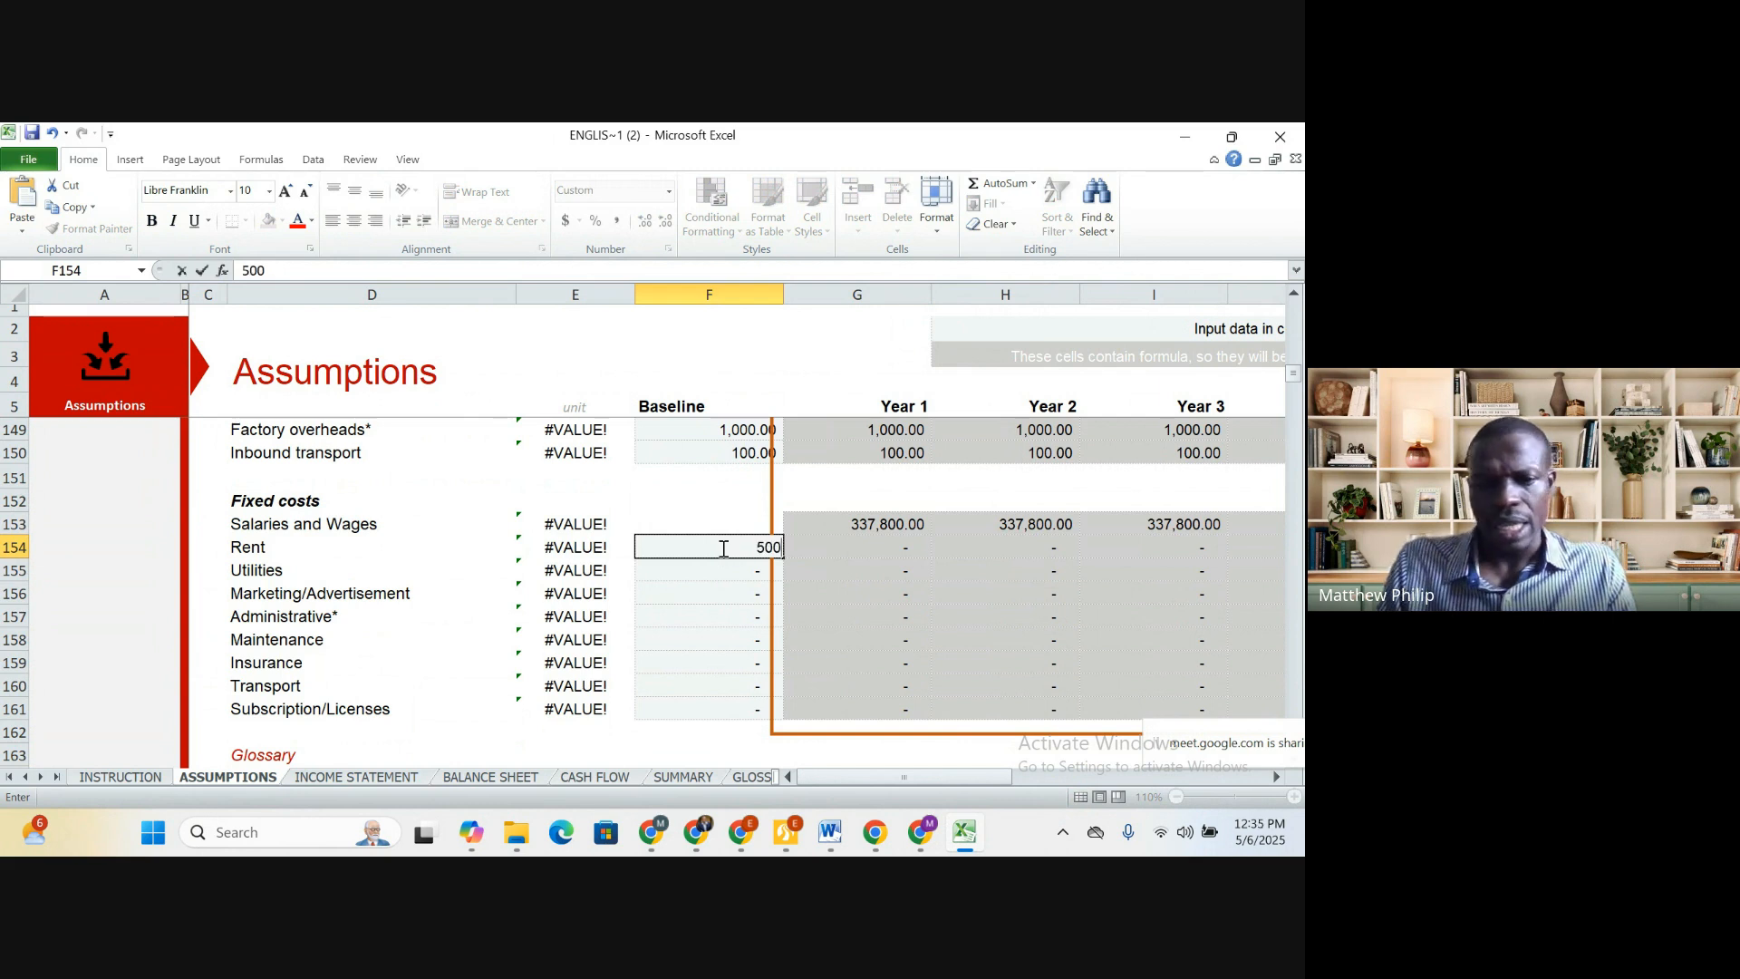
key(Return)
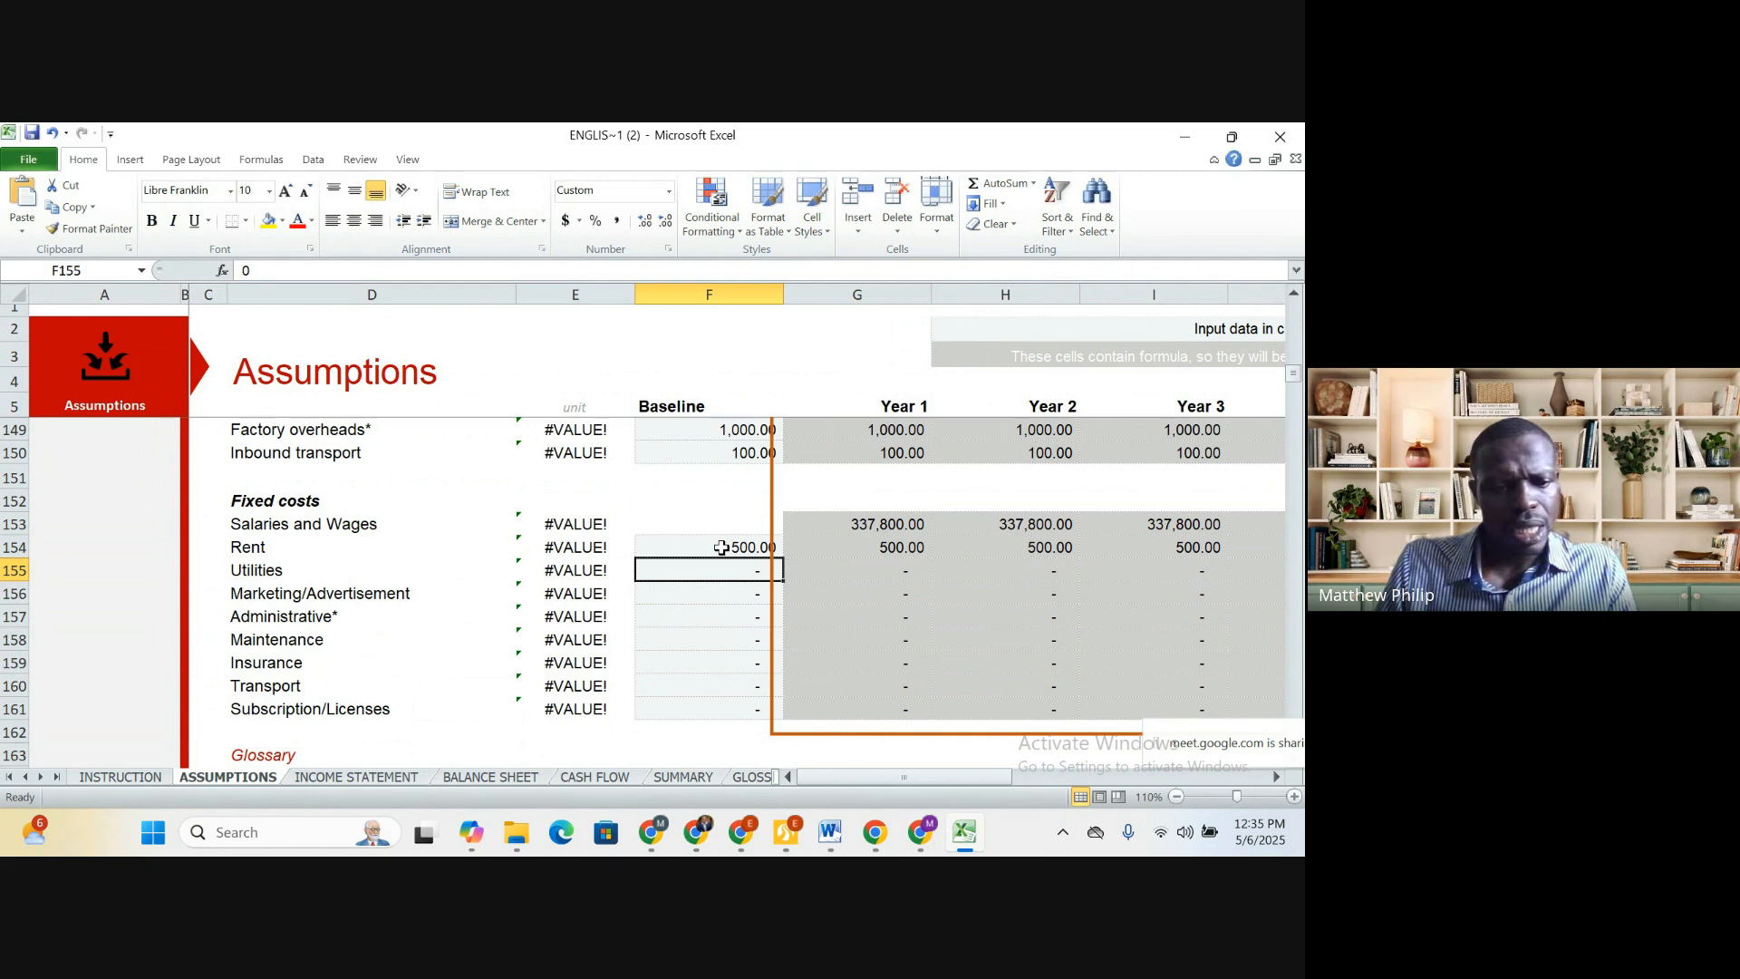
text(100)
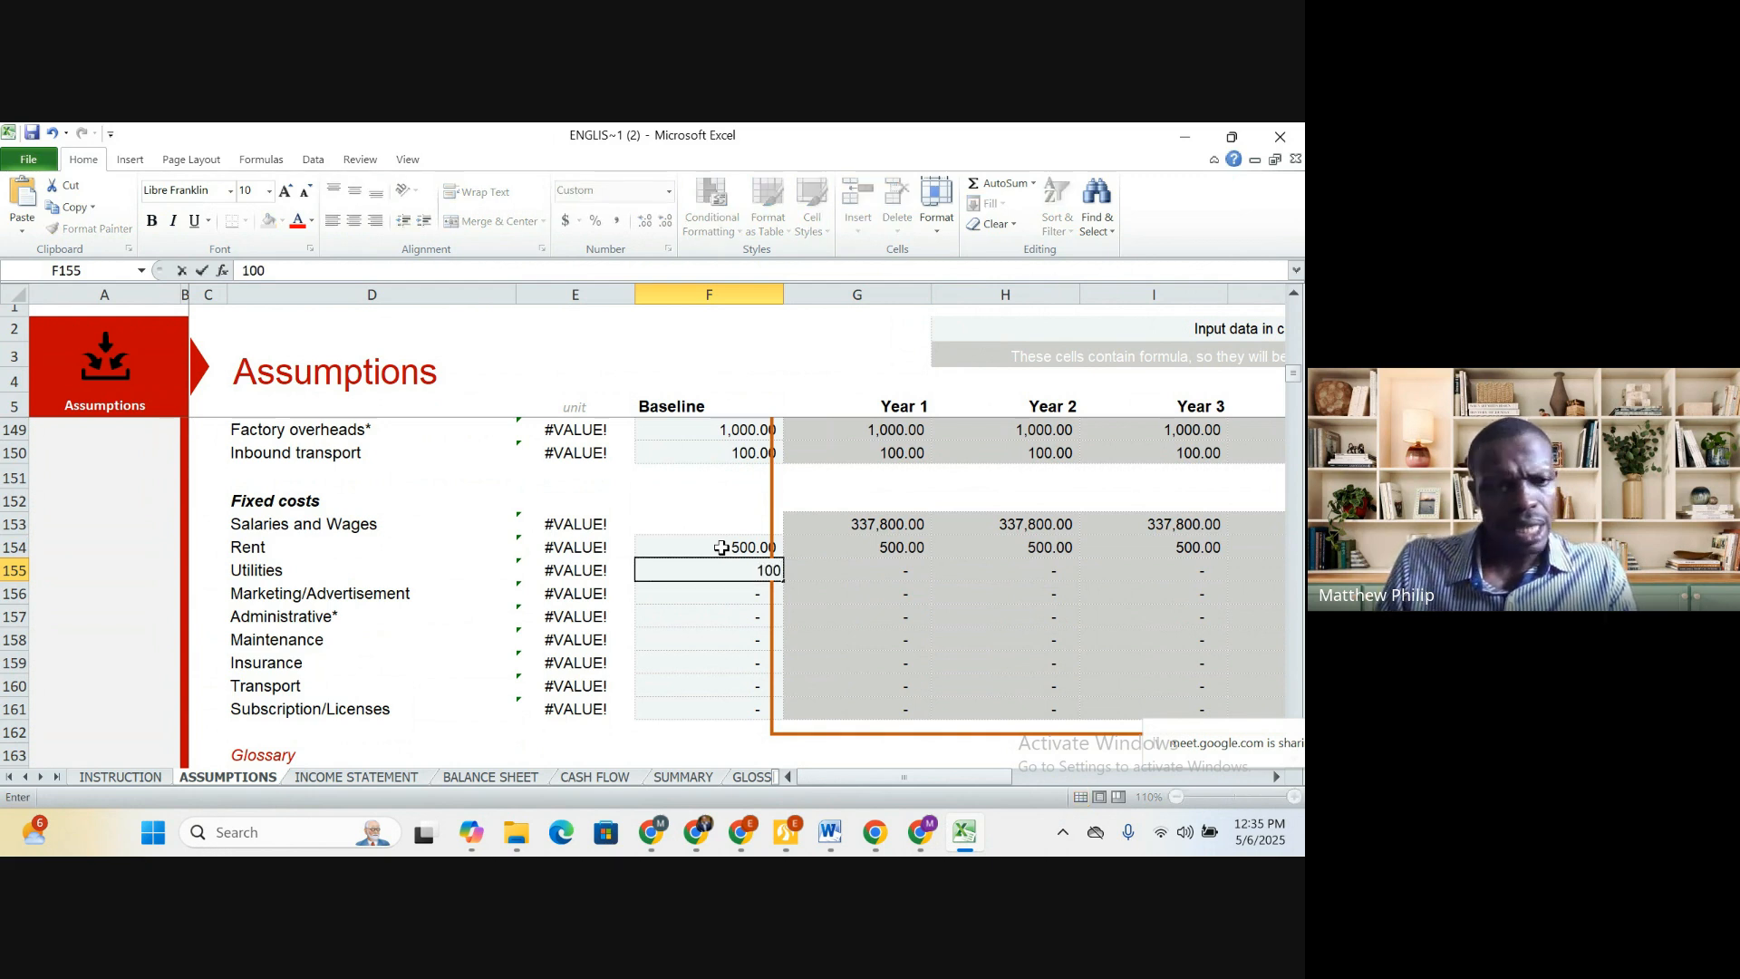
key(Return)
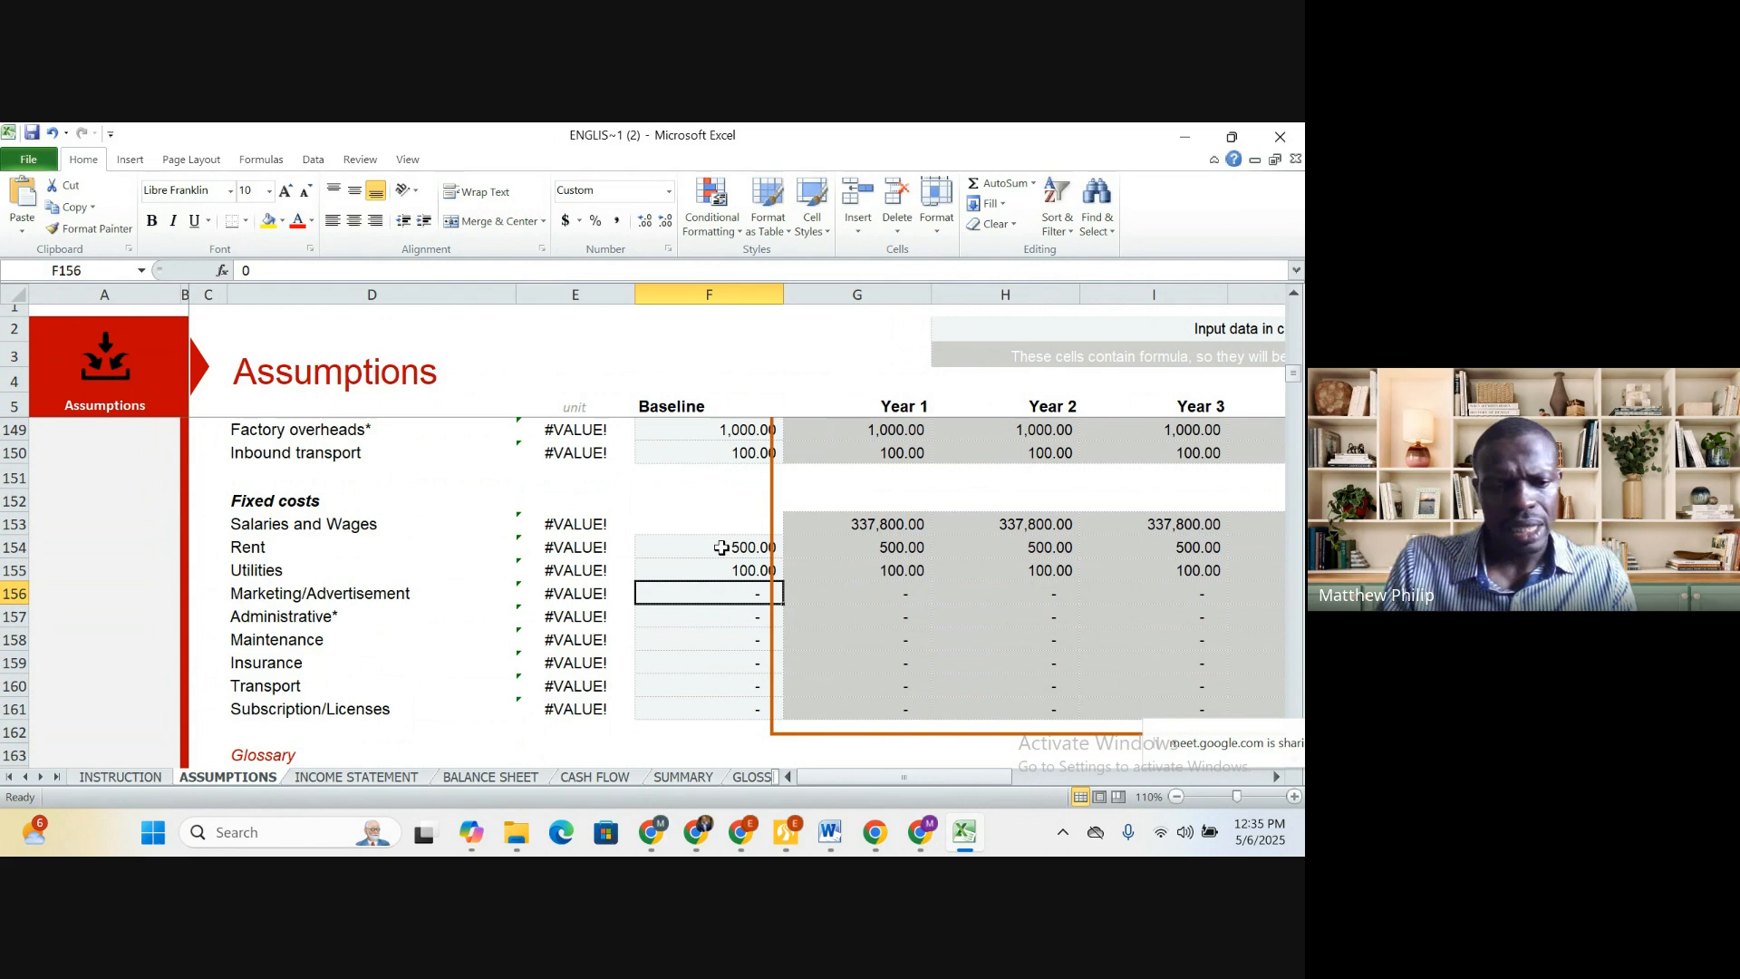
Set the Baseline fixed costs for Marketing/Advertisement to 500, Administrative to 200 and Maintenance to 50
text(500)
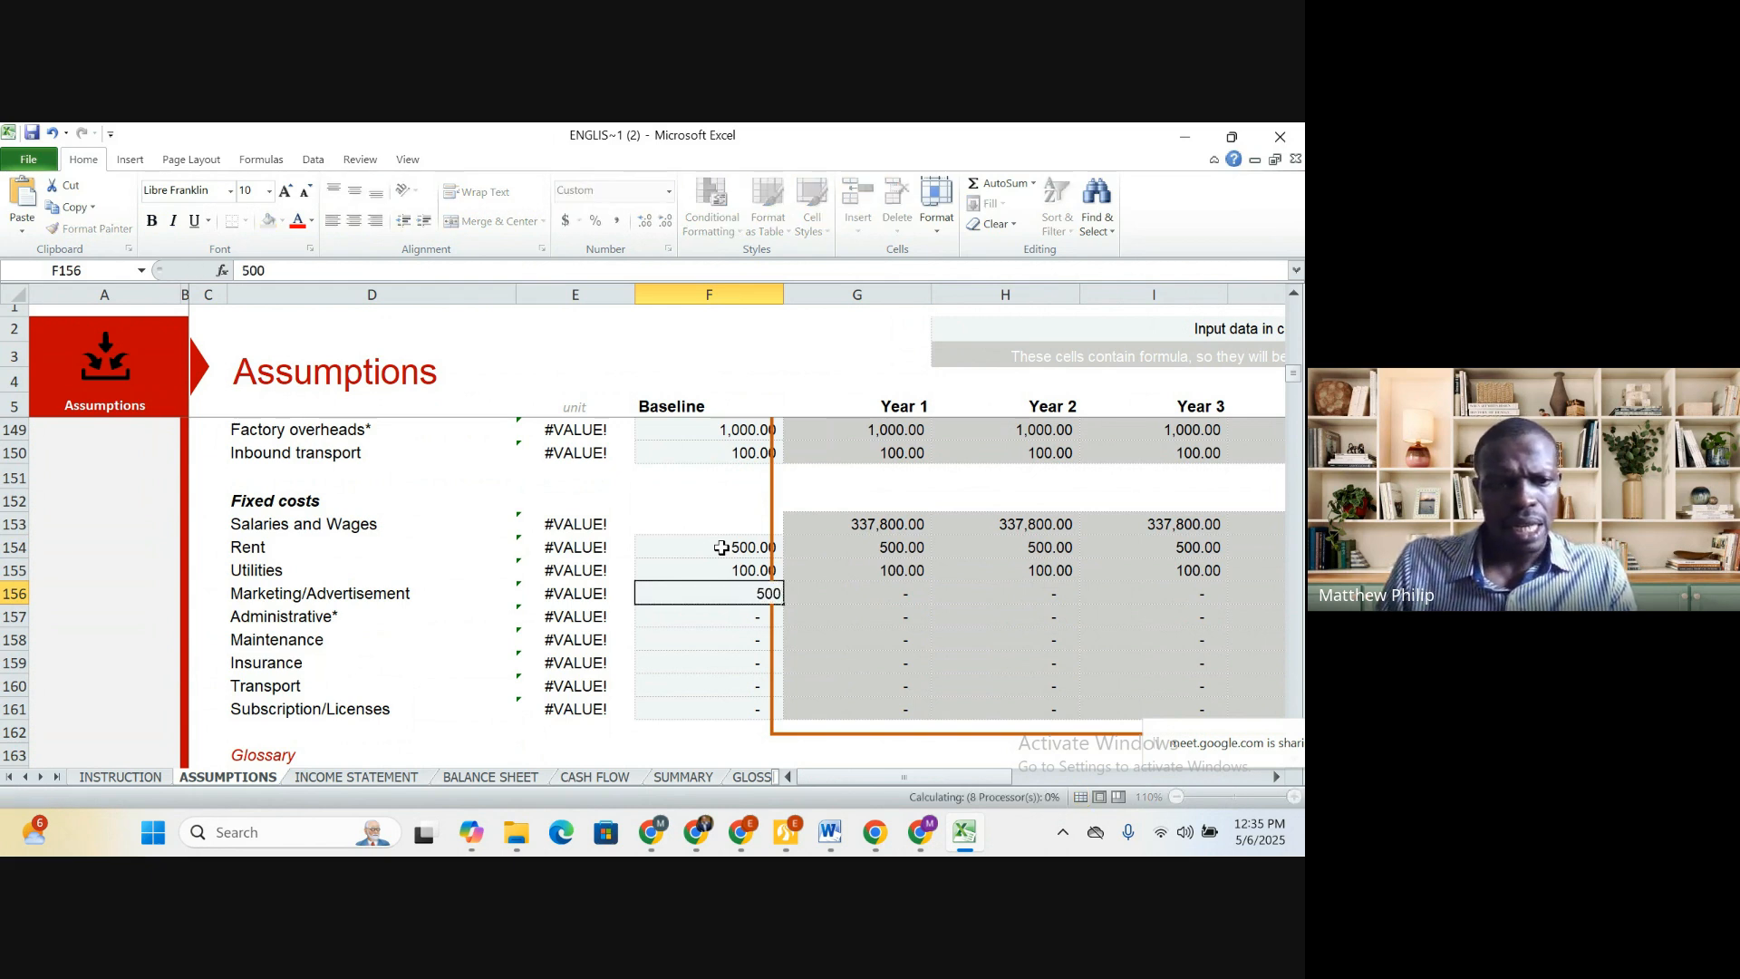
key(Return)
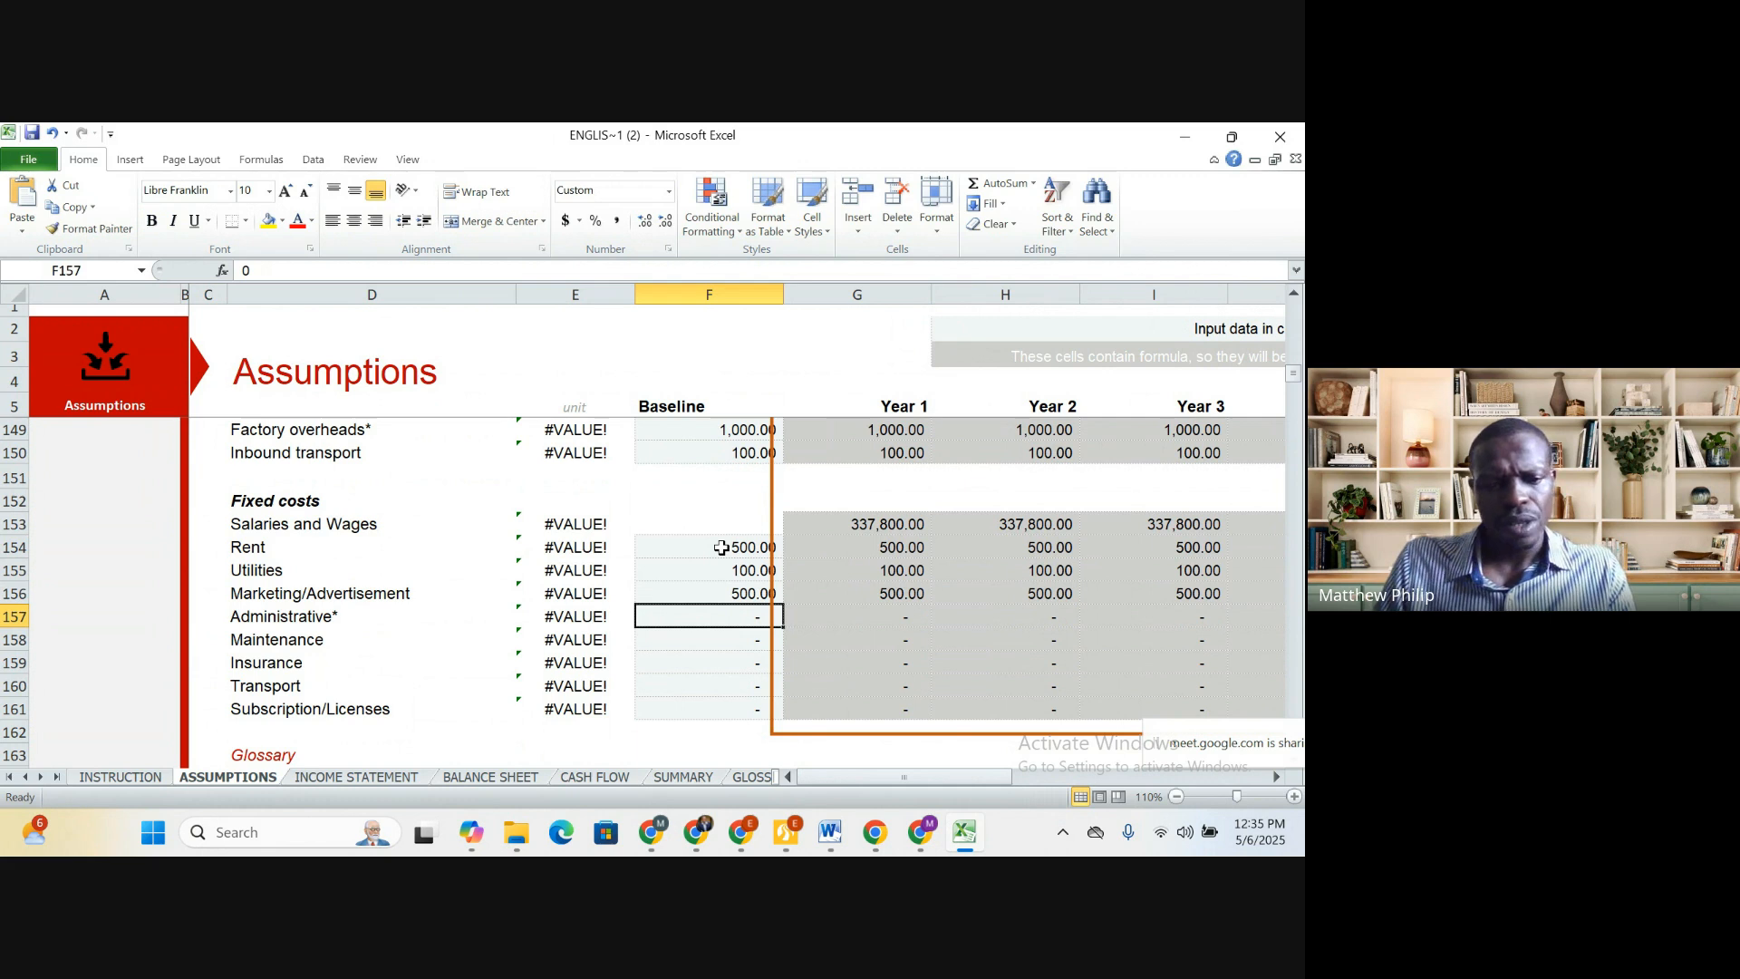
text(200)
key(Return)
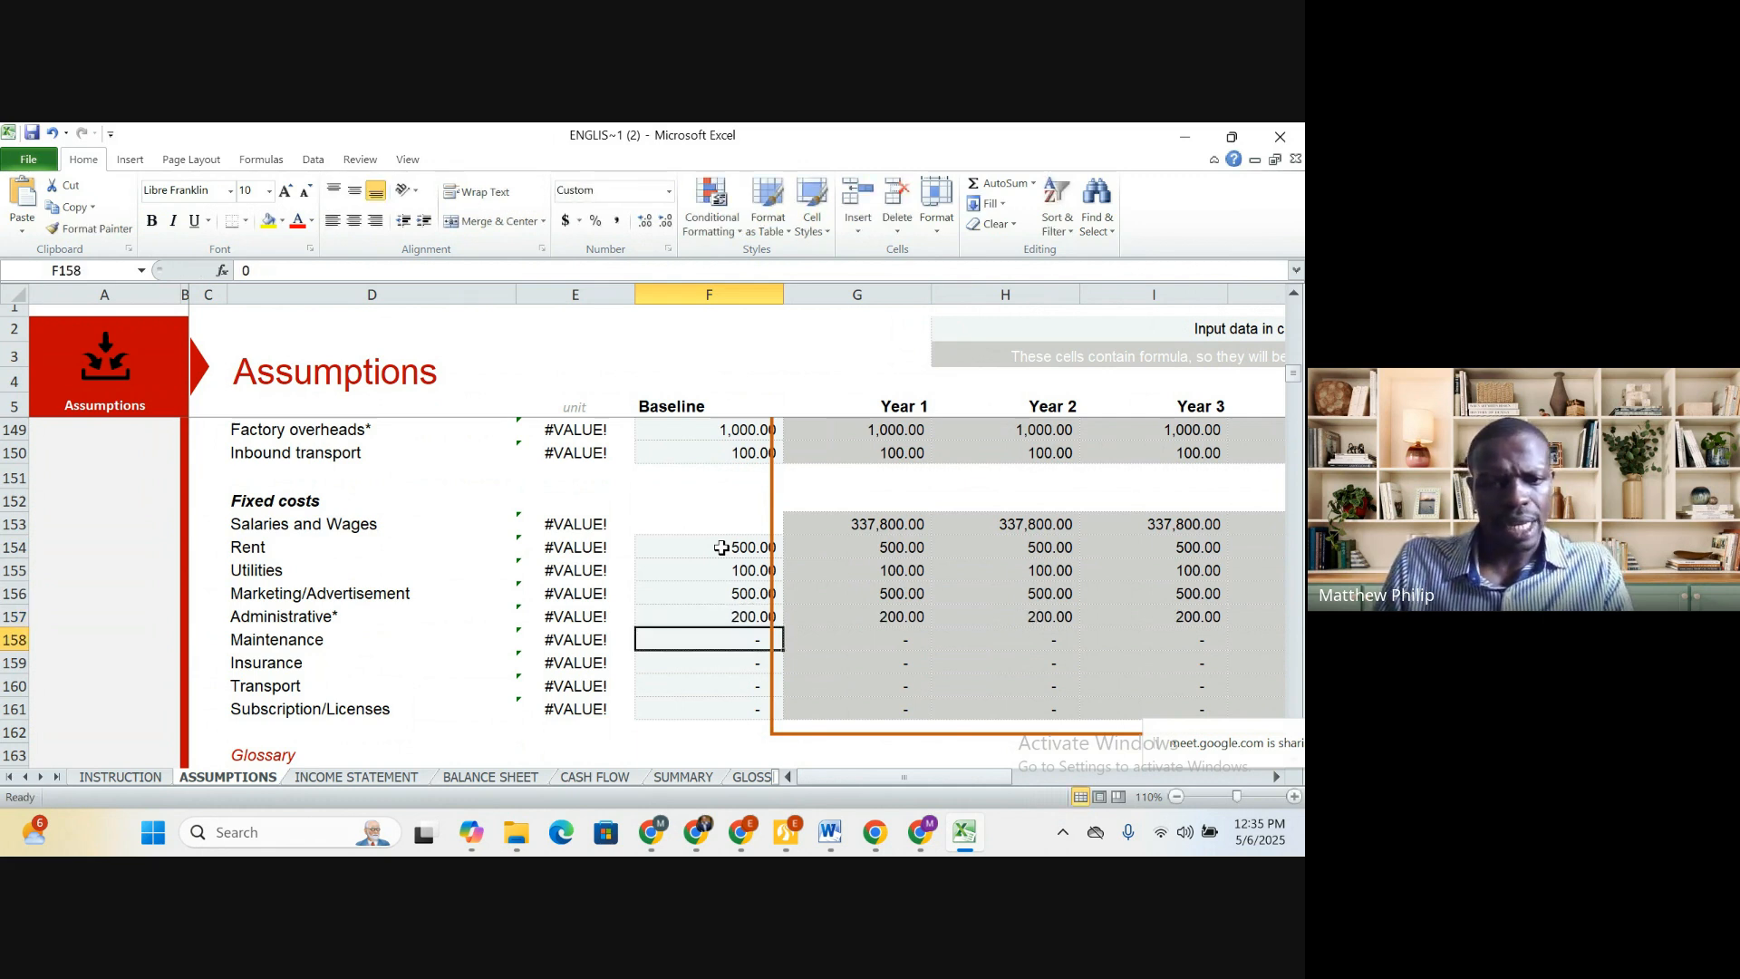
text(50)
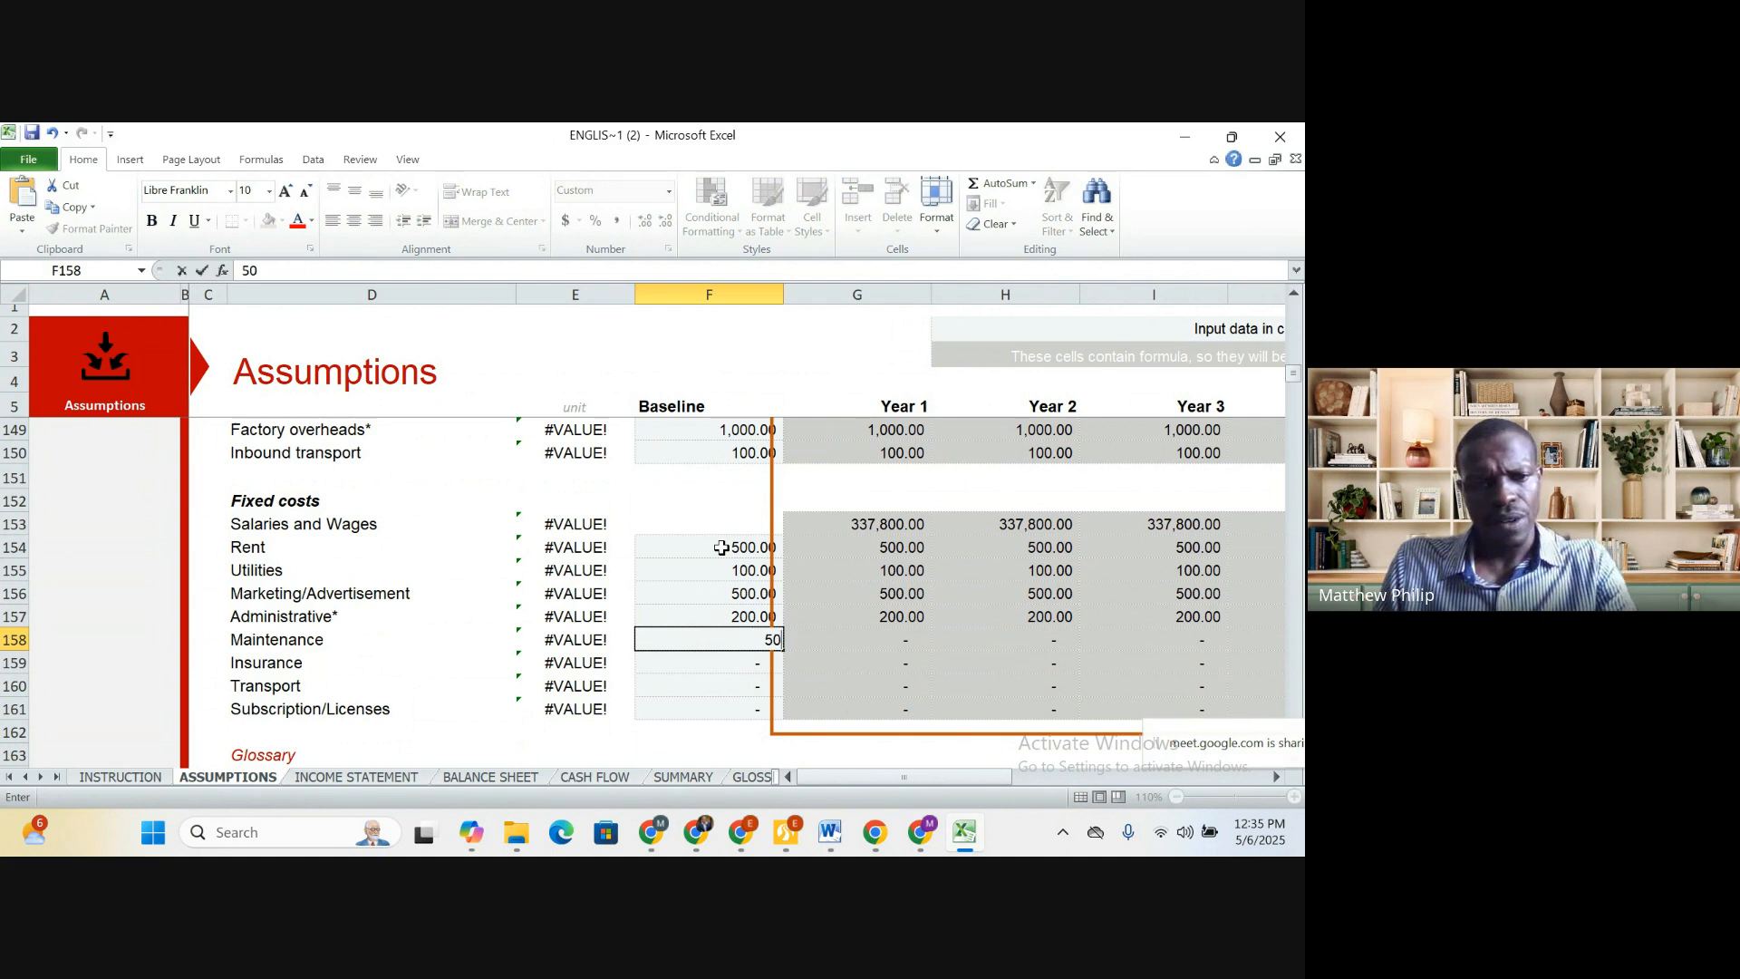
key(Return)
Set the Baseline fixed costs for Insurance to 100, Transport to 300 and Subscription/Licenses to 50
text(100)
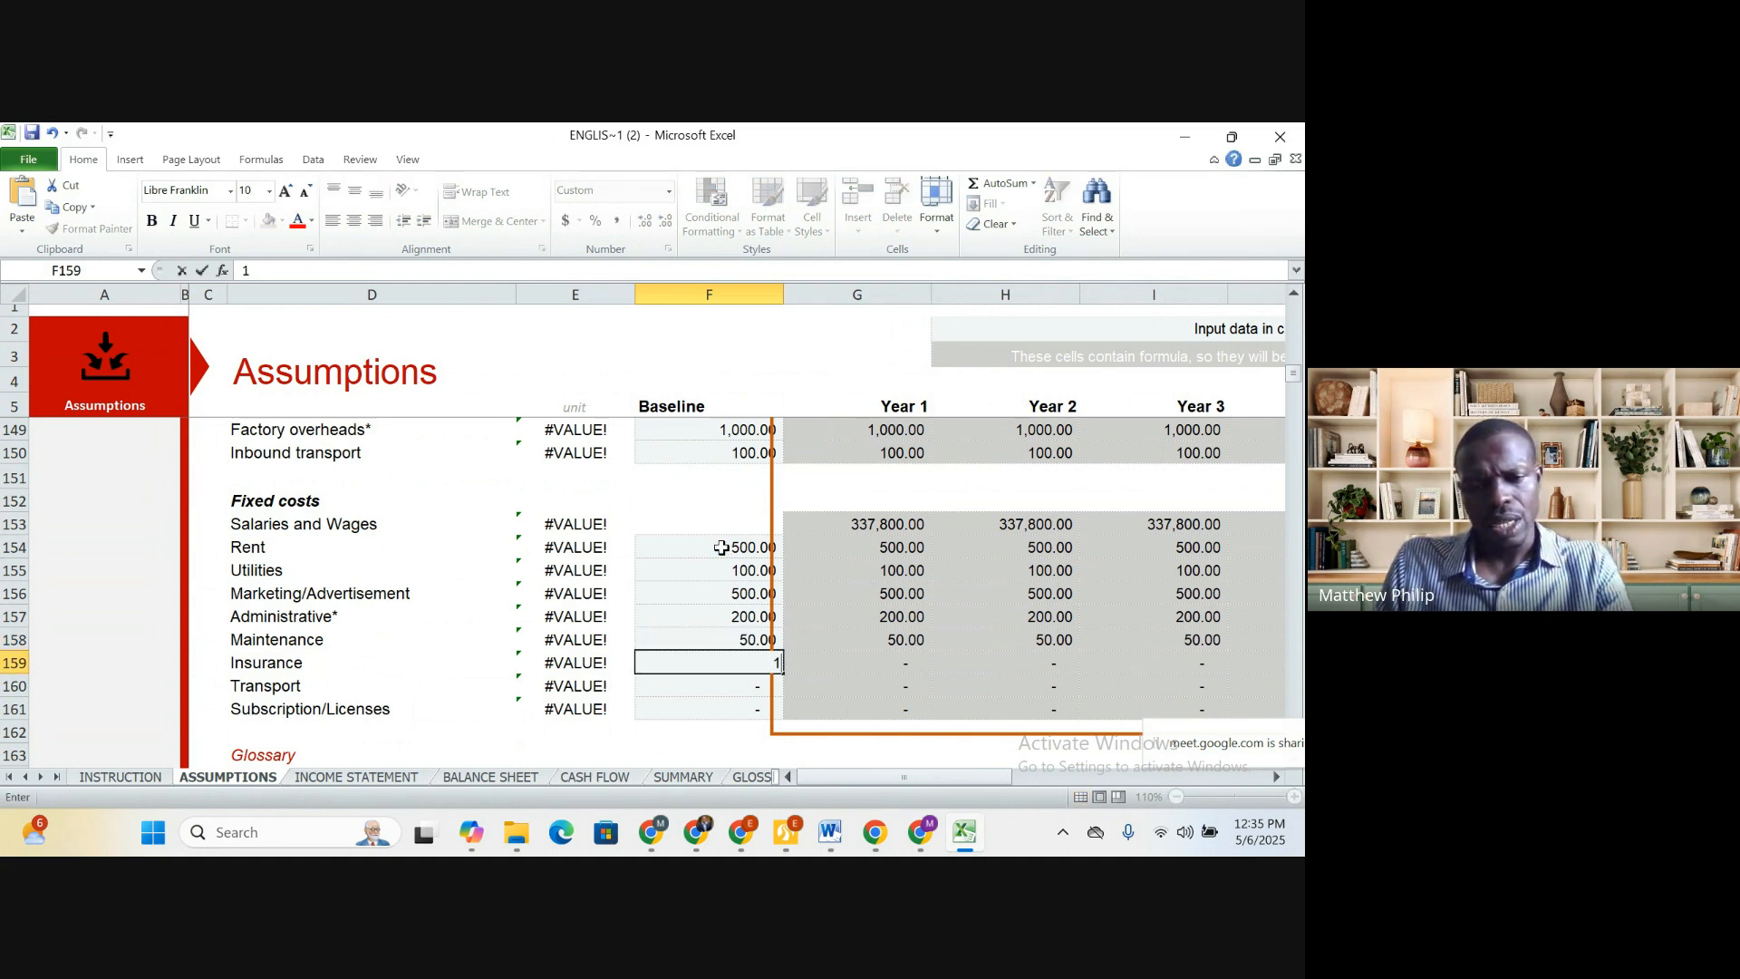
key(Return)
text(300)
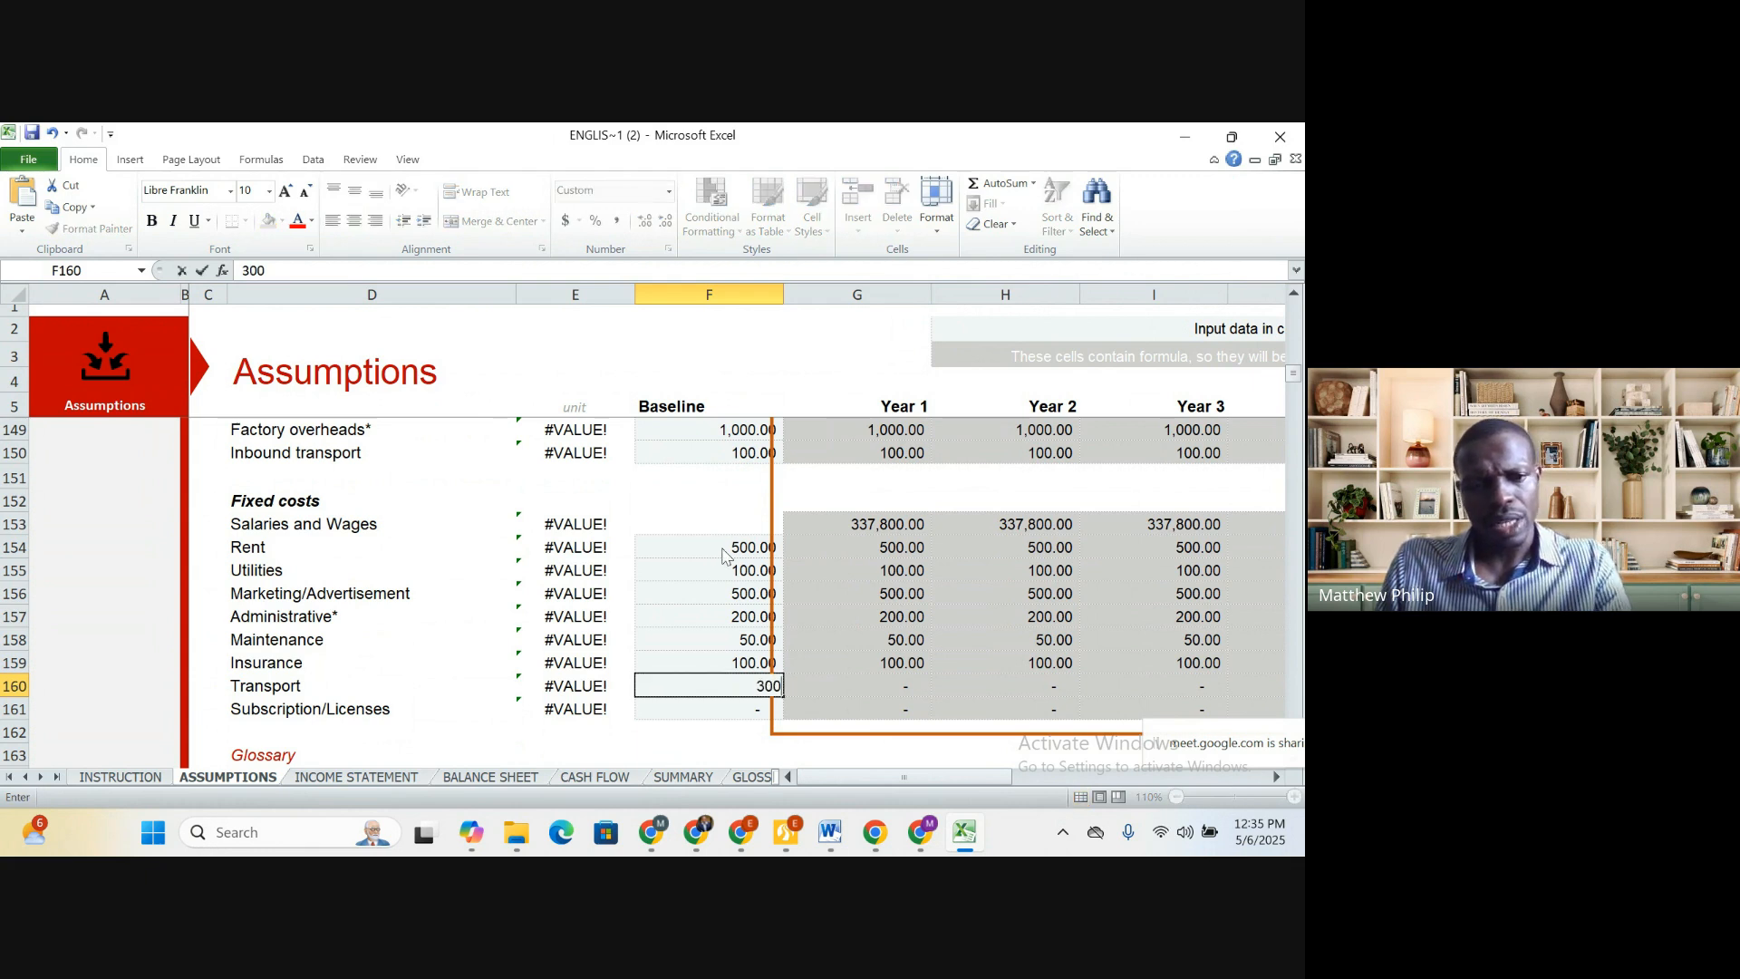
key(Return)
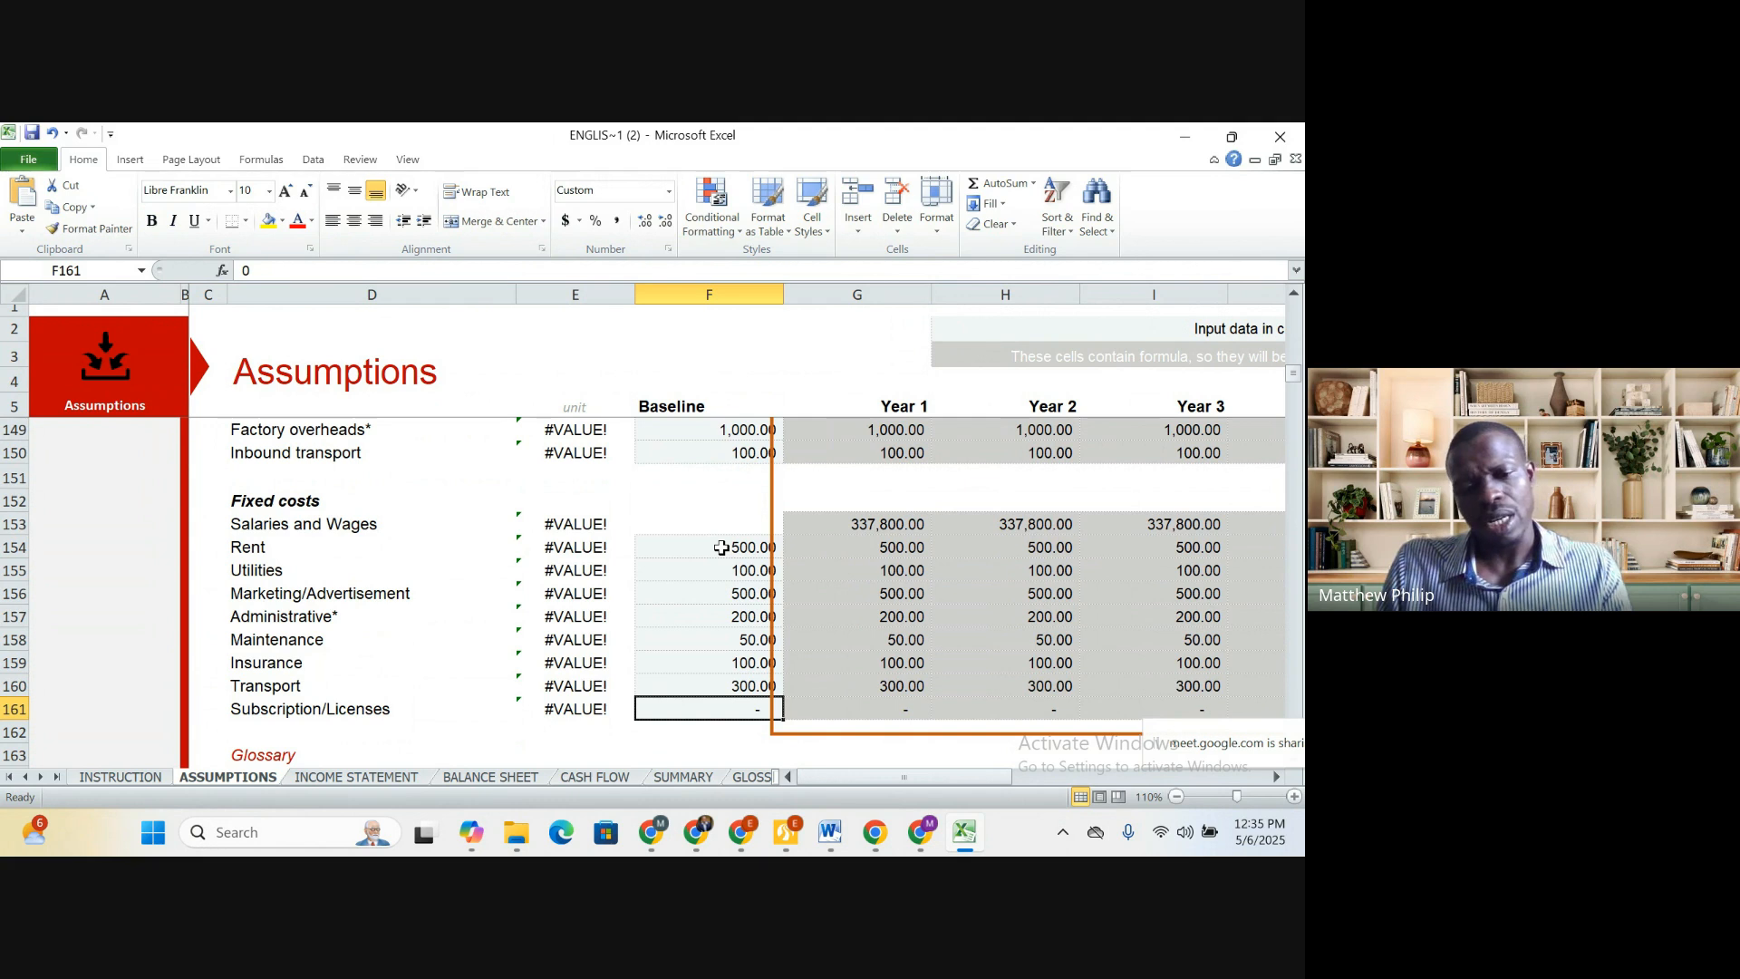
text(50)
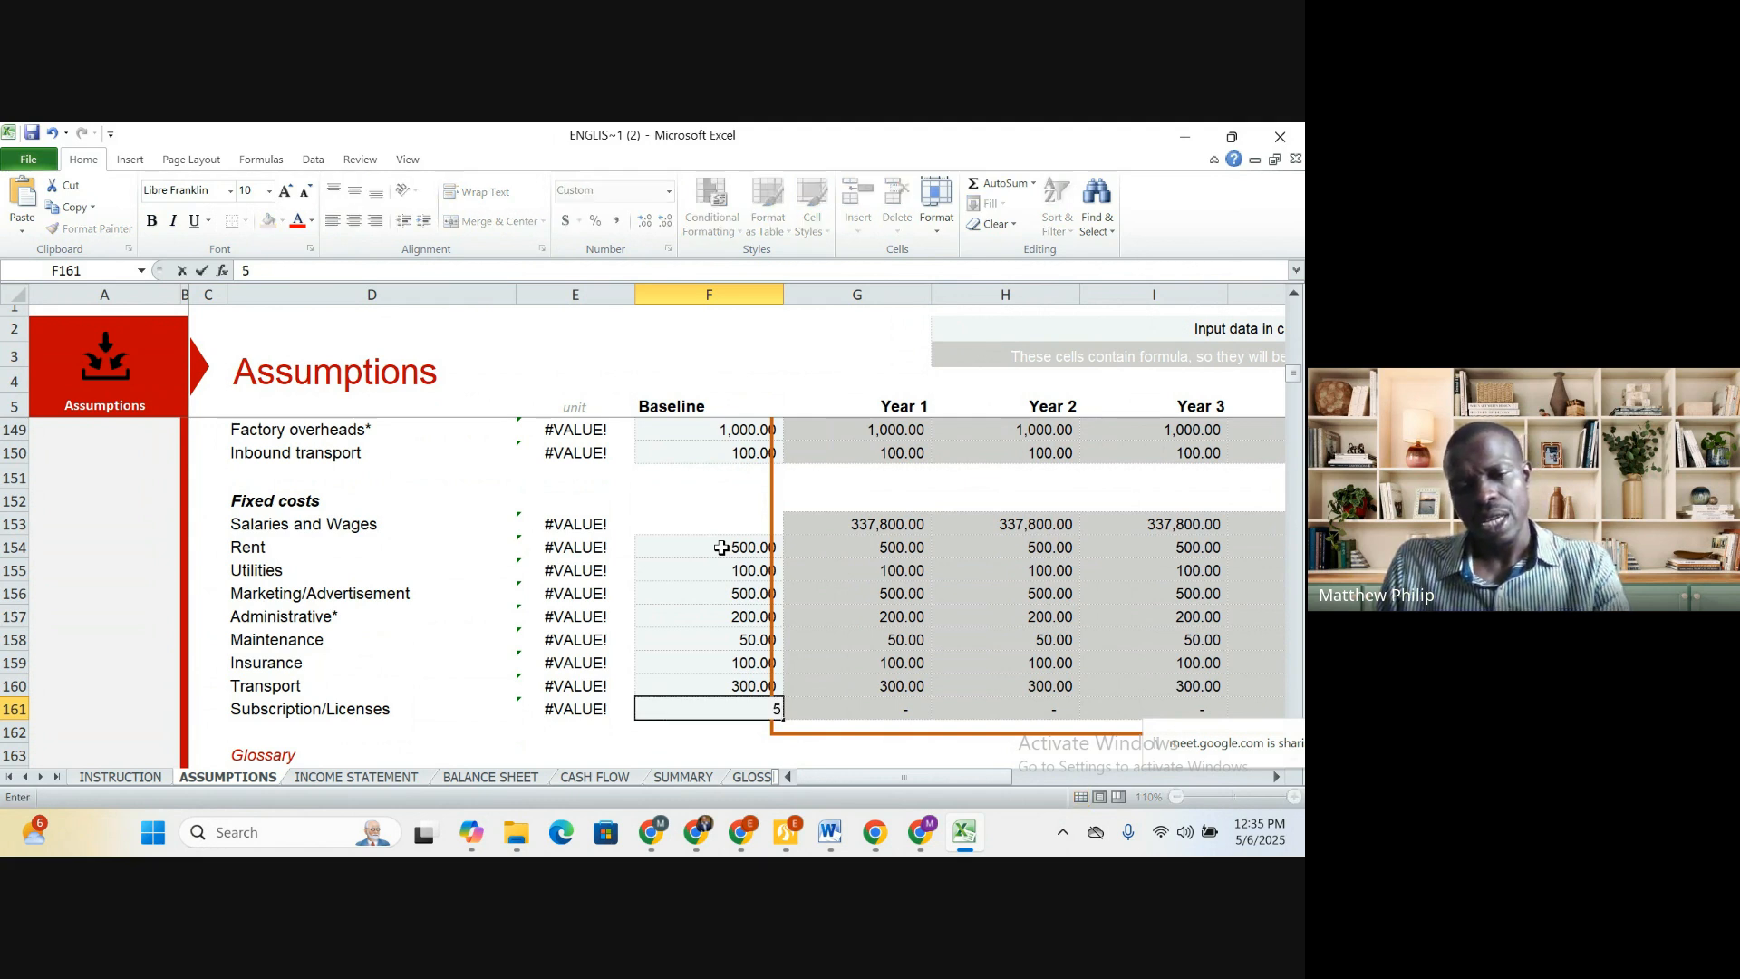
key(Up)
Review the Baseline and yearly figures across the direct and fixed cost rows of E. Operating Costs
key(Up)
key(Up)
key(Up)
key(Up)
key(Up)
key(Up)
key(Up)
key(Up)
key(Up)
key(Up)
key(Up)
key(Up)
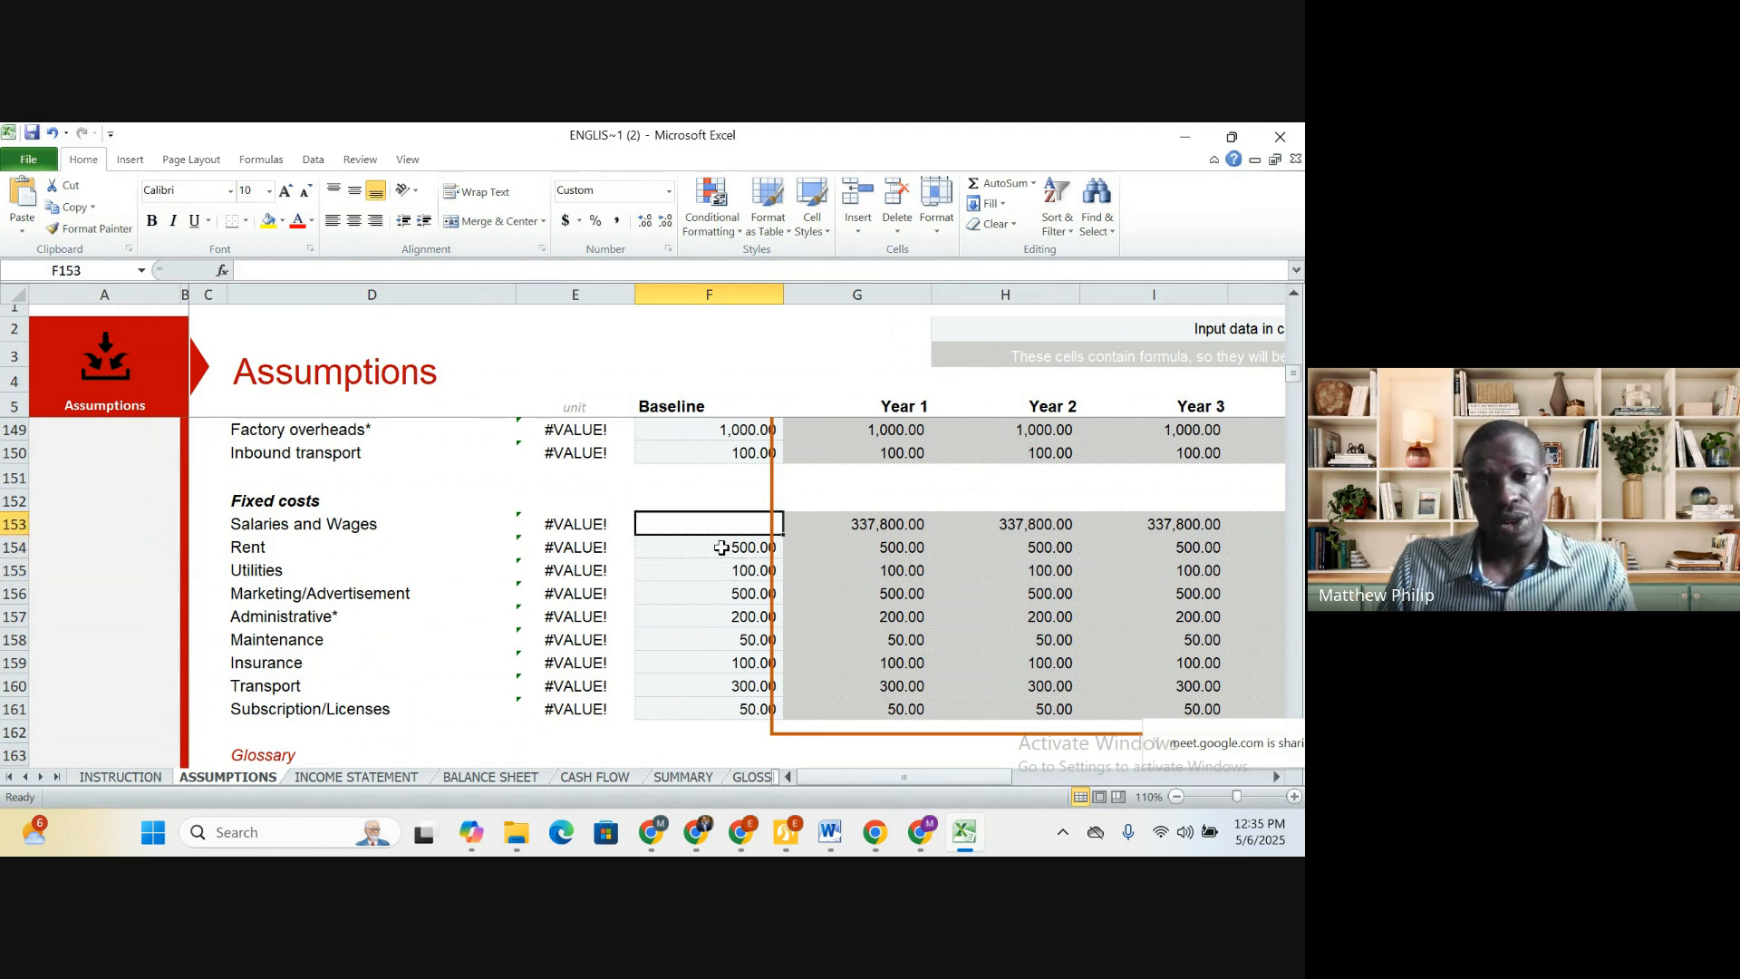
key(Down)
key(Down)
key(Down)
key(Down)
key(Down)
key(Down)
key(Down)
key(Down)
key(Down)
key(Down)
key(Down)
key(Down)
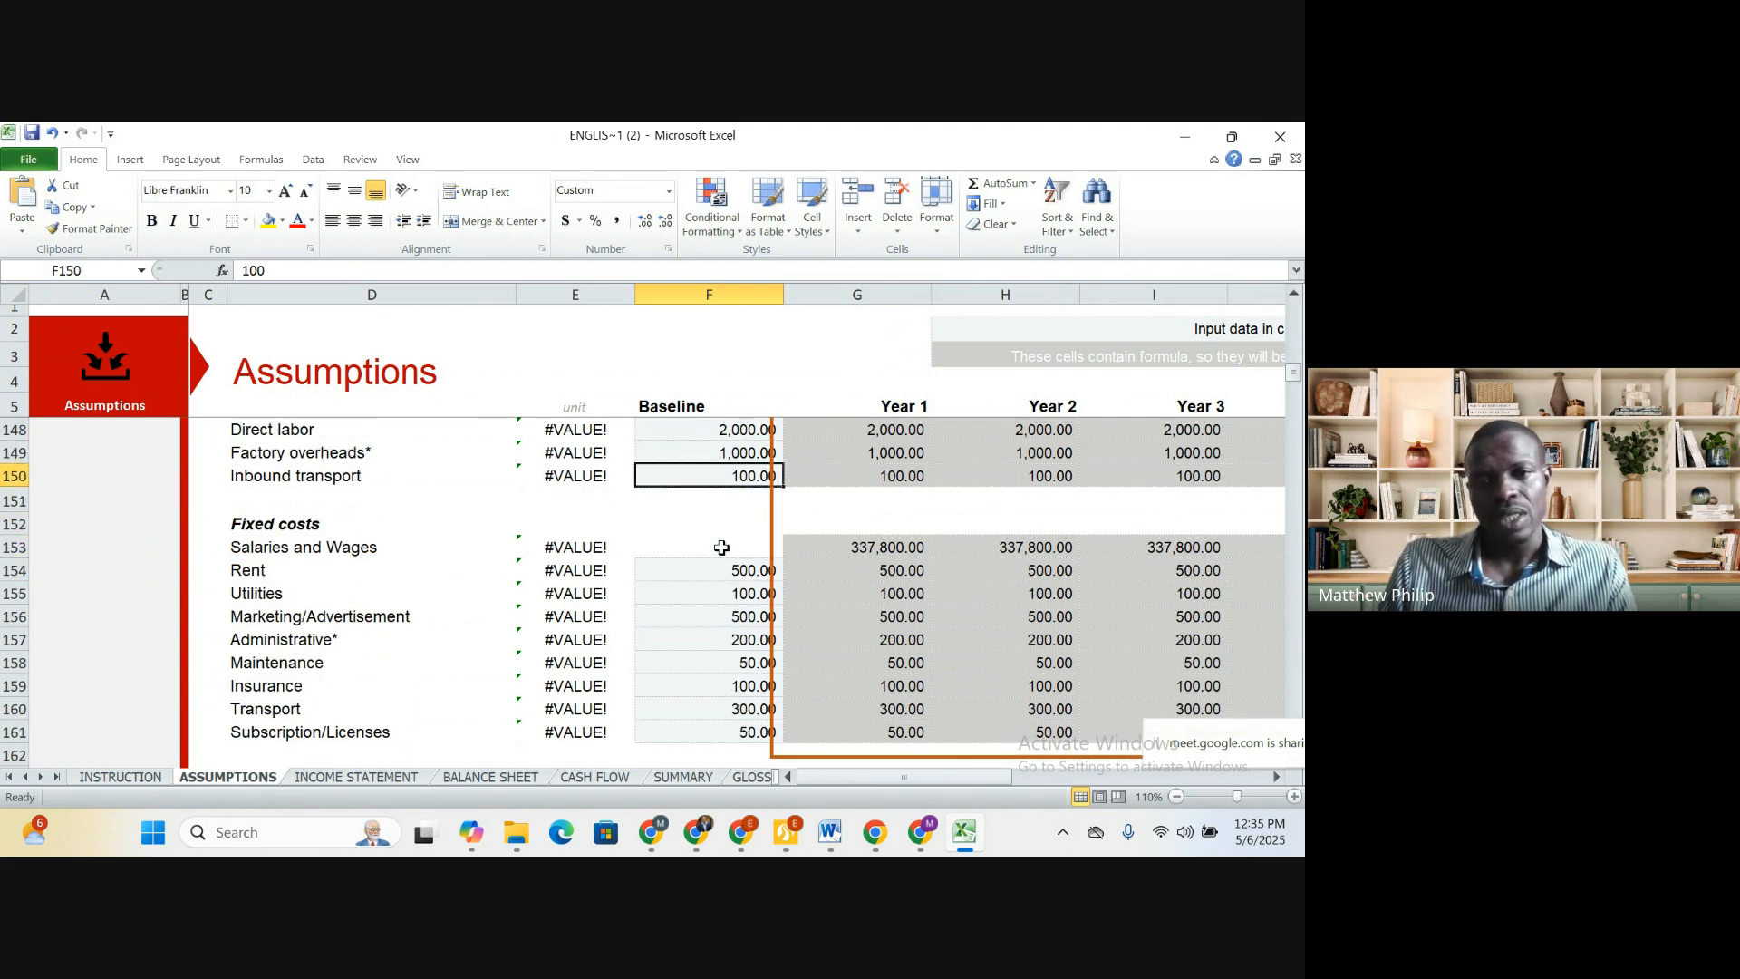
key(Down)
key(Down)
key(Down)
key(Down)
key(Down)
key(Down)
key(Down)
key(Down)
key(Down)
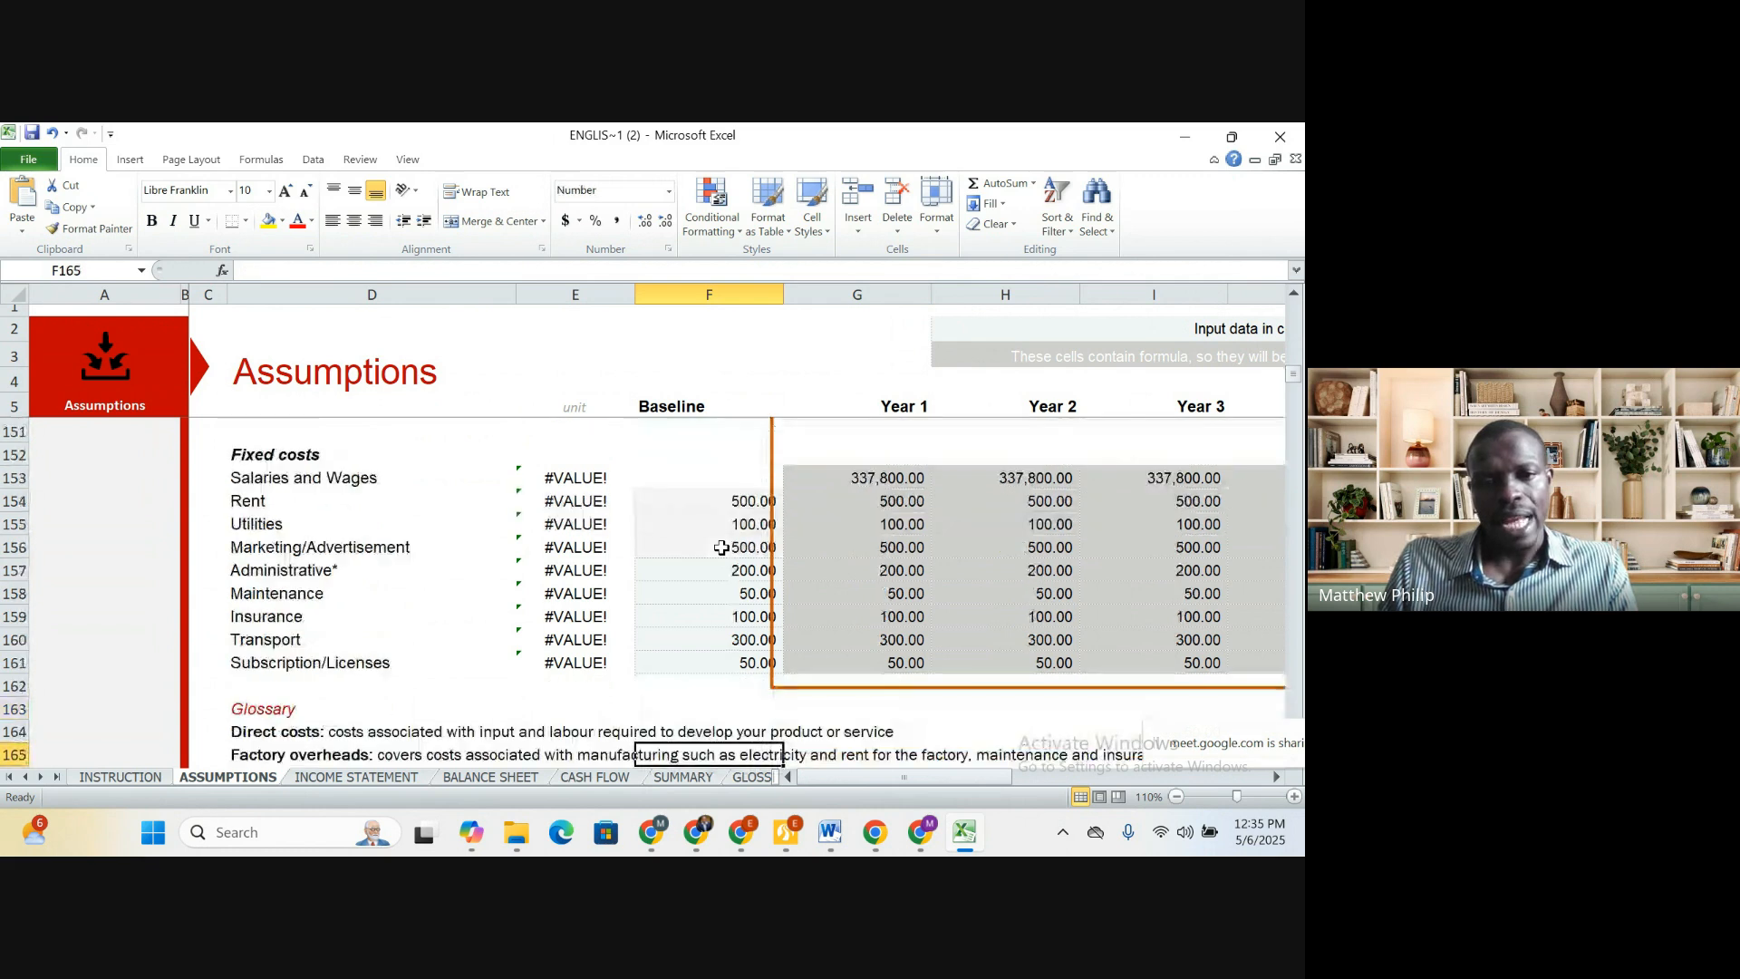
Examine the operating cost glossary and the Crates of eggs sales volume, price and seasonality rows in F. Revenue
key(Down)
key(Down)
key(Down)
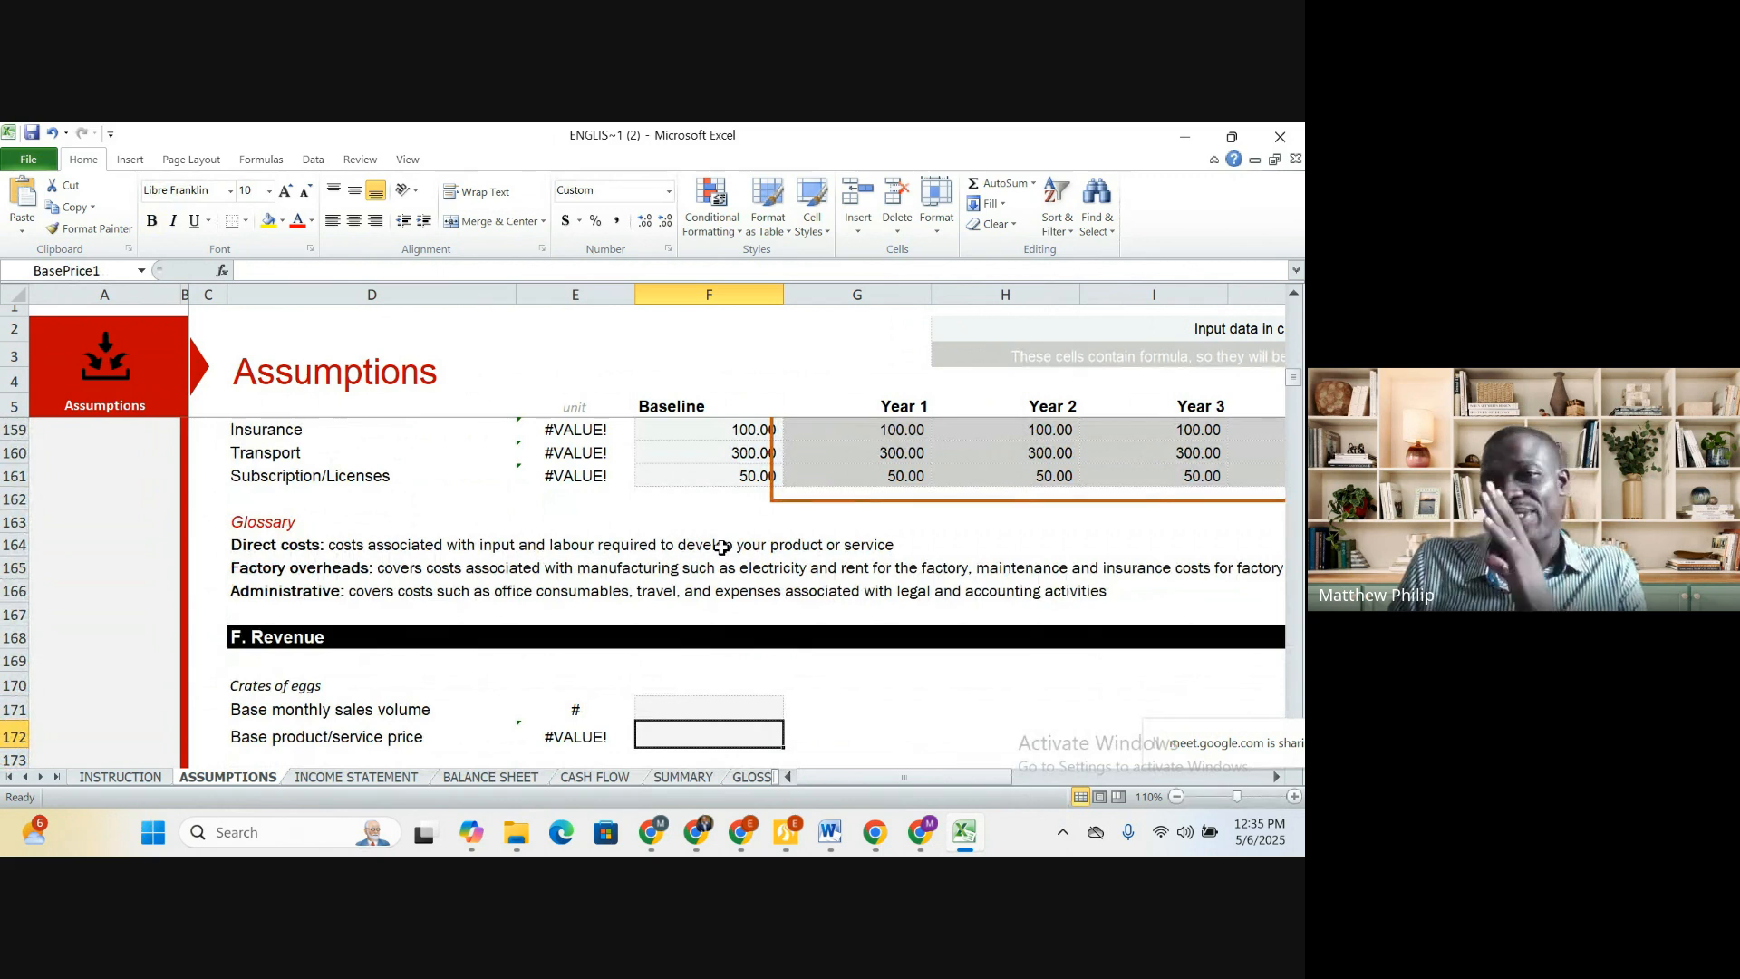
key(Down)
key(Down)
key(Down)
key(Down)
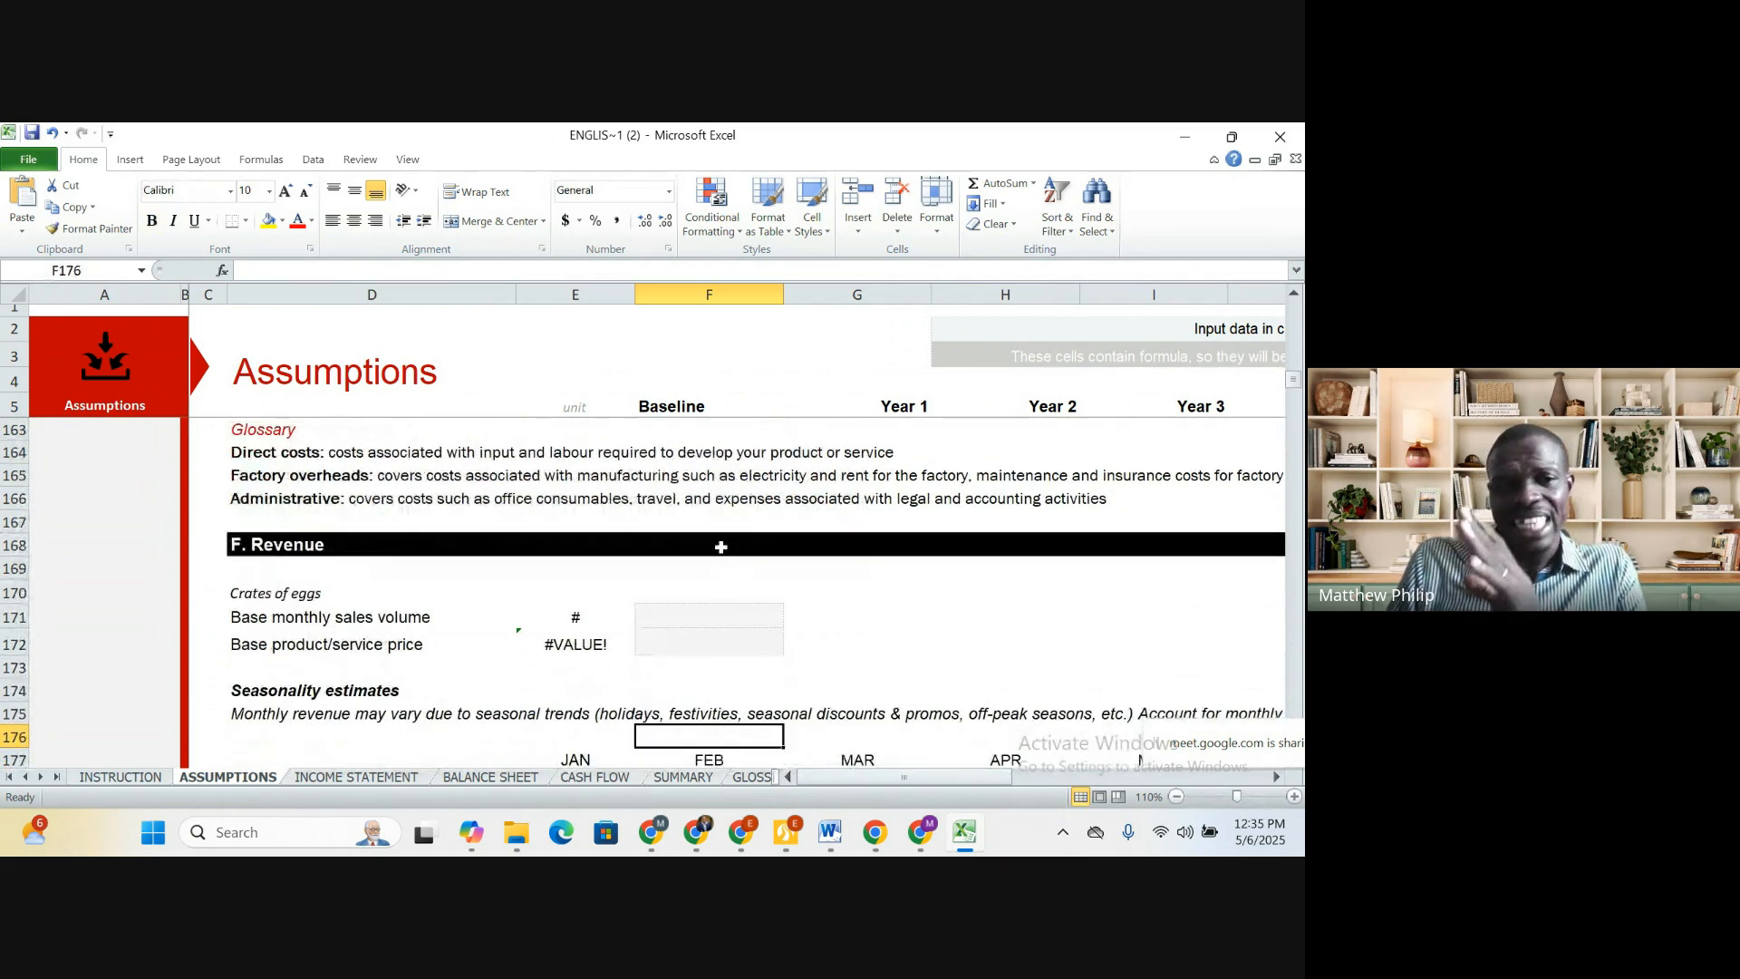
key(Down)
key(Down)
key(Down)
key(Down)
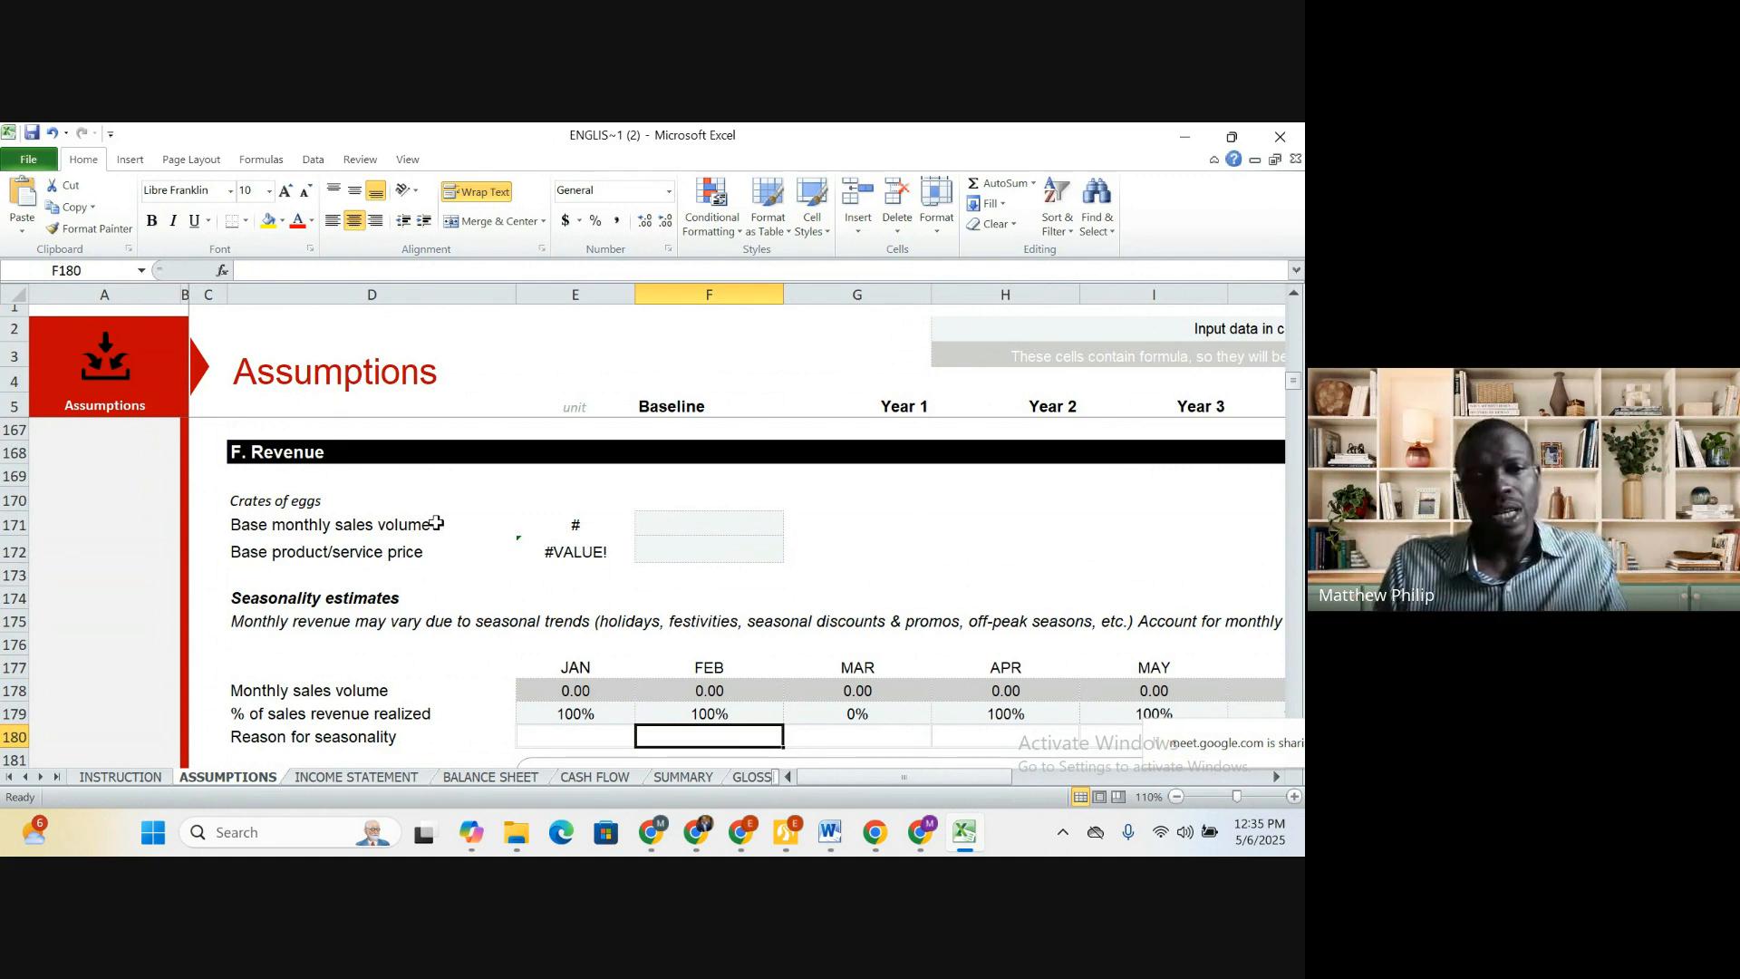
click(362, 530)
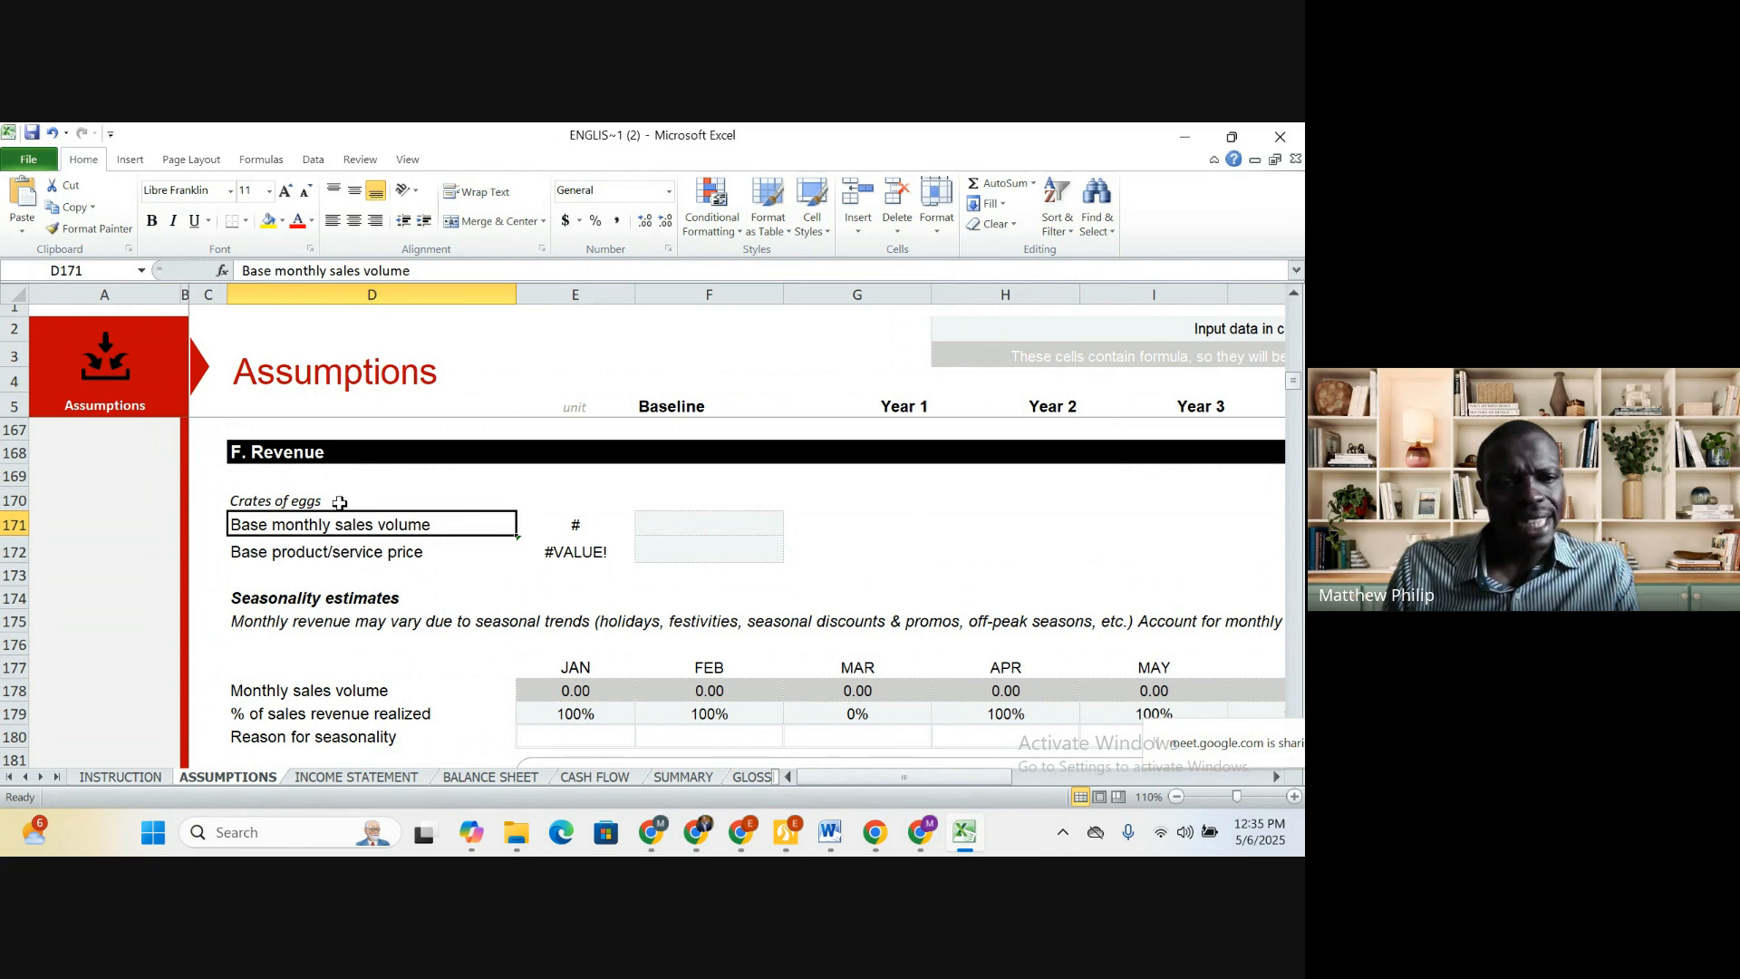
Set the Crates of eggs base monthly sales volume to 10,000 and its base product/service price to 2
click(667, 527)
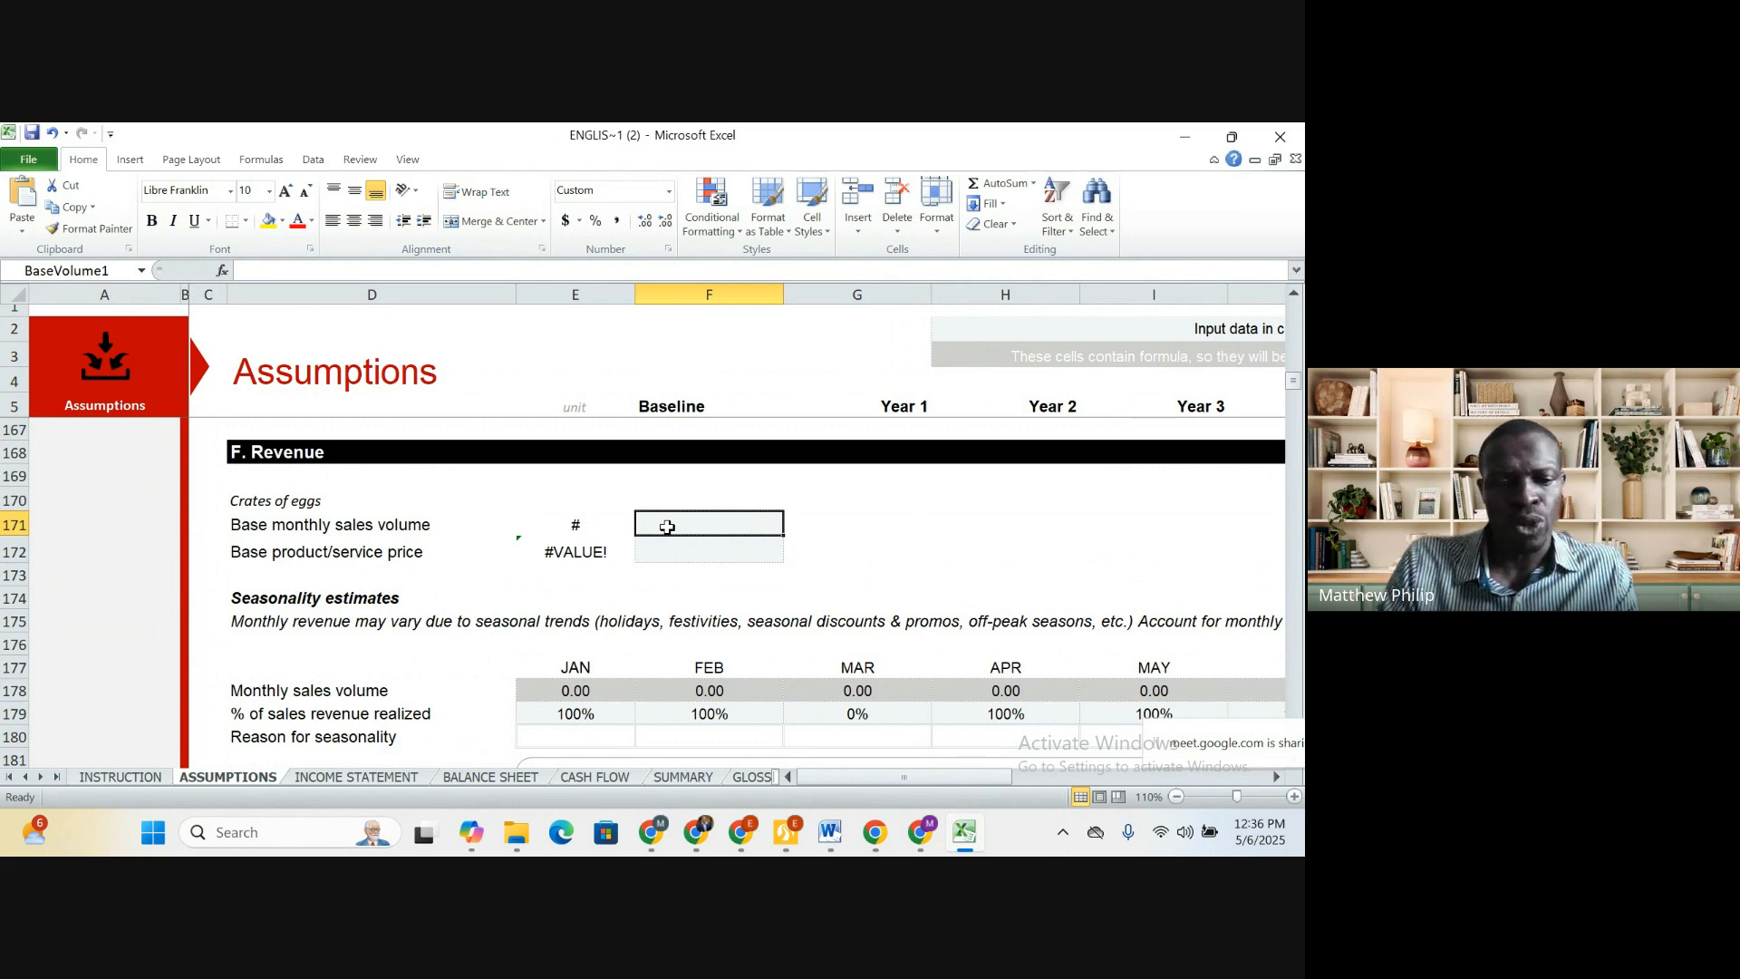
text(10,0)
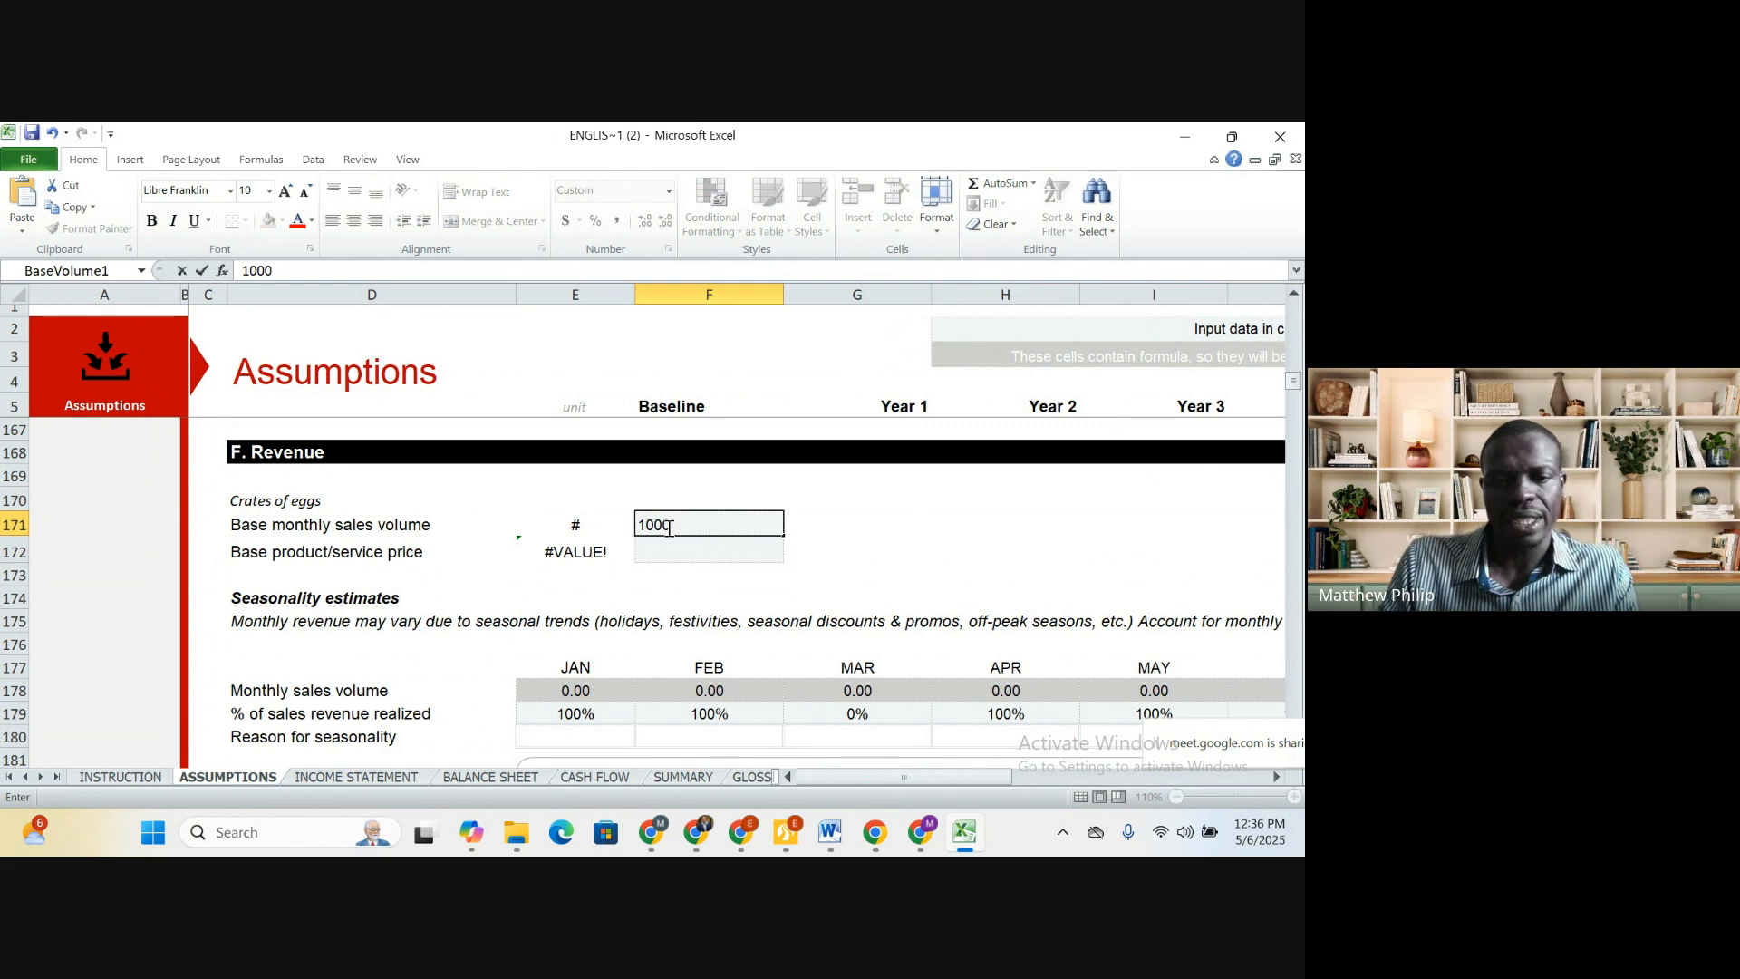
text(00)
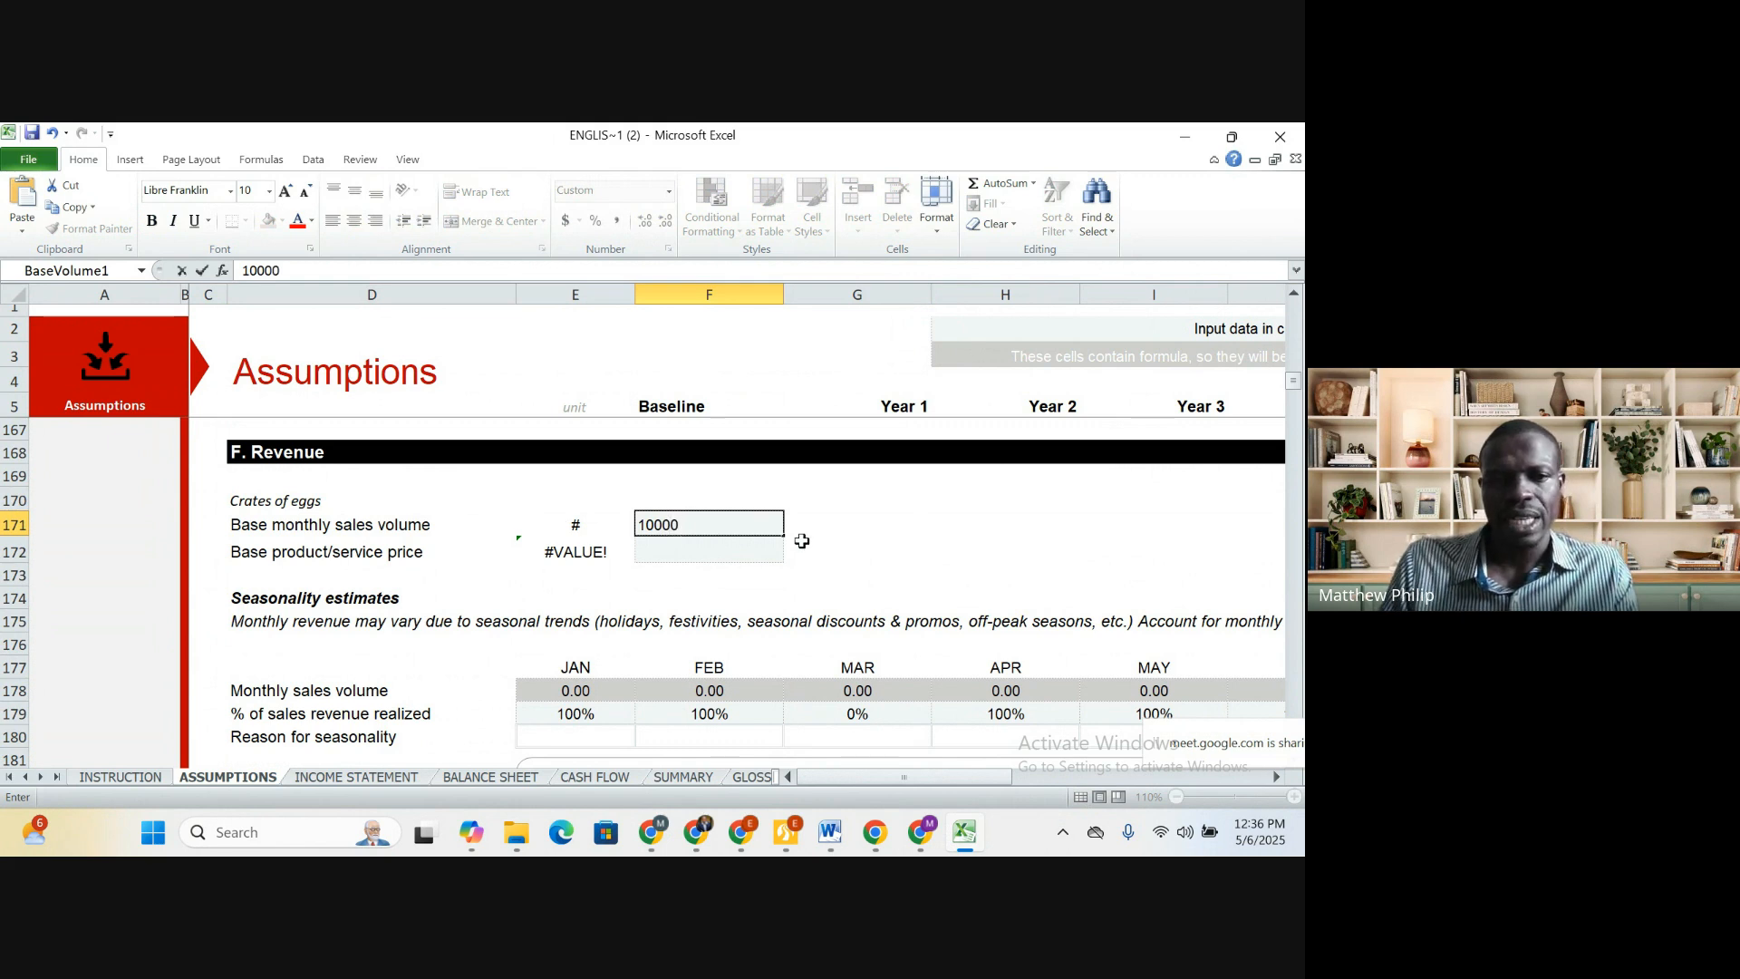
click(861, 538)
click(709, 553)
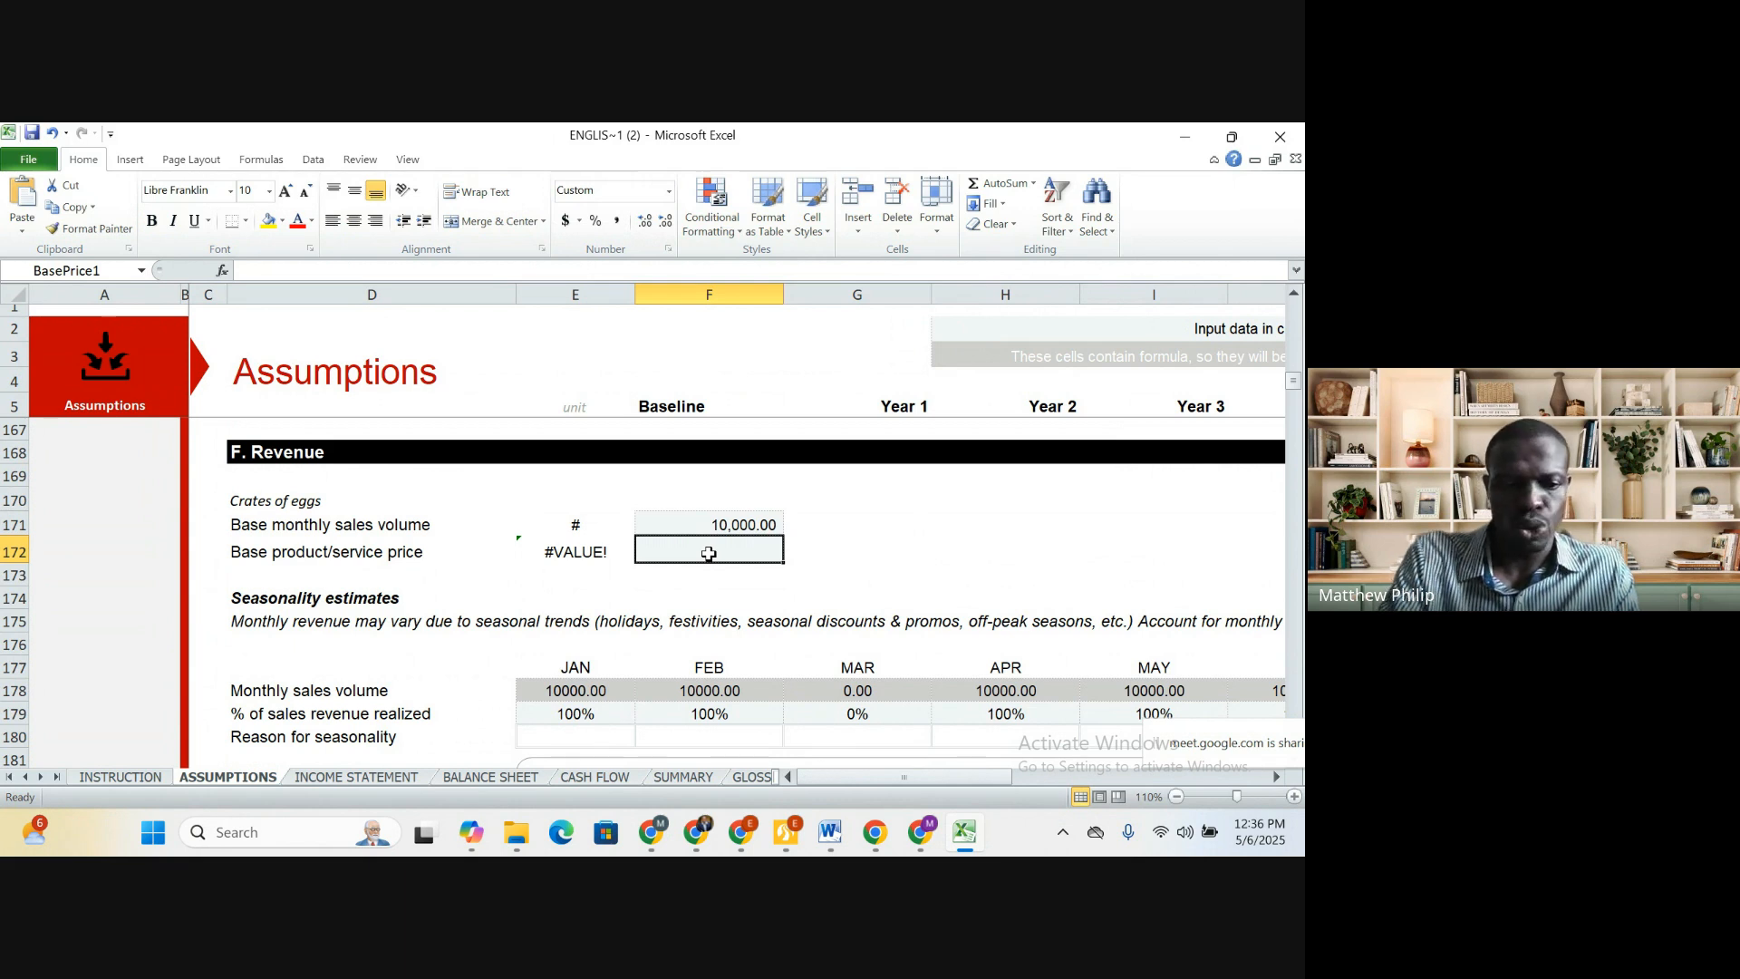
text(2)
click(852, 580)
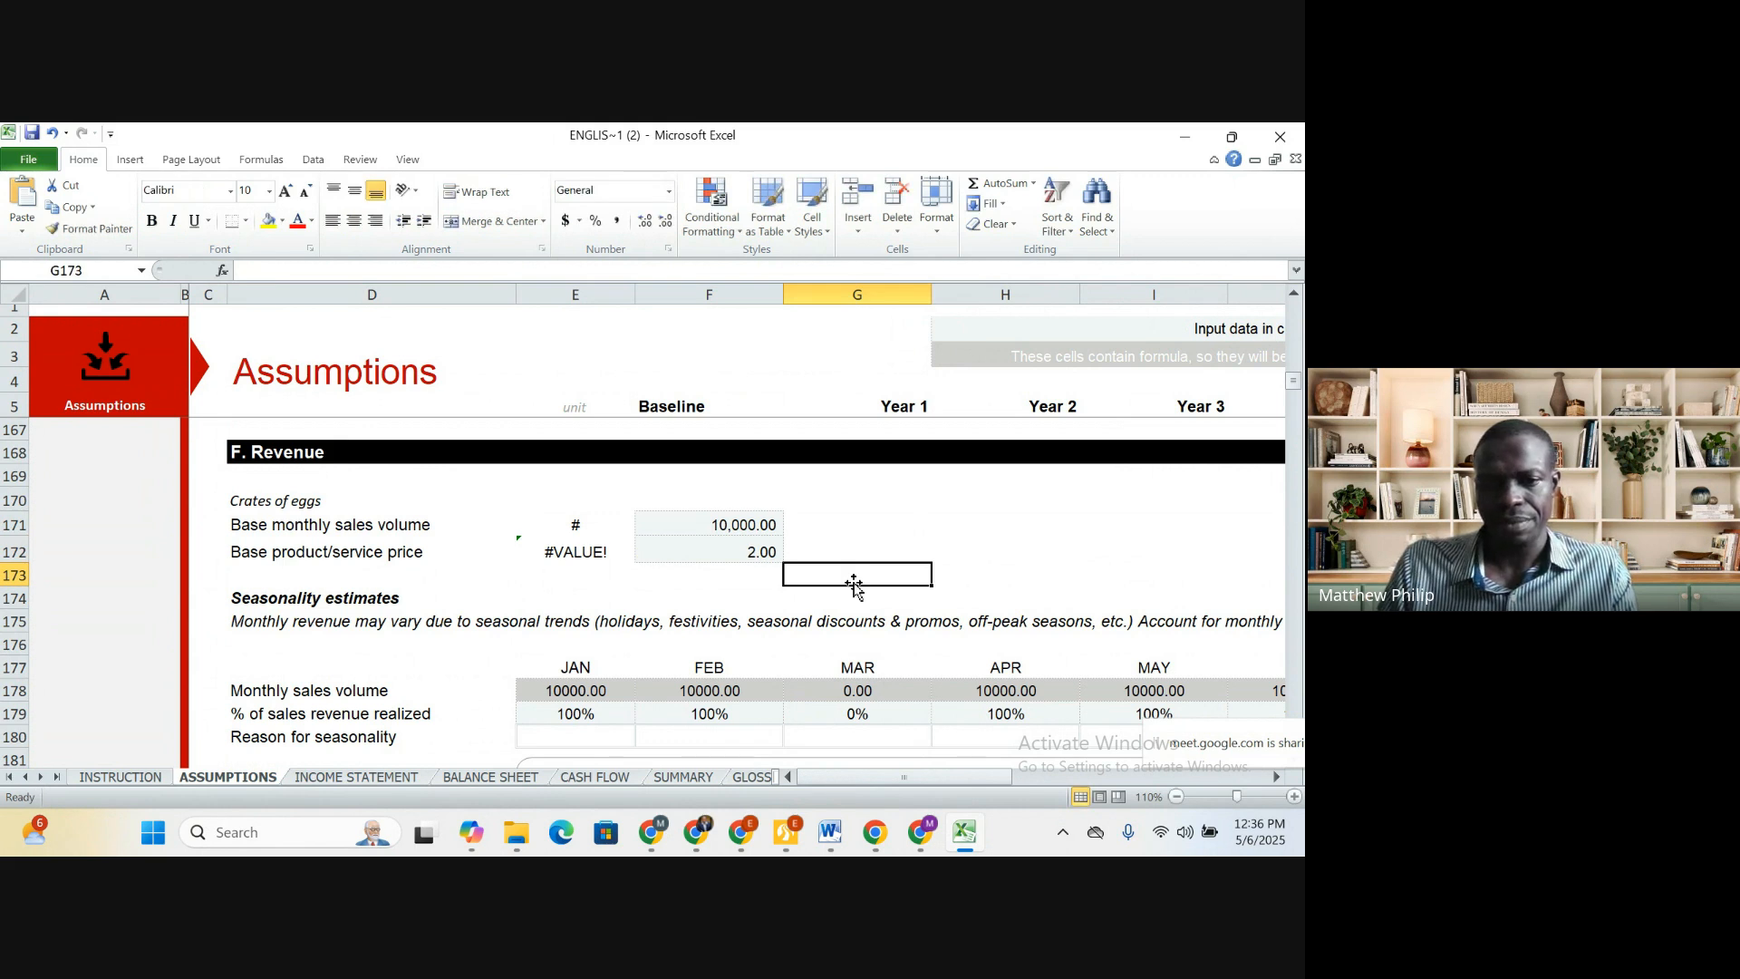
Examine the Seasonality estimates for Crates of eggs, including the formula for March's % of sales revenue realized
key(Down)
key(Down)
key(Down)
key(Down)
key(Down)
key(Down)
key(Down)
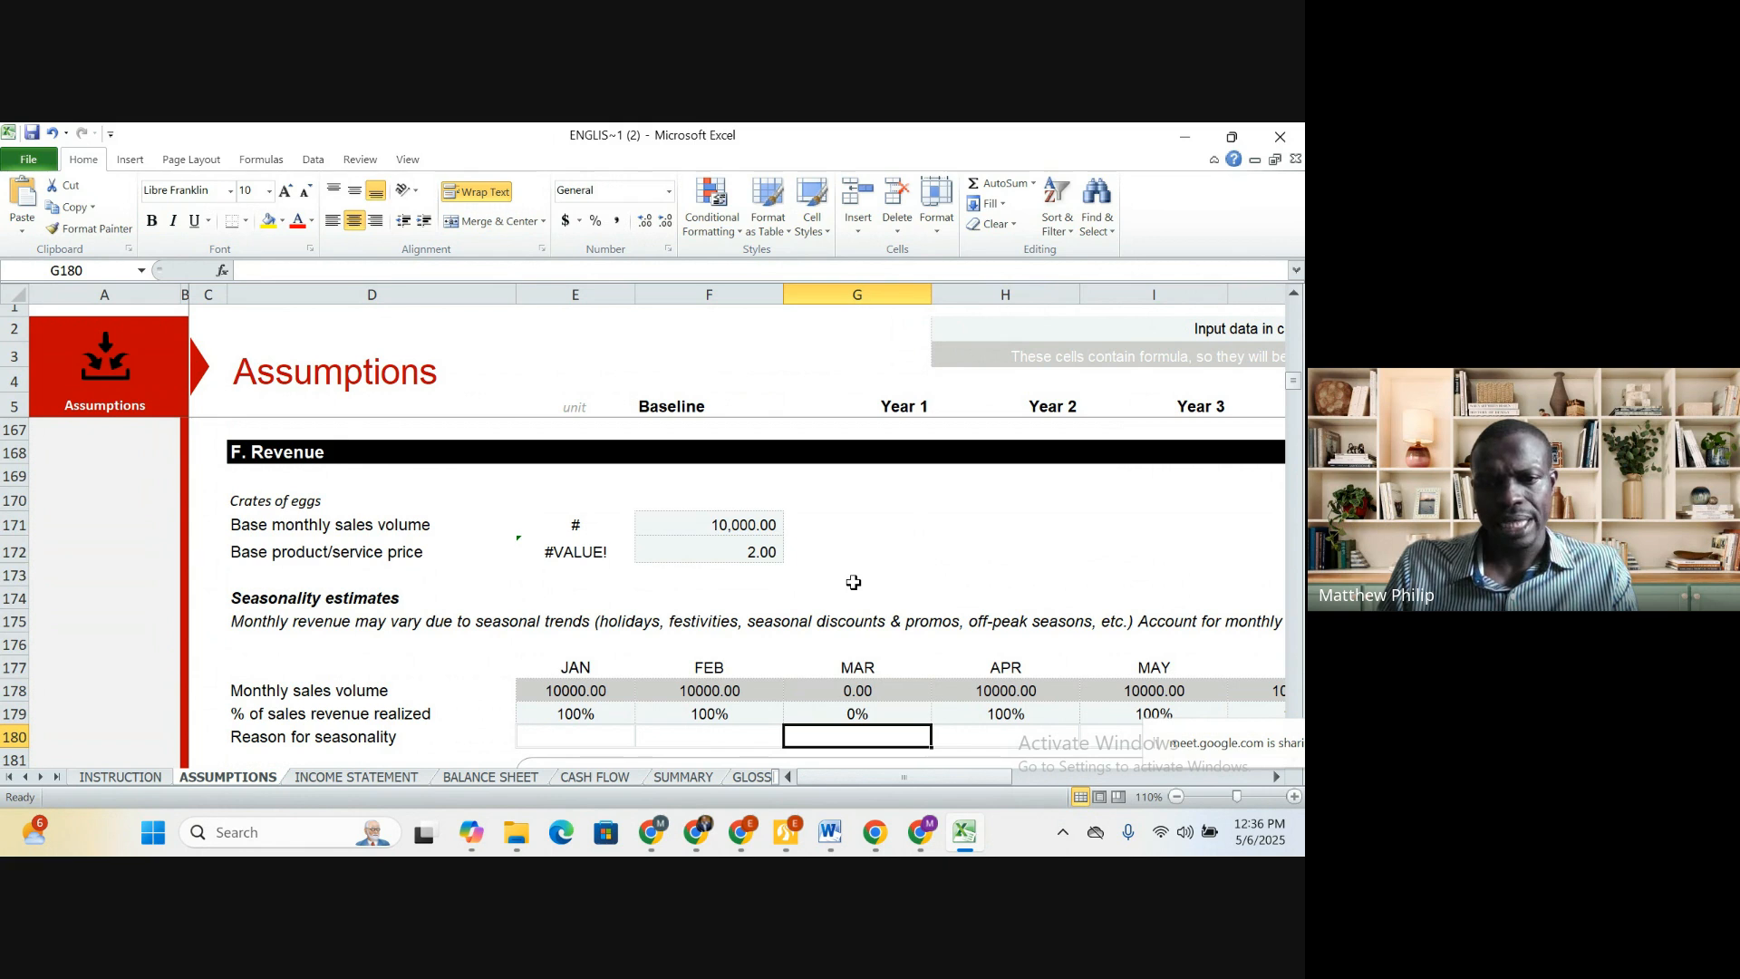
key(Down)
key(Down)
key(Down)
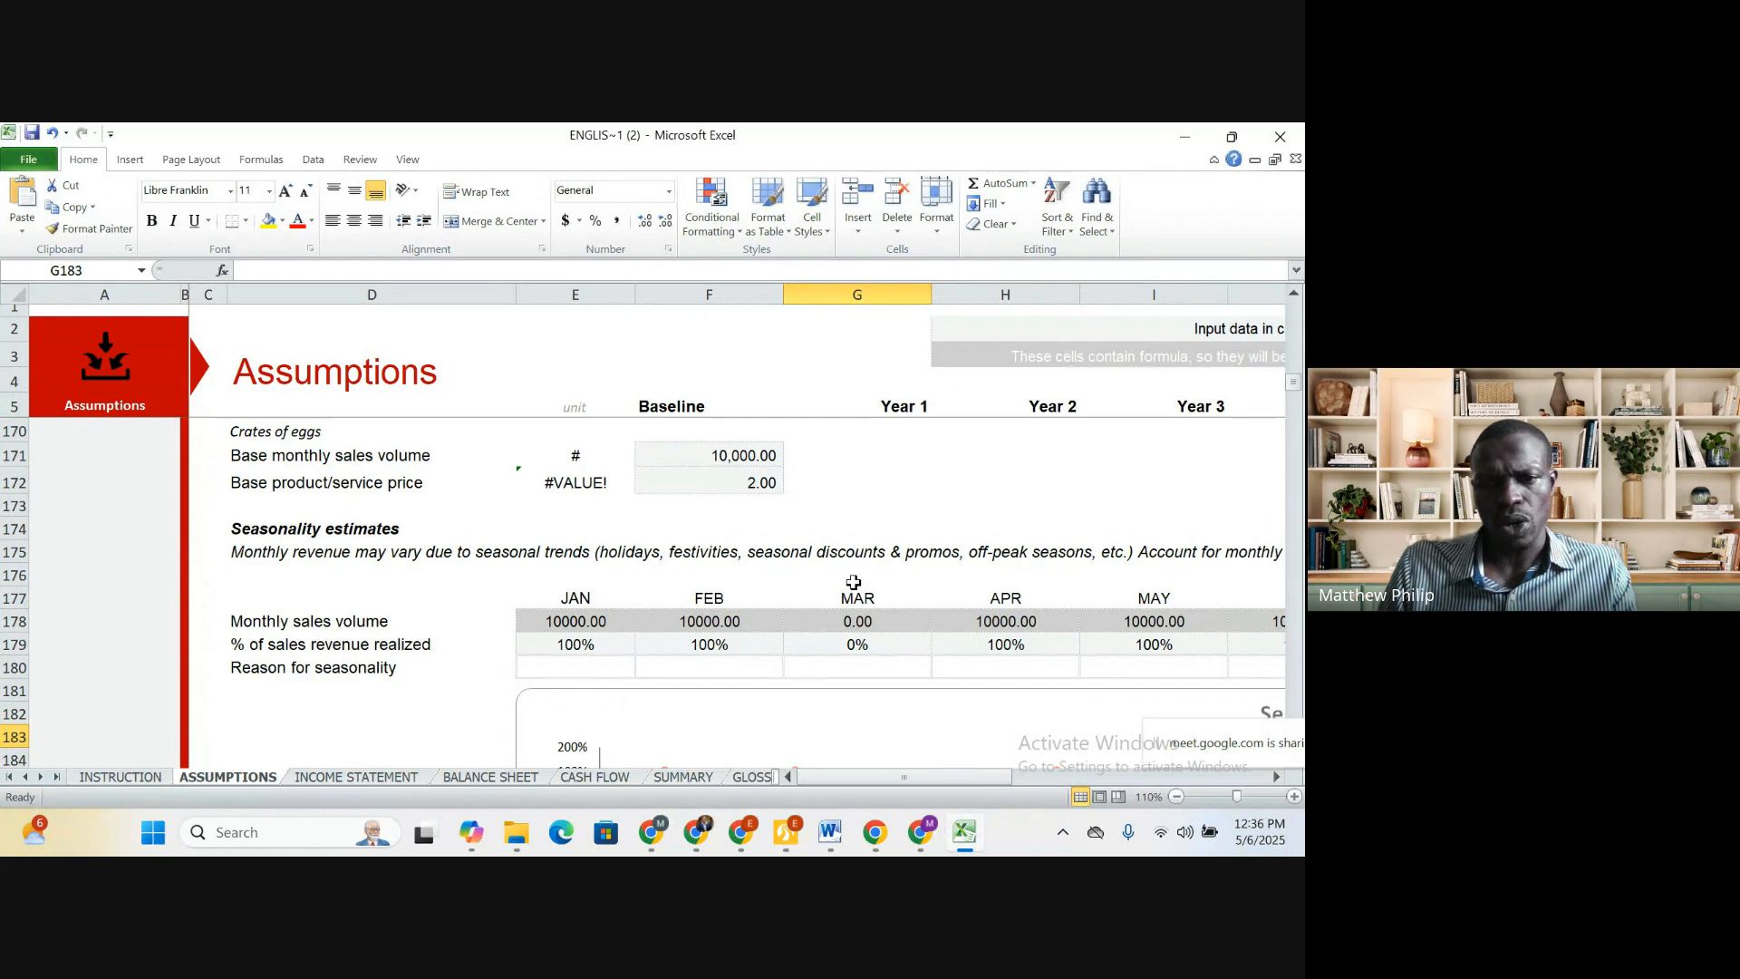
key(Up)
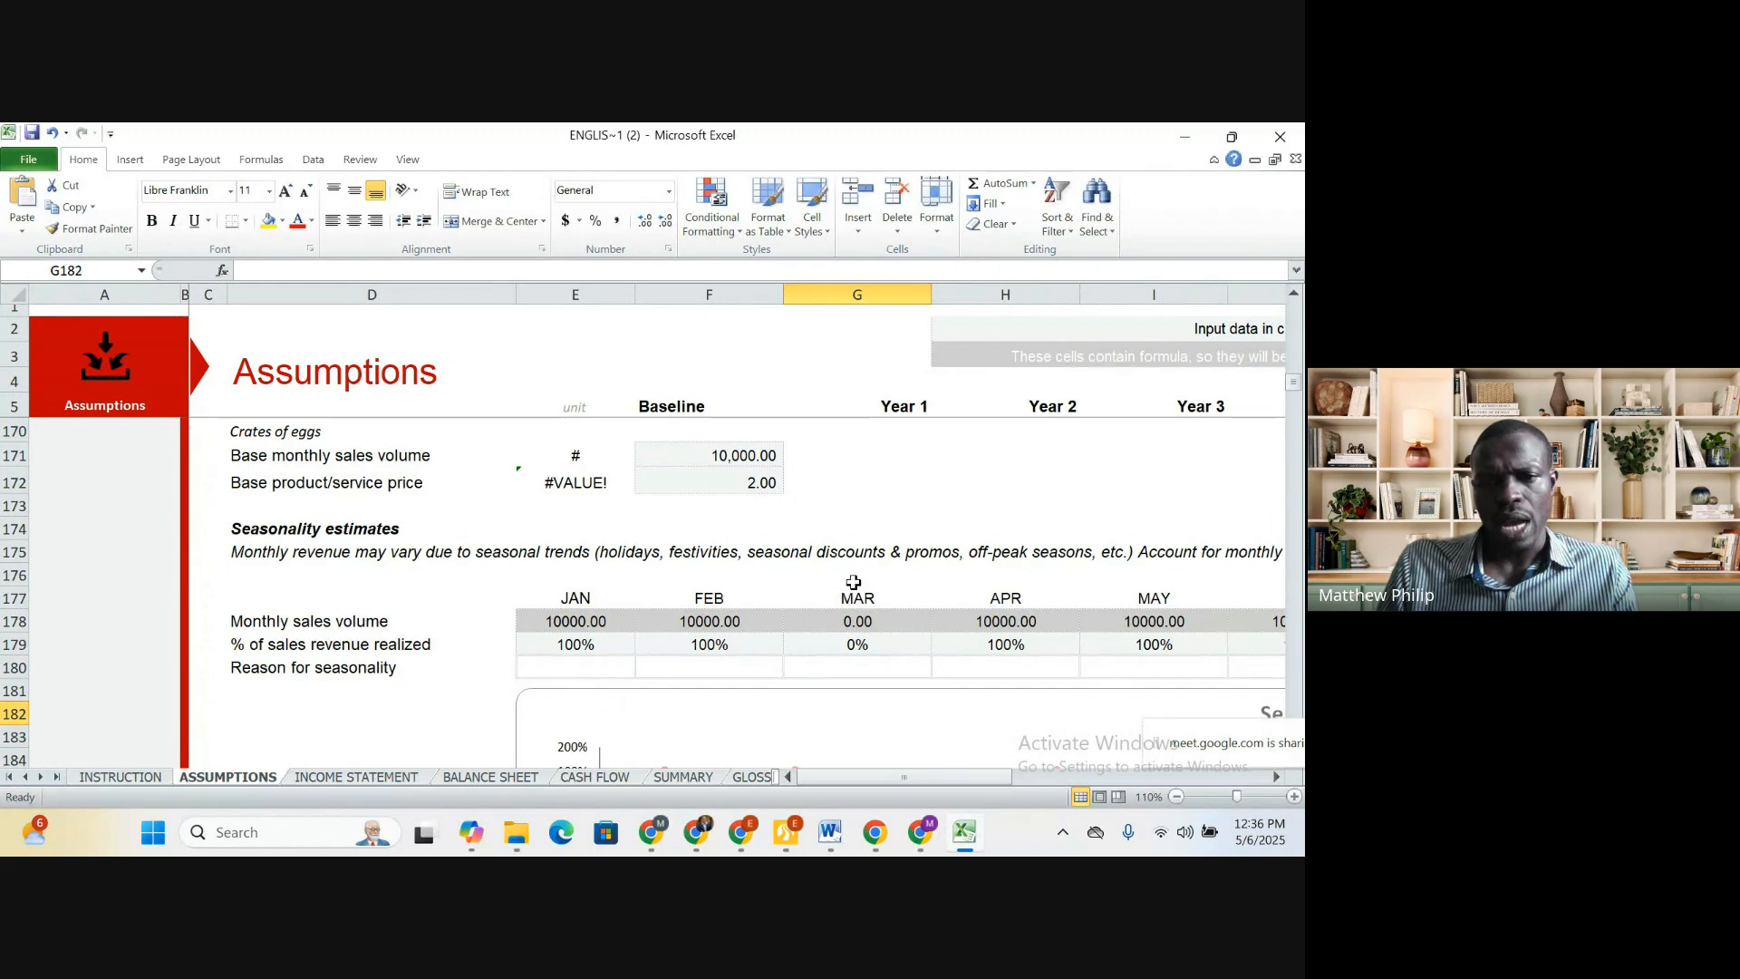
click(858, 647)
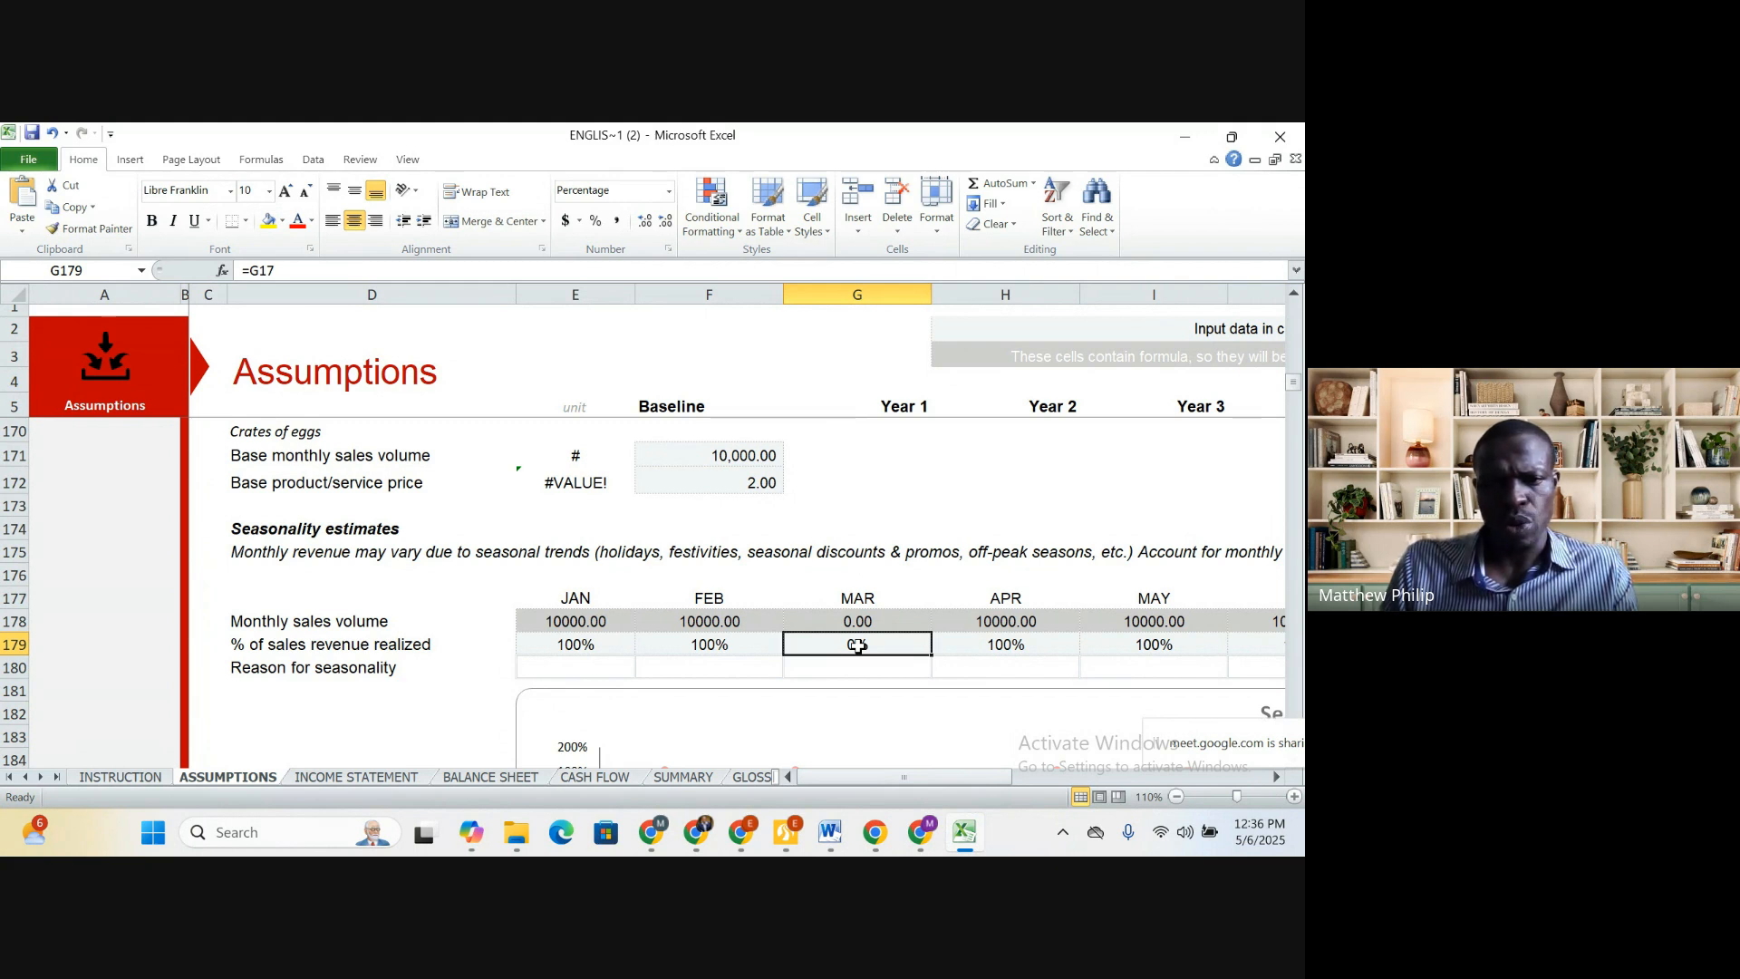
Go back to B. Growth Rates and examine the revenue sales volume and price rows for each product
key(Up)
key(Up)
key(Up)
key(Up)
key(Up)
key(Up)
key(Up)
key(Up)
key(Up)
key(Up)
key(Up)
key(Up)
key(Up)
key(Up)
key(Up)
key(Up)
key(Up)
key(Up)
key(Up)
key(Up)
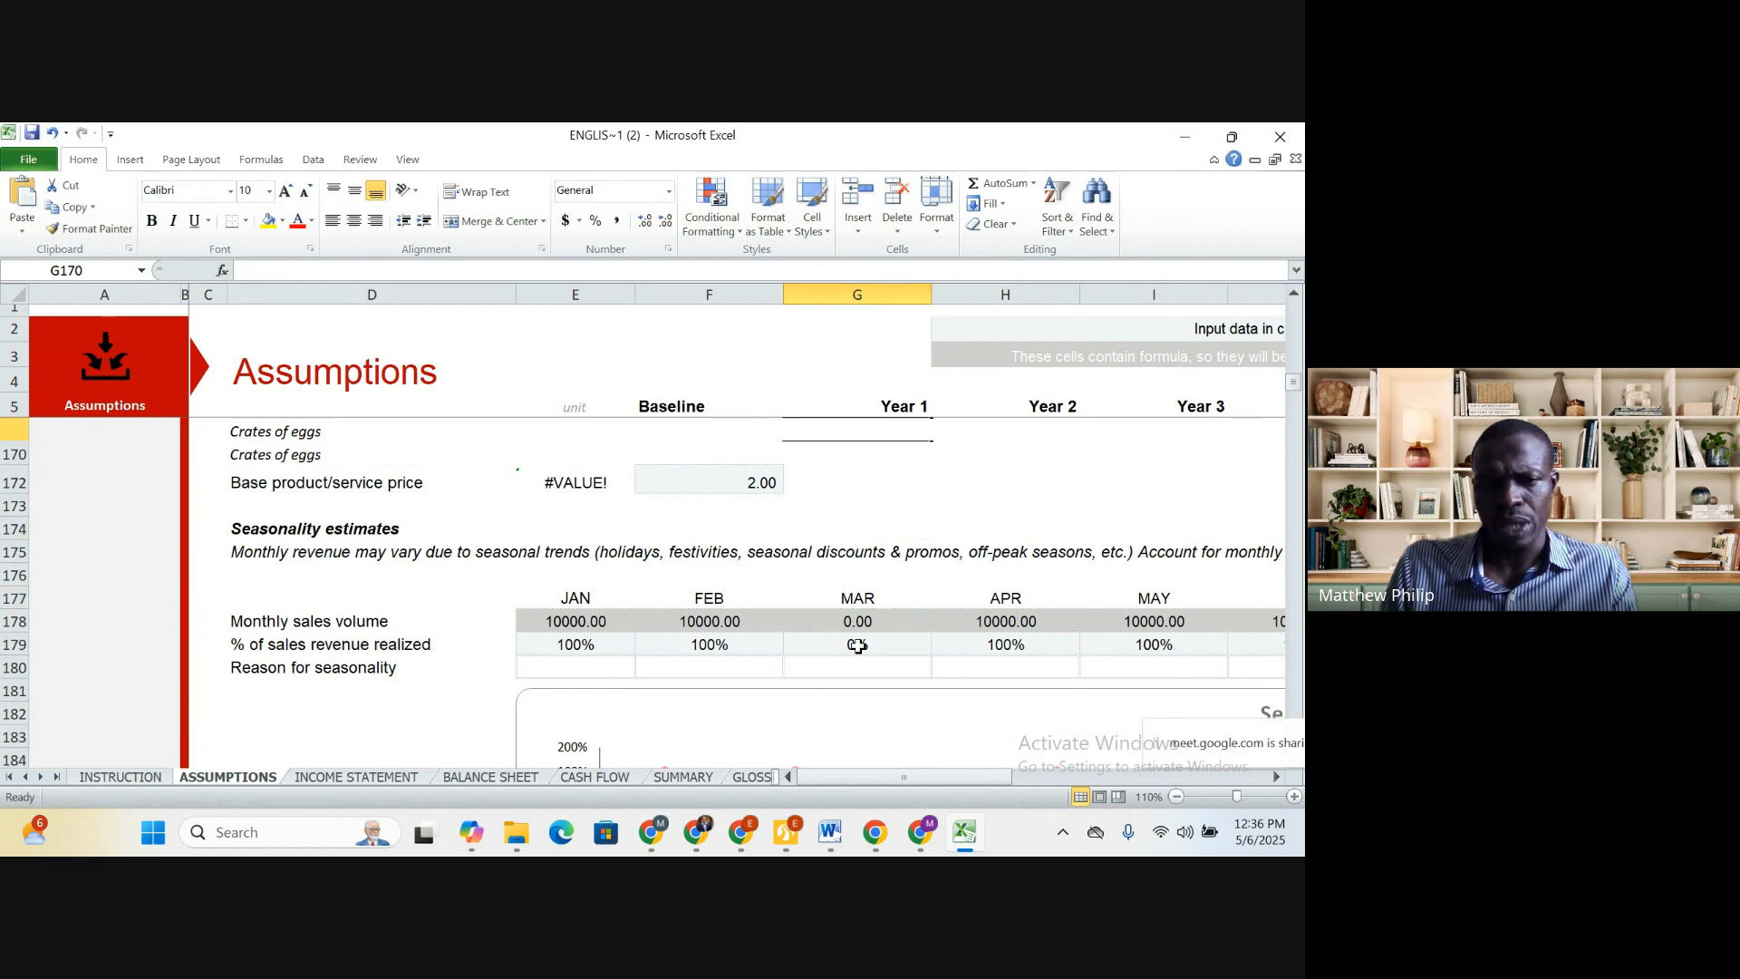
key(Up)
key(Up)
key(Up)
key(Up)
key(Up)
key(Up)
key(Up)
key(Up)
key(Up)
key(Up)
key(Up)
key(Up)
key(Up)
key(Up)
key(Up)
key(Up)
key(Up)
key(Up)
key(Up)
key(Up)
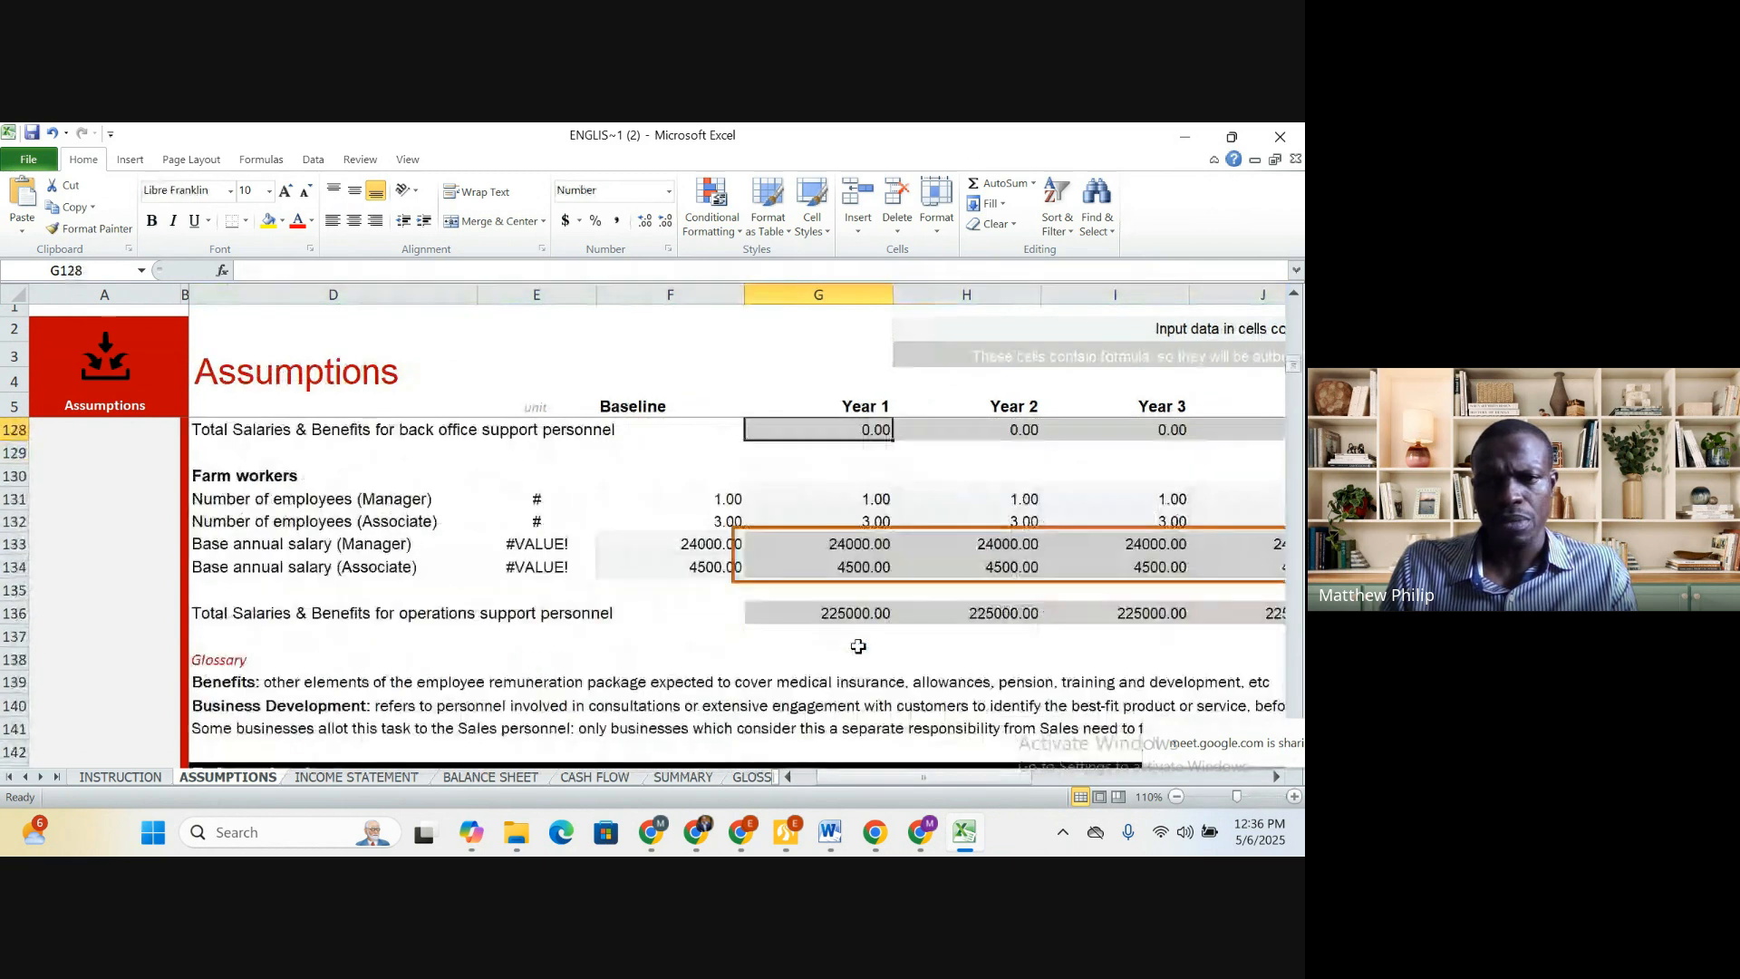
key(Up)
key(Up)
key(Up)
key(Up)
key(Up)
key(Up)
key(Up)
key(Up)
key(Up)
key(Up)
key(Up)
key(Up)
key(Up)
key(Up)
key(Up)
key(Up)
key(Up)
key(Up)
key(Up)
key(Up)
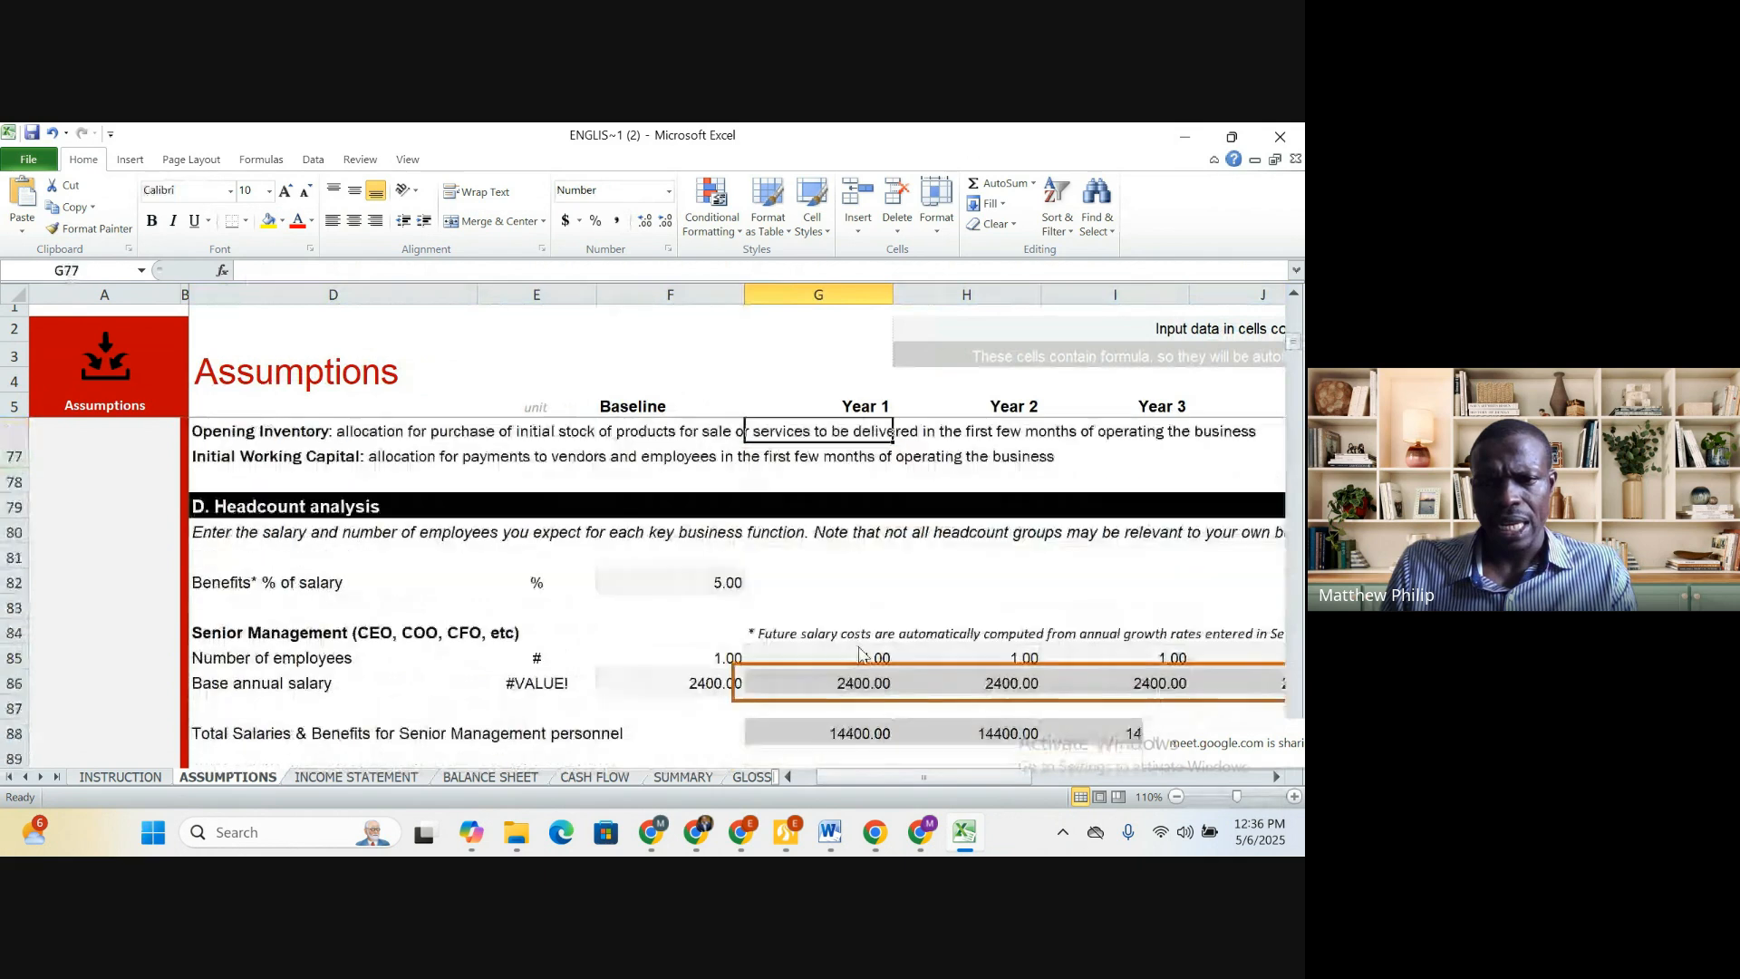
key(Up)
key(Up)
key(Up)
key(Up)
key(Up)
key(Up)
key(Up)
key(Up)
key(Up)
key(Up)
key(Up)
key(Up)
key(Up)
key(Up)
key(Up)
key(Up)
key(Up)
key(Up)
key(Up)
key(Up)
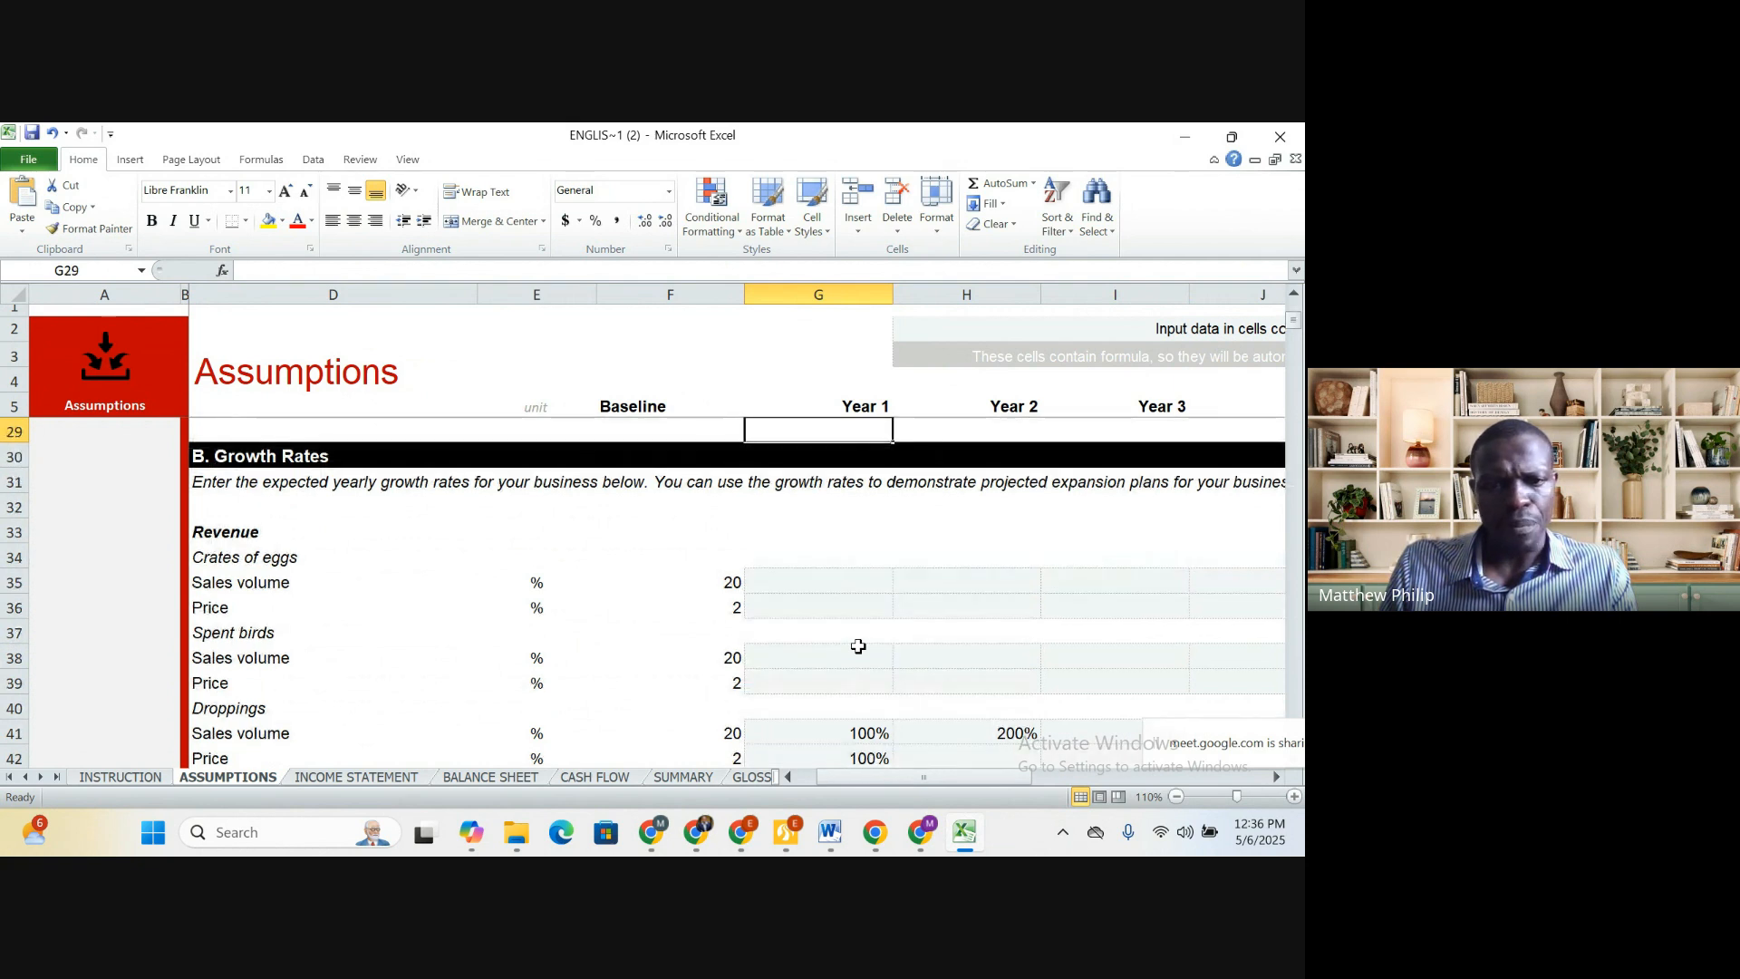
Review A. General, covering the company tax, bank interest, inflation and depreciation rates, business country, currency and products
key(Up)
key(Up)
key(Up)
key(Up)
key(Up)
key(Up)
key(Up)
key(Up)
key(Up)
key(Up)
key(Up)
key(Up)
key(Up)
key(Up)
key(Up)
key(Up)
key(Up)
key(Up)
key(Up)
key(Up)
key(Up)
key(Up)
key(Up)
key(Up)
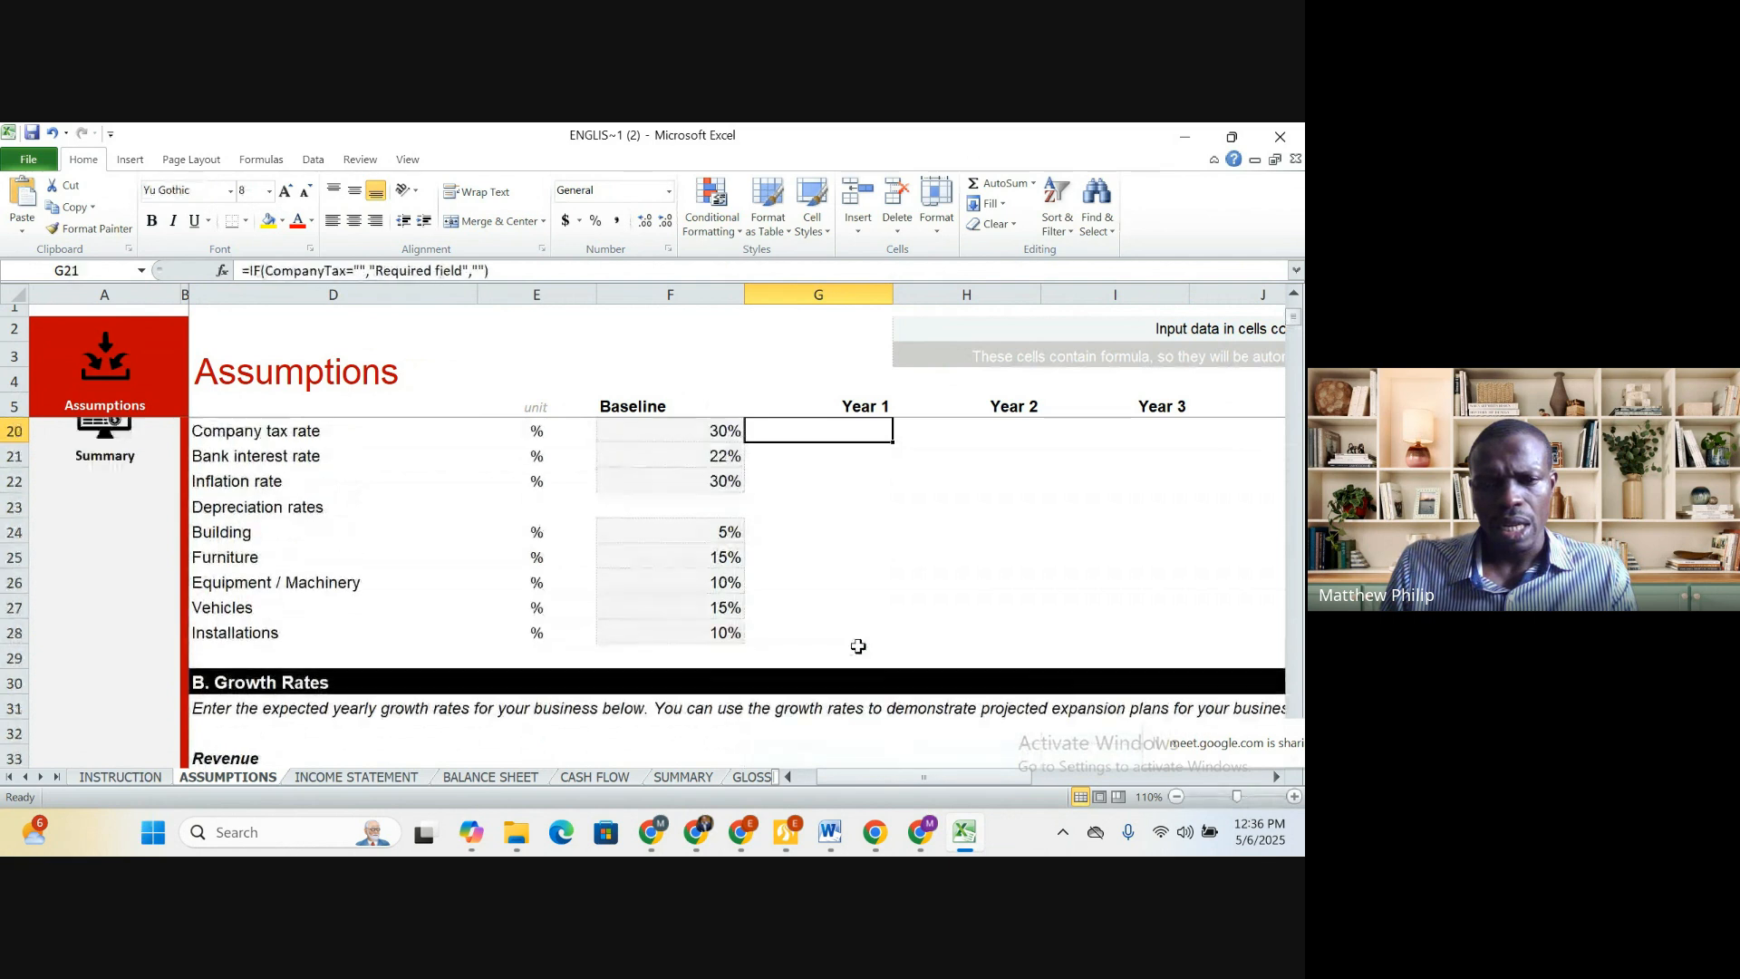
key(Down)
key(Down)
key(Down)
key(Down)
key(Down)
key(Down)
key(Down)
key(Down)
key(Down)
key(Down)
key(Down)
key(Down)
key(Down)
key(Down)
key(Down)
key(Down)
key(Down)
key(Down)
key(Down)
key(Down)
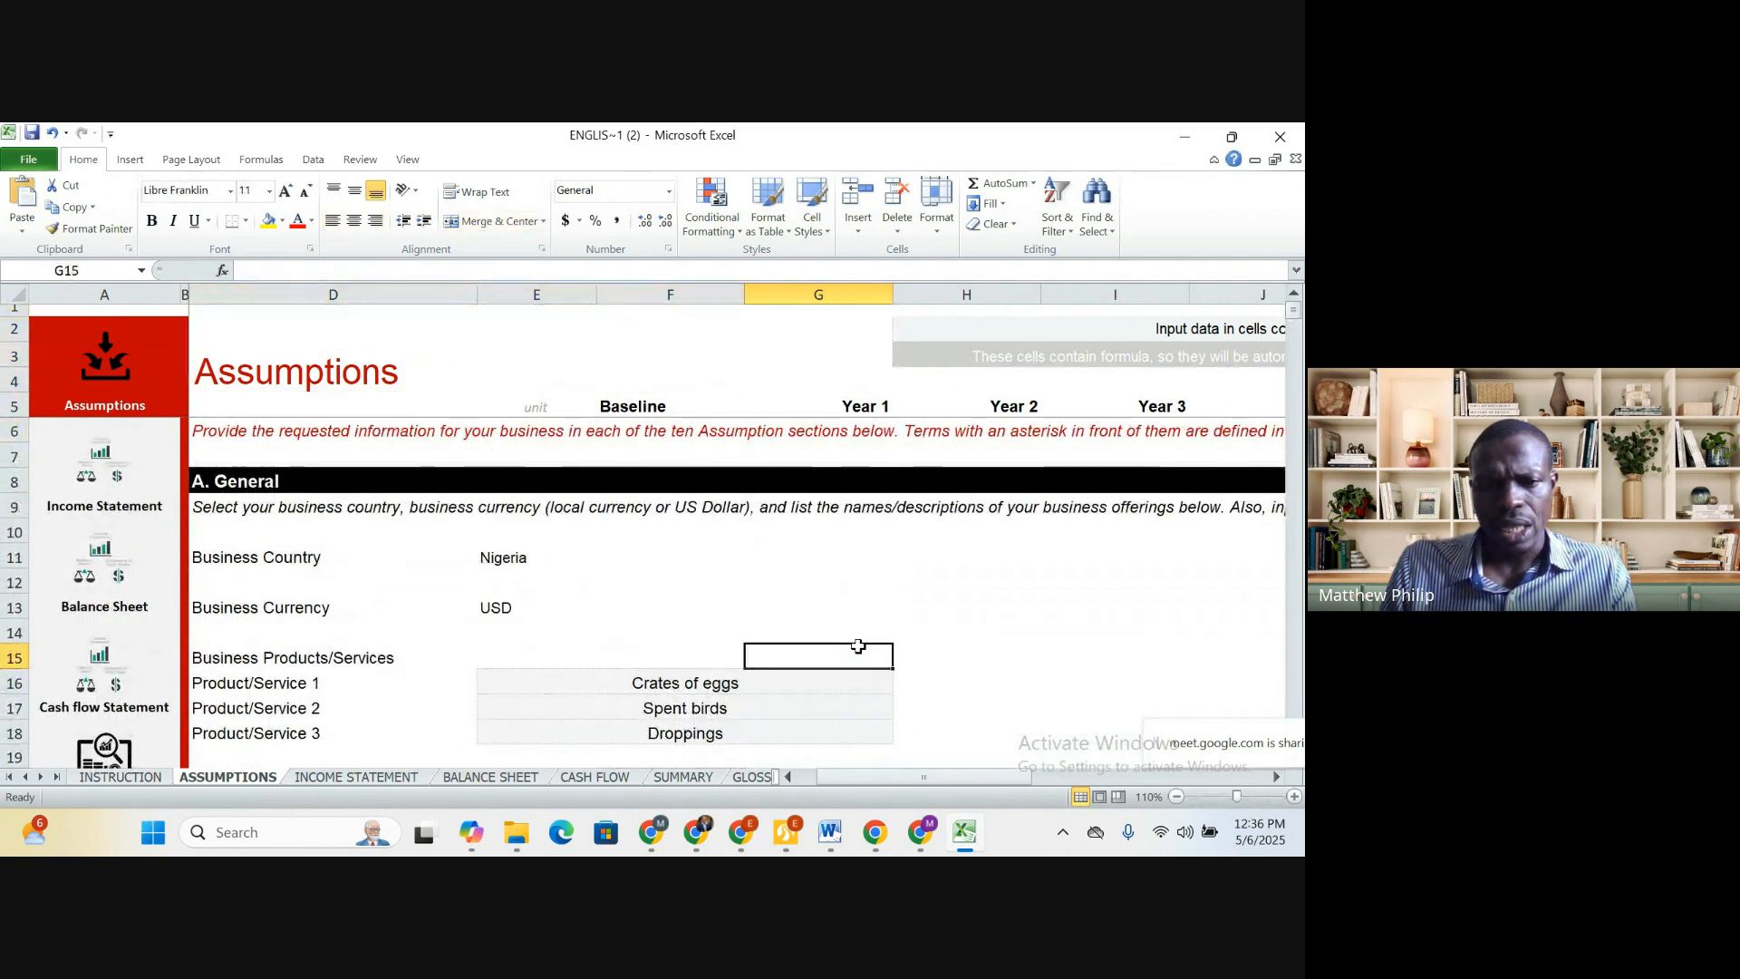
Return to B. Growth Rates and examine the product growth rows together with the first Costs rows, such as direct costs, salaries and rent
key(Down)
key(Down)
key(Down)
key(Down)
key(Down)
key(Down)
key(Down)
key(Down)
key(Down)
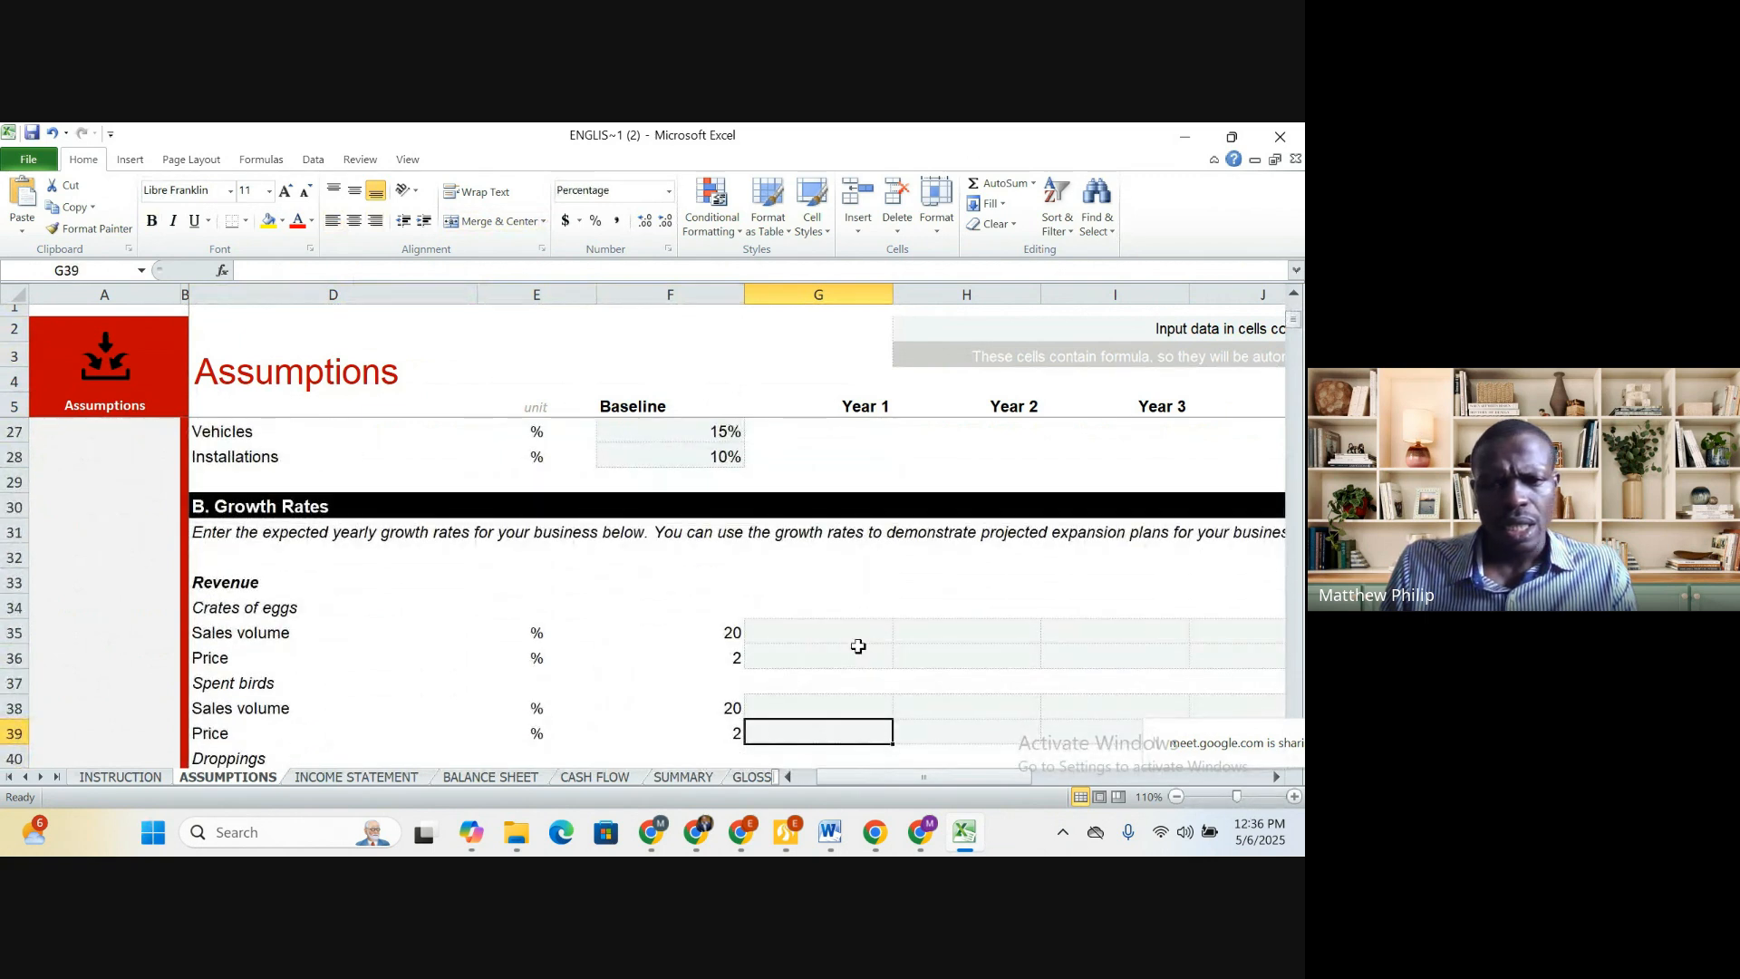
key(Down)
key(Down)
key(Down)
key(Down)
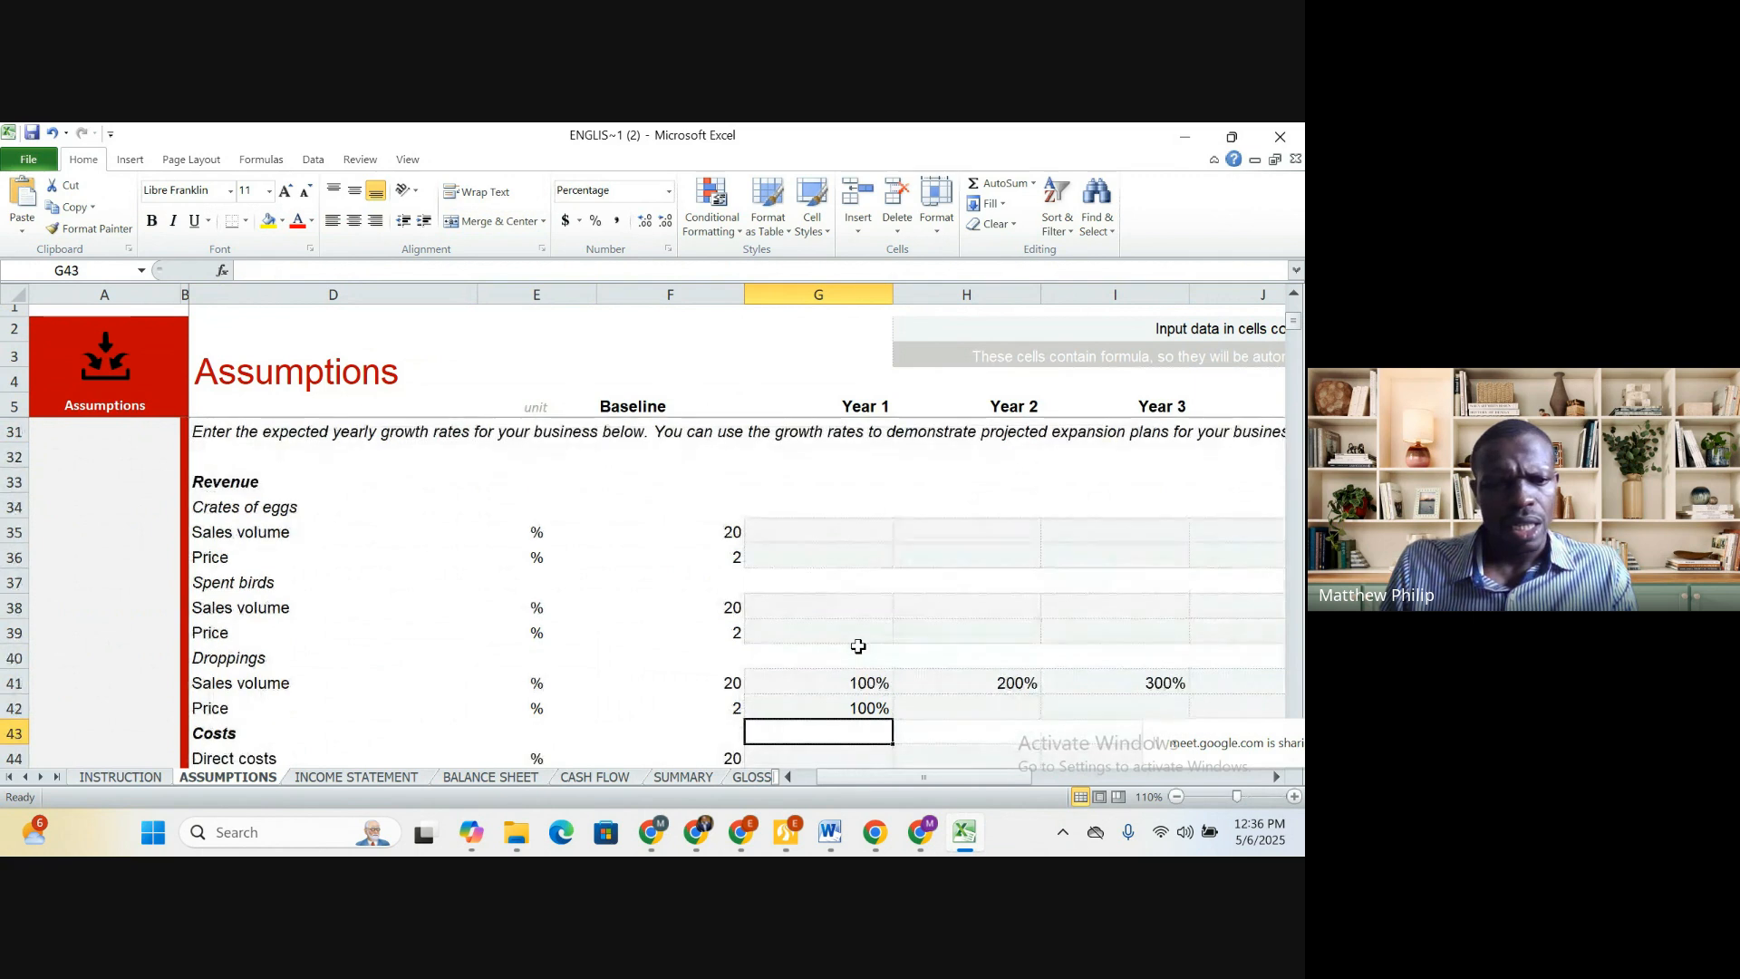
key(Down)
key(Down)
key(Down)
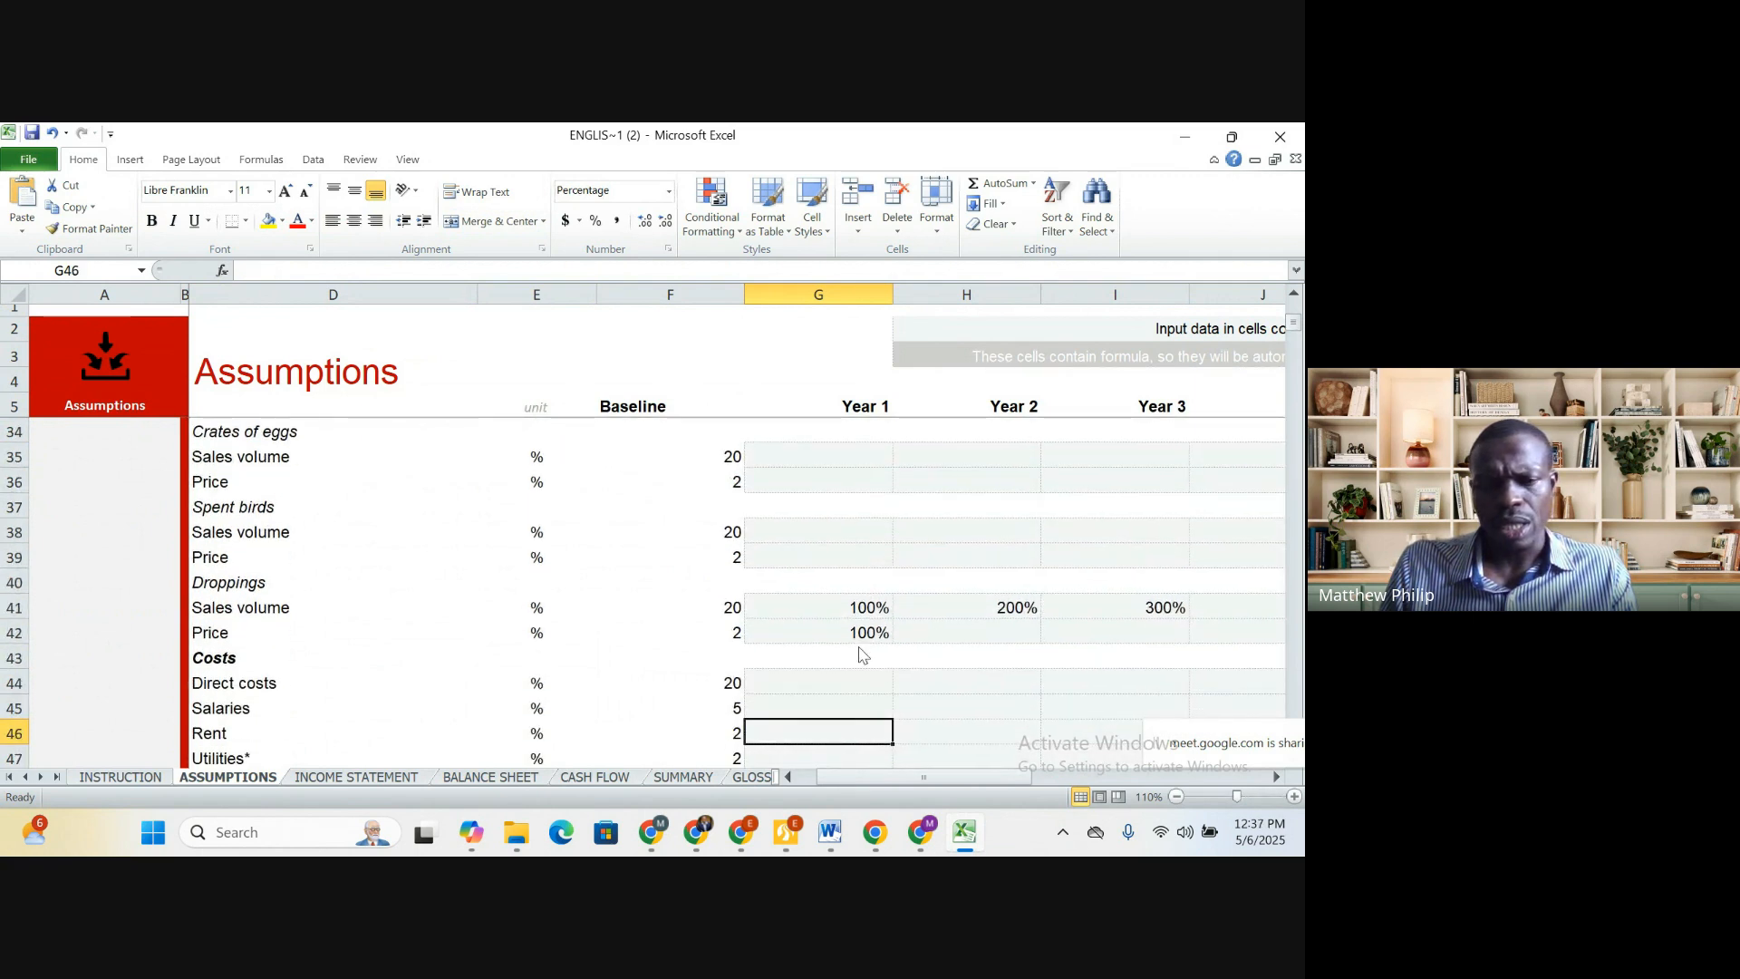
key(Up)
key(Up)
key(Up)
key(Up)
key(Up)
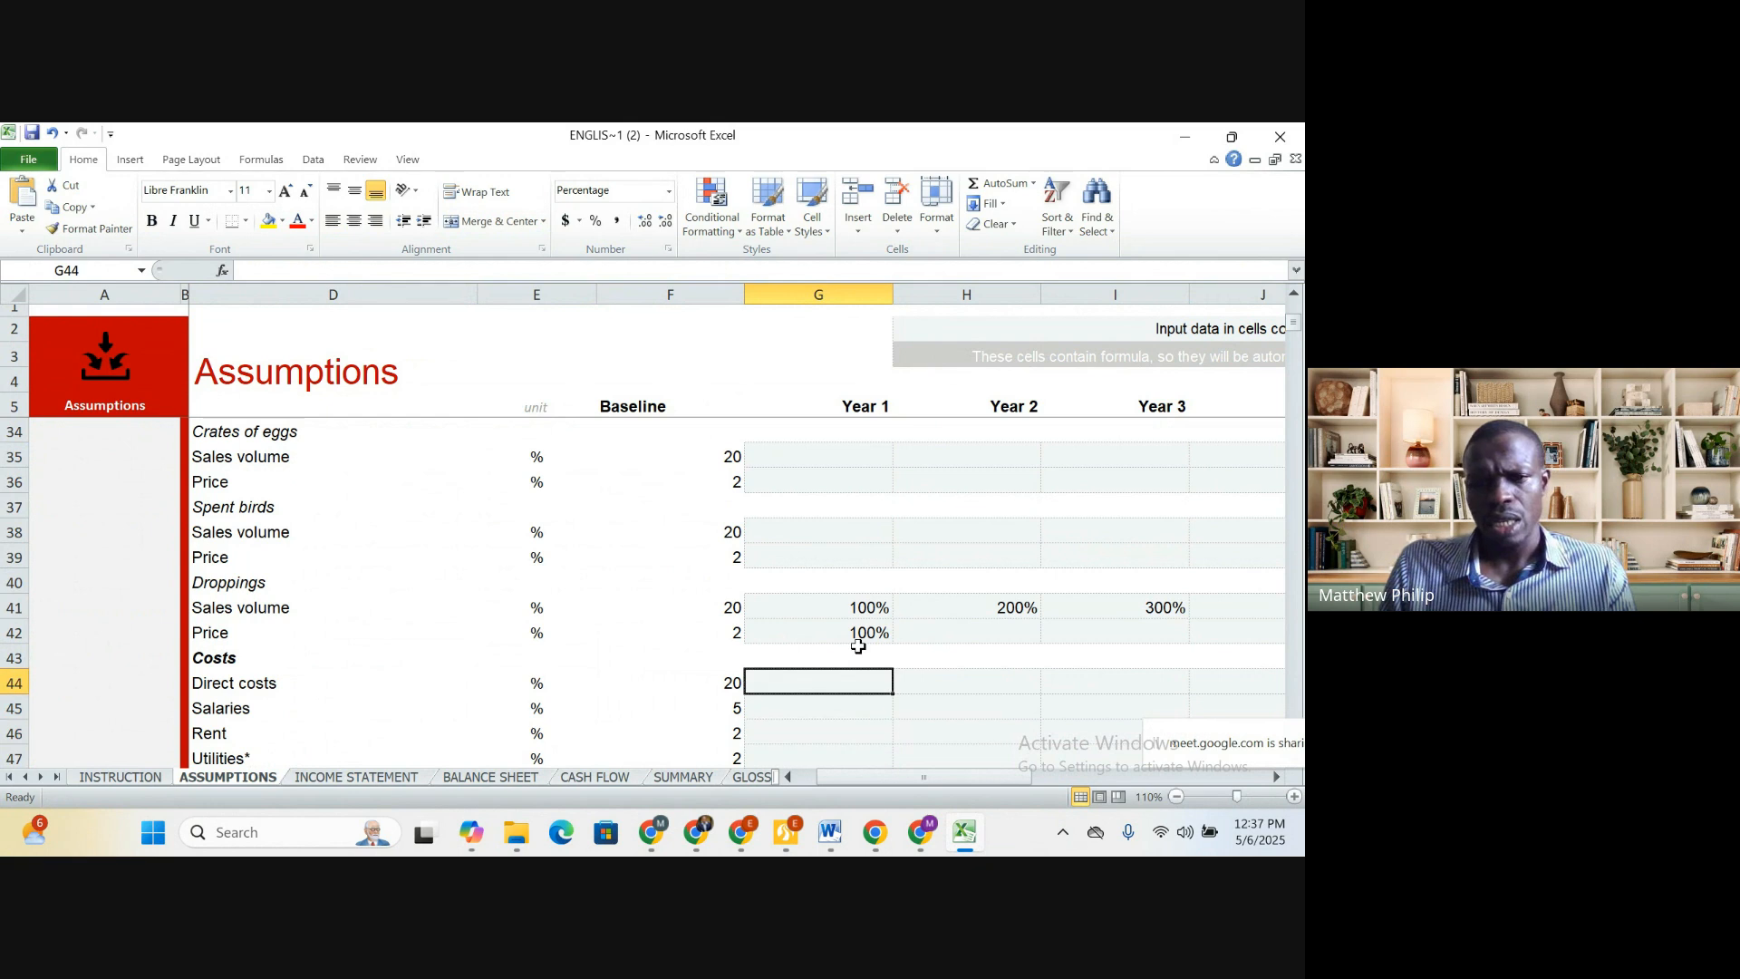
key(Up)
key(Up)
key(Up)
key(Up)
key(Up)
key(Up)
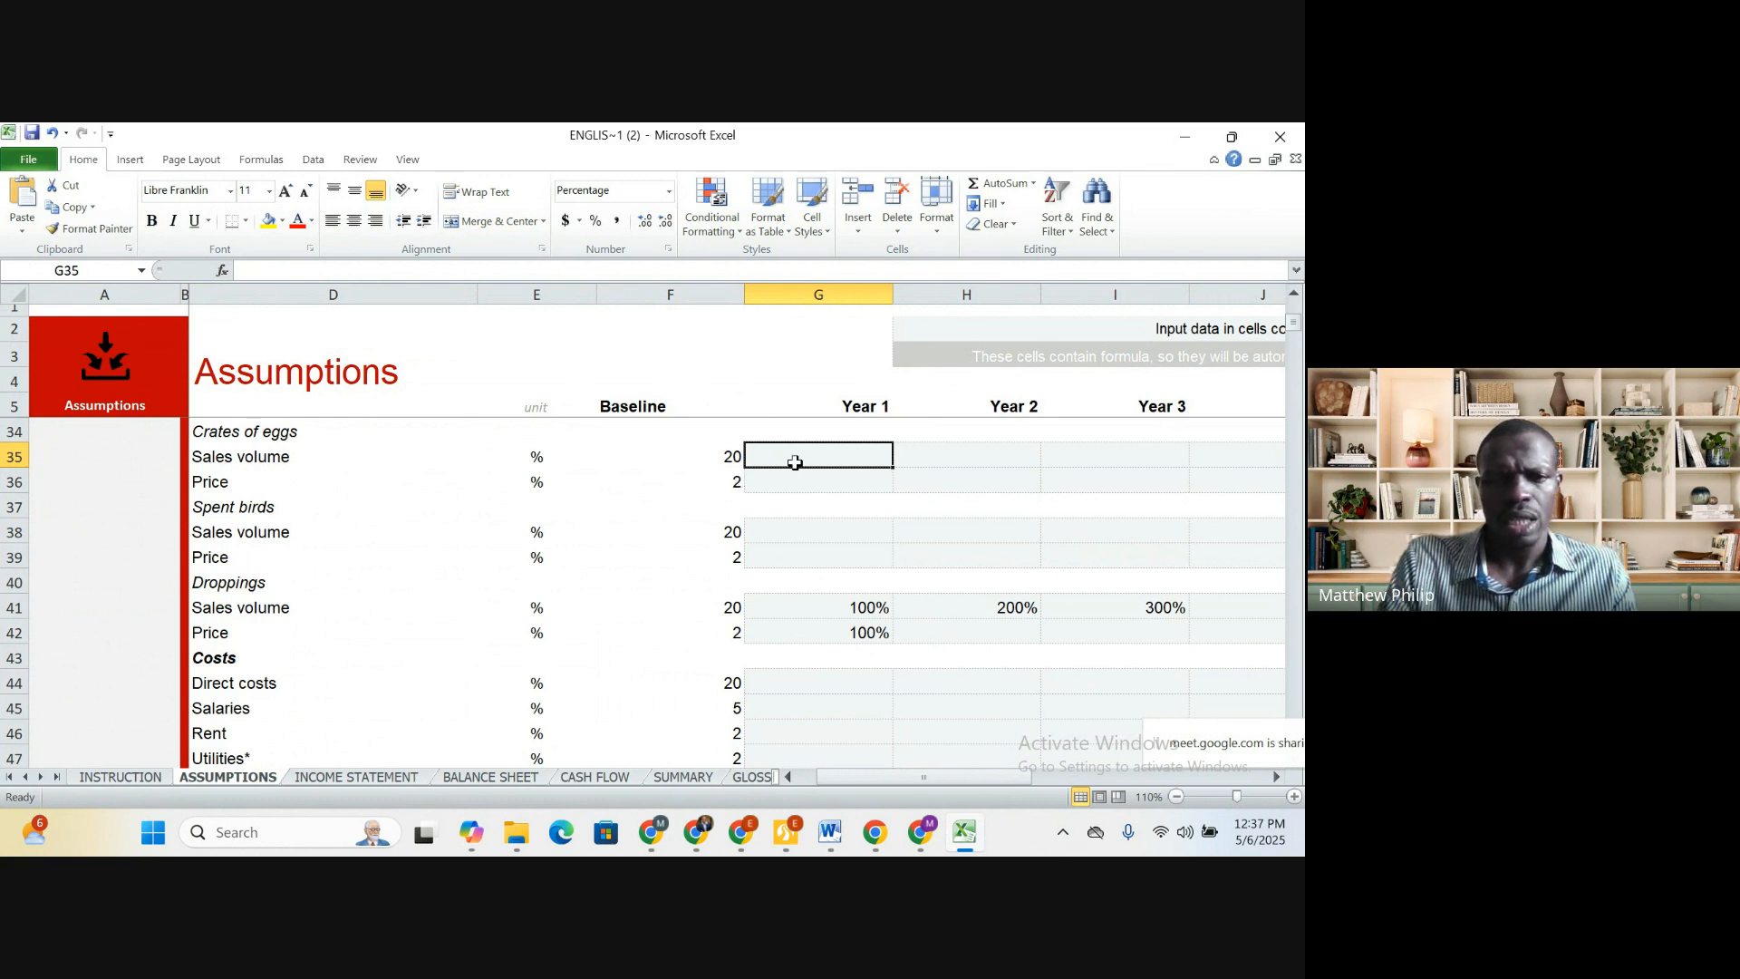
text(5)
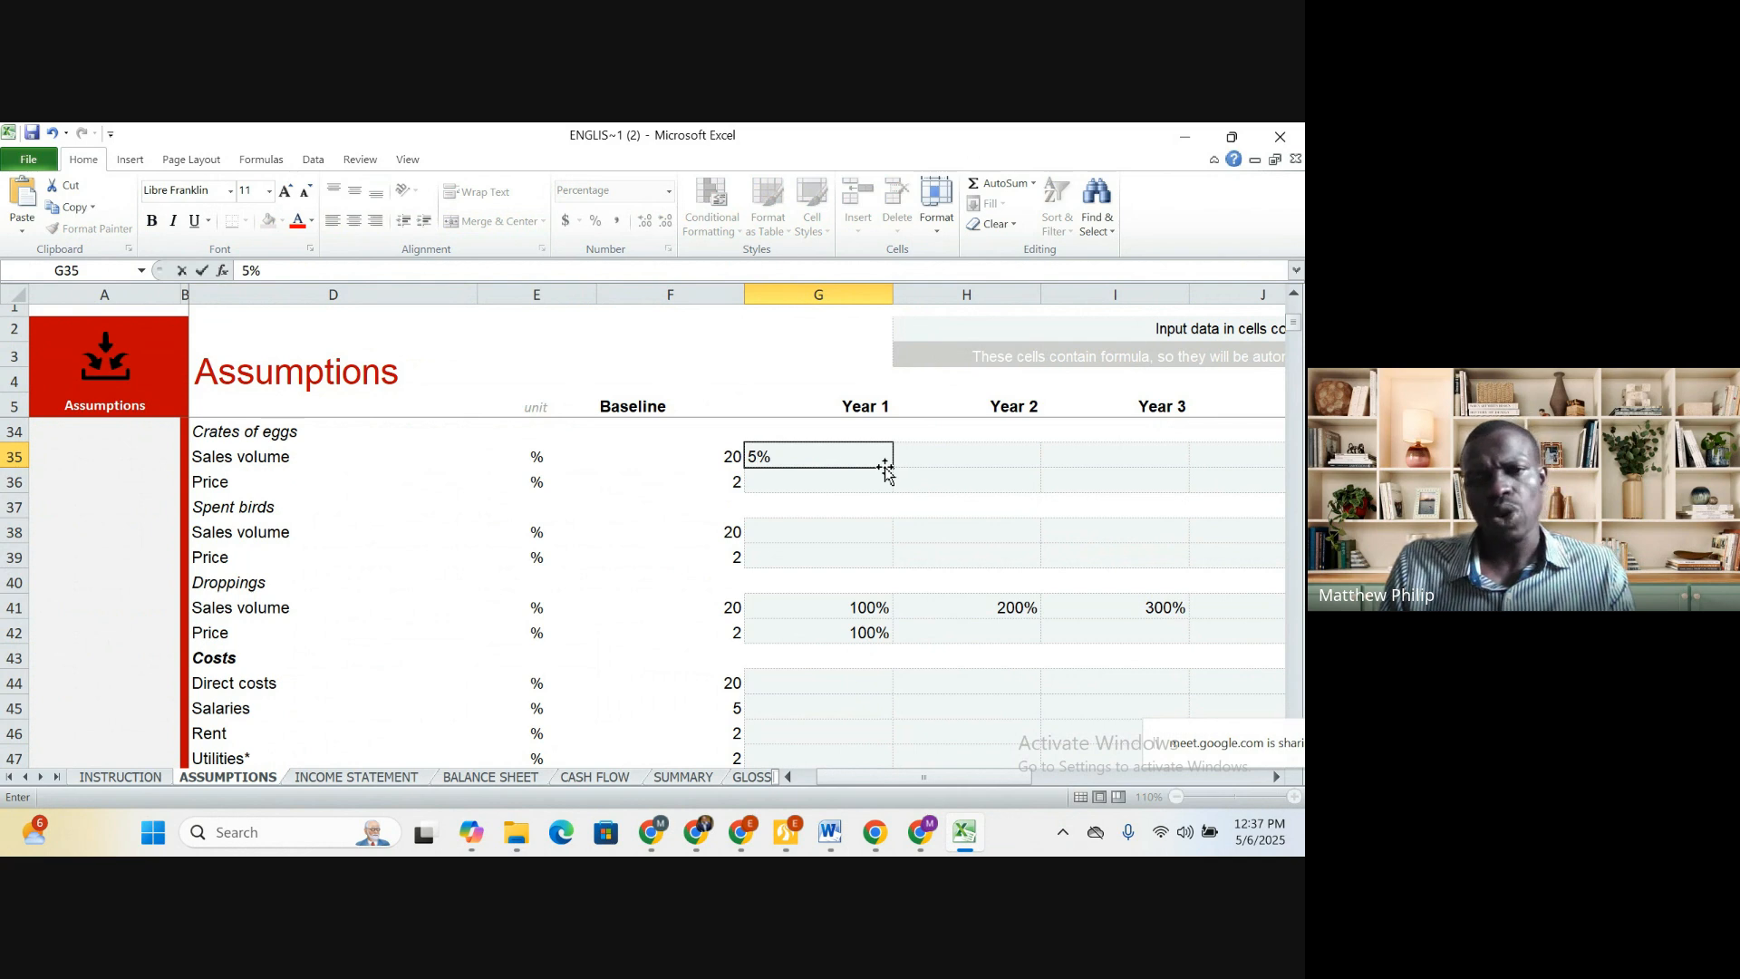
key(BackSpace)
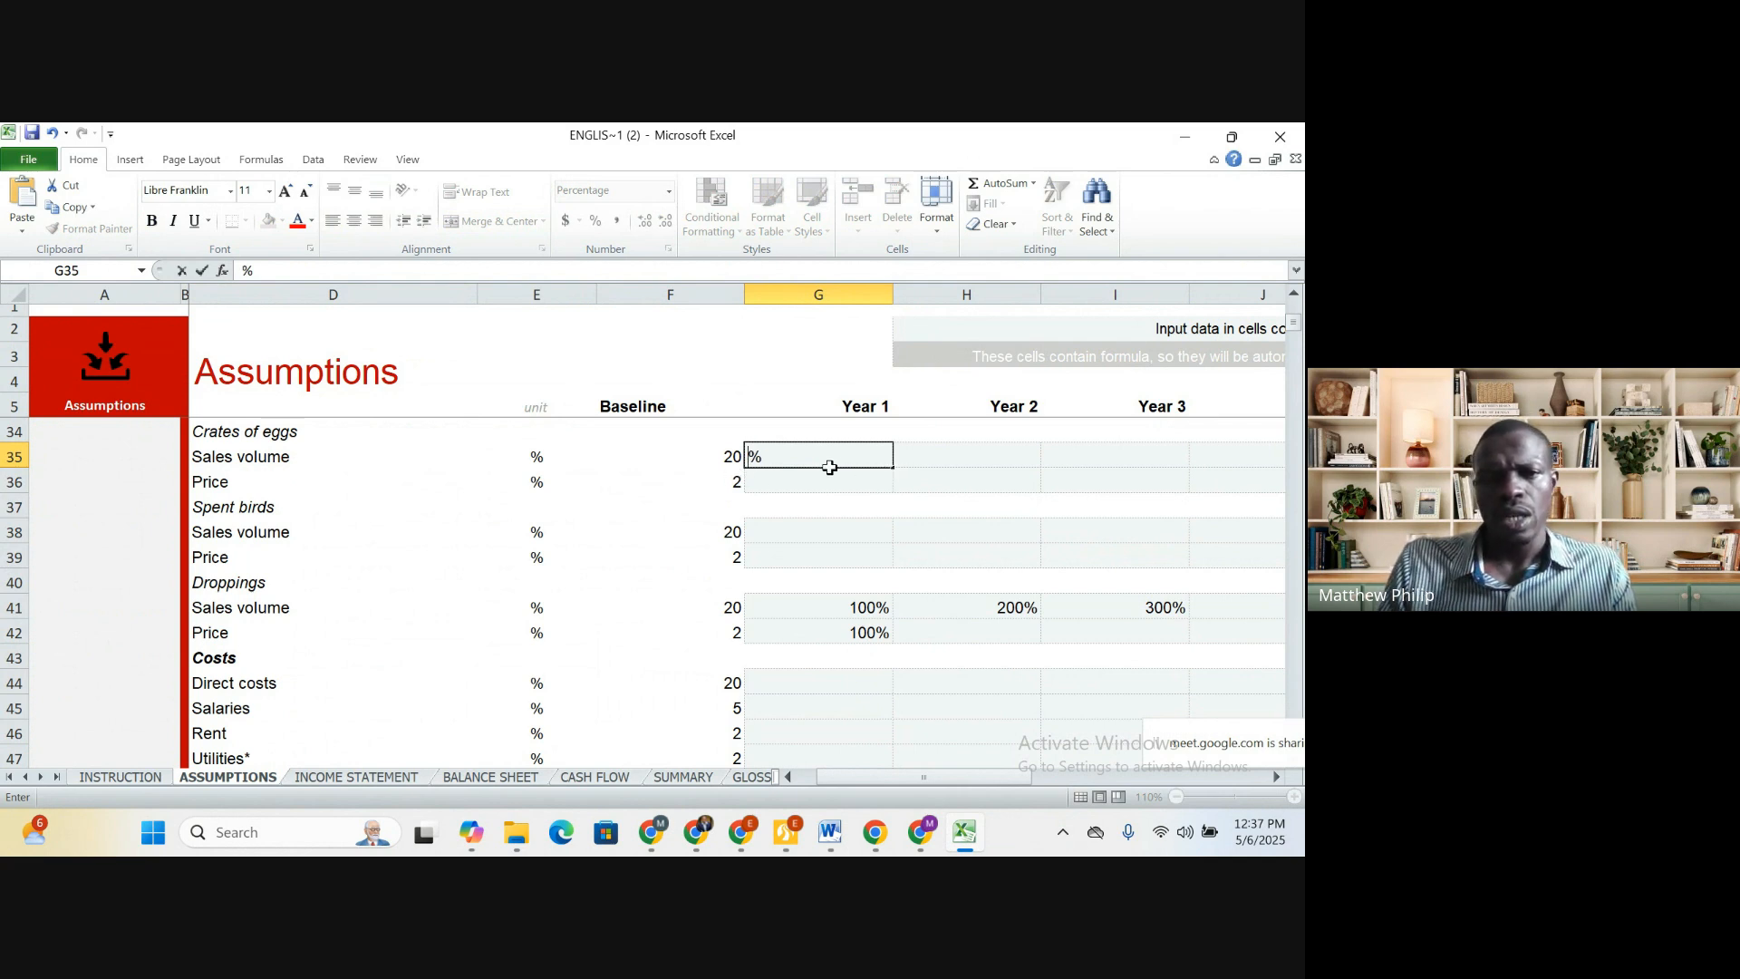
click(683, 477)
click(695, 456)
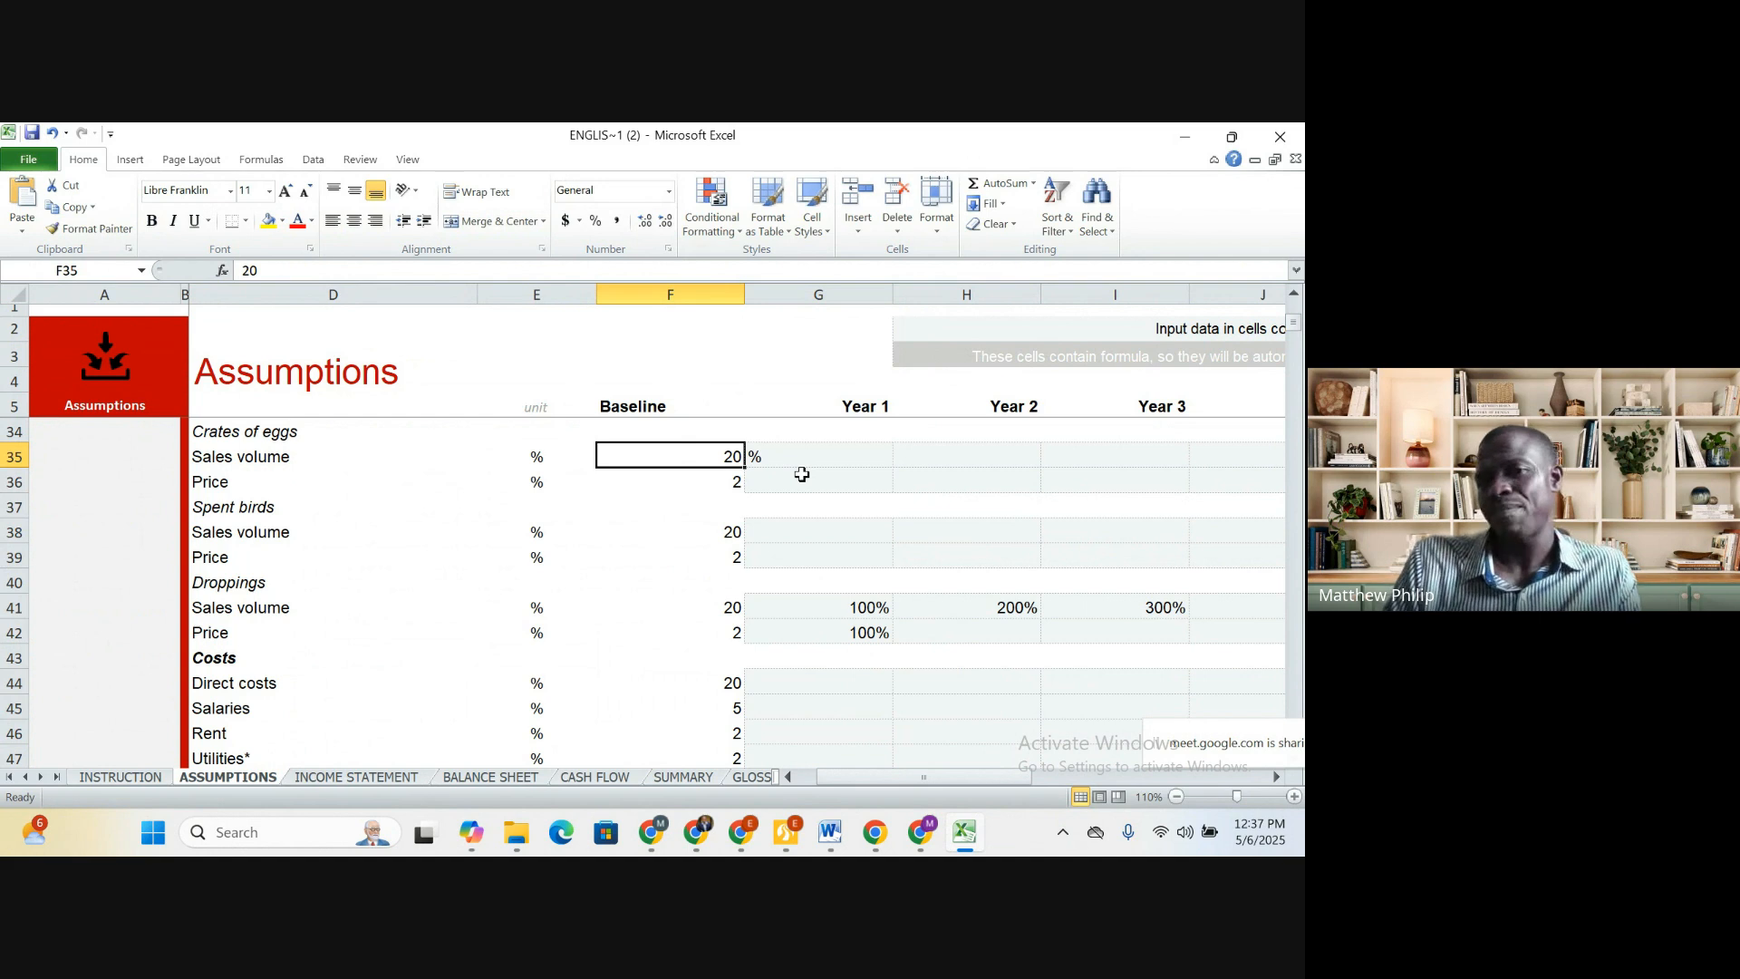
click(884, 478)
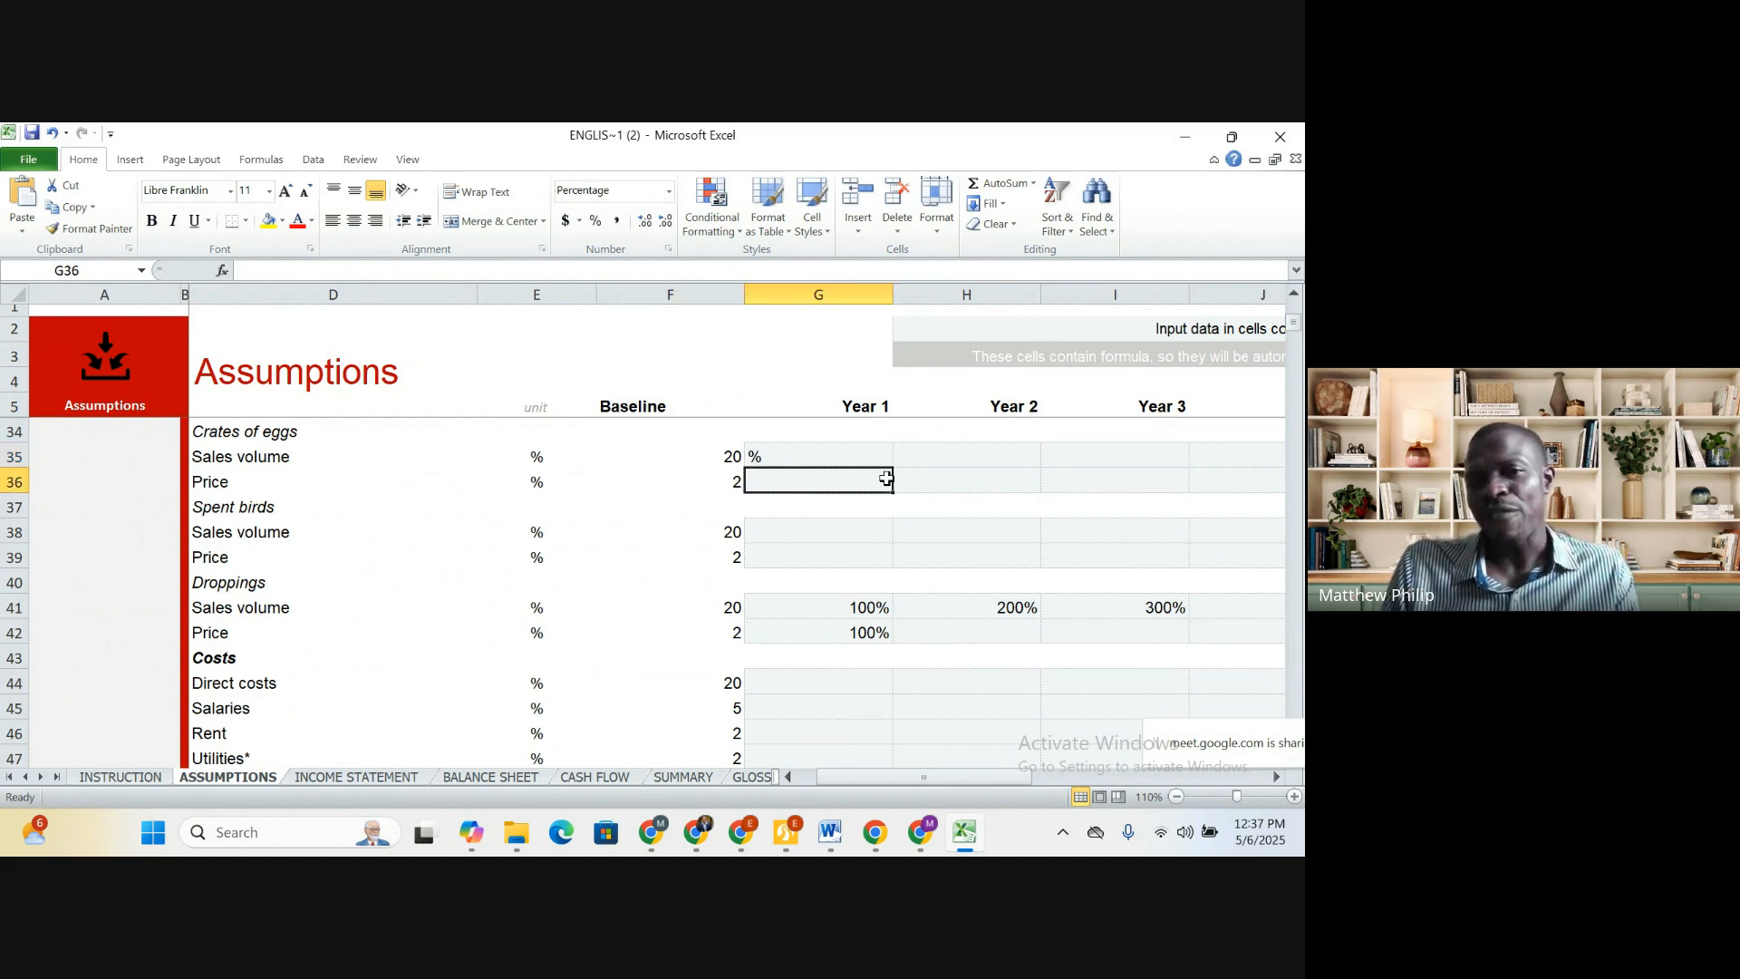
click(836, 451)
click(930, 451)
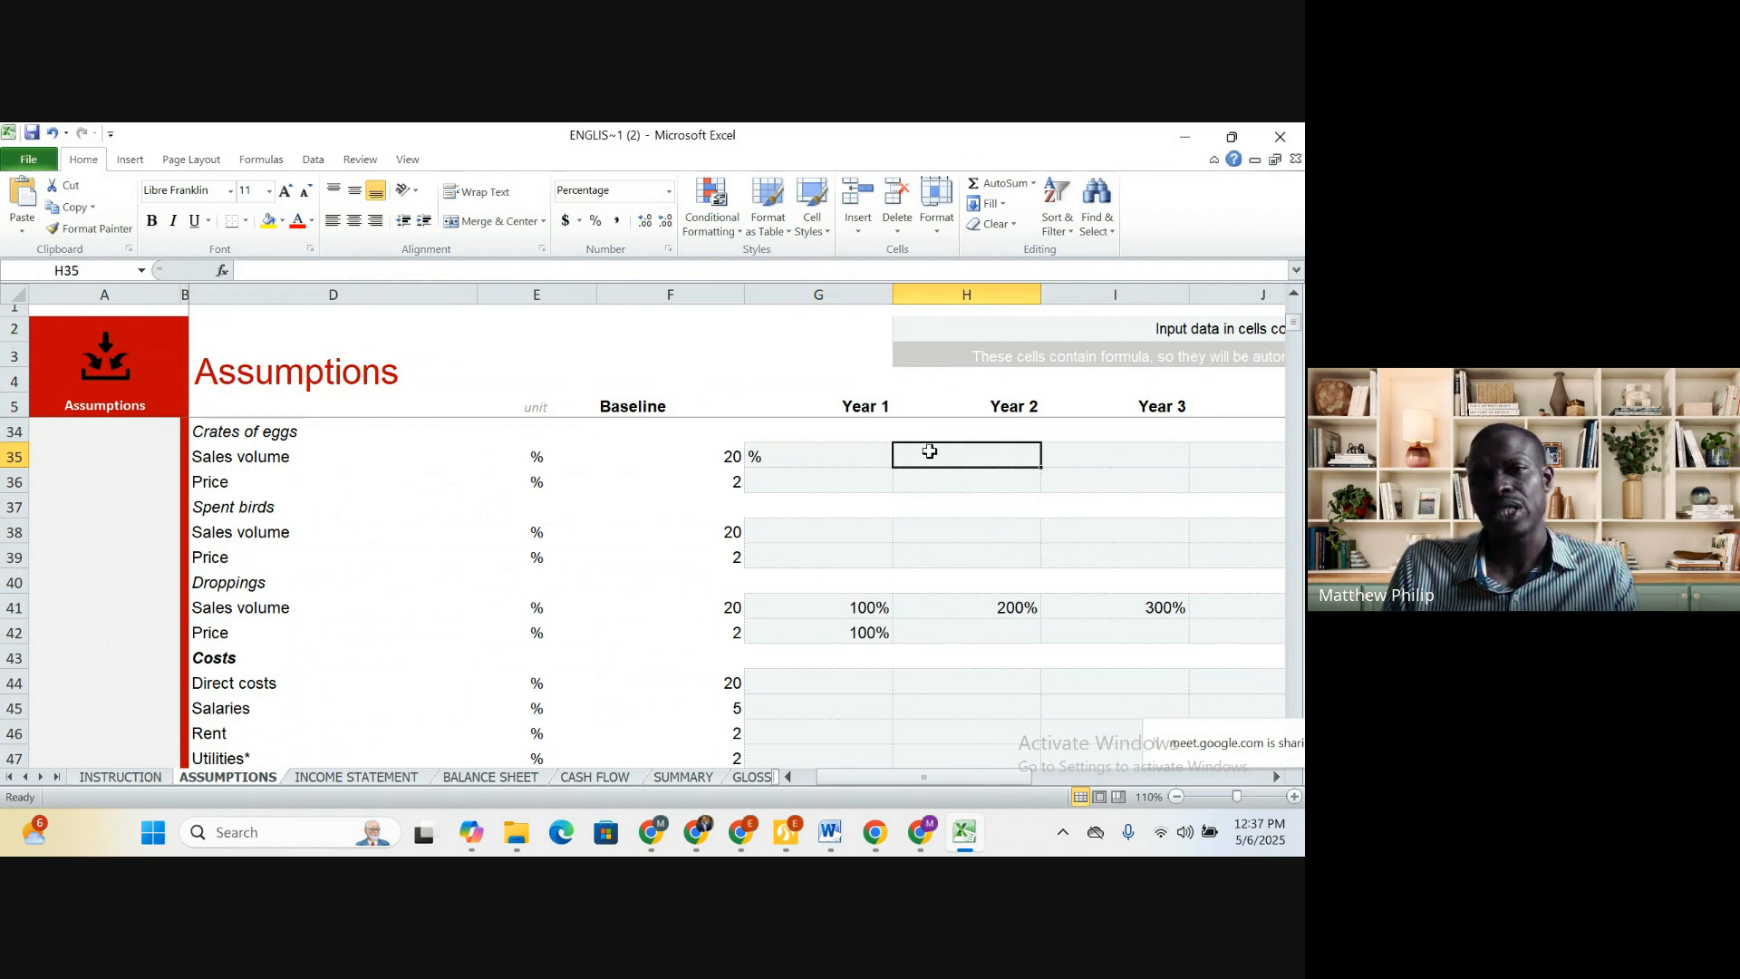
click(835, 456)
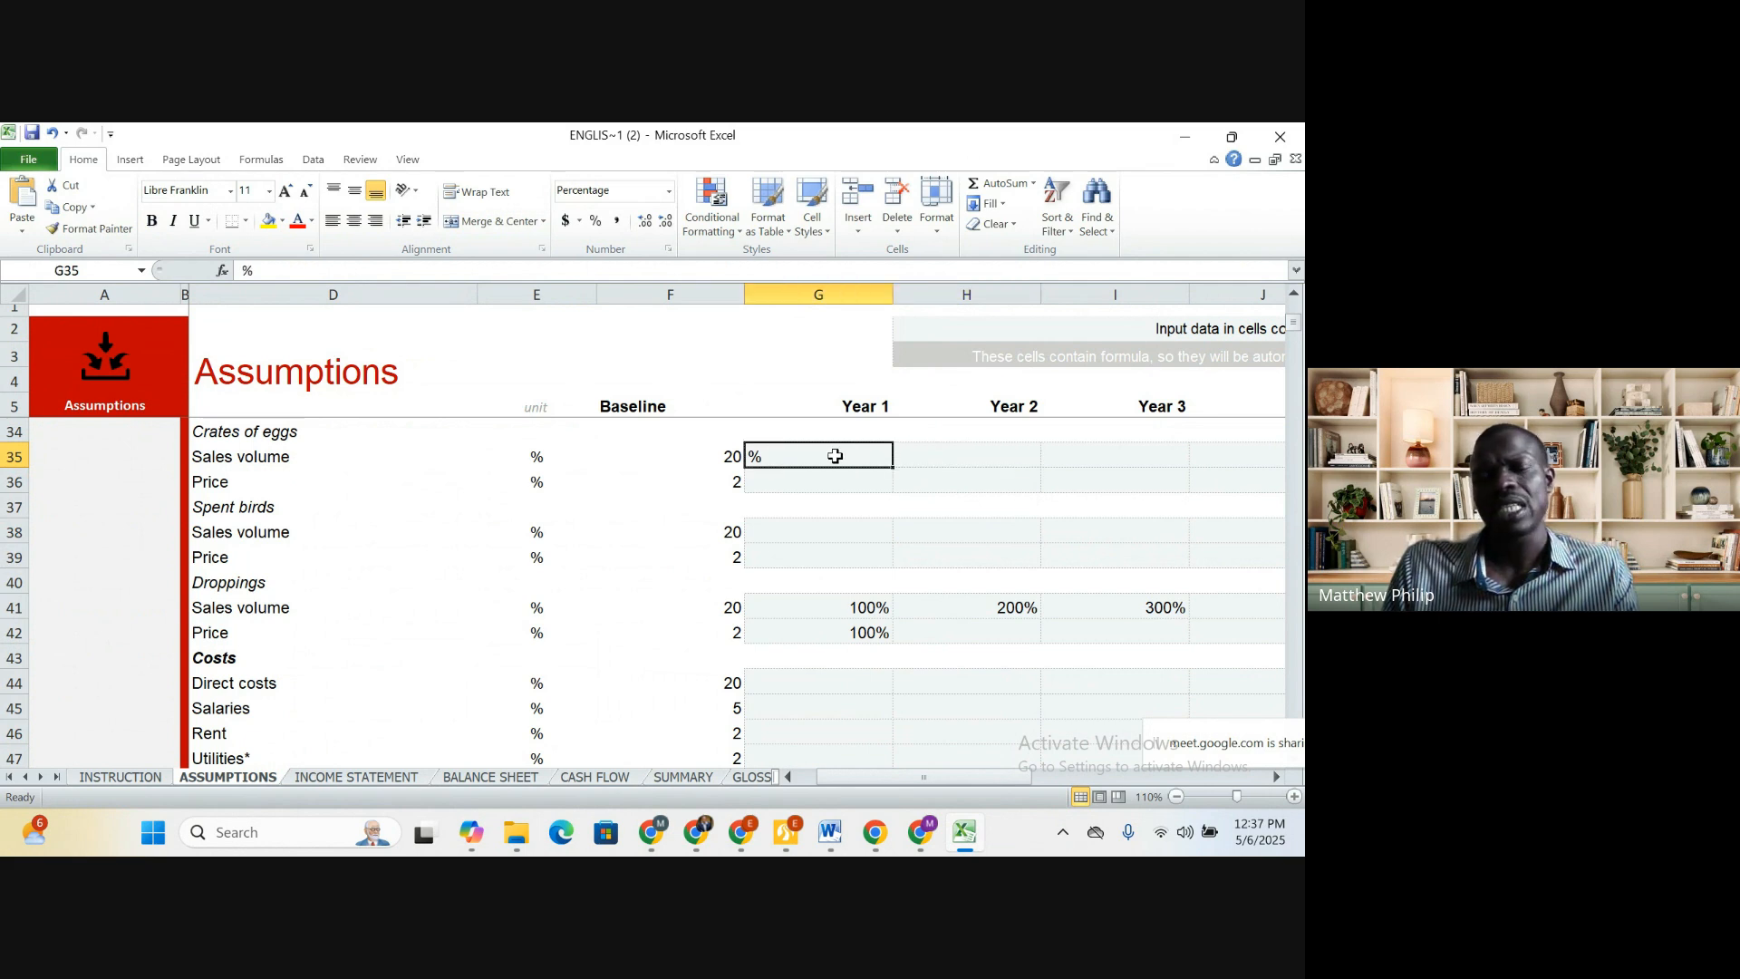
Examine the Crates of eggs sales volume growth row across Year 2 through Year 10
click(970, 456)
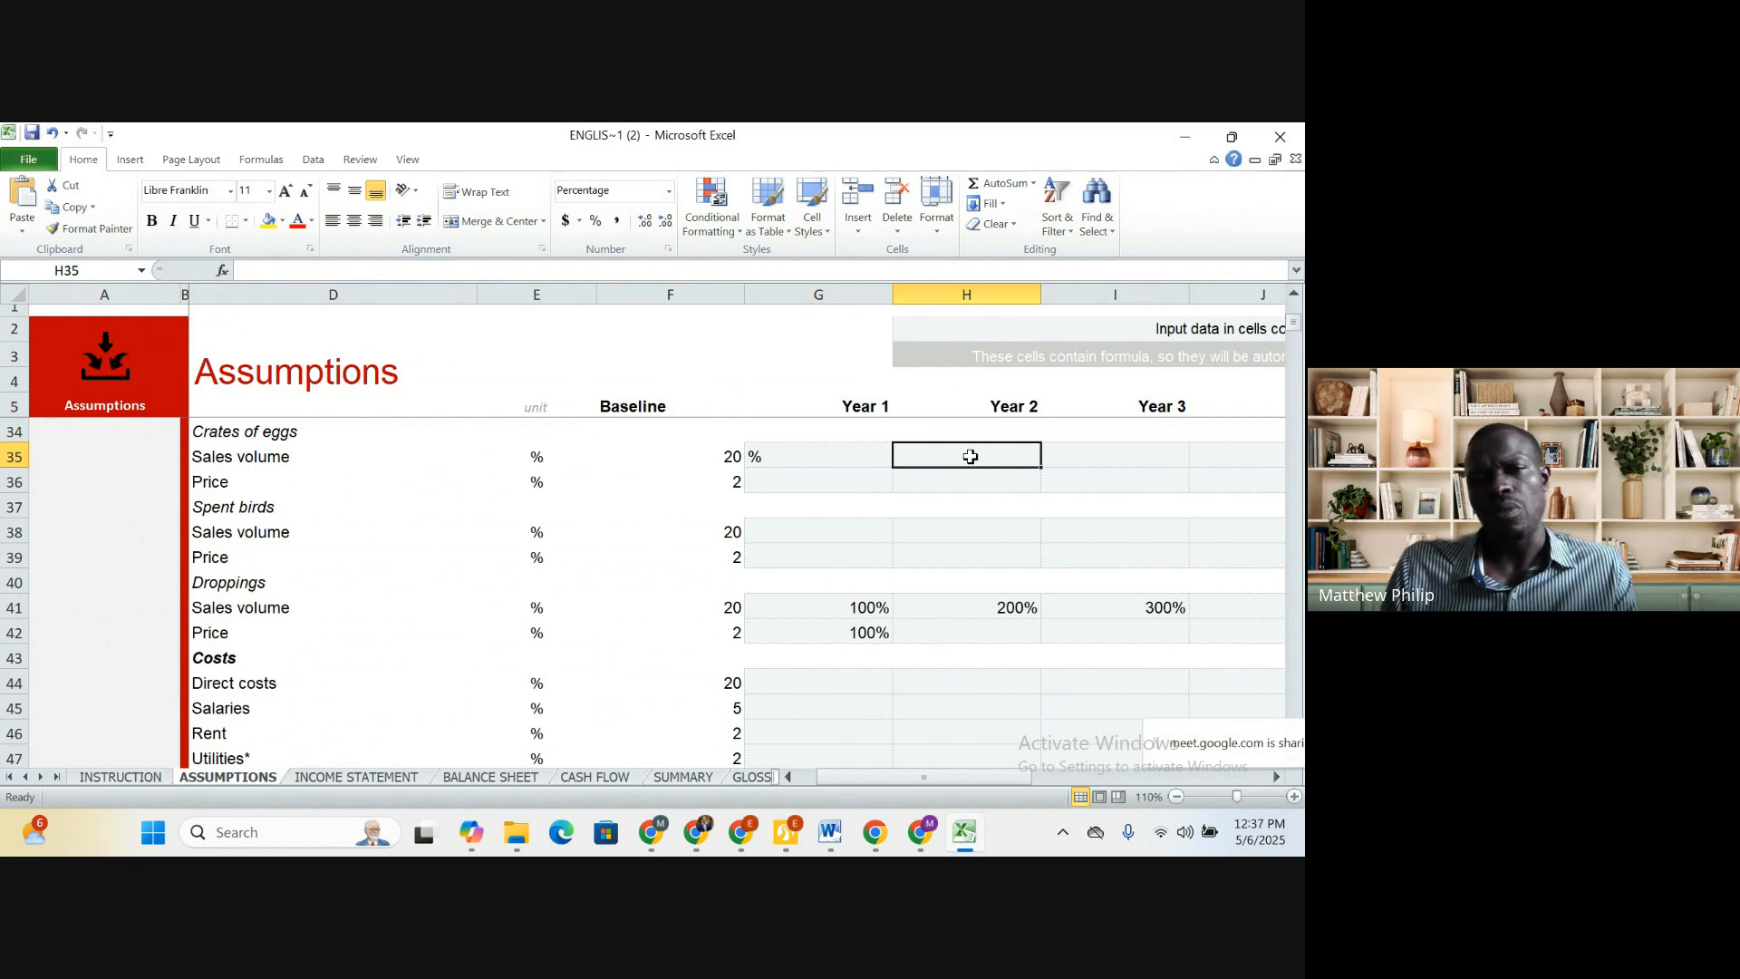
key(Right)
key(Right)
key(Right)
key(Right)
key(Right)
key(Right)
key(Right)
key(Right)
key(Right)
key(Right)
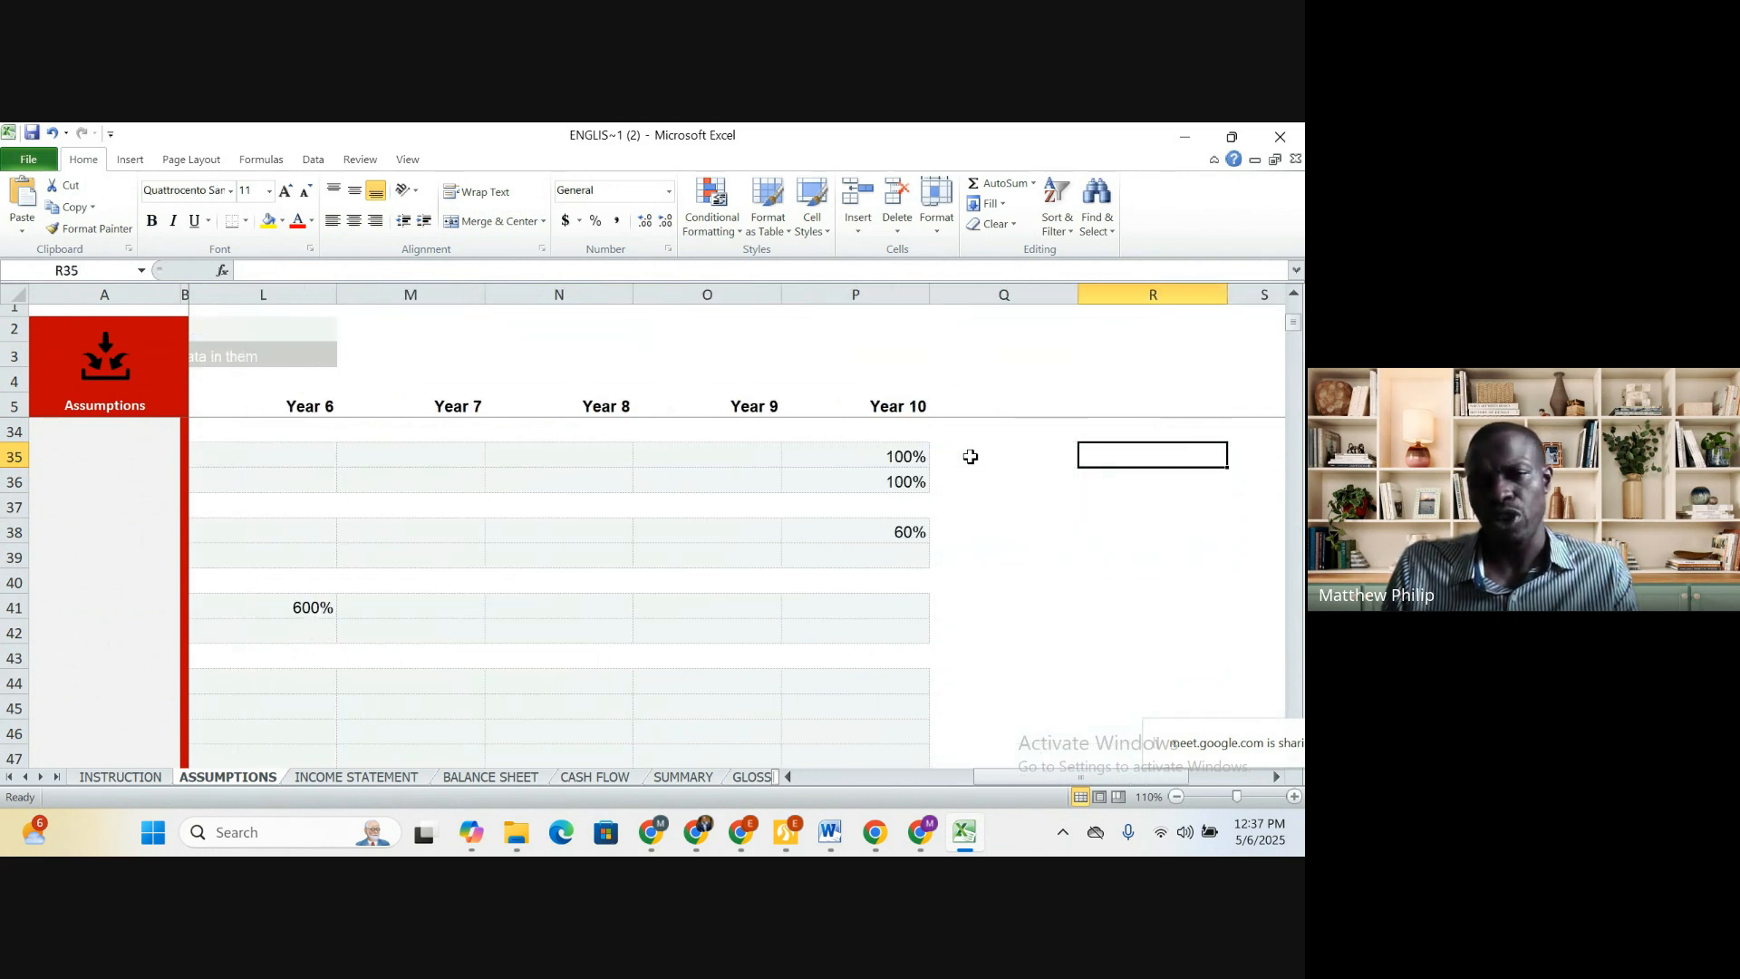
key(Left)
key(Left)
key(Left)
key(Left)
key(Left)
key(Left)
key(Left)
key(Left)
key(Left)
key(Left)
key(Left)
key(Left)
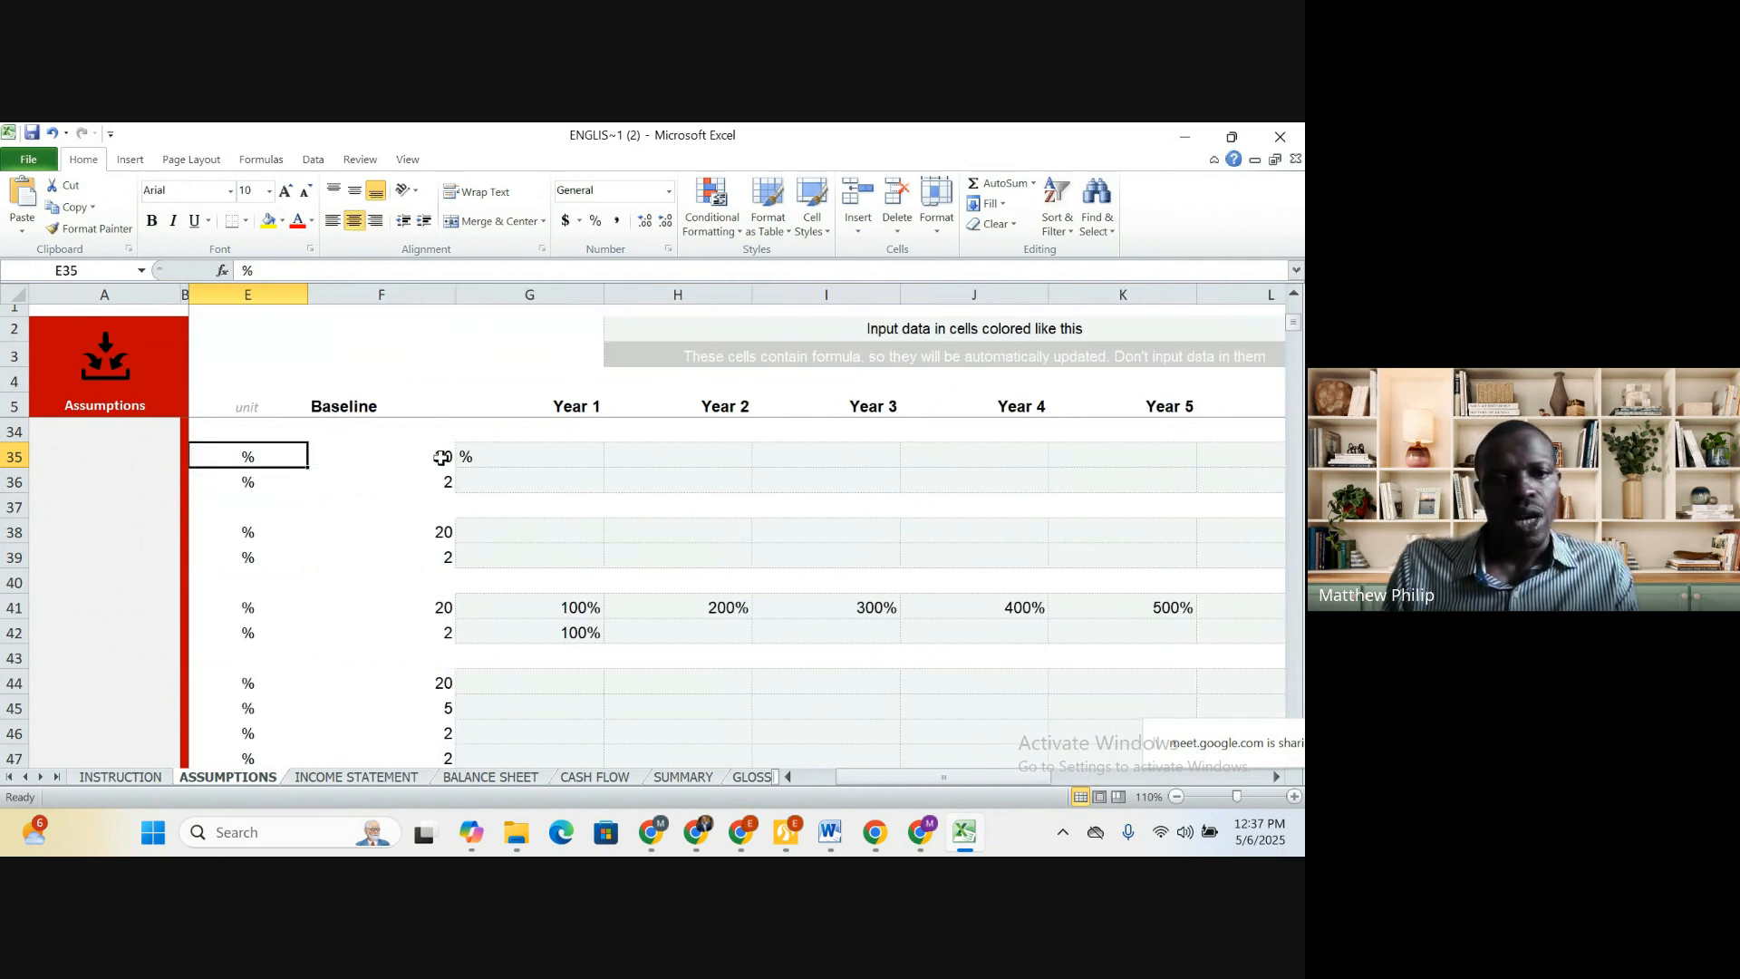
Set the Crates of eggs sales volume growth rate to 20% for Year 1 and fill it across to Year 4
click(441, 457)
click(484, 456)
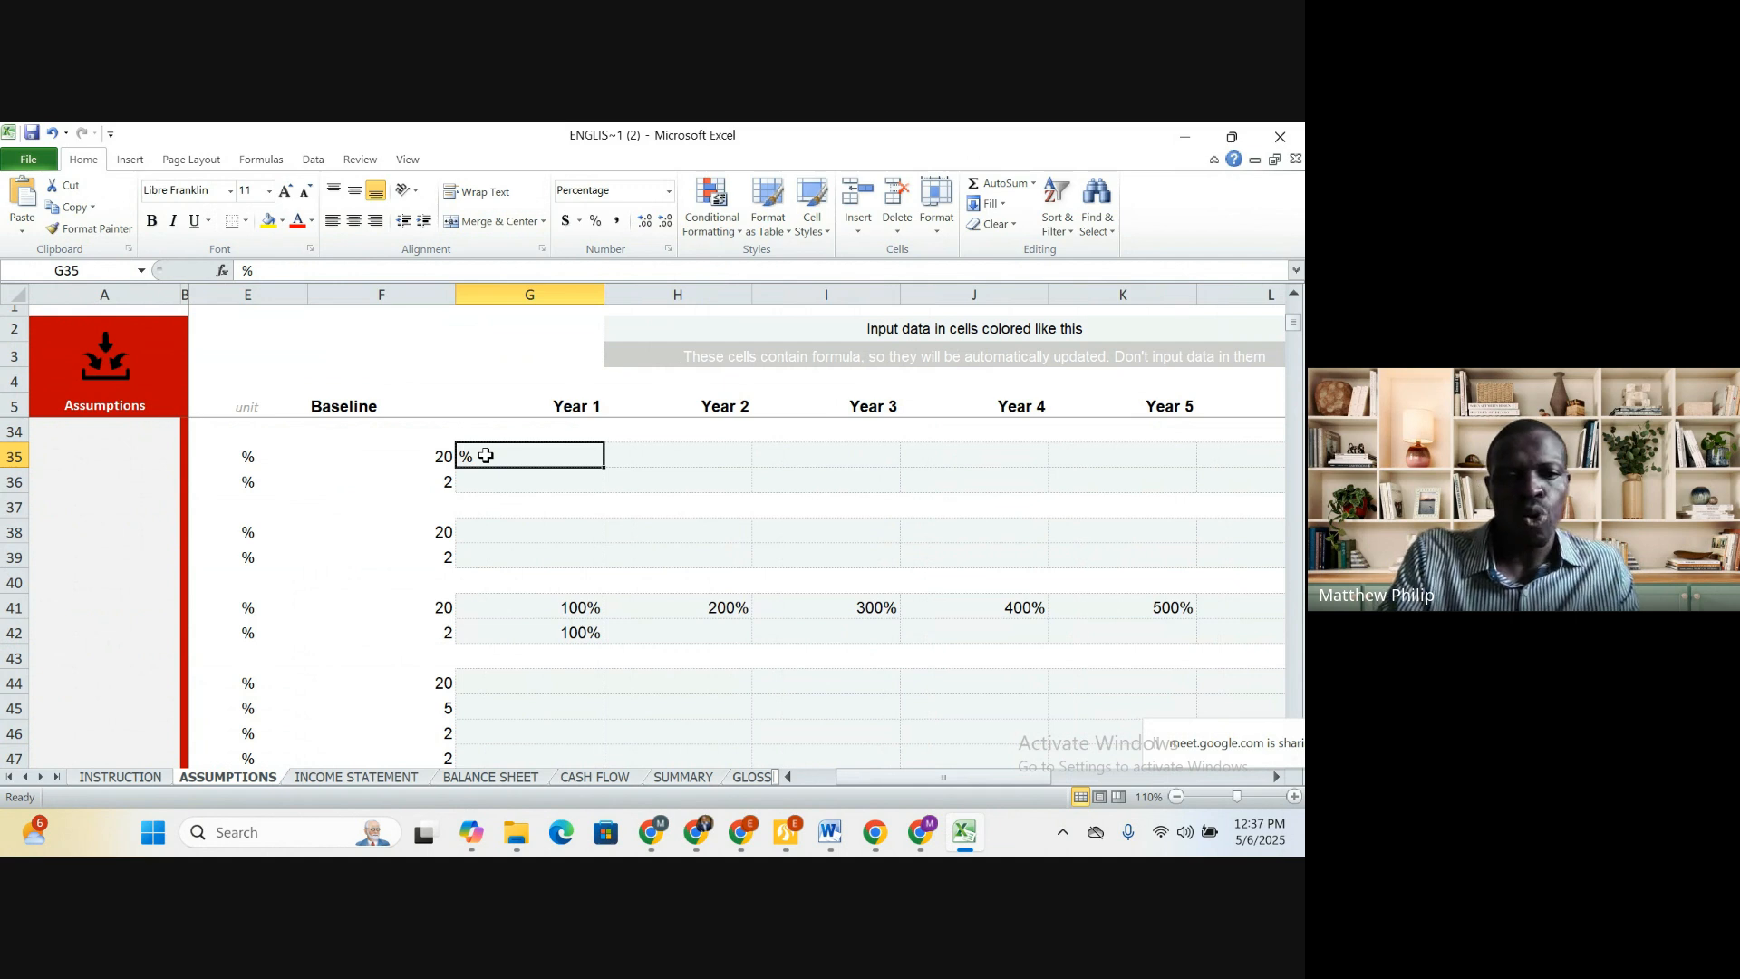
text(20)
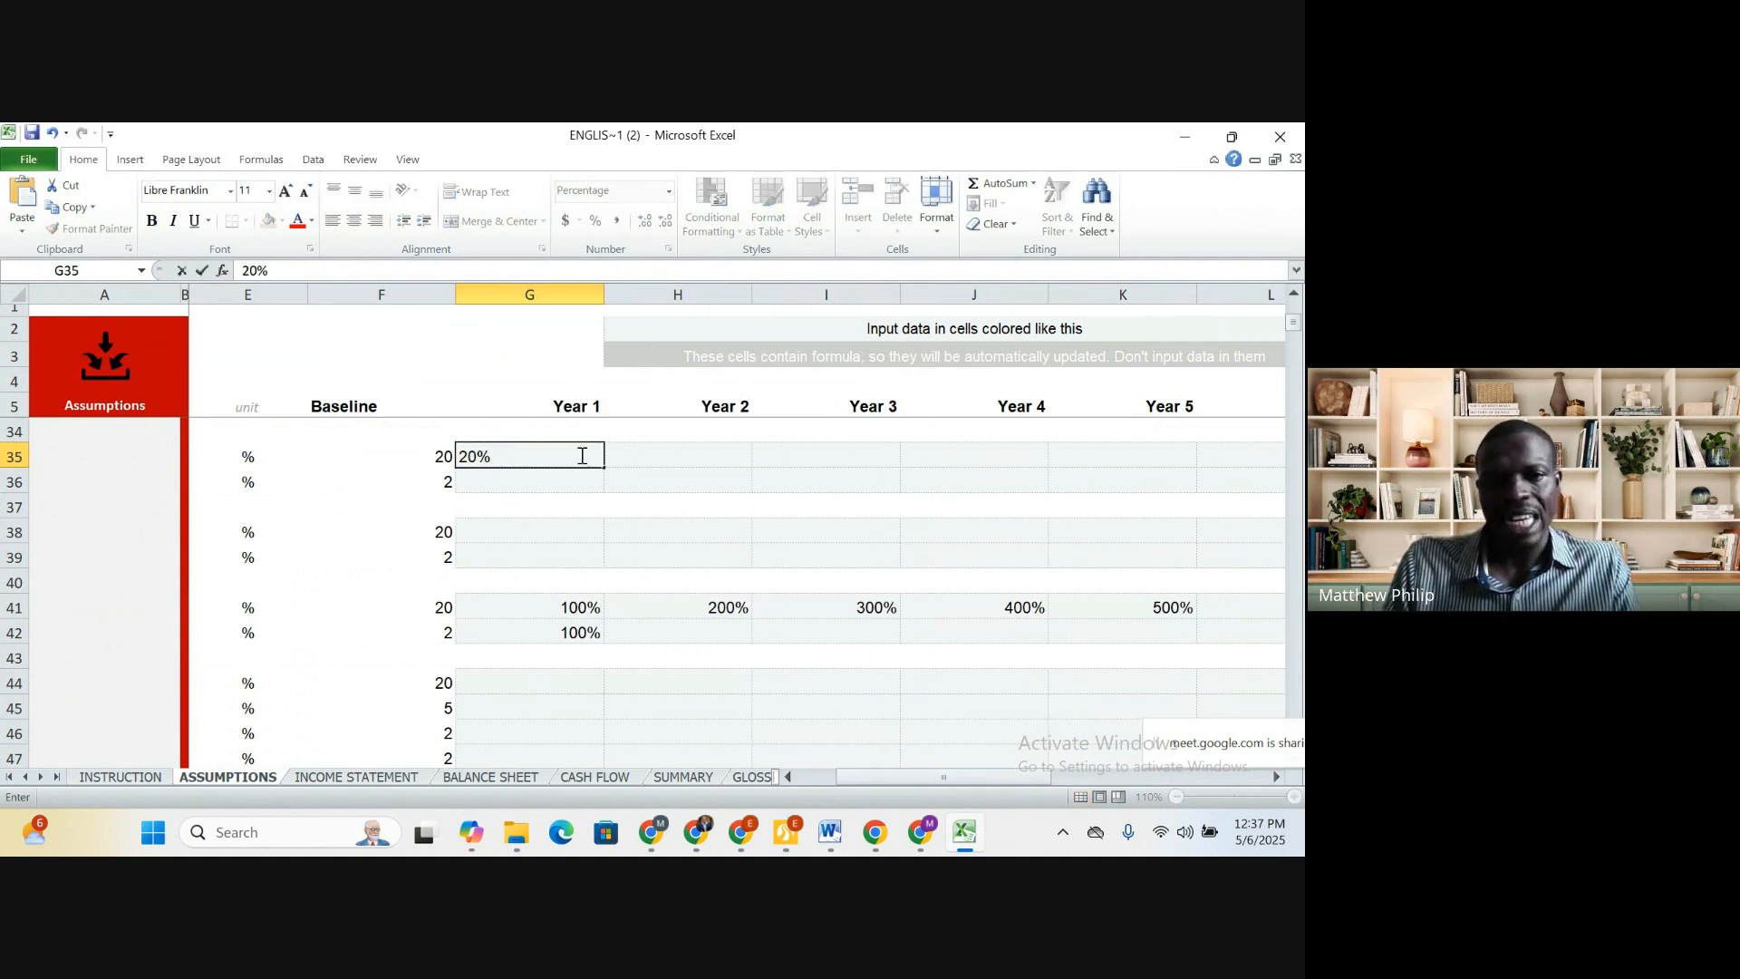
click(637, 459)
click(584, 456)
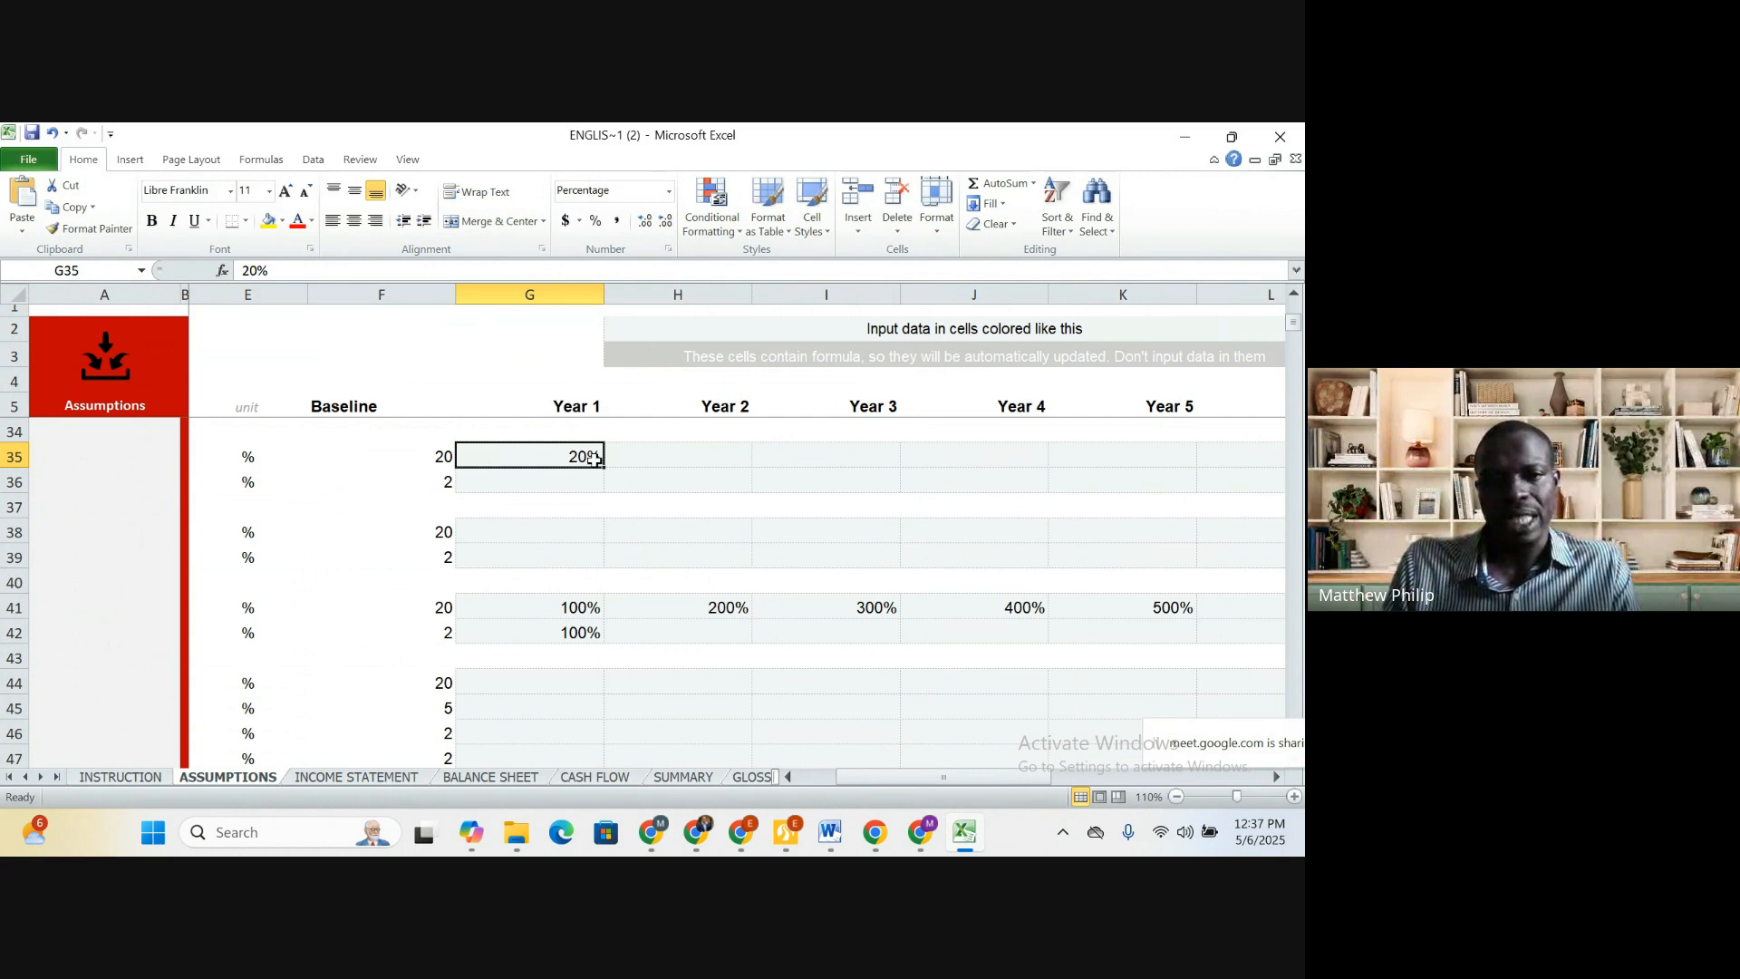
drag(603, 466, 1047, 470)
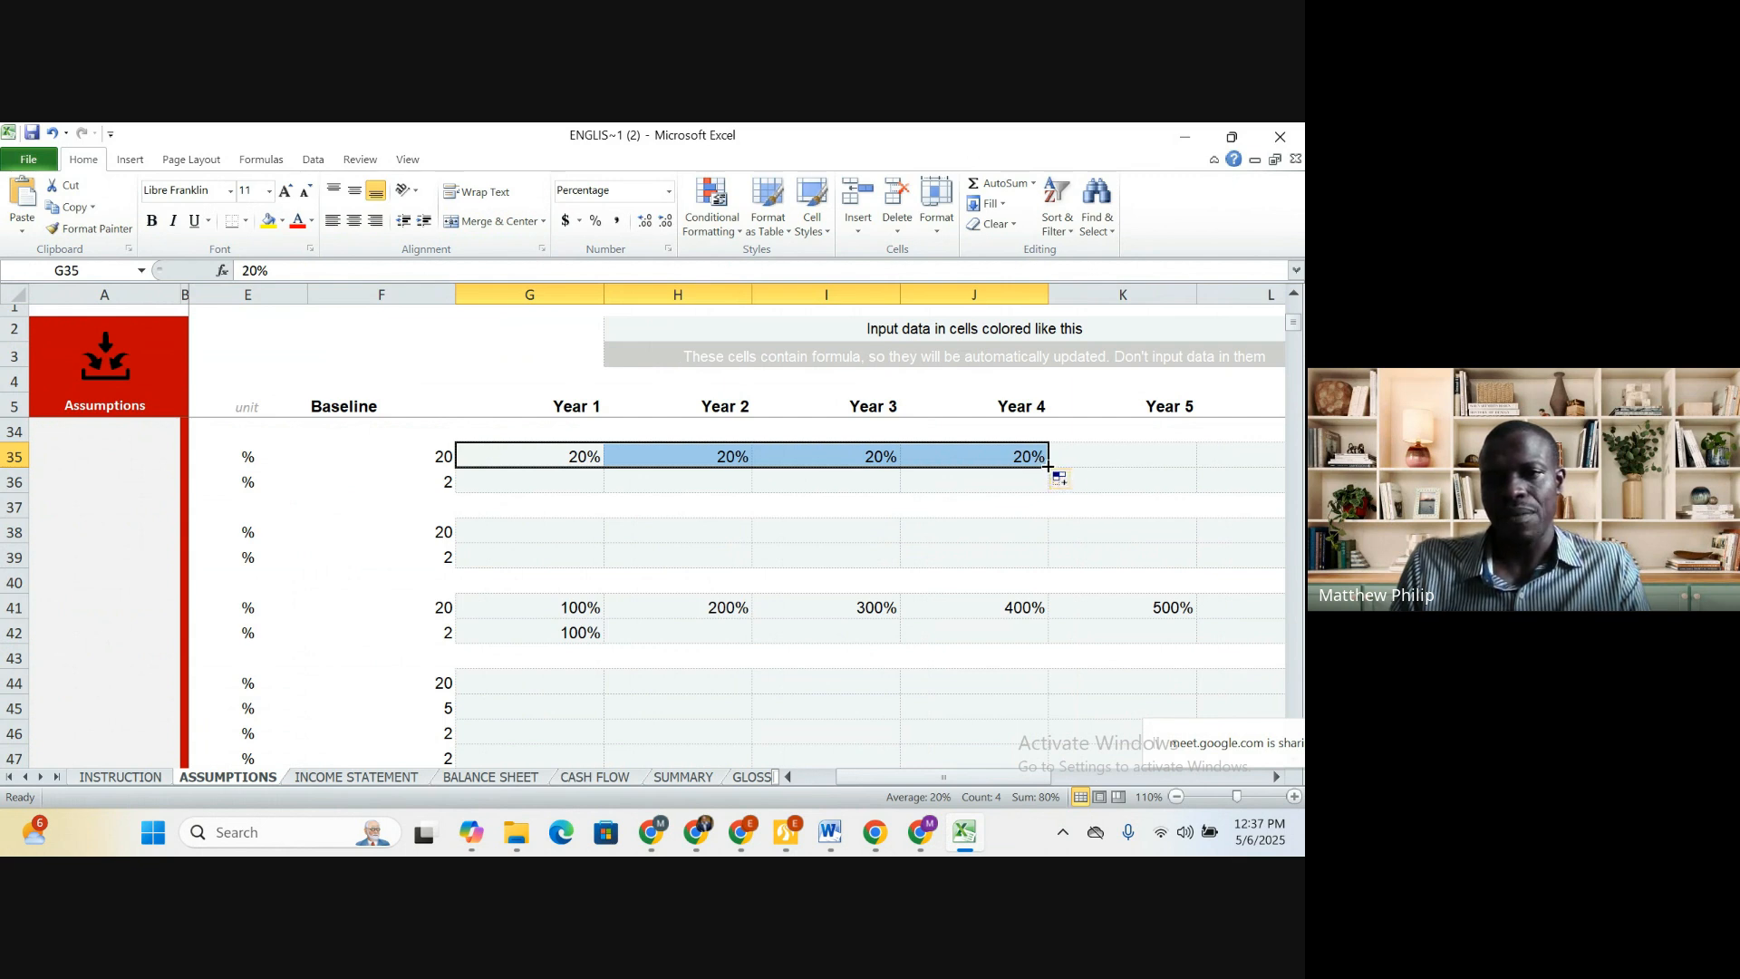
Try to extend the Crates of eggs sales volume growth fill into Year 5, and undo it
drag(1048, 467, 1172, 455)
double_click(1176, 447)
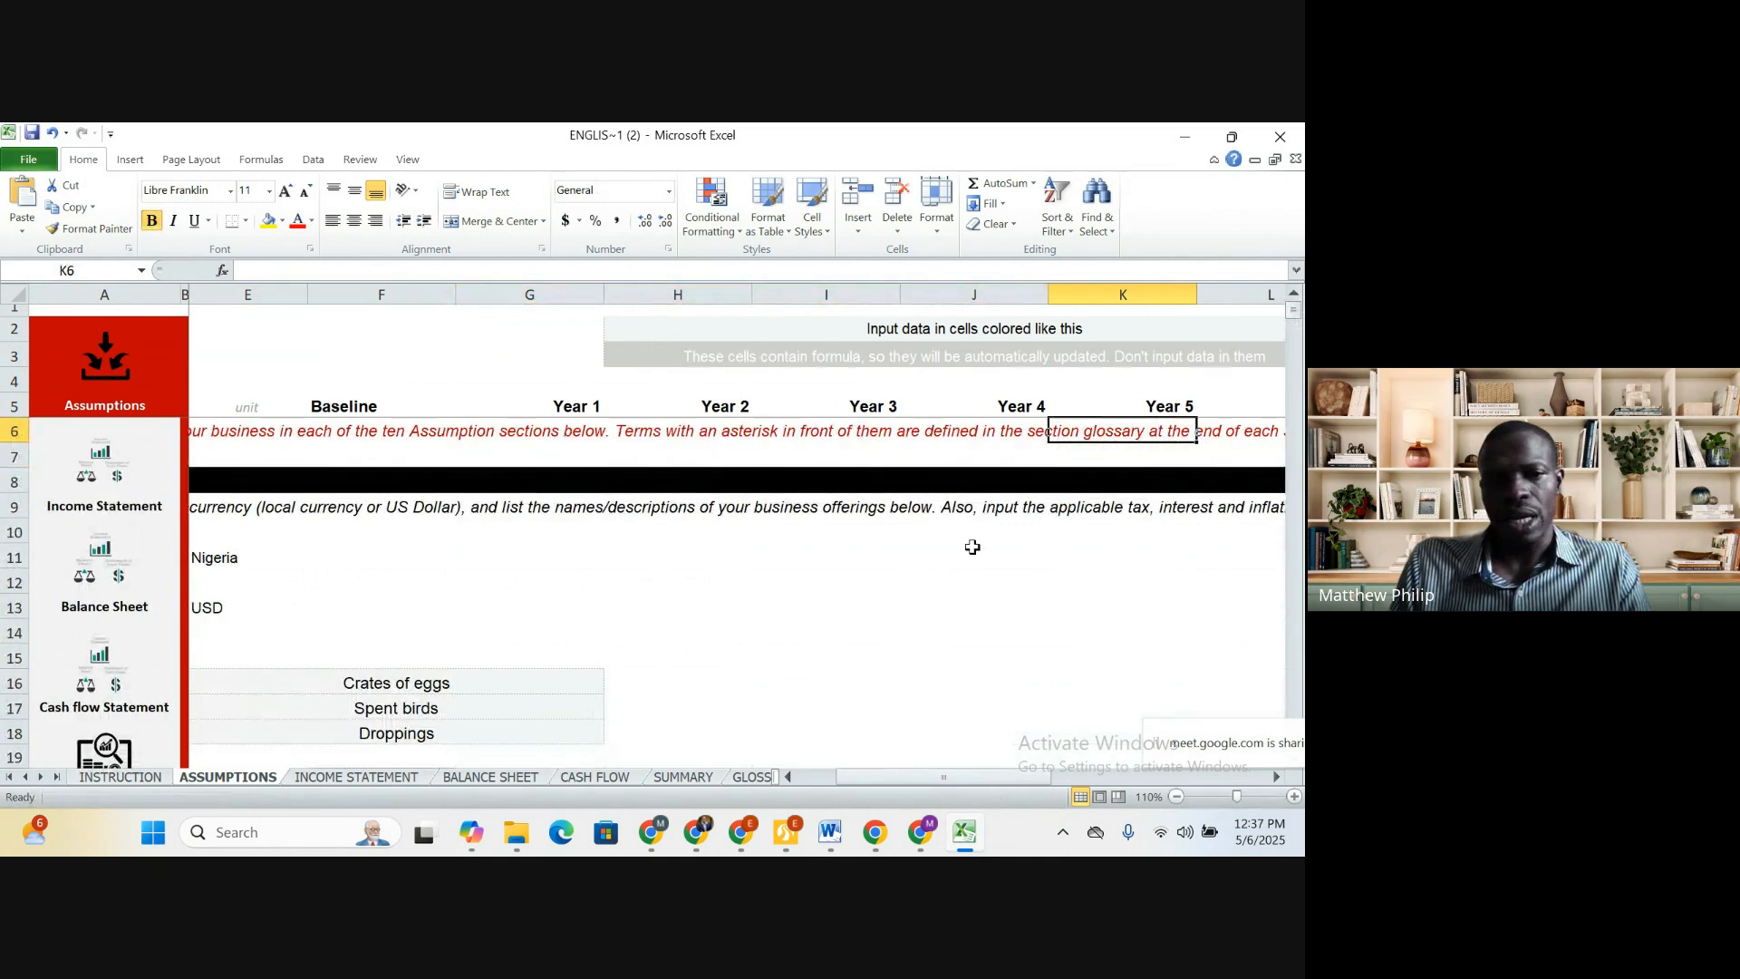
key(ctrl+z)
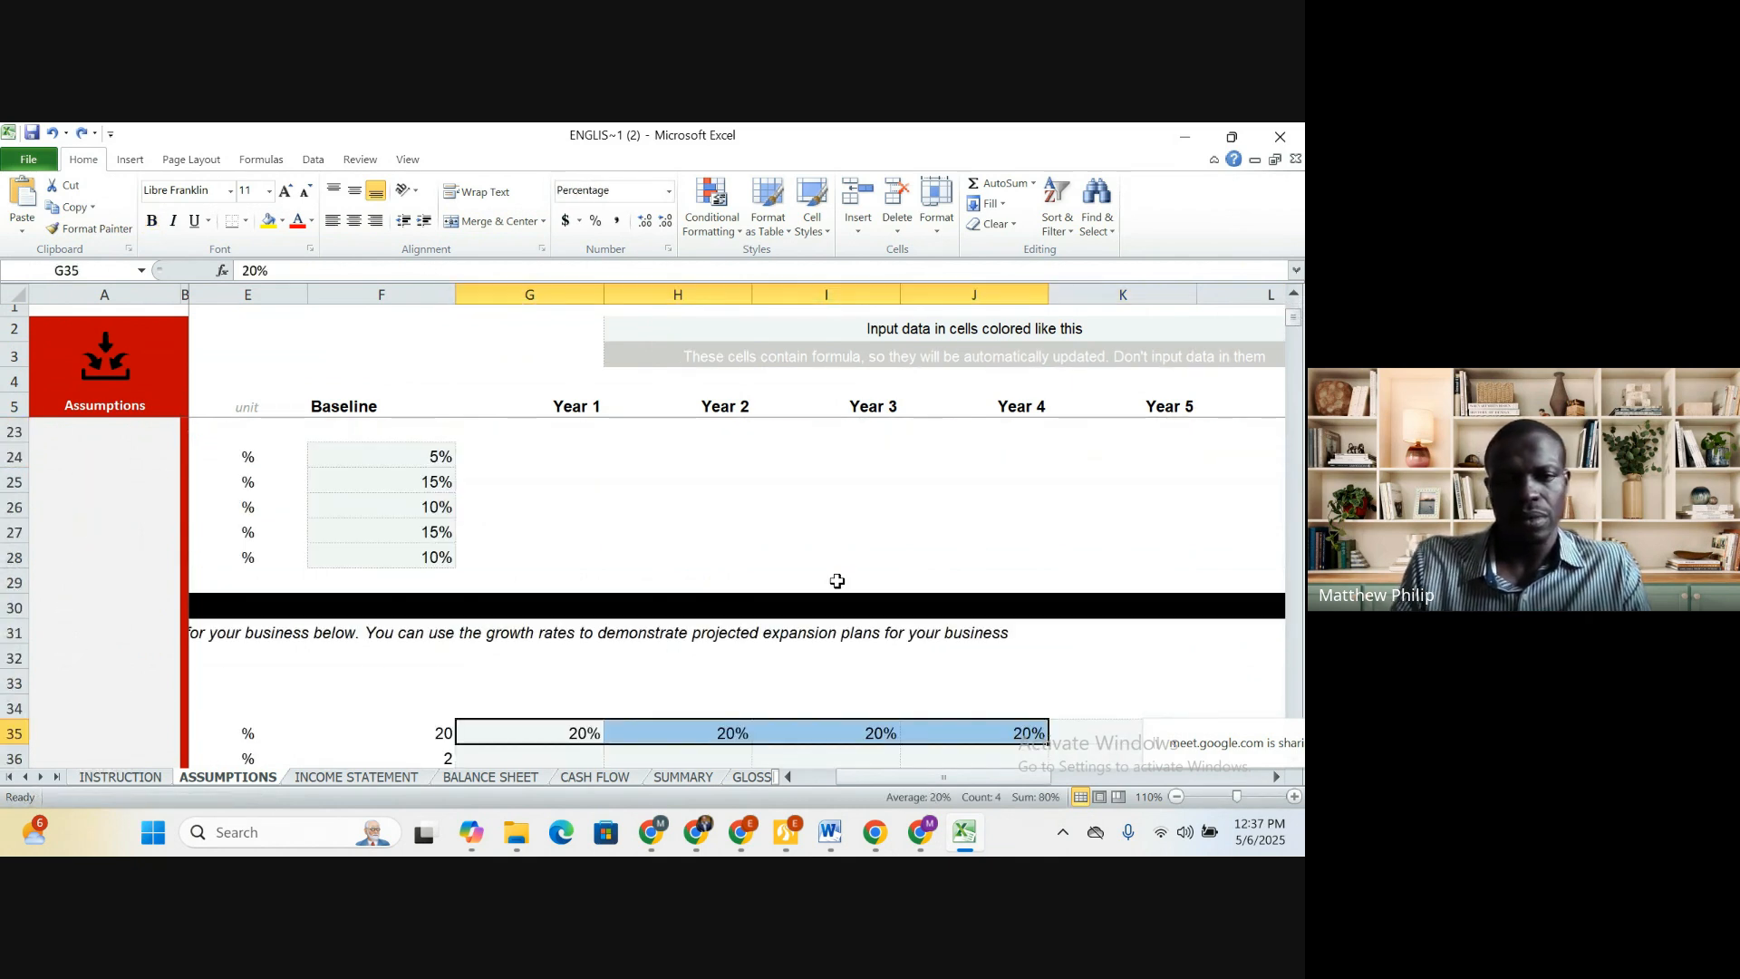
Enter trial Crates of eggs sales volume growth rates of 2% for Years 5 and 6, and change Year 5 to 3%
click(993, 735)
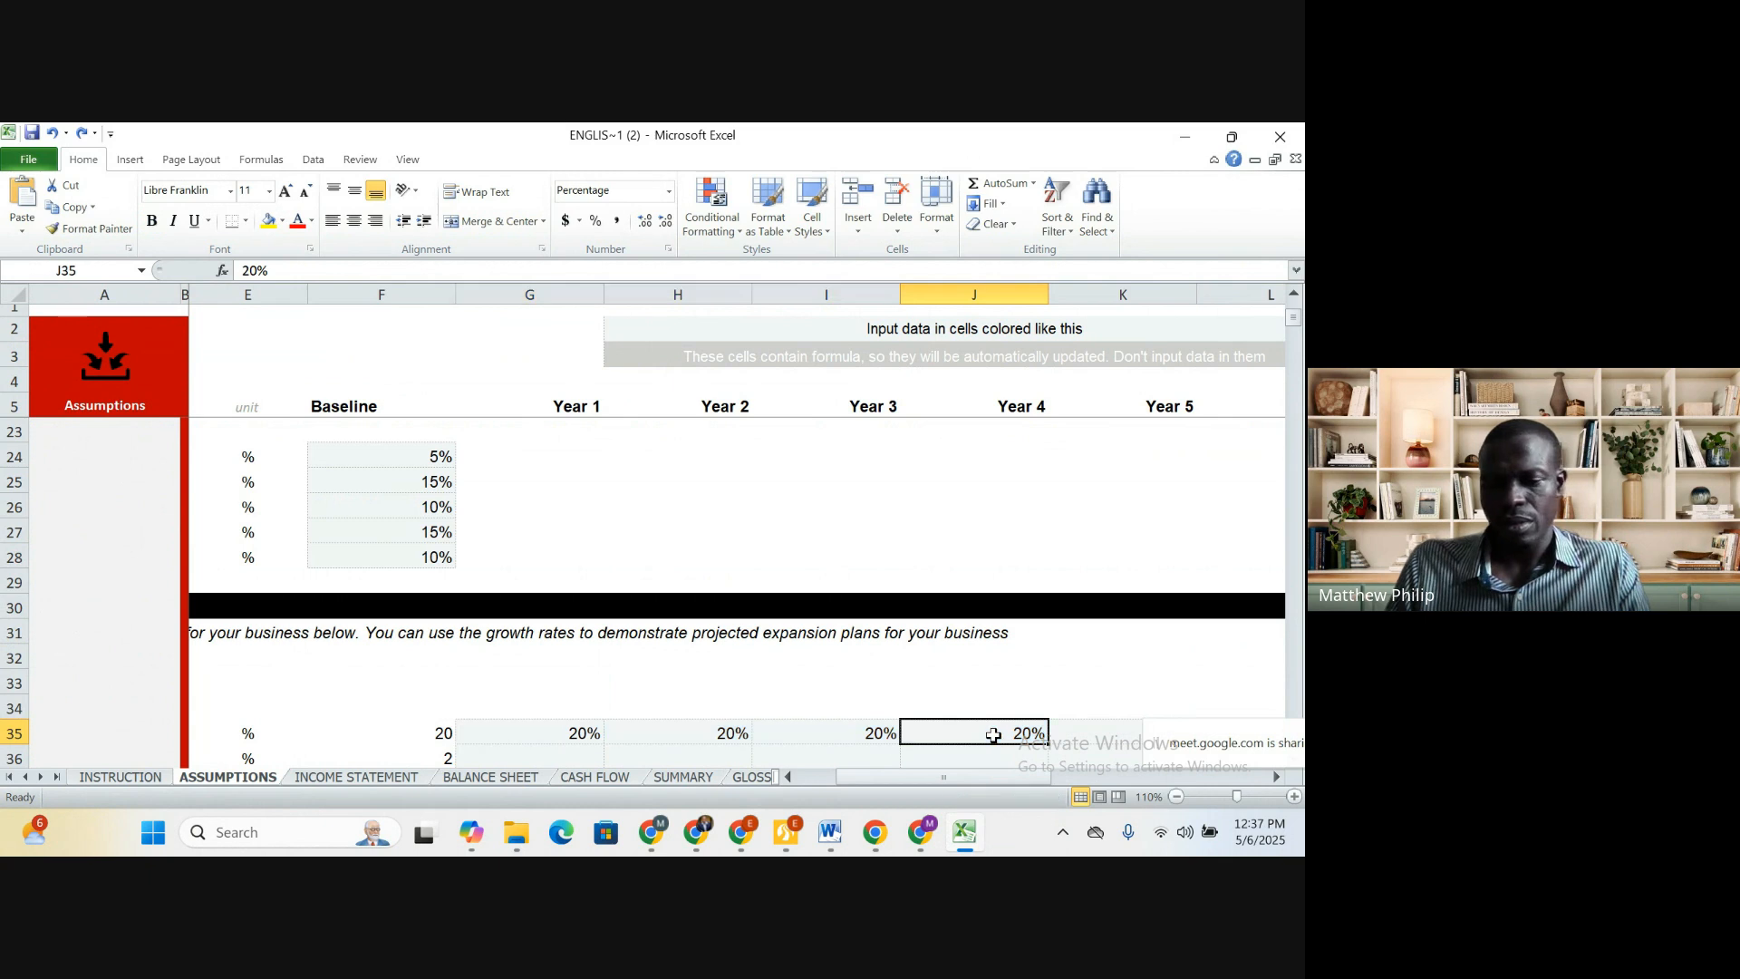
key(Down)
key(Down)
key(Down)
key(Down)
key(Down)
key(Down)
key(Down)
key(Down)
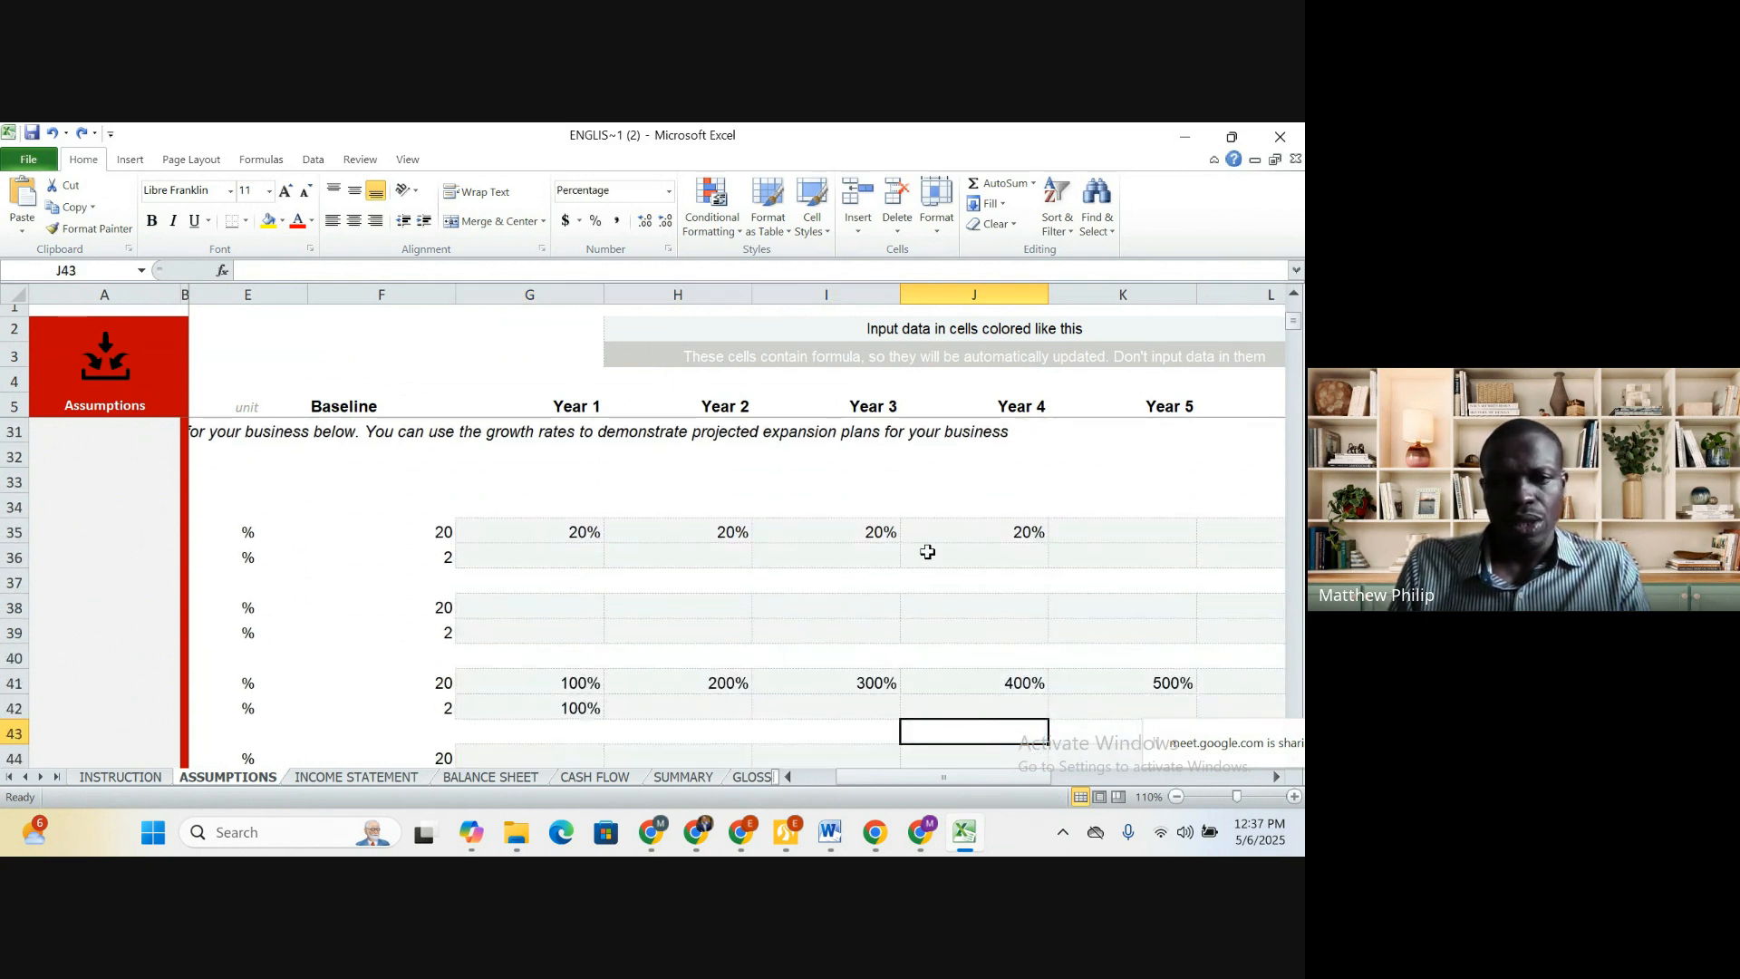
click(1101, 532)
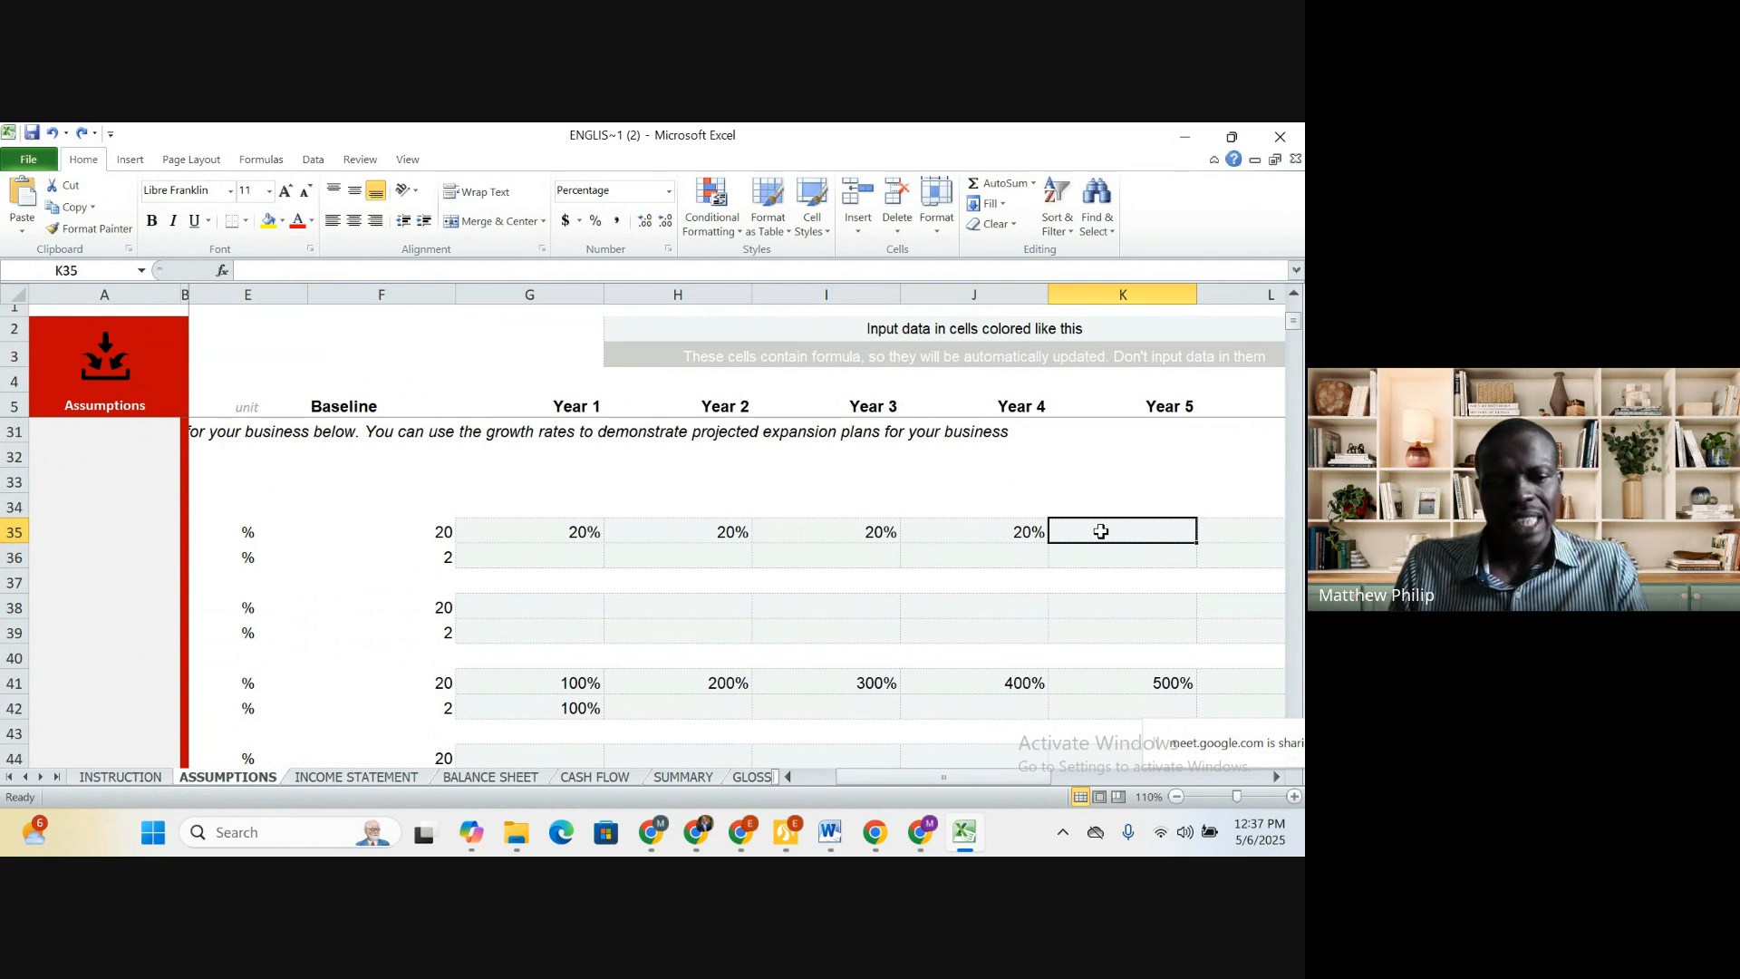
text(2)
key(Tab)
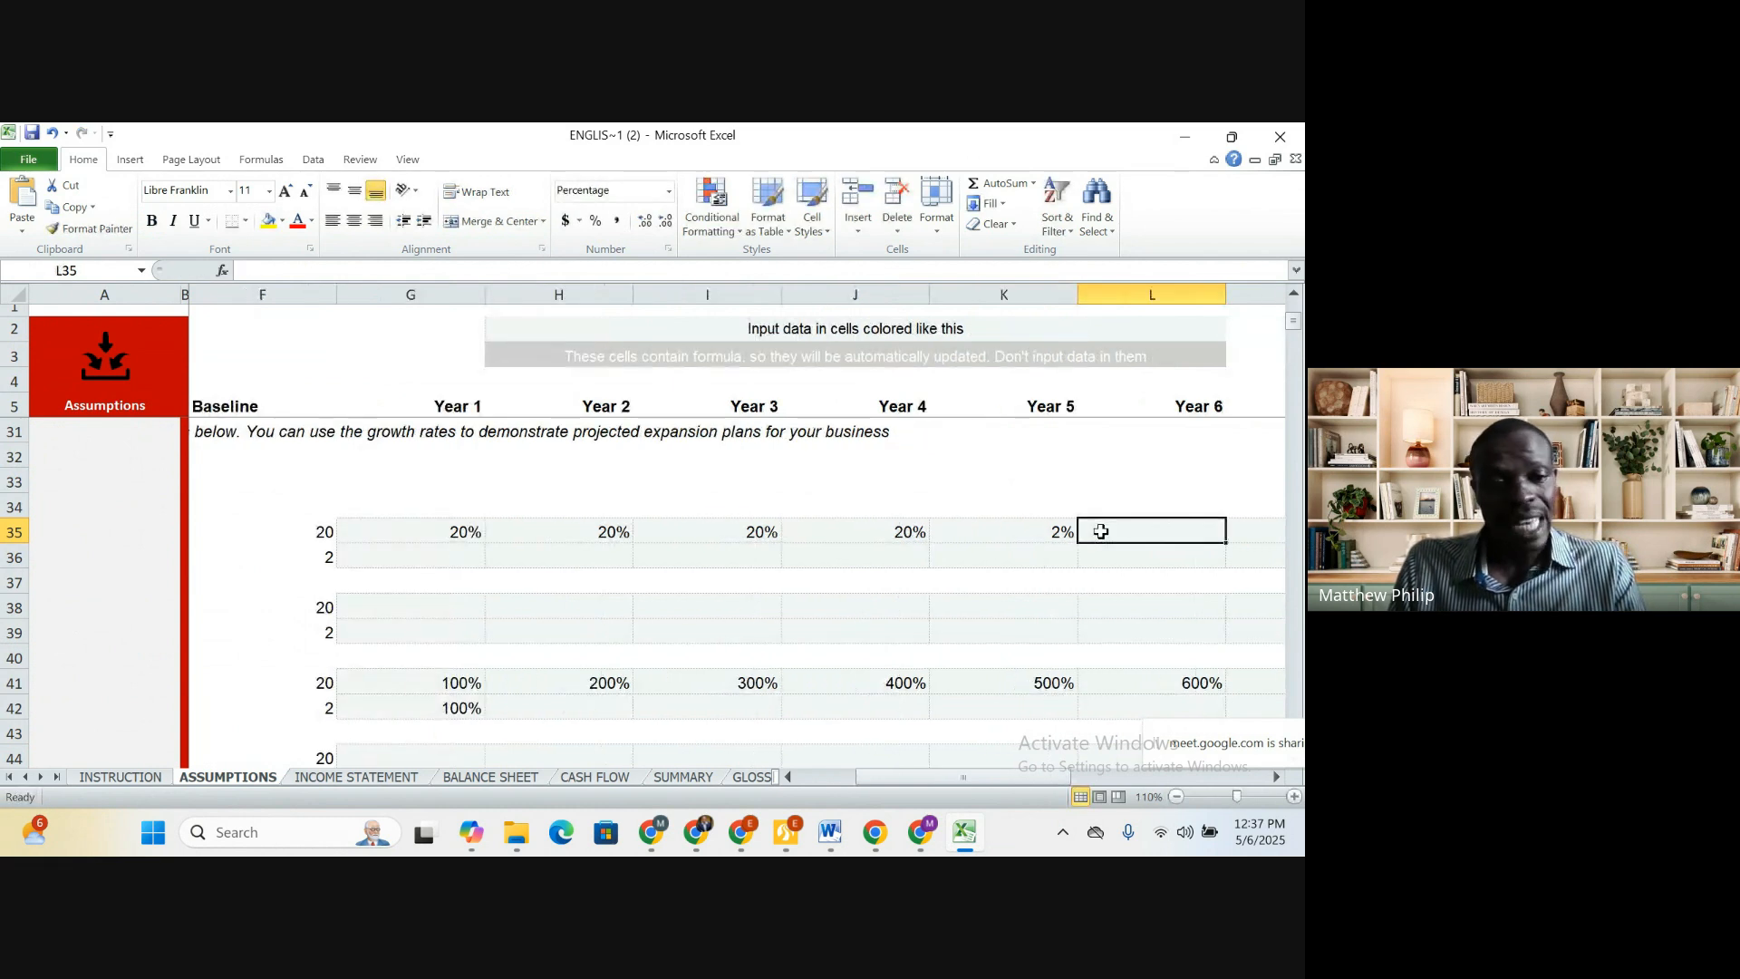
text(2)
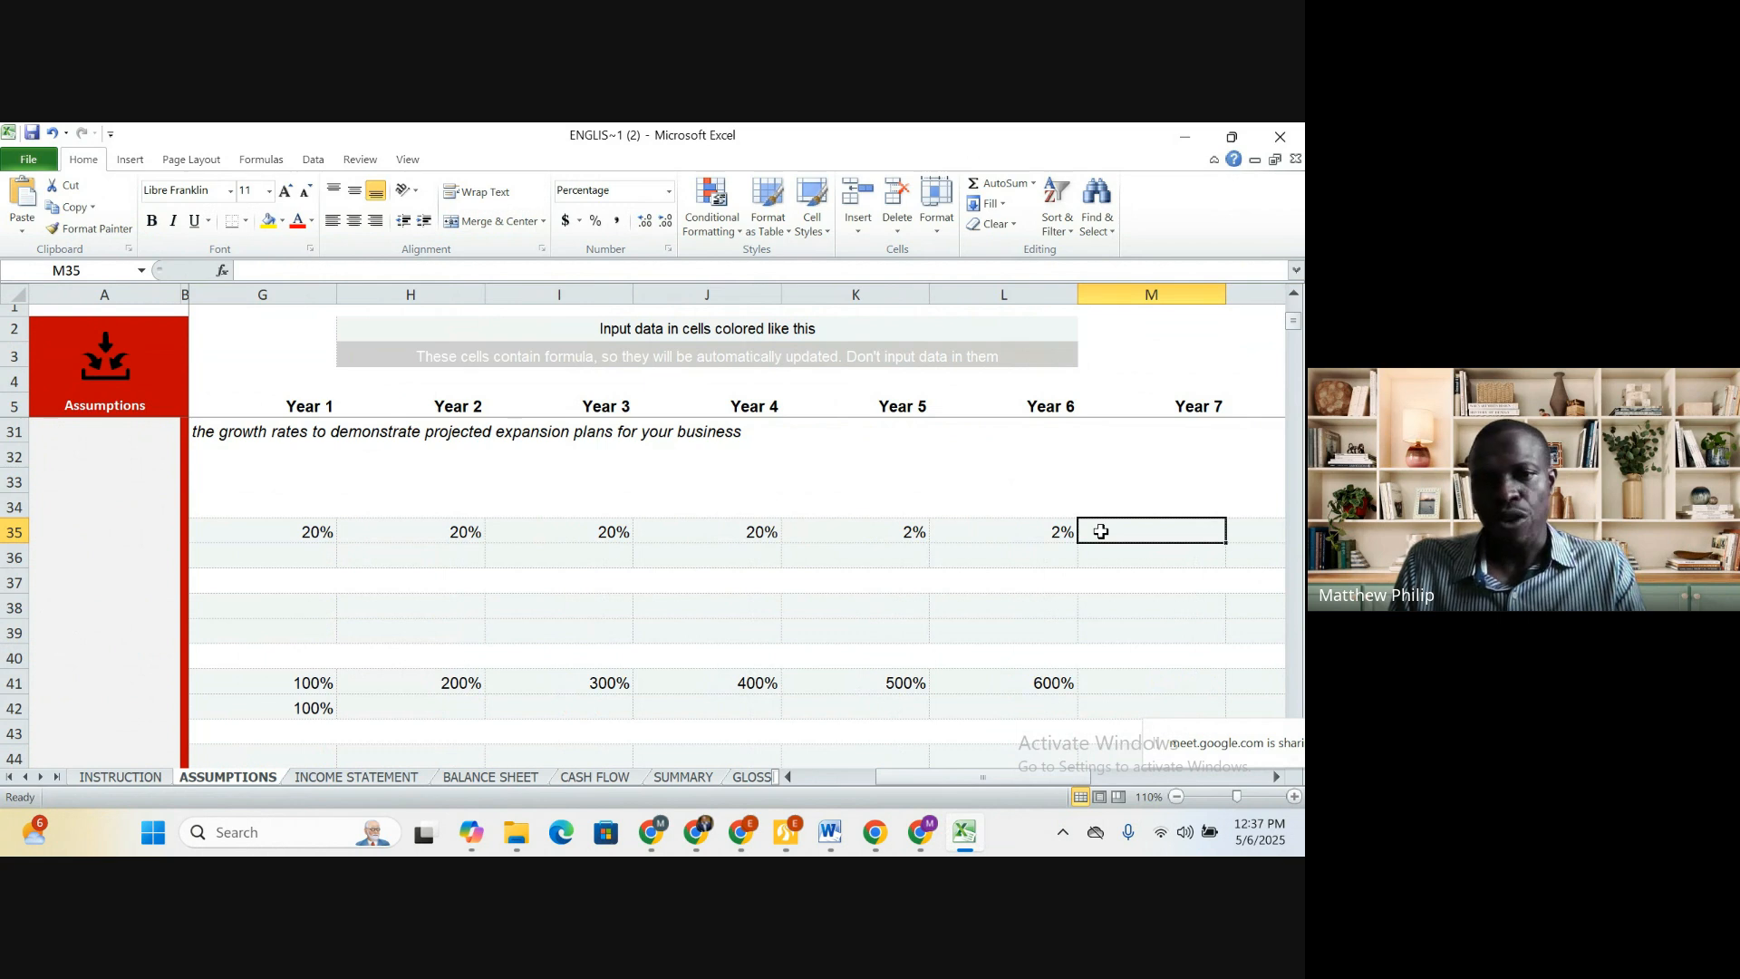
key(Left)
key(Left)
key(Left)
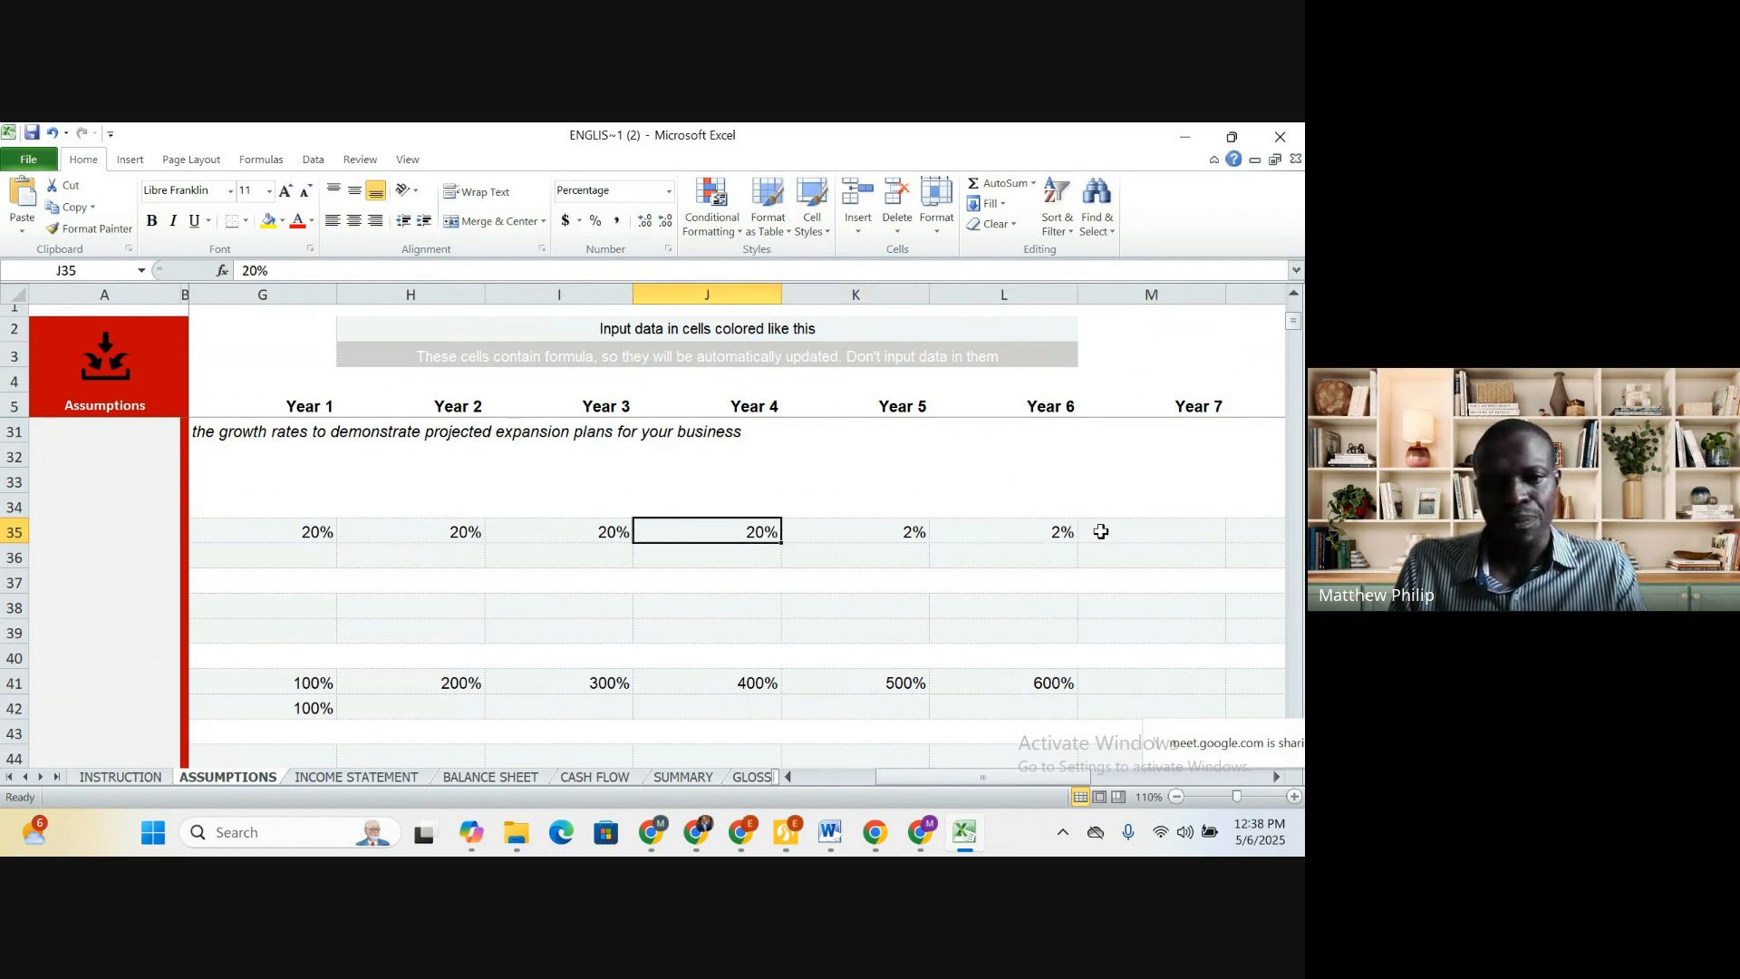
key(Right)
text(3)
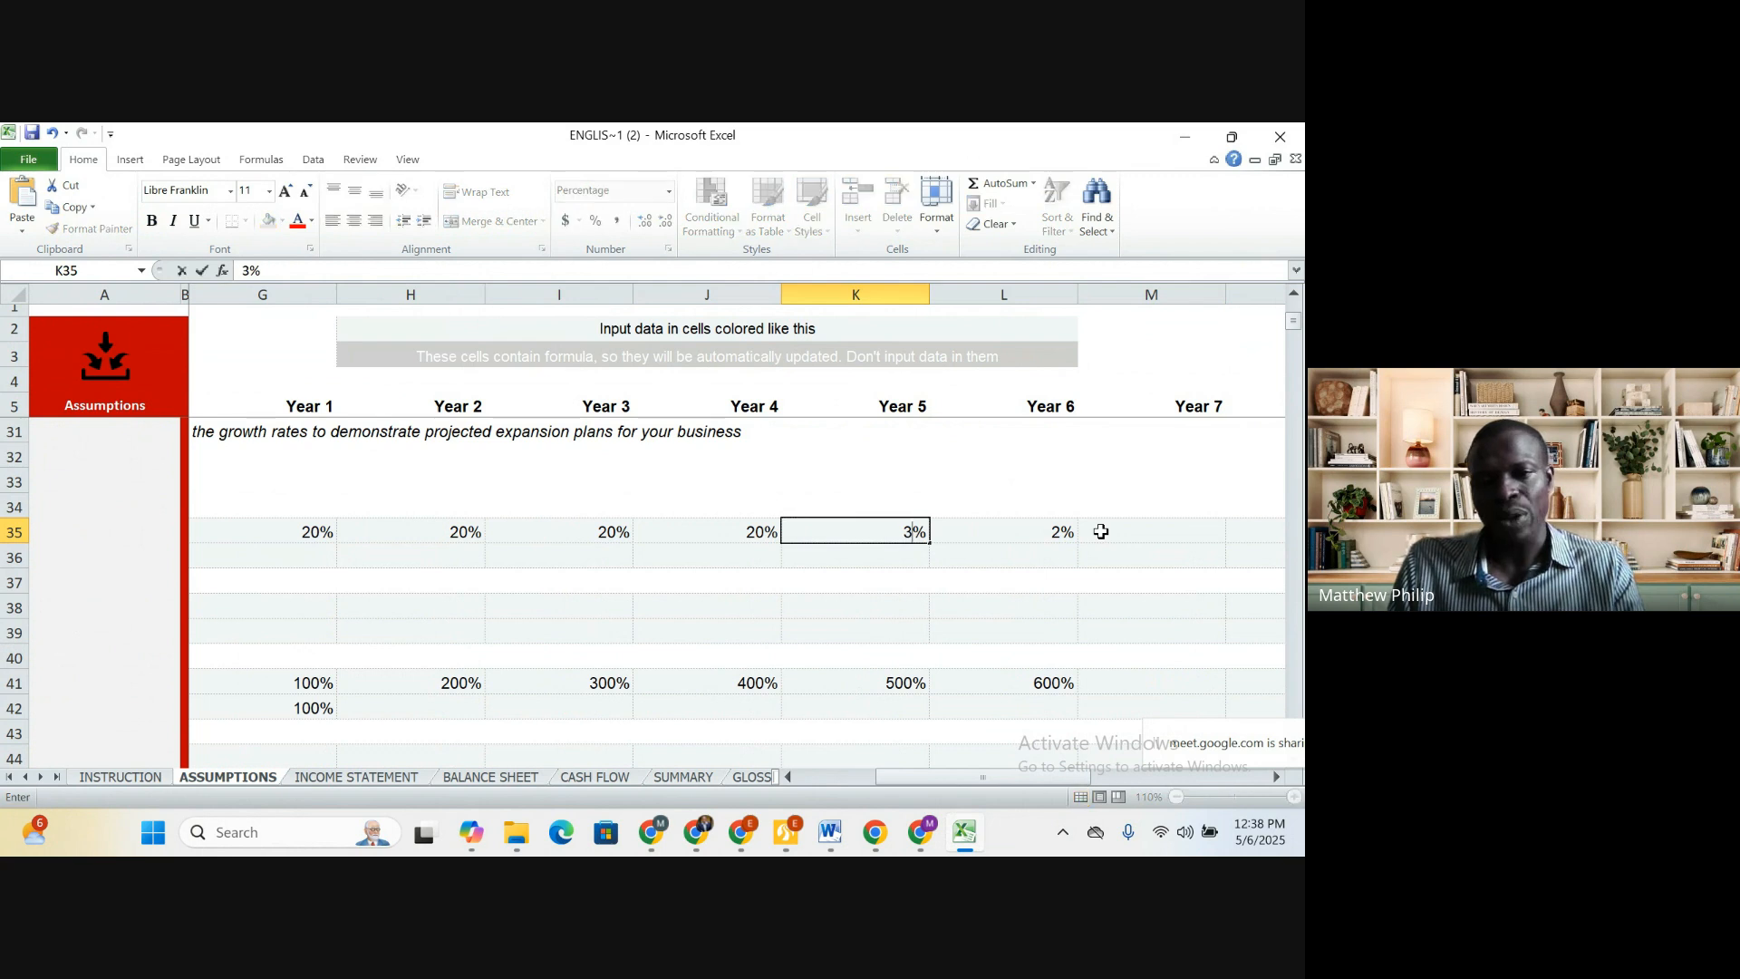
key(Right)
key(Left)
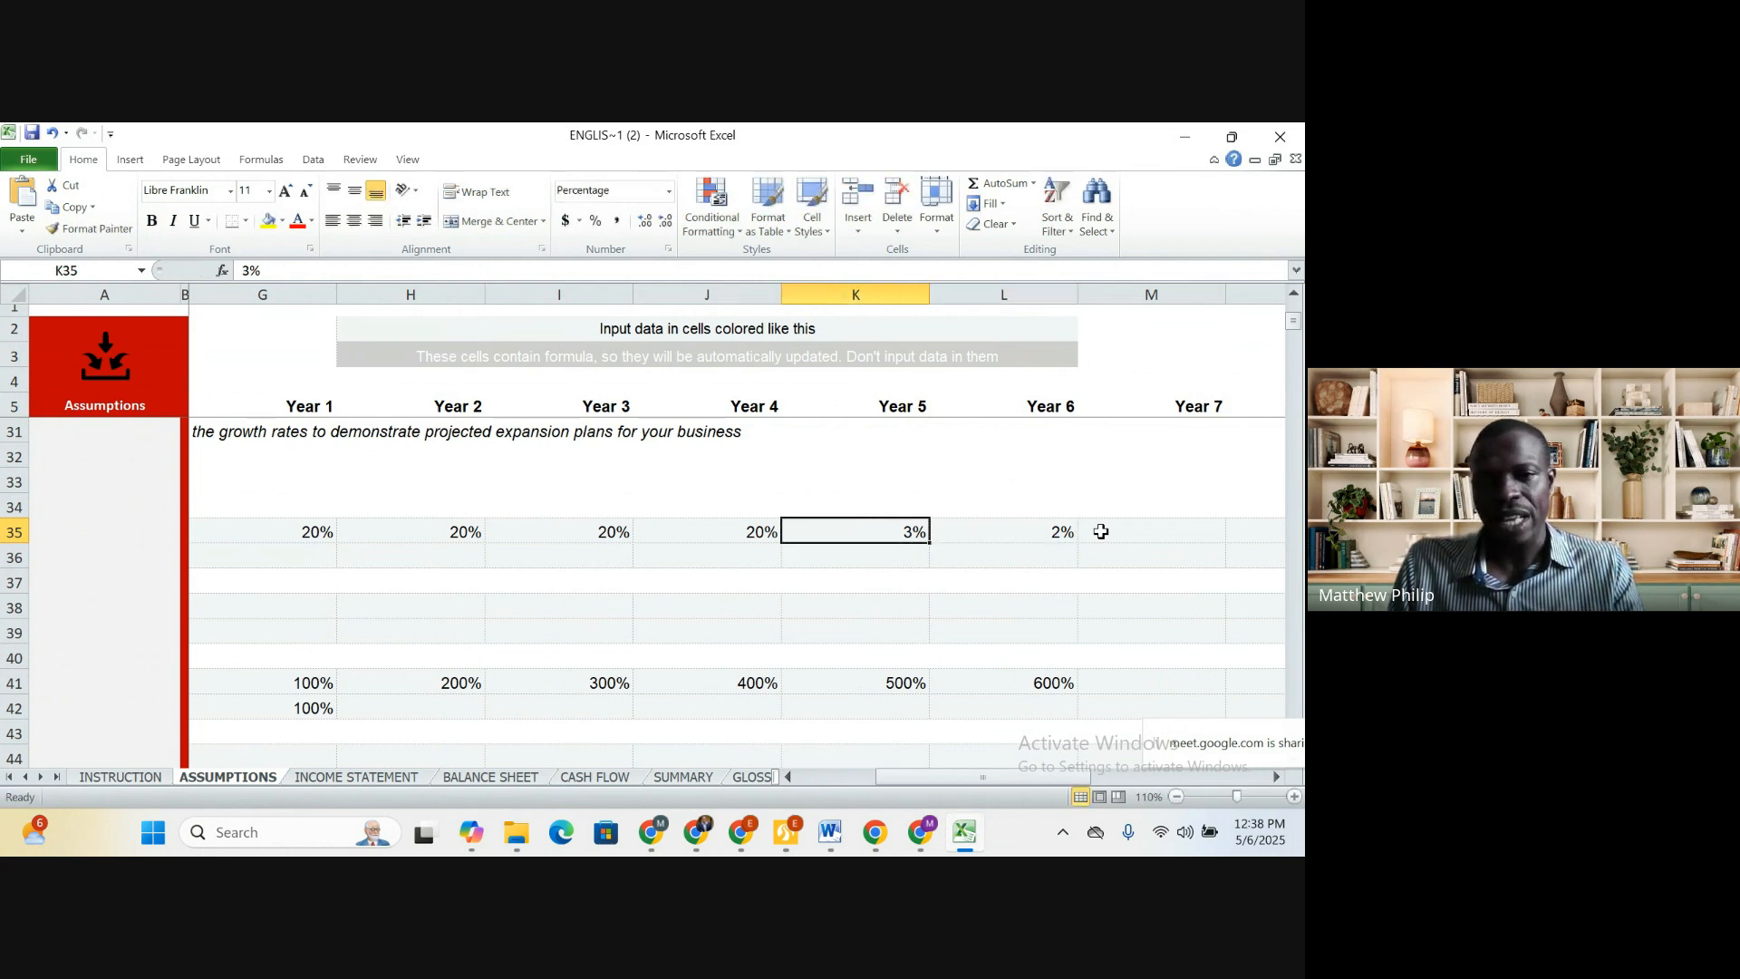
Set the Crates of eggs sales volume growth rates for Years 5, 6 and 7 to 30%
text(3)
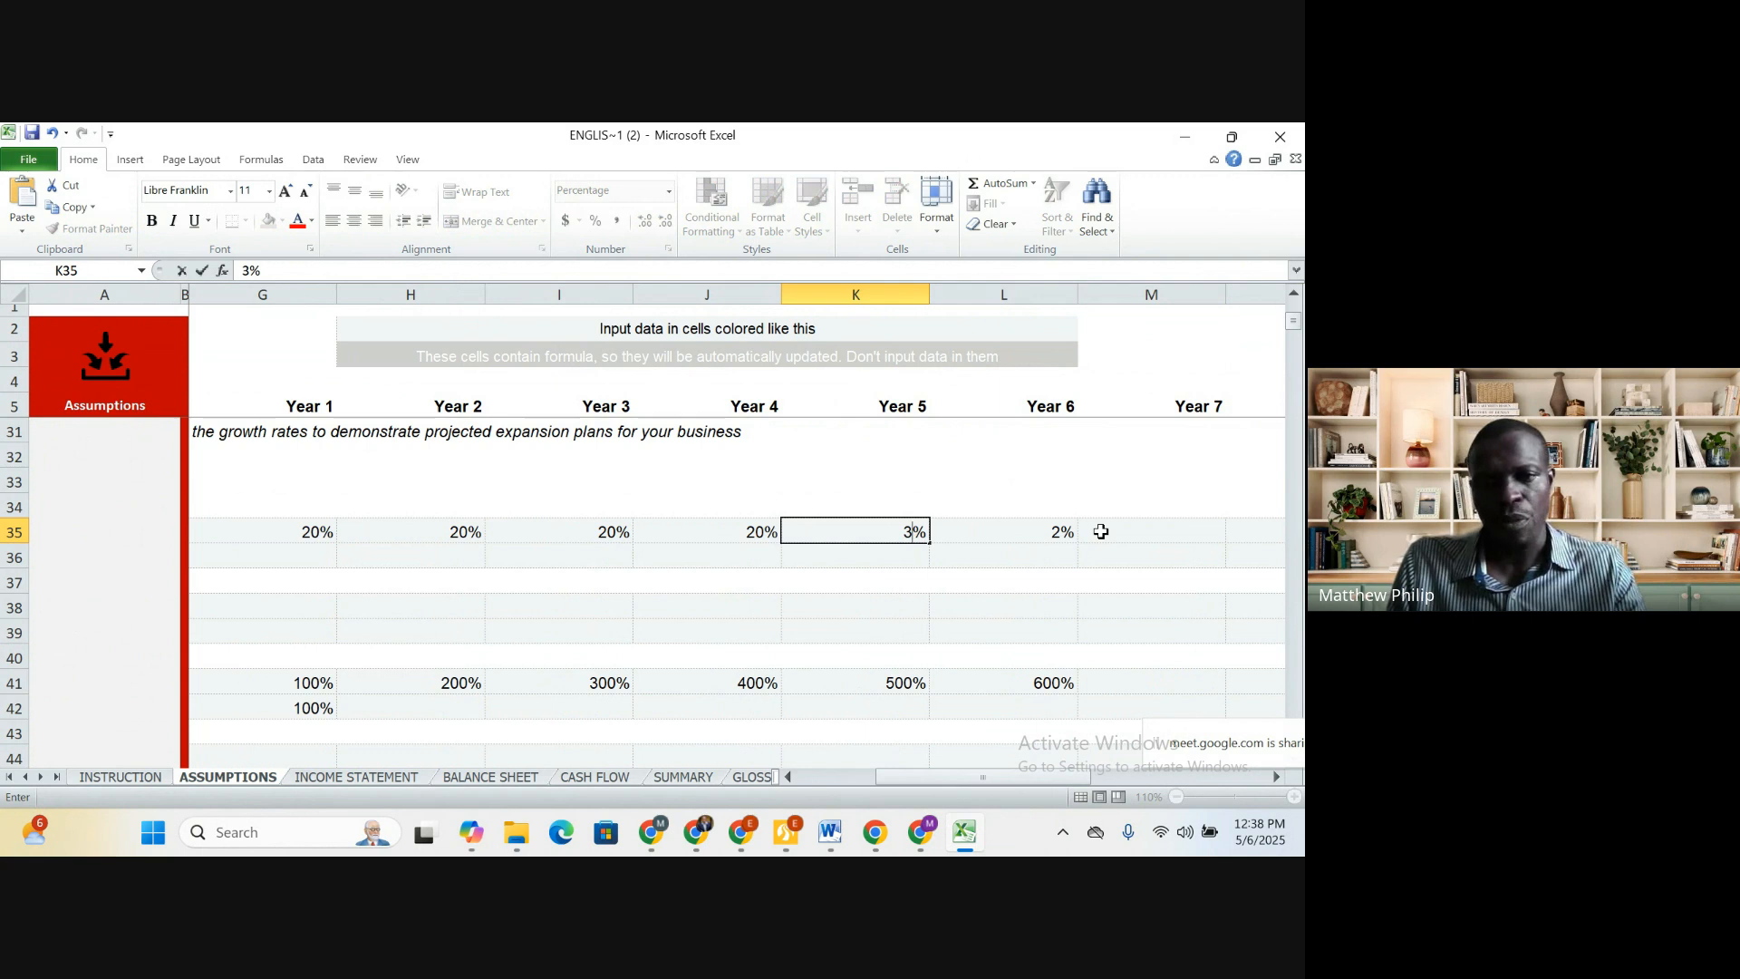
text(0)
key(Right)
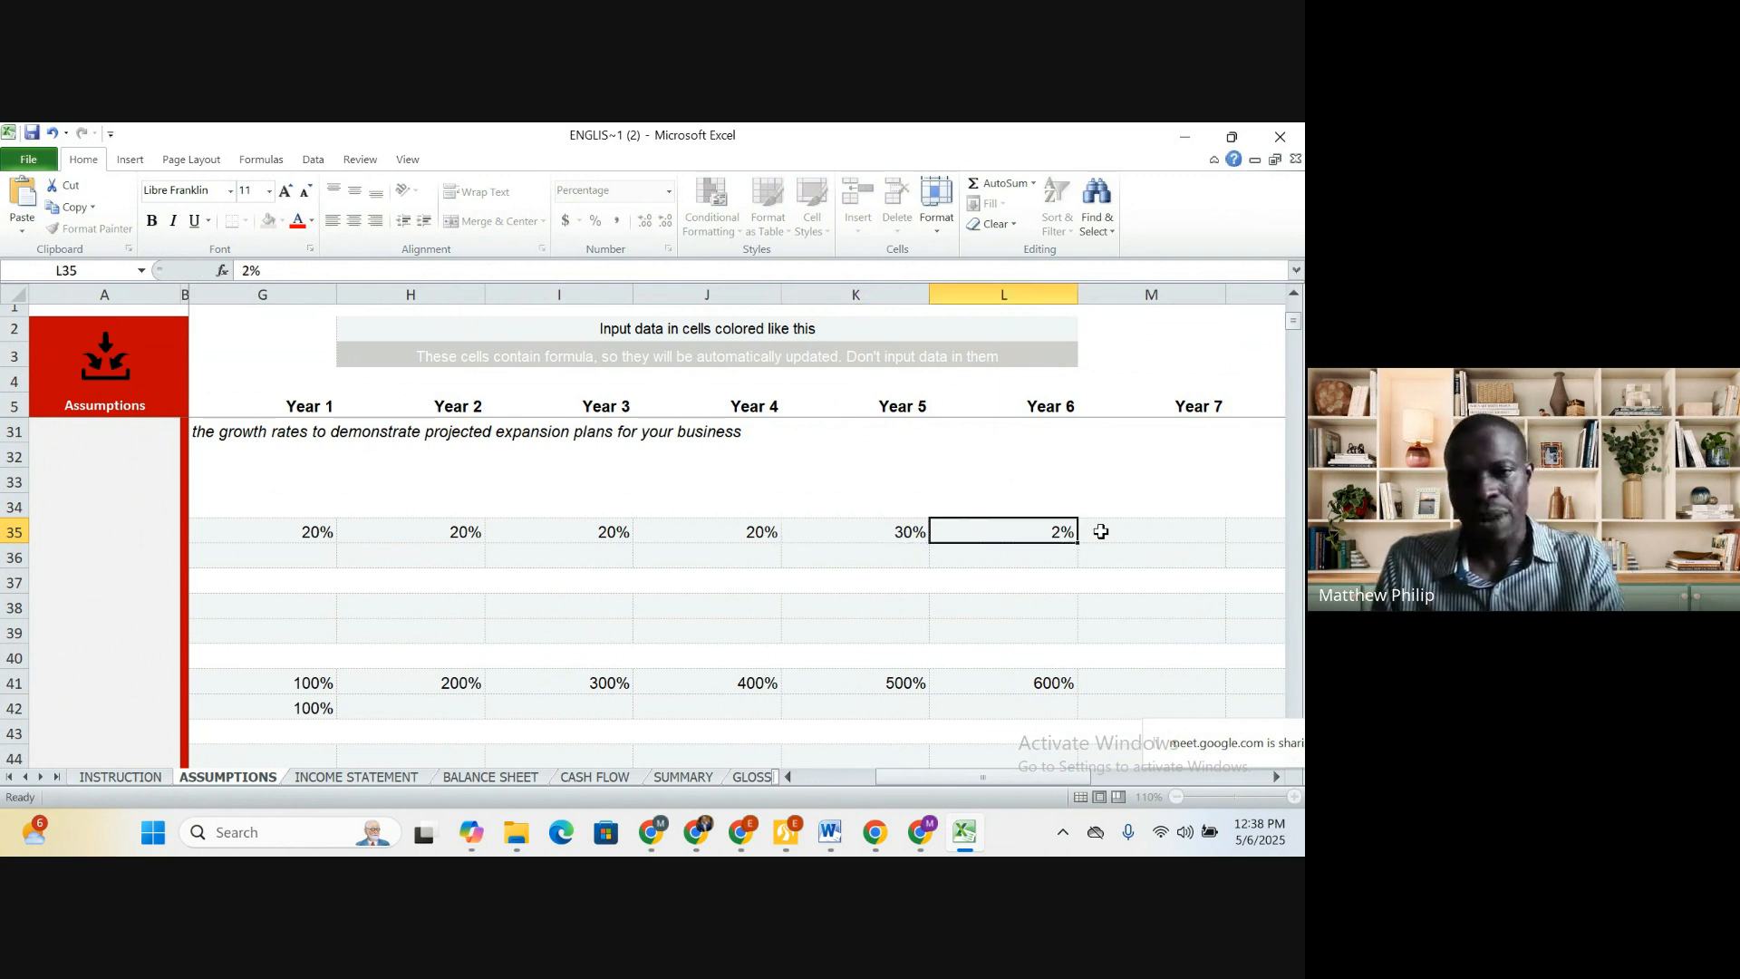
text(30)
key(Right)
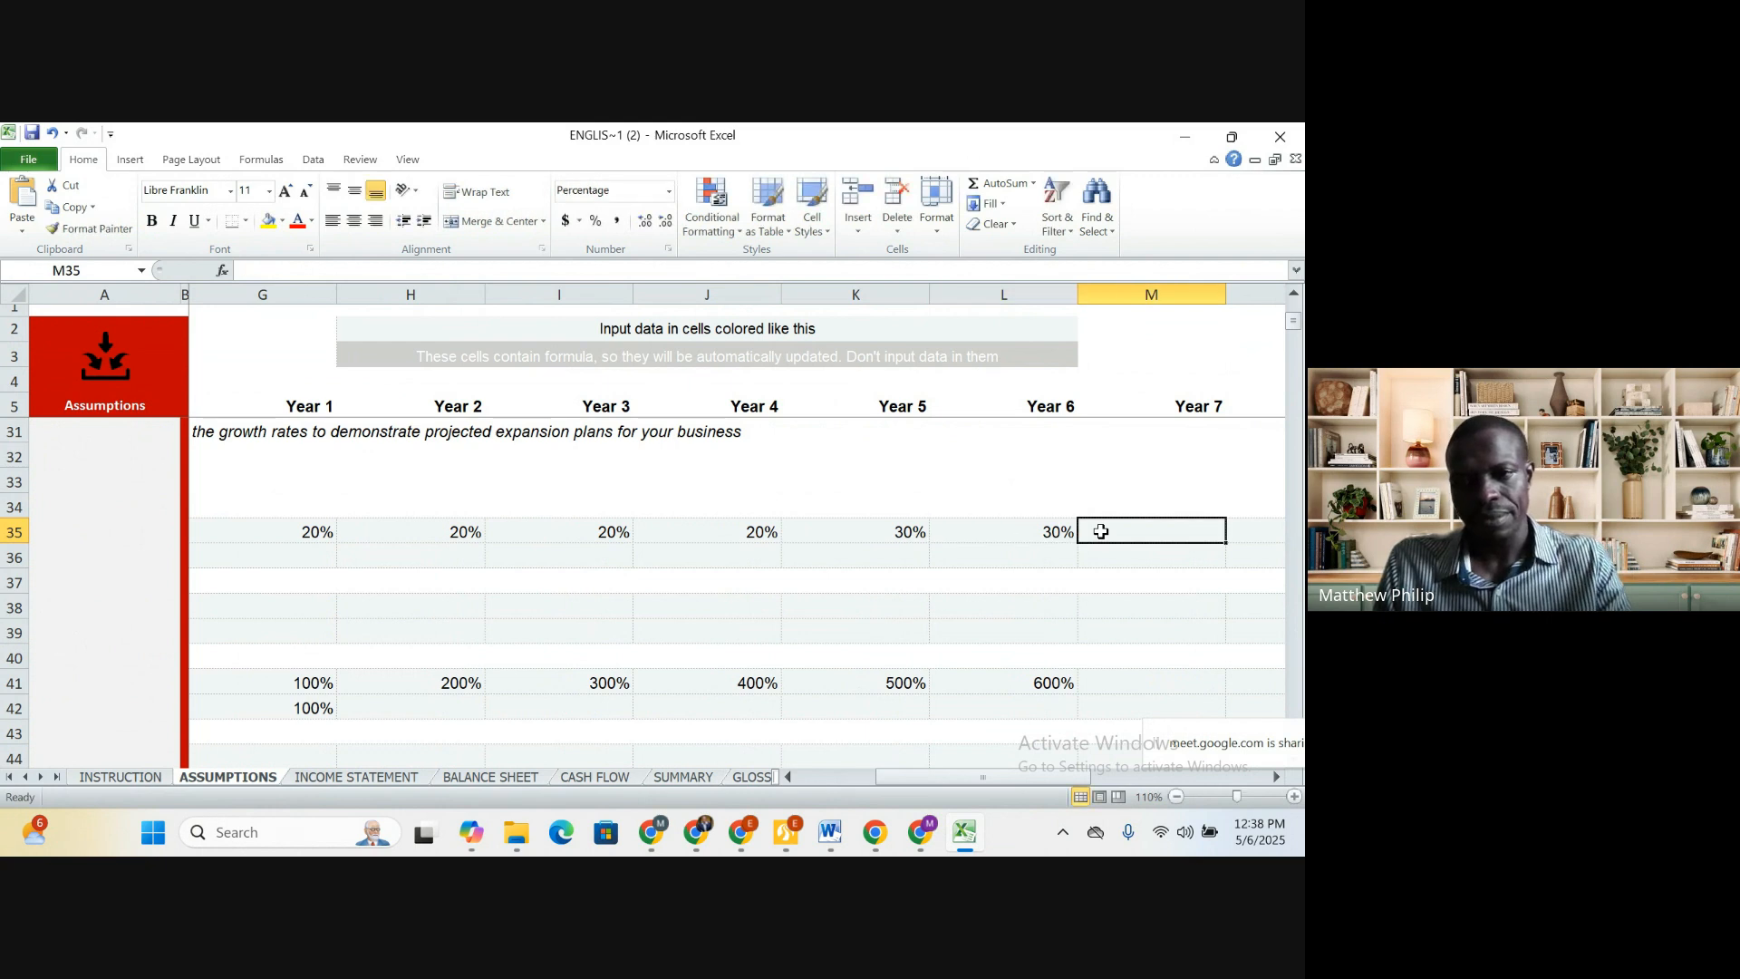
text(30)
key(Right)
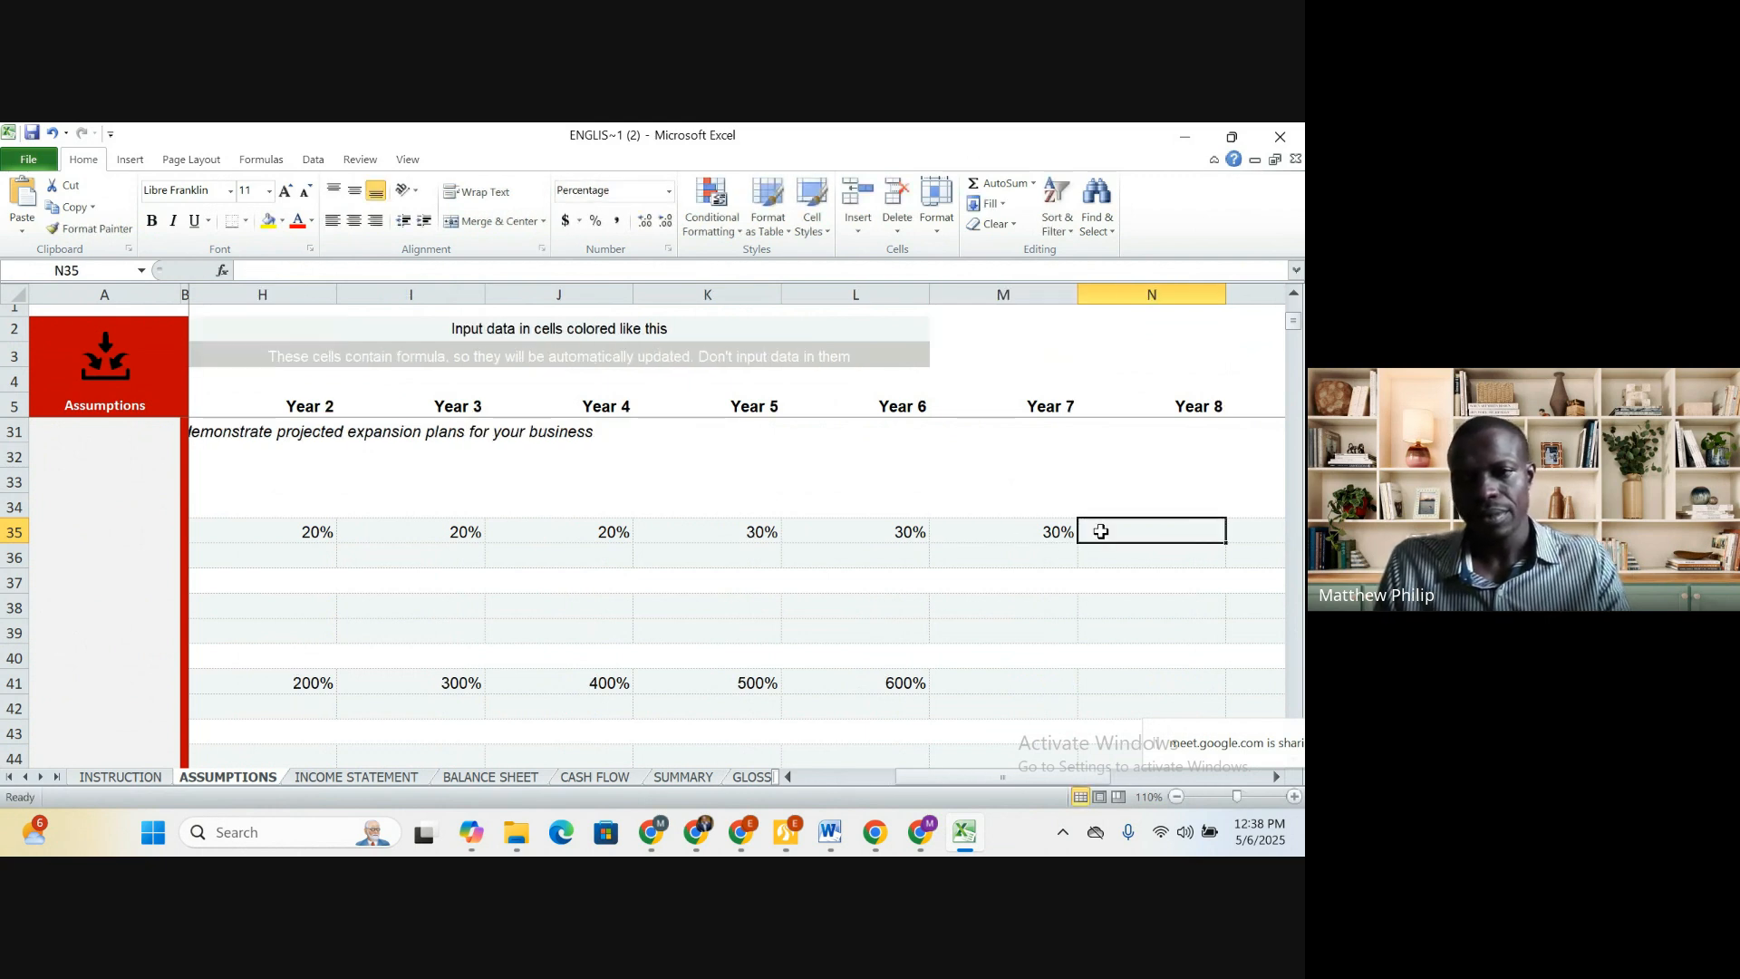
Enter Crates of eggs sales volume growth rates of 3% for Year 8 and 30% for Years 9 and 10
key(Right)
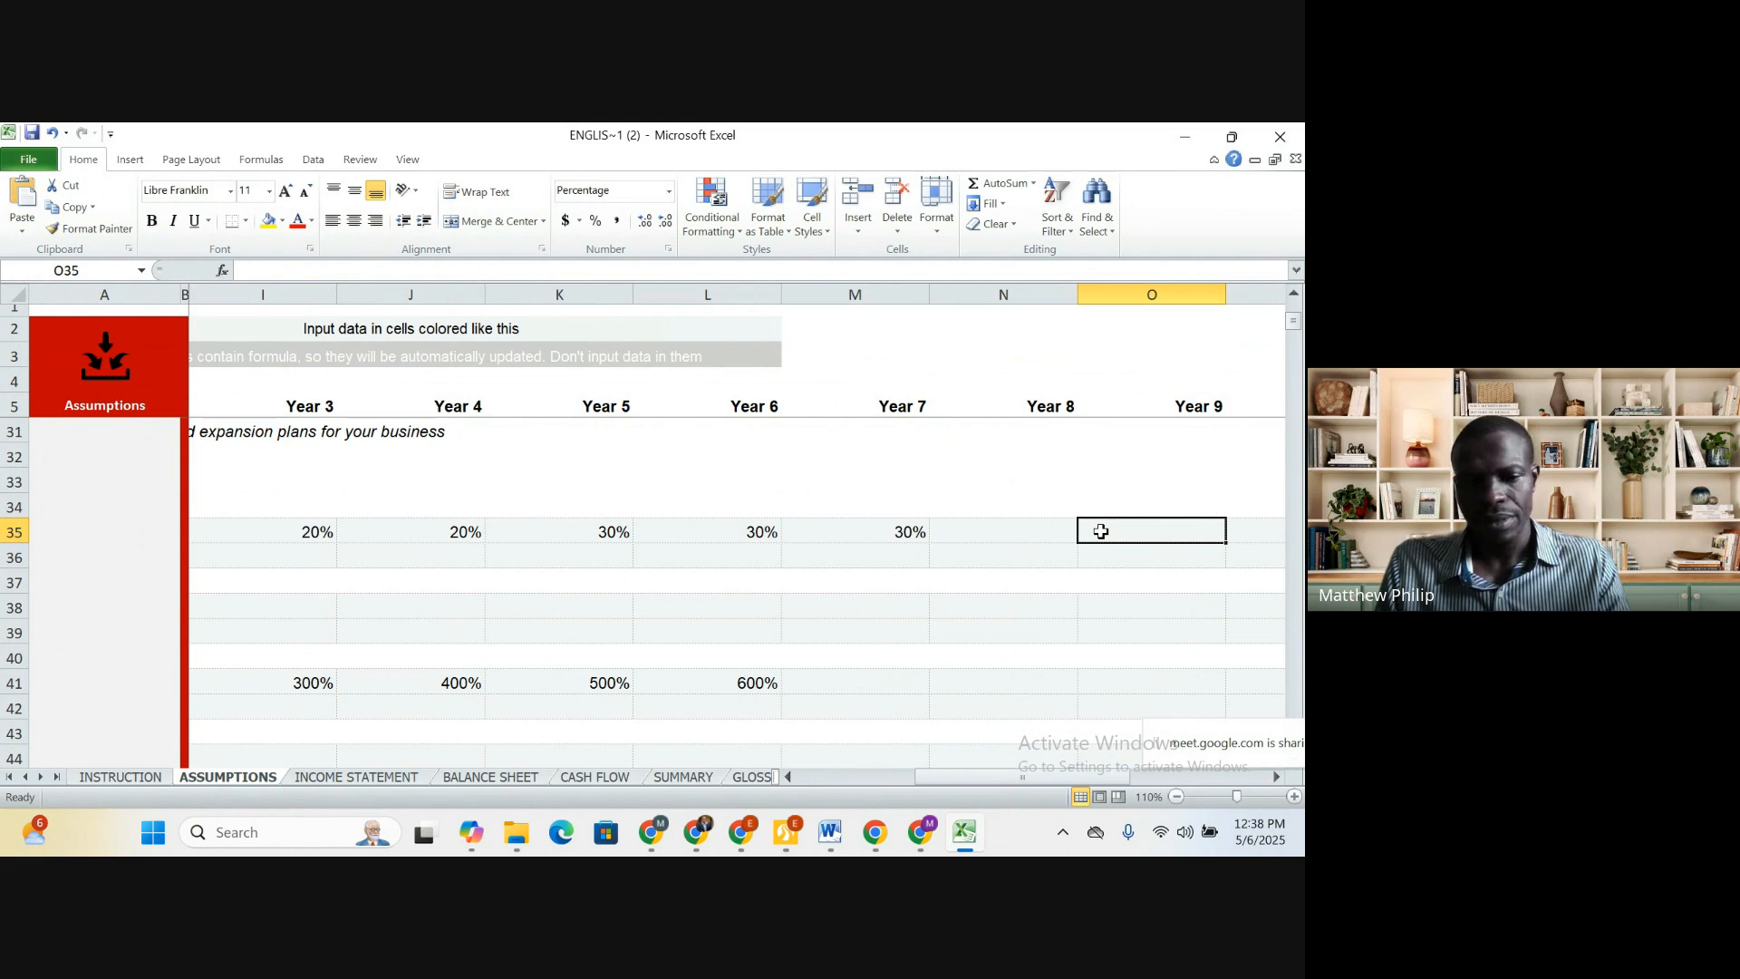
key(Left)
text(3)
key(Right)
key(Right)
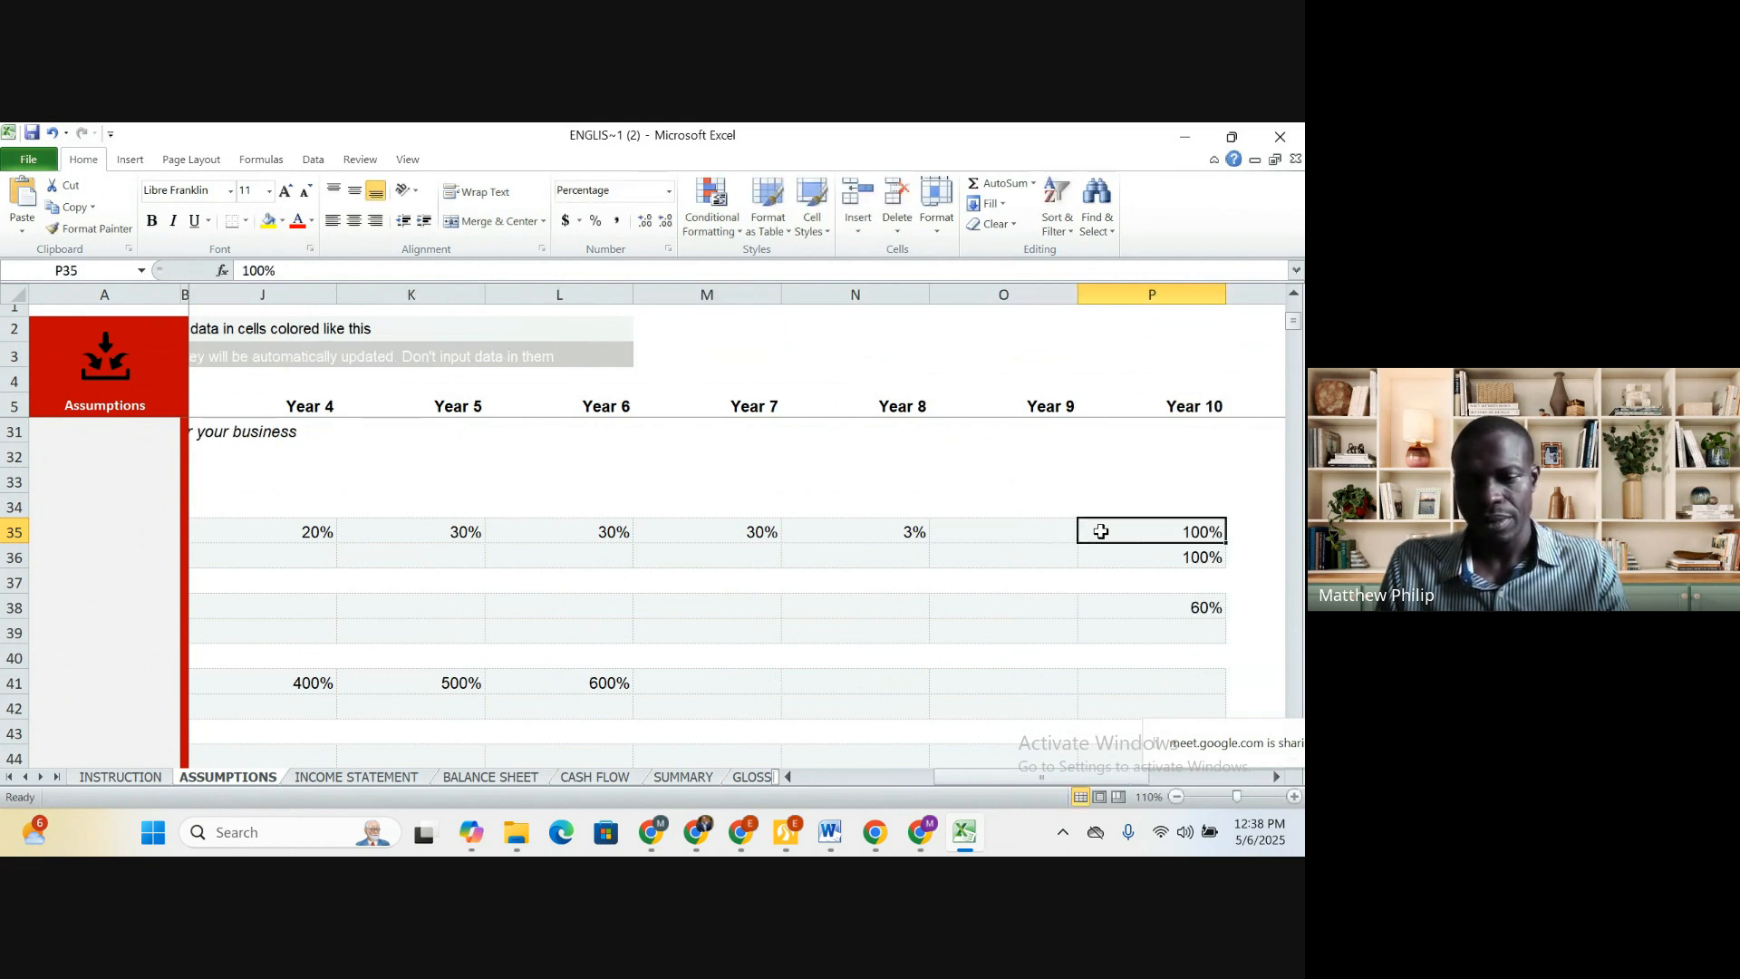
key(Left)
text(30)
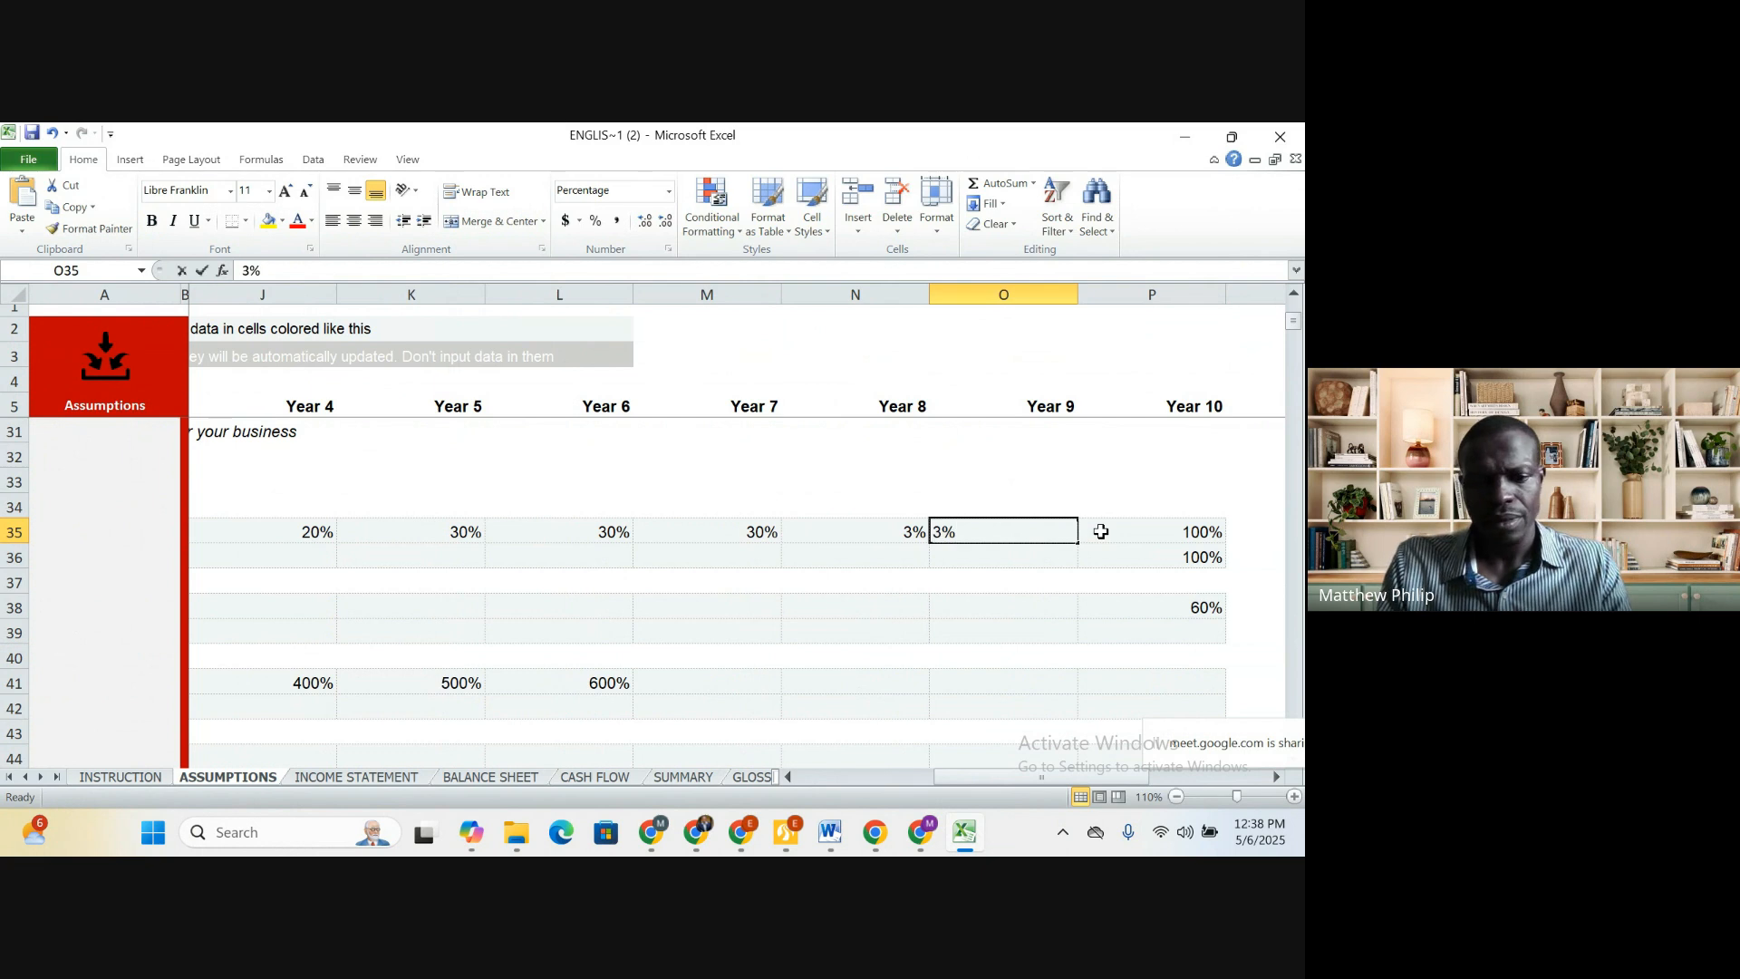
key(Right)
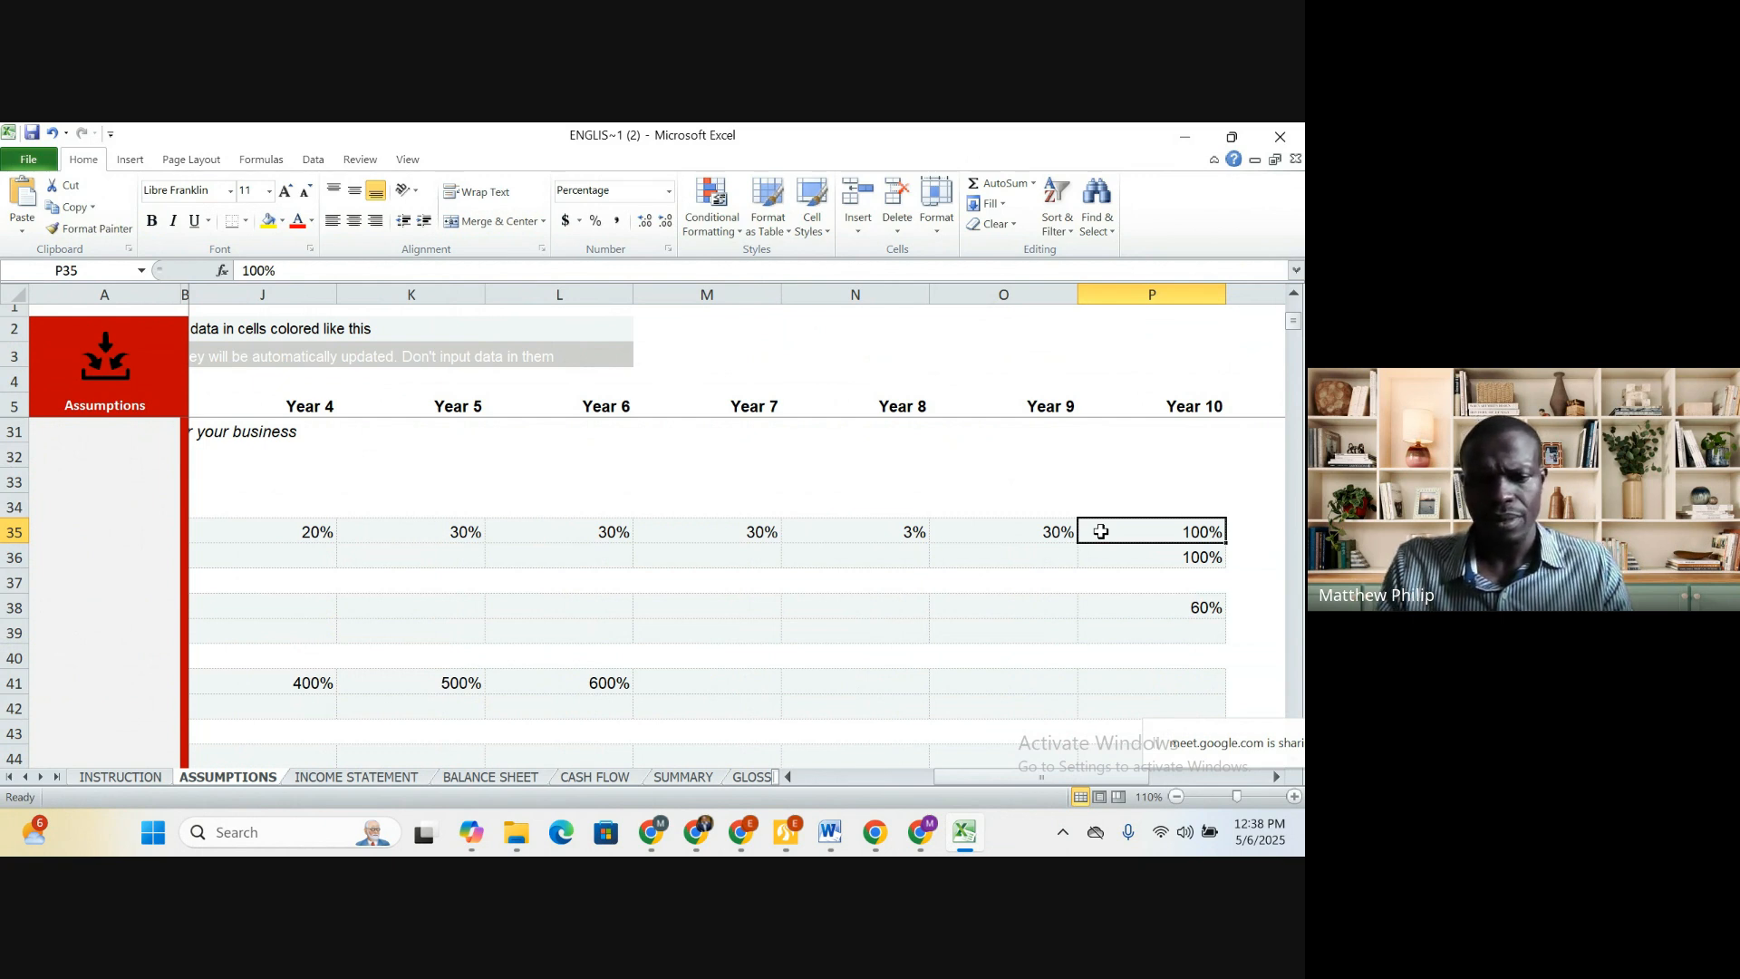
text(30)
key(Left)
Fill the Crates of eggs price baseline of 2 across Year 1 to Year 6
key(Left)
key(Left)
key(Left)
key(Left)
key(Left)
key(Left)
key(Left)
key(Left)
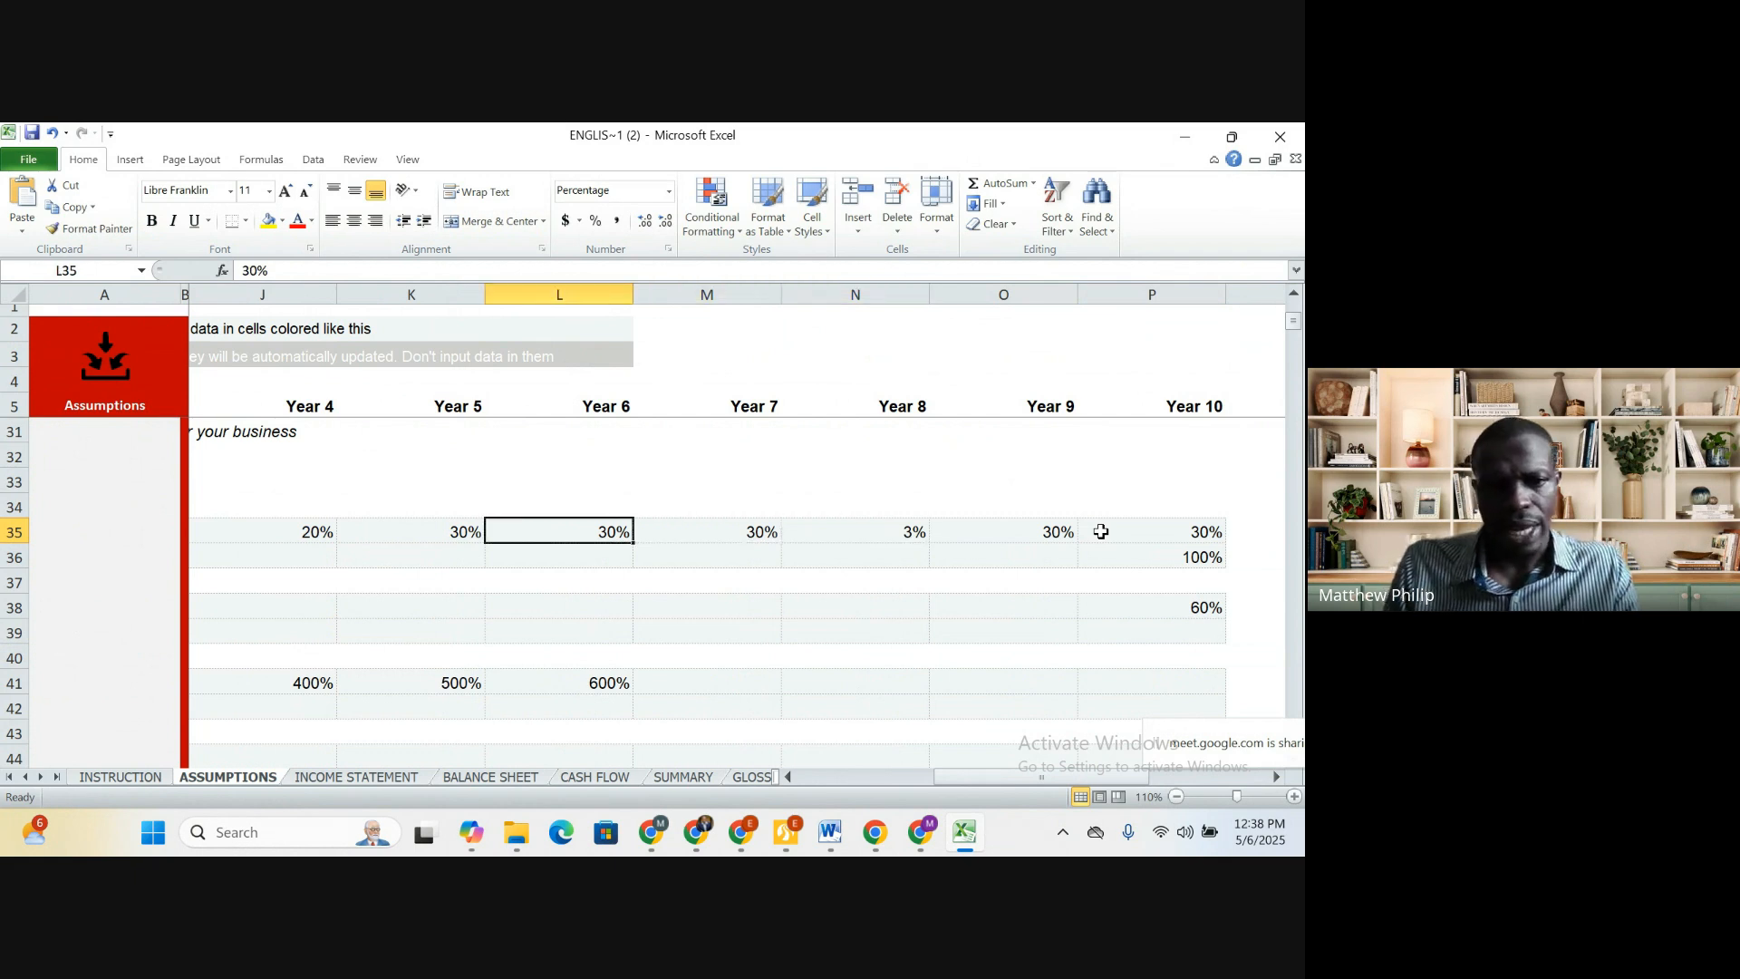
key(Left)
key(Left)
key(Left)
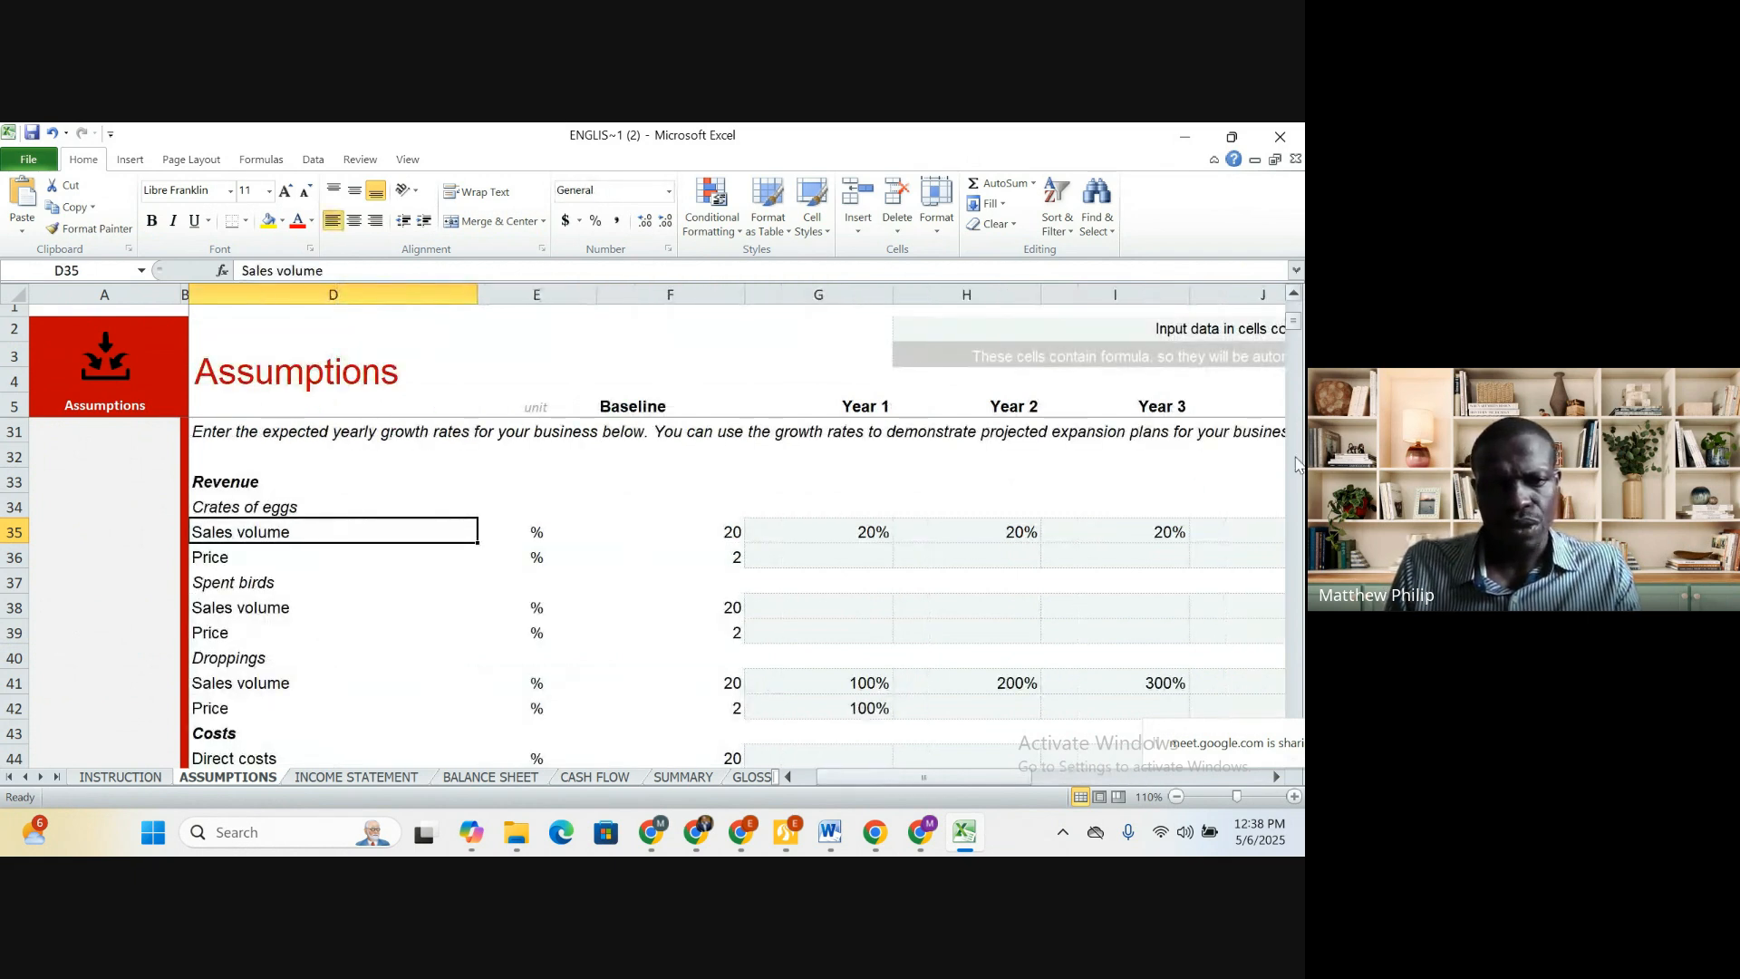
click(837, 560)
key(BackSpace)
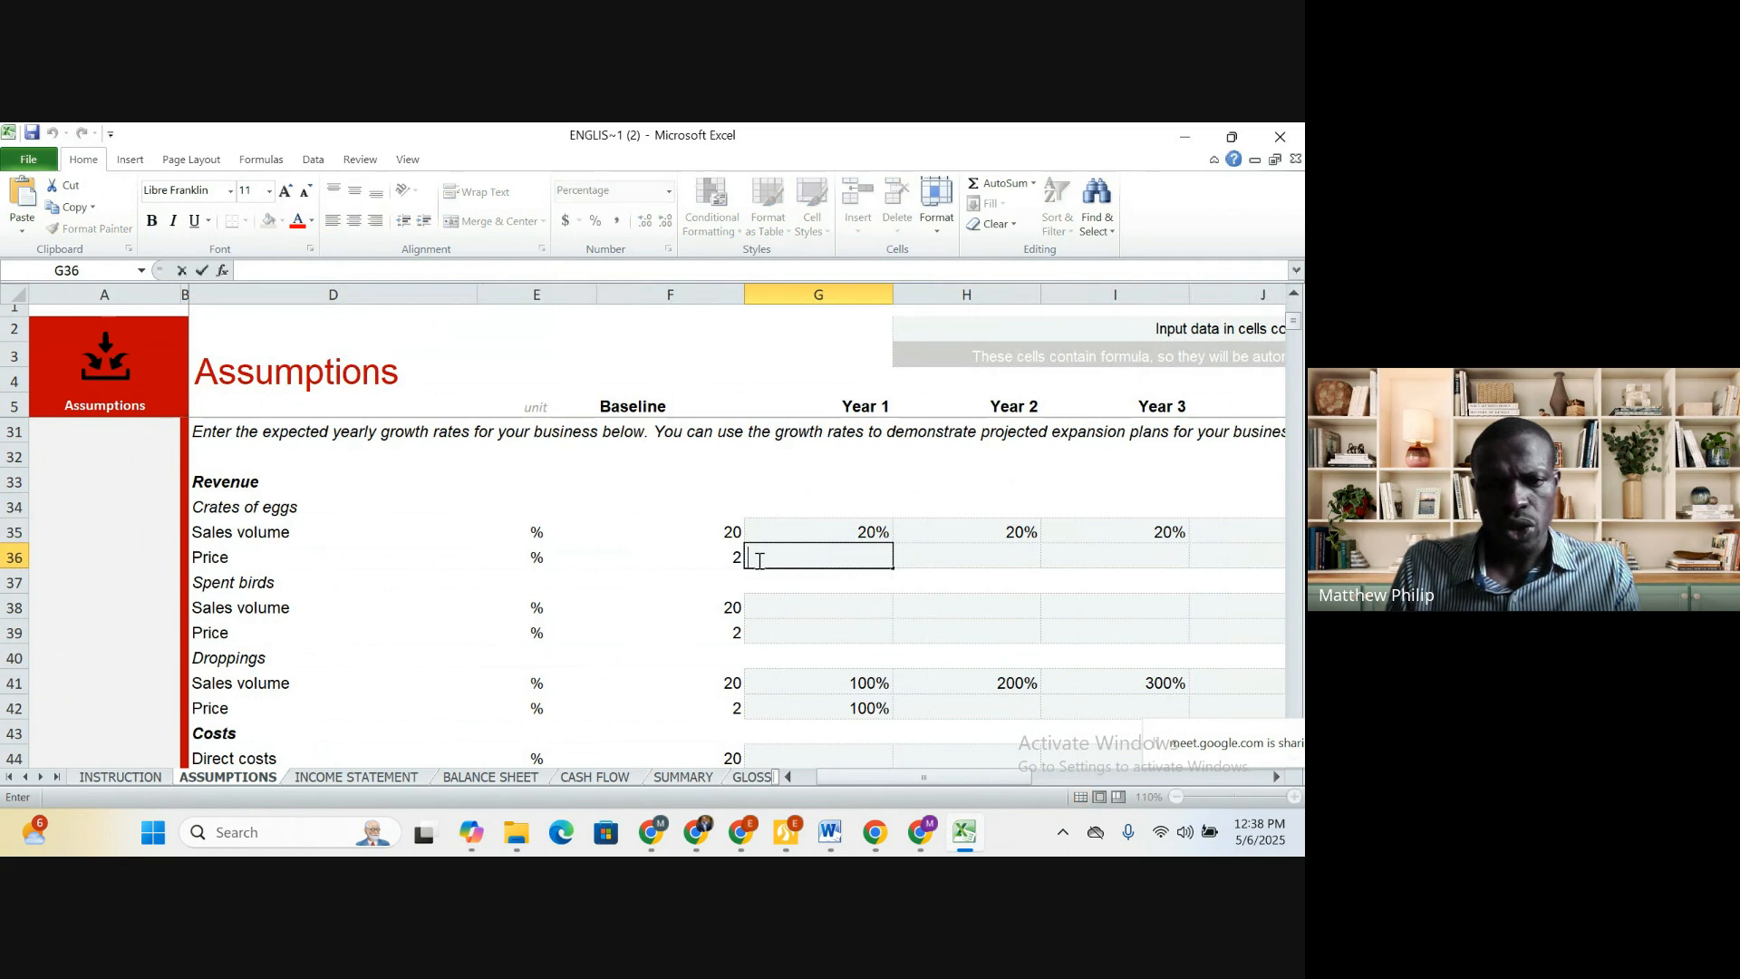
click(734, 560)
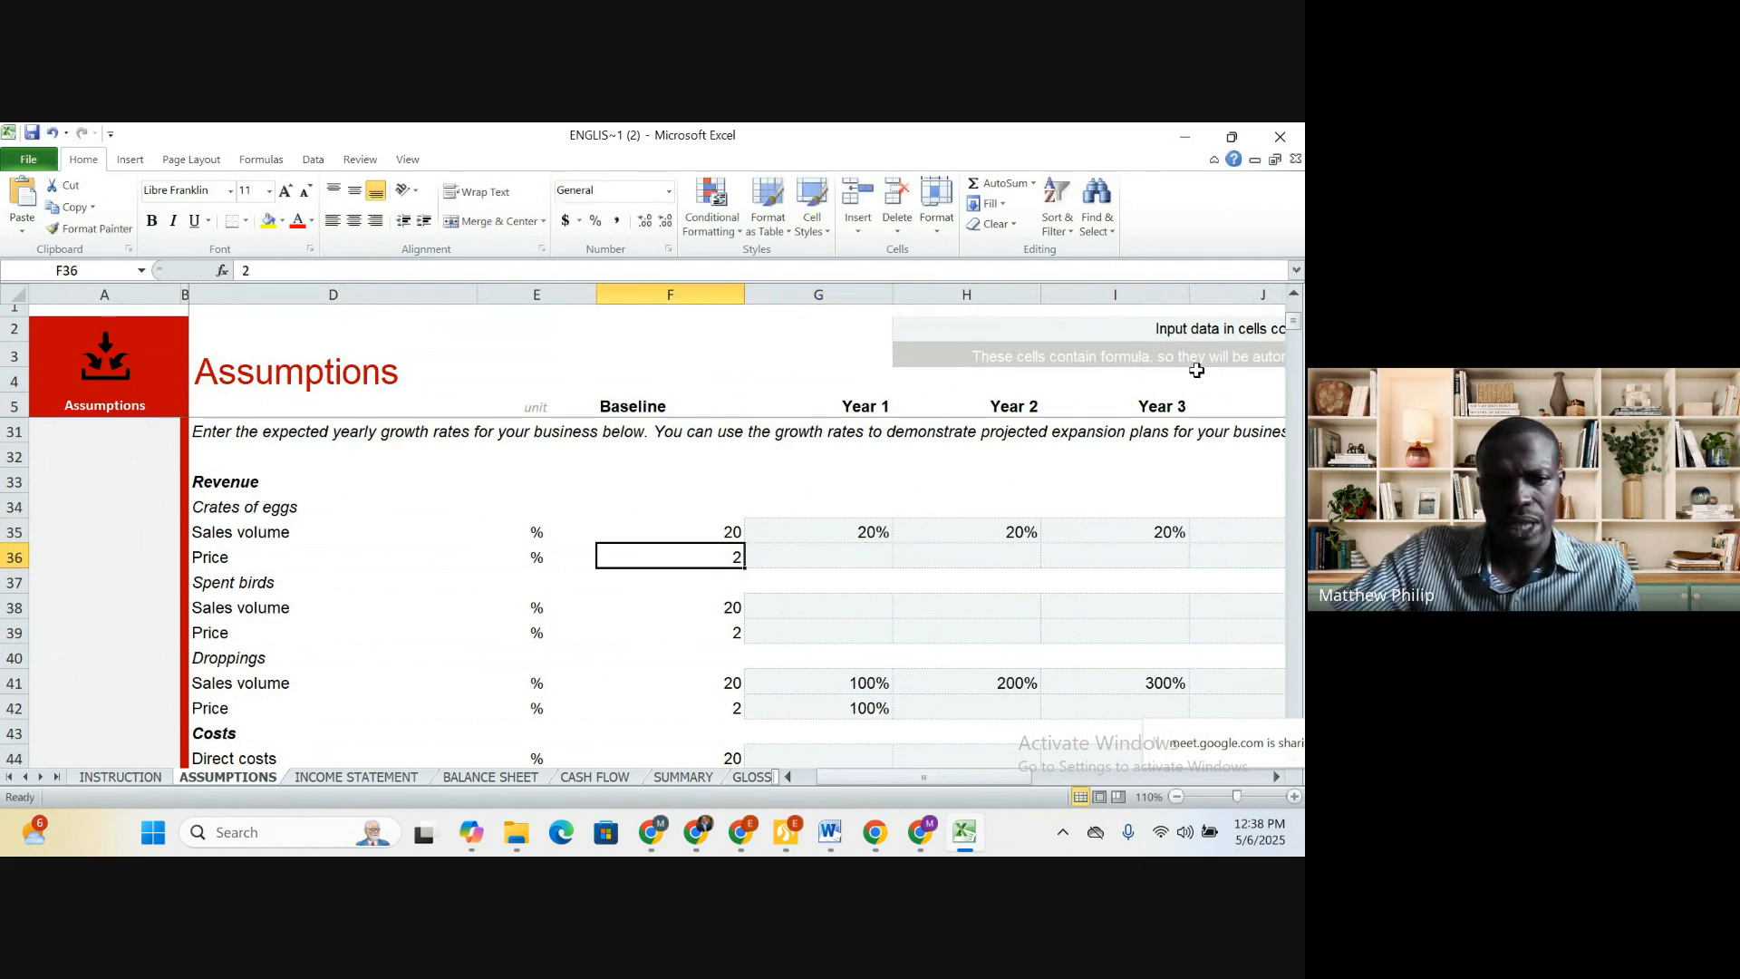
drag(748, 572, 848, 591)
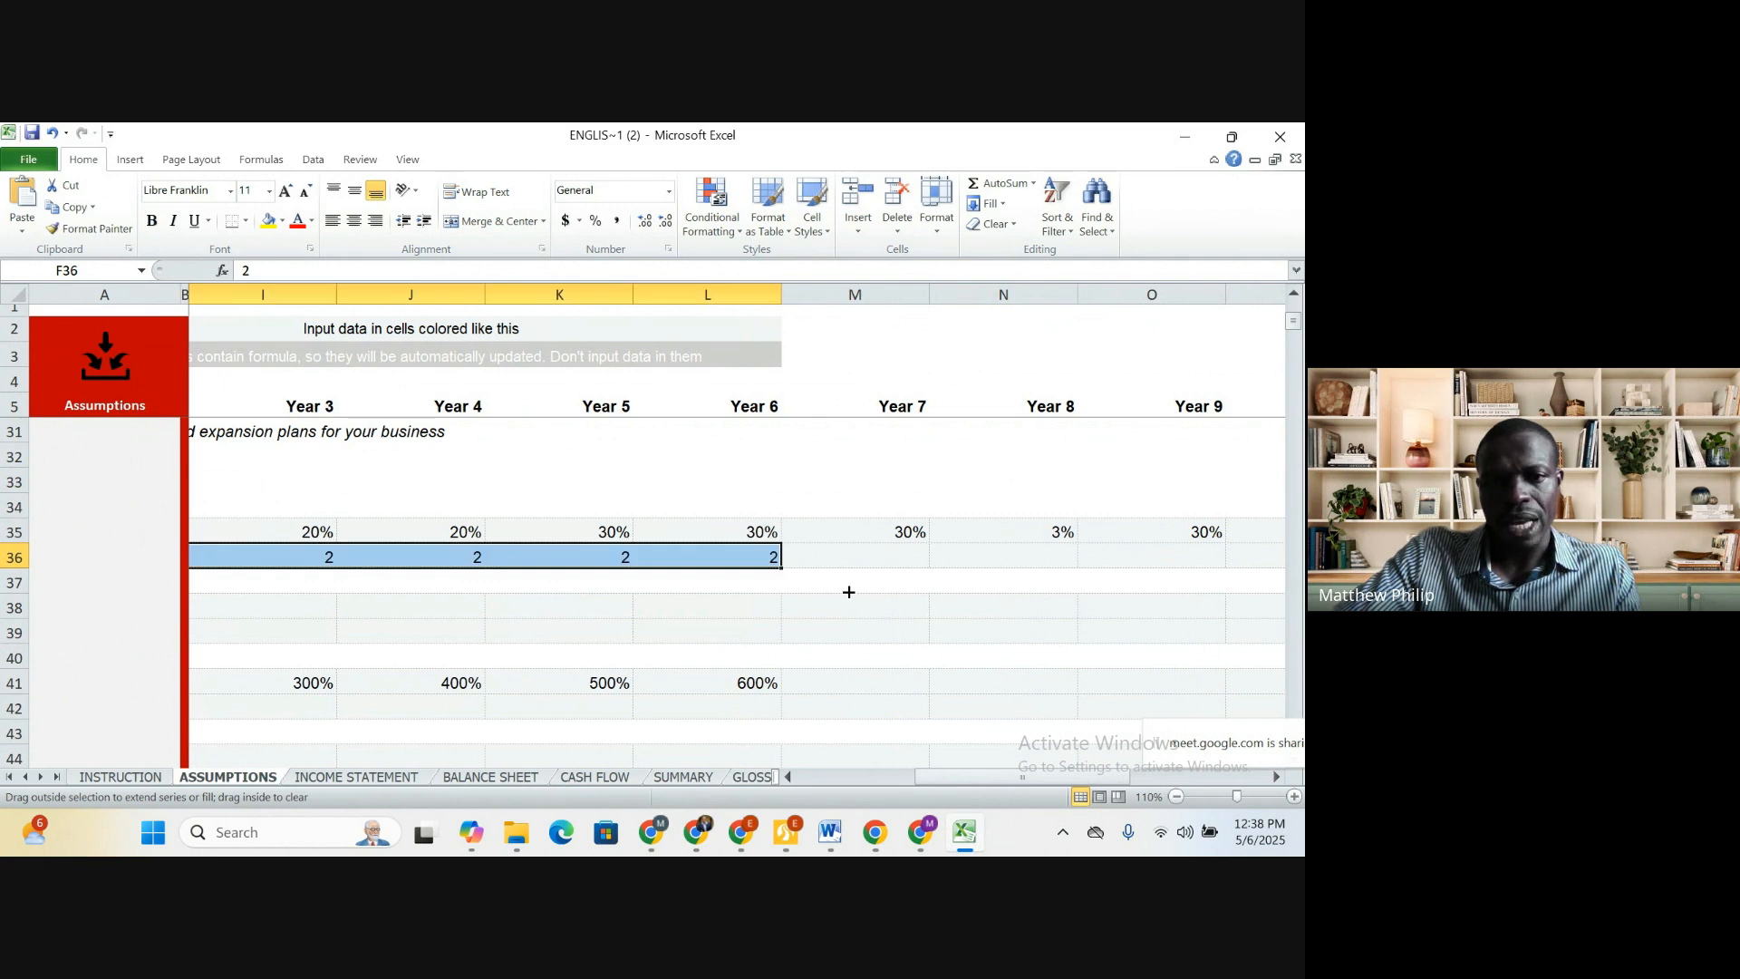
Set the Crates of eggs price growth rate to 5% for Year 7 and fill it across to Year 10
click(898, 563)
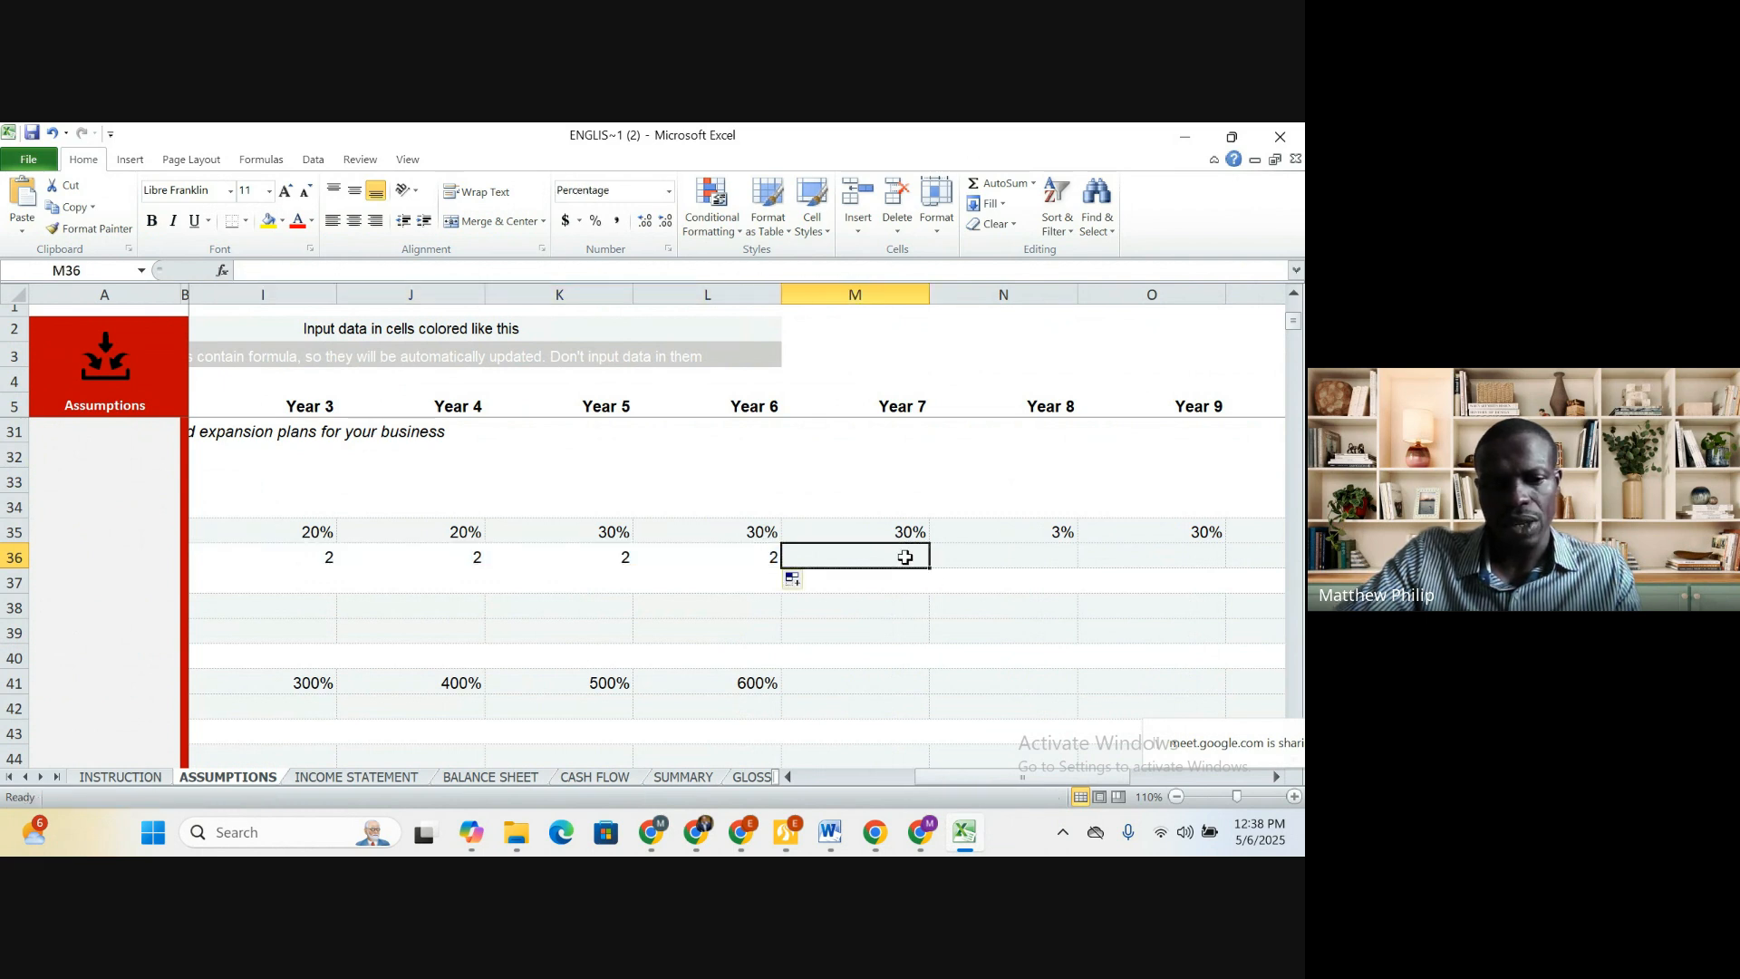
text(5)
click(971, 556)
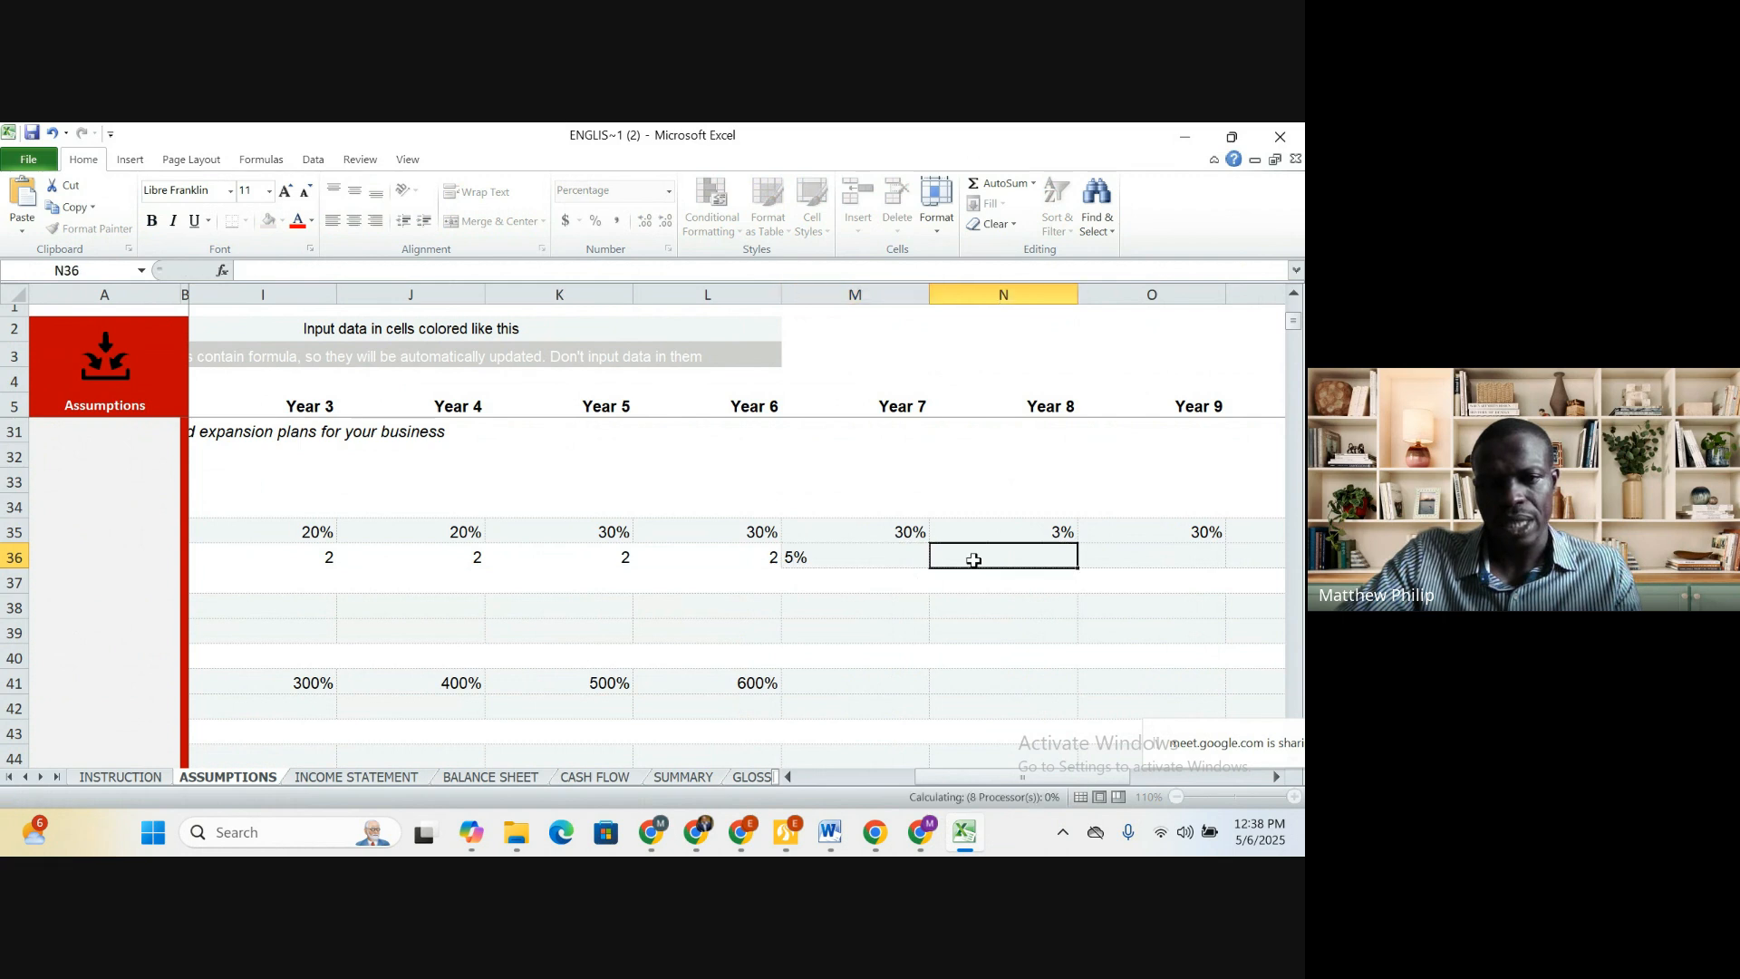
click(891, 559)
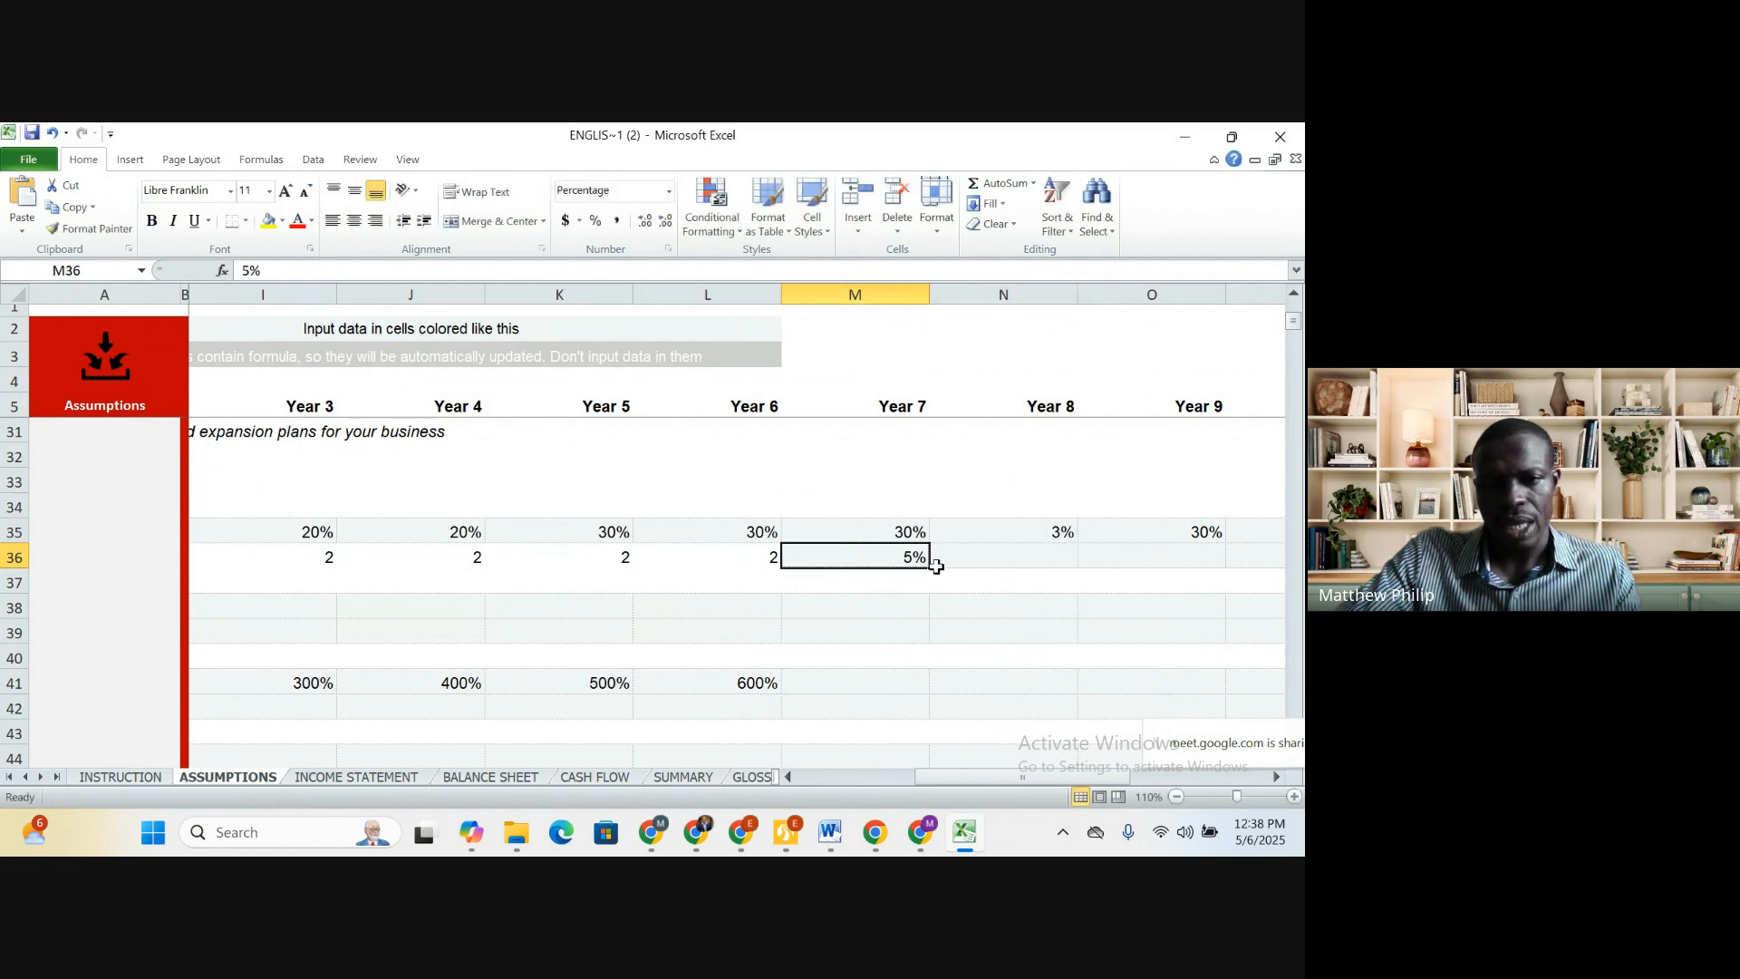
drag(928, 572, 1068, 581)
Fill the Spent birds sales volume baseline of 20 across Year 1 to Year 10
key(Left)
key(Left)
key(Left)
key(Left)
key(Left)
key(Left)
key(Left)
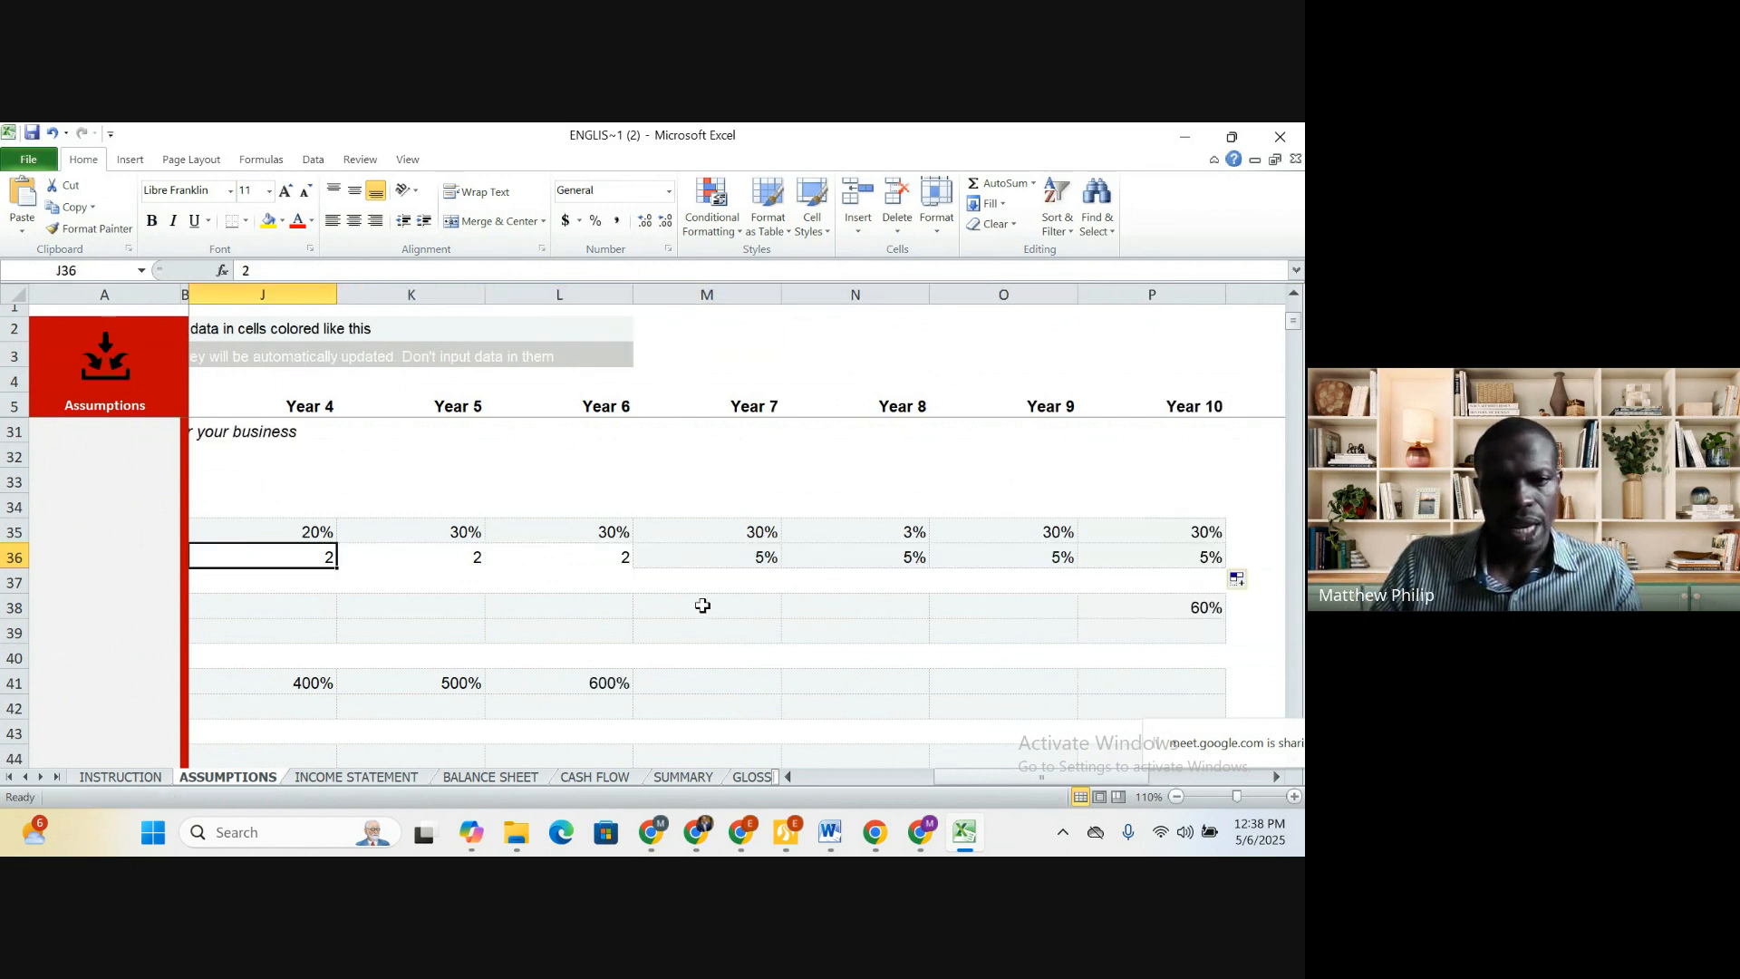
key(Left)
key(Left)
key(Down)
key(Down)
key(Down)
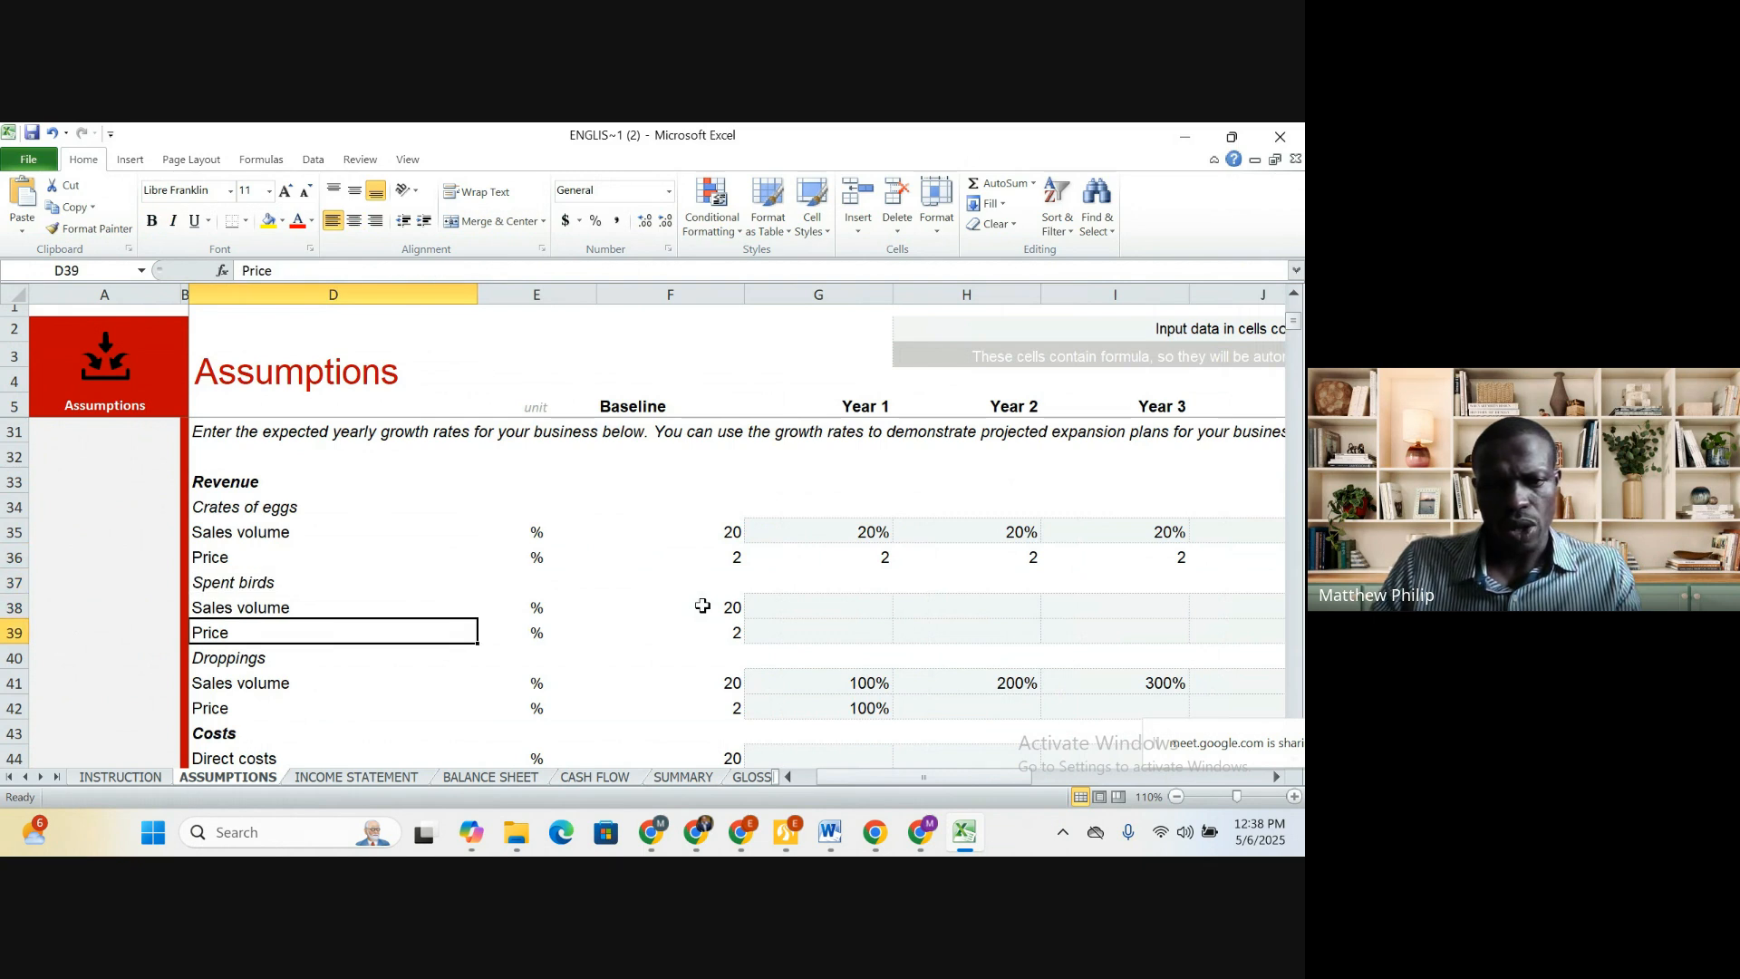
click(597, 607)
click(765, 615)
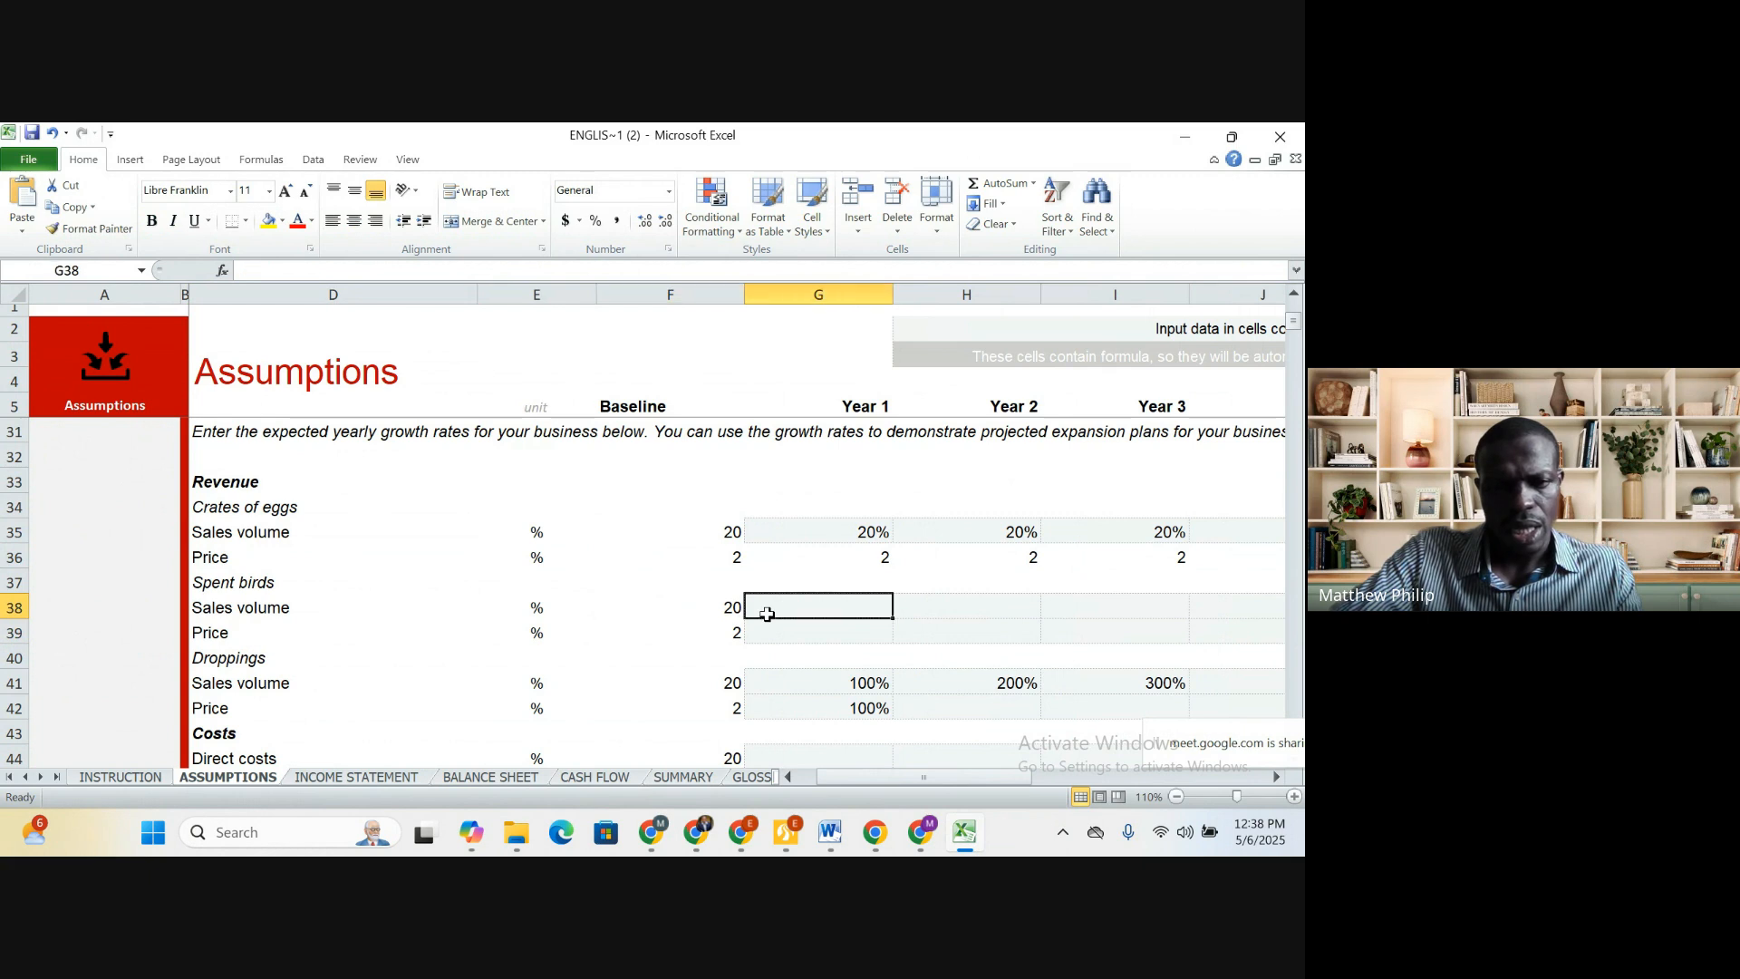
click(723, 607)
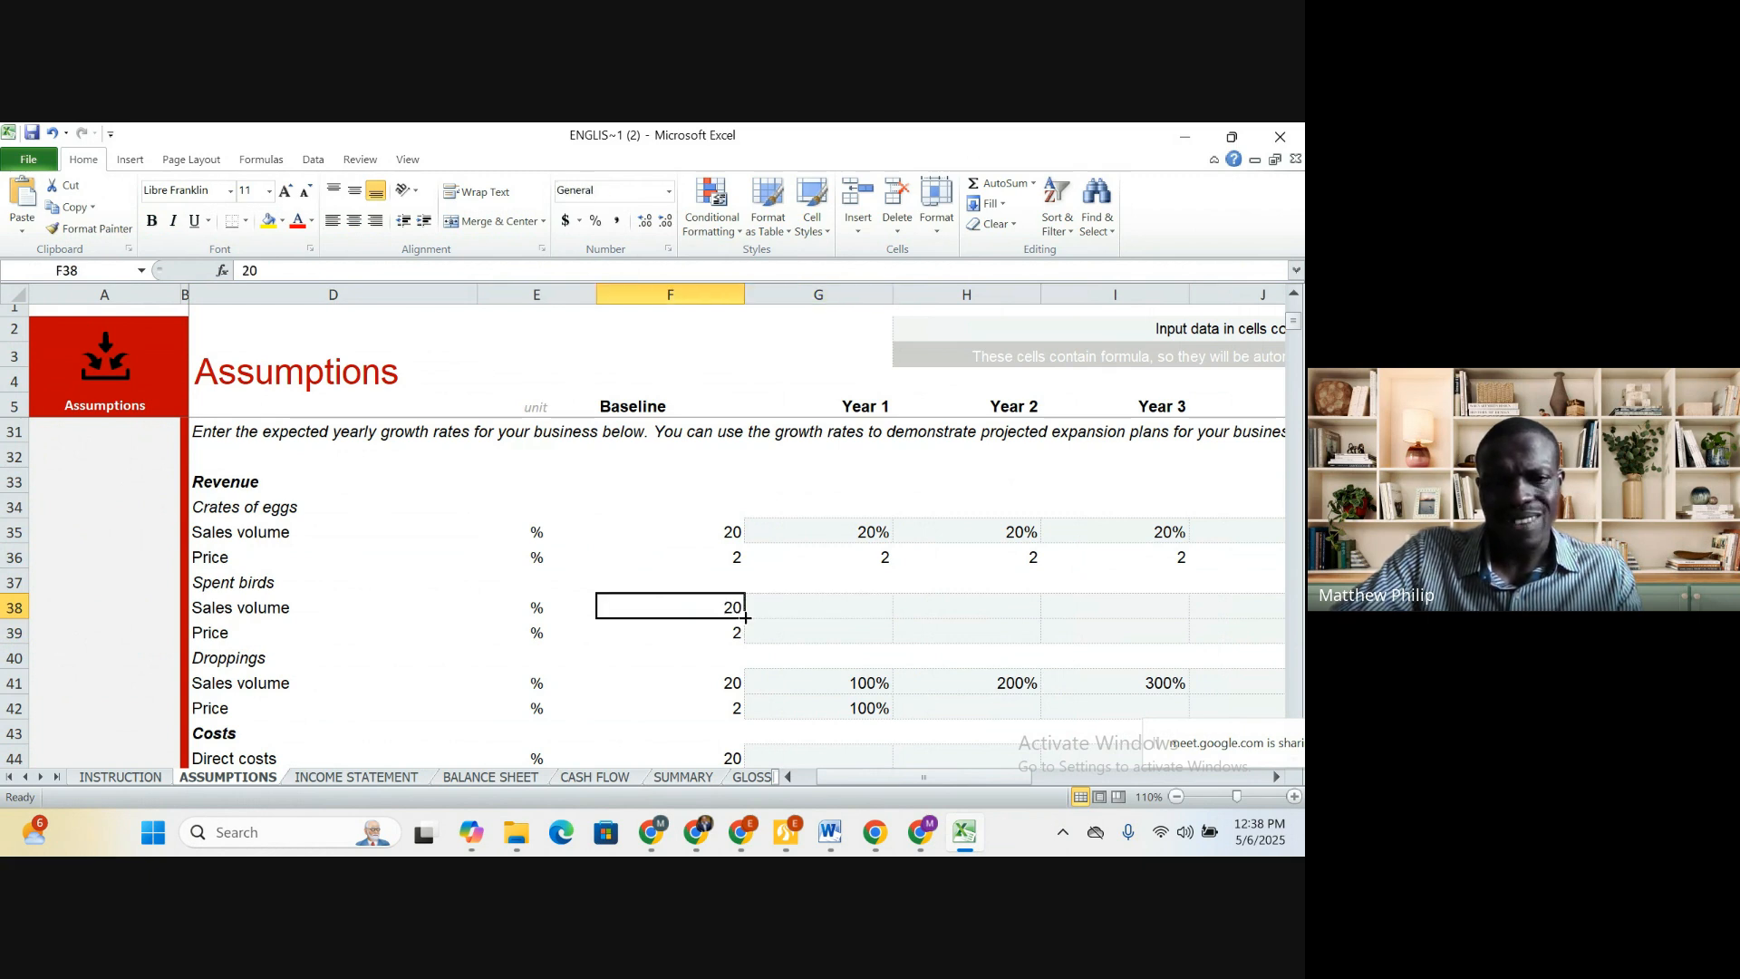
drag(745, 618, 1066, 623)
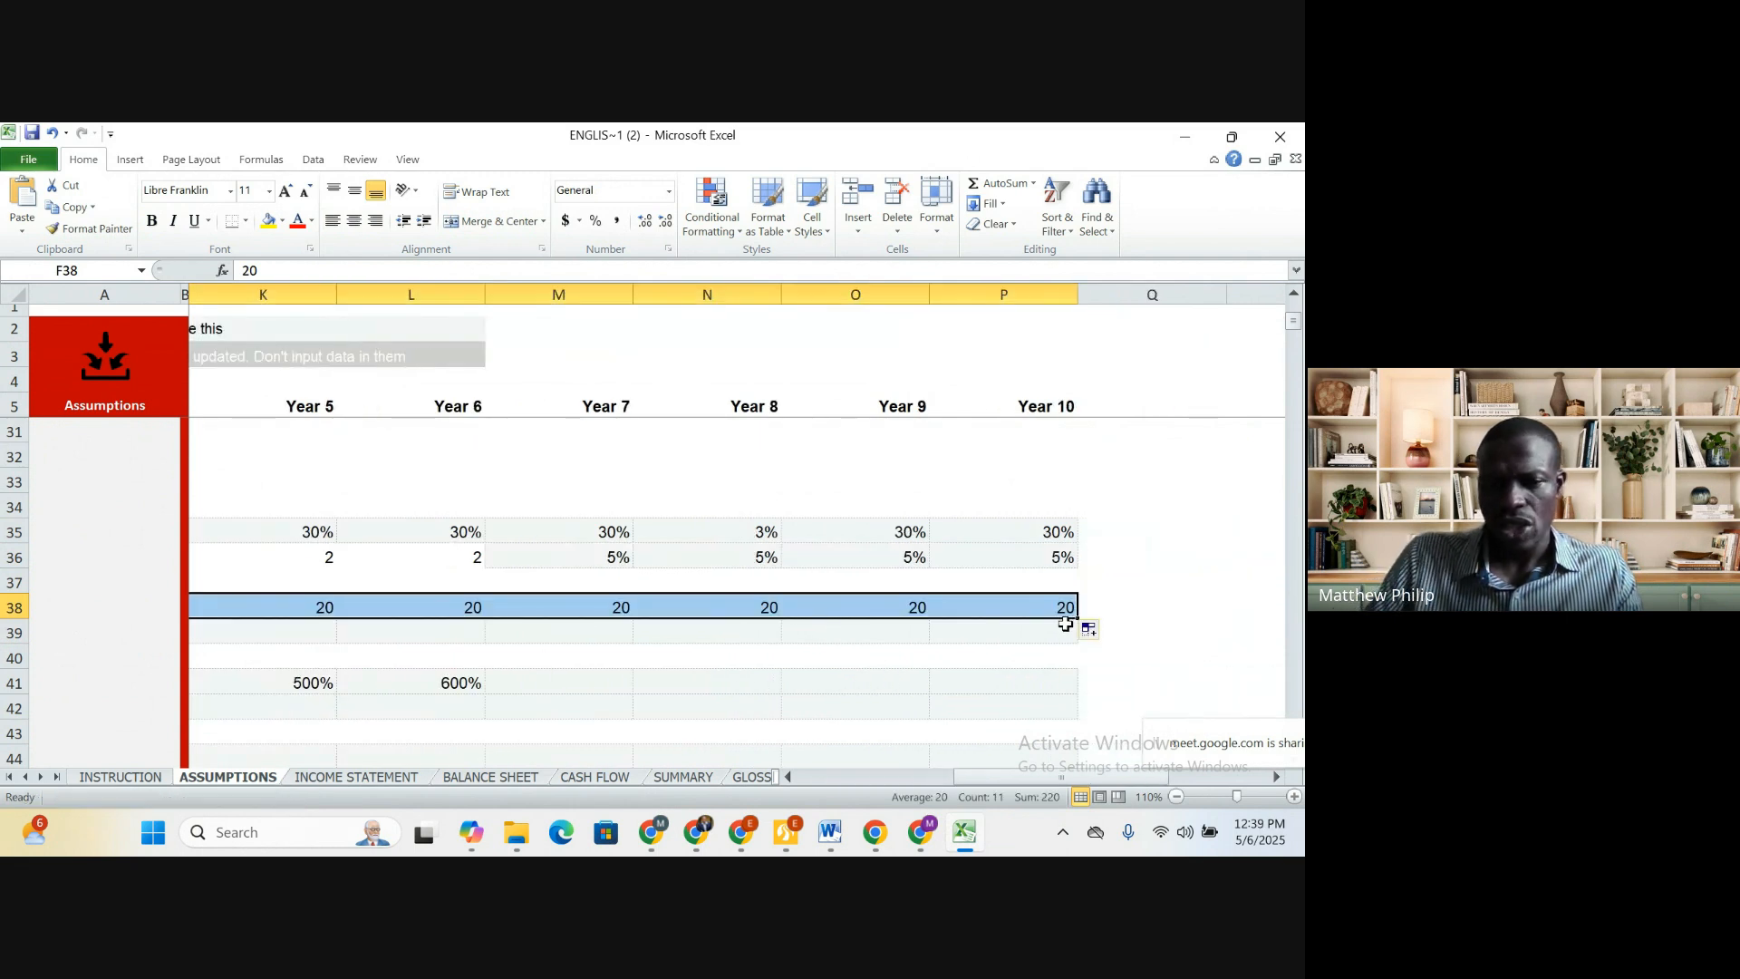
Fill the Spent birds price baseline of 2 across Year 1 to Year 10
key(Left)
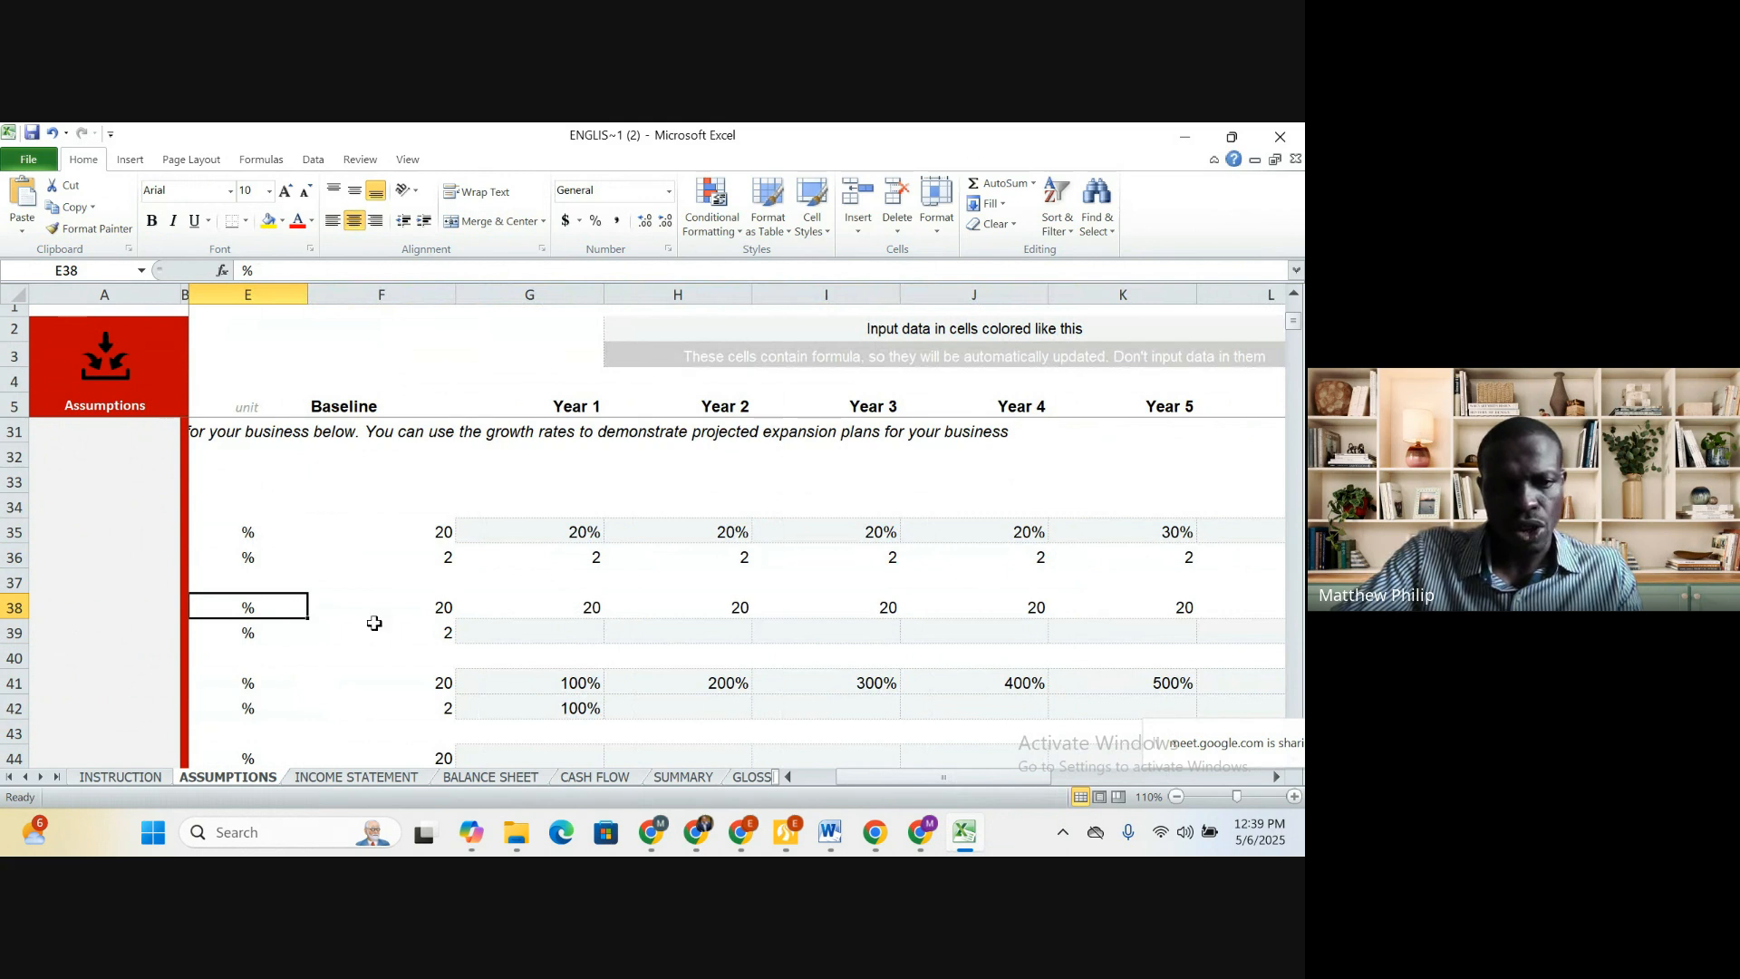
click(424, 631)
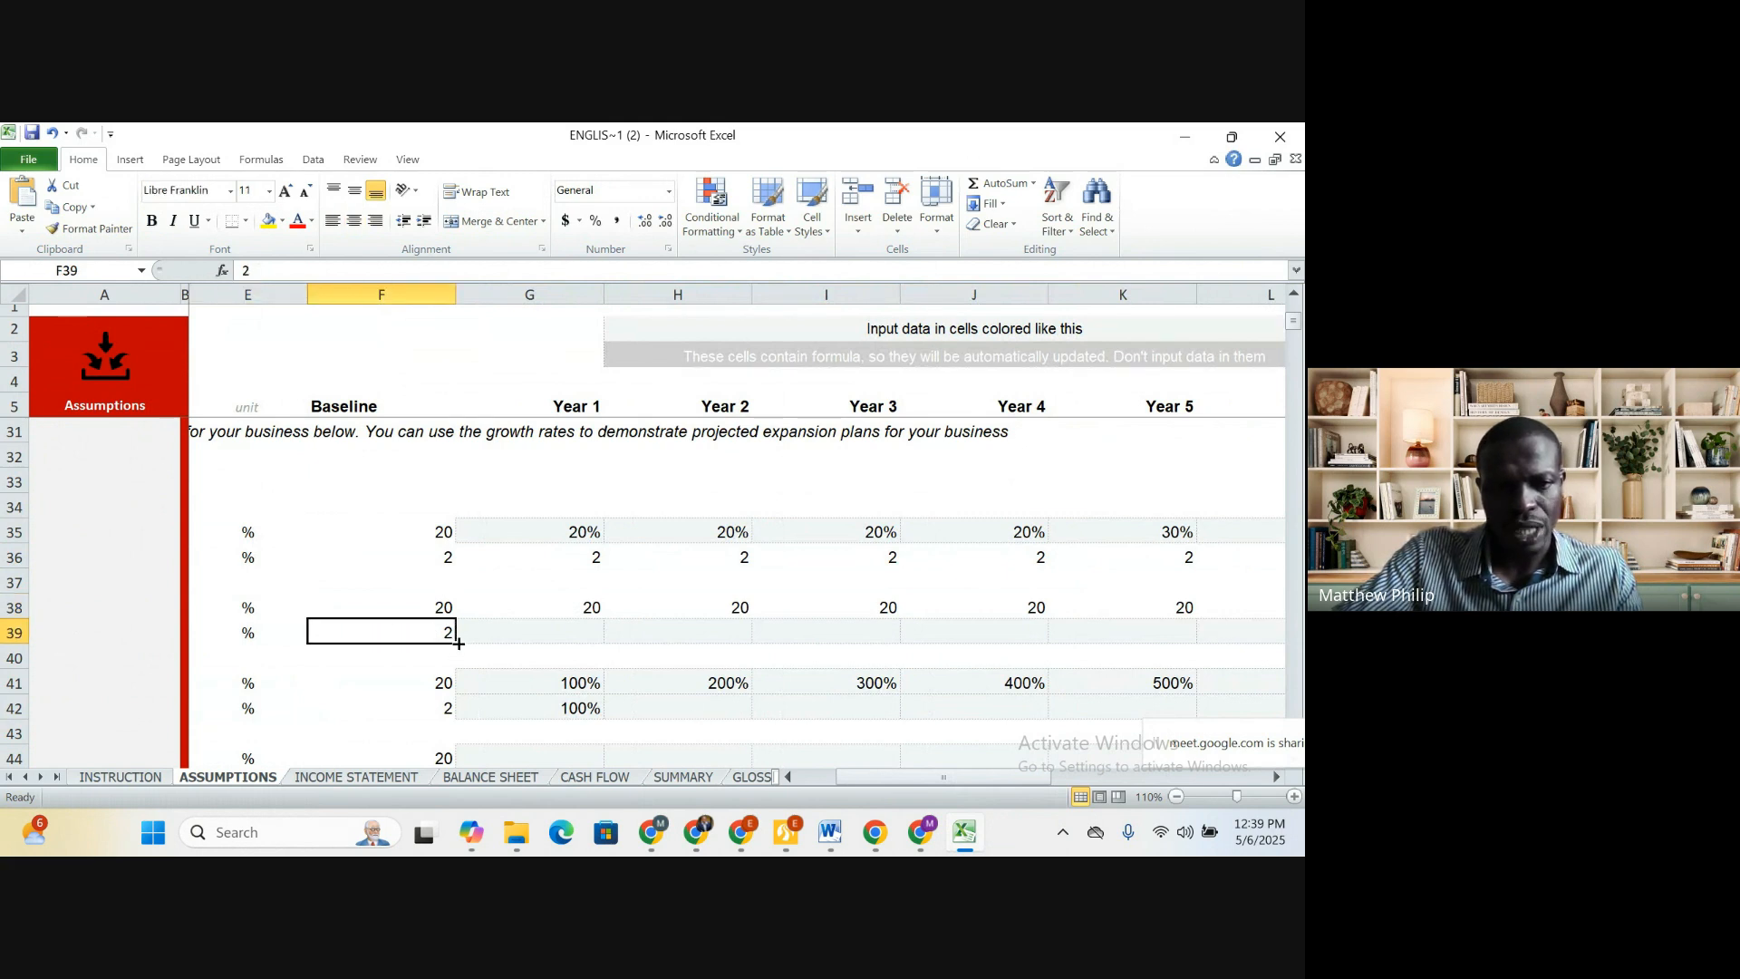
drag(456, 642, 1117, 649)
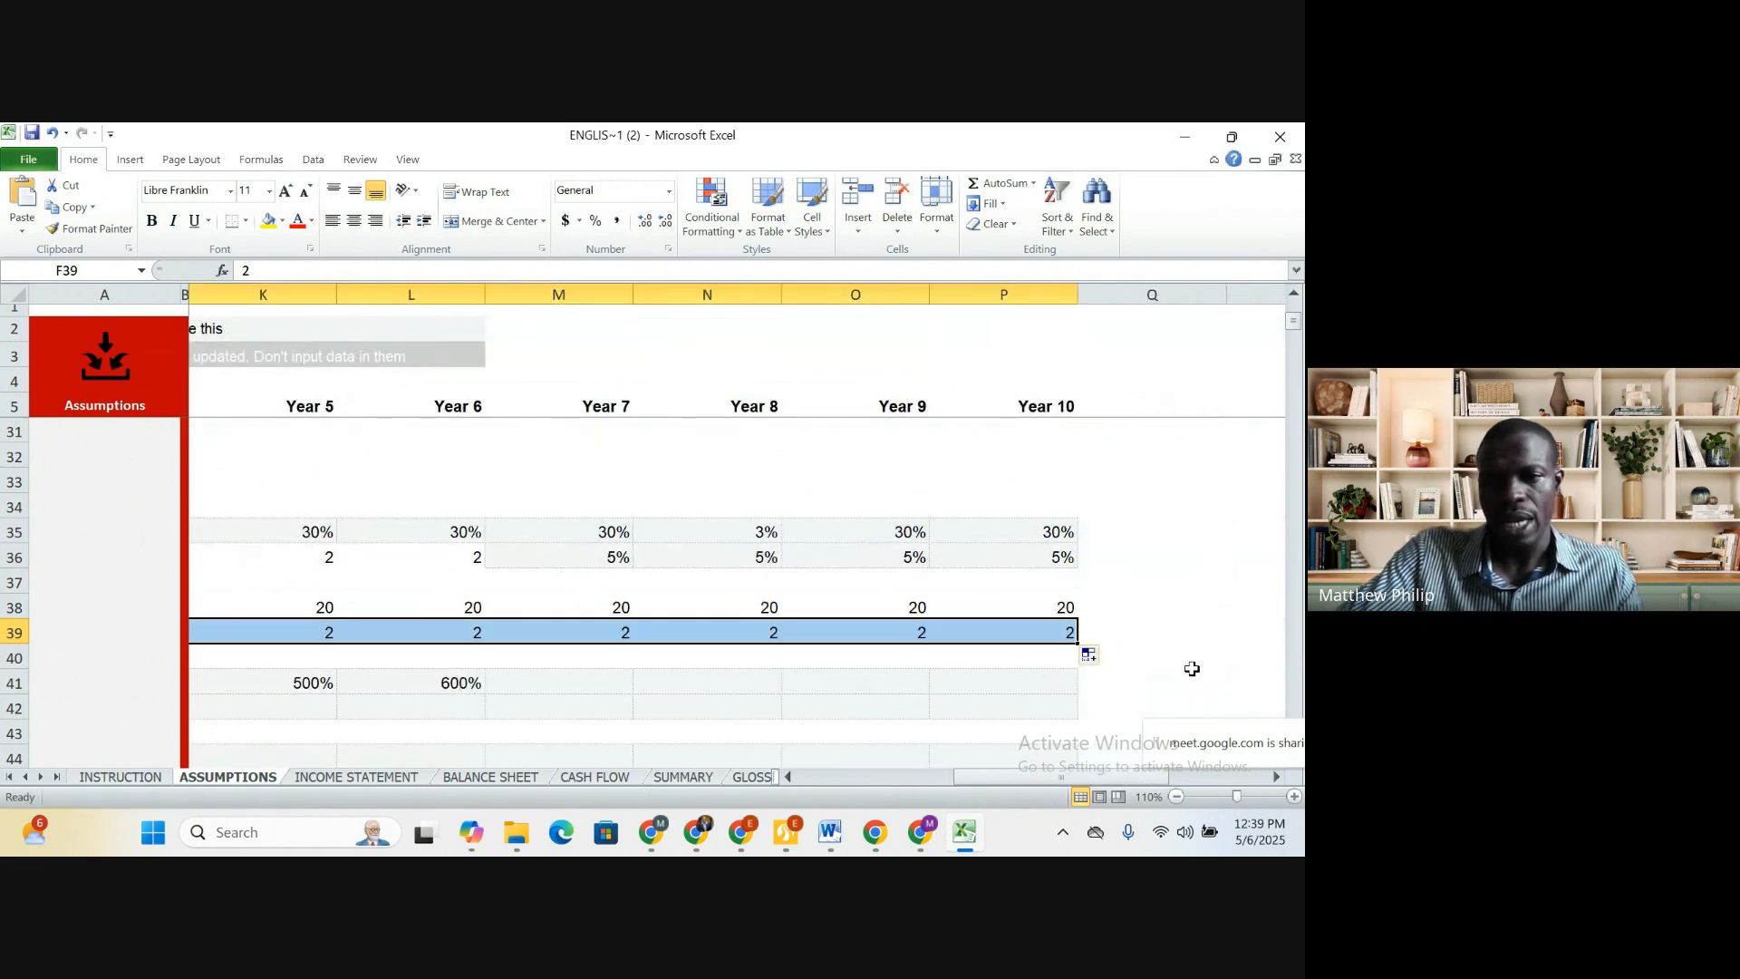
Review the growth rate rows from Droppings down to Utilities in the Costs section
key(Home)
key(Down)
key(Down)
key(Down)
key(Down)
key(Down)
key(Down)
key(Down)
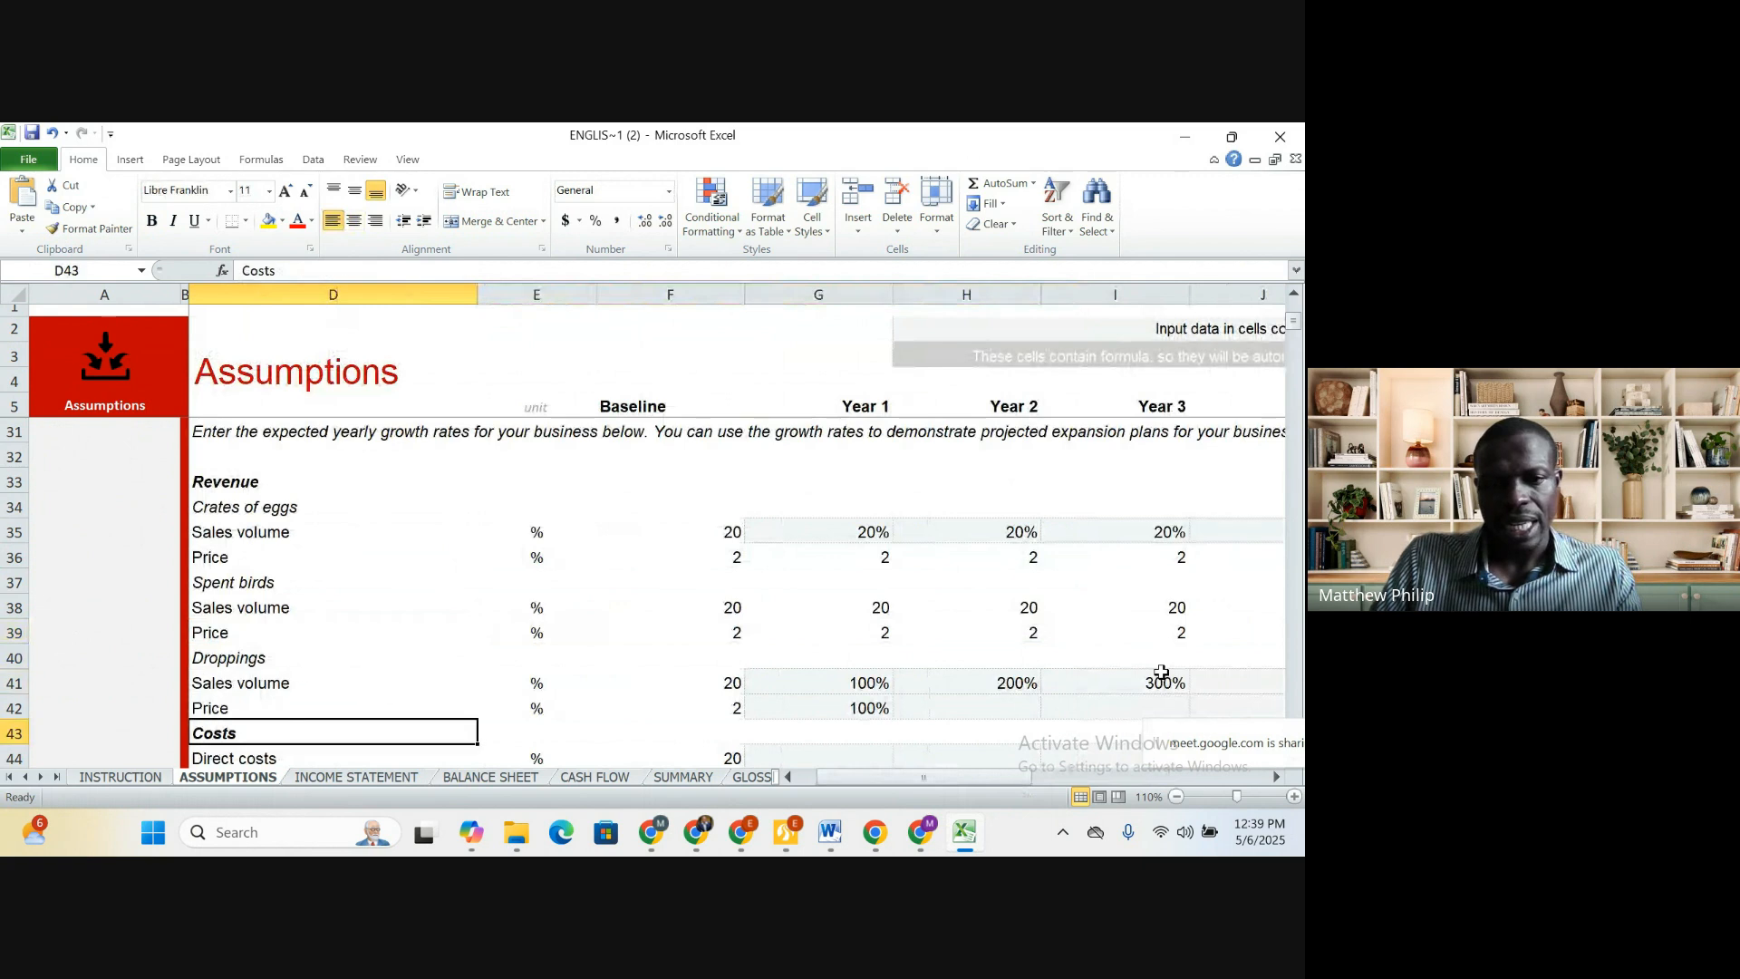
key(Down)
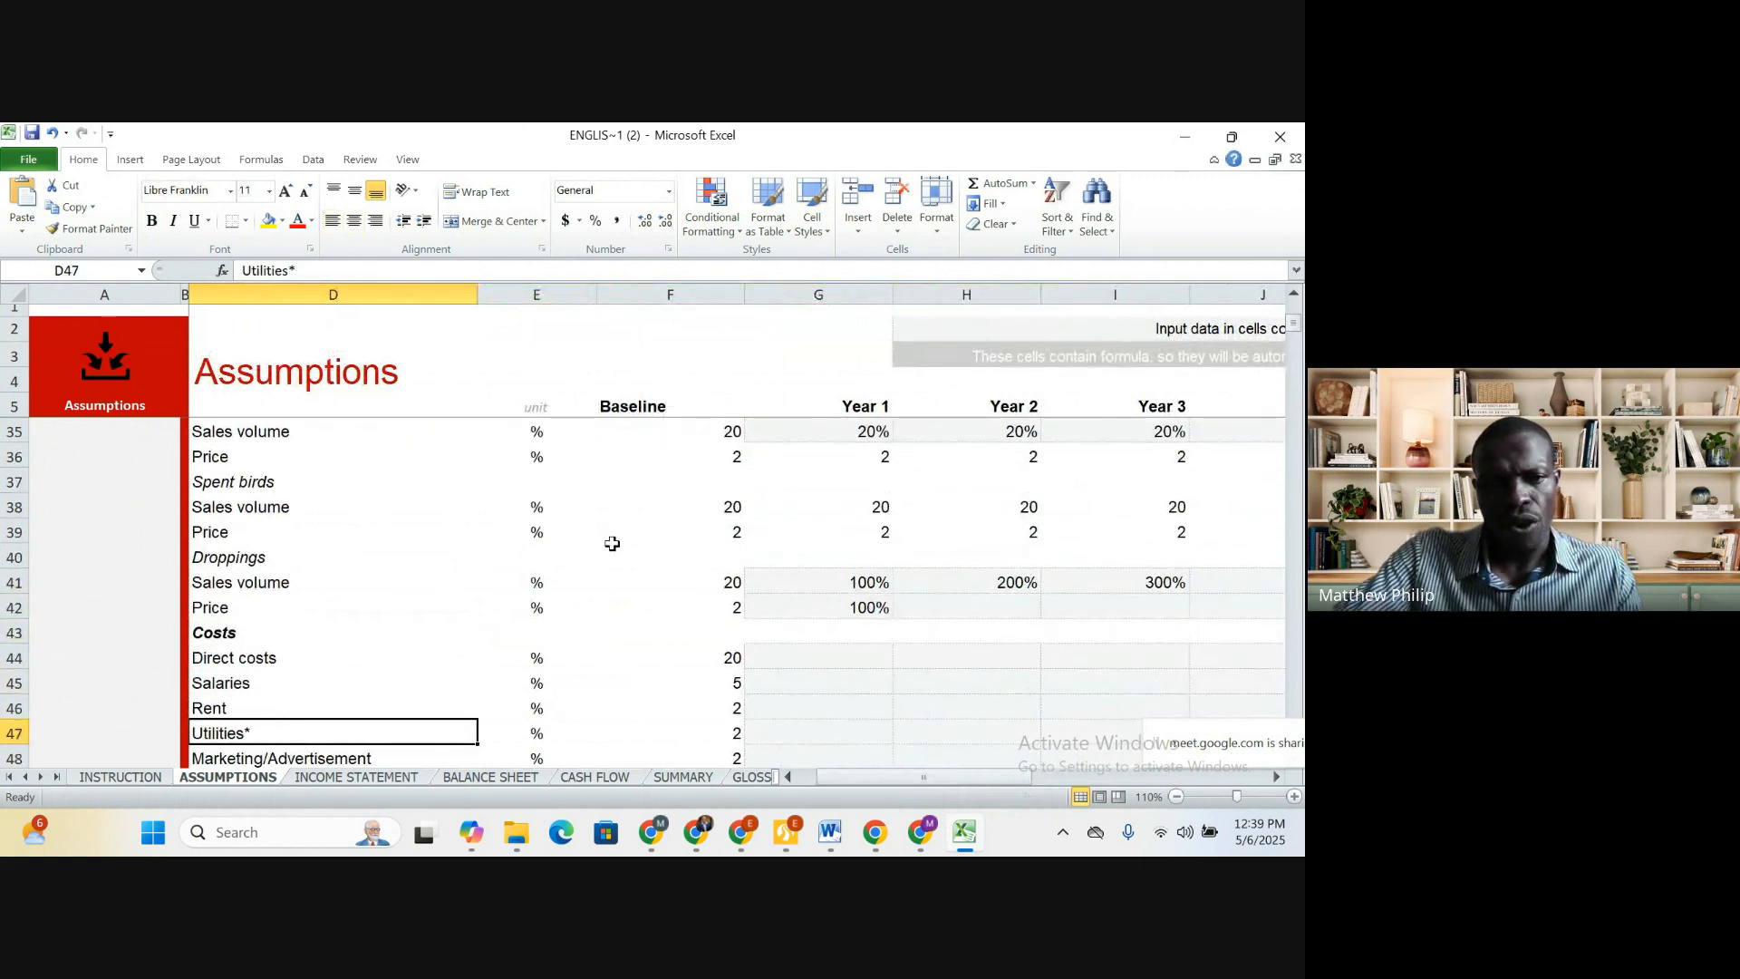
Fill the Droppings sales volume baseline of 20 across Year 1 through Year 10
click(321, 590)
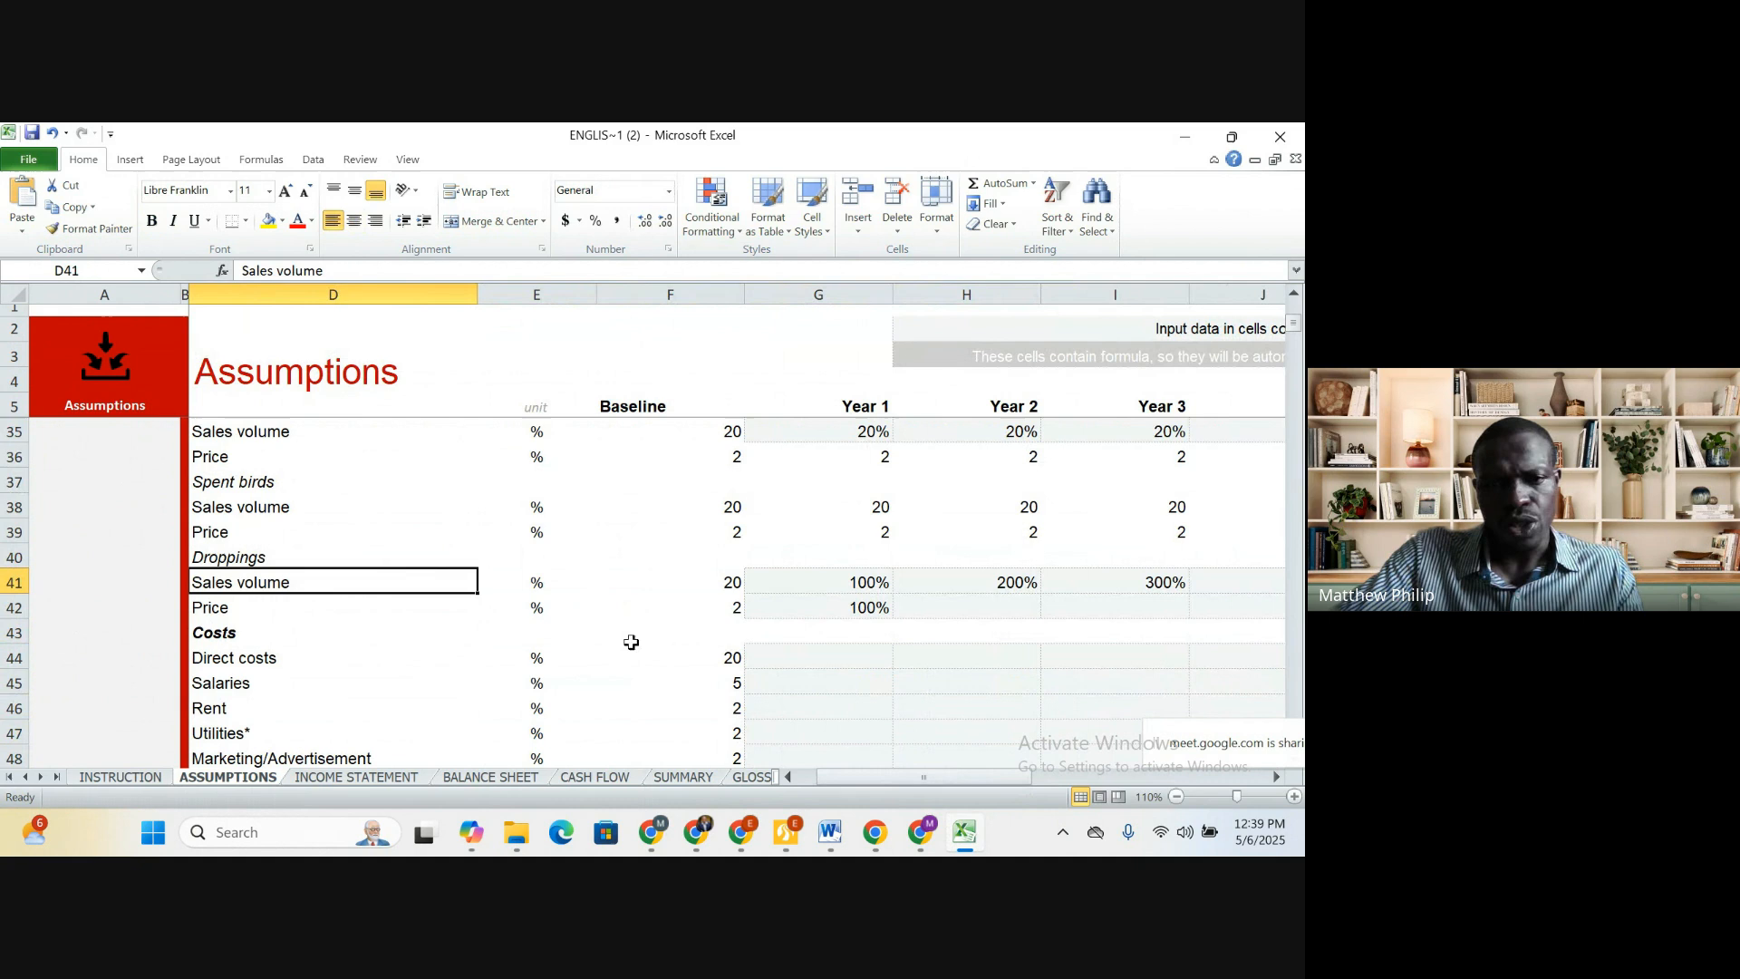
click(734, 580)
drag(744, 593, 1075, 601)
key(Home)
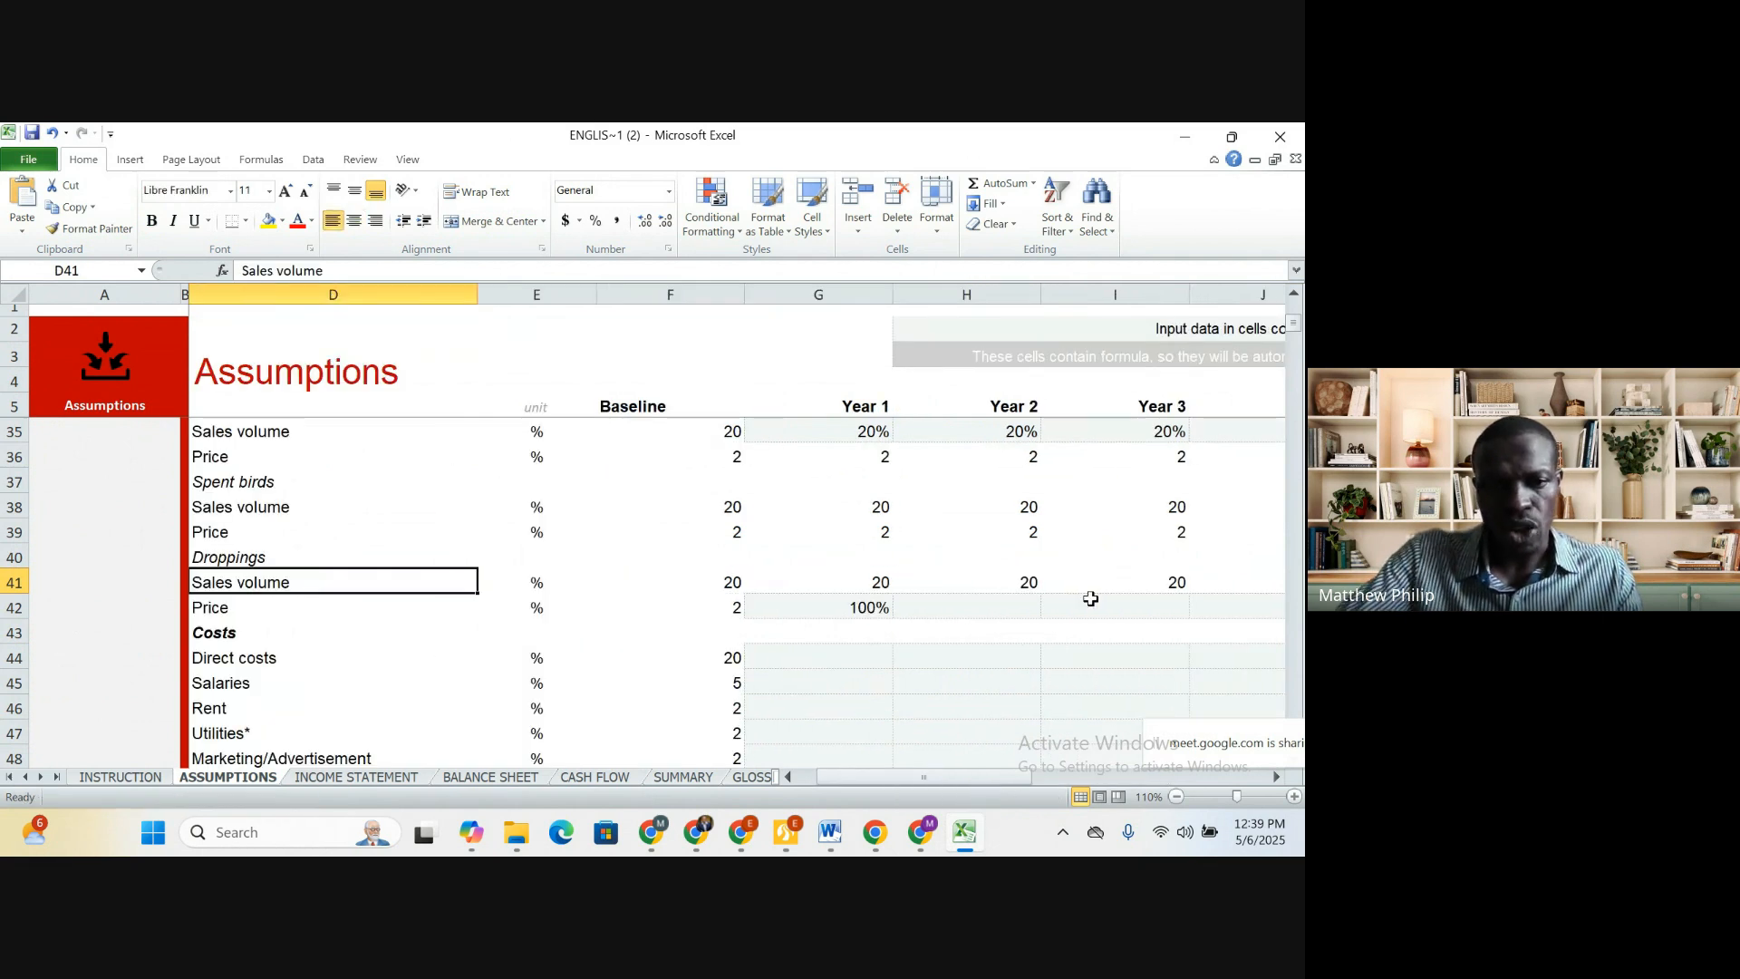
Fill the Droppings price baseline of 2 across Year 1 through Year 10
click(725, 614)
click(828, 614)
click(730, 608)
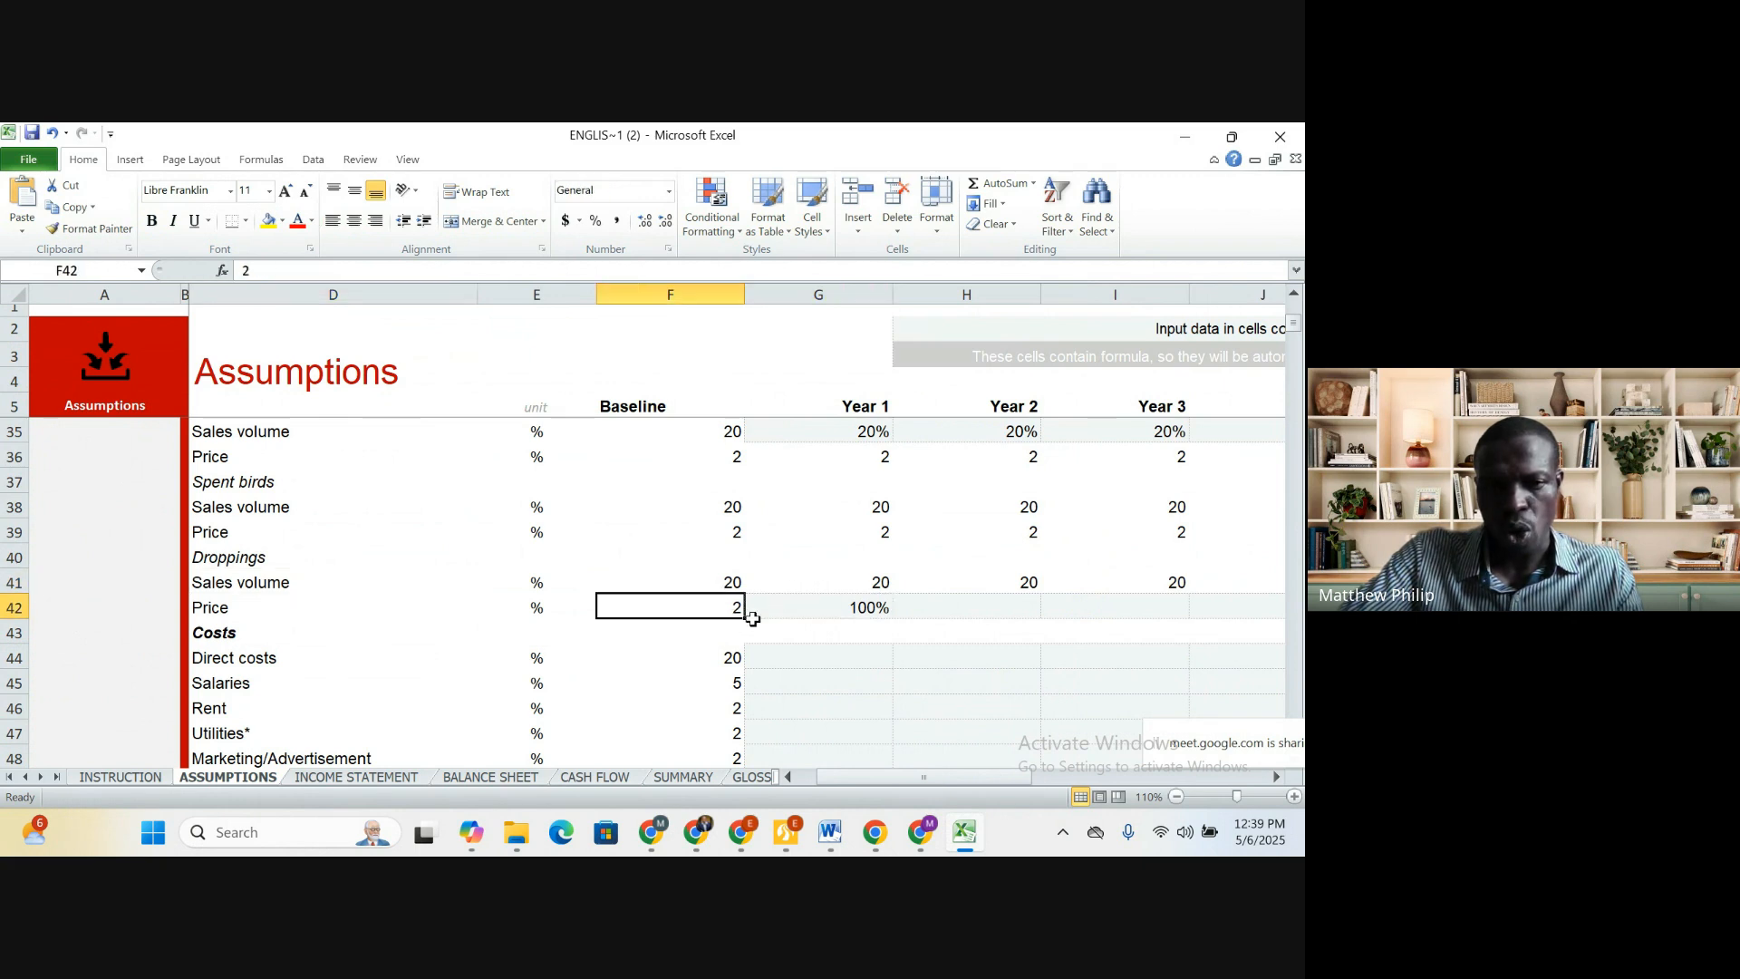
drag(747, 619, 1112, 626)
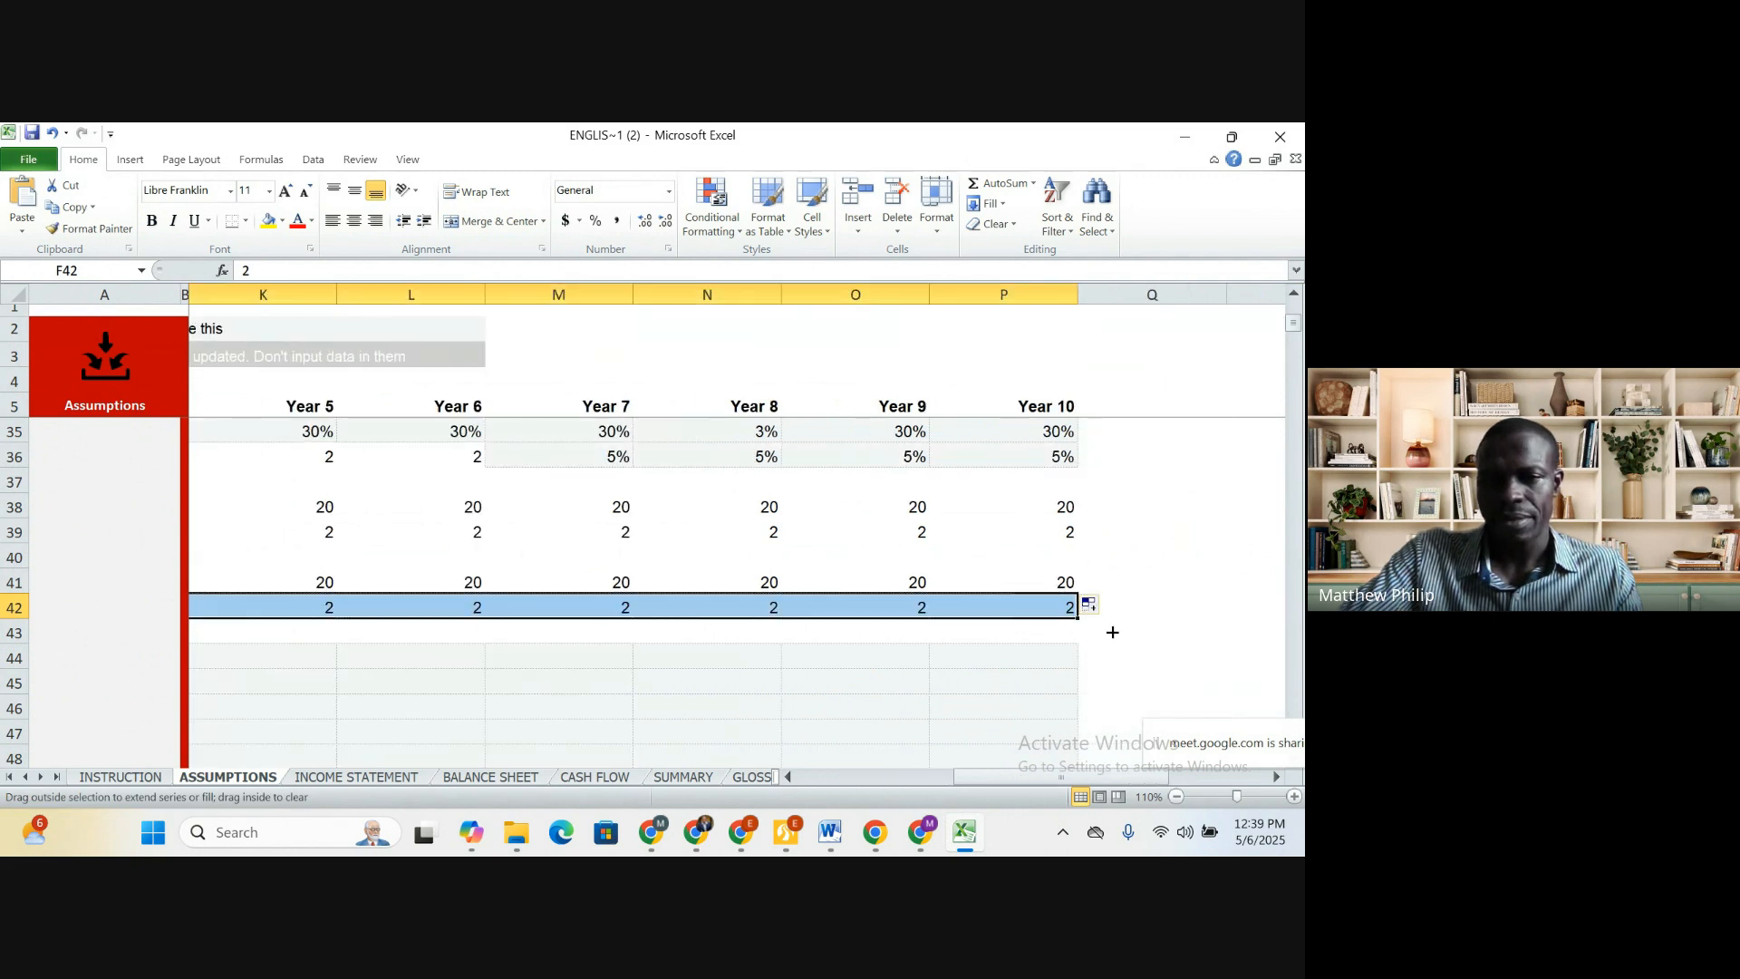
Fill the baseline values of all Costs rows, from Direct costs to Subscription/Licenses, across Year 1 through Year 10
key(Home)
key(Down)
key(Down)
key(Down)
key(Down)
key(Down)
key(Down)
key(Down)
key(Down)
key(Down)
key(Down)
key(Down)
key(Down)
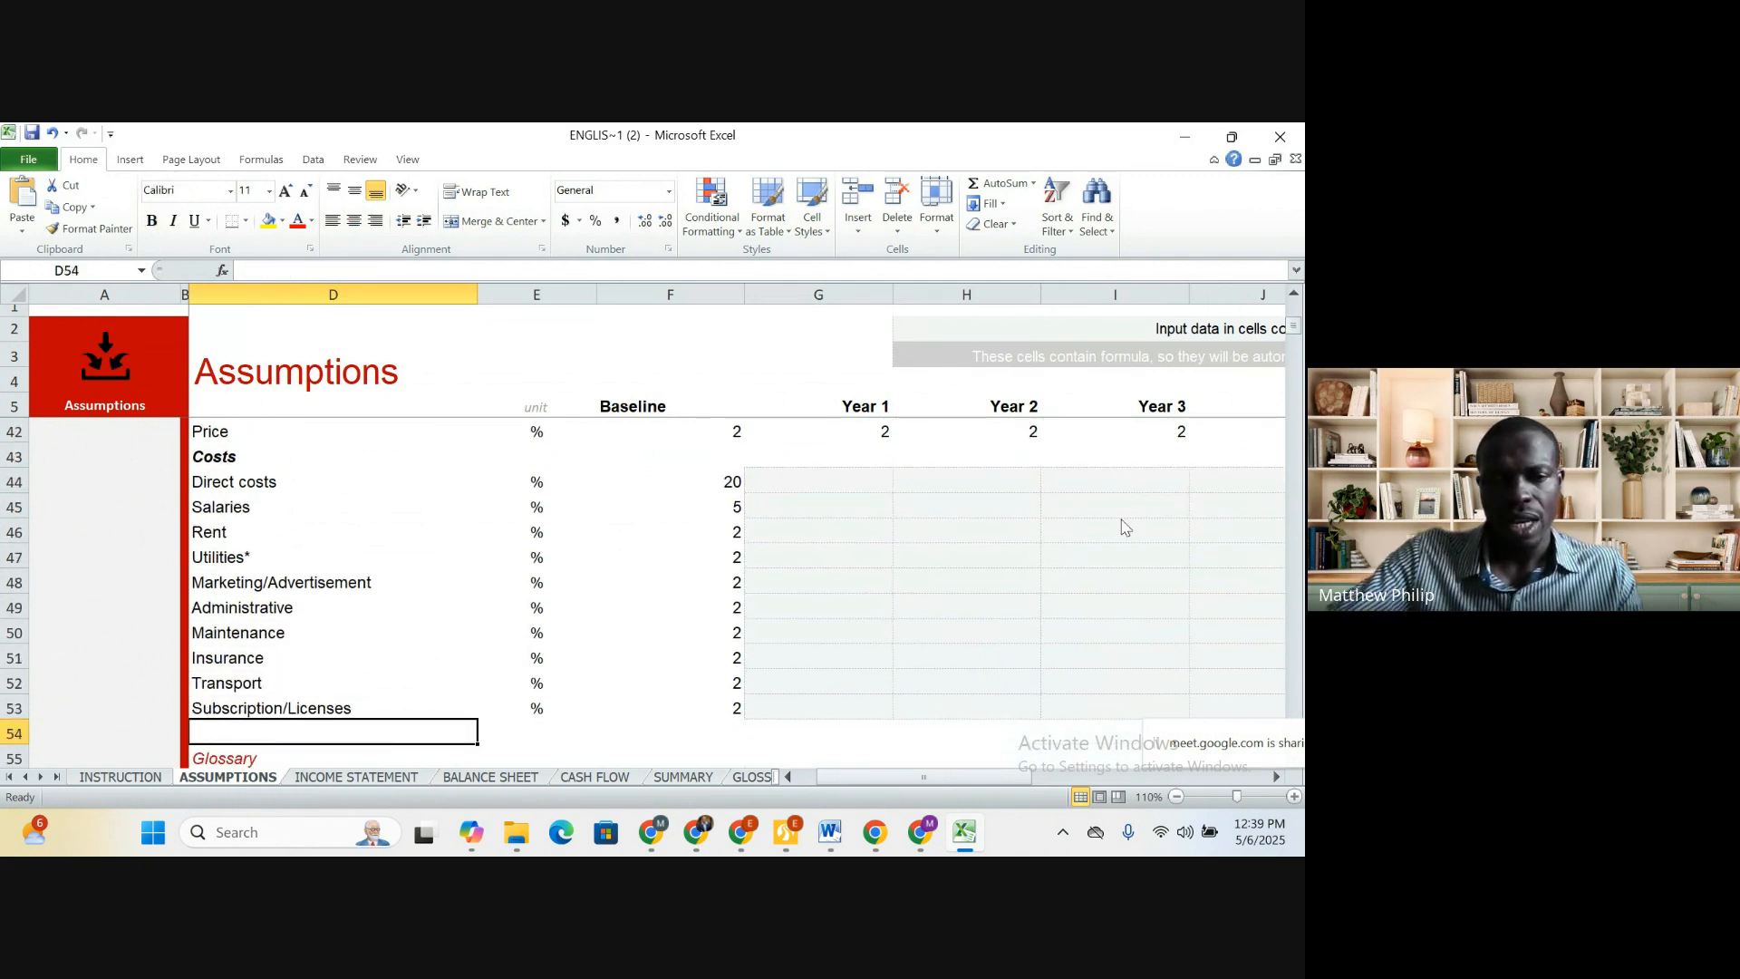
click(731, 481)
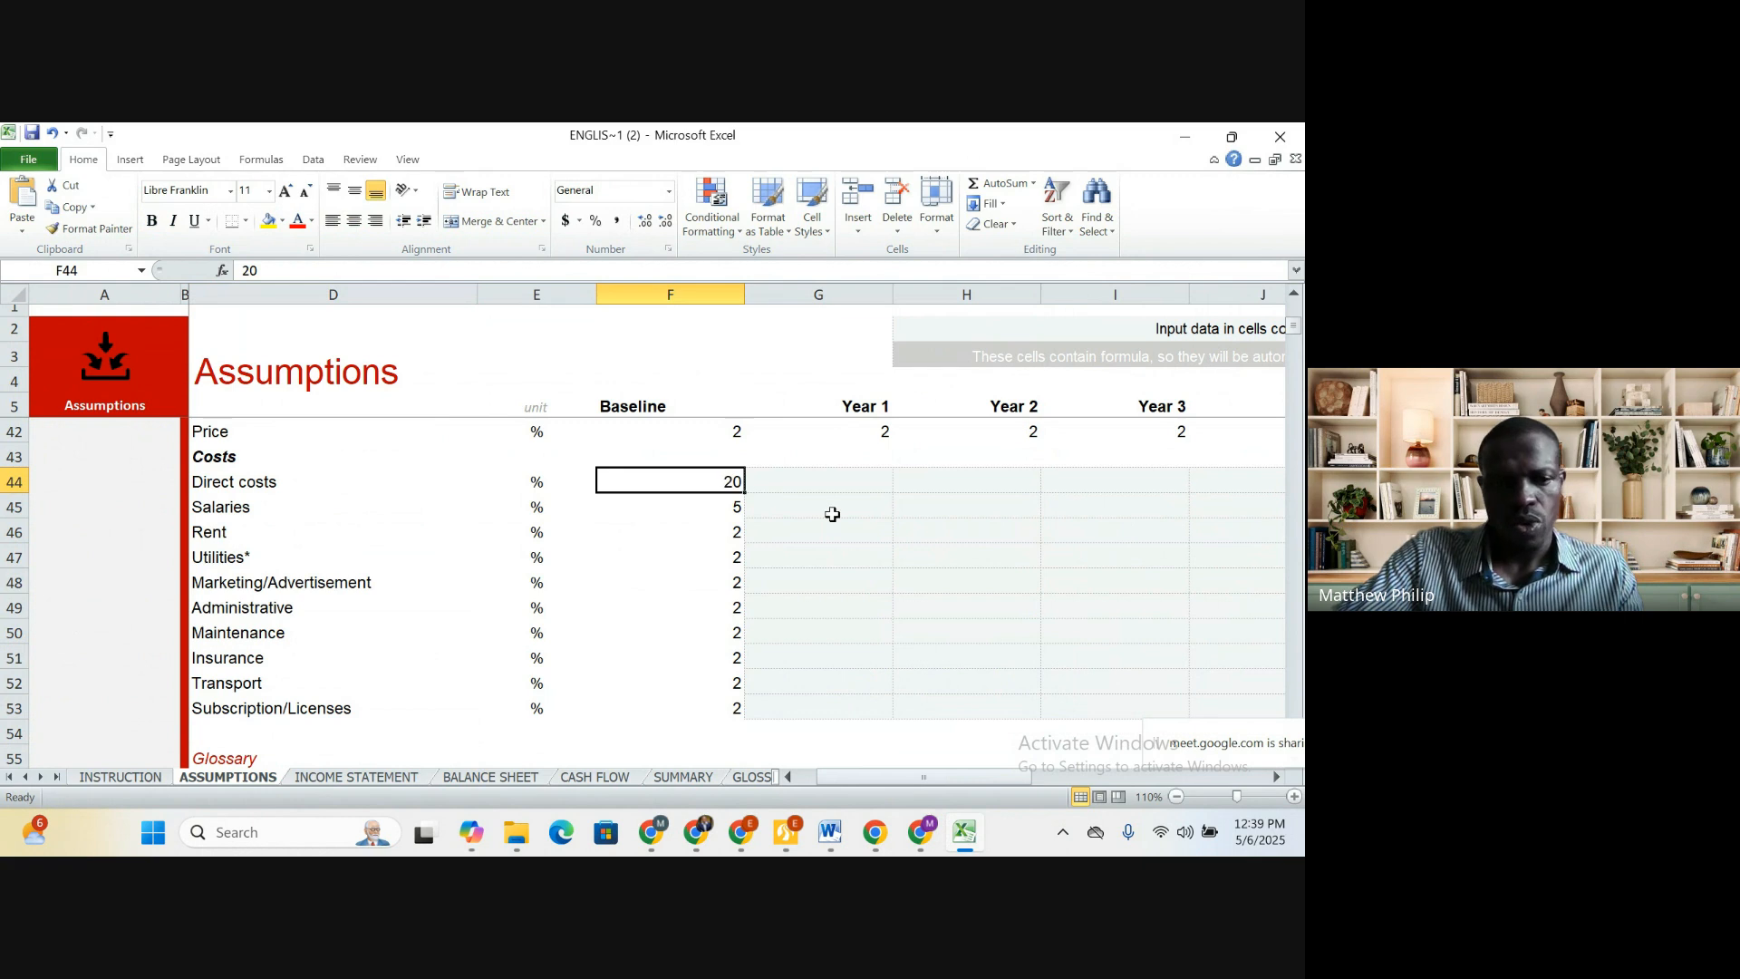
key(shift+Down)
key(shift+Down)
key(shift+Down)
key(shift+Down)
key(shift+Down)
key(shift+Down)
key(shift+Down)
key(shift+Down)
key(shift+Down)
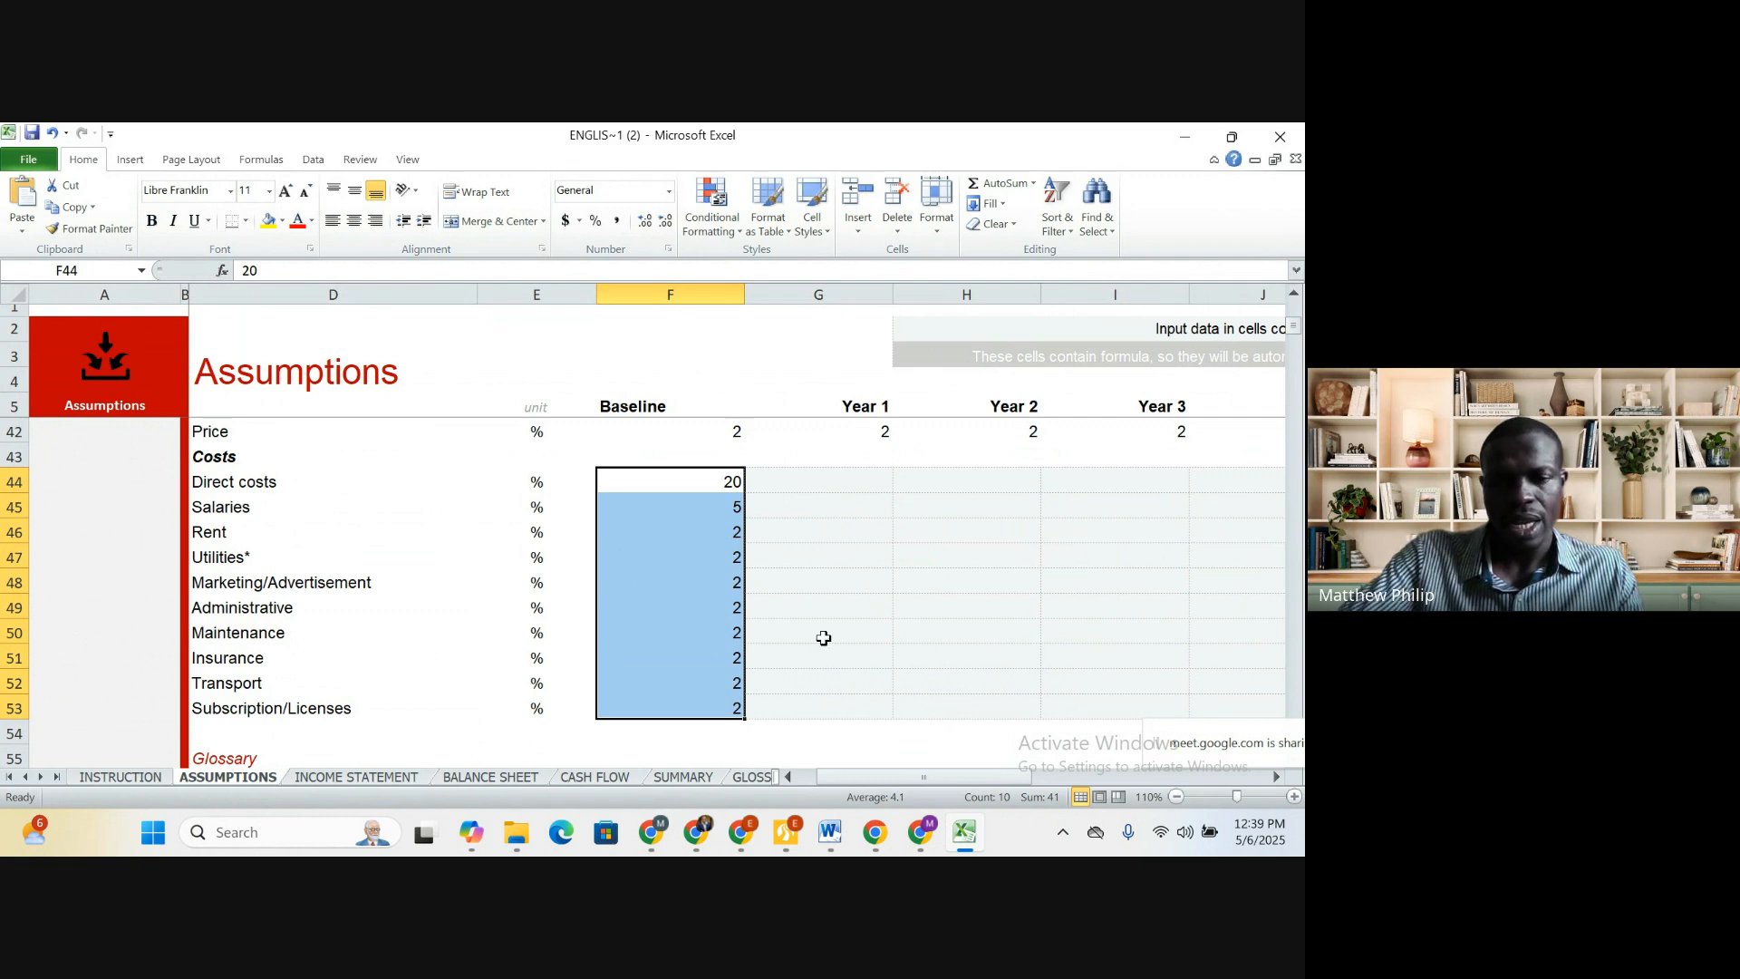
drag(748, 719, 1110, 688)
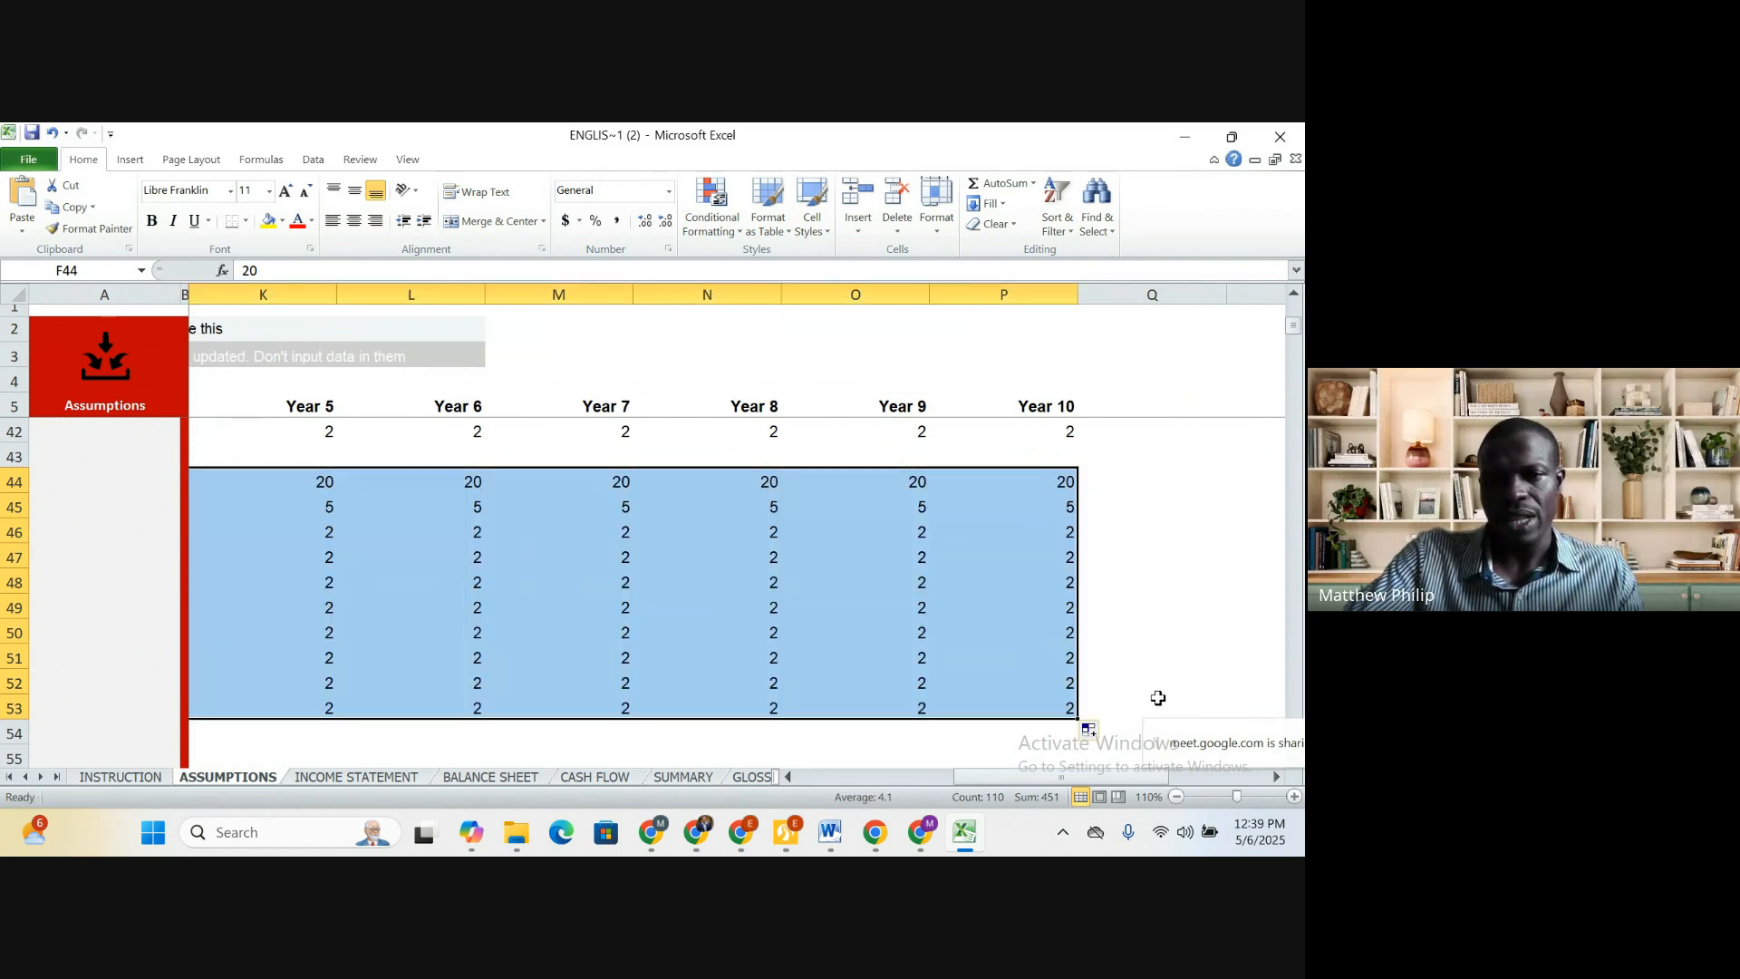
Review the assumptions from the Costs growth rates down to the Crates of eggs volume, price and seasonality in the Revenue section
key(Left)
key(Left)
key(Left)
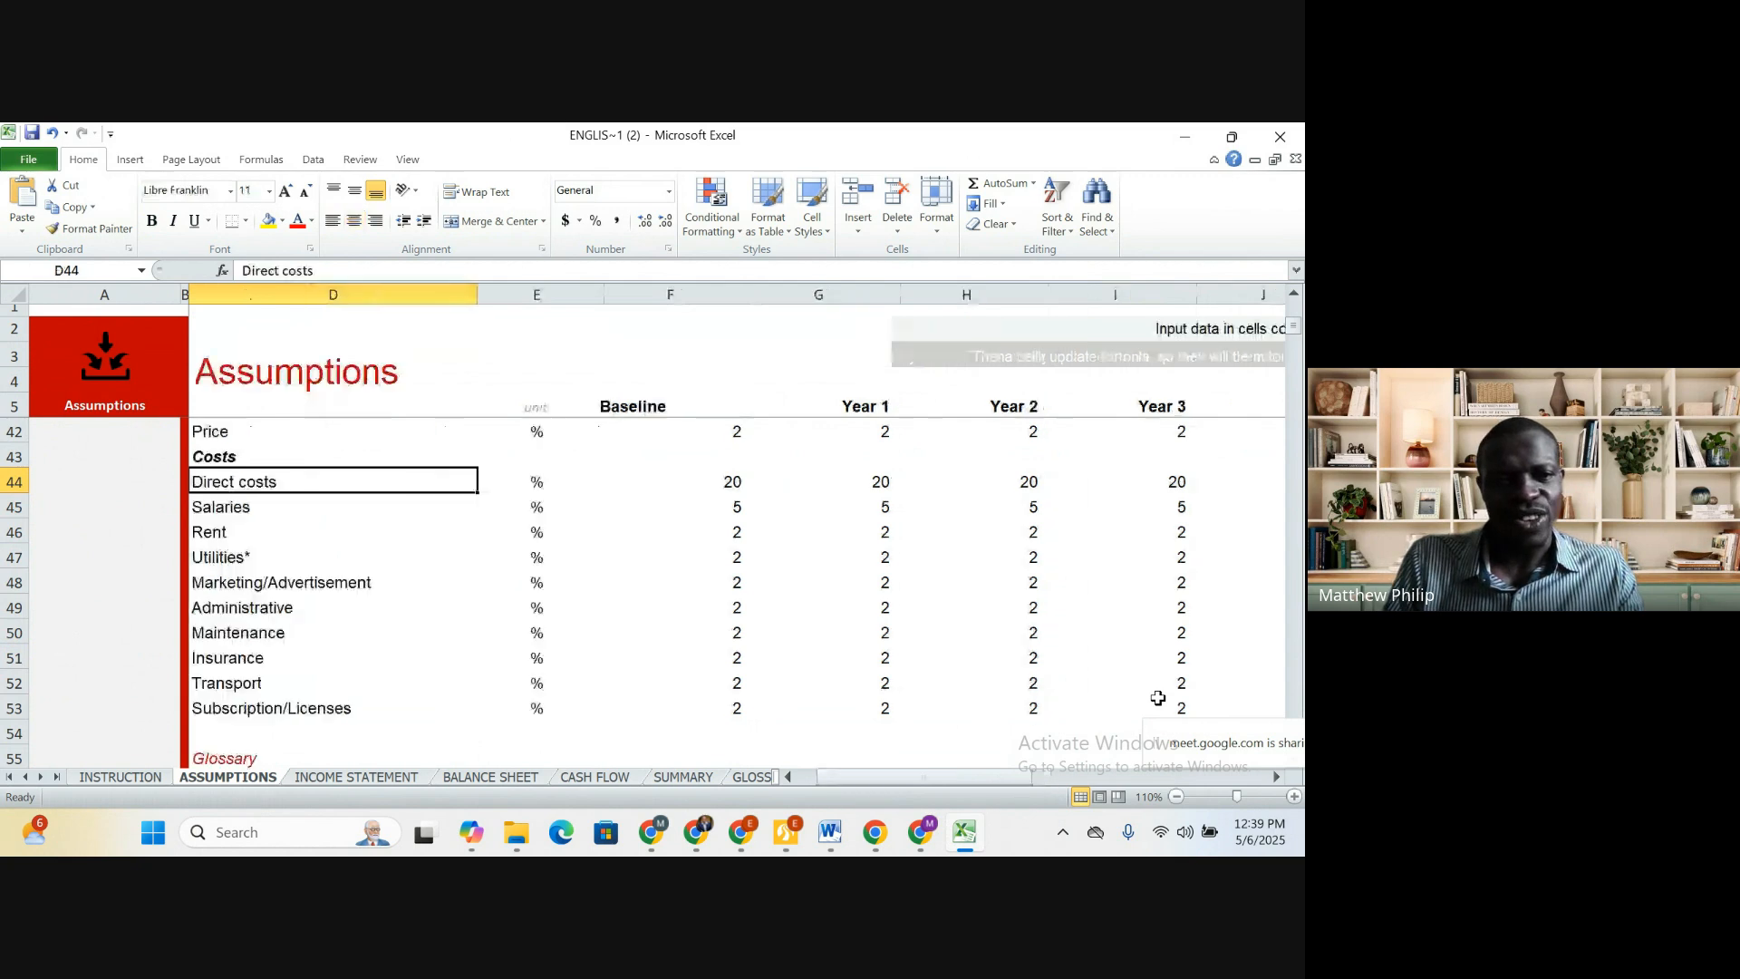
key(Down)
key(Down)
key(Down)
key(Down)
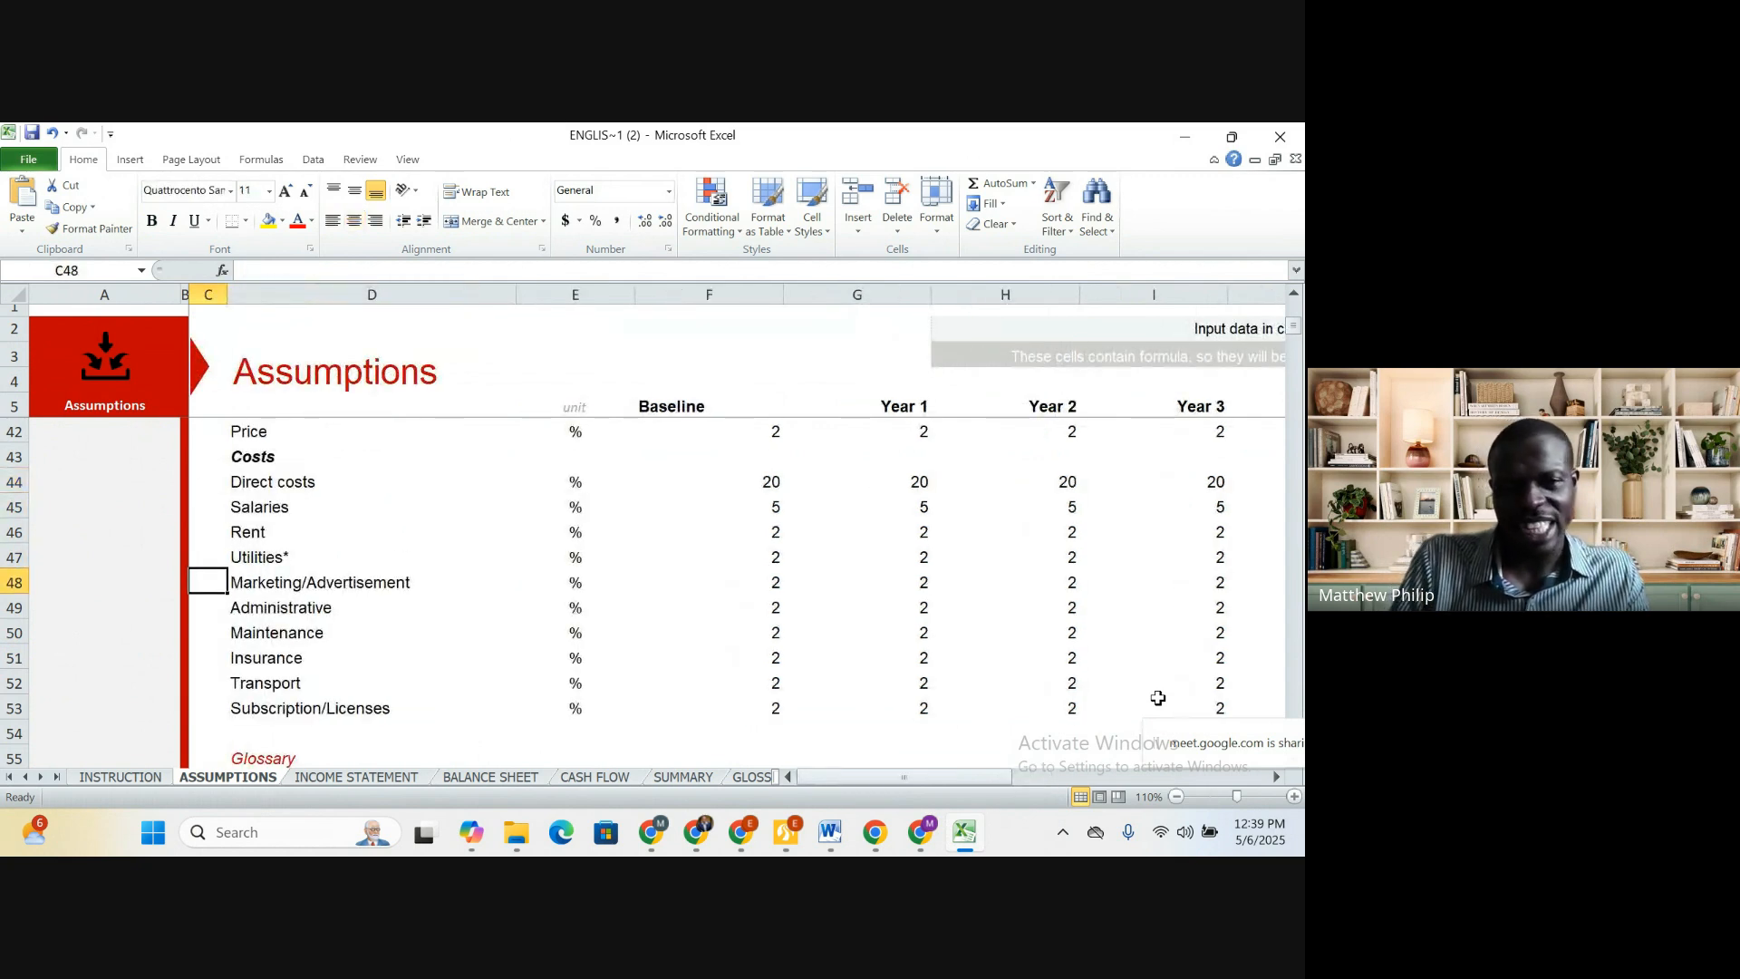
scroll(710, 553, down, 8)
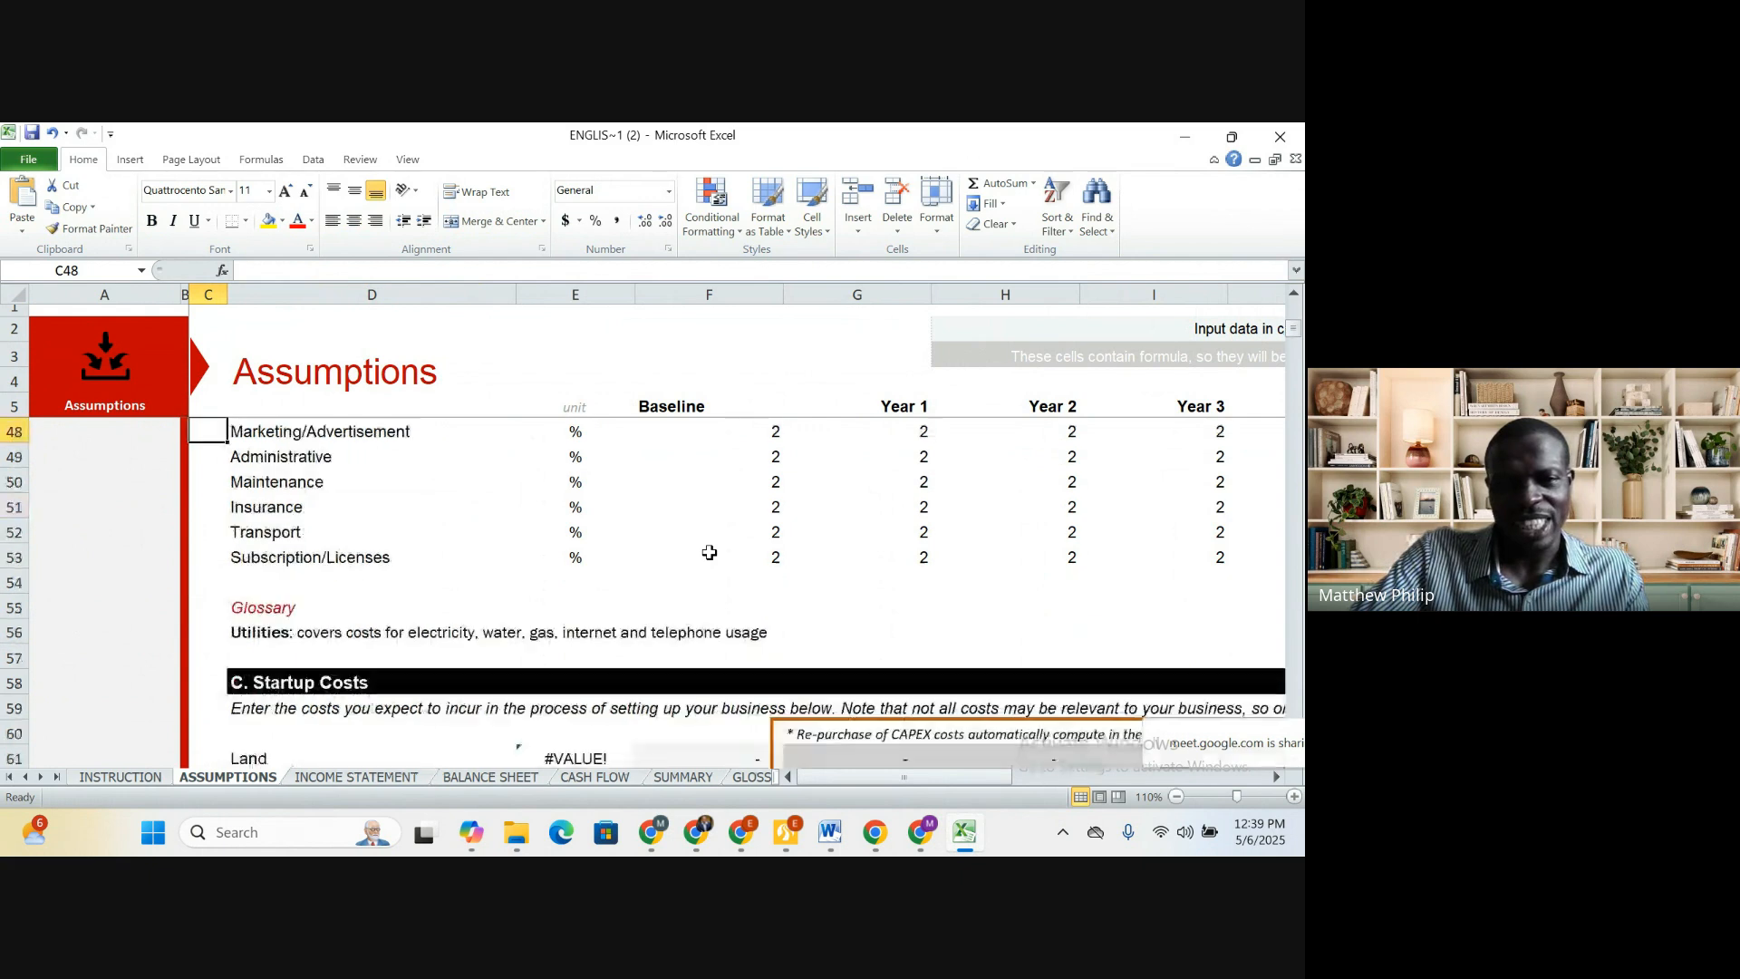
scroll(712, 556, down, 14)
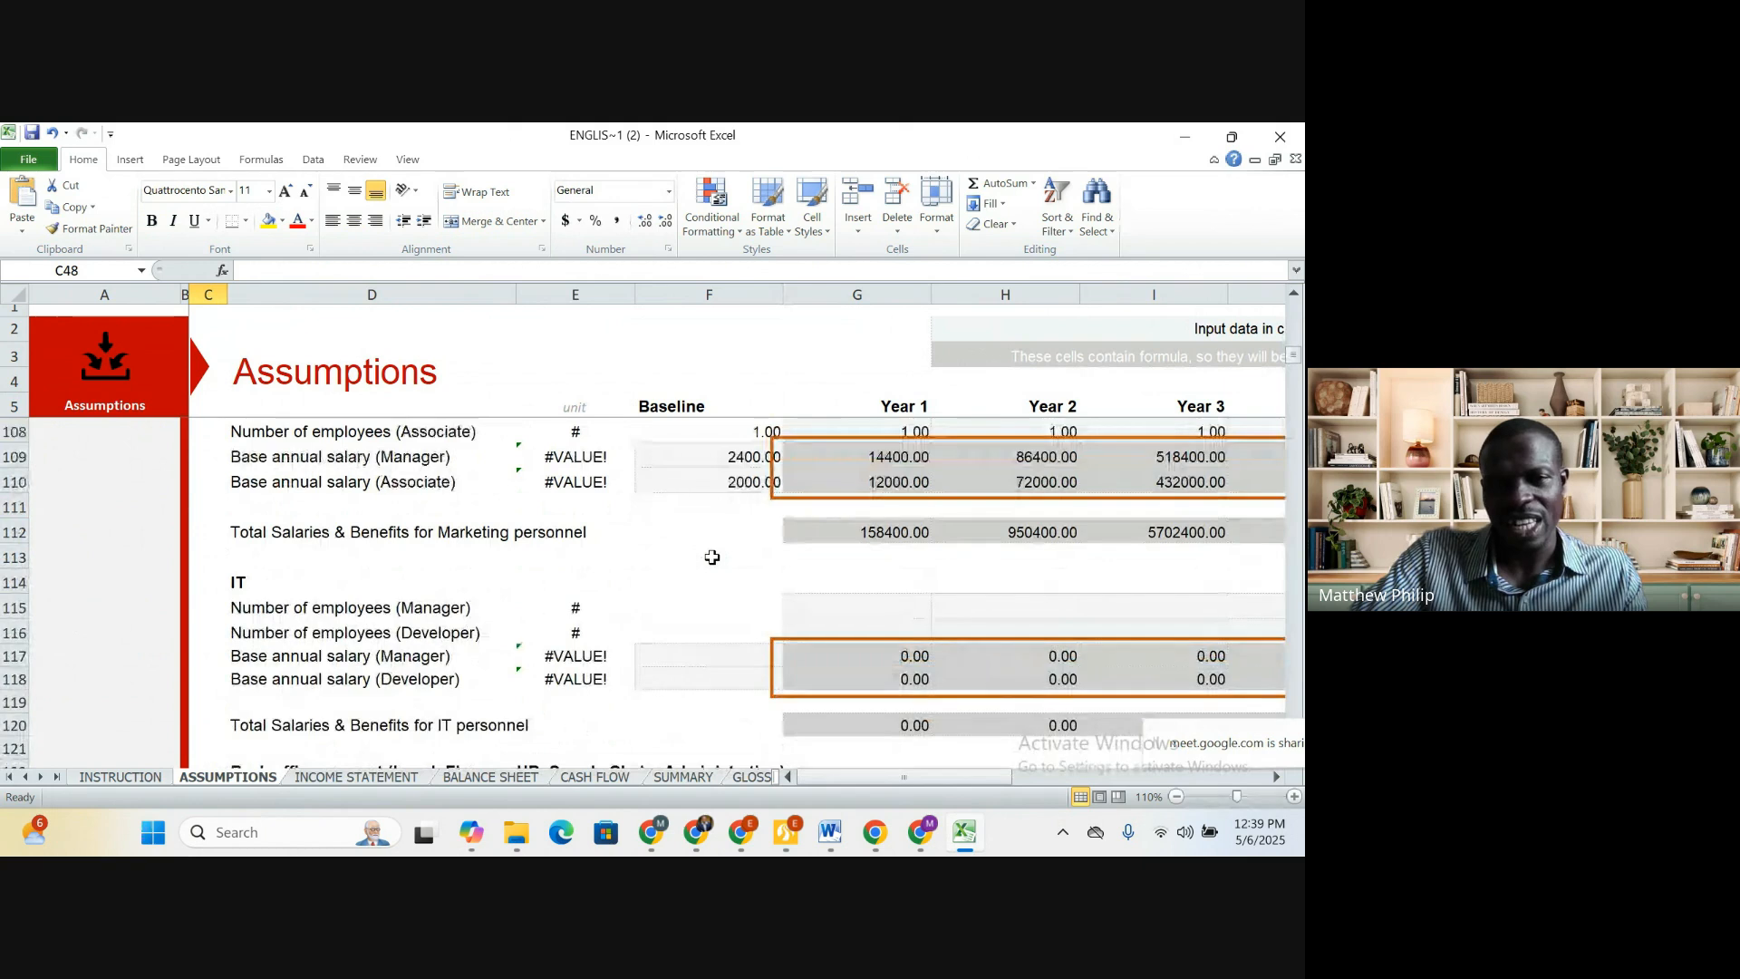
scroll(712, 557, down, 13)
scroll(712, 556, down, 3)
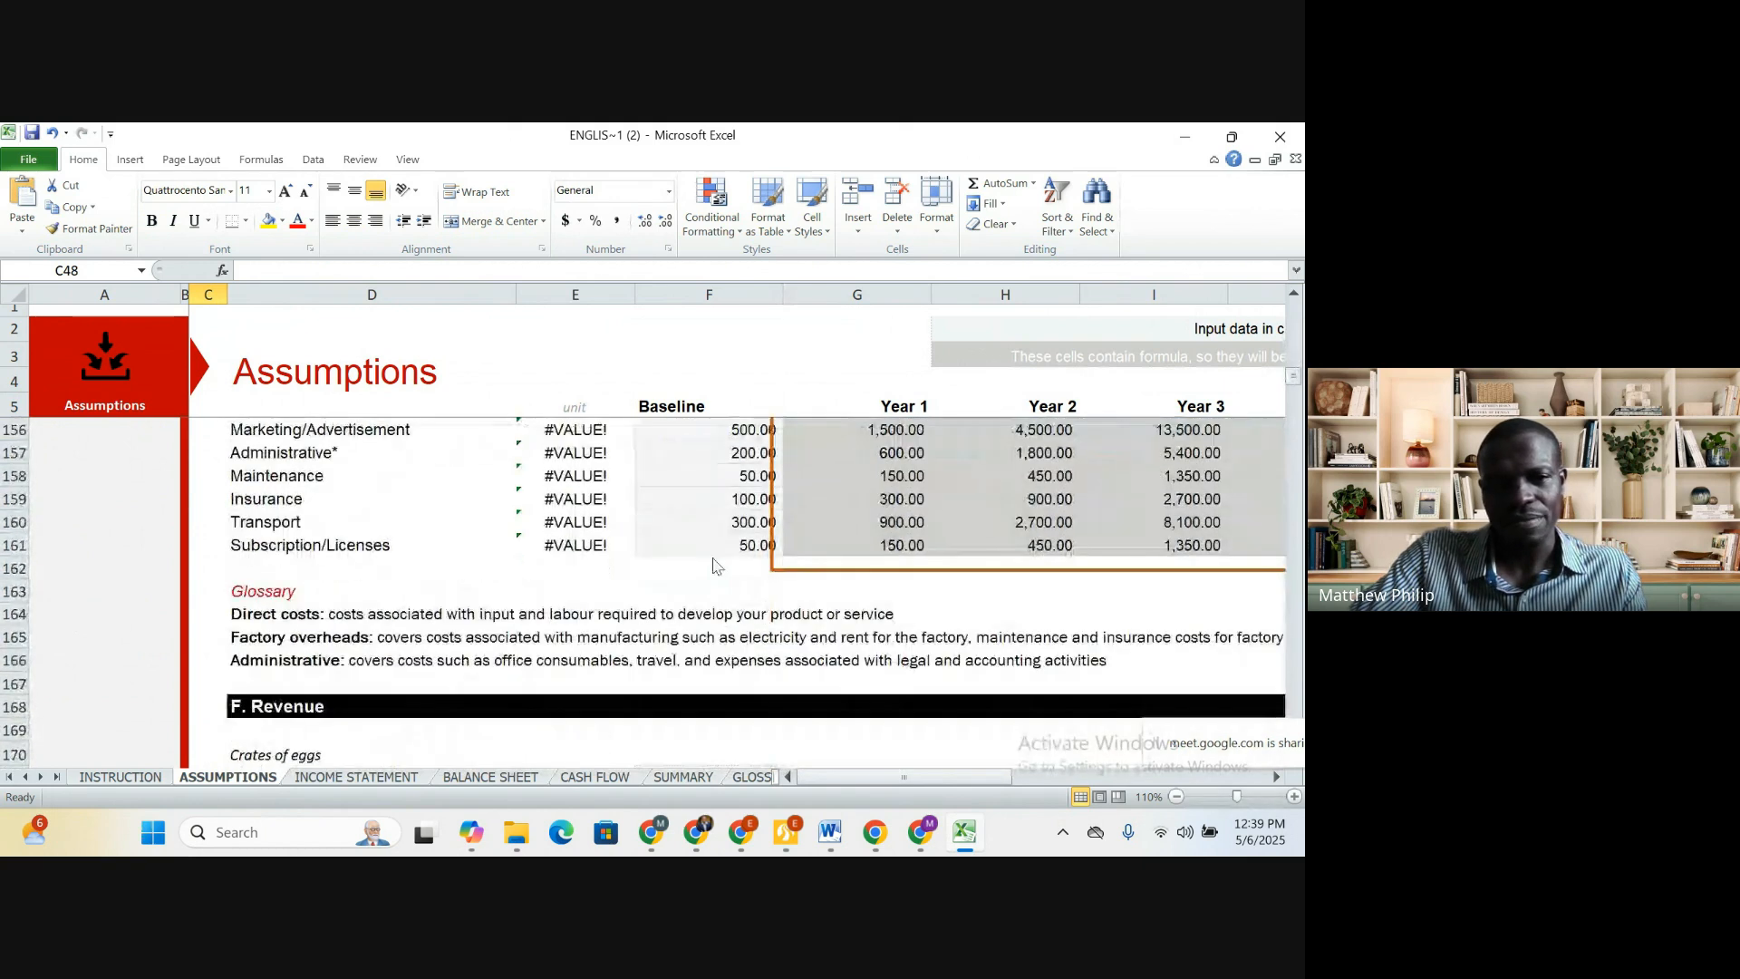
scroll(712, 557, up, 6)
scroll(711, 557, down, 12)
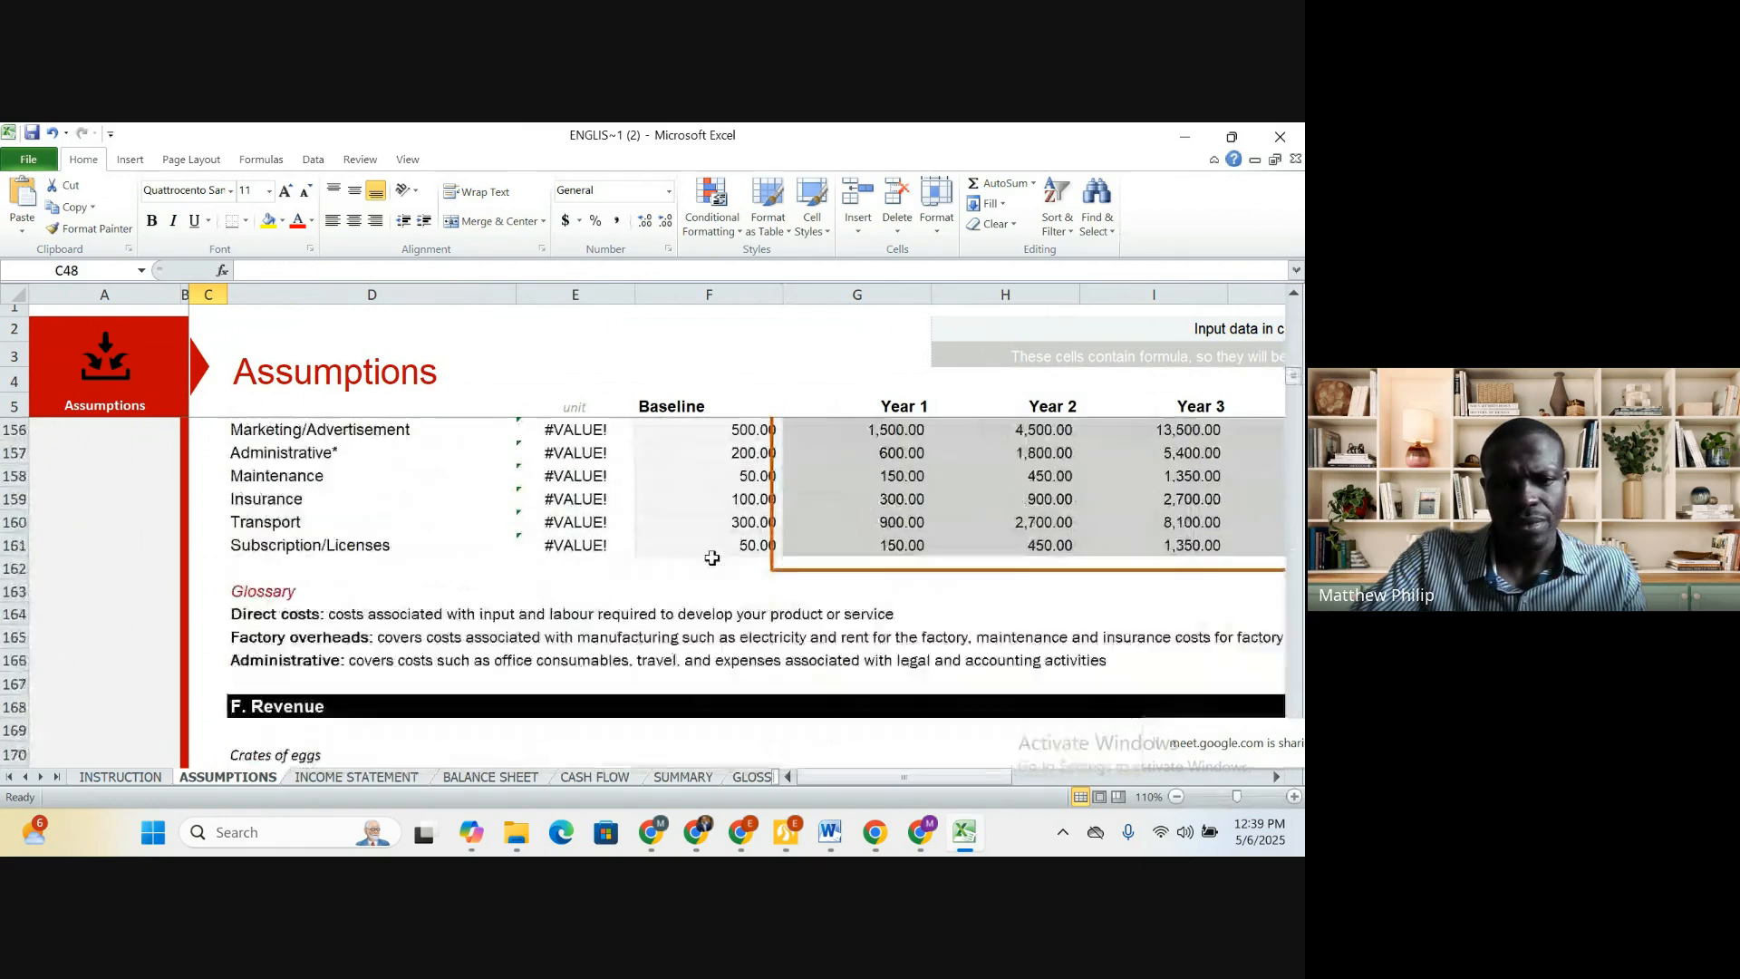
scroll(711, 557, up, 1)
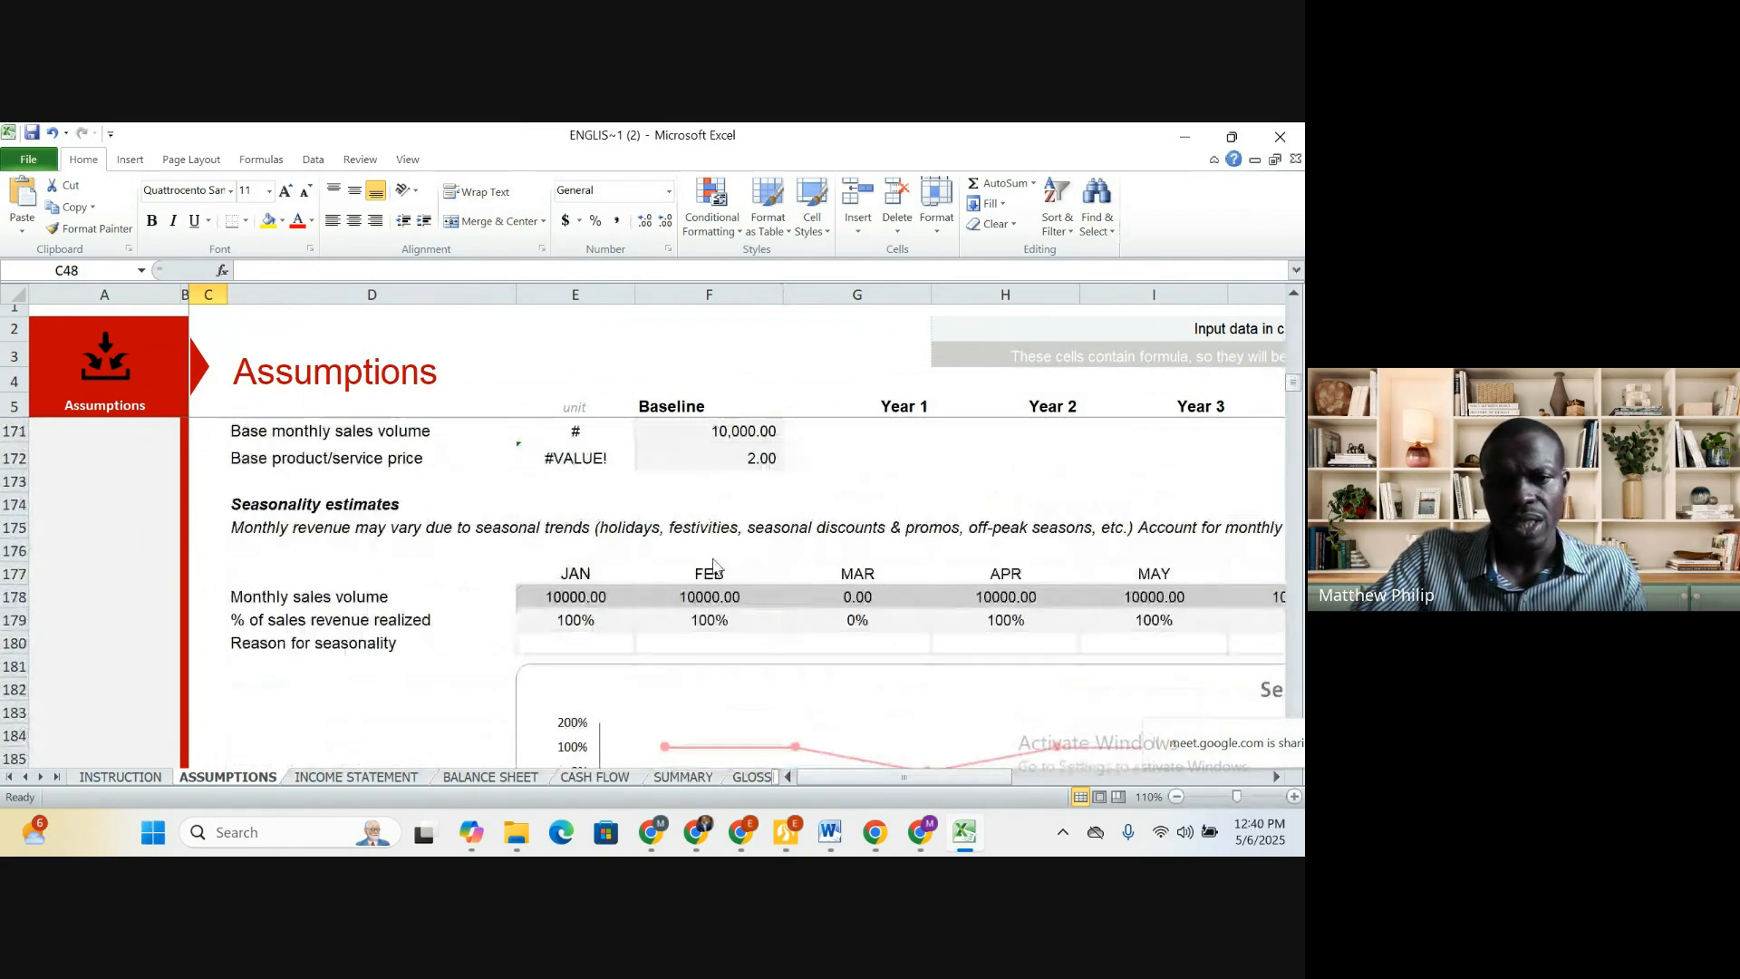
scroll(712, 562, up, 1)
scroll(713, 562, up, 1)
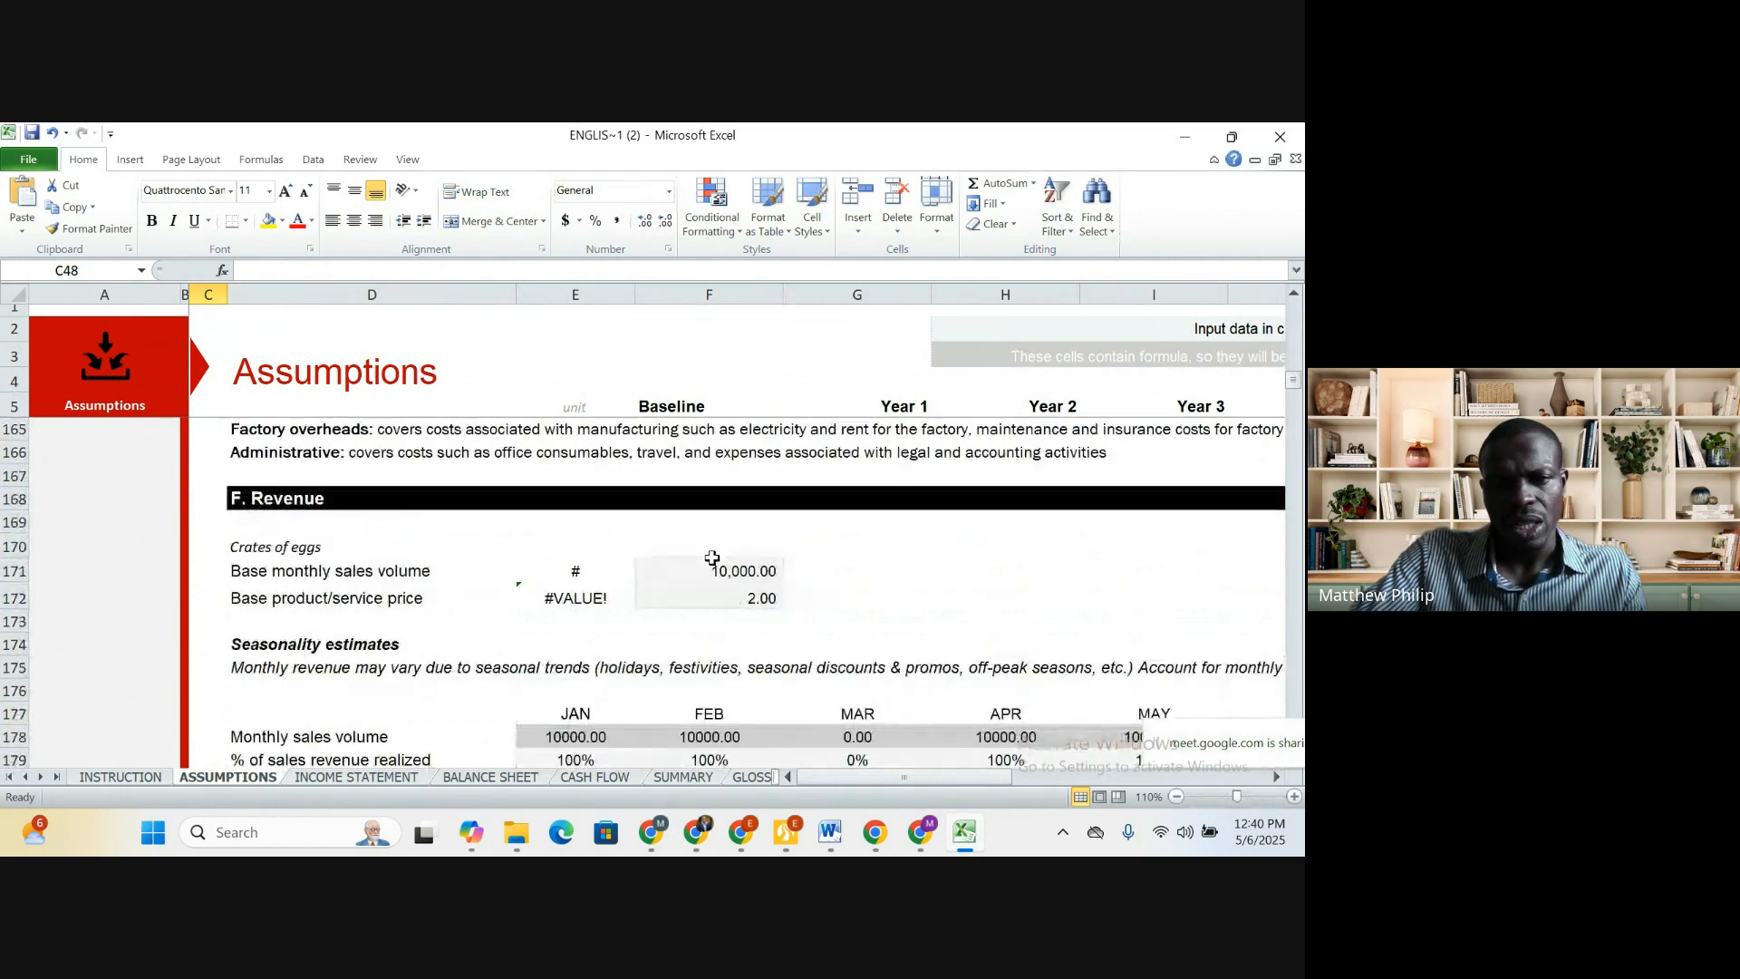
scroll(770, 561, down, 1)
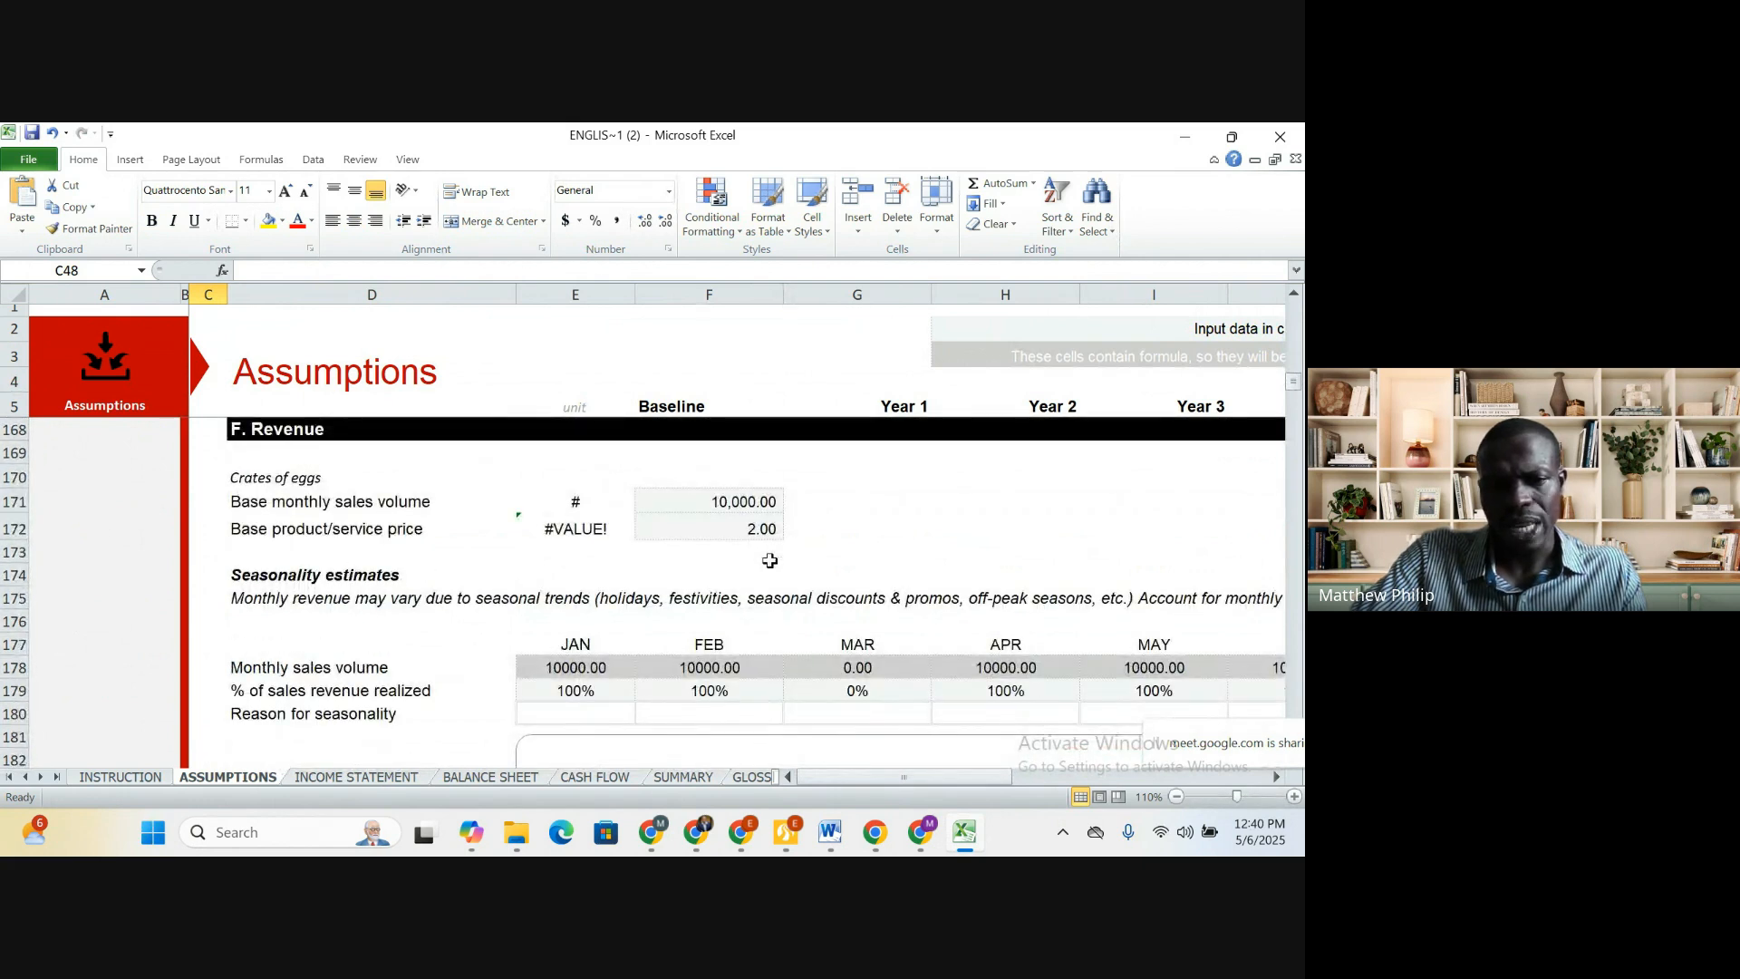
scroll(770, 561, down, 2)
scroll(769, 561, down, 2)
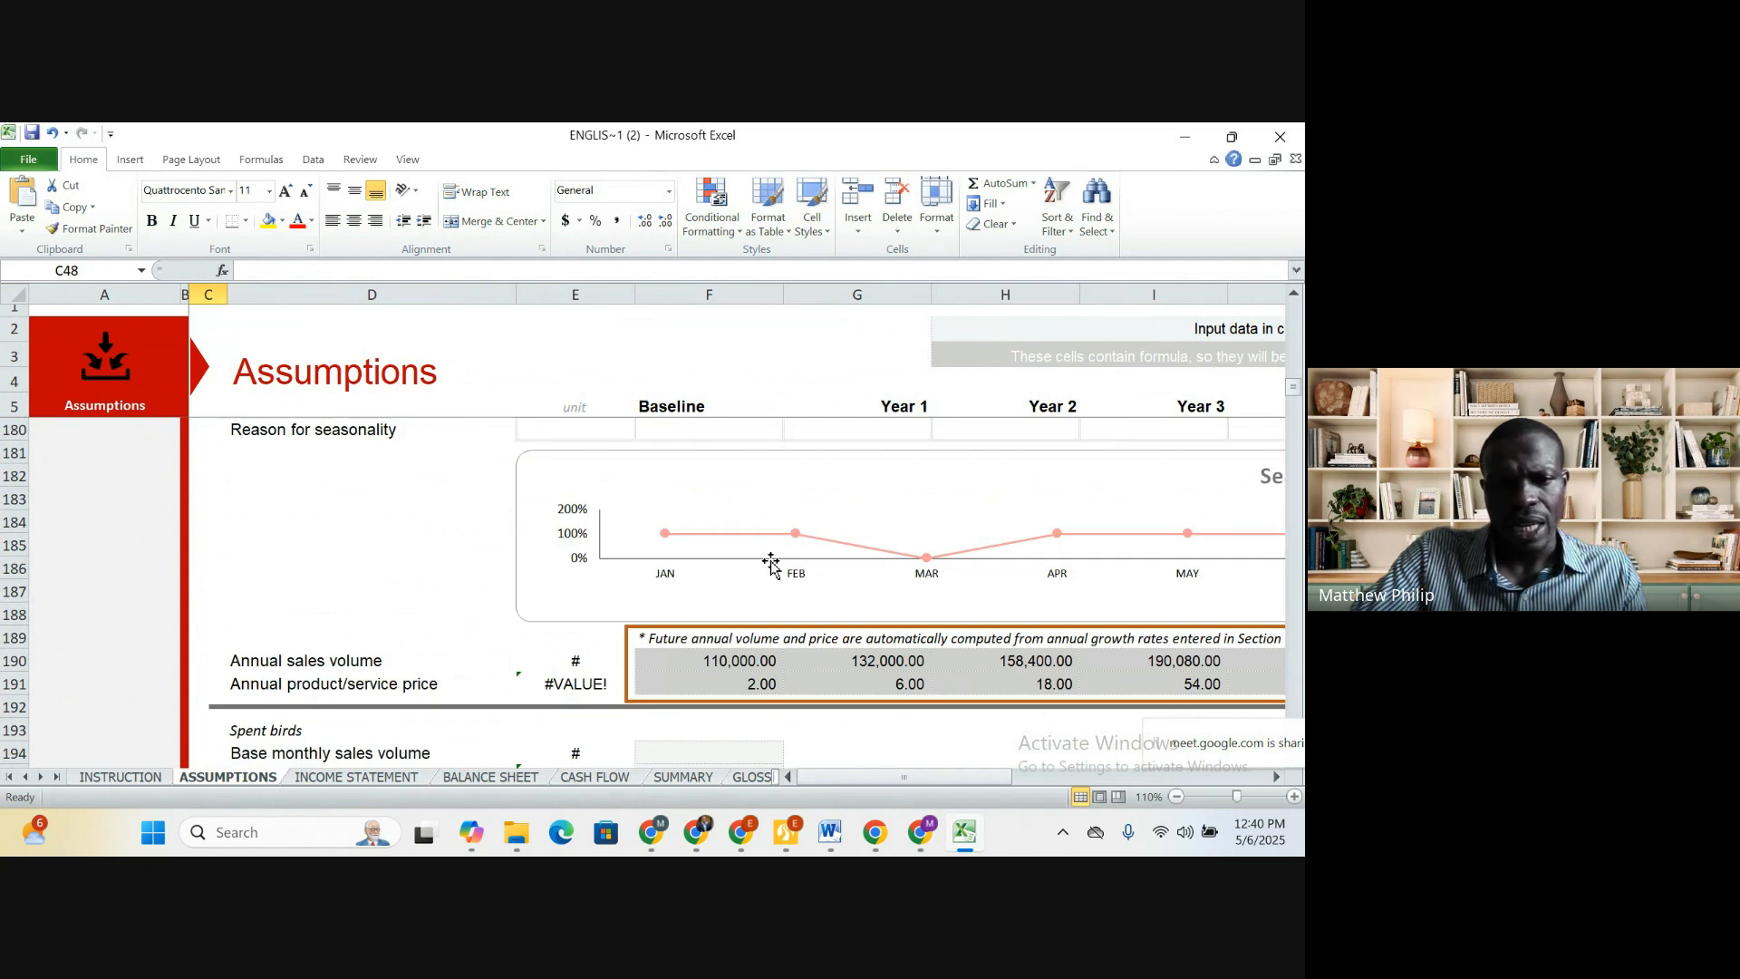
scroll(775, 567, up, 4)
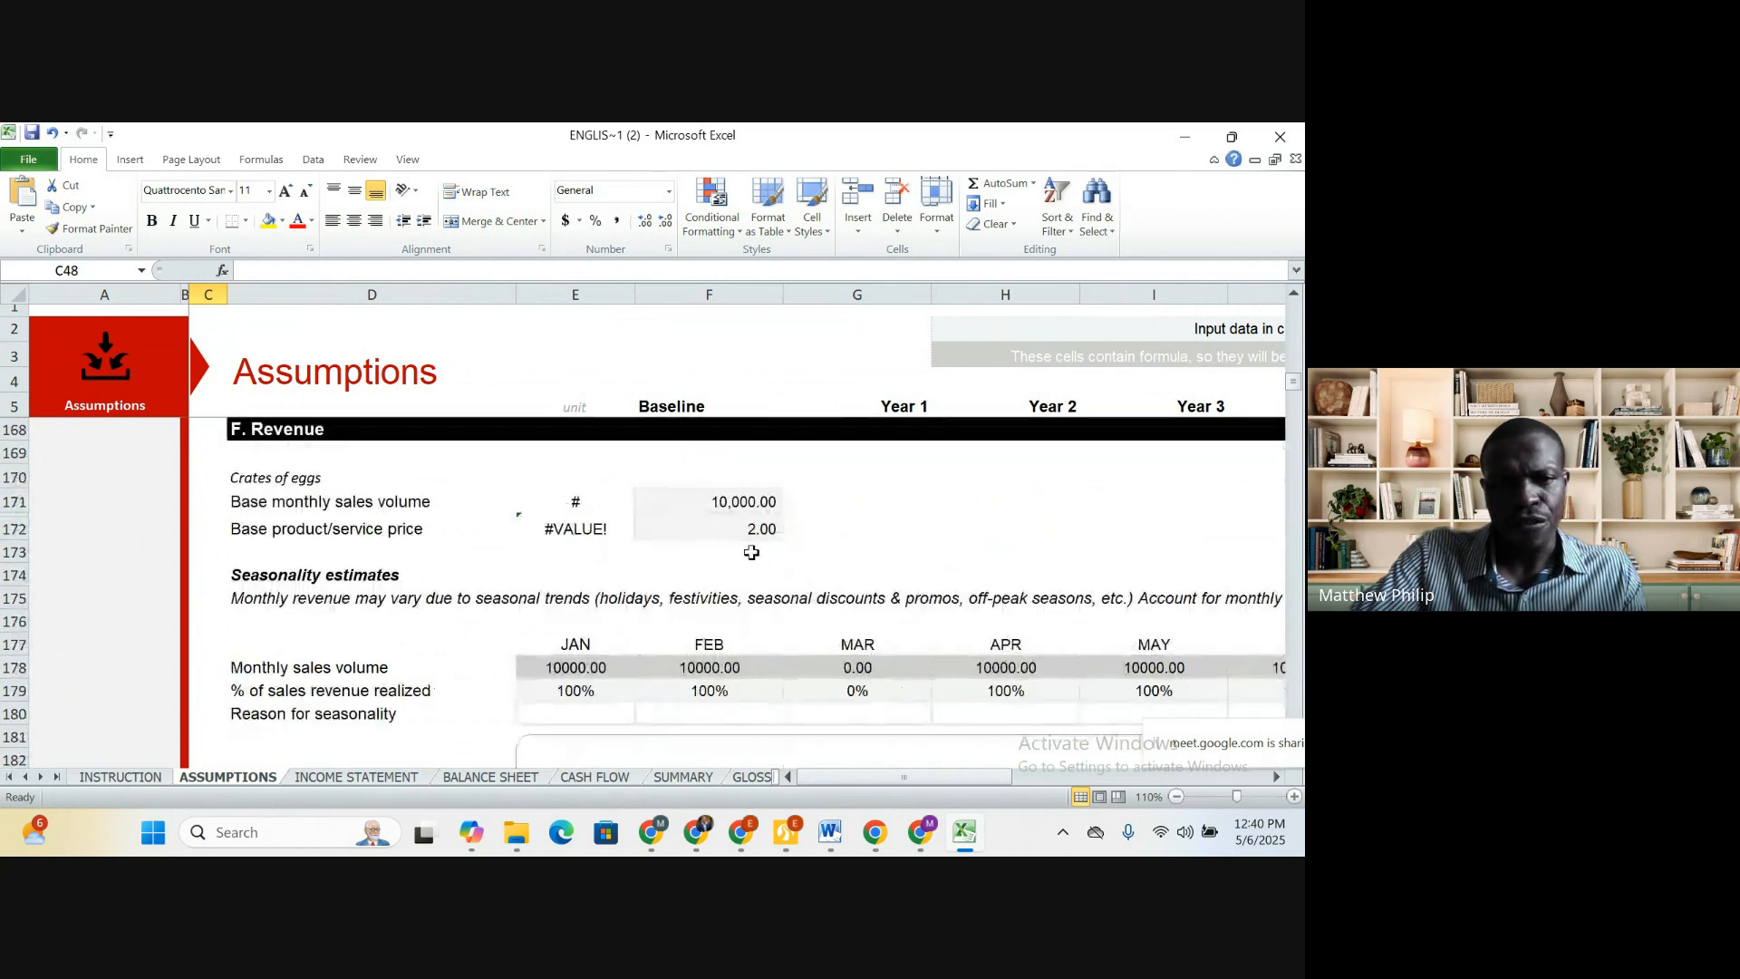
click(766, 504)
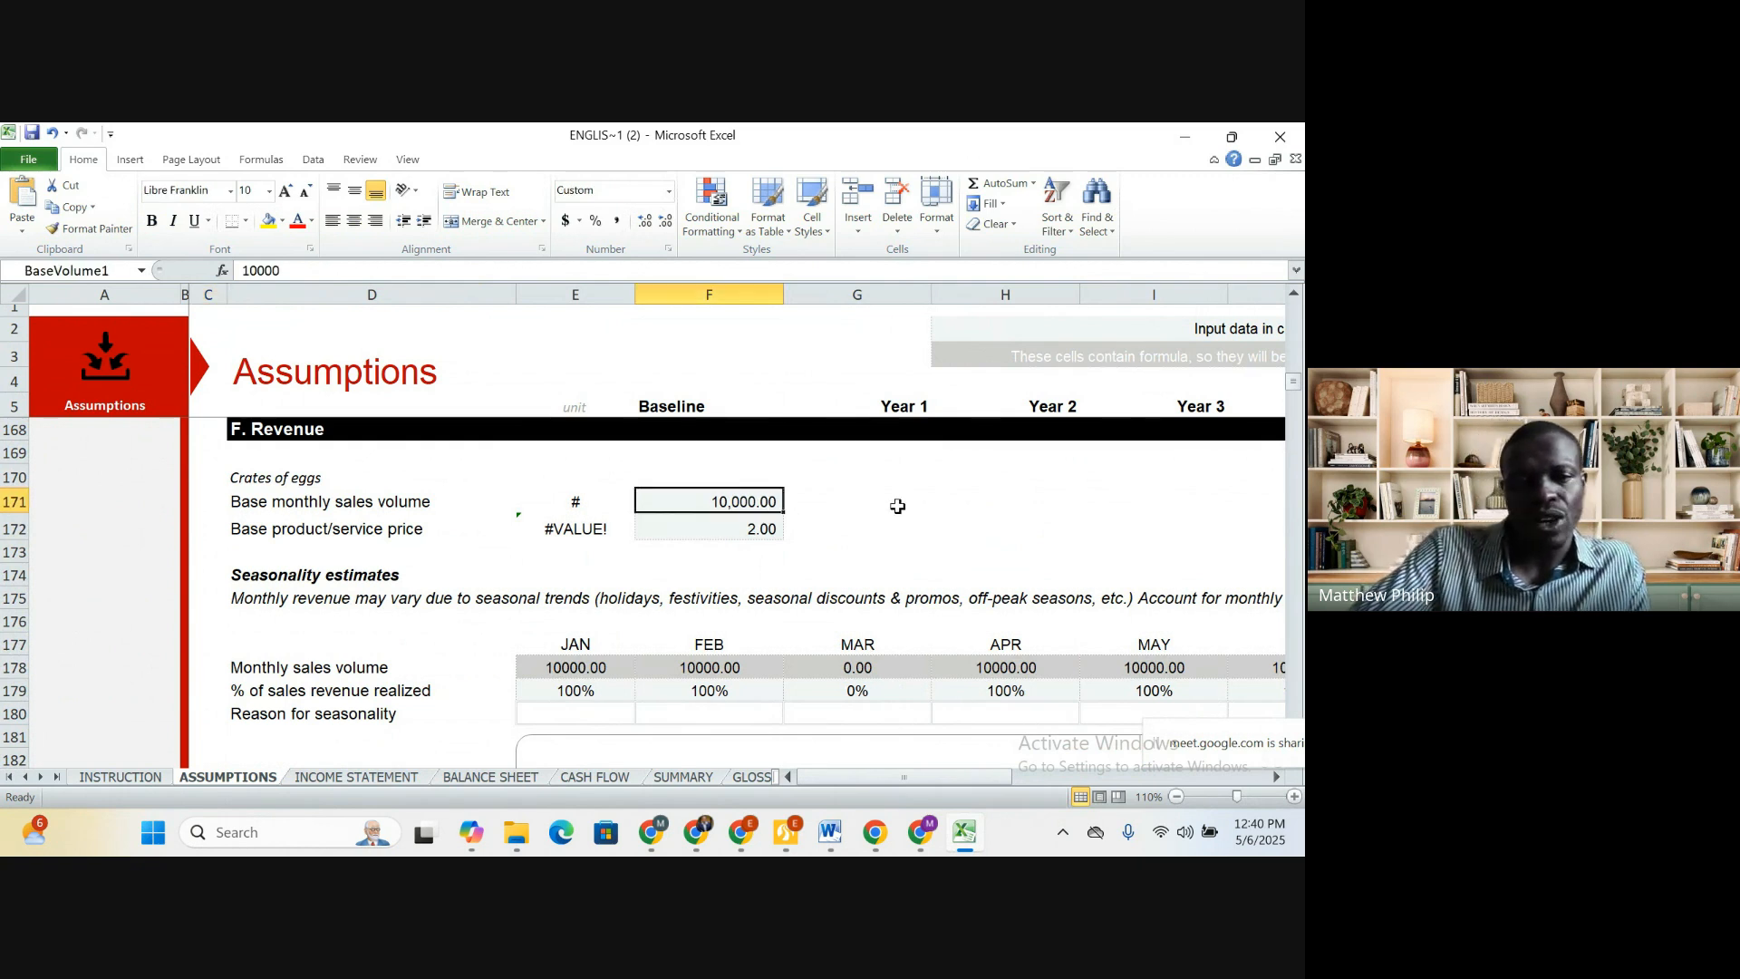
click(730, 533)
click(858, 531)
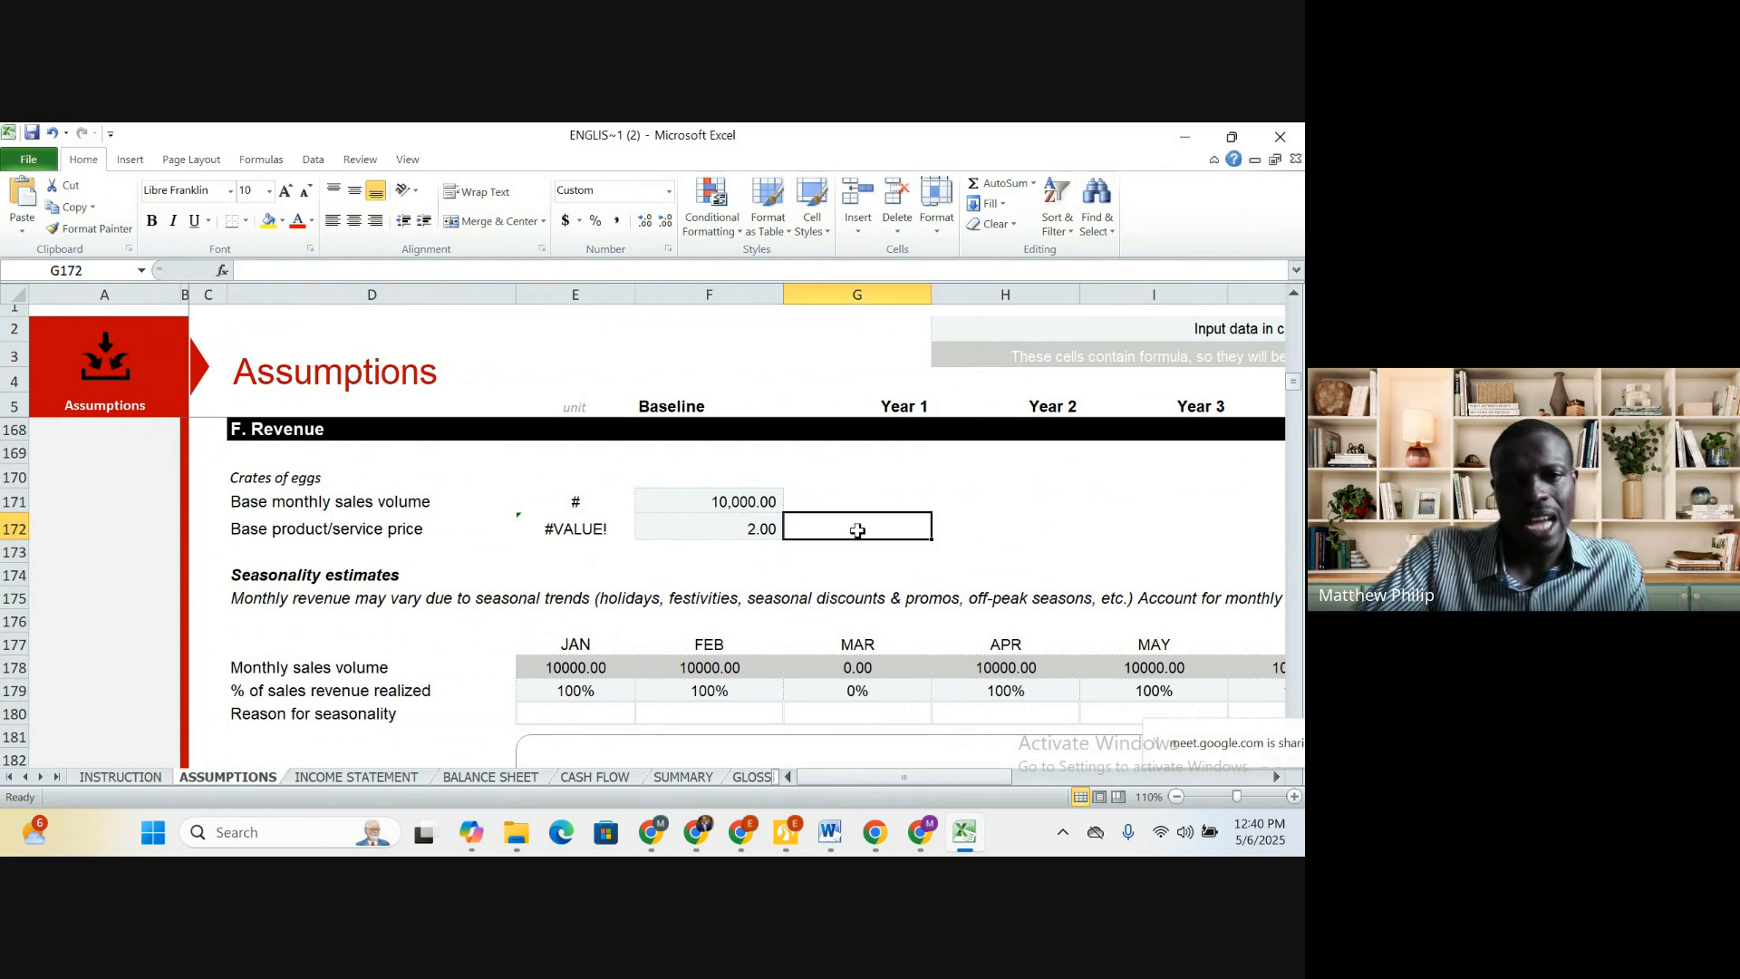
Set the March percentage of sales revenue realized for Crates of eggs to 100%
key(Left)
key(Left)
key(Left)
key(Left)
key(Down)
key(Down)
key(Down)
key(Down)
key(Down)
key(Down)
key(Down)
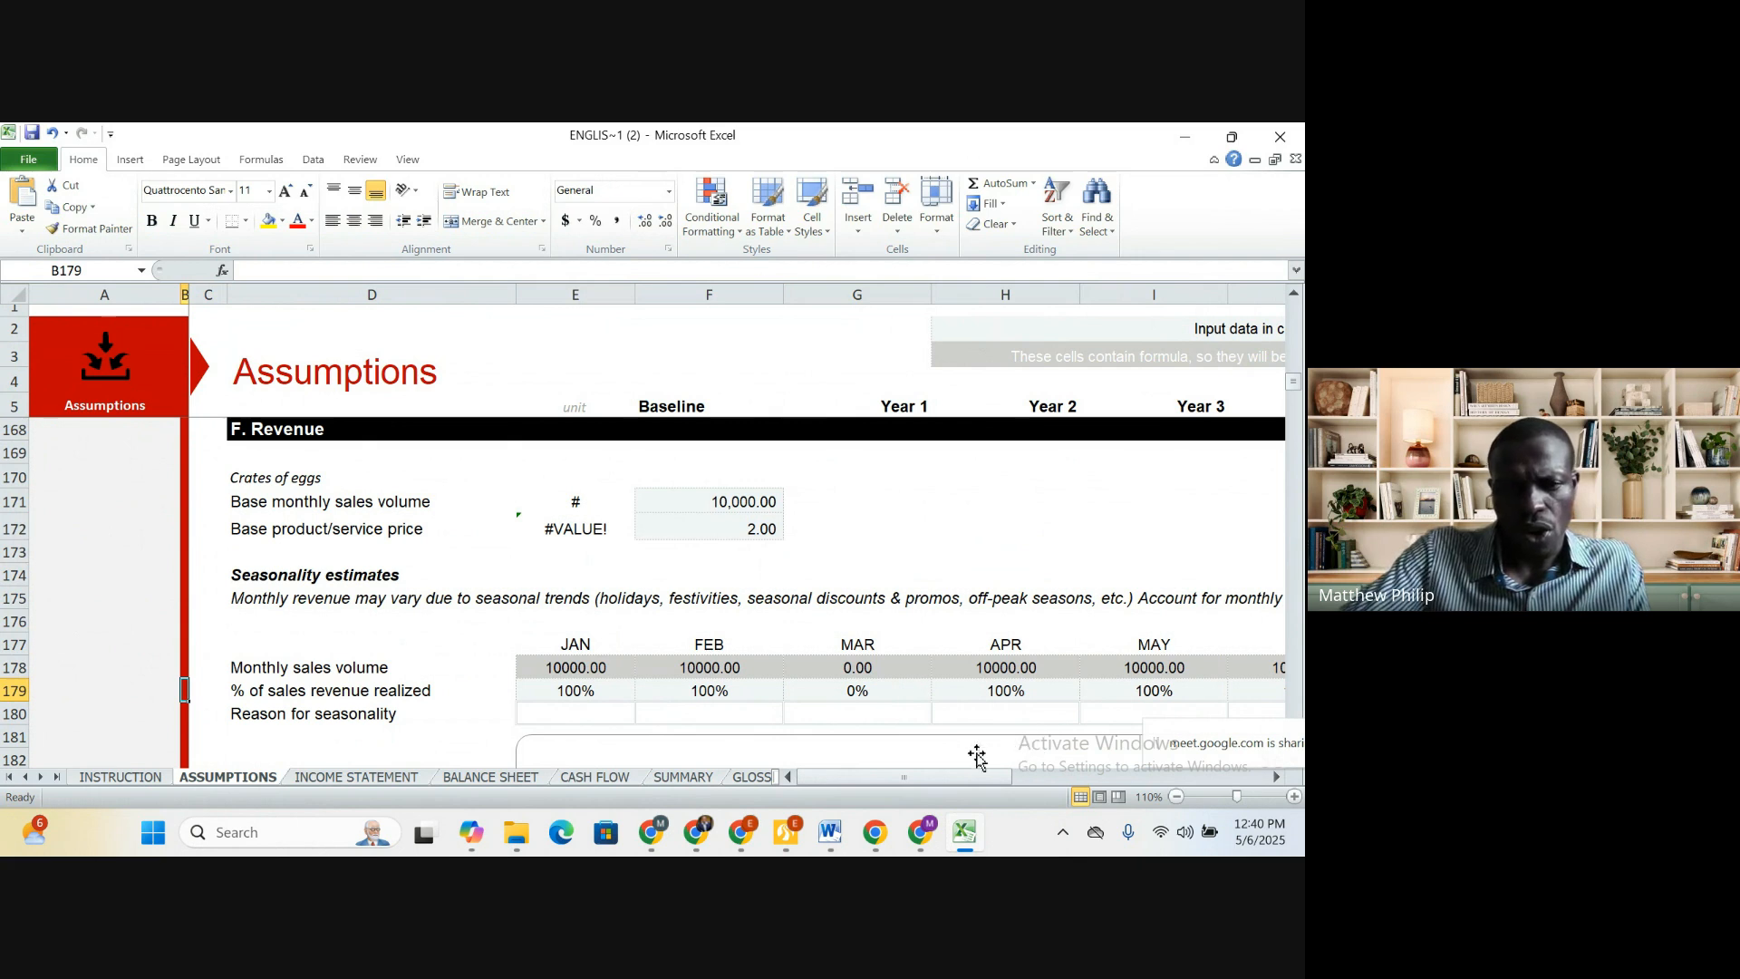
click(573, 689)
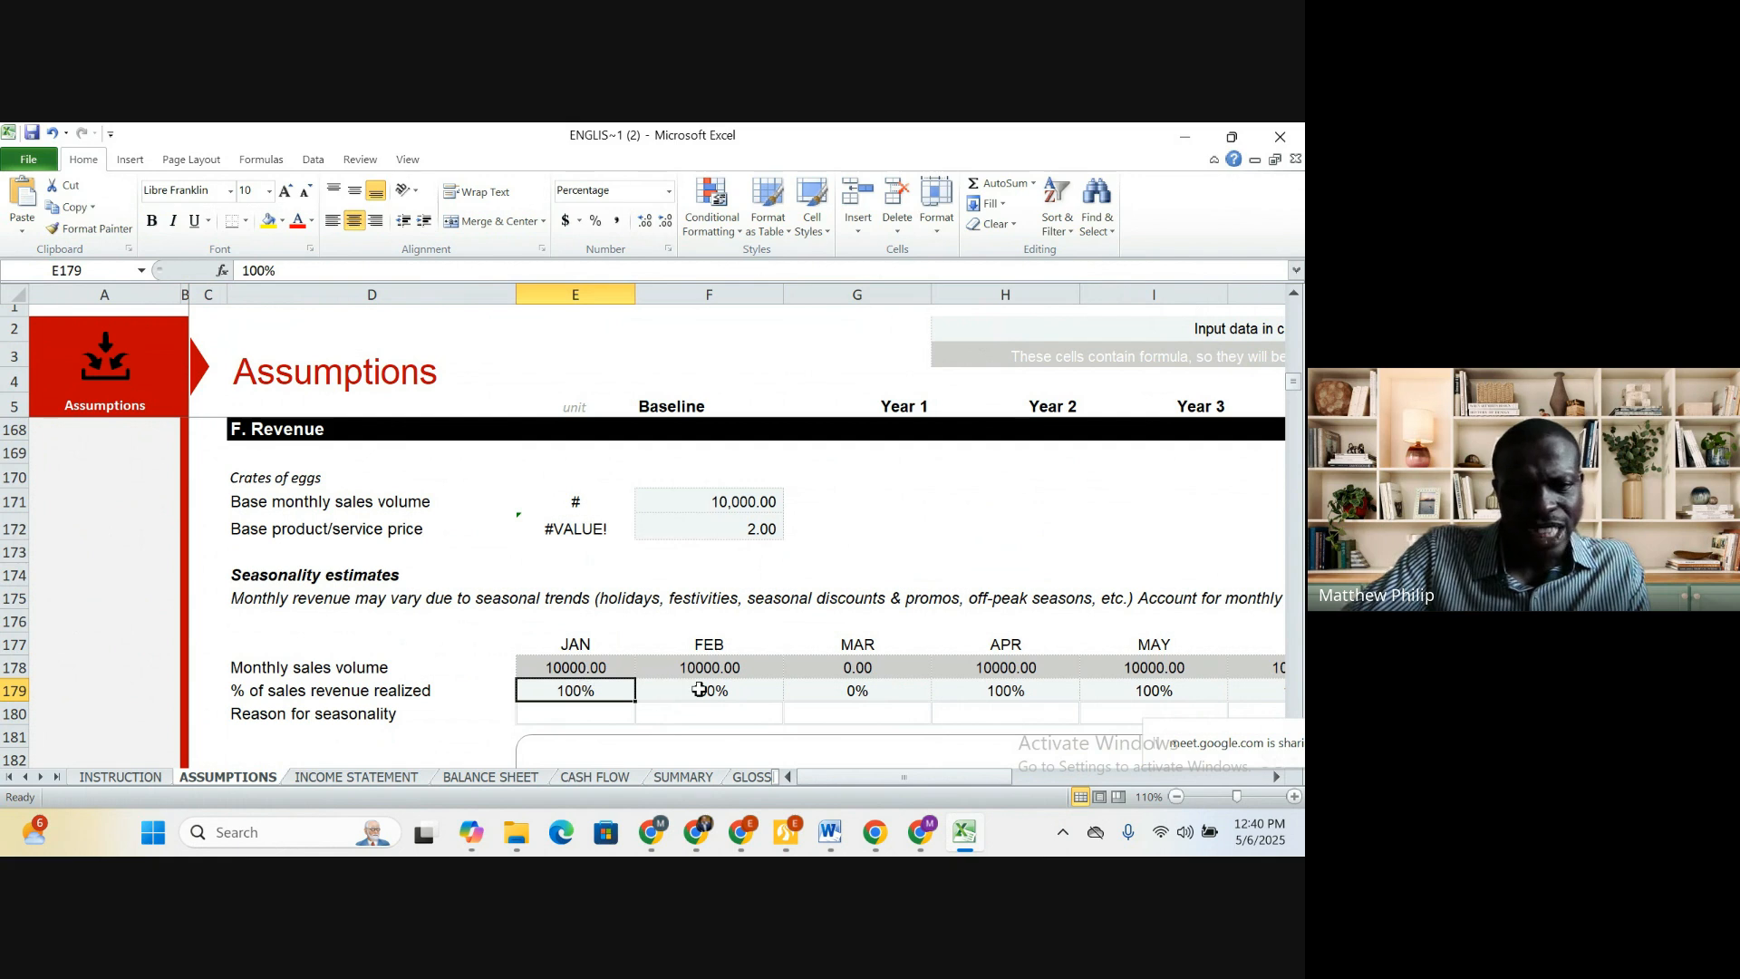
click(850, 692)
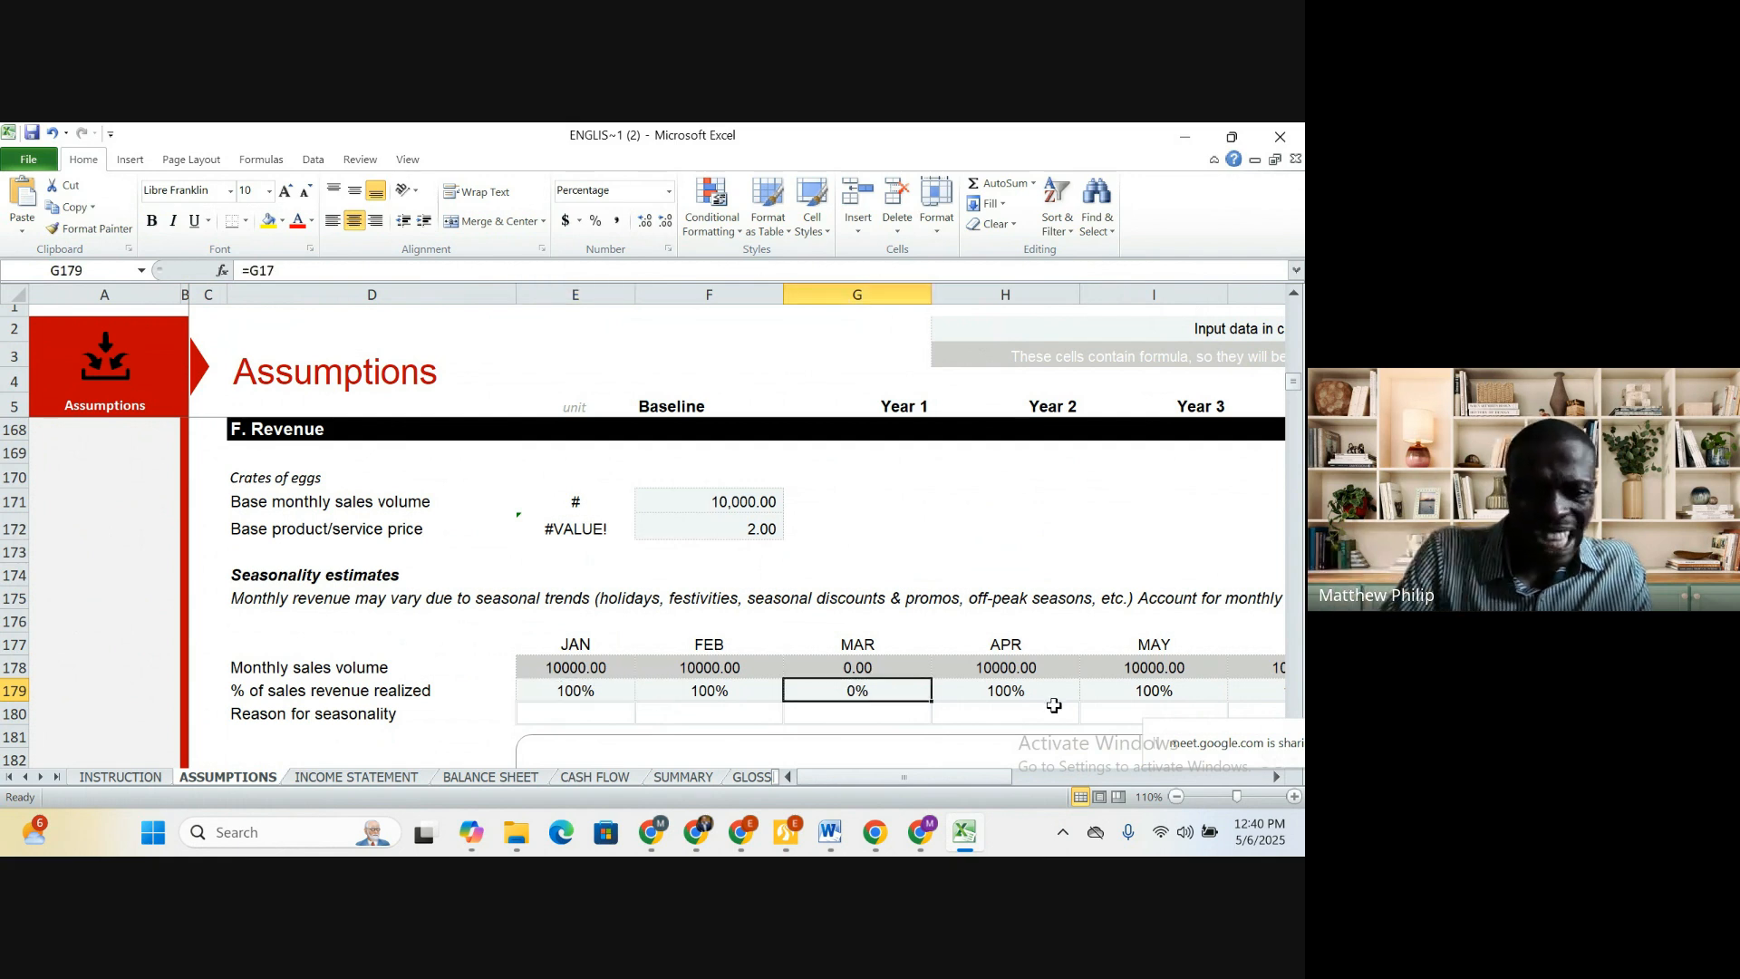
text(100)
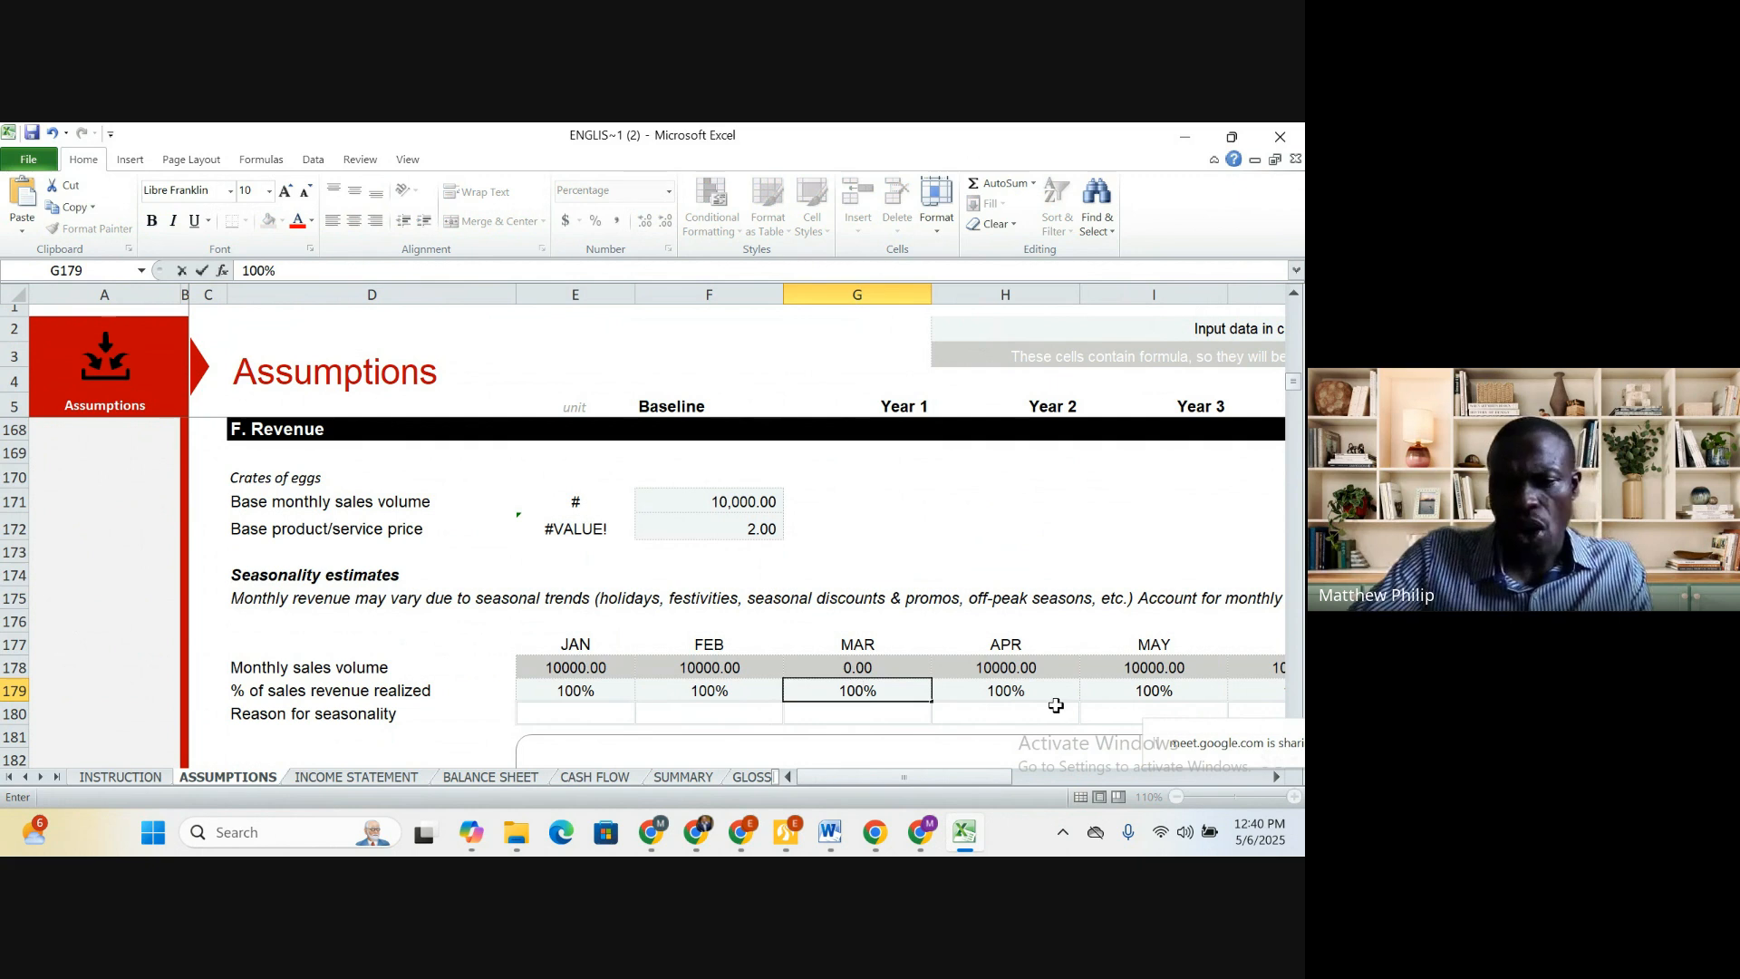
key(Right)
Check the remaining monthly percentages of sales revenue realized for Crates of eggs through December
key(Right)
key(Right)
key(Right)
key(Right)
key(Right)
key(Right)
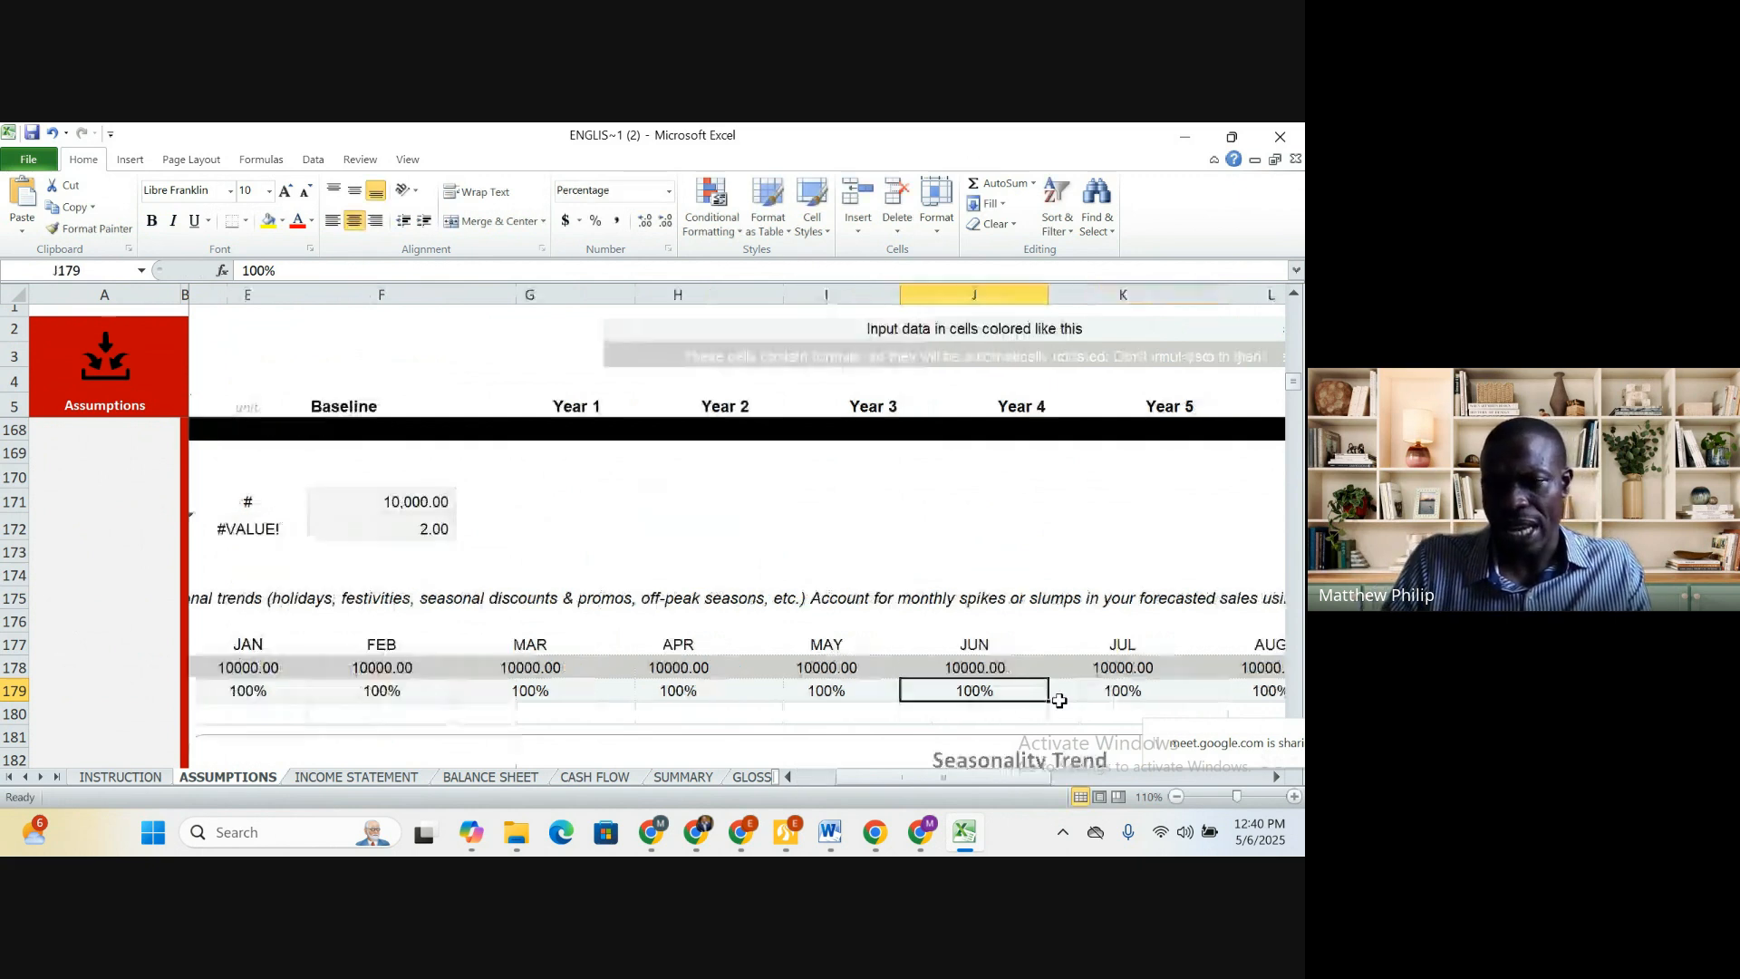
key(Right)
key(Right)
key(Right)
key(Left)
key(Left)
key(Left)
key(Left)
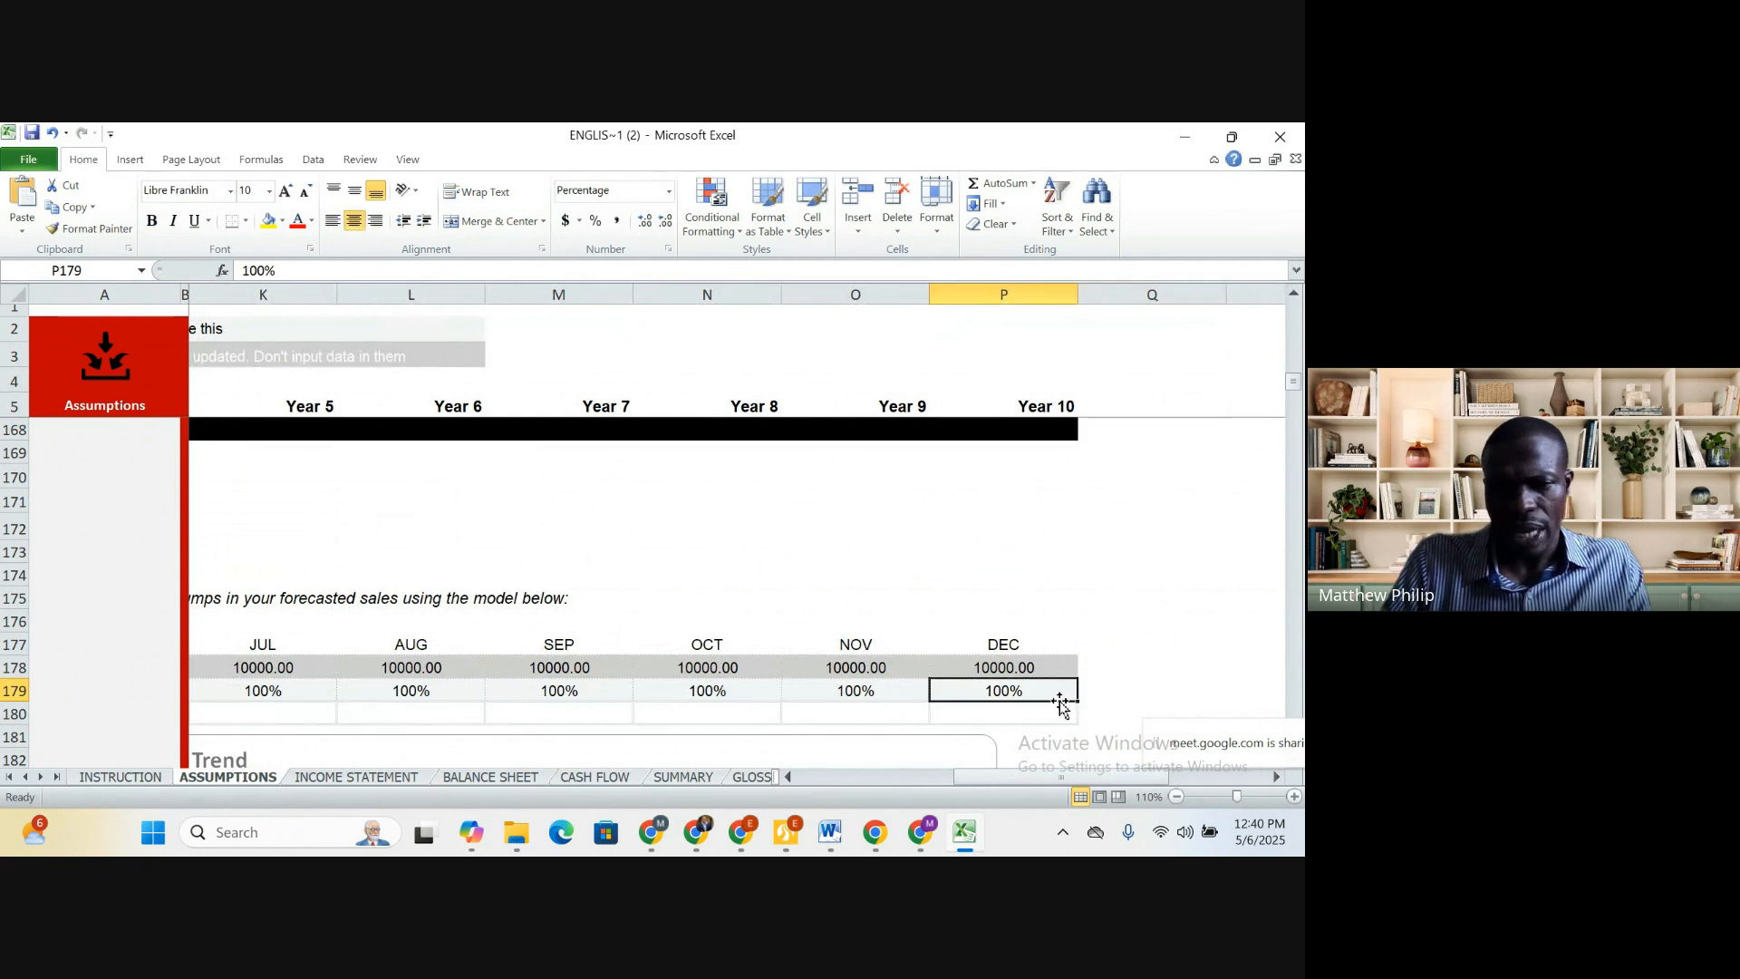
key(Left)
key(Left)
key(Left)
key(Left)
key(Left)
key(Left)
key(Left)
key(Left)
key(Left)
key(Left)
key(Left)
key(Left)
Enter 1000 as the base monthly sales volume for Spent birds in the Revenue section
key(Down)
key(Down)
key(Down)
key(Down)
key(Down)
key(Down)
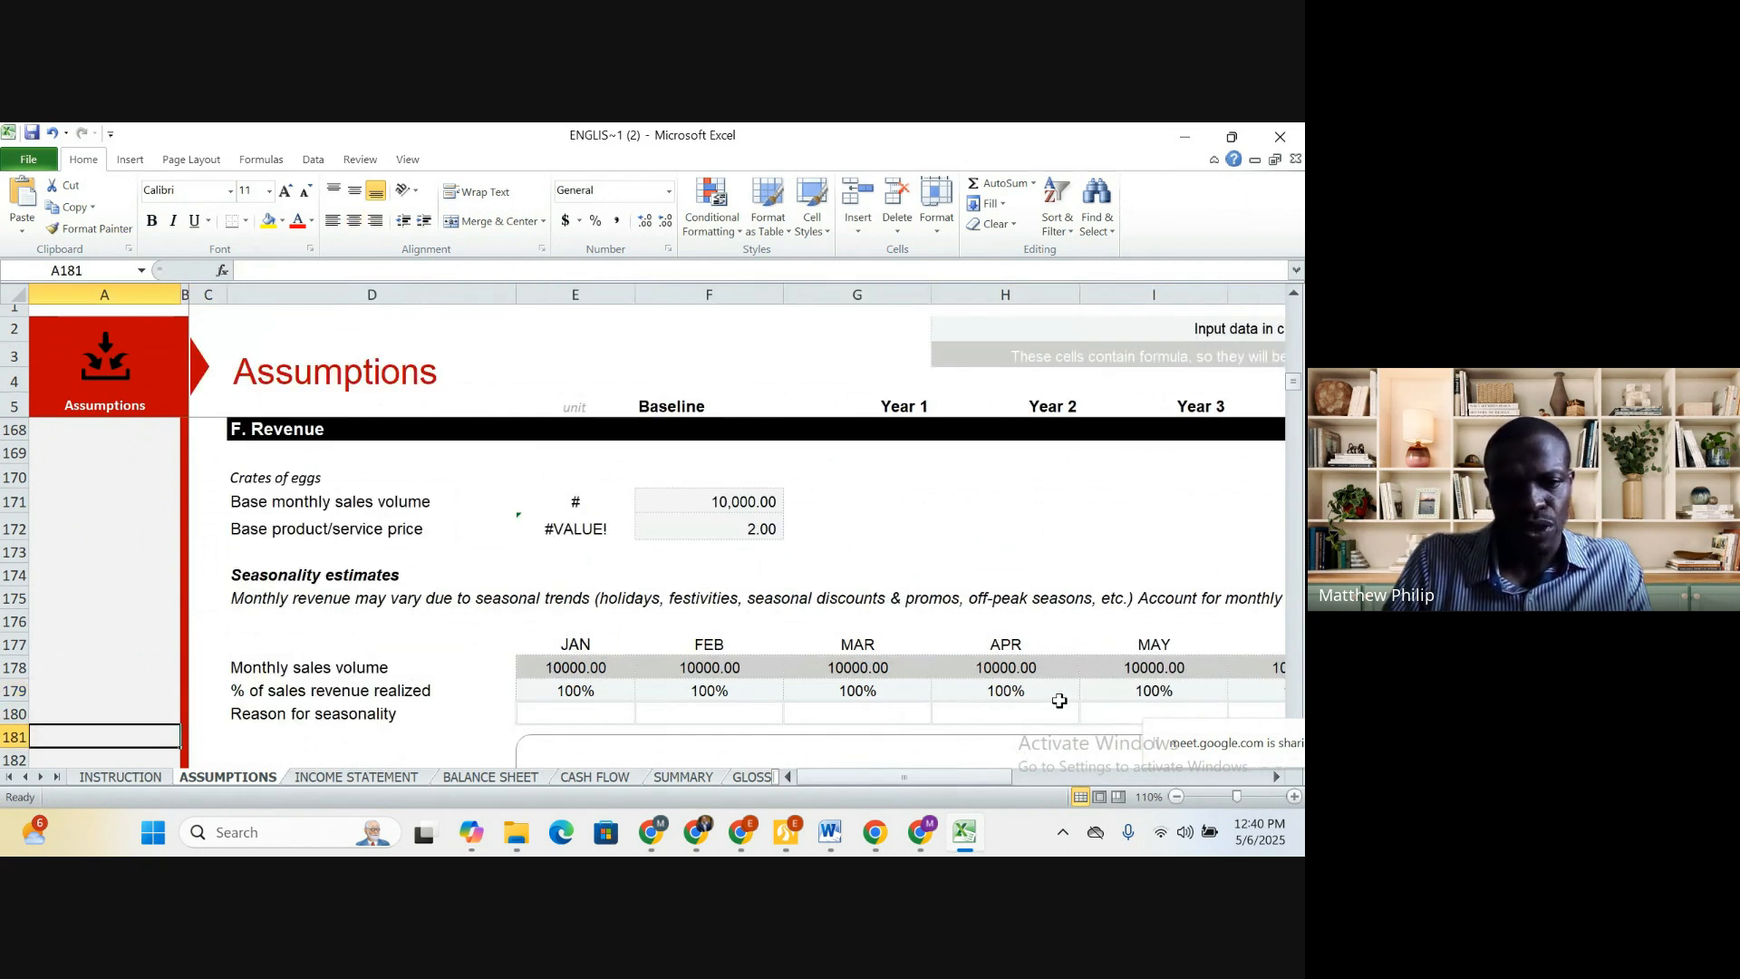
key(Down)
key(Down)
key(Down)
key(Down)
key(Down)
key(Down)
key(Down)
key(Down)
key(Down)
key(Down)
key(Down)
key(Down)
key(Down)
key(Down)
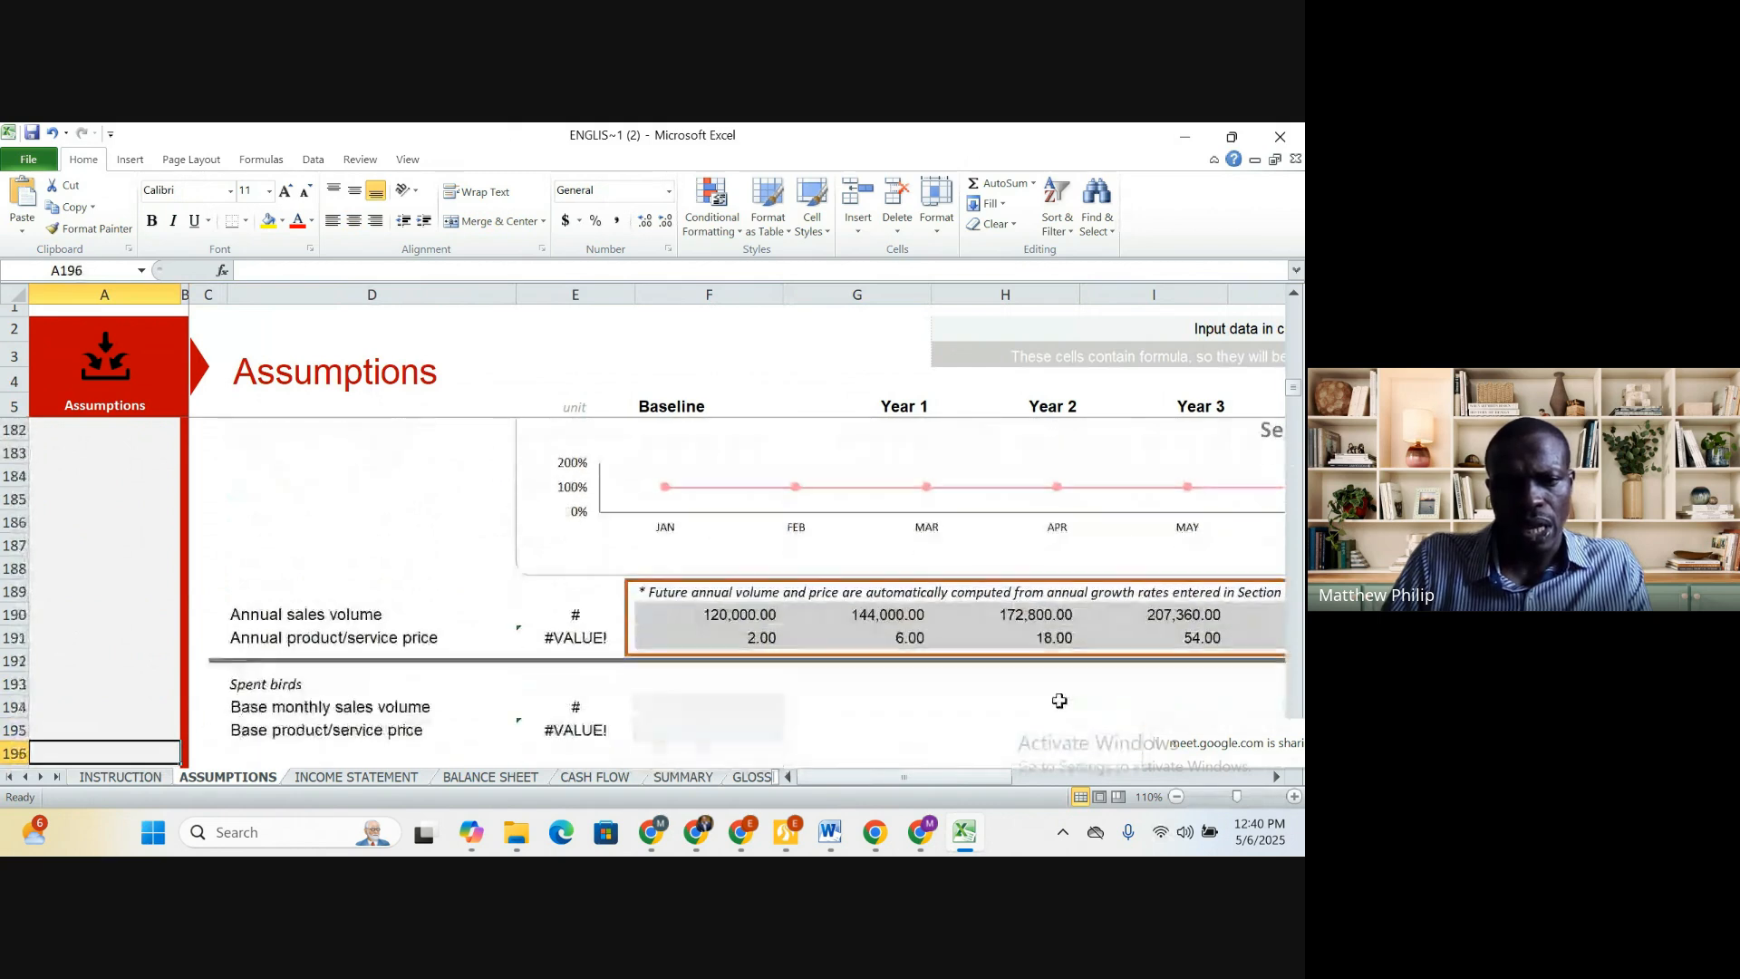
key(Down)
key(Down)
key(Down)
key(Down)
key(Down)
key(Down)
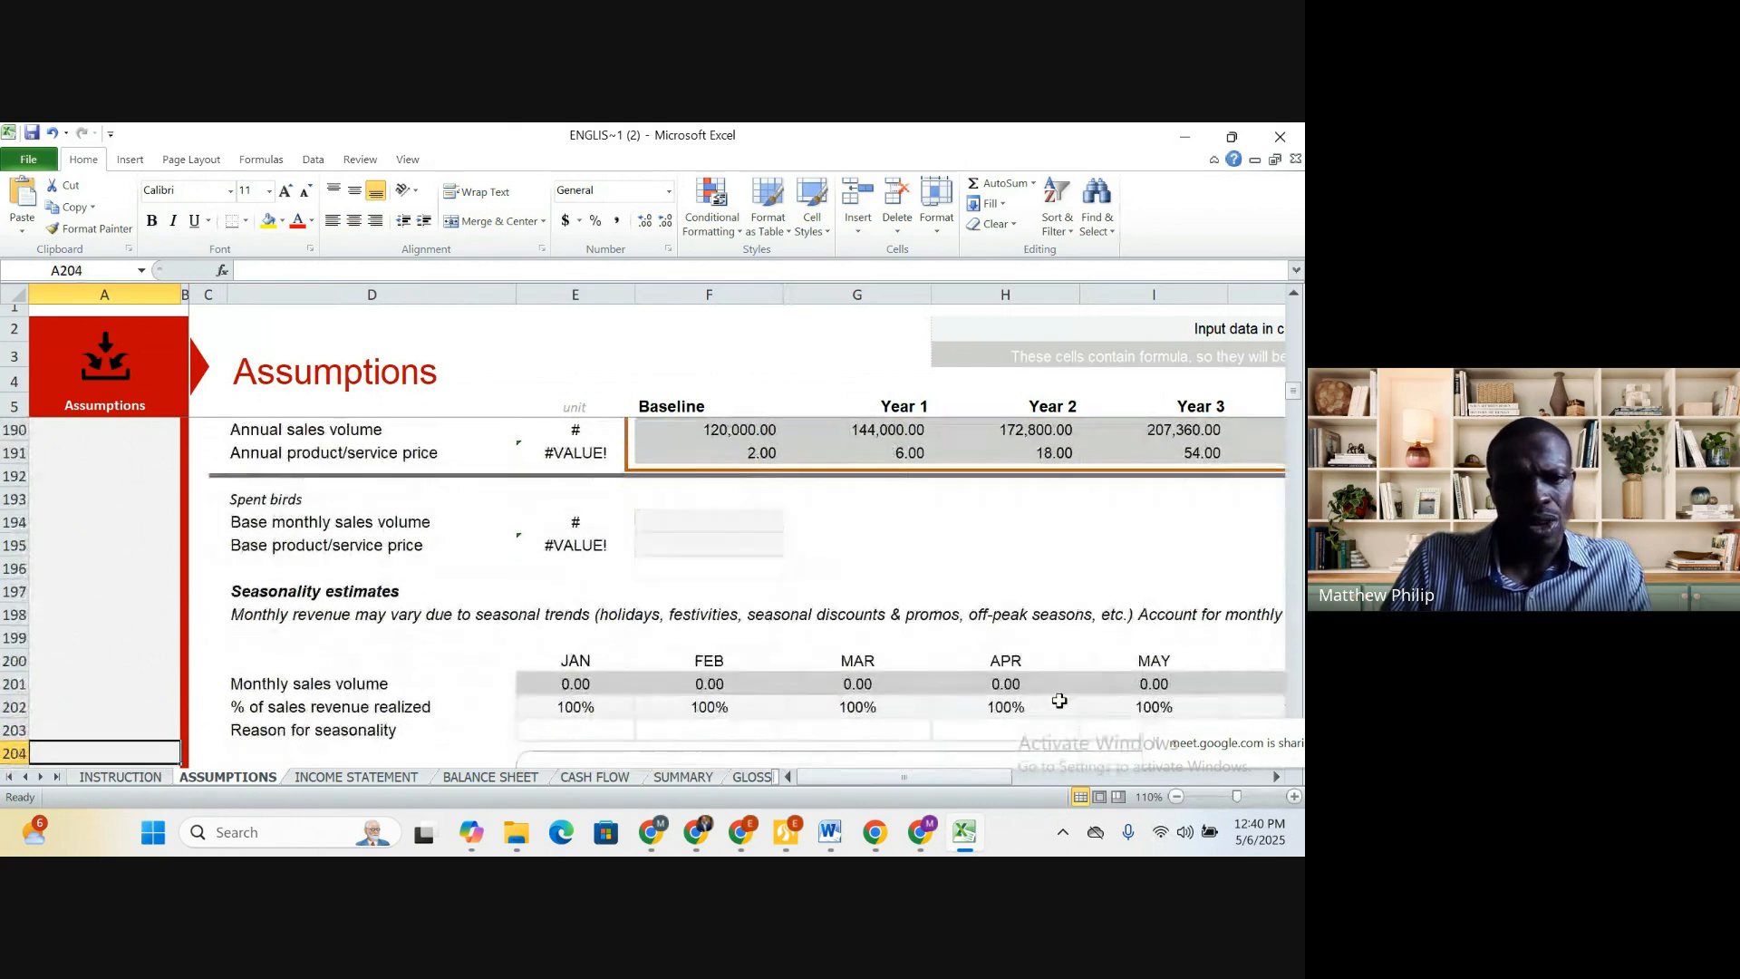
key(Down)
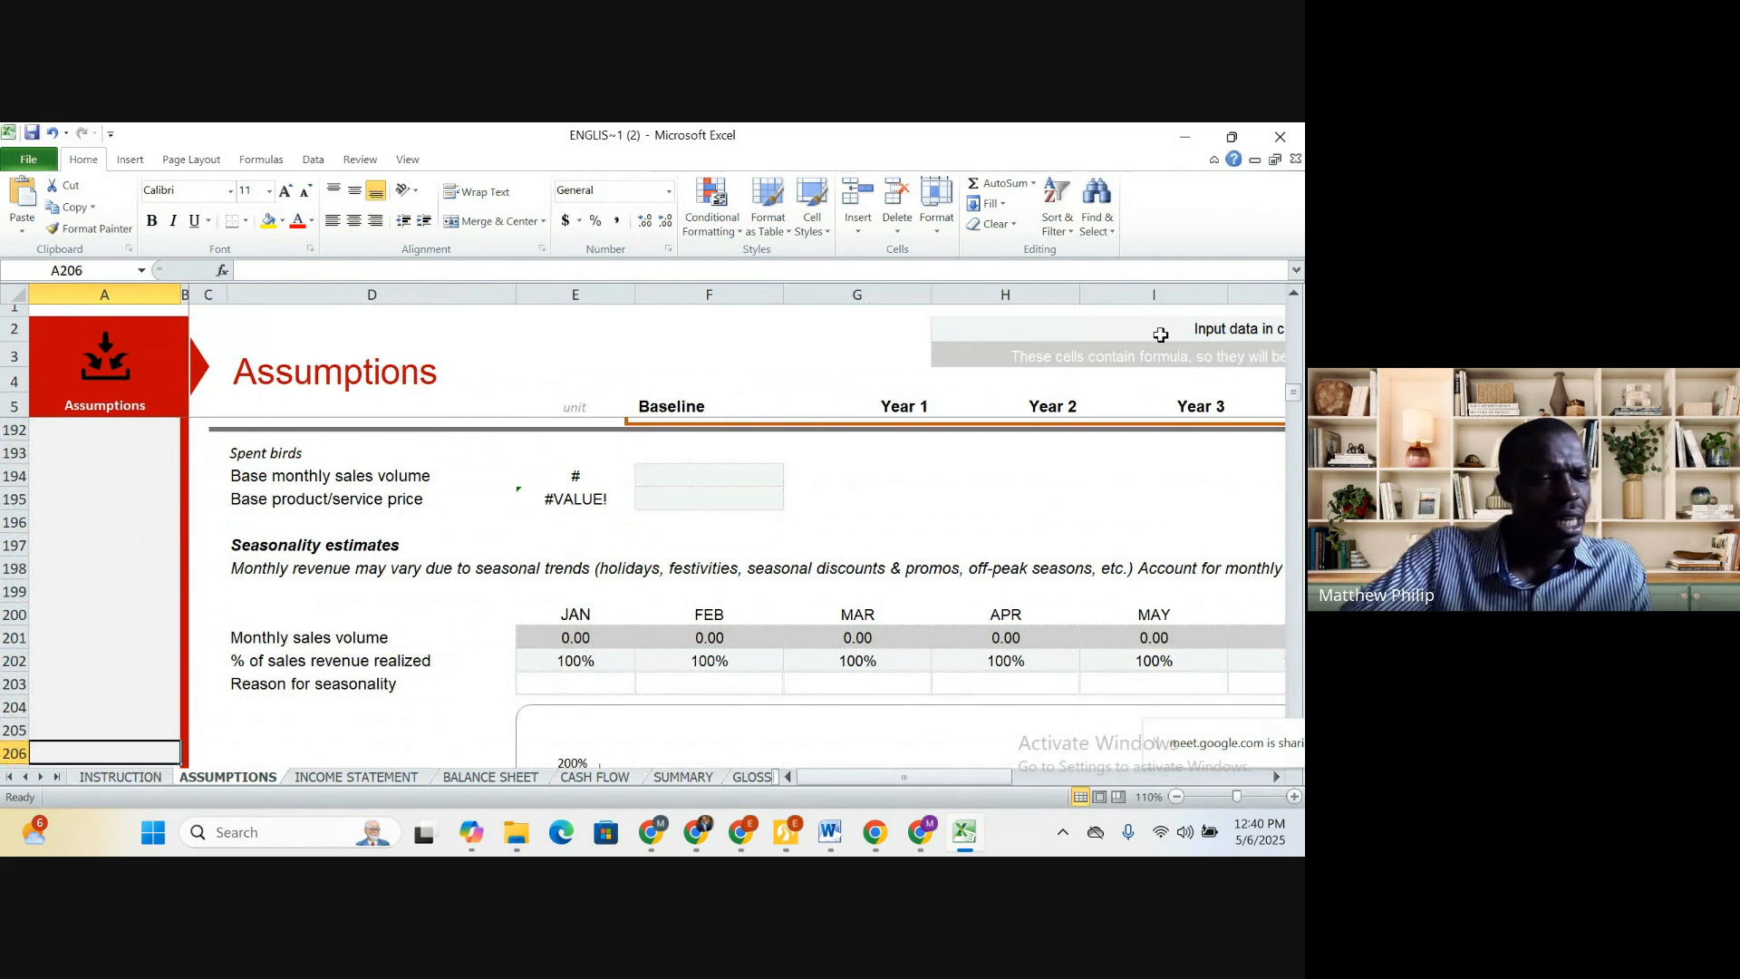
click(677, 478)
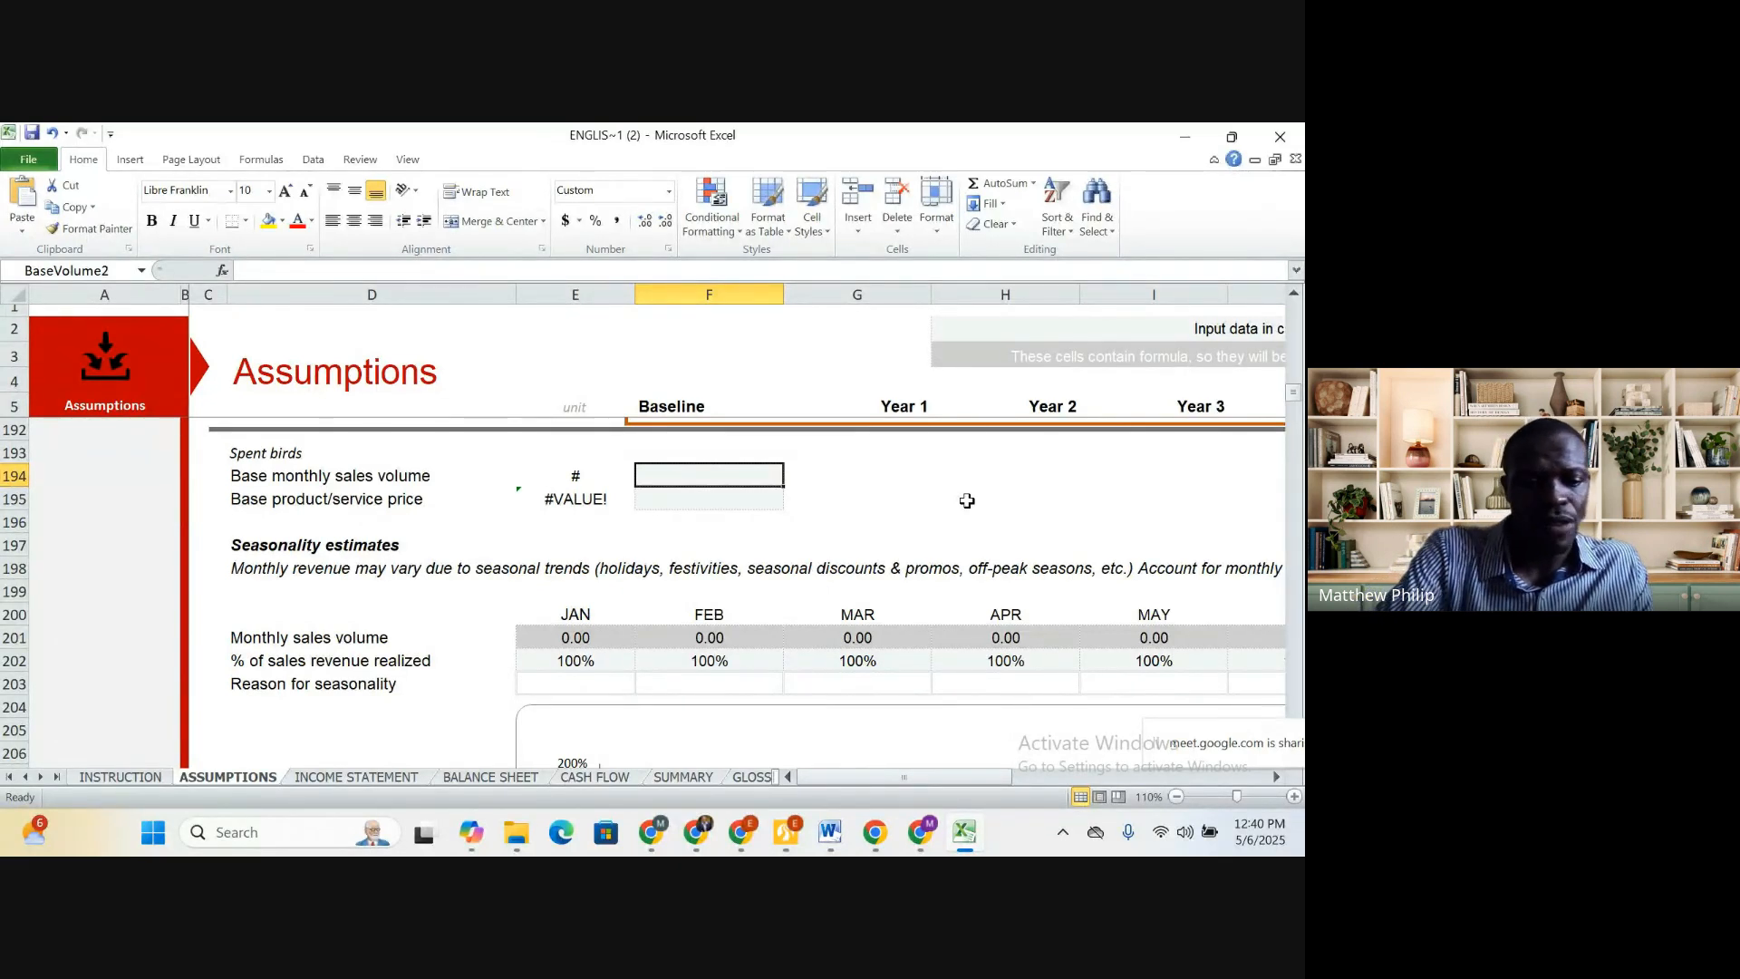
text(10)
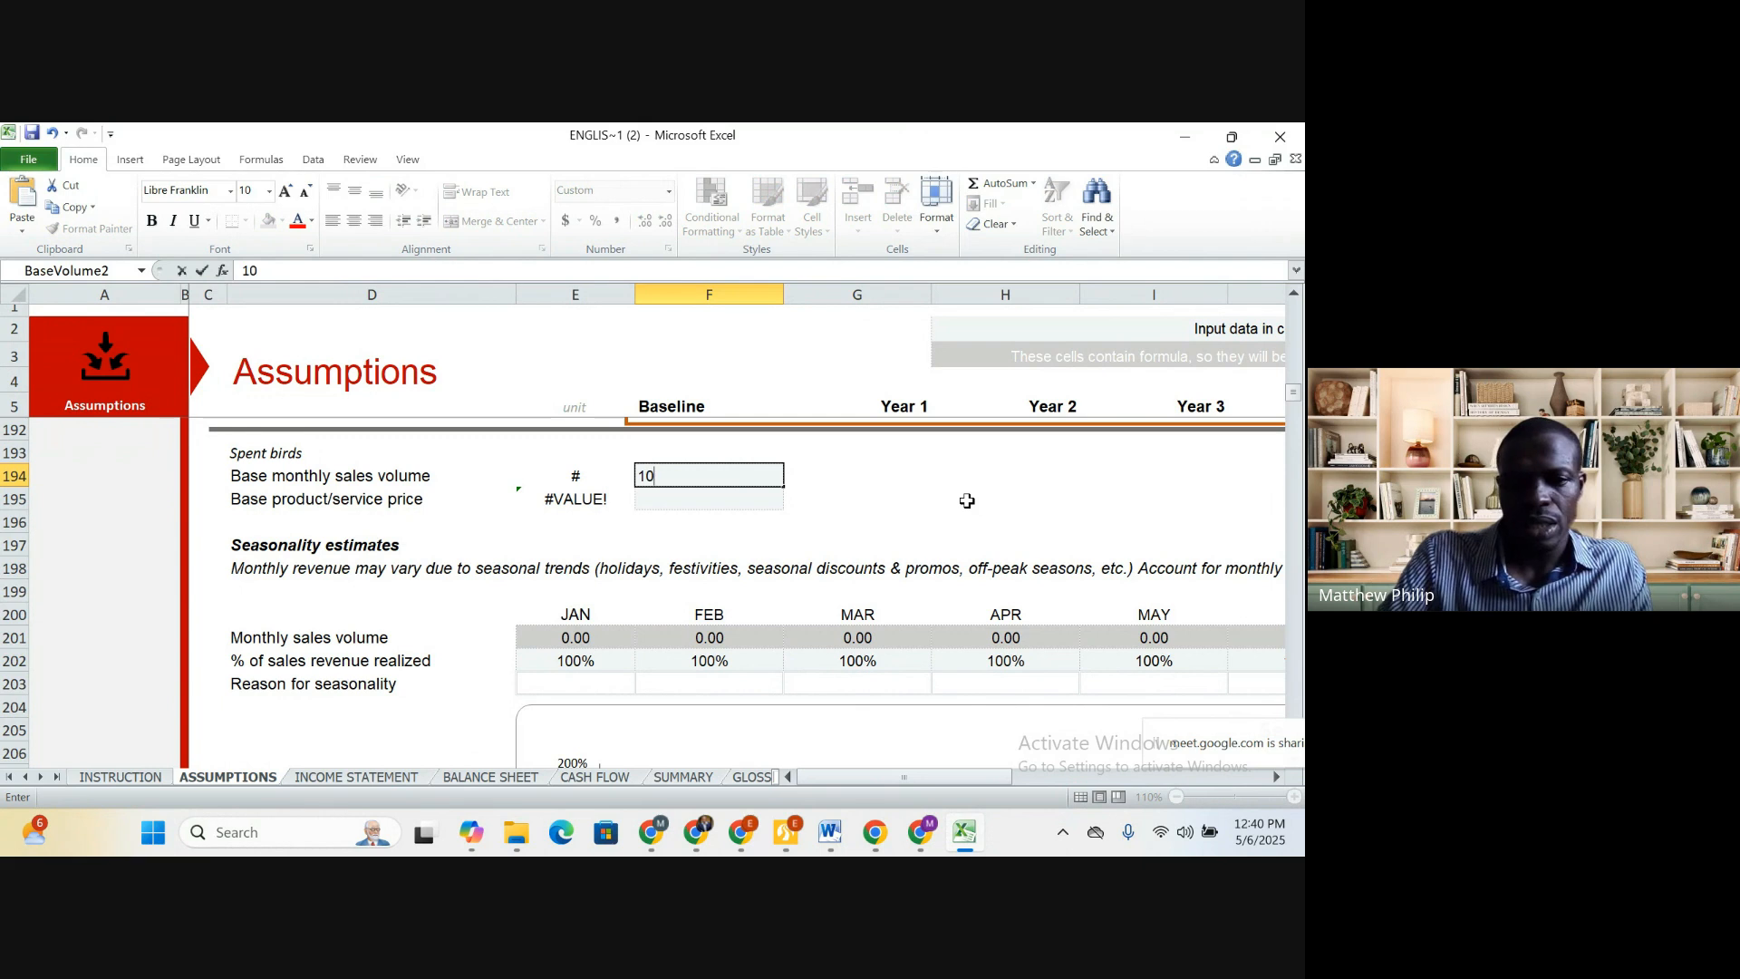
text(00)
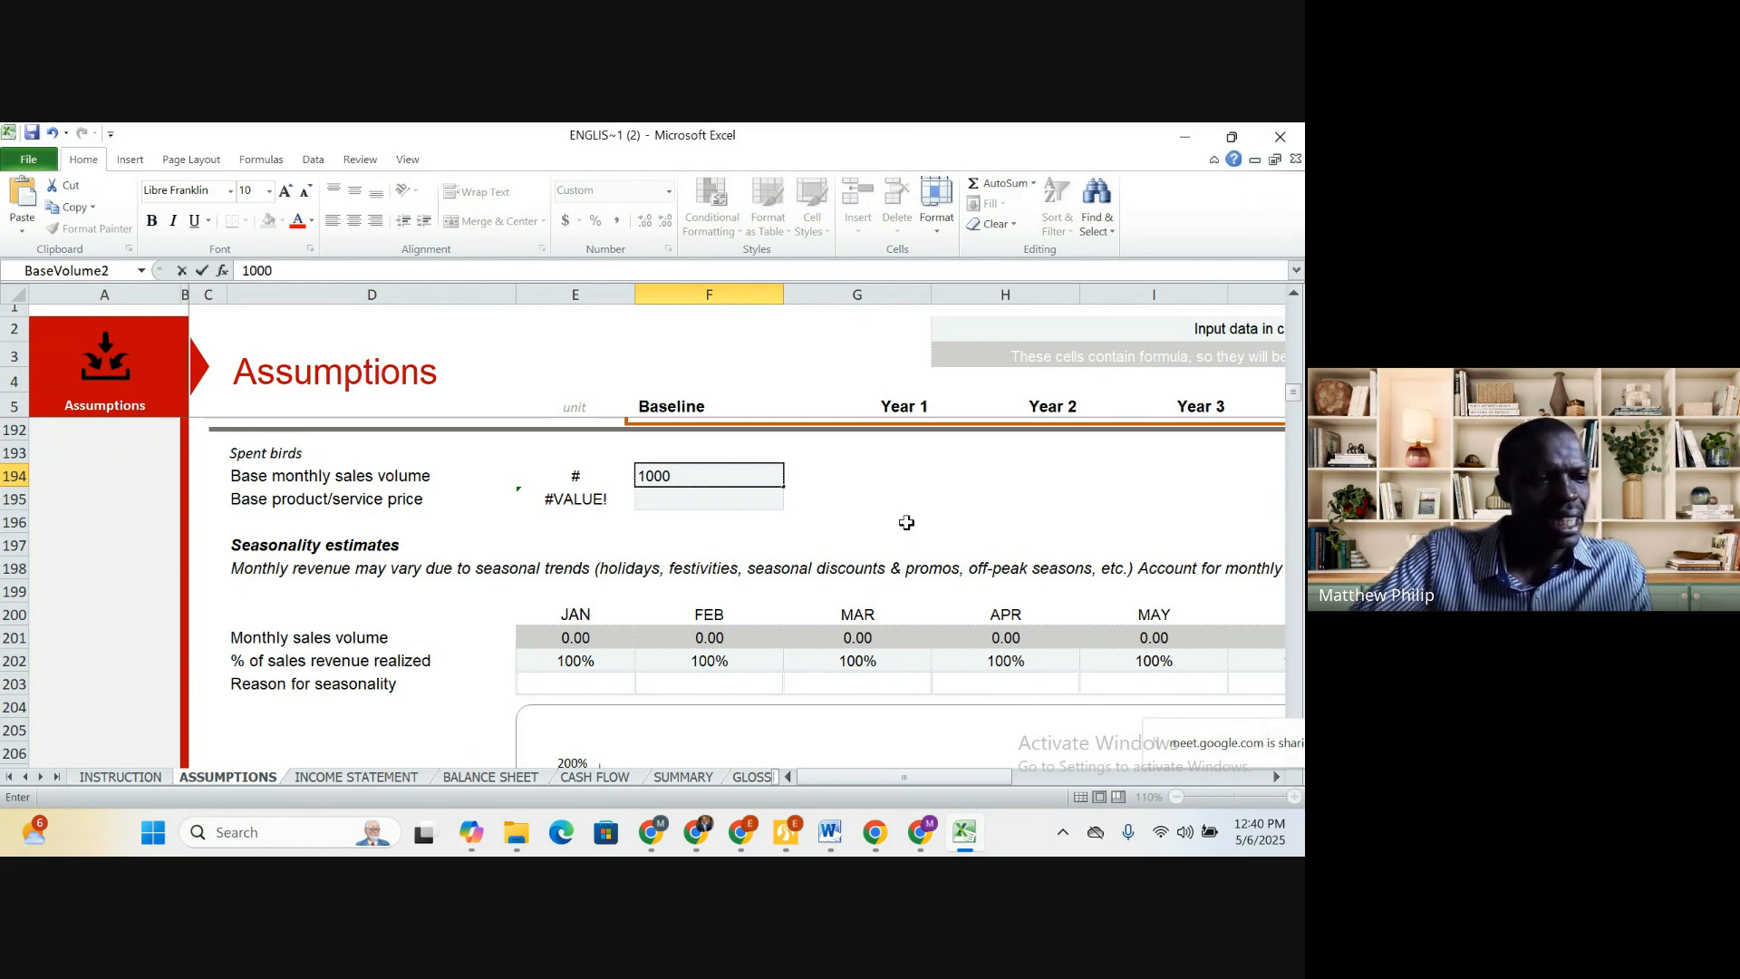
click(706, 502)
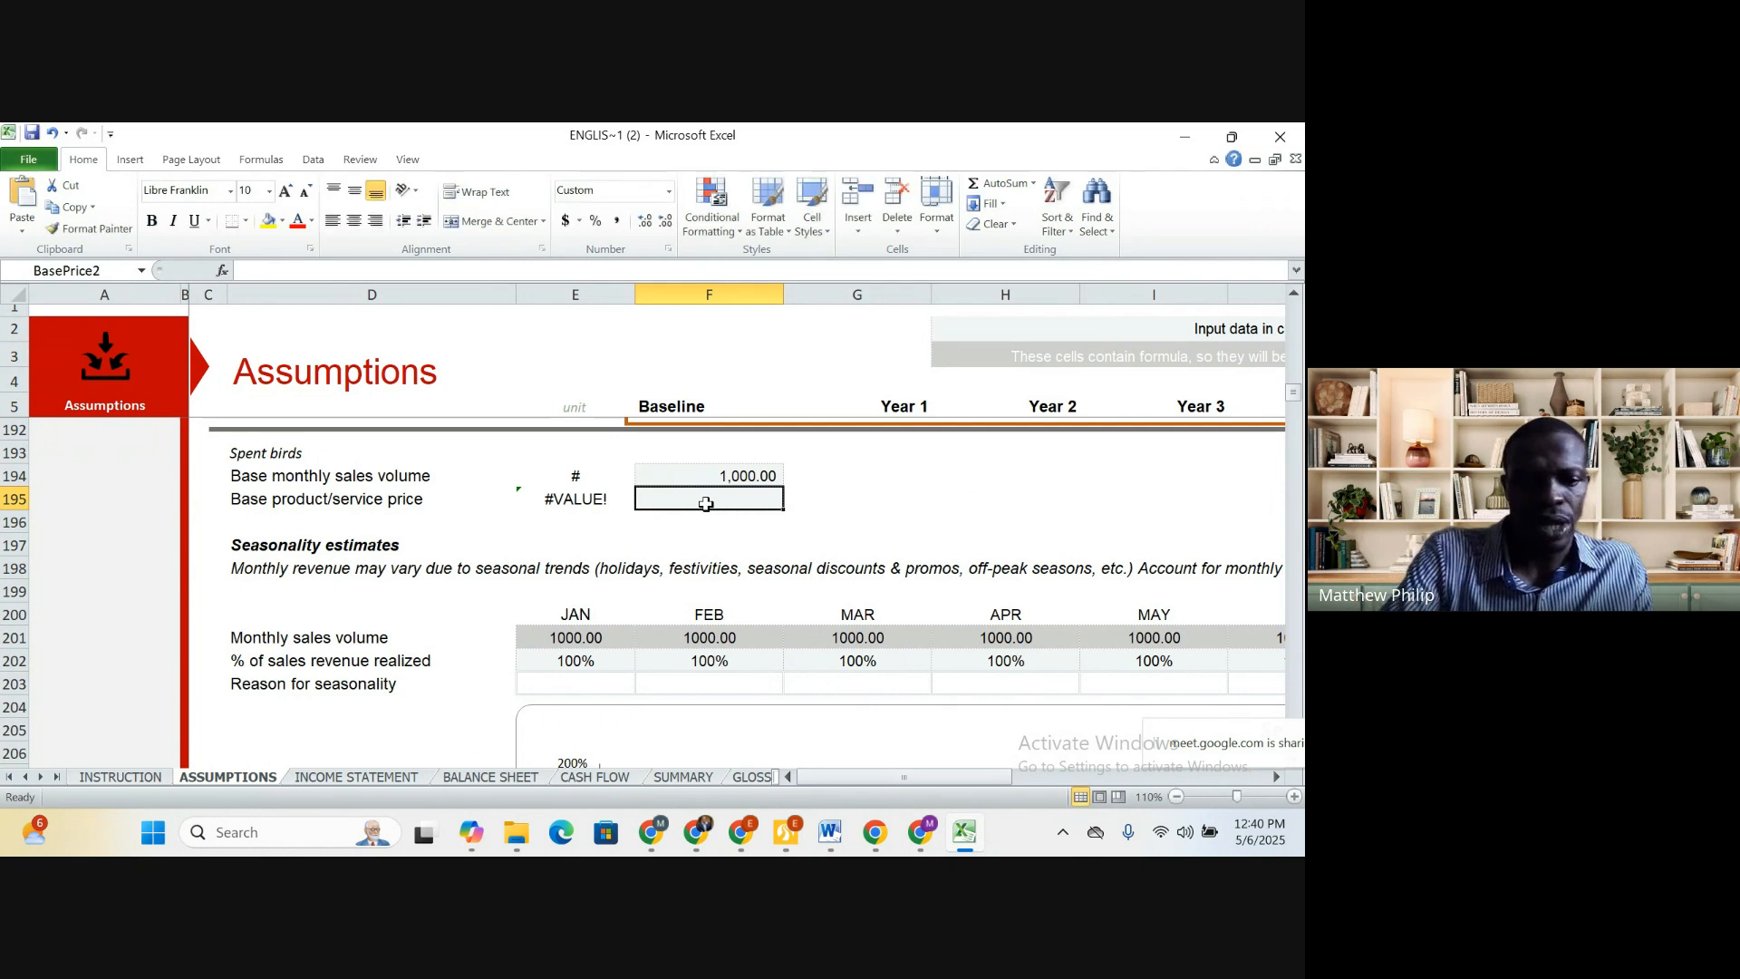
Enter 3.5 as the base product/service price for Spent birds in the Revenue section
text(3)
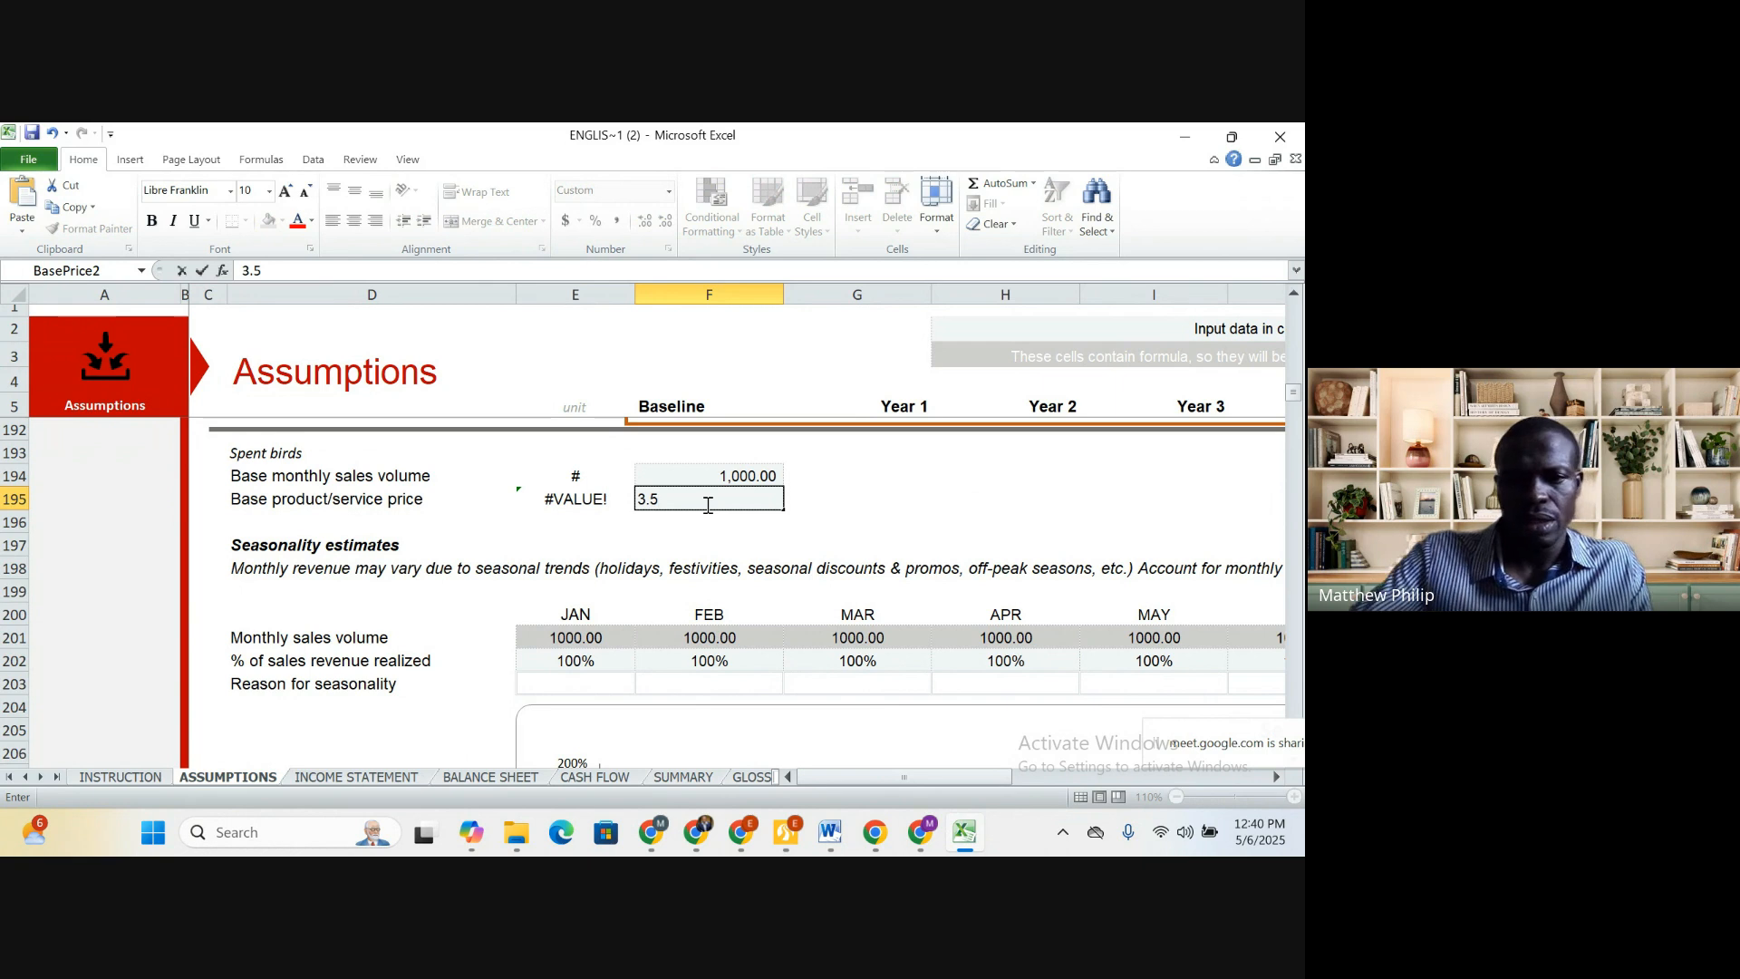
text(.5)
click(1032, 564)
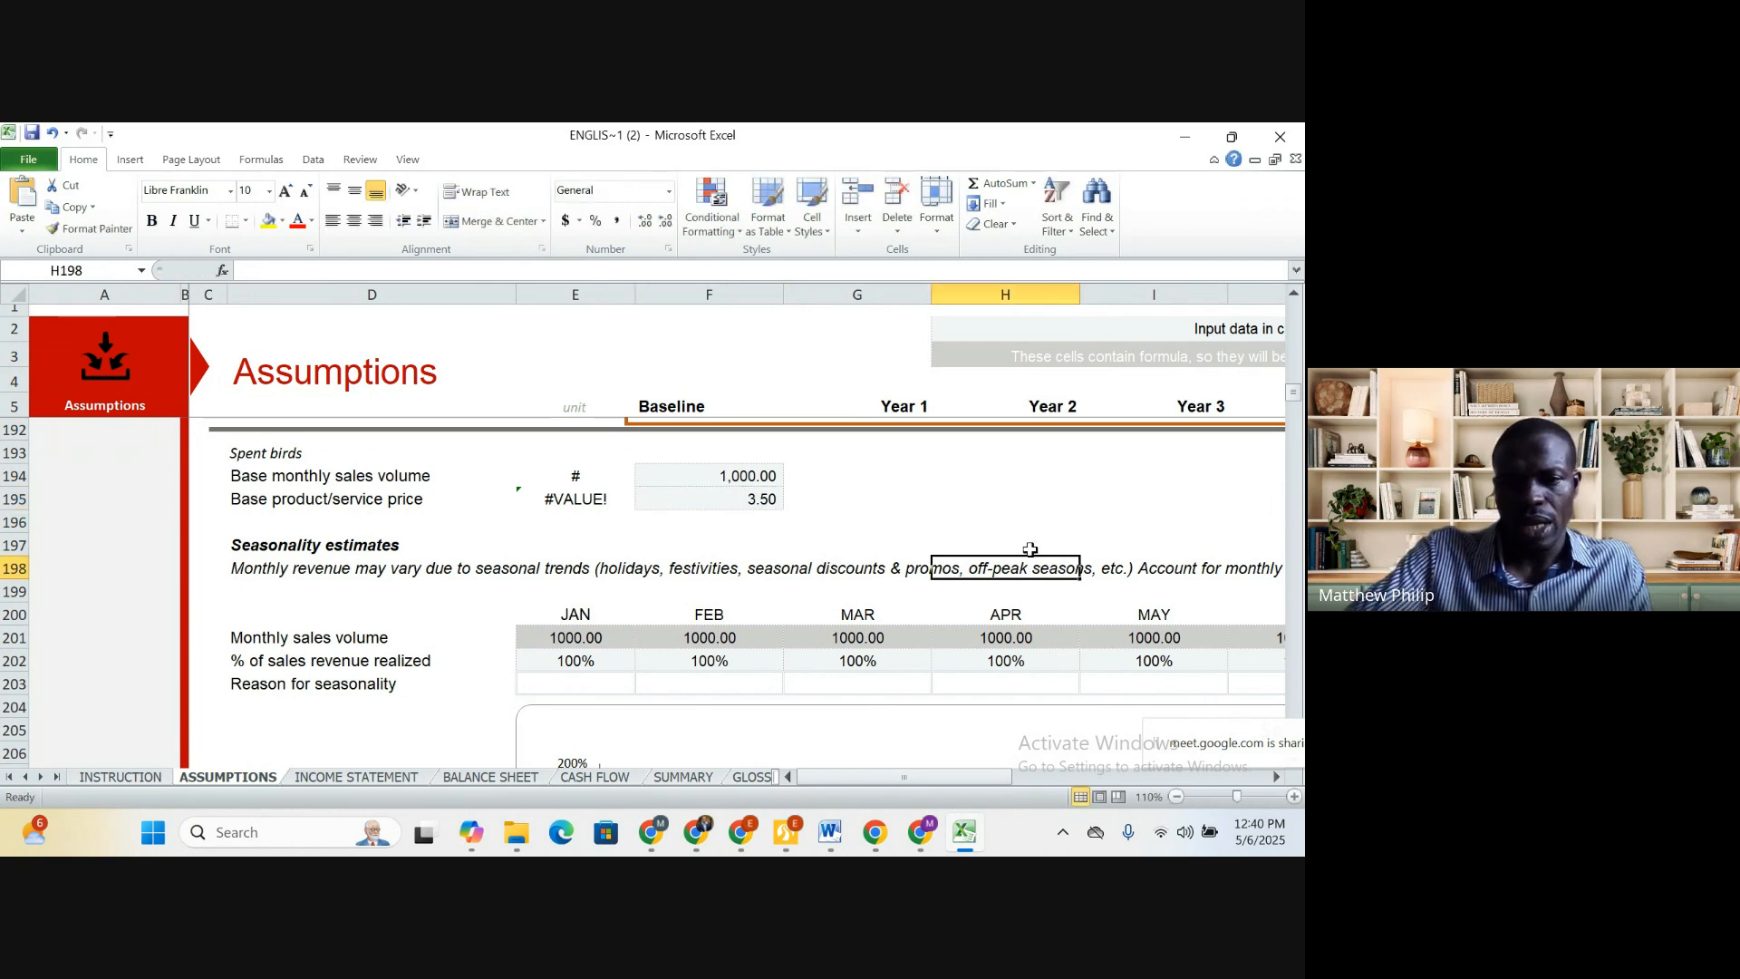
Check the monthly sales volumes and percentages of sales revenue realized for Spent birds from January through December
scroll(1031, 549, down, 1)
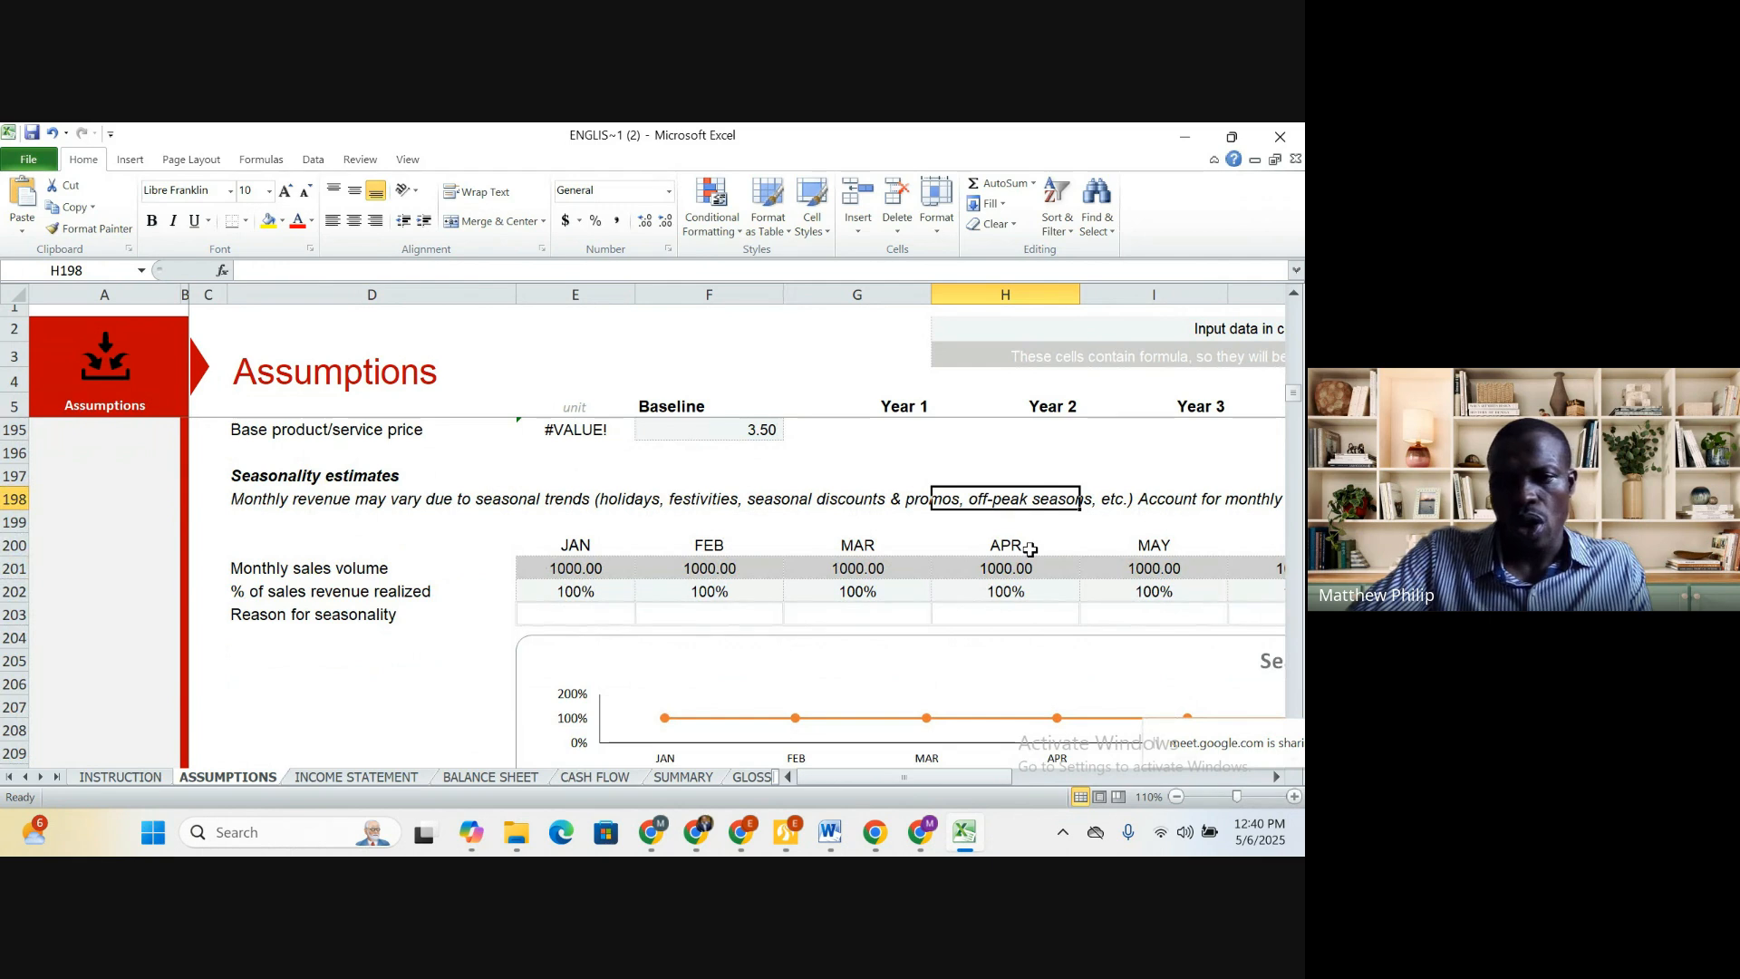
click(681, 614)
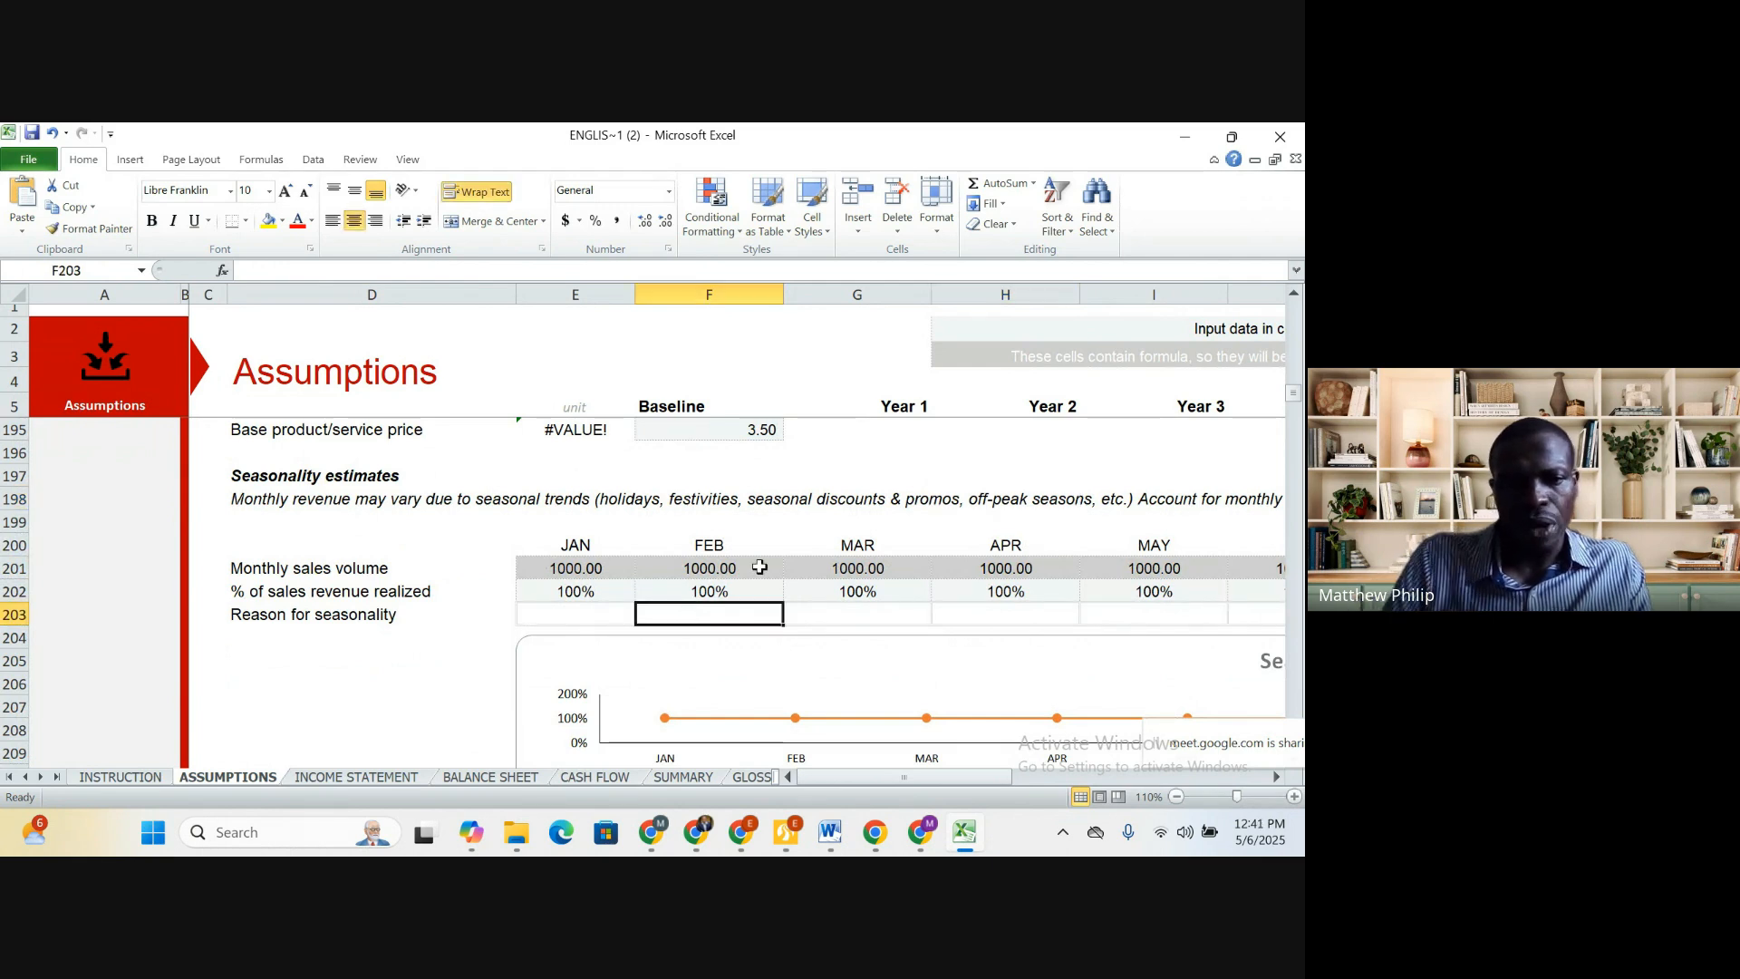
key(Right)
key(Right)
key(Right)
key(Right)
key(Right)
key(Right)
key(Right)
key(Right)
key(Right)
key(Right)
key(Right)
key(Right)
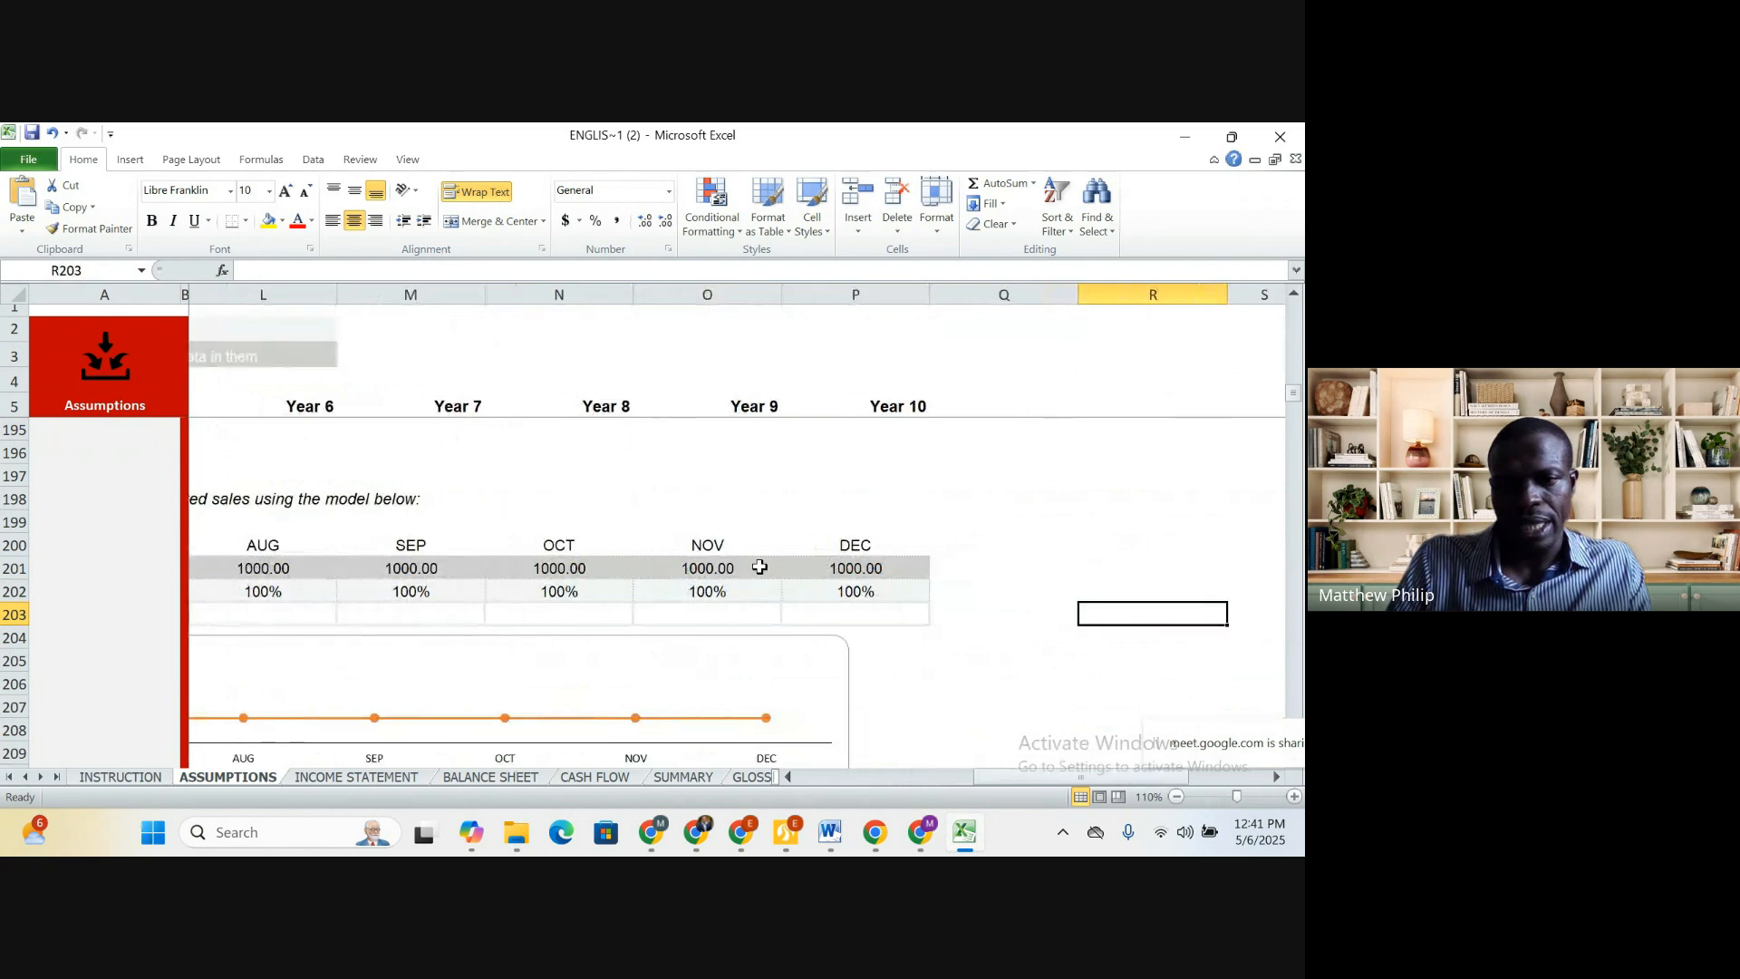
key(Left)
key(Left)
key(Left)
key(Left)
key(Left)
key(Left)
key(Left)
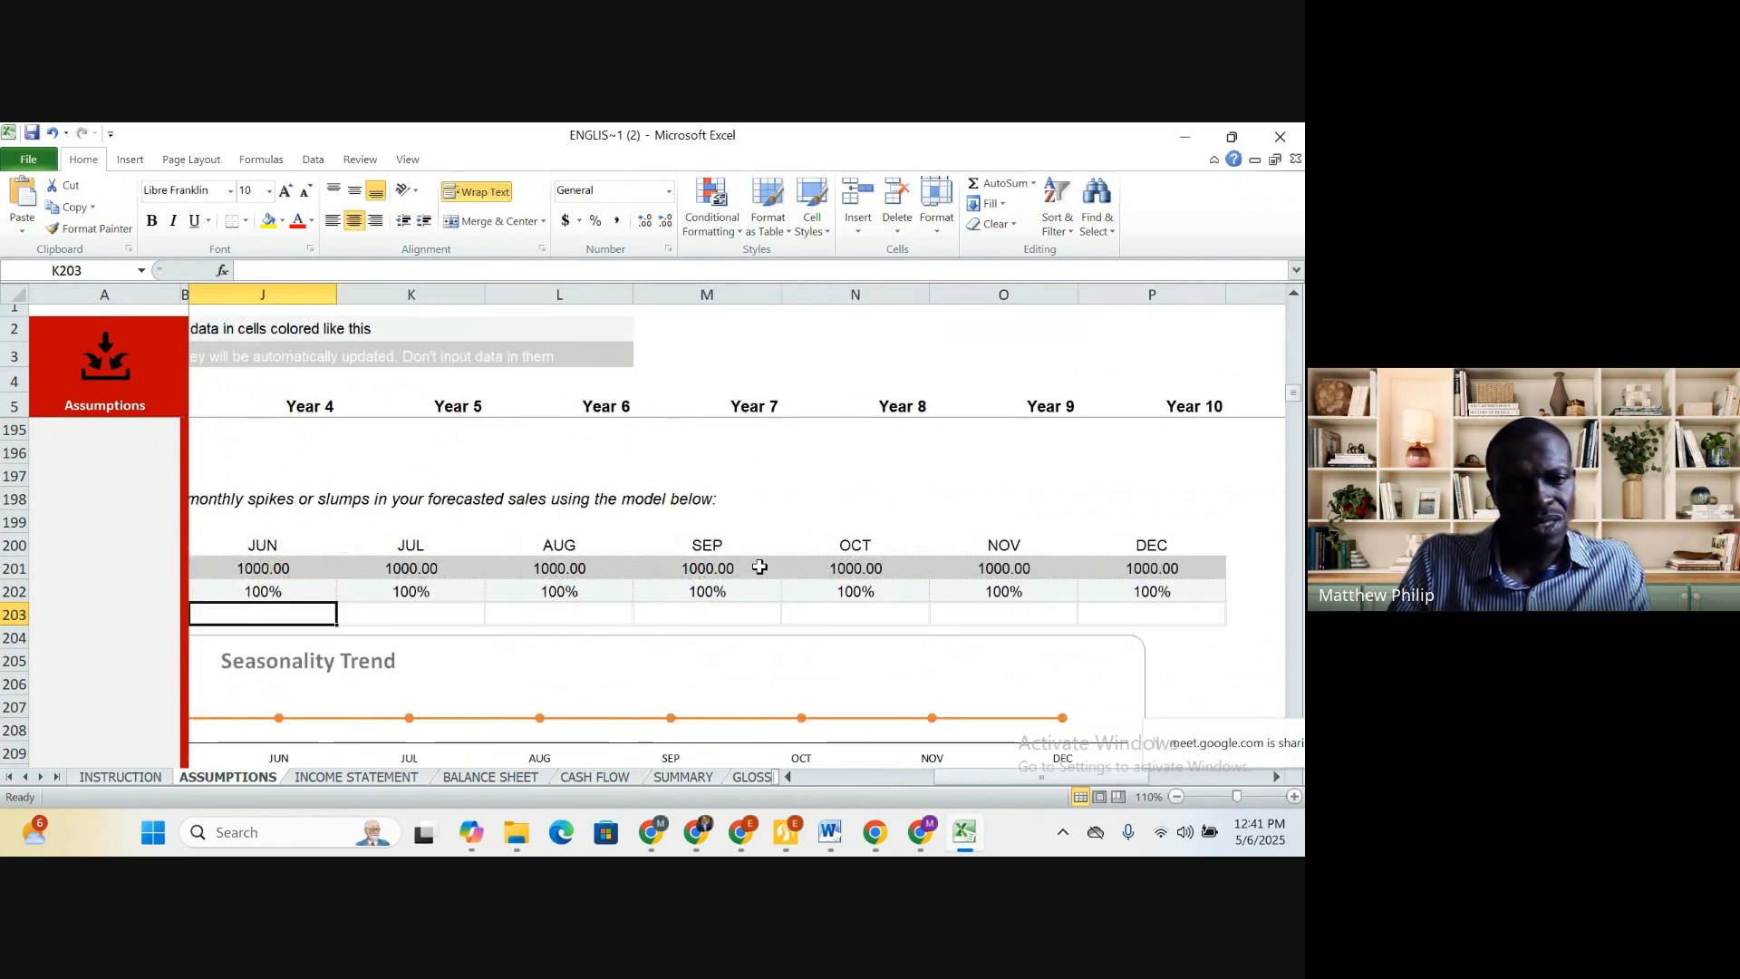
key(Left)
key(Left)
key(Left)
key(Left)
key(Left)
key(Left)
key(Left)
key(Left)
key(Left)
Enter 50 as the base monthly sales volume and 34 as the base product/service price for Droppings
key(Down)
key(Down)
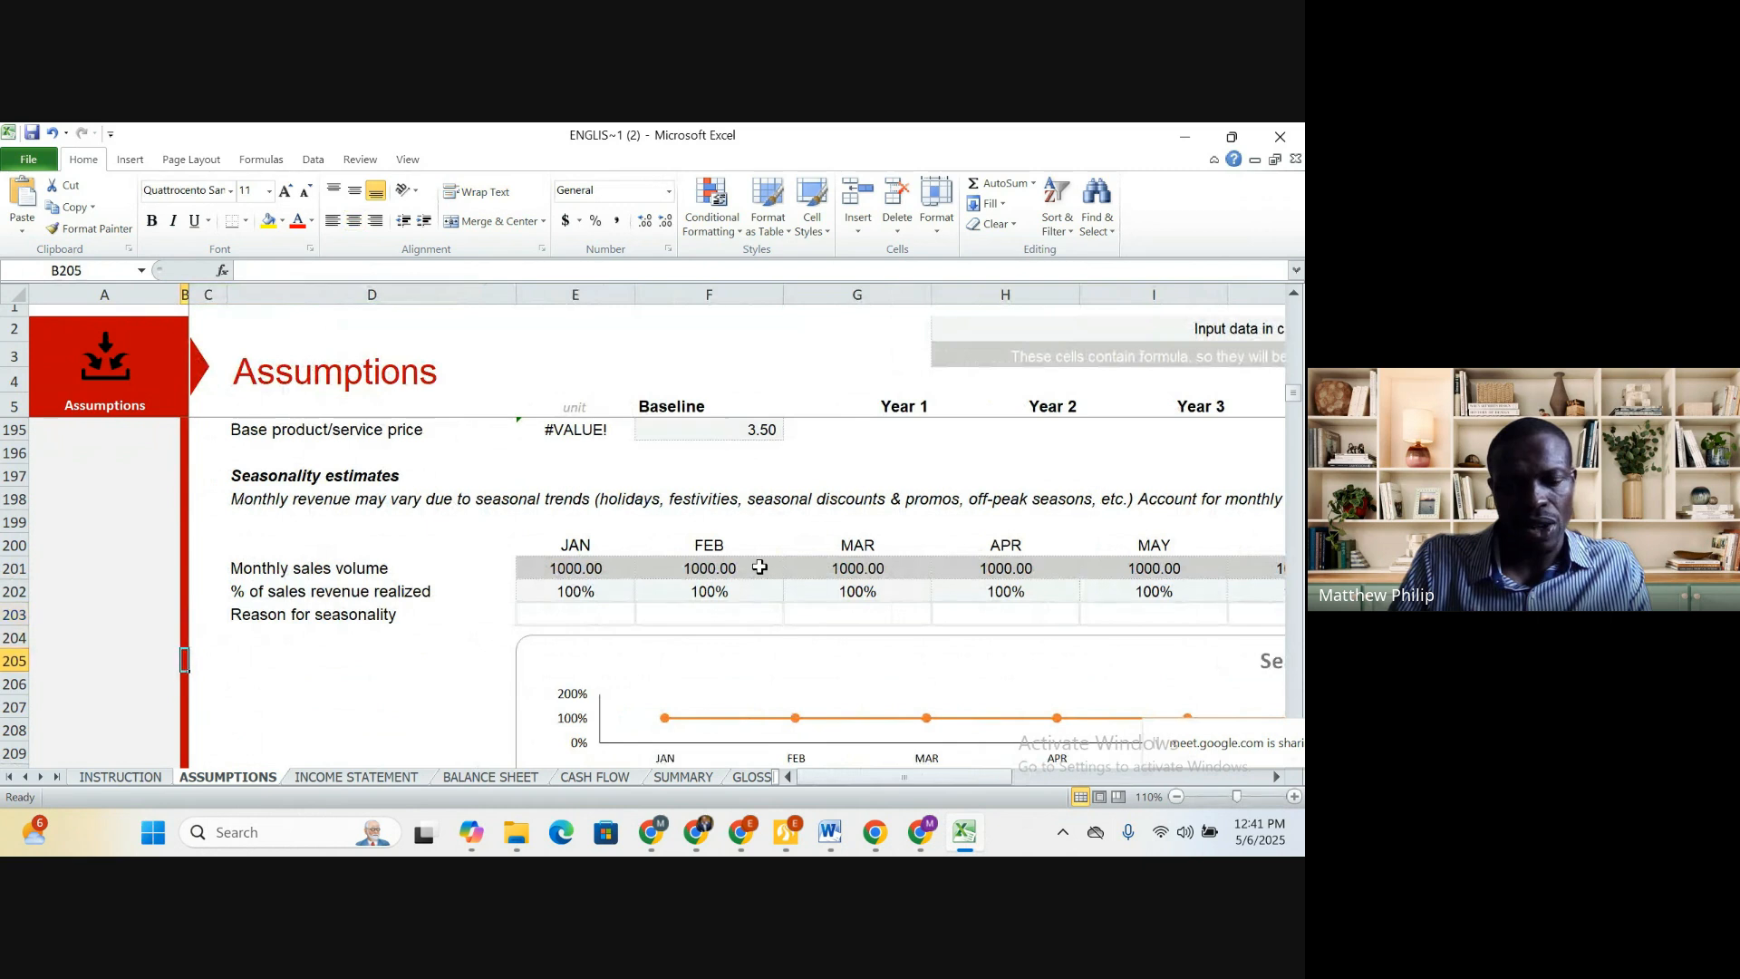
key(Down)
key(Down)
key(Down)
key(Down)
key(Down)
key(Down)
key(Down)
key(Down)
key(Down)
key(Down)
key(Down)
key(Down)
key(Down)
key(Down)
key(Down)
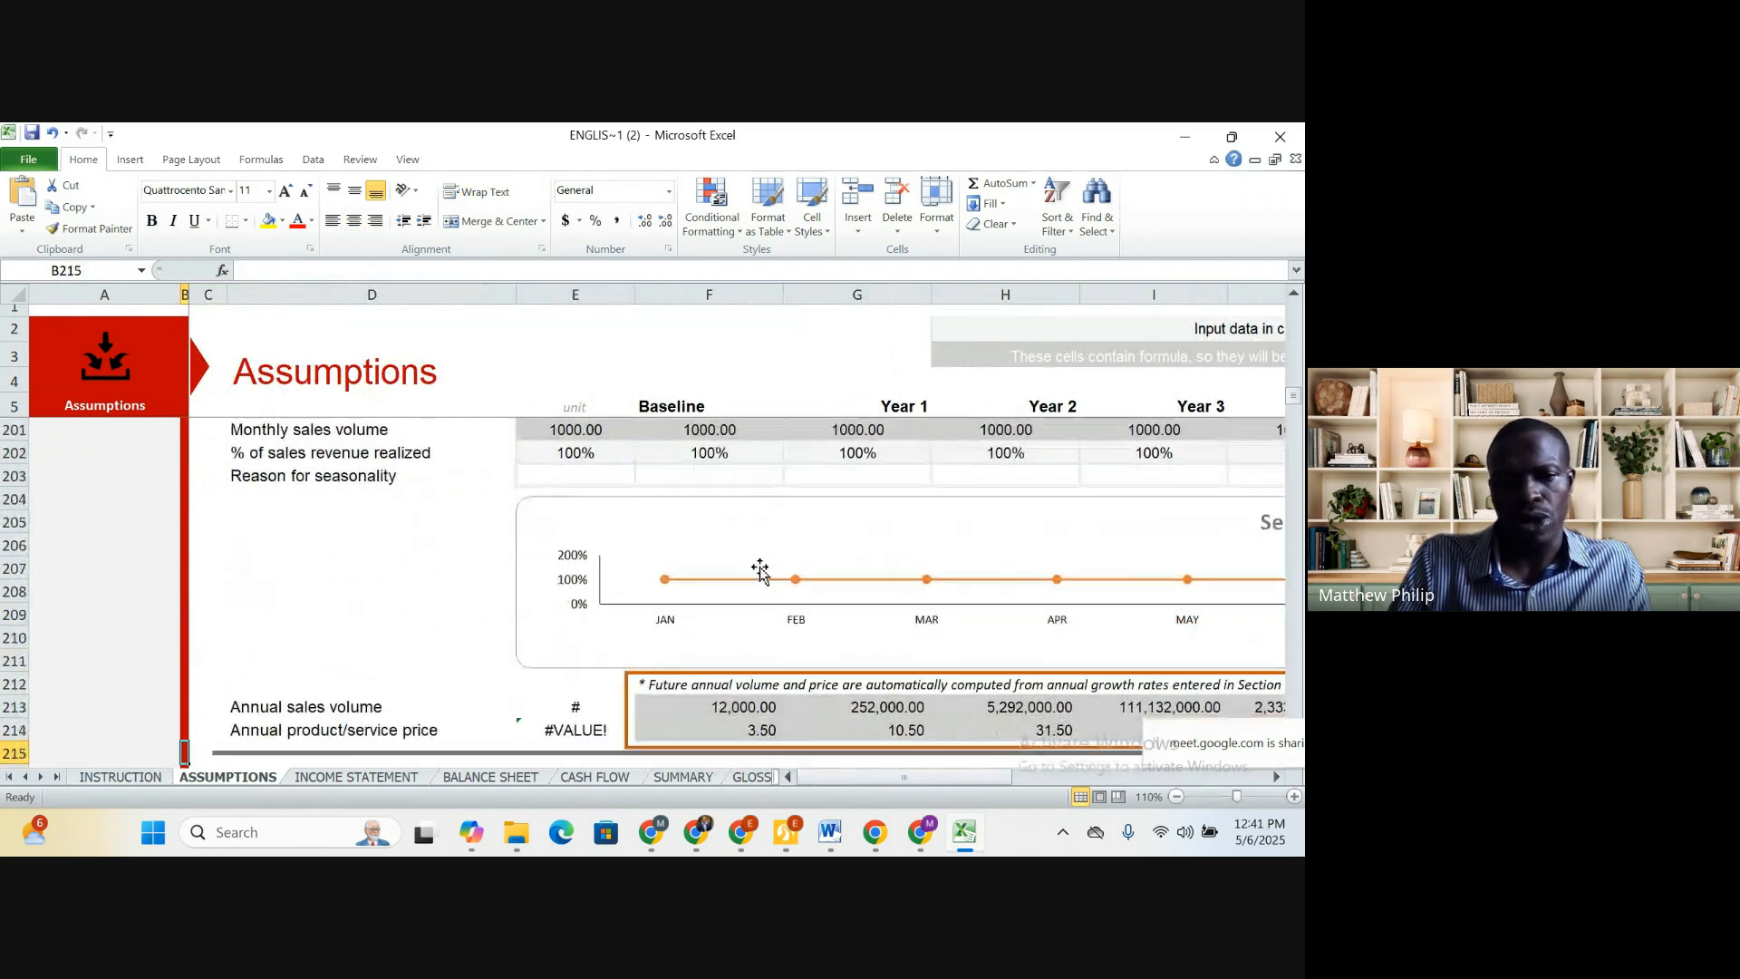
key(Down)
key(Down)
key(Down)
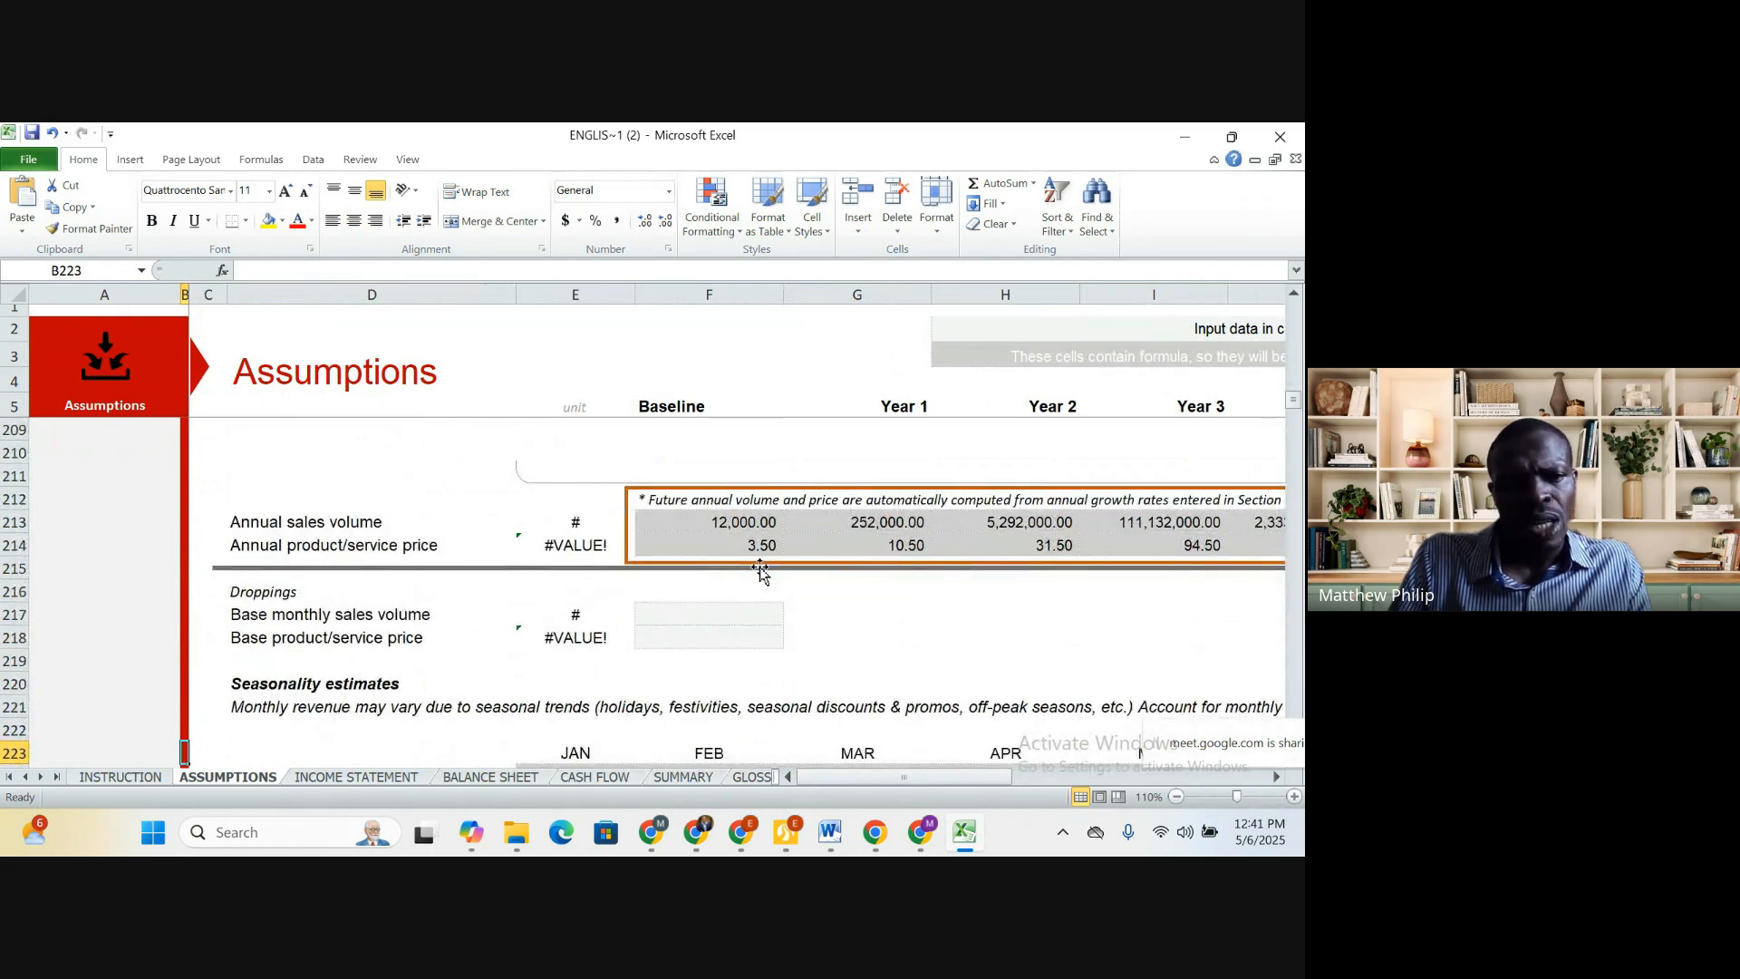
key(Down)
key(Down)
key(Down)
key(Down)
key(Down)
key(Down)
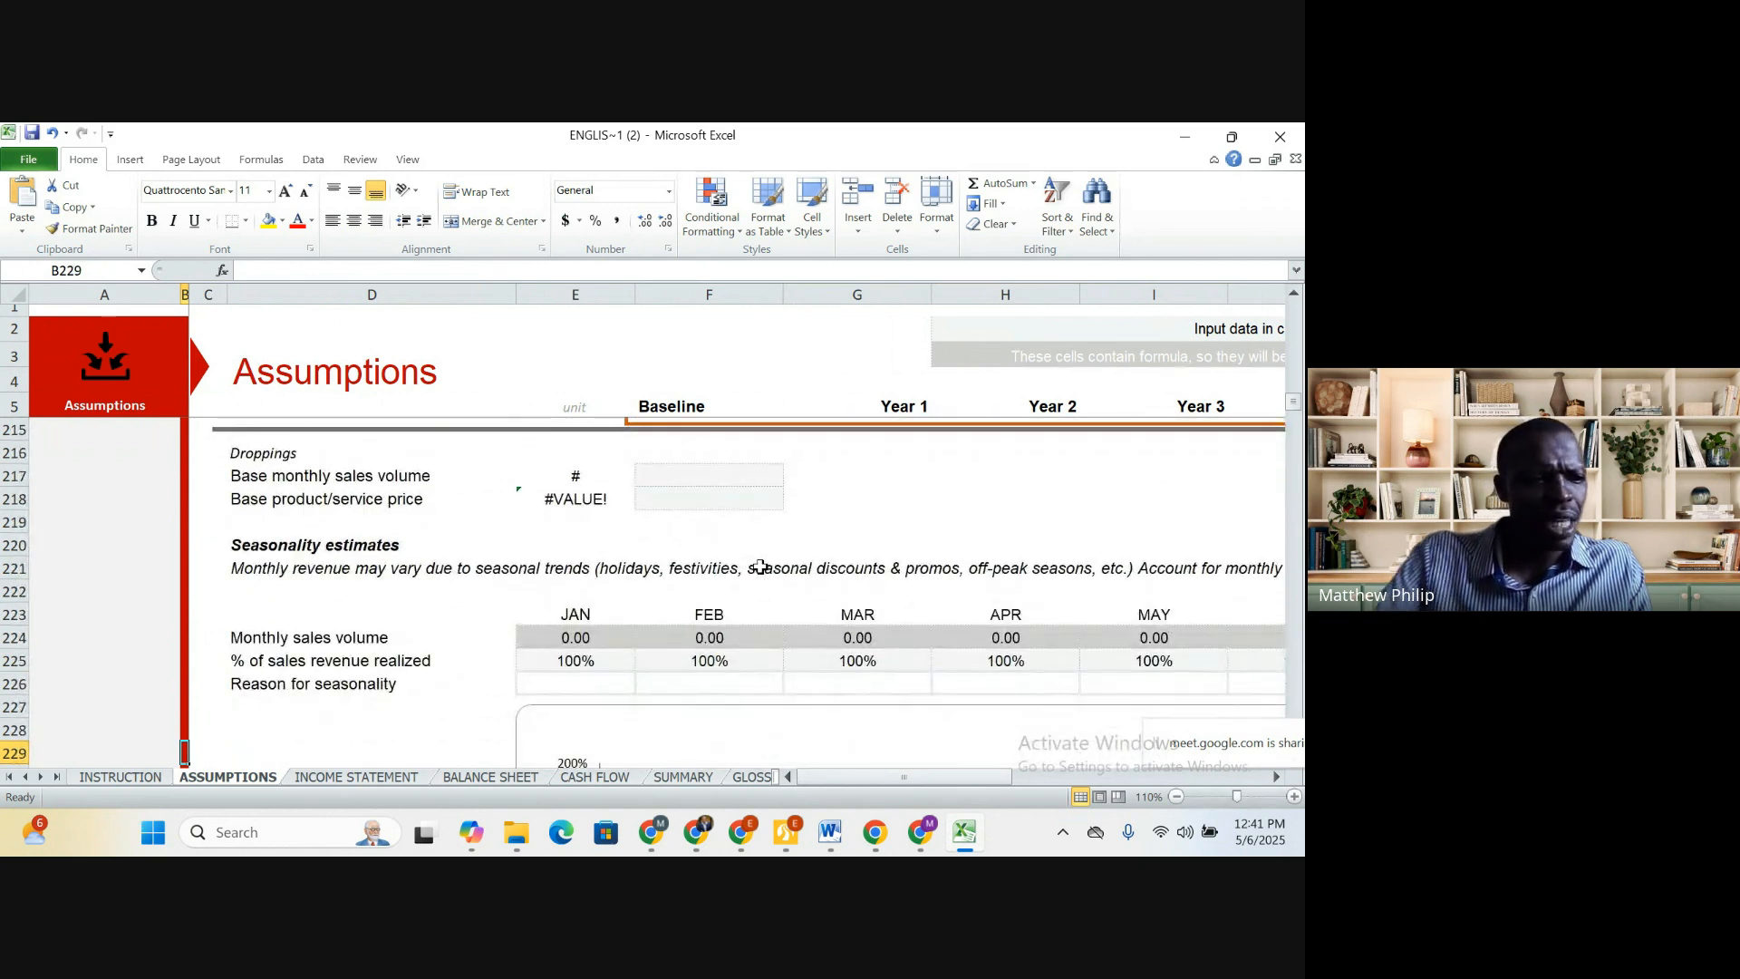
click(693, 485)
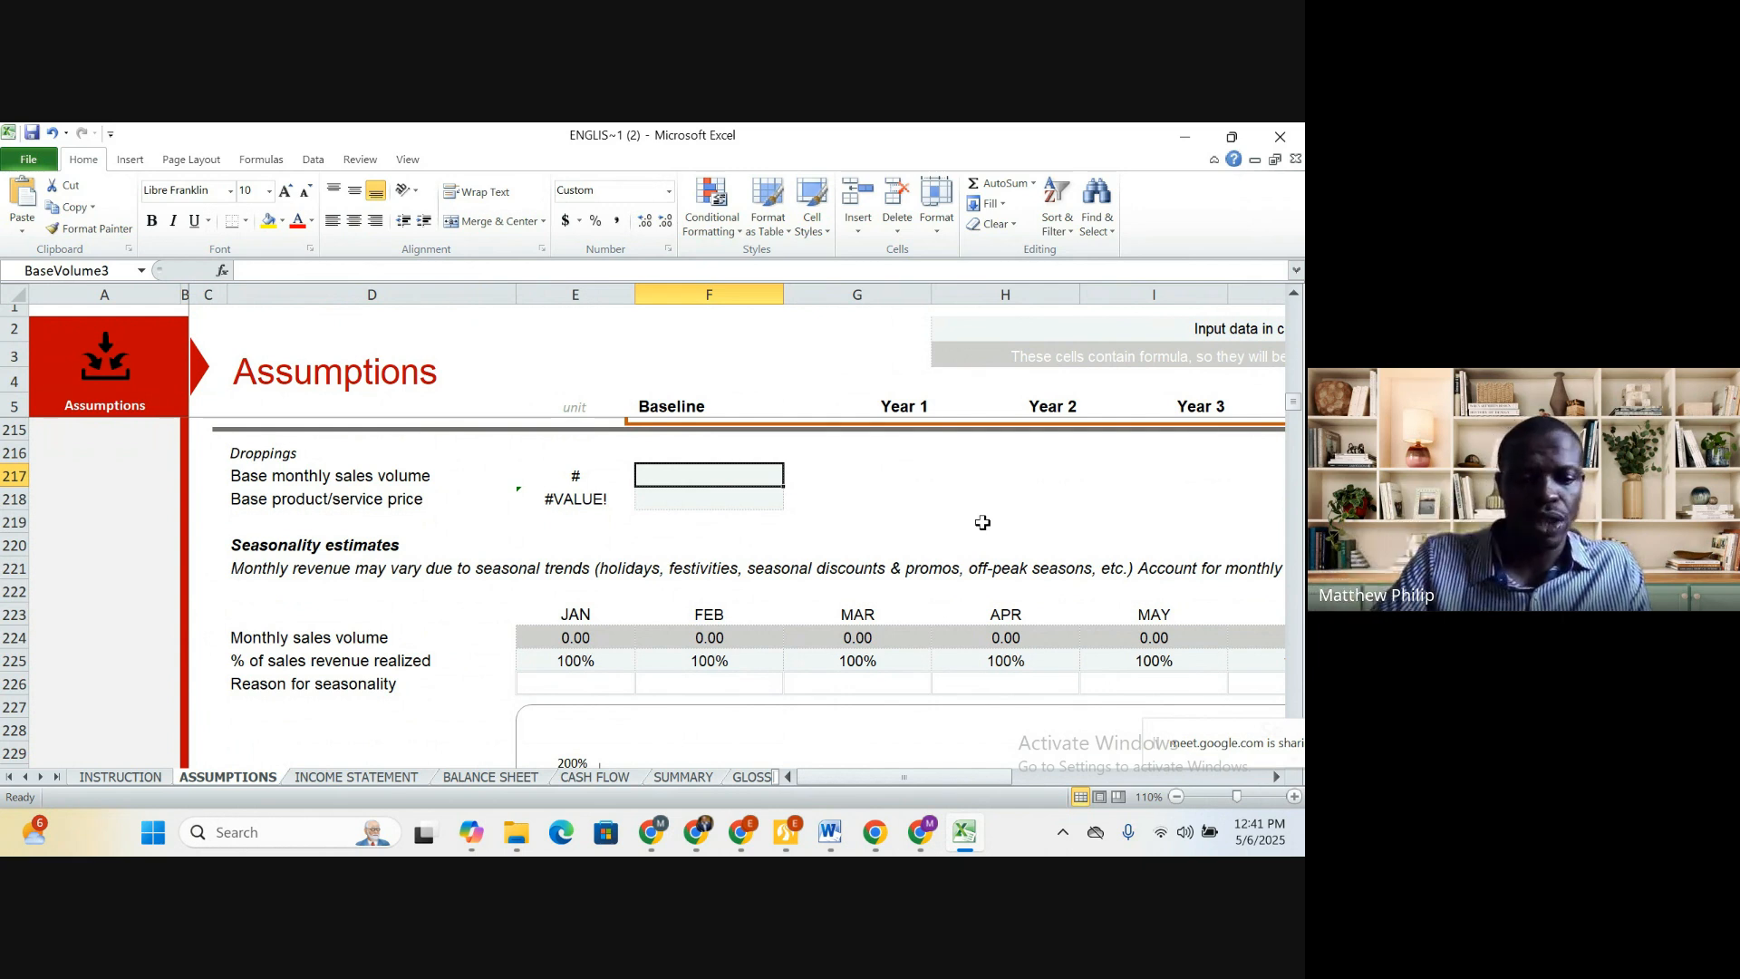
text(50)
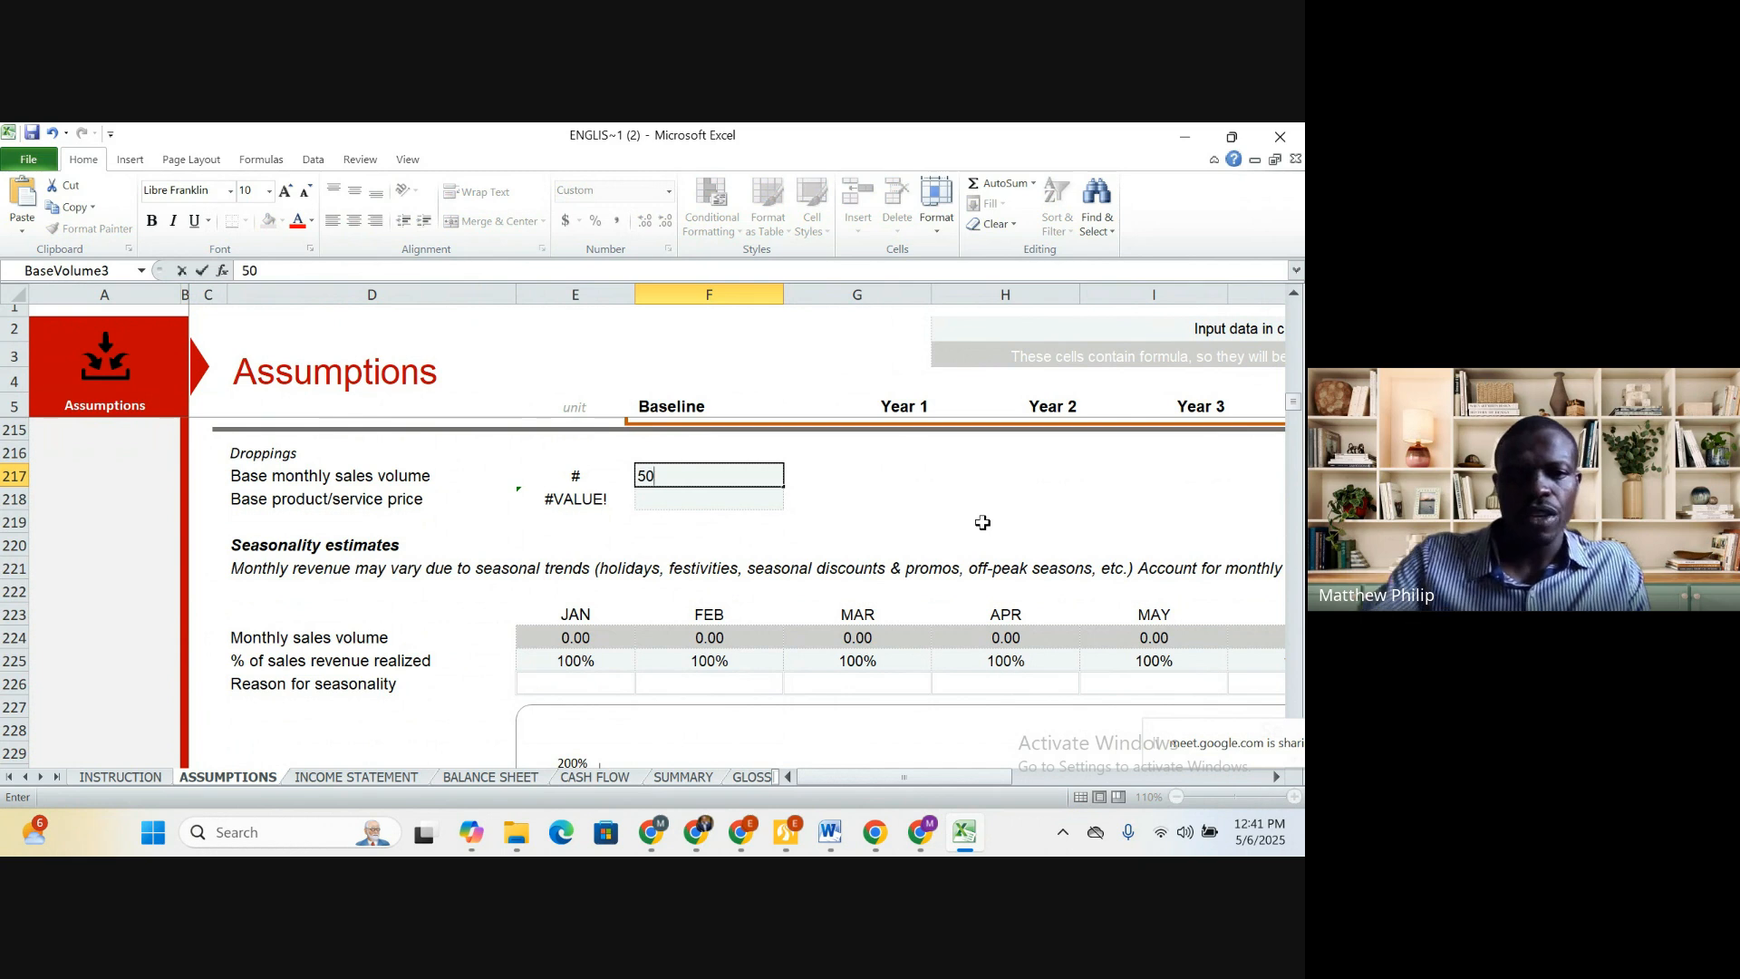
click(890, 498)
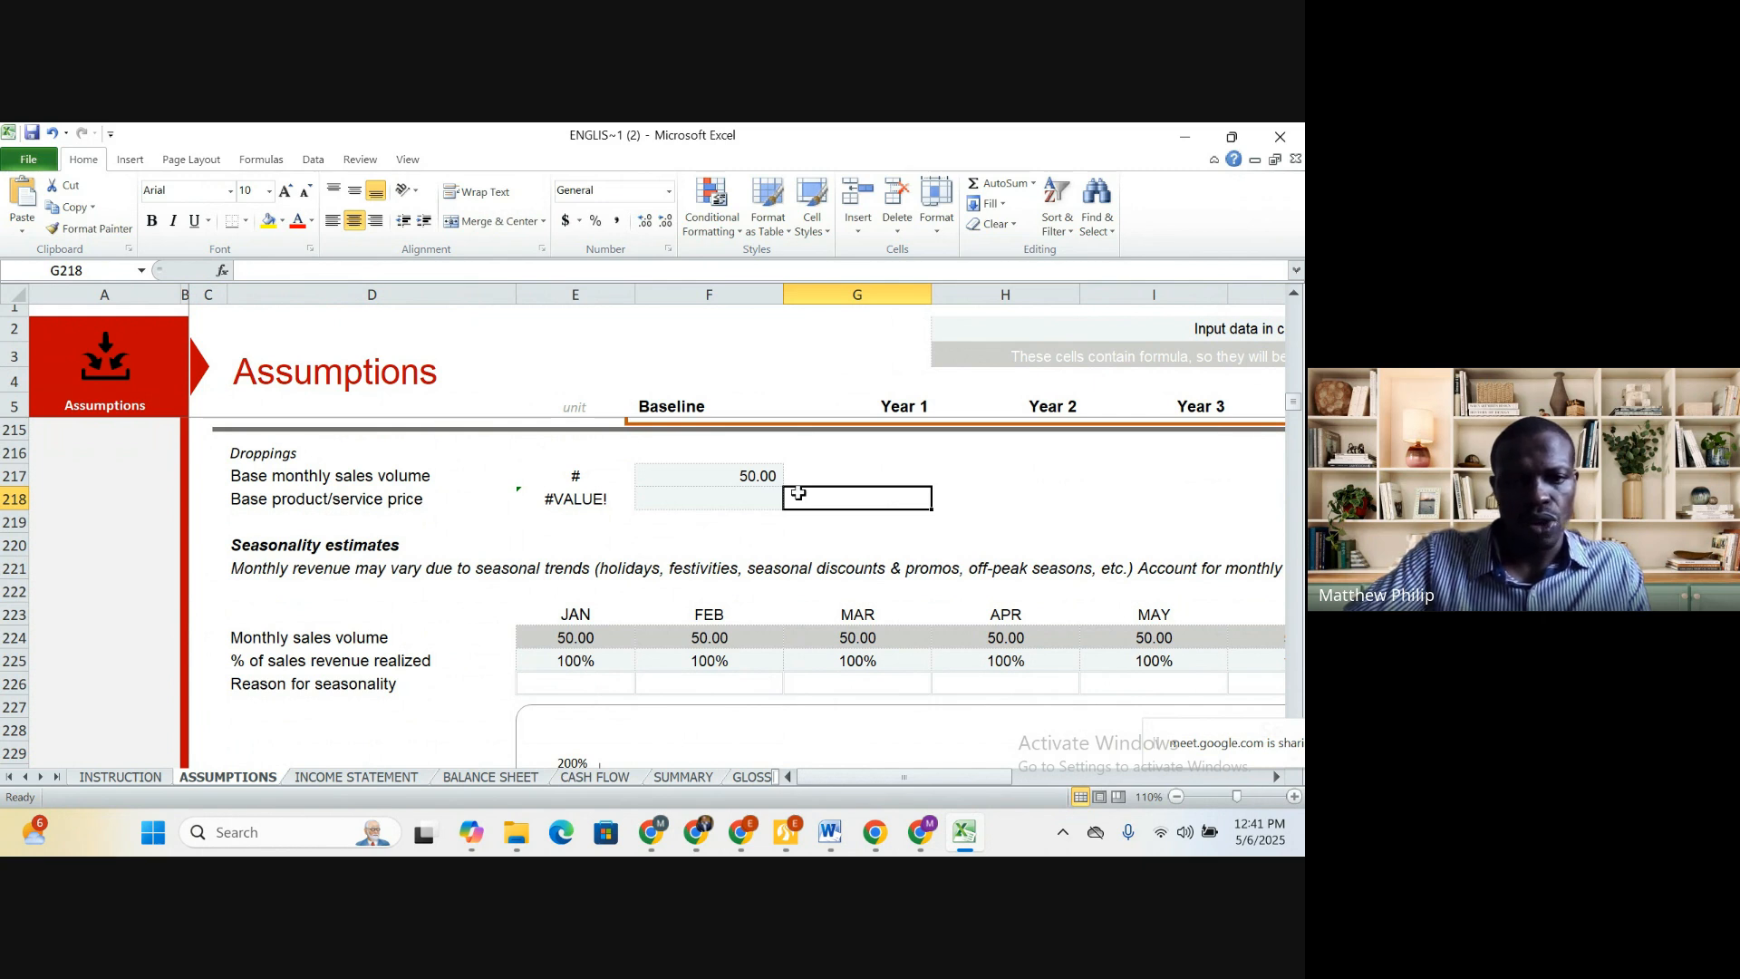
click(720, 505)
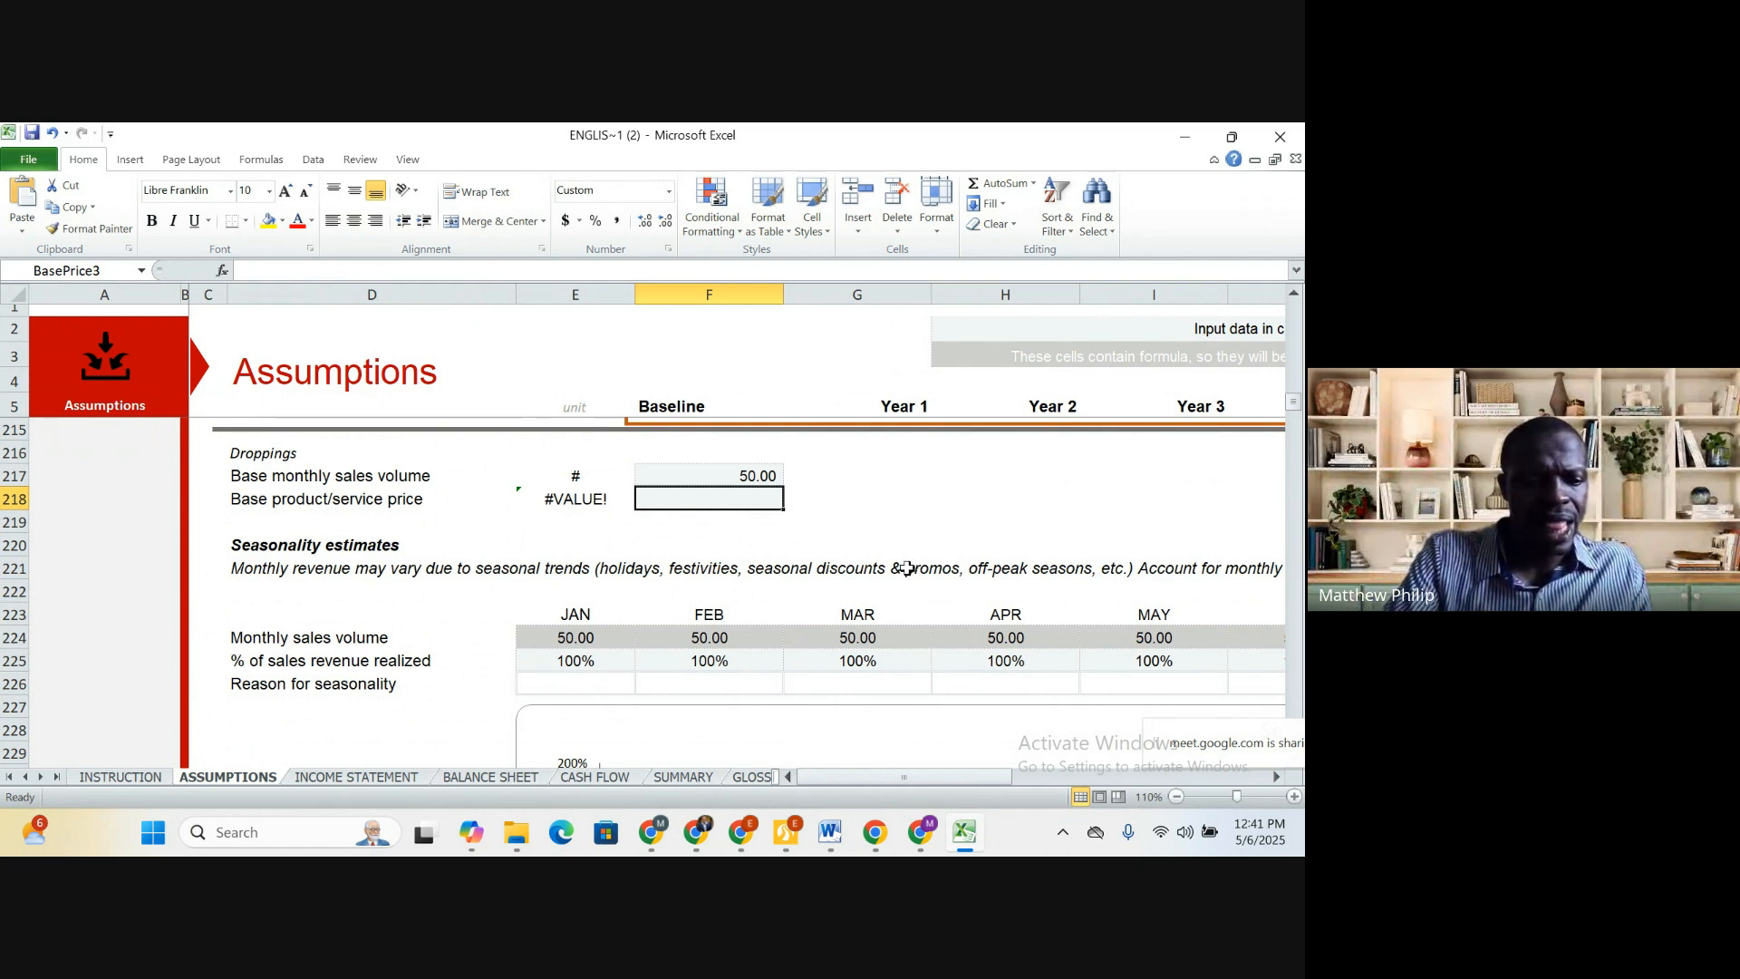
text(34)
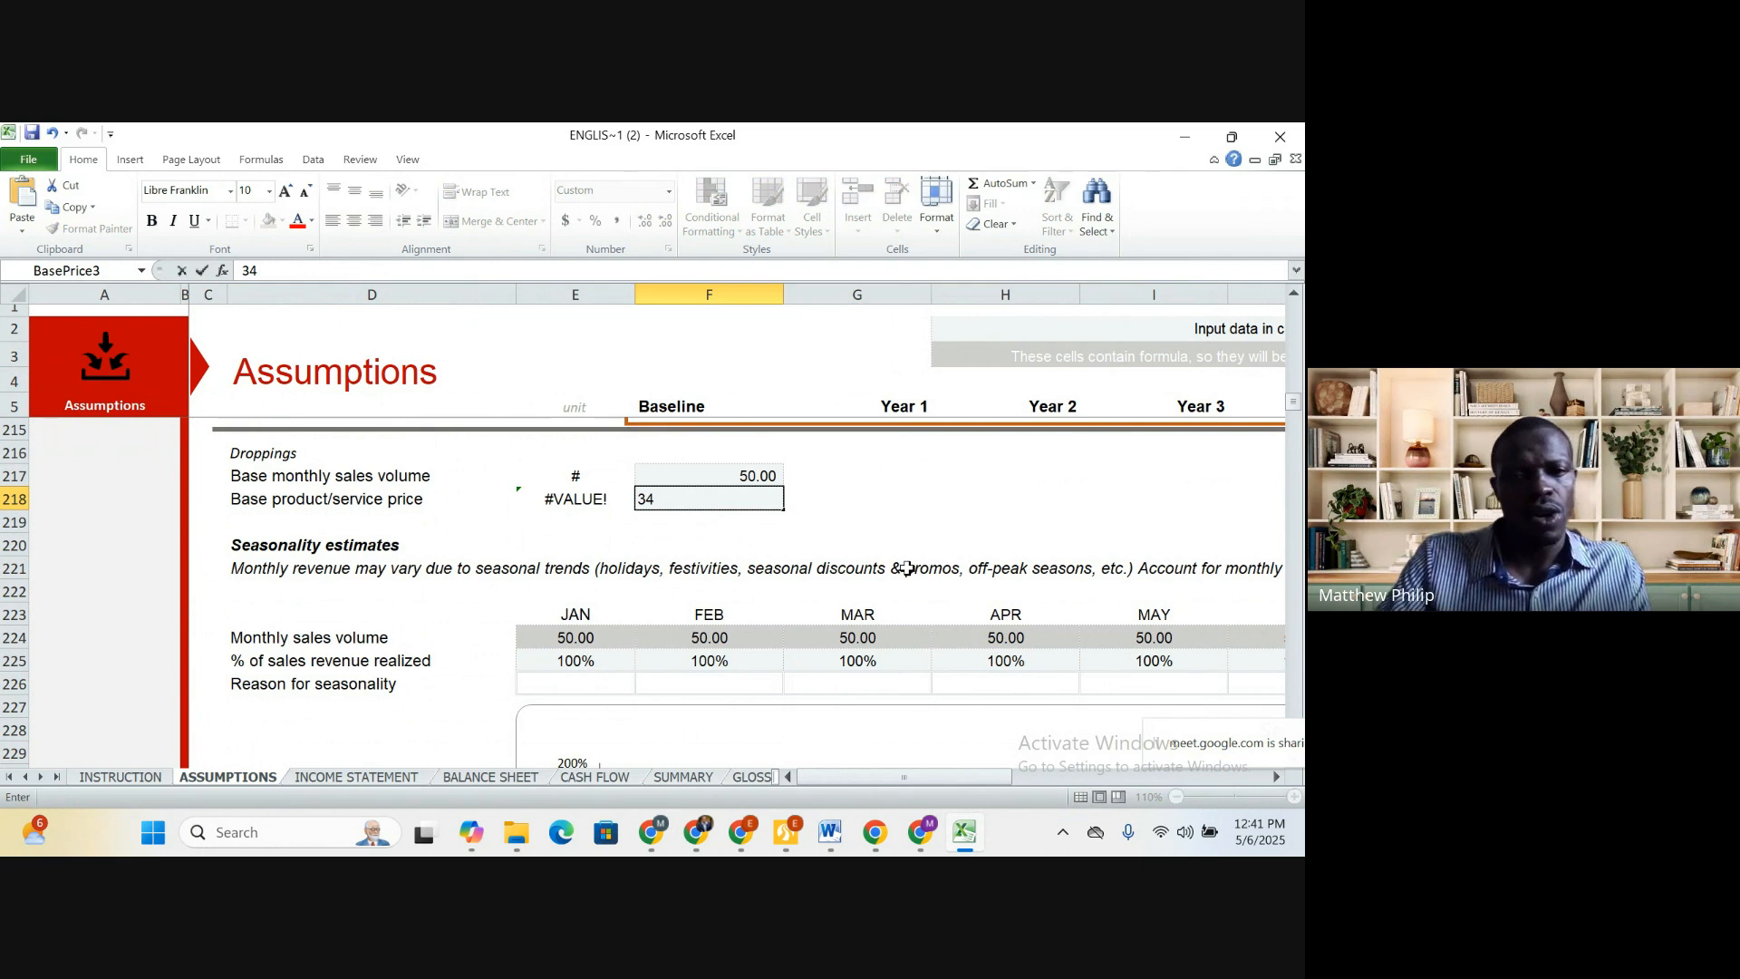
click(947, 526)
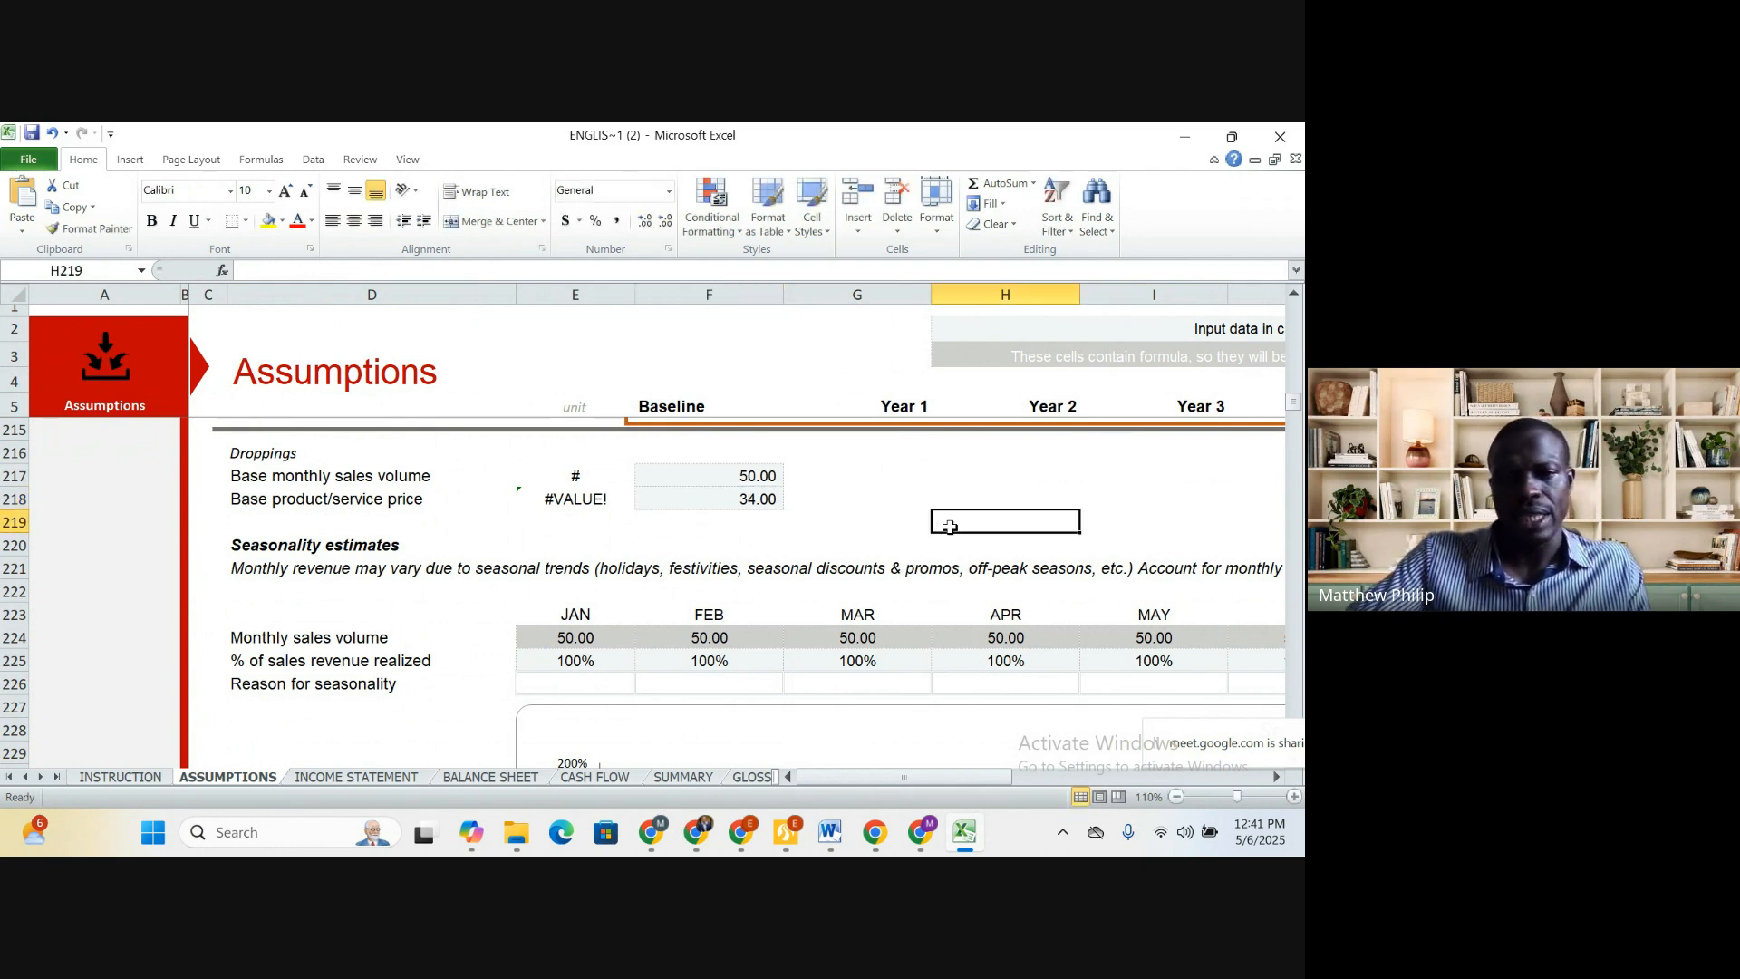
Check the monthly sales volumes and percentages of sales revenue realized for Droppings from January through December
scroll(813, 621, down, 1)
click(689, 616)
key(Right)
key(Right)
key(Right)
key(Right)
key(Right)
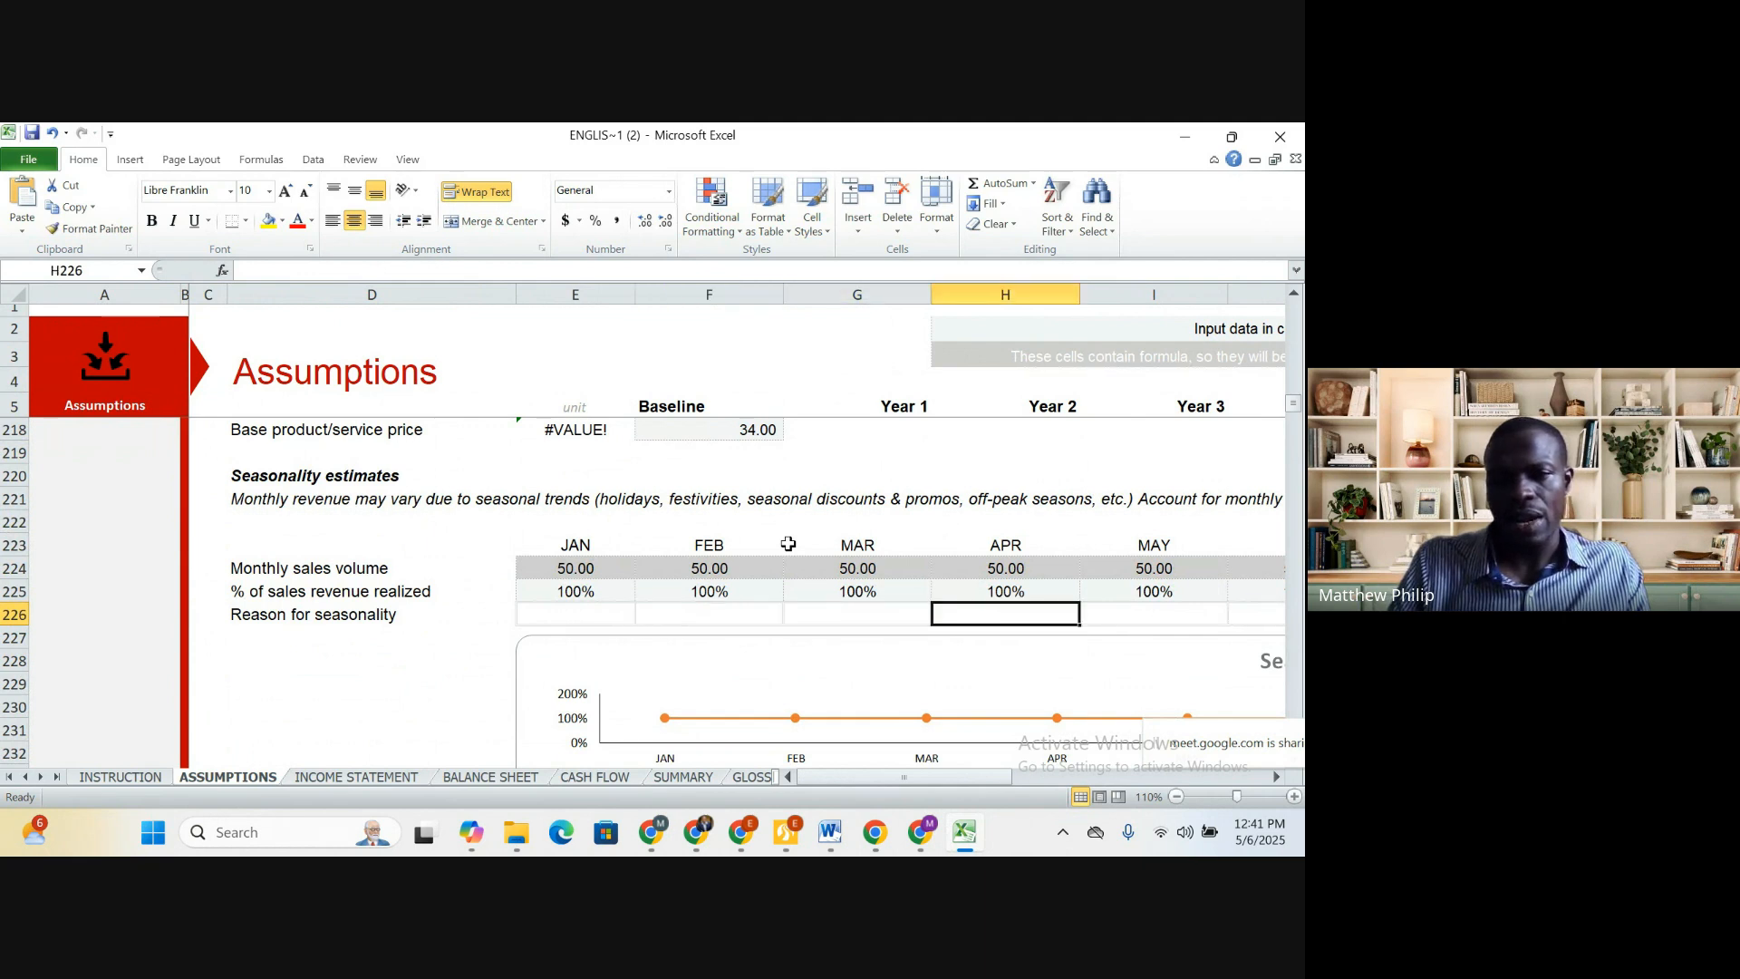
key(Right)
key(Right)
key(Right)
key(Right)
key(Right)
key(Right)
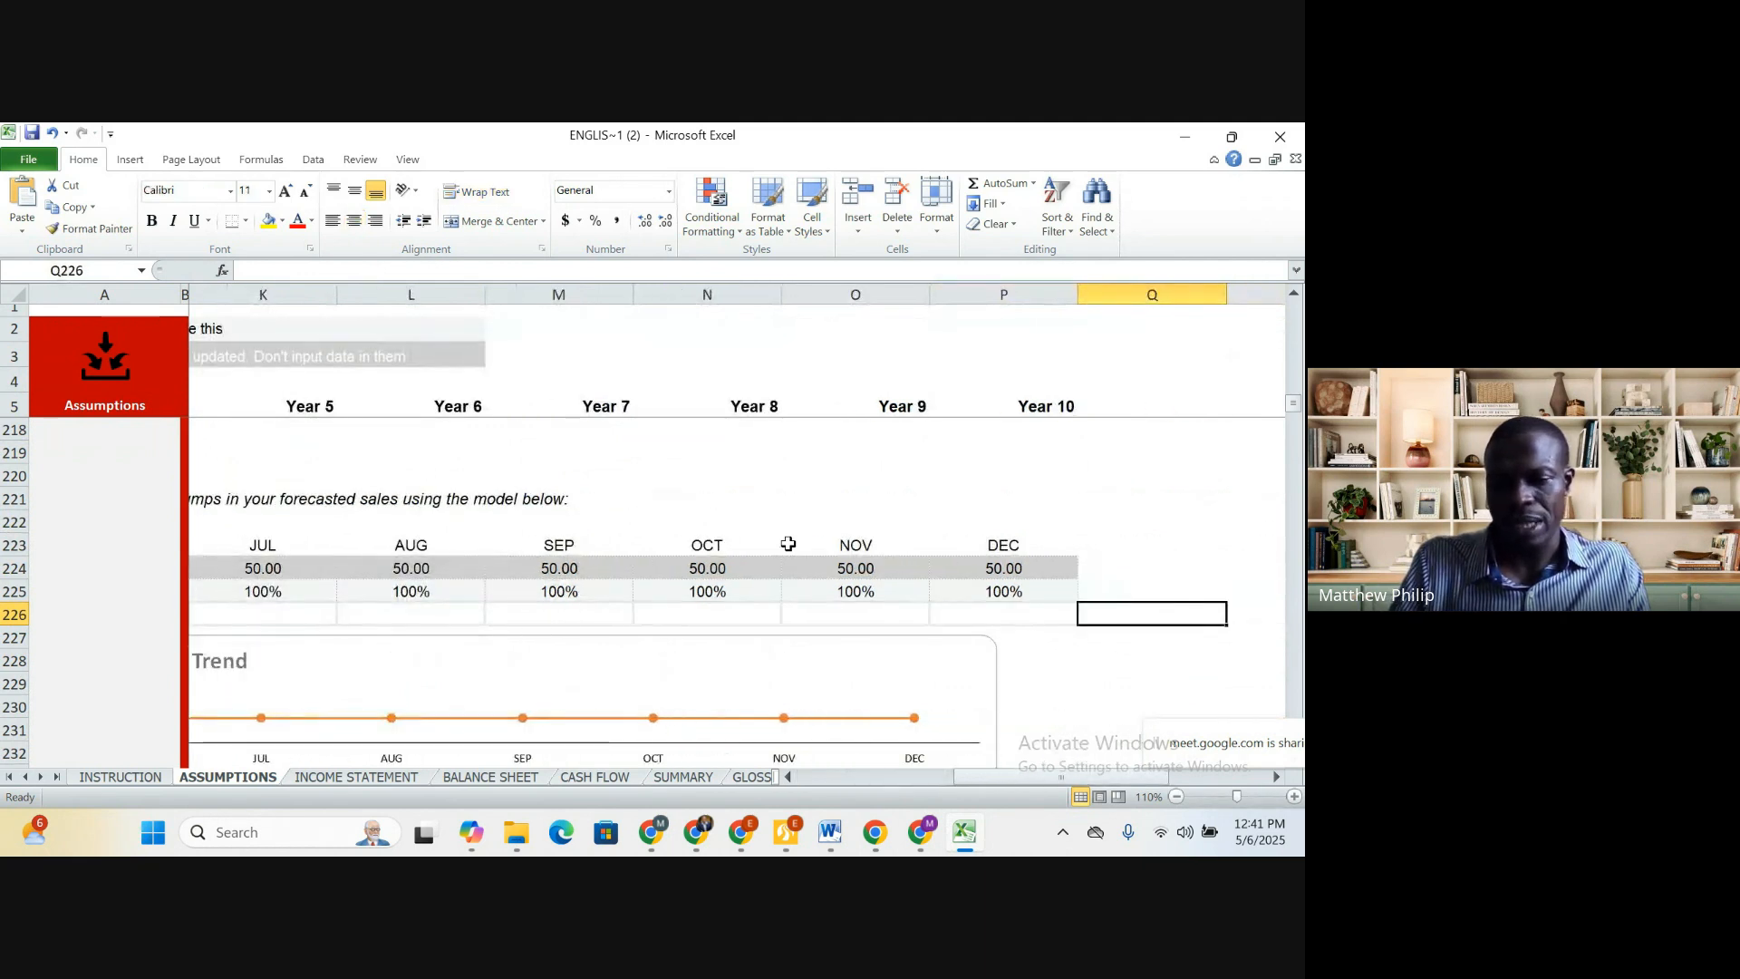
key(Left)
key(Left)
key(Left)
key(Left)
key(Left)
key(Left)
key(Left)
key(Left)
key(Left)
key(Left)
key(Left)
key(Left)
key(Left)
key(Left)
key(Left)
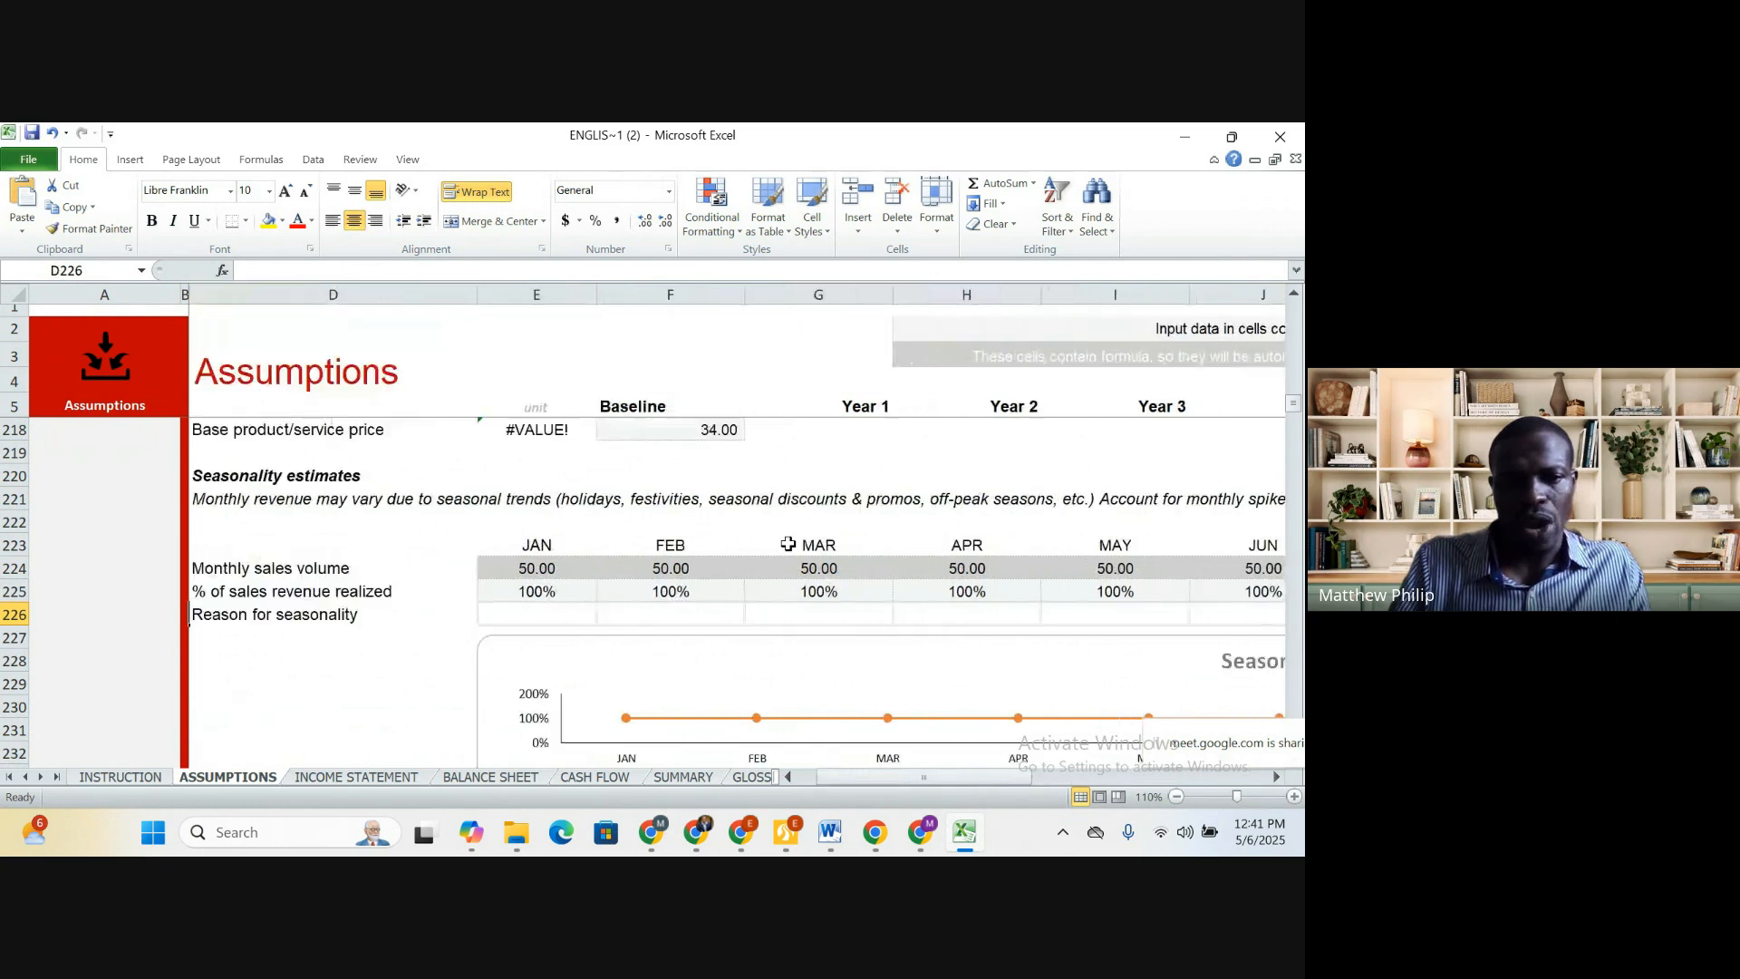
Set the Receivable Days in the Working Capital section to 1
key(Down)
key(Down)
key(Down)
key(Down)
key(Down)
key(Down)
key(Down)
key(Down)
key(Down)
key(Down)
key(Down)
key(Down)
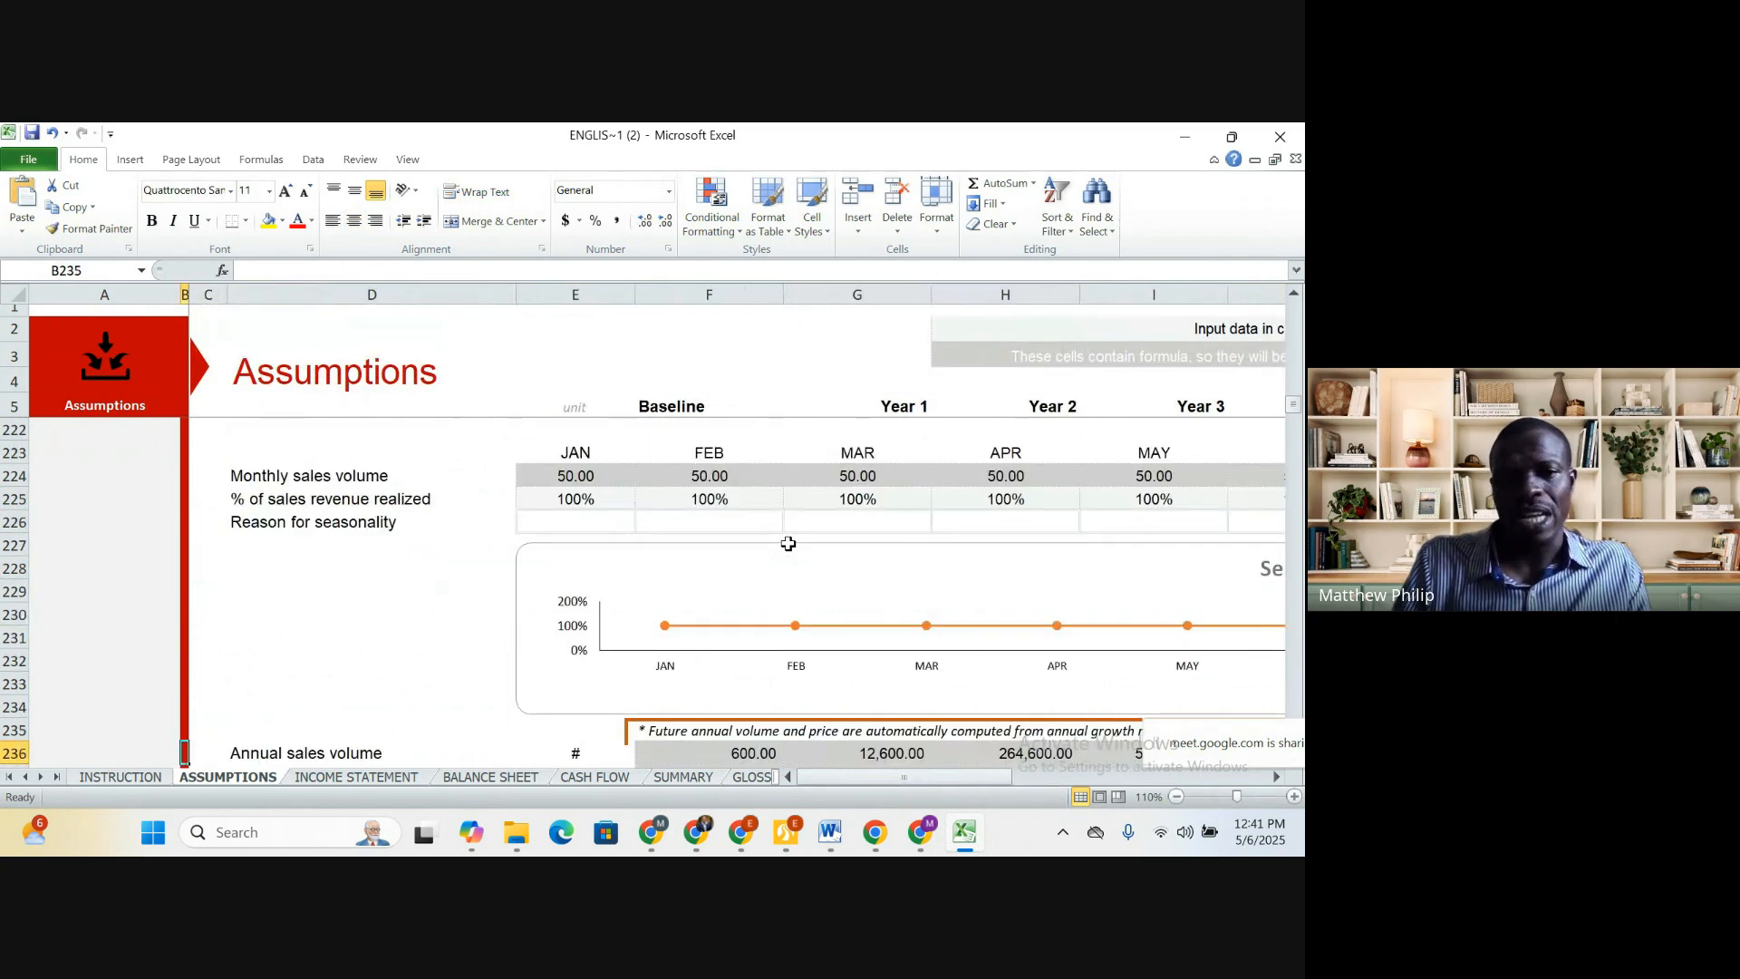
key(Down)
key(Down)
key(Down)
key(Down)
key(Down)
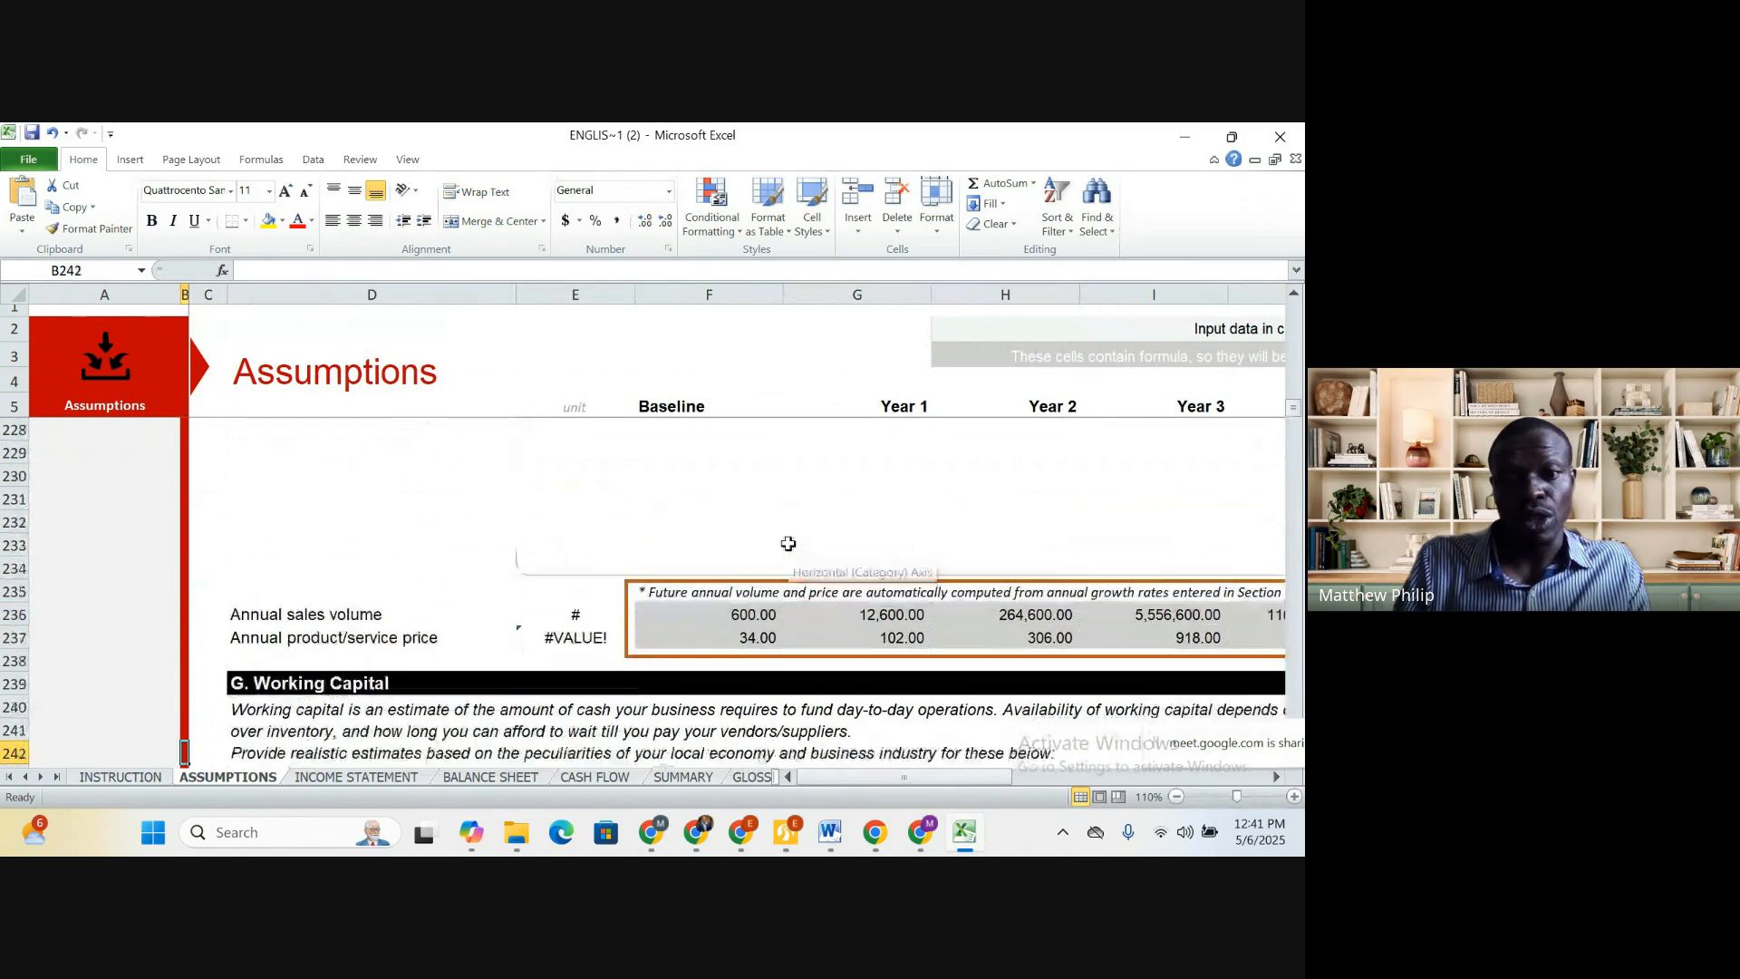
key(Down)
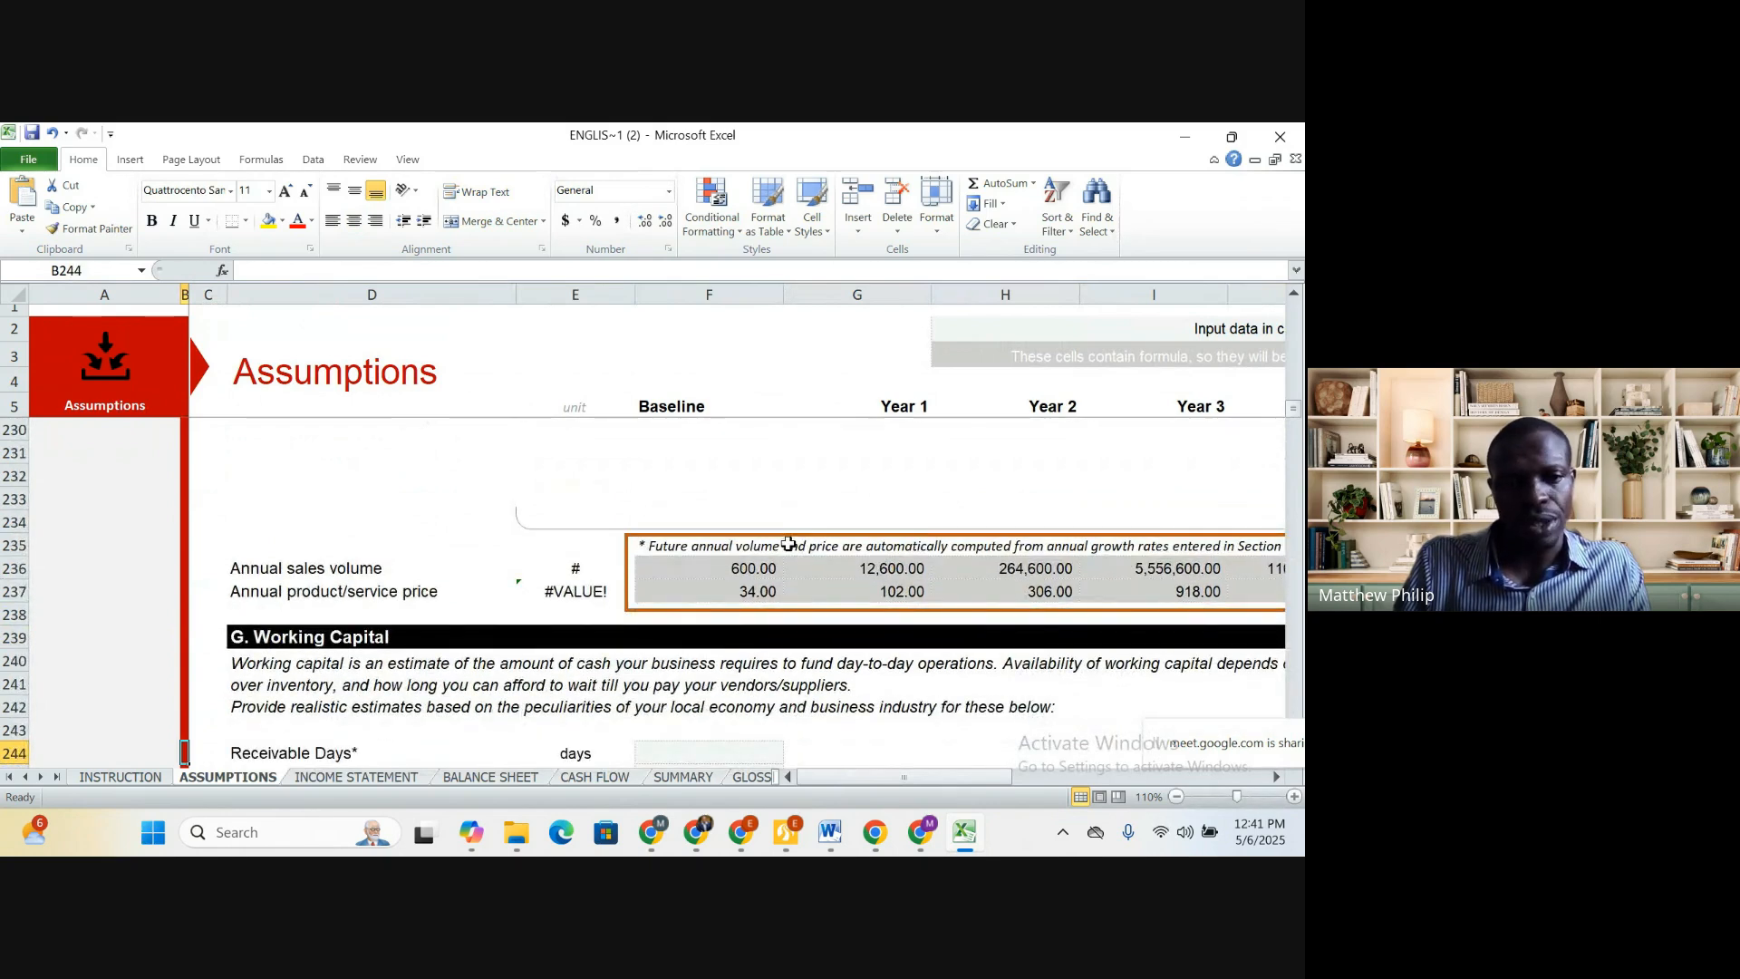
key(Down)
key(Down)
key(Down)
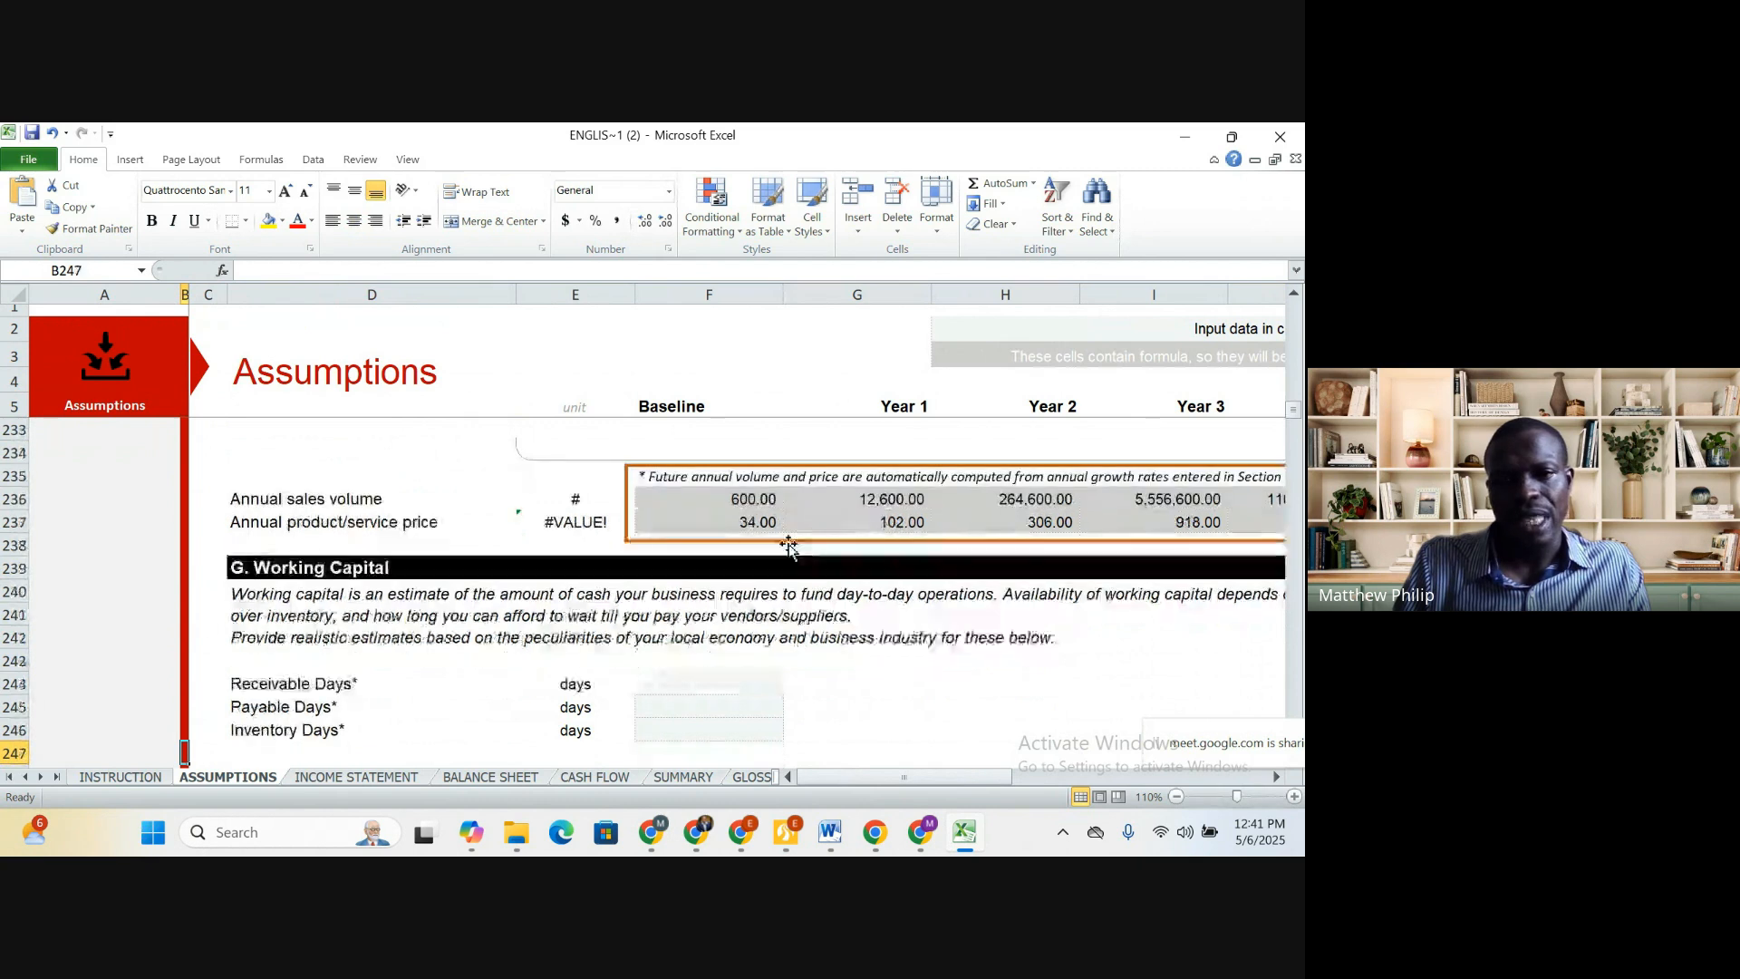
key(Down)
key(Down)
key(Down)
key(Down)
key(Down)
key(Down)
key(Down)
key(Down)
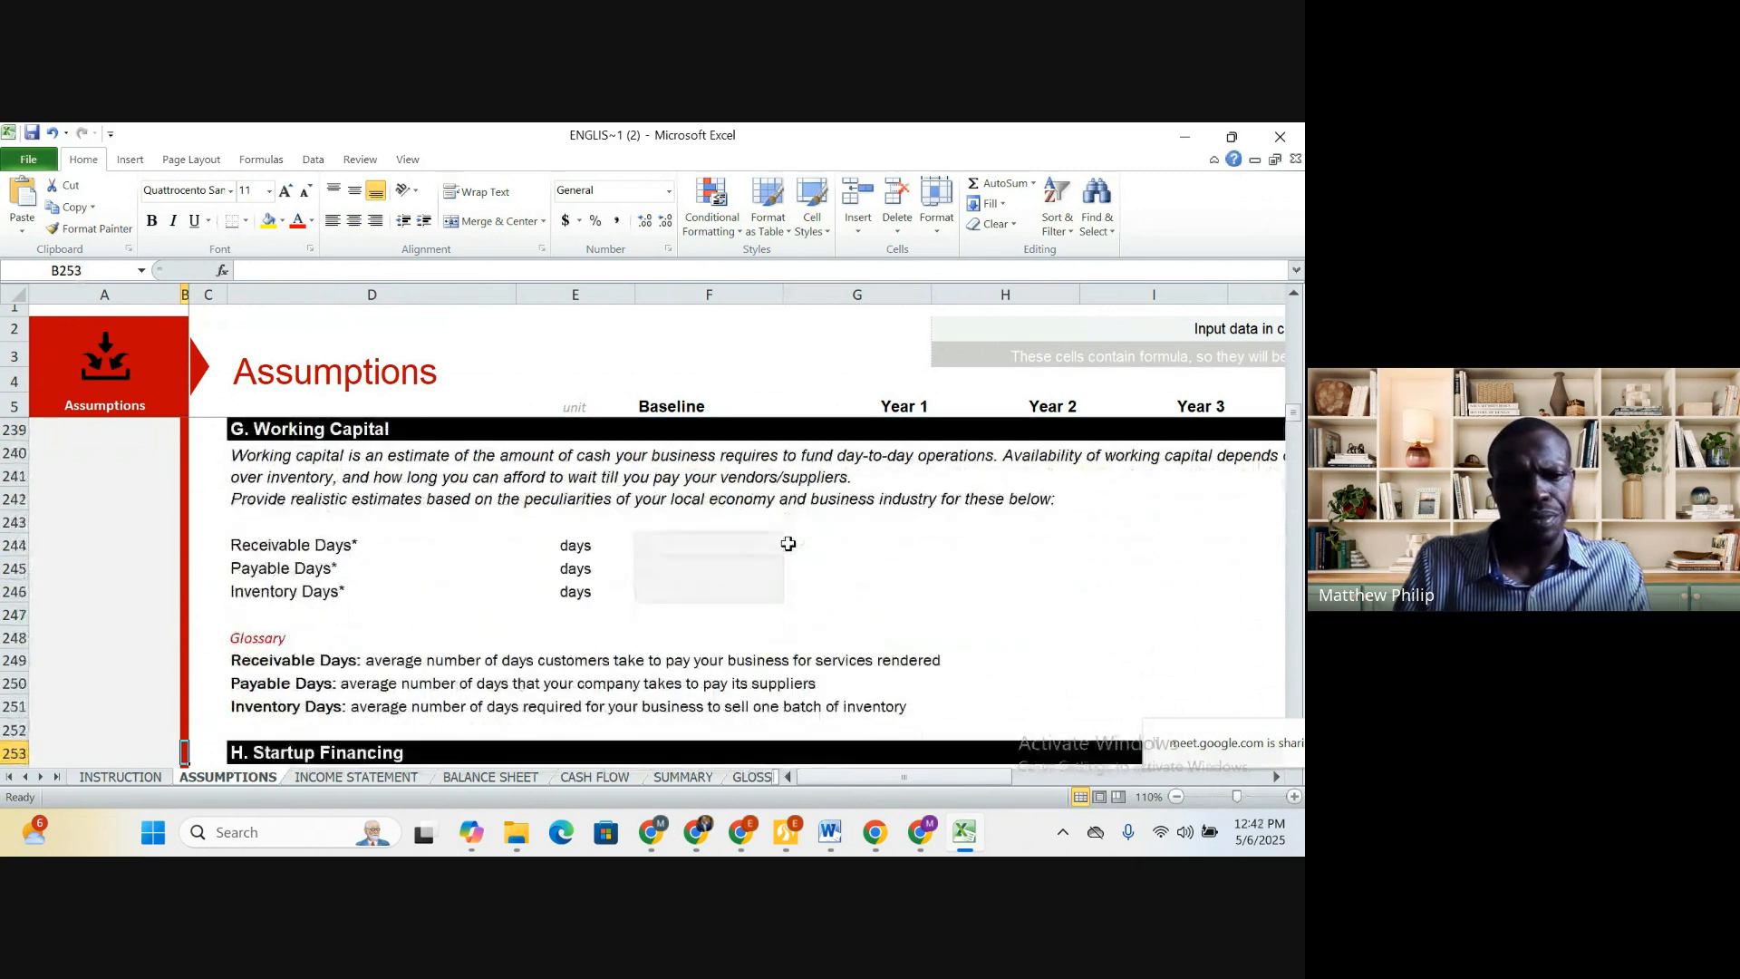
key(Down)
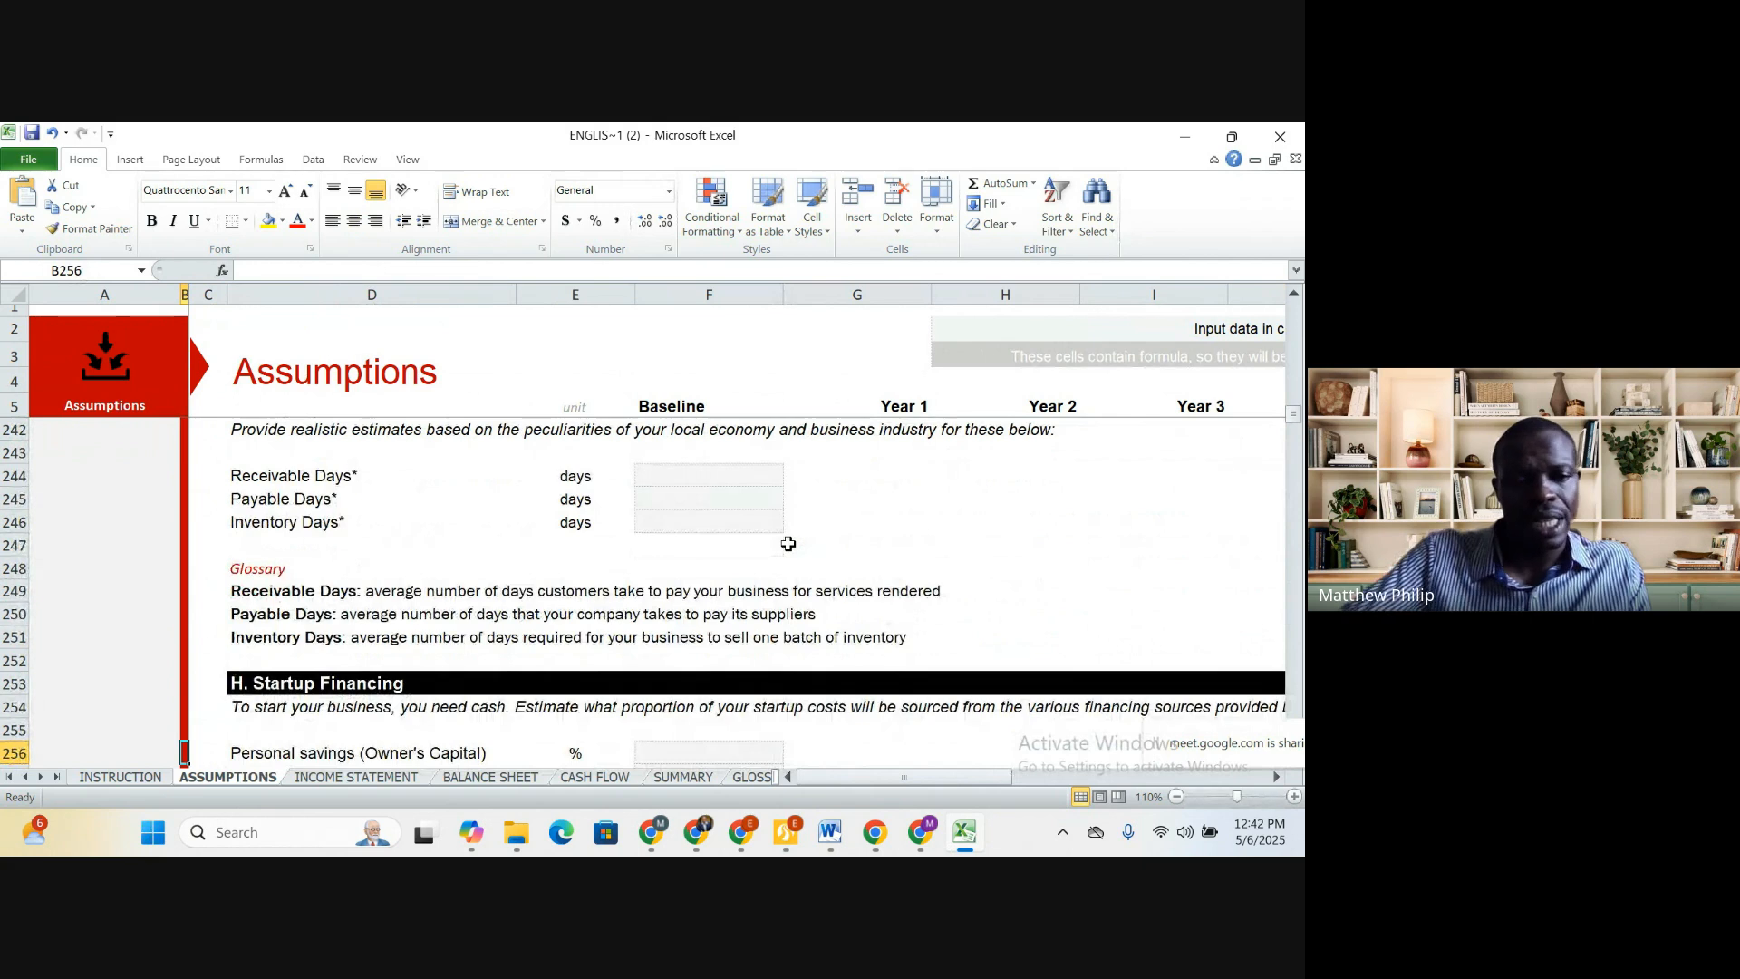
click(710, 472)
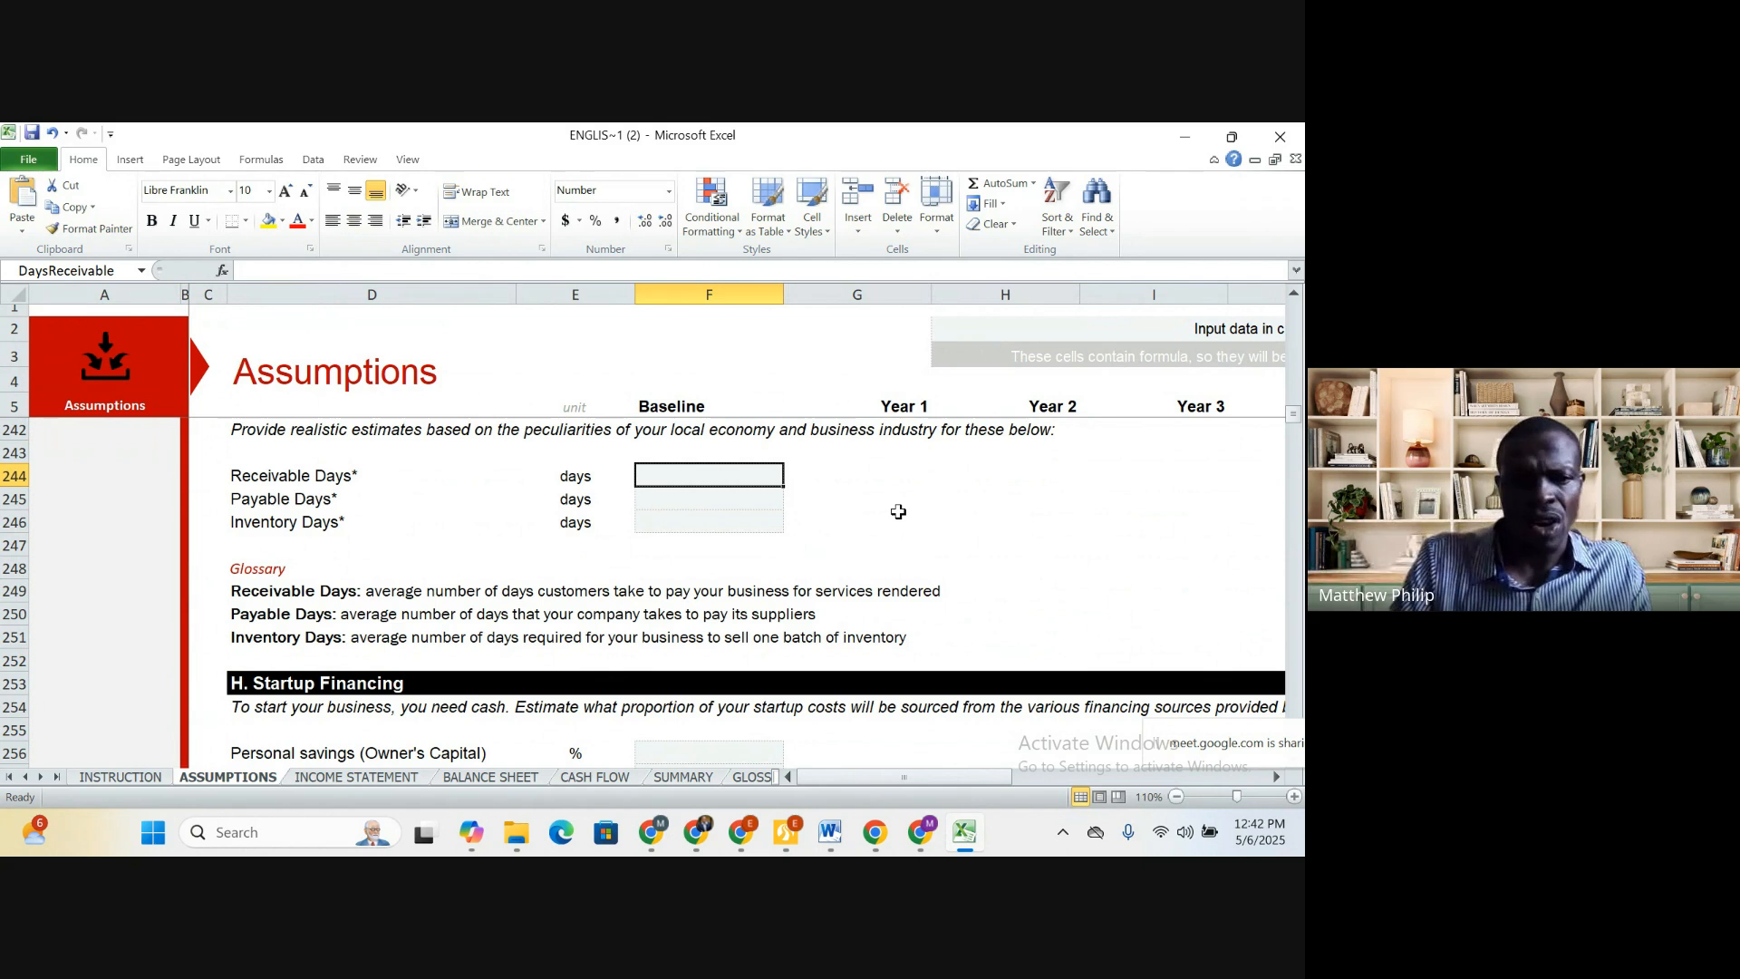
text(1)
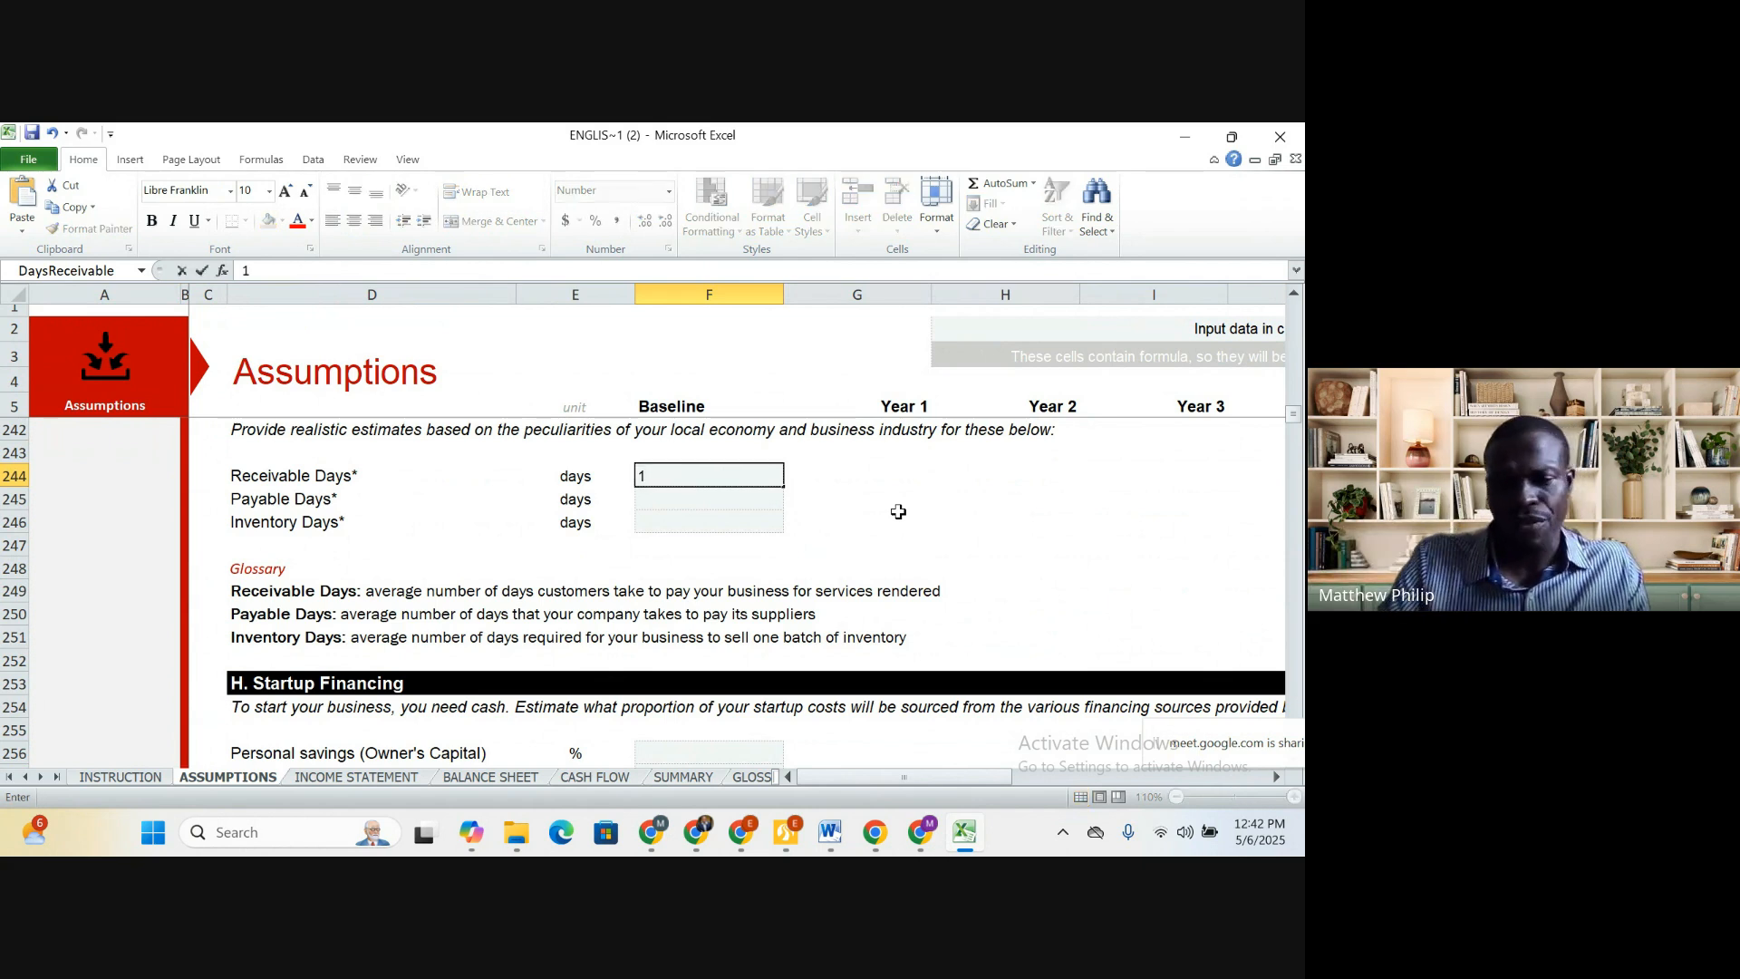
key(BackSpace)
text(30)
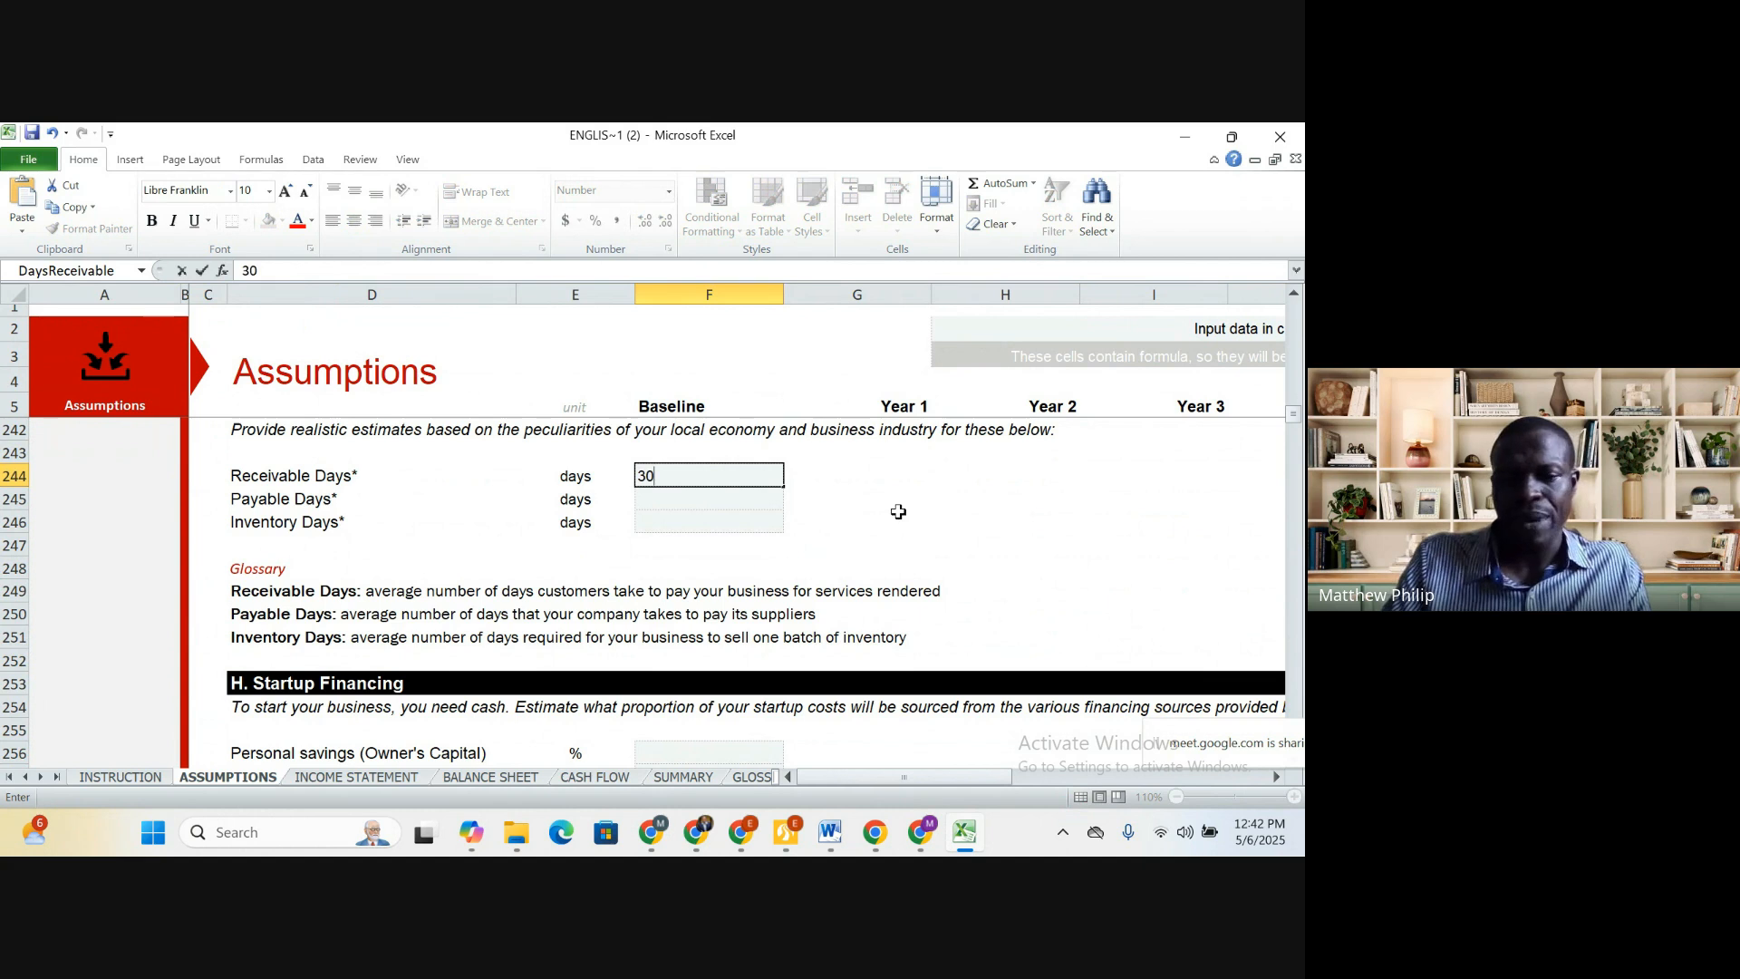
key(BackSpace)
key(BackSpace)
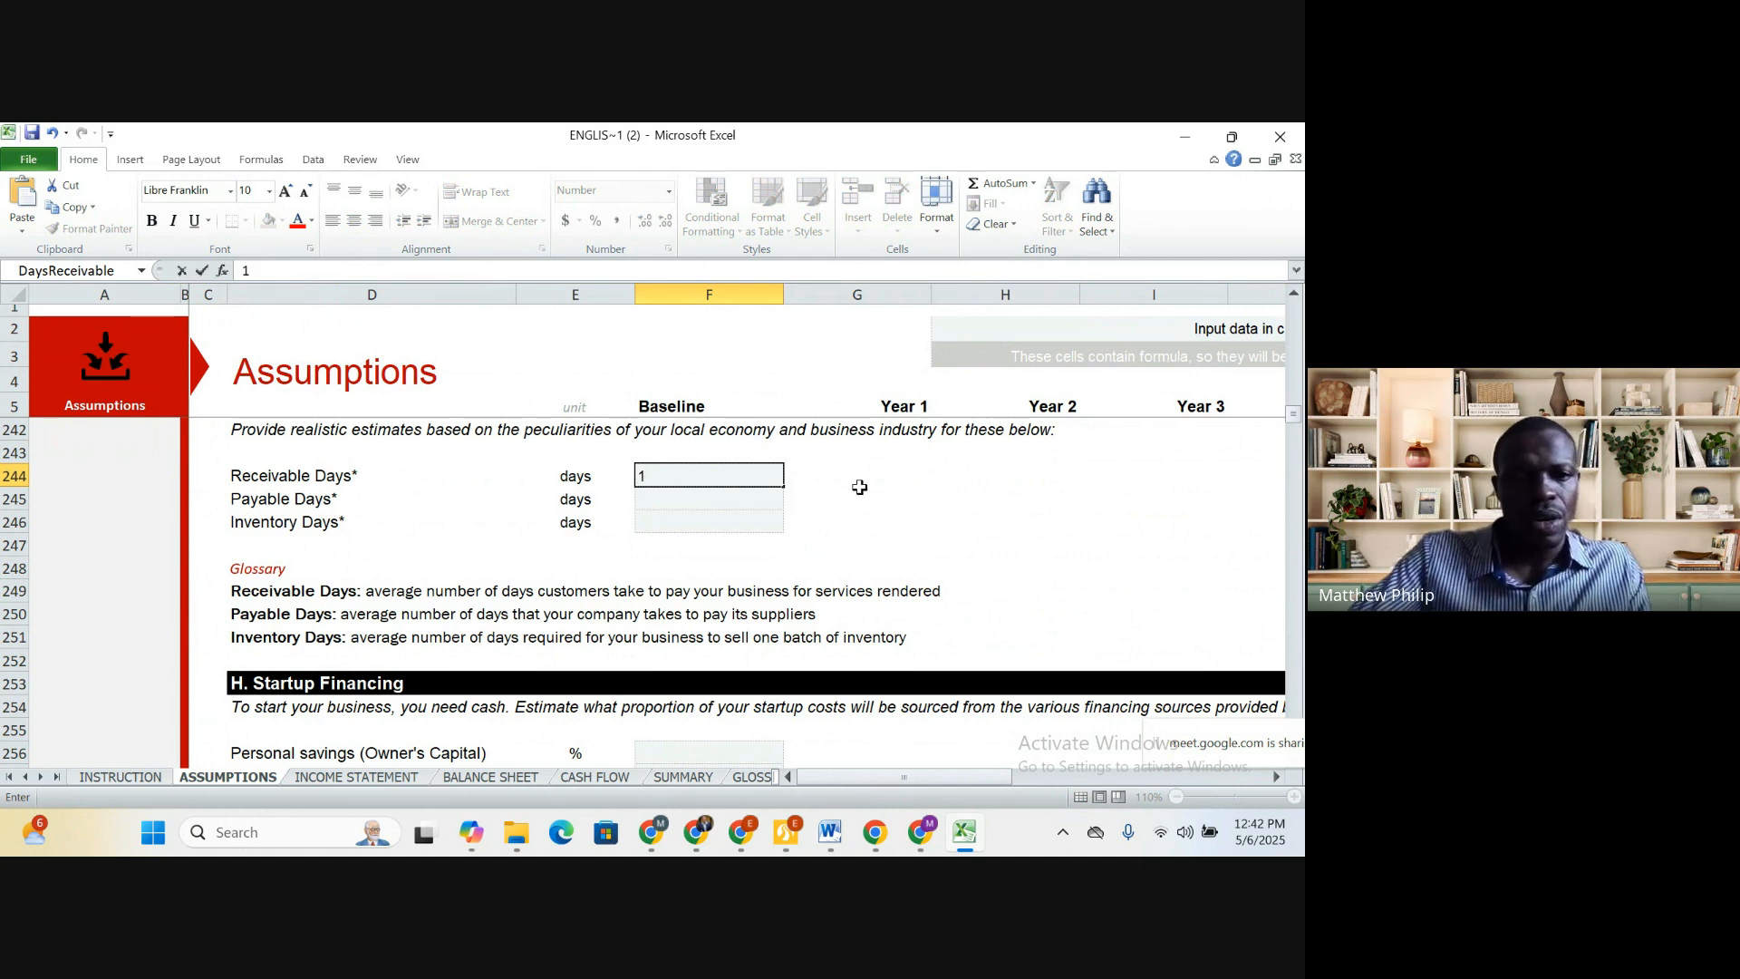
Set the Payable Days to 1 and the Inventory Days to 30 in the Working Capital section
click(662, 503)
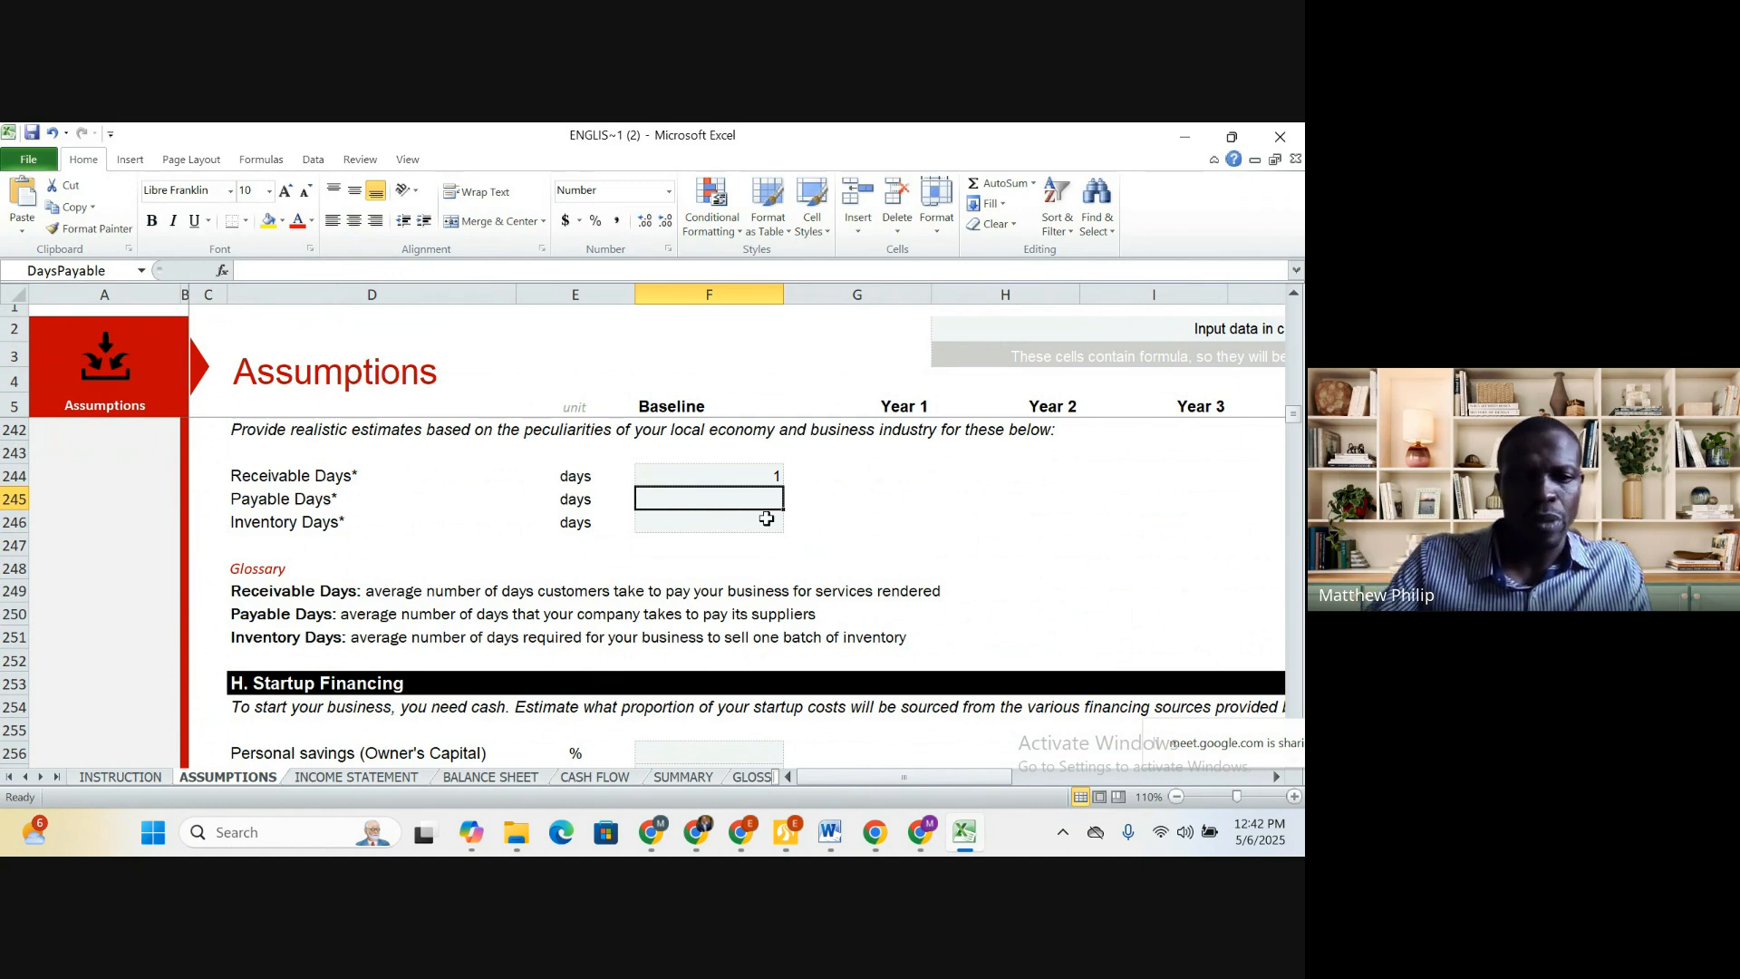
text(1)
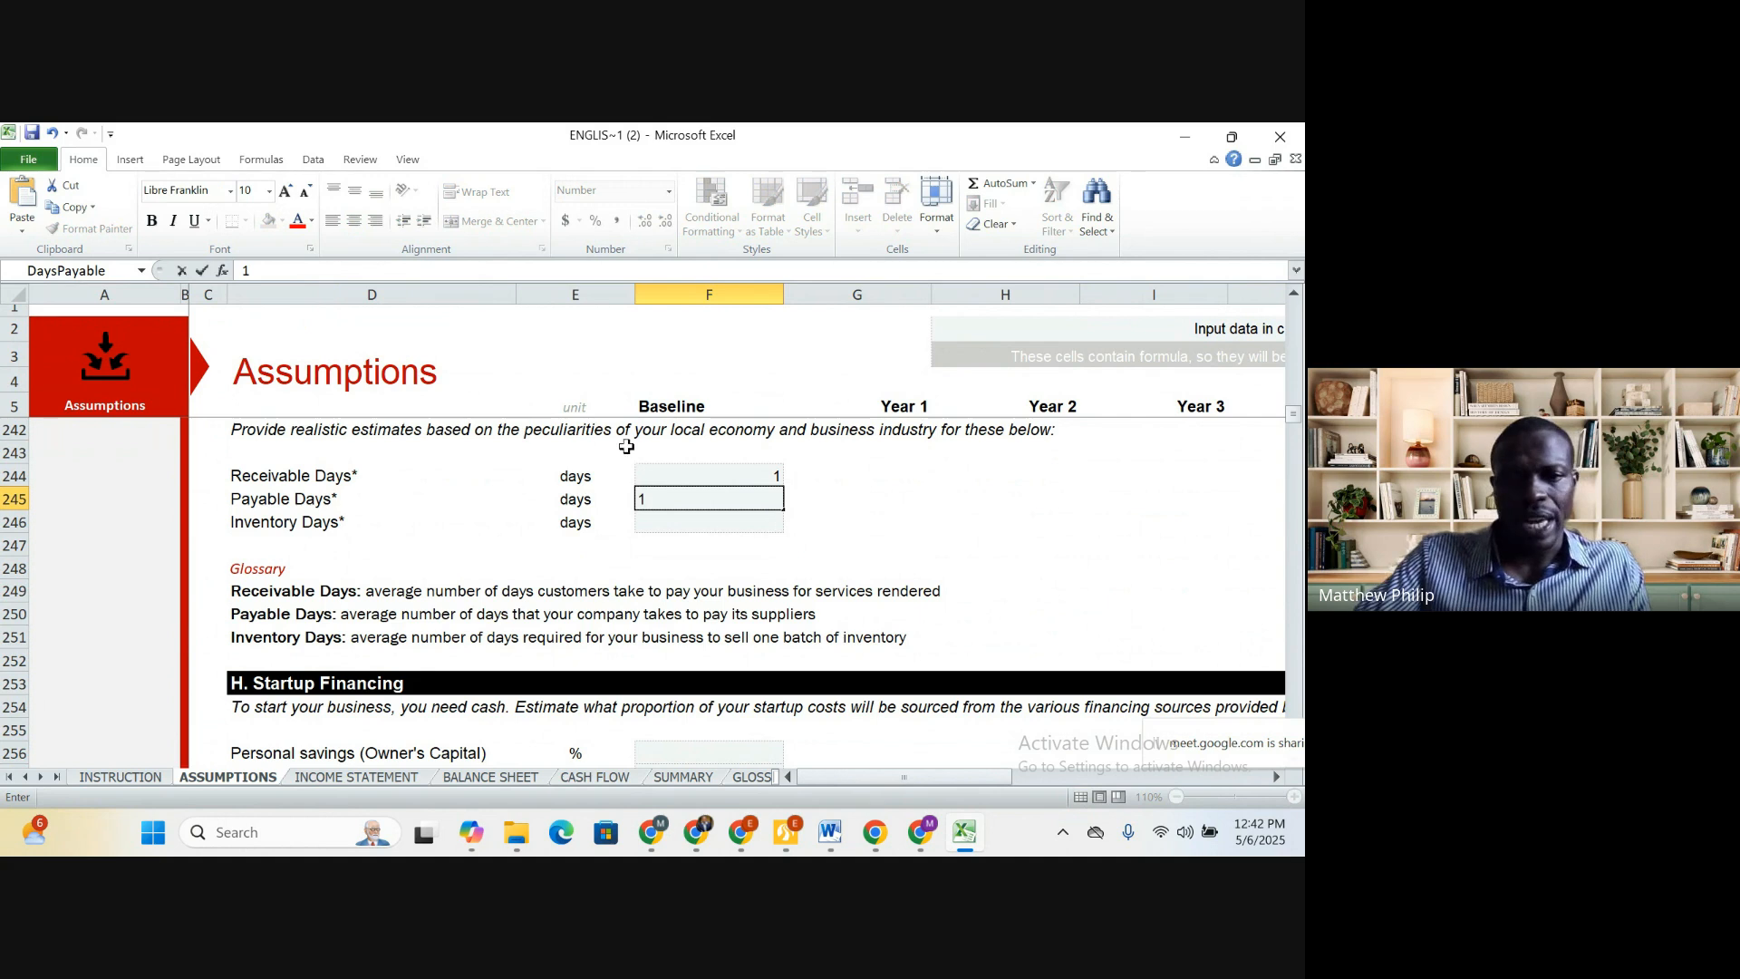
click(1000, 541)
click(714, 523)
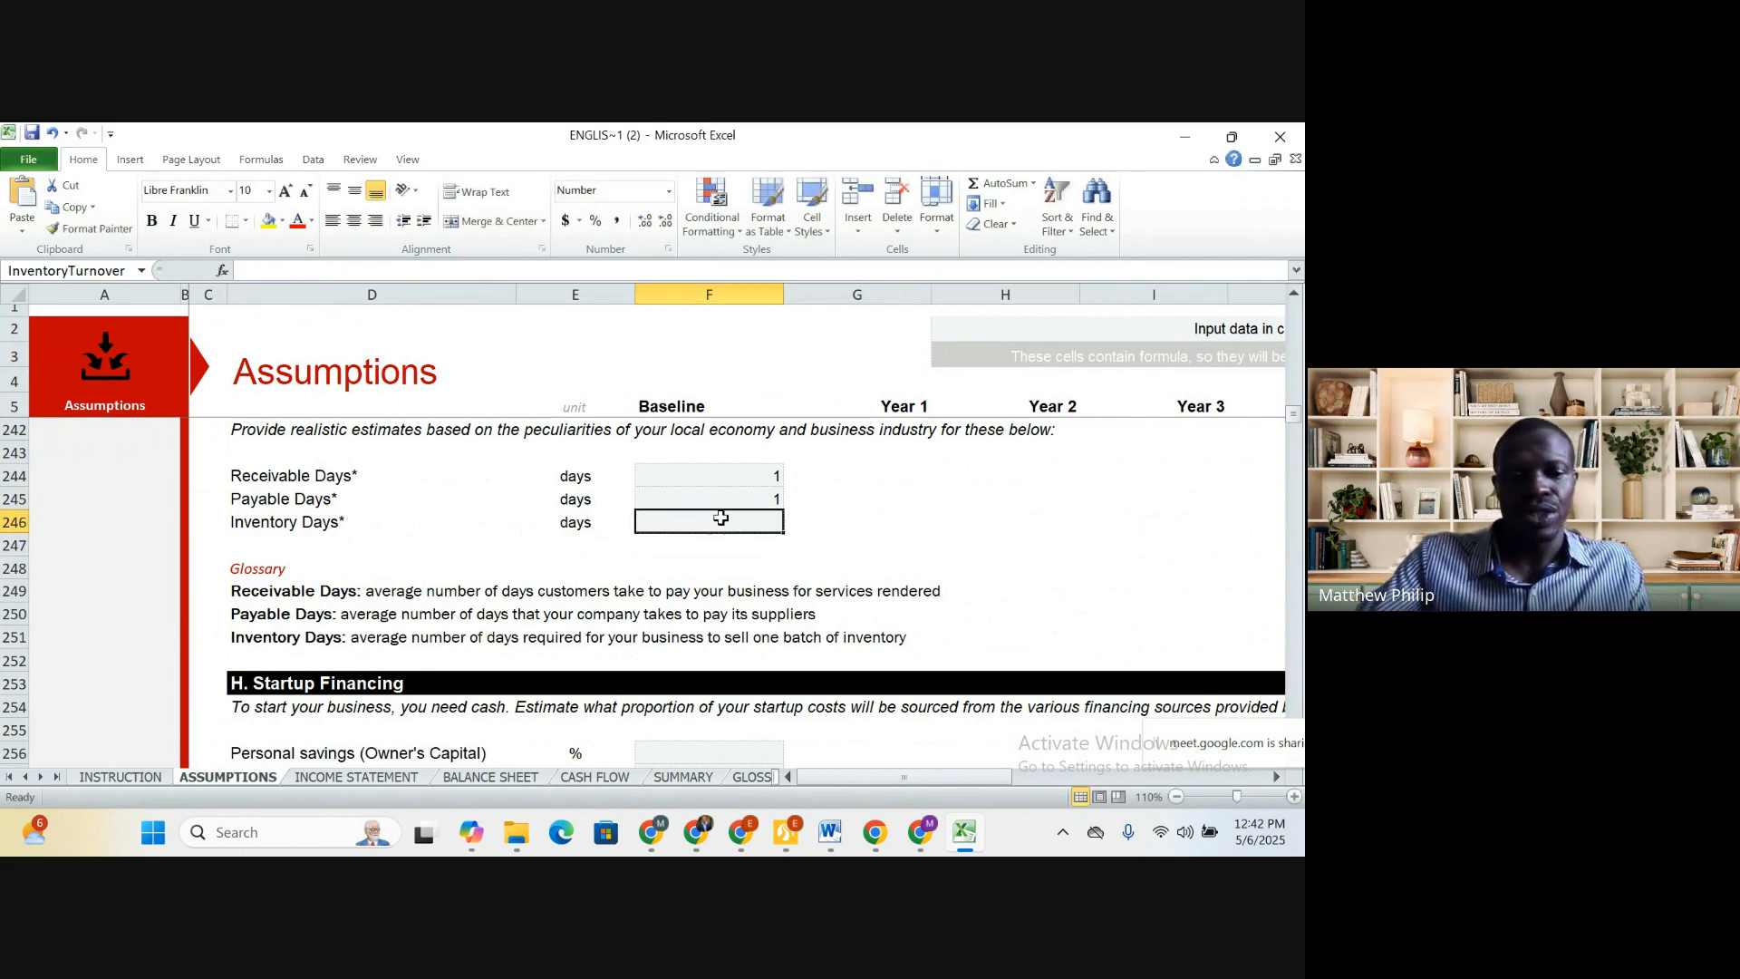
text(30)
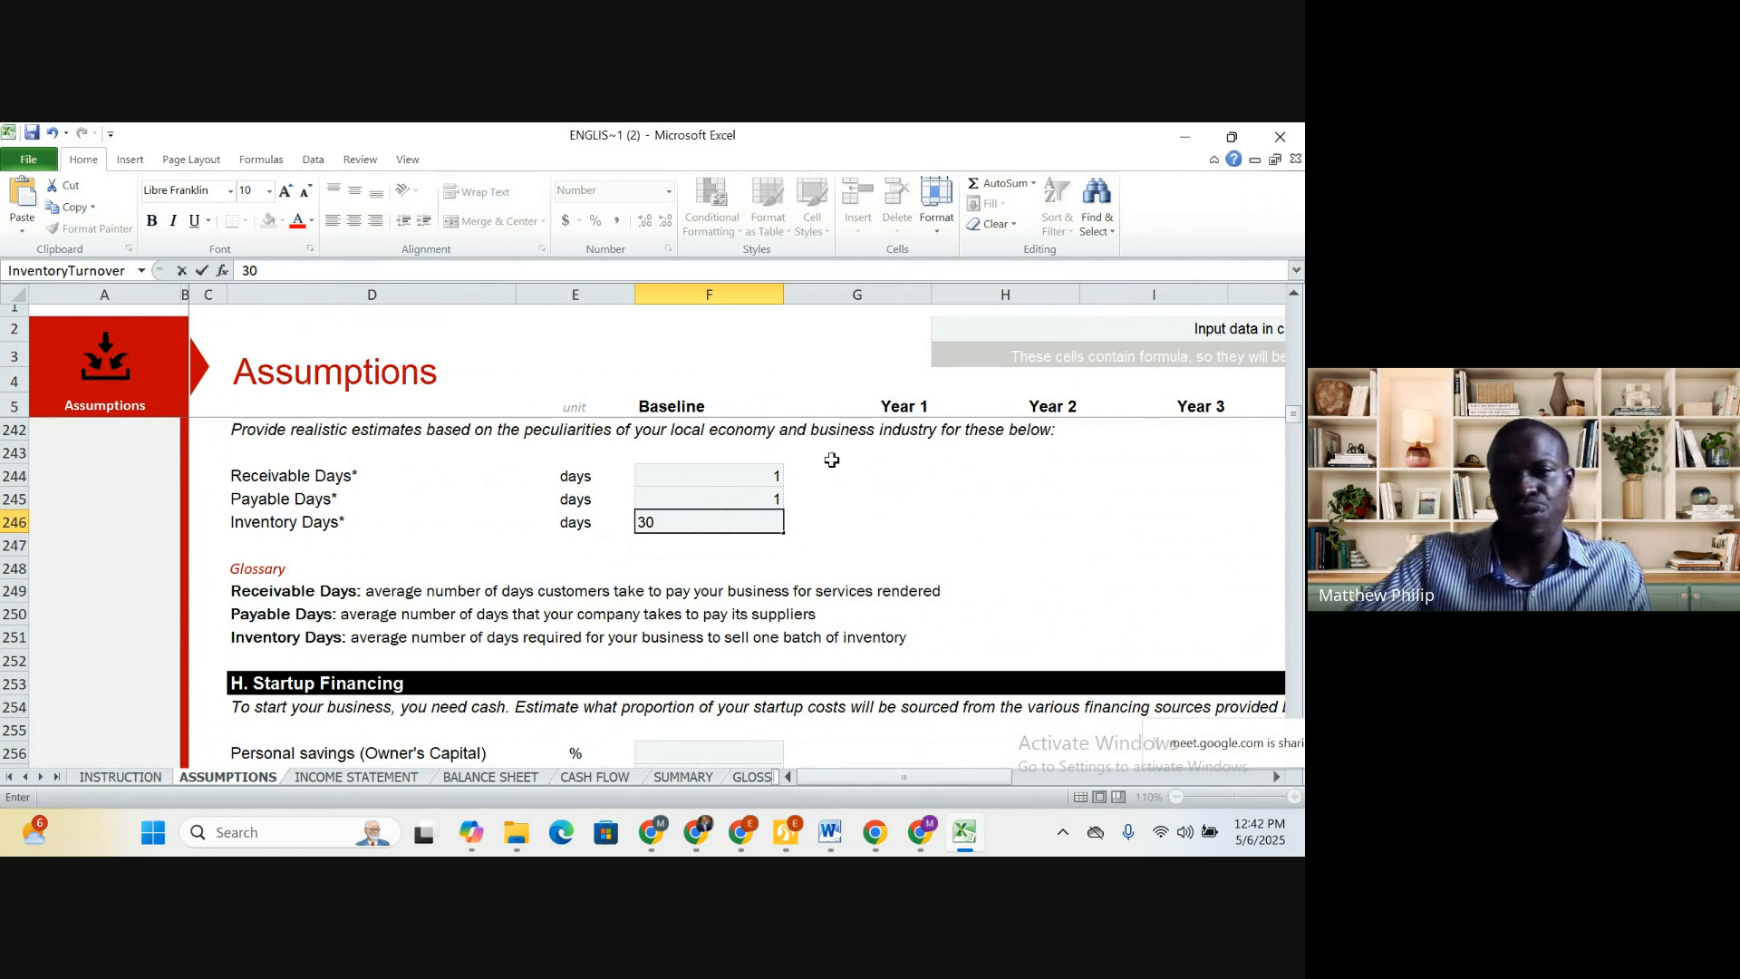
click(1049, 547)
Set the Personal savings (Owner's Capital) share in the Startup Financing section to 10%
scroll(1049, 541, down, 2)
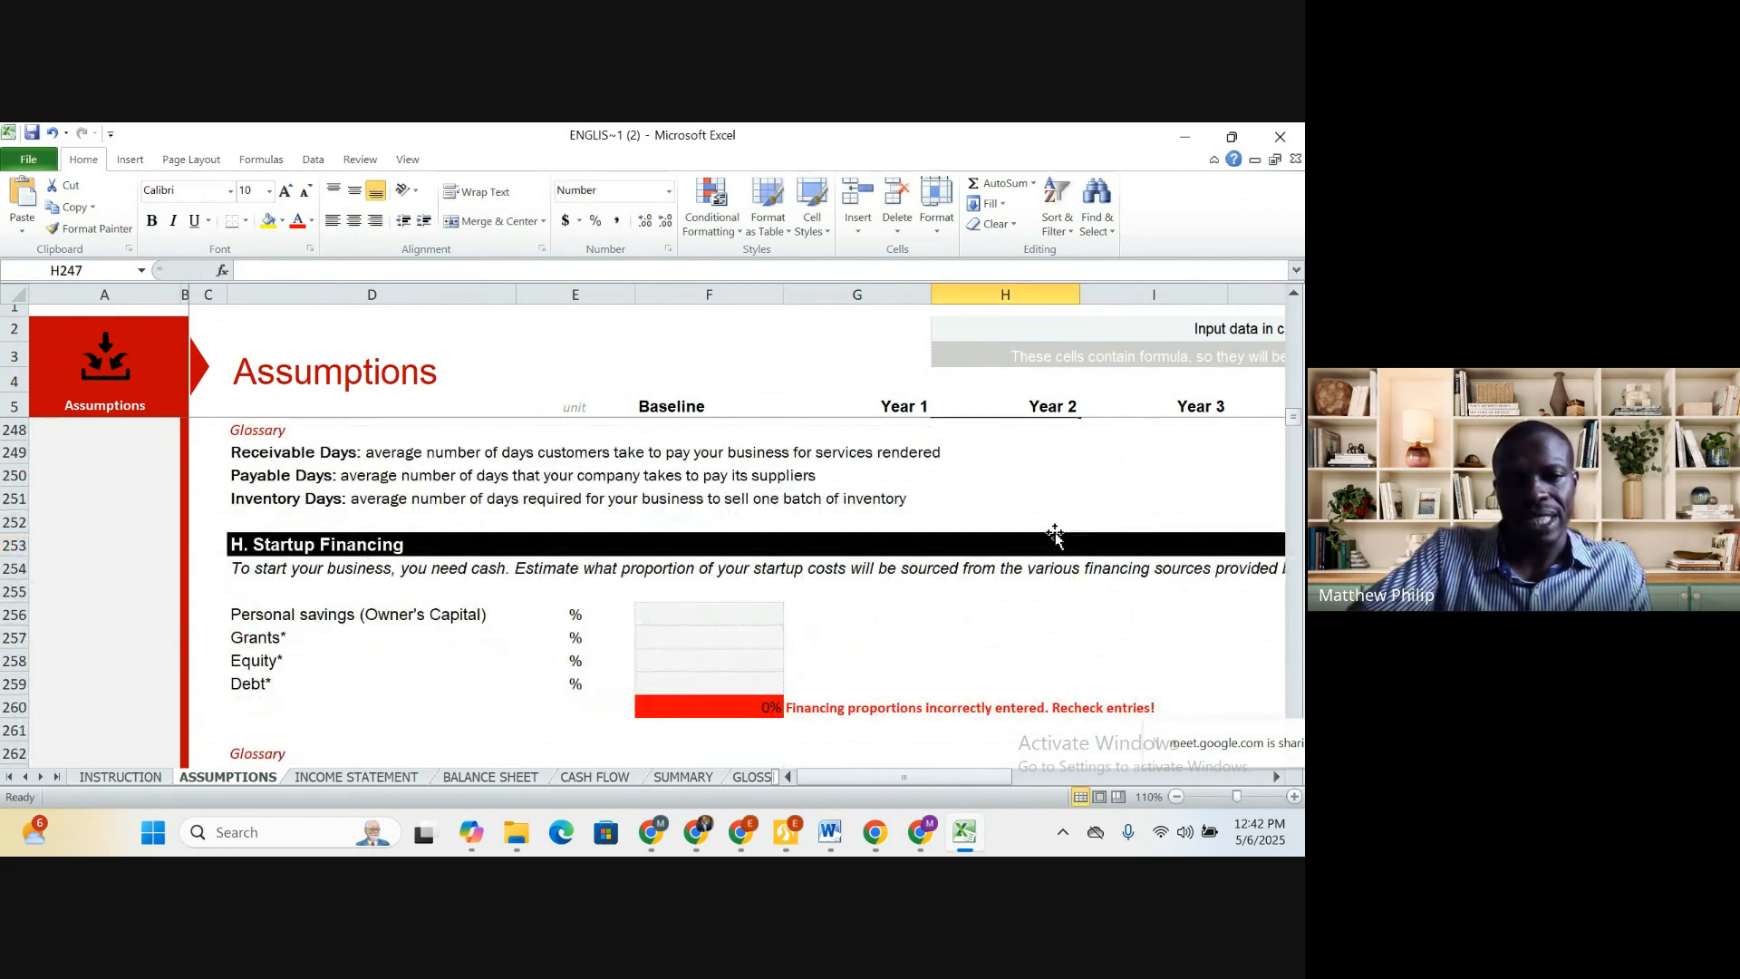
scroll(1052, 534, down, 1)
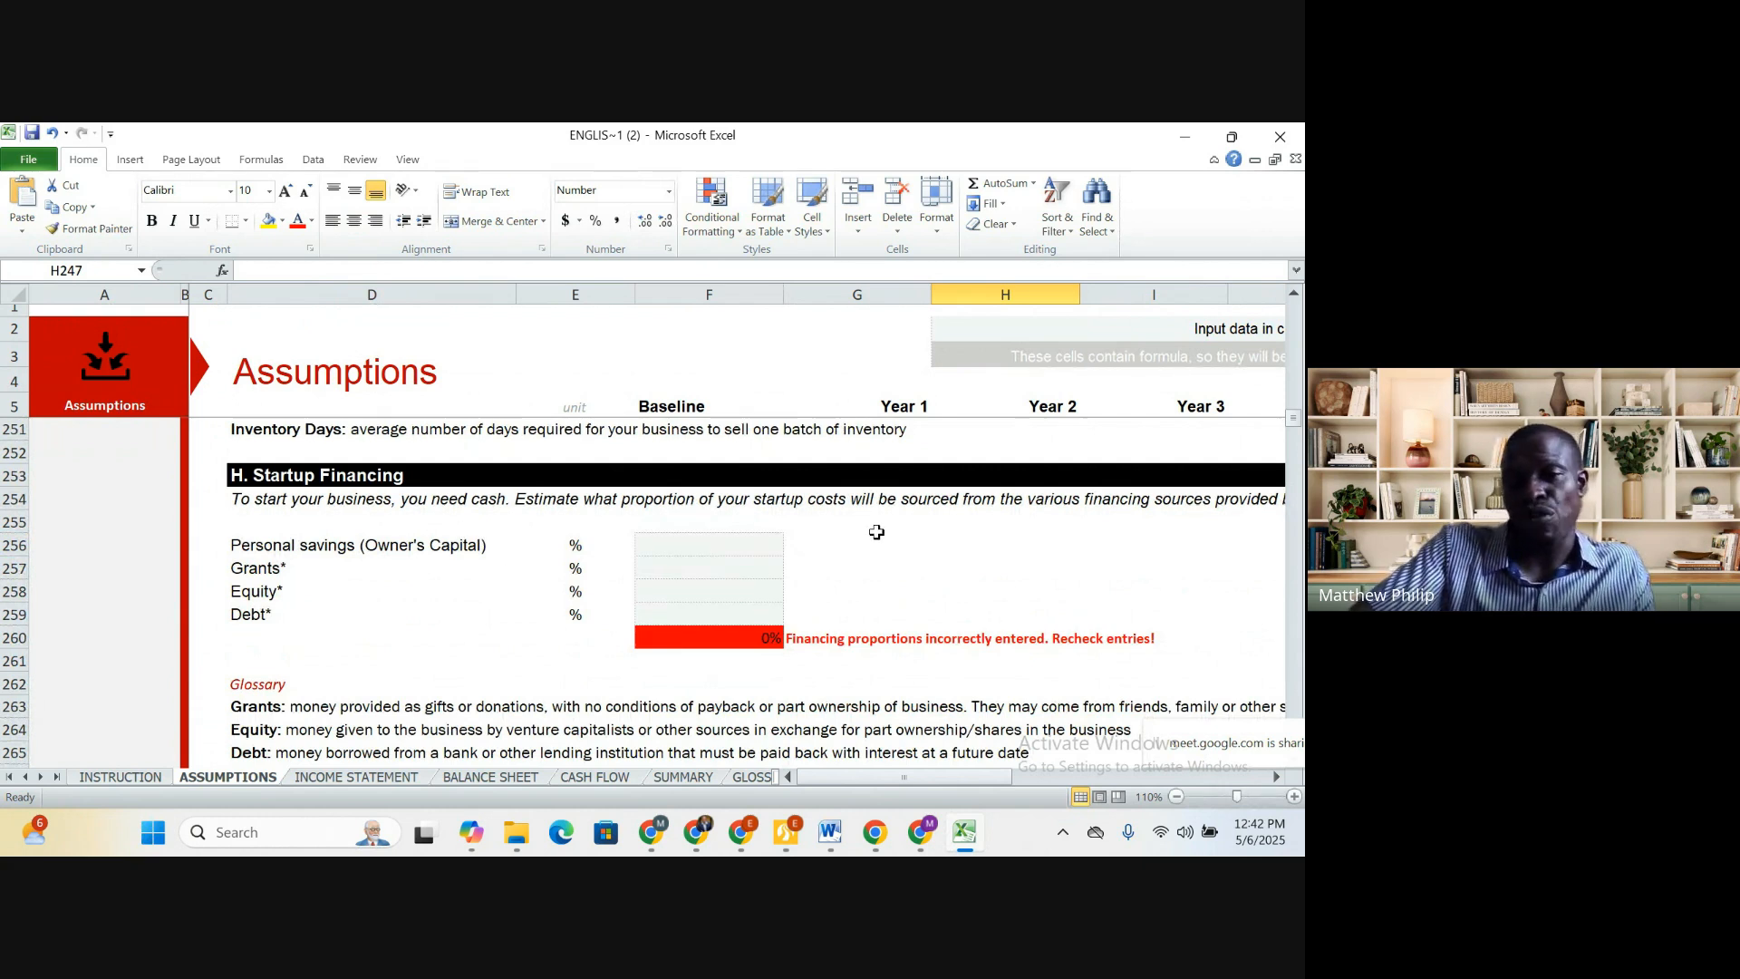
scroll(884, 538, down, 1)
scroll(888, 543, up, 1)
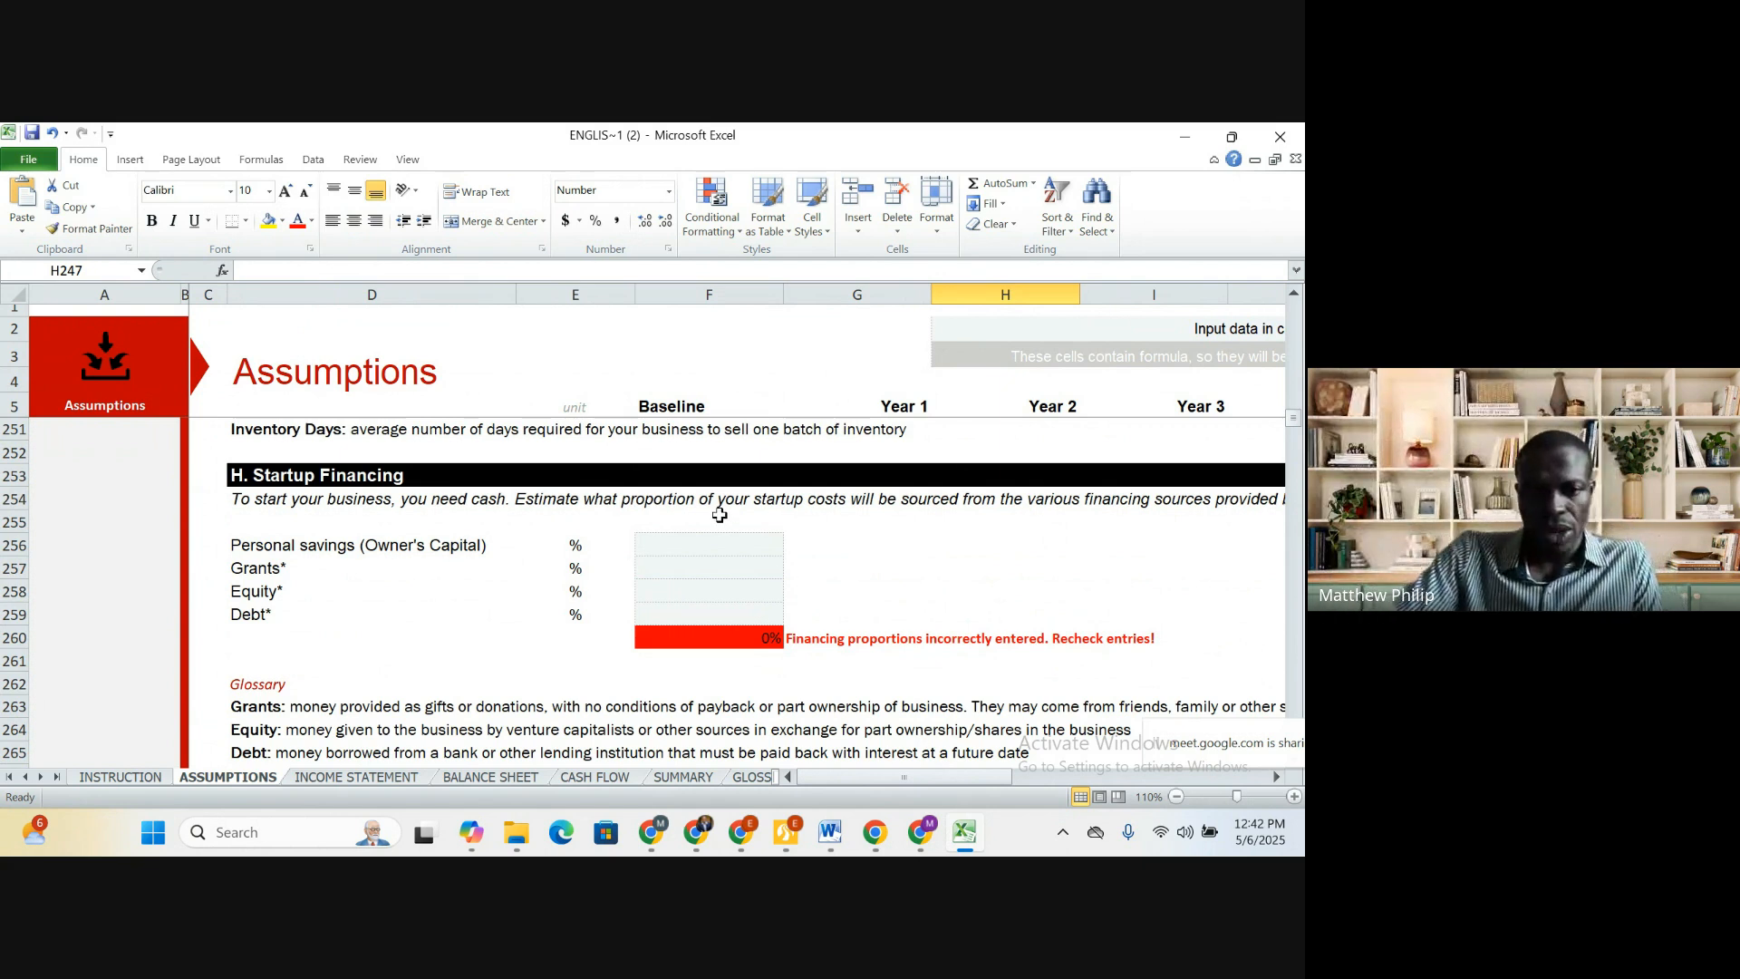
click(719, 551)
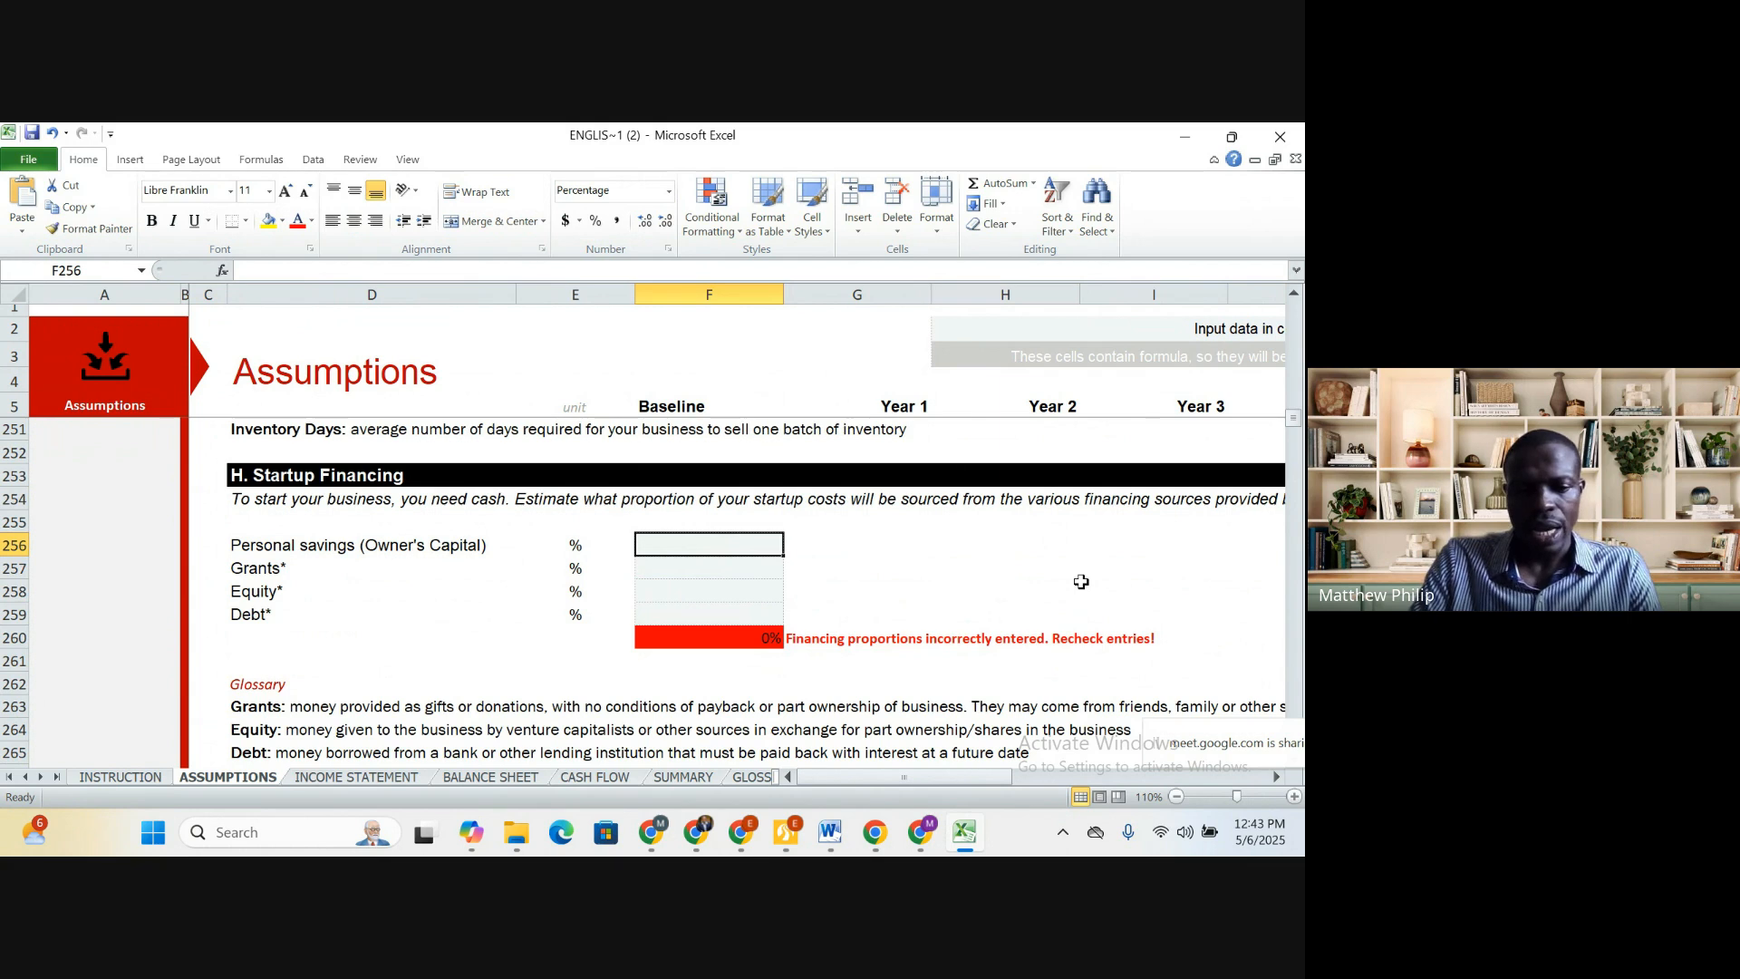
text(8)
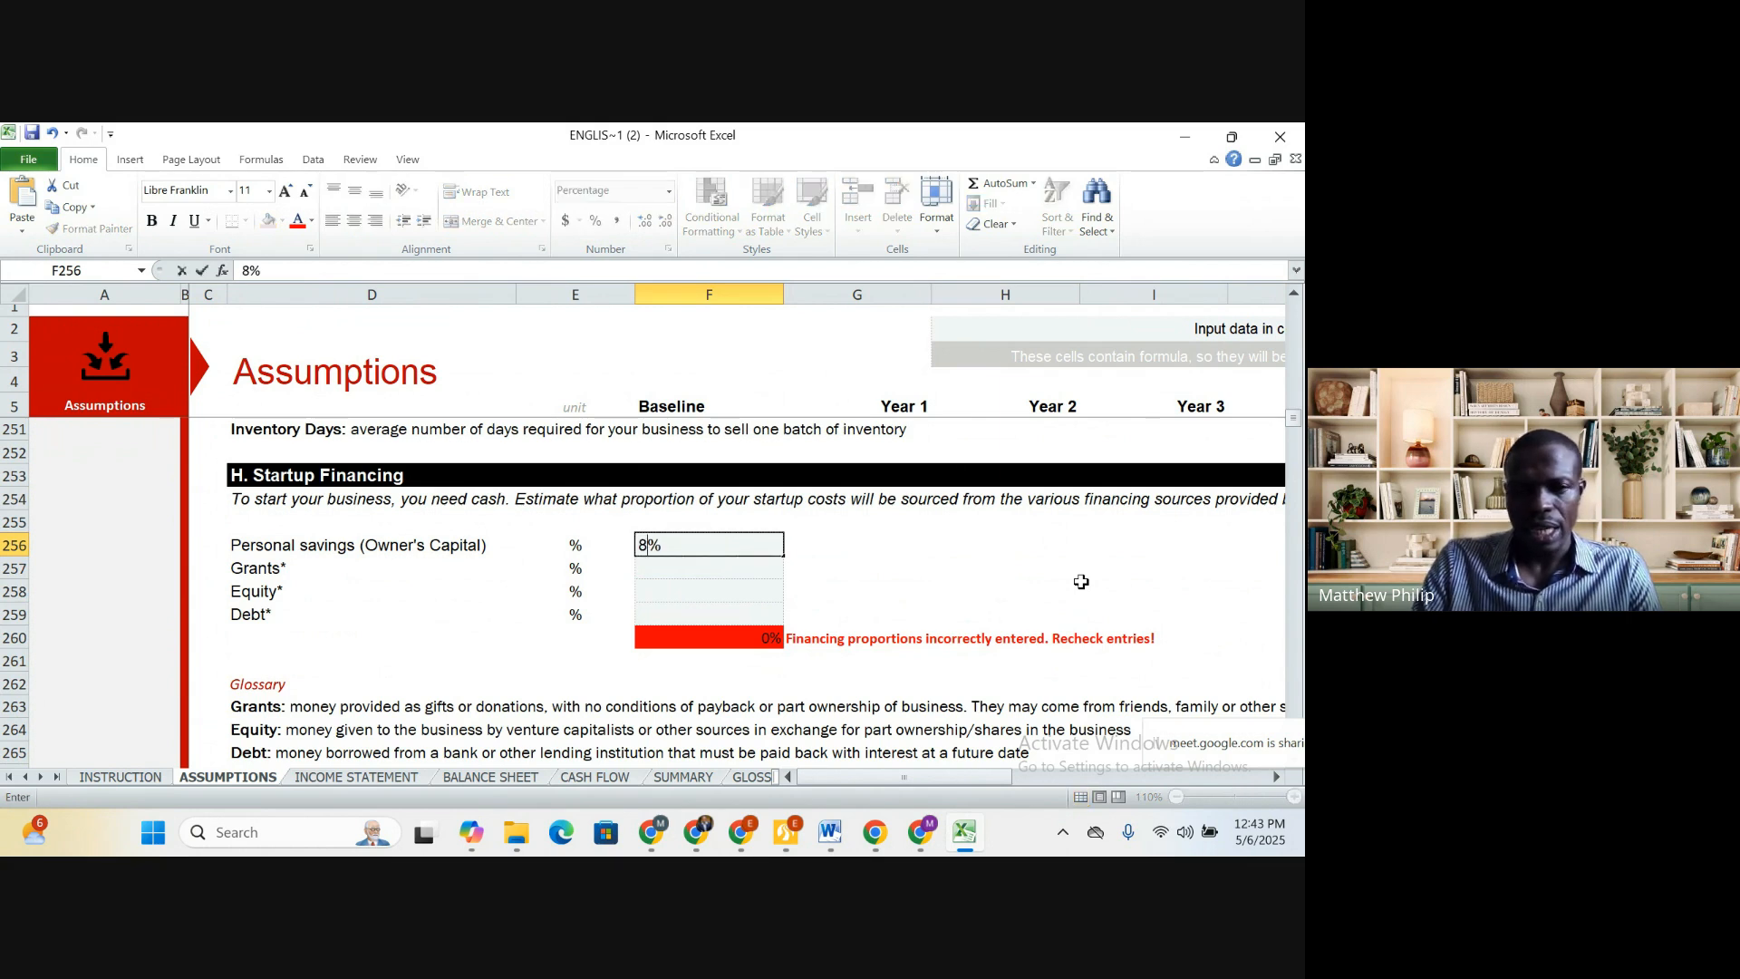
key(BackSpace)
text(90)
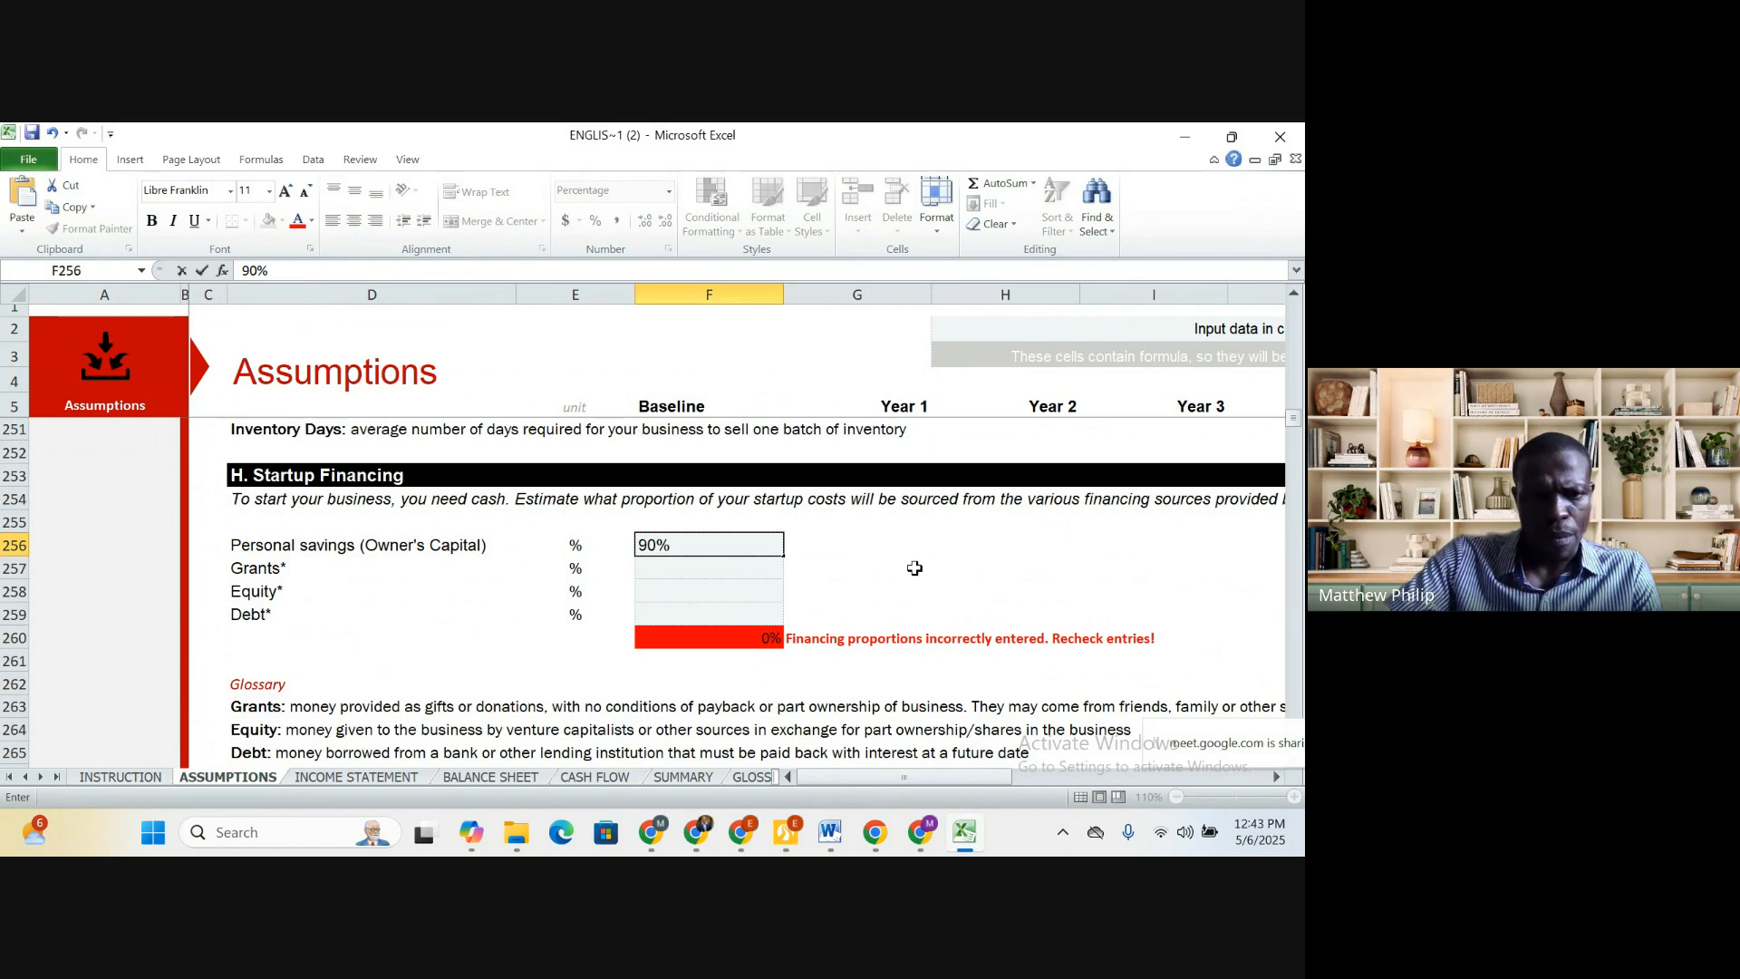
key(BackSpace)
key(BackSpace)
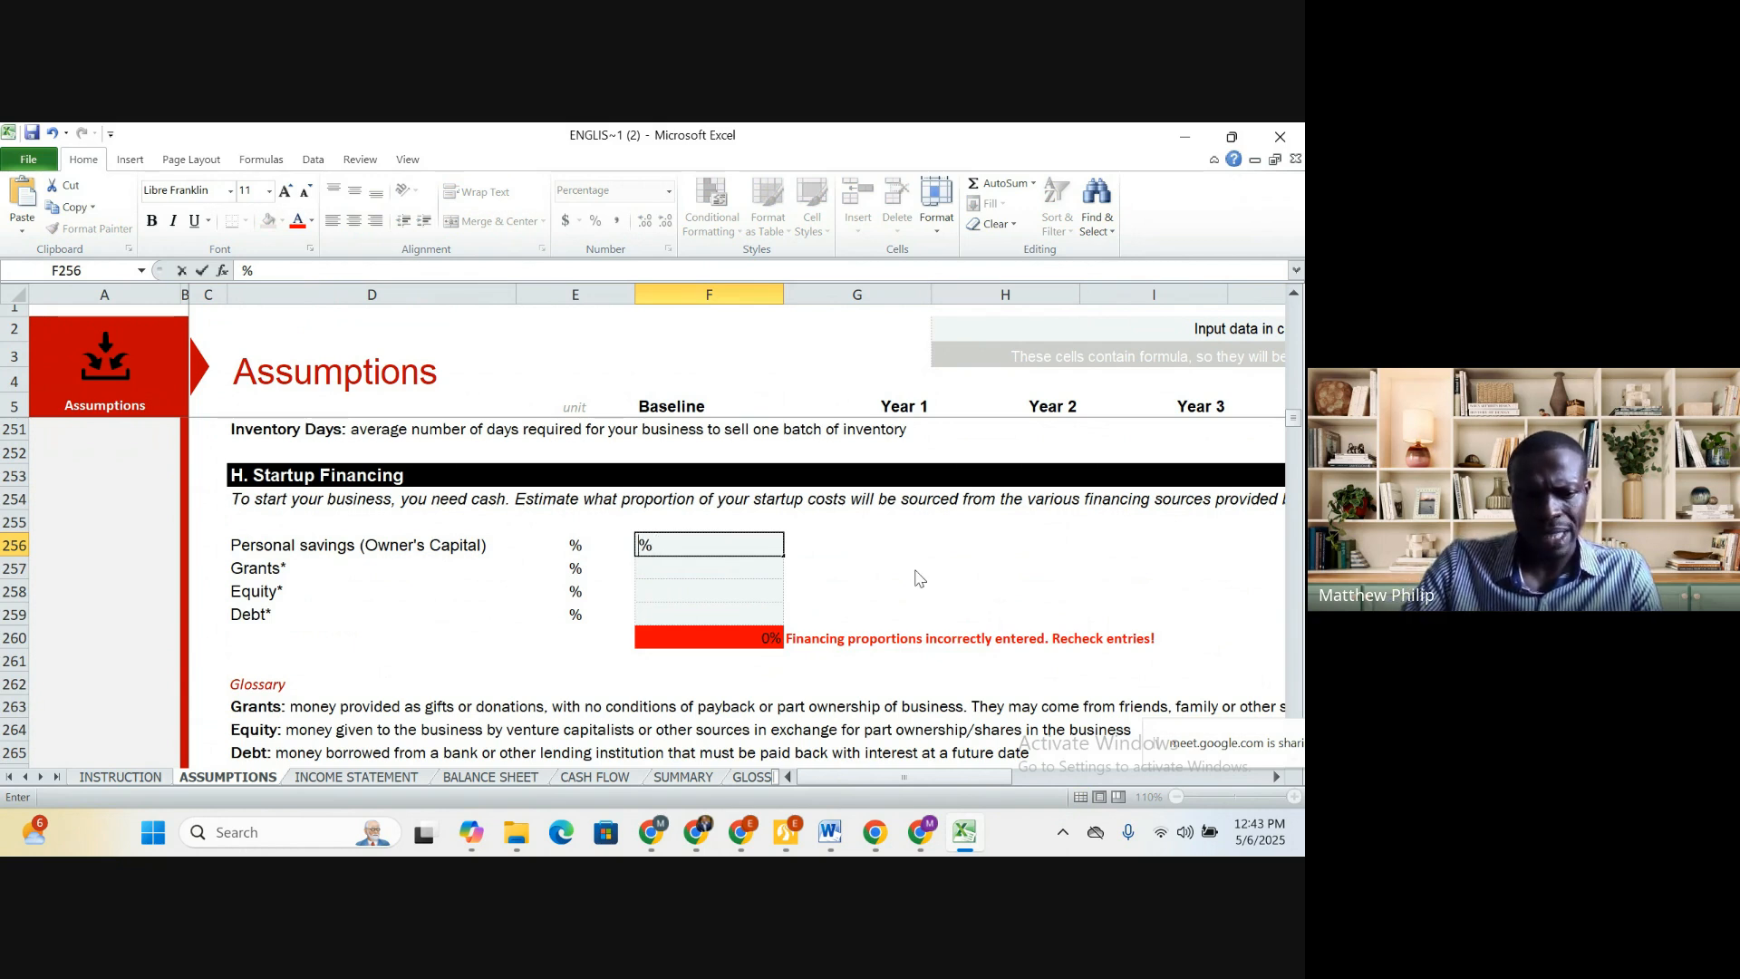
text(10)
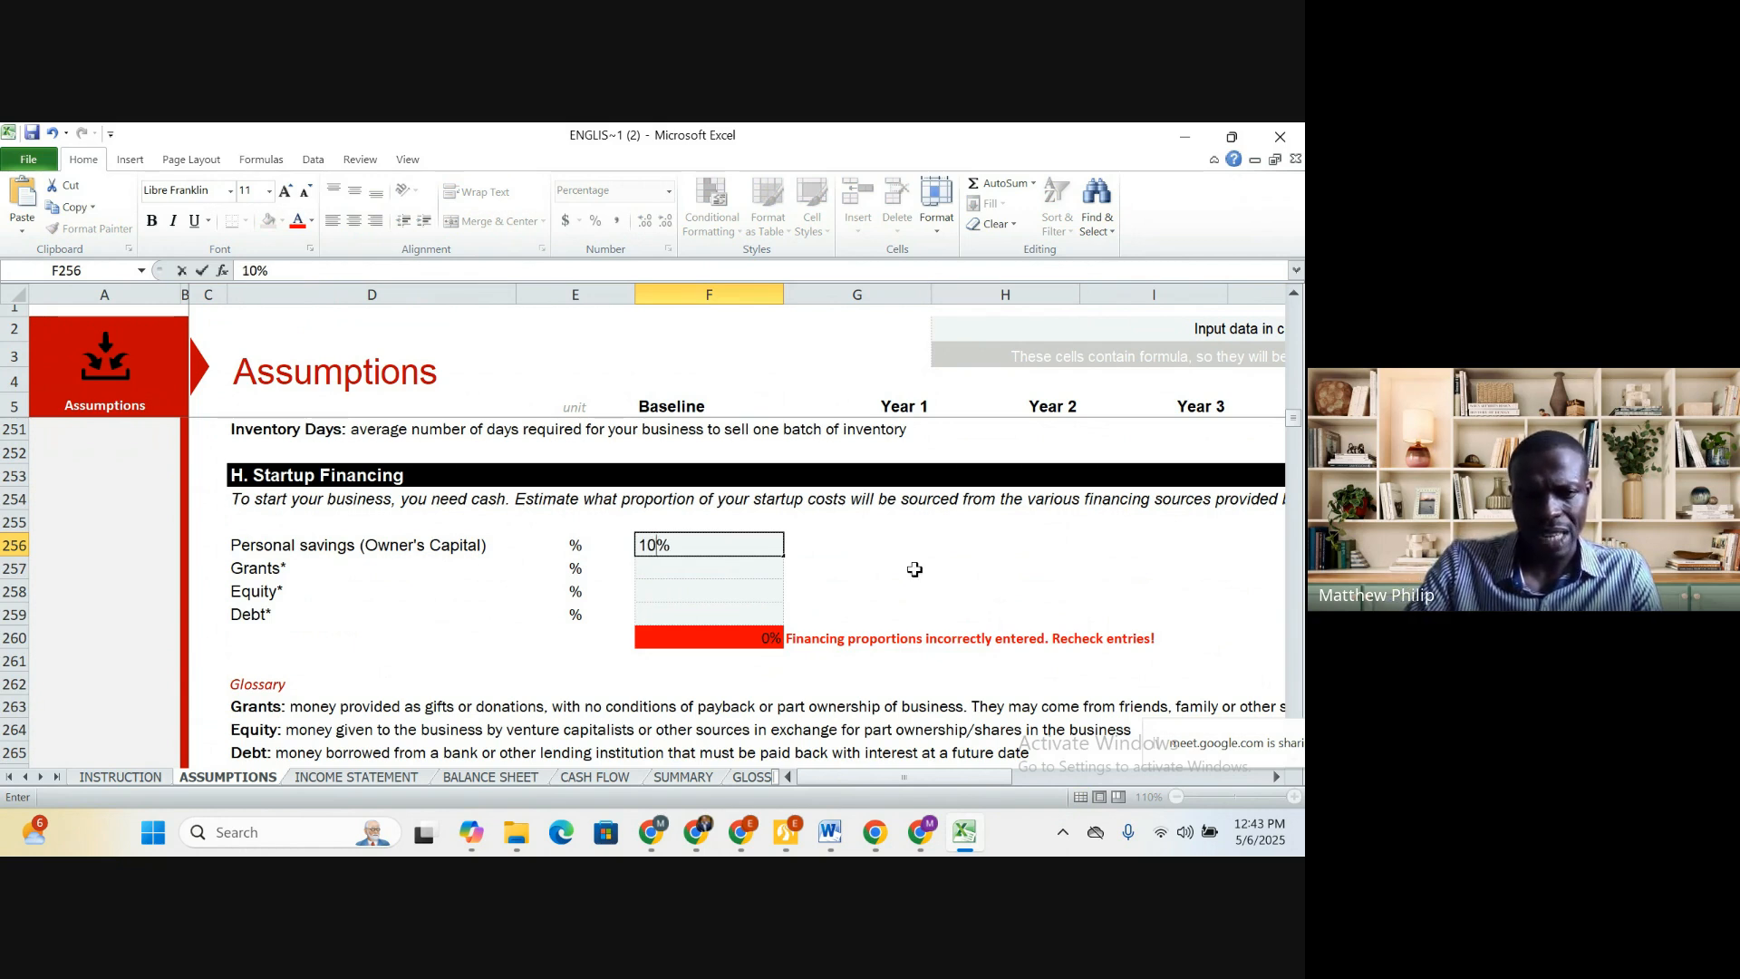
Set the Grants share of startup financing to 90%
click(726, 565)
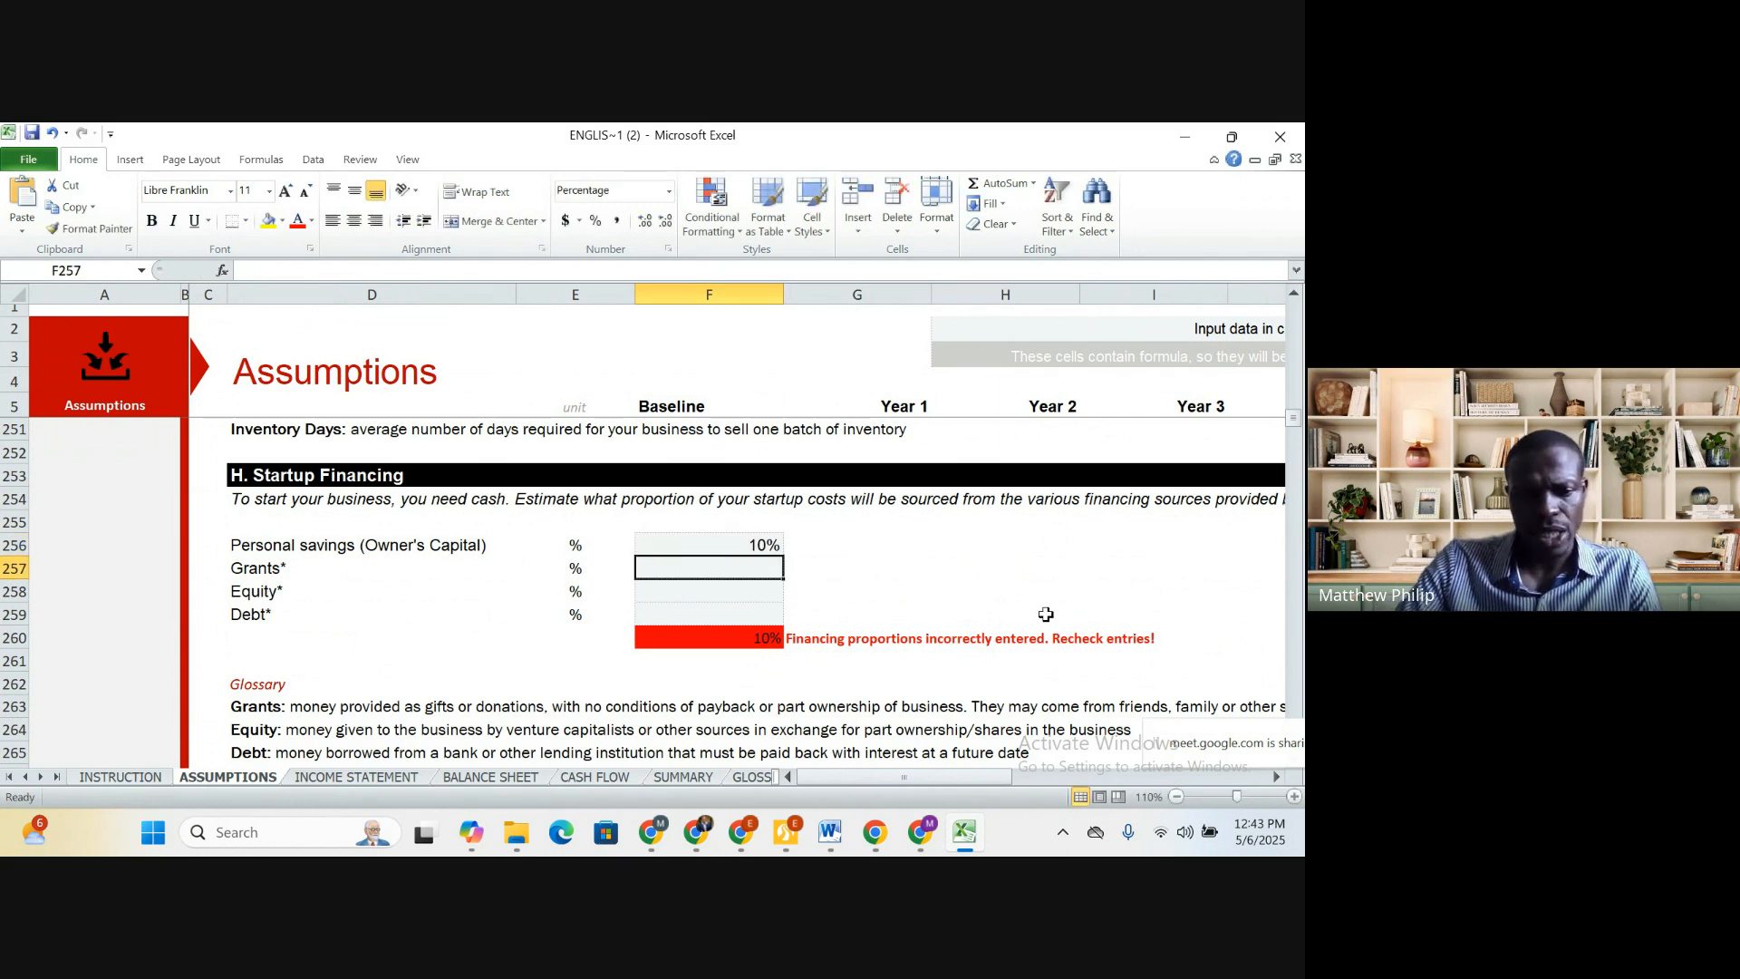
text(90)
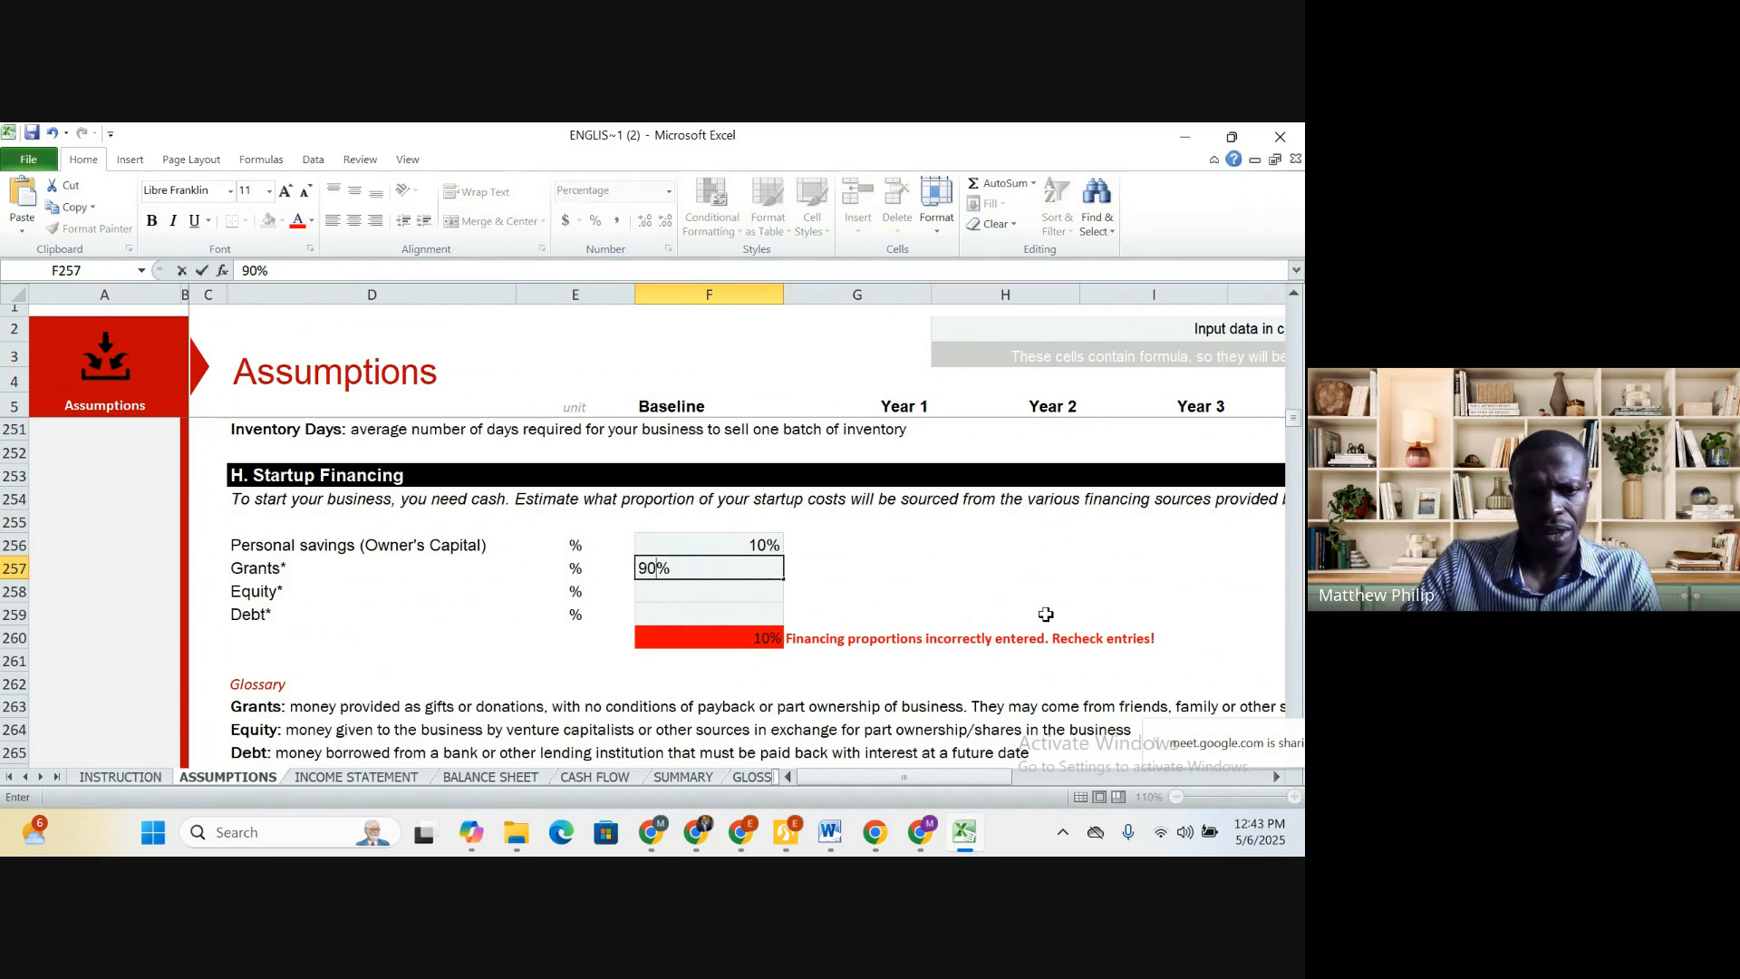
click(1151, 615)
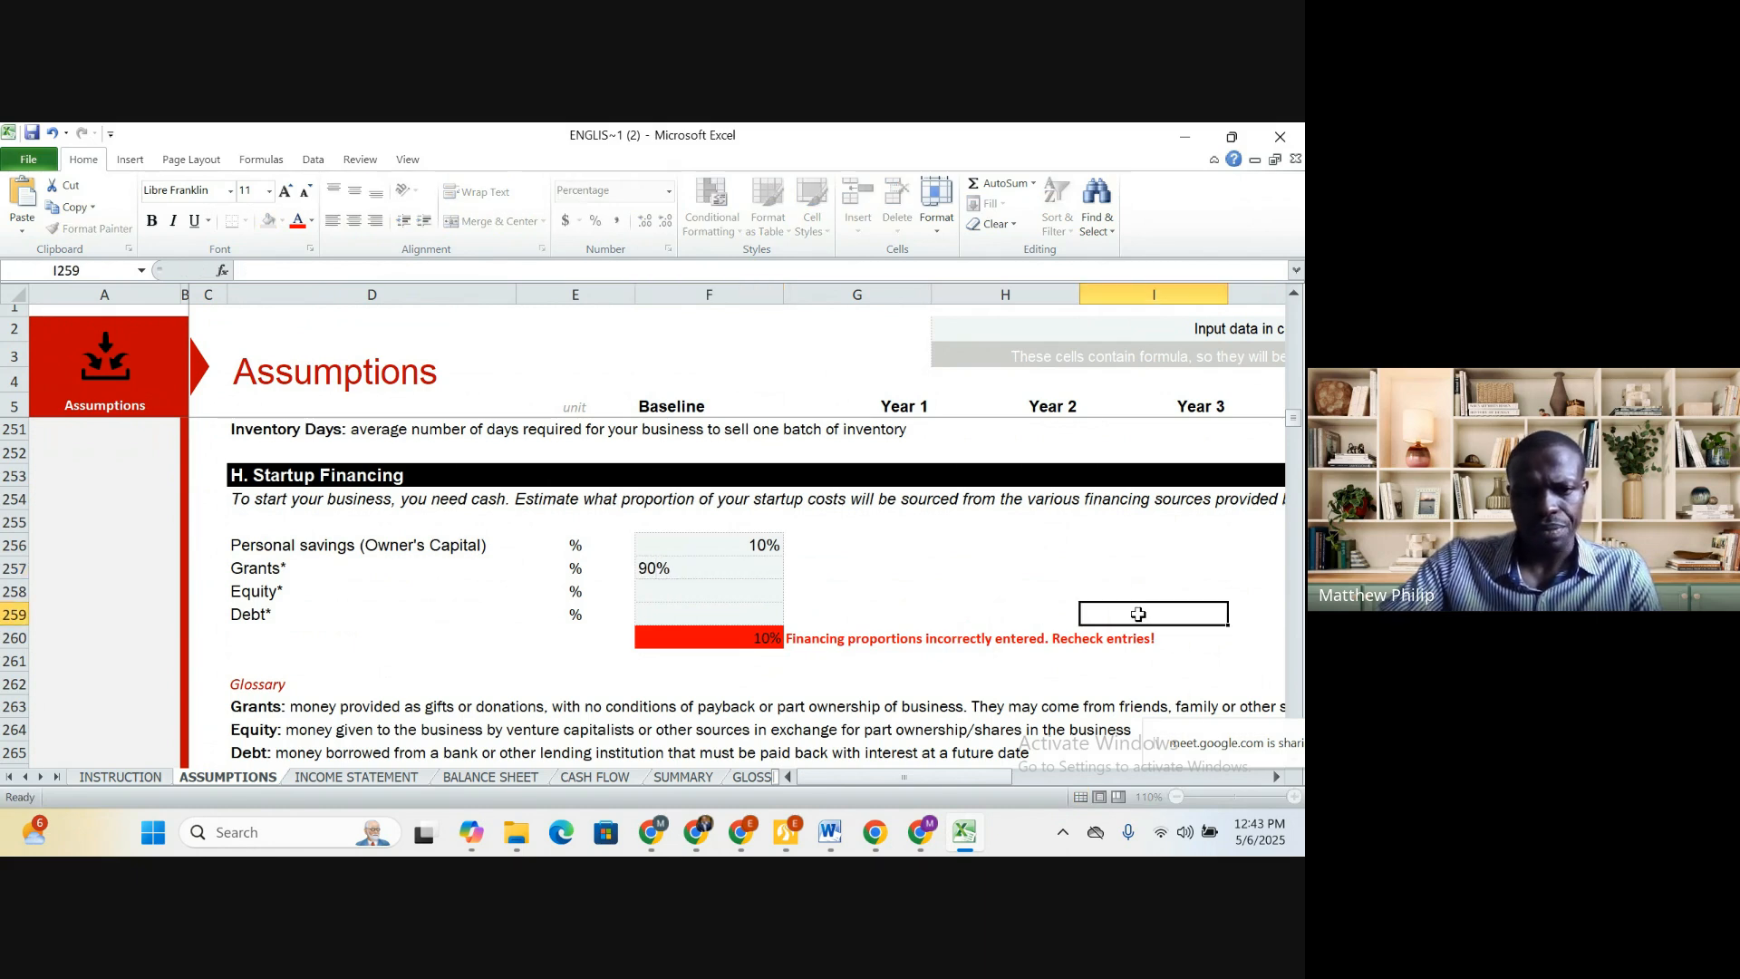
Set both the Equity and Debt shares of startup financing to 0%
click(762, 601)
text(0)
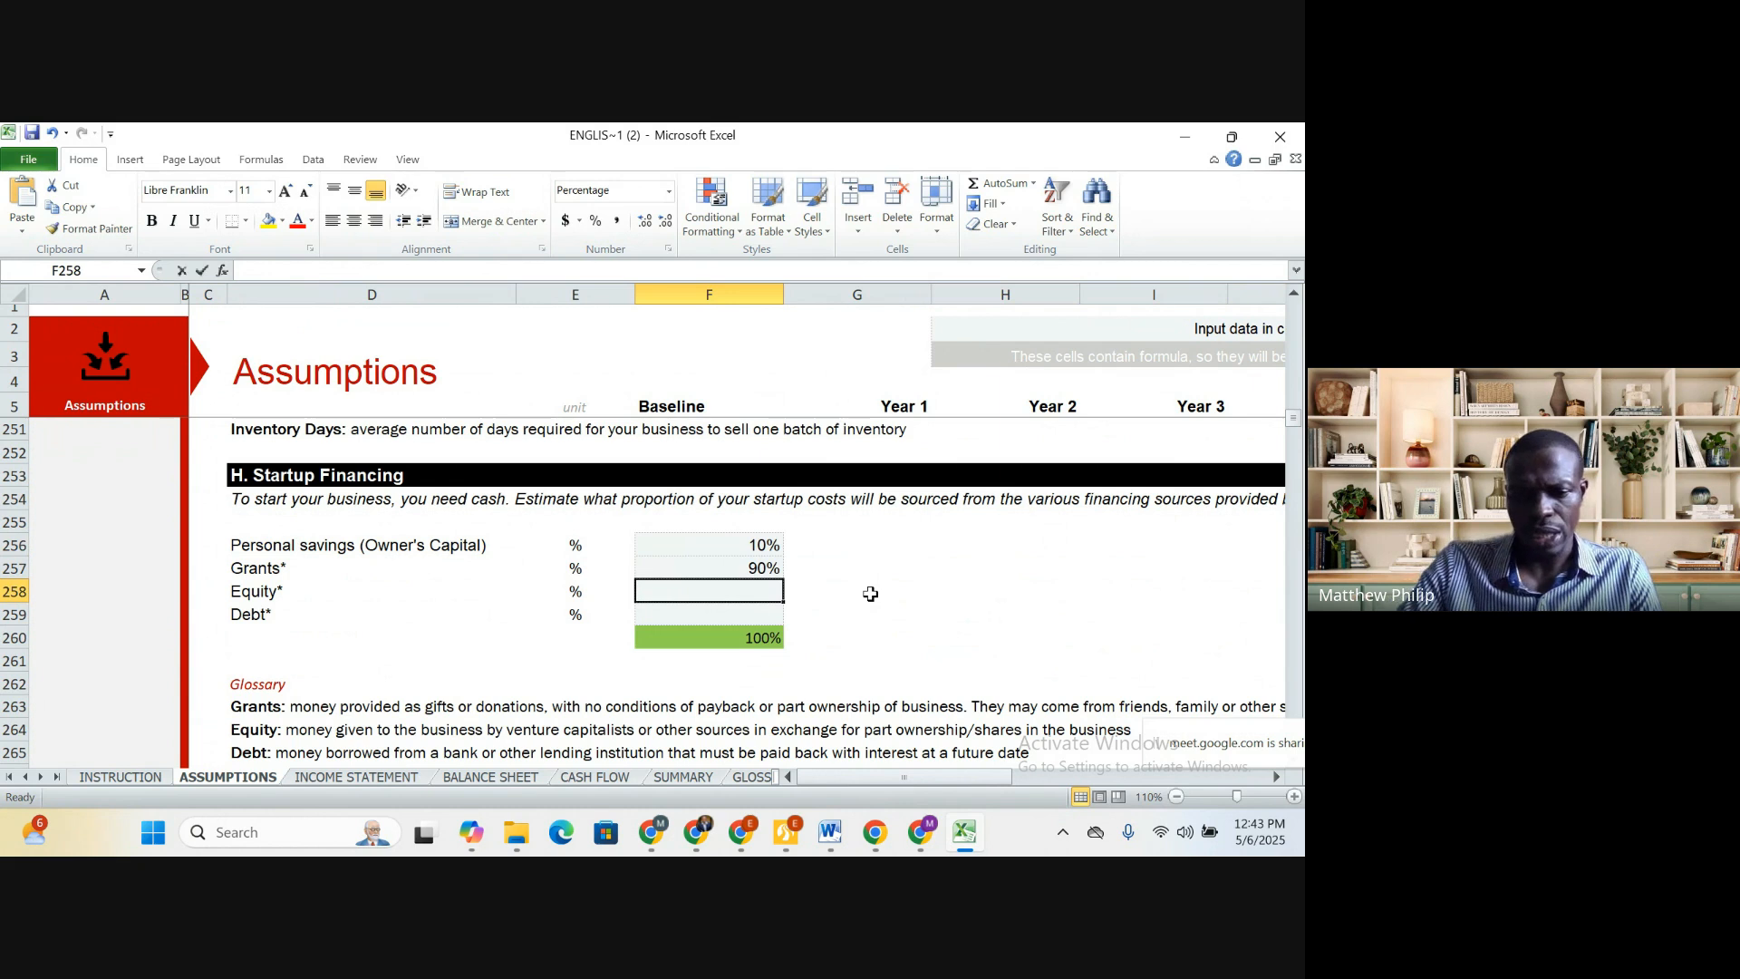
key(Return)
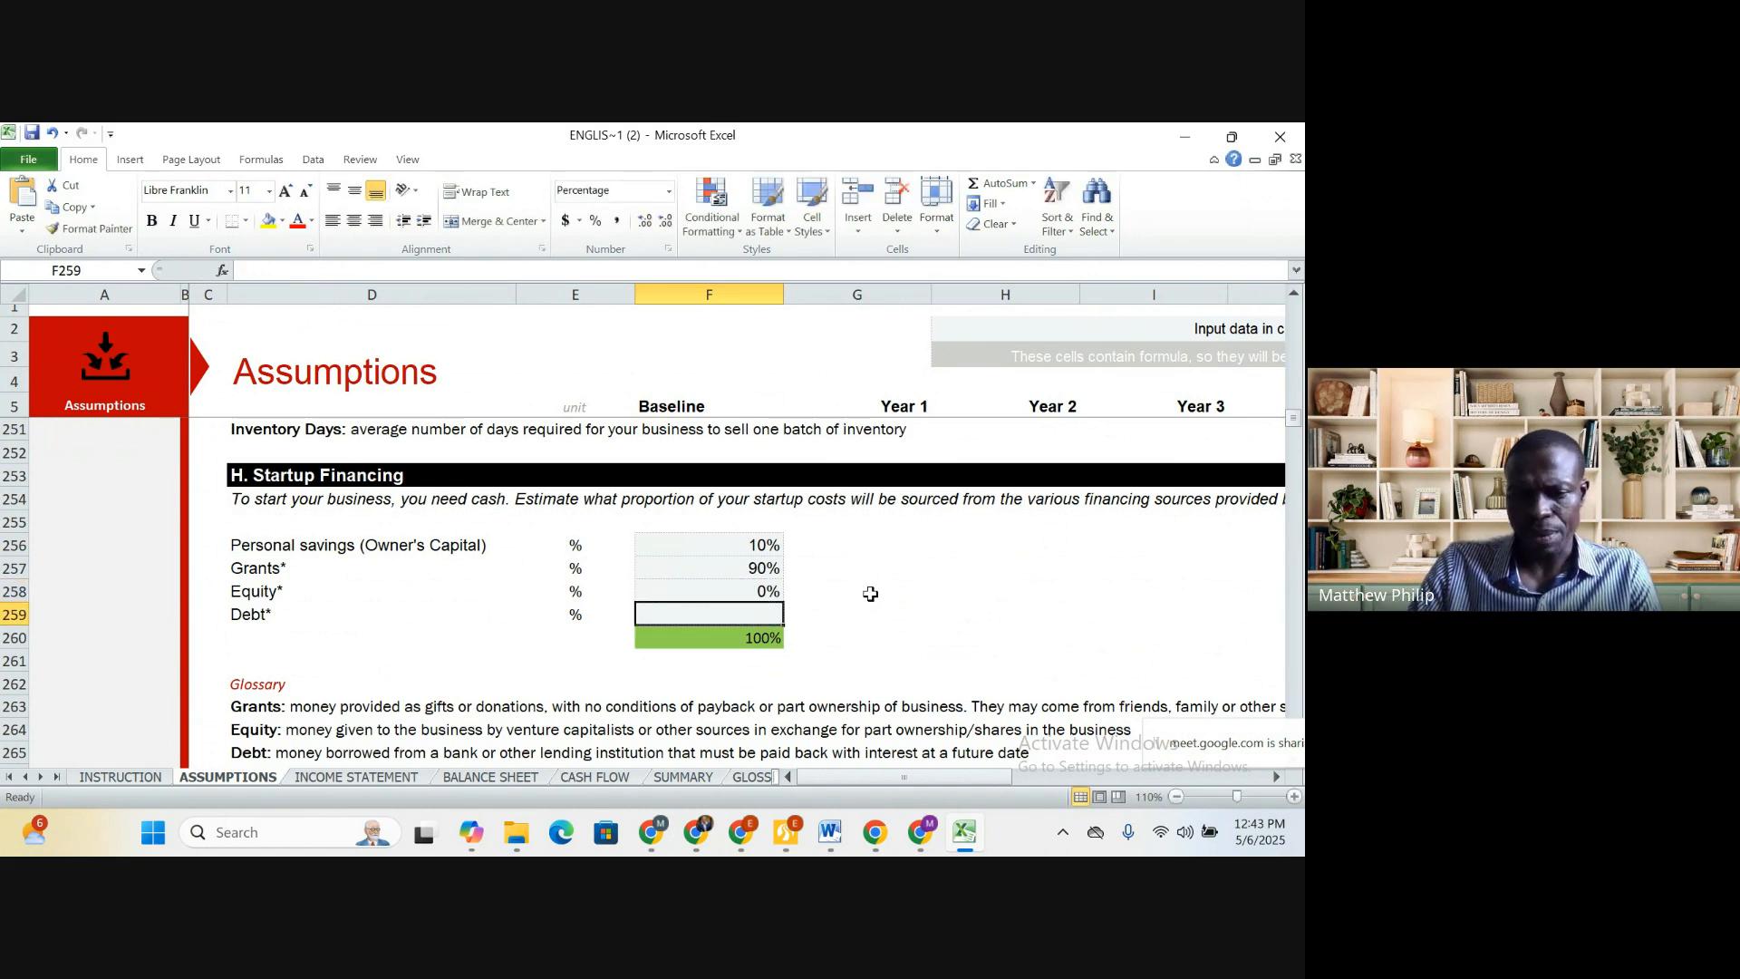
text(0)
click(893, 587)
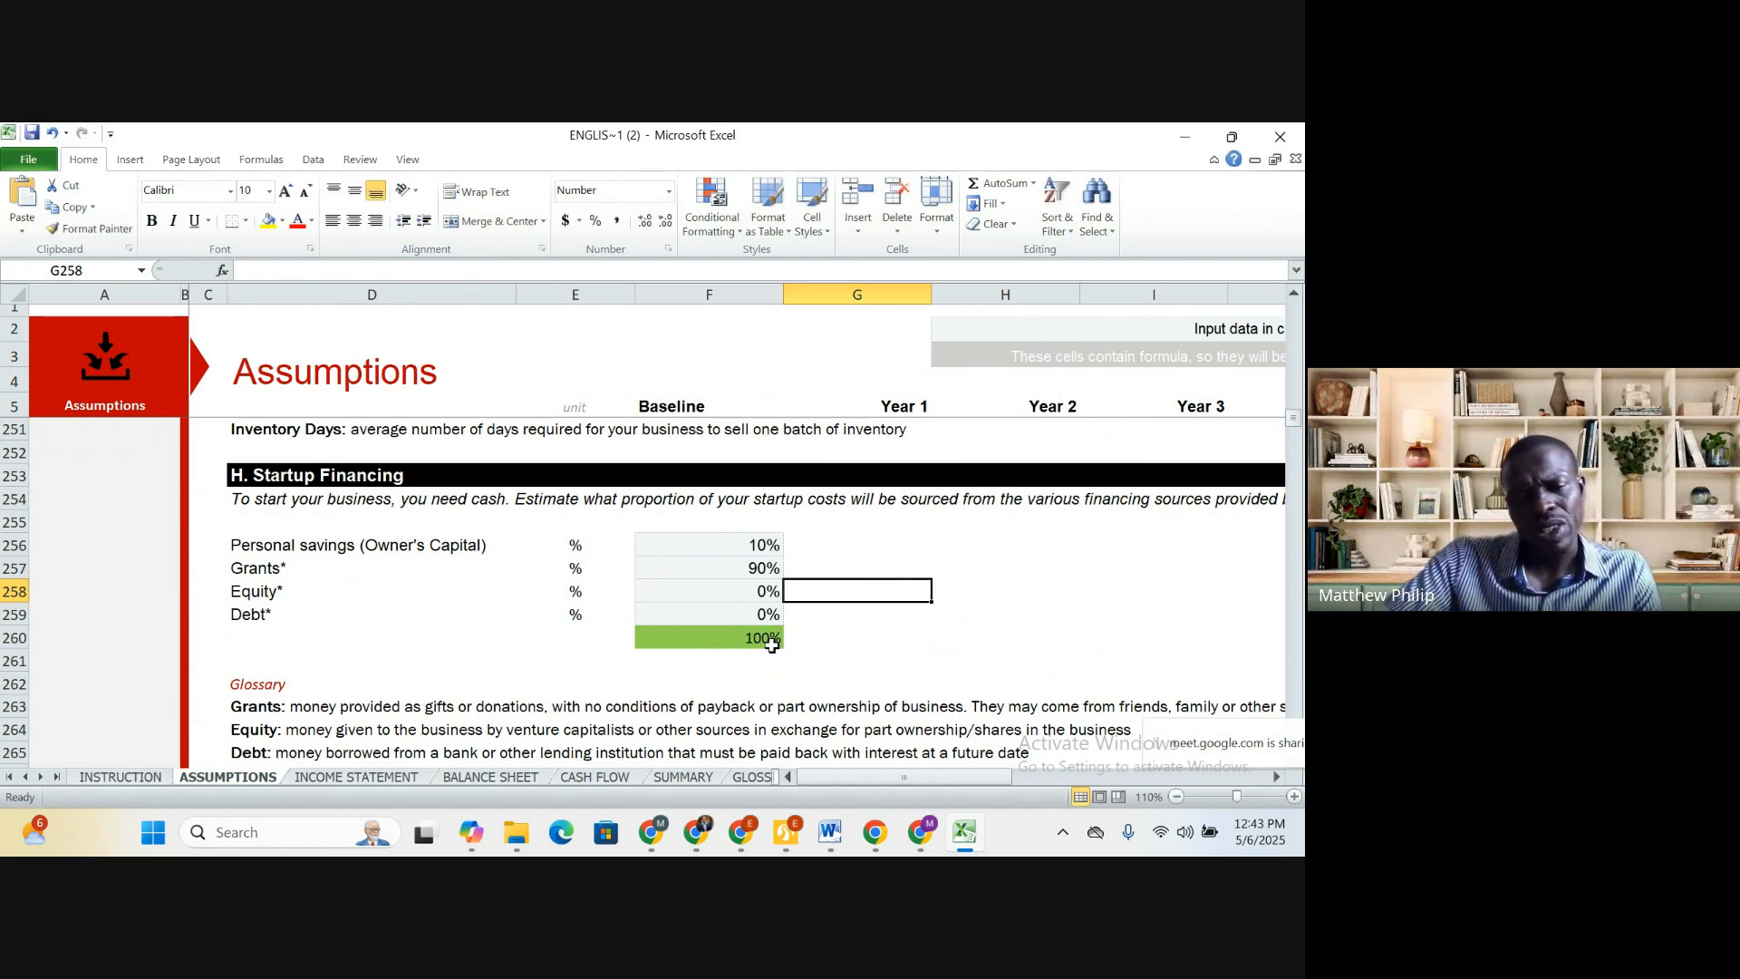
click(686, 641)
click(1008, 623)
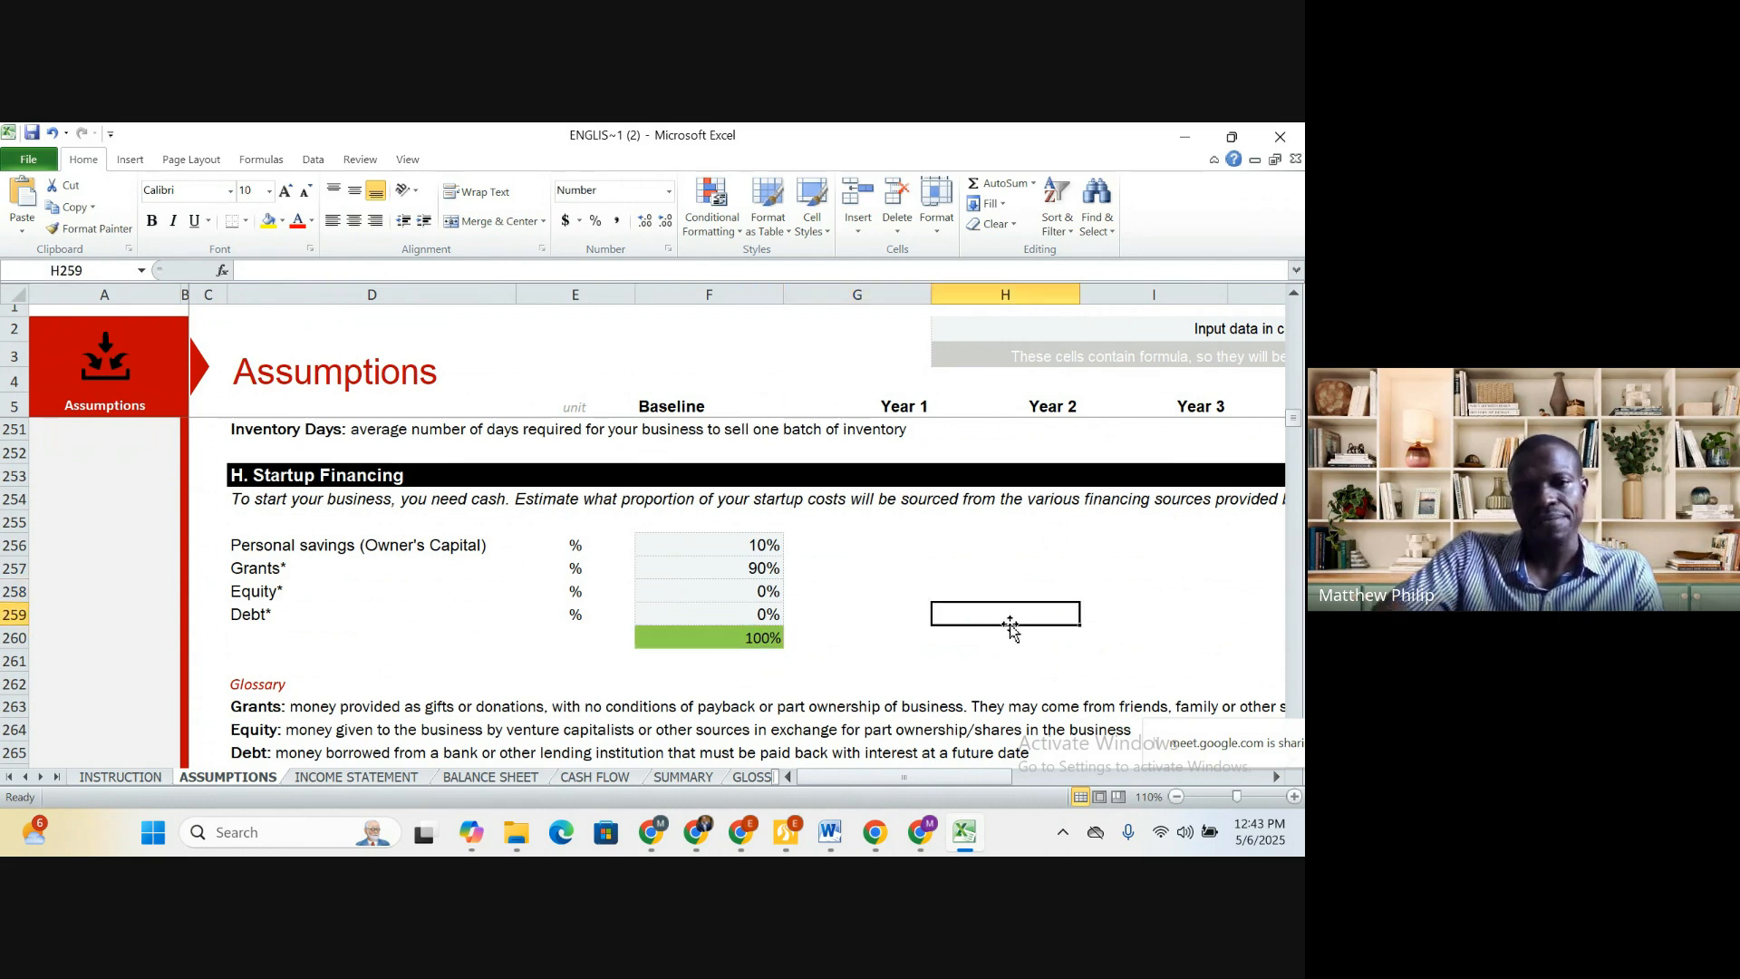
Look through the Equity Financing, Debt Financing and fixed asset schedules in the rest of the Assumptions sheet
scroll(1059, 626, down, 5)
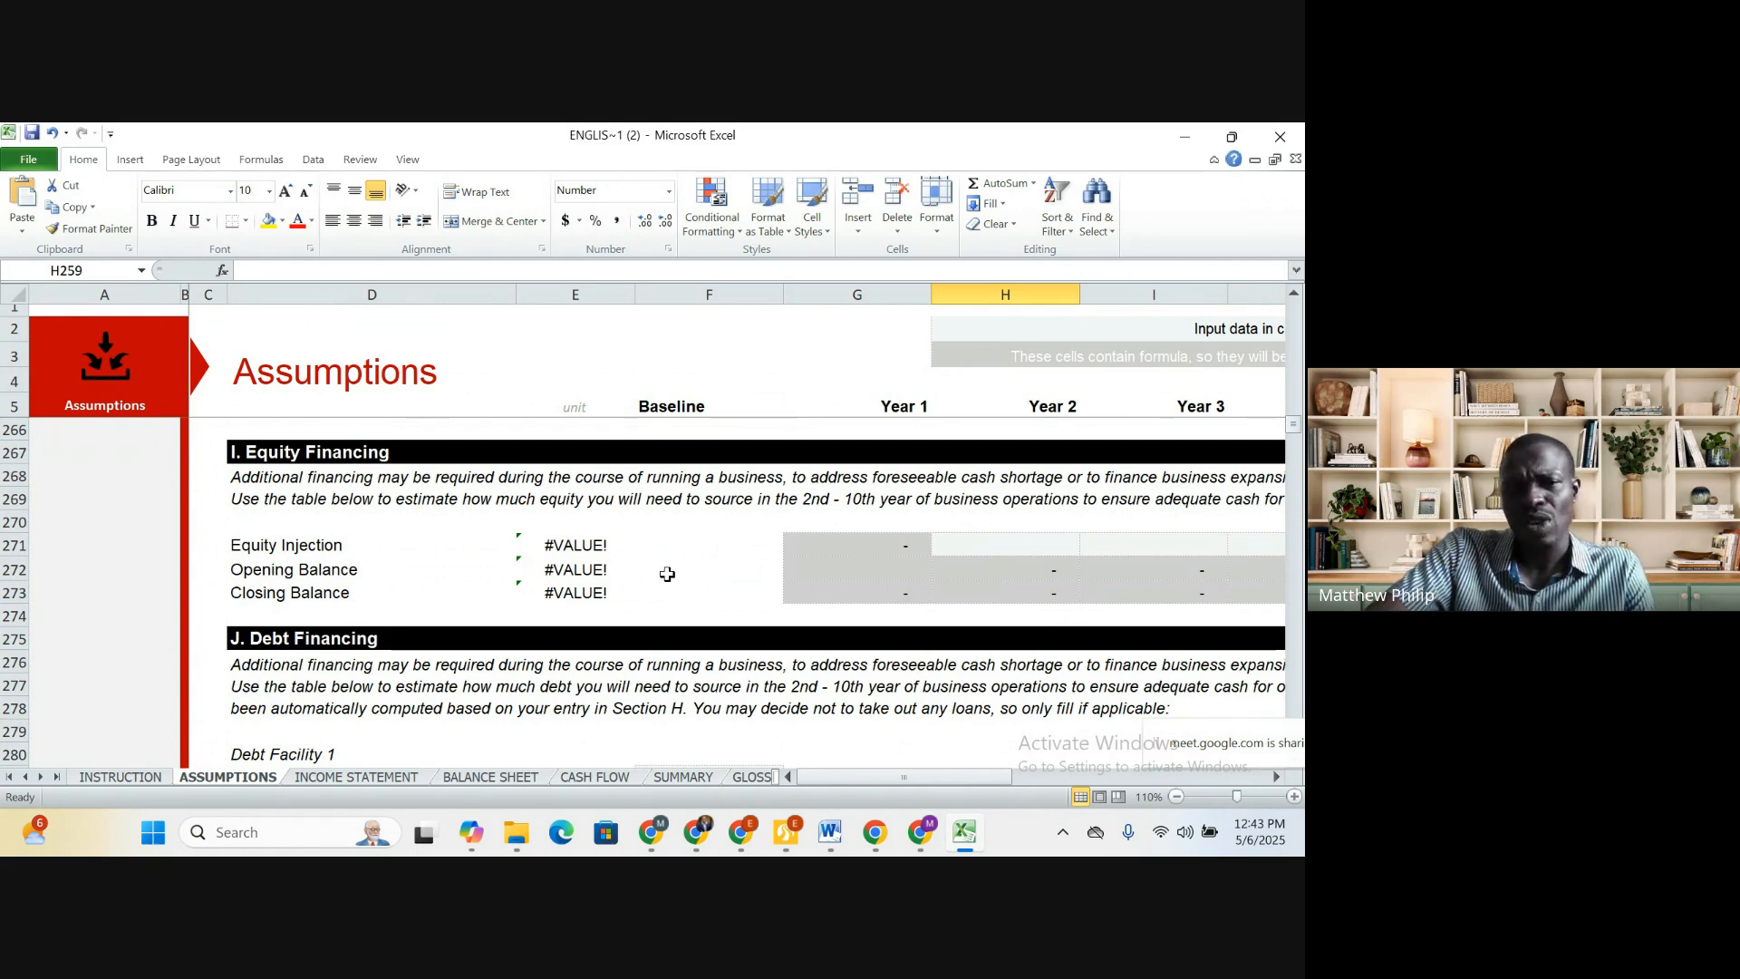
scroll(667, 571, down, 1)
scroll(667, 573, down, 7)
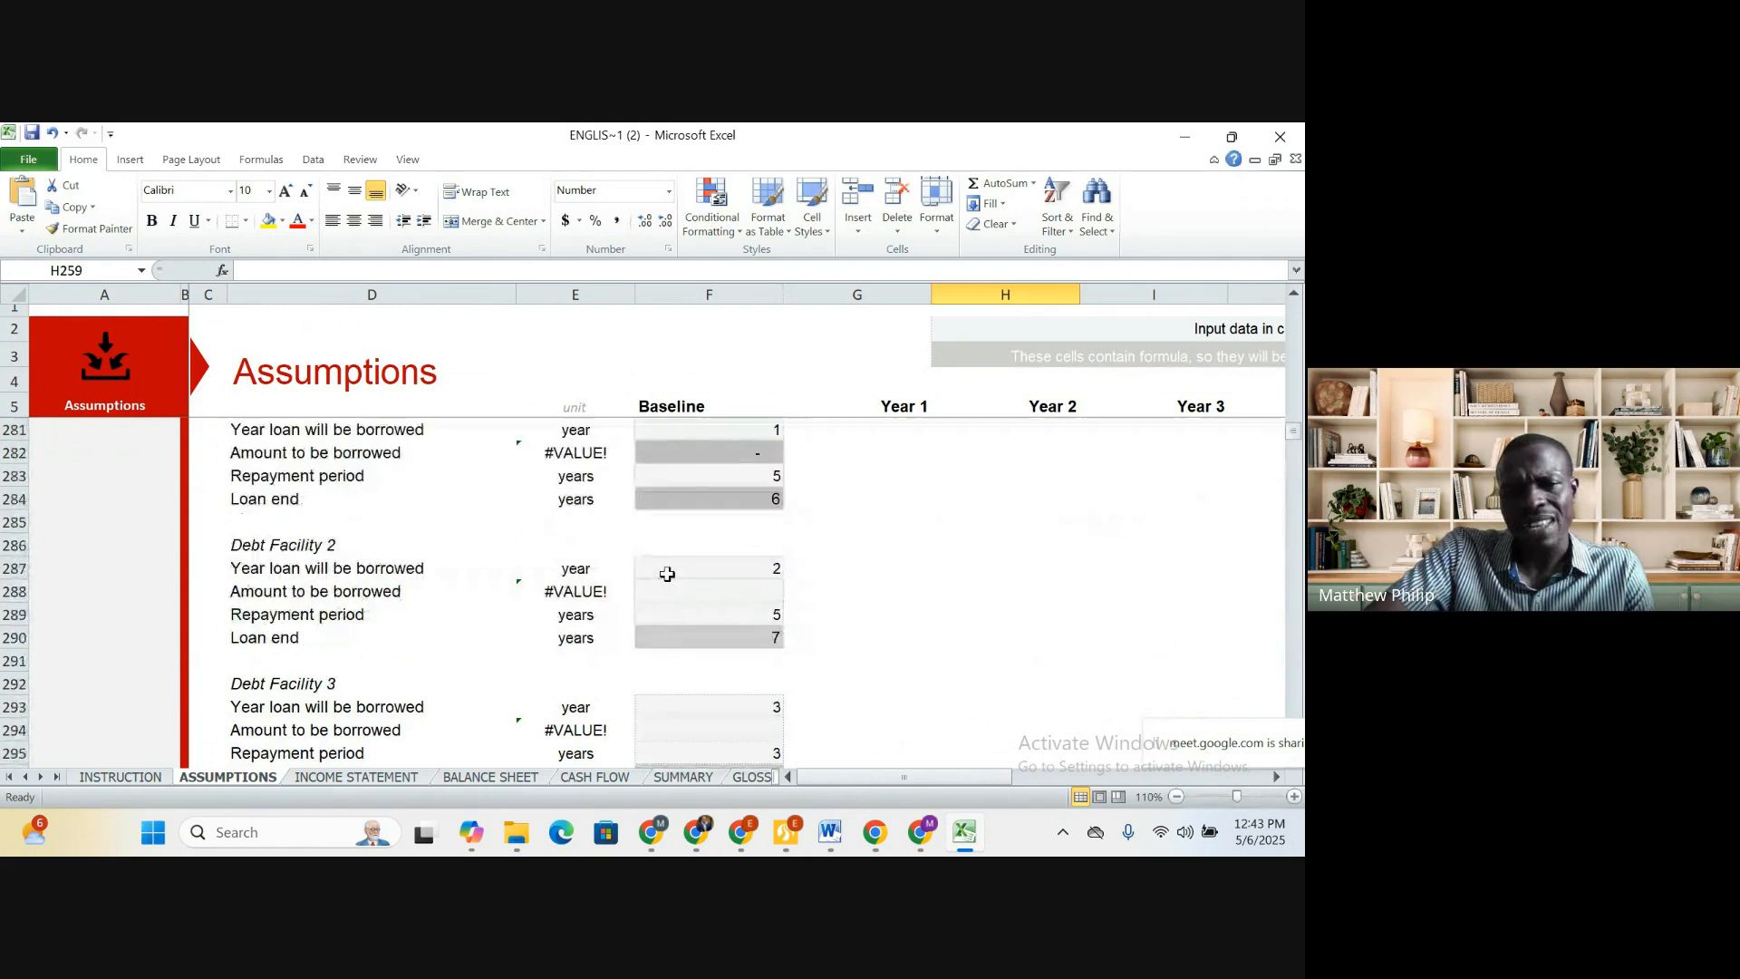
scroll(667, 580, down, 19)
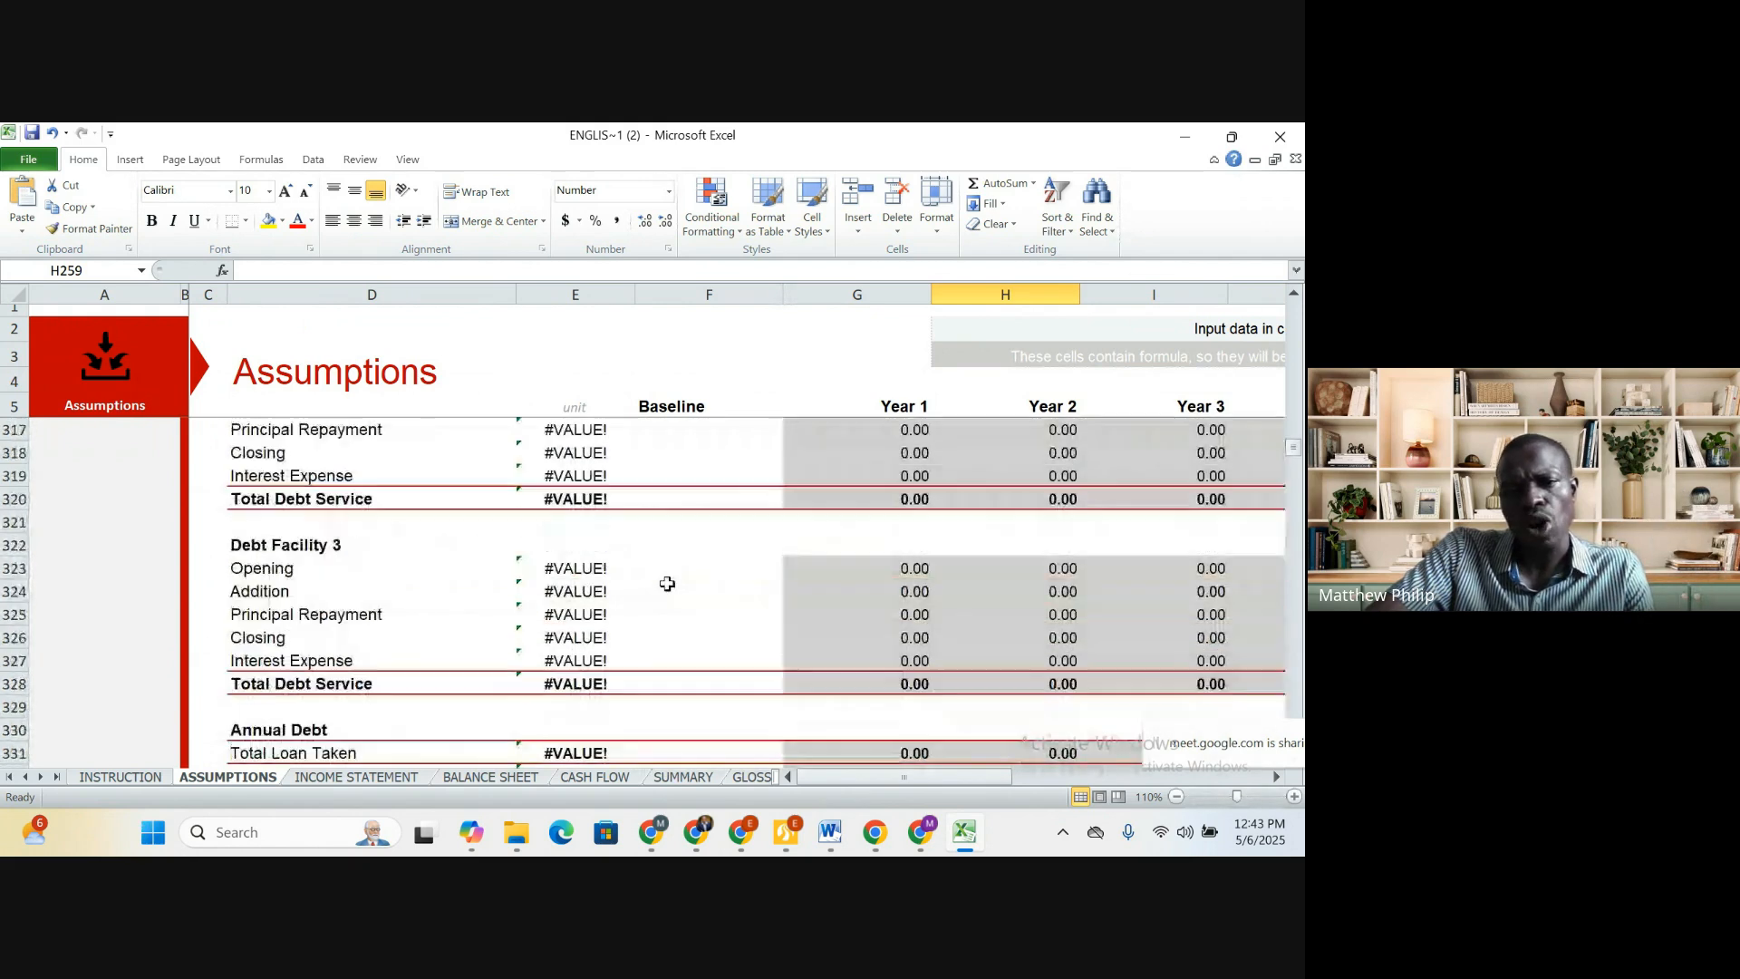
scroll(667, 594, down, 20)
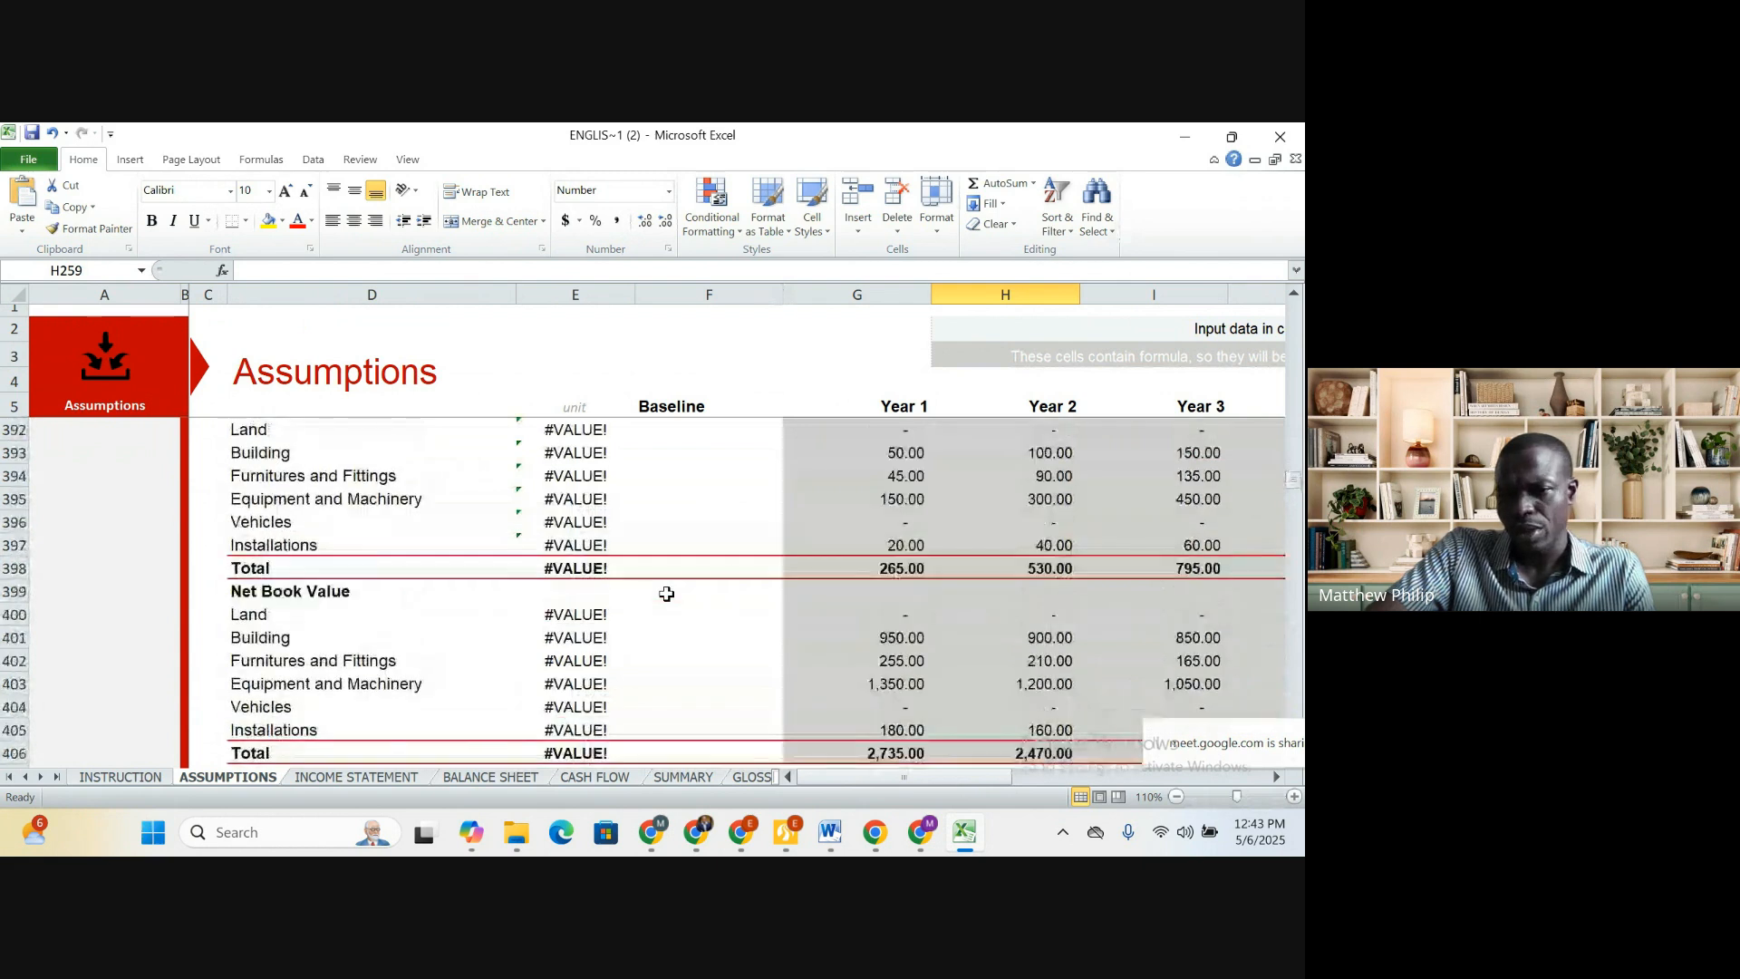
scroll(691, 588, up, 6)
scroll(691, 588, up, 14)
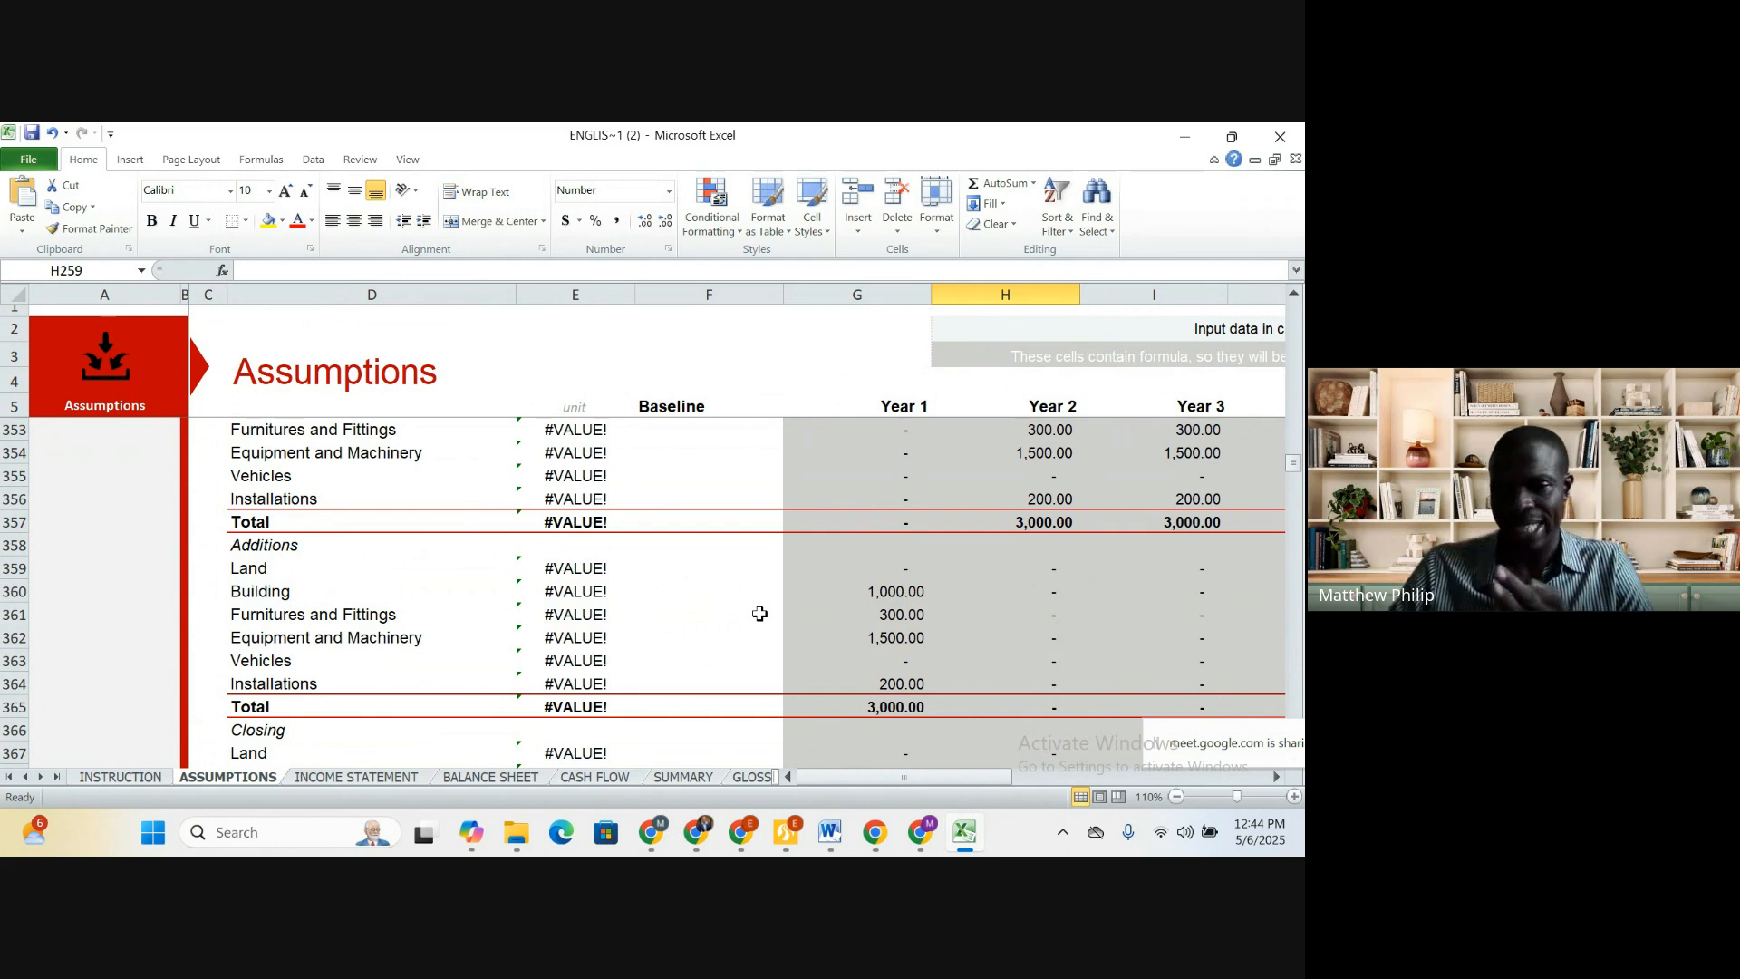
Open the Income Statement sheet and examine the Year 1 total revenue, direct costs and gross profit
click(368, 780)
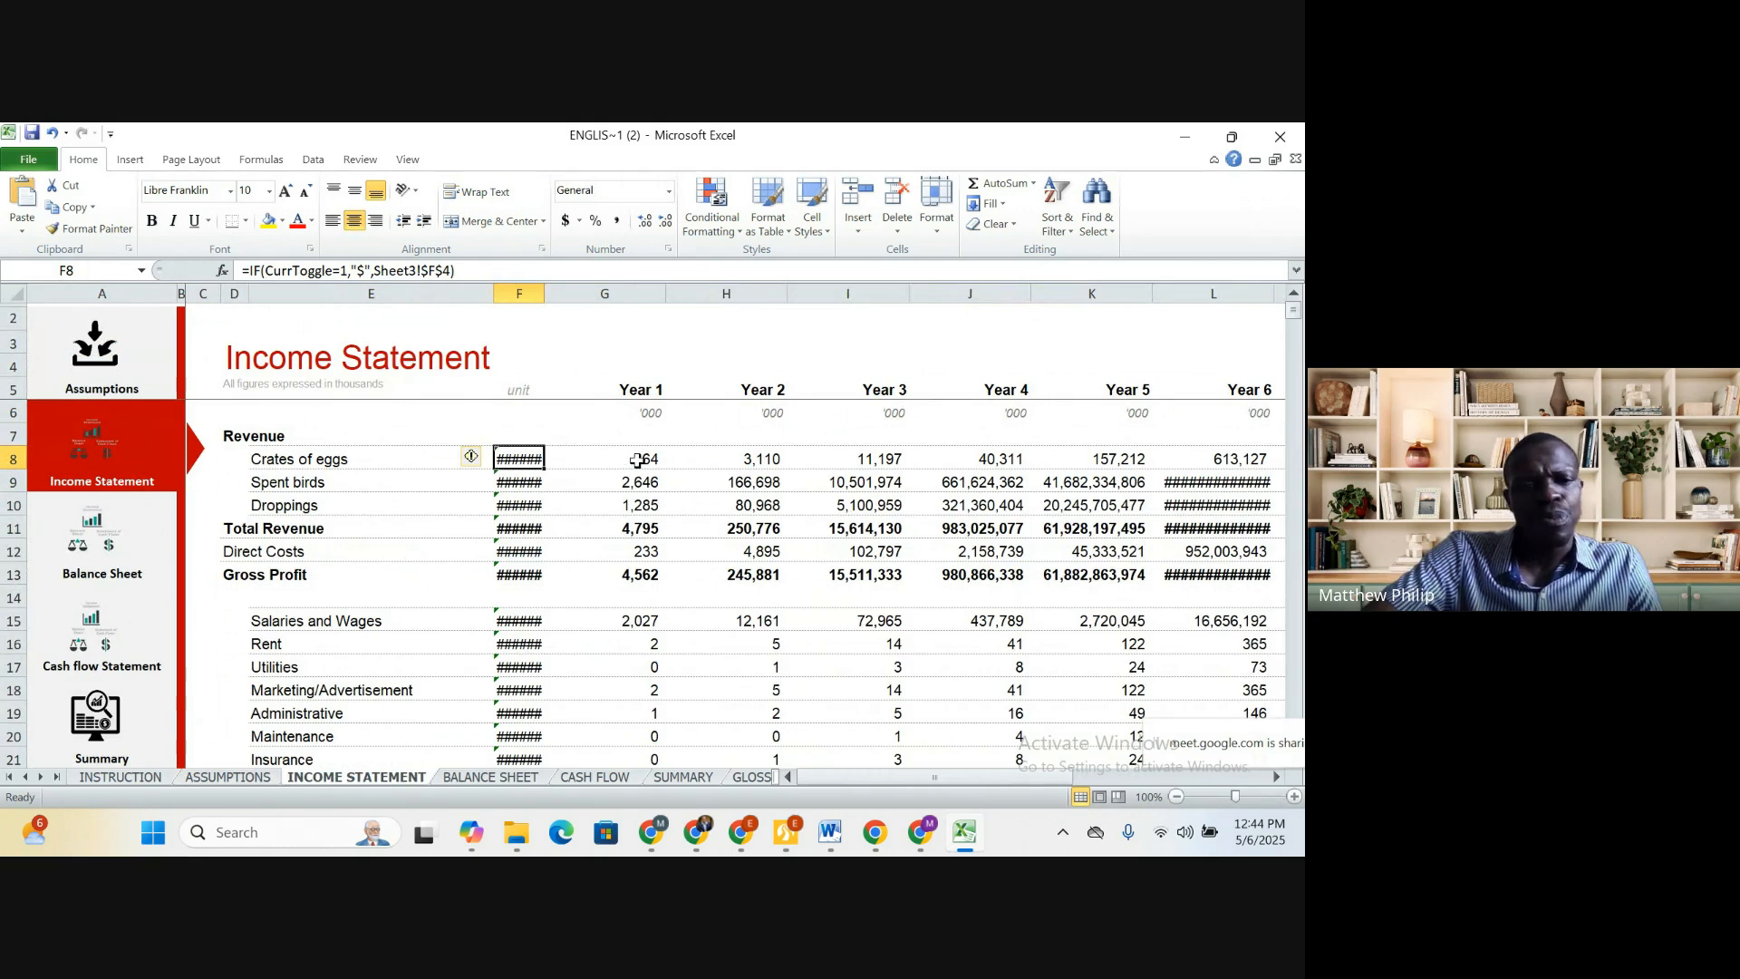
click(649, 581)
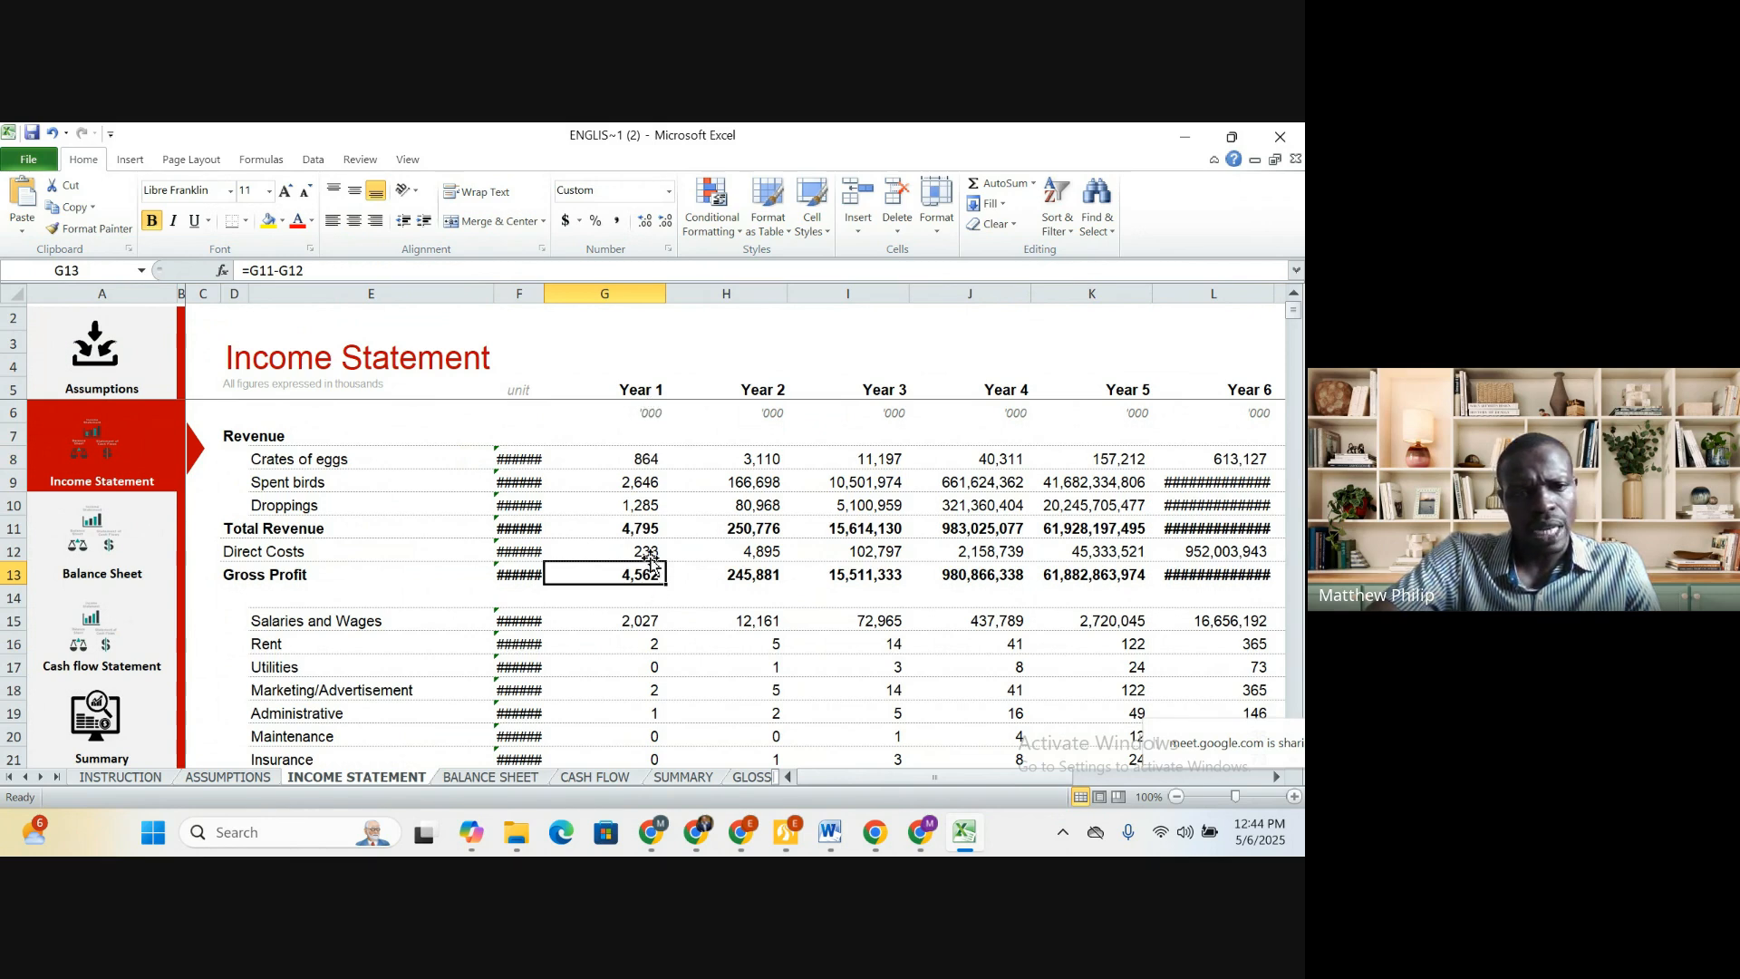
click(363, 529)
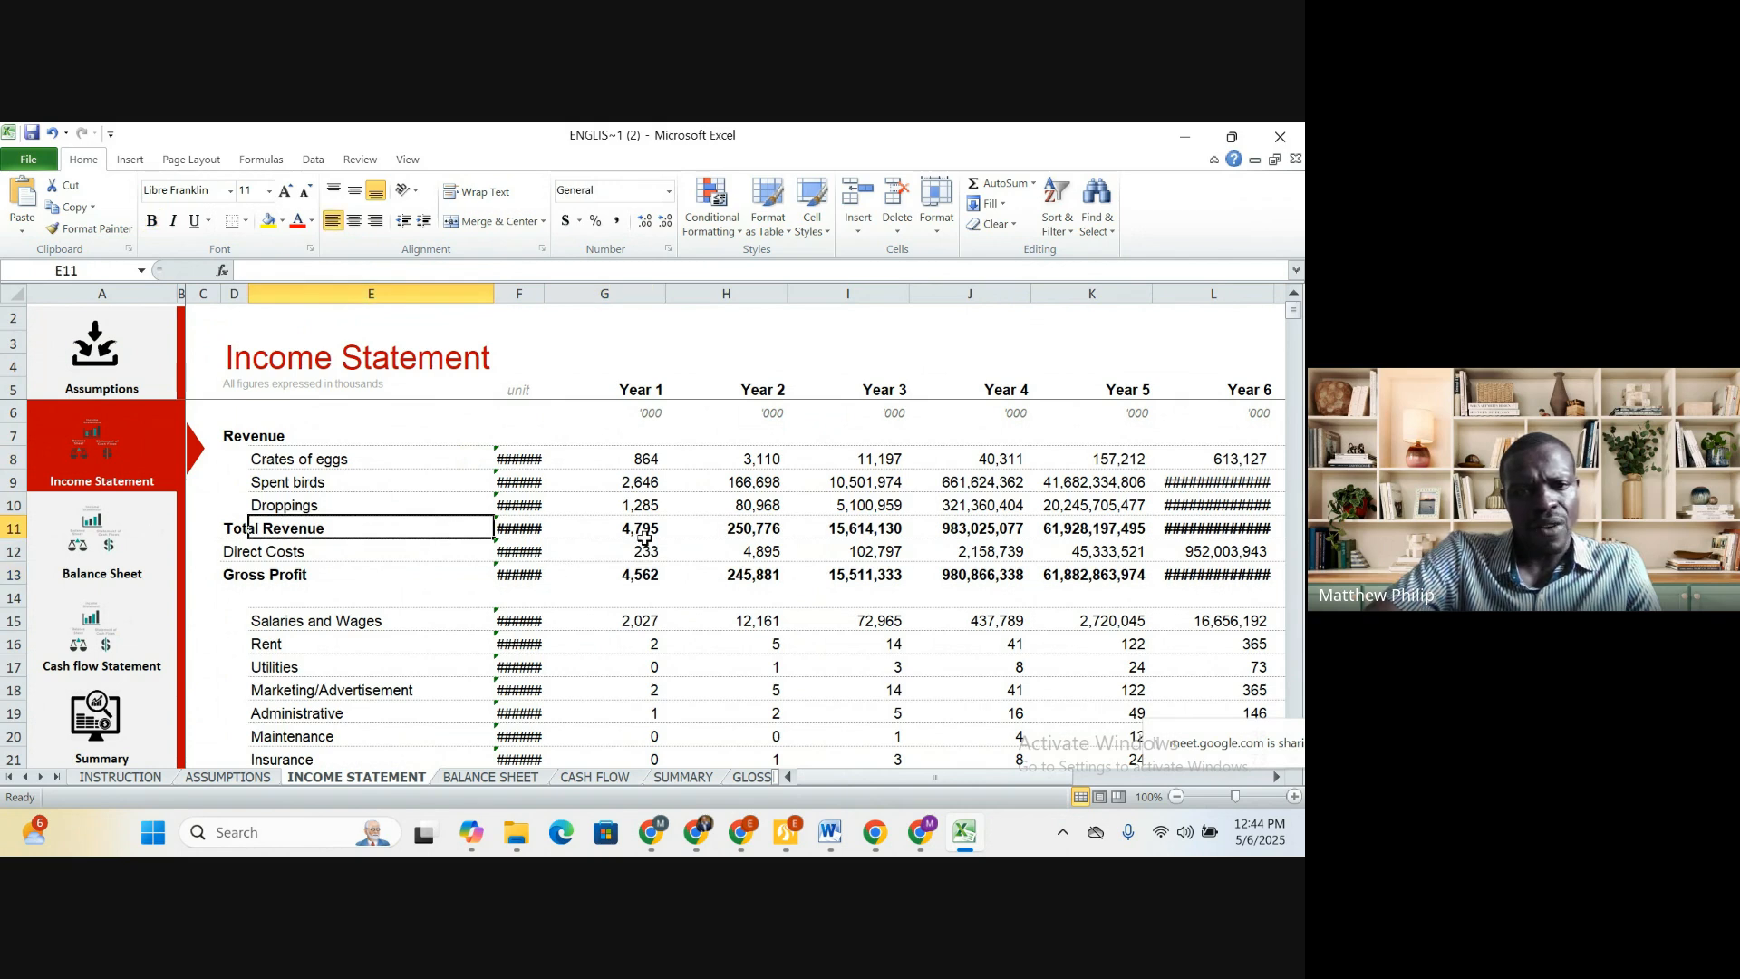
click(646, 535)
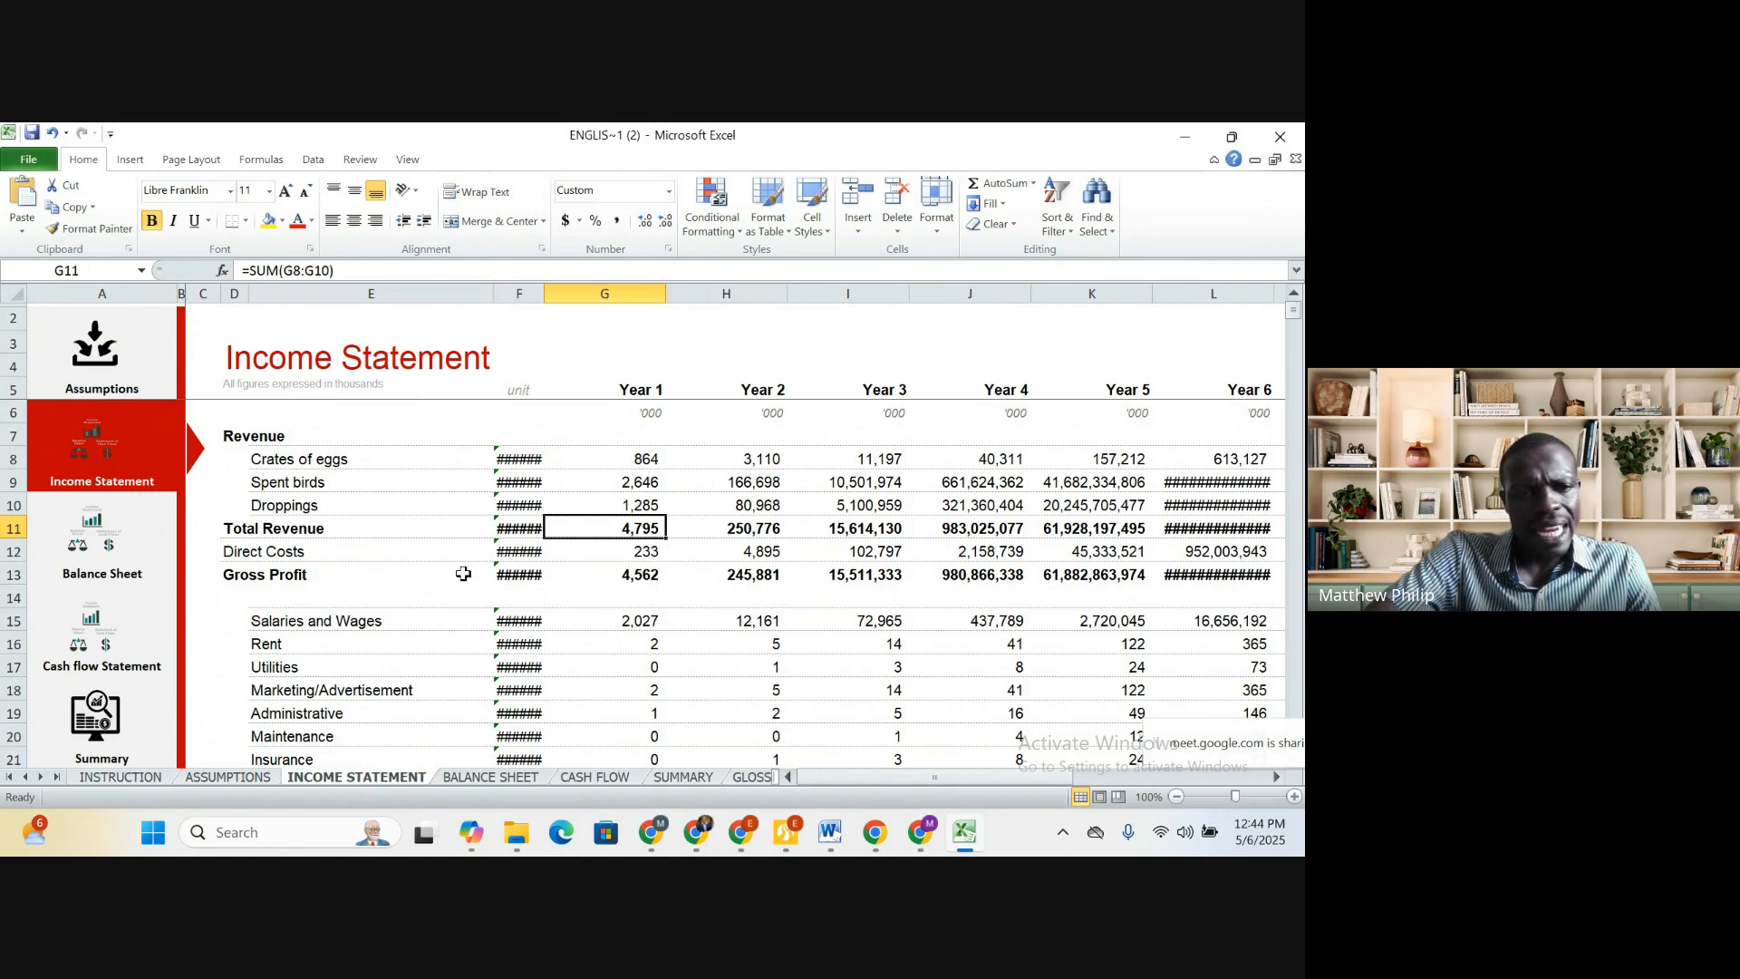
click(390, 560)
click(649, 555)
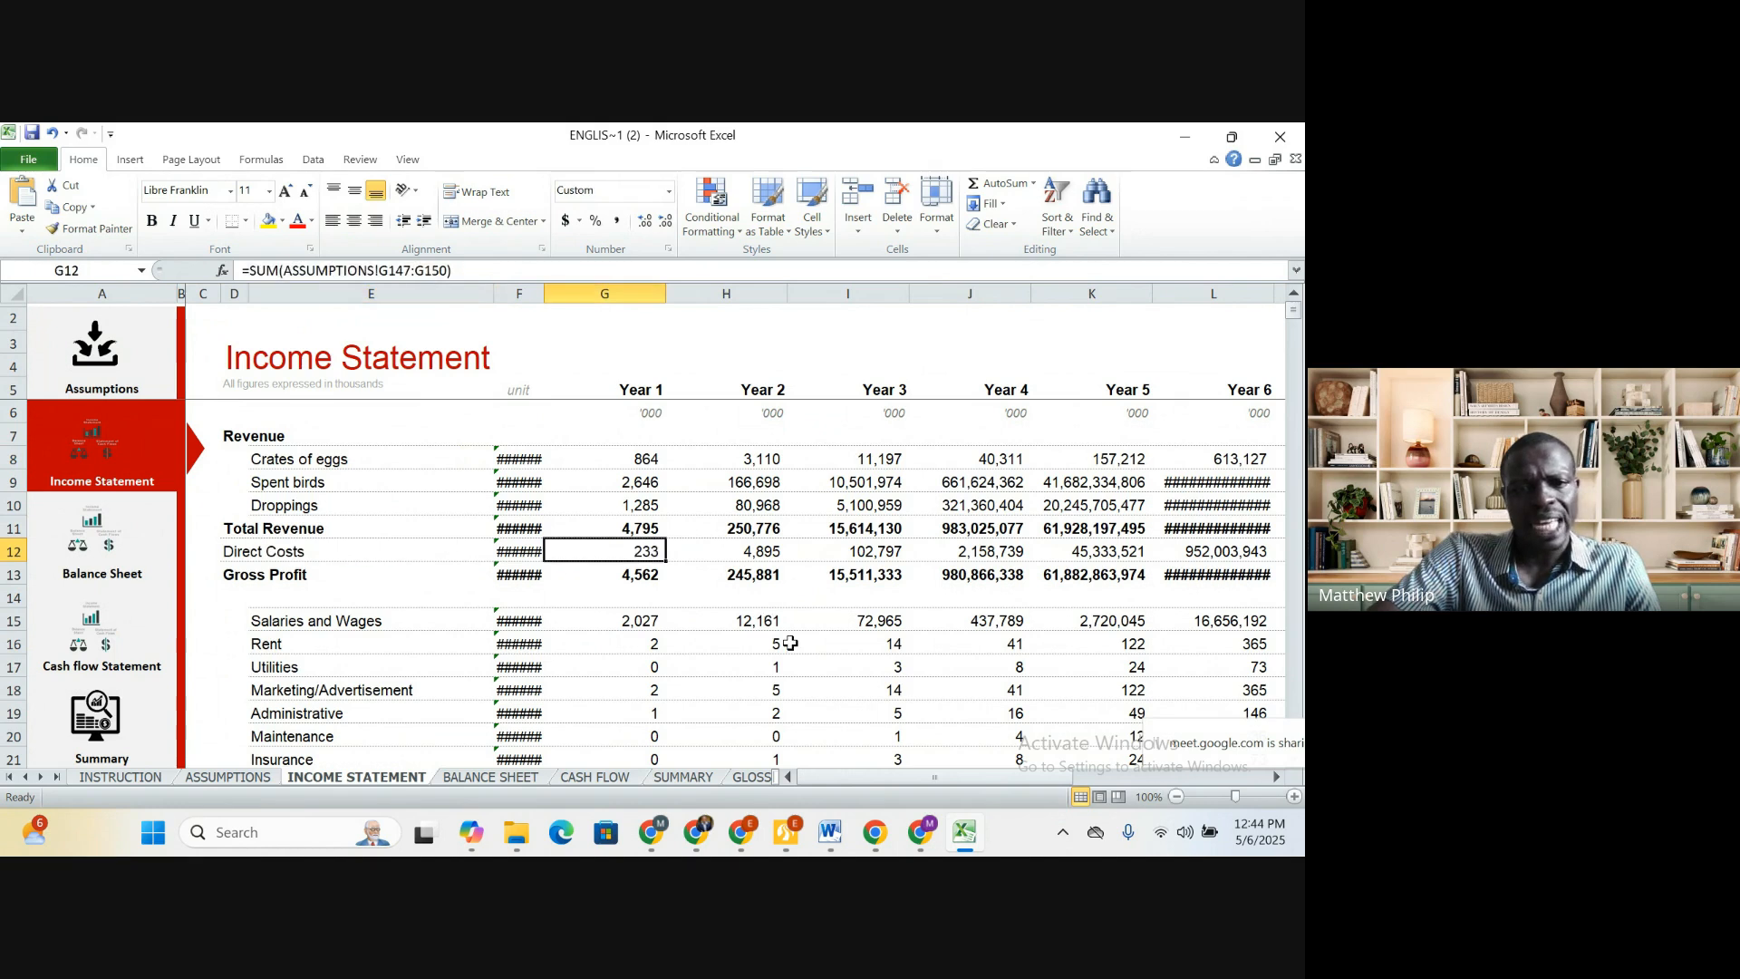
click(306, 572)
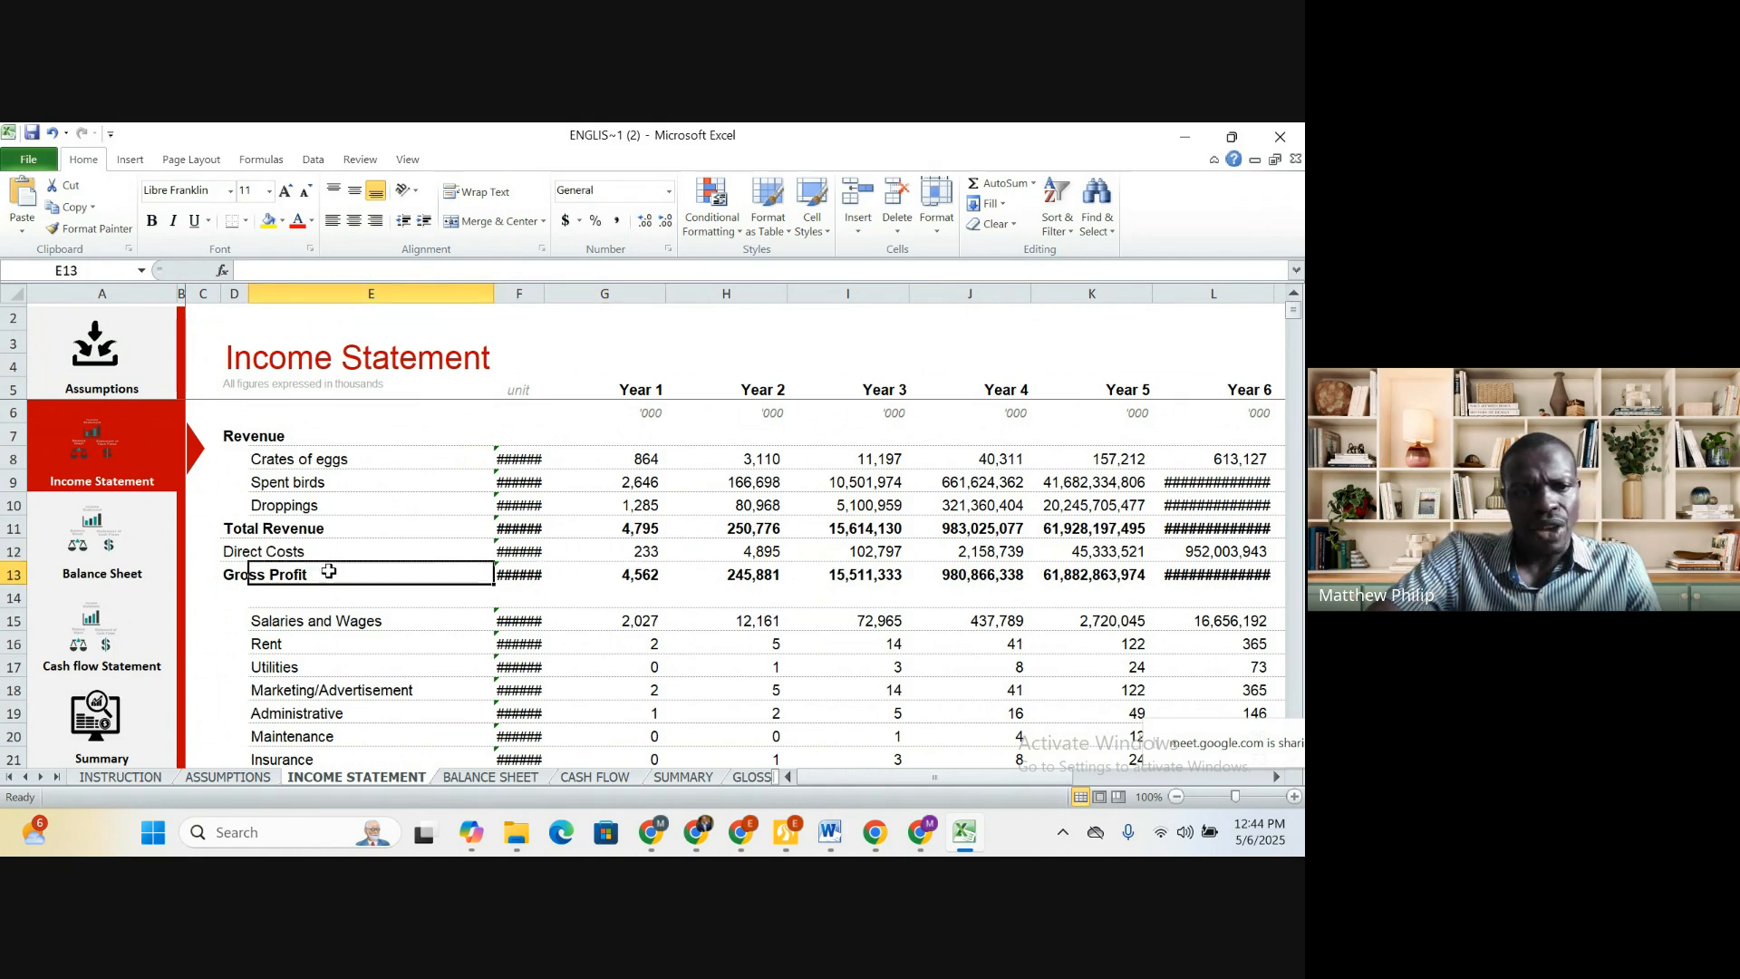
click(652, 578)
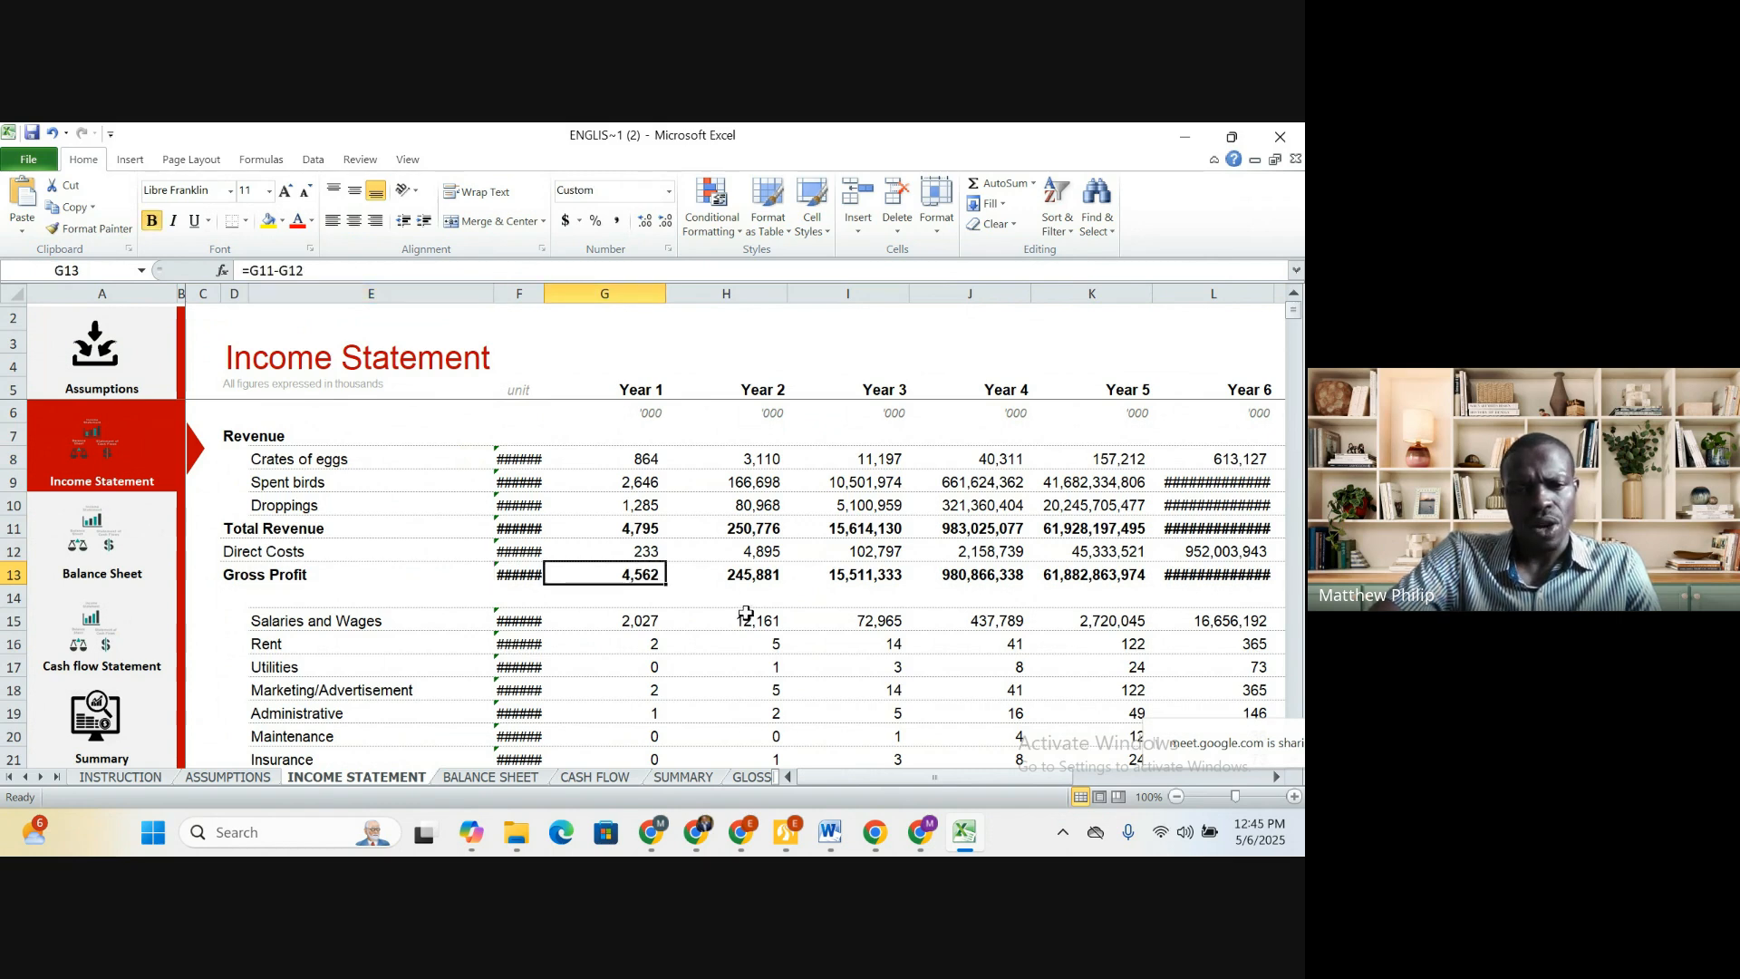
Review the Year 1 operating expenses in the Income Statement, from Salaries and Wages through Maintenance, leaving the cell contents intact
scroll(746, 614, down, 2)
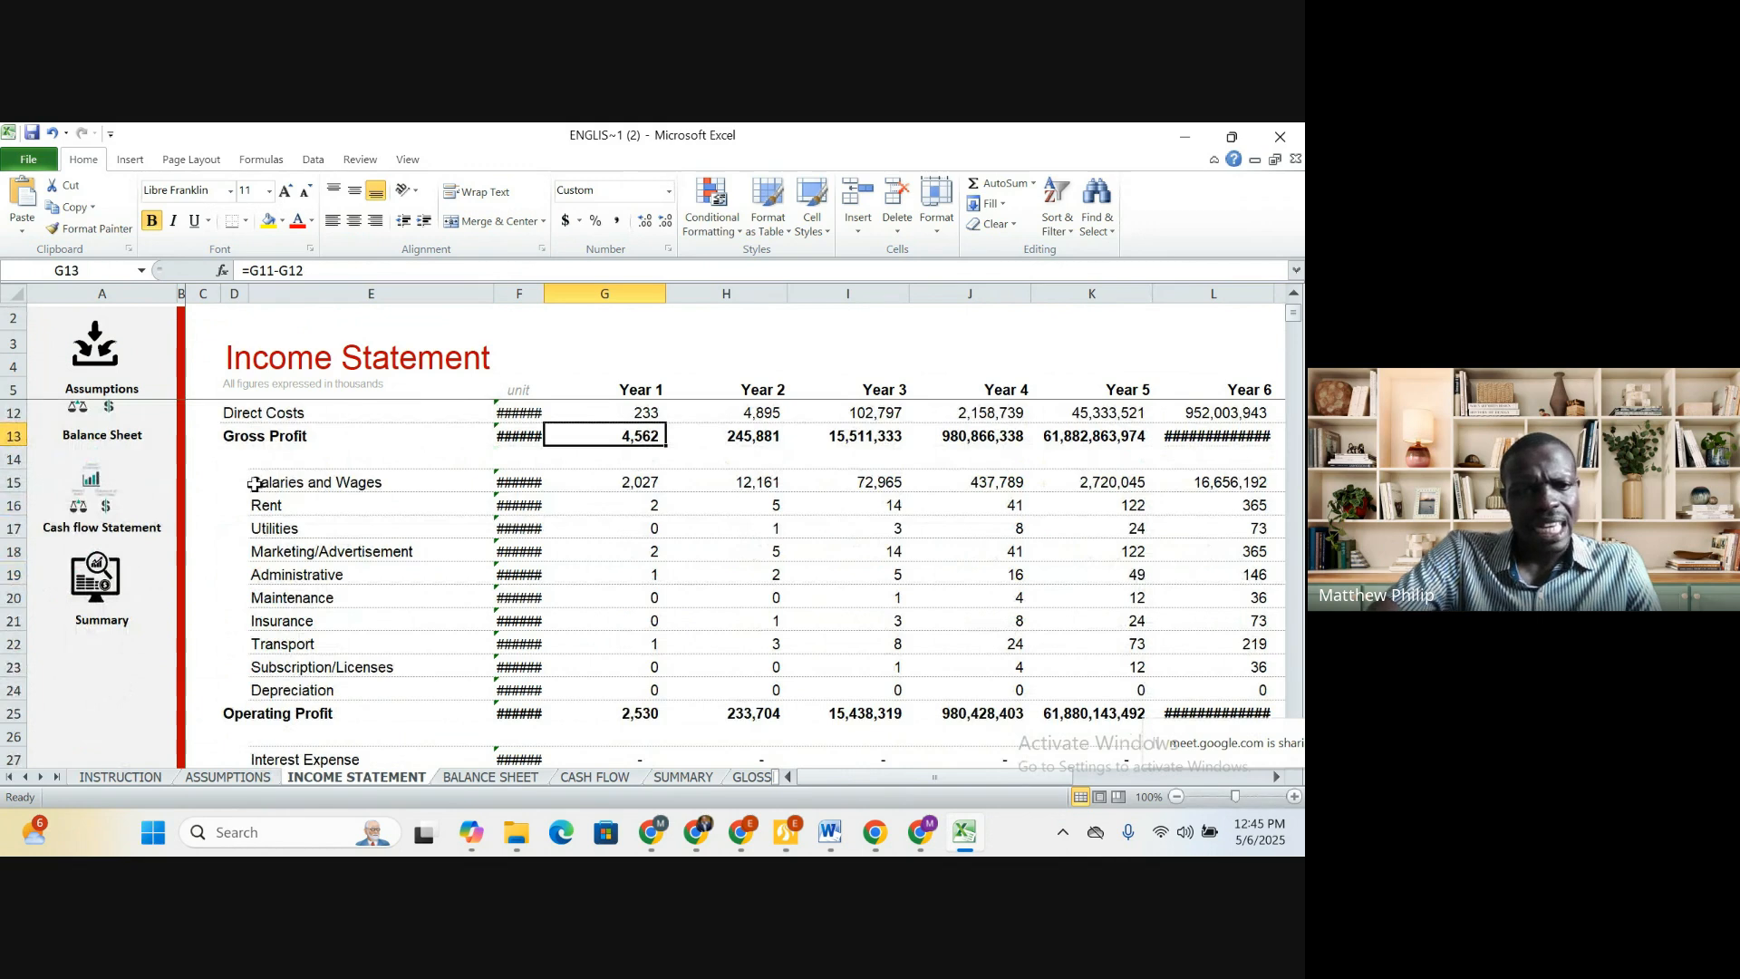
click(313, 498)
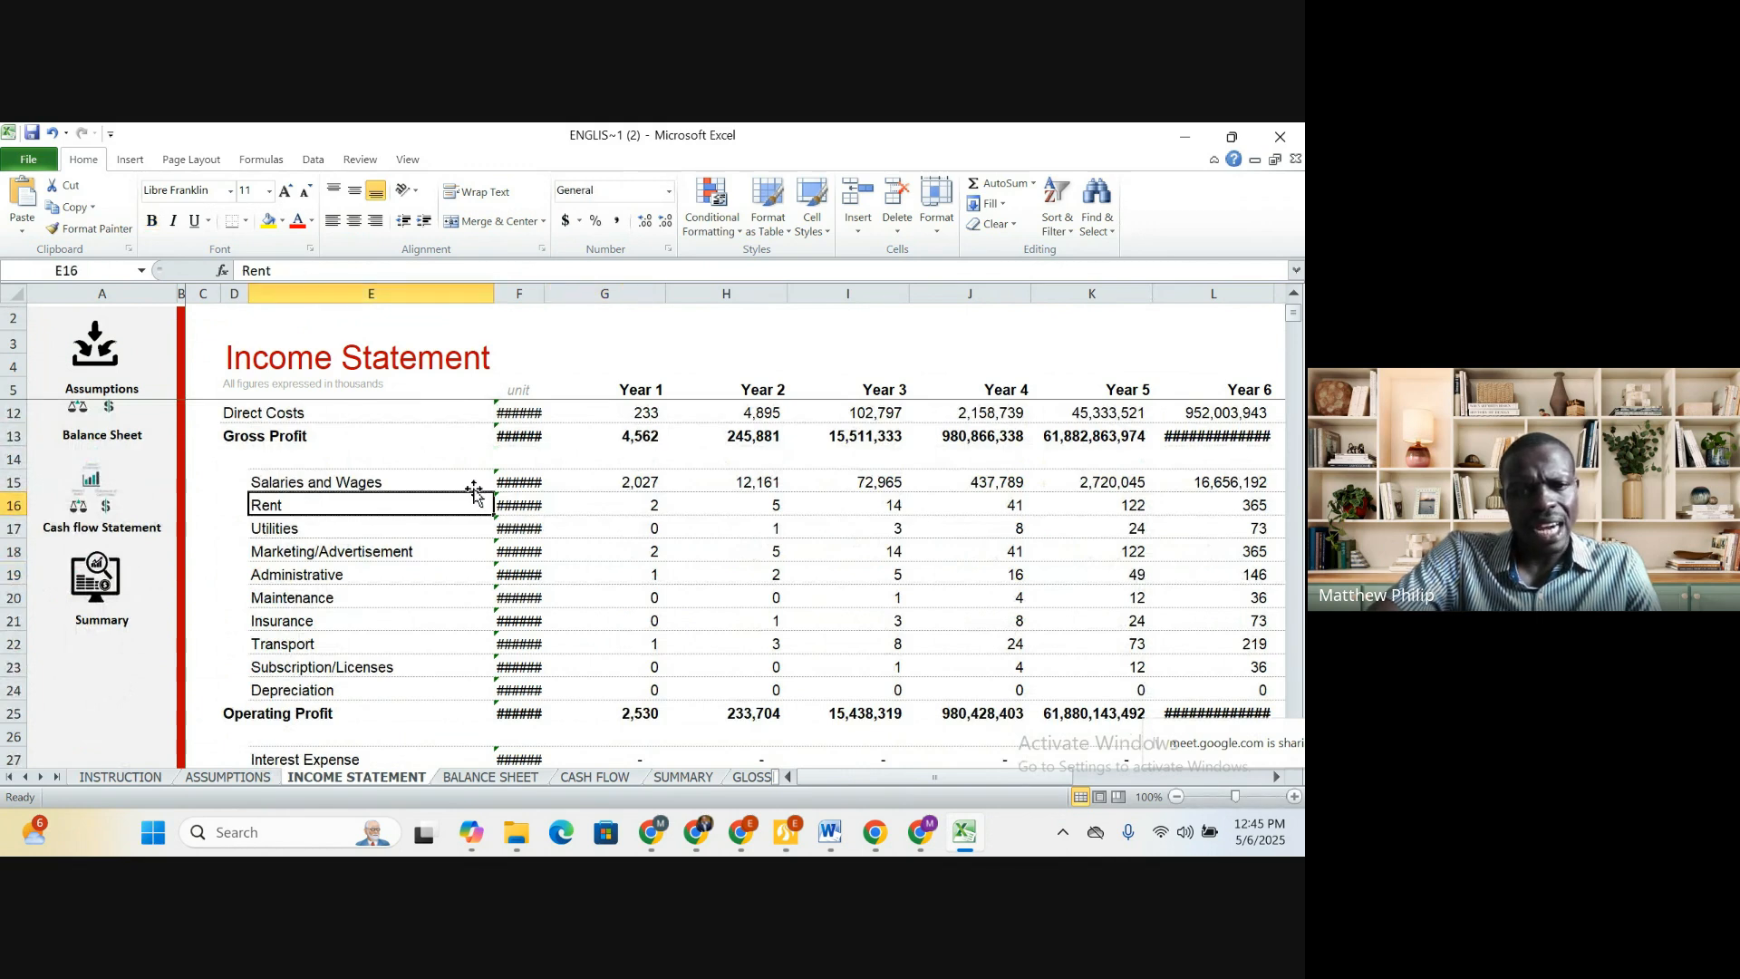
click(646, 485)
scroll(668, 496, down, 1)
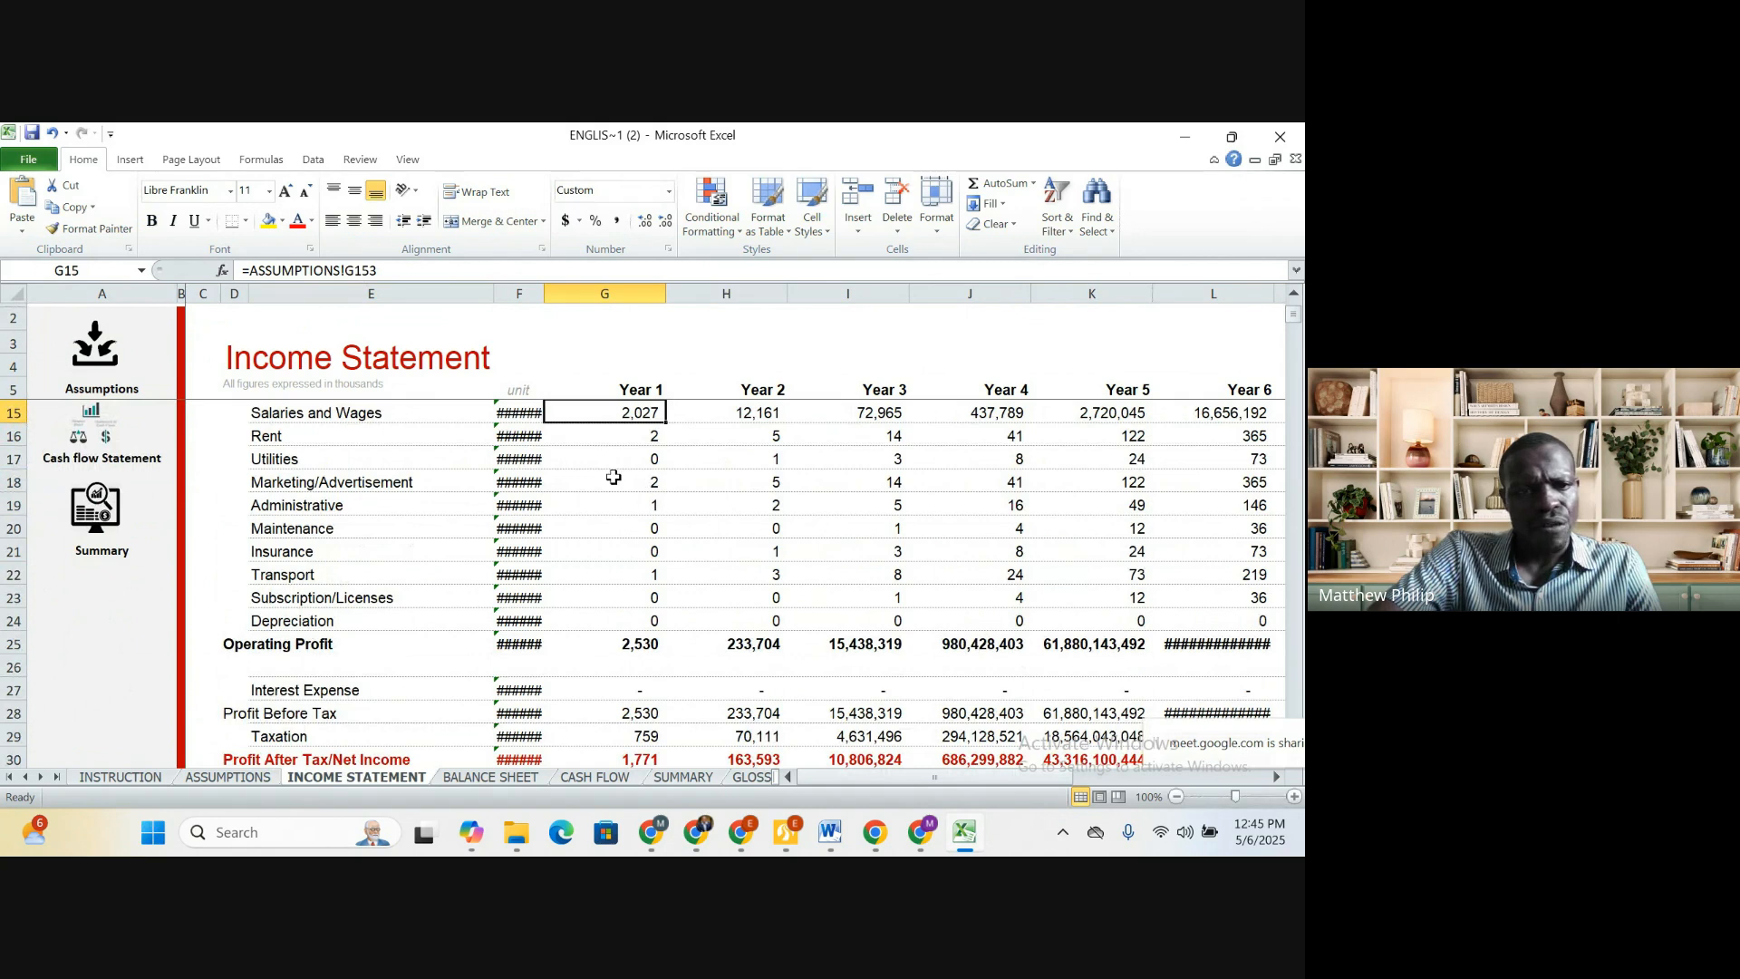
click(650, 446)
click(653, 505)
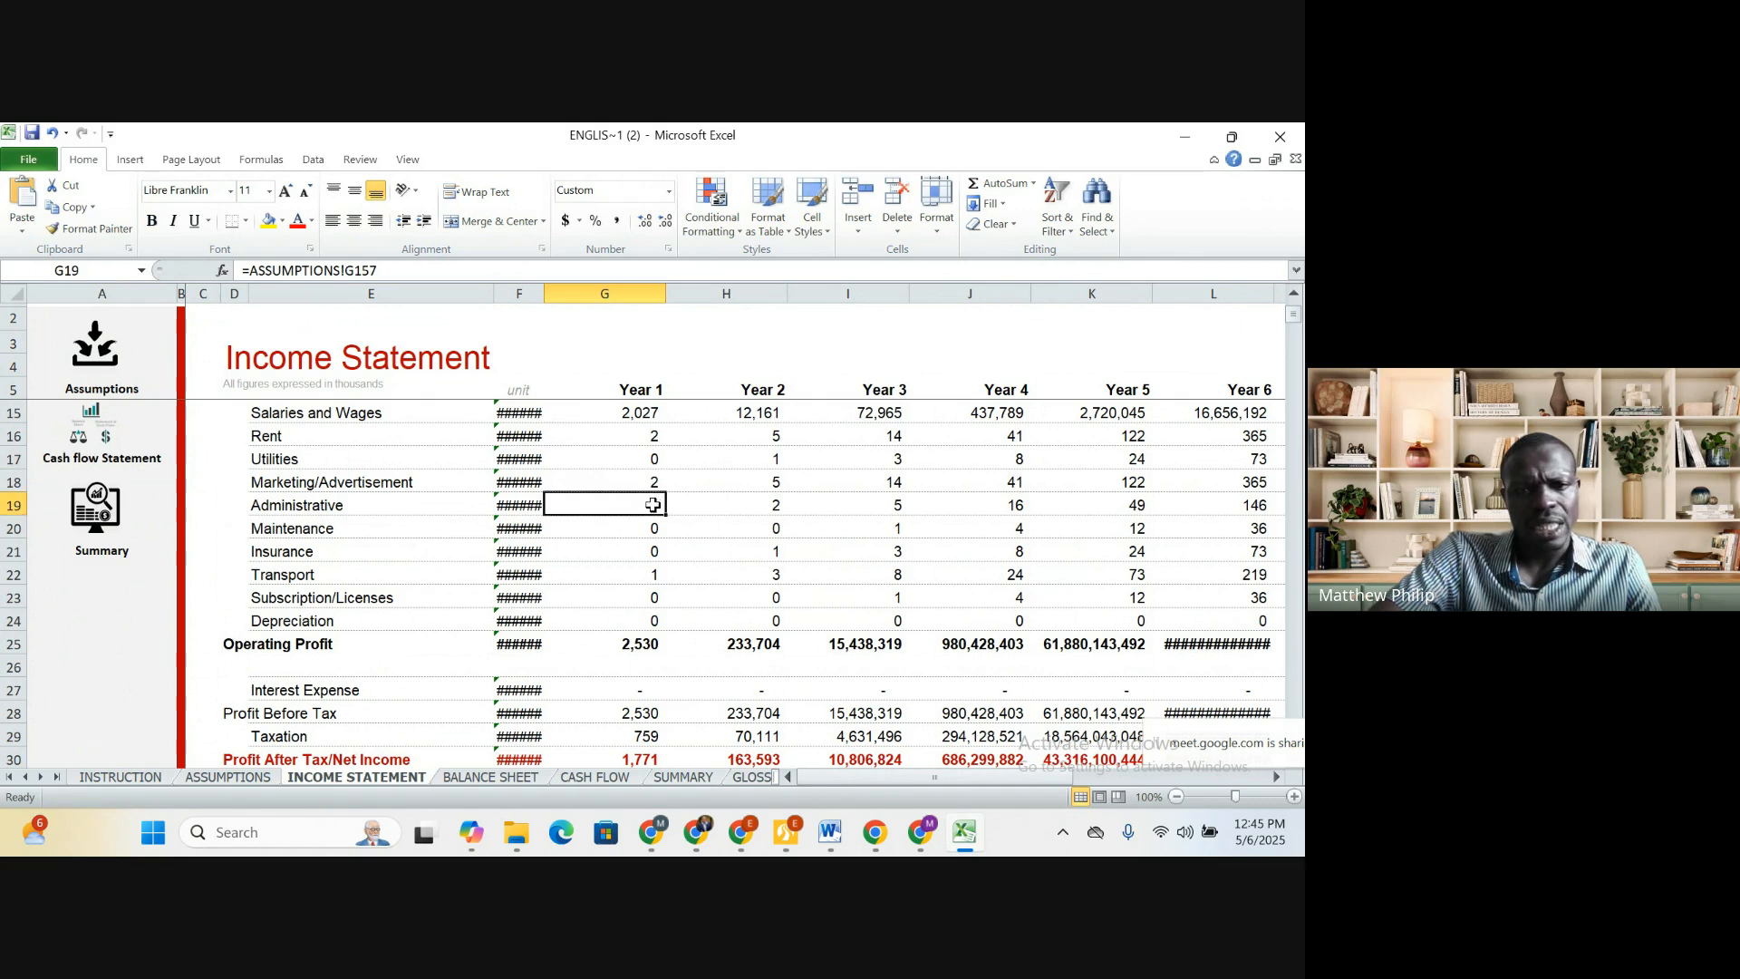
drag(653, 505, 660, 566)
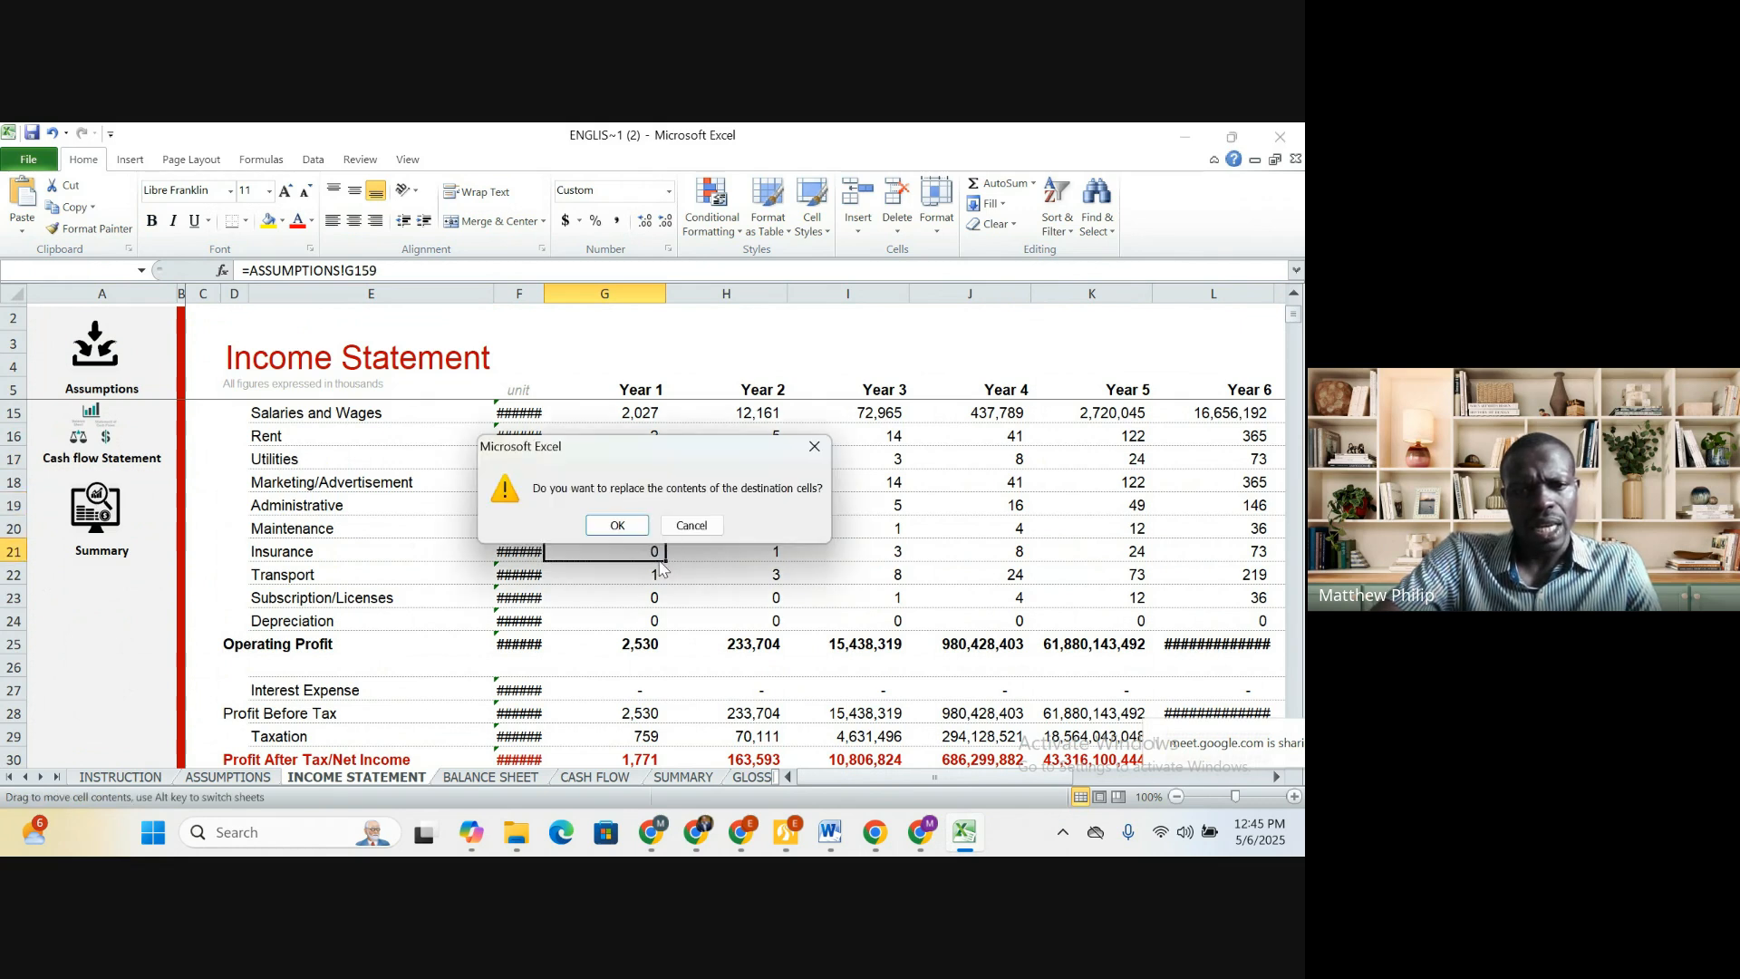
click(685, 524)
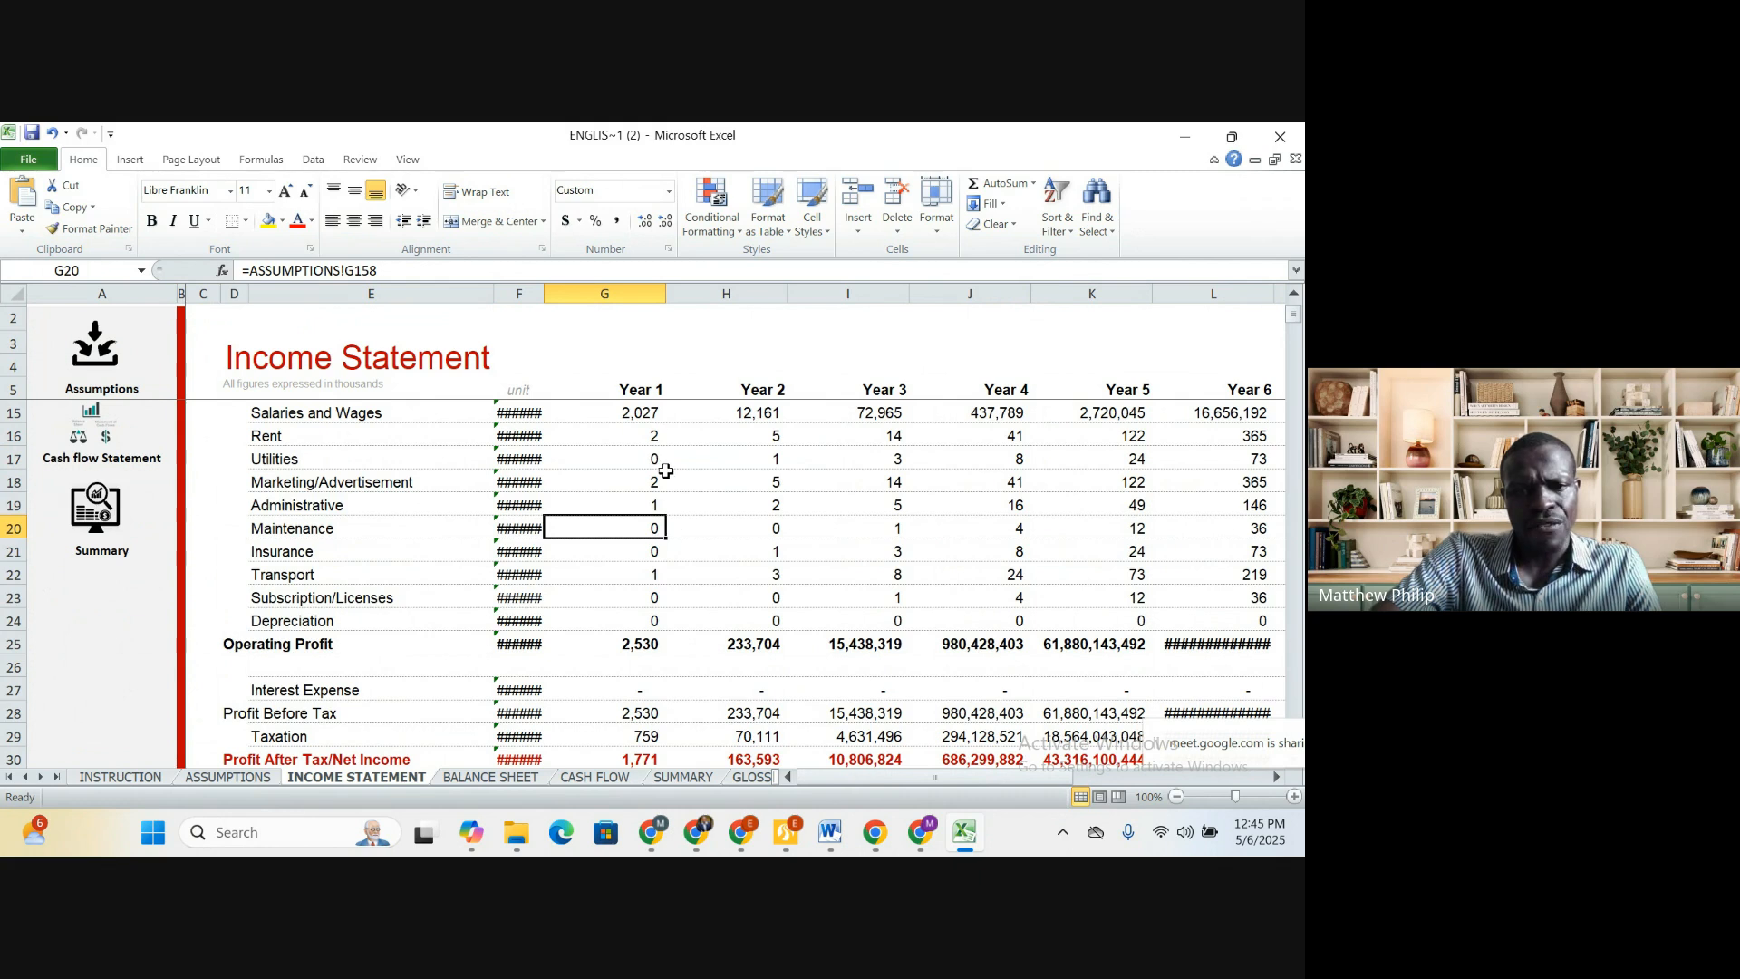
Examine the Year 1 operating profit and the profit, taxation and net income lines below it
scroll(665, 470, down, 1)
click(655, 574)
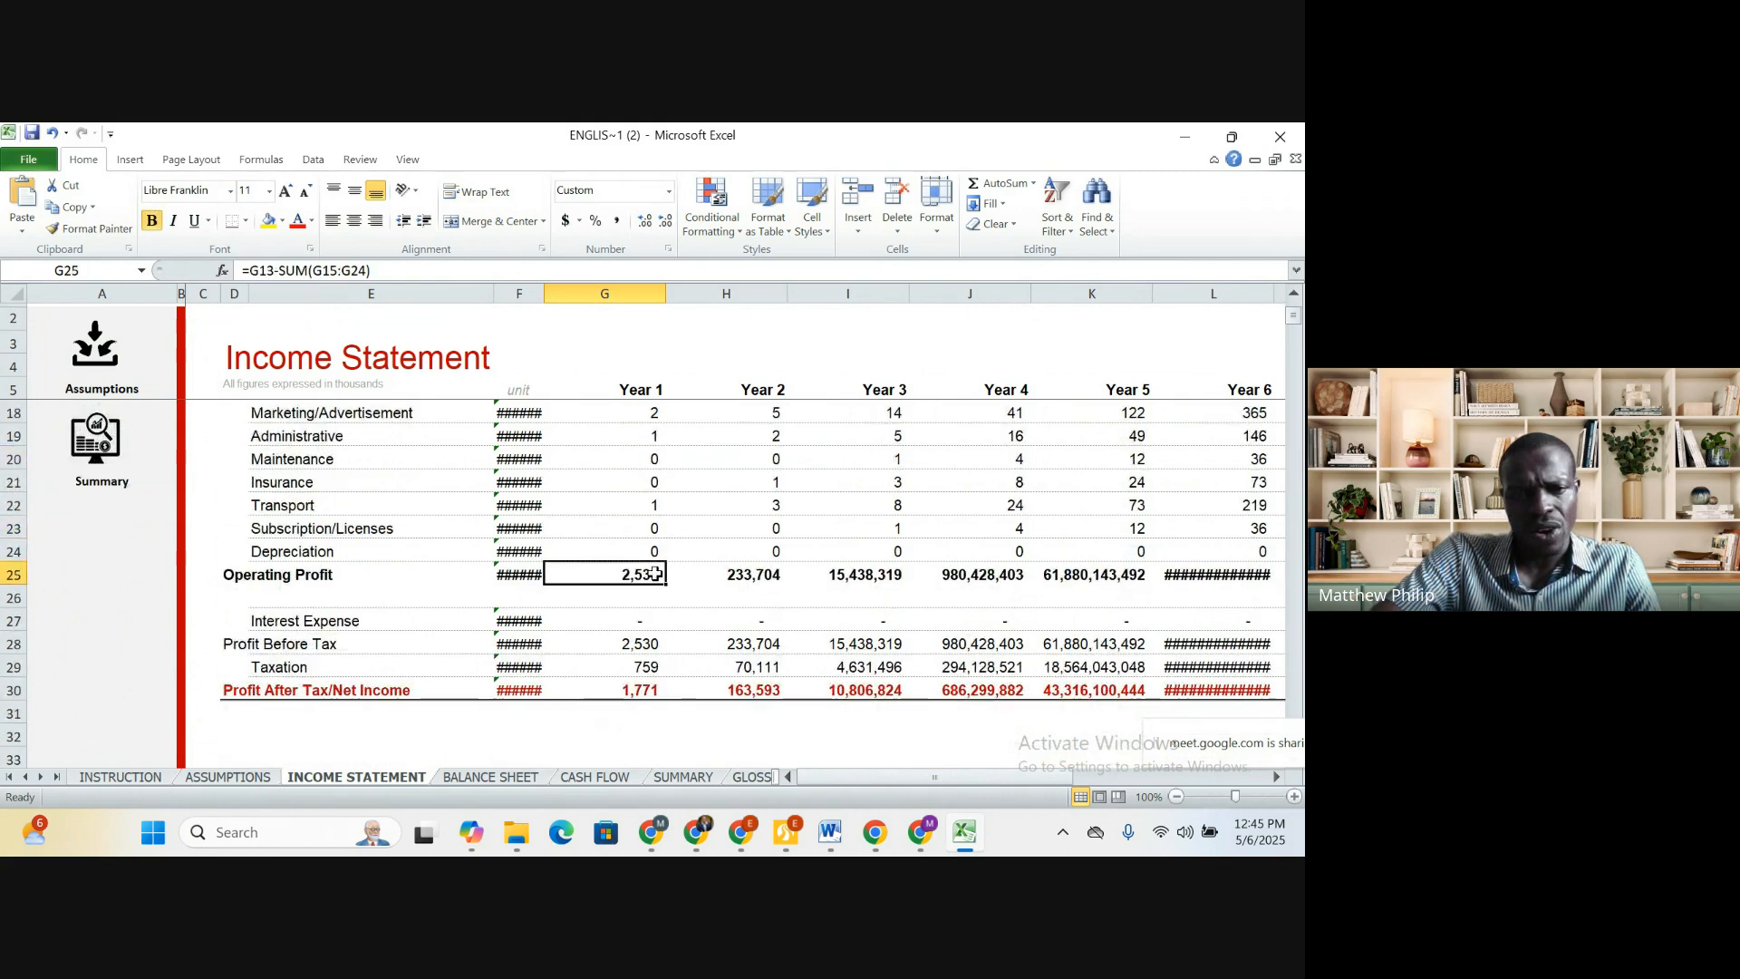
scroll(673, 689, down, 1)
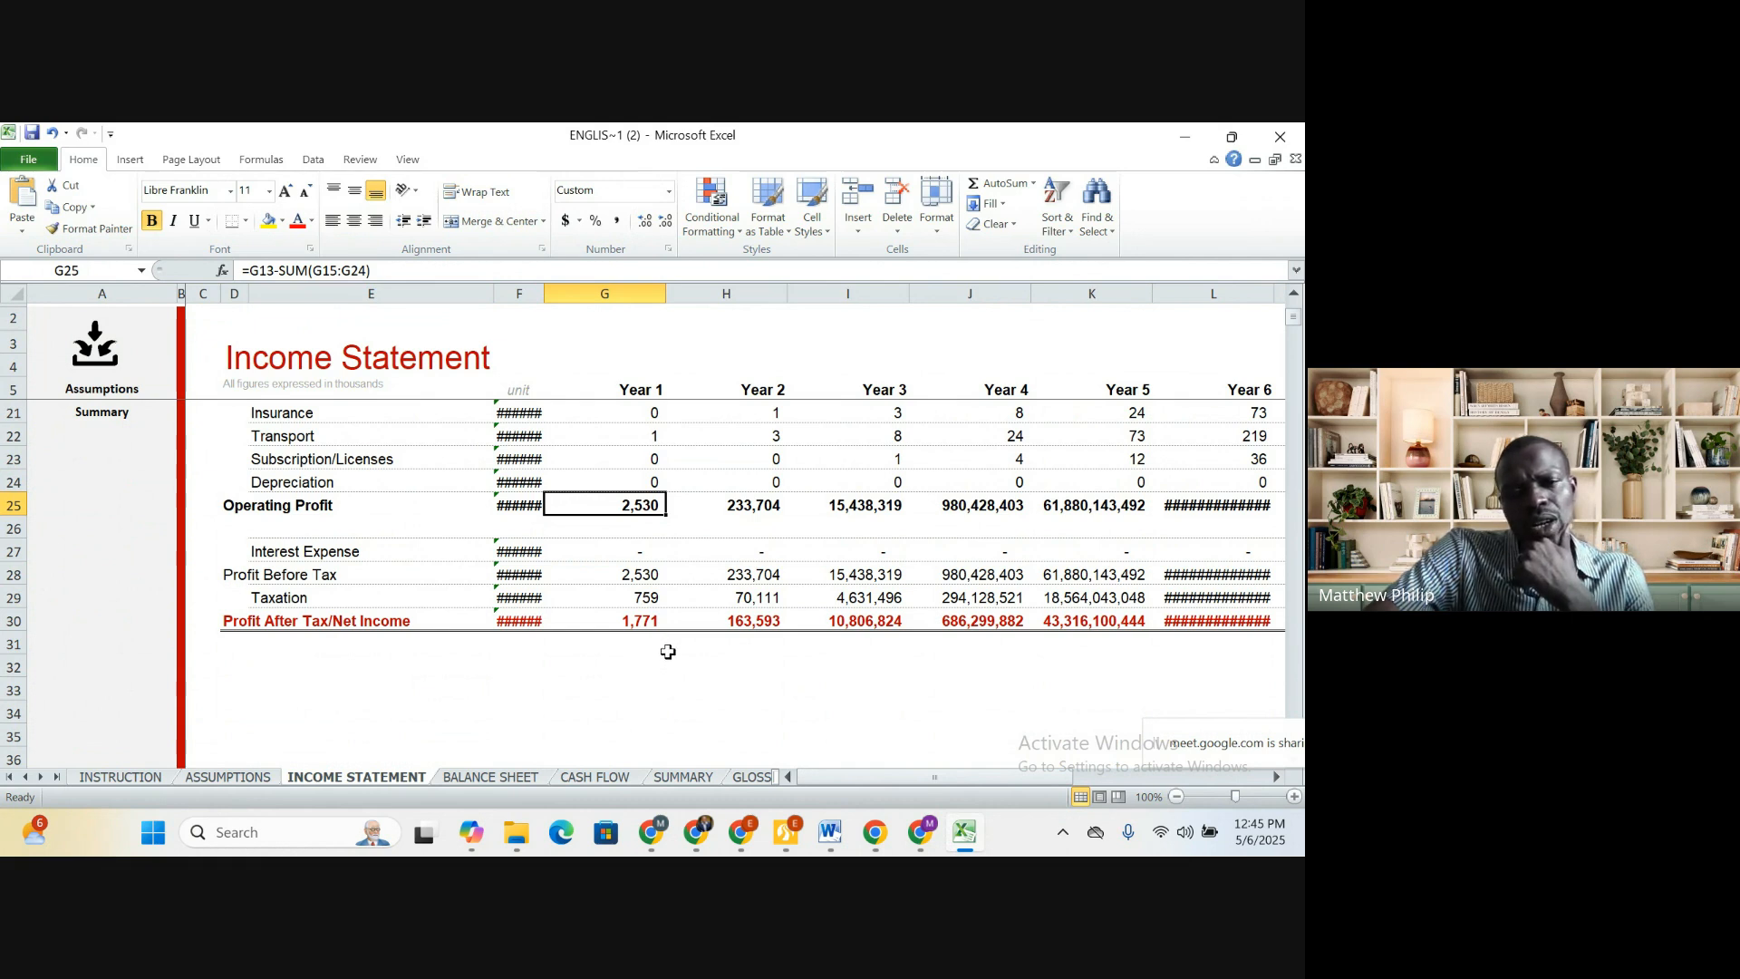
Review the Income Statement from the revenue lines through the operating expenses to the profit after tax, checking the Rent and Utilities entries
scroll(668, 651, up, 5)
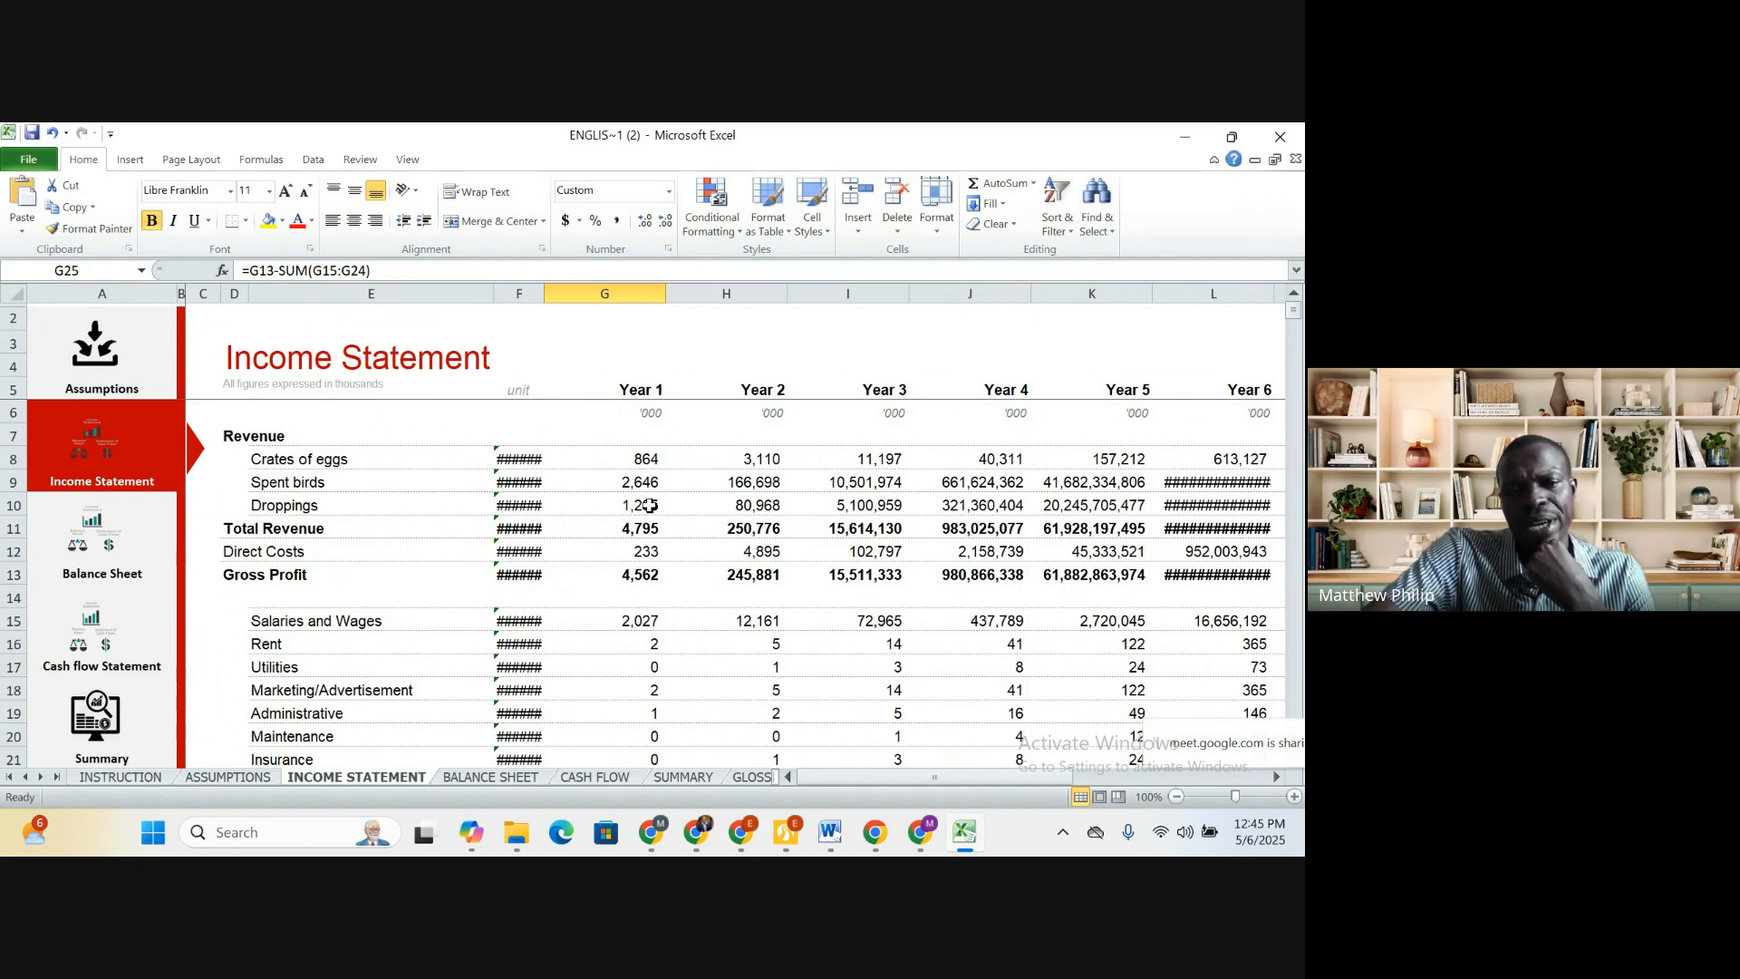
scroll(650, 505, down, 3)
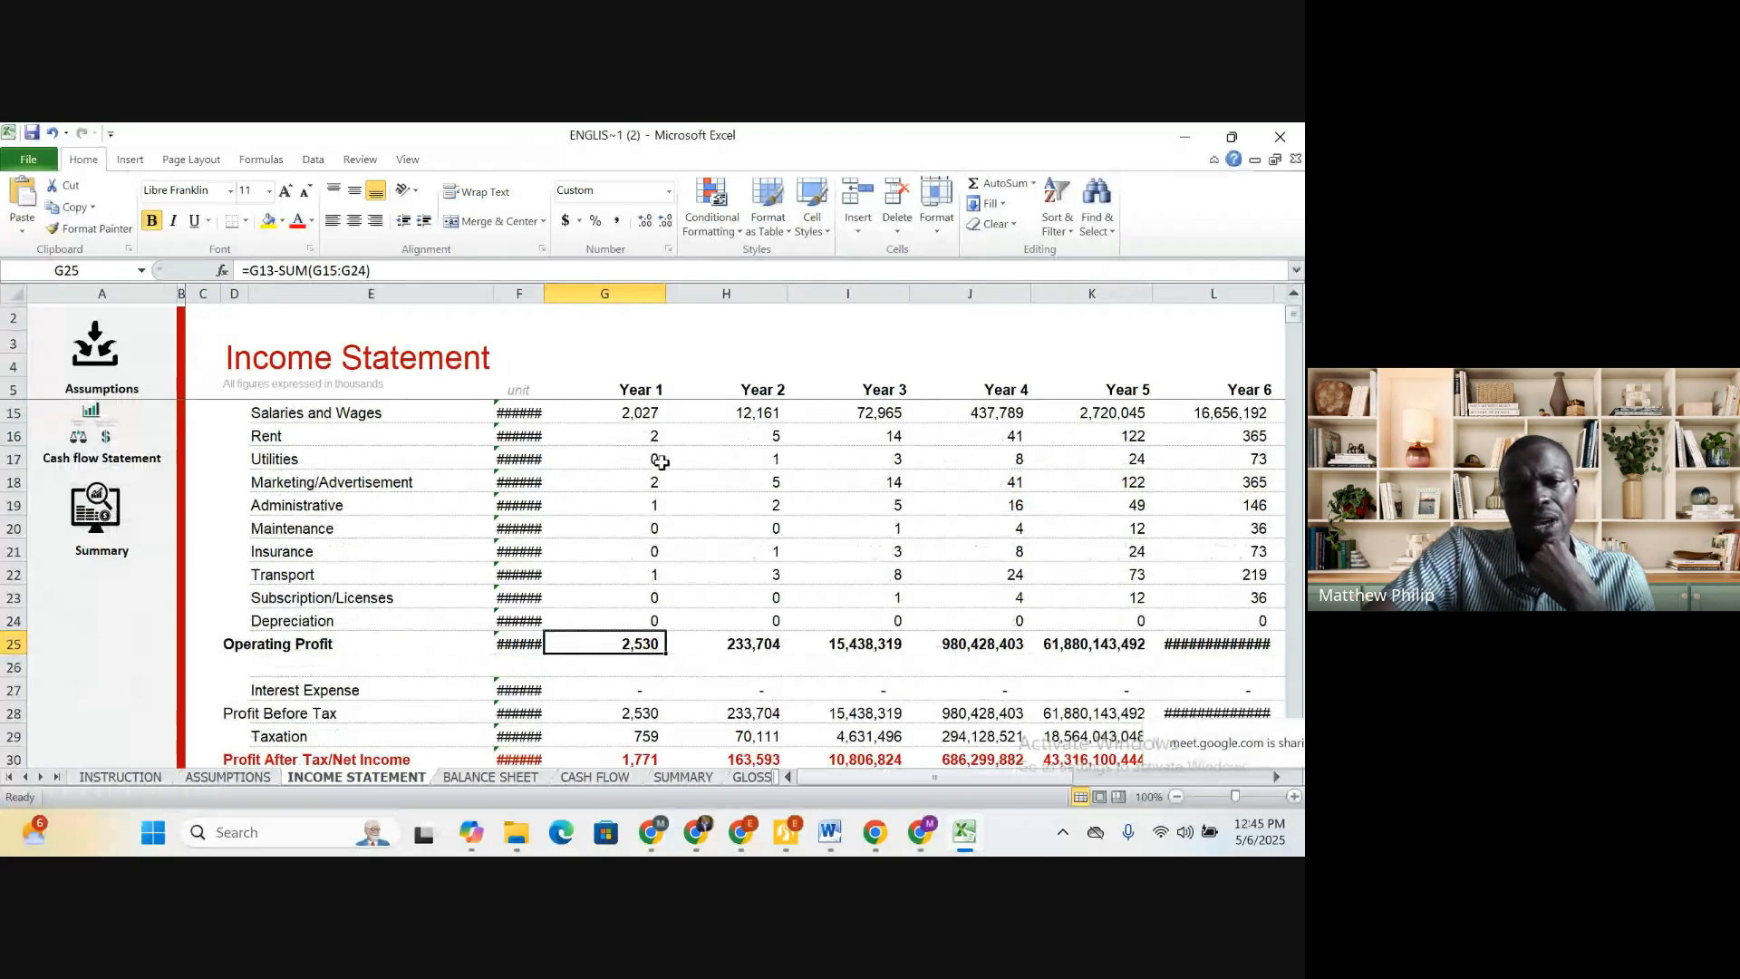
click(658, 437)
scroll(708, 462, up, 2)
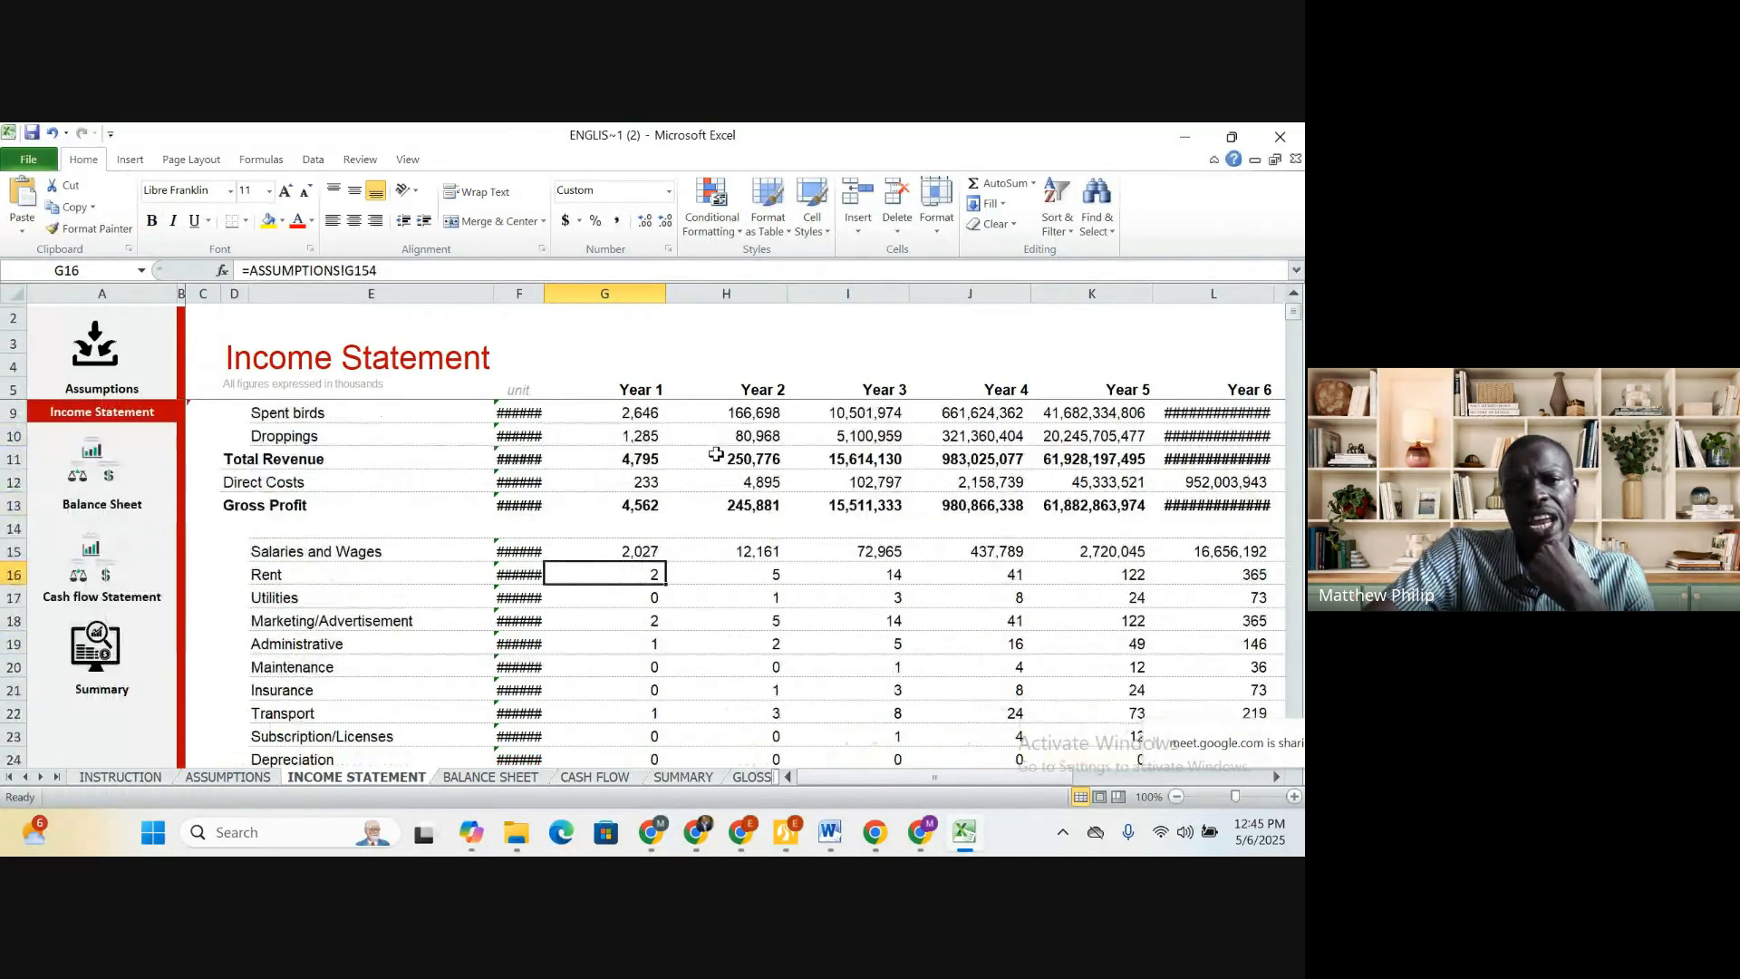
scroll(676, 576, up, 1)
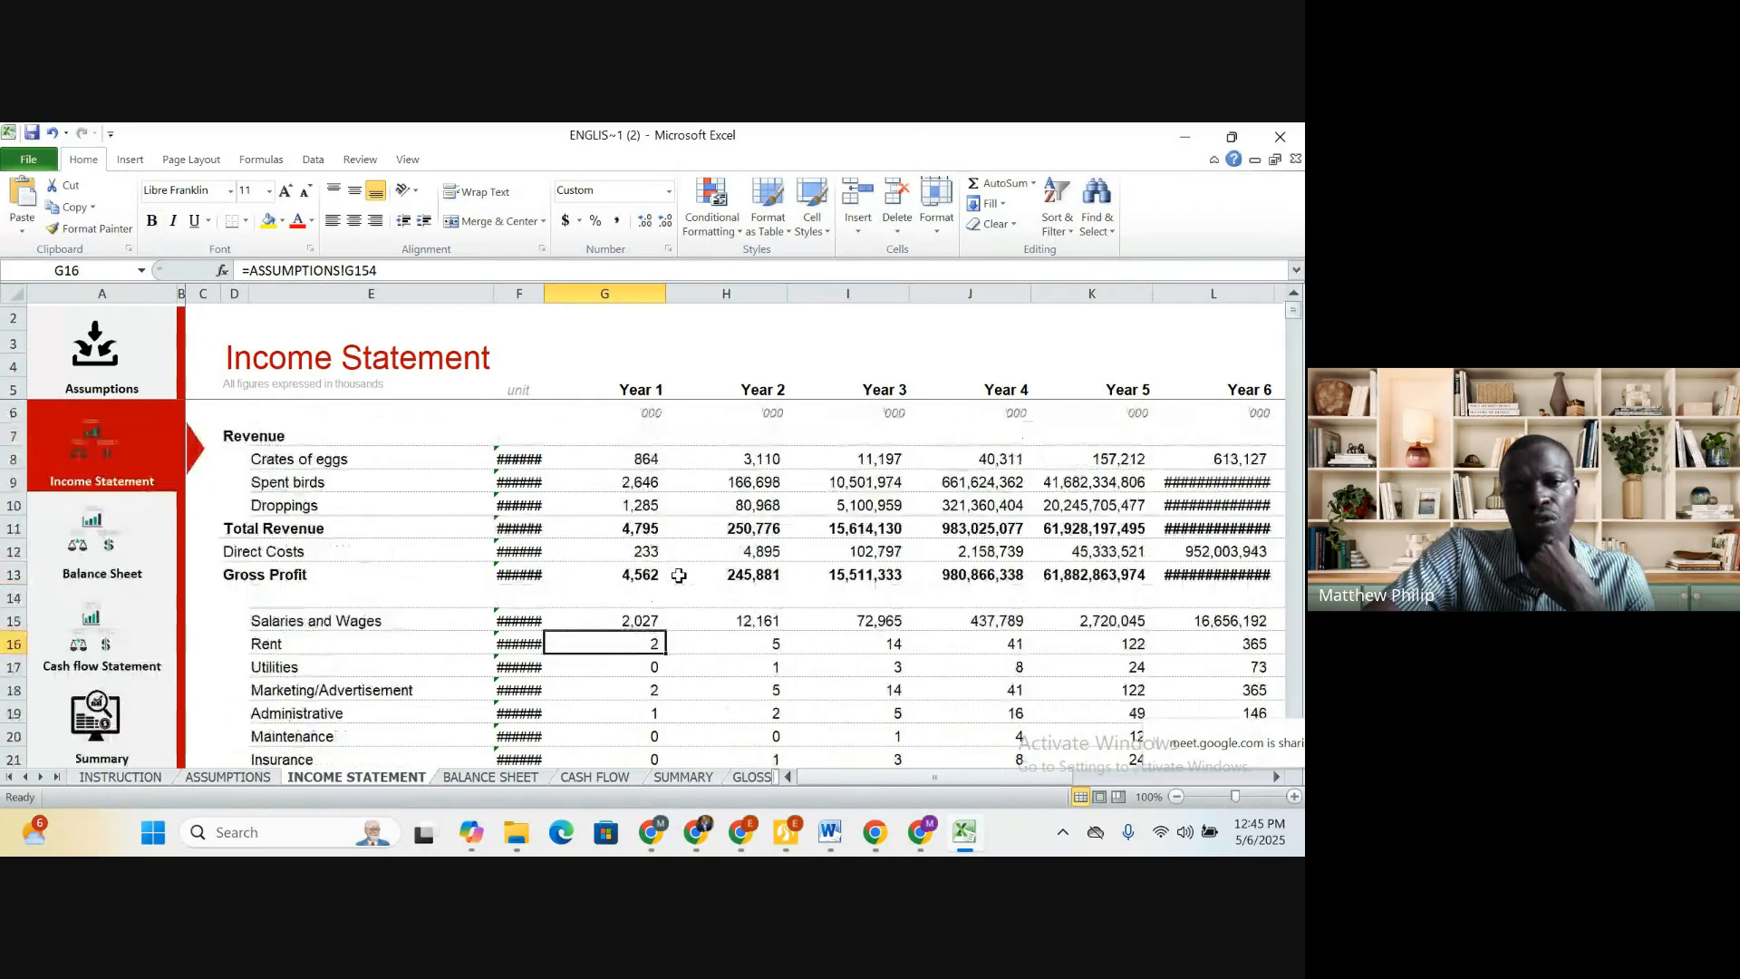
click(646, 417)
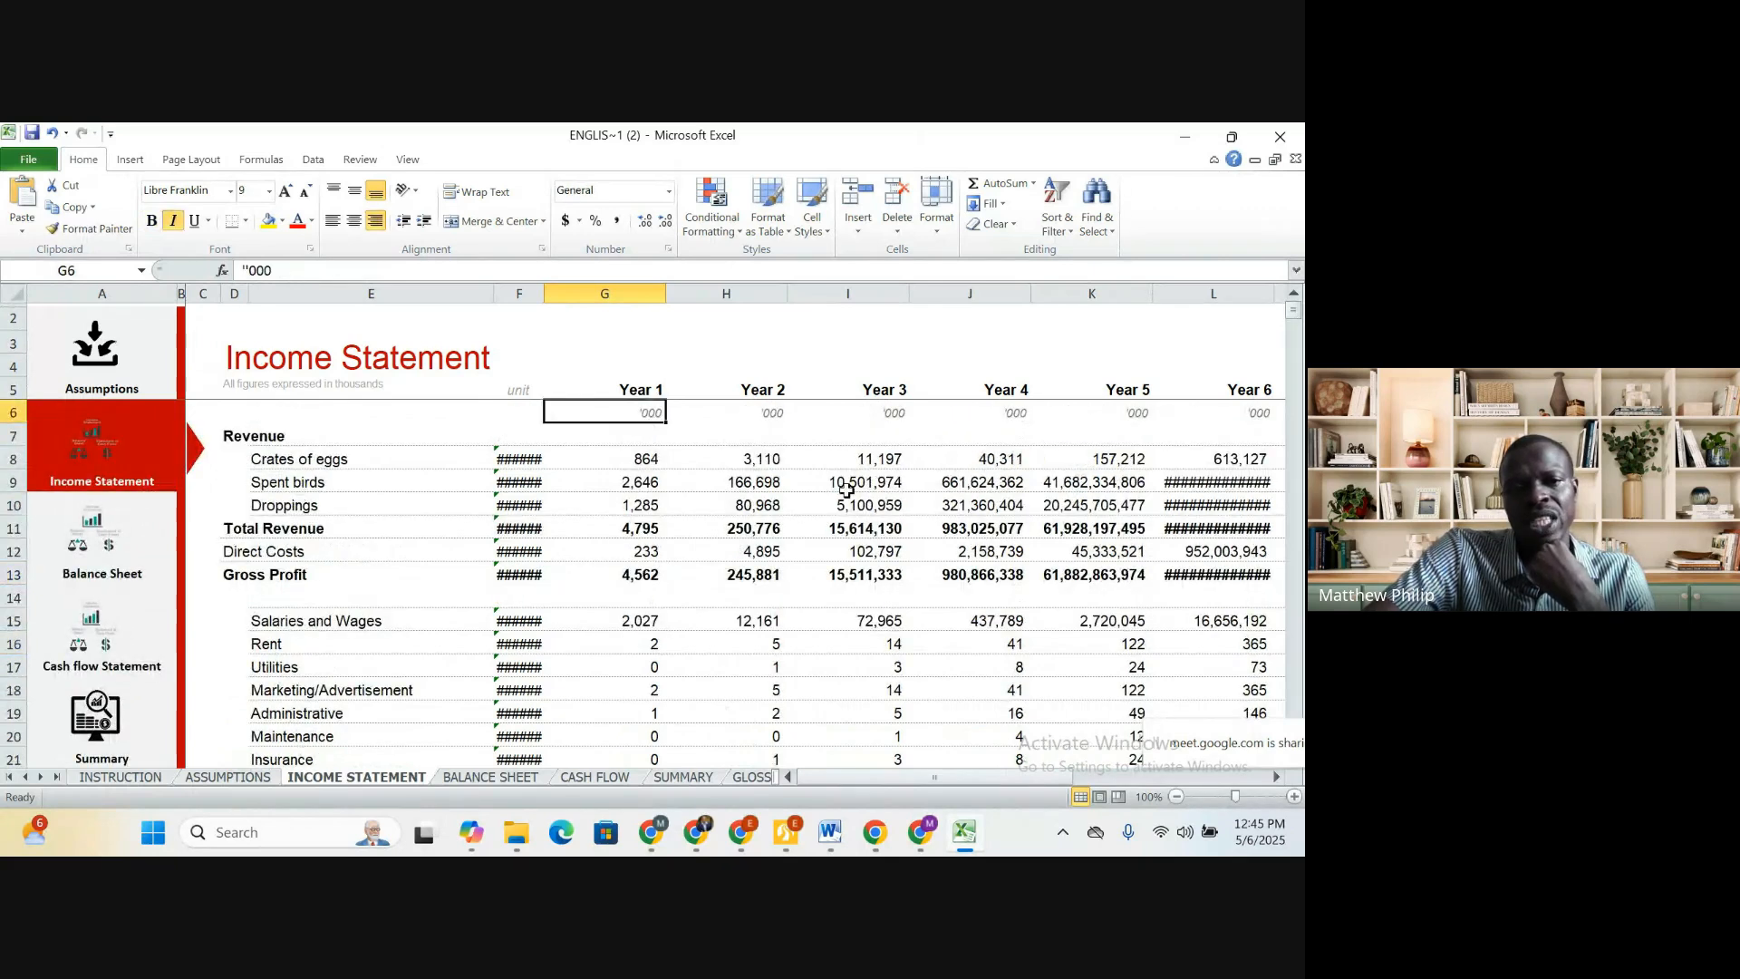
click(651, 669)
scroll(725, 689, down, 4)
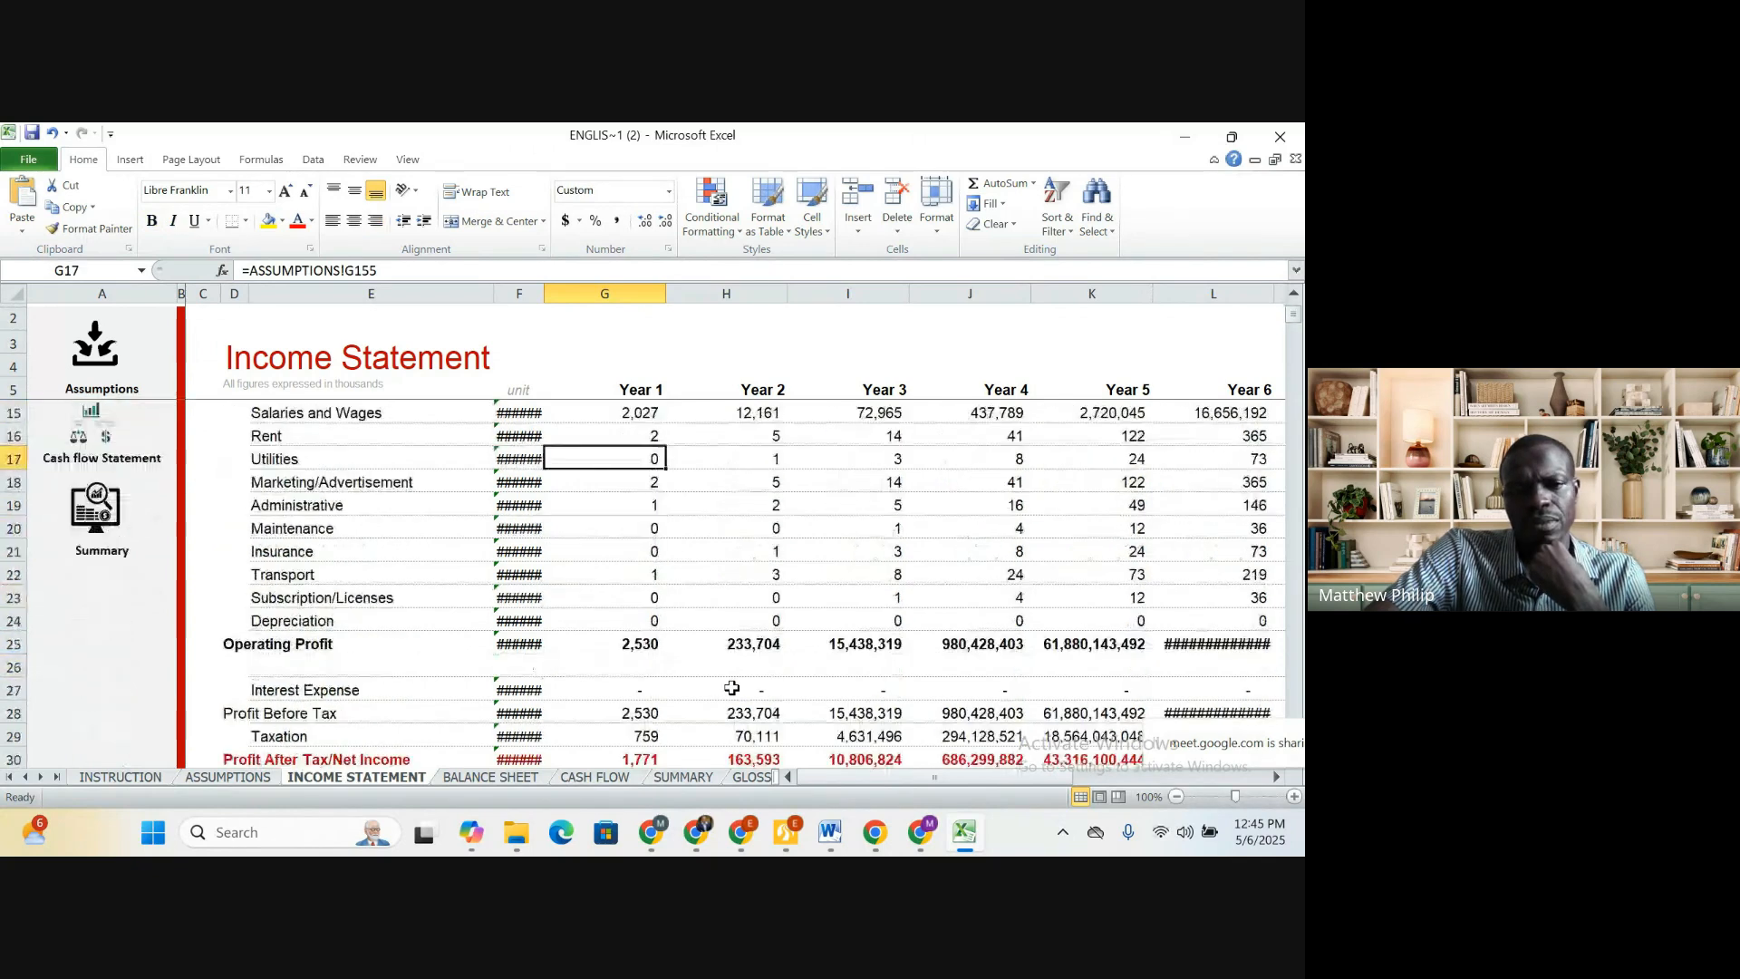
scroll(729, 689, down, 2)
scroll(726, 685, up, 2)
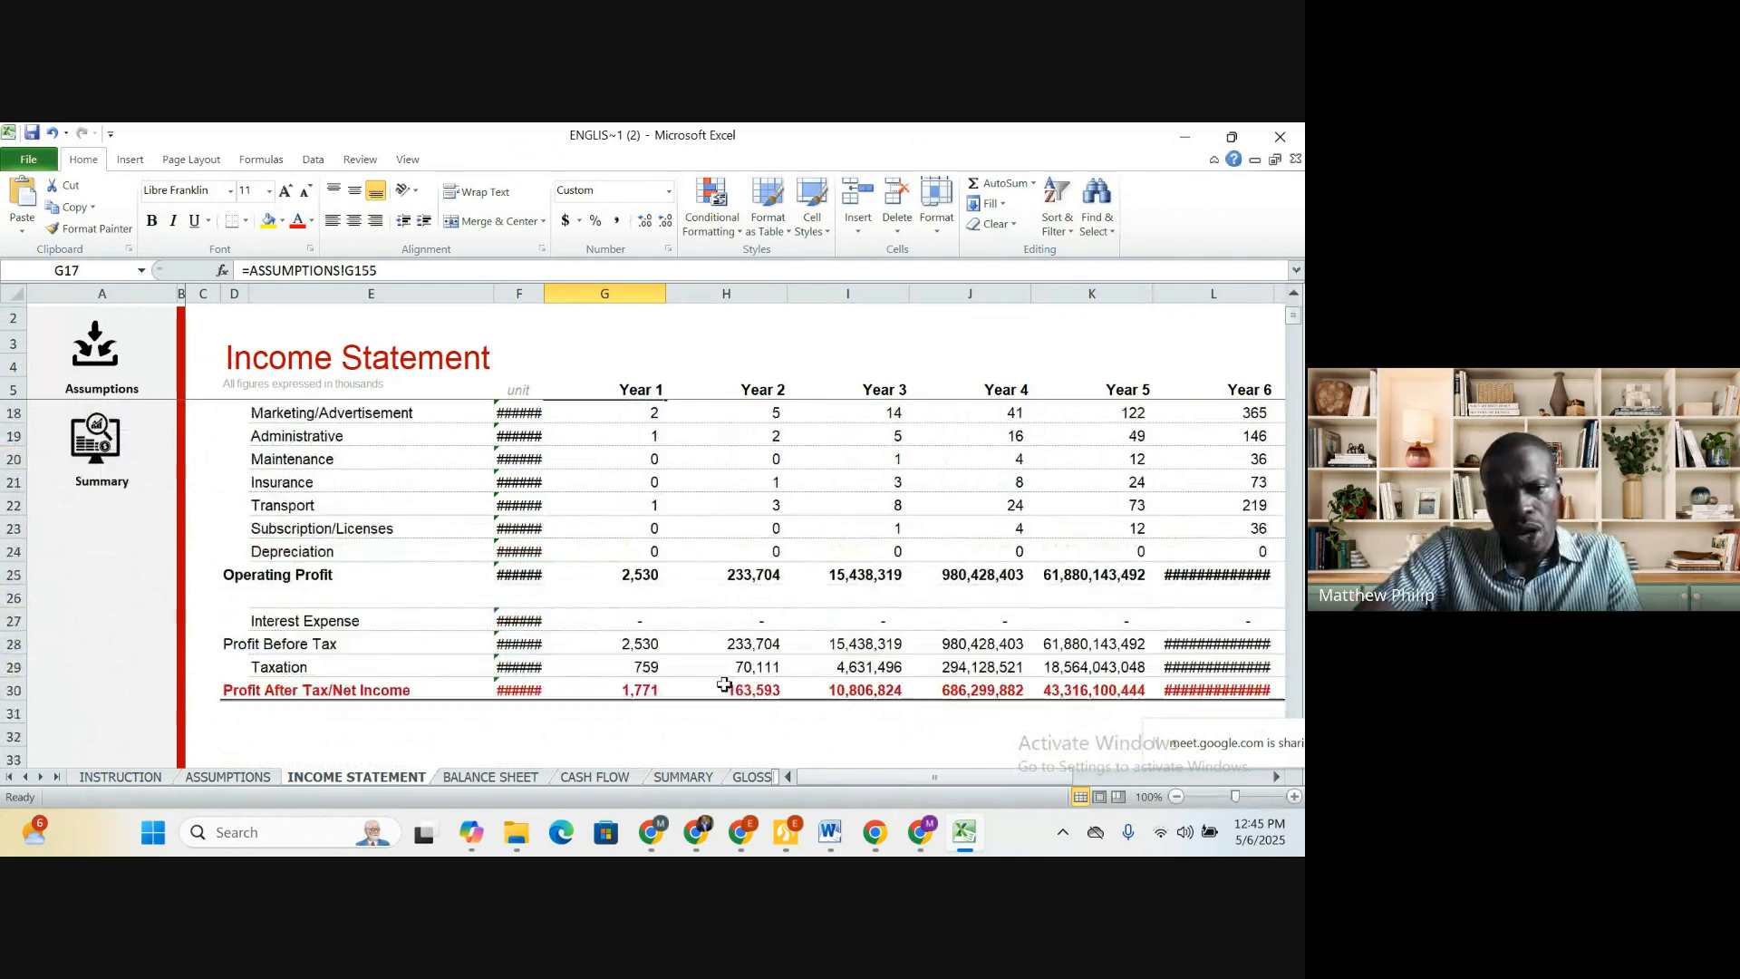
scroll(703, 704, down, 2)
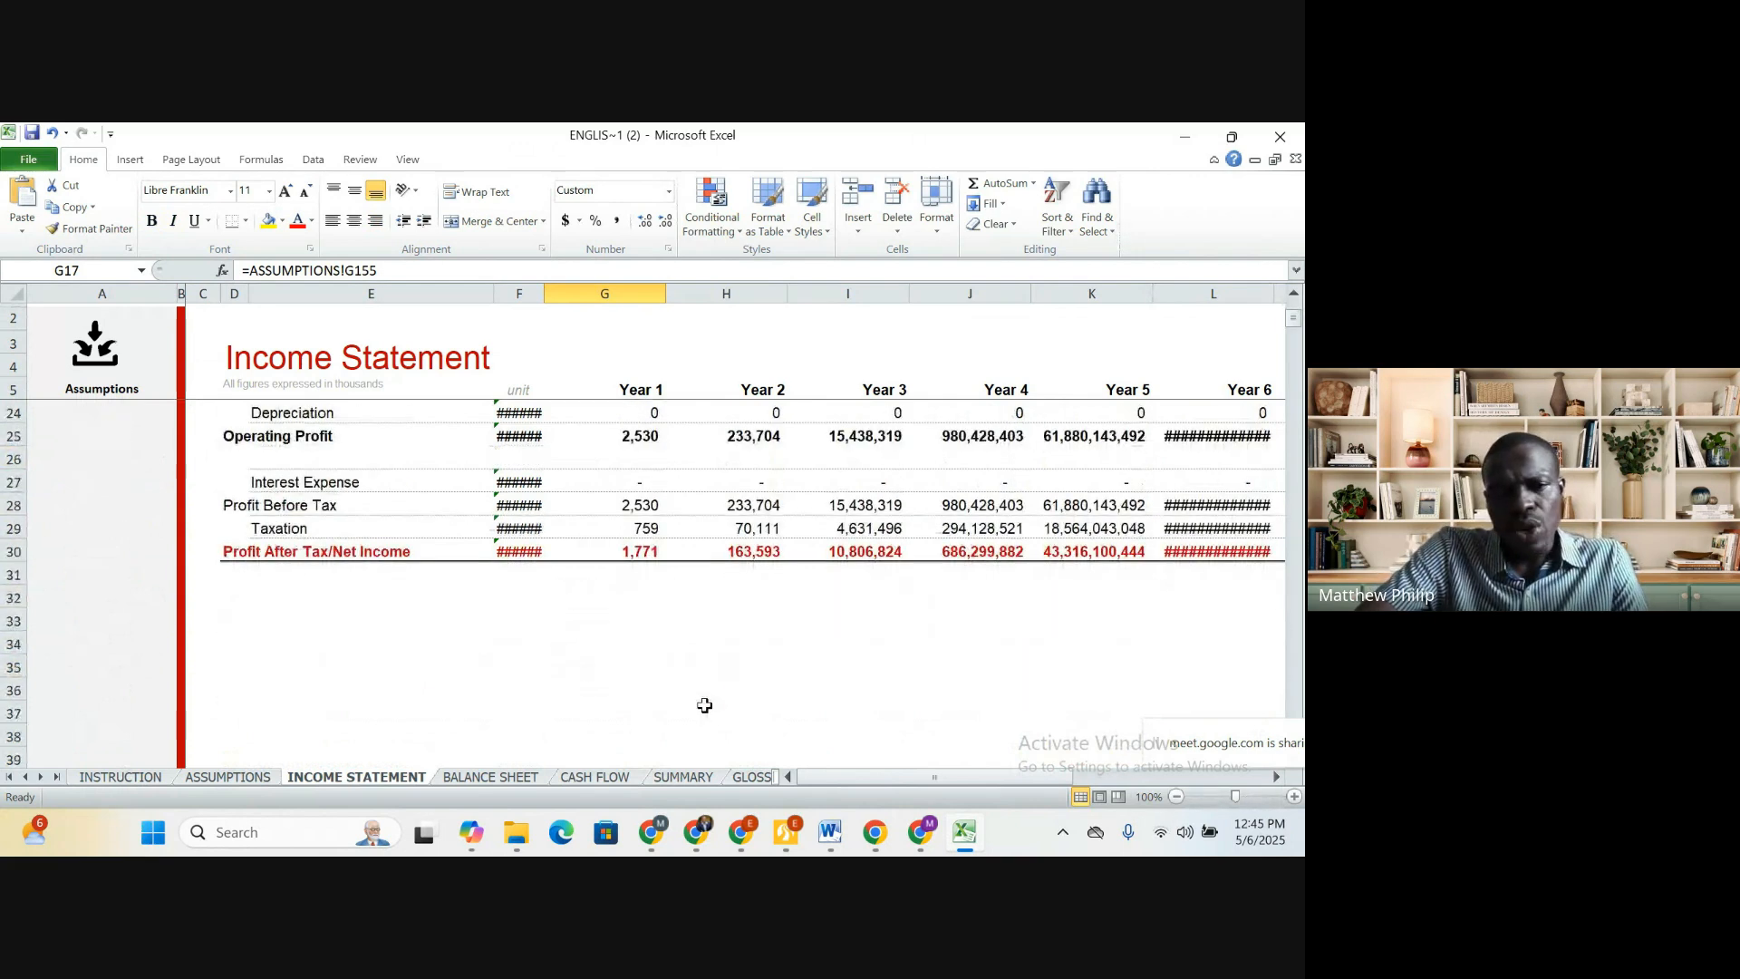
Compare the multi-year revenue projections with the operating profit and net income projections in the Income Statement
click(692, 589)
scroll(798, 609, up, 5)
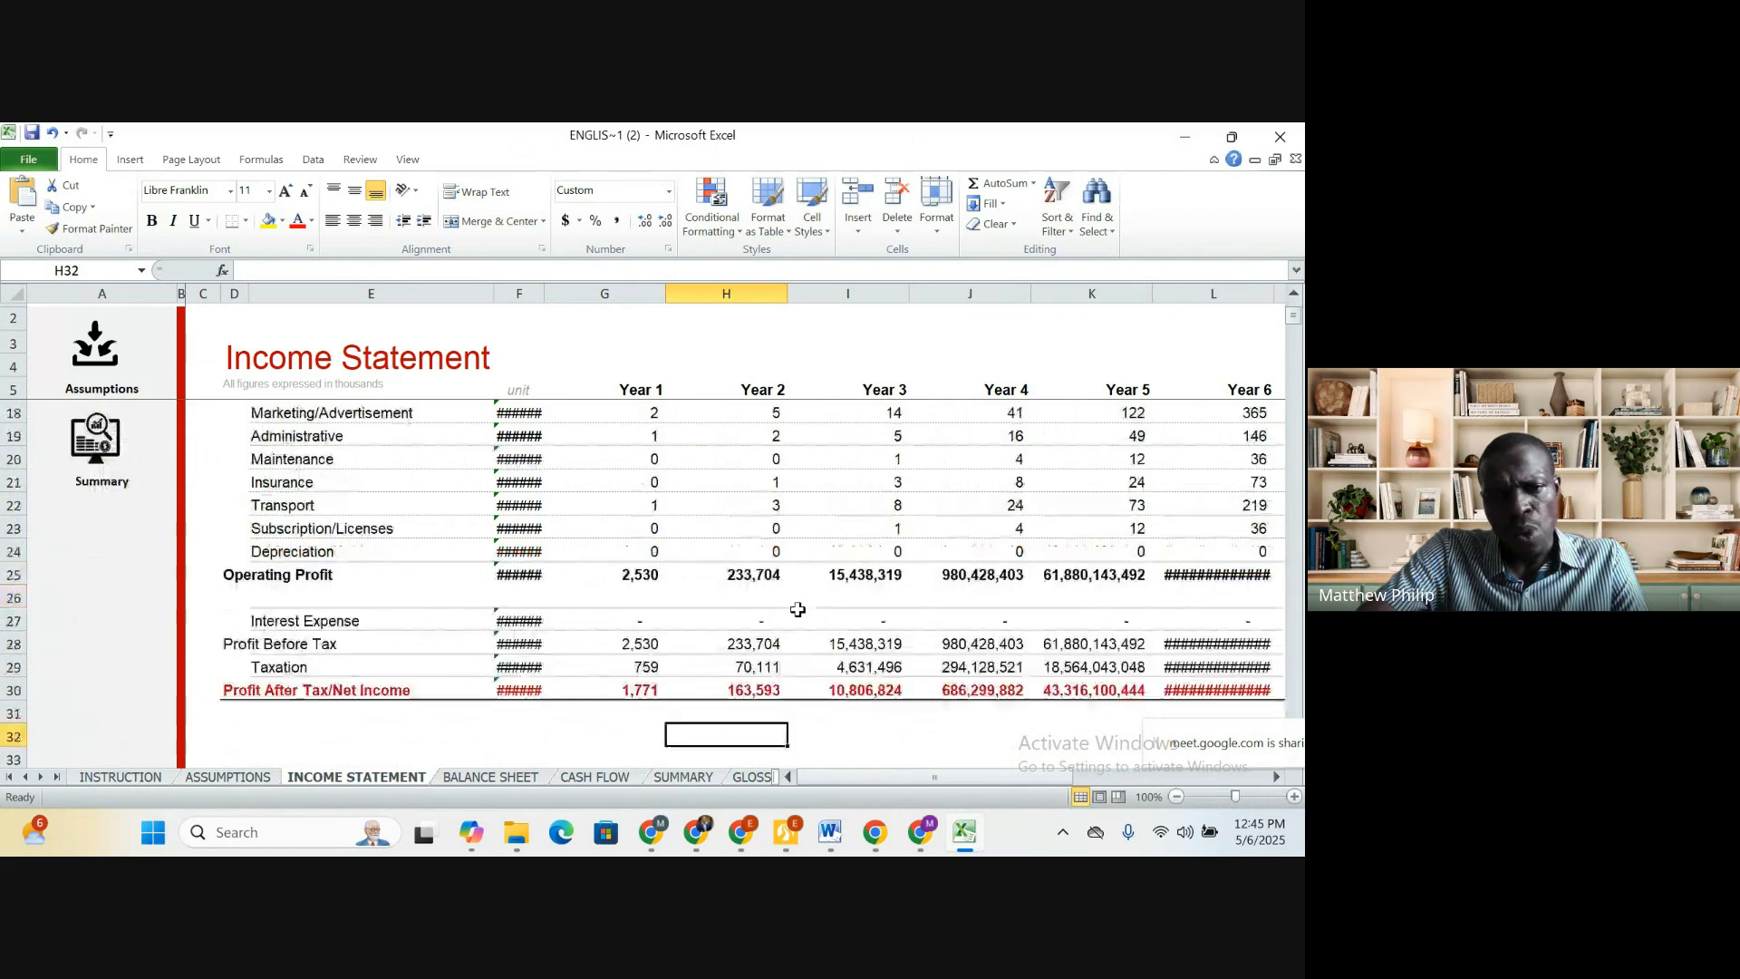
scroll(798, 610, up, 1)
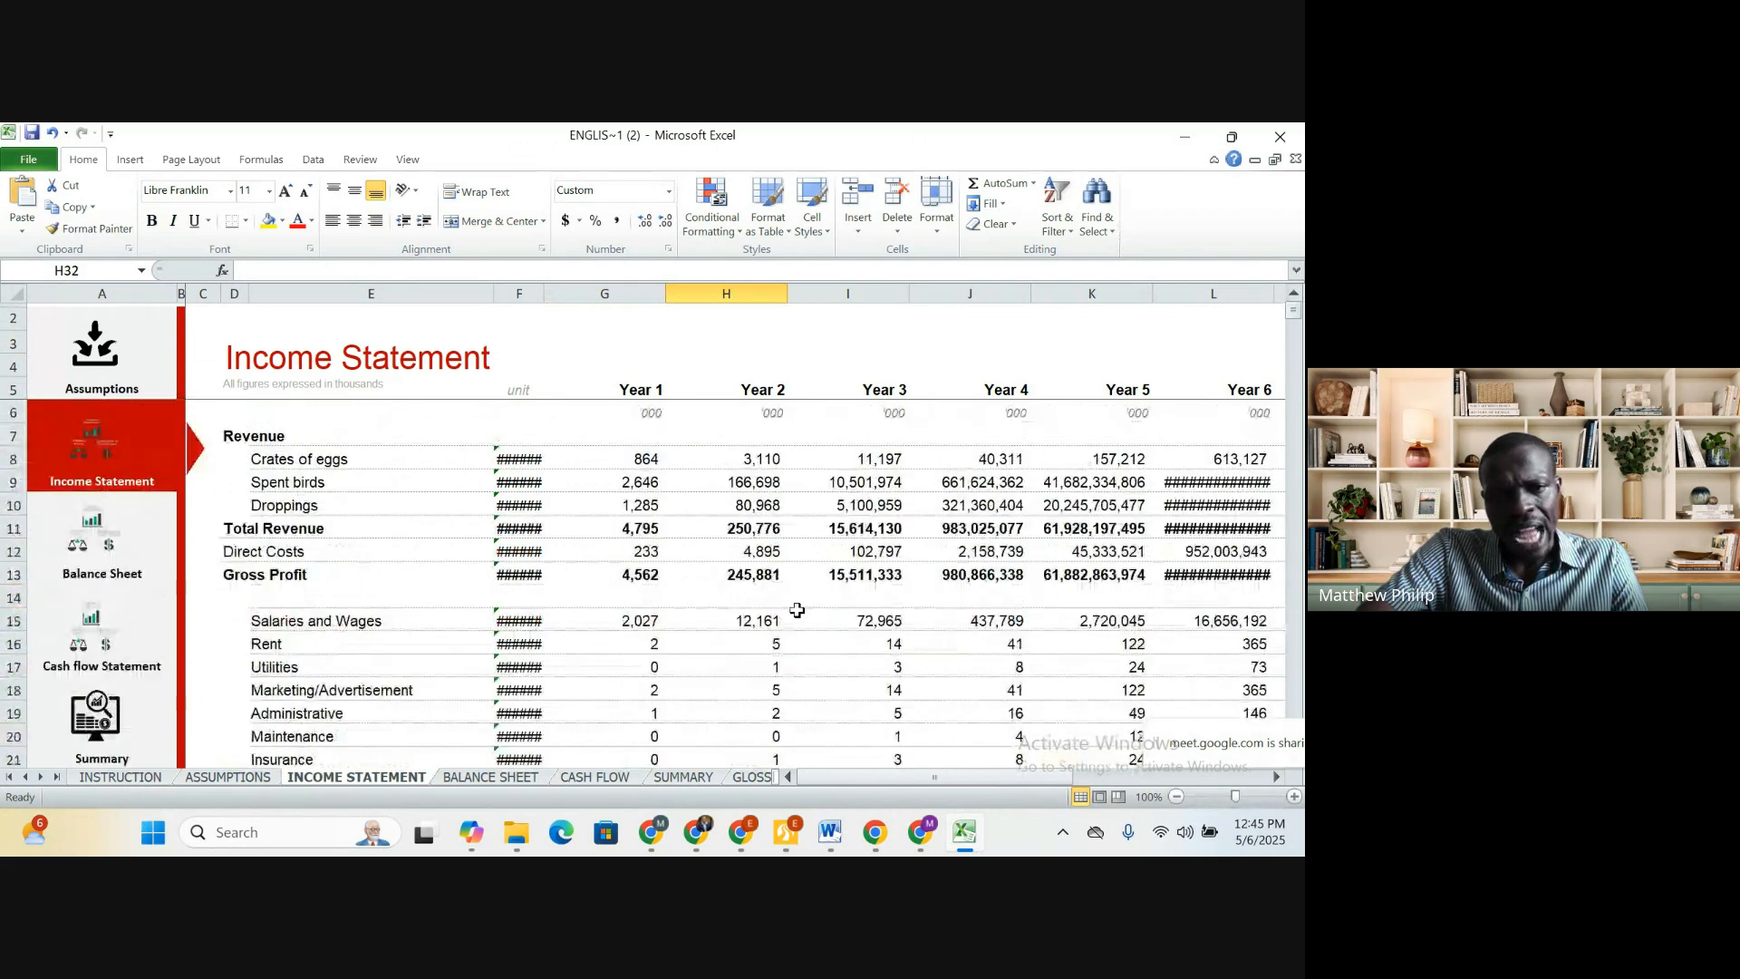
scroll(798, 610, down, 4)
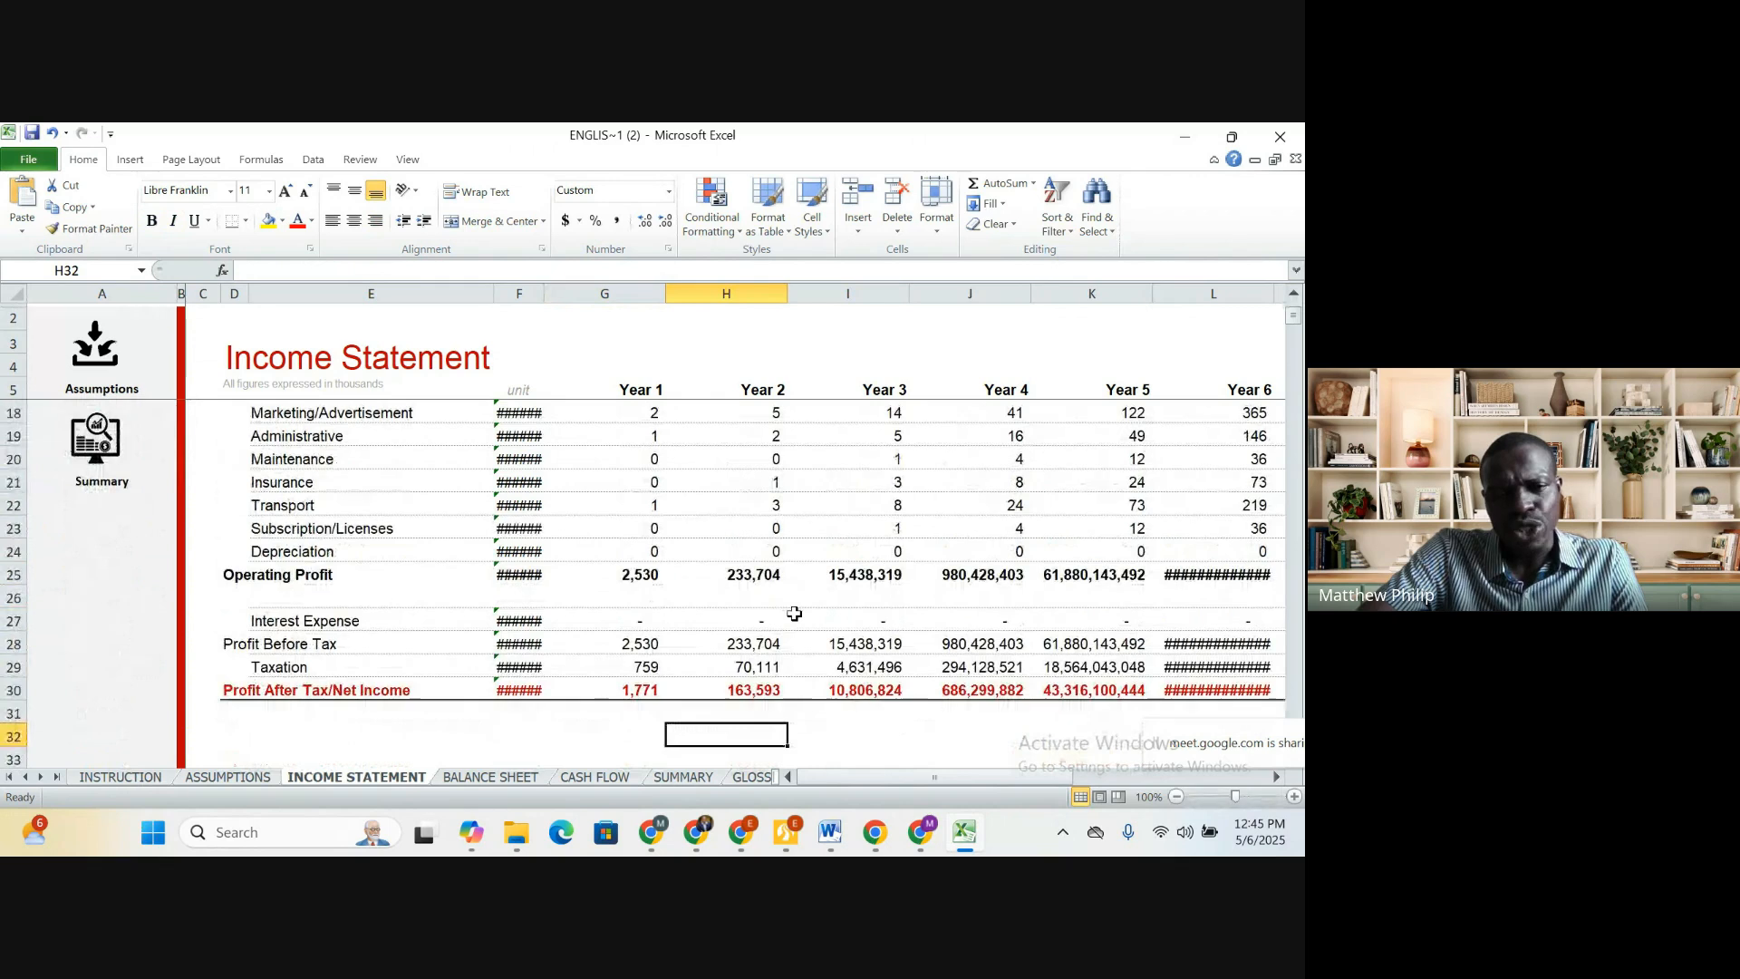
scroll(794, 614, up, 4)
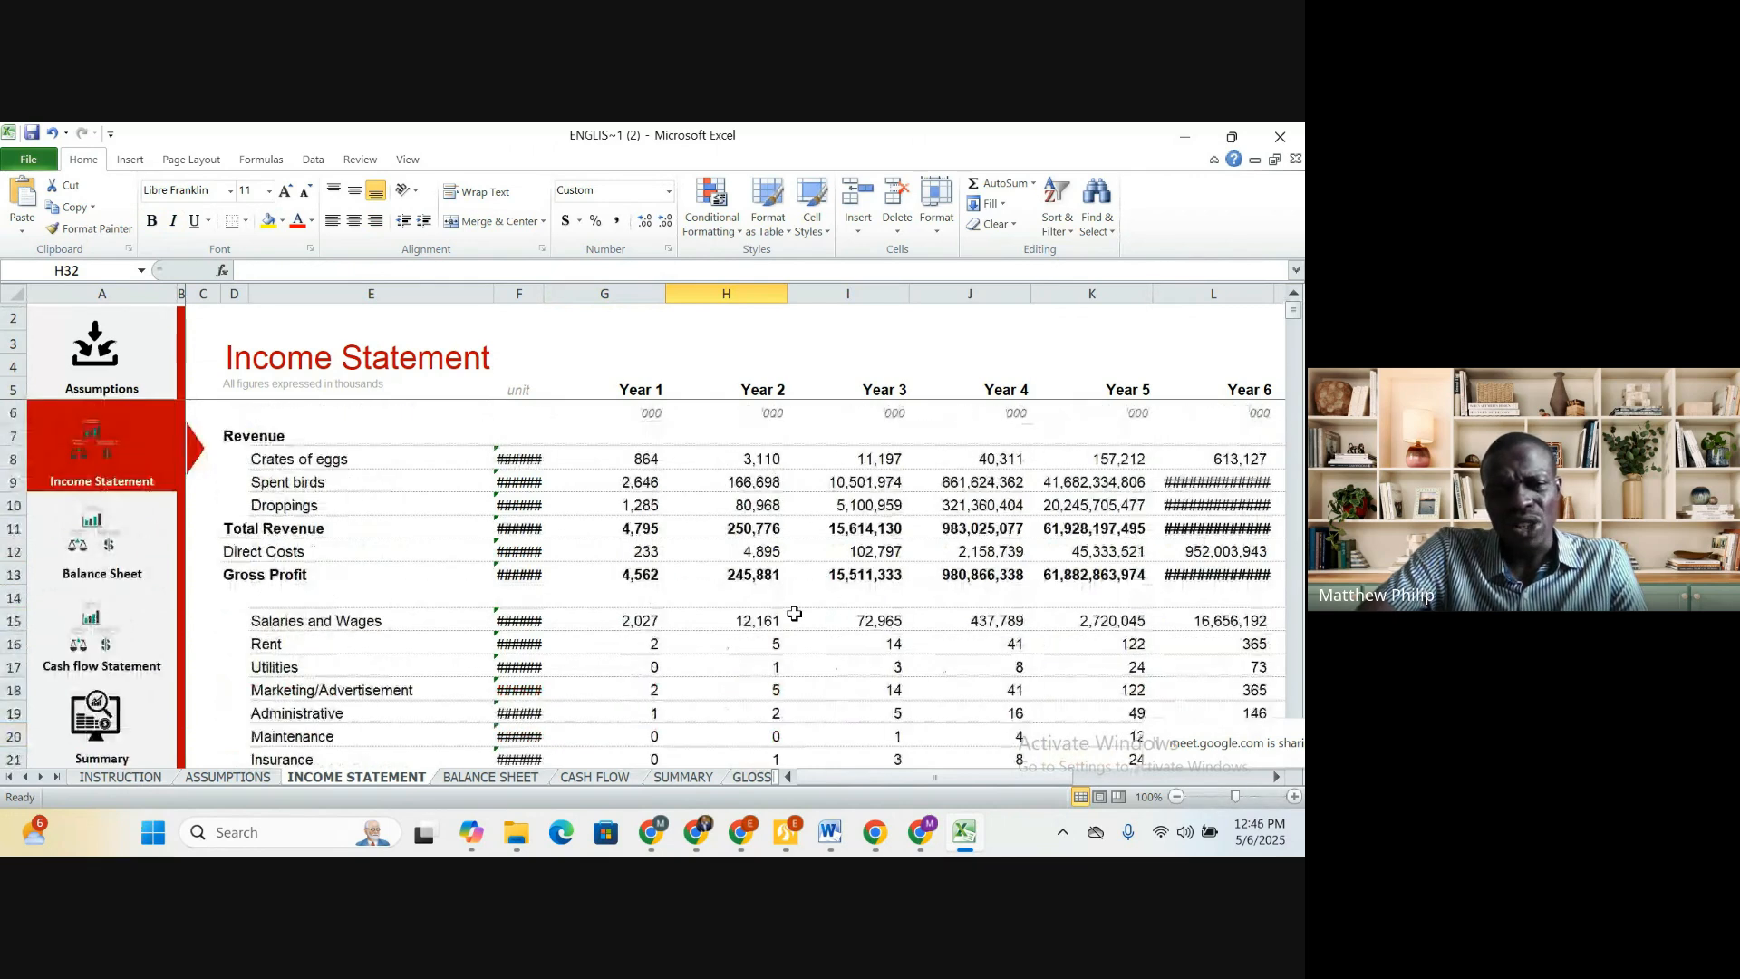
scroll(794, 614, down, 6)
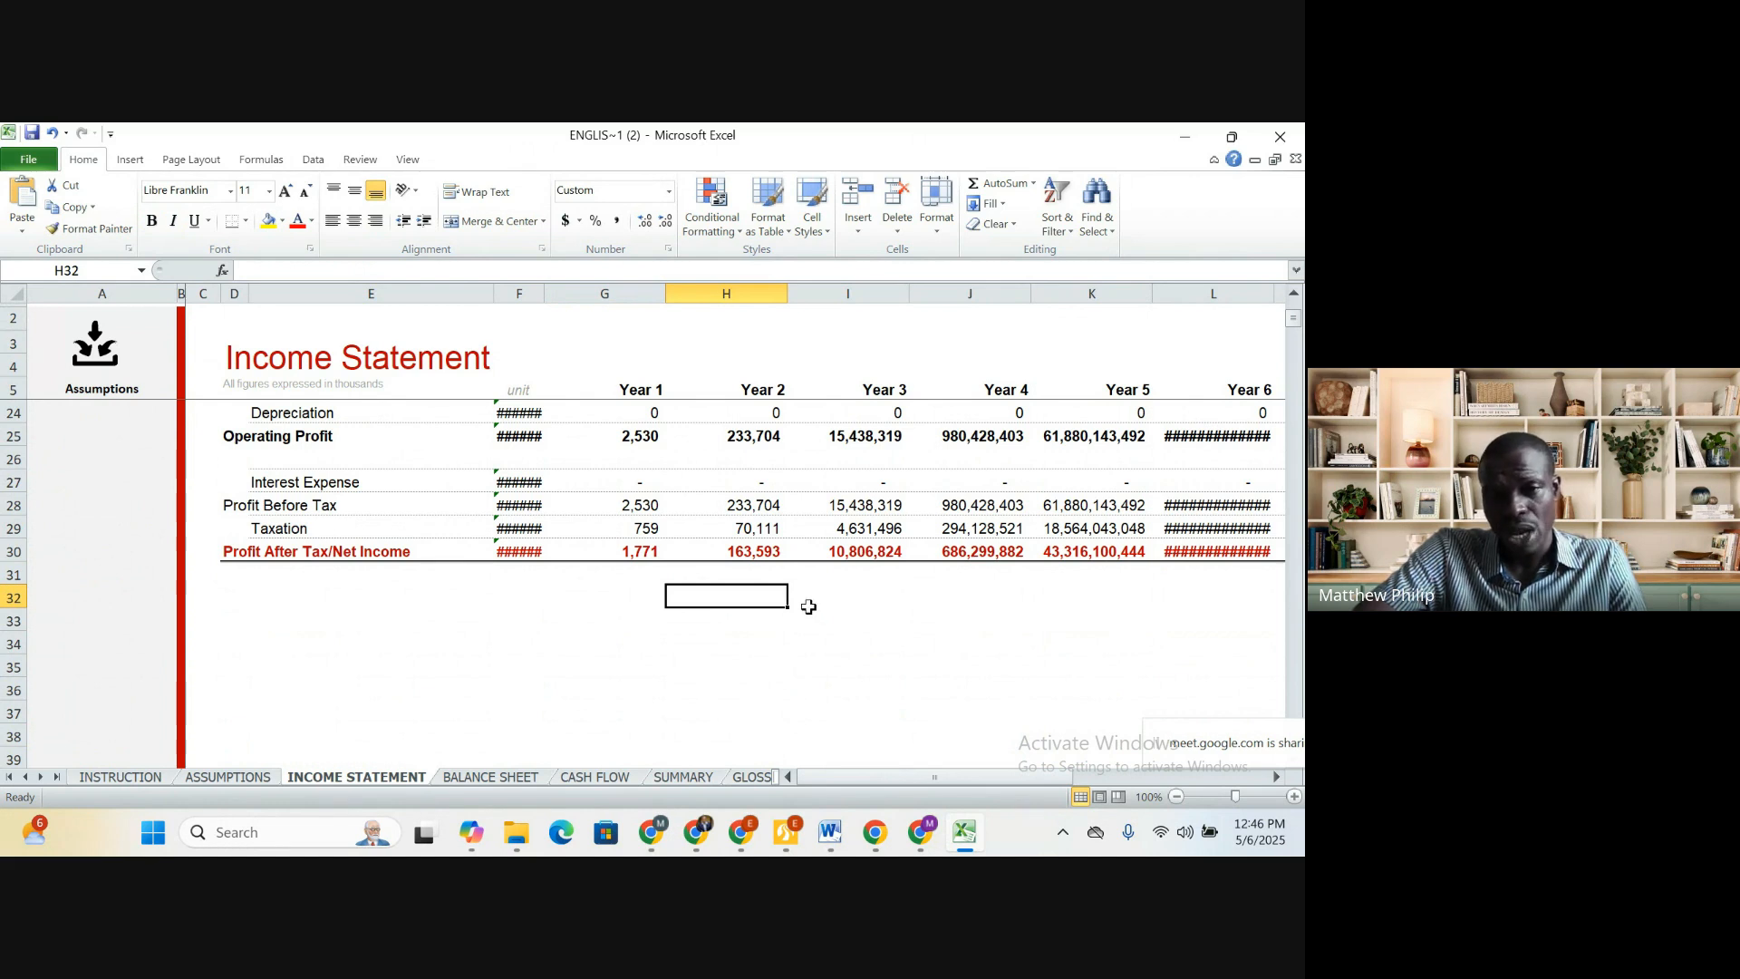
scroll(808, 606, up, 2)
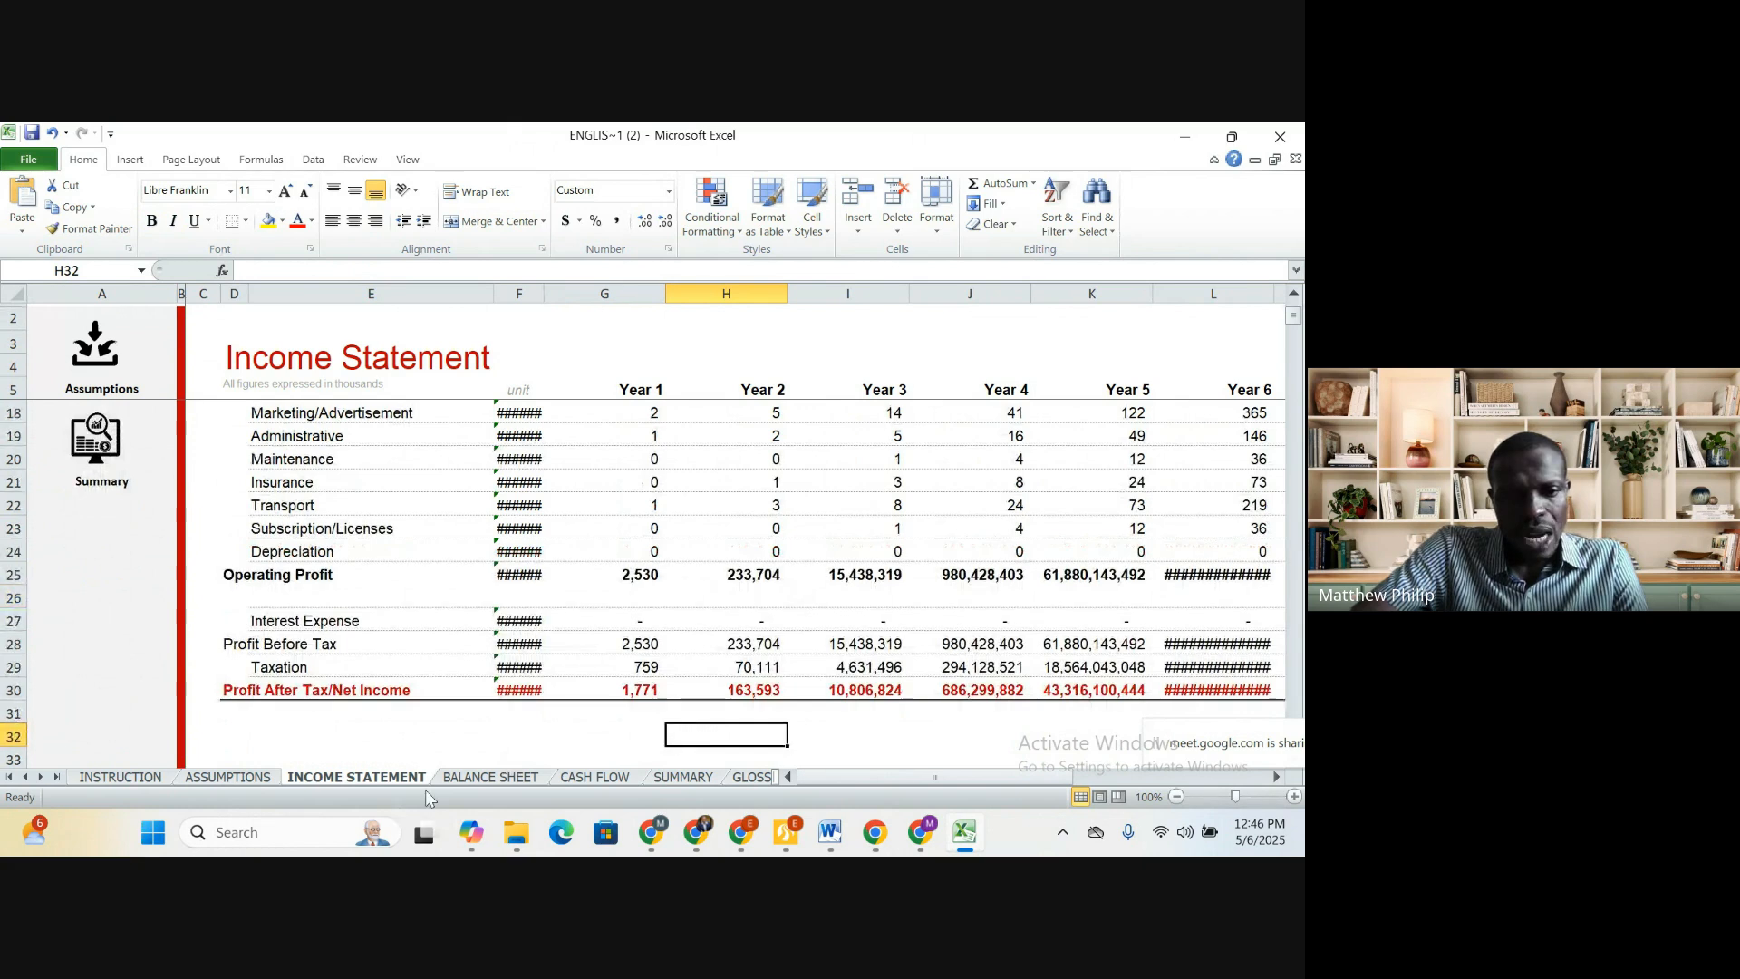
Return to the Assumptions sheet and find the Spent birds sales volume and price inputs
click(229, 778)
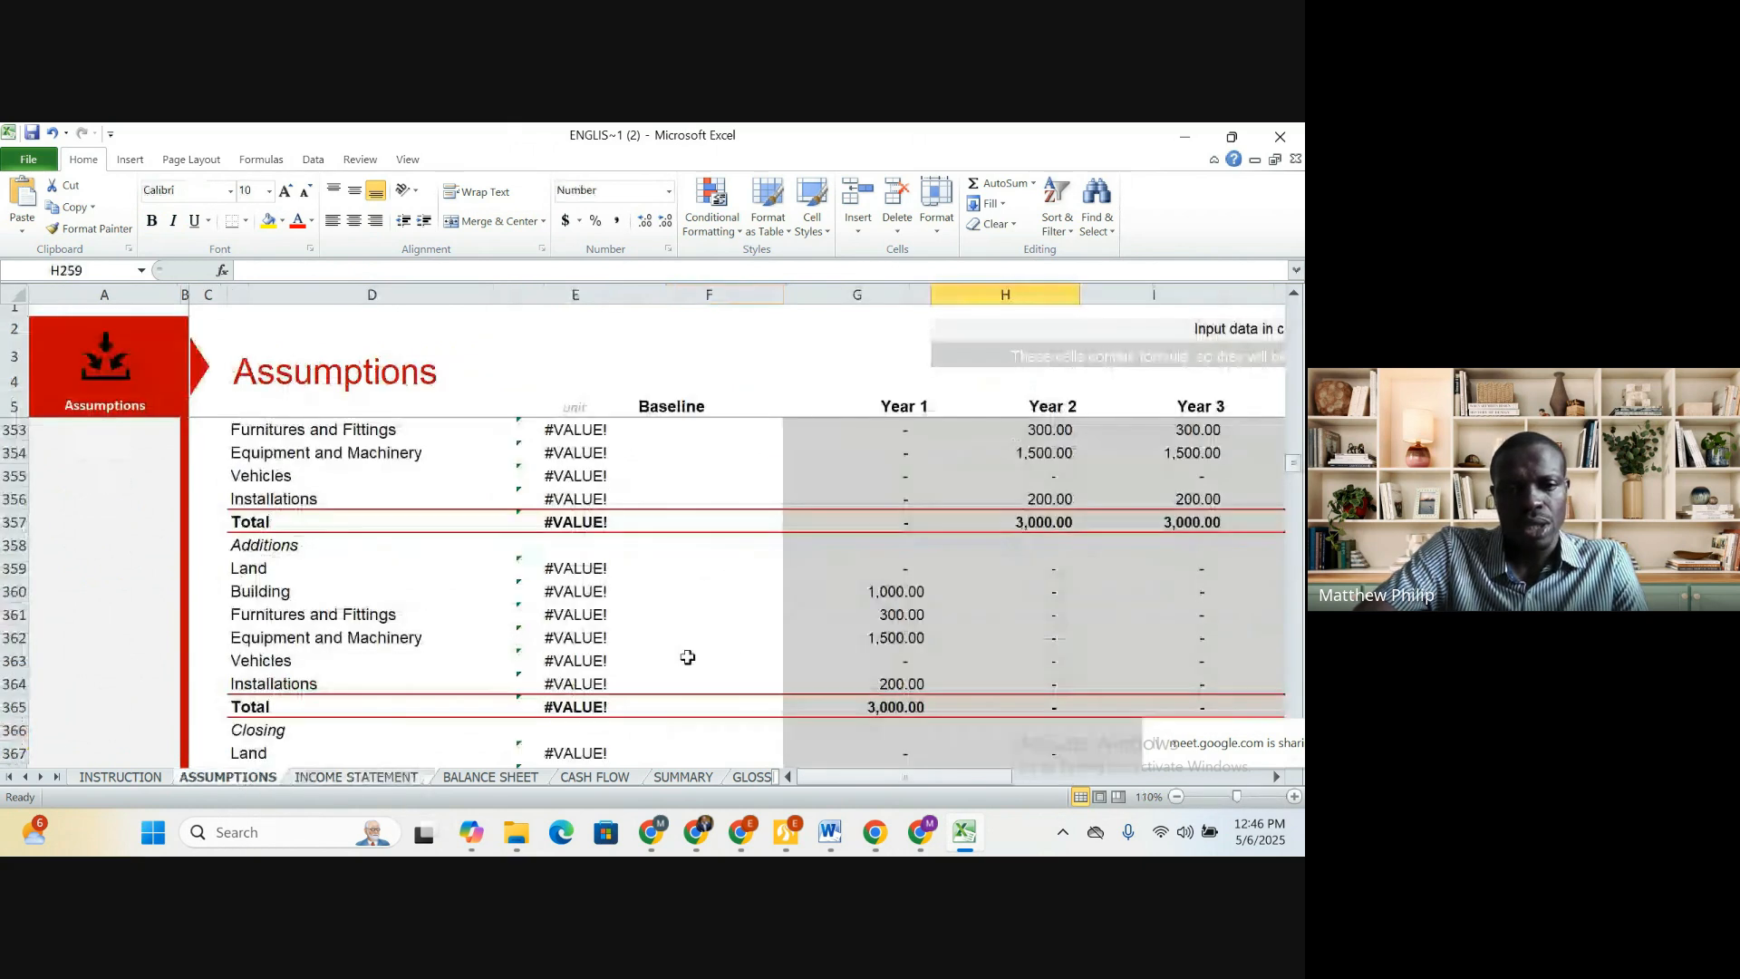
scroll(746, 645, down, 15)
scroll(750, 653, up, 20)
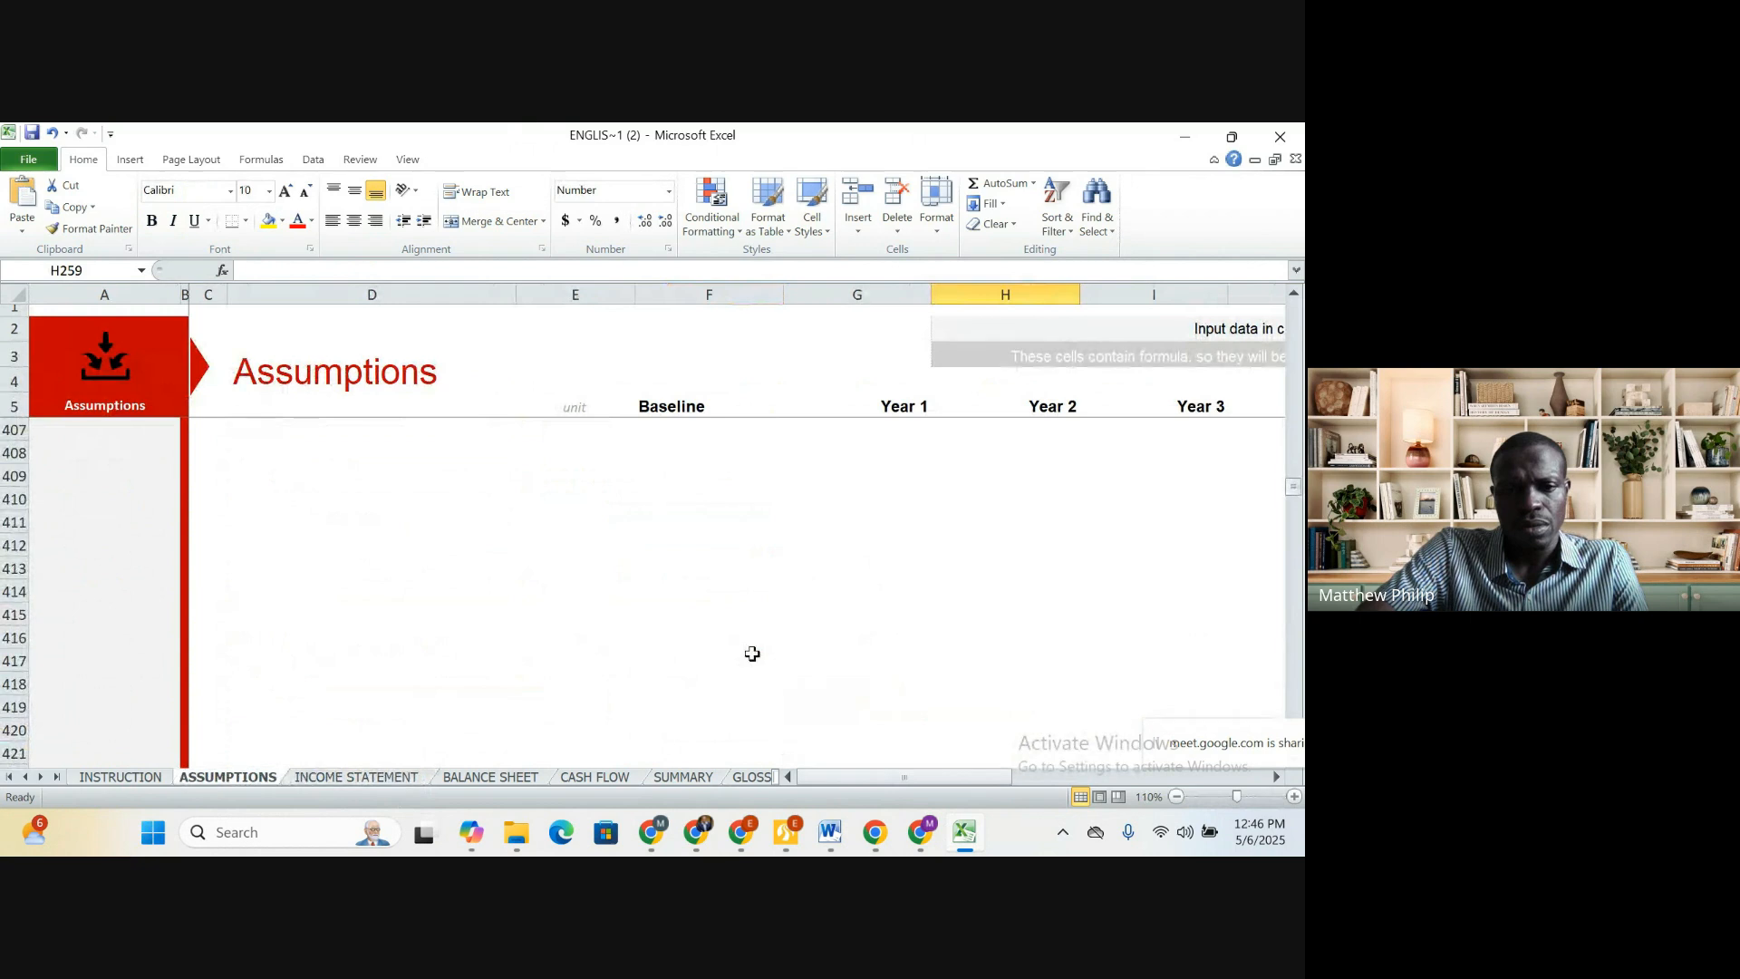
scroll(750, 644, up, 20)
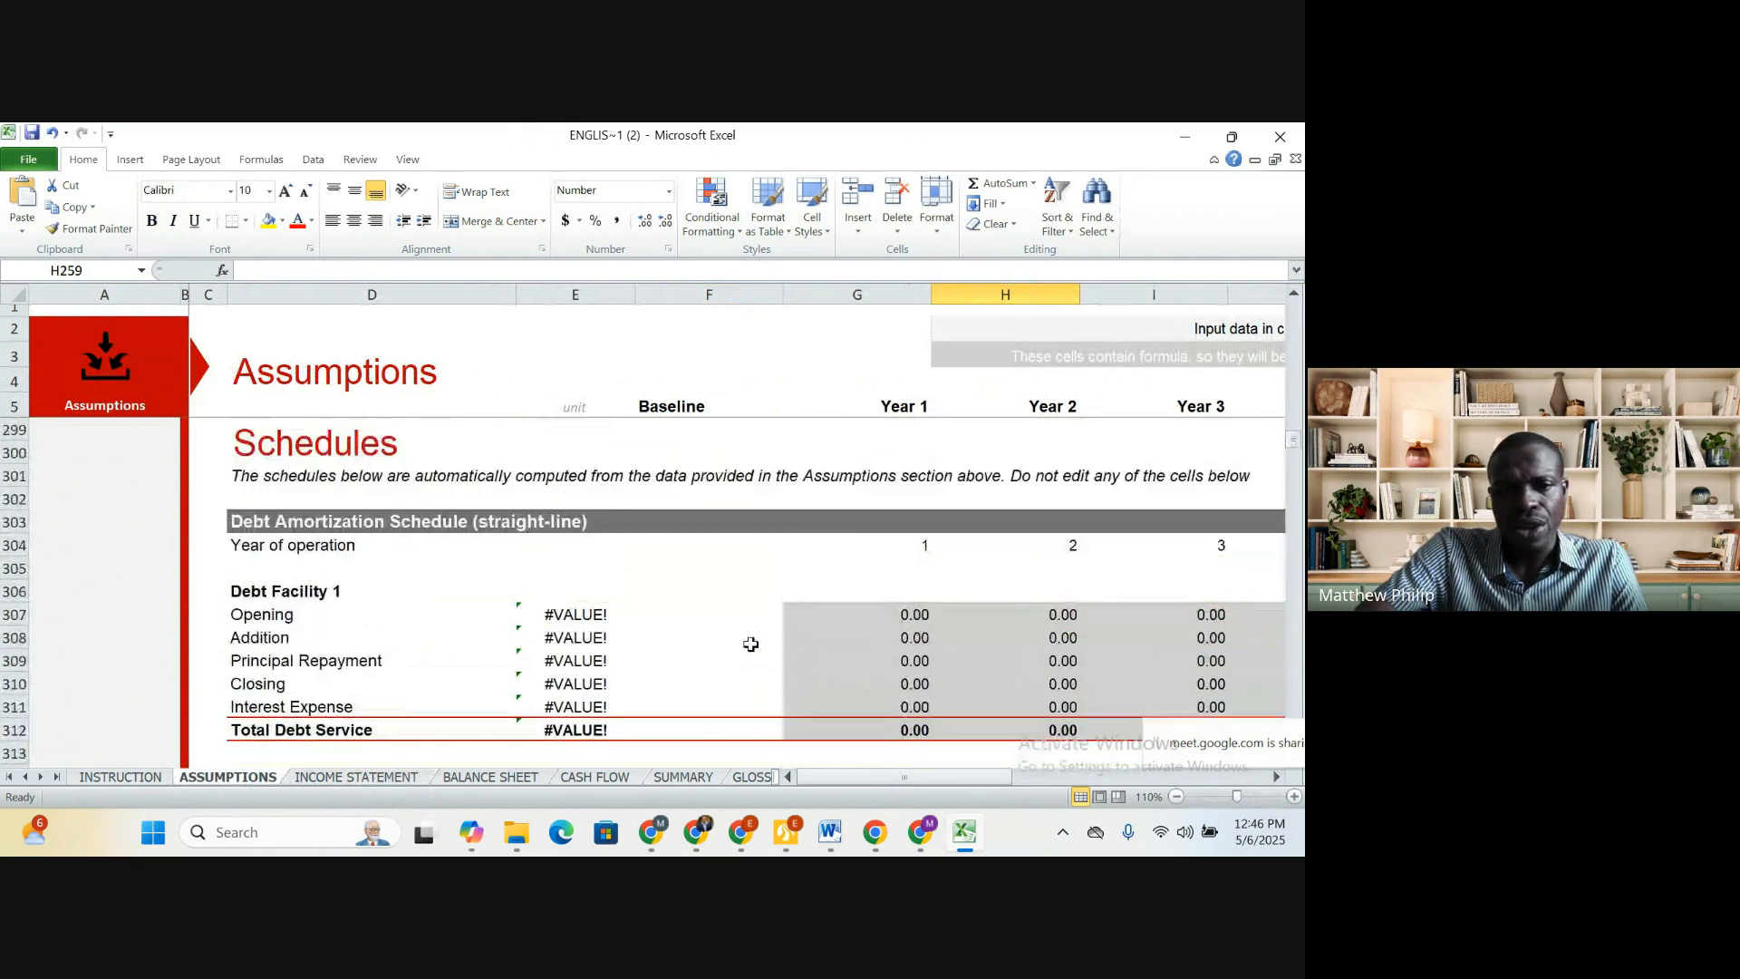
scroll(750, 645, down, 2)
scroll(751, 644, up, 4)
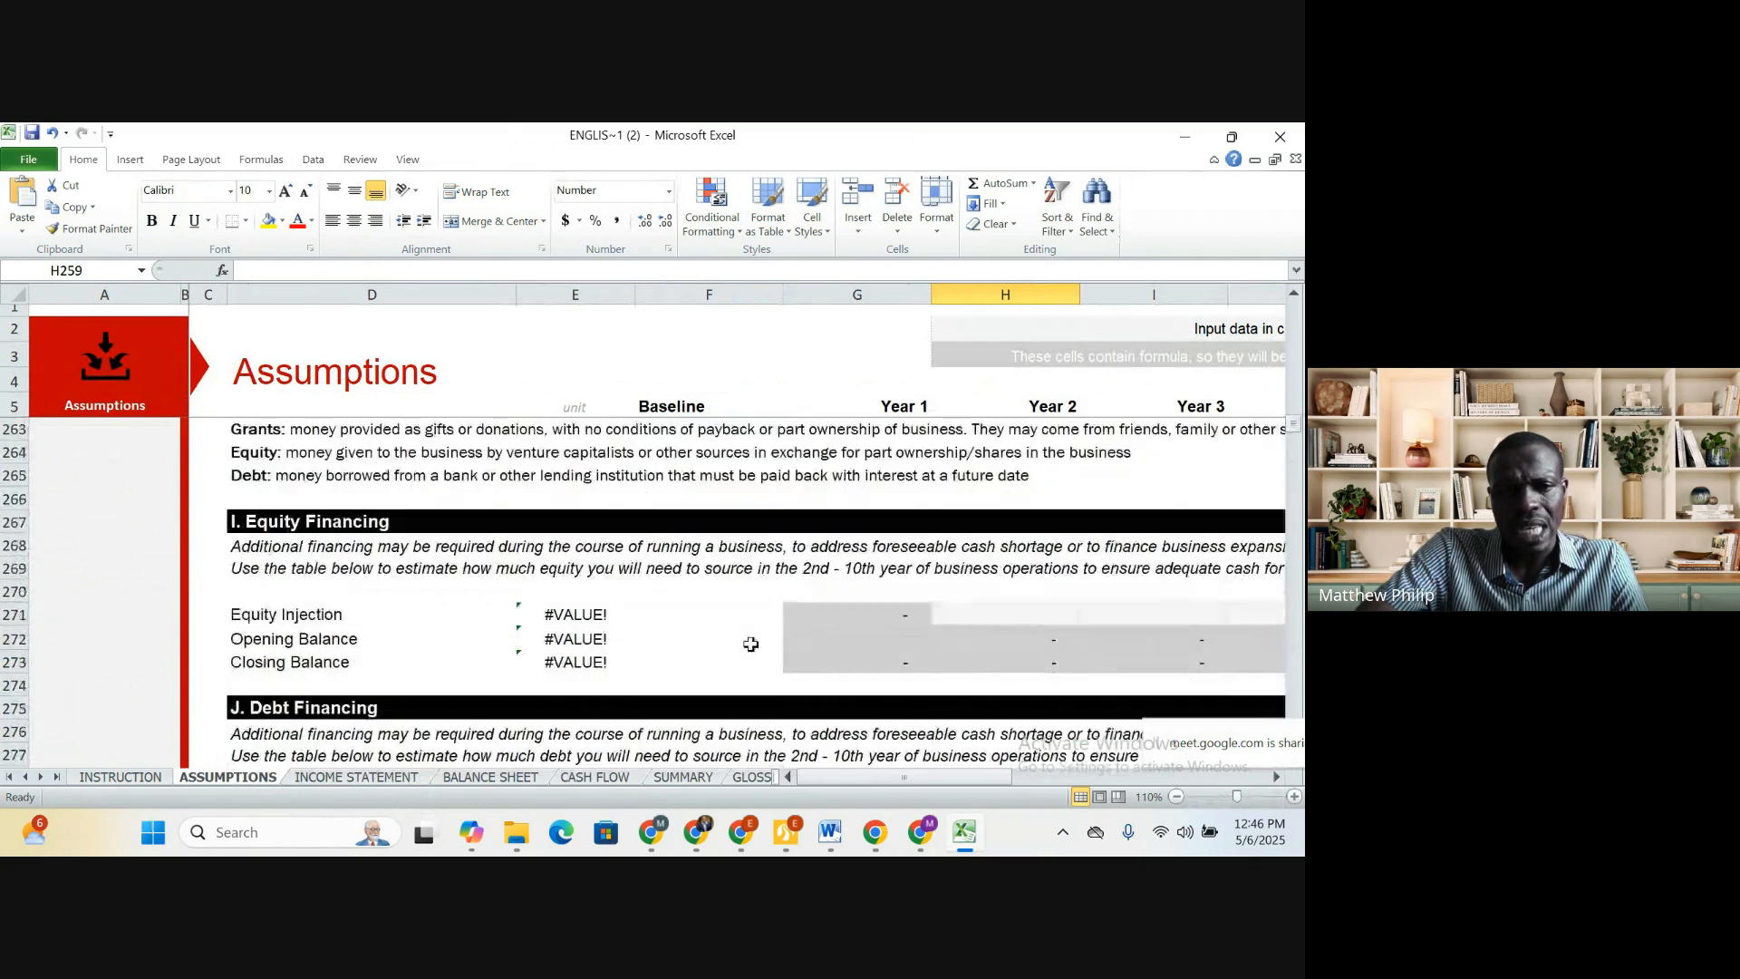
scroll(750, 644, up, 7)
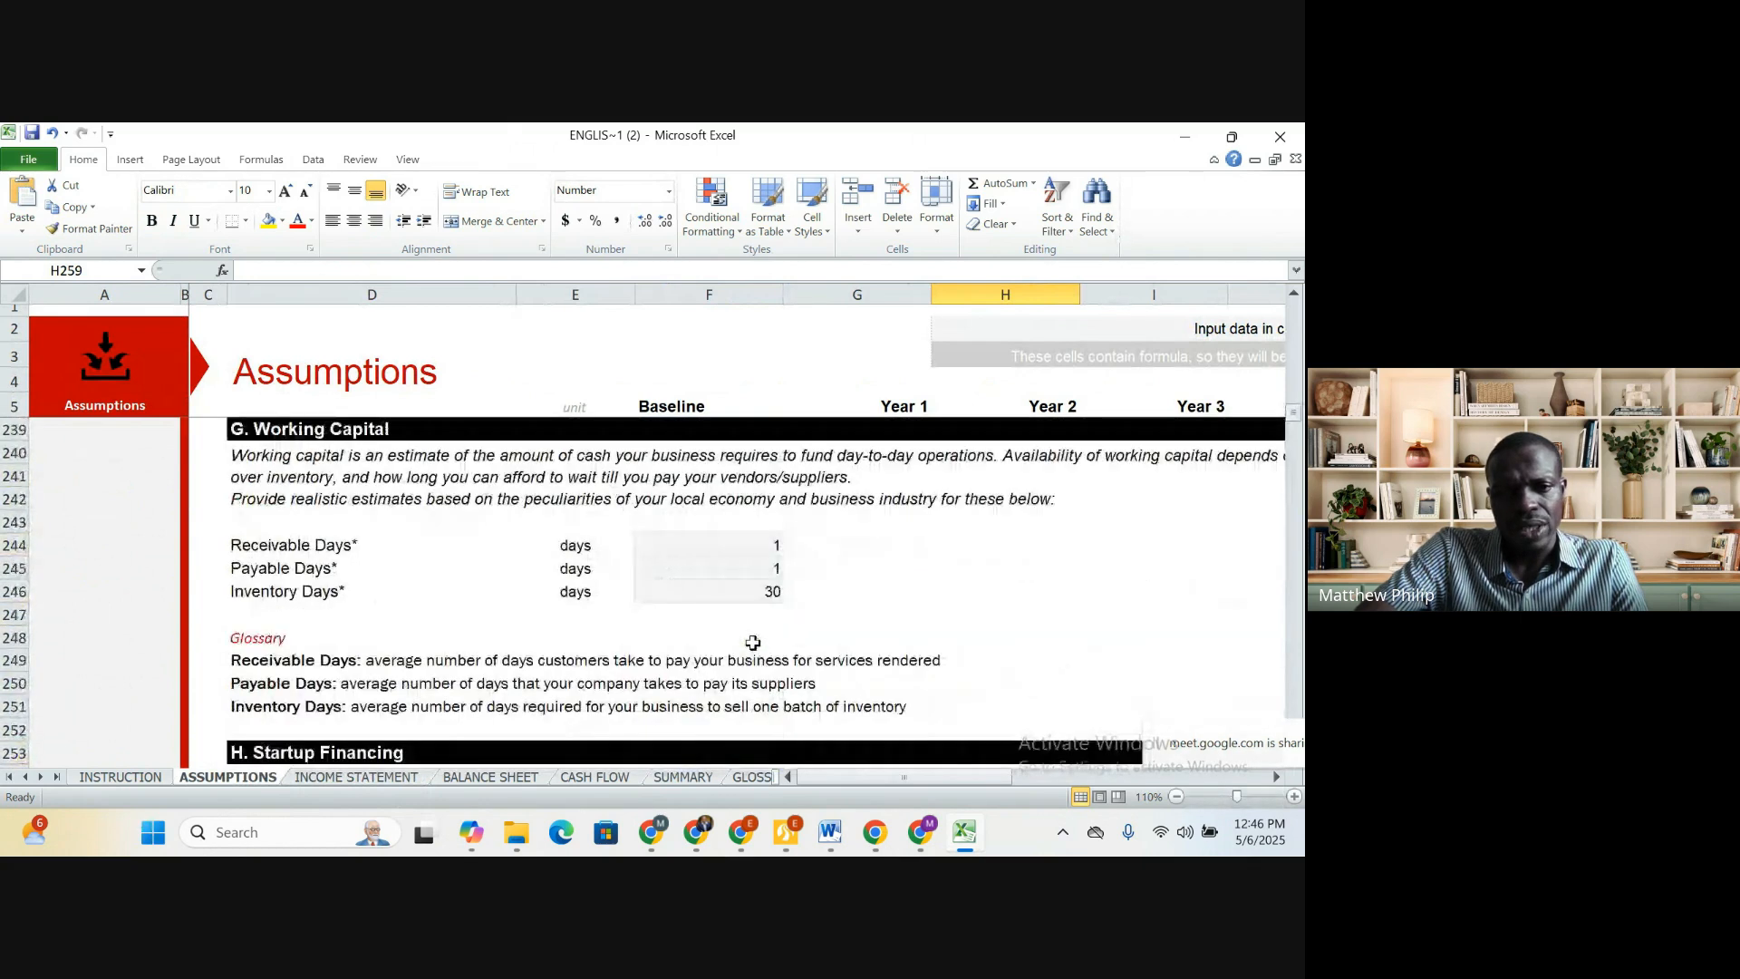
scroll(752, 642, up, 13)
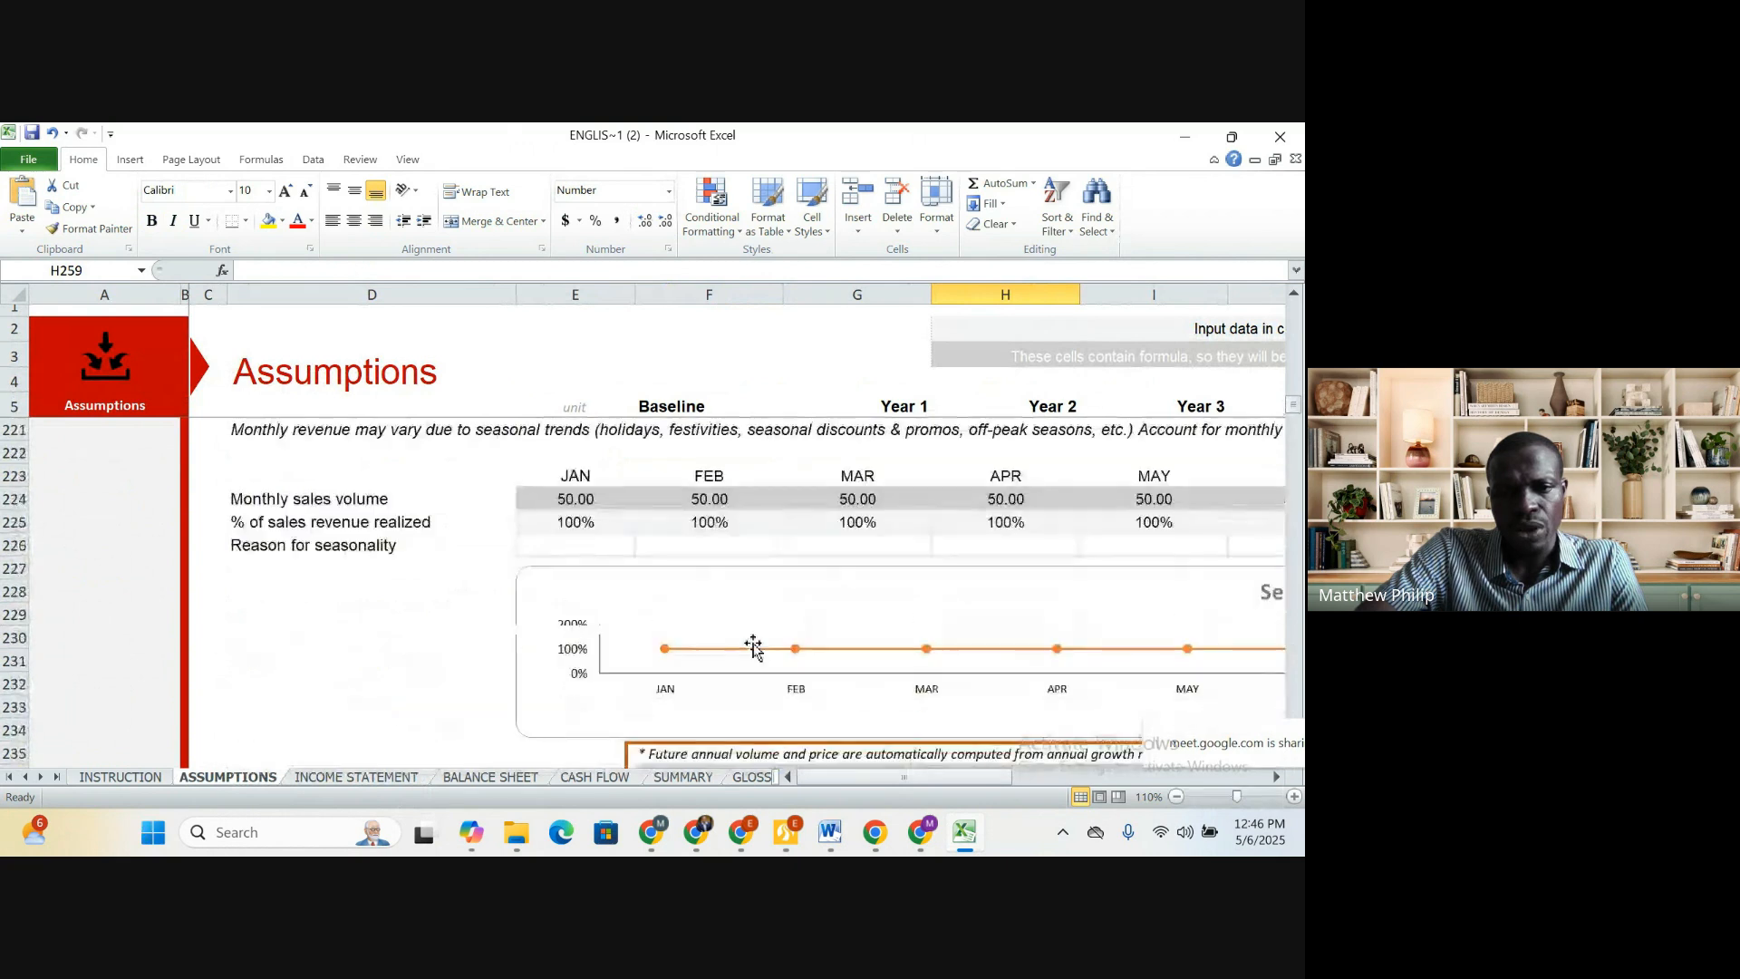
scroll(751, 639, up, 2)
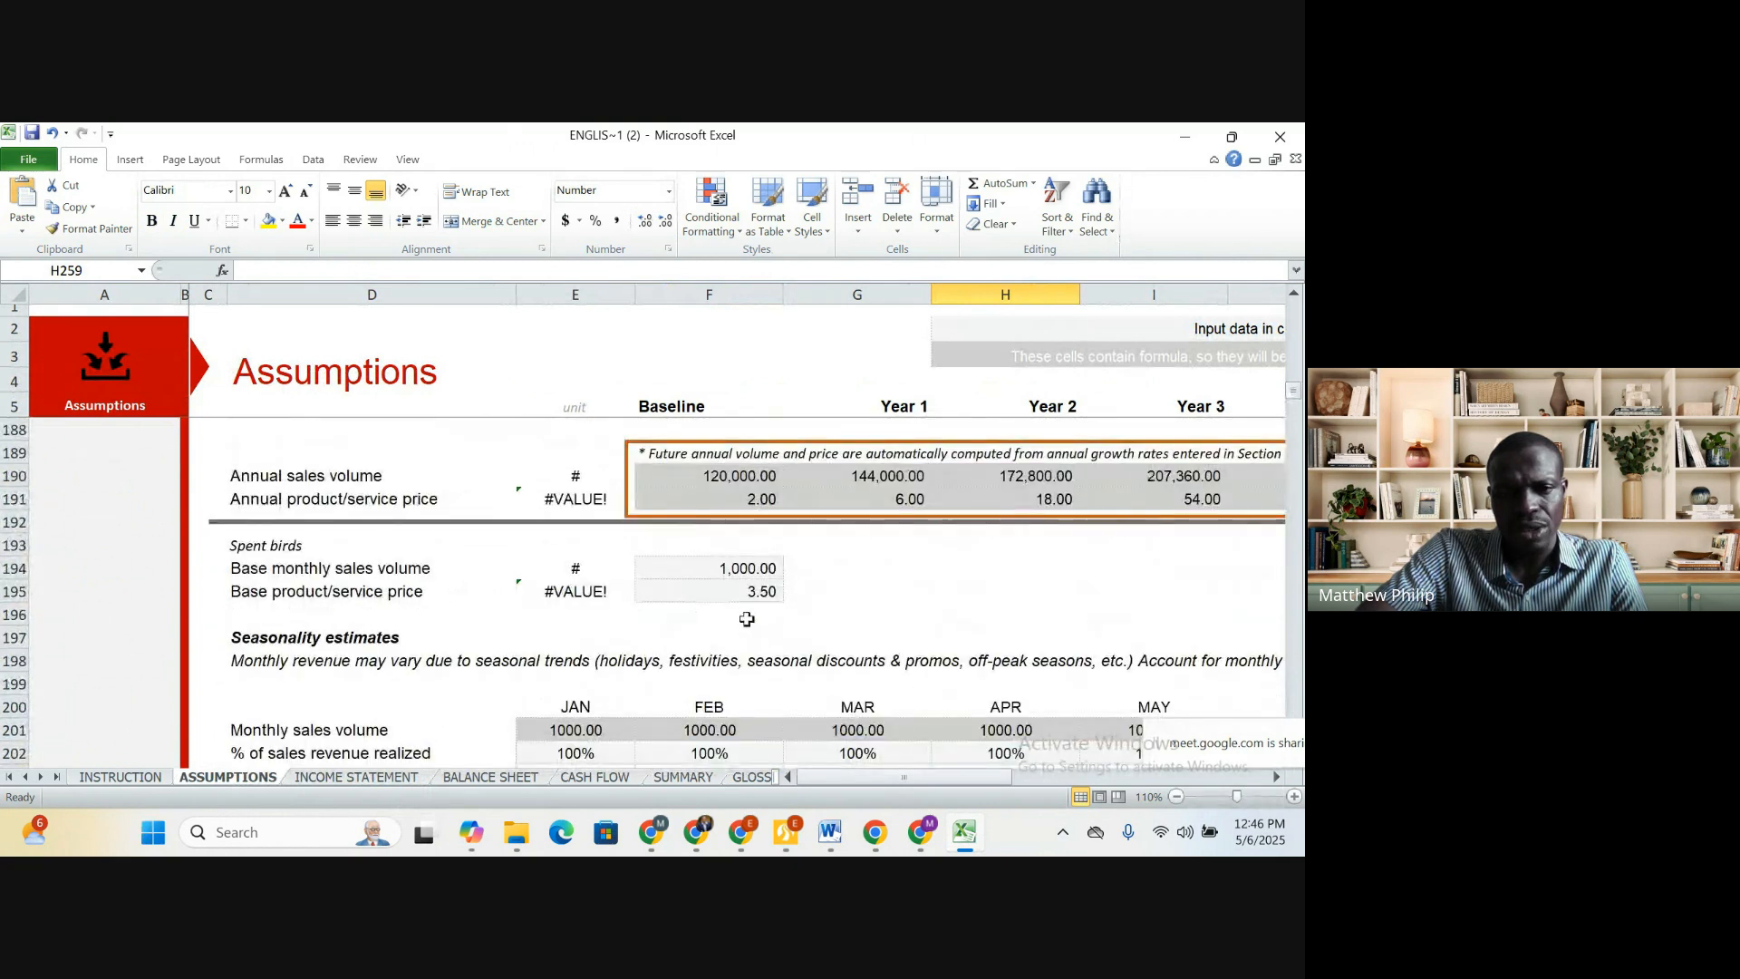
Examine the Spent birds base monthly sales volume and check it against the revenue lines in the Income Statement
click(744, 567)
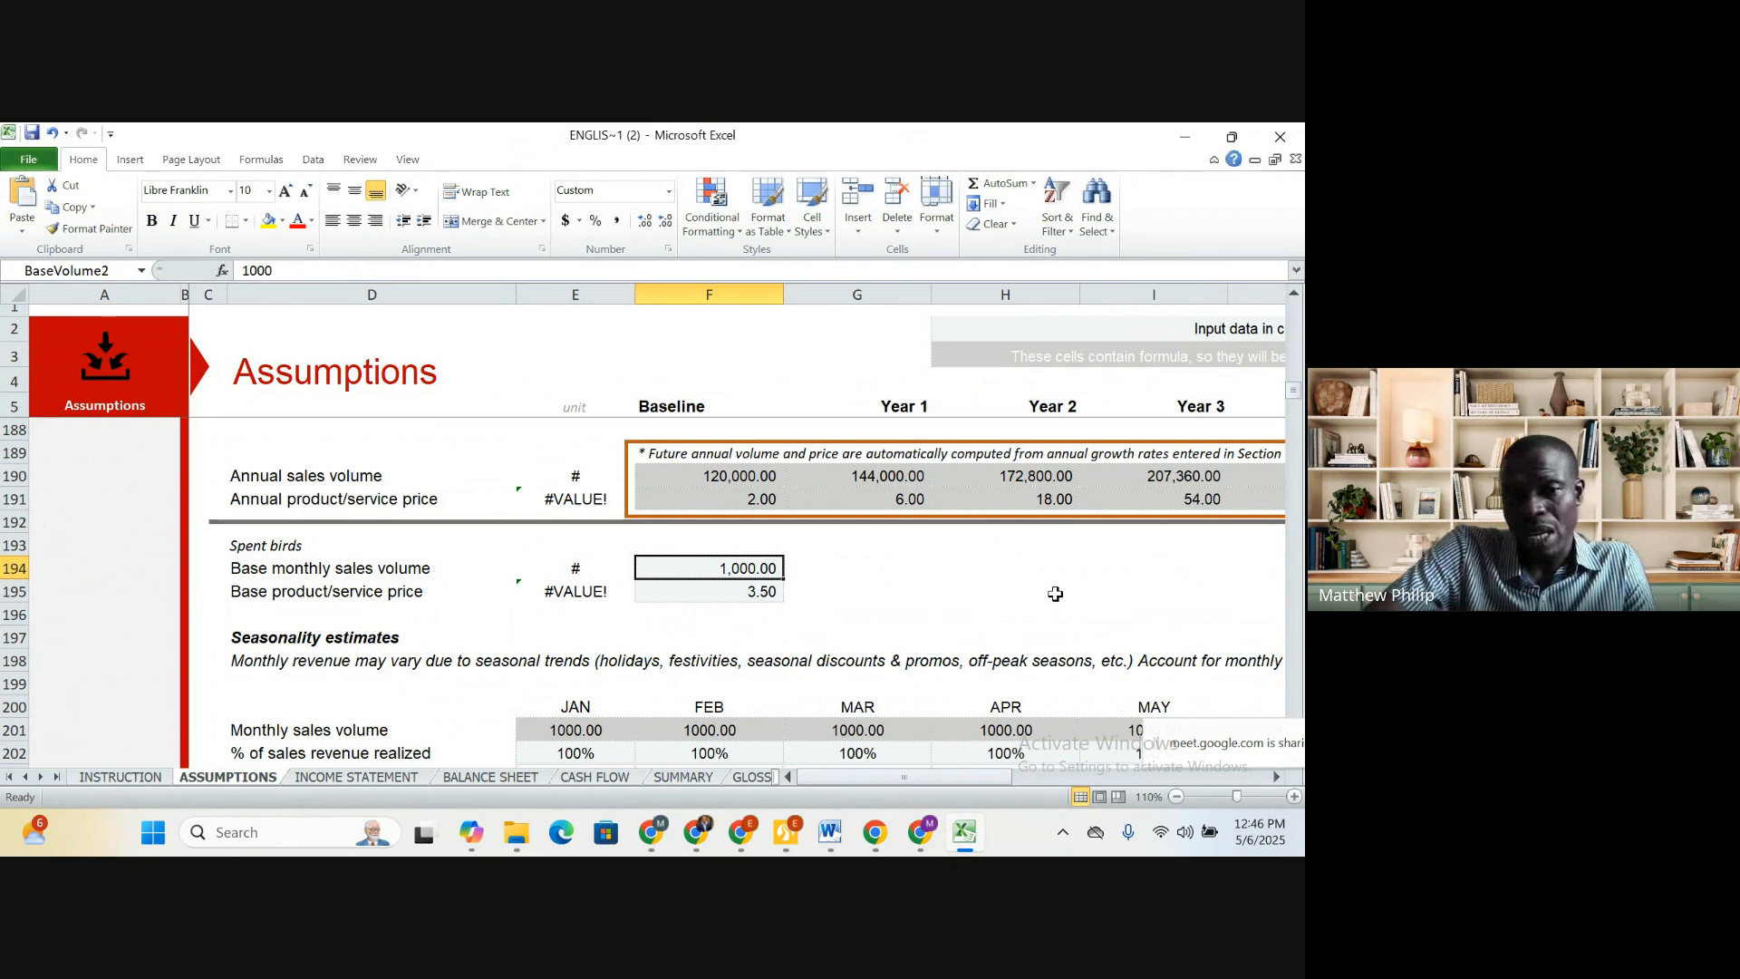
click(254, 575)
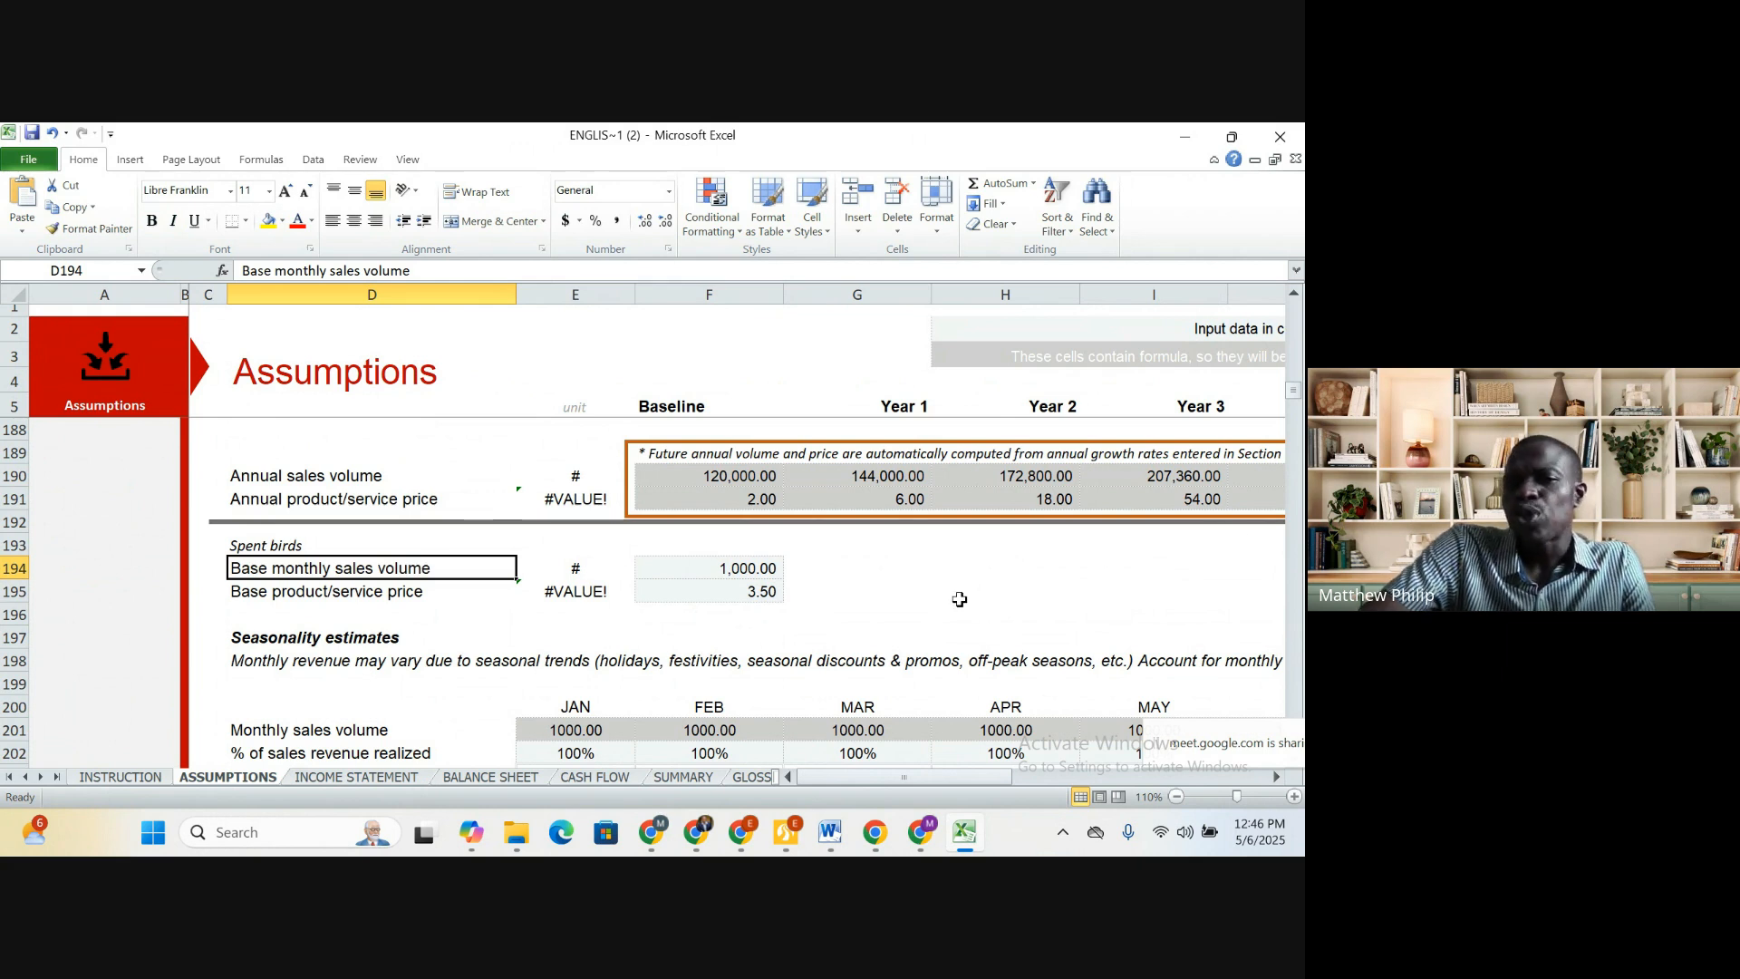
click(886, 590)
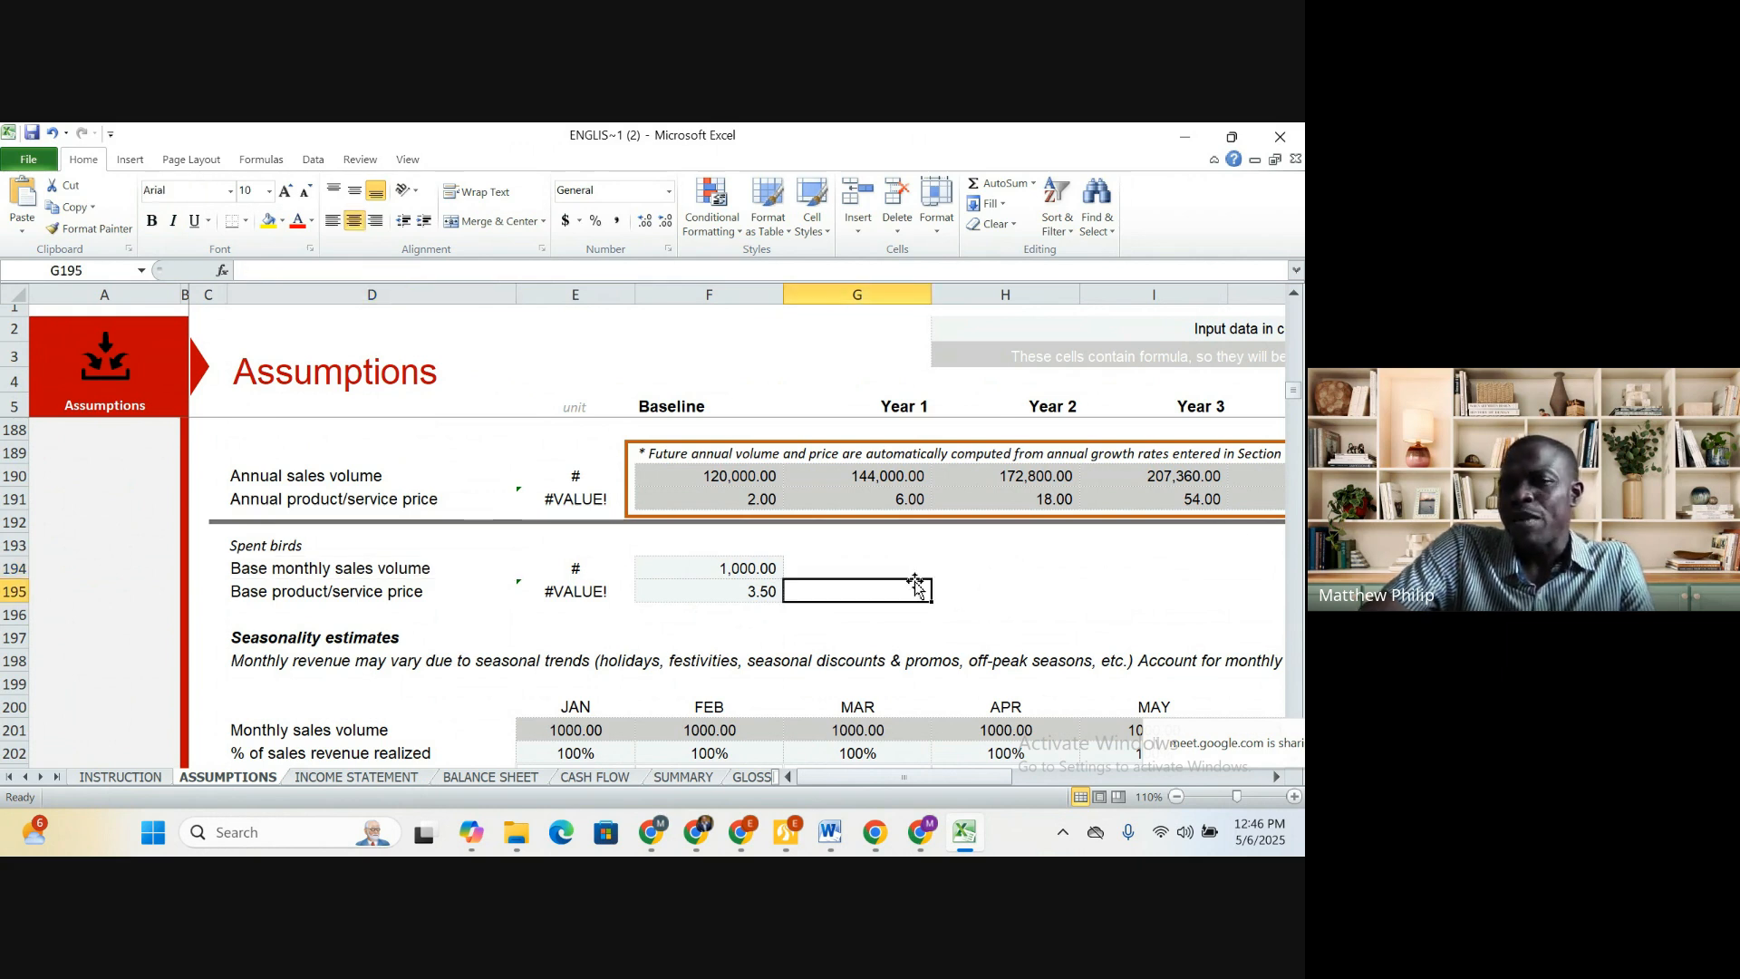
click(760, 568)
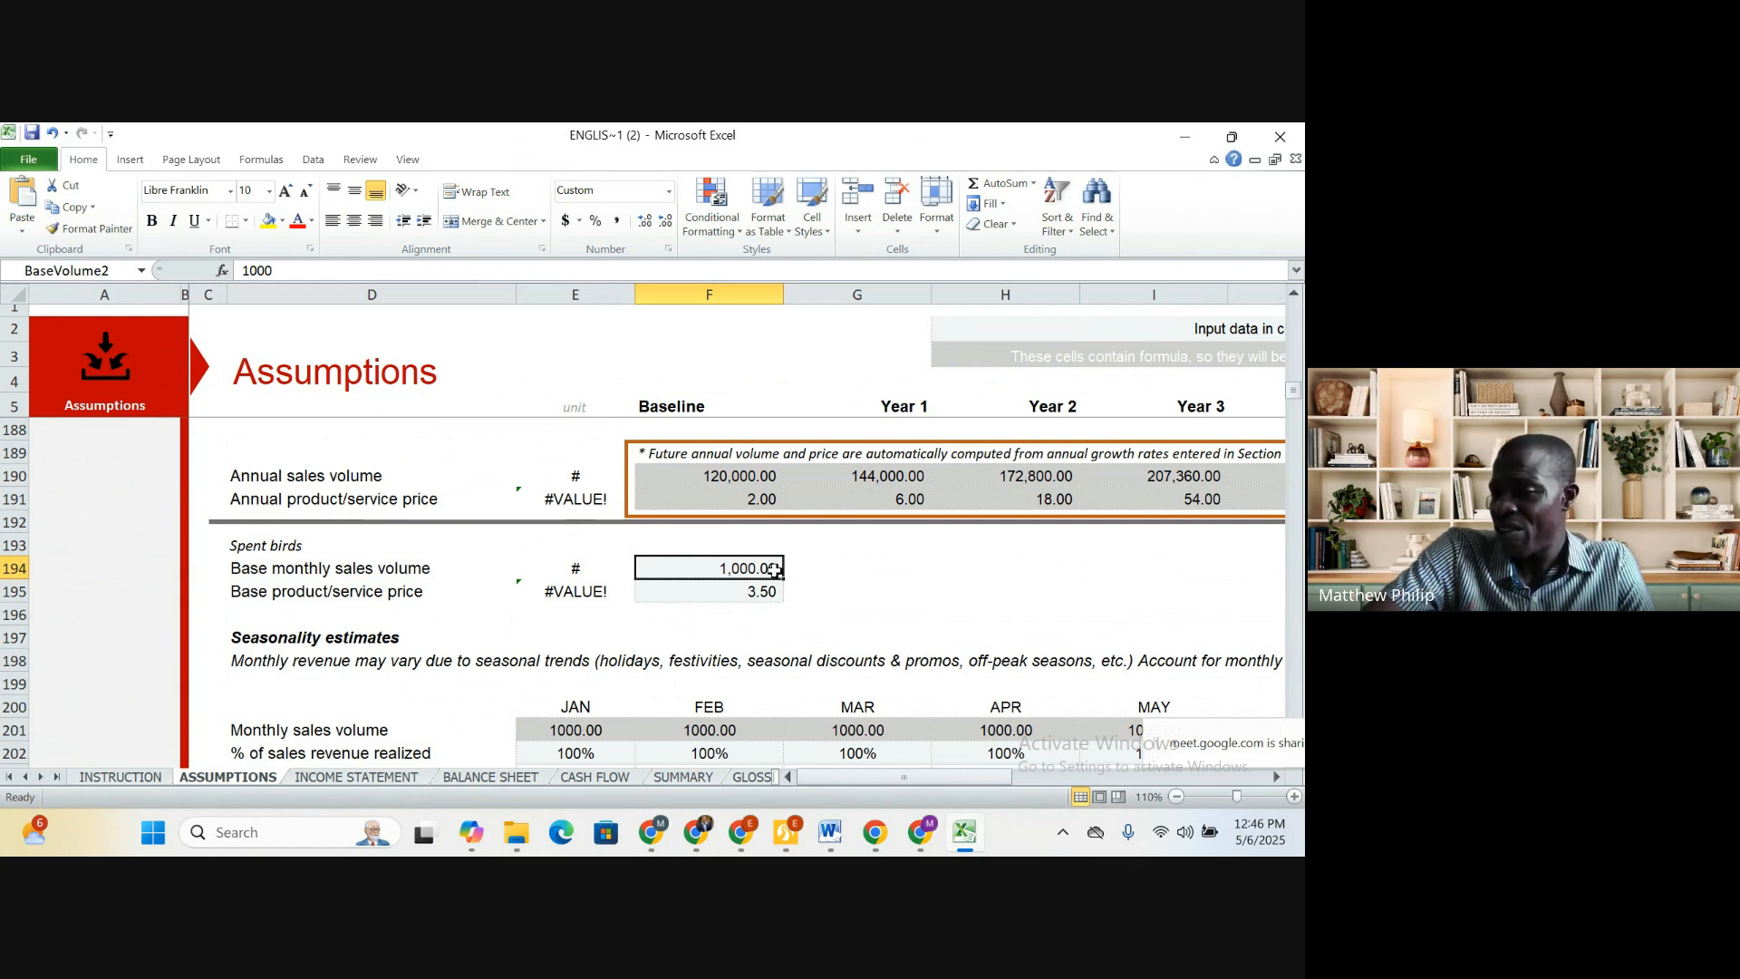
click(376, 778)
scroll(668, 604, up, 4)
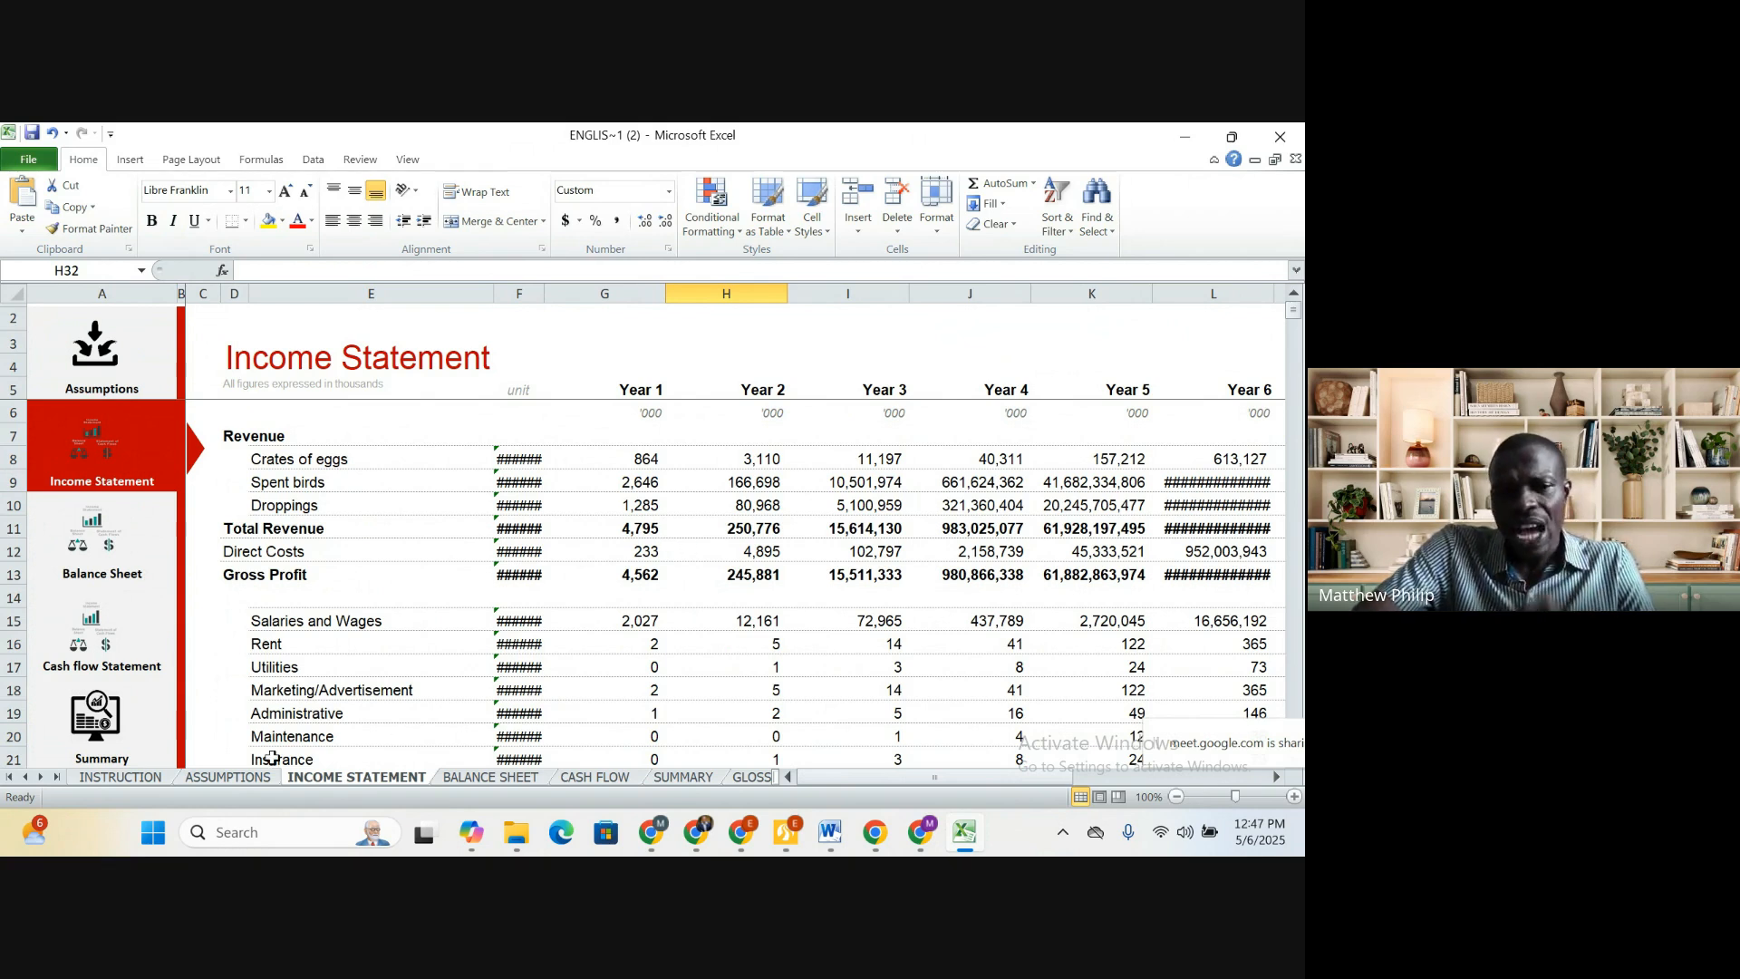
In the Assumptions sheet, change the Spent birds base monthly sales volume to the formula =1000/12
click(229, 778)
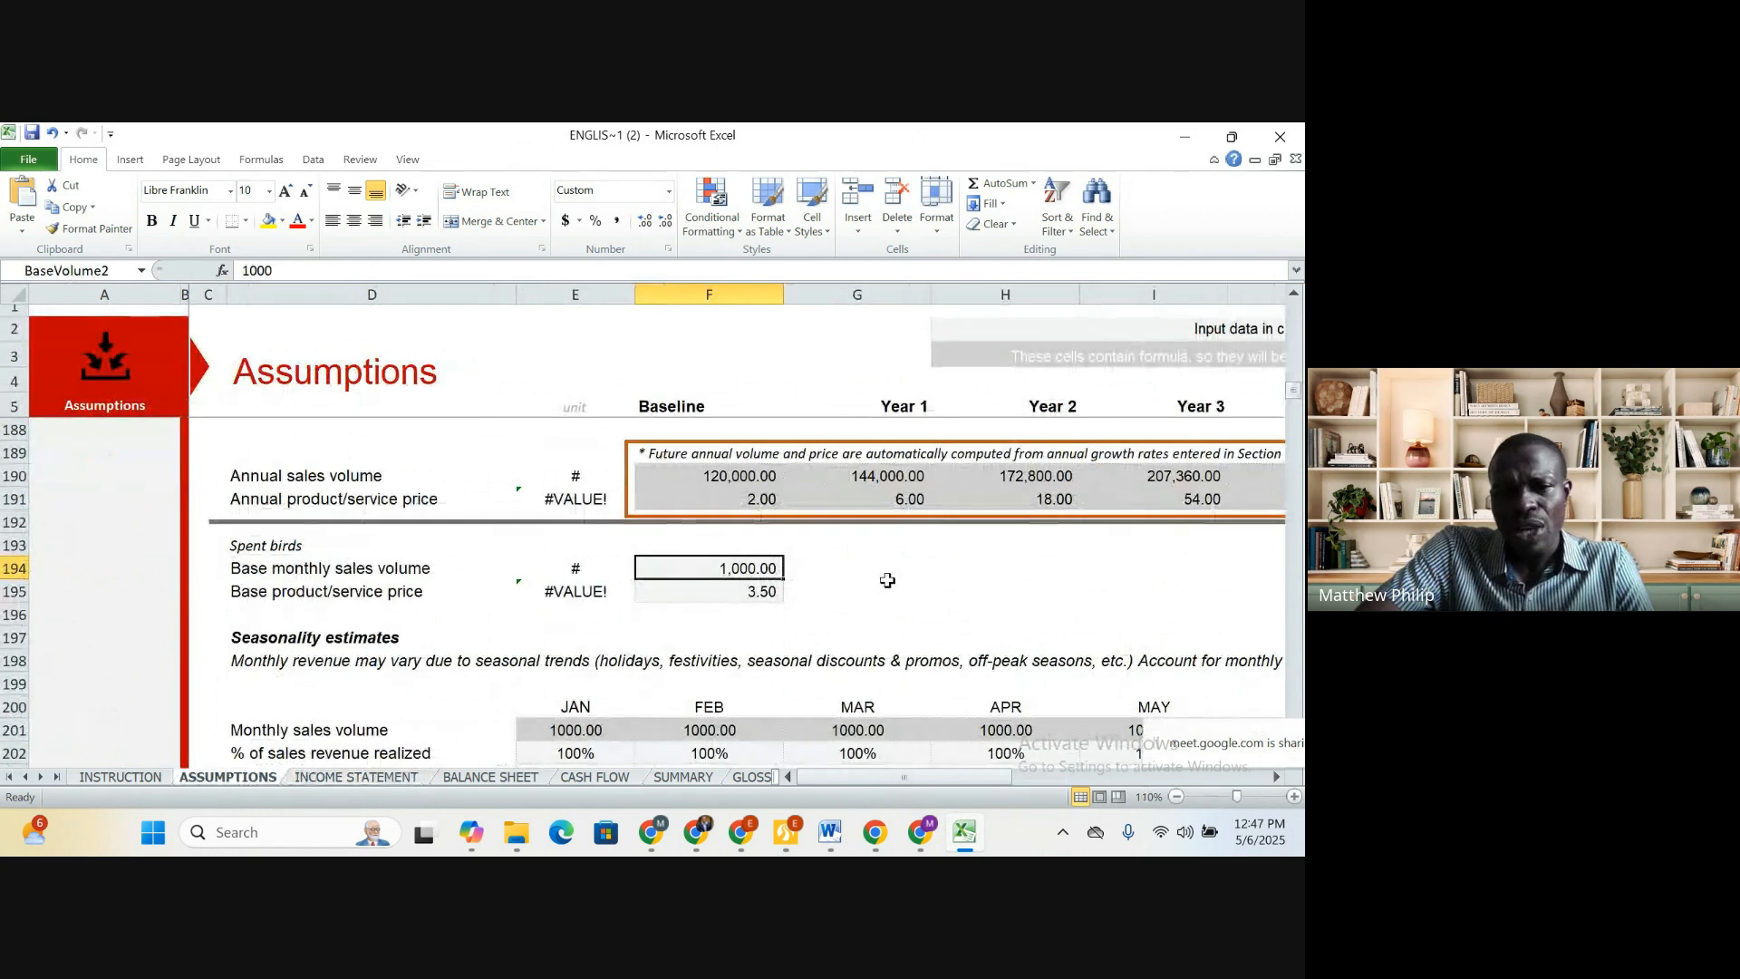
click(278, 571)
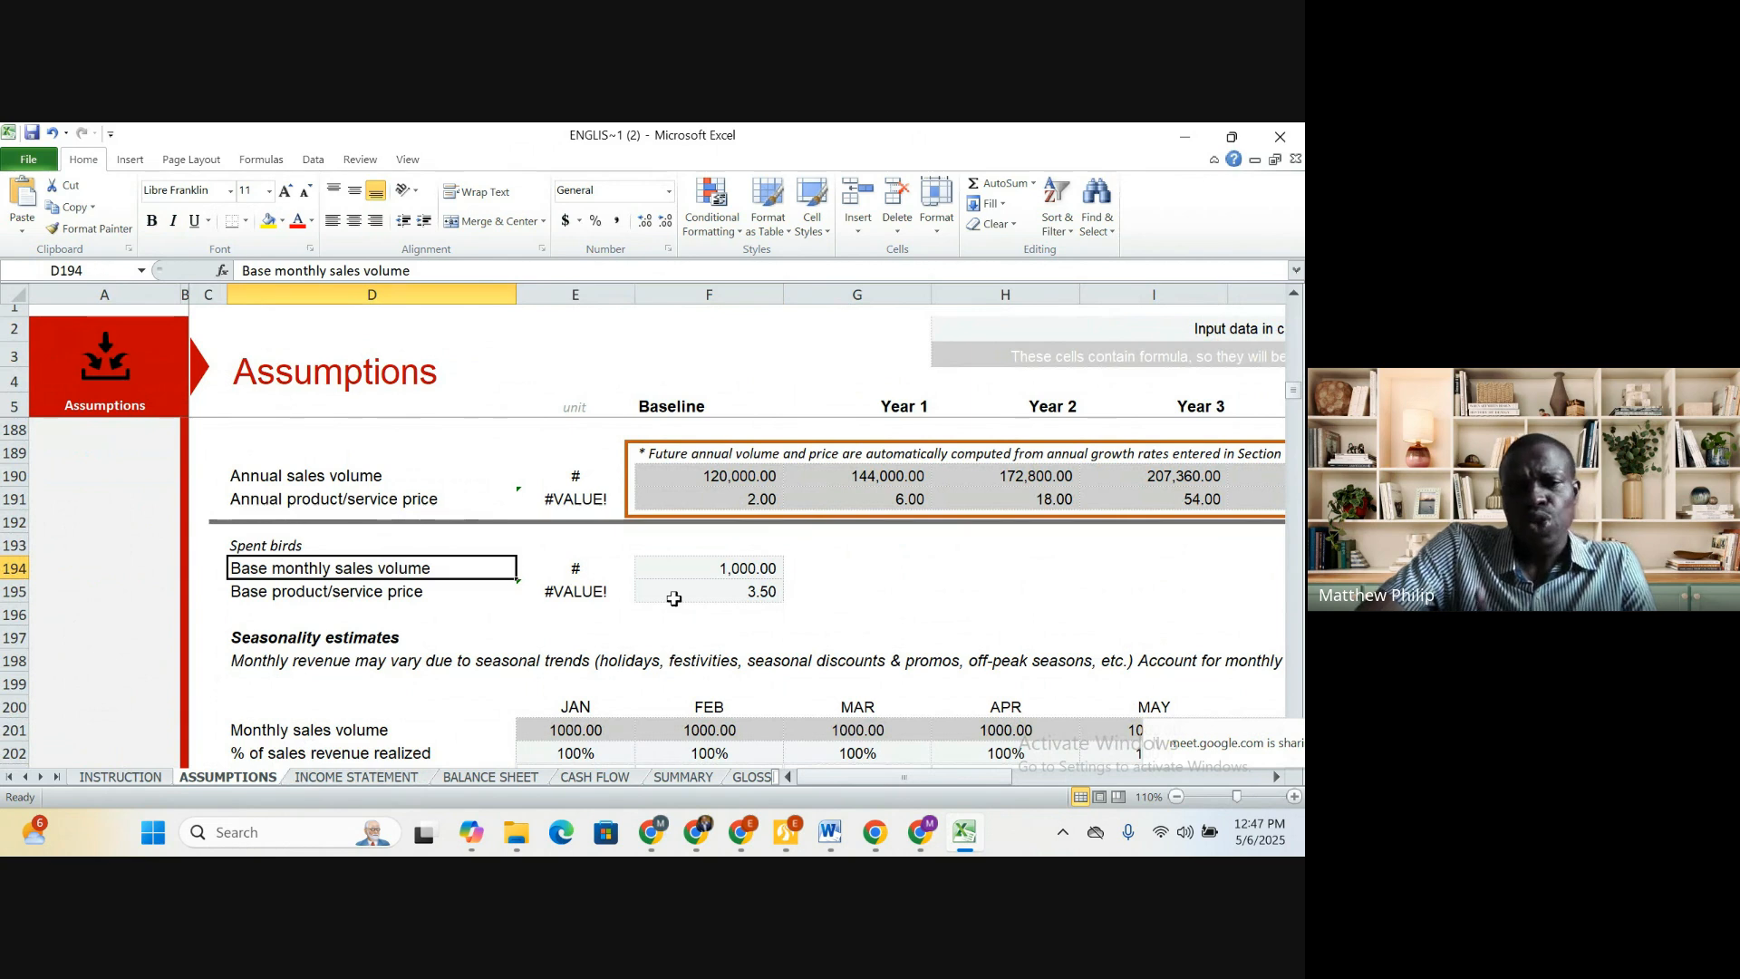
click(738, 571)
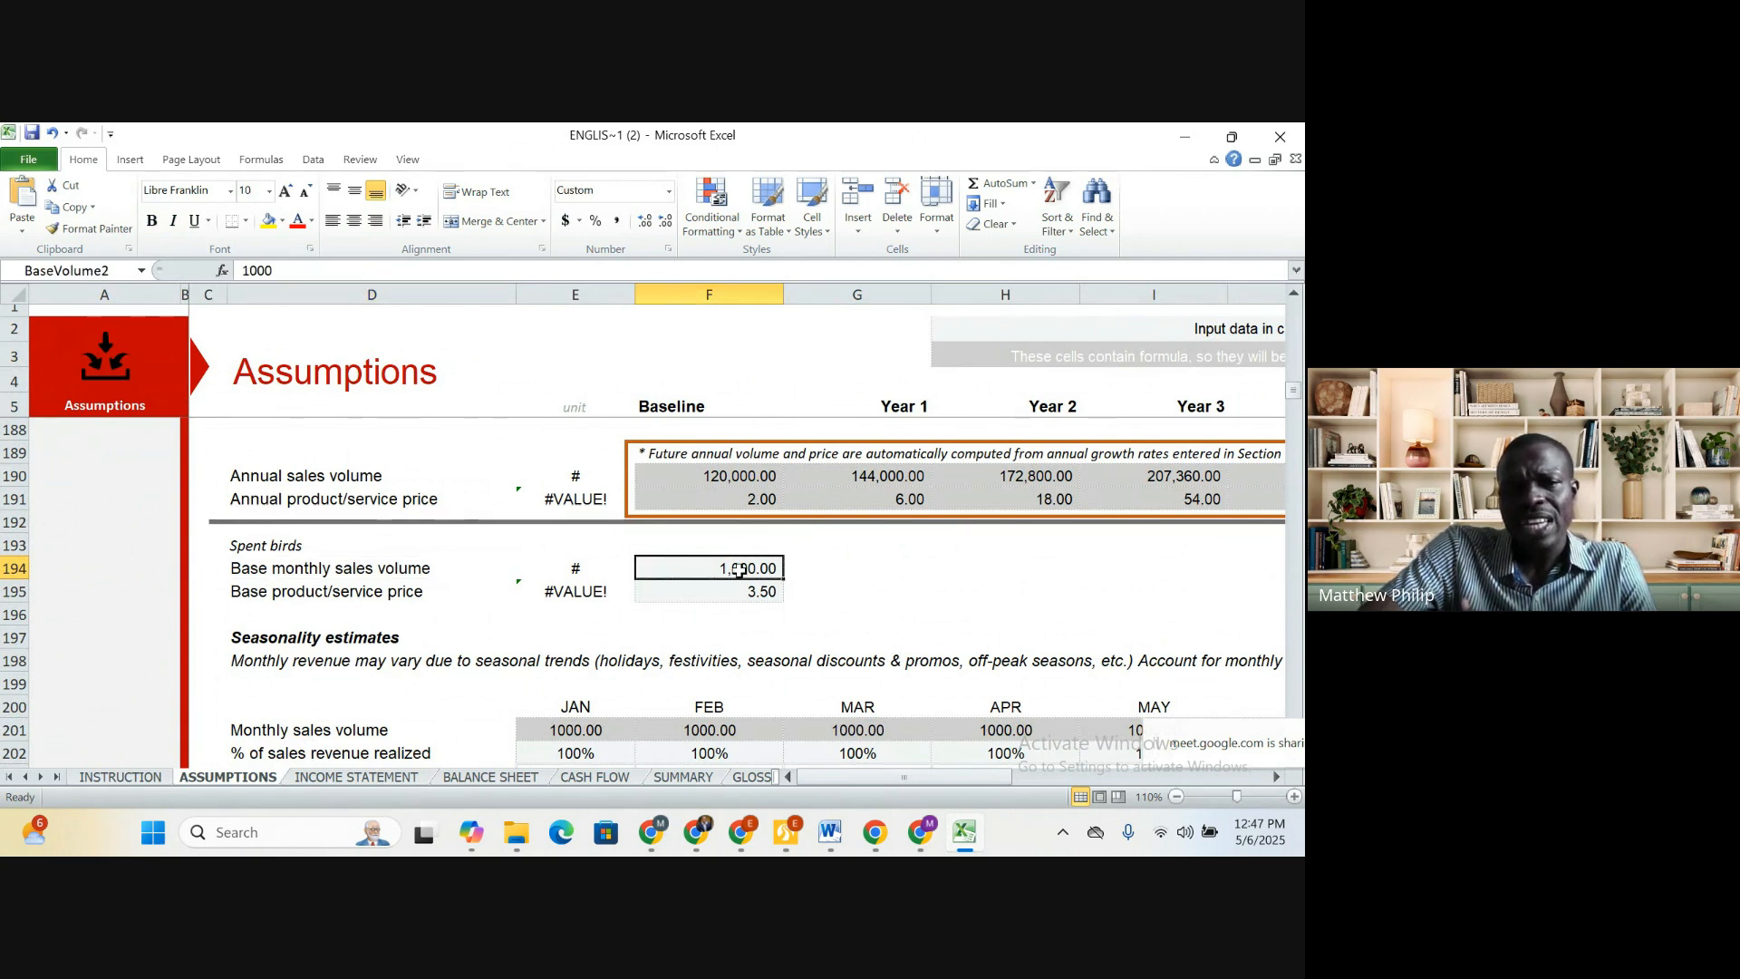
click(332, 275)
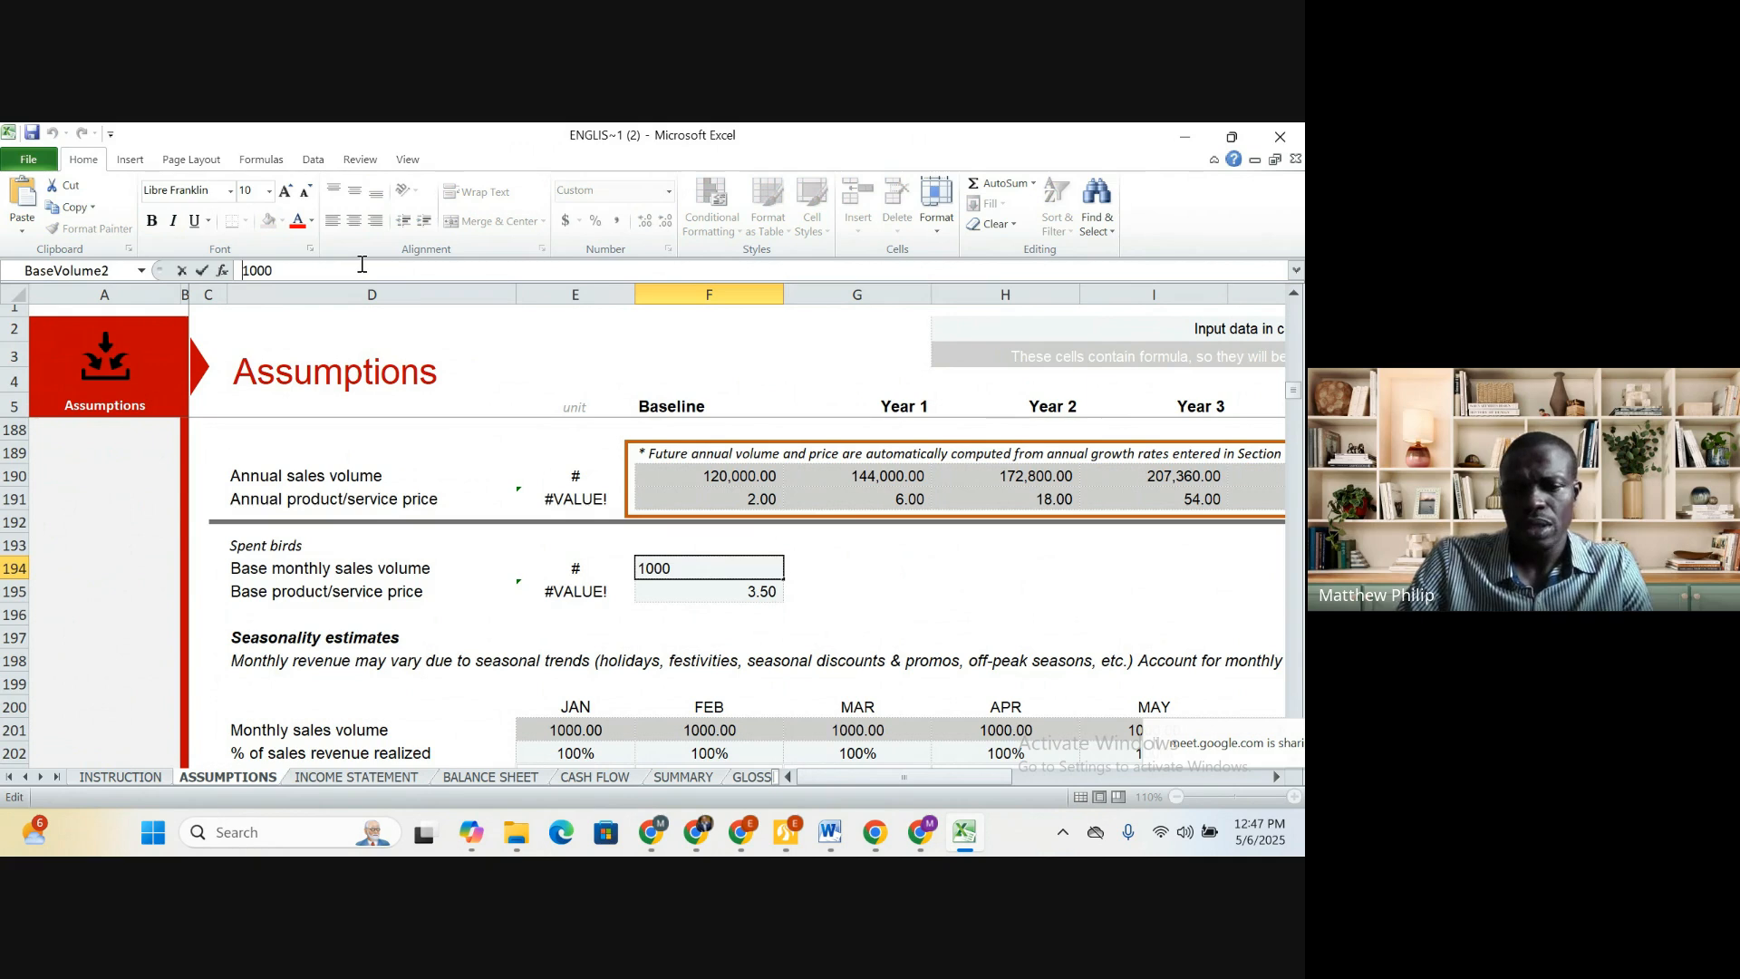
text(=)
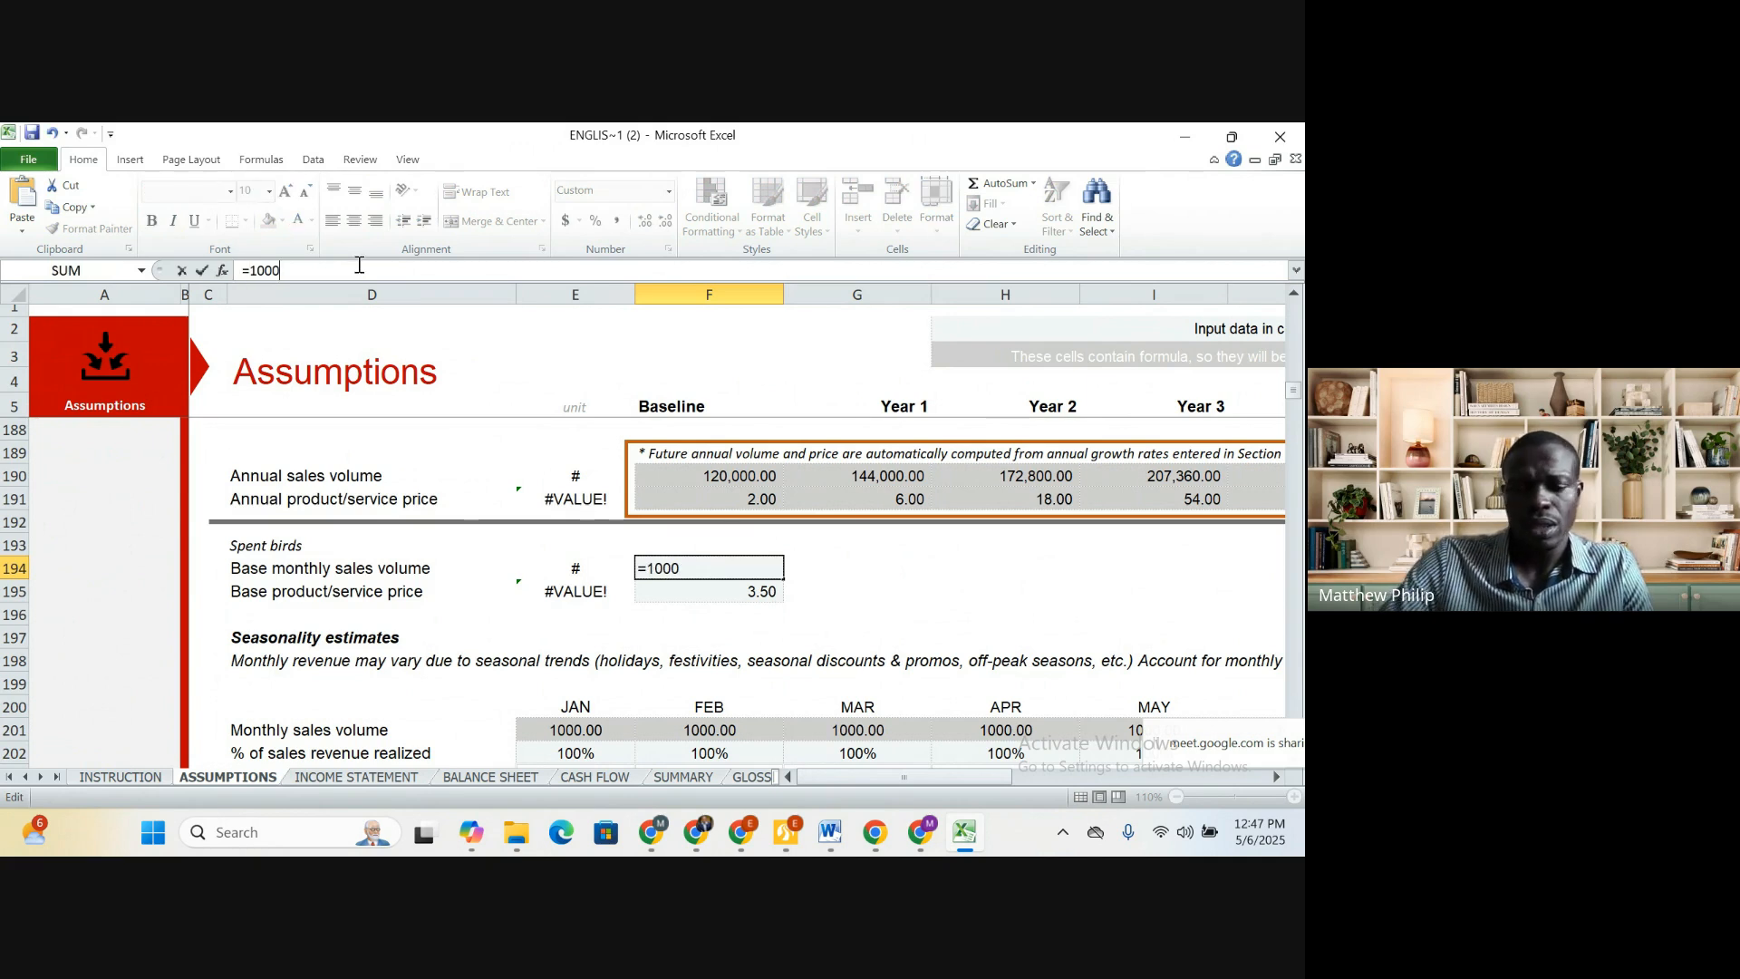
text(/12)
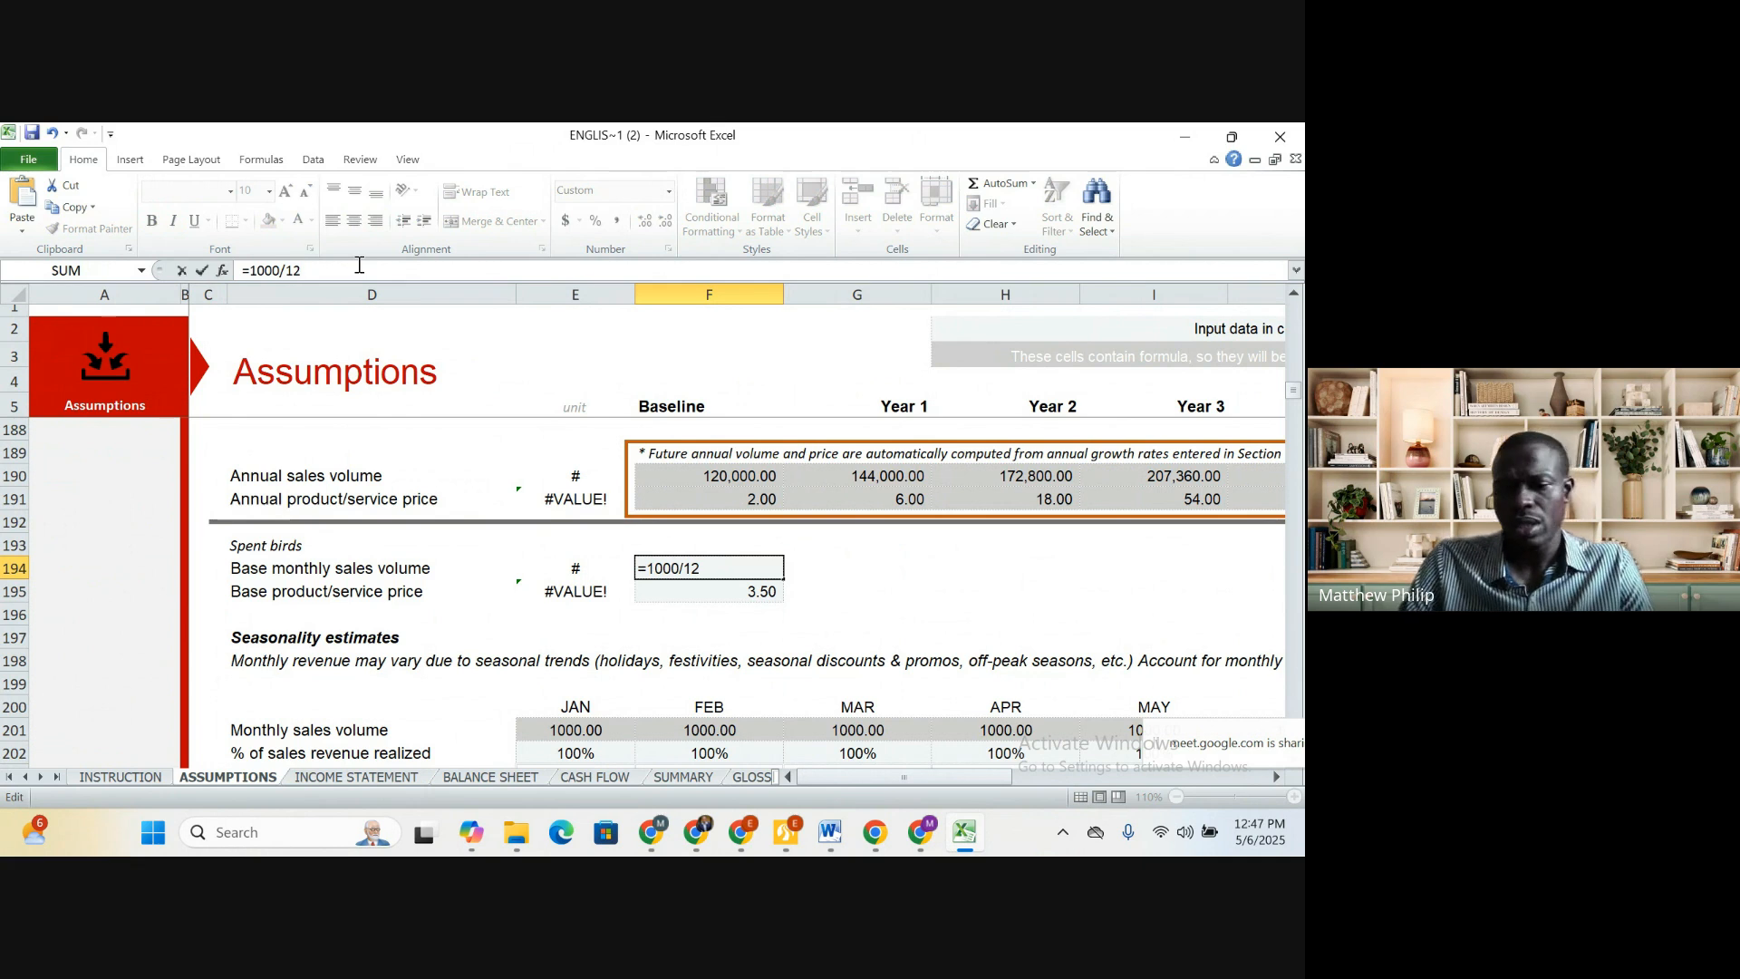
key(Return)
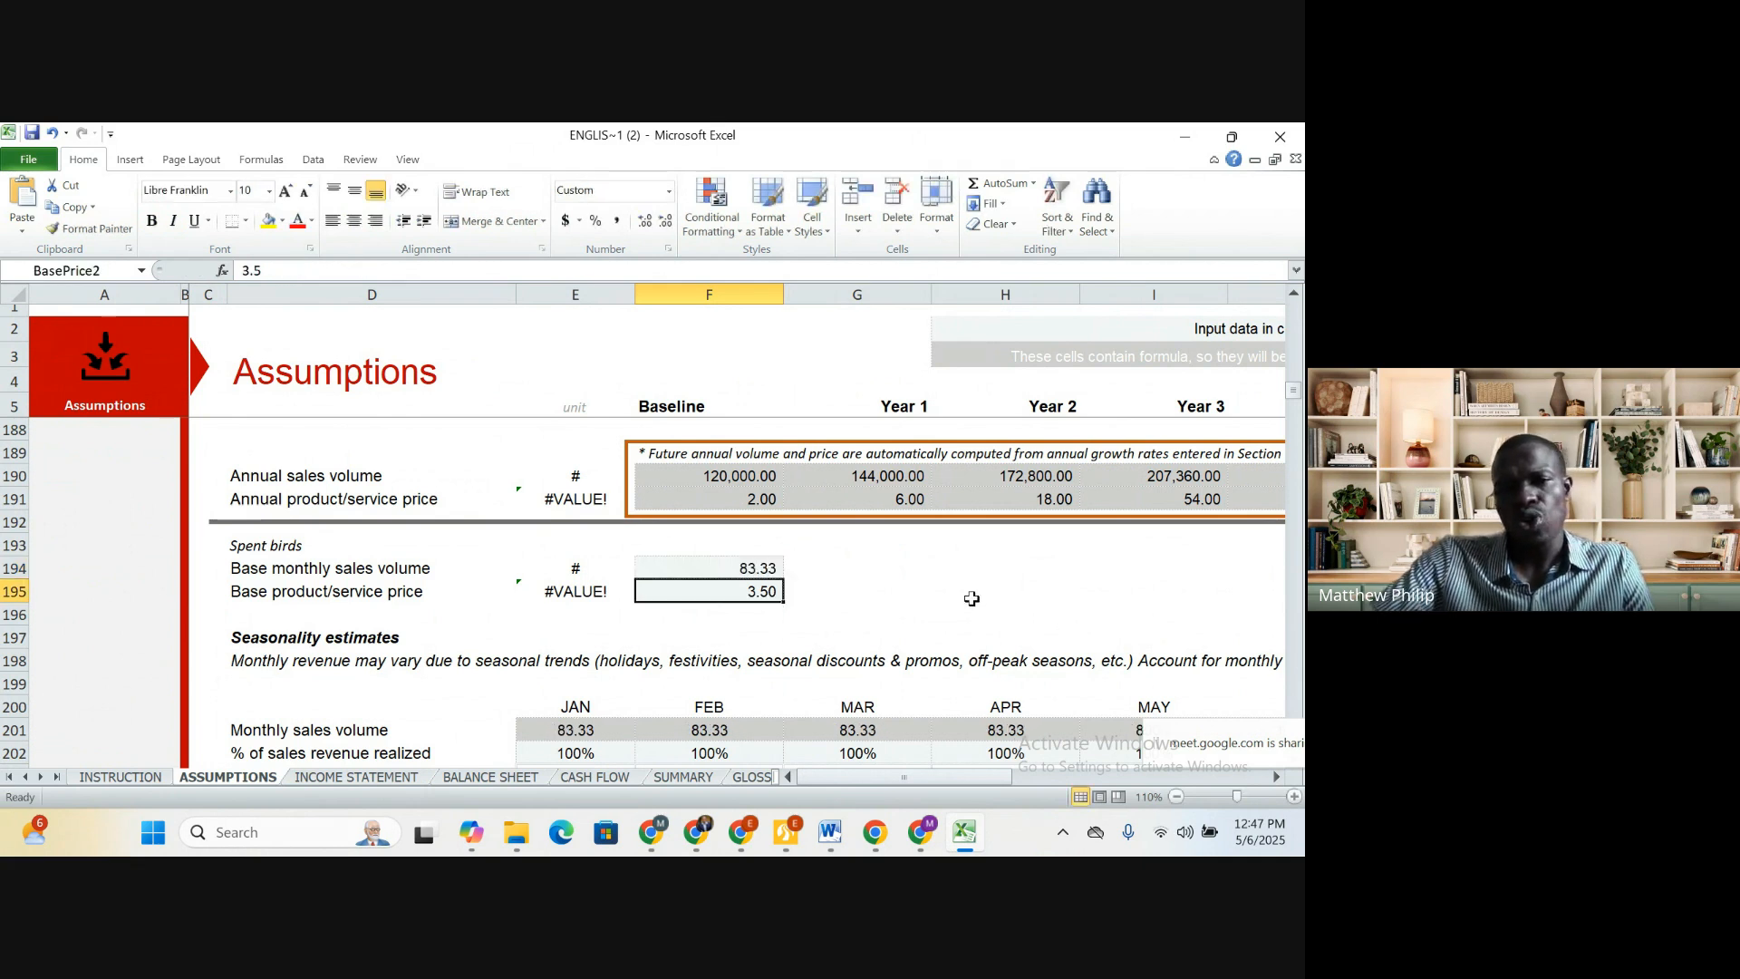
click(857, 587)
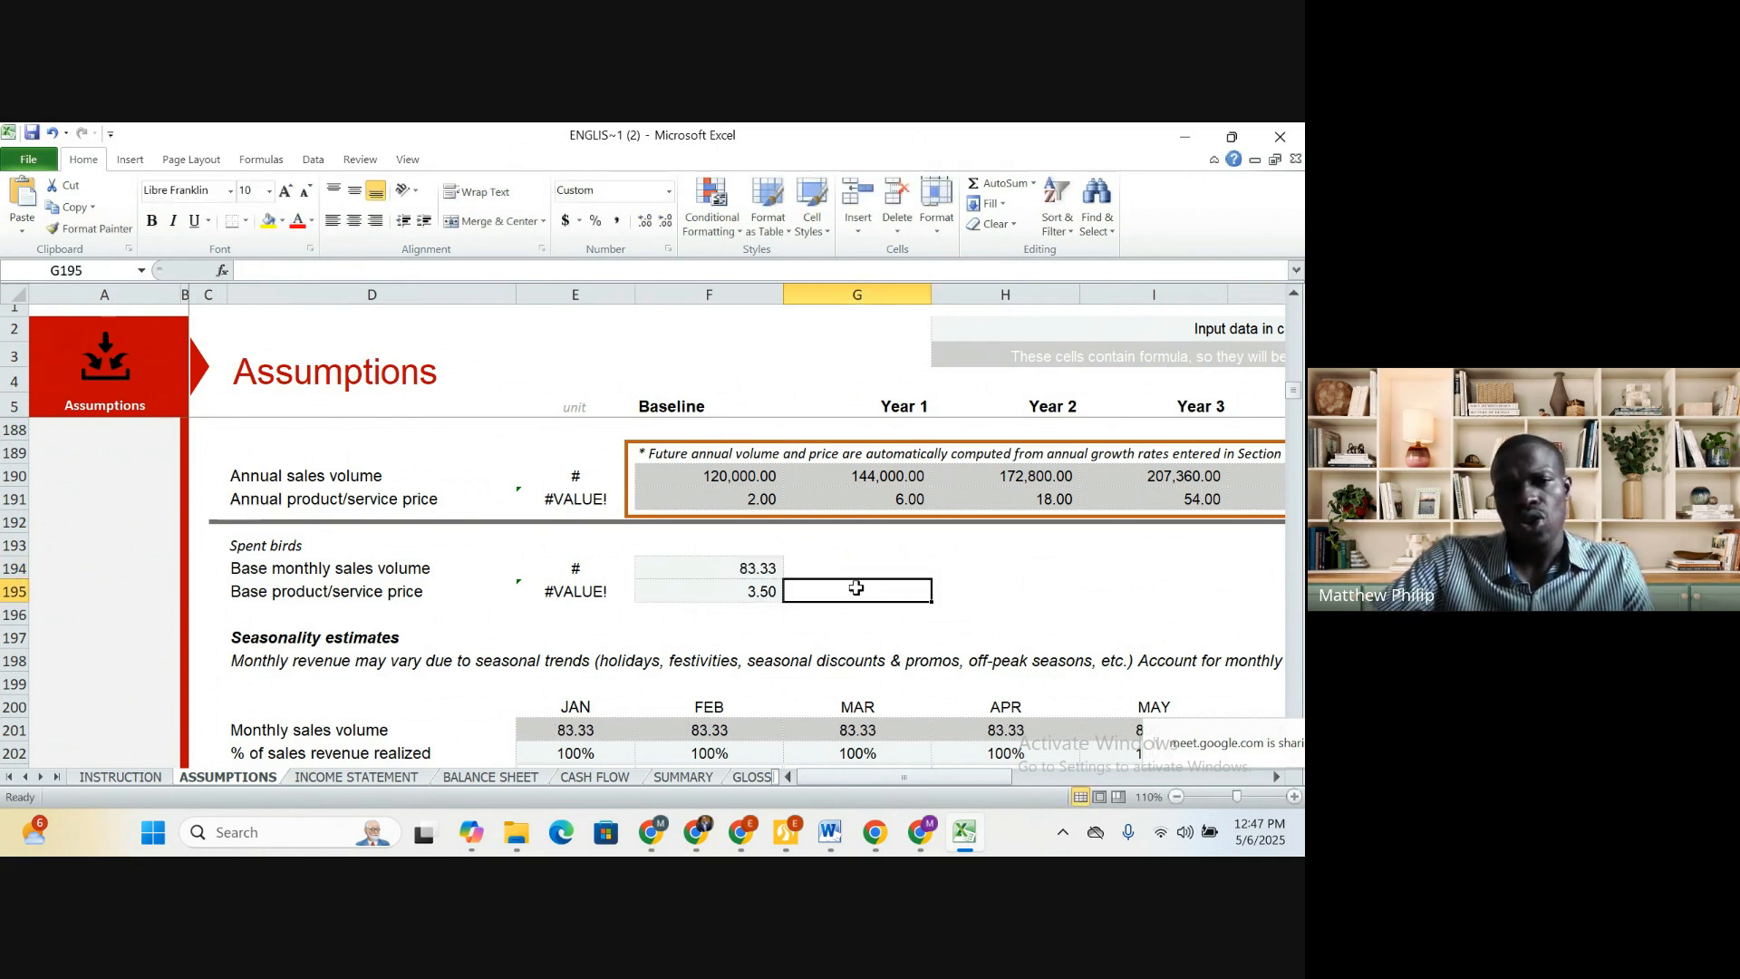
click(750, 566)
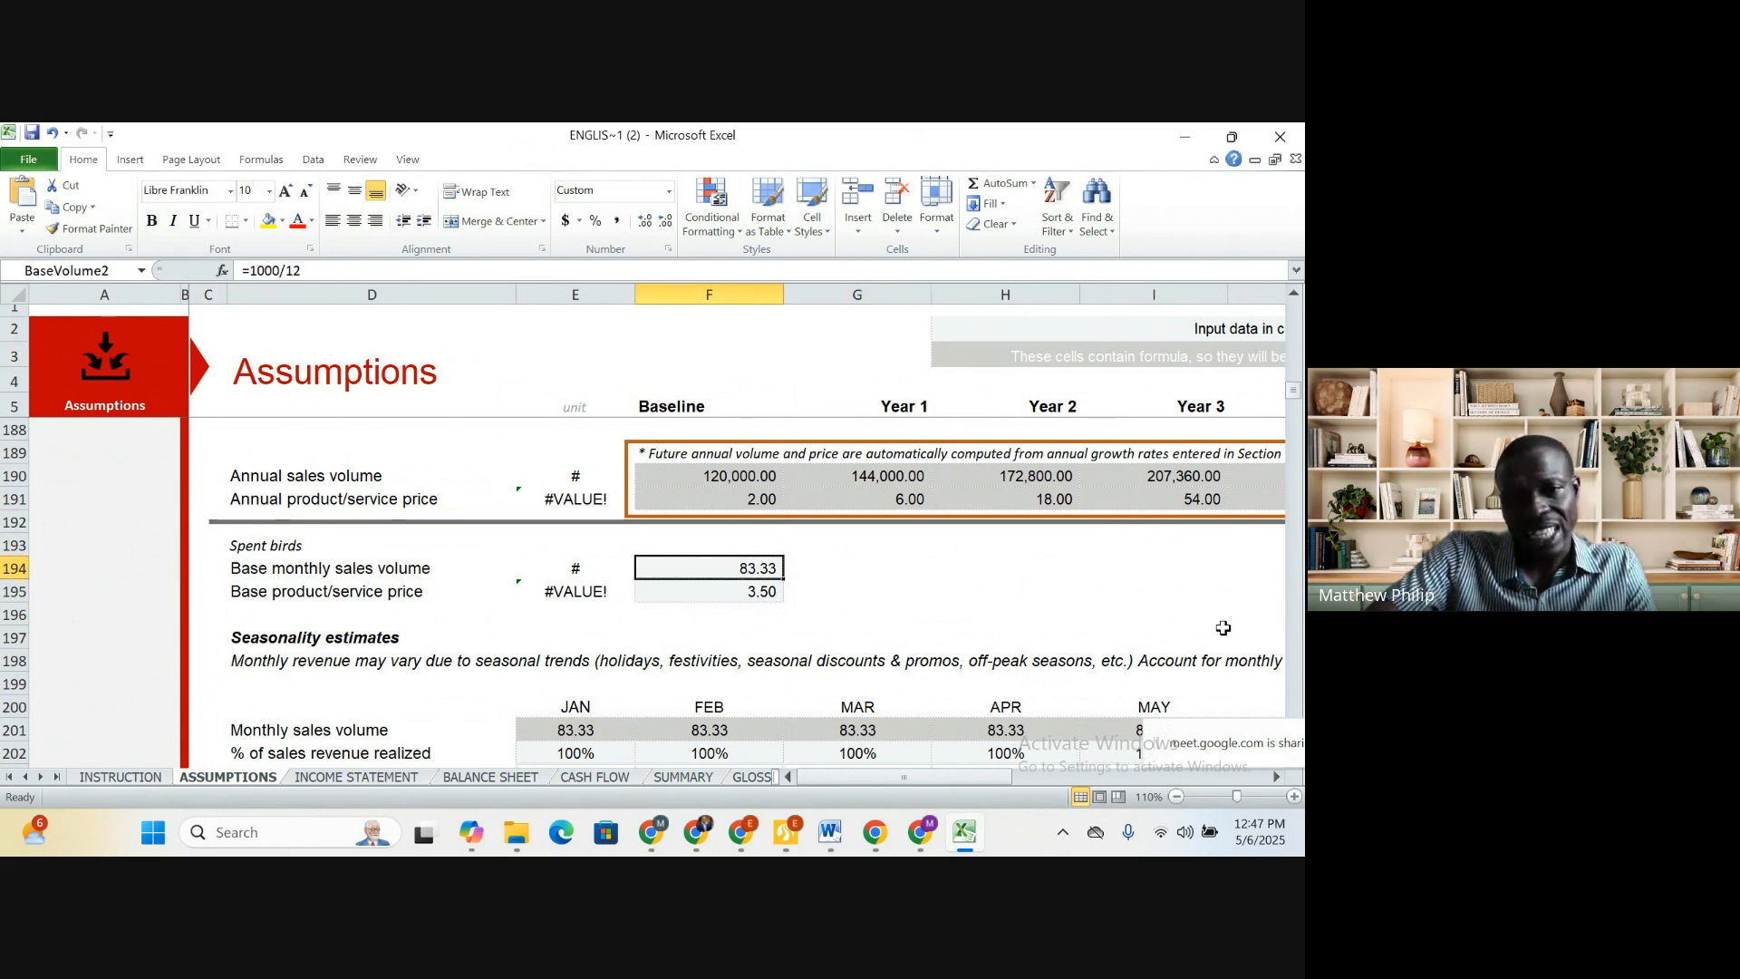
Change the Droppings base monthly sales volume to the formula =50/12
click(1164, 610)
scroll(1164, 616, down, 7)
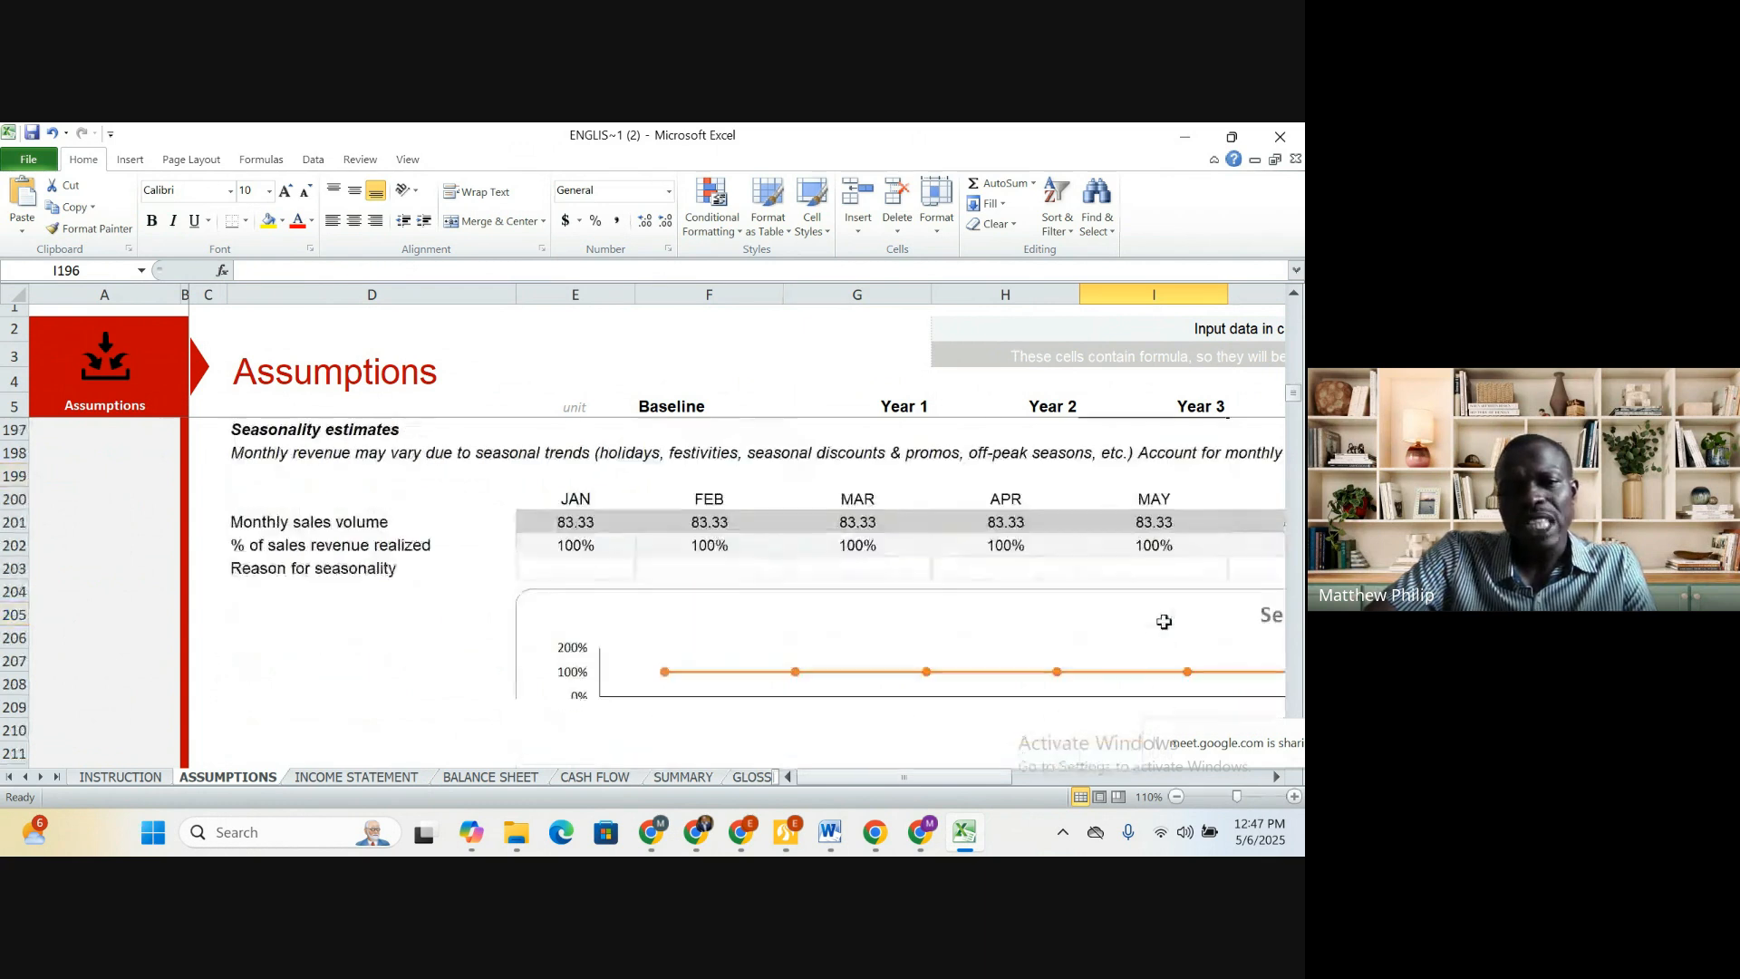
scroll(1164, 626, down, 1)
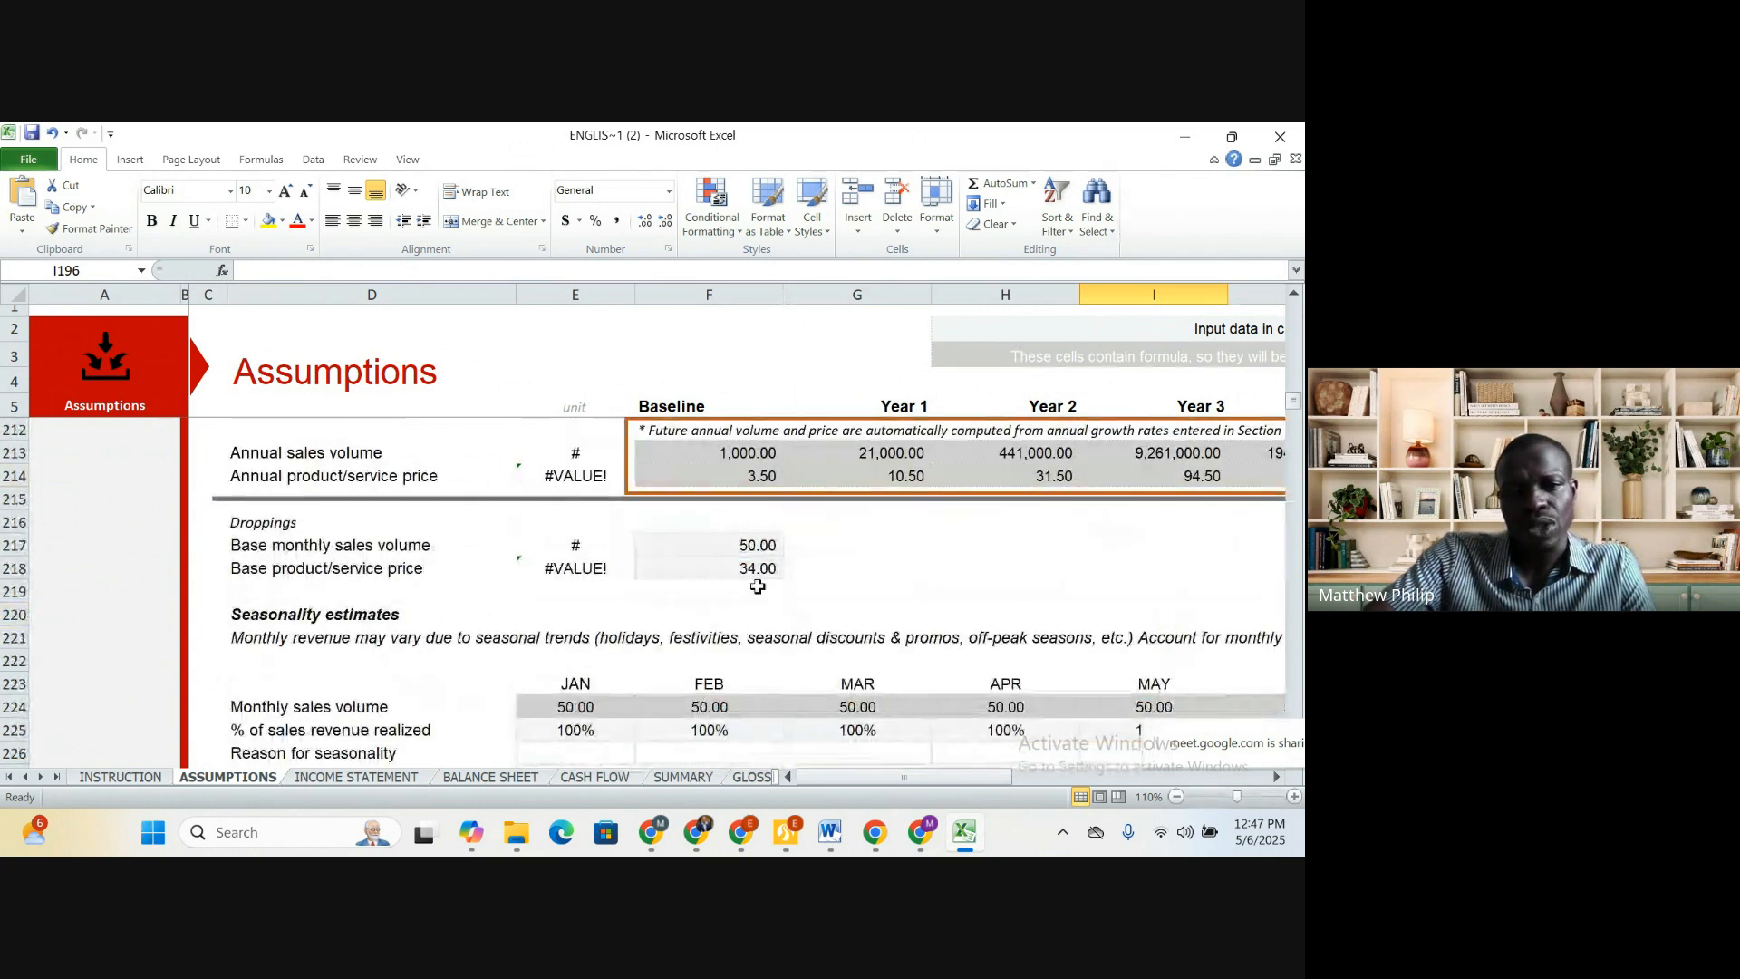
click(348, 562)
click(404, 539)
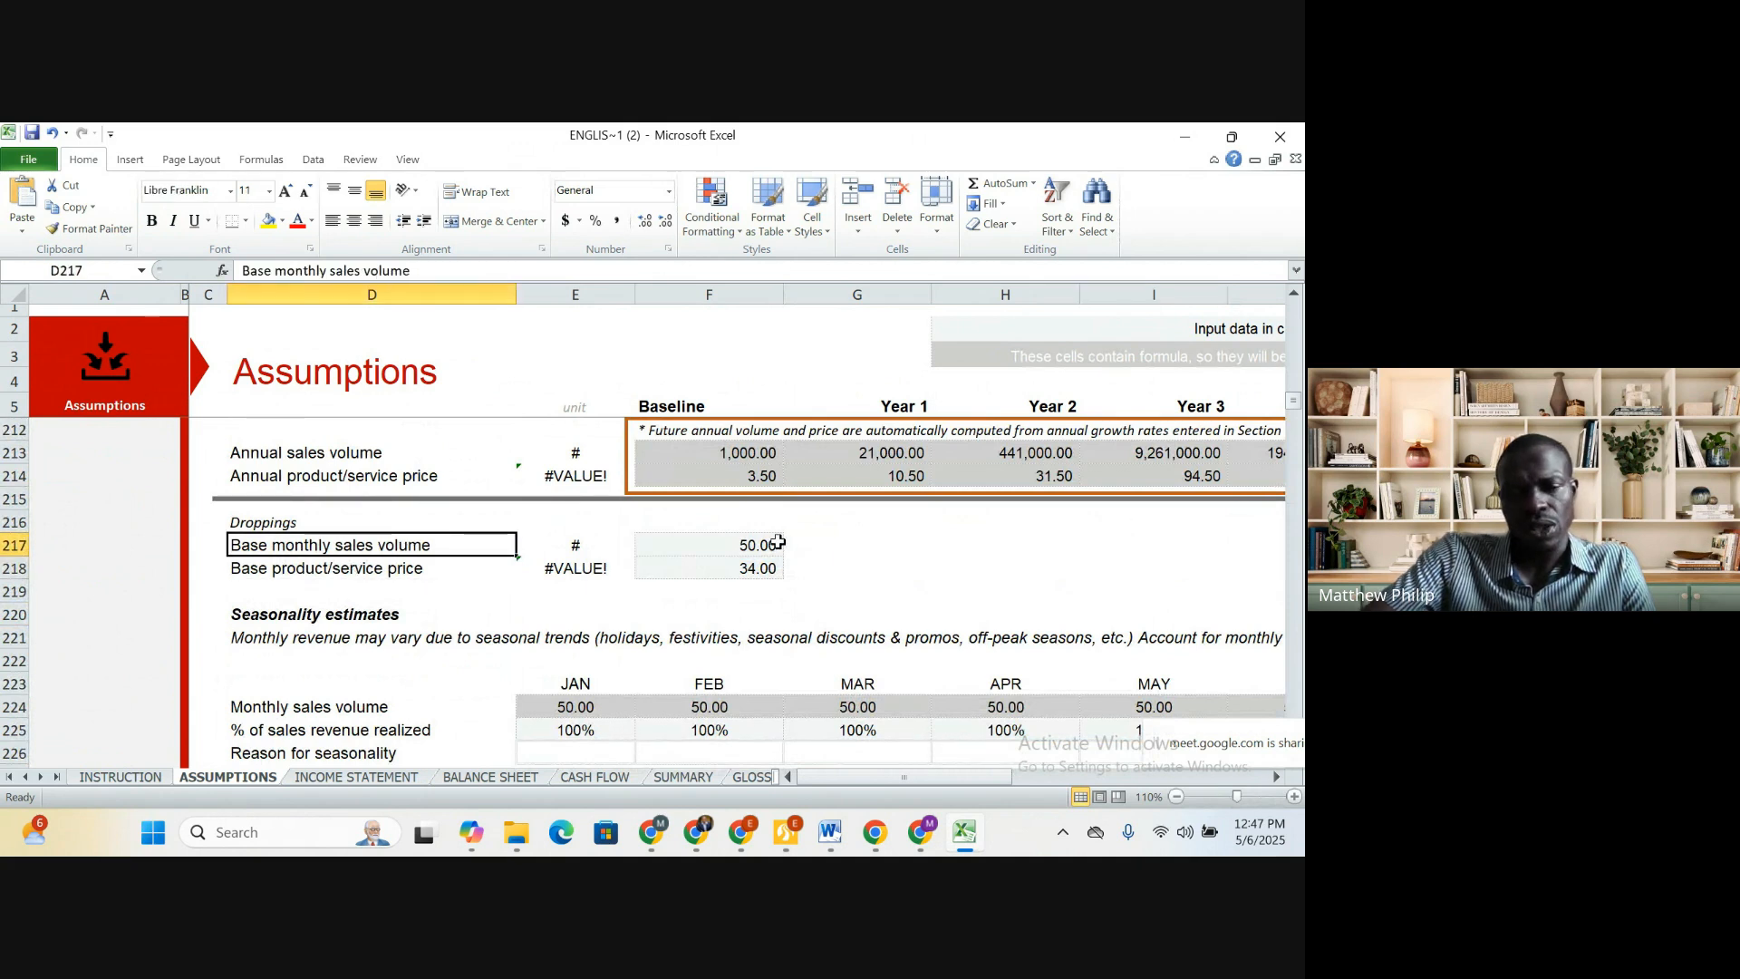
click(760, 545)
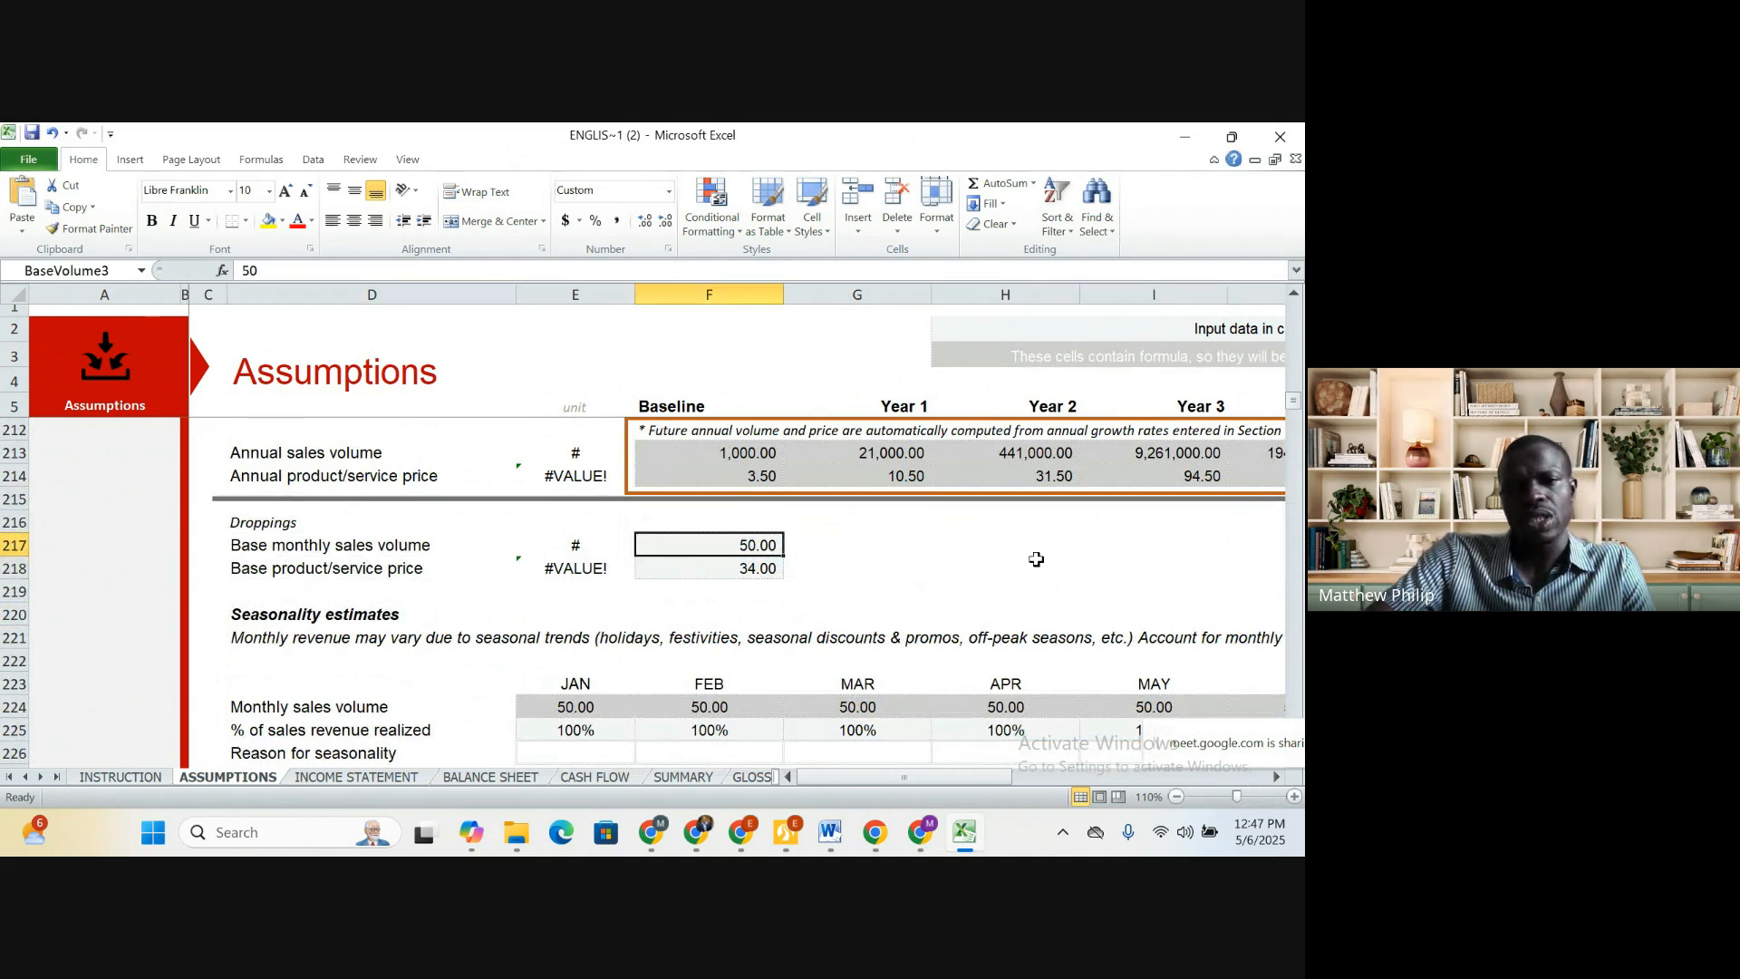
click(311, 273)
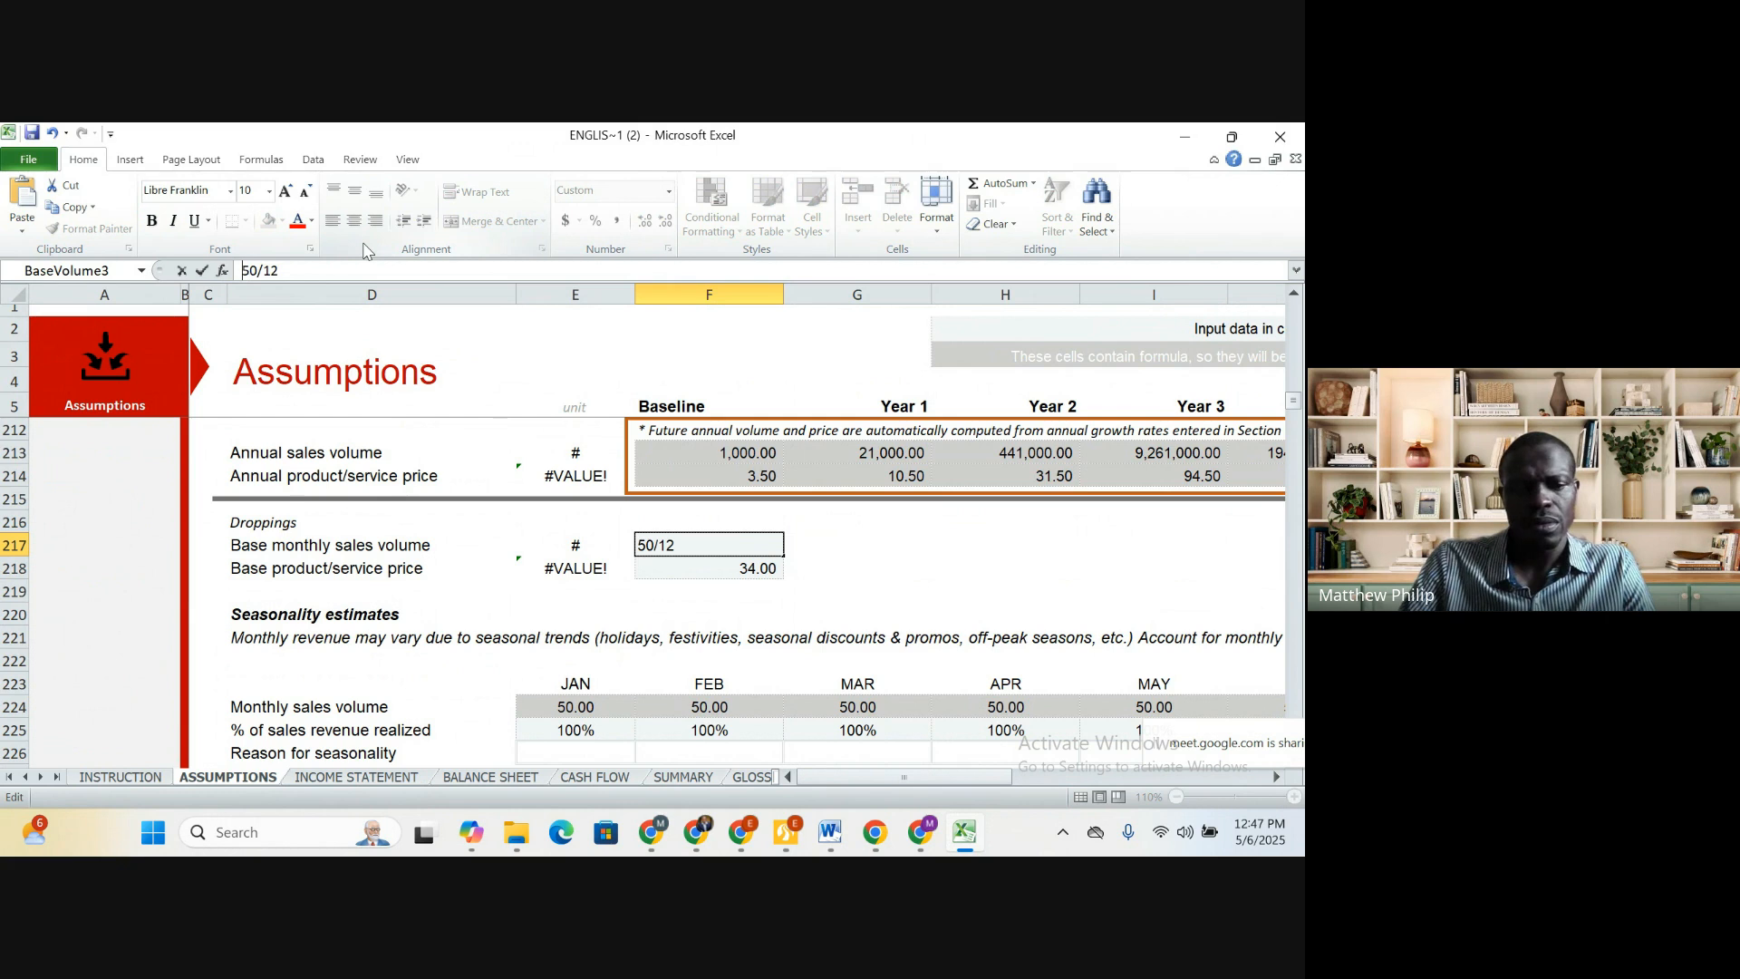
key(Home)
text(=)
key(Return)
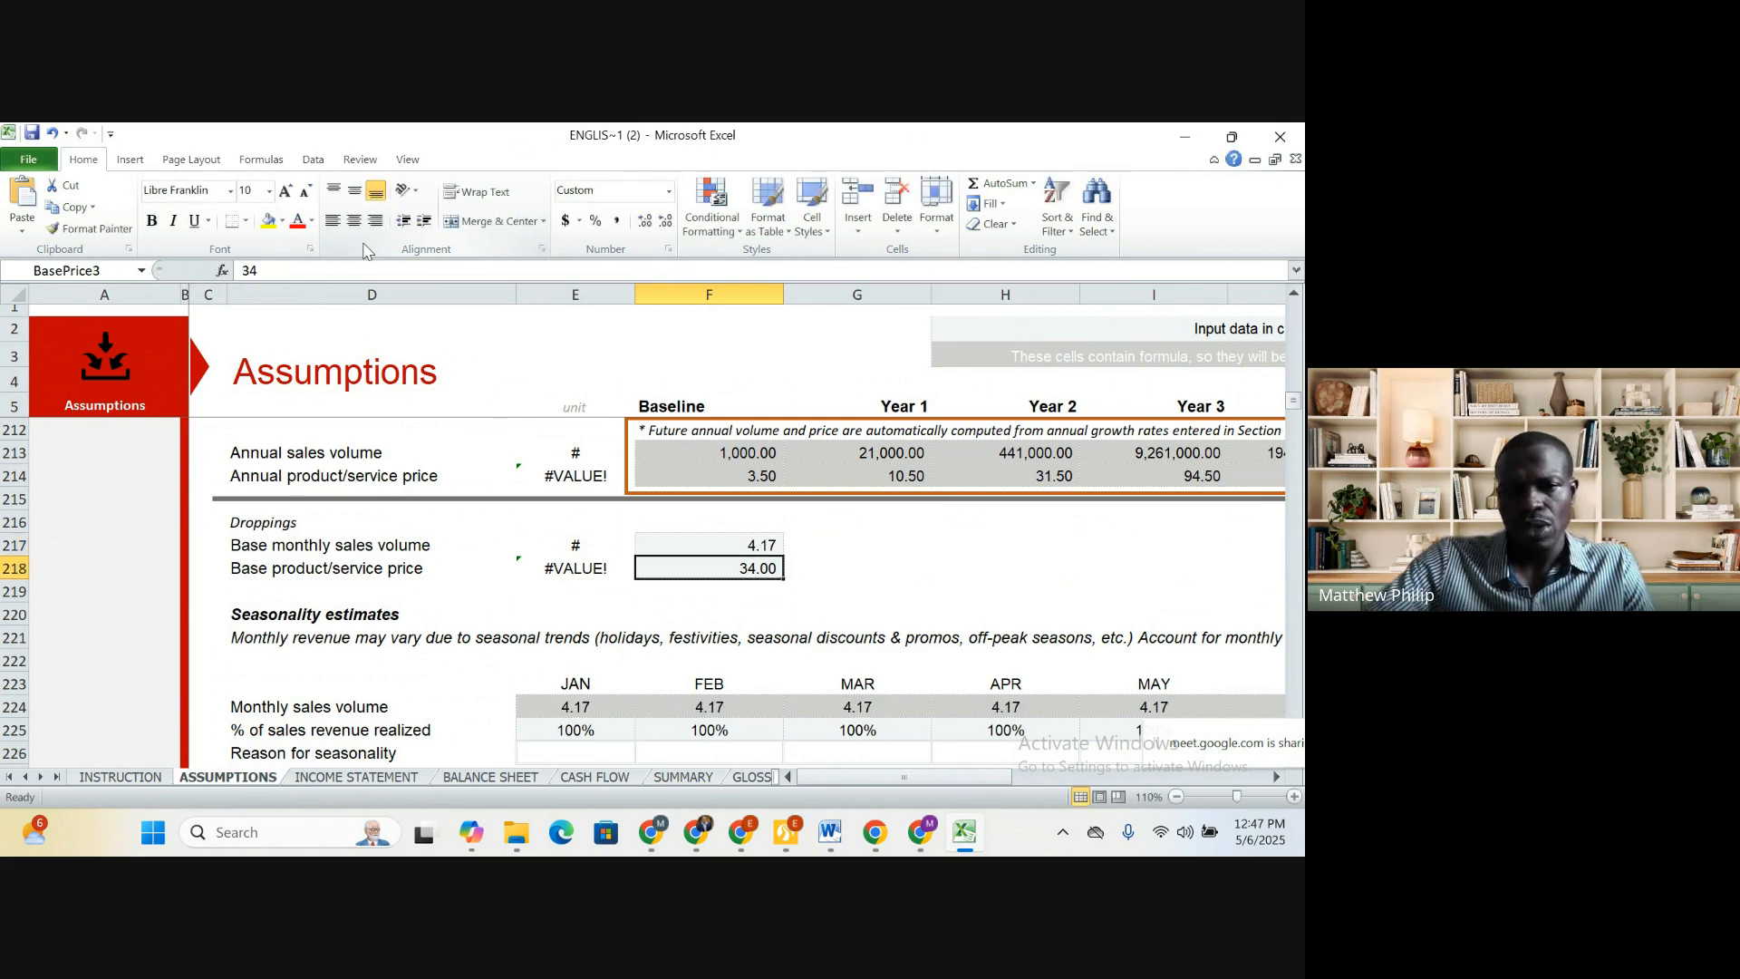
Review the receivable, payable and inventory days inputs in the Working Capital section
scroll(1031, 570, down, 7)
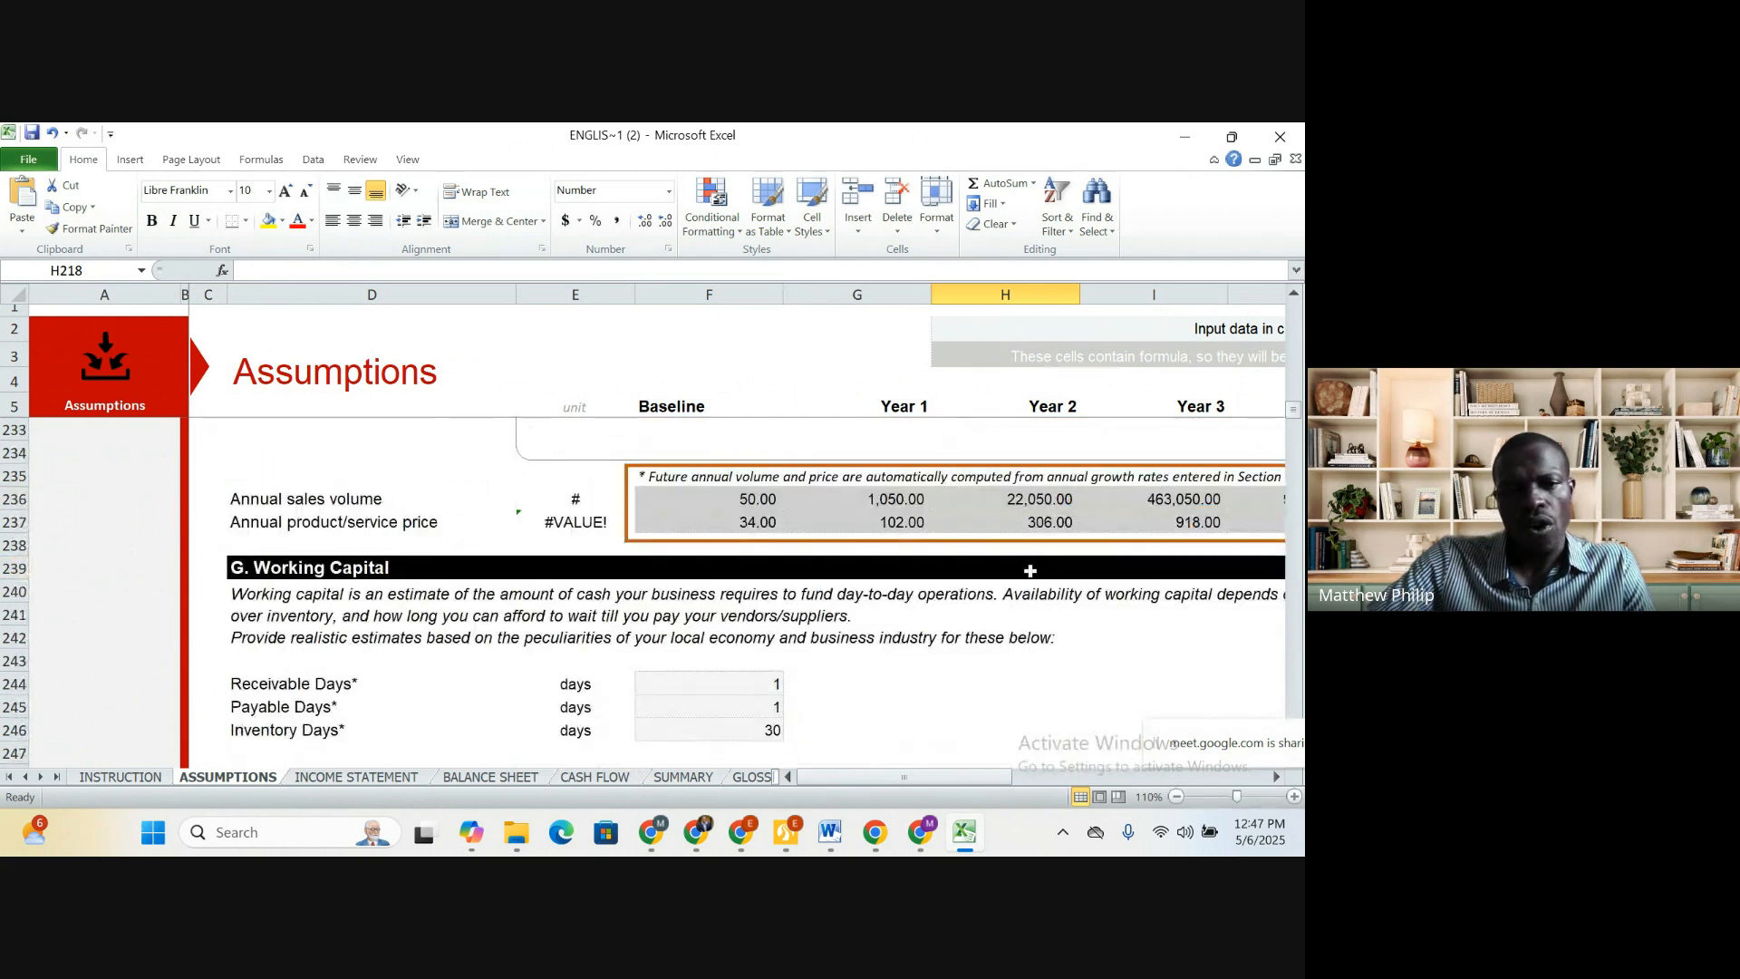
scroll(1030, 570, down, 2)
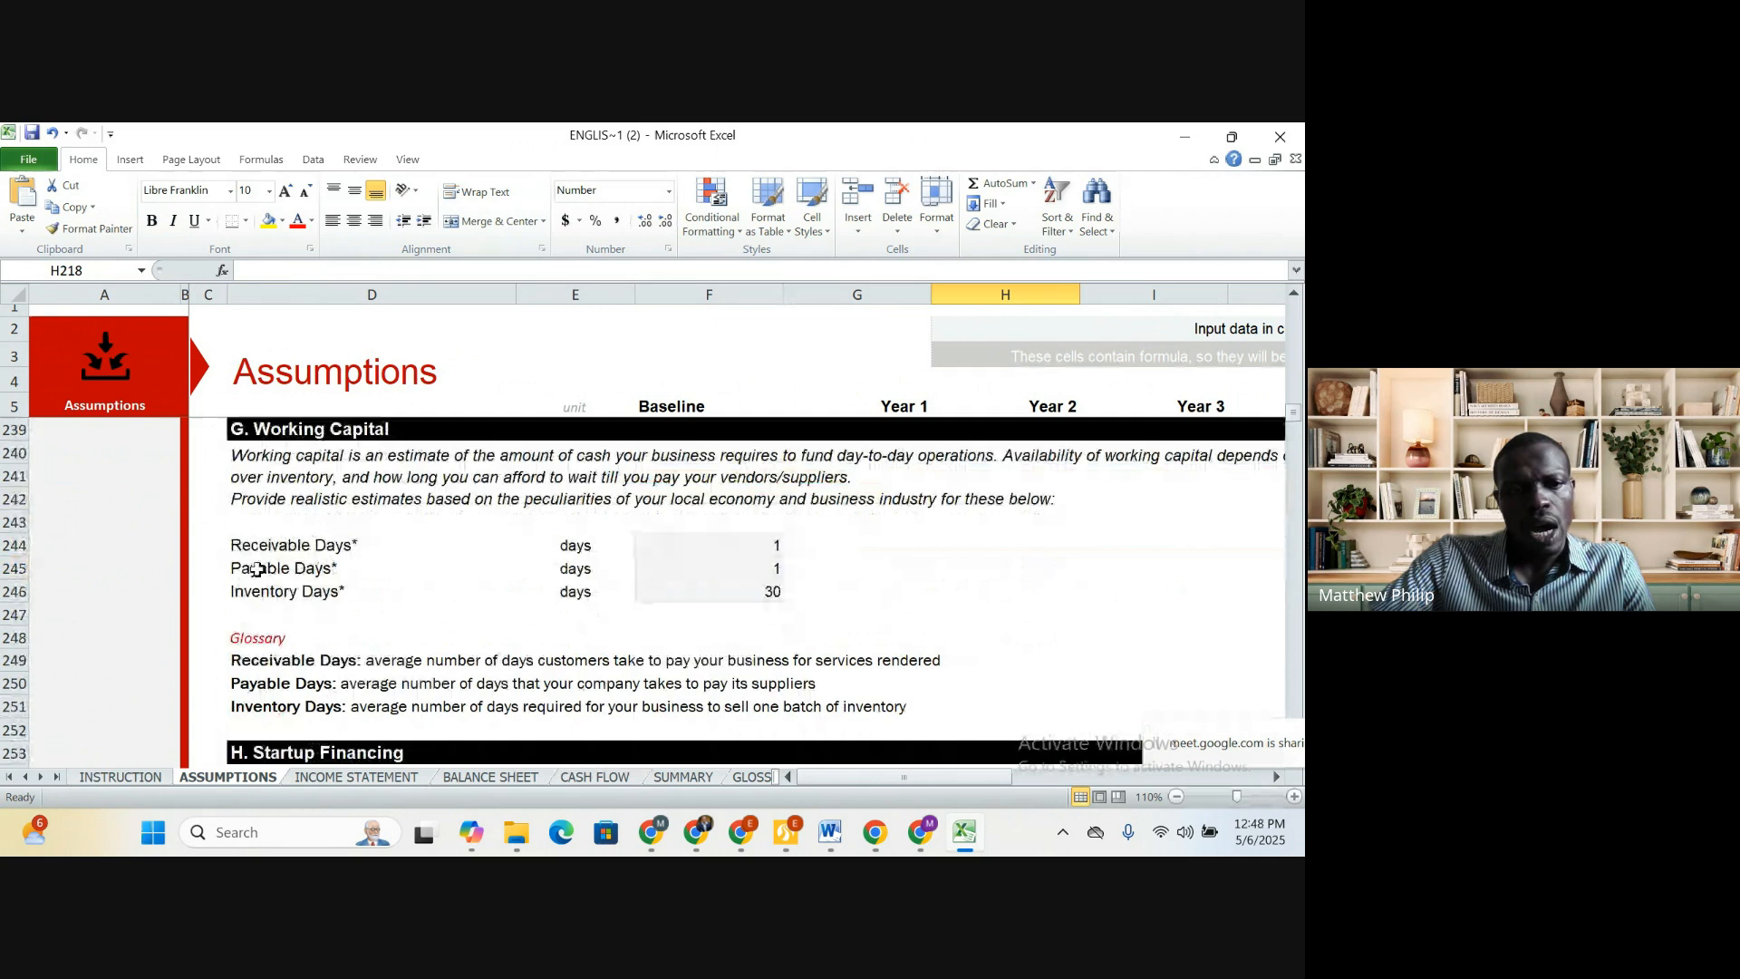
click(571, 549)
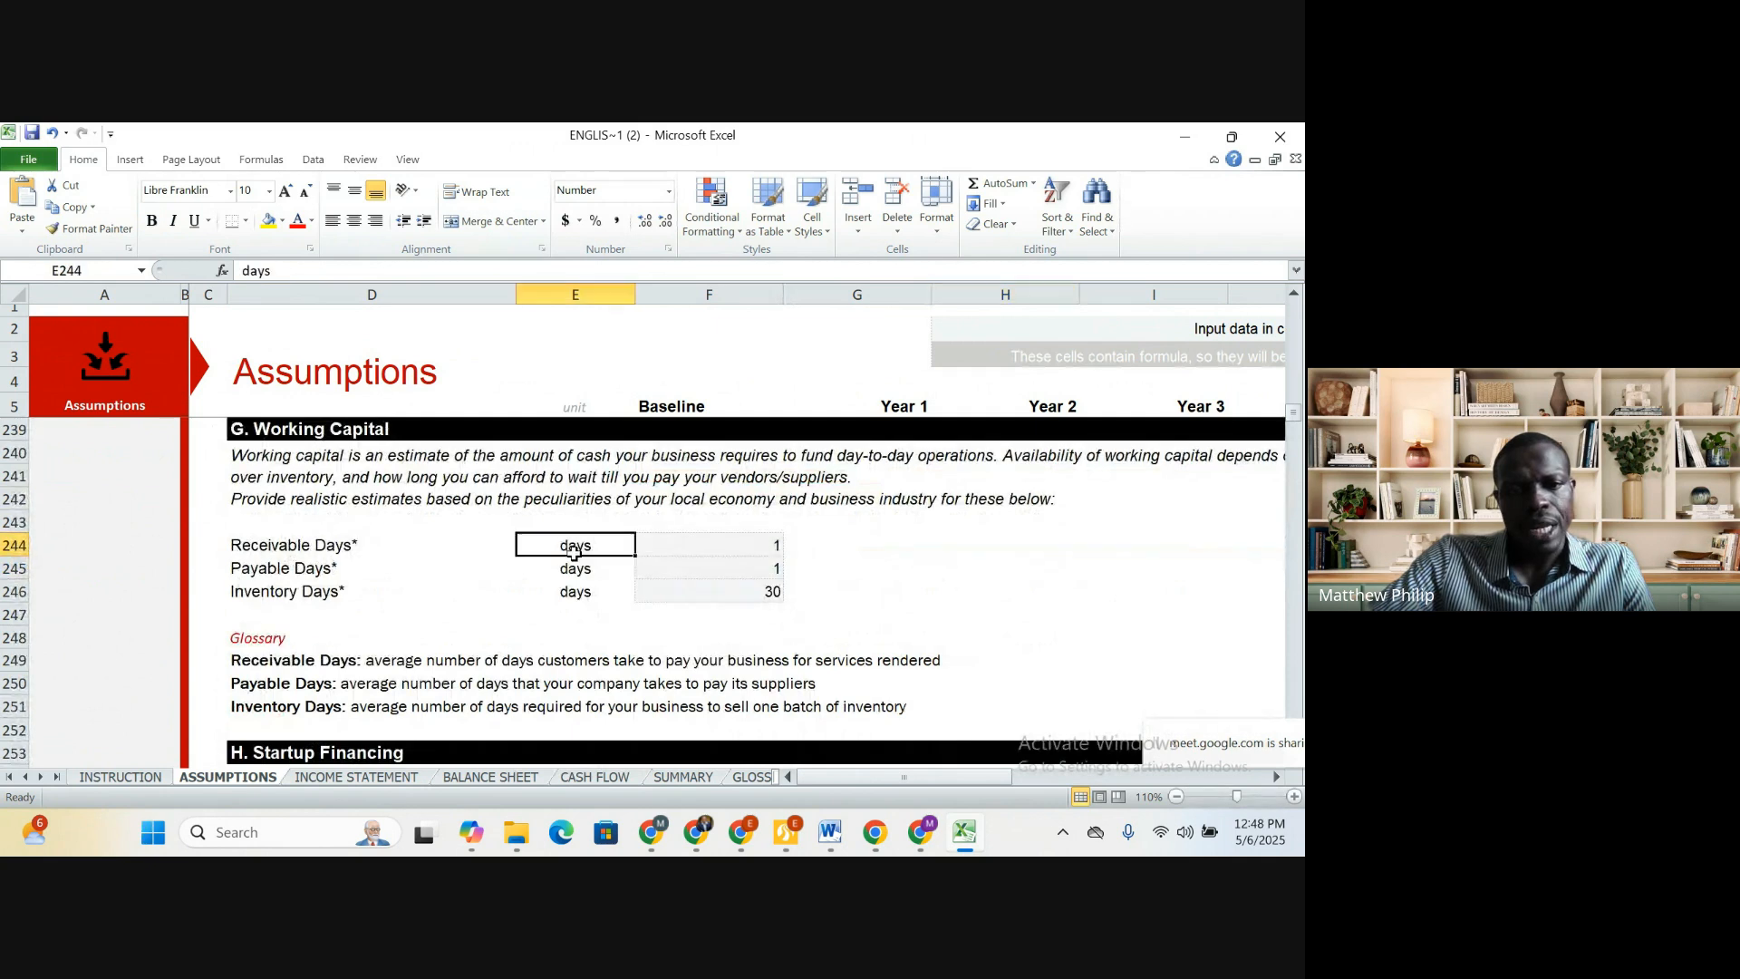
click(743, 550)
Change the Crates of eggs base monthly sales volume in the Revenue section to the formula =10000/12
scroll(965, 544, up, 9)
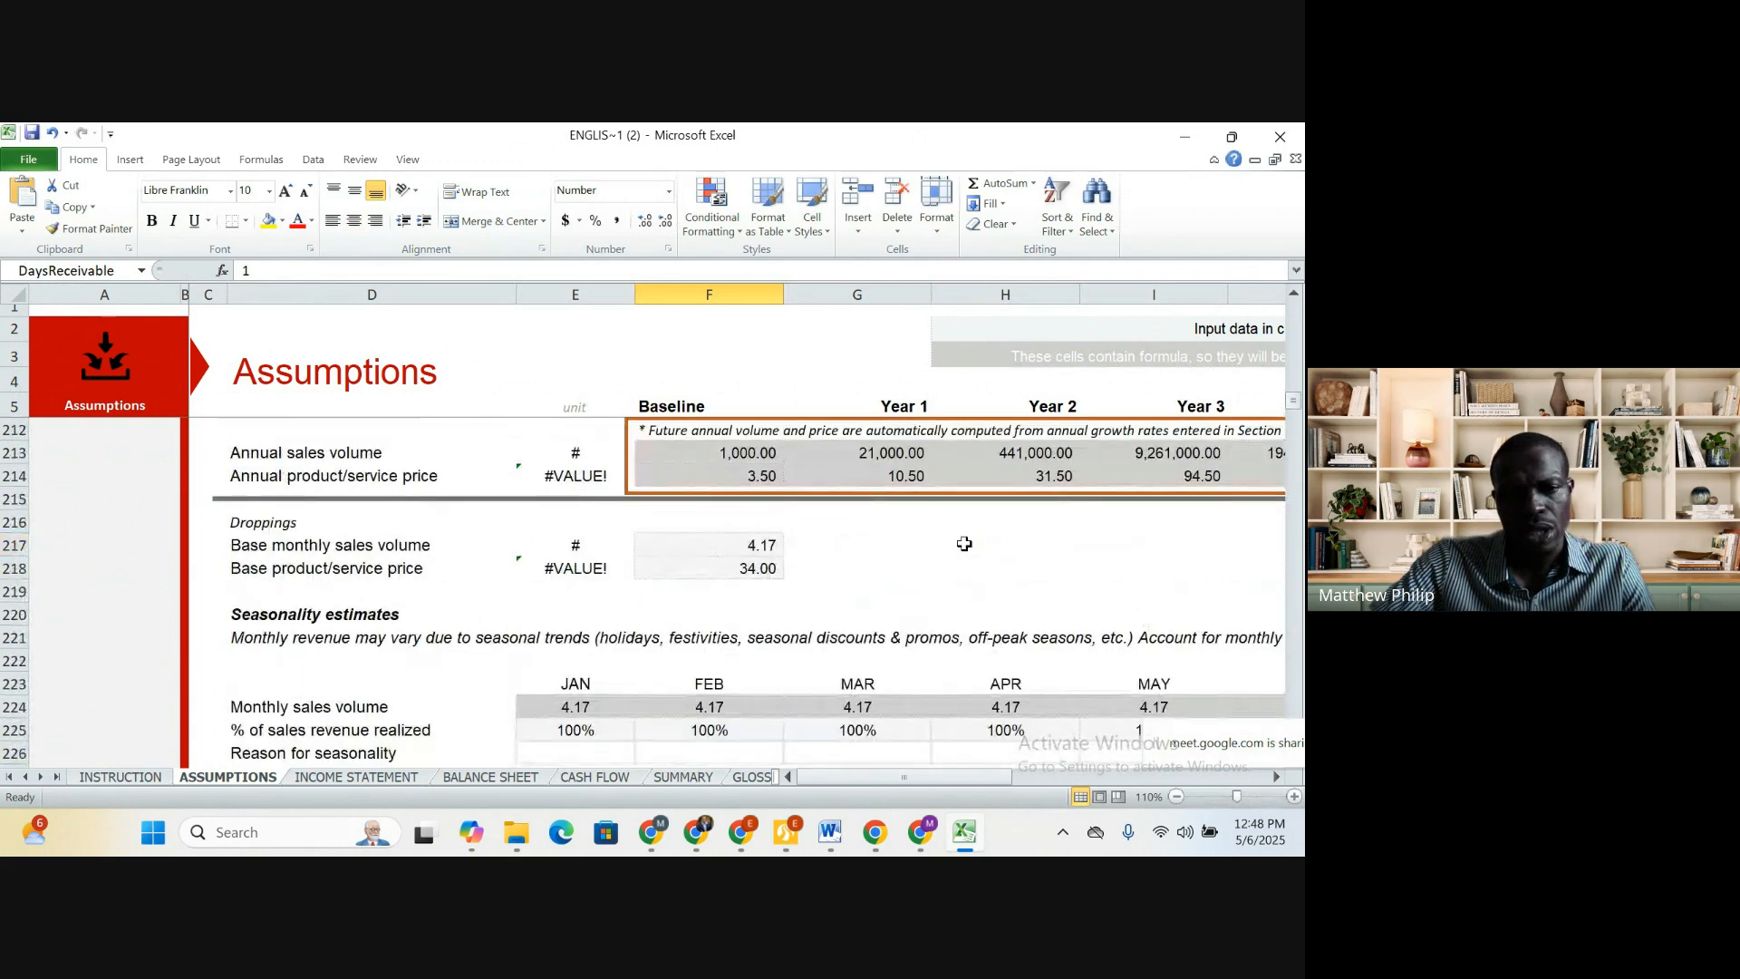
scroll(965, 544, up, 6)
scroll(964, 547, up, 2)
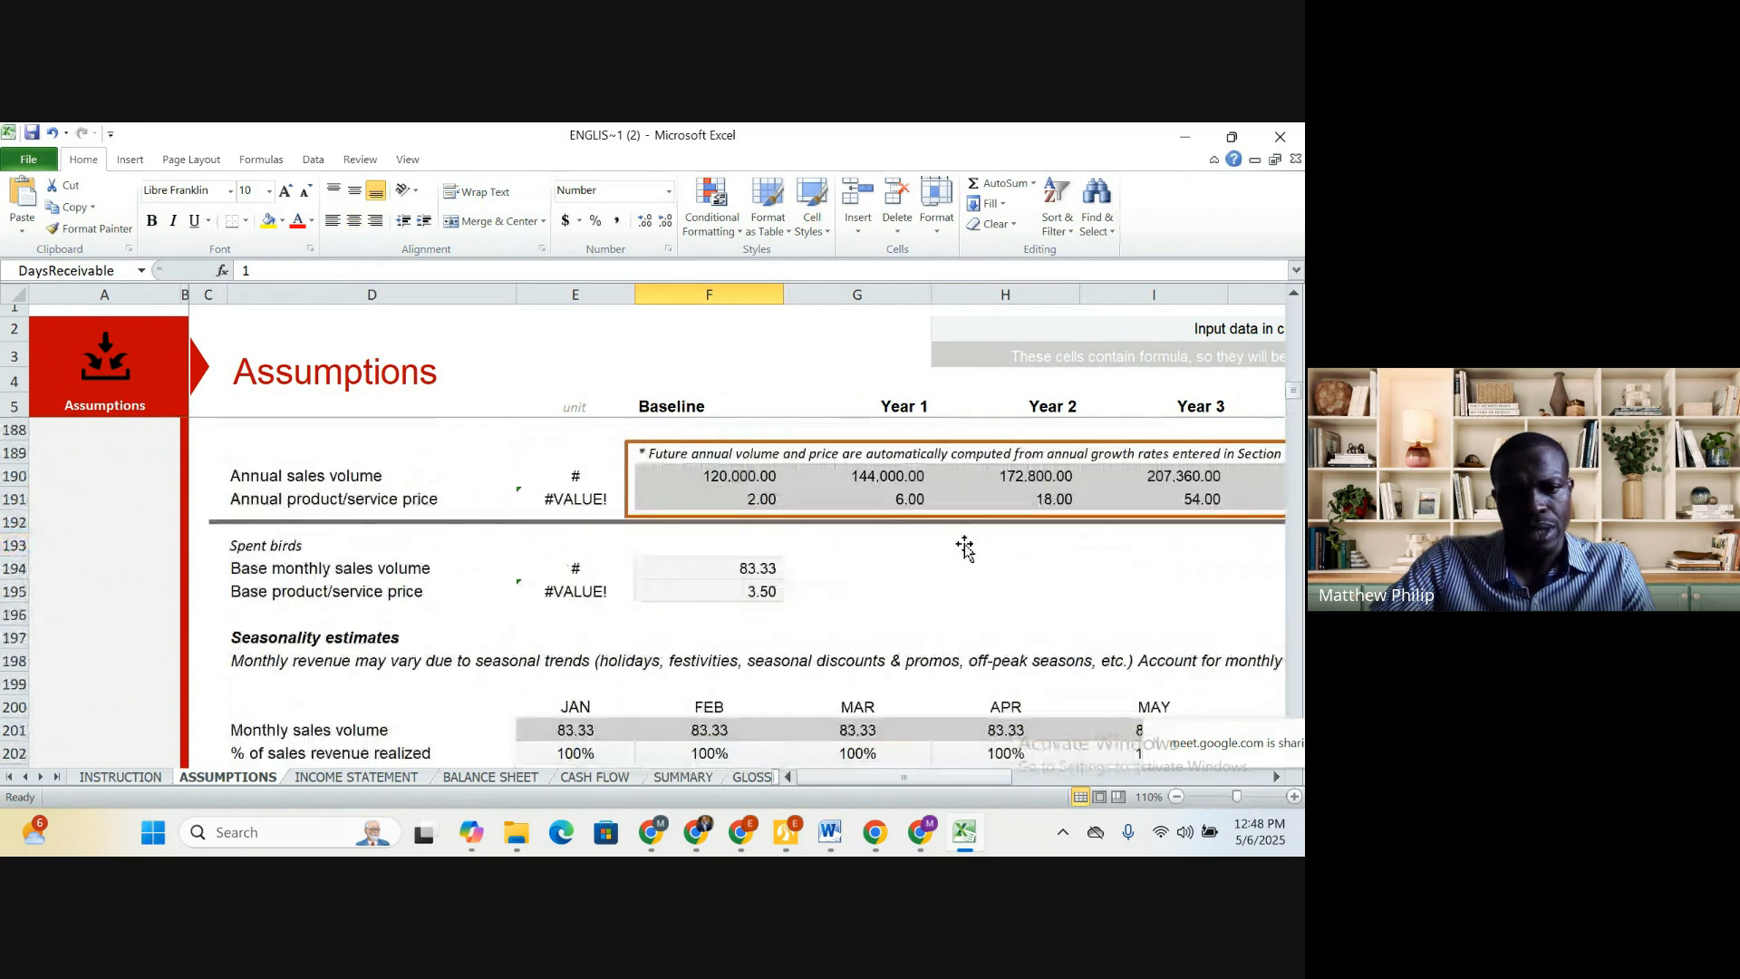
click(762, 569)
scroll(789, 573, up, 7)
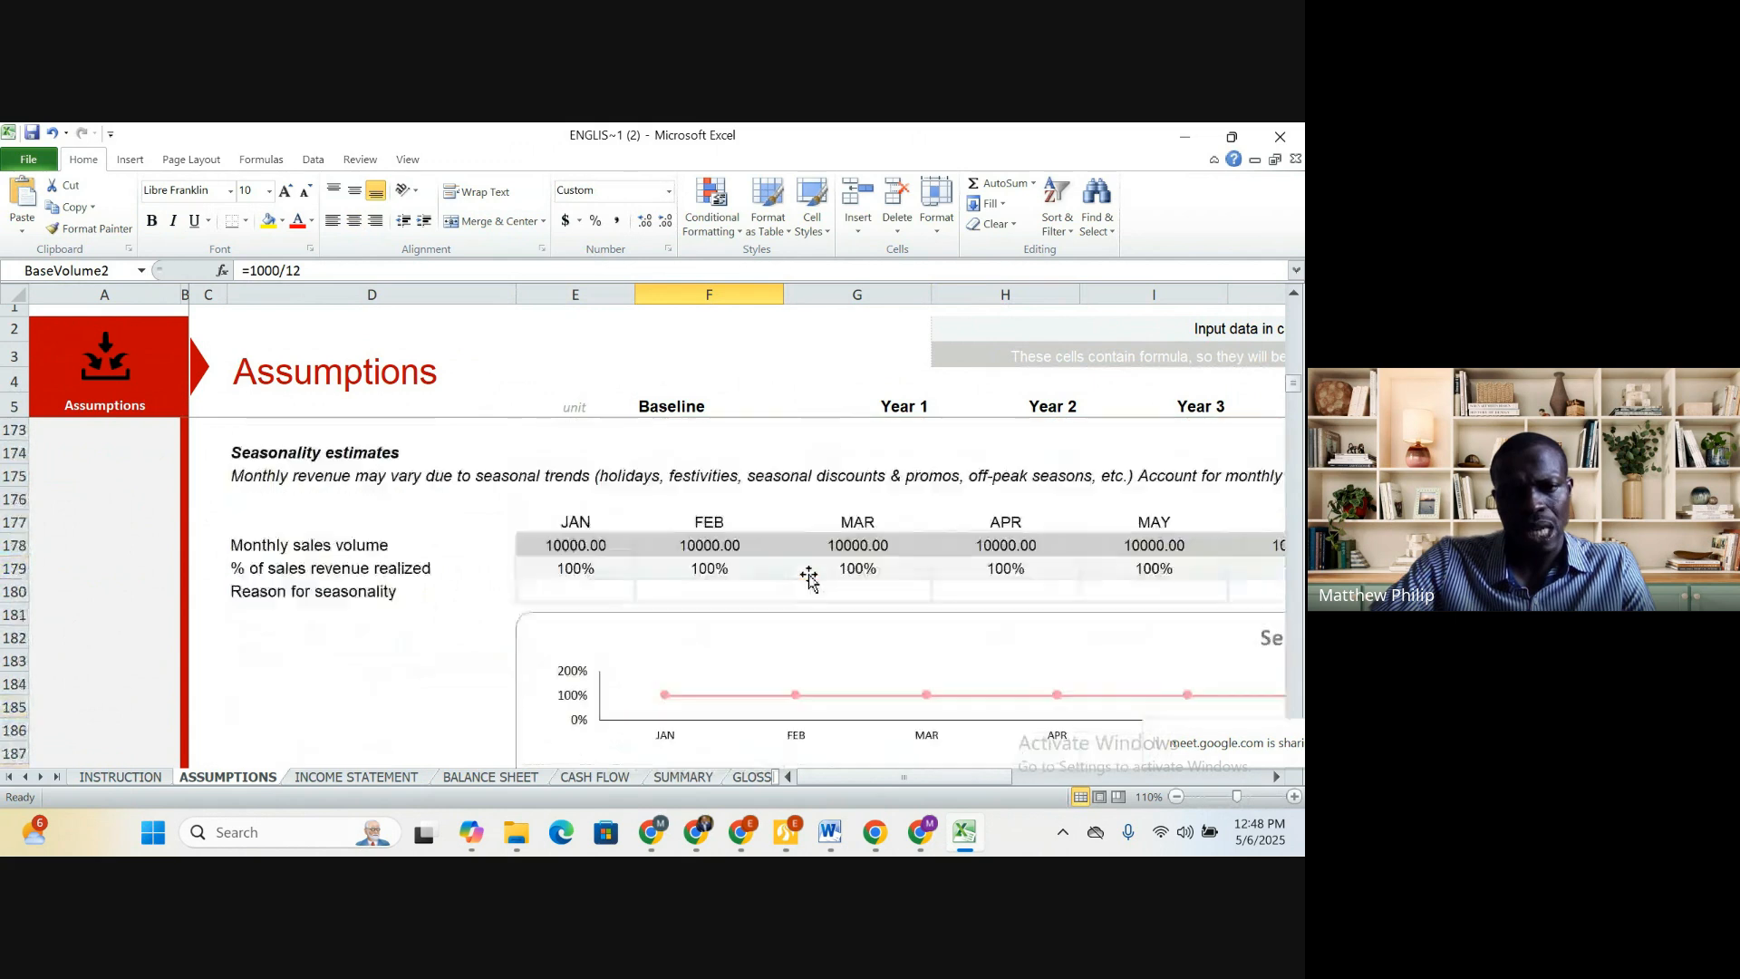
scroll(810, 577, up, 1)
click(745, 591)
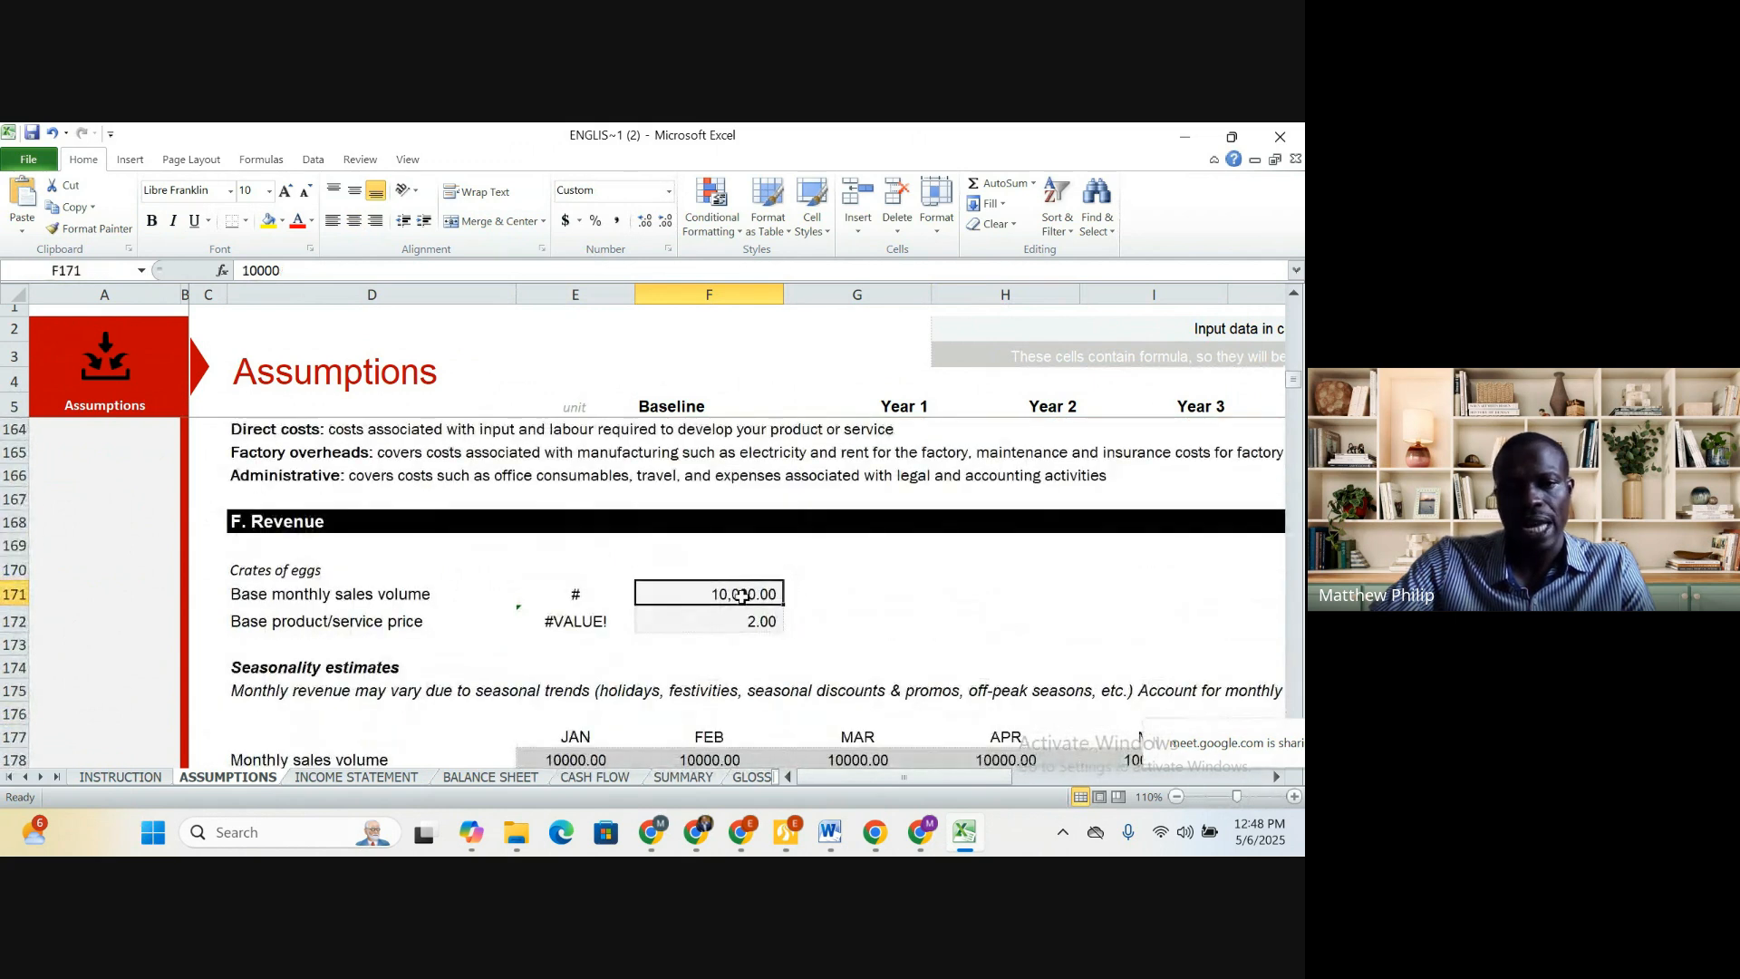
click(306, 272)
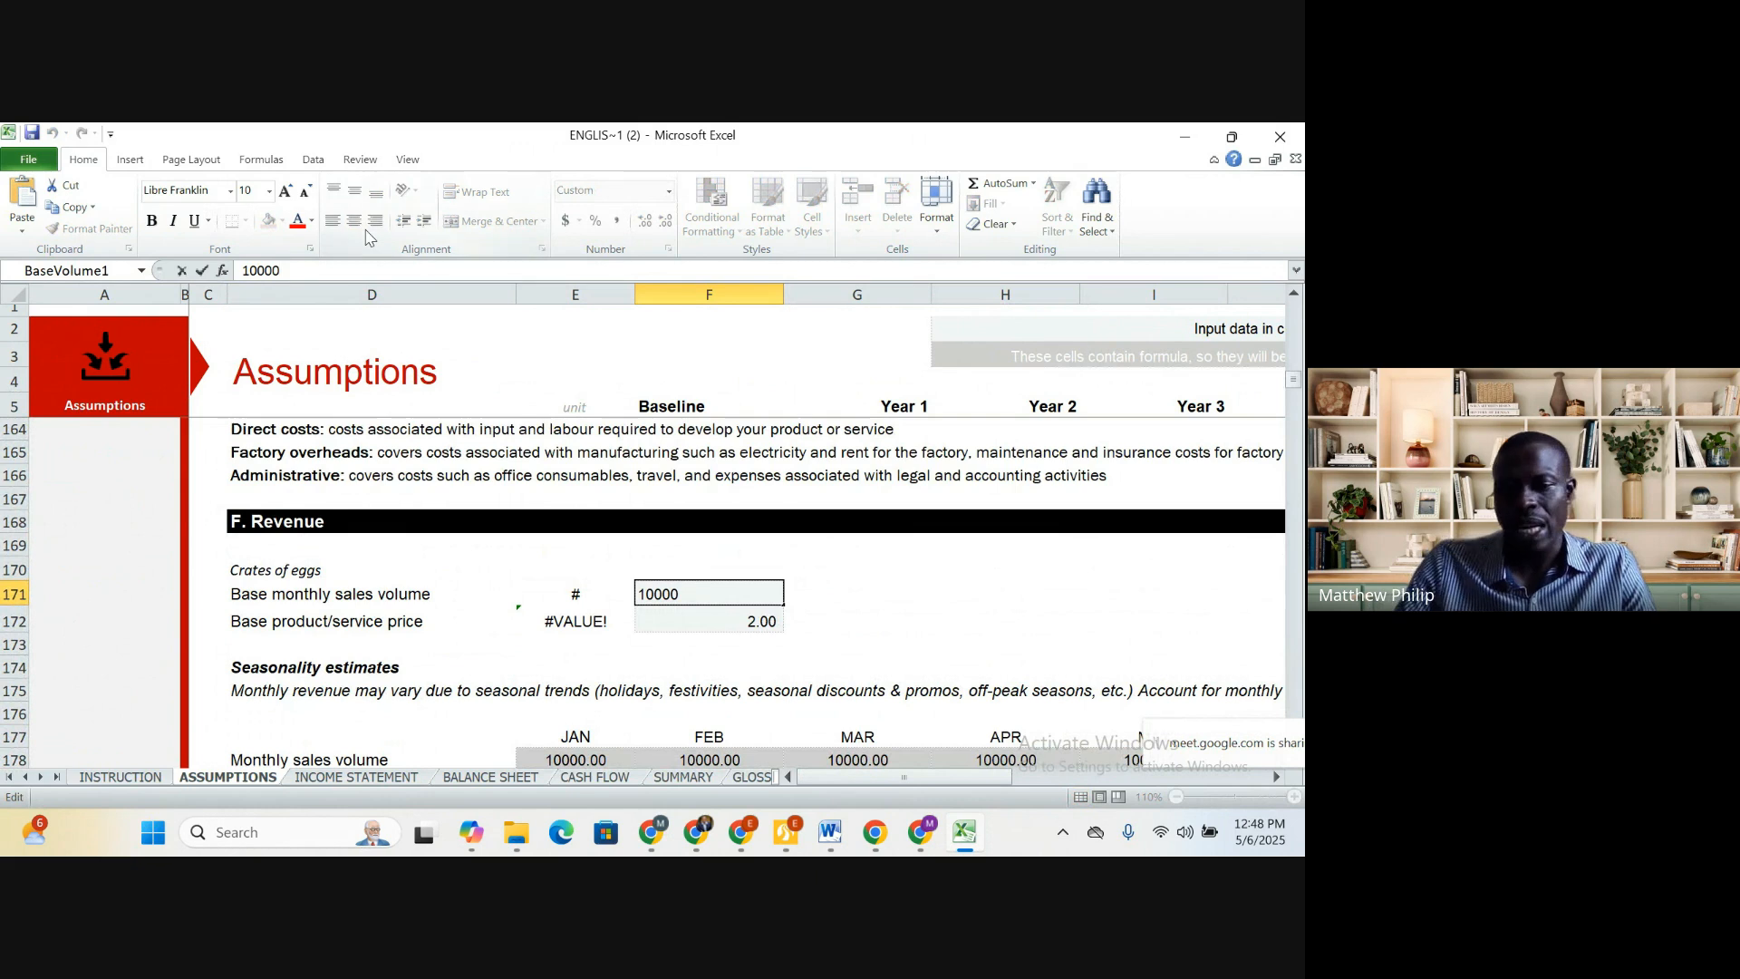
text(/)
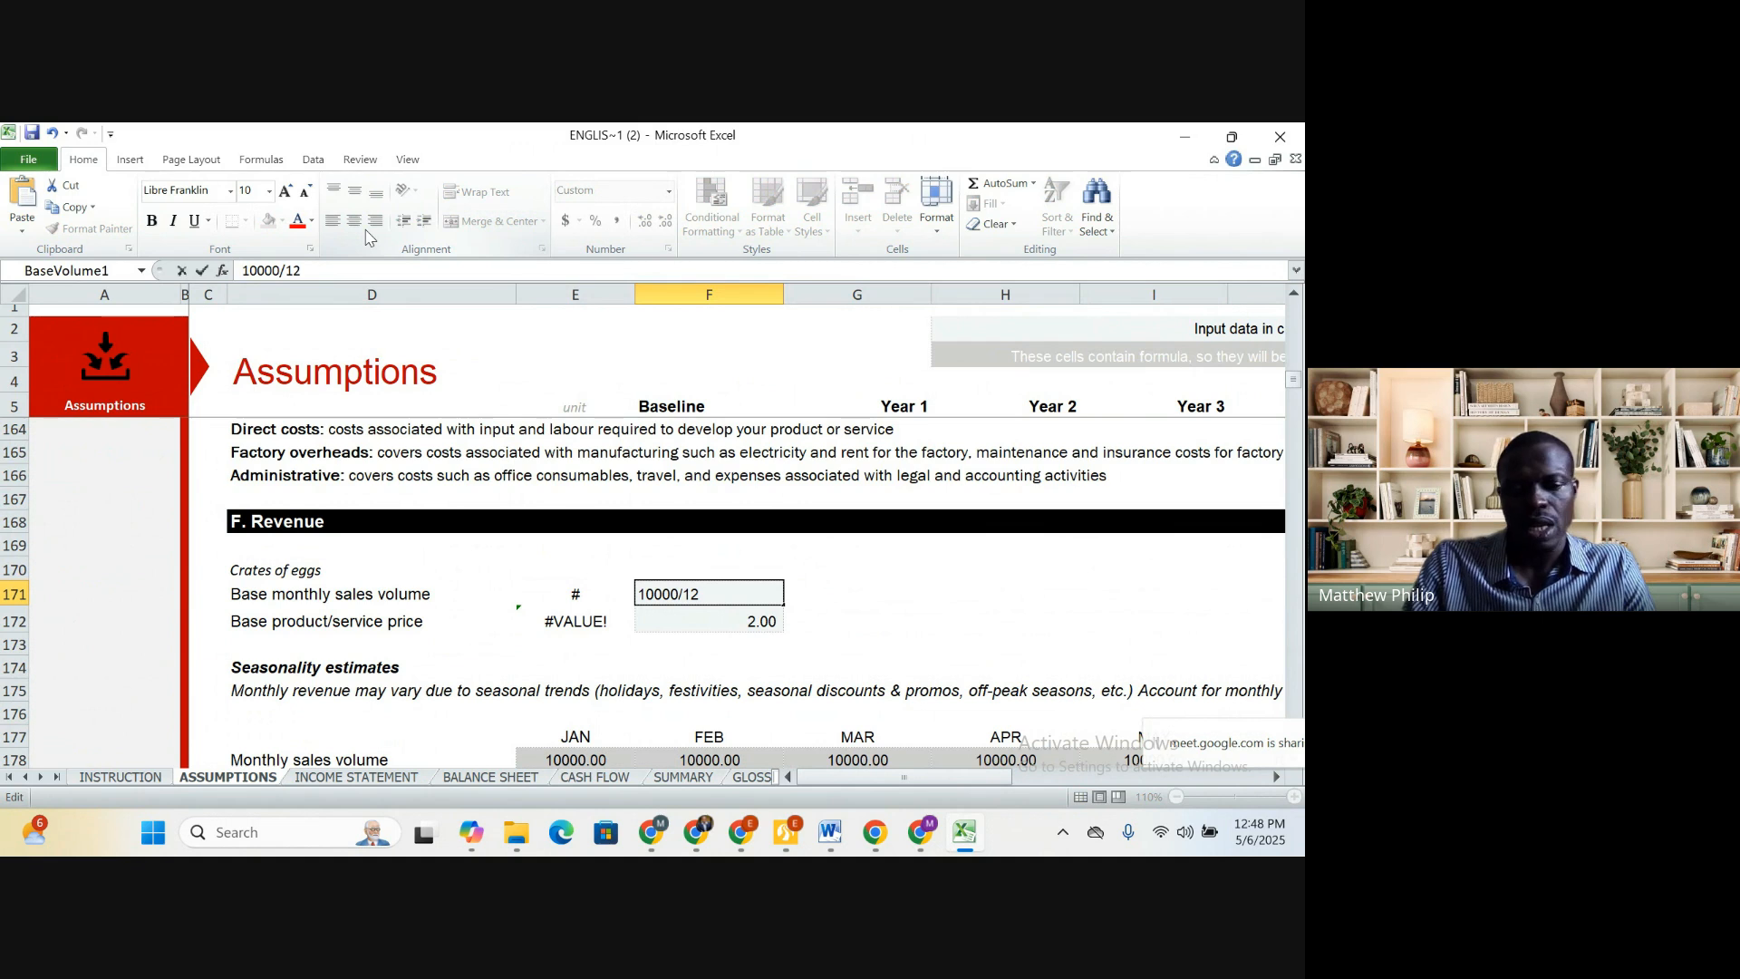
text(12)
key(Return)
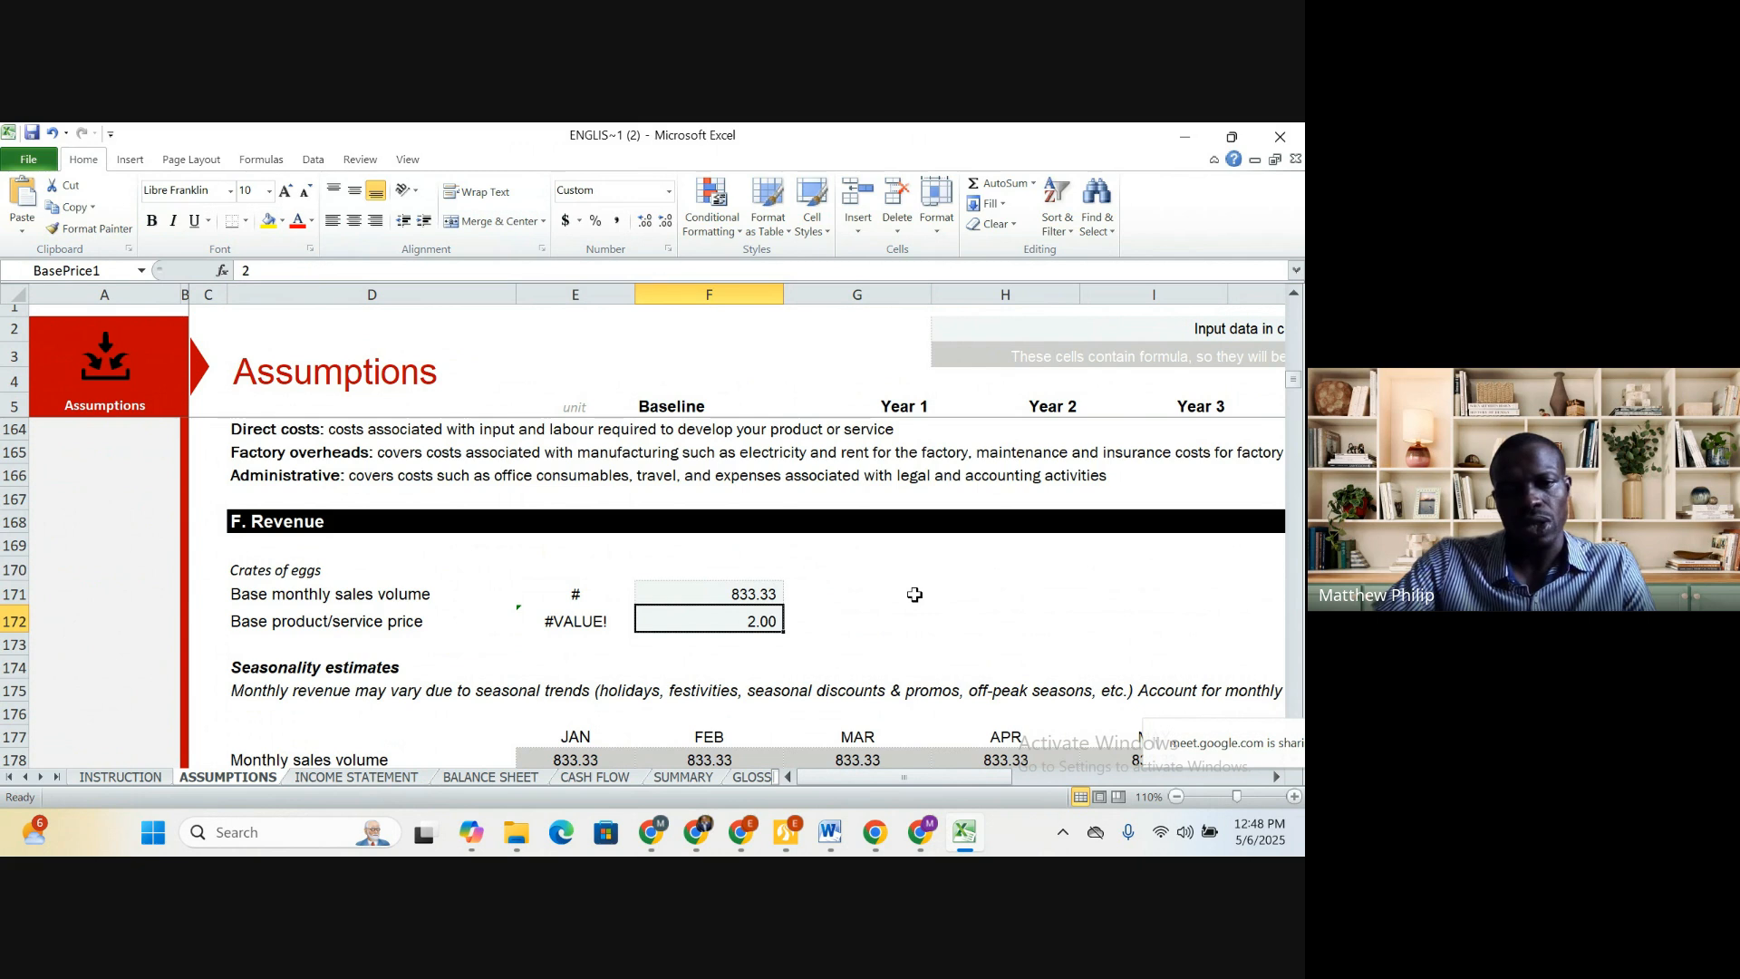
Check the Year 1 Total Revenue in the Income Statement against the revised sales volumes
scroll(914, 593, up, 4)
scroll(916, 599, down, 4)
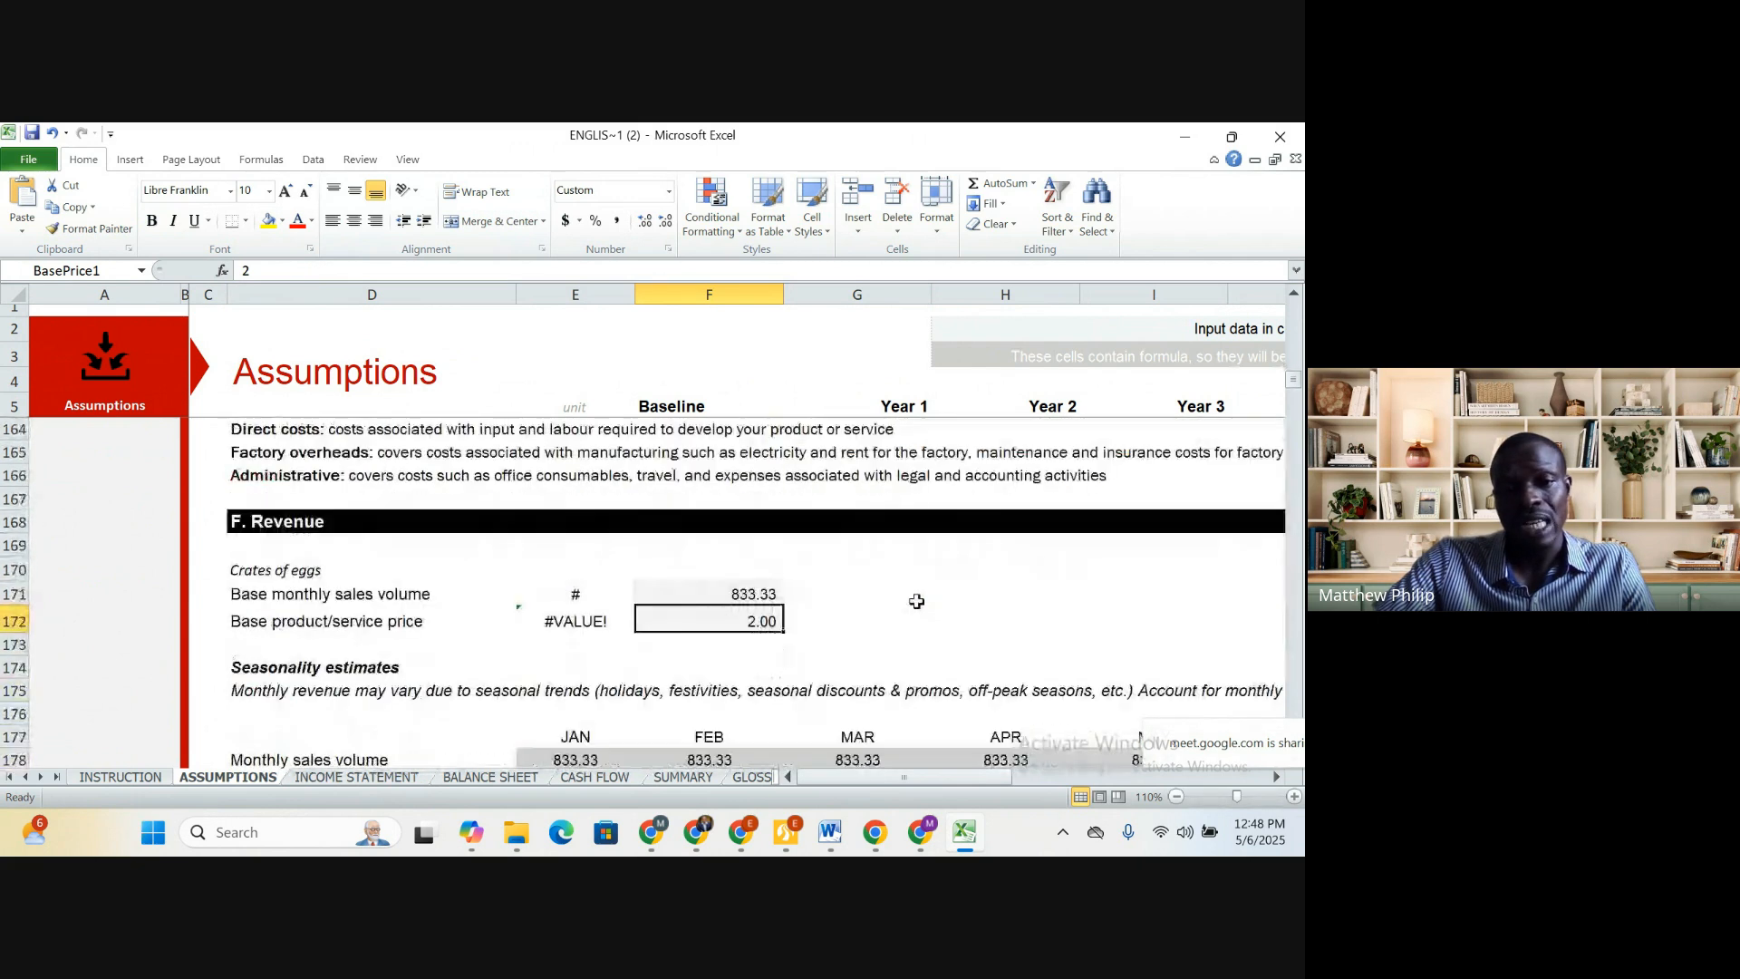
scroll(917, 601, down, 13)
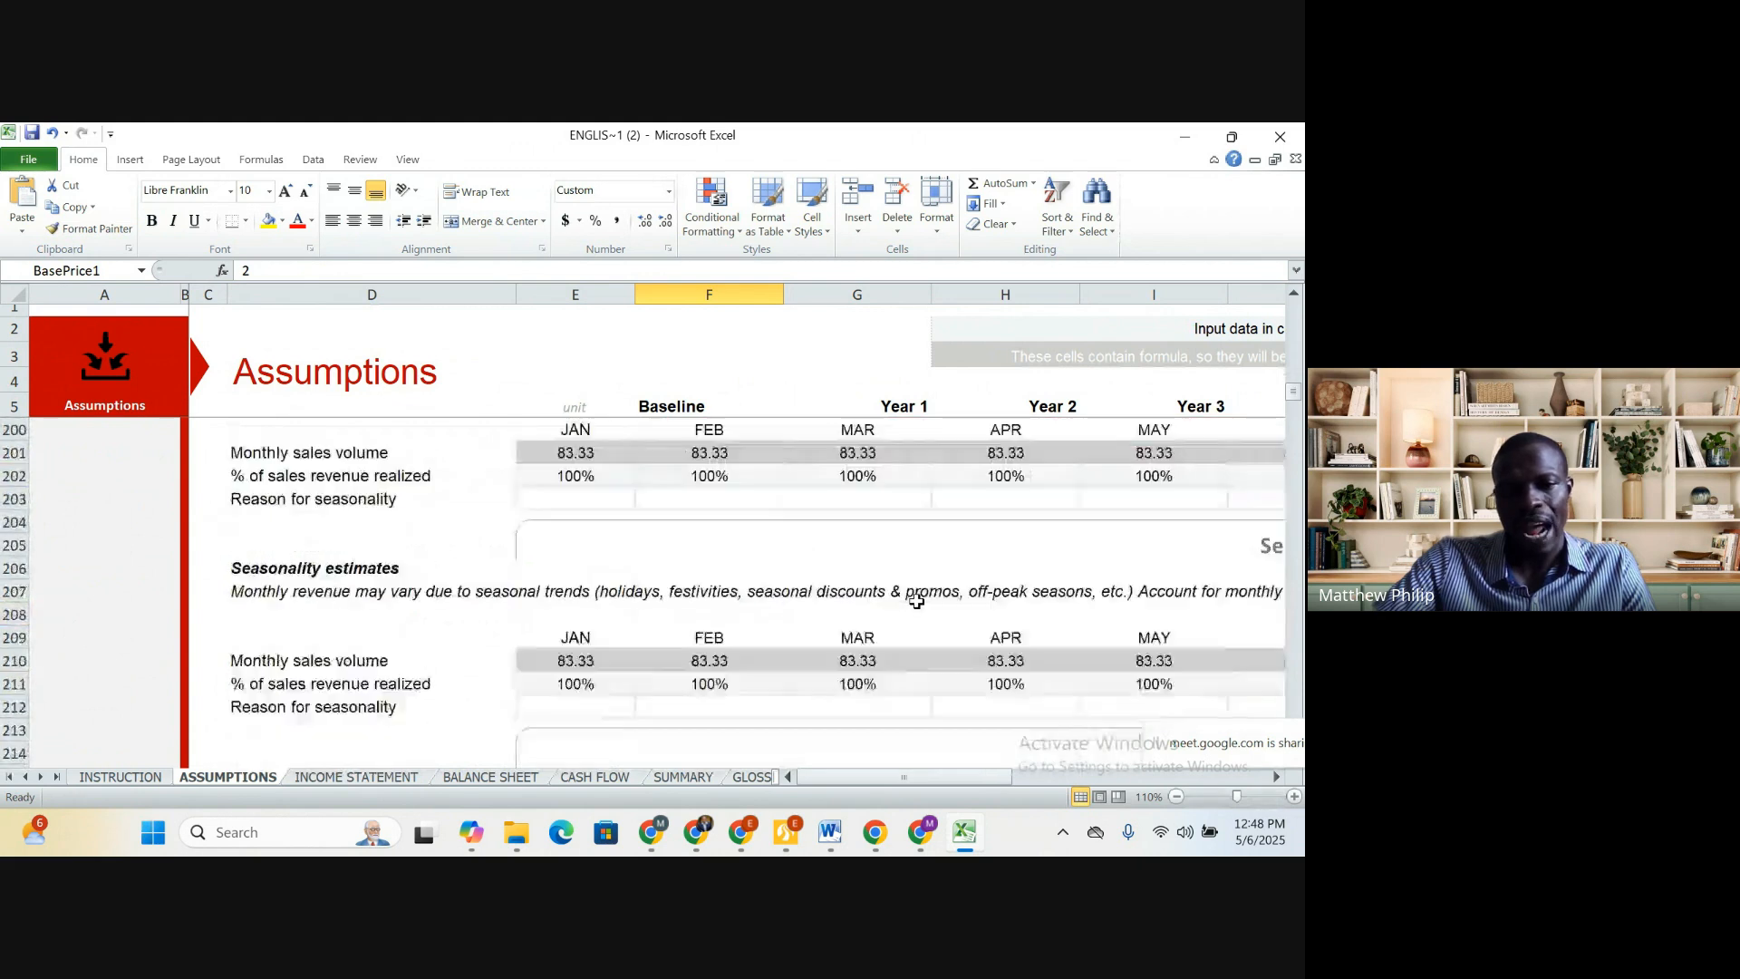
click(348, 777)
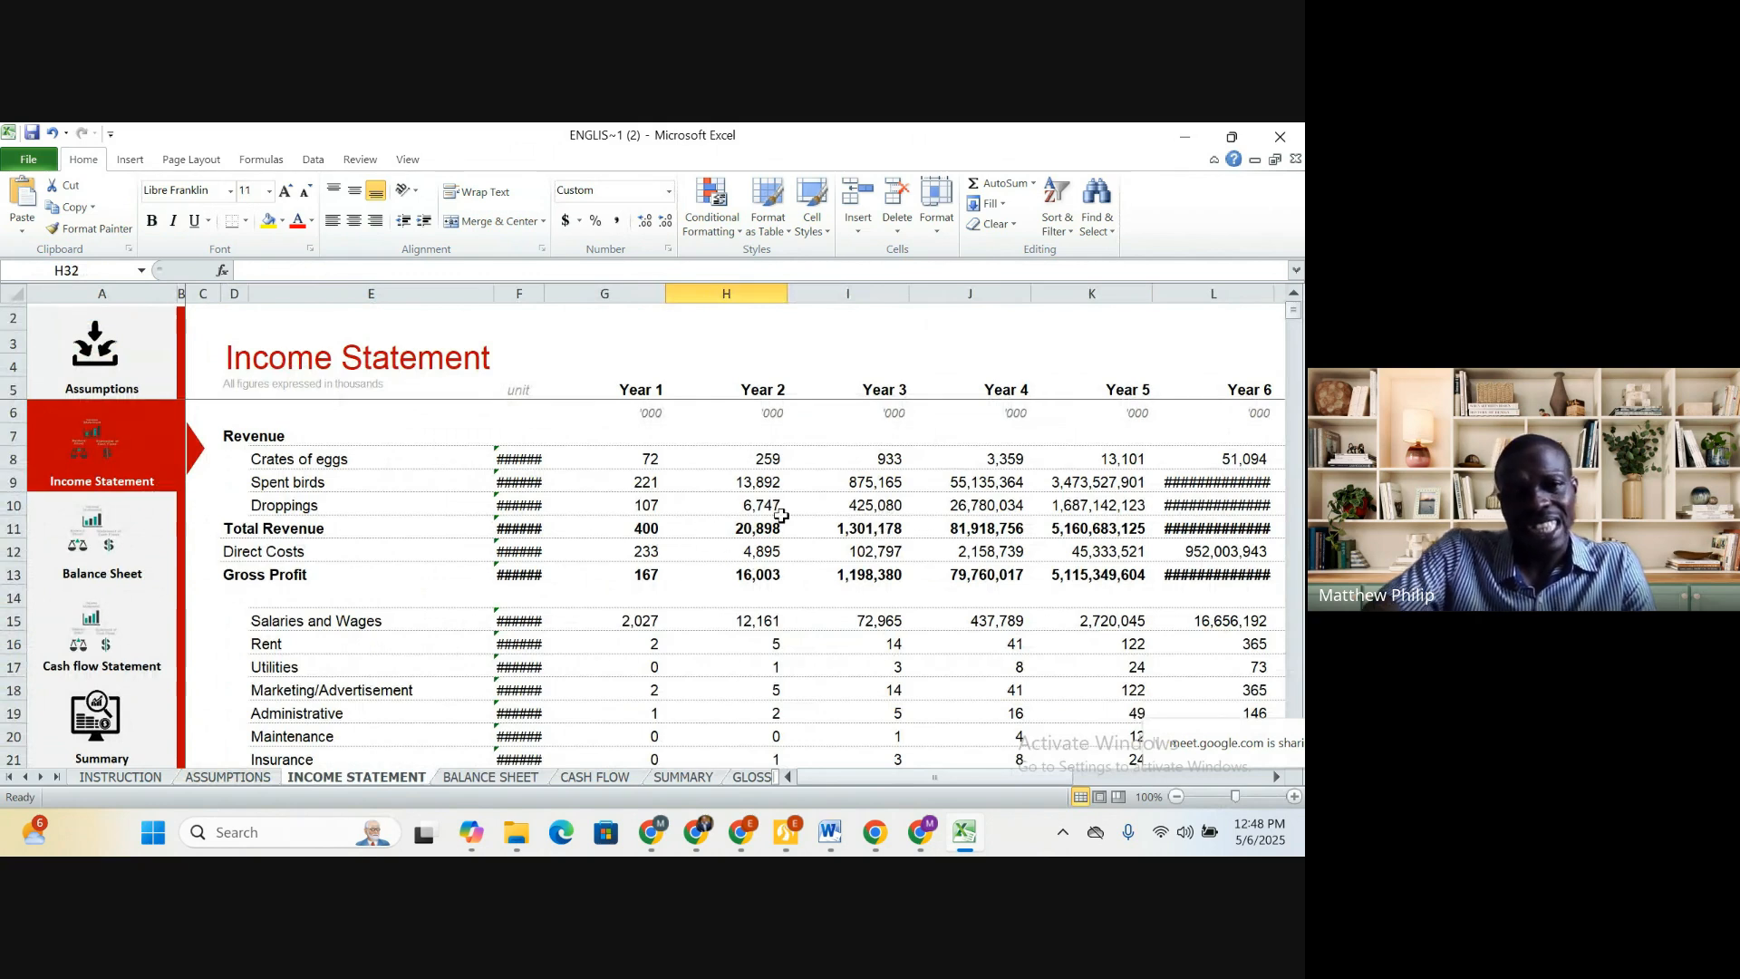
click(307, 532)
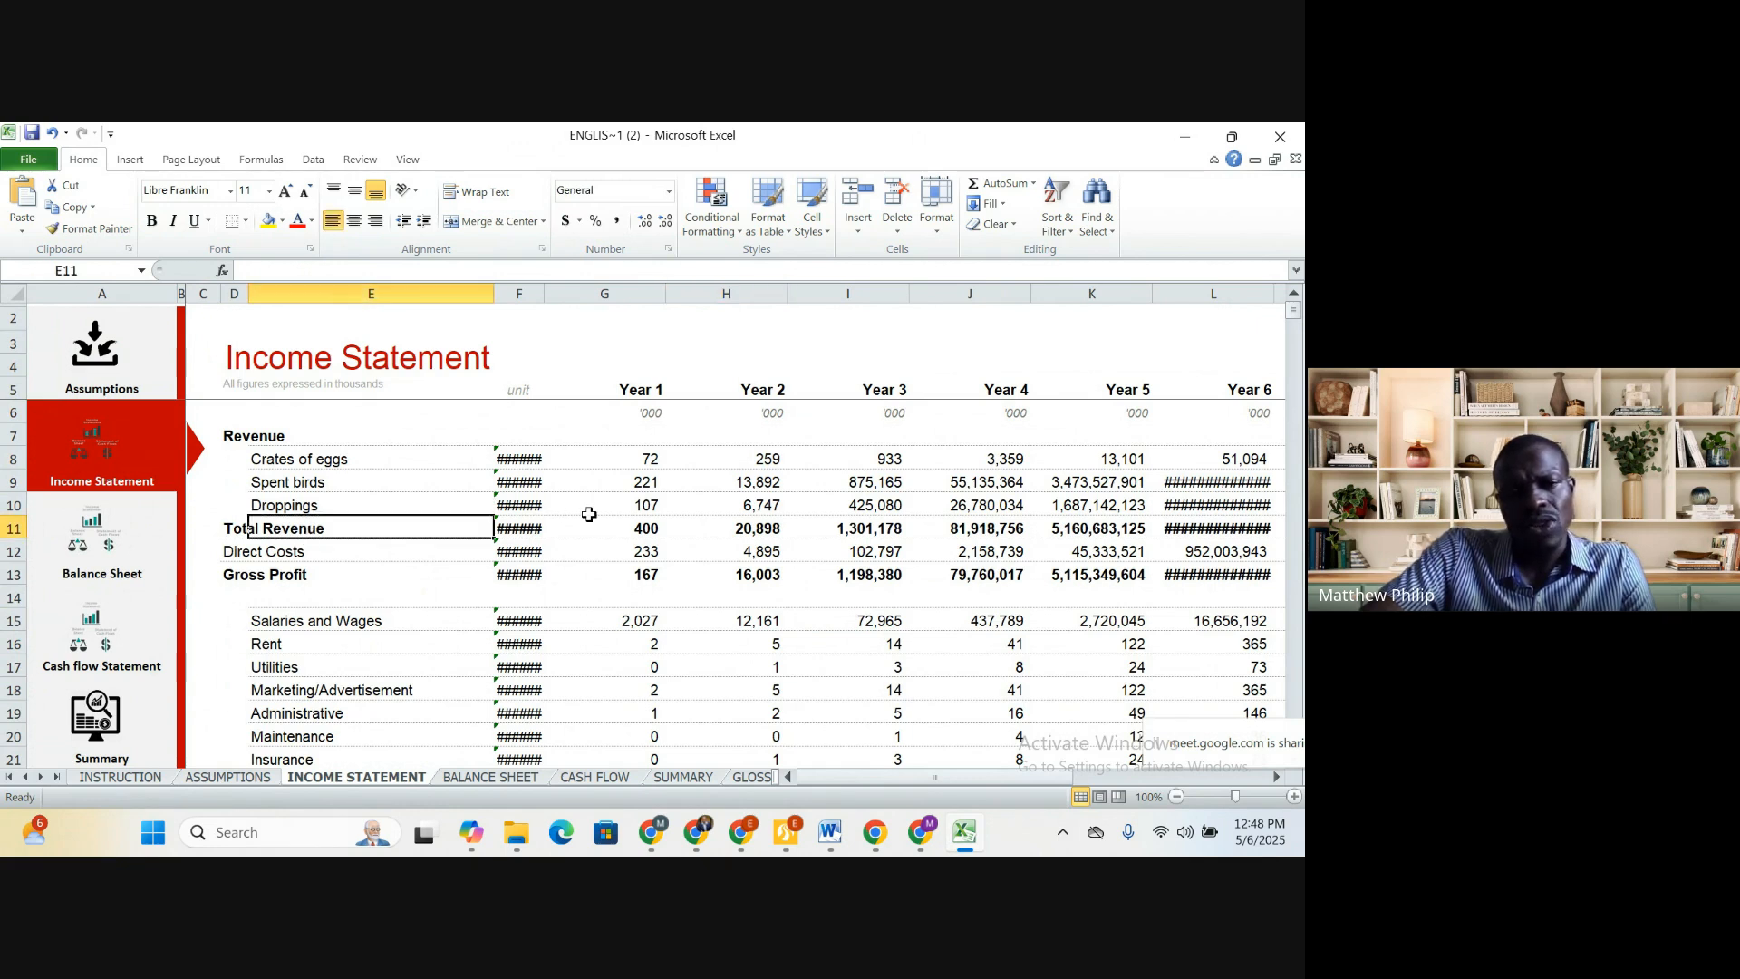
click(656, 531)
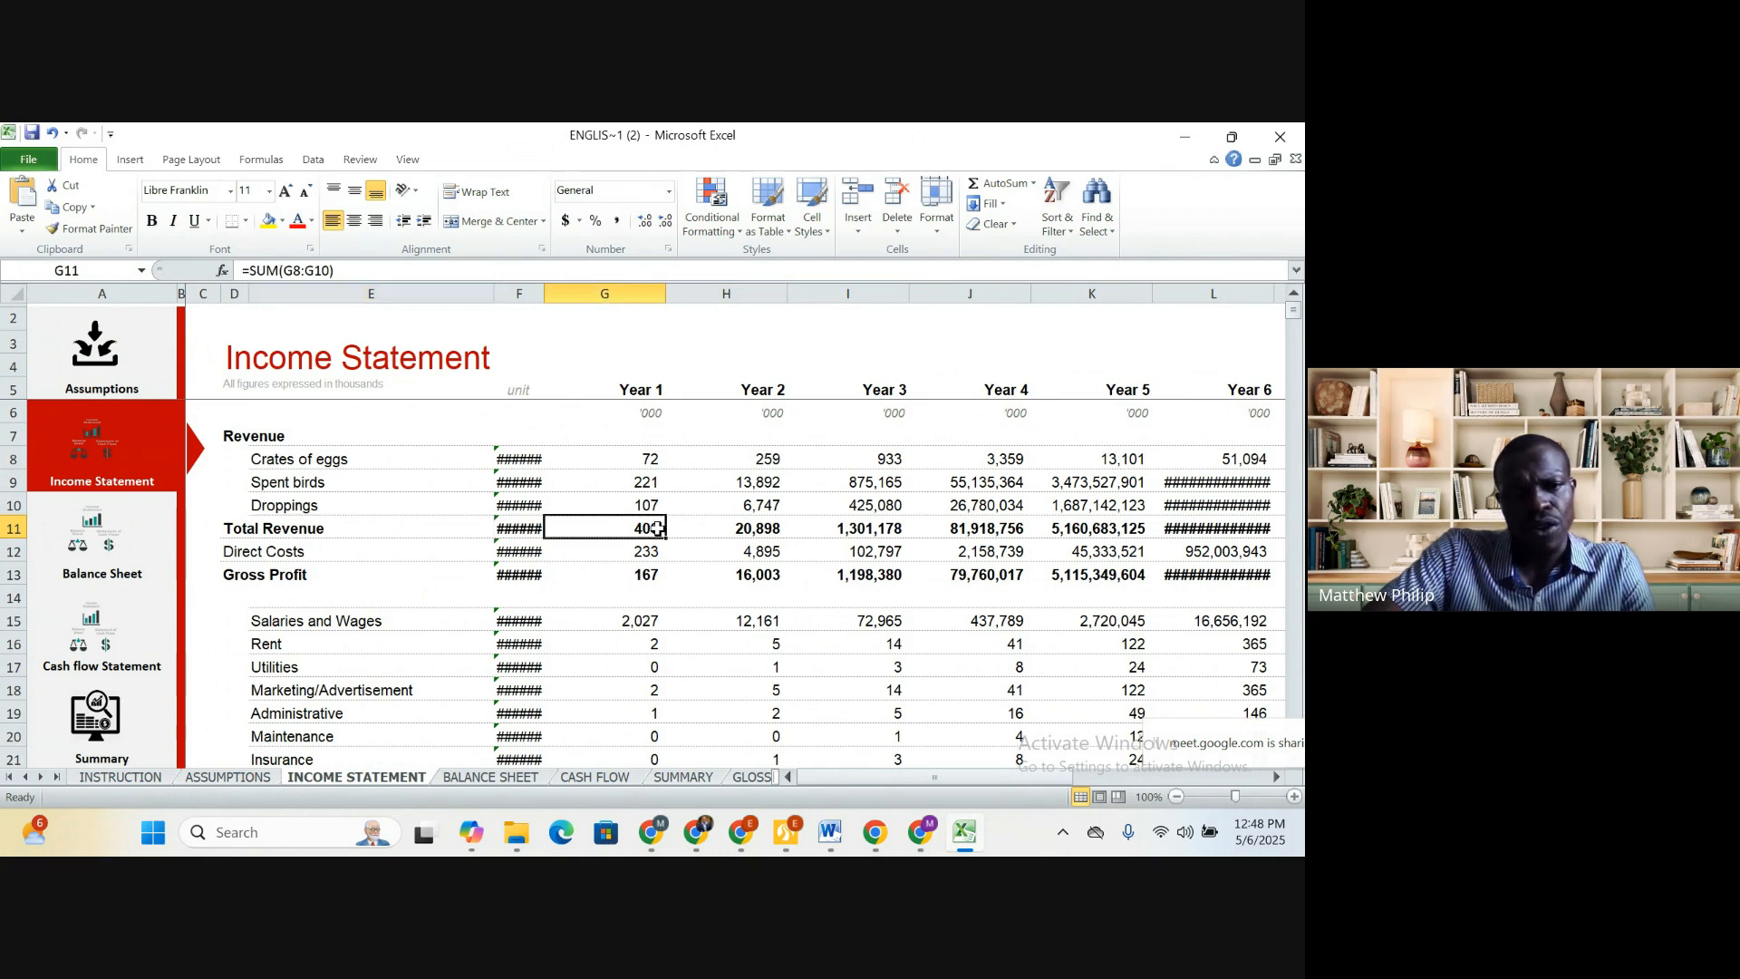
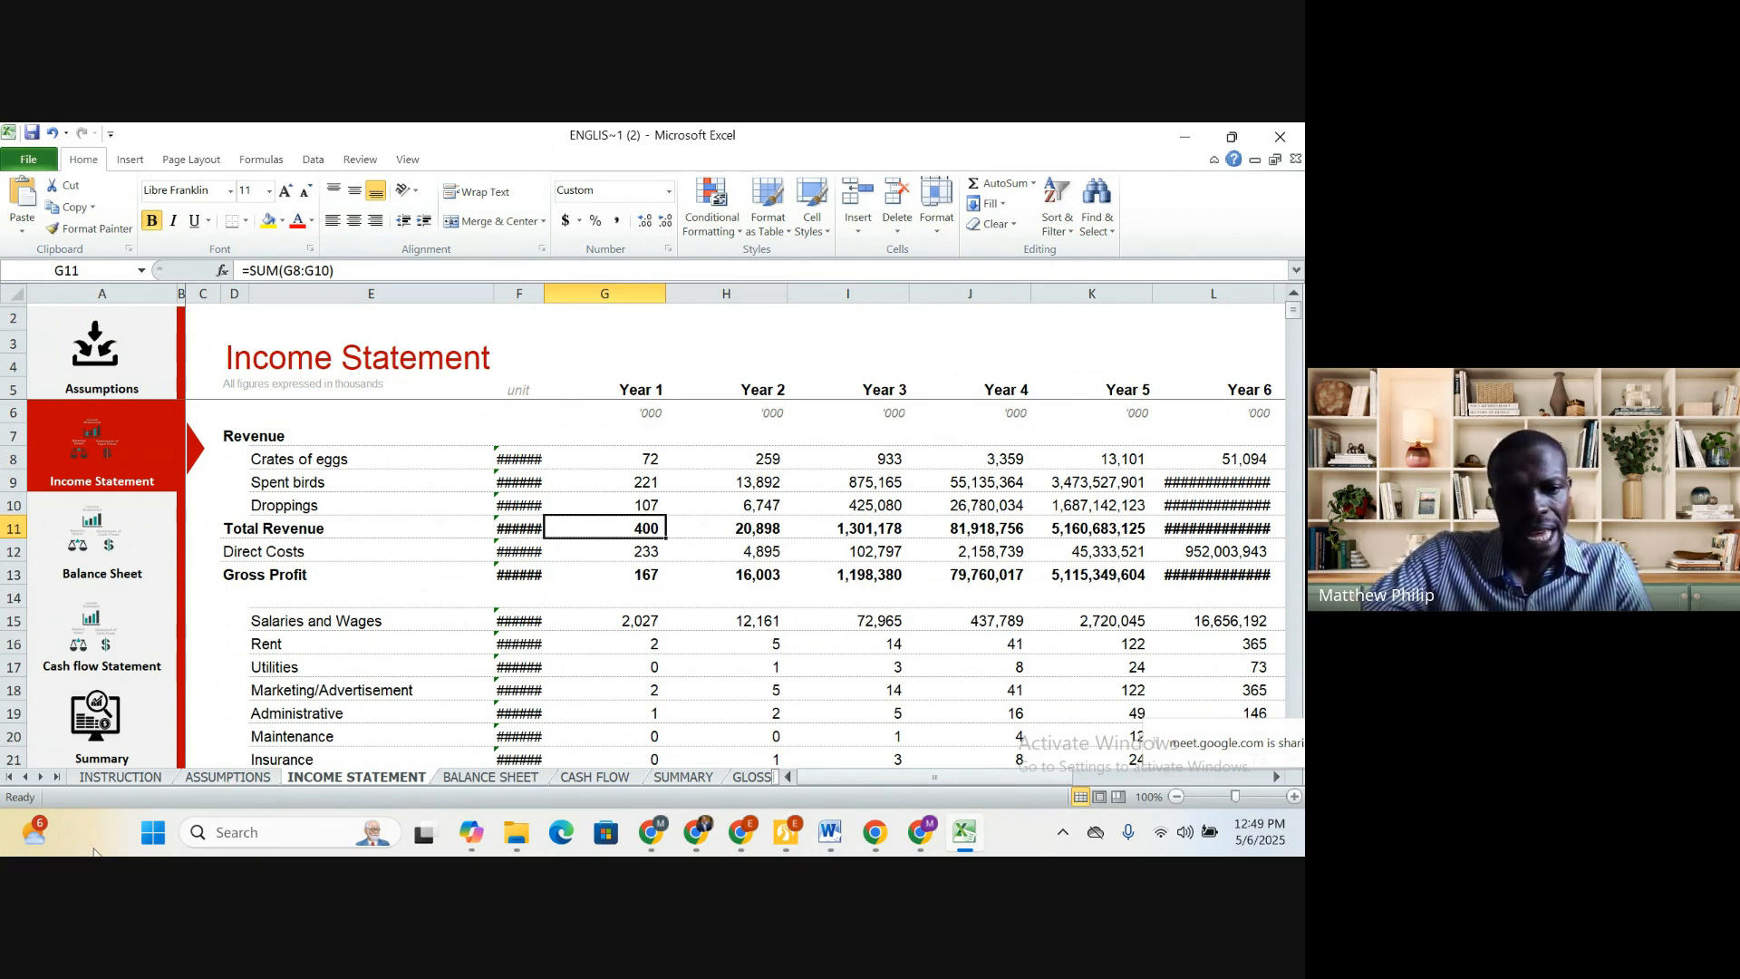
Return to the Assumptions sheet and set the Crates of eggs base monthly sales volume to 400
click(226, 778)
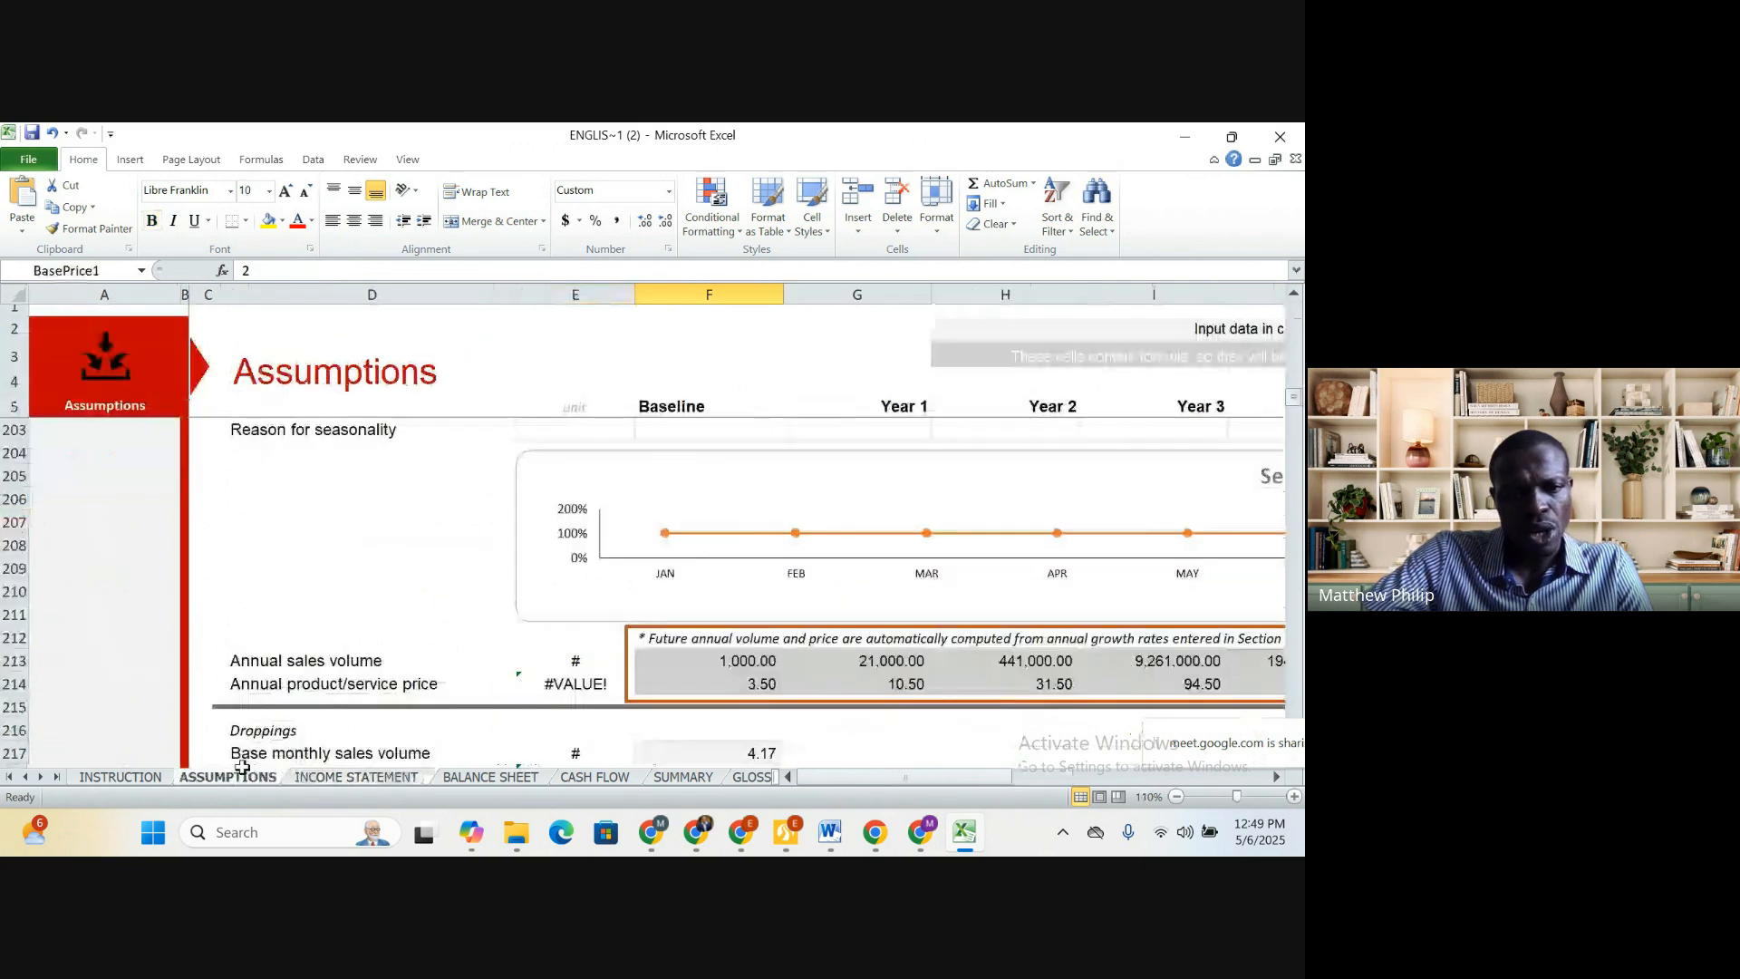
scroll(680, 610, up, 10)
scroll(679, 610, down, 5)
scroll(692, 608, up, 6)
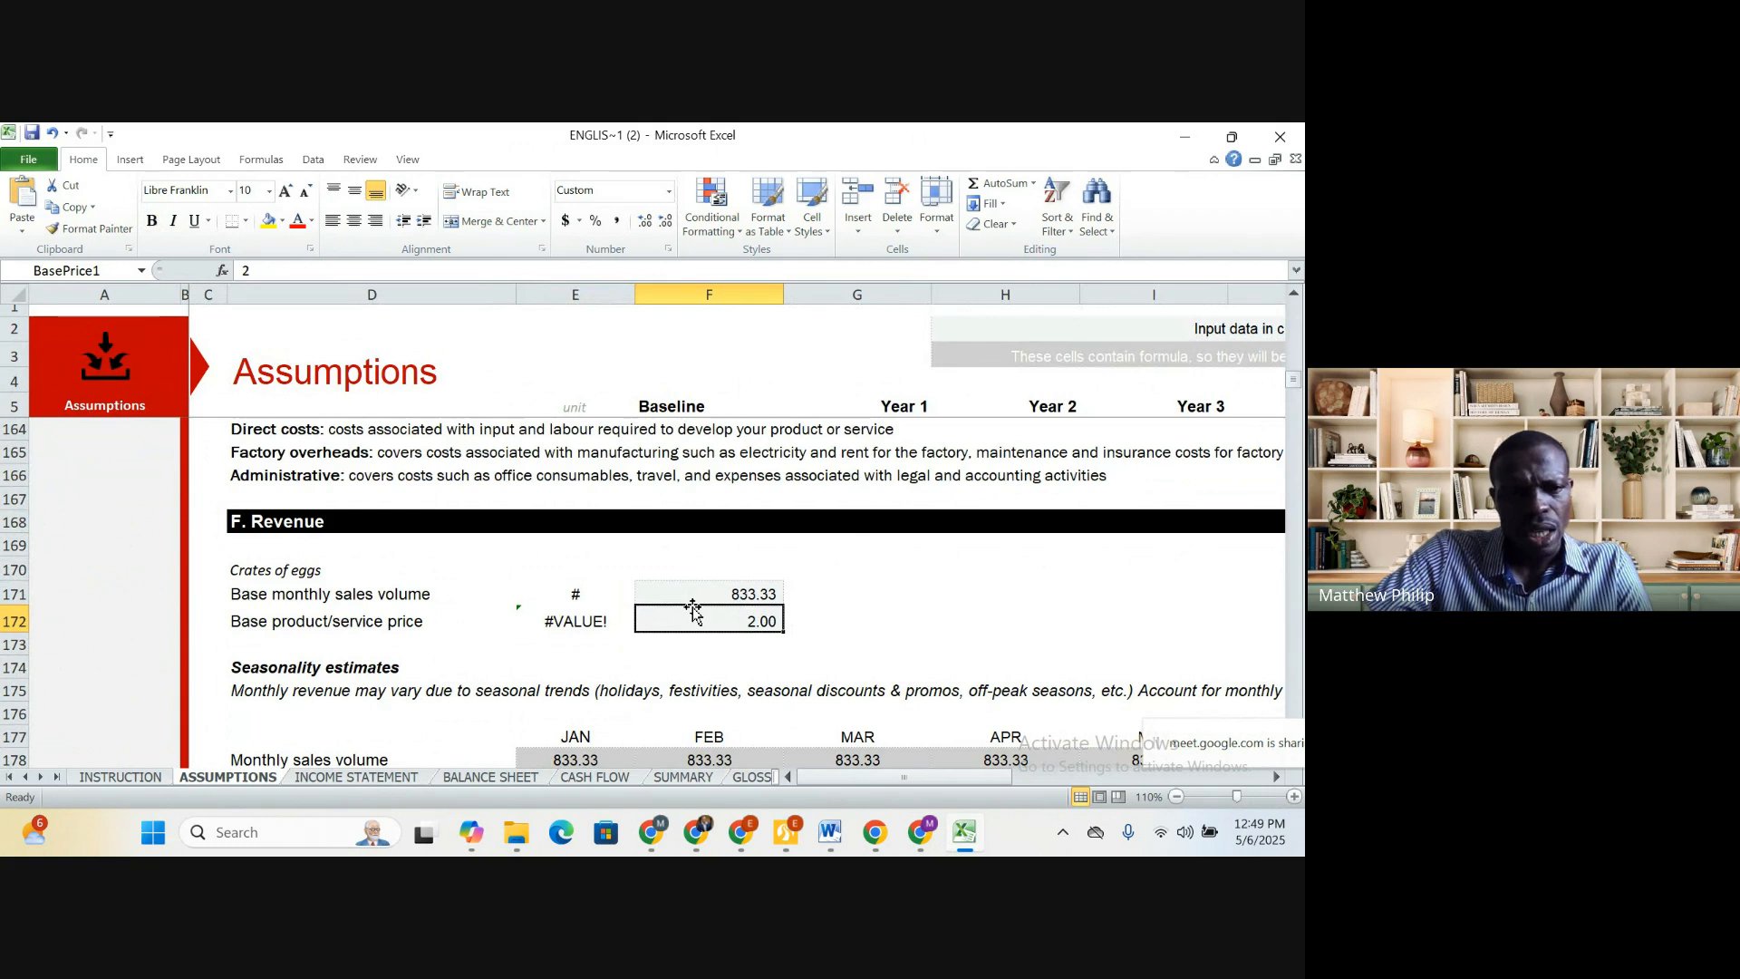
scroll(693, 610, up, 1)
click(742, 664)
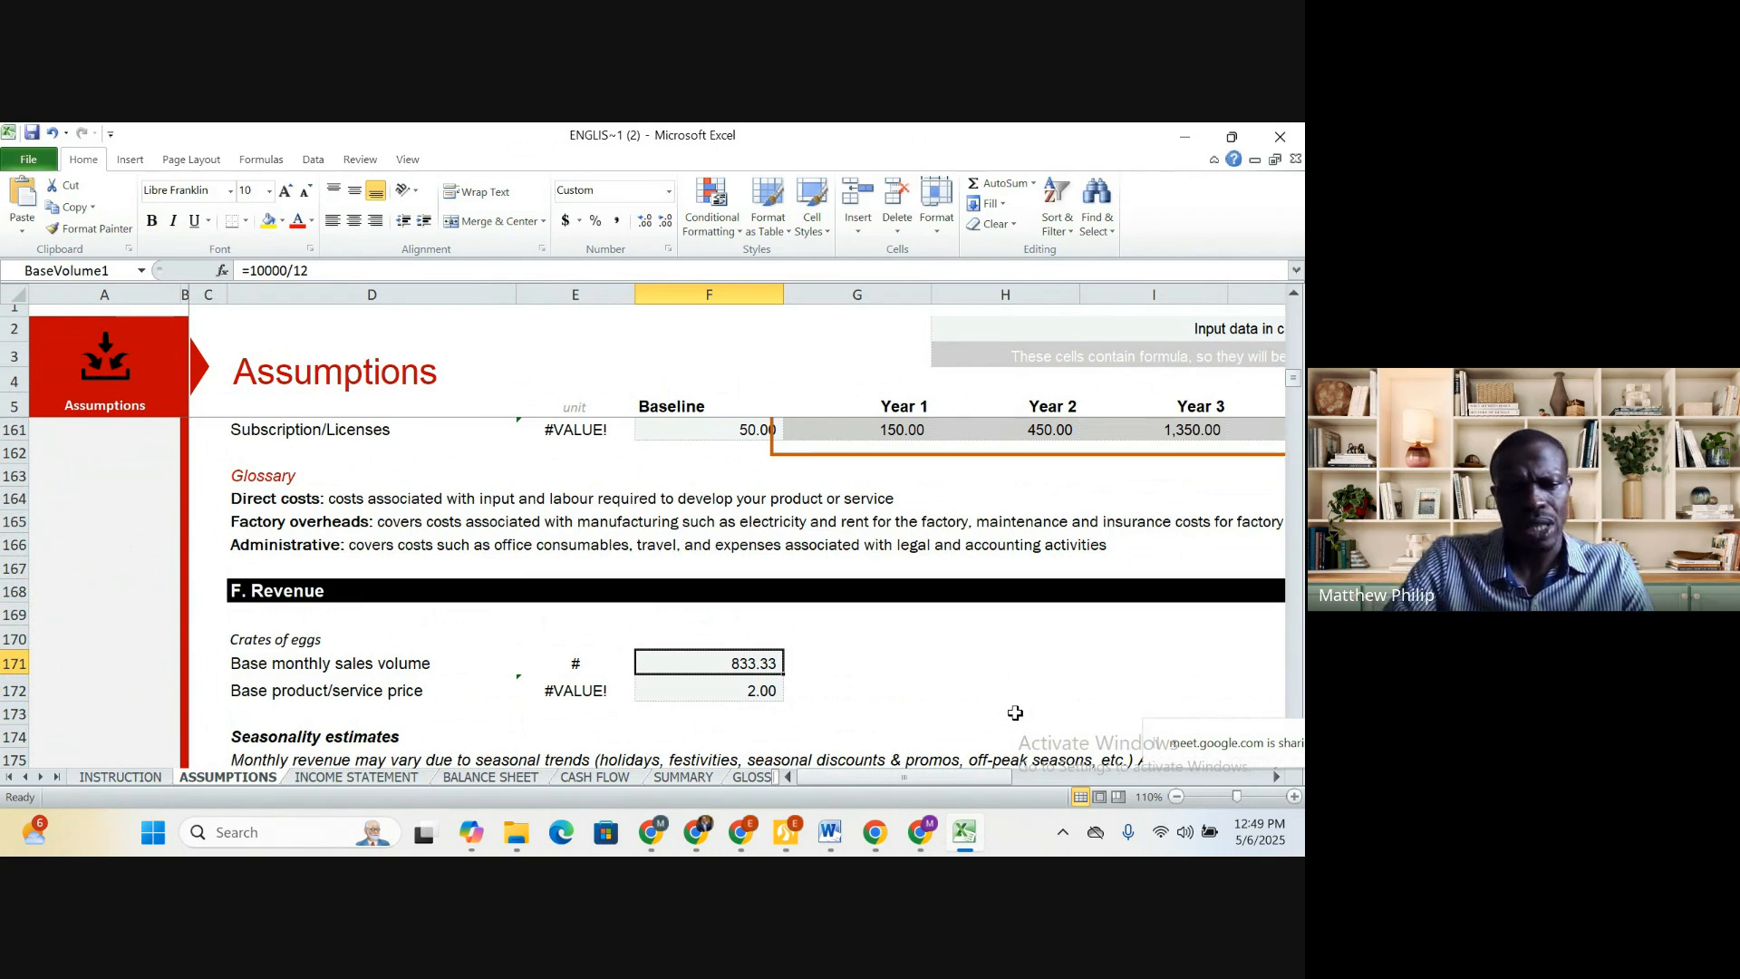
text(400)
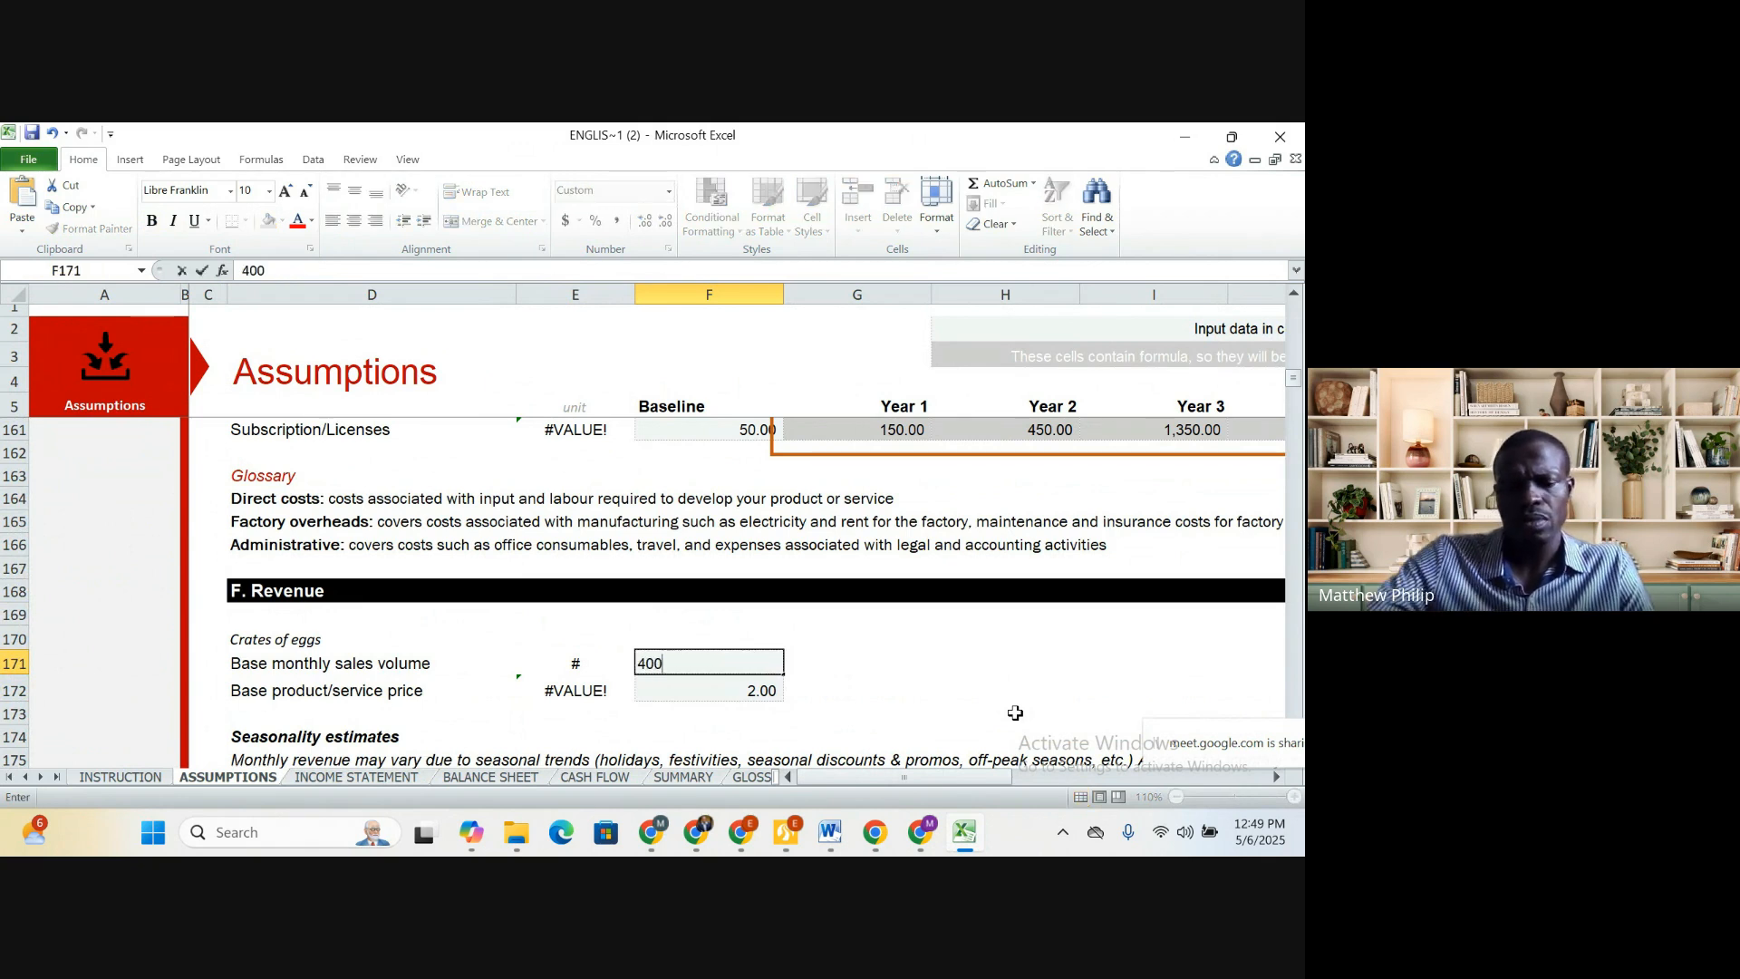
click(855, 671)
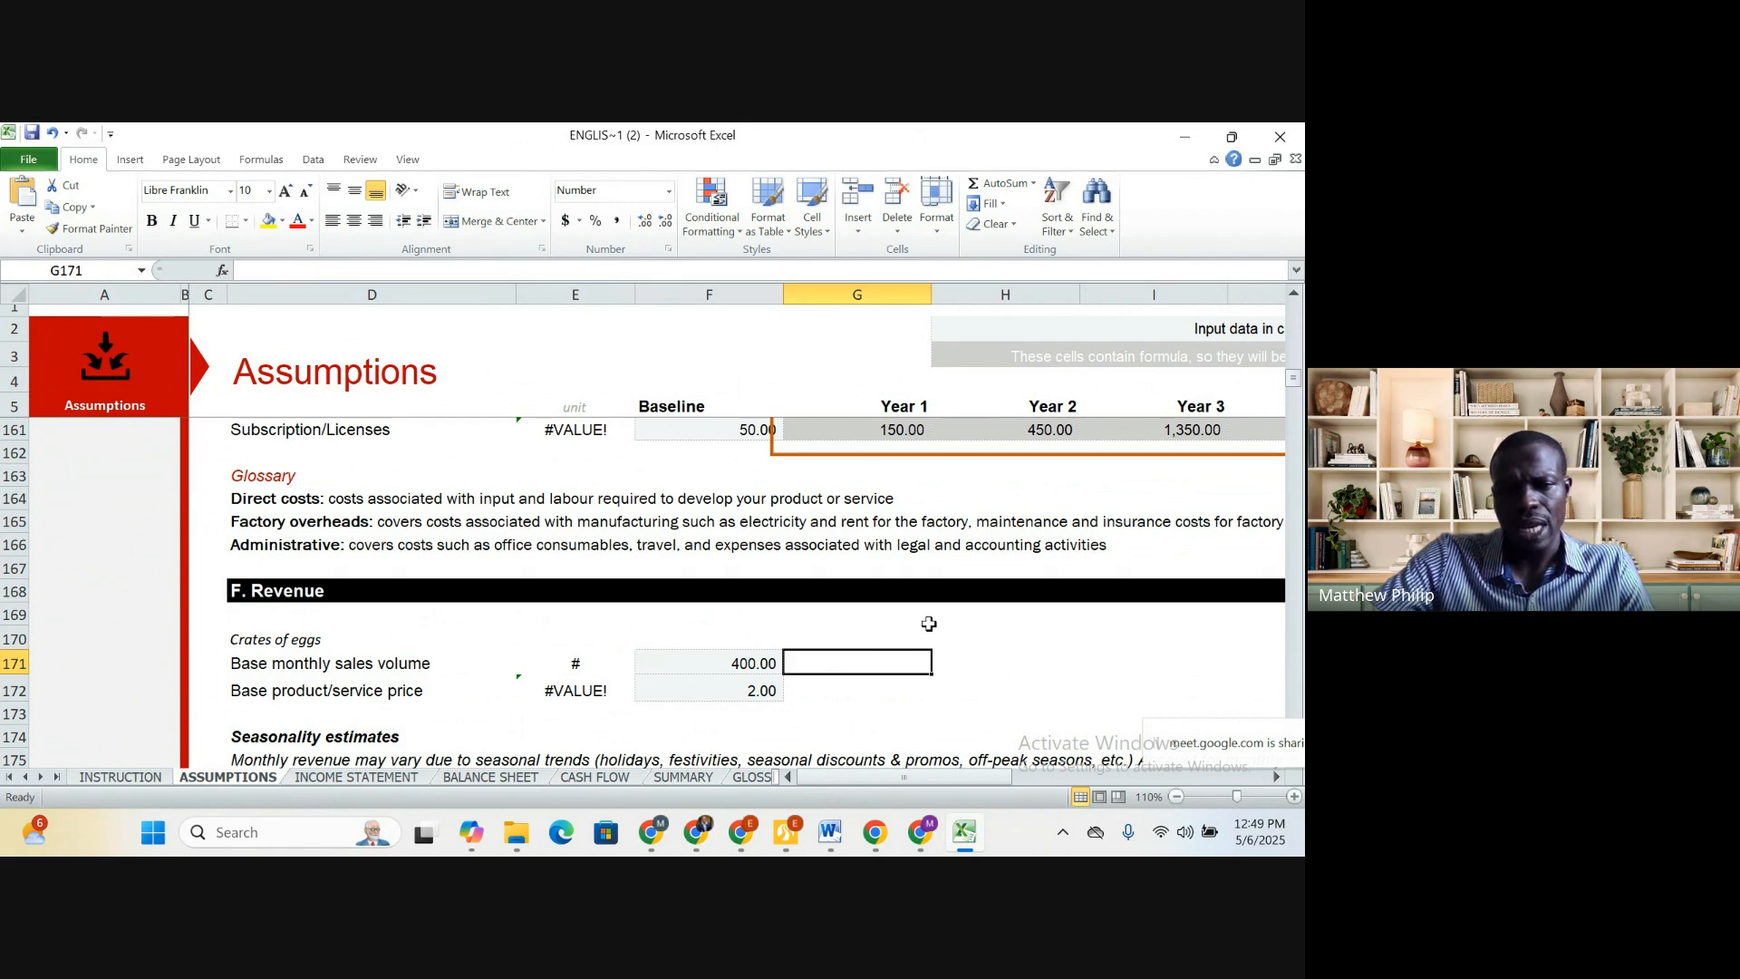
Set the Spent birds base monthly sales volume to 20
scroll(929, 626, down, 4)
scroll(929, 625, down, 5)
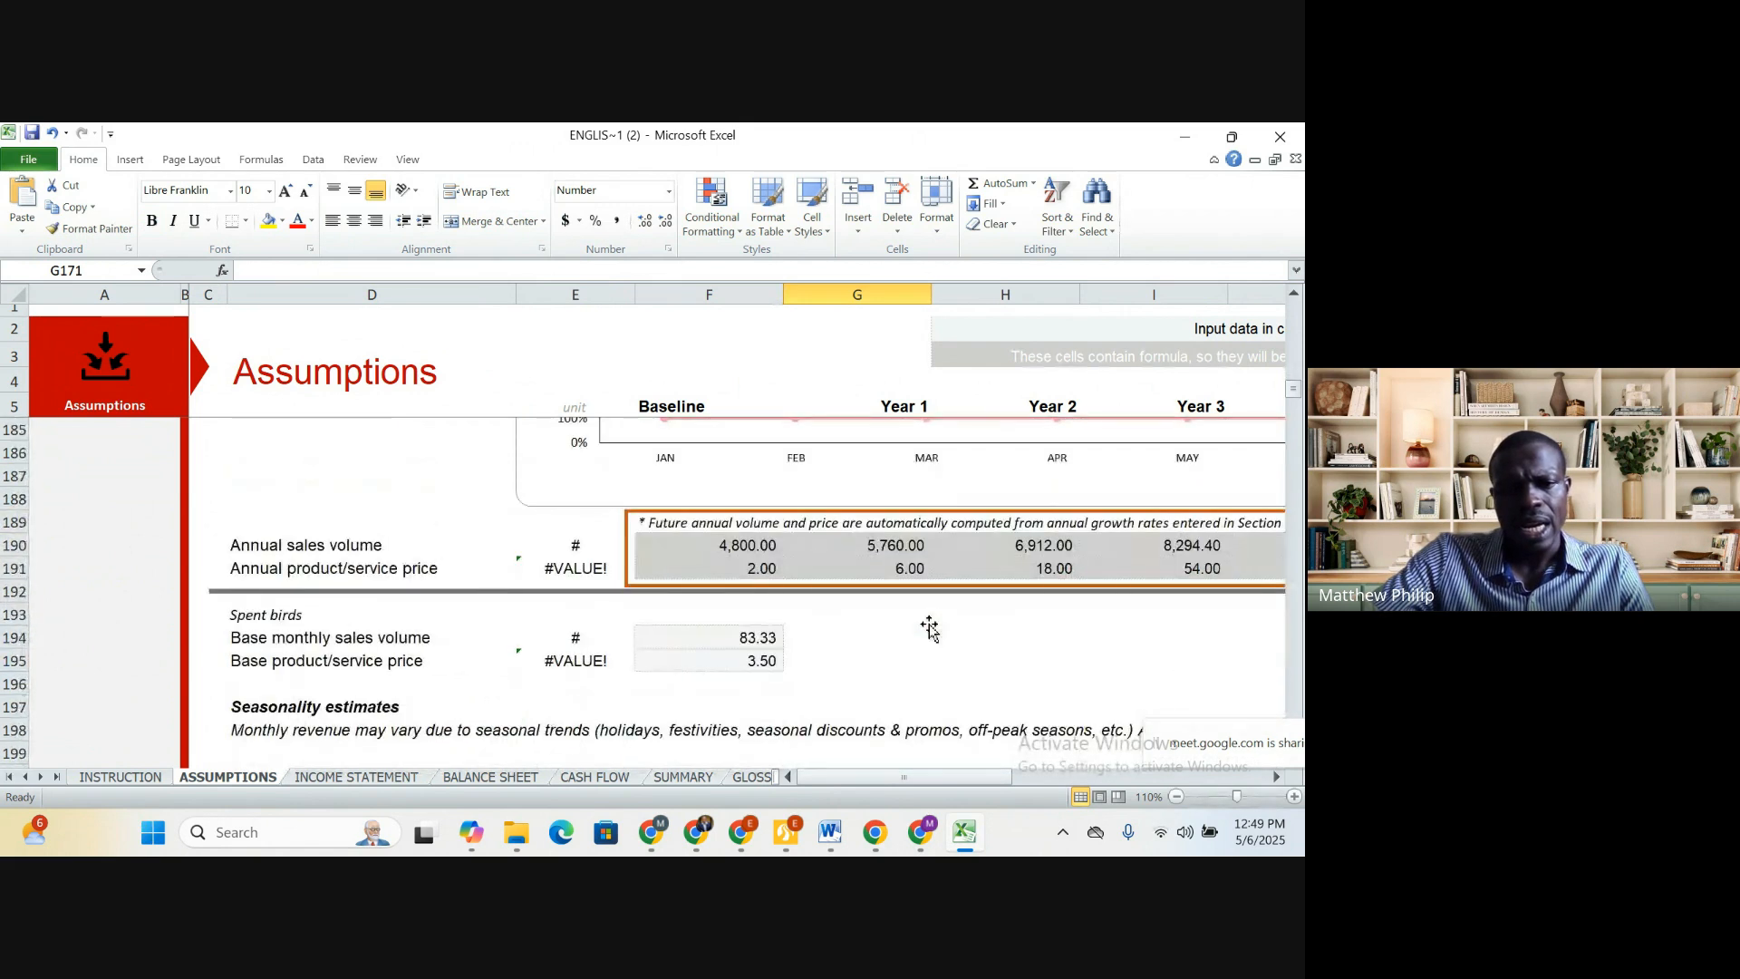
click(745, 569)
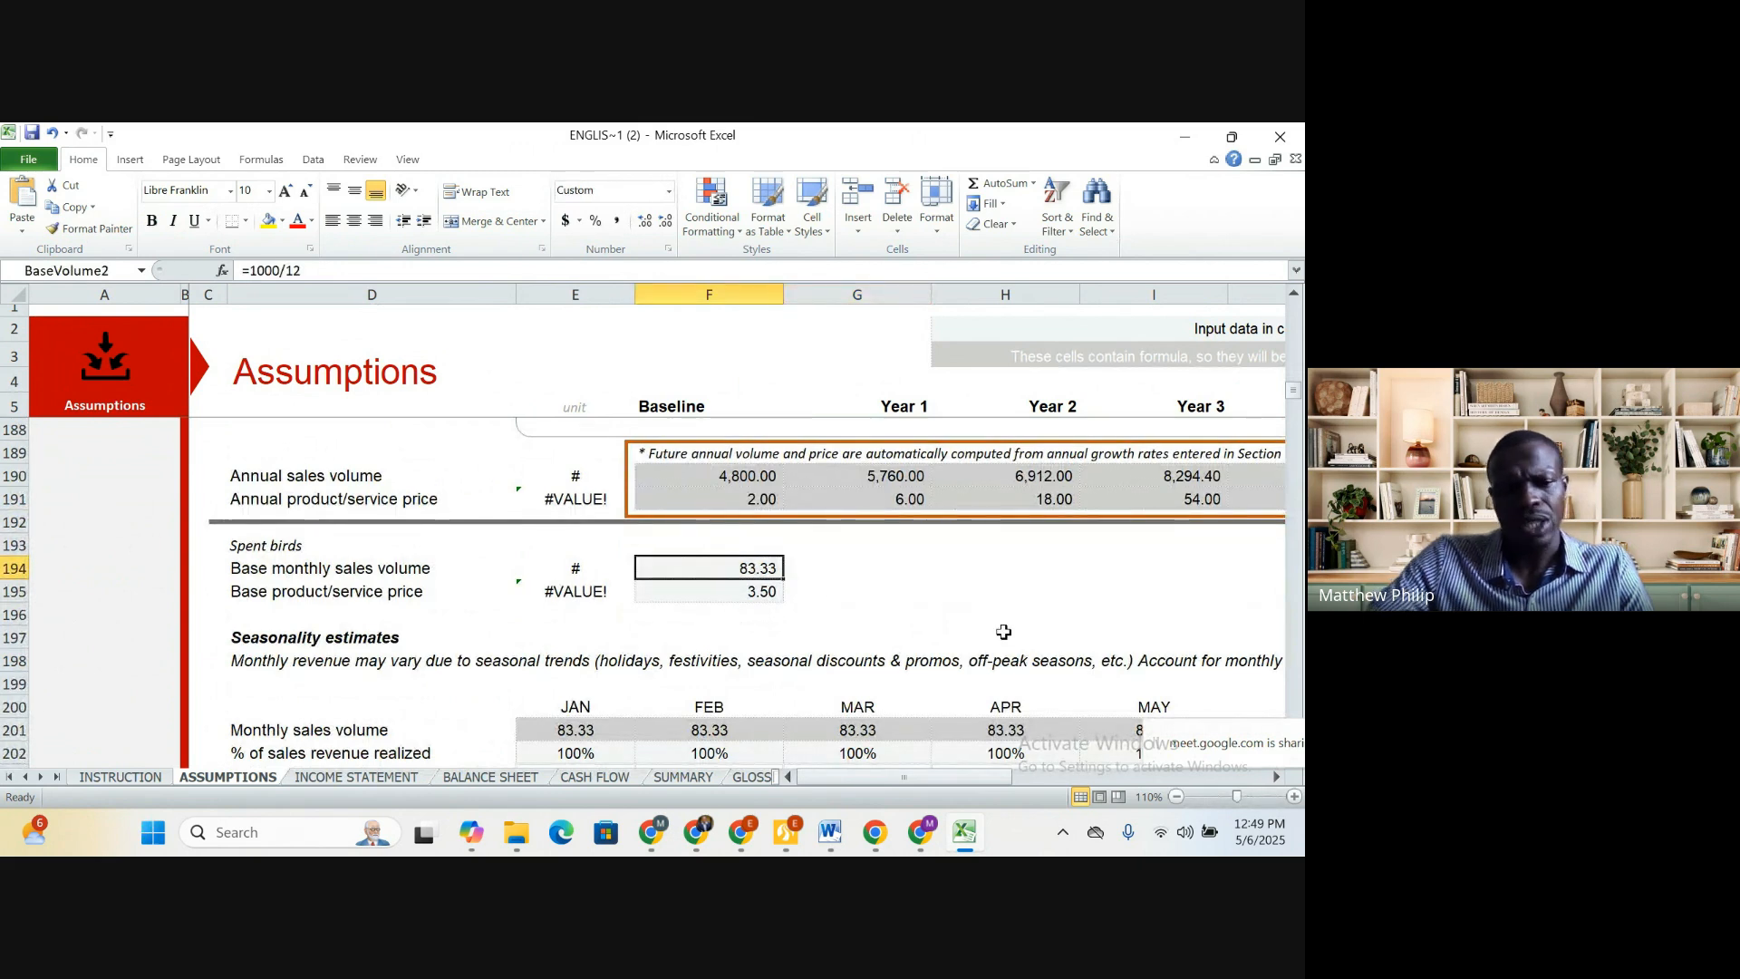
text(2)
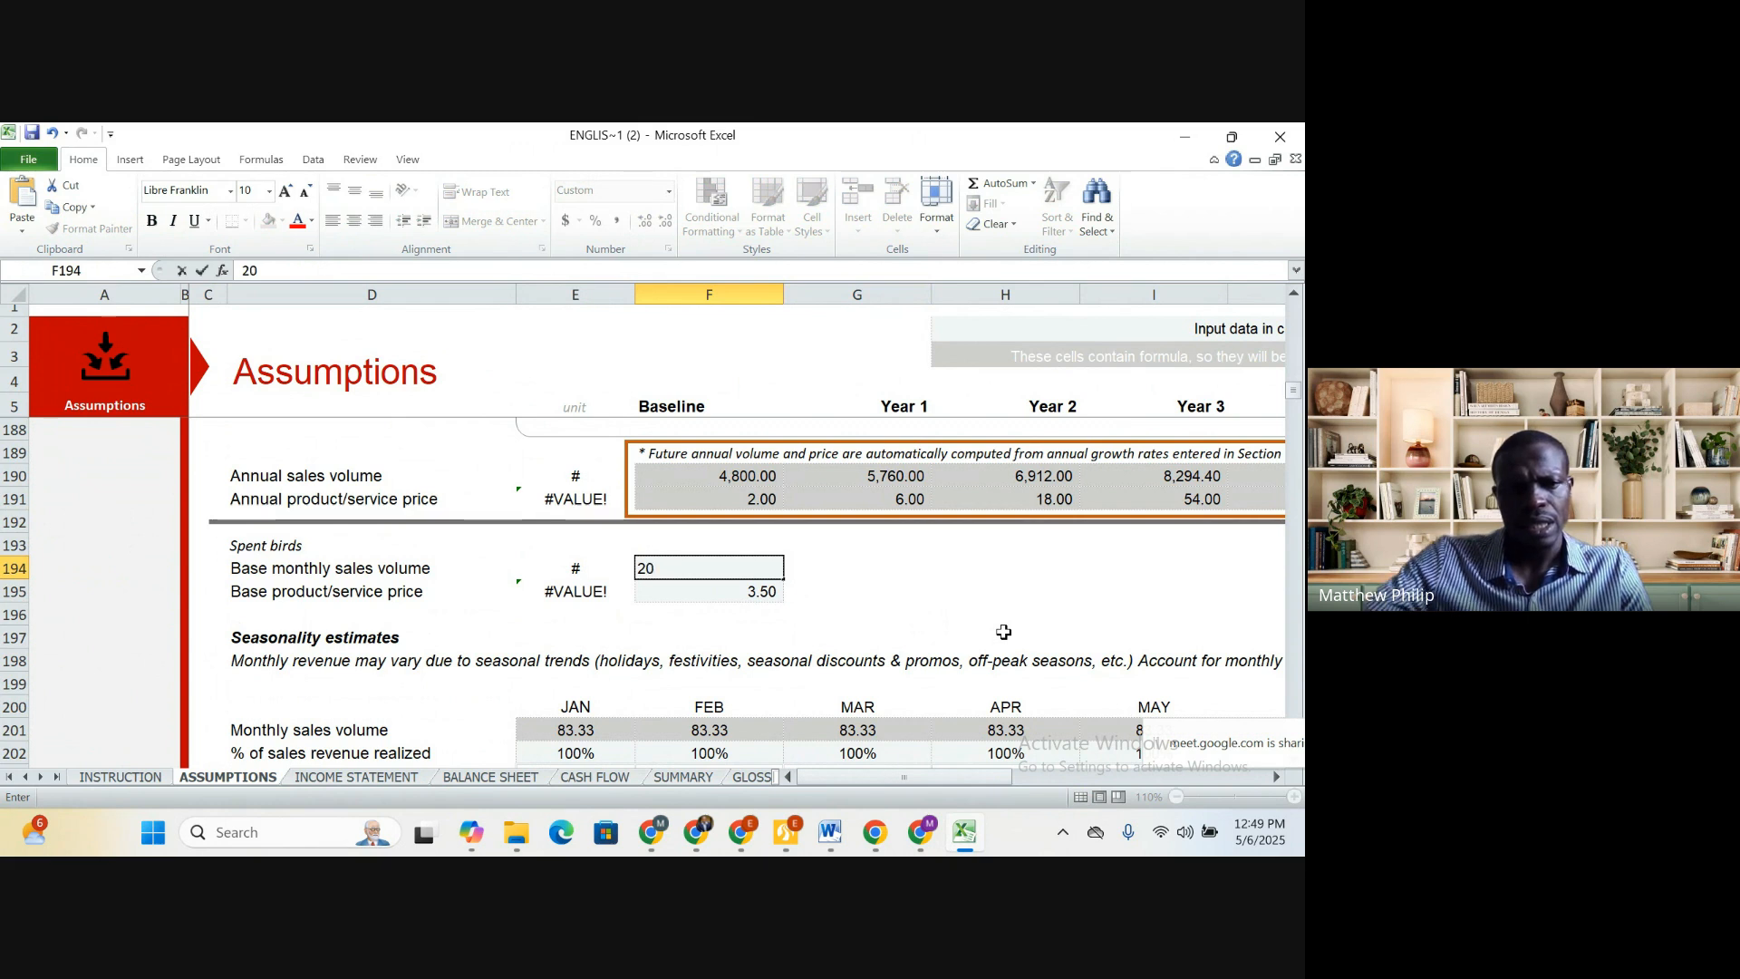
text(0)
click(1019, 566)
Set the Droppings base monthly sales volume to 2 and check the Total Revenue line in the Income Statement
scroll(1026, 569, down, 2)
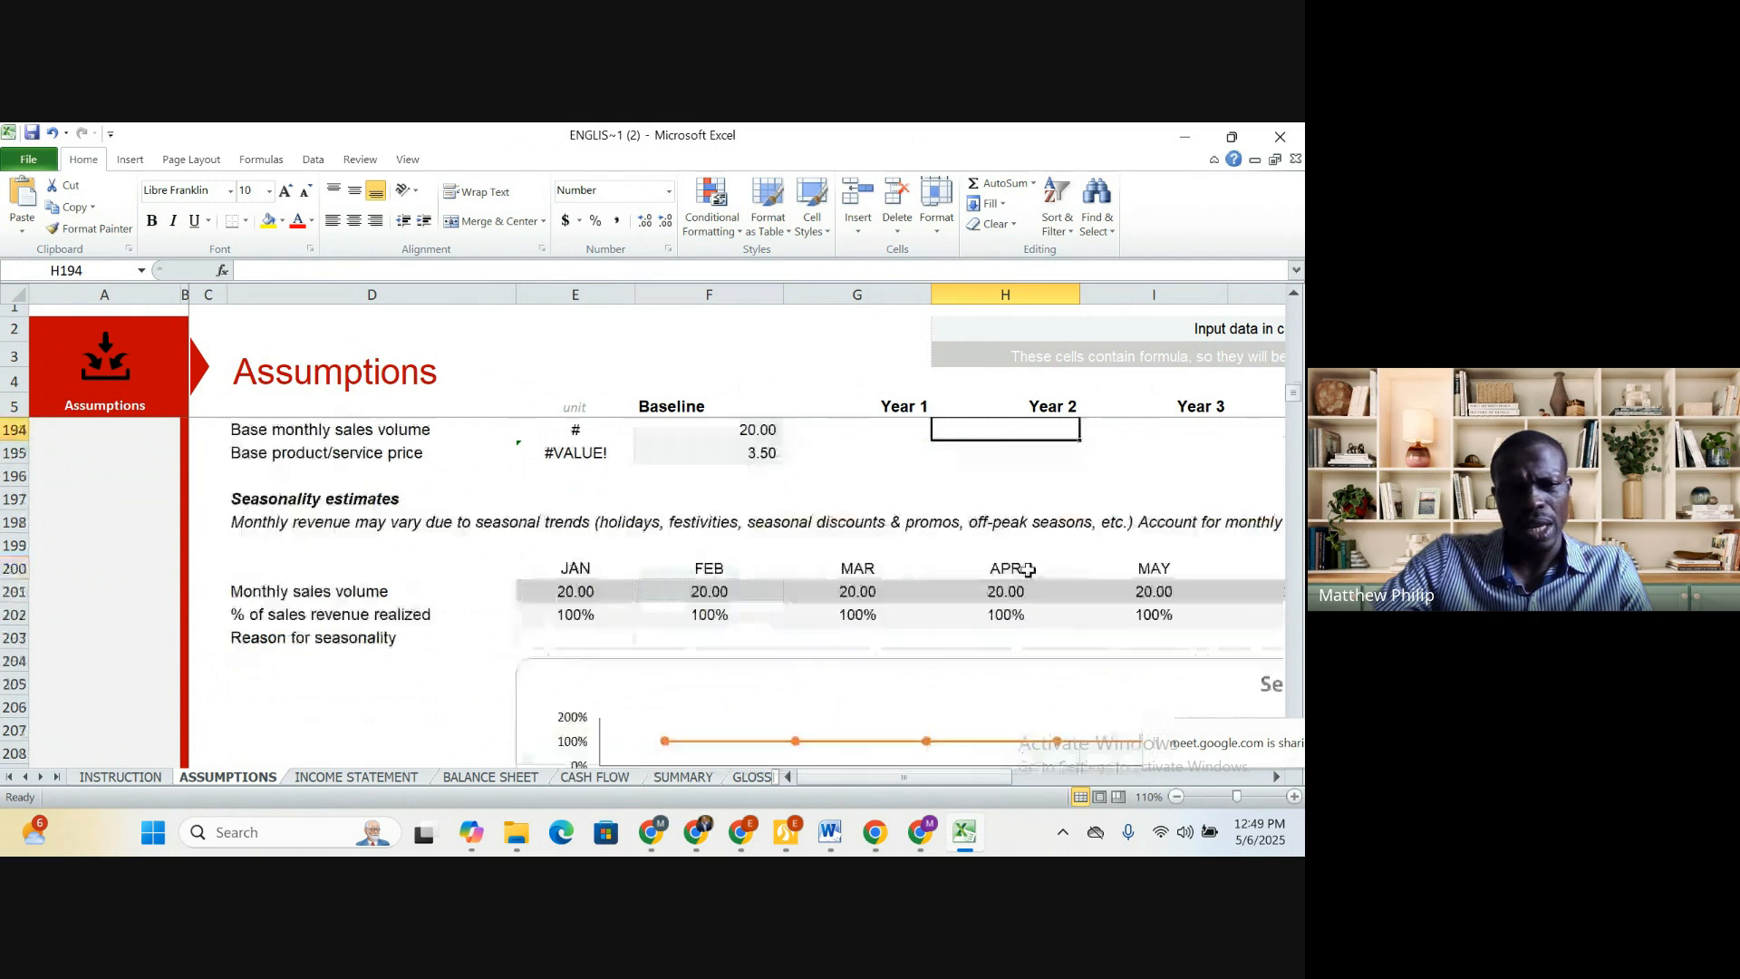
scroll(1027, 569, down, 6)
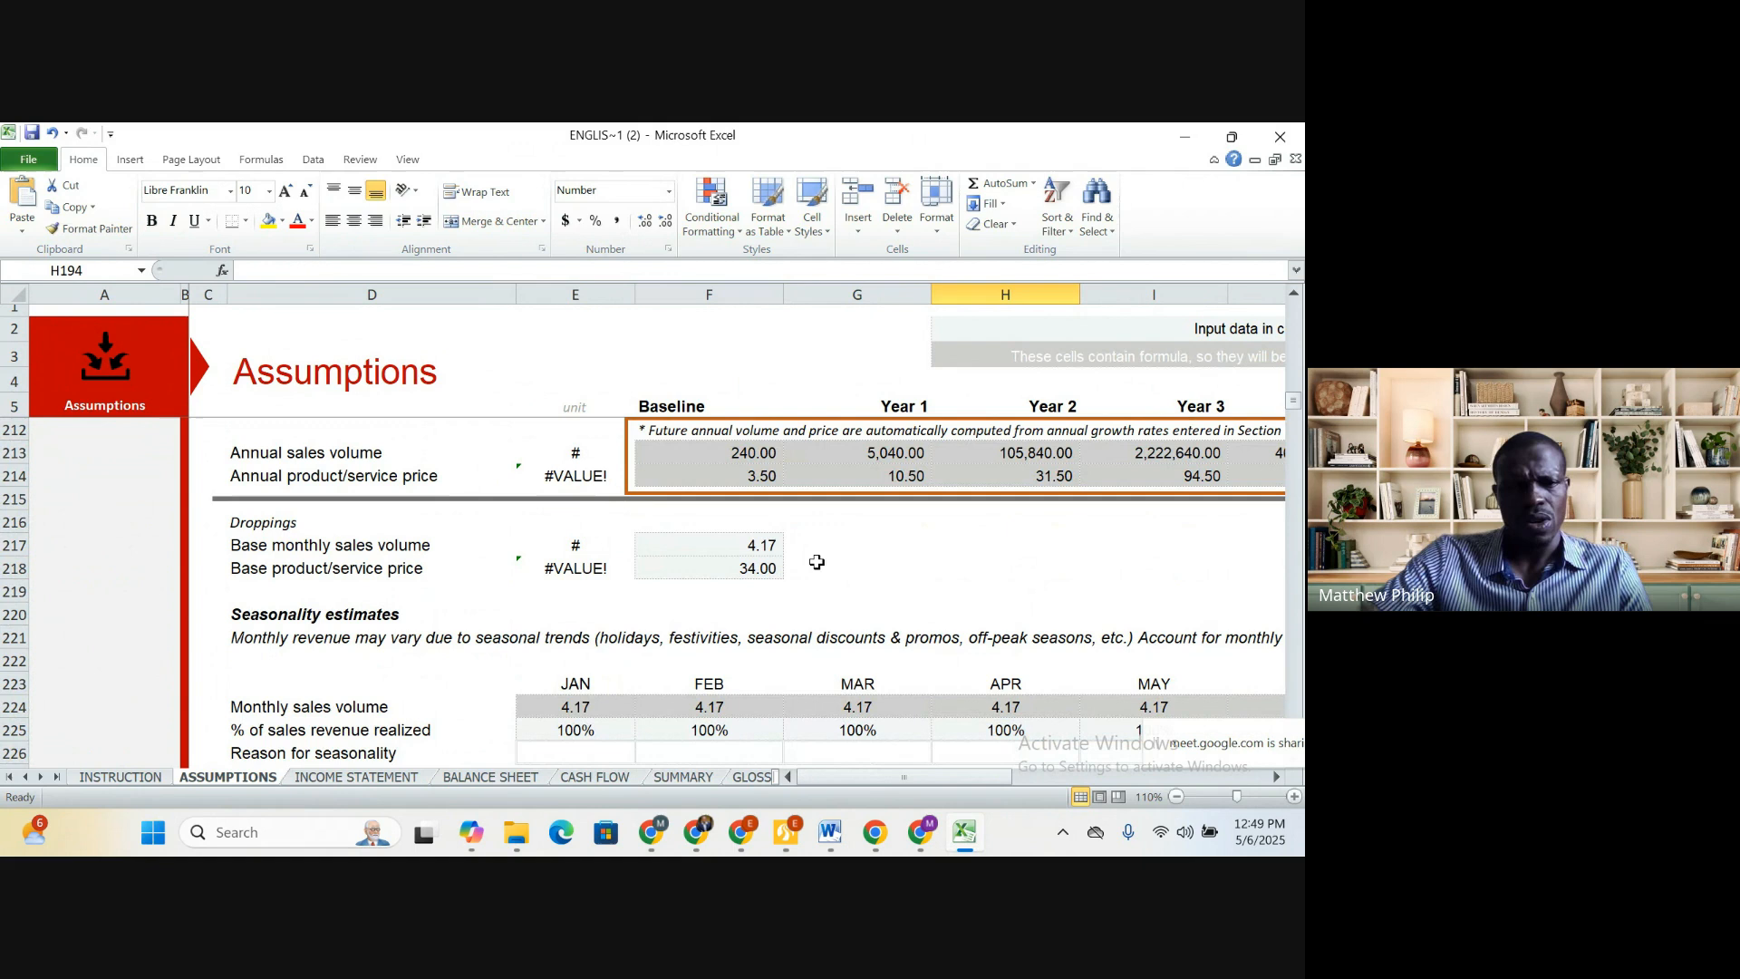
click(760, 548)
text(2)
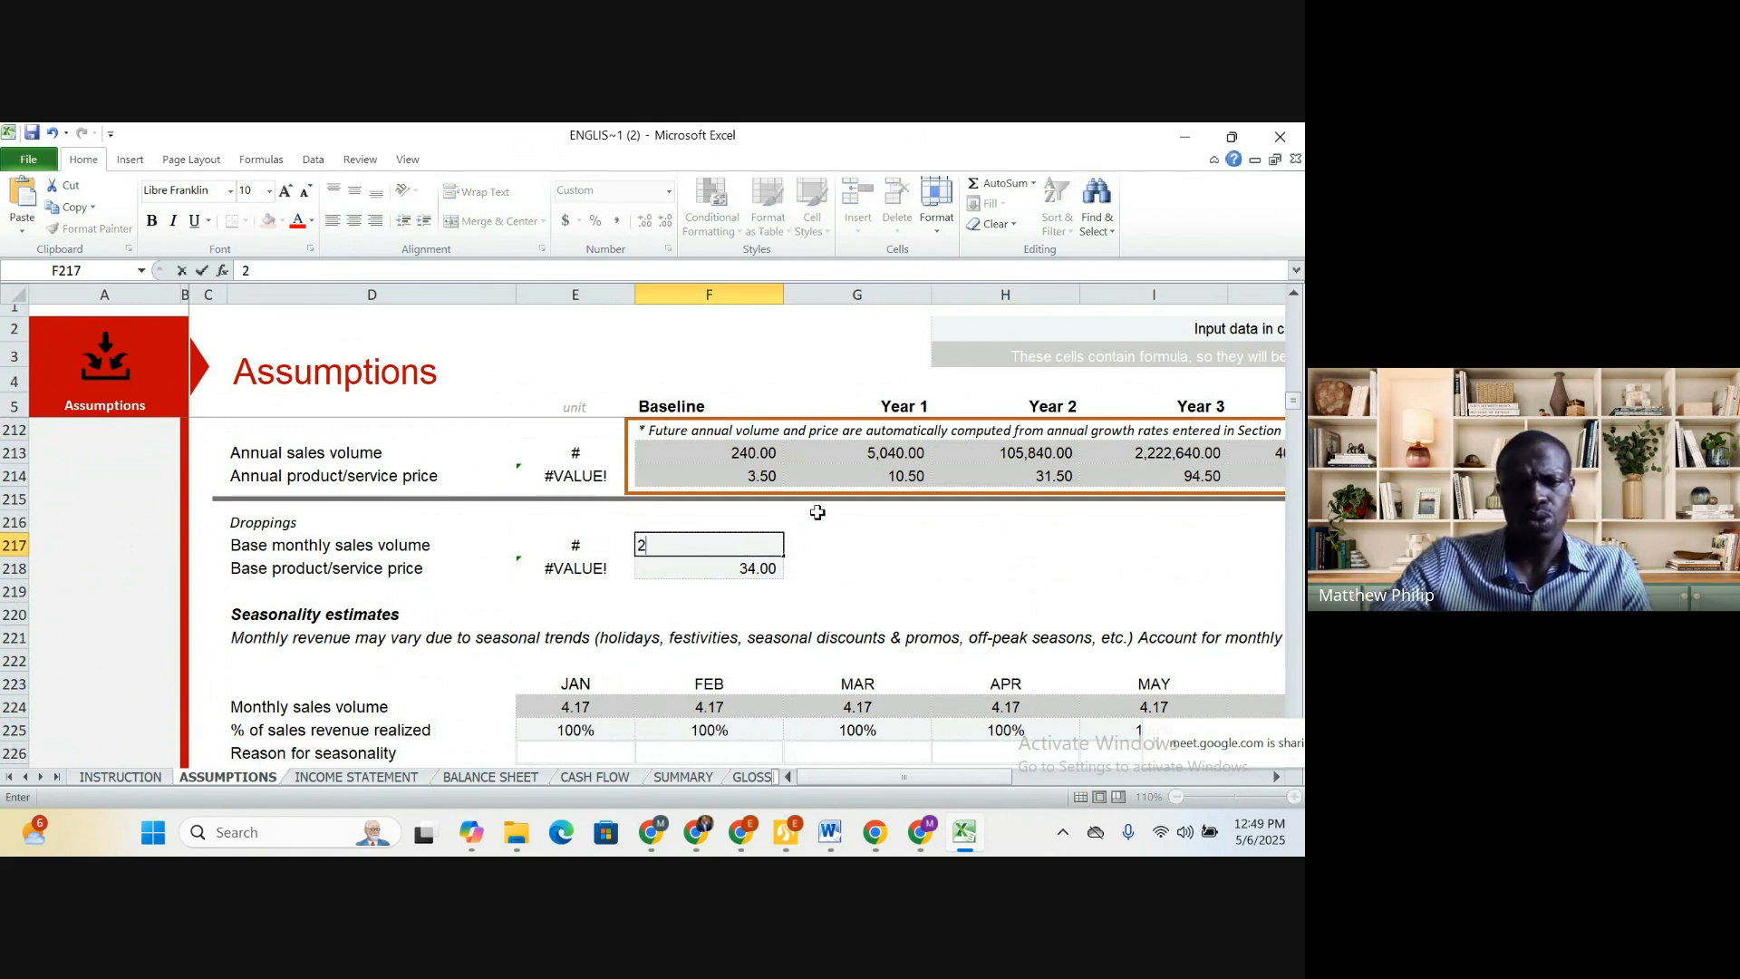
click(921, 545)
click(362, 777)
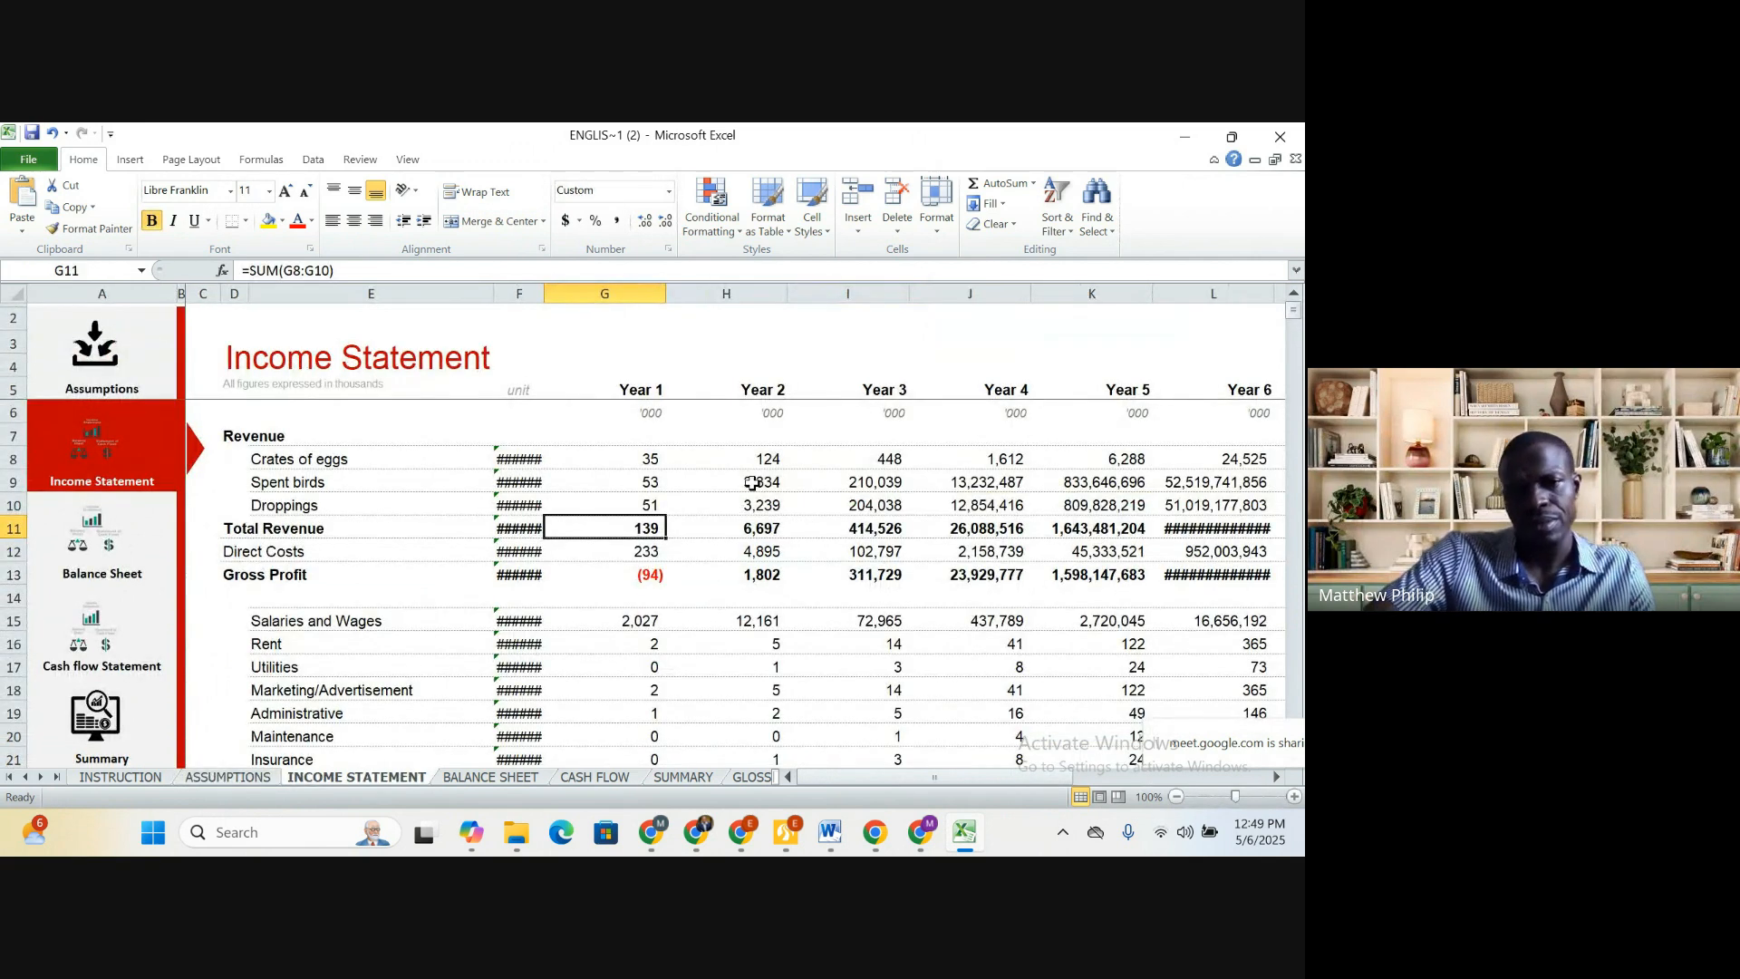
click(314, 534)
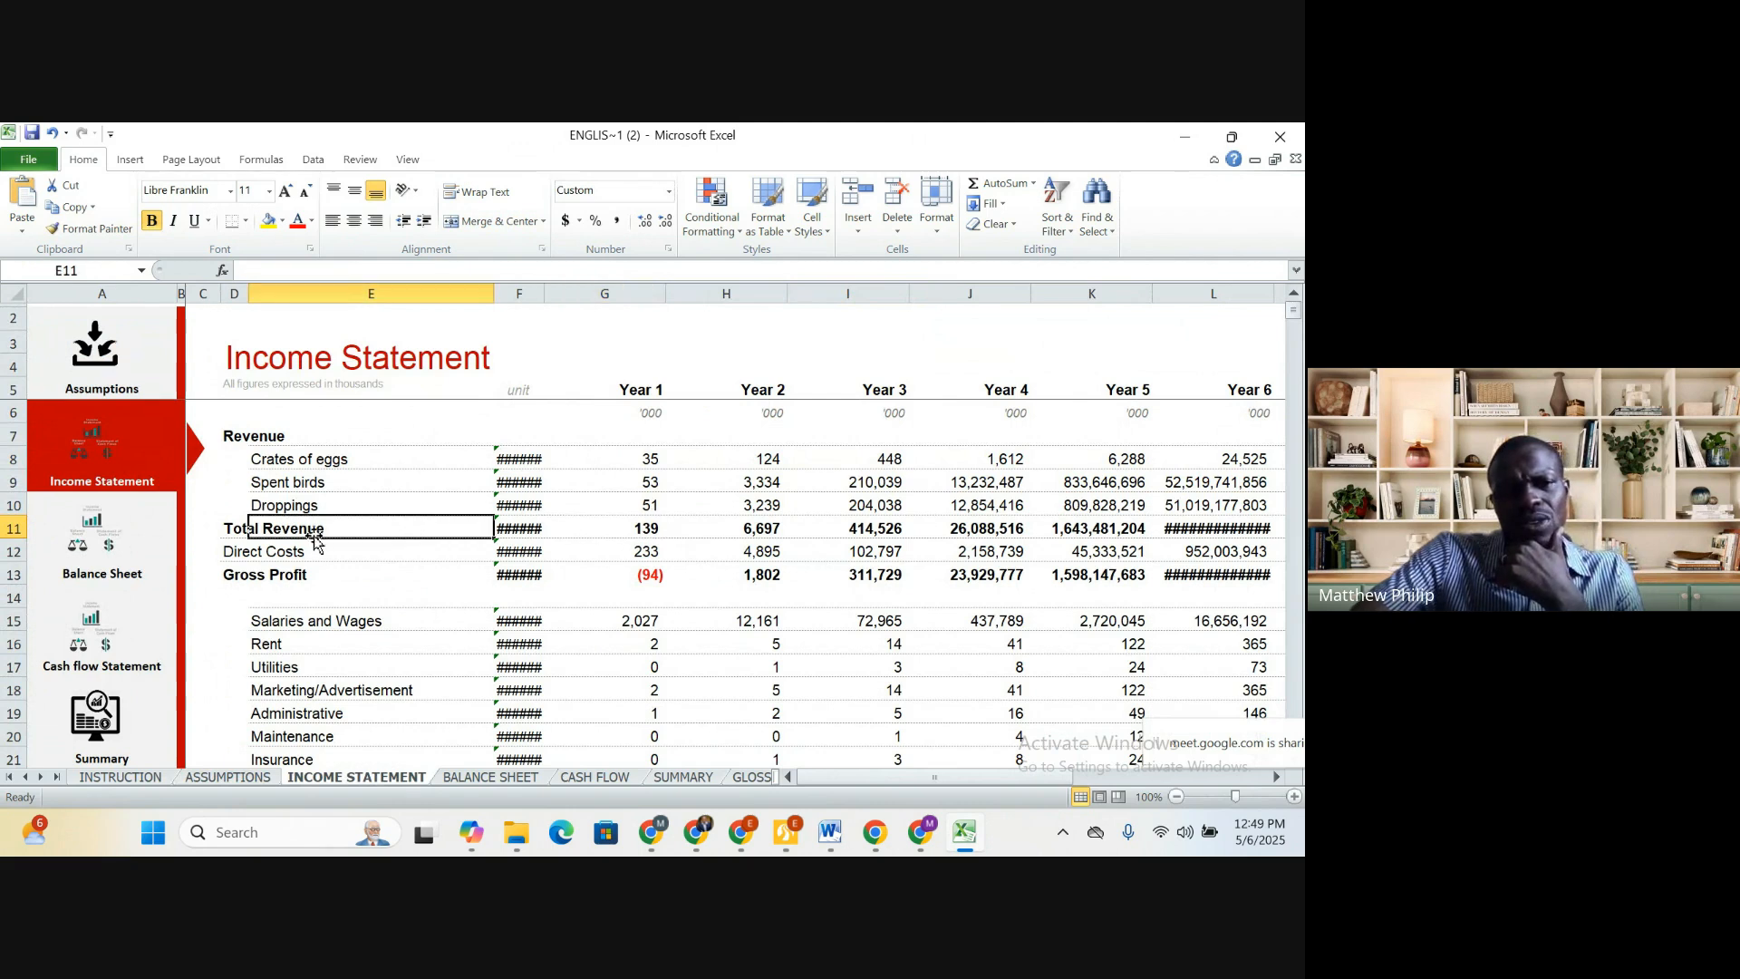
Review the Year 1 revenue lines, Total Revenue, Direct Costs, Gross Profit and Profit After Tax in the Income Statement
click(667, 458)
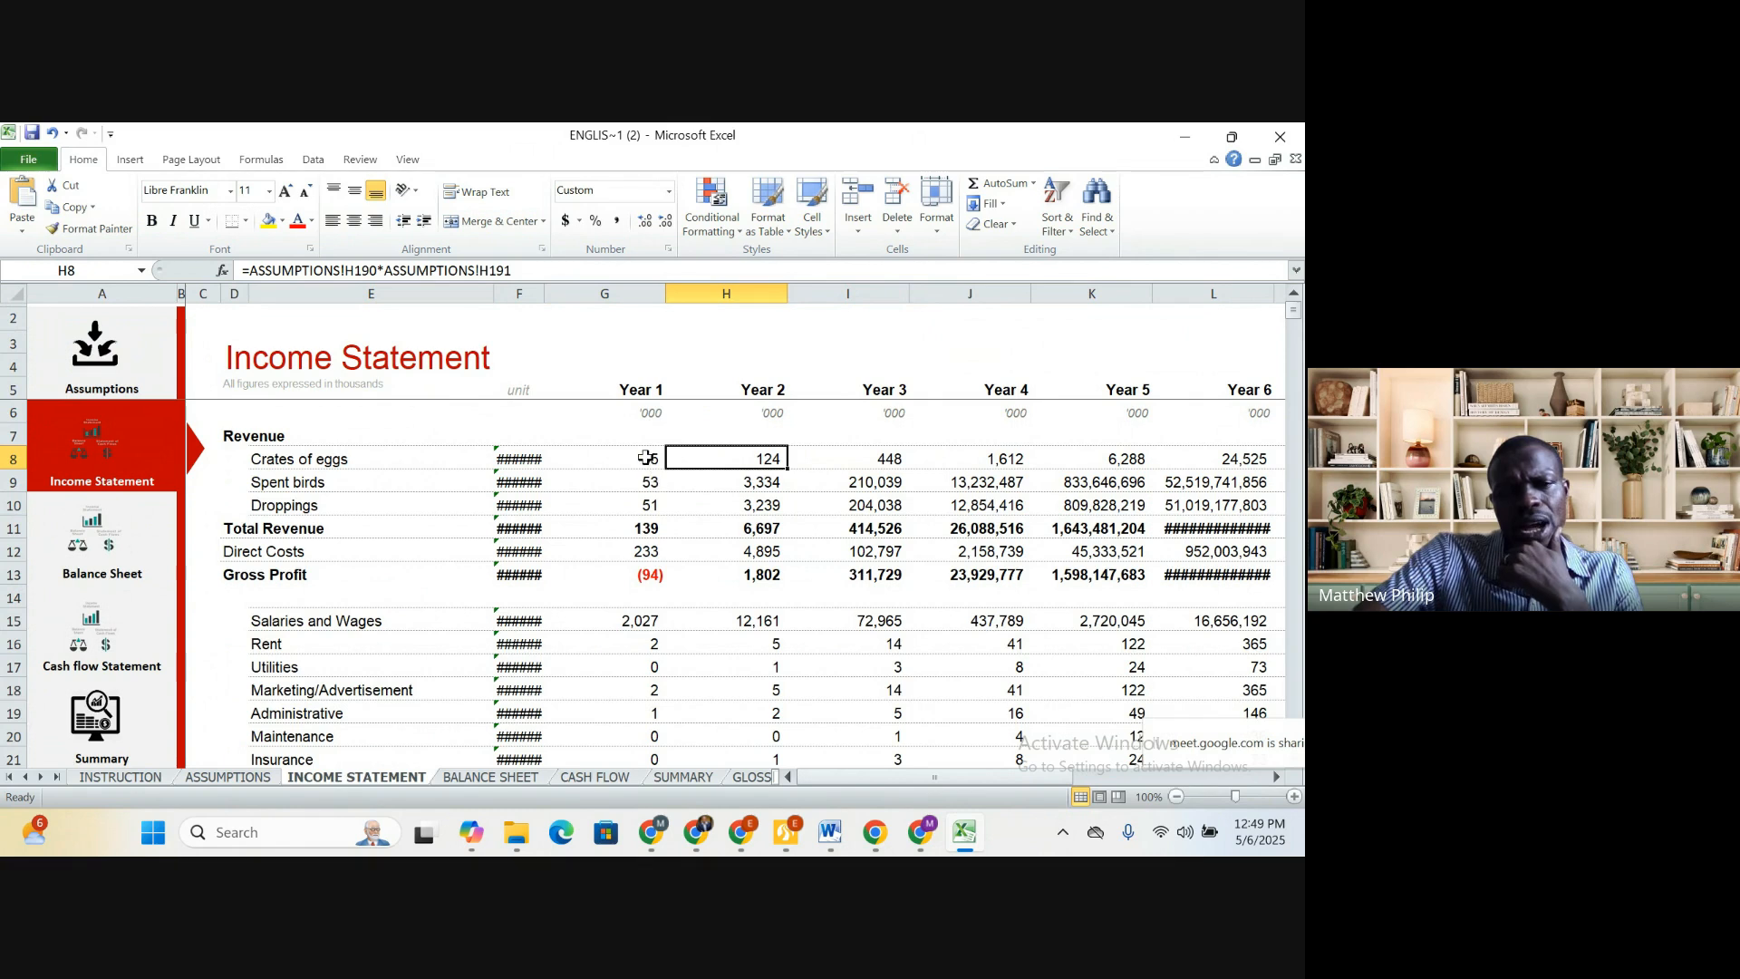
click(645, 458)
click(651, 481)
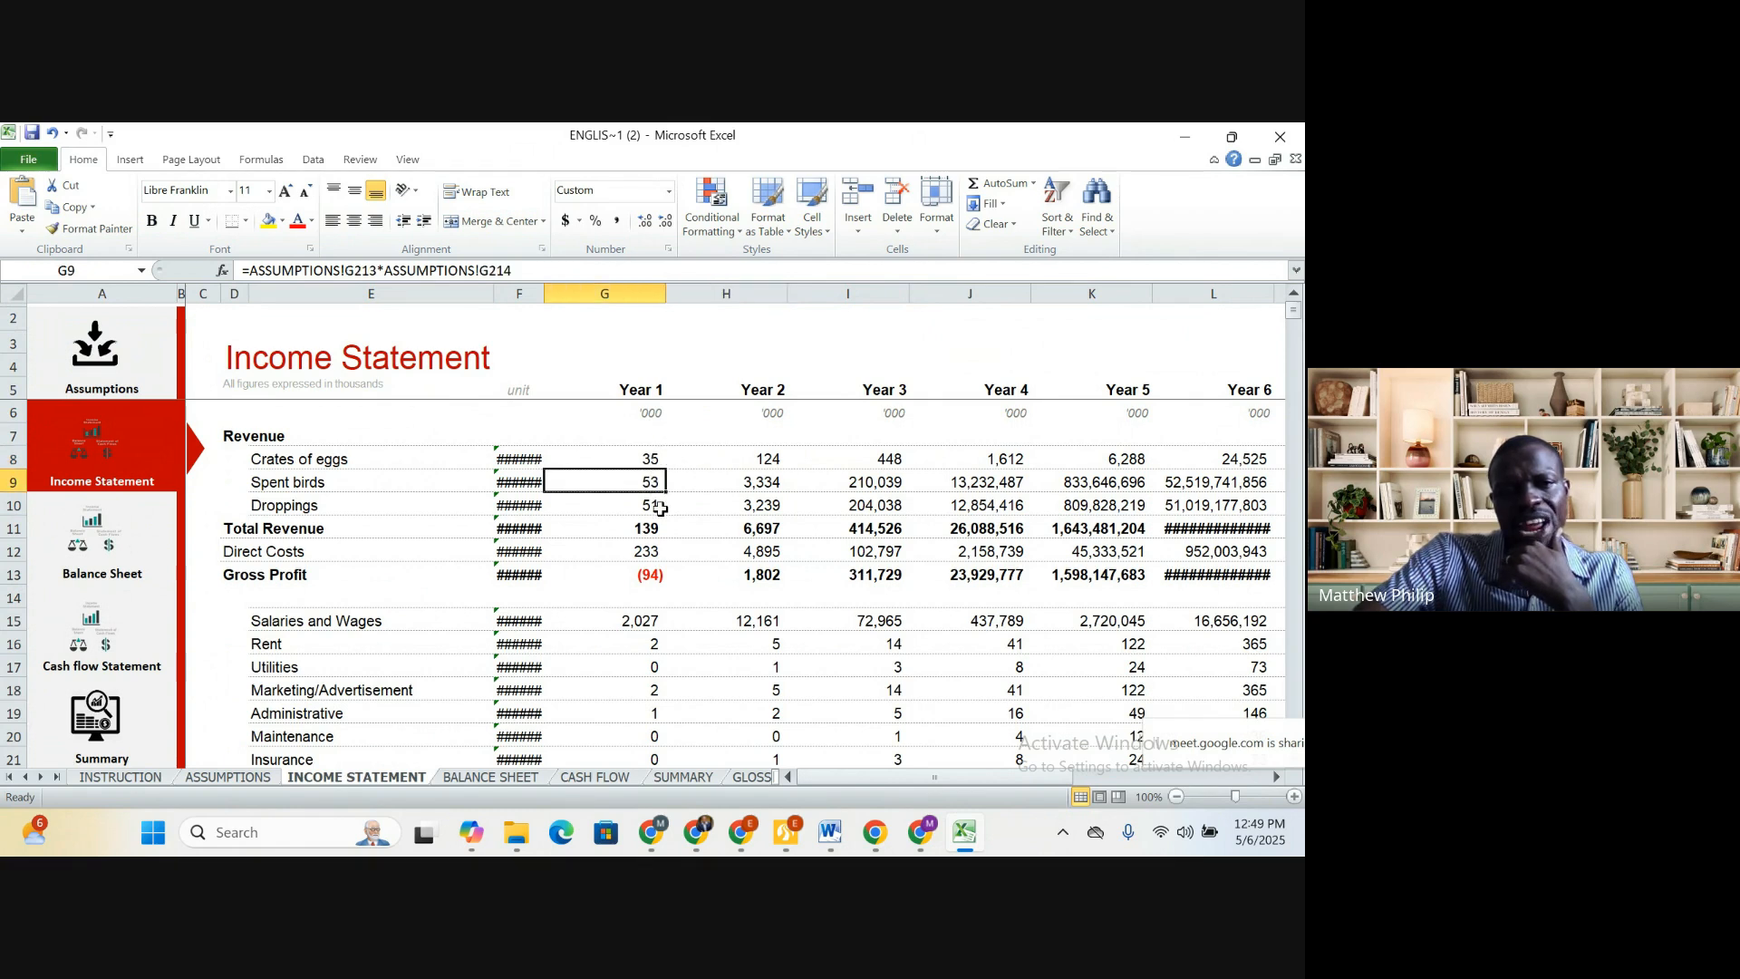
click(649, 505)
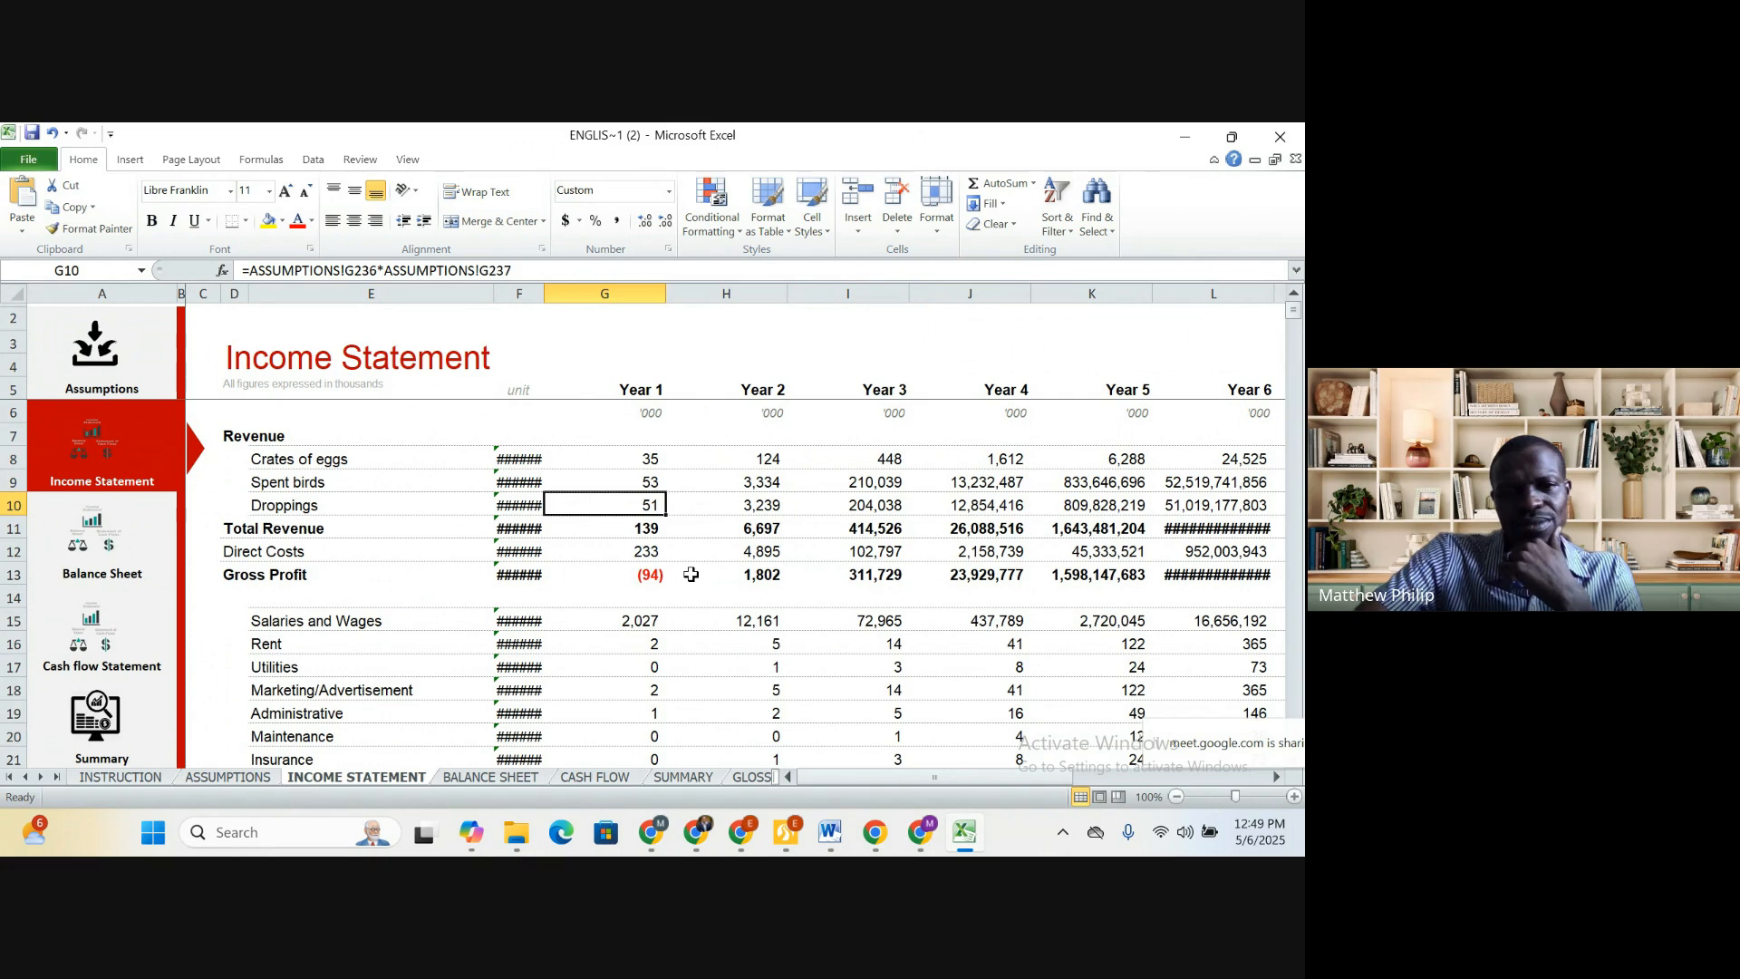
click(650, 529)
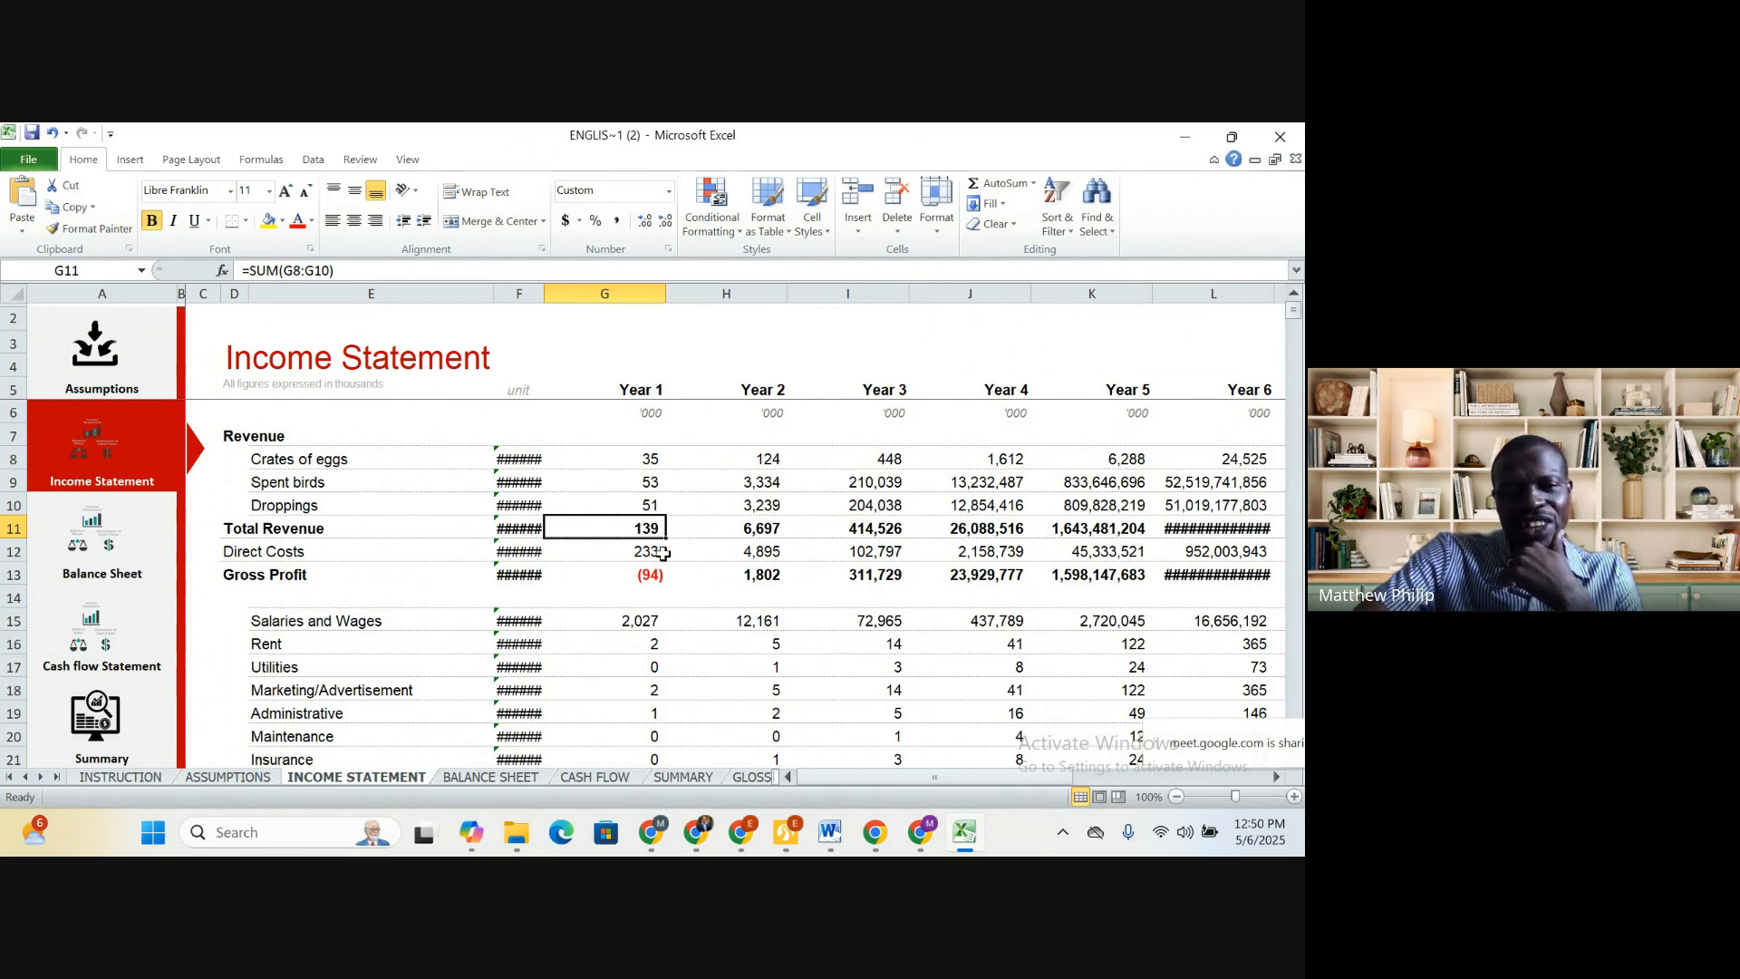
click(317, 555)
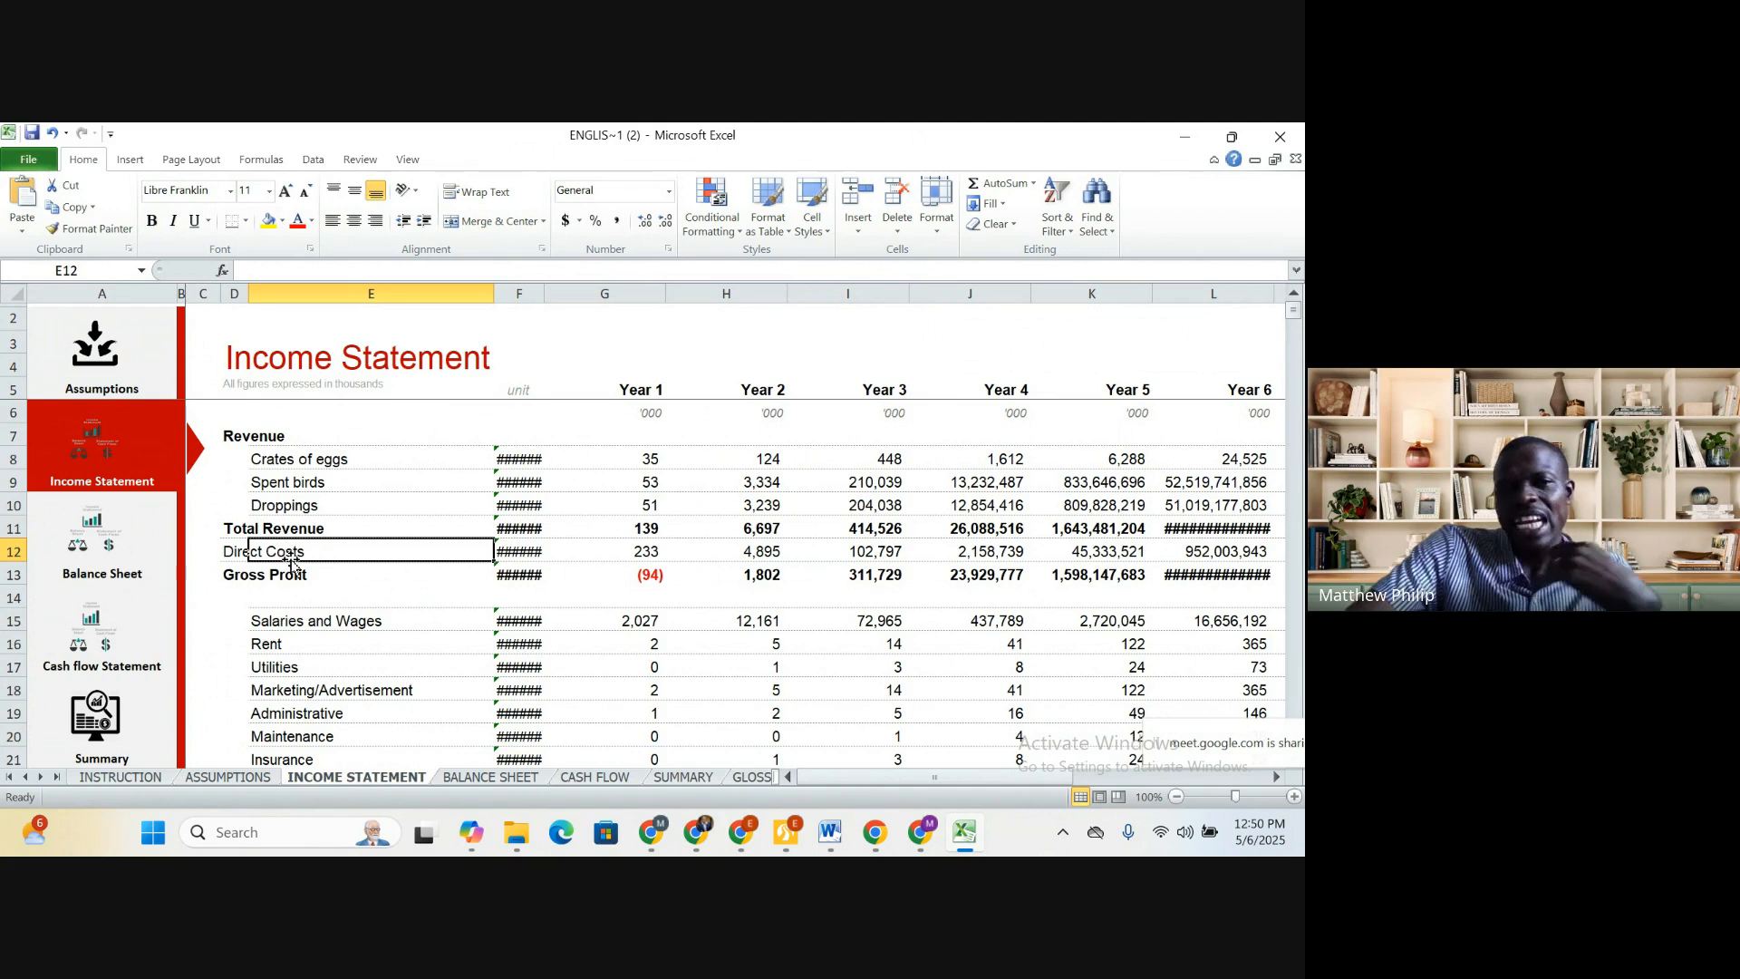
click(644, 555)
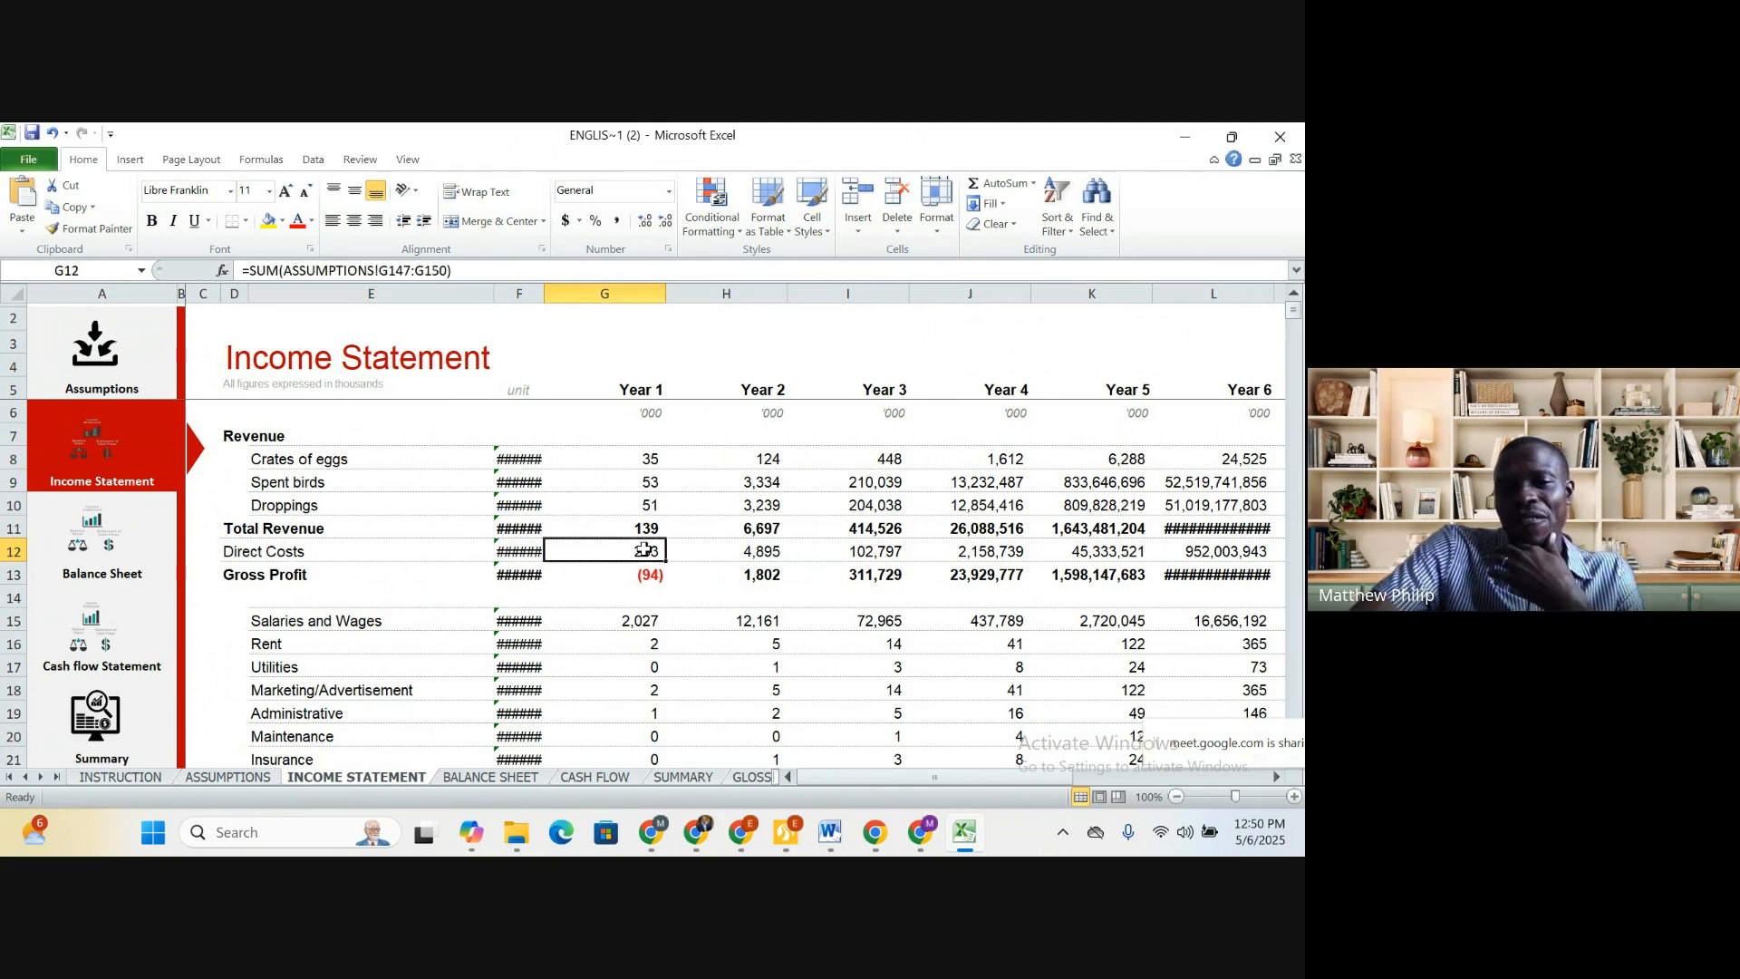
click(649, 578)
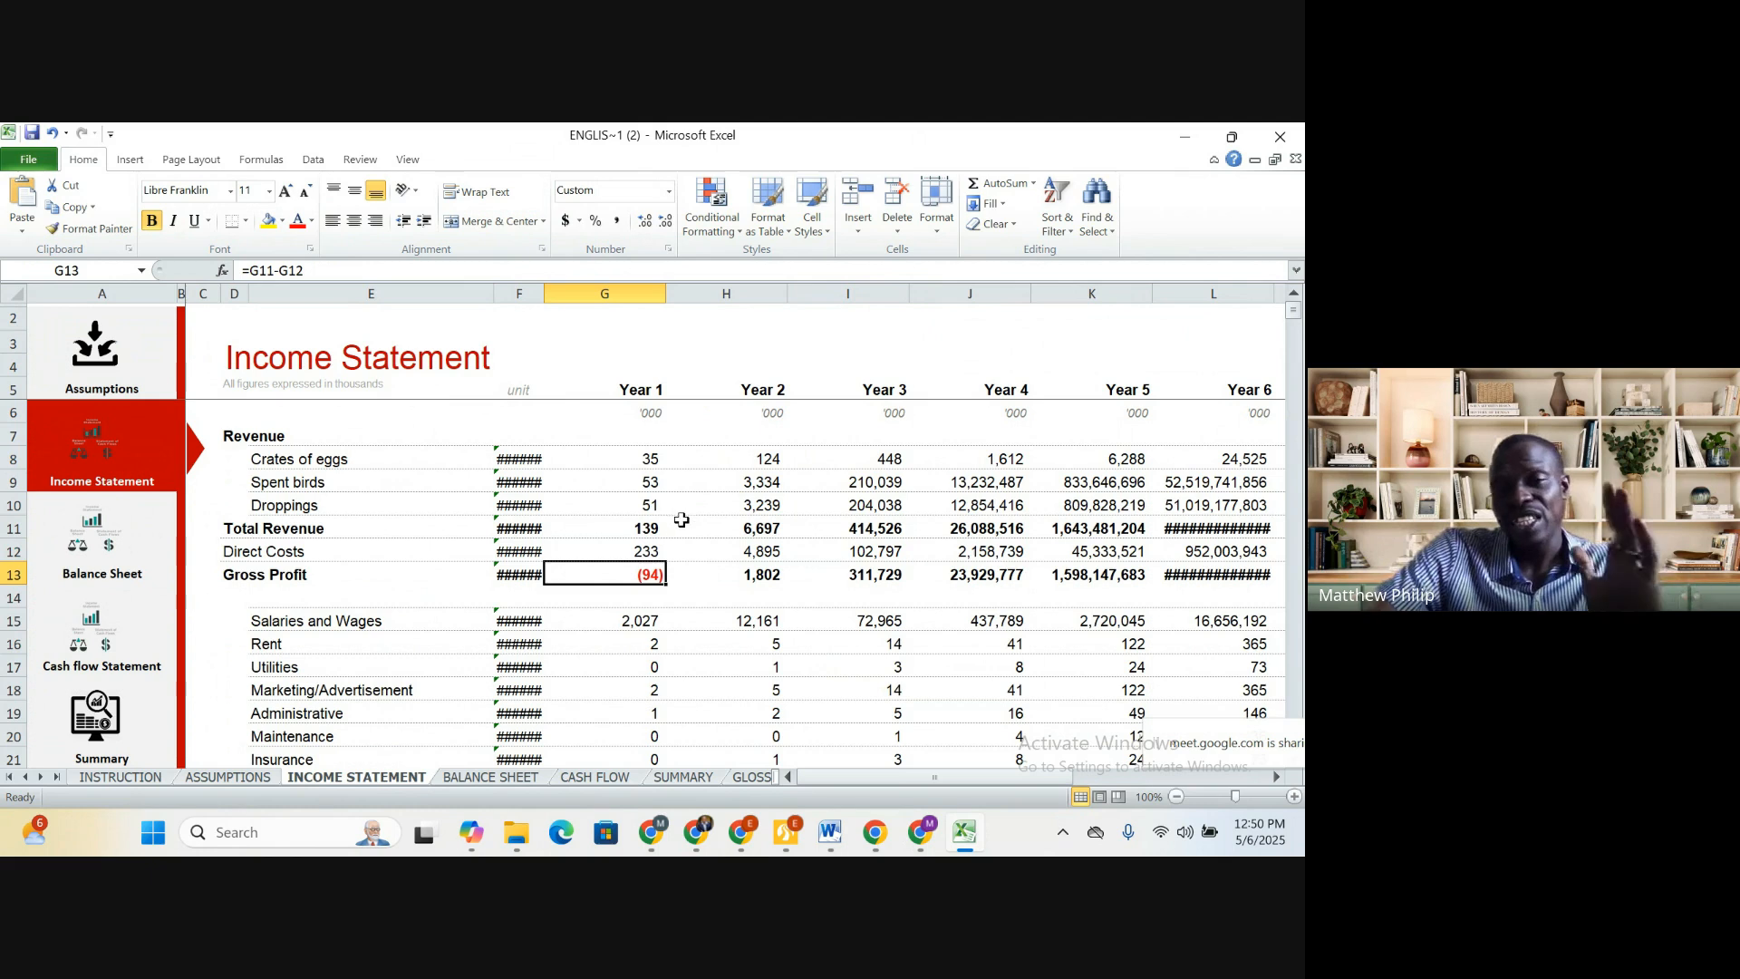
scroll(682, 520, down, 5)
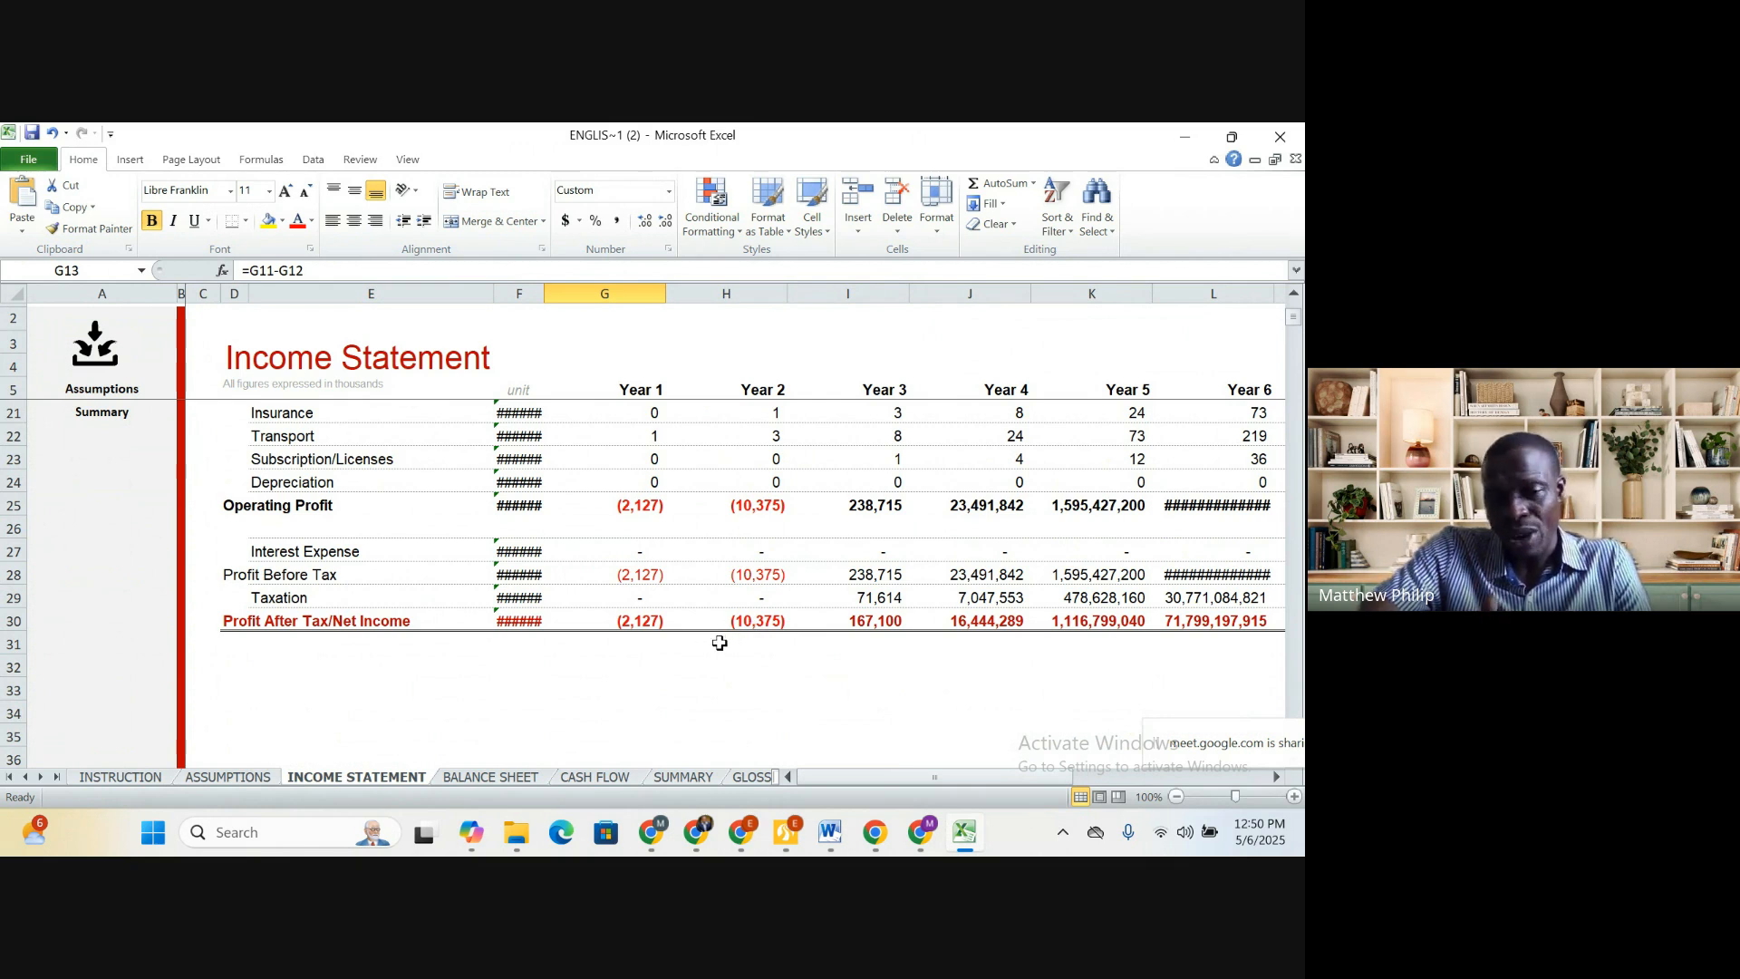
scroll(712, 643, up, 1)
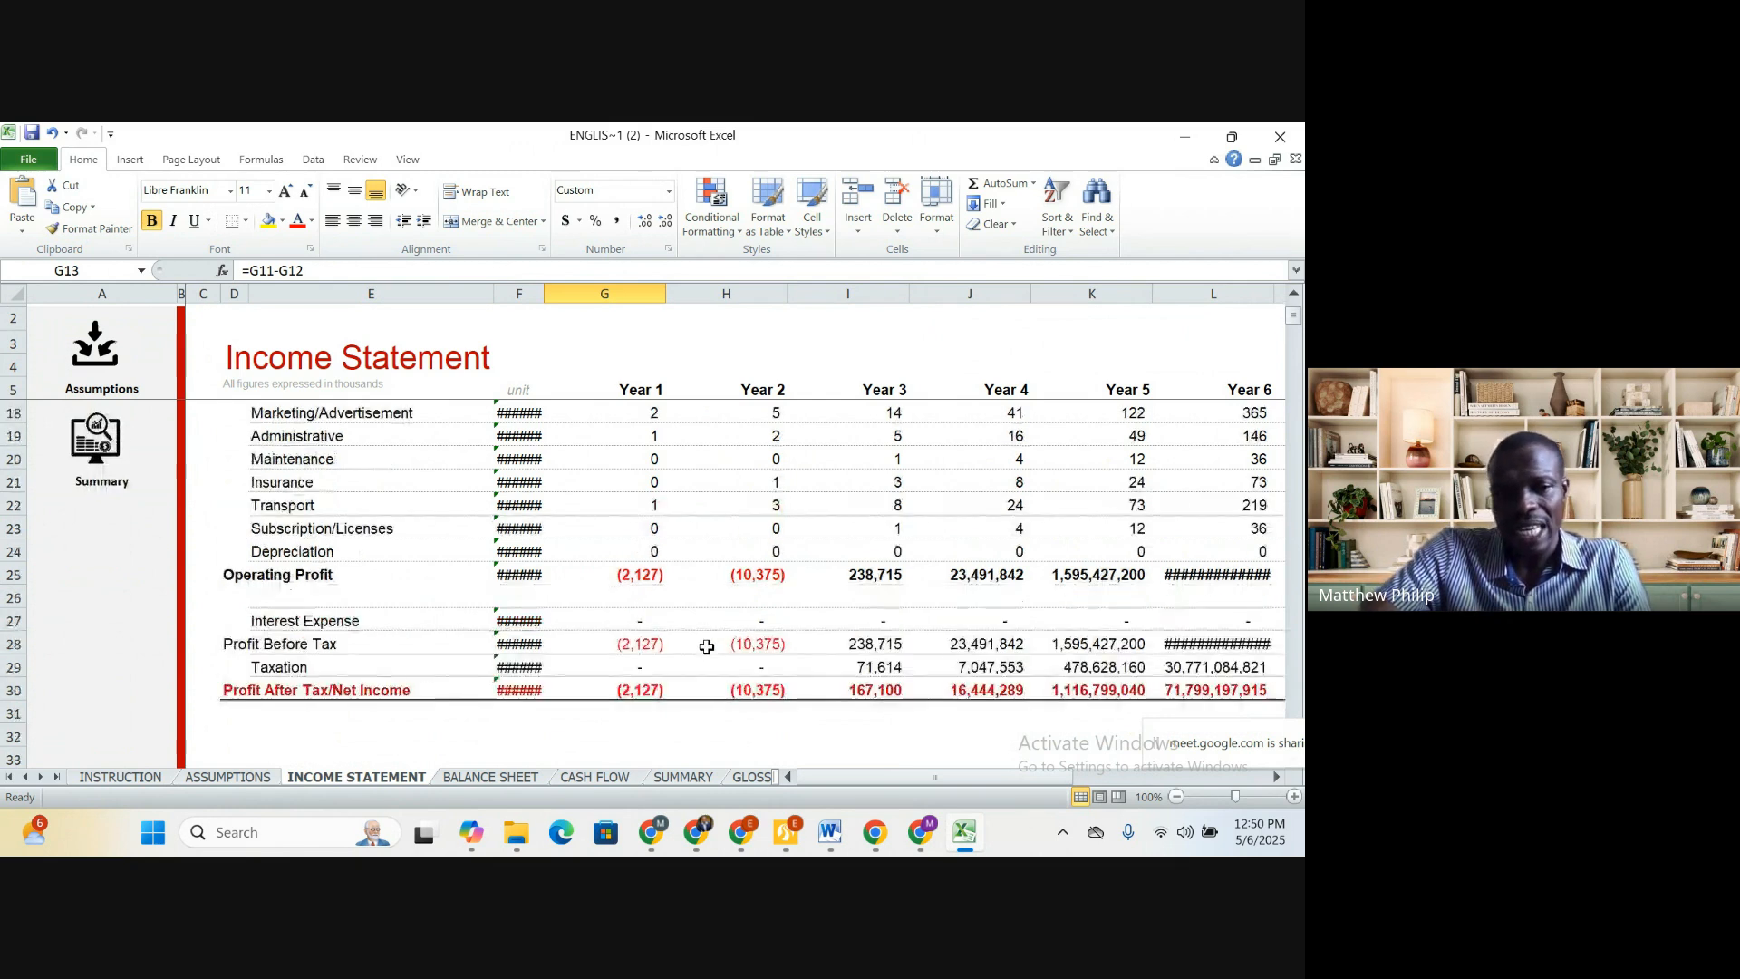
Return to the Assumptions sheet and set the Crates of eggs base monthly sales volume to 200
click(224, 778)
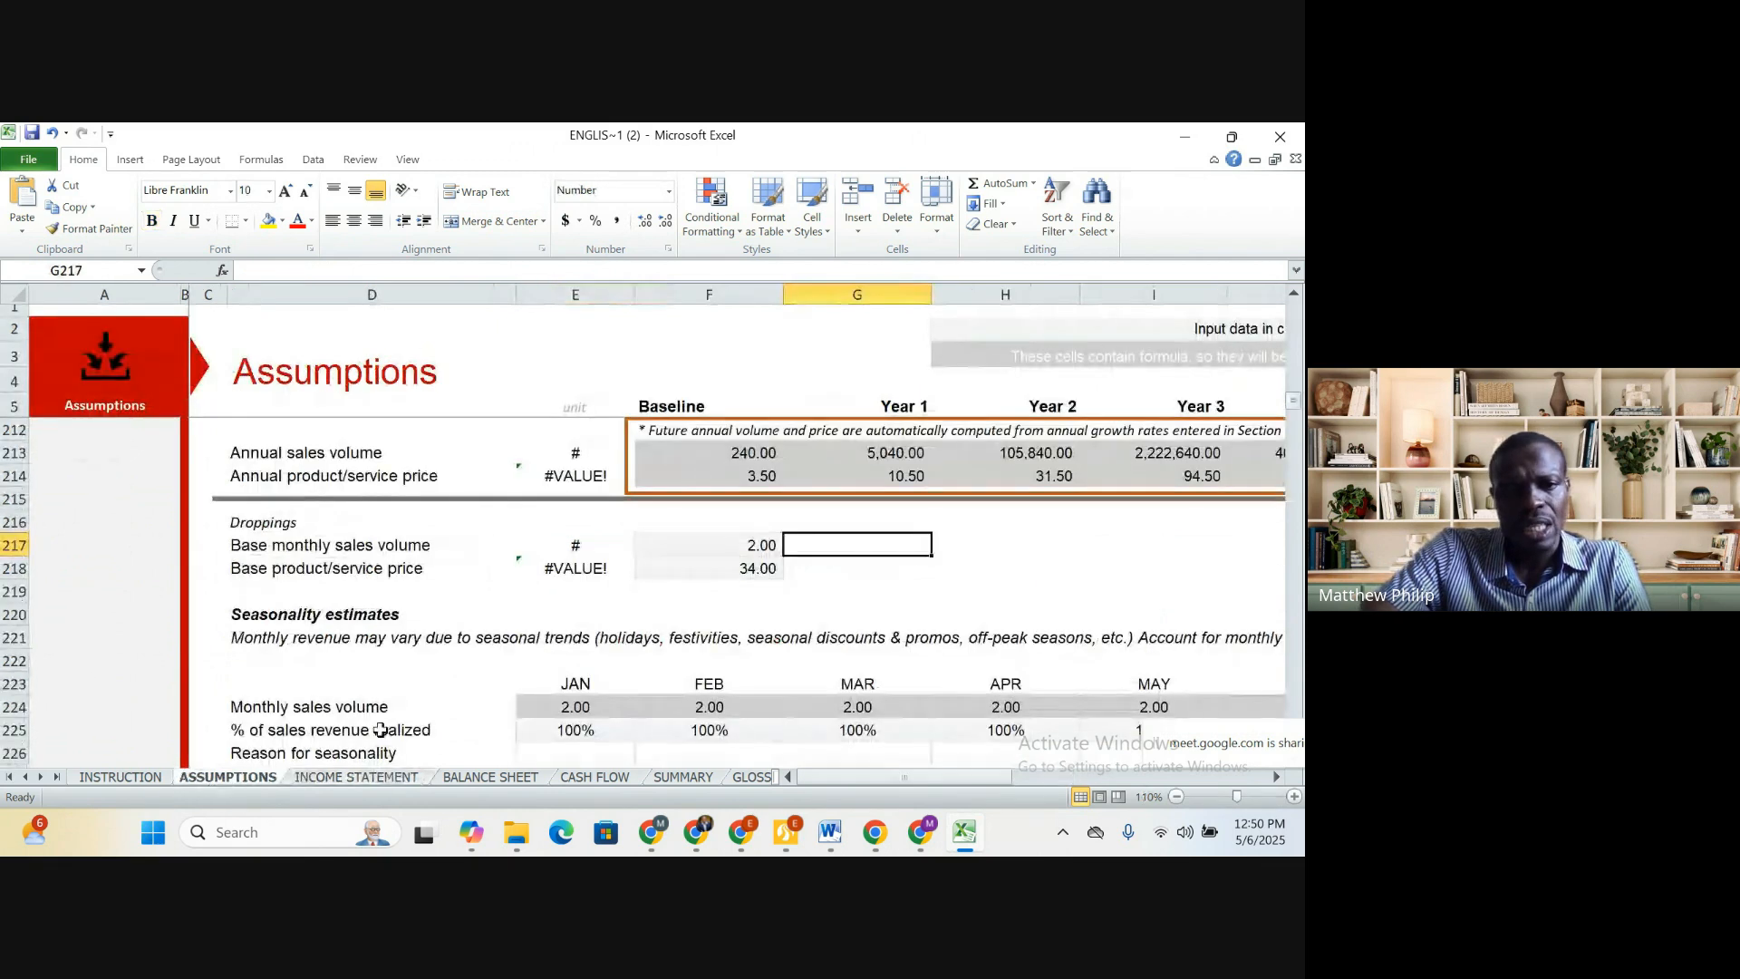
scroll(595, 629, up, 14)
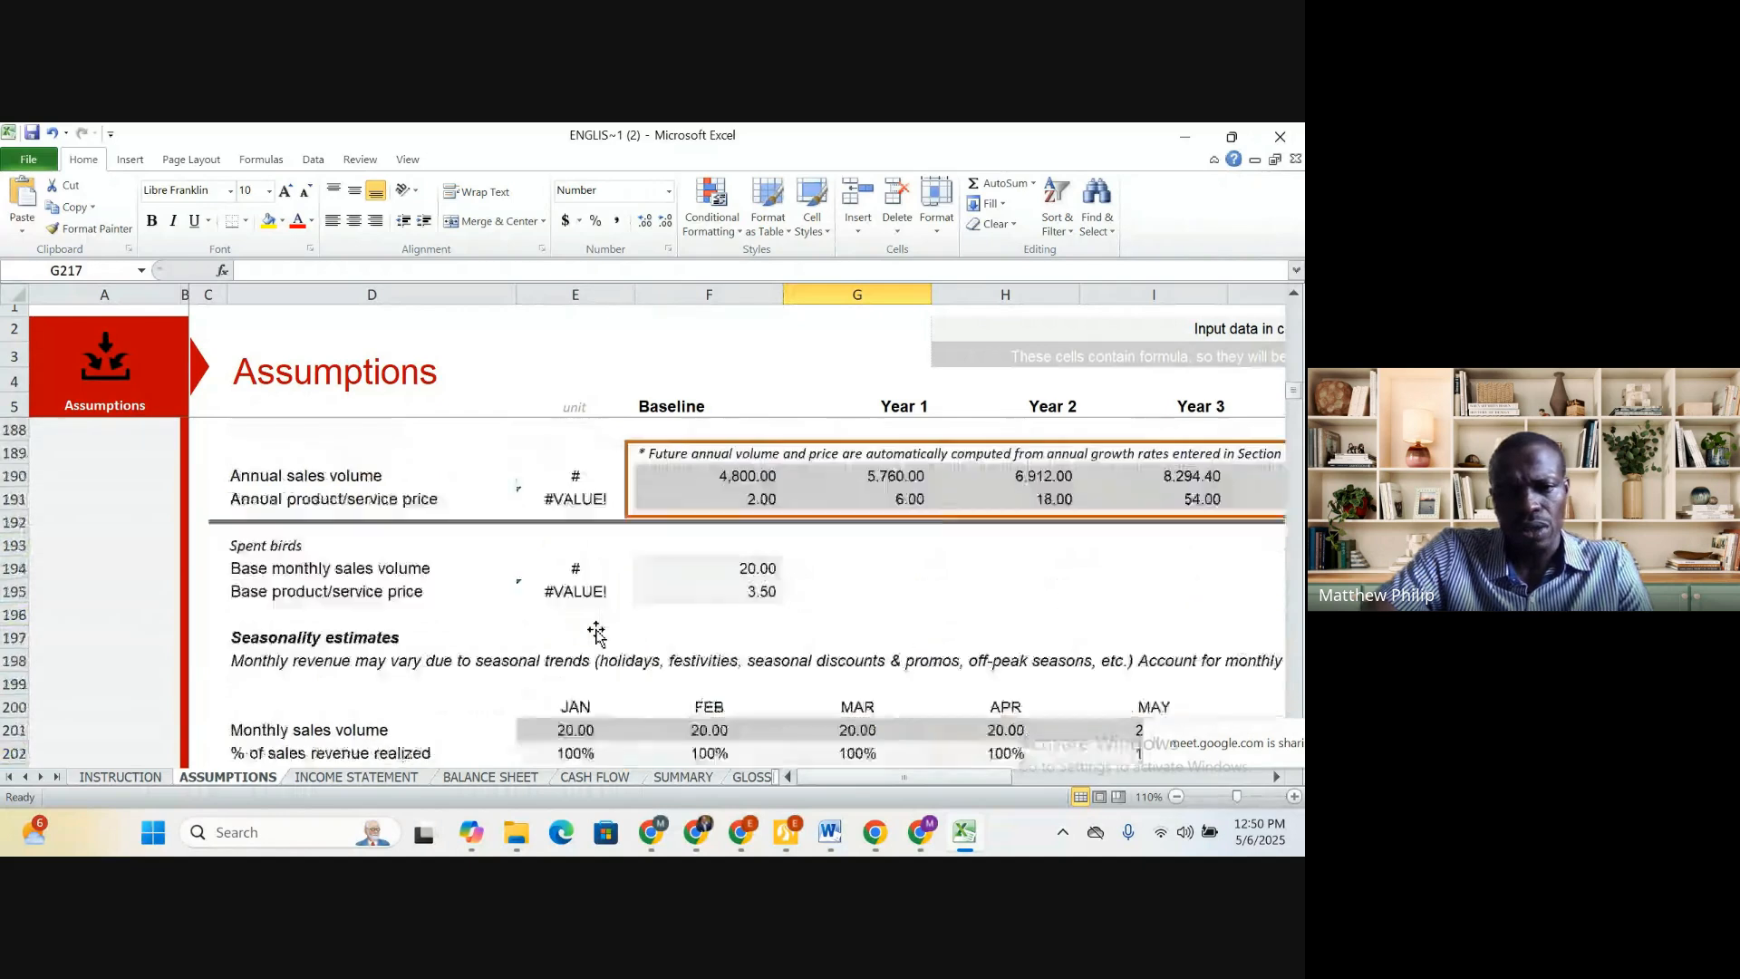
scroll(595, 629, up, 12)
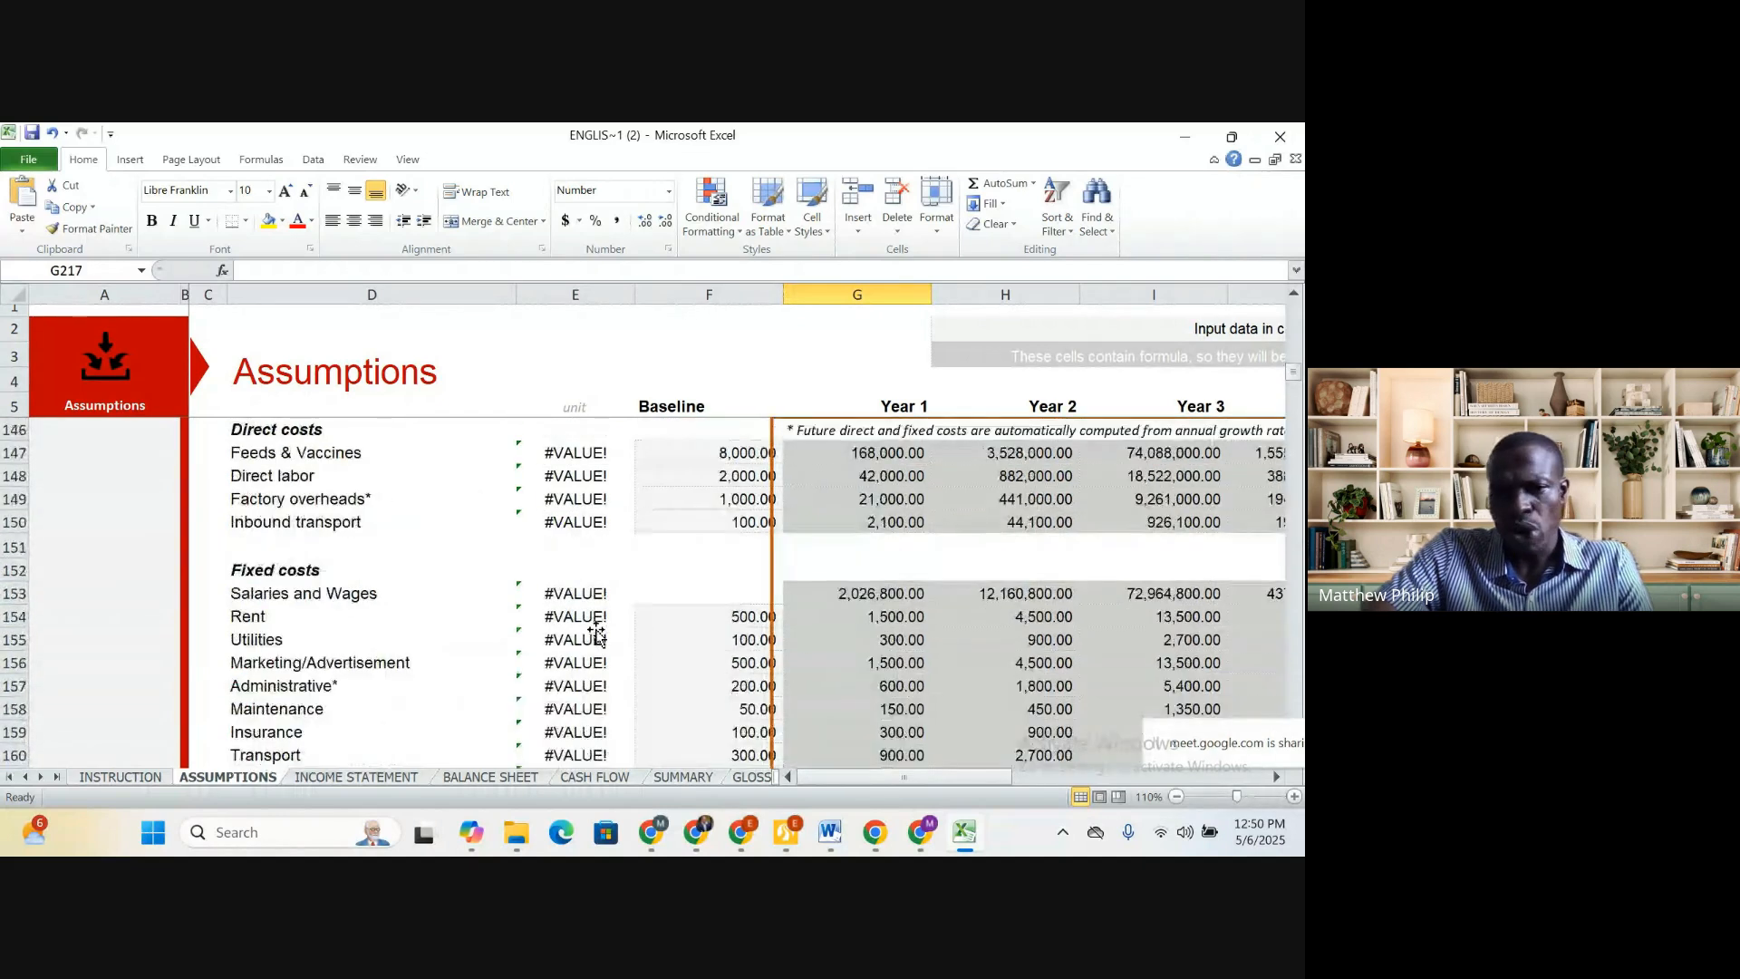
scroll(596, 632, down, 4)
scroll(594, 630, down, 6)
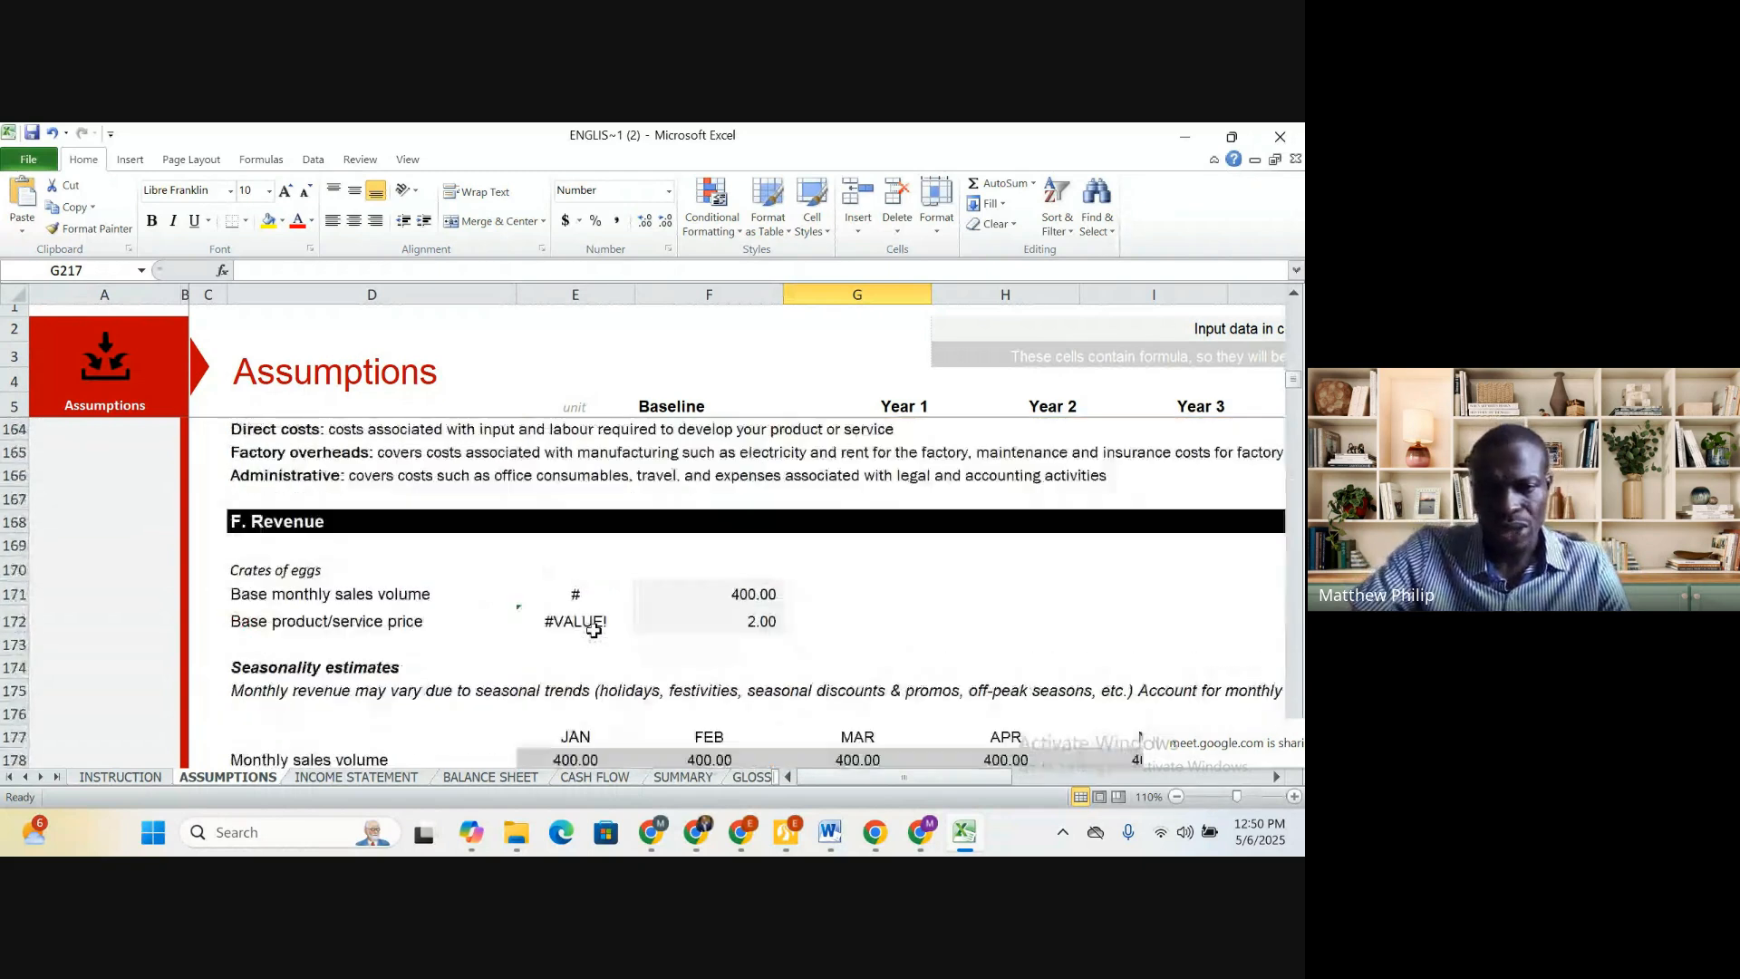
click(726, 594)
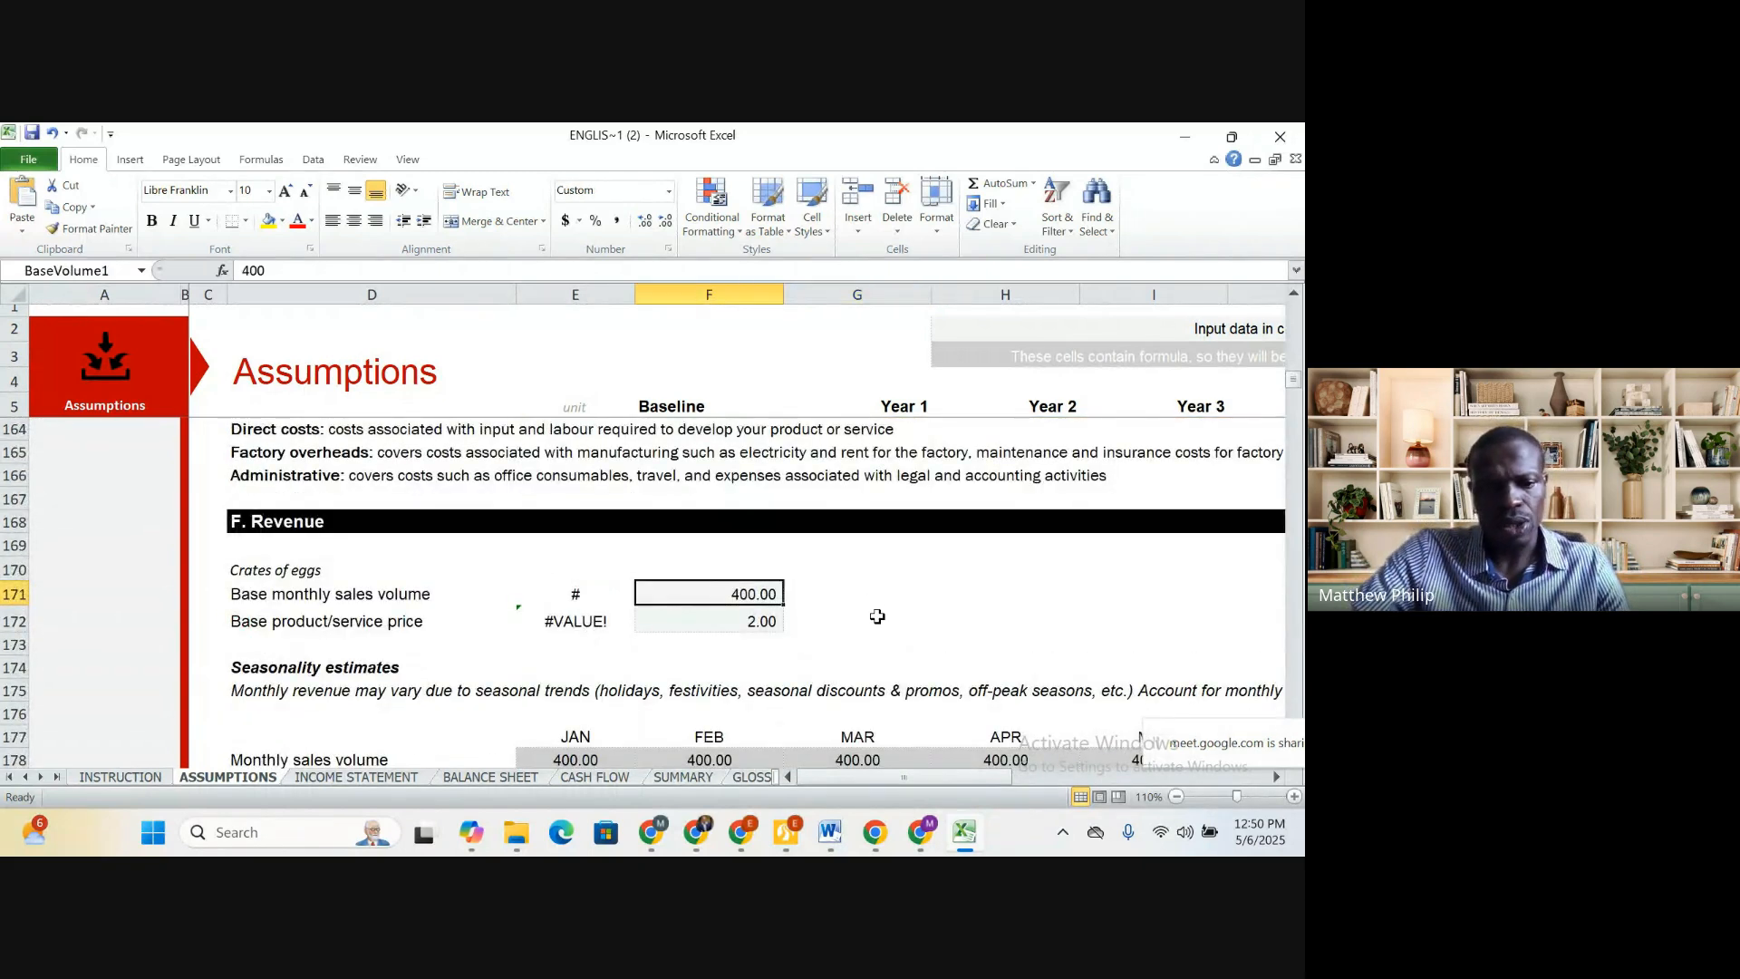
text(2)
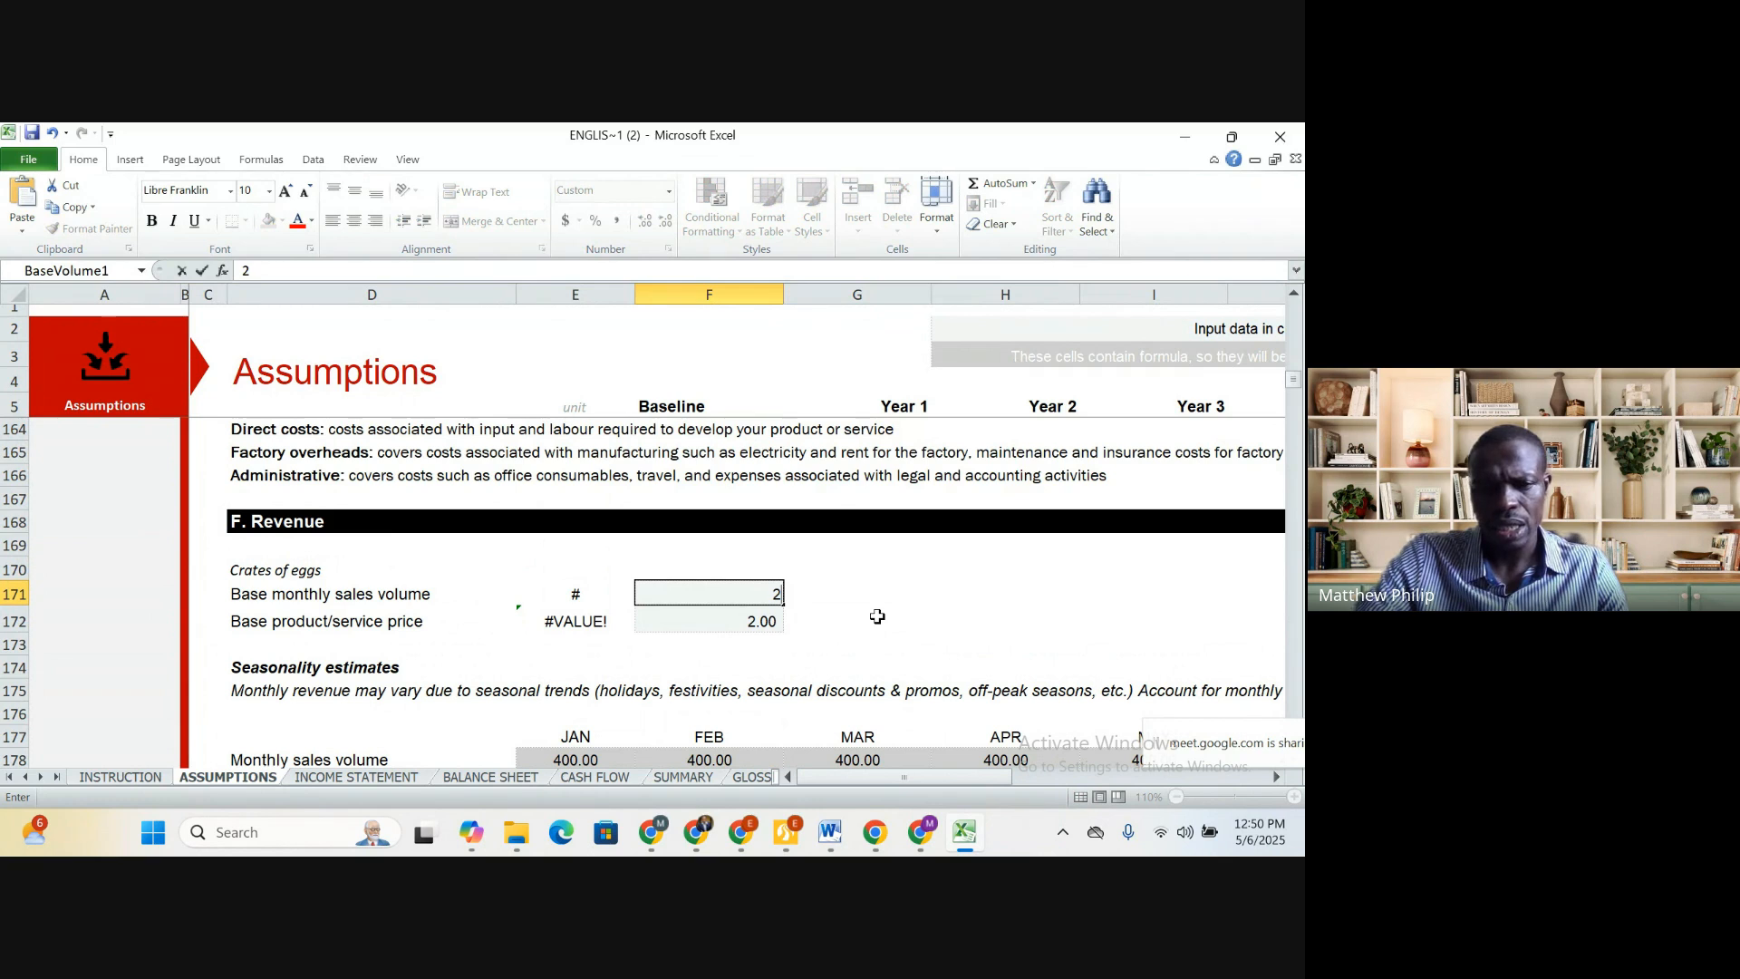
text(00)
click(877, 617)
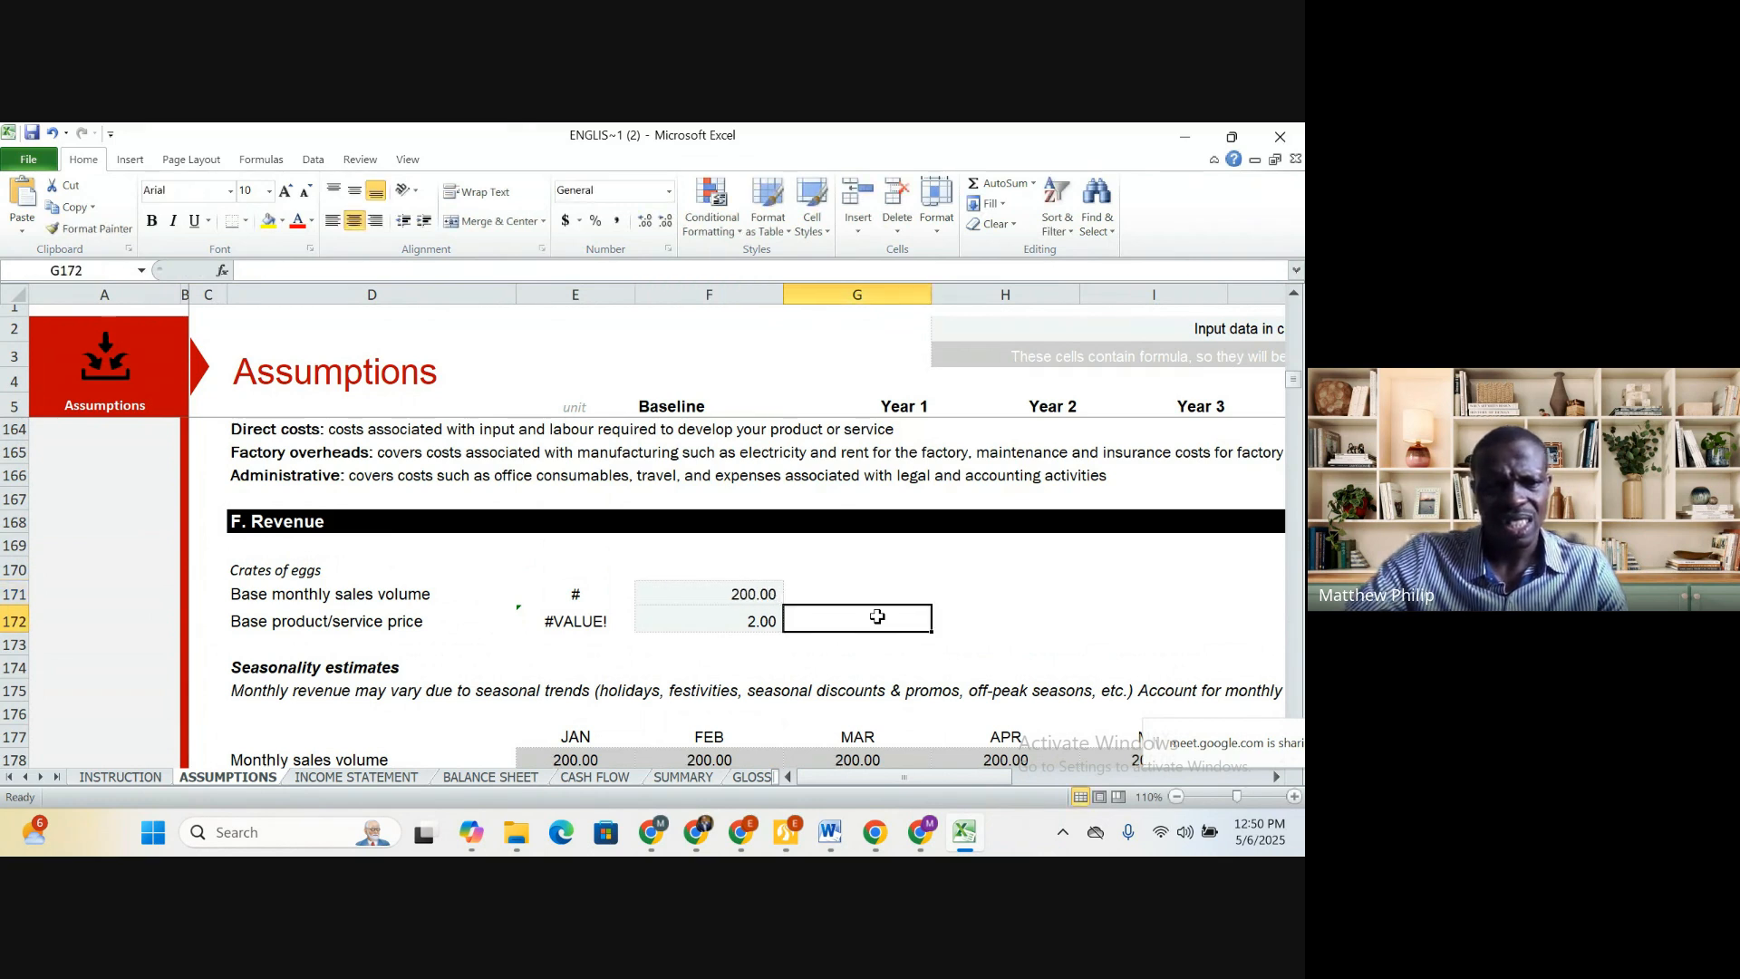
Set the Spent birds base monthly sales volume to 5 in the Revenue section
scroll(877, 617, down, 6)
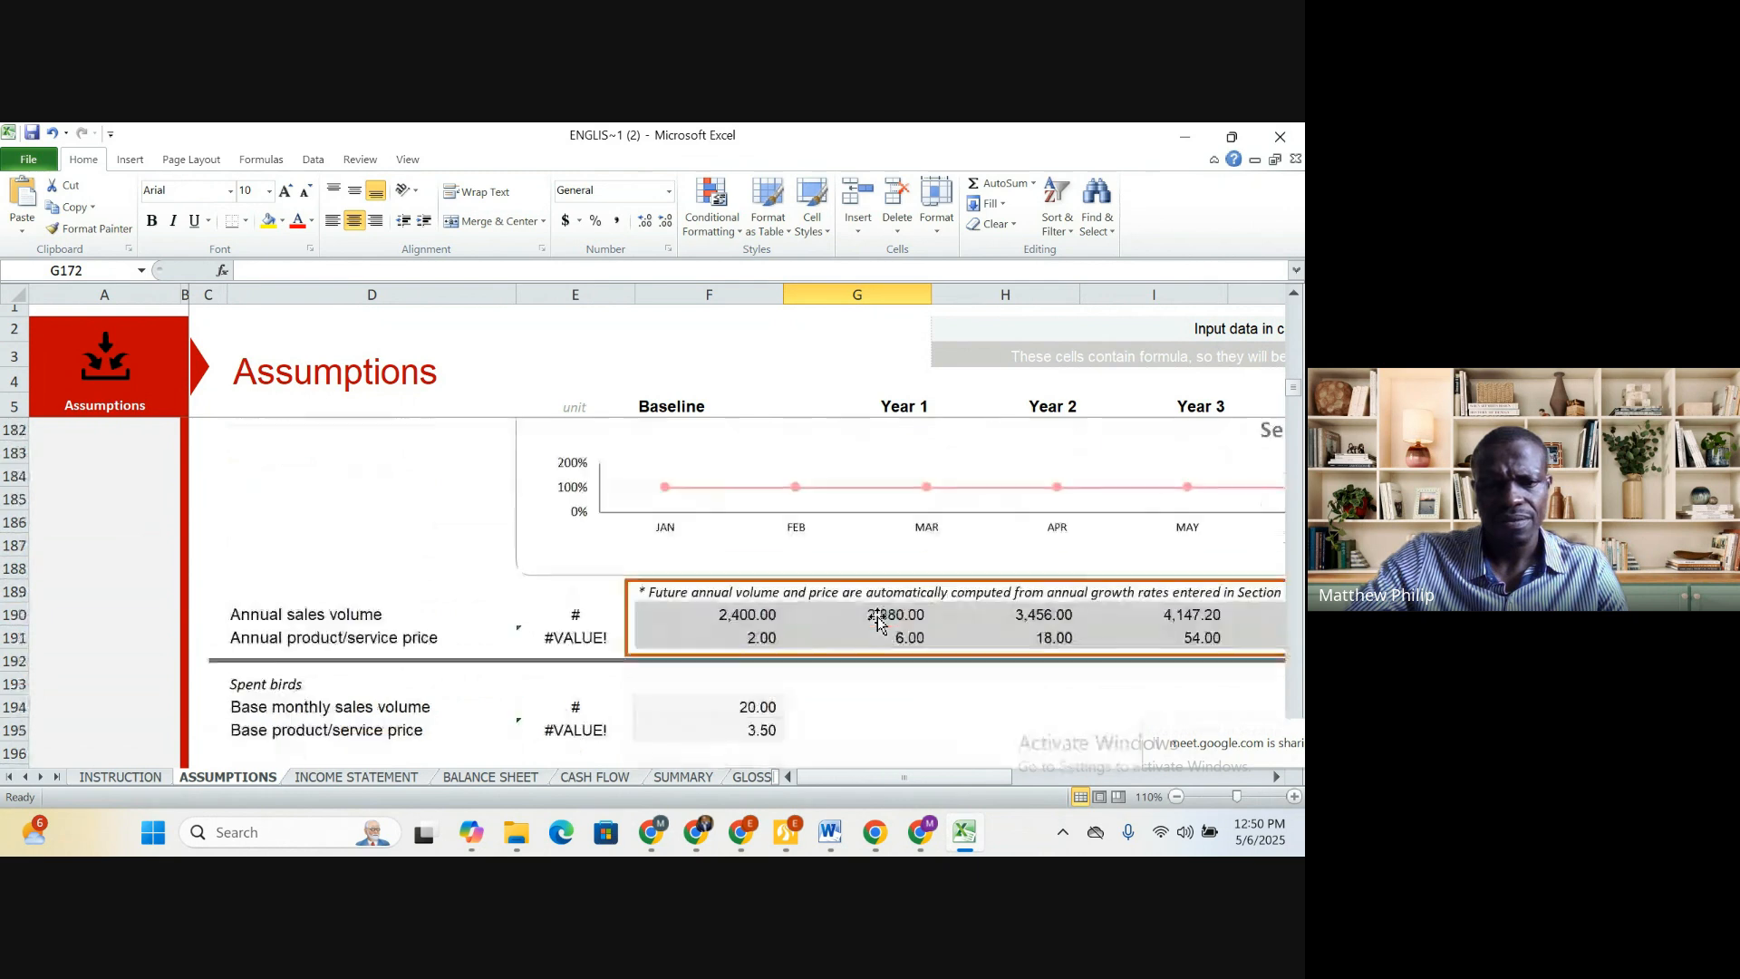
scroll(877, 621, down, 1)
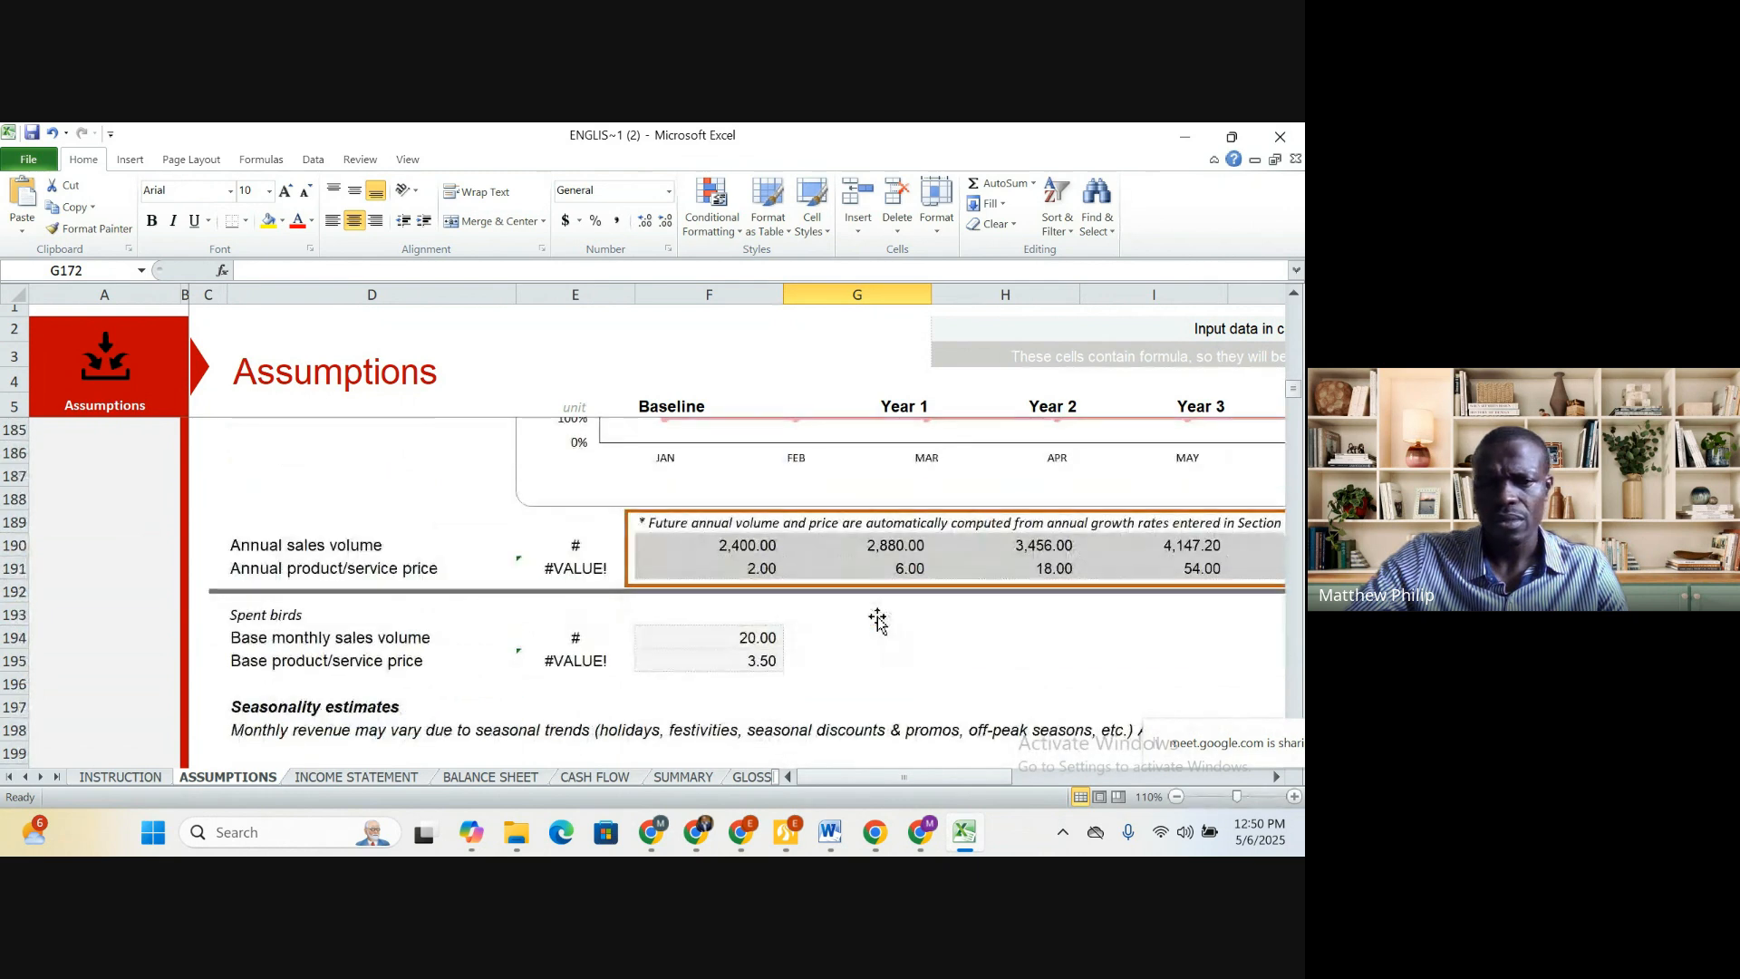
click(757, 638)
click(914, 663)
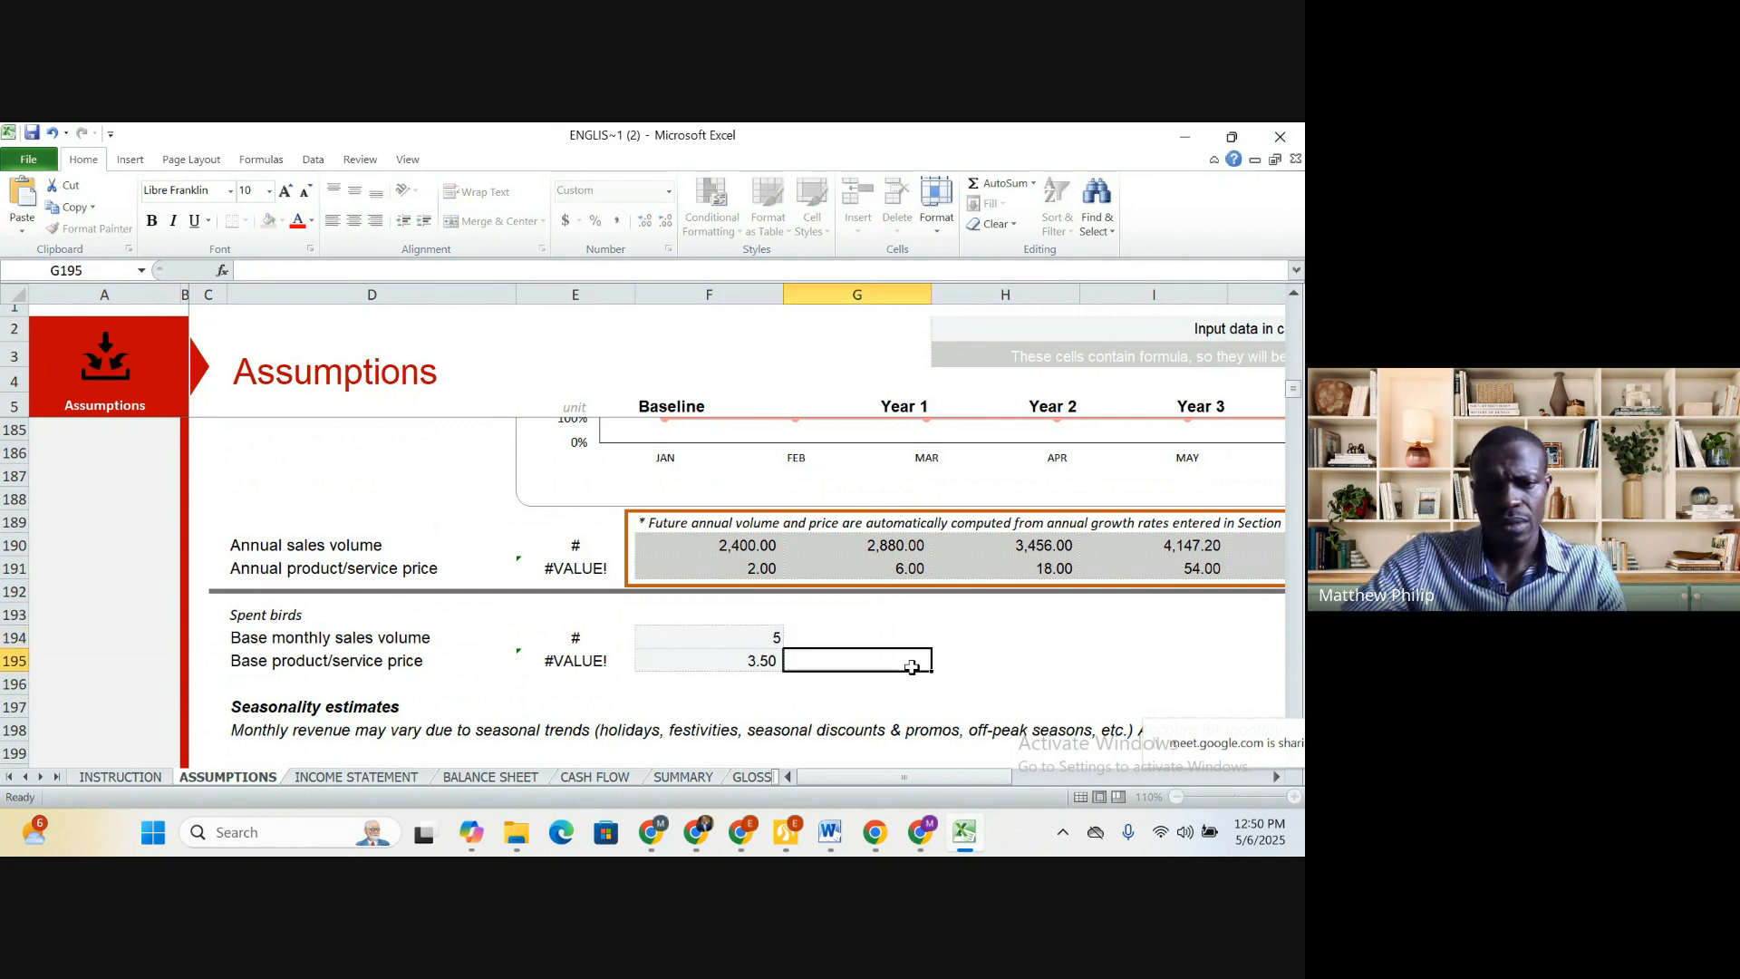
Set the Droppings base monthly sales volume to 1 and check its annual sales volume projections
scroll(913, 669, down, 8)
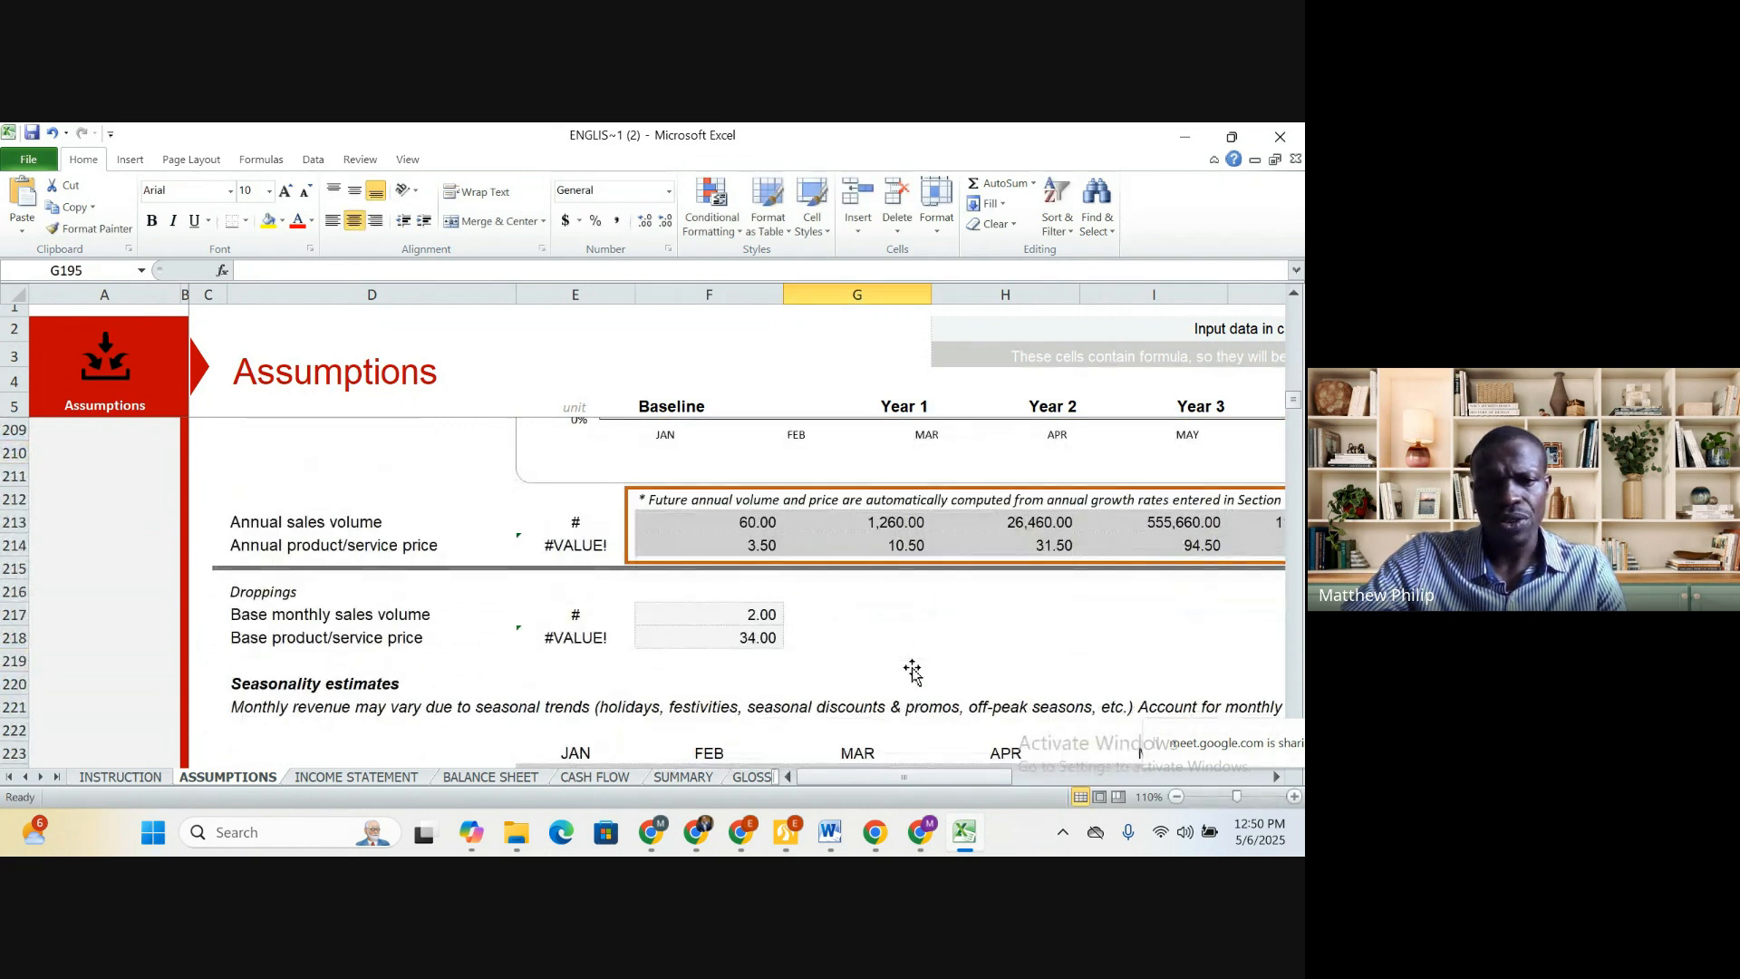
click(754, 617)
text(1)
click(848, 630)
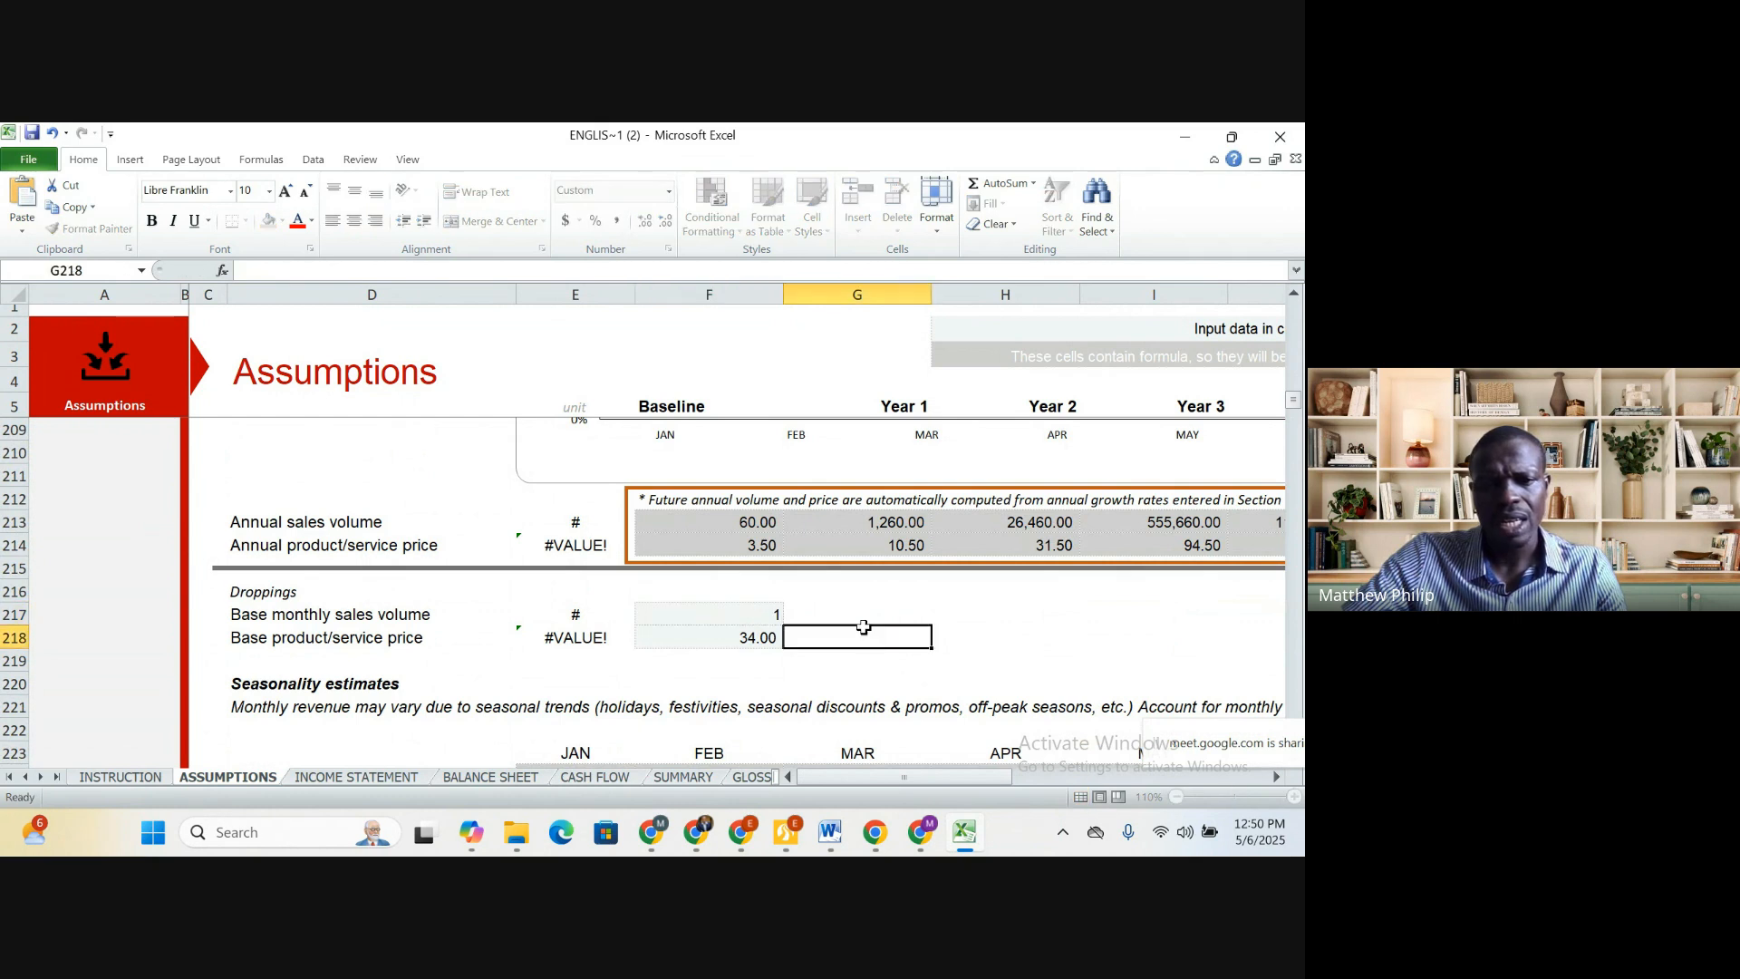
scroll(861, 628, down, 3)
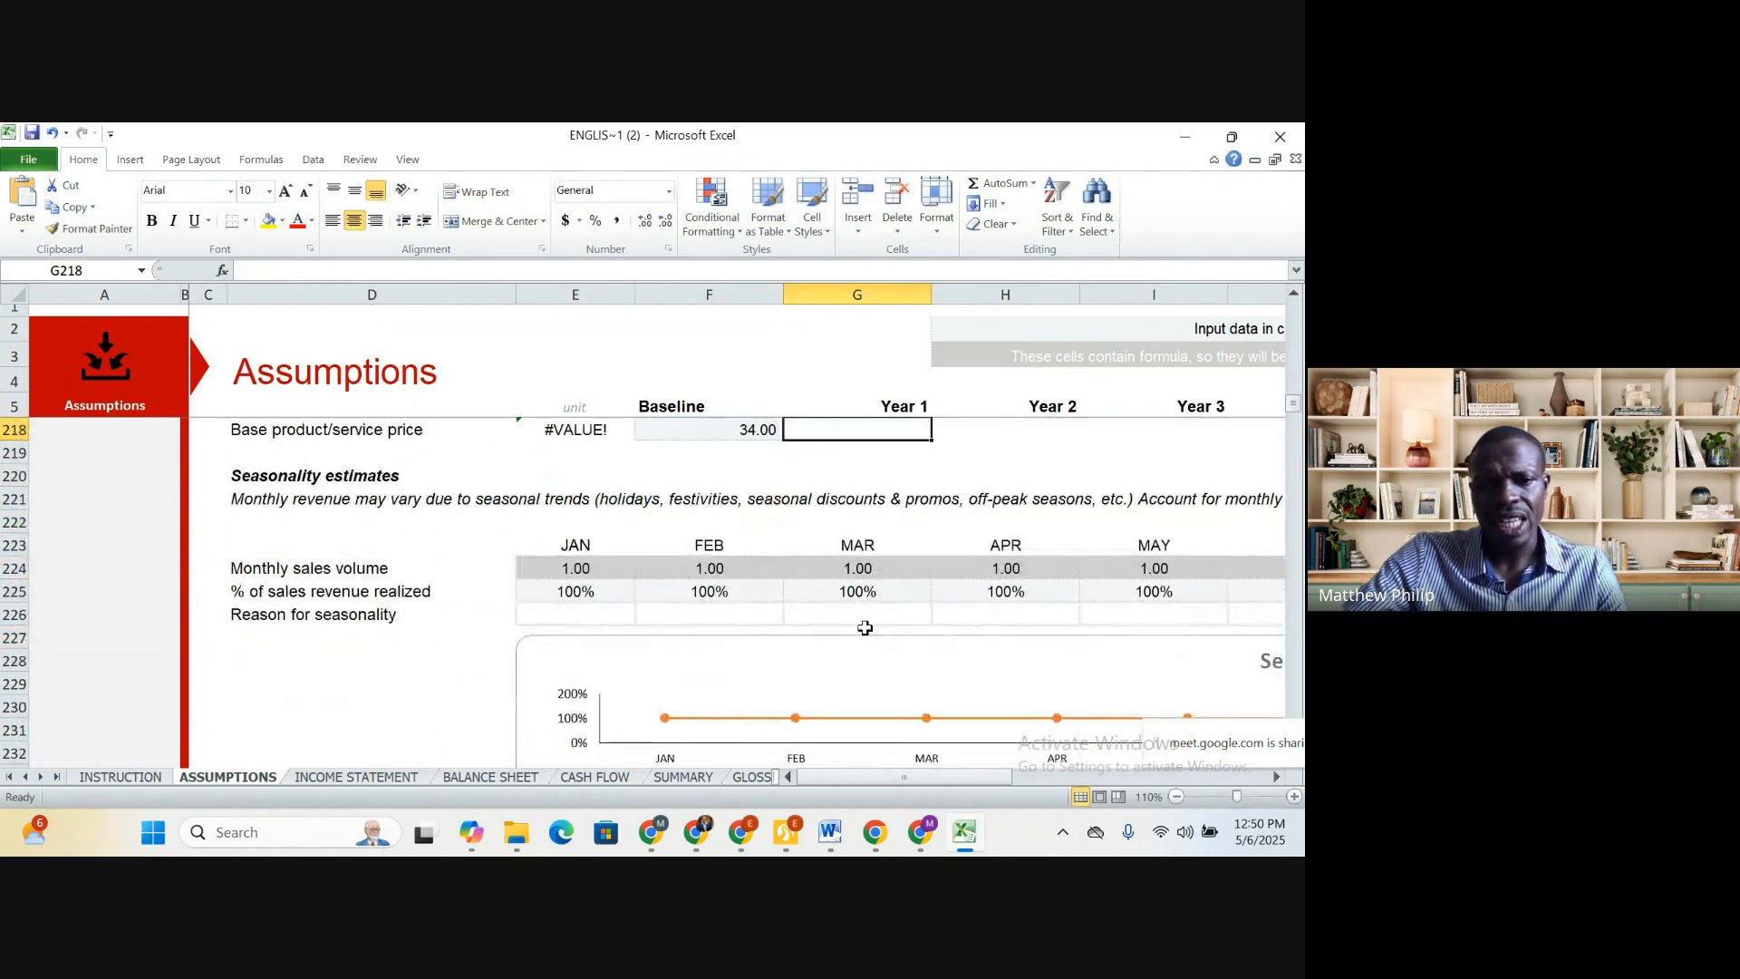
scroll(865, 628, down, 3)
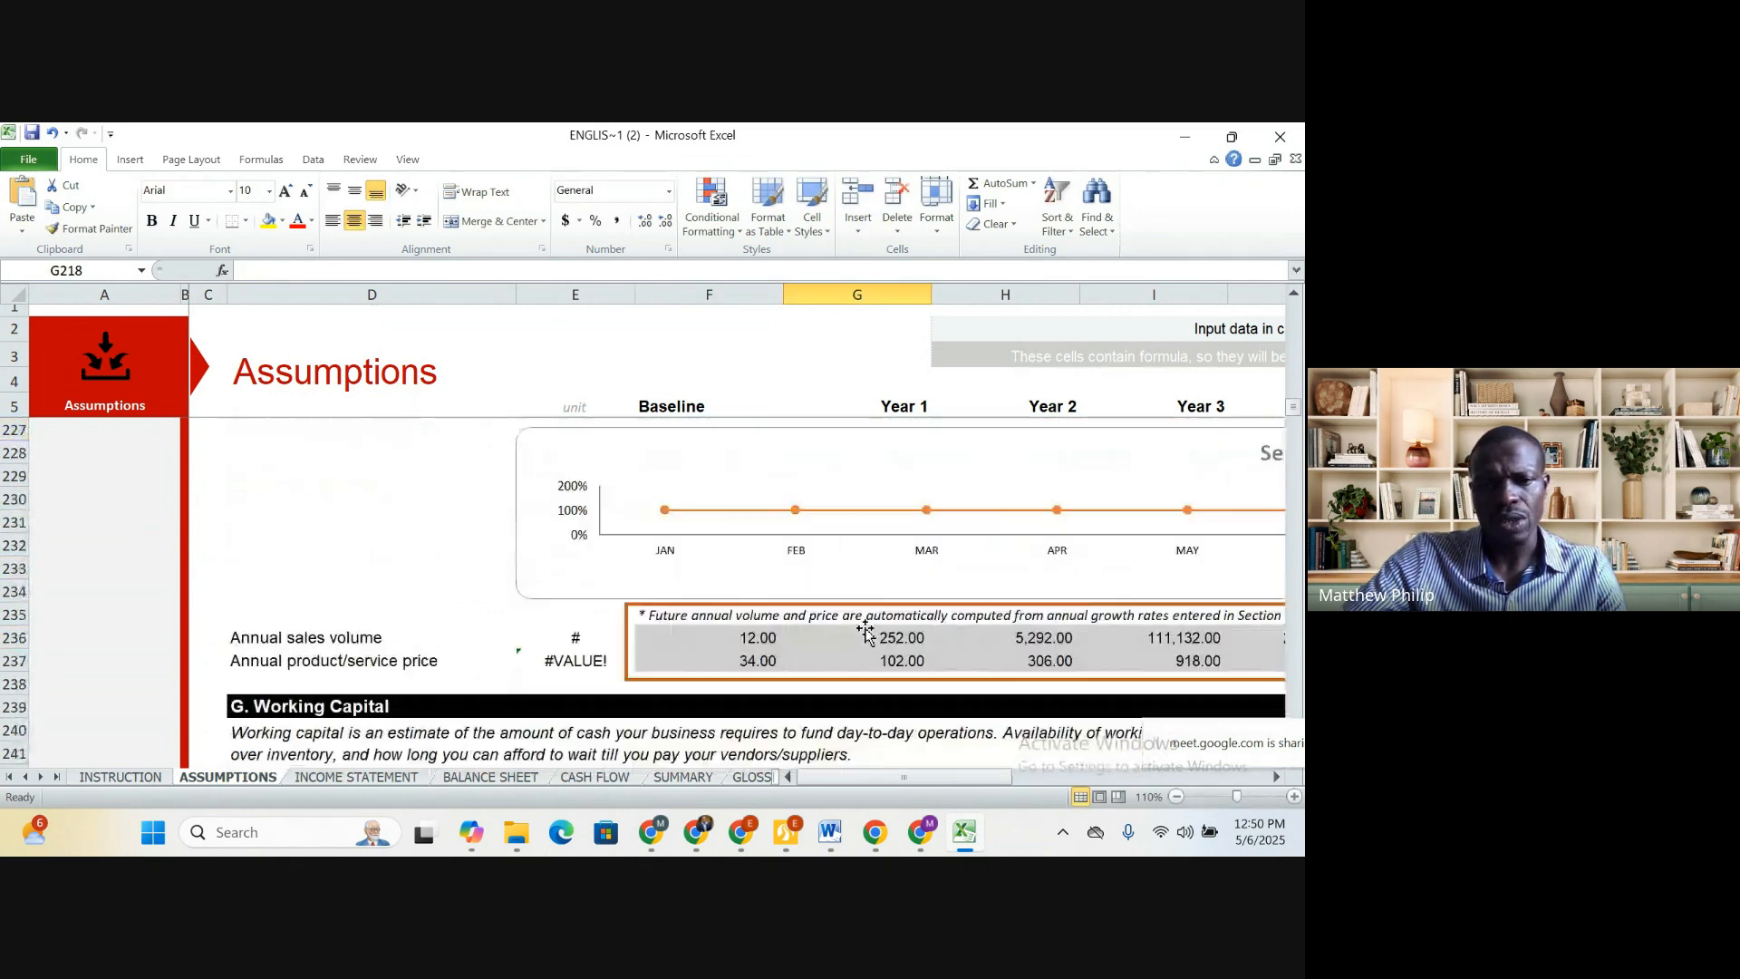
Check the Year 1 Total Revenue, Gross Profit and Profit After Tax in the Income Statement against the reduced sales volumes
click(336, 778)
scroll(802, 666, up, 3)
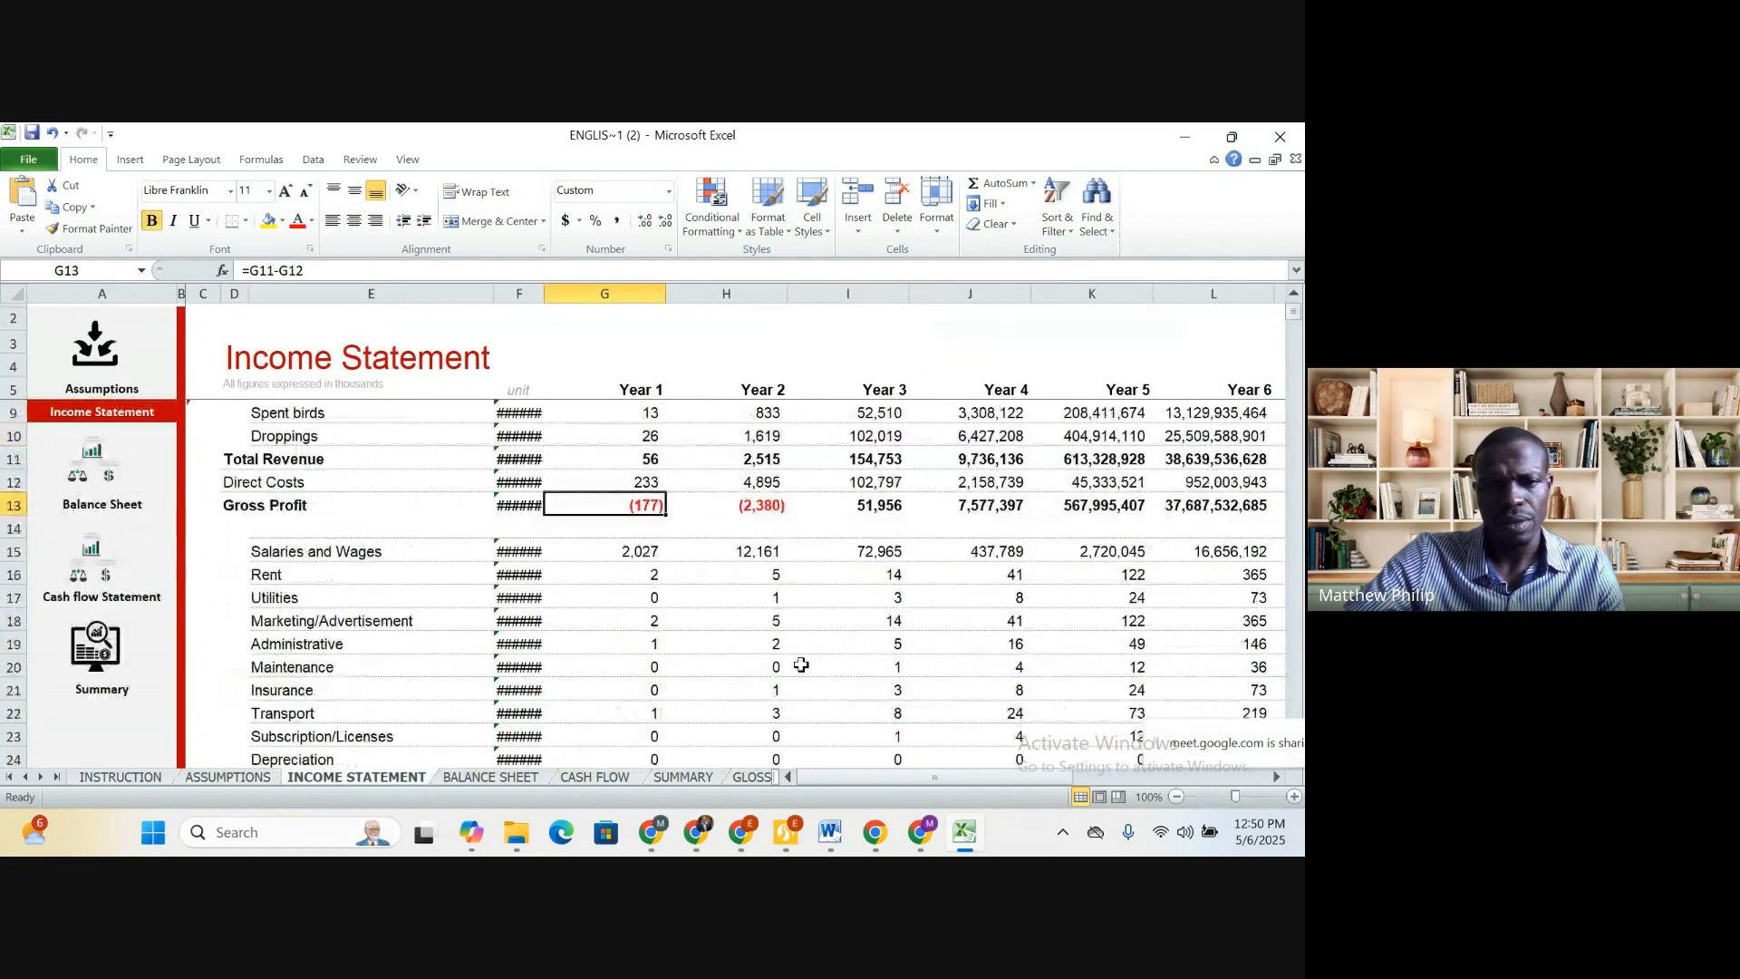
scroll(802, 665, up, 1)
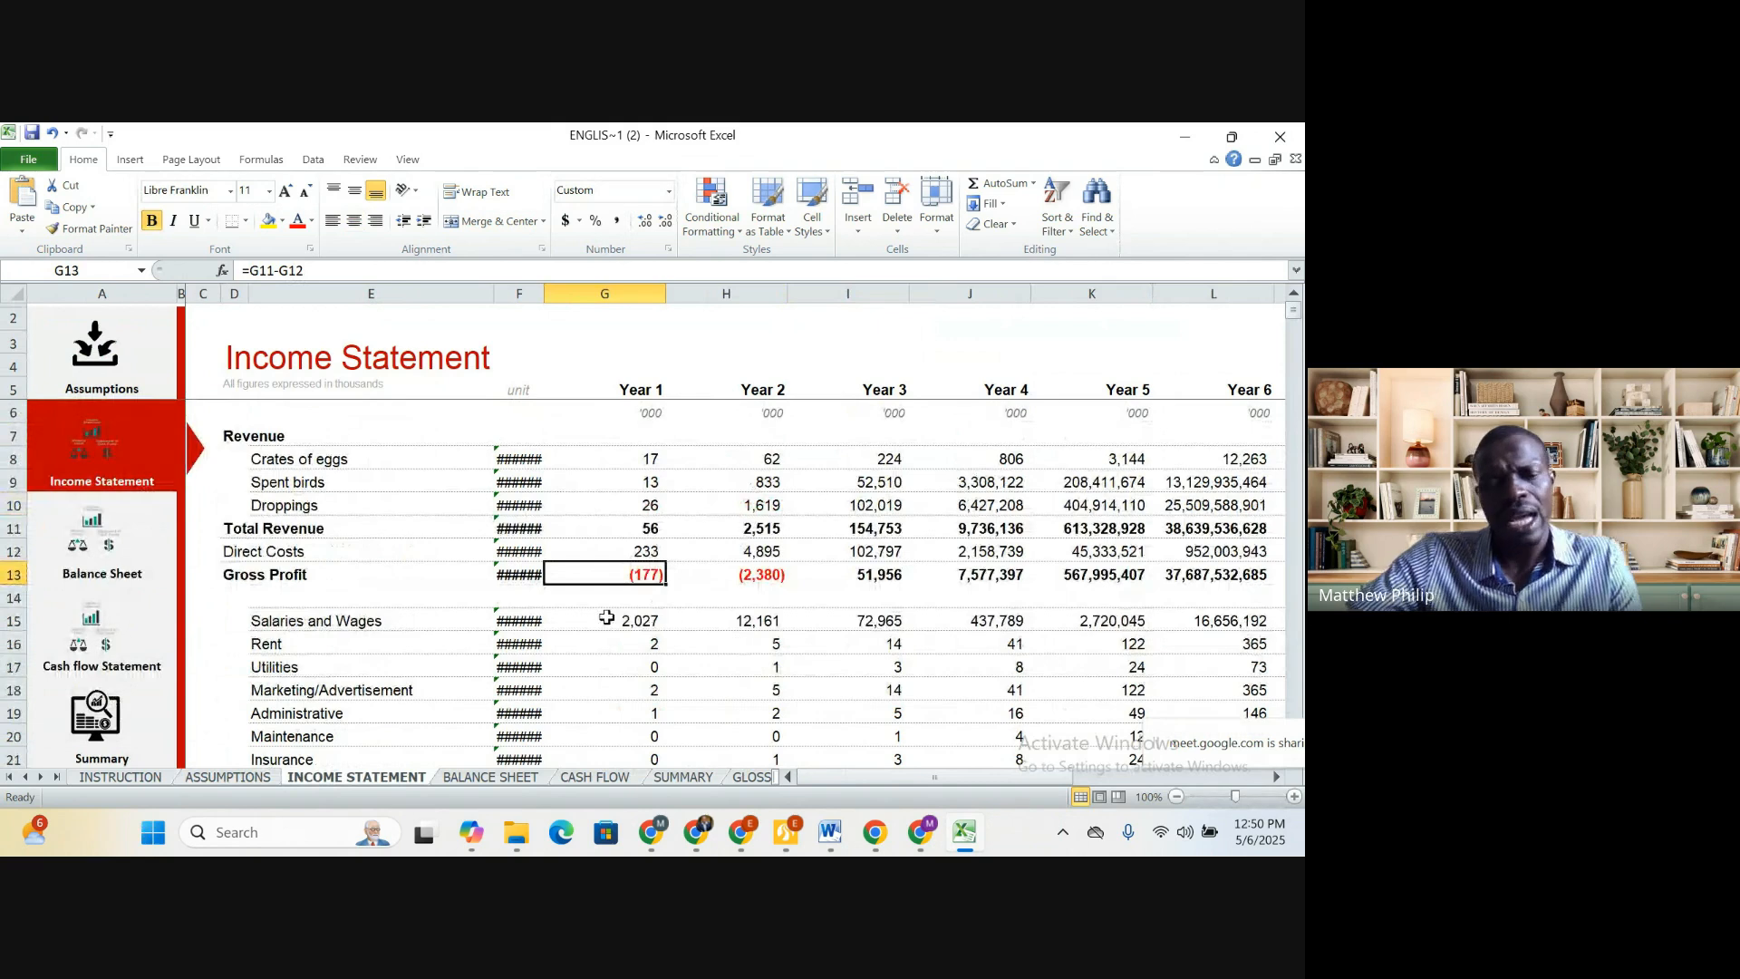
click(647, 526)
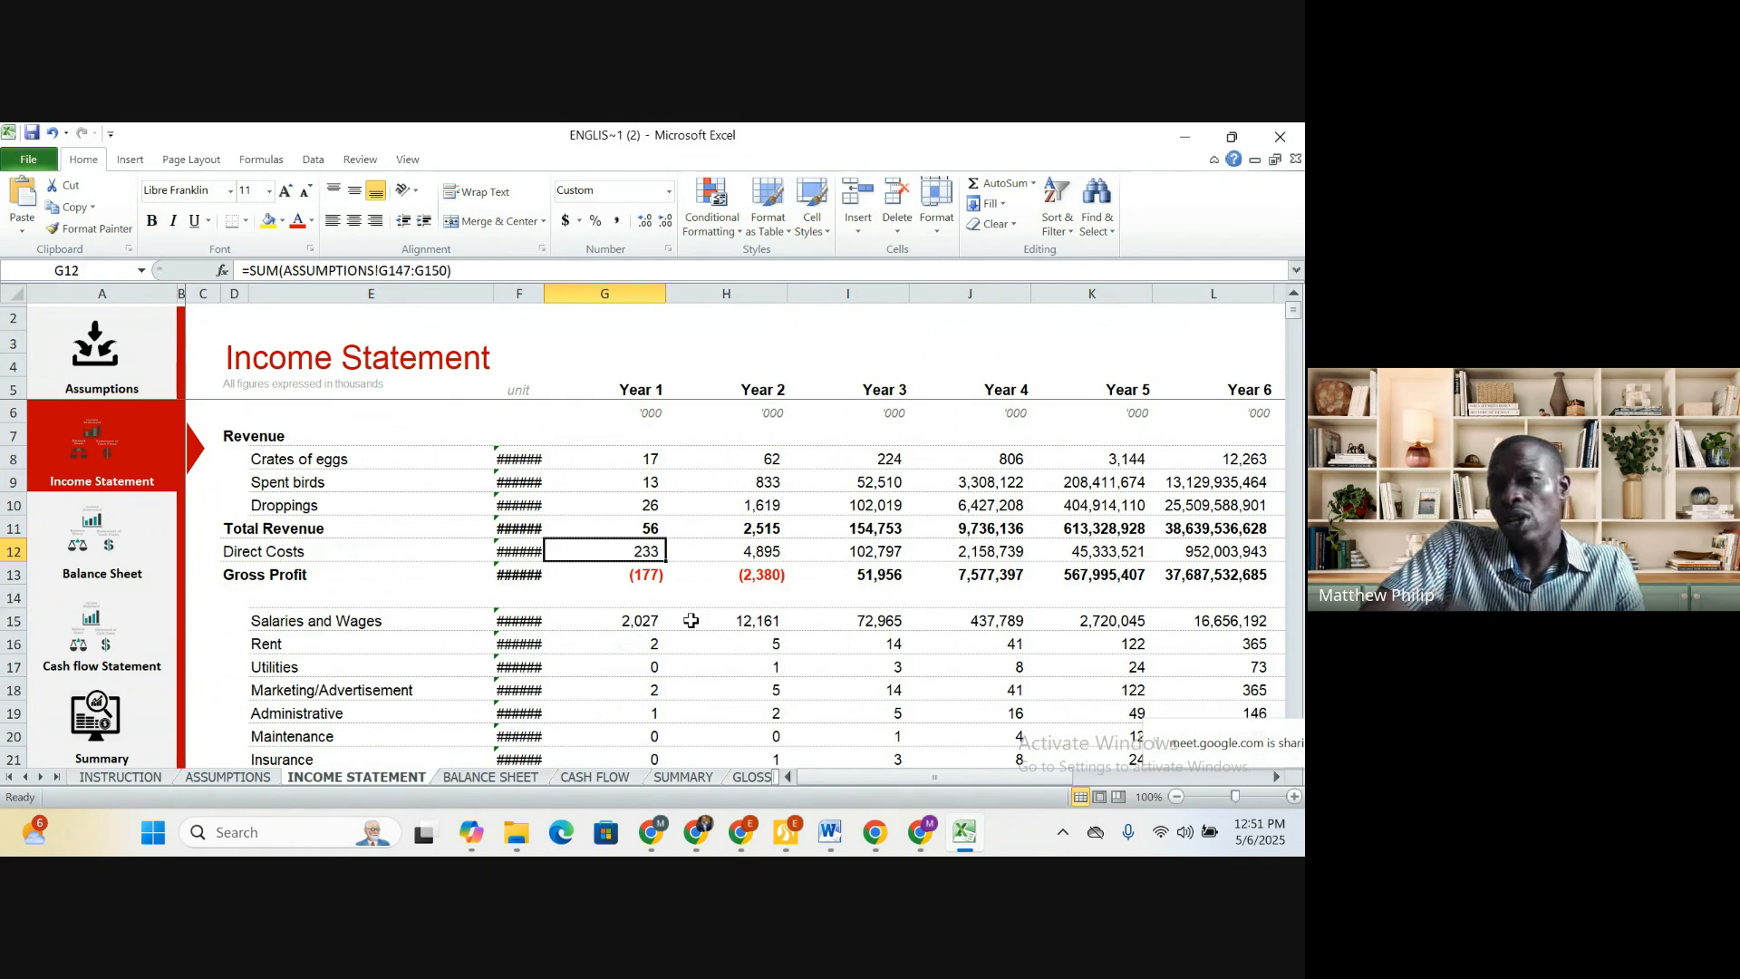
click(661, 578)
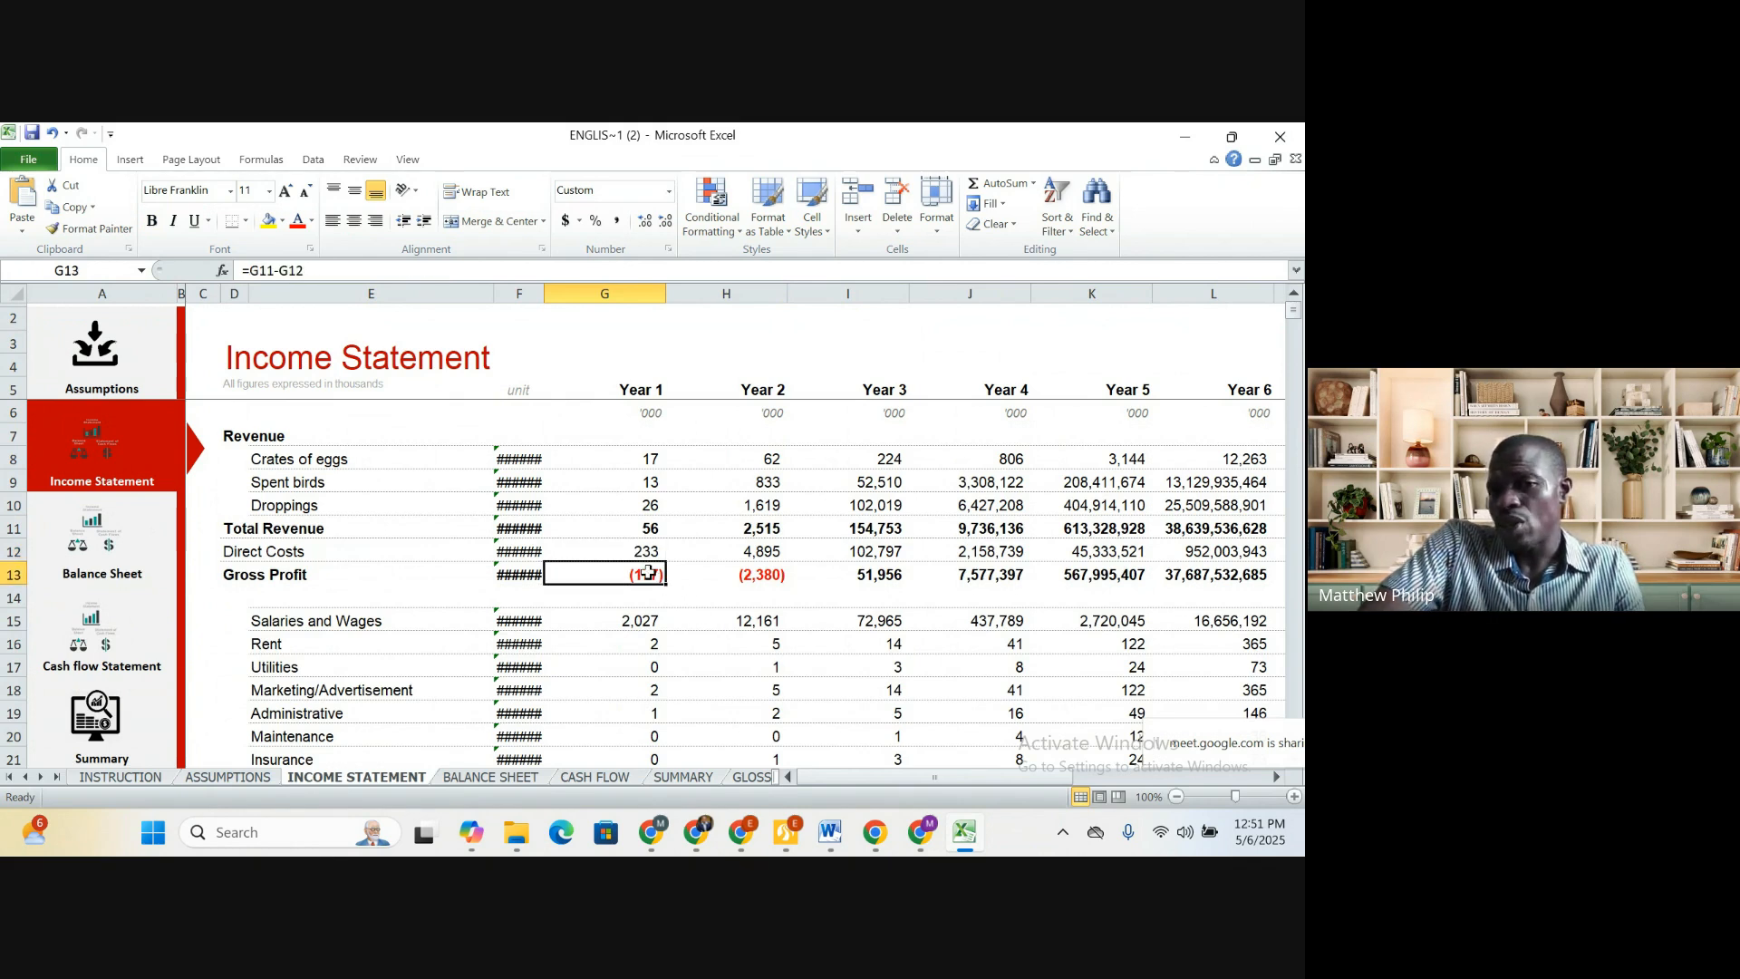
scroll(837, 691, down, 4)
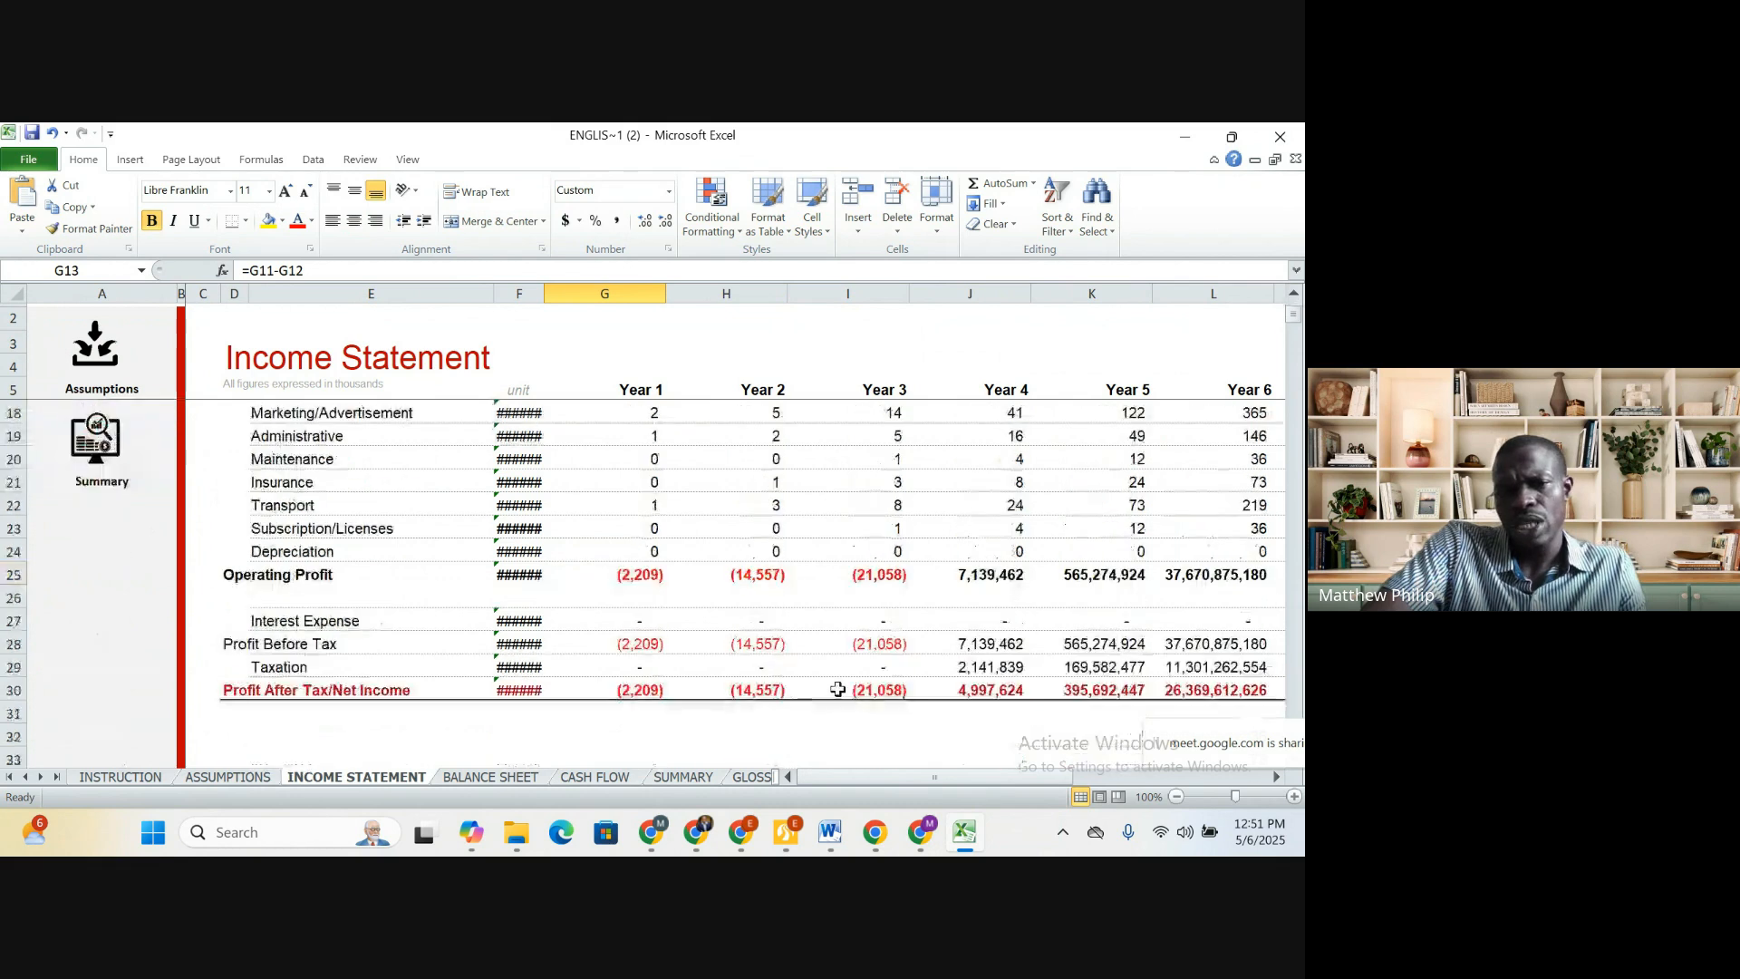
click(645, 692)
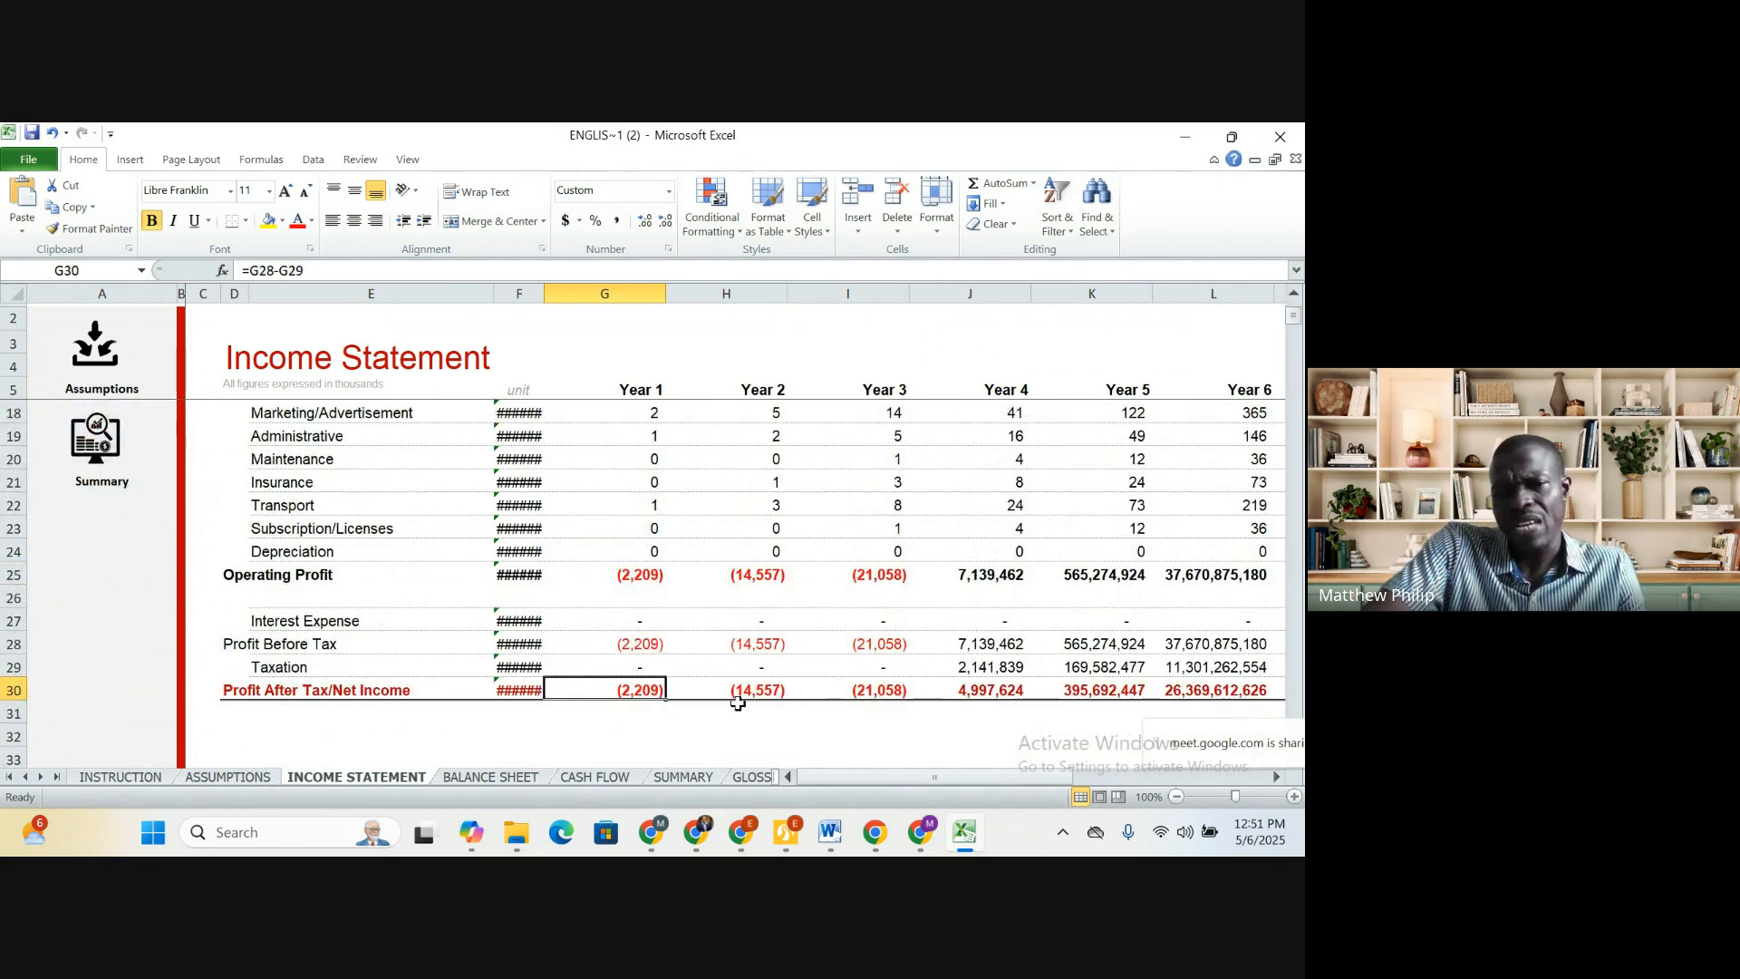
Compare the Gross Profit figures for Year 1, Year 2 and Year 3 in the Income Statement
scroll(738, 704, up, 4)
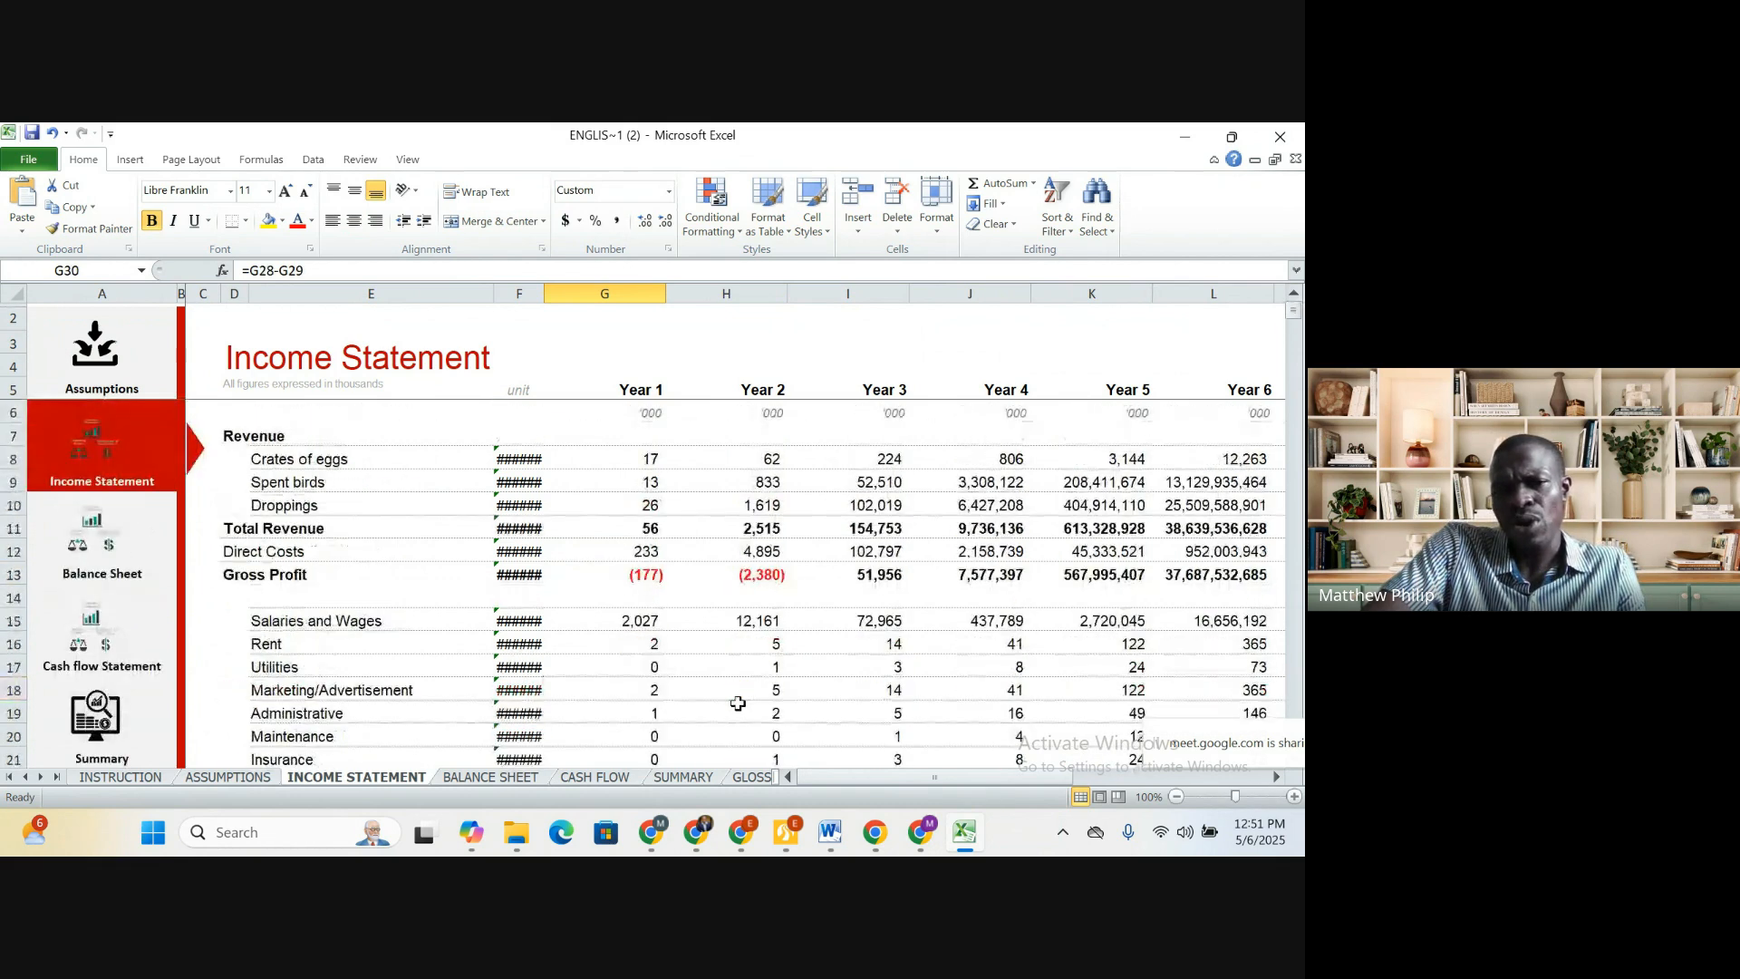
click(772, 591)
click(775, 574)
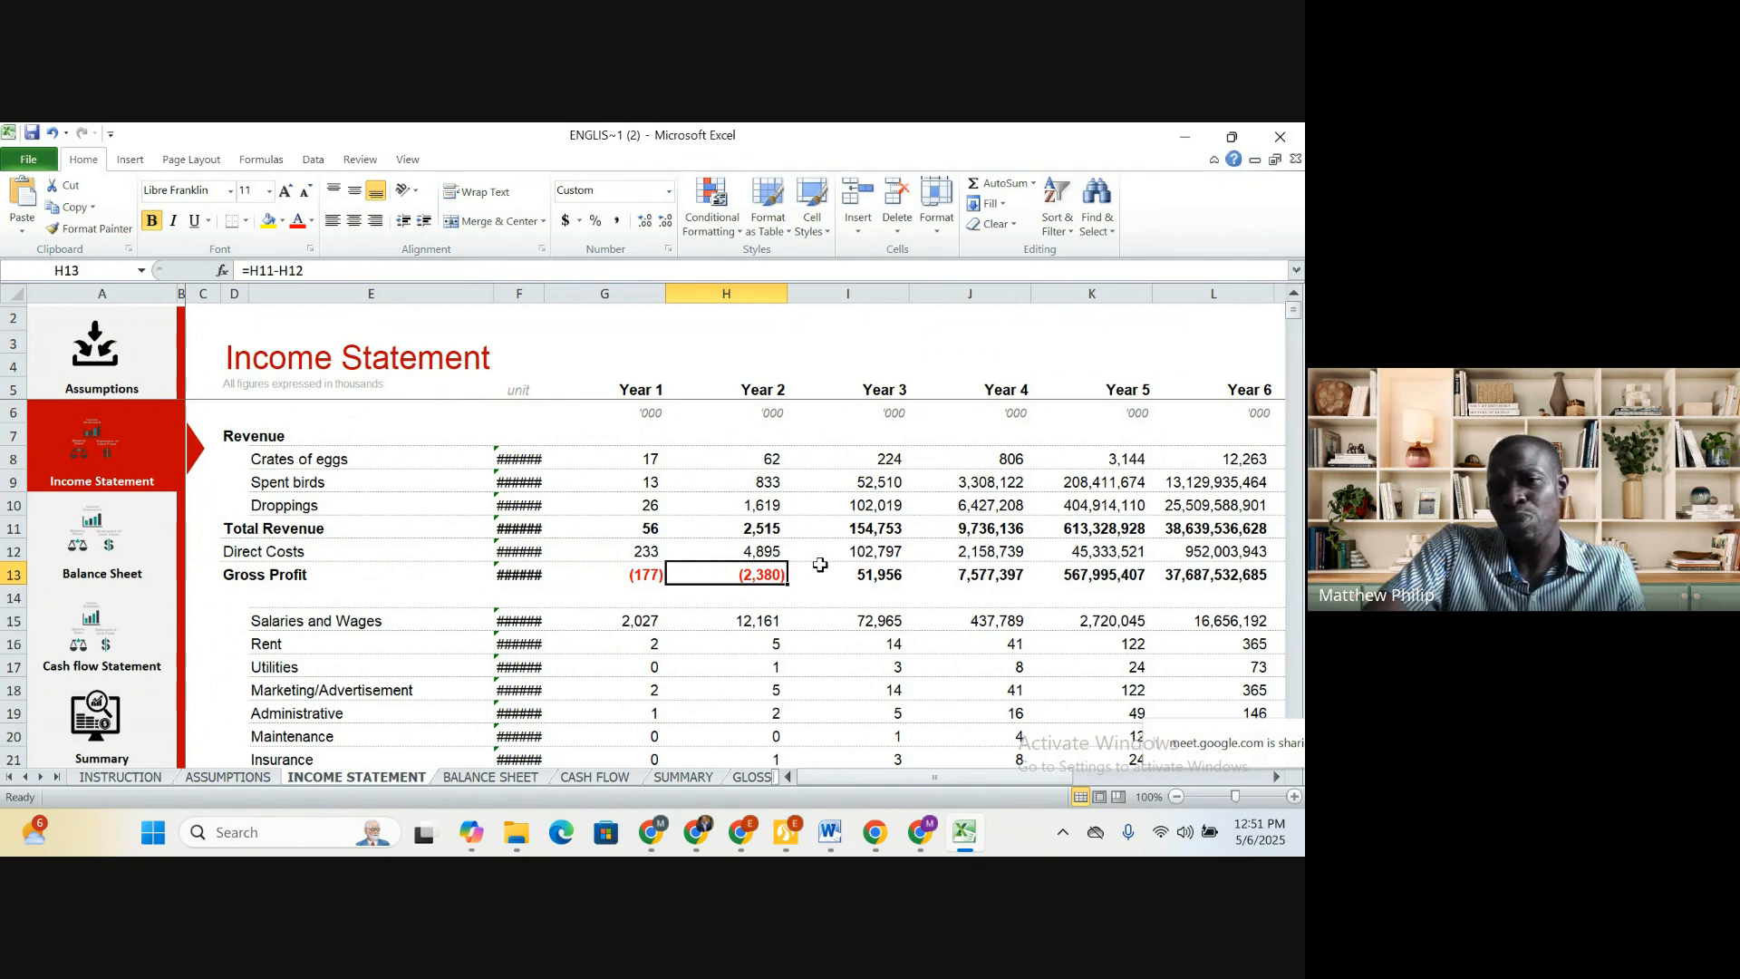
click(862, 564)
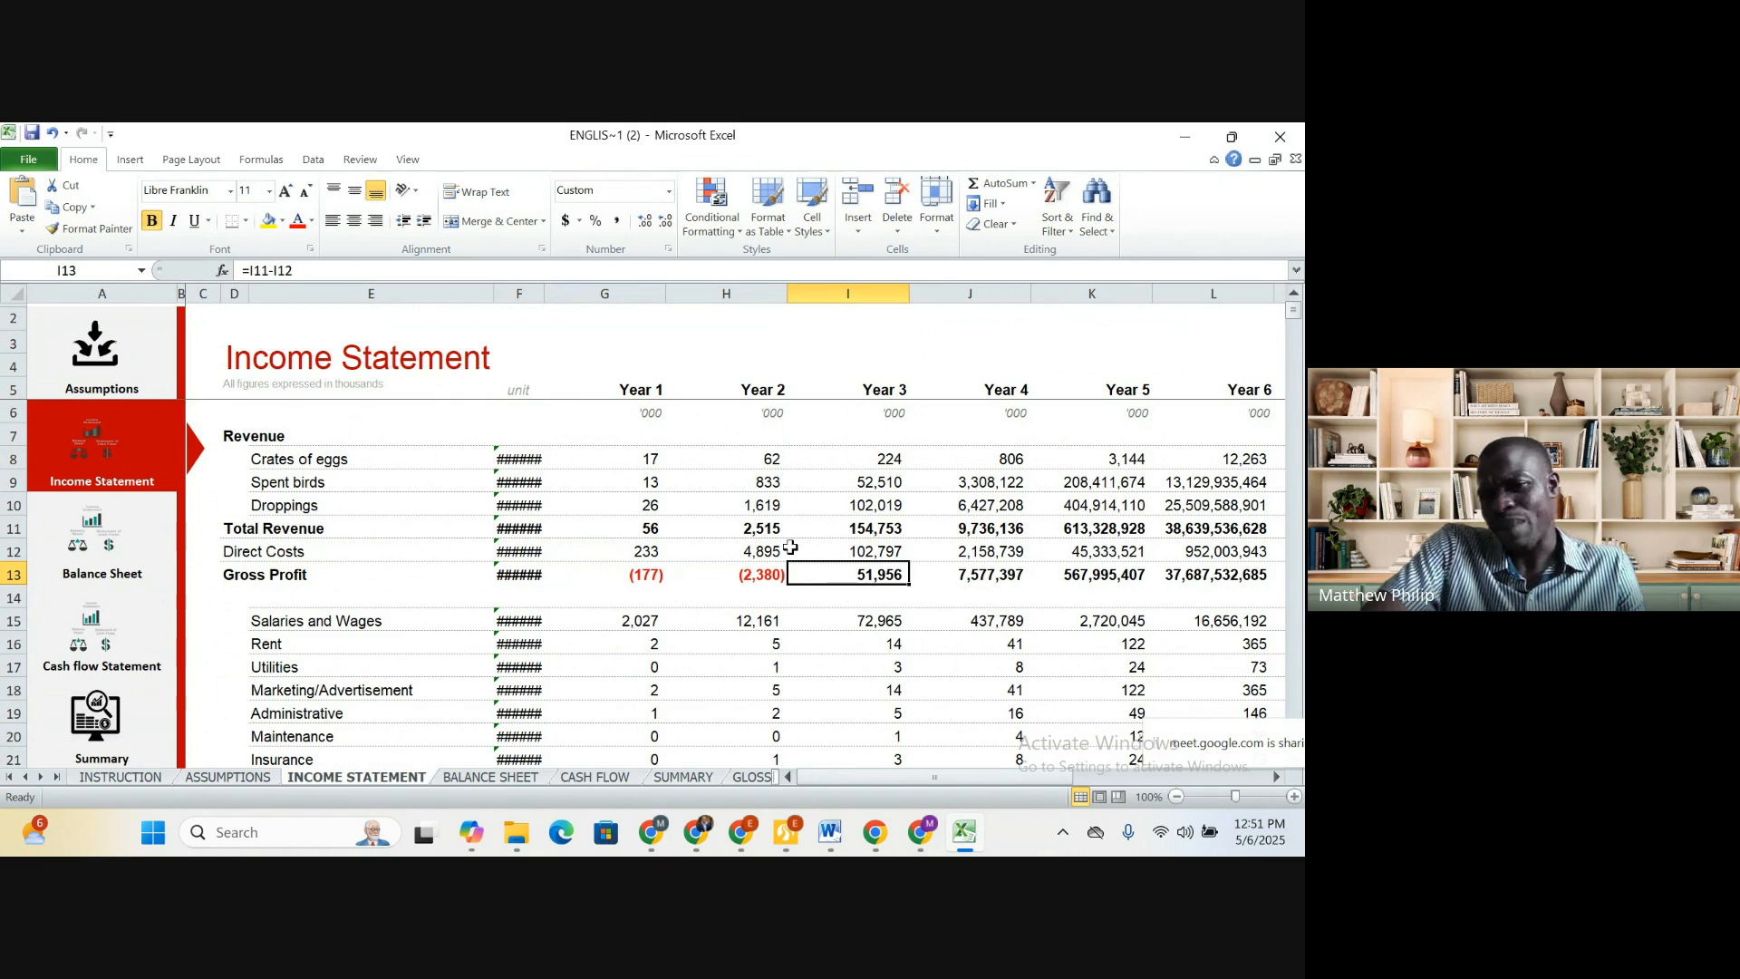
click(649, 571)
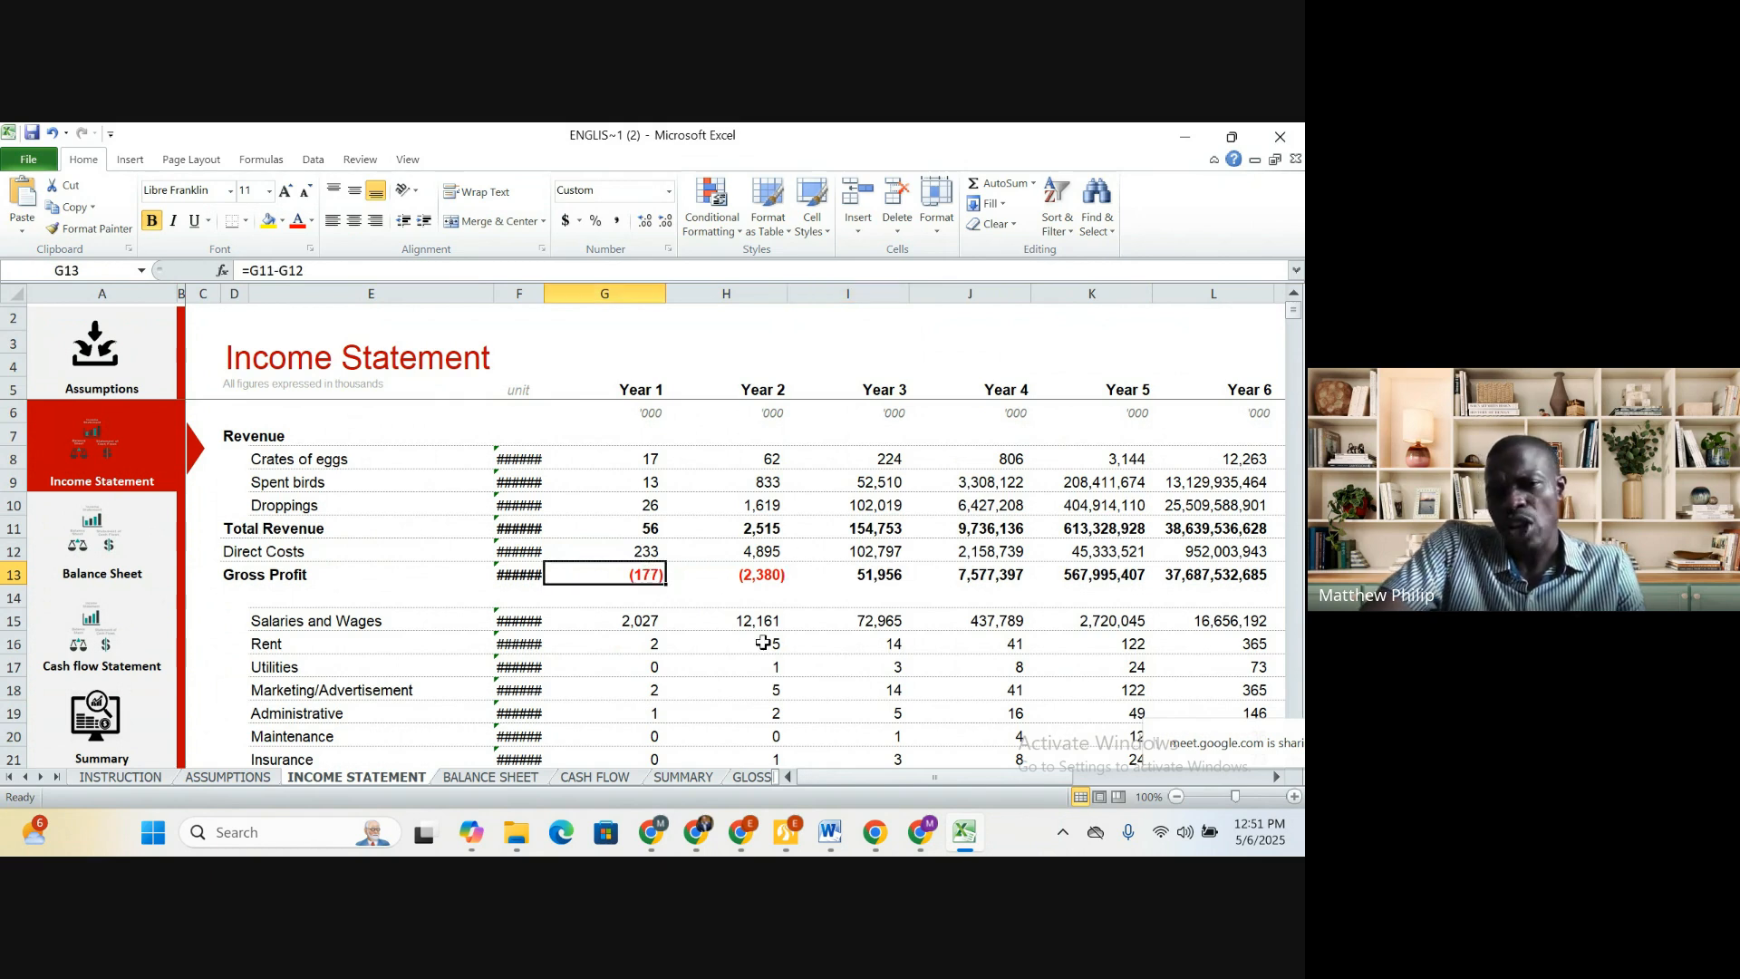
click(762, 576)
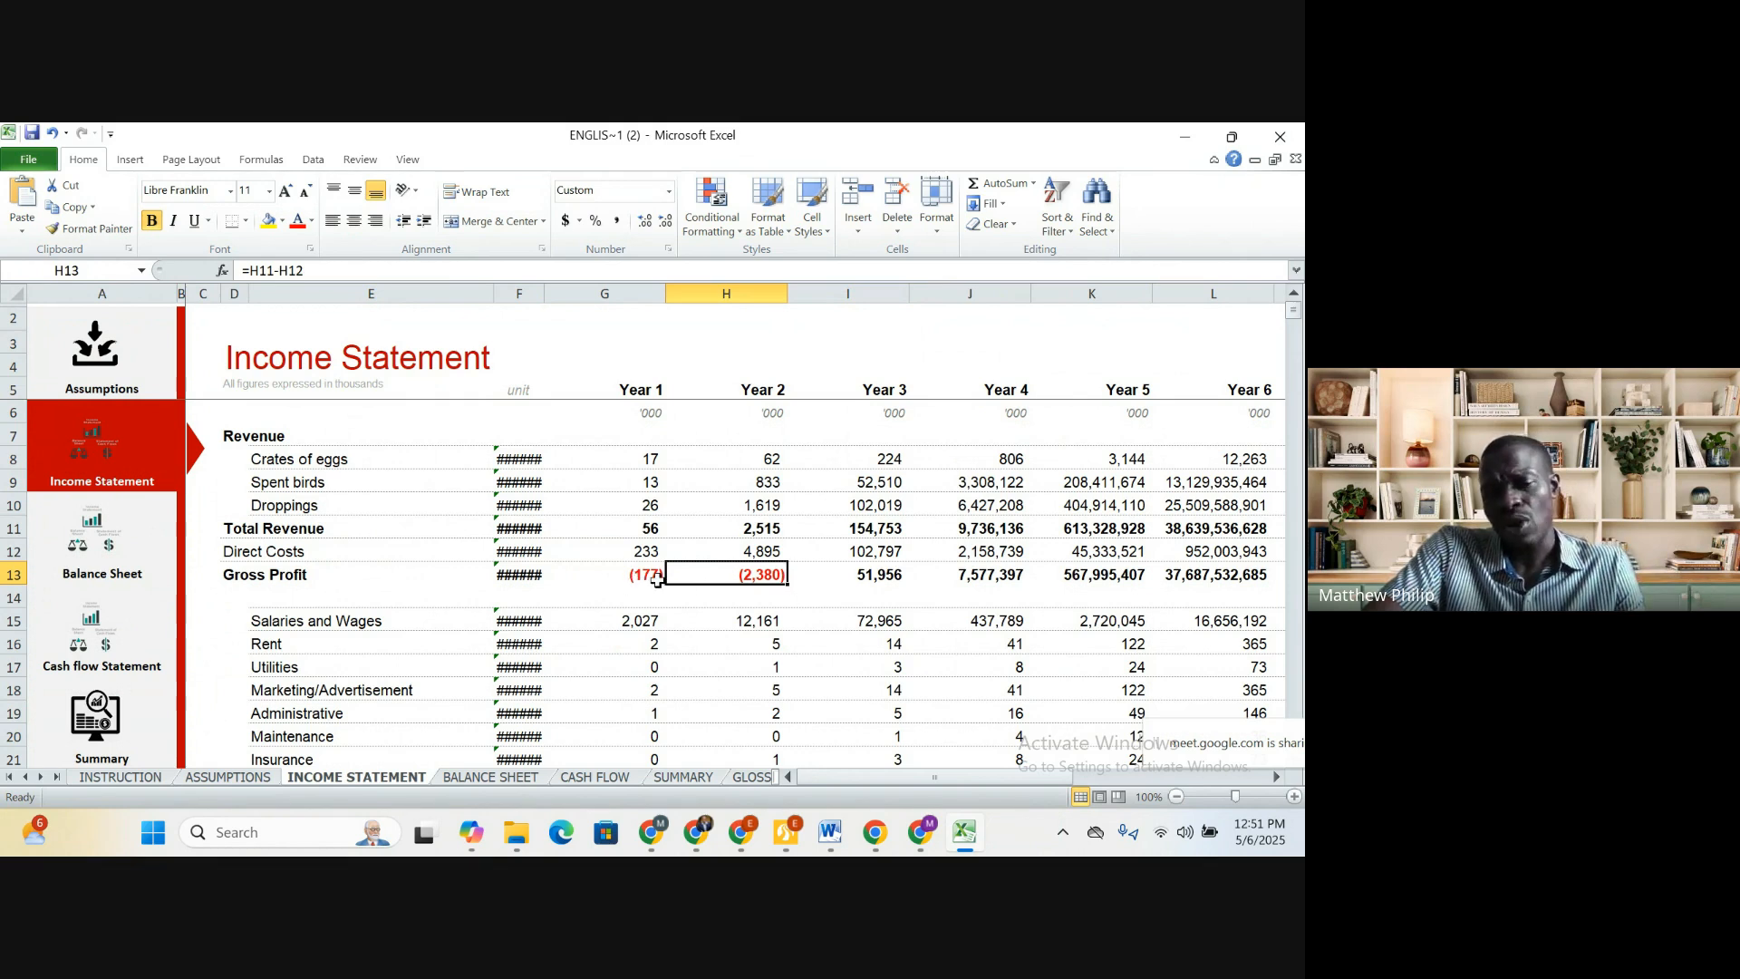
In the Assumptions sheet's Operating Costs, set the baseline Feeds & Vaccines cost to 300 and Direct labor to 150
click(227, 777)
scroll(698, 689, up, 20)
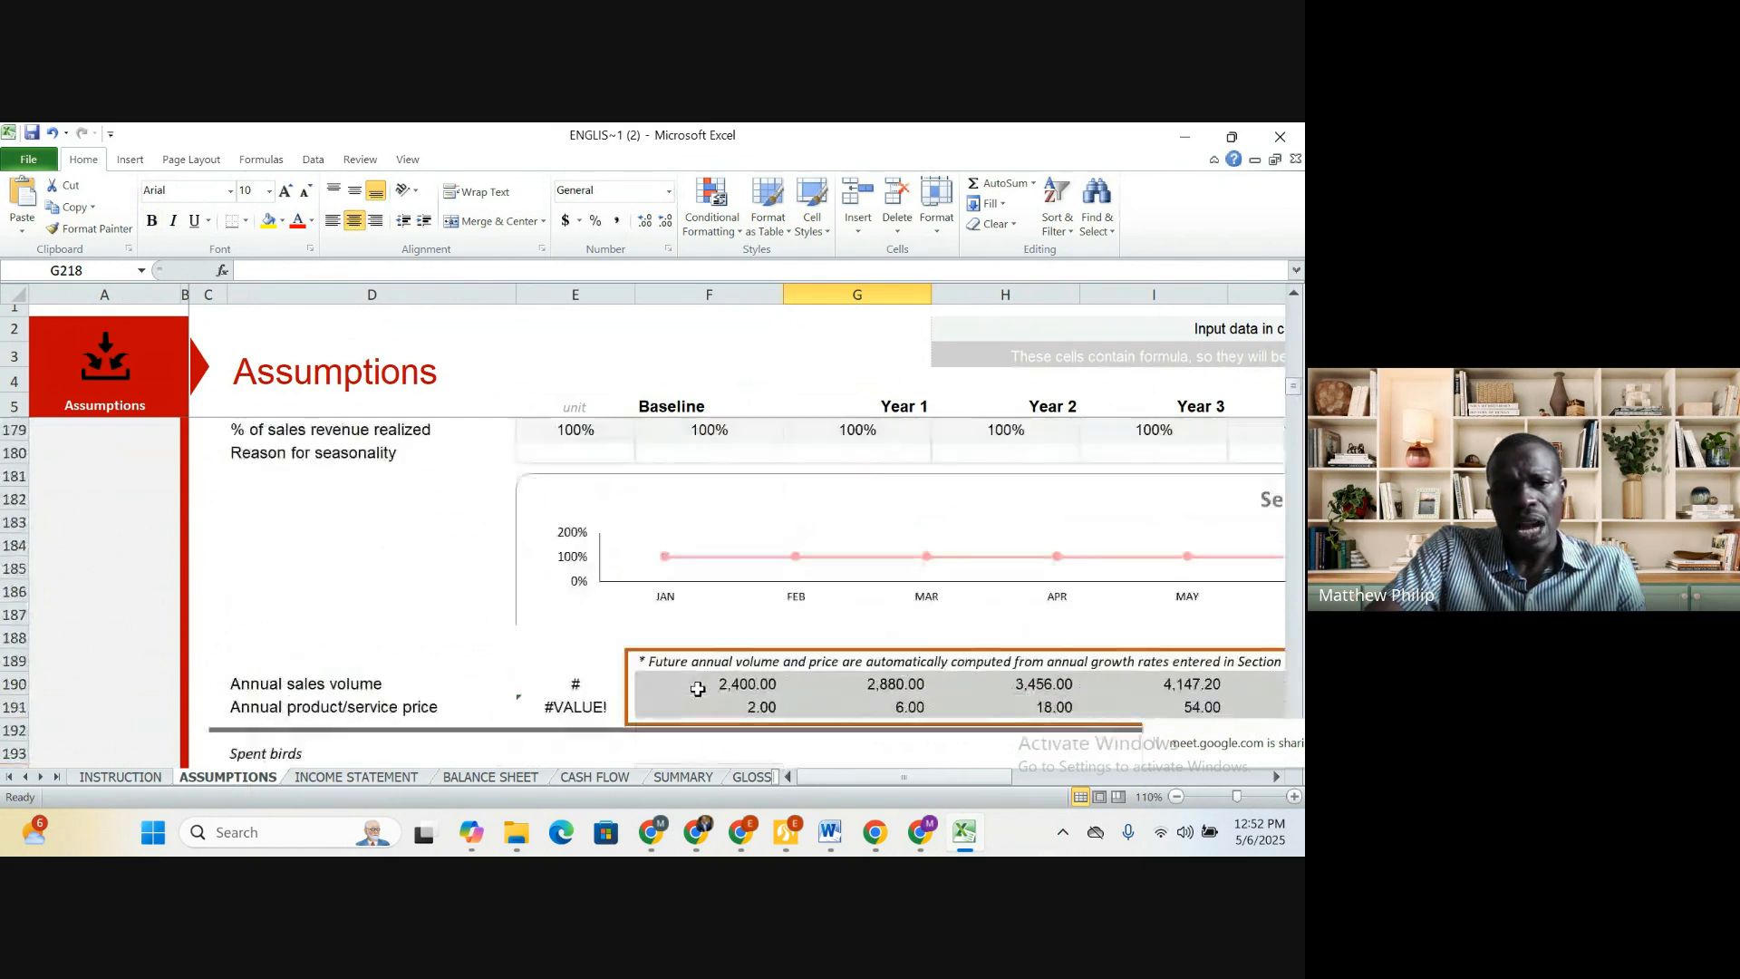
scroll(701, 686, up, 1)
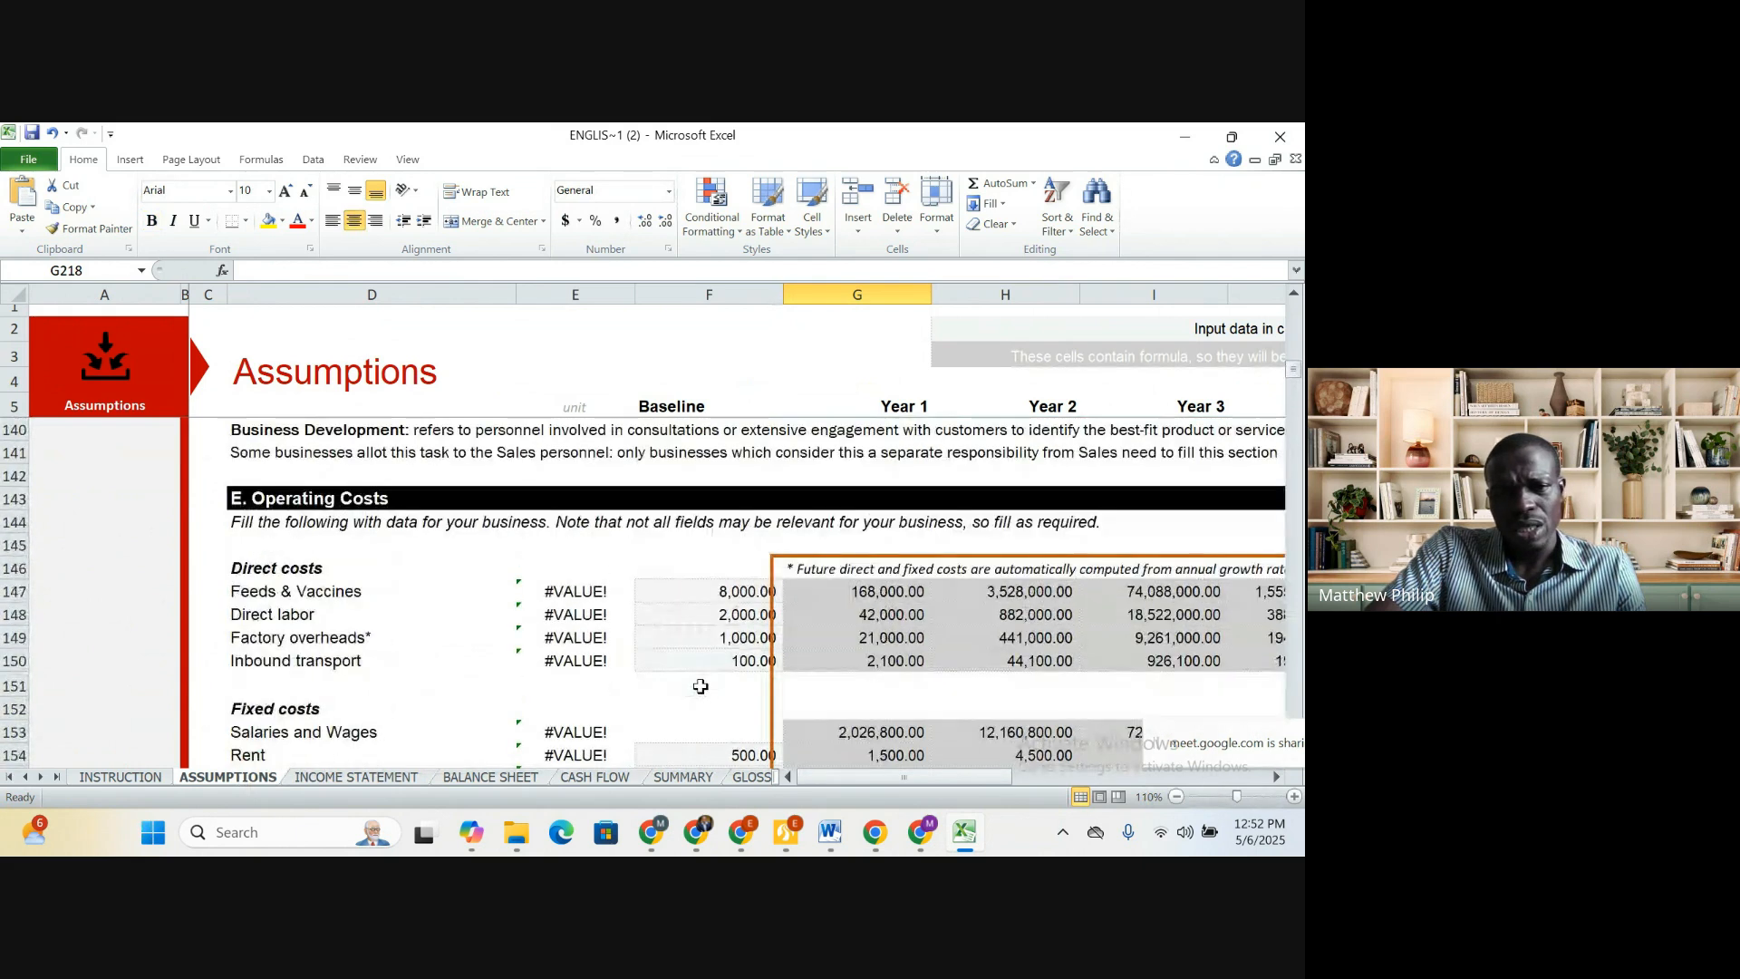
scroll(435, 603, up, 1)
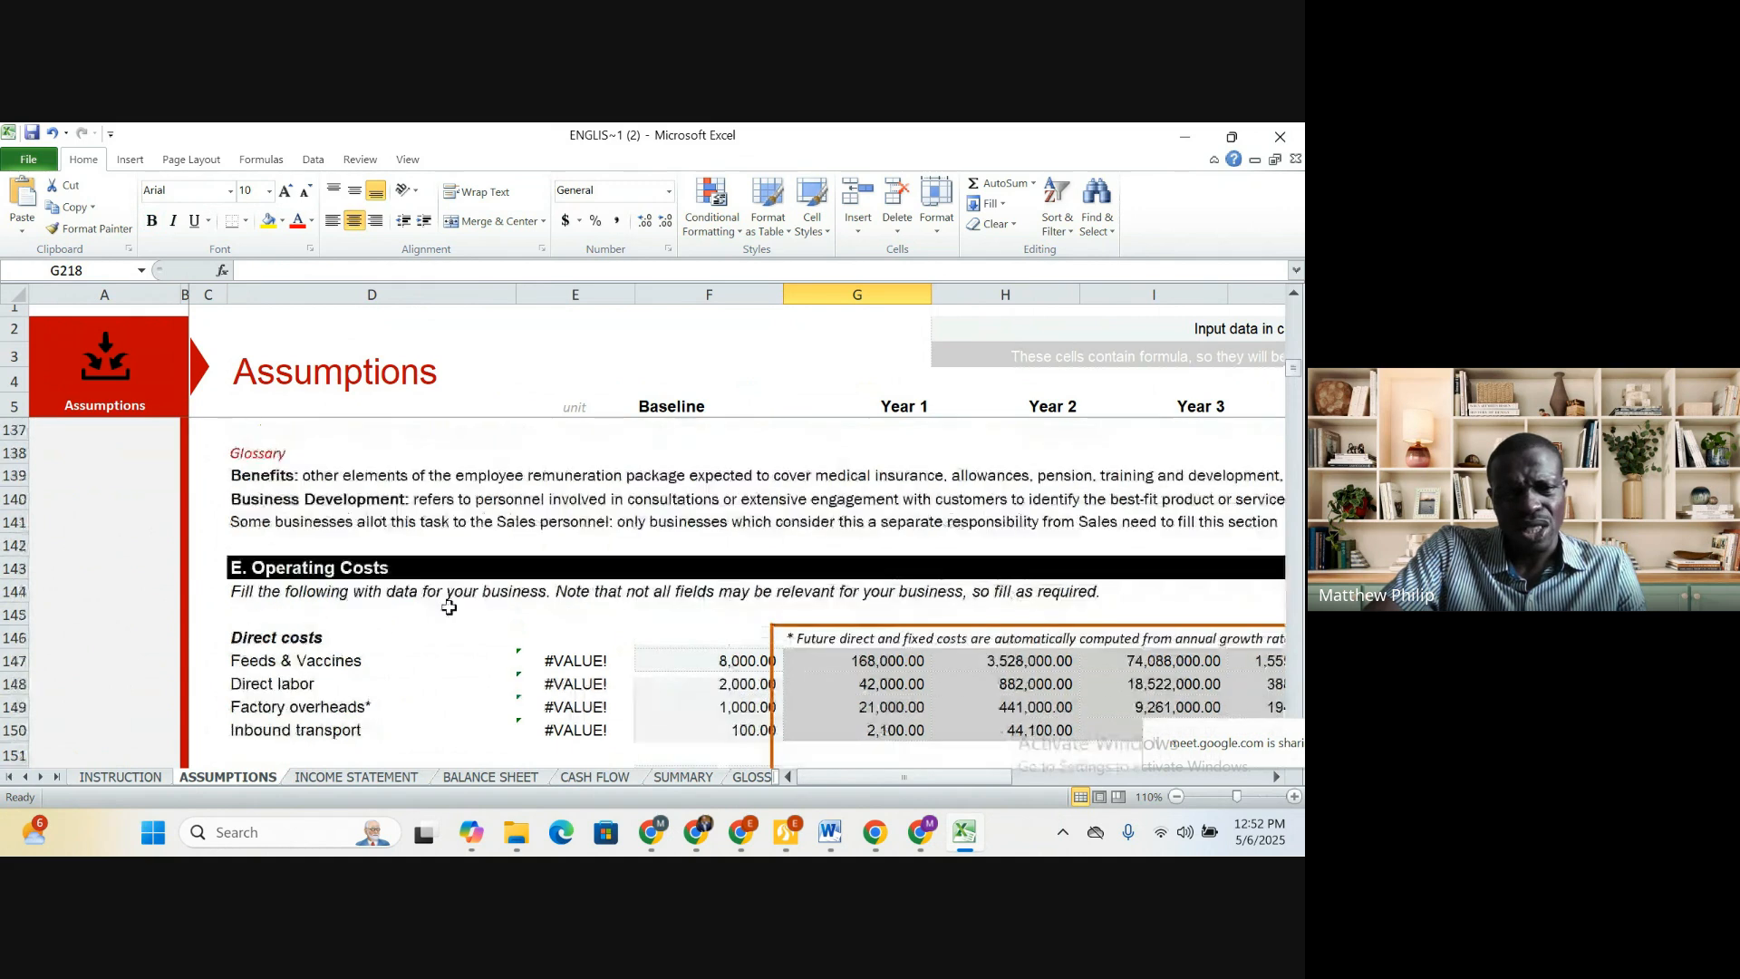
click(729, 668)
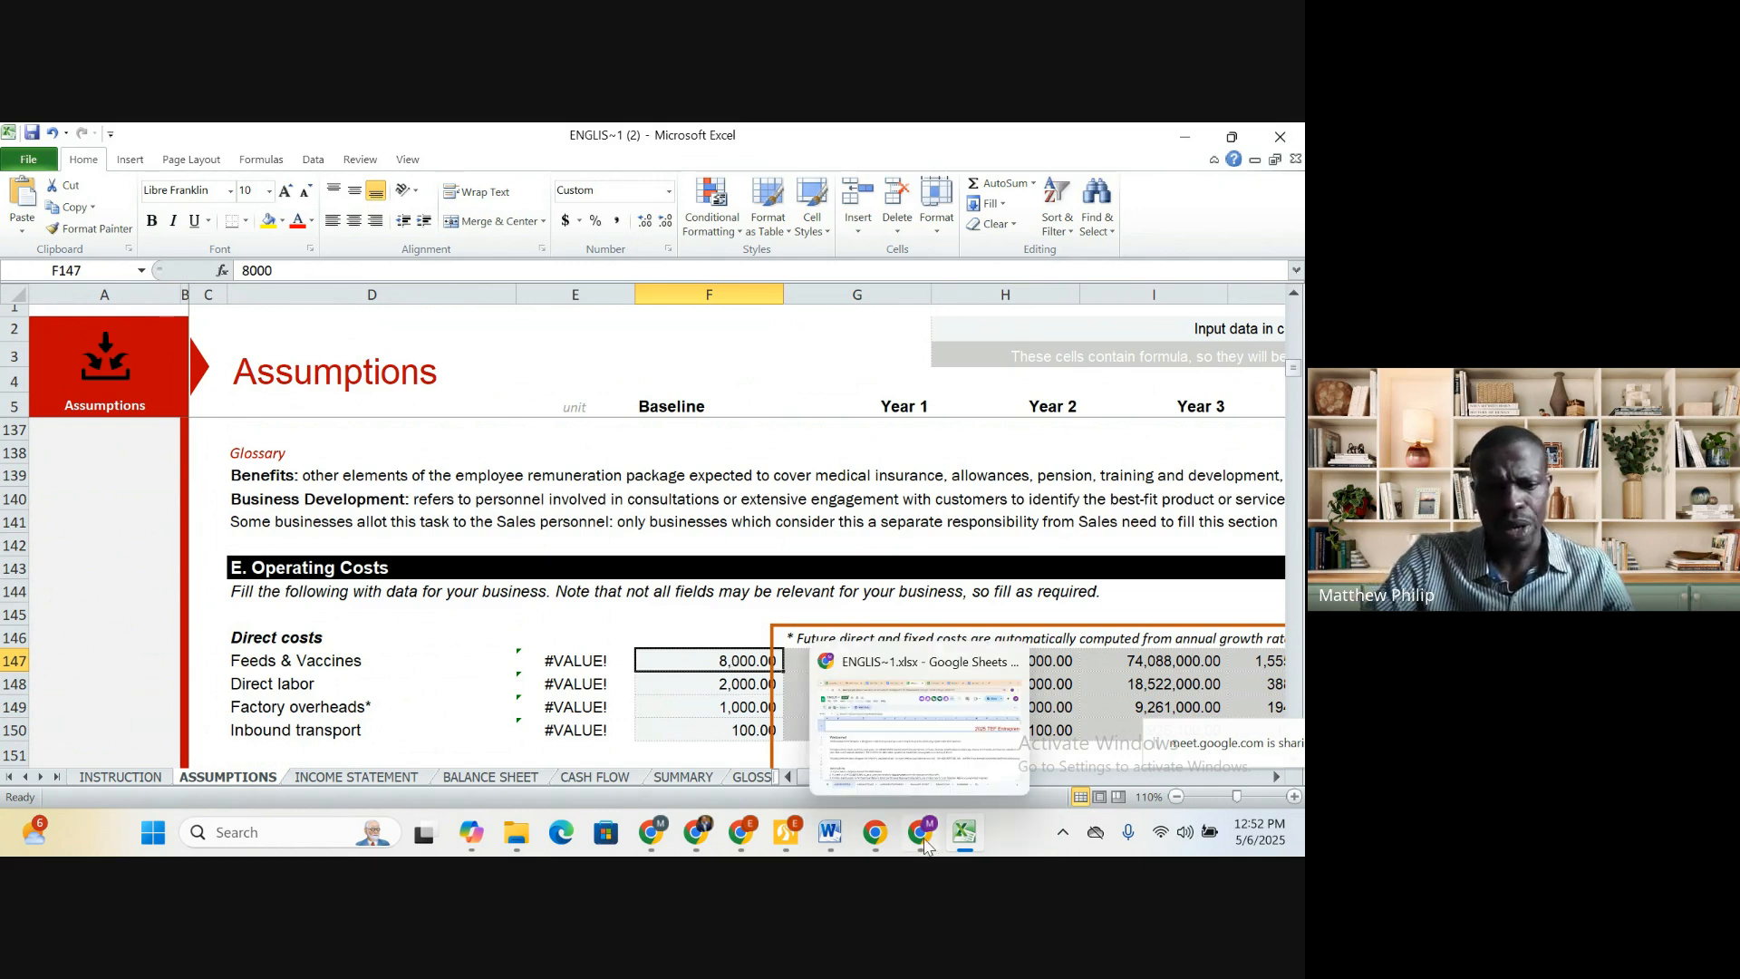
text(200)
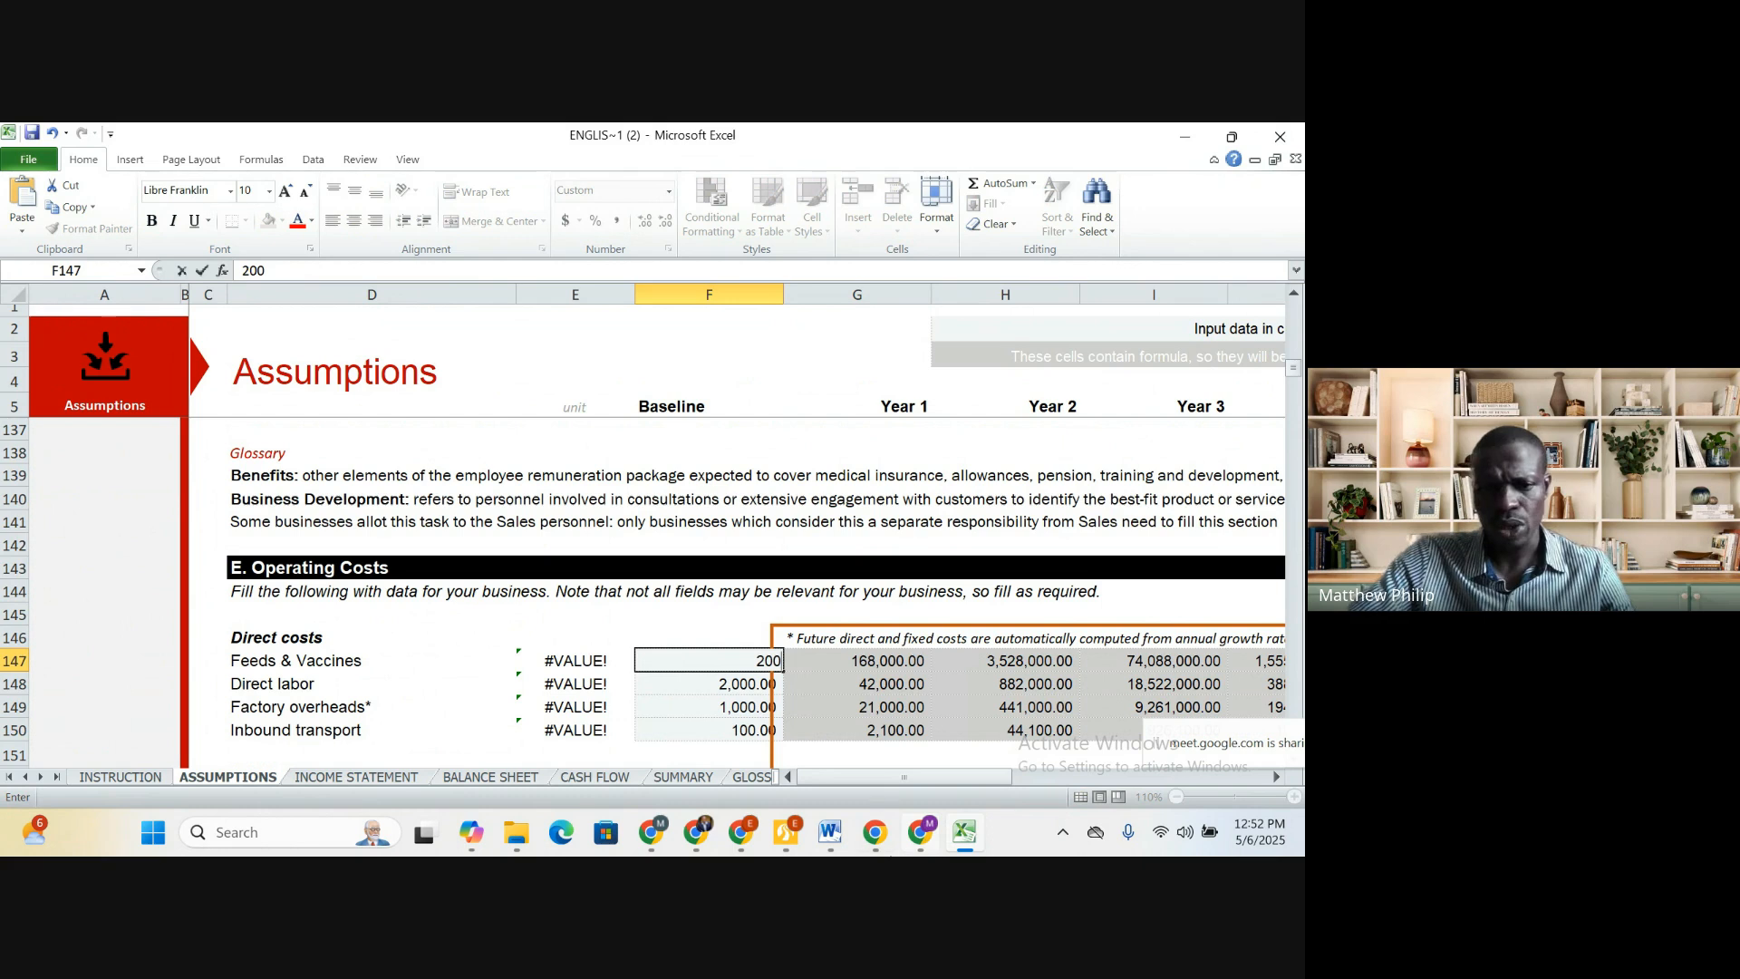
key(BackSpace)
key(BackSpace)
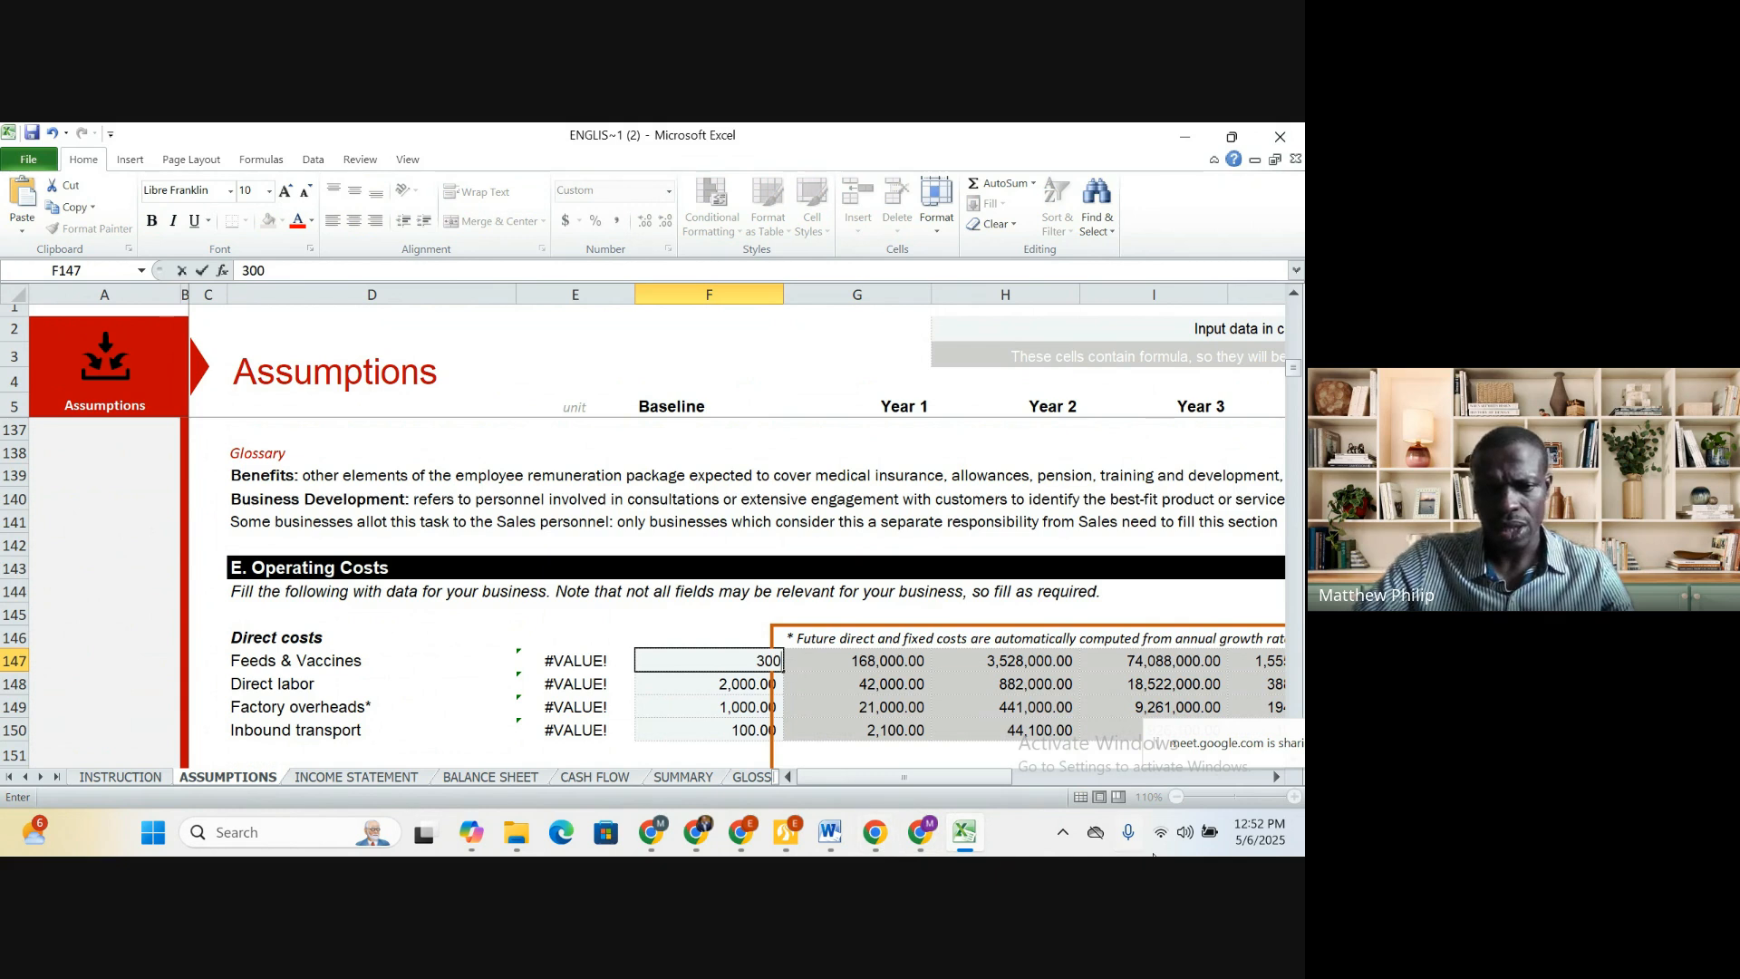
click(718, 686)
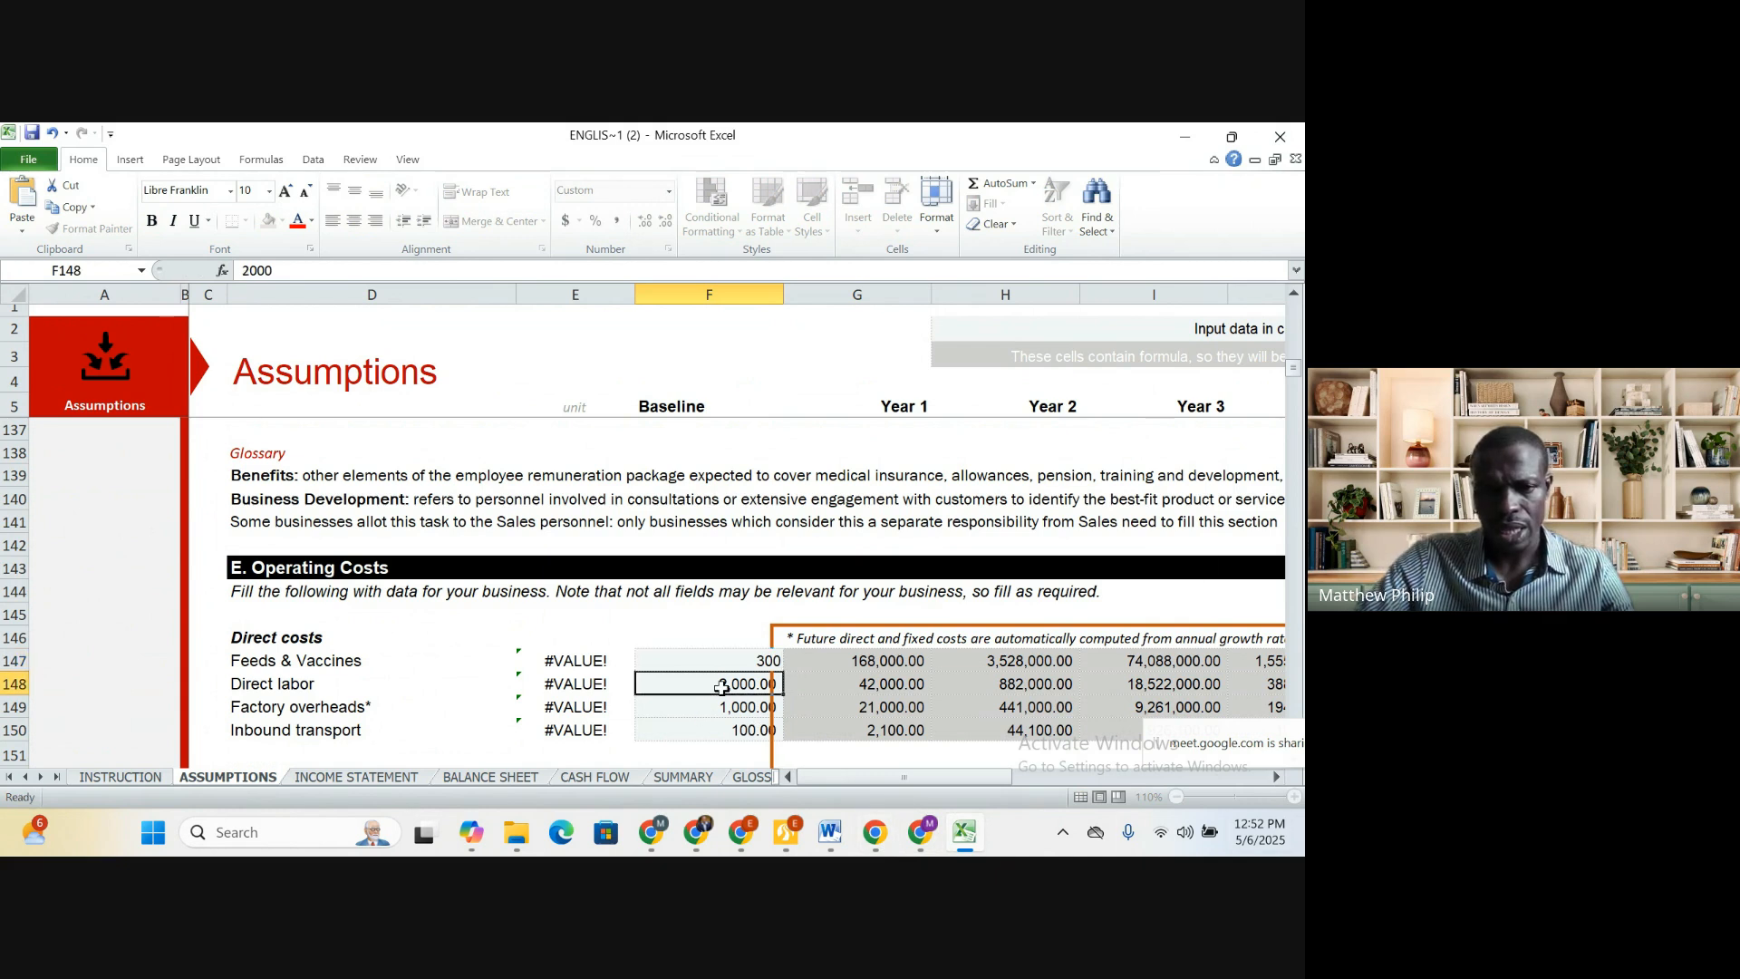
text(150)
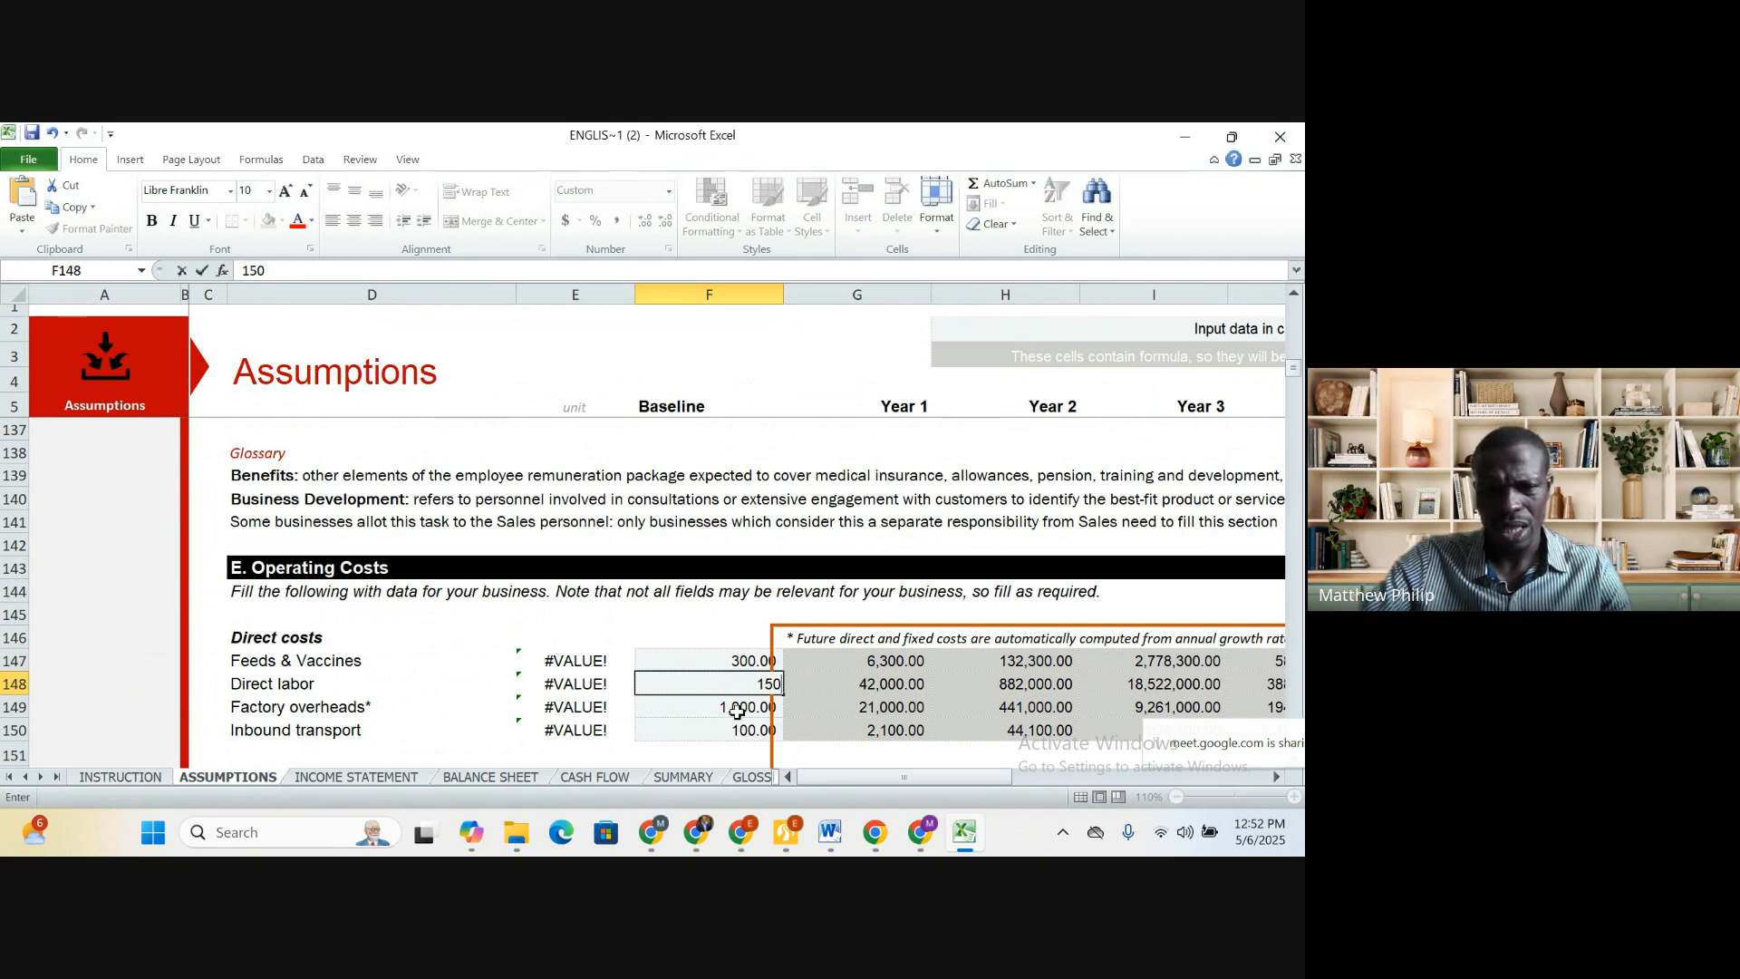
Set the baseline Factory overheads to 200 and Inbound transport to 30 under Direct costs
click(737, 711)
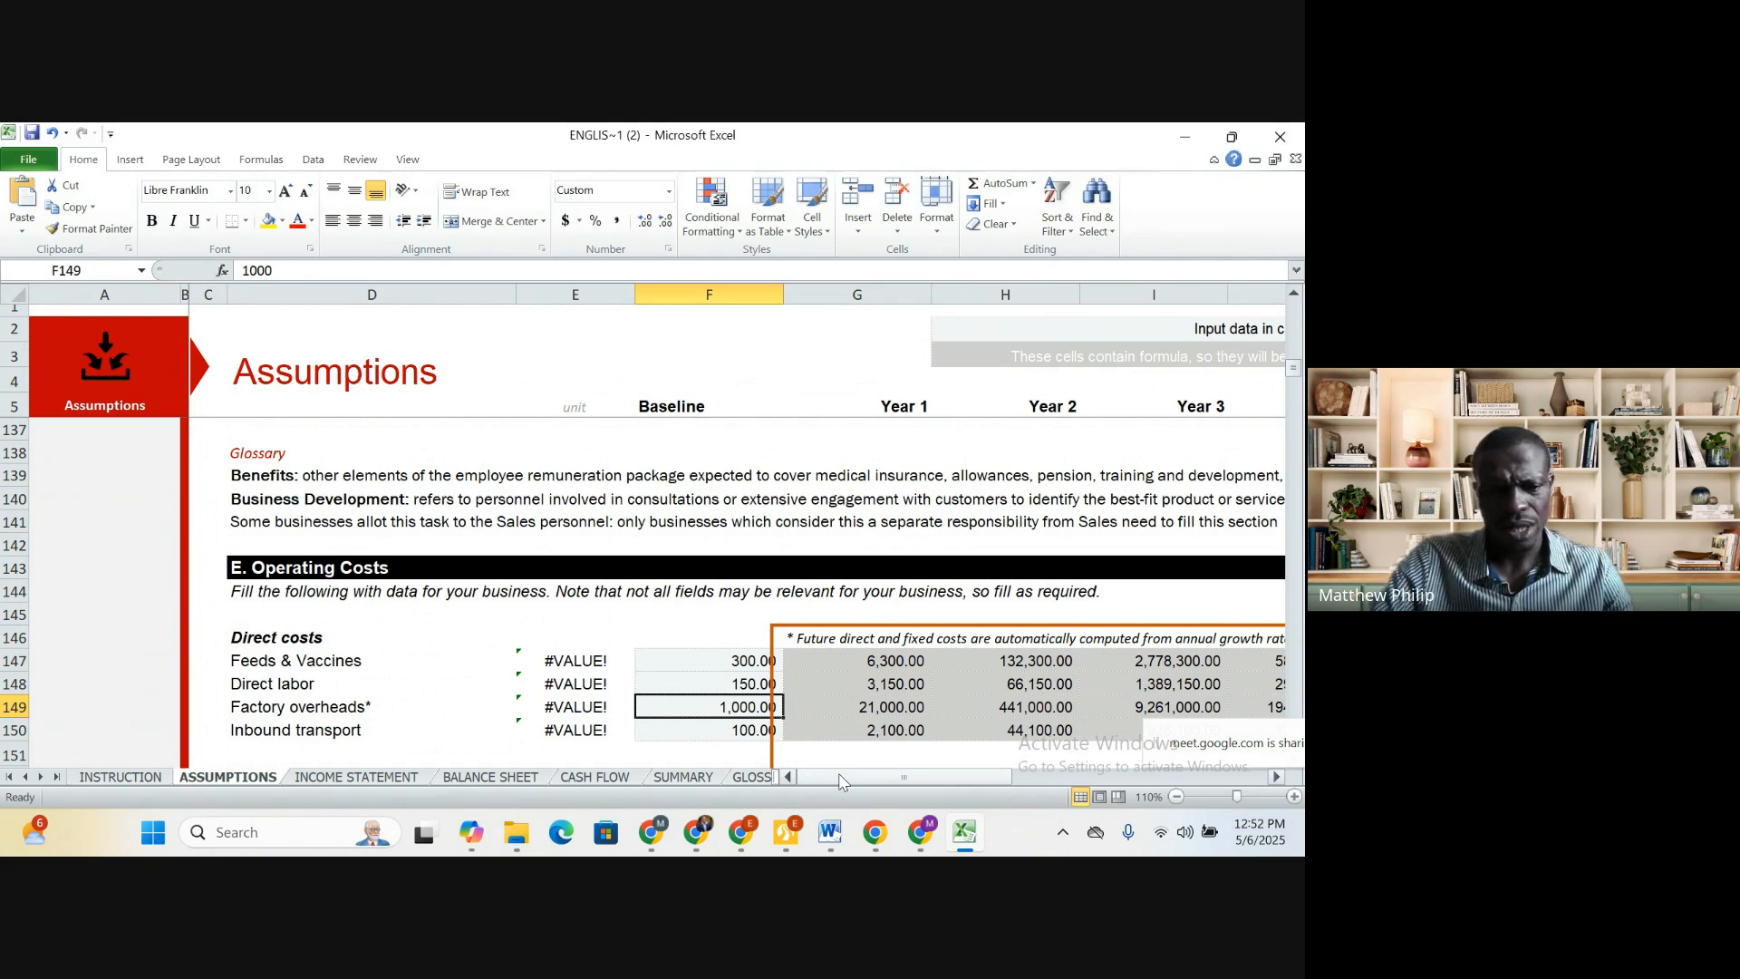
text(200)
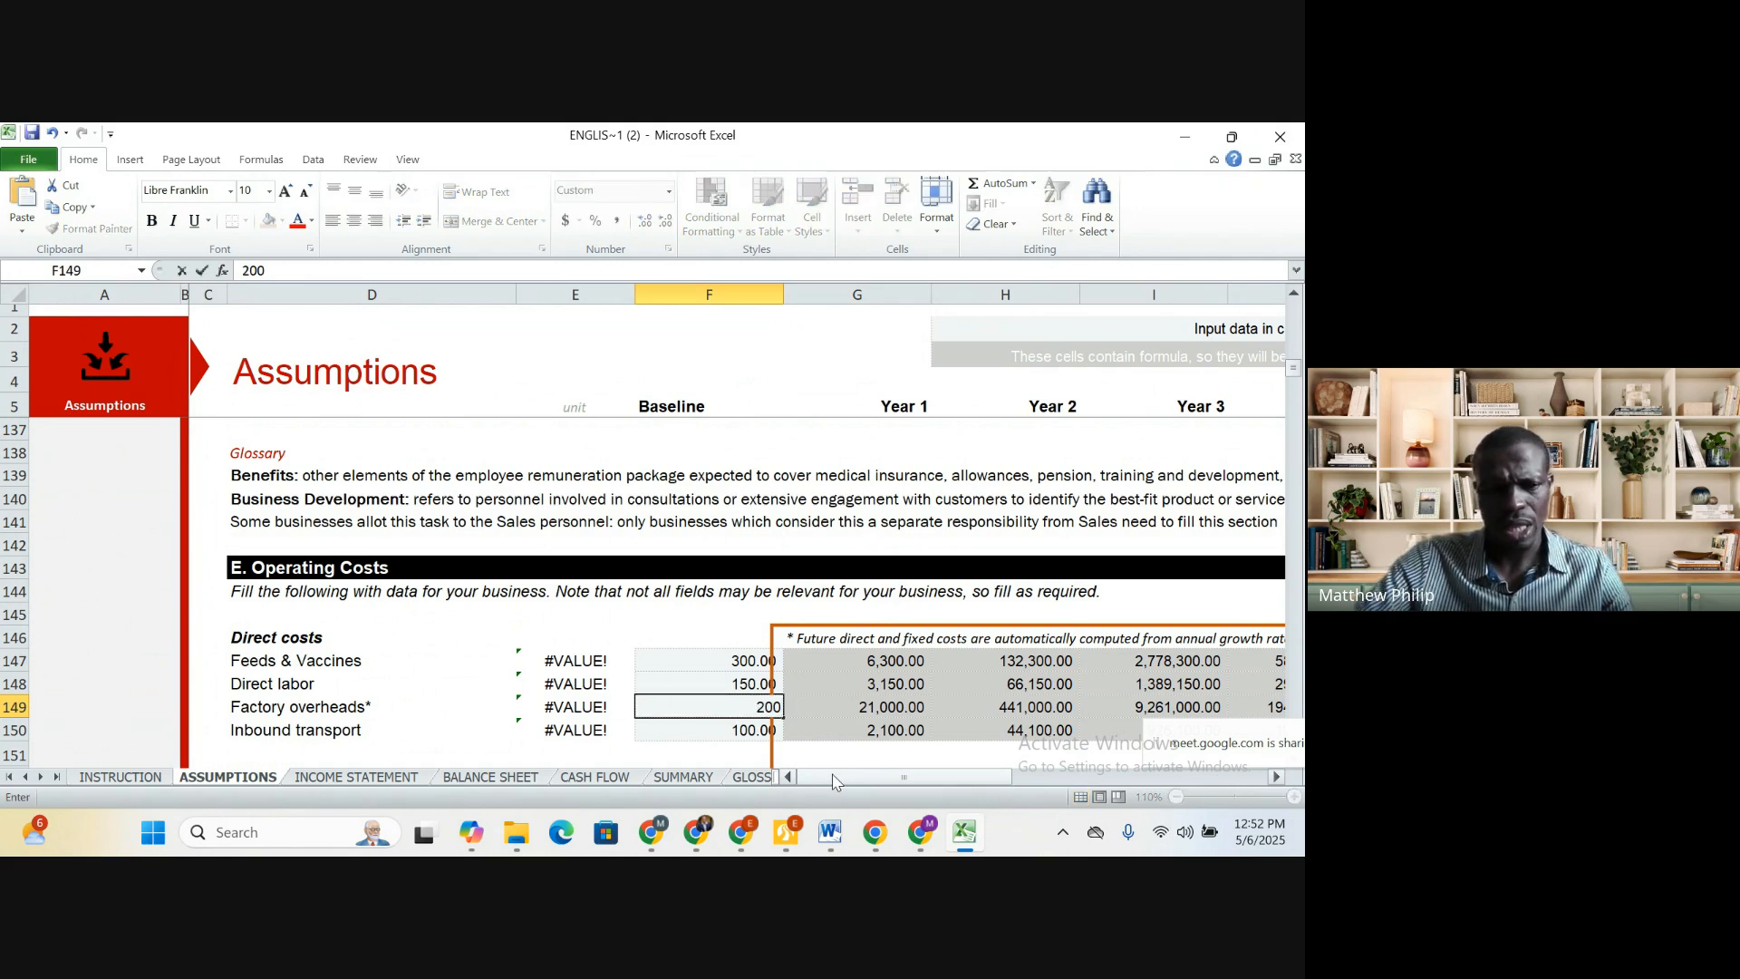
key(Return)
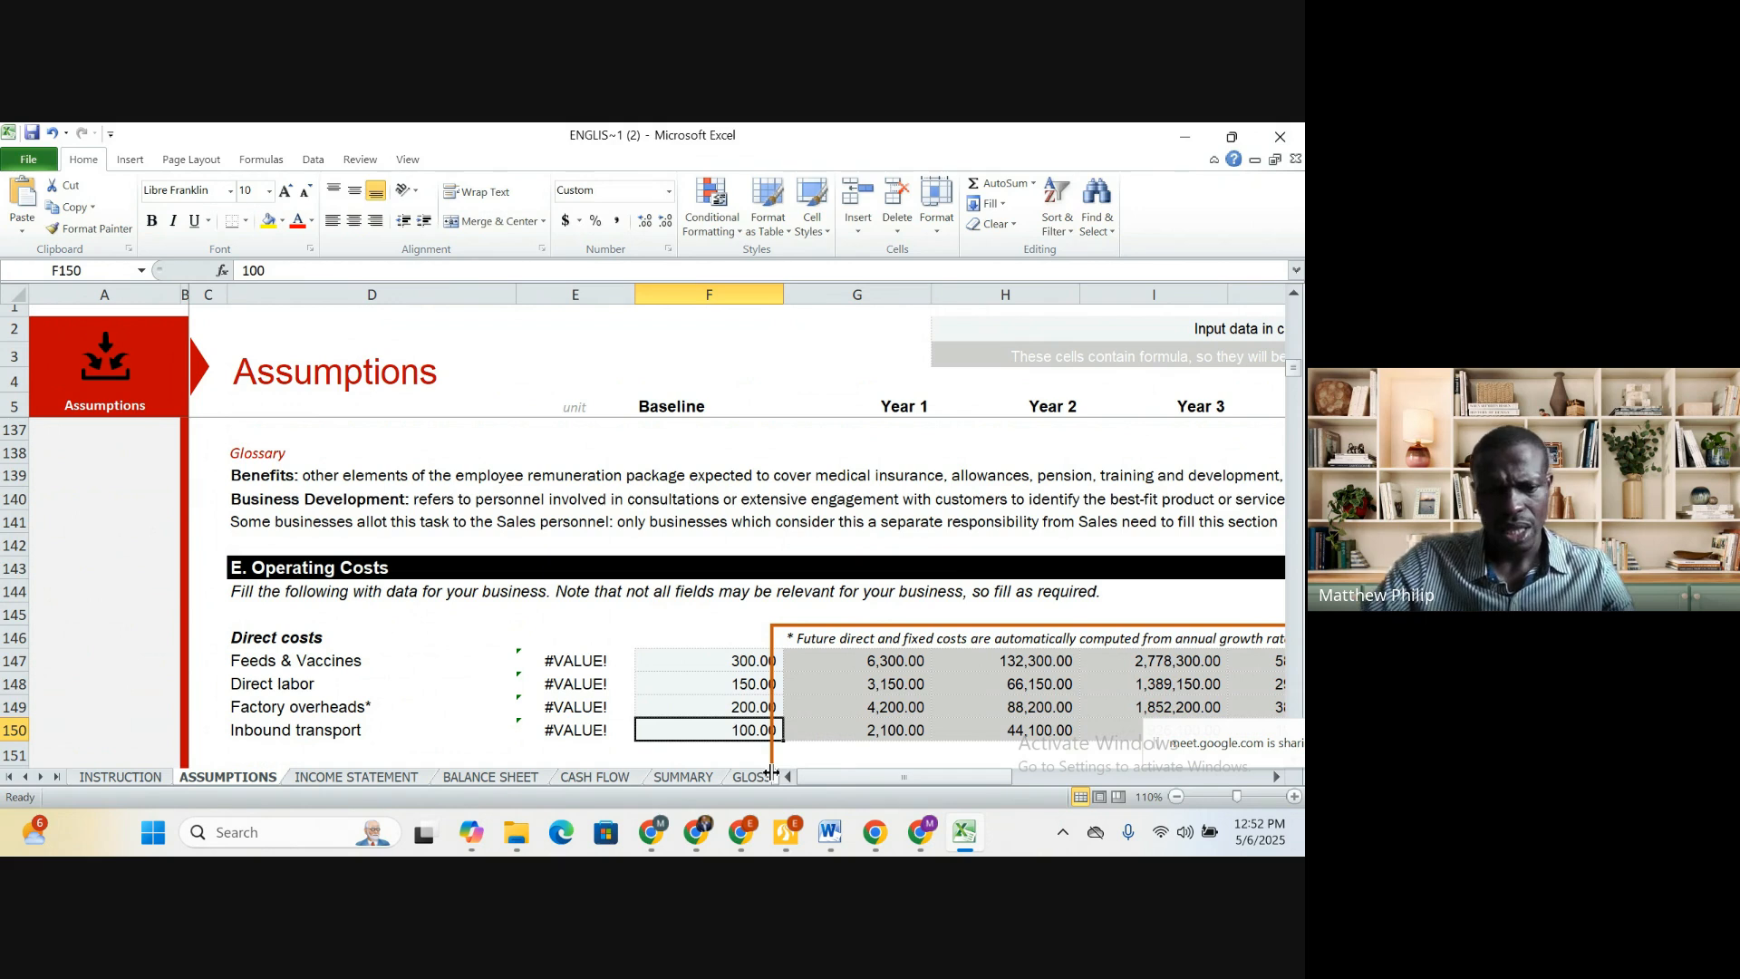
text(30)
click(449, 696)
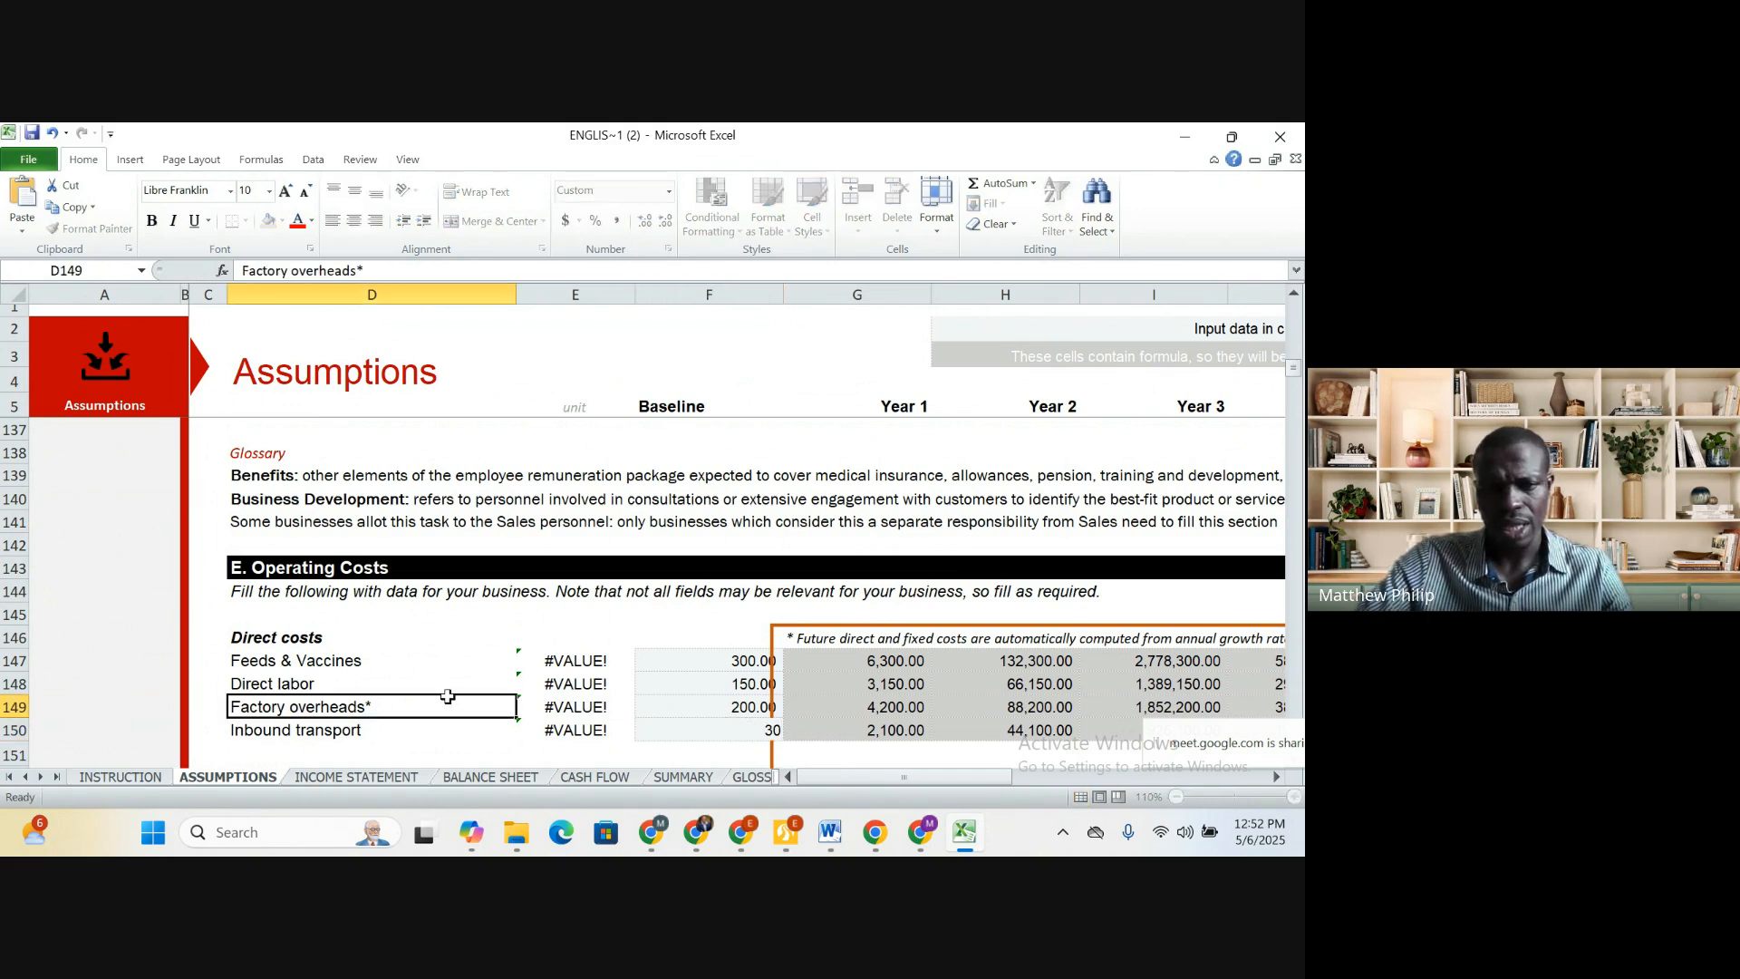
Review the cost growth rates, startup costs and headcount salaries in the Assumptions sheet
scroll(750, 688, up, 1)
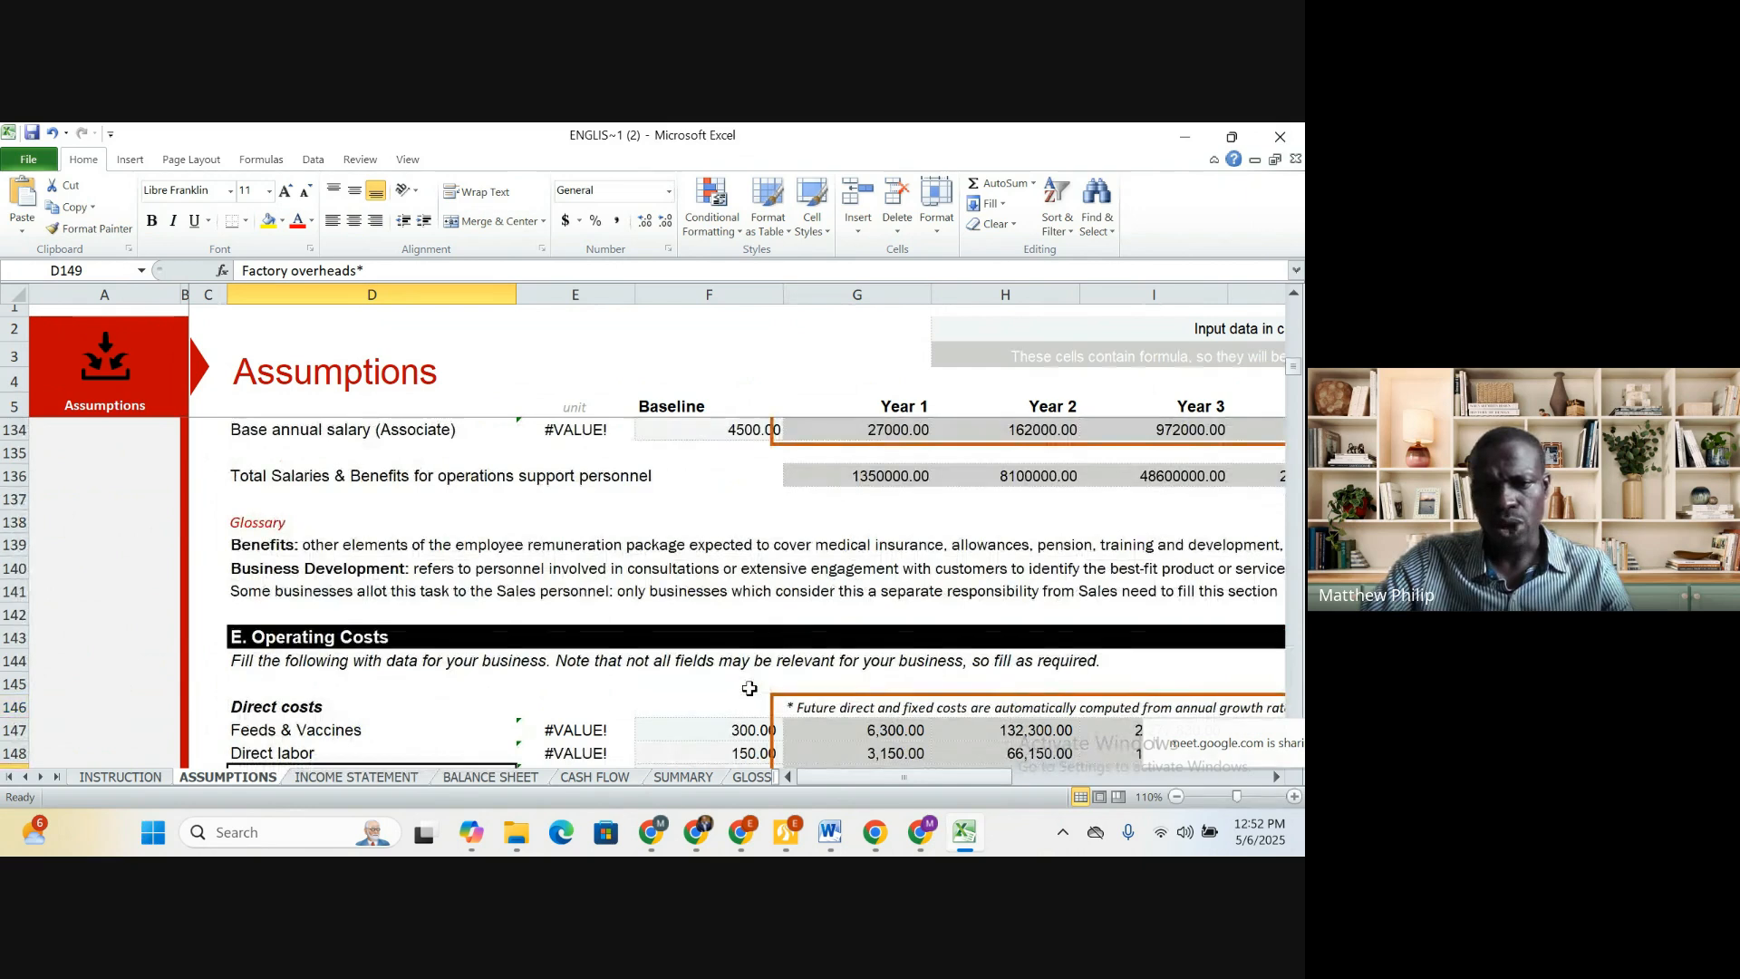
scroll(750, 688, up, 6)
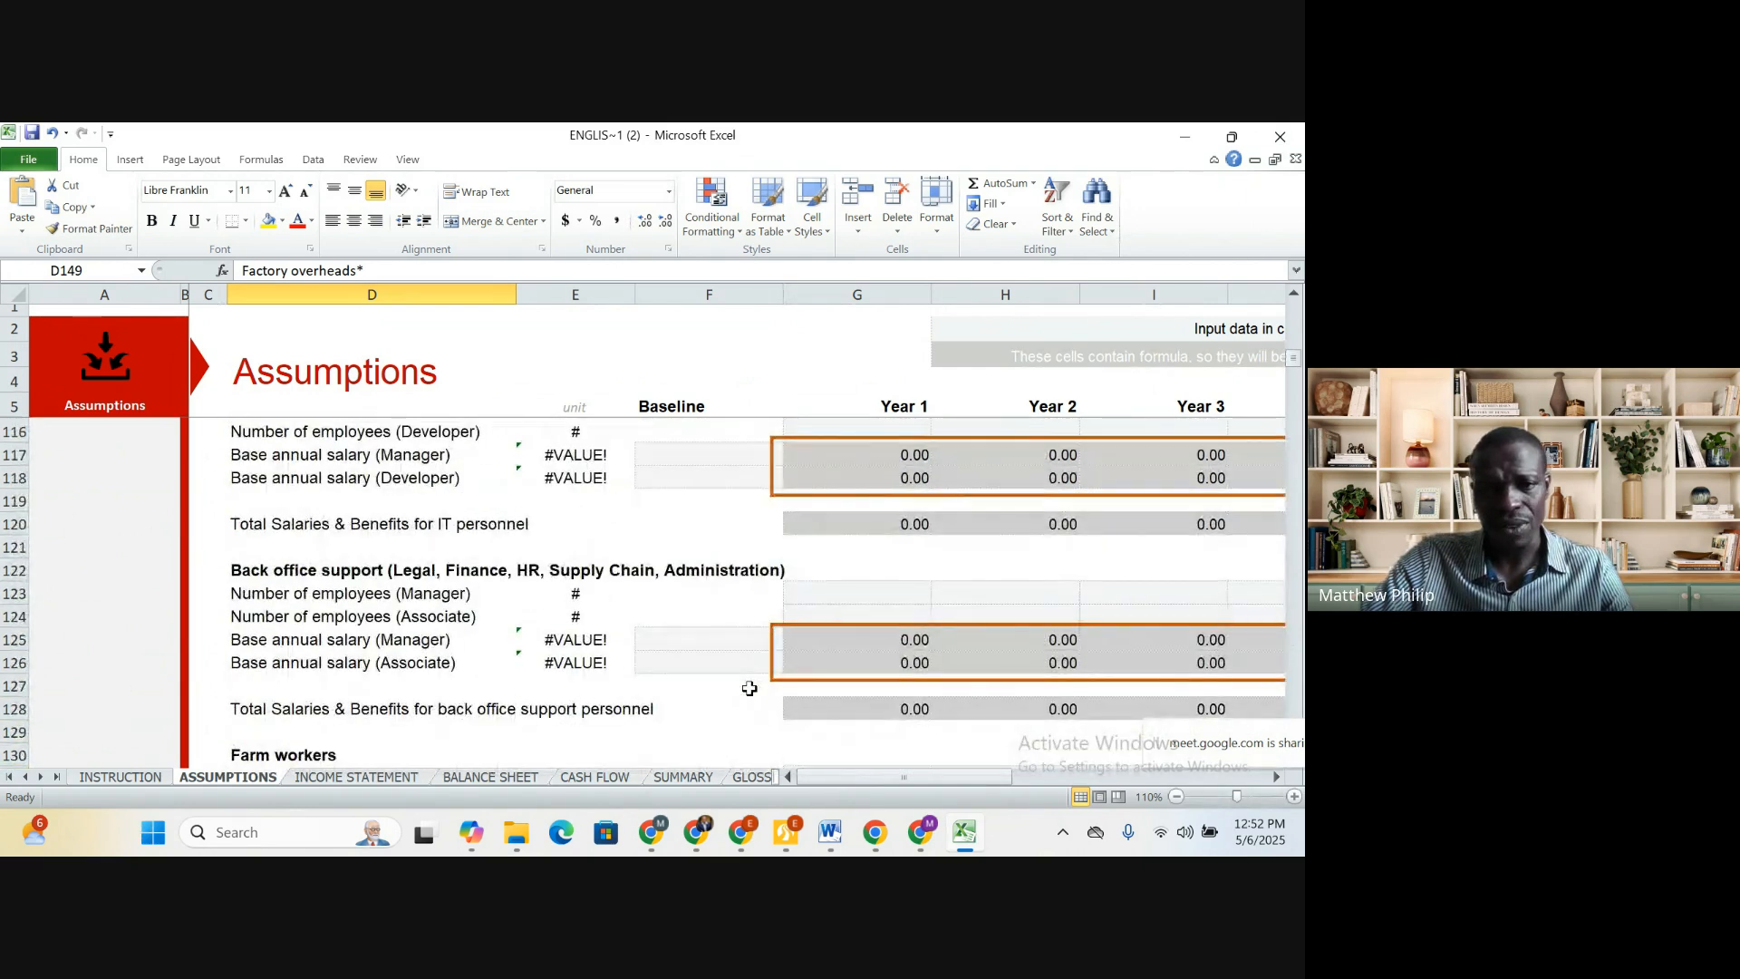
scroll(749, 687, up, 14)
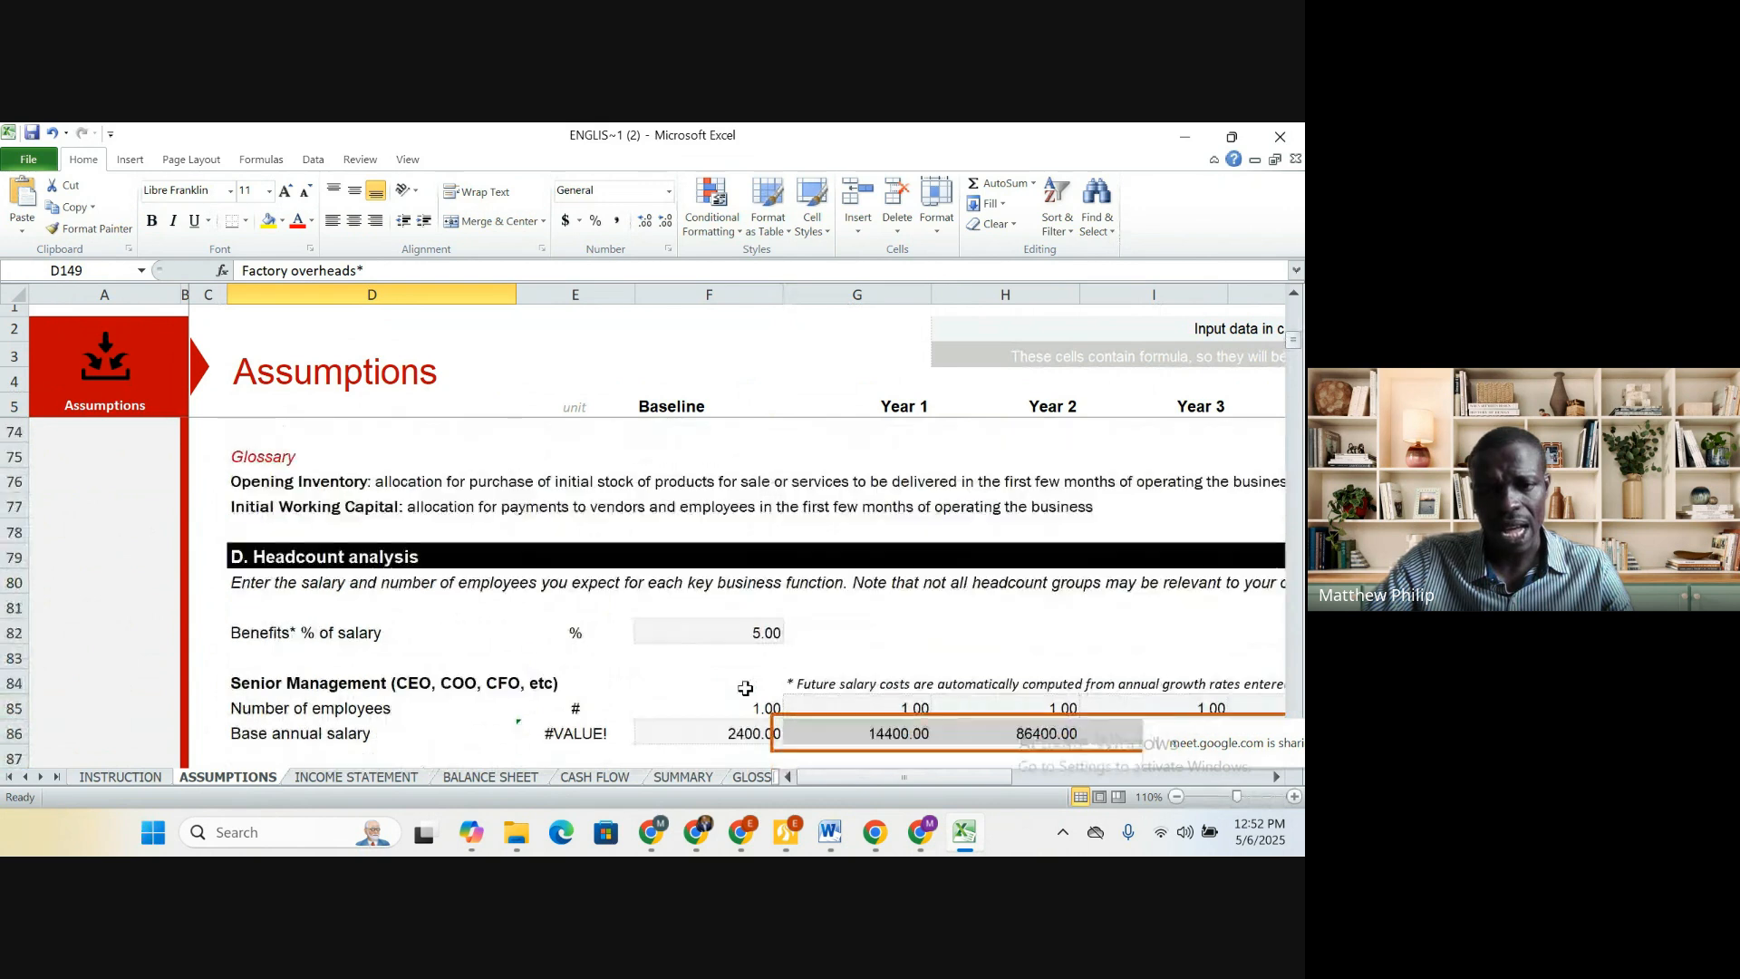
scroll(745, 689, up, 10)
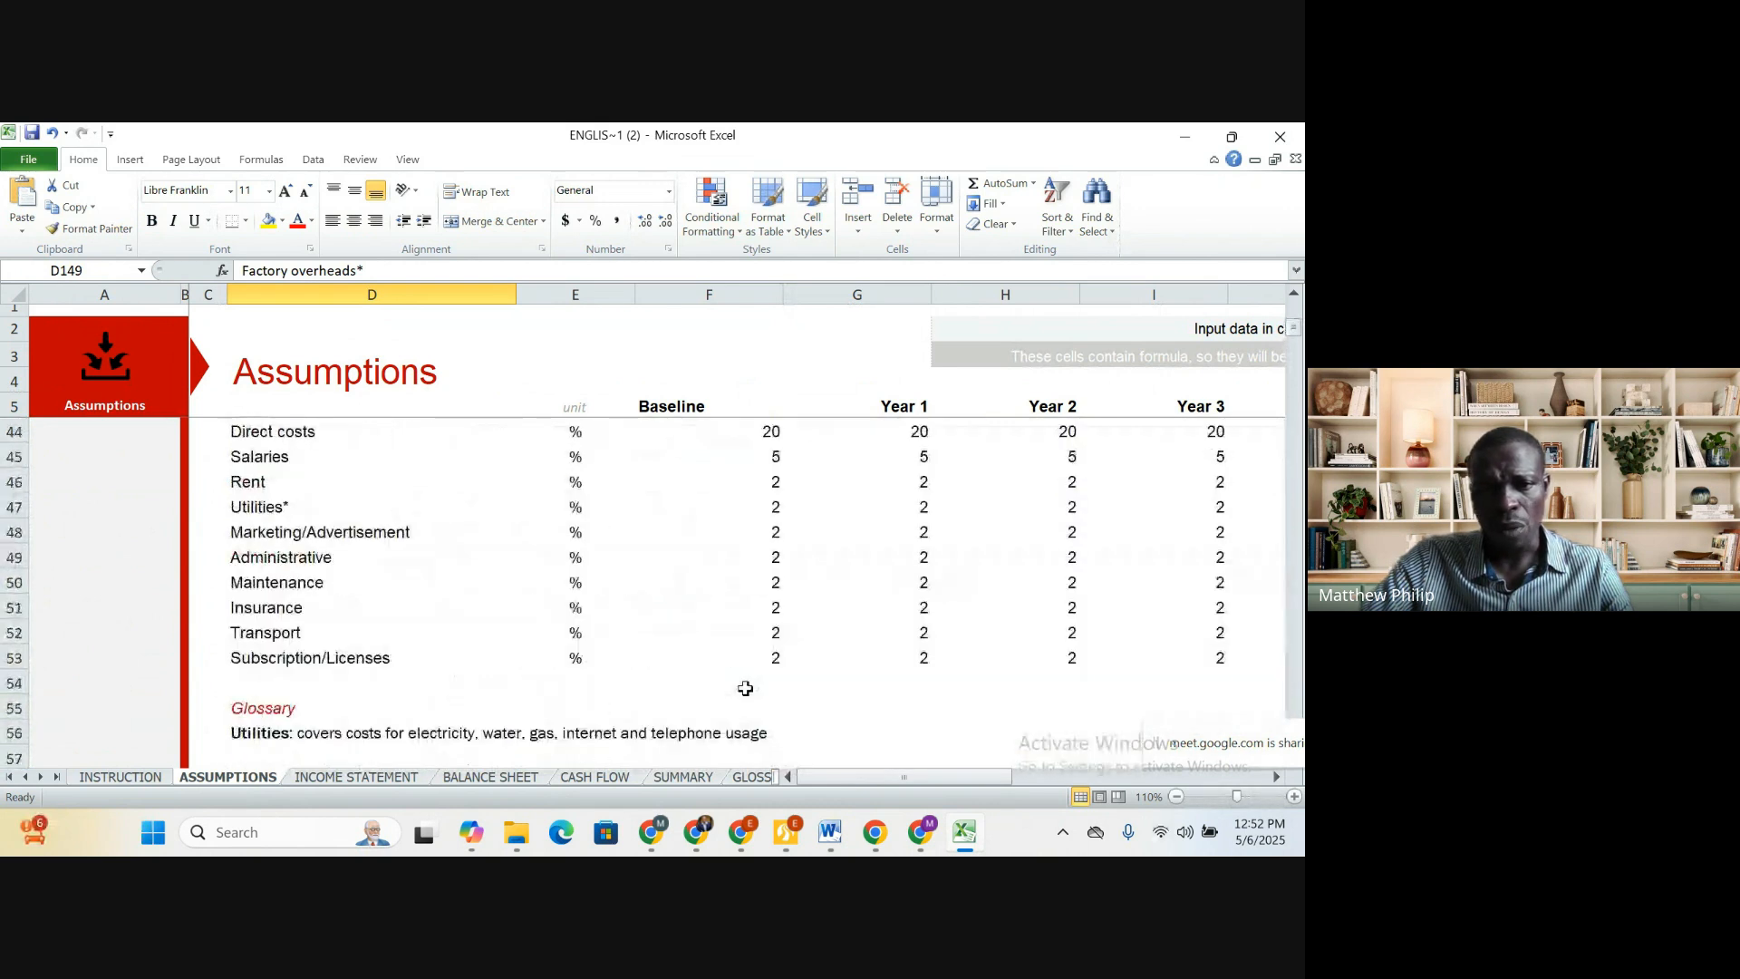
scroll(745, 689, down, 4)
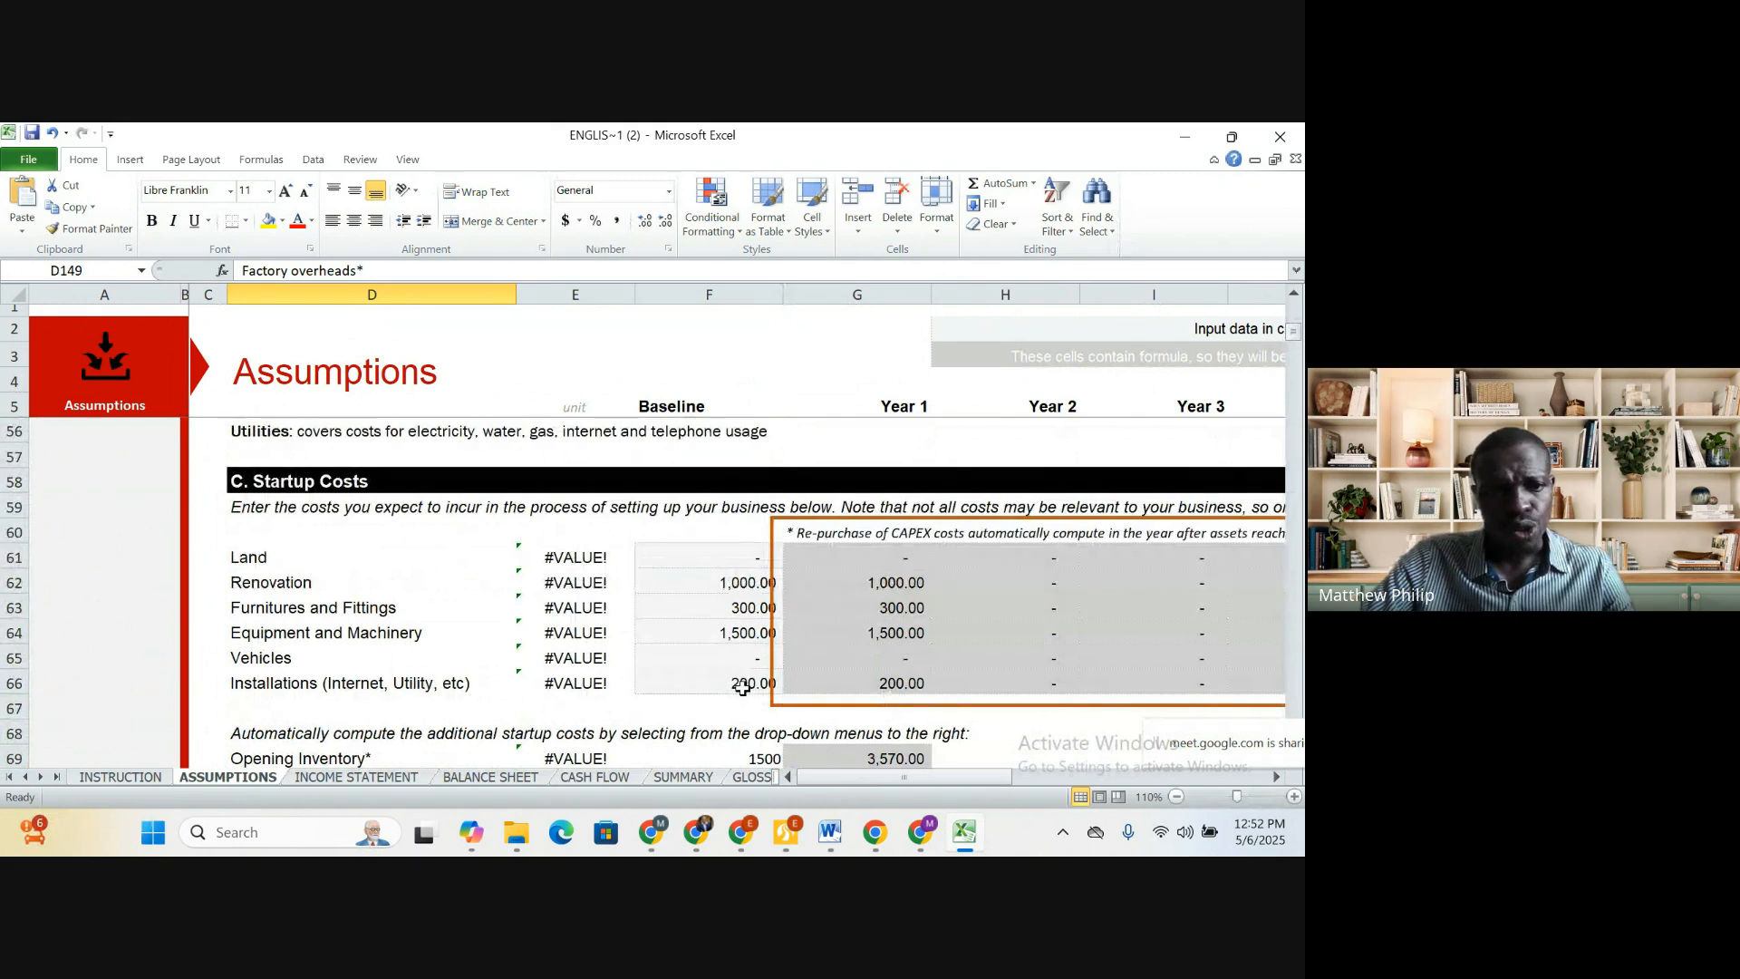
scroll(743, 689, down, 1)
scroll(742, 689, up, 1)
scroll(743, 689, down, 2)
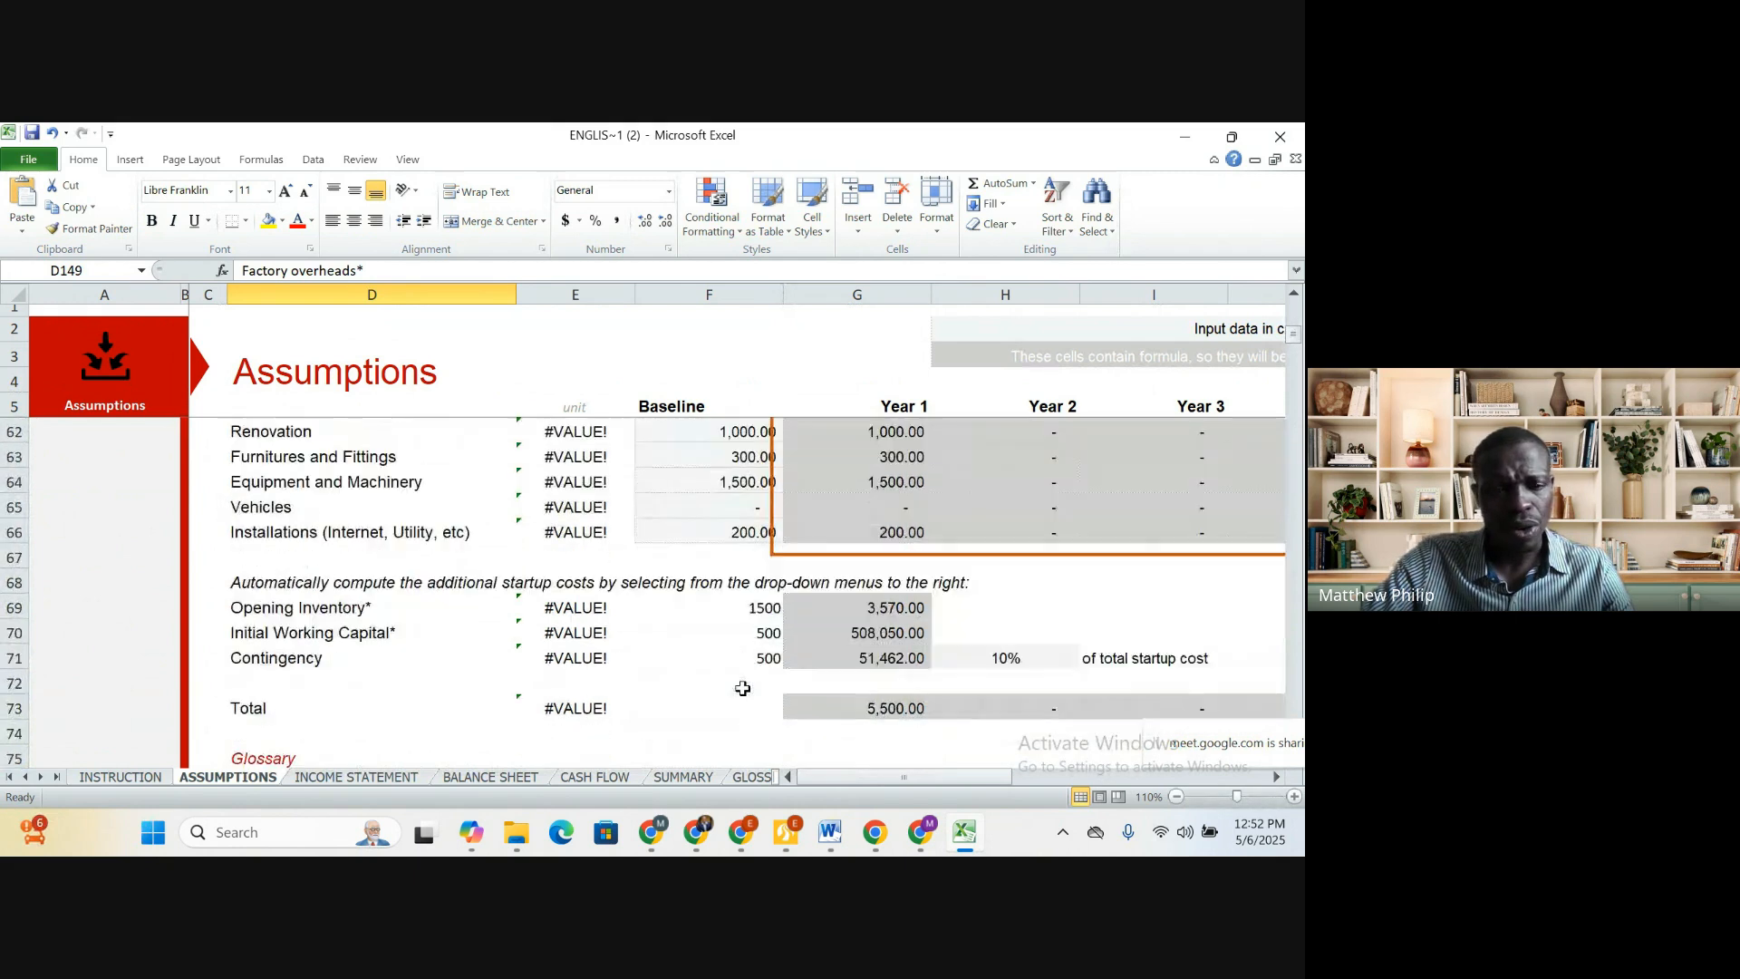
scroll(743, 689, down, 9)
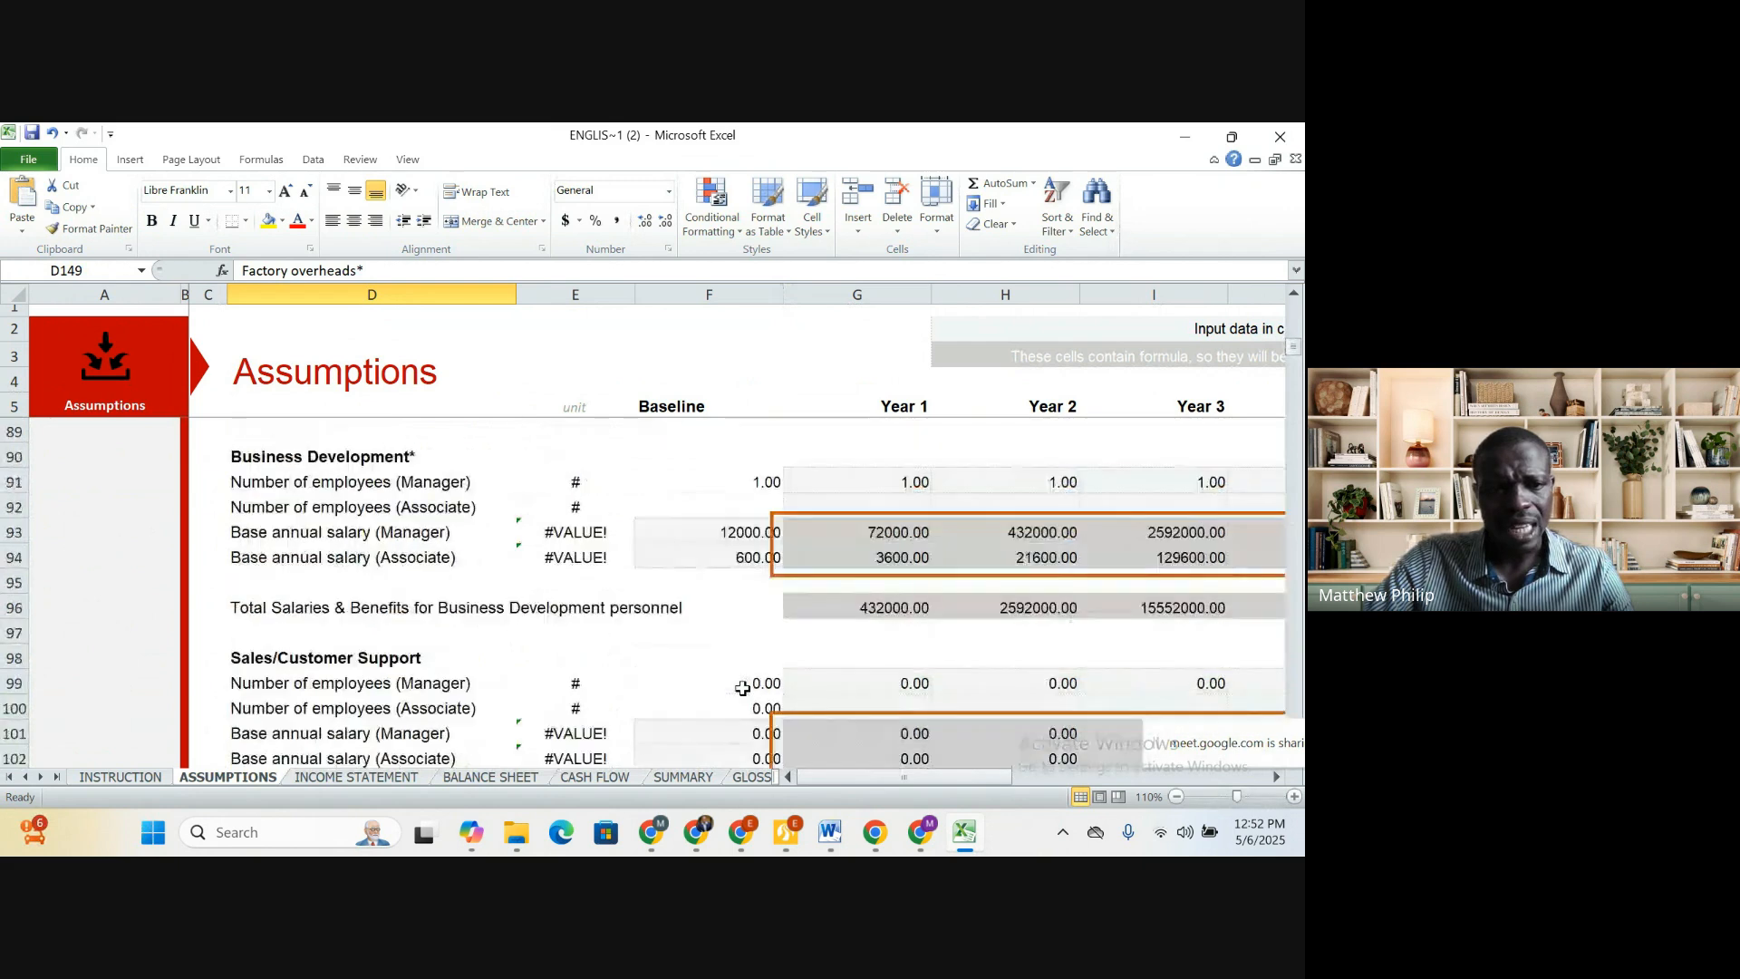
scroll(742, 689, down, 14)
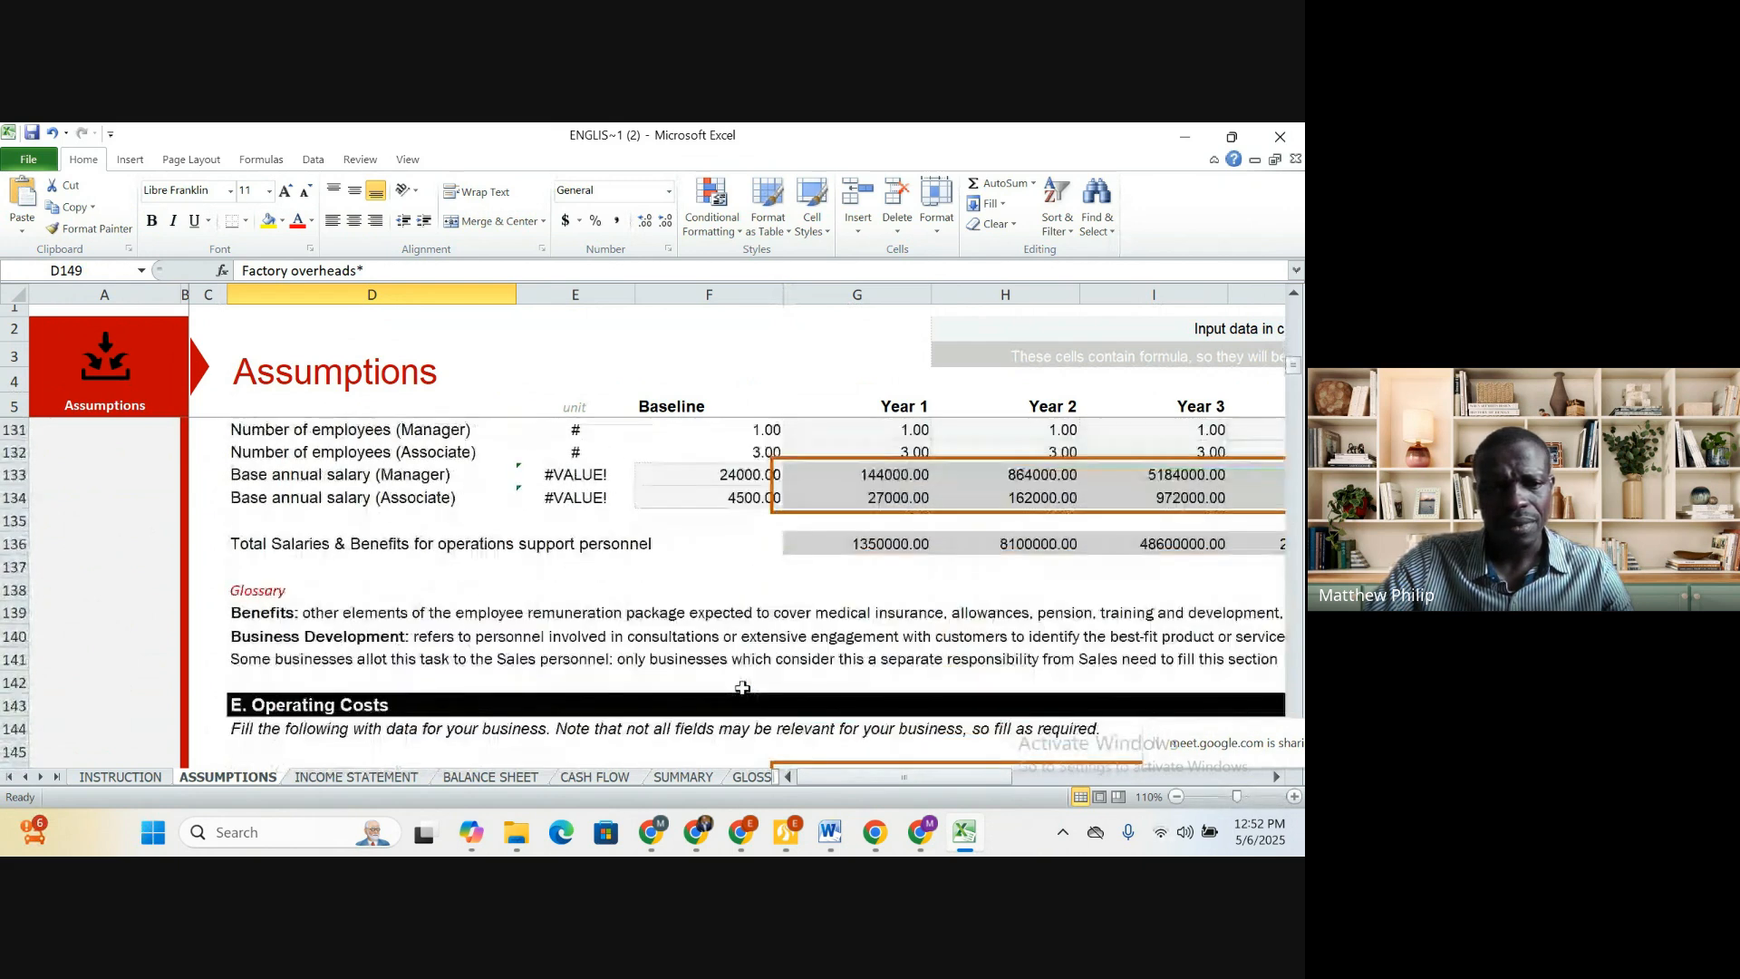
scroll(742, 688, down, 3)
scroll(742, 689, up, 16)
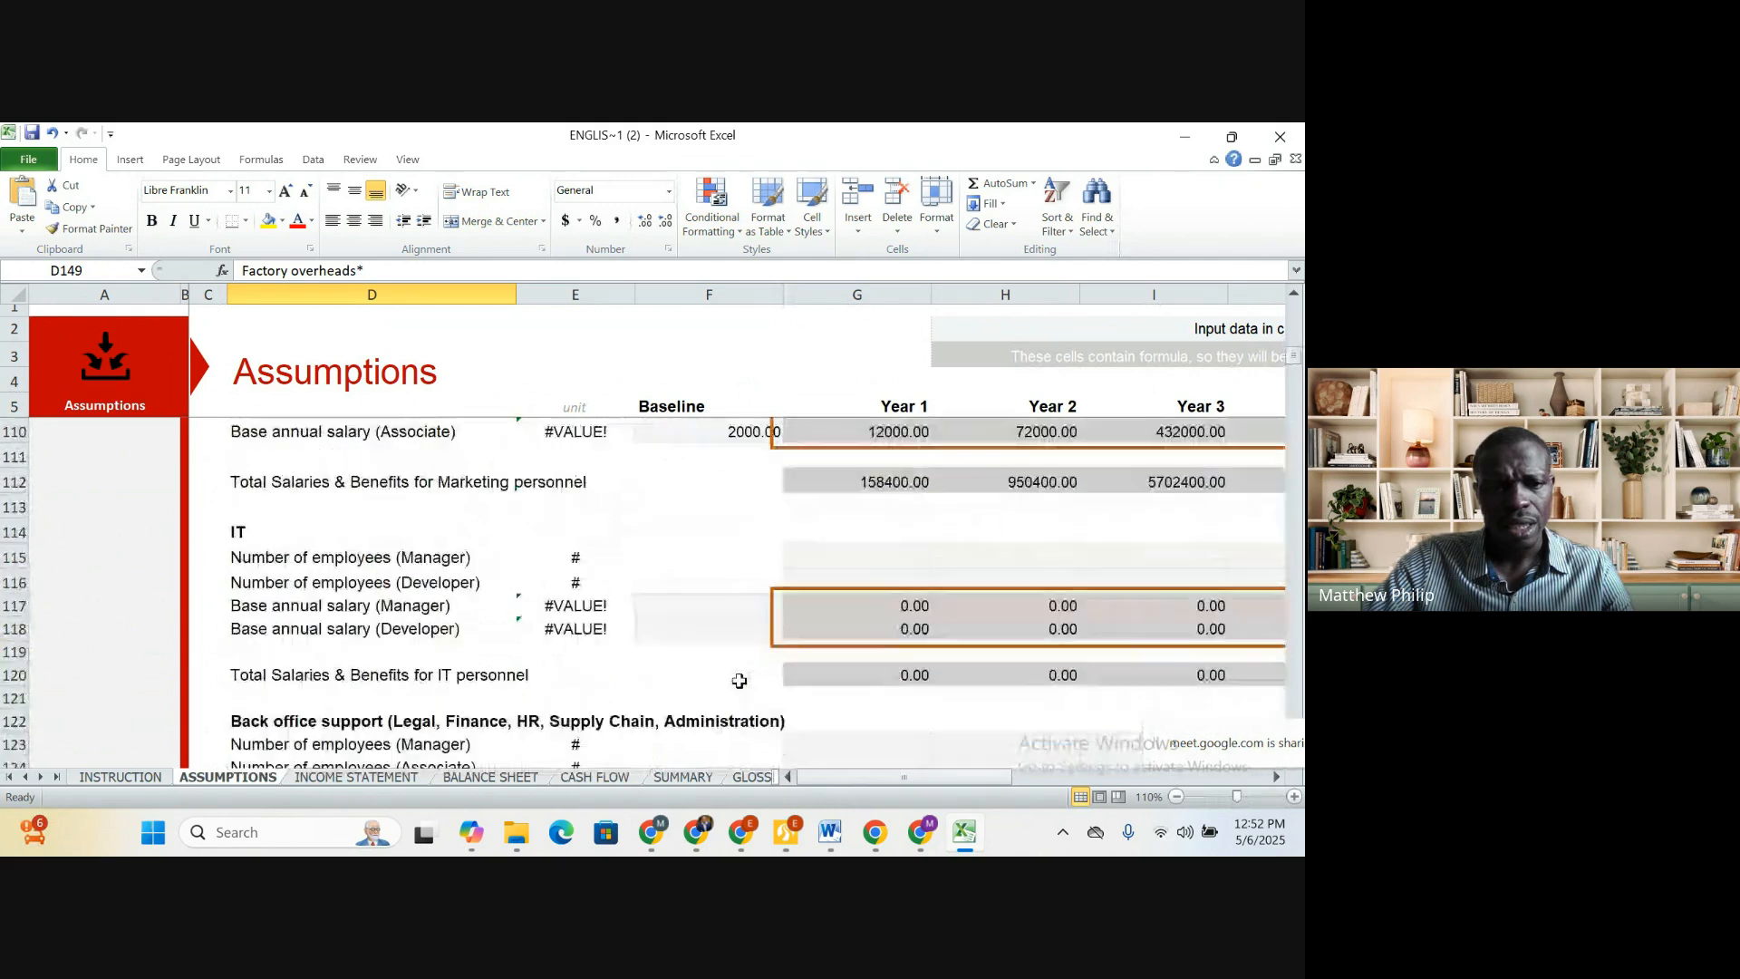
scroll(740, 681, up, 5)
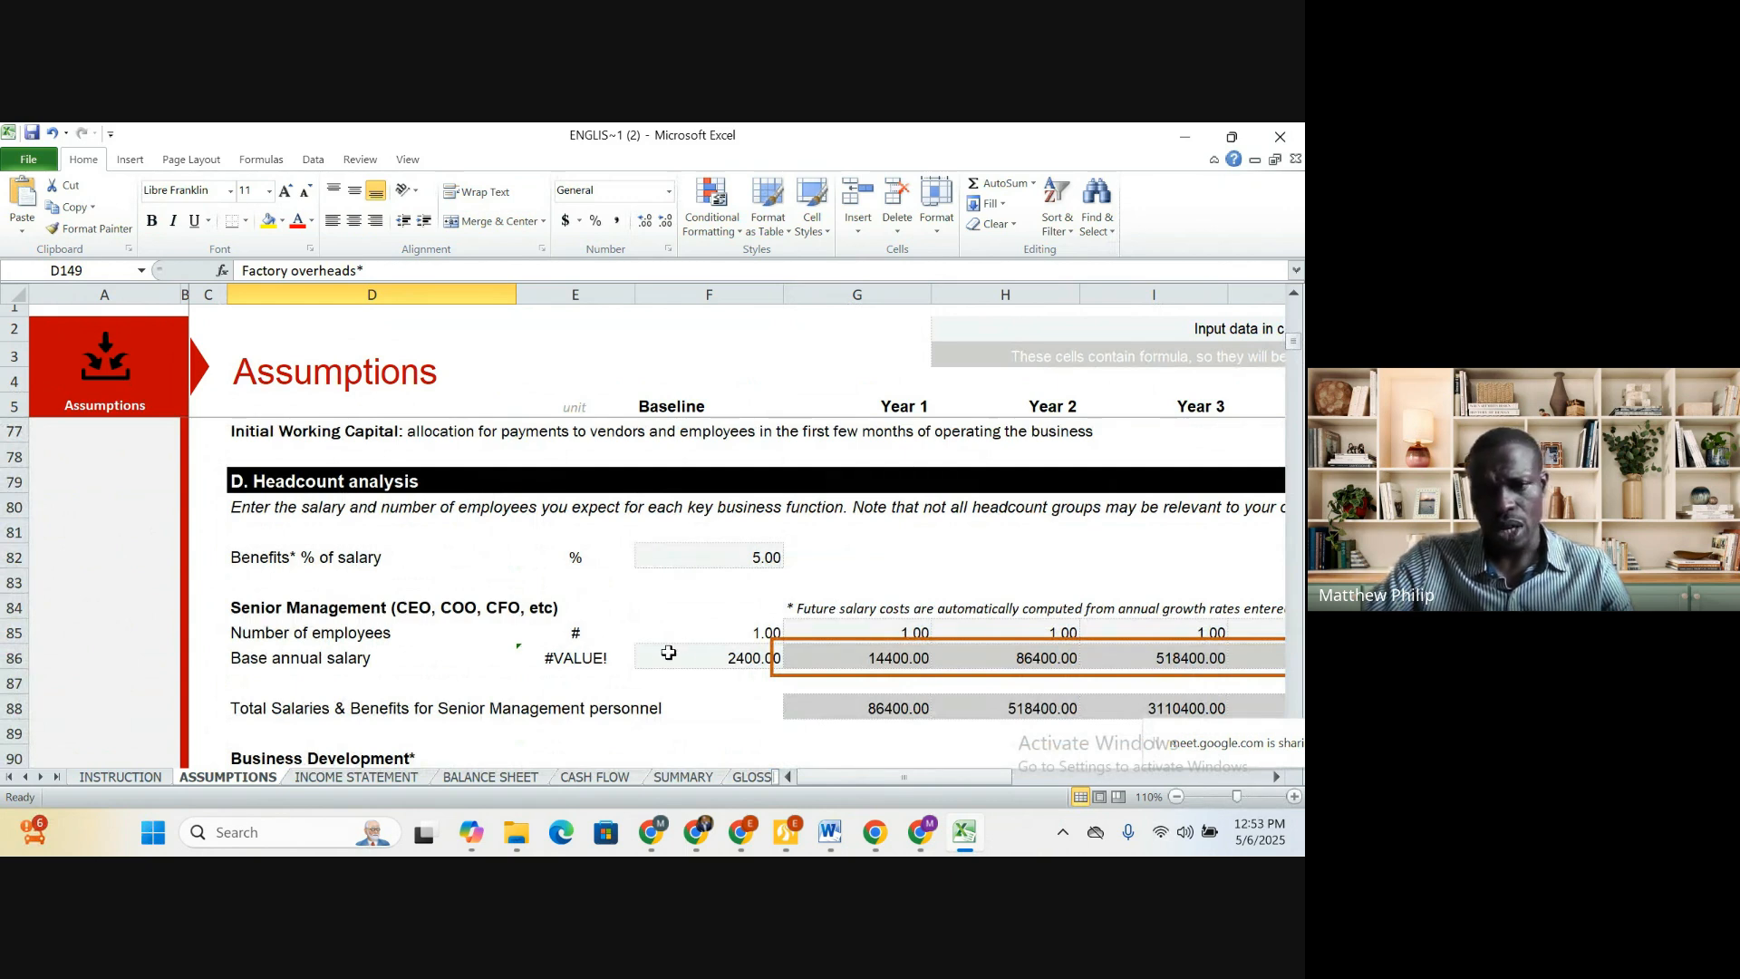
click(747, 663)
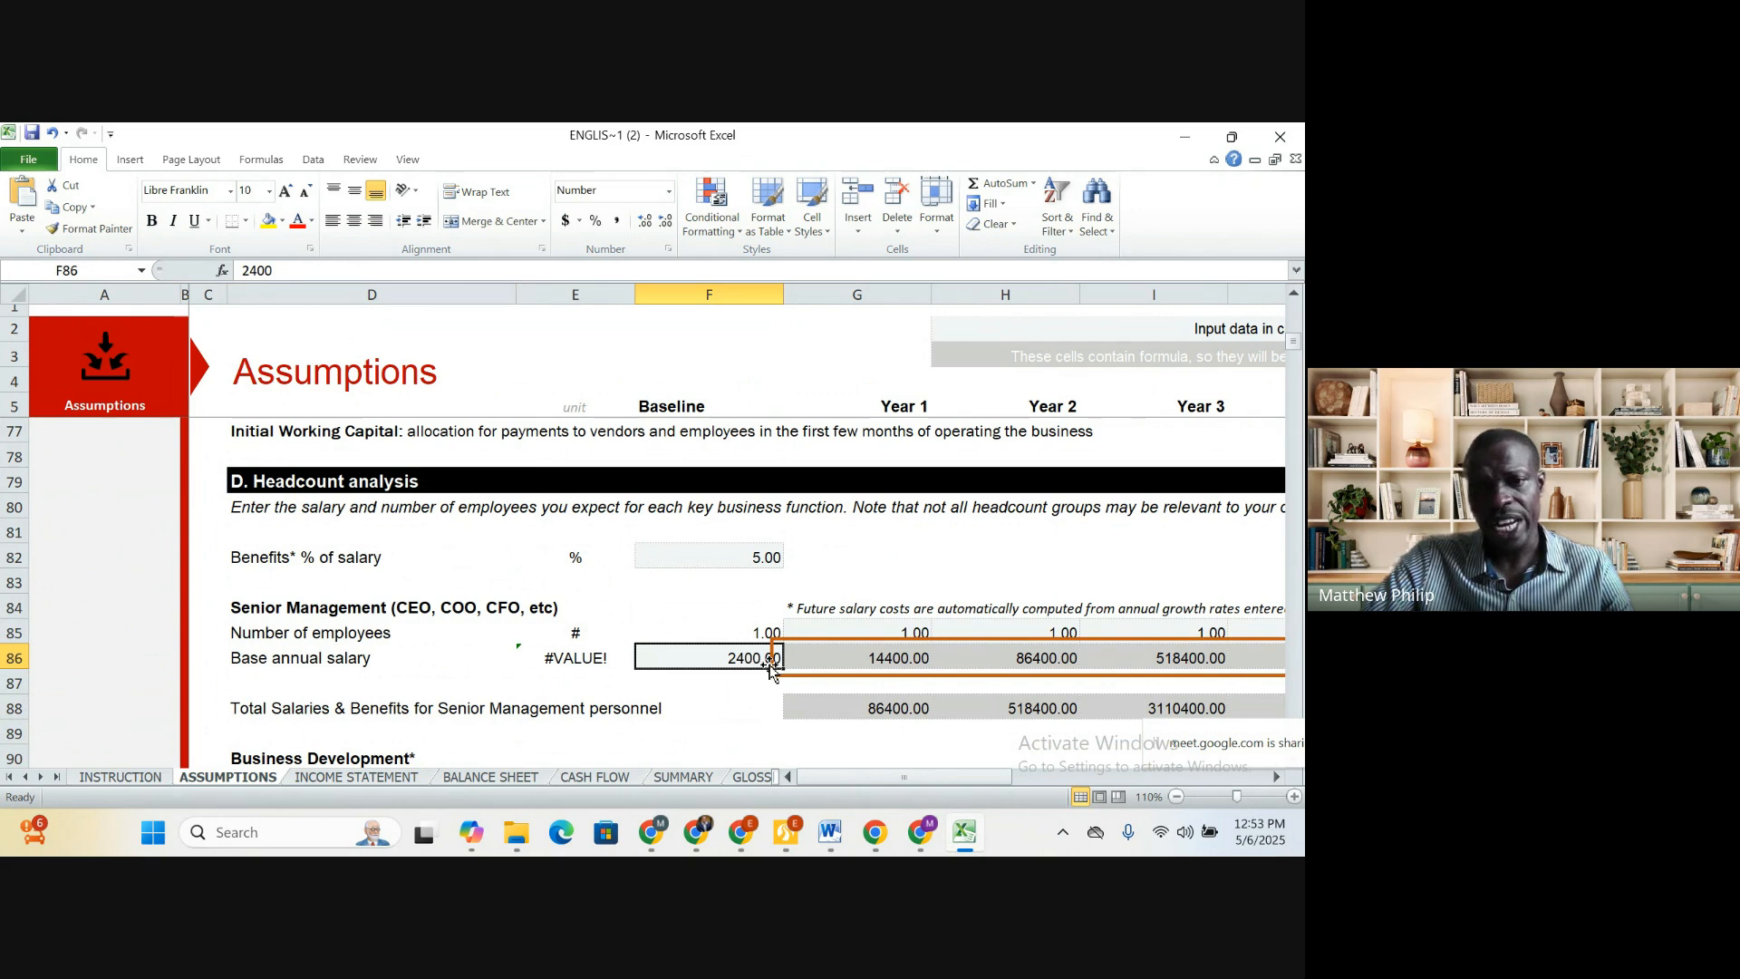
click(900, 661)
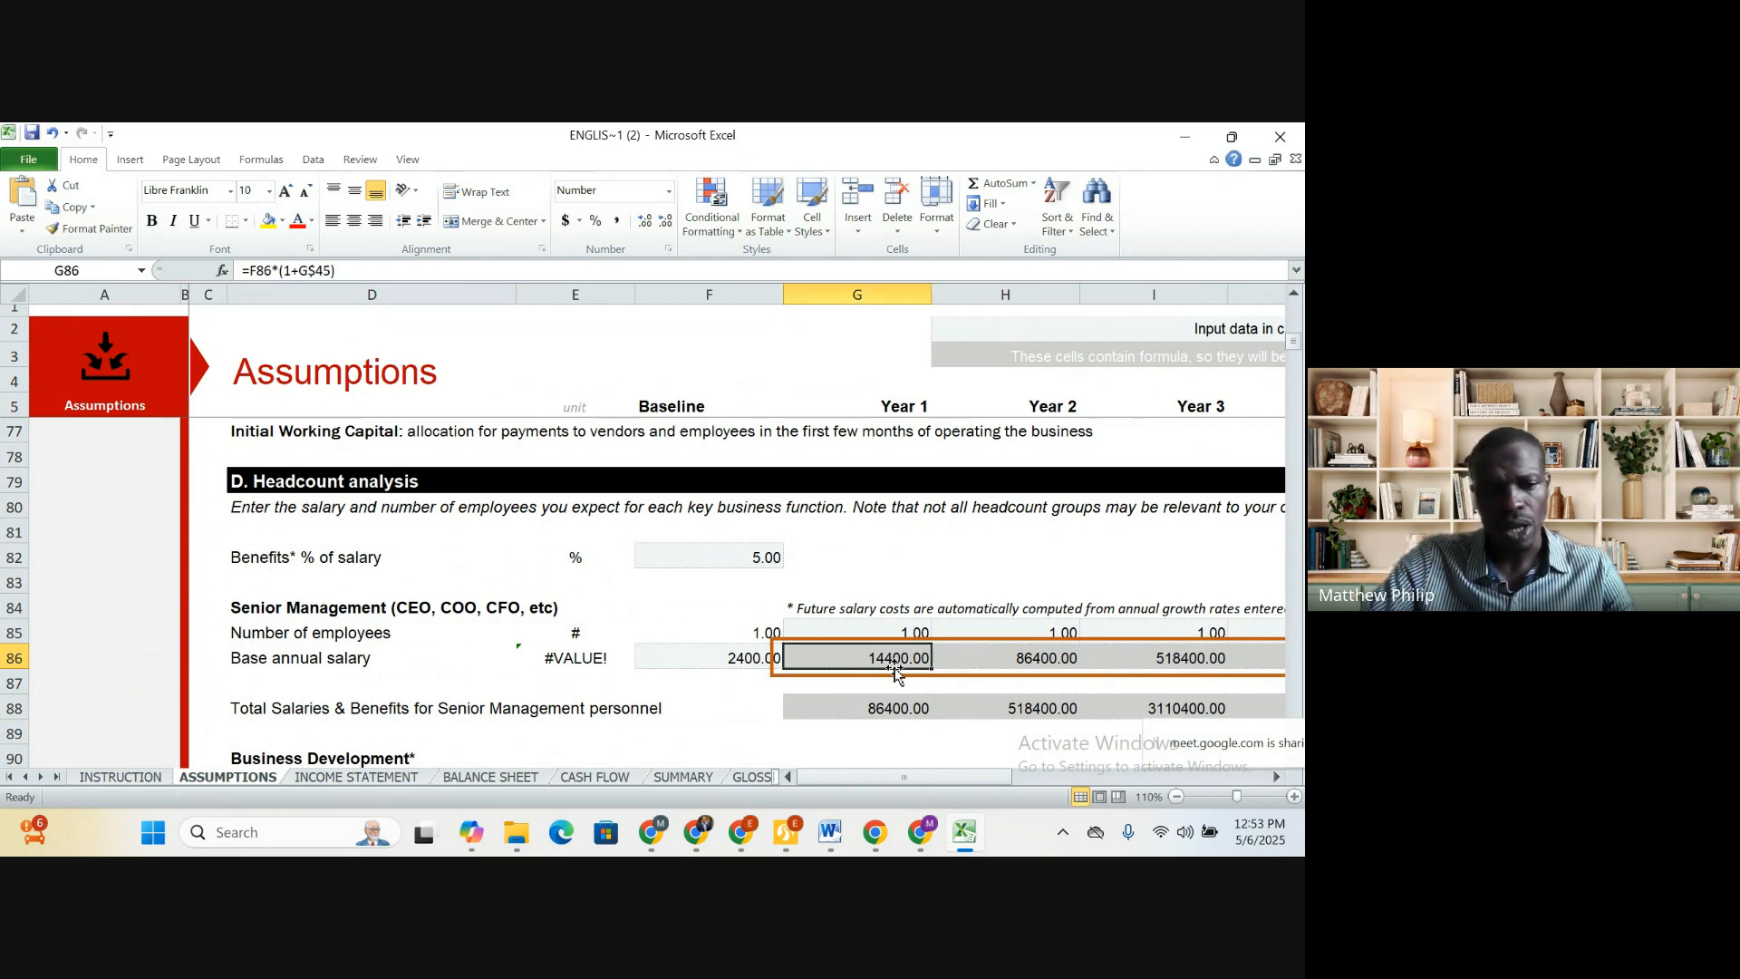
text(300)
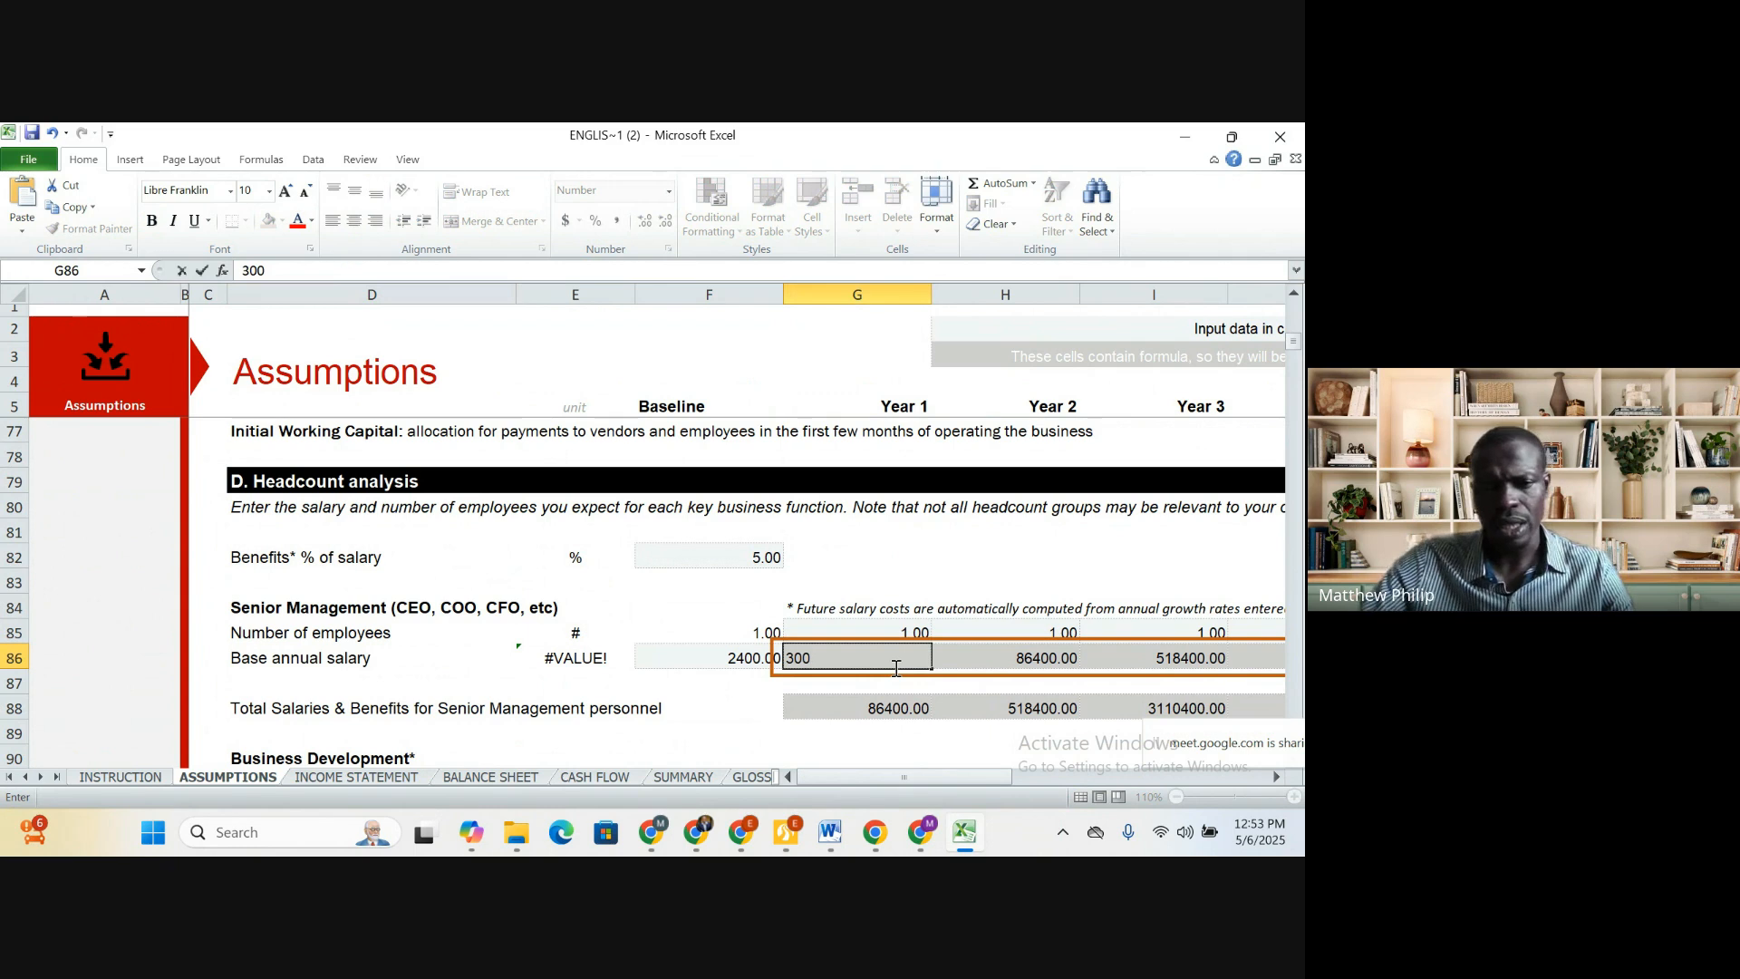
key(ctrl+z)
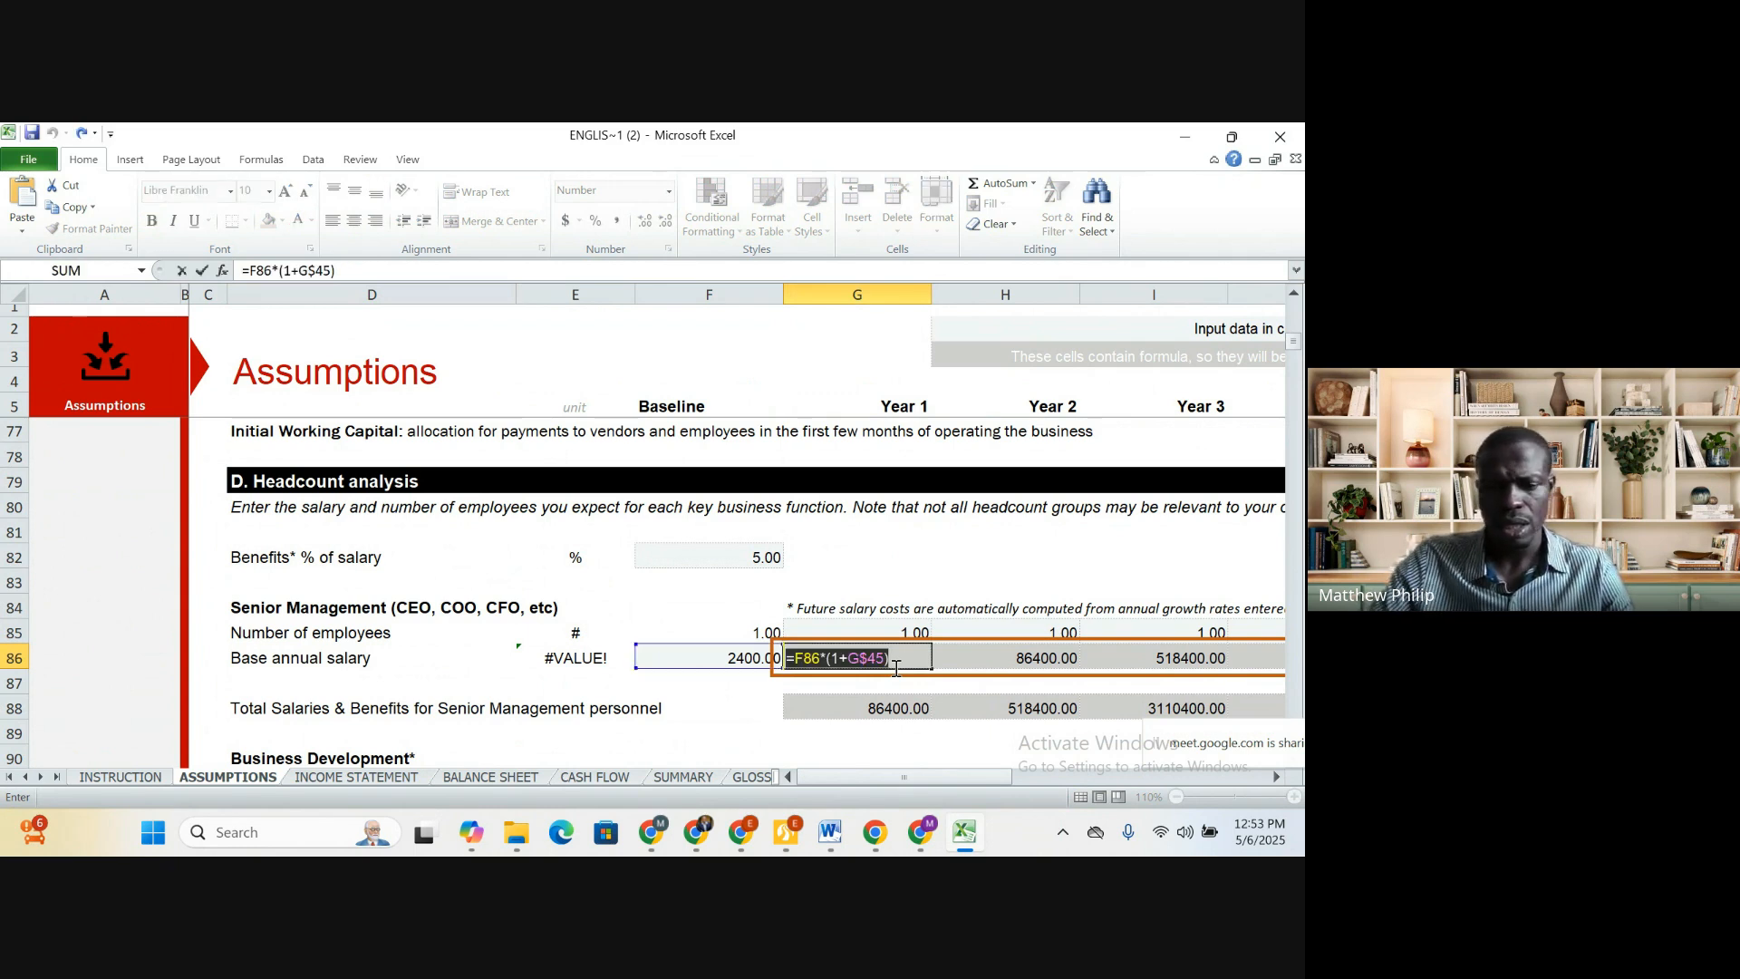
key(Escape)
Set the Senior Management baseline base annual salary to 300
click(743, 660)
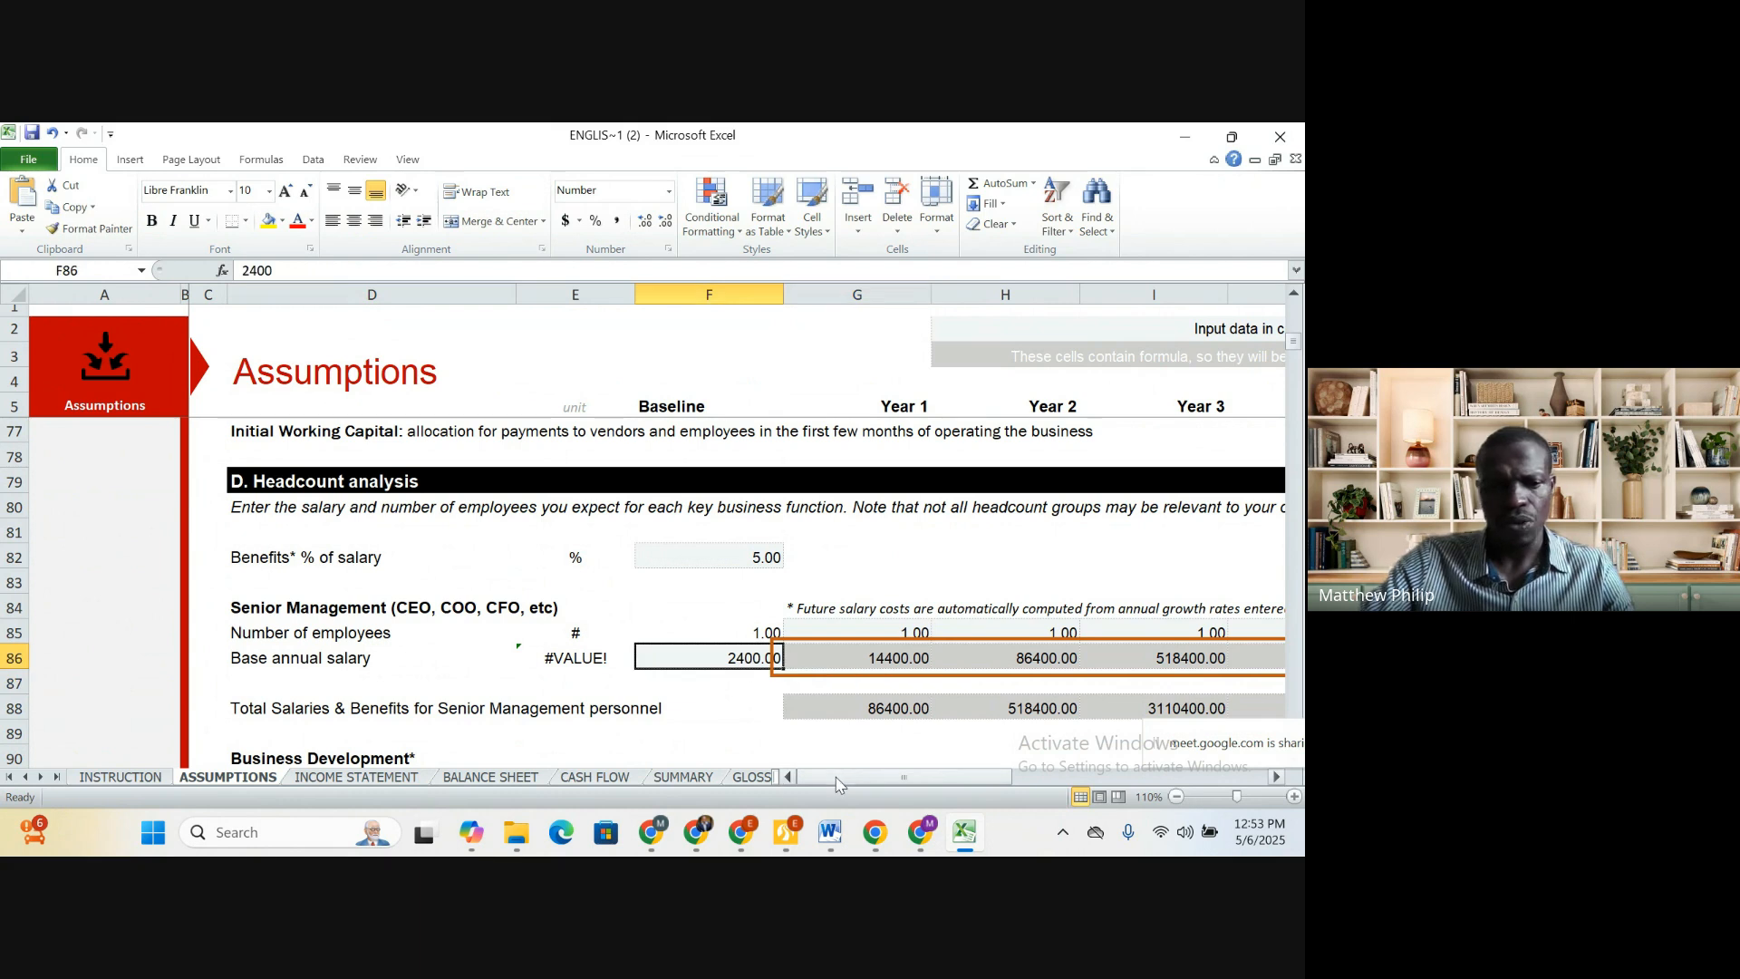
text(300)
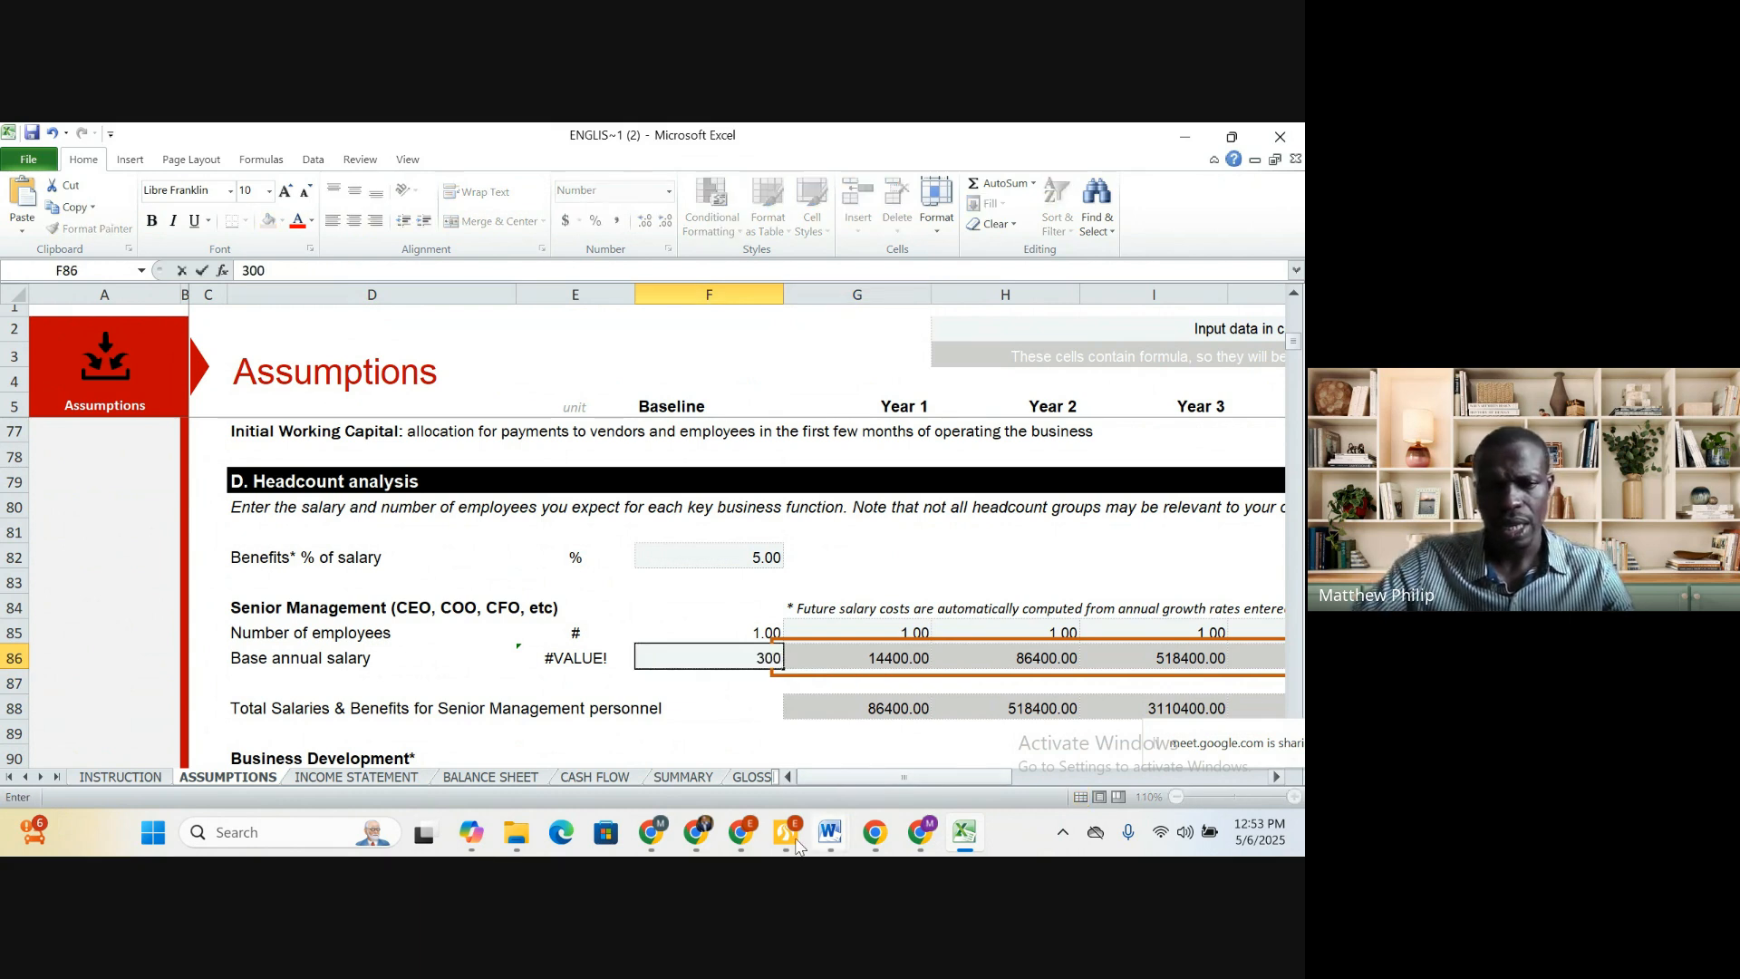
click(695, 707)
Set the Business Development baseline annual salaries to 200 for the Manager and 300 for the Associate
scroll(694, 707, down, 3)
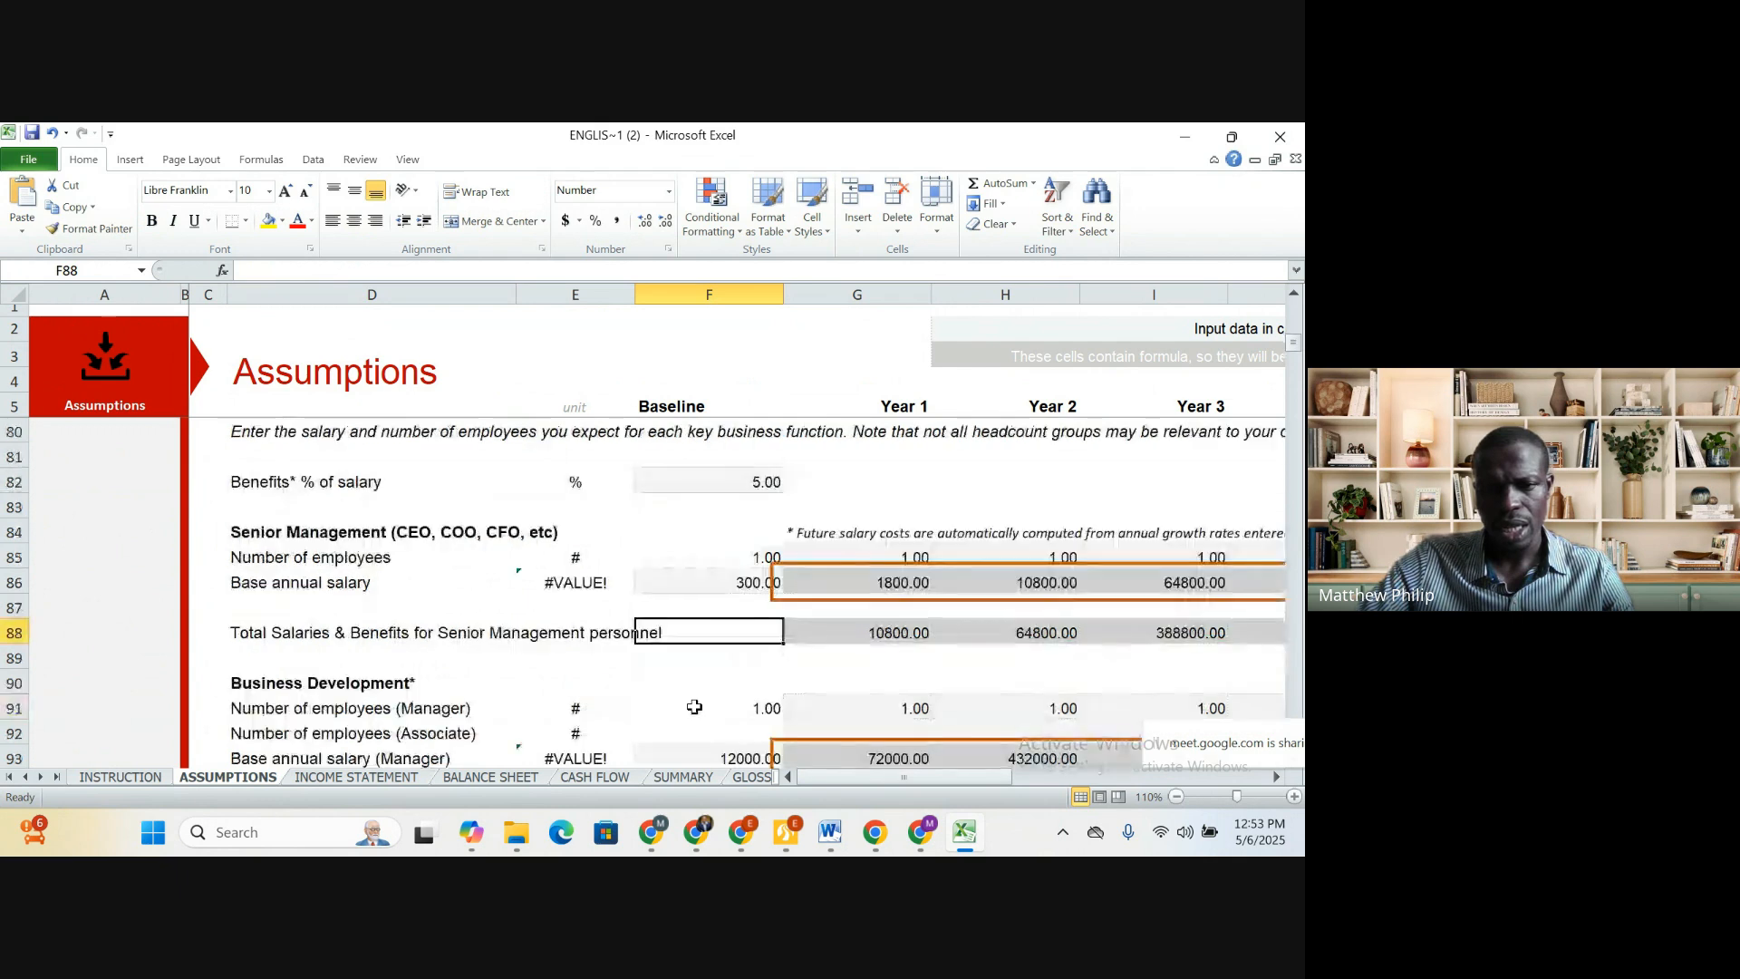
click(714, 610)
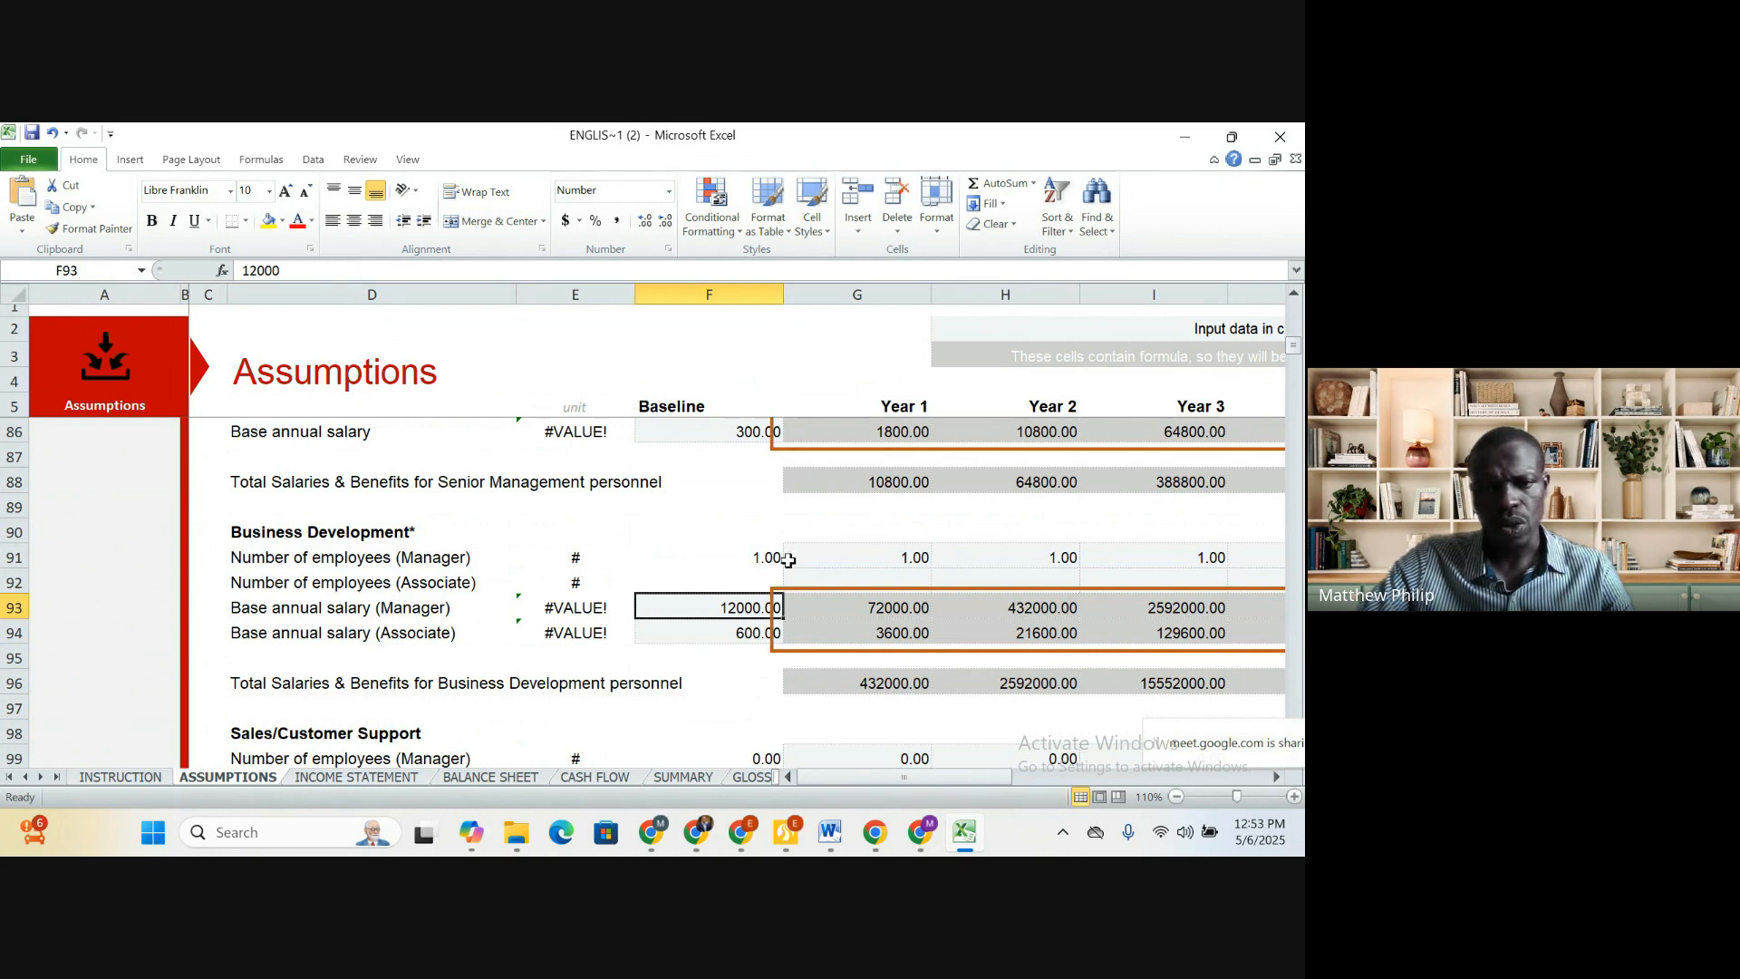
text(200)
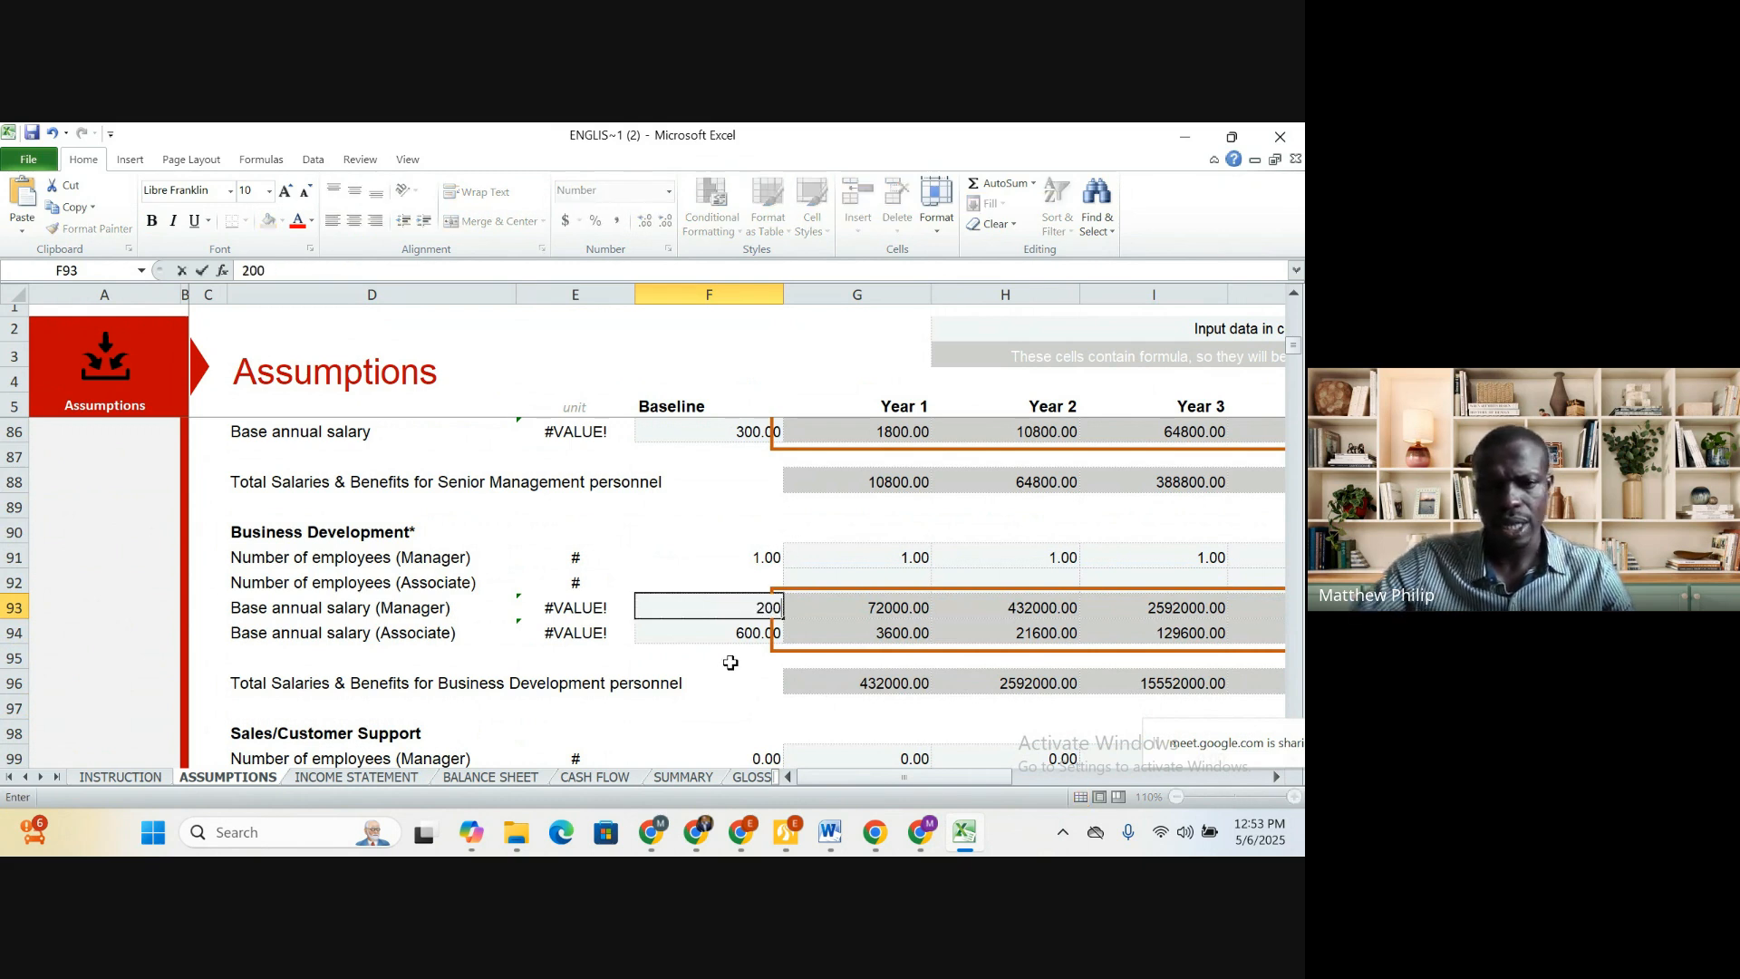
click(736, 685)
click(750, 640)
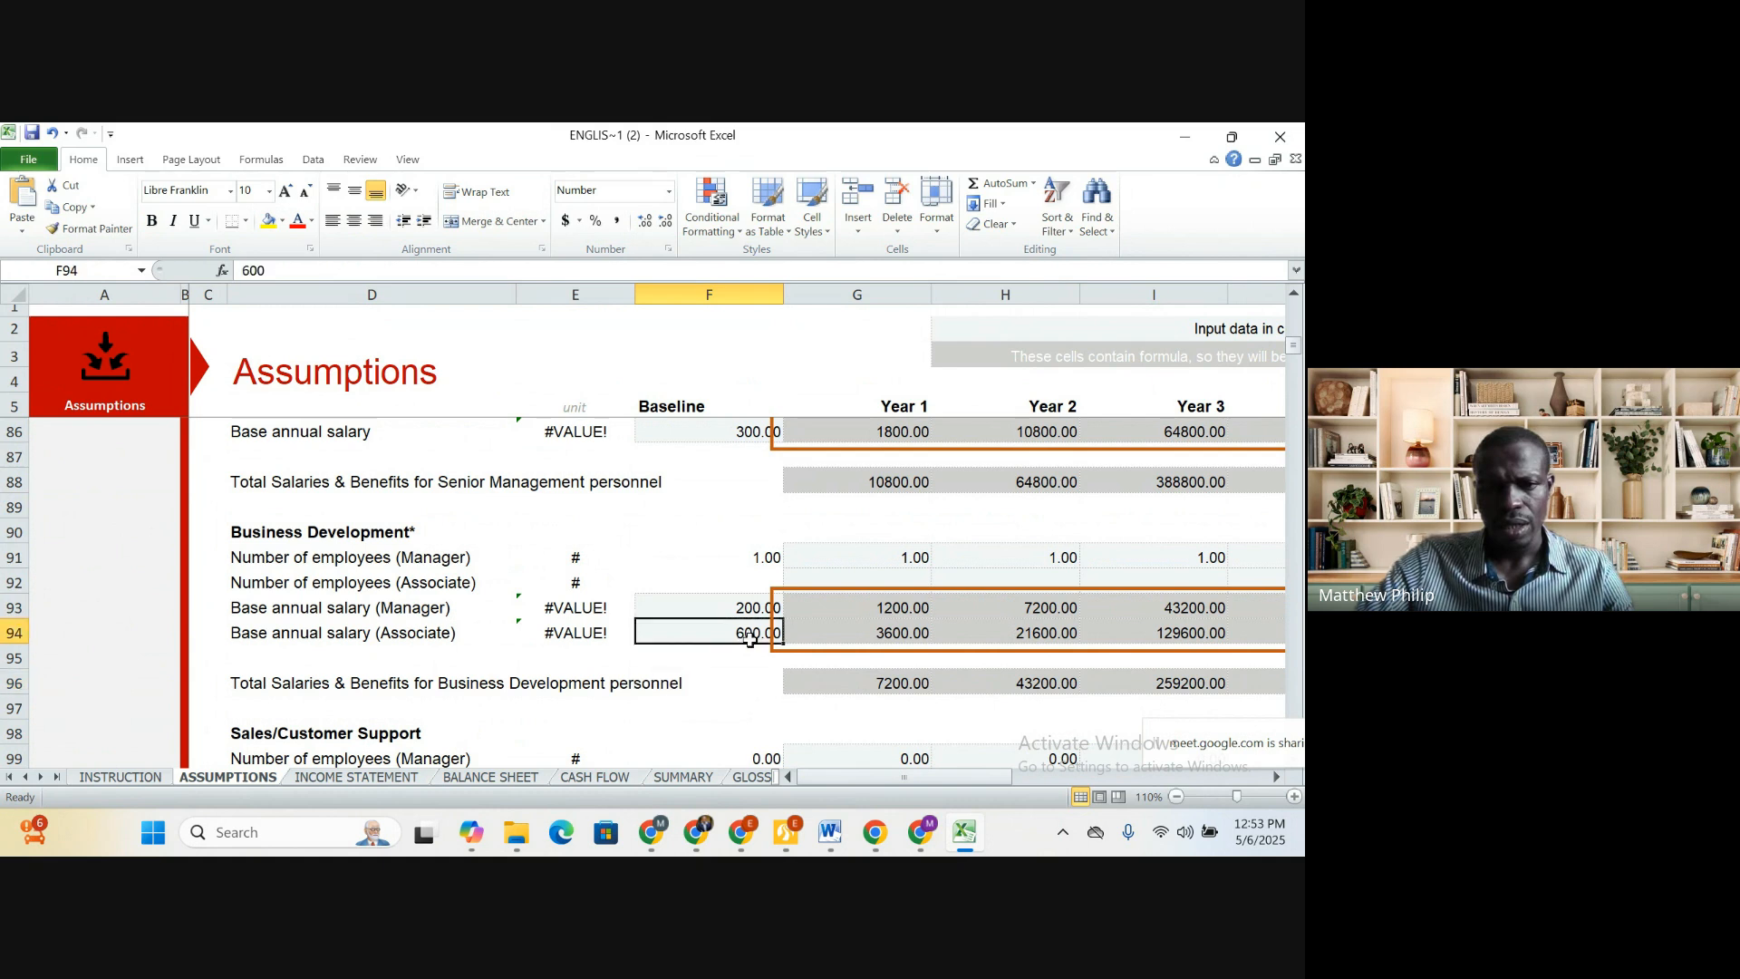
text(300)
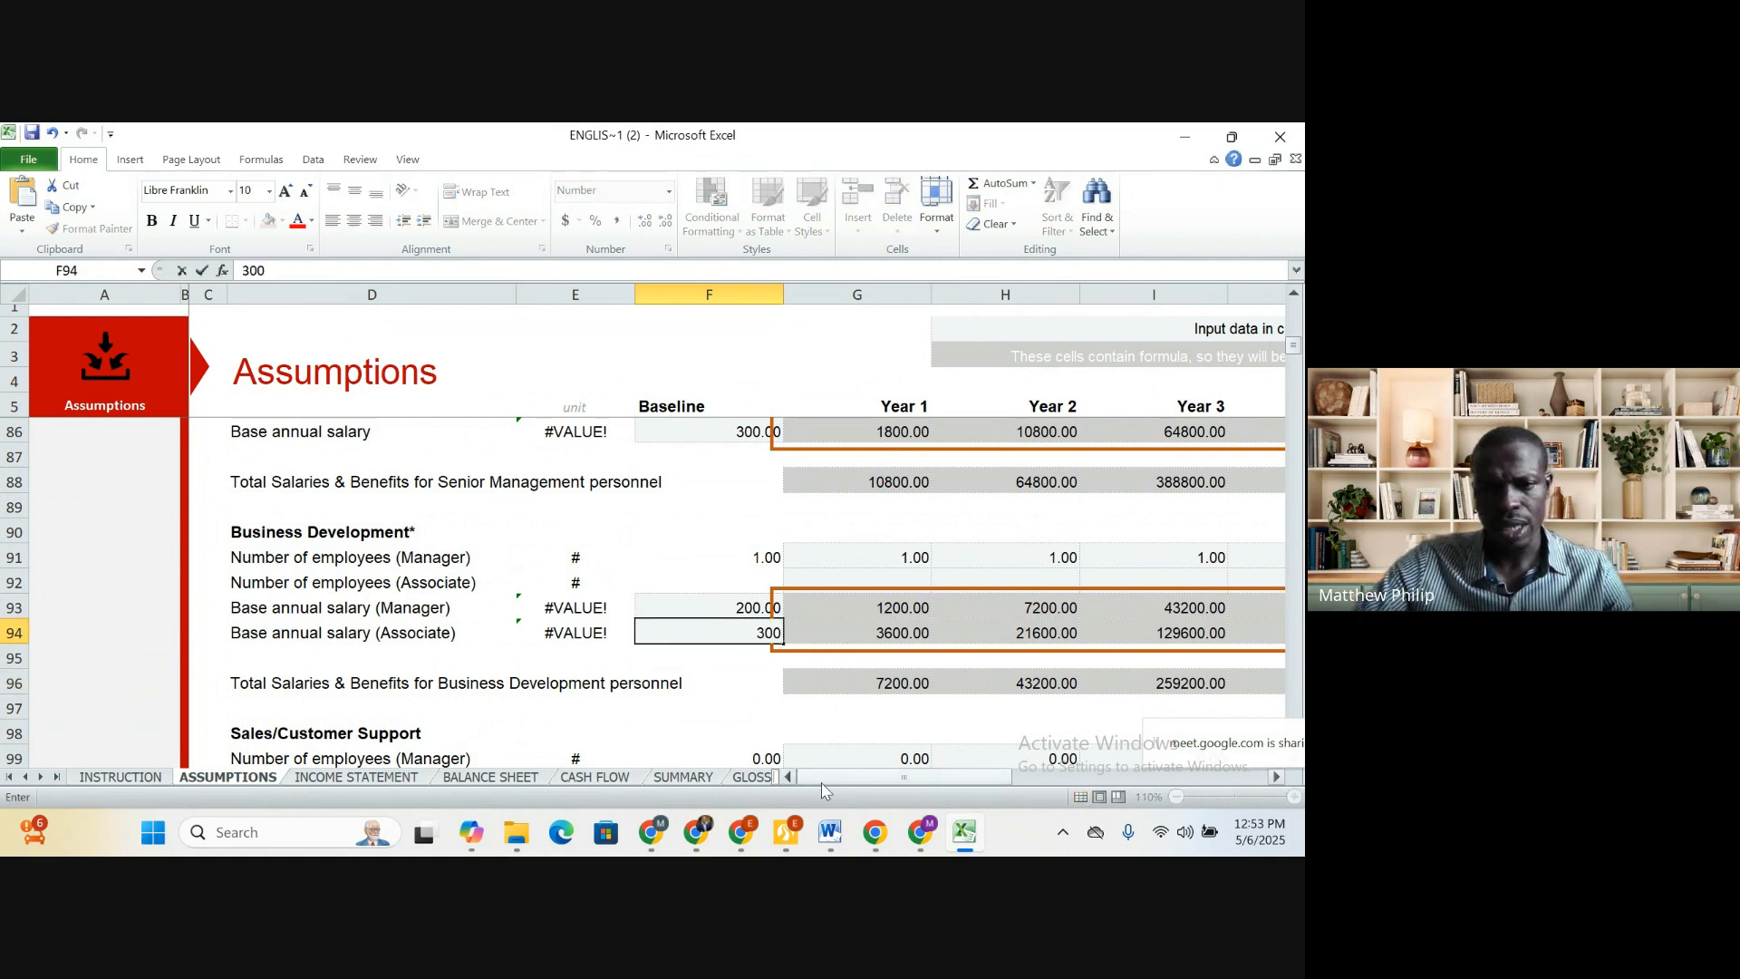
click(745, 704)
Set the Marketing baseline base annual salaries to 600 for both the Manager and the Associate
scroll(745, 703, down, 3)
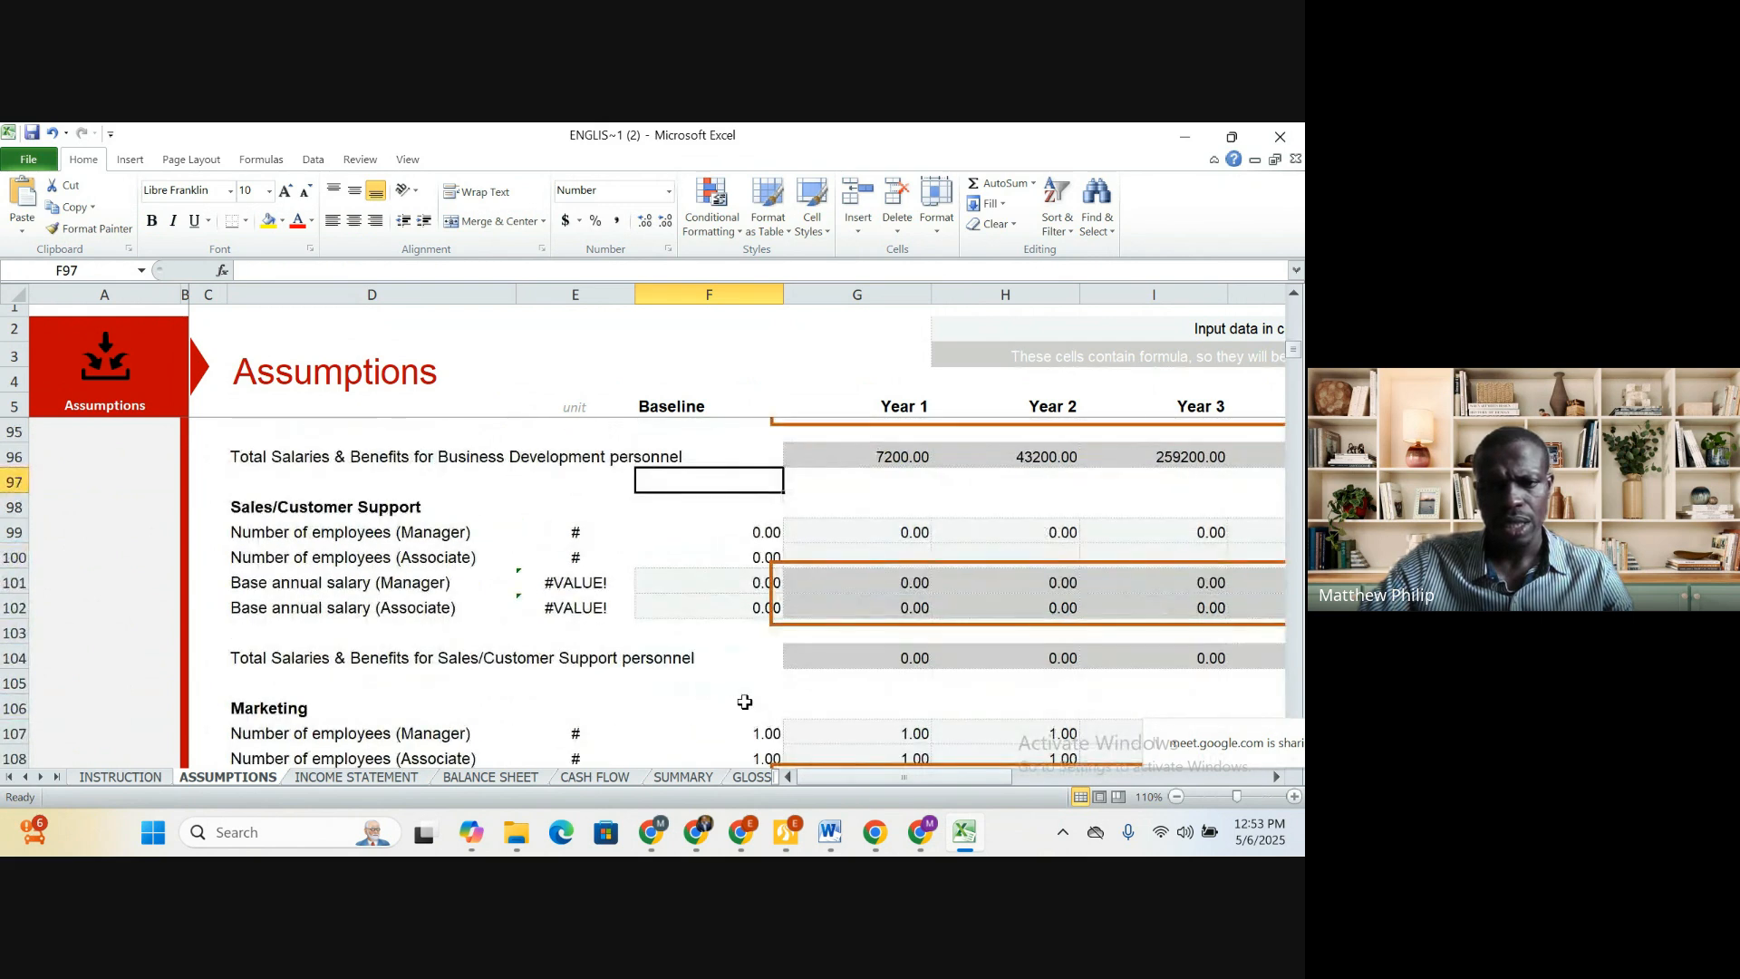
scroll(745, 703, down, 4)
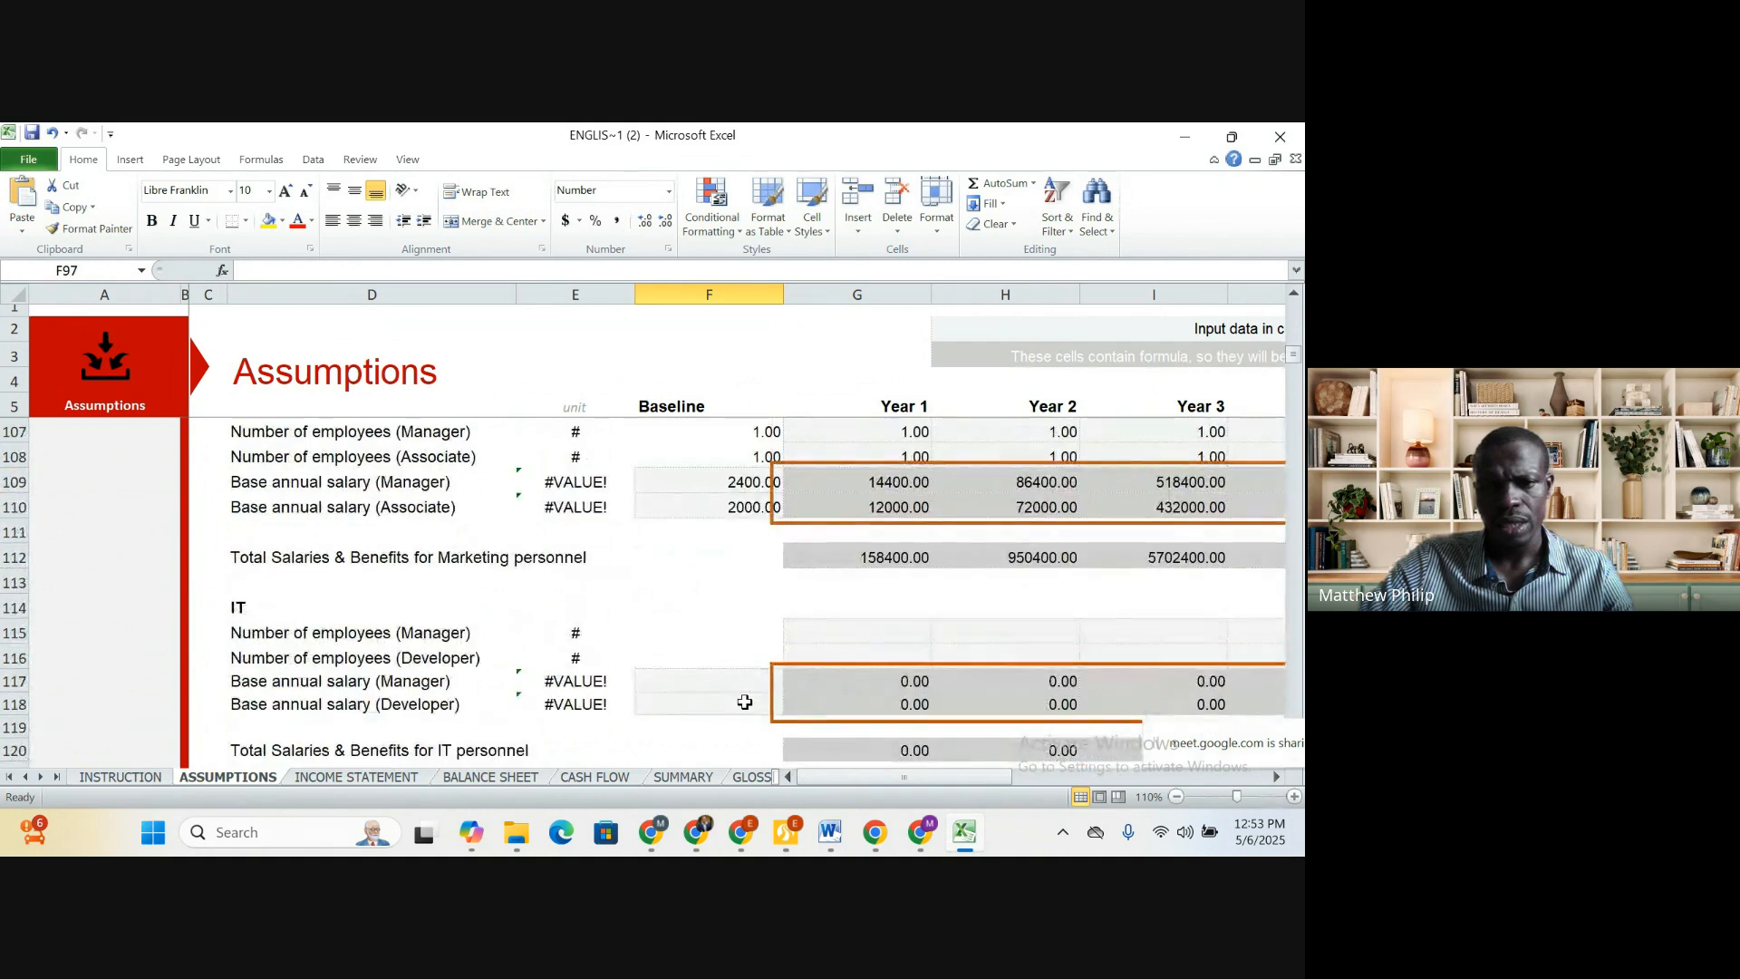
scroll(745, 702, up, 1)
click(745, 557)
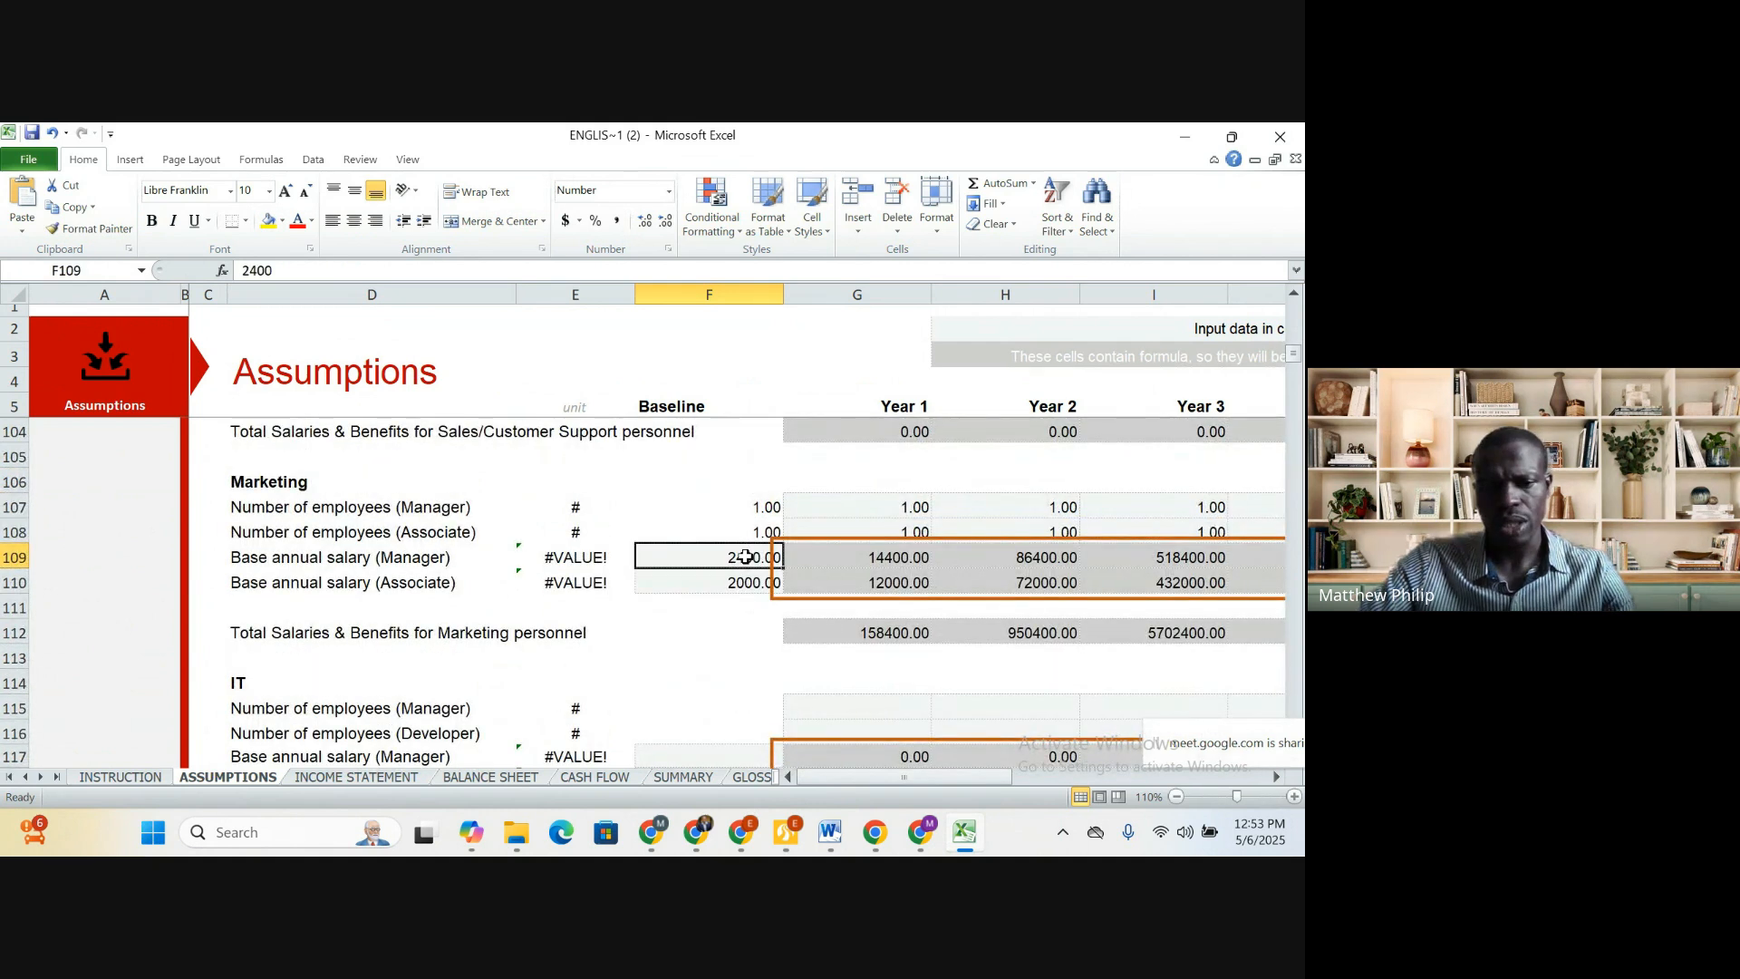
text(600)
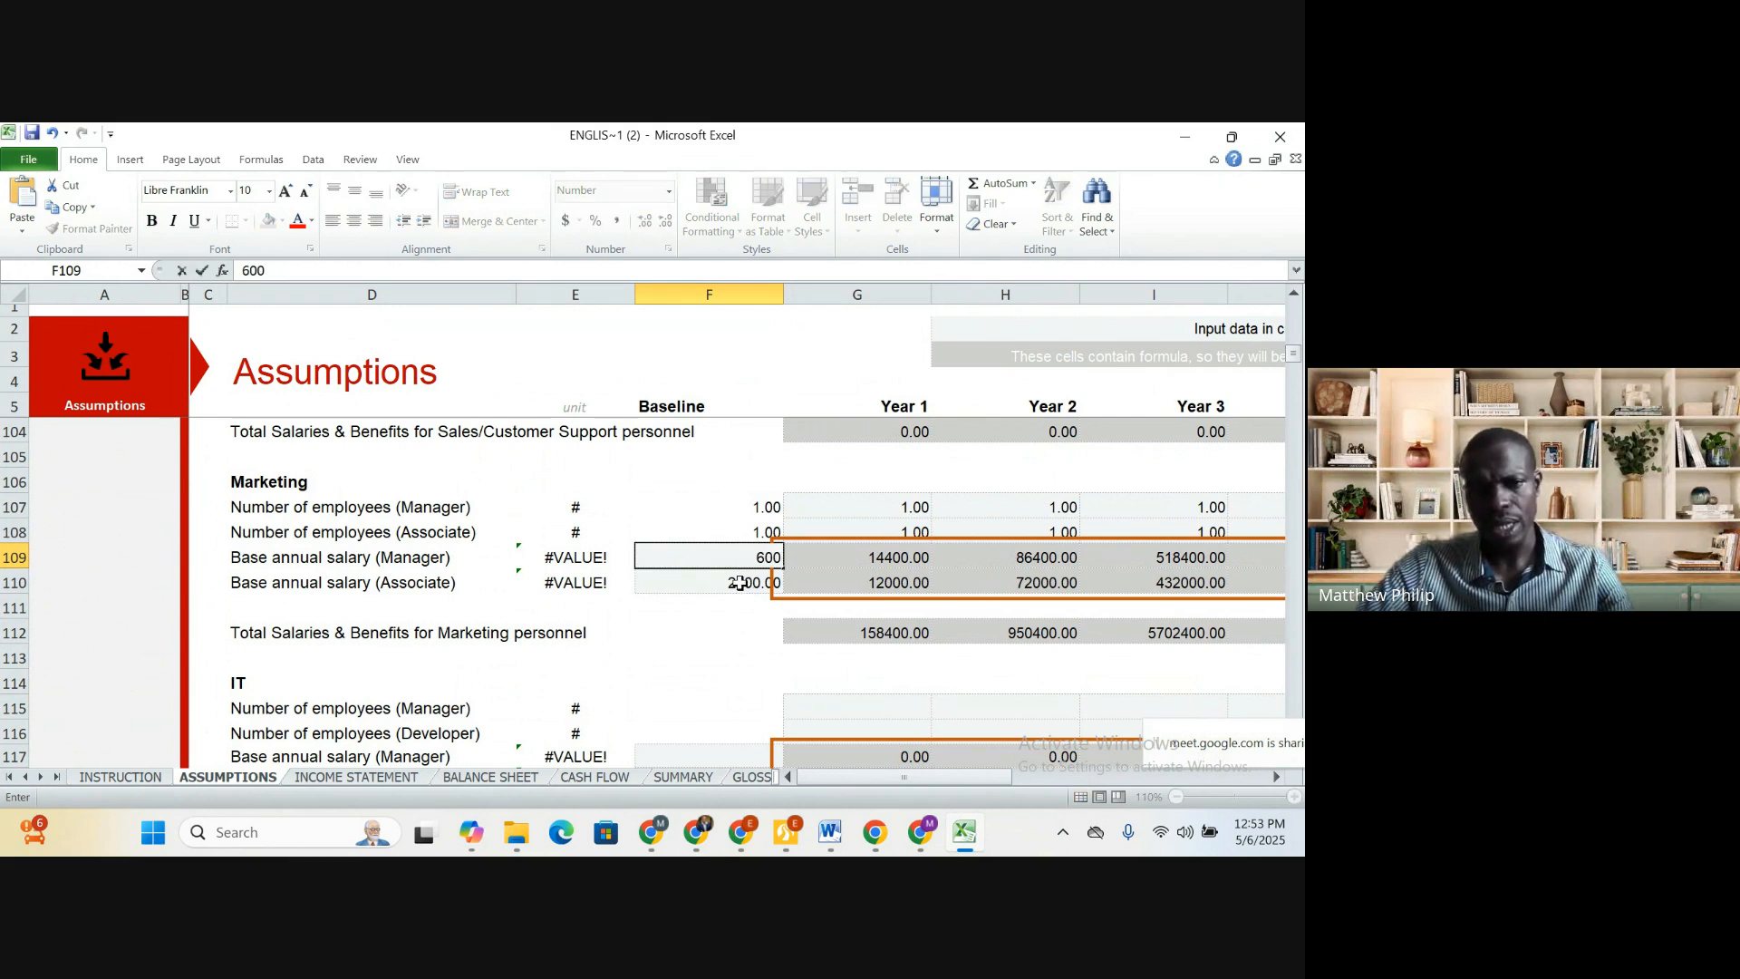
key(Return)
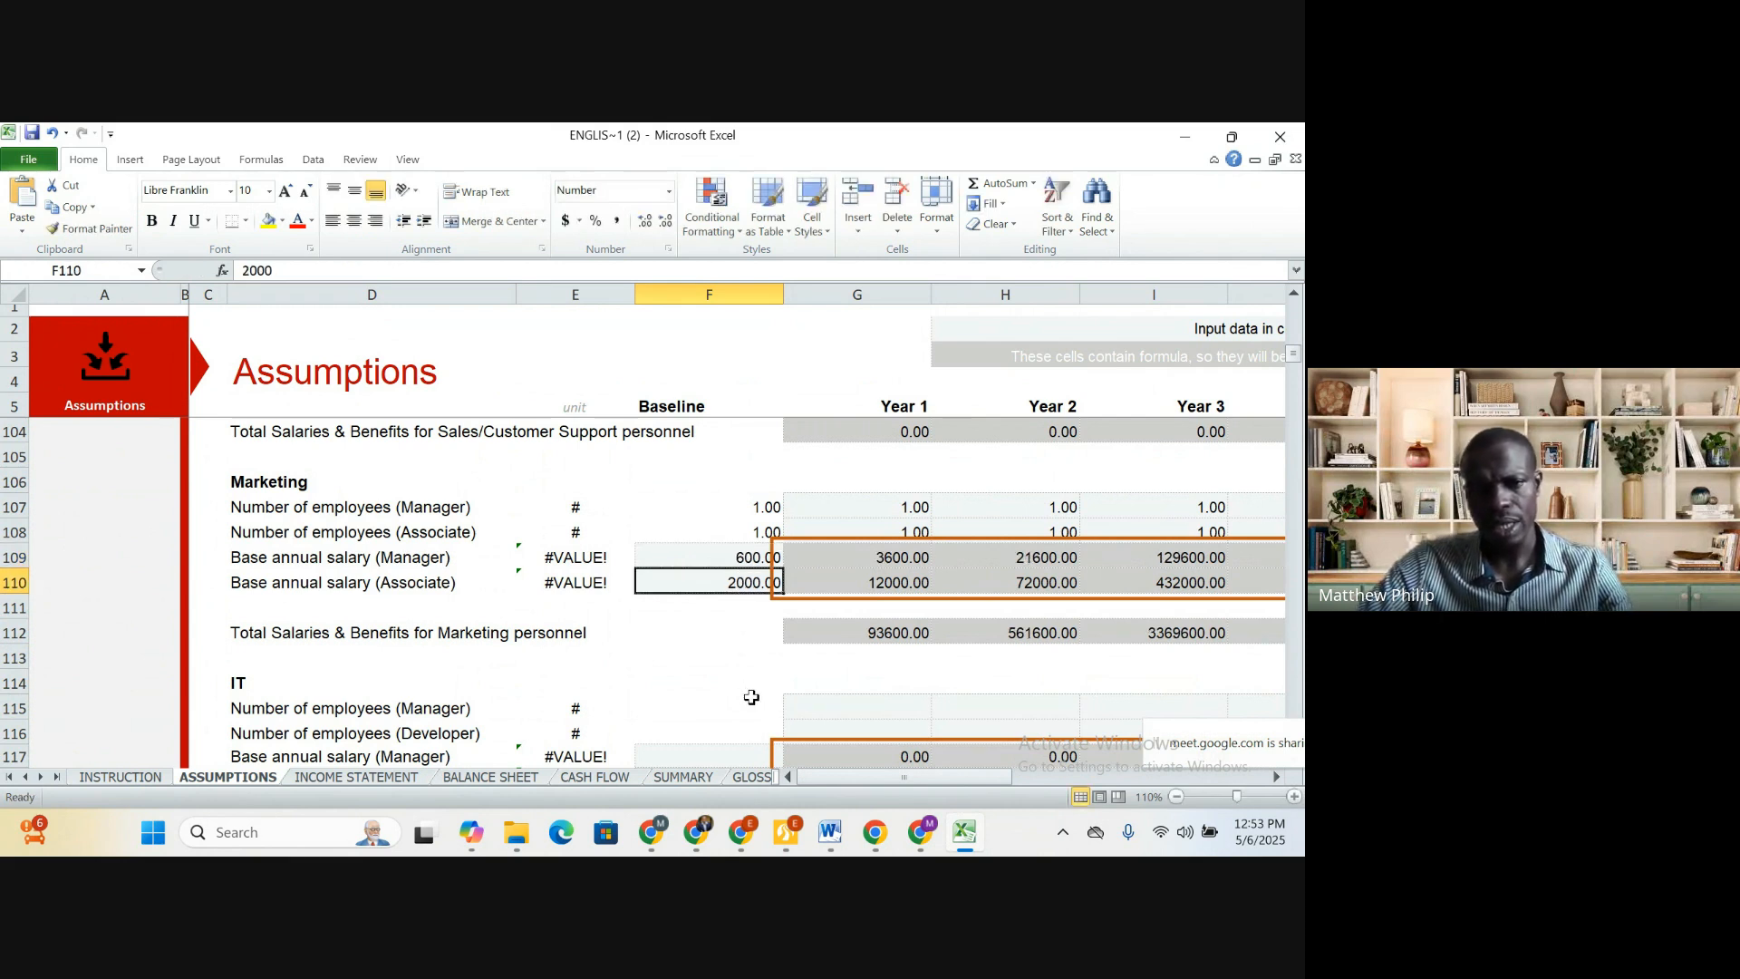
text(6)
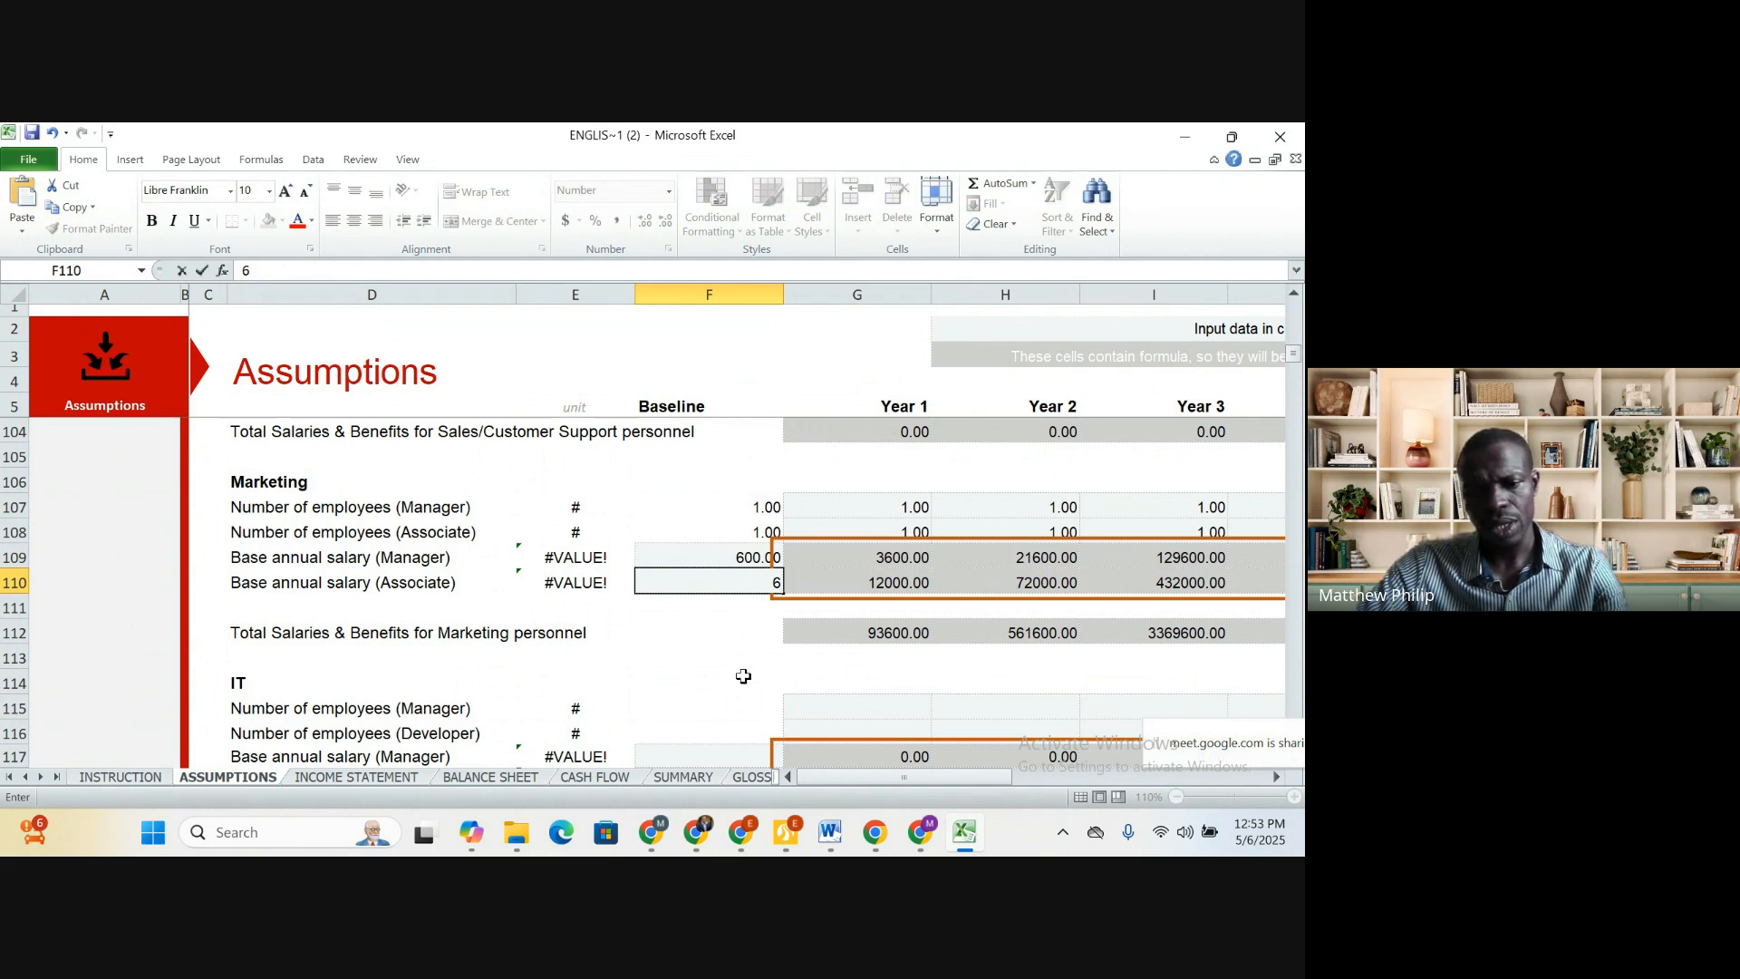
text(00)
click(744, 676)
Check the Farm workers salaries, then examine gross profit, operating profit and net income across the years in the Income Statement
scroll(744, 677, down, 4)
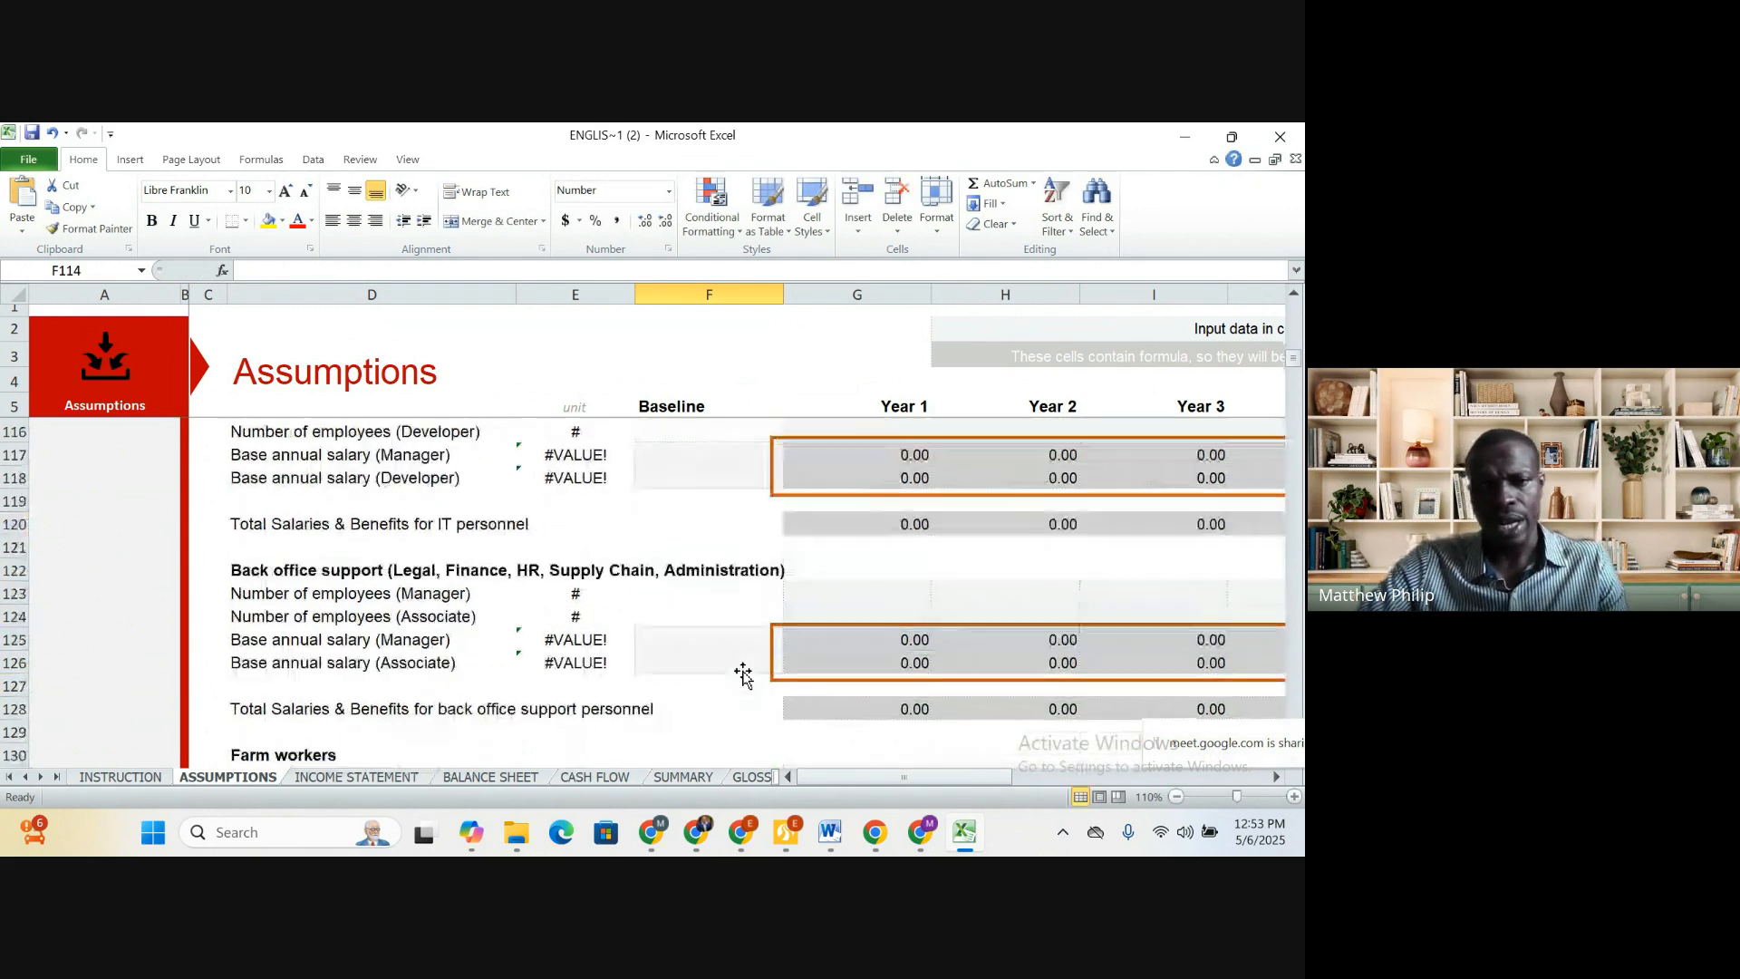
scroll(743, 676, down, 2)
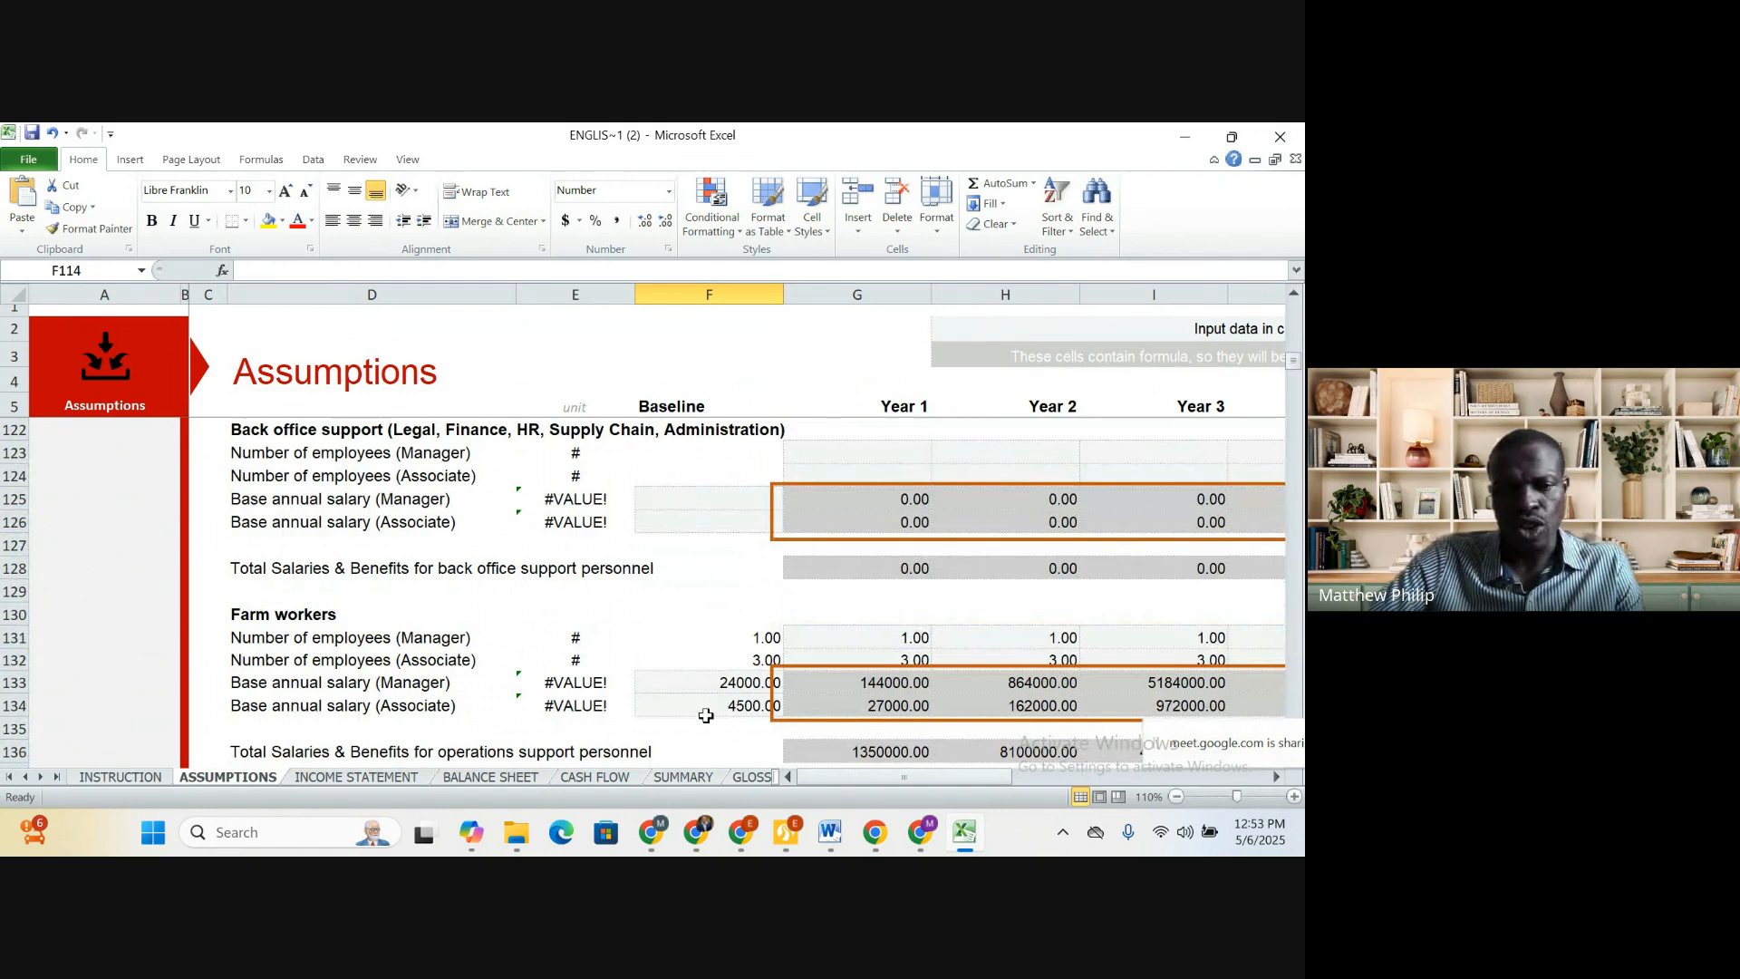
click(385, 778)
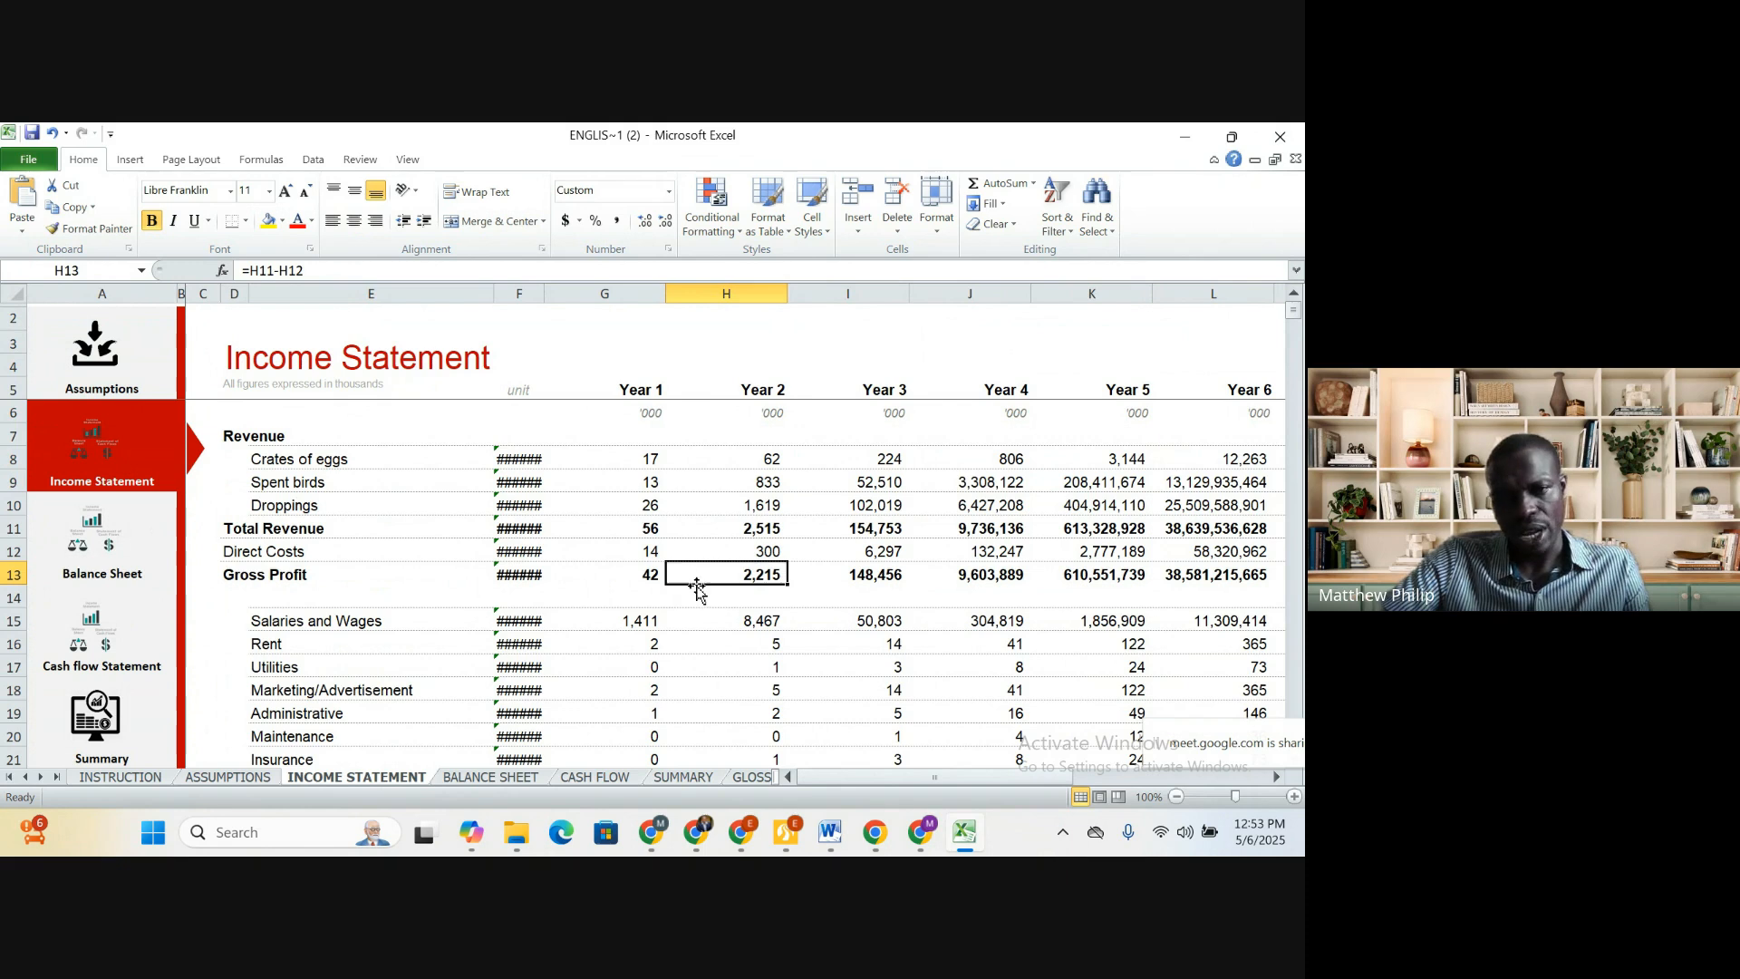
scroll(735, 516, down, 2)
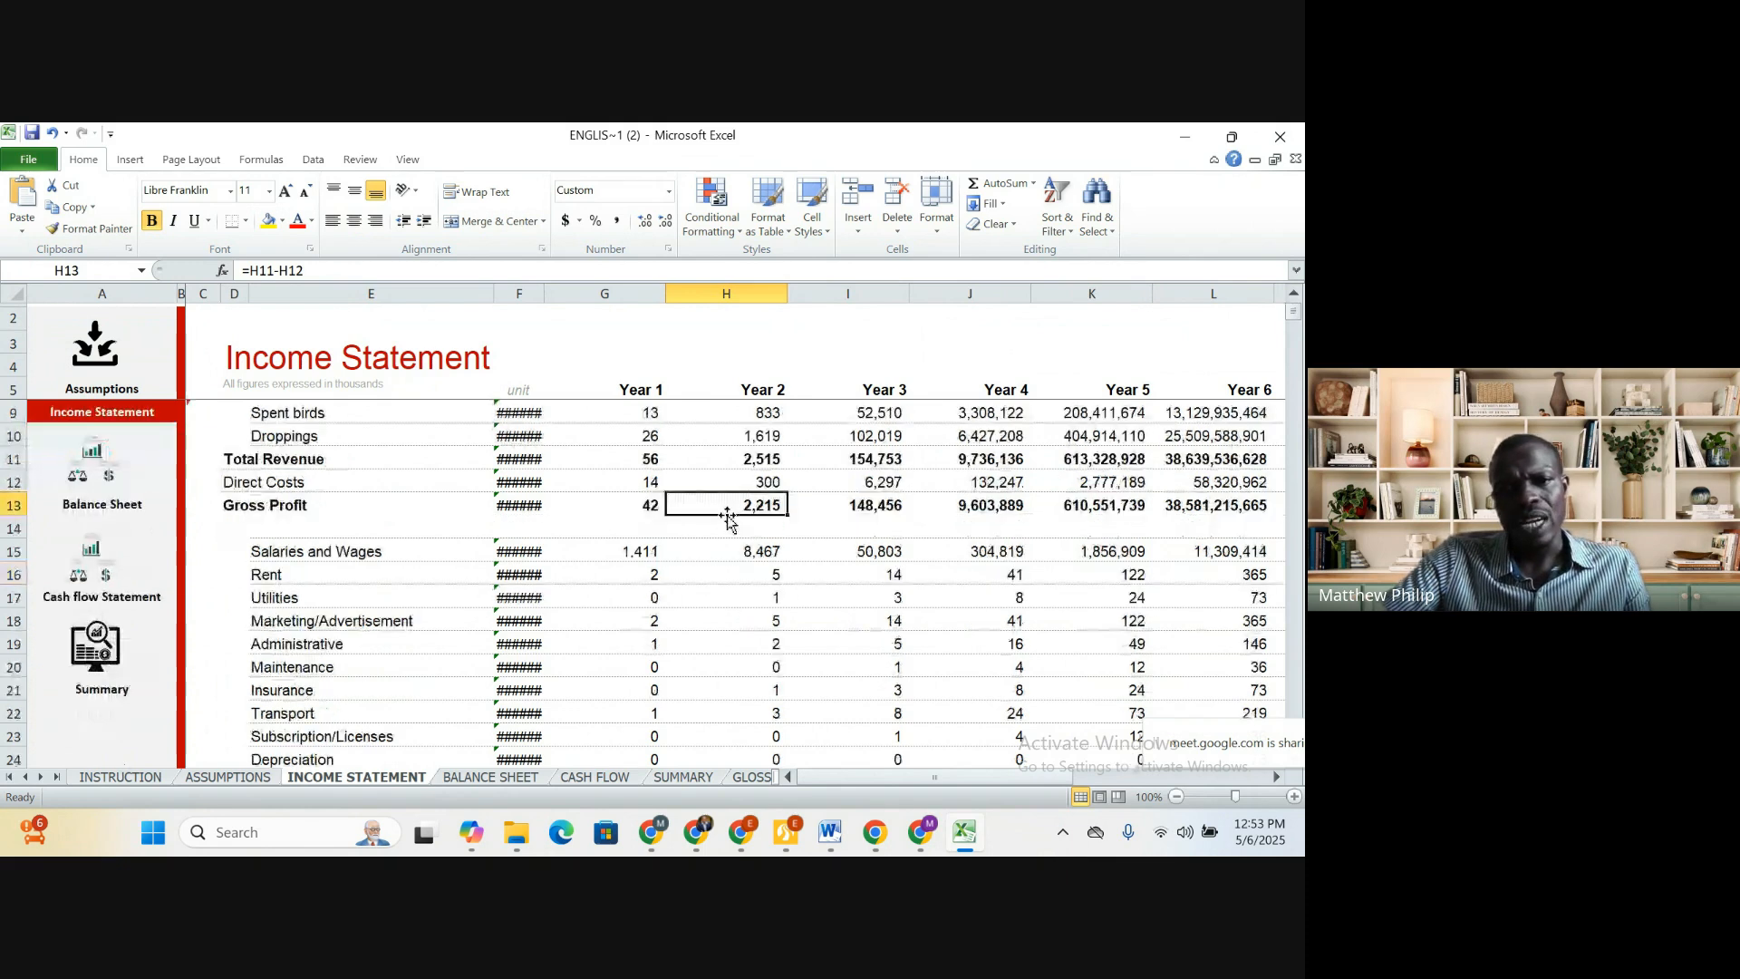
scroll(745, 527, down, 3)
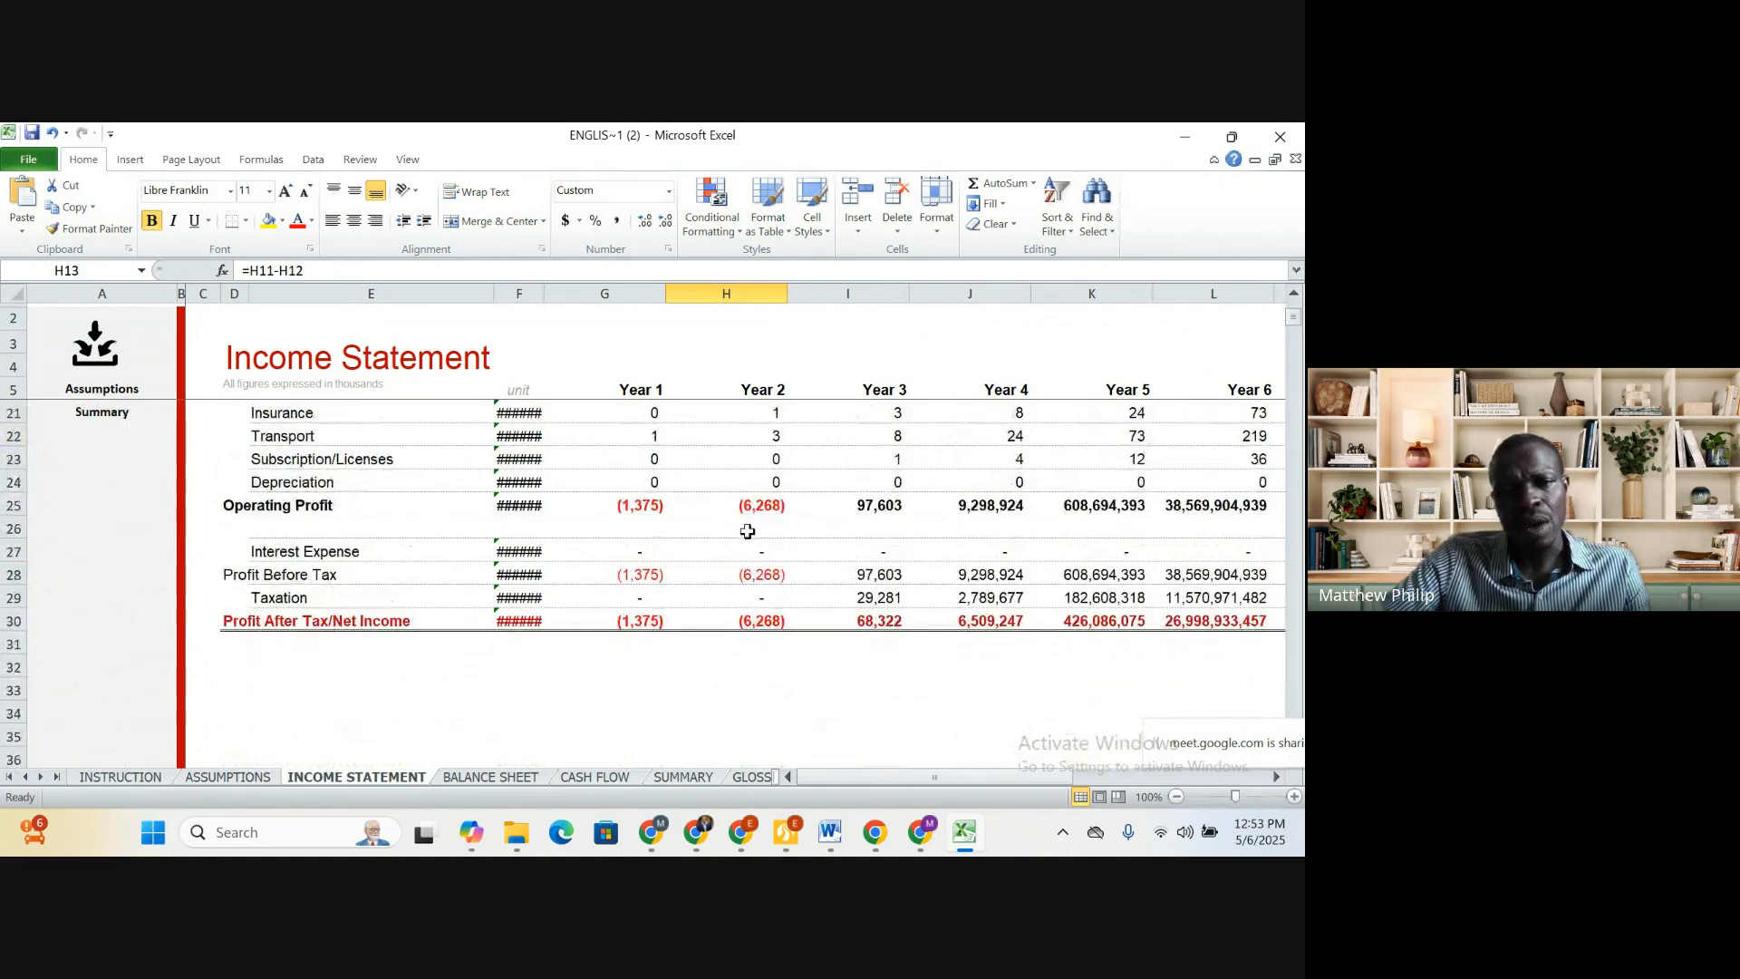
scroll(745, 528, up, 5)
scroll(711, 539, down, 4)
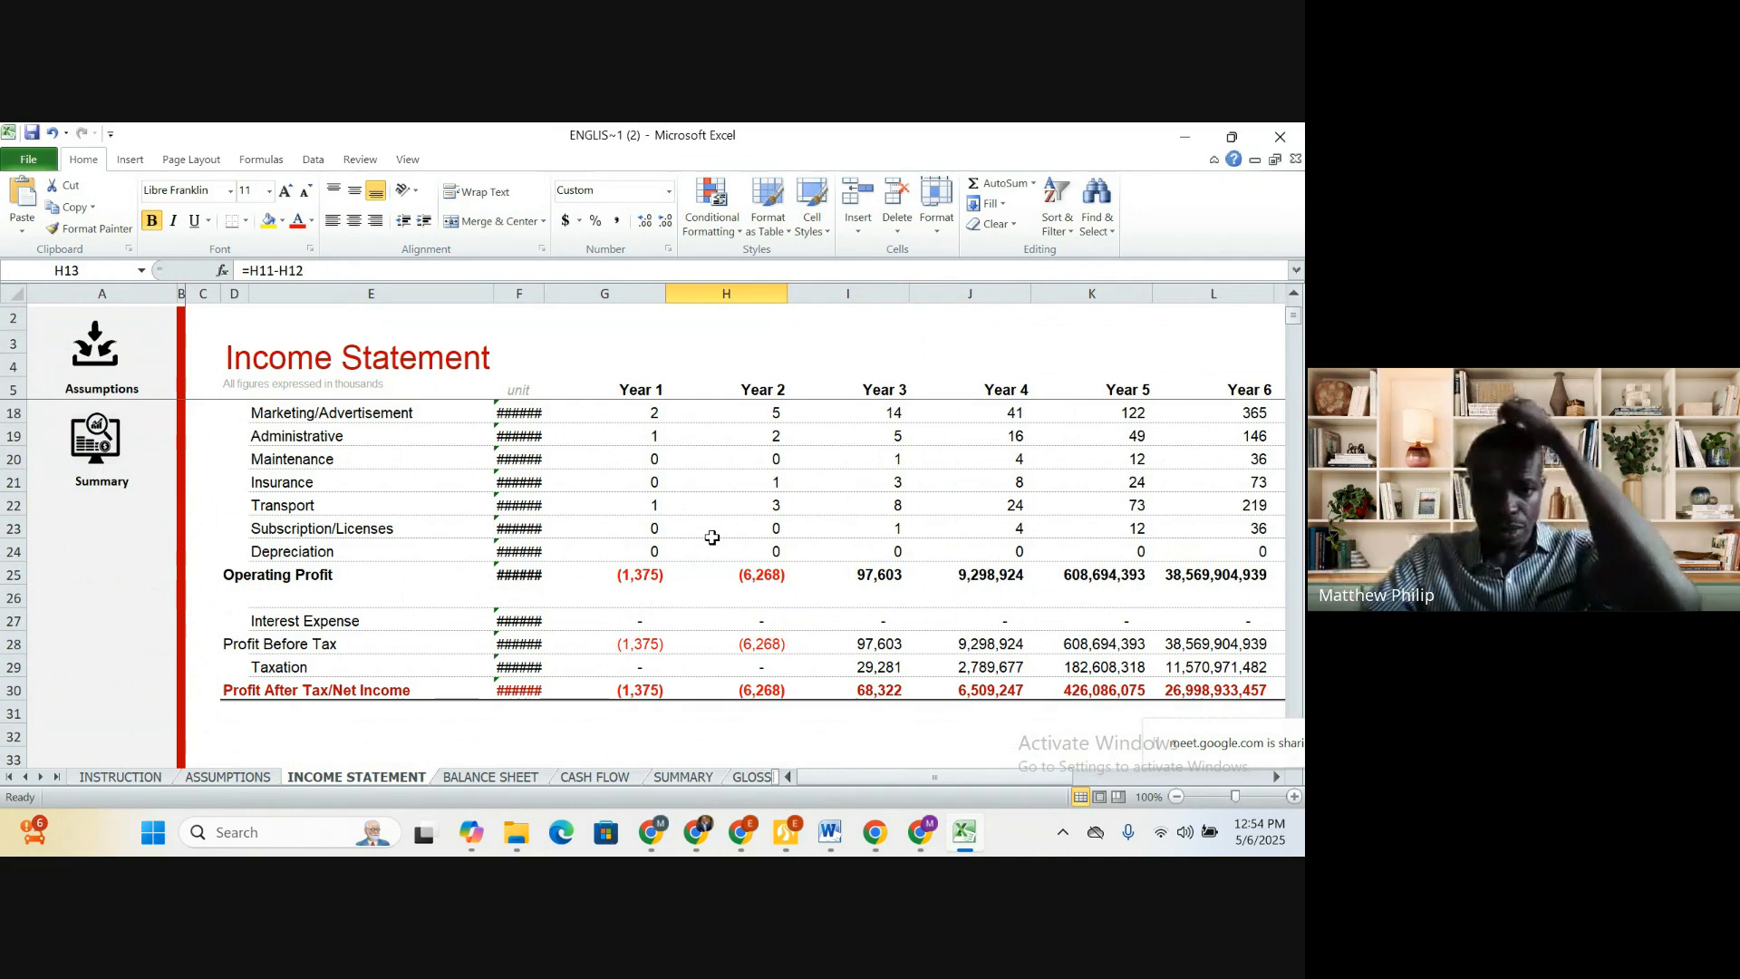
scroll(713, 538, up, 4)
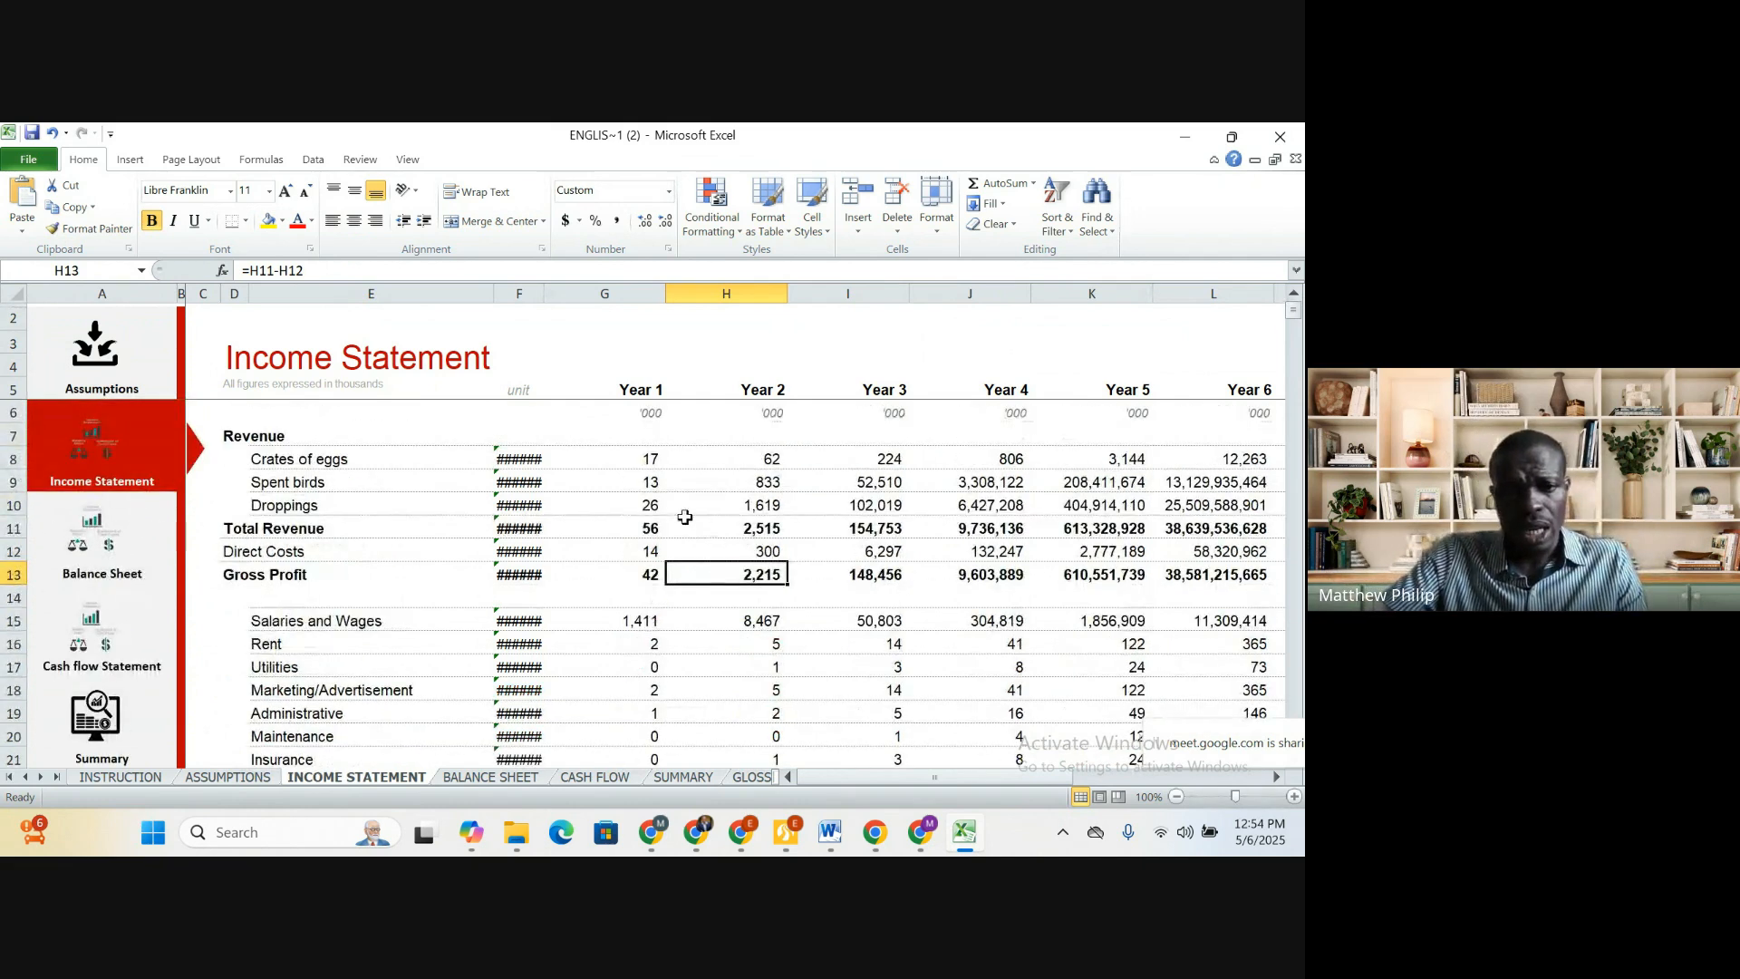
click(651, 573)
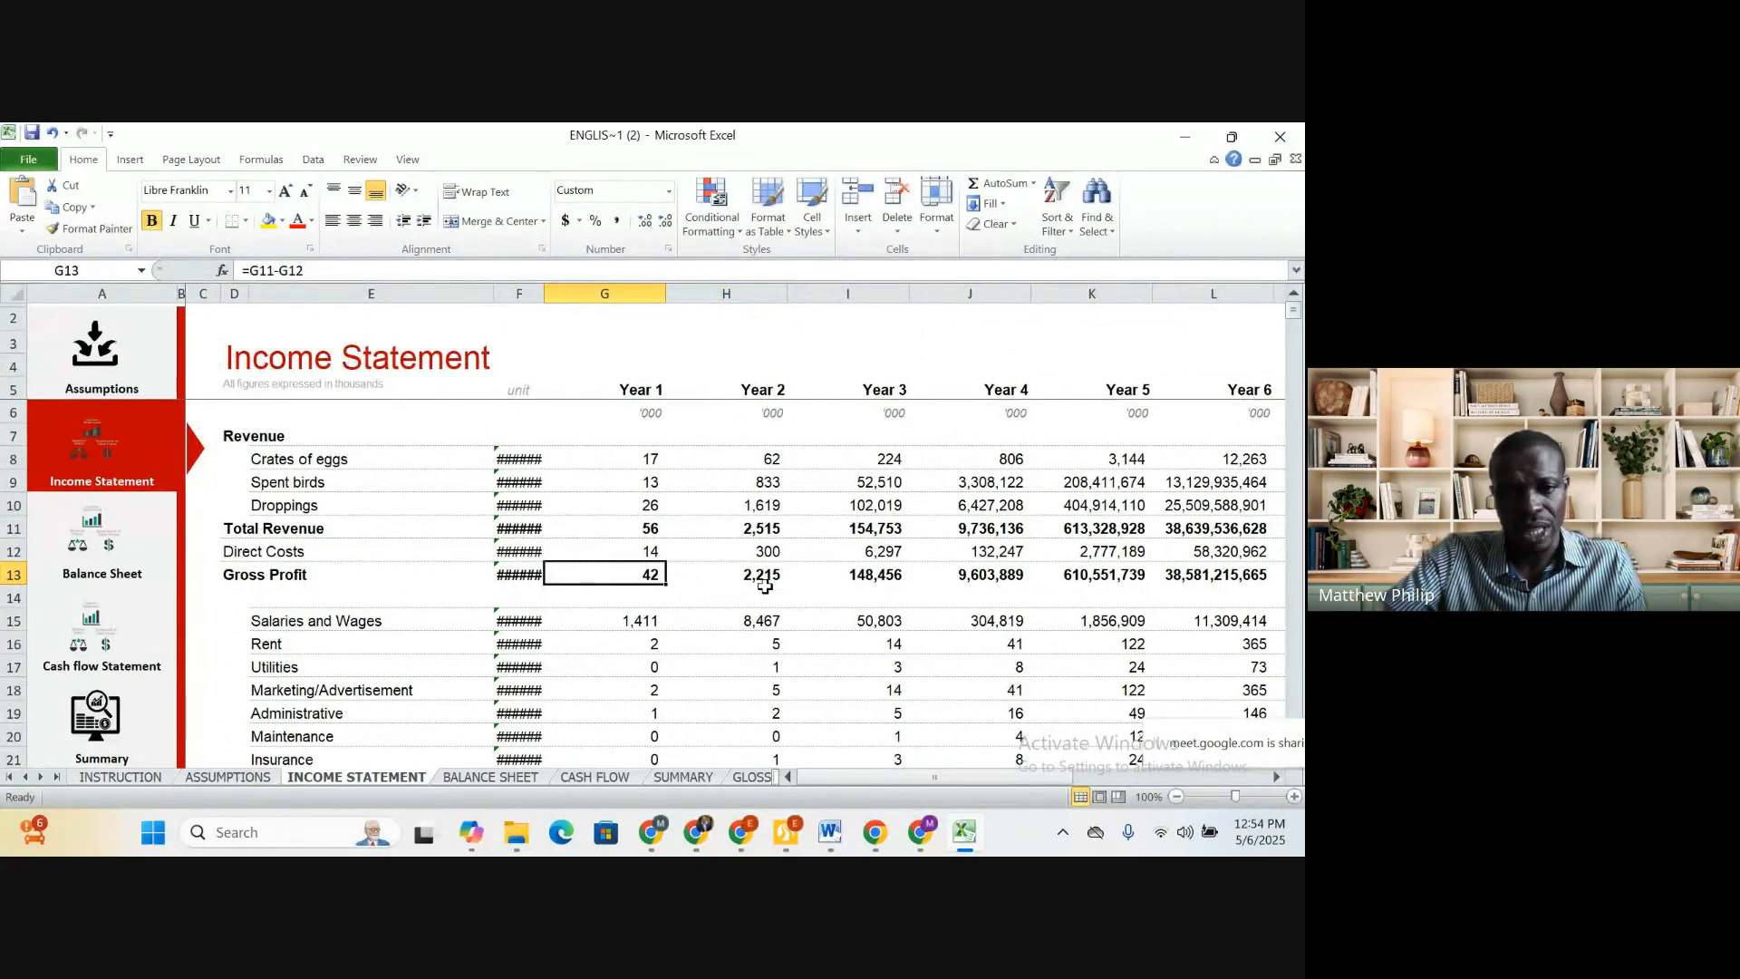
scroll(765, 587, down, 1)
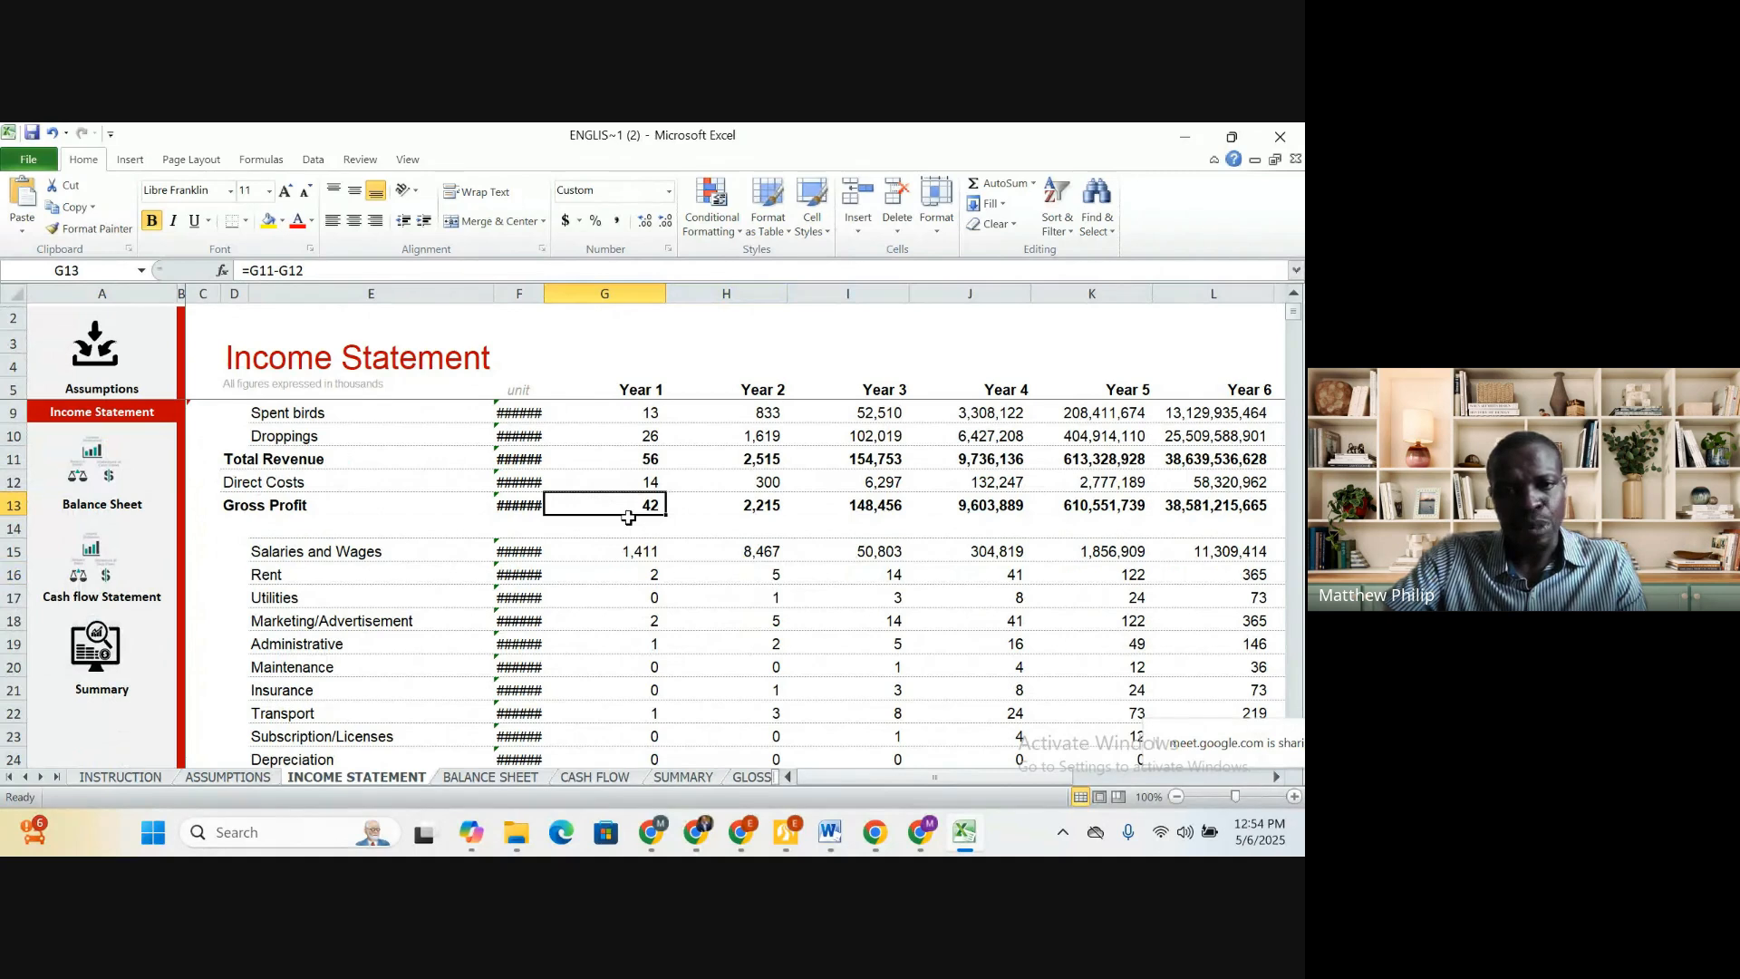
scroll(754, 509, down, 4)
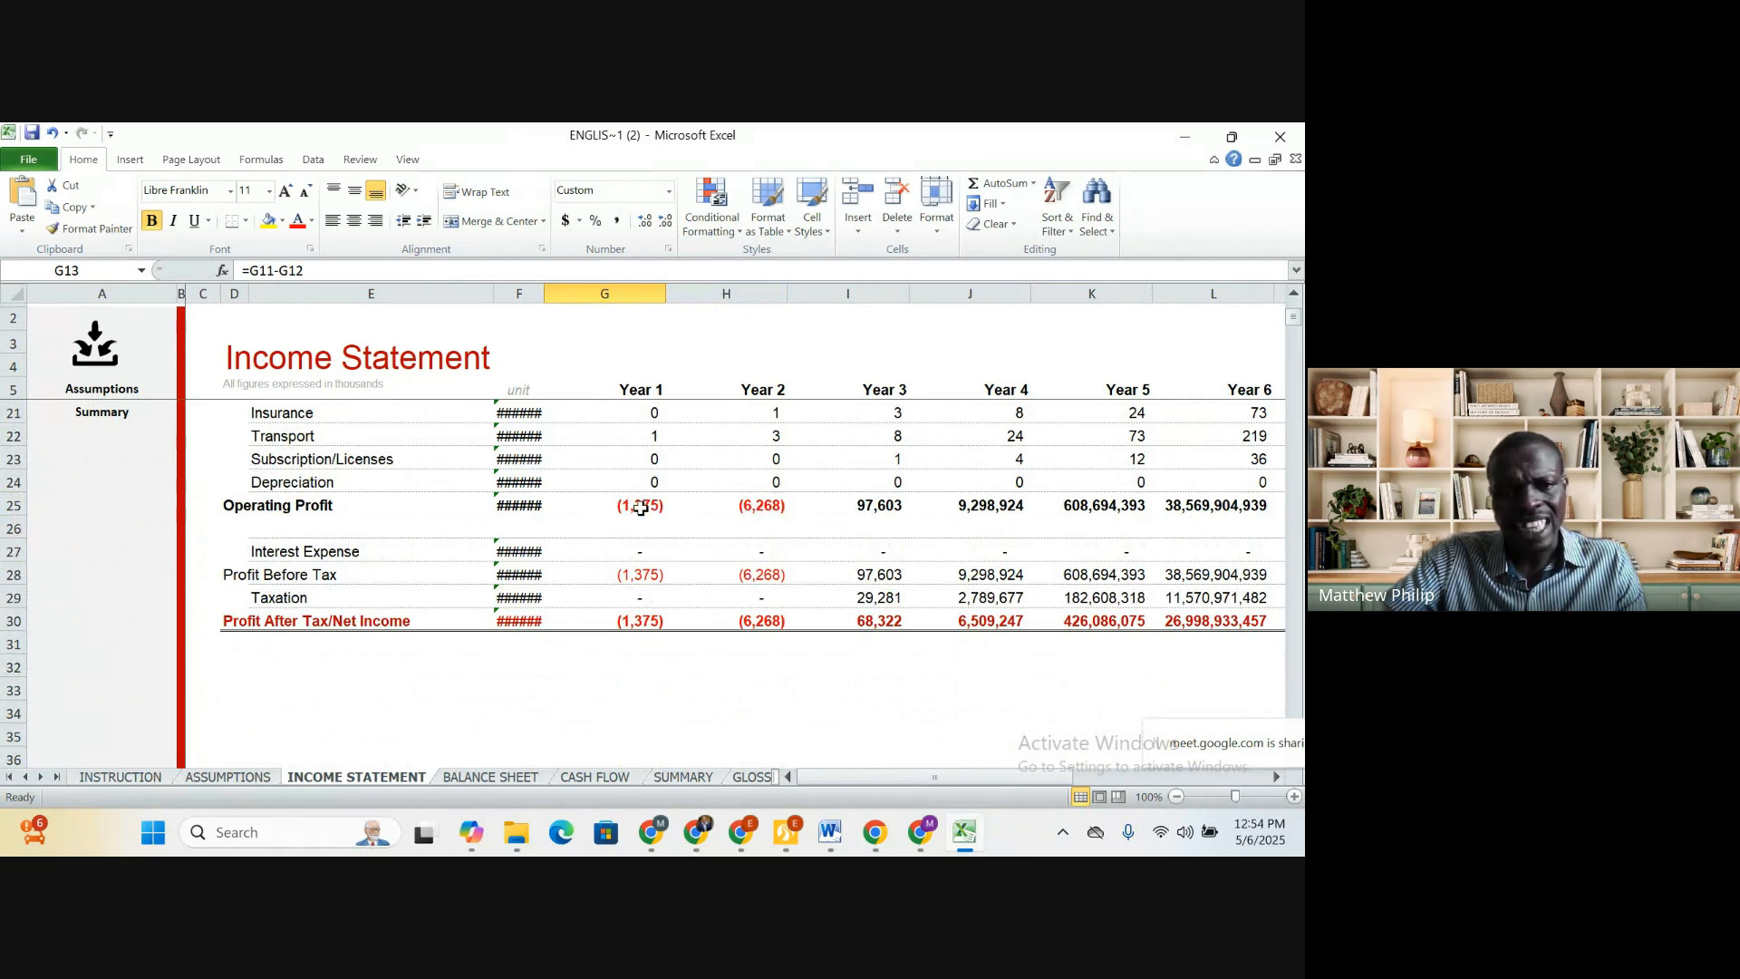
scroll(758, 513, up, 3)
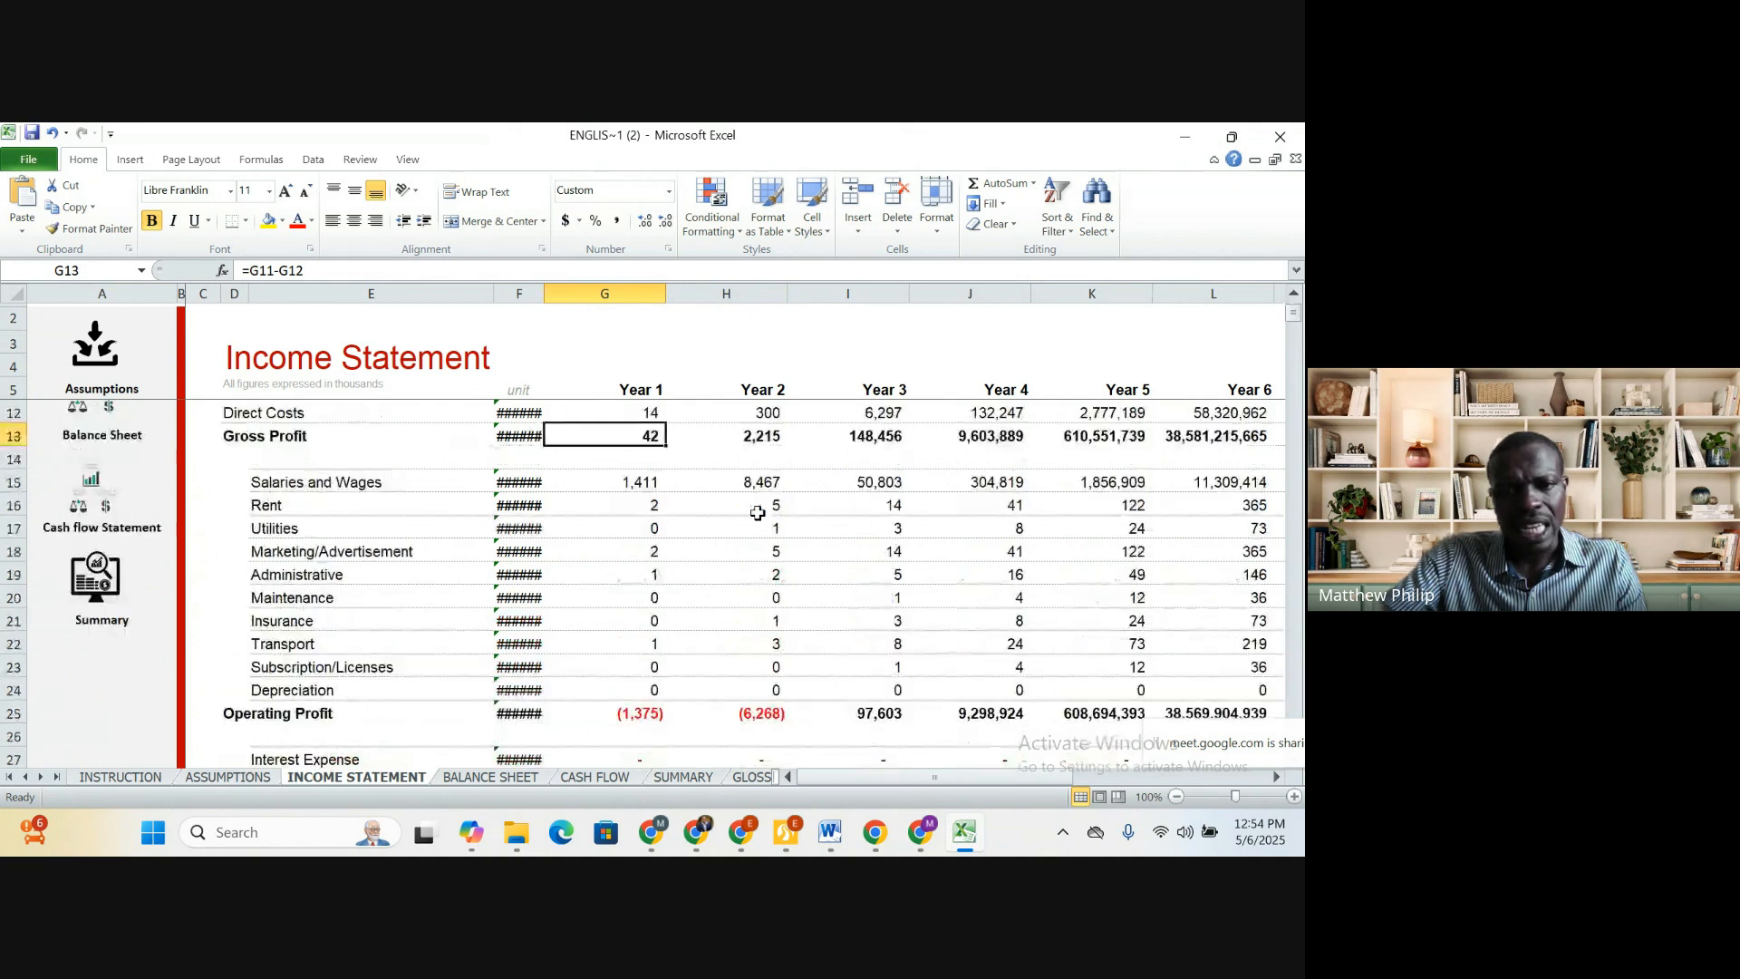
scroll(759, 515, up, 2)
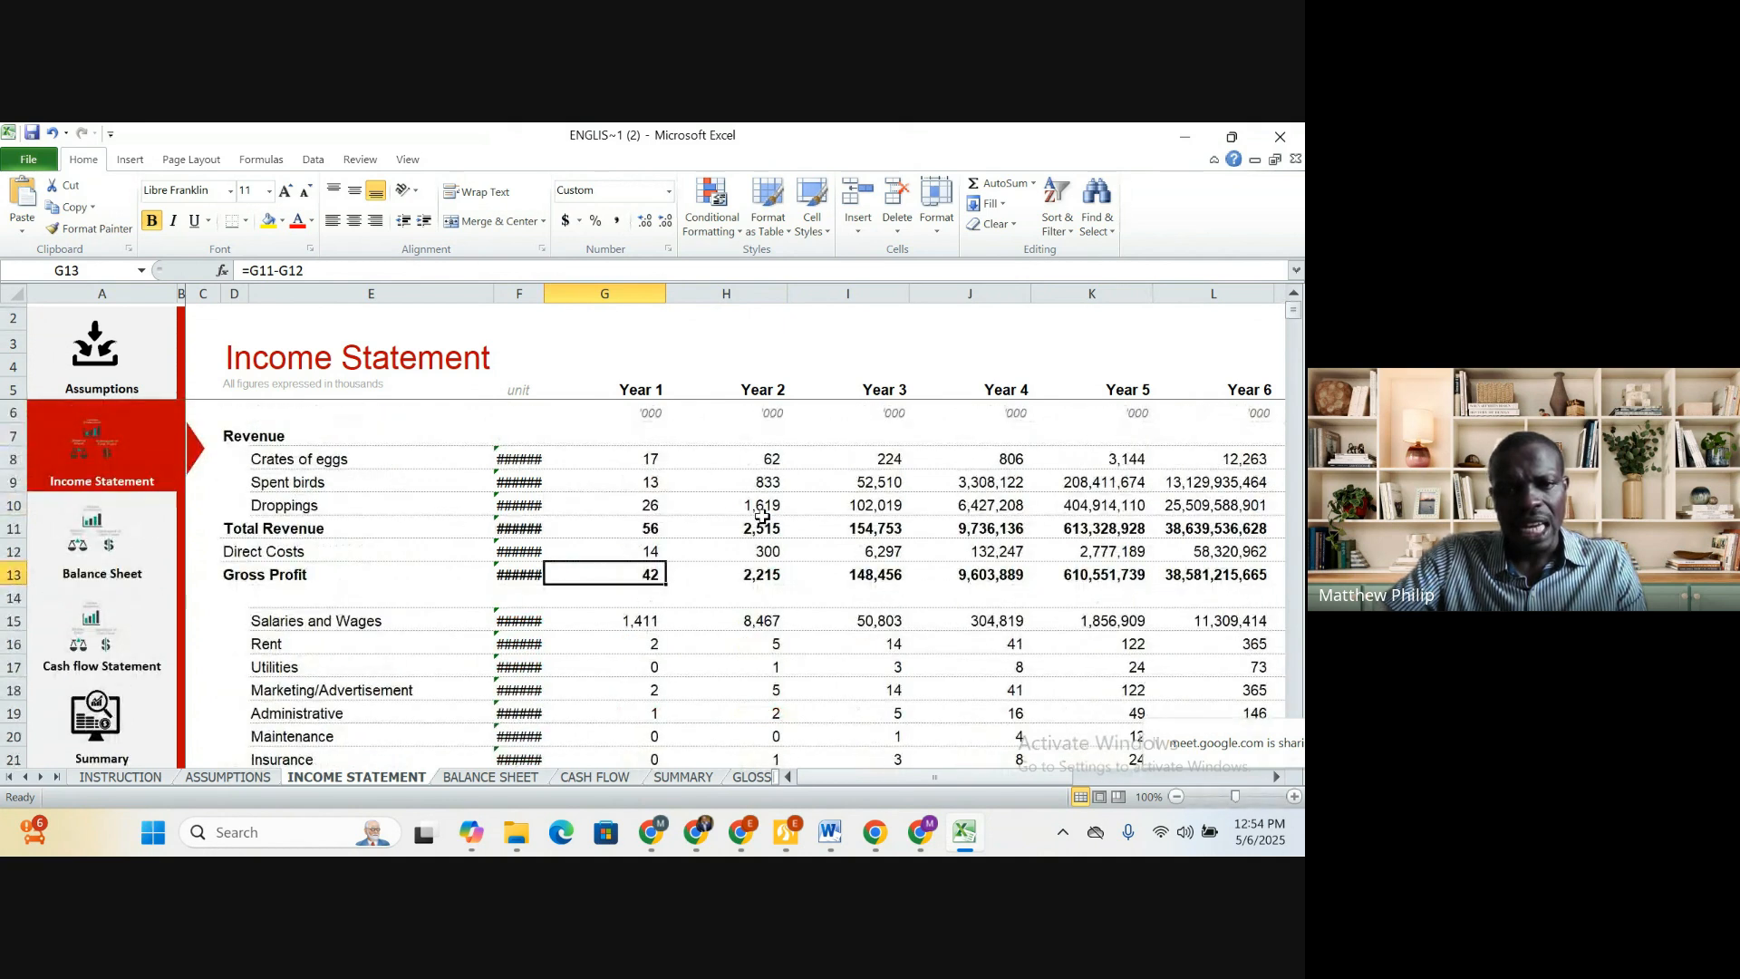
scroll(762, 515, down, 2)
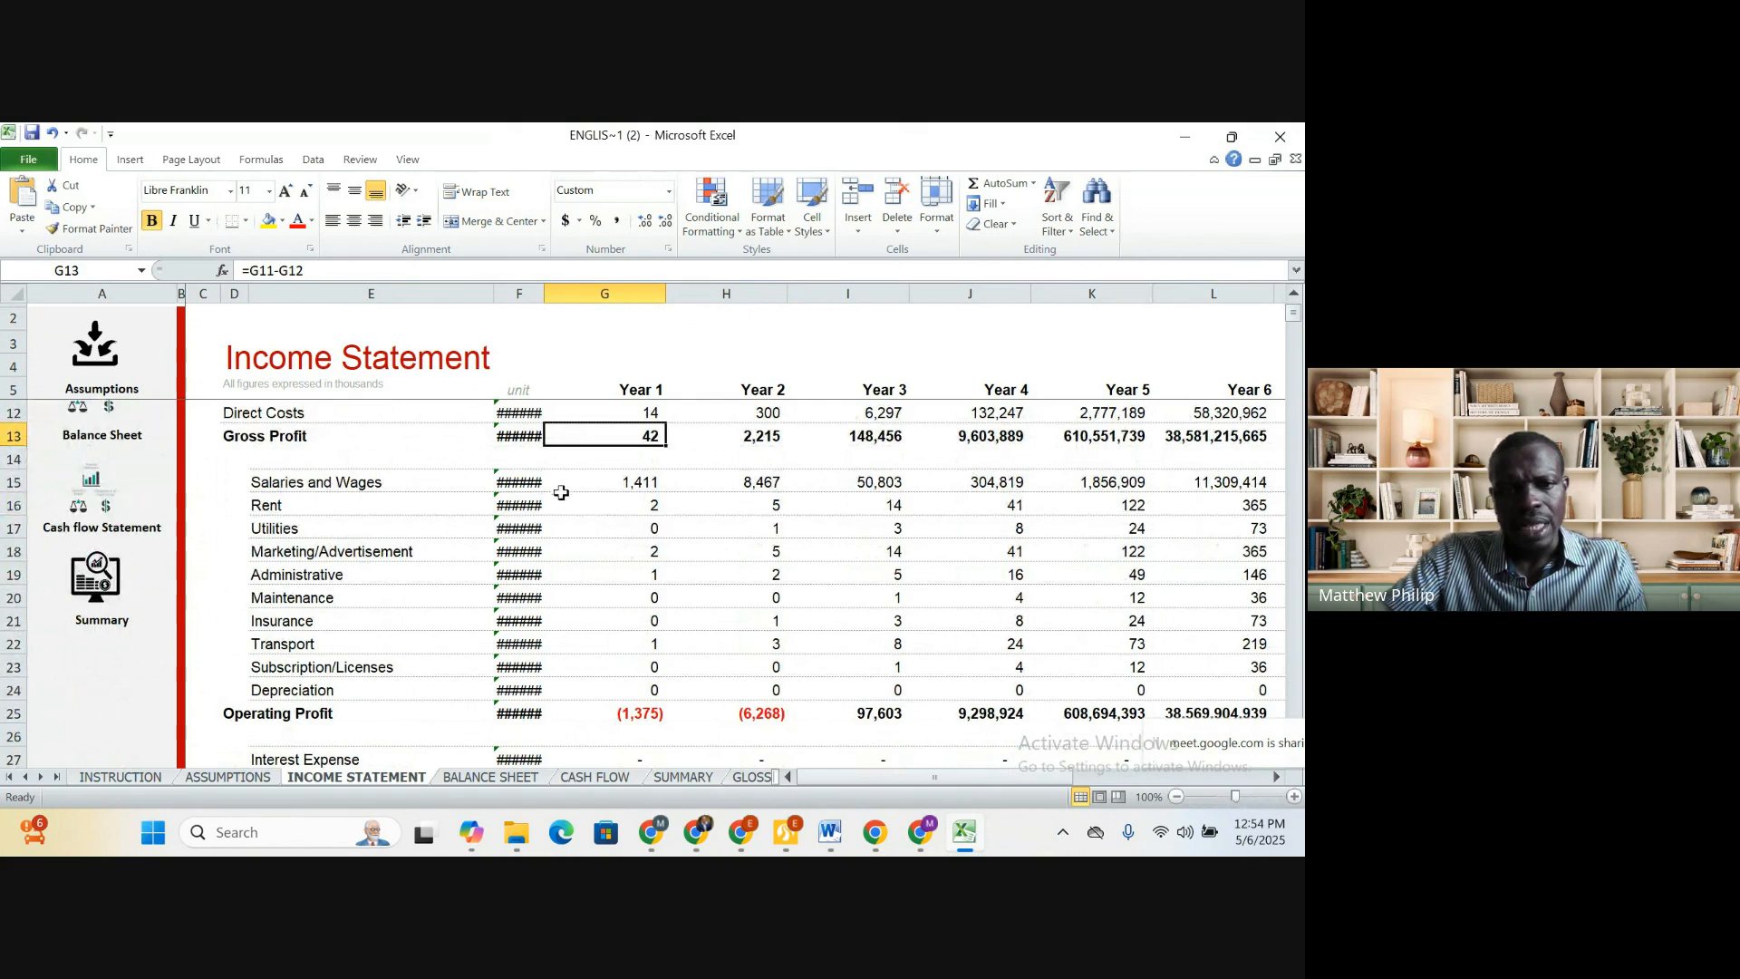
Compare the Year 1 and Year 2 Salaries and Wages with the other expenses and the resulting operating profit
click(585, 483)
click(764, 482)
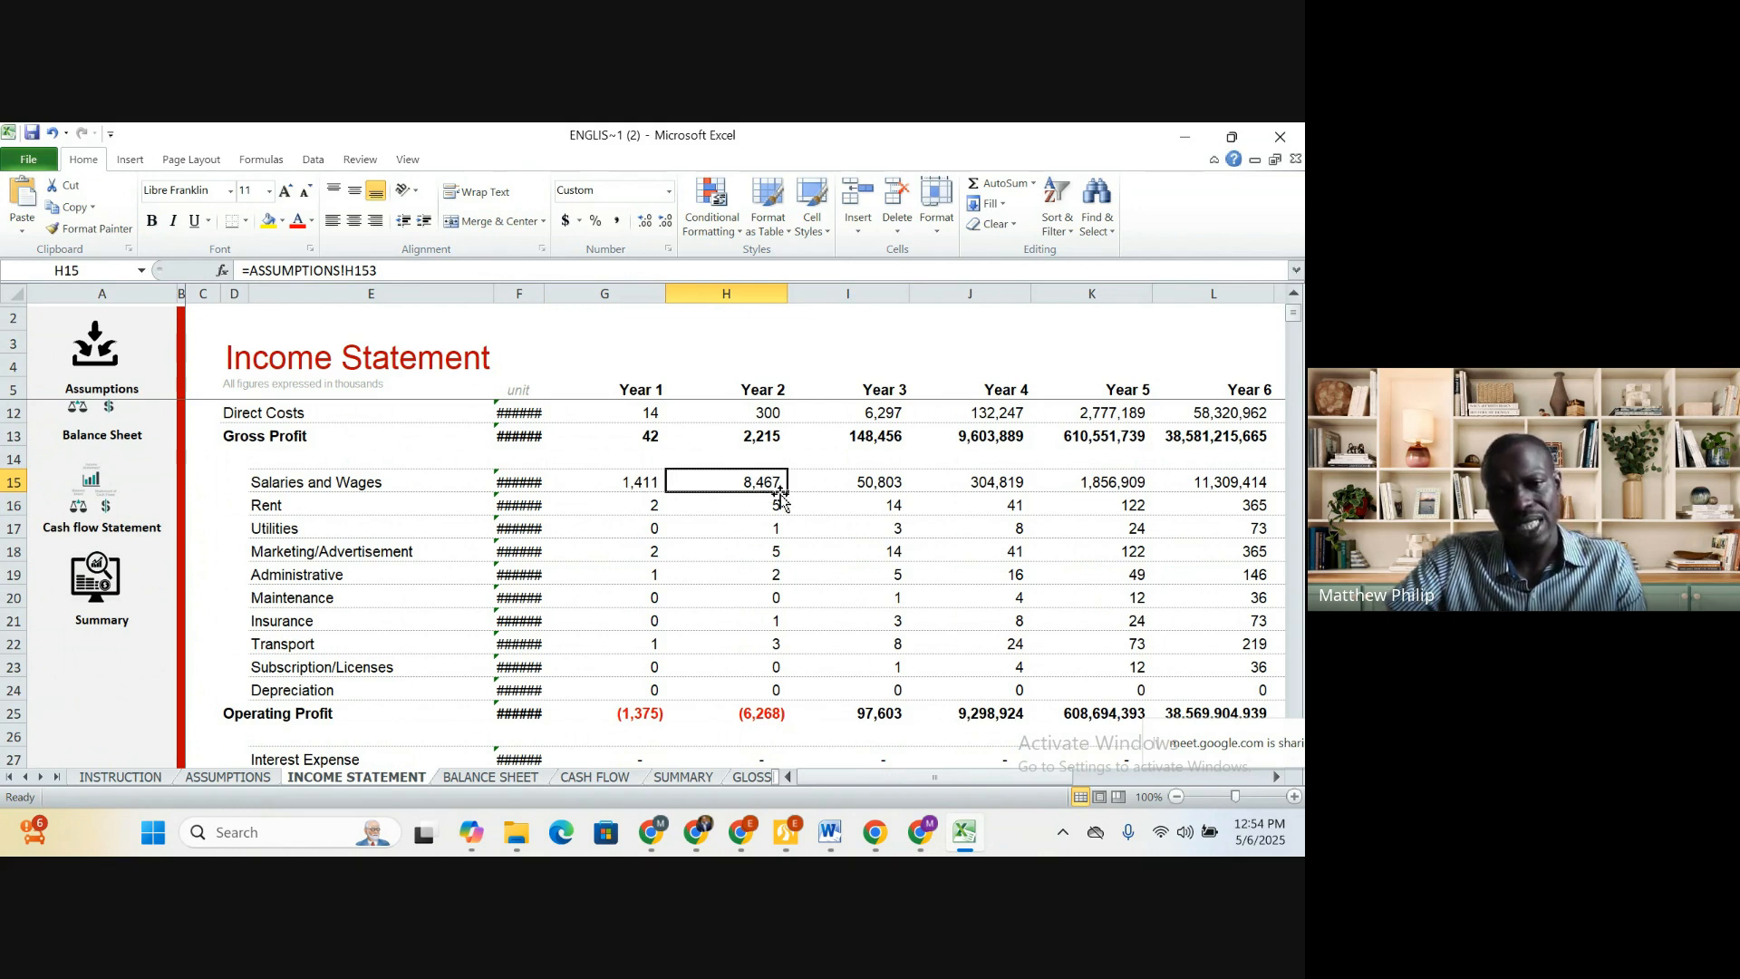
scroll(697, 536, down, 1)
scroll(697, 536, down, 1)
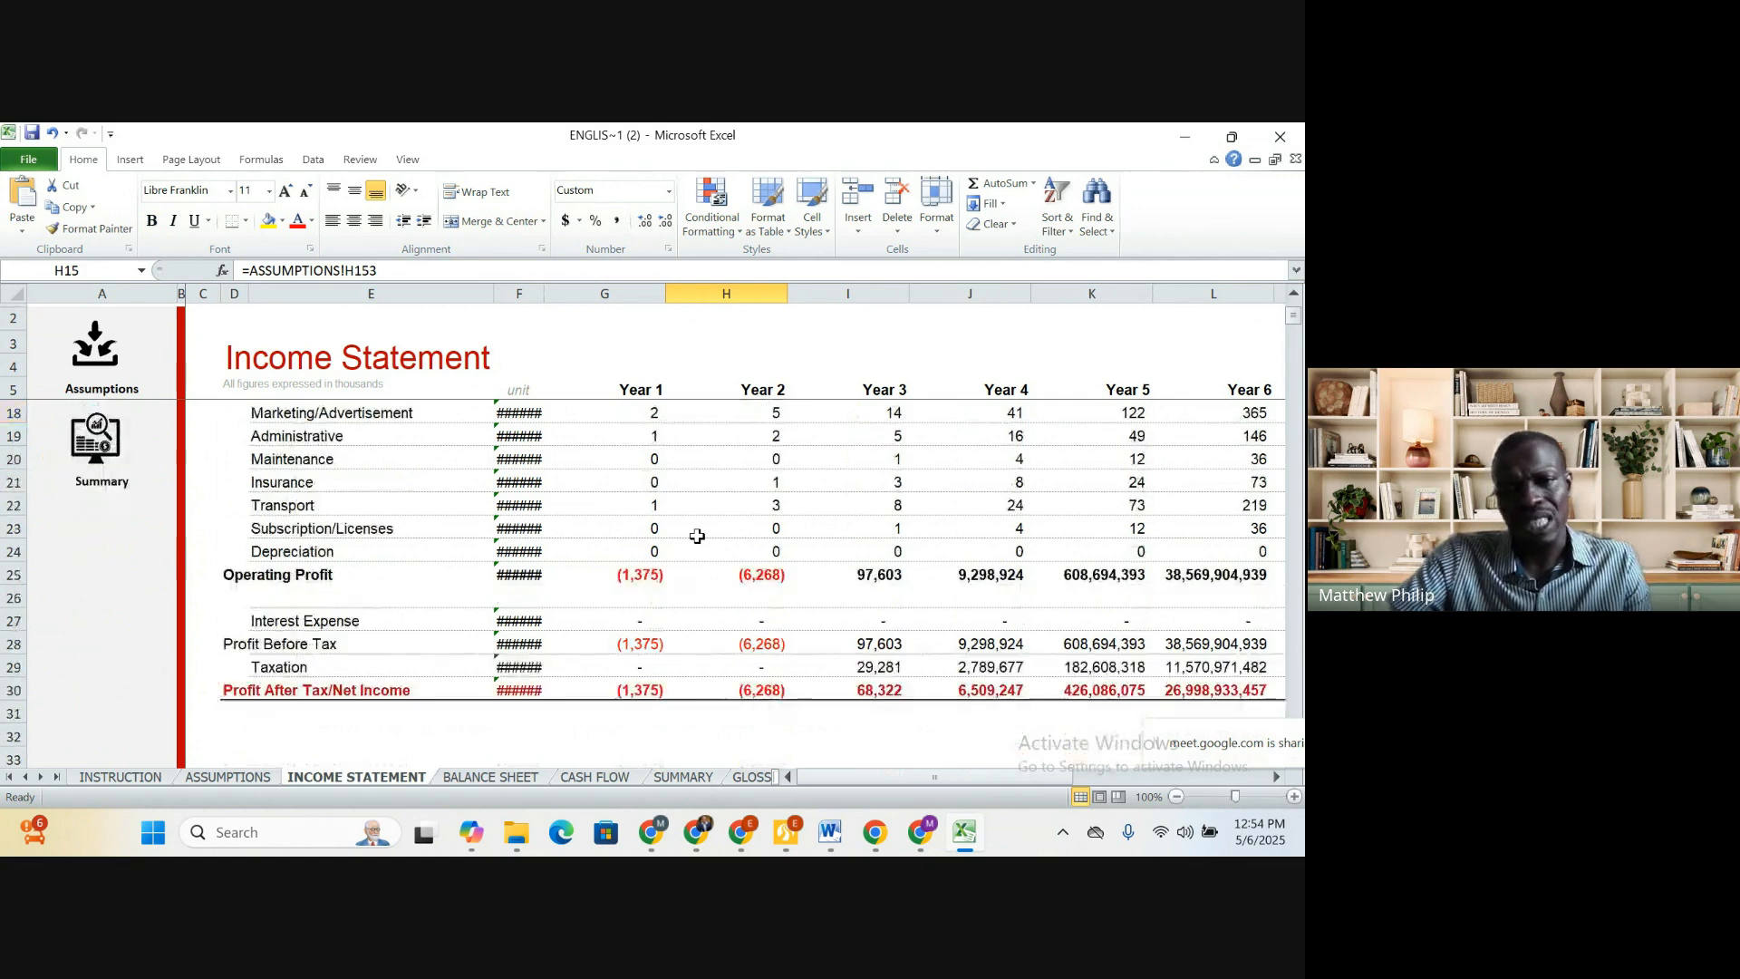
scroll(697, 535, up, 2)
scroll(697, 537, down, 1)
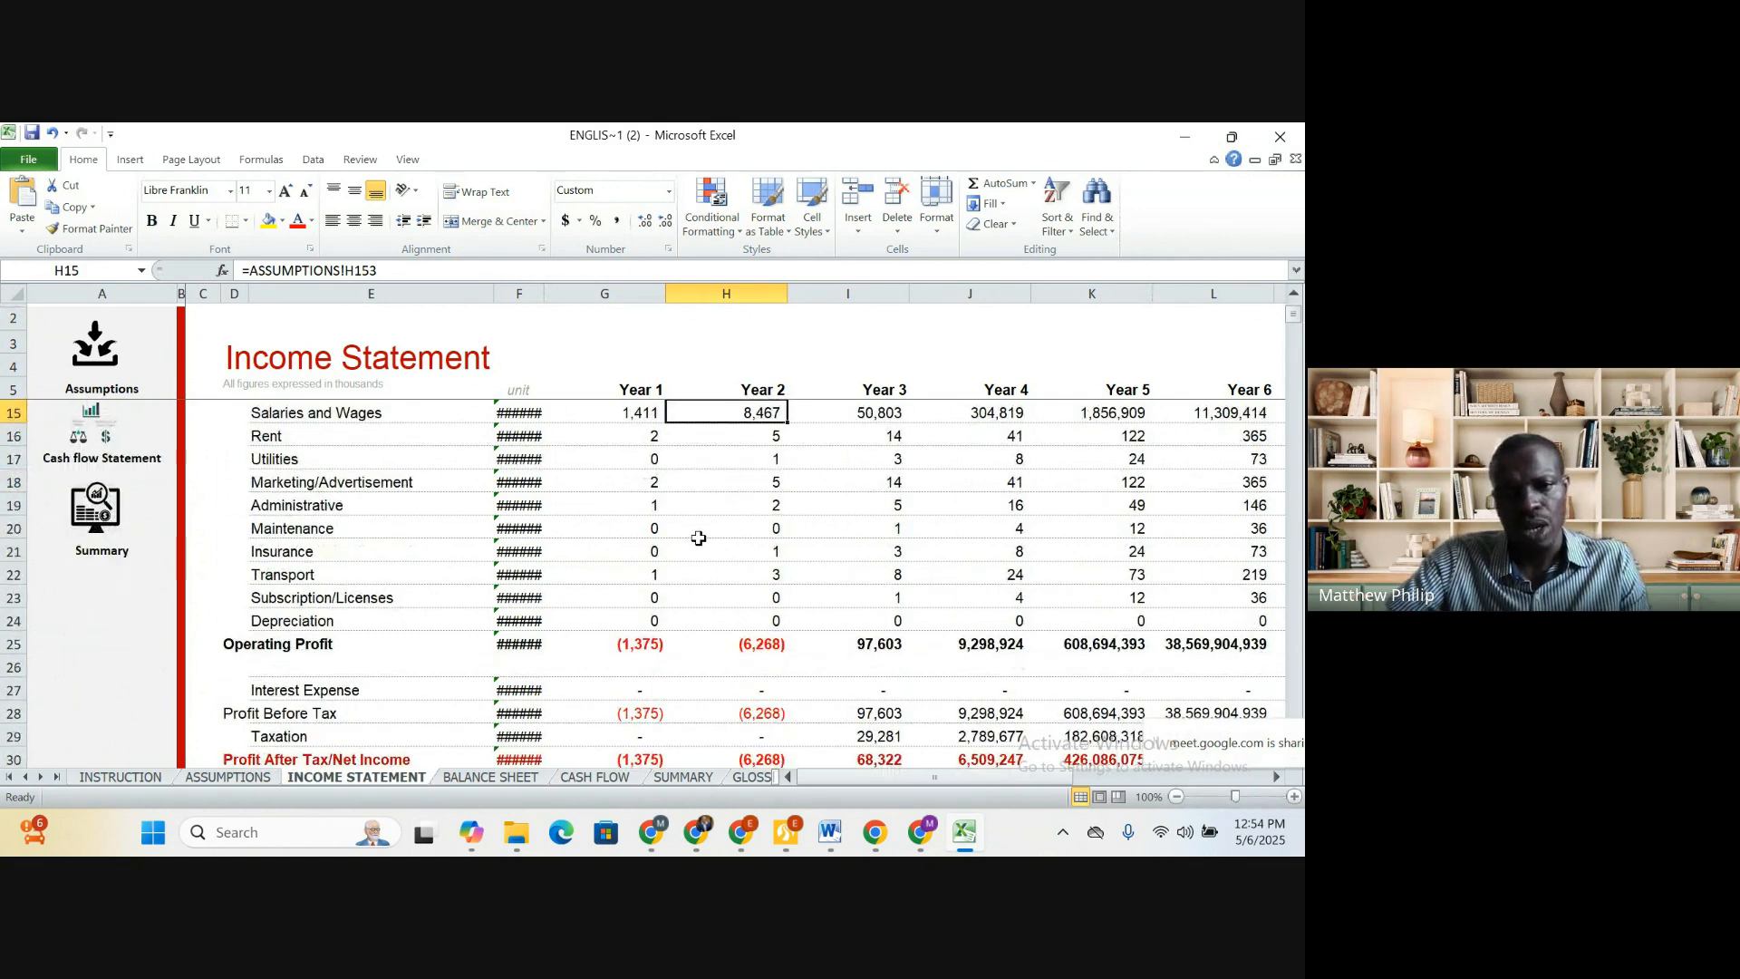
scroll(698, 538, down, 1)
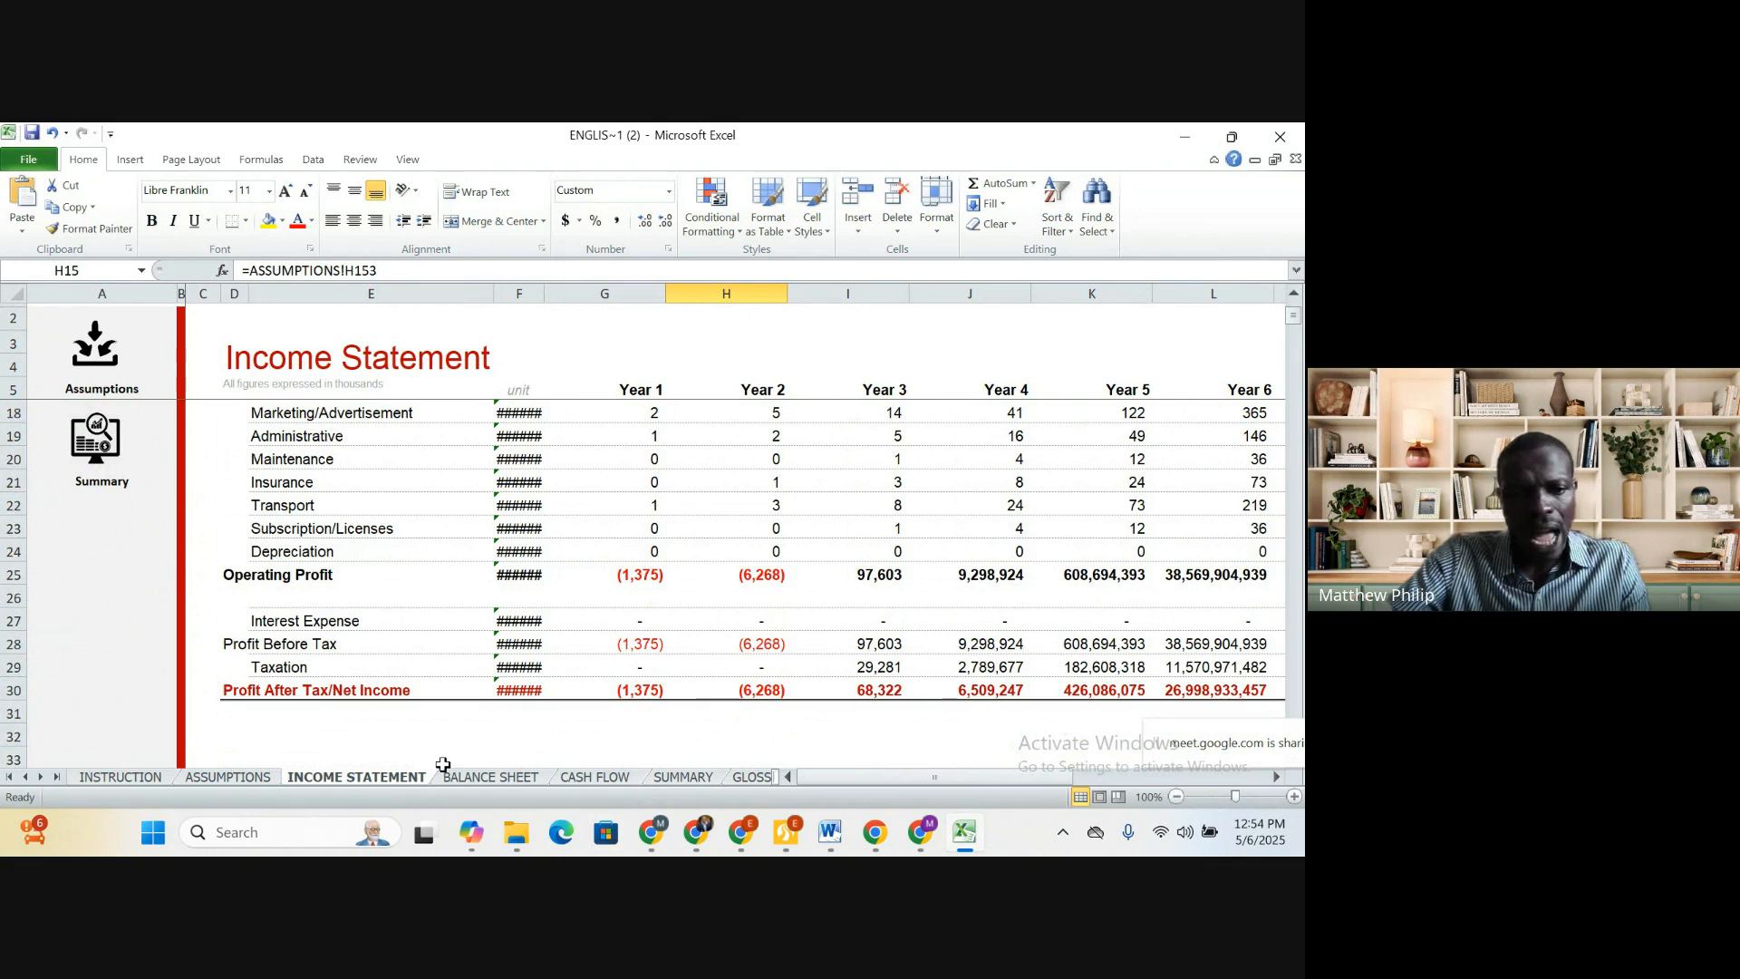
Review the headcount numbers, base salaries and yearly salary totals from Senior Management through Farm workers in the Assumptions sheet
click(248, 778)
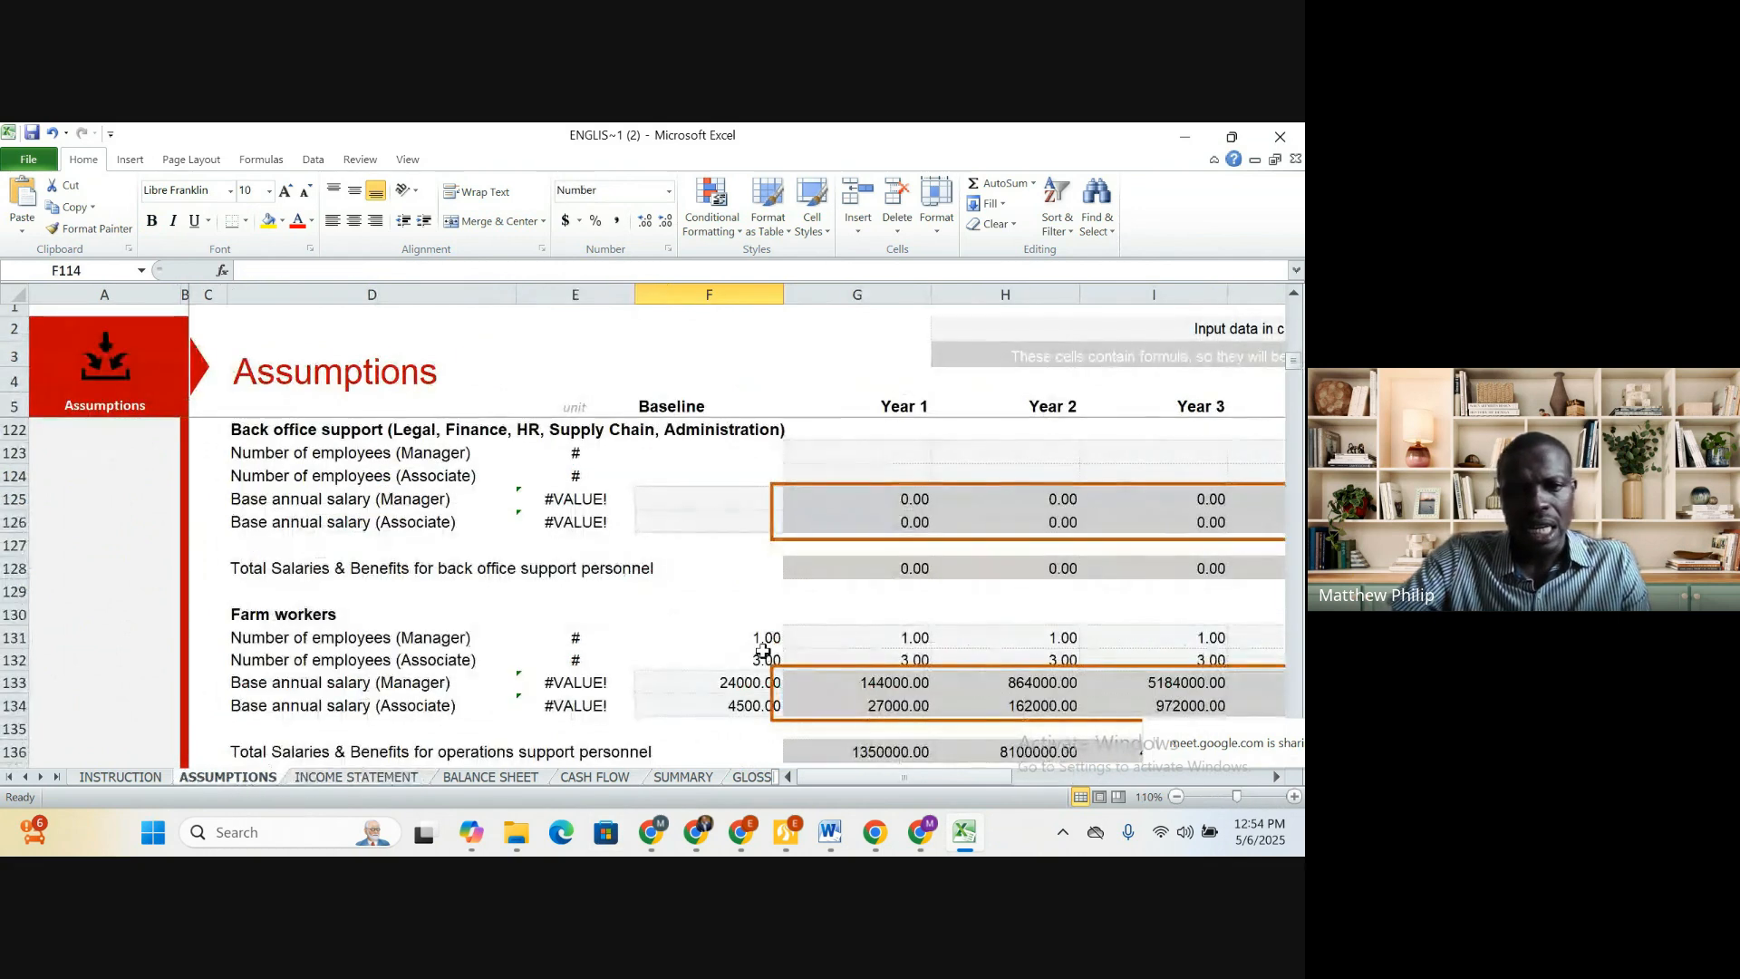
scroll(763, 651, up, 4)
scroll(764, 651, up, 3)
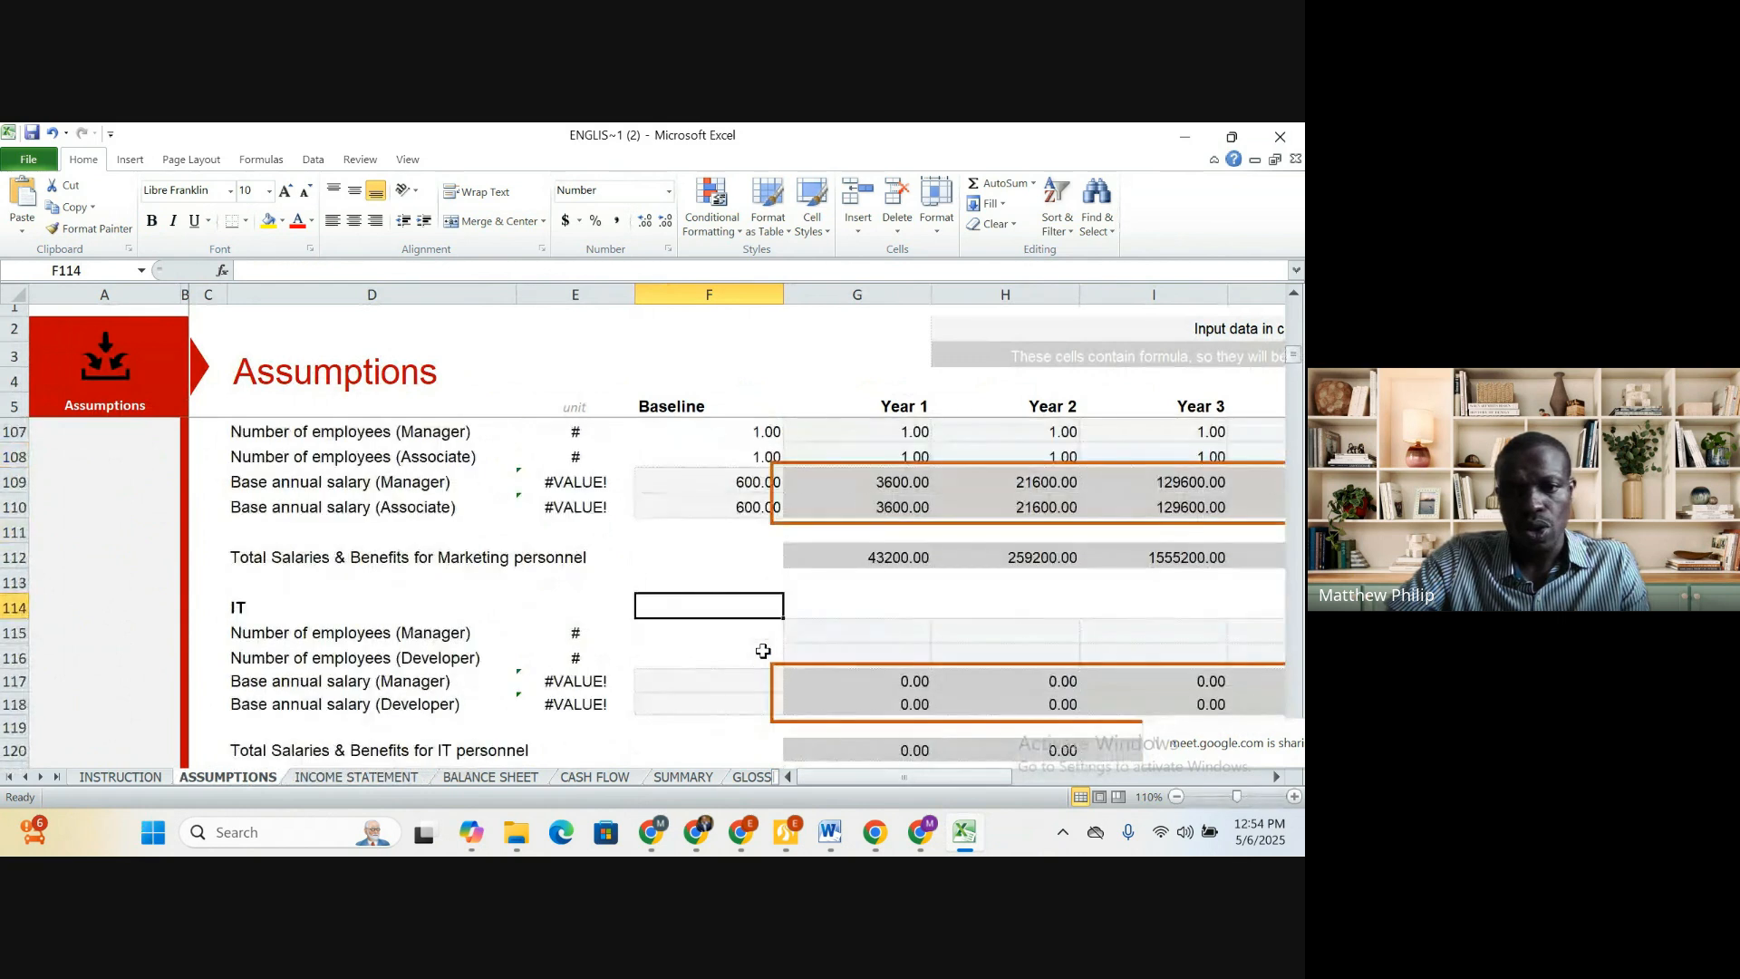
scroll(763, 651, up, 1)
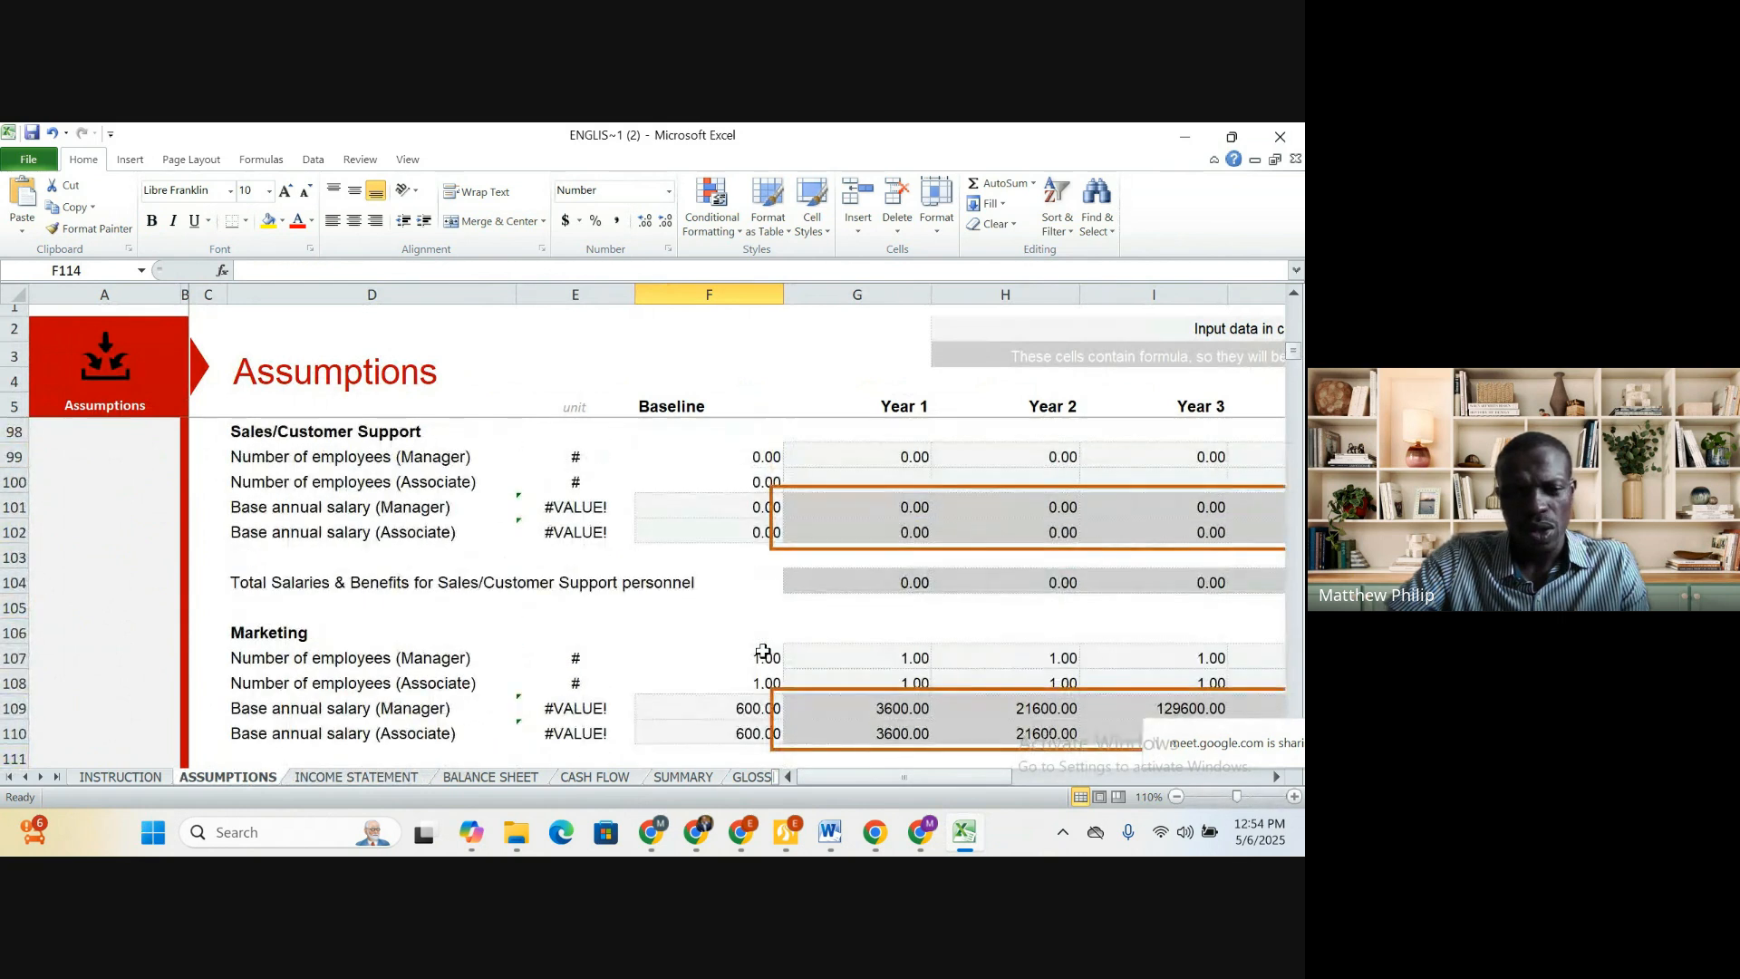
scroll(763, 651, up, 2)
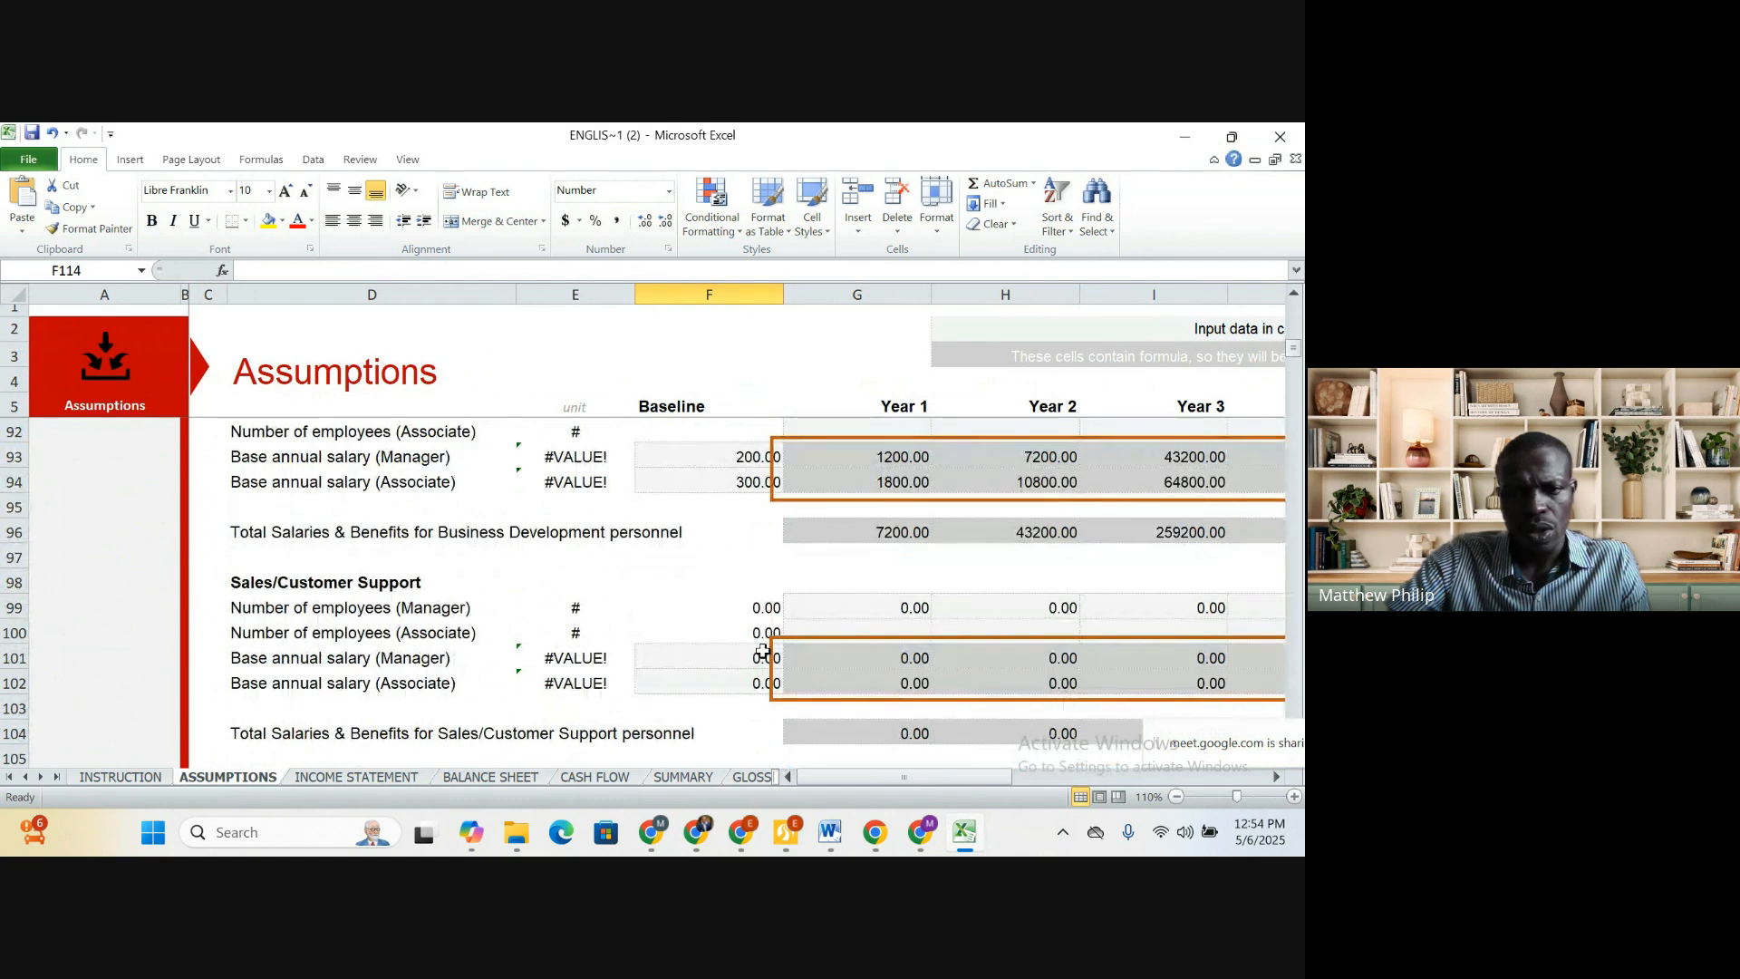
scroll(763, 650, up, 2)
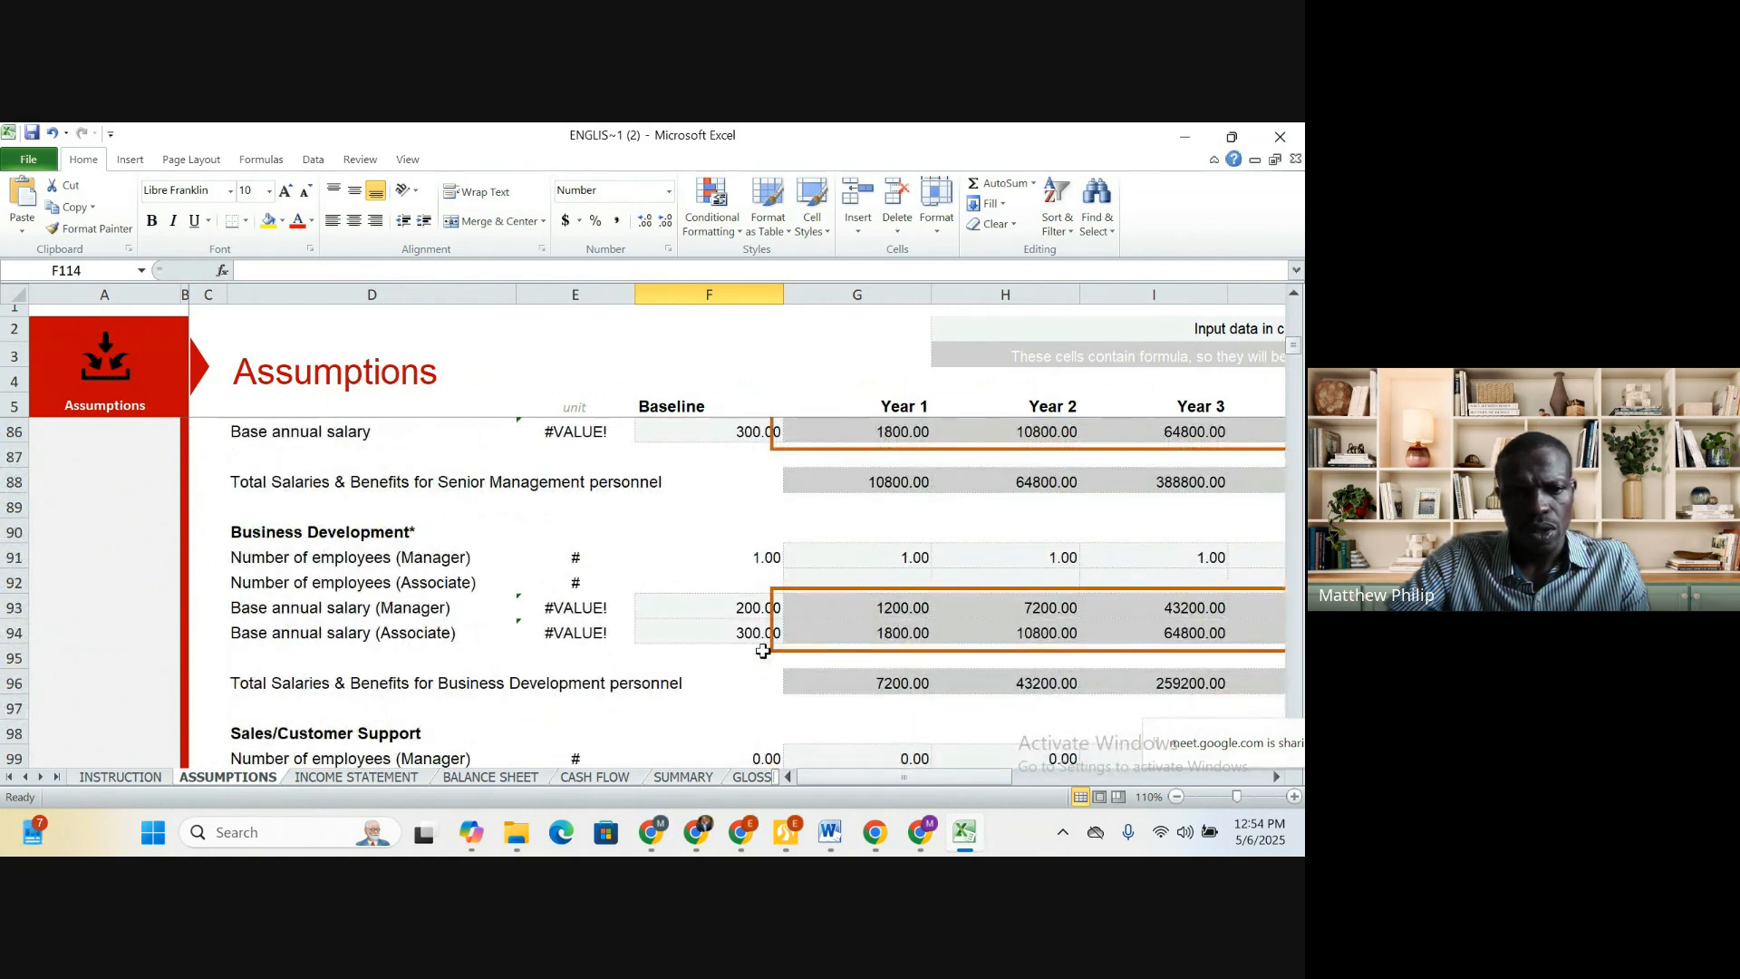
scroll(763, 650, up, 4)
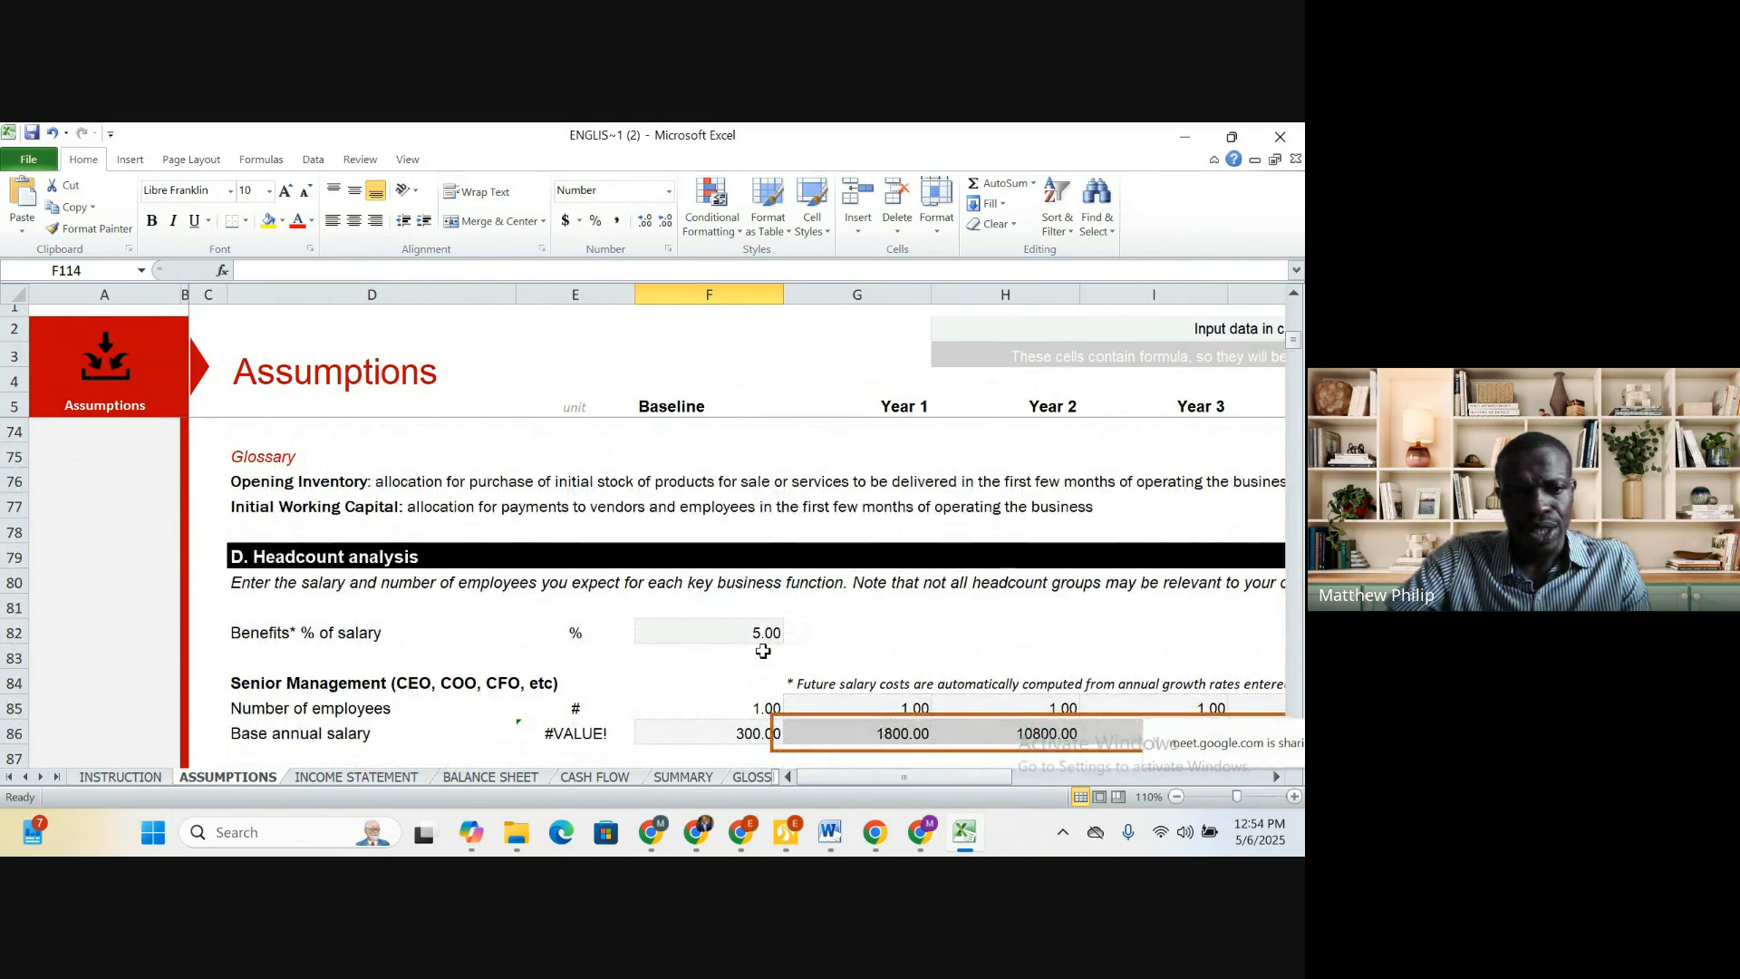
scroll(763, 651, down, 2)
scroll(763, 651, up, 1)
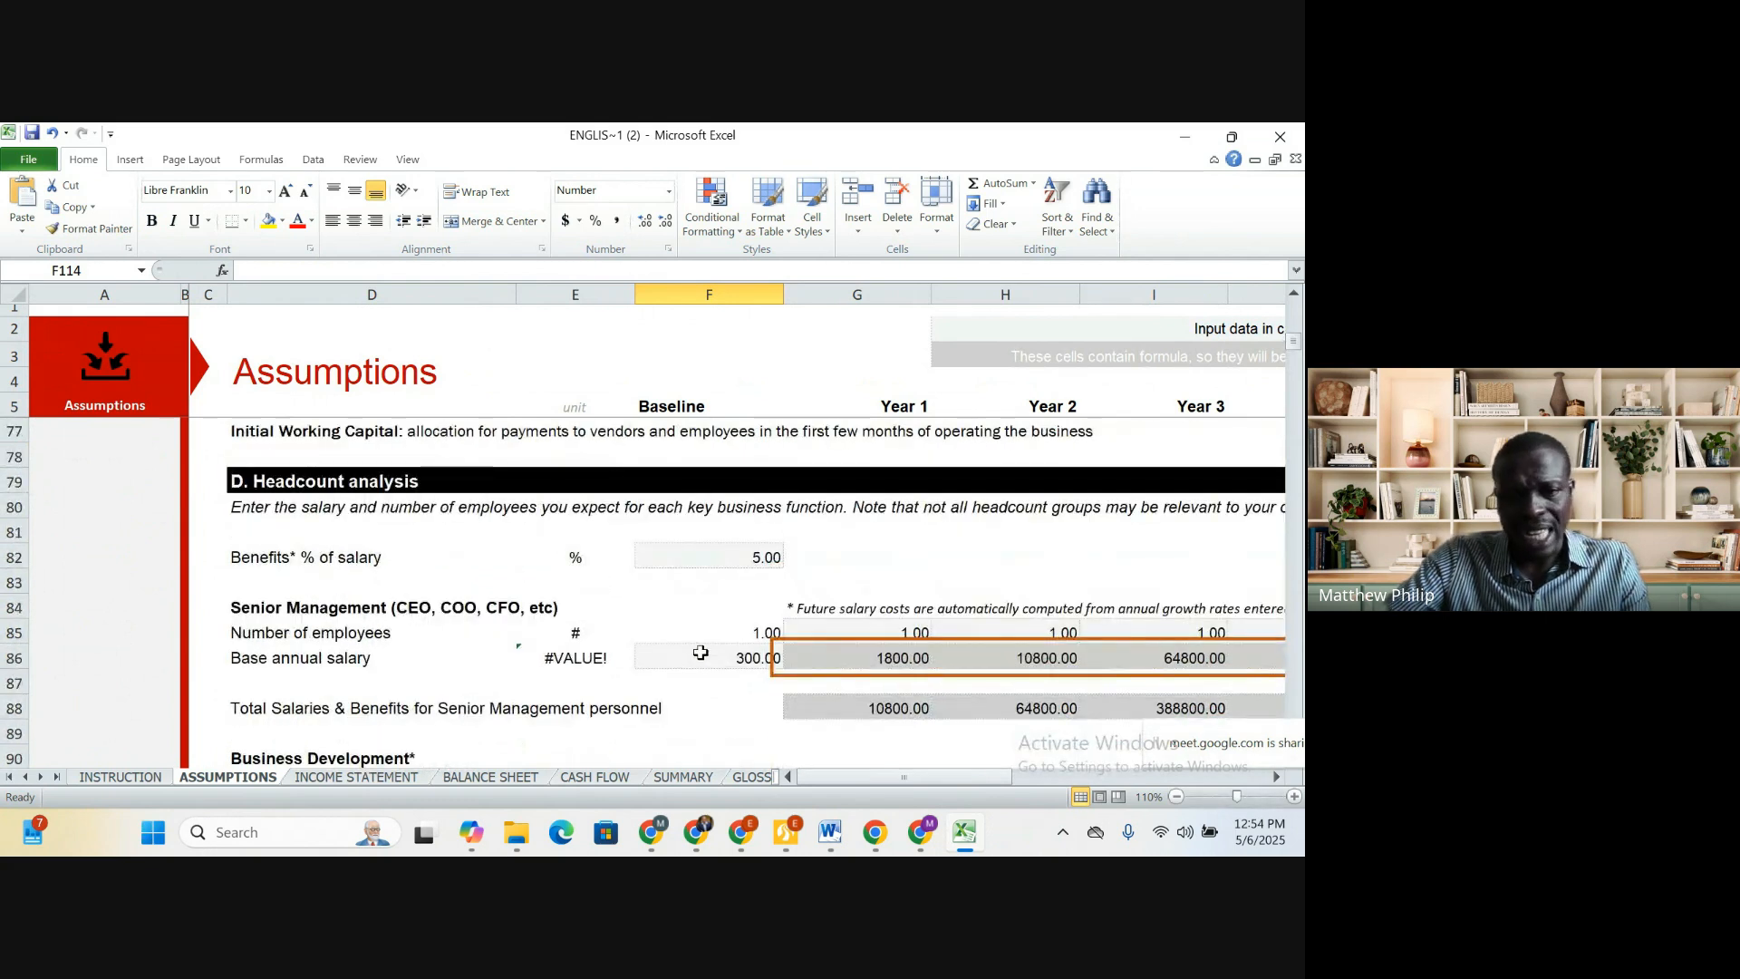
scroll(701, 653, down, 1)
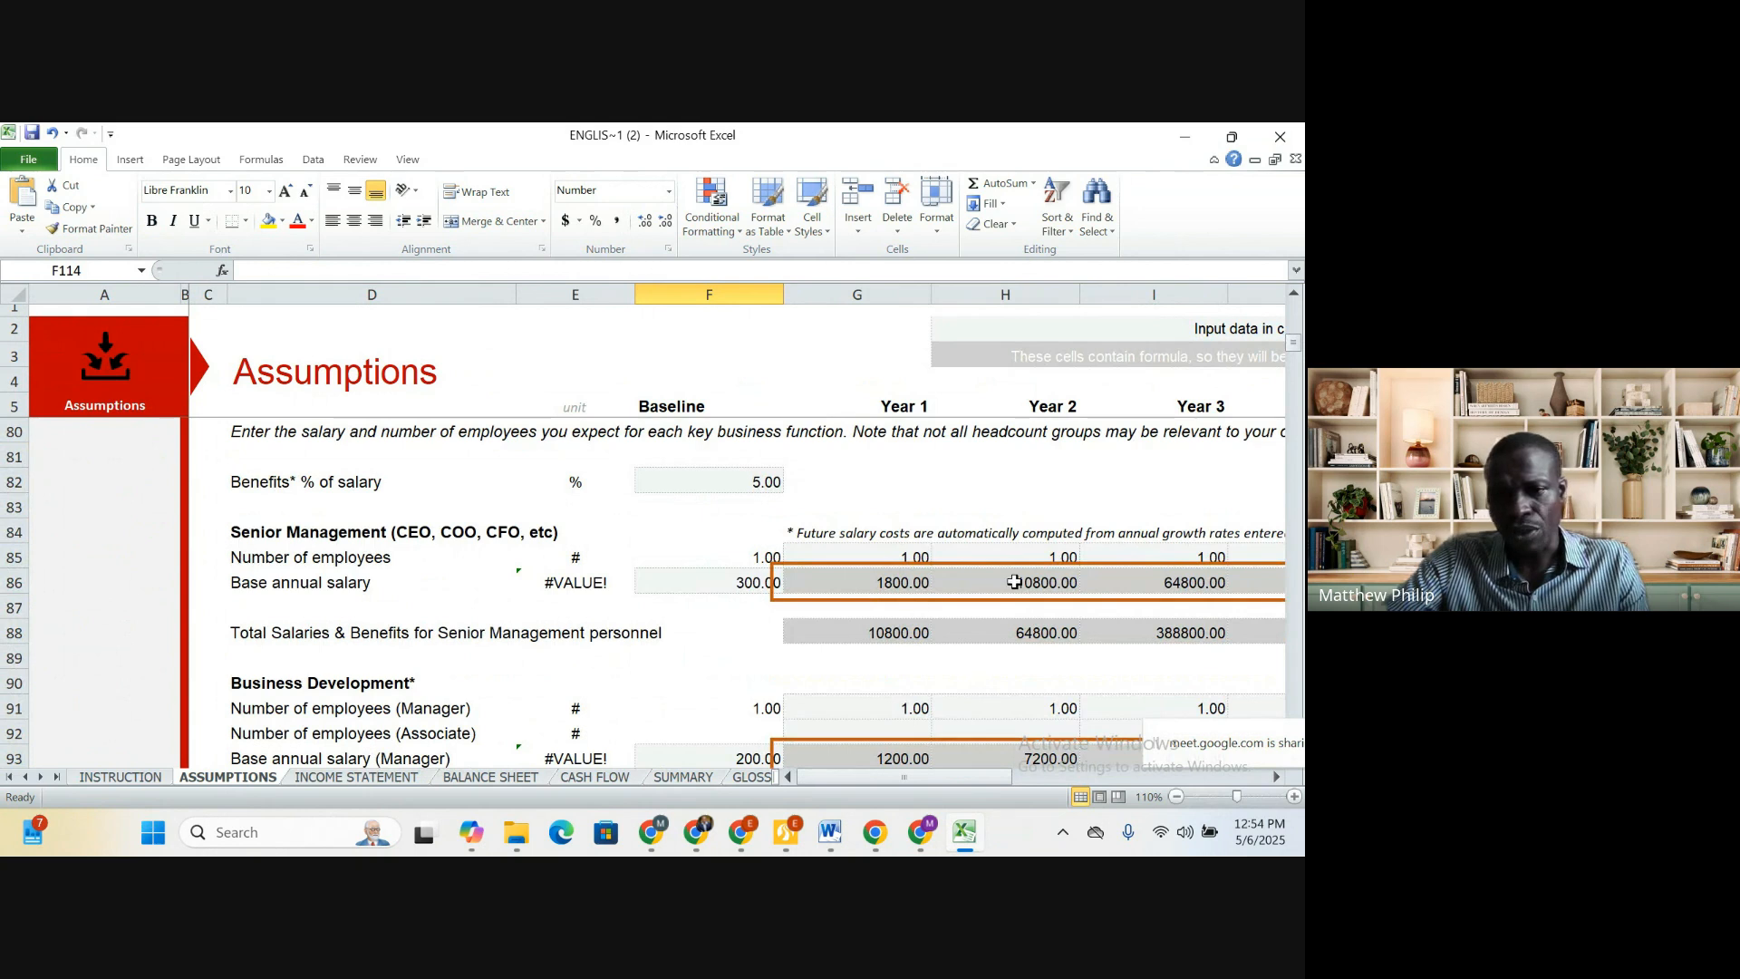
scroll(1015, 582, down, 4)
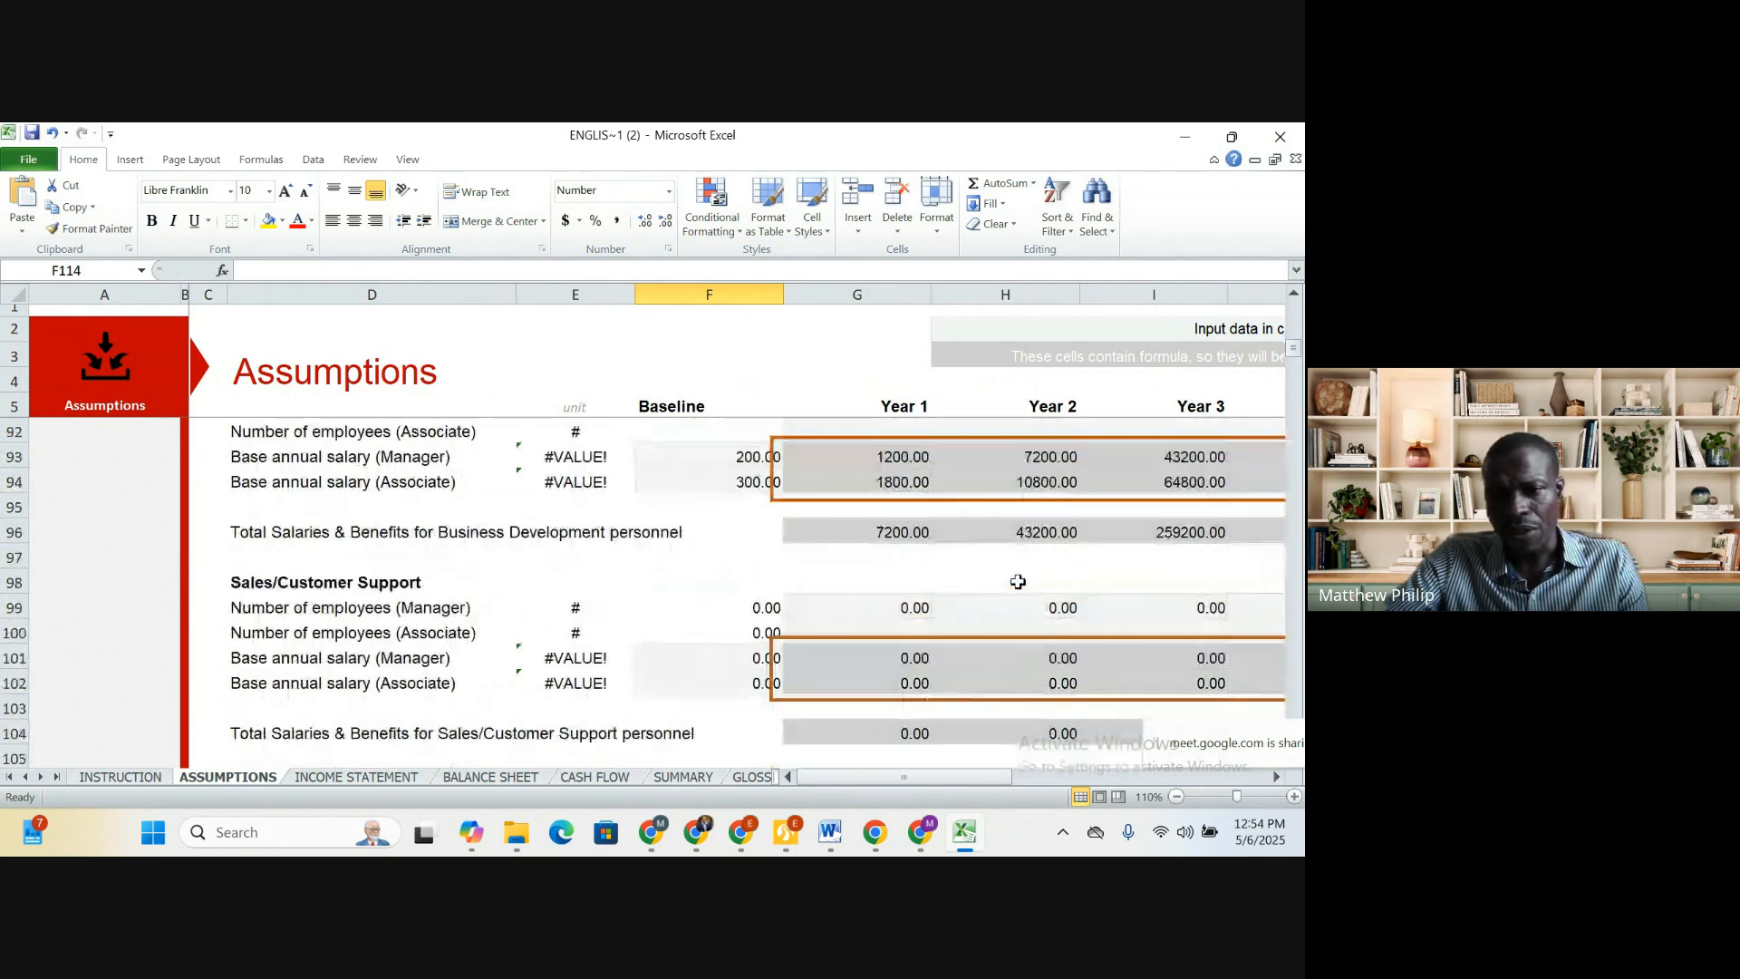
scroll(1018, 582, down, 3)
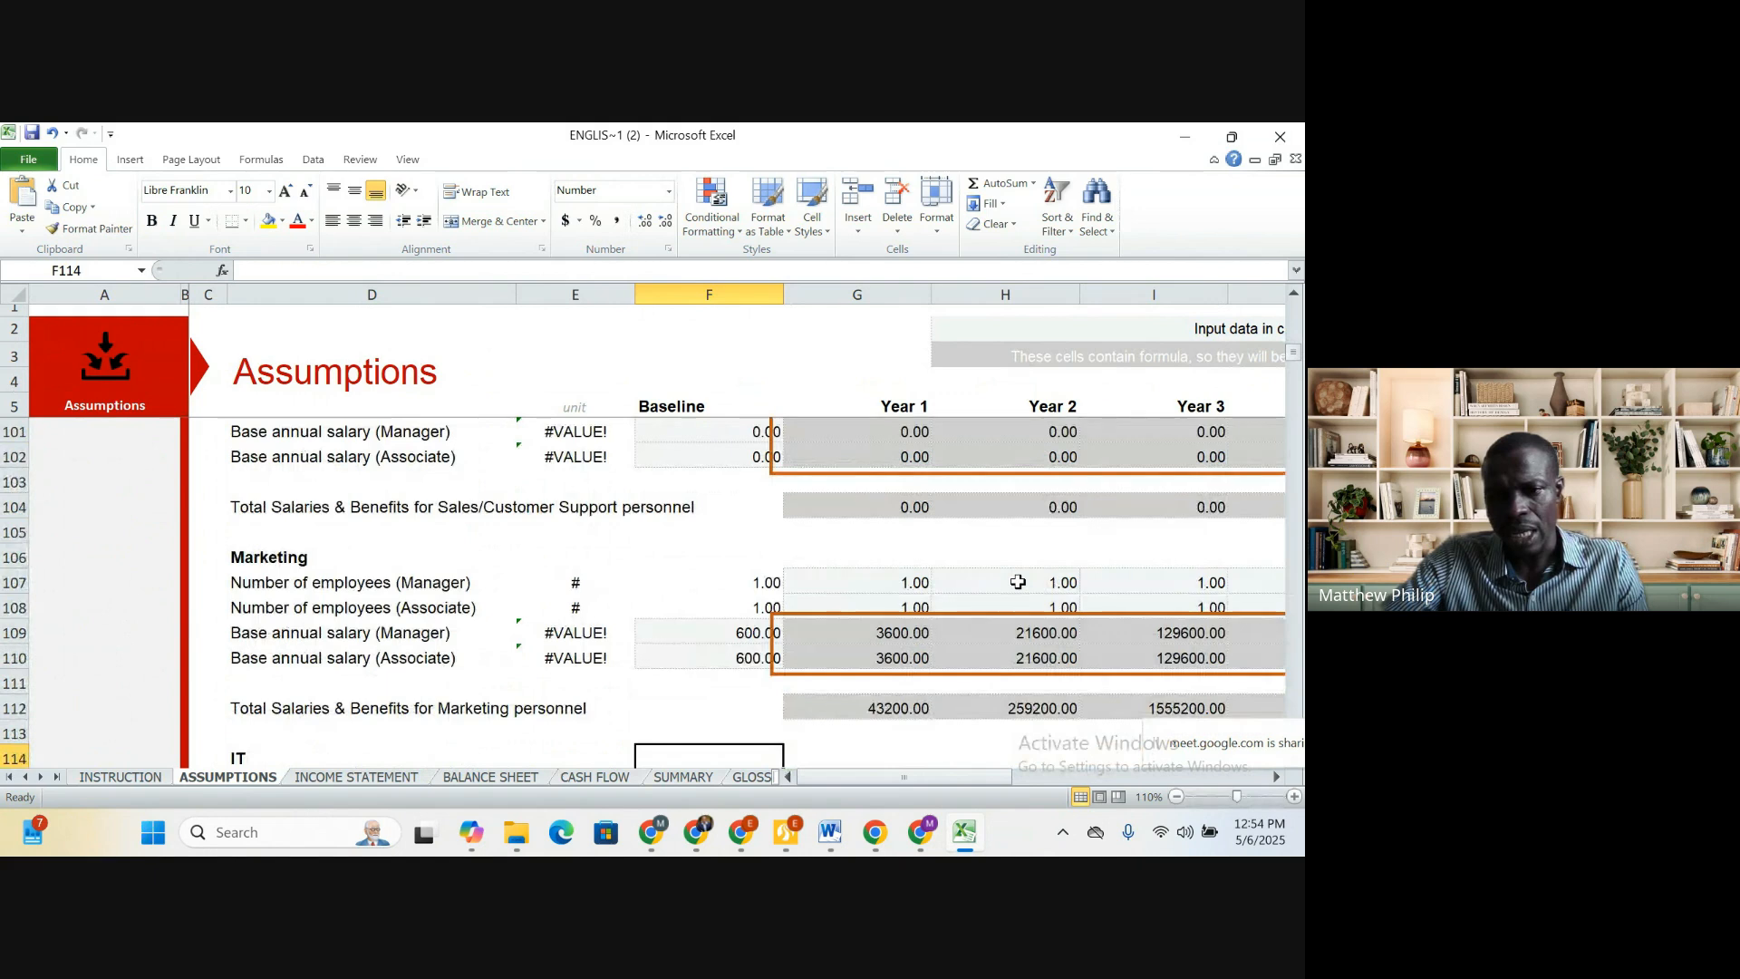
scroll(1018, 582, down, 2)
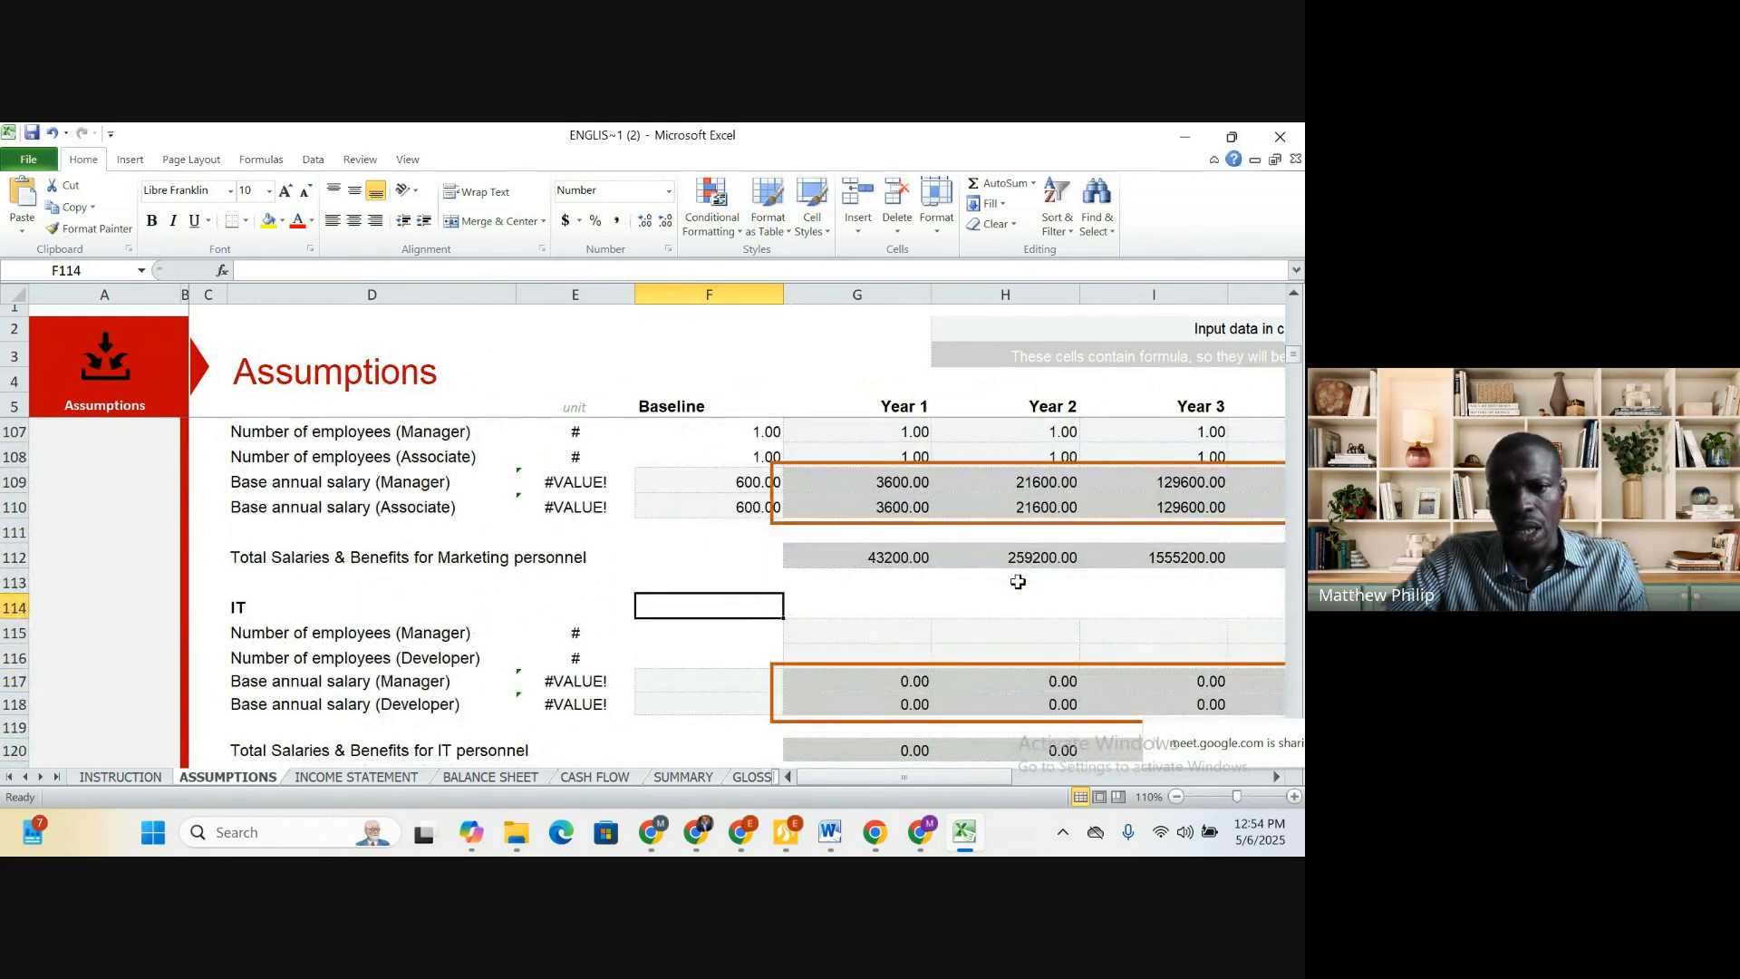
scroll(1018, 582, up, 9)
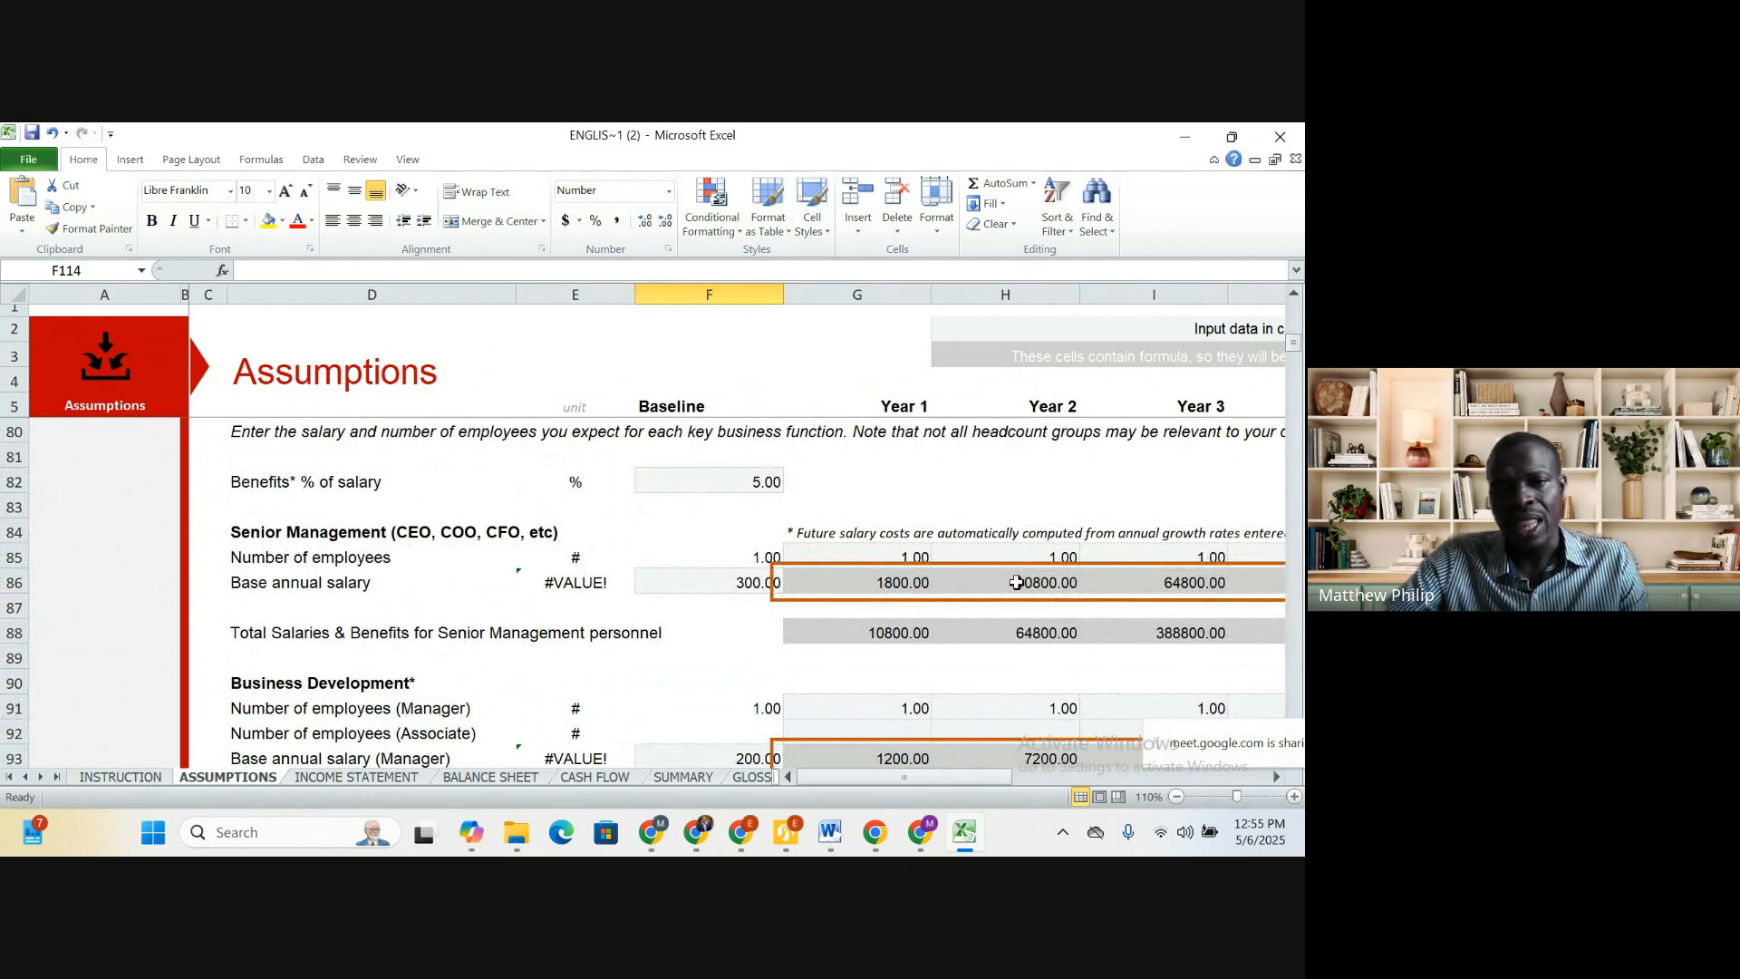
Review the General inputs and the Growth Rates section of the Assumptions sheet, from revenue sales volumes down to the cost growth rates
scroll(1017, 582, up, 18)
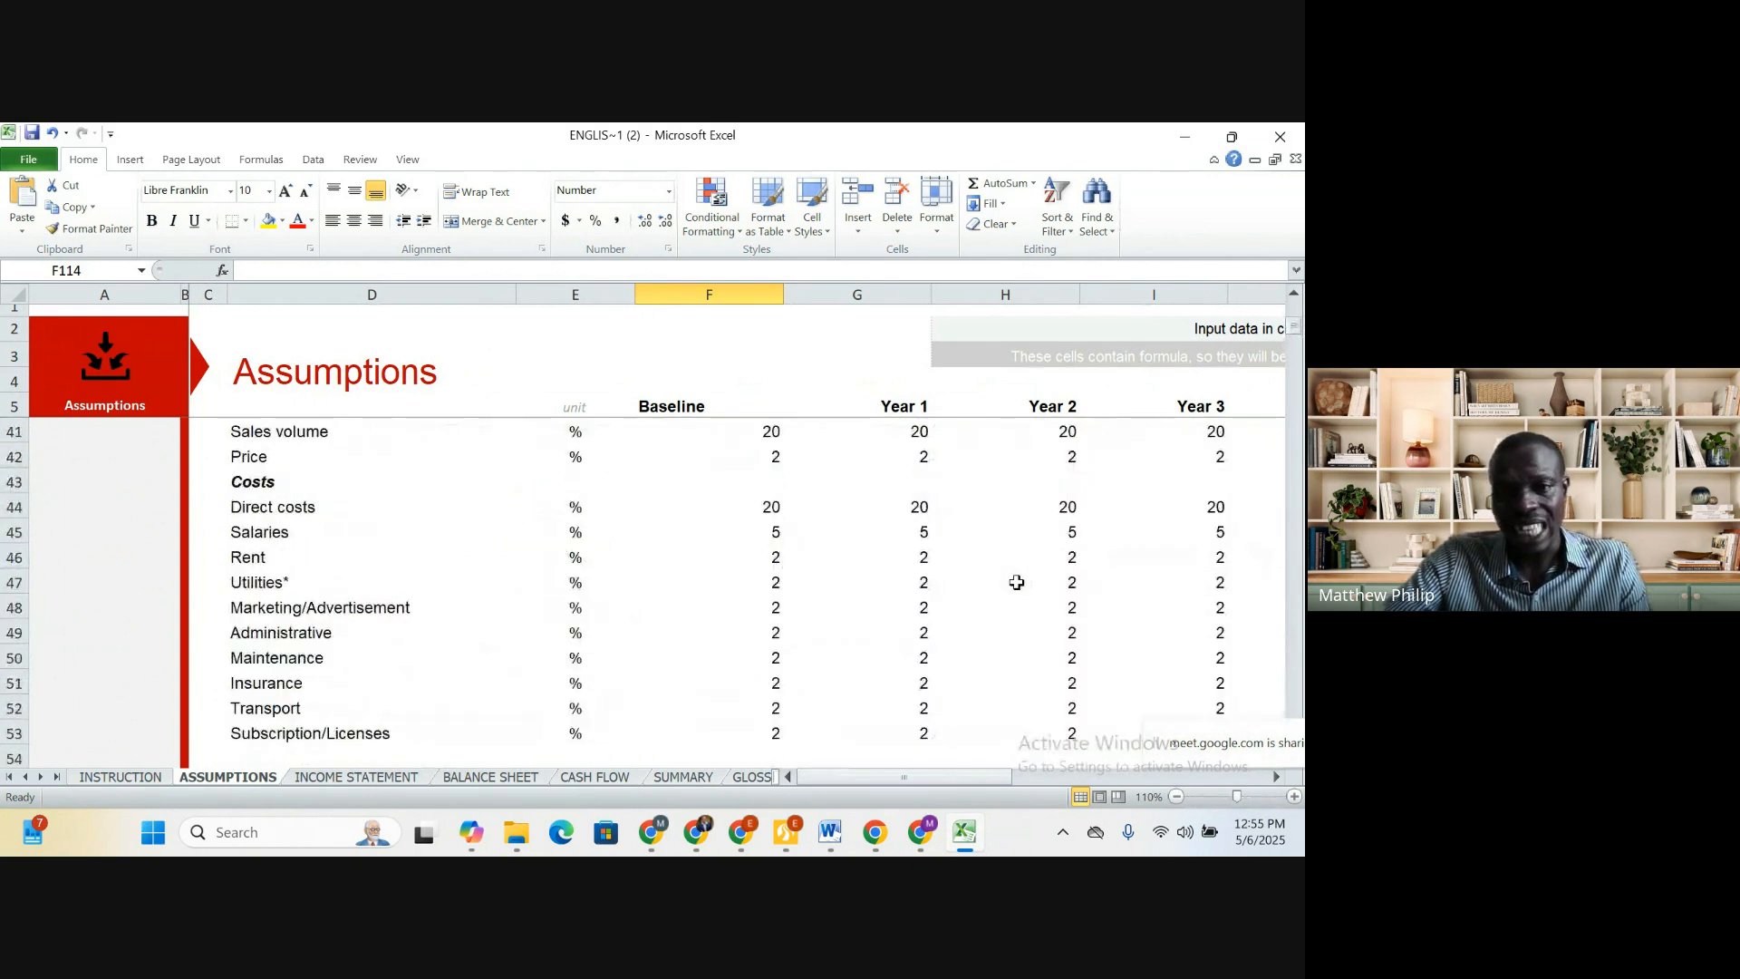
scroll(1016, 584, up, 7)
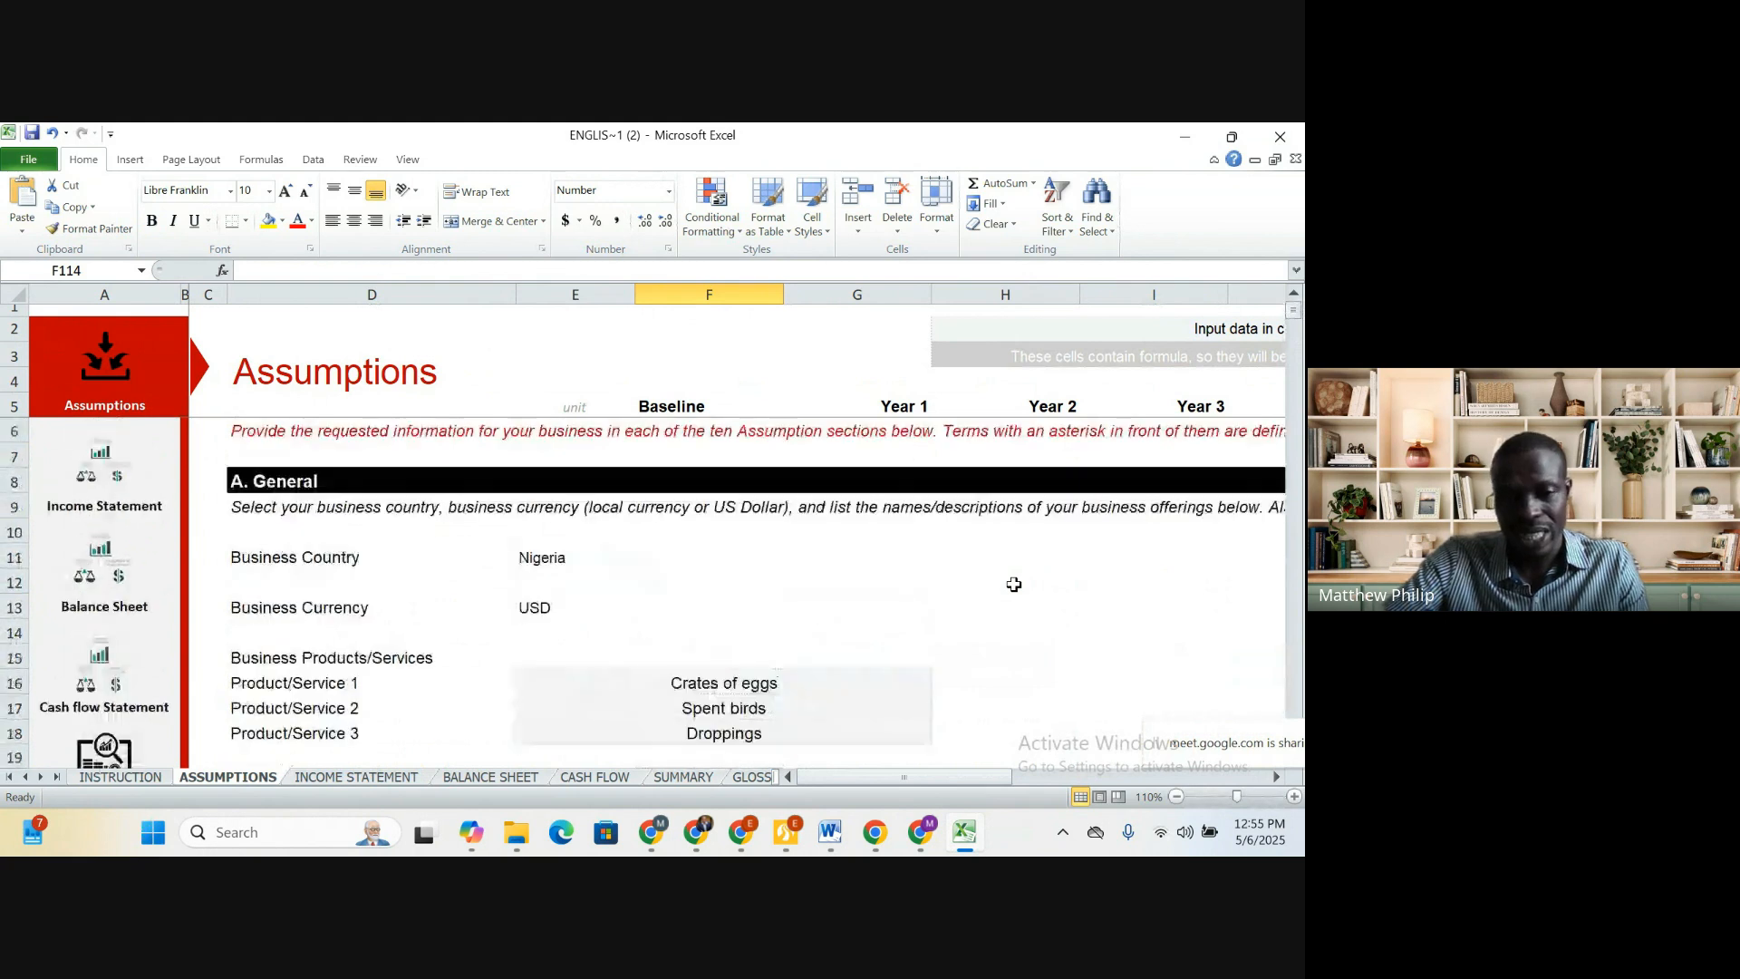
scroll(1015, 584, down, 8)
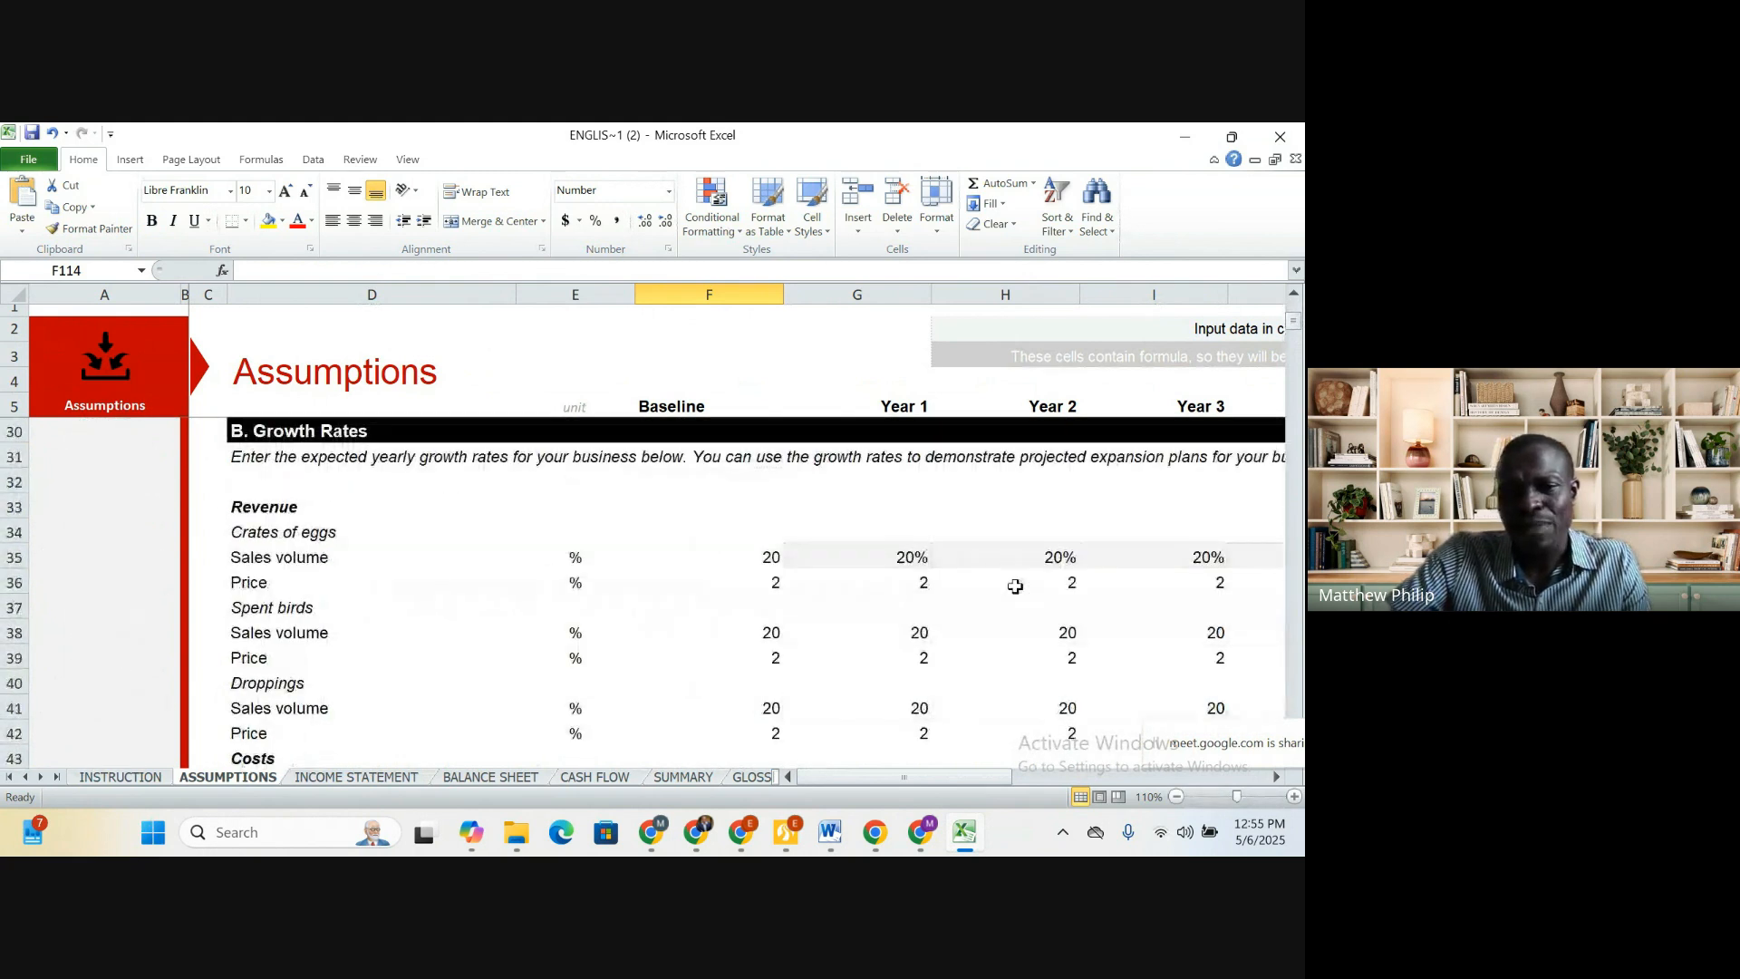
scroll(1015, 586, down, 1)
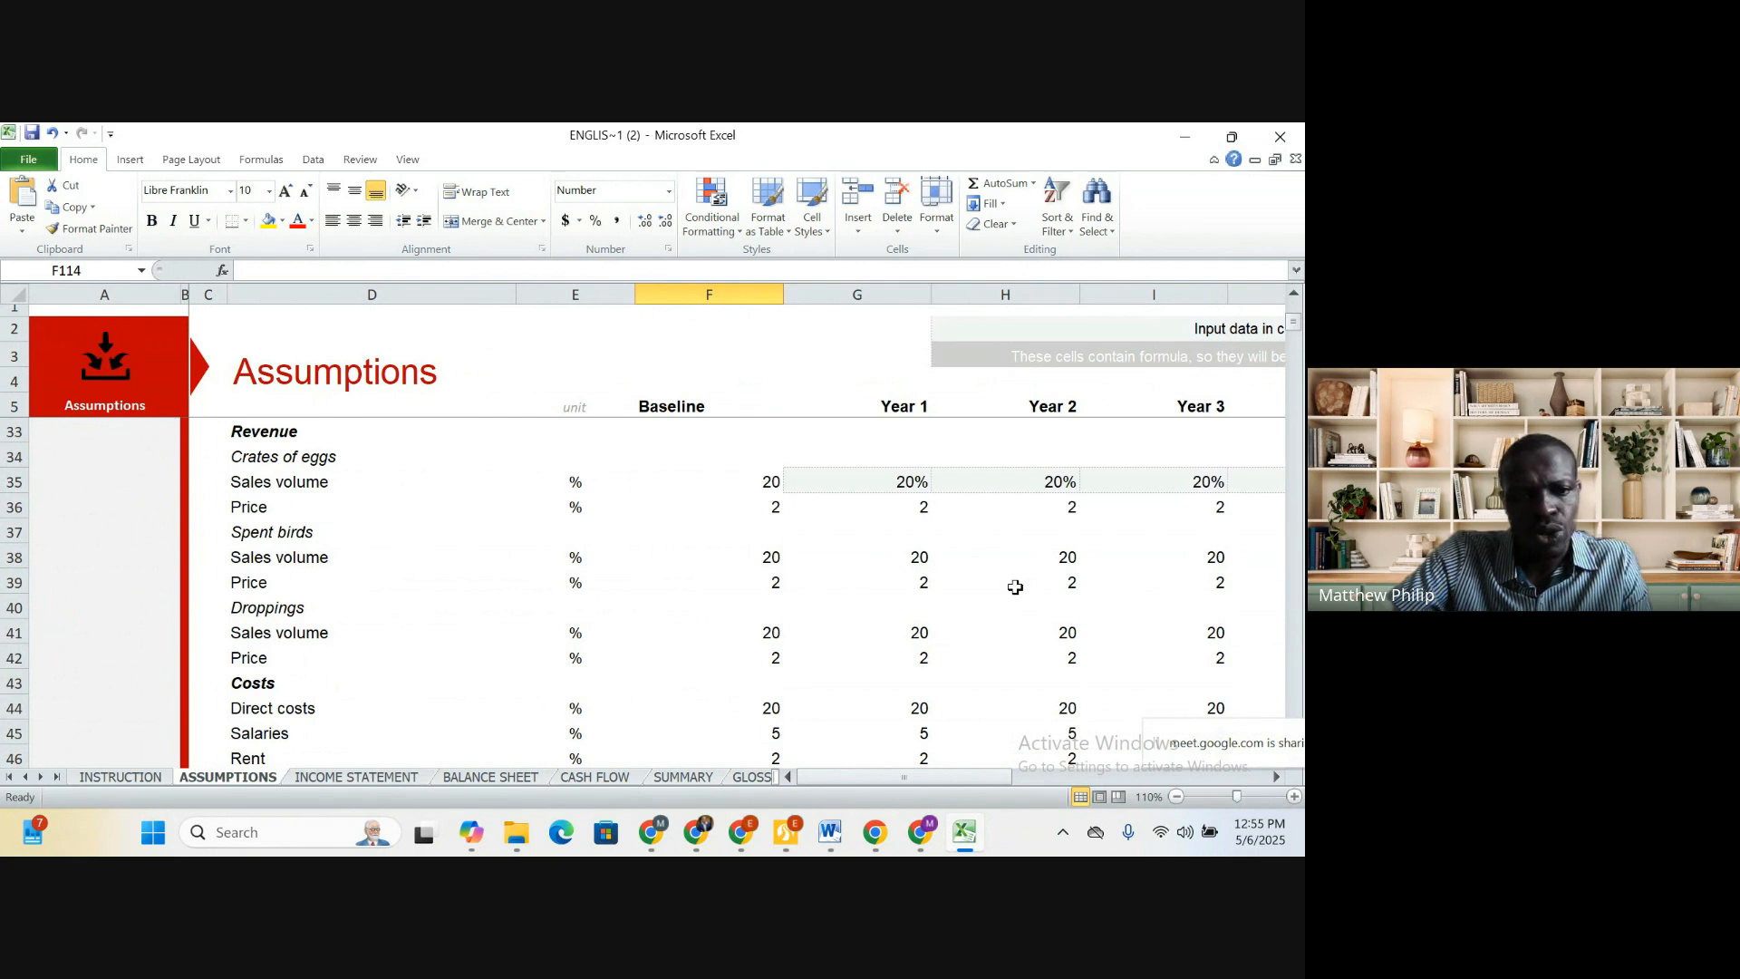
scroll(740, 541, up, 3)
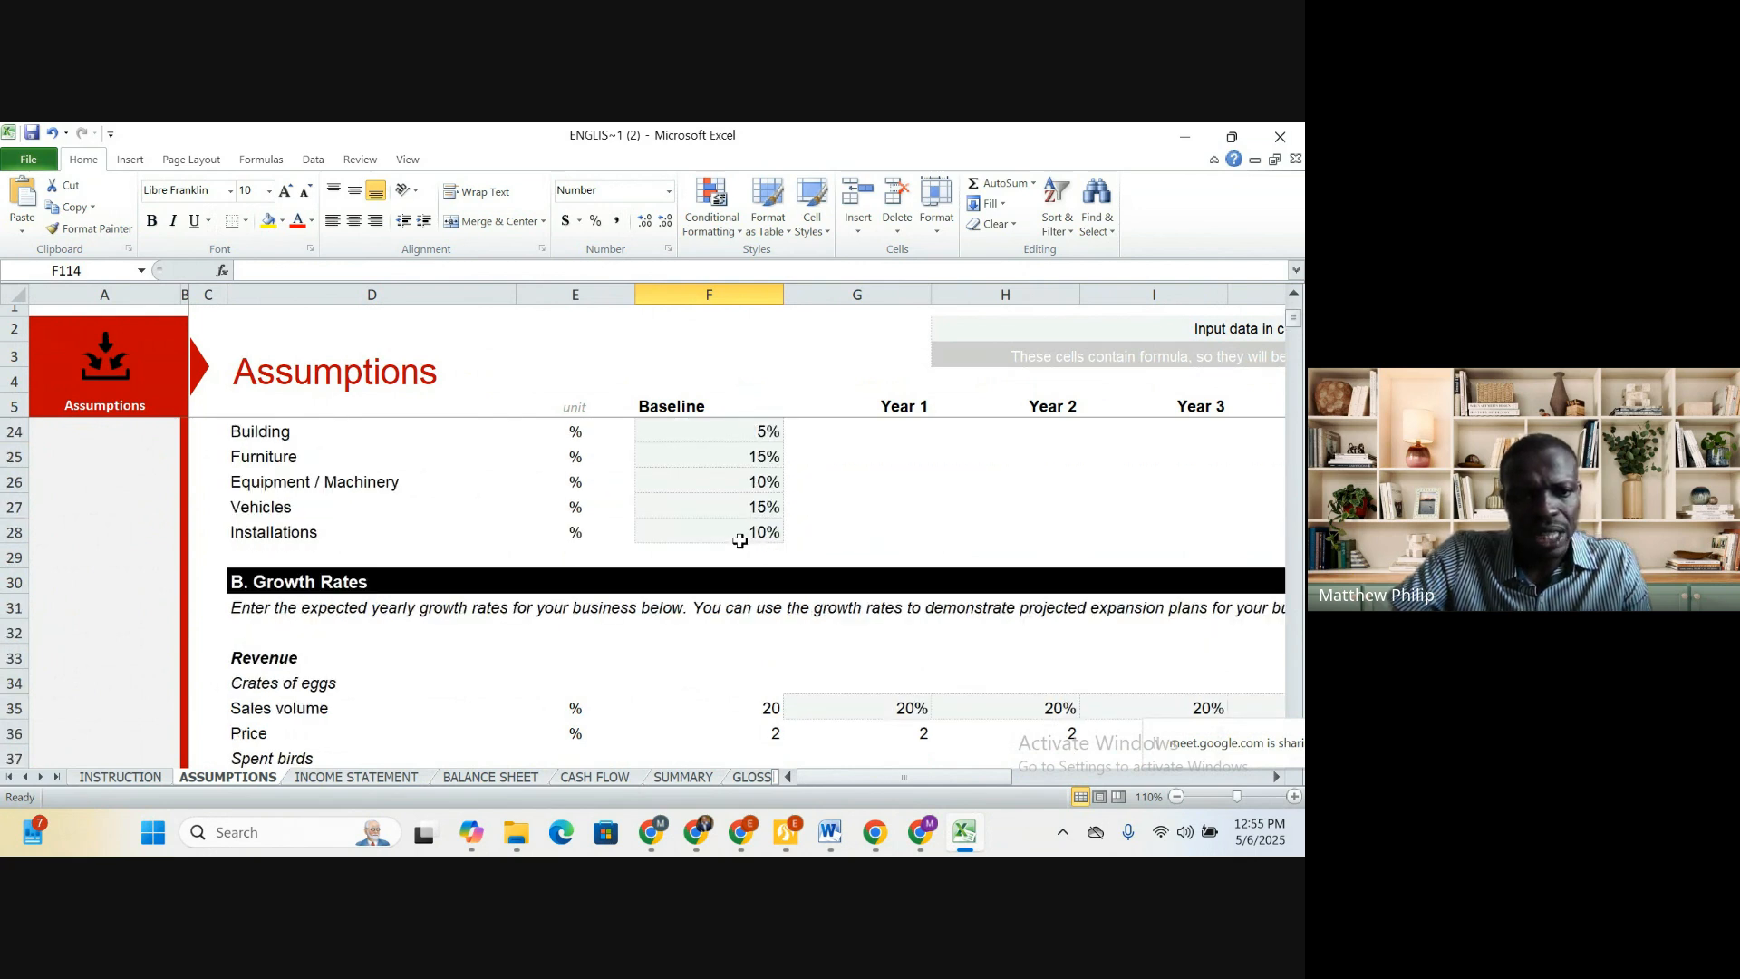
scroll(740, 541, up, 4)
scroll(739, 541, up, 2)
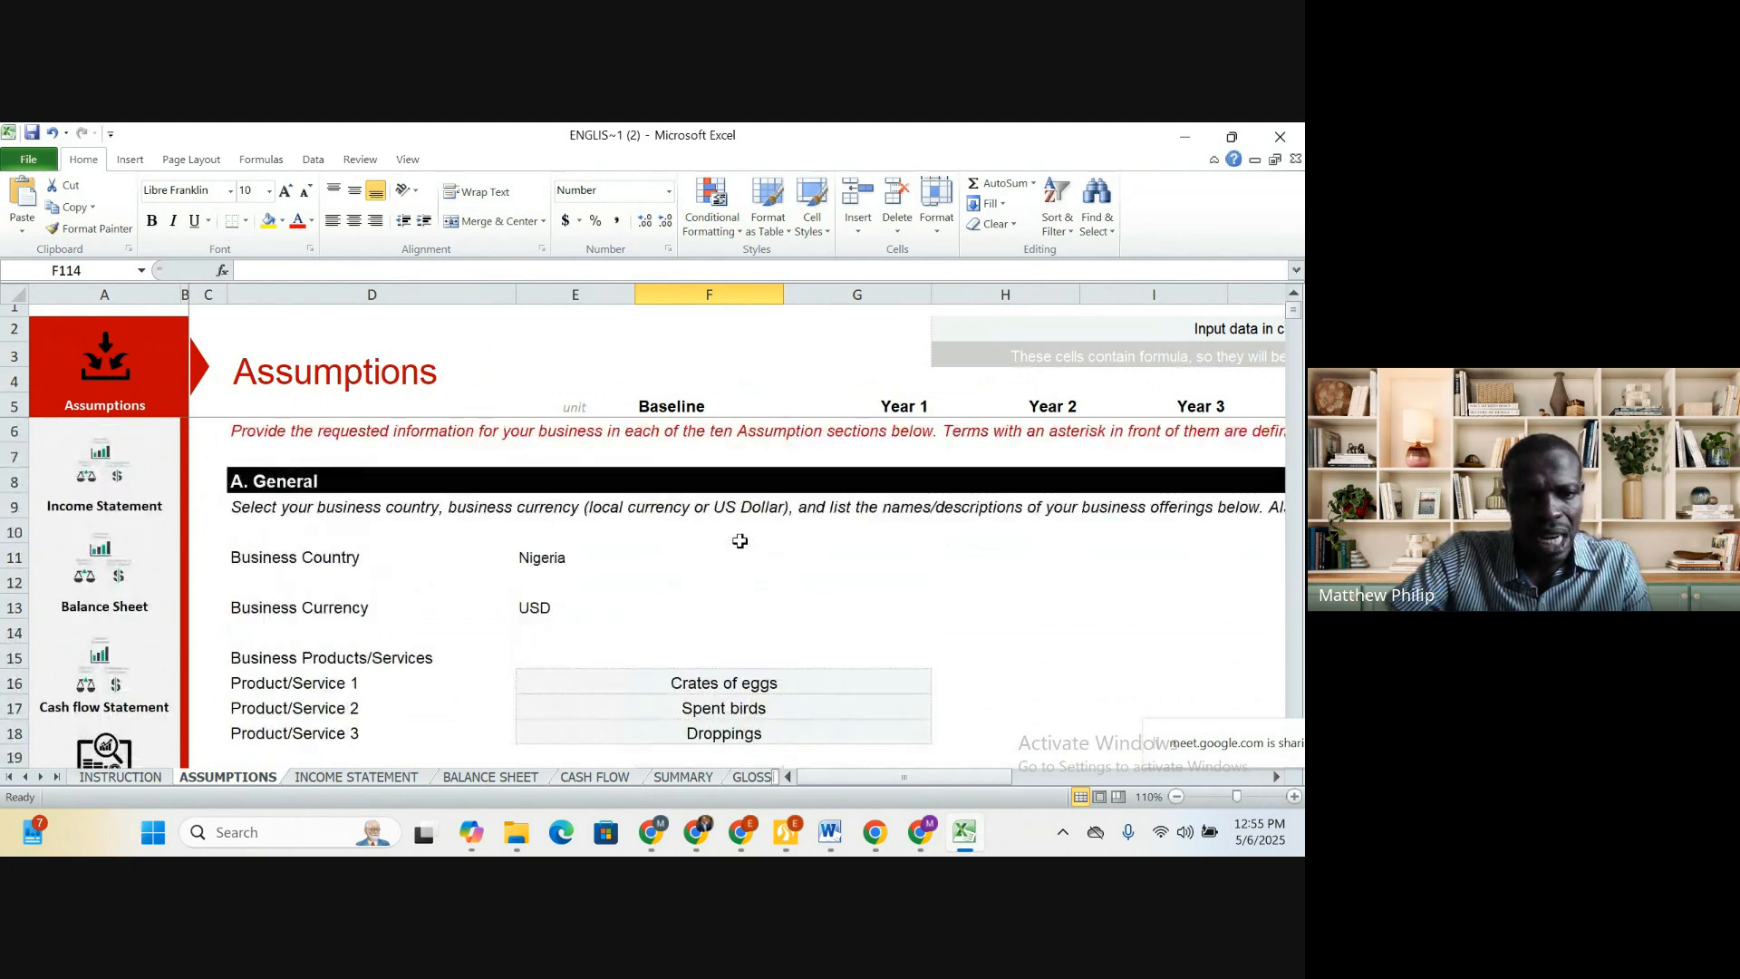
scroll(740, 541, down, 1)
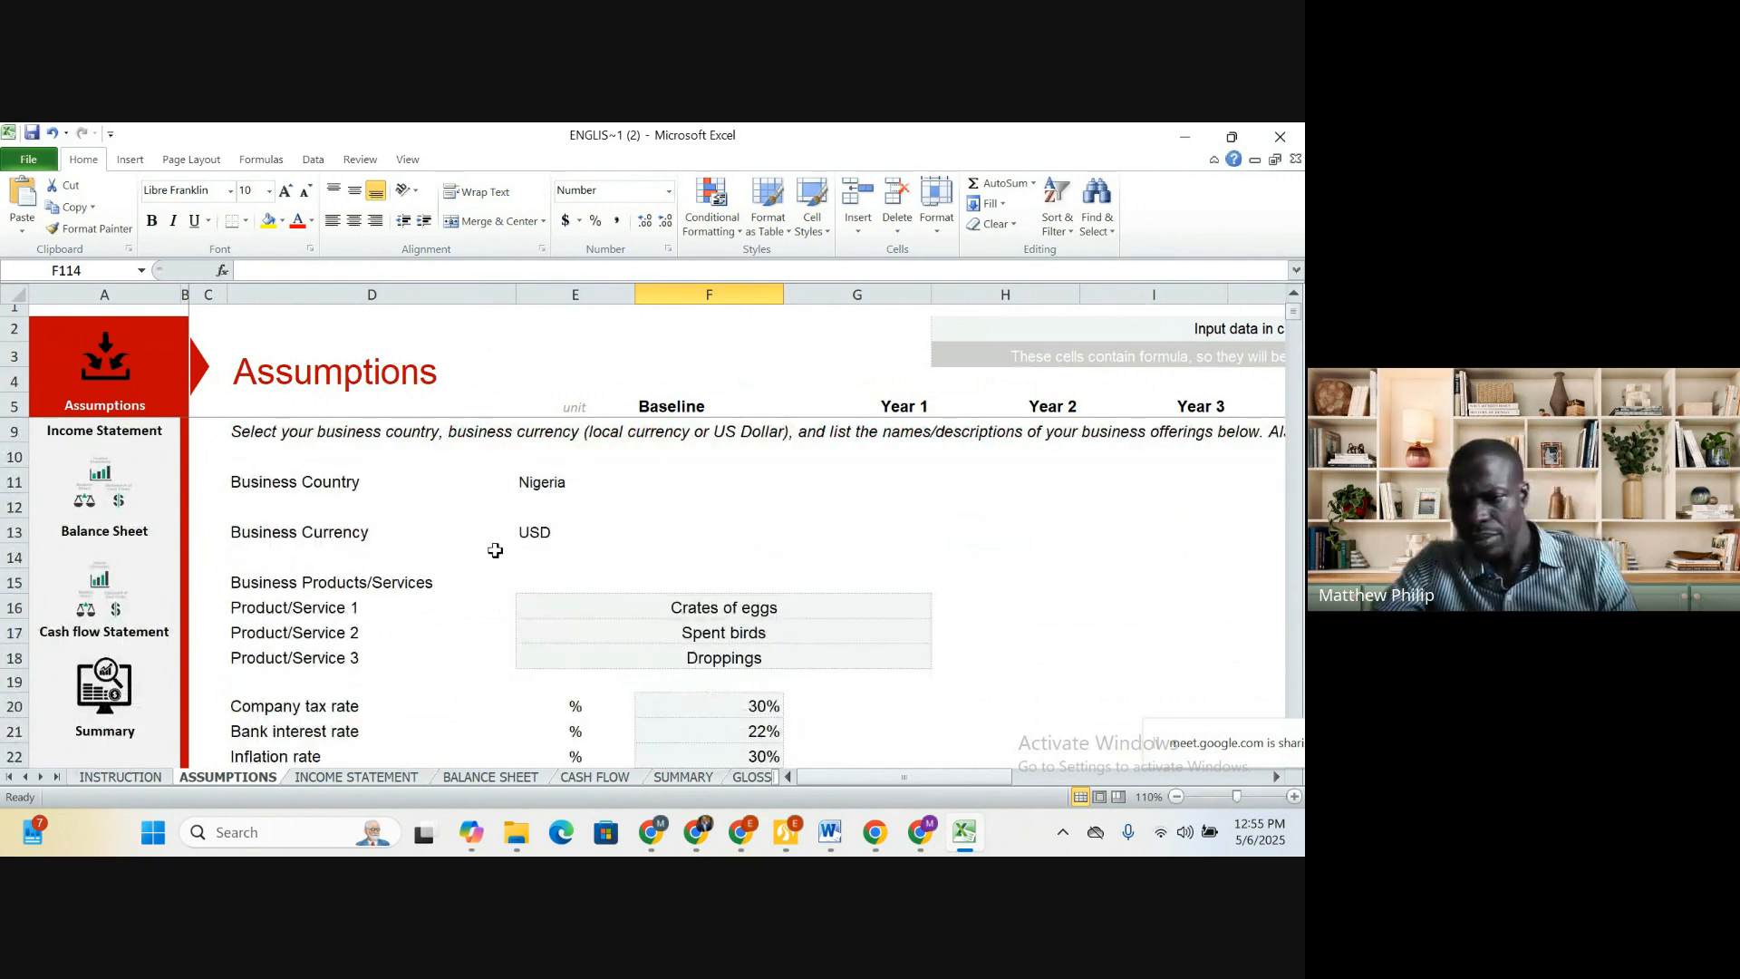
scroll(359, 512, down, 1)
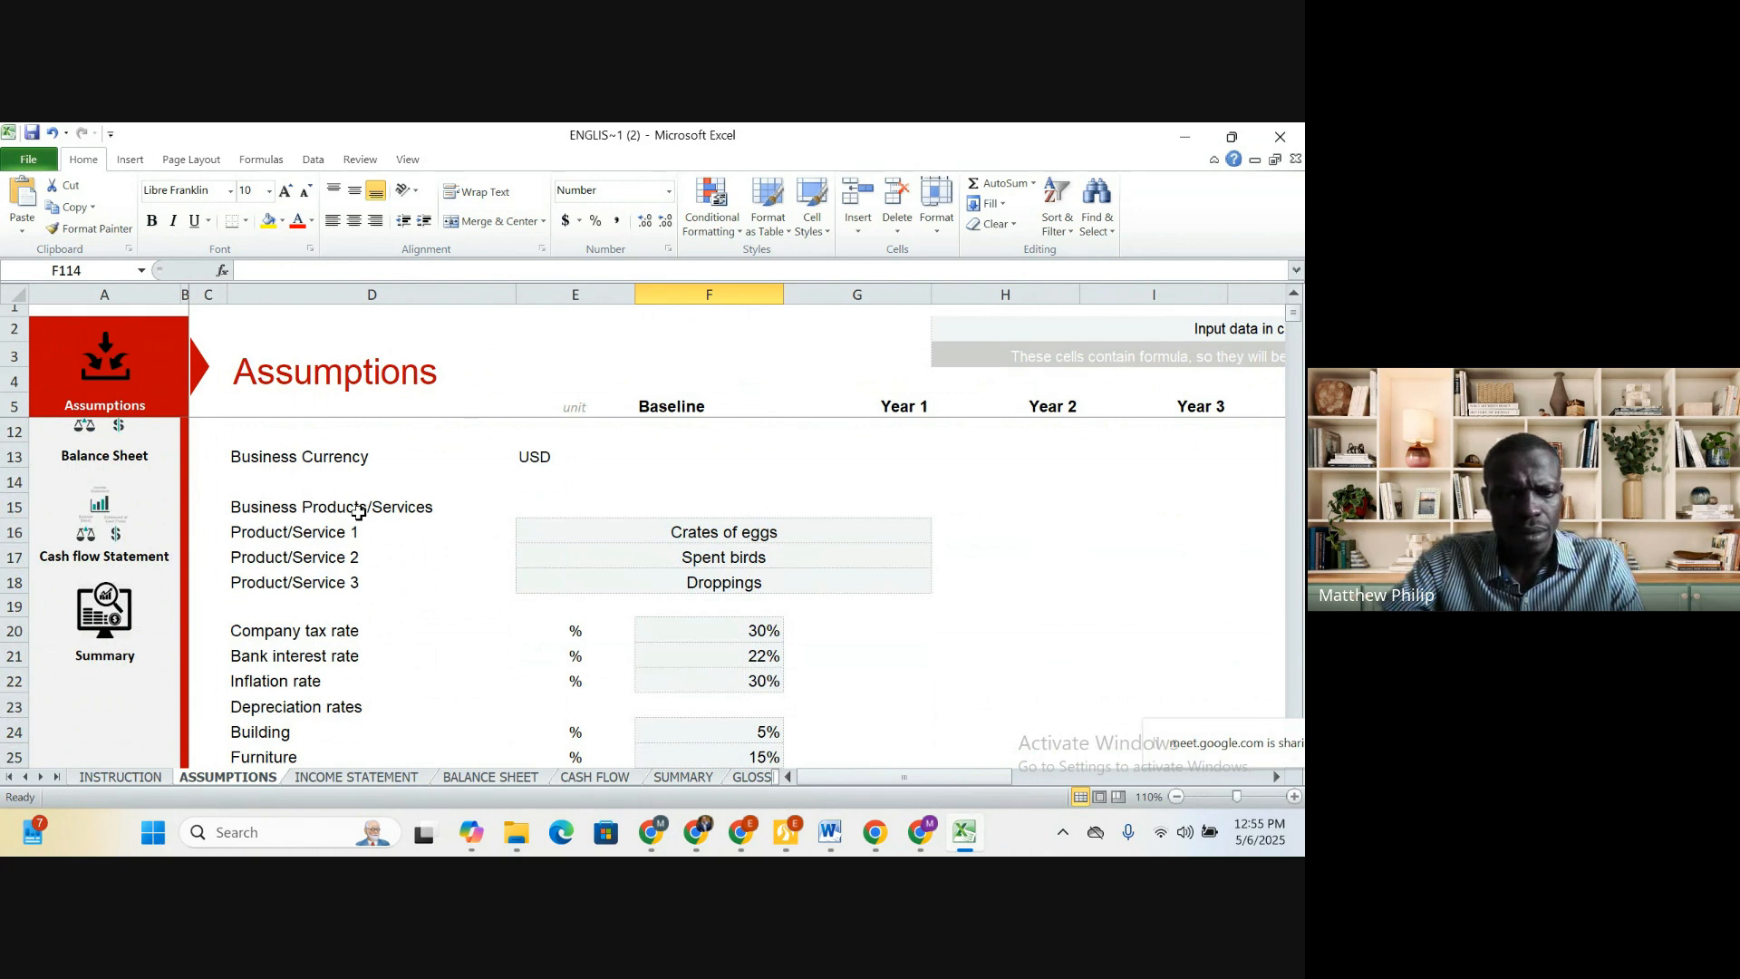
scroll(359, 513, down, 6)
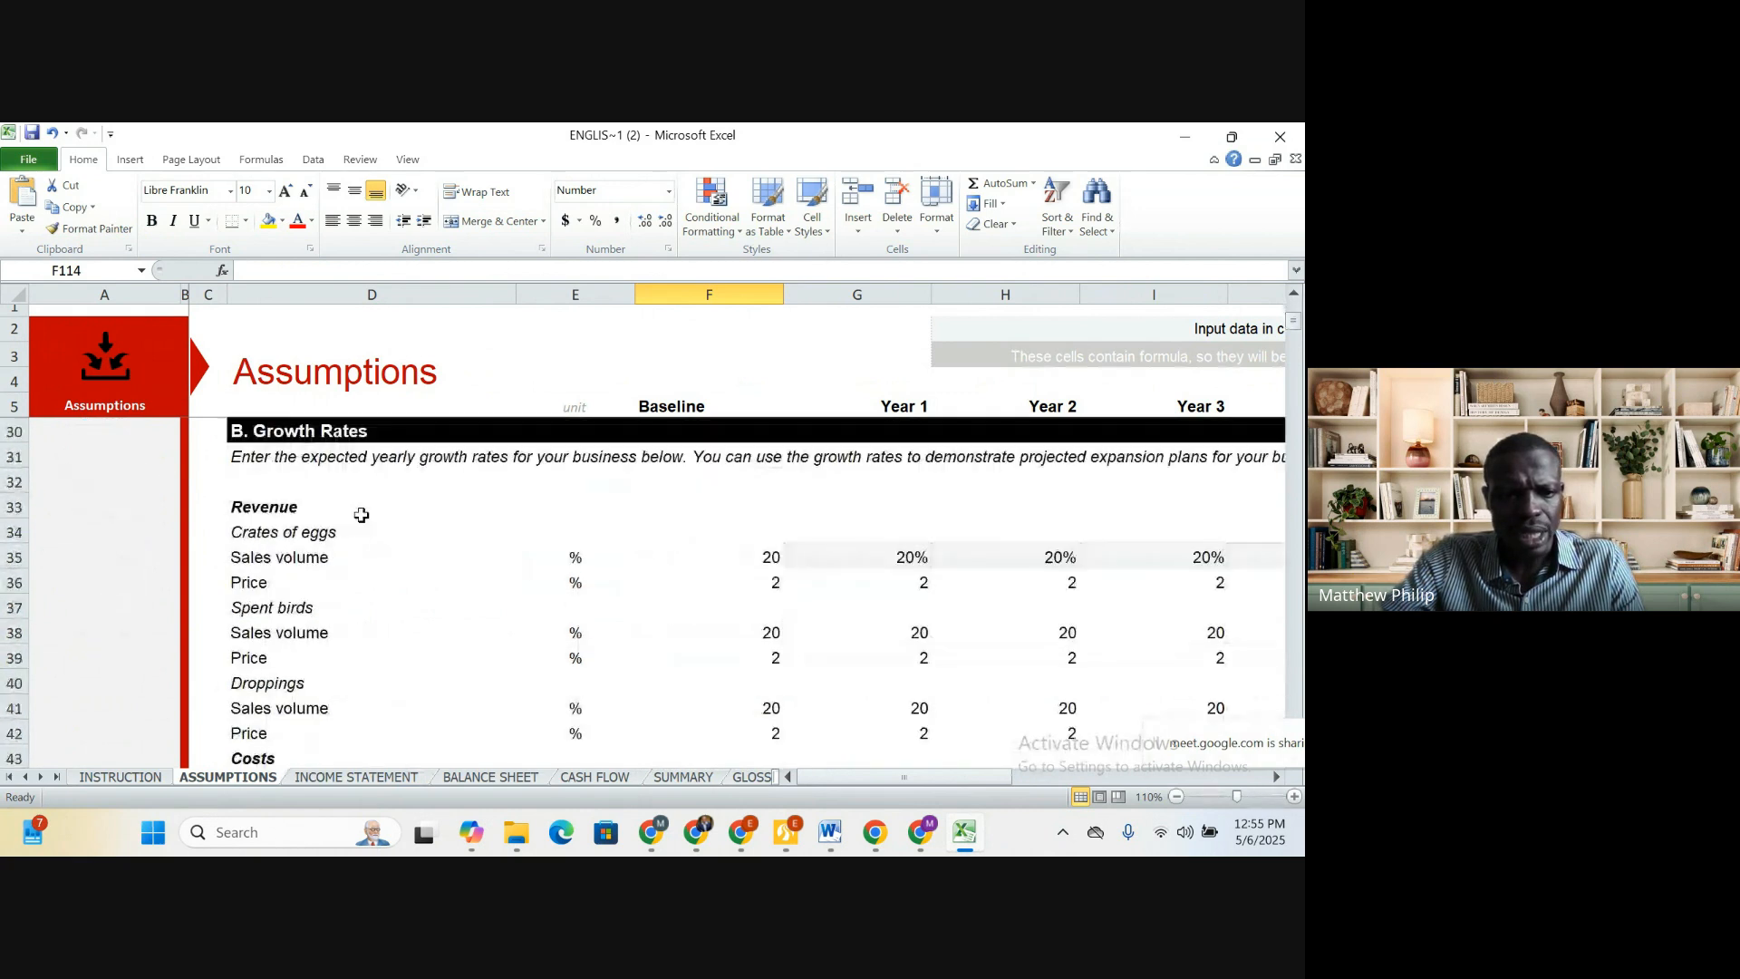
scroll(323, 539, down, 1)
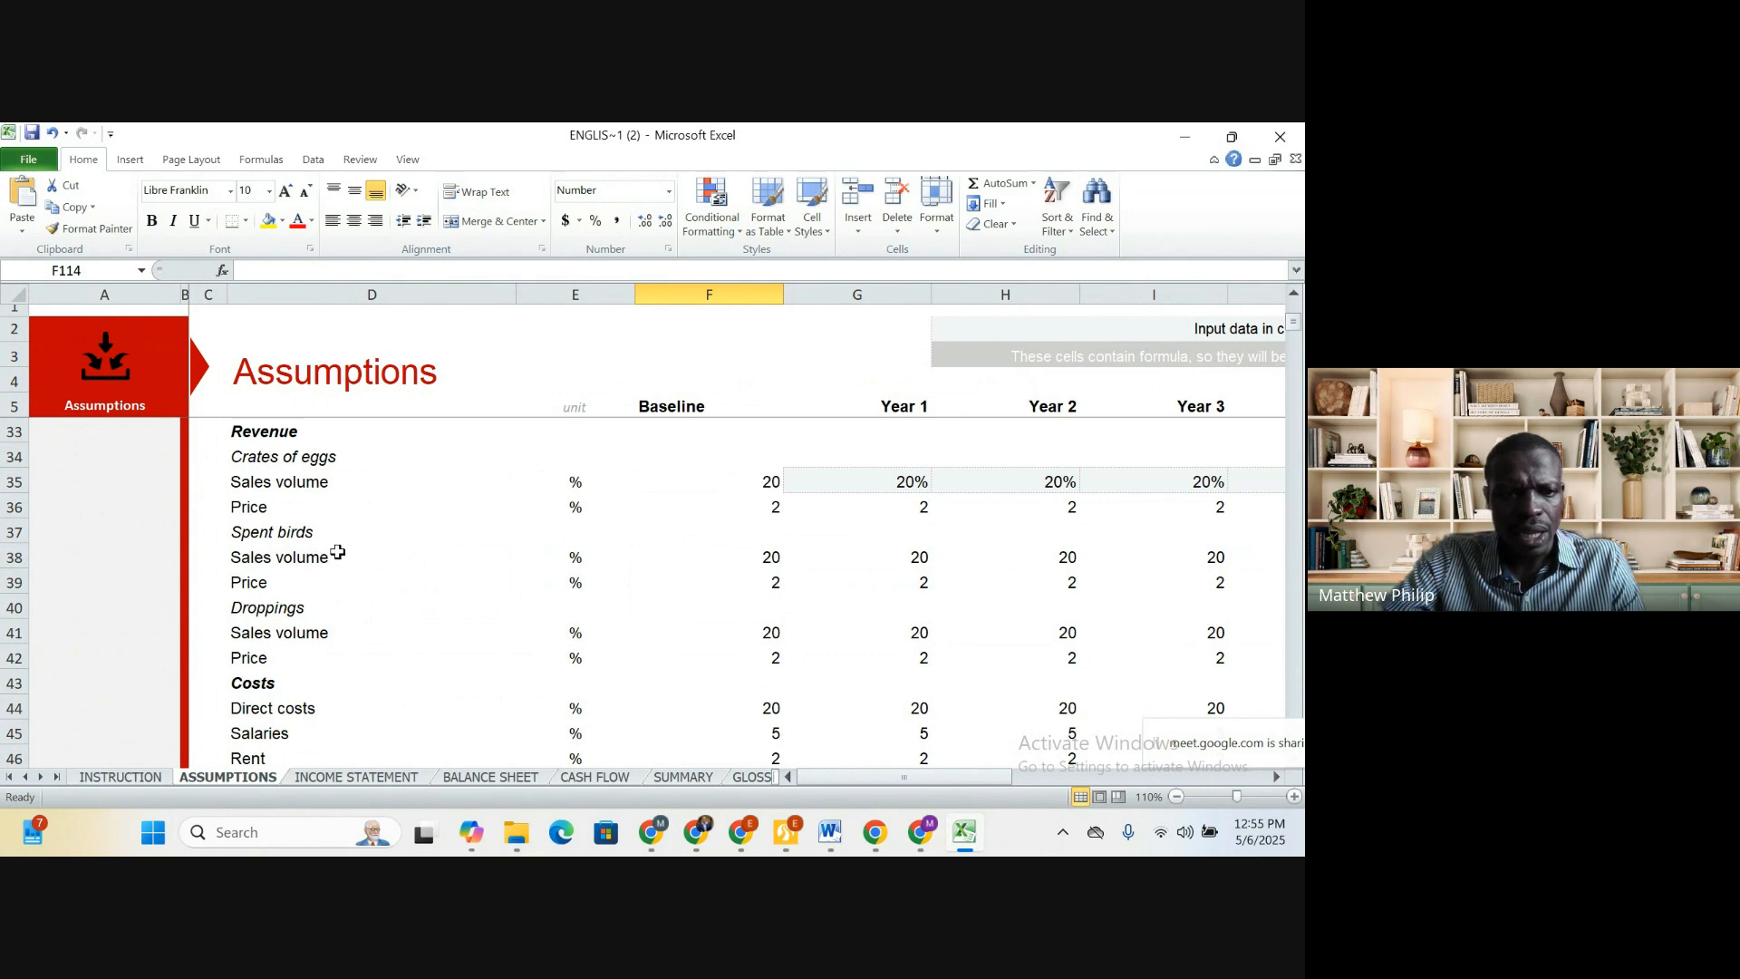
scroll(334, 553, down, 1)
scroll(322, 566, down, 1)
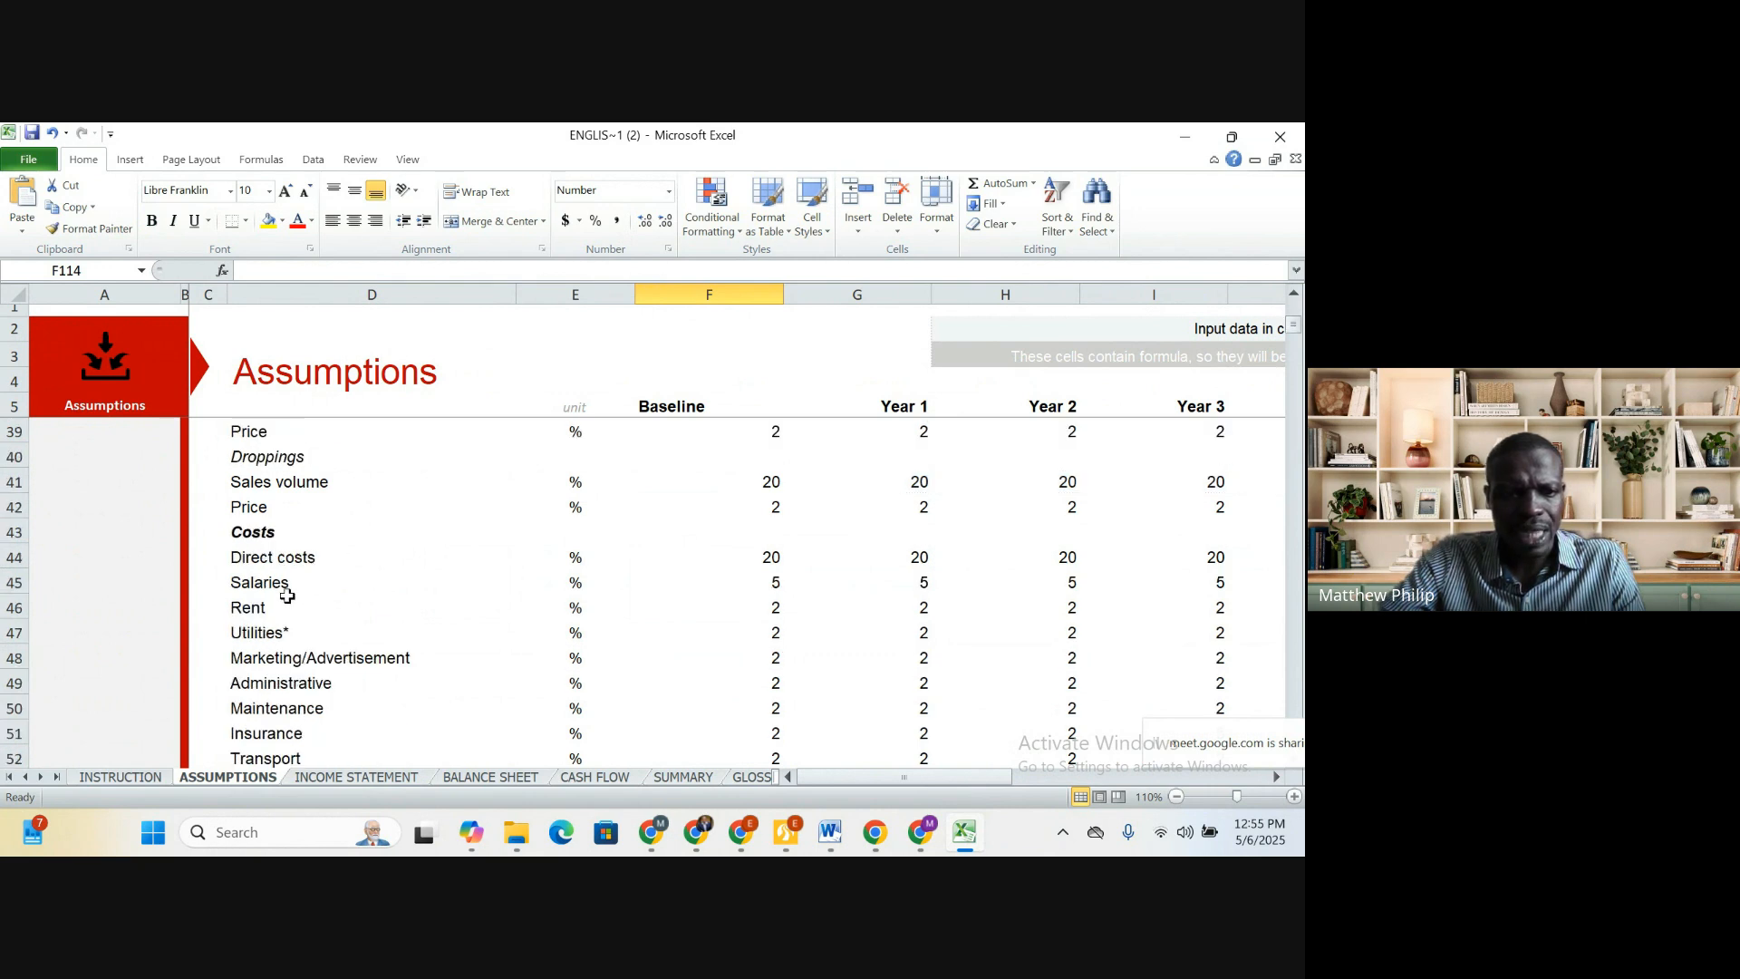
Examine the Salaries growth rates under Costs across the Baseline and yearly columns
click(283, 582)
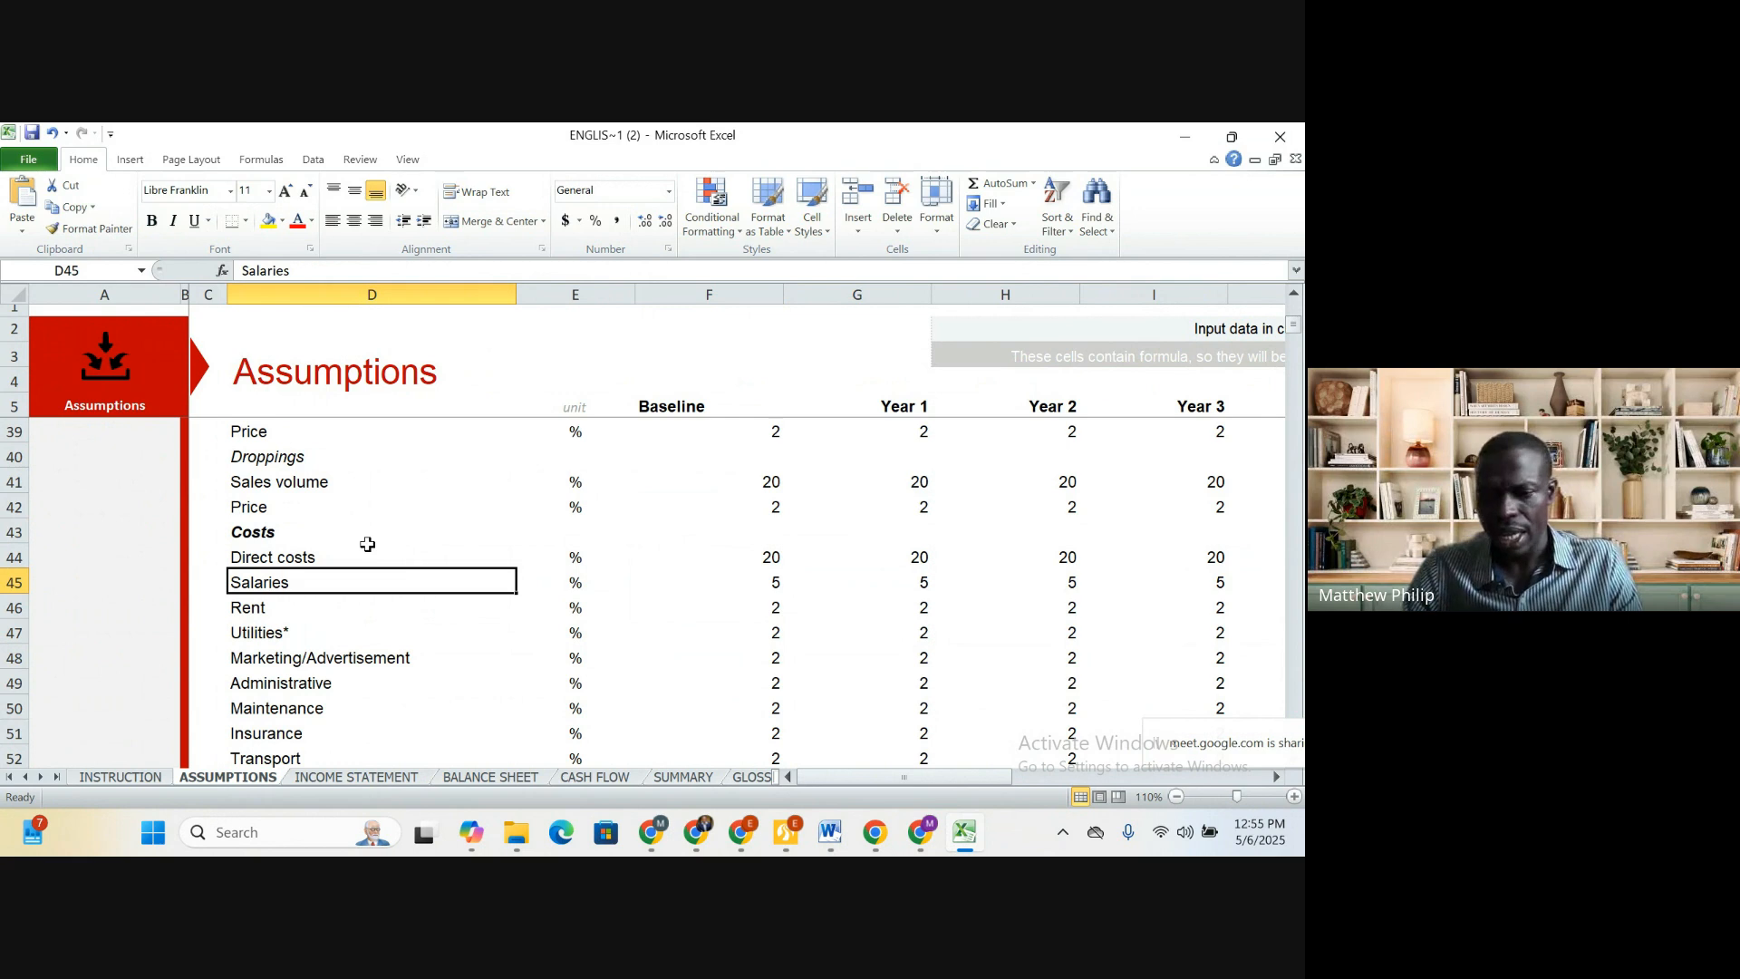
key(Right)
key(Right)
key(Right)
key(Right)
key(Right)
key(Right)
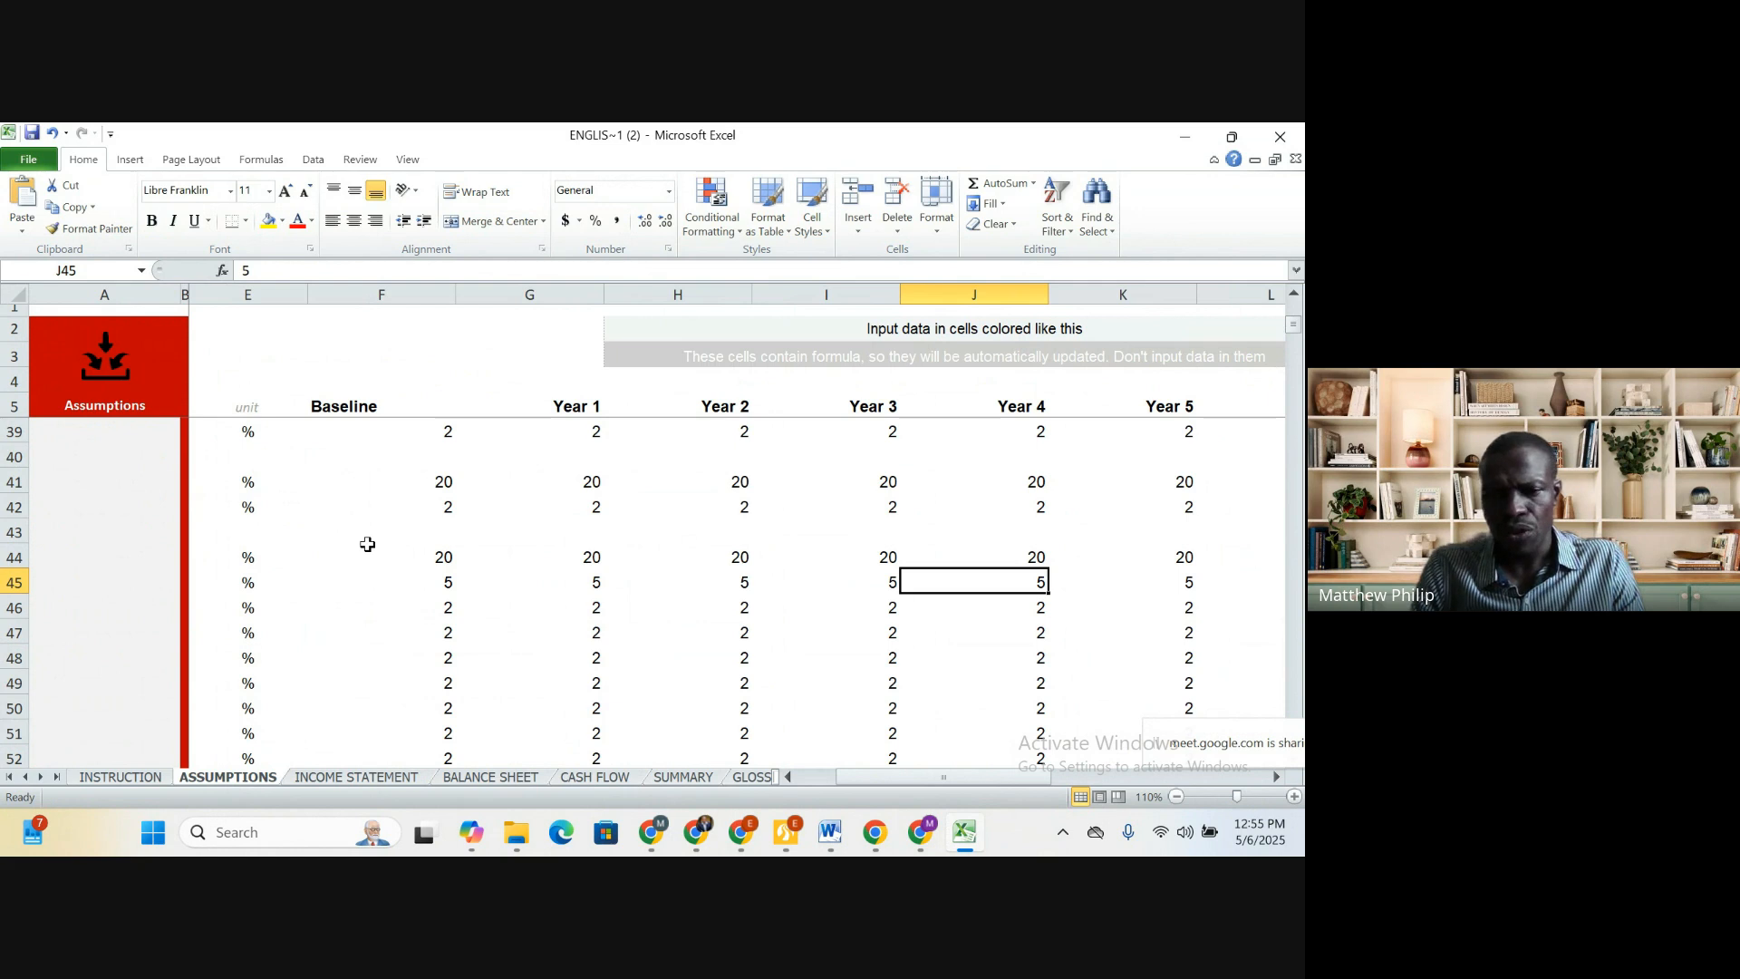
key(Left)
key(Left)
key(Left)
key(Left)
key(Left)
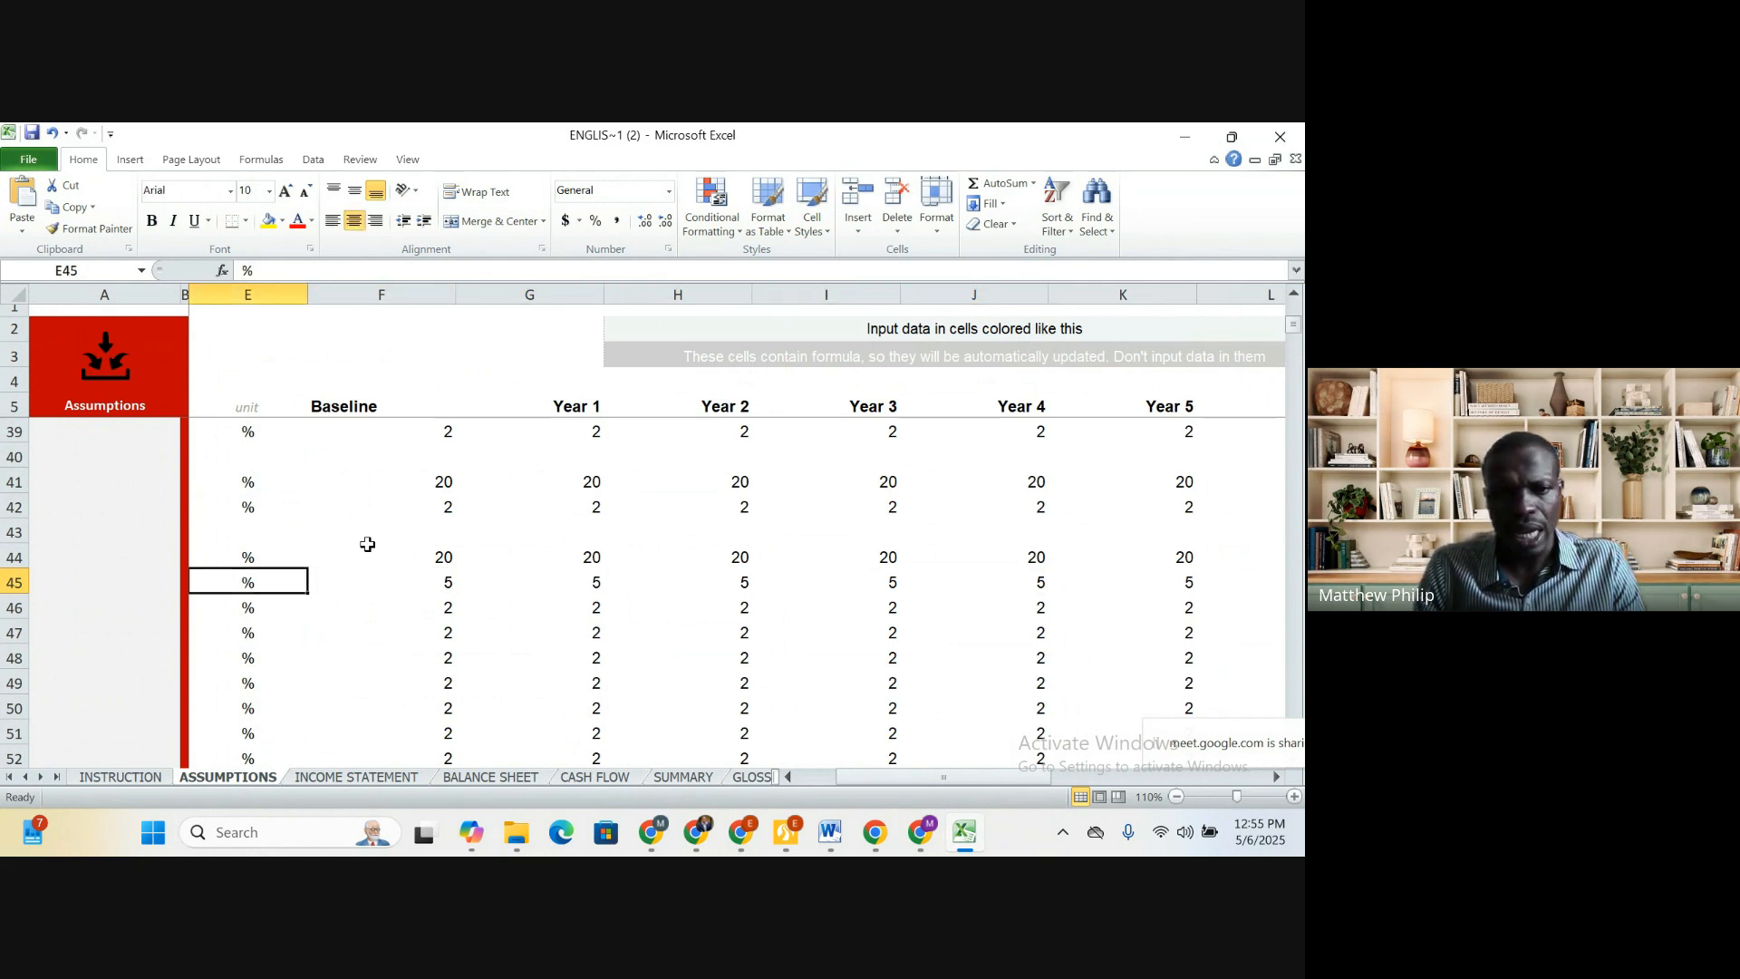
key(Right)
key(Right)
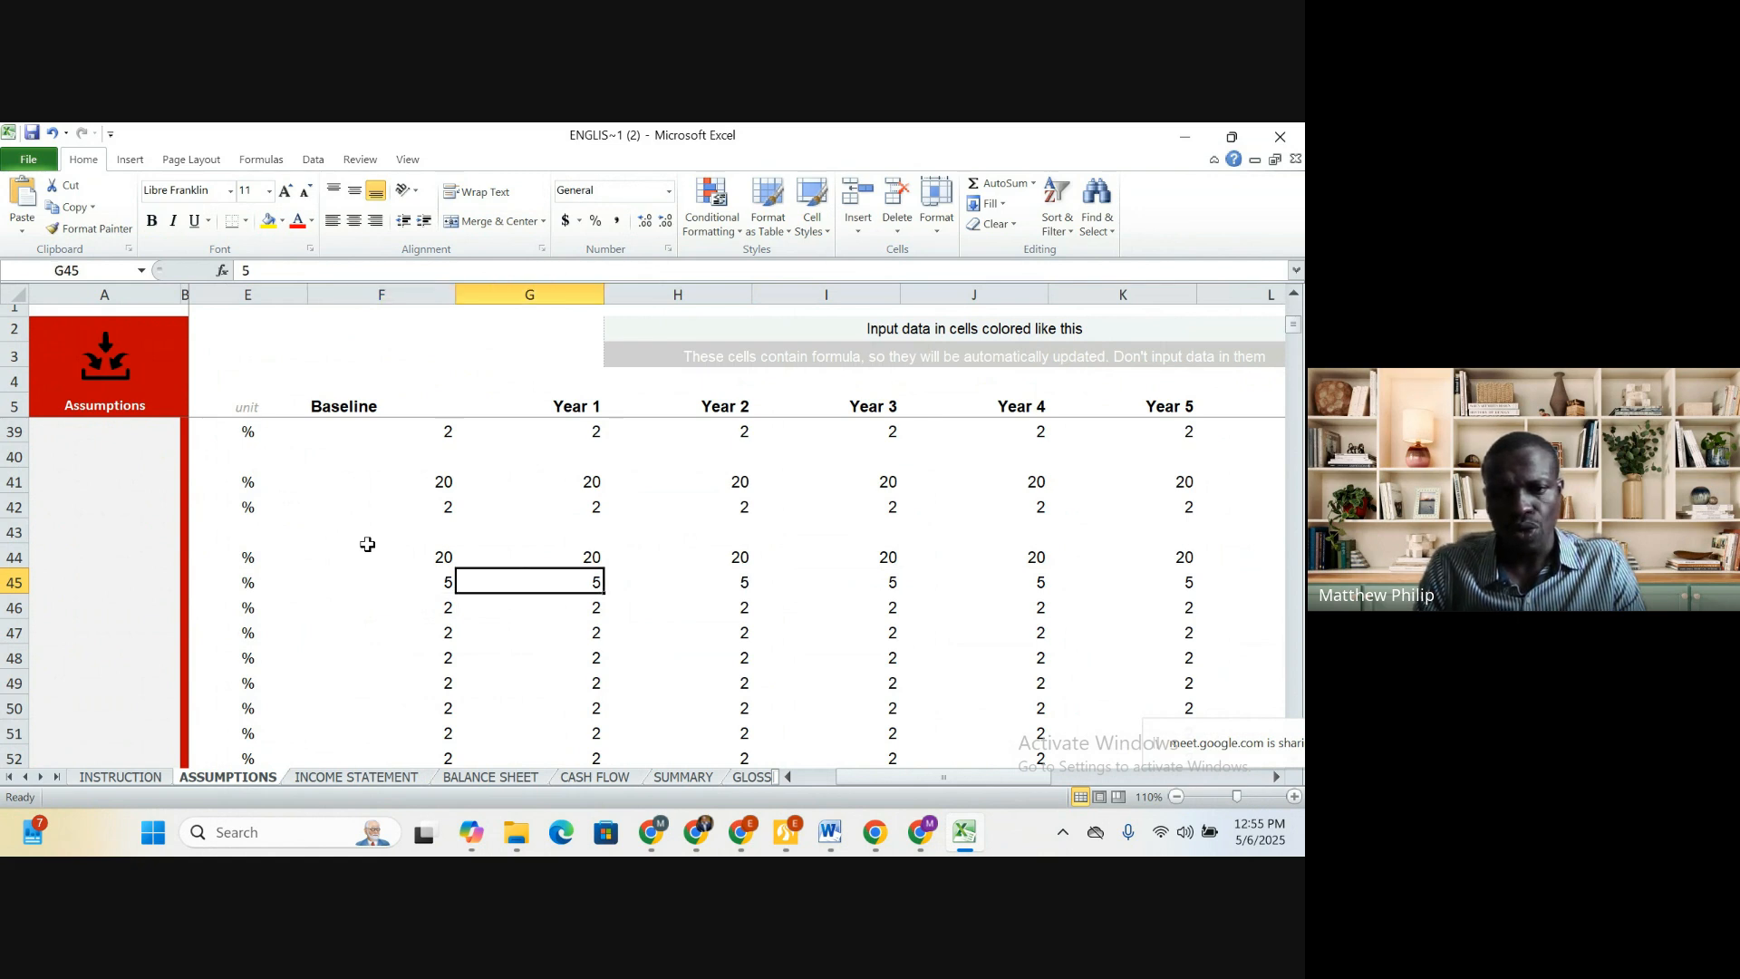
key(Right)
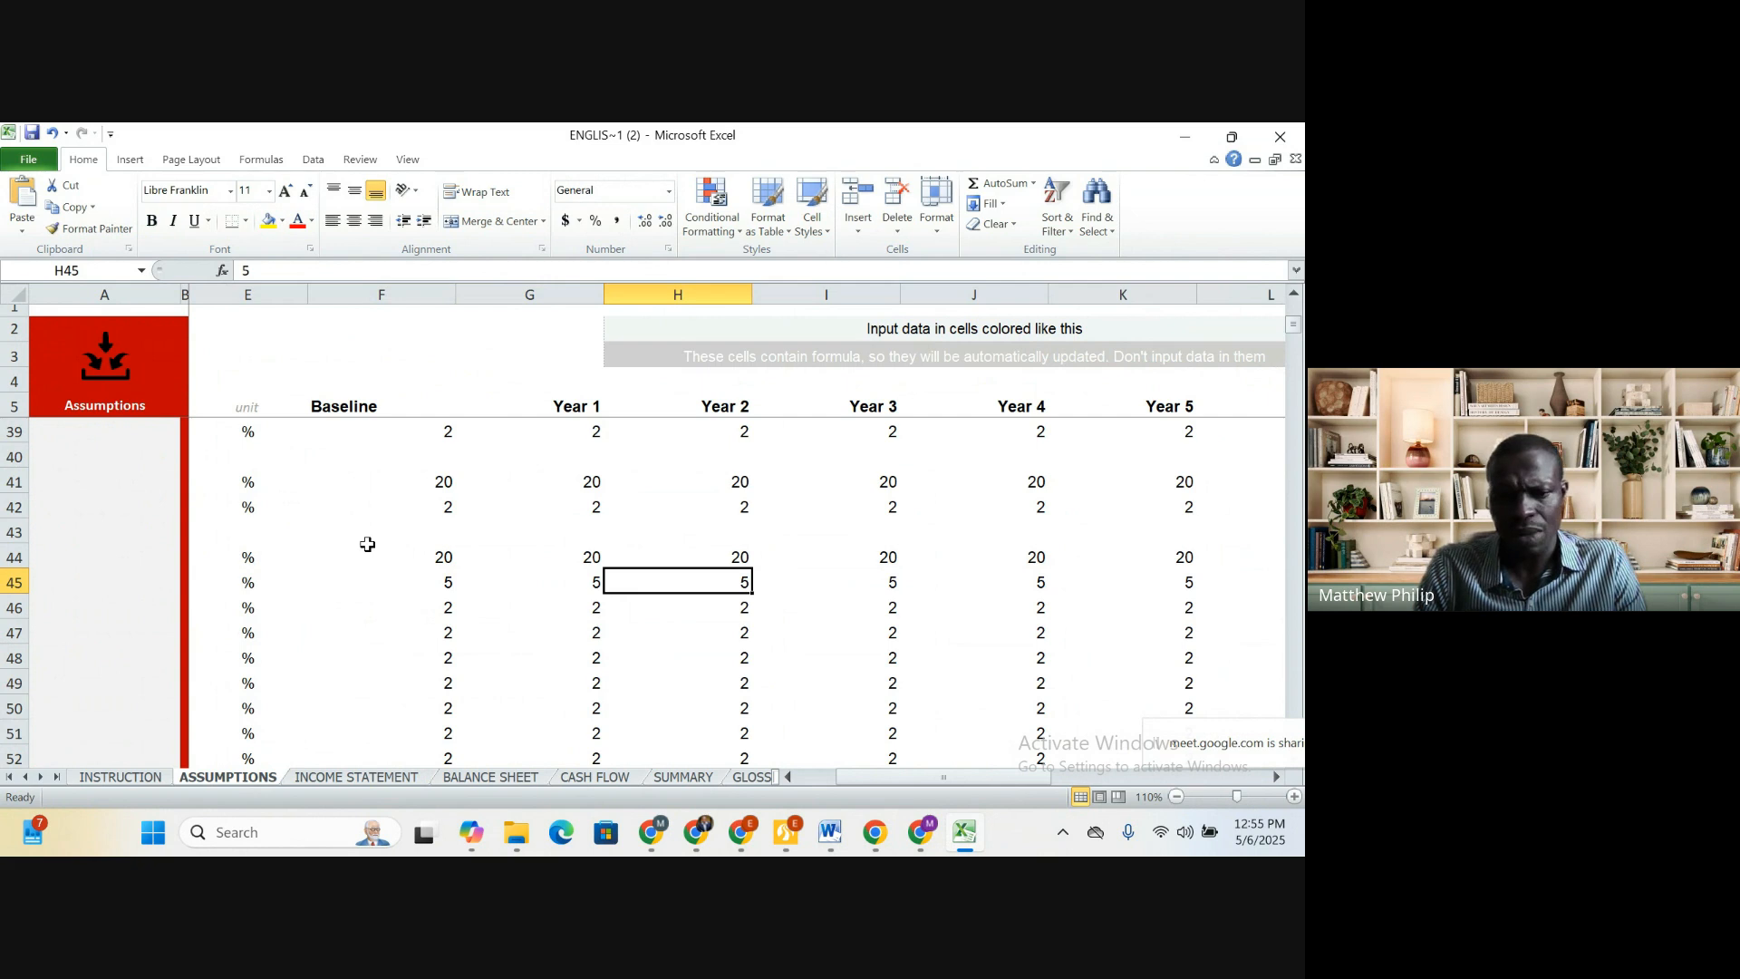
key(Left)
key(Down)
key(Left)
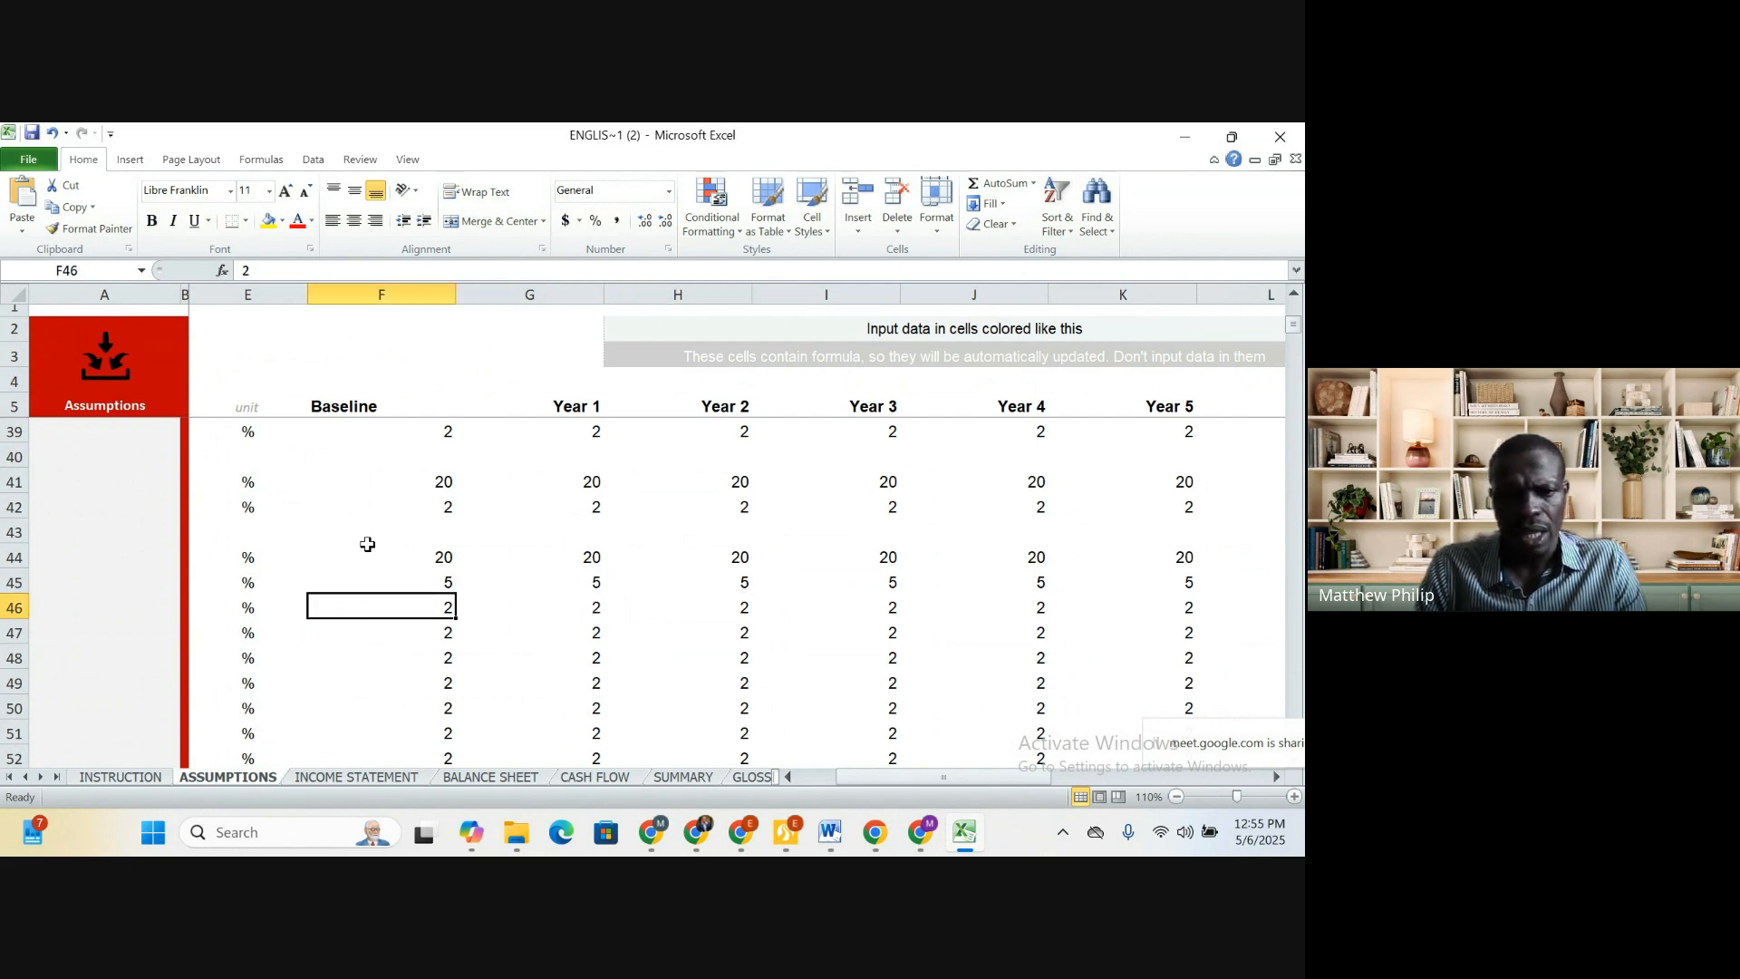
Compare the baseline and yearly salaries in the Headcount analysis from Senior Management through Customer Support
key(Down)
key(Down)
key(Down)
key(Down)
key(Down)
key(Down)
key(Down)
key(Down)
key(Down)
key(Down)
key(Down)
key(Down)
key(Down)
key(Down)
key(Down)
key(Down)
key(Down)
key(Down)
key(Down)
key(Down)
key(Down)
key(Down)
key(Down)
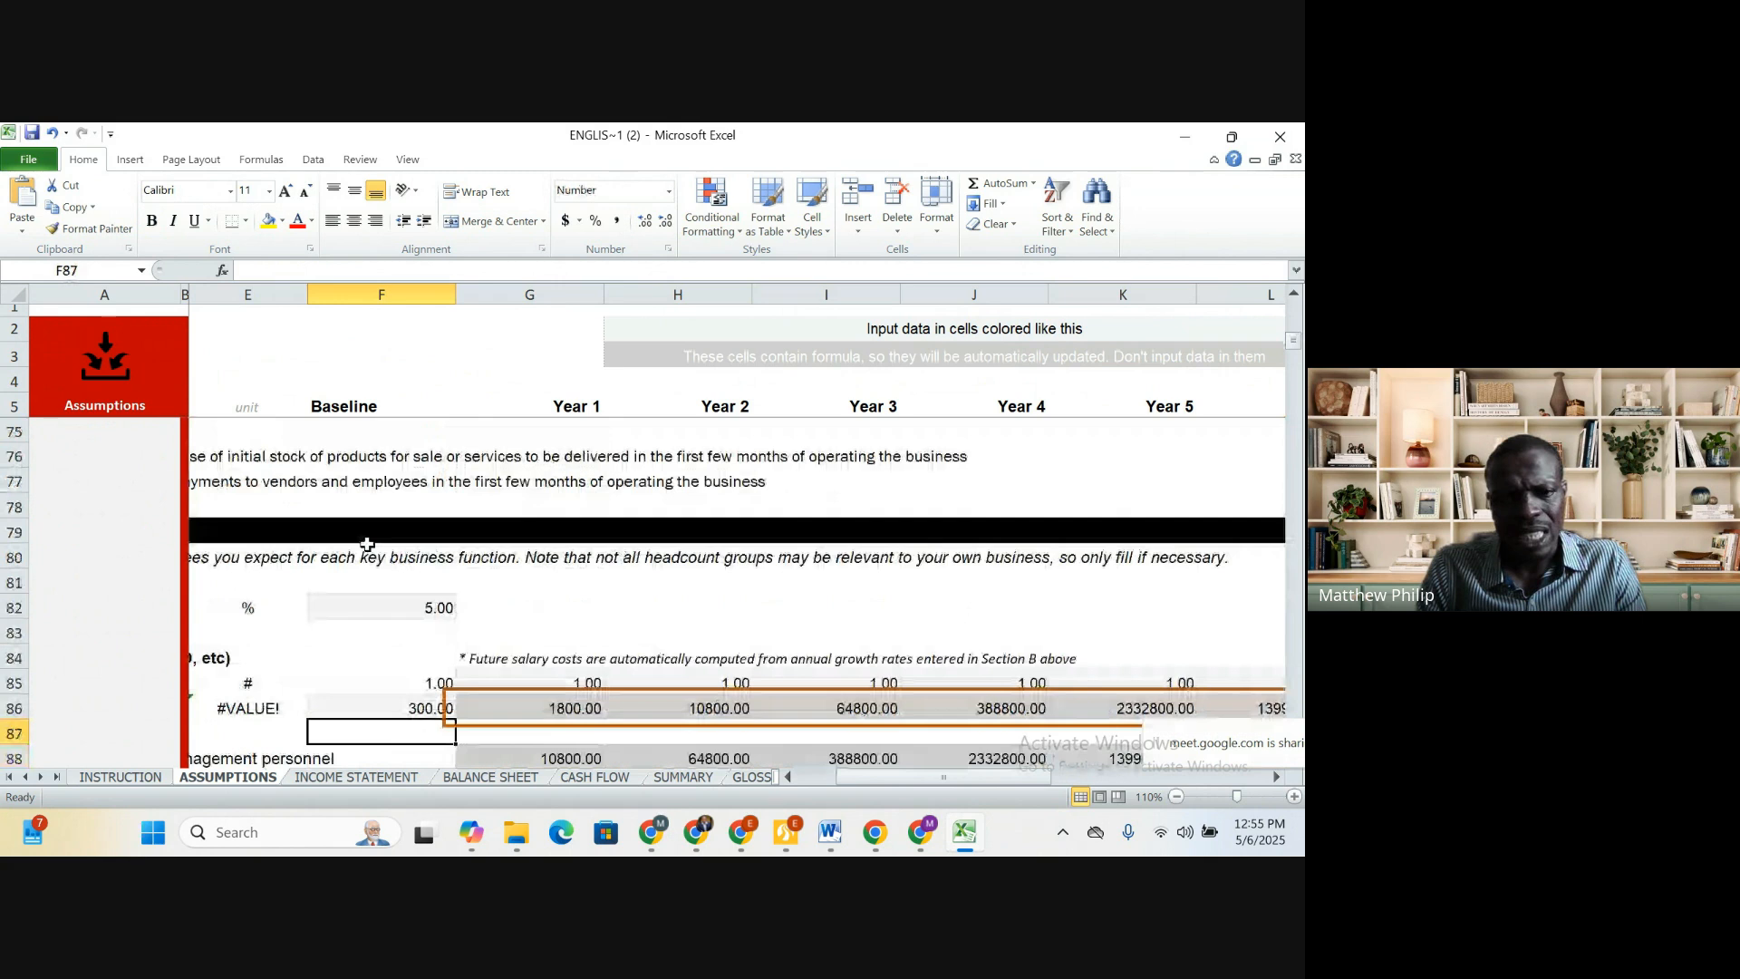
key(Down)
key(Down)
key(Down)
key(Down)
key(Down)
key(Down)
key(Down)
key(Down)
key(Down)
key(Down)
key(Down)
key(Down)
key(Down)
key(Down)
key(Down)
key(Down)
key(Down)
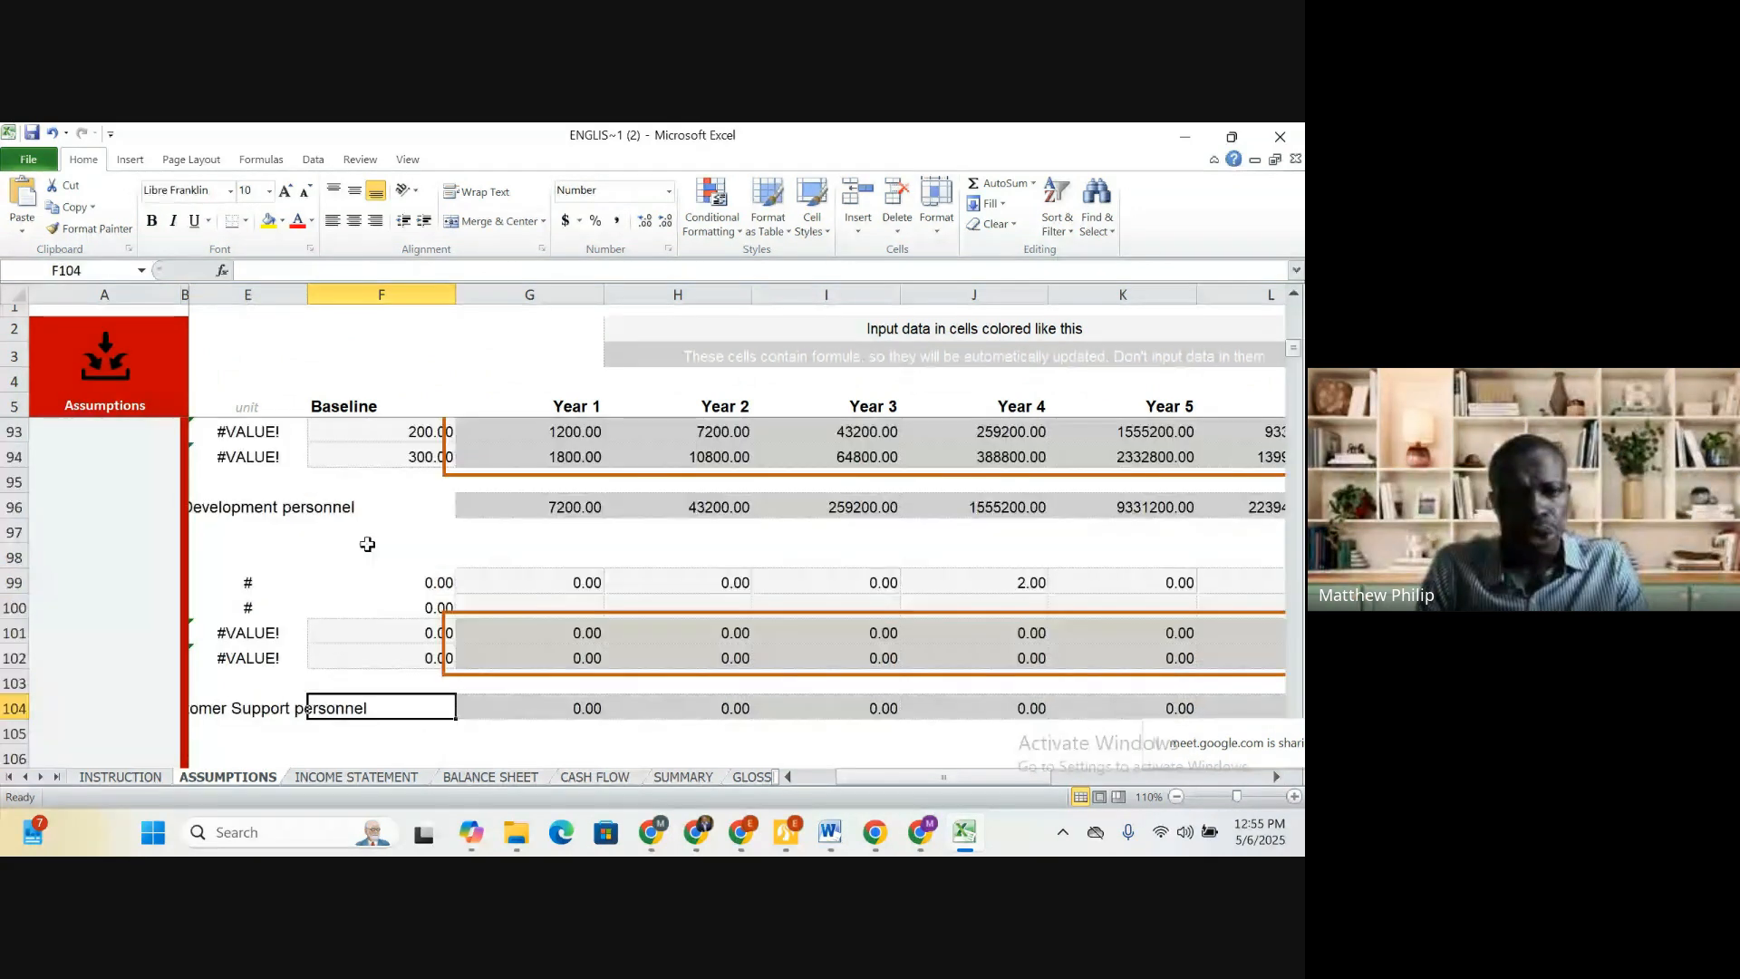
key(Up)
key(Up)
key(Up)
key(Up)
key(Up)
key(Up)
key(Up)
key(Up)
key(Up)
key(Up)
key(Up)
key(Up)
key(Up)
key(Up)
key(Up)
key(Up)
key(Up)
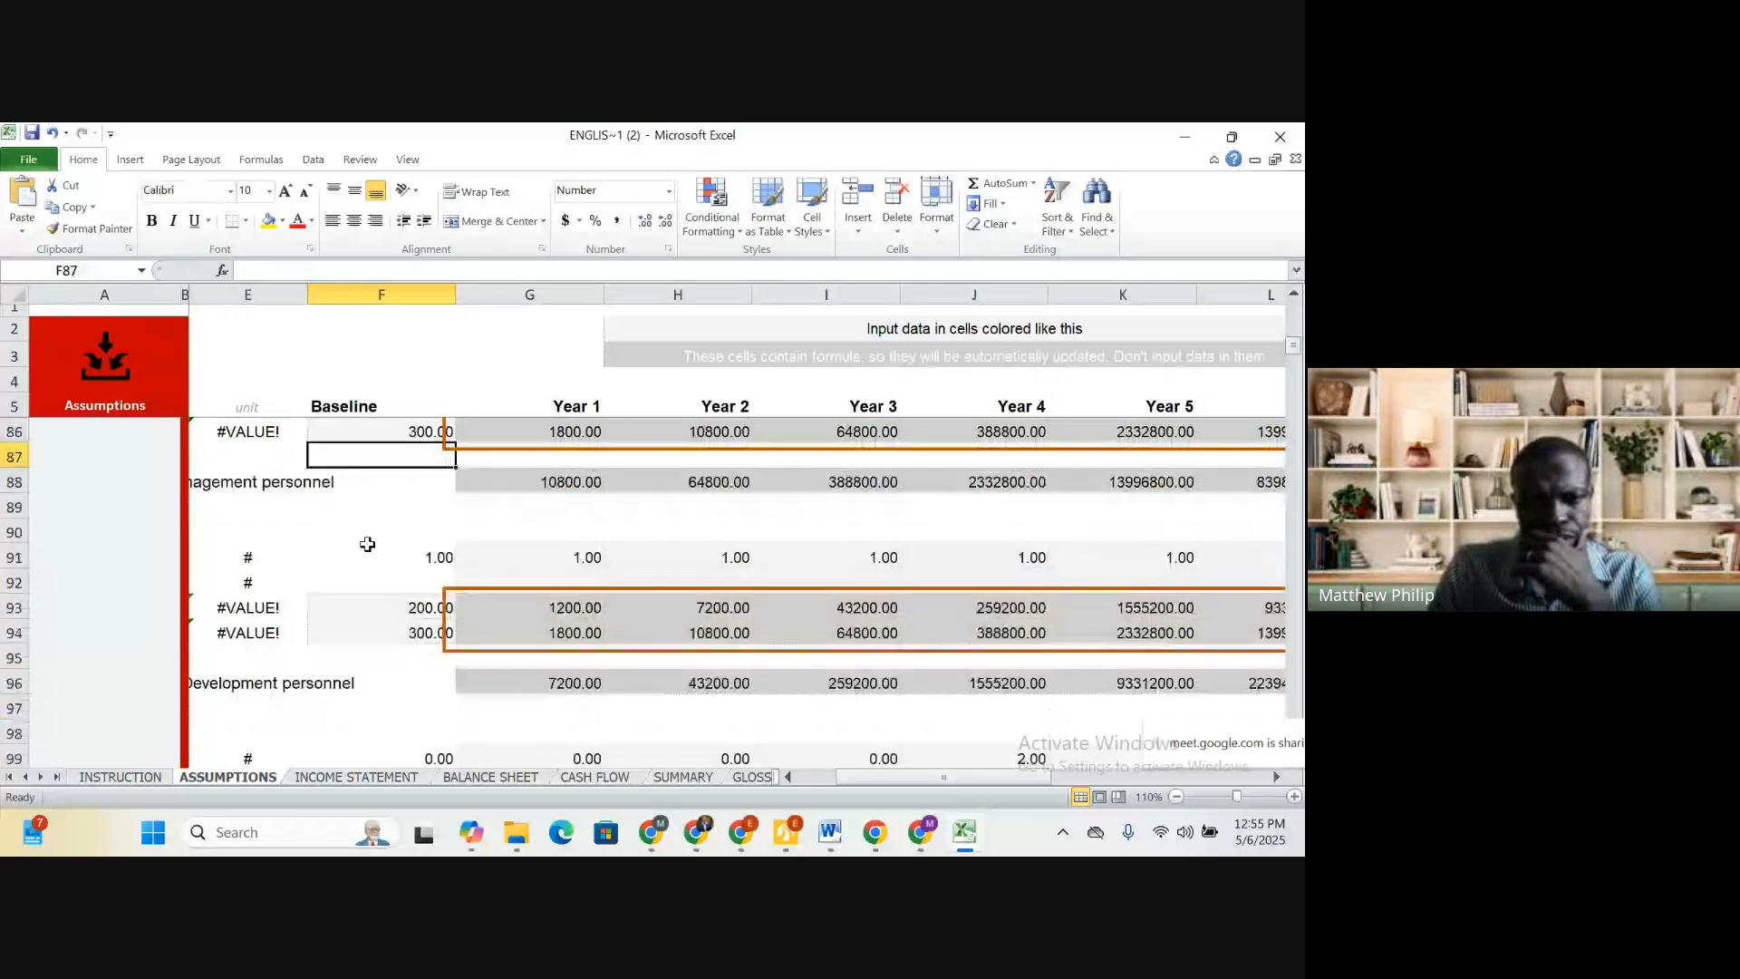
Check the startup cost totals, then inspect the Senior Management baseline base annual salary and Year 1 number of employees
key(Left)
key(Left)
key(Left)
key(Left)
key(Up)
key(Up)
key(Up)
key(Up)
key(Up)
key(Up)
key(Up)
key(Up)
key(Up)
key(Up)
key(Up)
key(Up)
key(Up)
key(Up)
key(Up)
key(Up)
key(Up)
key(Up)
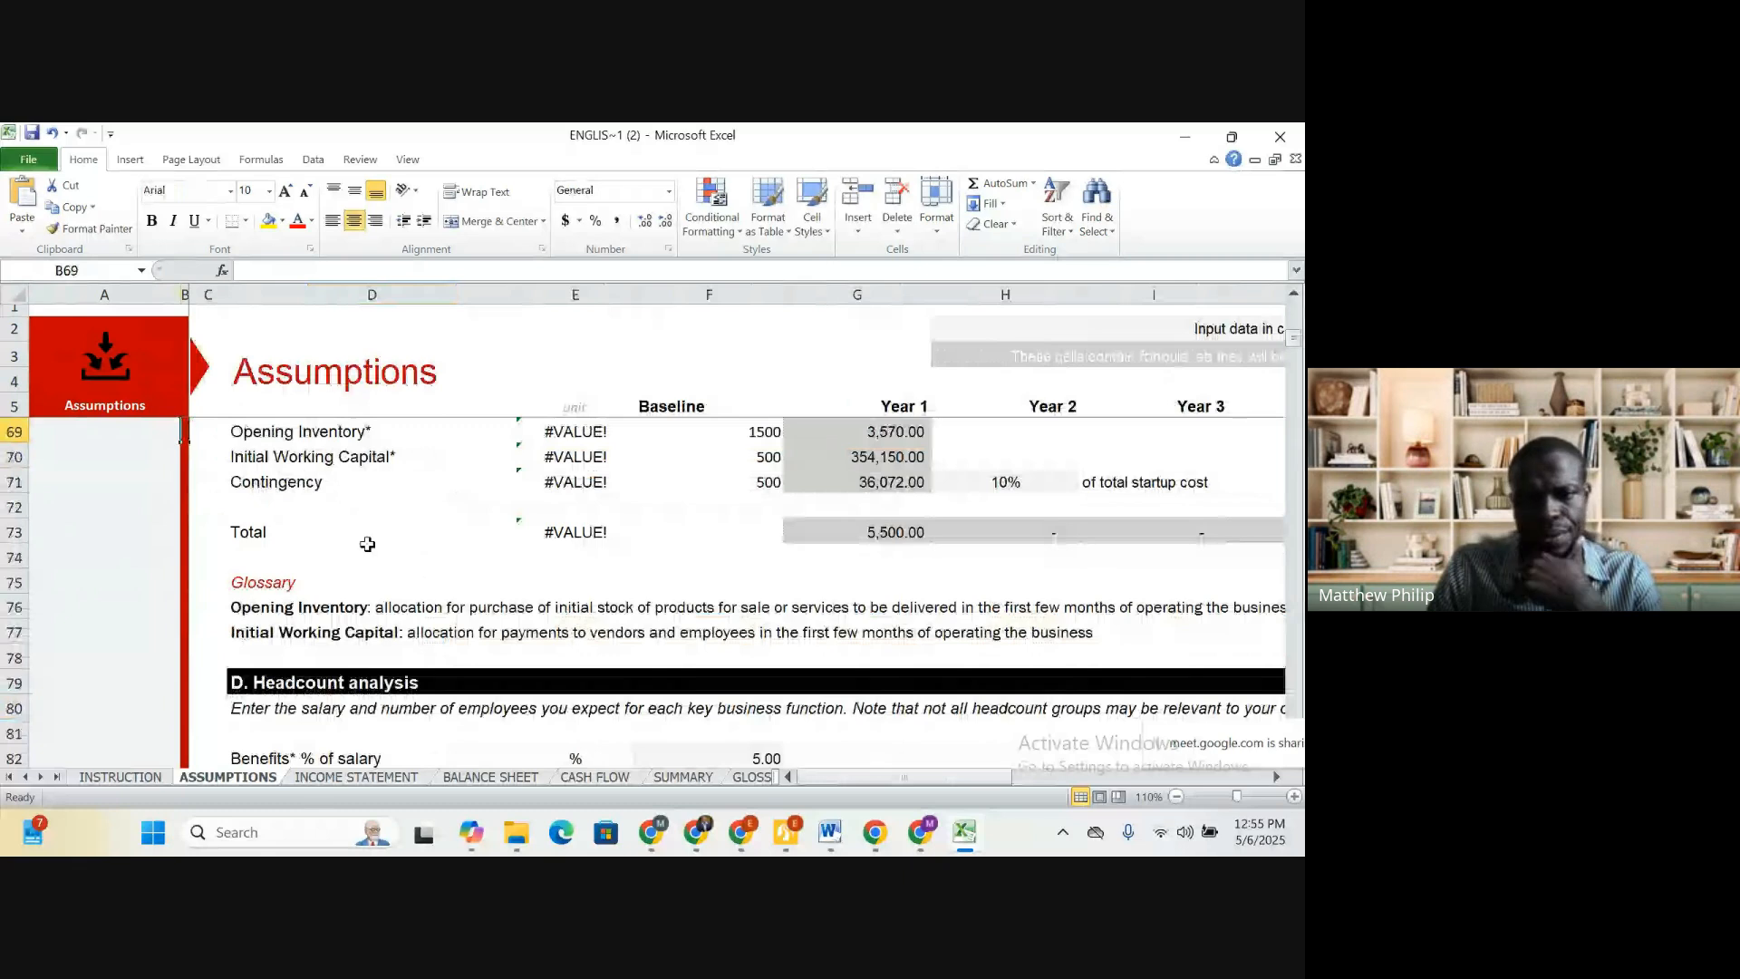
key(Left)
key(Down)
key(Down)
key(Down)
key(Down)
key(Down)
key(Down)
key(Down)
key(Down)
key(Down)
key(Down)
key(Down)
key(Down)
key(Down)
key(Down)
key(Down)
key(Down)
key(Down)
key(Down)
key(Down)
key(Down)
key(Down)
key(Down)
key(Down)
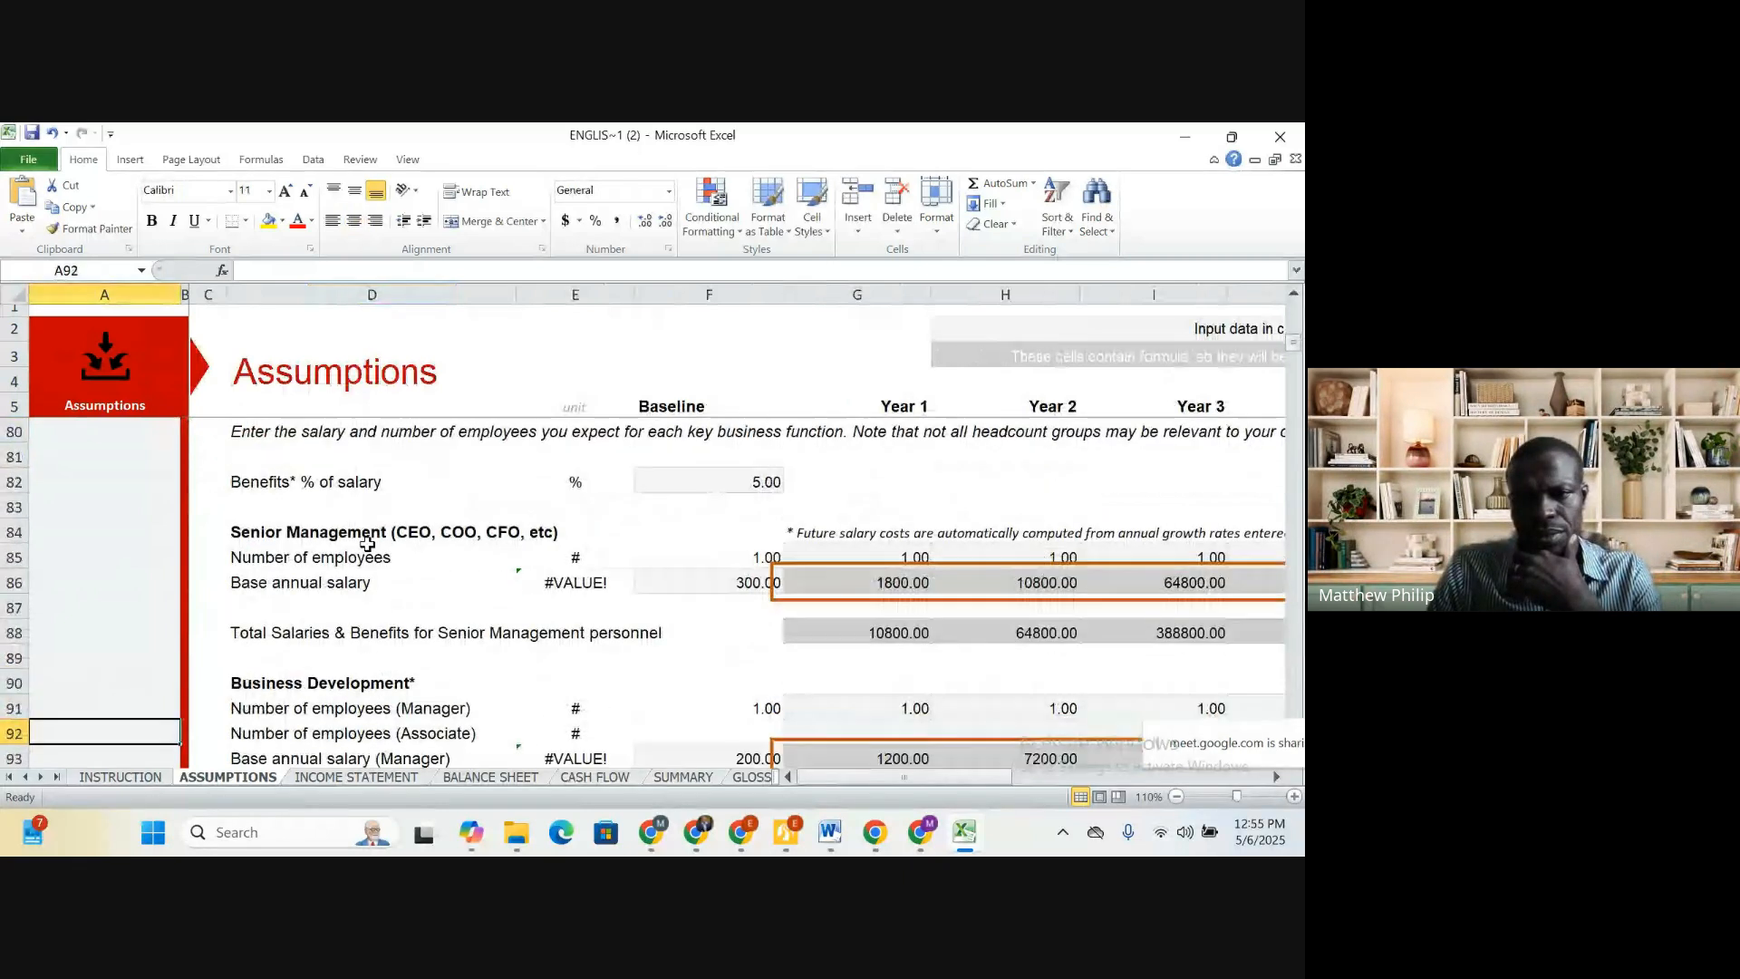
key(Down)
key(Down)
key(Down)
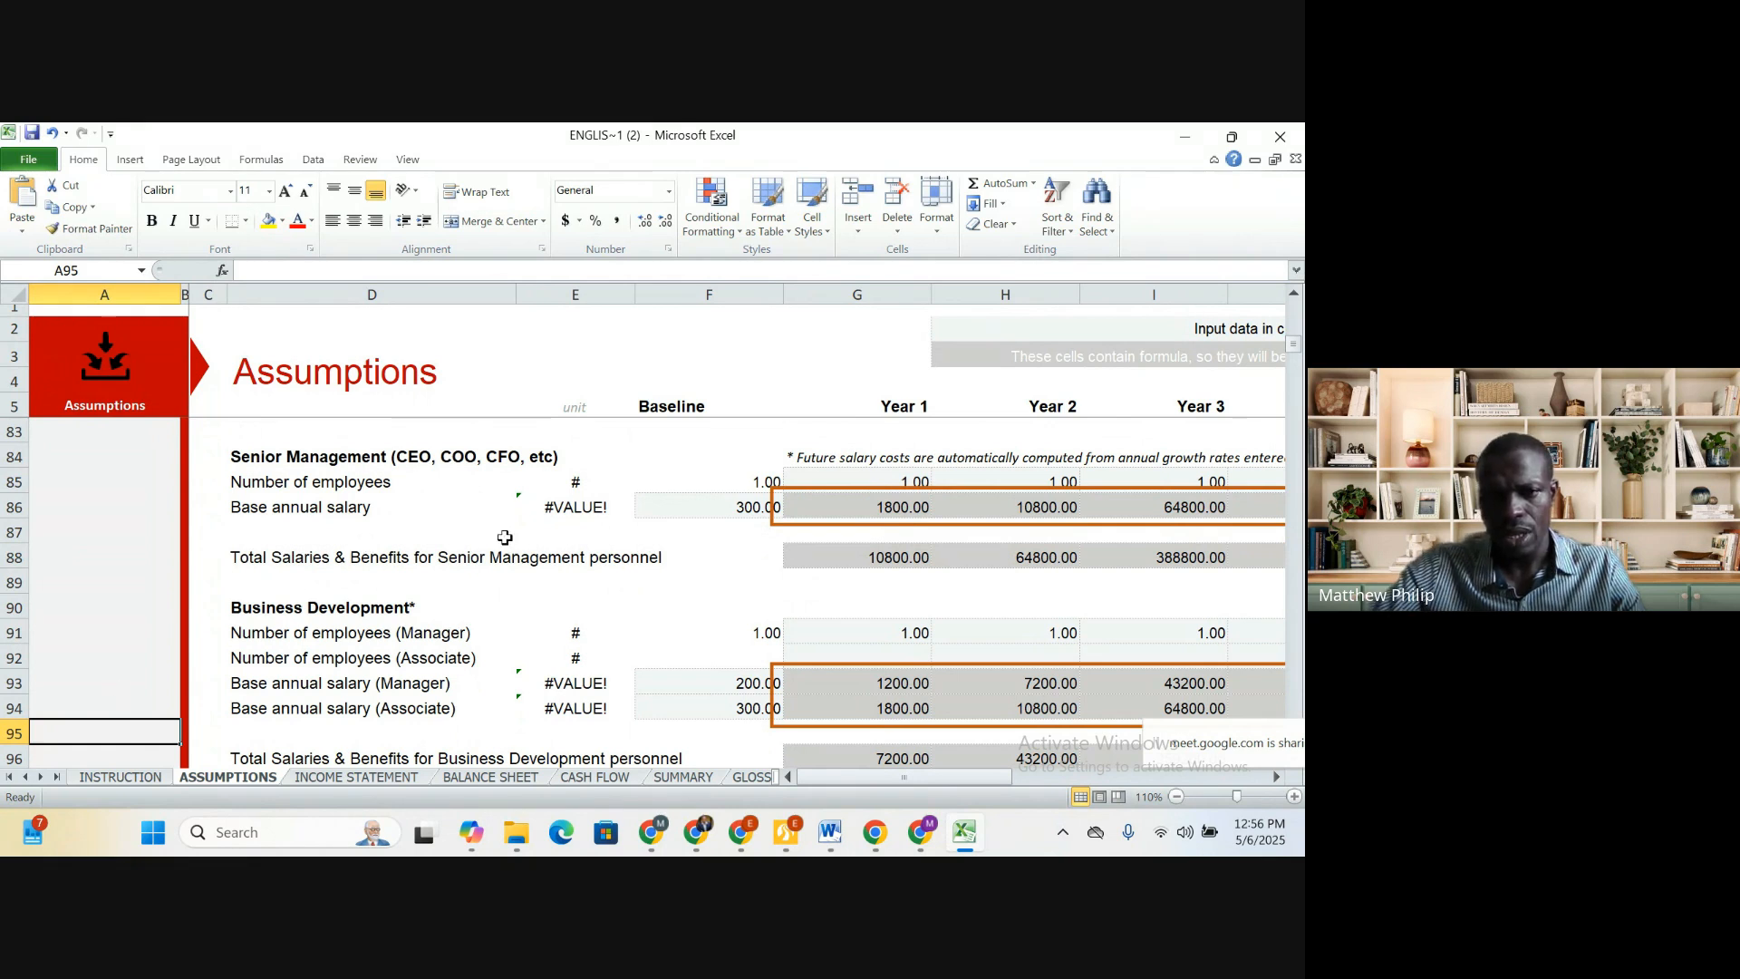
click(745, 509)
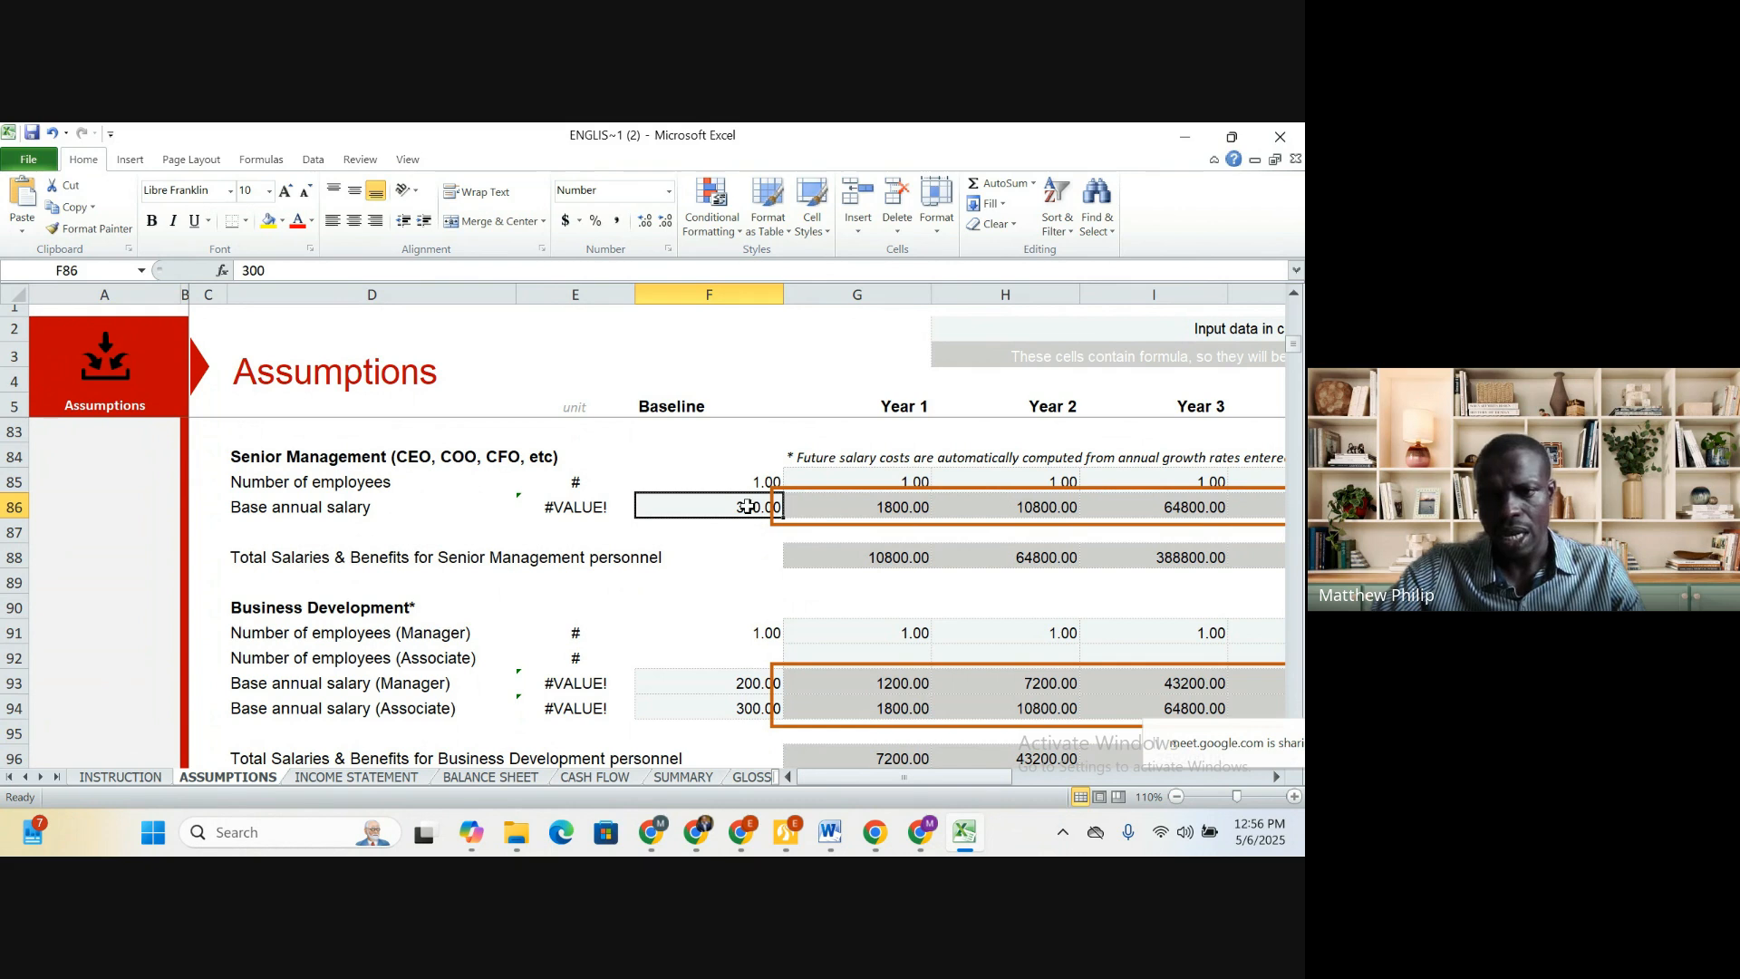
click(924, 480)
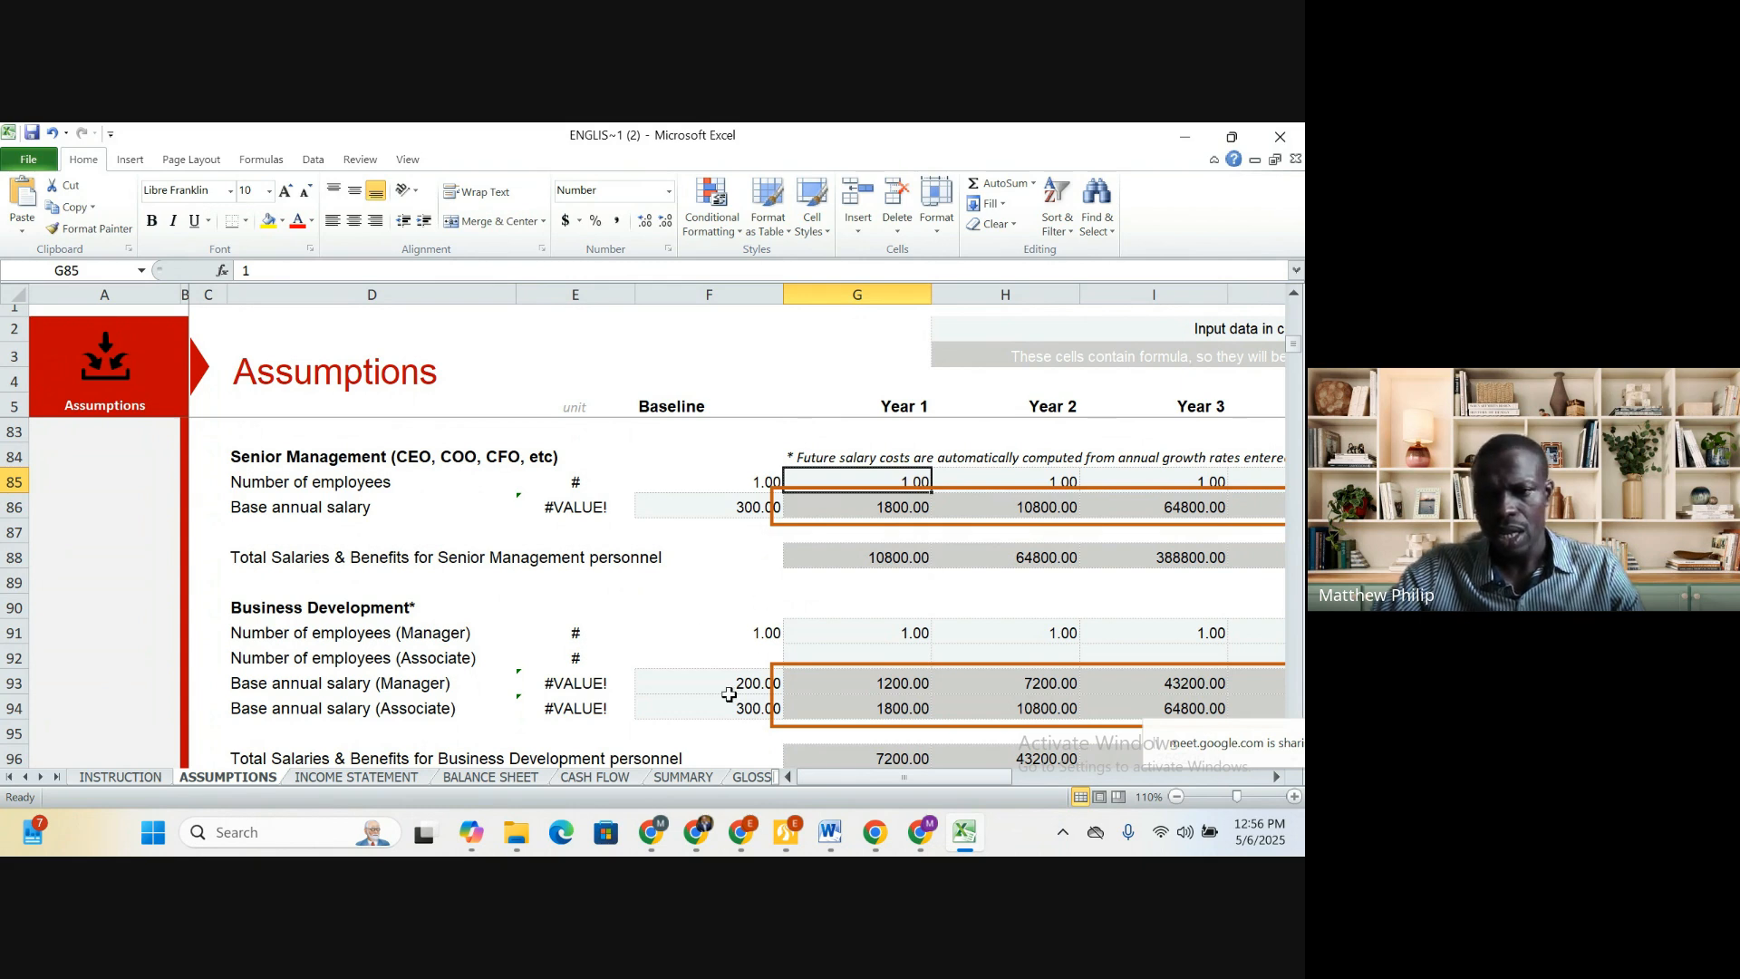
Look back over the cost growth rates, tax, interest, inflation and depreciation rates, and the revenue growth rates for each product
scroll(730, 689, up, 14)
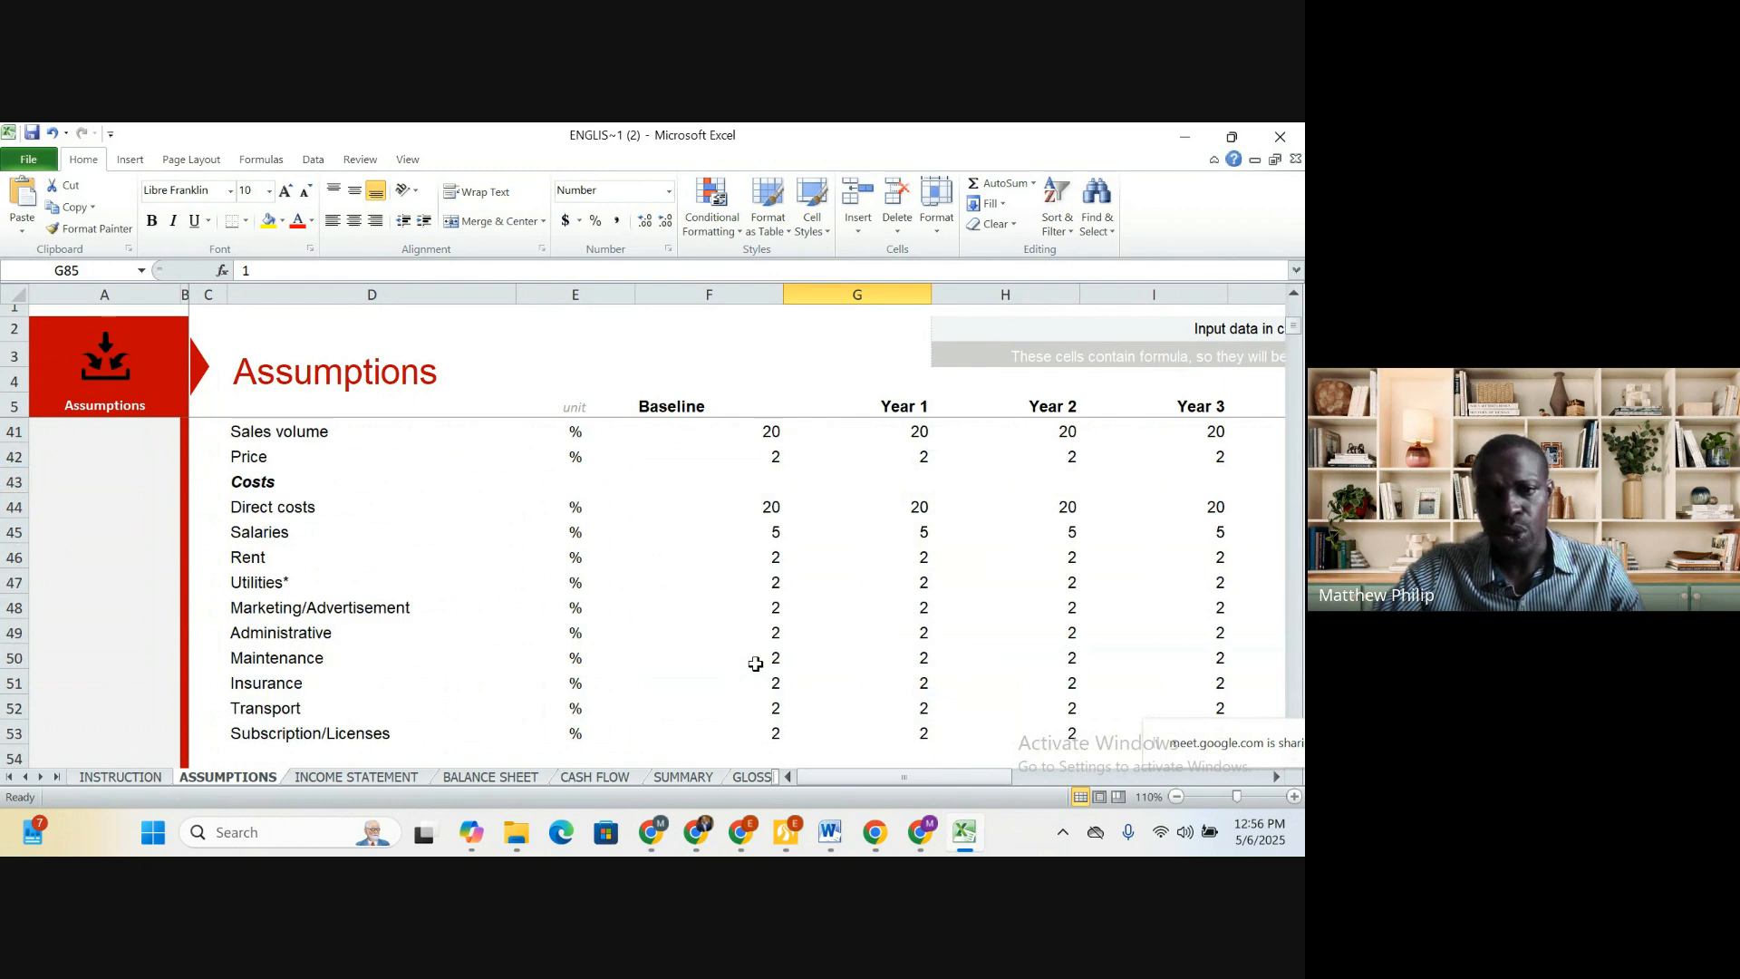
scroll(755, 663, up, 6)
scroll(755, 663, down, 4)
scroll(755, 663, up, 4)
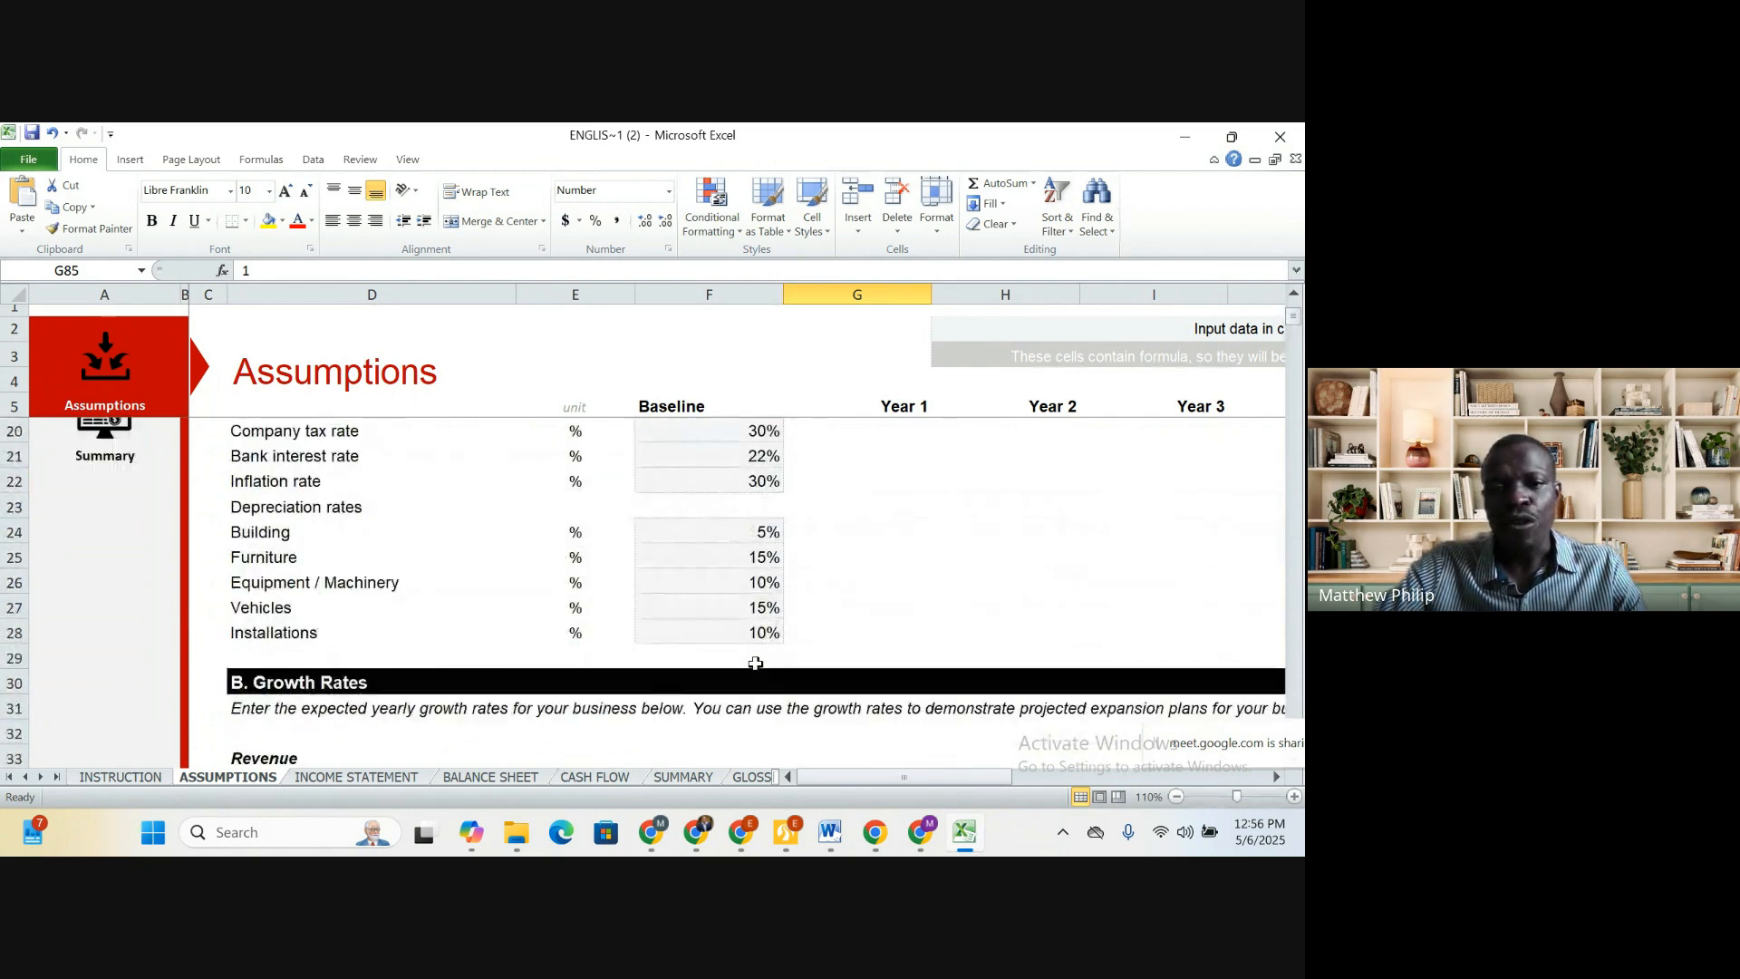
scroll(755, 663, up, 4)
scroll(766, 659, down, 7)
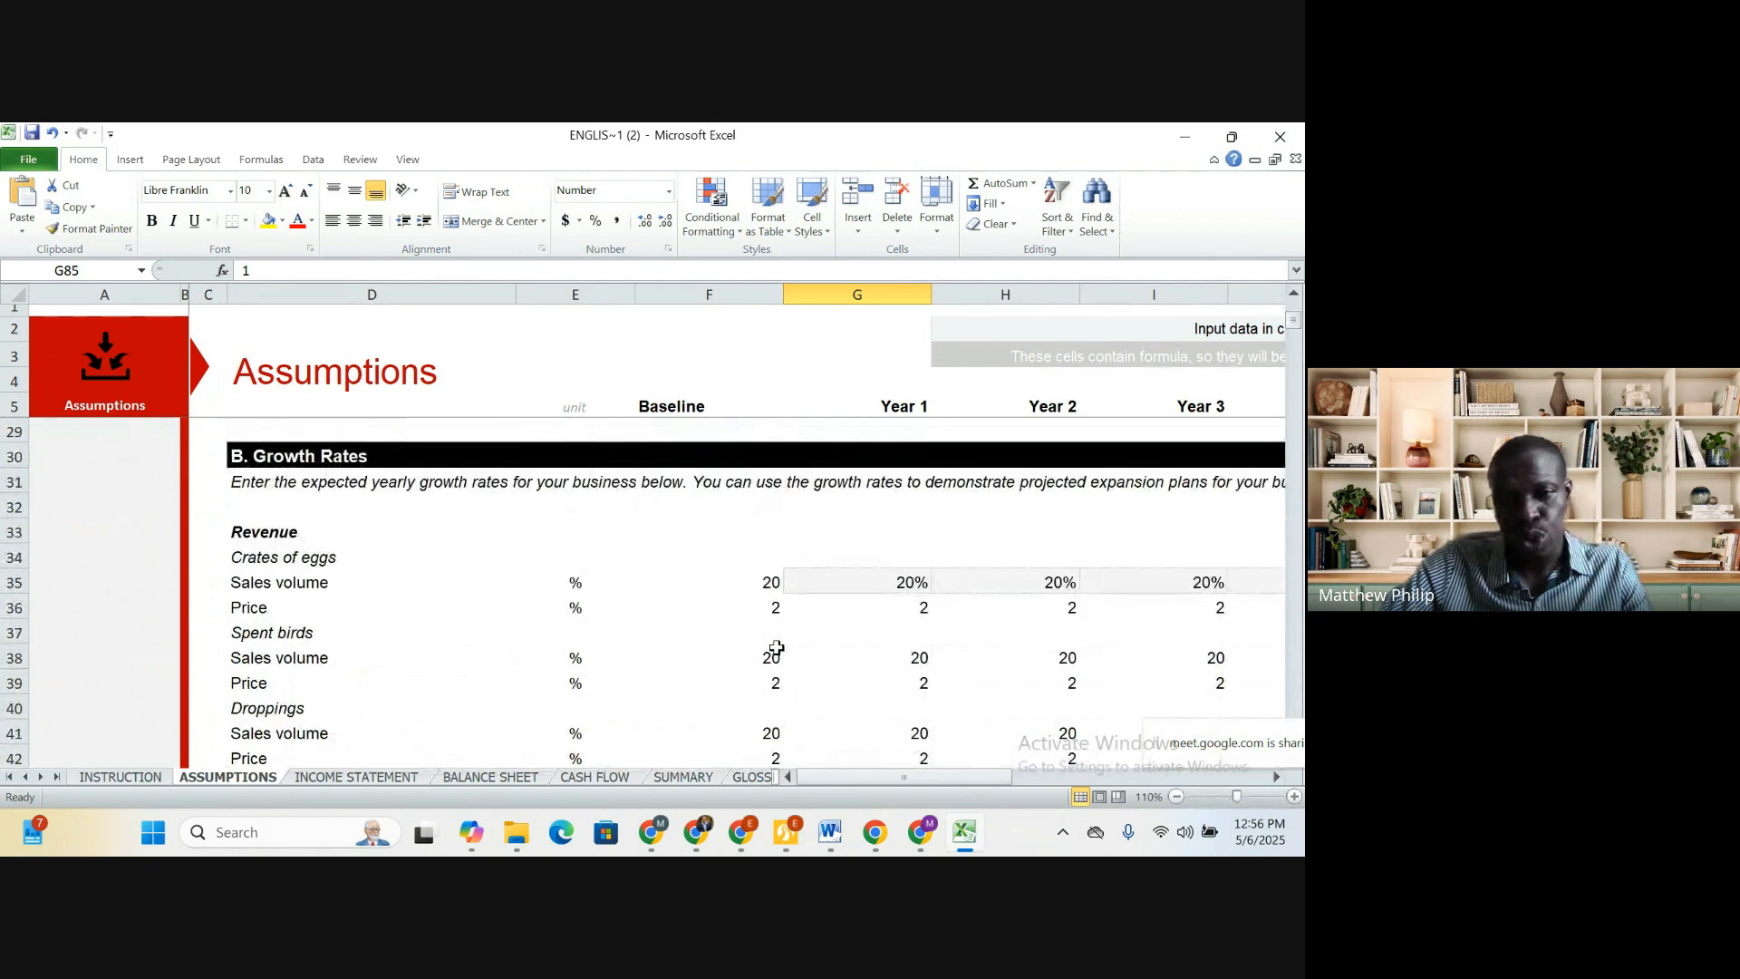
scroll(777, 648, down, 1)
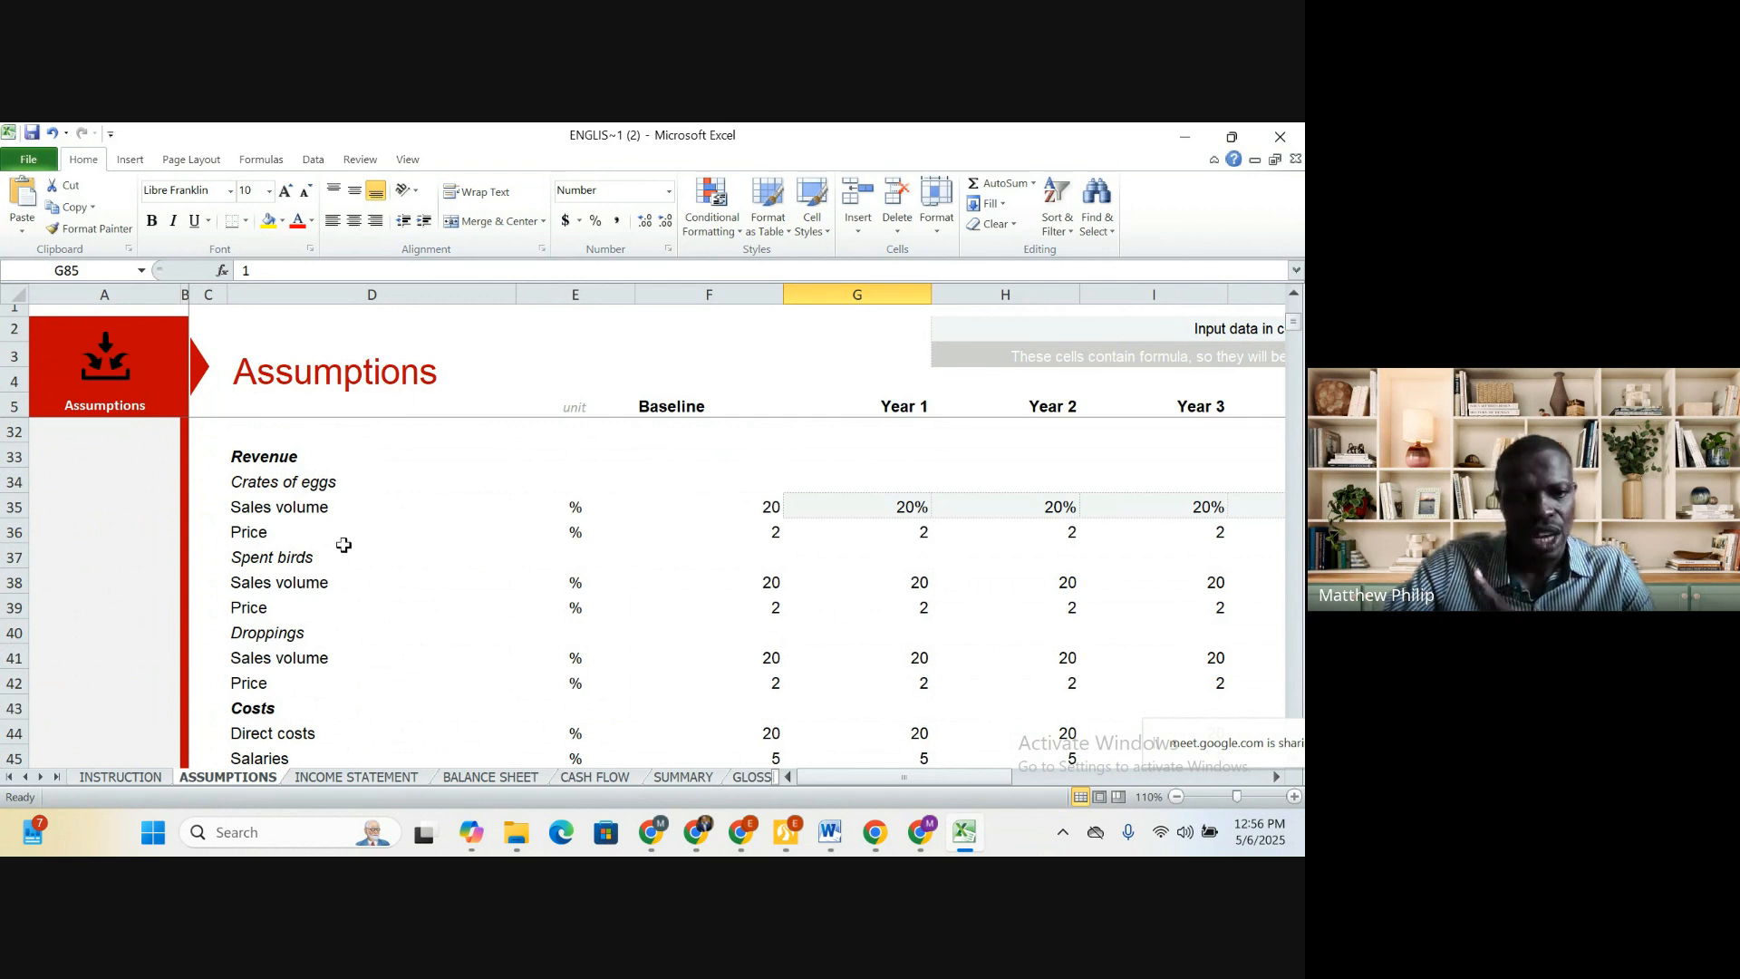
scroll(344, 545, up, 1)
scroll(344, 544, down, 3)
scroll(344, 544, up, 11)
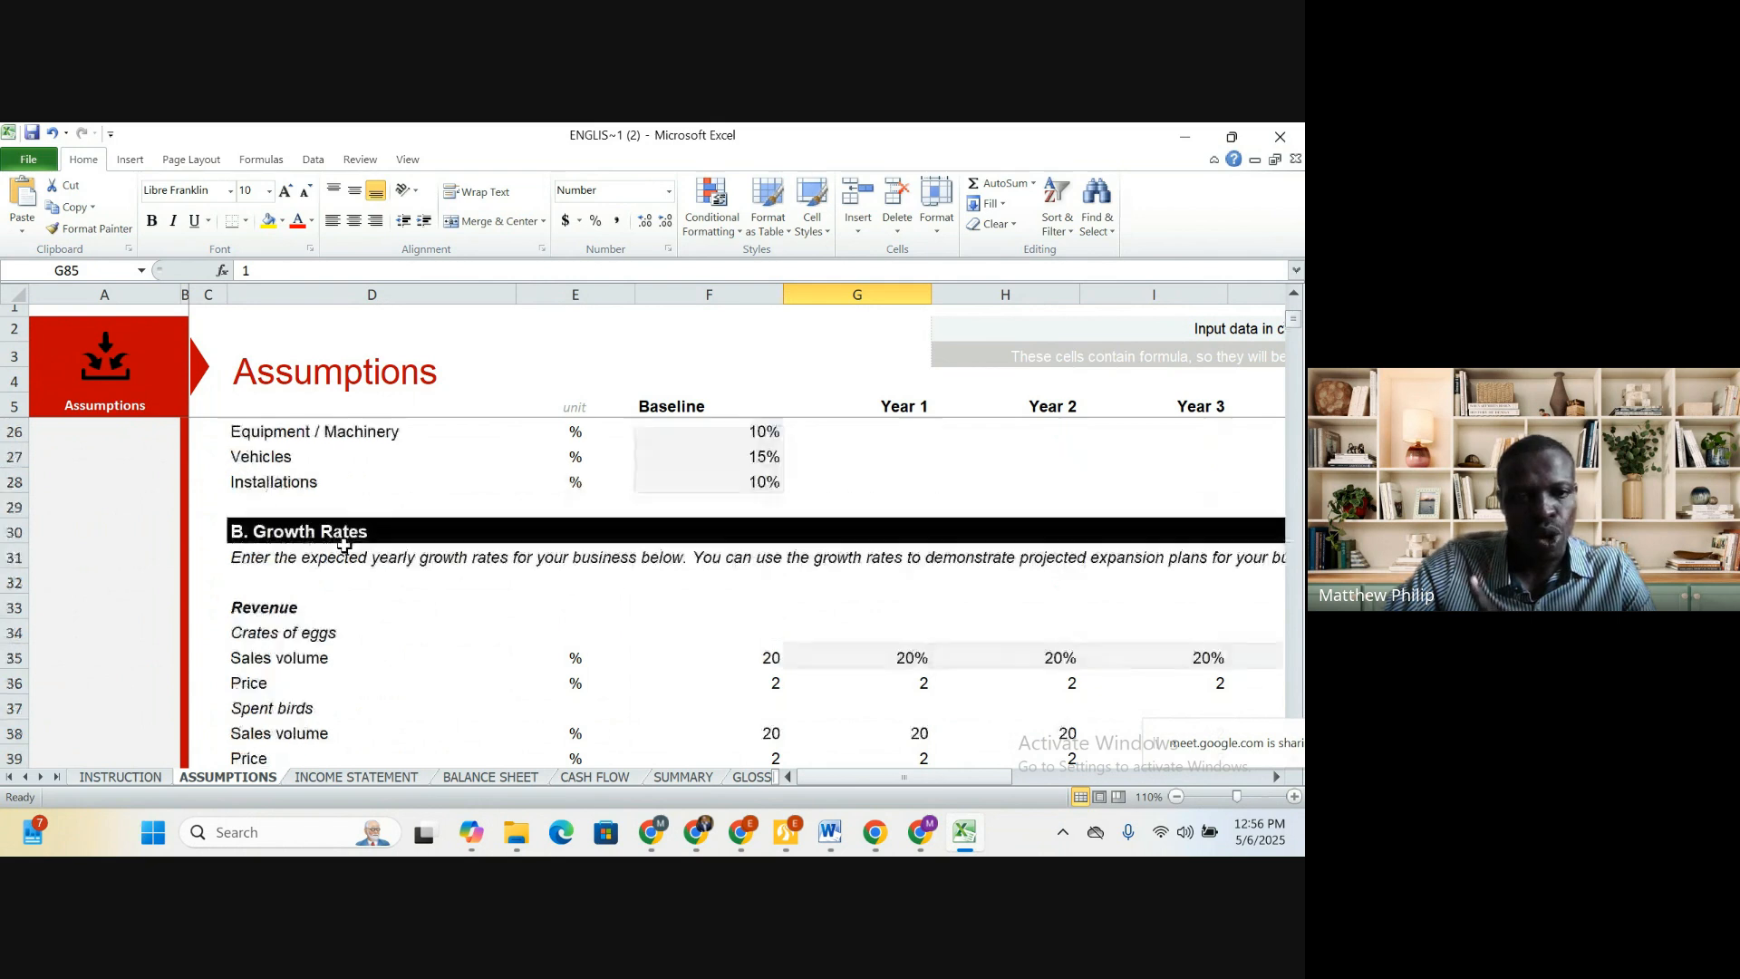
scroll(350, 556, down, 9)
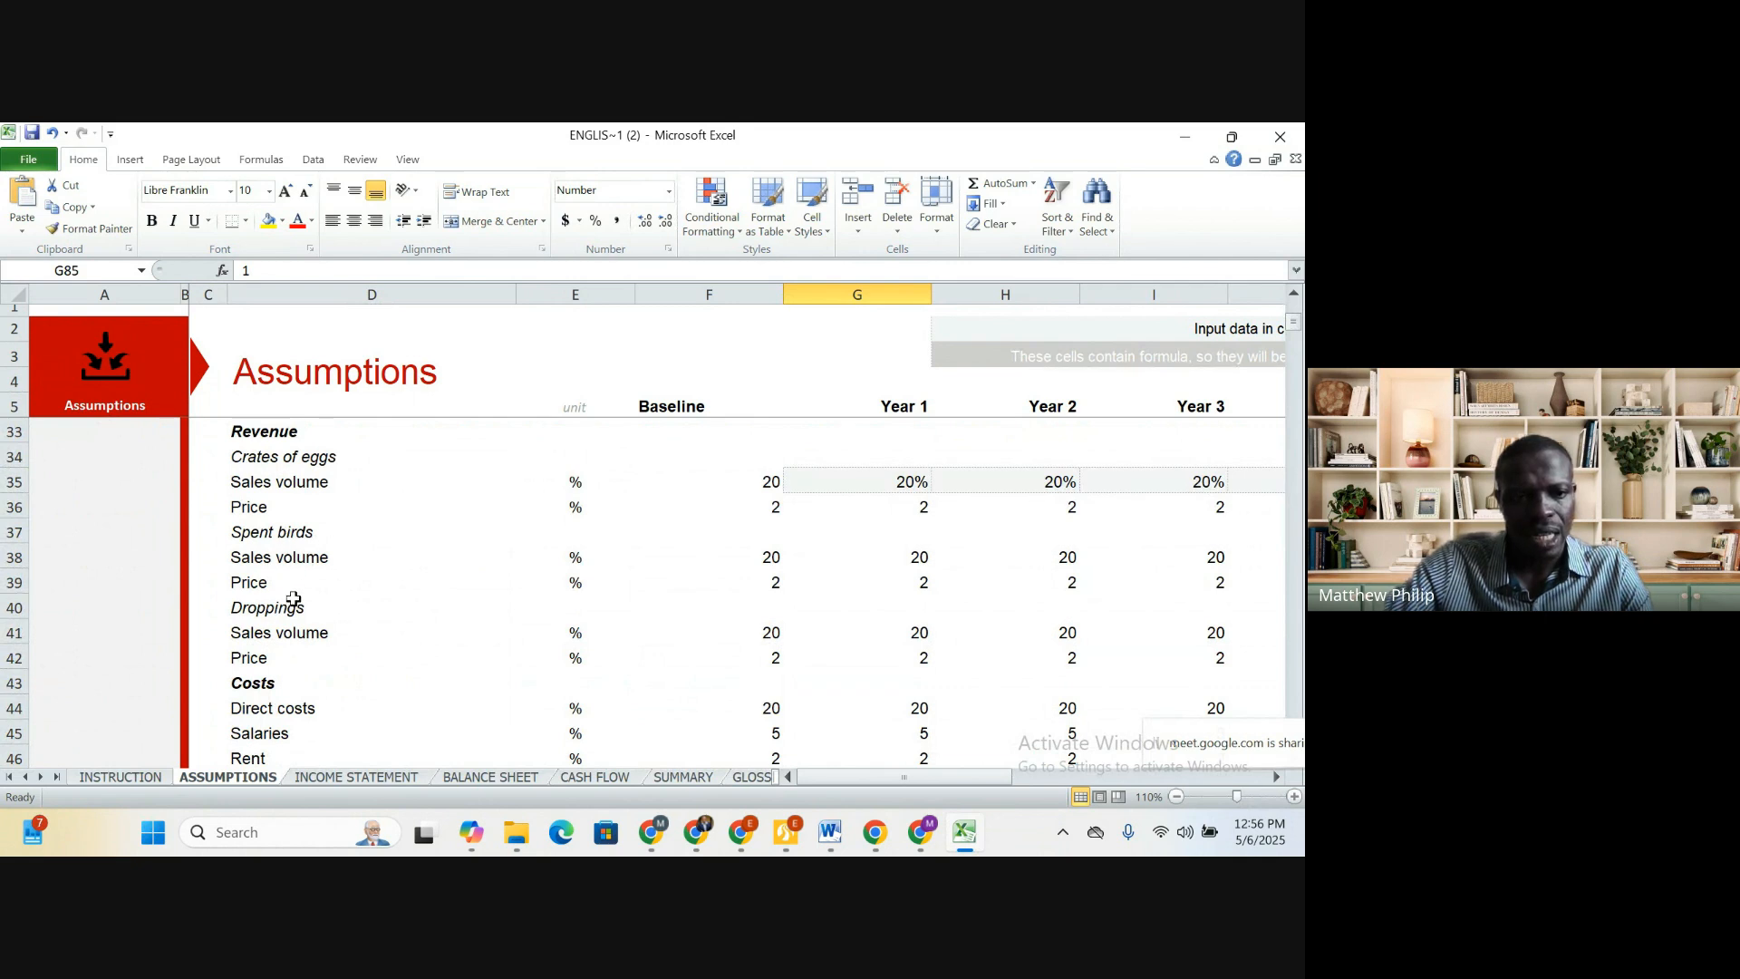
Inspect the Salaries growth rate under Costs from the Baseline to Year 2
scroll(290, 601, down, 1)
click(291, 666)
right_click(291, 666)
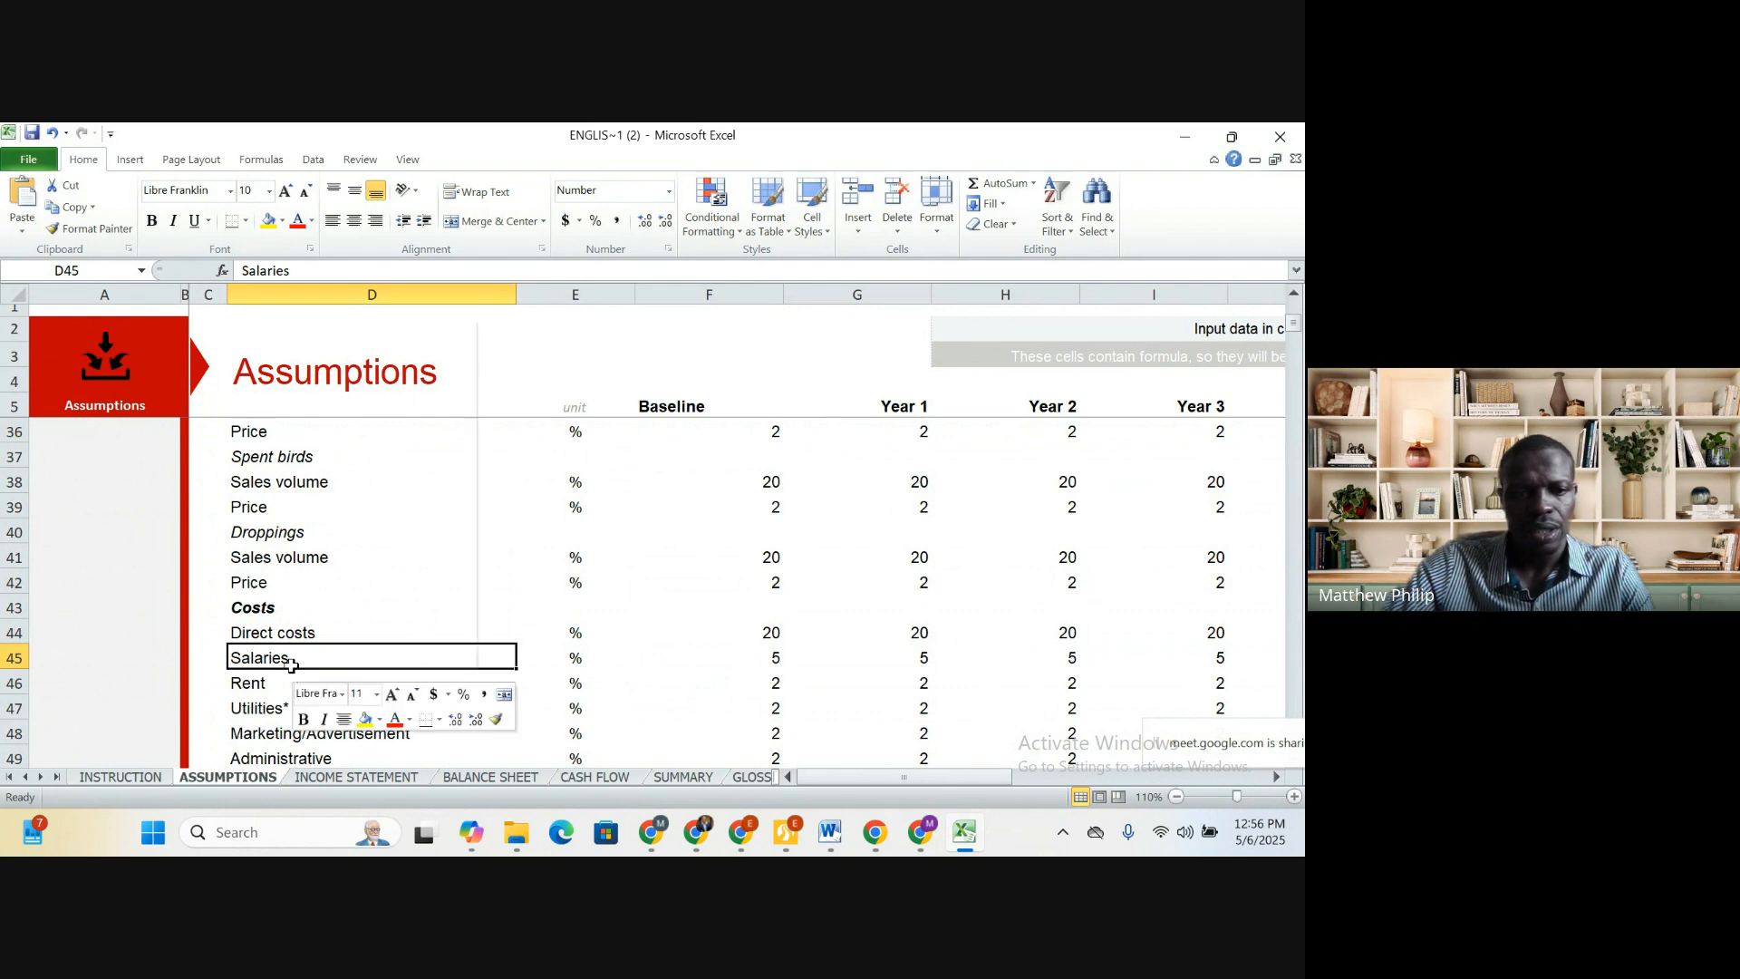
key(Escape)
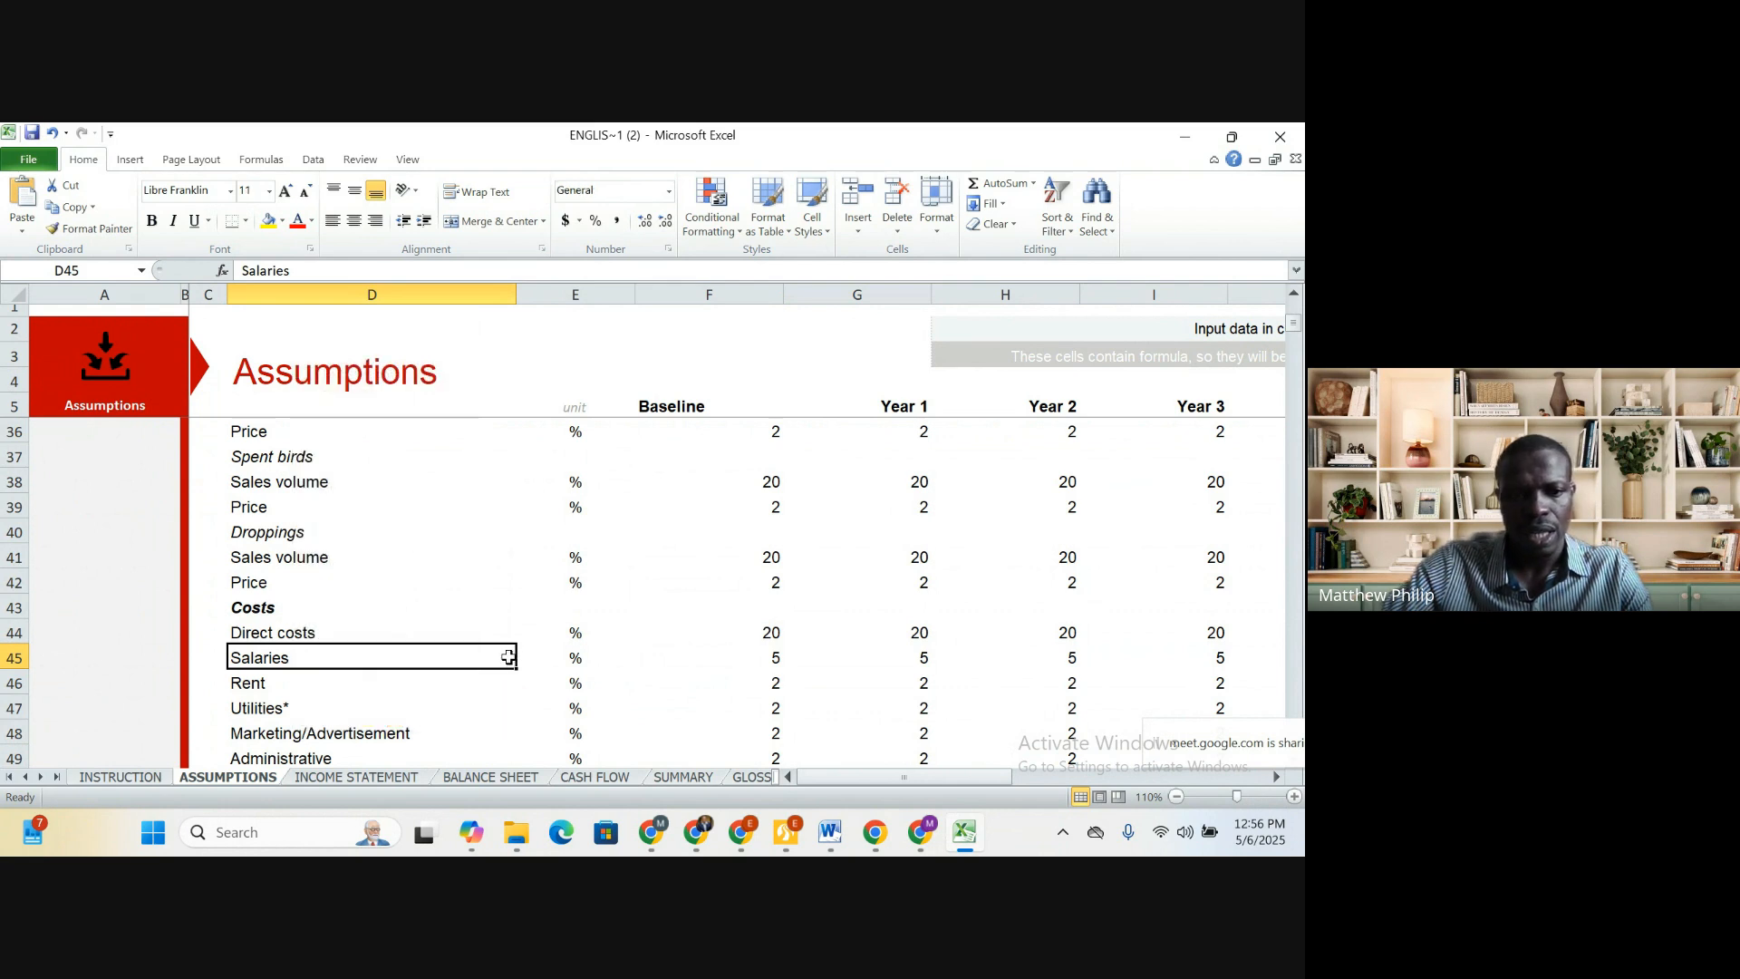
key(Right)
key(Right)
key(Right)
key(Right)
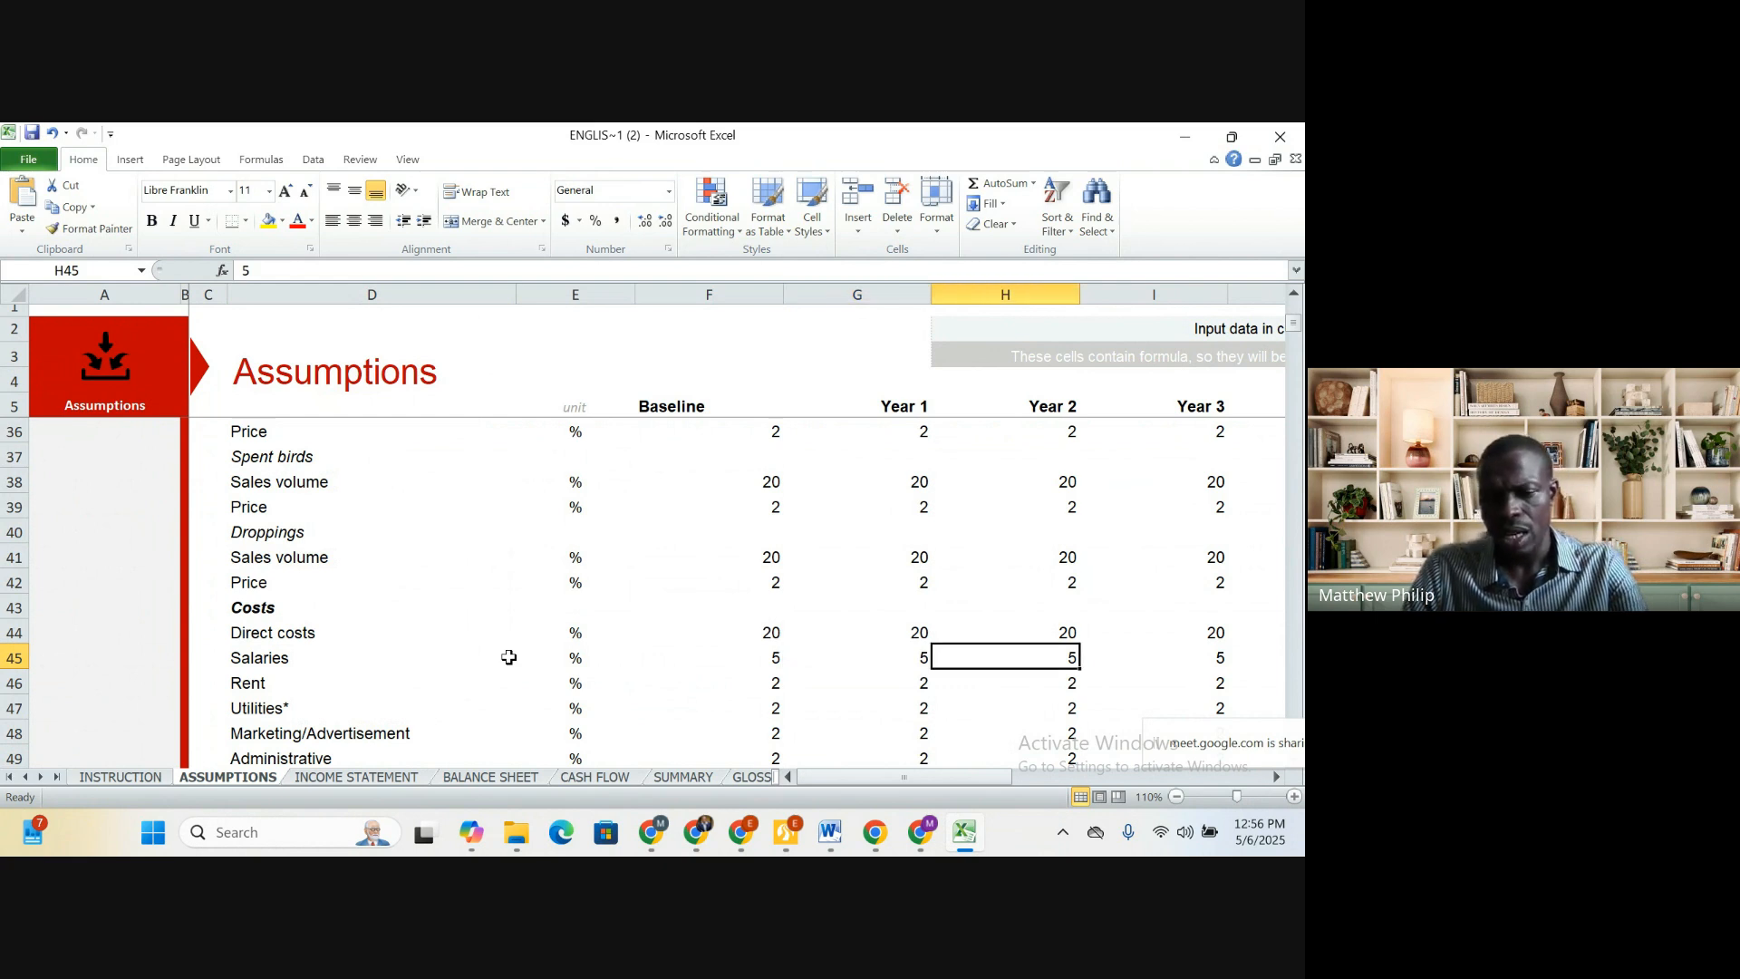
Set the Salaries growth rate under Costs to 0% for the Baseline, Year 1 and Year 2
key(Left)
key(Left)
key(Left)
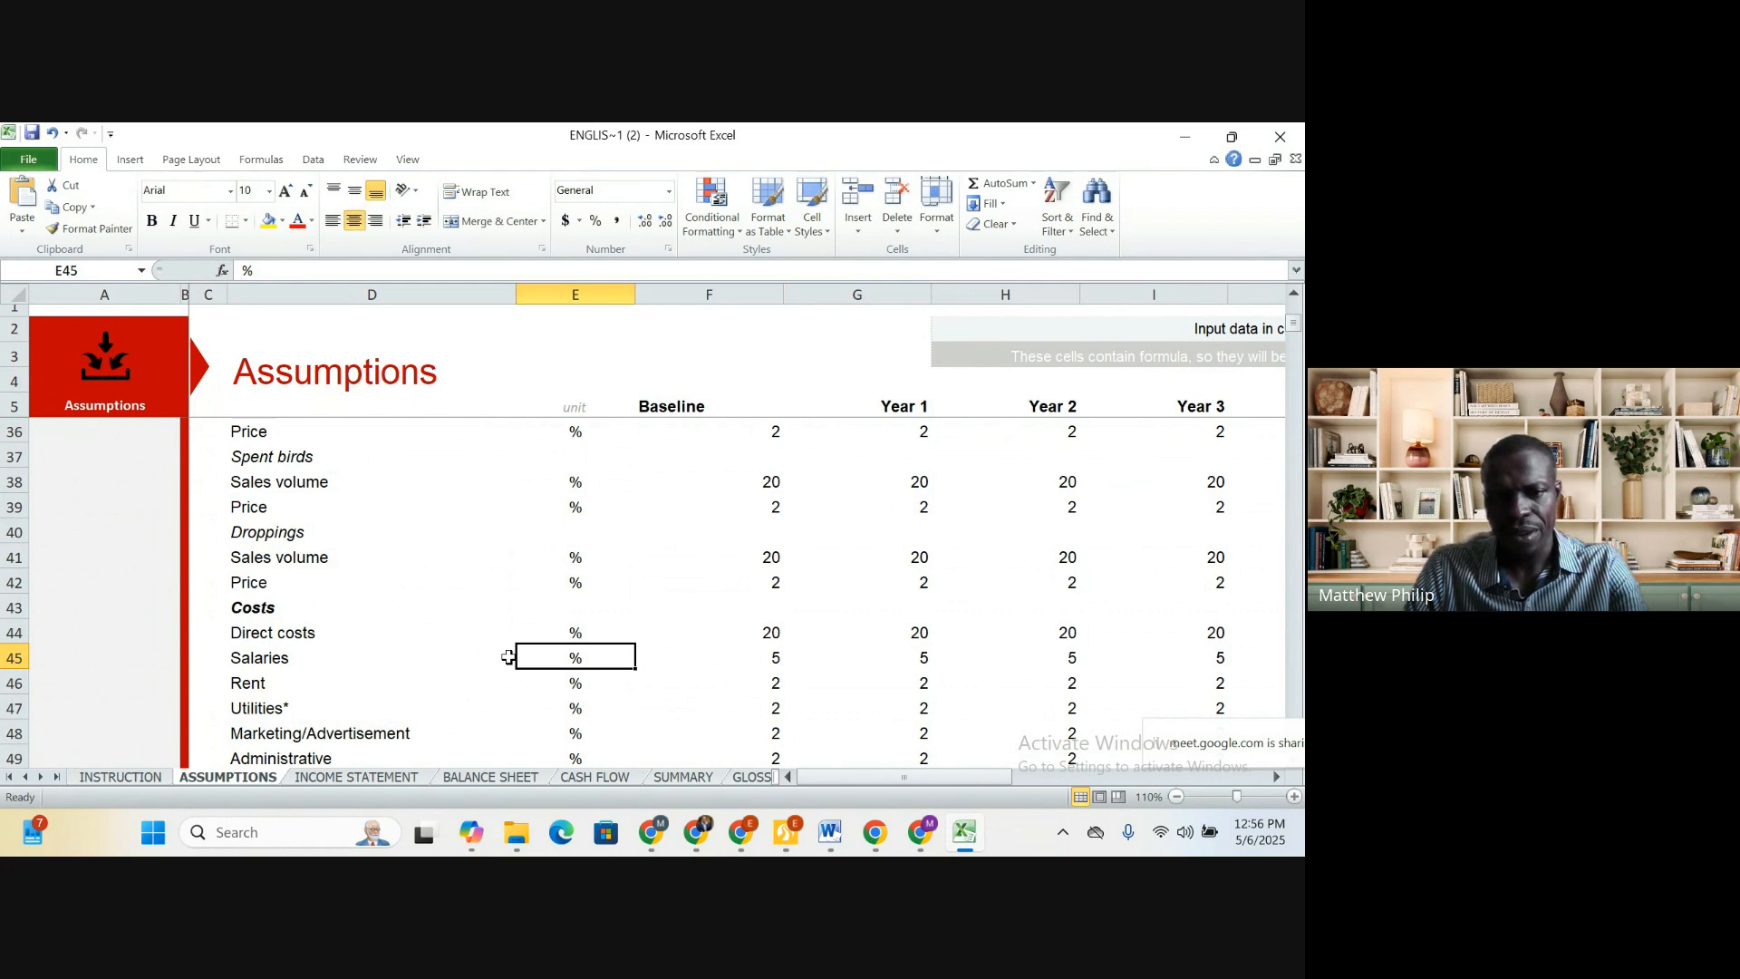
key(Right)
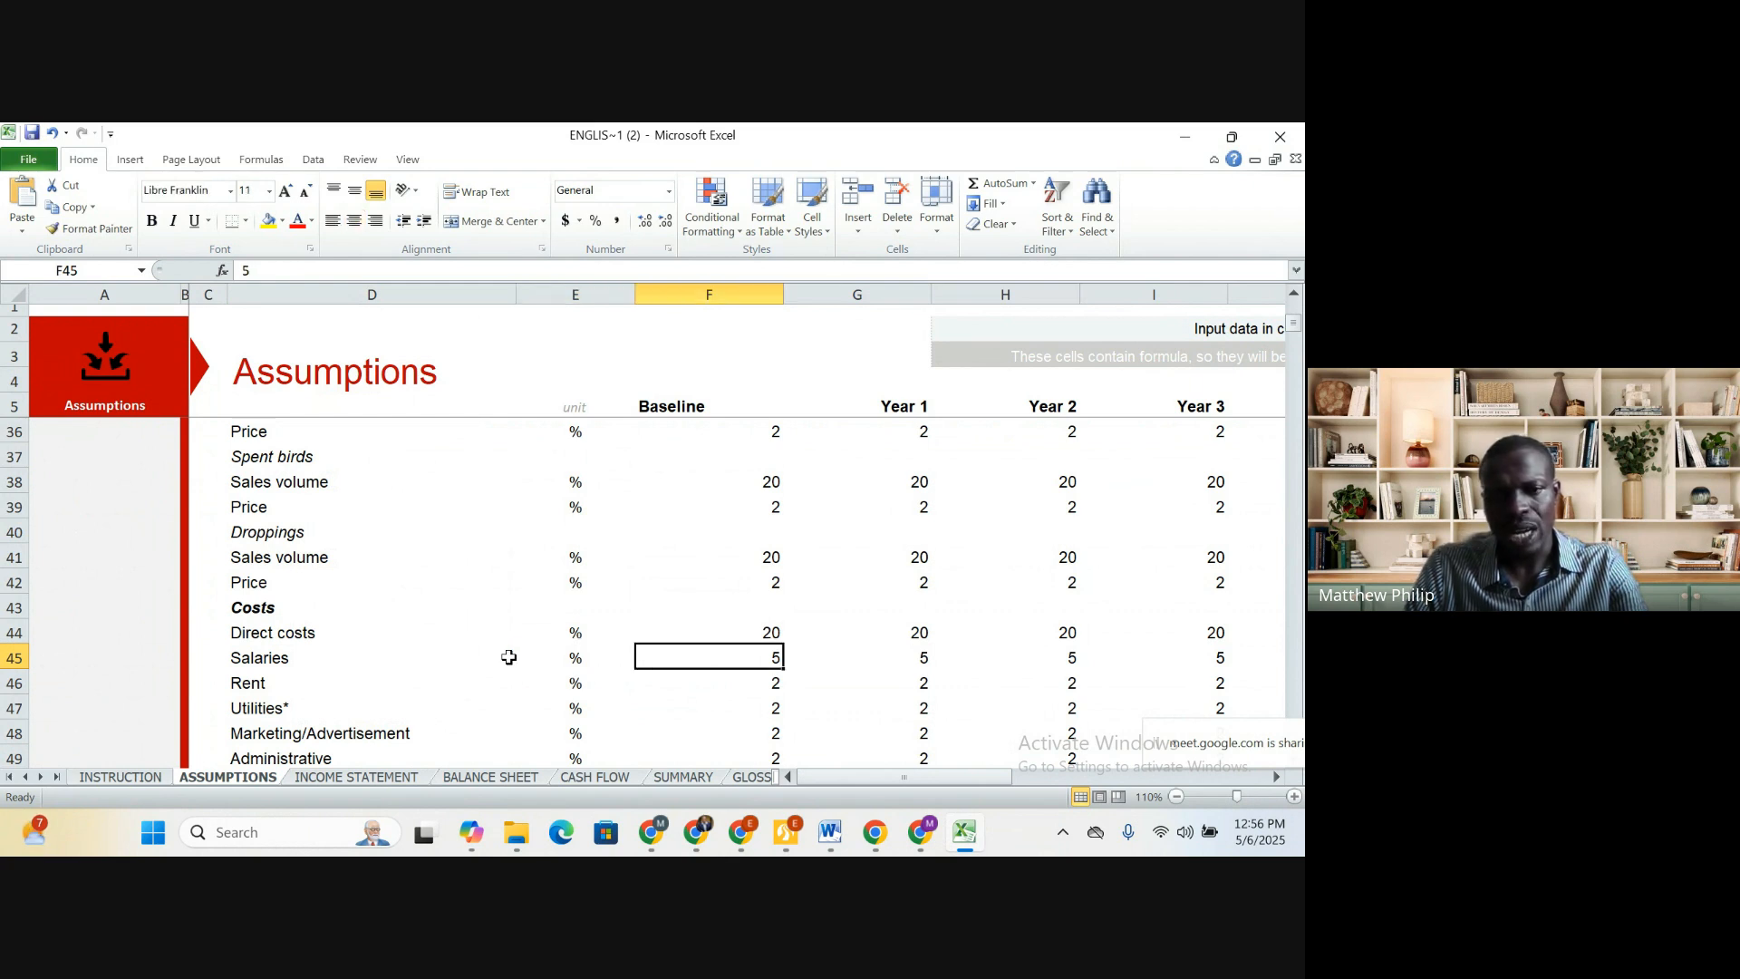
text(0)
key(Right)
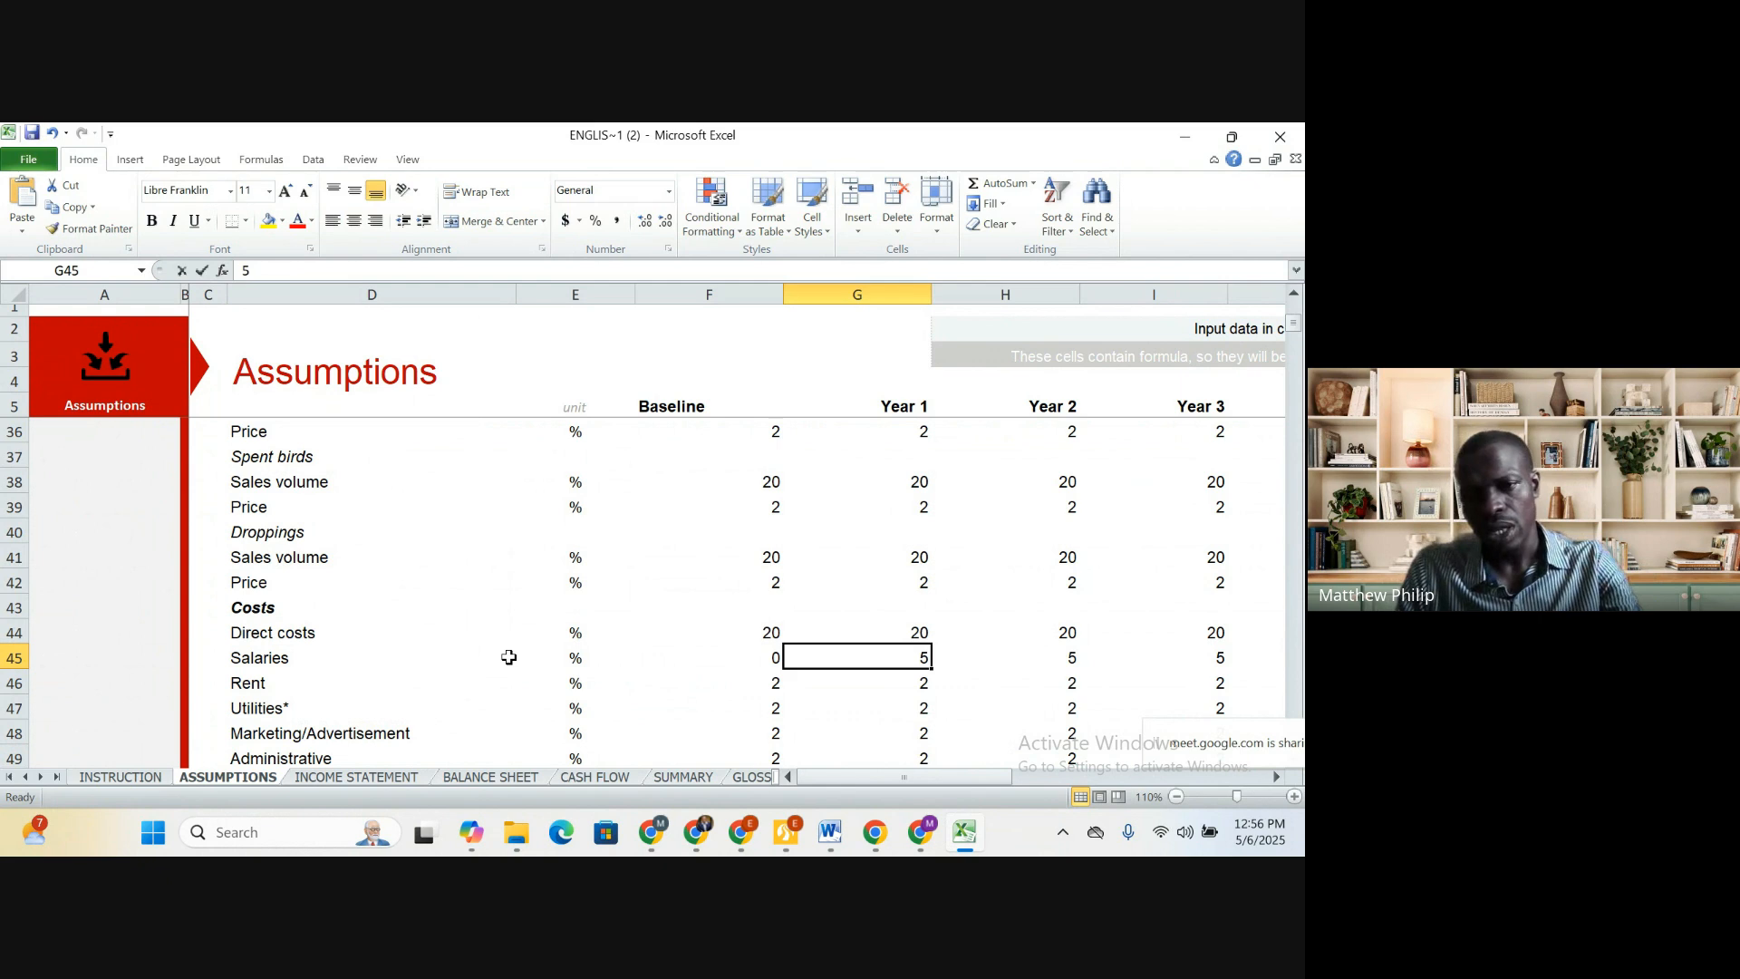
text(0)
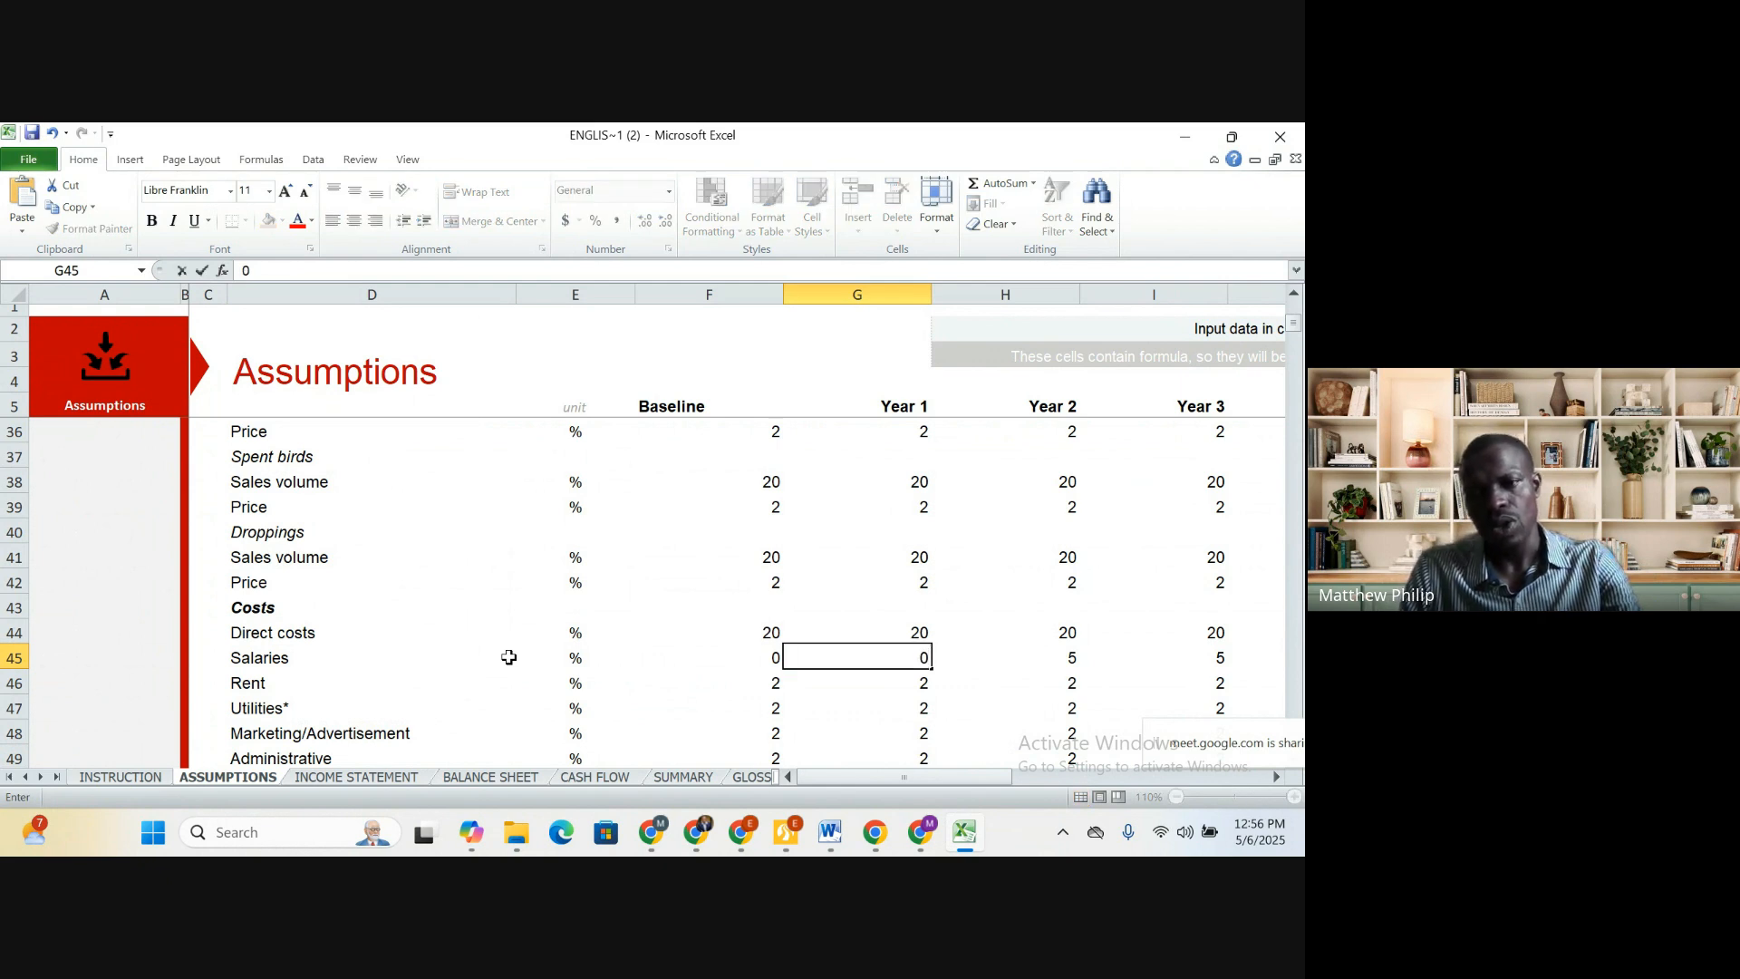
key(Right)
text(0)
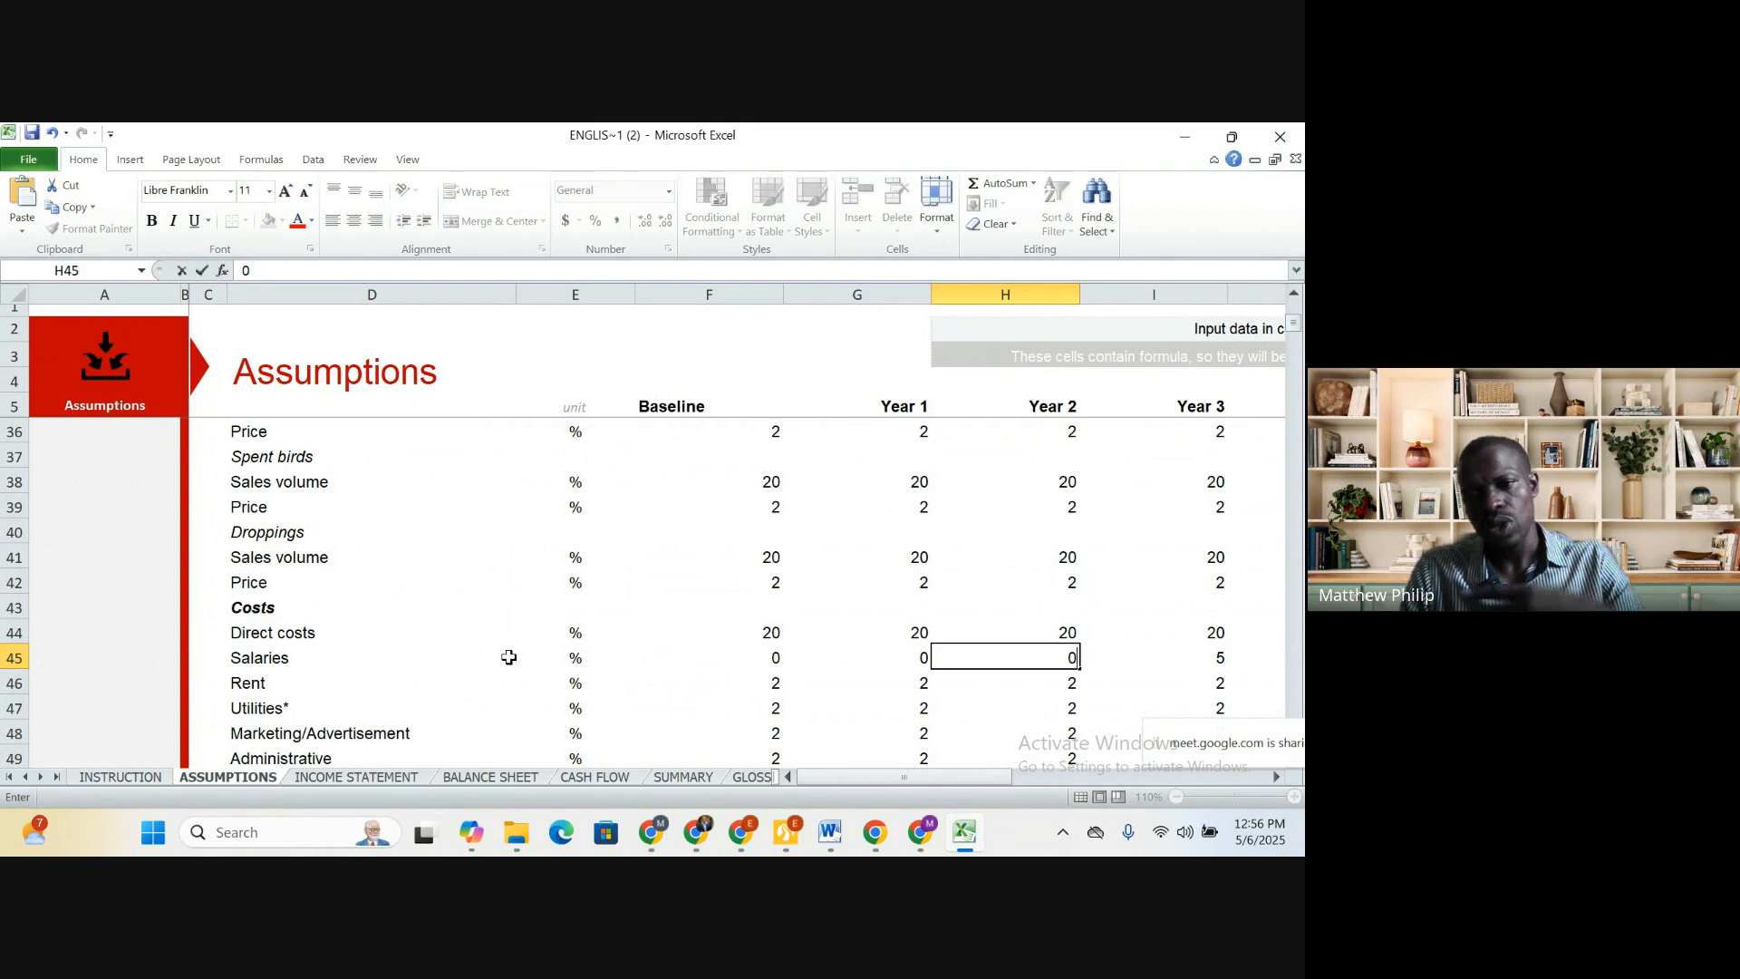
key(Right)
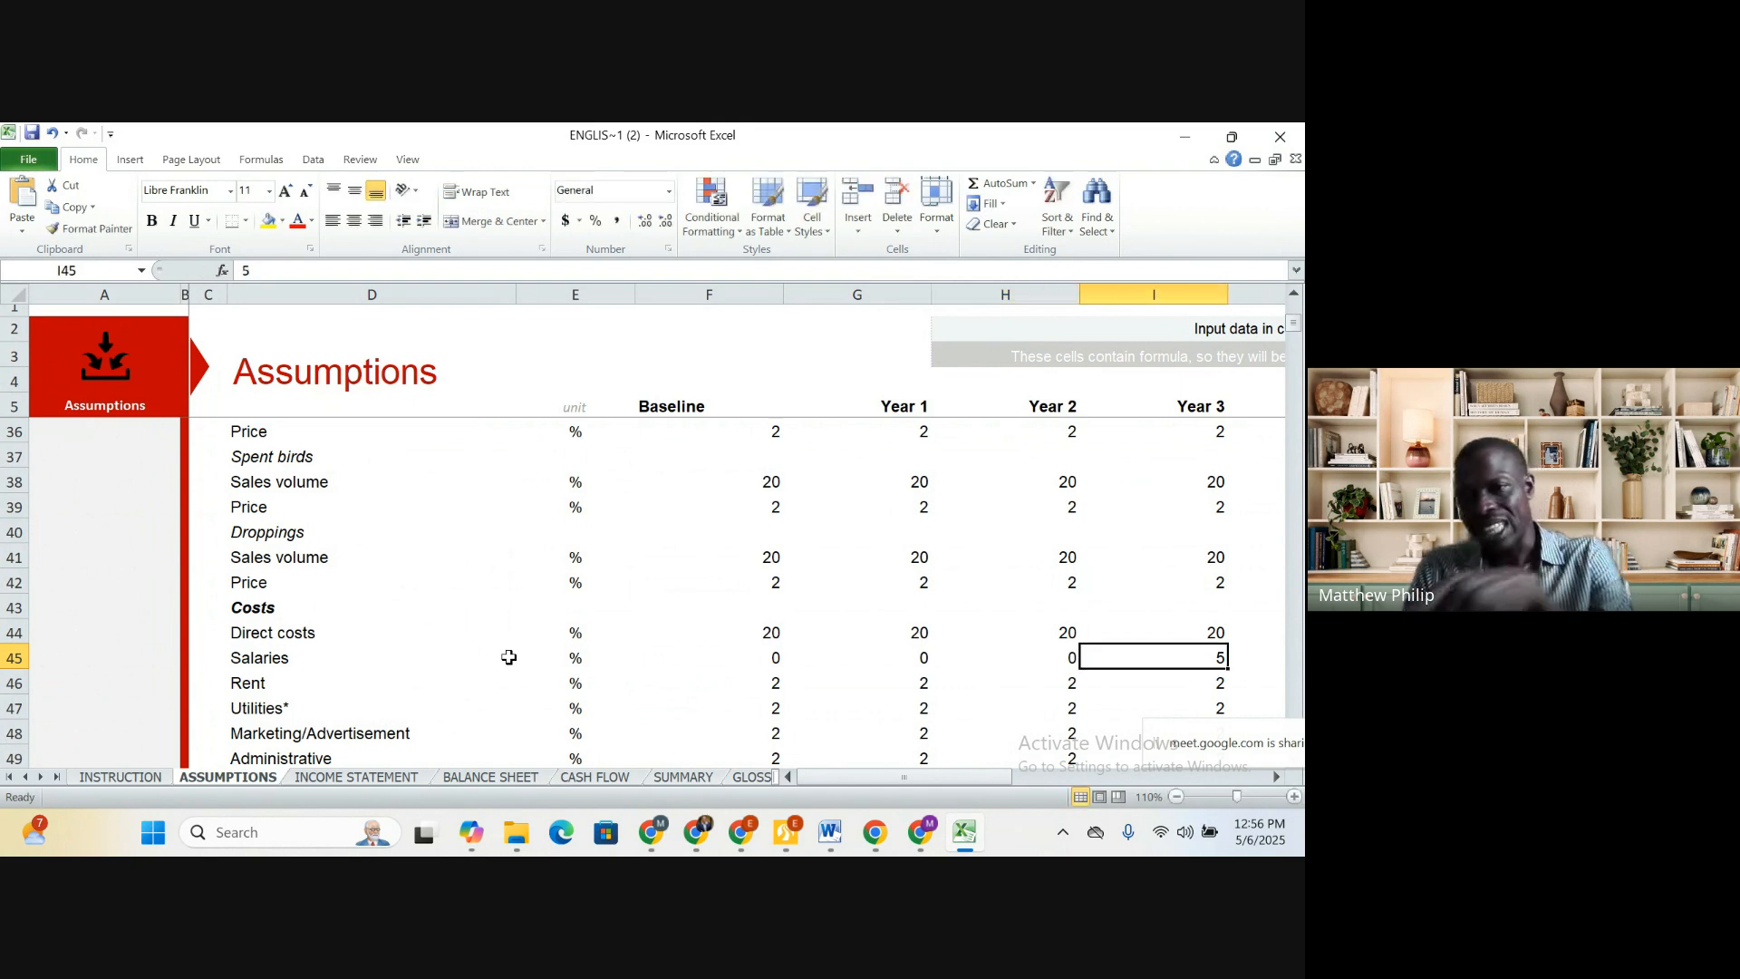
Look through the Assumptions sheet from the cost growth rates down to the Business Development and Sales/Customer Support salaries
key(Down)
key(Down)
key(Down)
key(Down)
key(Down)
key(Down)
key(Down)
key(Down)
key(Down)
key(Down)
key(Down)
key(Down)
key(Down)
key(Down)
key(Down)
key(Down)
key(Down)
key(Down)
key(Down)
key(Down)
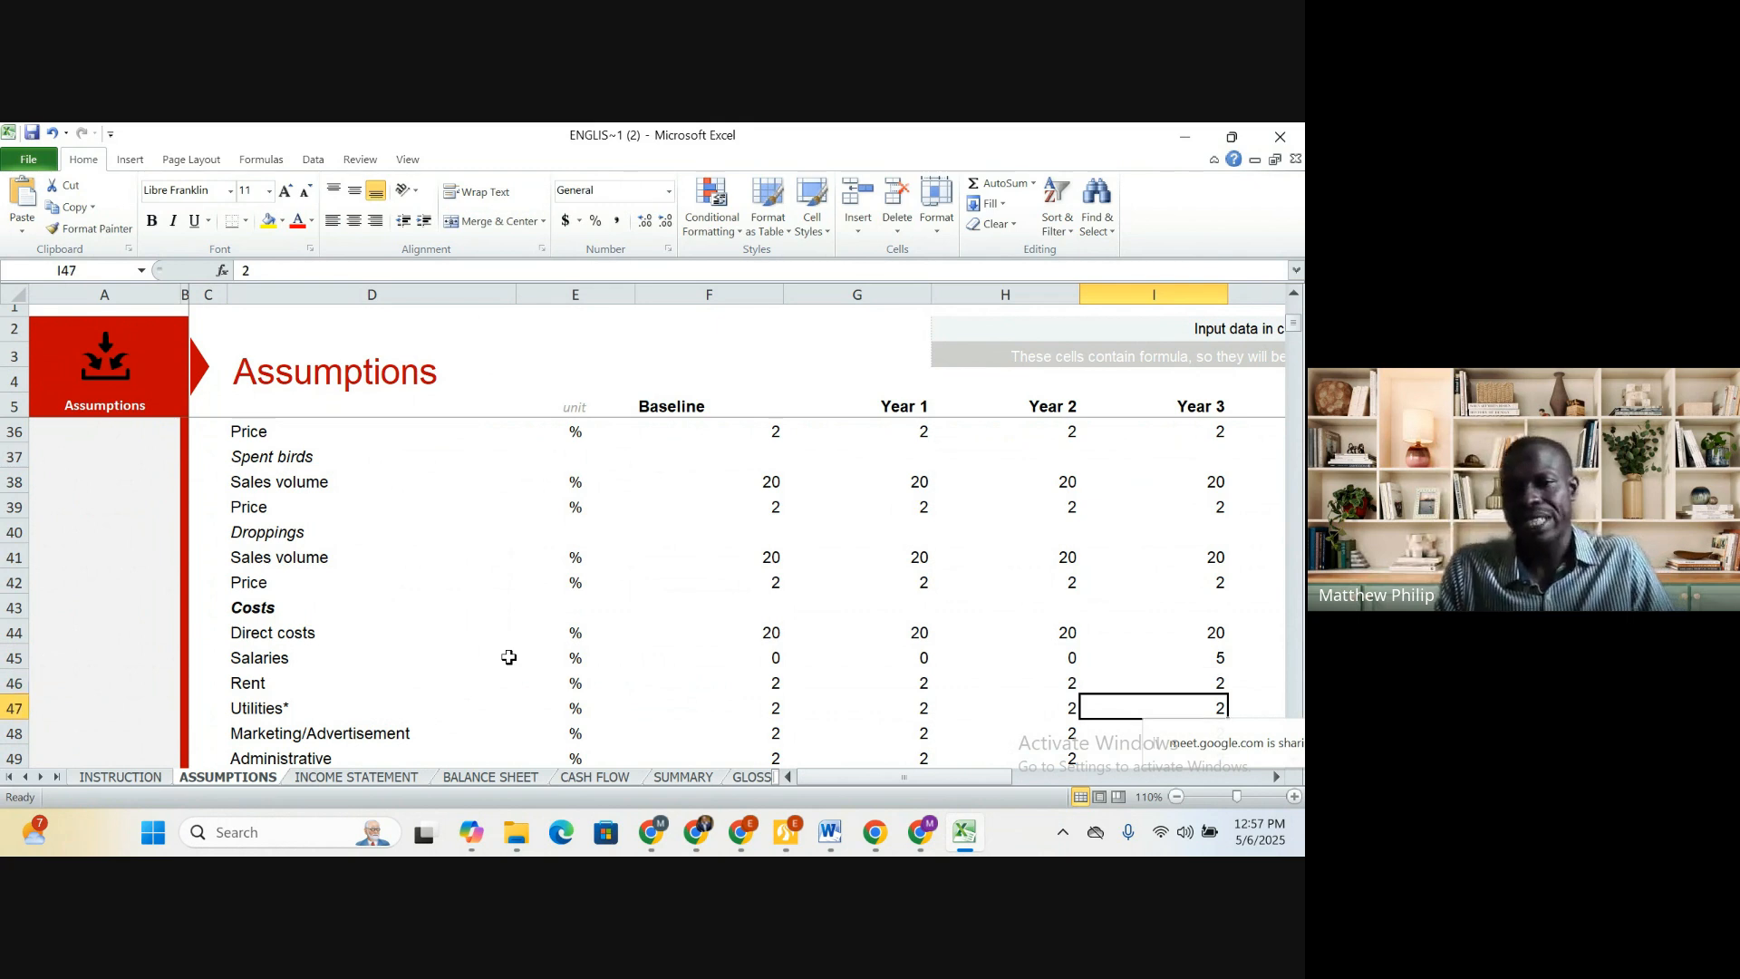
key(Down)
key(Down)
key(Down)
key(Down)
key(Down)
key(Down)
key(Down)
key(Down)
key(Down)
key(Down)
key(Down)
key(Down)
key(Down)
key(Down)
key(Down)
key(Down)
key(Down)
key(Down)
key(Down)
key(Down)
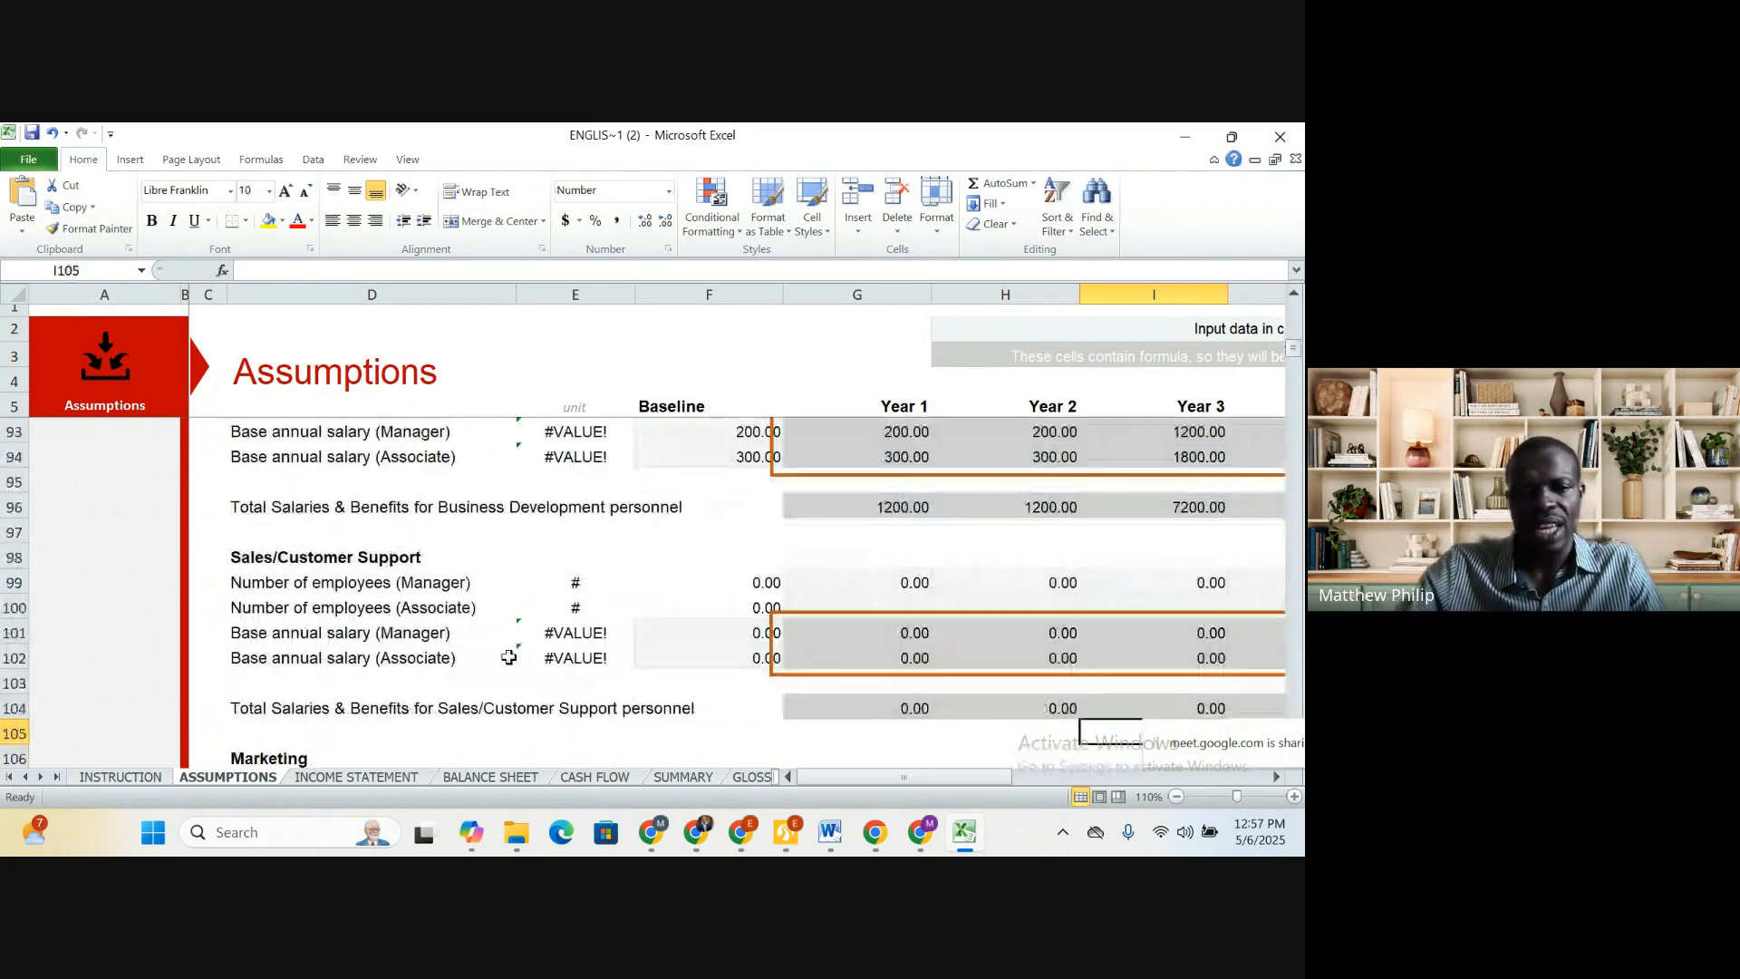
Review the Income Statement from revenue and Salaries and Wages through to profit after tax for each year
click(400, 780)
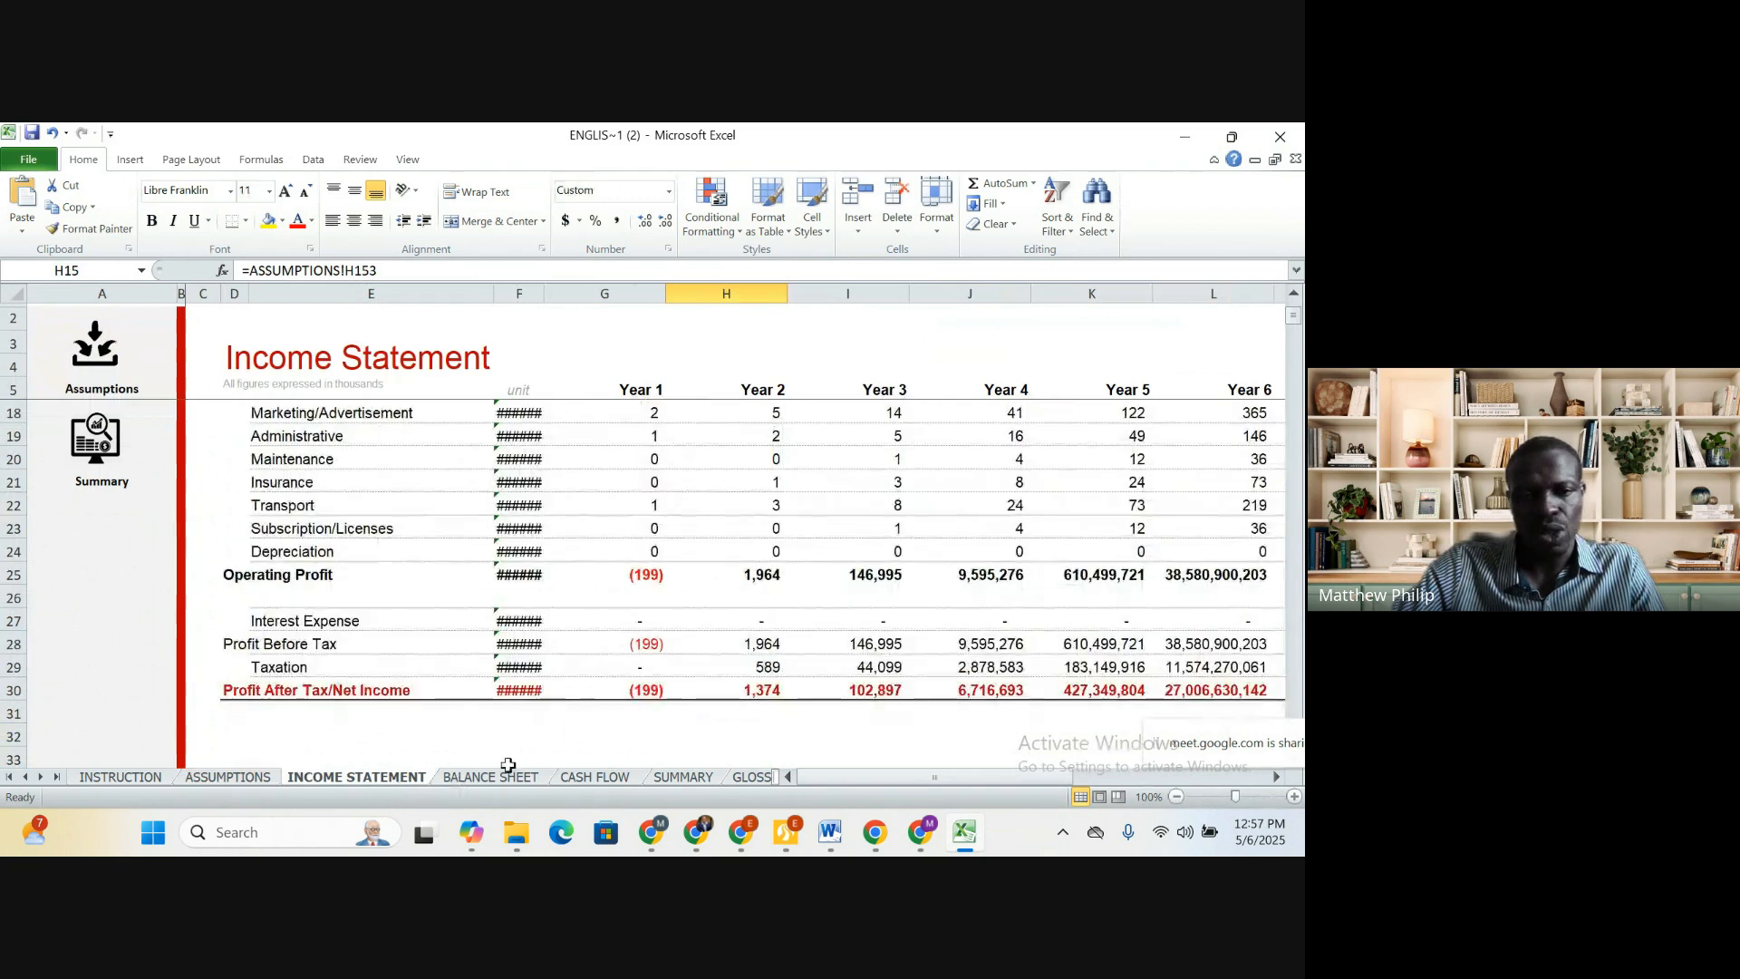
scroll(787, 732, up, 4)
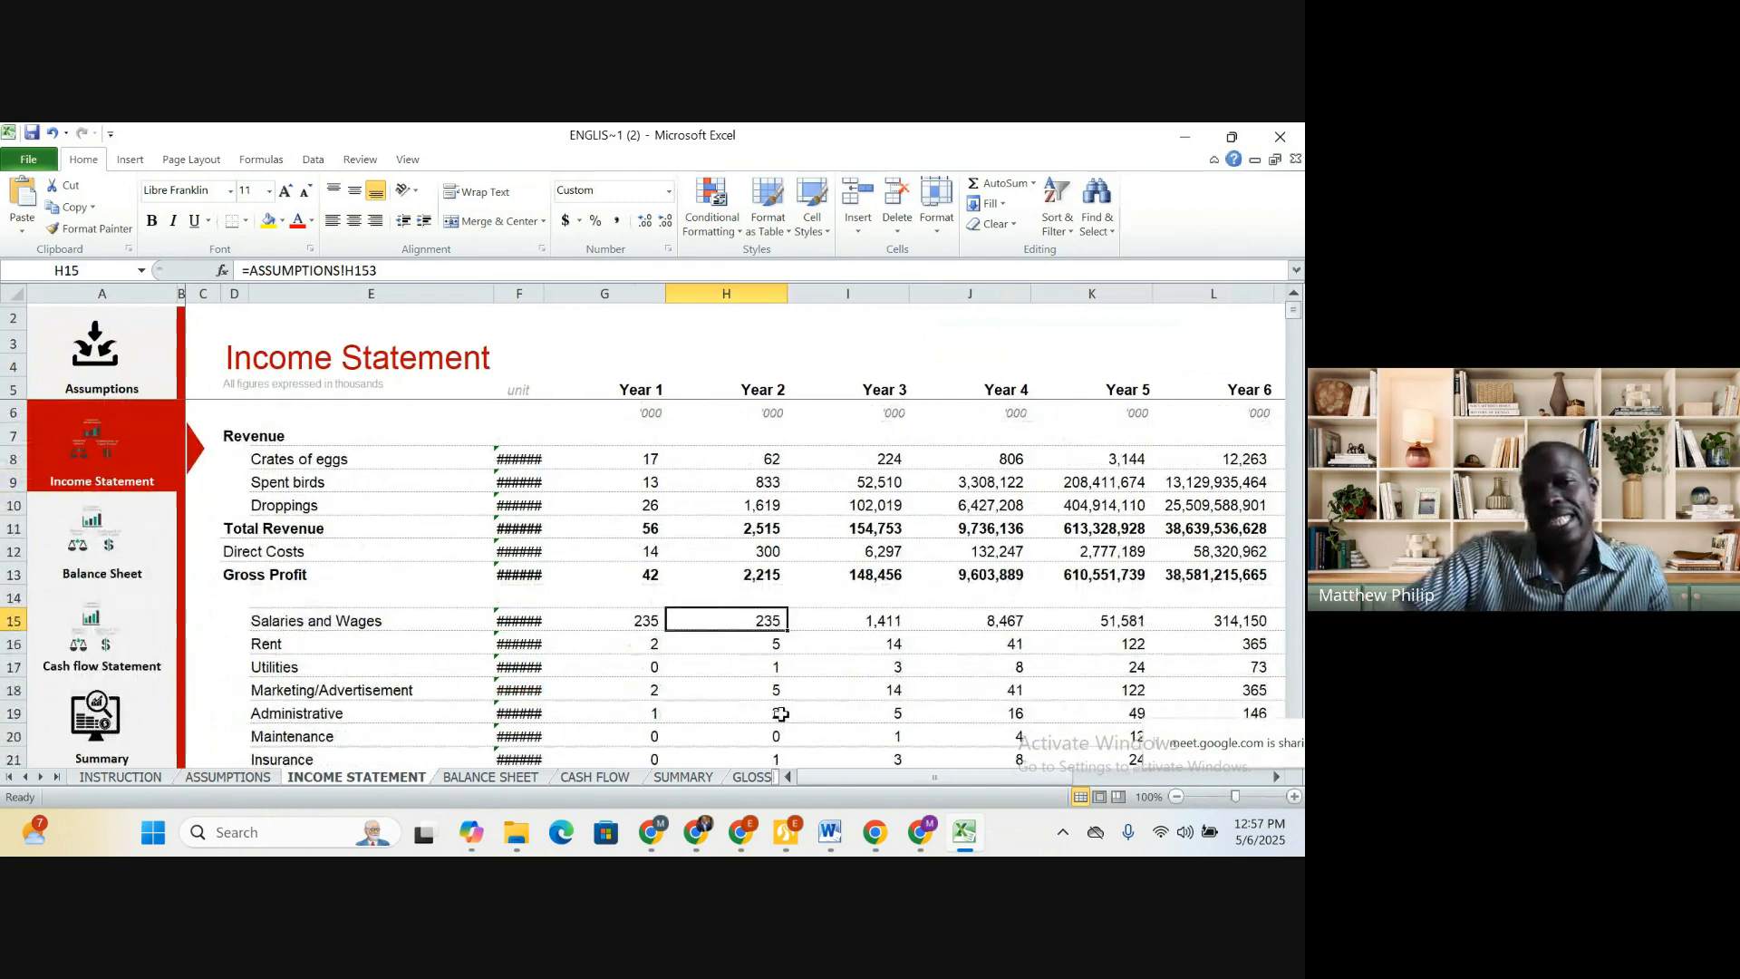
scroll(801, 598, down, 2)
scroll(802, 598, down, 3)
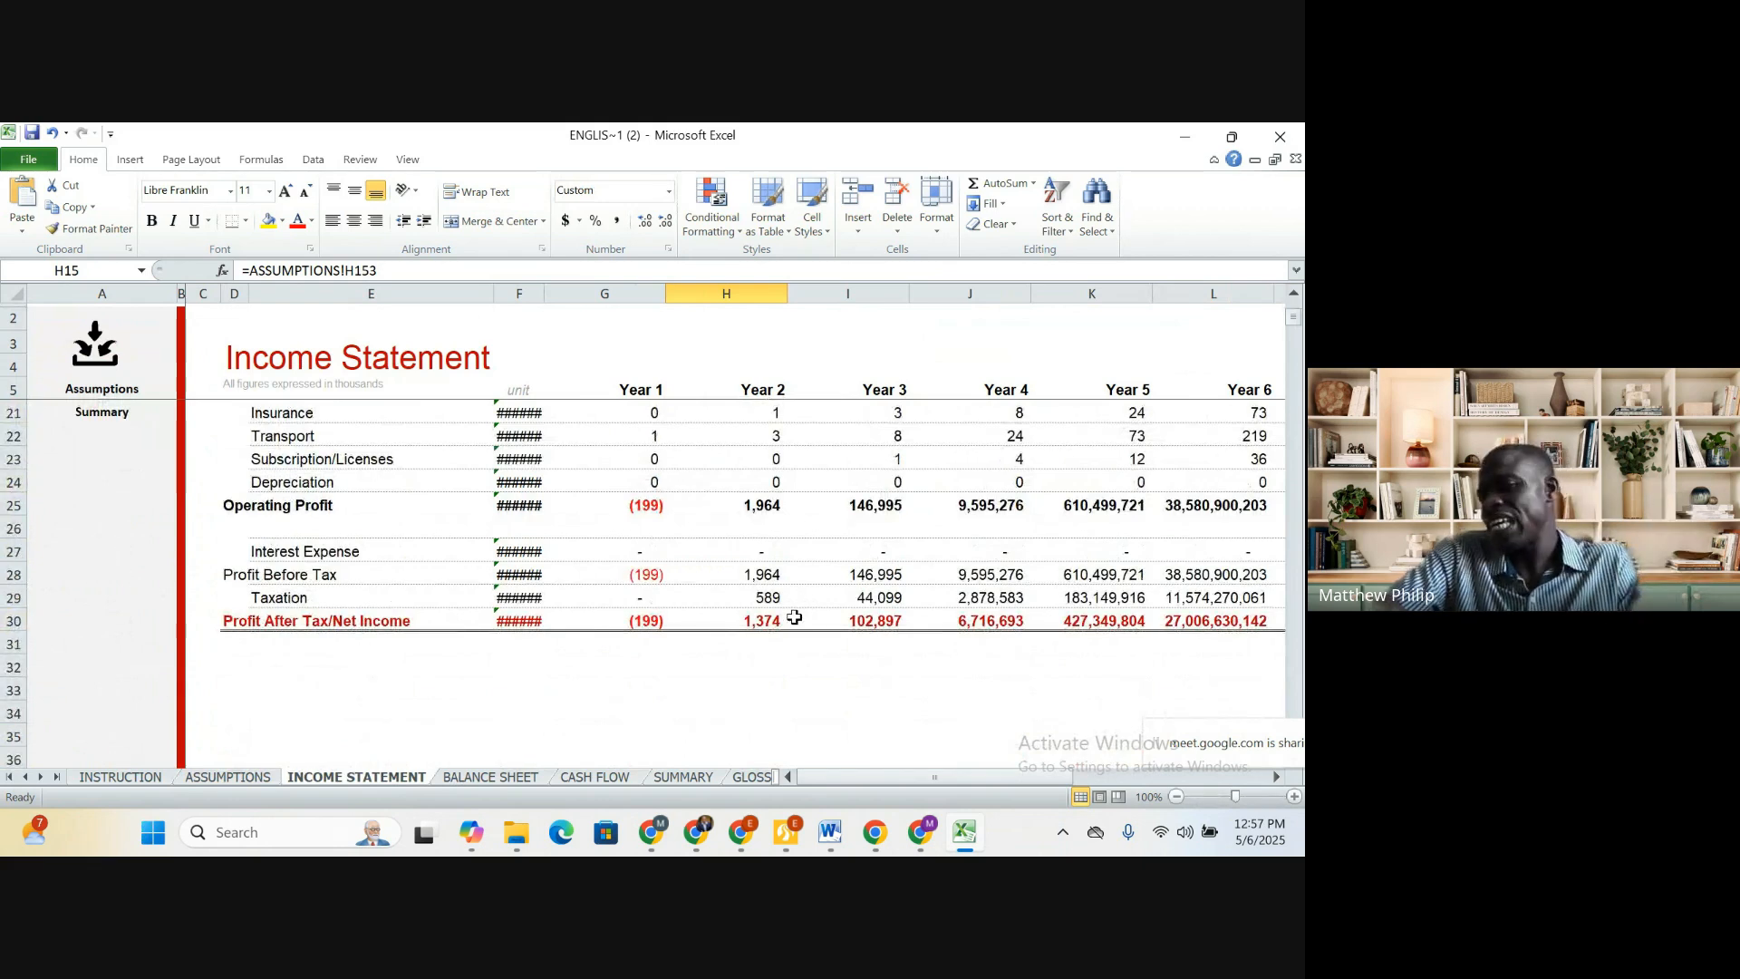
scroll(797, 608, up, 5)
scroll(798, 620, down, 4)
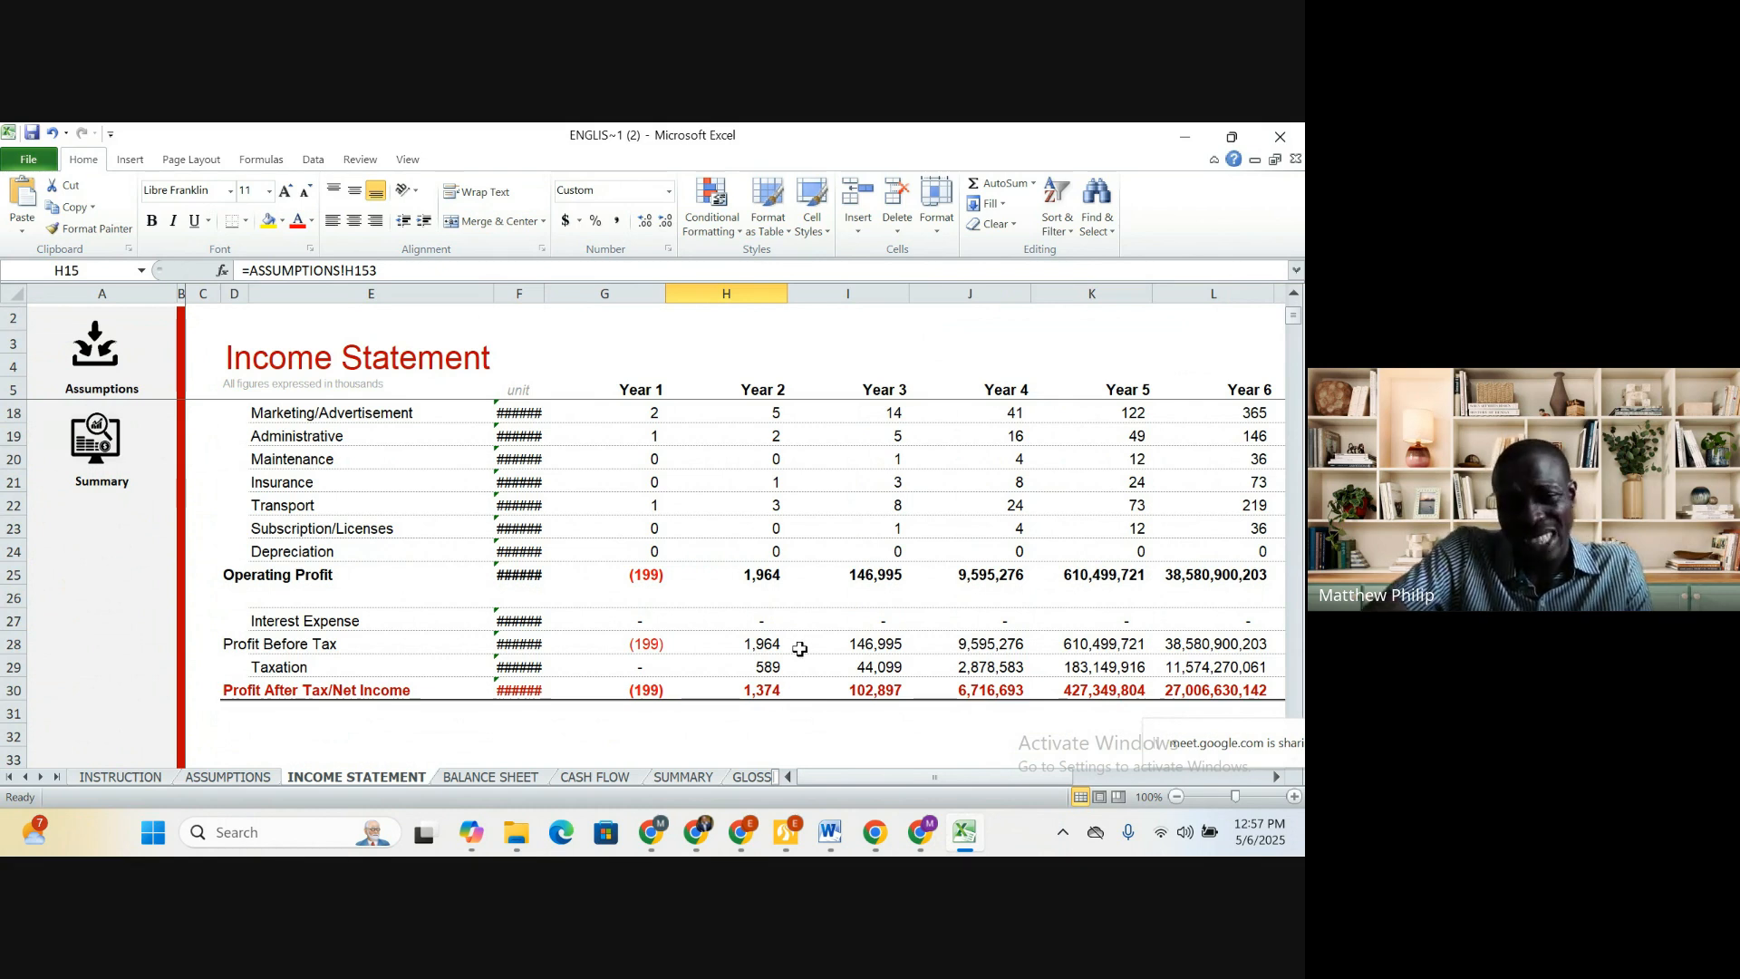
scroll(783, 645, up, 2)
scroll(783, 645, up, 2)
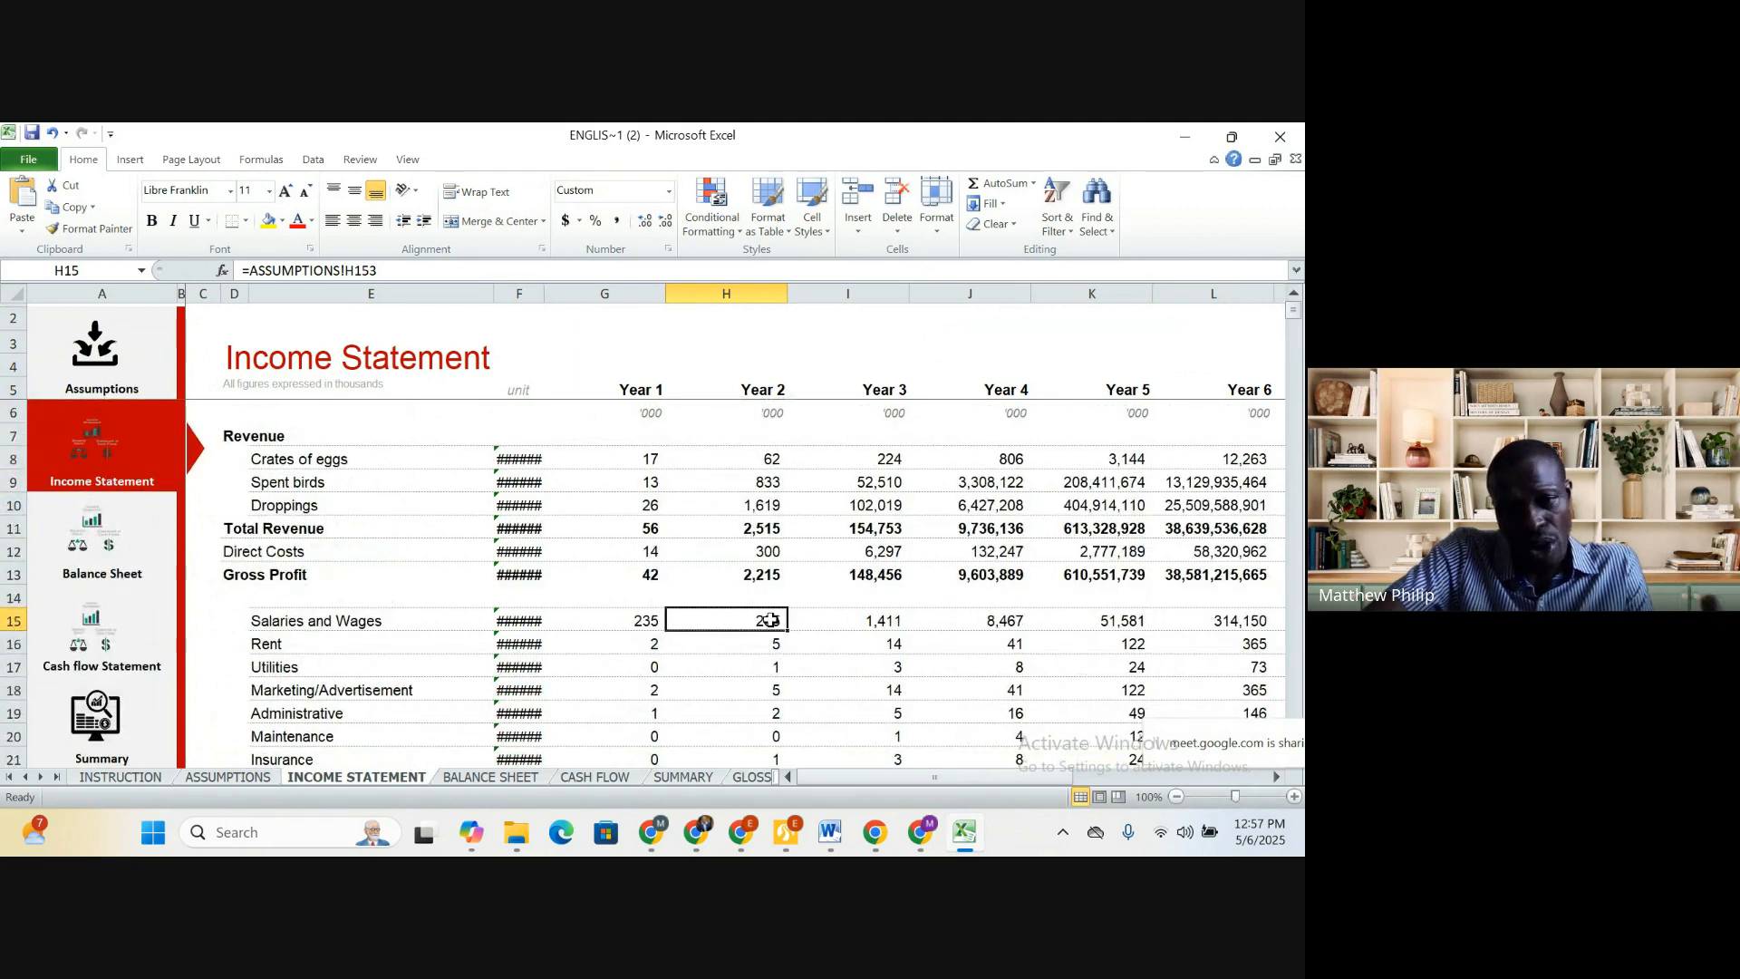
Inspect the Year 1 Profit After Tax/Net Income and compare it with the revenue and cost lines
scroll(779, 639, down, 5)
scroll(768, 638, down, 1)
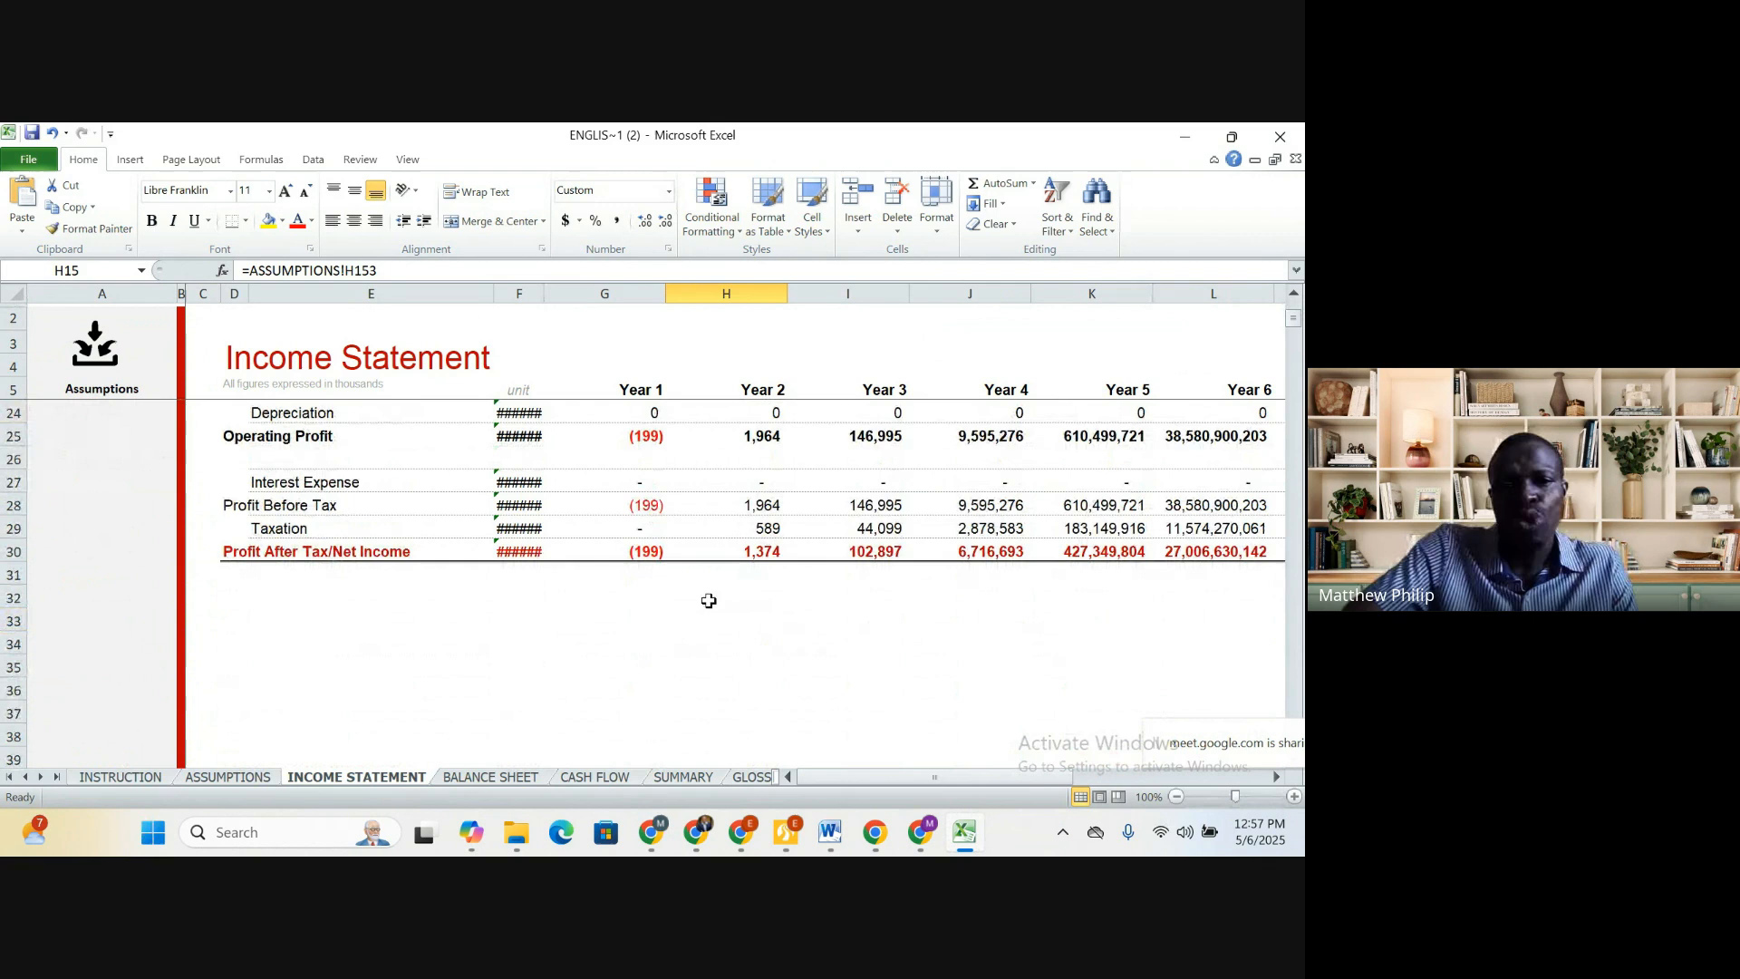
click(639, 553)
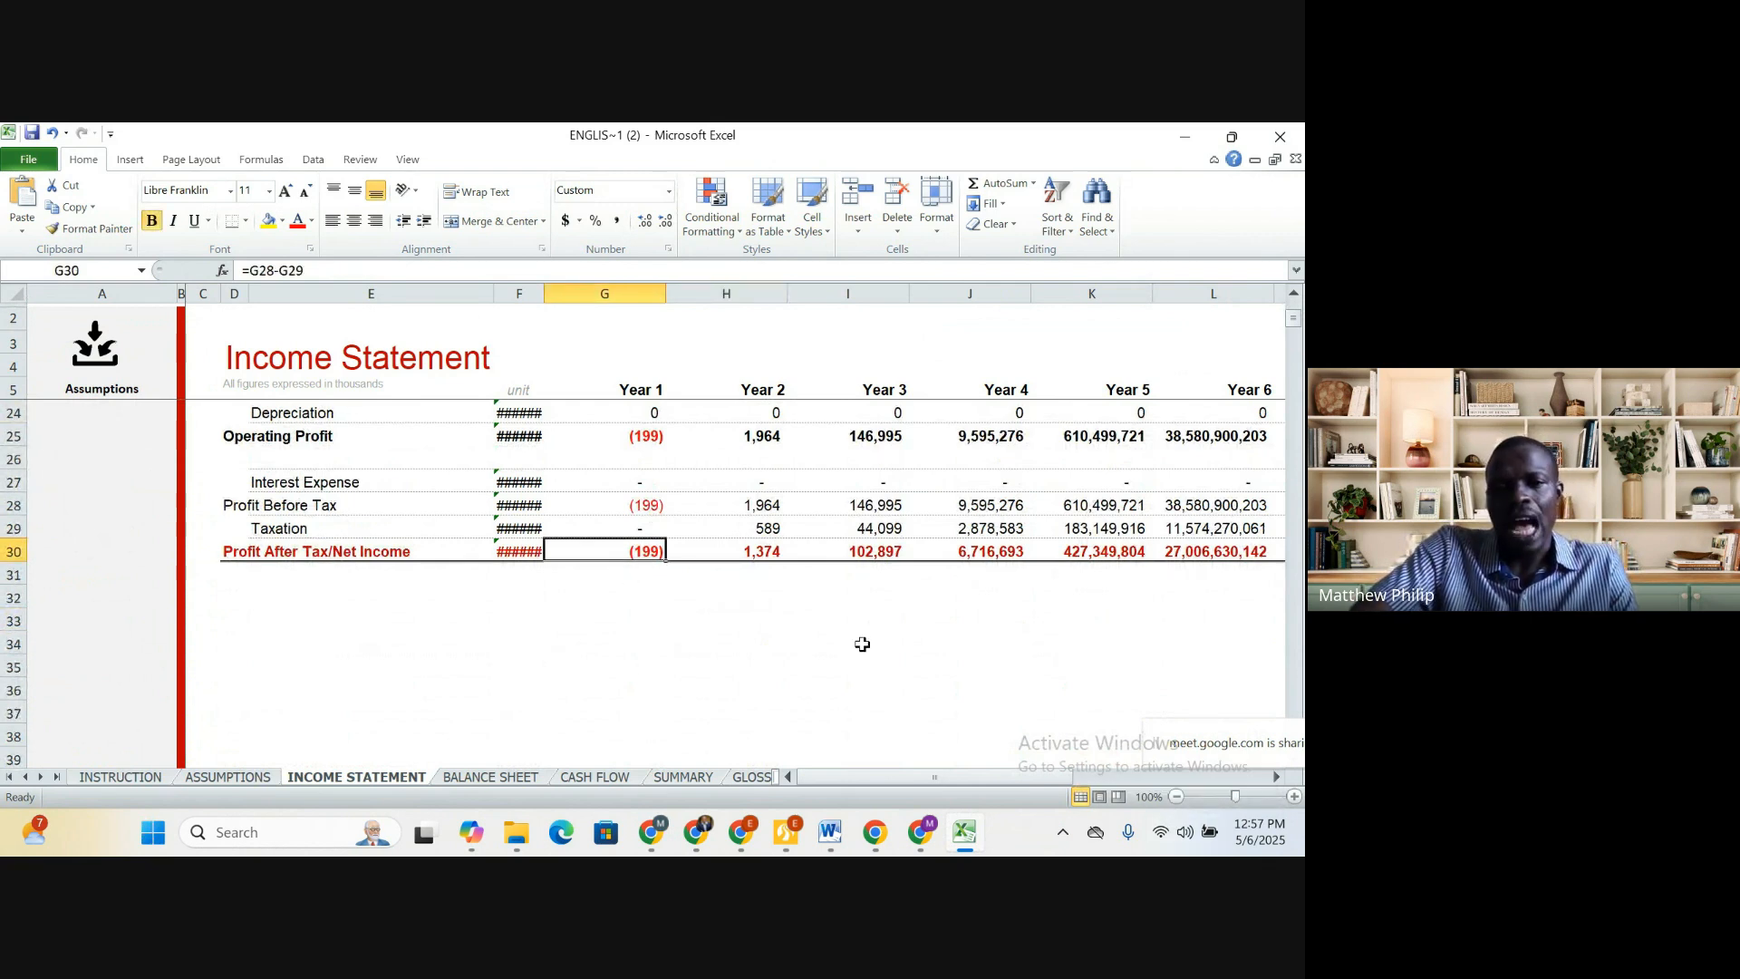
scroll(861, 644, up, 6)
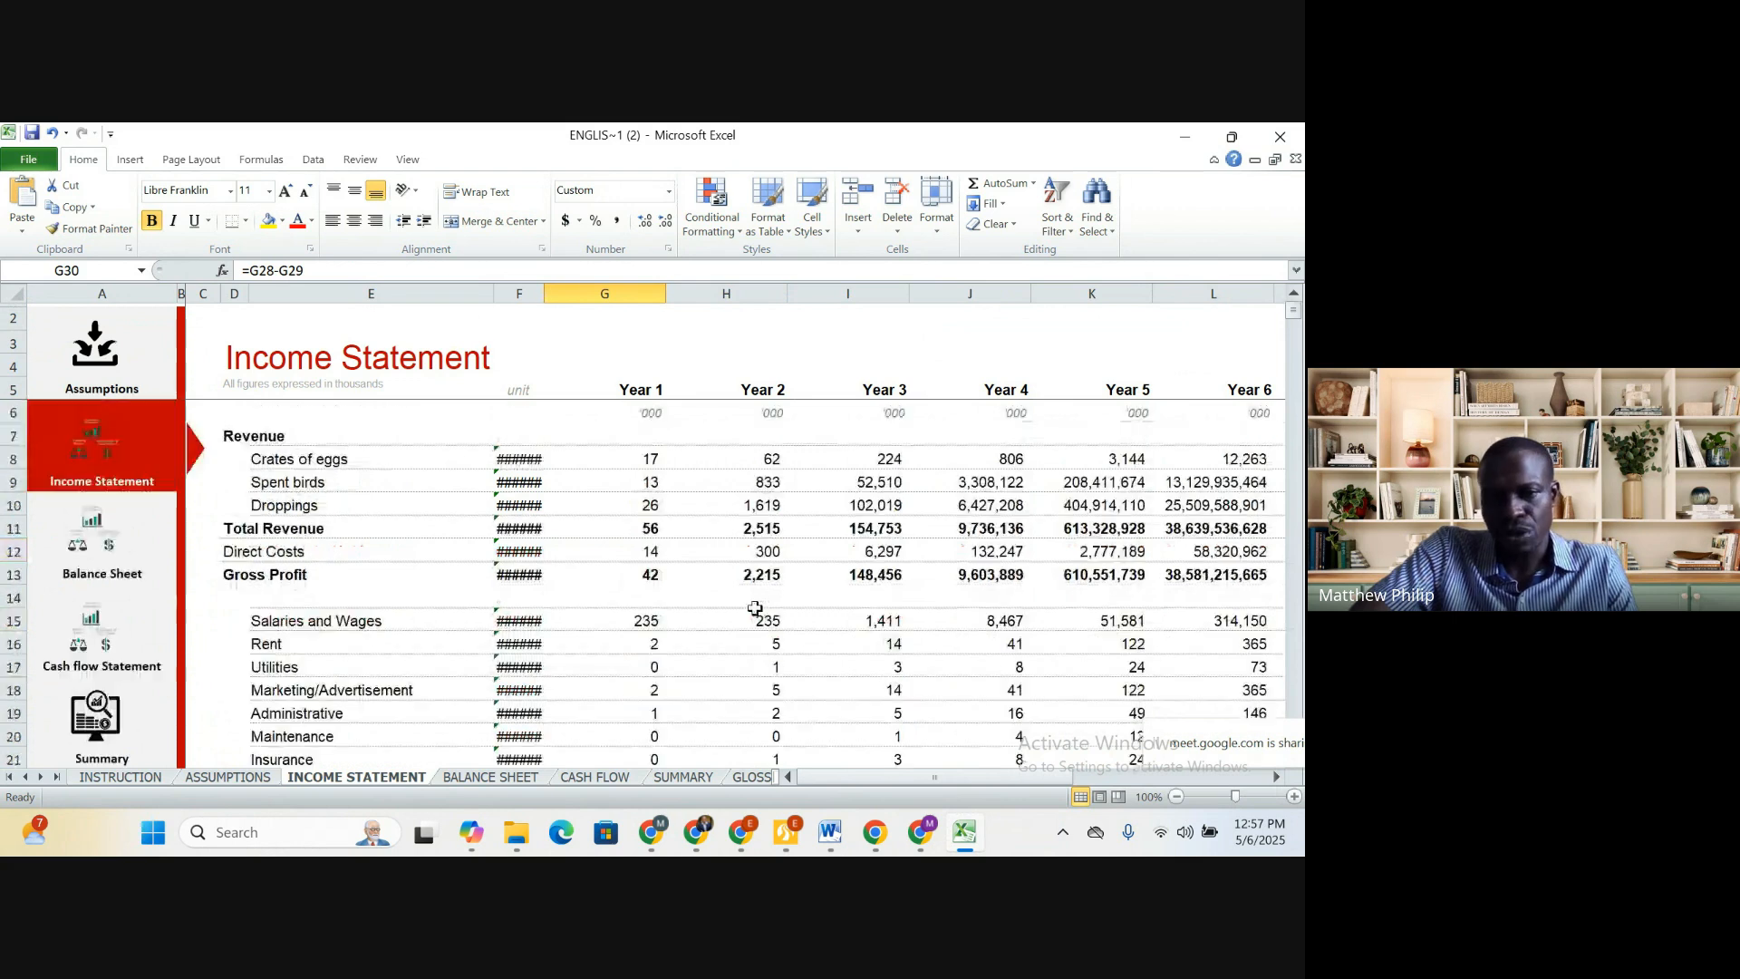
scroll(786, 610, down, 6)
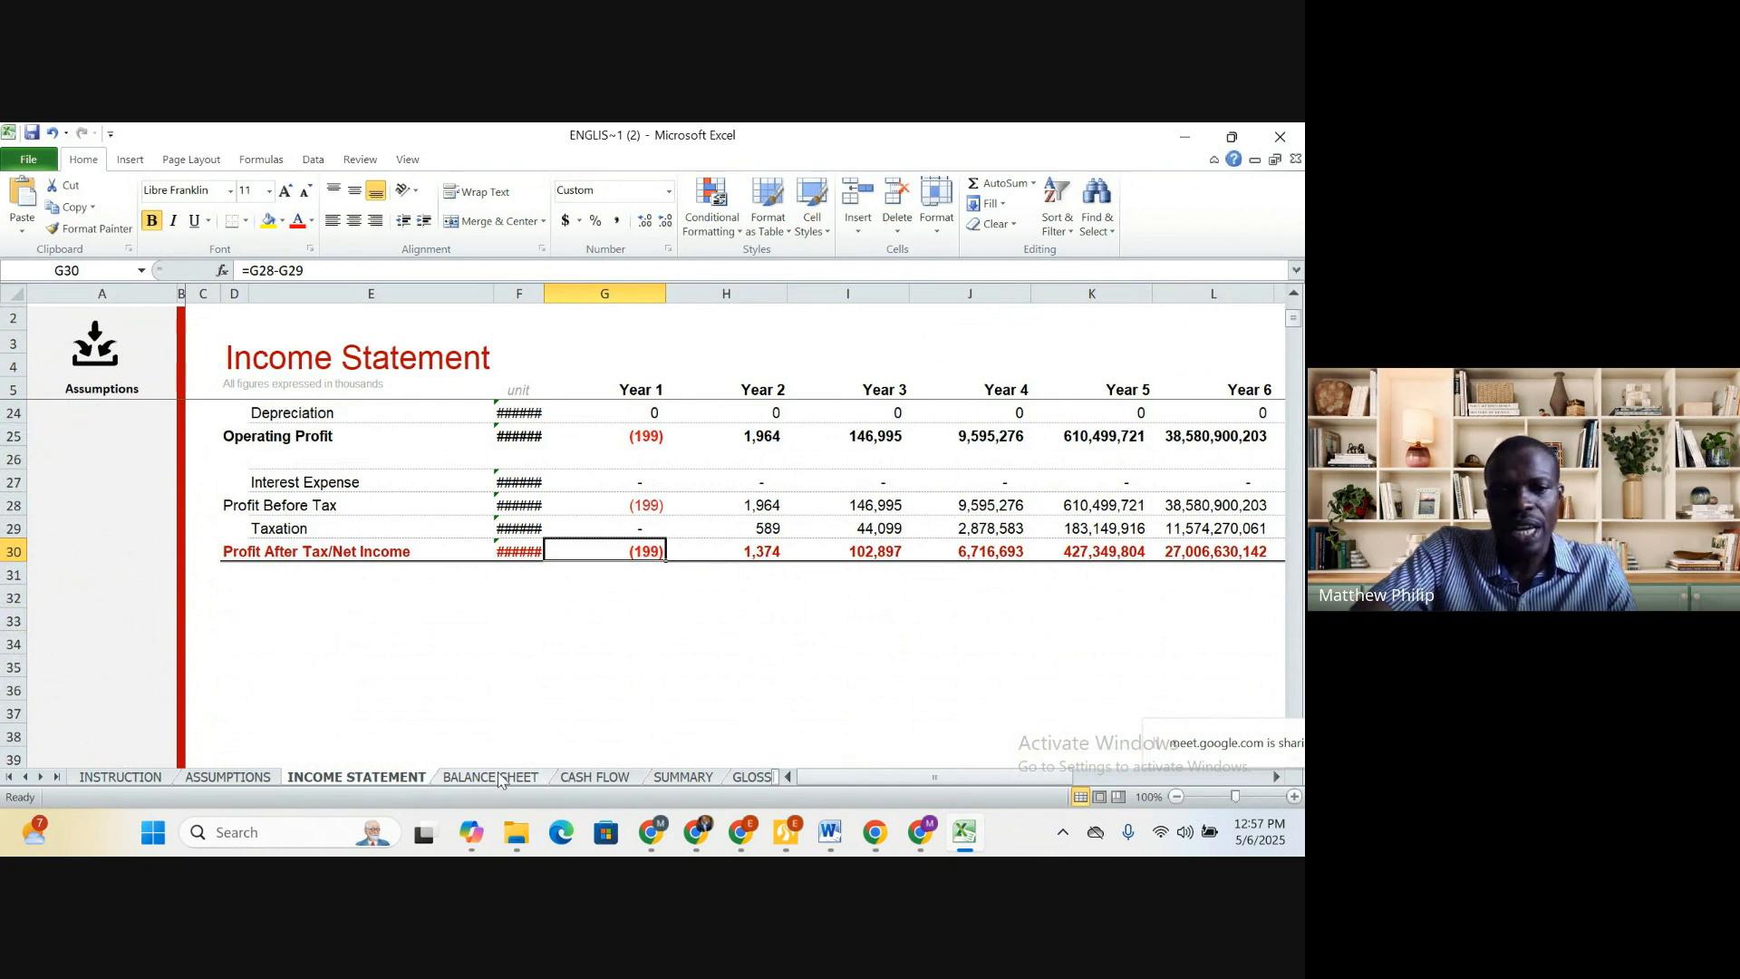
Review the Balance Sheet's assets, liabilities and equity, checking Total Liabilities & Equity across the years
click(499, 777)
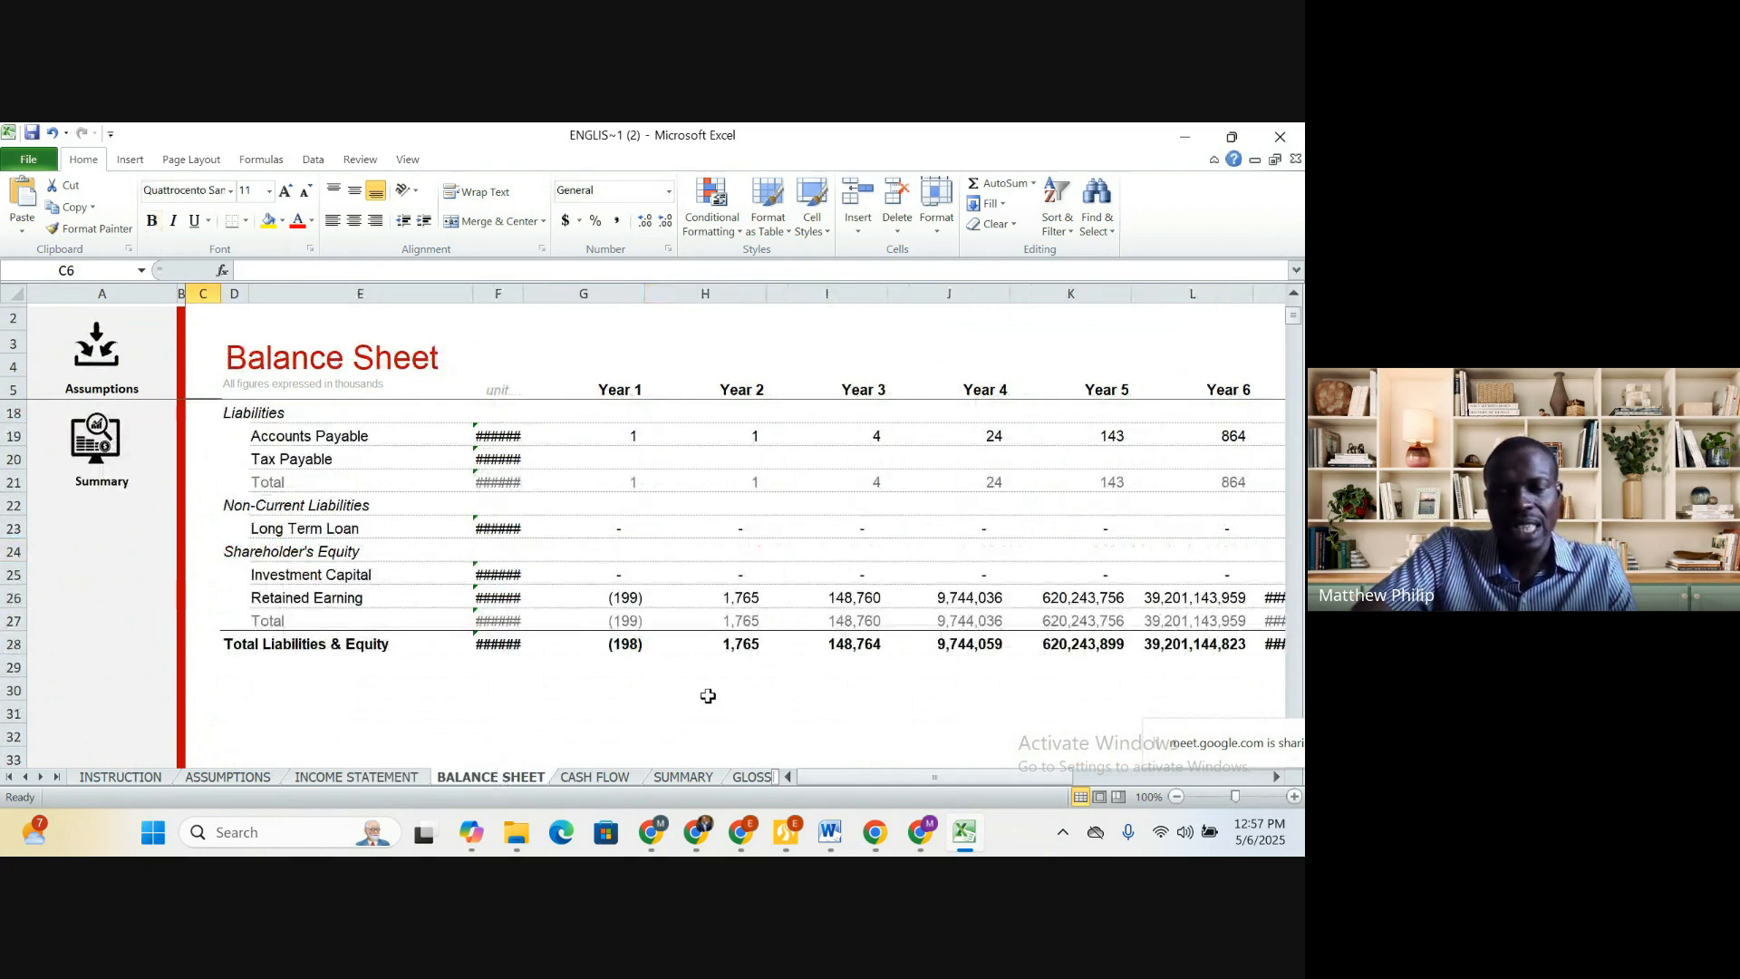
scroll(715, 696, up, 4)
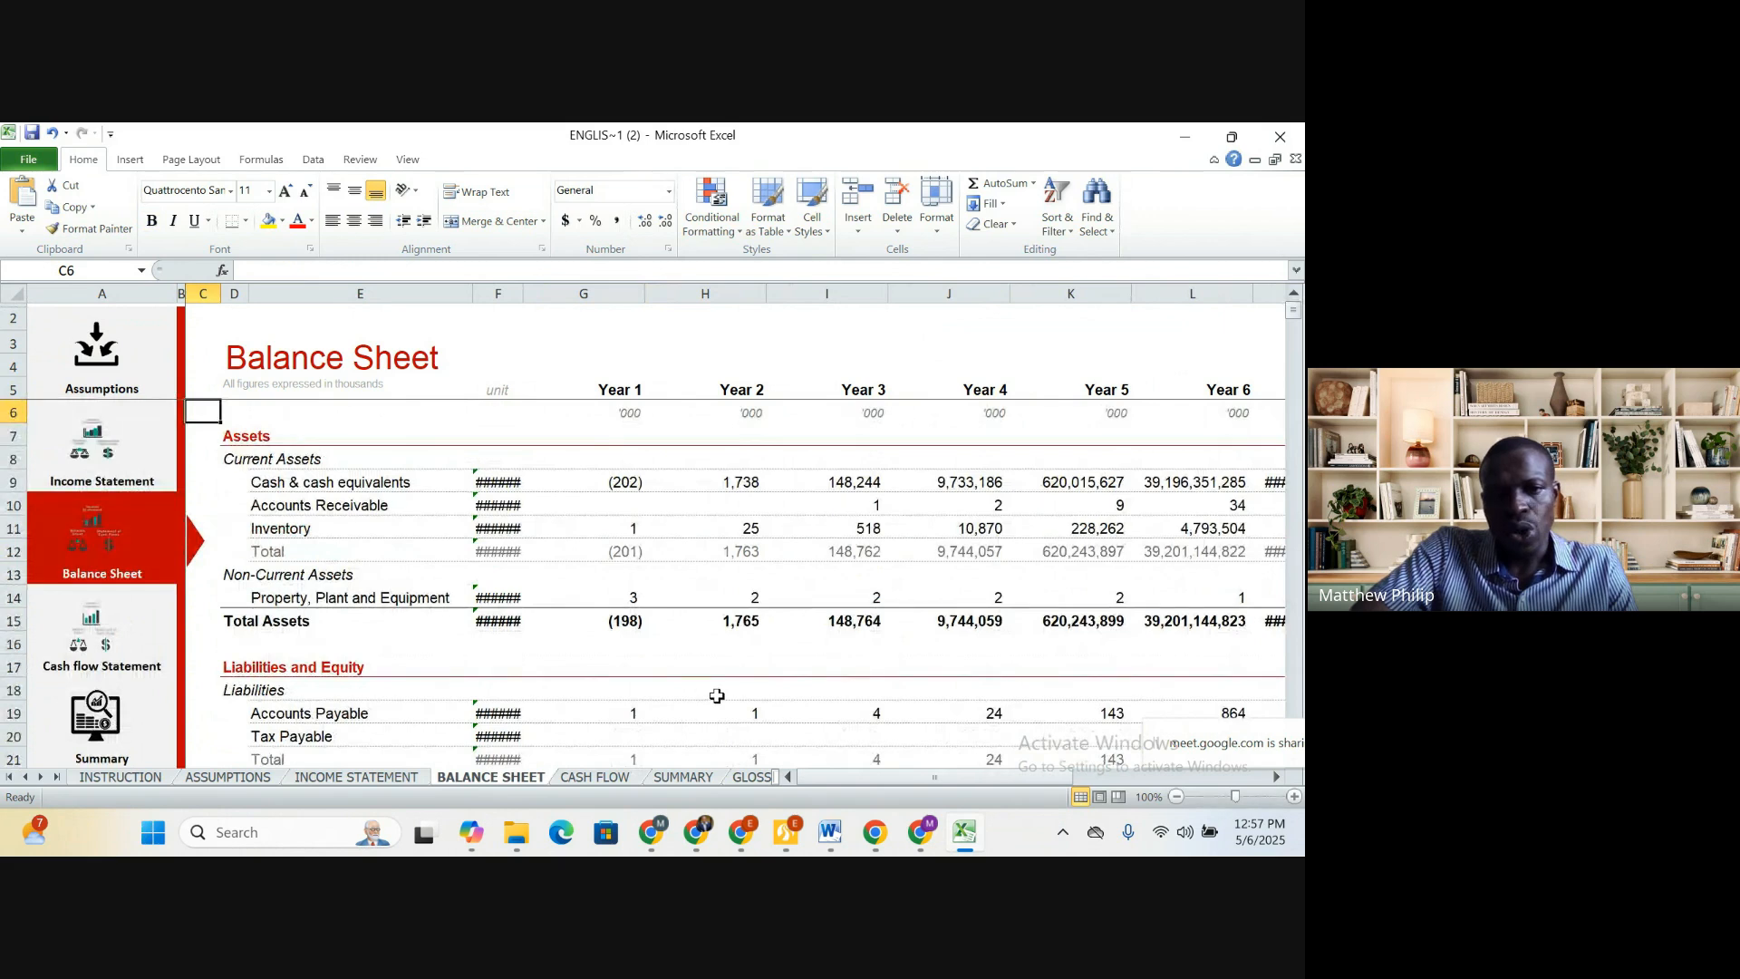
scroll(716, 696, down, 4)
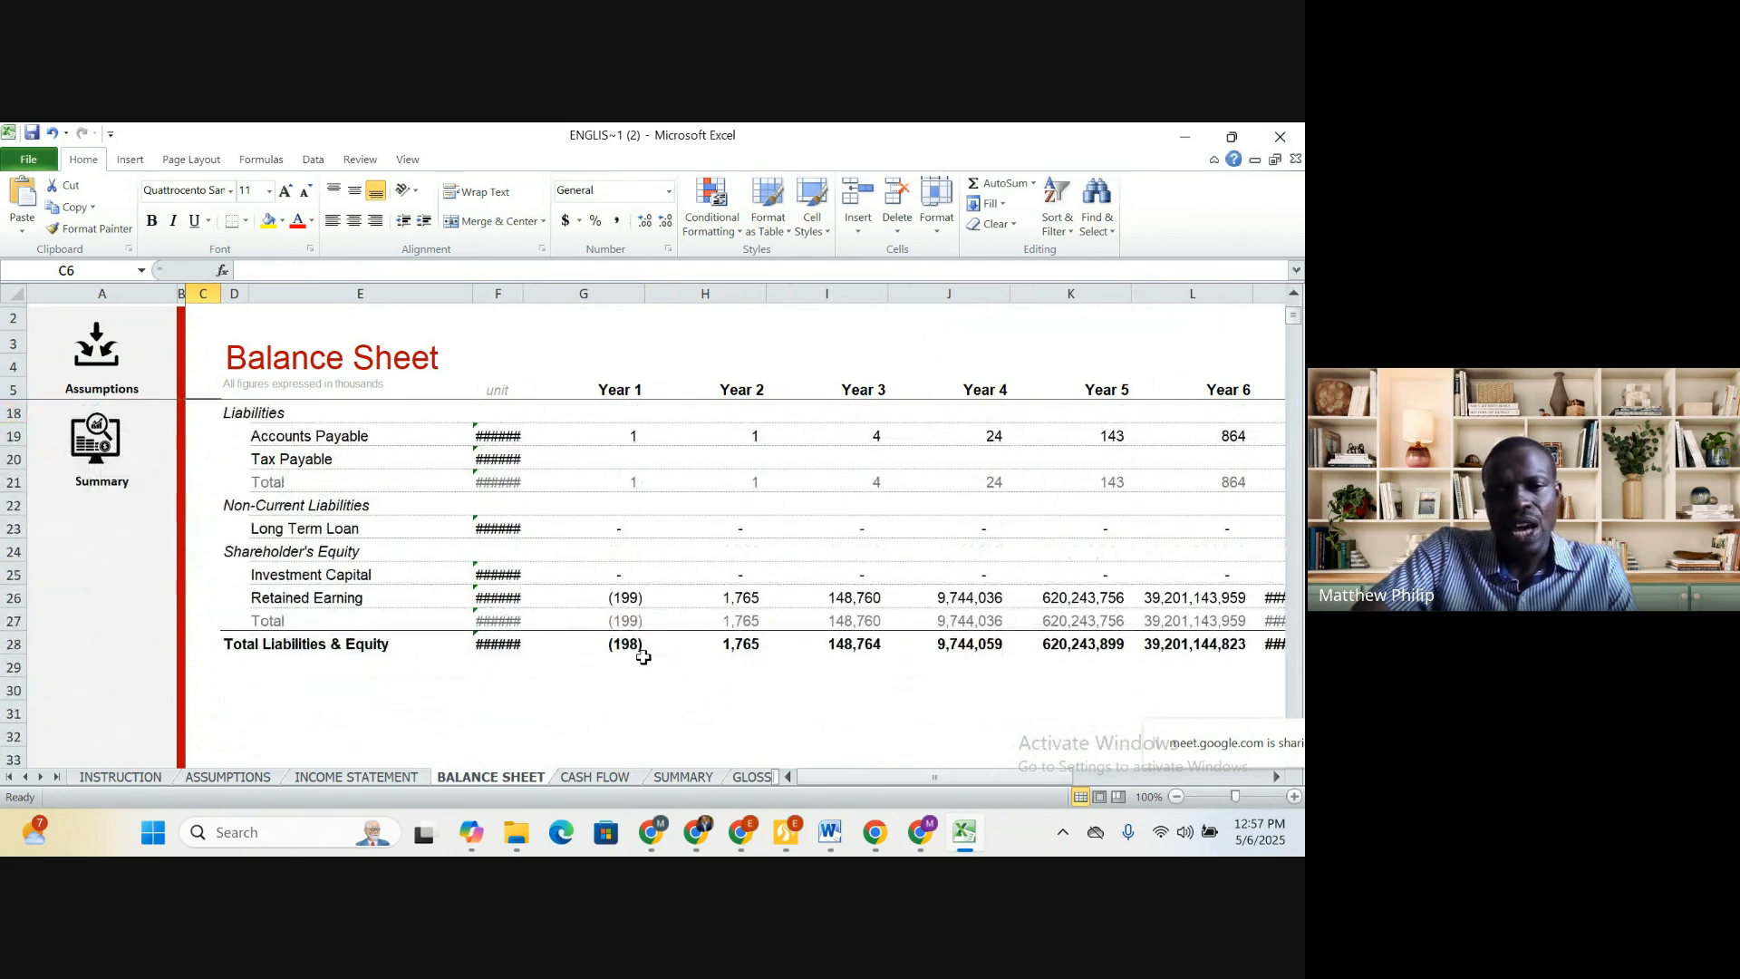
click(639, 658)
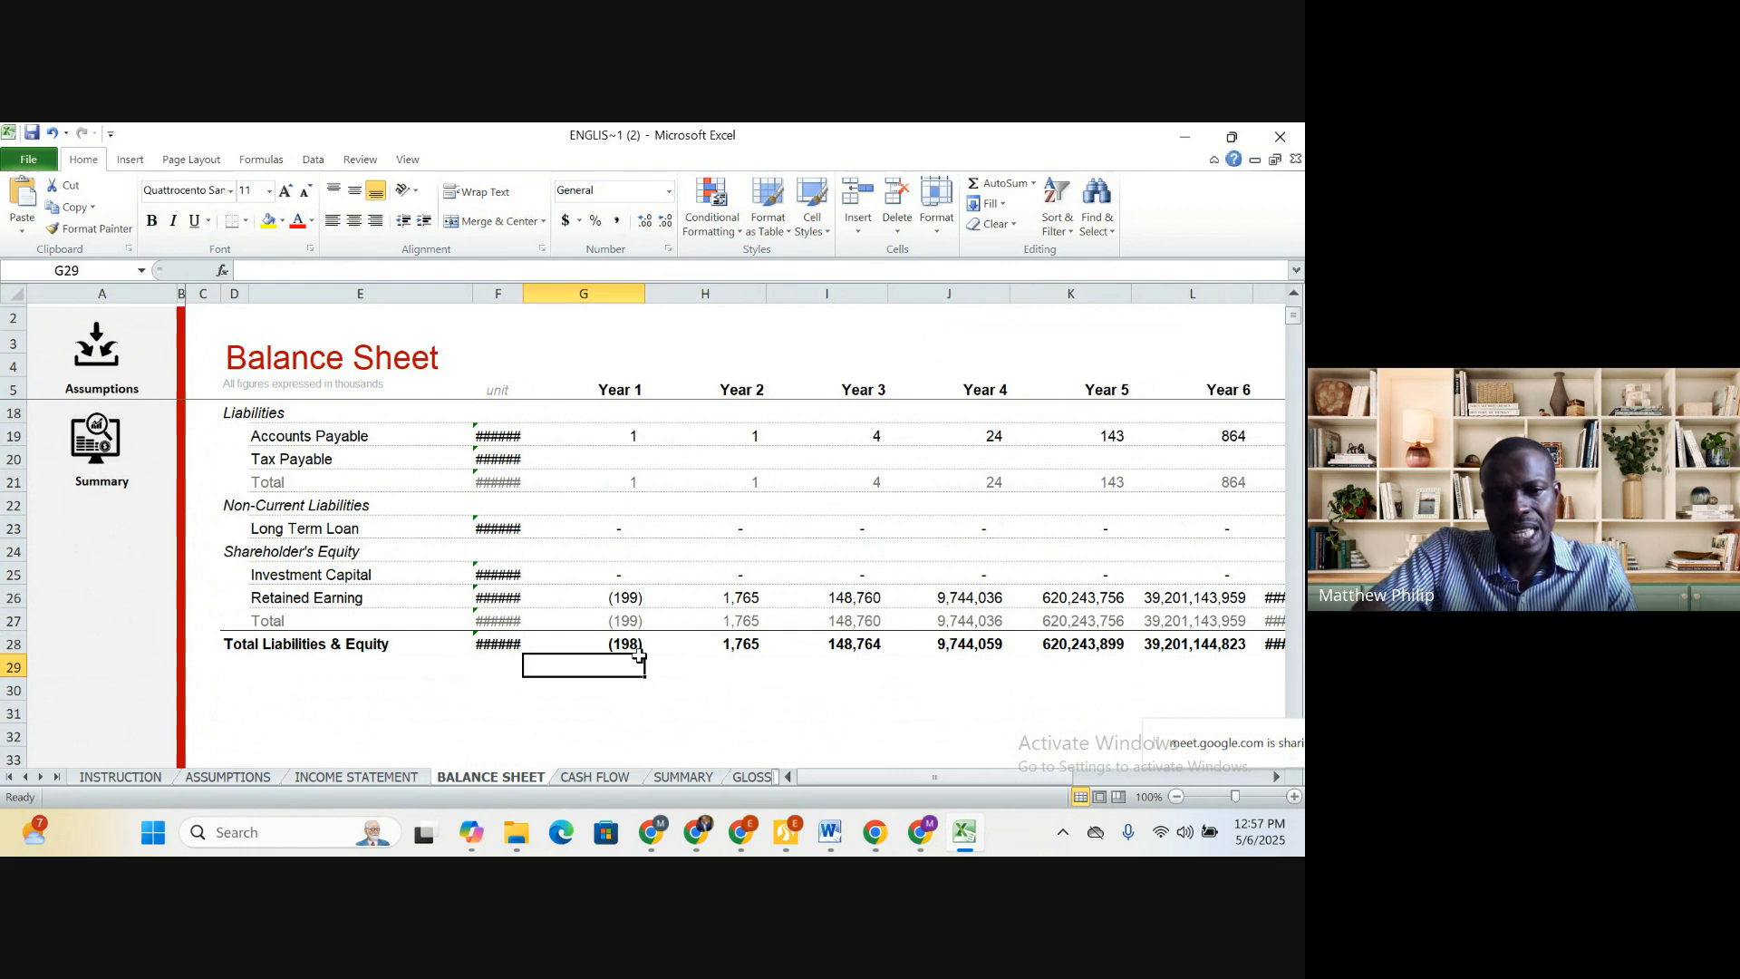
click(736, 660)
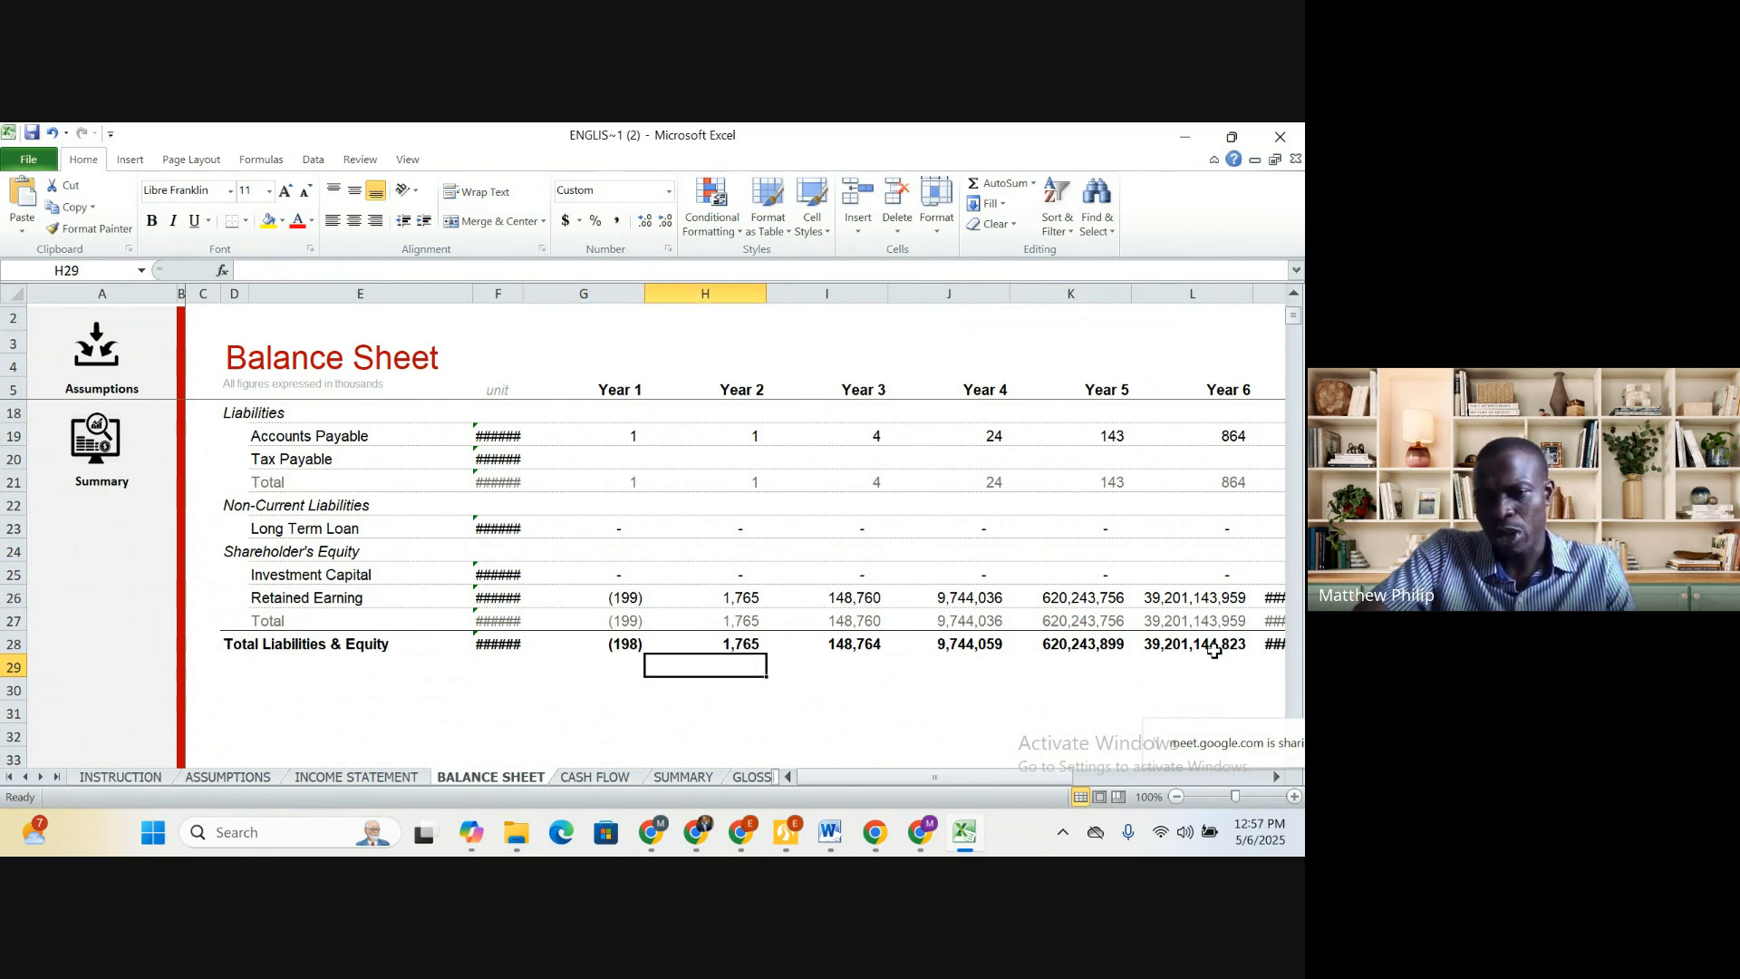
key(Right)
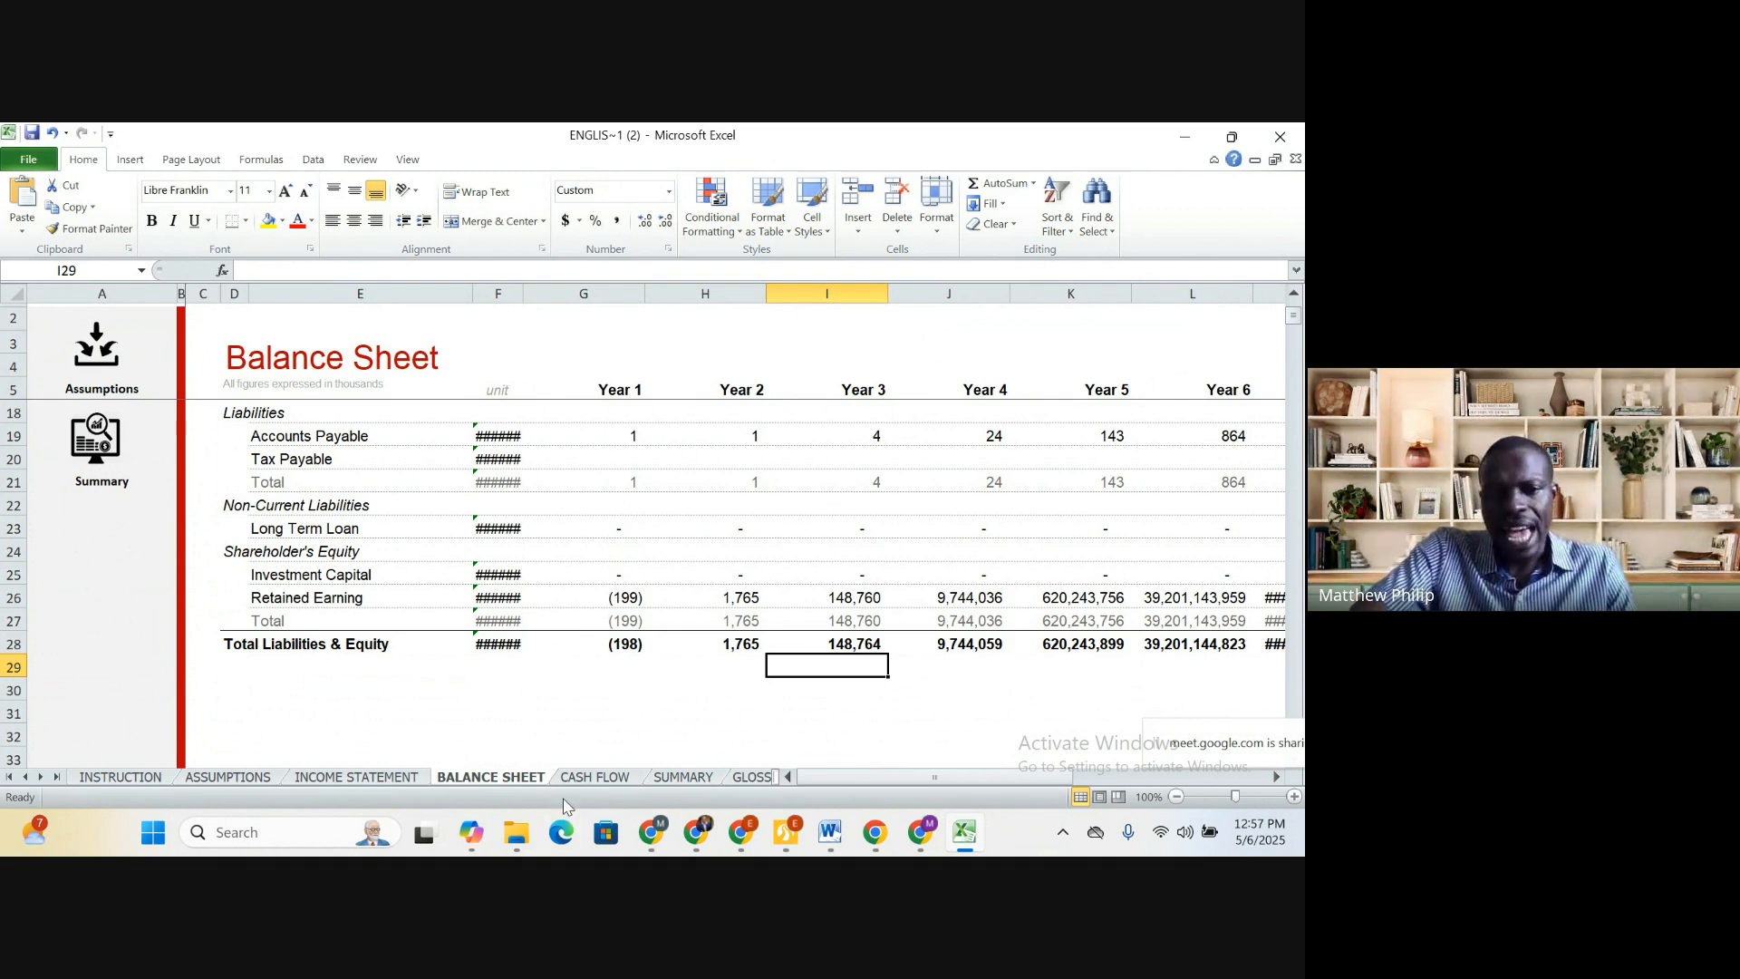
Inspect Cash at the End of Year in the Cash flow Statement from Year 1 through Year 10
click(606, 778)
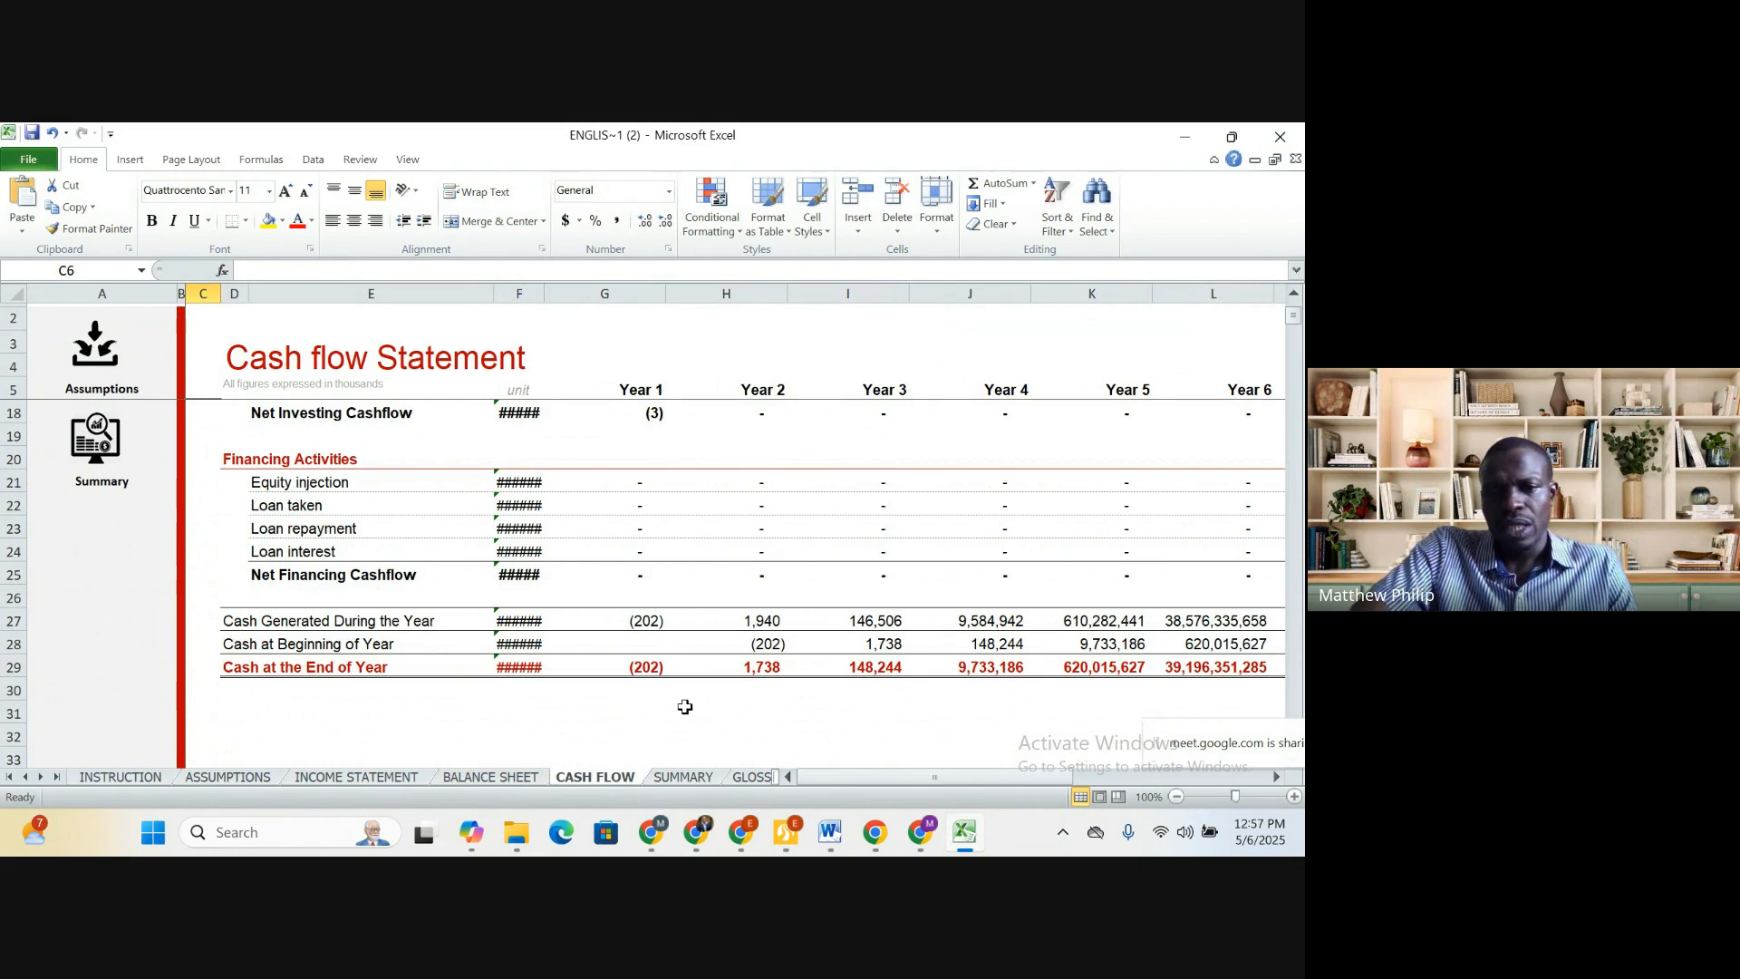
click(657, 691)
click(659, 669)
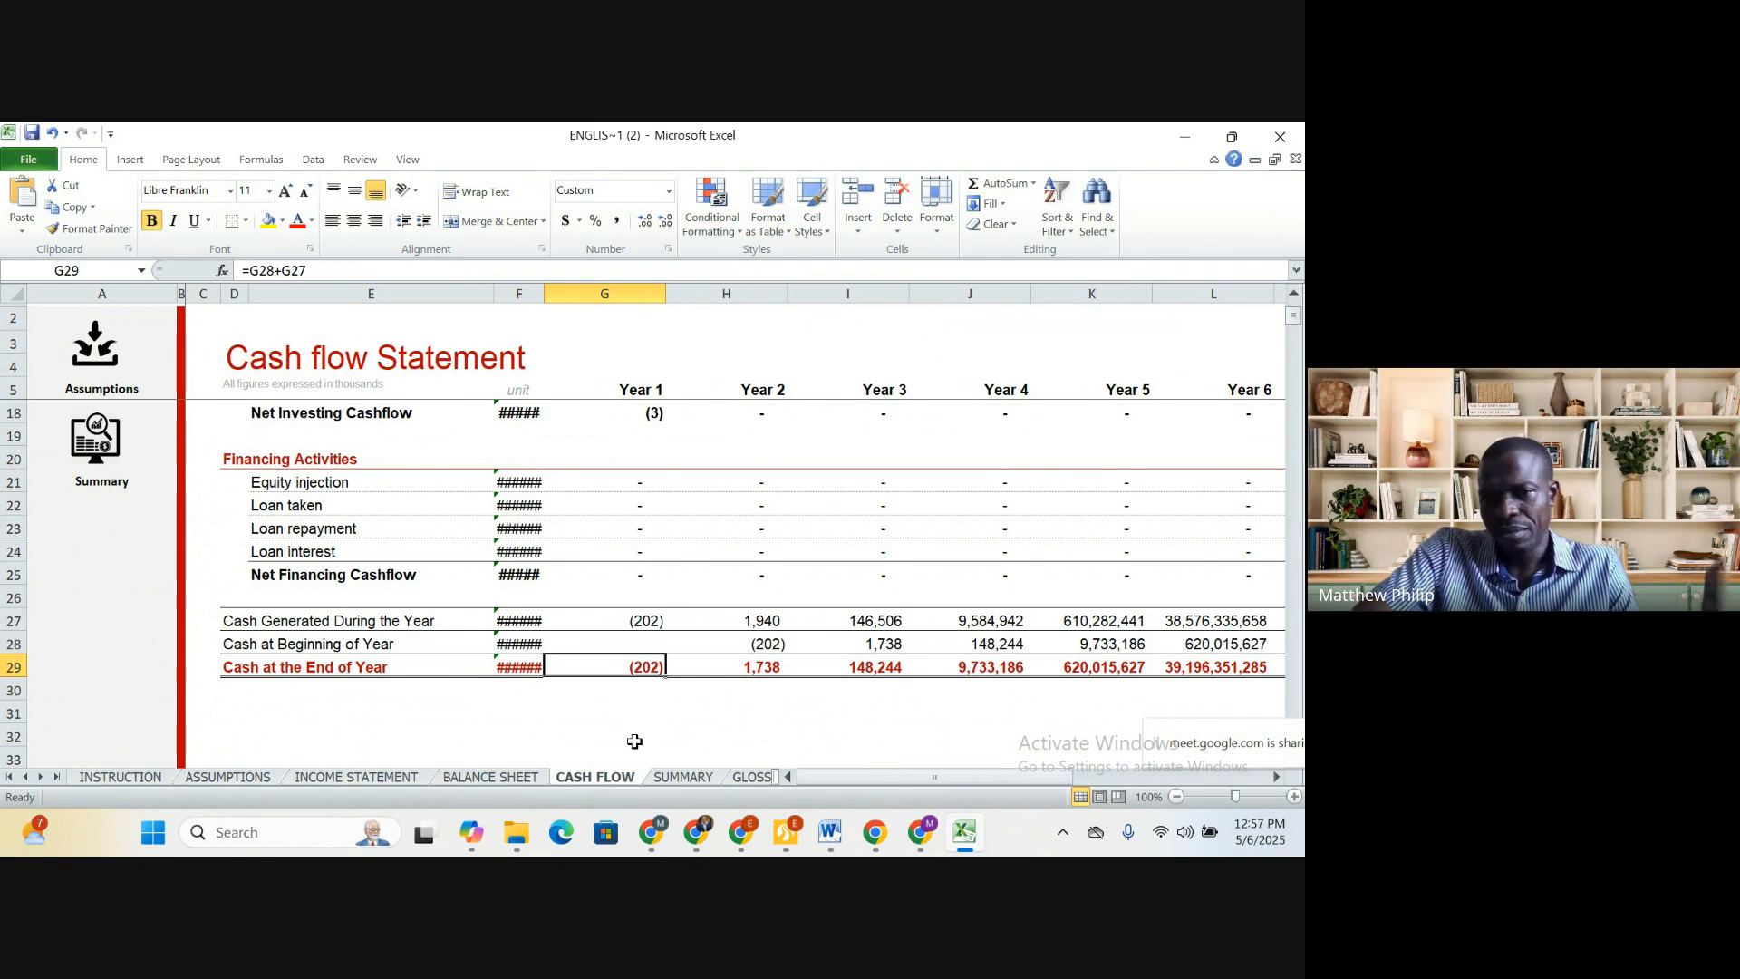
click(762, 671)
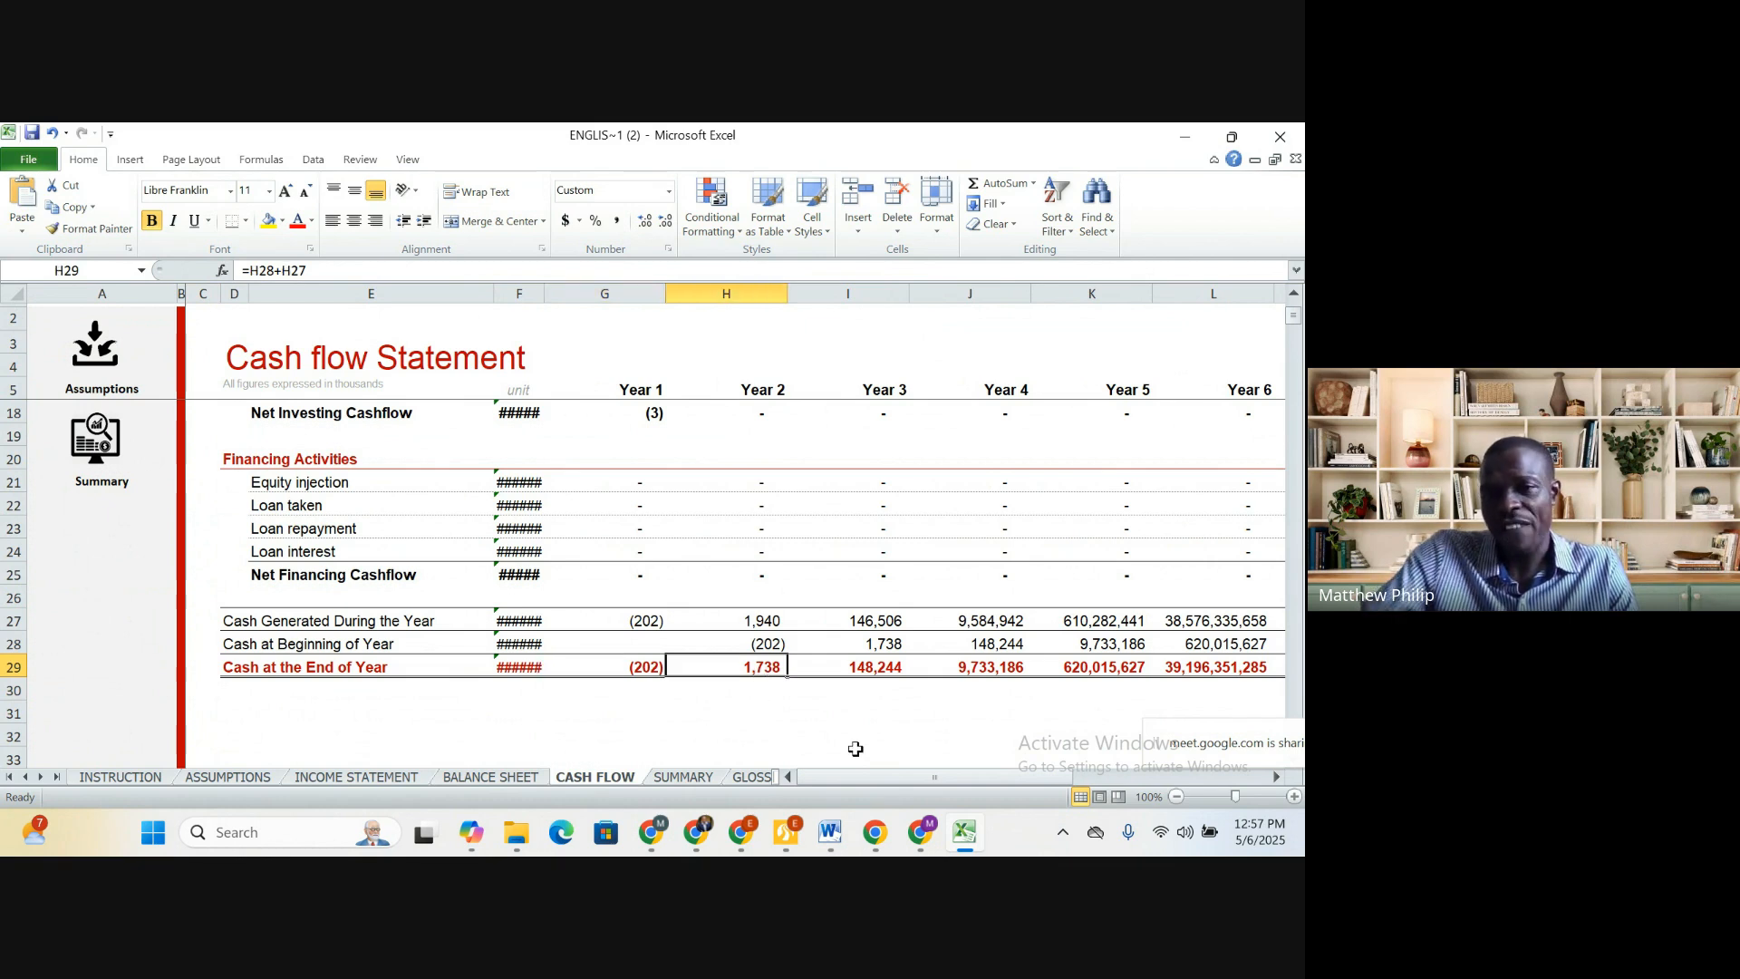
key(Right)
key(Right)
key(Right)
key(Right)
key(Right)
key(Right)
key(Right)
key(Right)
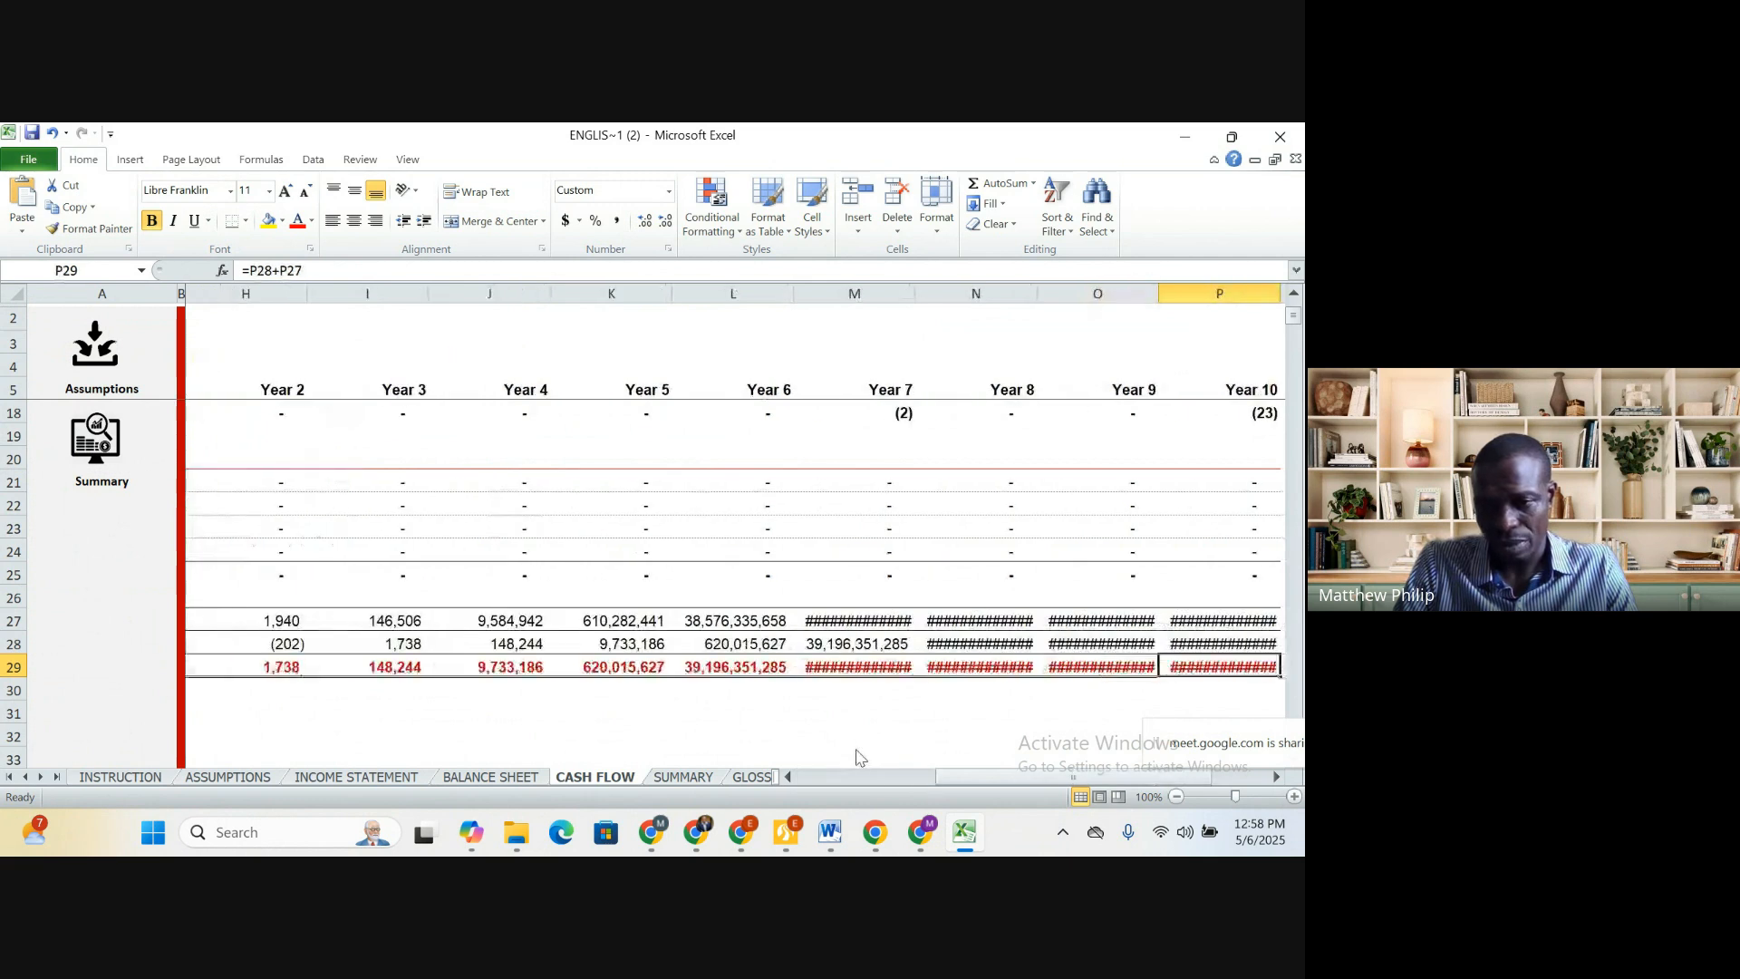
Look back over Cash at the End of Year for the earlier years, comparing Year 1 through Year 5
key(Left)
key(Left)
key(Left)
key(Left)
key(Left)
key(Left)
key(Left)
key(Left)
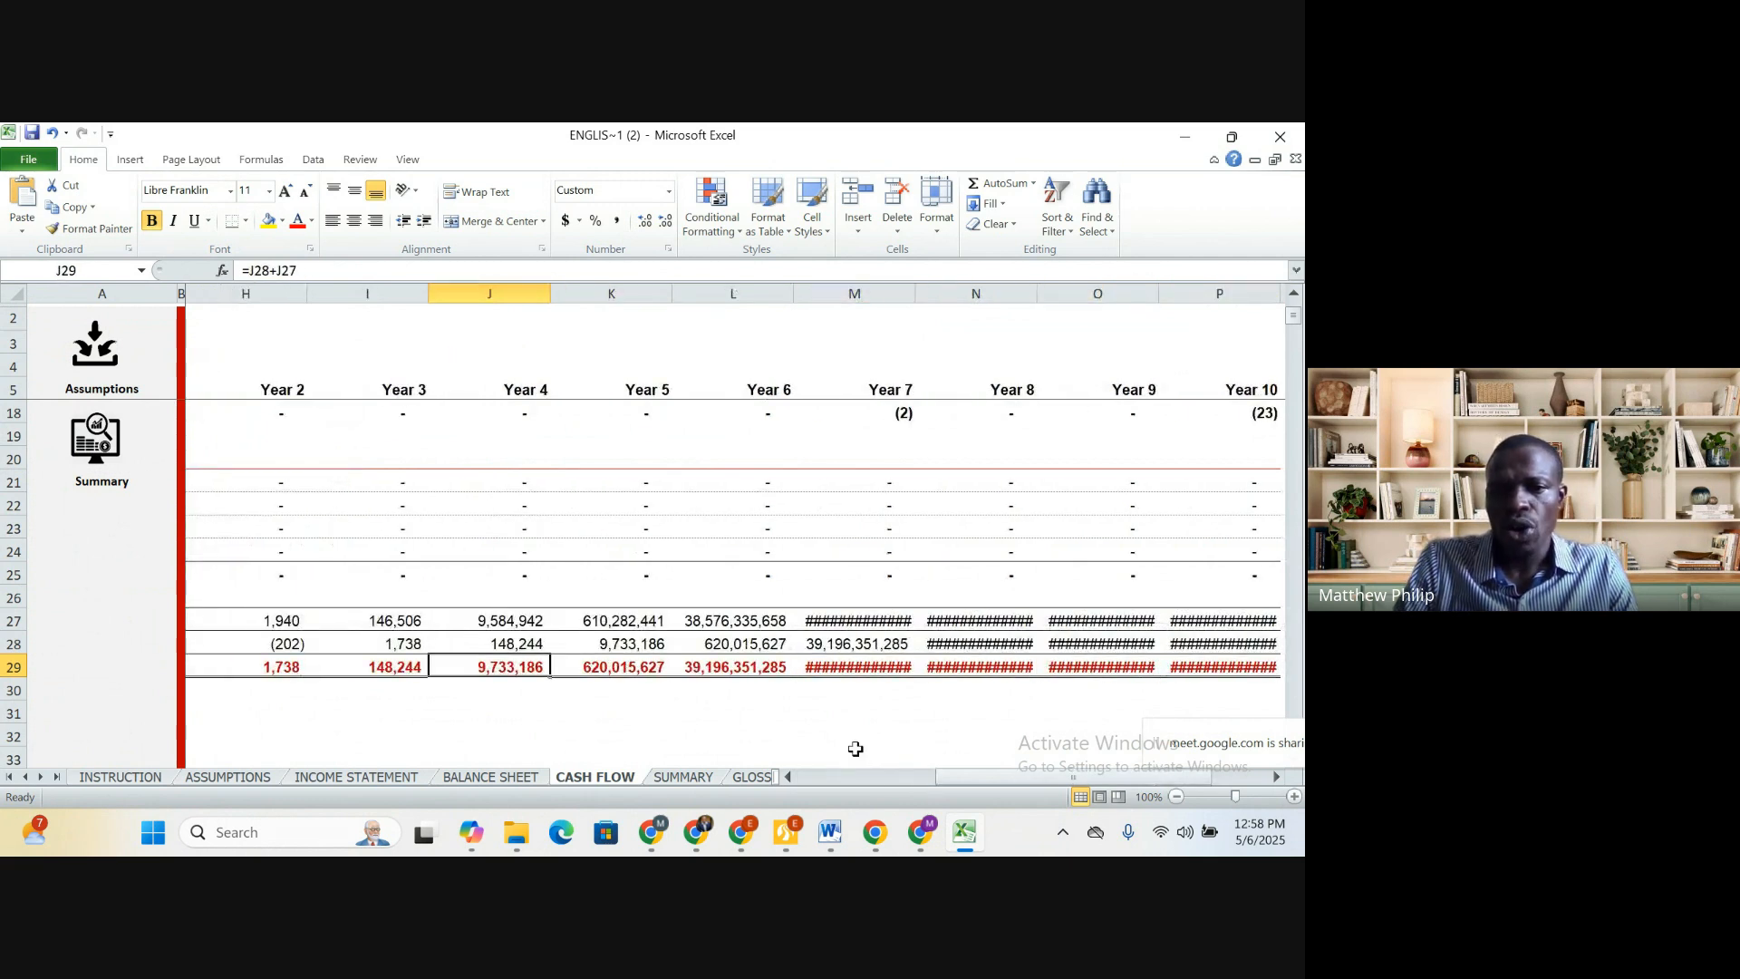
key(Left)
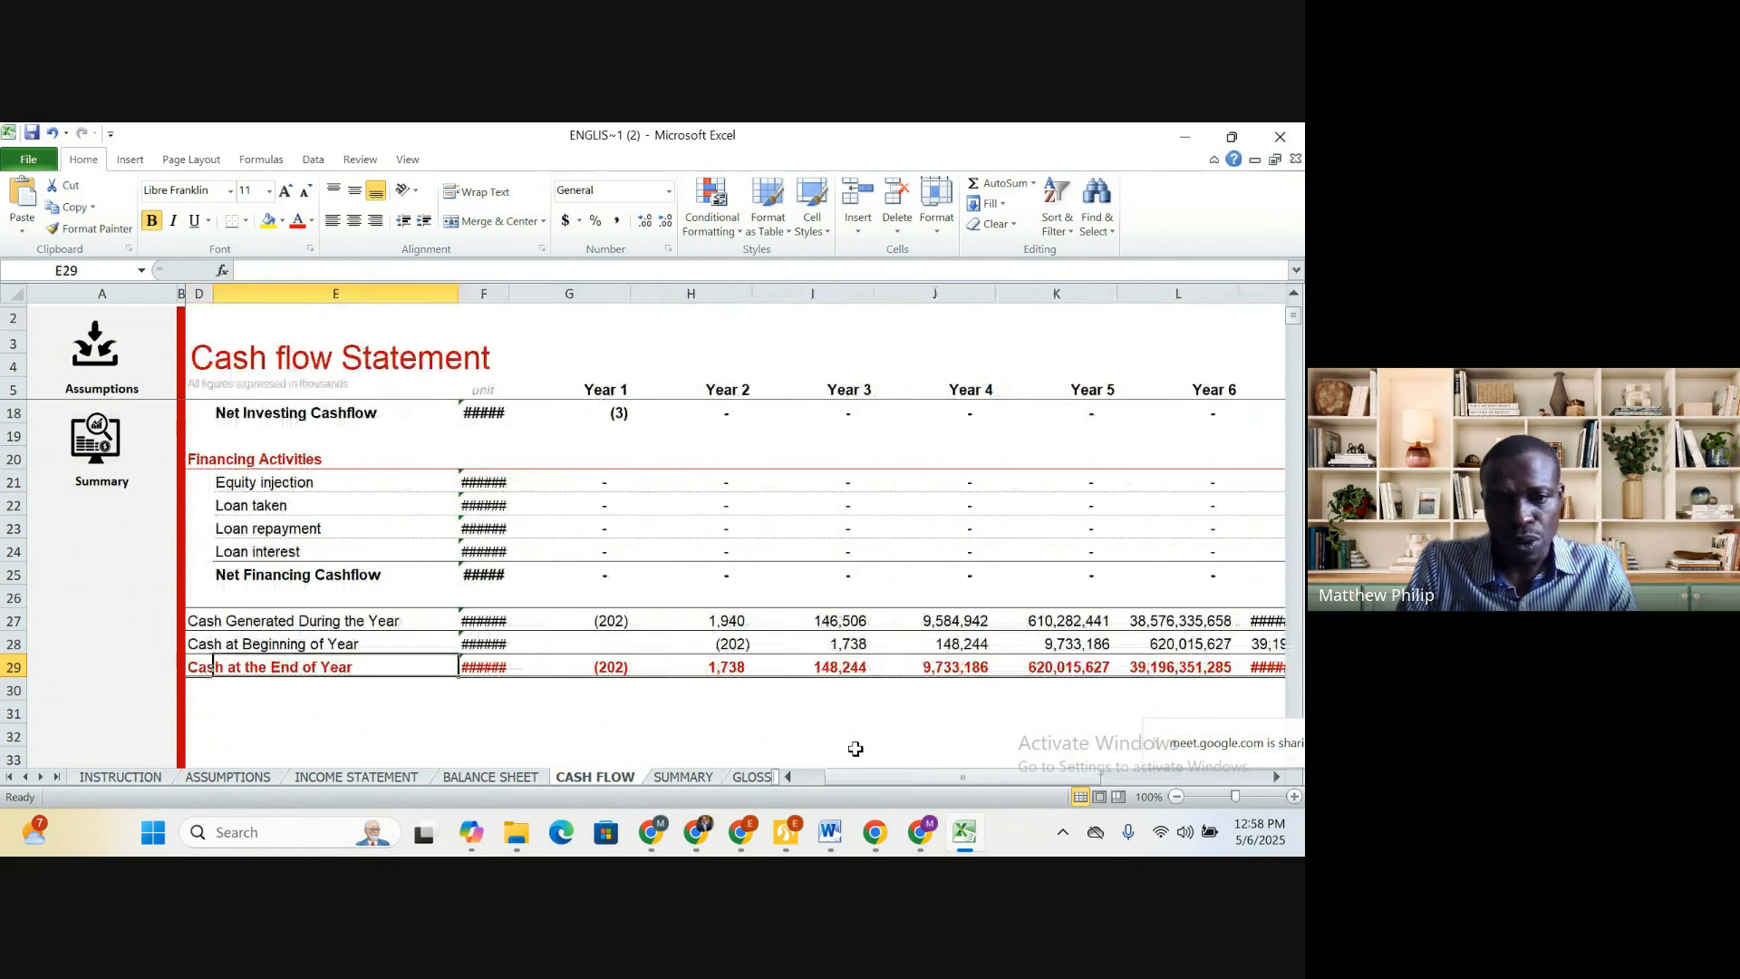
key(Right)
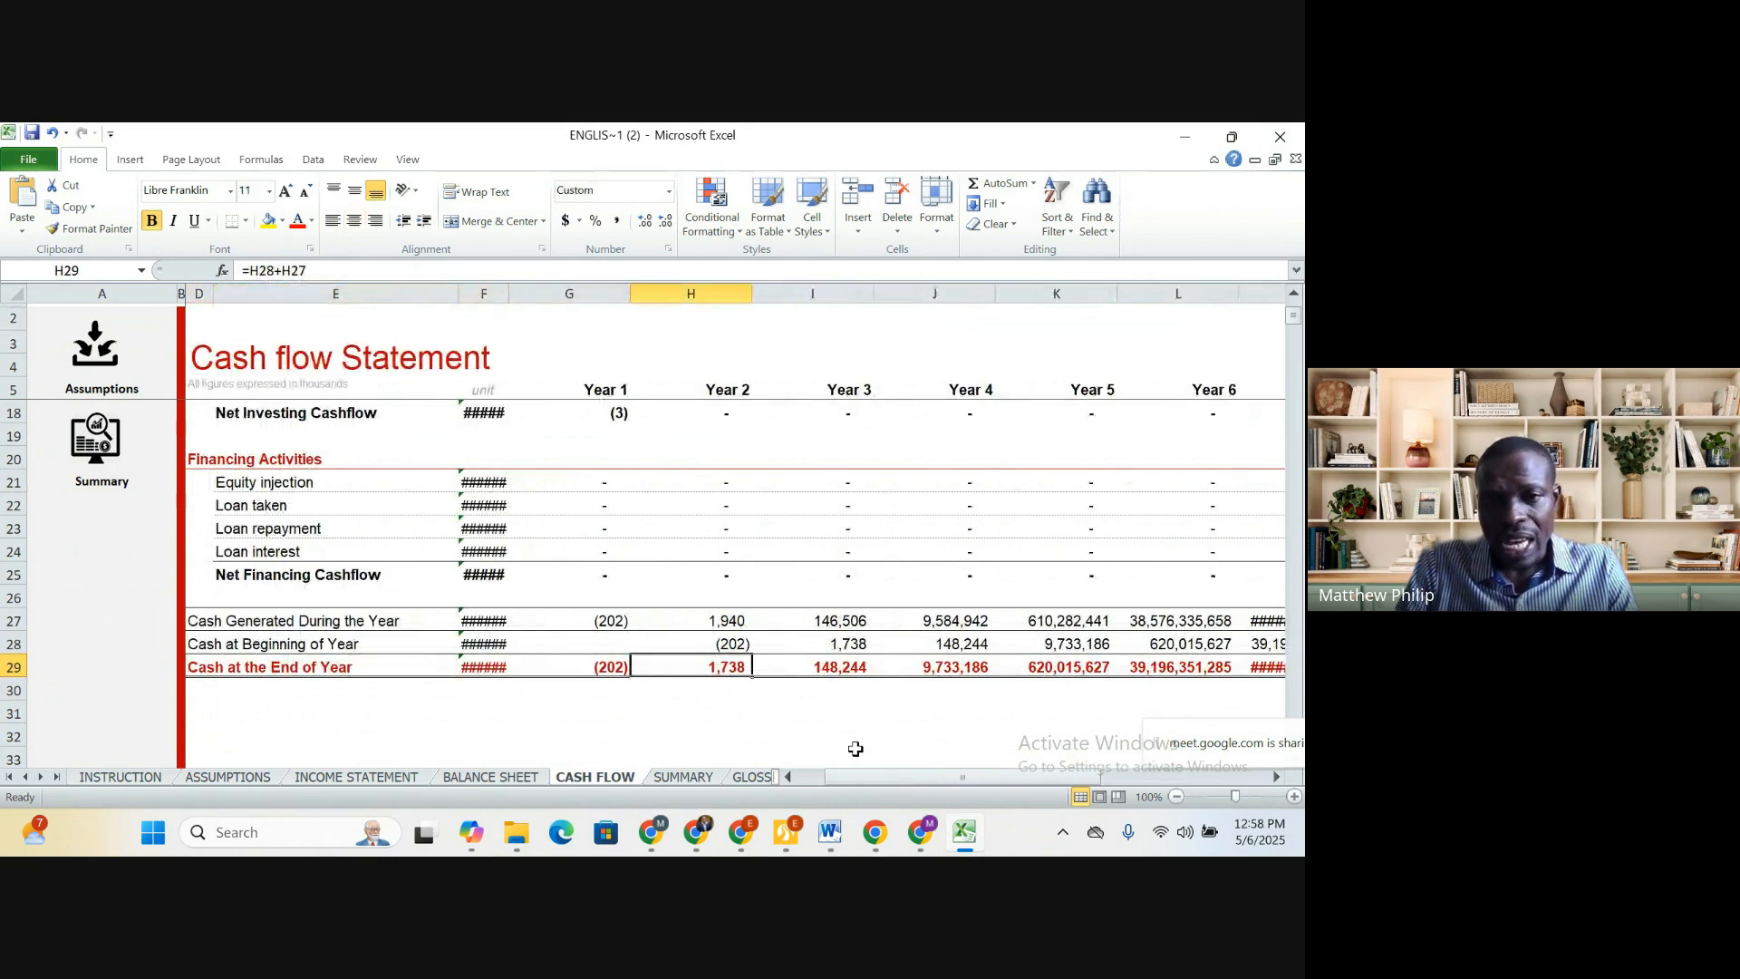
key(Right)
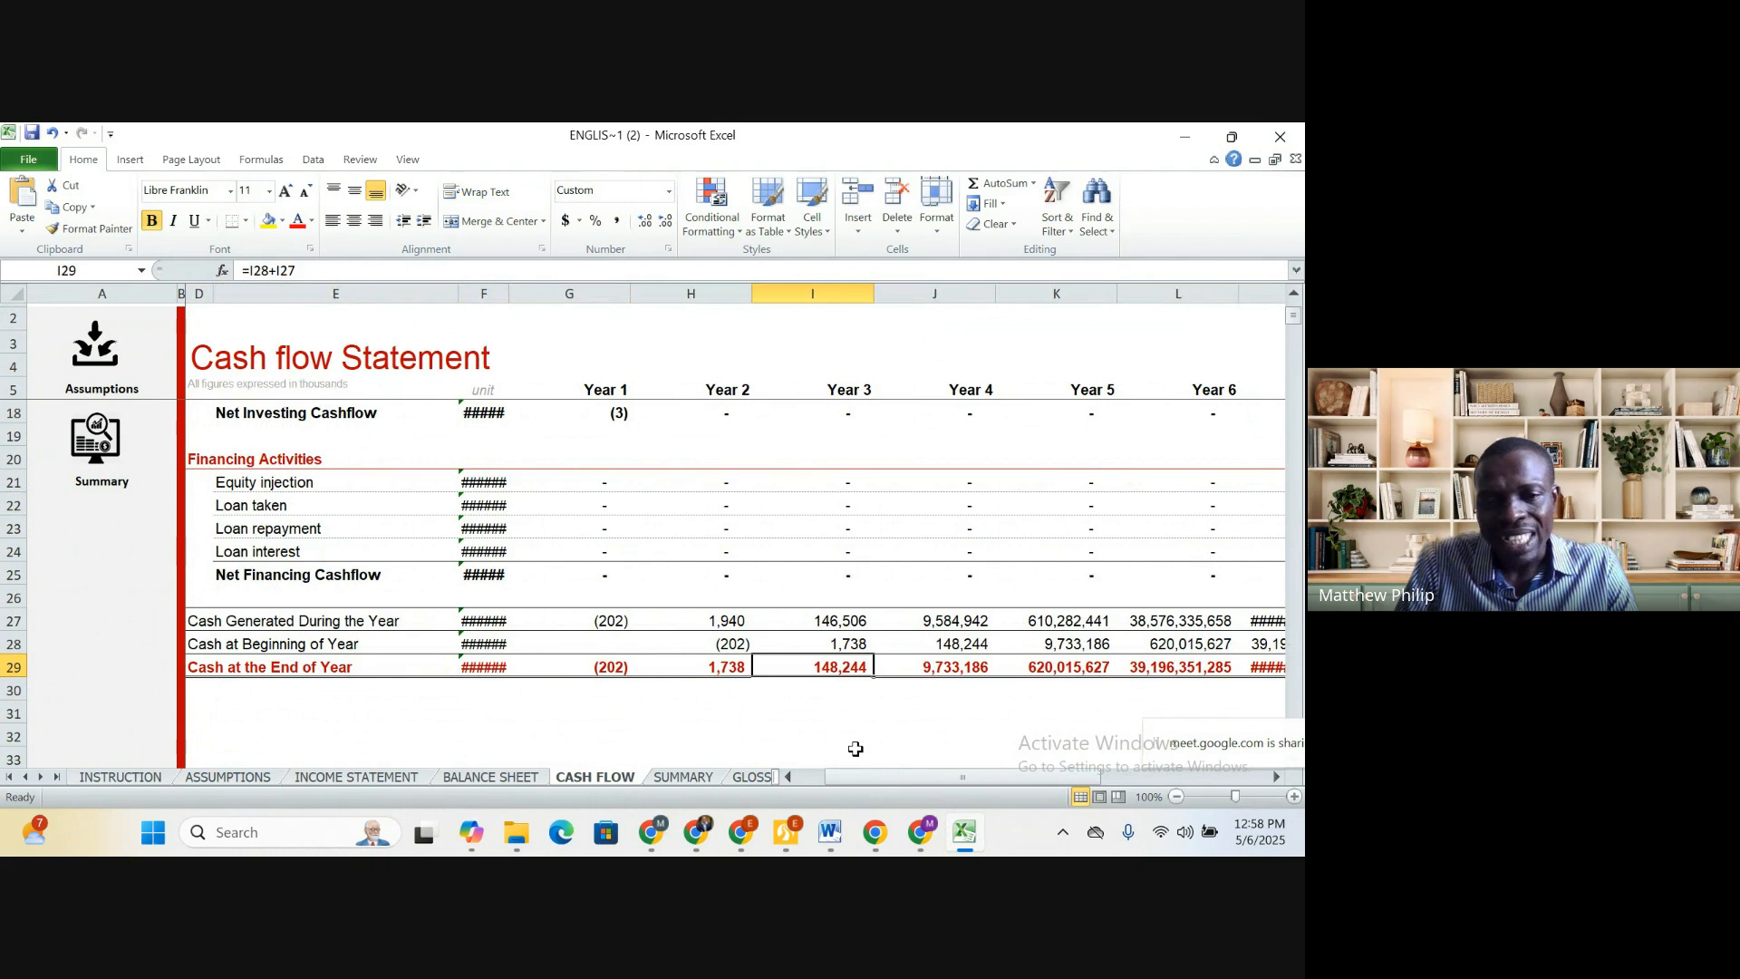
key(Right)
key(Right)
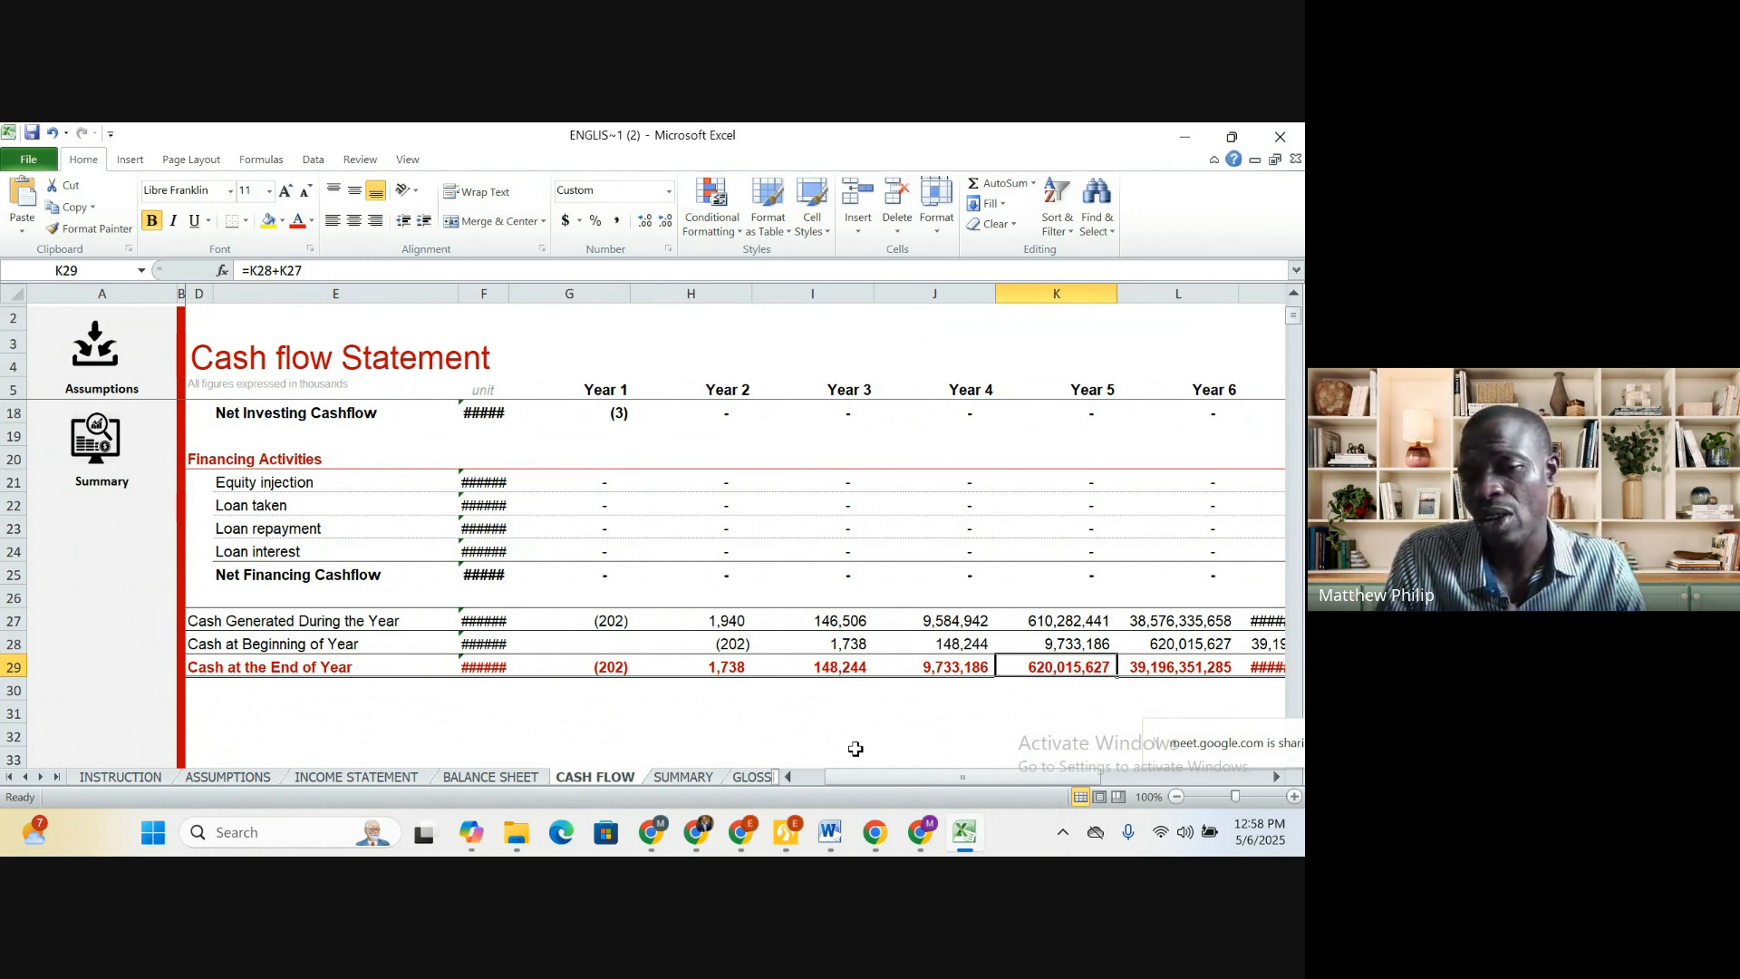
click(616, 667)
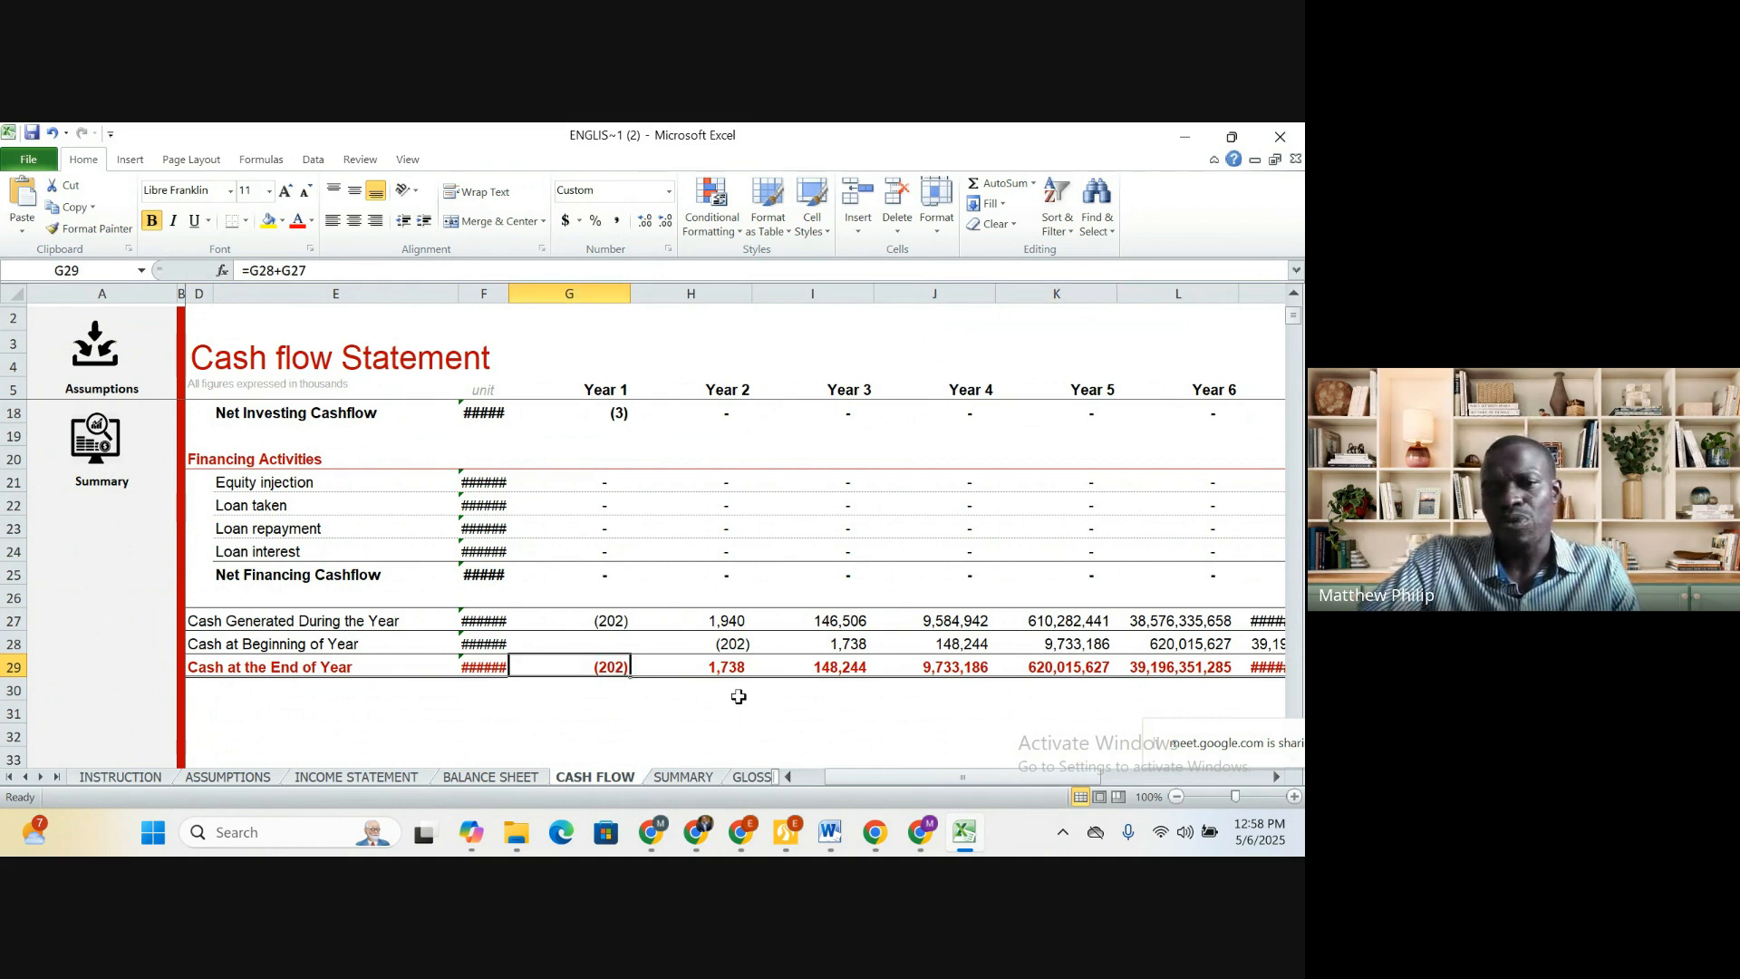
click(726, 669)
click(838, 667)
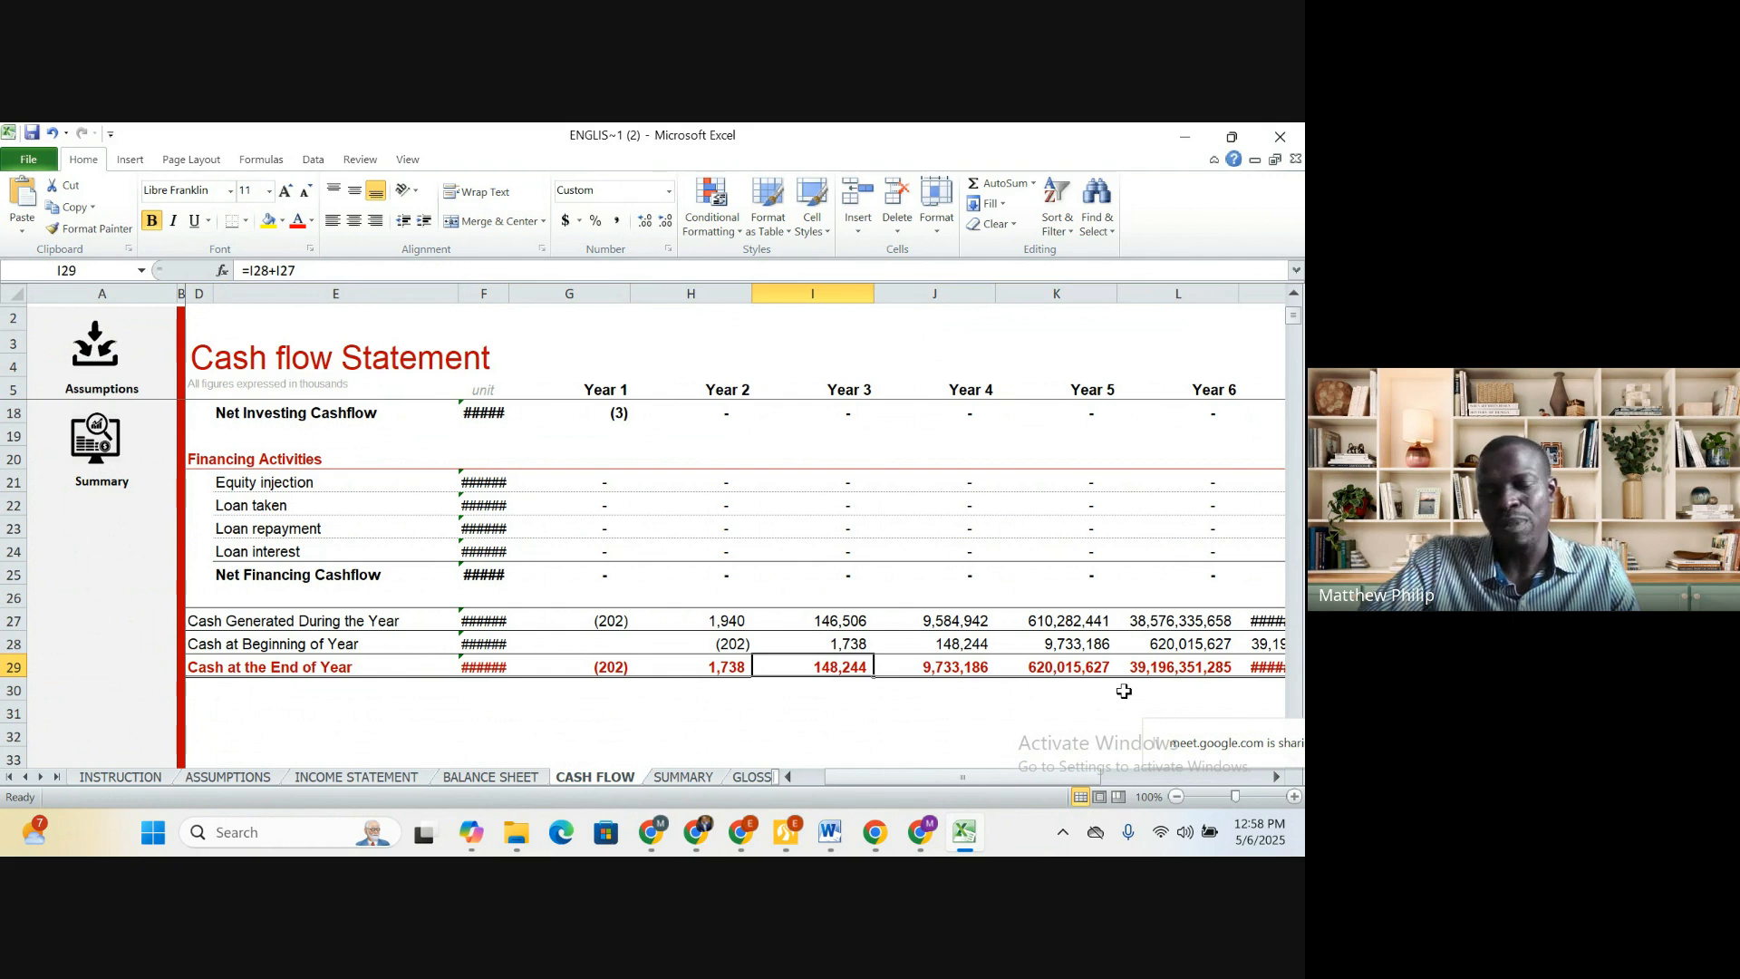
Look over the Financials Summary charts and the Glossary's terms and definitions, returning to the Cash flow Statement
click(683, 777)
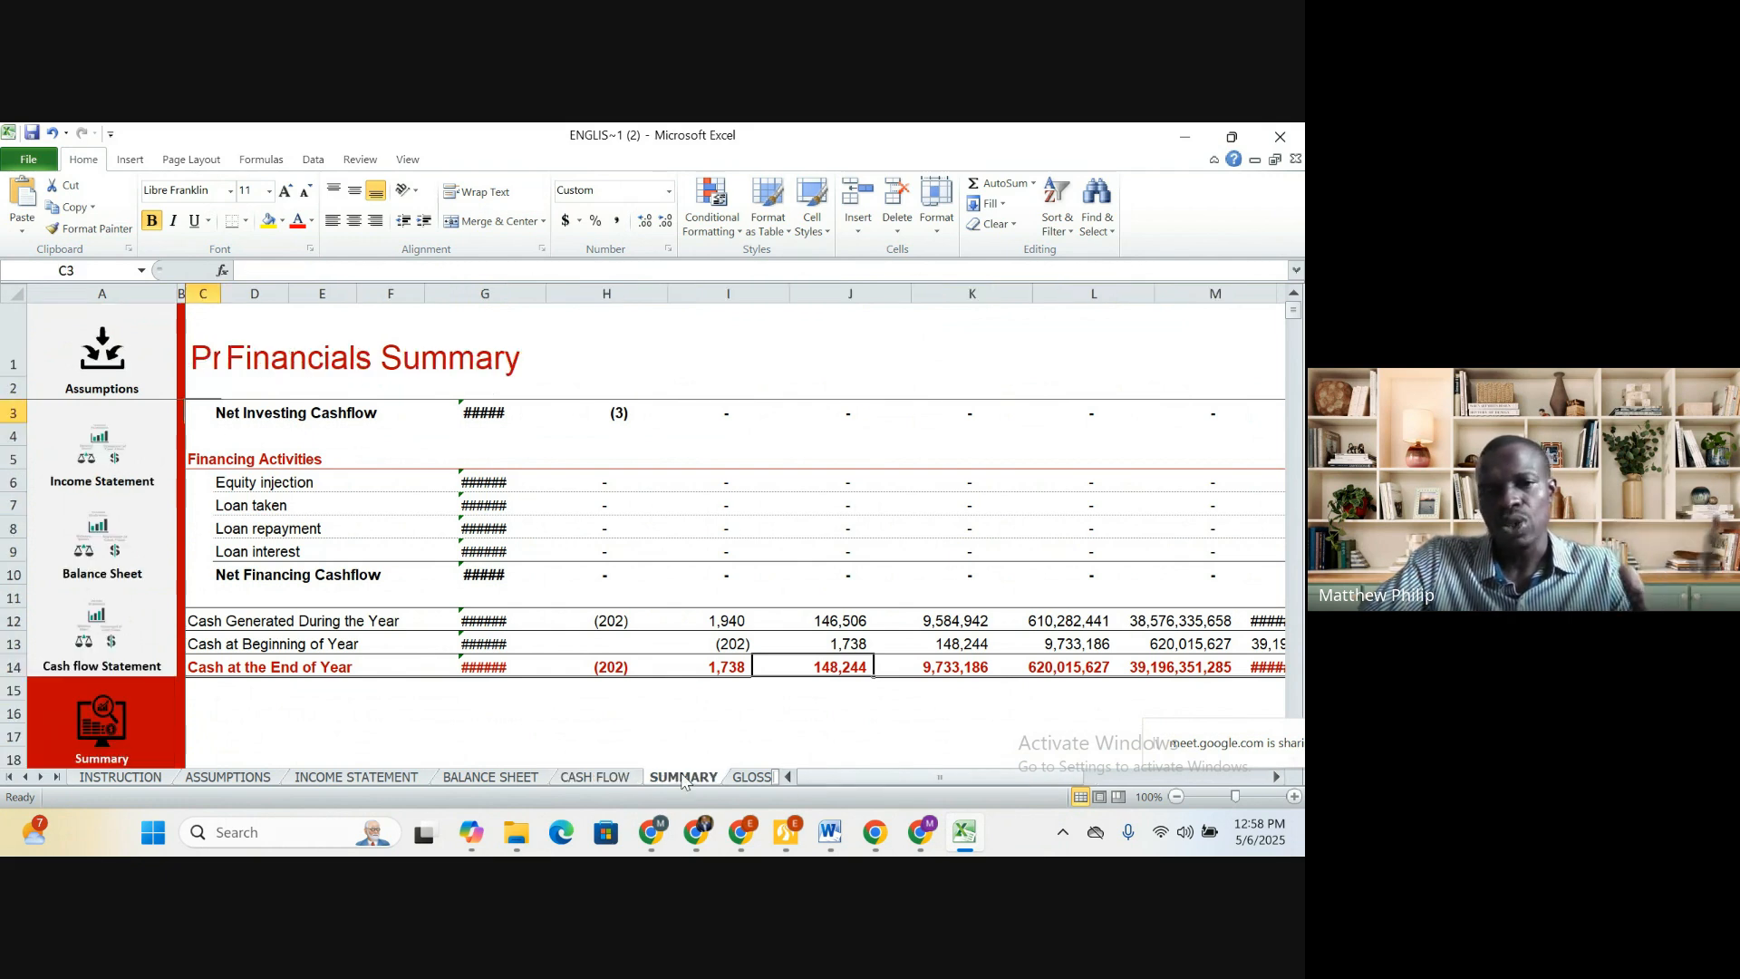
scroll(855, 688, down, 4)
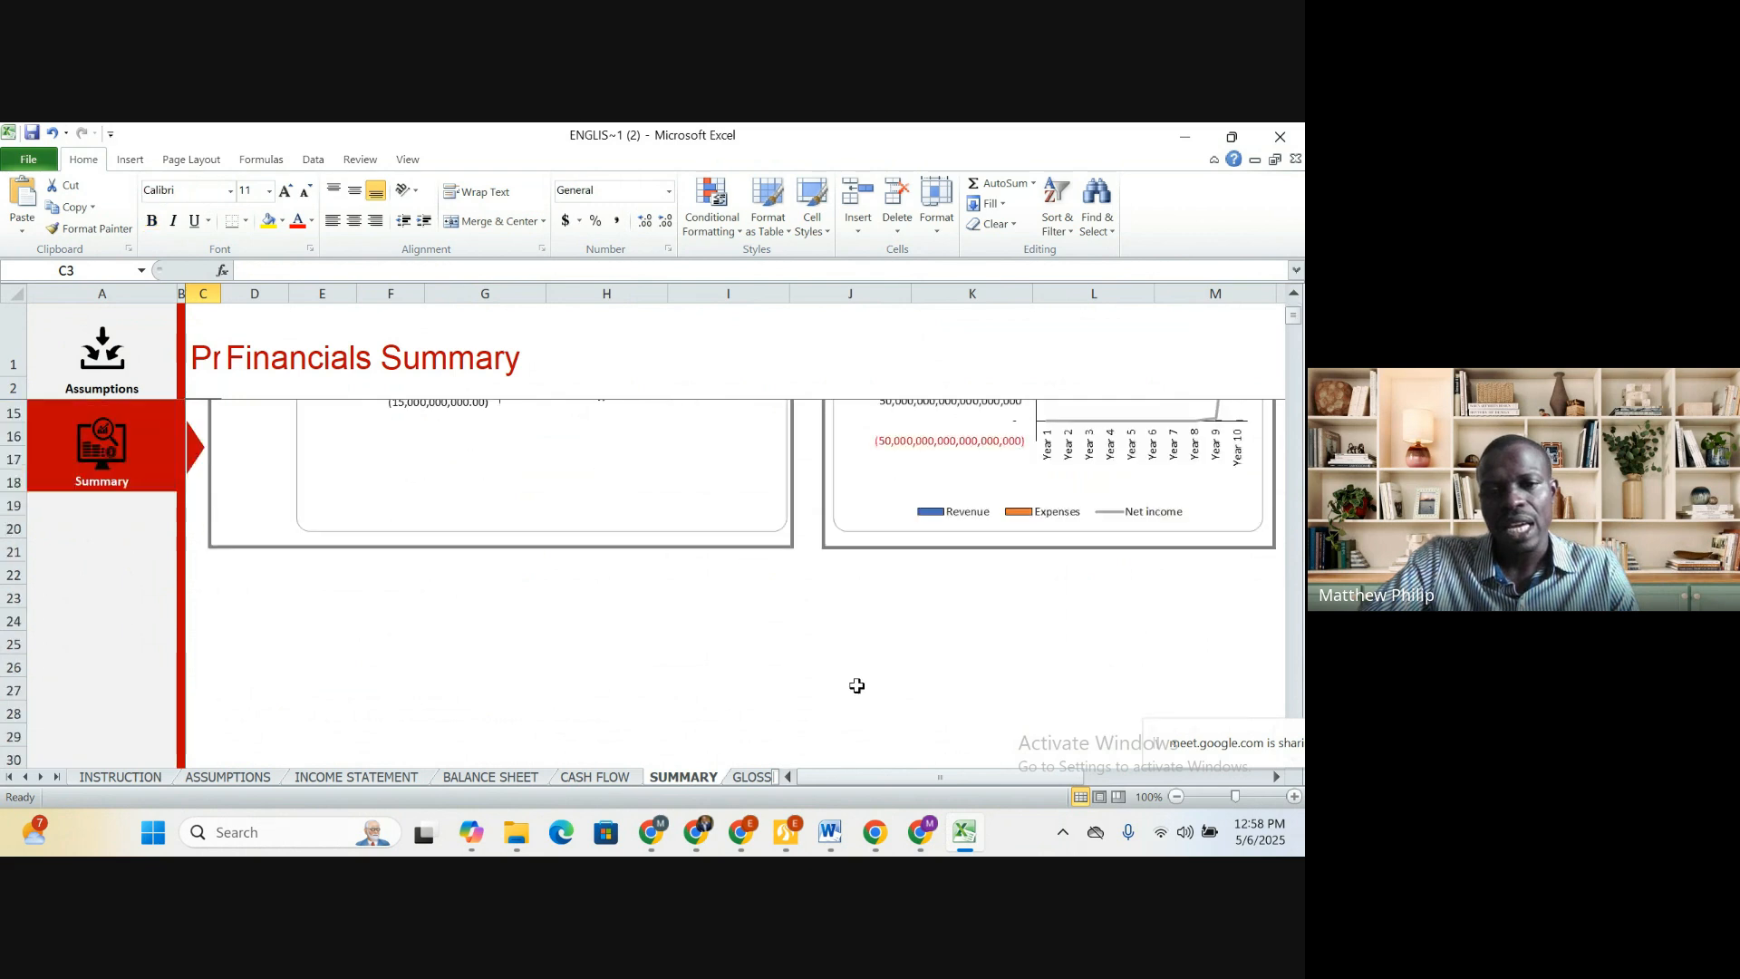
scroll(856, 686, down, 2)
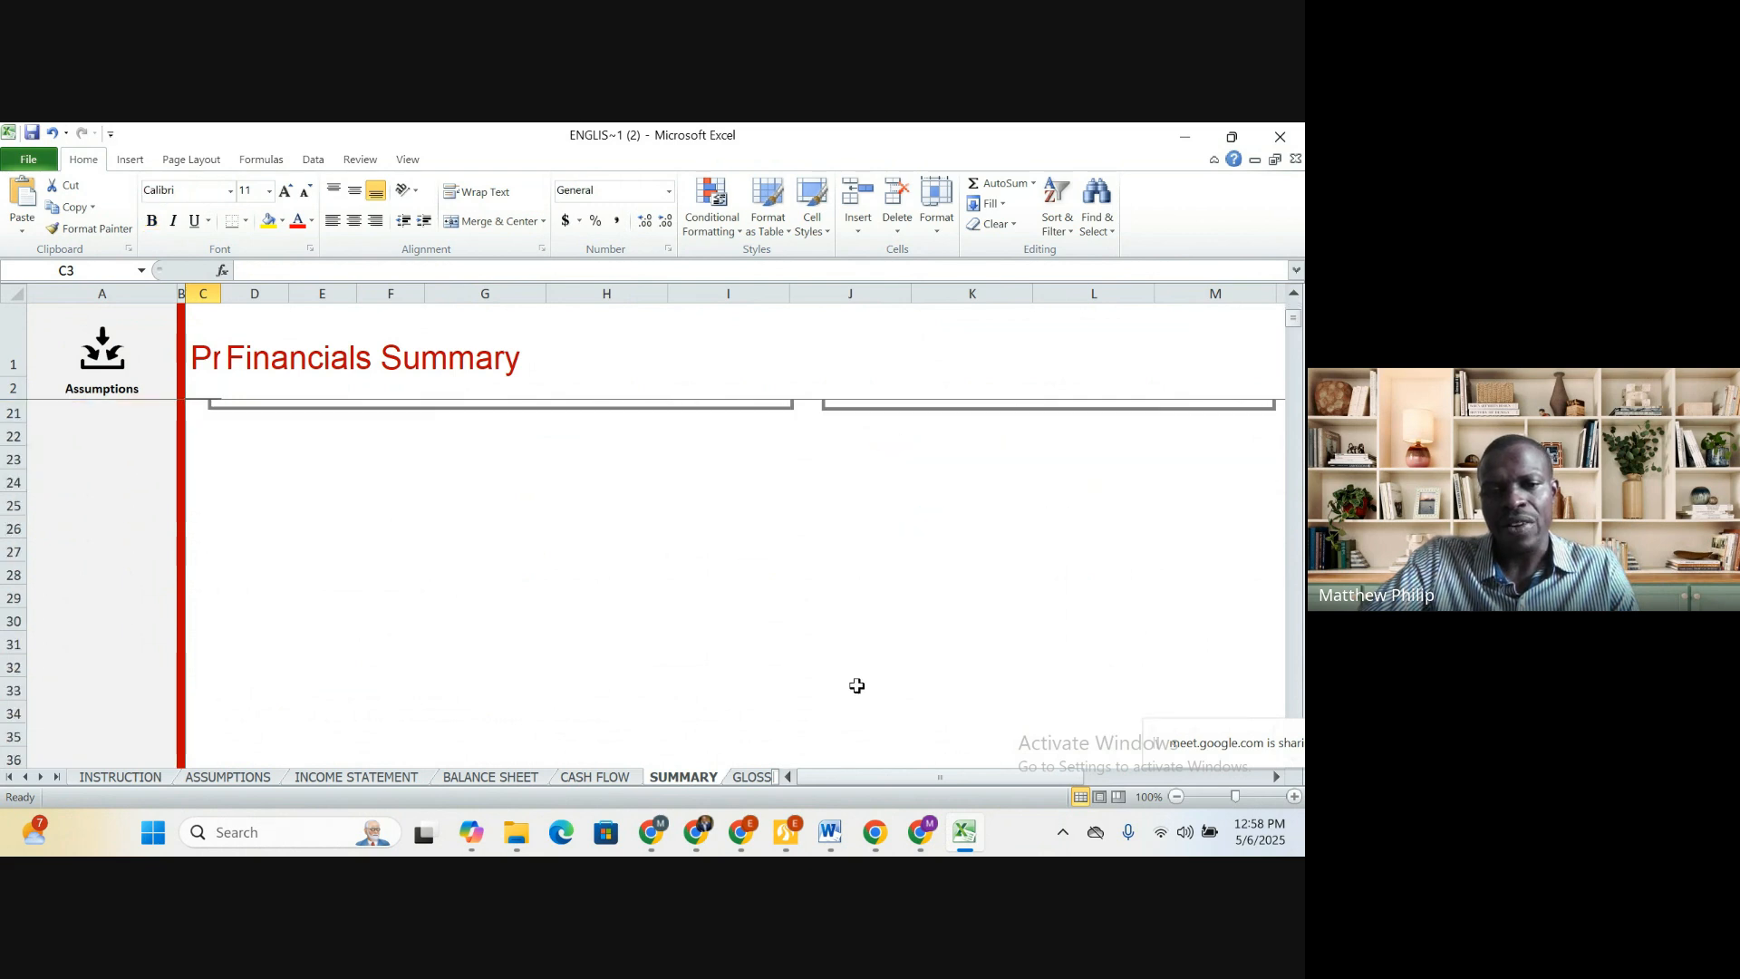
click(758, 778)
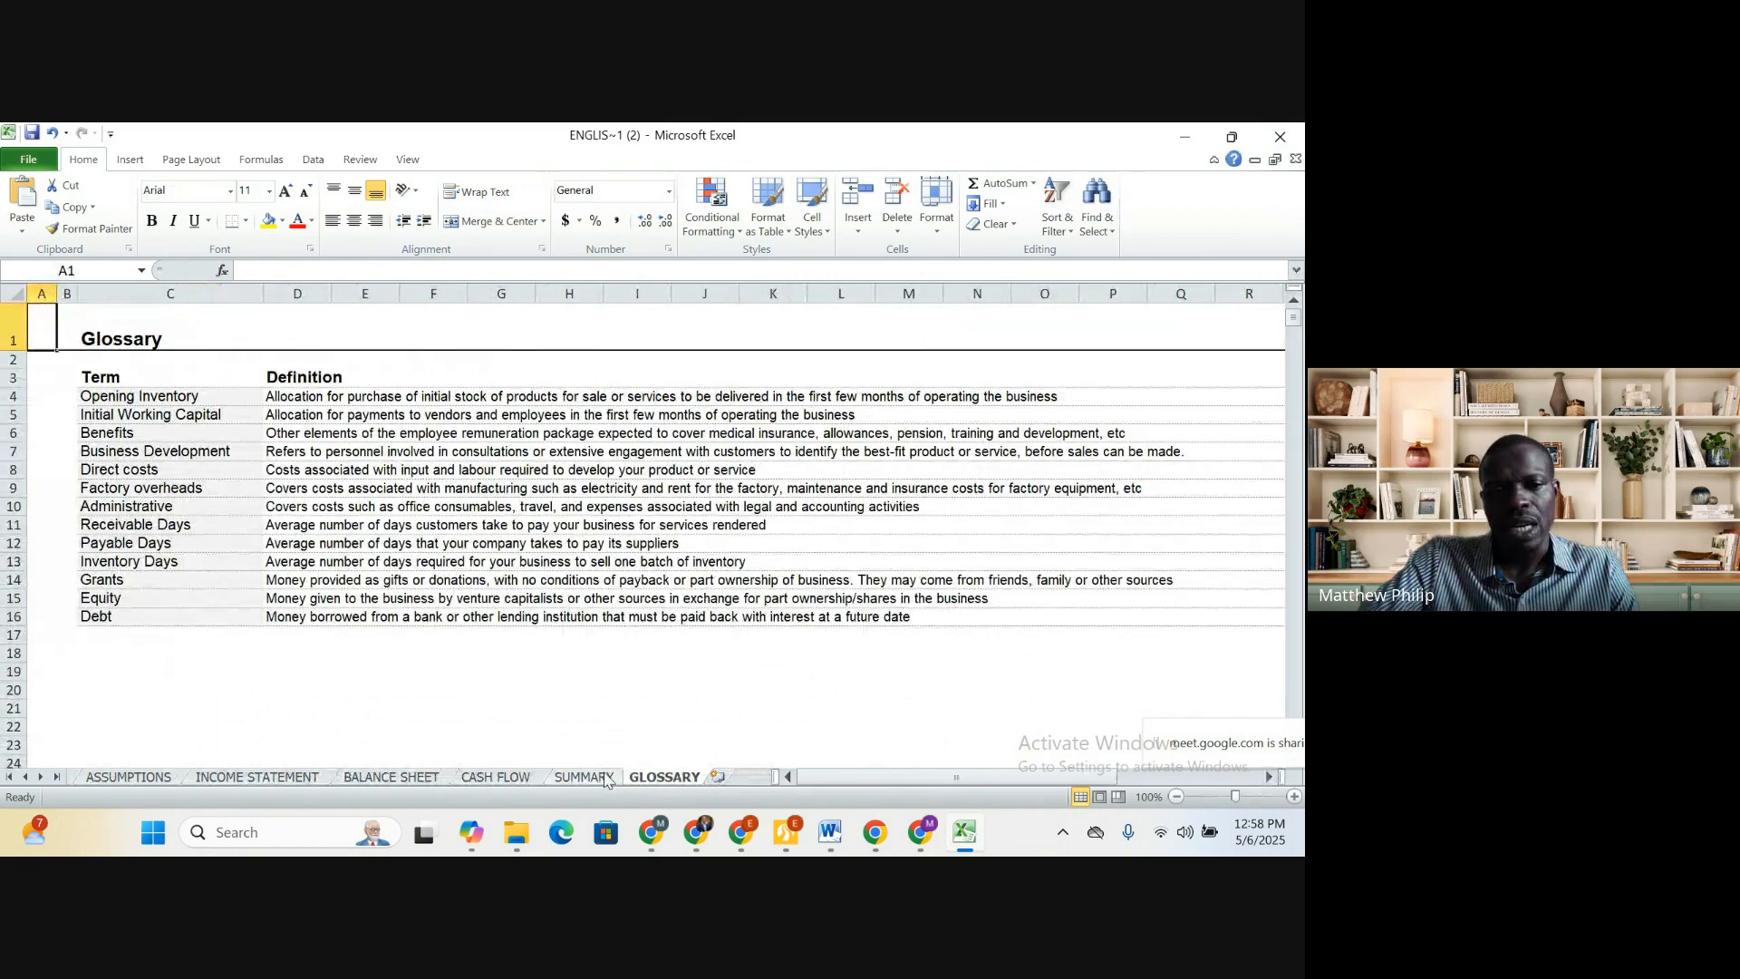
click(576, 779)
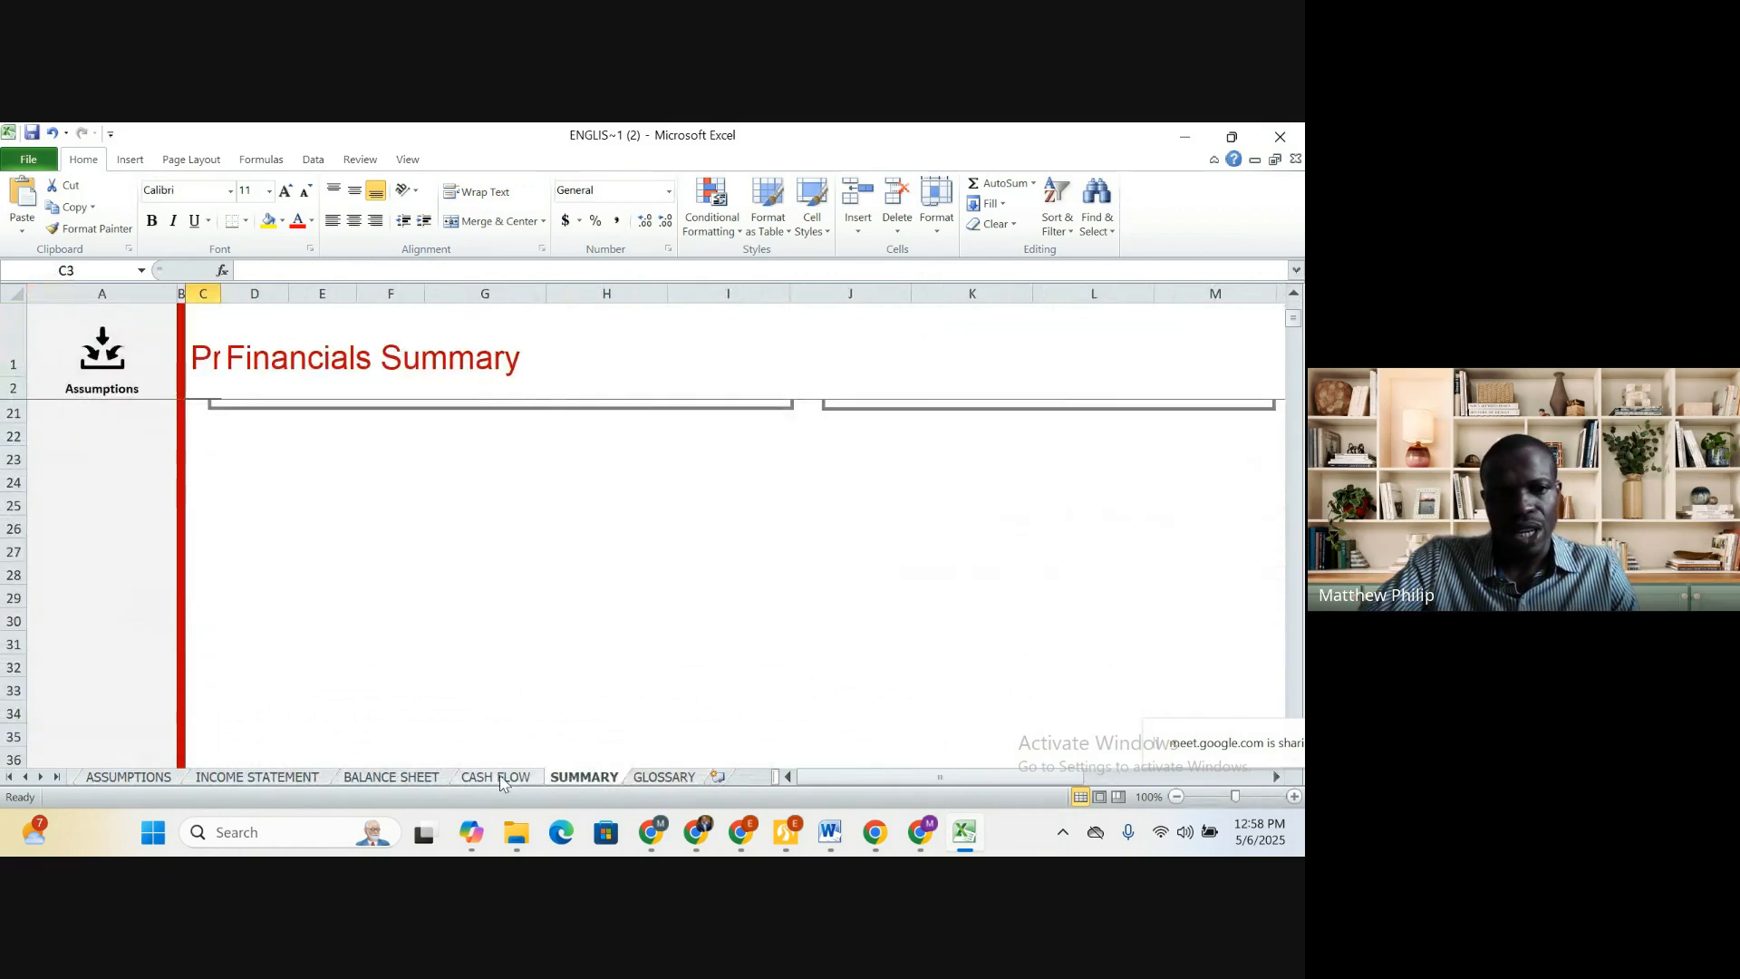
click(498, 780)
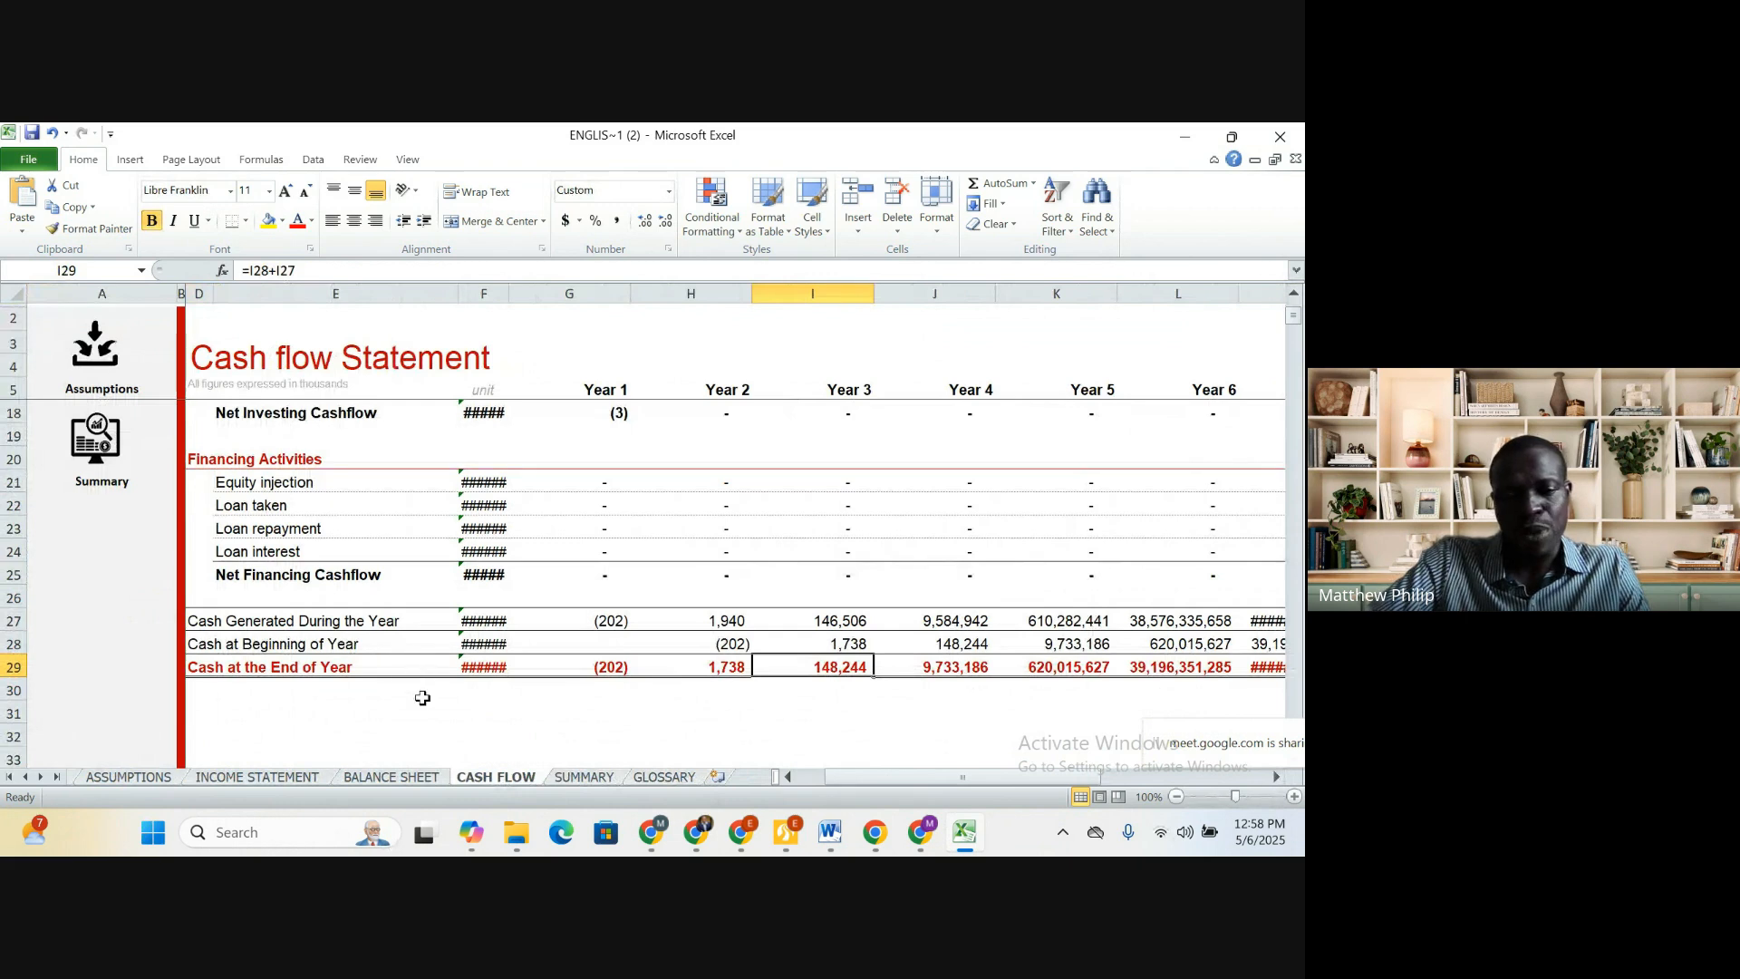
Switch to the Google Meet call in Chrome and open the options for the current screen presentation
mouse_move(659, 829)
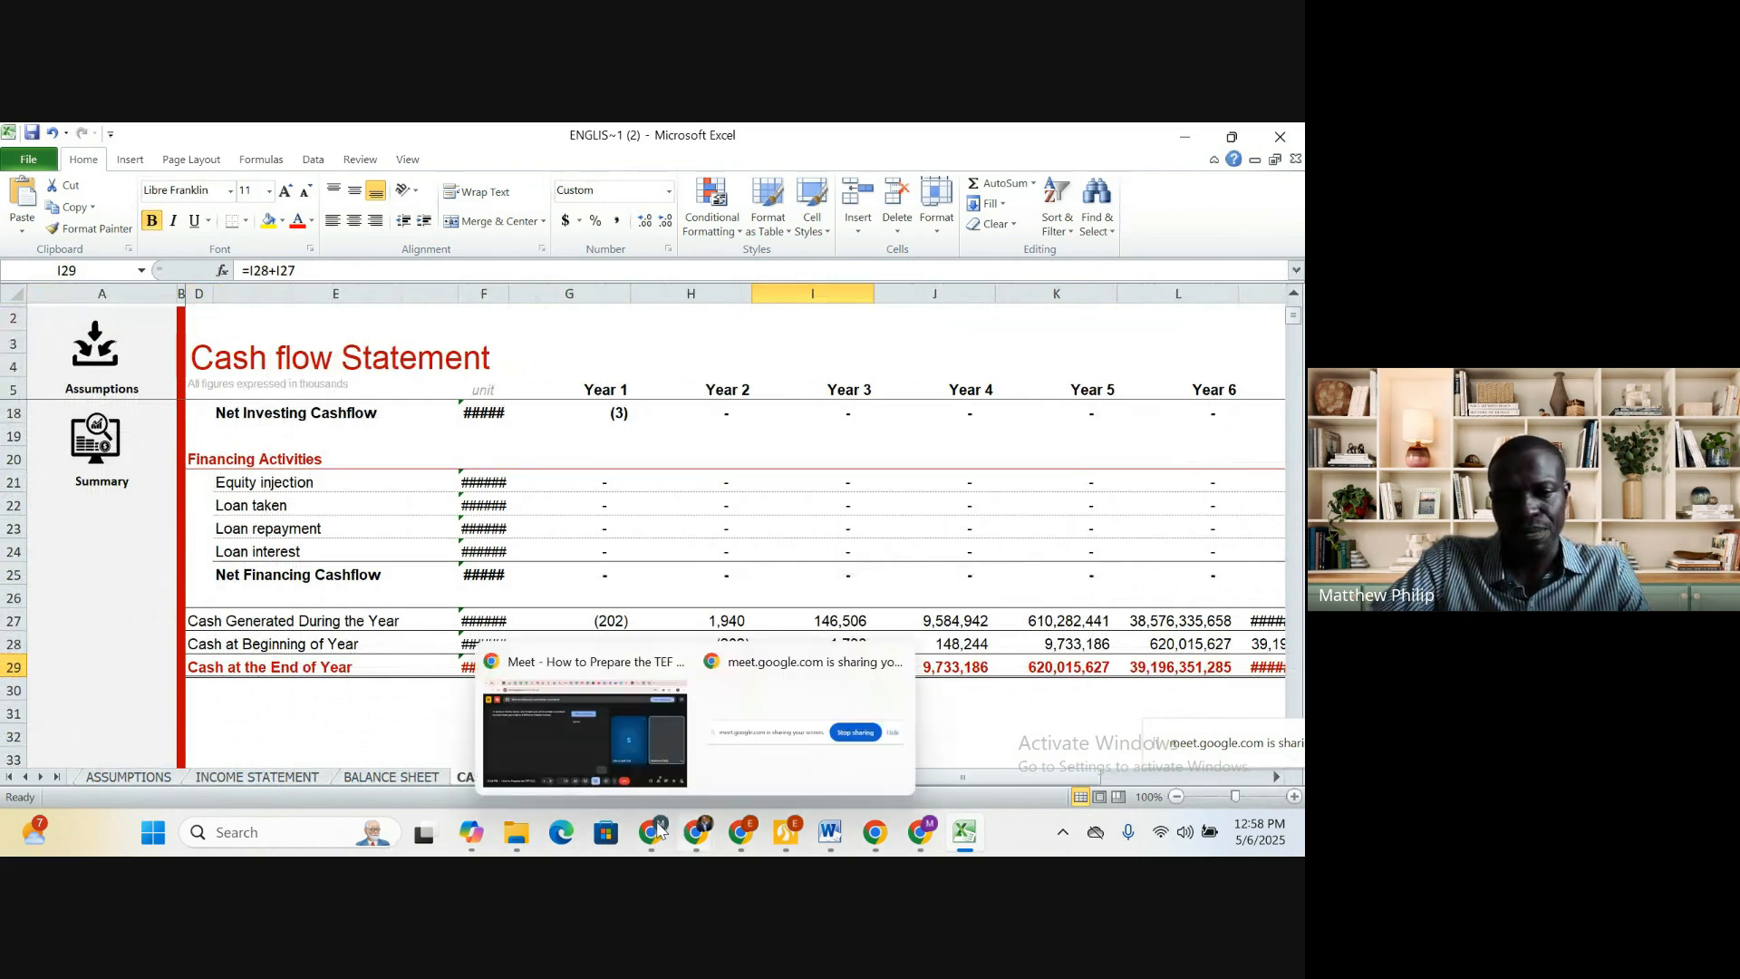
click(599, 741)
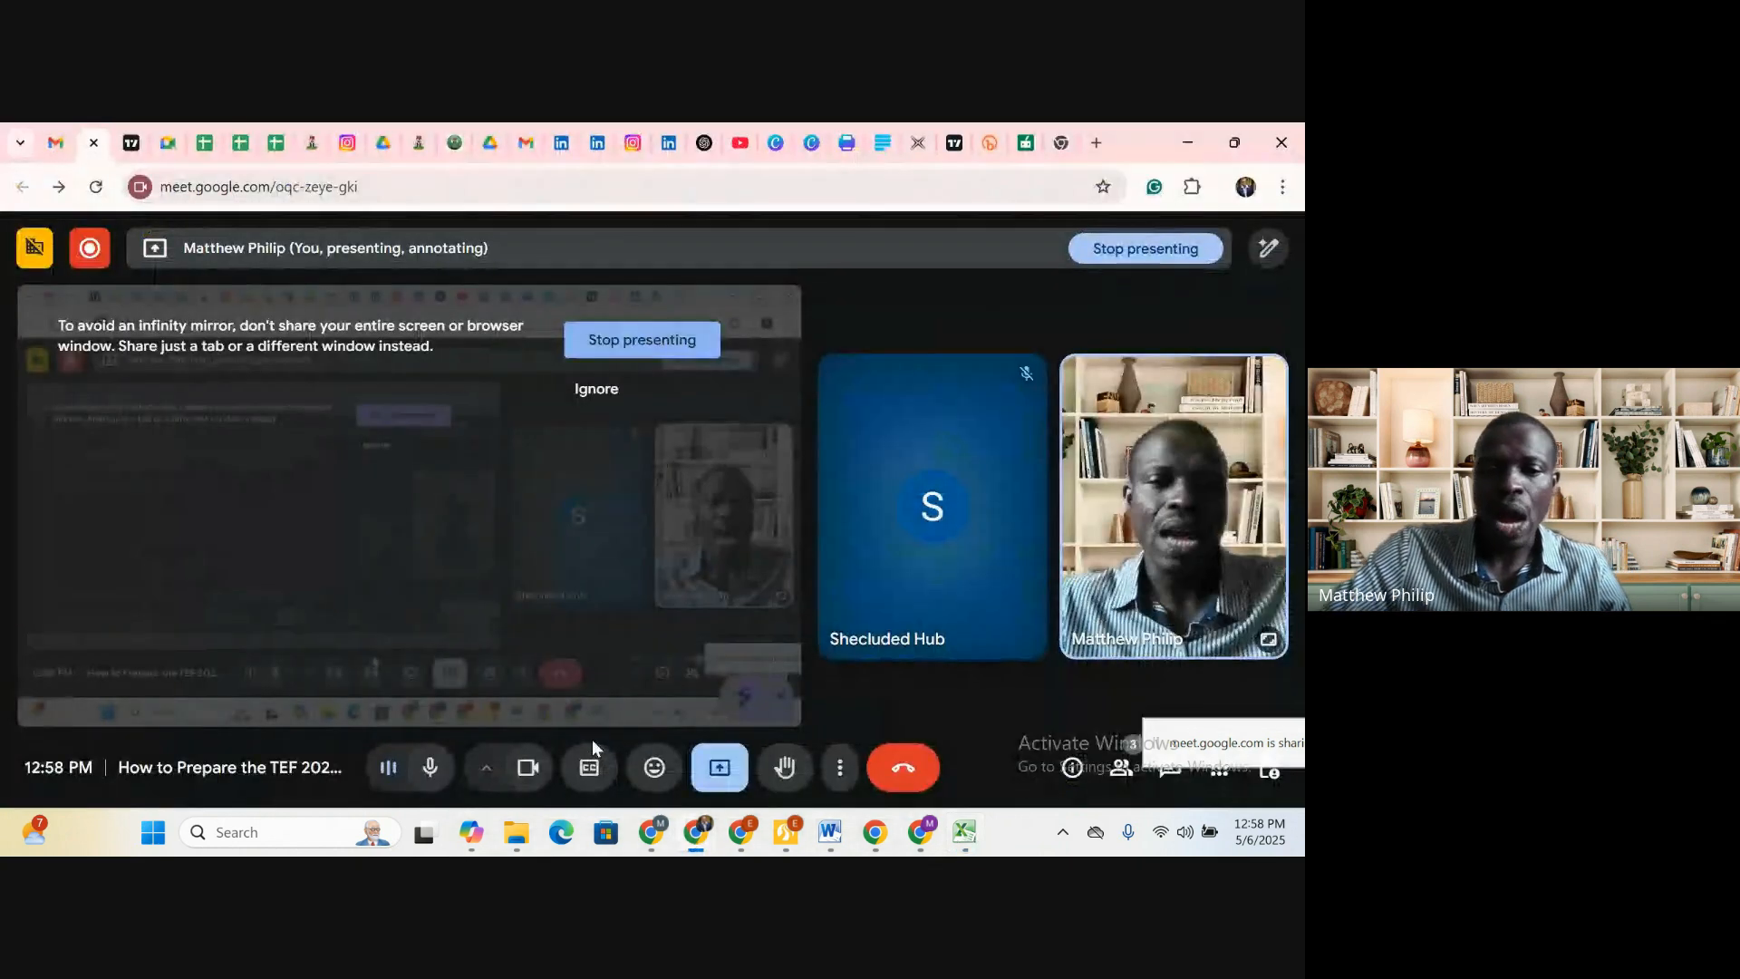
click(724, 769)
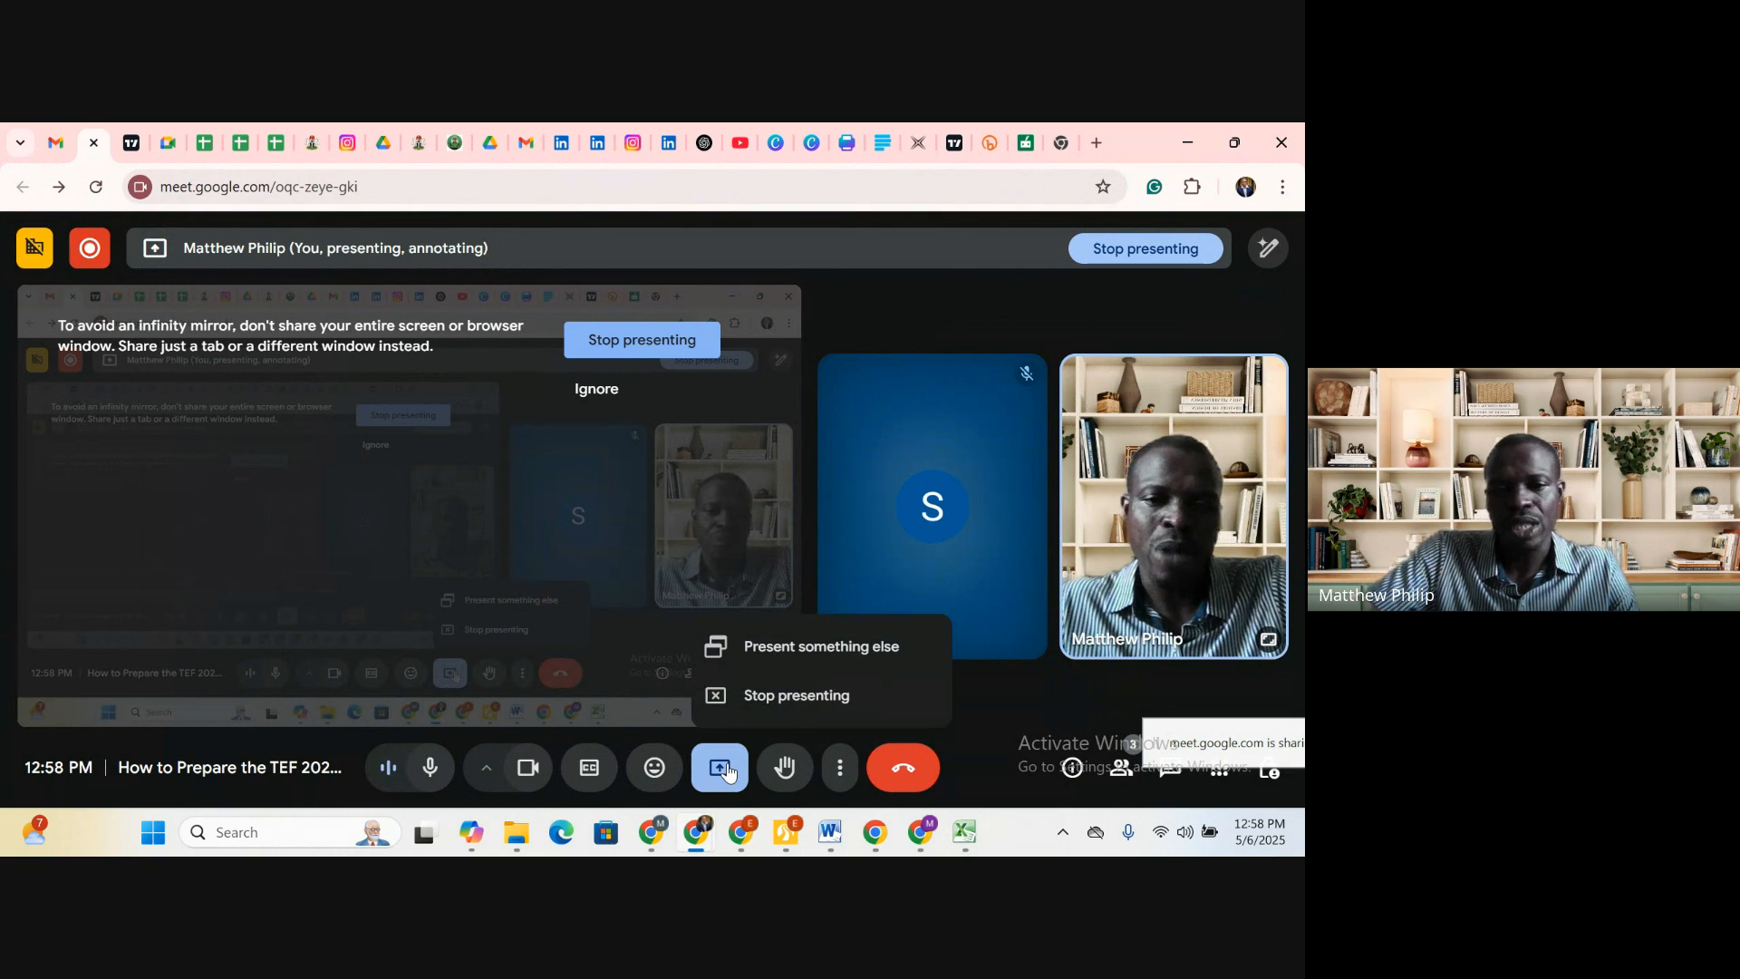